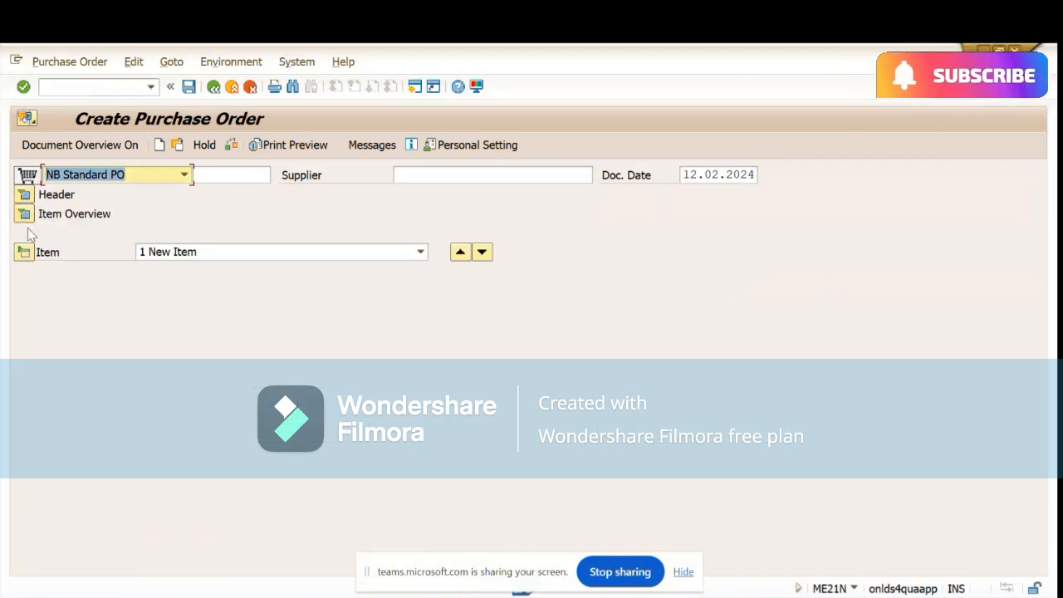
- Expand the purchase order's item overview and look over its header details and supplier field
{"action": "left_click", "coordinate": [23, 215]}
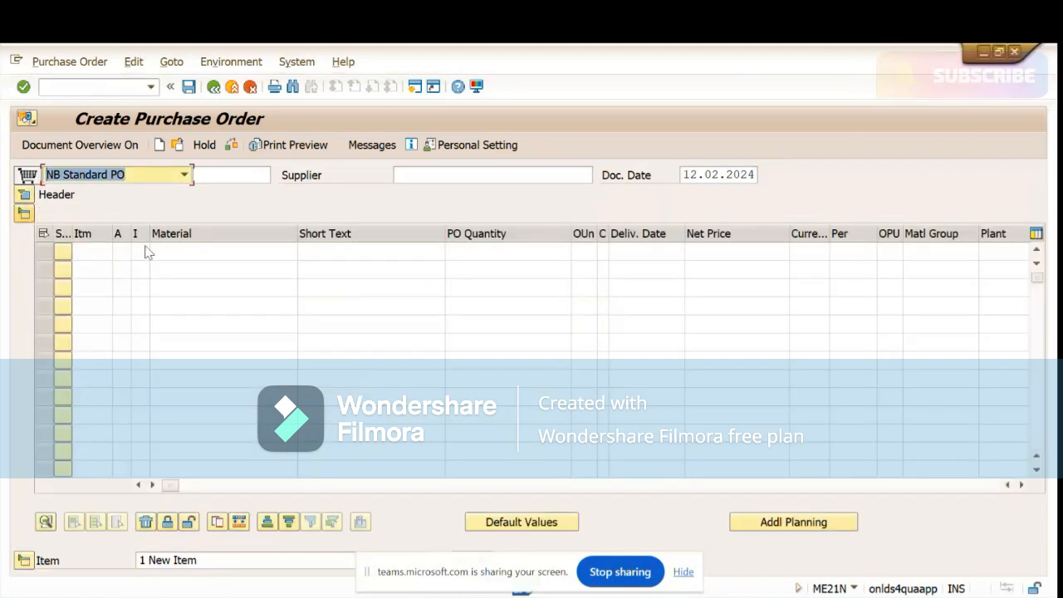
{"action": "left_click", "coordinate": [24, 195]}
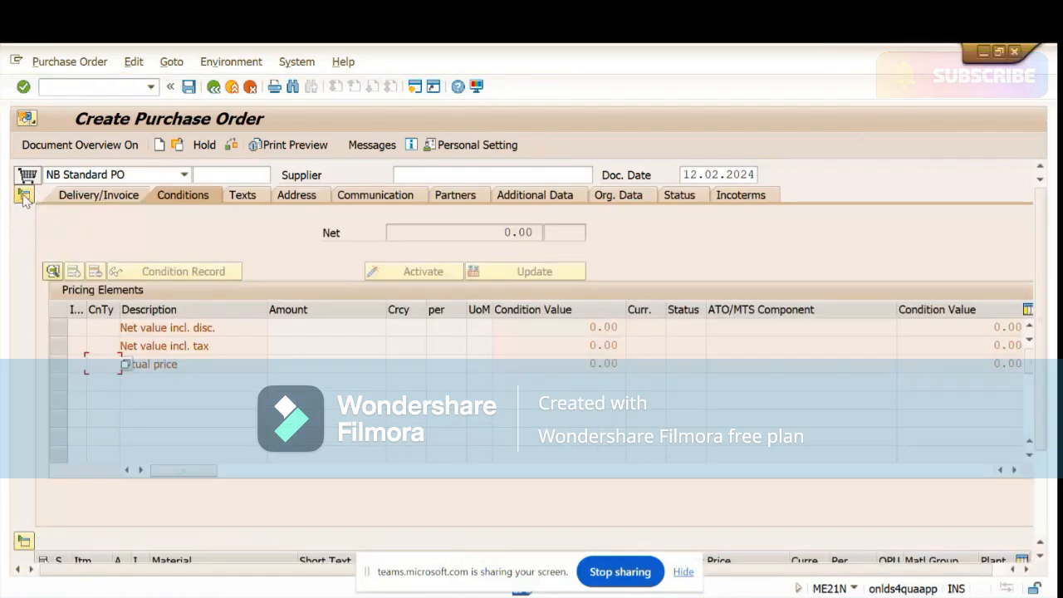
{"action": "left_click", "coordinate": [23, 196]}
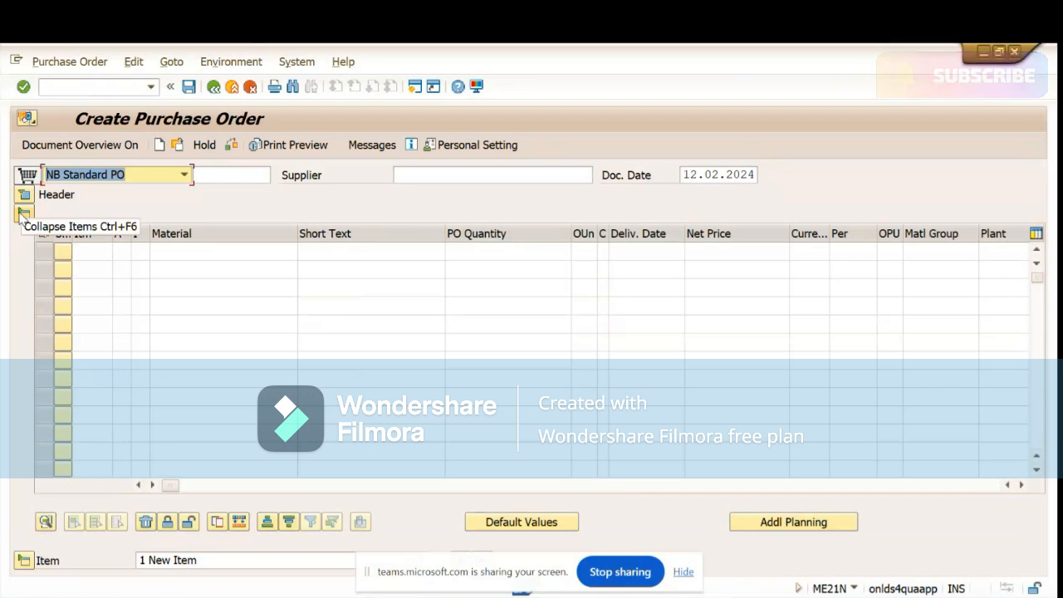
{"action": "left_click", "coordinate": [446, 176]}
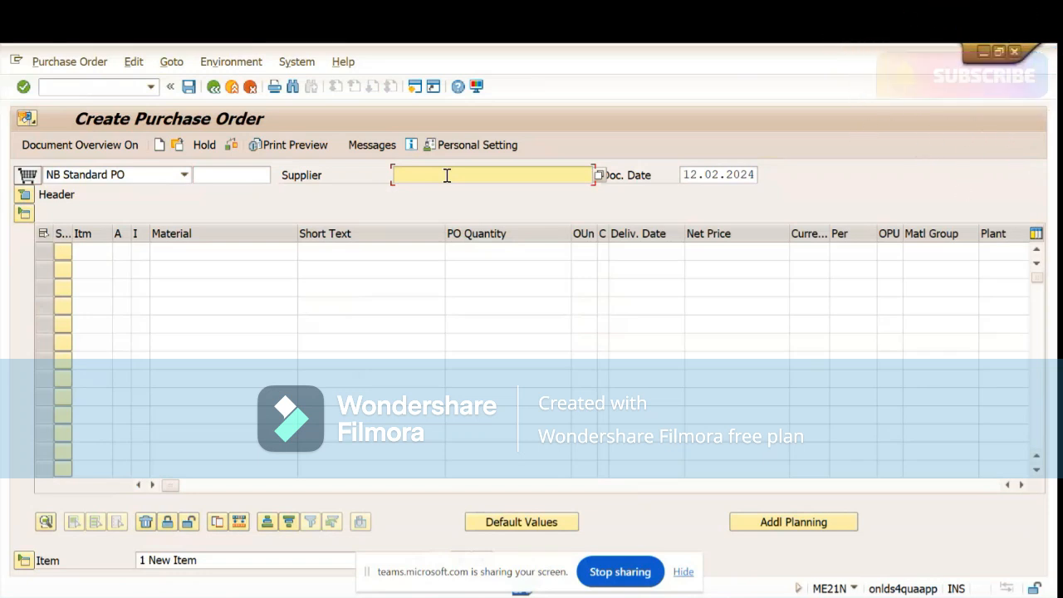
{"action": "left_click", "coordinate": [683, 572]}
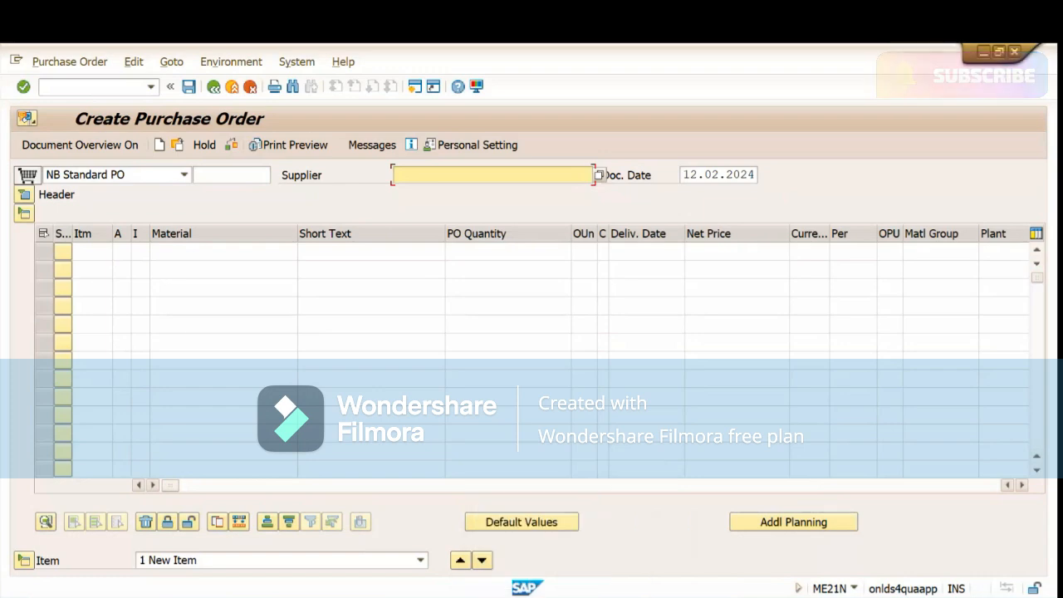
- Switch to File Explorer and look through the Downloads folder for the list of finance postings
{"action": "mouse_move", "coordinate": [643, 596]}
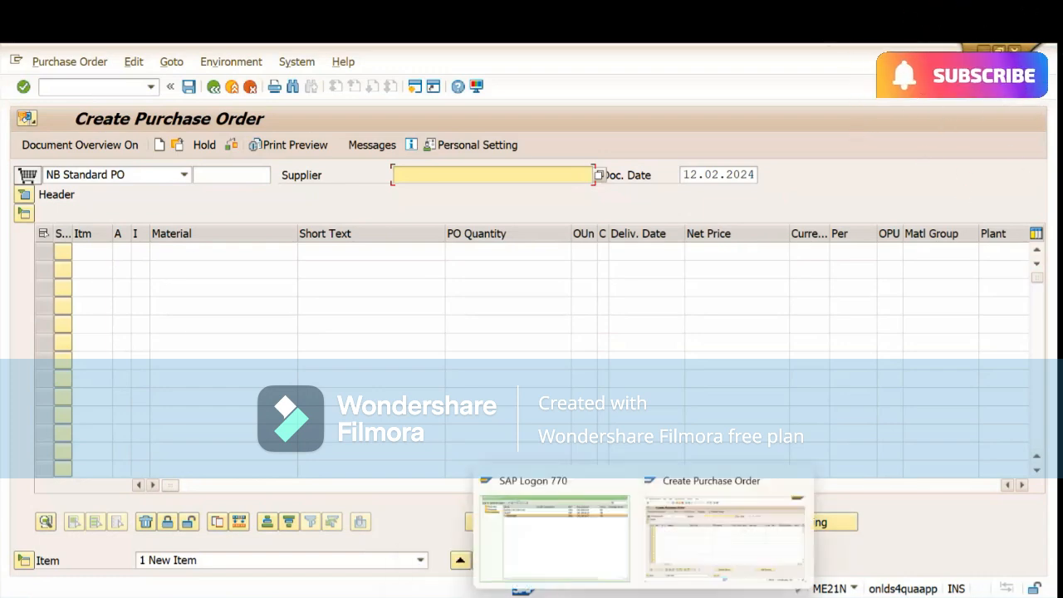
{"action": "mouse_move", "coordinate": [677, 594]}
{"action": "left_click", "coordinate": [664, 551]}
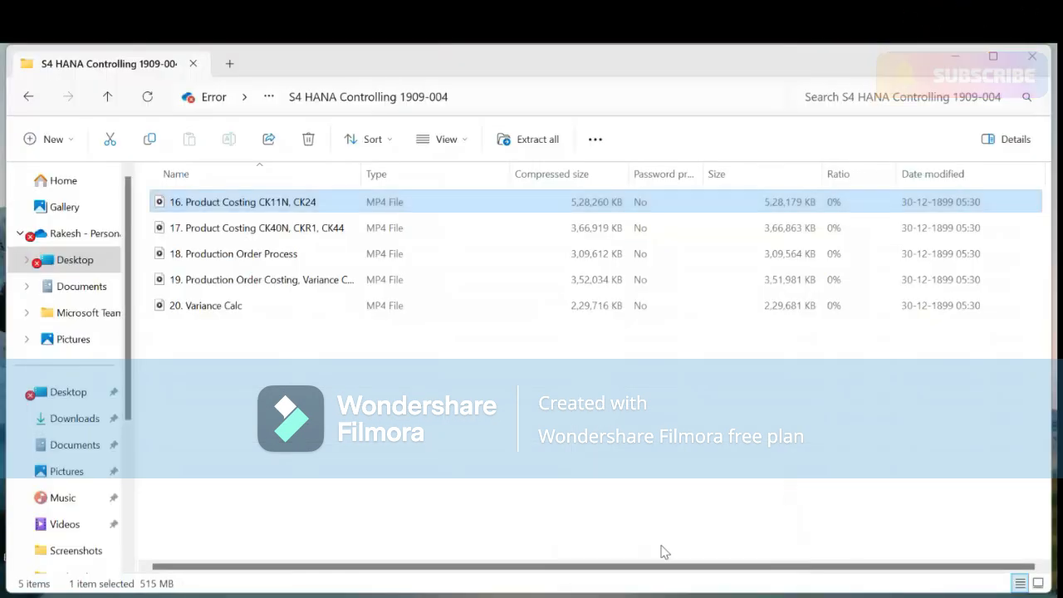
{"action": "left_click_drag", "start_coordinate": [127, 412], "coordinate": [124, 438]}
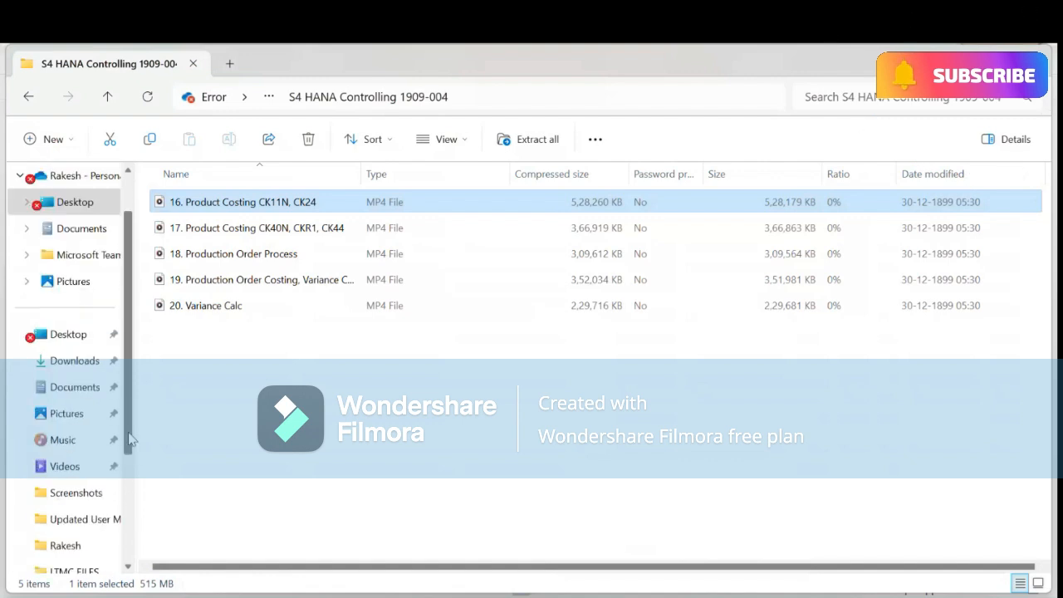
{"action": "left_click", "coordinate": [69, 362]}
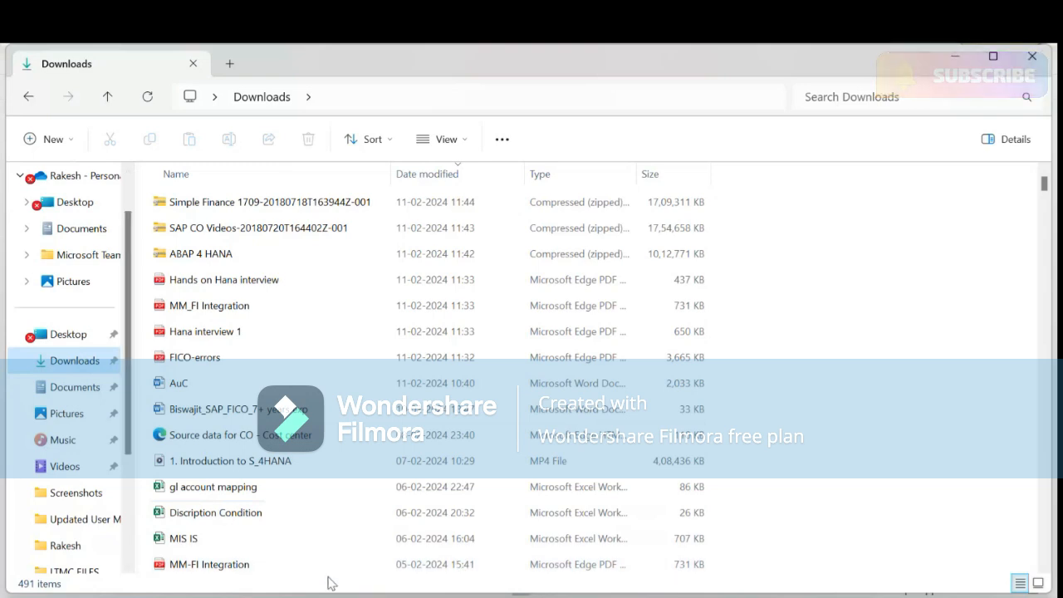
- Start Excel and open the recent workbook Finance Postings List
{"action": "key", "text": "super"}
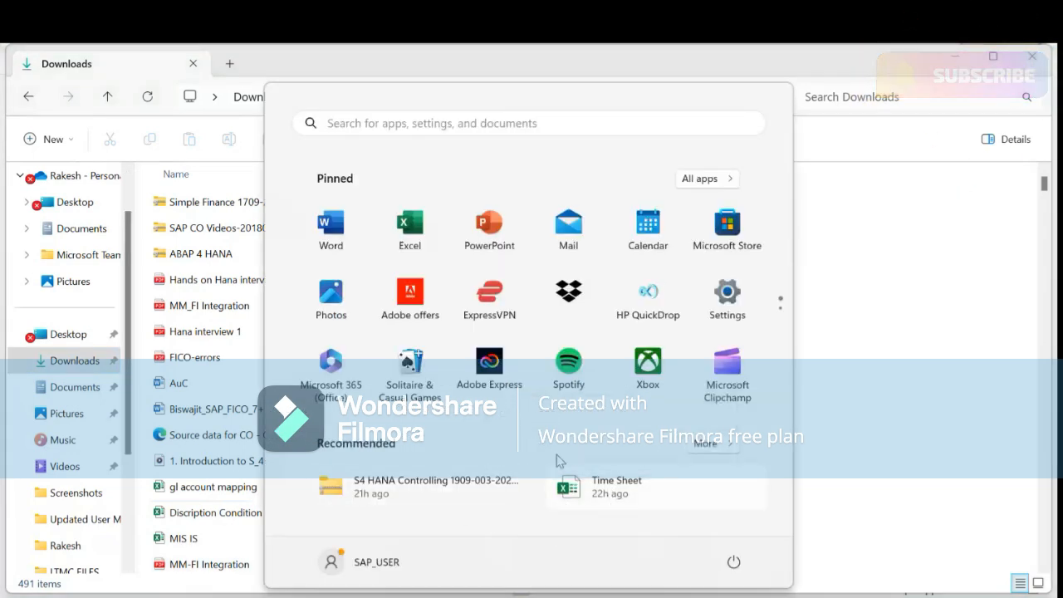
{"action": "left_click", "coordinate": [410, 231]}
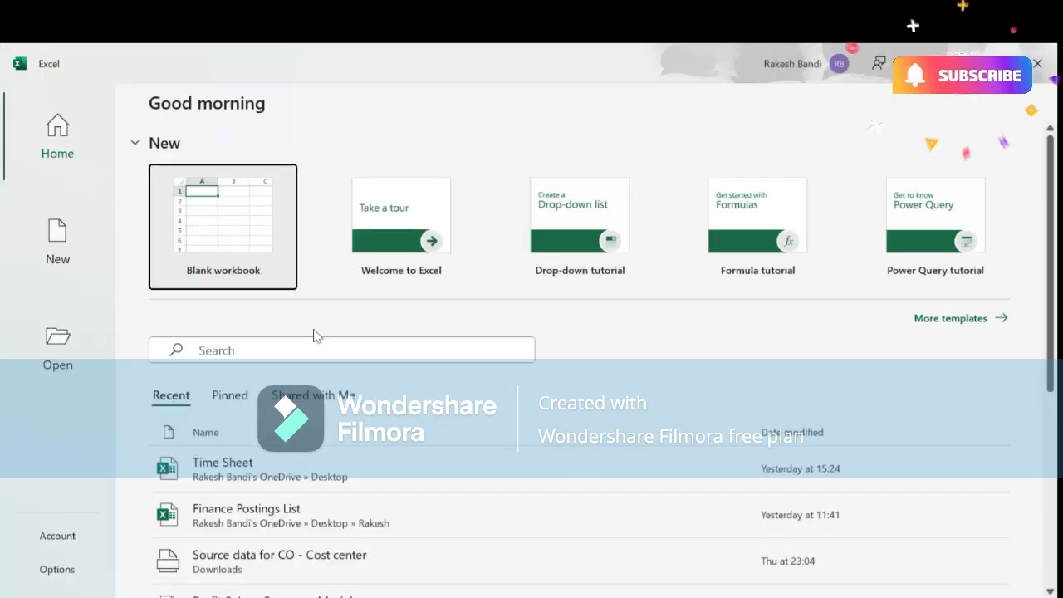
{"action": "left_click", "coordinate": [322, 517]}
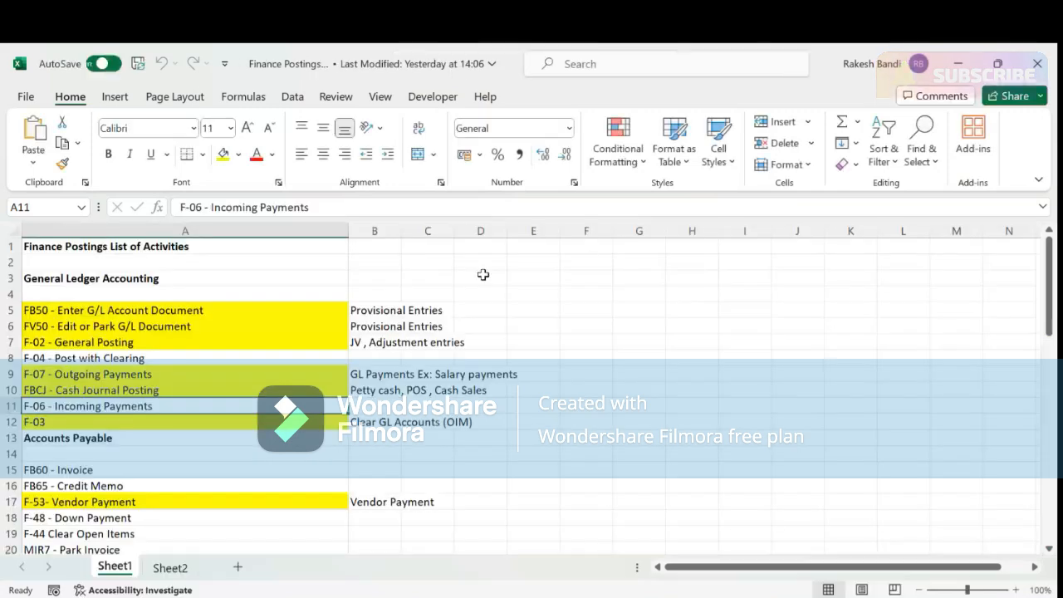
- Examine the Accounts Payable transaction codes on Sheet1, including FB60, FB65, F-48, F-44 and MIRO
{"action": "left_click", "coordinate": [83, 469]}
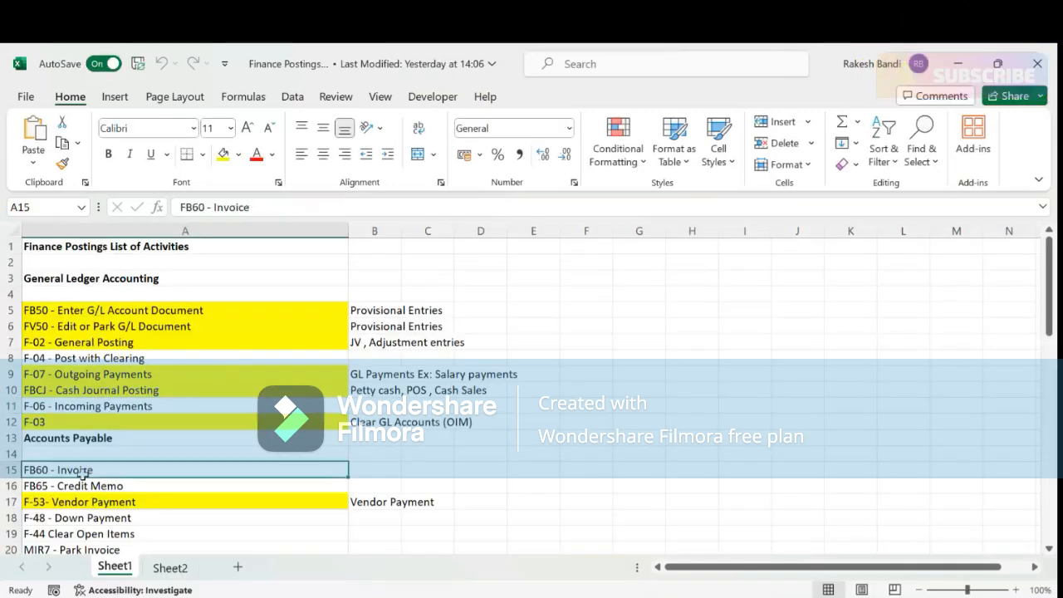
{"action": "key", "text": "Right"}
{"action": "key", "text": "Down"}
{"action": "key", "text": "Down"}
{"action": "key", "text": "Down"}
{"action": "key", "text": "Down"}
{"action": "key", "text": "Down"}
{"action": "key", "text": "Down"}
{"action": "key", "text": "Down"}
{"action": "key", "text": "Down"}
{"action": "key", "text": "Down"}
{"action": "key", "text": "Down"}
{"action": "key", "text": "Down"}
{"action": "key", "text": "Down"}
{"action": "key", "text": "Down"}
{"action": "key", "text": "Down"}
{"action": "key", "text": "Down"}
{"action": "key", "text": "Down"}
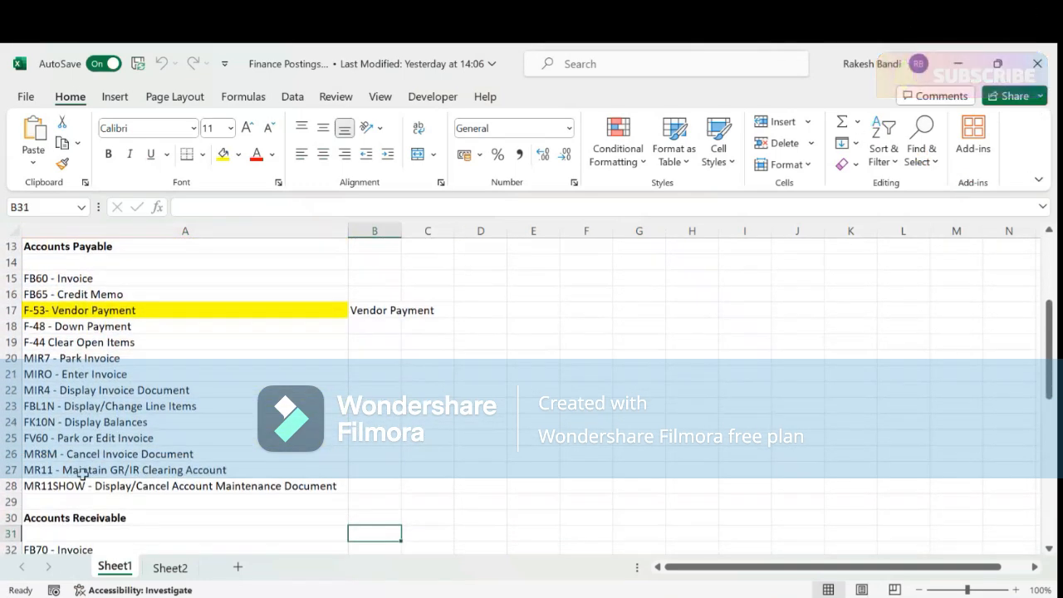
{"action": "left_click", "coordinate": [51, 375]}
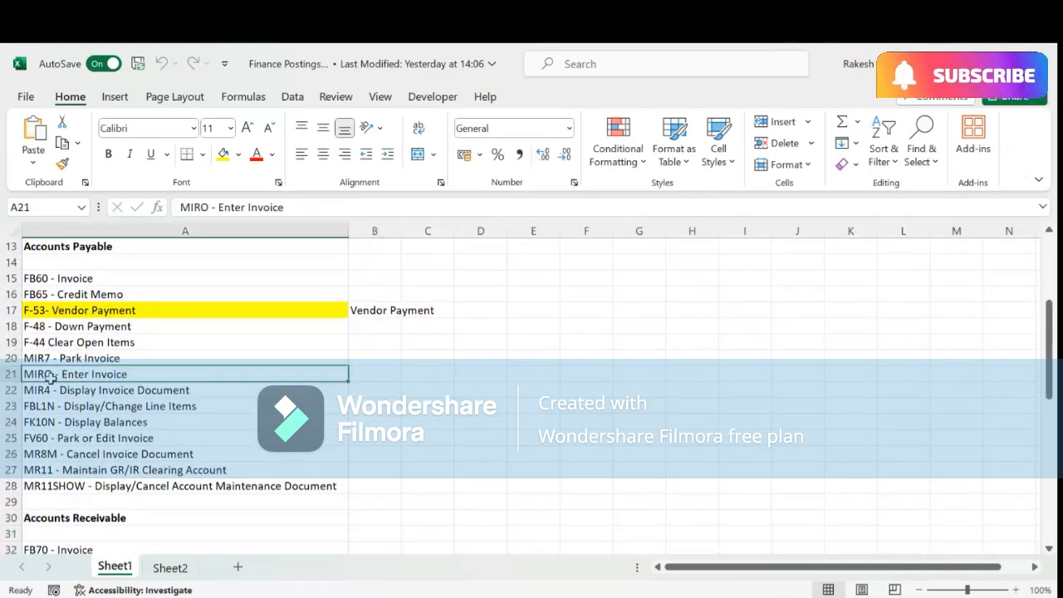
{"action": "left_click", "coordinate": [65, 279]}
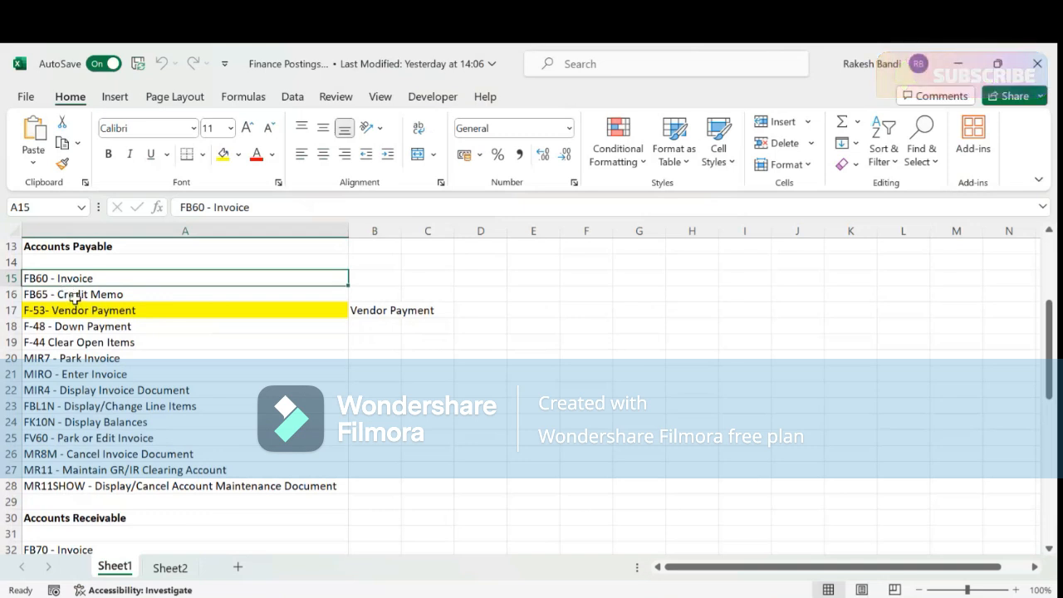
{"action": "left_click", "coordinate": [74, 297]}
{"action": "left_click", "coordinate": [67, 327]}
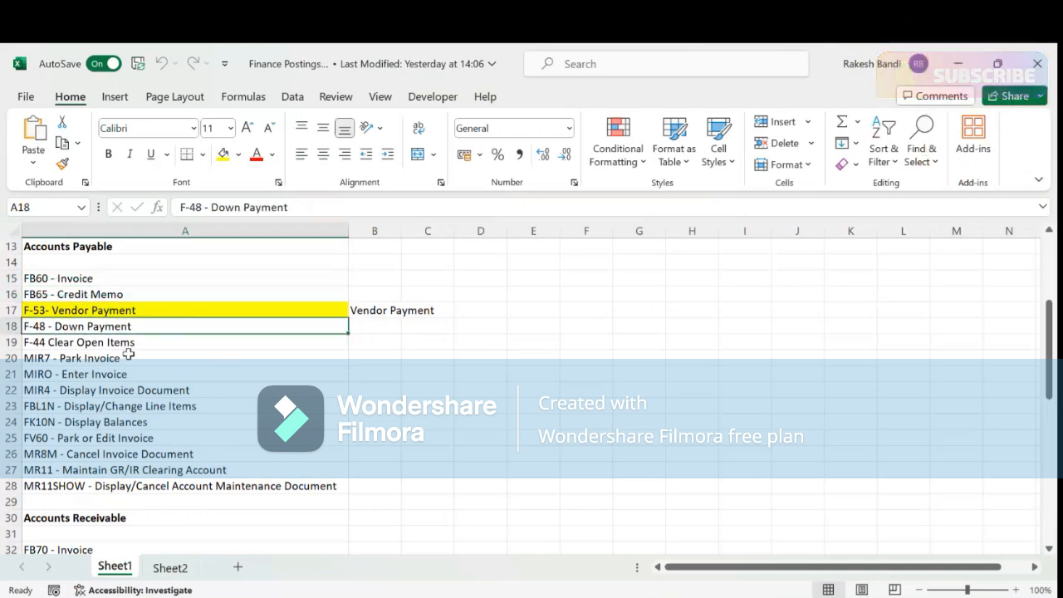
{"action": "left_click", "coordinate": [88, 346]}
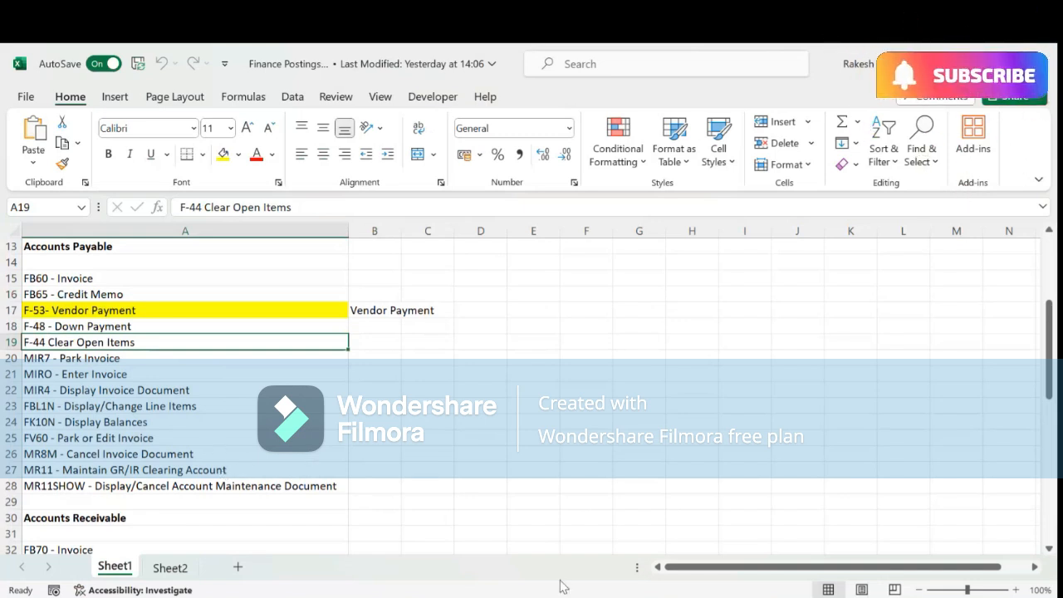
- Switch back to SAP and leave the purchase order screen with the command /n
{"action": "mouse_move", "coordinate": [606, 596]}
{"action": "left_click", "coordinate": [678, 559]}
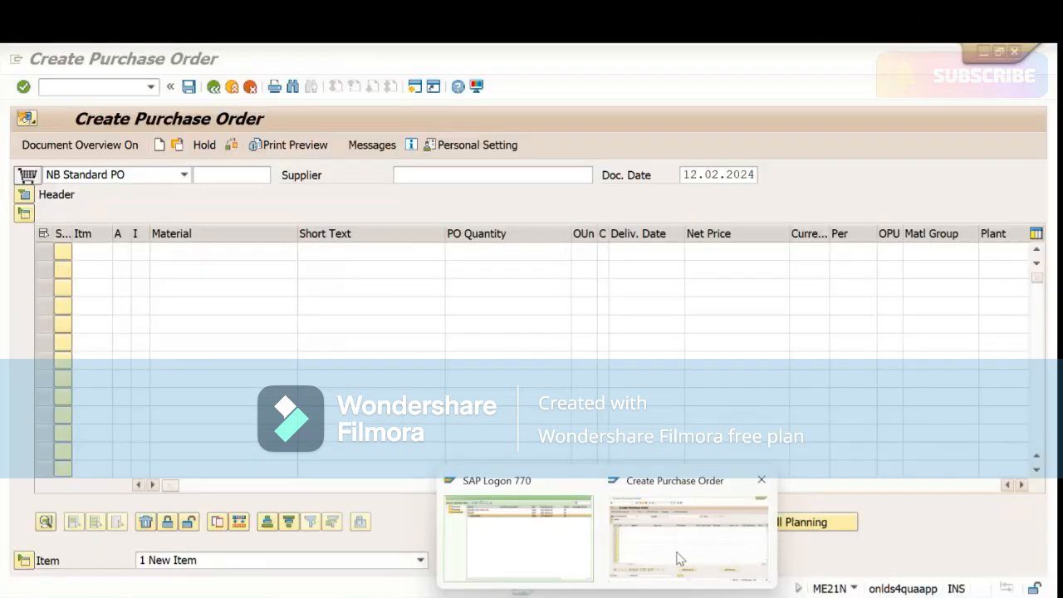
{"action": "left_click", "coordinate": [90, 88]}
{"action": "type", "text": "/n"}
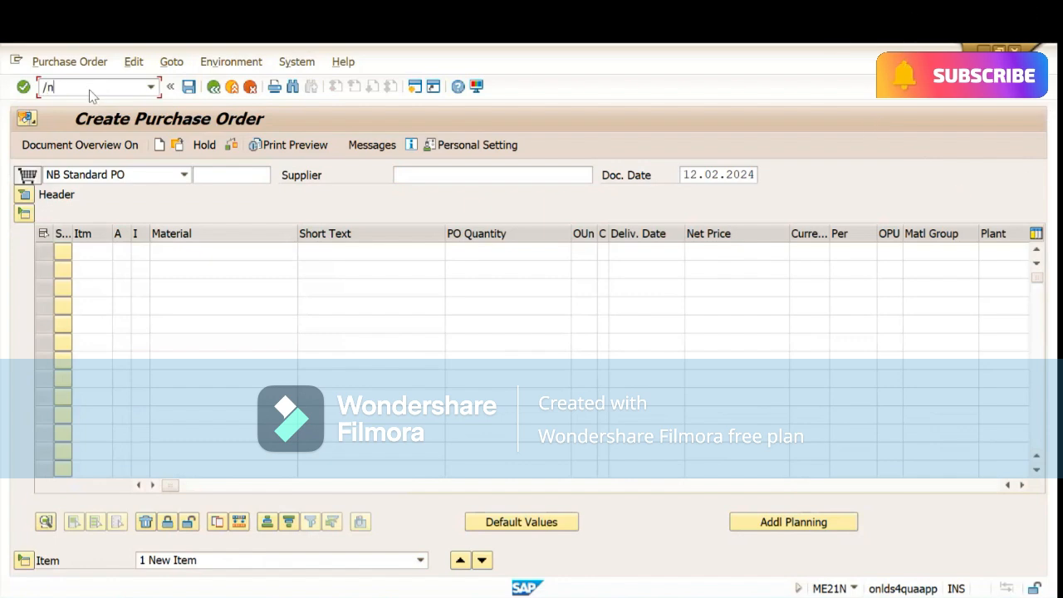
{"action": "key", "text": "Return"}
- Check the invoice transaction code in the Excel list, and start transaction FB60 in SAP
{"action": "key", "text": "alt+Tab"}
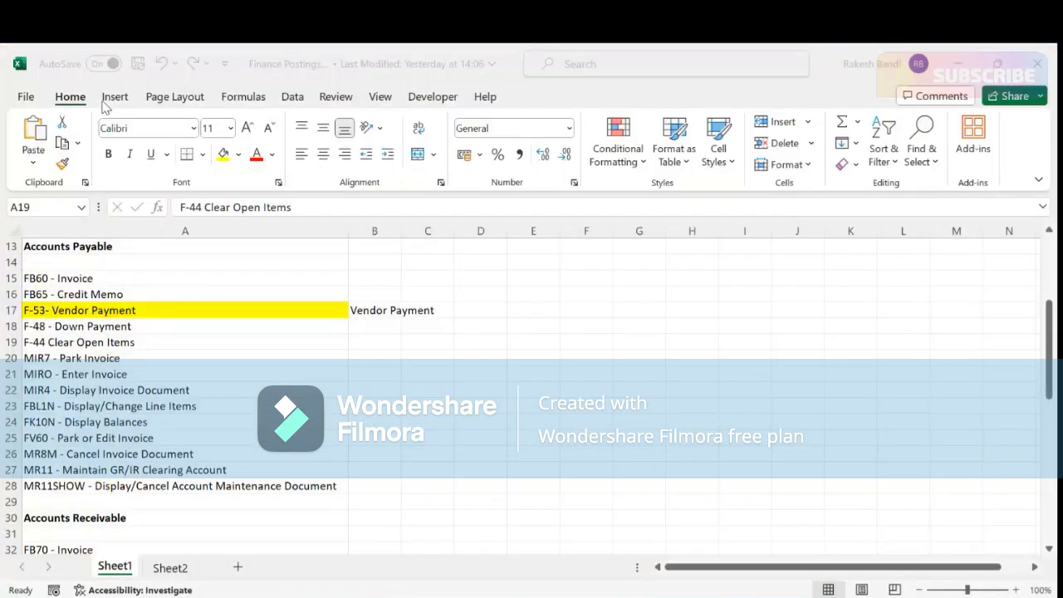
{"action": "left_click", "coordinate": [63, 281]}
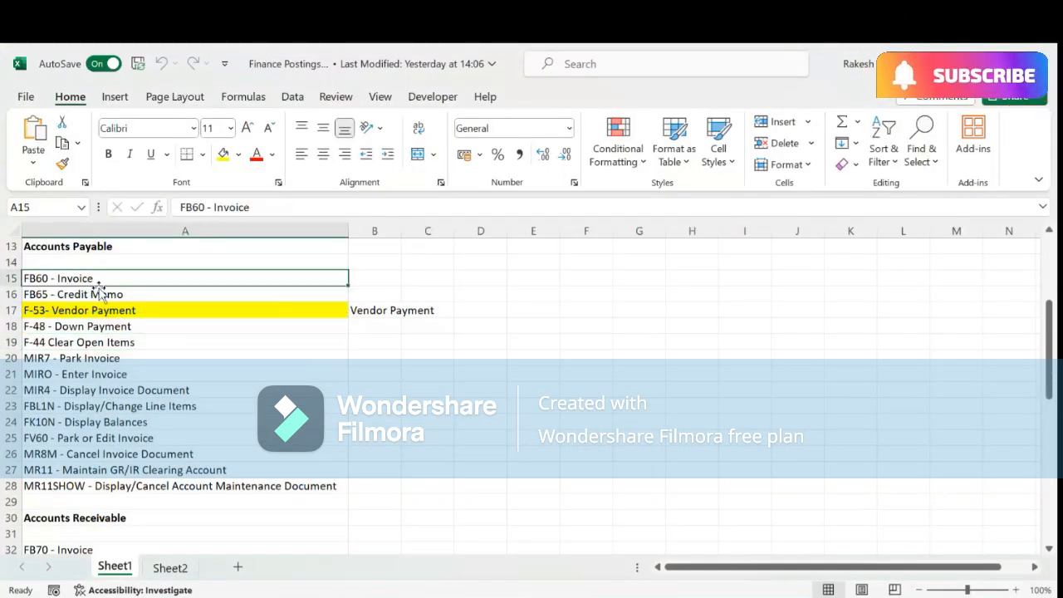
{"action": "key", "text": "alt+Tab"}
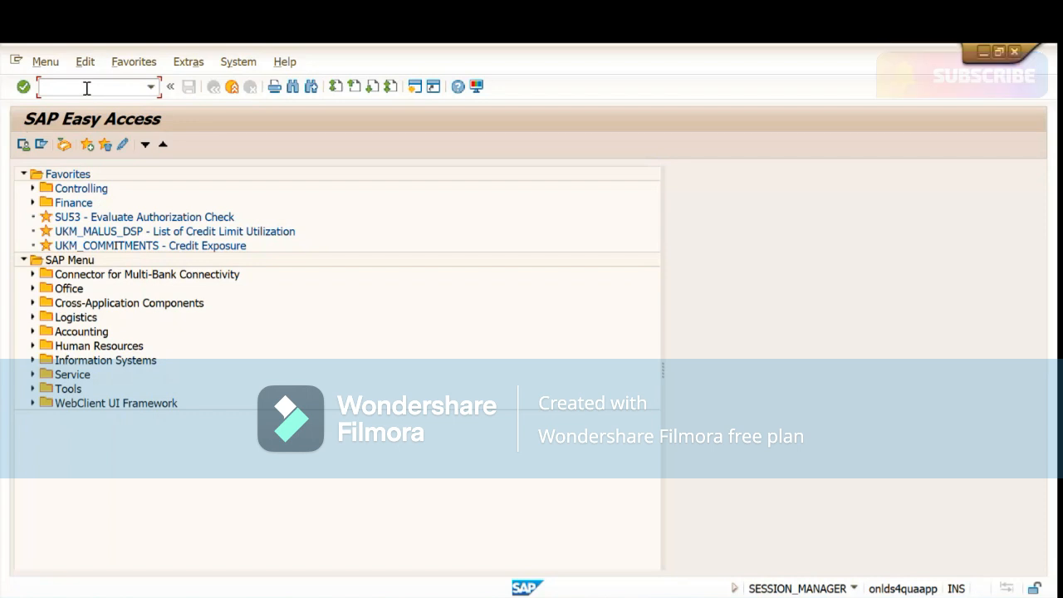
{"action": "type", "text": "/n"}
{"action": "key", "text": "BackSpace"}
{"action": "key", "text": "BackSpace"}
{"action": "type", "text": "fb60"}
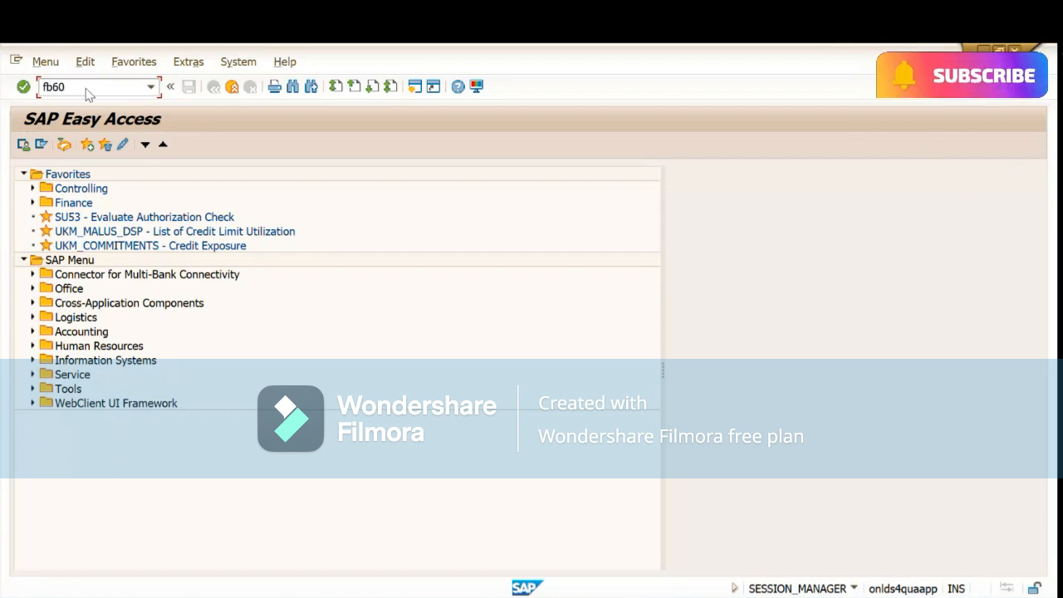
{"action": "key", "text": "Return"}
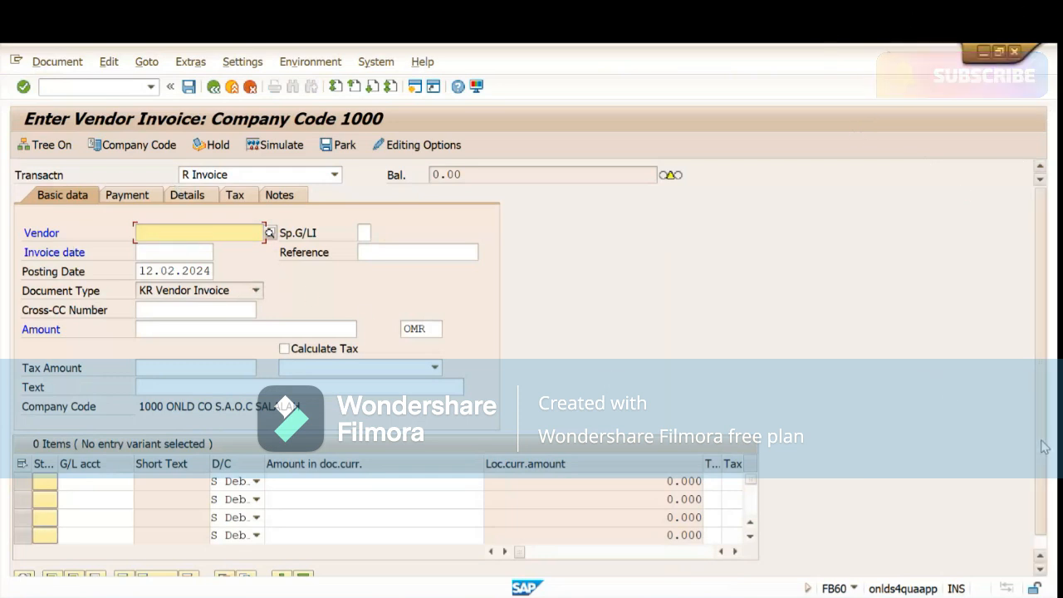
- Examine the vendor invoice form, including the vendor, invoice date, reference, payment data and G/L item lines
{"action": "scroll", "coordinate": [1044, 518], "scroll_direction": "down", "scroll_amount": 1}
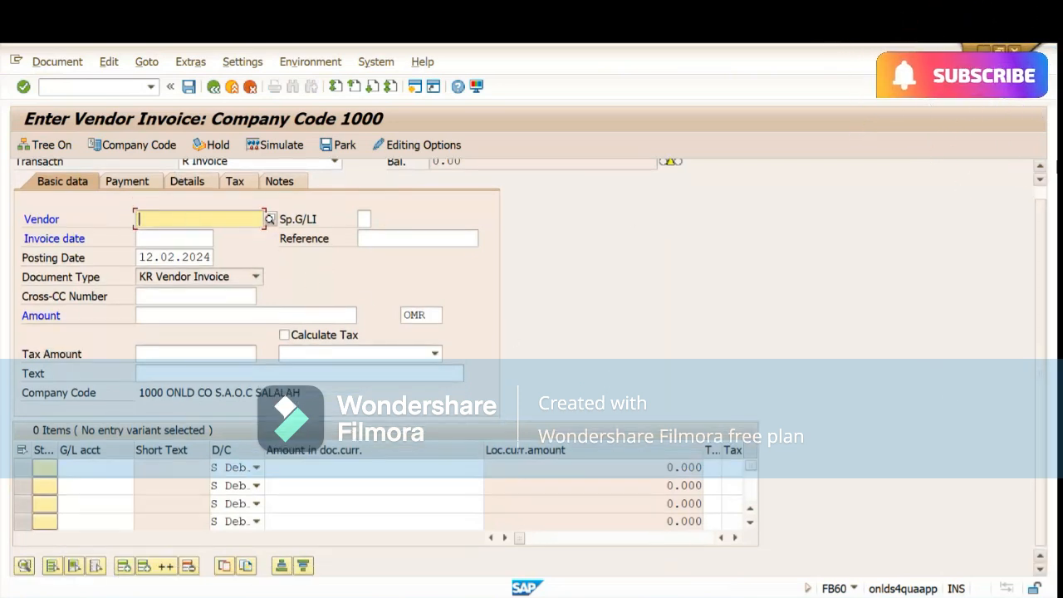
{"action": "scroll", "coordinate": [1044, 196], "scroll_direction": "up", "scroll_amount": 1}
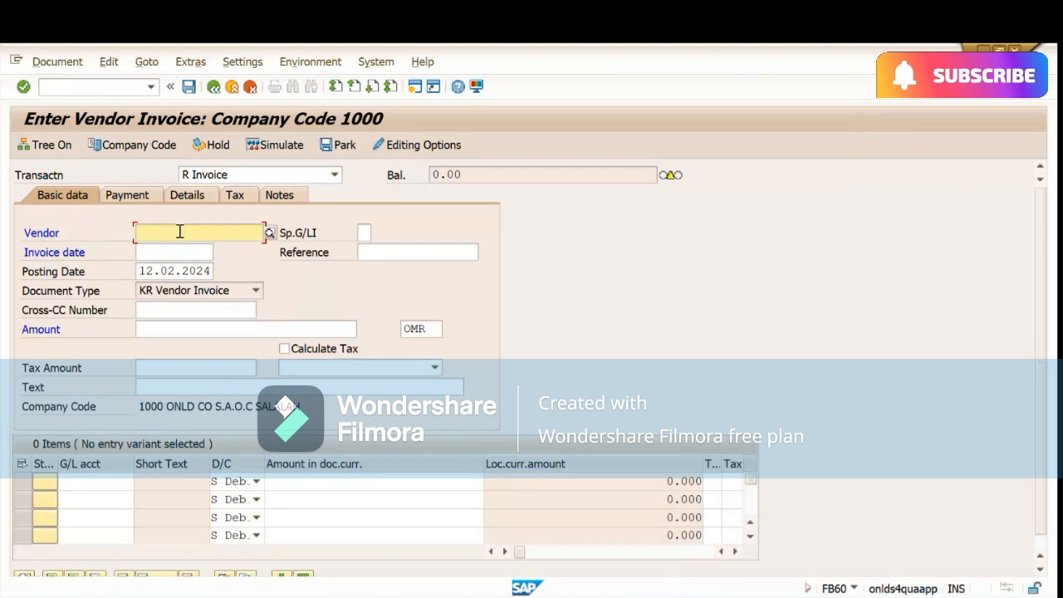
{"action": "left_click", "coordinate": [167, 256]}
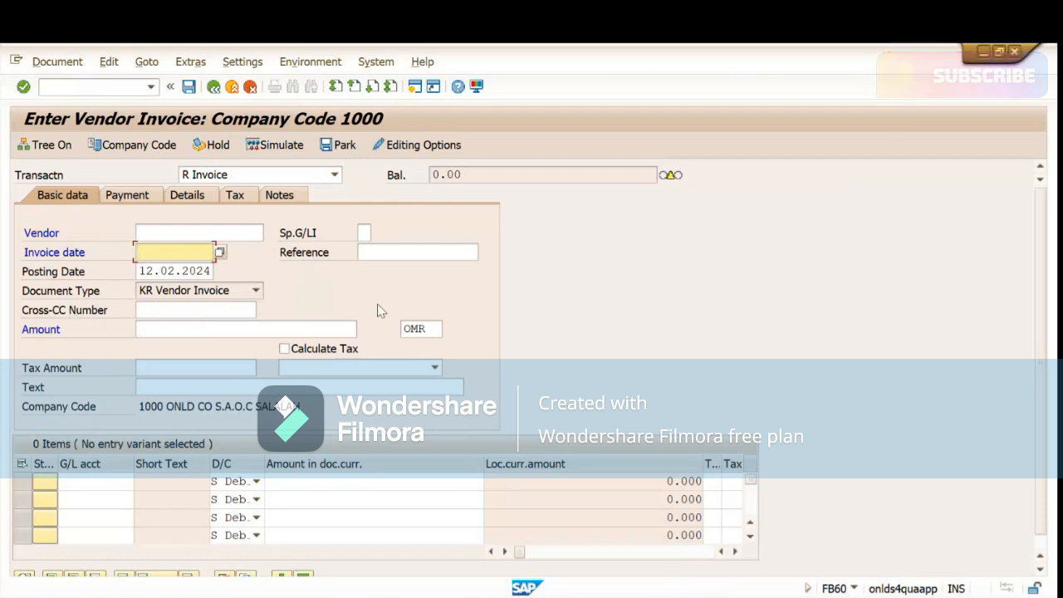
{"action": "left_click", "coordinate": [392, 253]}
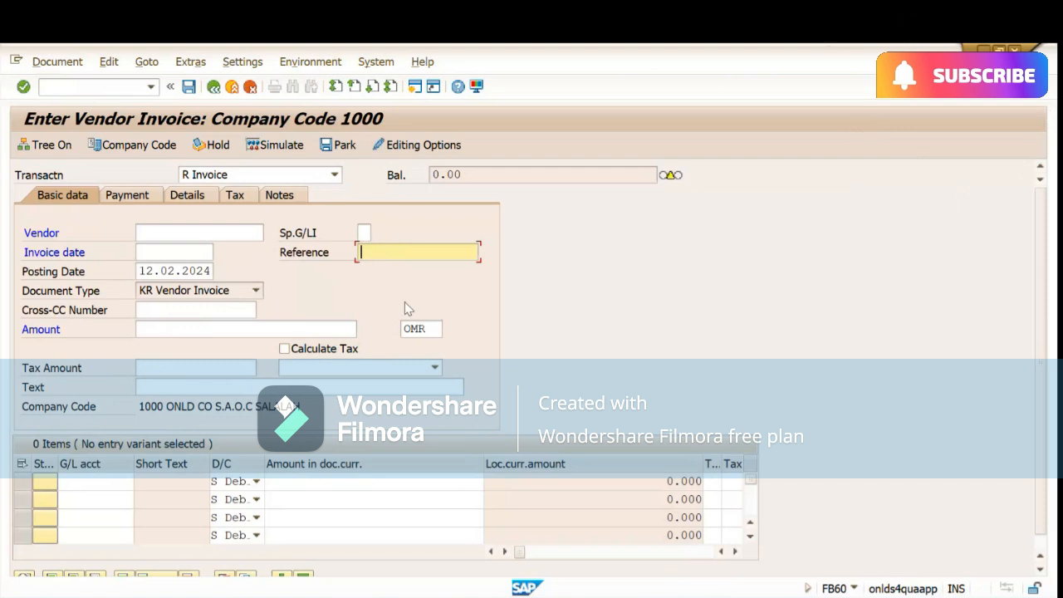
{"action": "left_click", "coordinate": [1039, 554]}
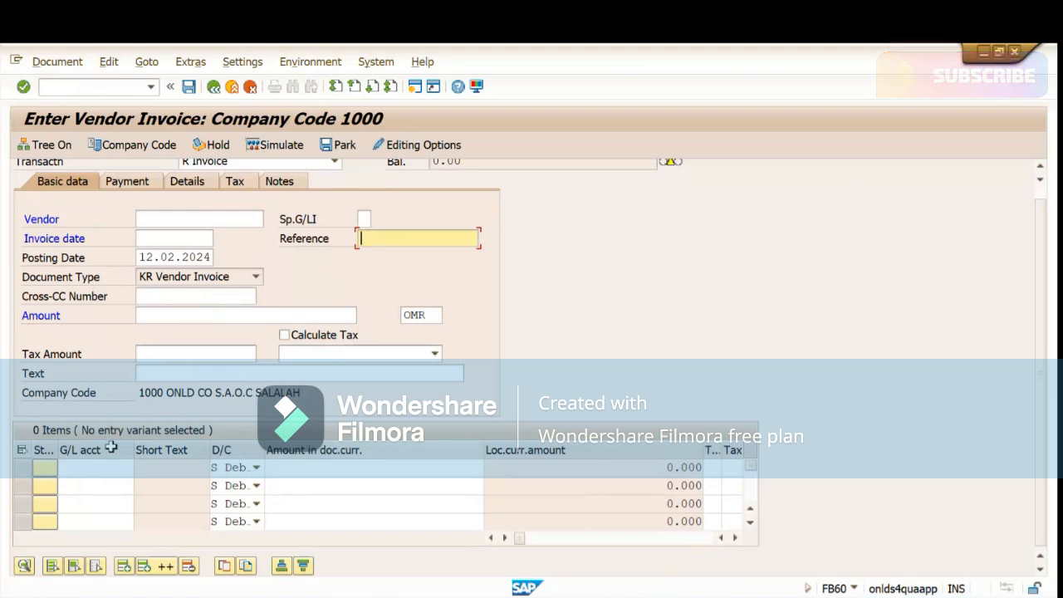
{"action": "left_click", "coordinate": [294, 469]}
{"action": "left_click", "coordinate": [170, 222]}
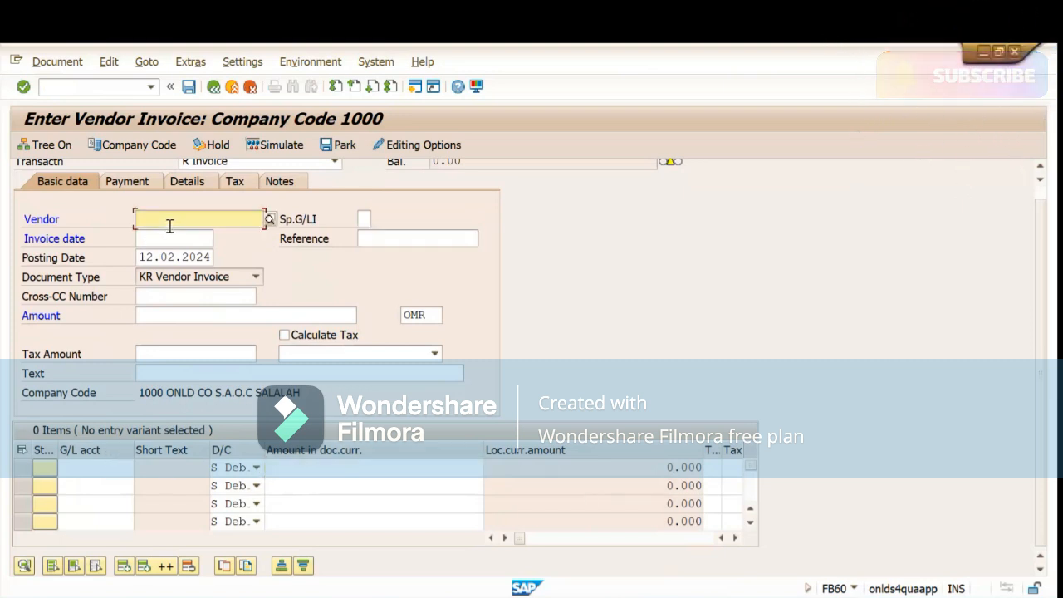
{"action": "left_click", "coordinate": [142, 182]}
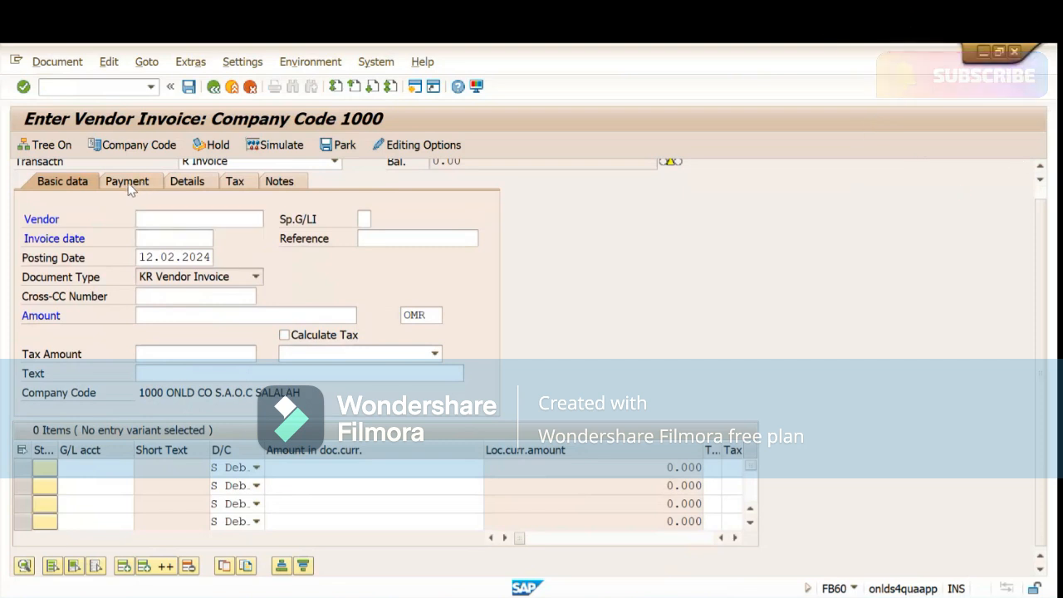
- Fill in the vendor with the second suggested entry, and set the invoice date to the posting date, 12.02.2024
{"action": "left_click", "coordinate": [187, 235]}
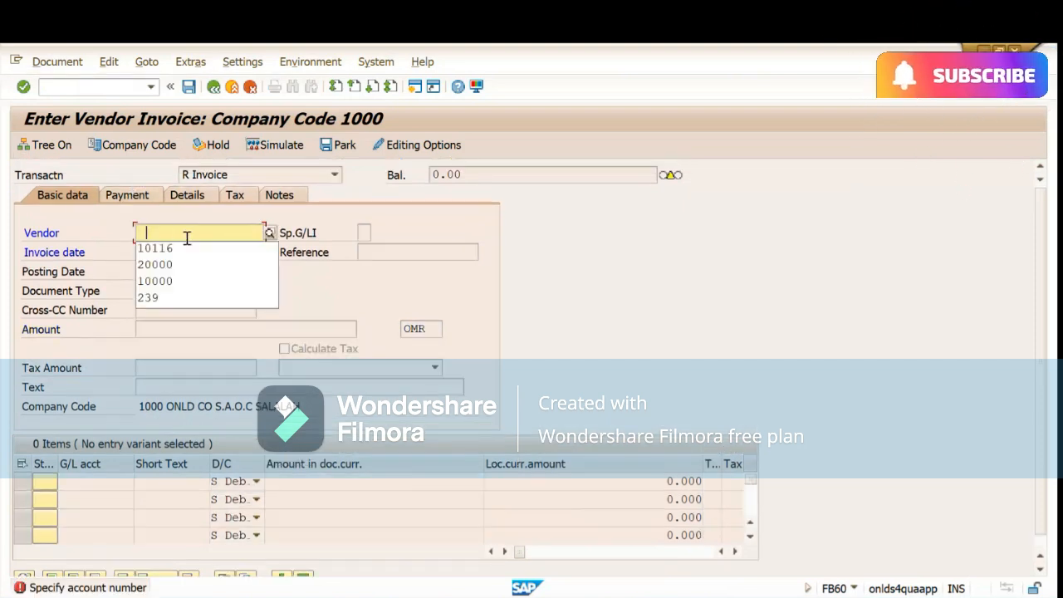
{"action": "left_click", "coordinate": [181, 266]}
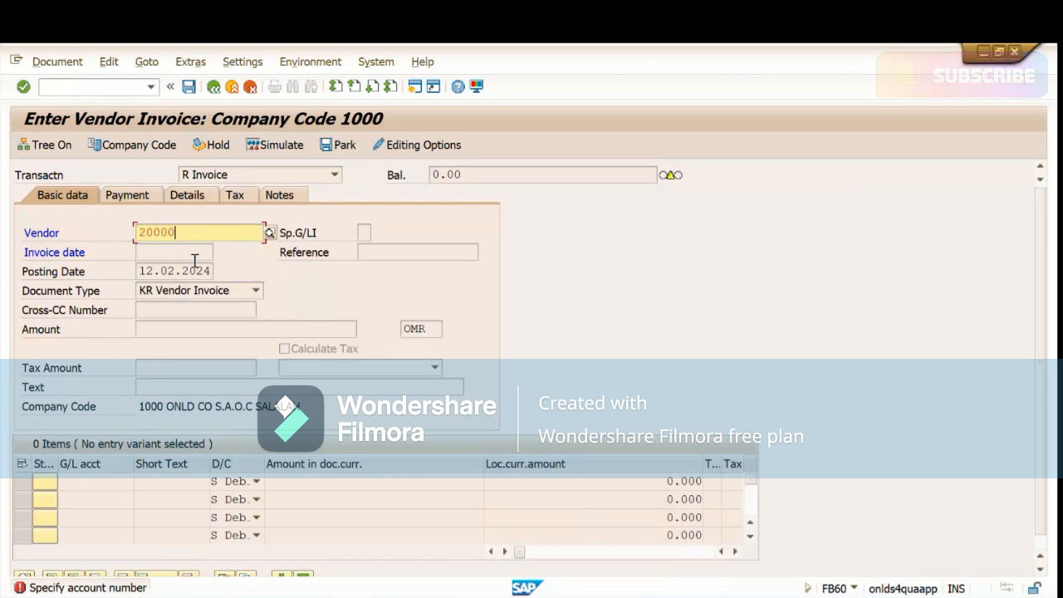
{"action": "left_click", "coordinate": [175, 251]}
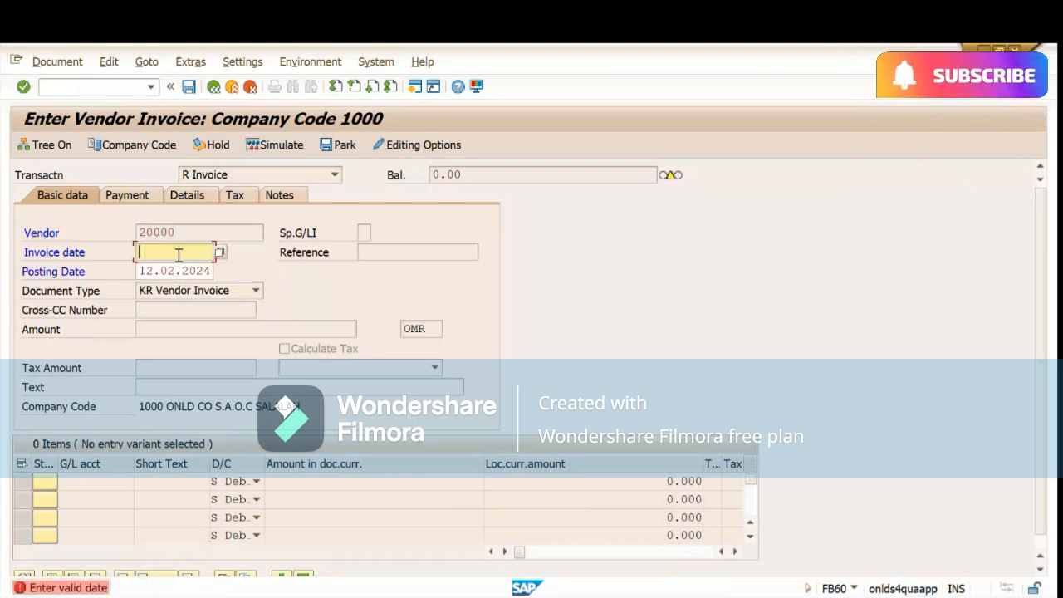
{"action": "left_click_drag", "start_coordinate": [208, 271], "coordinate": [34, 272]}
{"action": "key", "text": "ctrl+c"}
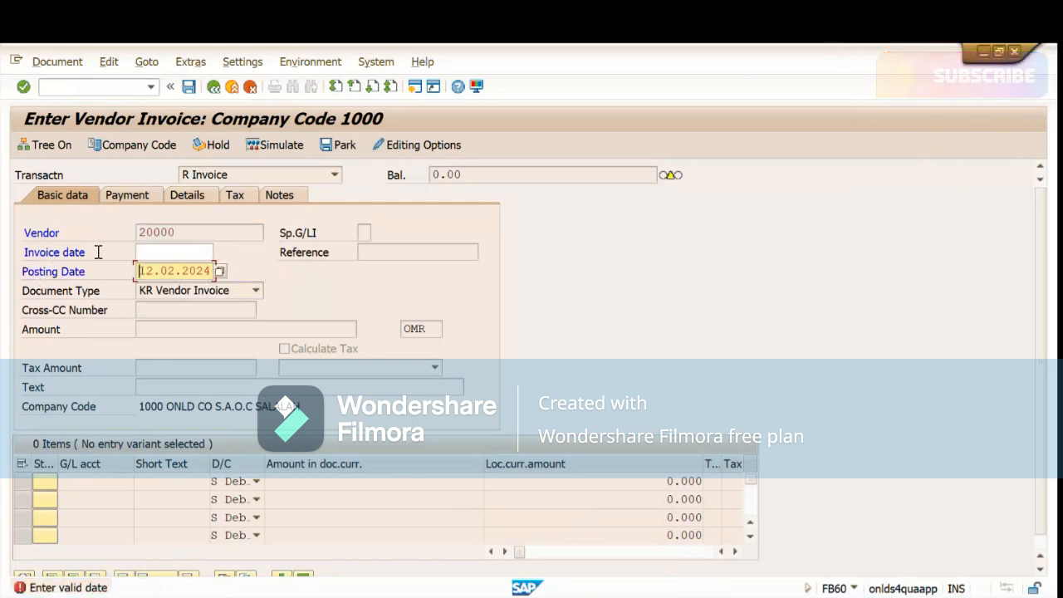
{"action": "left_click", "coordinate": [166, 251]}
{"action": "key", "text": "ctrl+v"}
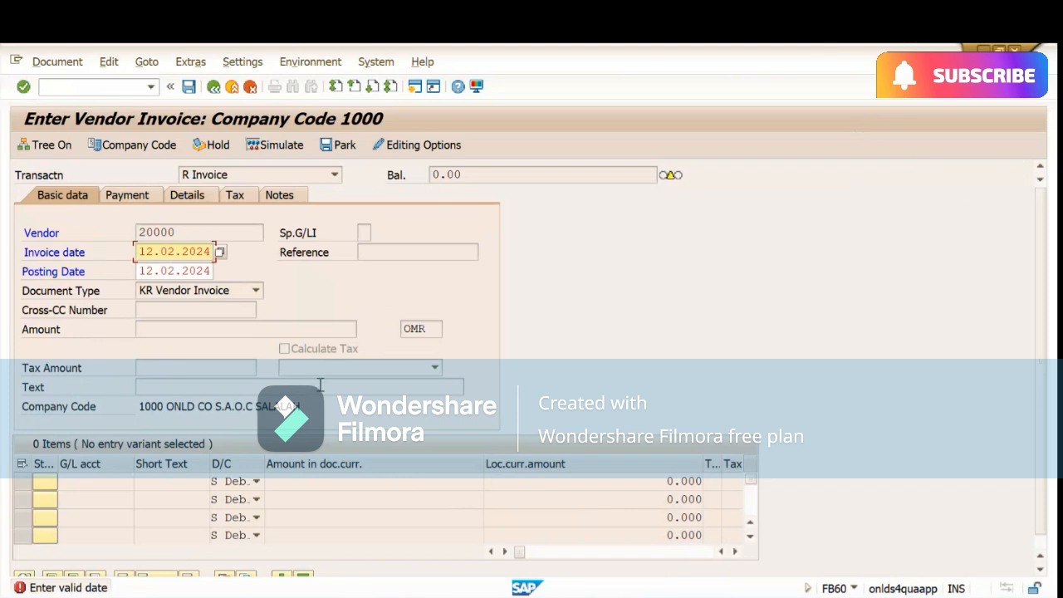
{"action": "key", "text": "Return"}
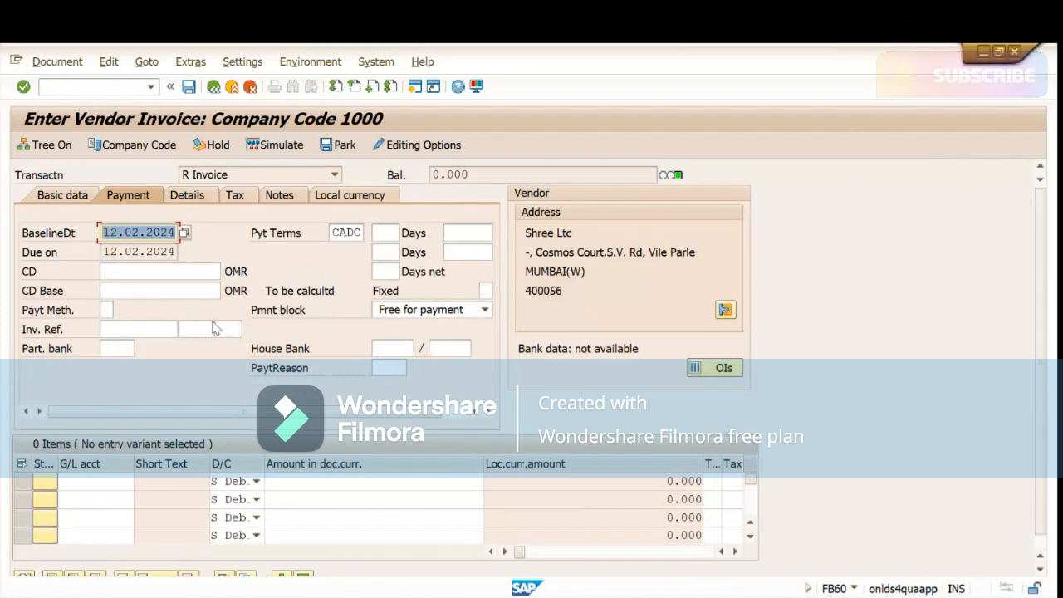
- Examine the invoice's payment terms and payment block options, and its detail fields for G/L account, header text and business area
{"action": "left_click", "coordinate": [424, 314]}
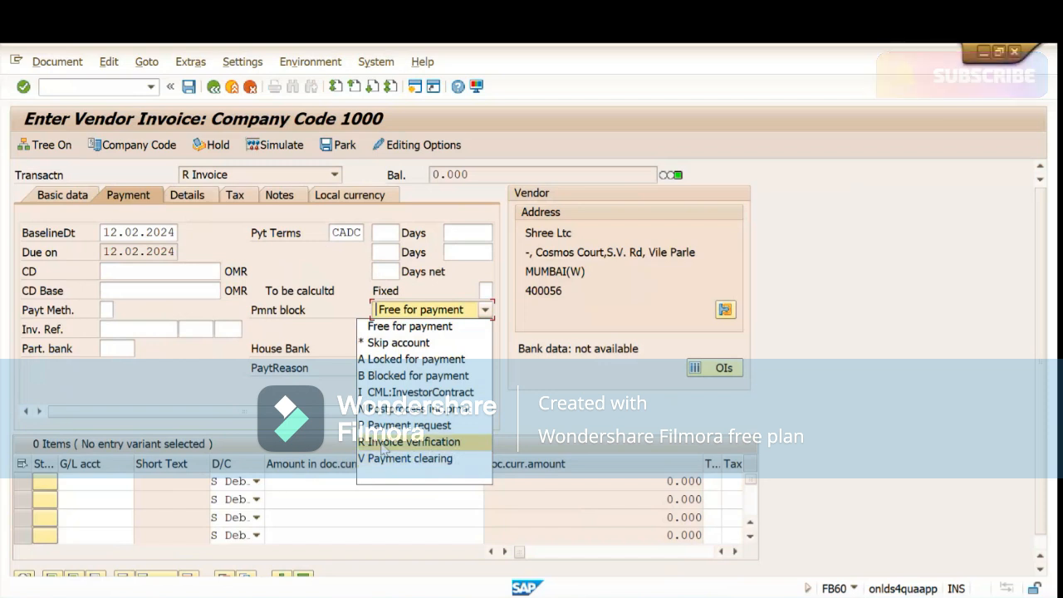
{"action": "left_click", "coordinate": [199, 393]}
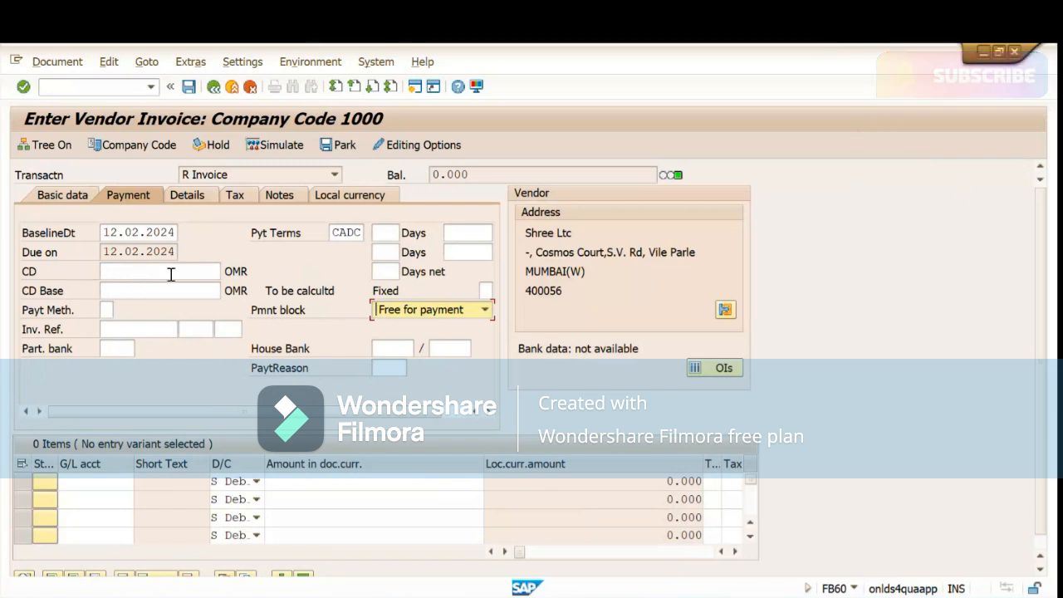
{"action": "left_click", "coordinate": [336, 233]}
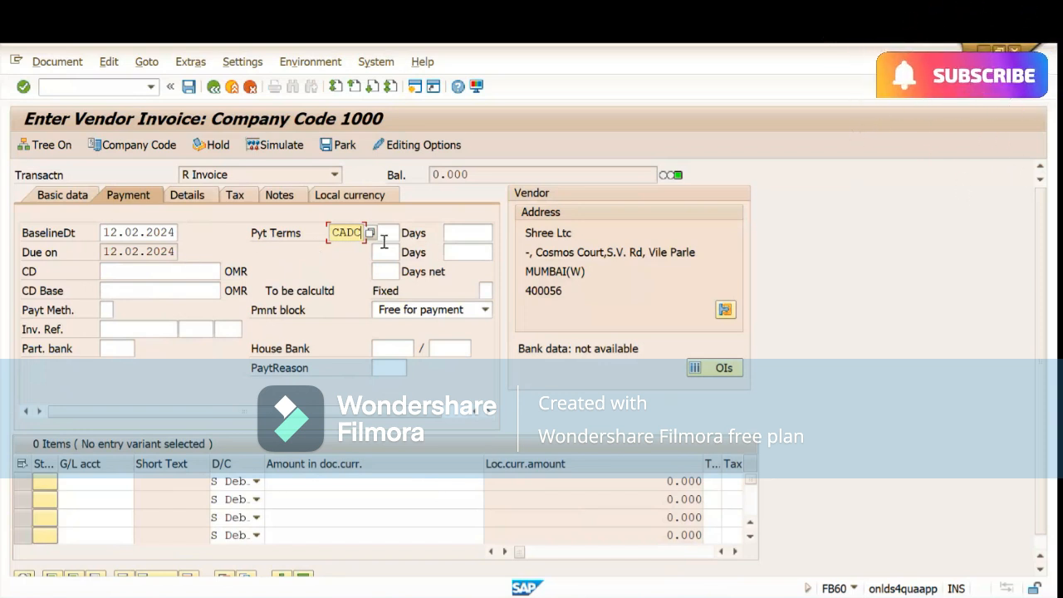
{"action": "left_click", "coordinate": [199, 196]}
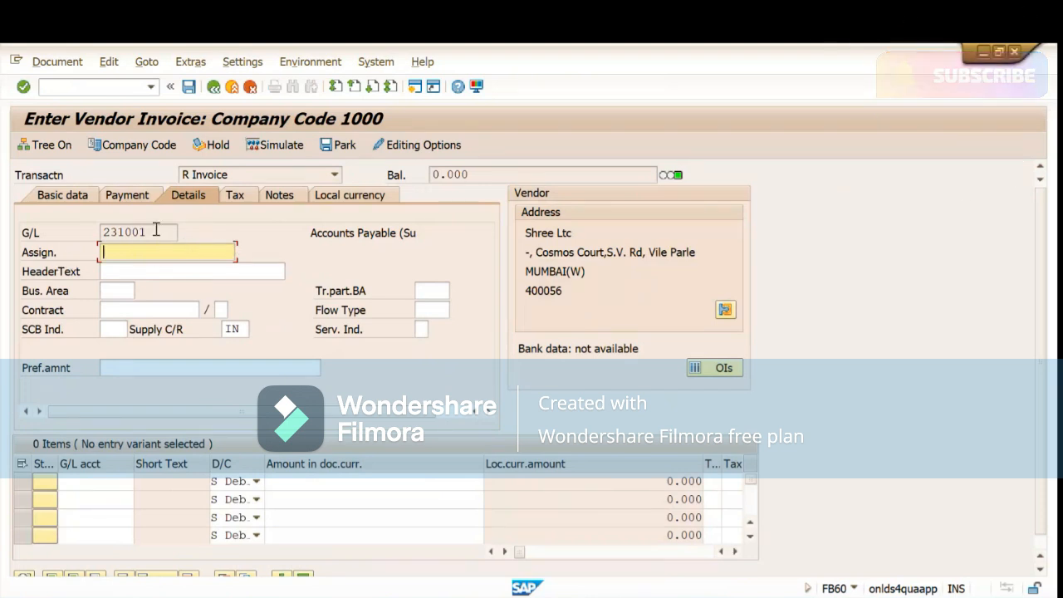
{"action": "left_click", "coordinate": [155, 231]}
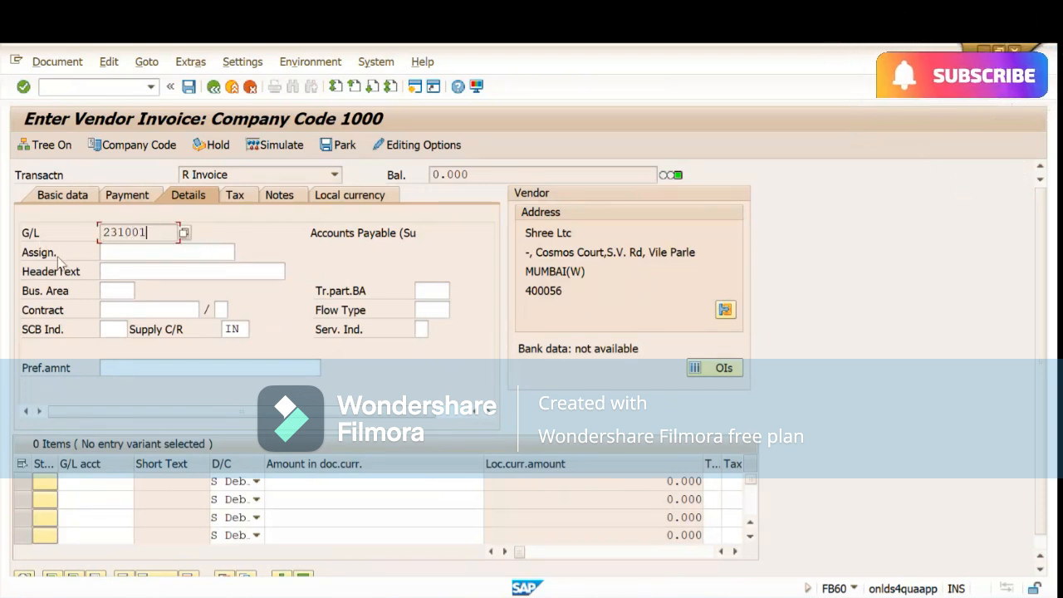
{"action": "left_click", "coordinate": [152, 269]}
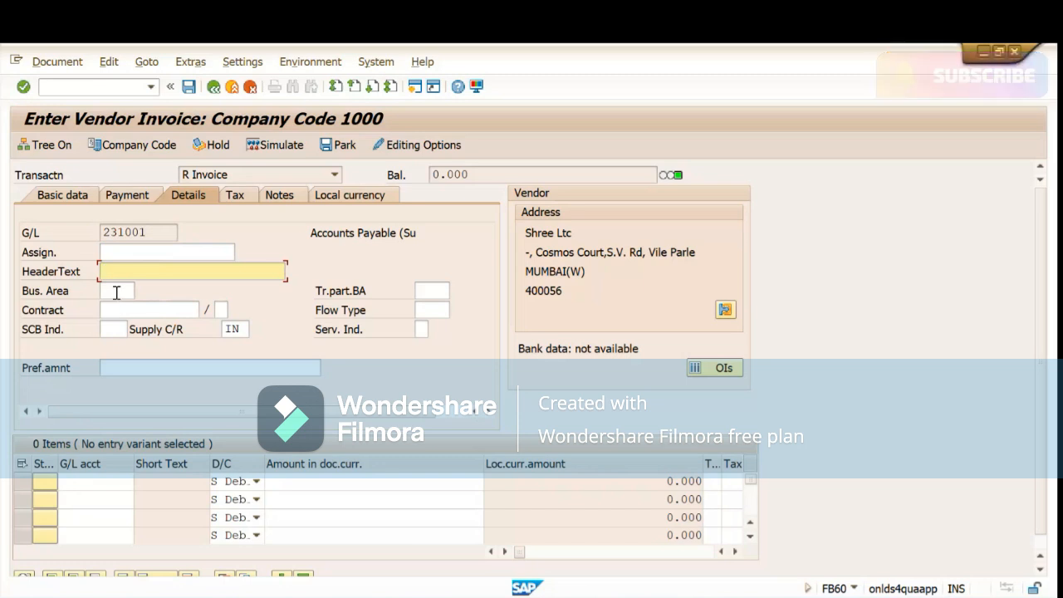
{"action": "left_click", "coordinate": [116, 291]}
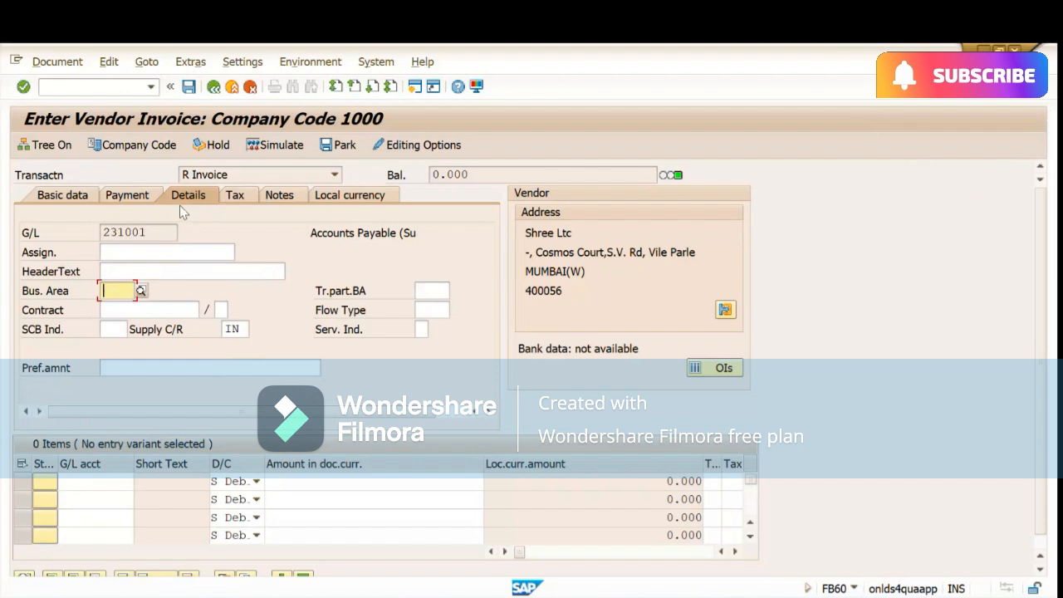
- Examine the invoice's tax data, notes and local currency exchange rate fields, and return to the basic data
{"action": "left_click", "coordinate": [235, 196]}
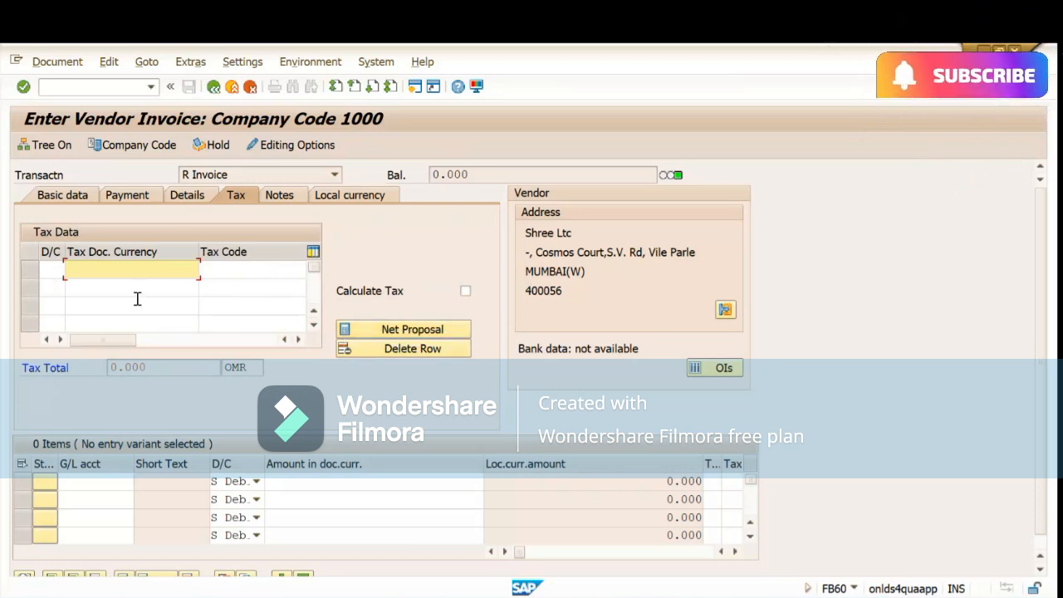
{"action": "left_click", "coordinate": [284, 199]}
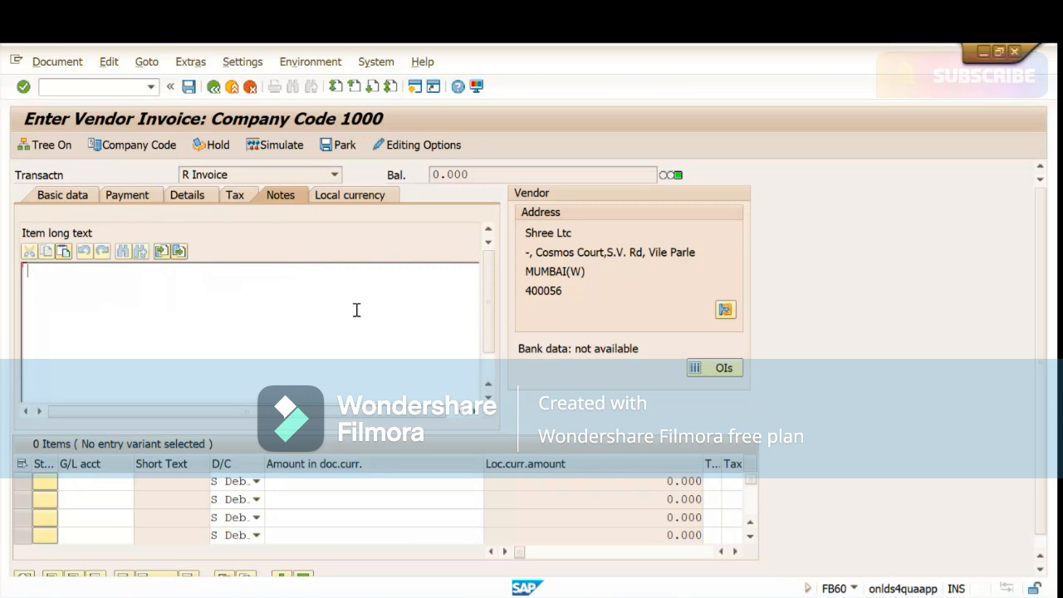
{"action": "left_click", "coordinate": [350, 194]}
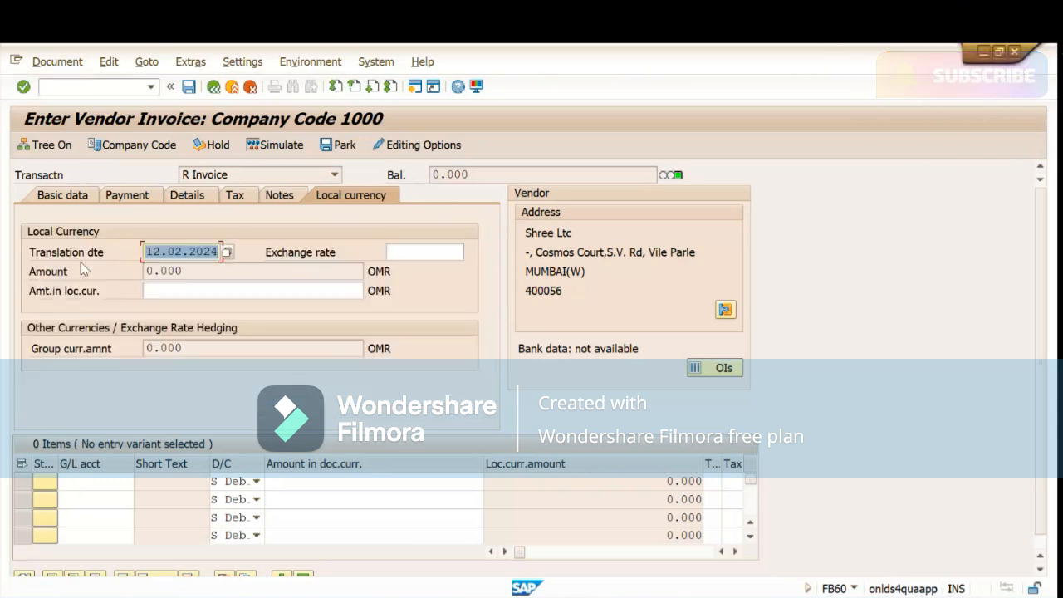
{"action": "left_click", "coordinate": [434, 254]}
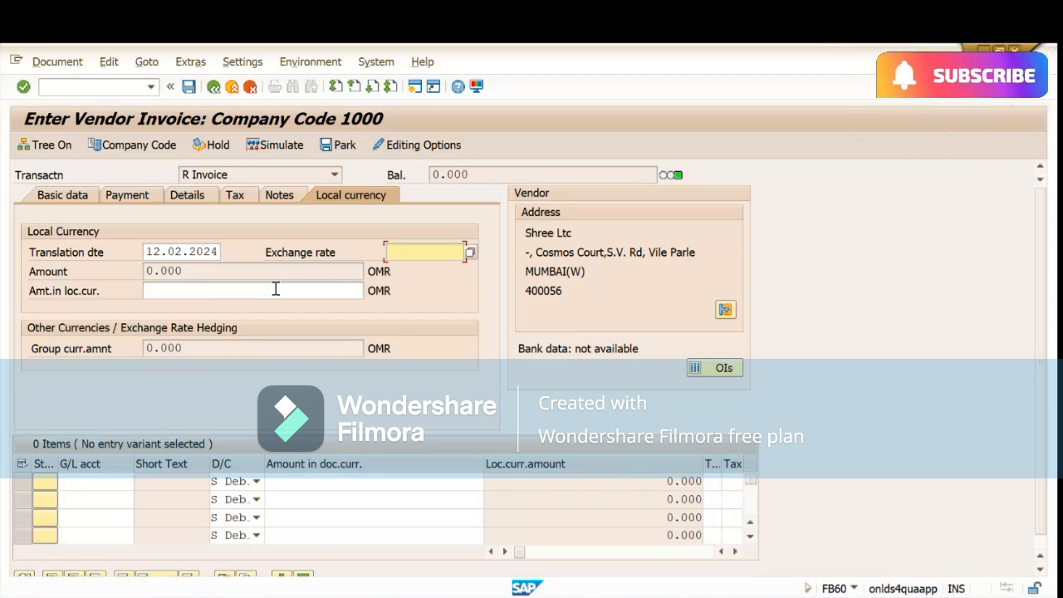
{"action": "left_click", "coordinate": [279, 198]}
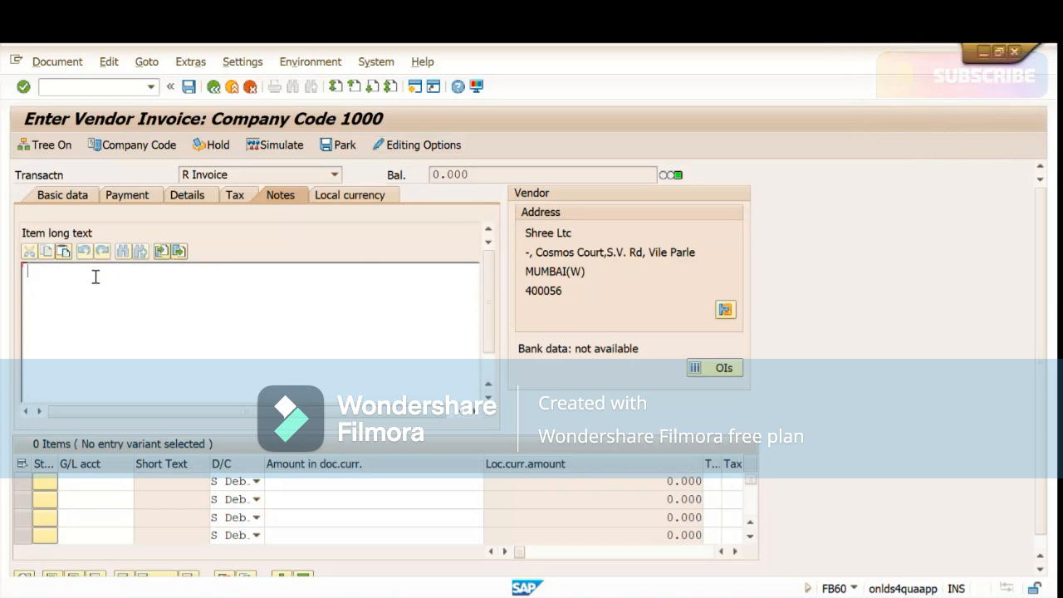
{"action": "left_click", "coordinate": [56, 205]}
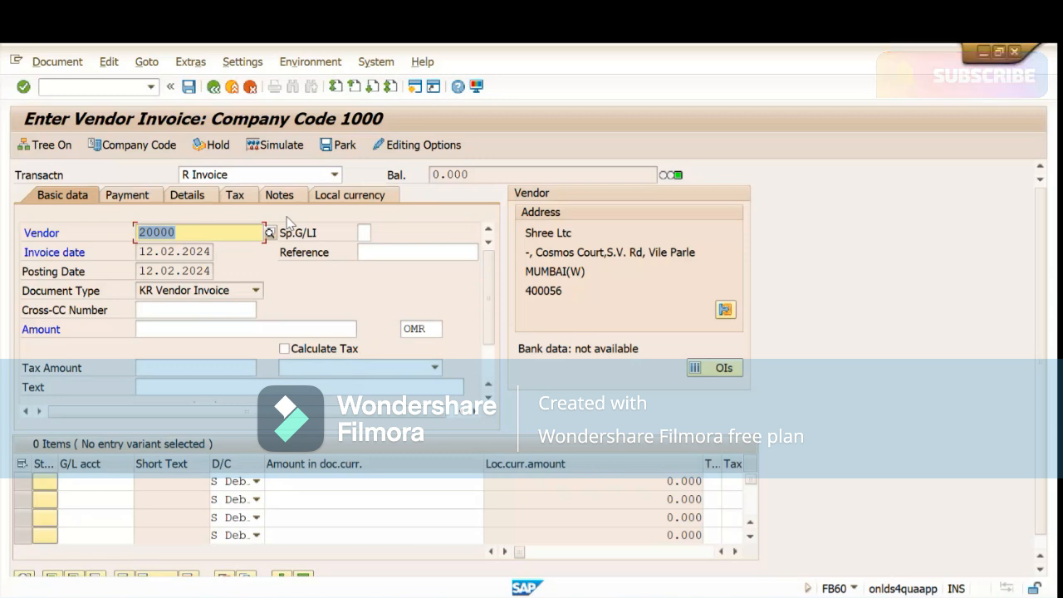
- Examine the transaction type options of the vendor invoice, keeping R Invoice selected
{"action": "left_click", "coordinate": [224, 176]}
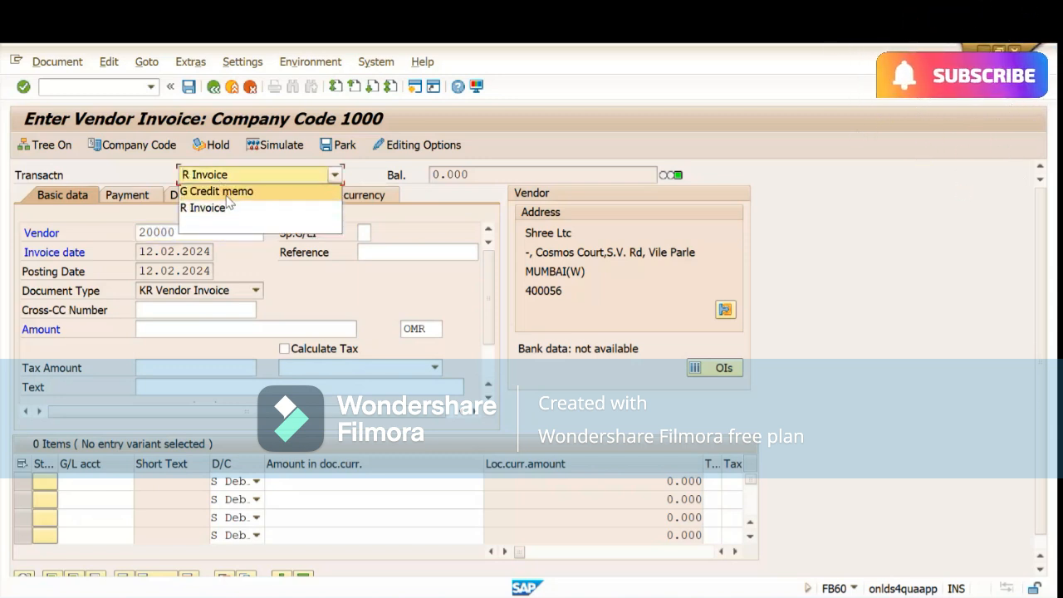
{"action": "left_click", "coordinate": [334, 175]}
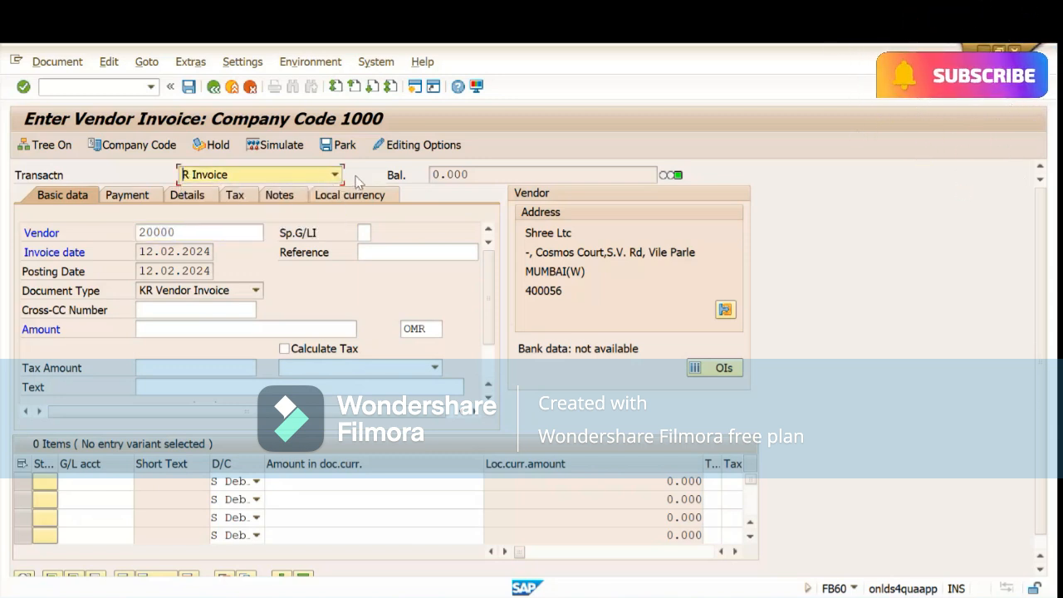
{"action": "left_click", "coordinate": [238, 181]}
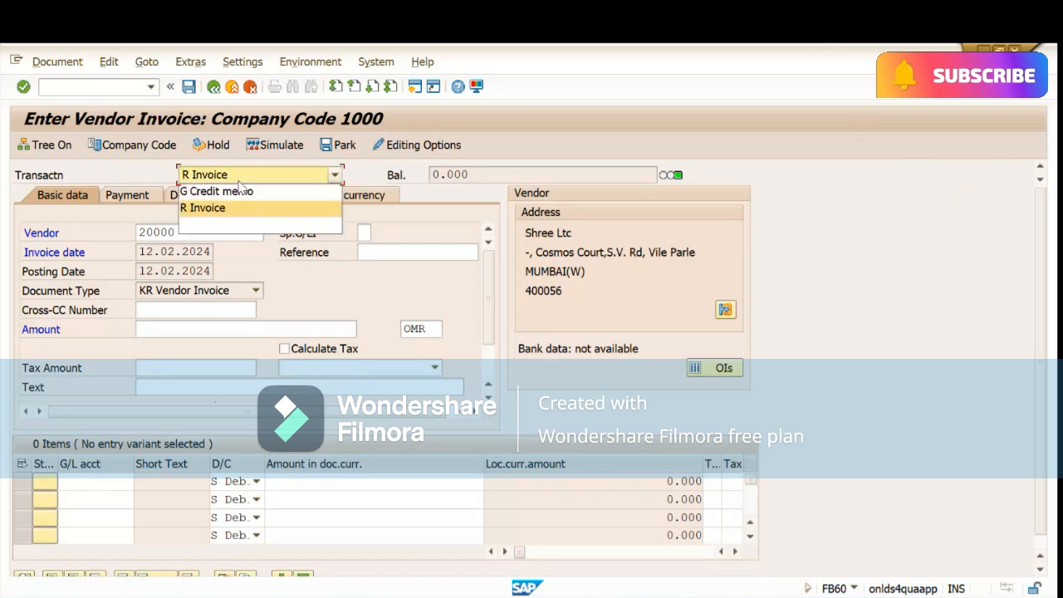
{"action": "left_click", "coordinate": [375, 173]}
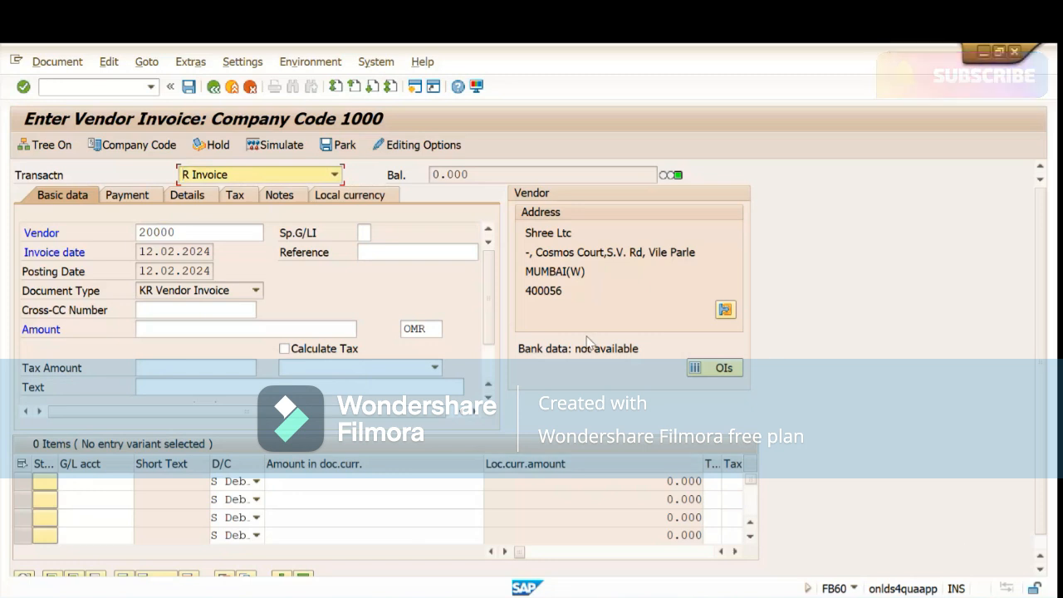
- Open transaction FB65 in a new session with /ofb65, and compare its transaction type options with those of the FB60 invoice
{"action": "left_click", "coordinate": [70, 88]}
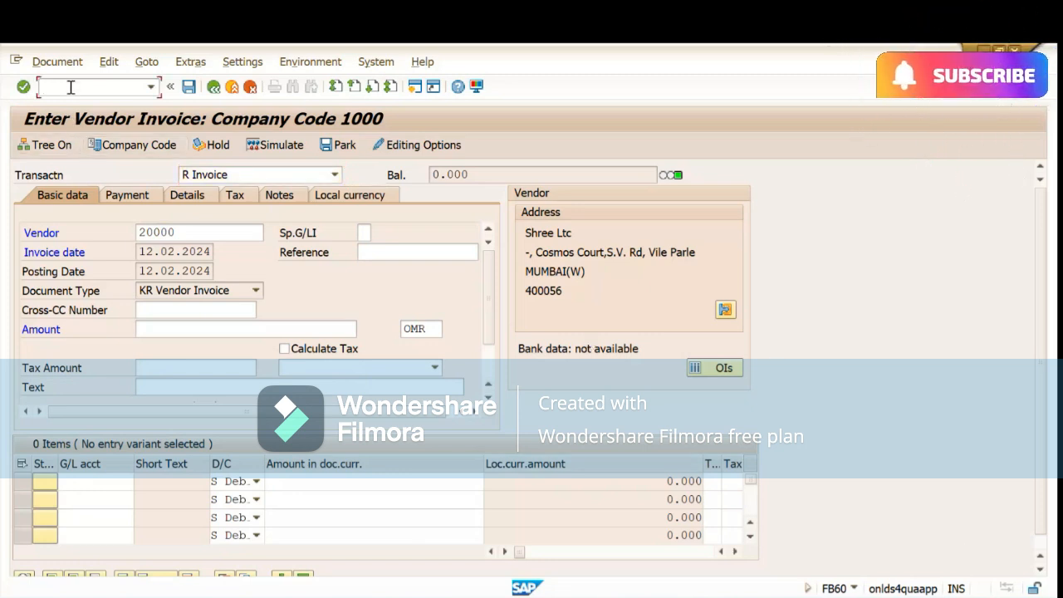
{"action": "type", "text": "/ofb65"}
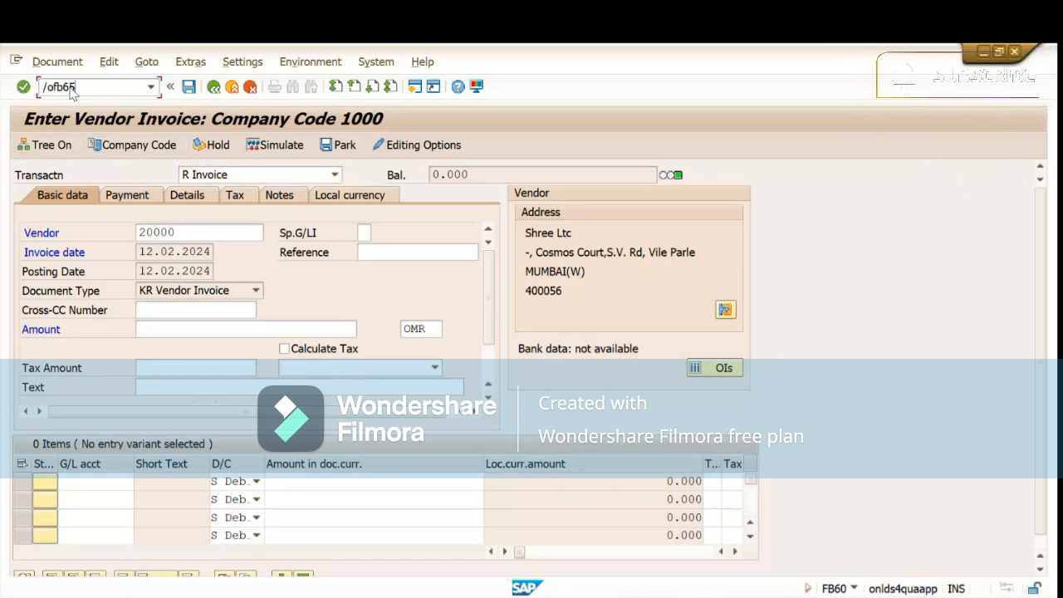
{"action": "key", "text": "Return"}
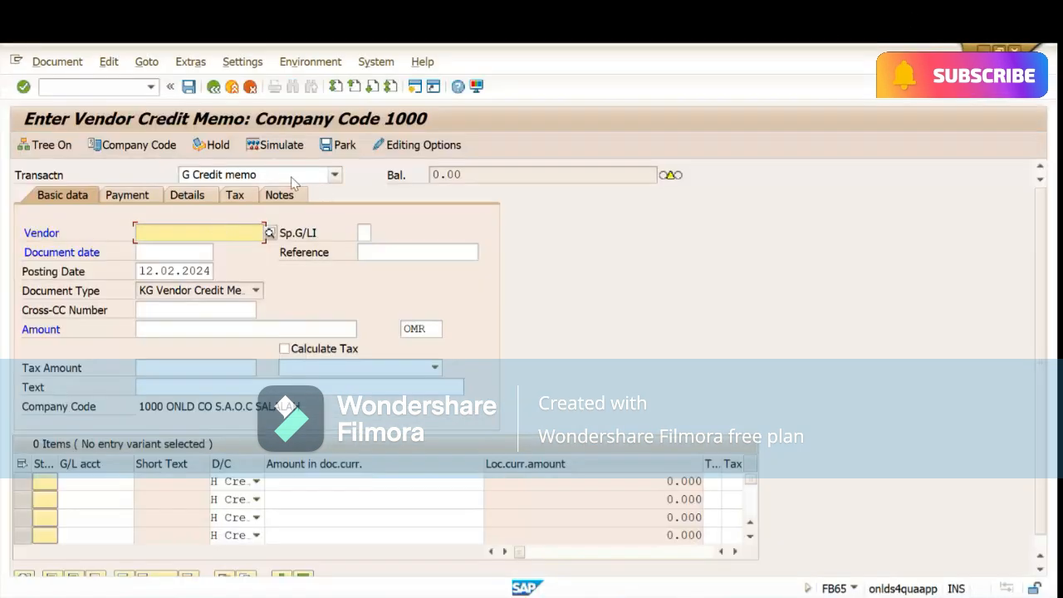
{"action": "left_click", "coordinate": [292, 176]}
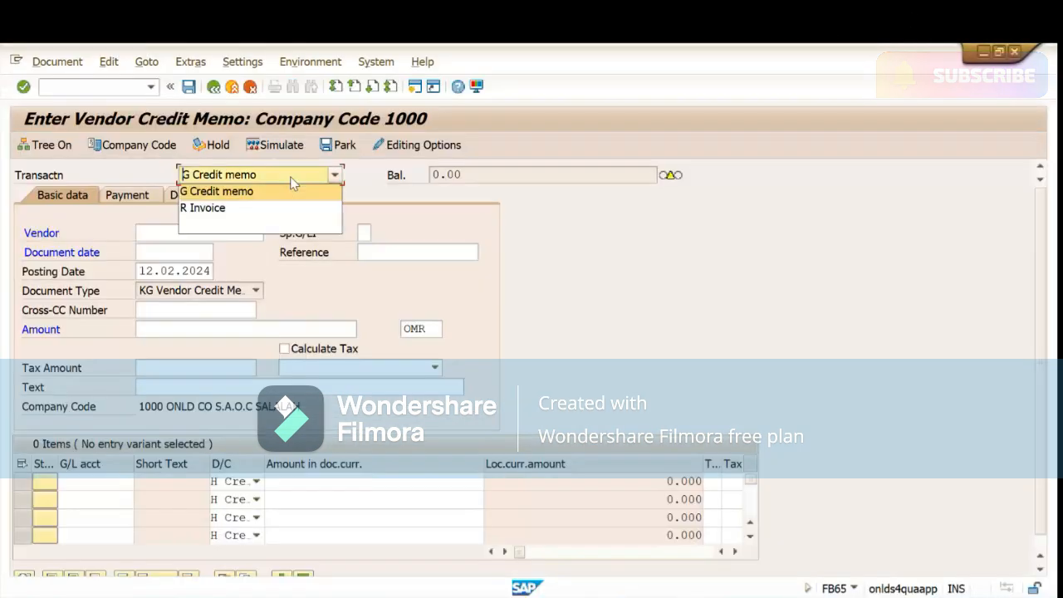
{"action": "left_click", "coordinate": [380, 202]}
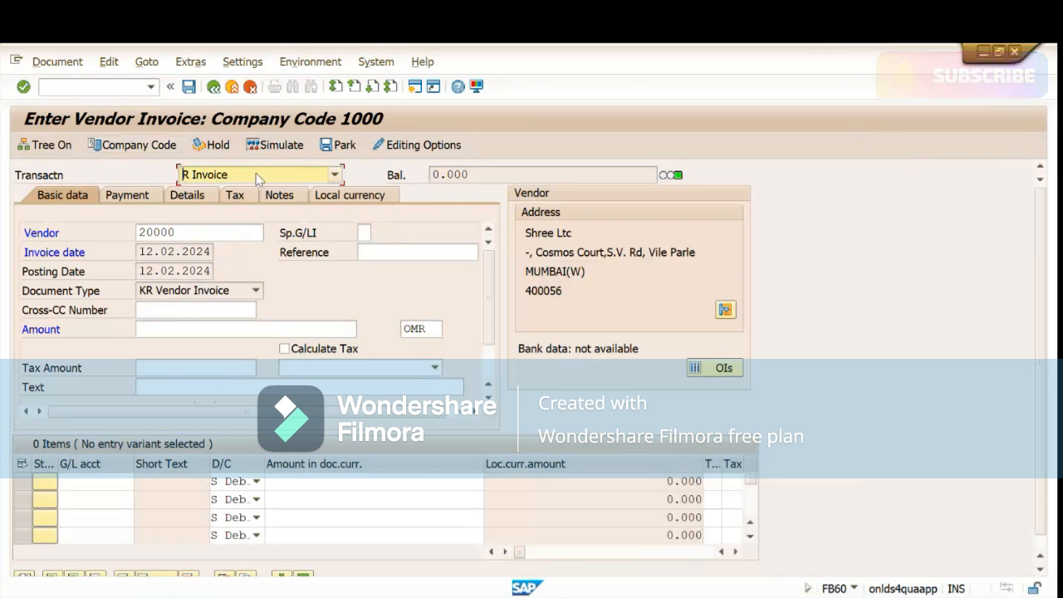
{"action": "left_click", "coordinate": [258, 176]}
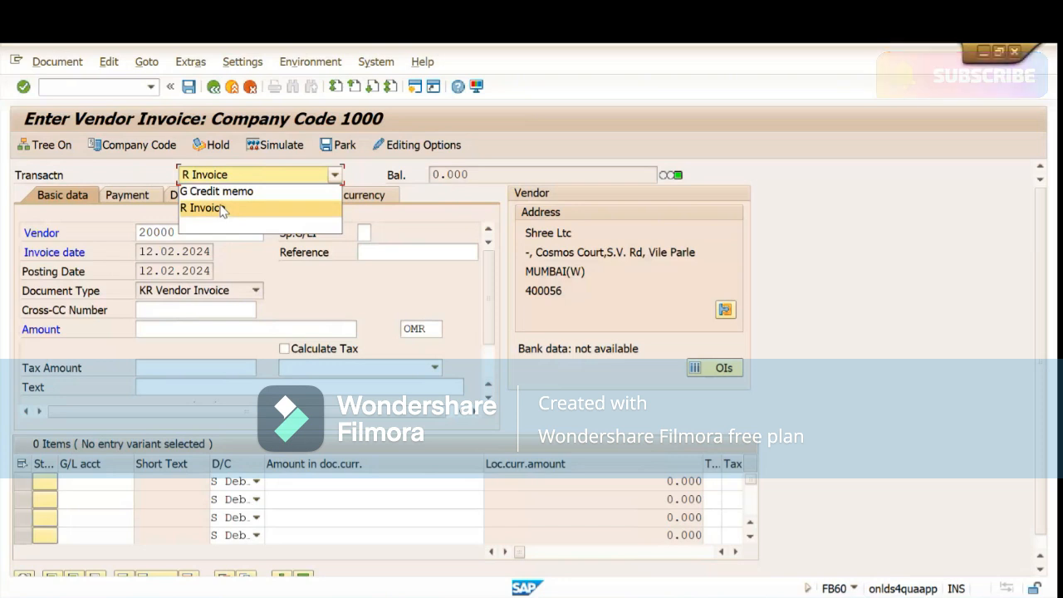
{"action": "left_click", "coordinate": [335, 175]}
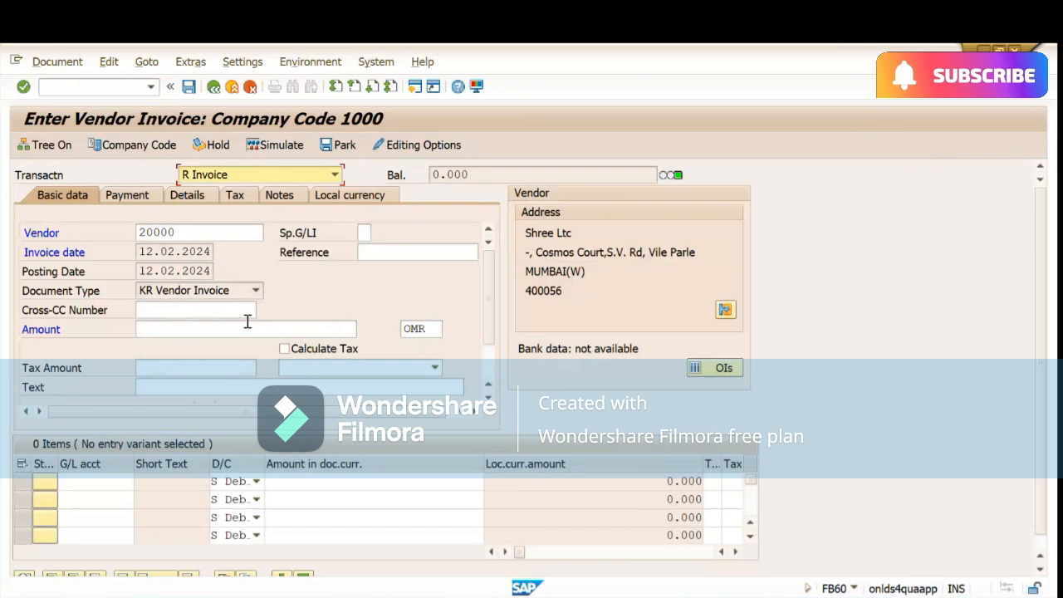
- Enter the reference Inv12345 and an amount of 10000 OMR for the vendor invoice
{"action": "left_click", "coordinate": [168, 331]}
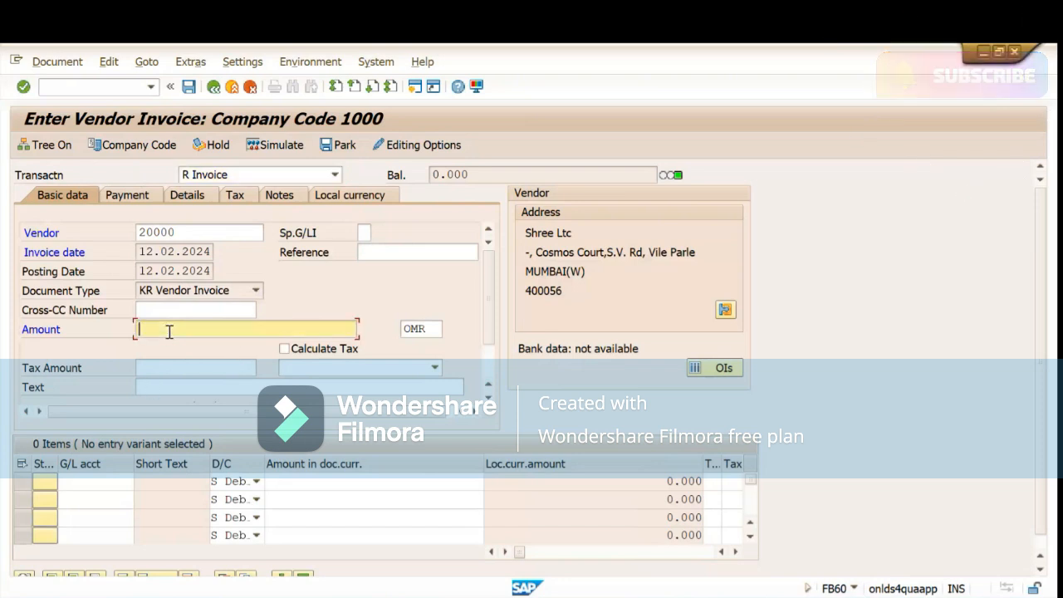
{"action": "left_click", "coordinate": [377, 251]}
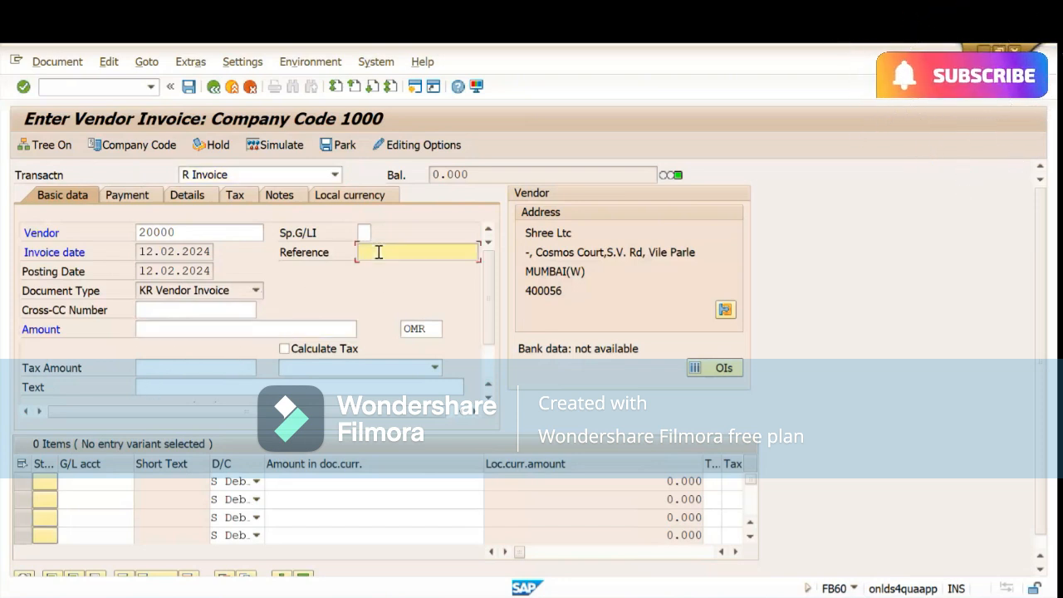
{"action": "type", "text": "Inv12345"}
{"action": "left_click", "coordinate": [163, 332]}
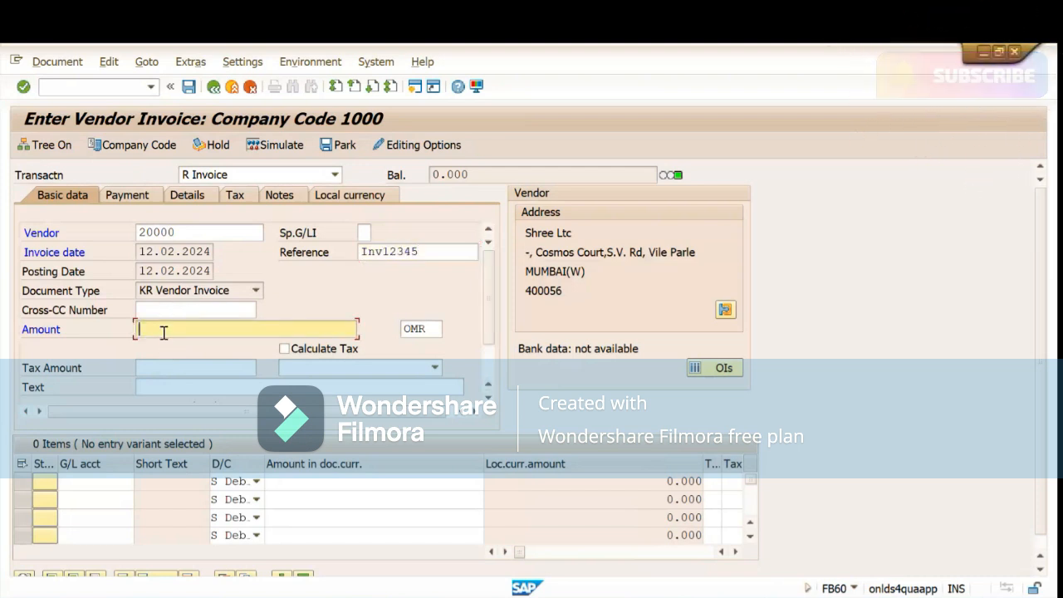
{"action": "type", "text": "10000"}
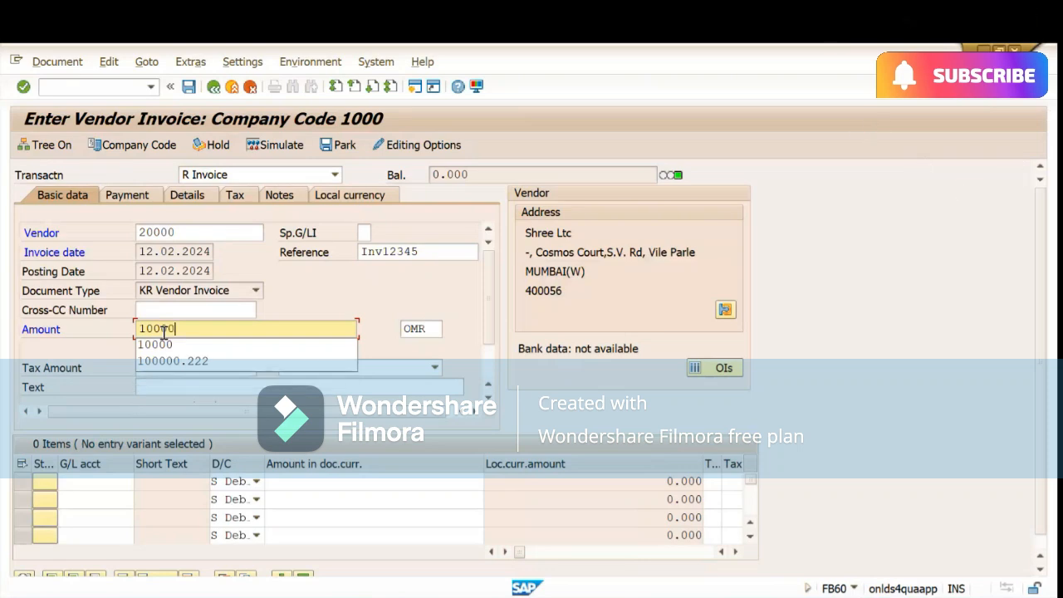
{"action": "key", "text": "Escape"}
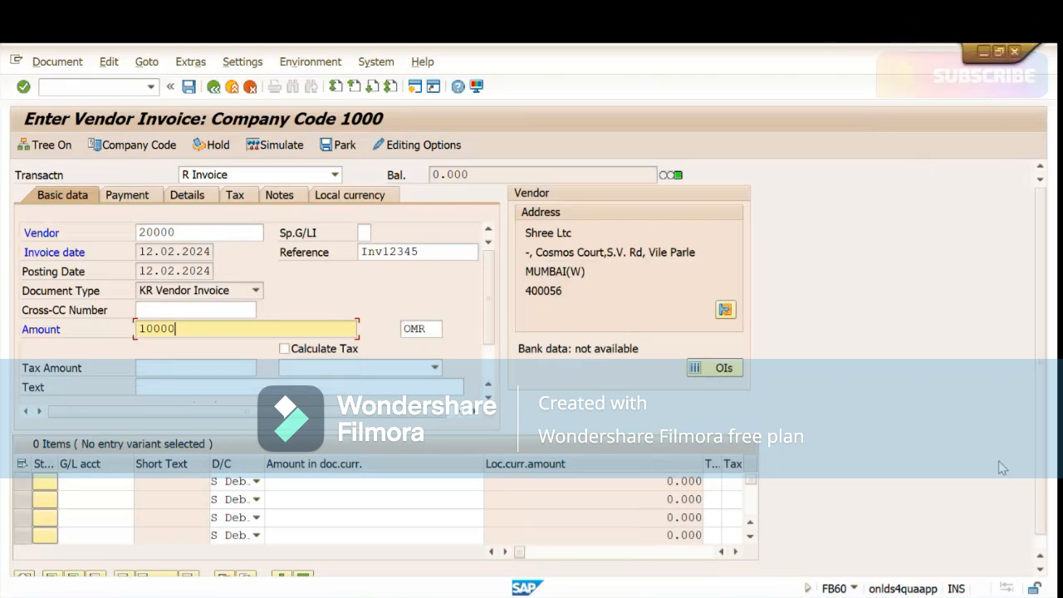
- Choose G/L account 511303, Repair & Maitenance (Factory Vehicles), from the account list for the first line item
{"action": "scroll", "coordinate": [1040, 498], "scroll_direction": "down", "scroll_amount": 1}
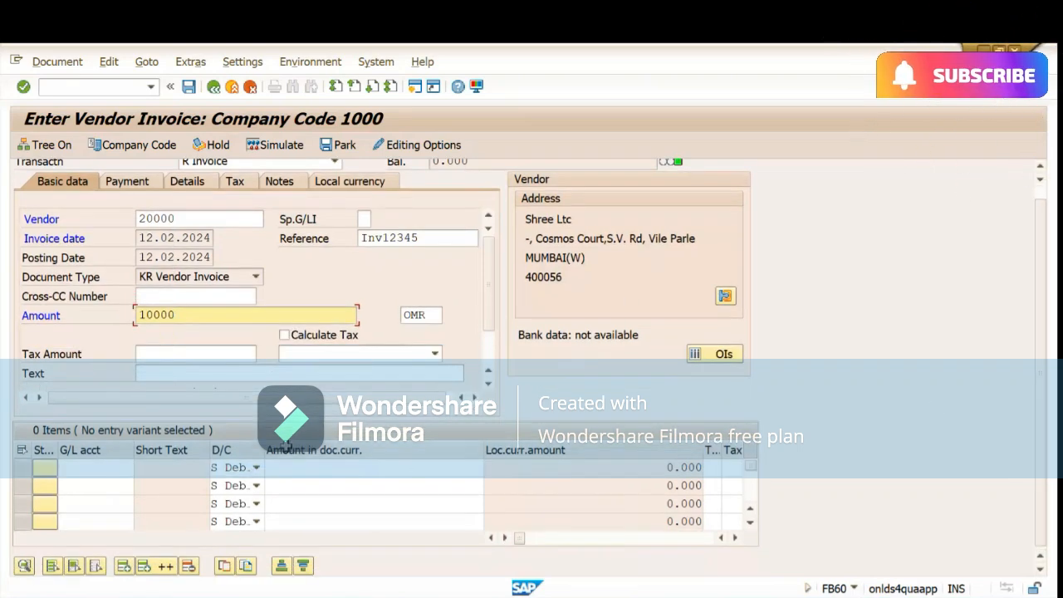
{"action": "left_click", "coordinate": [108, 469]}
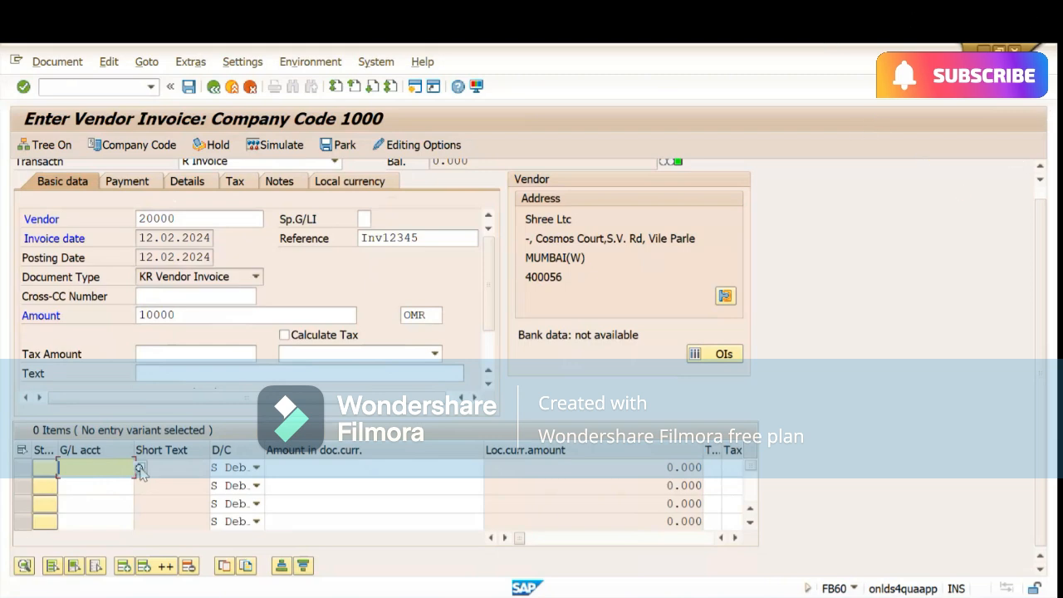
{"action": "left_click", "coordinate": [140, 469]}
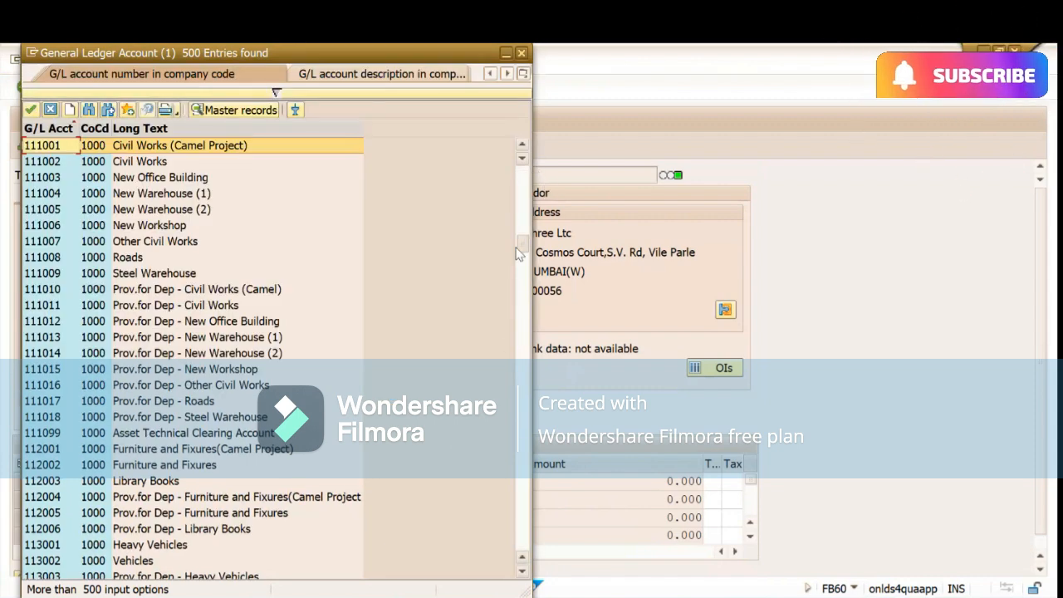
{"action": "left_click_drag", "start_coordinate": [518, 349], "coordinate": [522, 436]}
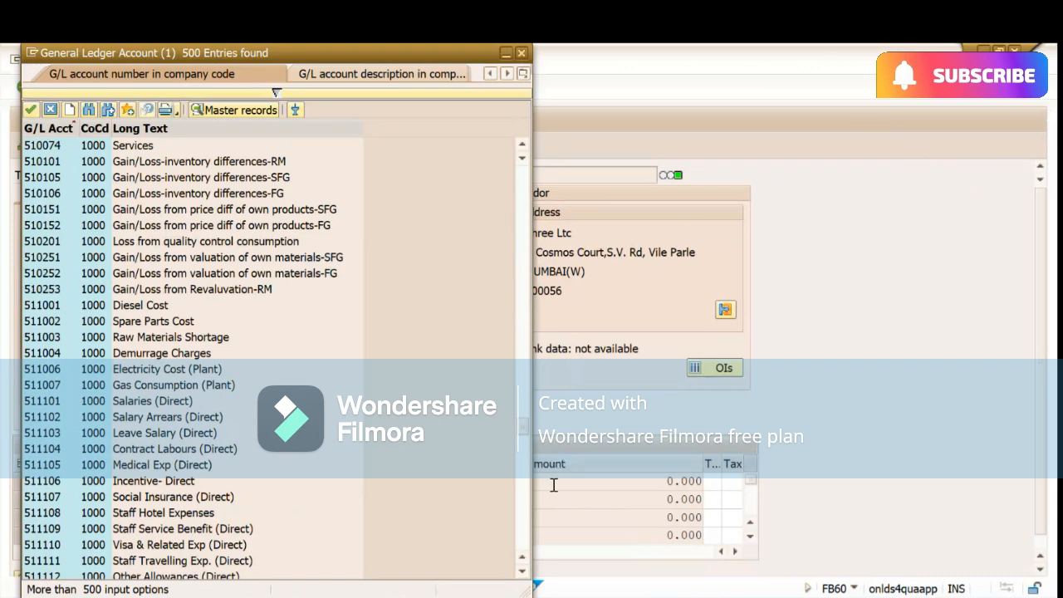
{"action": "left_click", "coordinate": [524, 503]}
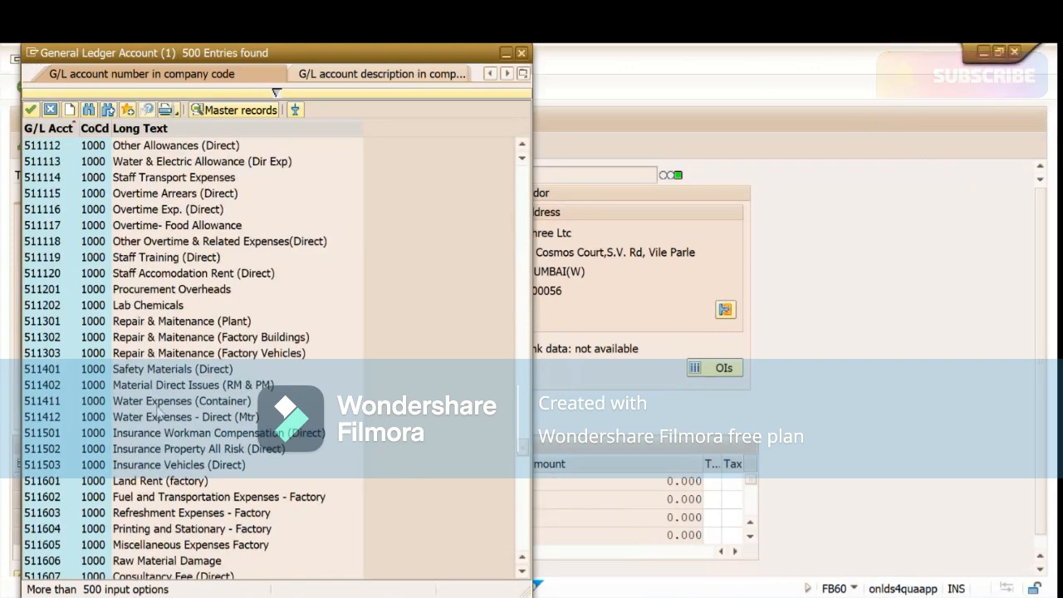
{"action": "double_click", "coordinate": [134, 358]}
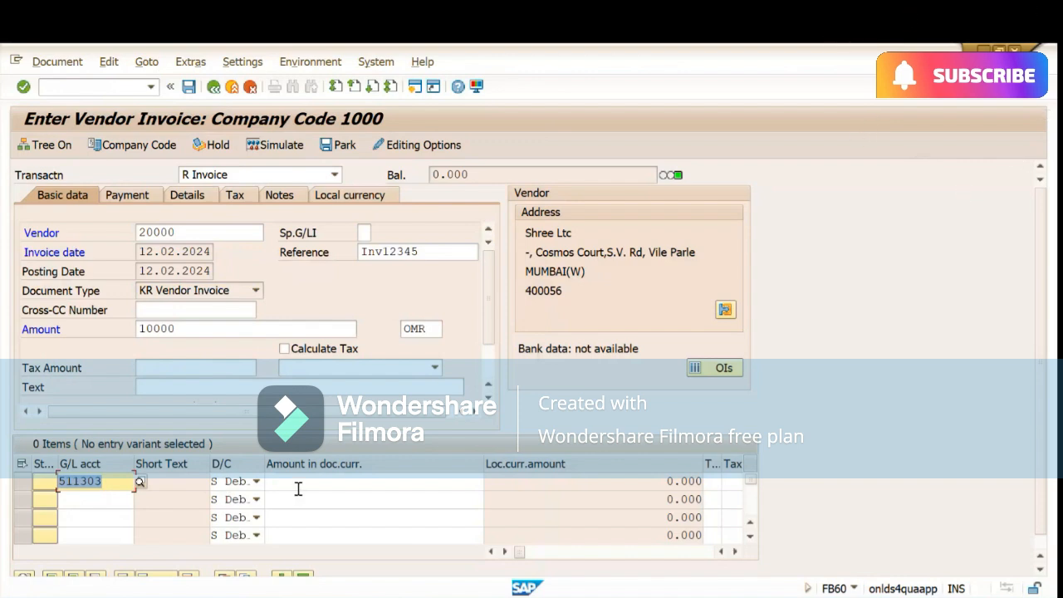
- Reduce the vendor invoice amount to 100 OMR in the basic data
{"action": "left_click", "coordinate": [297, 485]}
{"action": "left_click", "coordinate": [188, 329]}
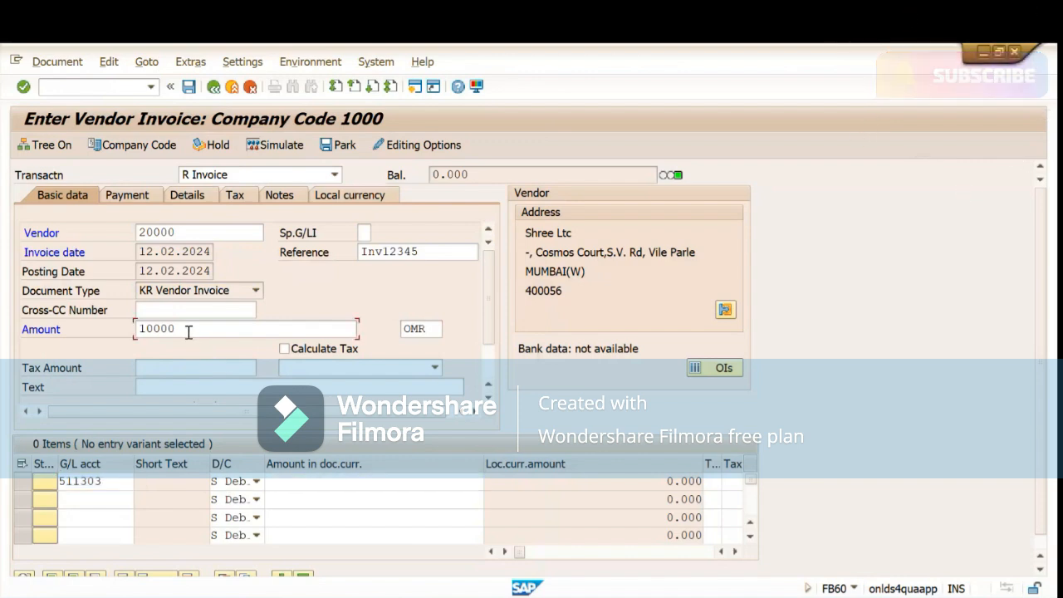
{"action": "key", "text": "BackSpace"}
{"action": "key", "text": "BackSpace"}
- Enter a debit amount of 100 and tax code I0 for the 511303 line item
{"action": "left_click", "coordinate": [366, 485]}
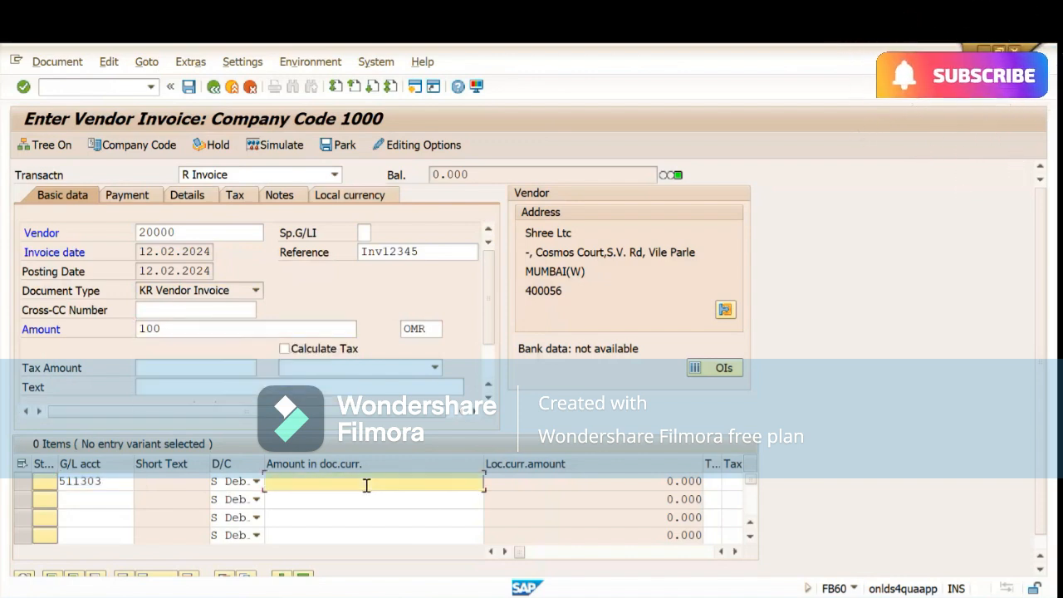
{"action": "type", "text": "100"}
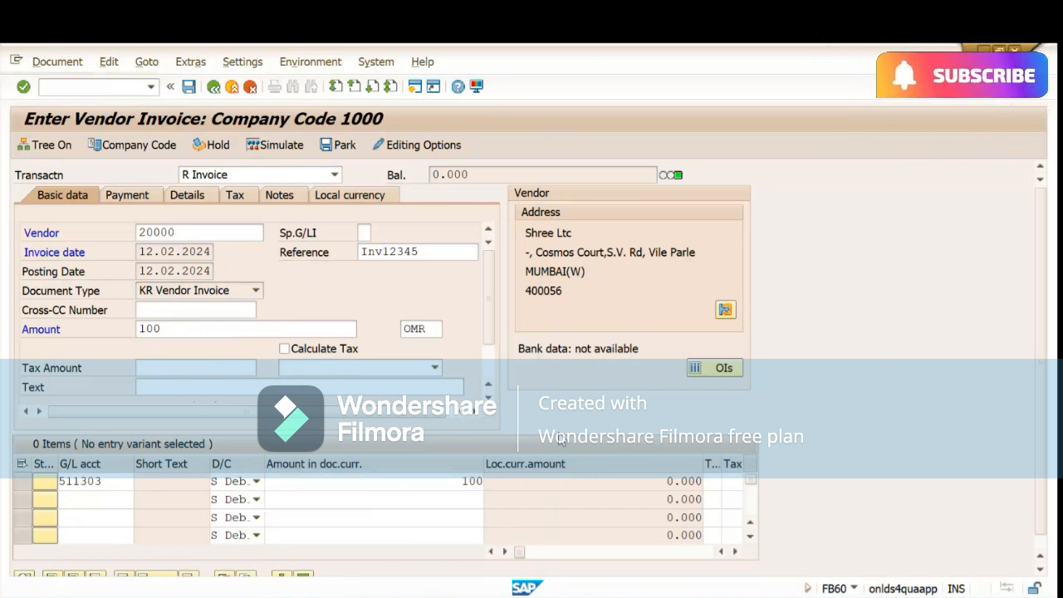
{"action": "key", "text": "Return"}
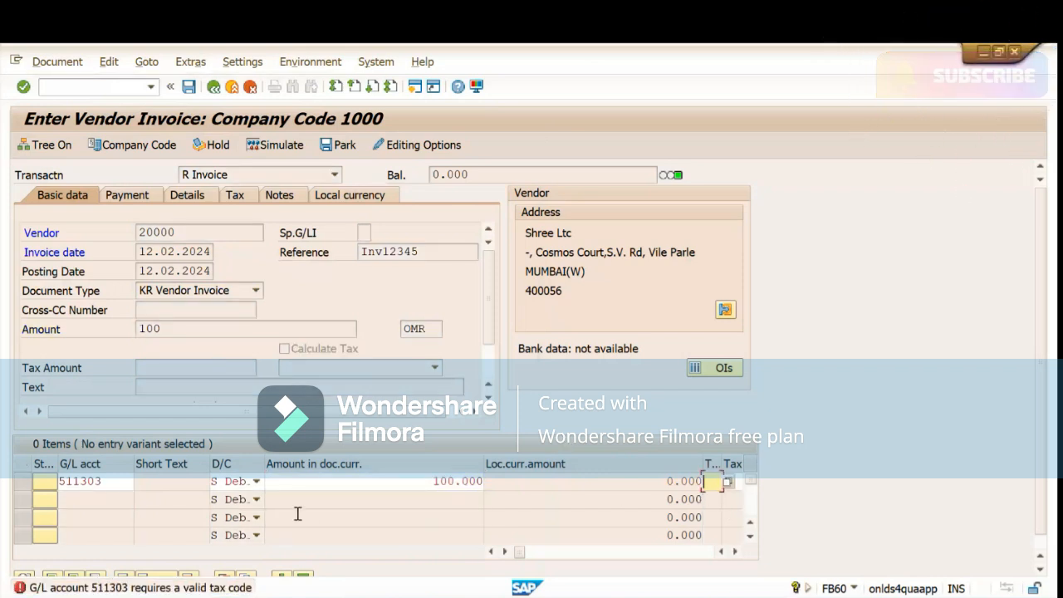
{"action": "type", "text": "i0"}
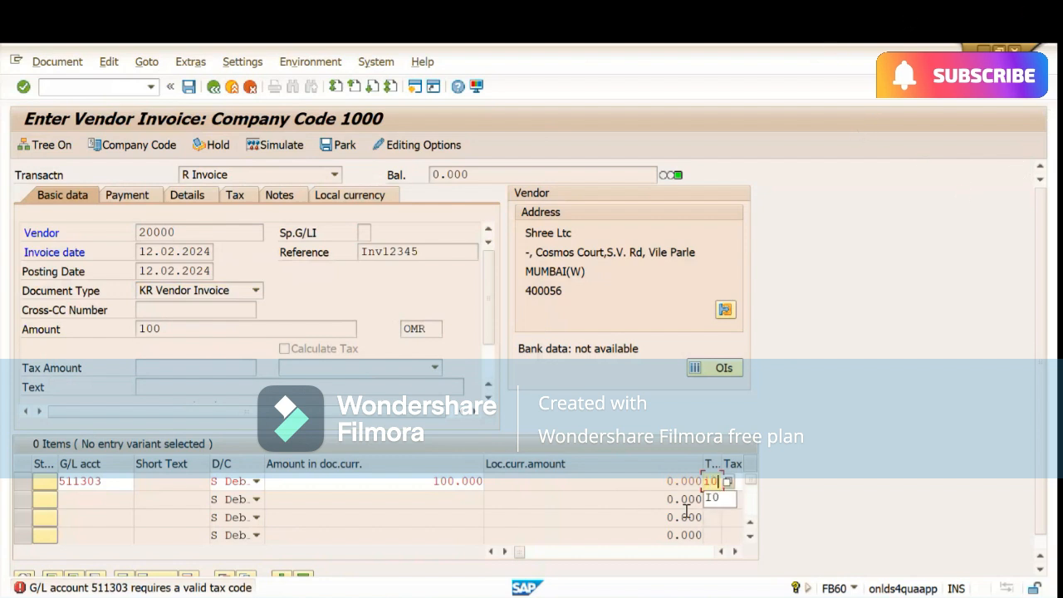
{"action": "key", "text": "Return"}
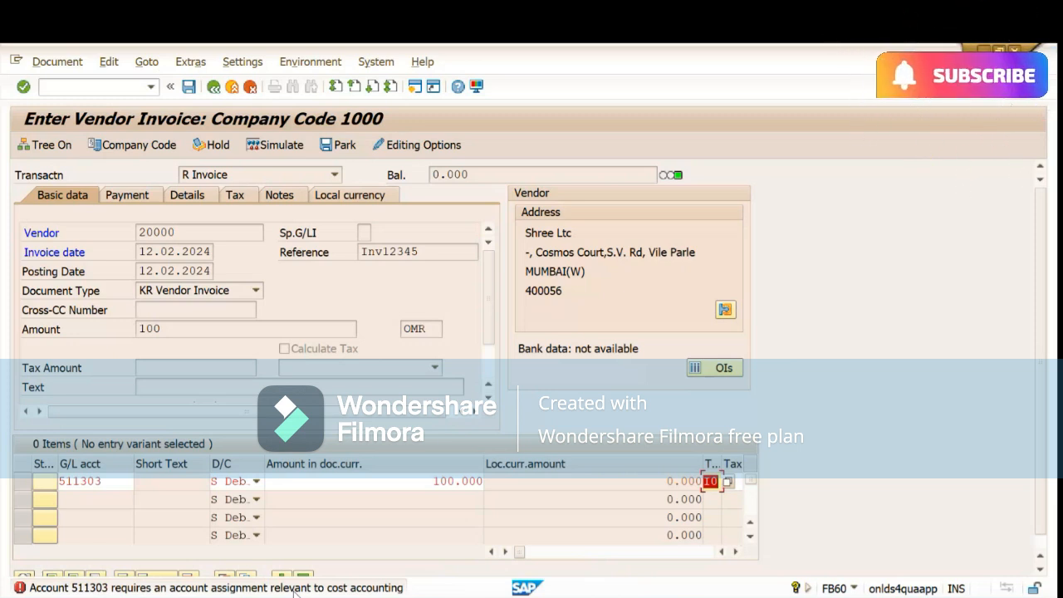
- Open the central G/L account maintenance in a new session with /ofs00
{"action": "left_click", "coordinate": [79, 87]}
{"action": "type", "text": "/ofs00"}
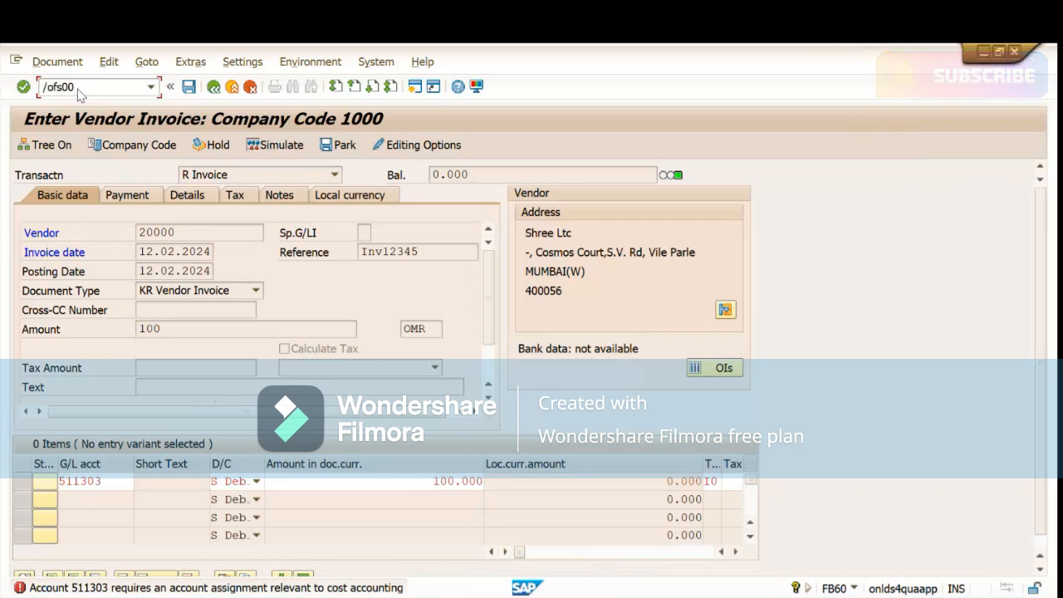
{"action": "key", "text": "Return"}
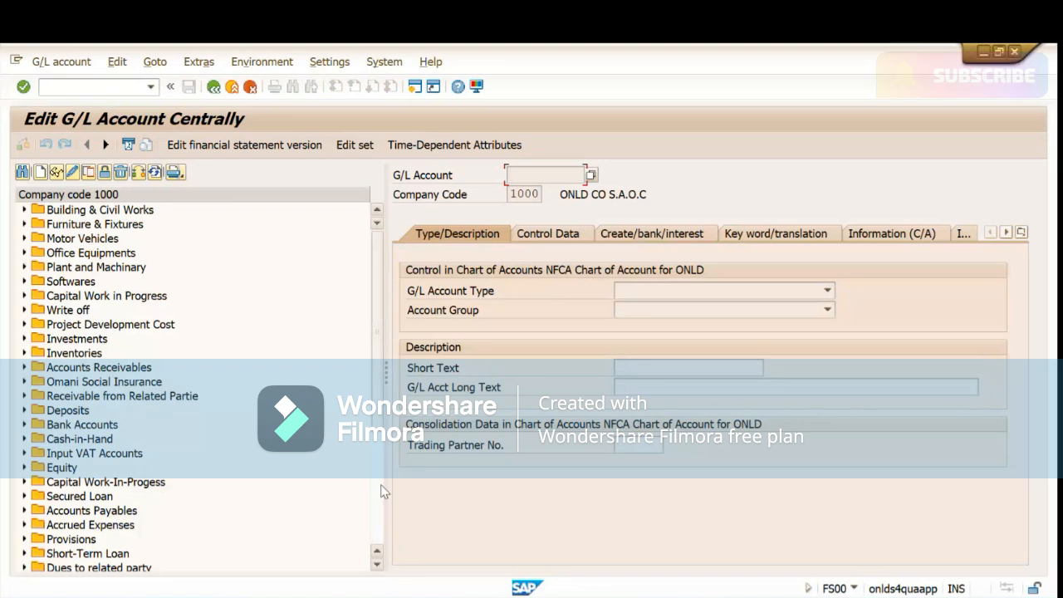
- Expand the Sales & Distribution Expenses group of company code 1000 and display account 525002, Business Trip Exp - Sales
{"action": "left_click", "coordinate": [377, 484]}
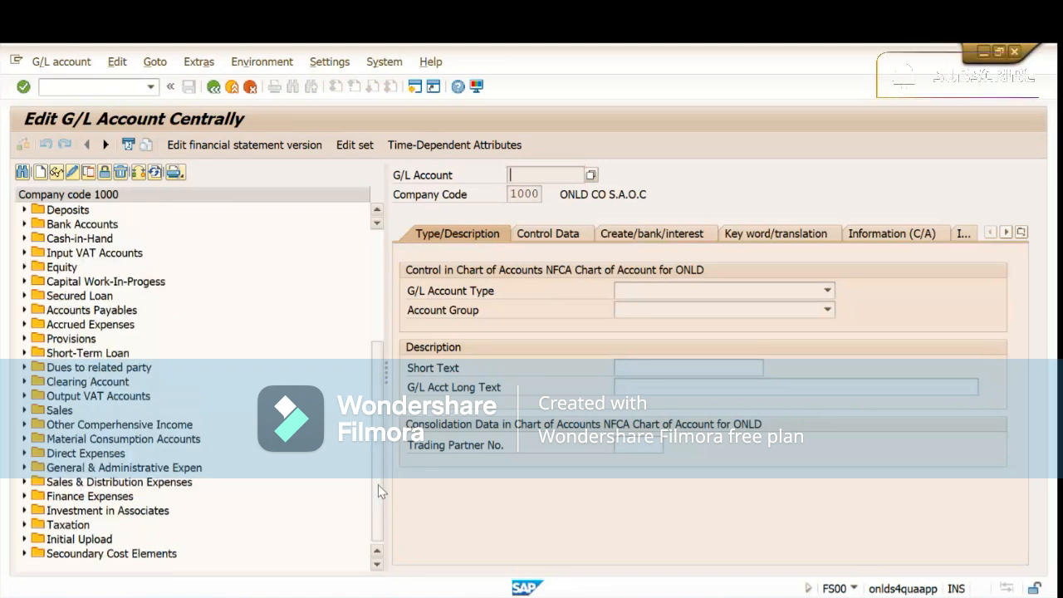
{"action": "left_click", "coordinate": [82, 468]}
{"action": "key", "text": "Down"}
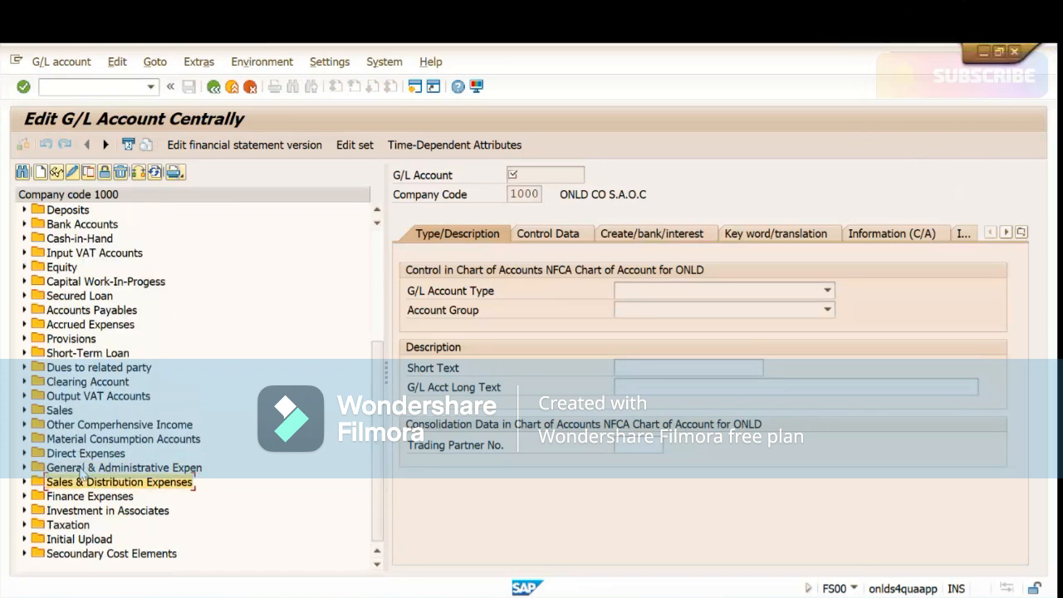
{"action": "key", "text": "Right"}
{"action": "key", "text": "Down"}
{"action": "key", "text": "Down"}
{"action": "key", "text": "Down"}
{"action": "key", "text": "Down"}
{"action": "key", "text": "Down"}
{"action": "key", "text": "Down"}
{"action": "key", "text": "Down"}
{"action": "key", "text": "Down"}
{"action": "key", "text": "Down"}
{"action": "key", "text": "Down"}
{"action": "key", "text": "Down"}
{"action": "key", "text": "Down"}
{"action": "key", "text": "Down"}
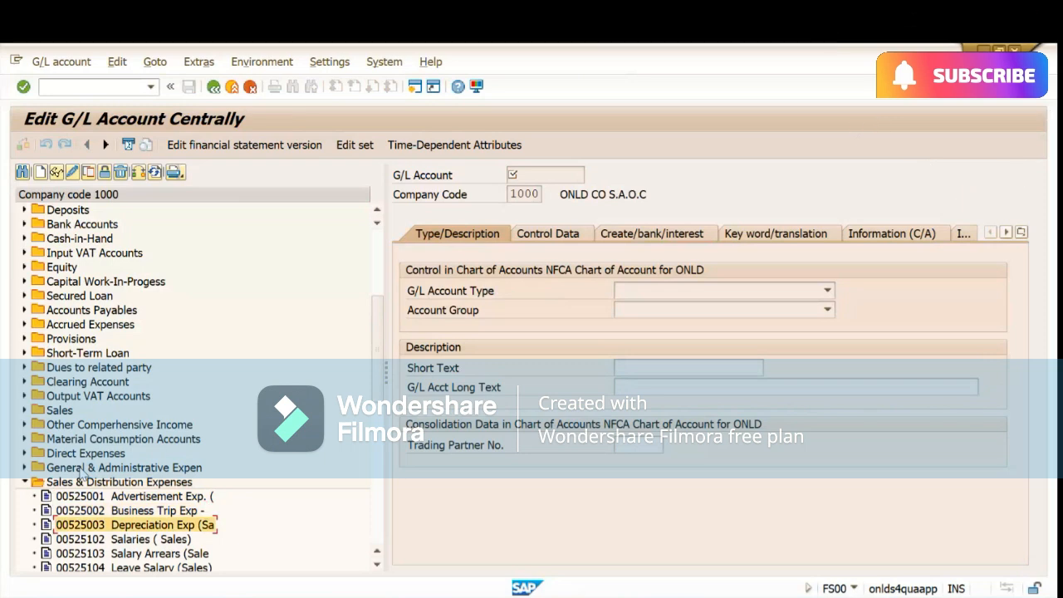
{"action": "double_click", "coordinate": [143, 397]}
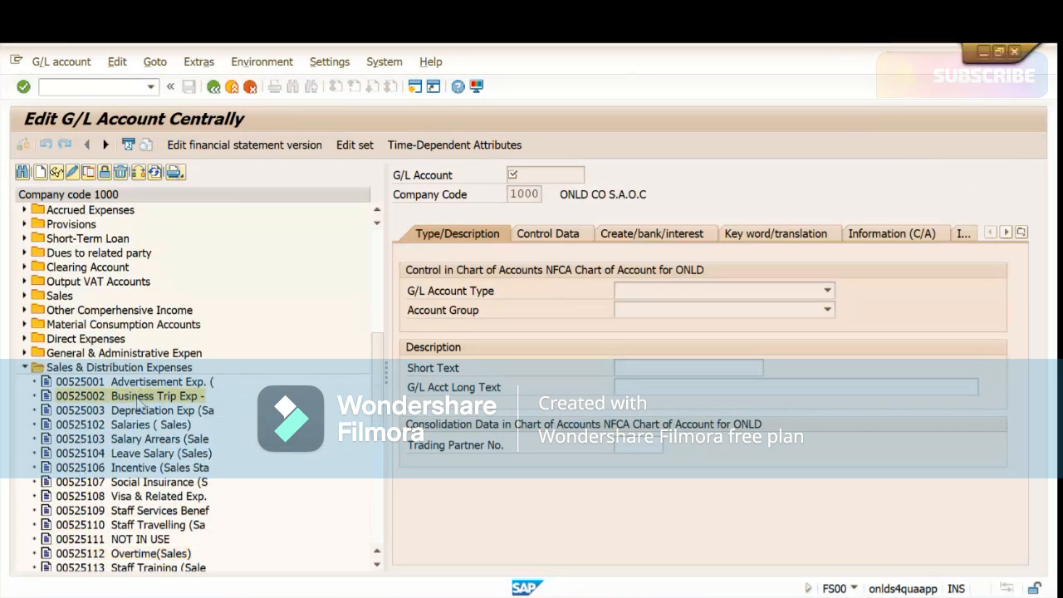
- Examine the account's document creation and control data, including Posting without tax allowed in change mode, and return to the vendor invoice
{"action": "left_click", "coordinate": [635, 233]}
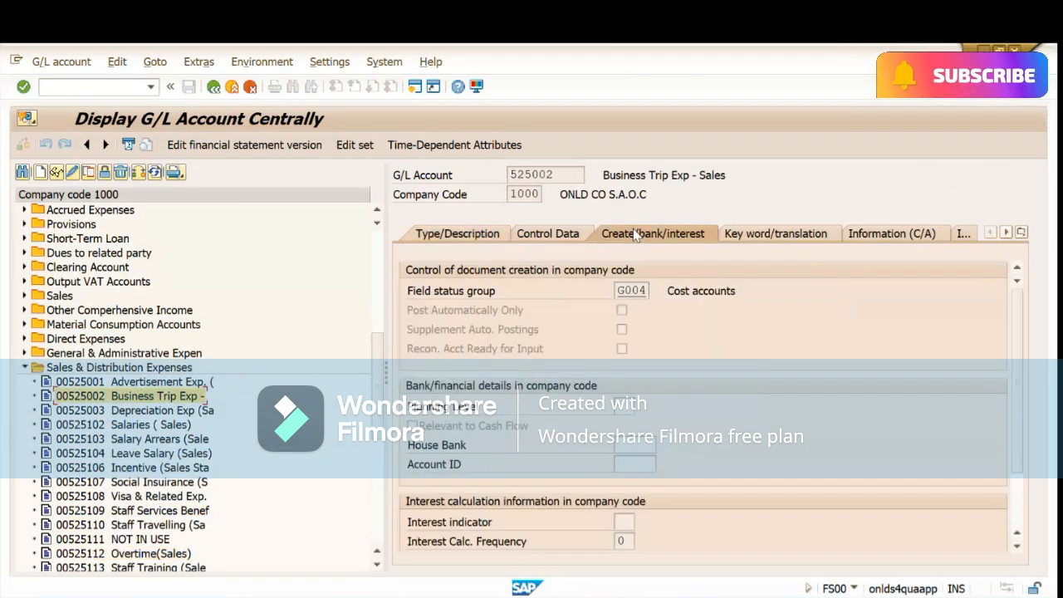
{"action": "left_click", "coordinate": [555, 240]}
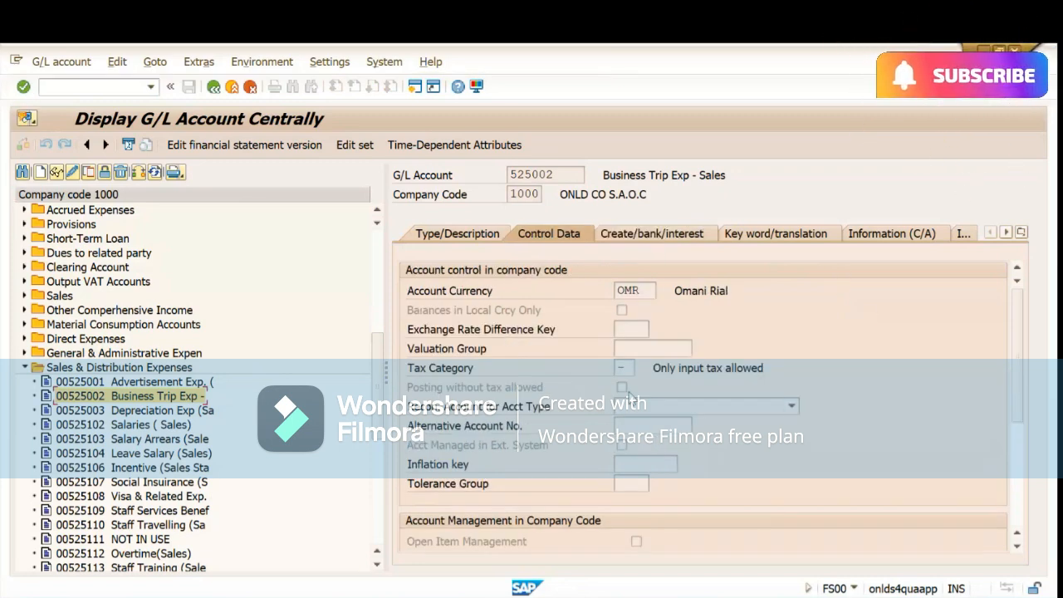
{"action": "left_click", "coordinate": [73, 173]}
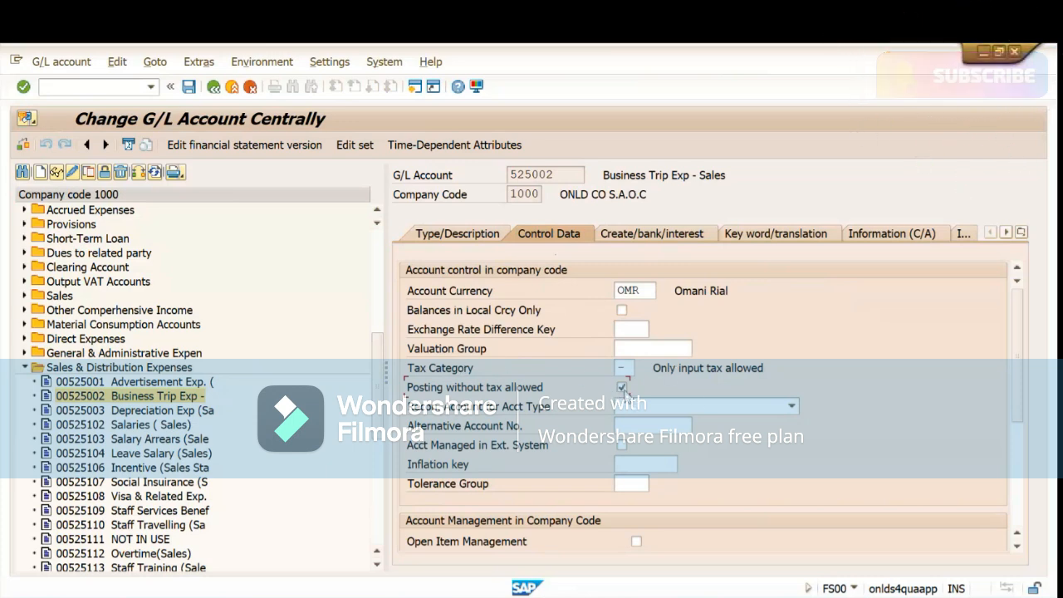
{"action": "left_click", "coordinate": [189, 87]}
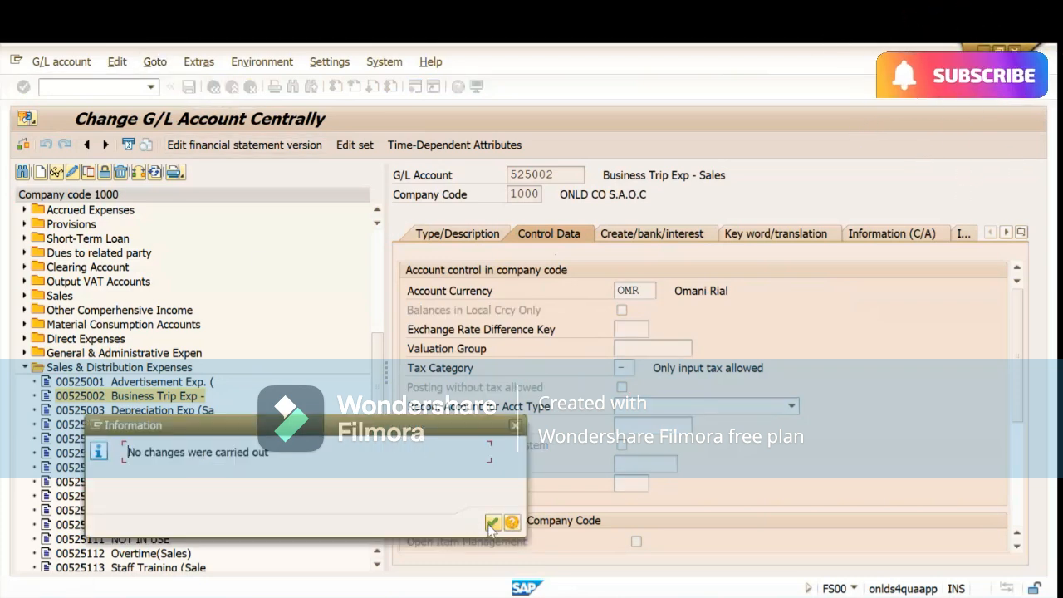
{"action": "left_click", "coordinate": [490, 522]}
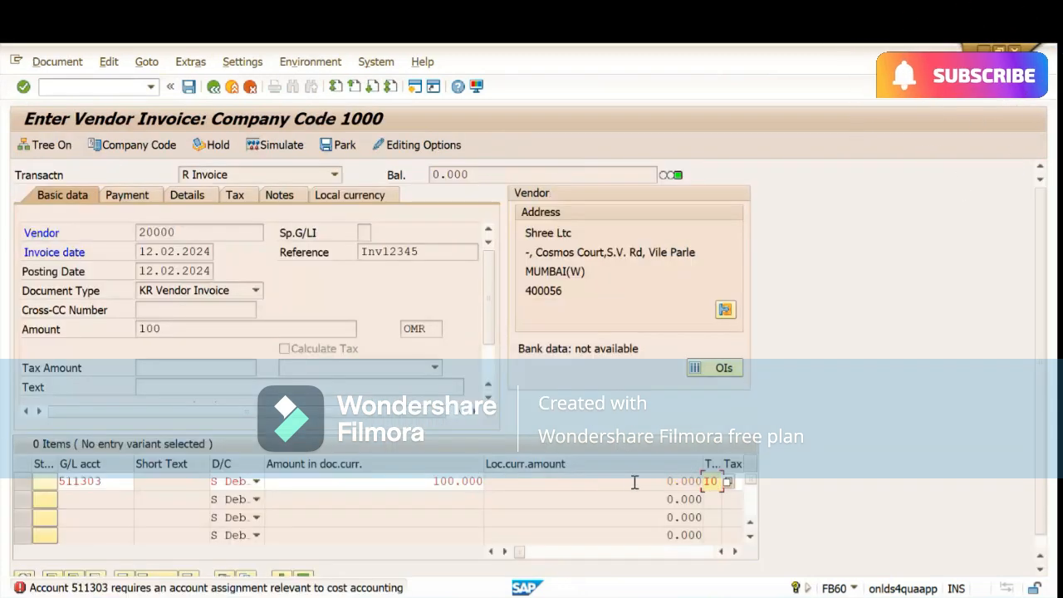
- Look through the 511303 line item's fields from tax jurisdiction code to company code for a cost accounting assignment
{"action": "key", "text": "Tab"}
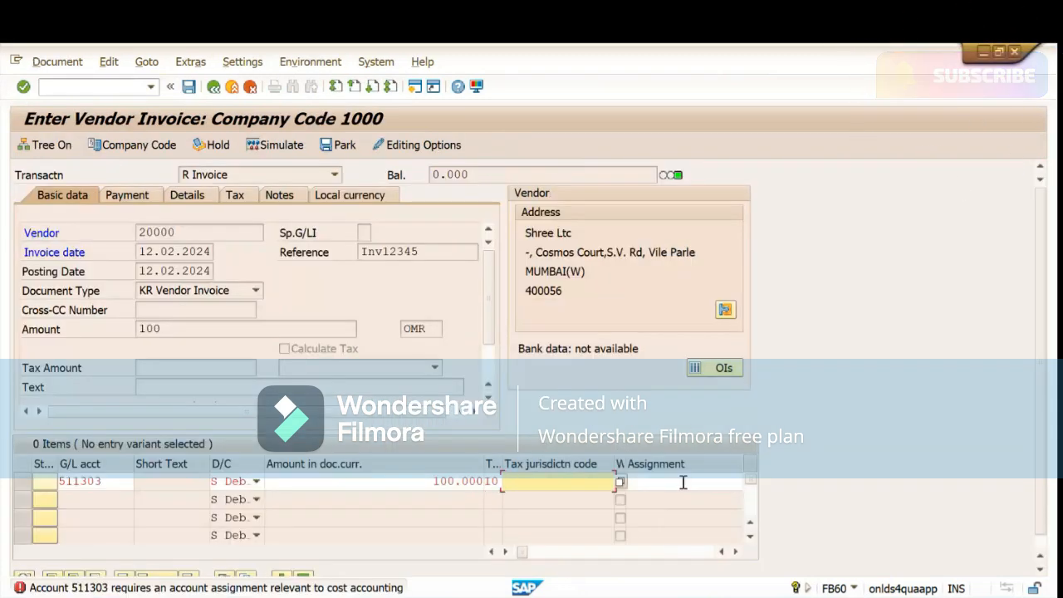
{"action": "left_click", "coordinate": [111, 482]}
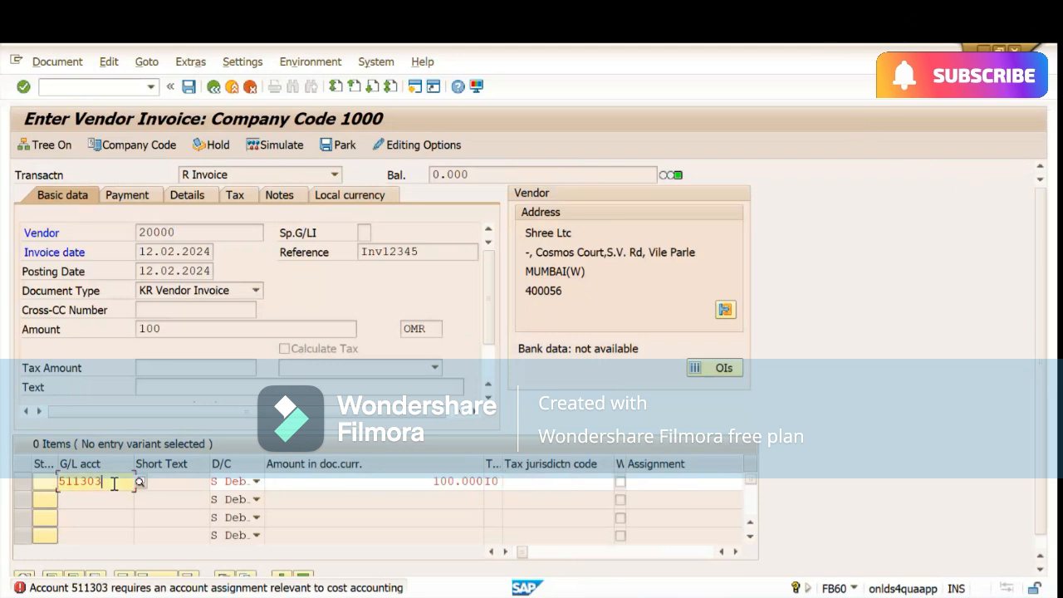
{"action": "left_click_drag", "start_coordinate": [112, 481], "coordinate": [29, 483]}
{"action": "left_click", "coordinate": [104, 481]}
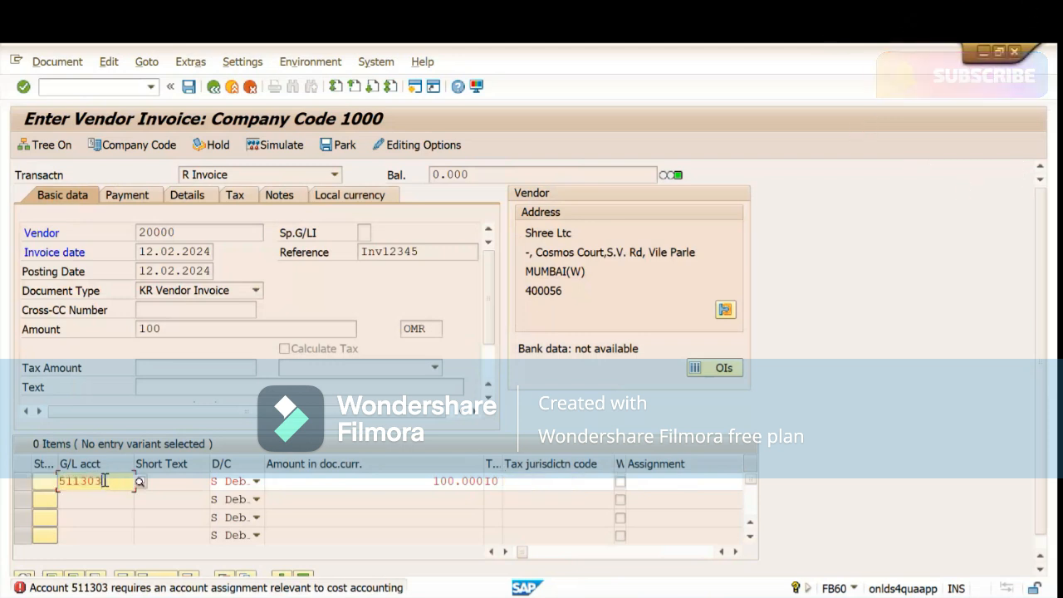
{"action": "left_click", "coordinate": [540, 482]}
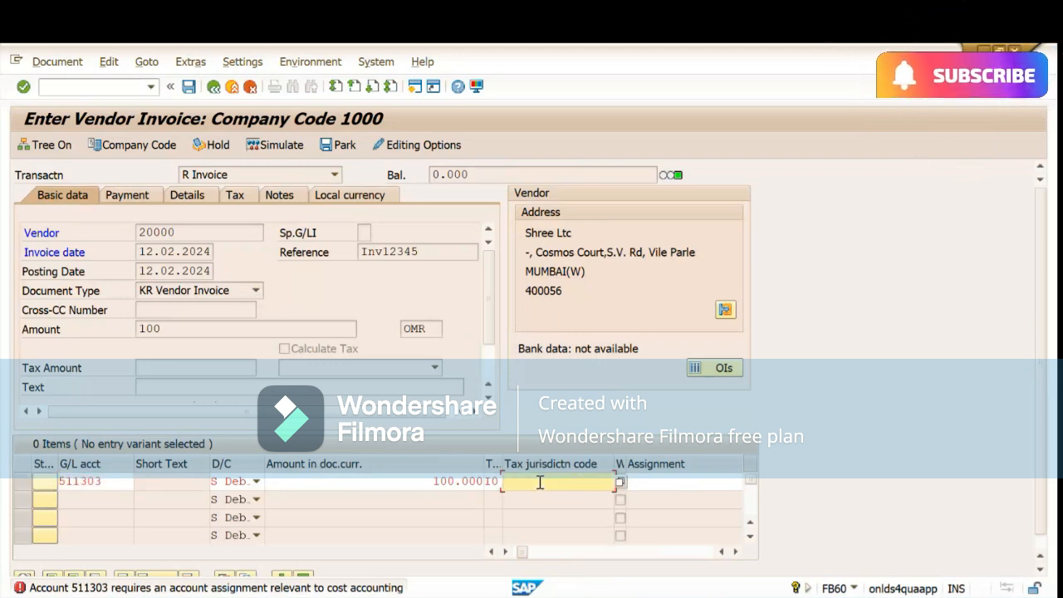
{"action": "key", "text": "Tab"}
{"action": "key", "text": "Tab"}
{"action": "key", "text": "Tab"}
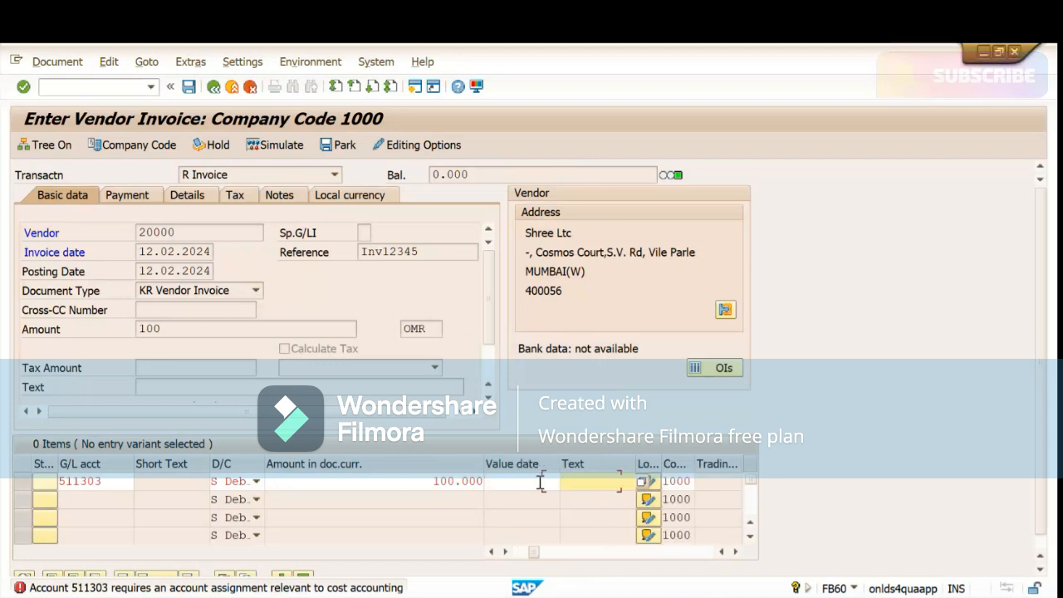
{"action": "key", "text": "Tab"}
{"action": "key", "text": "Tab"}
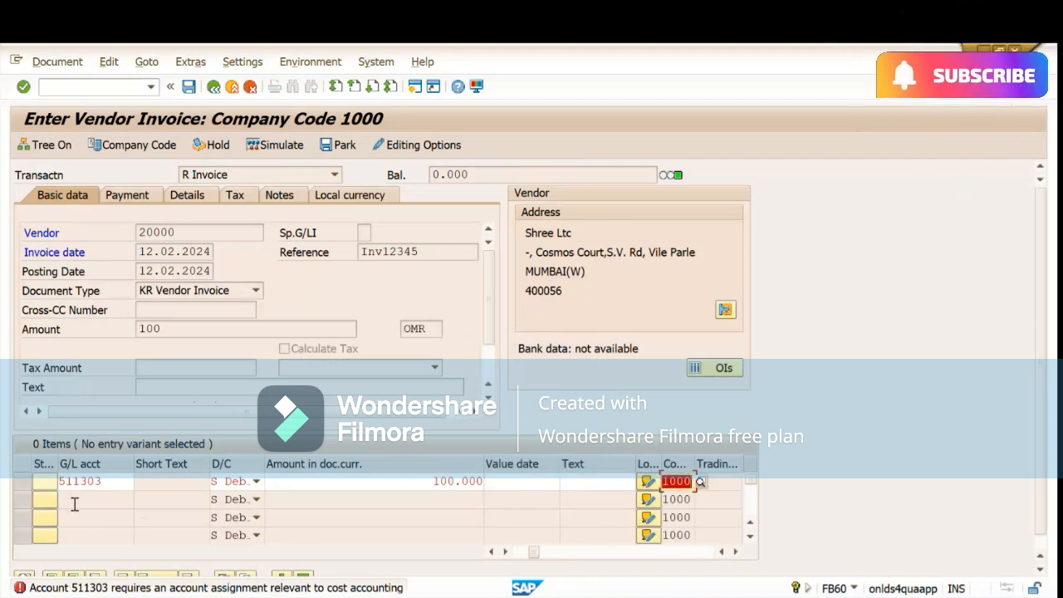
{"action": "double_click", "coordinate": [112, 481]}
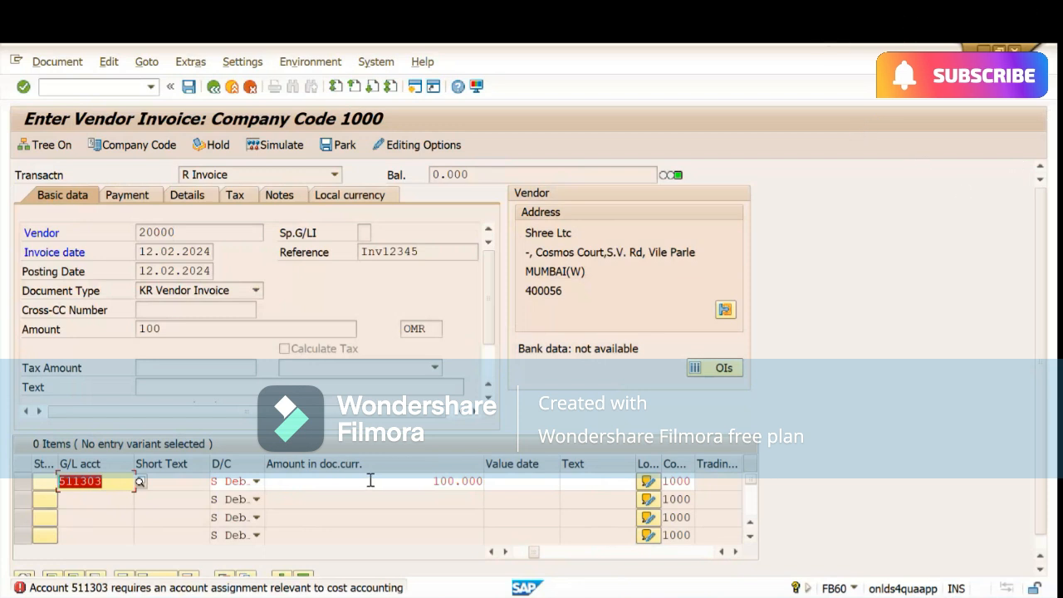
- Look up the cost centers of company code 1000 and assign cost center 1525, Inventory, to the 511303 line item
{"action": "left_click", "coordinate": [406, 480]}
{"action": "key", "text": "Tab"}
{"action": "key", "text": "Tab"}
{"action": "key", "text": "Tab"}
{"action": "key", "text": "Tab"}
{"action": "key", "text": "Tab"}
{"action": "key", "text": "Tab"}
{"action": "key", "text": "Tab"}
{"action": "key", "text": "Tab"}
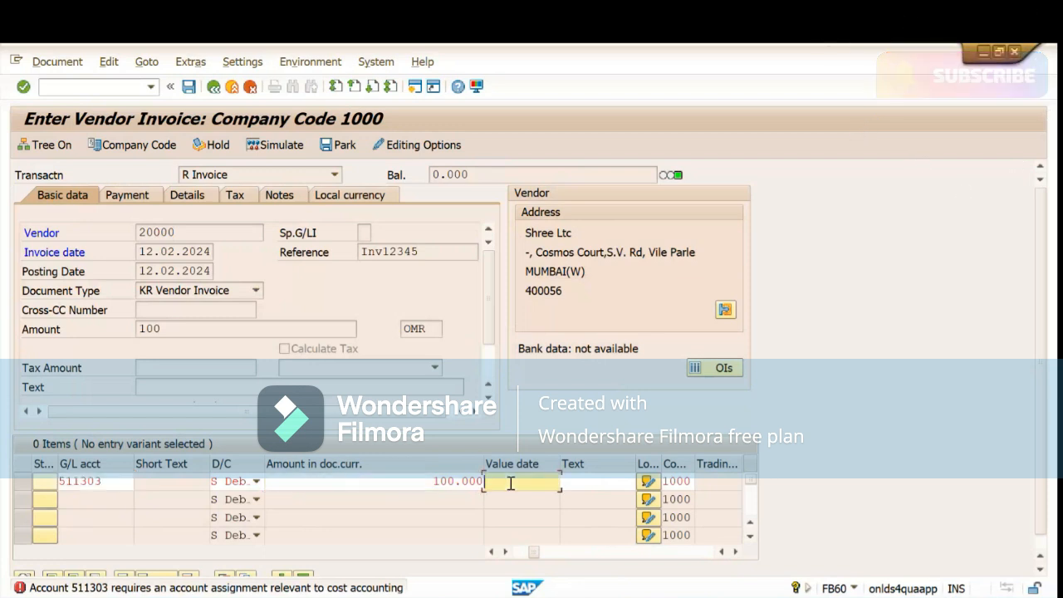
{"action": "key", "text": "Tab"}
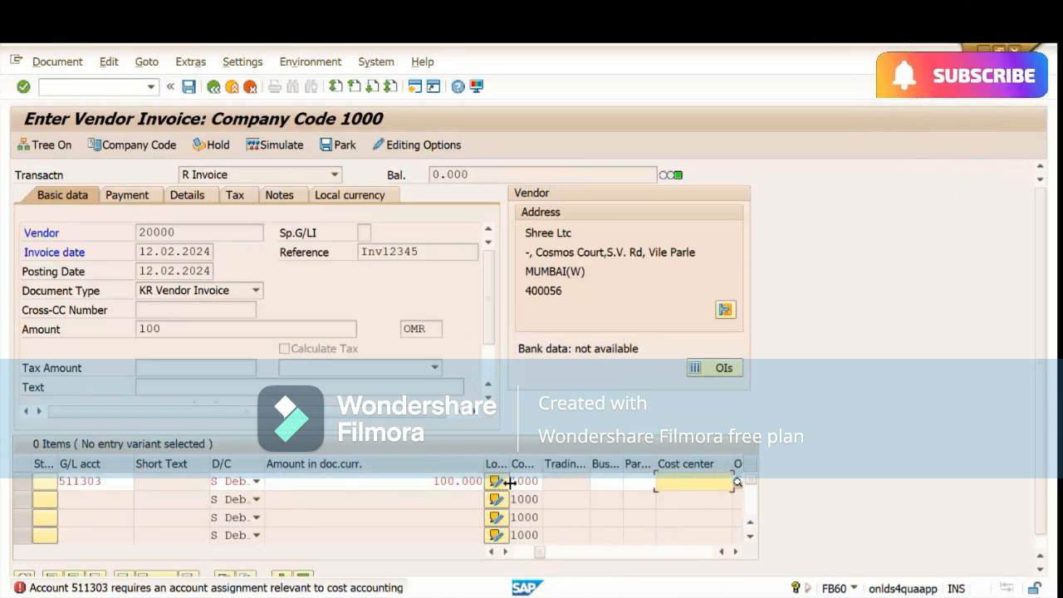
{"action": "left_click", "coordinate": [737, 483]}
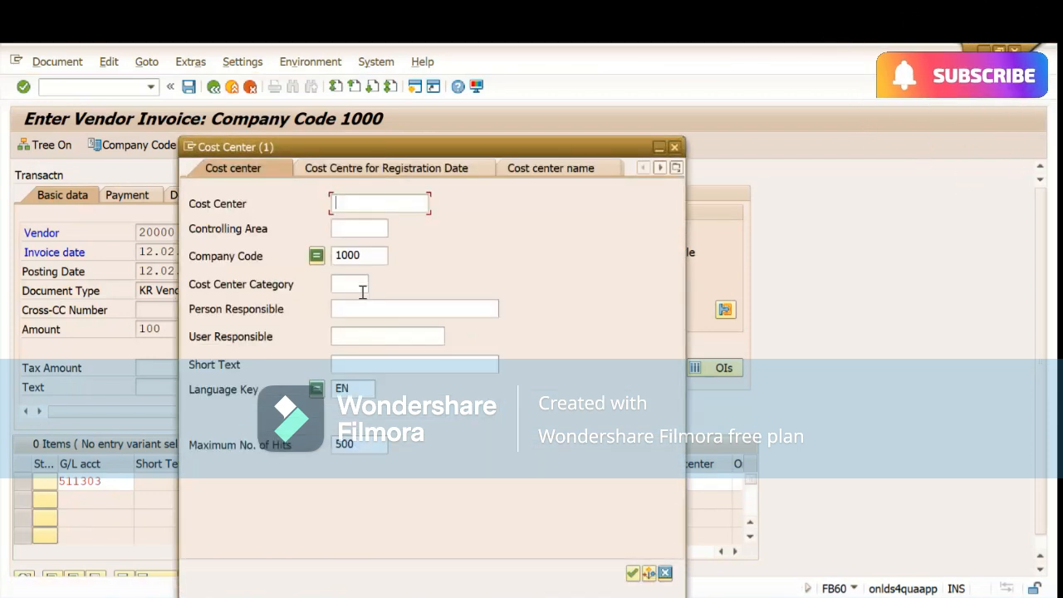
{"action": "left_click", "coordinate": [633, 573]}
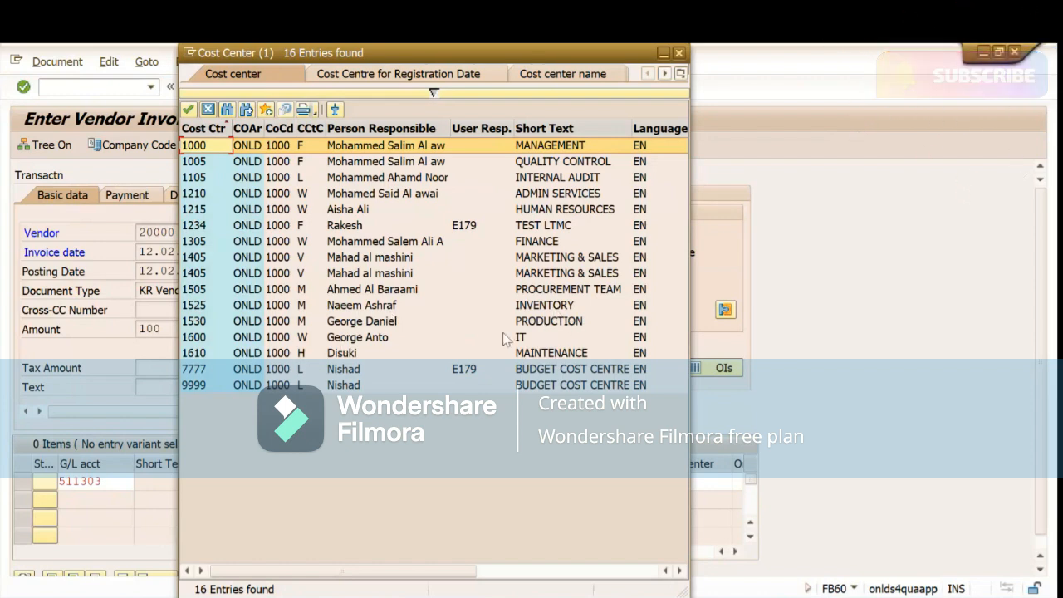
{"action": "double_click", "coordinate": [544, 306]}
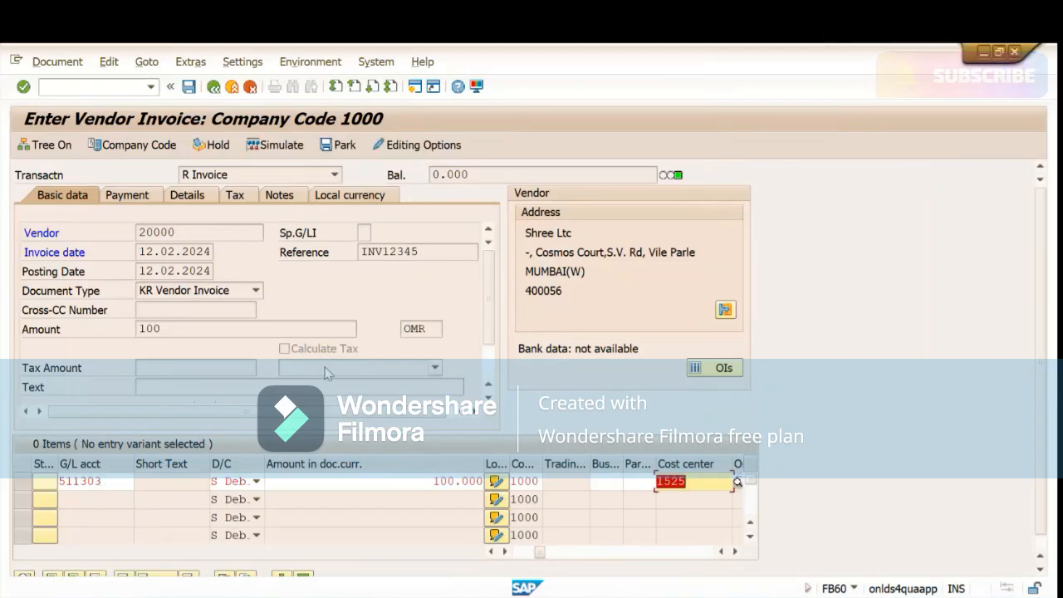
- Confirm the 511303 line item with its cost center and check the invoice balance
{"action": "key", "text": "Return"}
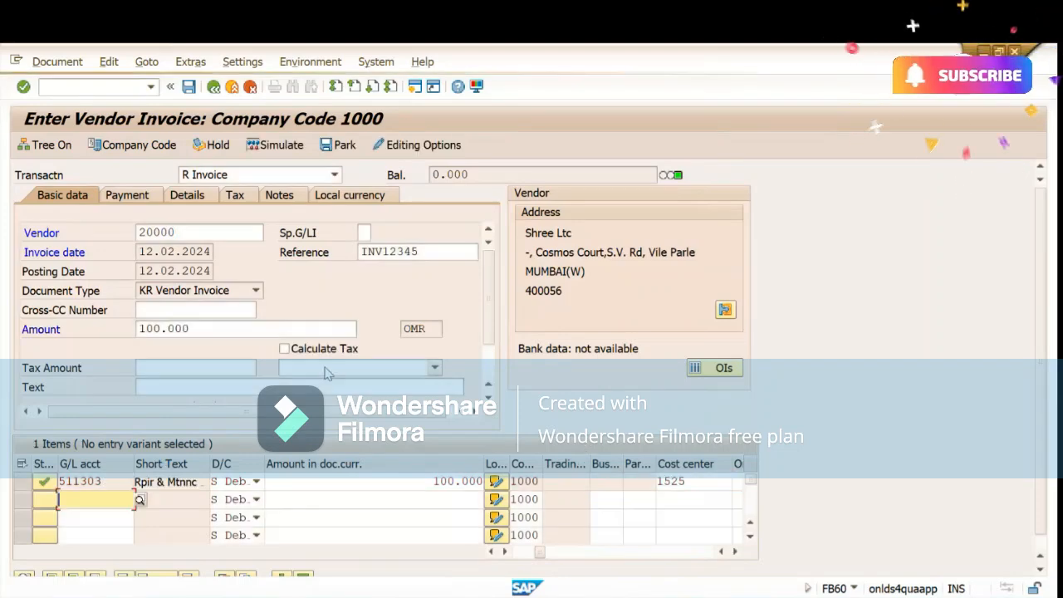
{"action": "left_click", "coordinate": [696, 476]}
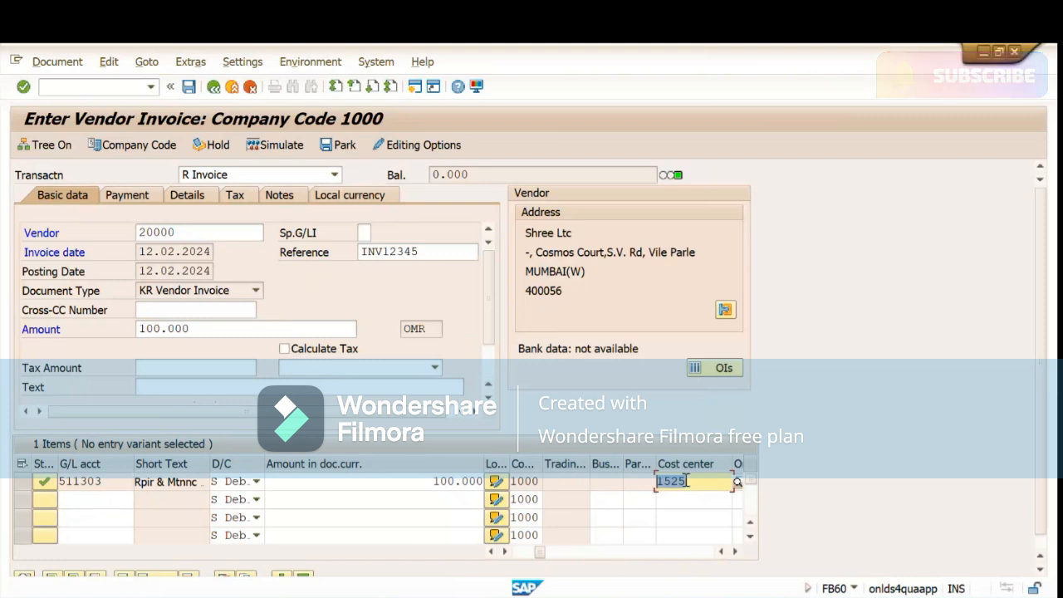
{"action": "left_click", "coordinate": [691, 481]}
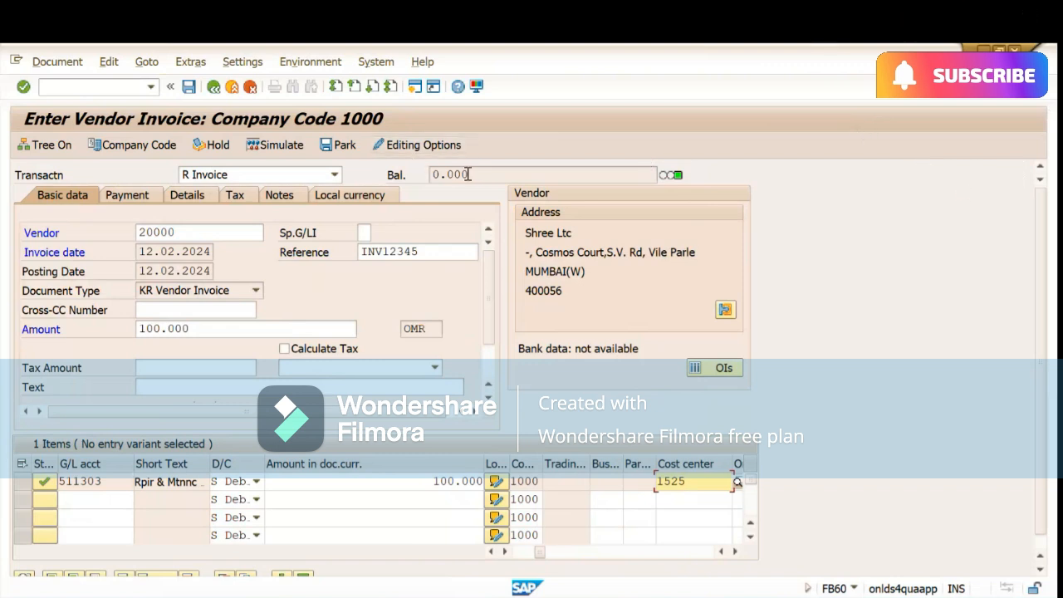
{"action": "left_click_drag", "start_coordinate": [476, 174], "coordinate": [431, 174]}
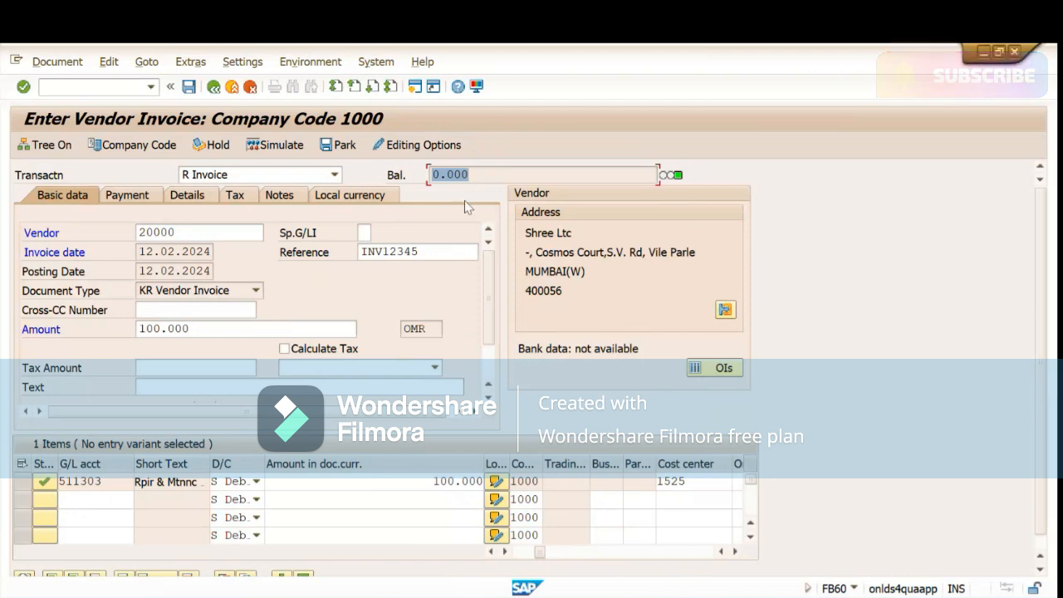
{"action": "left_click", "coordinate": [486, 174]}
{"action": "mouse_move", "coordinate": [670, 184]}
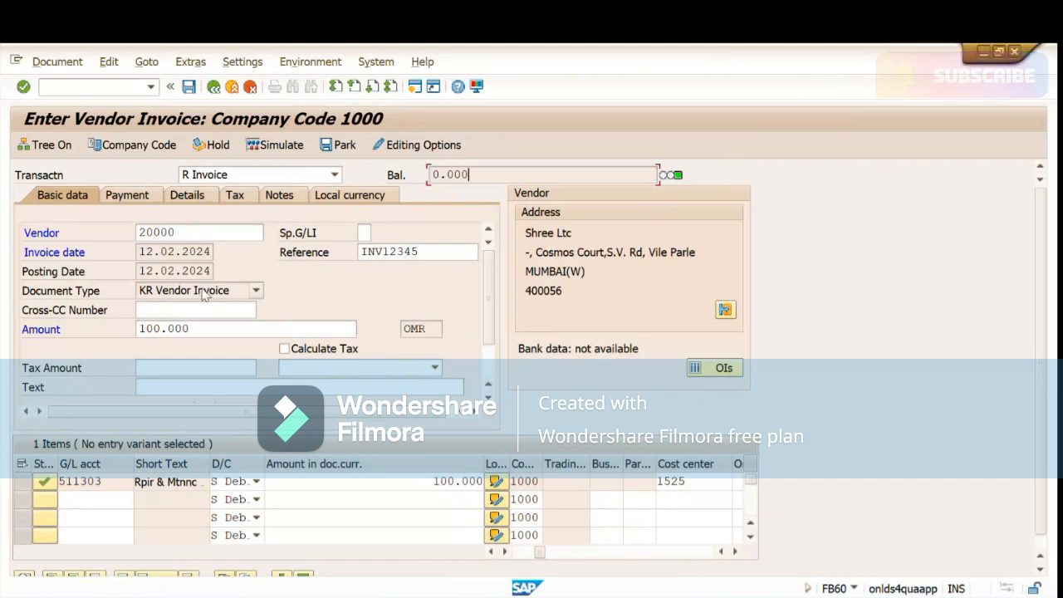
- Look through the document types available for the vendor invoice, leaving KR Vendor Invoice selected
{"action": "left_click", "coordinate": [72, 293]}
{"action": "left_click", "coordinate": [192, 292]}
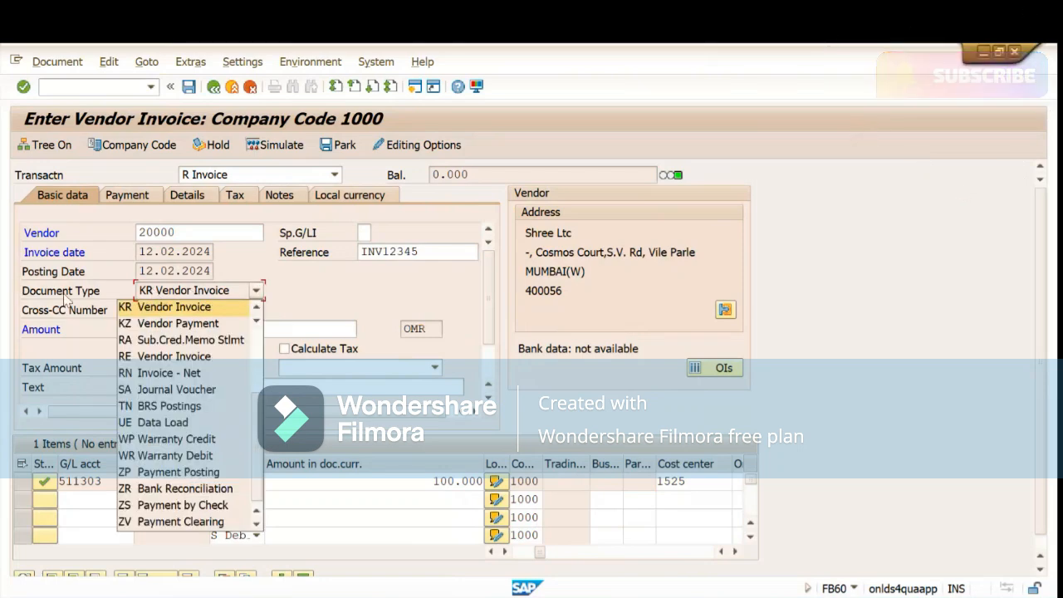
{"action": "left_click", "coordinate": [68, 300]}
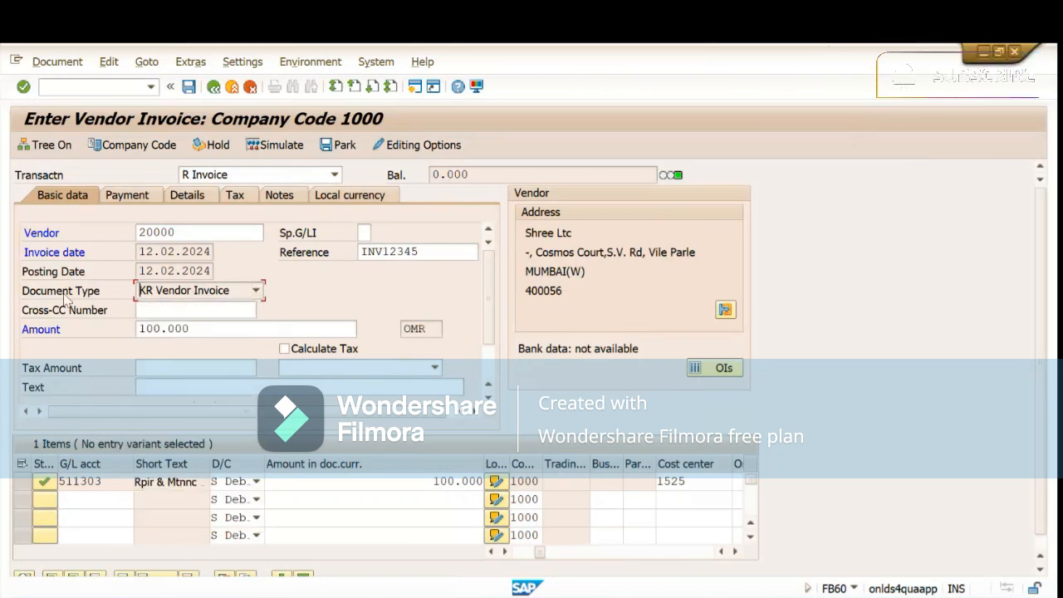
- Open the accounting editing options and choose Document type will be displayed as the Doc.Type Option
{"action": "left_click", "coordinate": [419, 148]}
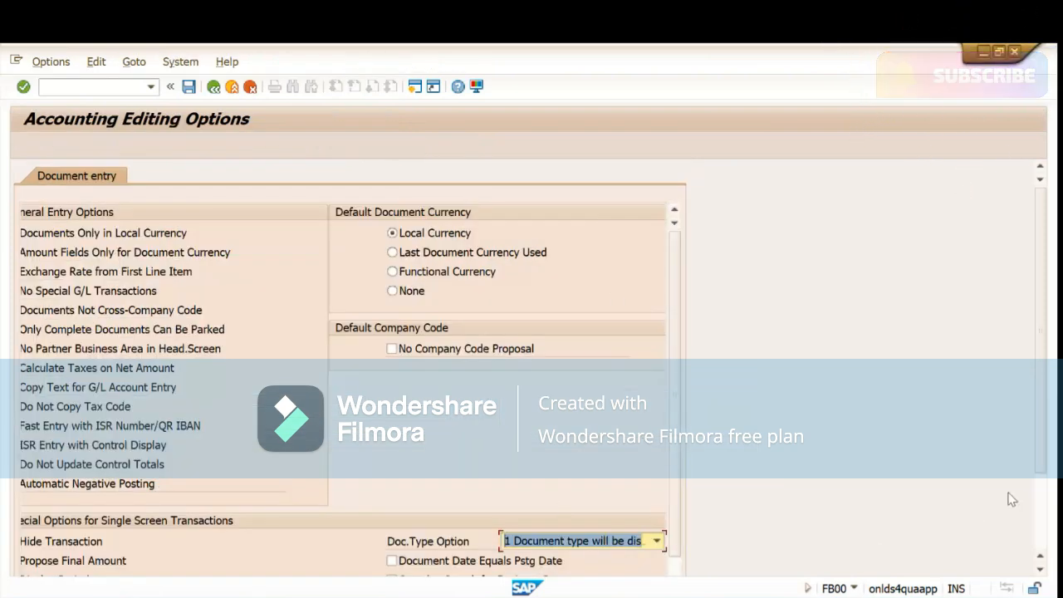
{"action": "scroll", "coordinate": [1041, 467], "scroll_direction": "down", "scroll_amount": 3}
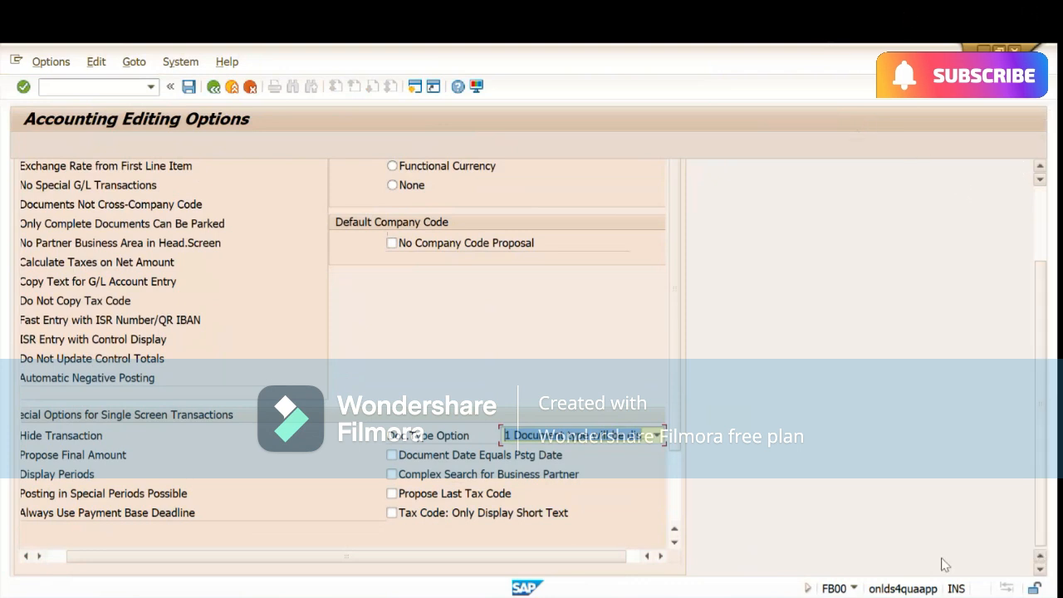
{"action": "left_click", "coordinate": [550, 437]}
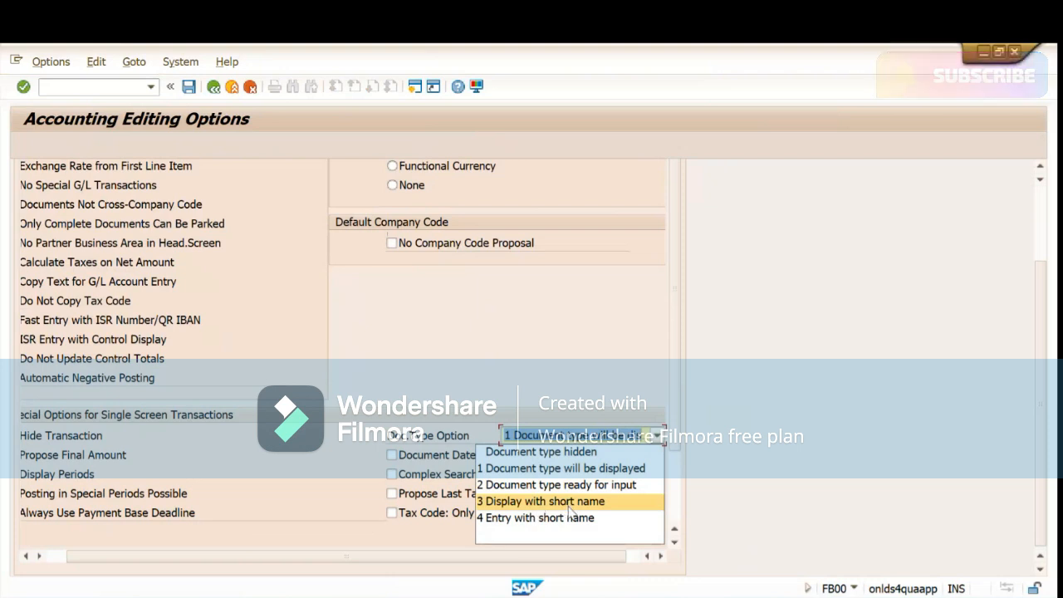
{"action": "left_click", "coordinate": [541, 472]}
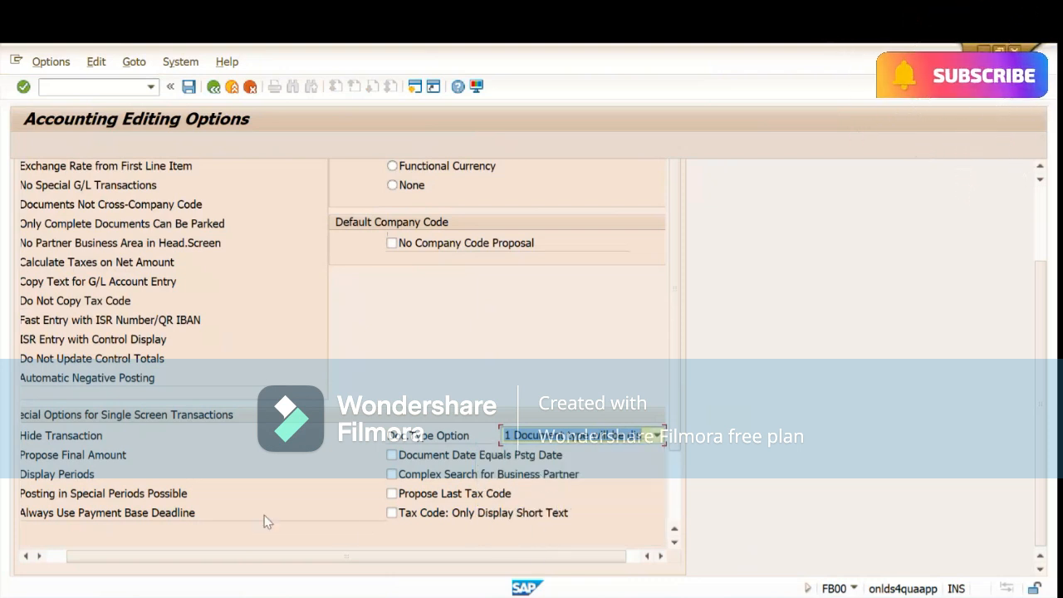
- Turn on Display Periods and Posting in Special Periods Possible, save the editing options and return to the vendor invoice
{"action": "left_click", "coordinate": [59, 556]}
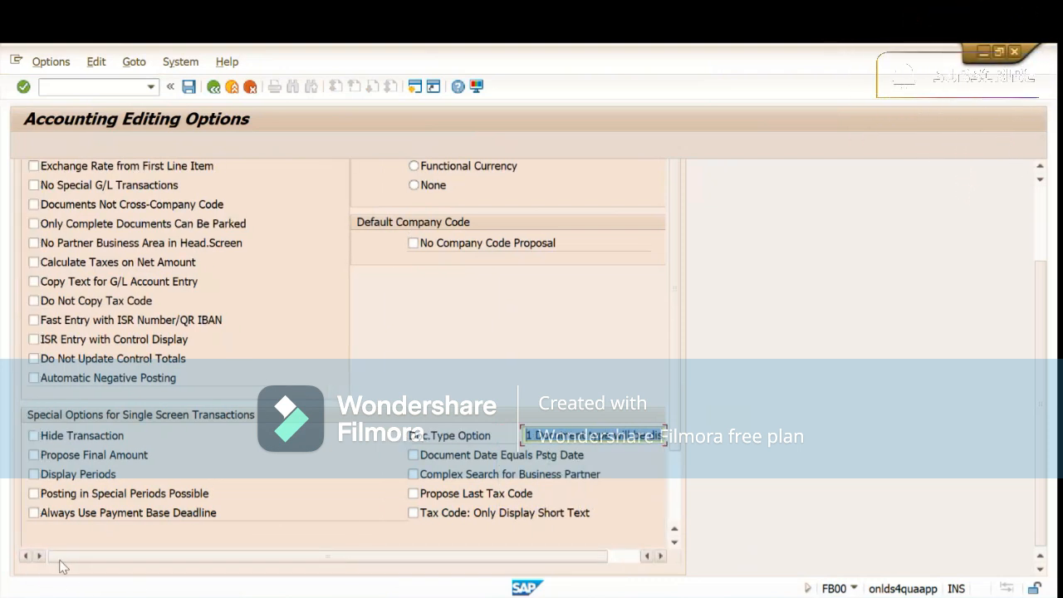
{"action": "left_click", "coordinate": [48, 476]}
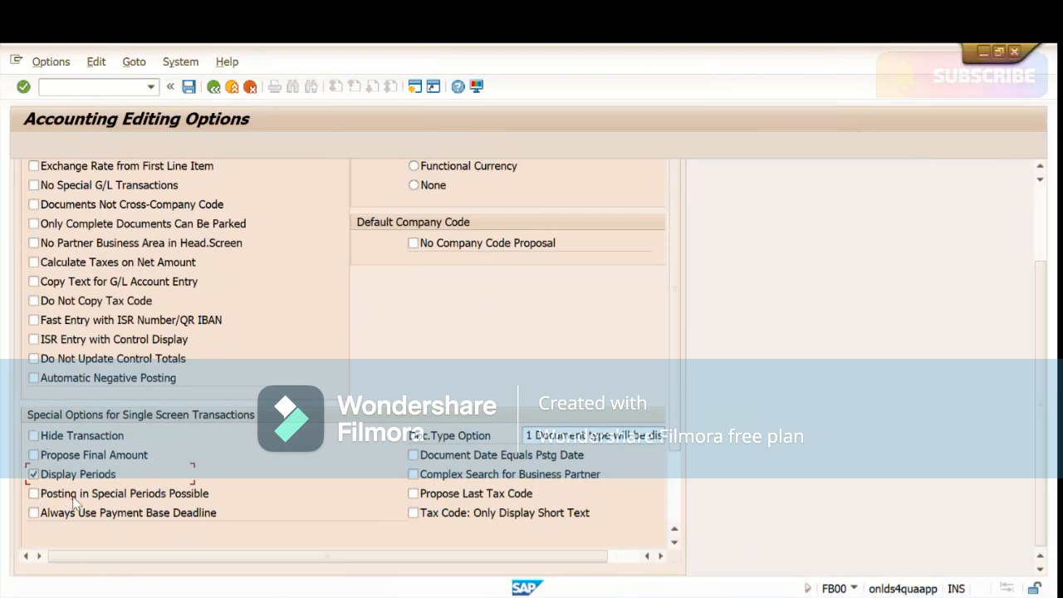
{"action": "left_click", "coordinate": [74, 498]}
{"action": "left_click", "coordinate": [1043, 209]}
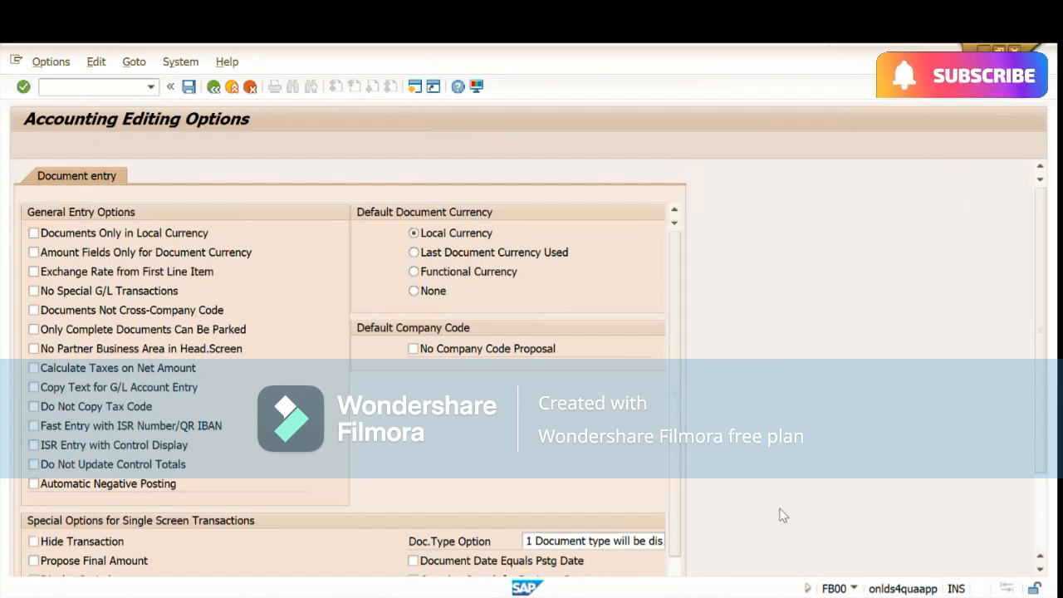
{"action": "scroll", "coordinate": [1048, 538], "scroll_direction": "down", "scroll_amount": 2}
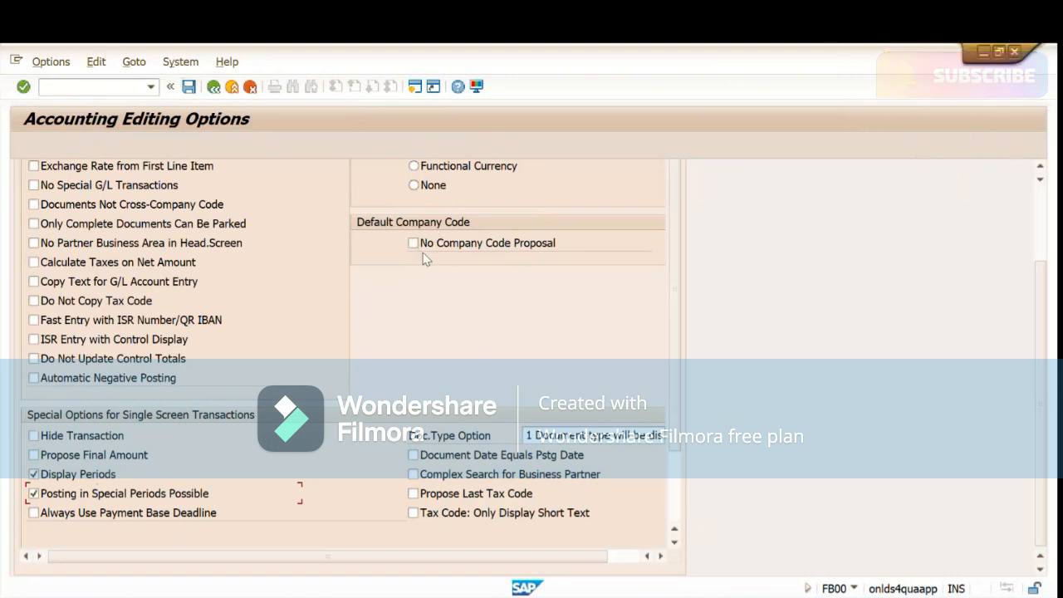
{"action": "left_click", "coordinate": [188, 88]}
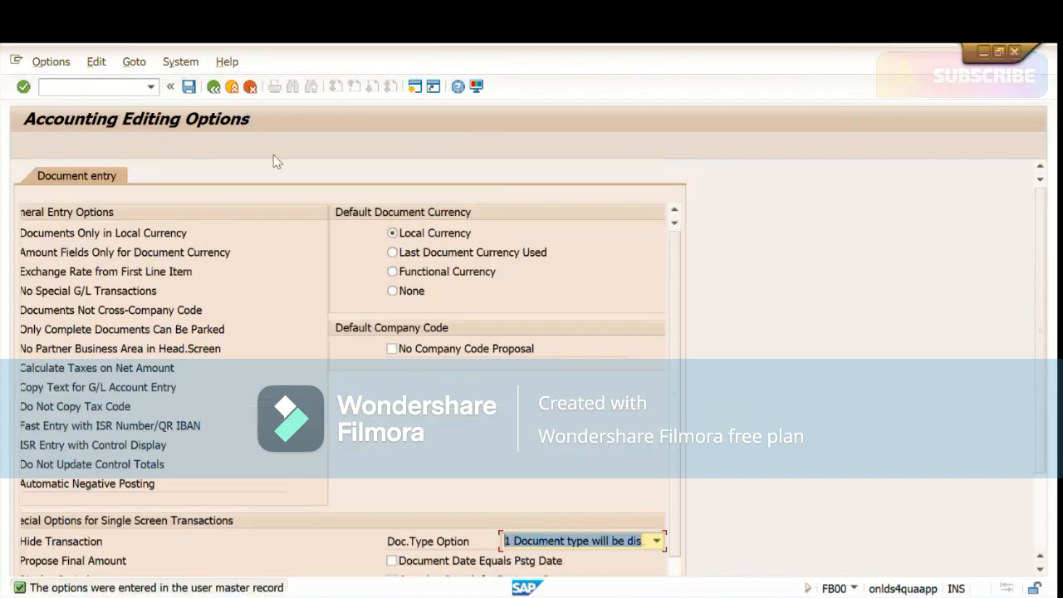
{"action": "left_click", "coordinate": [213, 86]}
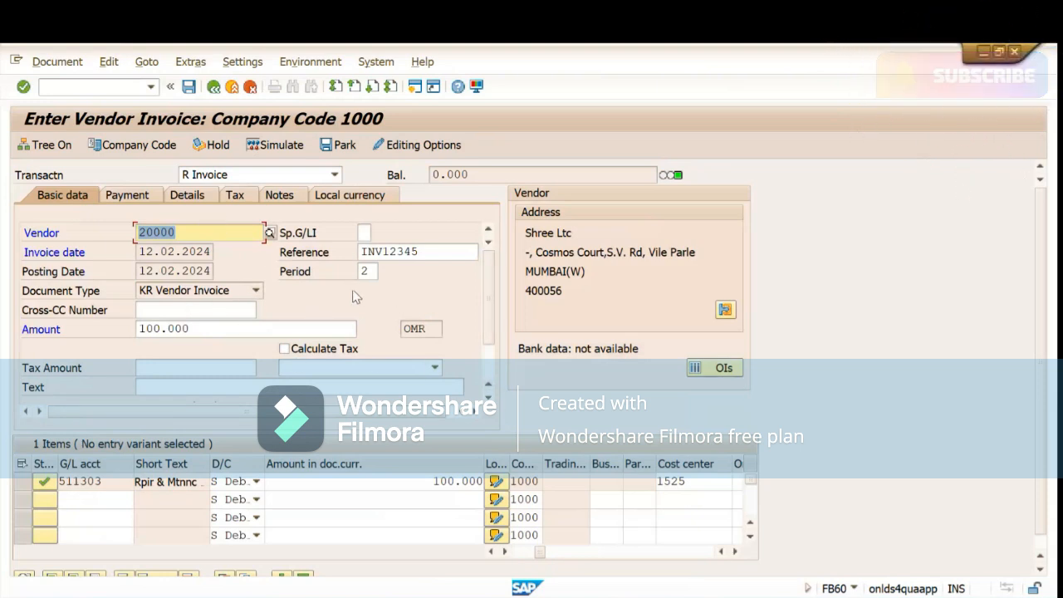
- Check the invoice's Period and Document Type fields and look at the document commands offered for simulating the posting
{"action": "left_click", "coordinate": [327, 275]}
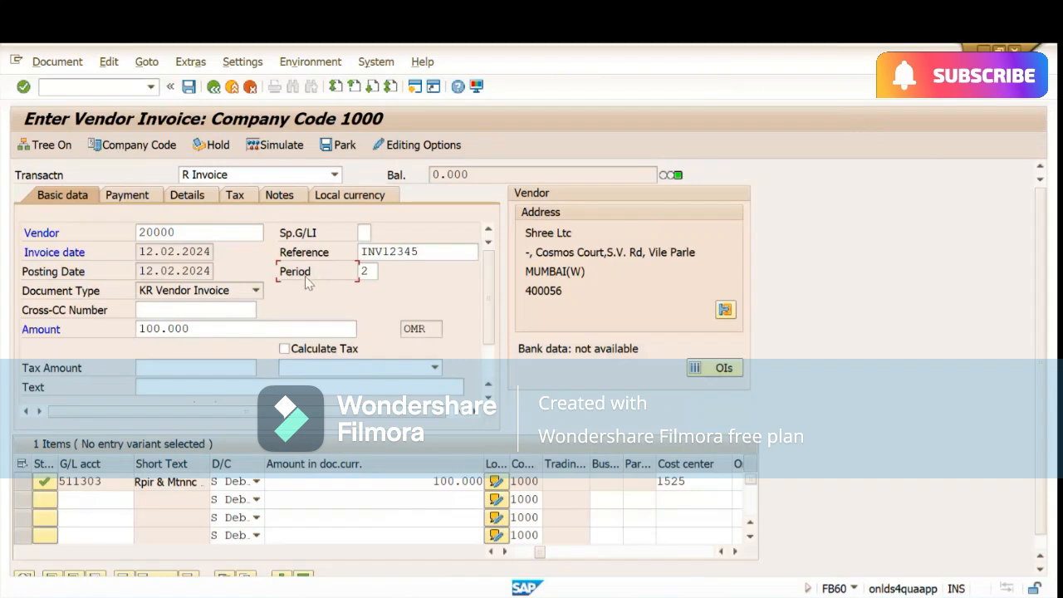
{"action": "left_click", "coordinate": [368, 272]}
{"action": "left_click", "coordinate": [202, 295]}
{"action": "left_click", "coordinate": [308, 306]}
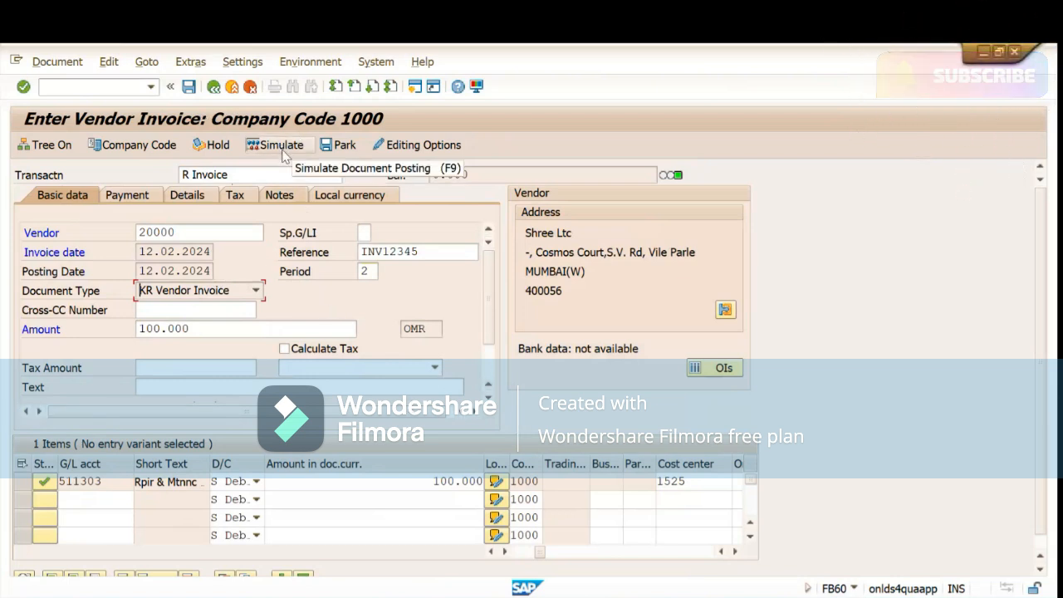
{"action": "left_click", "coordinate": [57, 63]}
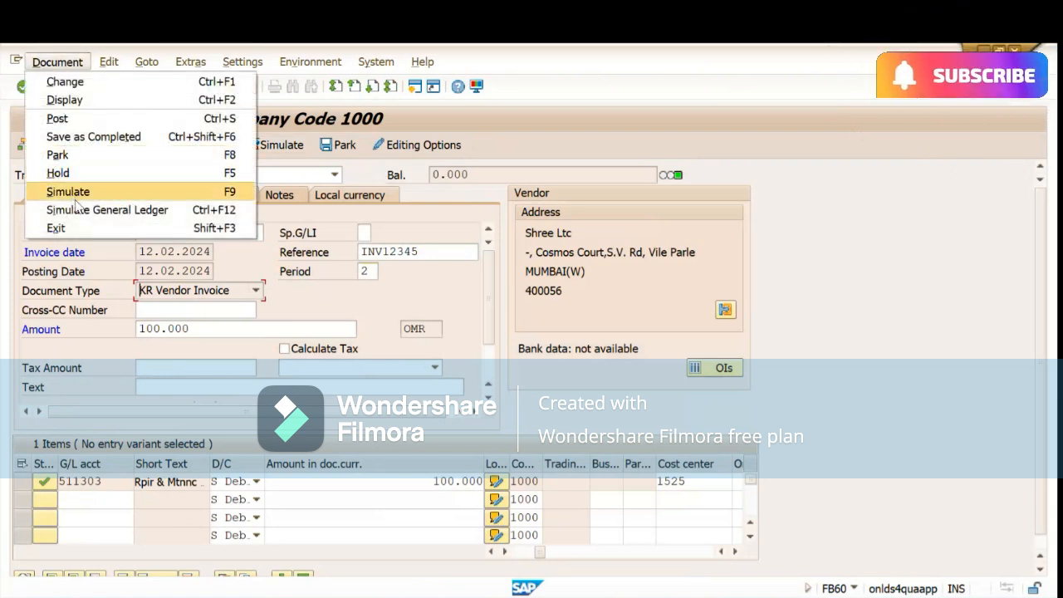
{"action": "left_click", "coordinate": [496, 141]}
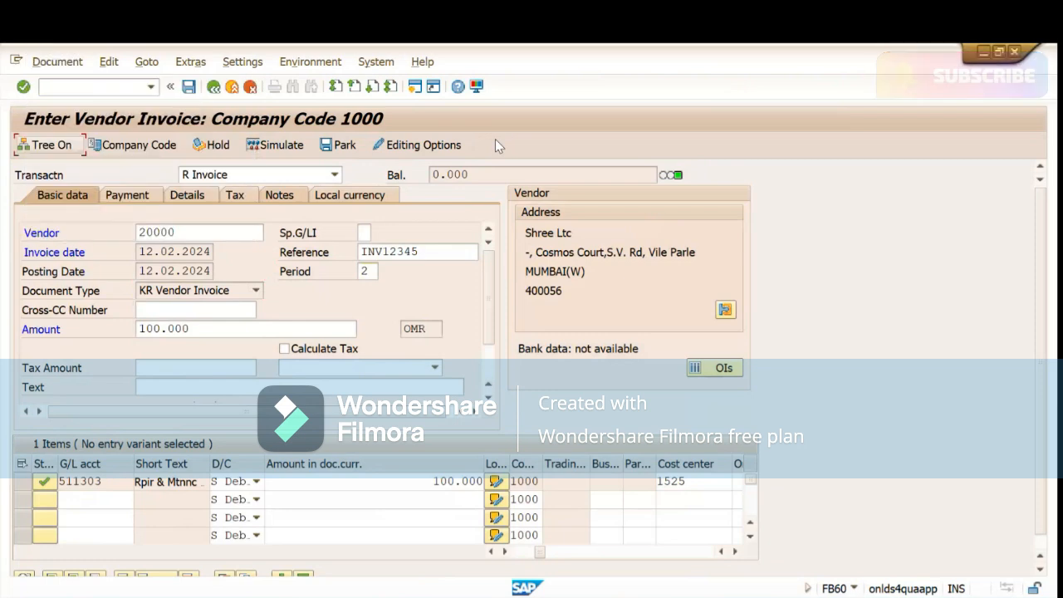
- Show the tree of screen variants, account assignment templates and held documents, adjust its width, and hide it again
{"action": "left_click", "coordinate": [51, 145]}
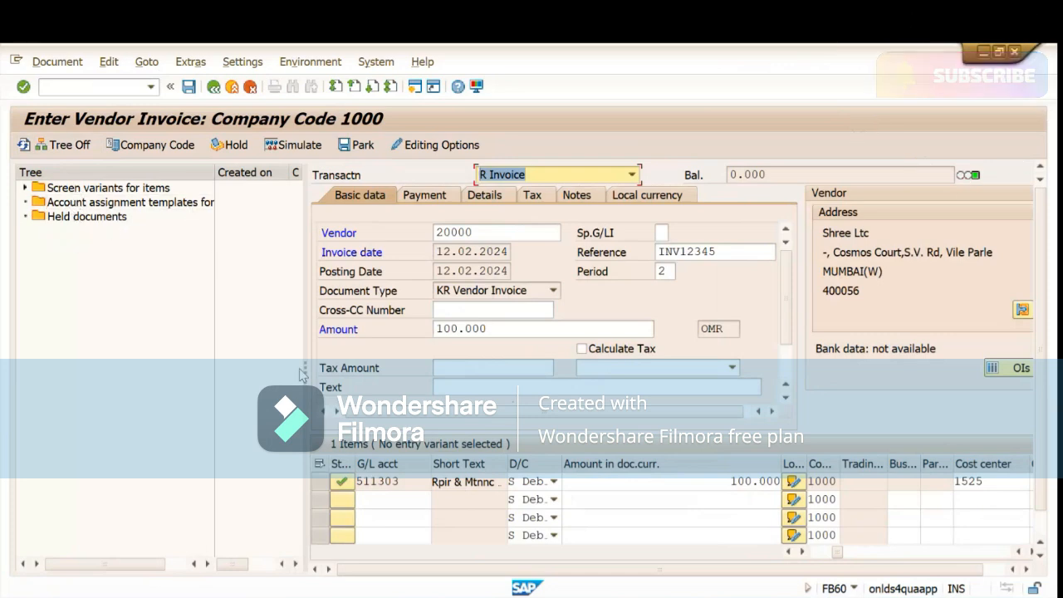
{"action": "left_click_drag", "start_coordinate": [305, 368], "coordinate": [253, 368]}
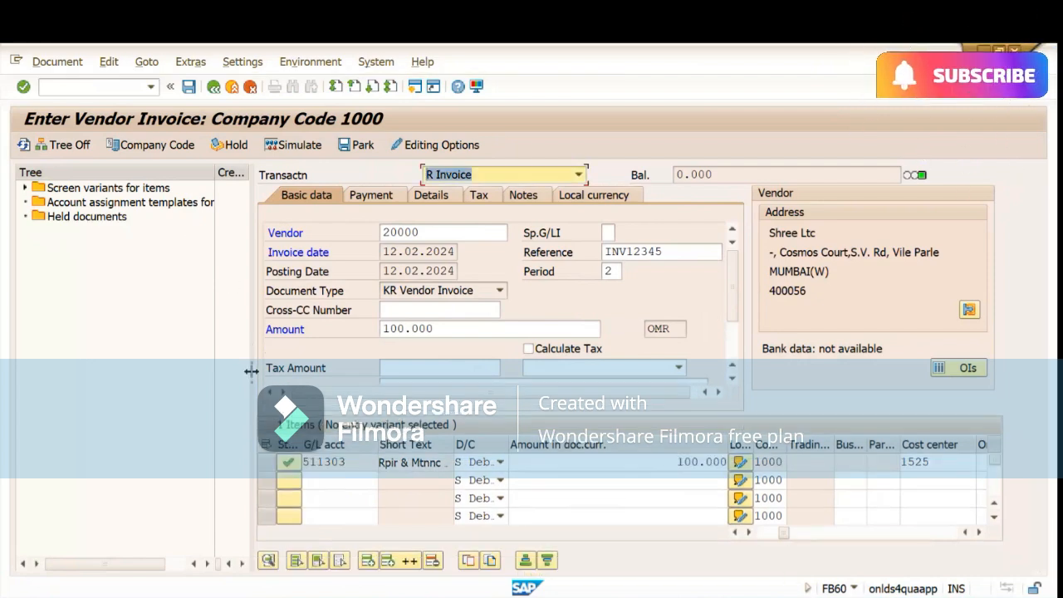
{"action": "left_click_drag", "start_coordinate": [249, 368], "coordinate": [278, 369]}
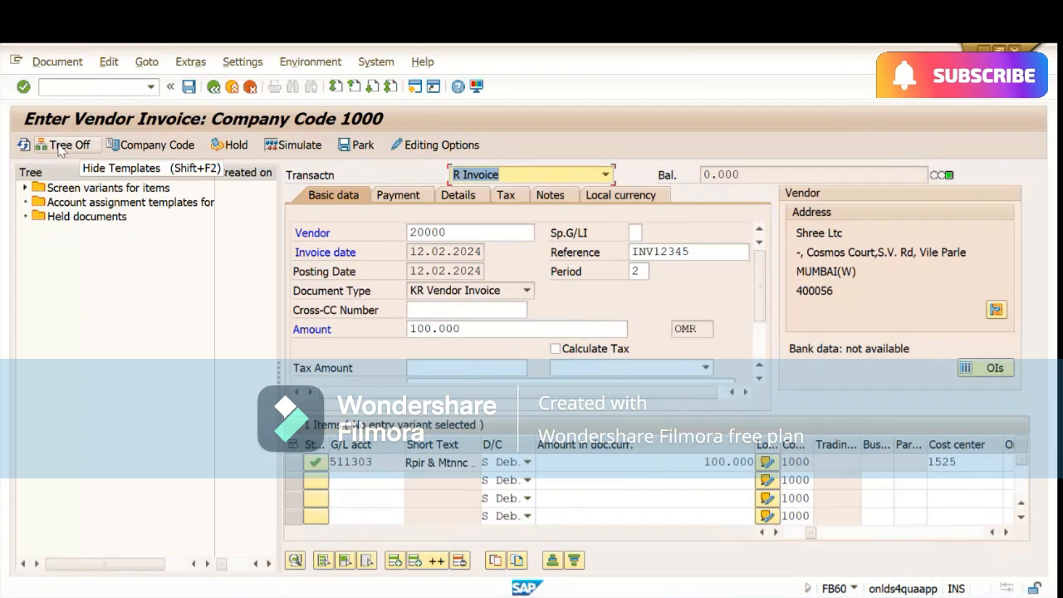
{"action": "left_click", "coordinate": [60, 146]}
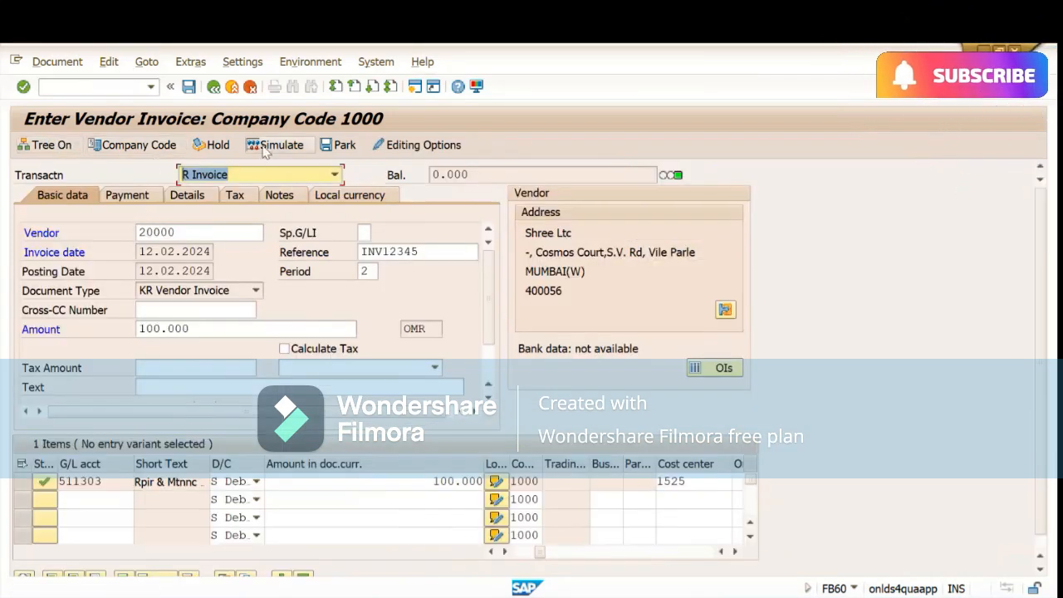
- Simulate the vendor invoice and review the 511303 expense line and the vendor line with their amounts
{"action": "left_click", "coordinate": [264, 148]}
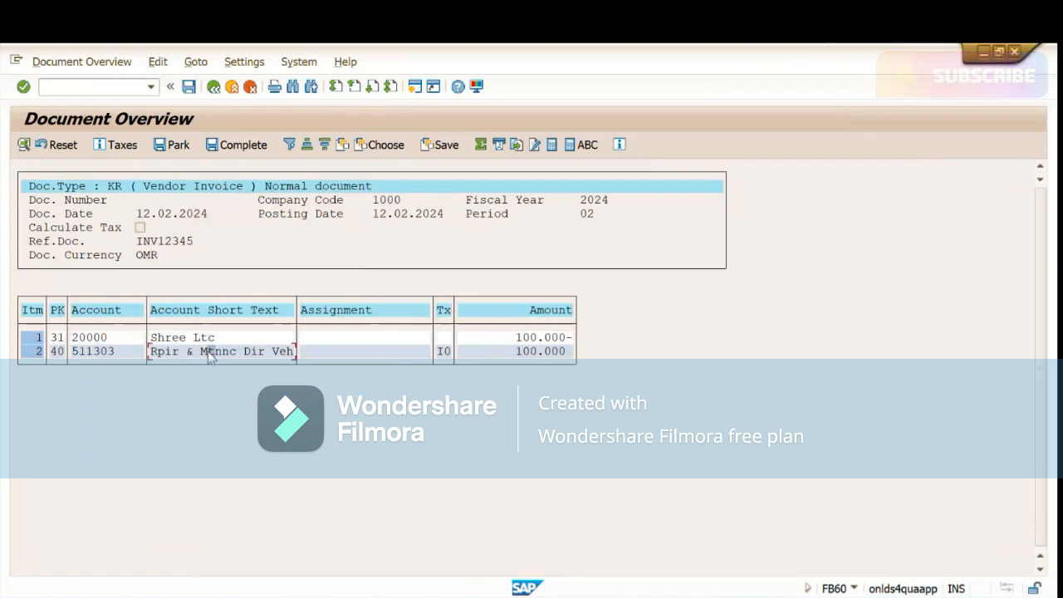
{"action": "left_click", "coordinate": [536, 352]}
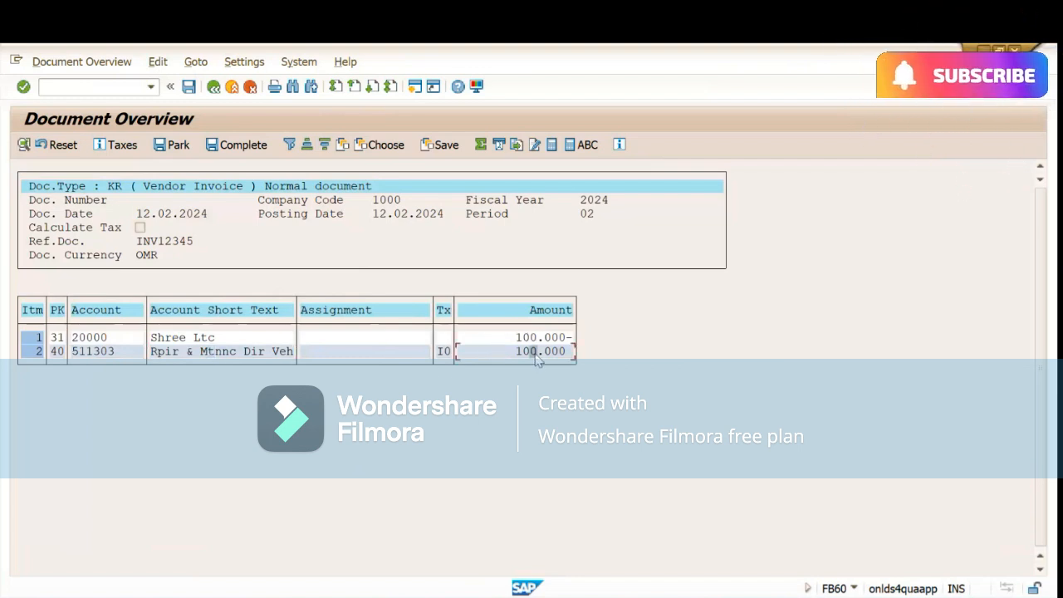
{"action": "left_click", "coordinate": [88, 351]}
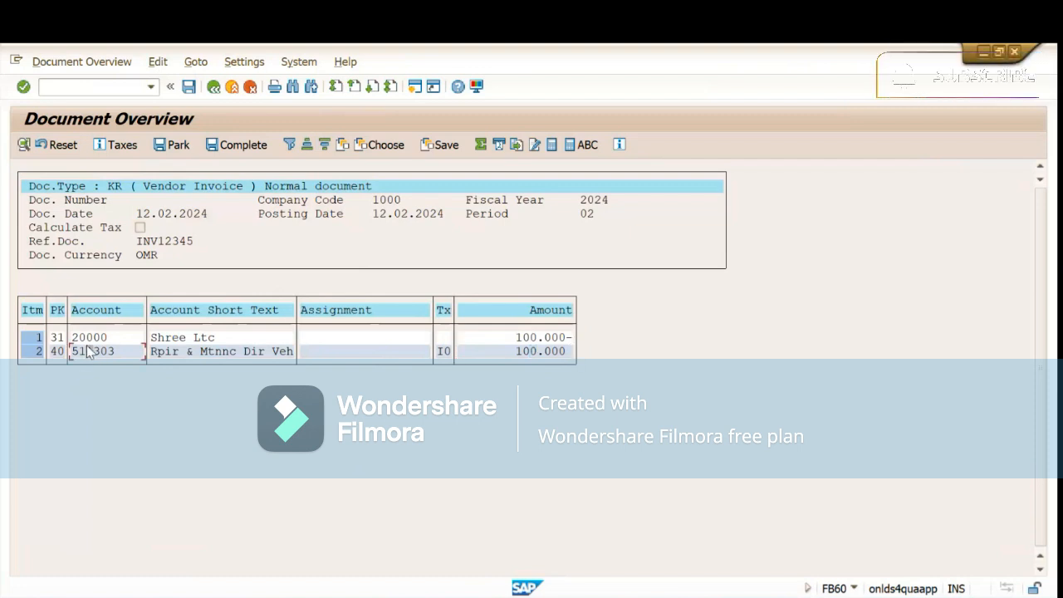
{"action": "left_click", "coordinate": [526, 353]}
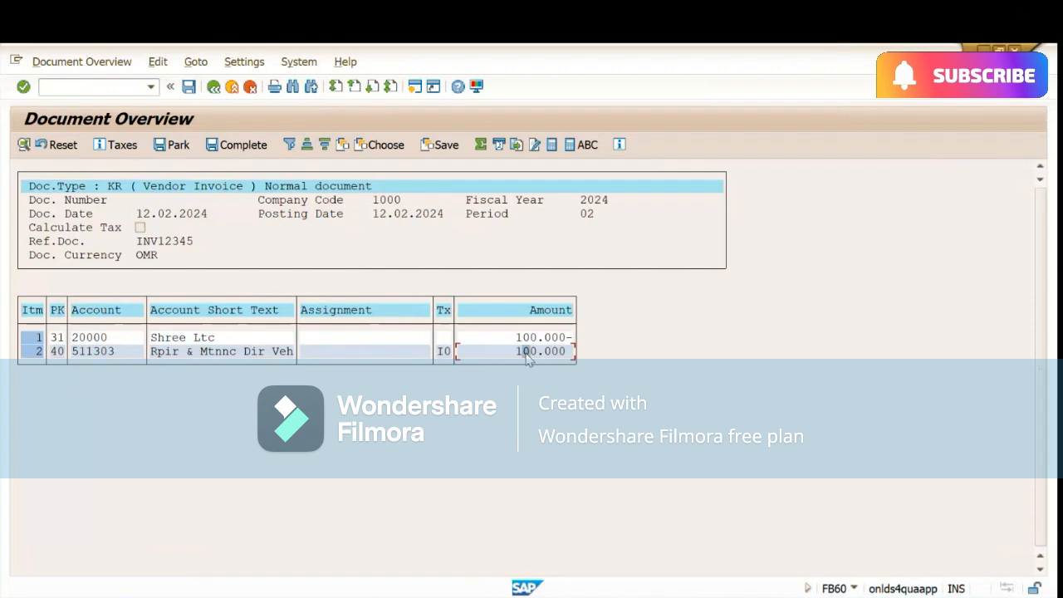
{"action": "left_click", "coordinate": [220, 353]}
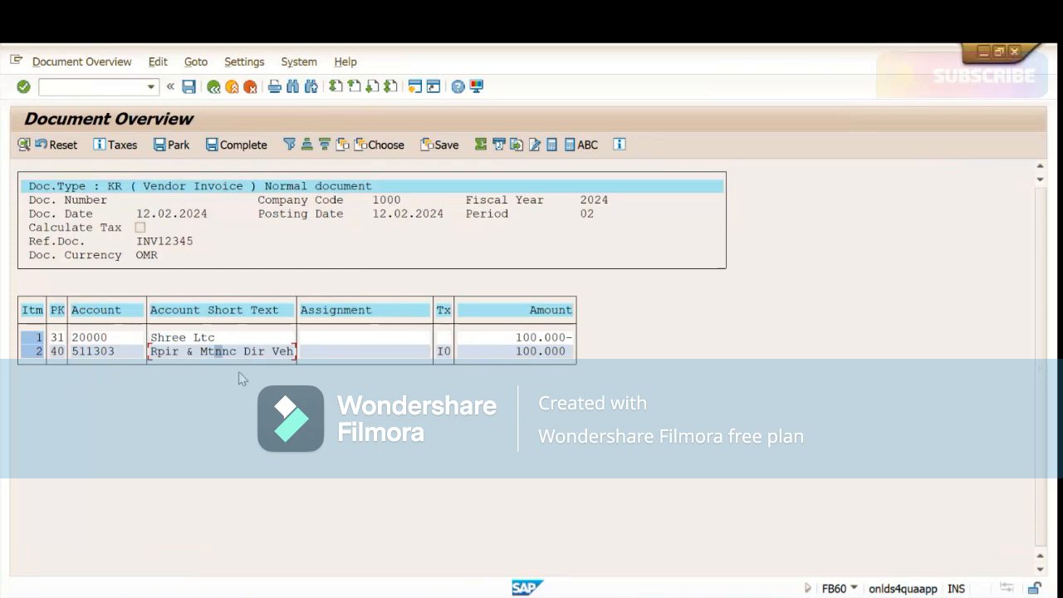
{"action": "left_click", "coordinate": [187, 339]}
{"action": "left_click", "coordinate": [512, 339]}
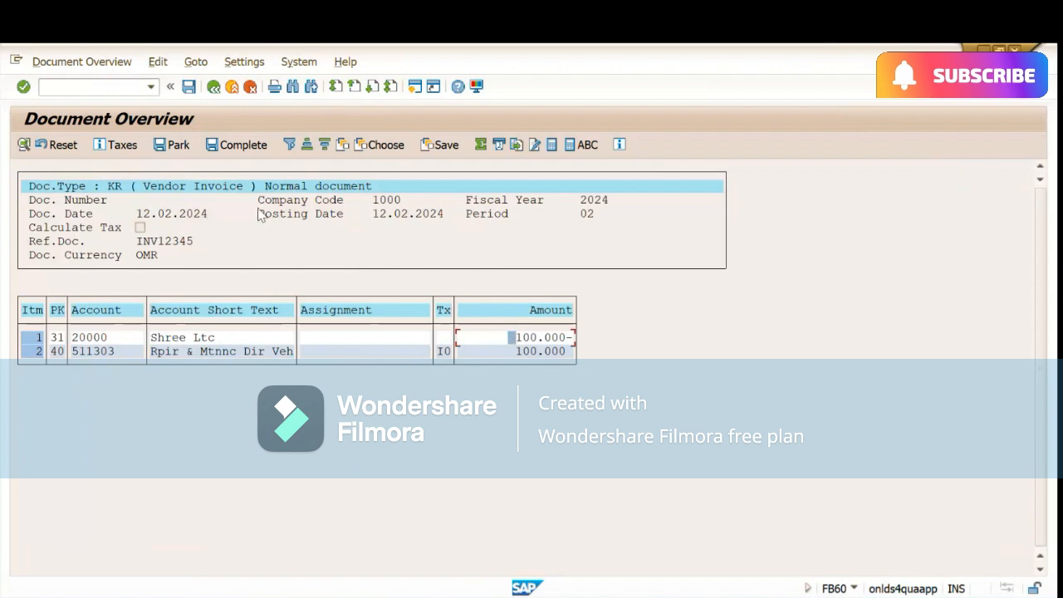
- Post the simulated vendor invoice, acknowledge the document selection notice and issue the correspondence request
{"action": "left_click", "coordinate": [188, 88]}
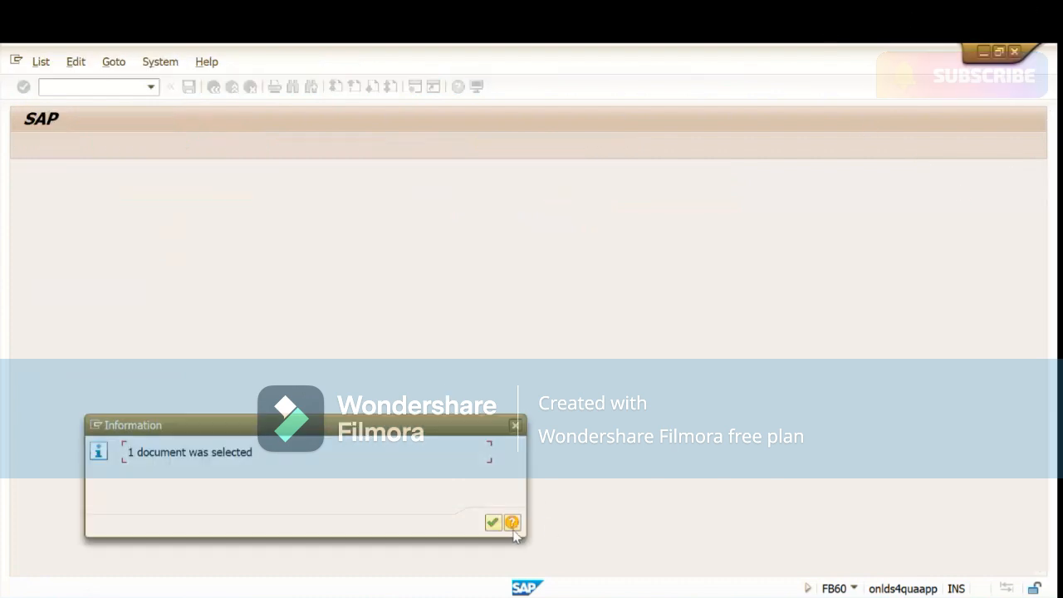
{"action": "left_click", "coordinate": [493, 523]}
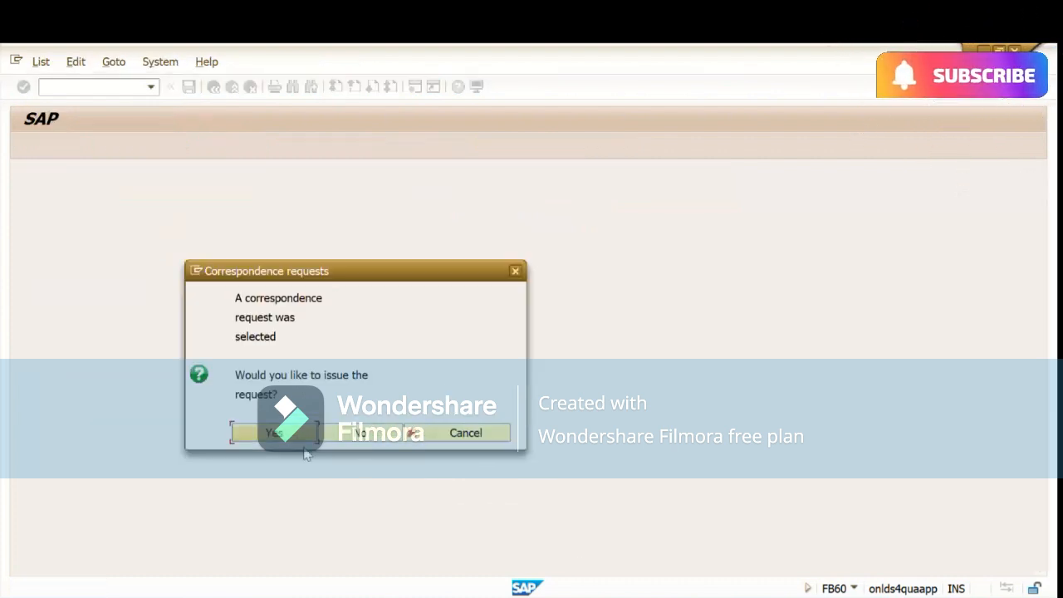
{"action": "left_click", "coordinate": [304, 433]}
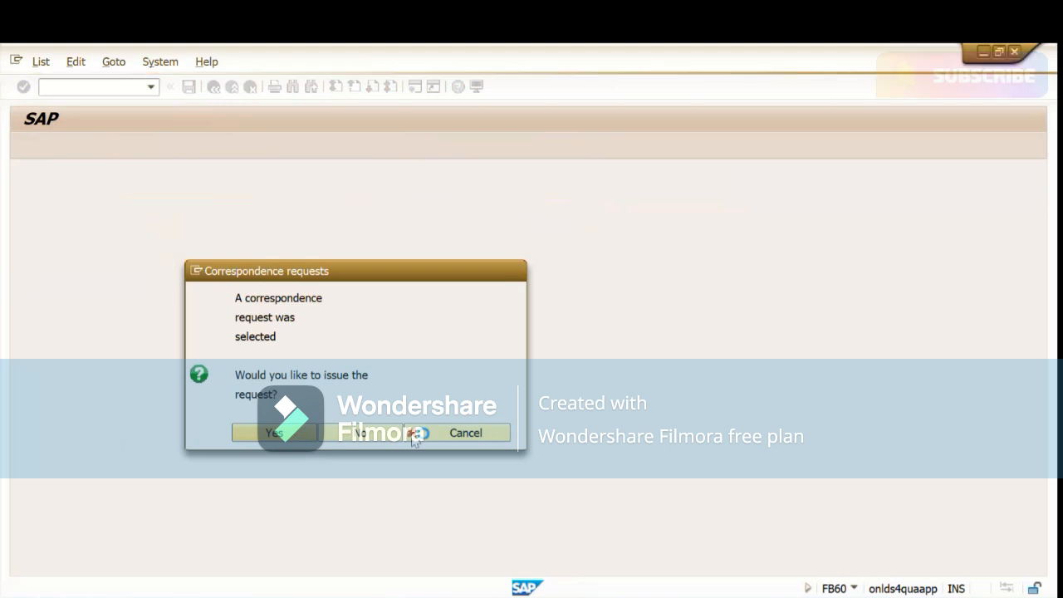
- Open the Vendor Line Item Display with transaction FBL1N
{"action": "left_click", "coordinate": [88, 84]}
{"action": "type", "text": "/nfbl1n"}
{"action": "key", "text": "Return"}
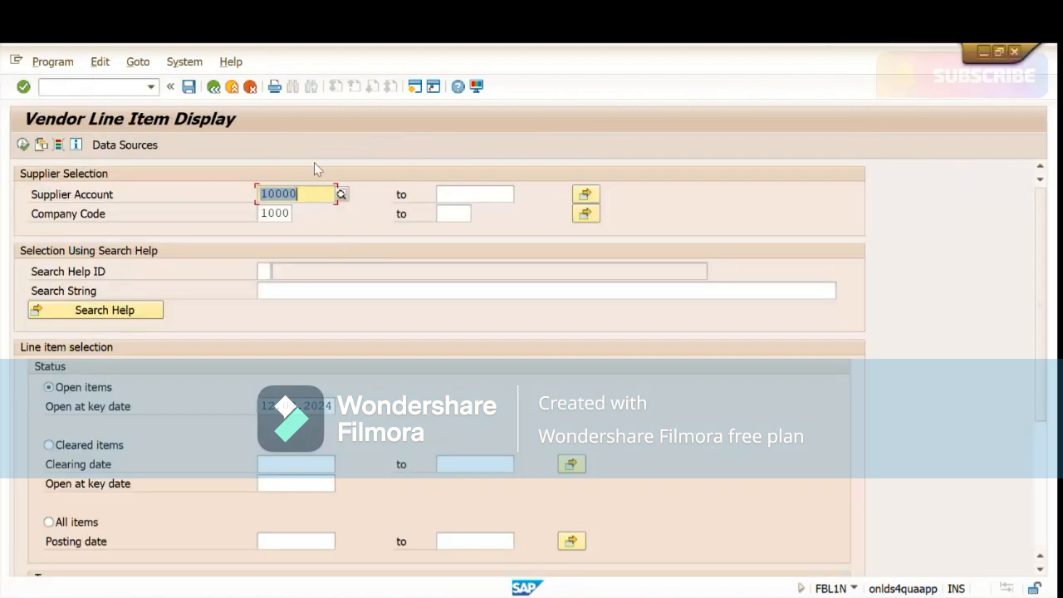
- Select all items with posting date 12.2.2024 for the prefilled supplier in company code 1000 and run the line item report
{"action": "left_click", "coordinate": [311, 190]}
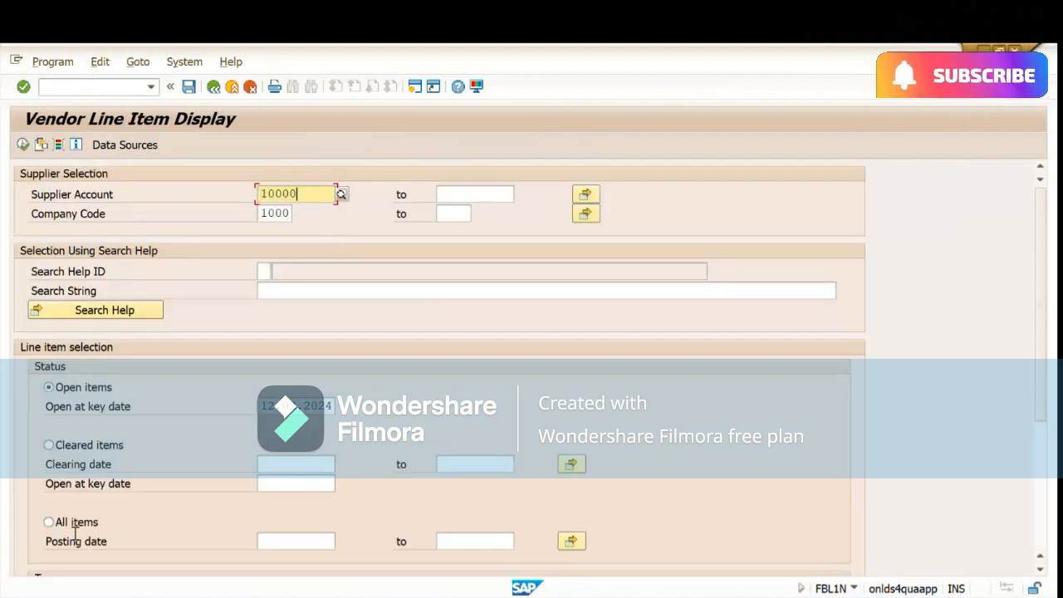
{"action": "left_click", "coordinate": [49, 523]}
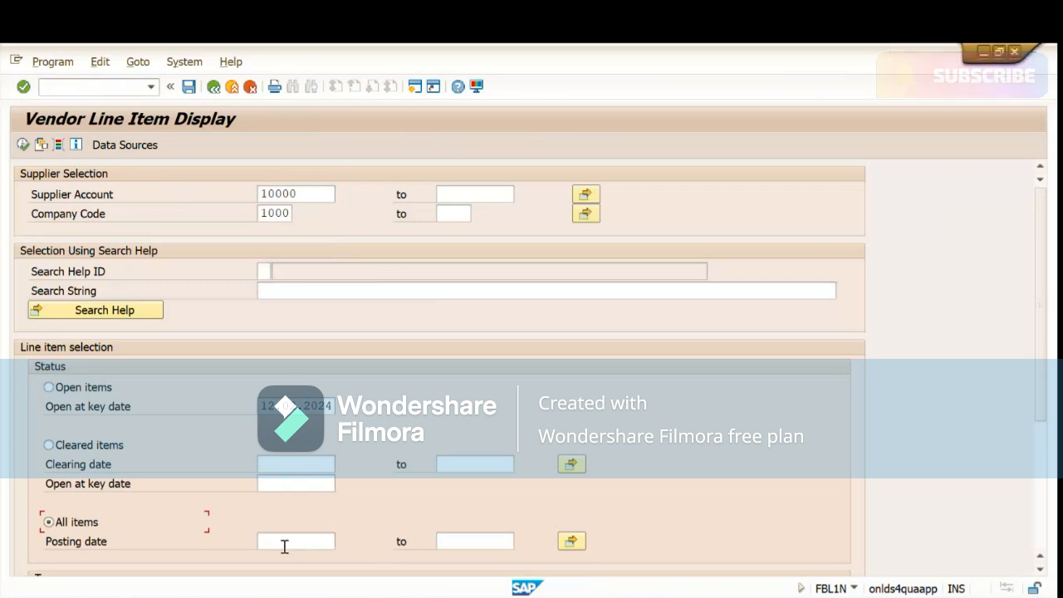
{"action": "left_click", "coordinate": [283, 546]}
{"action": "type", "text": "1"}
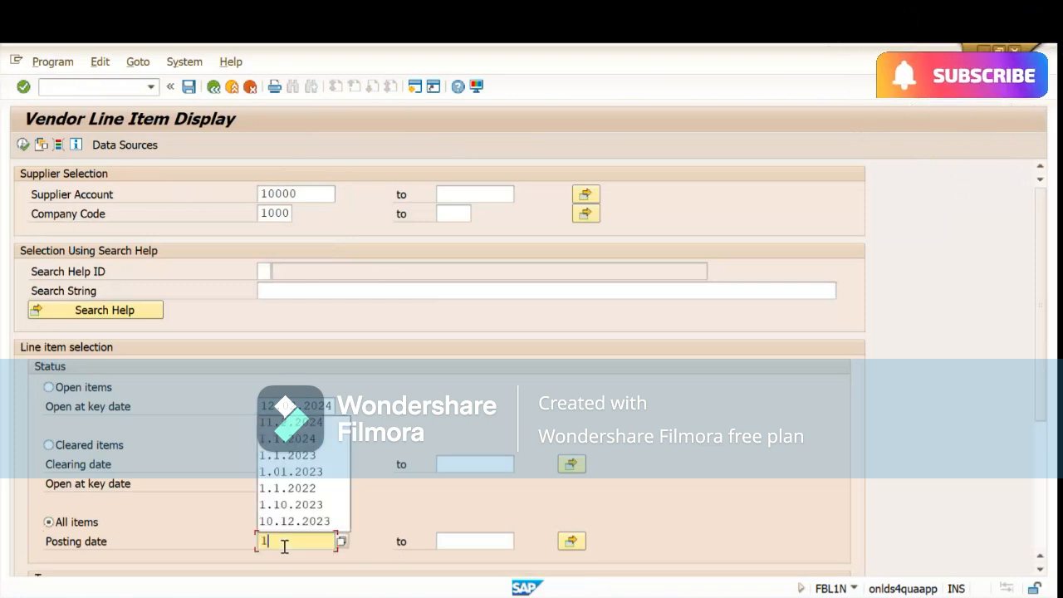
{"action": "type", "text": "2.2.2024"}
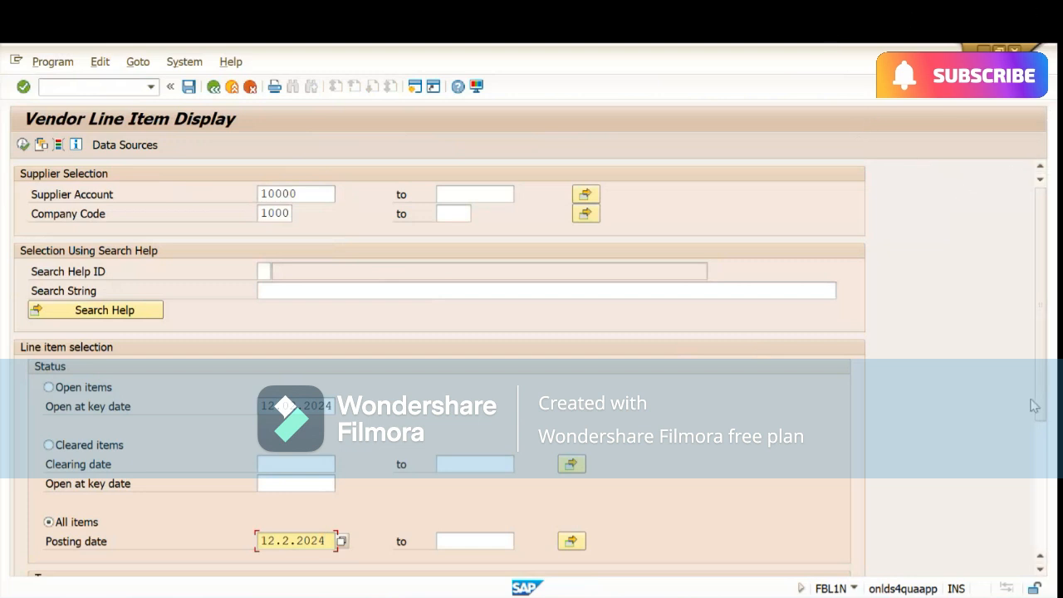
{"action": "left_click_drag", "start_coordinate": [1042, 404], "coordinate": [1055, 530]}
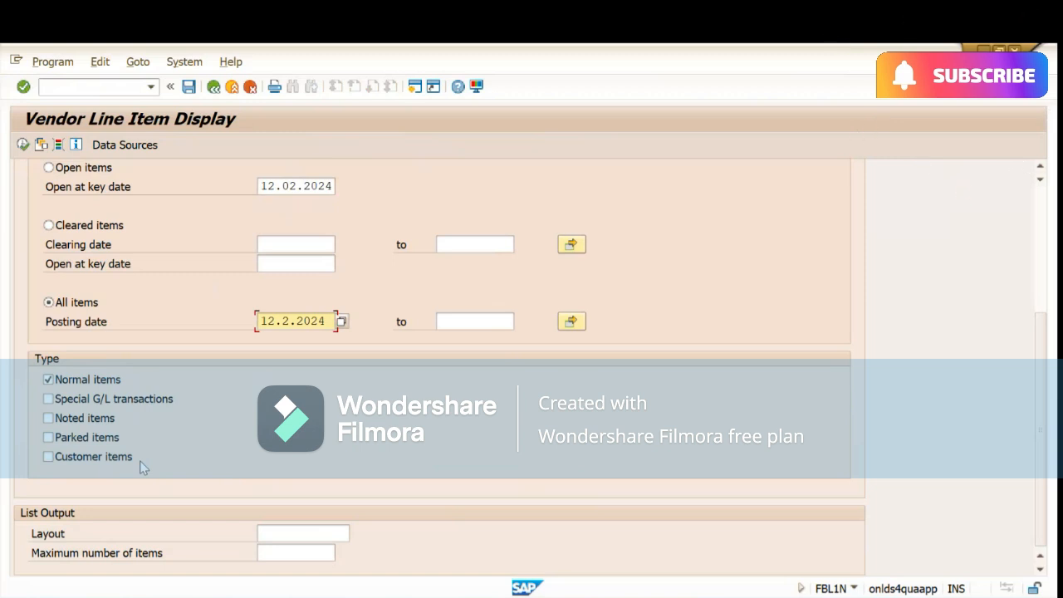
{"action": "left_click", "coordinate": [47, 458]}
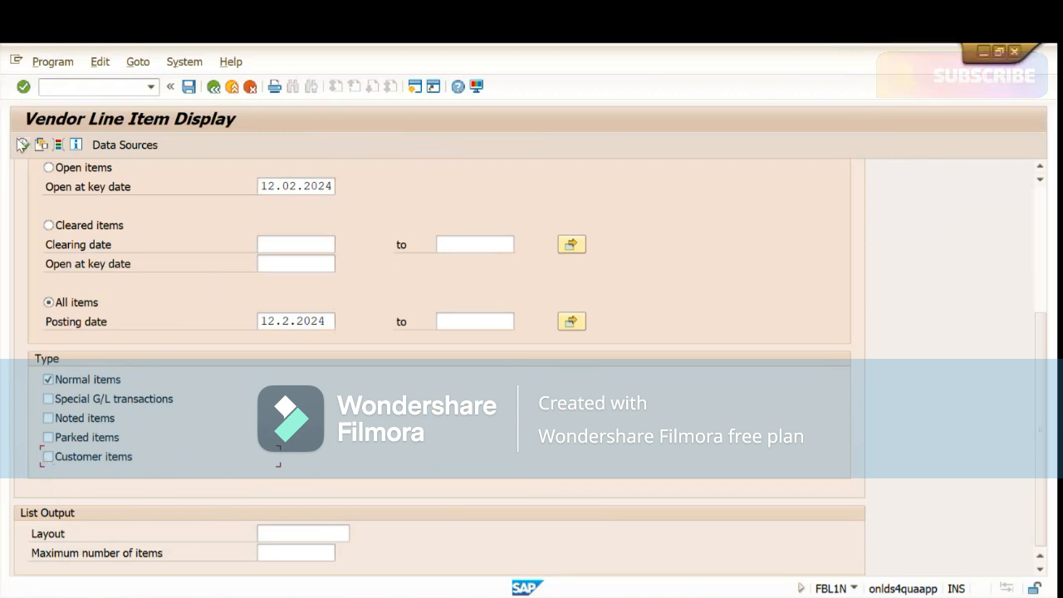
{"action": "left_click", "coordinate": [24, 145]}
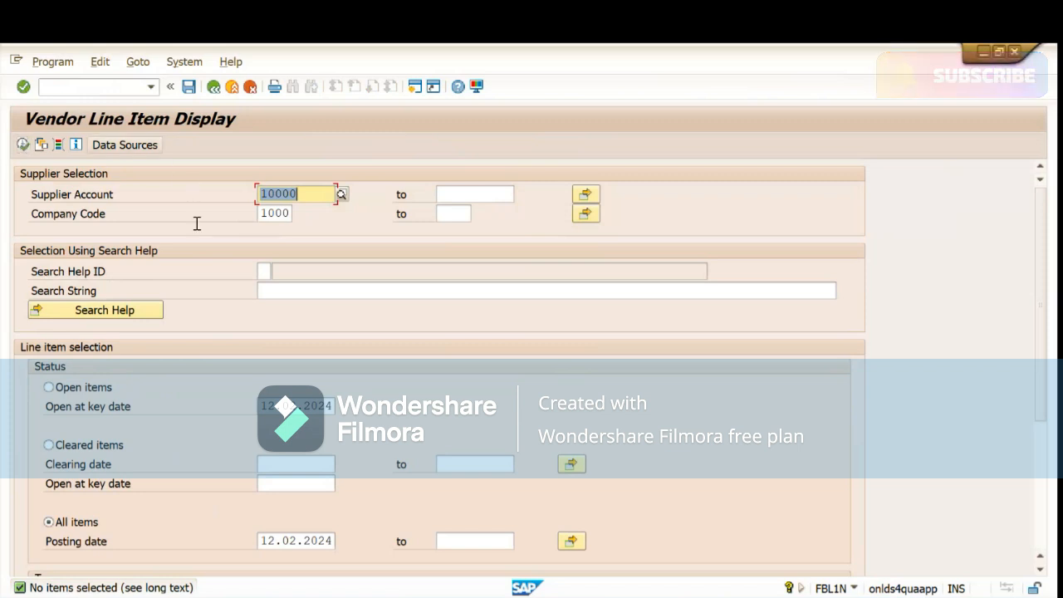
- Clear the supplier account from the line item selection
{"action": "left_click", "coordinate": [307, 194]}
{"action": "key", "text": "BackSpace"}
{"action": "key", "text": "BackSpace"}
{"action": "key", "text": "BackSpace"}
{"action": "key", "text": "BackSpace"}
{"action": "key", "text": "BackSpace"}
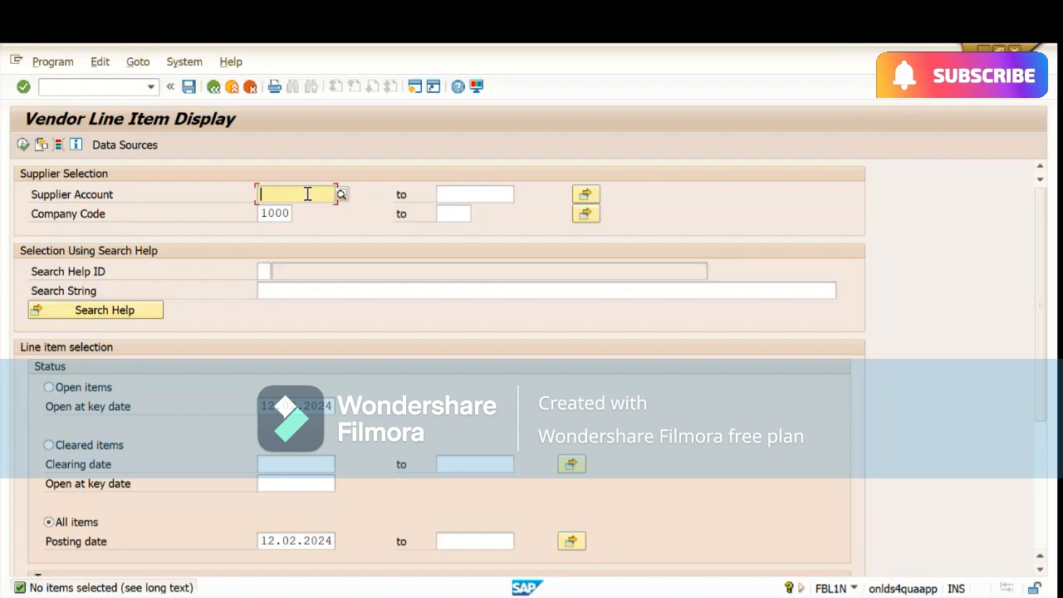
- Switch to the G/L account session and open Display Document (FB03) in a new session from there
{"action": "mouse_move", "coordinate": [605, 593]}
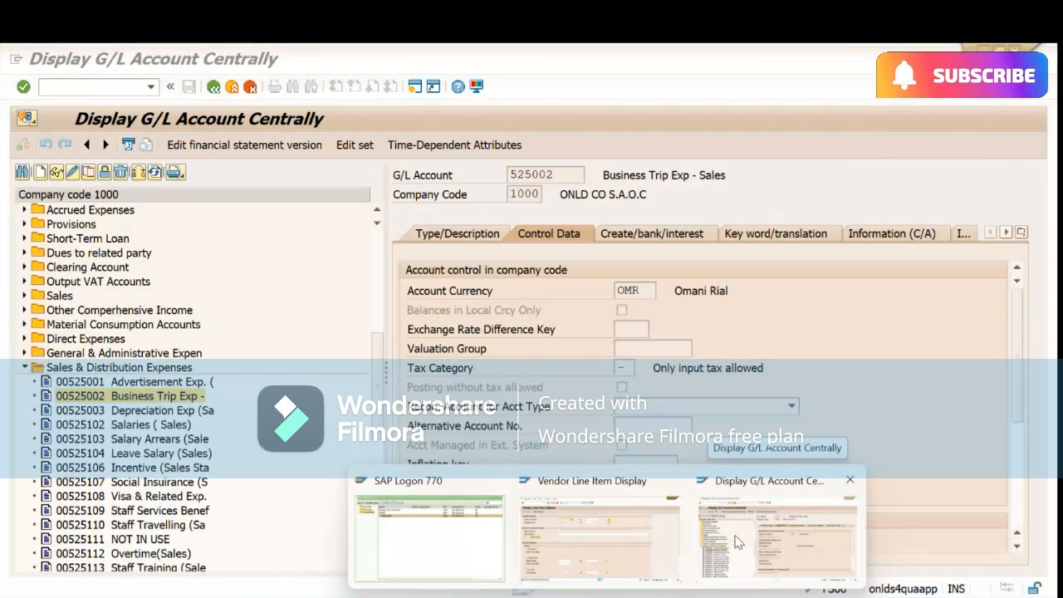
{"action": "left_click", "coordinate": [729, 545]}
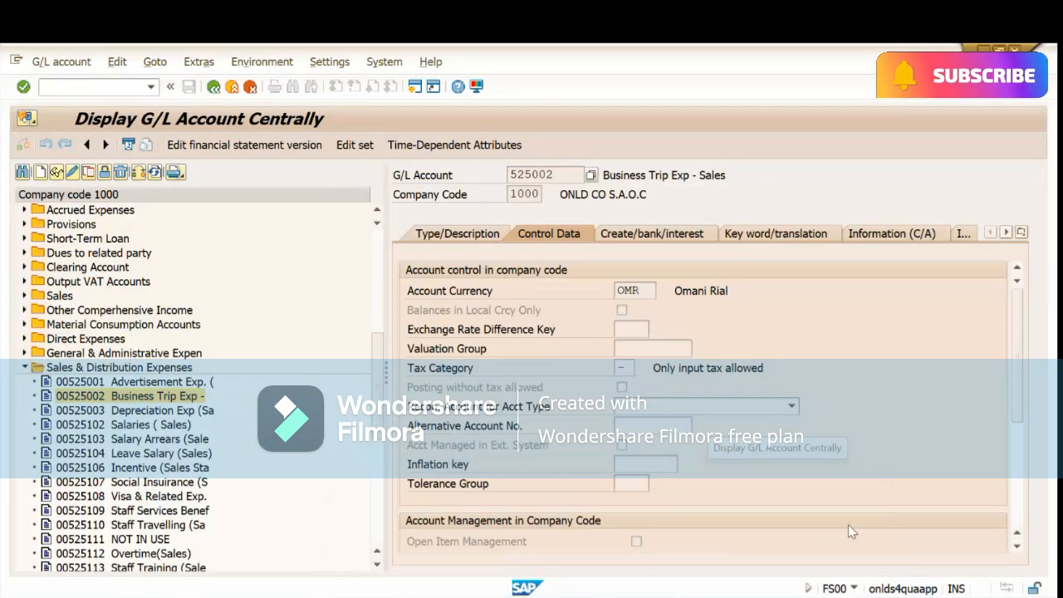
{"action": "left_click", "coordinate": [93, 84]}
{"action": "type", "text": "/ofb"}
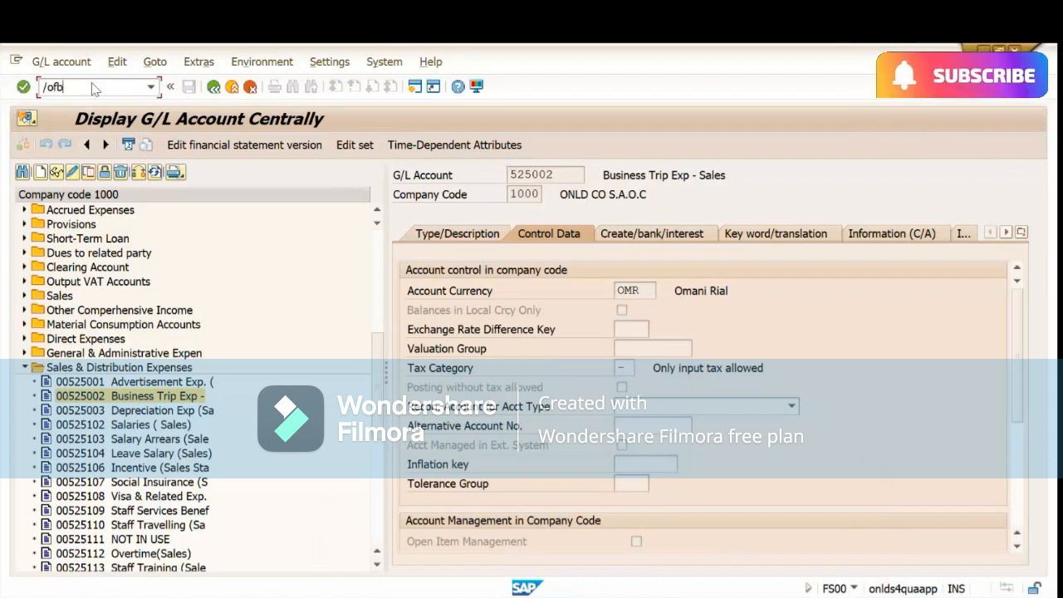
{"action": "key", "text": "Return"}
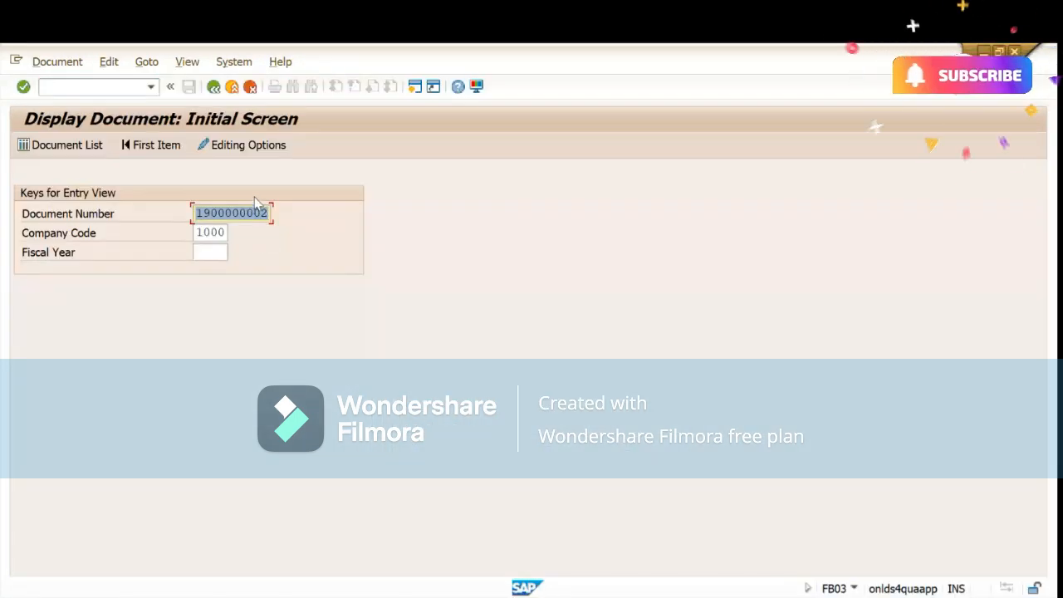
- Display the posted vendor invoice in company code 1000 for fiscal year 2024 and check its vendor line for the account
{"action": "left_click", "coordinate": [260, 225]}
{"action": "key", "text": "Return"}
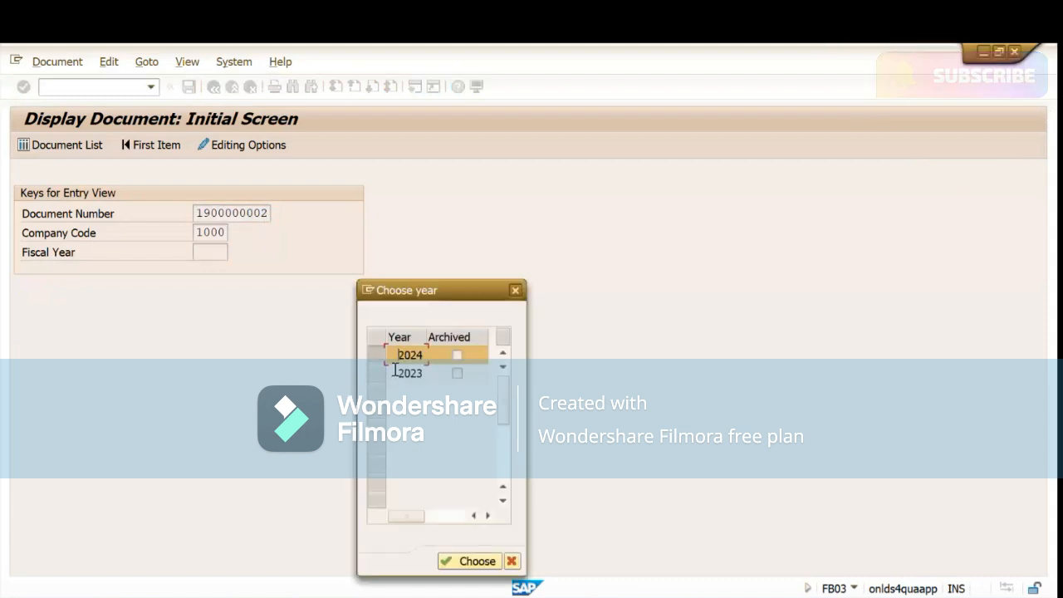
{"action": "key", "text": "Return"}
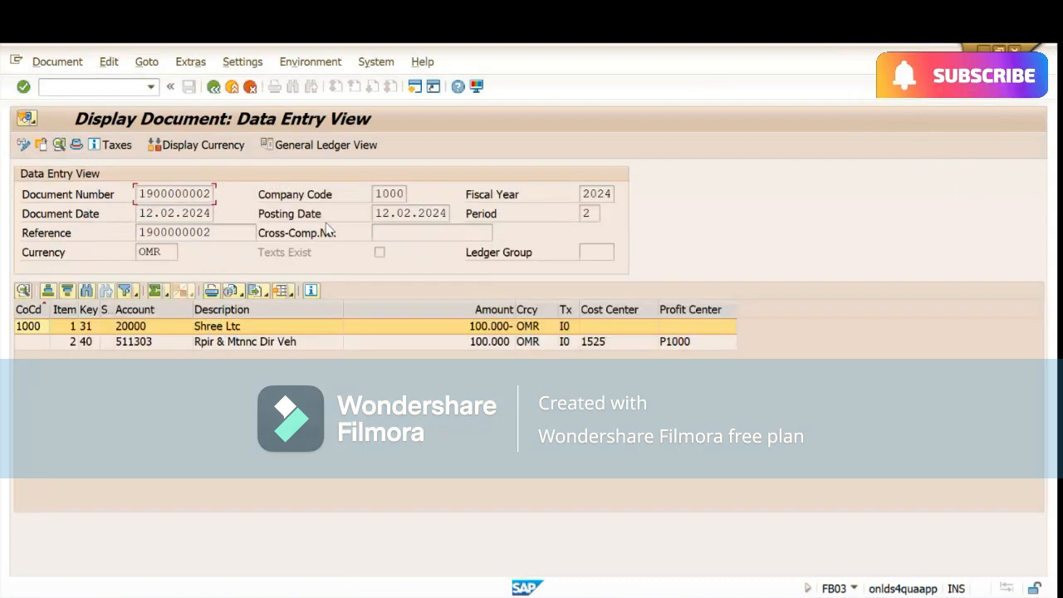
{"action": "left_click", "coordinate": [150, 328]}
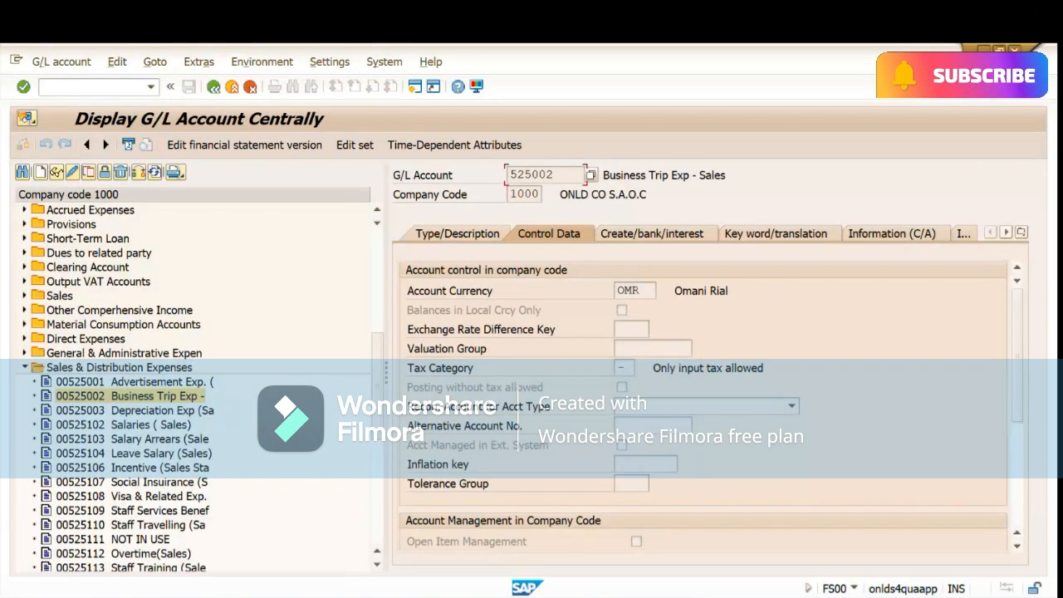
- Return to the Vendor Line Item Display, enter the invoice vendor's account as supplier and run the report
{"action": "mouse_move", "coordinate": [606, 594]}
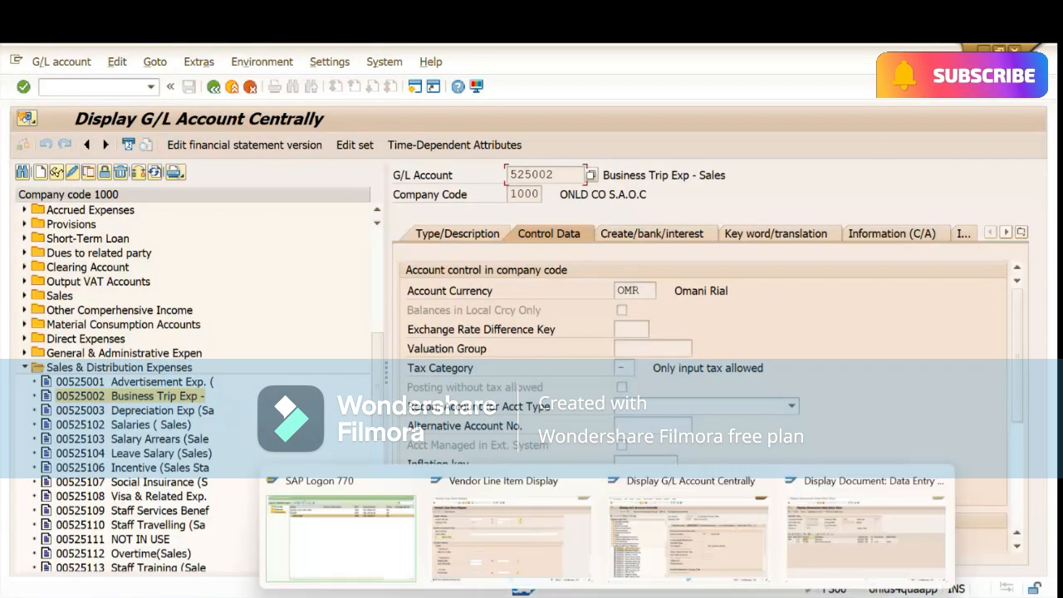
{"action": "left_click", "coordinate": [523, 541]}
{"action": "type", "text": "20000"}
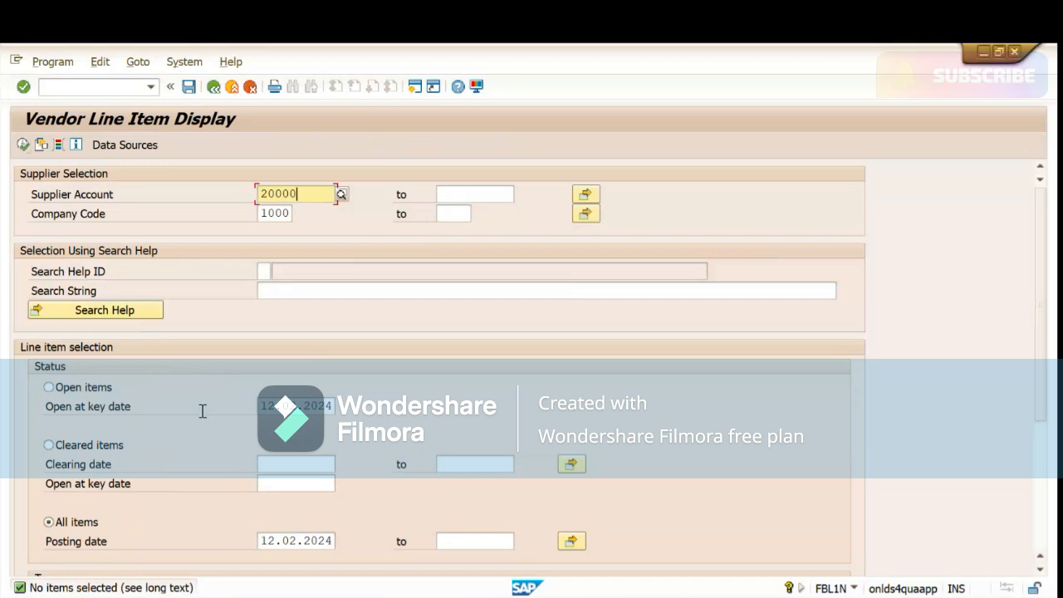
{"action": "left_click", "coordinate": [23, 144]}
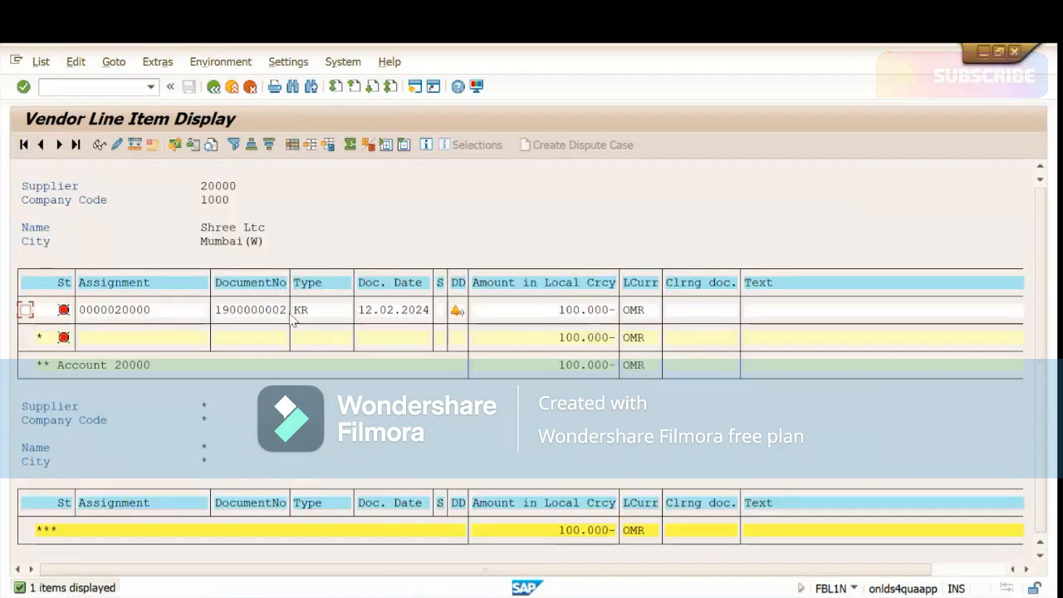
- Examine the vendor's line item across its columns, including assignment, document number, document date and amount in local currency
{"action": "left_click", "coordinate": [232, 310]}
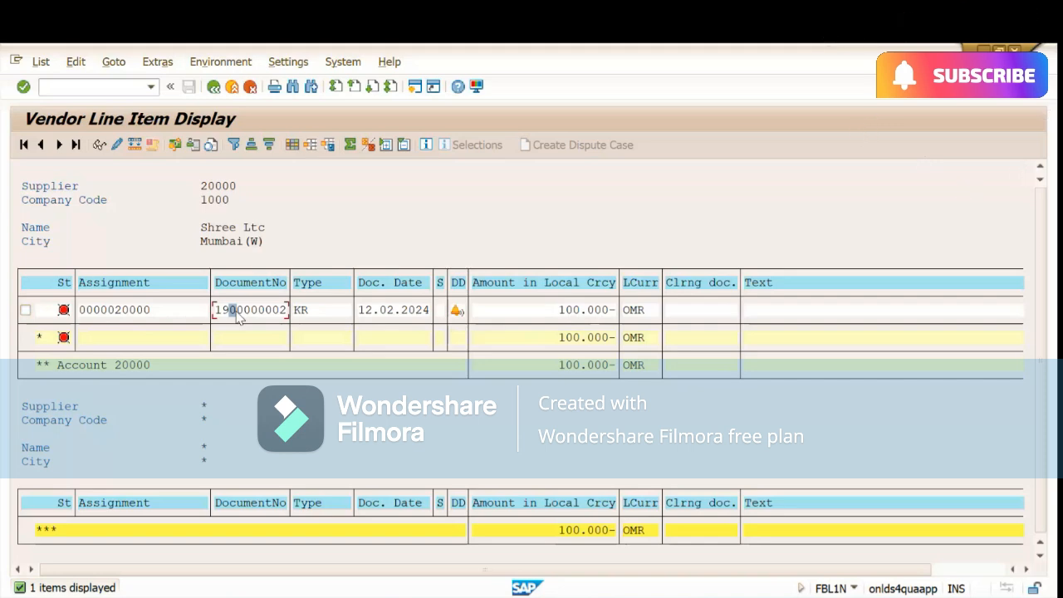
{"action": "left_click", "coordinate": [385, 312]}
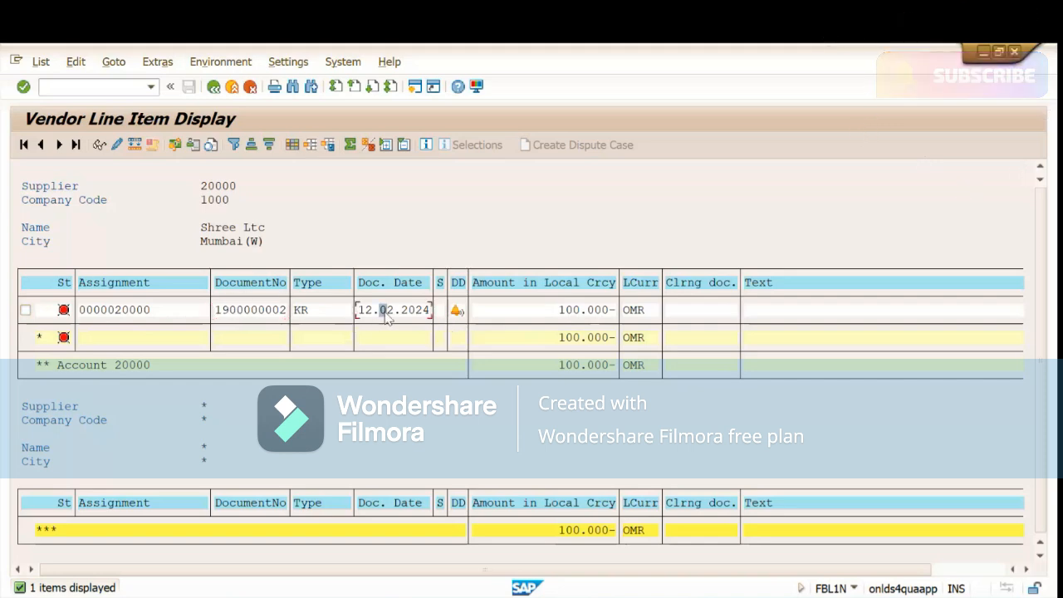
{"action": "left_click", "coordinate": [518, 314]}
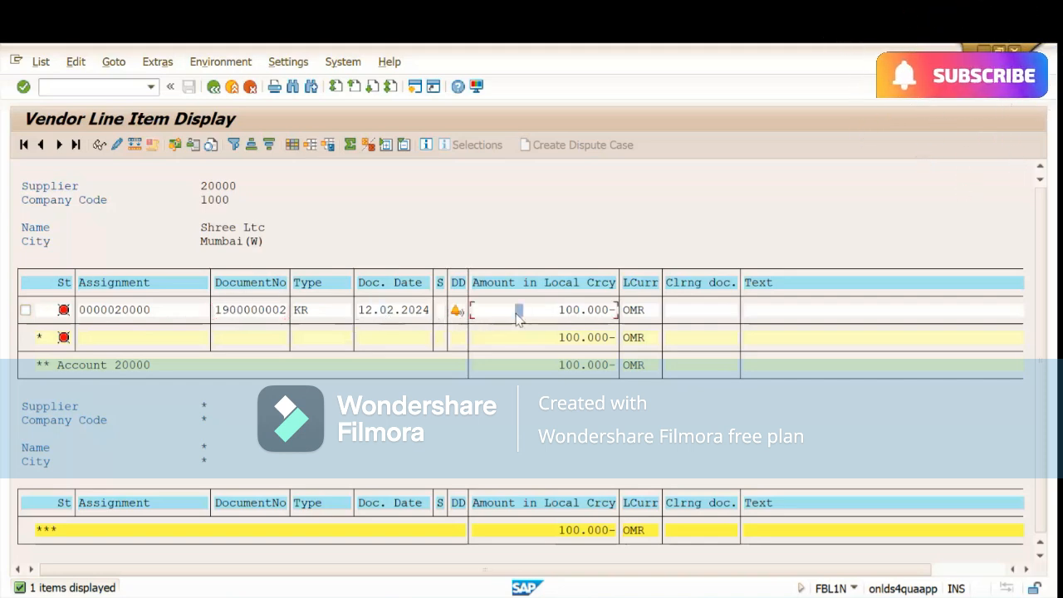
{"action": "left_click", "coordinate": [126, 309]}
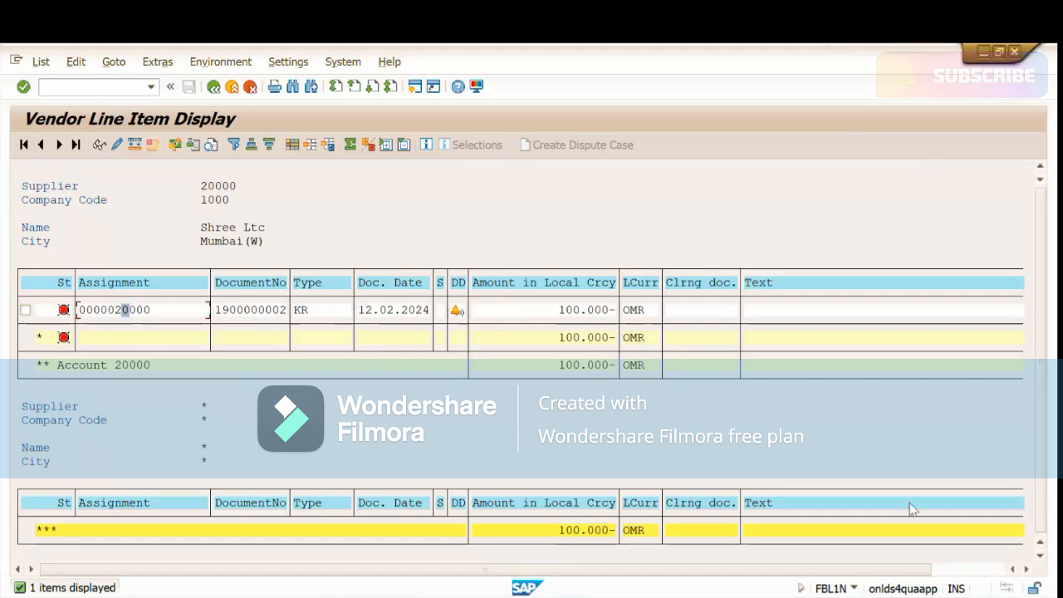
{"action": "left_click", "coordinate": [1001, 572]}
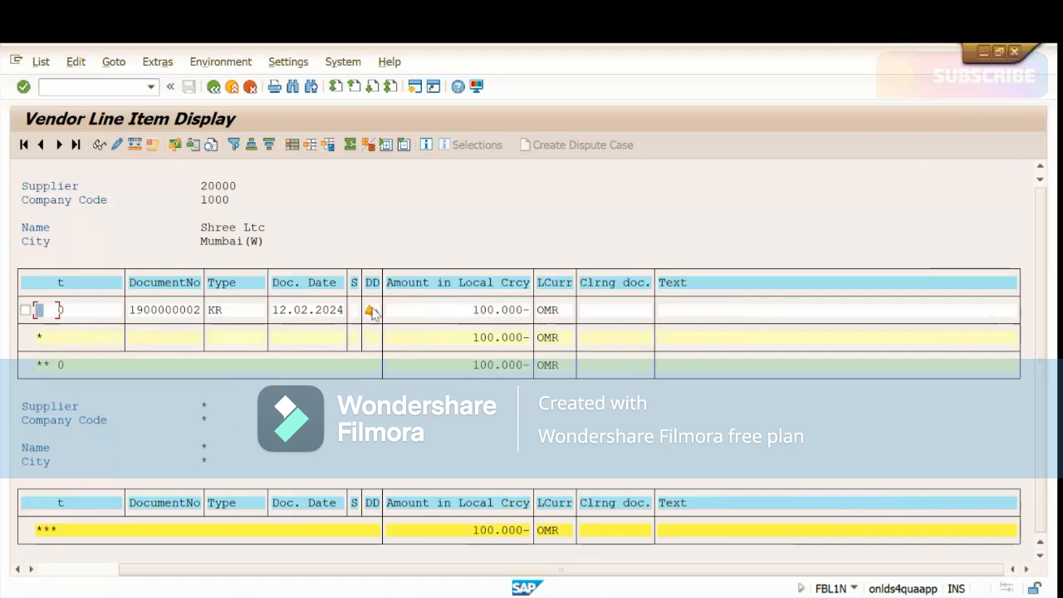
{"action": "left_click", "coordinate": [478, 312]}
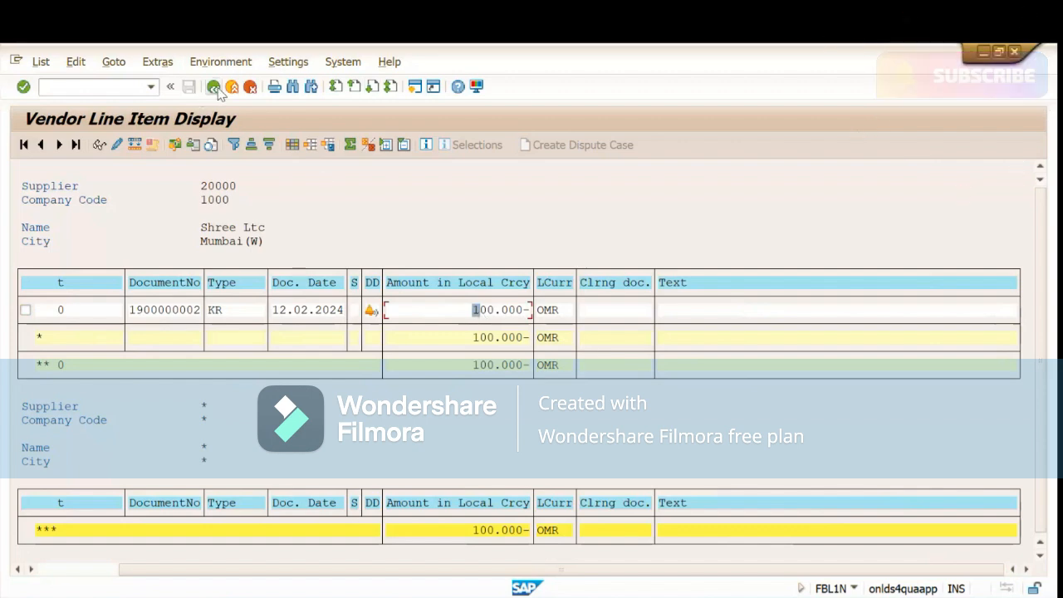
{"action": "left_click", "coordinate": [123, 89]}
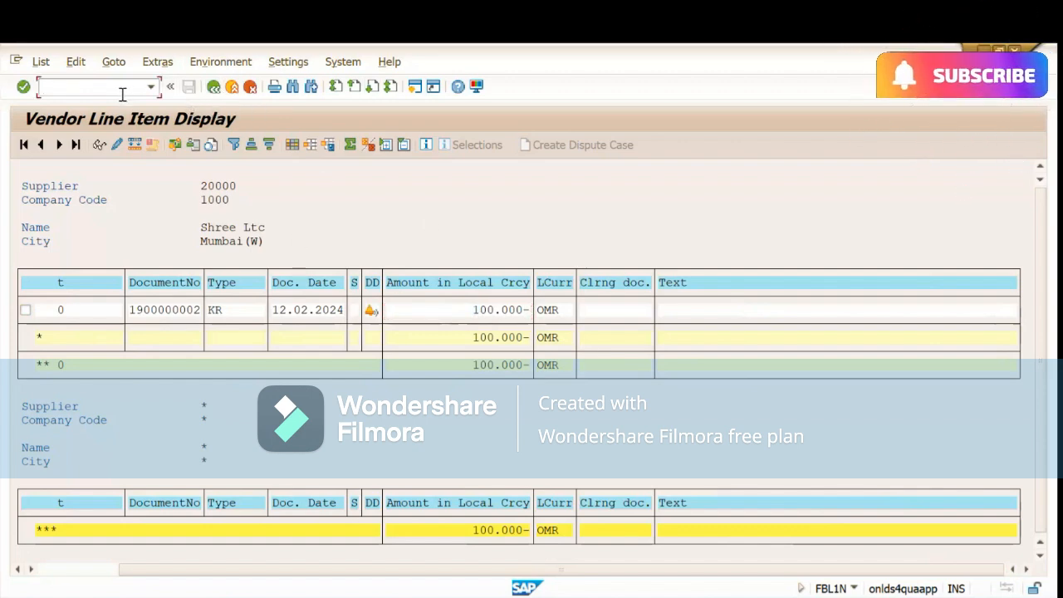
{"action": "left_click", "coordinate": [465, 310]}
{"action": "left_click", "coordinate": [50, 570]}
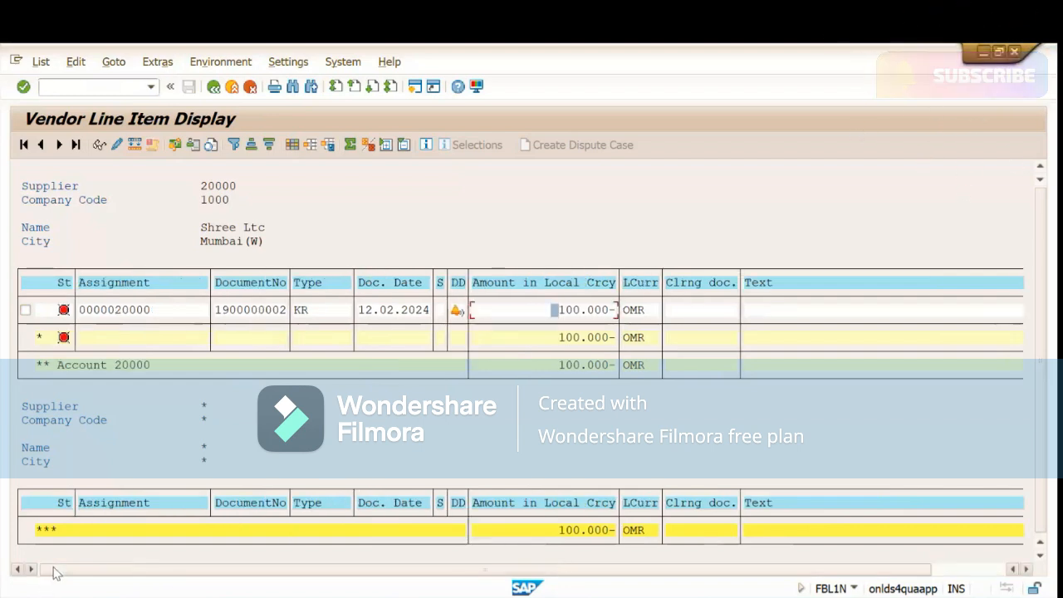
{"action": "left_click", "coordinate": [574, 310]}
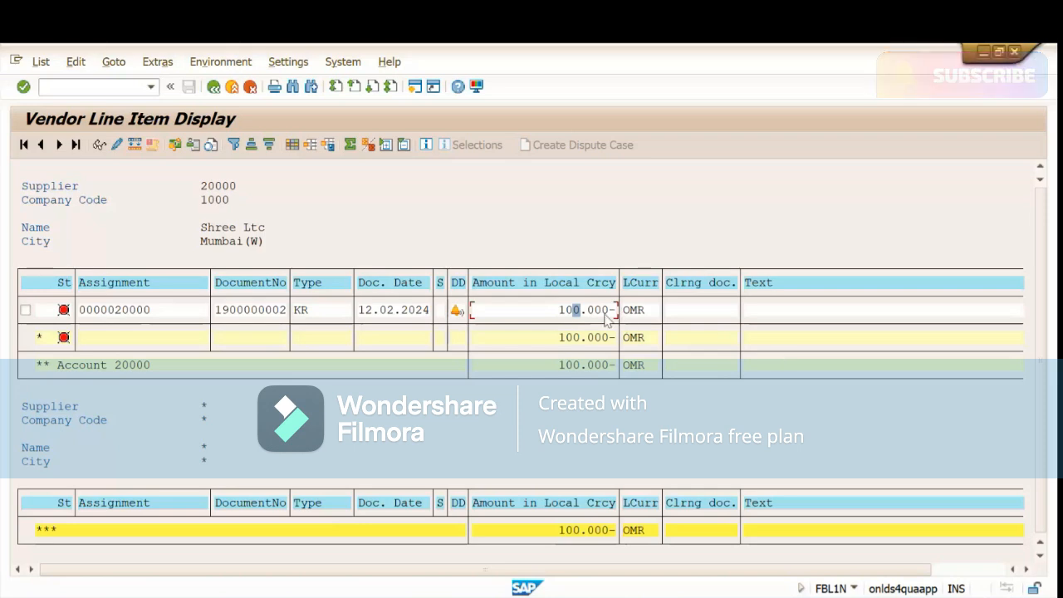
{"action": "left_click", "coordinate": [569, 309]}
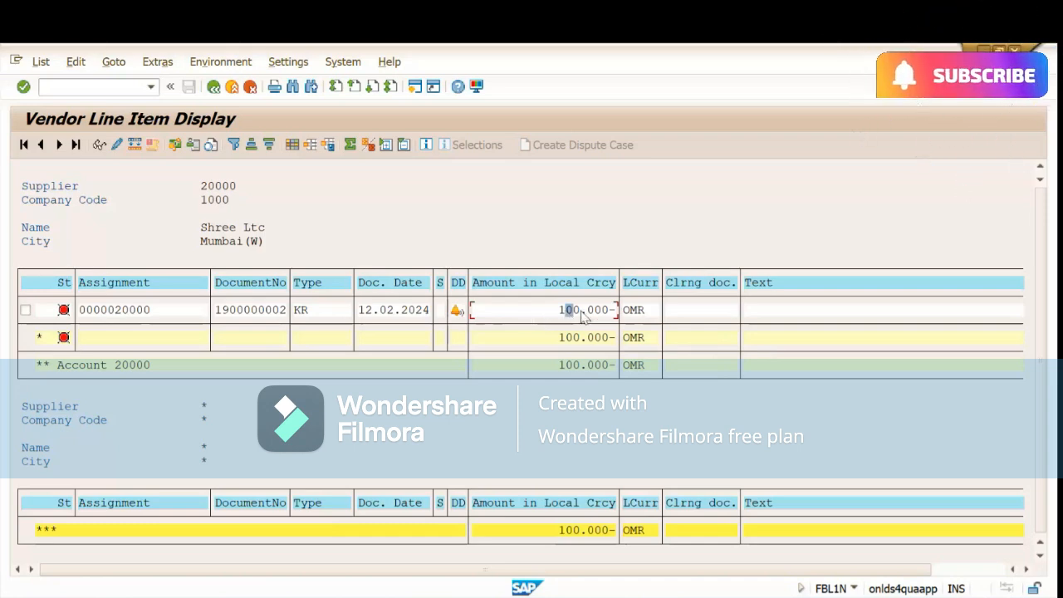
- Leave the line item list and open vendor invoice entry with transaction FB60
{"action": "left_click", "coordinate": [106, 86]}
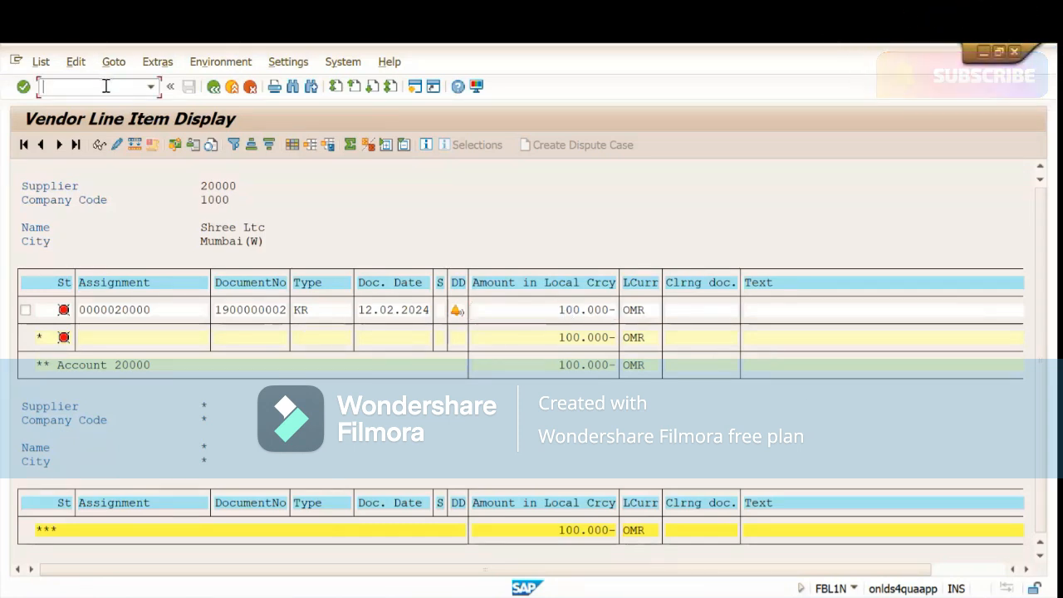
{"action": "type", "text": "/nfb"}
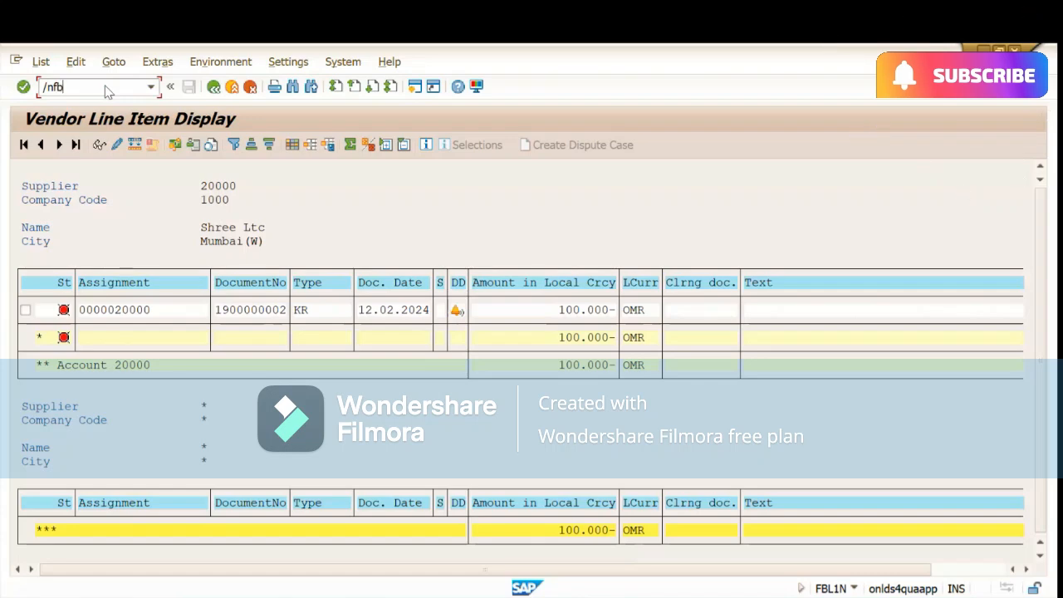
{"action": "type", "text": "60"}
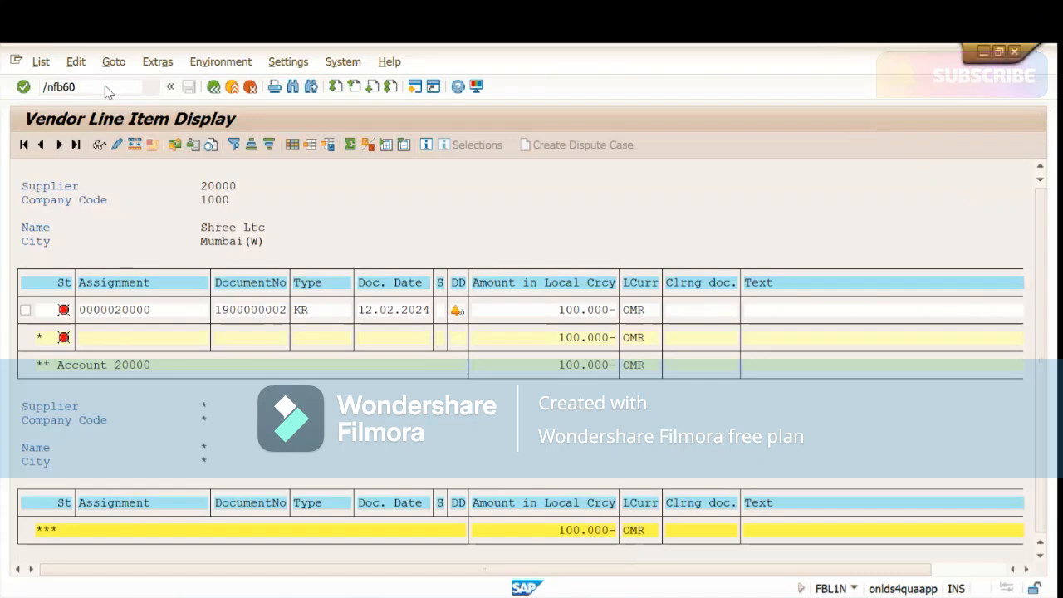
{"action": "key", "text": "Return"}
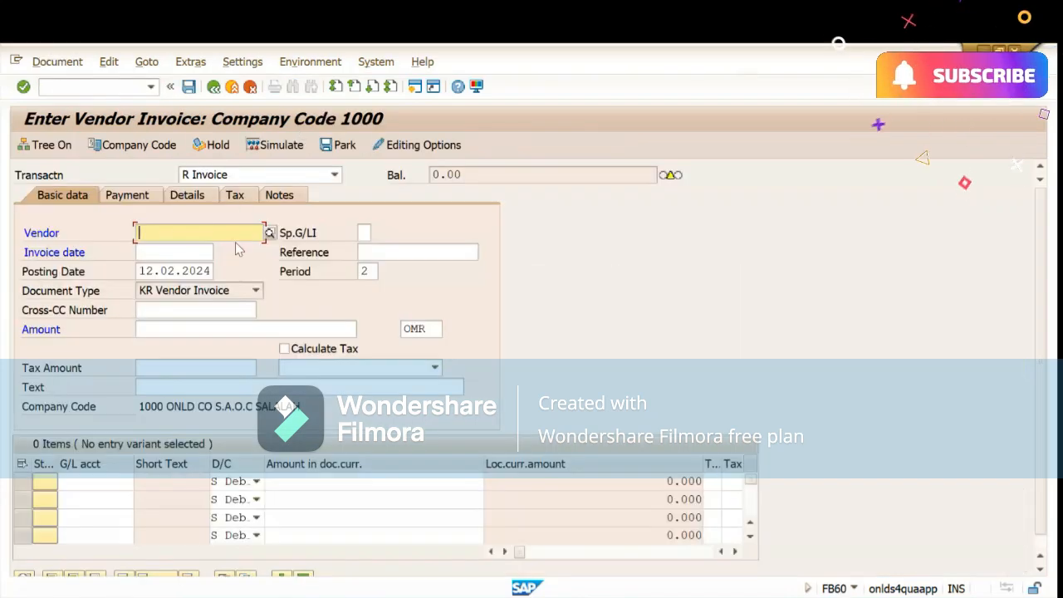
- Enter the same vendor's account in the new invoice and set the invoice date to 12.02.2024
{"action": "type", "text": "2"}
{"action": "left_click", "coordinate": [166, 249]}
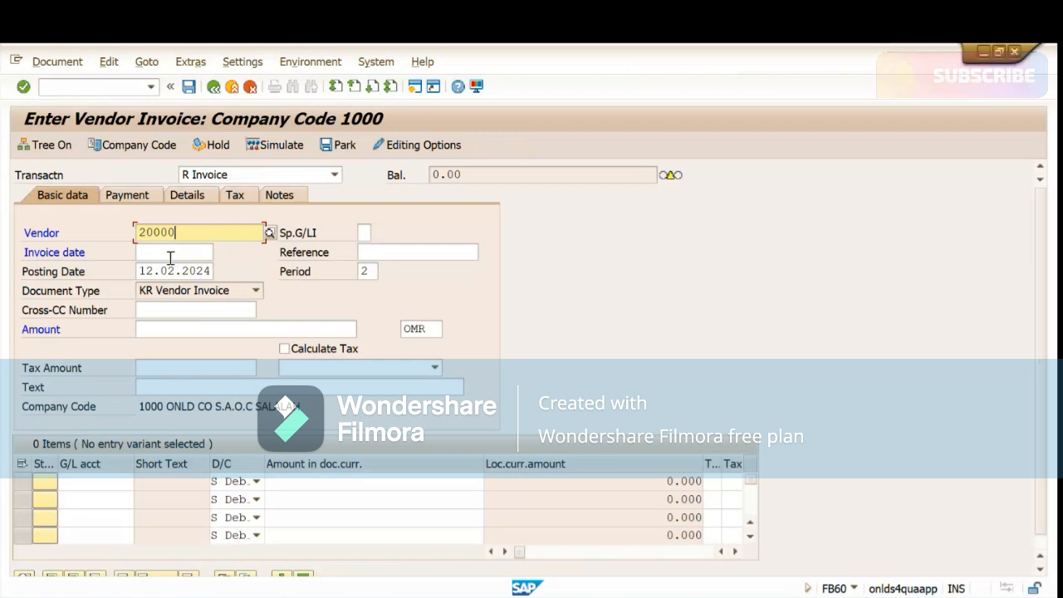
{"action": "left_click", "coordinate": [170, 256]}
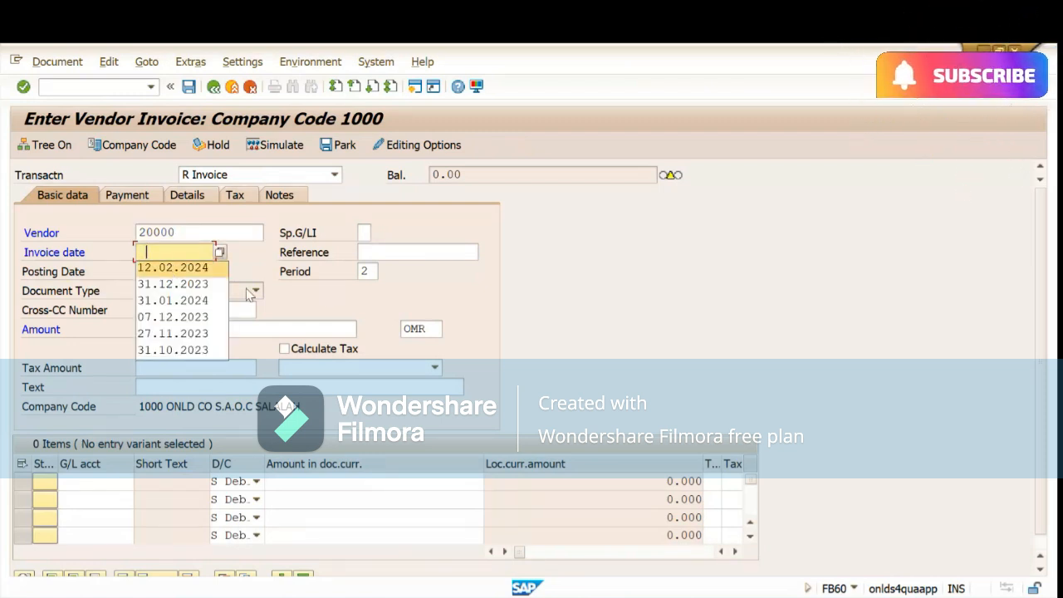
{"action": "left_click", "coordinate": [157, 269]}
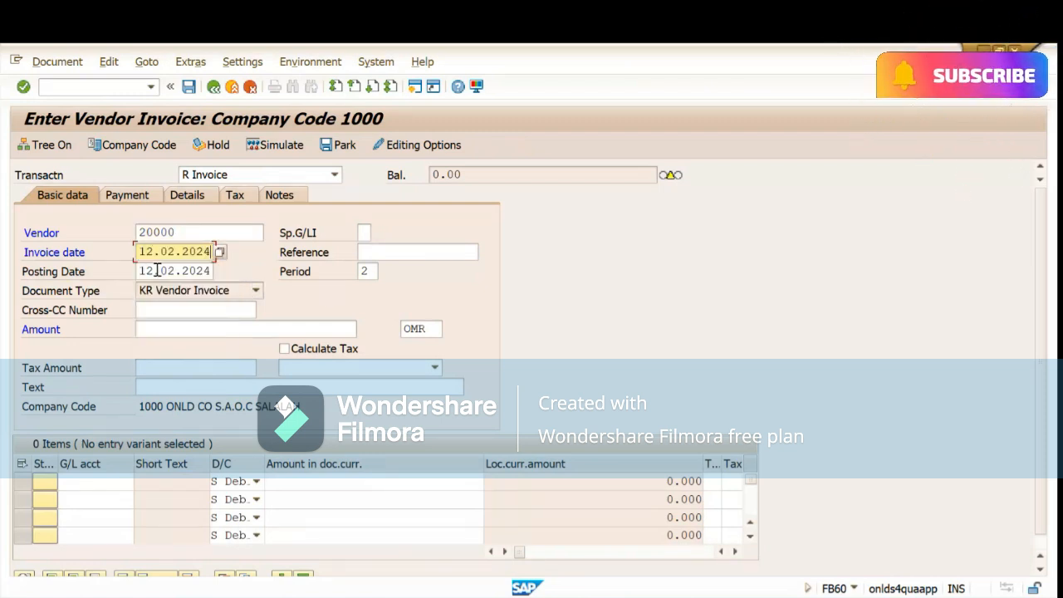
{"action": "left_click", "coordinate": [249, 176]}
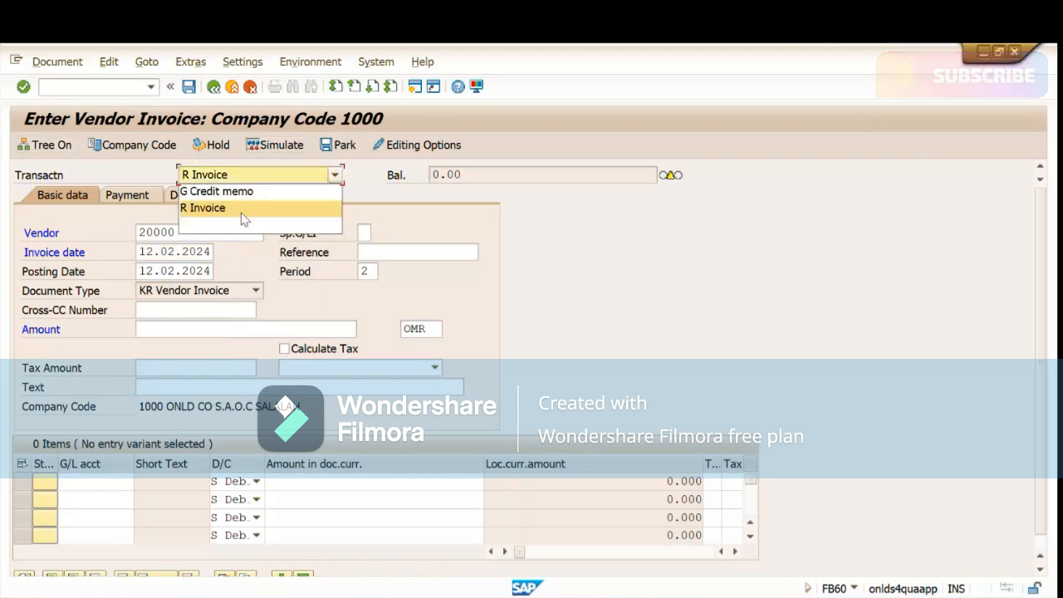
{"action": "left_click", "coordinate": [203, 191]}
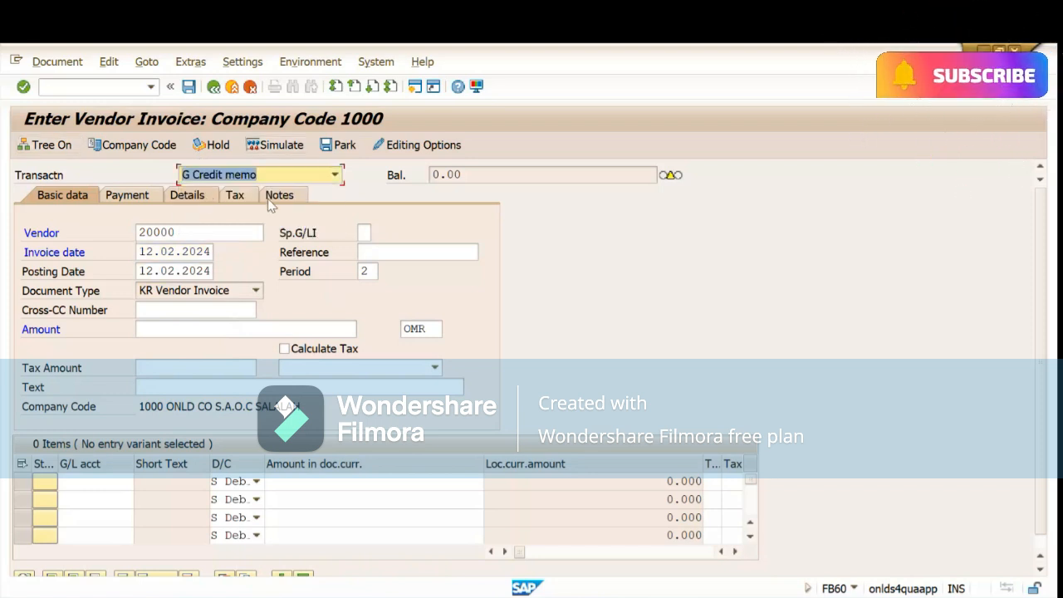
{"action": "left_click", "coordinate": [206, 330]}
{"action": "type", "text": "20"}
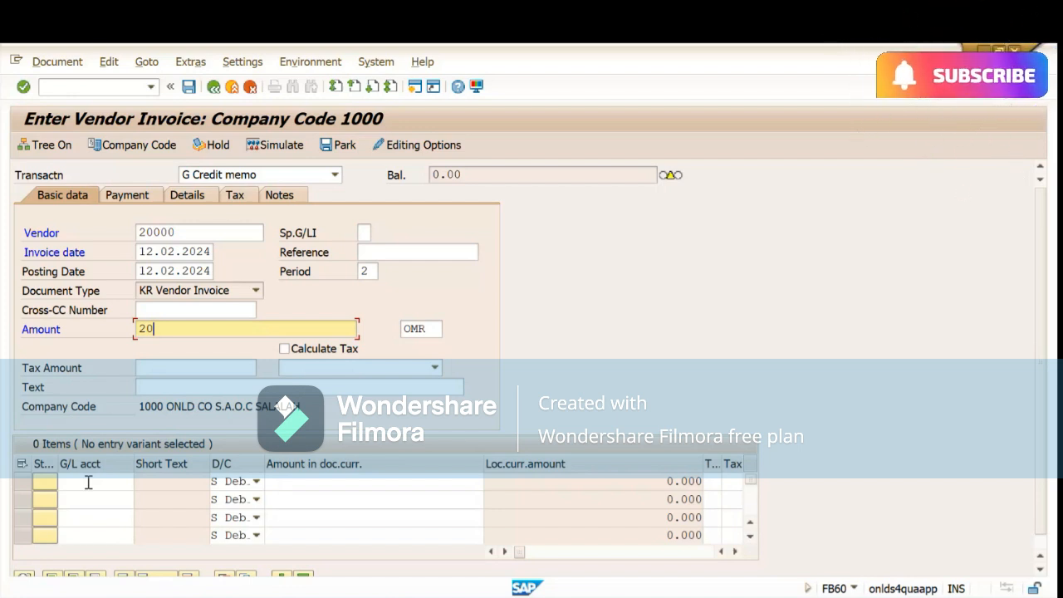
{"action": "left_click", "coordinate": [88, 482]}
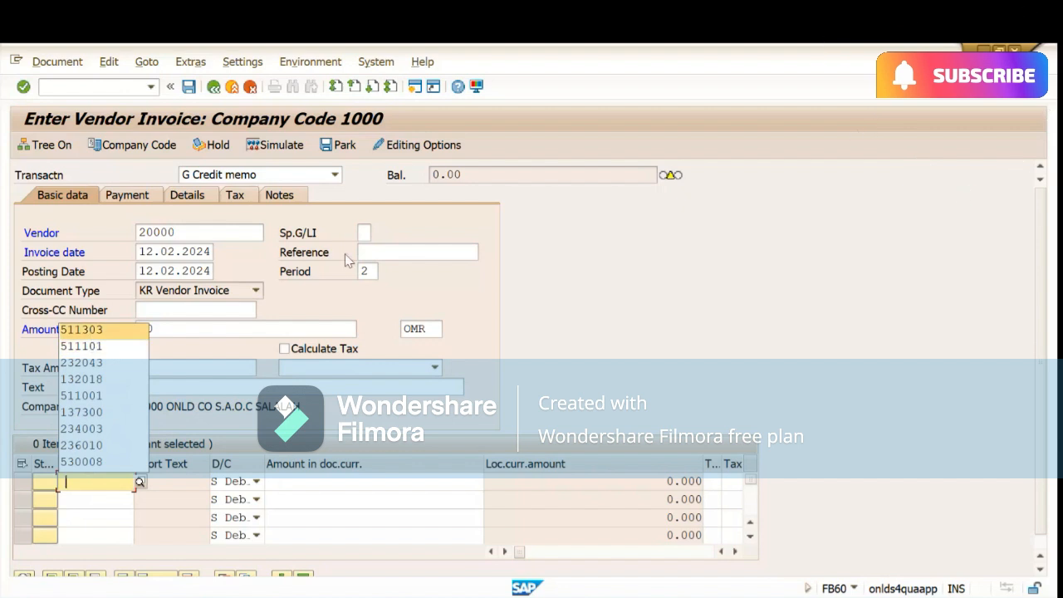
{"action": "left_click", "coordinate": [238, 178]}
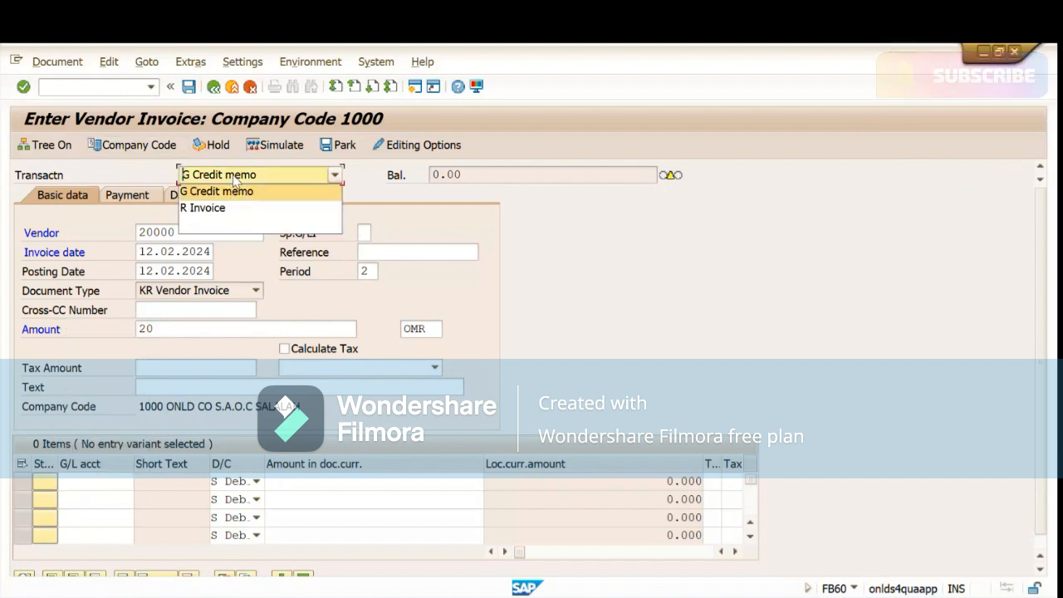
{"action": "left_click", "coordinate": [226, 208]}
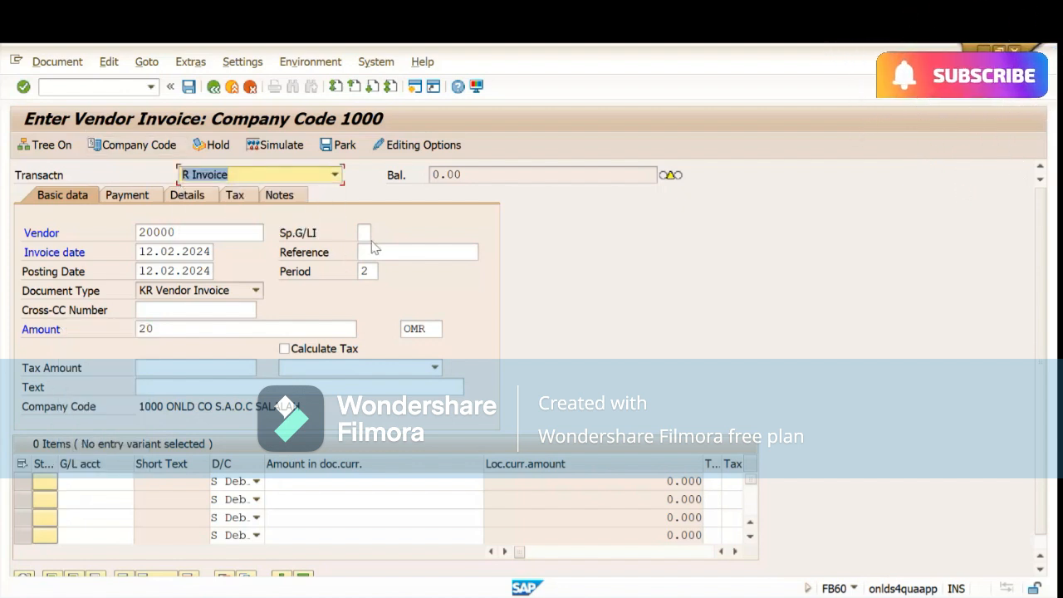
- Set the vendor invoice amount in the basic data to 1000 OMR
{"action": "double_click", "coordinate": [169, 328]}
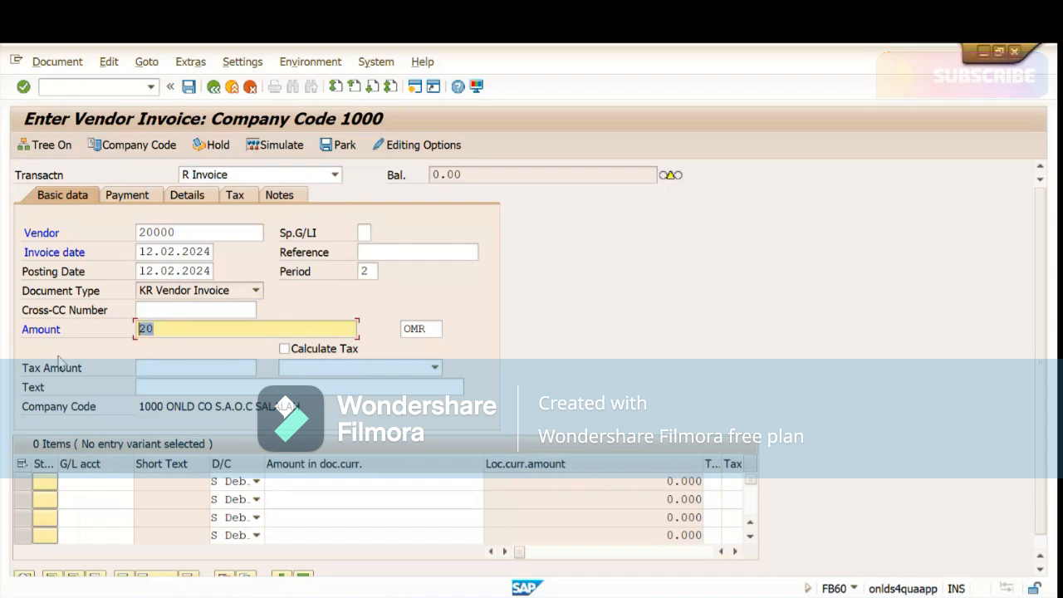
{"action": "key", "text": "BackSpace"}
{"action": "key", "text": "Escape"}
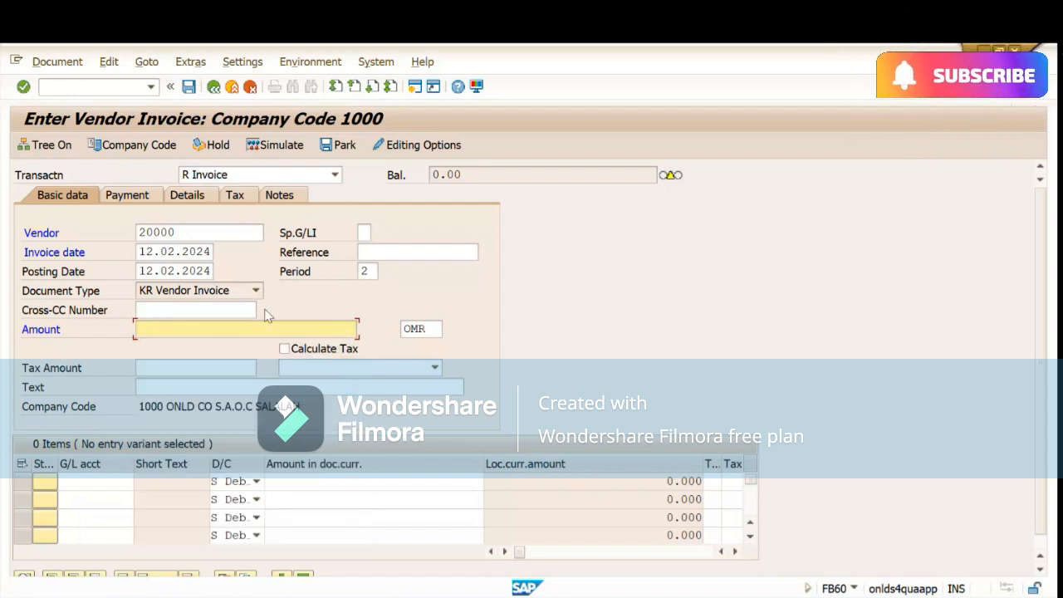
{"action": "type", "text": "1000"}
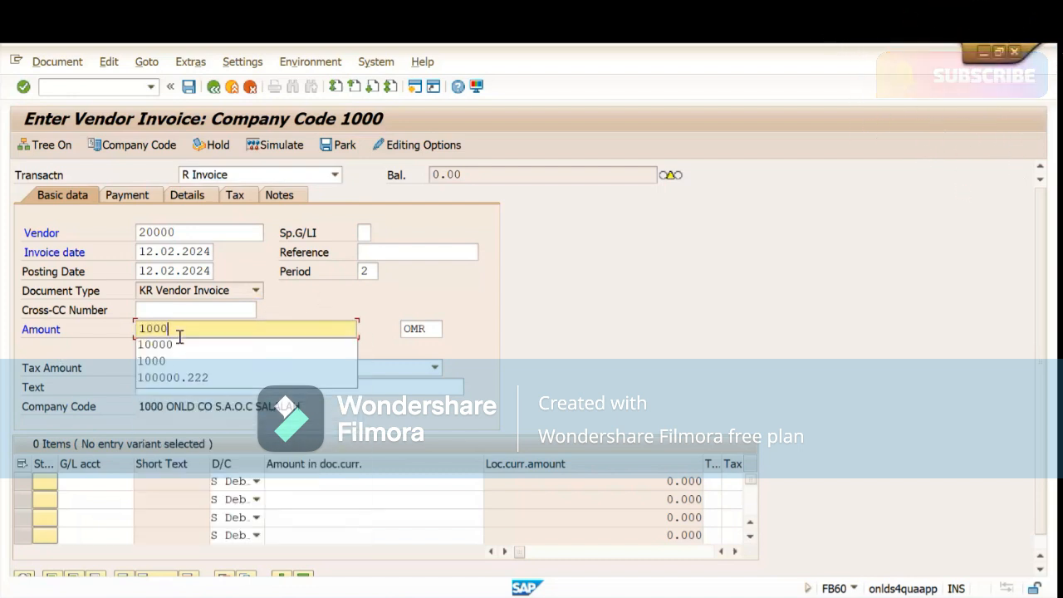
{"action": "key", "text": "Escape"}
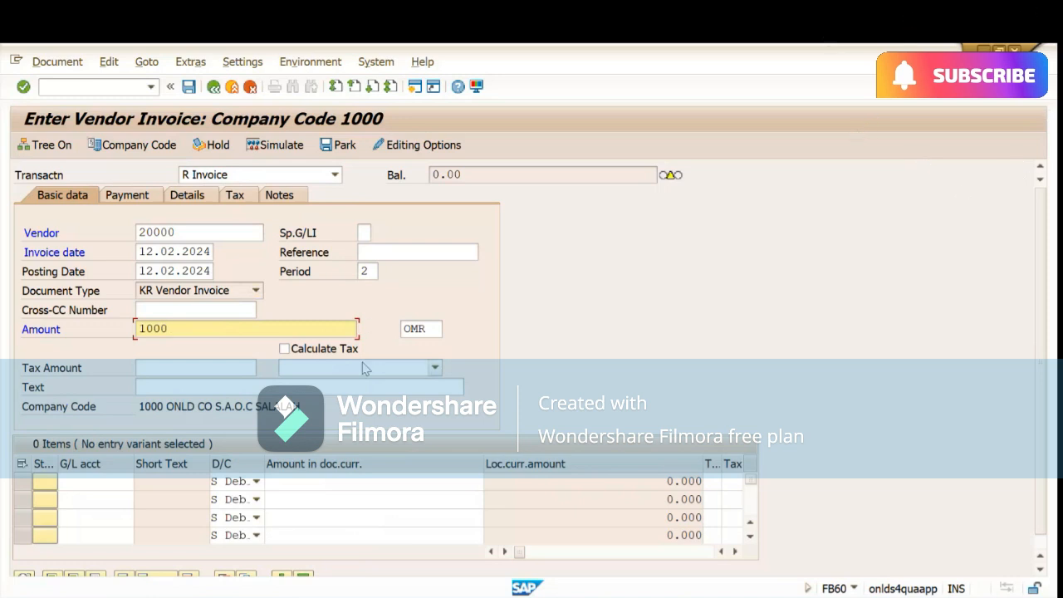
- Enter G/L account 511303 in the first item line as a debit with a document amount of 1000
{"action": "left_click", "coordinate": [86, 482]}
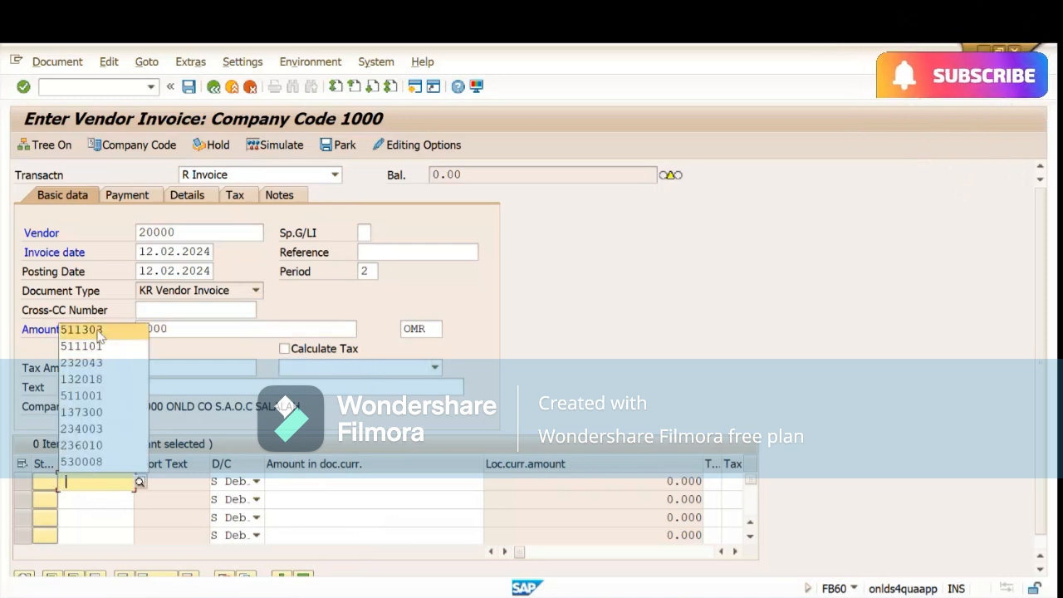
{"action": "left_click", "coordinate": [99, 330]}
{"action": "left_click", "coordinate": [336, 489]}
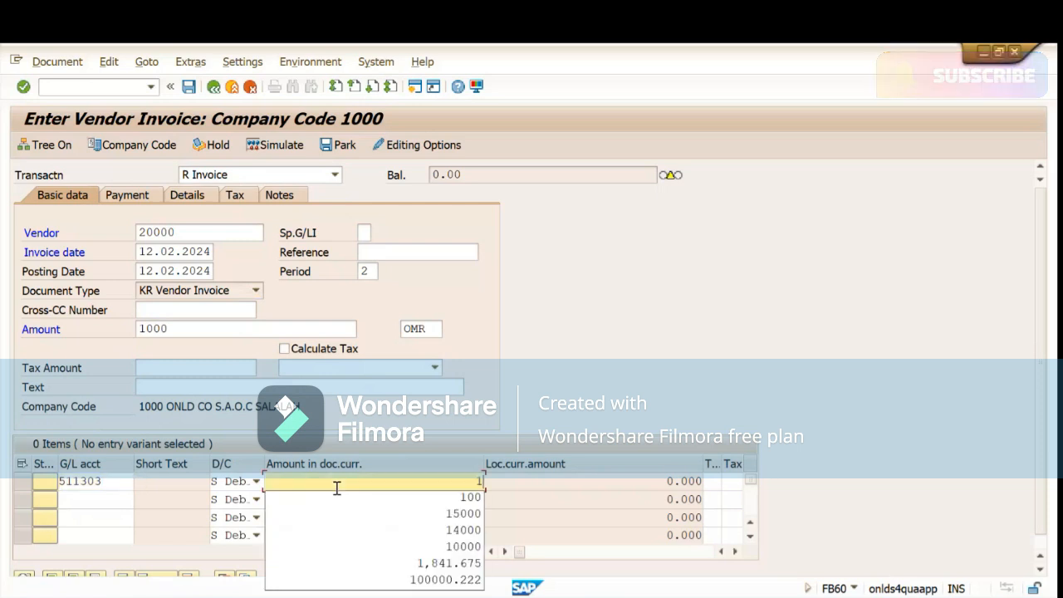
{"action": "type", "text": "1000"}
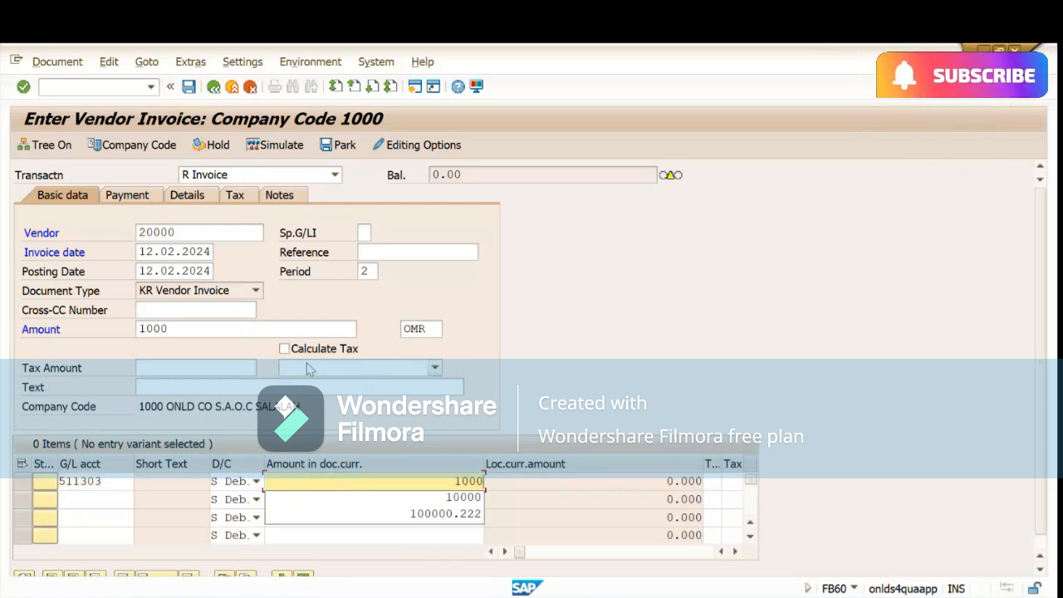
- Turn on tax calculation and assign tax code I1 (Input Tax @5) to the G/L item line
{"action": "left_click", "coordinate": [284, 350]}
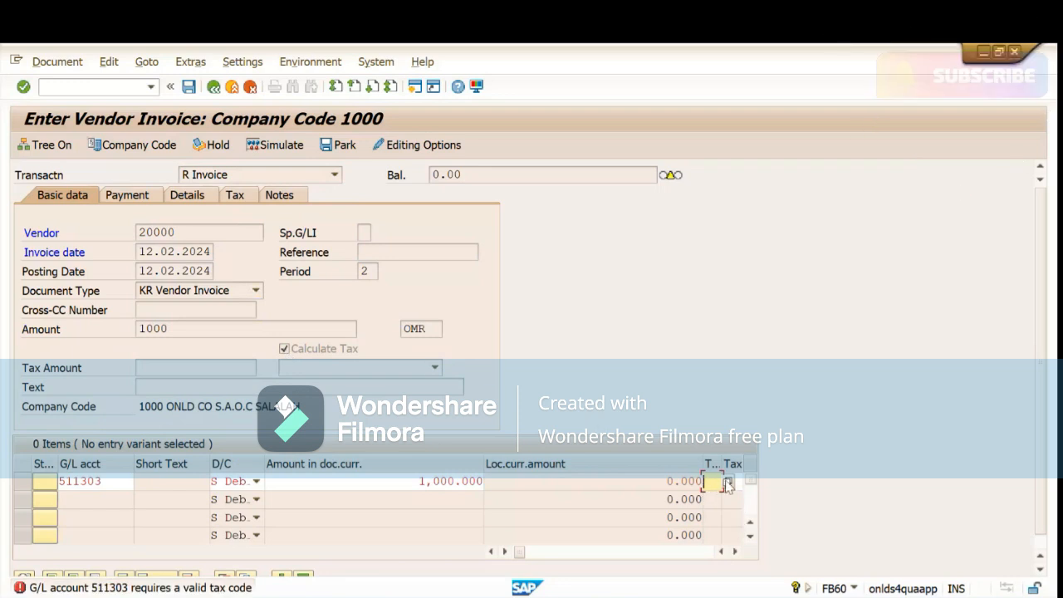
{"action": "left_click", "coordinate": [728, 482]}
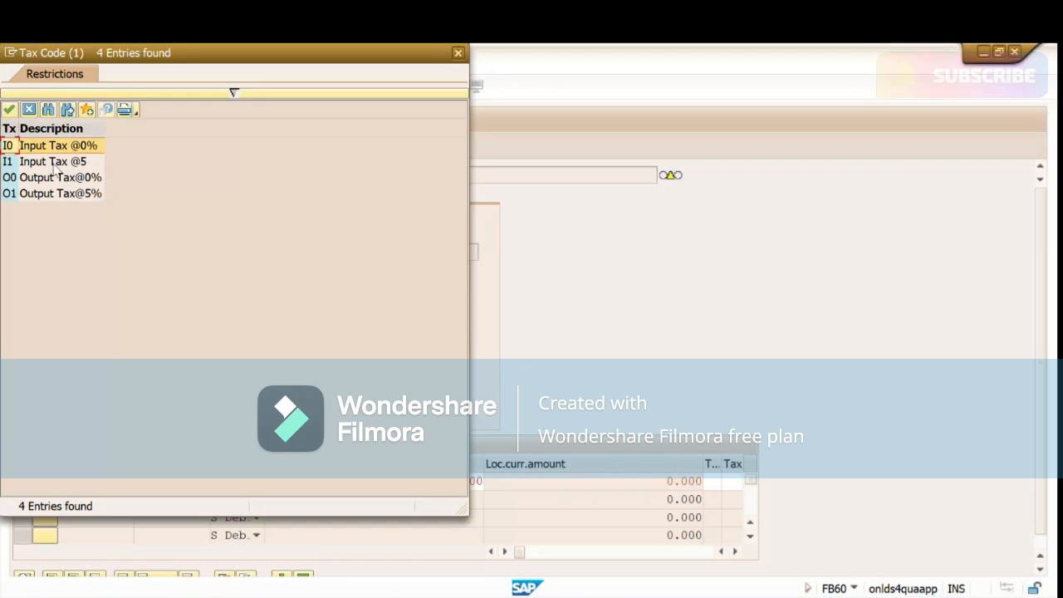
{"action": "double_click", "coordinate": [59, 164]}
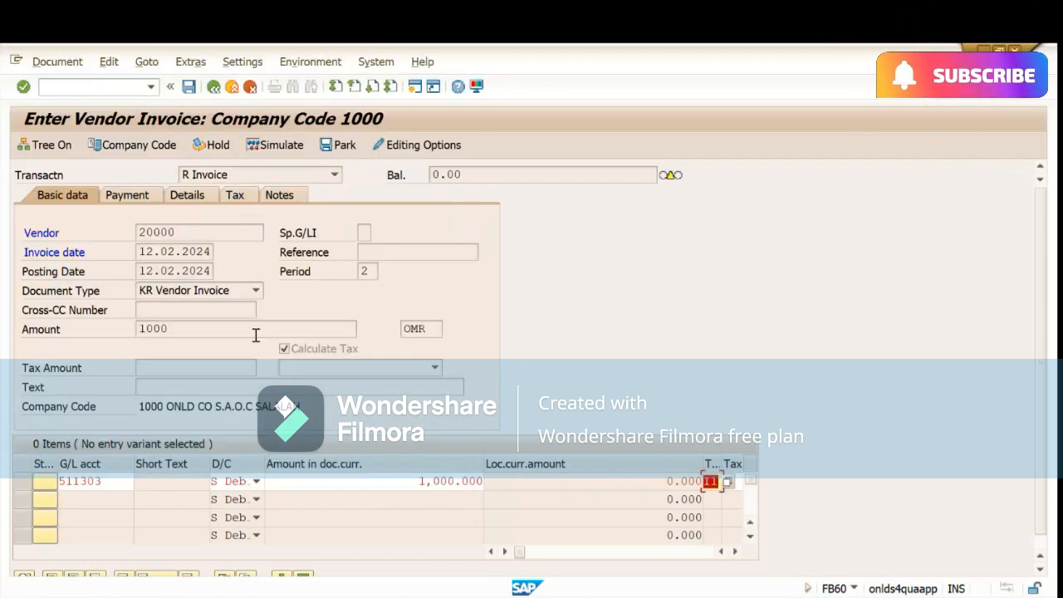
{"action": "key", "text": "Return"}
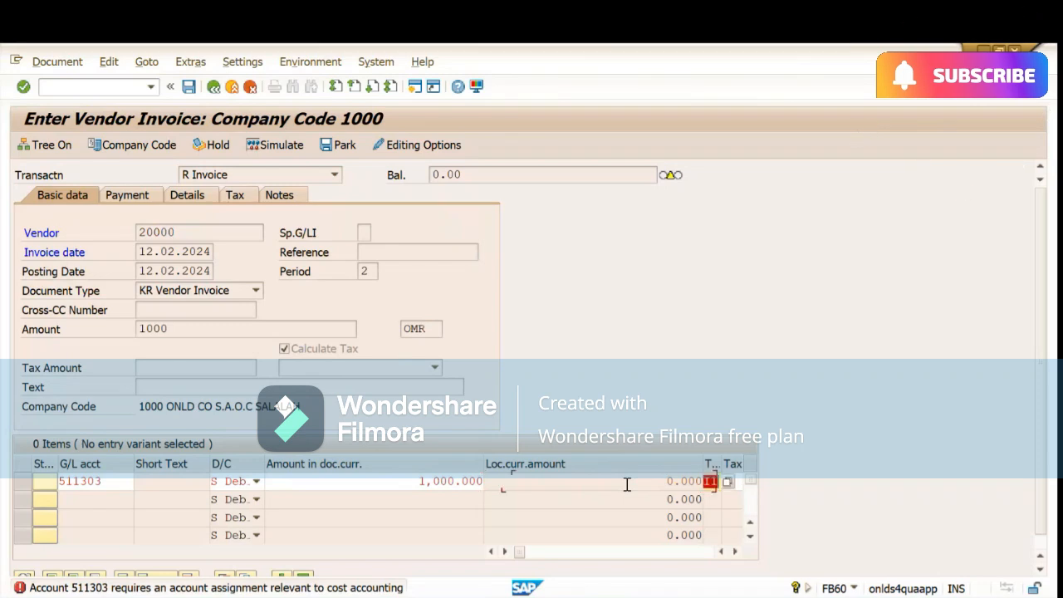
- Assign cost center 1525 to the G/L item line and validate the entries
{"action": "key", "text": "Tab"}
{"action": "key", "text": "Tab"}
{"action": "key", "text": "Tab"}
{"action": "key", "text": "Tab"}
{"action": "key", "text": "Tab"}
{"action": "key", "text": "Tab"}
{"action": "key", "text": "Tab"}
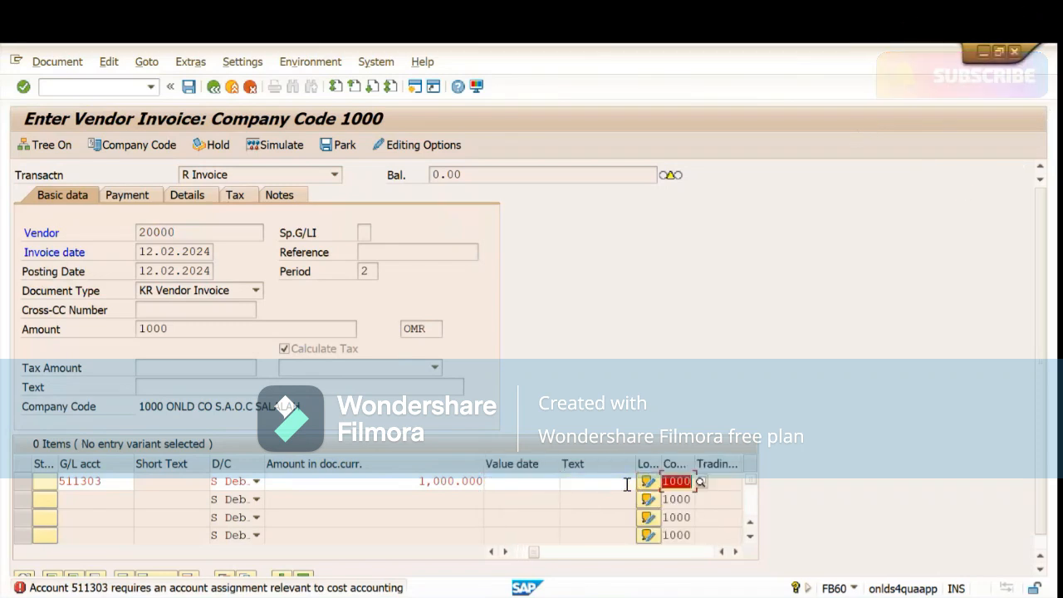
{"action": "key", "text": "Tab"}
{"action": "key", "text": "Tab"}
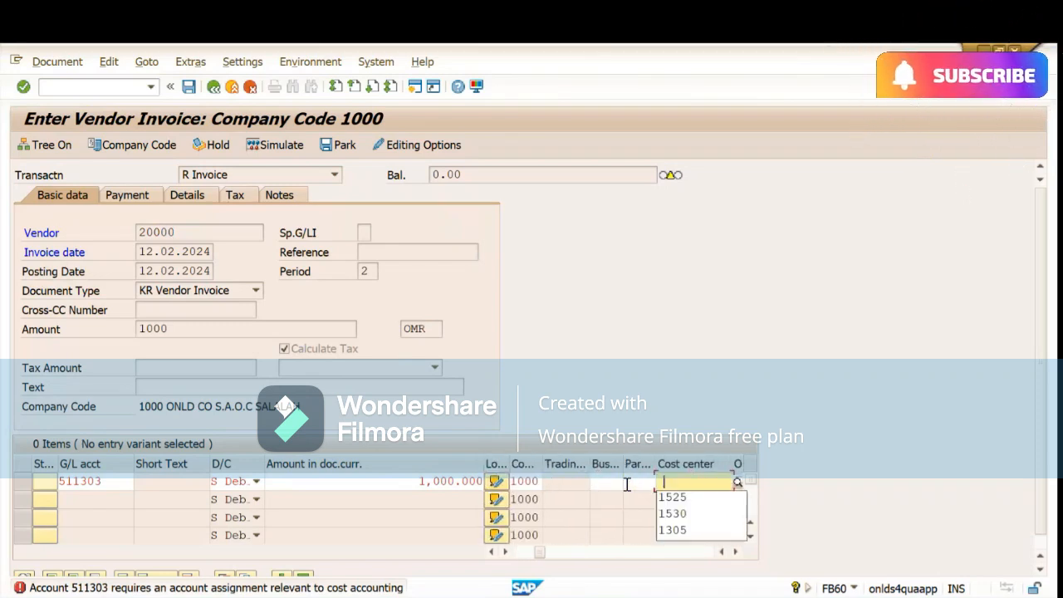
{"action": "left_click", "coordinate": [694, 498]}
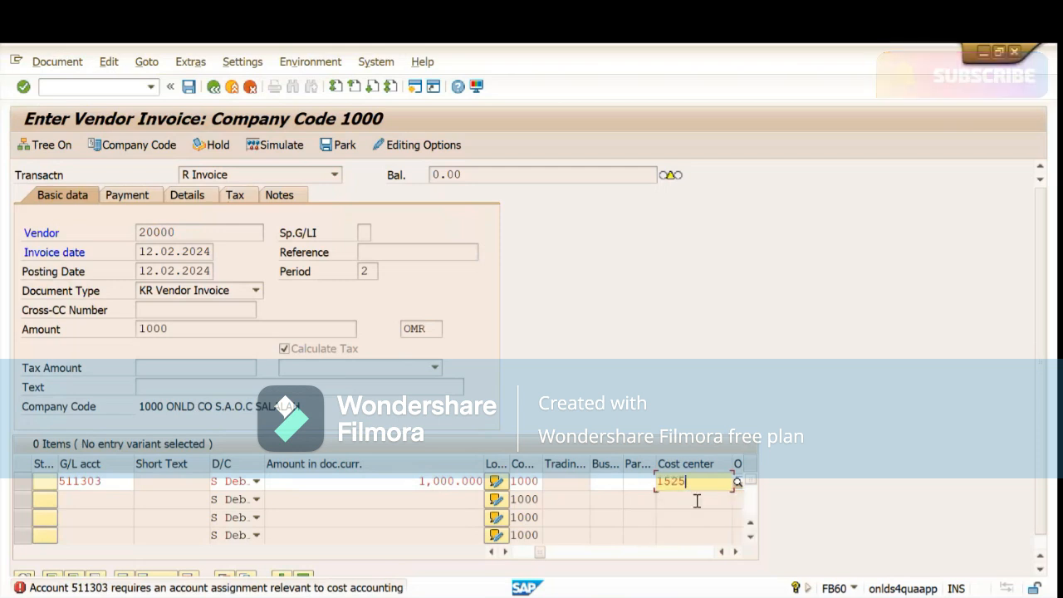
{"action": "key", "text": "Return"}
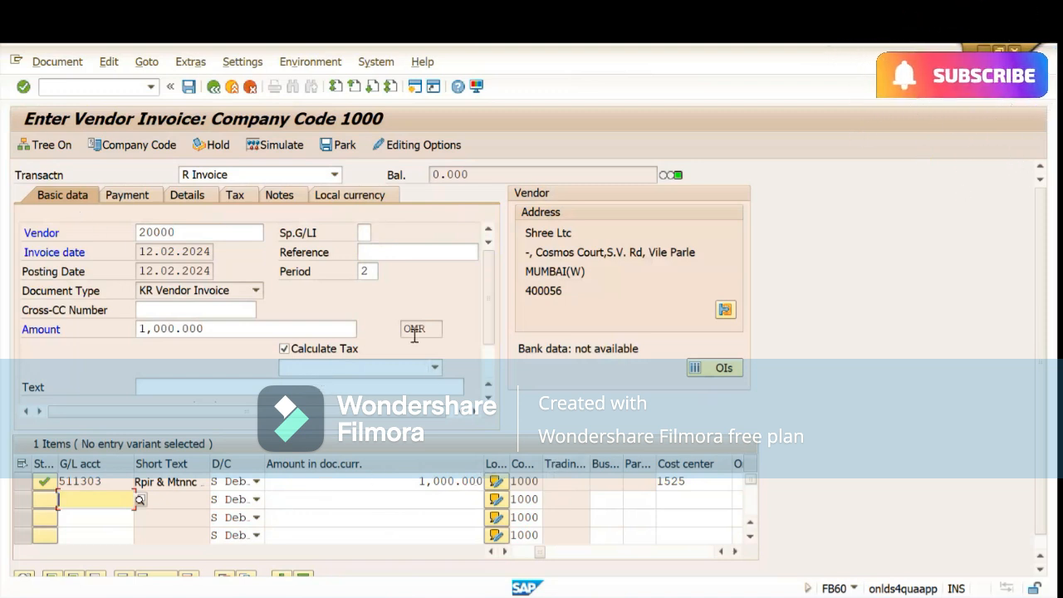
- Choose tax code I1 (Input Tax @5) for the invoice header and simulate the posting
{"action": "left_click", "coordinate": [415, 370]}
{"action": "left_click", "coordinate": [342, 400]}
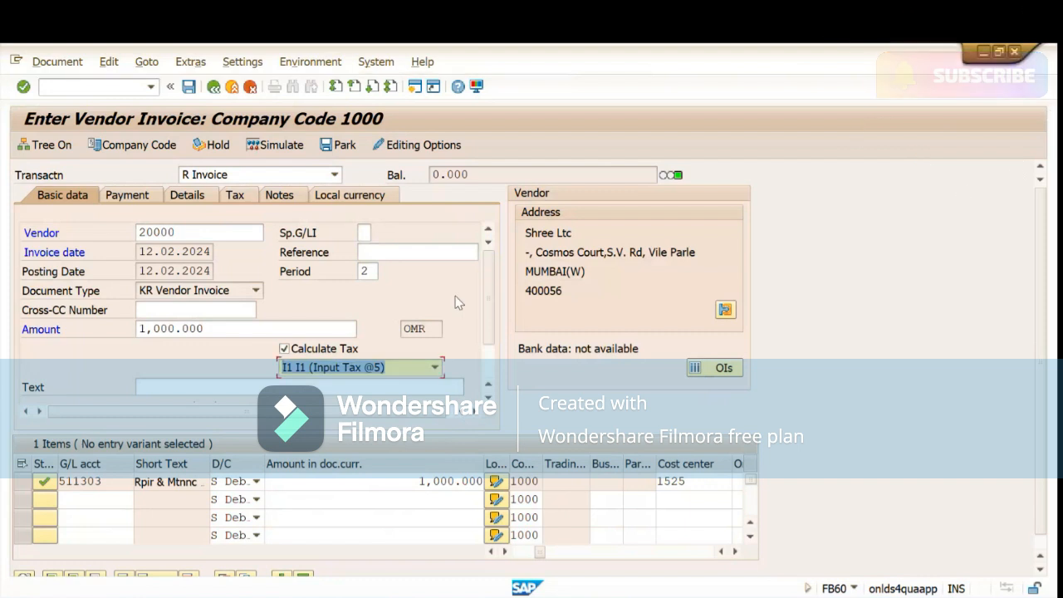
{"action": "left_click", "coordinate": [274, 150]}
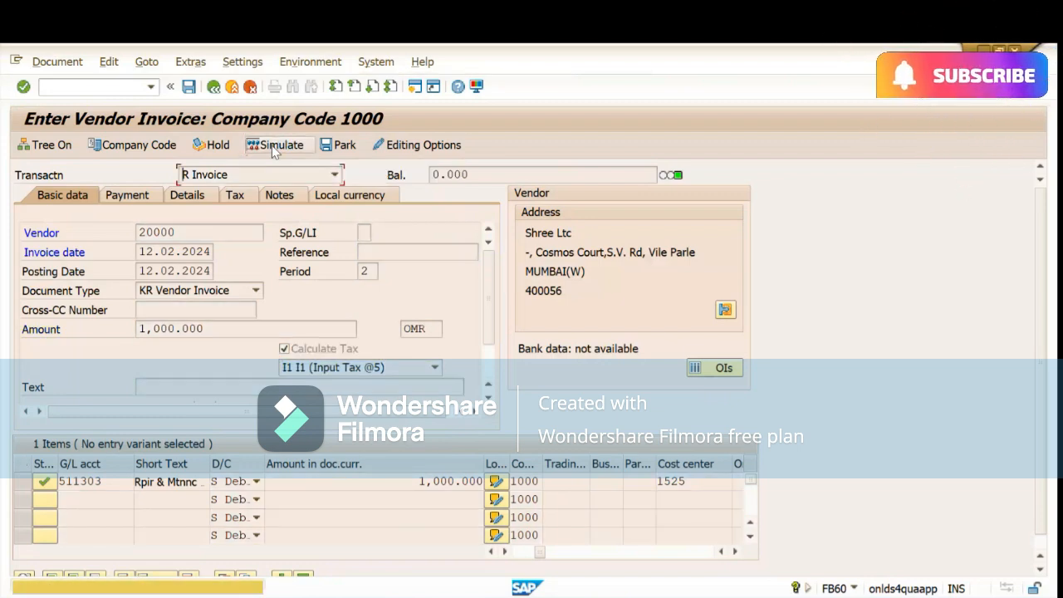
{"action": "left_click", "coordinate": [274, 148]}
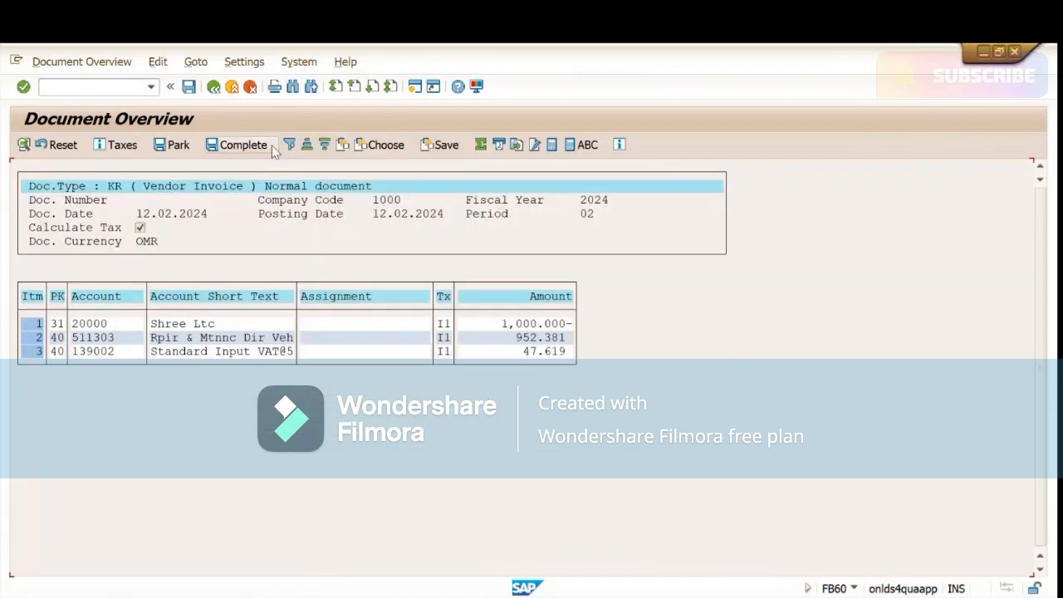
- Review the tax and vendor amounts in the simulated document, and post the invoice, issuing its correspondence request
{"action": "left_click", "coordinate": [220, 354]}
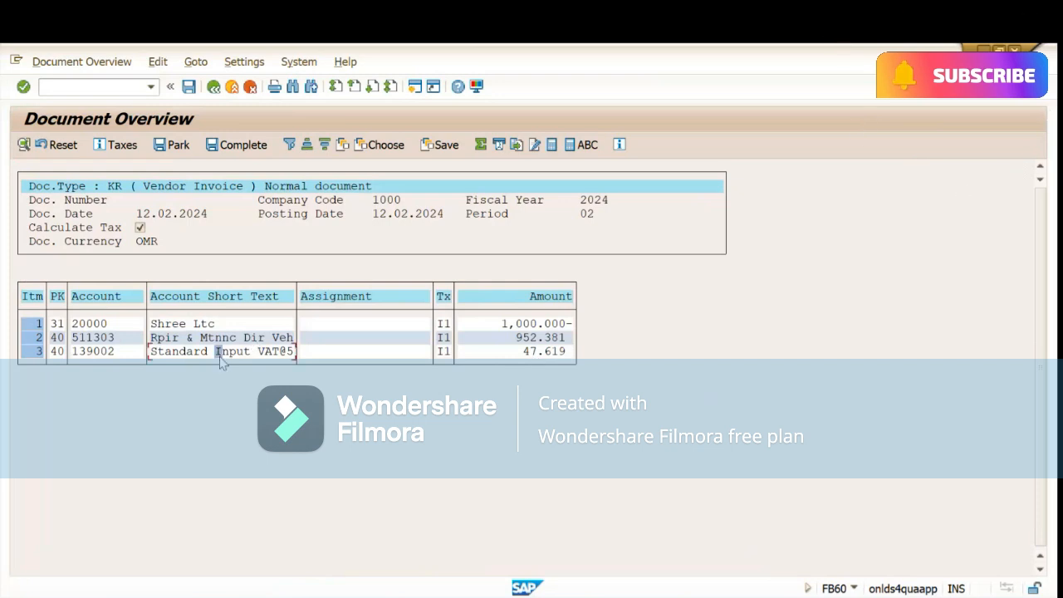
{"action": "left_click", "coordinate": [523, 354]}
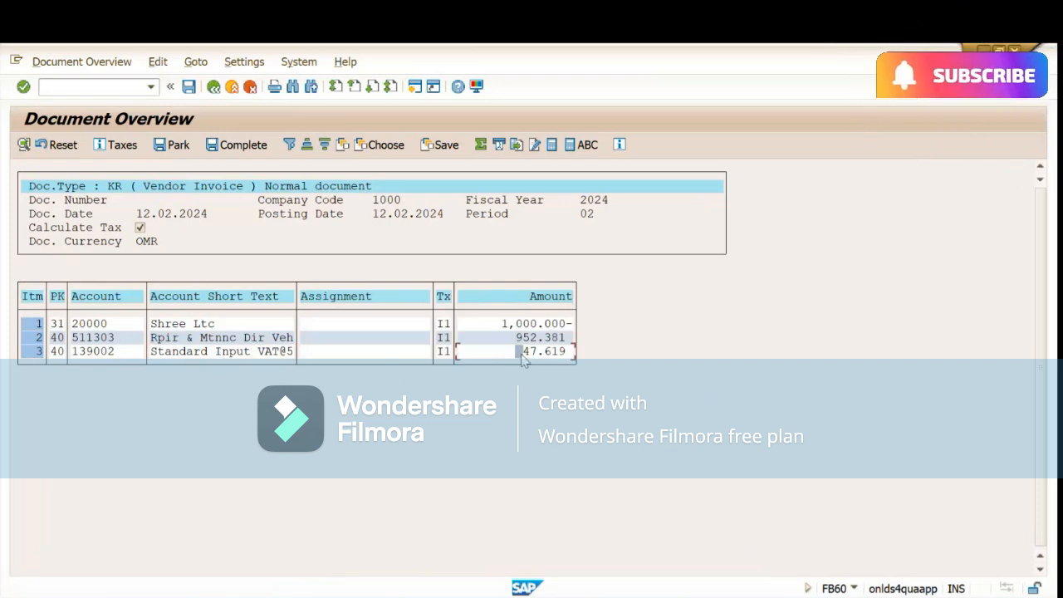
{"action": "left_click", "coordinate": [512, 326]}
{"action": "left_click", "coordinate": [524, 325]}
{"action": "left_click", "coordinate": [191, 88]}
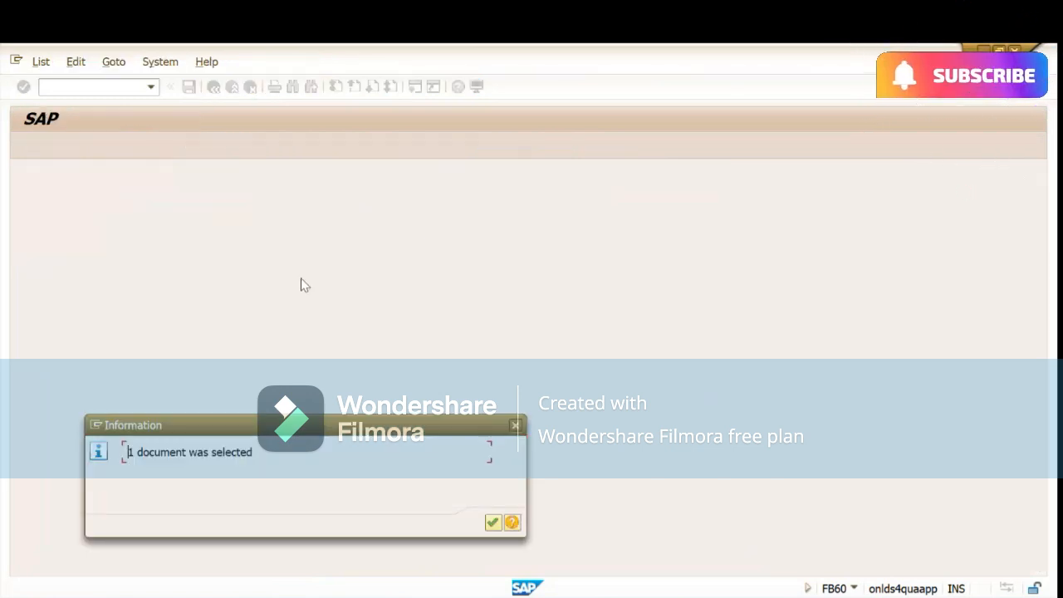
{"action": "left_click", "coordinate": [491, 523]}
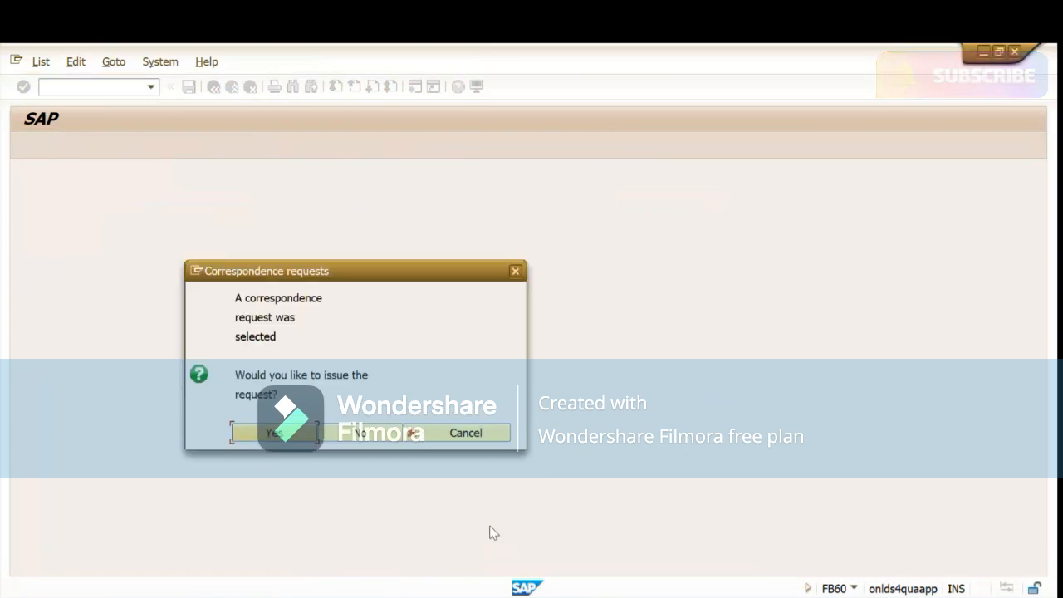
{"action": "key", "text": "Return"}
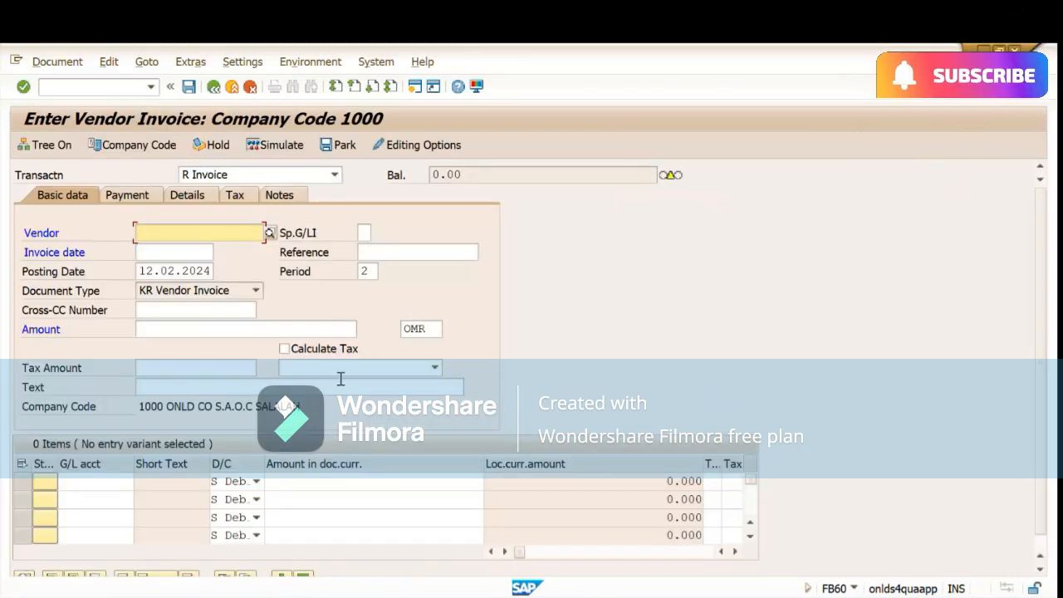
- Enter another invoice for the same vendor with invoice date 12.02.2024 and an amount of 1000 OMR
{"action": "left_click", "coordinate": [188, 235]}
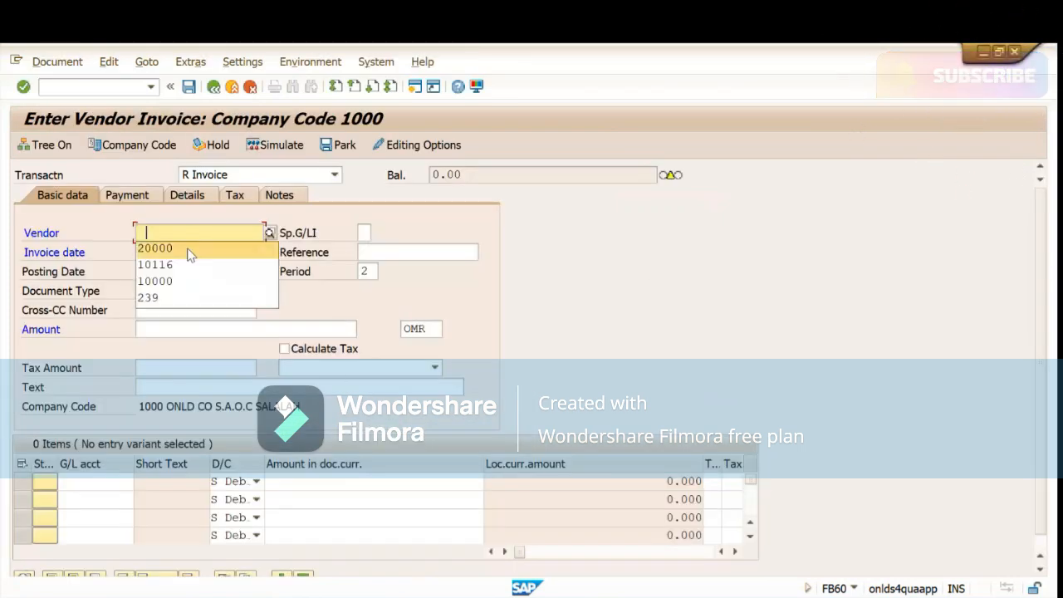
{"action": "left_click", "coordinate": [175, 249]}
{"action": "left_click", "coordinate": [174, 251]}
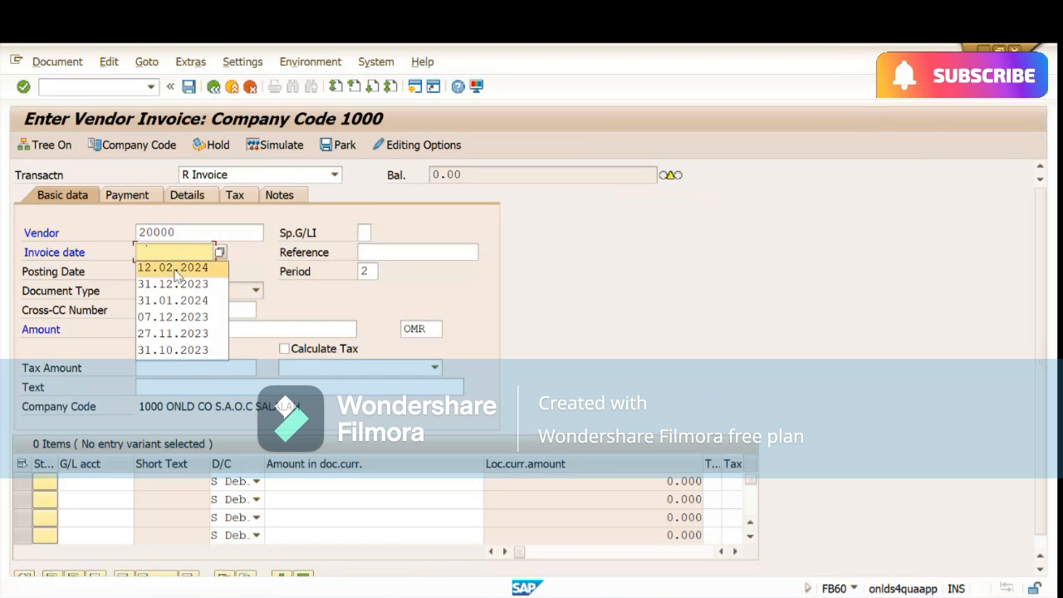
{"action": "left_click", "coordinate": [176, 270]}
{"action": "left_click", "coordinate": [206, 331]}
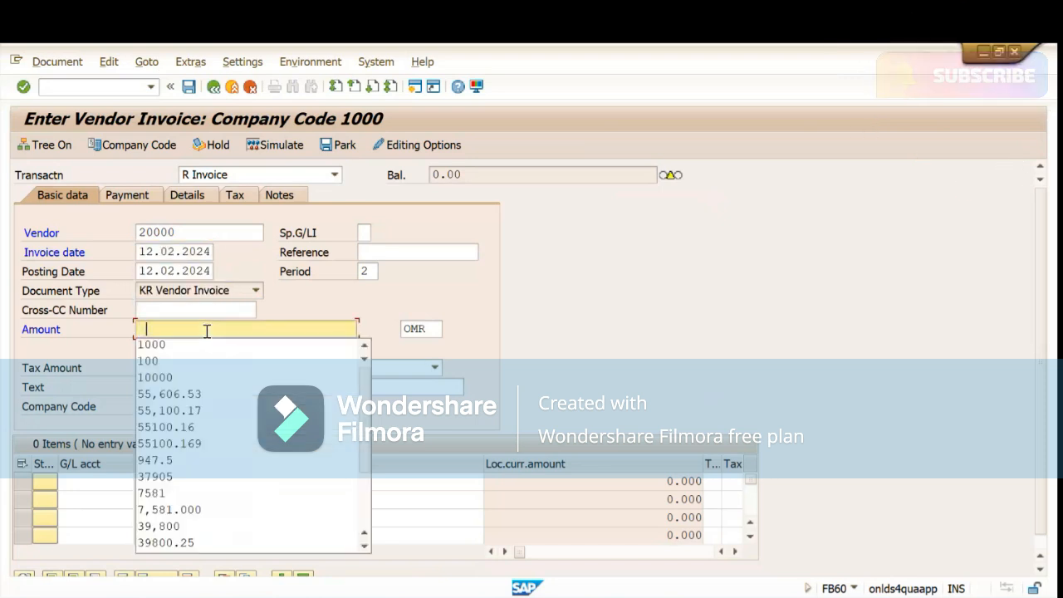
{"action": "left_click", "coordinate": [174, 346]}
- Add a debit item of 1000 to G/L account 511303 in the new invoice's first line
{"action": "left_click", "coordinate": [105, 484]}
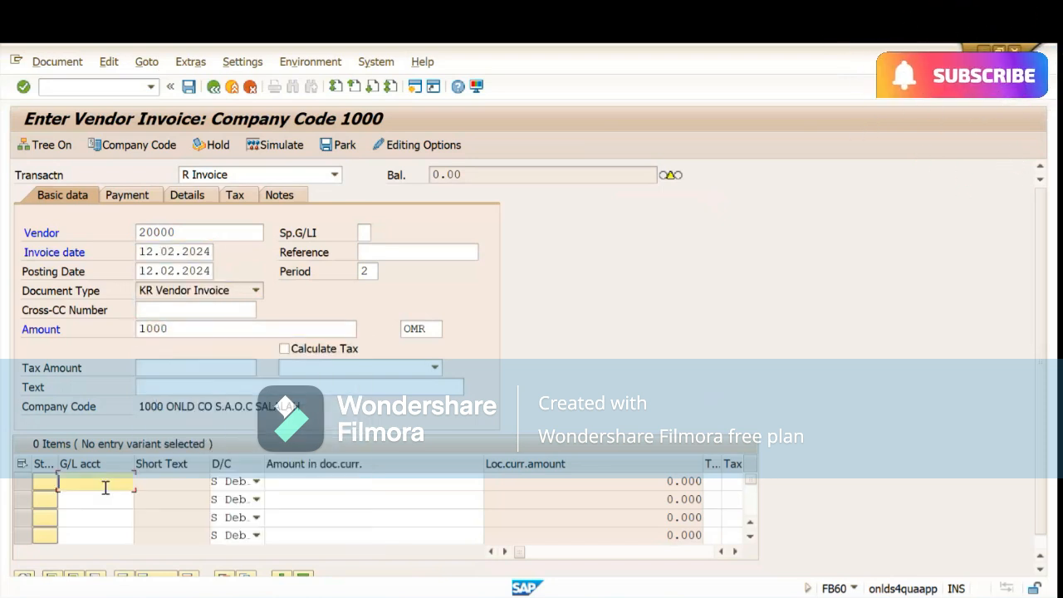
{"action": "left_click", "coordinate": [97, 332]}
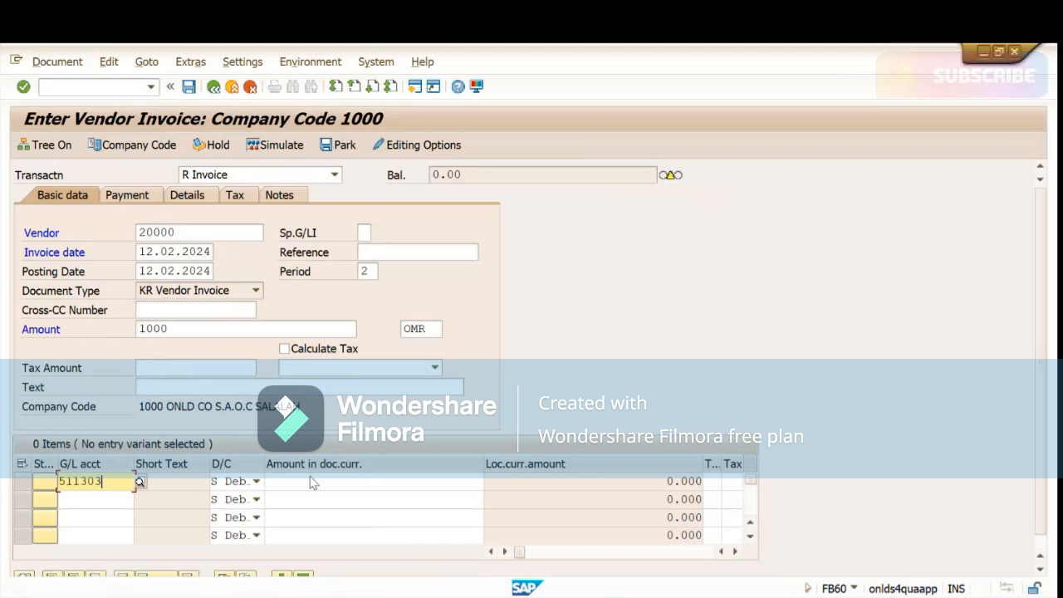
{"action": "left_click", "coordinate": [357, 482]}
{"action": "type", "text": "1000"}
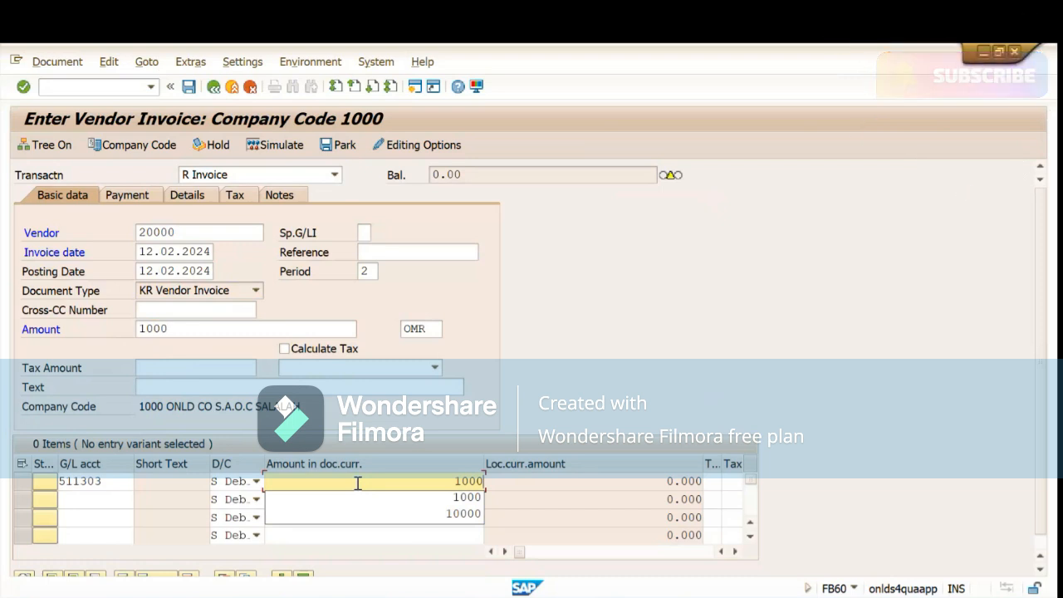
- Assign tax code I1 to the 1000 debit item on G/L account 511303
{"action": "left_click", "coordinate": [454, 498]}
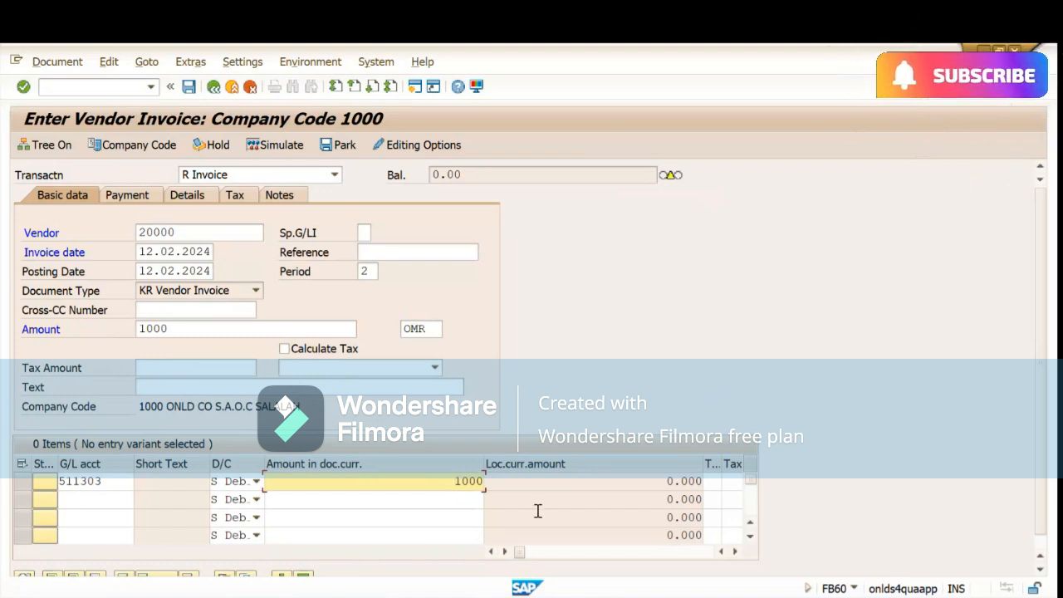
{"action": "key", "text": "Return"}
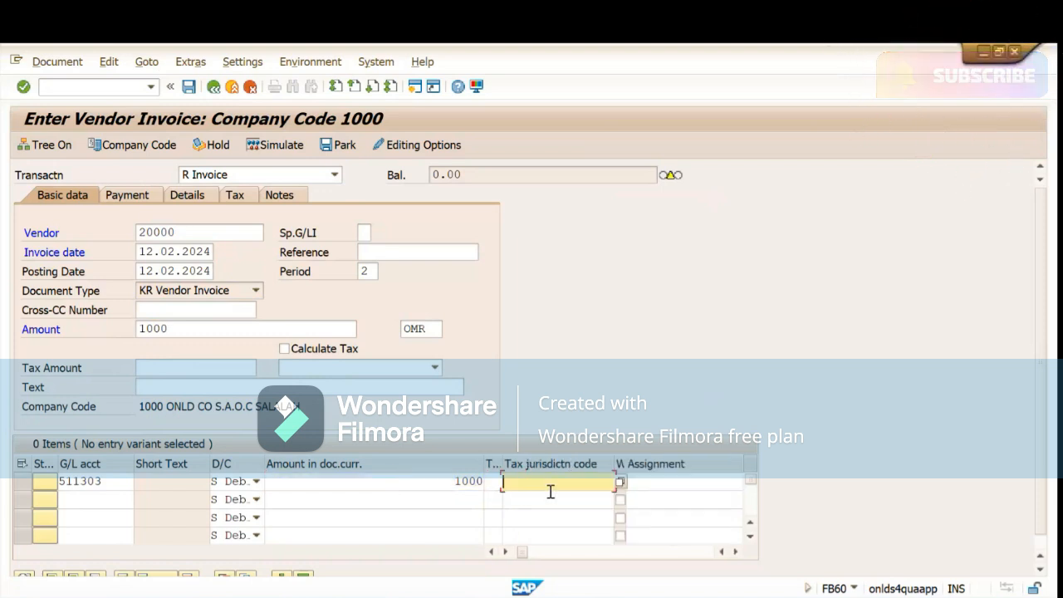
{"action": "left_click", "coordinate": [493, 481]}
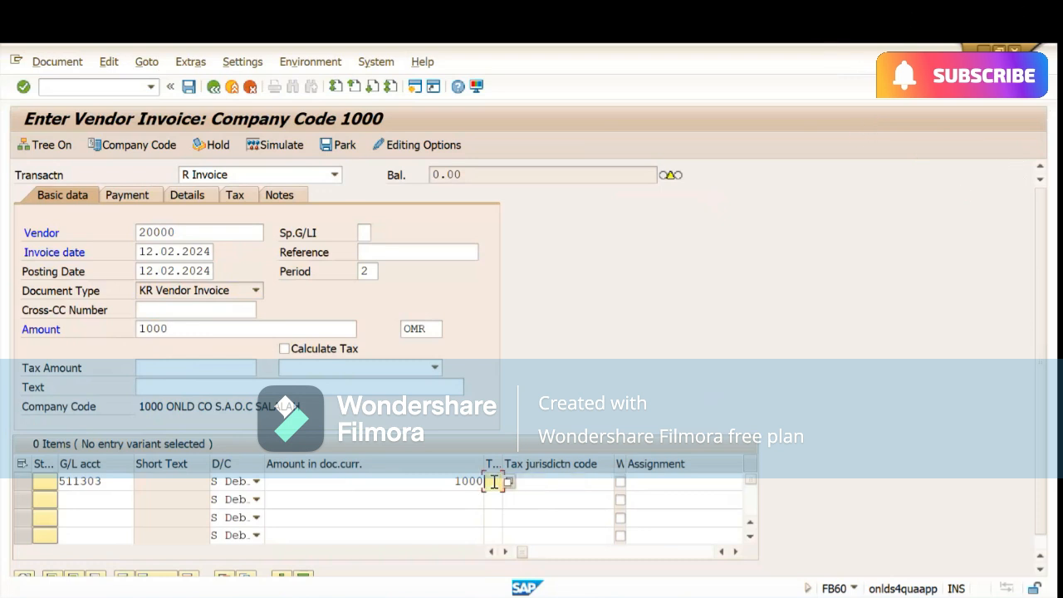
{"action": "left_click", "coordinate": [508, 481]}
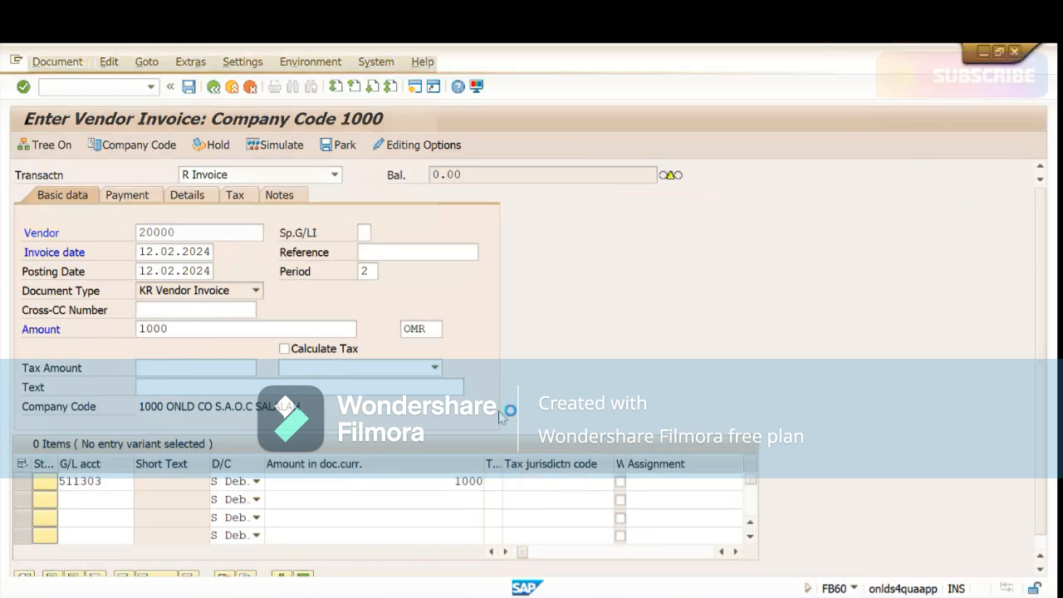
{"action": "double_click", "coordinate": [67, 161]}
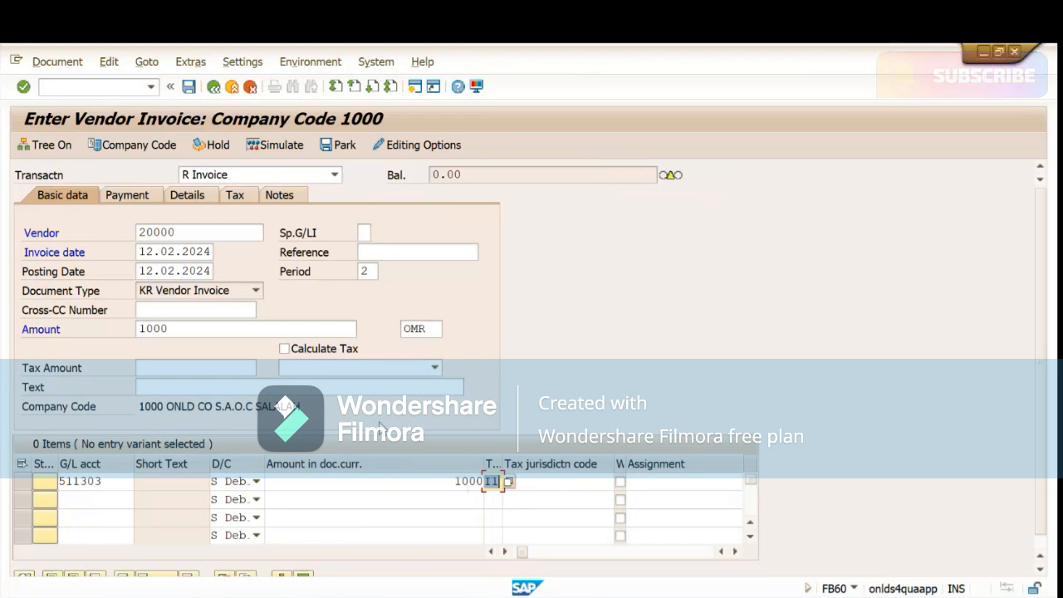
- Set the invoice header amount to 1050 OMR and validate the entry
{"action": "left_click", "coordinate": [178, 329]}
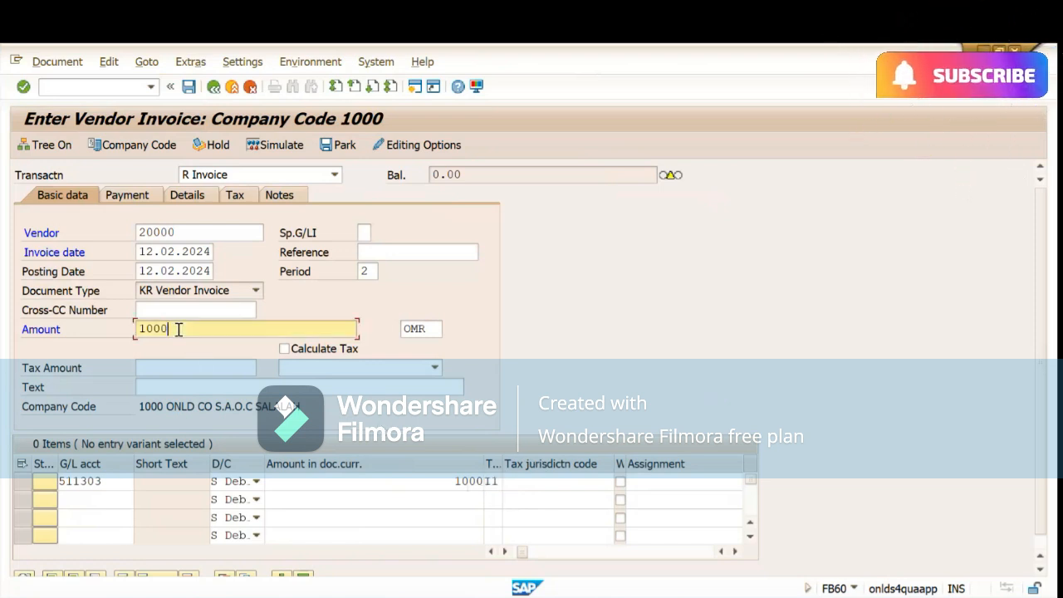
{"action": "key", "text": "BackSpace"}
{"action": "key", "text": "BackSpace"}
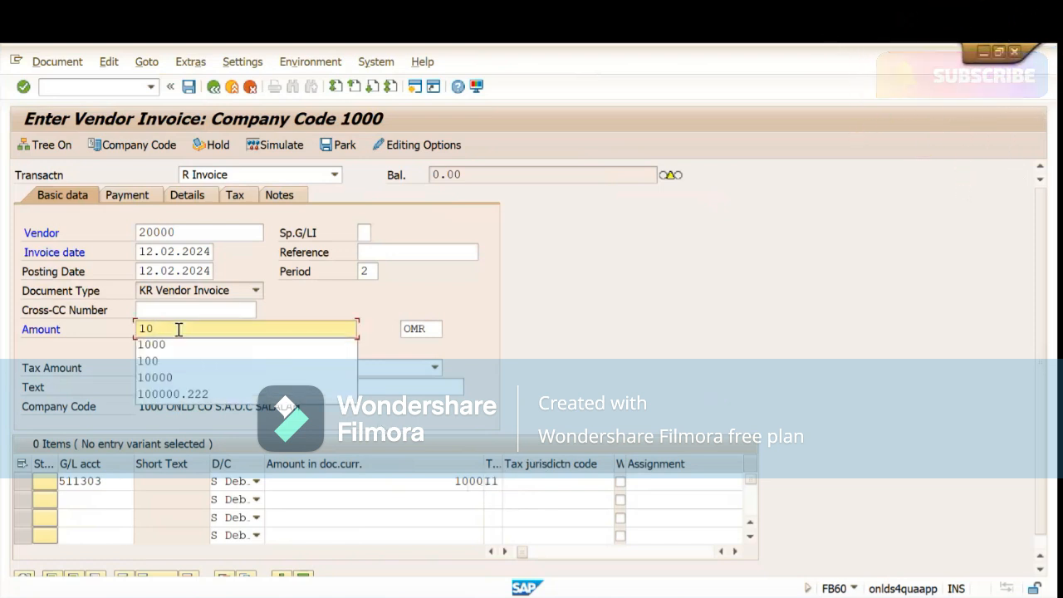
{"action": "left_click", "coordinate": [199, 328]}
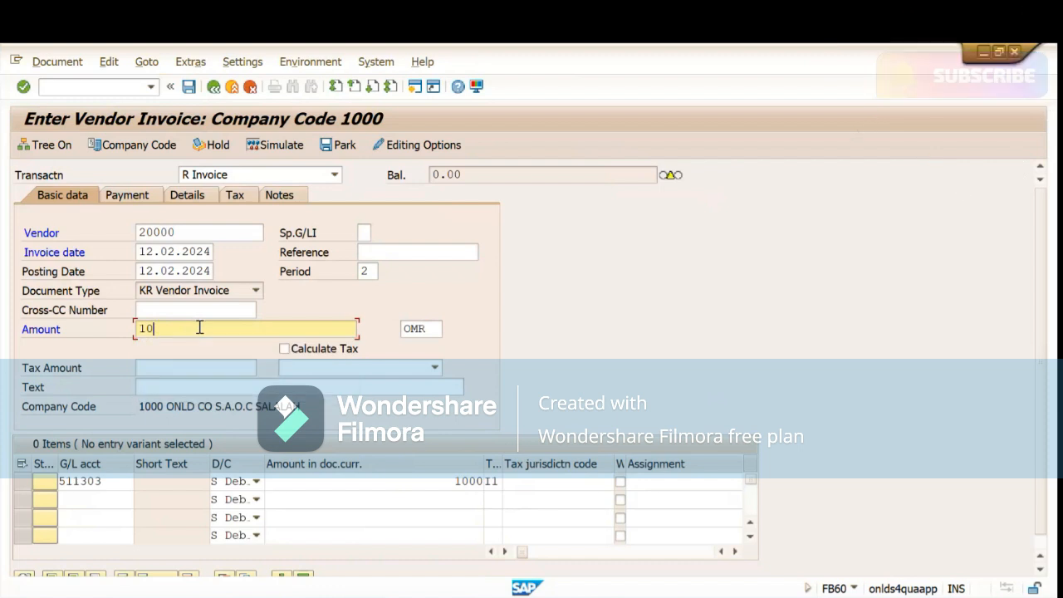
{"action": "type", "text": "50"}
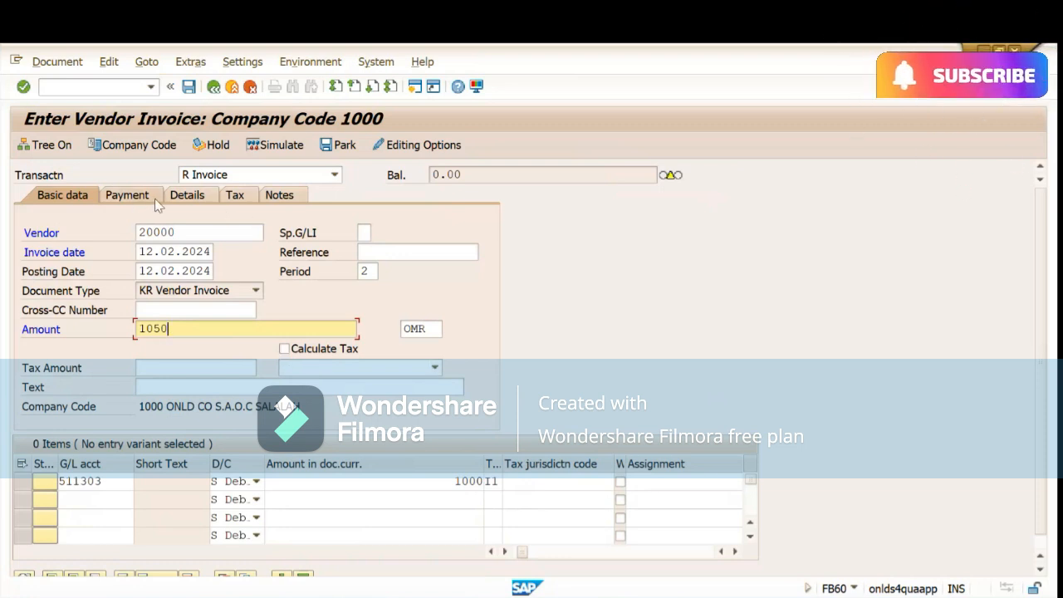
{"action": "key", "text": "Return"}
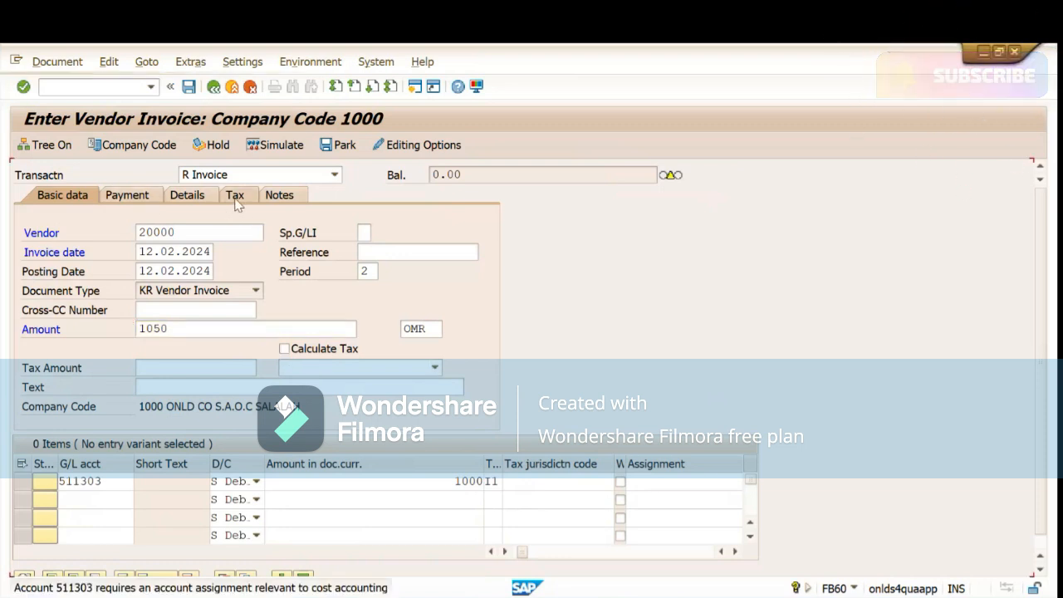
- Read the detailed help for the account assignment message on G/L account 511303
{"action": "left_click", "coordinate": [424, 482]}
{"action": "key", "text": "Tab"}
{"action": "key", "text": "Tab"}
{"action": "key", "text": "Tab"}
{"action": "key", "text": "Tab"}
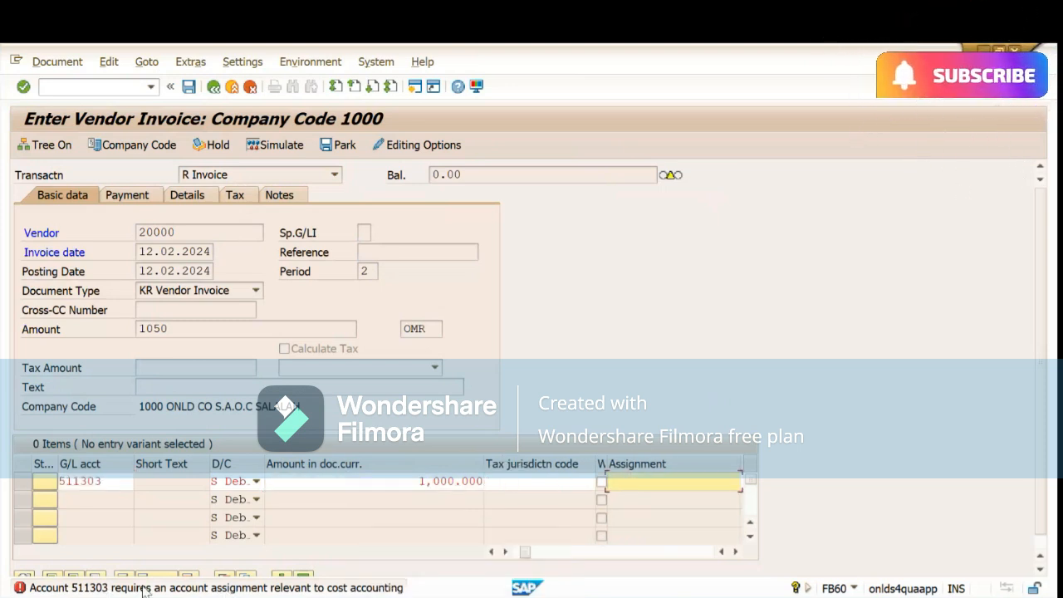
{"action": "left_click", "coordinate": [205, 590]}
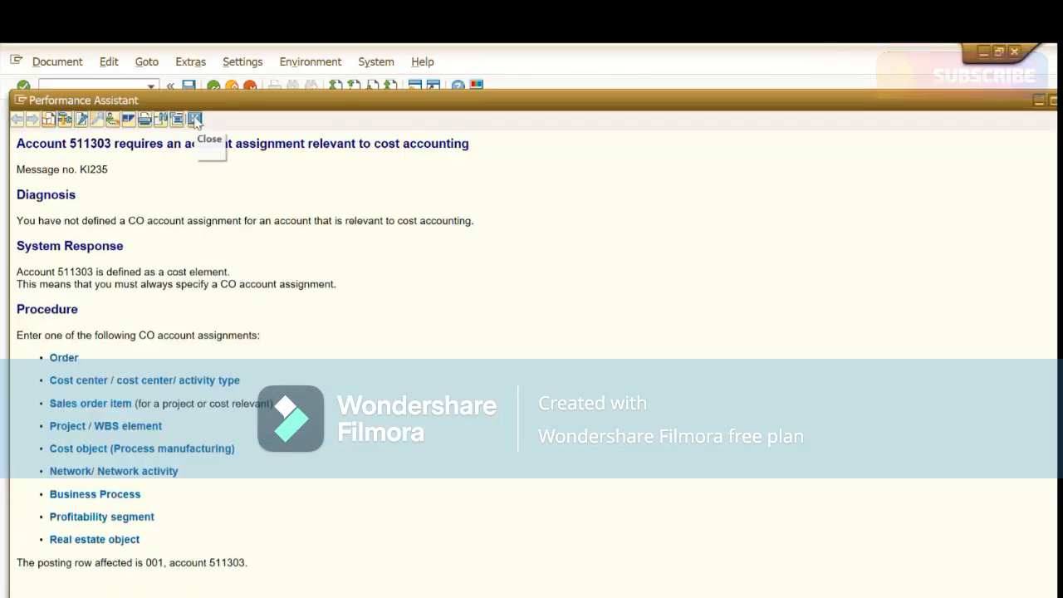
{"action": "left_click", "coordinate": [195, 118]}
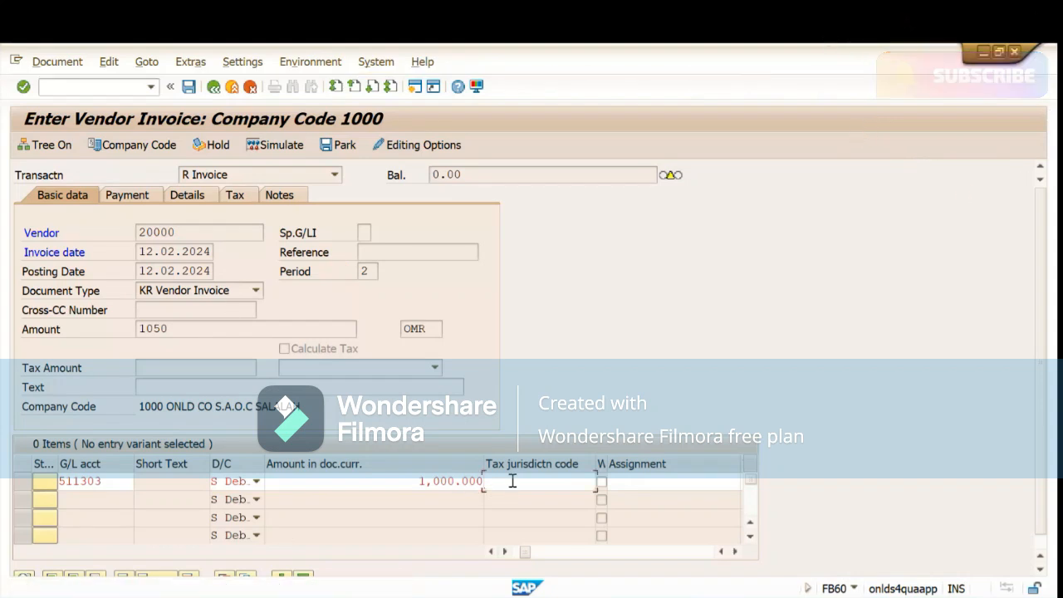
- Assign the FINANCE cost center 1305 to the G/L account 511303 item and validate the entry
{"action": "key", "text": "Tab"}
{"action": "key", "text": "Tab"}
{"action": "key", "text": "Tab"}
{"action": "key", "text": "Tab"}
{"action": "key", "text": "Tab"}
{"action": "key", "text": "Tab"}
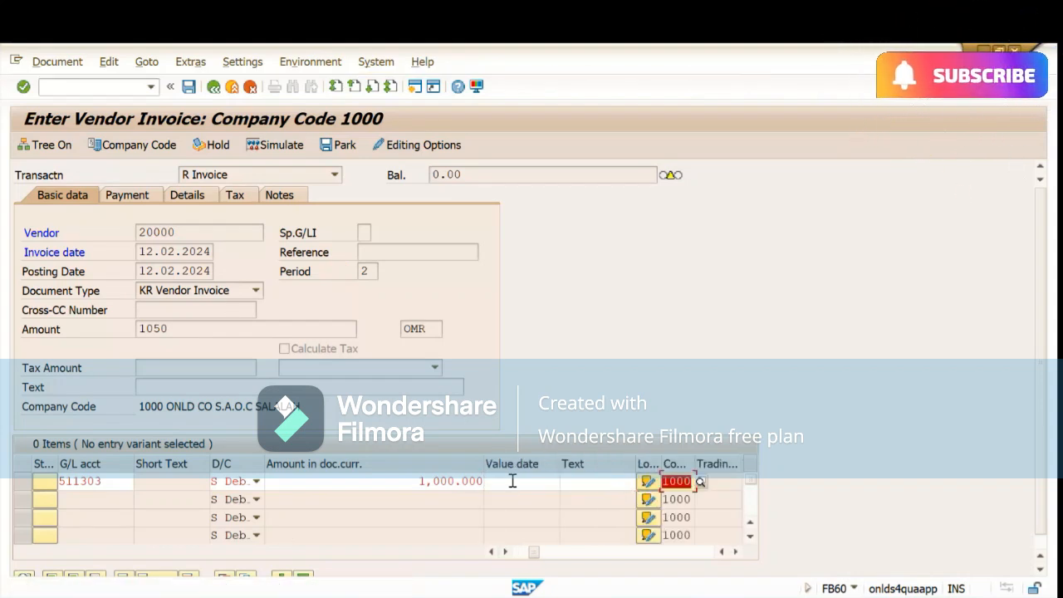
{"action": "key", "text": "Tab"}
{"action": "key", "text": "Tab"}
{"action": "key", "text": "Tab"}
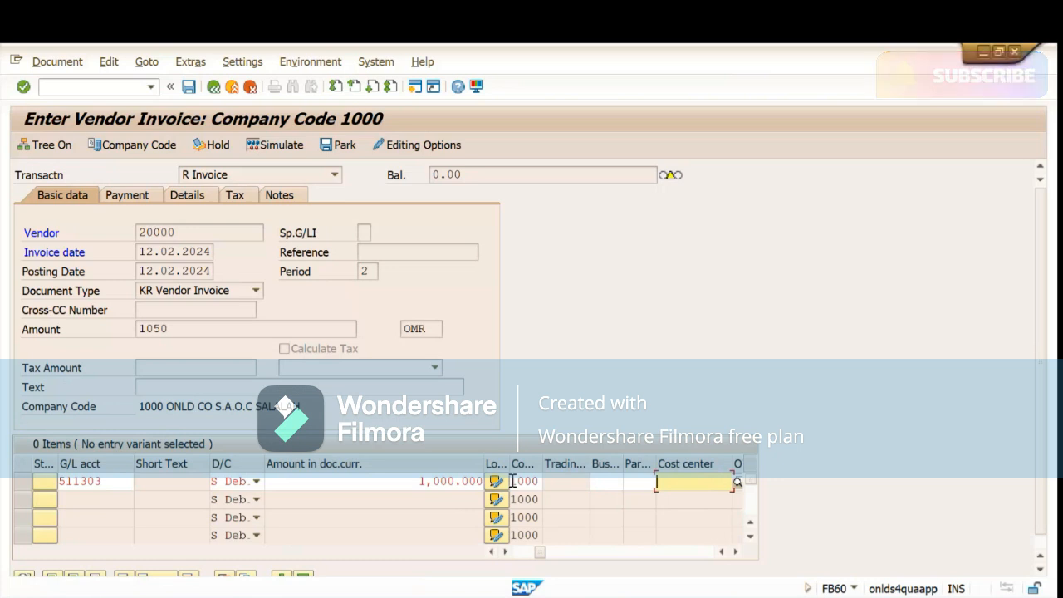
{"action": "key", "text": "Tab"}
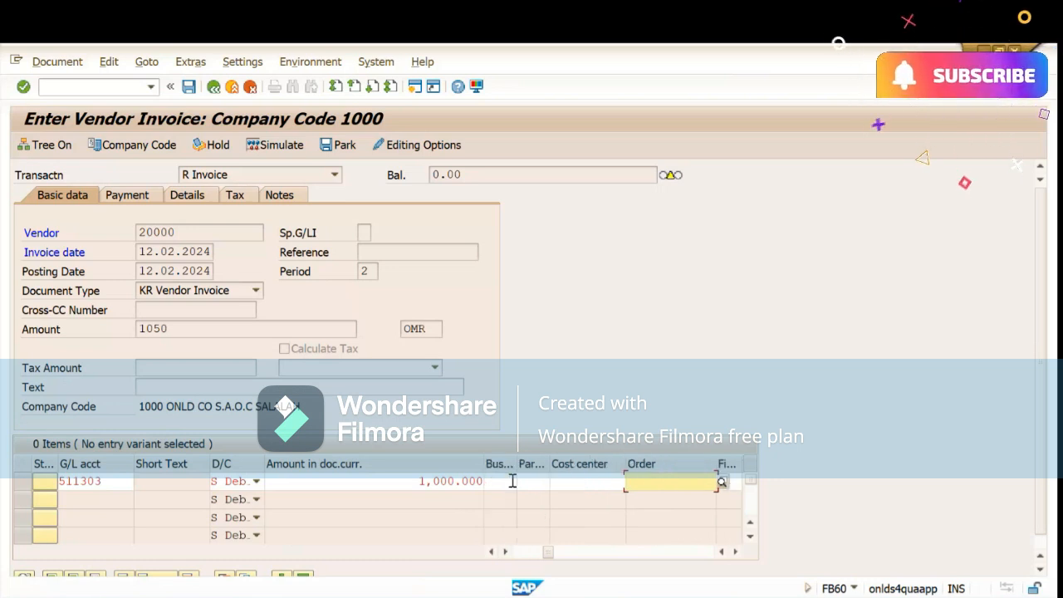
{"action": "left_click", "coordinate": [615, 484]}
{"action": "left_click", "coordinate": [666, 482]}
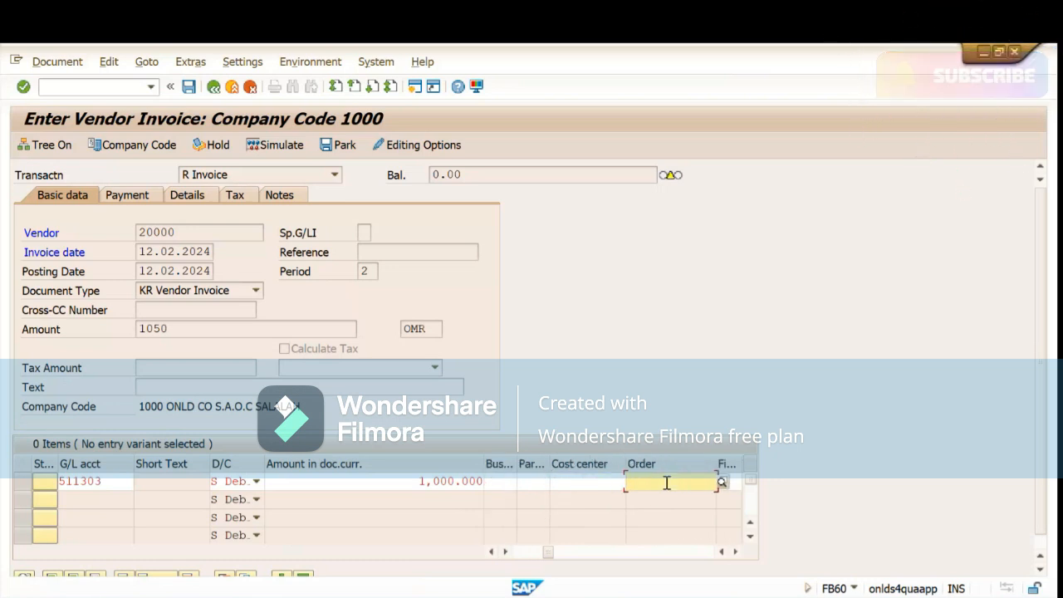
{"action": "left_click", "coordinate": [581, 485]}
{"action": "left_click", "coordinate": [631, 484]}
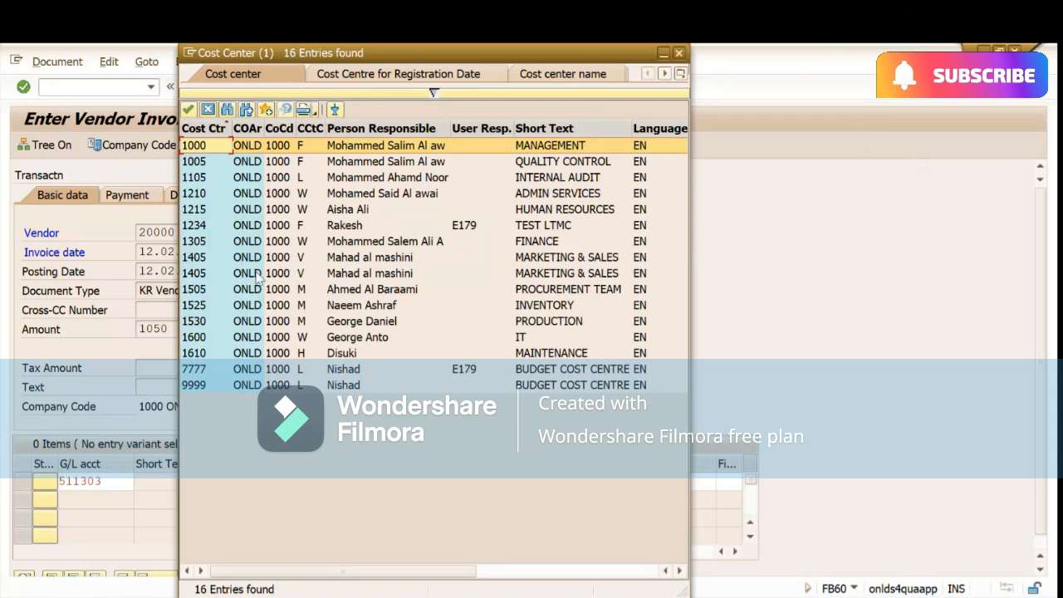
{"action": "double_click", "coordinate": [528, 241]}
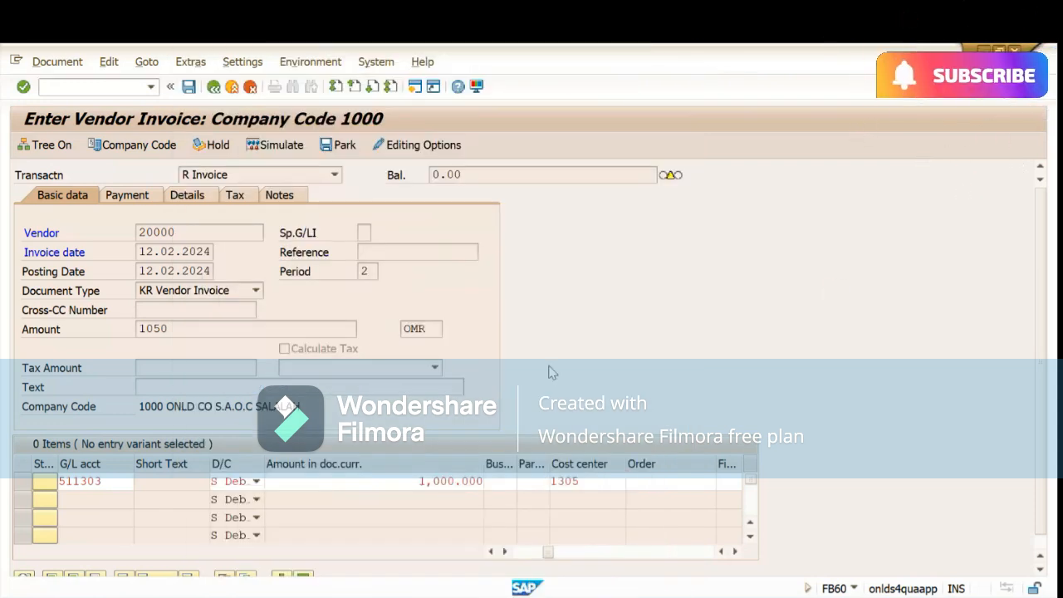
{"action": "key", "text": "Return"}
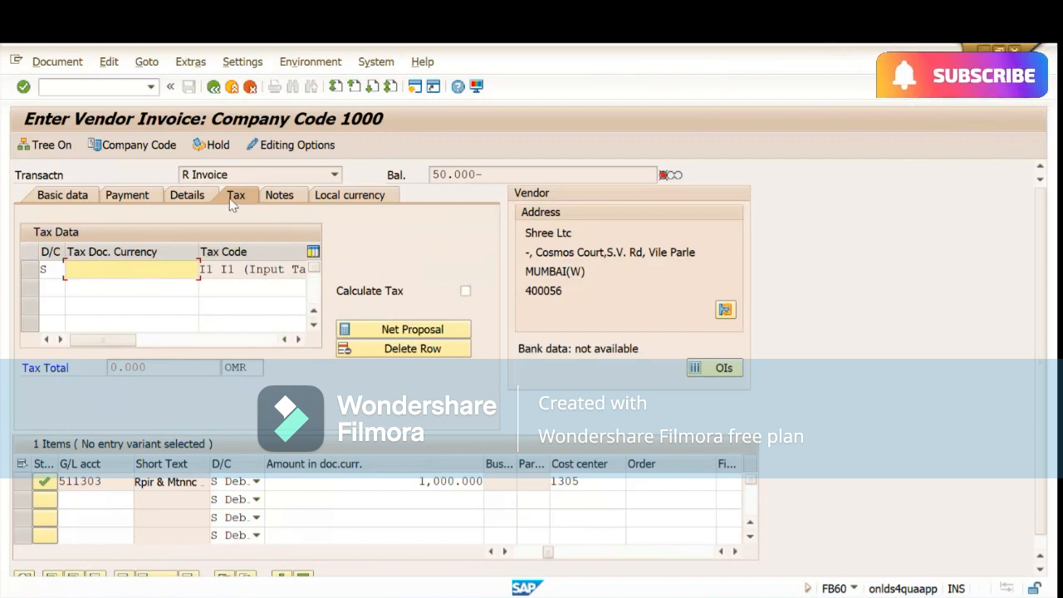
- Fill the invoice's tax amount from the net proposal, and compare the header amount with the item amount
{"action": "left_click", "coordinate": [409, 331]}
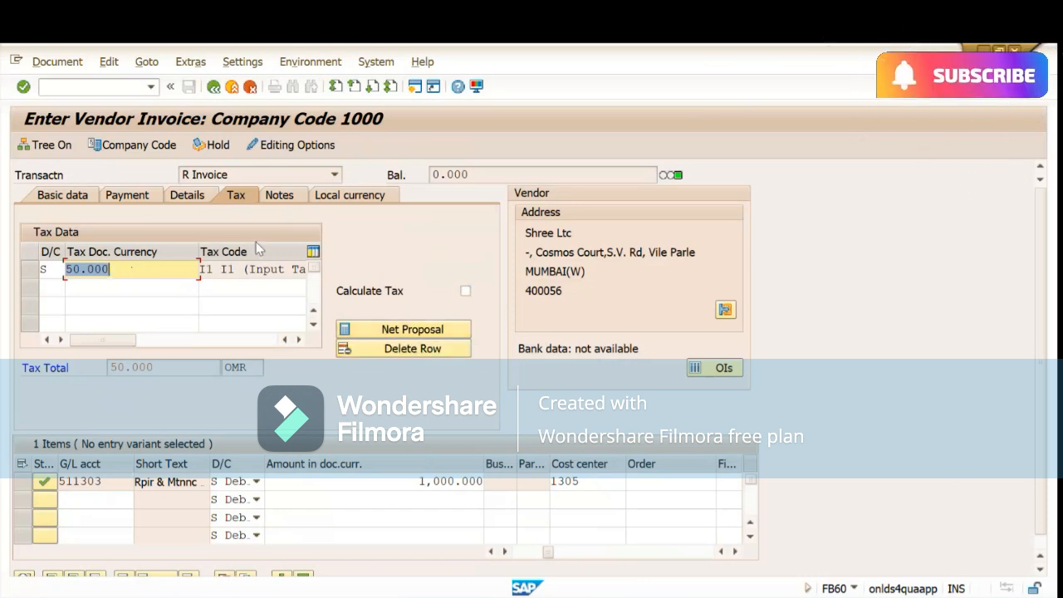
{"action": "left_click", "coordinate": [65, 196]}
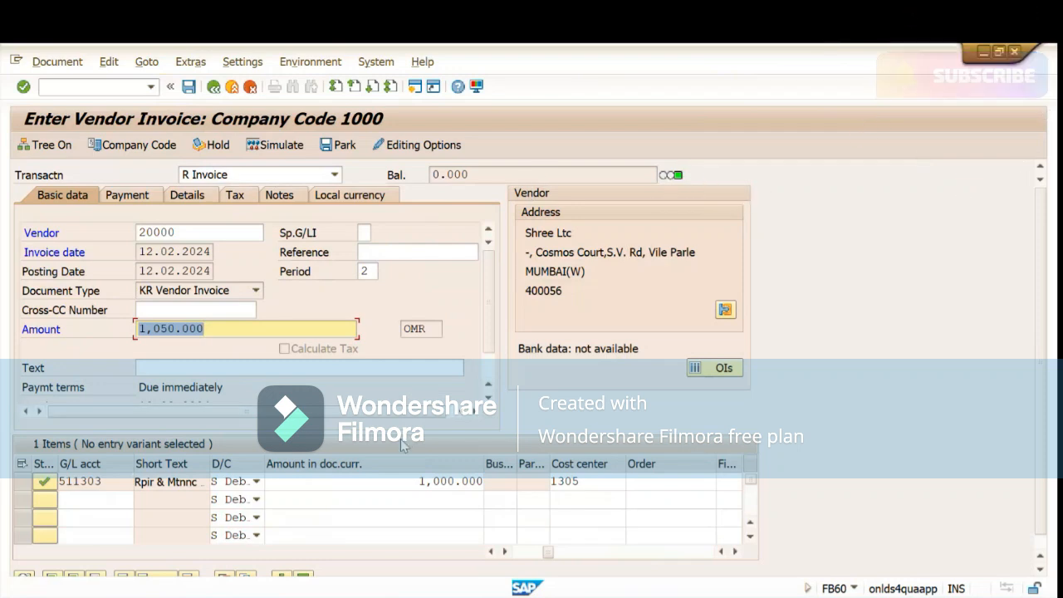
{"action": "left_click_drag", "start_coordinate": [415, 483], "coordinate": [498, 479]}
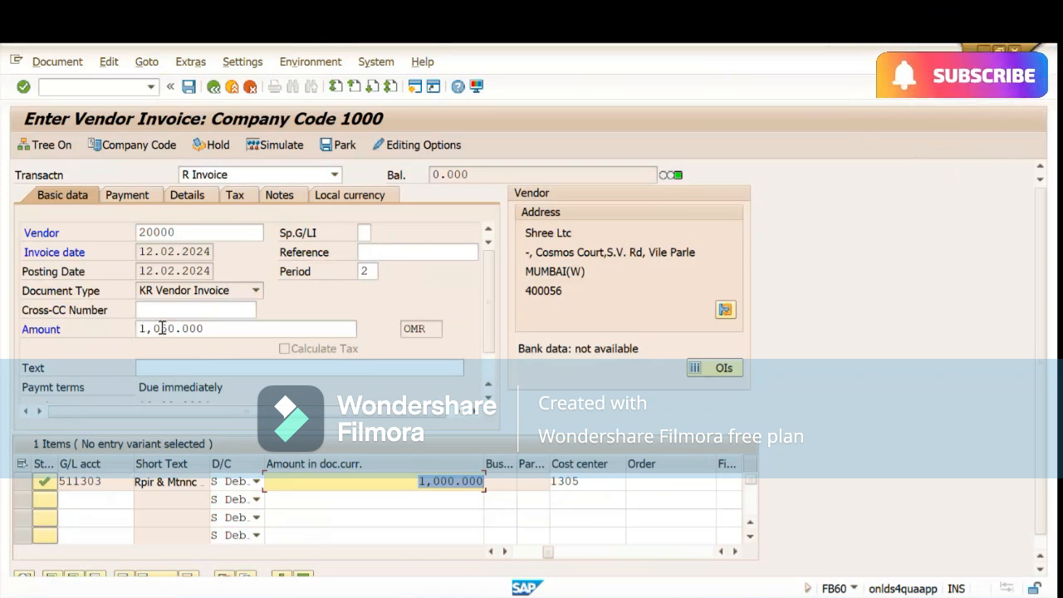
{"action": "left_click_drag", "start_coordinate": [157, 329], "coordinate": [181, 329]}
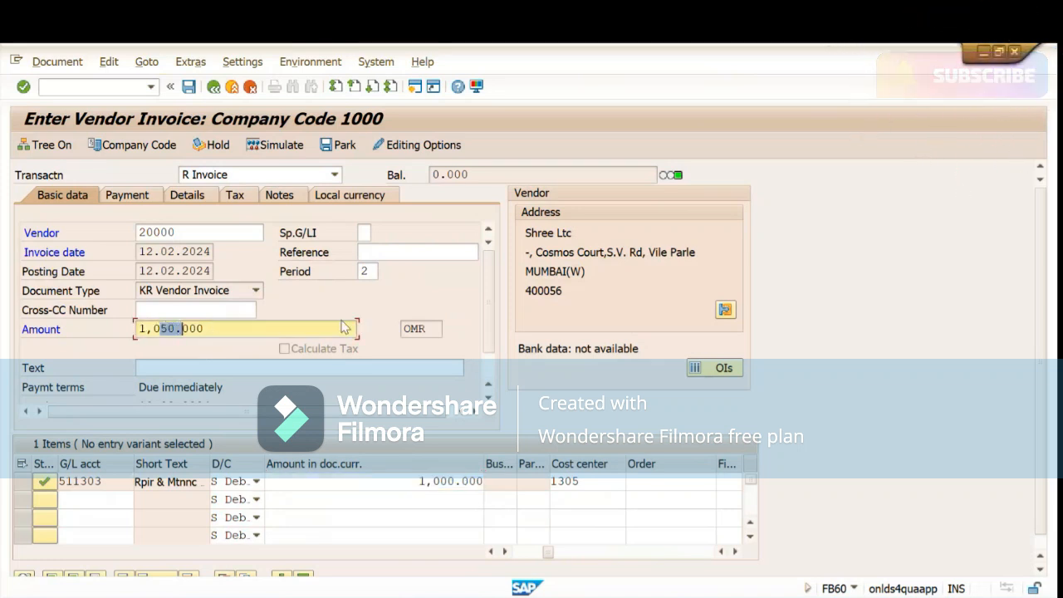
{"action": "left_click", "coordinate": [235, 327]}
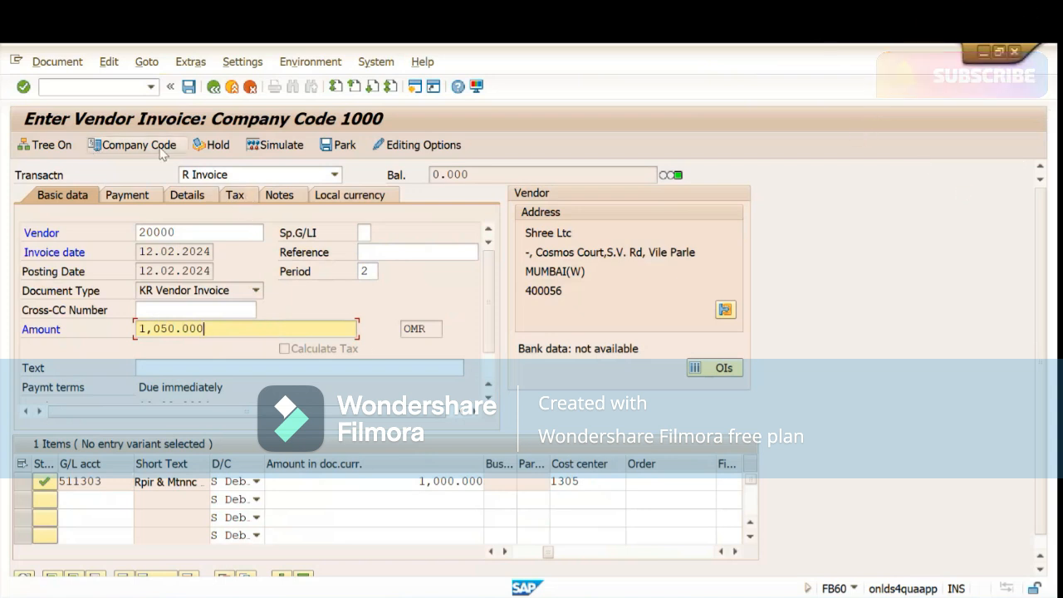
- Simulate the invoice posting and review the vendor, expense and input VAT amounts in the document overview
{"action": "left_click", "coordinate": [268, 146]}
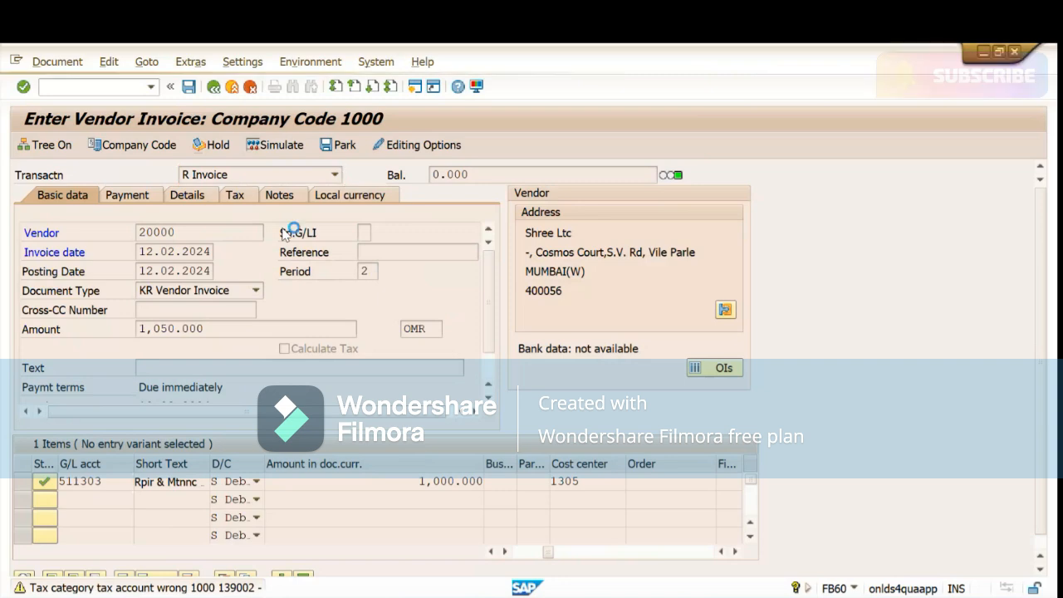
{"action": "key", "text": "Return"}
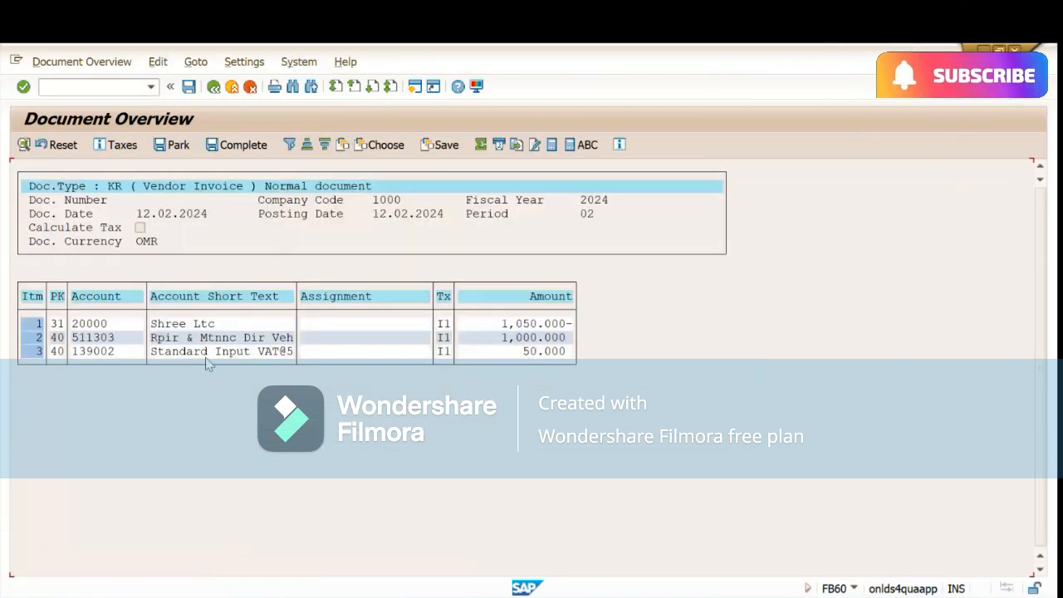
{"action": "left_click", "coordinate": [177, 325]}
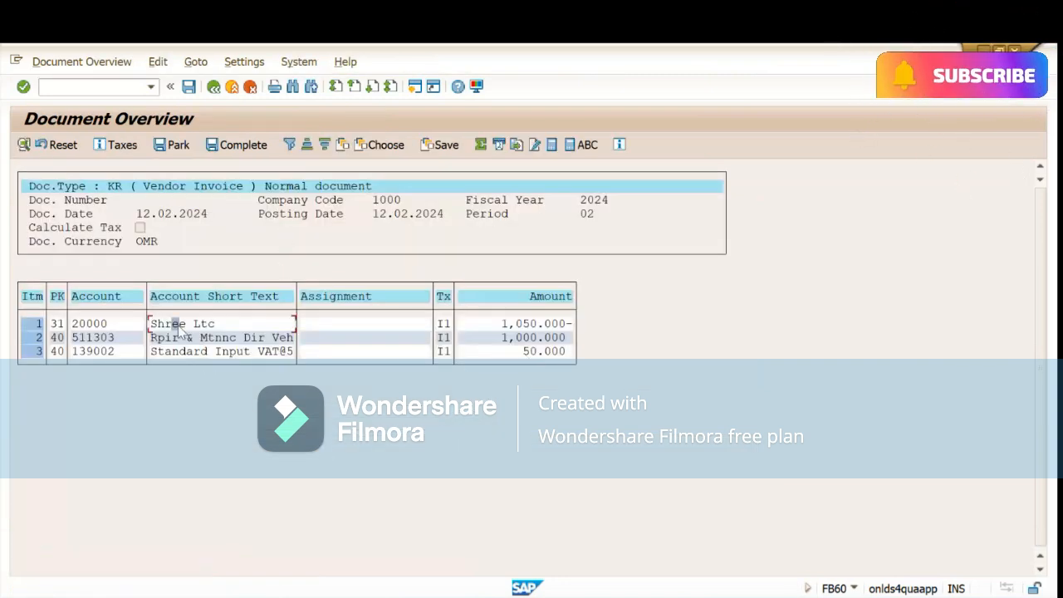
{"action": "left_click", "coordinate": [510, 324]}
{"action": "left_click", "coordinate": [513, 337]}
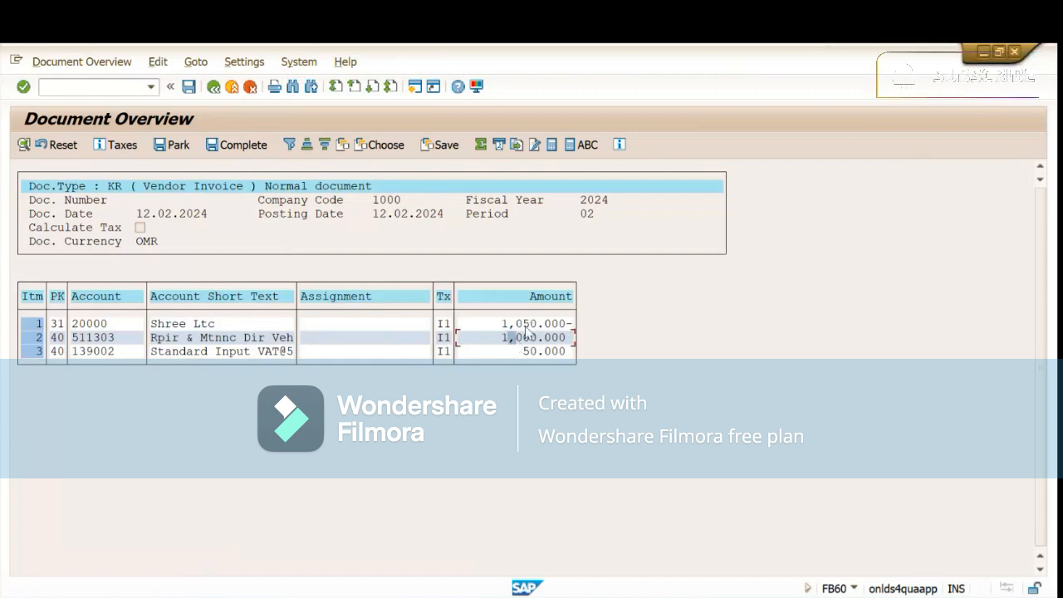
{"action": "left_click", "coordinate": [506, 326]}
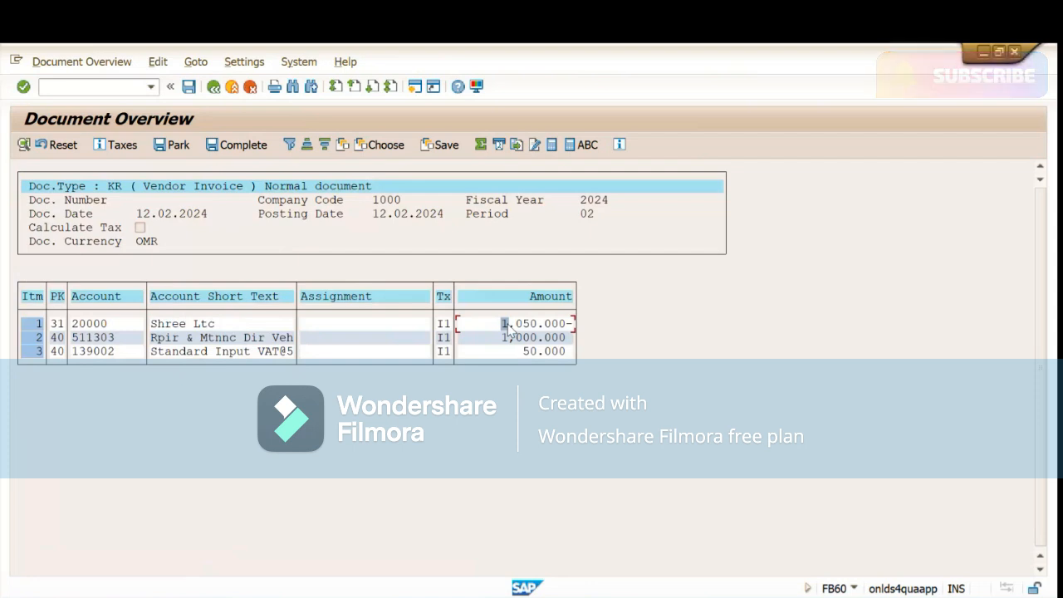
{"action": "left_click", "coordinate": [532, 352]}
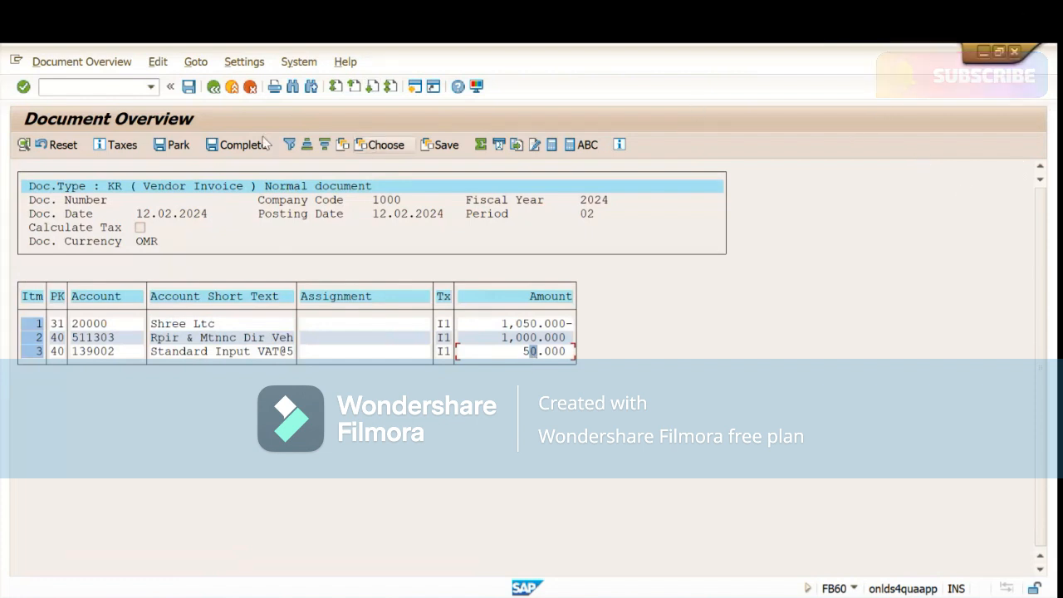
- Post the simulated invoice and decline to issue its correspondence request
{"action": "left_click", "coordinate": [189, 92]}
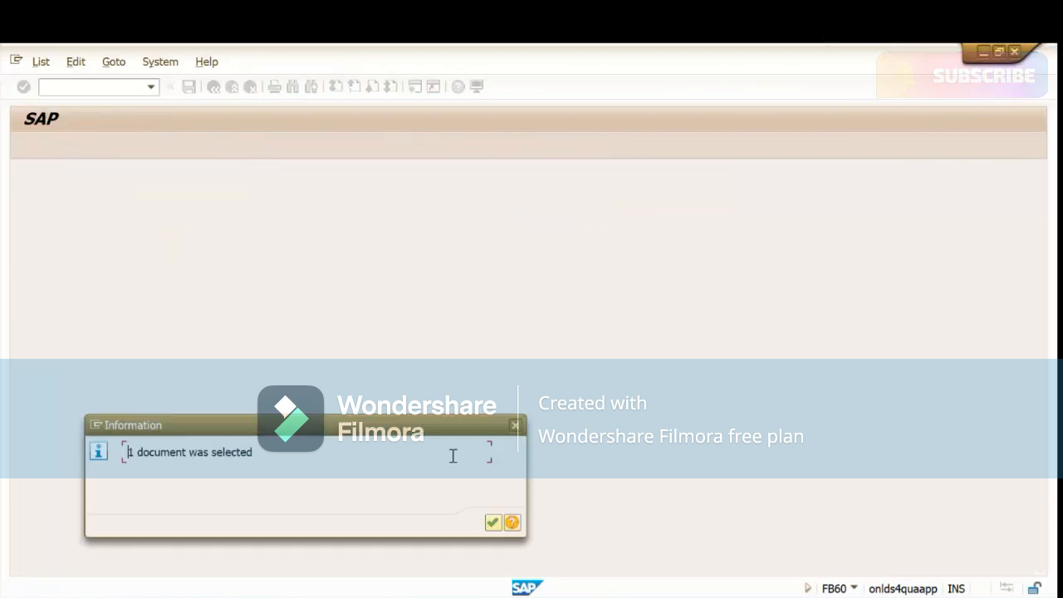
{"action": "left_click", "coordinate": [492, 522]}
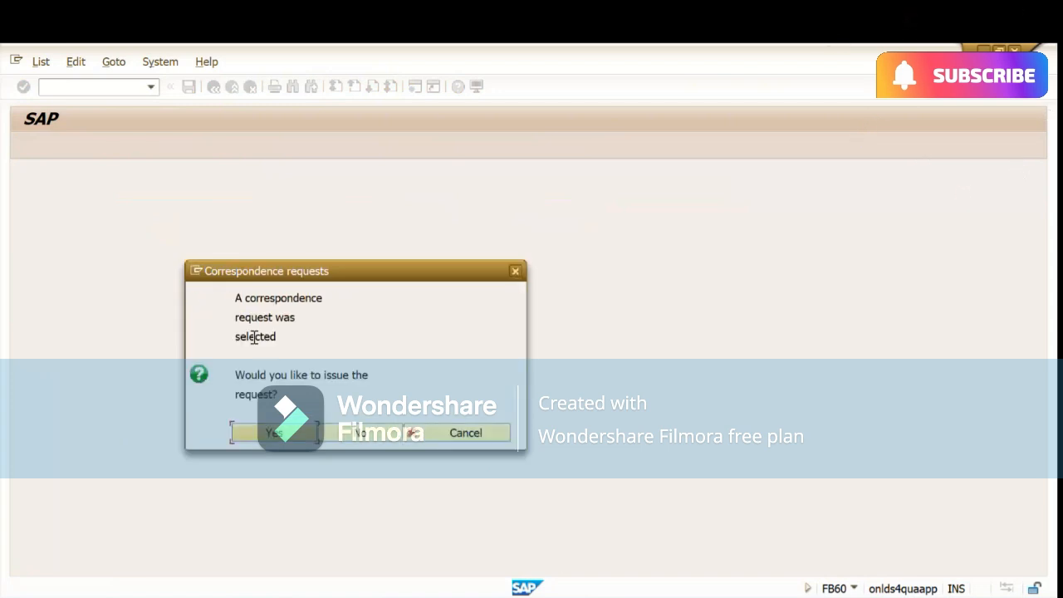
{"action": "left_click", "coordinate": [360, 438]}
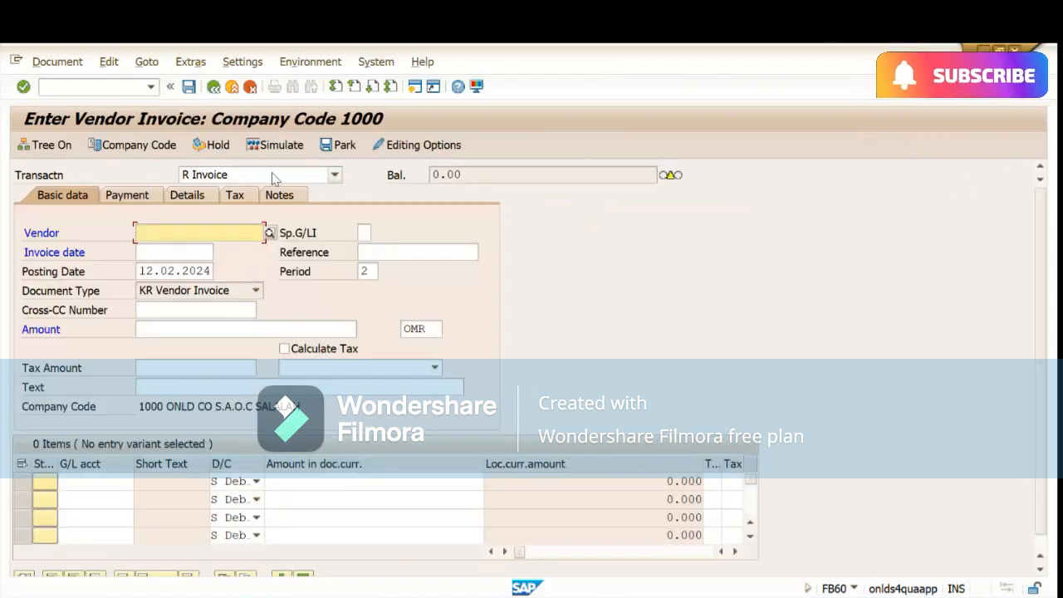
- Start a credit memo for vendor Shree Ltc with invoice date 12.02.2024
{"action": "left_click", "coordinate": [334, 174]}
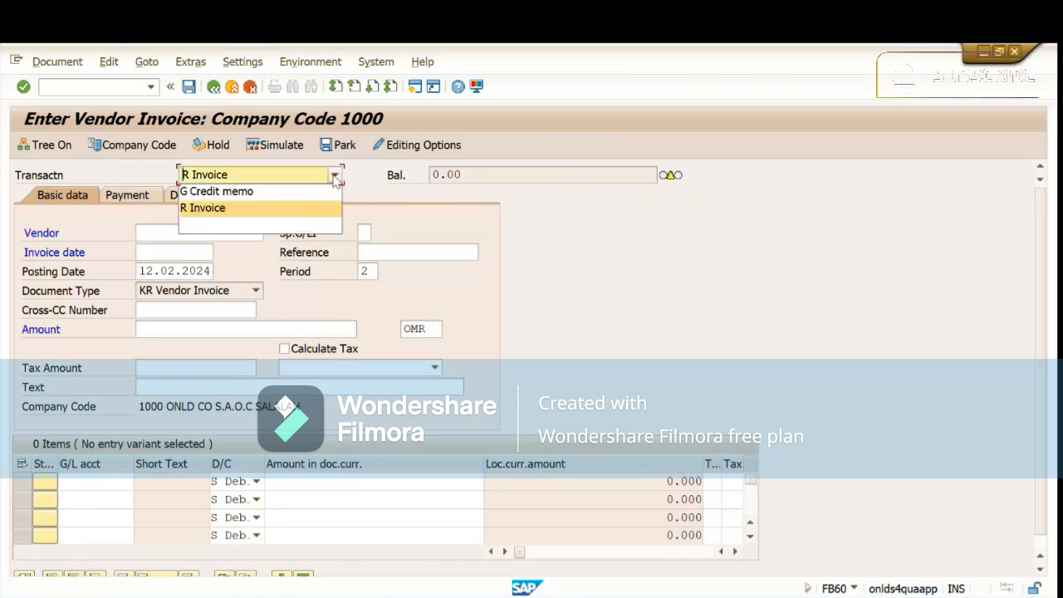
{"action": "left_click", "coordinate": [215, 193]}
{"action": "left_click", "coordinate": [205, 232]}
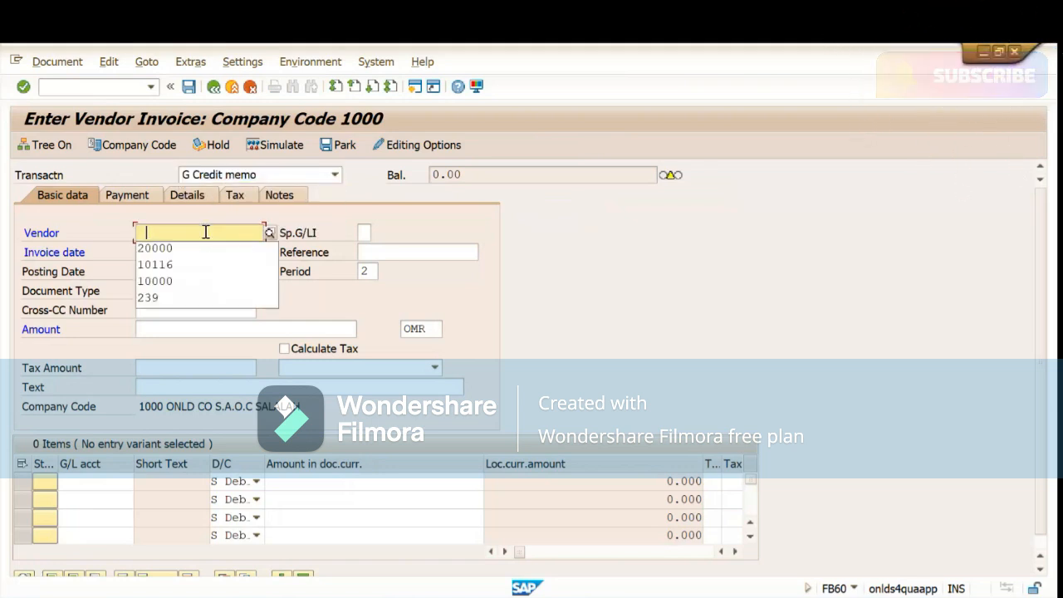
{"action": "left_click", "coordinate": [176, 248]}
{"action": "left_click", "coordinate": [176, 253]}
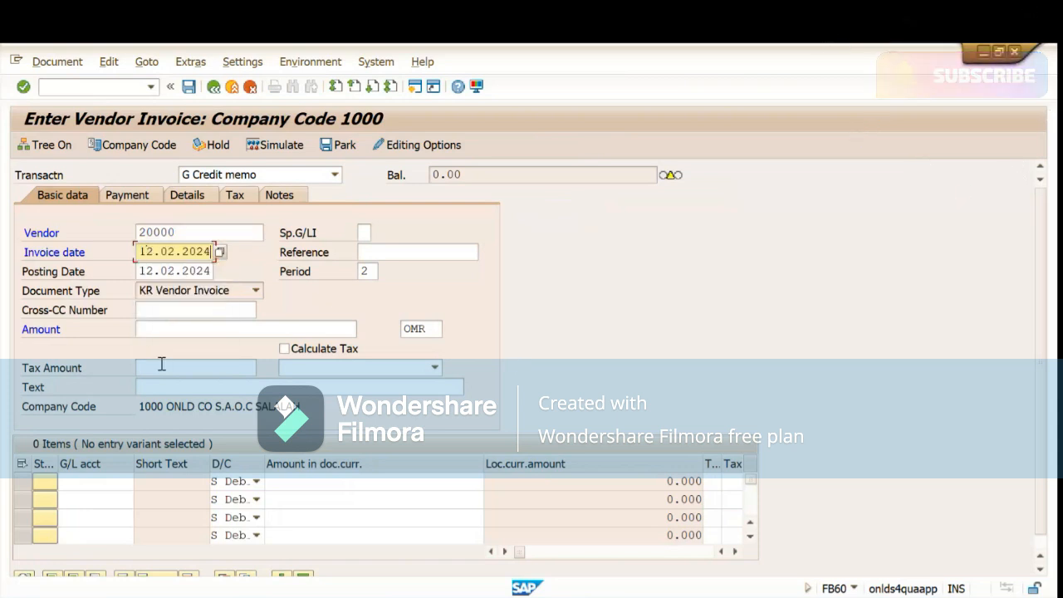
- Add an item for G/L account 511303 with an amount of 20 in document currency
{"action": "left_click", "coordinate": [86, 486]}
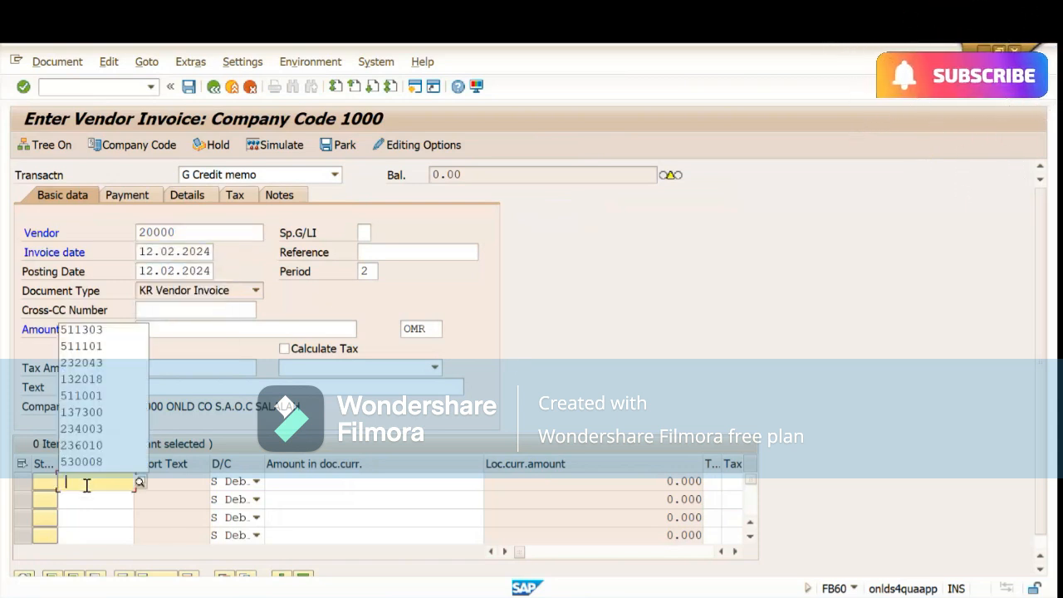
{"action": "left_click", "coordinate": [78, 329]}
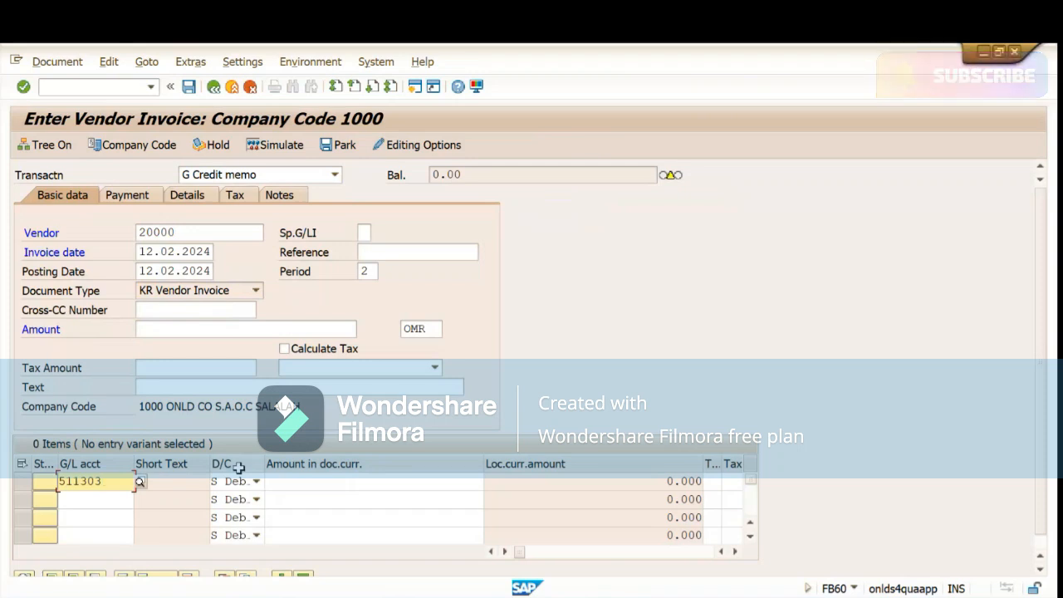
{"action": "left_click", "coordinate": [323, 483]}
{"action": "type", "text": "20"}
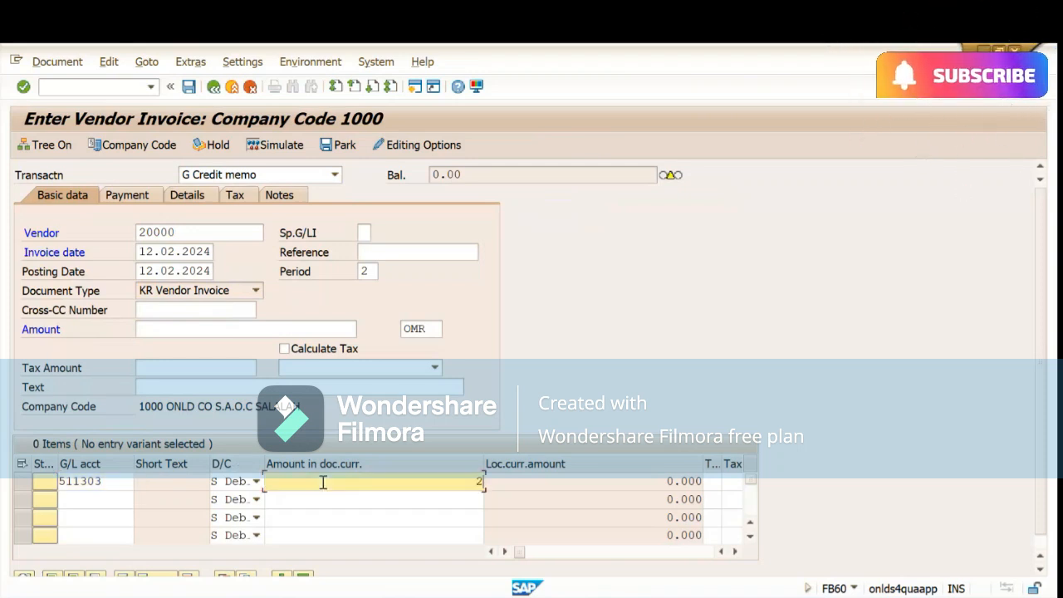
- Assign cost center 1305 to the G/L account 511303 item
{"action": "key", "text": "Tab"}
{"action": "key", "text": "Tab"}
{"action": "key", "text": "Tab"}
{"action": "key", "text": "Tab"}
{"action": "key", "text": "Tab"}
{"action": "key", "text": "Tab"}
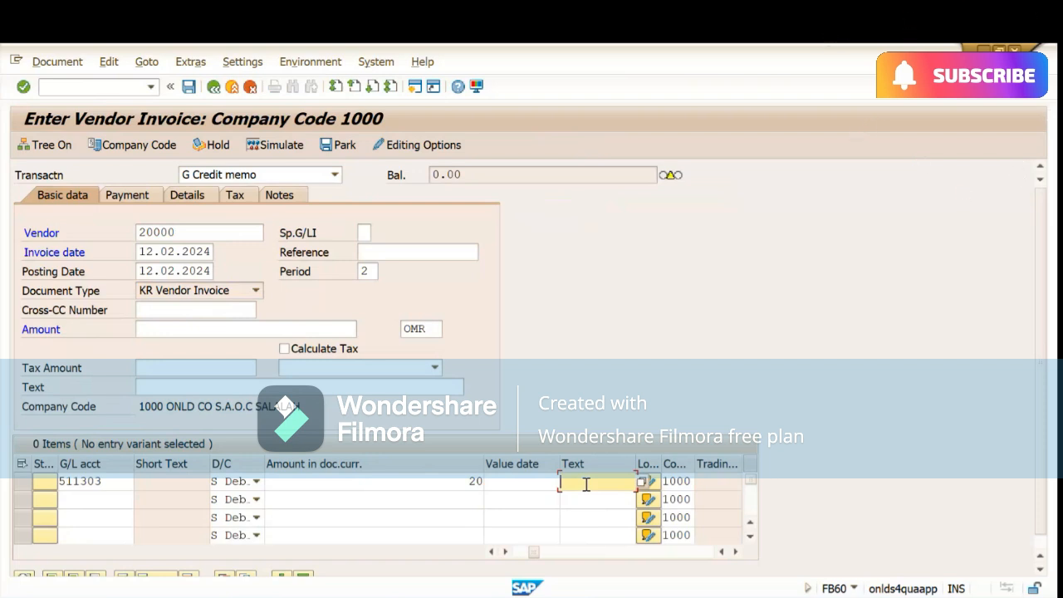
{"action": "key", "text": "shift+Tab"}
{"action": "key", "text": "shift+Tab"}
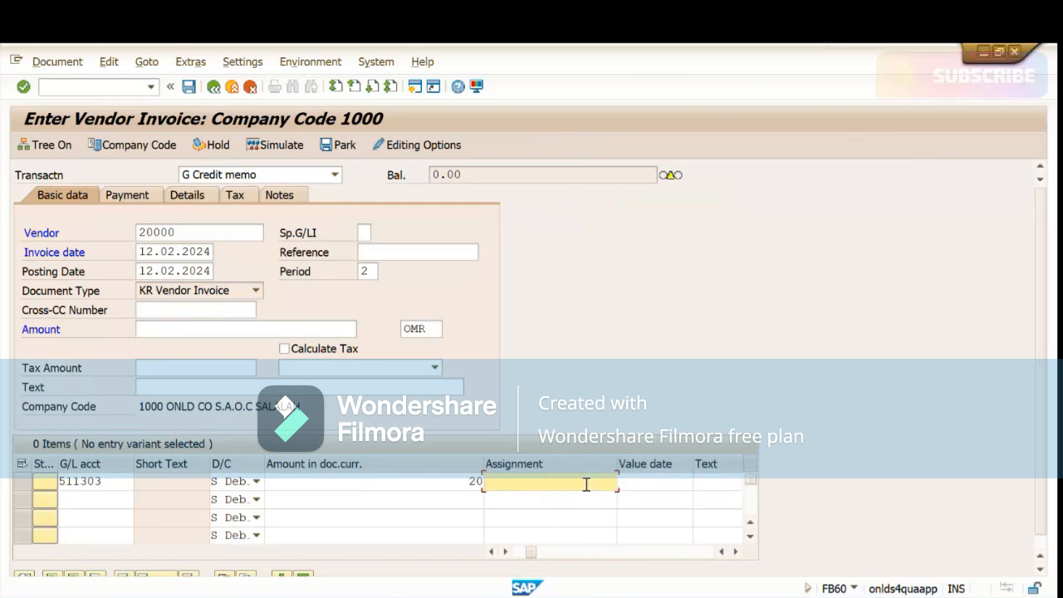
{"action": "key", "text": "Tab"}
{"action": "key", "text": "Tab"}
{"action": "key", "text": "Tab"}
{"action": "key", "text": "Tab"}
{"action": "key", "text": "Tab"}
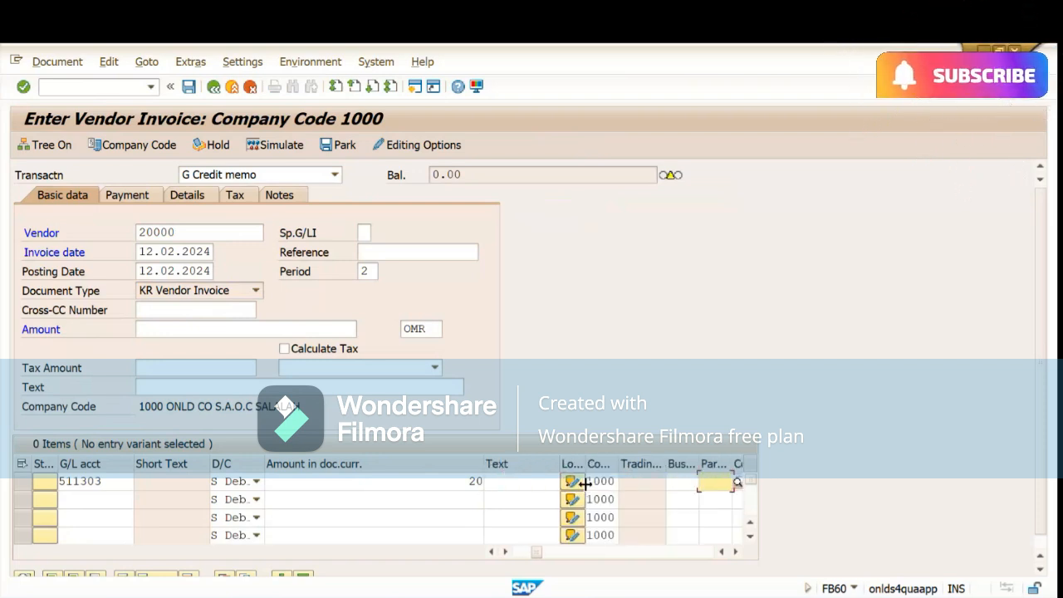
{"action": "key", "text": "Tab"}
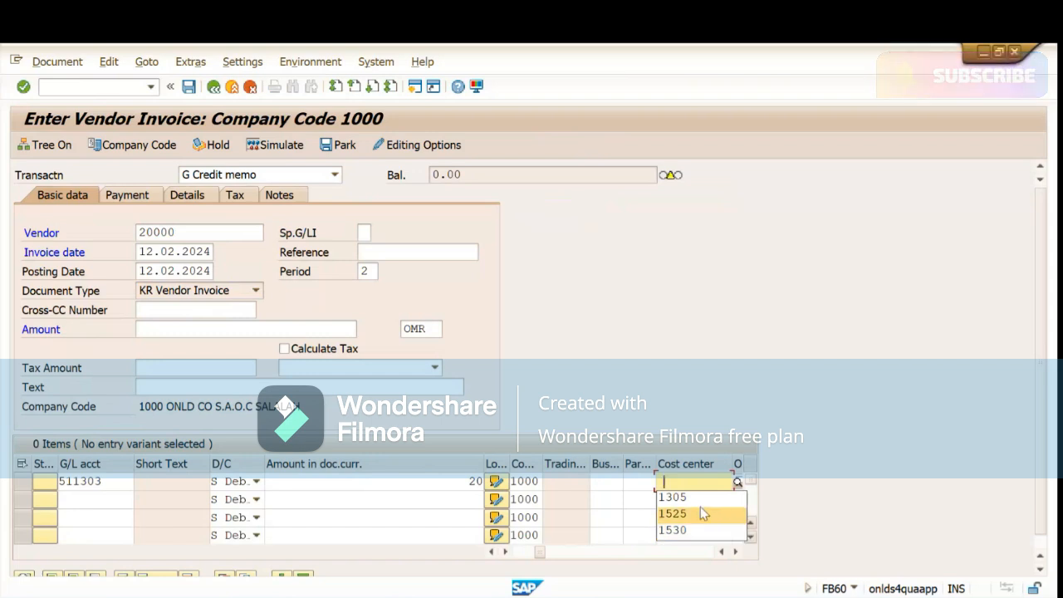
{"action": "left_click", "coordinate": [699, 498]}
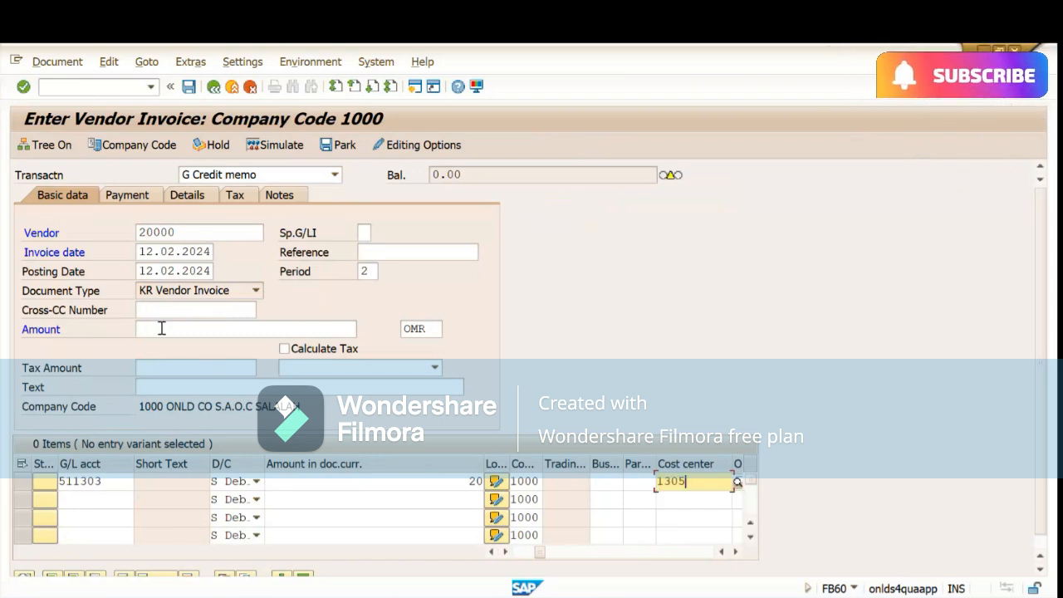
- Replace the item's cost center with the INVENTORY cost center 1525 from the list of cost centers
{"action": "double_click", "coordinate": [691, 484]}
{"action": "key", "text": "BackSpace"}
{"action": "key", "text": "Return"}
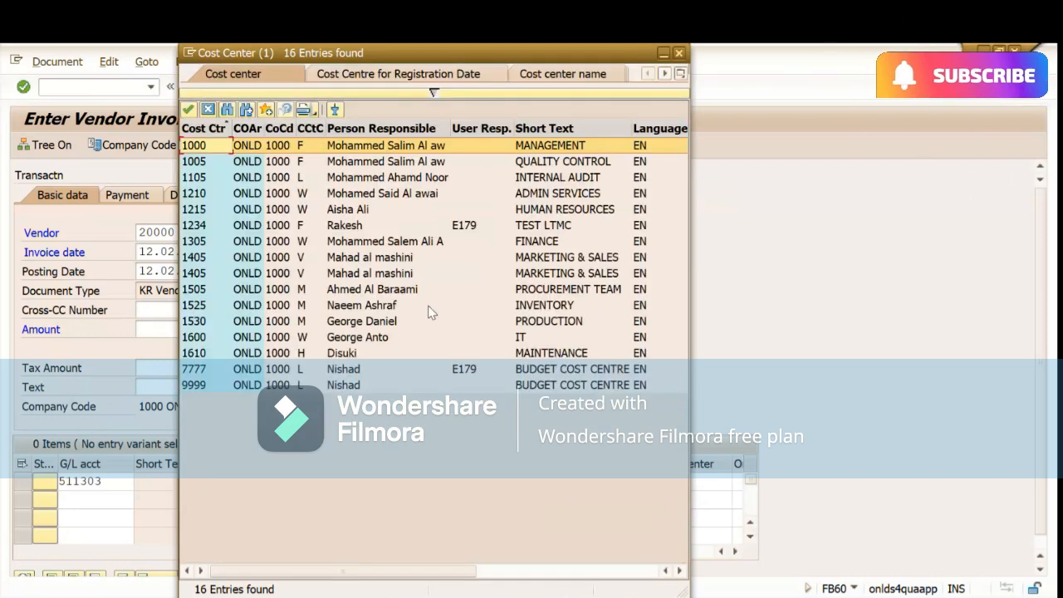
{"action": "left_click", "coordinate": [540, 307]}
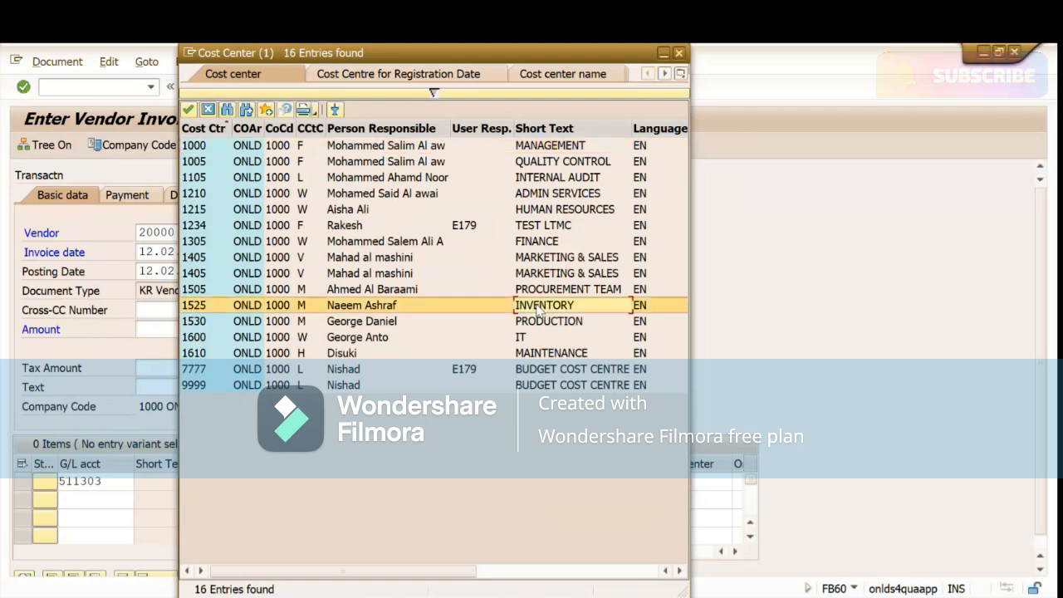
{"action": "double_click", "coordinate": [538, 306]}
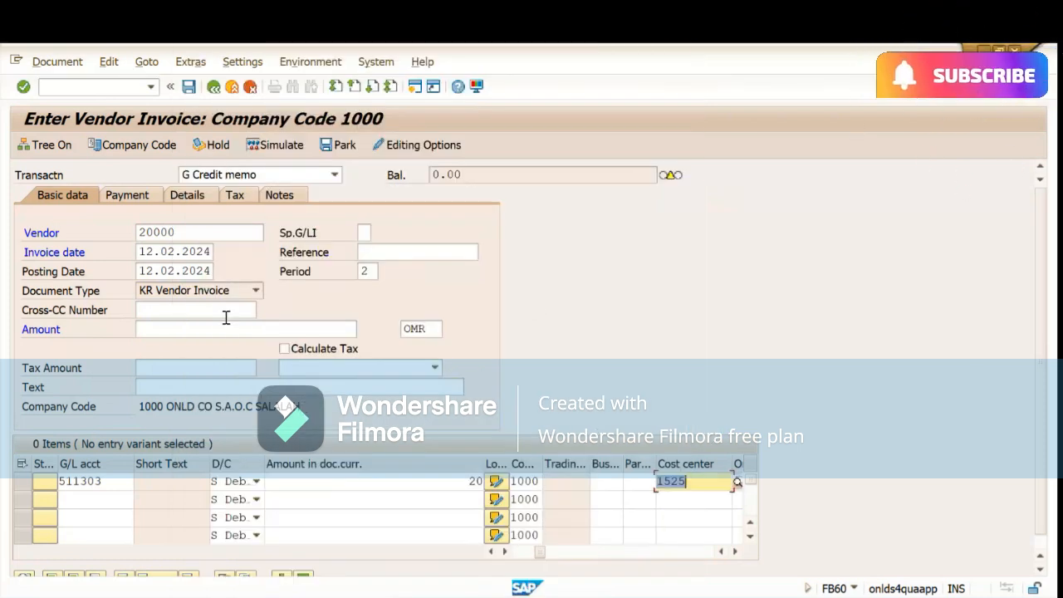
- Enter 20 OMR as the credit memo's header amount and I0 as the item's tax code, and validate the entries
{"action": "left_click", "coordinate": [183, 331]}
{"action": "type", "text": "20"}
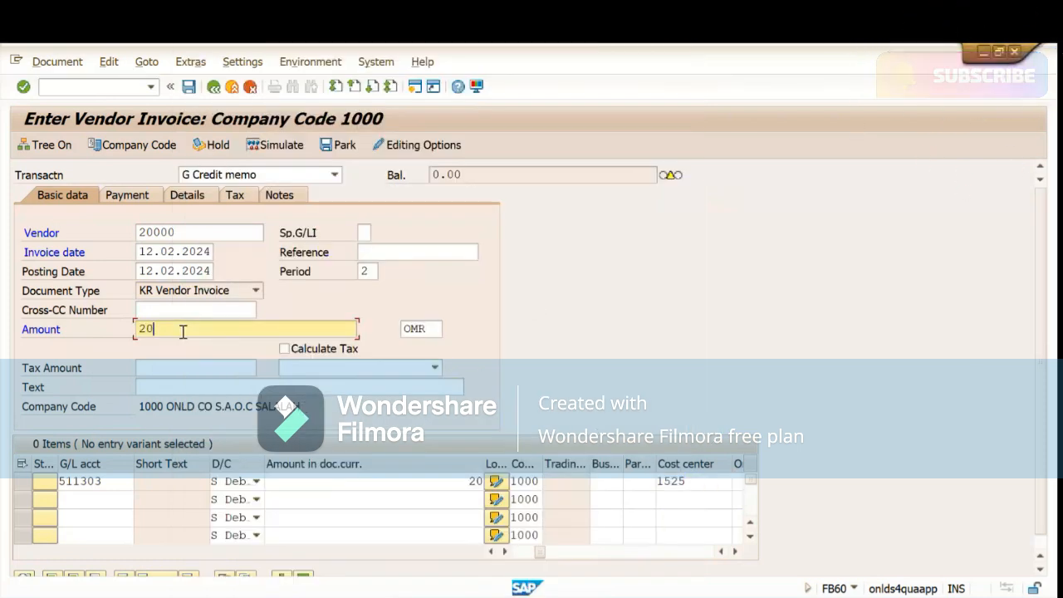
{"action": "key", "text": "Return"}
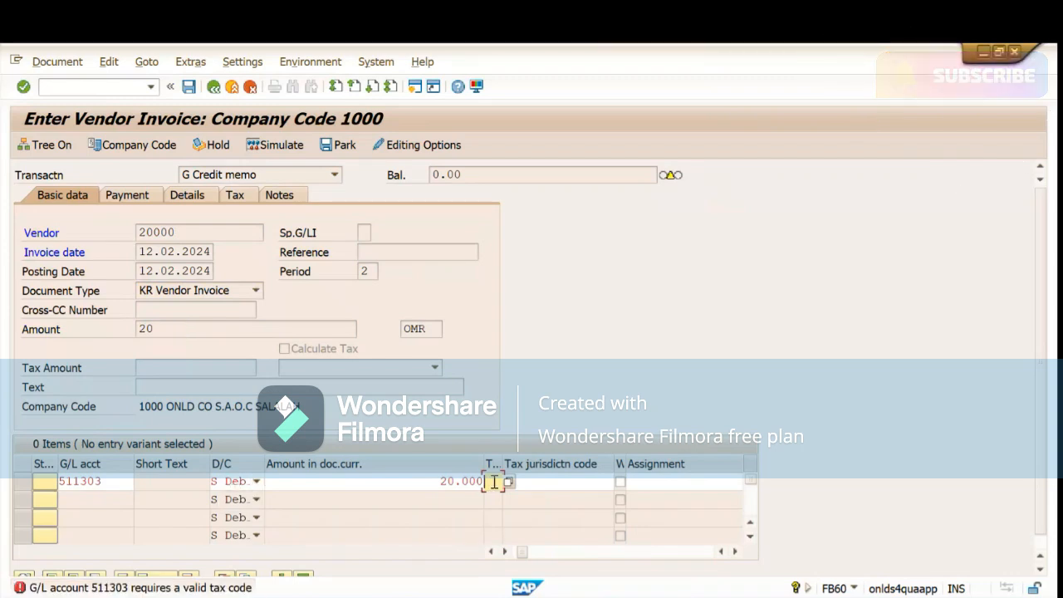
{"action": "type", "text": "i0"}
{"action": "key", "text": "Return"}
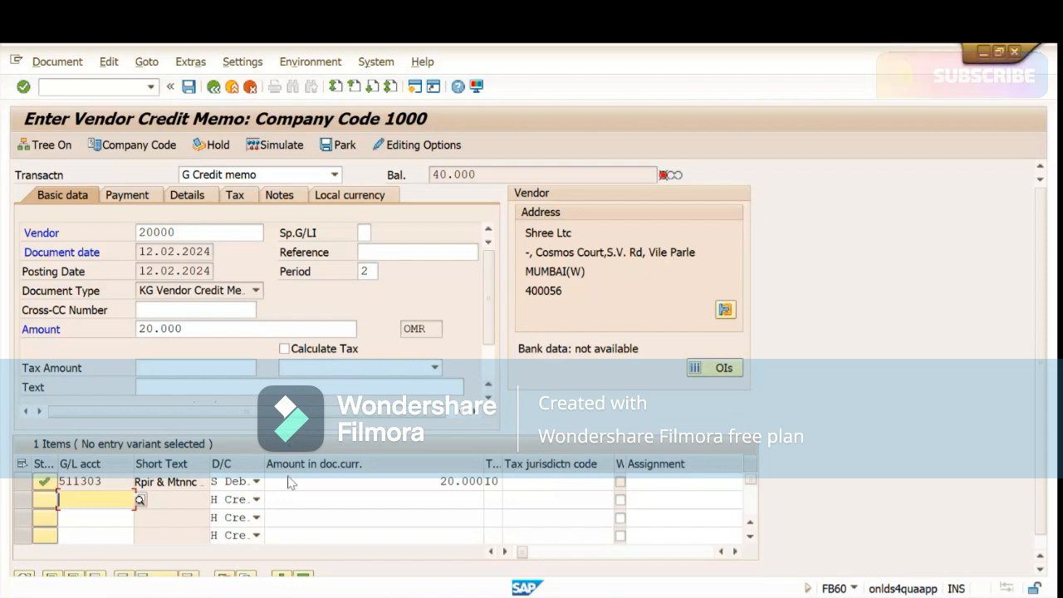
- Set the G/L account 511303 item to H Credit and validate the credit memo
{"action": "left_click", "coordinate": [247, 482]}
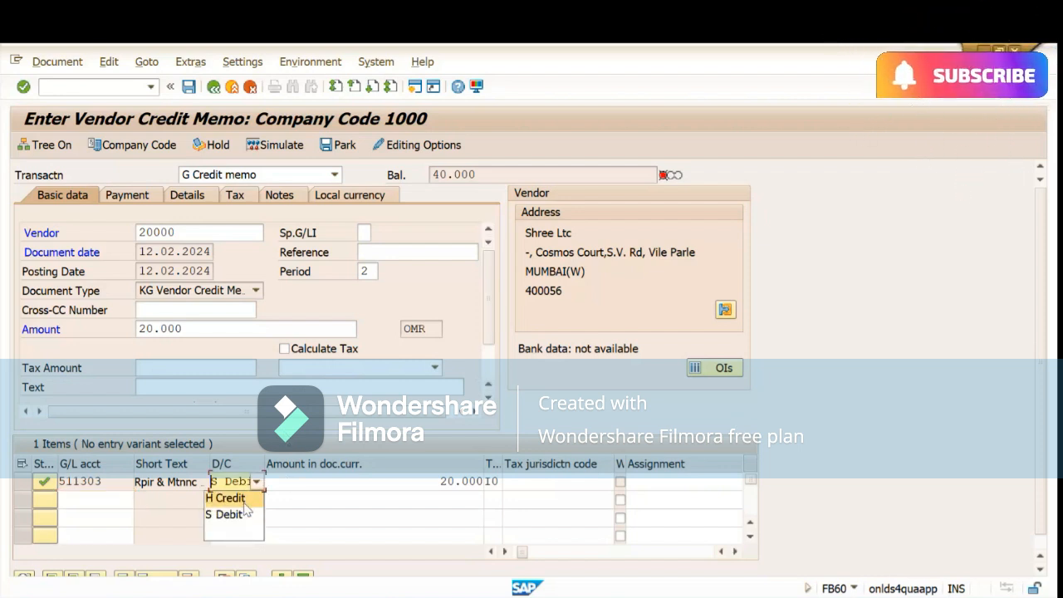
{"action": "left_click", "coordinate": [233, 498]}
{"action": "key", "text": "Return"}
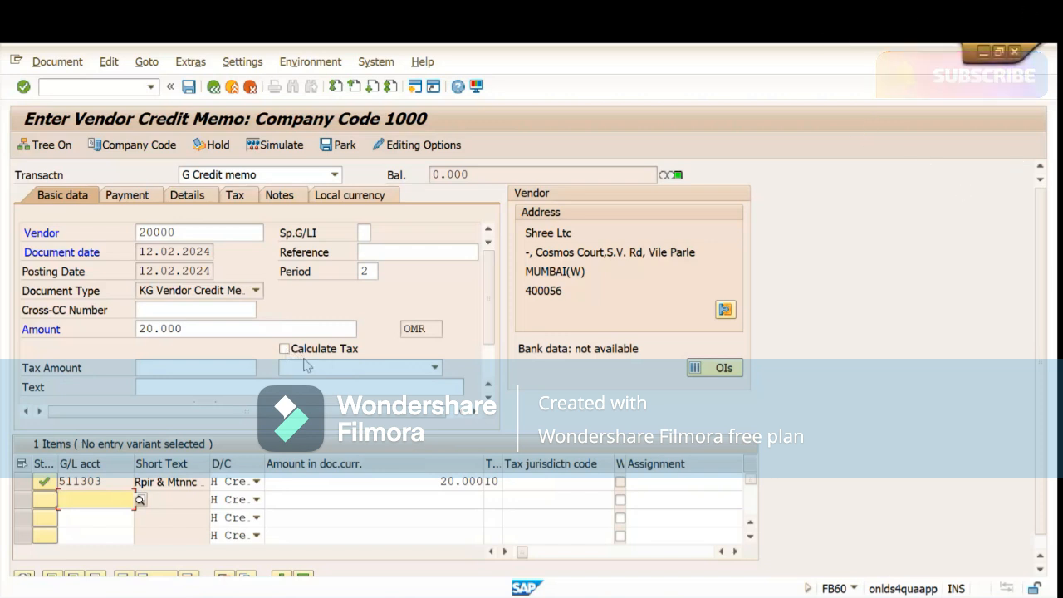
- Review the credit memo's tax code options, vendor, item short text, amount and debit/credit indicator
{"action": "left_click", "coordinate": [341, 368]}
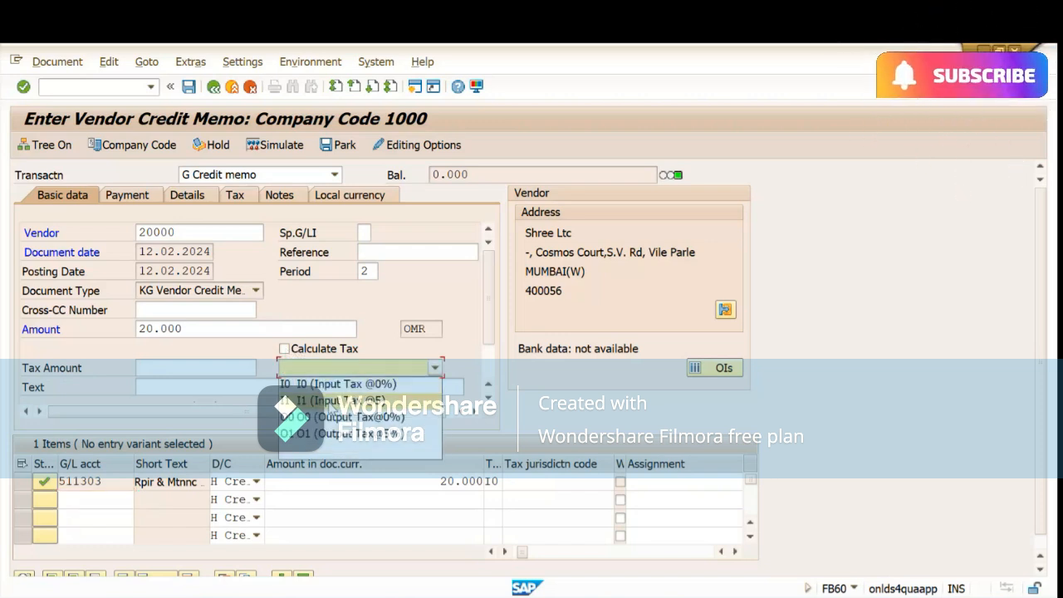
{"action": "left_click", "coordinate": [393, 319]}
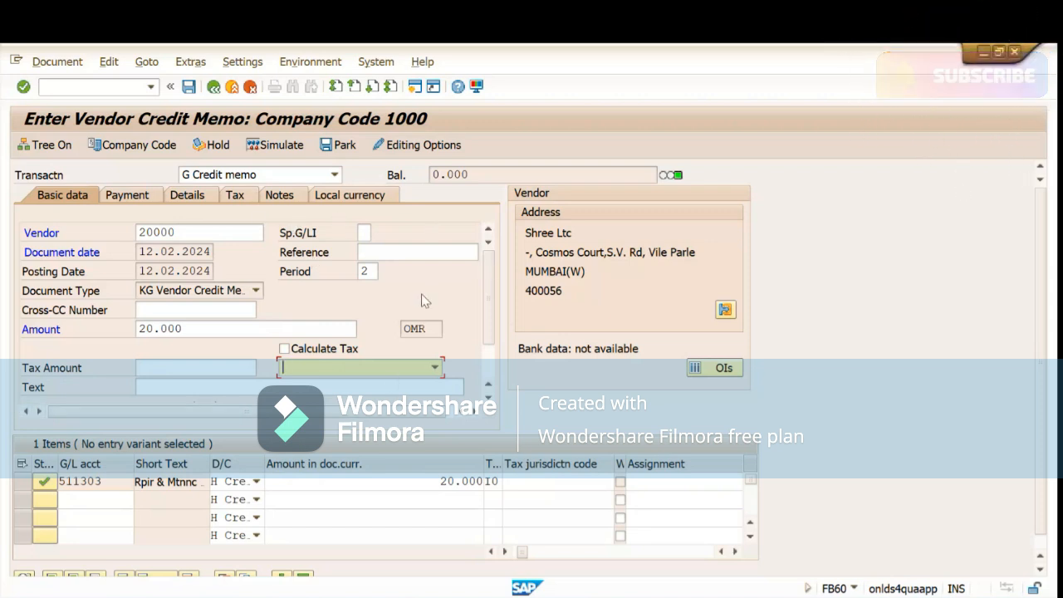
{"action": "left_click", "coordinate": [163, 497]}
{"action": "left_click", "coordinate": [182, 481]}
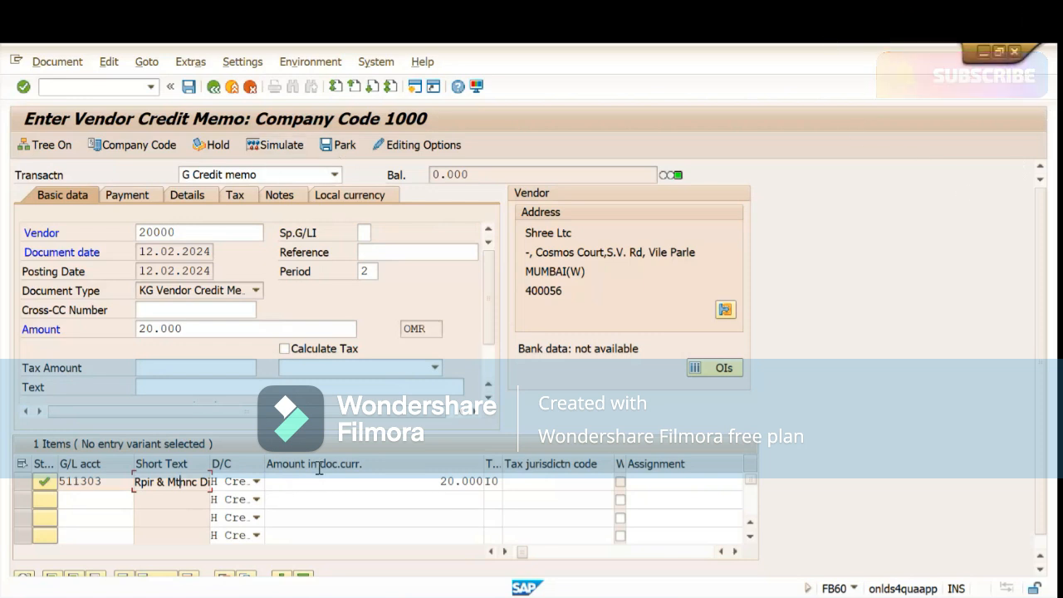
{"action": "left_click", "coordinate": [183, 234]}
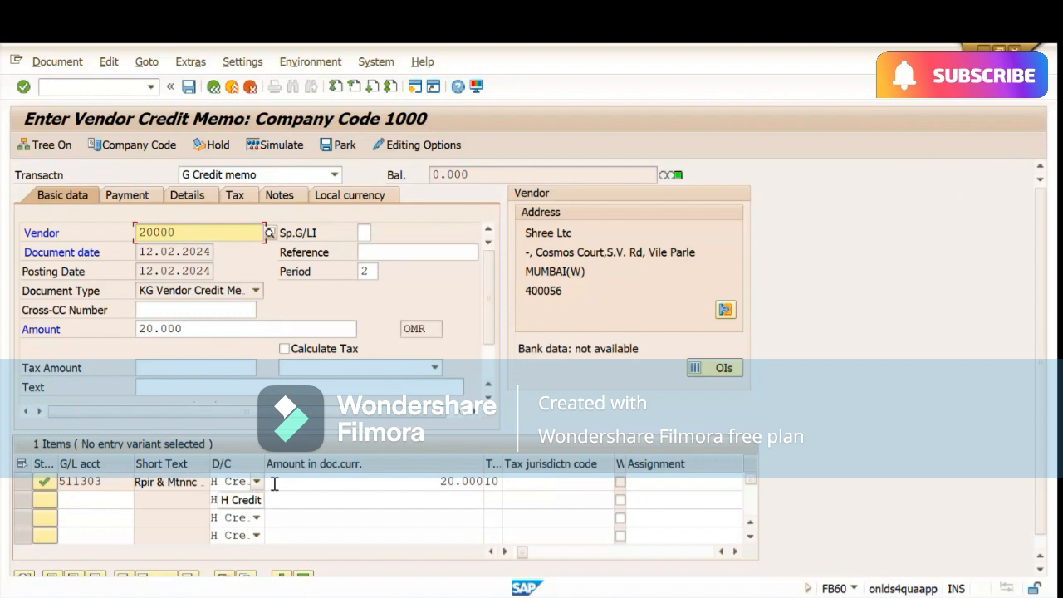
{"action": "left_click", "coordinate": [300, 482]}
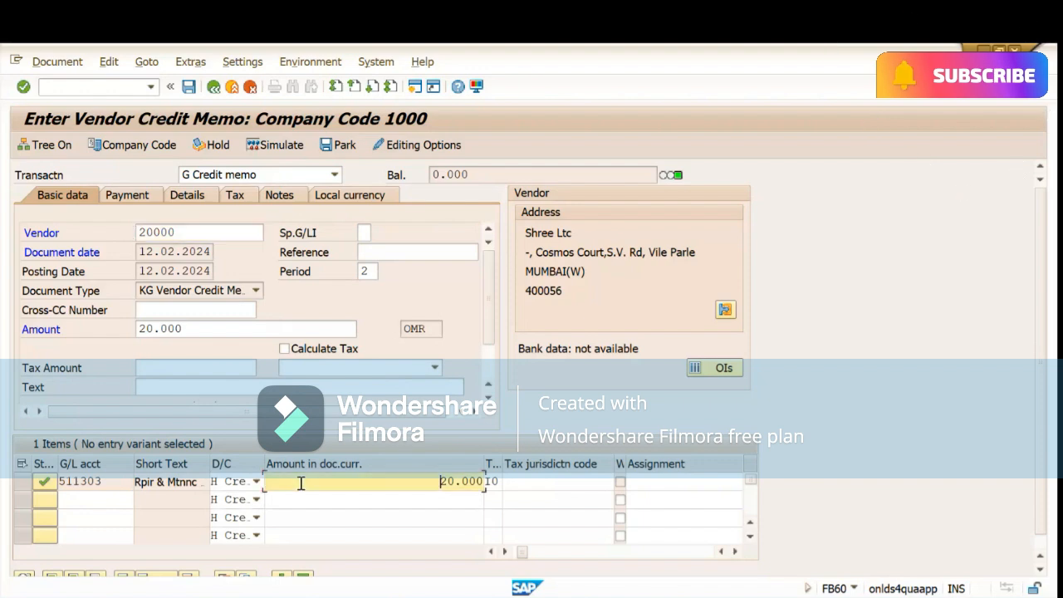
{"action": "left_click", "coordinate": [241, 482]}
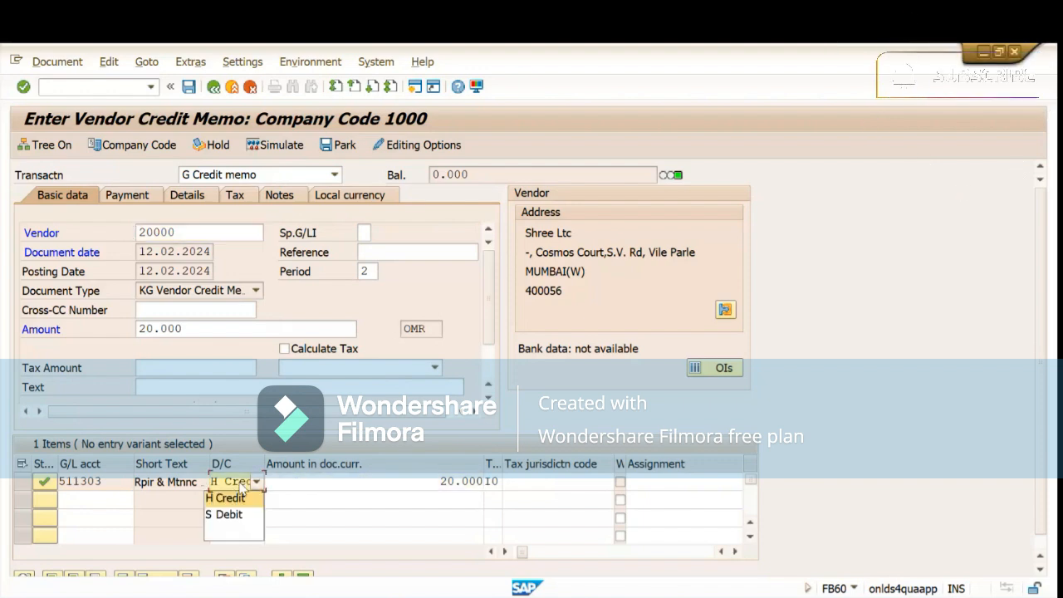
{"action": "left_click", "coordinate": [295, 492]}
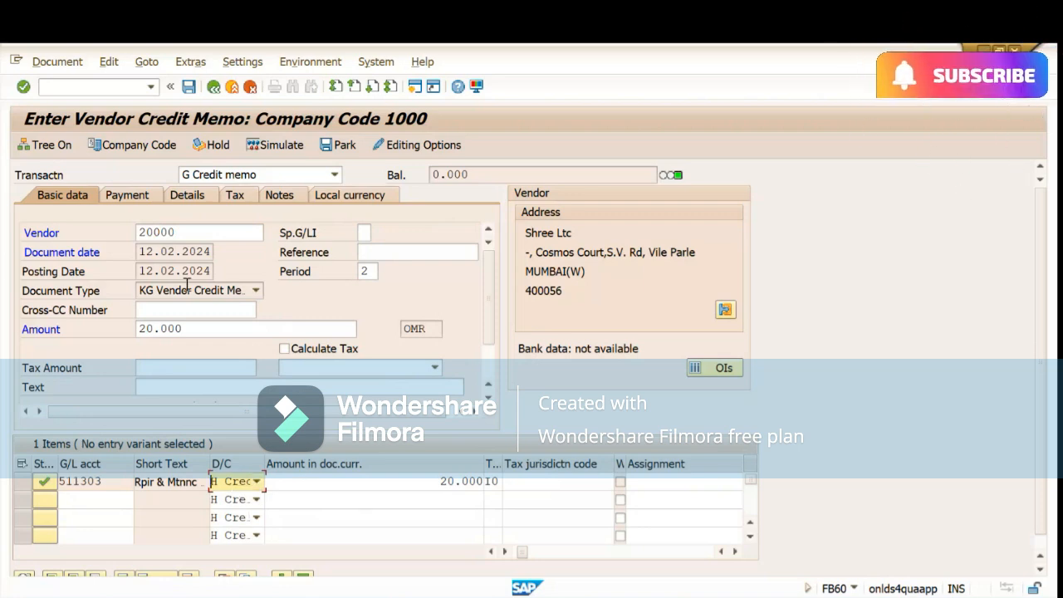
- Simulate the credit memo and review the vendor and expense amounts in the document overview
{"action": "left_click", "coordinate": [274, 147]}
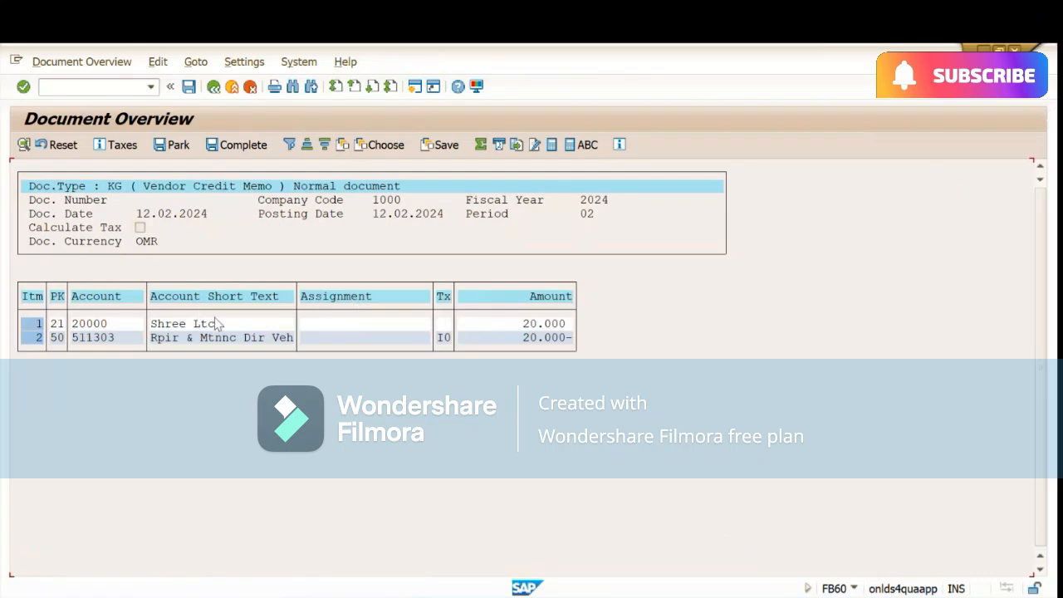
{"action": "left_click", "coordinate": [529, 324]}
{"action": "left_click", "coordinate": [532, 337]}
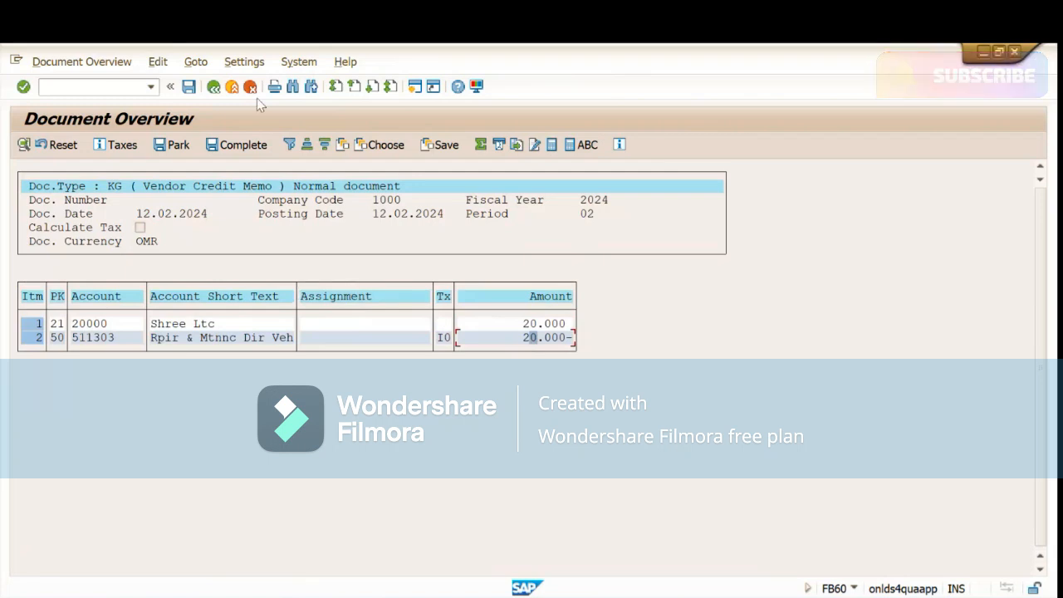
- Post the simulated credit memo and decline to issue its correspondence request
{"action": "left_click", "coordinate": [189, 87]}
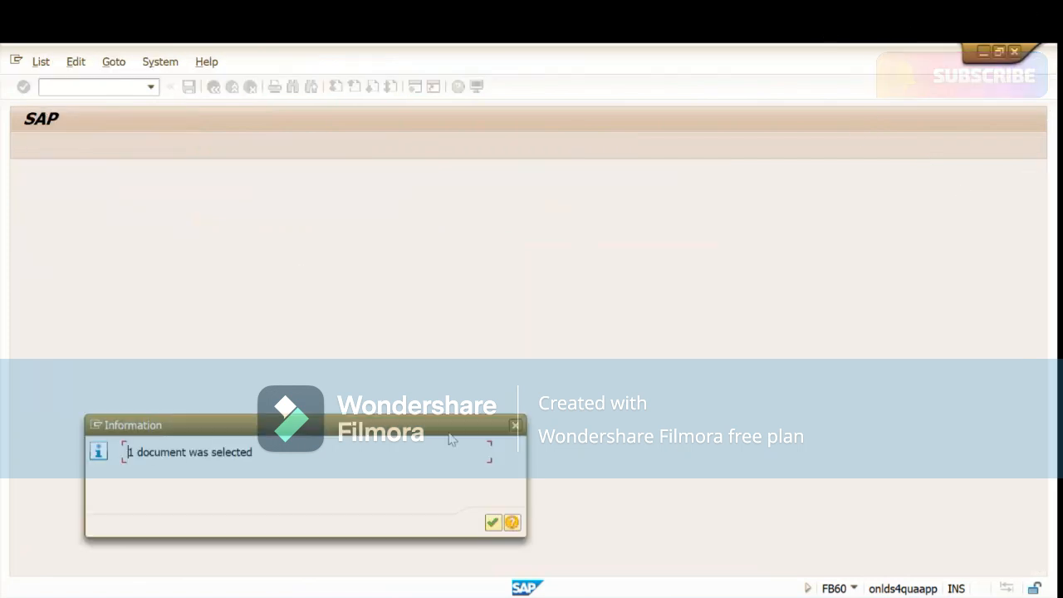
{"action": "left_click", "coordinate": [493, 523]}
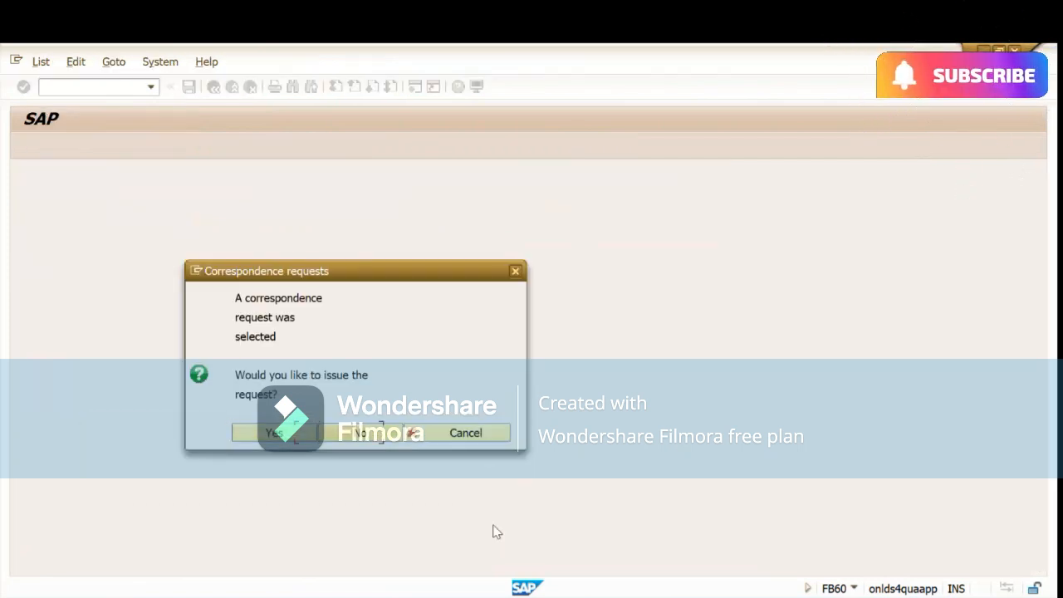
{"action": "key", "text": "Return"}
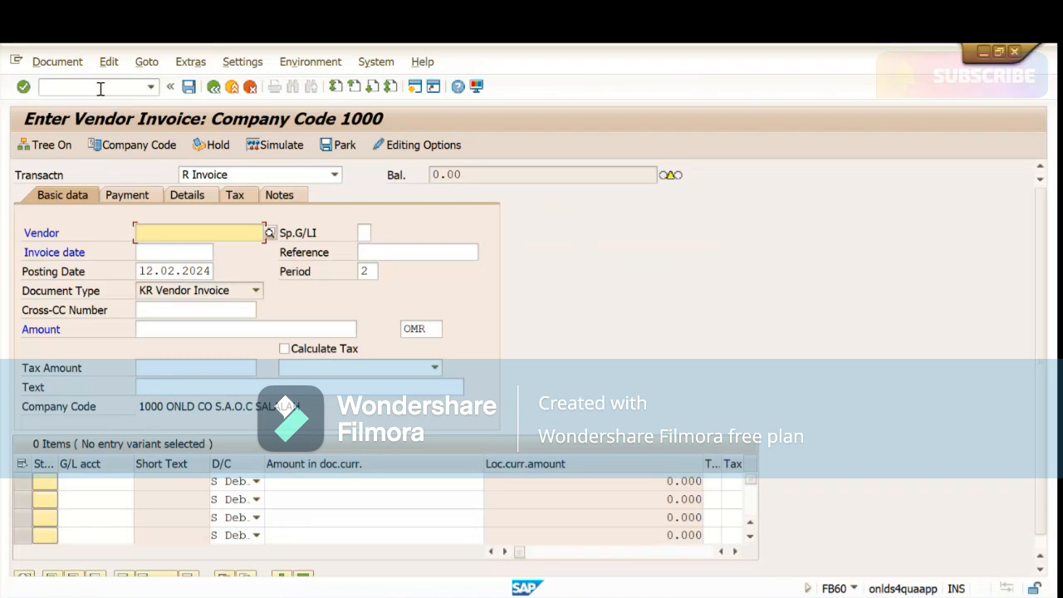
- Switch to the document display session, leave the displayed document, and start transaction FBL1N
{"action": "left_click", "coordinate": [100, 88]}
{"action": "mouse_move", "coordinate": [523, 588]}
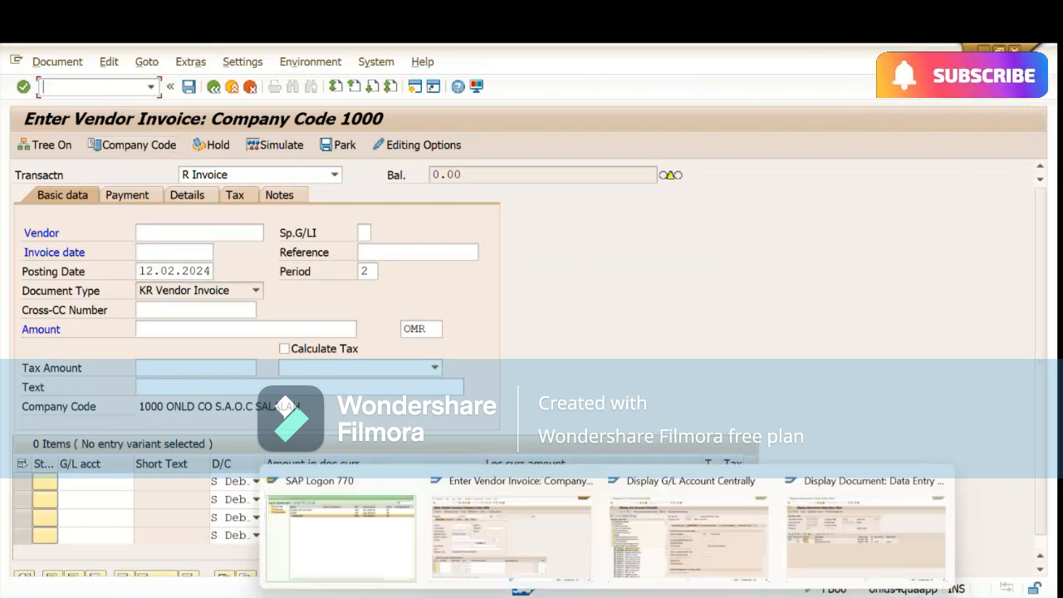
{"action": "left_click", "coordinate": [820, 546]}
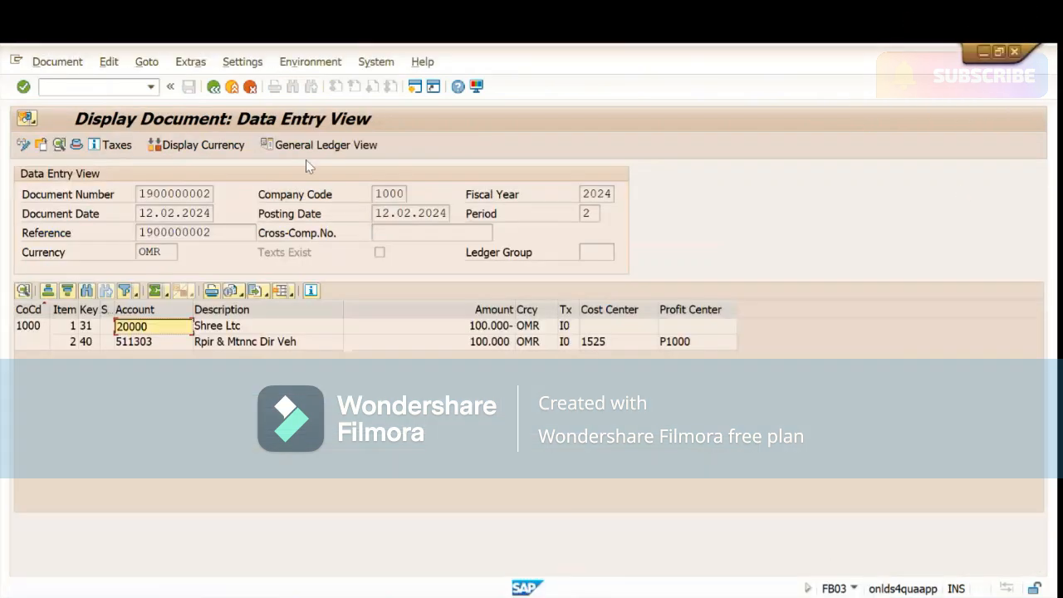
{"action": "left_click", "coordinate": [214, 86]}
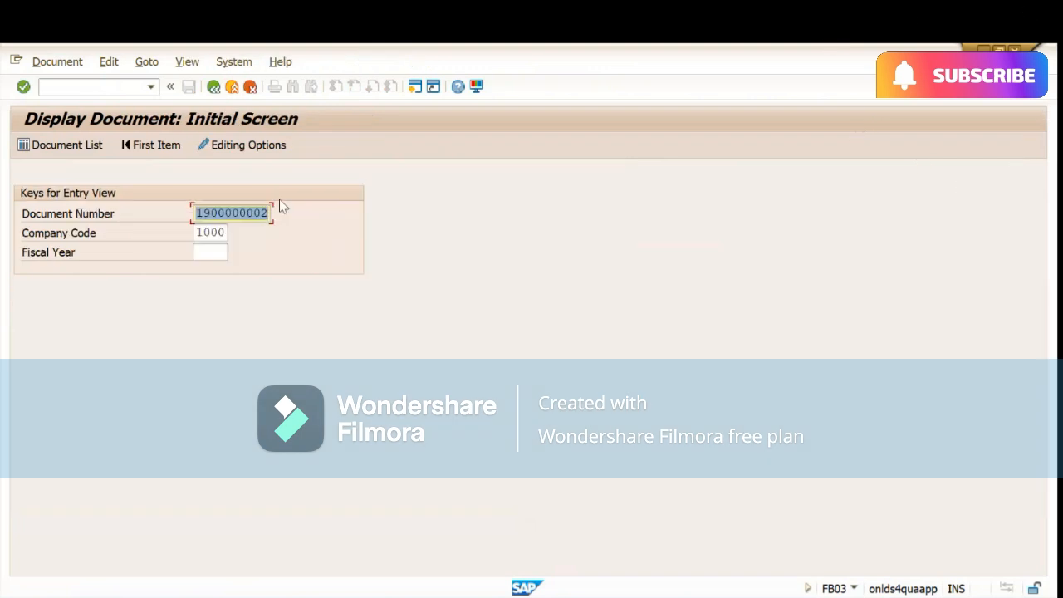
{"action": "left_click", "coordinate": [91, 87]}
{"action": "type", "text": "/nf"}
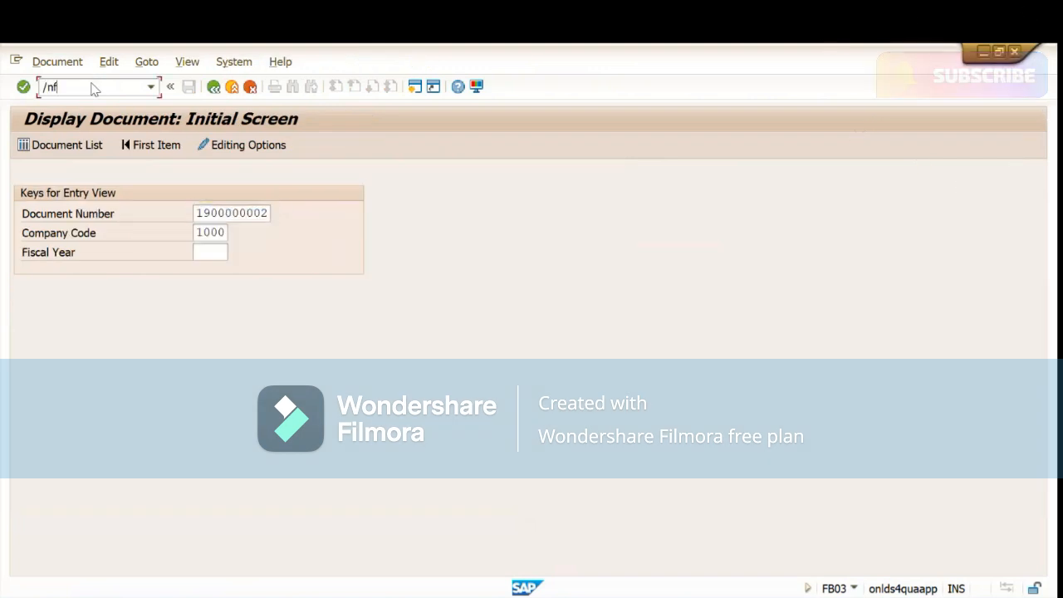
{"action": "type", "text": "bl1n"}
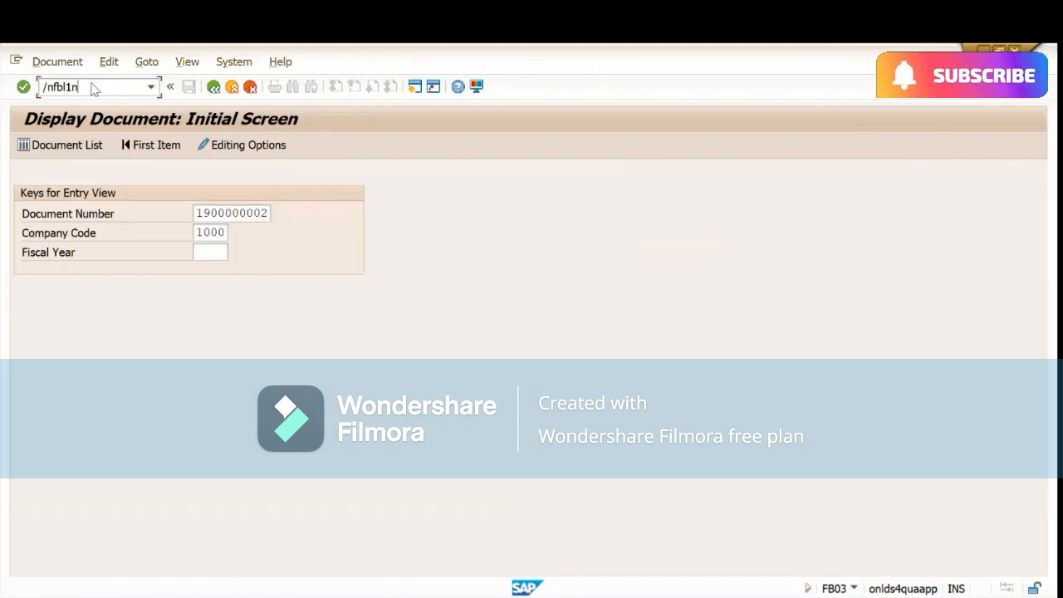
{"action": "key", "text": "Return"}
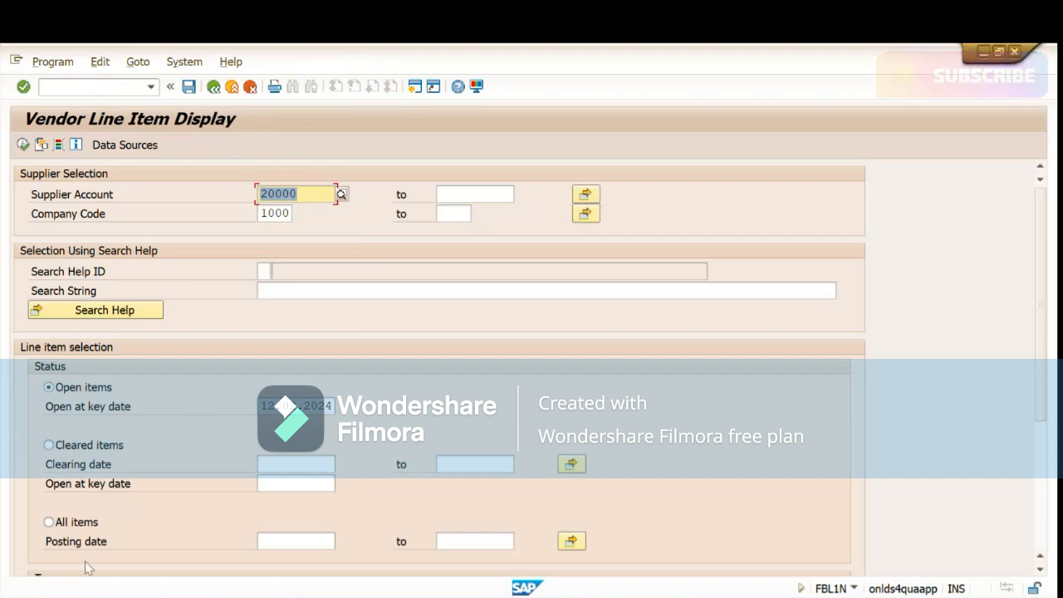
- List all line items of the preset supplier in company code 1000 with posting date 12.2.2024
{"action": "left_click", "coordinate": [47, 522]}
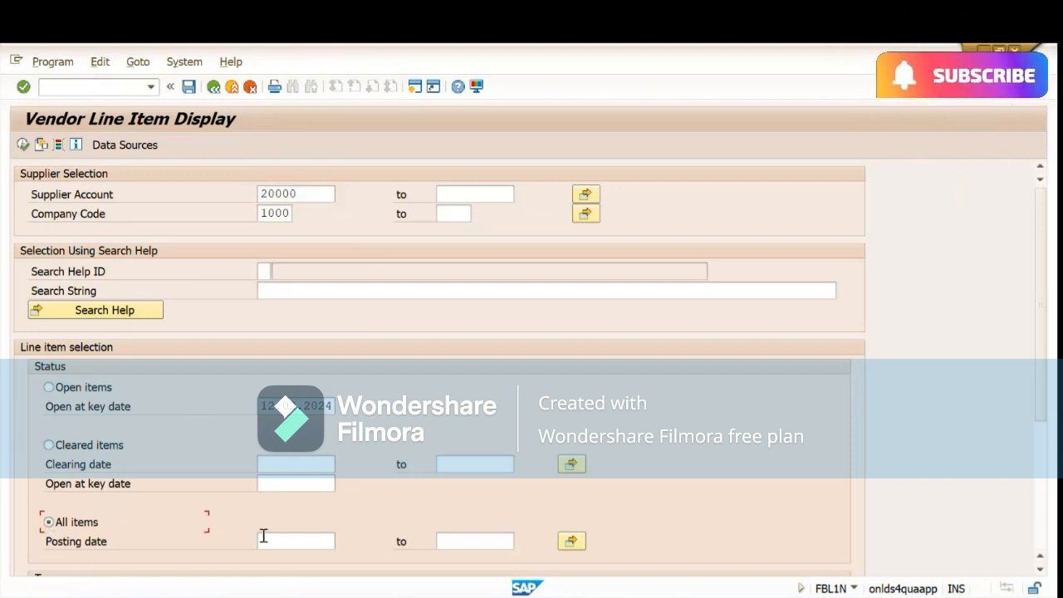
{"action": "left_click", "coordinate": [262, 539]}
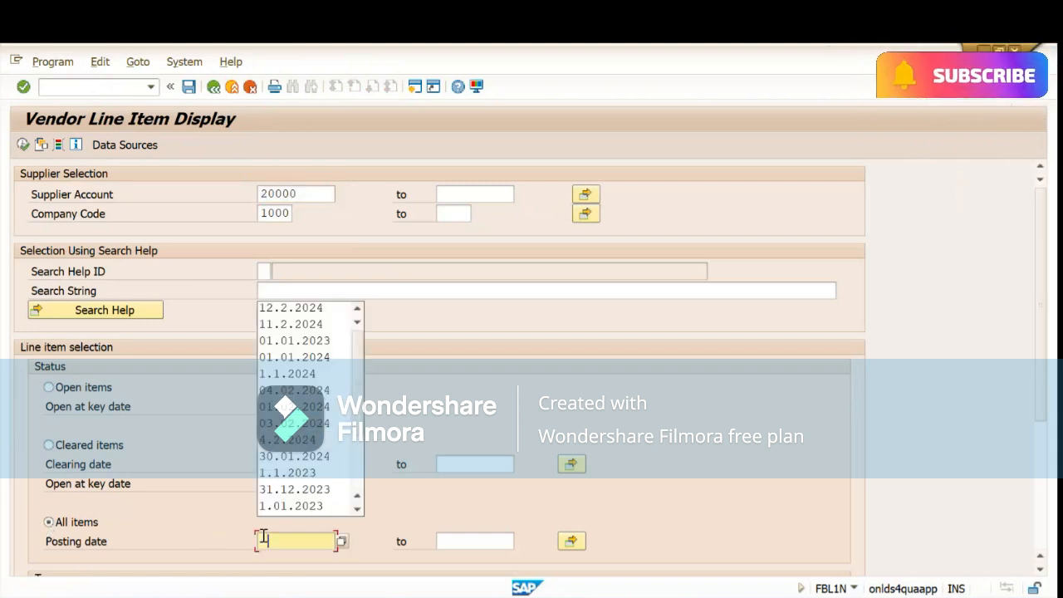
{"action": "left_click", "coordinate": [287, 314]}
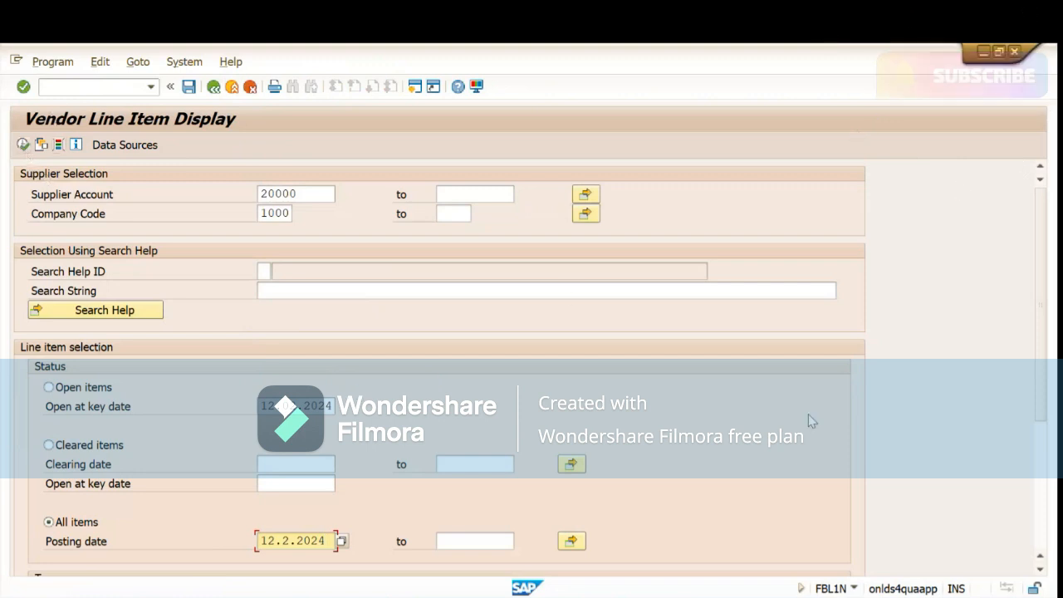
{"action": "scroll", "coordinate": [1043, 539], "scroll_direction": "down", "scroll_amount": 4}
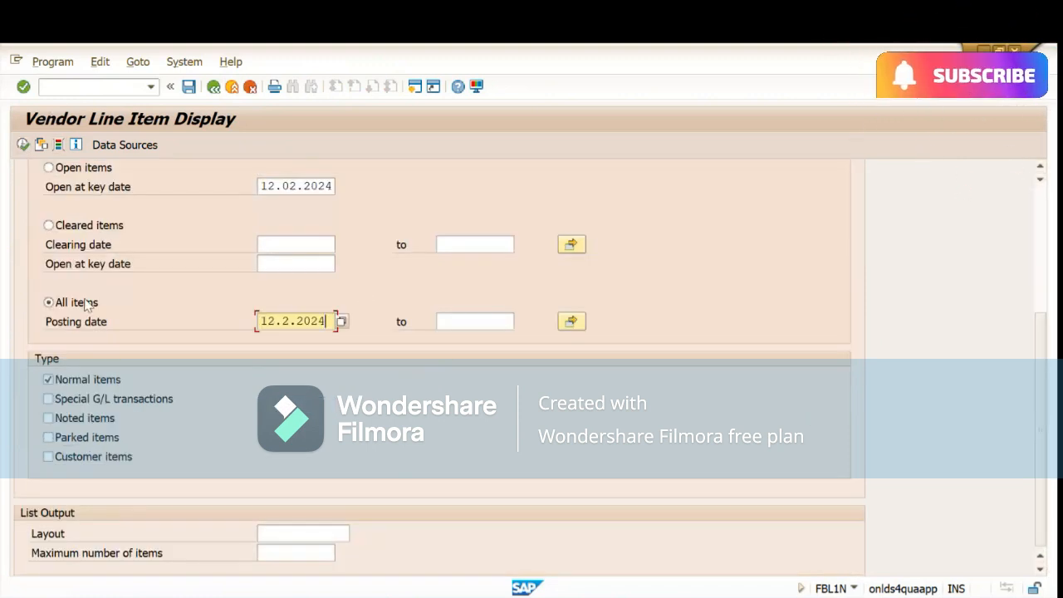
{"action": "left_click", "coordinate": [22, 144]}
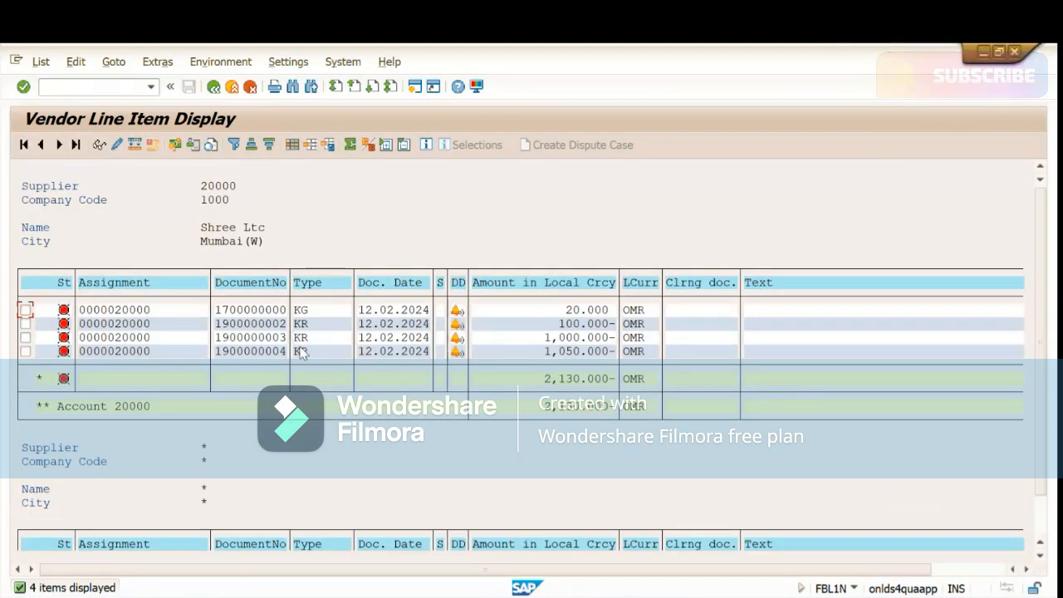
- Examine the KG credit memo, the KR invoice amounts and the vendor's outstanding total in the line item list
{"action": "left_click", "coordinate": [306, 316]}
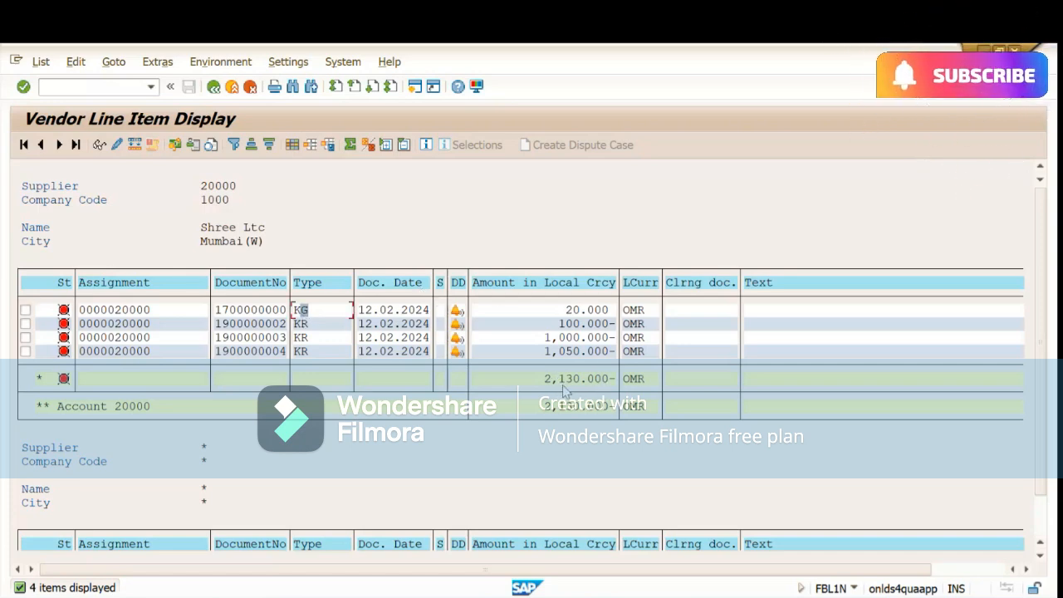
{"action": "left_click", "coordinate": [600, 378]}
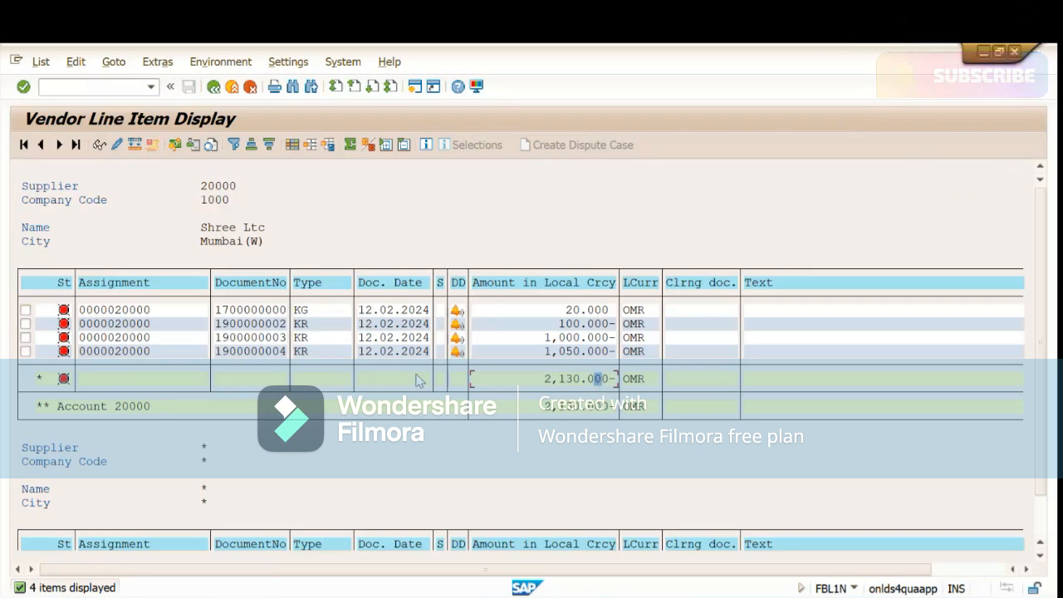
{"action": "left_click", "coordinate": [571, 323]}
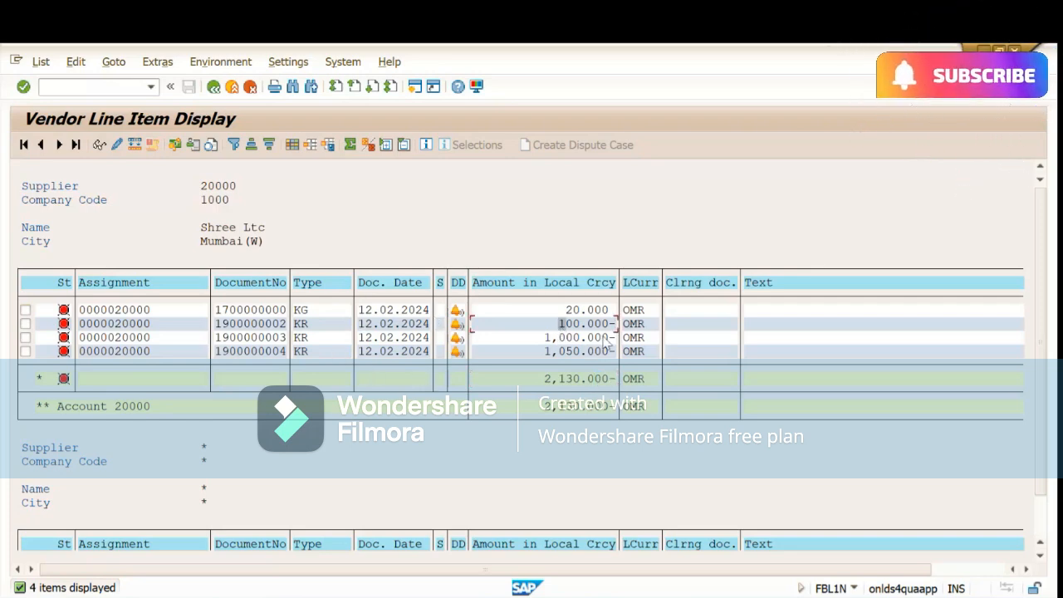
{"action": "left_click", "coordinate": [581, 310]}
{"action": "left_click", "coordinate": [577, 382]}
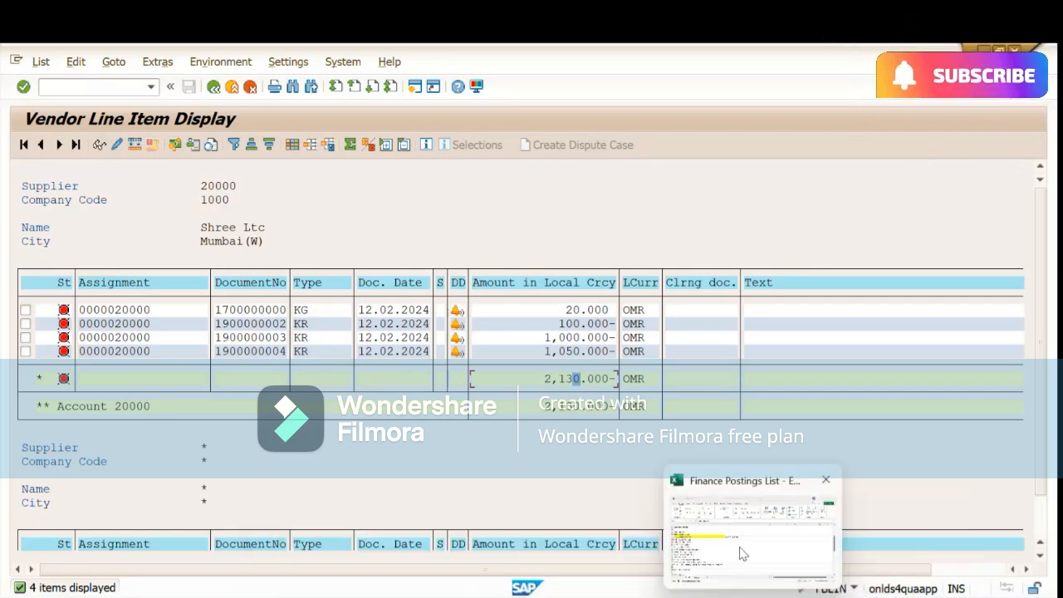
- Switch to the Finance Postings List workbook in Excel and fill the FB60 - Invoice and FB65 - Credit Memo cells yellow
{"action": "left_click", "coordinate": [747, 554]}
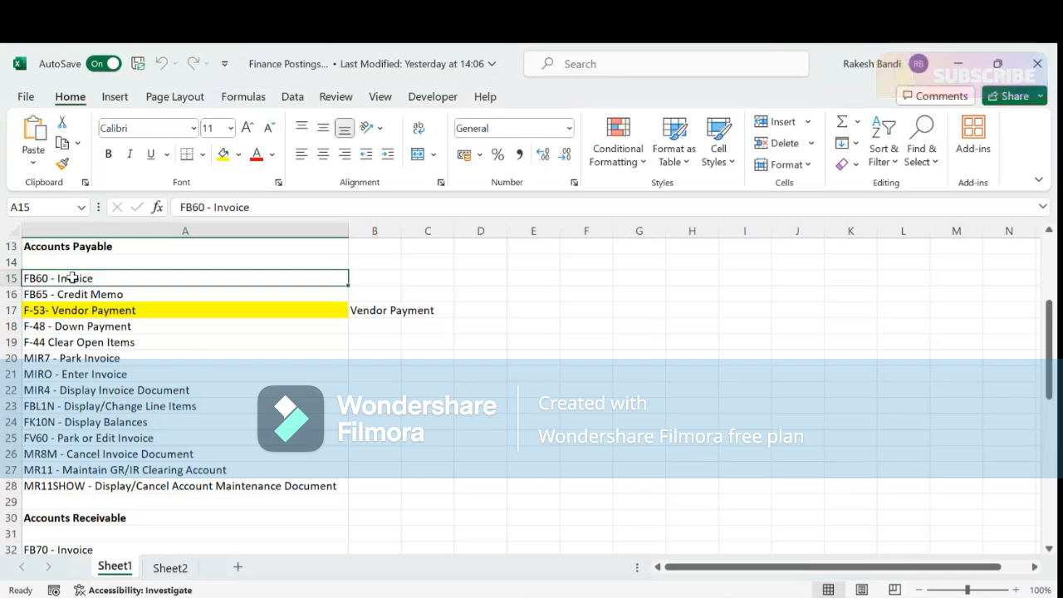
{"action": "left_click", "coordinate": [222, 154]}
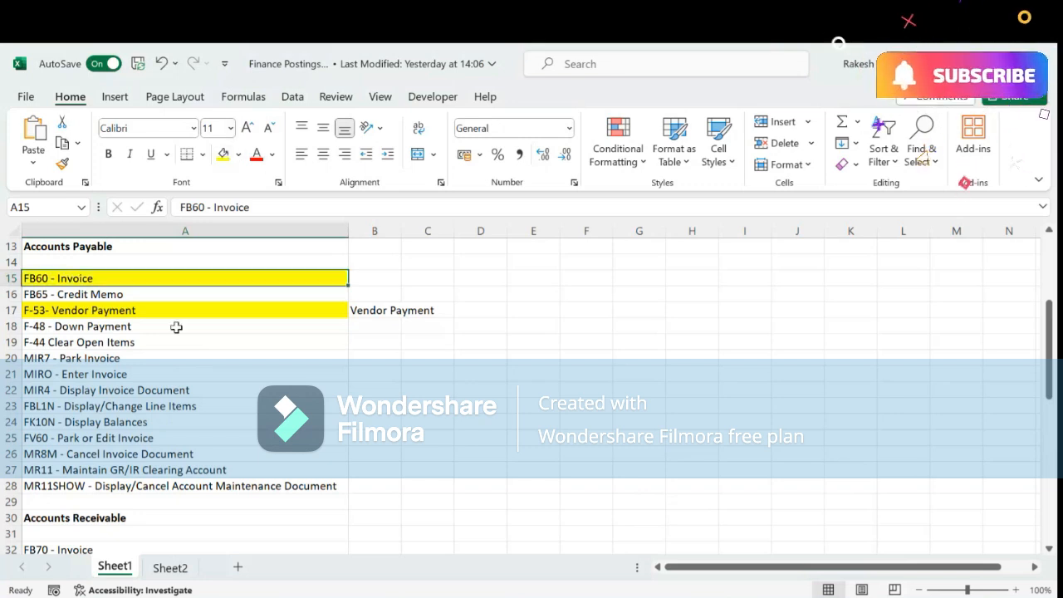
{"action": "left_click", "coordinate": [76, 299]}
{"action": "left_click", "coordinate": [222, 154]}
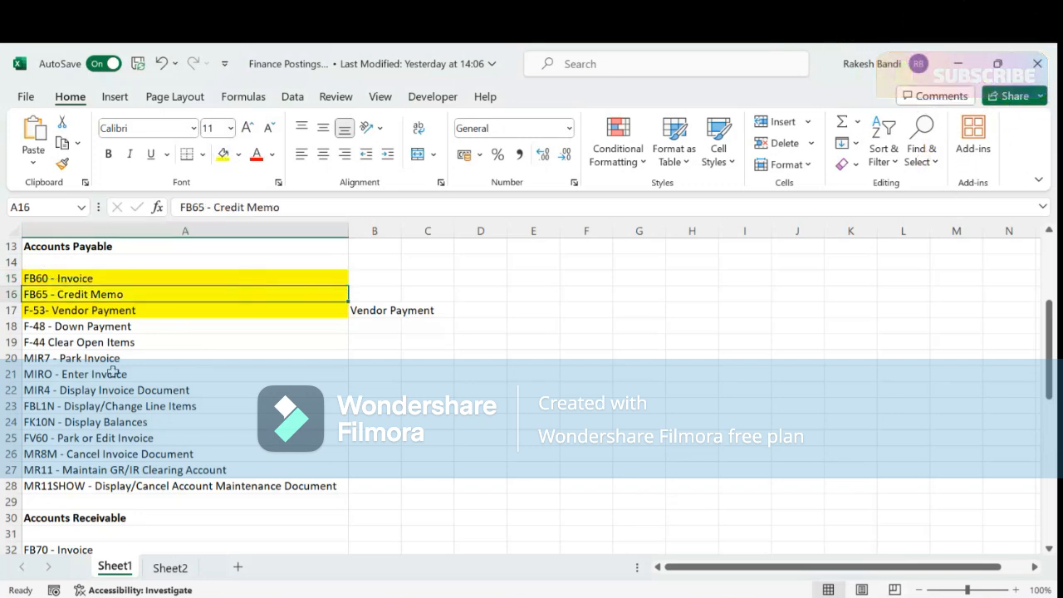
{"action": "left_click", "coordinate": [65, 312]}
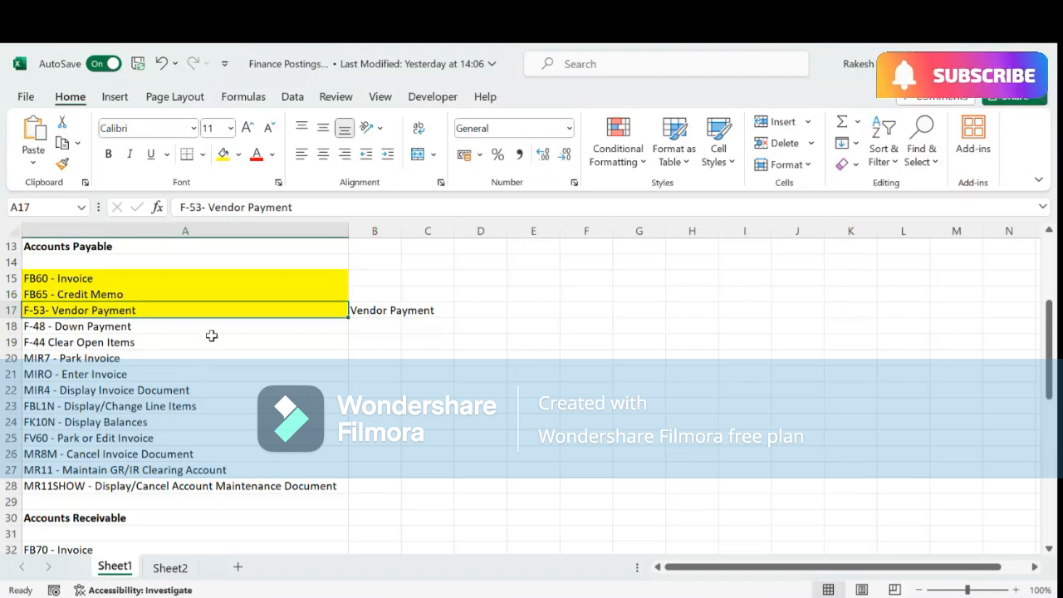
- Return to SAP, open a new session with transaction F-53, and check the vendor's invoice amounts in the line item list
{"action": "key", "text": "alt+Tab"}
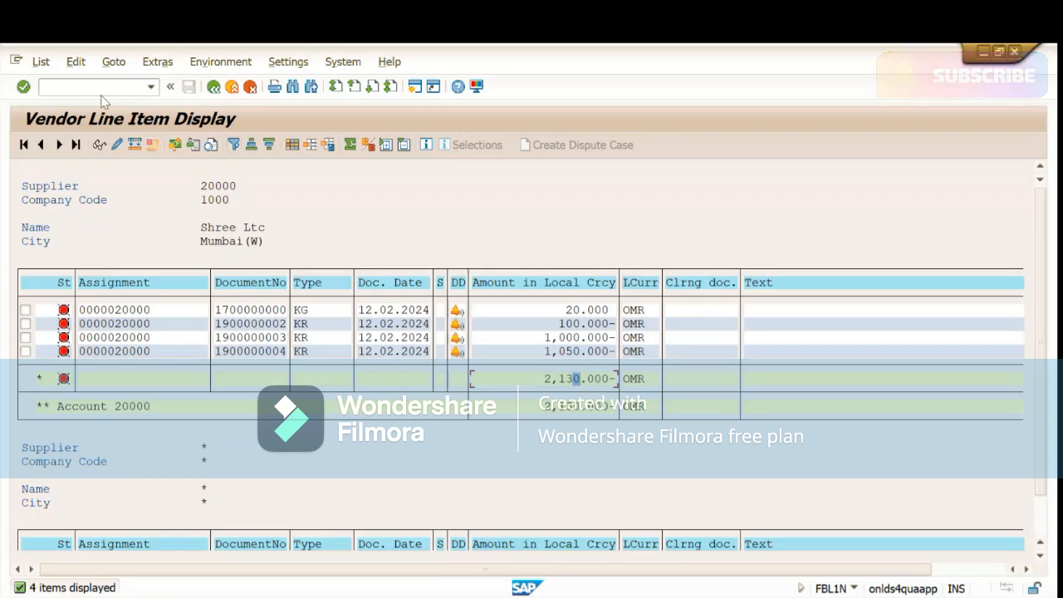
{"action": "type", "text": "/n"}
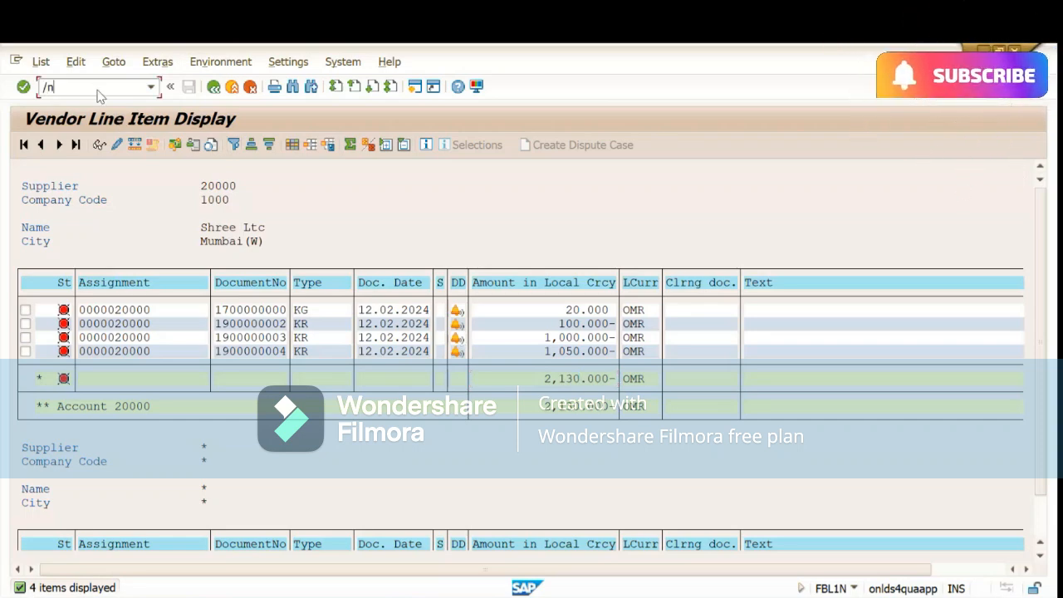
{"action": "key", "text": "BackSpace"}
{"action": "key", "text": "BackSpace"}
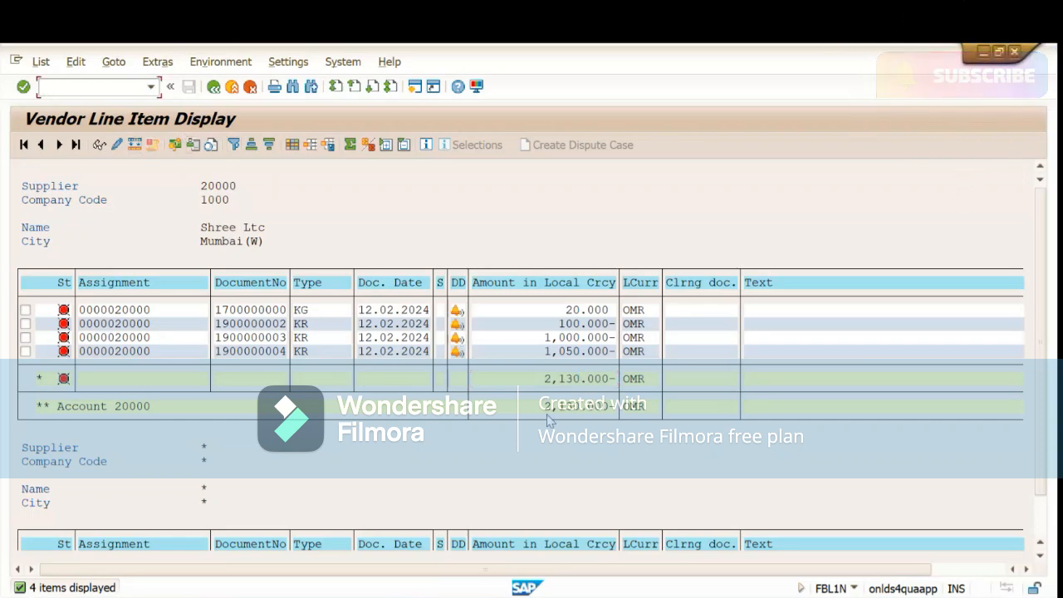
{"action": "left_click", "coordinate": [414, 86]}
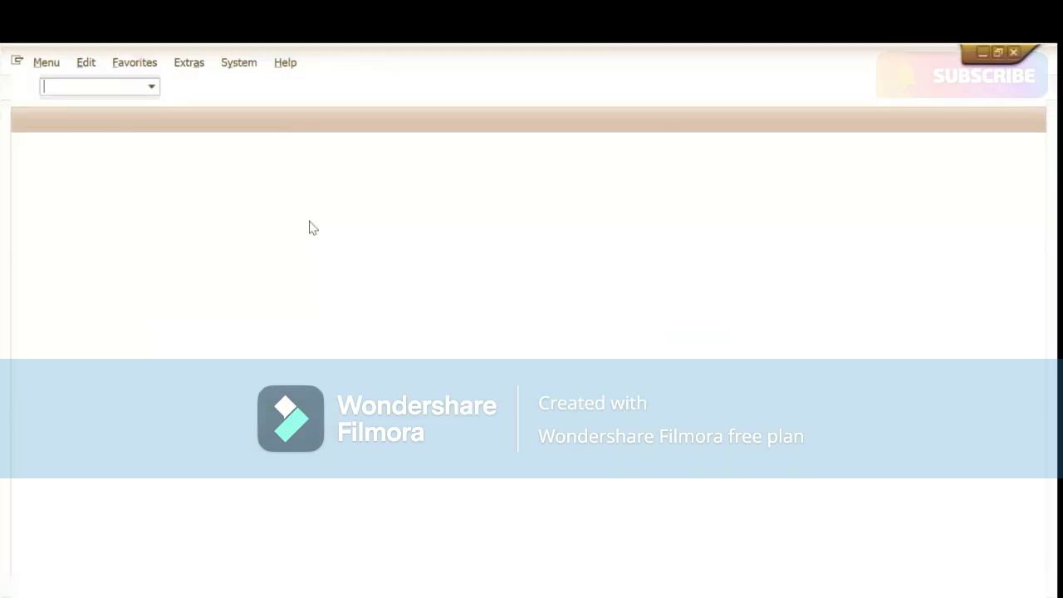
{"action": "type", "text": "f"}
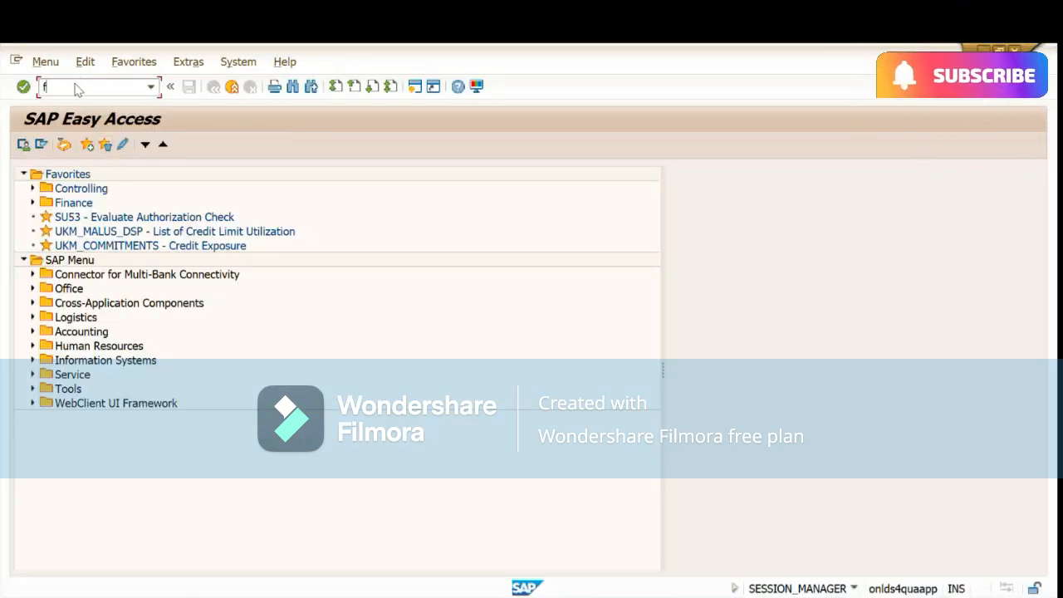
{"action": "type", "text": "-53"}
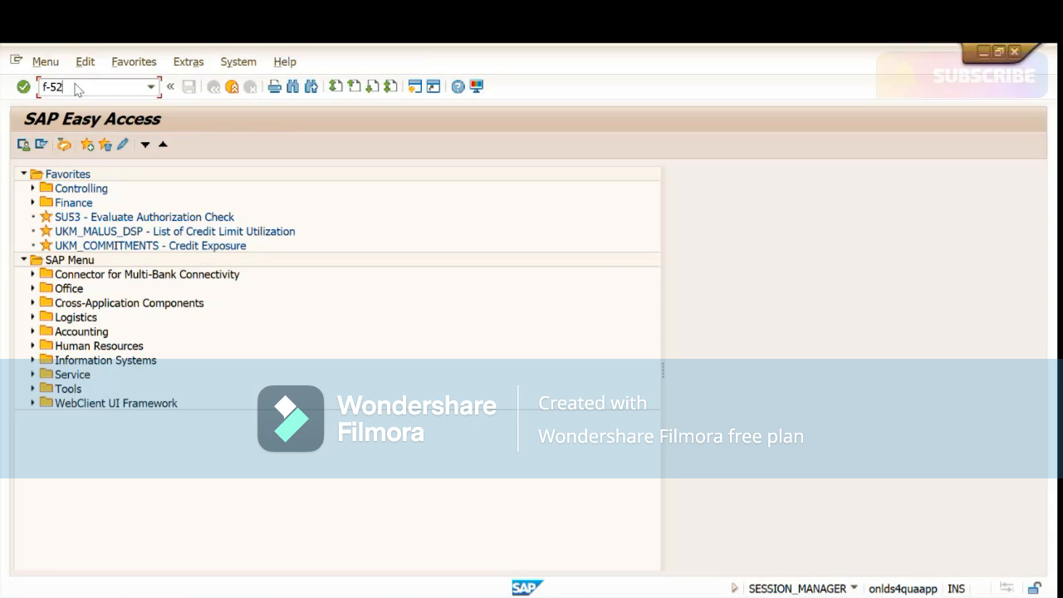
{"action": "key", "text": "Return"}
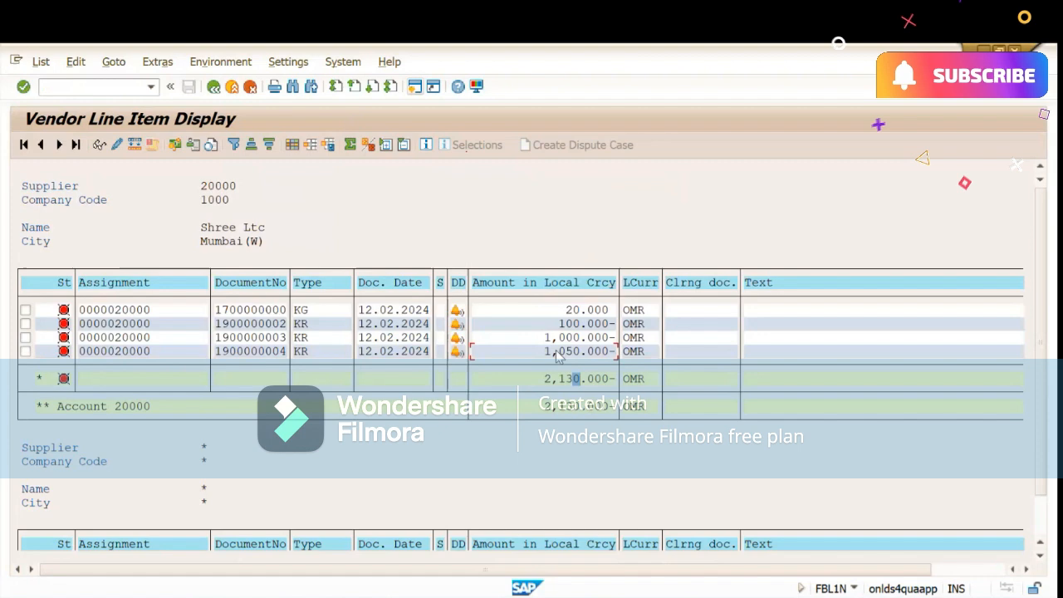
{"action": "left_click", "coordinate": [556, 350]}
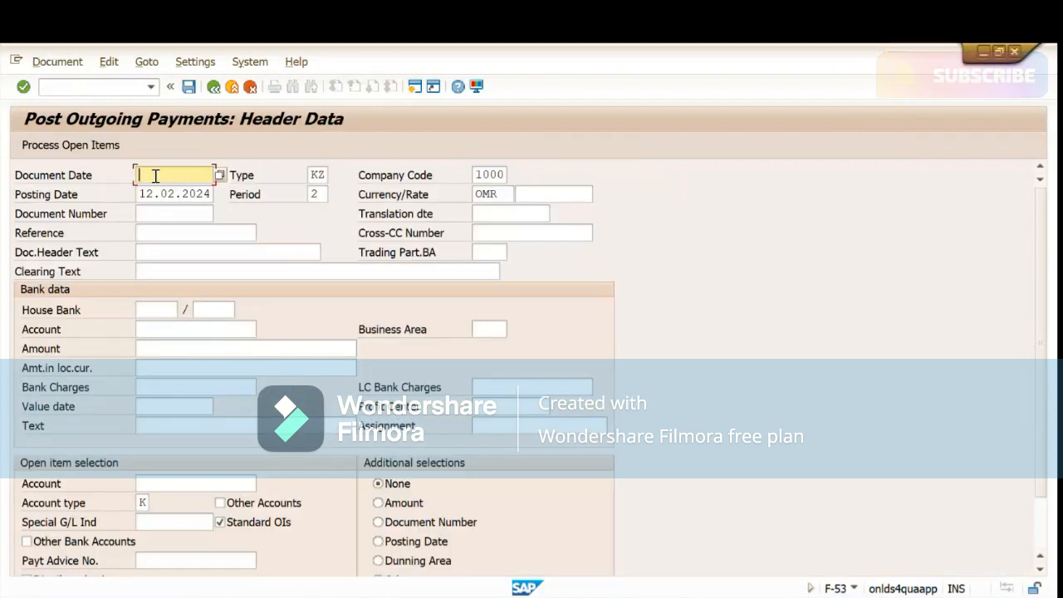
- Copy the posting date 12.02.2024 into the document date of the outgoing payment header
{"action": "left_click_drag", "start_coordinate": [213, 194], "coordinate": [75, 210]}
{"action": "key", "text": "ctrl+c"}
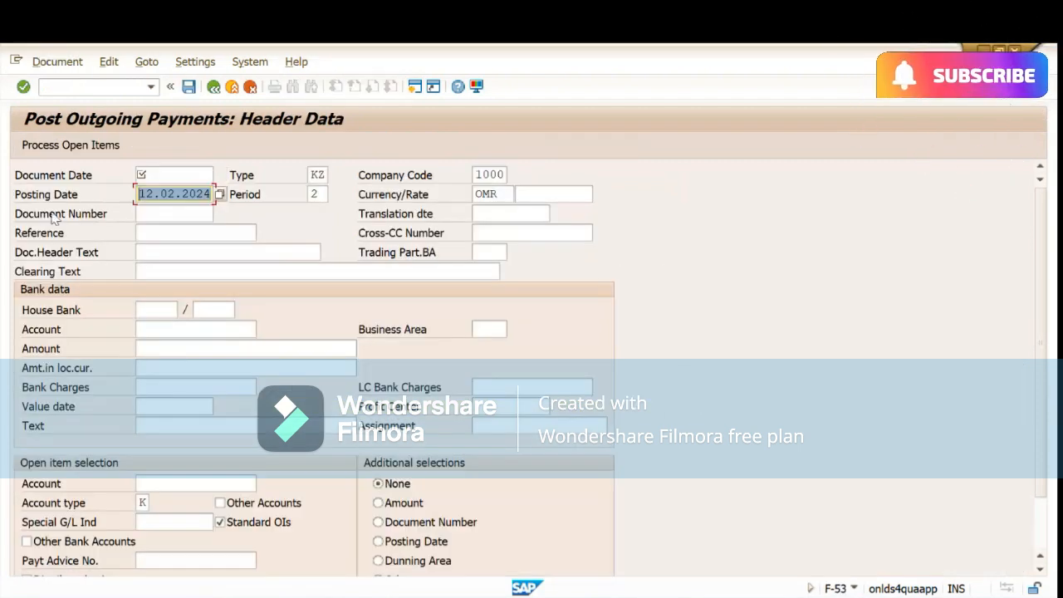
{"action": "left_click", "coordinate": [53, 215]}
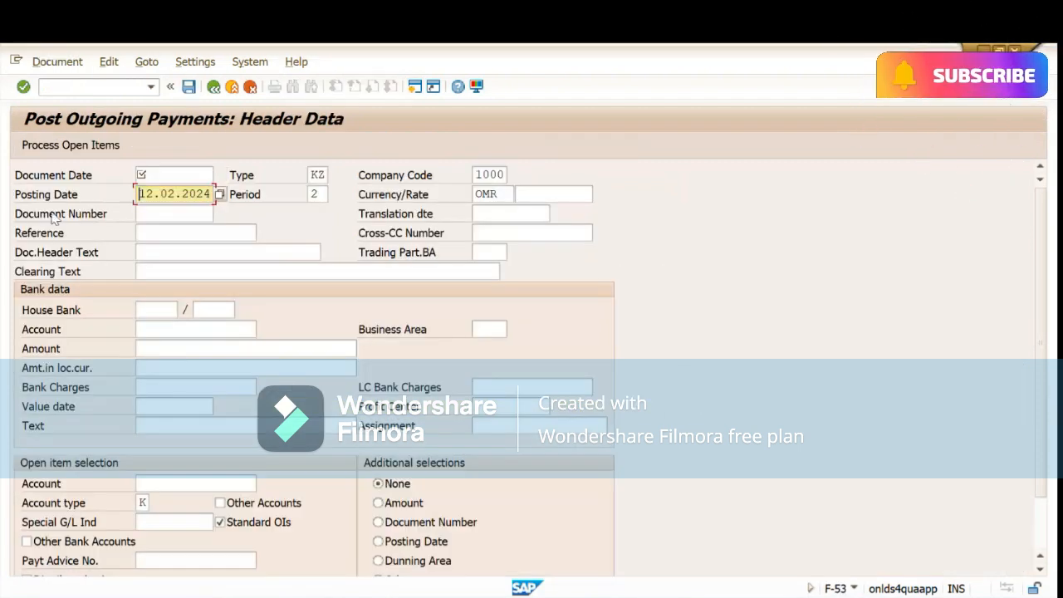
{"action": "left_click", "coordinate": [171, 177]}
{"action": "key", "text": "ctrl+v"}
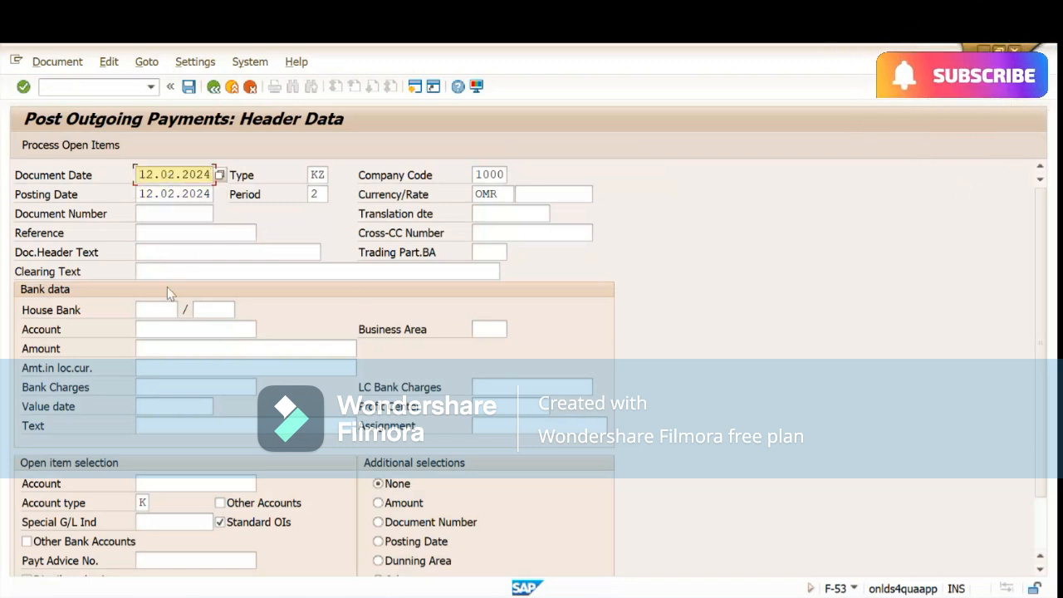
- Set the outgoing payment's house bank to BM004 and its account ID to BMU18
{"action": "left_click", "coordinate": [155, 309]}
{"action": "left_click", "coordinate": [155, 309]}
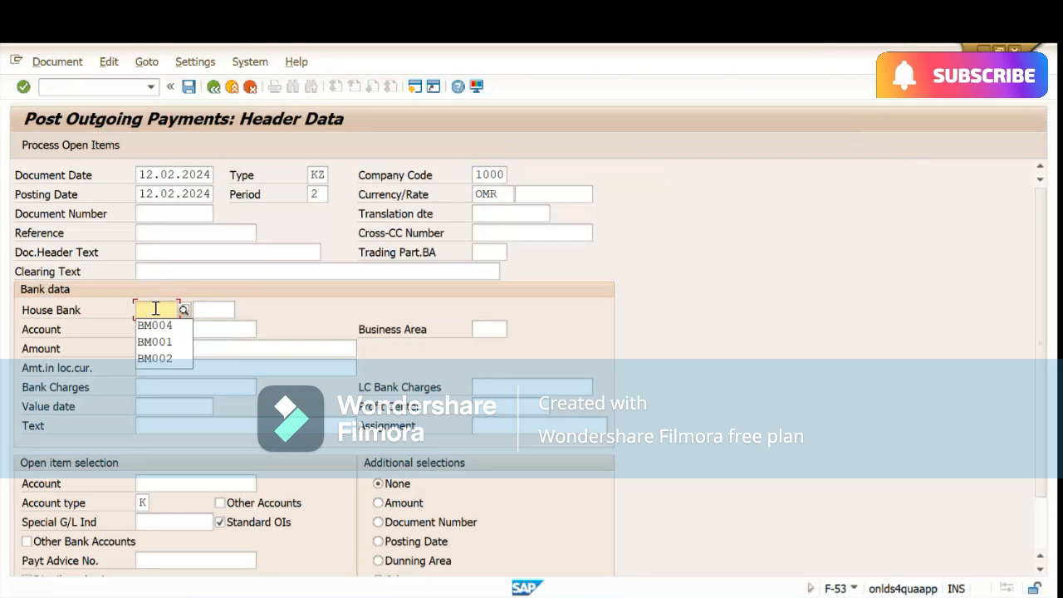
{"action": "left_click", "coordinate": [164, 331]}
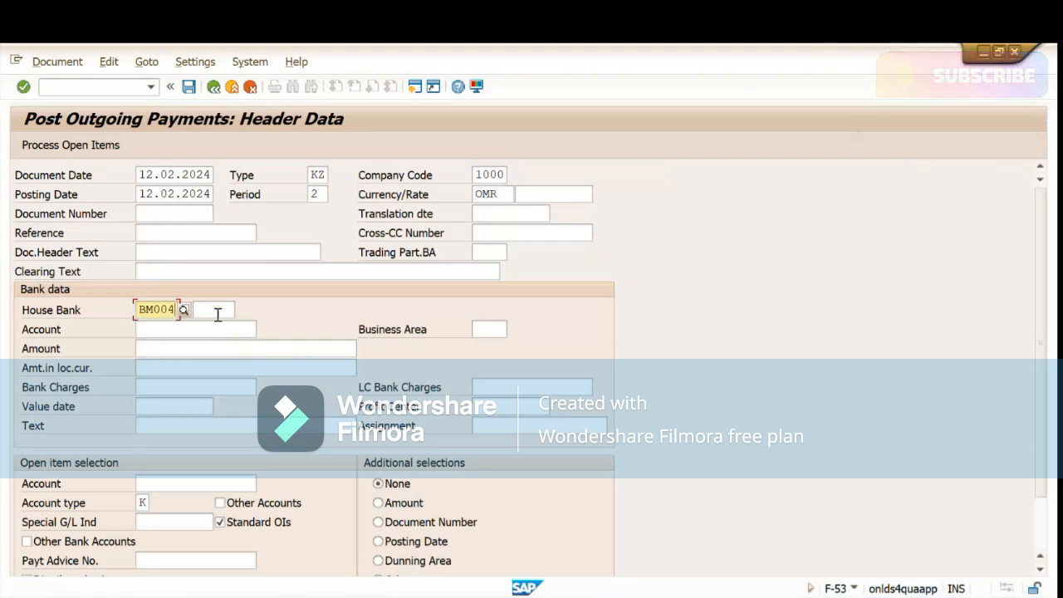
{"action": "left_click", "coordinate": [216, 308]}
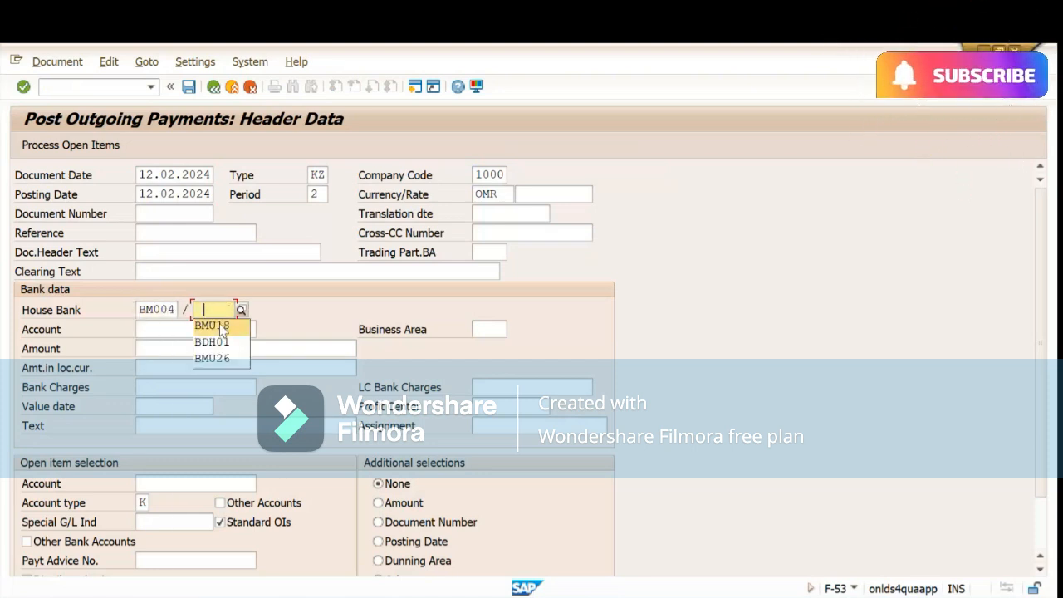
{"action": "left_click", "coordinate": [221, 326]}
{"action": "left_click", "coordinate": [165, 232]}
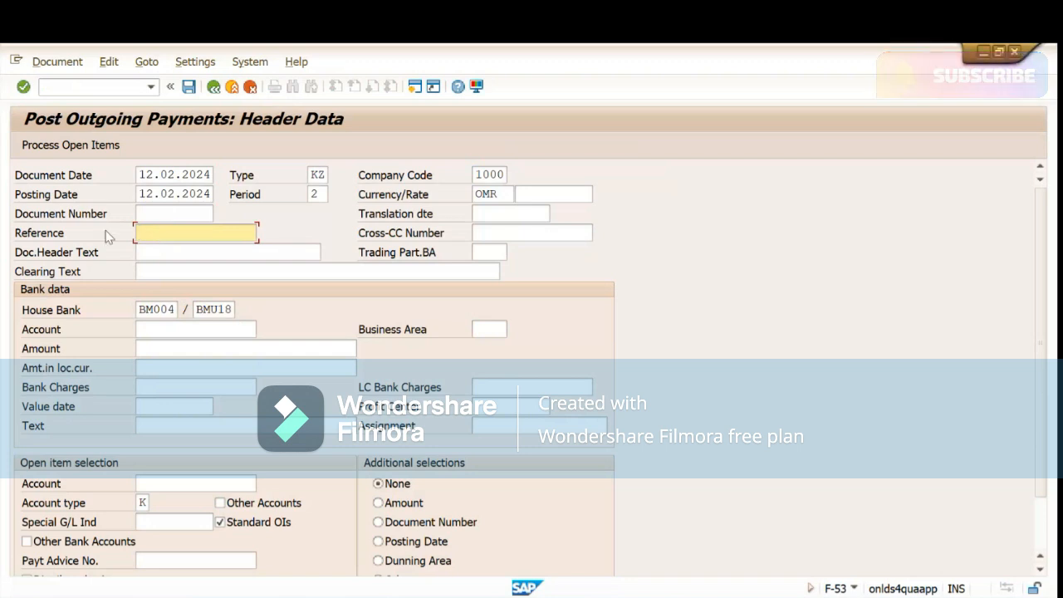
{"action": "left_click", "coordinate": [191, 254]}
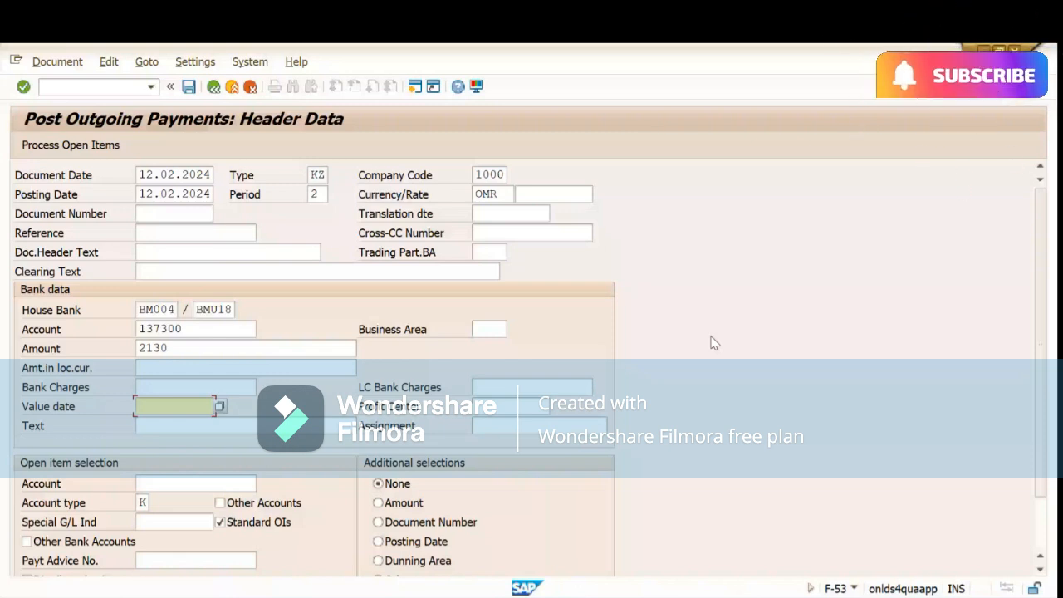
- Enter the vendor's account number in the open item selection and process the open items
{"action": "left_click", "coordinate": [164, 483]}
{"action": "type", "text": "2001"}
{"action": "type", "text": "000"}
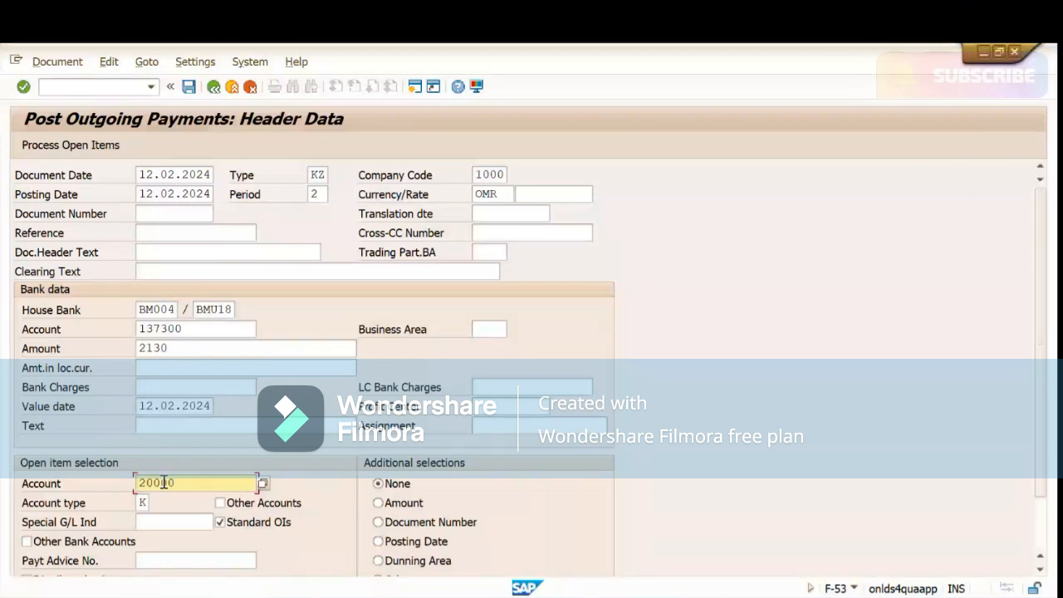
{"action": "key", "text": "Return"}
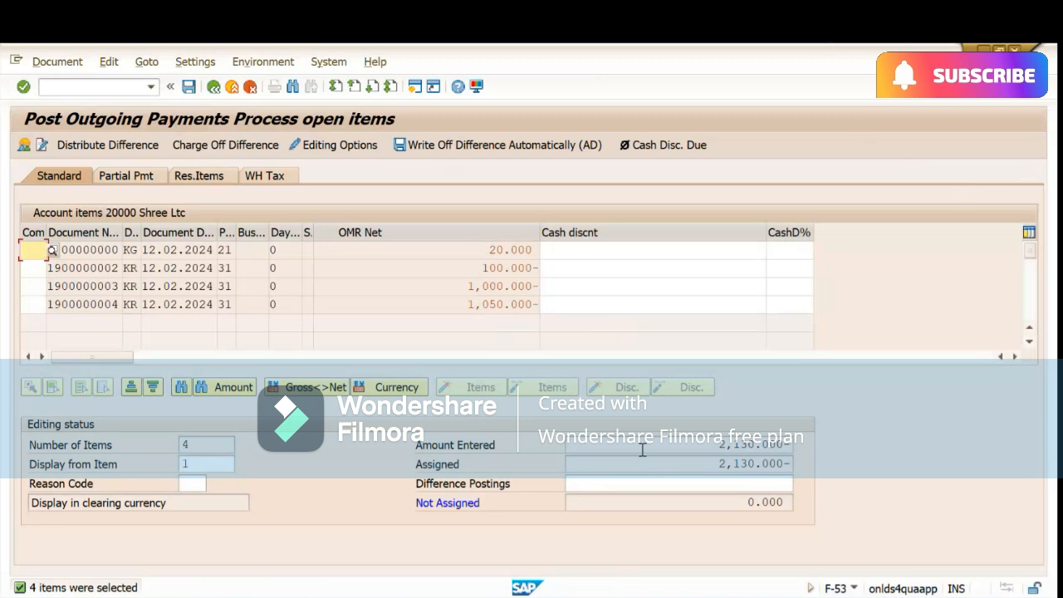
- Deactivate and reactivate the 20.000 credit memo item, comparing the assigned amount with the amount entered and checking the number of items
{"action": "left_click_drag", "start_coordinate": [715, 445], "coordinate": [751, 445]}
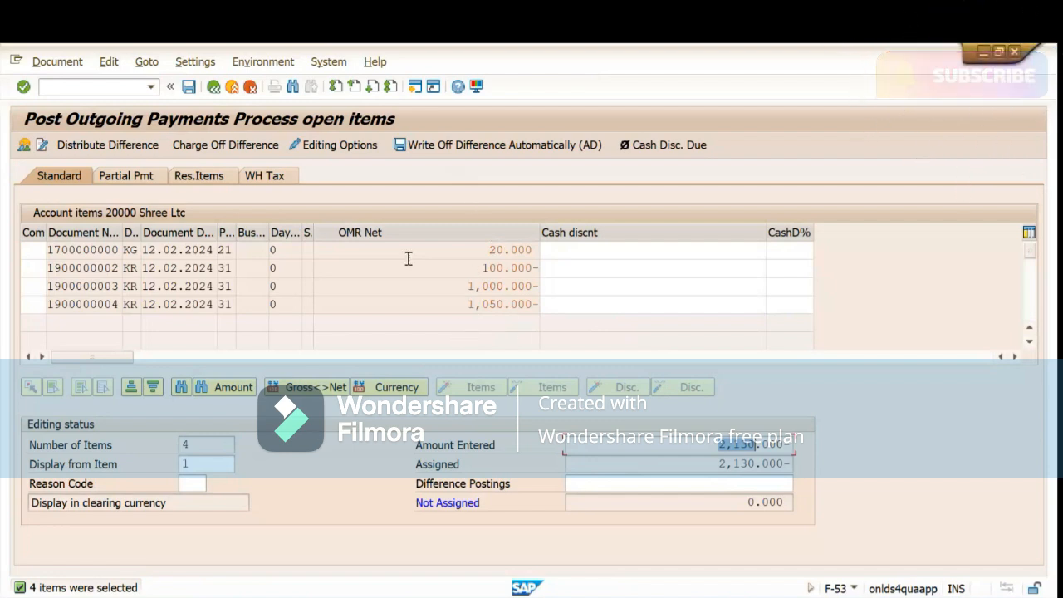
{"action": "double_click", "coordinate": [496, 249]}
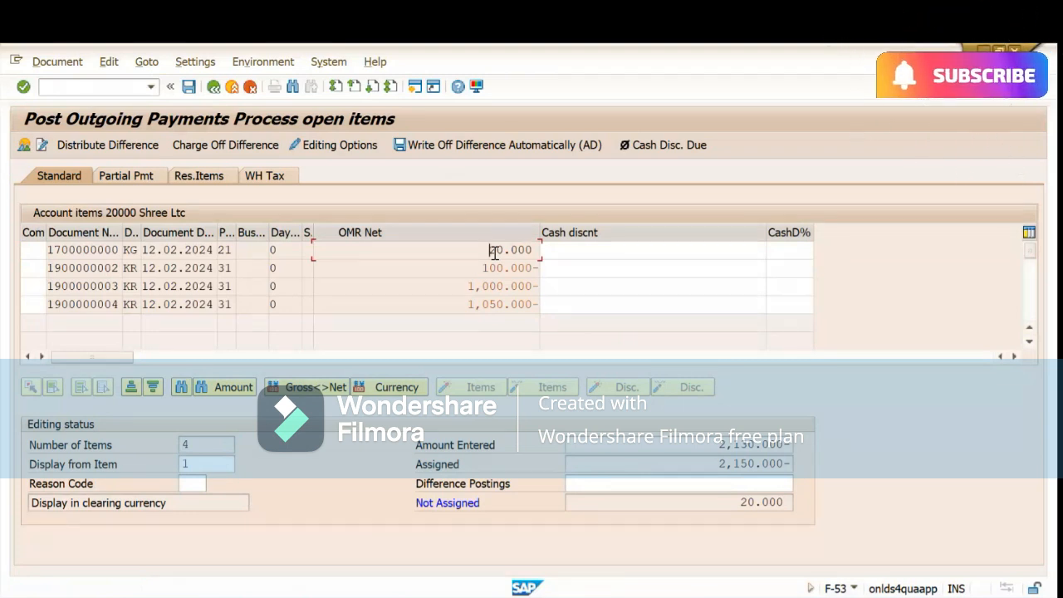
{"action": "double_click", "coordinate": [493, 249]}
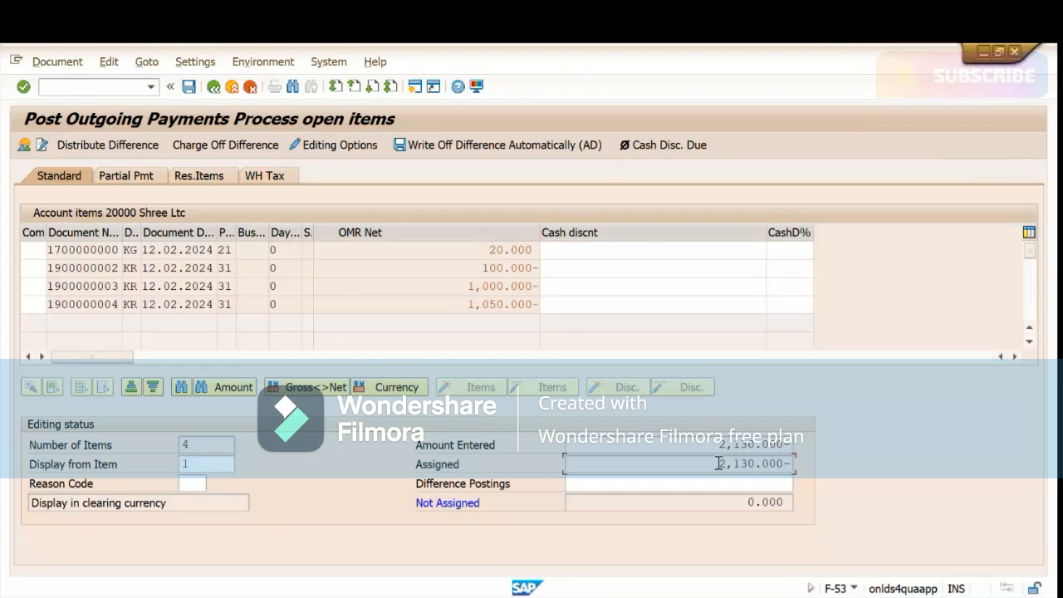
{"action": "left_click_drag", "start_coordinate": [719, 463], "coordinate": [767, 469]}
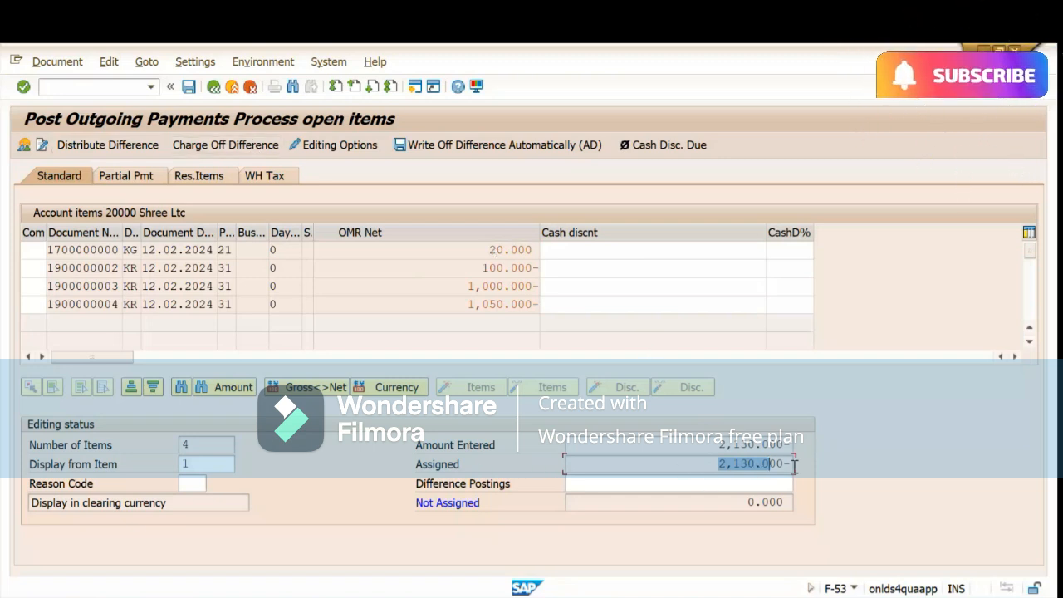
{"action": "left_click", "coordinate": [721, 466]}
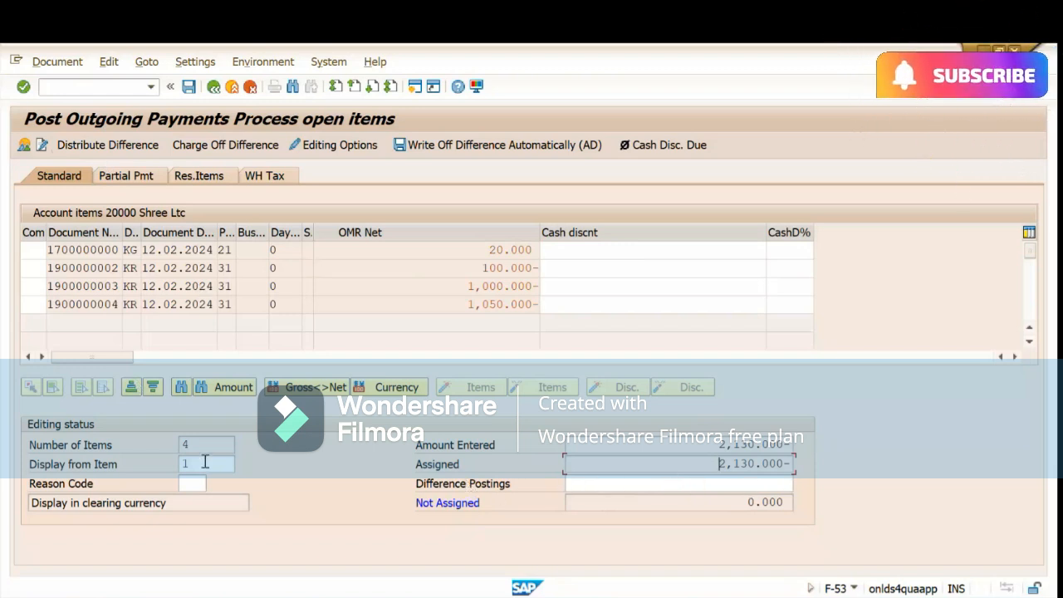
{"action": "left_click_drag", "start_coordinate": [200, 444], "coordinate": [135, 441]}
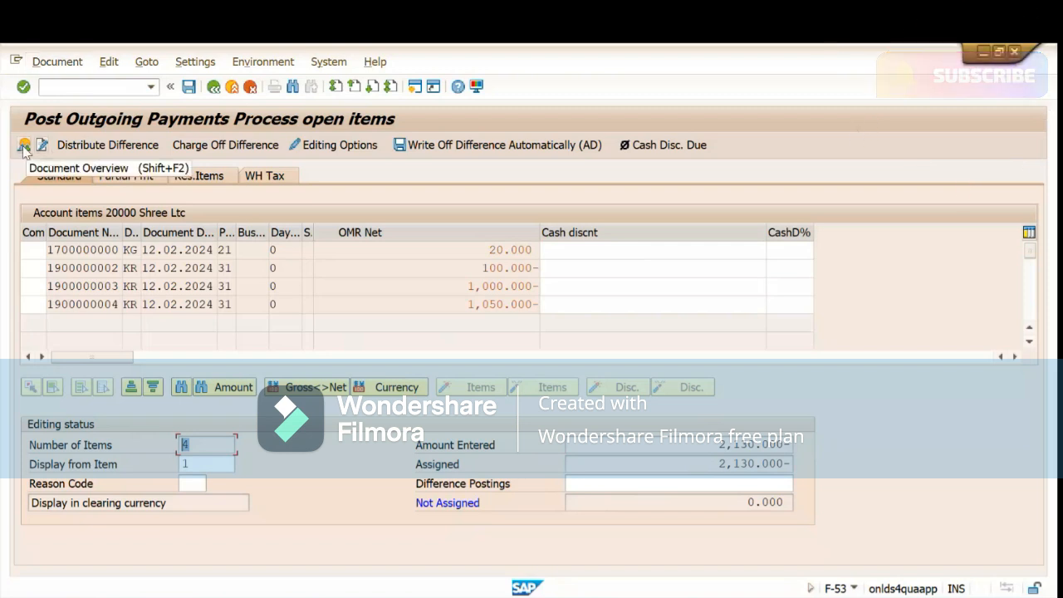
- Simulate the outgoing payment document and check its bank and vendor line items
{"action": "left_click", "coordinate": [56, 66]}
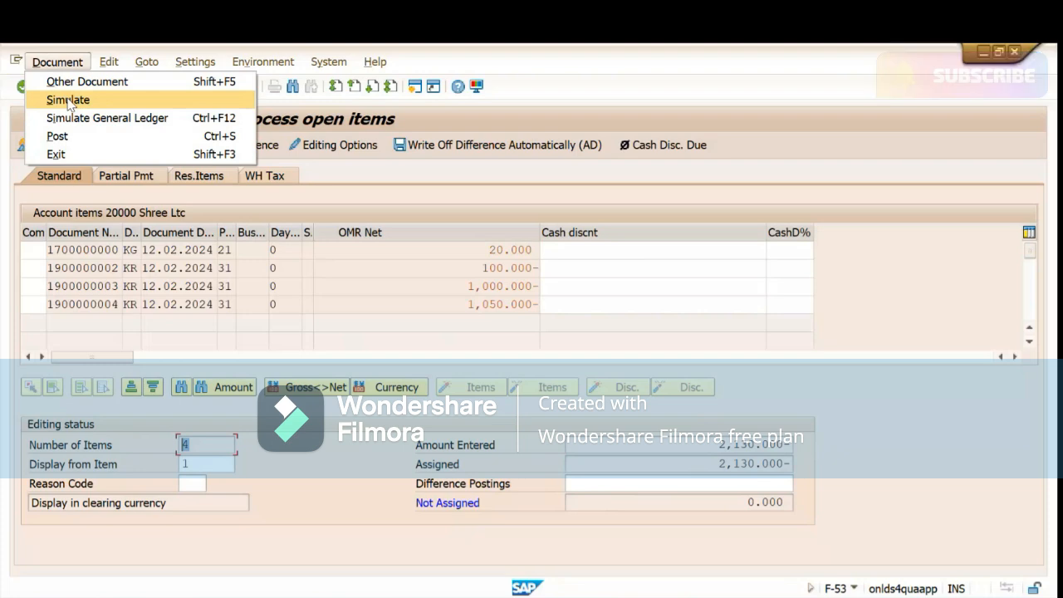
{"action": "left_click", "coordinate": [68, 100]}
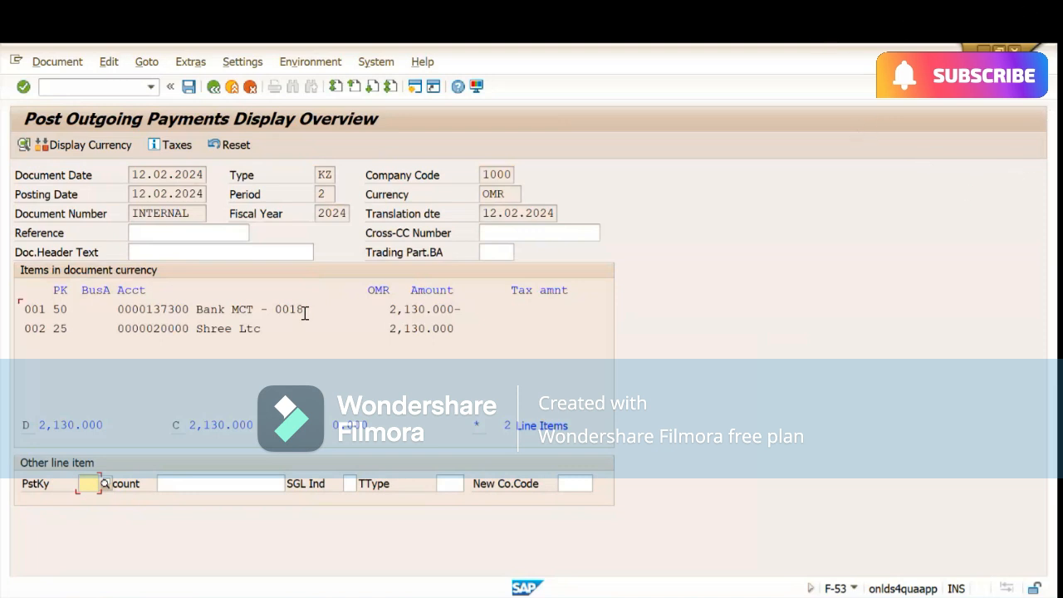
{"action": "left_click_drag", "start_coordinate": [304, 310], "coordinate": [249, 312]}
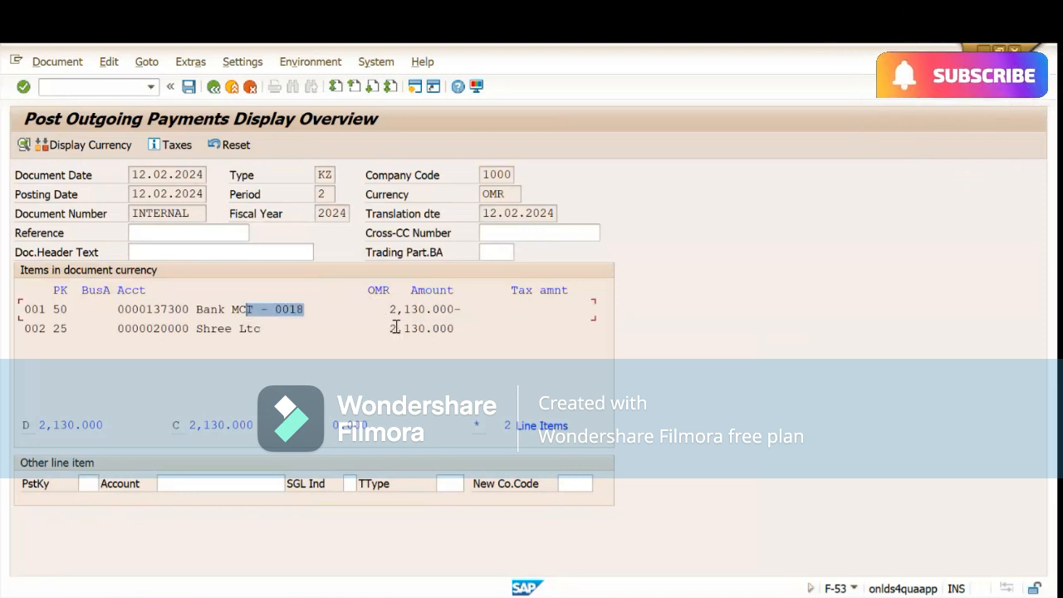
{"action": "left_click_drag", "start_coordinate": [390, 329], "coordinate": [455, 337]}
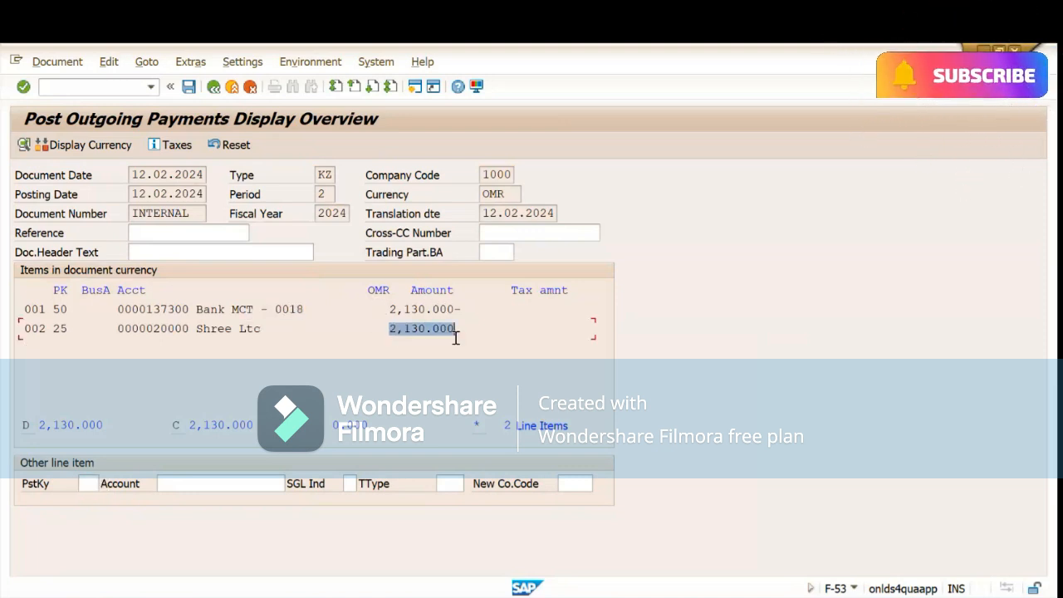
{"action": "left_click", "coordinate": [256, 331]}
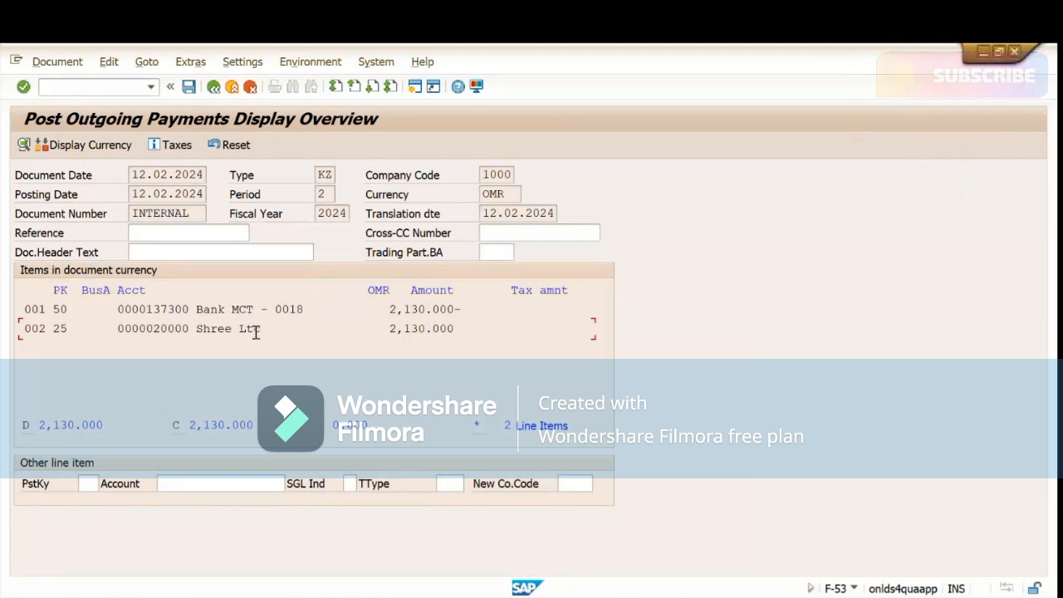
{"action": "left_click", "coordinate": [231, 333]}
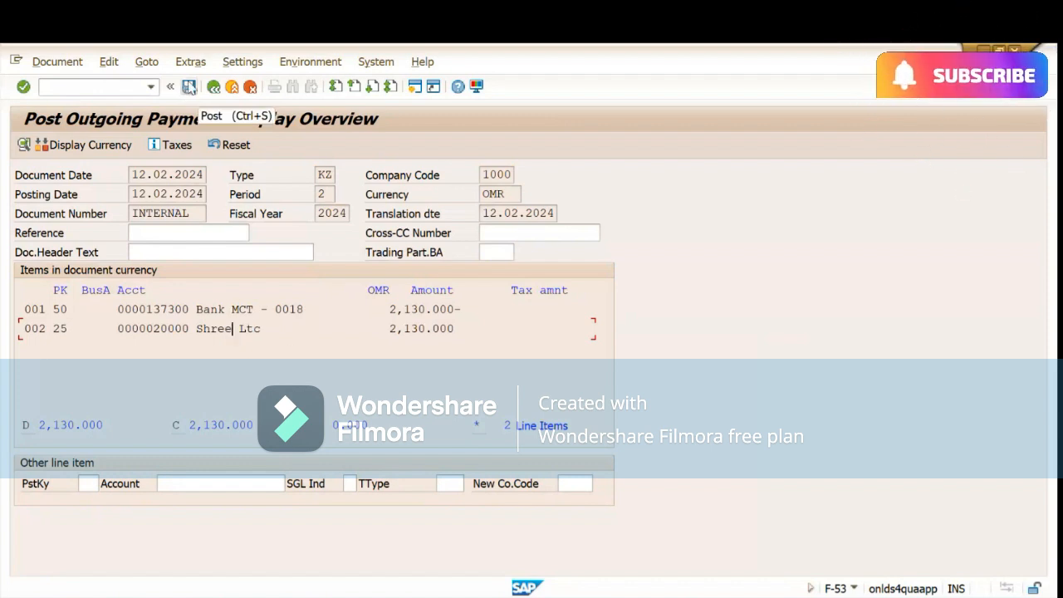
- Post the outgoing payment and confirm the document selection and correspondence request dialogs
{"action": "left_click", "coordinate": [190, 88]}
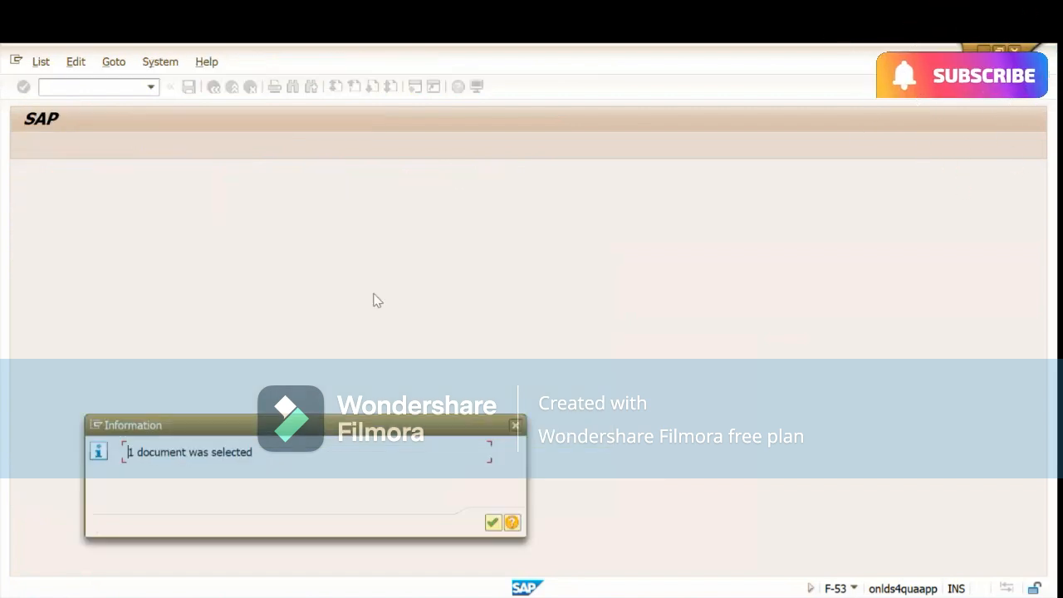
{"action": "left_click", "coordinate": [493, 521]}
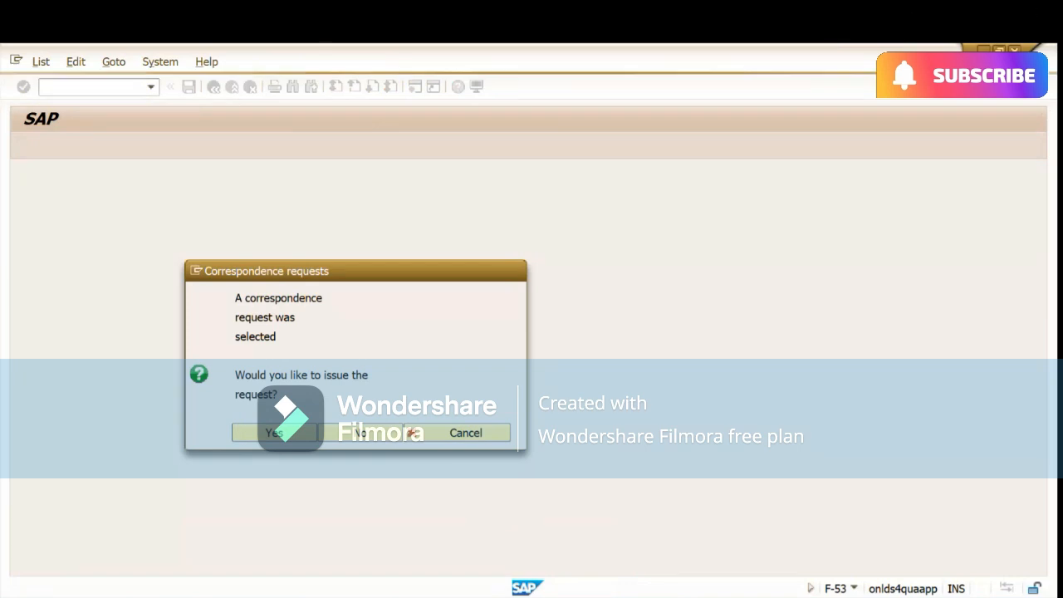
{"action": "key", "text": "Return"}
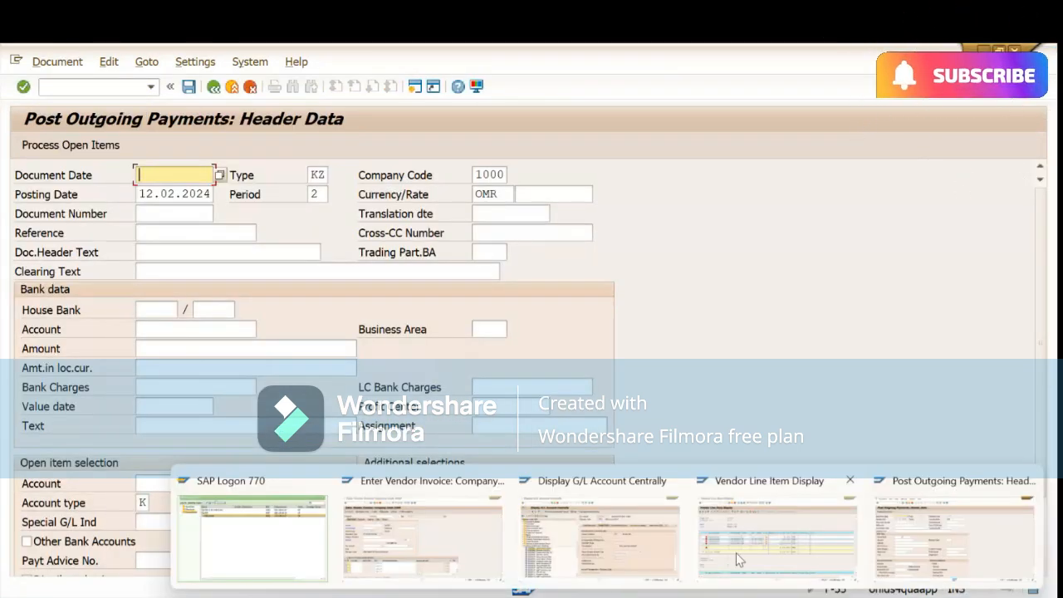
- Switch to the Vendor Line Item Display session and refresh the list to check the clearing of the vendor's items
{"action": "left_click", "coordinate": [736, 552]}
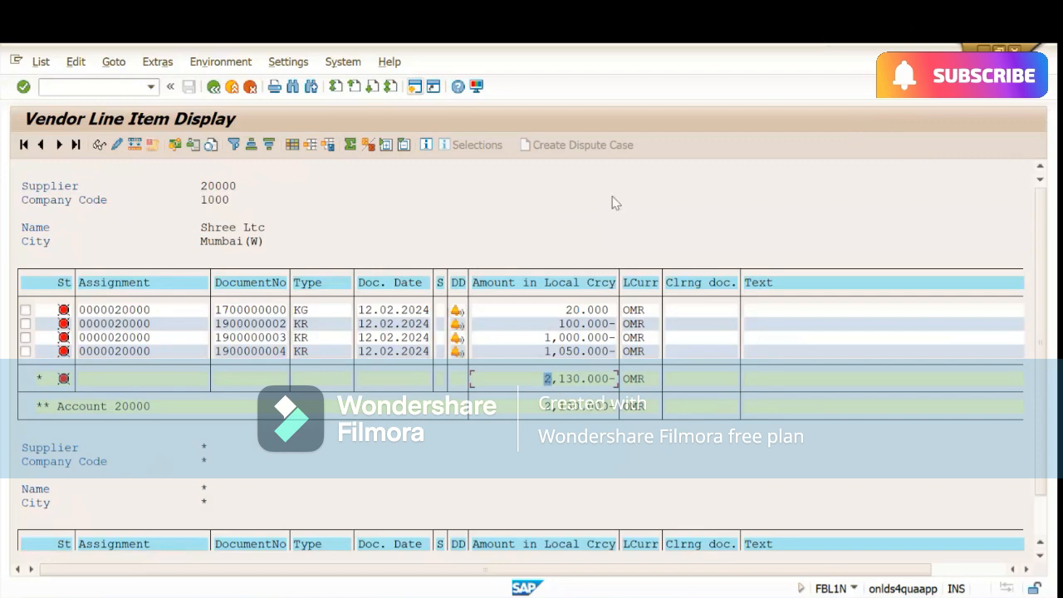
{"action": "left_click", "coordinate": [54, 62]}
{"action": "left_click", "coordinate": [63, 99]}
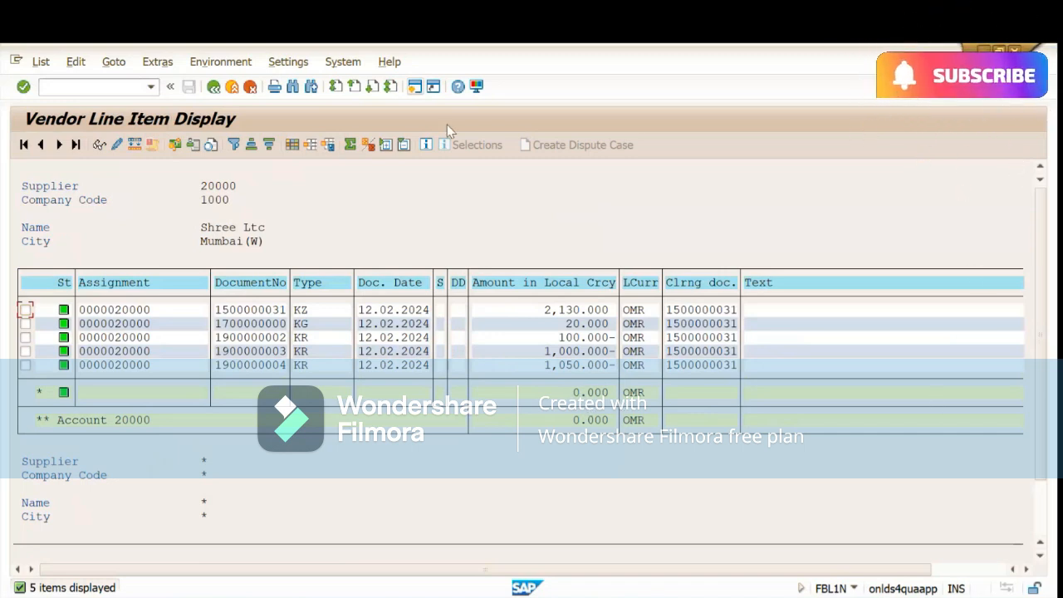
{"action": "left_click", "coordinate": [90, 83]}
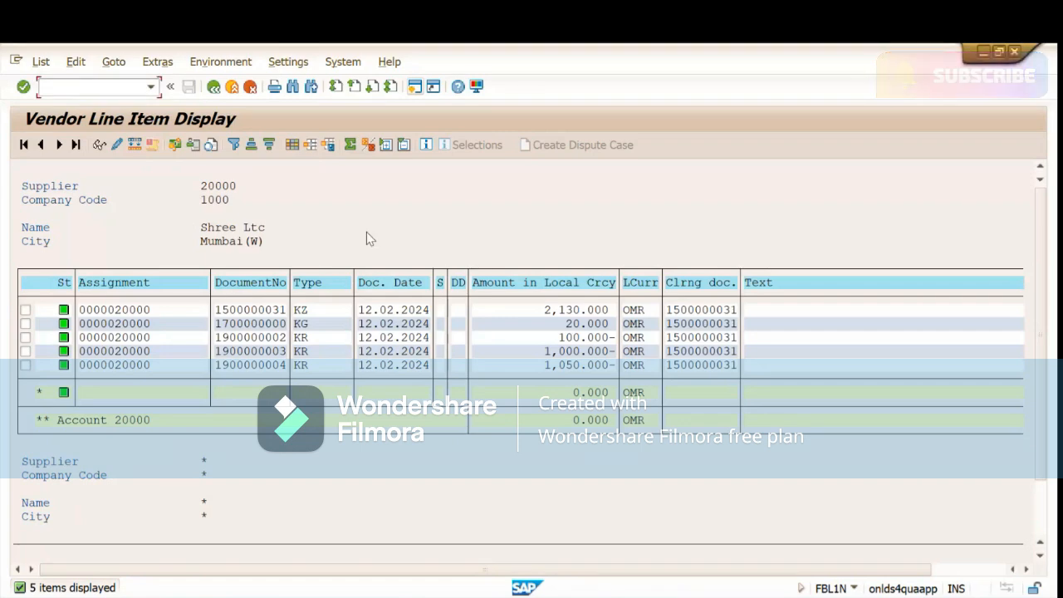
- Switch to the Finance Postings List workbook in Excel and open the FB60 - Invoice cell for editing
{"action": "mouse_move", "coordinate": [680, 596]}
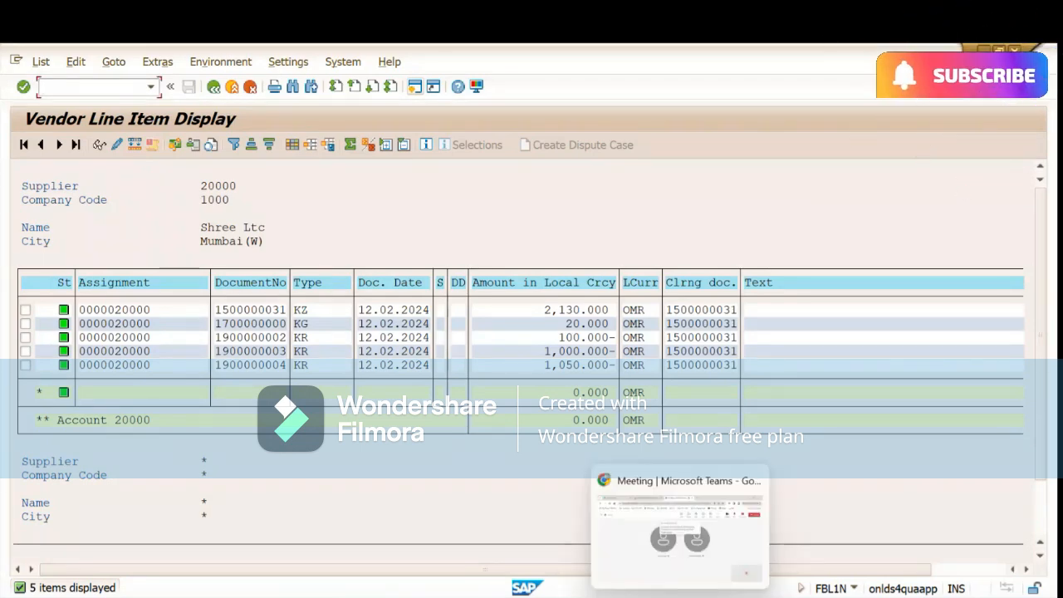
{"action": "mouse_move", "coordinate": [752, 596]}
{"action": "left_click", "coordinate": [745, 547]}
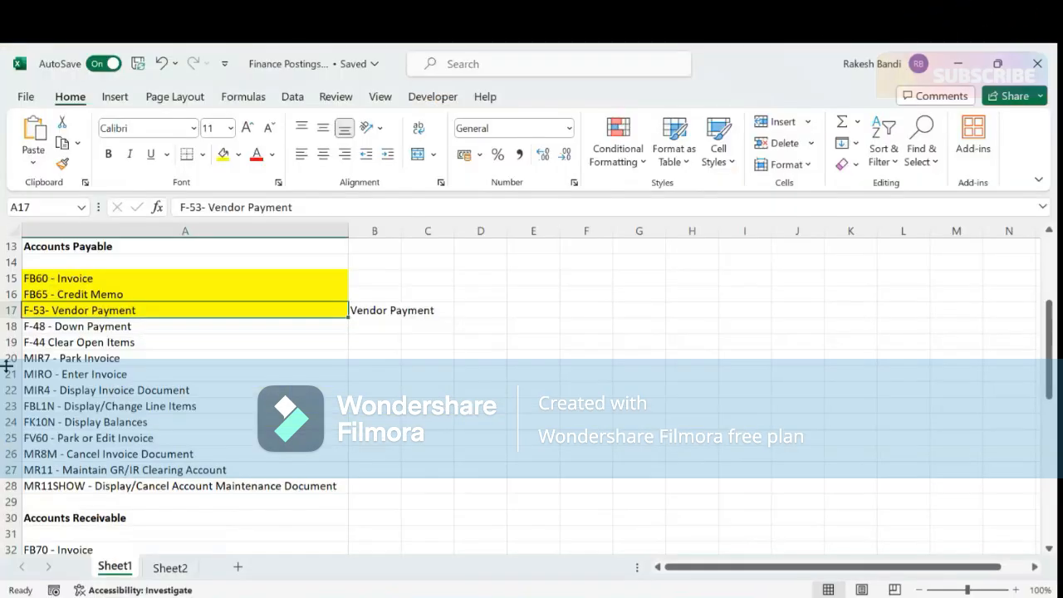
{"action": "left_click", "coordinate": [107, 277]}
{"action": "key", "text": "F2"}
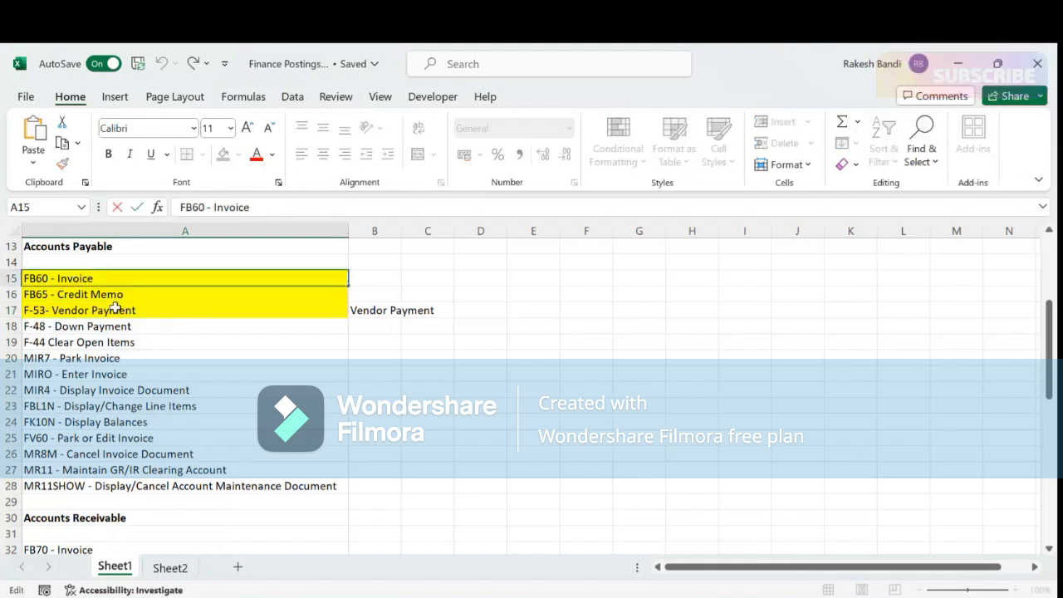
- Check the Microsoft Teams meeting in Chrome, dismiss its recording notice, and return to the Excel workbook
{"action": "mouse_move", "coordinate": [678, 596]}
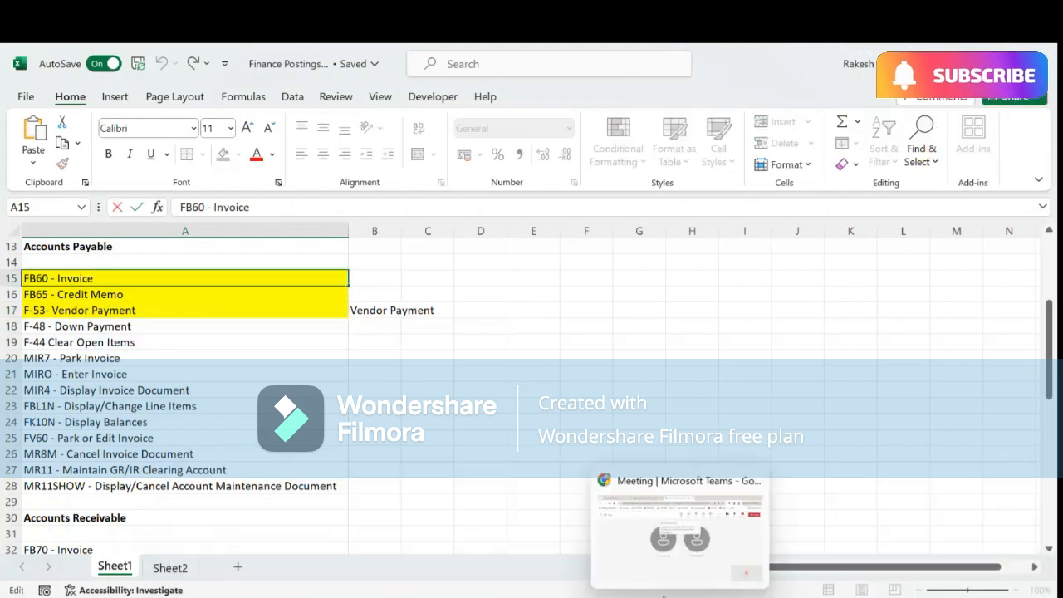
{"action": "left_click", "coordinate": [617, 528]}
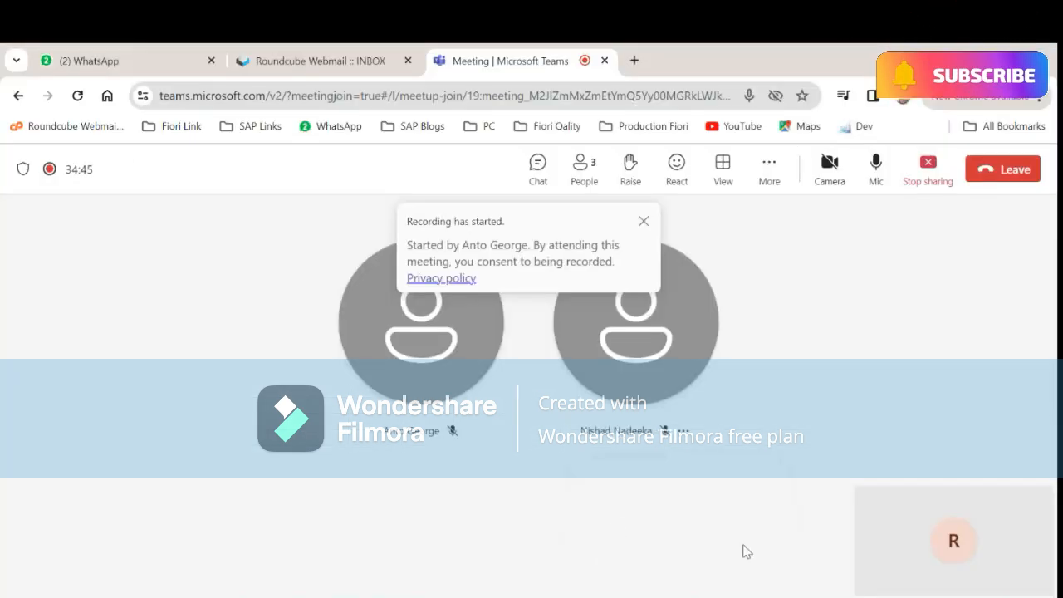
{"action": "left_click", "coordinate": [642, 223]}
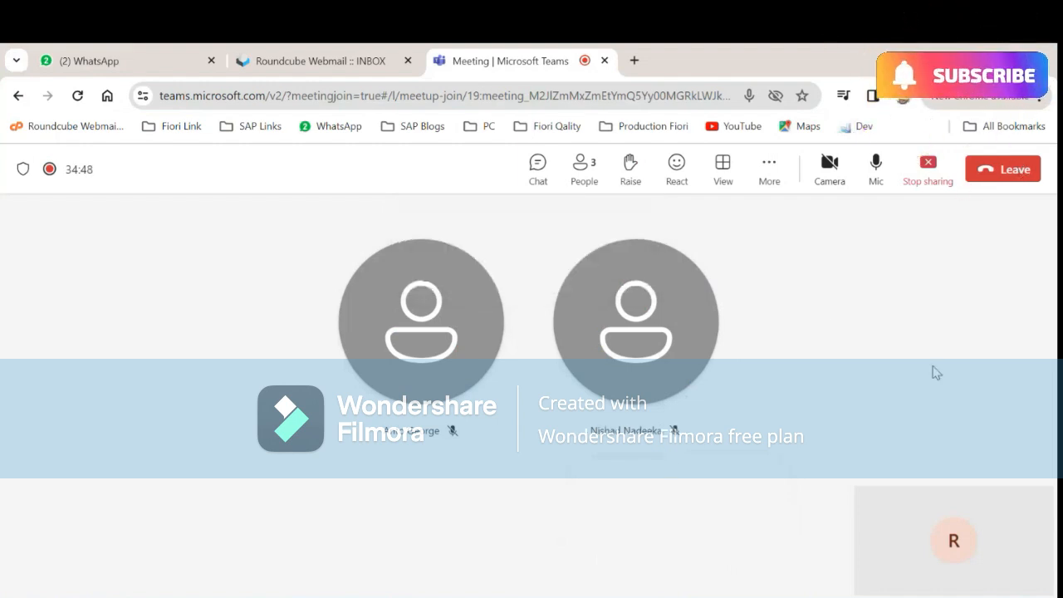
{"action": "left_click", "coordinate": [747, 483]}
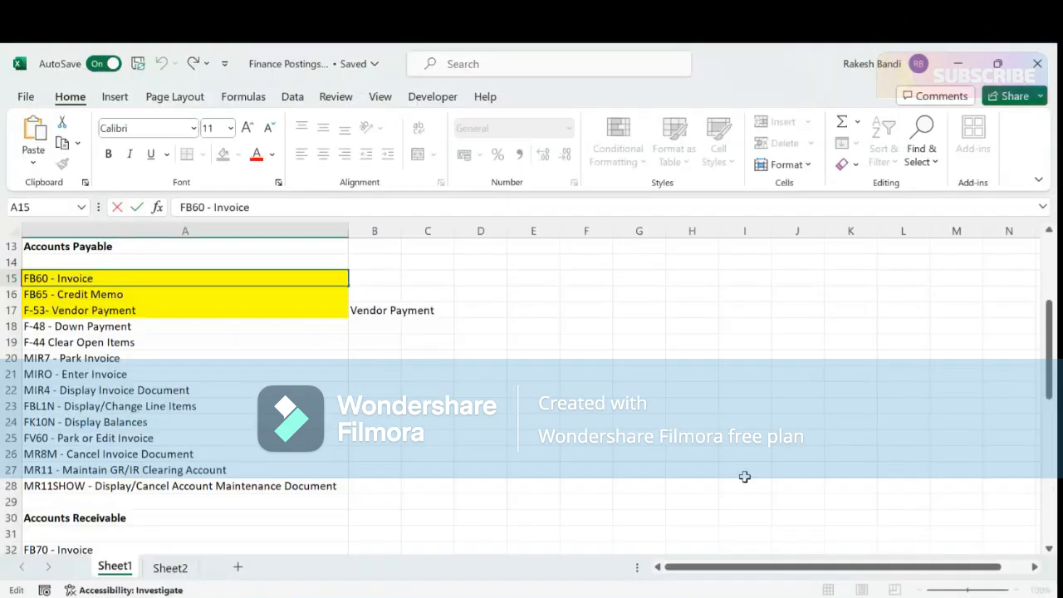
{"action": "mouse_move", "coordinate": [681, 596]}
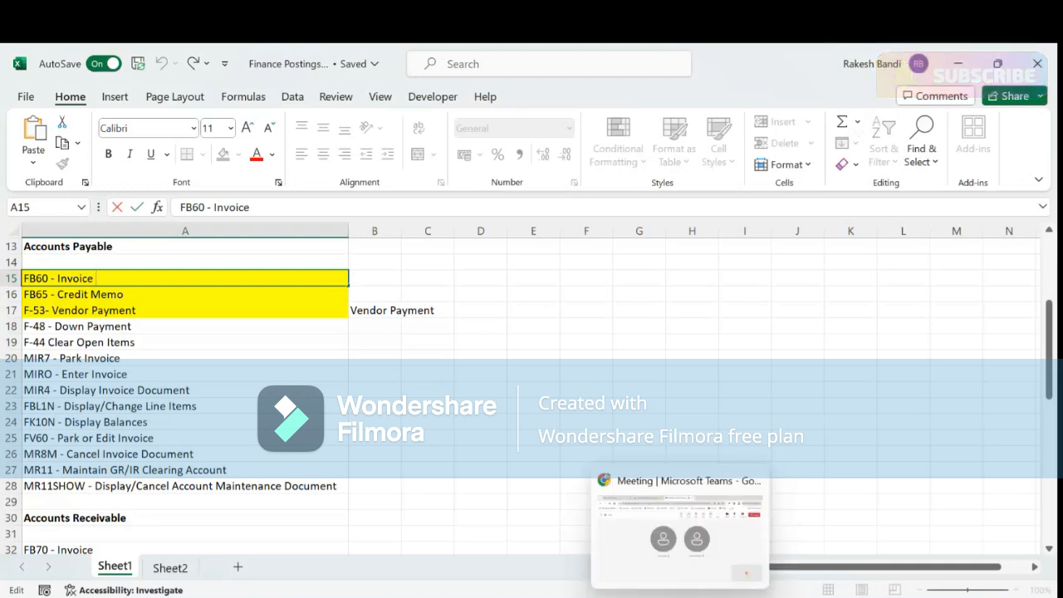
{"action": "left_click", "coordinate": [623, 531]}
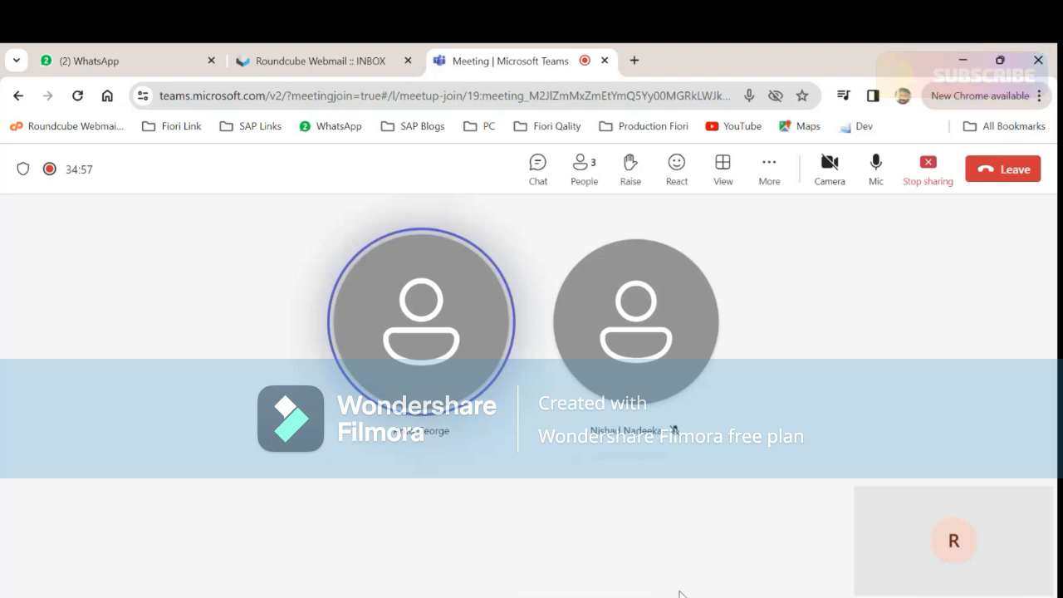
{"action": "mouse_move", "coordinate": [680, 595]}
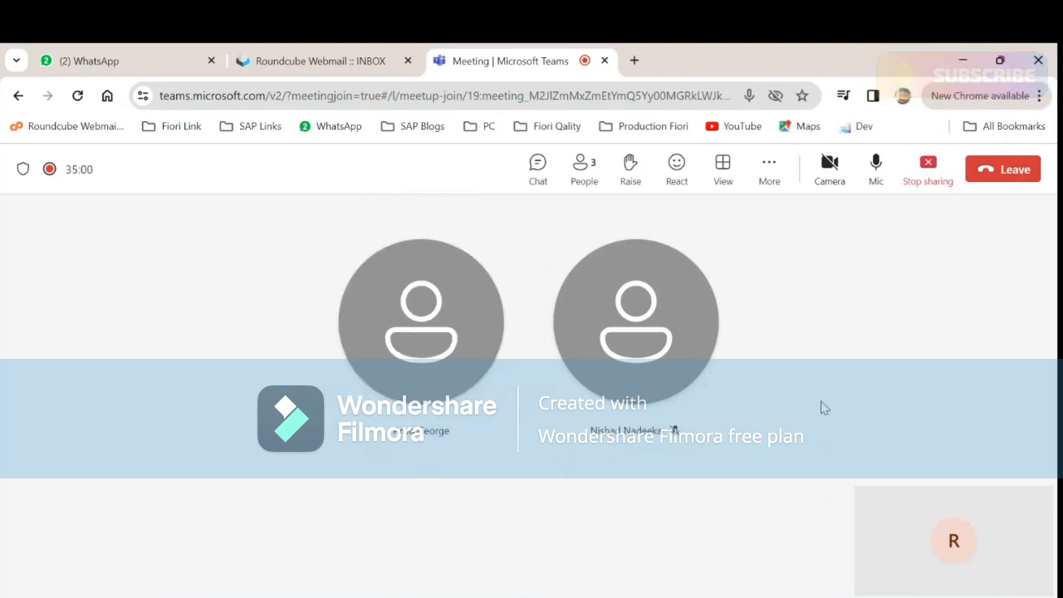
{"action": "key", "text": "alt+Tab"}
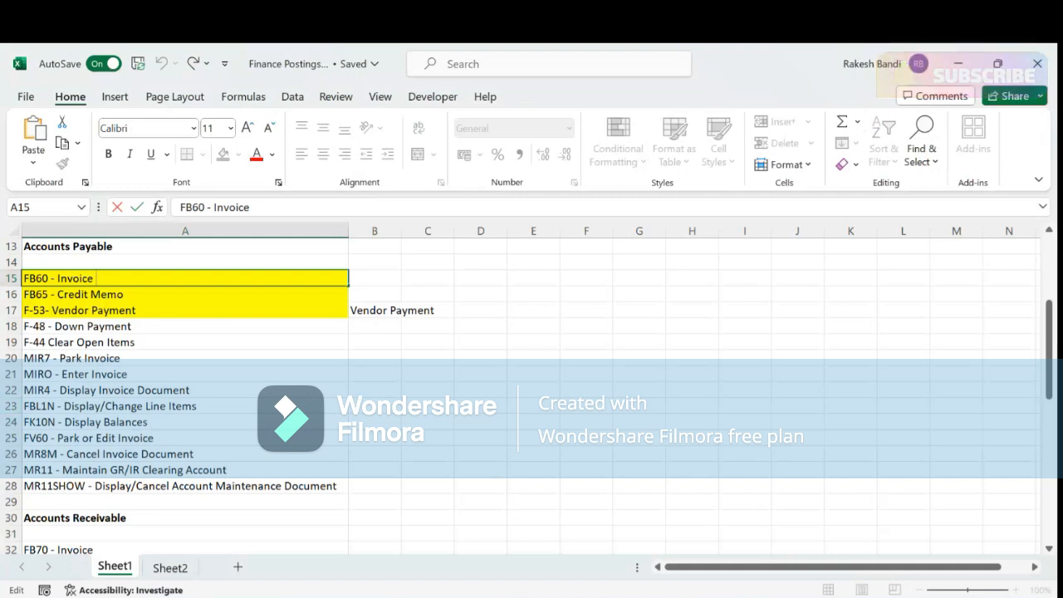
- Switch to the Enter Vendor Invoice session in SAP and start transaction F-48 in it
{"action": "mouse_move", "coordinate": [593, 596]}
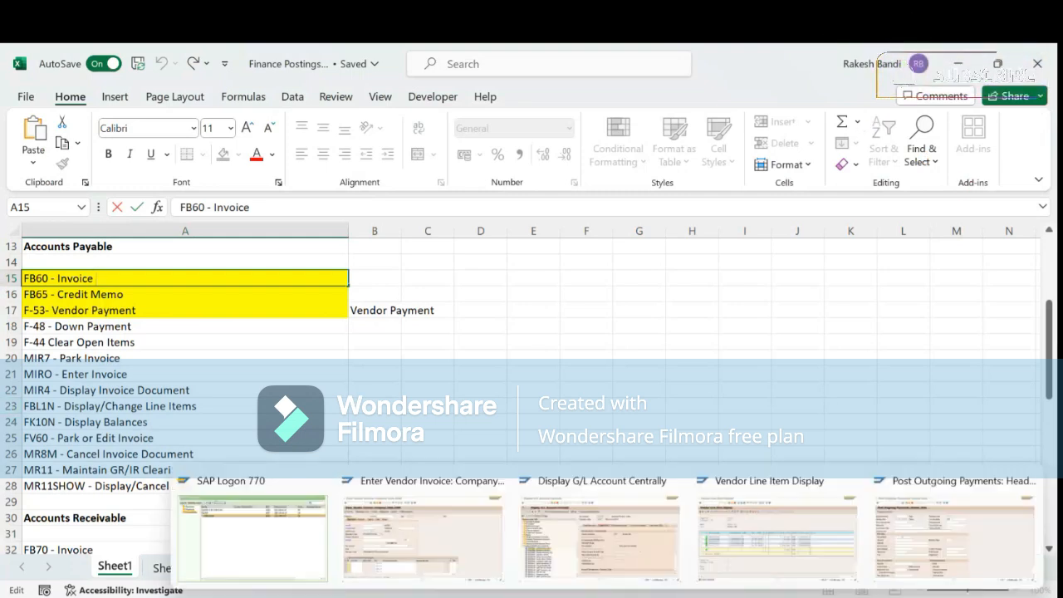
{"action": "left_click", "coordinate": [440, 546]}
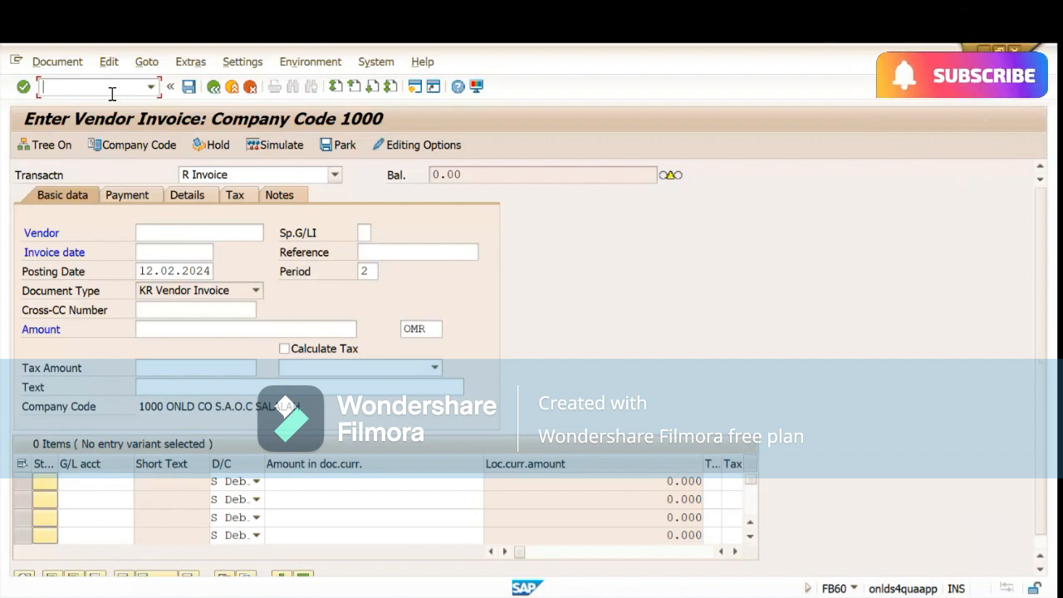
{"action": "type", "text": "n"}
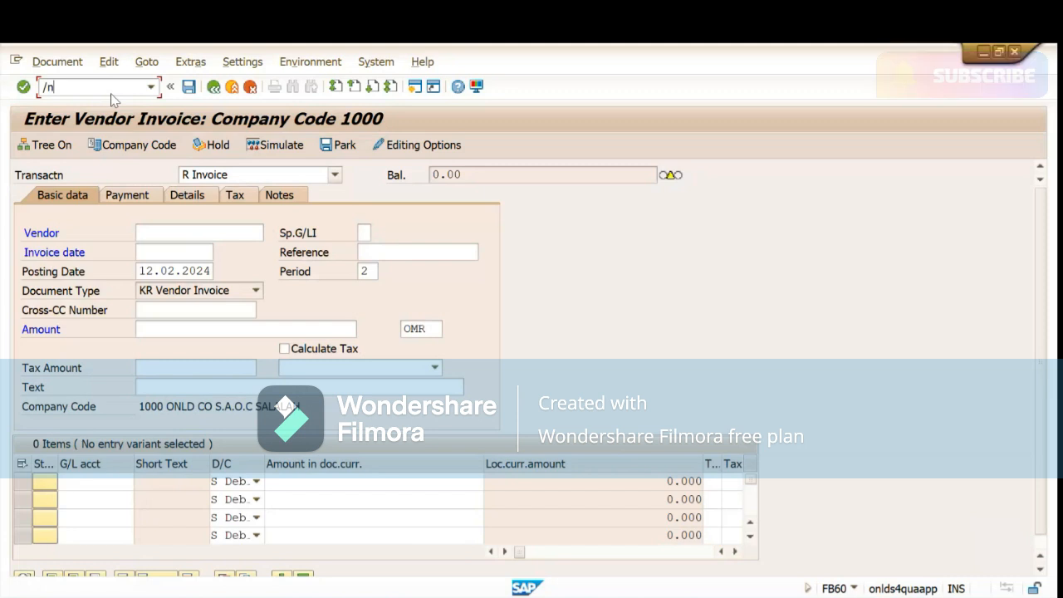
{"action": "type", "text": "f-48"}
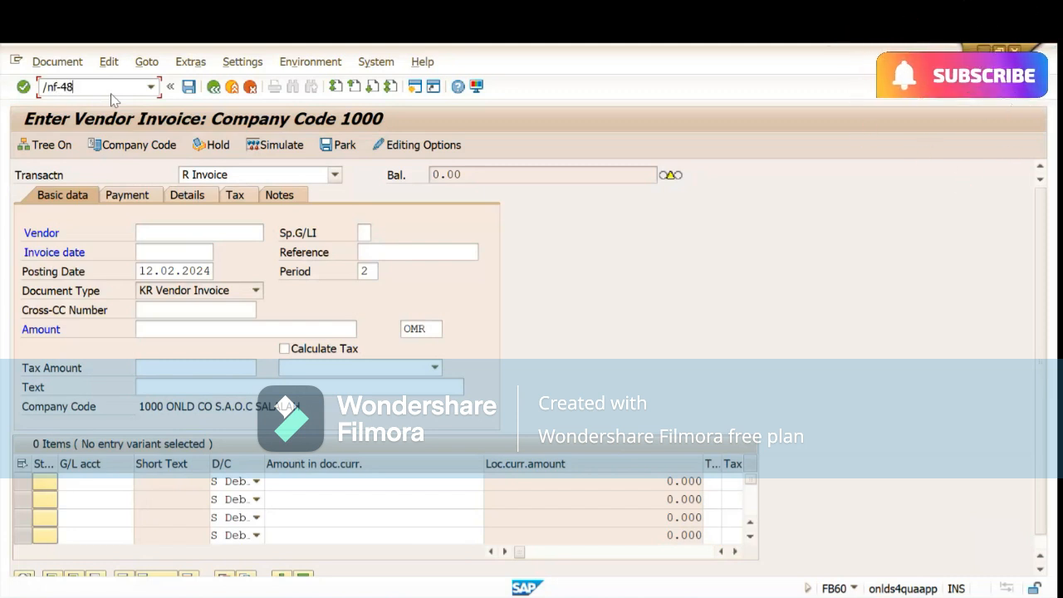
{"action": "key", "text": "Return"}
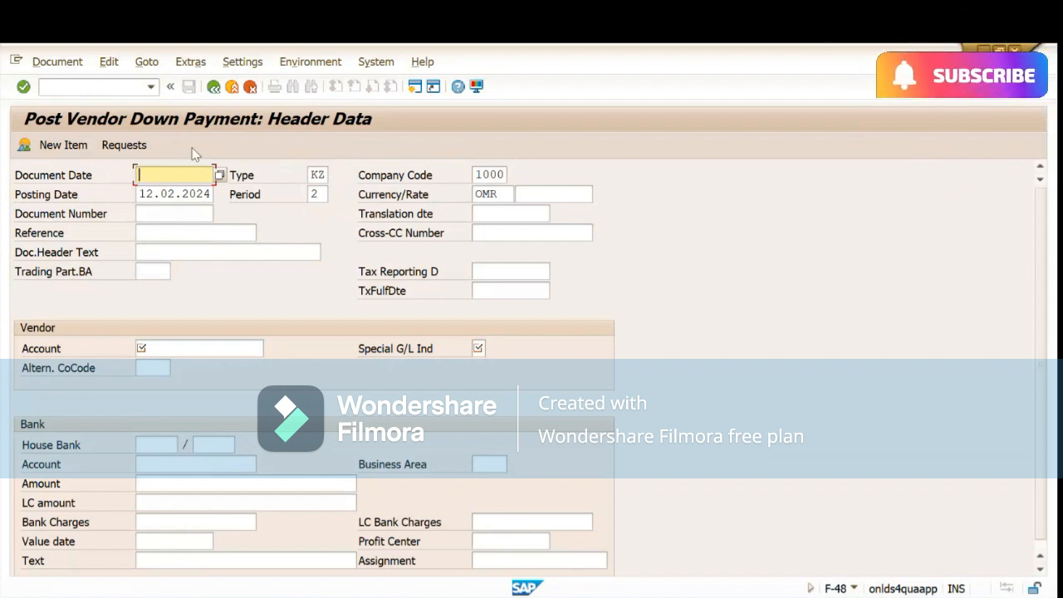
- Copy the posting date 12.02.2024 into the Document Date of the down payment header
{"action": "left_click", "coordinate": [210, 197]}
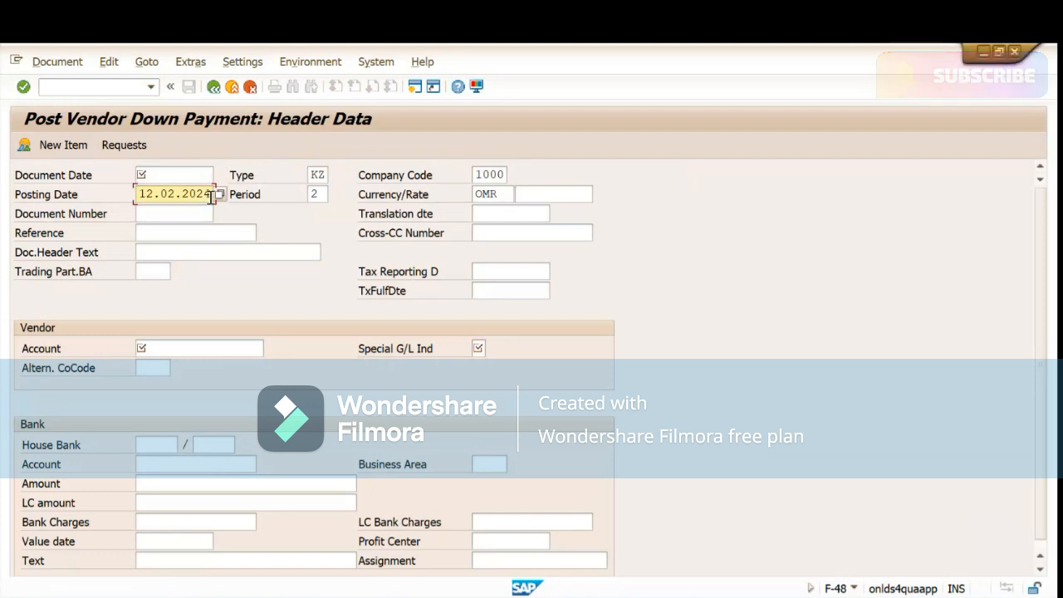
{"action": "left_click_drag", "start_coordinate": [210, 198], "coordinate": [138, 194]}
{"action": "key", "text": "ctrl+c"}
{"action": "left_click", "coordinate": [137, 194]}
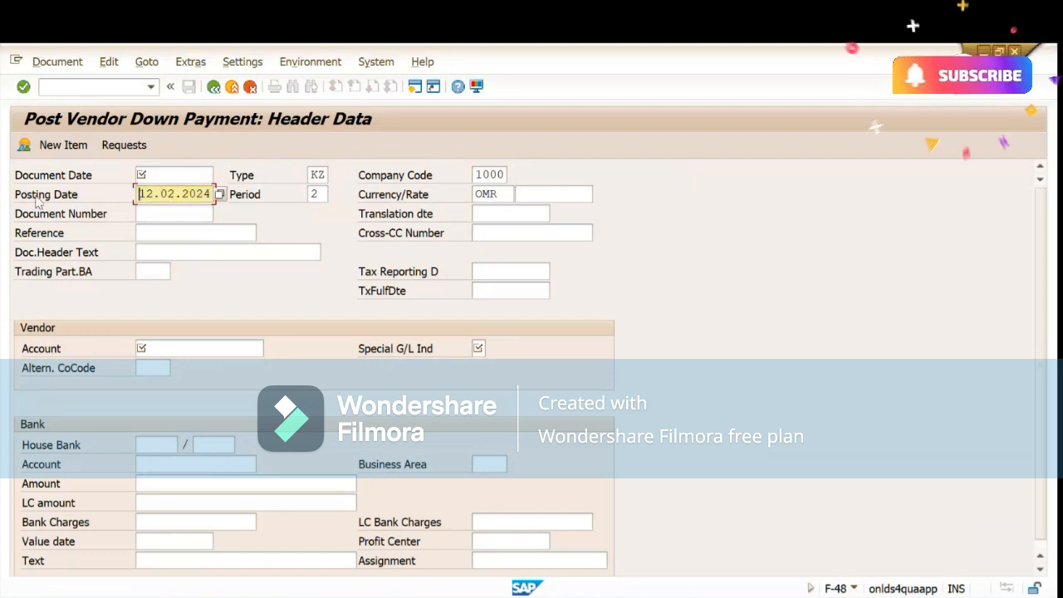
{"action": "left_click", "coordinate": [183, 174]}
{"action": "key", "text": "ctrl+v"}
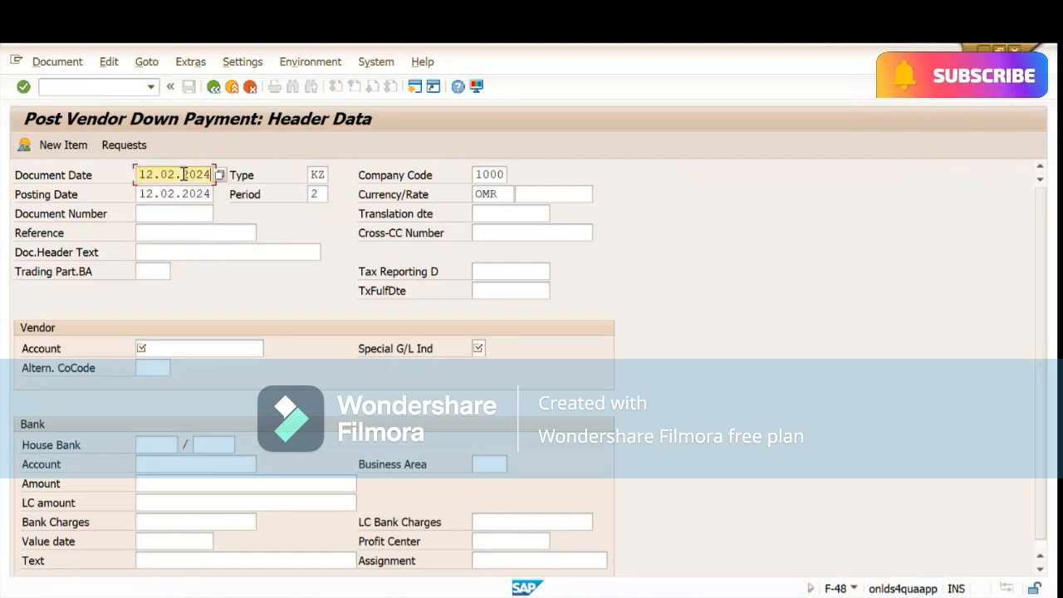
{"action": "left_click", "coordinate": [154, 232]}
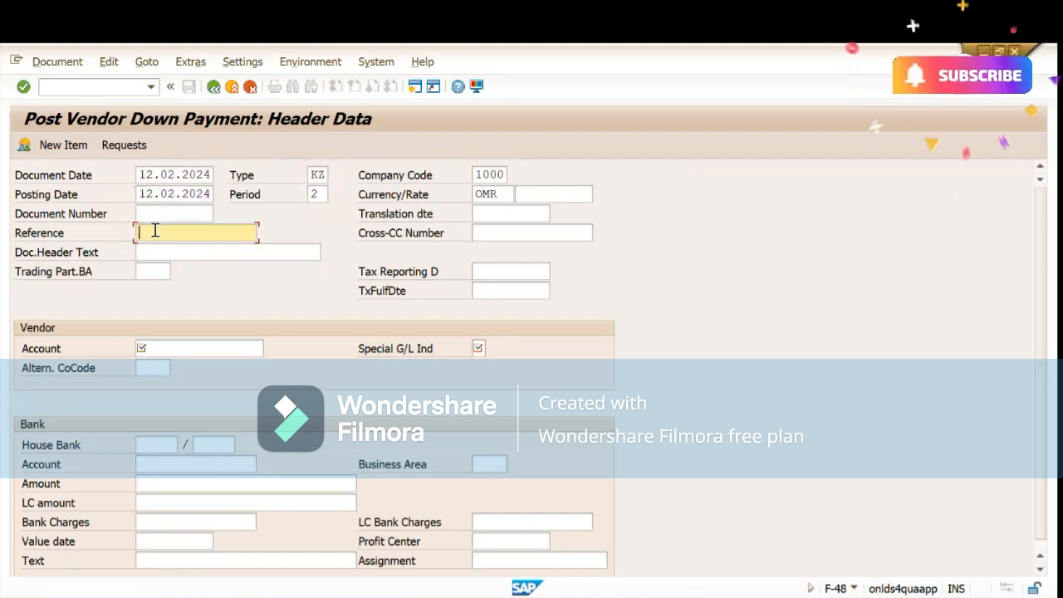
- Enter the vendor's account number and choose special G/L indicator A, Down Payments, Current Assets
{"action": "left_click", "coordinate": [171, 349]}
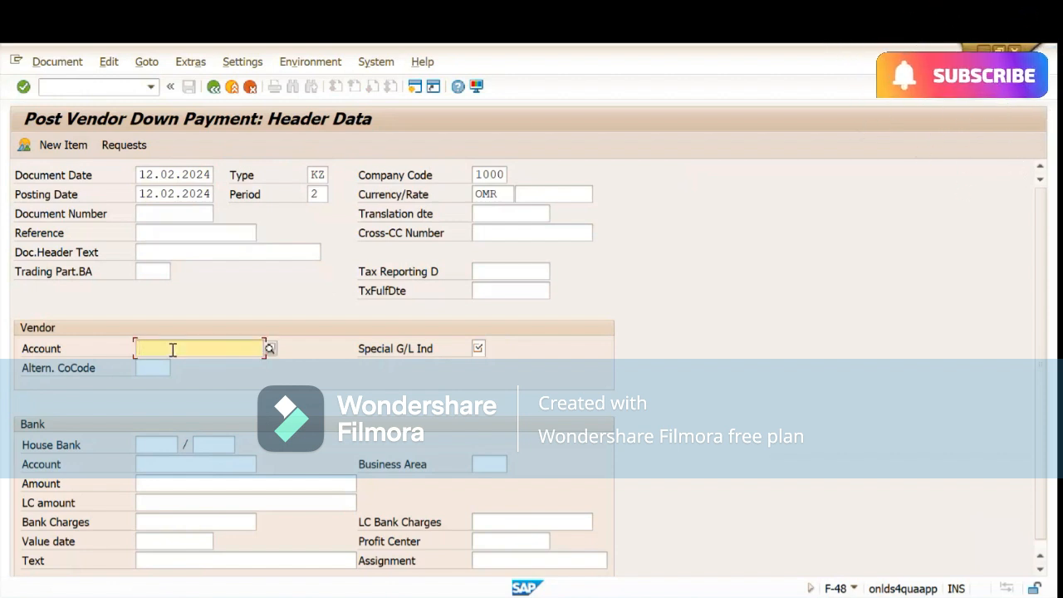
{"action": "type", "text": "20000"}
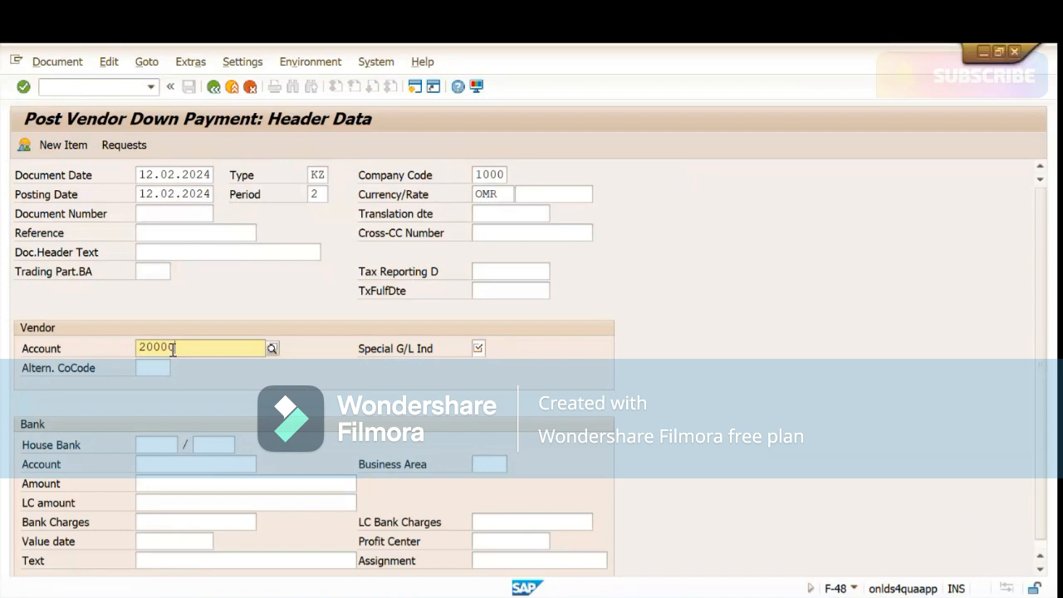
{"action": "left_click", "coordinate": [272, 349]}
{"action": "key", "text": "Escape"}
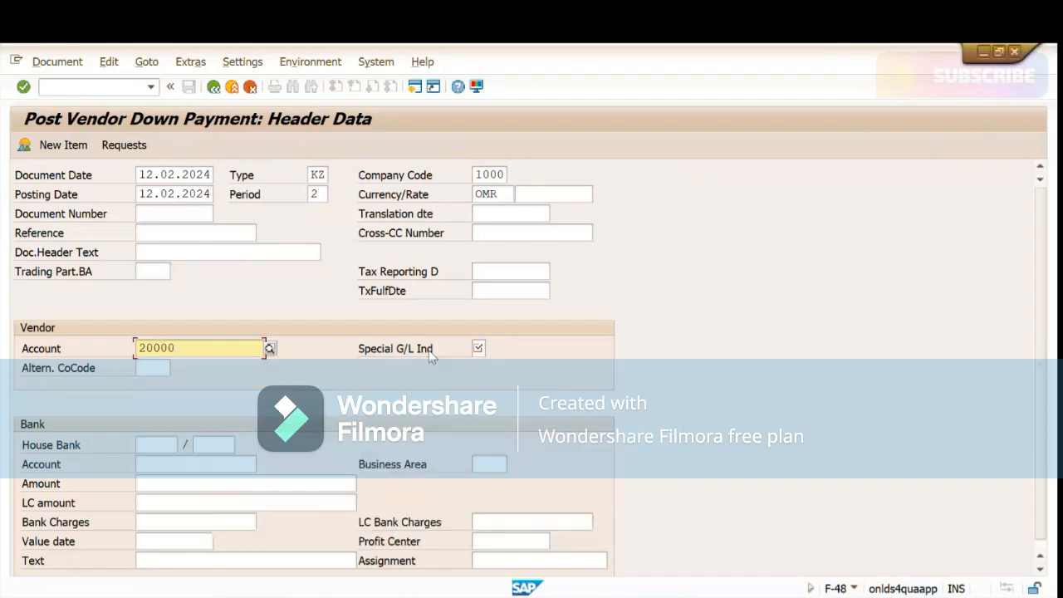
{"action": "left_click", "coordinate": [479, 348]}
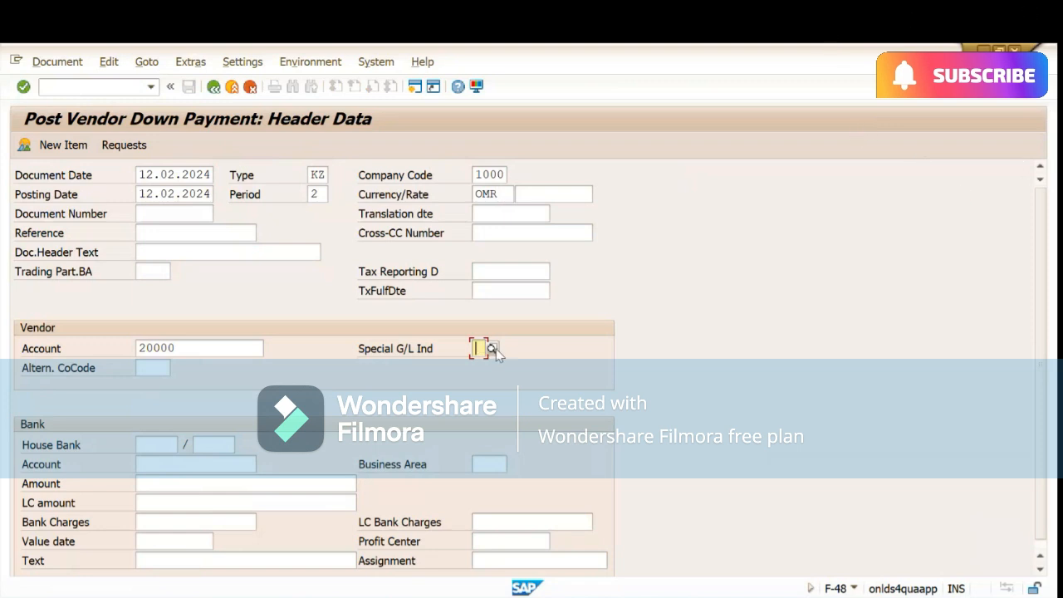
{"action": "left_click", "coordinate": [492, 348]}
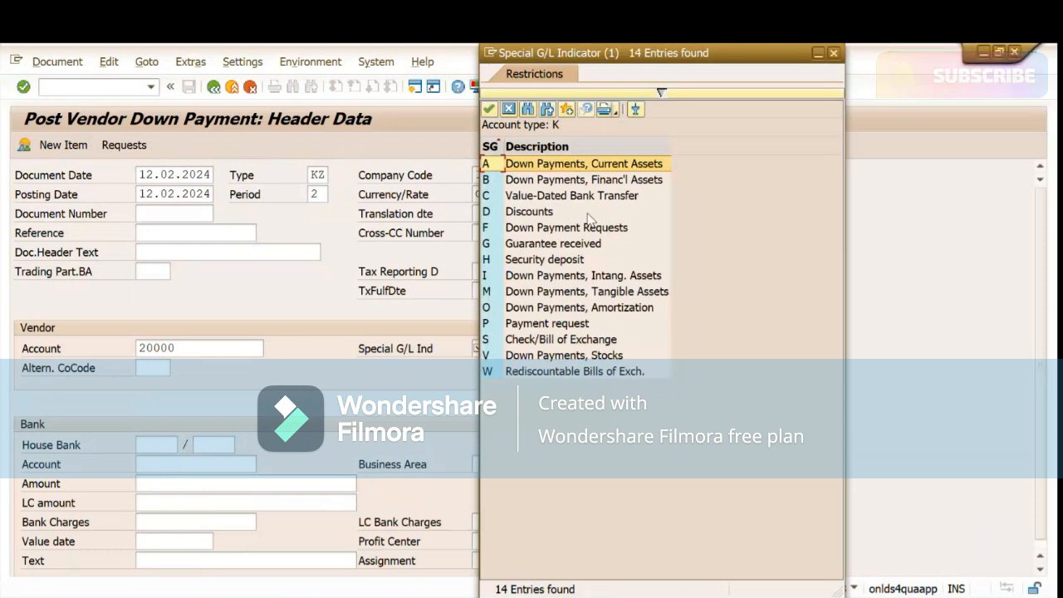
{"action": "double_click", "coordinate": [532, 165]}
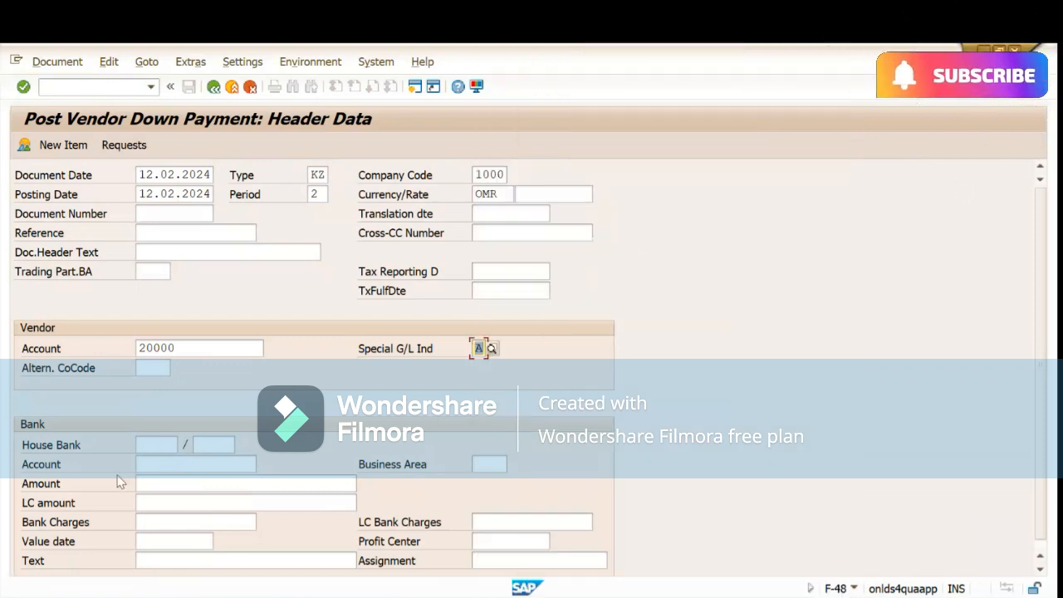
- Fill in the bank details with house bank BM004, account ID BMU18 and the previously used bank G/L account
{"action": "left_click", "coordinate": [157, 444]}
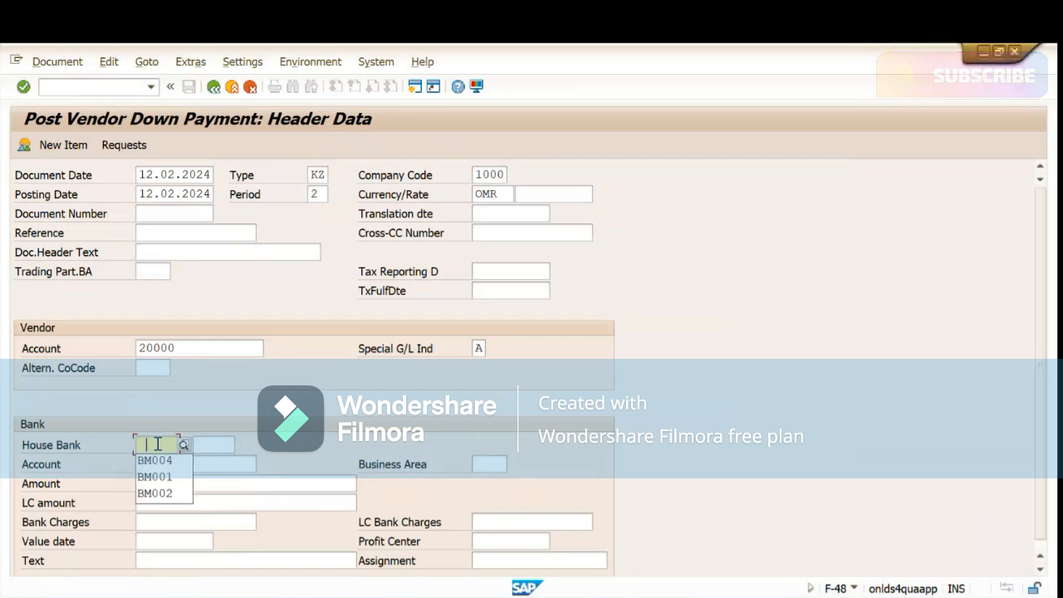
{"action": "left_click", "coordinate": [154, 459]}
{"action": "left_click", "coordinate": [208, 445]}
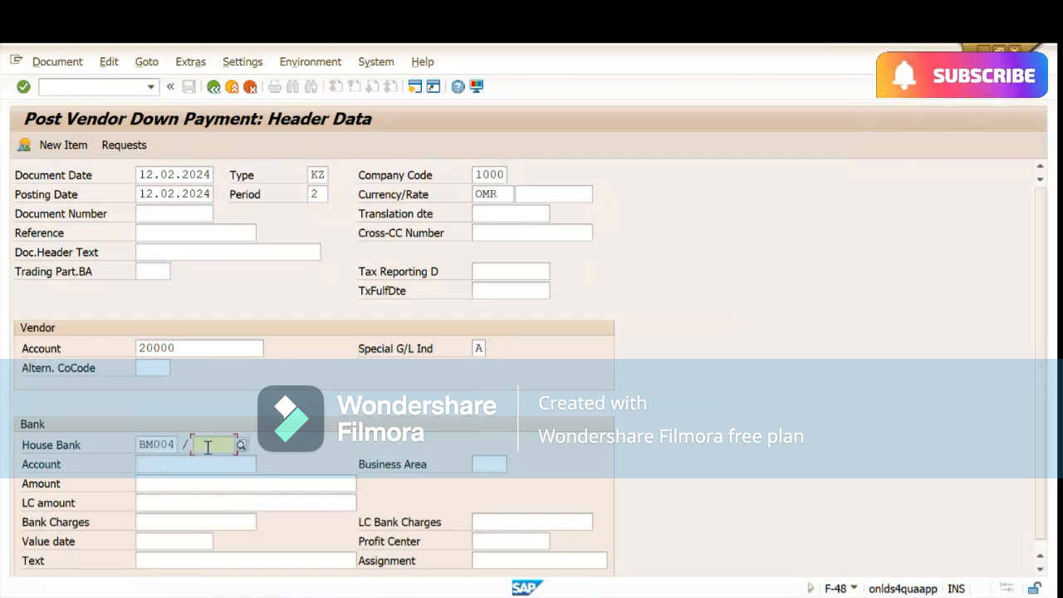
{"action": "left_click", "coordinate": [212, 459]}
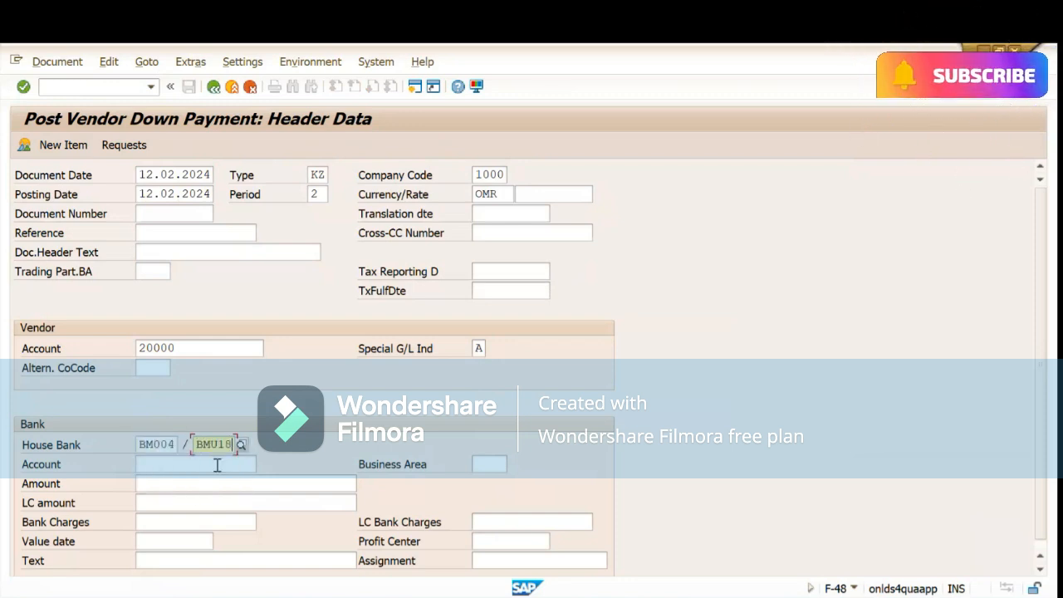
{"action": "left_click", "coordinate": [171, 464]}
{"action": "left_click", "coordinate": [173, 482]}
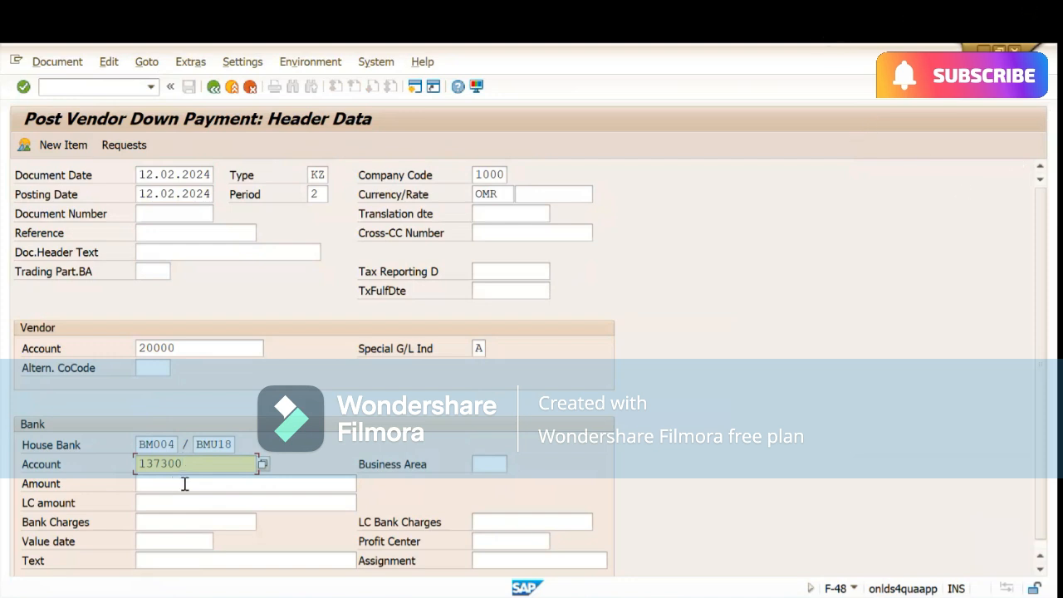
- Set the bank amount to 1000 and the value date to 12.02.2024, and continue to the vendor item
{"action": "left_click", "coordinate": [184, 484]}
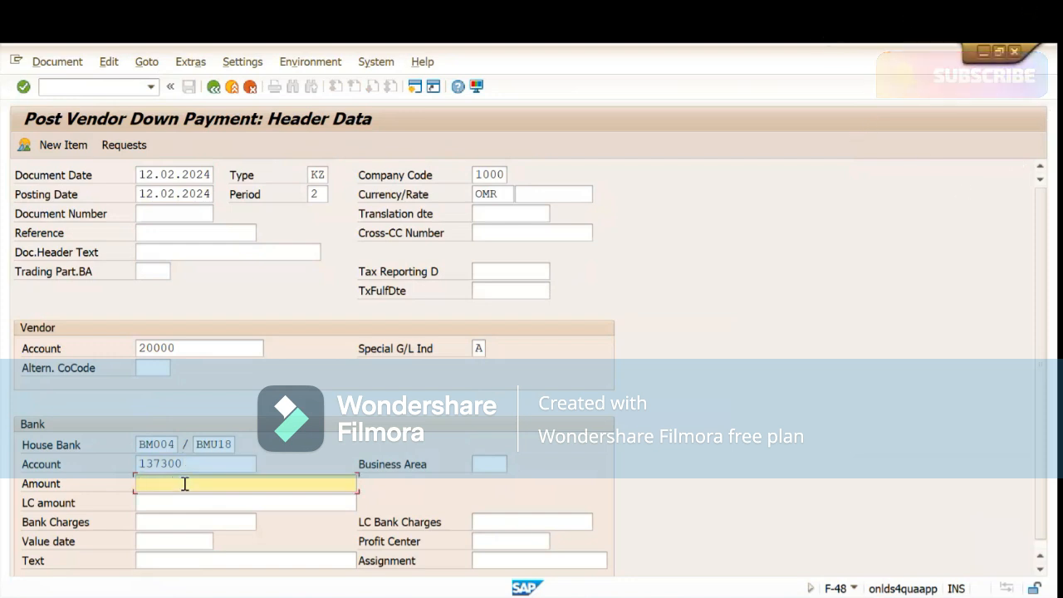
{"action": "type", "text": "1000"}
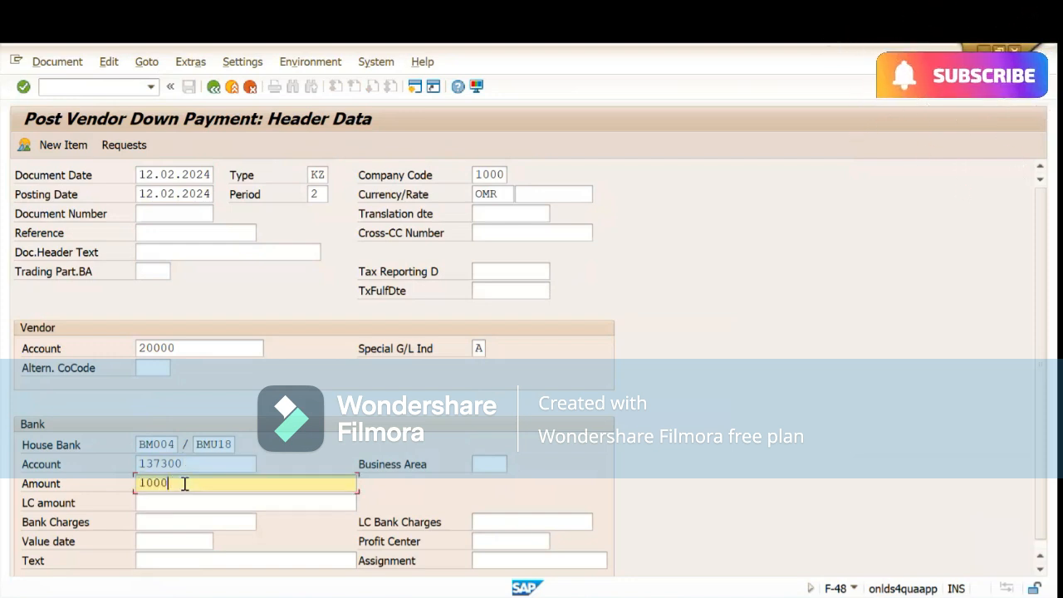
{"action": "left_click", "coordinate": [345, 455]}
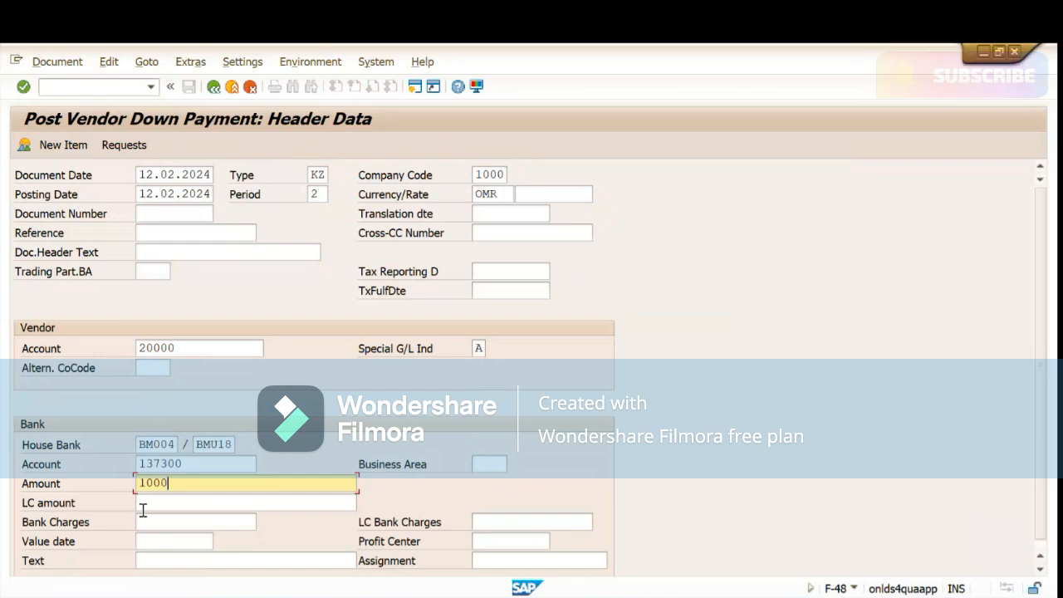
{"action": "left_click", "coordinate": [149, 540]}
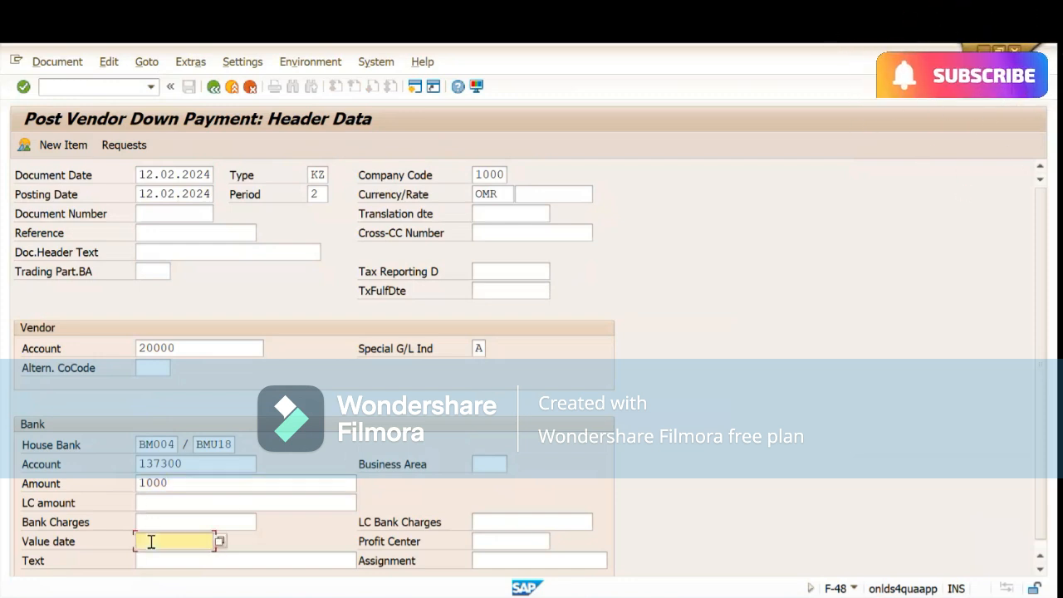
{"action": "left_click", "coordinate": [173, 307]}
{"action": "left_click", "coordinate": [201, 563]}
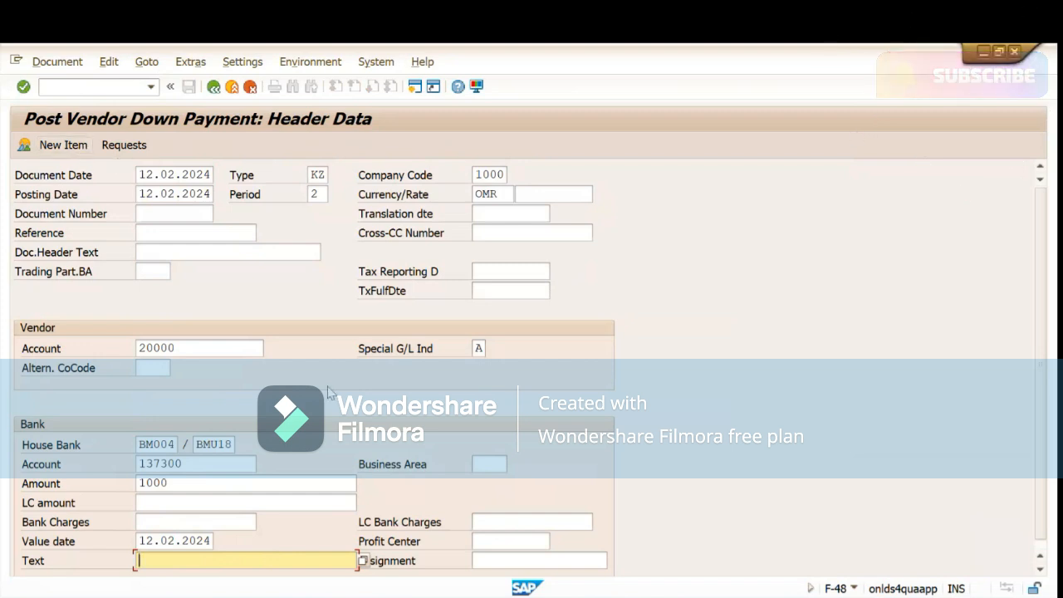
{"action": "key", "text": "Return"}
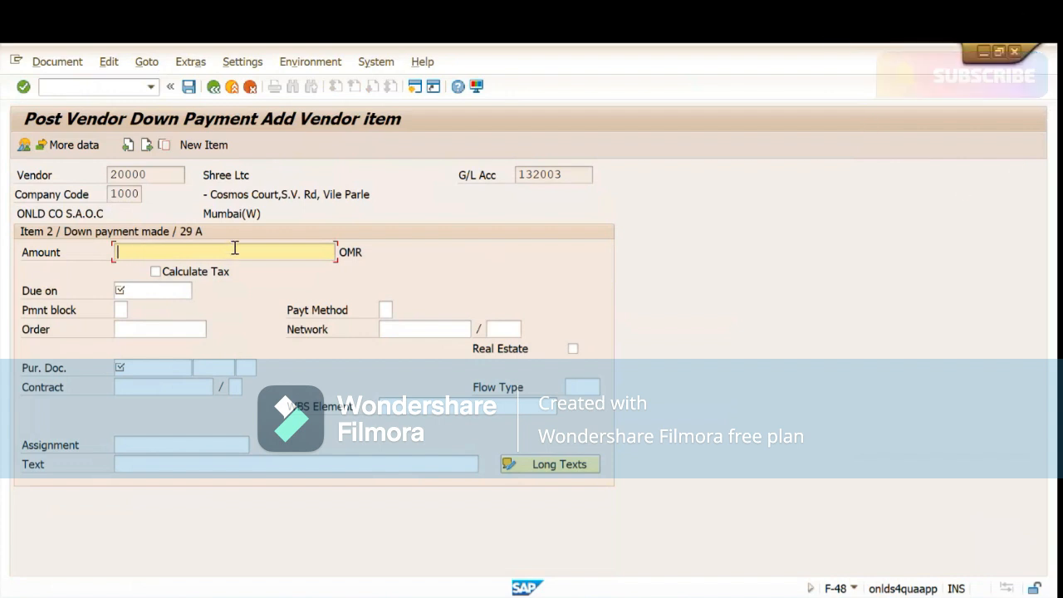
- Enter an amount of 1000 OMR for the vendor down payment item and set its due date to 12.2.2024
{"action": "type", "text": "1000"}
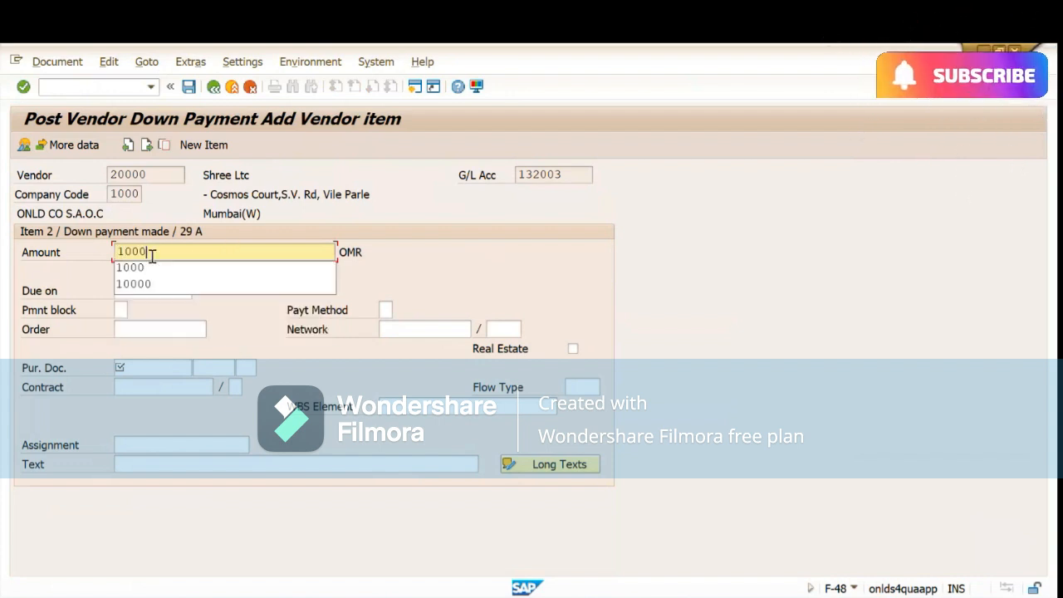
{"action": "key", "text": "Return"}
{"action": "key", "text": "Return"}
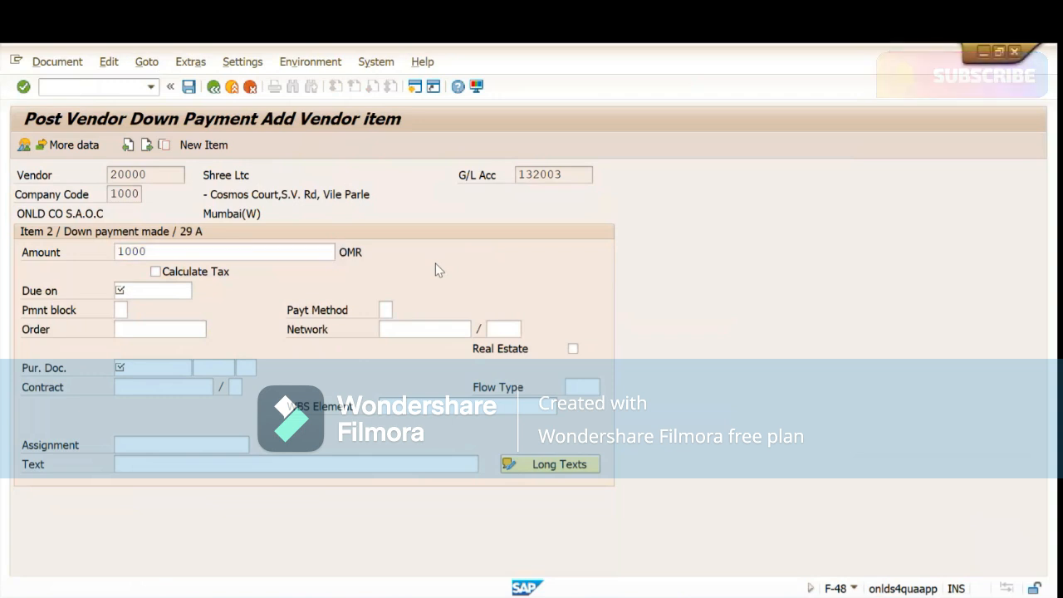
{"action": "left_click", "coordinate": [179, 296]}
{"action": "left_click", "coordinate": [175, 306]}
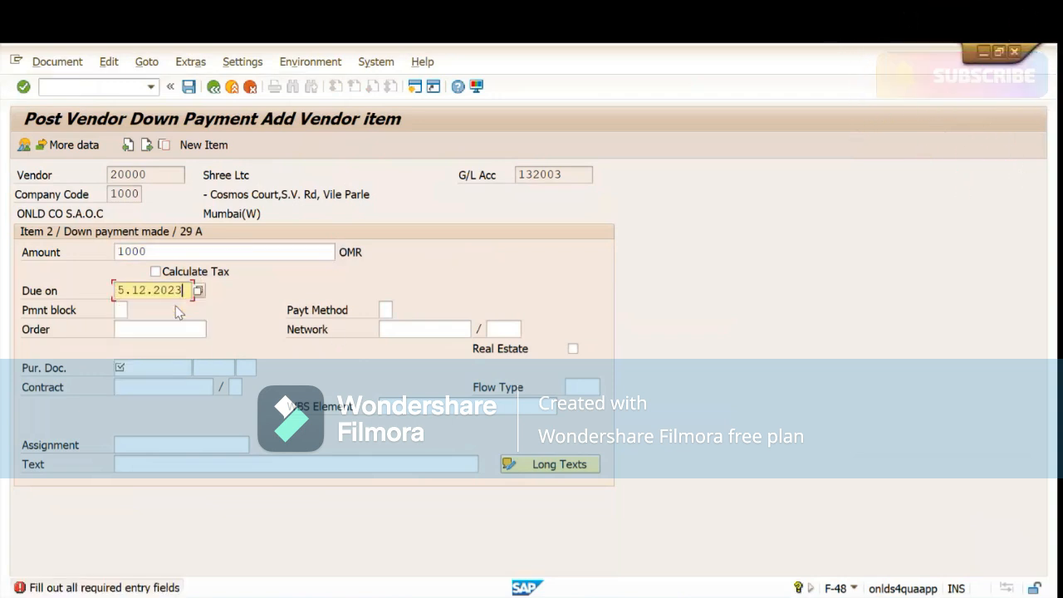
{"action": "left_click", "coordinate": [121, 290]}
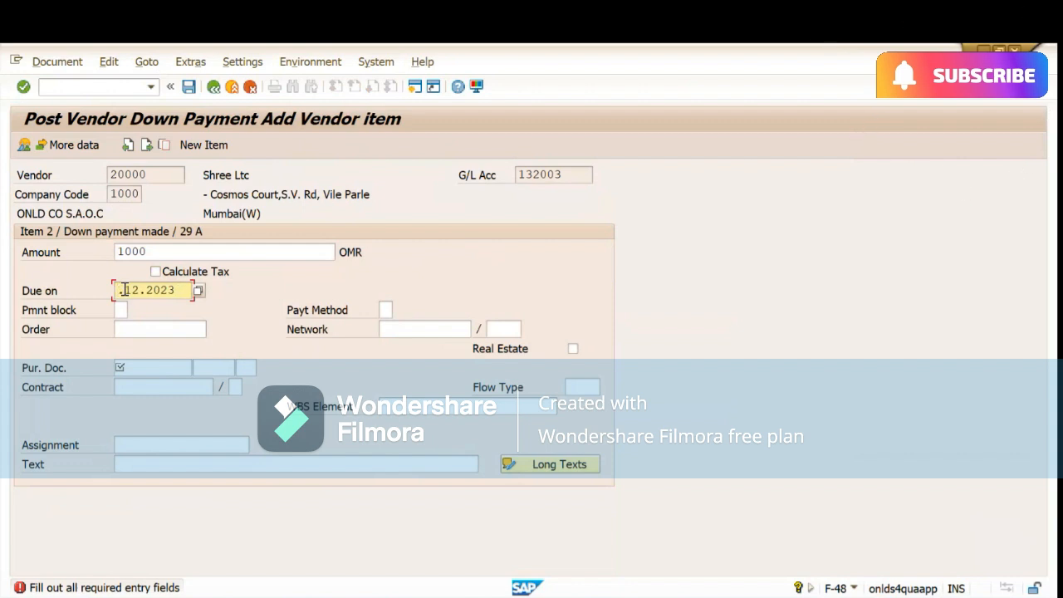
{"action": "key", "text": "Delete"}
{"action": "type", "text": "12"}
{"action": "key", "text": "Delete"}
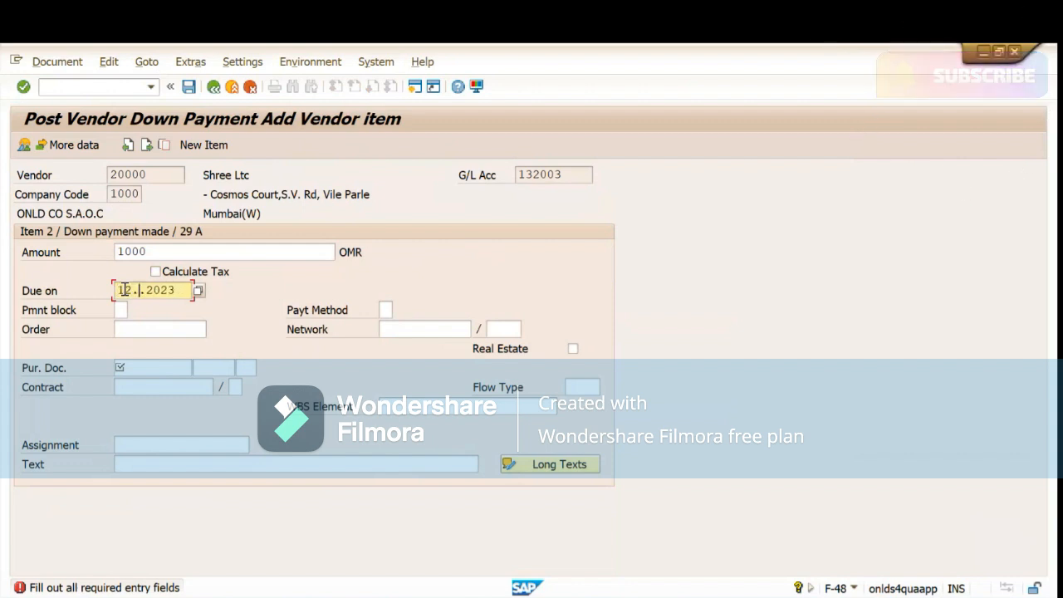
{"action": "type", "text": "4"}
- Fill in the item's purchasing document with the first number suggested from earlier entries
{"action": "left_click", "coordinate": [166, 368]}
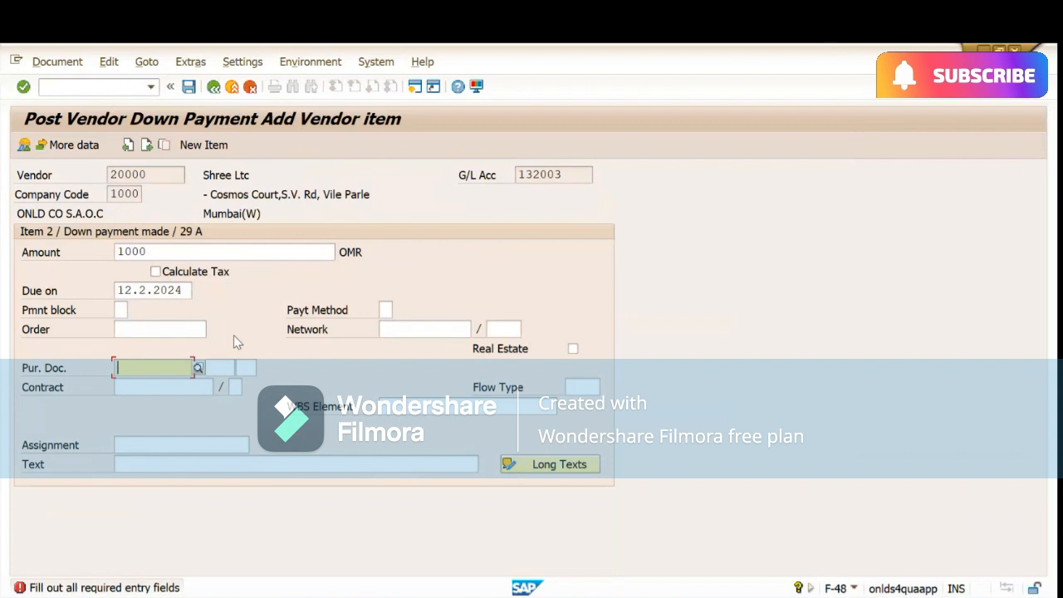
{"action": "left_click", "coordinate": [141, 368]}
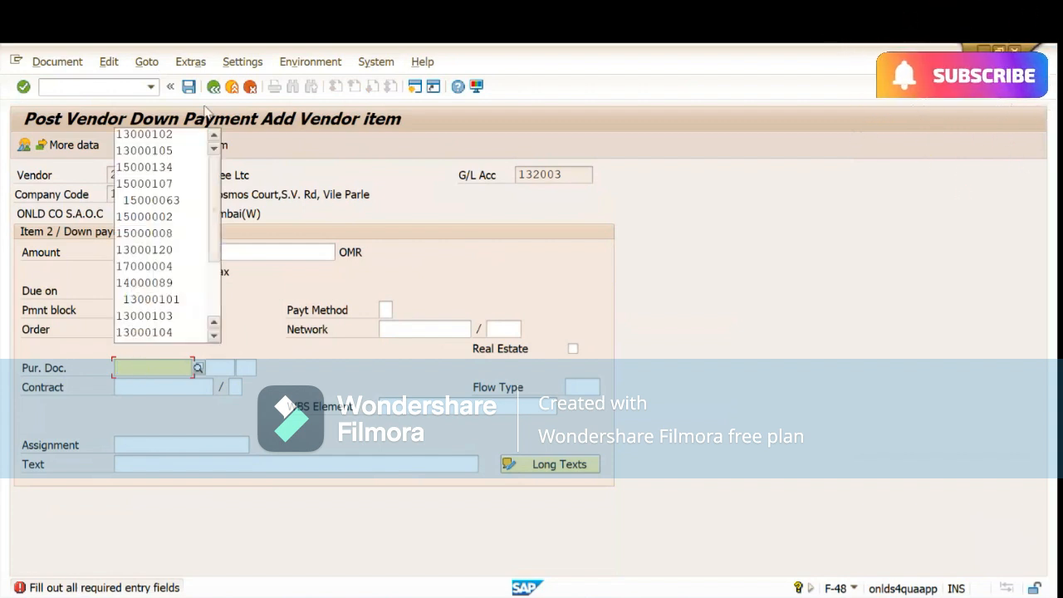
{"action": "left_click", "coordinate": [178, 138]}
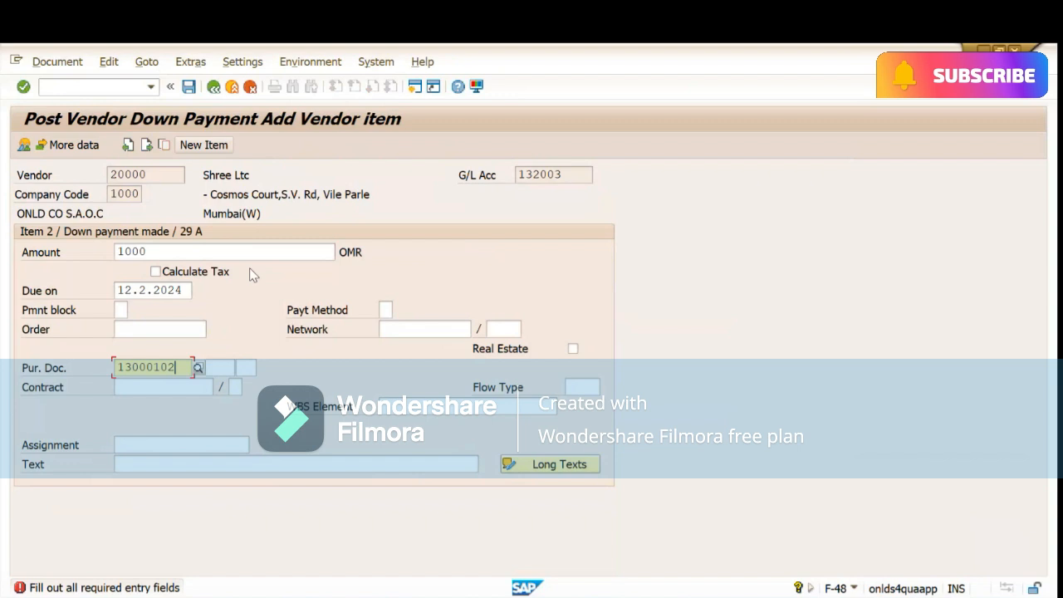
- Enter item 10 for the purchasing document on the vendor down payment line and confirm the entry
{"action": "left_click", "coordinate": [220, 366]}
{"action": "left_click", "coordinate": [218, 380]}
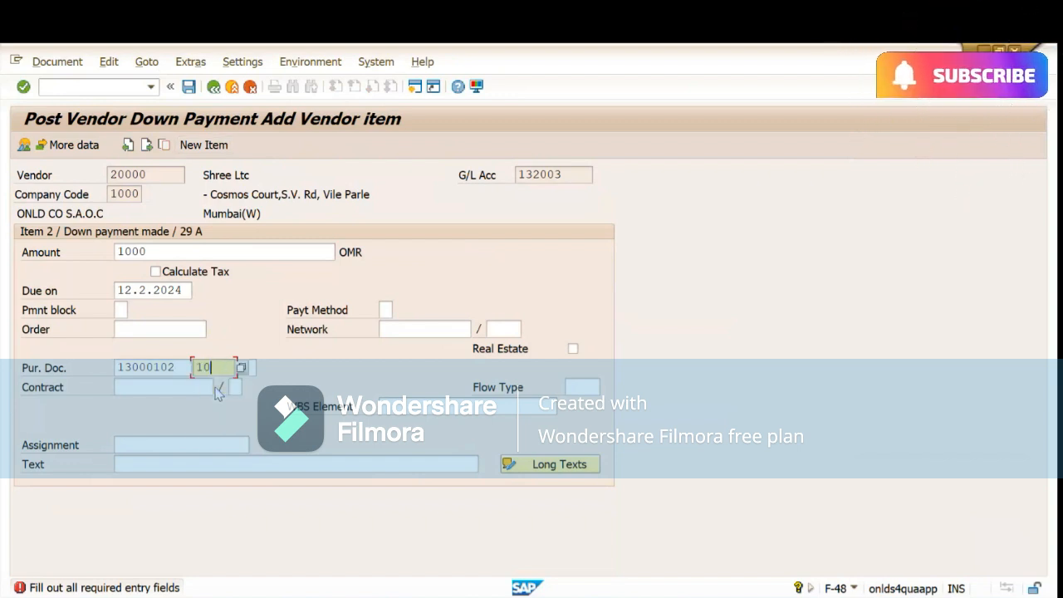
{"action": "key", "text": "Return"}
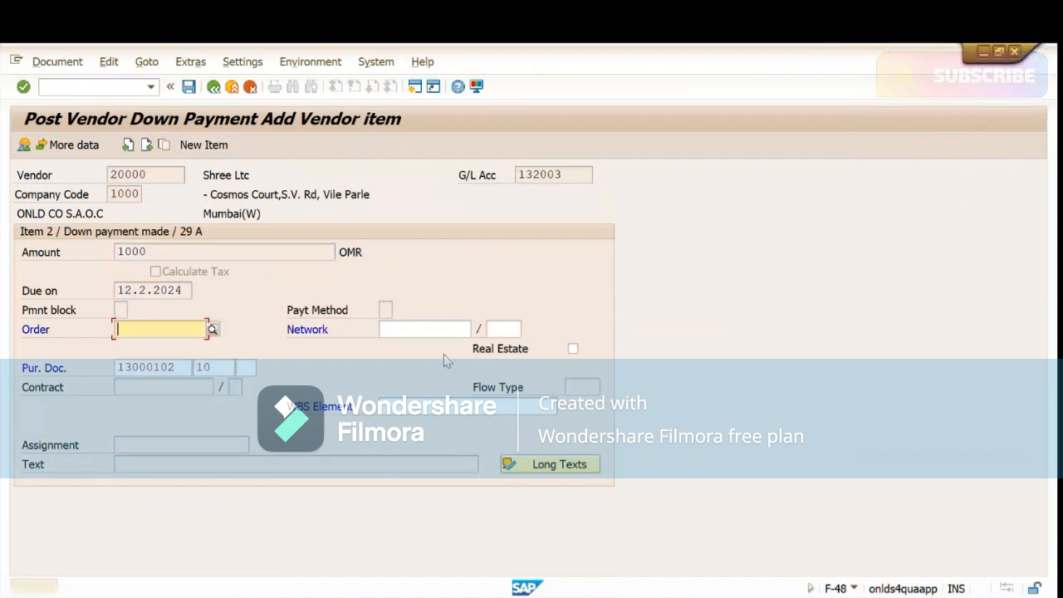
{"action": "key", "text": "Return"}
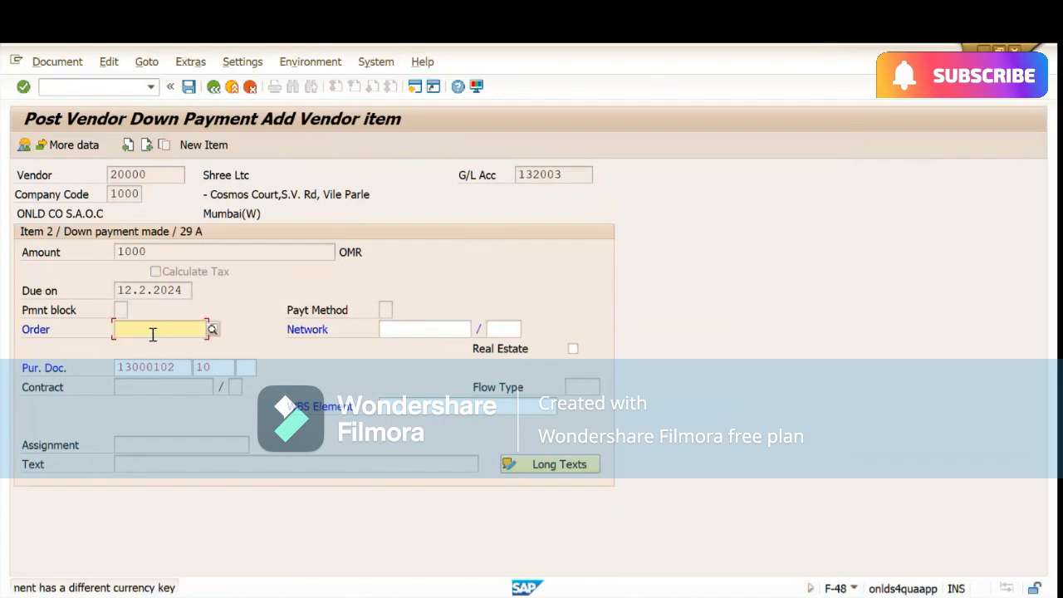
{"action": "key", "text": "Return"}
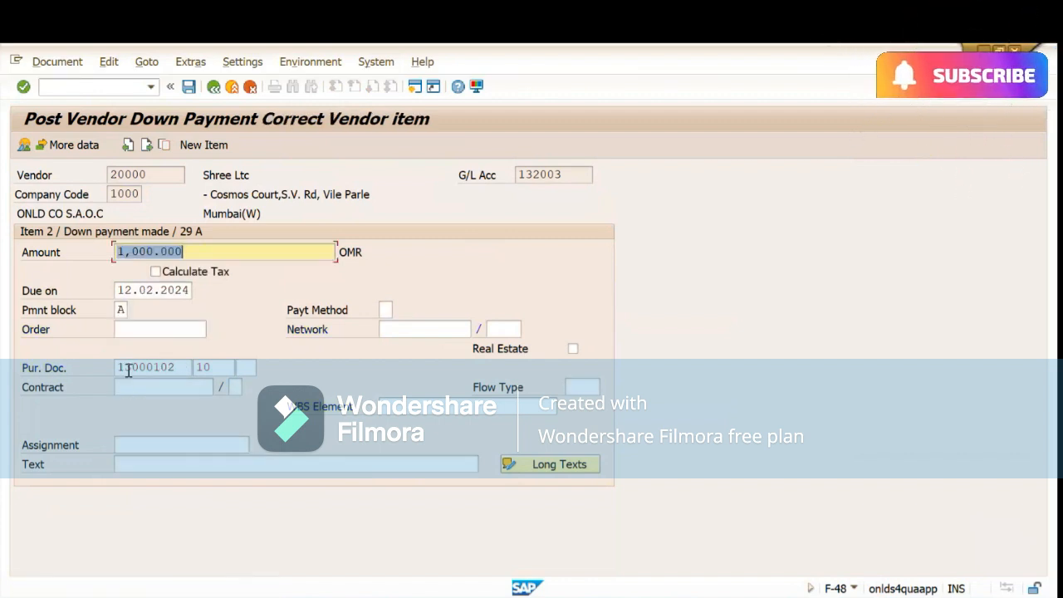
- Check the purchasing document reference and look up its available item numbers, keeping item 10
{"action": "left_click", "coordinate": [210, 367]}
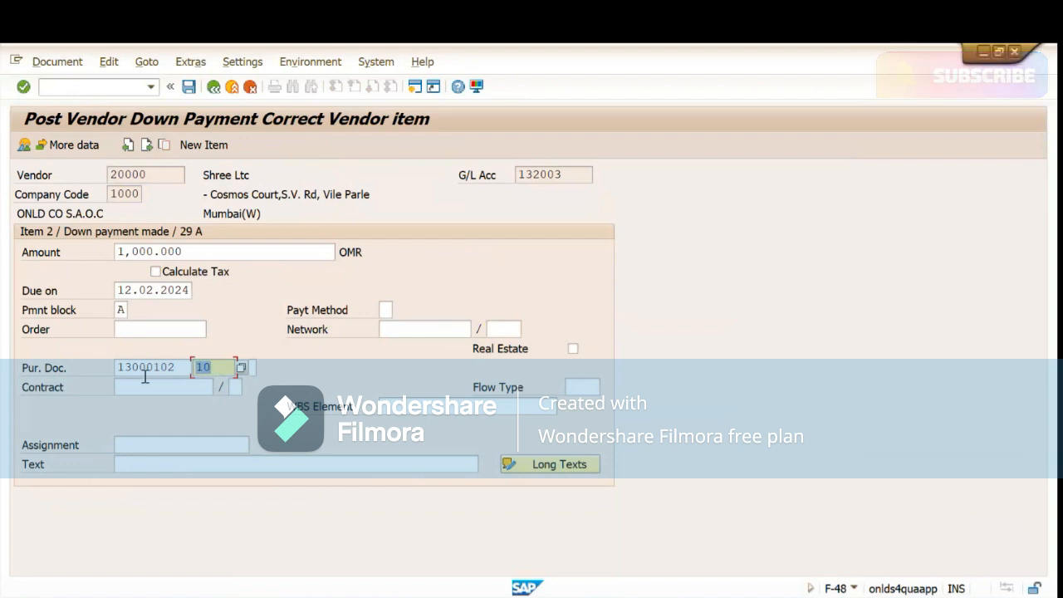
{"action": "left_click_drag", "start_coordinate": [118, 367], "coordinate": [178, 371]}
{"action": "left_click", "coordinate": [218, 369]}
{"action": "left_click", "coordinate": [177, 367]}
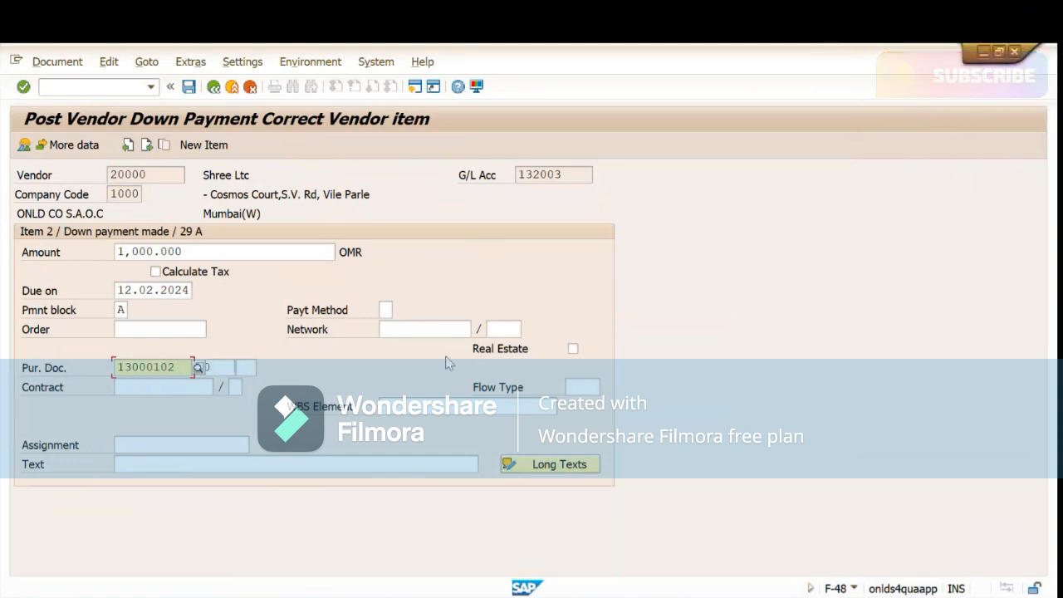
{"action": "left_click", "coordinate": [401, 181]}
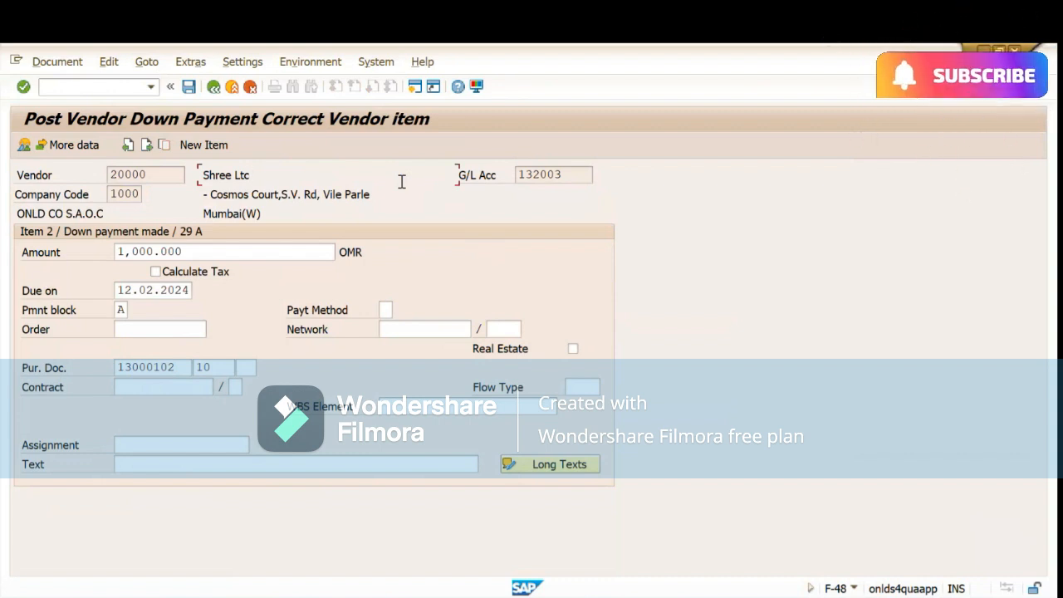
{"action": "left_click", "coordinate": [219, 365]}
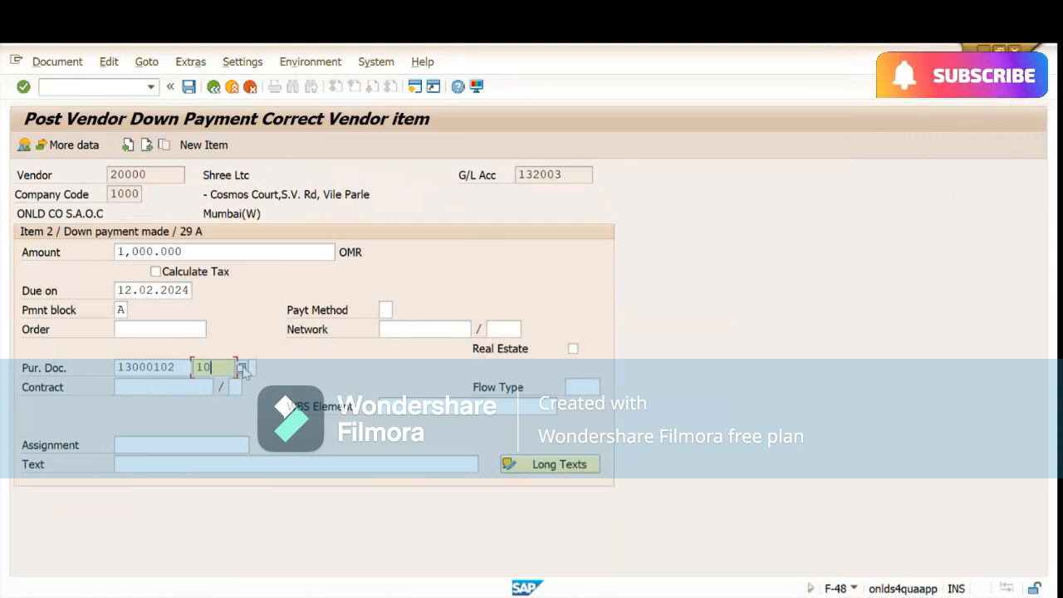
{"action": "left_click", "coordinate": [241, 367]}
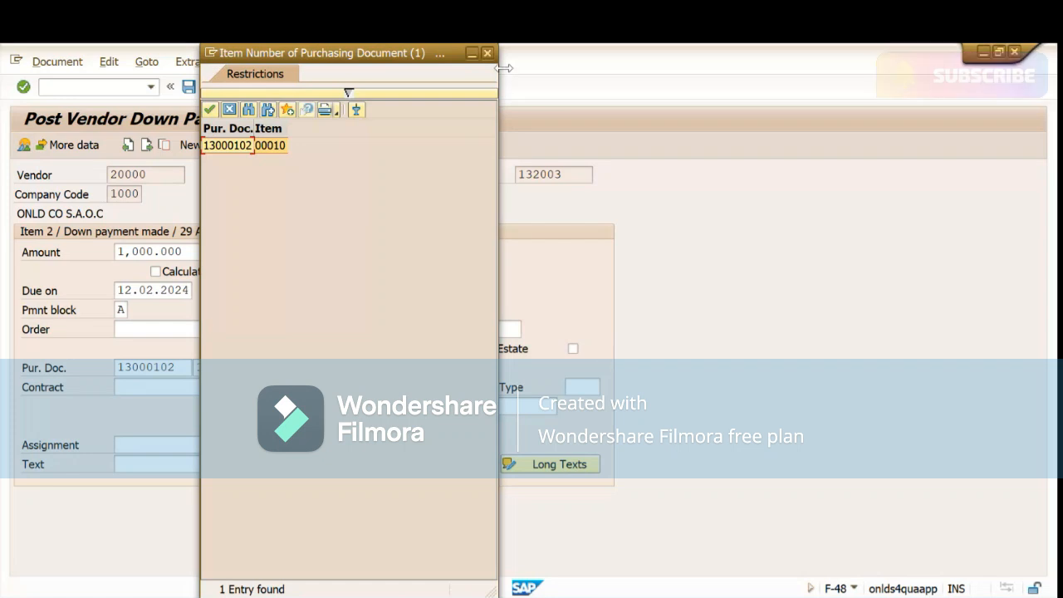
{"action": "key", "text": "Return"}
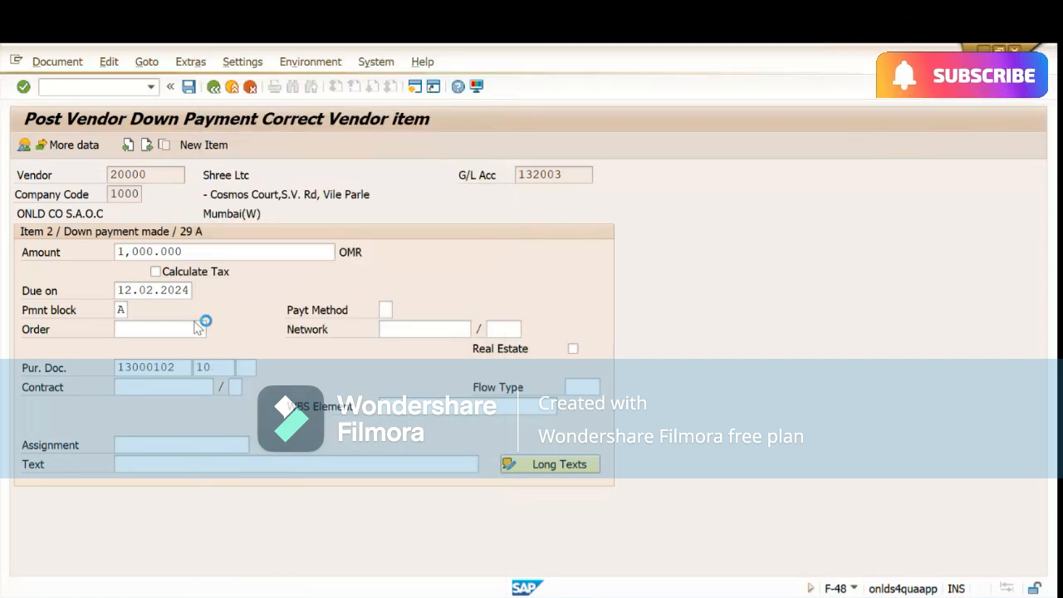
{"action": "double_click", "coordinate": [203, 367]}
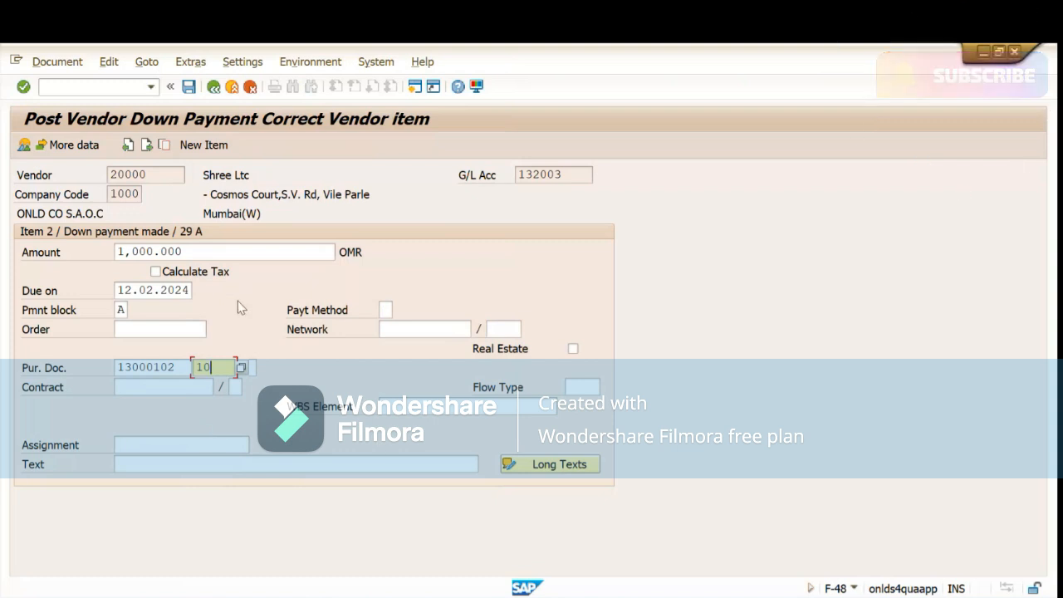
- Simulate the vendor down payment document and confirm through to its line item overview
{"action": "left_click", "coordinate": [54, 66]}
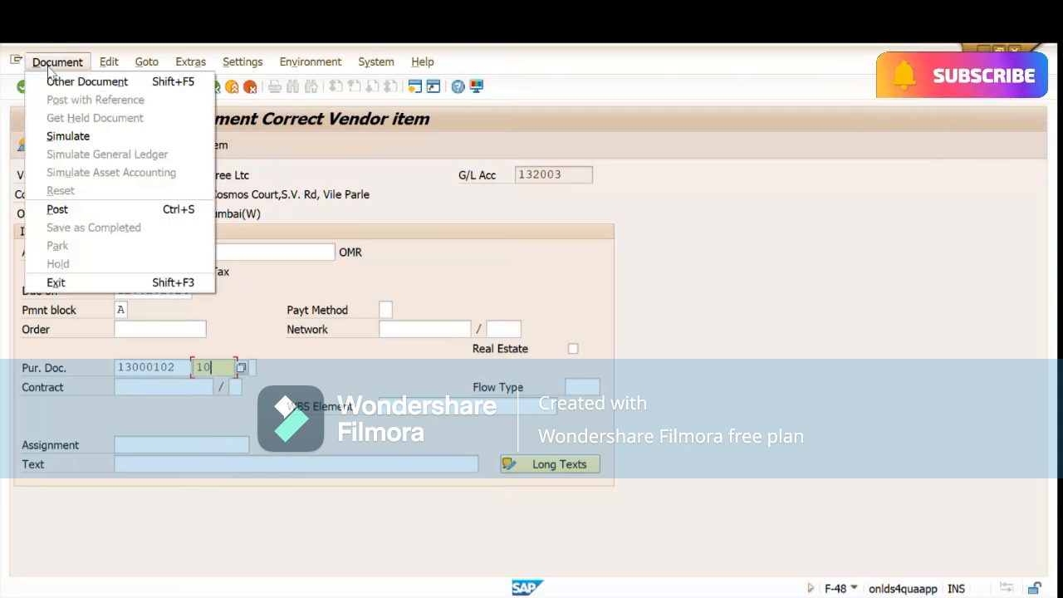
{"action": "left_click", "coordinate": [61, 137]}
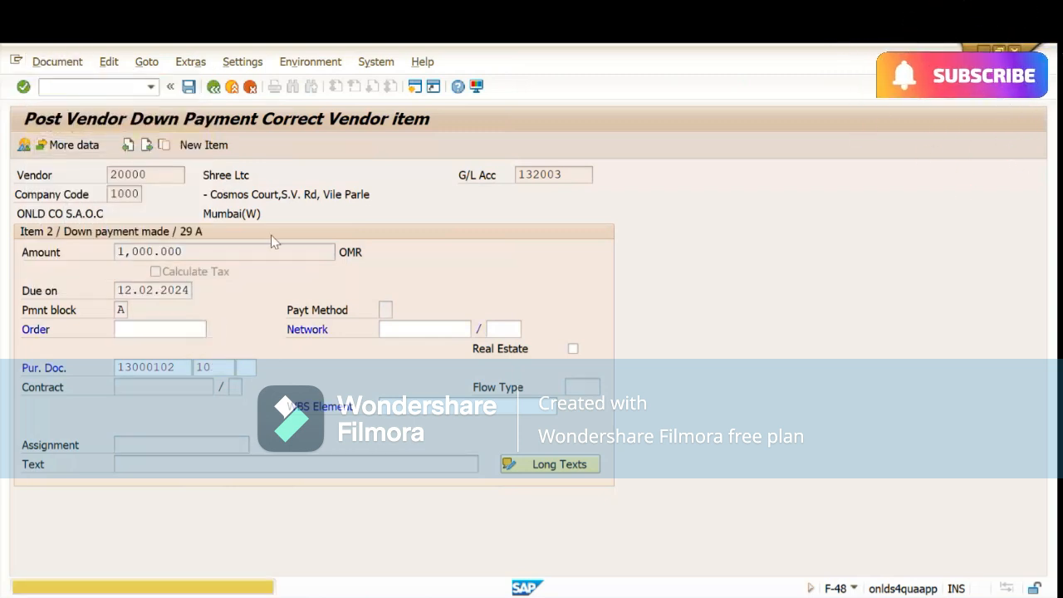
{"action": "key", "text": "Return"}
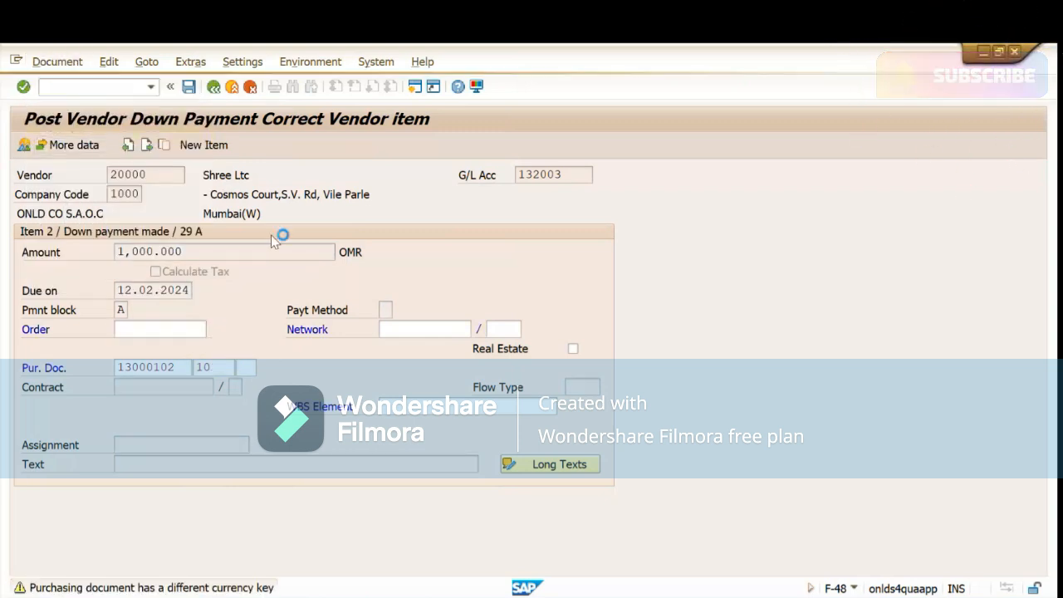
{"action": "key", "text": "Return"}
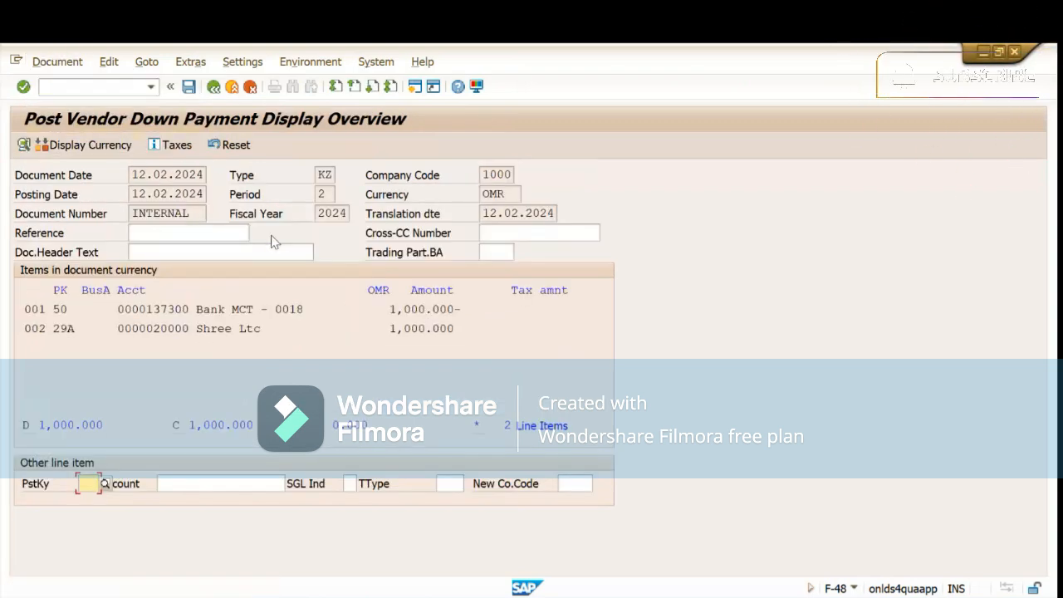
- Post the simulated vendor down payment and acknowledge the information message
{"action": "left_click", "coordinate": [172, 331]}
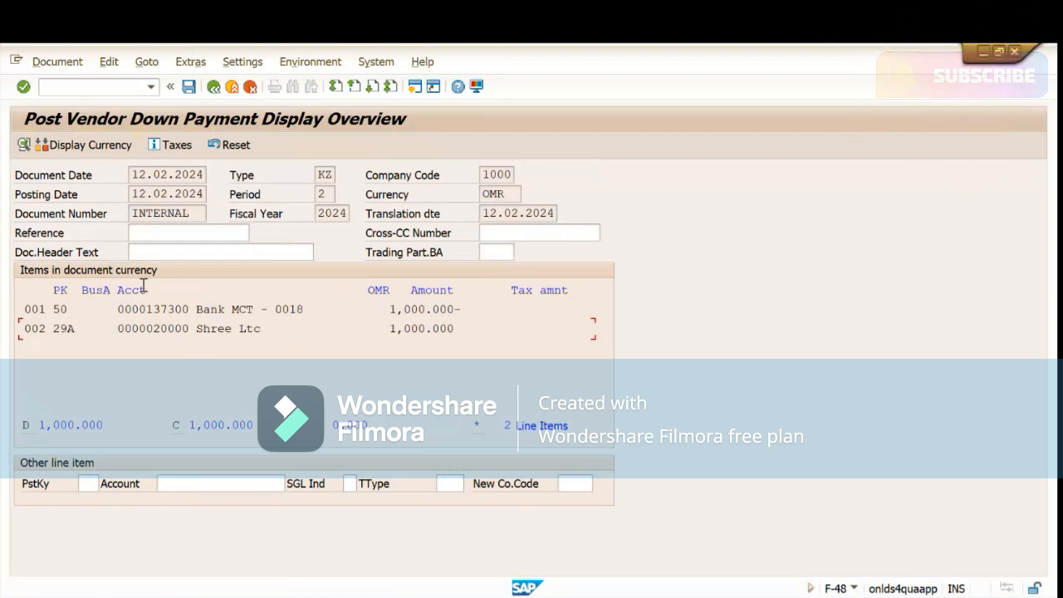
{"action": "left_click", "coordinate": [190, 87]}
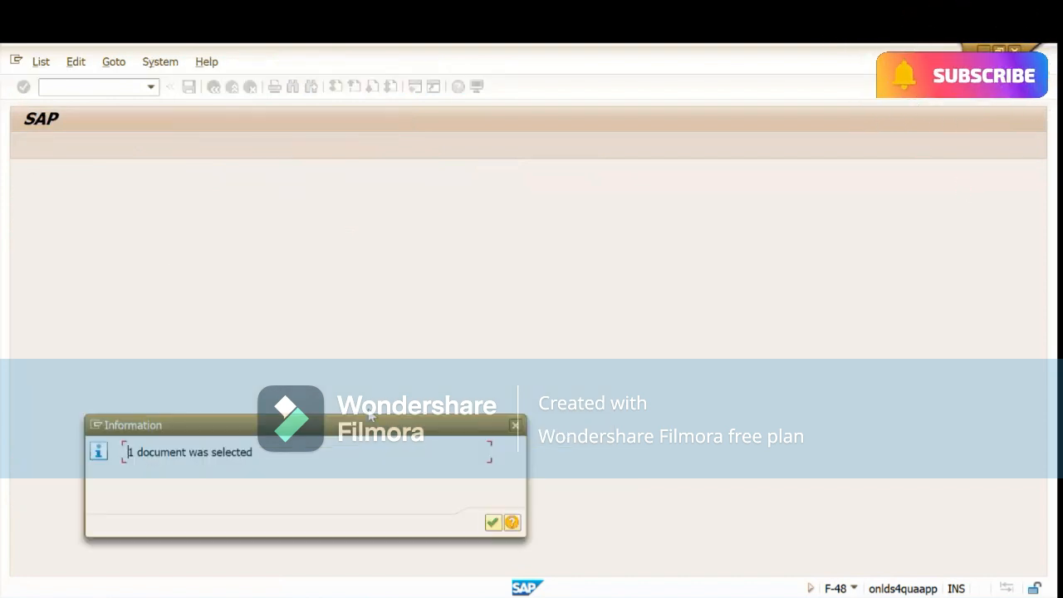
{"action": "left_click", "coordinate": [491, 522]}
{"action": "key", "text": "Return"}
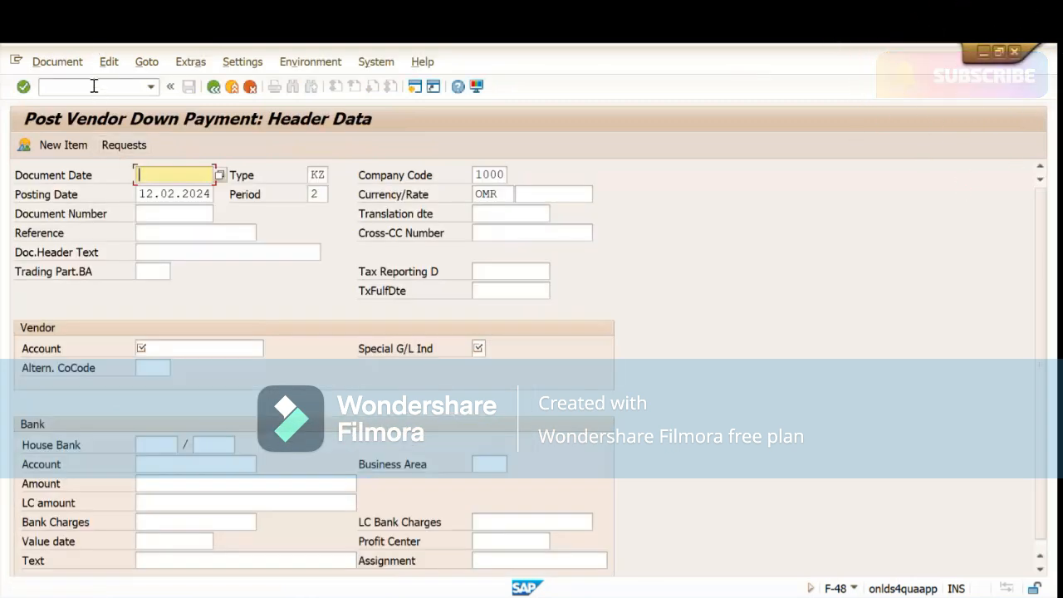
- Switch to the vendor line item report and rerun it with Special G/L transactions included
{"action": "left_click", "coordinate": [94, 87]}
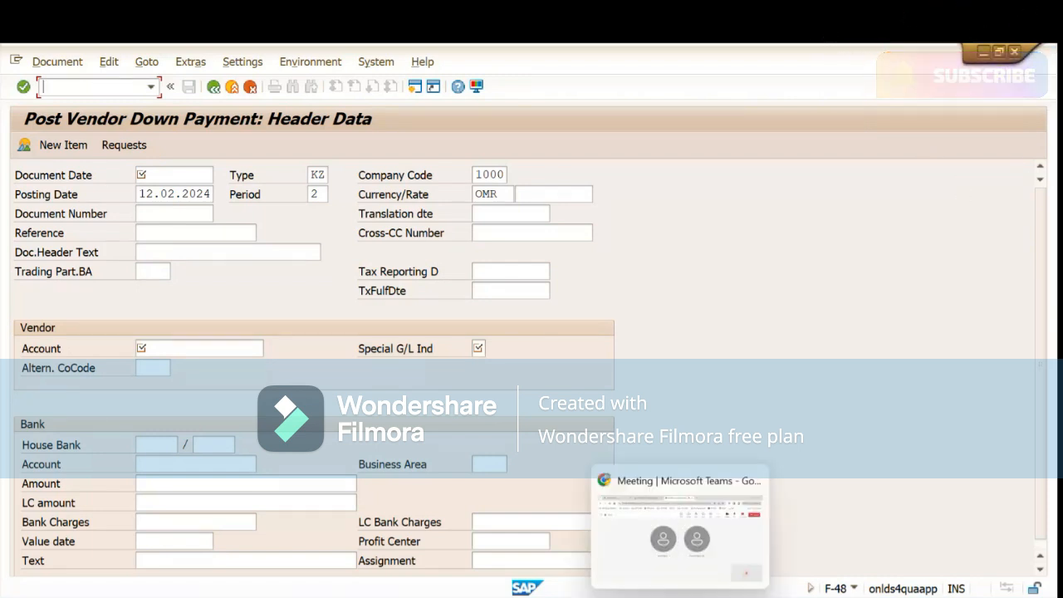
{"action": "mouse_move", "coordinate": [606, 594]}
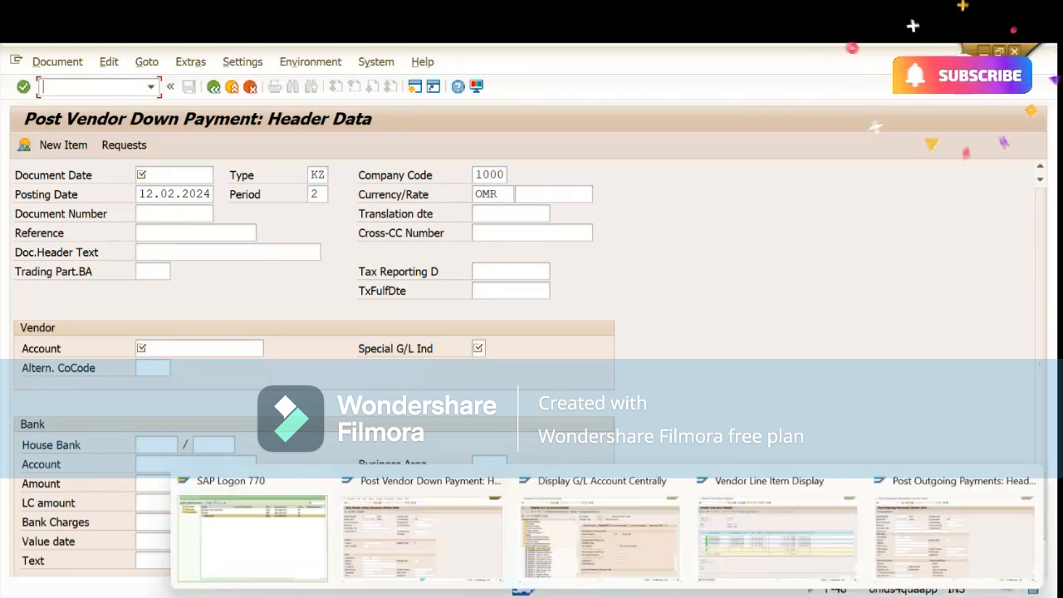
{"action": "left_click", "coordinate": [772, 554]}
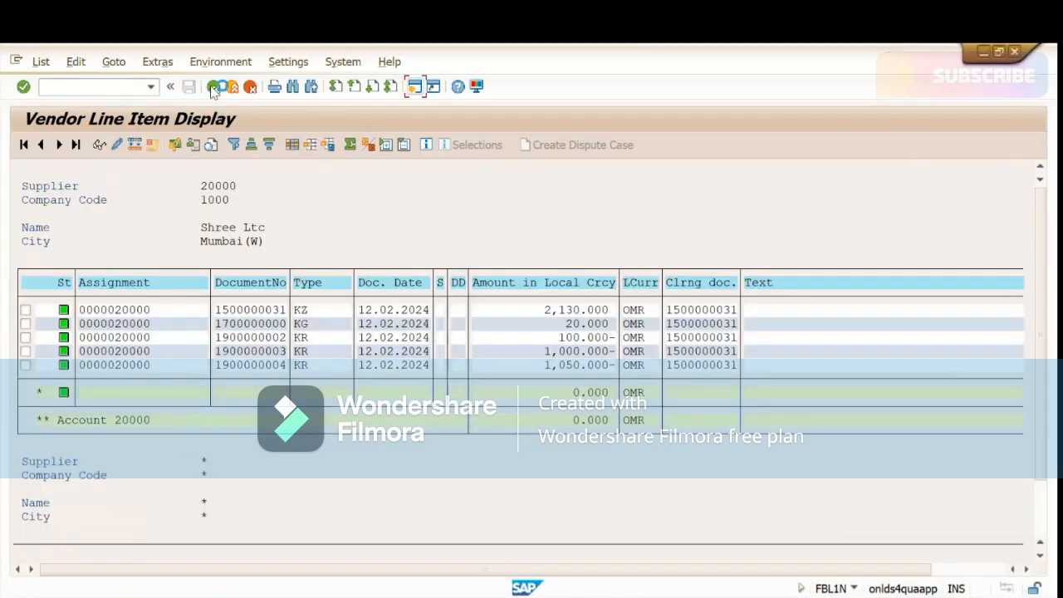
{"action": "left_click", "coordinate": [213, 87]}
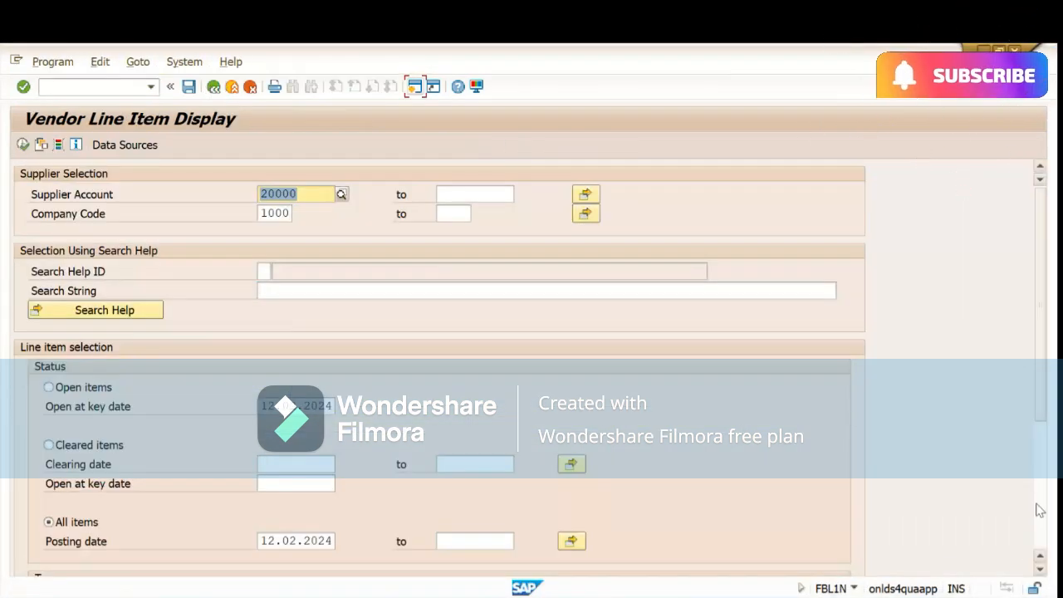
{"action": "scroll", "coordinate": [463, 284], "scroll_direction": "down", "scroll_amount": 5}
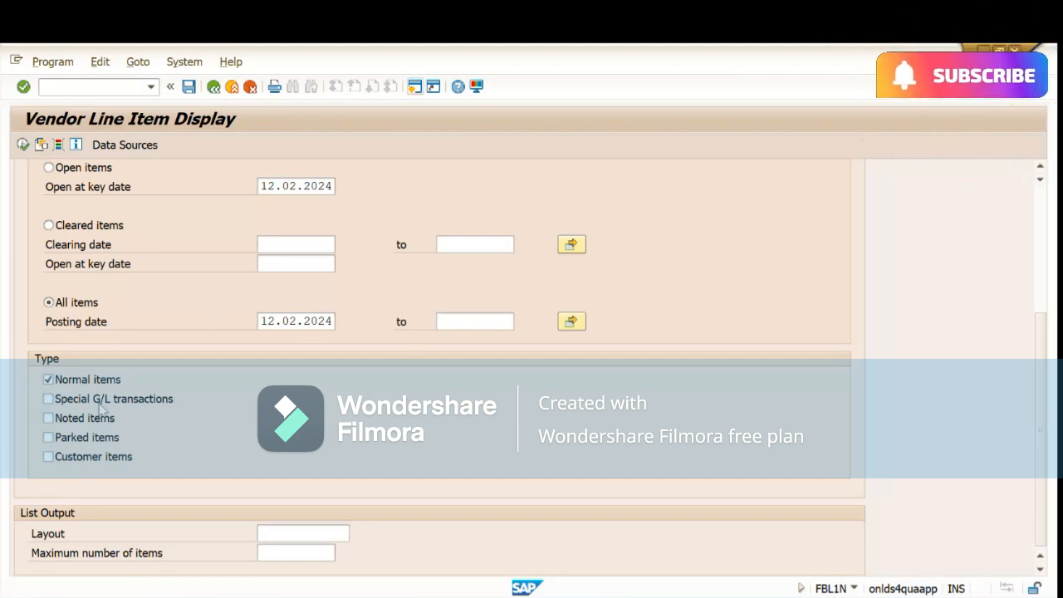
{"action": "left_click", "coordinate": [48, 399]}
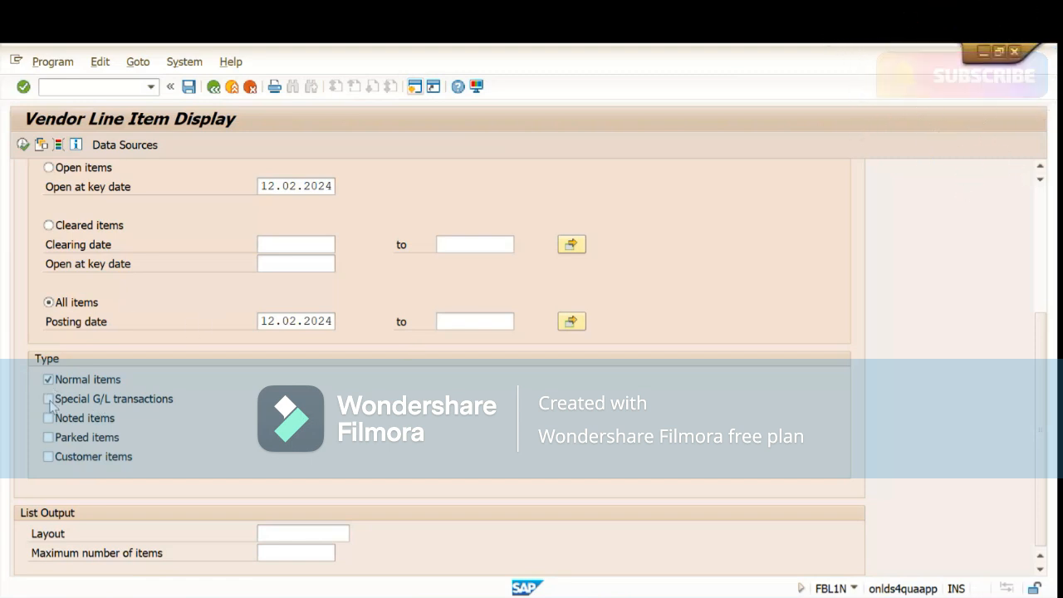
{"action": "left_click", "coordinate": [22, 144]}
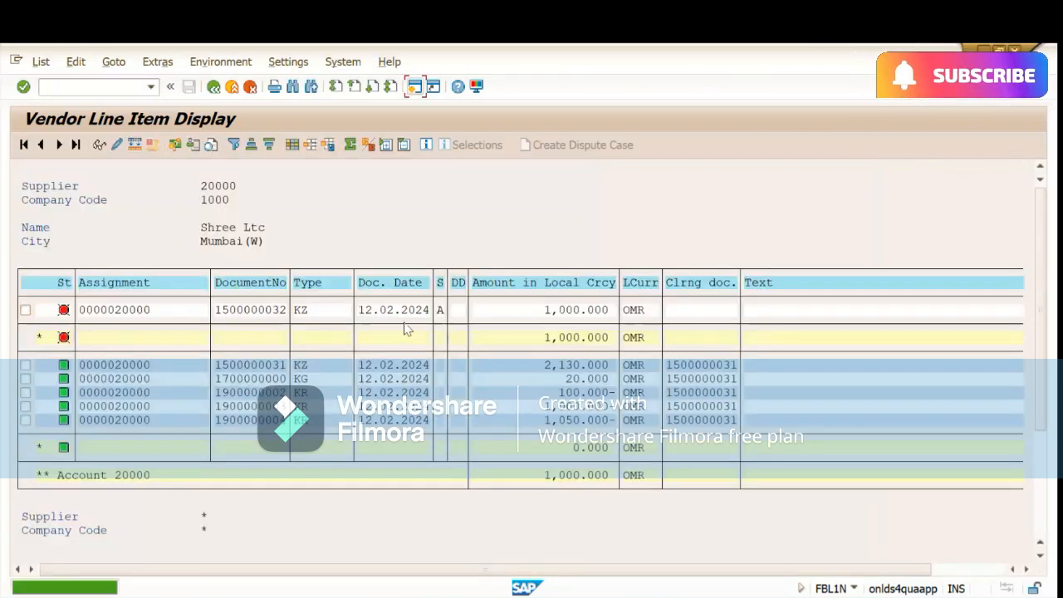
- Examine the open down payment line's document date, amount, special G/L indicator and document type
{"action": "left_click", "coordinate": [397, 311]}
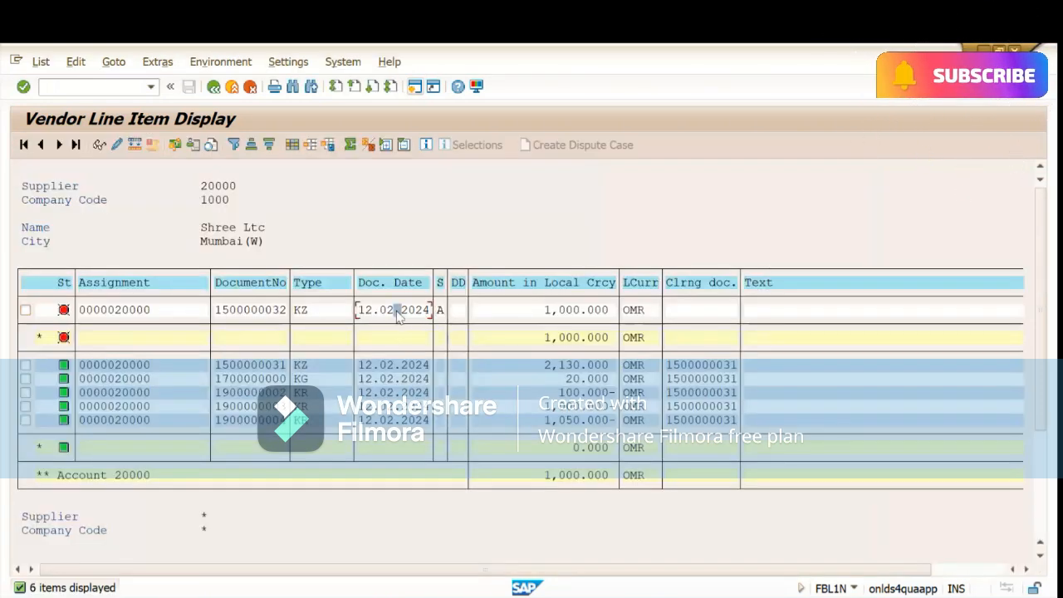
{"action": "left_click", "coordinate": [552, 311]}
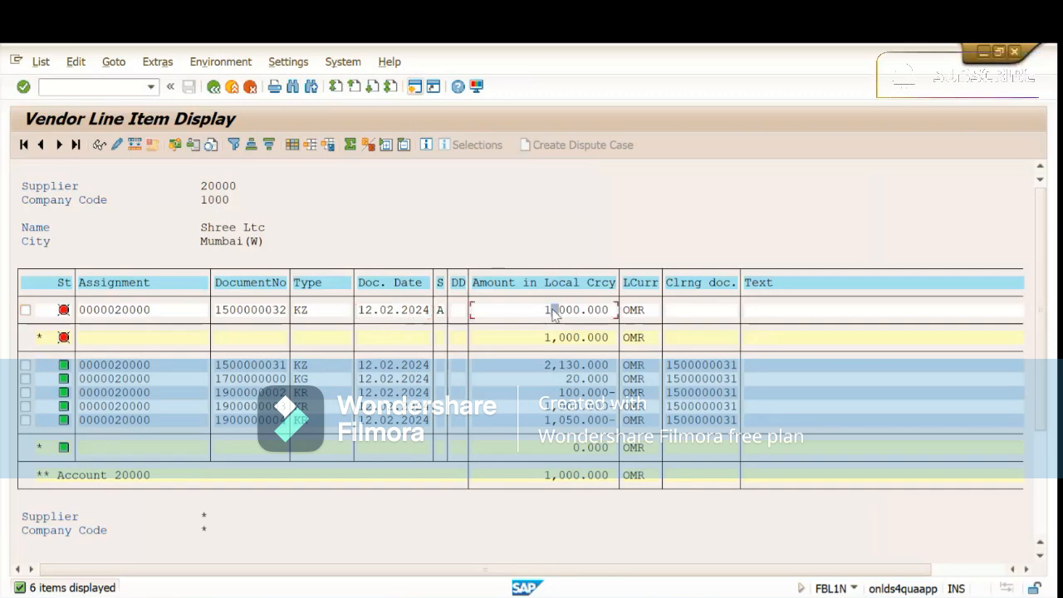
{"action": "left_click", "coordinate": [441, 310]}
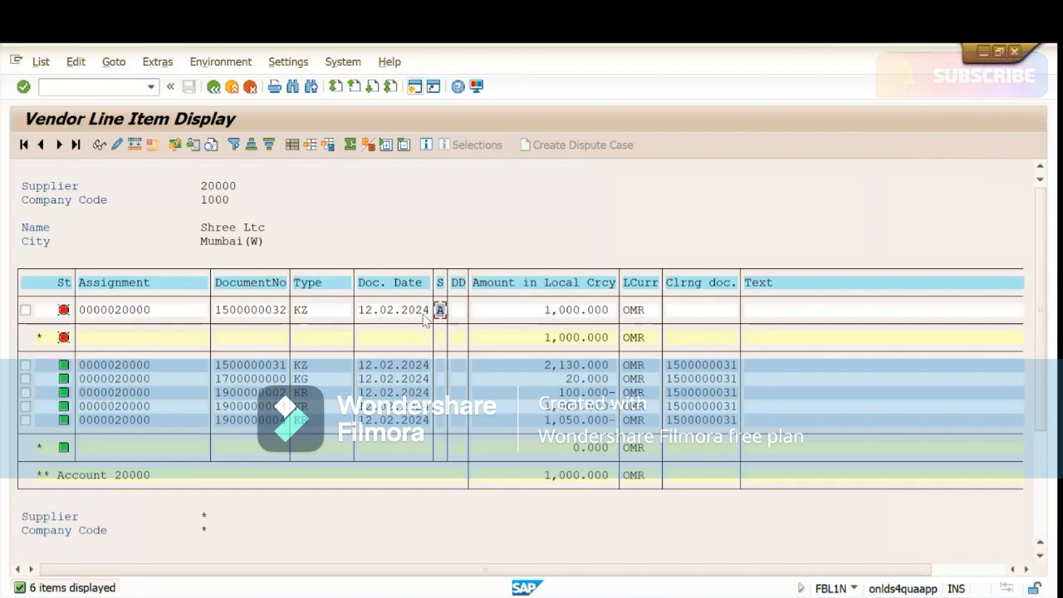
{"action": "left_click", "coordinate": [314, 311]}
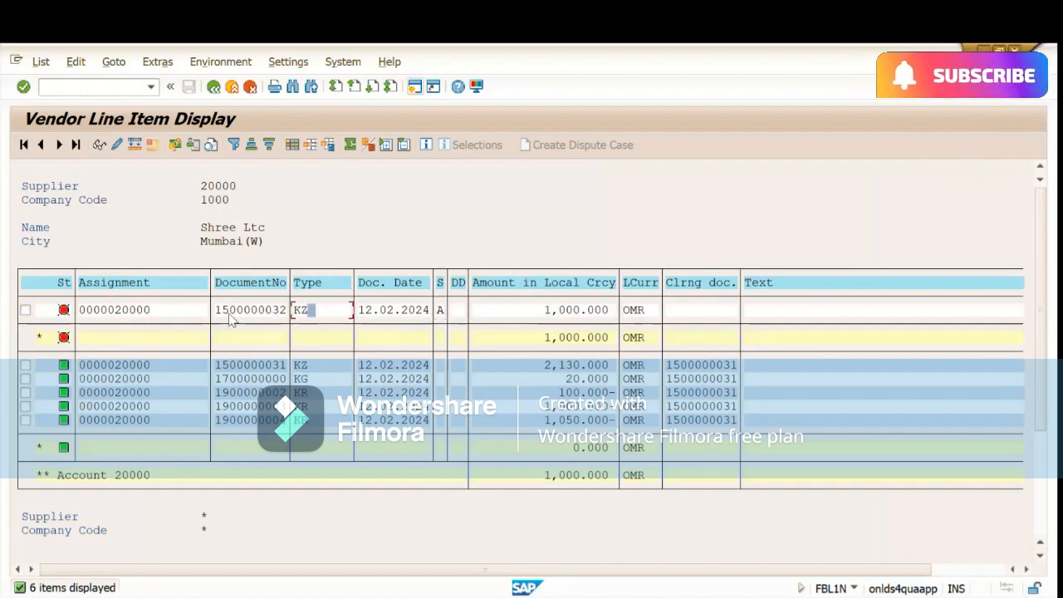
{"action": "key", "text": "BackSpace"}
{"action": "type", "text": "R"}
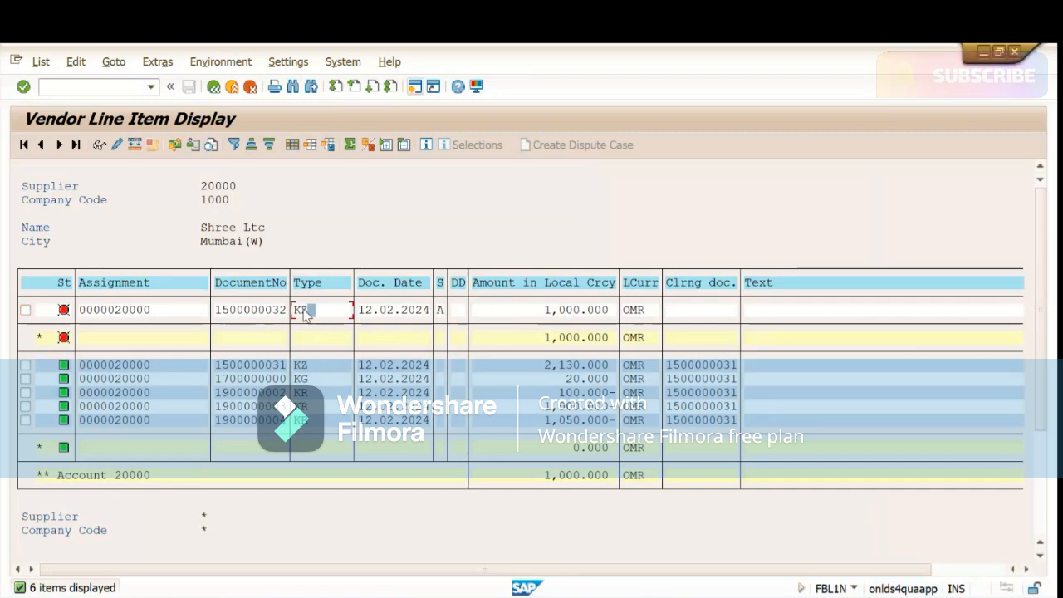
{"action": "key", "text": "BackSpace"}
{"action": "type", "text": "Z"}
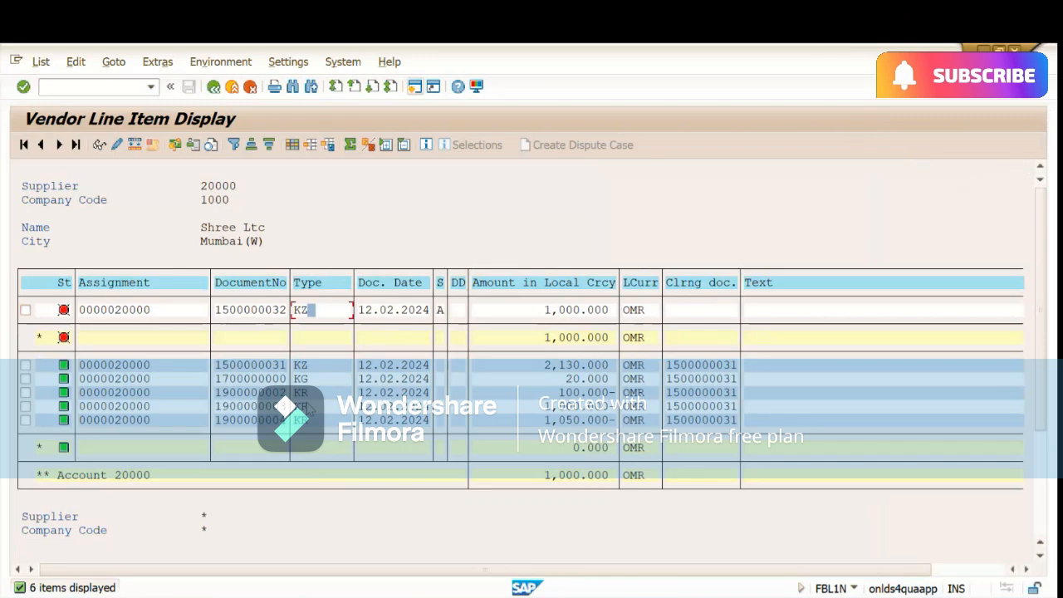
{"action": "left_click", "coordinate": [325, 202]}
- Switch to the G/L account display session and start the vendor invoice entry transaction FB60 there
{"action": "mouse_move", "coordinate": [482, 591]}
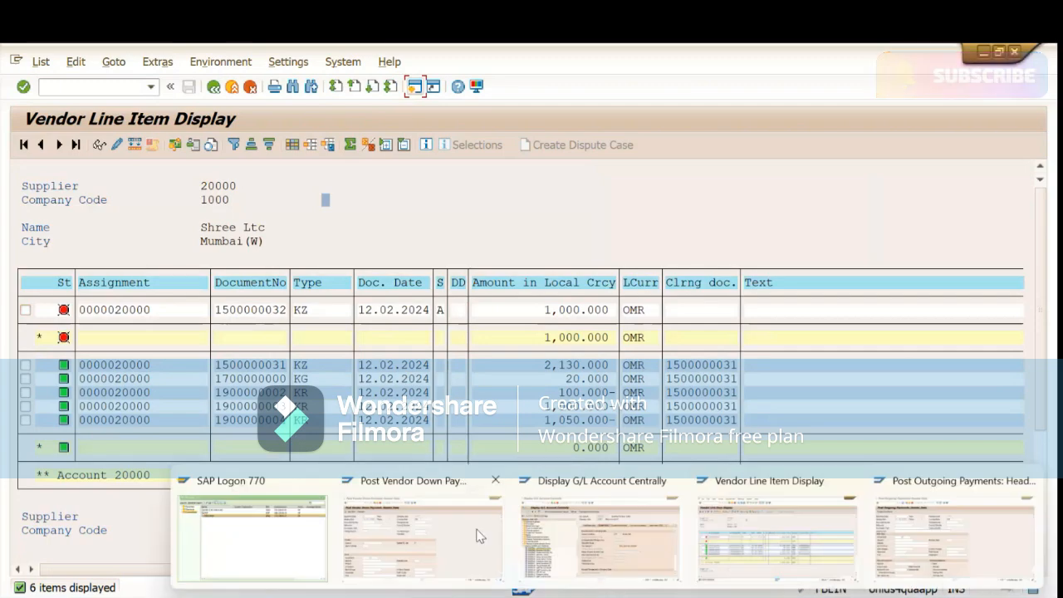
{"action": "left_click", "coordinate": [408, 545]}
{"action": "mouse_move", "coordinate": [523, 591]}
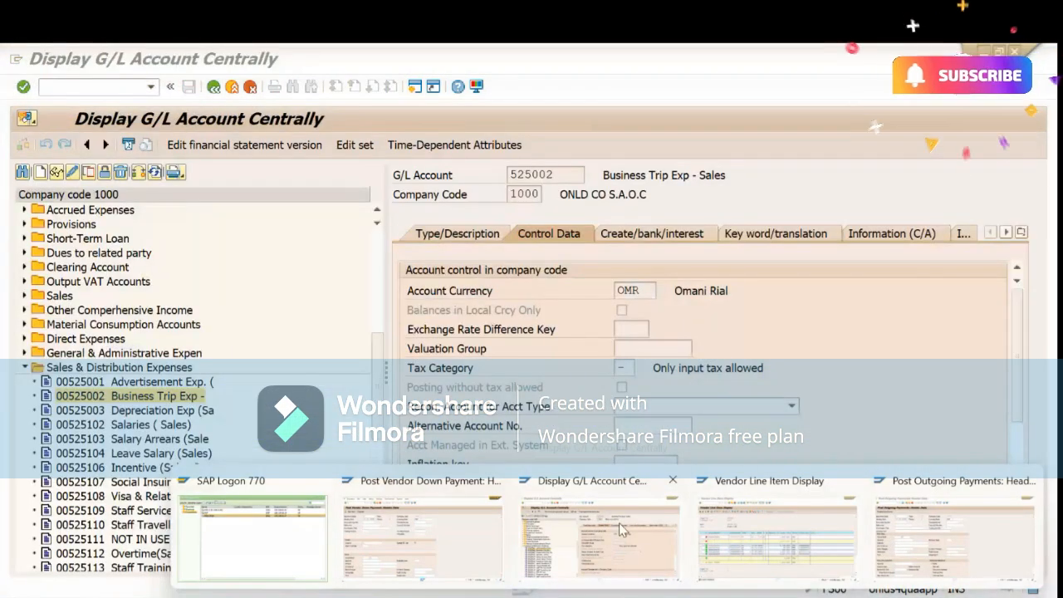
{"action": "left_click", "coordinate": [619, 522]}
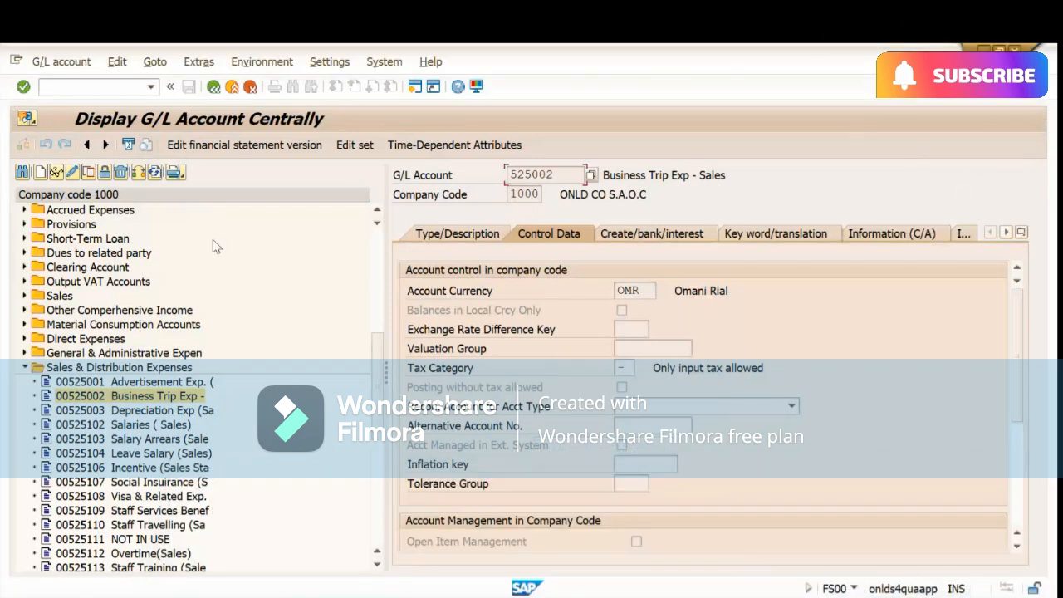
{"action": "left_click", "coordinate": [97, 87]}
{"action": "type", "text": "/nf"}
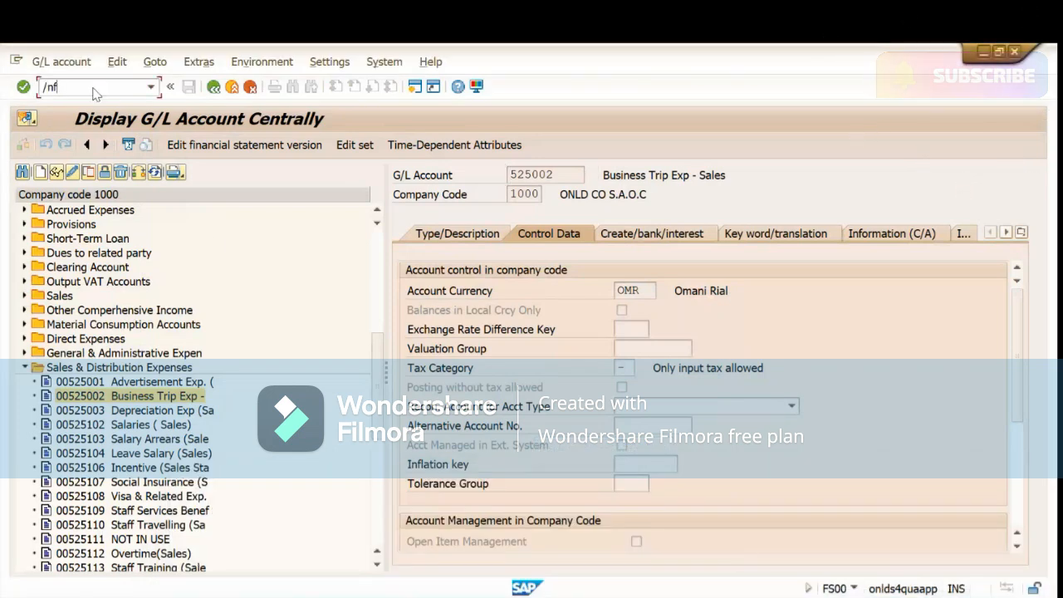
{"action": "type", "text": "bd"}
{"action": "key", "text": "Return"}
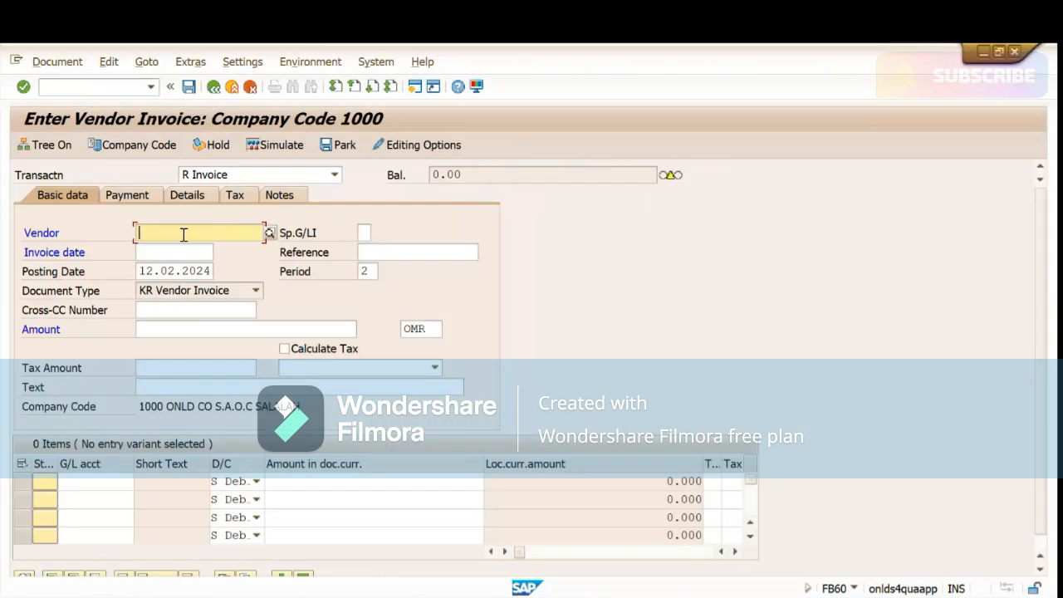
- Fill in the invoice header with the vendor number, invoice date 12.02.2024 and an amount of 1000 OMR
{"action": "left_click", "coordinate": [182, 235]}
{"action": "left_click", "coordinate": [184, 251]}
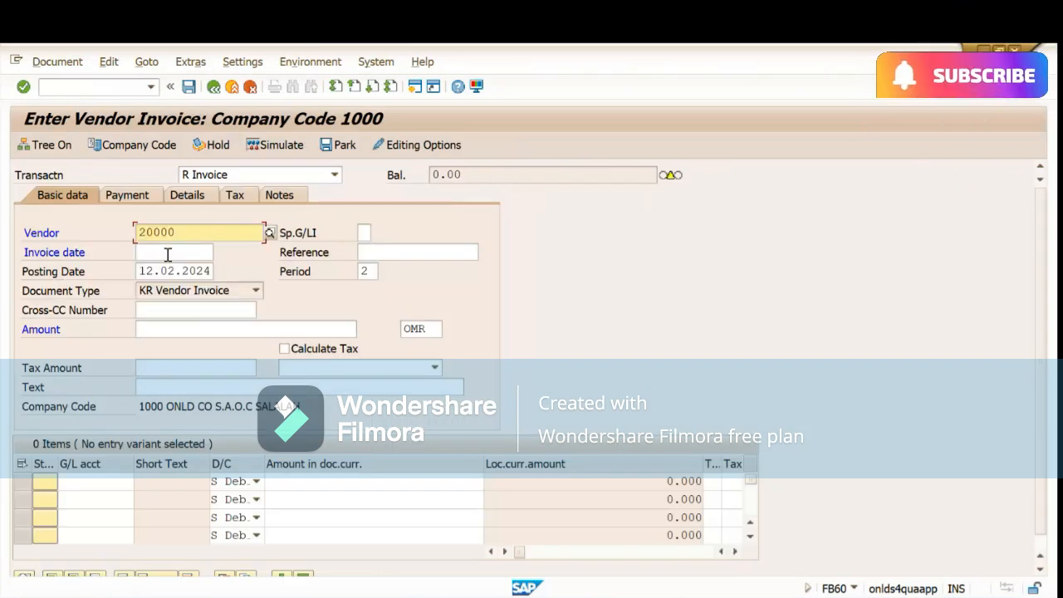
{"action": "left_click", "coordinate": [184, 251]}
{"action": "left_click", "coordinate": [175, 271]}
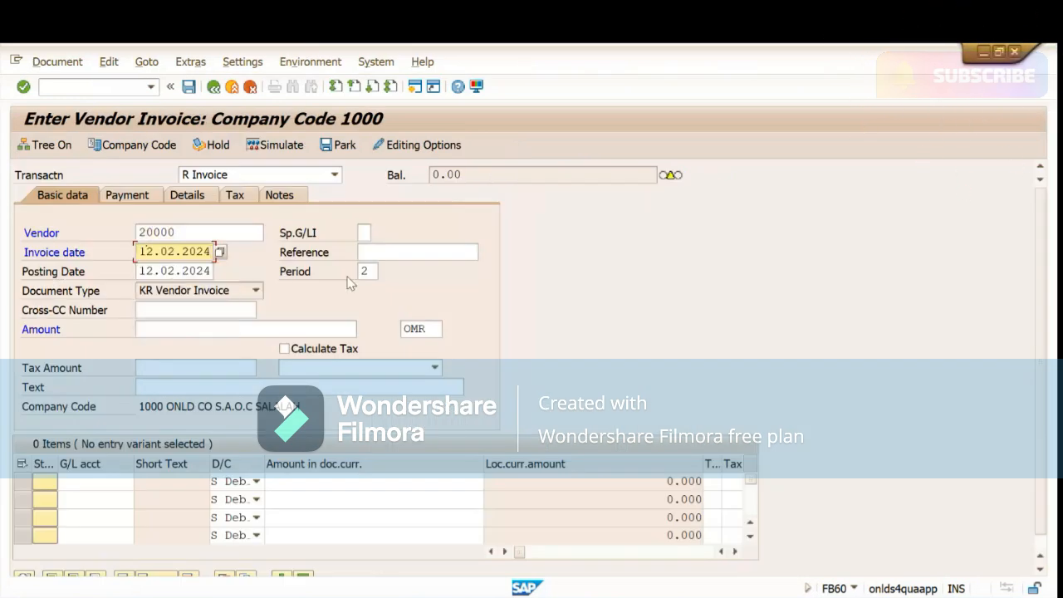
{"action": "left_click", "coordinate": [160, 329]}
{"action": "type", "text": "105"}
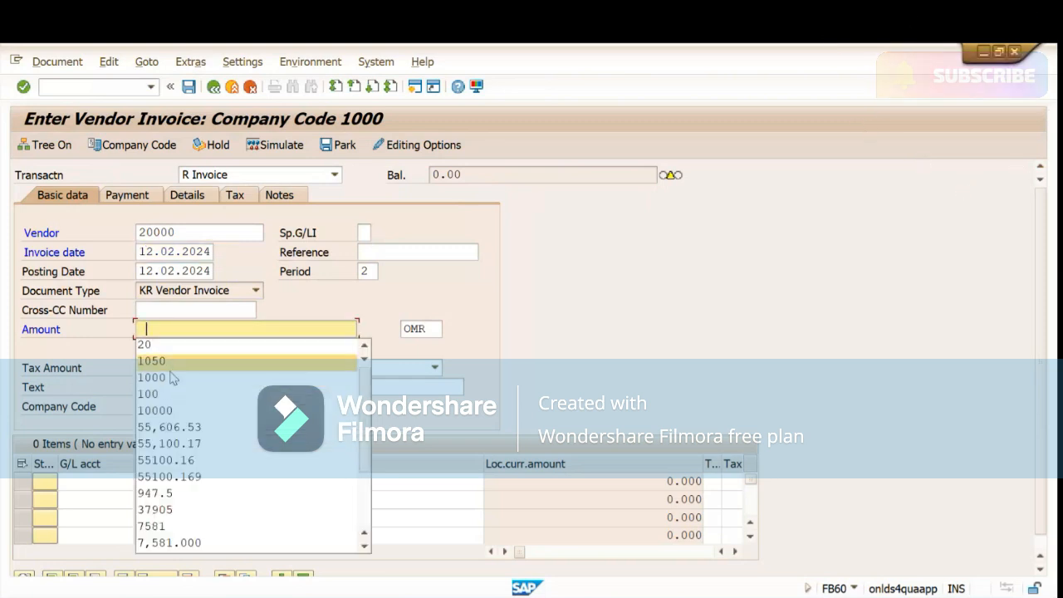
{"action": "key", "text": "BackSpace"}
{"action": "type", "text": "000"}
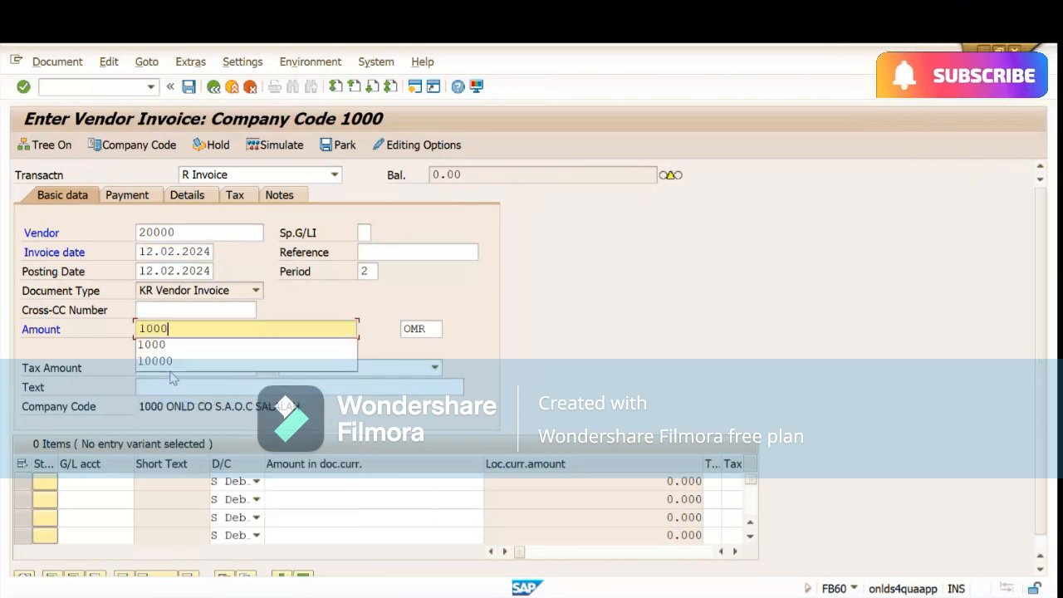
{"action": "key", "text": "Escape"}
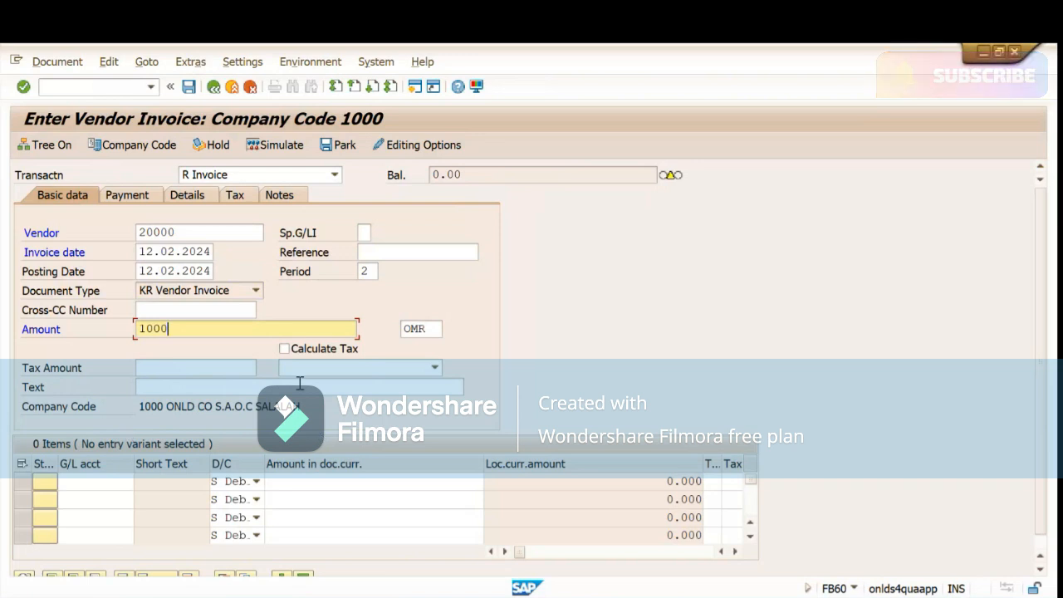
- Enter a debit line item for G/L account 511303 with amount 1000 and tax code I0
{"action": "left_click", "coordinate": [109, 484]}
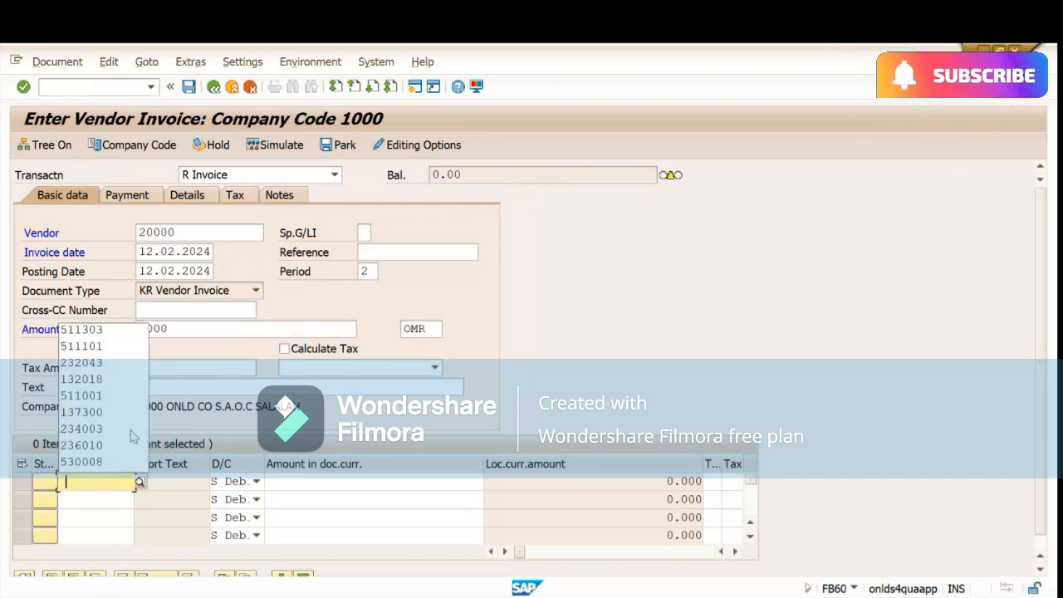
{"action": "key", "text": "Return"}
{"action": "left_click", "coordinate": [311, 485]}
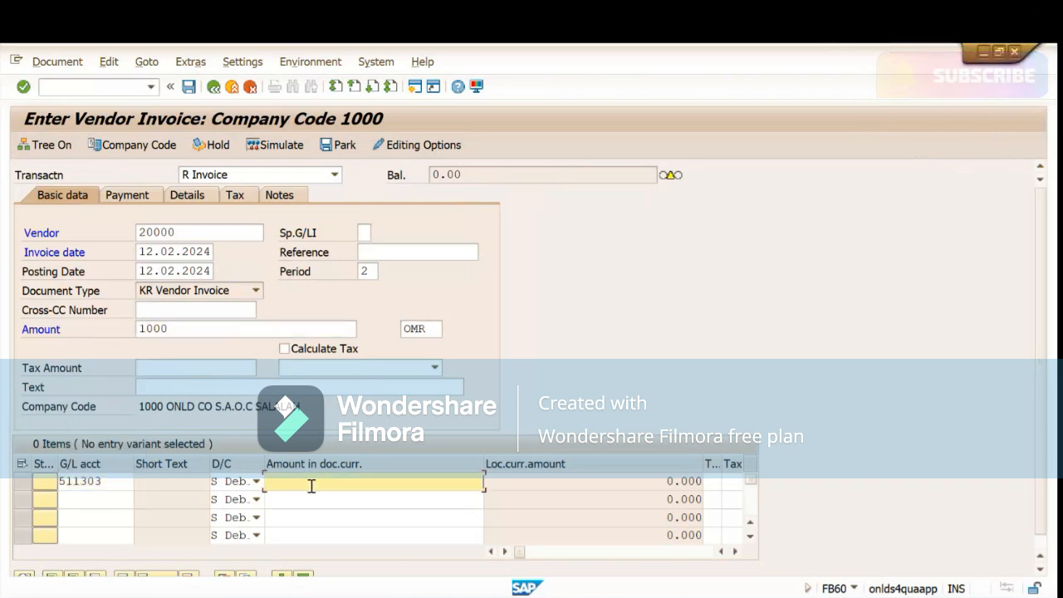
{"action": "type", "text": "1000"}
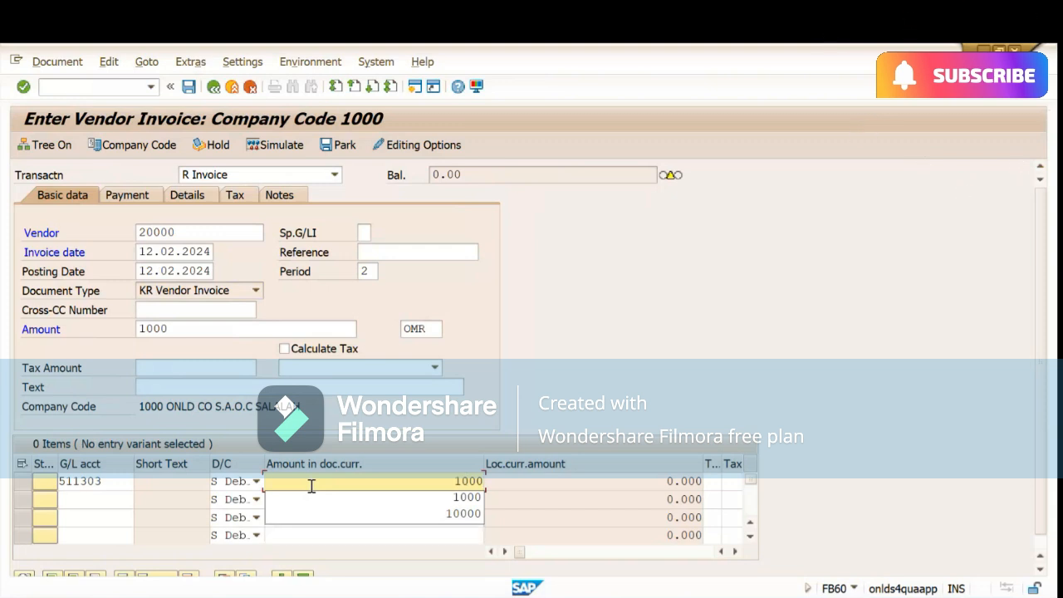
{"action": "key", "text": "Tab"}
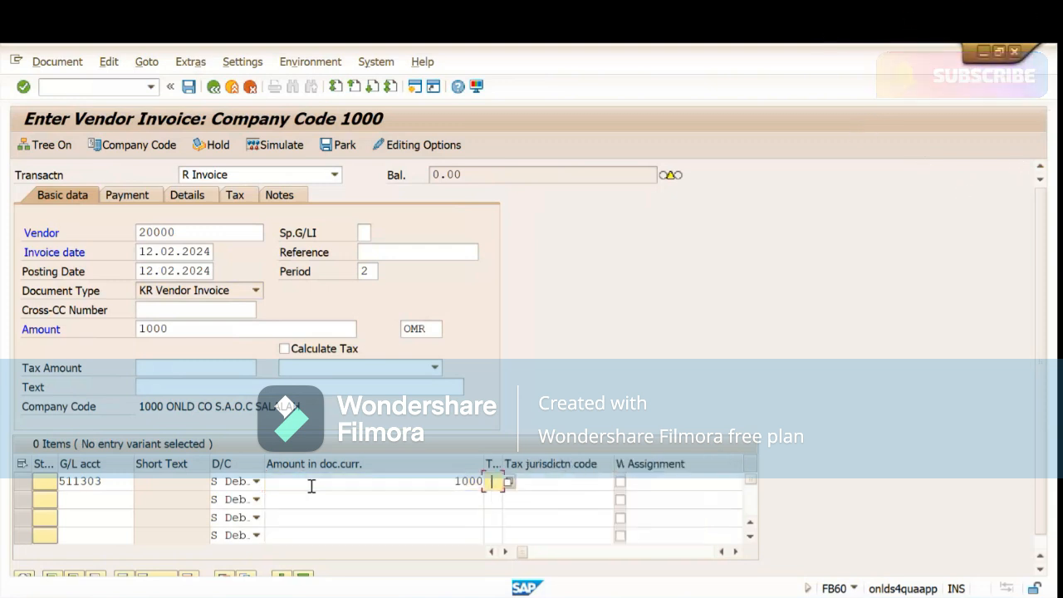
{"action": "left_click", "coordinate": [493, 496]}
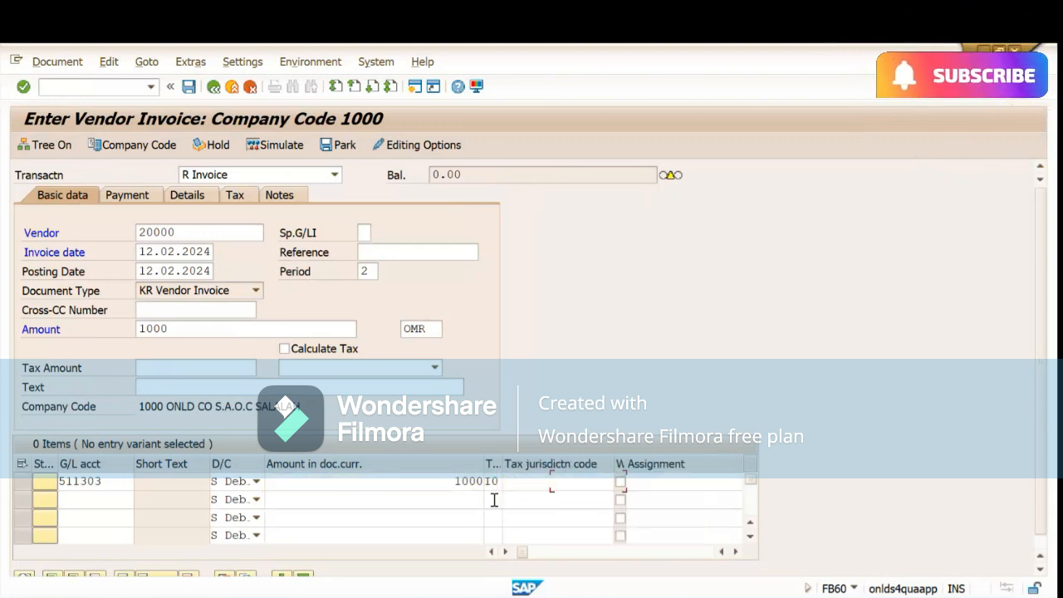
- Assign cost center 1525 to the line item, validate the entry and acknowledge the existing down payments message
{"action": "key", "text": "Tab"}
{"action": "key", "text": "Tab"}
{"action": "key", "text": "Tab"}
{"action": "key", "text": "Tab"}
{"action": "key", "text": "Tab"}
{"action": "key", "text": "Tab"}
{"action": "key", "text": "Tab"}
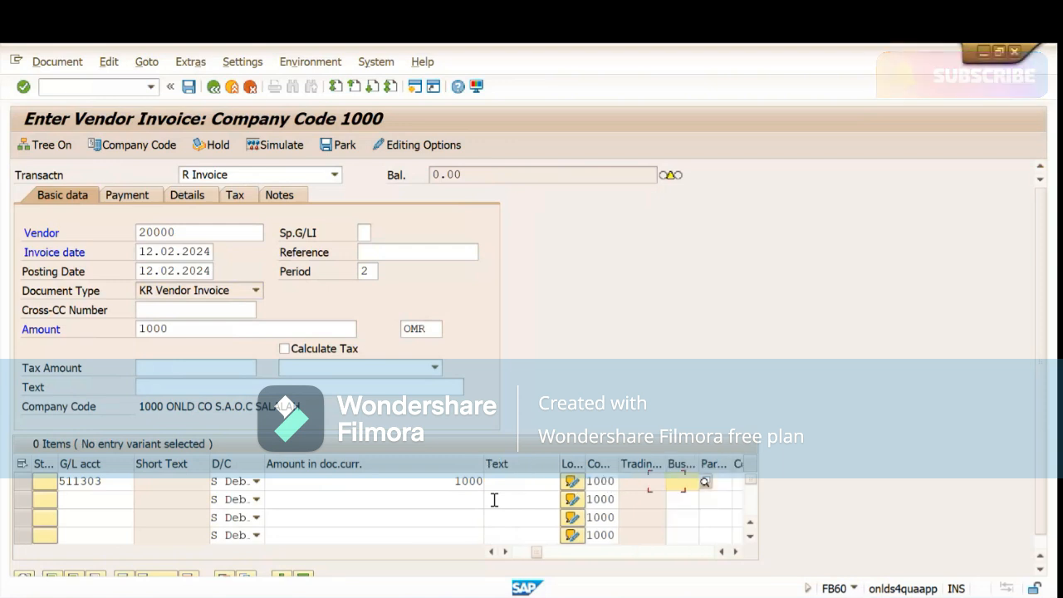
{"action": "key", "text": "shift+Tab"}
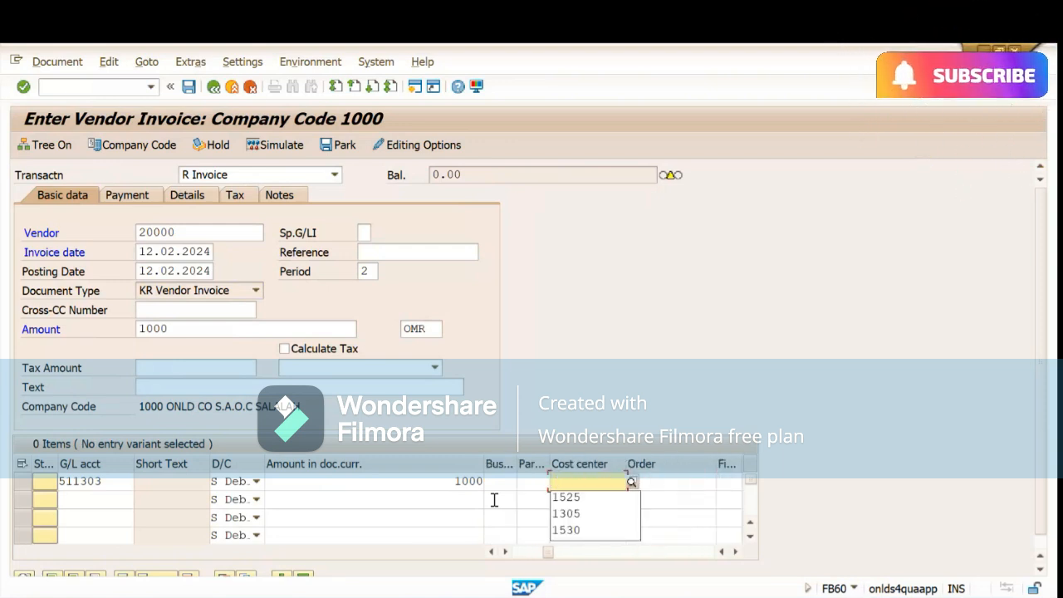
{"action": "left_click", "coordinate": [584, 502]}
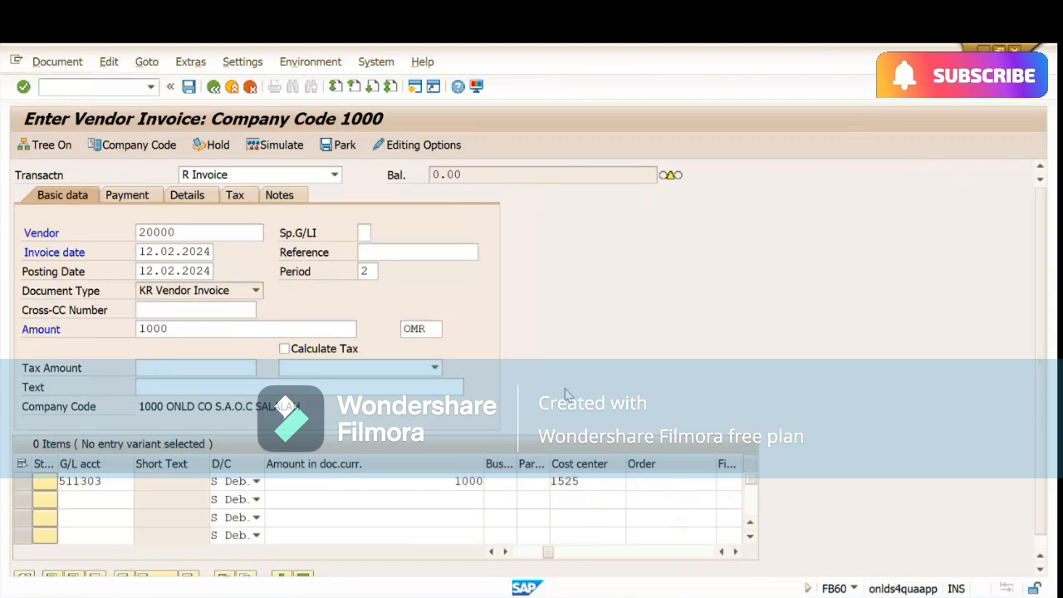
{"action": "key", "text": "Return"}
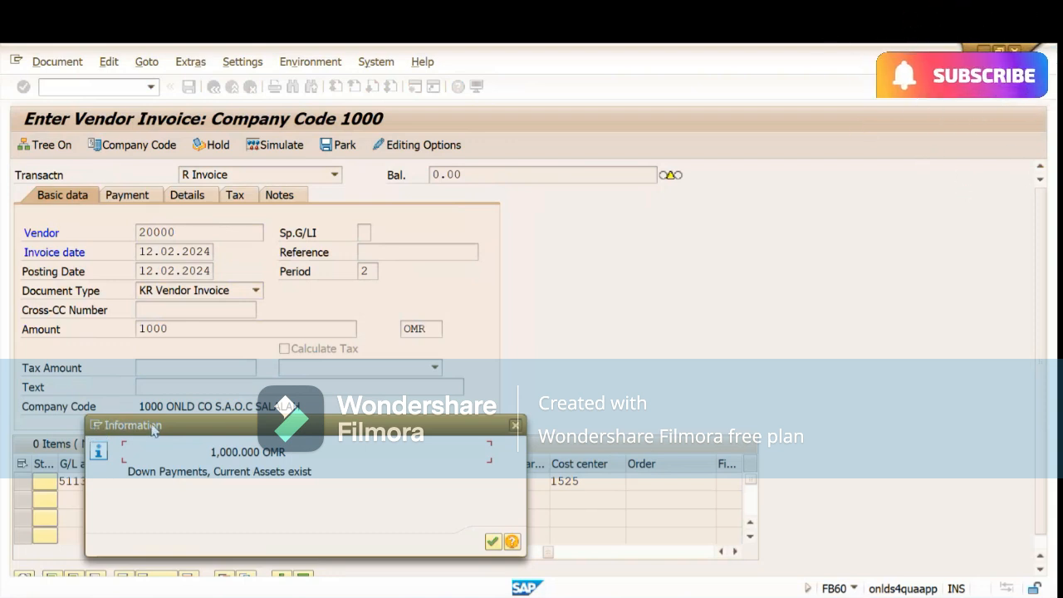
{"action": "left_click", "coordinate": [494, 543]}
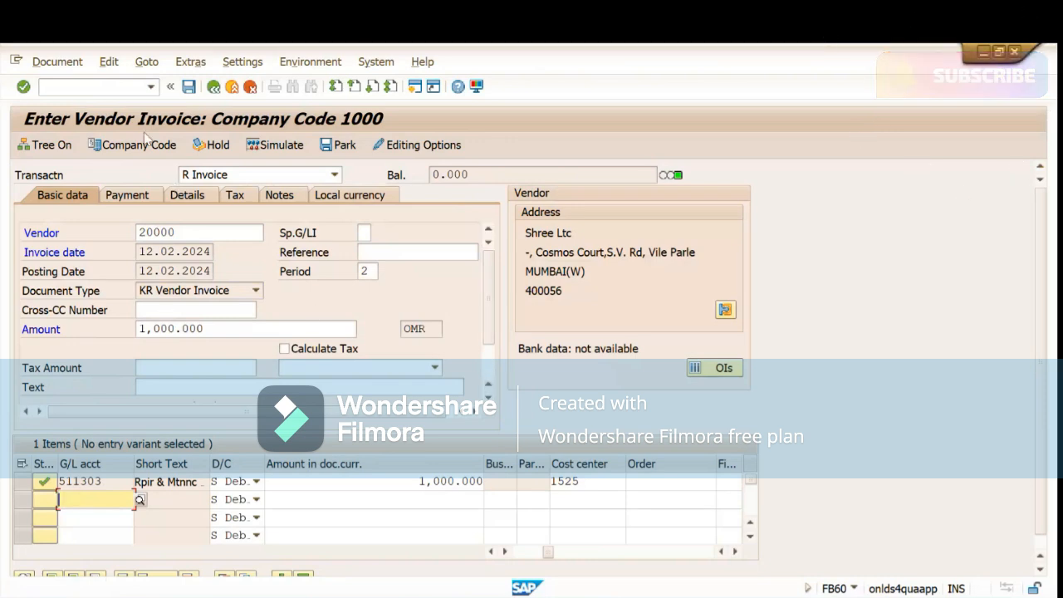
- Simulate and post the vendor invoice, acknowledging the information message about the selected document
{"action": "left_click", "coordinate": [276, 144]}
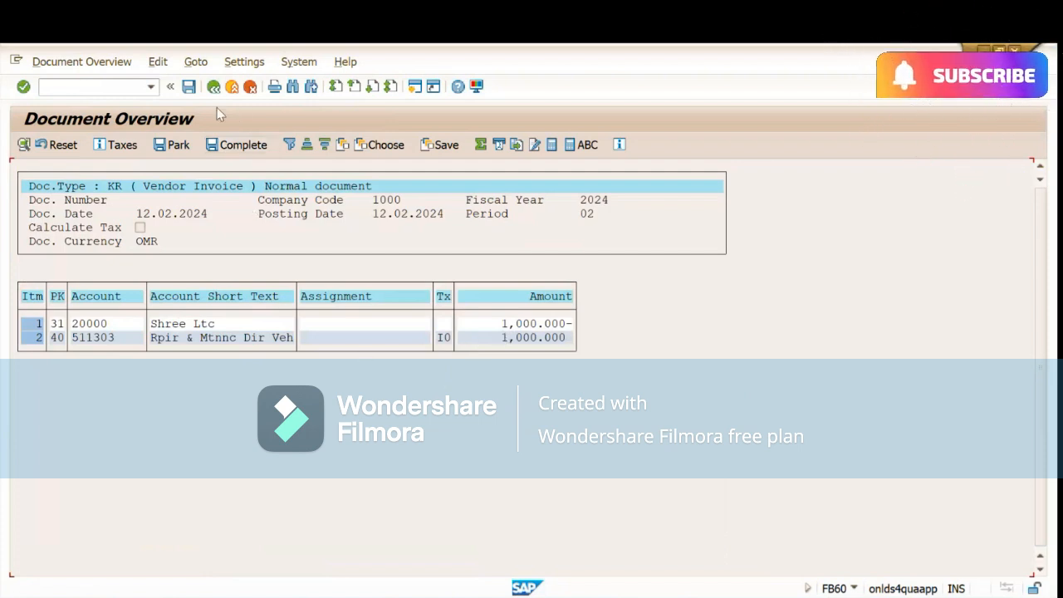
{"action": "left_click", "coordinate": [188, 86]}
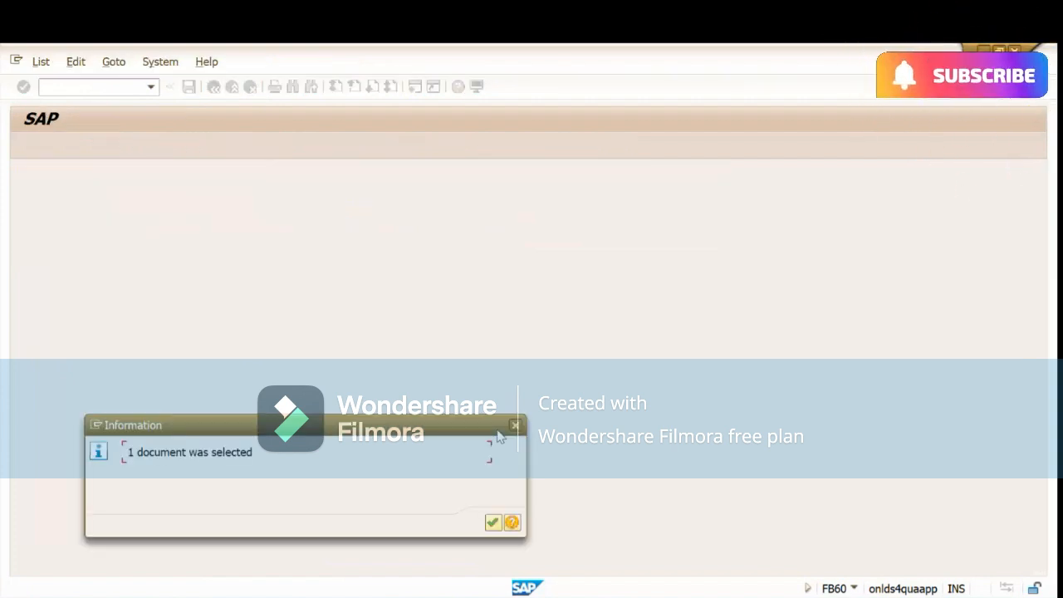
{"action": "key", "text": "Return"}
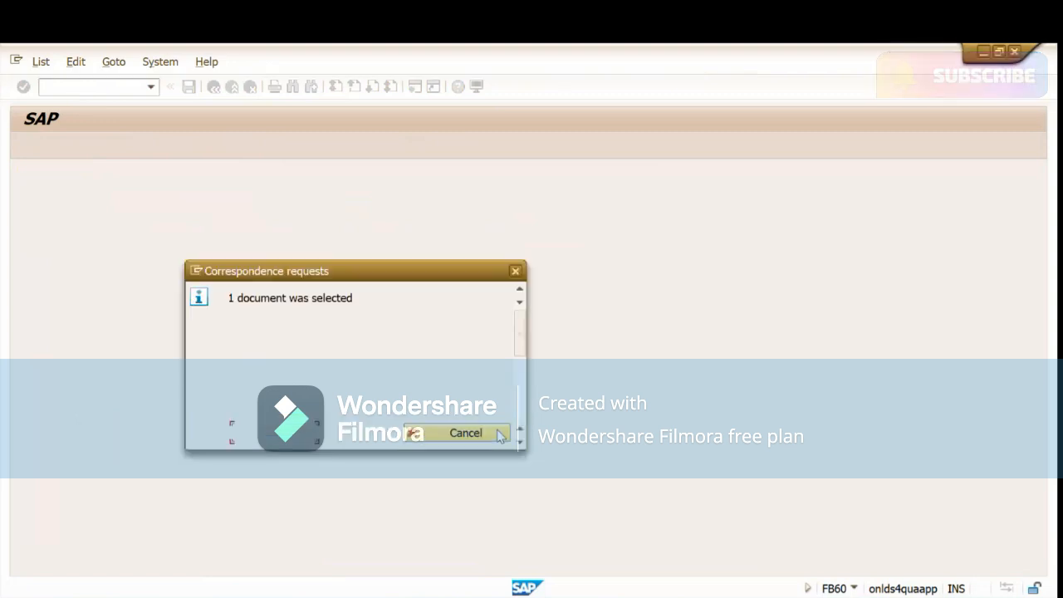
- Switch to the vendor line item report and refresh the list
{"action": "mouse_move", "coordinate": [614, 590]}
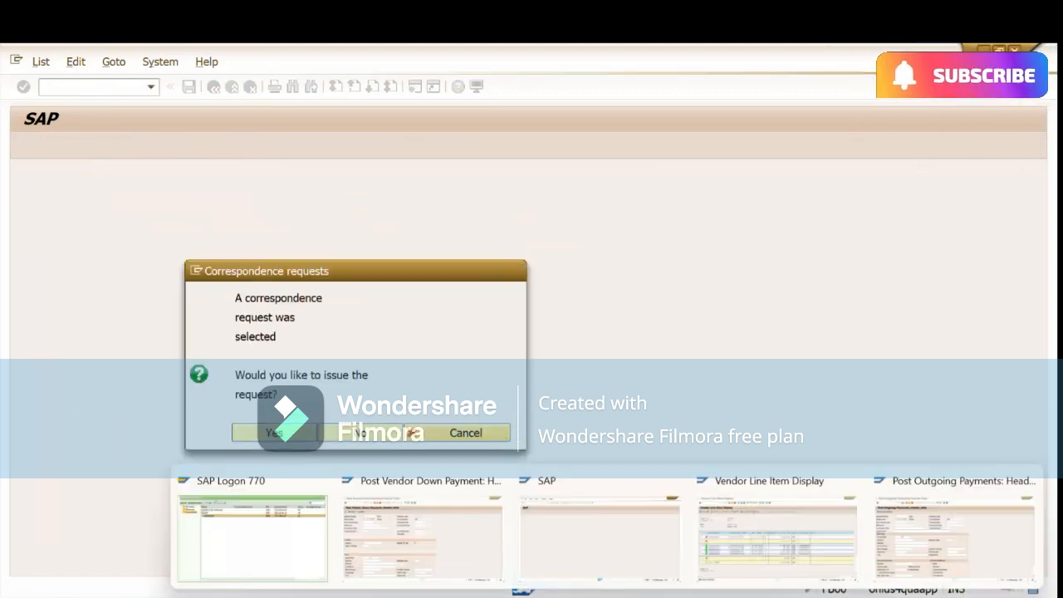
{"action": "left_click", "coordinate": [757, 557]}
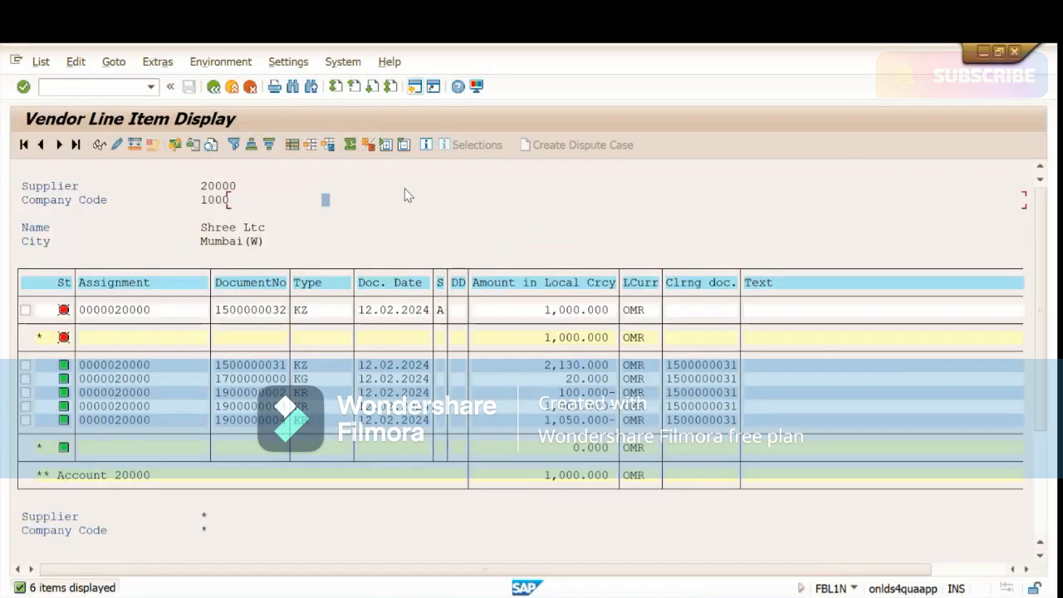
{"action": "left_click", "coordinate": [239, 310]}
{"action": "left_click", "coordinate": [96, 313]}
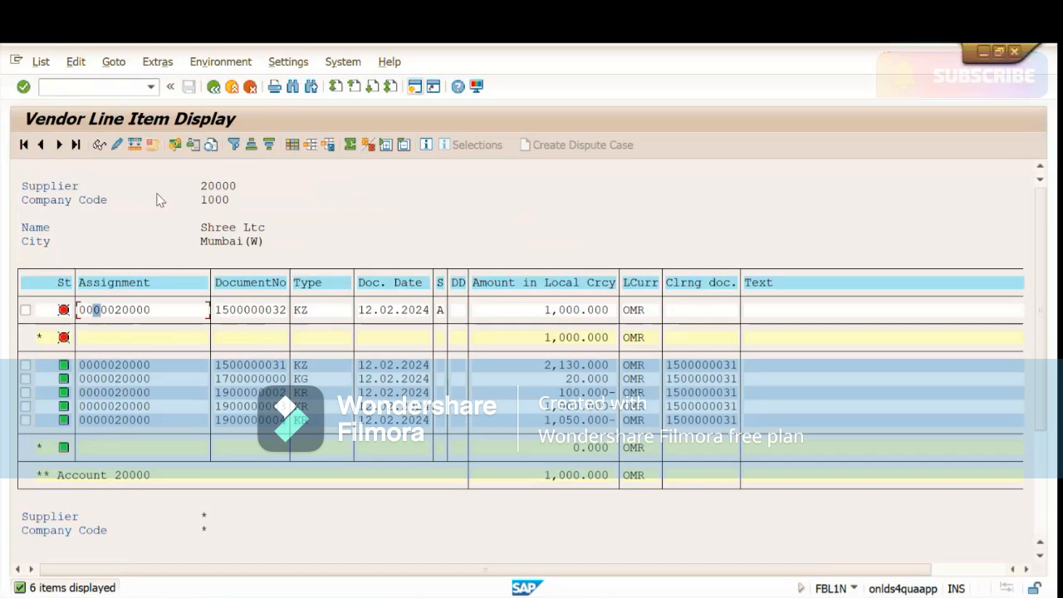
{"action": "left_click", "coordinate": [41, 62]}
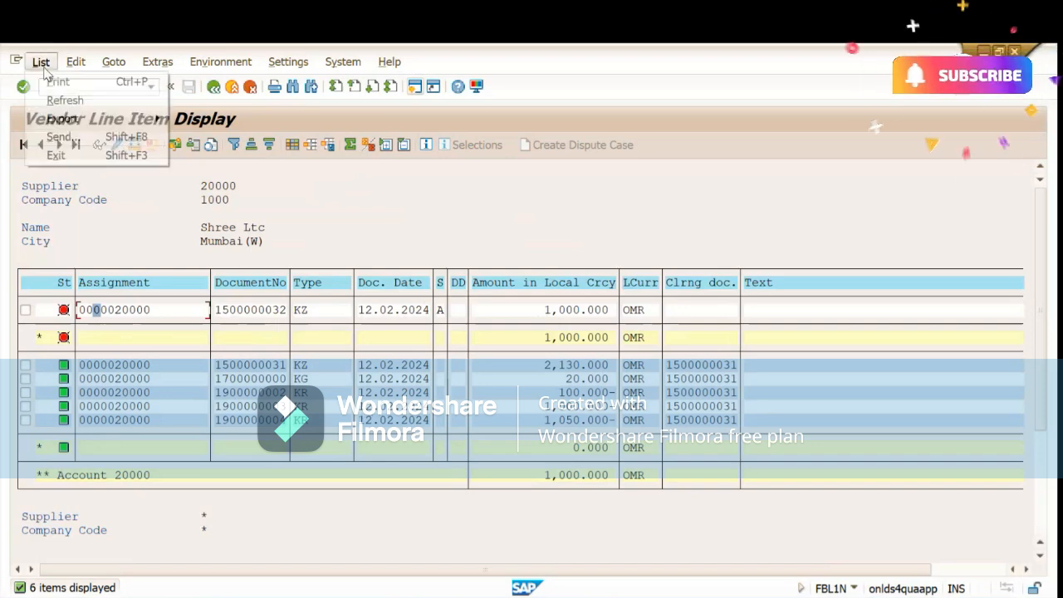
{"action": "left_click", "coordinate": [71, 105]}
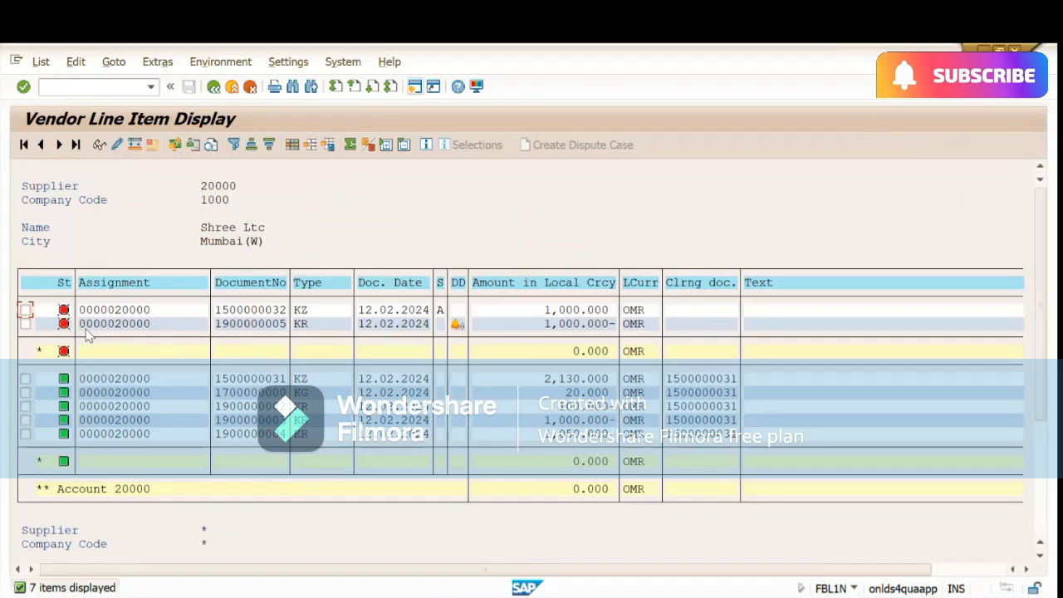
- Compare the open invoice line with the open down payment line by document type, document number and amount
{"action": "left_click", "coordinate": [394, 324]}
{"action": "left_click", "coordinate": [308, 312]}
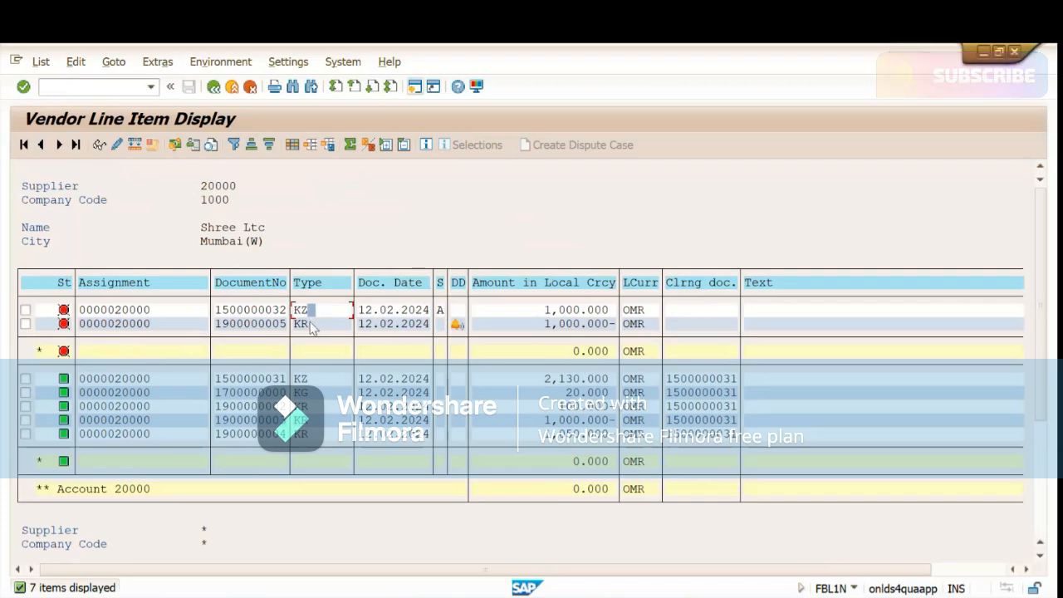
{"action": "left_click", "coordinate": [311, 326]}
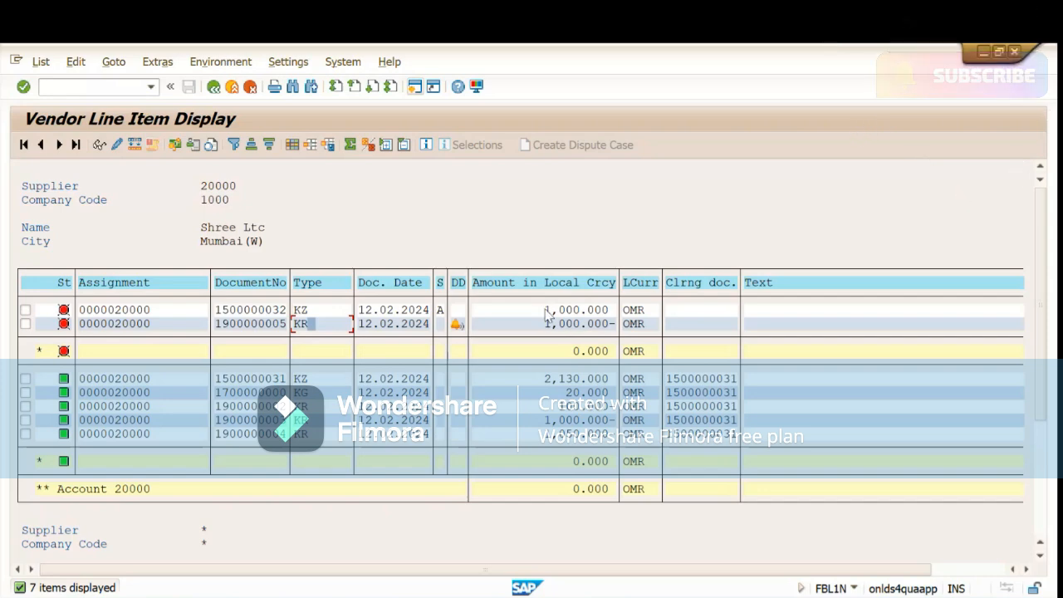
{"action": "left_click", "coordinate": [140, 326]}
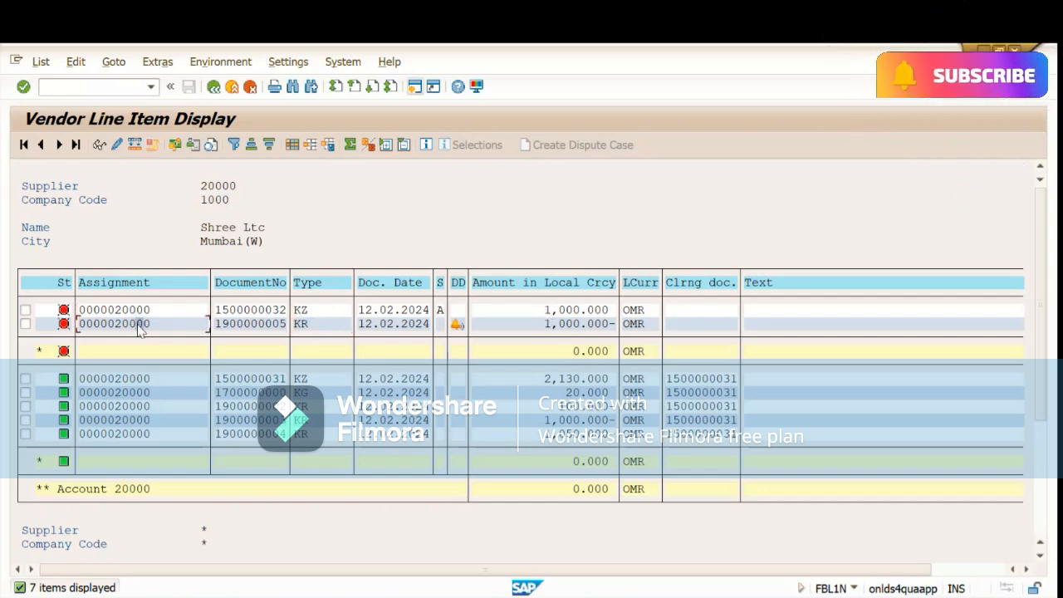
{"action": "left_click", "coordinate": [246, 324]}
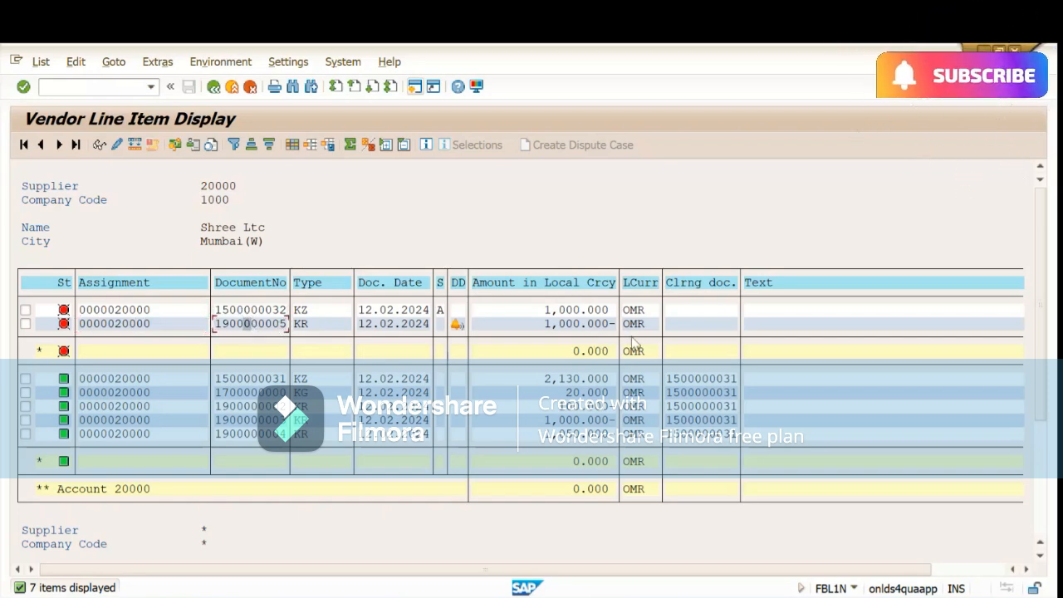
{"action": "left_click", "coordinate": [558, 324]}
{"action": "left_click", "coordinate": [556, 311]}
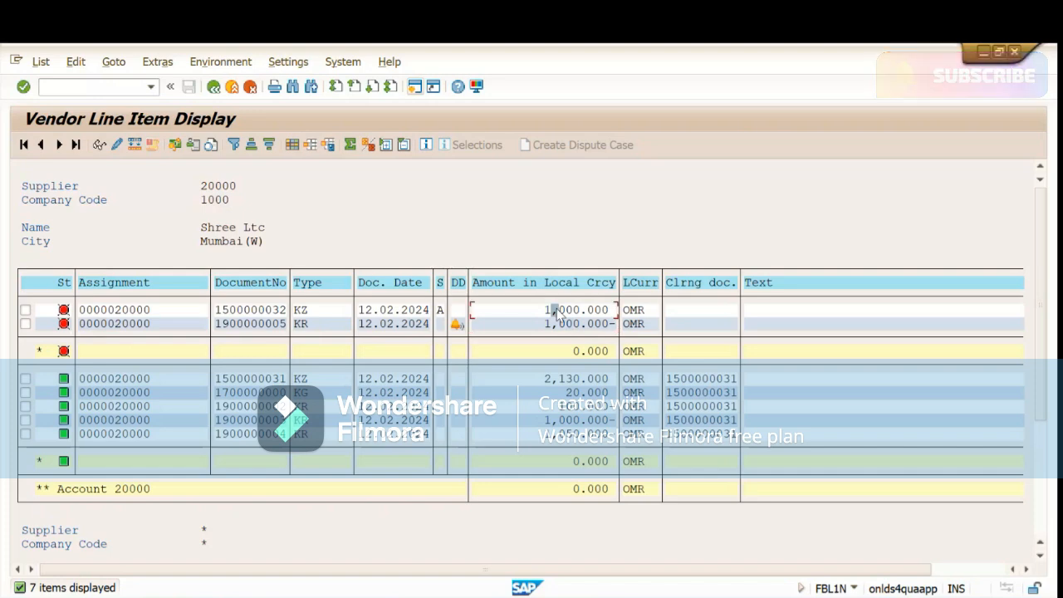
{"action": "left_click", "coordinate": [561, 325]}
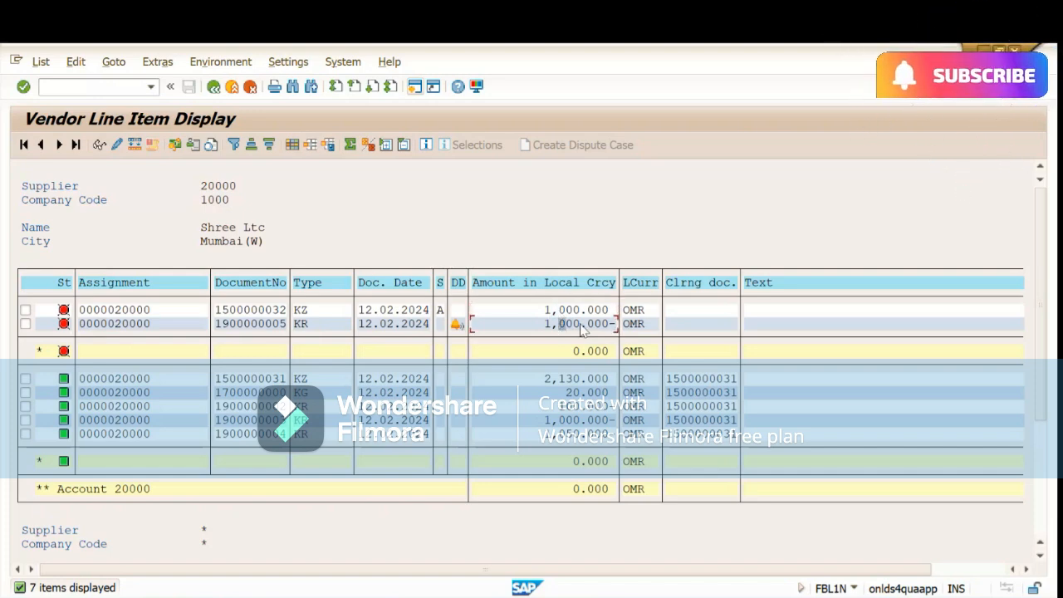
{"action": "left_click", "coordinate": [555, 310]}
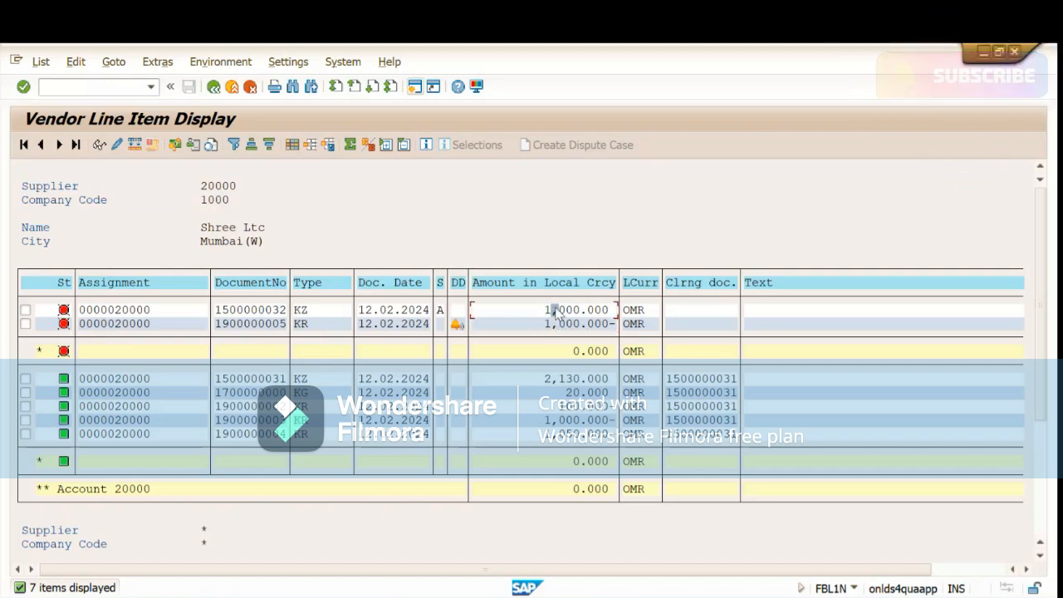
- Compare the local currency amounts of the open down payment and the open vendor invoice
{"action": "left_click", "coordinate": [569, 325]}
{"action": "left_click", "coordinate": [562, 311]}
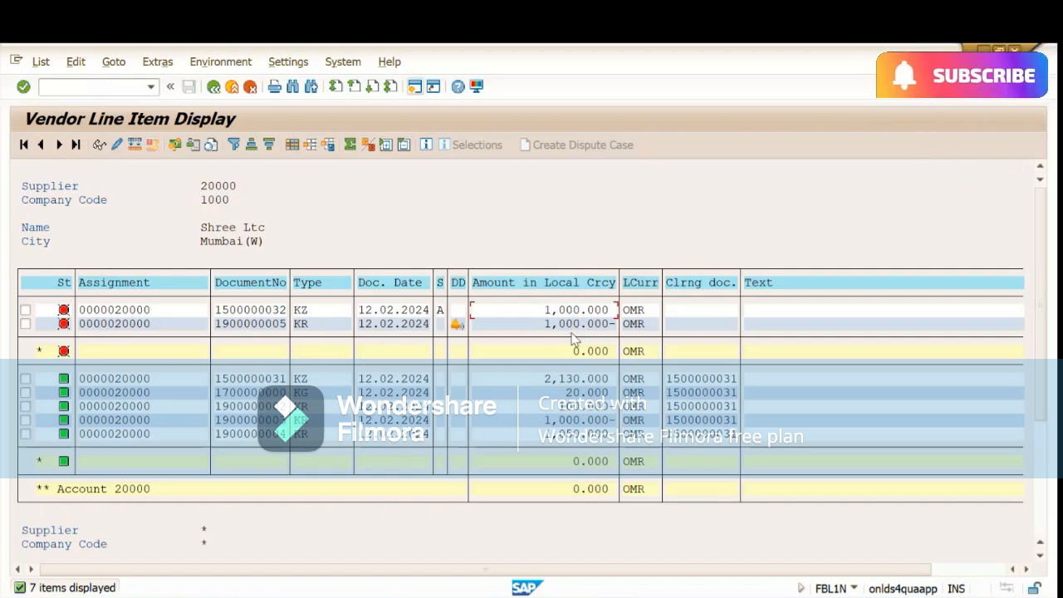
{"action": "left_click", "coordinate": [562, 323]}
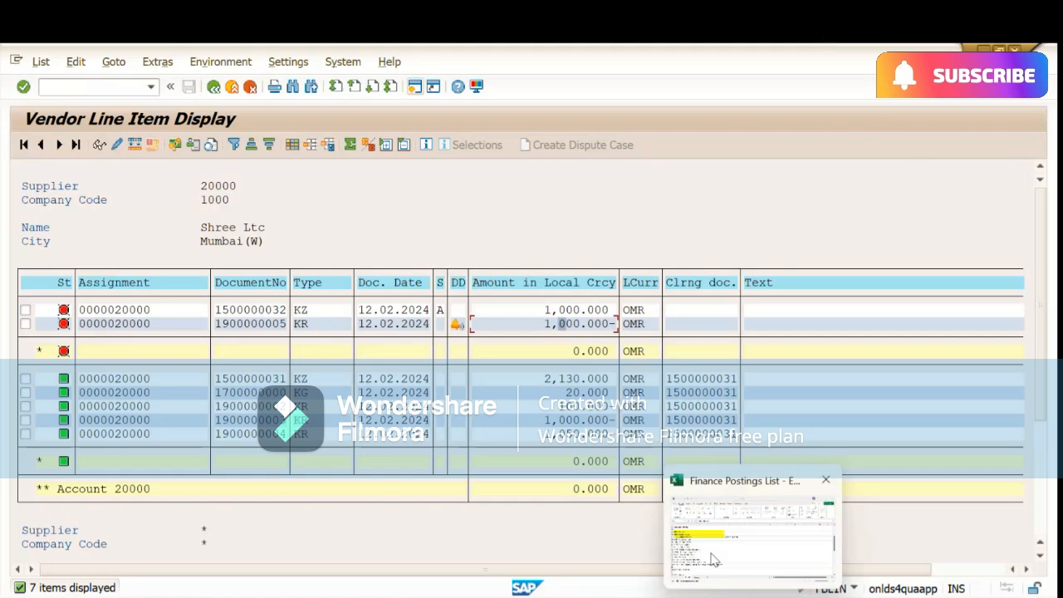
- Switch to the Finance Postings List workbook and highlight the F-48 Down Payment and F-44 Clear Open Items cells in yellow
{"action": "left_click", "coordinate": [752, 532]}
{"action": "left_click", "coordinate": [56, 342]}
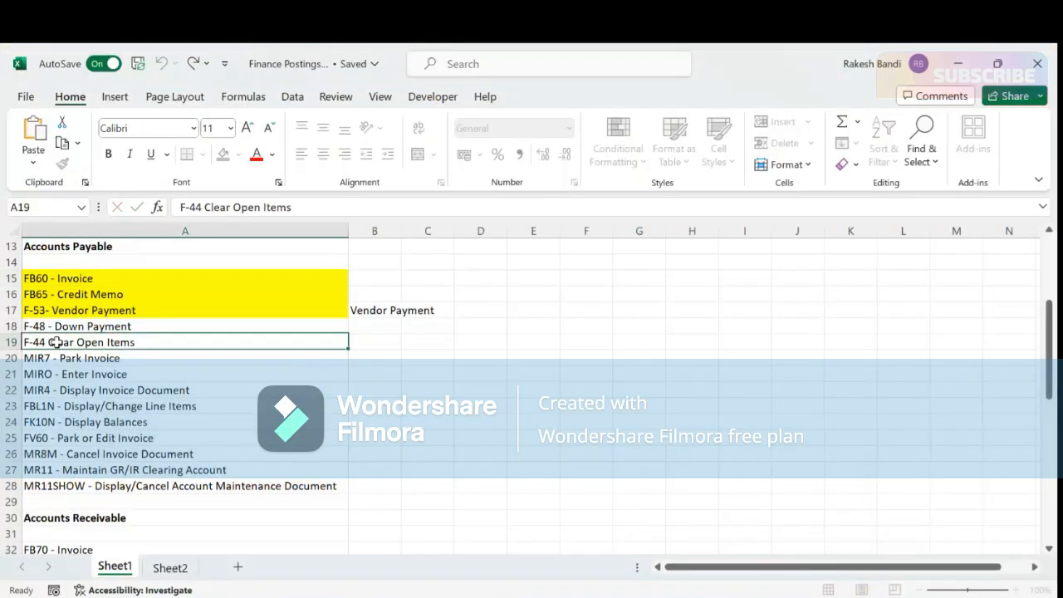
{"action": "left_click", "coordinate": [94, 325]}
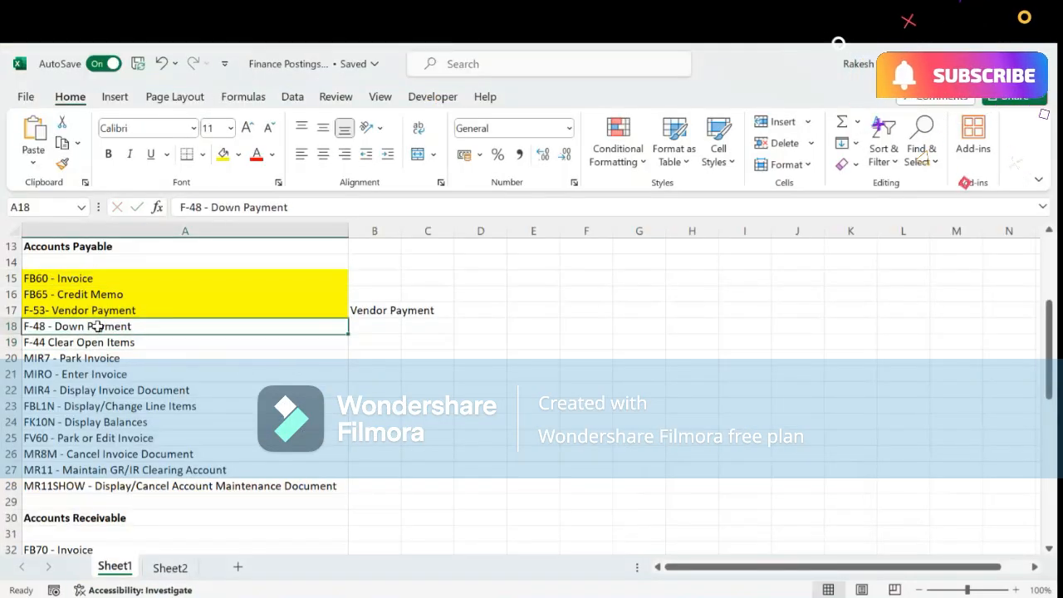
{"action": "left_click", "coordinate": [223, 154]}
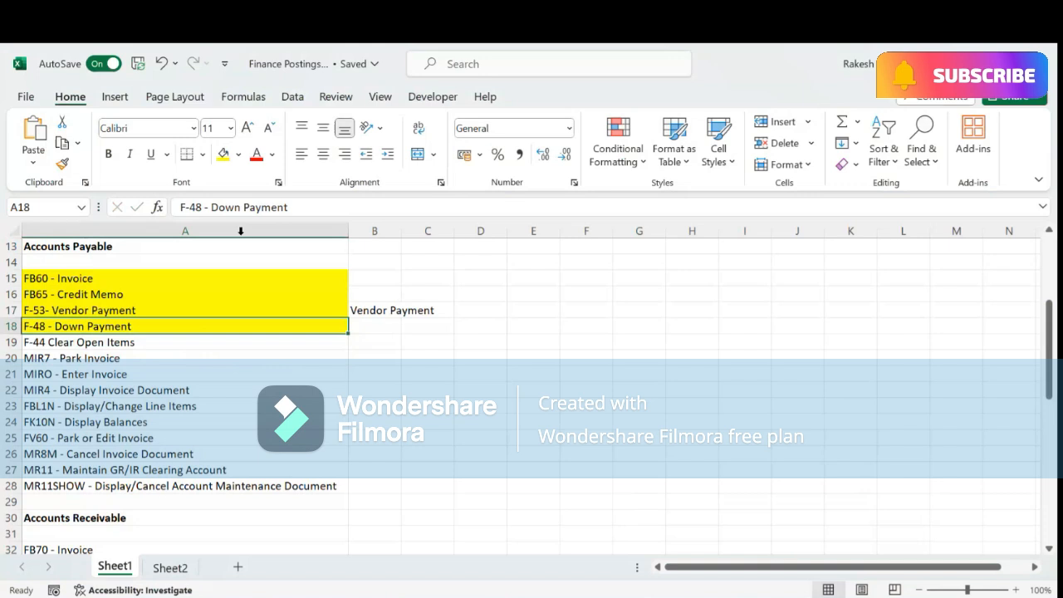
{"action": "left_click", "coordinate": [92, 343]}
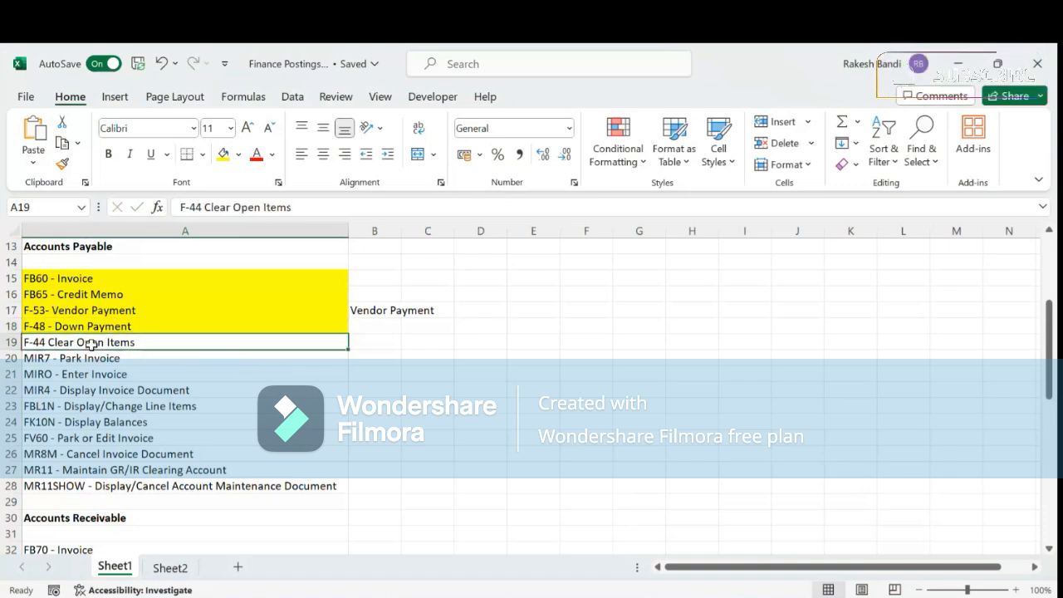
{"action": "left_click", "coordinate": [223, 155]}
- Return to the SAP vendor line item report and start transaction F-44 in a new session
{"action": "key", "text": "alt+Tab"}
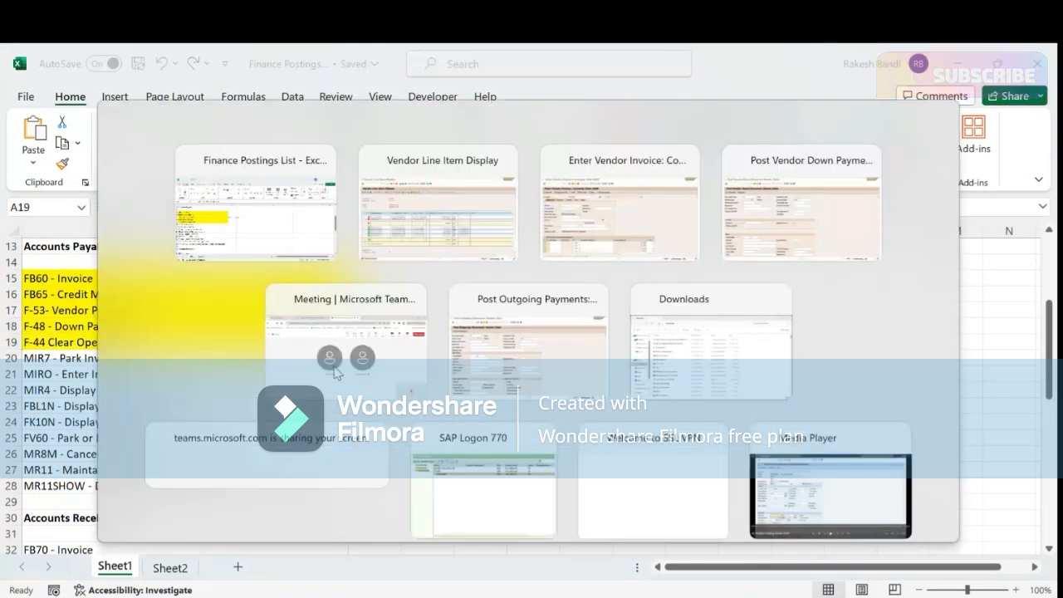
{"action": "left_click", "coordinate": [109, 89]}
{"action": "type", "text": "/O"}
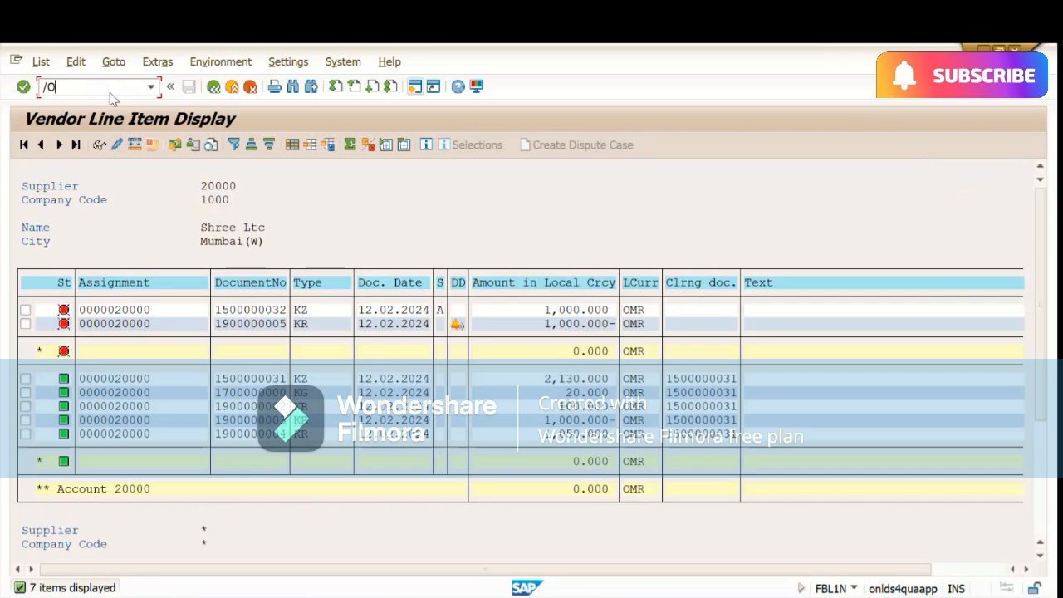
{"action": "type", "text": "F-44"}
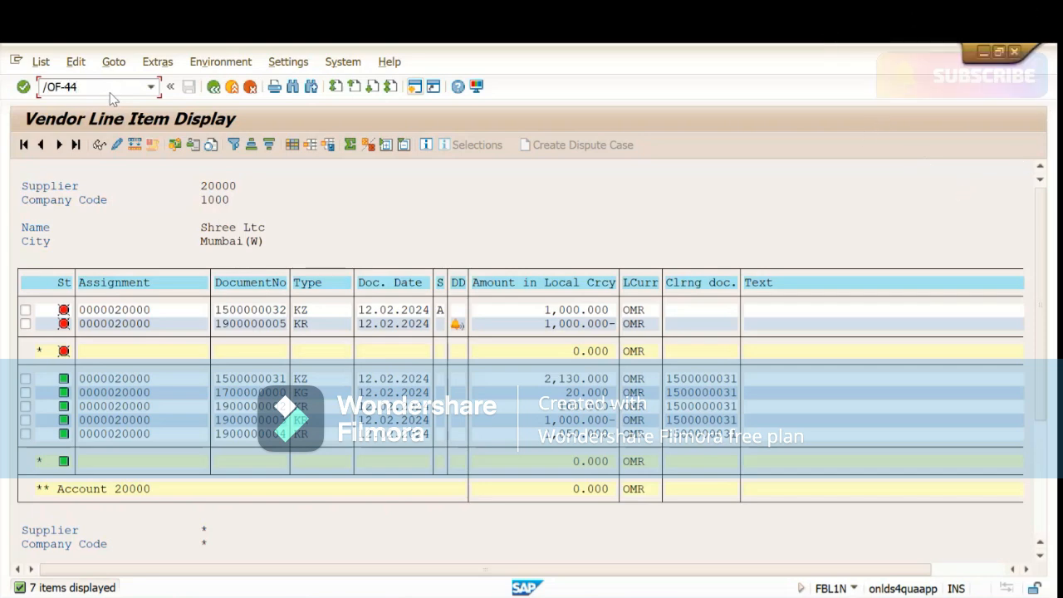
{"action": "key", "text": "Return"}
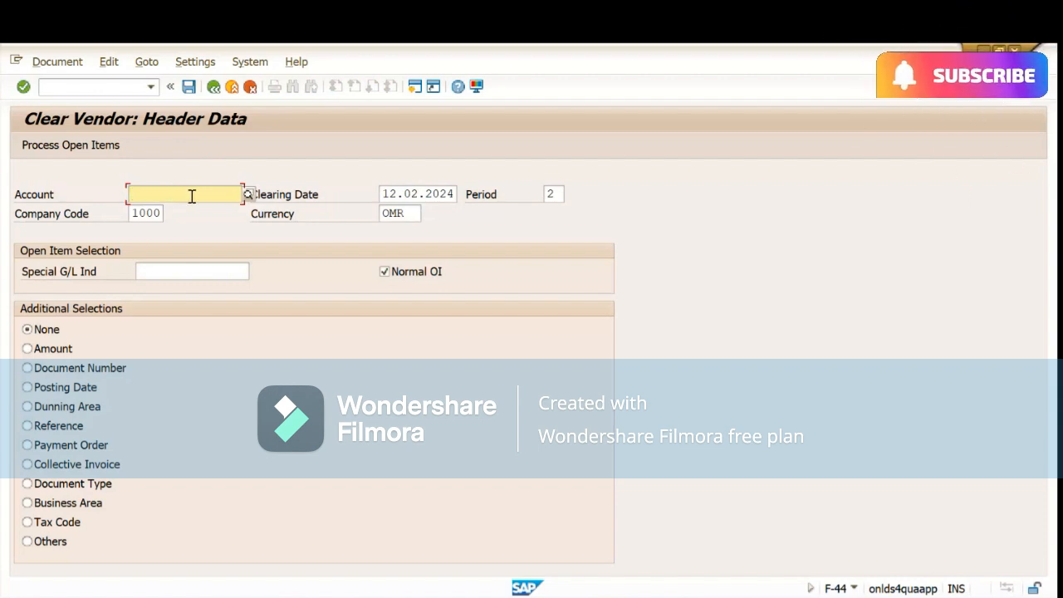
- Select the open items of vendor 20000 for clearing, including special G/L indicator A alongside the normal open items
{"action": "type", "text": "20000"}
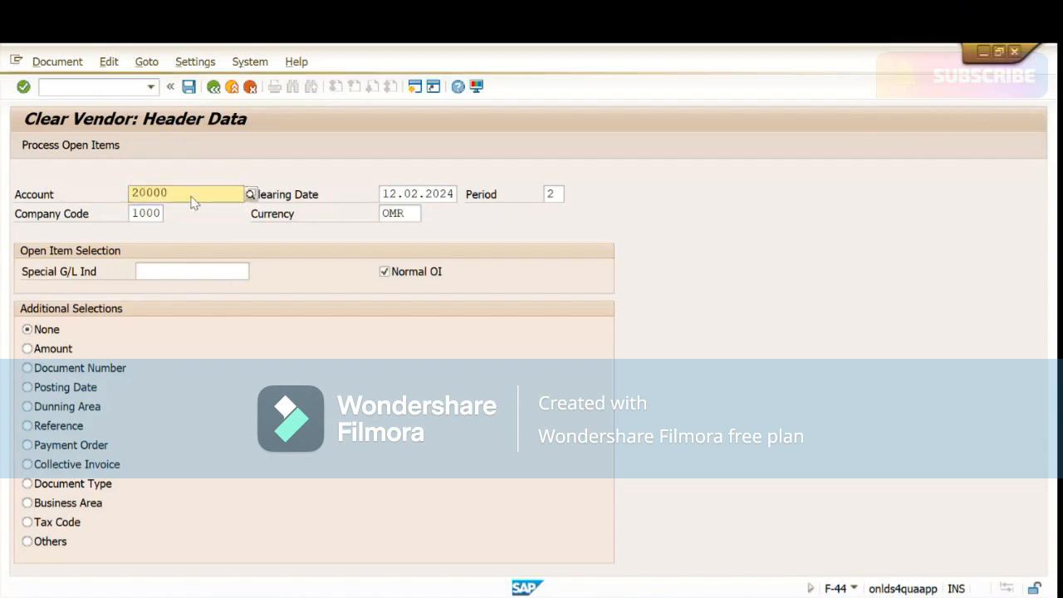
{"action": "left_click", "coordinate": [237, 232]}
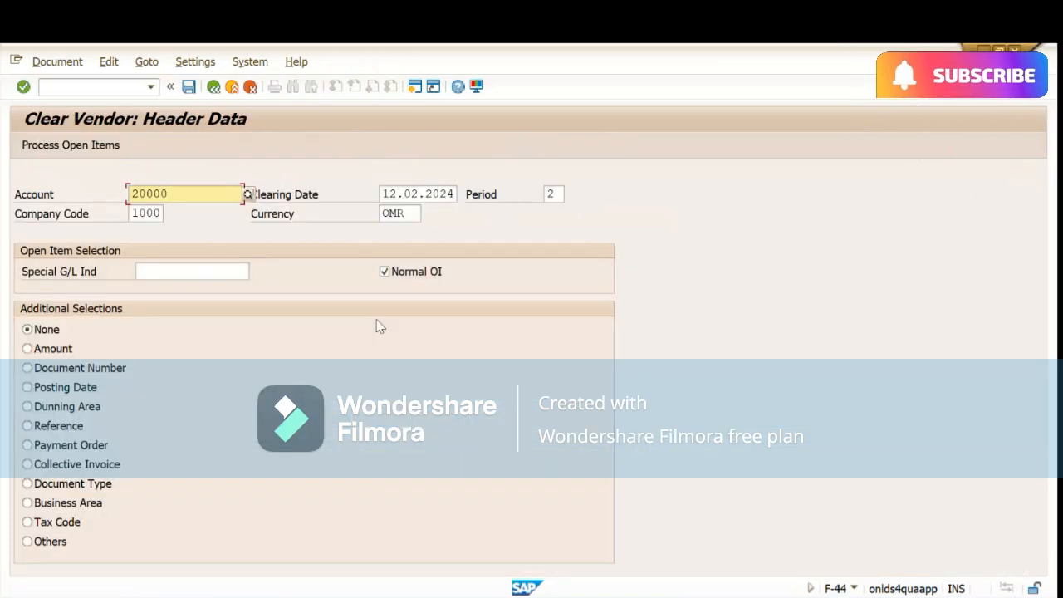
{"action": "left_click", "coordinate": [190, 271]}
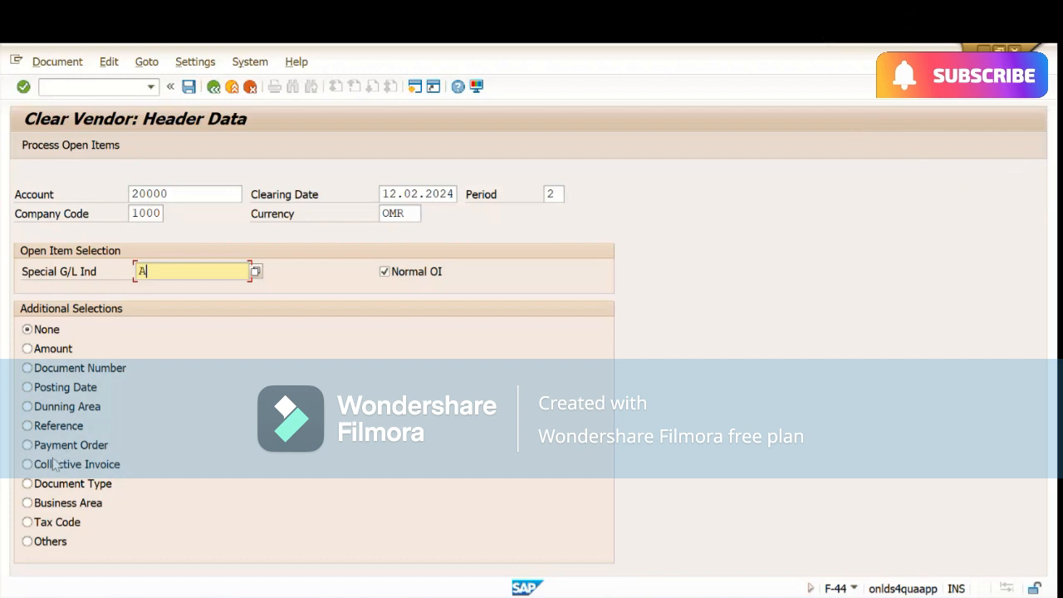
{"action": "left_click", "coordinate": [102, 147]}
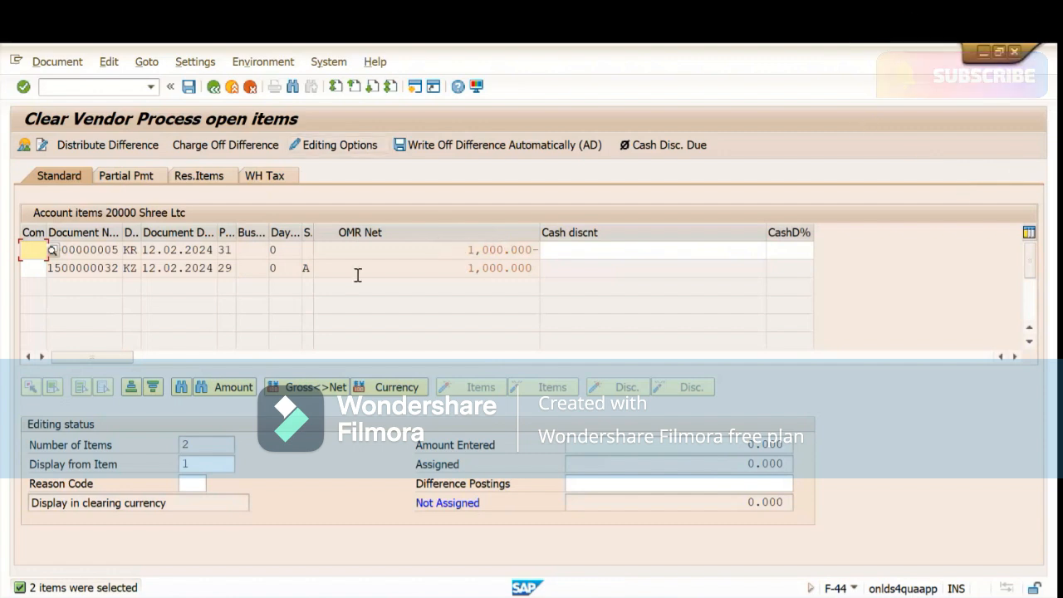
- Check the items' special G/L indicators, then simulate and post the vendor clearing, answering the correspondence request
{"action": "left_click", "coordinate": [307, 266]}
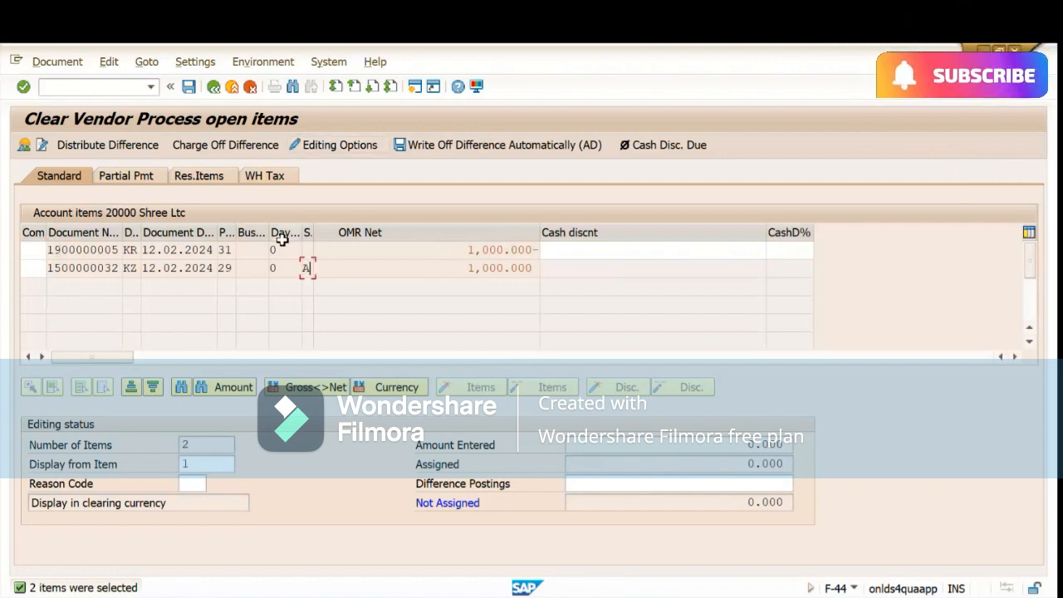
{"action": "left_click", "coordinate": [304, 249]}
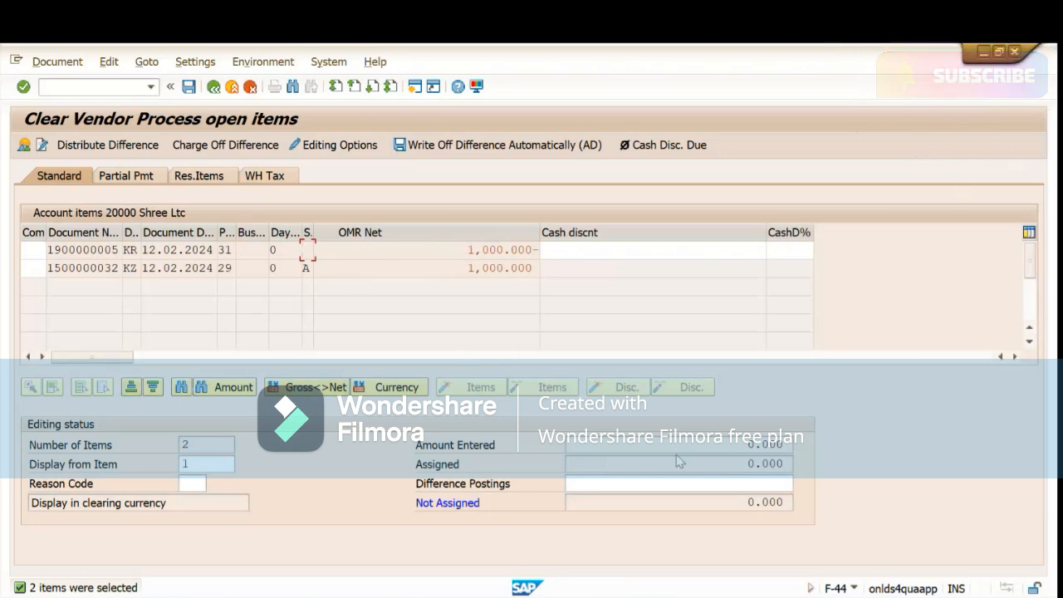
{"action": "left_click", "coordinate": [56, 62]}
{"action": "left_click", "coordinate": [68, 101]}
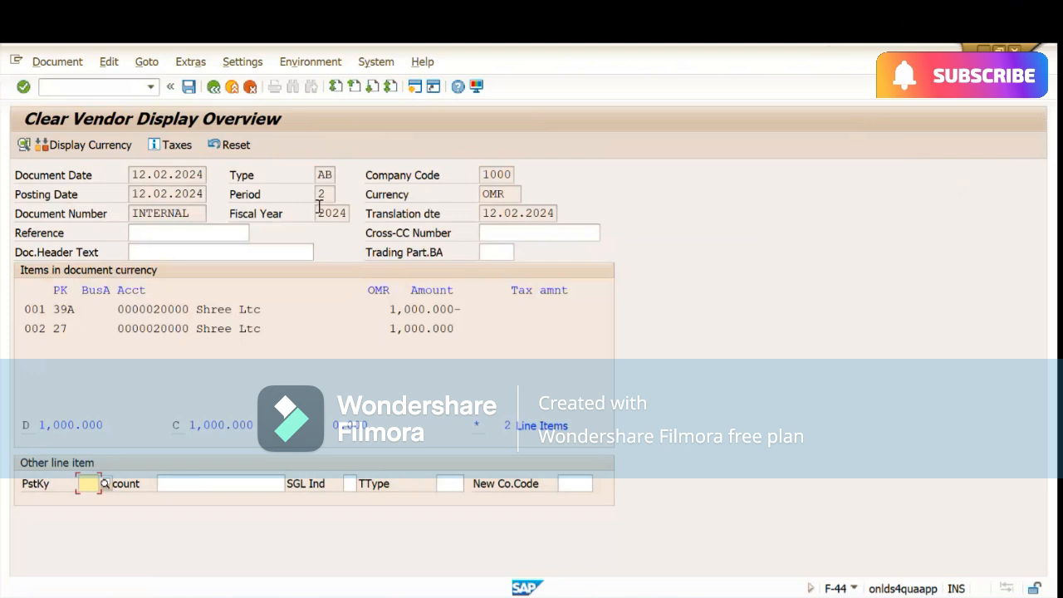
{"action": "left_click", "coordinate": [188, 87]}
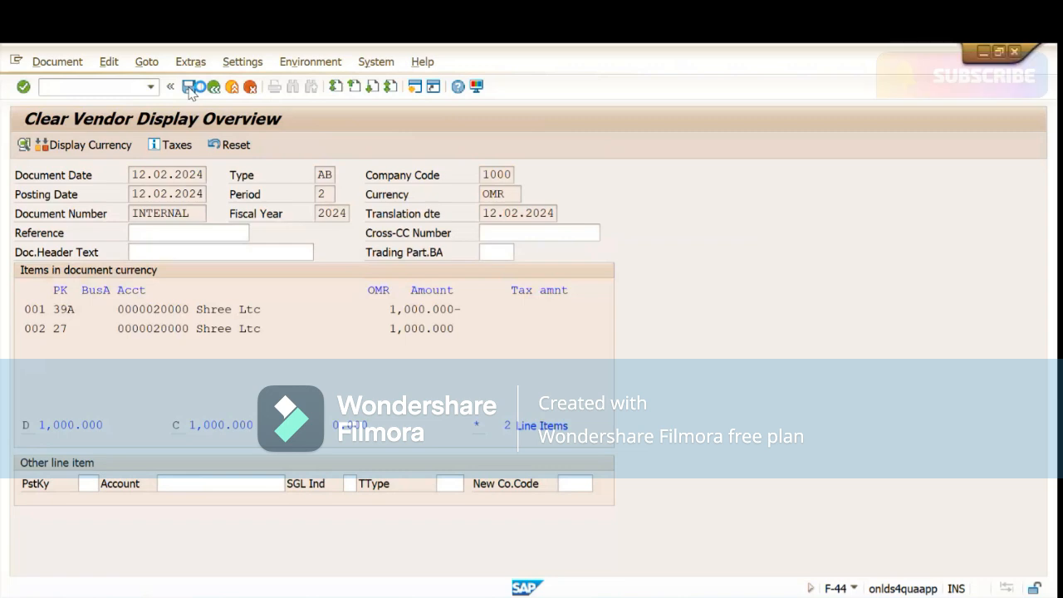
{"action": "key", "text": "Return"}
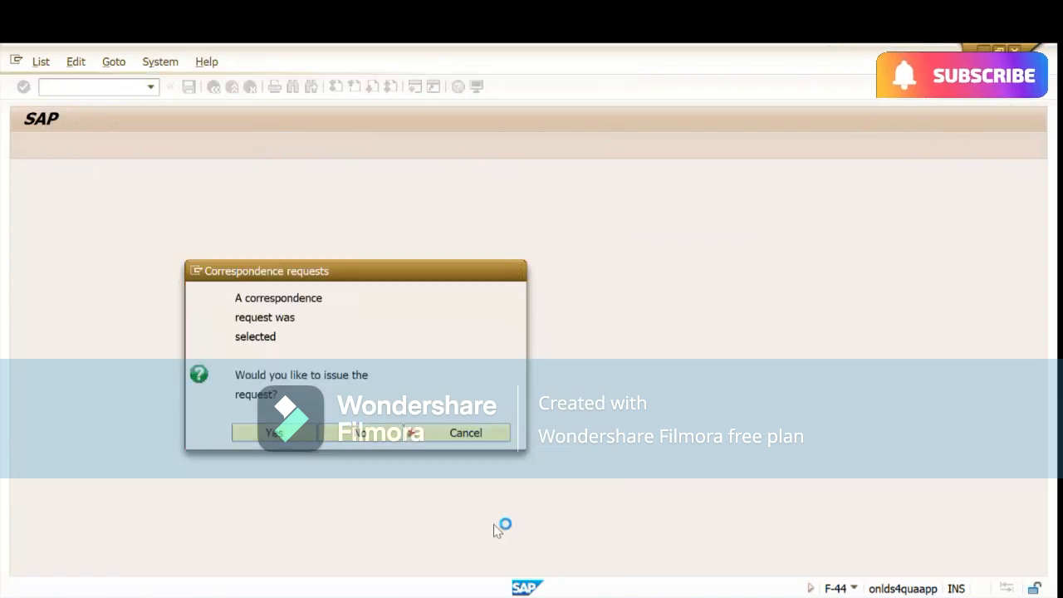
- Switch to the vendor line item report and refresh it after the clearing
{"action": "mouse_move", "coordinate": [681, 596]}
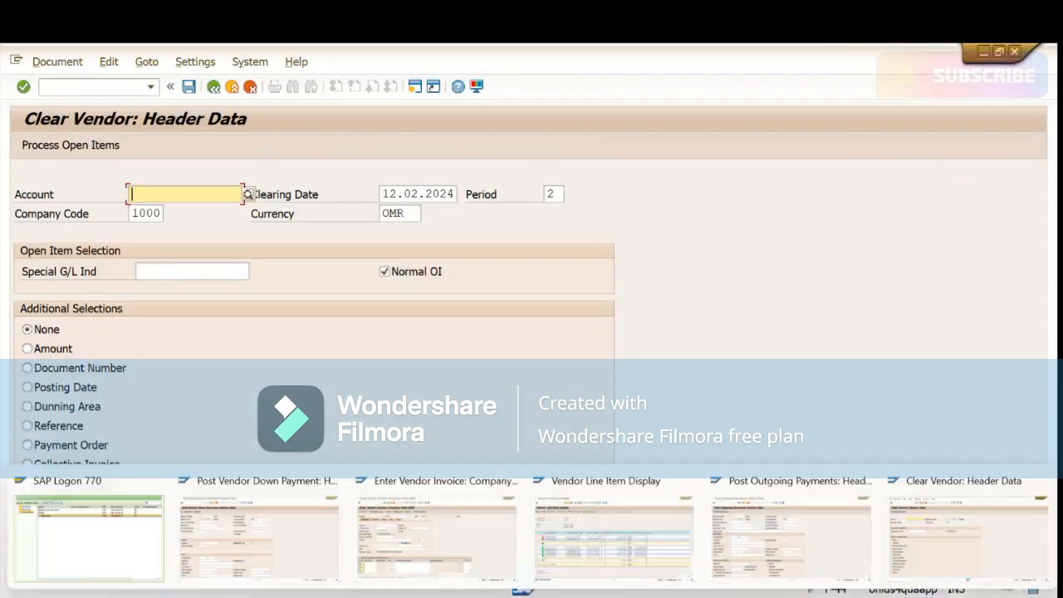
{"action": "left_click", "coordinate": [637, 545]}
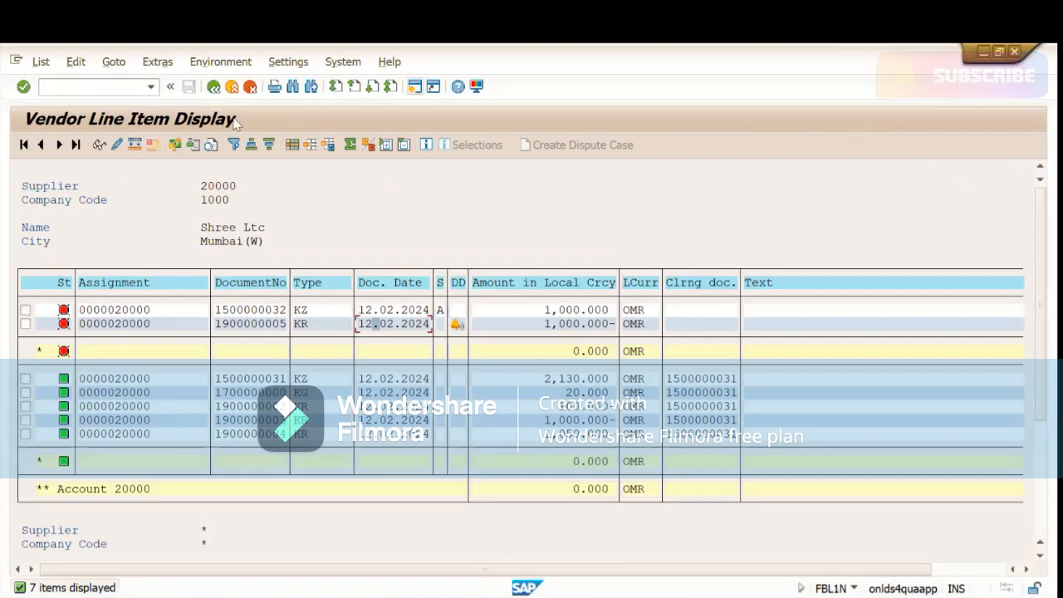
{"action": "left_click", "coordinate": [41, 62]}
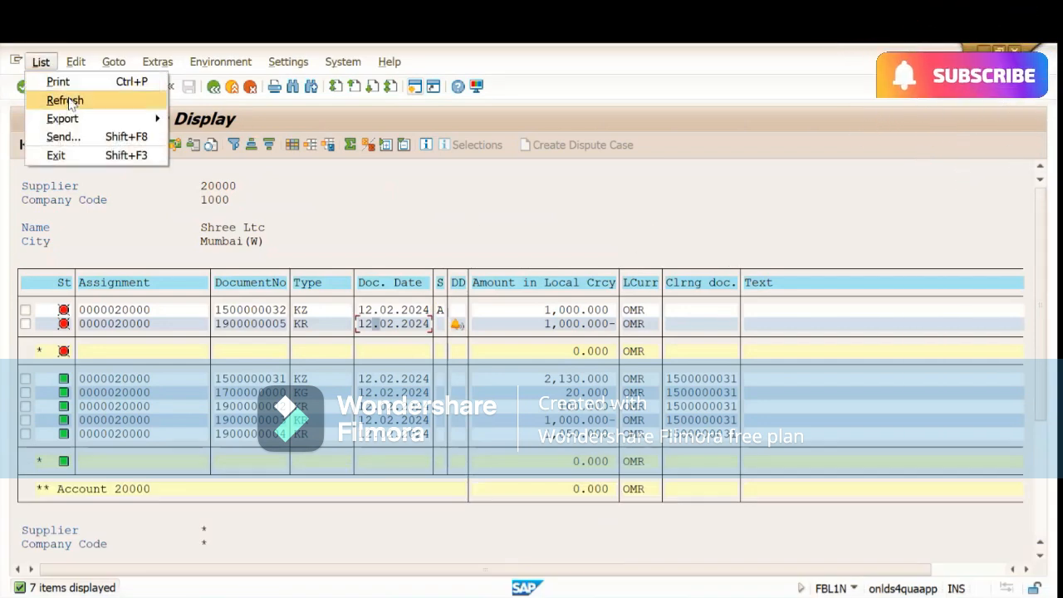
{"action": "left_click", "coordinate": [65, 100]}
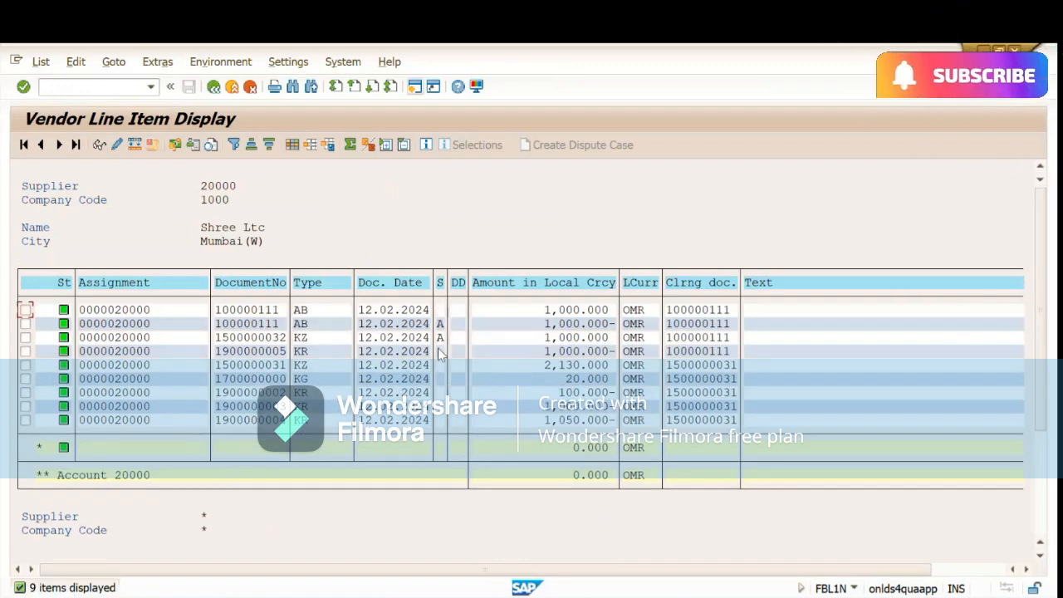
- Check the cleared line items together with their subtotal and the vendor account total
{"action": "left_click", "coordinate": [420, 331]}
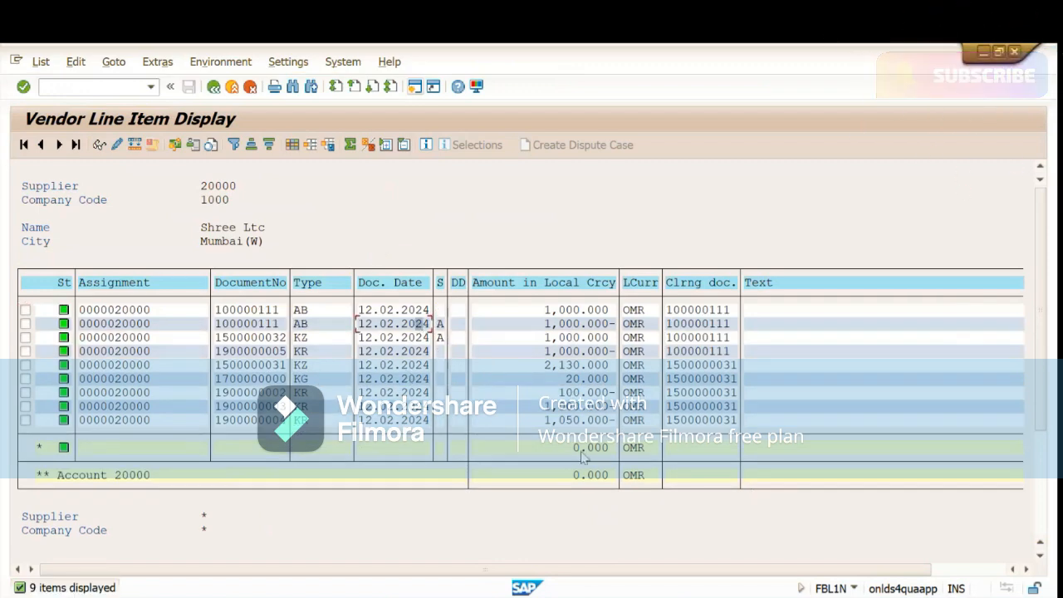
{"action": "left_click", "coordinate": [591, 477]}
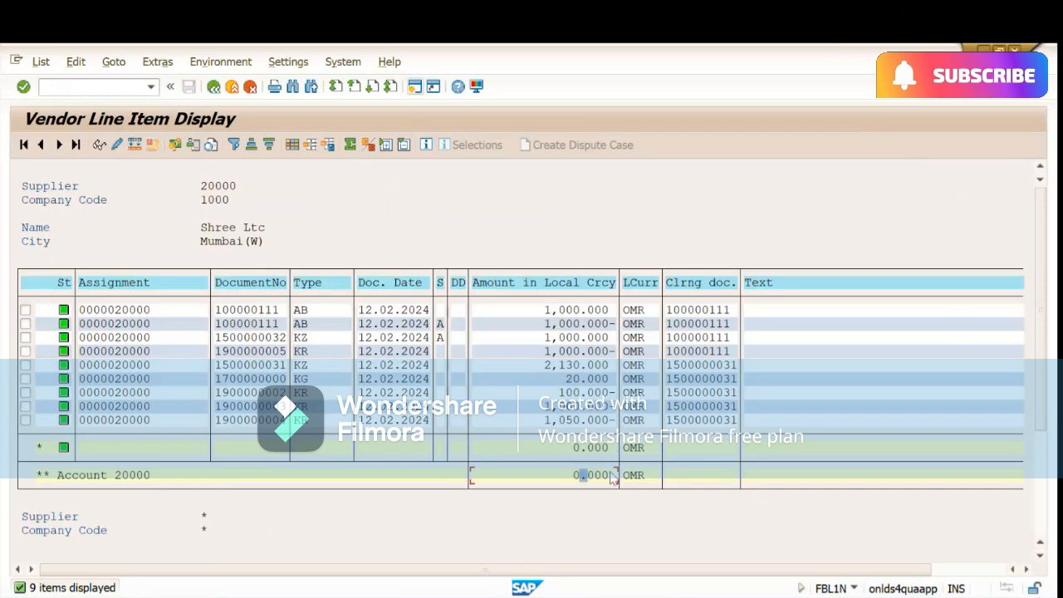
{"action": "left_click", "coordinate": [592, 451]}
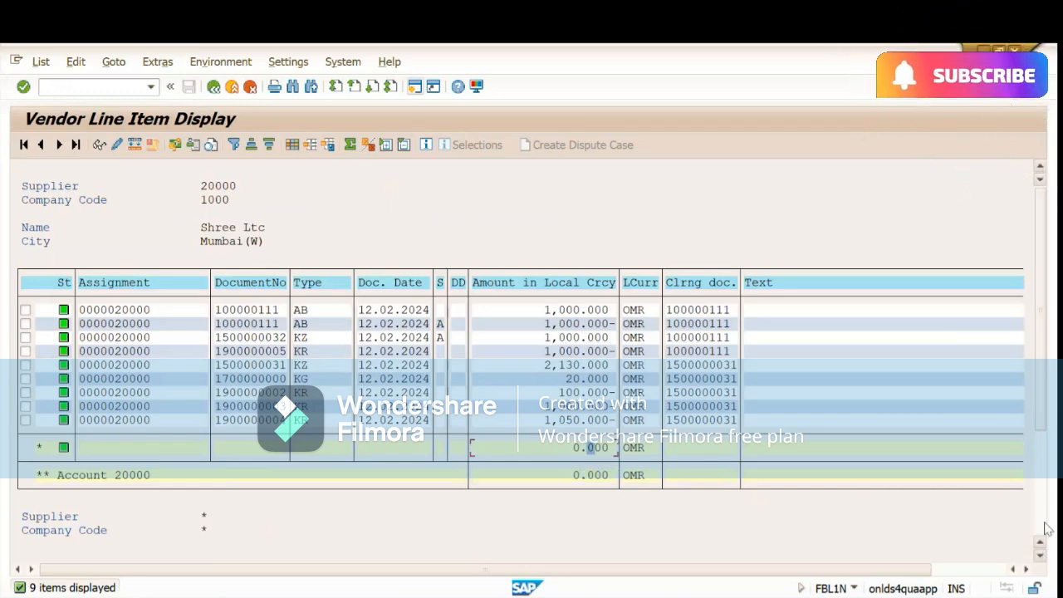
- Switch to the Finance Postings List workbook and review the Accounts Payable entries, including MIR7, FB65 and FB60
{"action": "left_click", "coordinate": [362, 242]}
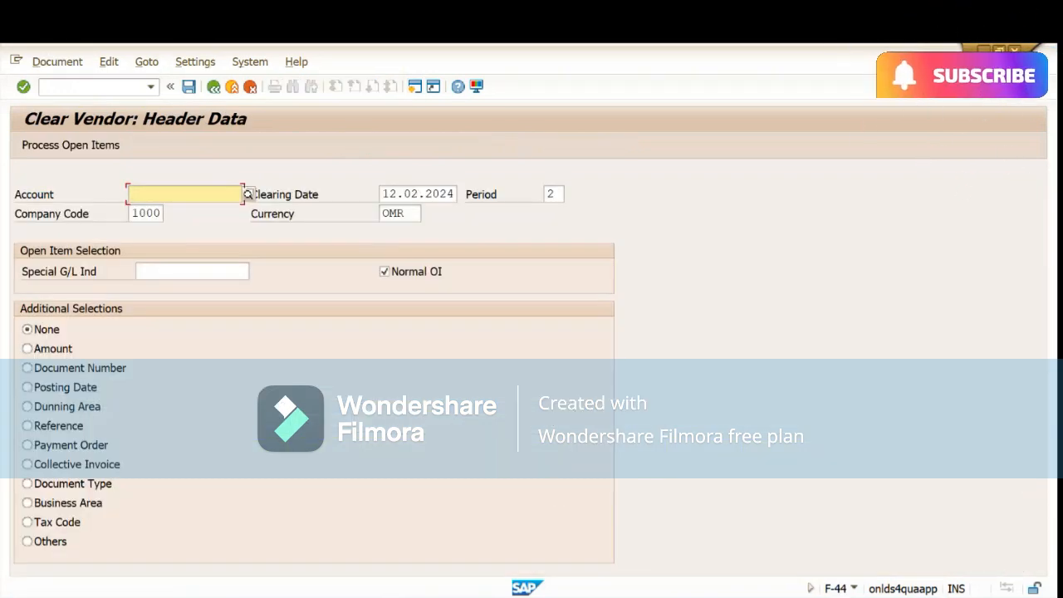
{"action": "left_click", "coordinate": [749, 557]}
{"action": "left_click", "coordinate": [736, 562]}
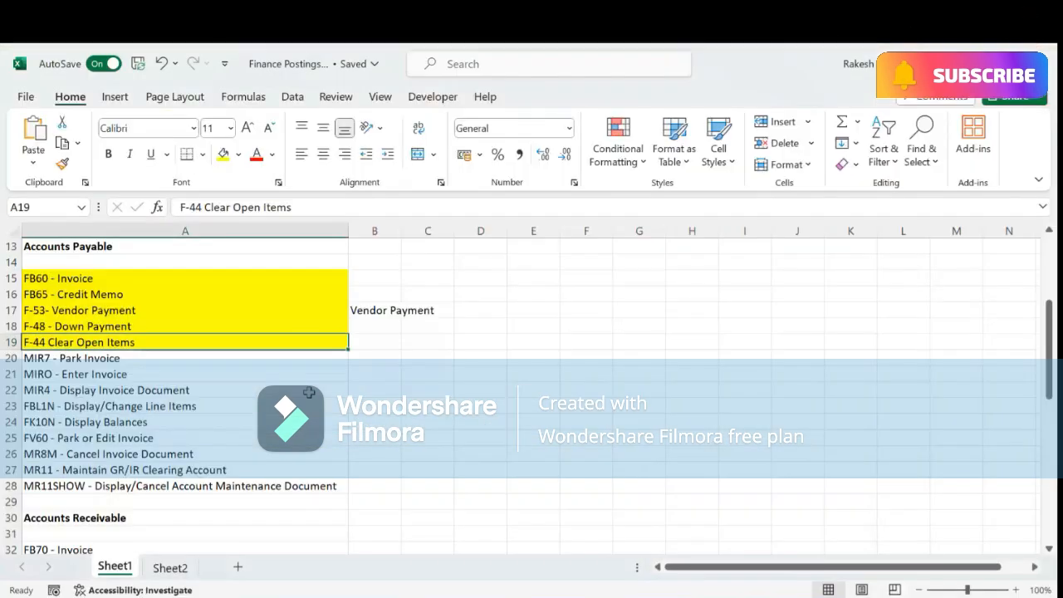
{"action": "left_click", "coordinate": [49, 357]}
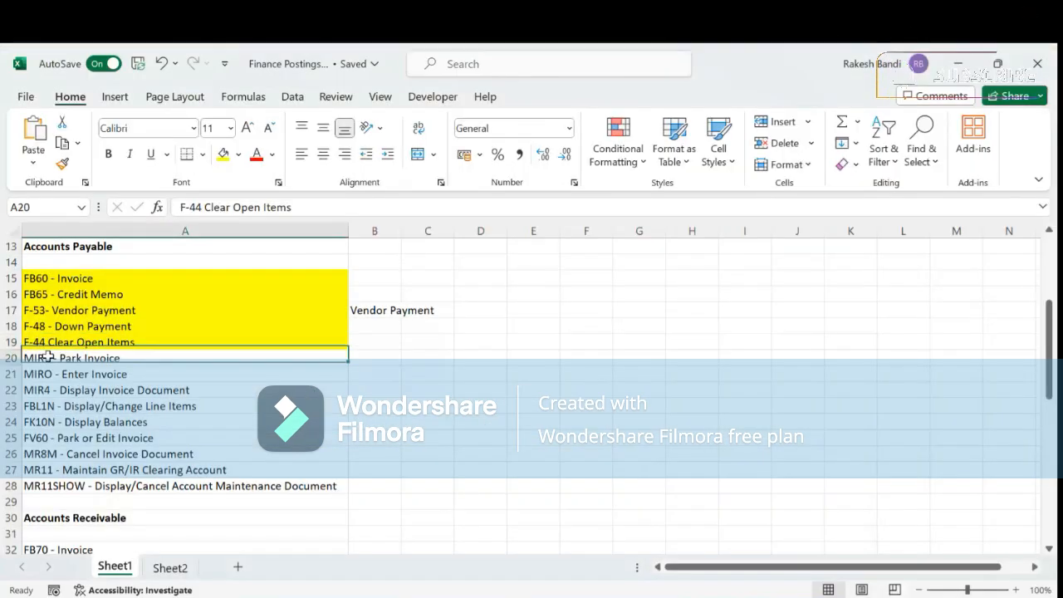
{"action": "left_click", "coordinate": [62, 283]}
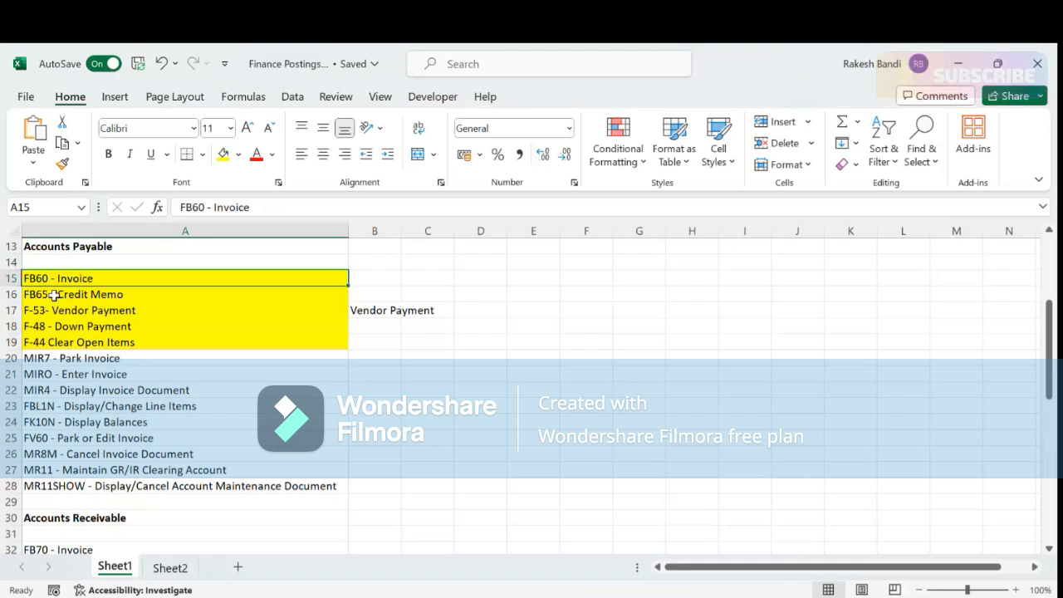
{"action": "left_click", "coordinate": [52, 295]}
{"action": "left_click", "coordinate": [43, 280]}
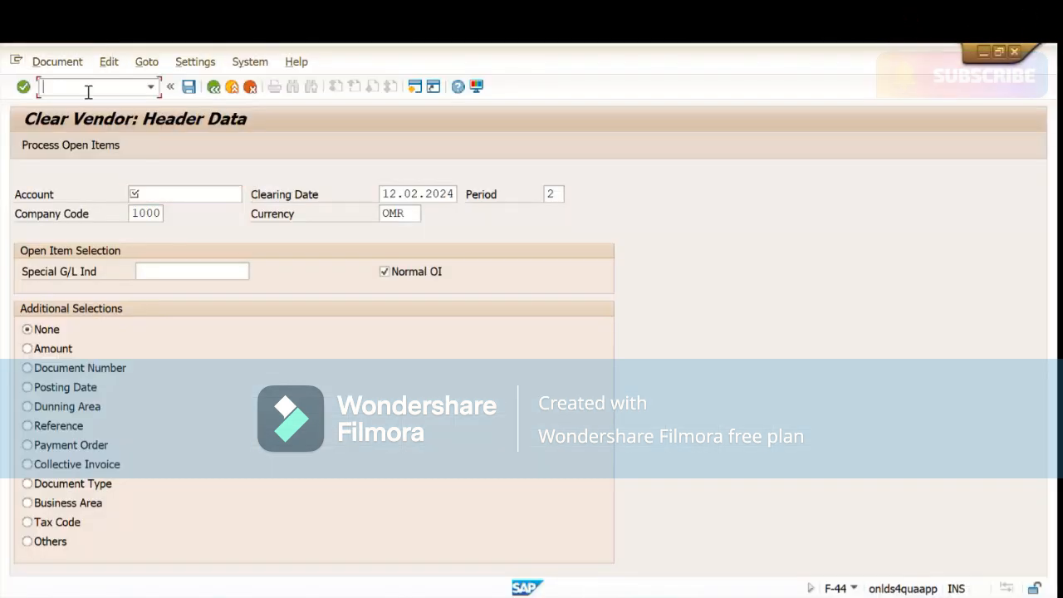
- Enter the transaction code /NFV60, then switch to the Finance Postings workbook in Excel and note FV60 in cell B15 beside FB60 - Invoice
{"action": "type", "text": "/NFV60"}
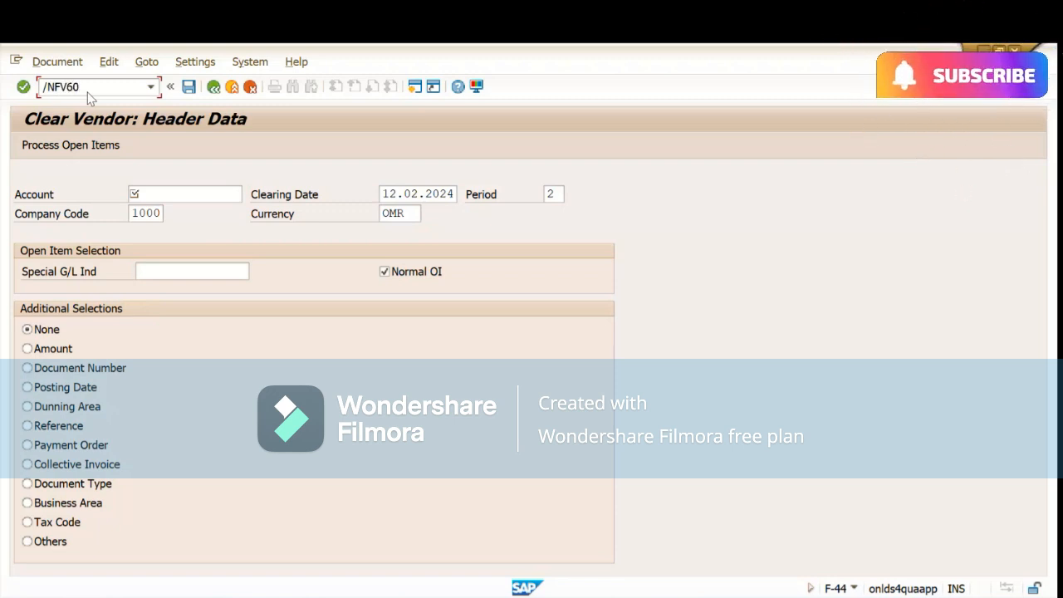
{"action": "key", "text": "alt+Tab"}
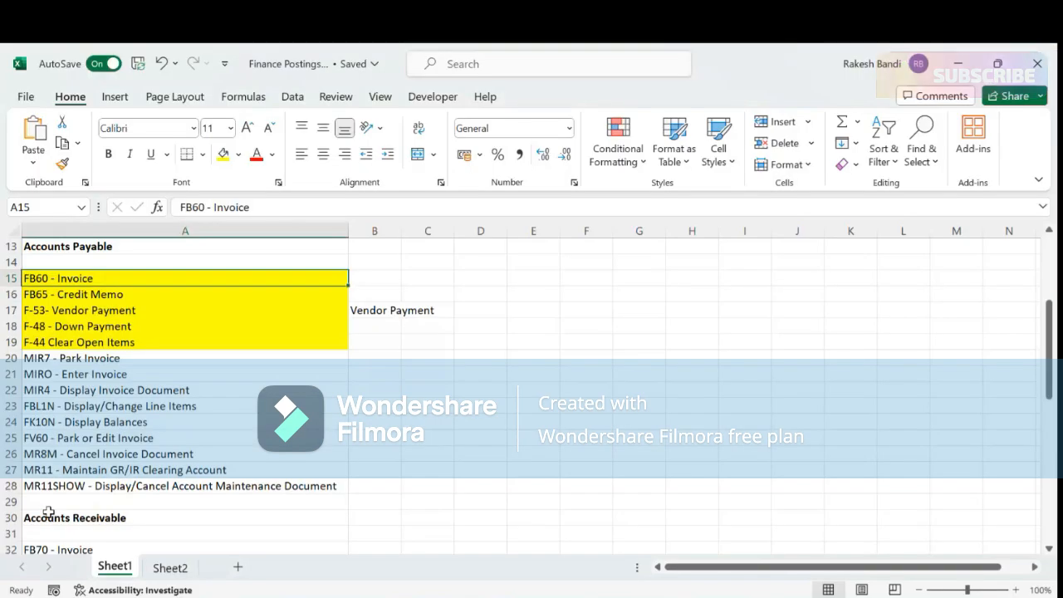
{"action": "left_click", "coordinate": [46, 502]}
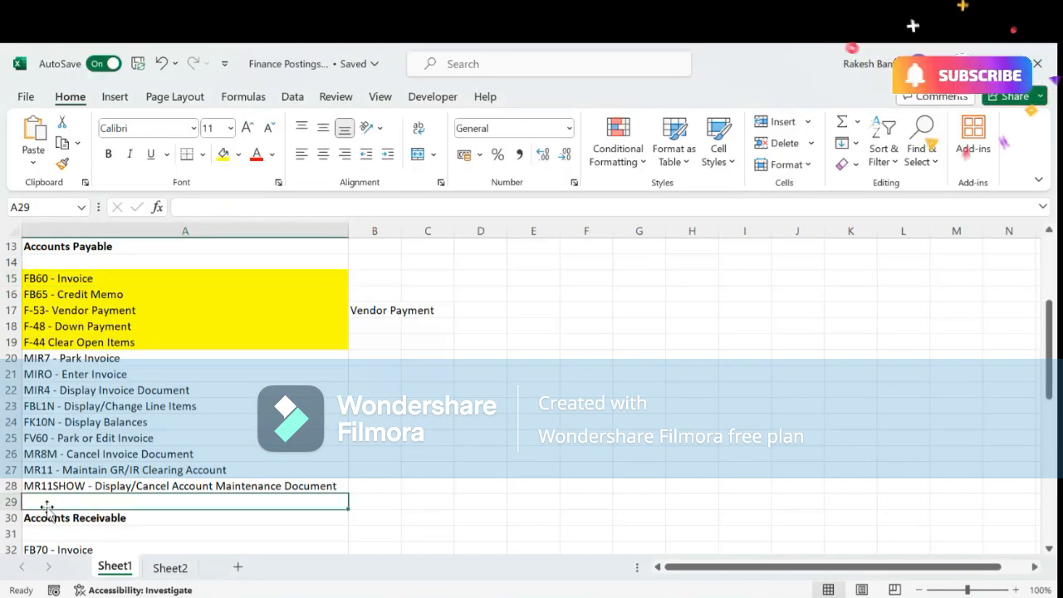
{"action": "left_click", "coordinate": [142, 282]}
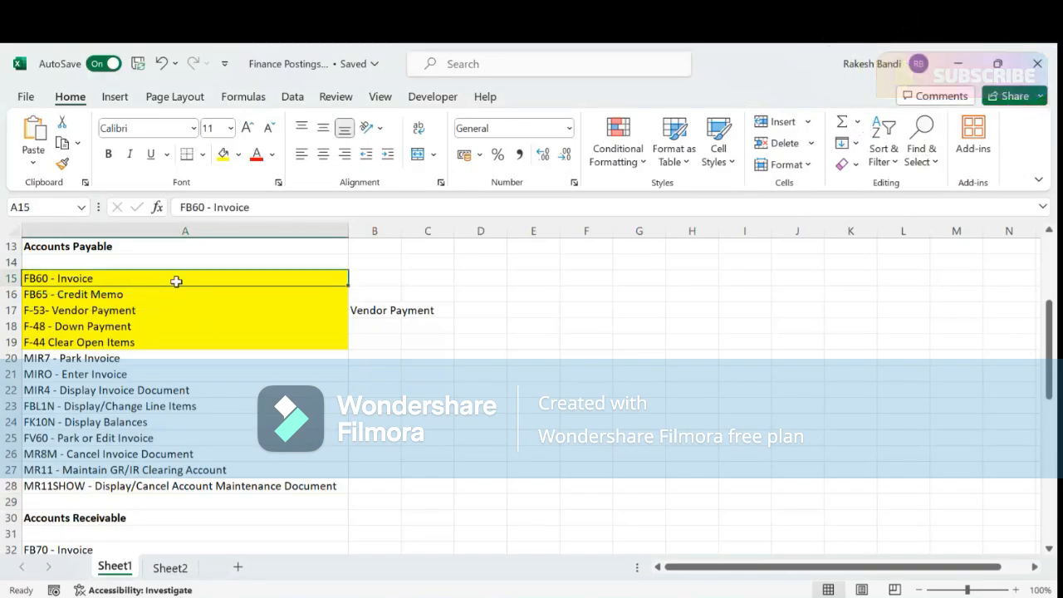
{"action": "left_click", "coordinate": [374, 279]}
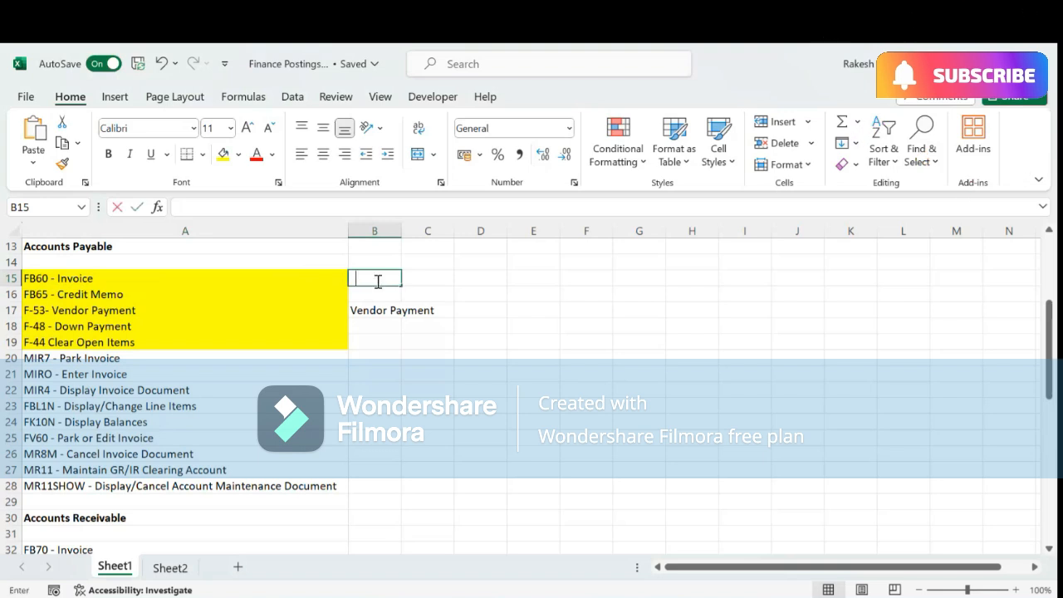
{"action": "type", "text": "FV"}
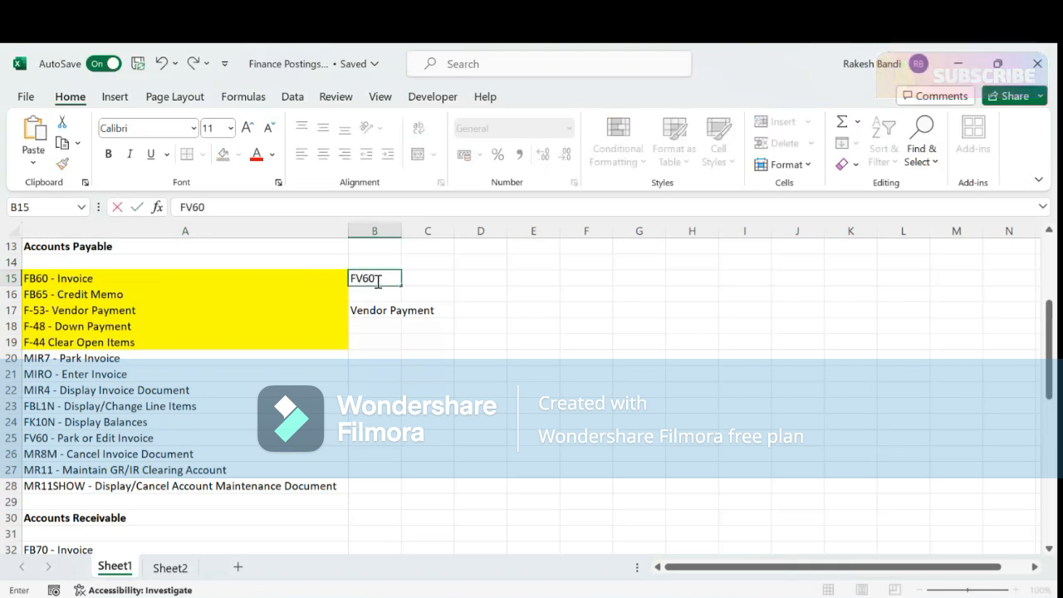
{"action": "type", "text": "60"}
{"action": "left_click", "coordinate": [434, 277]}
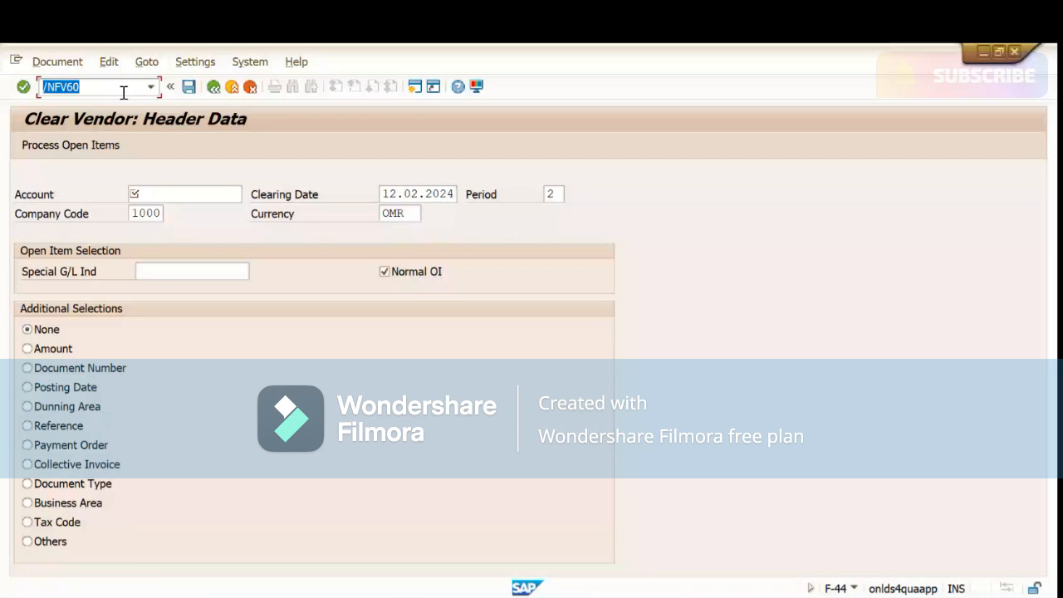
- Return to SAP, open transaction FV60, and enter the vendor number and the invoice date 12.02.2024
{"action": "left_click", "coordinate": [123, 92]}
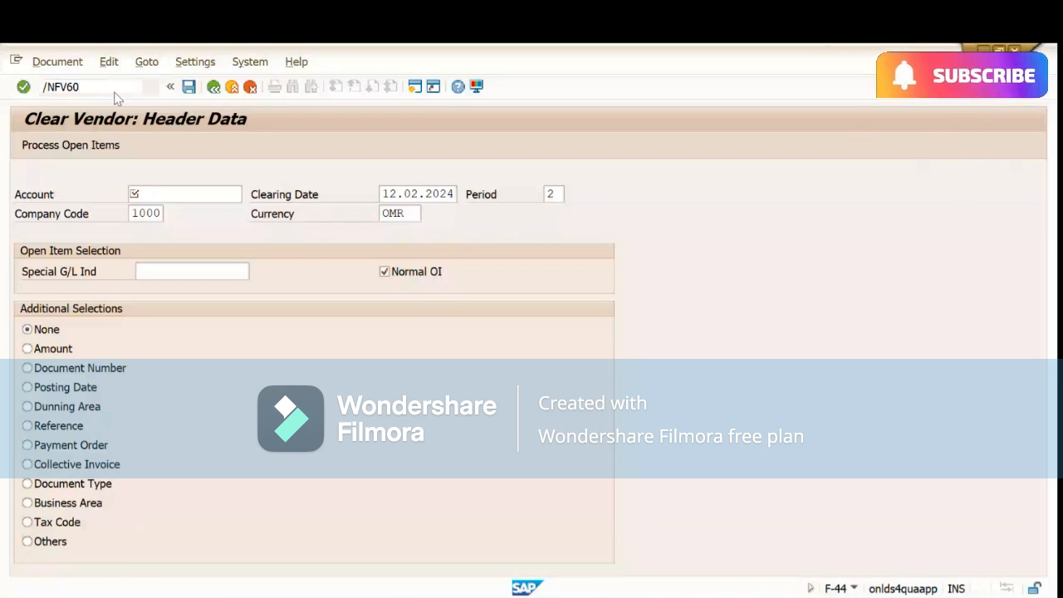
{"action": "key", "text": "Return"}
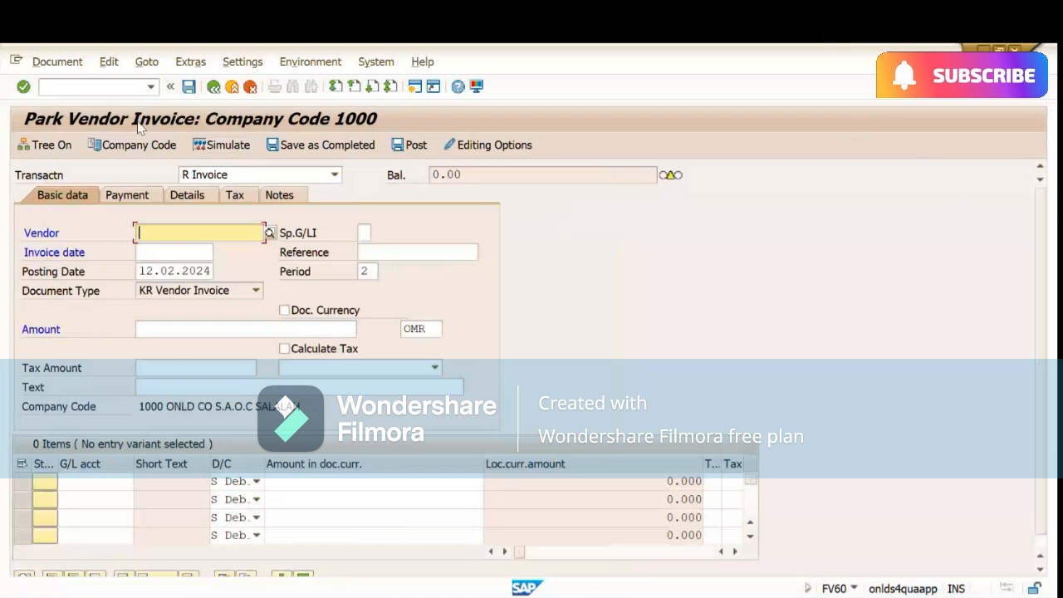
{"action": "left_click", "coordinate": [179, 233]}
{"action": "left_click", "coordinate": [171, 244]}
{"action": "left_click", "coordinate": [179, 254]}
{"action": "left_click", "coordinate": [175, 269]}
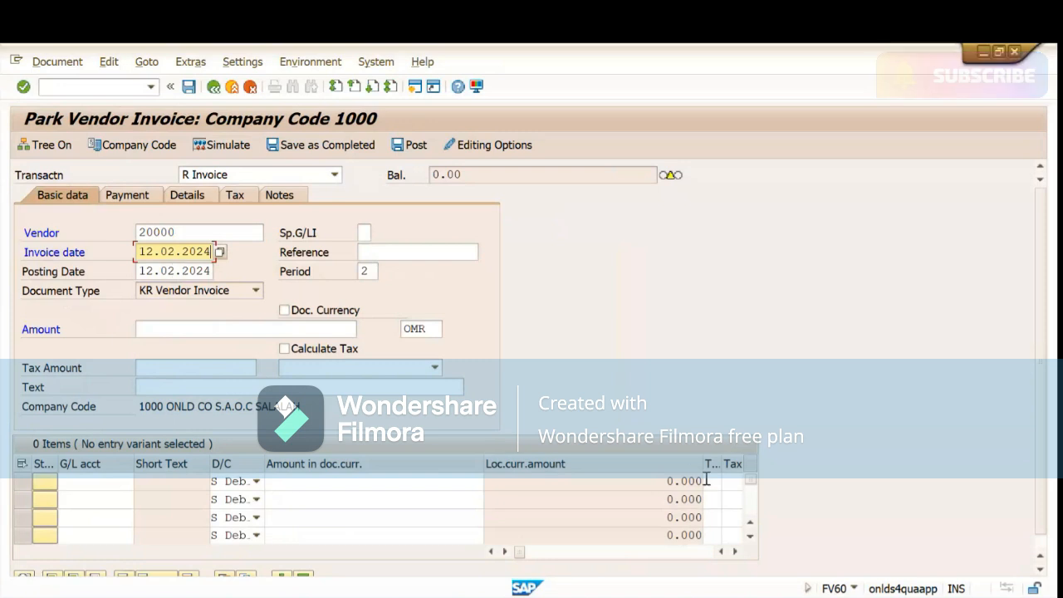
- Enter G/L account 511303 in the first line item and set both the invoice amount and the line amount to 1000 OMR
{"action": "scroll", "coordinate": [100, 486], "scroll_direction": "down", "scroll_amount": 1}
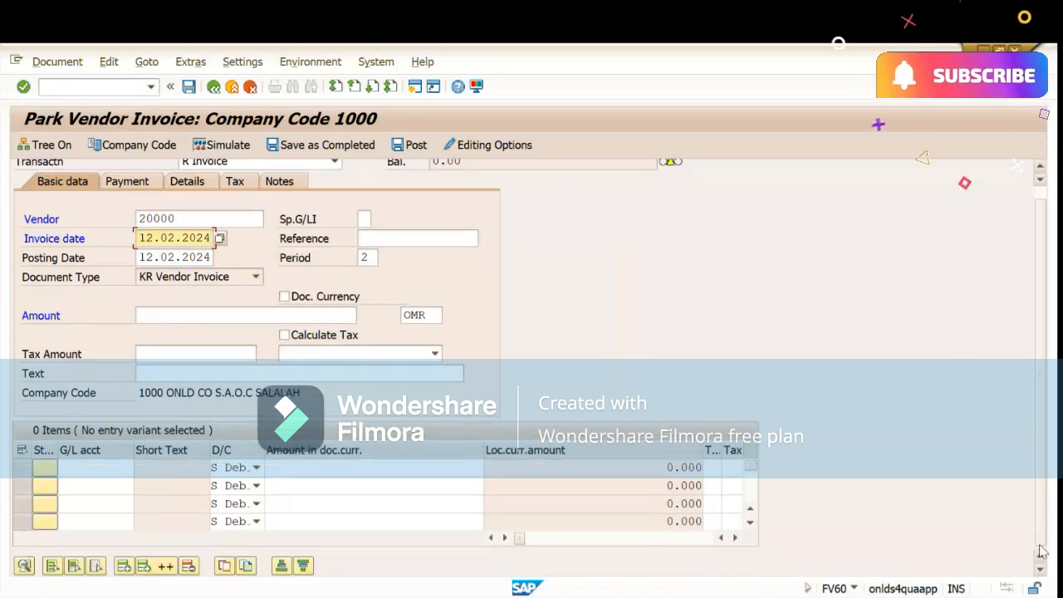
{"action": "left_click", "coordinate": [91, 469]}
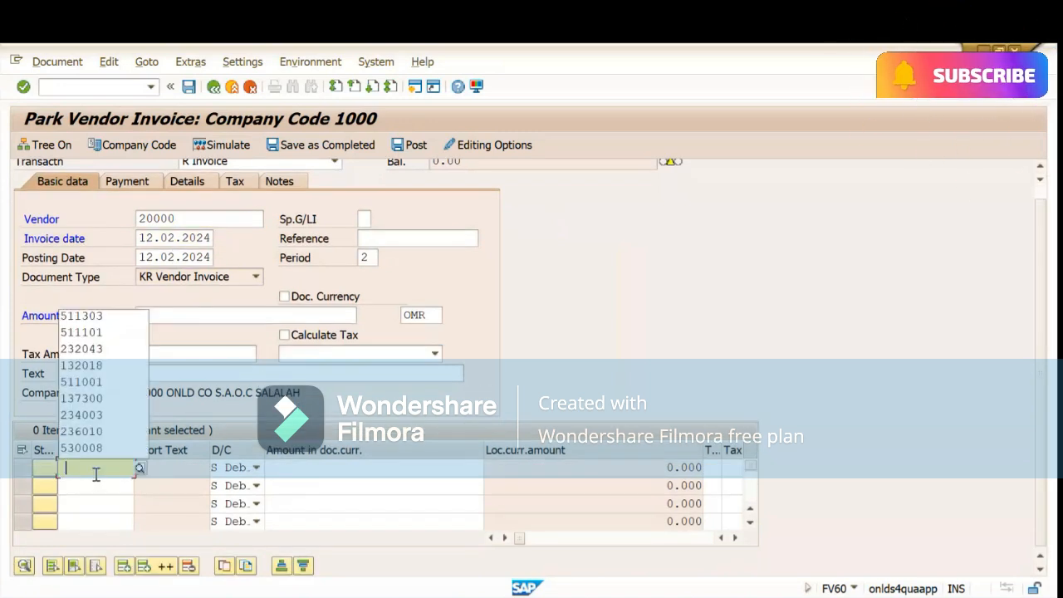
{"action": "left_click", "coordinate": [105, 317]}
{"action": "left_click", "coordinate": [325, 469]}
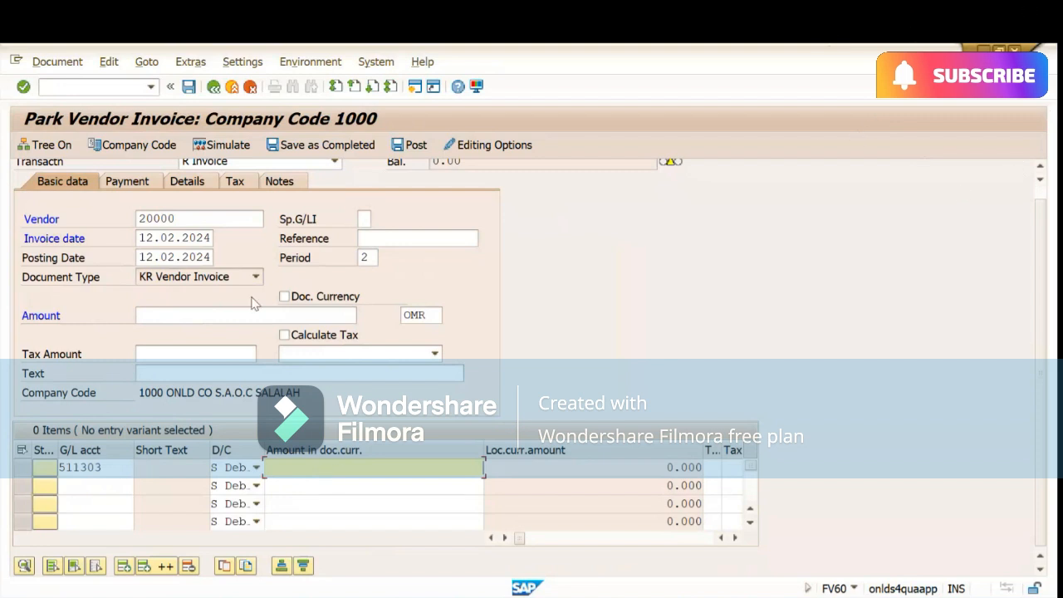
{"action": "left_click", "coordinate": [208, 318]}
{"action": "left_click", "coordinate": [158, 332]}
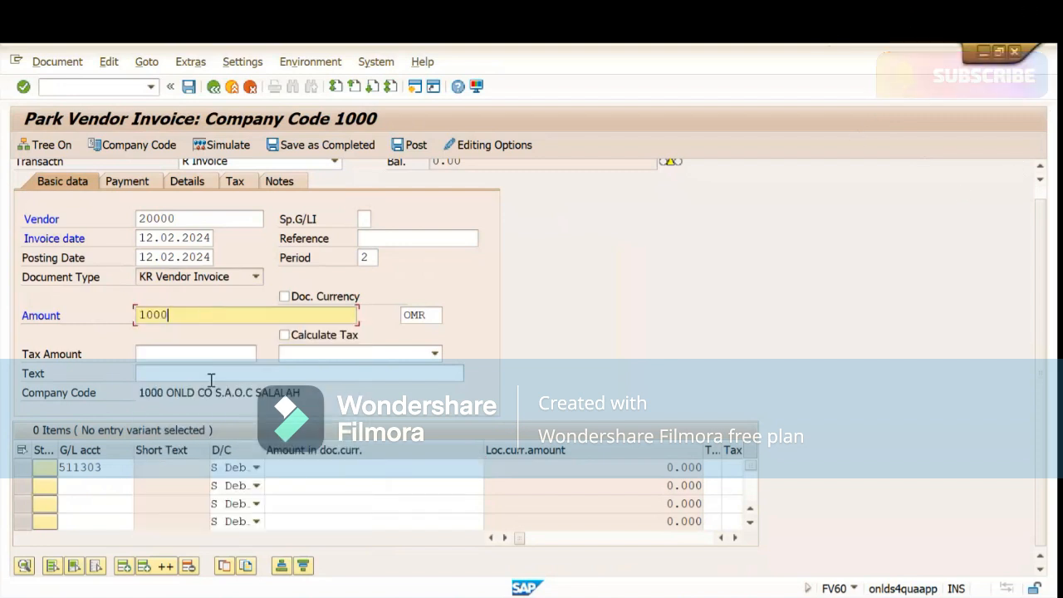
{"action": "left_click", "coordinate": [383, 465]}
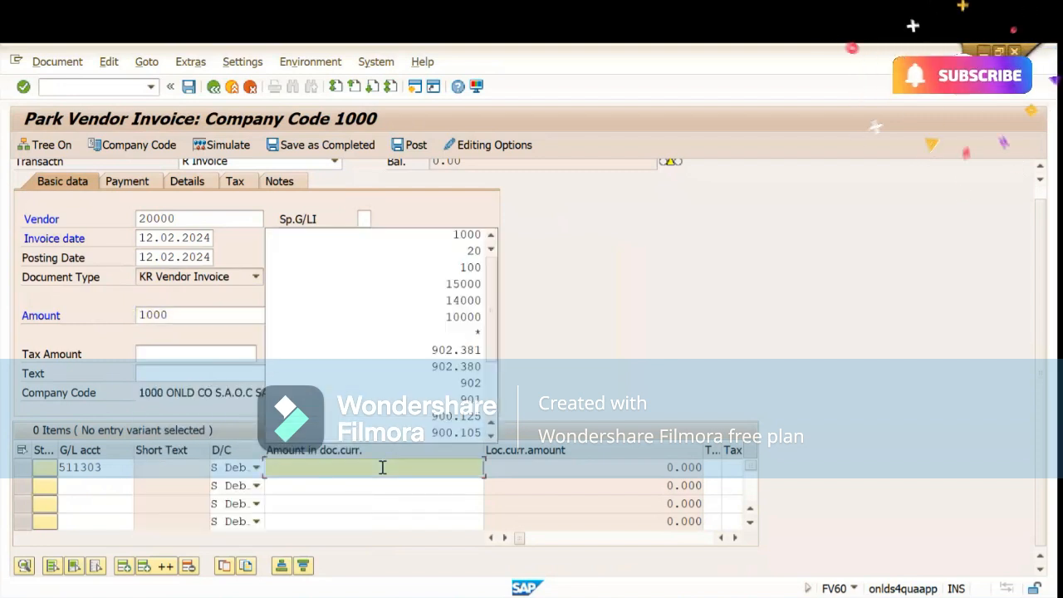
{"action": "left_click", "coordinate": [449, 237]}
- Assign tax code I0 and cost center 1525 to the G/L line item and validate the invoice entries
{"action": "left_click", "coordinate": [712, 467]}
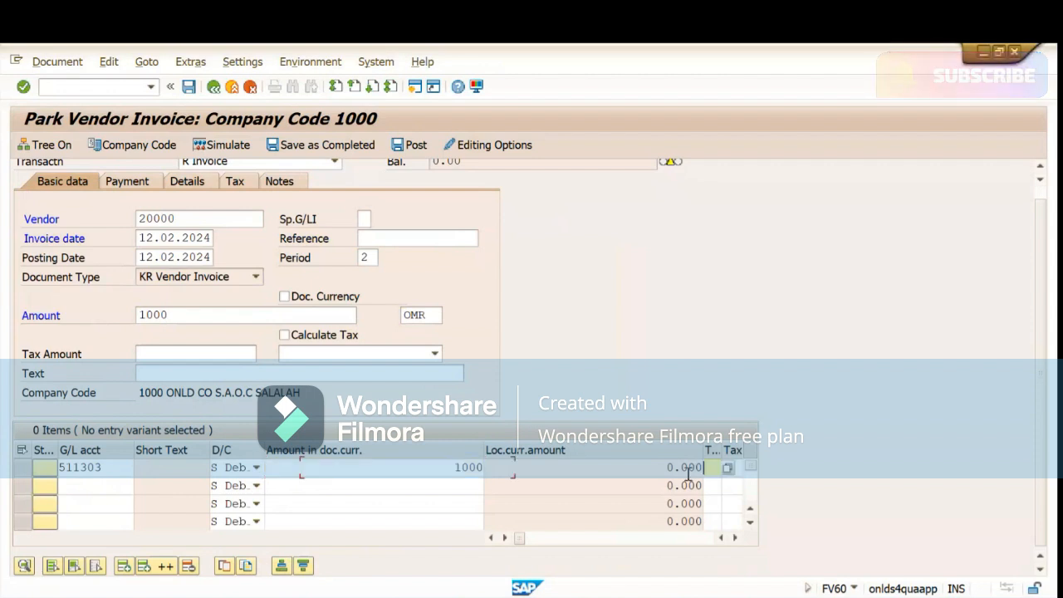
{"action": "left_click", "coordinate": [714, 485]}
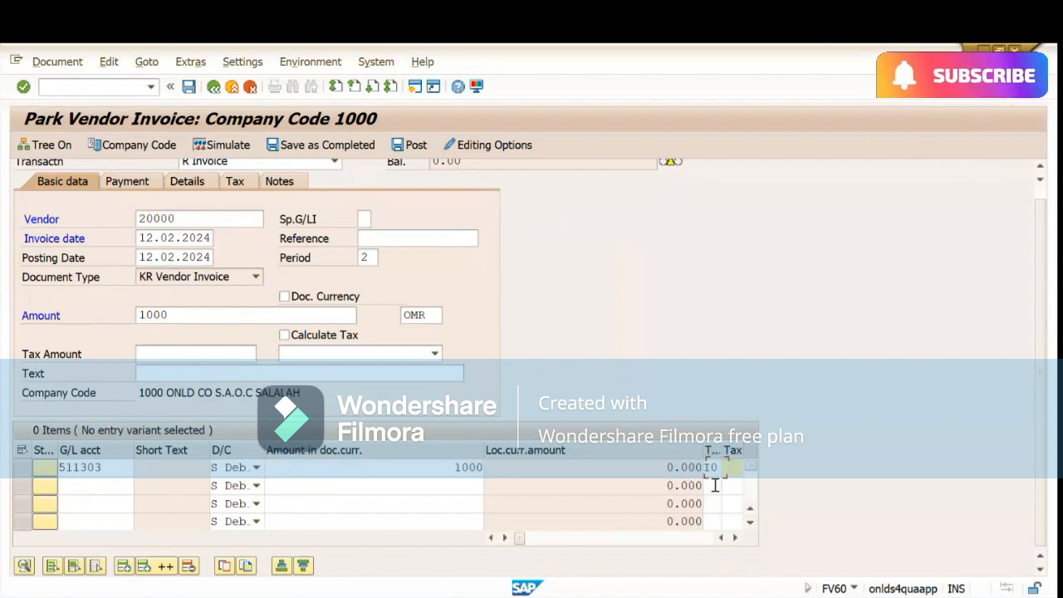
{"action": "key", "text": "Tab"}
{"action": "key", "text": "Tab"}
{"action": "key", "text": "Tab"}
{"action": "key", "text": "Tab"}
{"action": "key", "text": "Tab"}
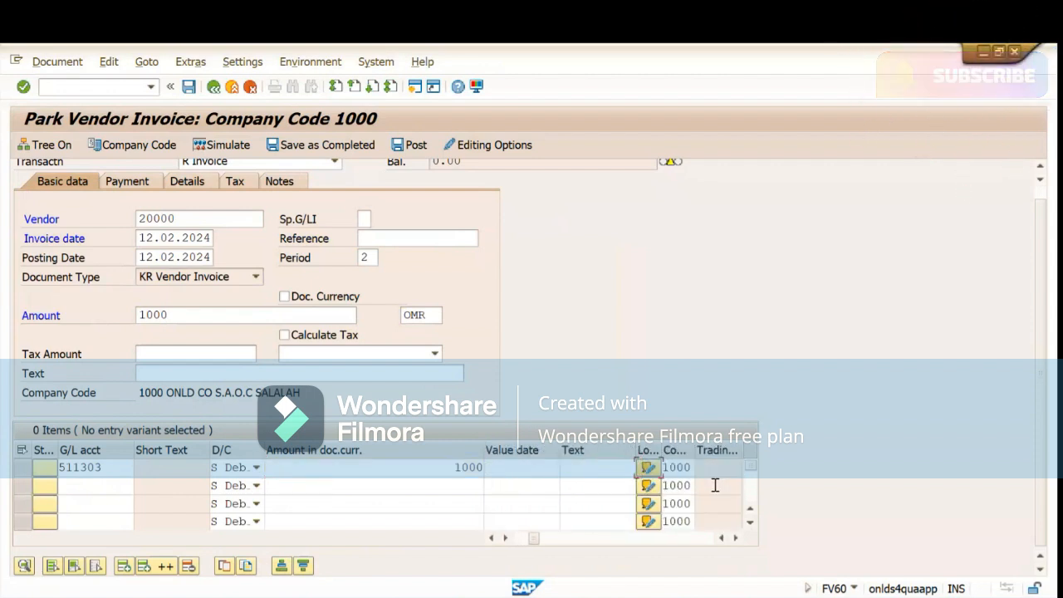
{"action": "left_click", "coordinate": [587, 467]}
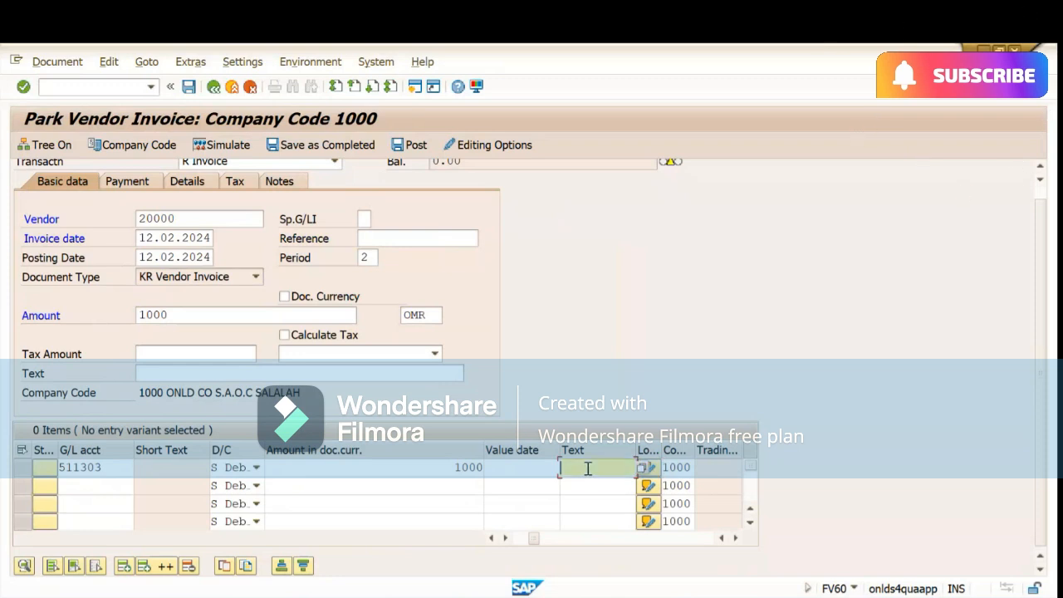
{"action": "key", "text": "Tab"}
{"action": "key", "text": "Tab"}
{"action": "key", "text": "Tab"}
{"action": "key", "text": "Tab"}
{"action": "key", "text": "Tab"}
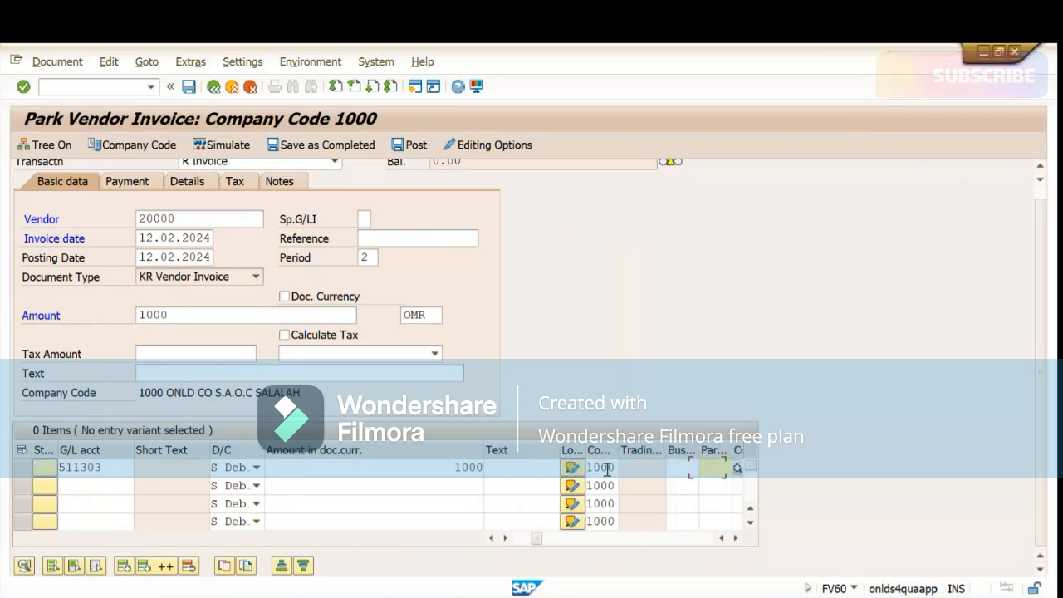
{"action": "key", "text": "BackSpace"}
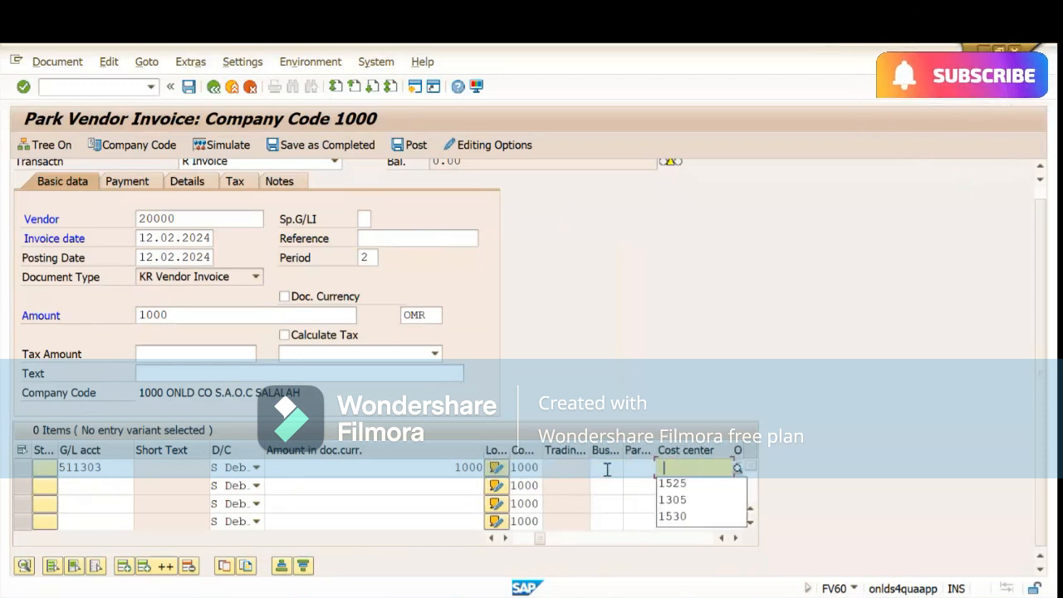
{"action": "left_click", "coordinate": [675, 482]}
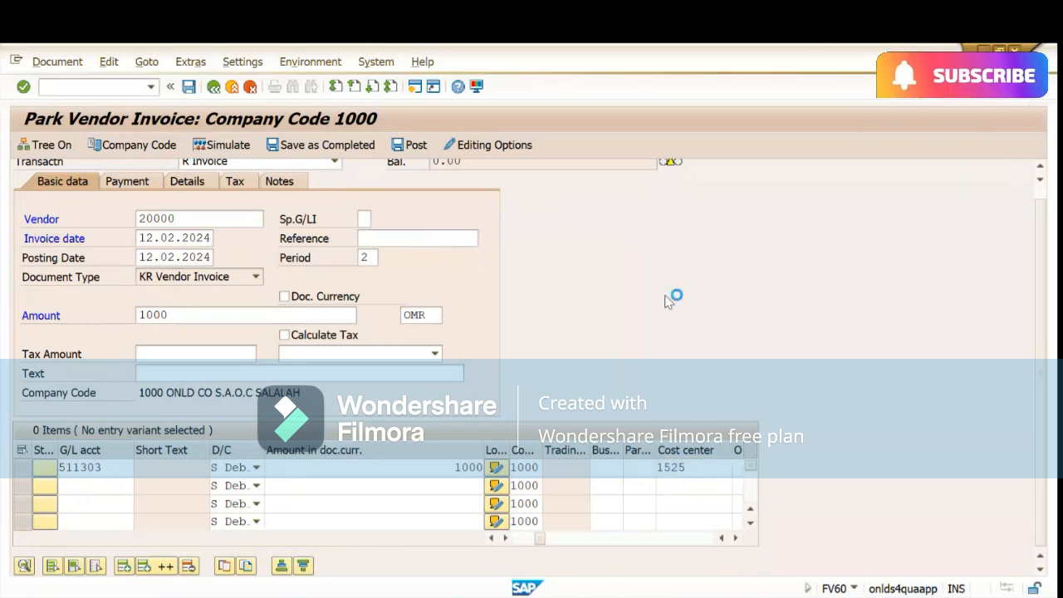
{"action": "key", "text": "Return"}
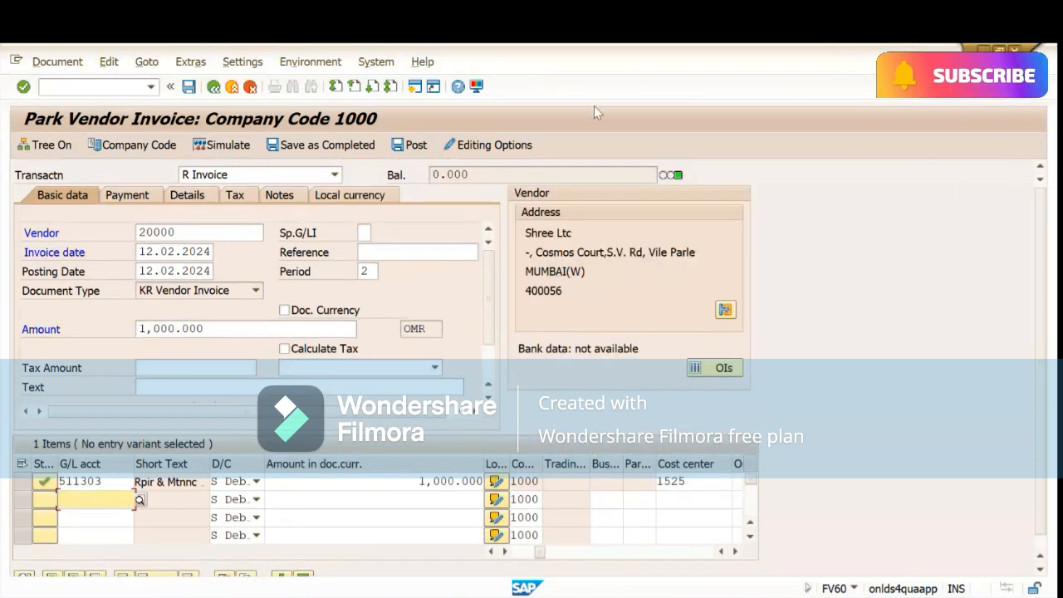
- Simulate the parked invoice to check its vendor and expense lines, then return to the entry screen
{"action": "left_click", "coordinate": [216, 147]}
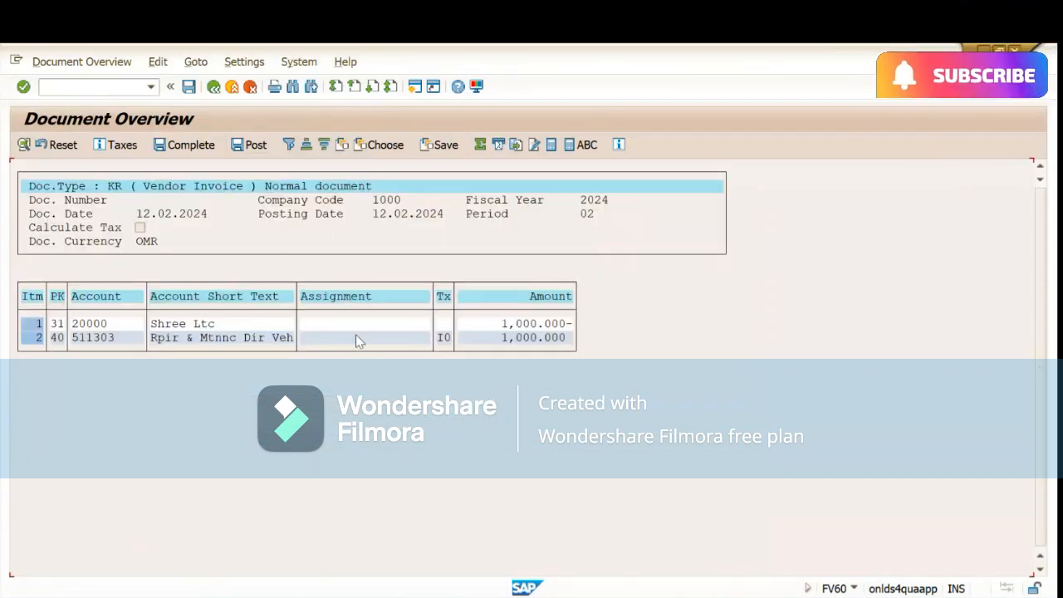
{"action": "left_click", "coordinate": [213, 86]}
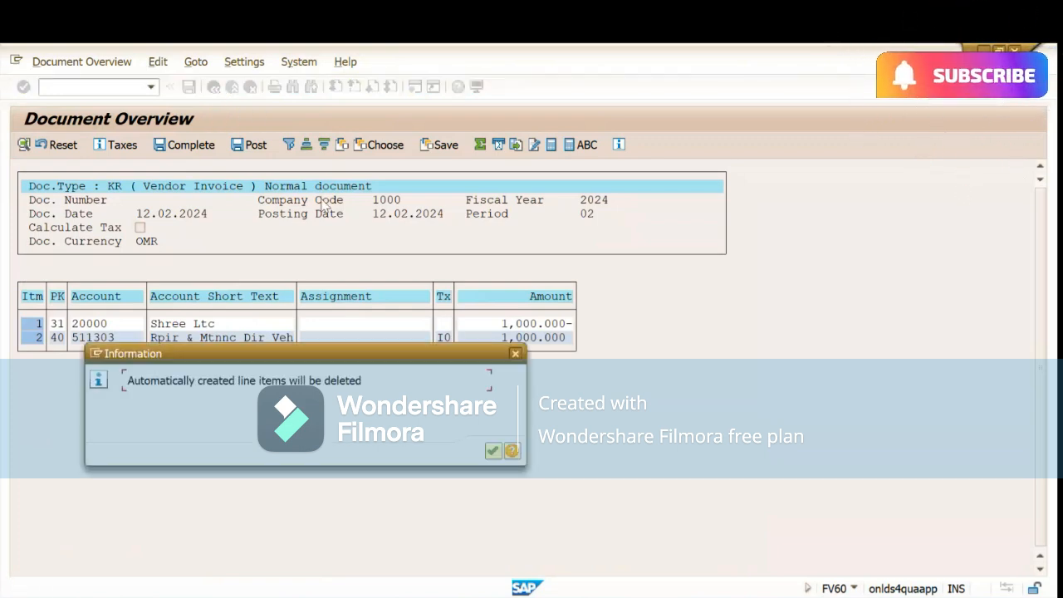
{"action": "left_click", "coordinate": [492, 450]}
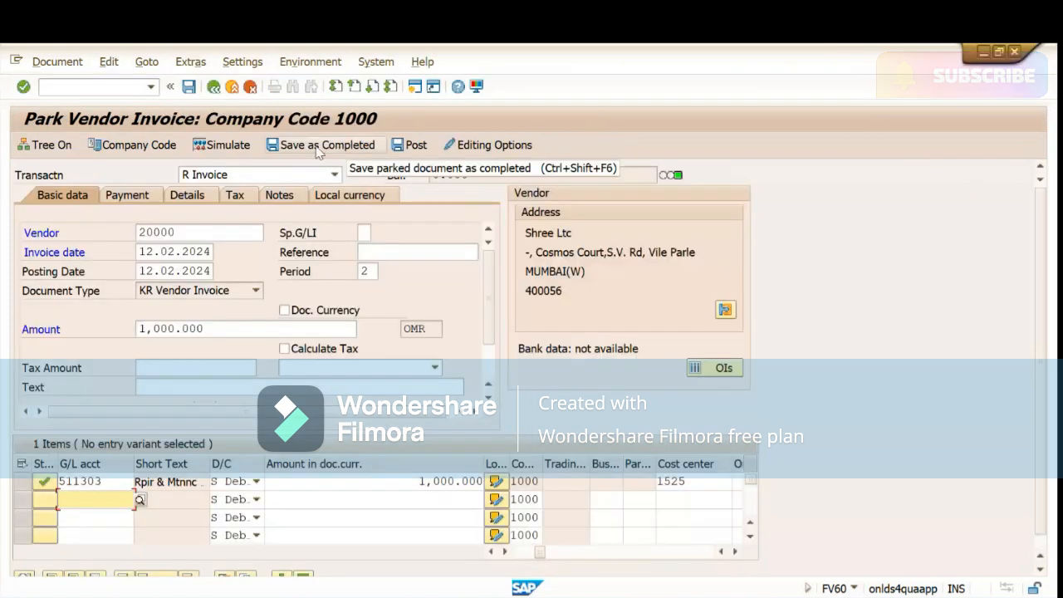
- Save the parked vendor invoice as completed and answer the correspondence request
{"action": "left_click", "coordinate": [329, 148]}
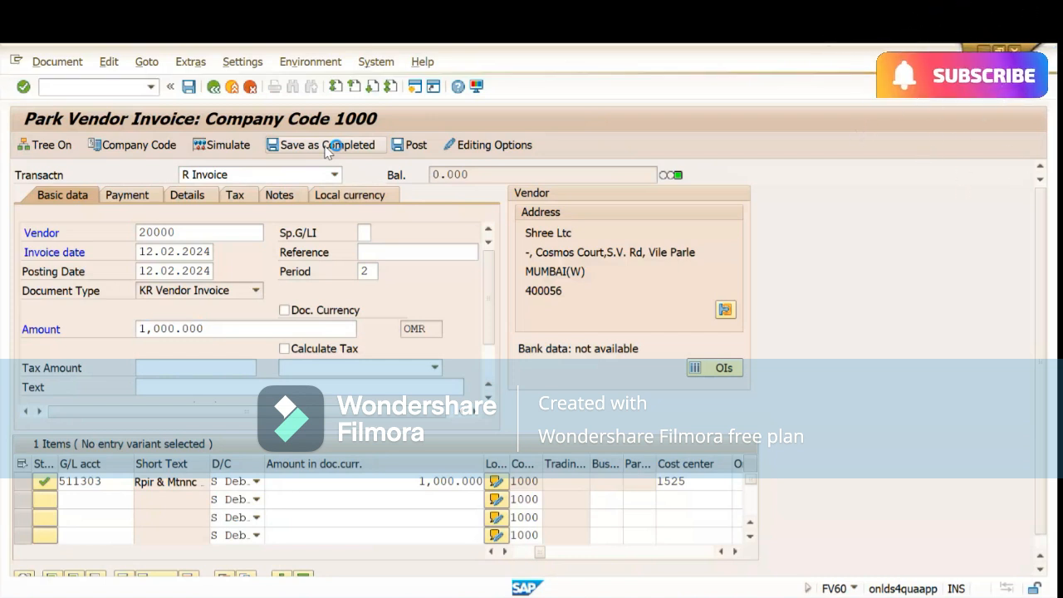
{"action": "left_click", "coordinate": [326, 148]}
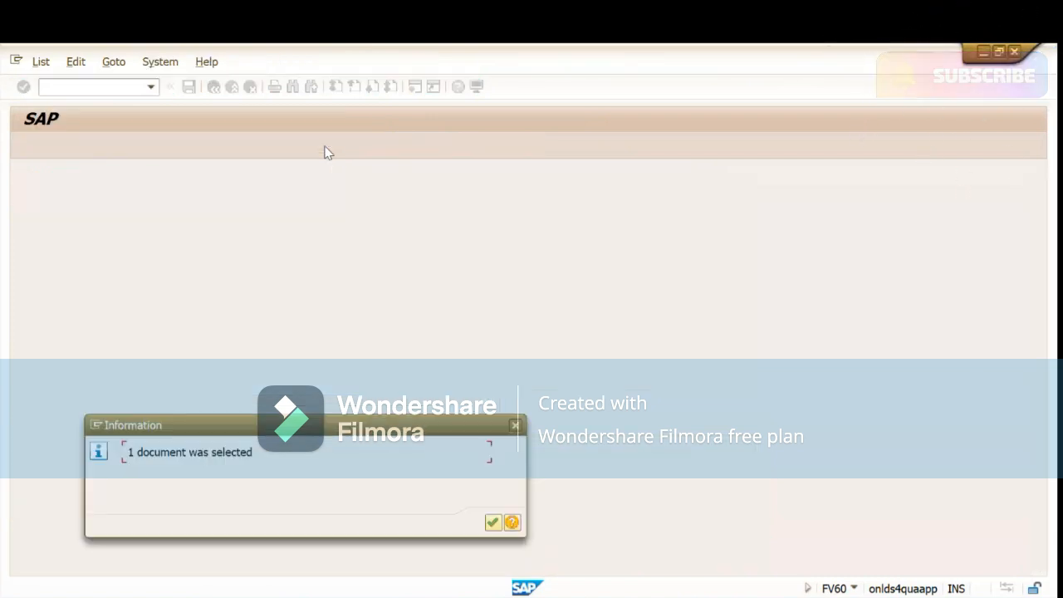
{"action": "left_click", "coordinate": [493, 523]}
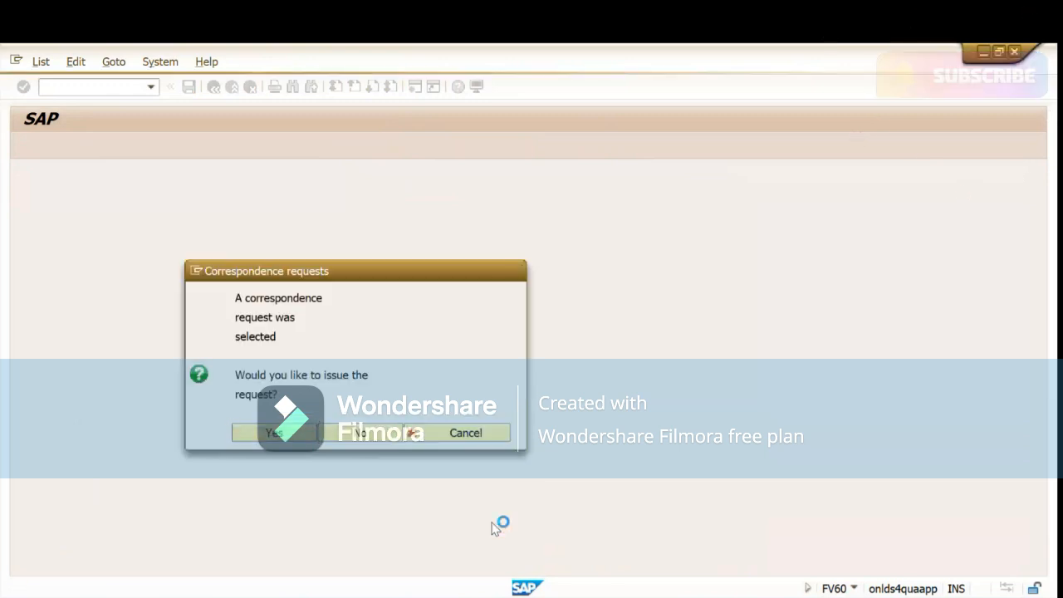
{"action": "key", "text": "Return"}
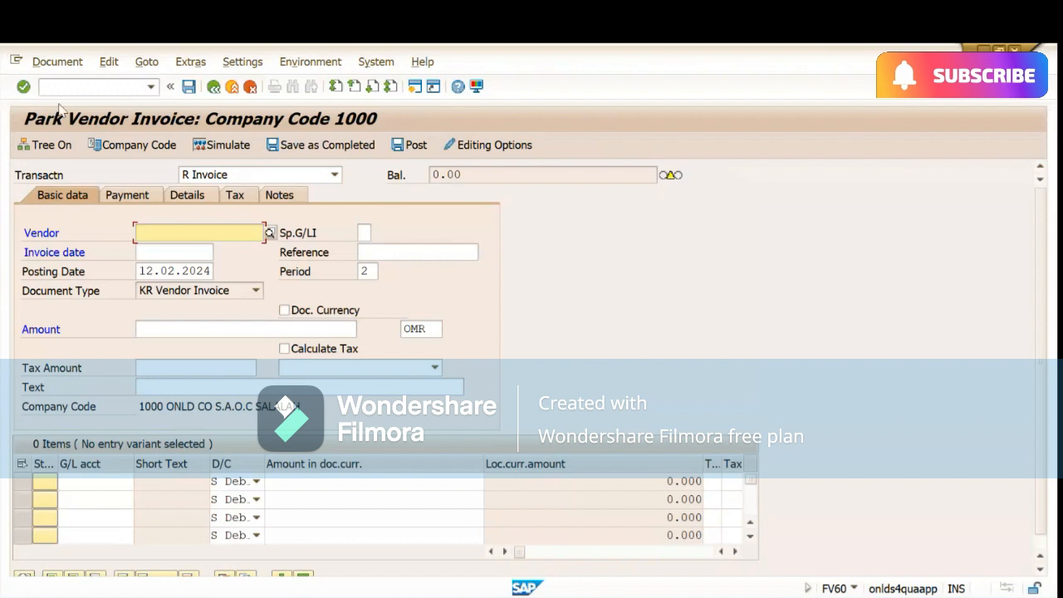
- Open transaction FBV0 for posting the parked document
{"action": "left_click", "coordinate": [81, 89]}
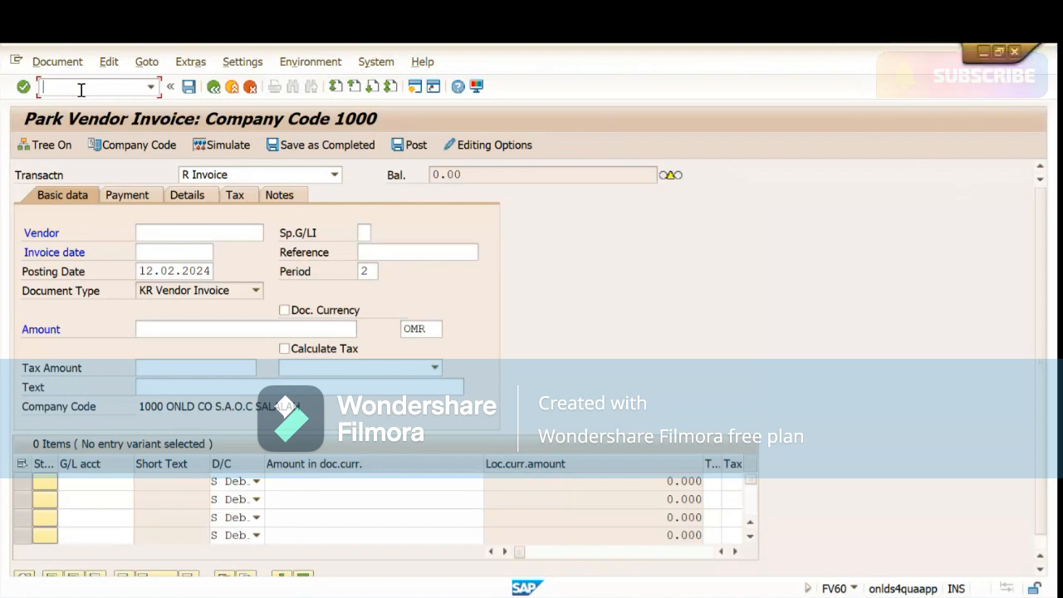
{"action": "type", "text": "/"}
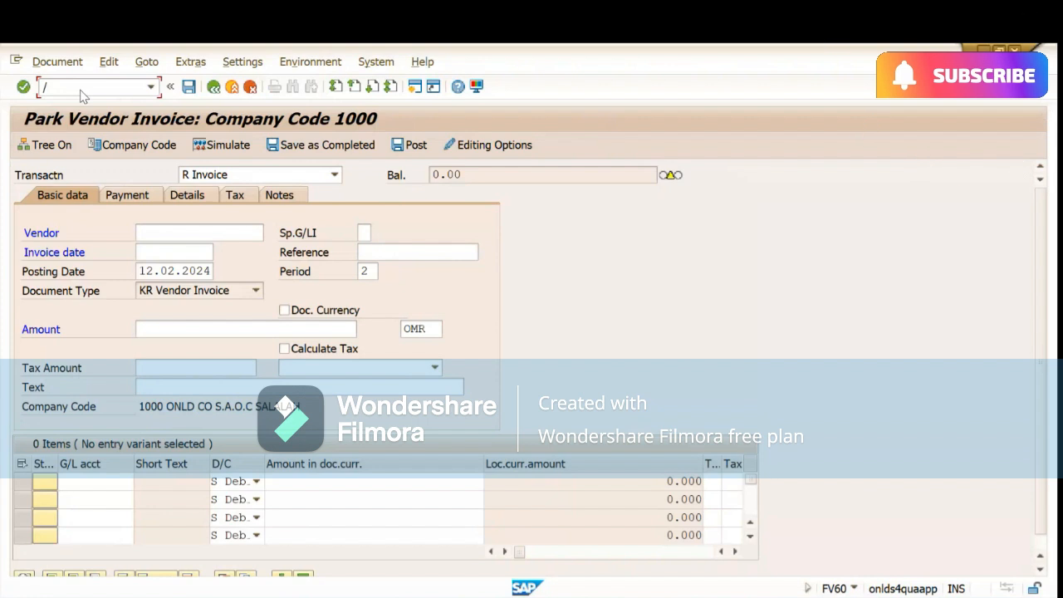
{"action": "type", "text": "NF"}
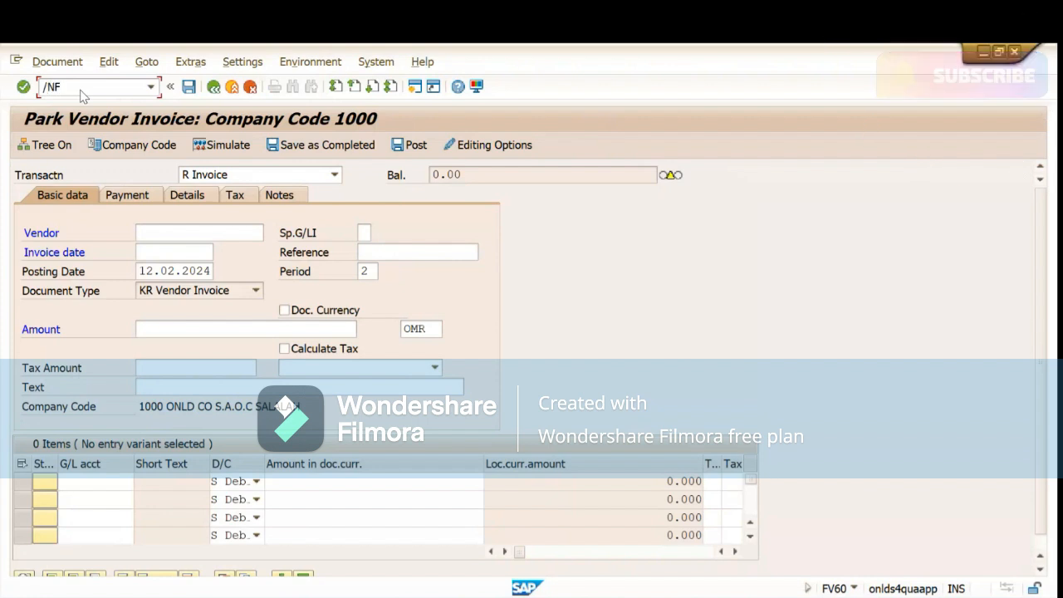
{"action": "type", "text": "BV0"}
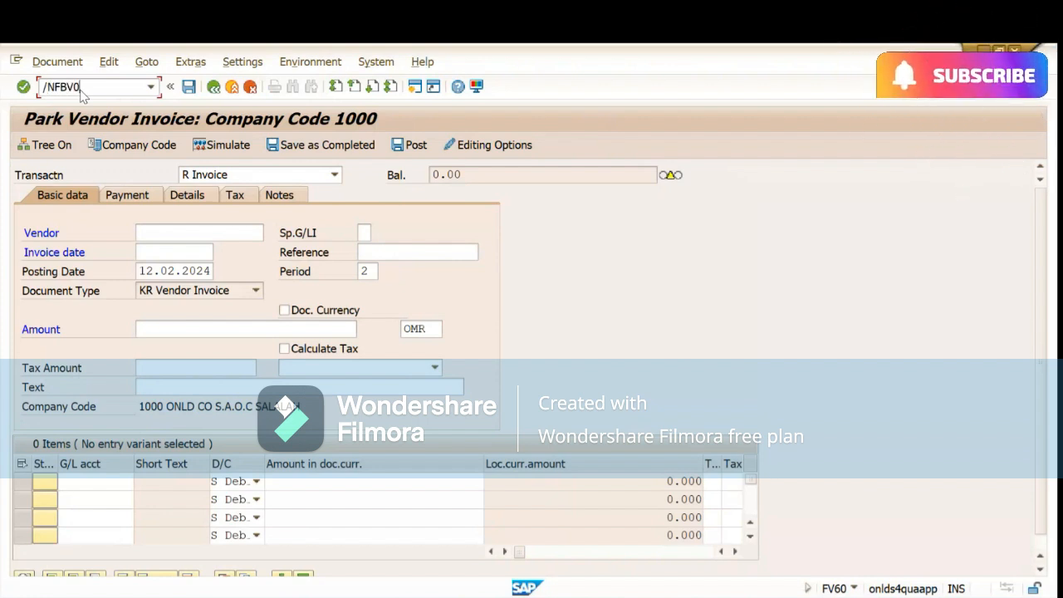
{"action": "key", "text": "Return"}
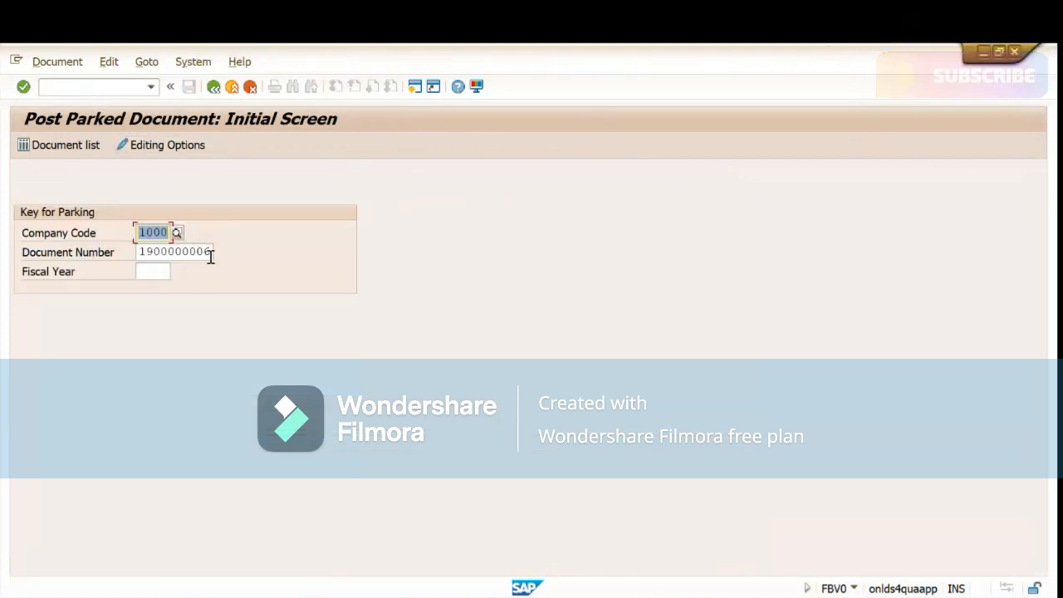
- Clear the document number, list the parked documents for company code 1000 and fiscal year 2024, and open the parked vendor invoice
{"action": "left_click_drag", "start_coordinate": [209, 251], "coordinate": [136, 280]}
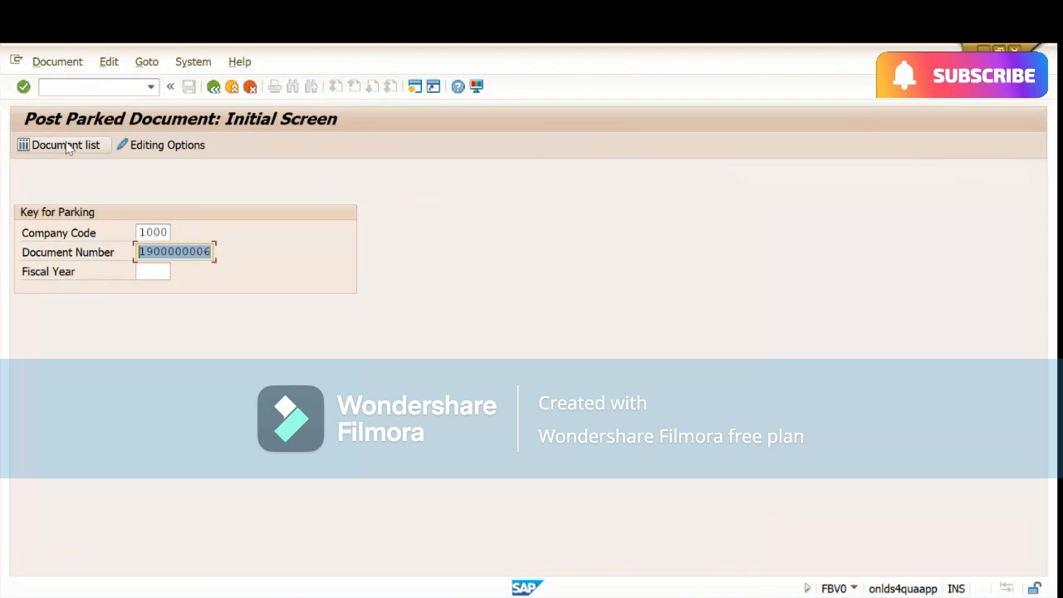
{"action": "key", "text": "BackSpace"}
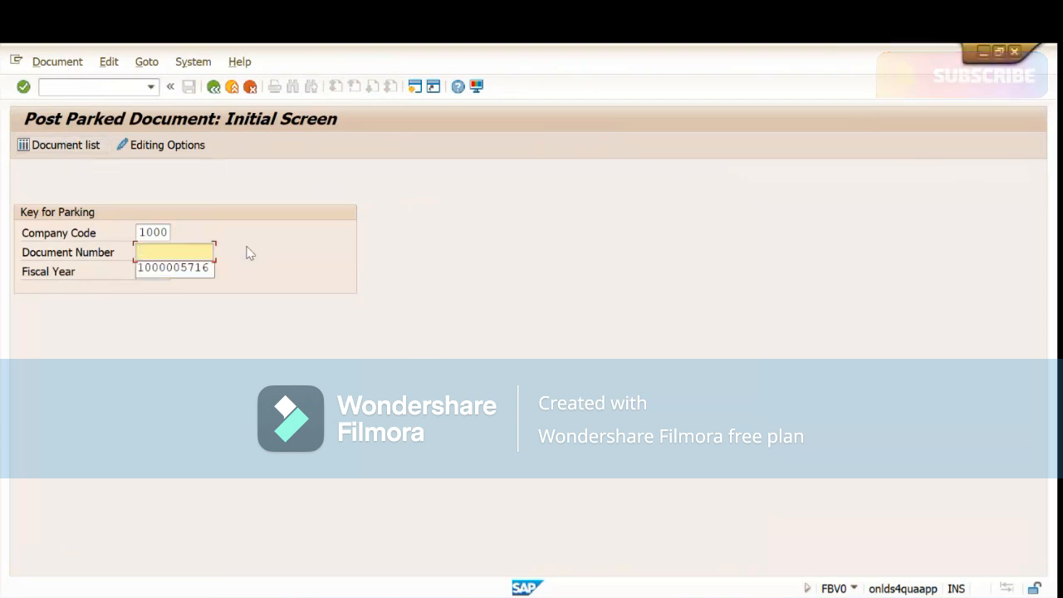
{"action": "left_click", "coordinate": [86, 145]}
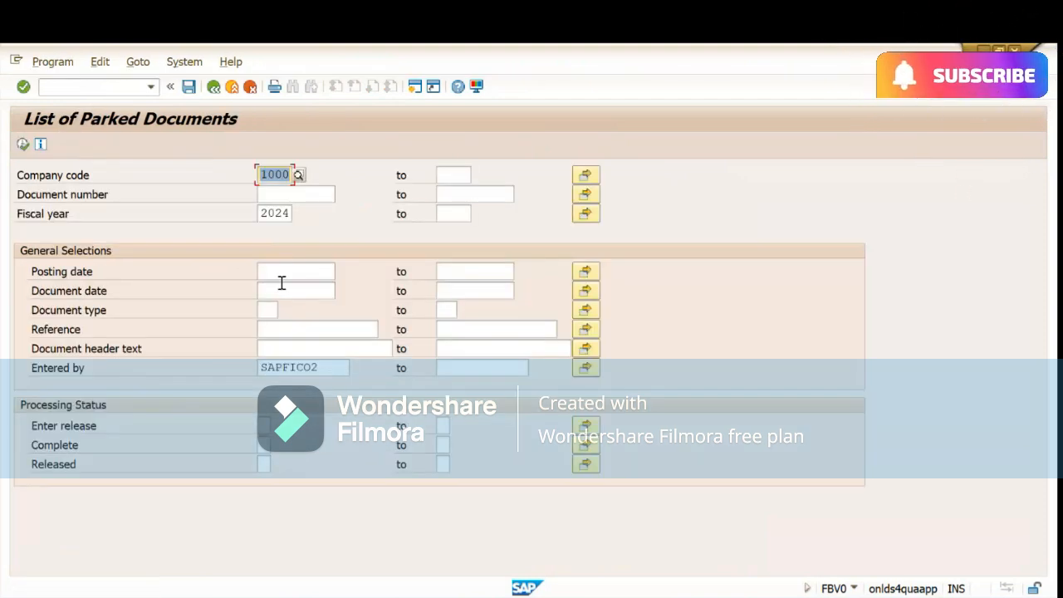
{"action": "double_click", "coordinate": [334, 366]}
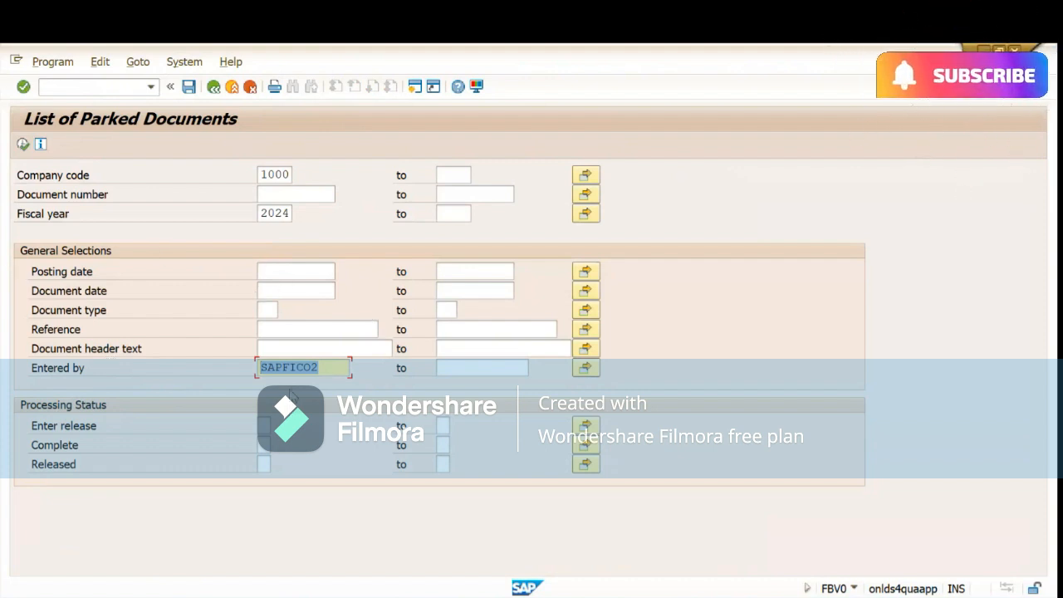
{"action": "left_click", "coordinate": [23, 144]}
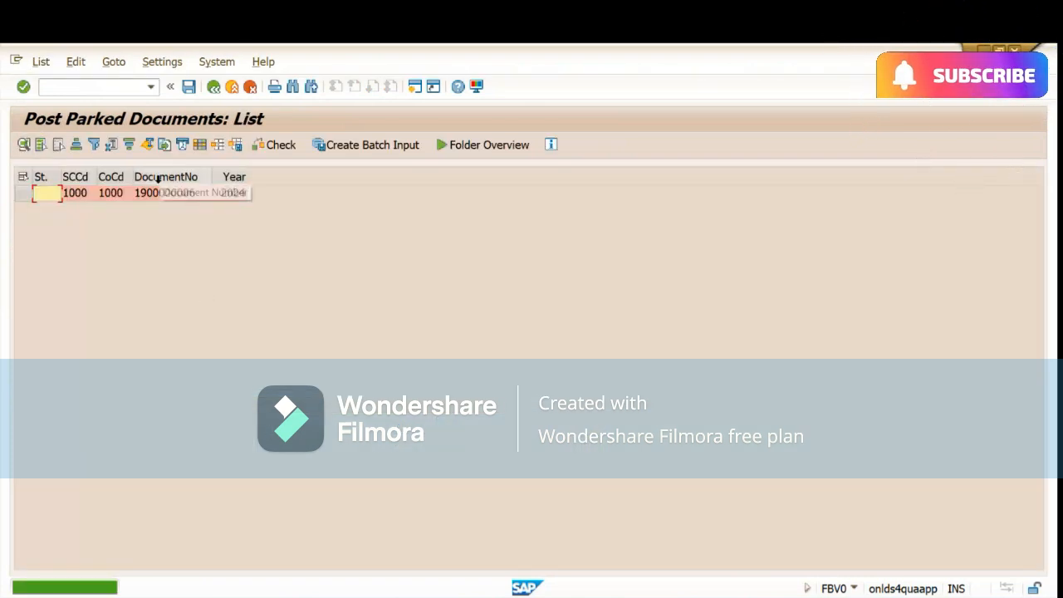
{"action": "double_click", "coordinate": [159, 191]}
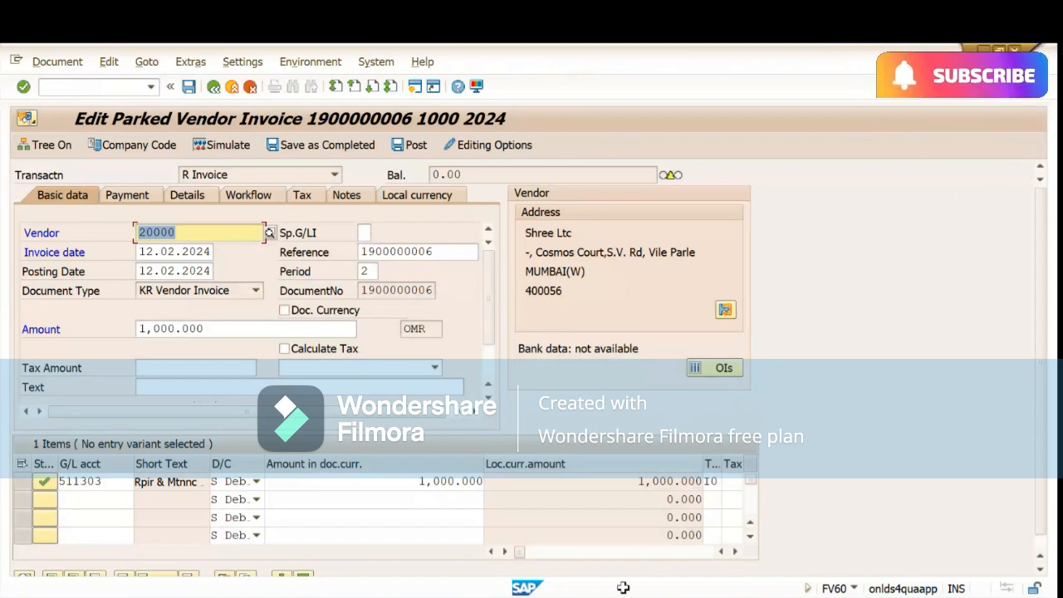
- Switch to the Finance Postings List workbook in Excel and enter "Park Invoice" in cell C15 beside FV60
{"action": "mouse_move", "coordinate": [623, 595]}
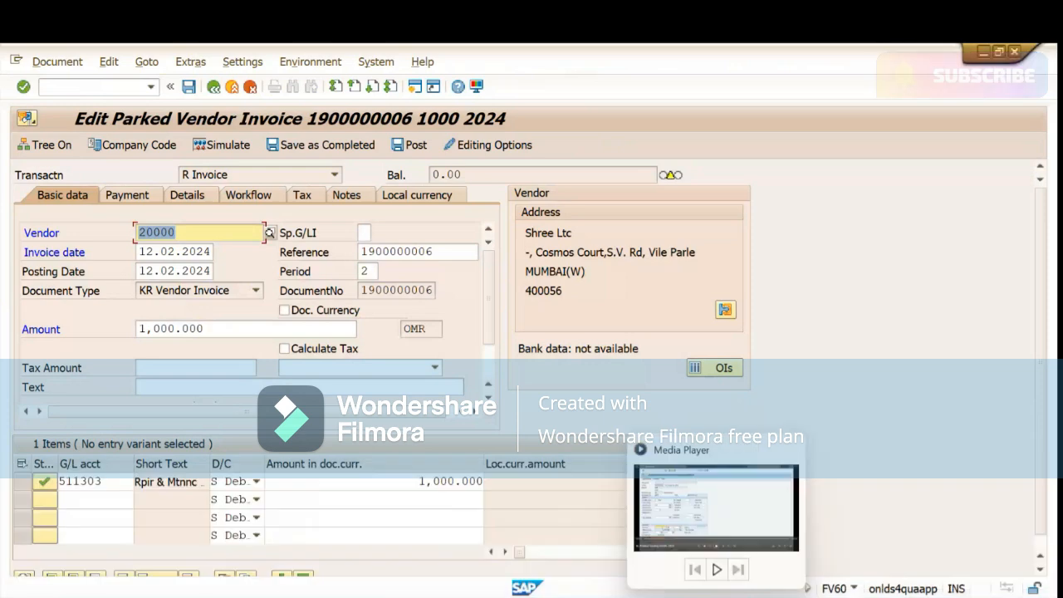
{"action": "mouse_move", "coordinate": [747, 581]}
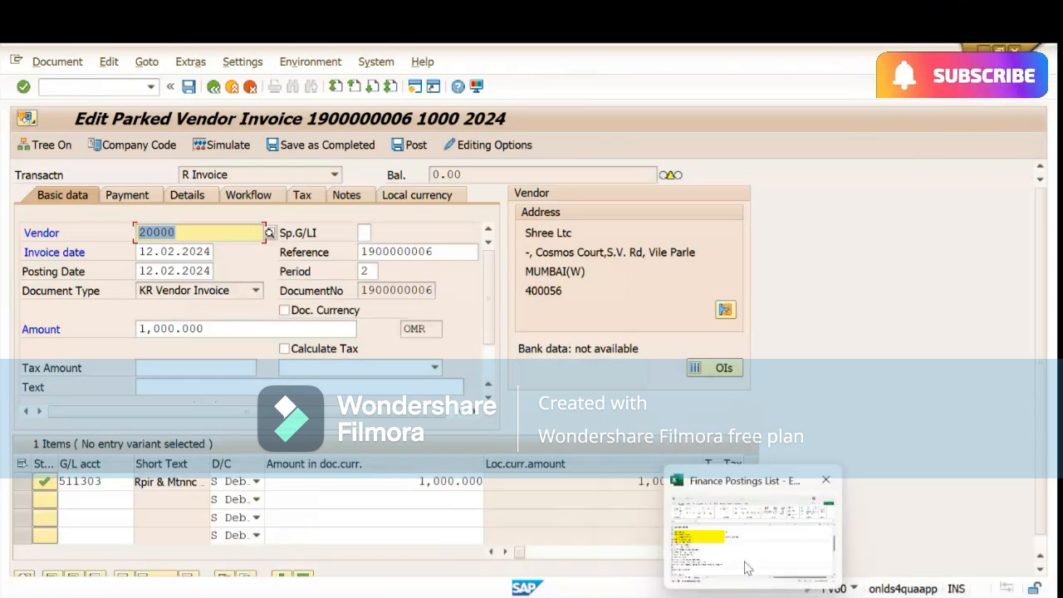
{"action": "left_click", "coordinate": [747, 567]}
{"action": "type", "text": "P"}
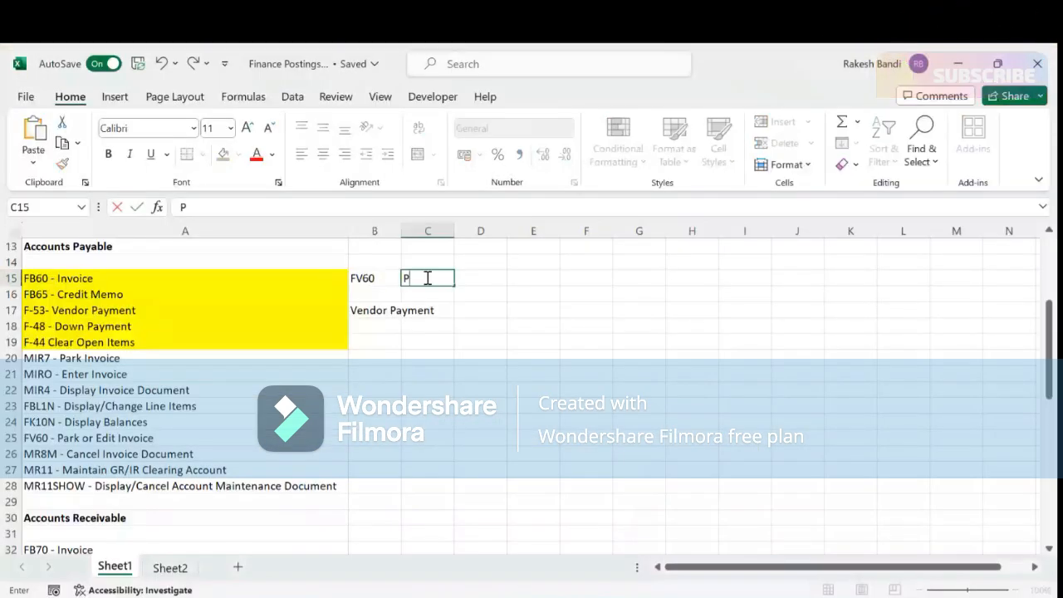
{"action": "type", "text": "ark"}
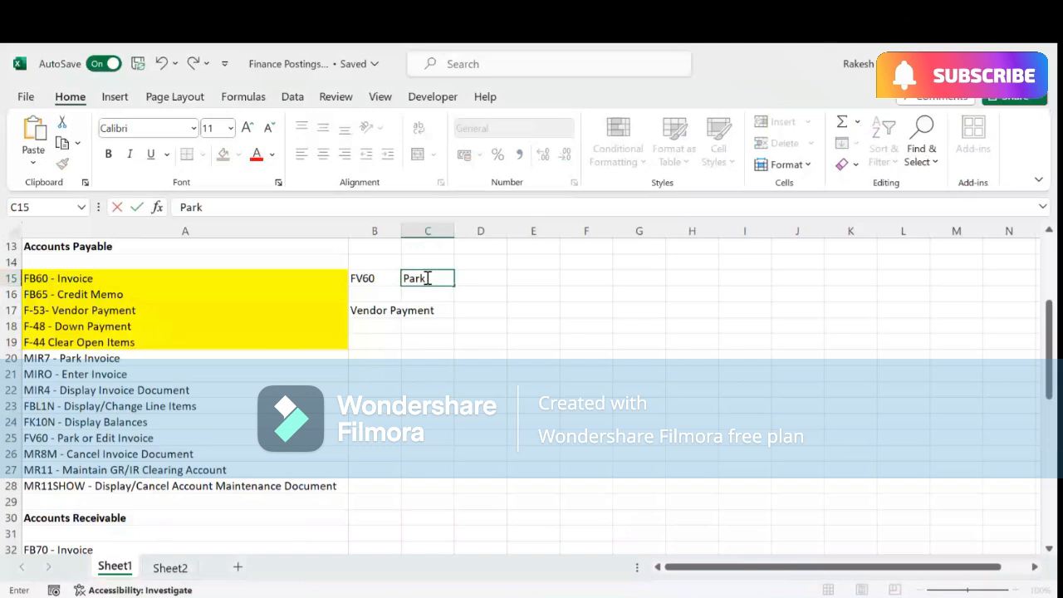
{"action": "type", "text": " Invoic"}
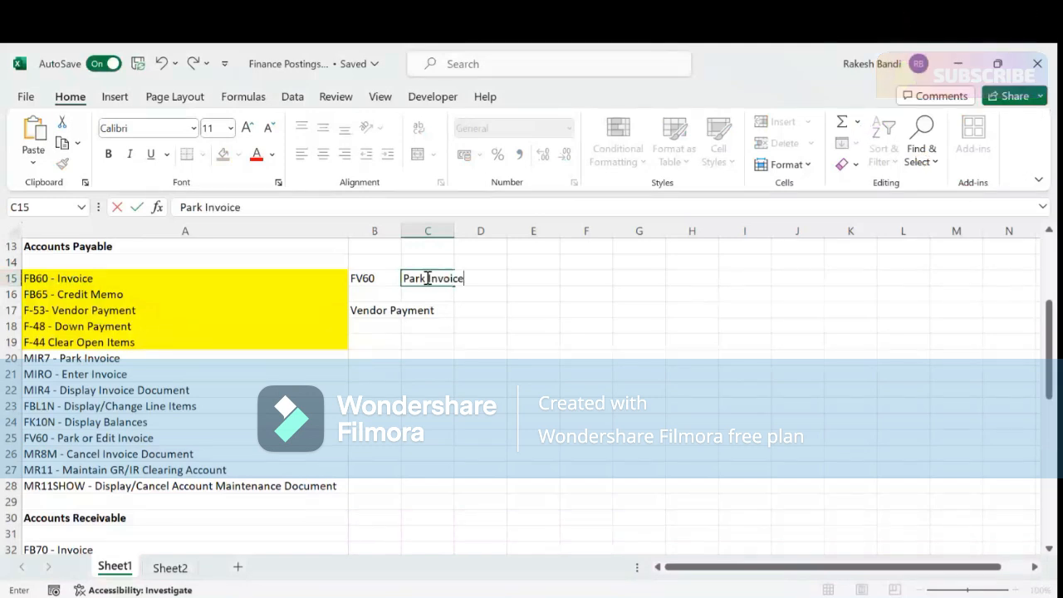
{"action": "type", "text": "e"}
- Enter "FBV0" in cell D15 and its description "Post Parked Documents" in cell E15
{"action": "left_click", "coordinate": [491, 281]}
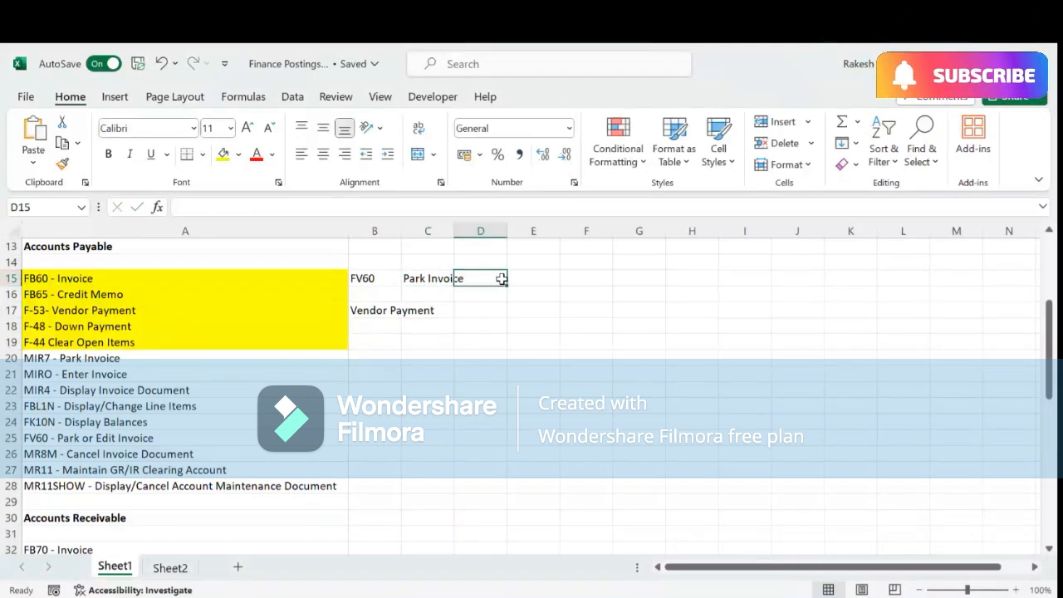
{"action": "type", "text": "FB"}
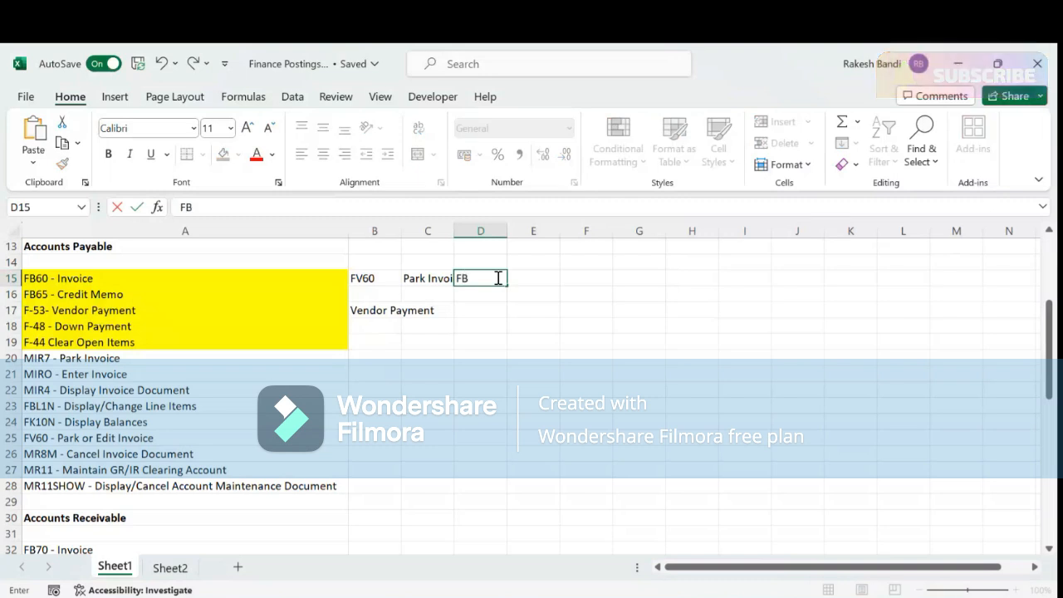
{"action": "type", "text": "V0"}
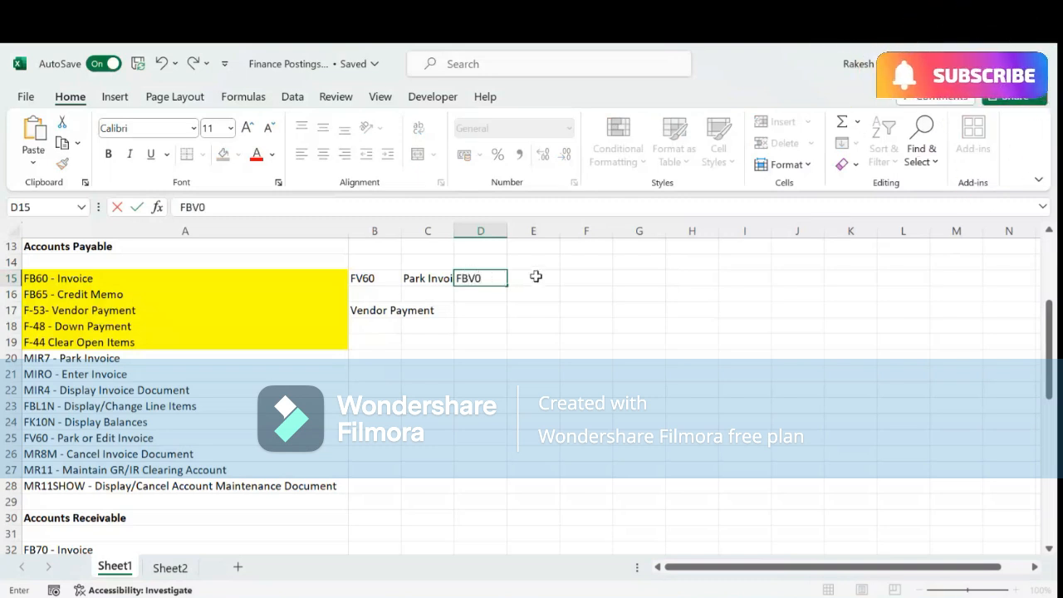
{"action": "left_click", "coordinate": [535, 276]}
{"action": "type", "text": "Pos"}
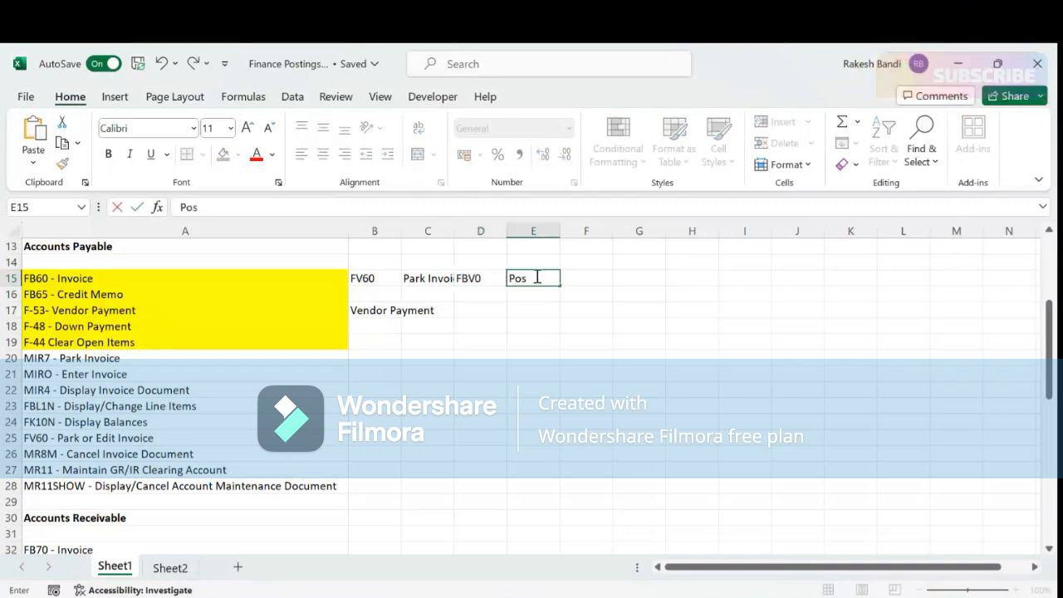
{"action": "type", "text": "t Par"}
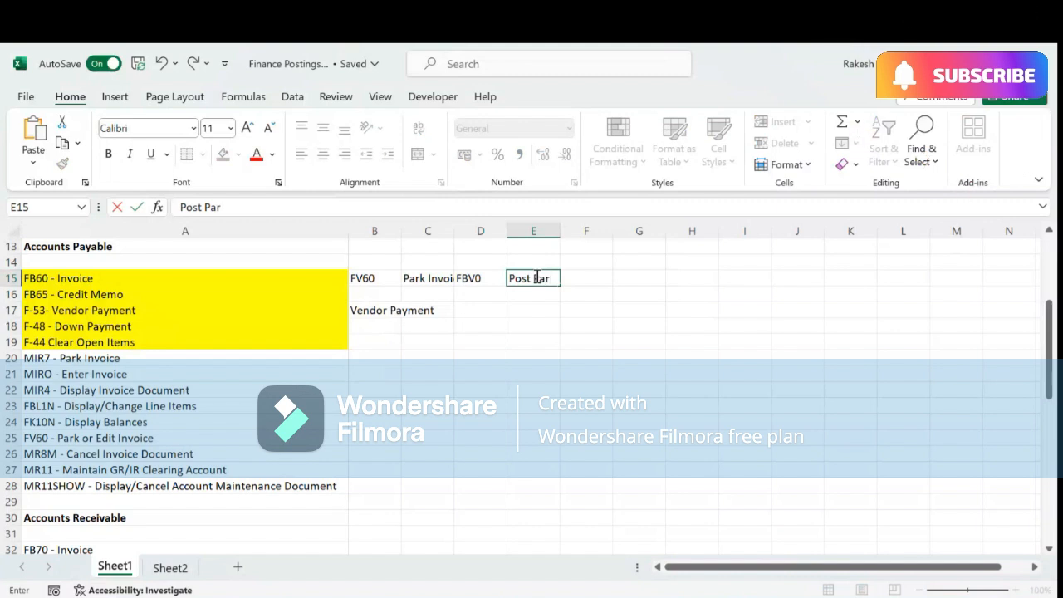
{"action": "type", "text": "k"}
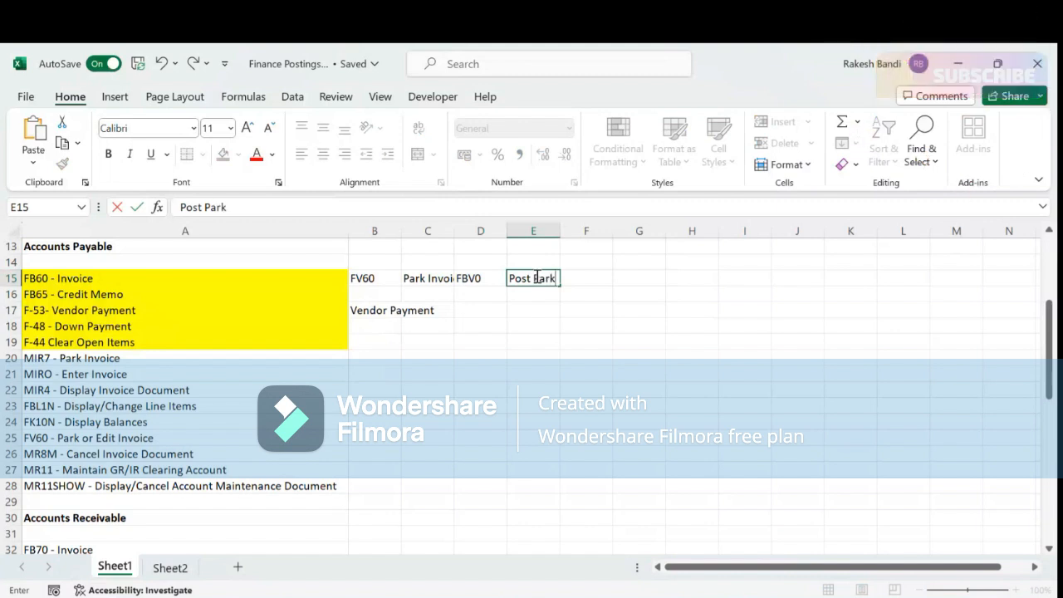
{"action": "type", "text": "ed In"}
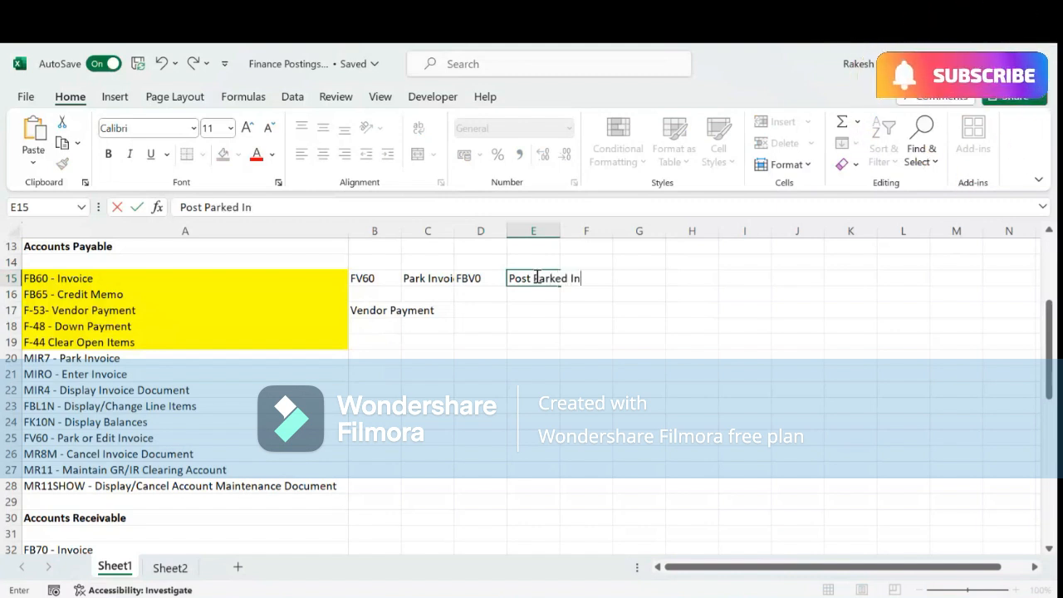
{"action": "key", "text": "BackSpace"}
{"action": "key", "text": "BackSpace"}
{"action": "type", "text": "Do"}
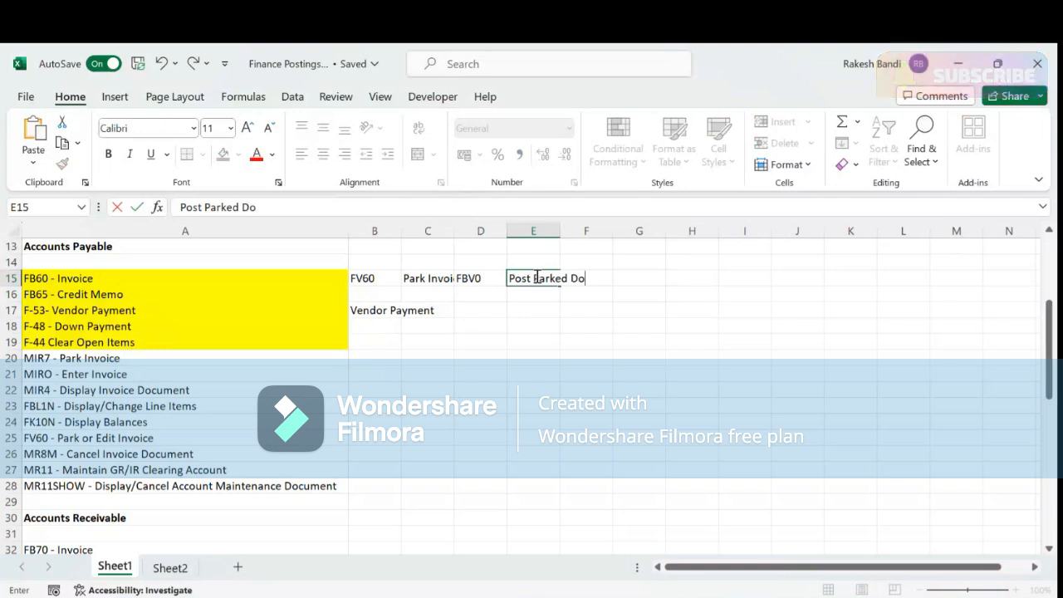
{"action": "type", "text": "cuments"}
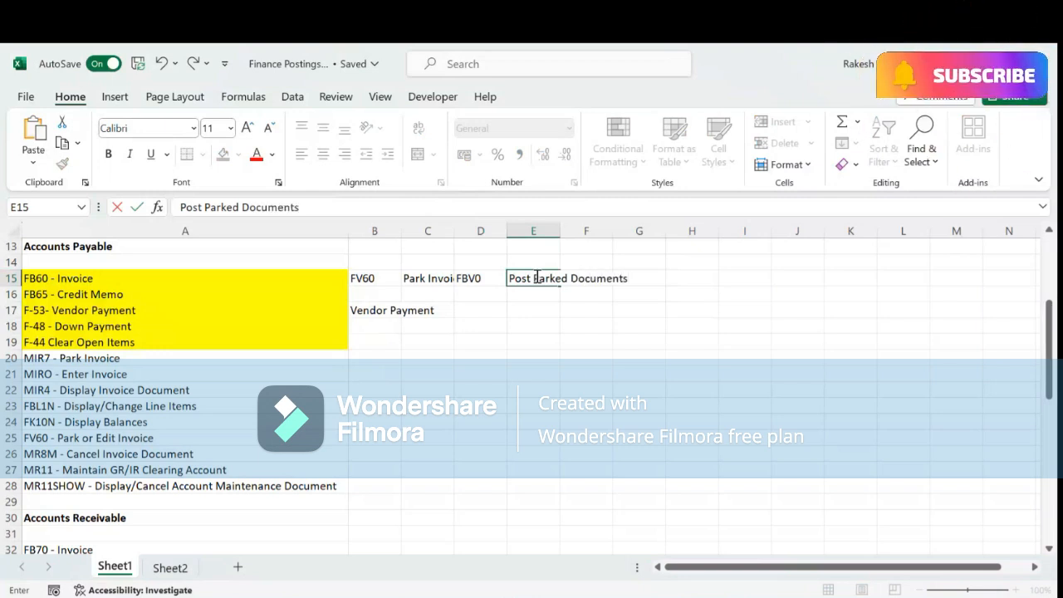
{"action": "left_click", "coordinate": [539, 359]}
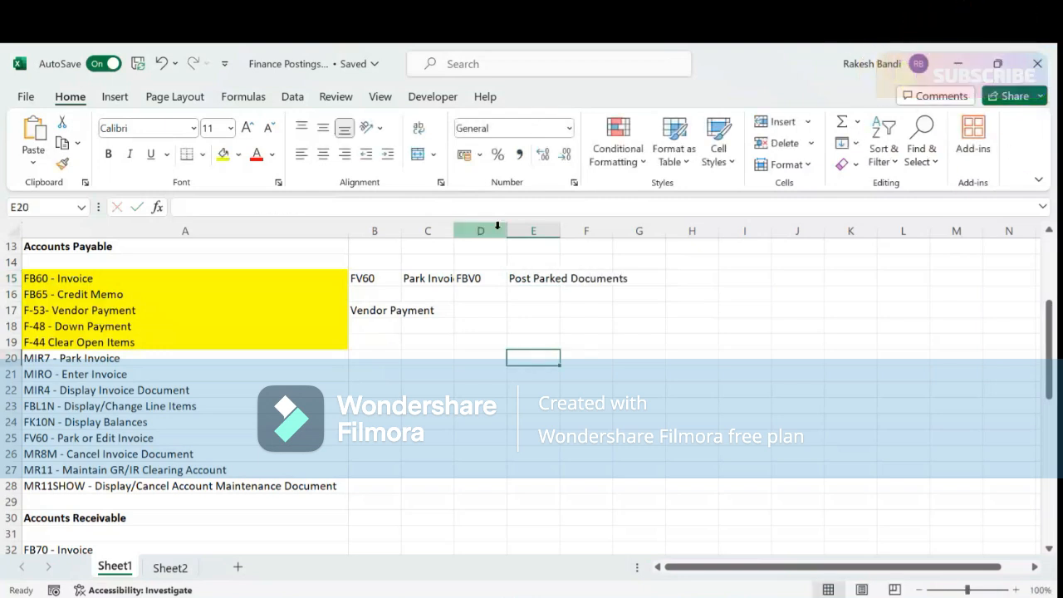
- Autofit column C to its contents and insert a blank row at row 29, above the Accounts Receivable section
{"action": "double_click", "coordinate": [455, 232]}
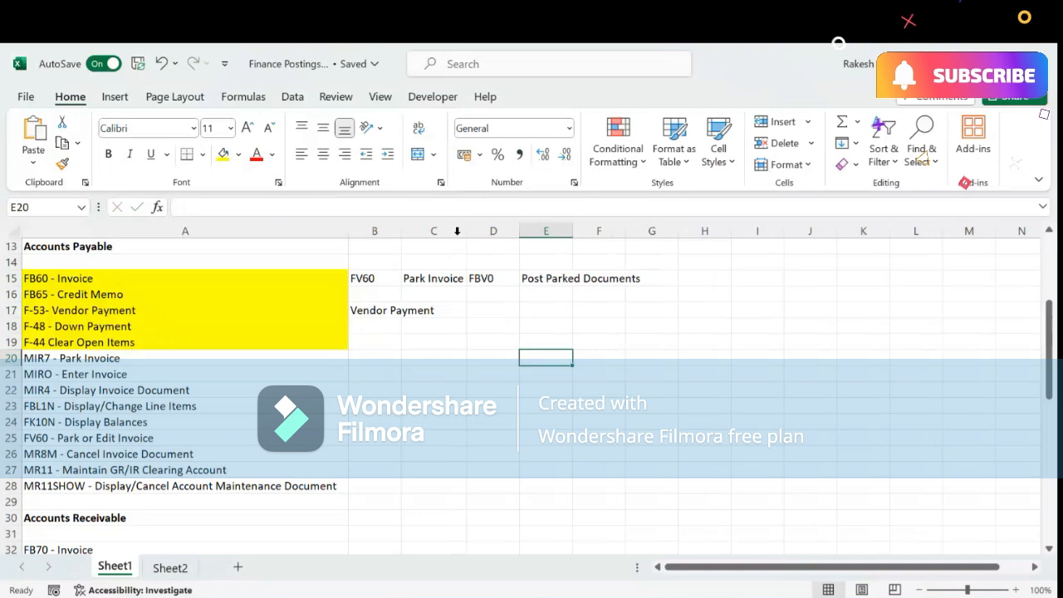
{"action": "left_click", "coordinate": [11, 501]}
{"action": "right_click", "coordinate": [12, 501]}
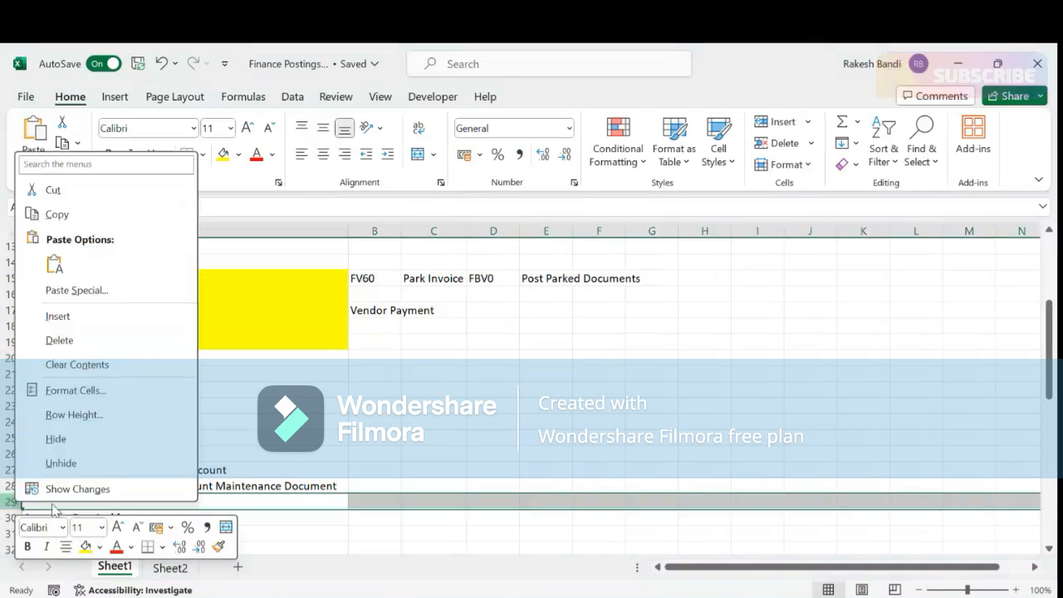
{"action": "left_click", "coordinate": [55, 319]}
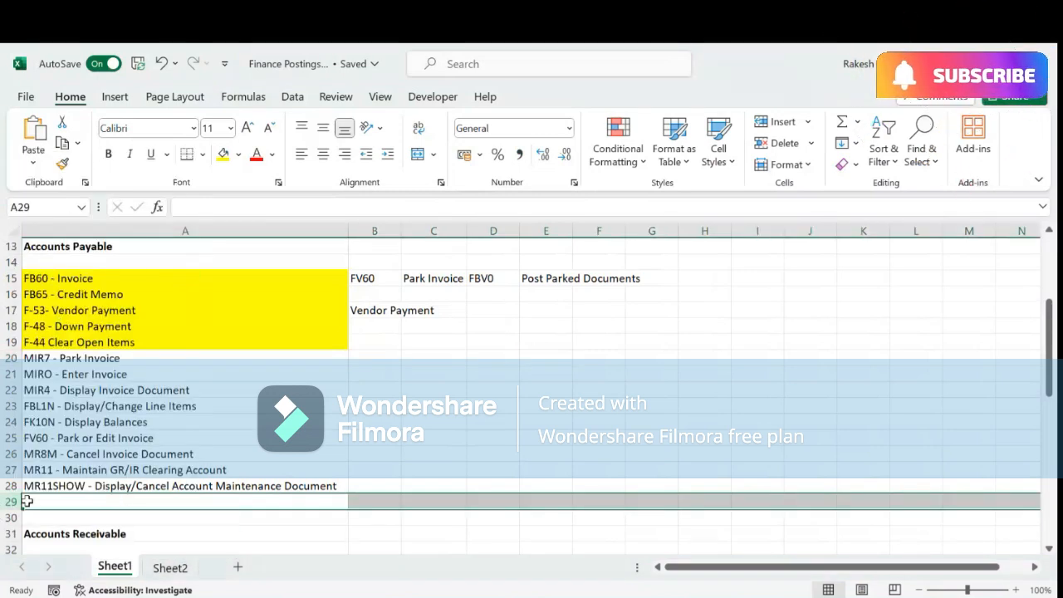
- Switch to SAP's Enter Vendor Invoice window and open transaction FB03 in a new session
{"action": "left_click_drag", "start_coordinate": [378, 279], "coordinate": [402, 281]}
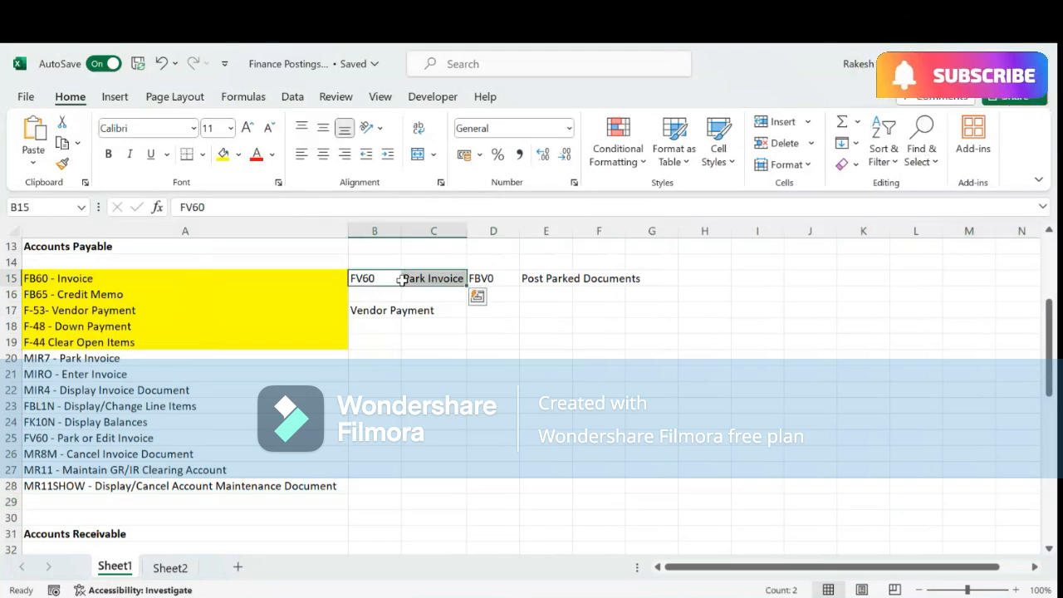
{"action": "left_click", "coordinate": [366, 280]}
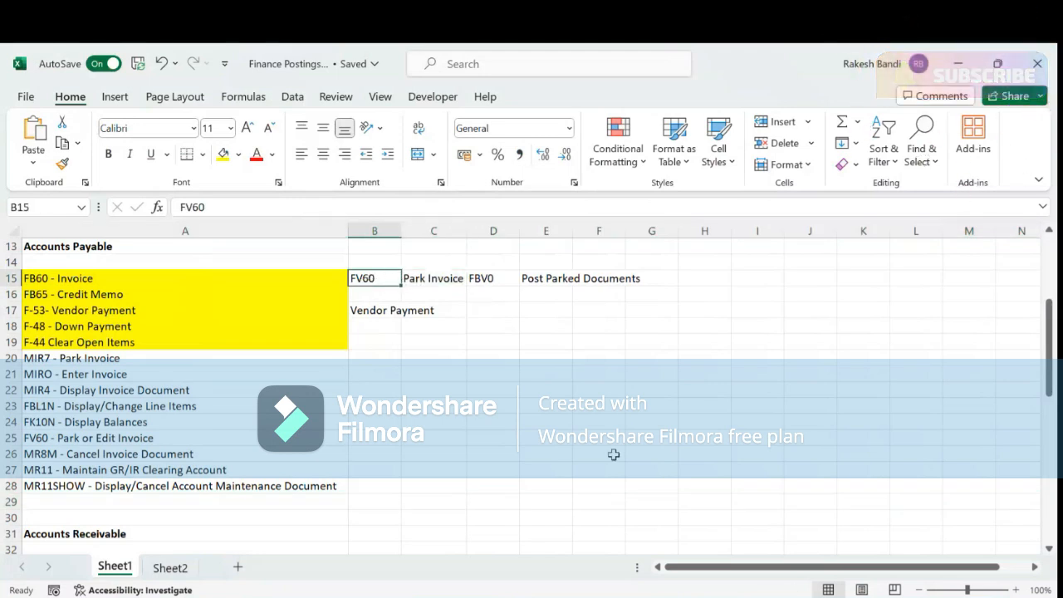
{"action": "mouse_move", "coordinate": [604, 591]}
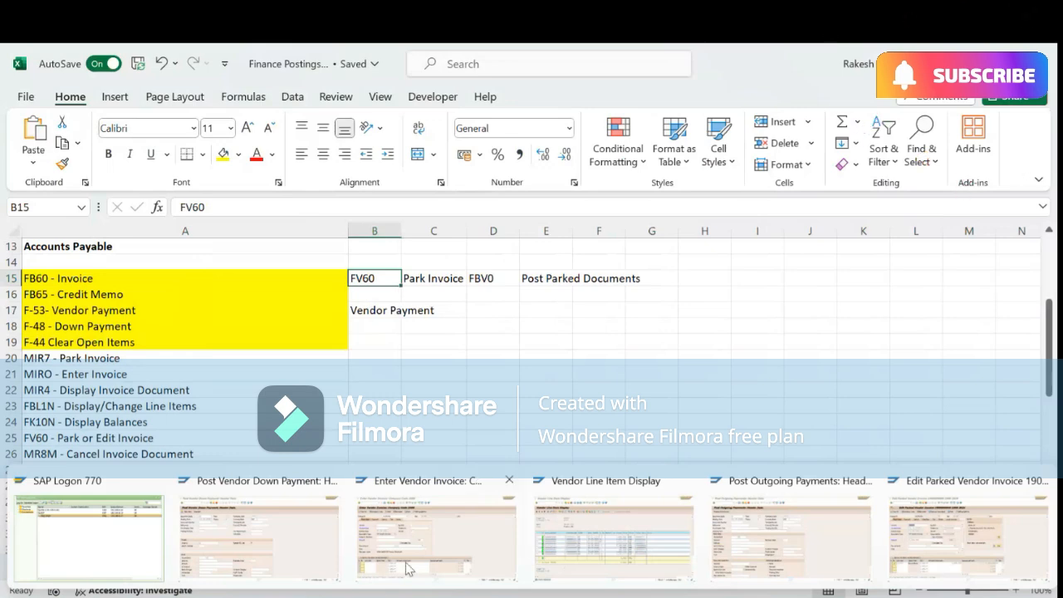
{"action": "left_click", "coordinate": [441, 536]}
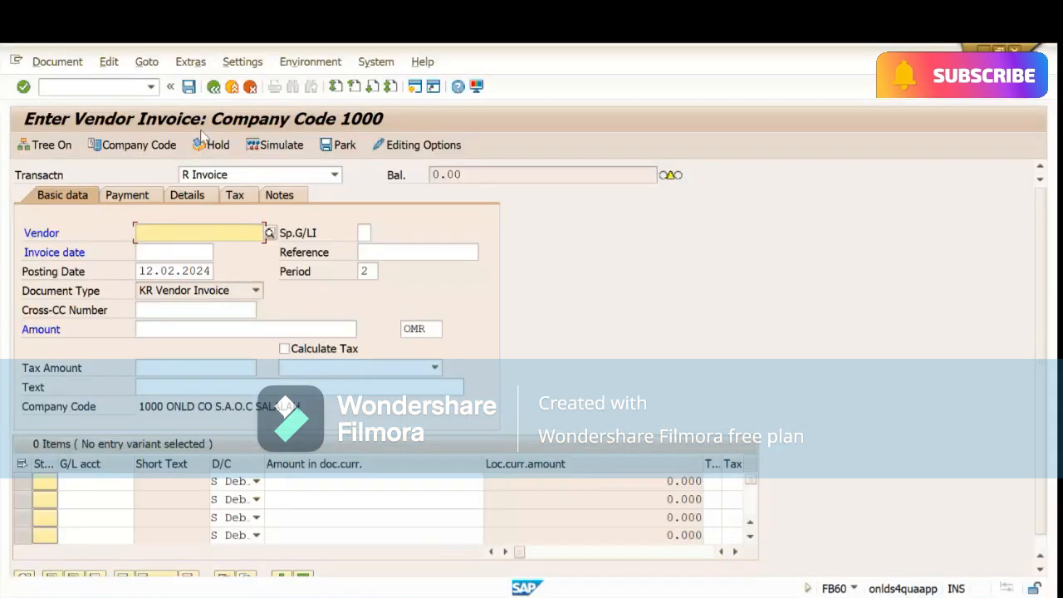
{"action": "left_click", "coordinate": [85, 92]}
{"action": "type", "text": "/ofb0"}
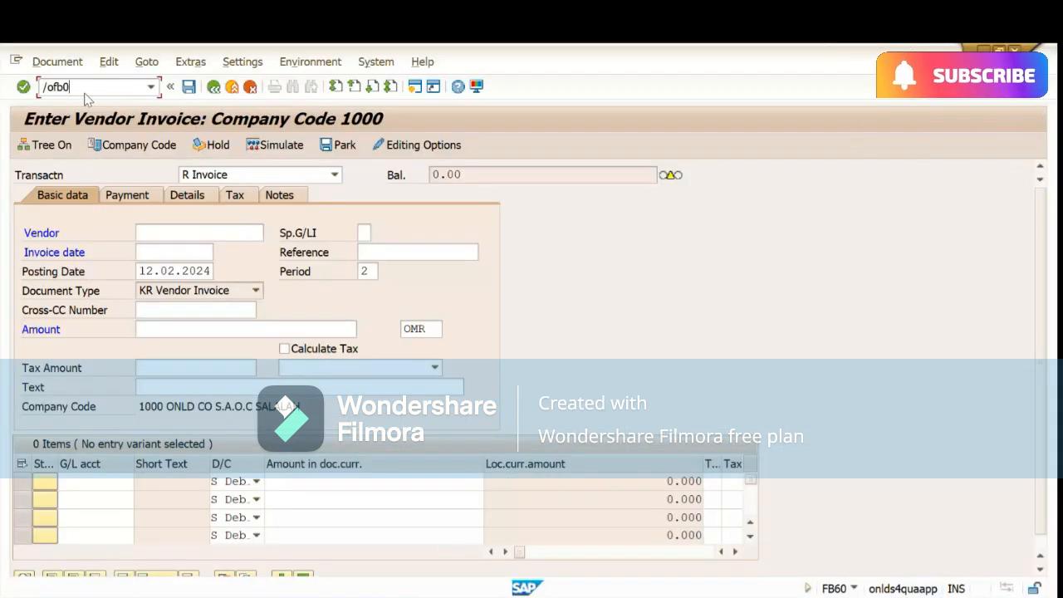
{"action": "type", "text": "3"}
{"action": "key", "text": "Return"}
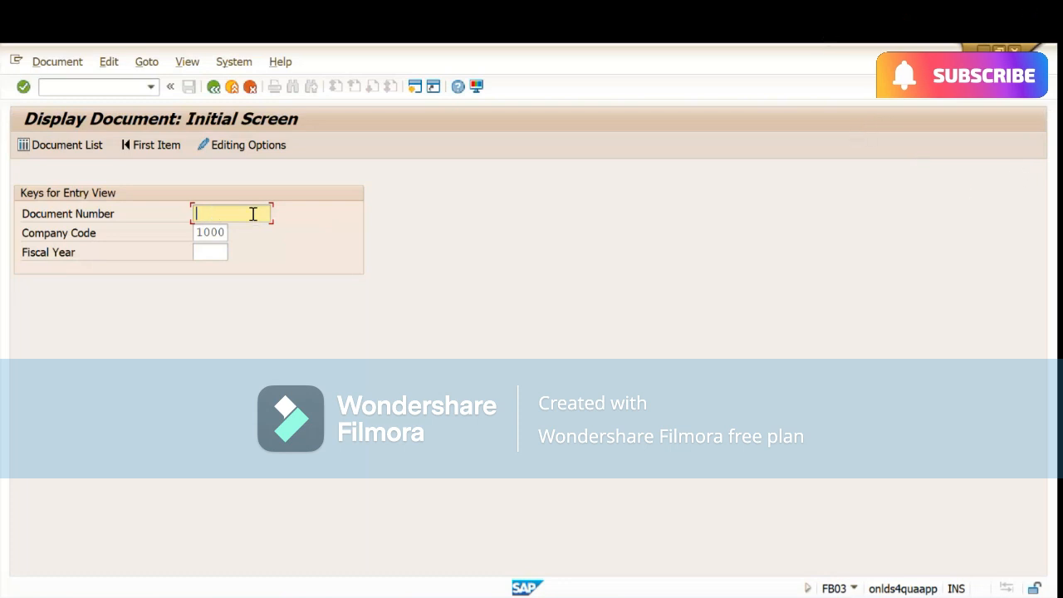
{"action": "left_click", "coordinate": [87, 90]}
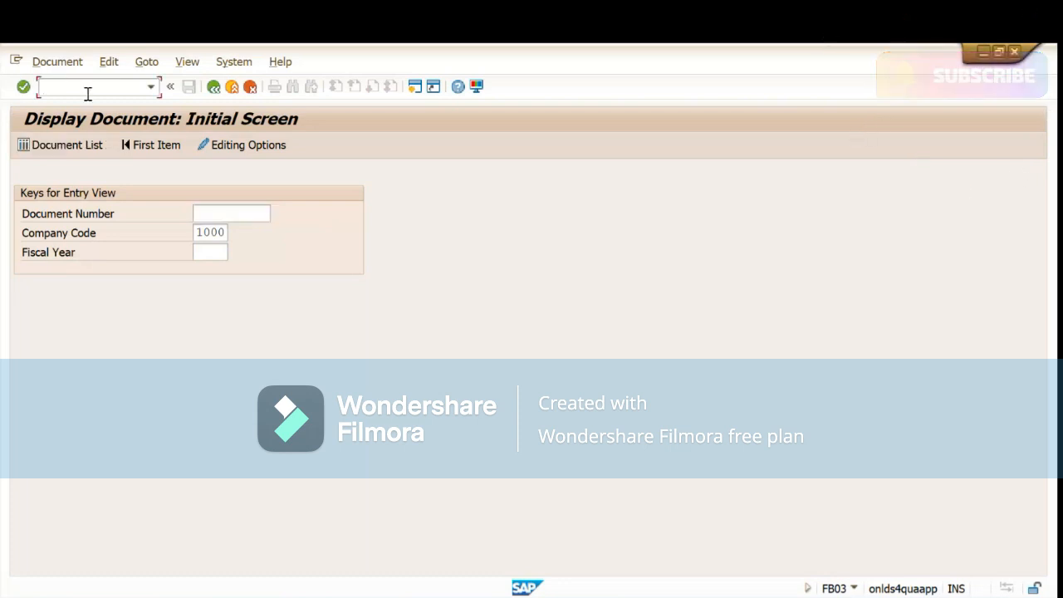
{"action": "type", "text": "/nfb"}
{"action": "key", "text": "BackSpace"}
{"action": "key", "text": "BackSpace"}
{"action": "key", "text": "BackSpace"}
{"action": "key", "text": "BackSpace"}
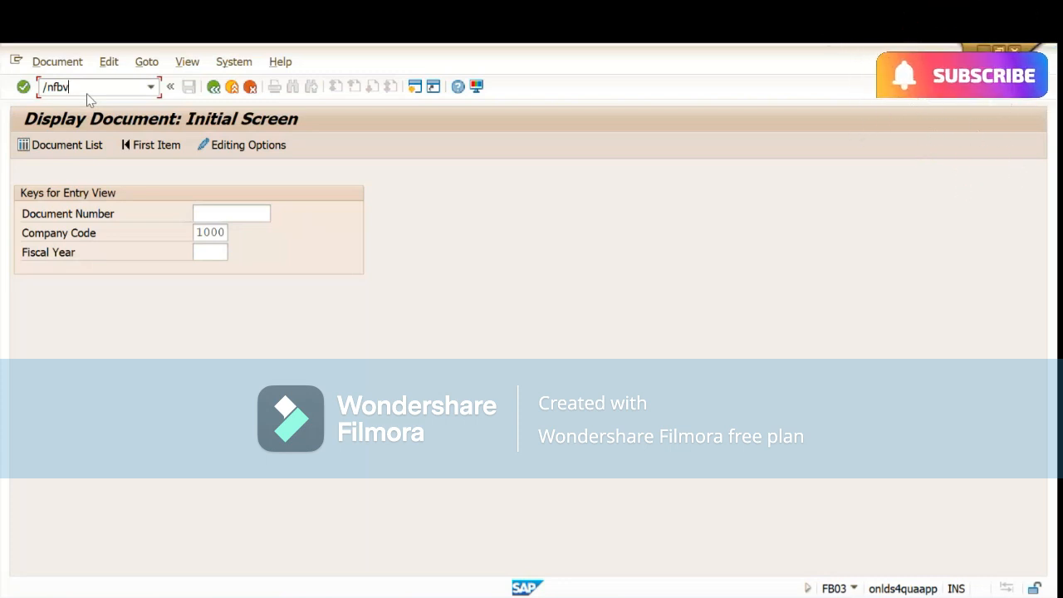
{"action": "key", "text": "BackSpace"}
{"action": "key", "text": "BackSpace"}
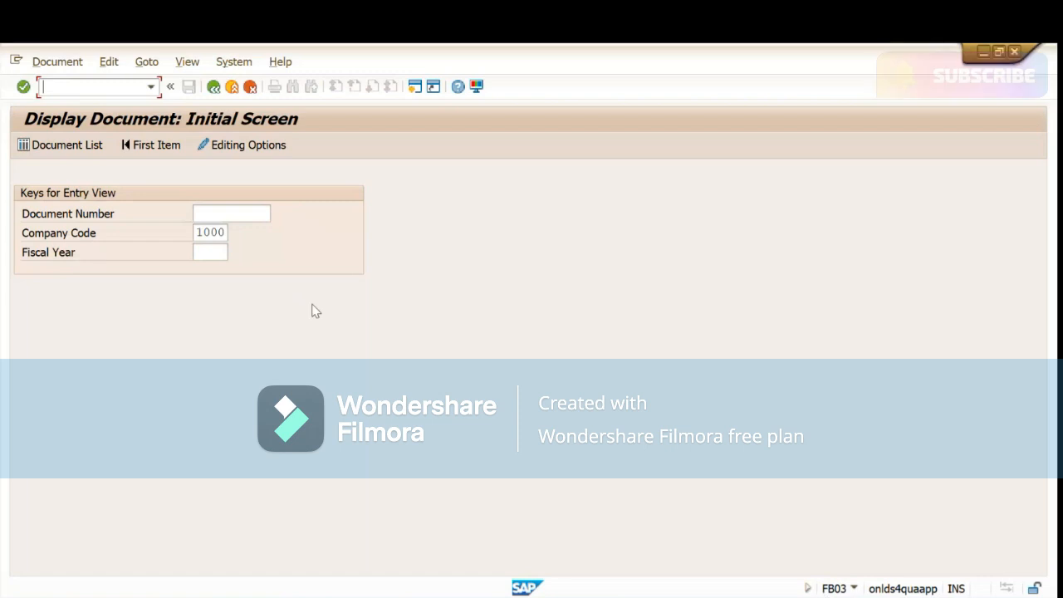
- Open the document list selection screen of FB03 and switch to the Edit Parked Vendor Invoice window
{"action": "left_click", "coordinate": [58, 148]}
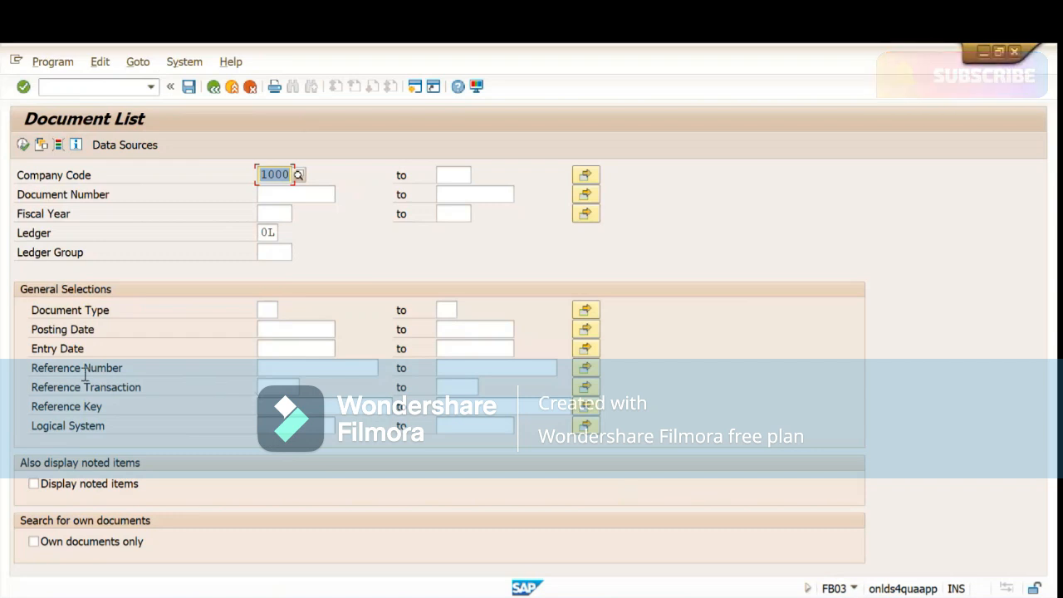
{"action": "left_click", "coordinate": [271, 210]}
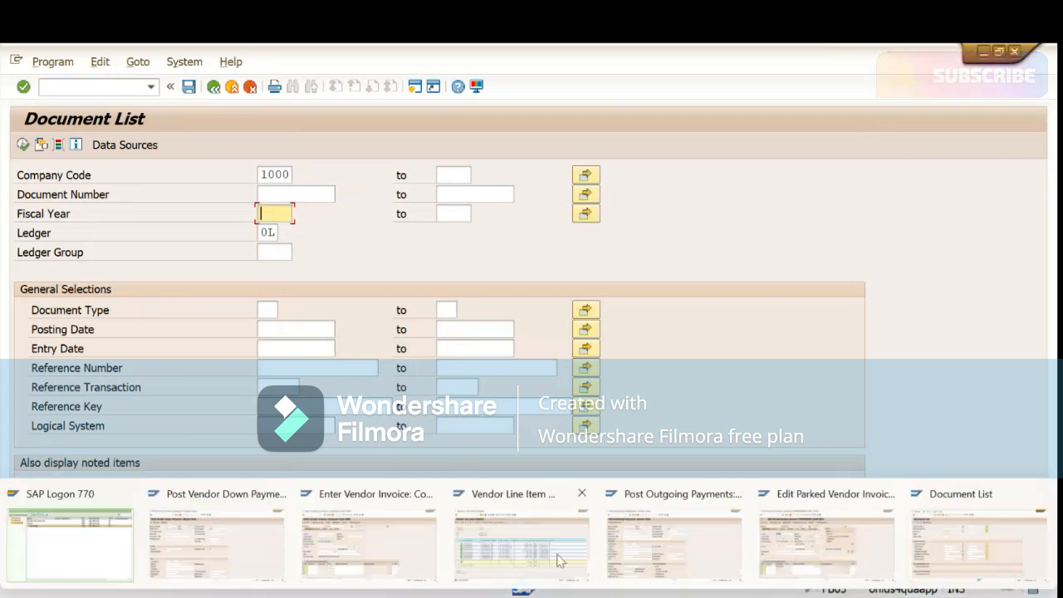
{"action": "mouse_move", "coordinate": [493, 542]}
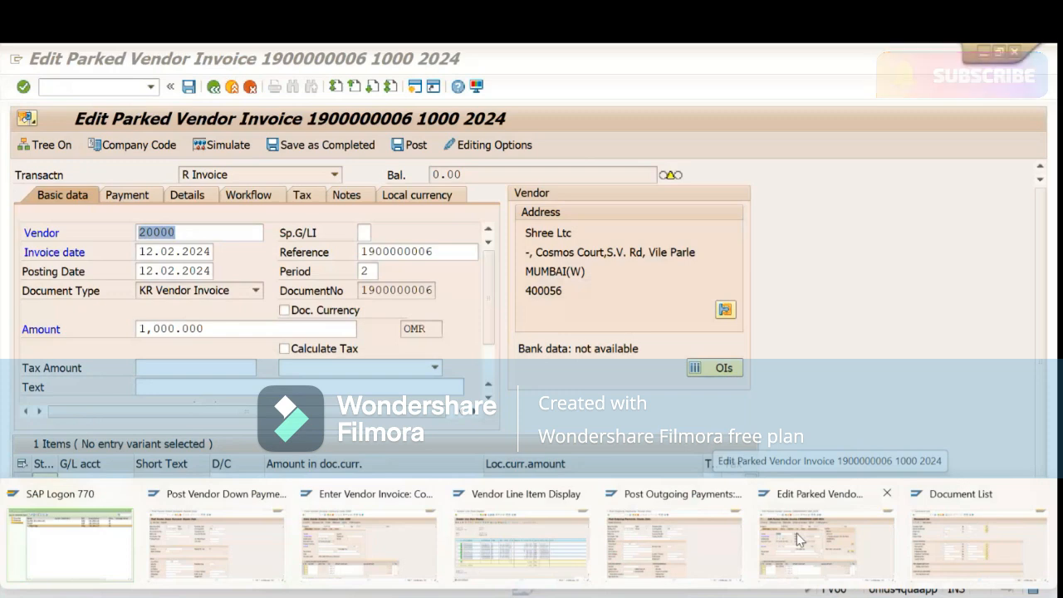
{"action": "left_click", "coordinate": [796, 532]}
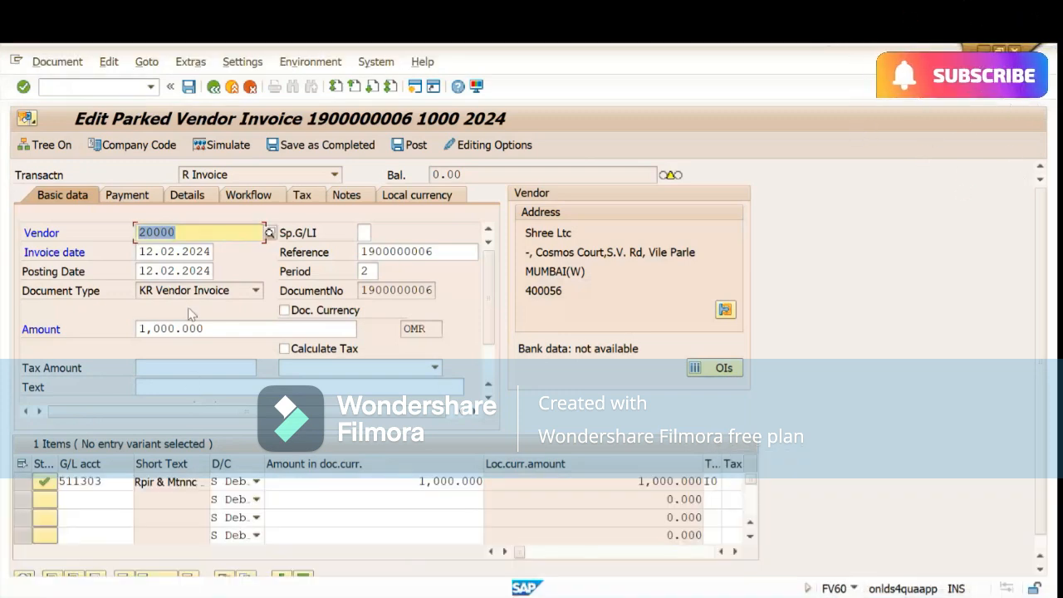
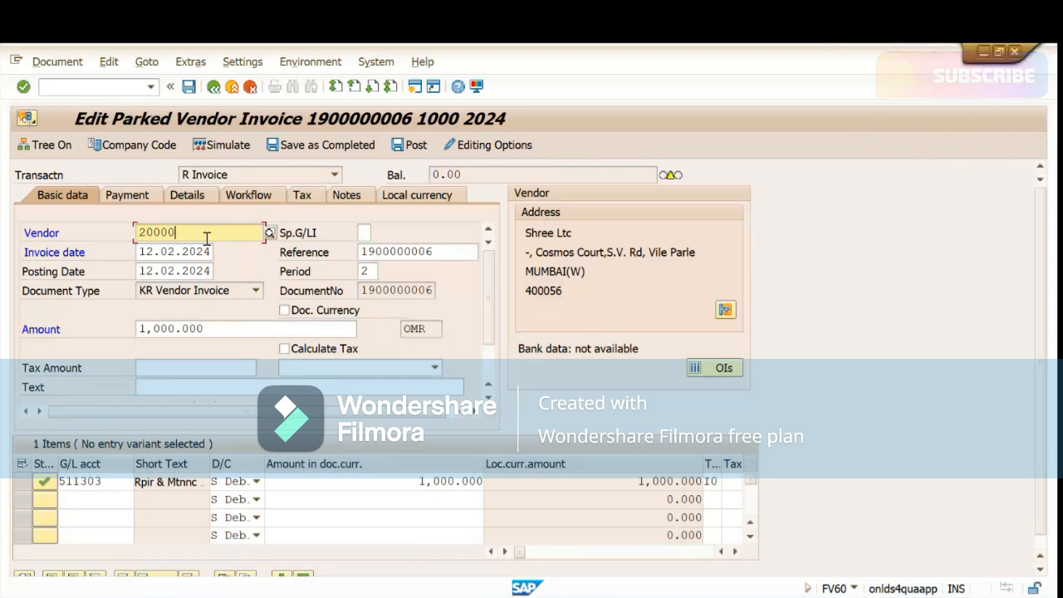
- Set both the parked vendor invoice's amount and its G/L line's document currency amount to 900 OMR
{"action": "left_click", "coordinate": [214, 329]}
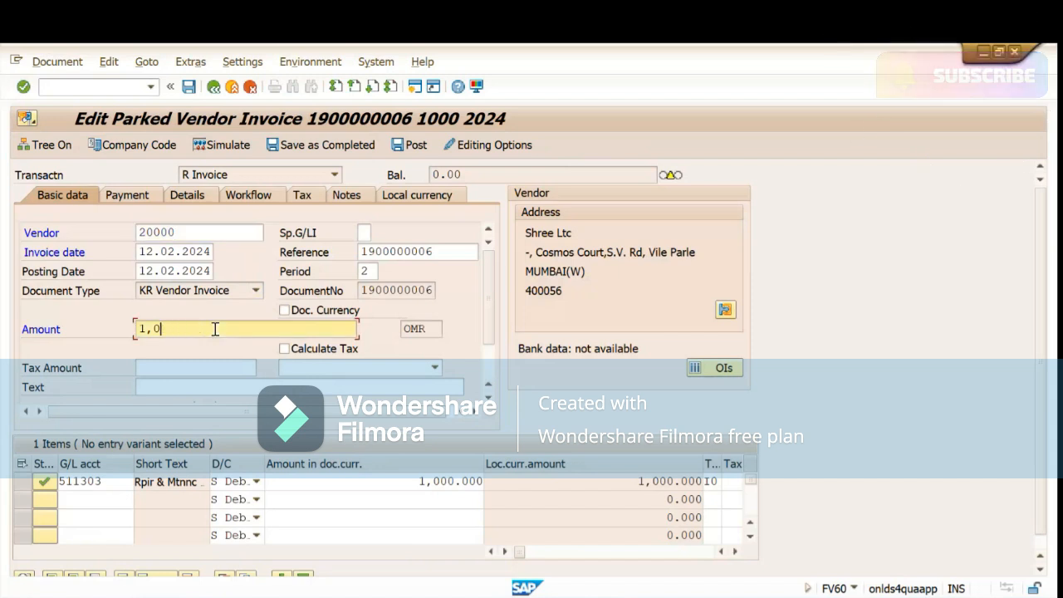
{"action": "key", "text": "BackSpace"}
{"action": "key", "text": "BackSpace"}
{"action": "key", "text": "BackSpace"}
{"action": "type", "text": "900"}
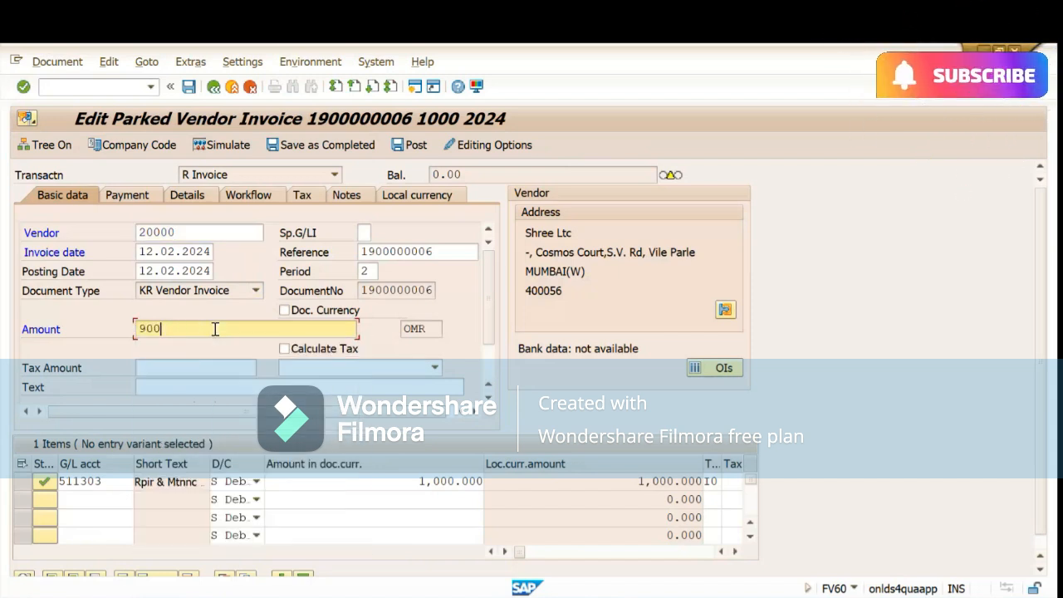
{"action": "double_click", "coordinate": [418, 487]}
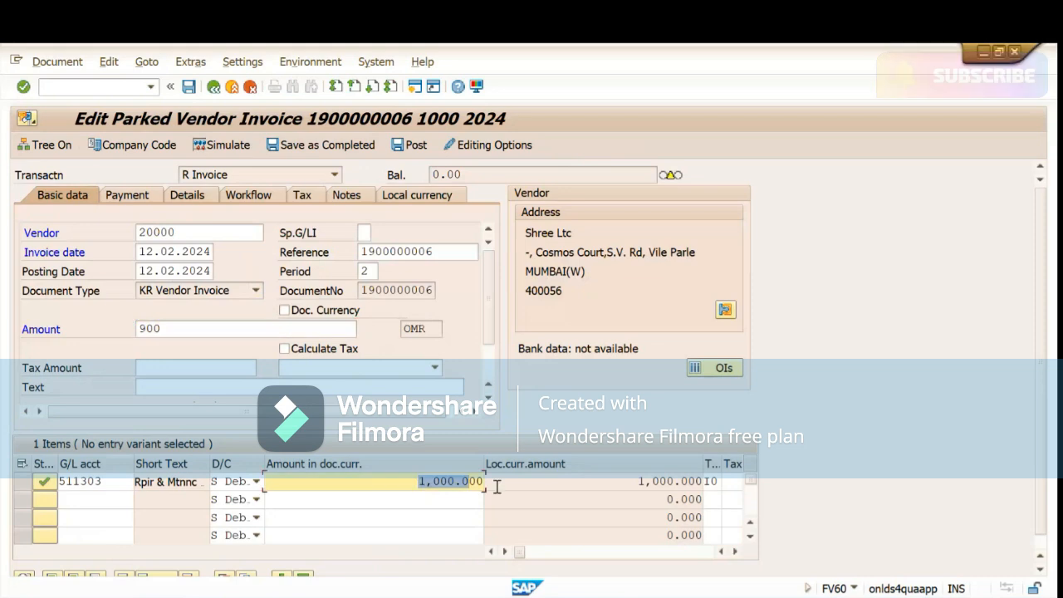
{"action": "type", "text": "900"}
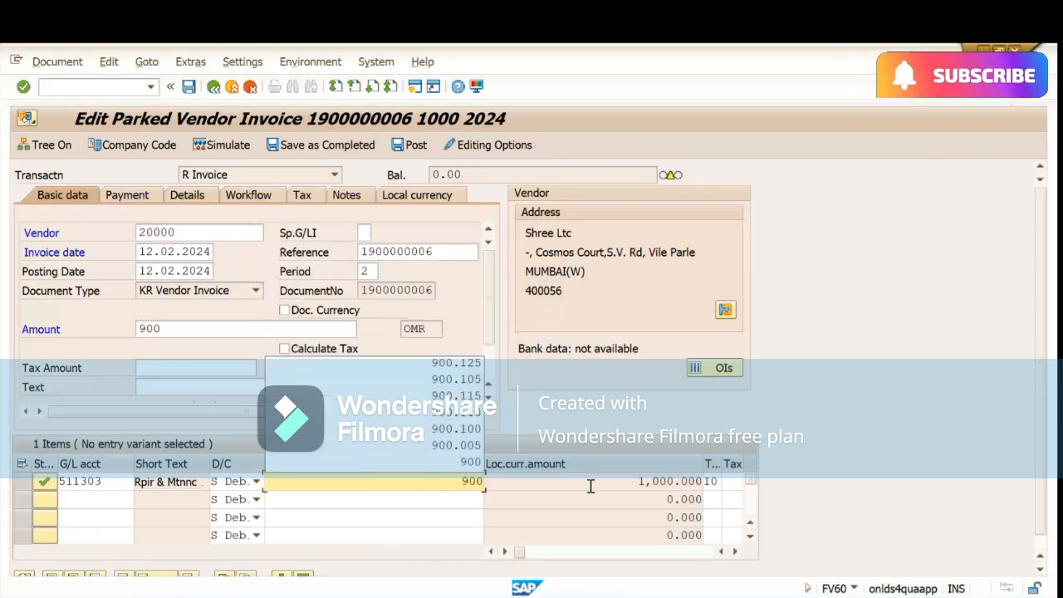
{"action": "key", "text": "Return"}
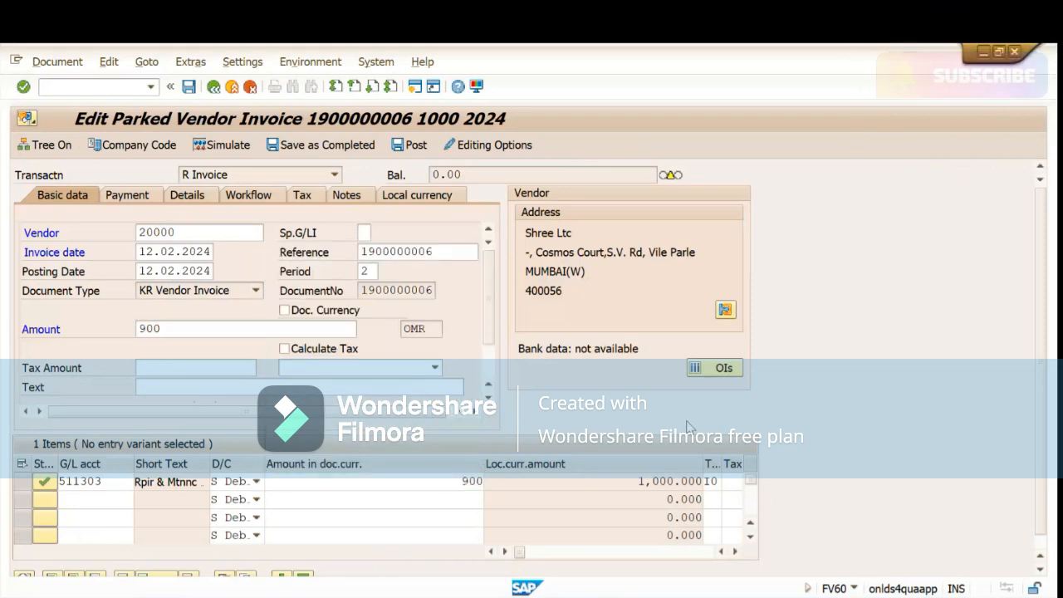
- Simulate the parked vendor invoice to check its line items, and return to the invoice entry screen
{"action": "left_click", "coordinate": [221, 147]}
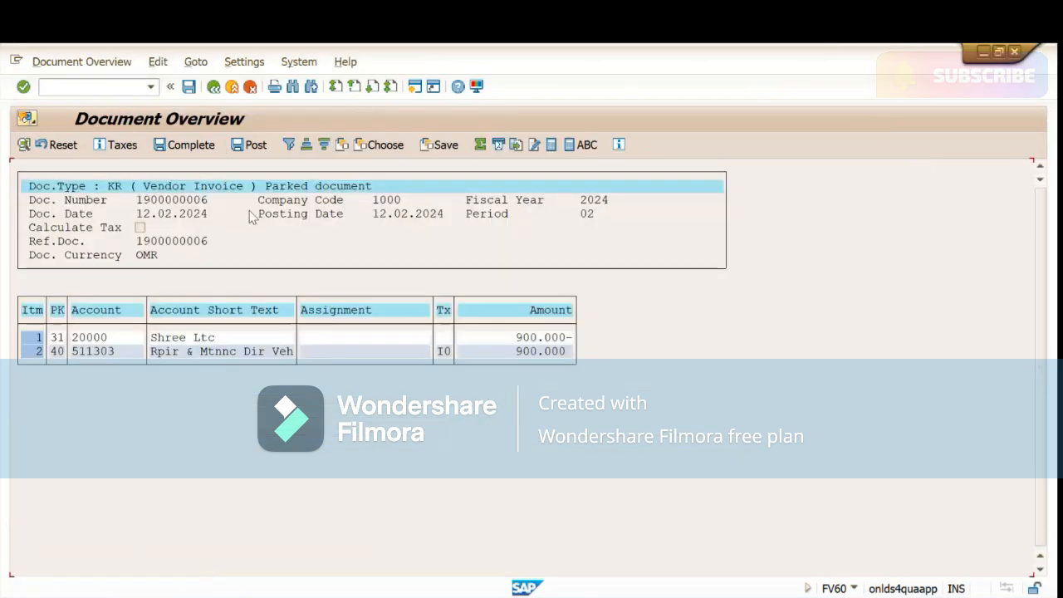
{"action": "left_click", "coordinate": [216, 90]}
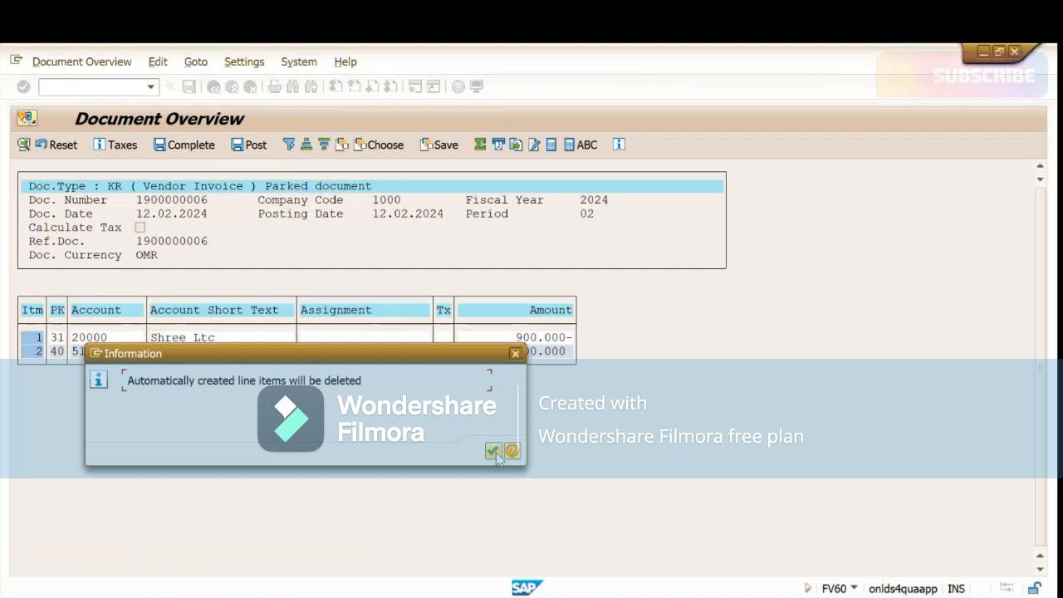
{"action": "left_click", "coordinate": [492, 450]}
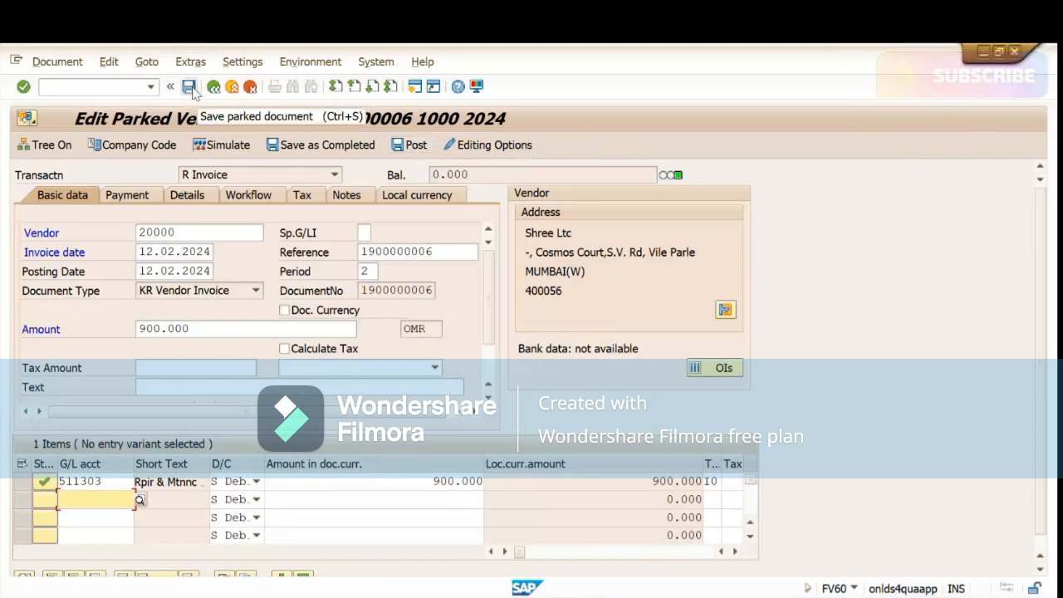
- Post the parked vendor invoice and decline issuing the correspondence request
{"action": "left_click", "coordinate": [411, 150]}
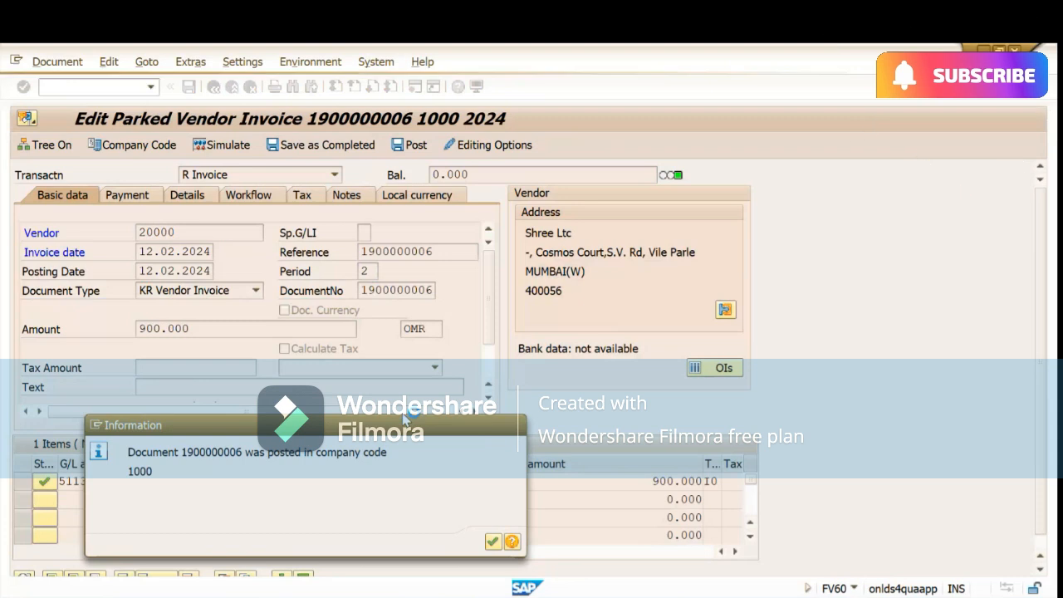
{"action": "key", "text": "Return"}
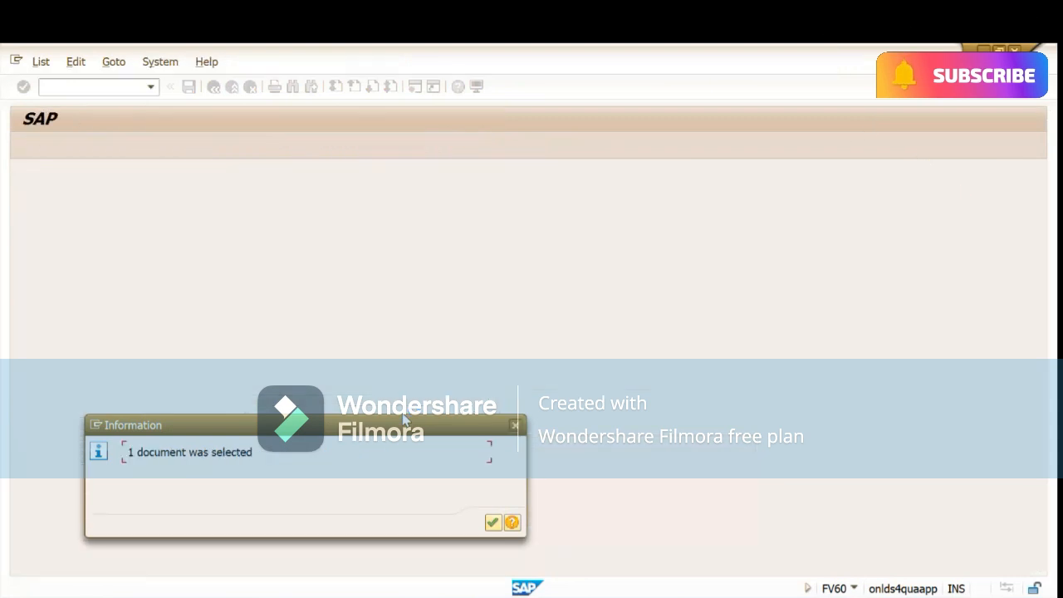
{"action": "left_click", "coordinate": [492, 521]}
{"action": "left_click", "coordinate": [234, 431]}
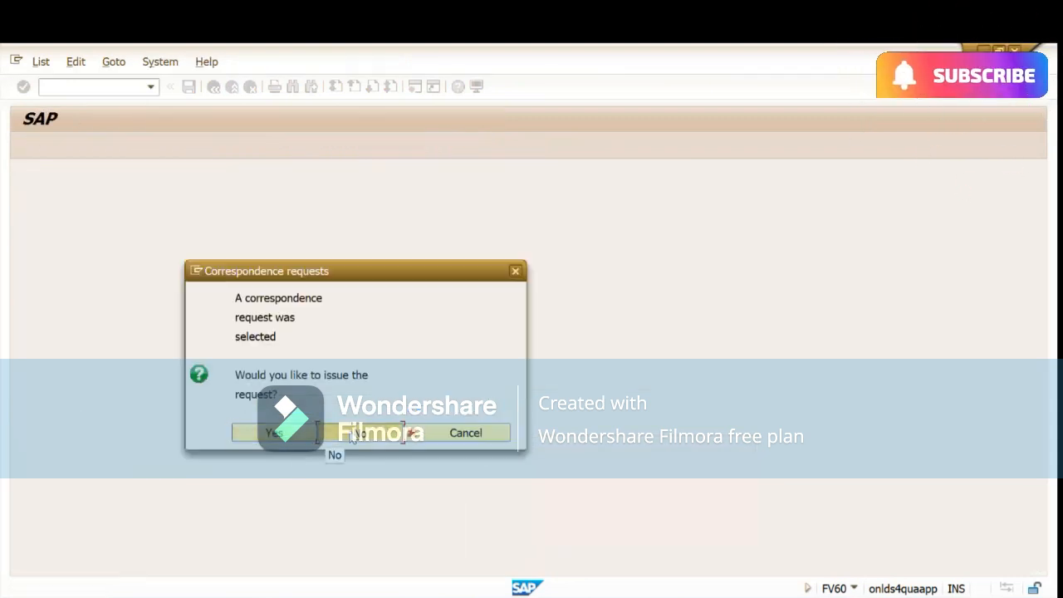
- Switch to the Finance Postings List workbook in Excel and fill cells B15 to E15 with yellow
{"action": "mouse_move", "coordinate": [622, 596]}
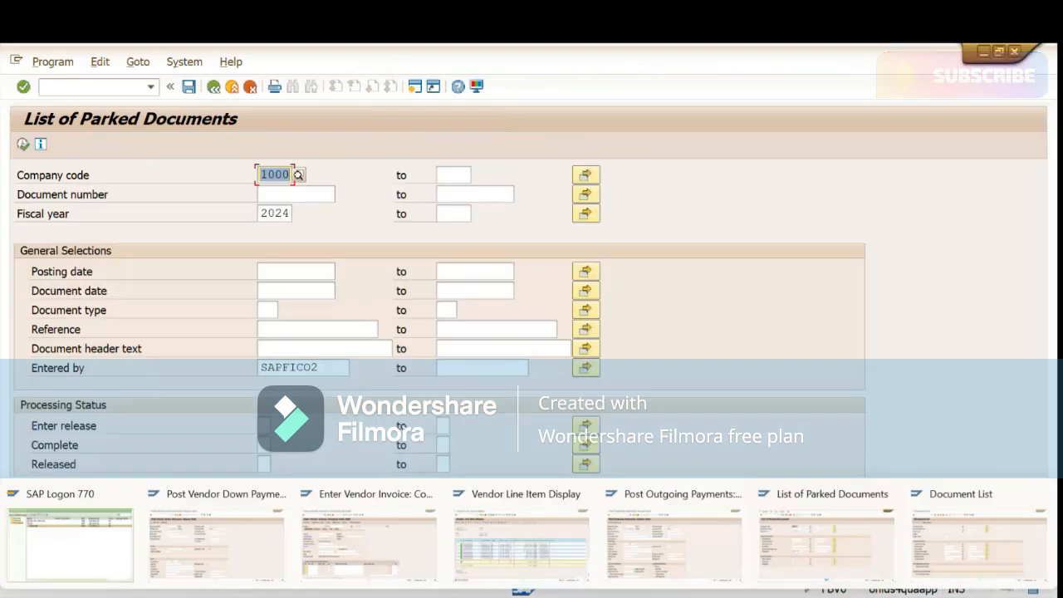
{"action": "left_click", "coordinate": [747, 594]}
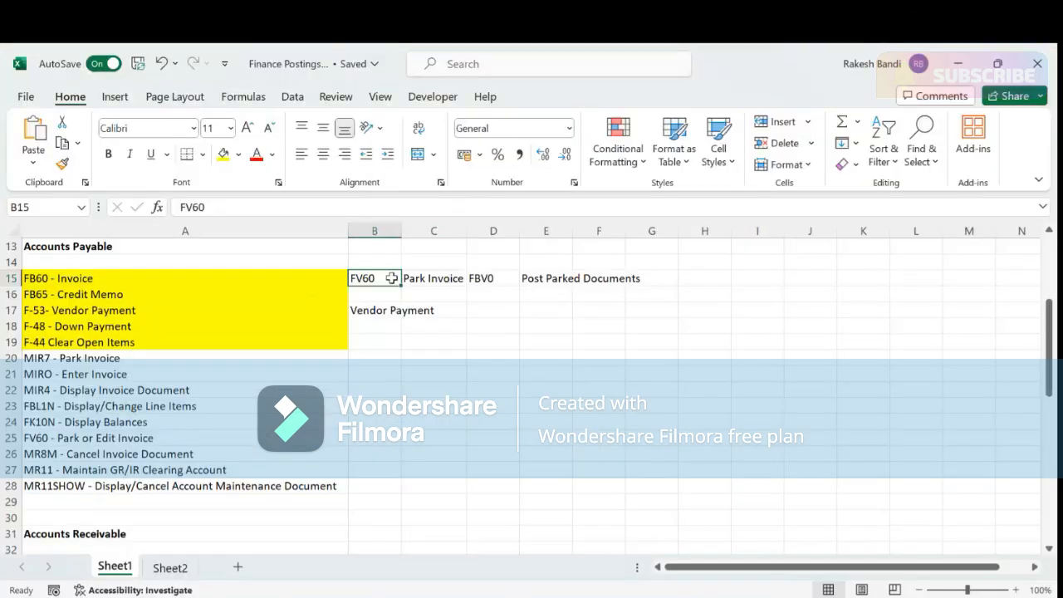
{"action": "left_click_drag", "start_coordinate": [391, 278], "coordinate": [567, 284]}
{"action": "left_click", "coordinate": [224, 153]}
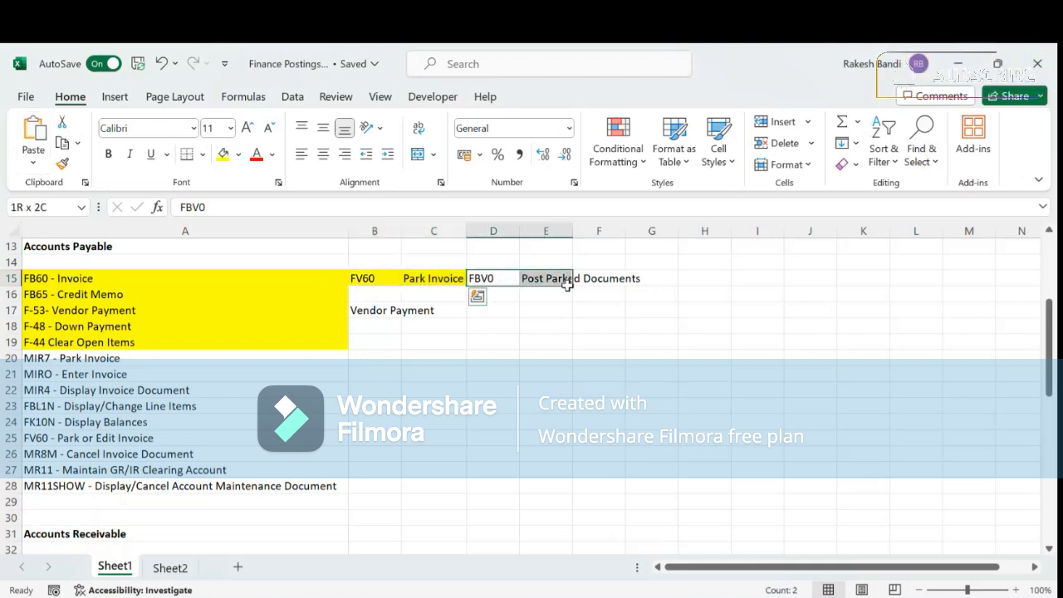
{"action": "left_click", "coordinate": [222, 153]}
- Fill the FBL1N - Display/Change Line Items and FV60 - Park or Edit Invoice cells in column A with yellow
{"action": "left_click", "coordinate": [78, 358]}
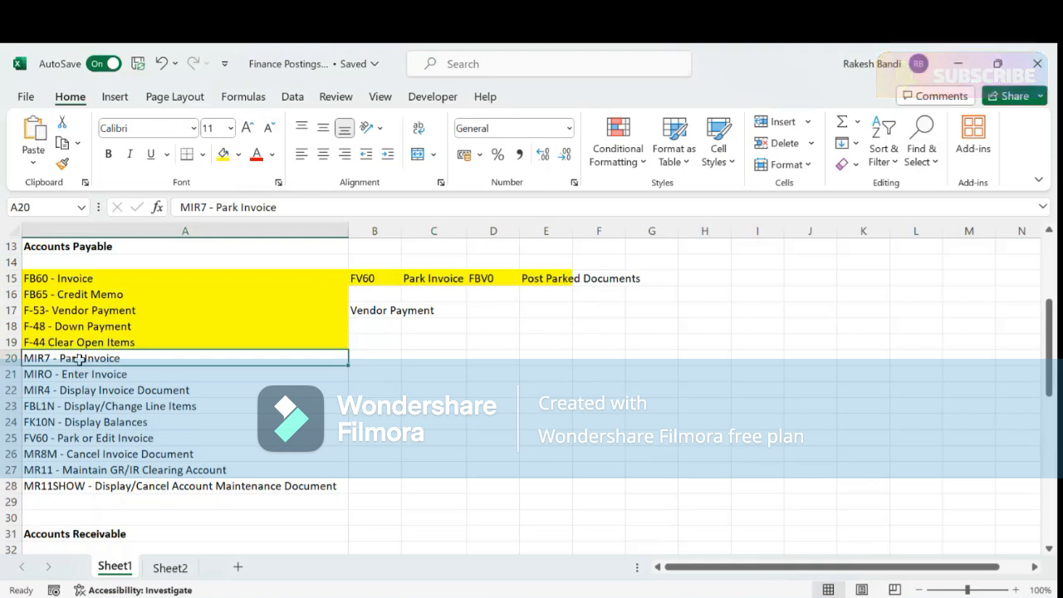
{"action": "left_click", "coordinate": [72, 390]}
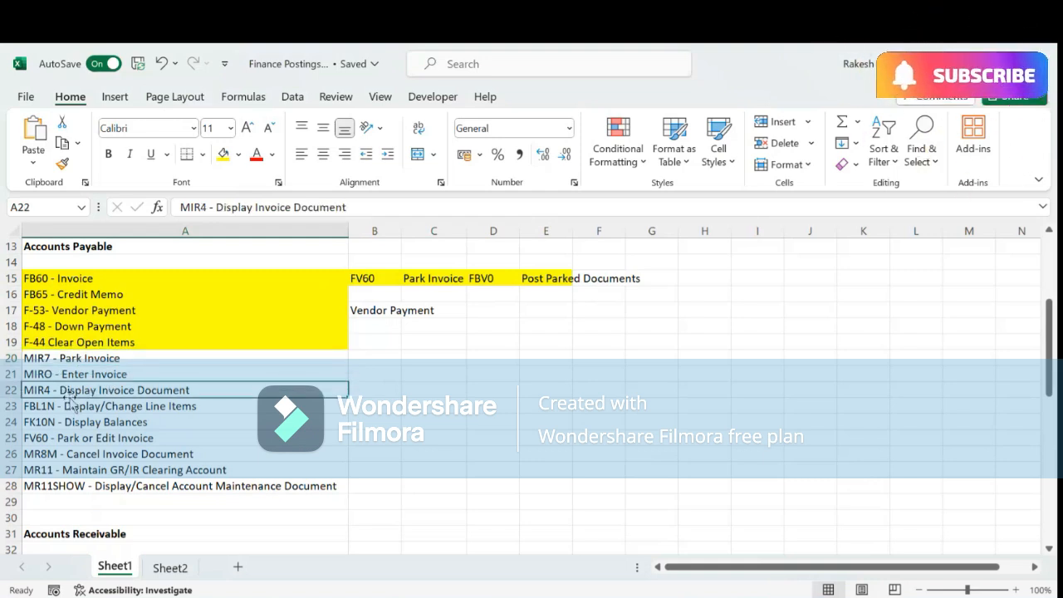
{"action": "left_click", "coordinate": [71, 406]}
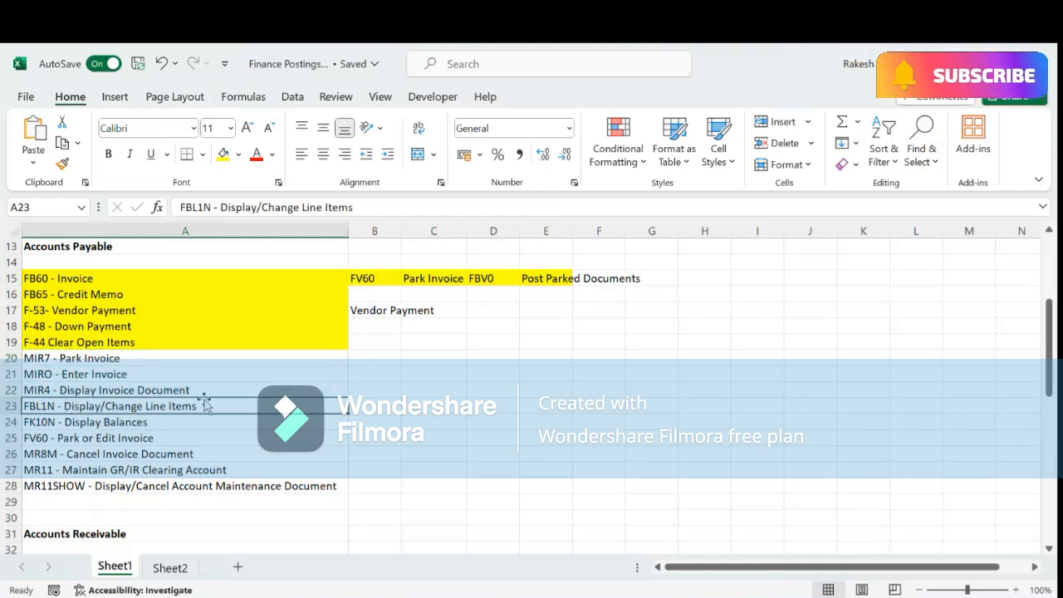
{"action": "left_click", "coordinate": [223, 155]}
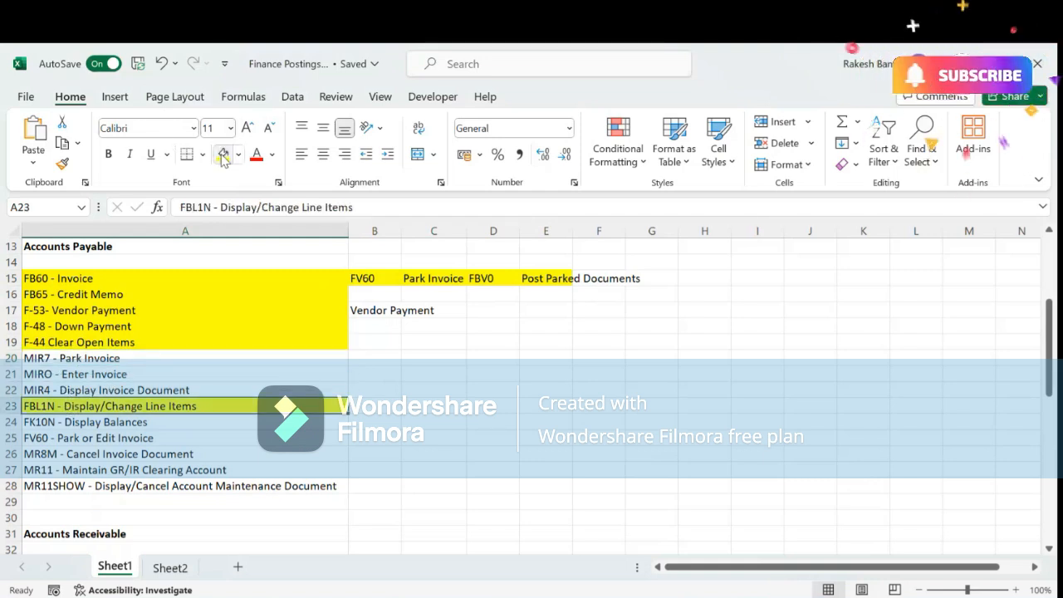
{"action": "left_click", "coordinate": [100, 437]}
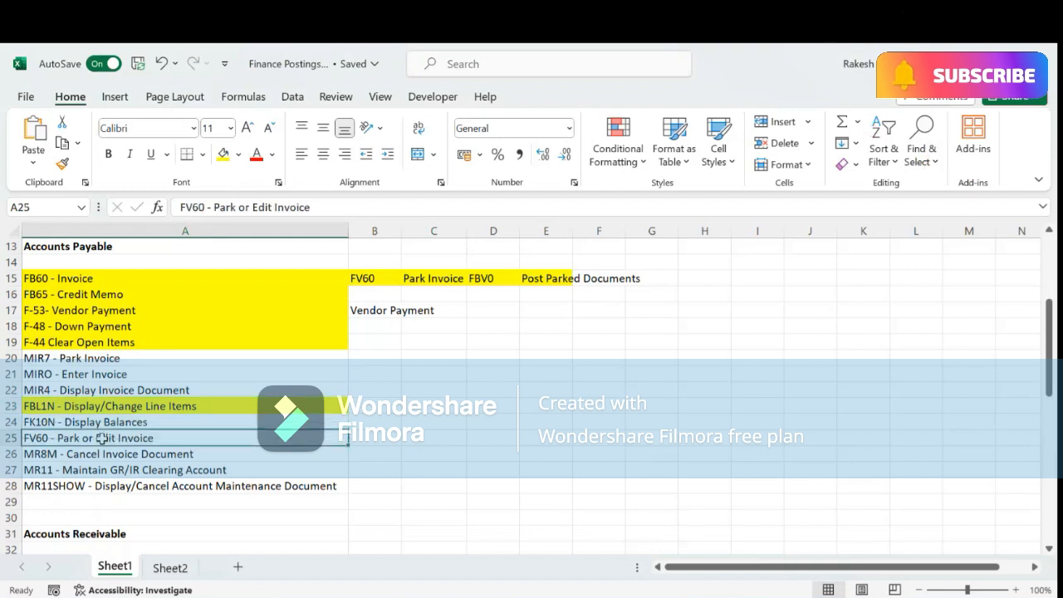
{"action": "left_click", "coordinate": [222, 154]}
- Review the FB60, FV60 and FBV0 entries in row 15 and the FK10N - Display Balances entry in cell A24
{"action": "left_click", "coordinate": [381, 278]}
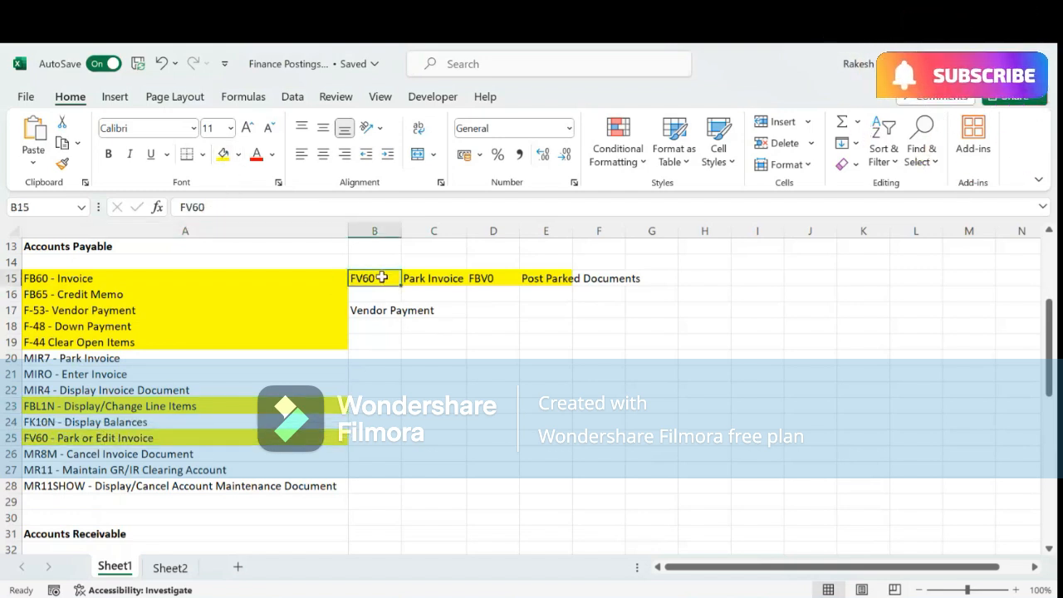
{"action": "left_click_drag", "start_coordinate": [381, 278], "coordinate": [550, 278]}
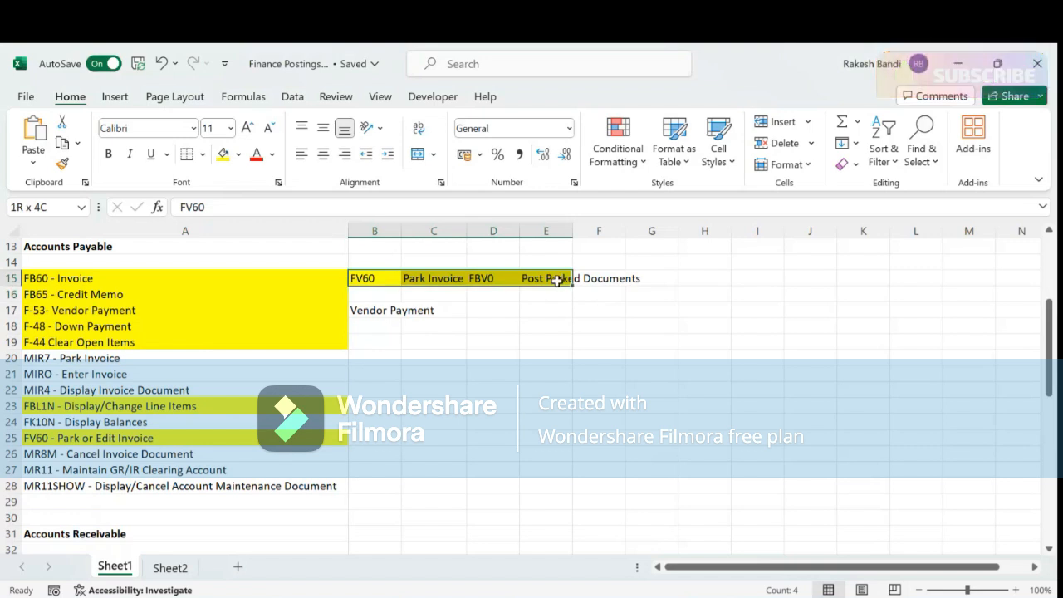
{"action": "left_click", "coordinate": [432, 278]}
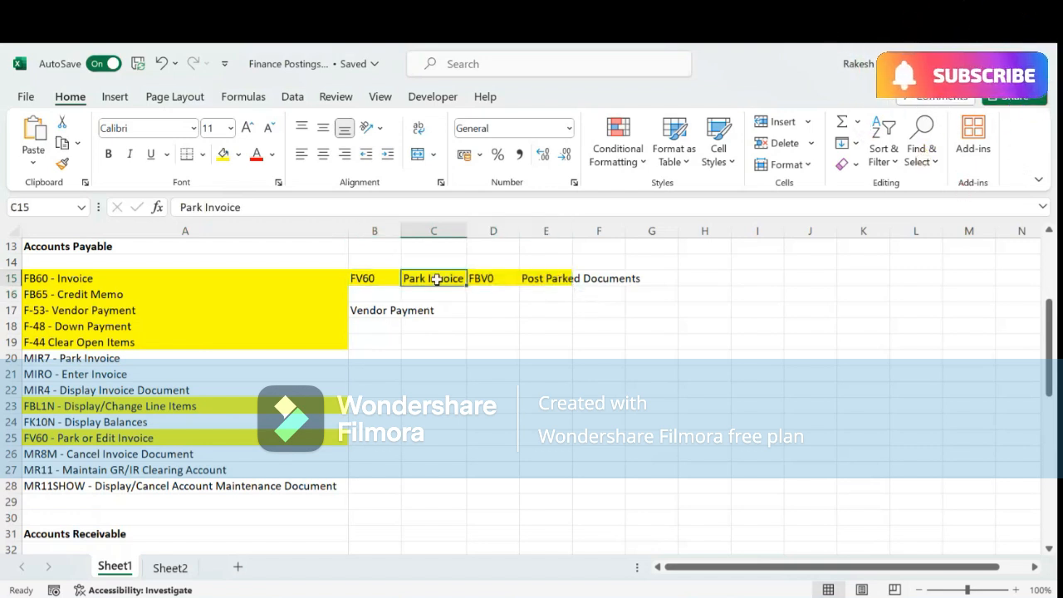
{"action": "left_click", "coordinate": [386, 276]}
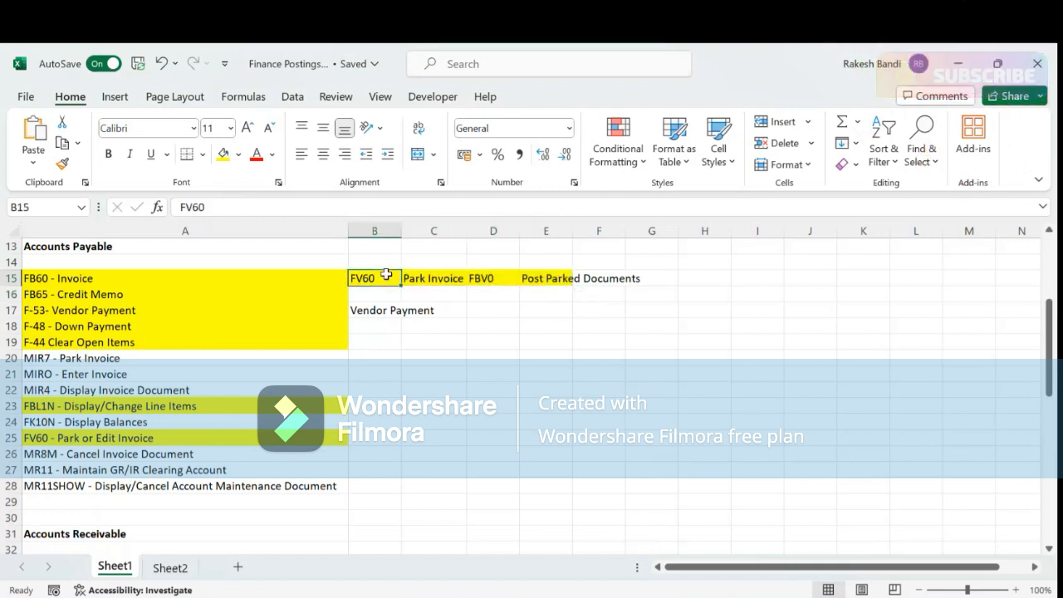
{"action": "left_click", "coordinate": [97, 279]}
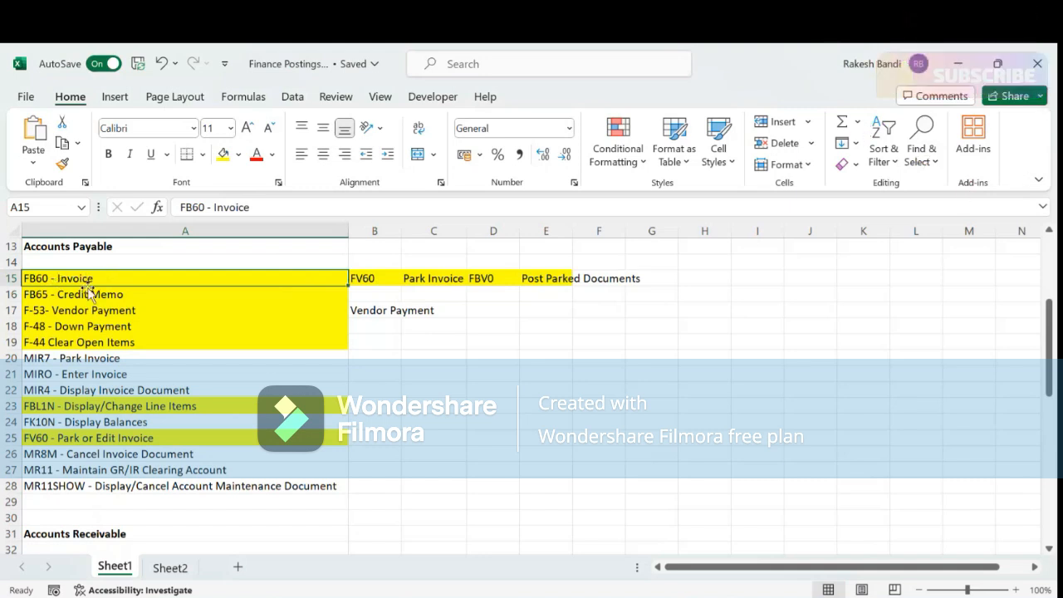
{"action": "left_click", "coordinate": [360, 279]}
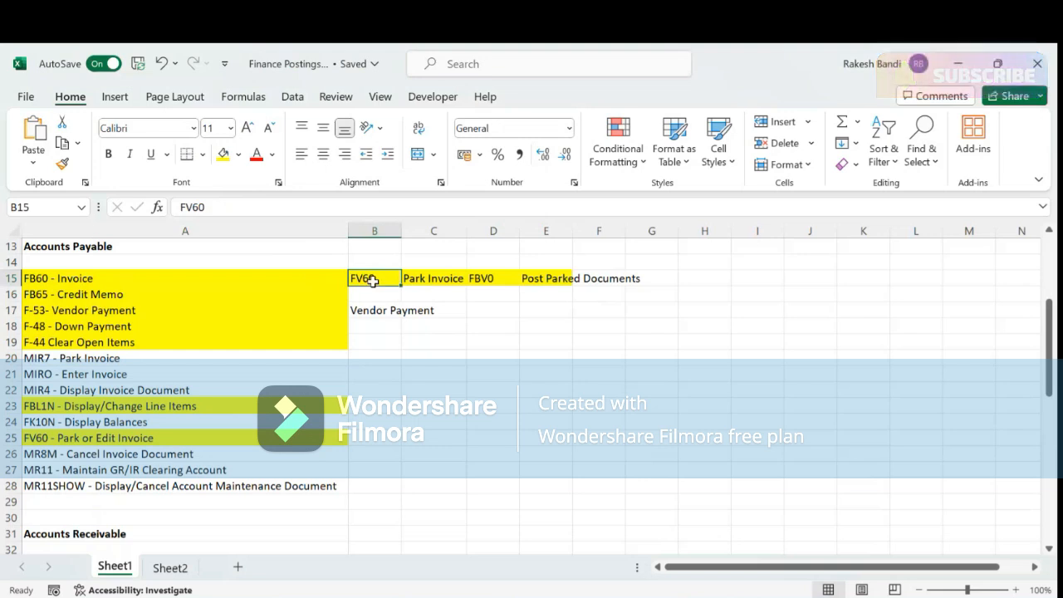
{"action": "left_click", "coordinate": [431, 279]}
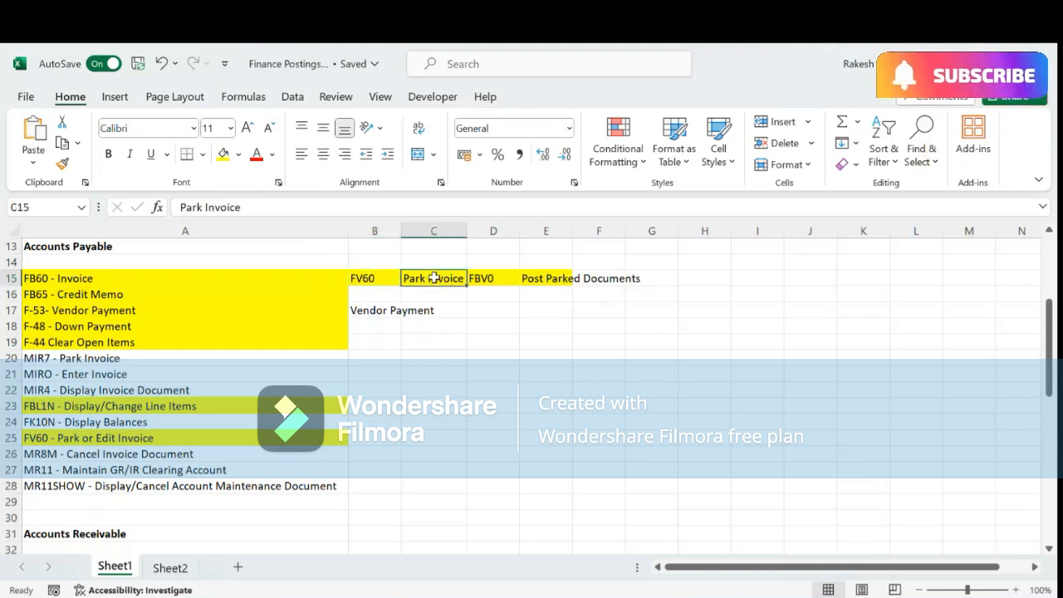
{"action": "left_click", "coordinate": [369, 280]}
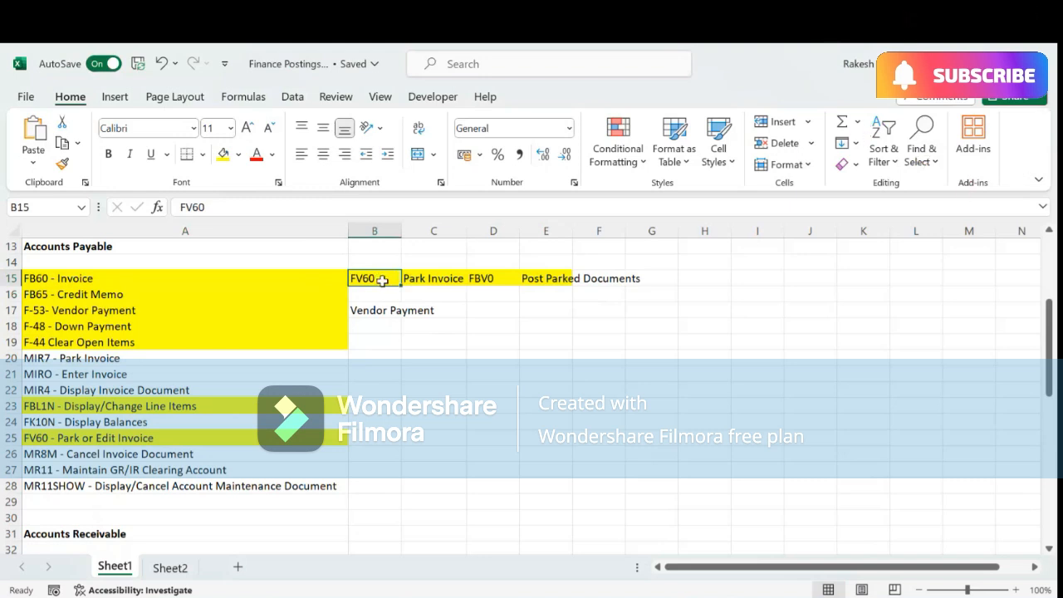
{"action": "left_click", "coordinate": [435, 285]}
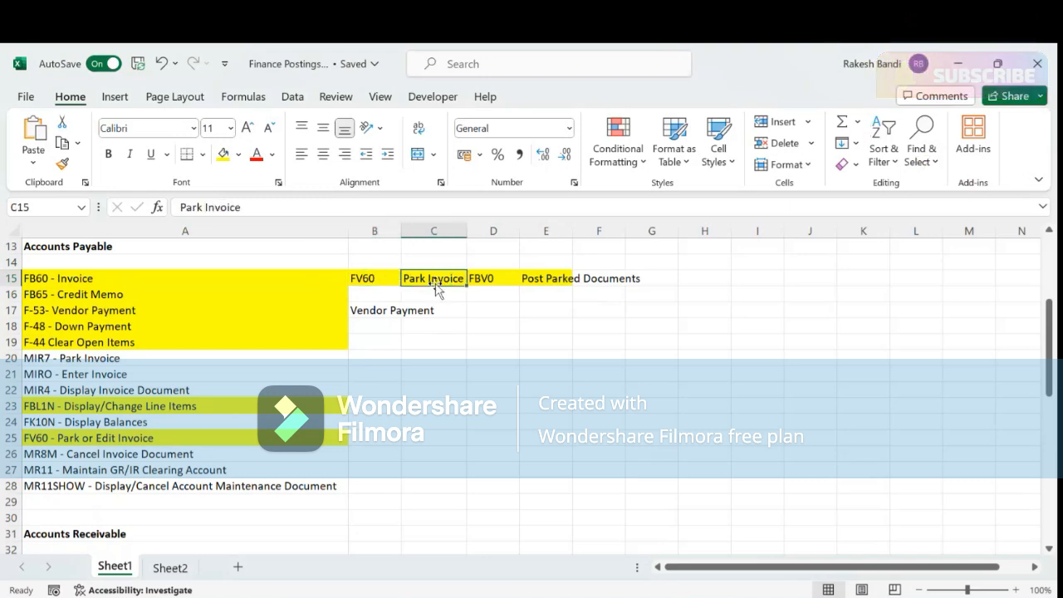
{"action": "left_click", "coordinate": [498, 279]}
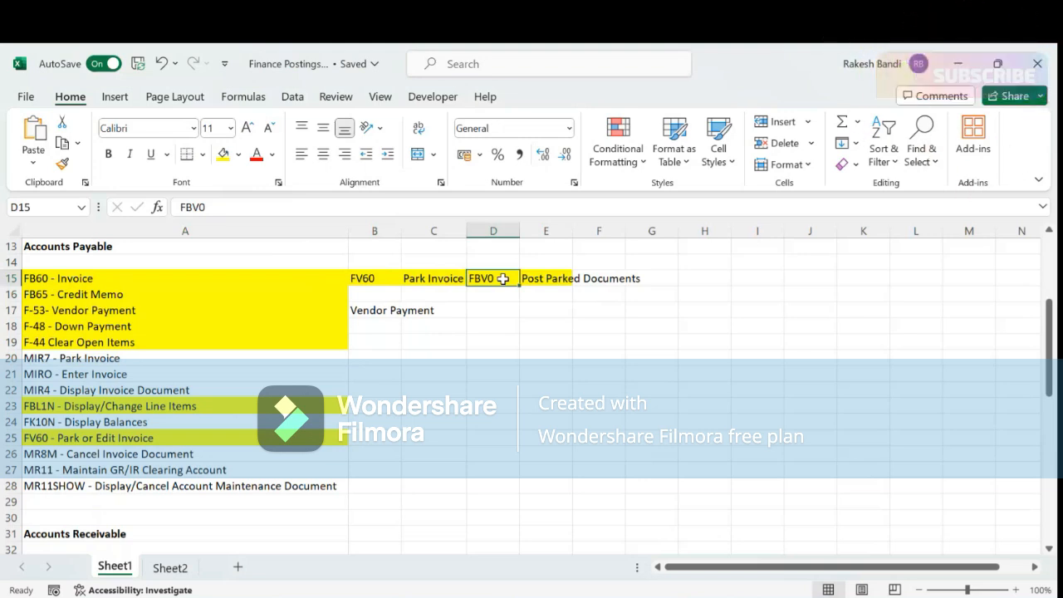
{"action": "left_click", "coordinate": [66, 422]}
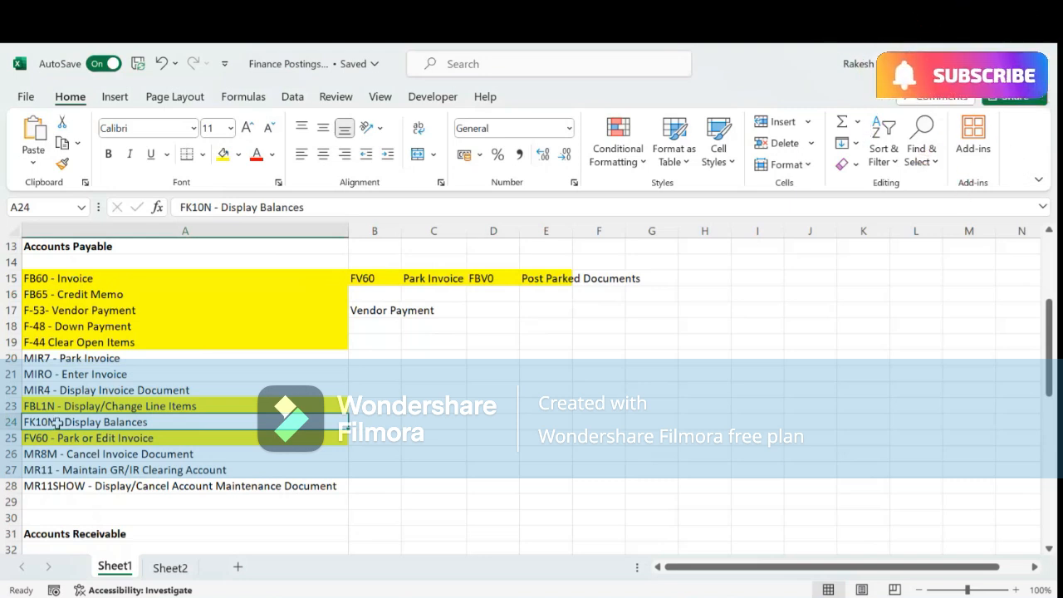
{"action": "left_click", "coordinate": [491, 280]}
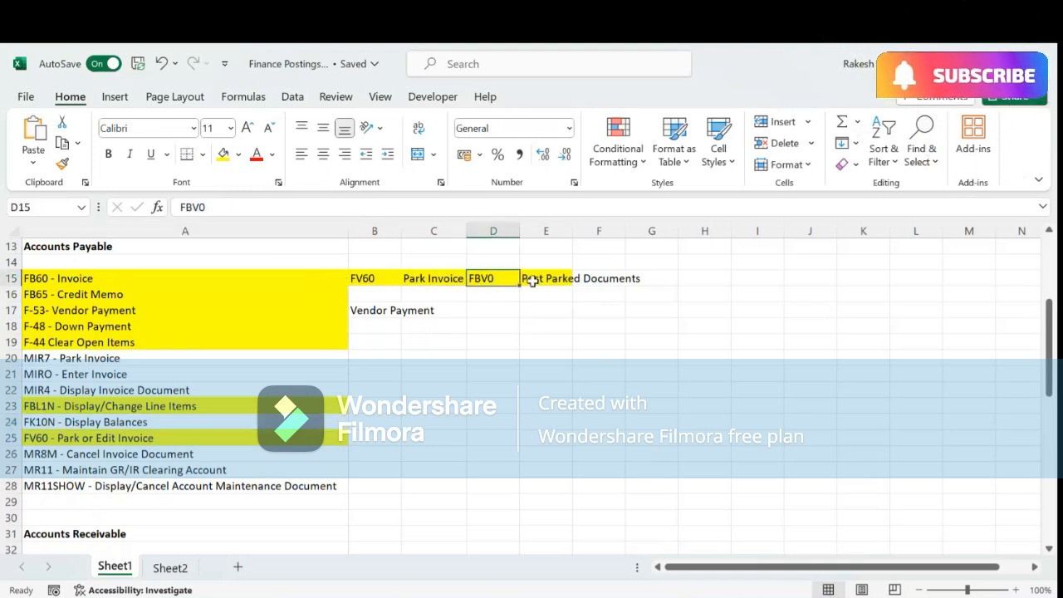
{"action": "left_click", "coordinate": [415, 279]}
{"action": "left_click", "coordinate": [388, 278]}
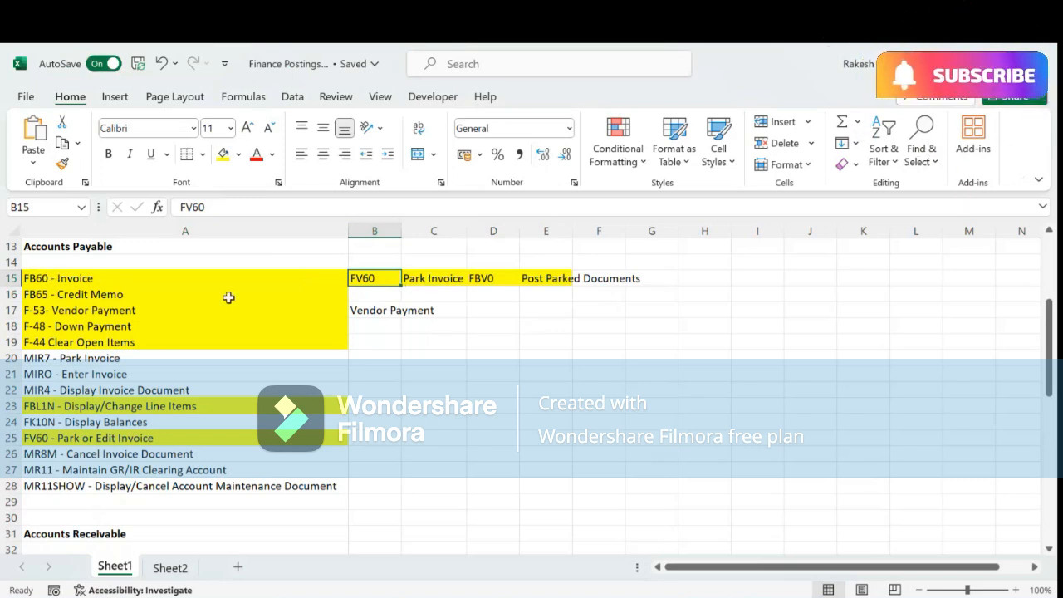
- Enter FV50 in cell B14 above the FV60 entry and fill the cell with yellow
{"action": "left_click", "coordinate": [383, 260]}
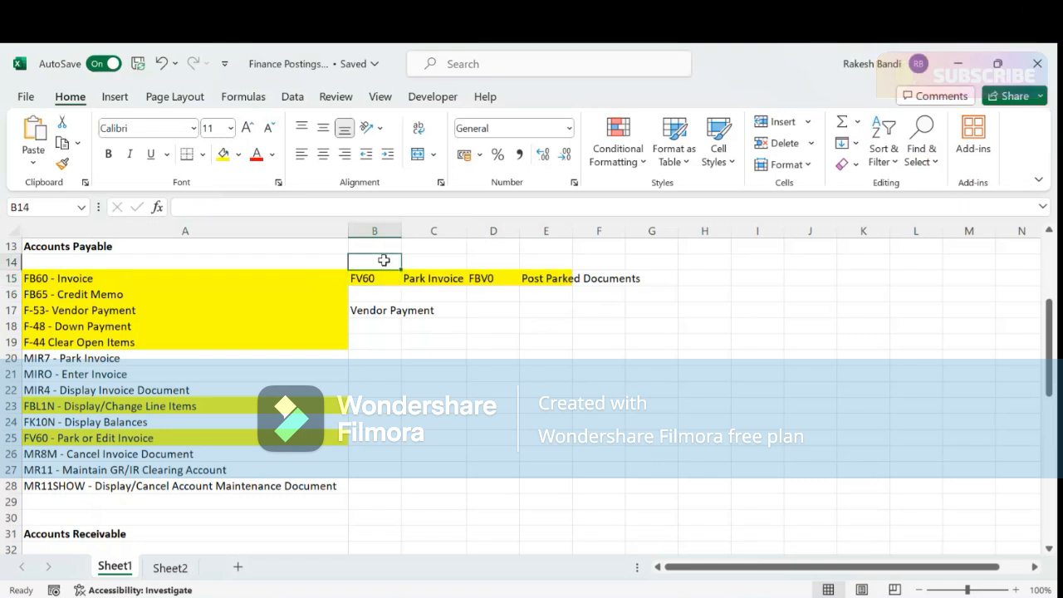
{"action": "type", "text": "FV50"}
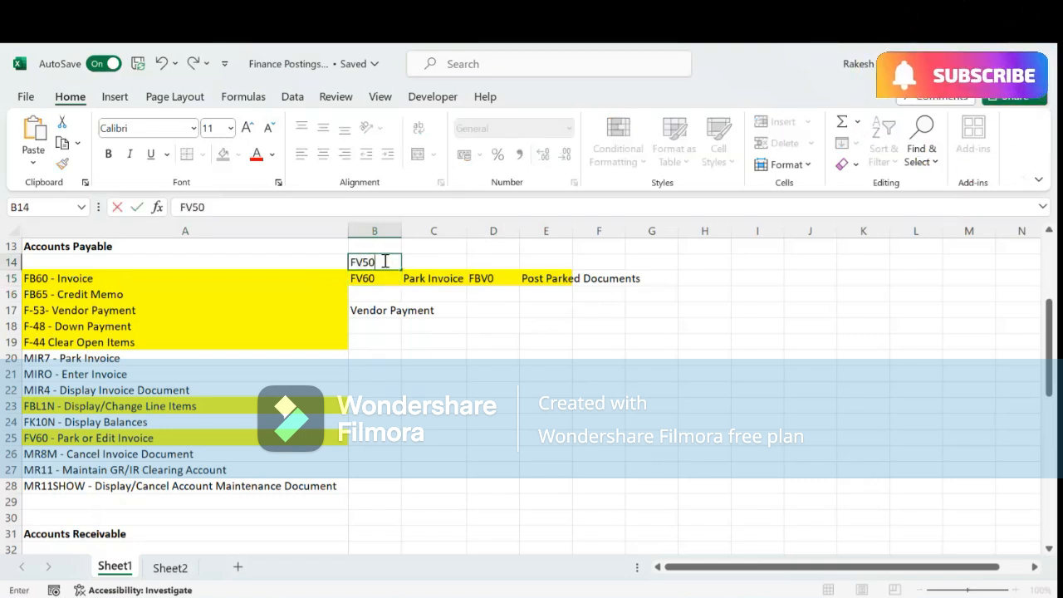
{"action": "left_click", "coordinate": [453, 260]}
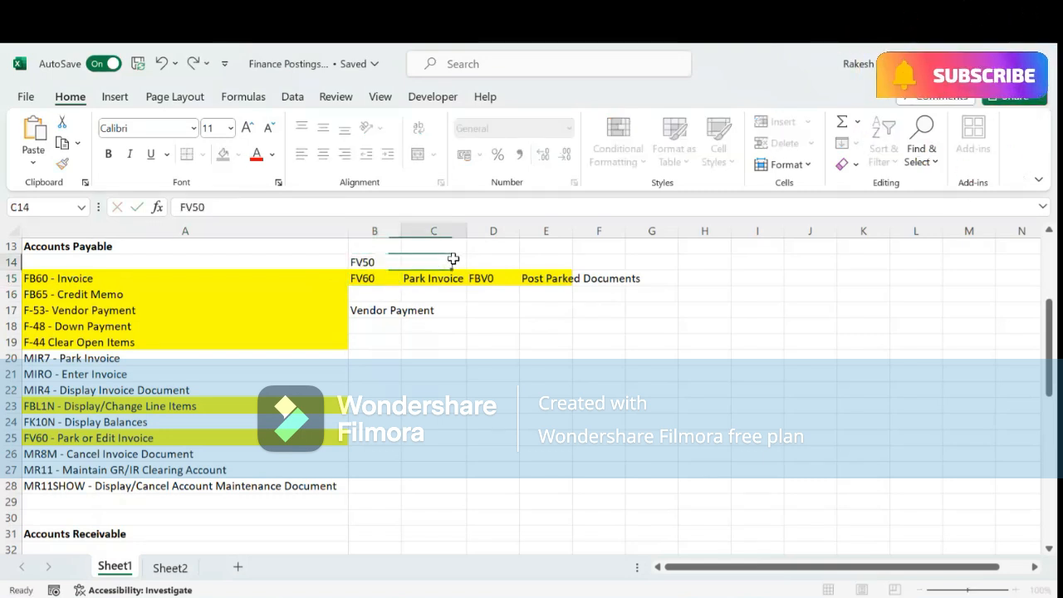
{"action": "left_click", "coordinate": [366, 262]}
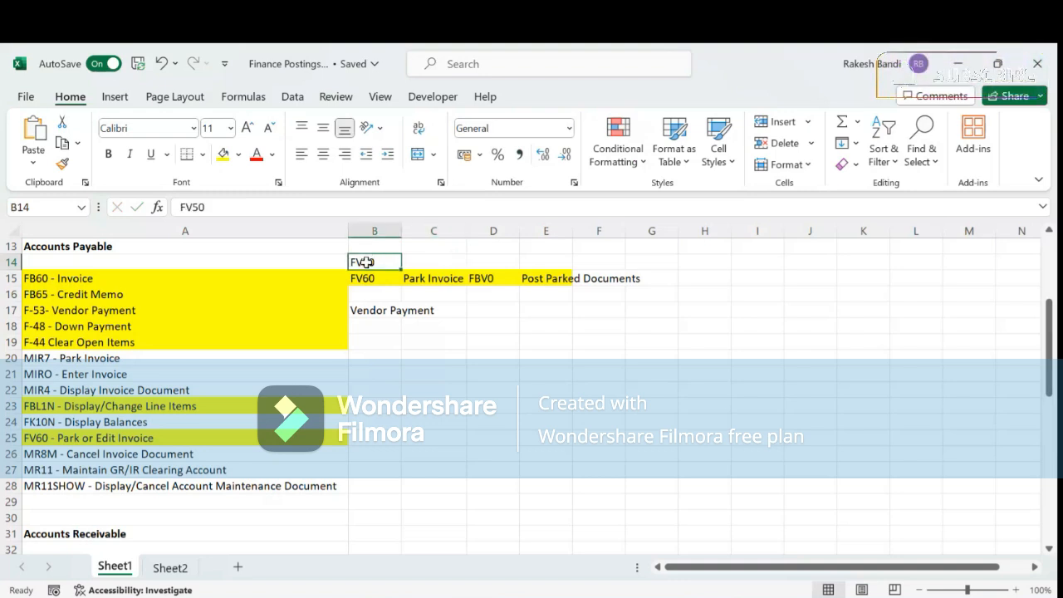
{"action": "left_click", "coordinate": [223, 153]}
- Enter FV70 in cell B16 and its description Park Customer in cell C16
{"action": "left_click", "coordinate": [361, 297]}
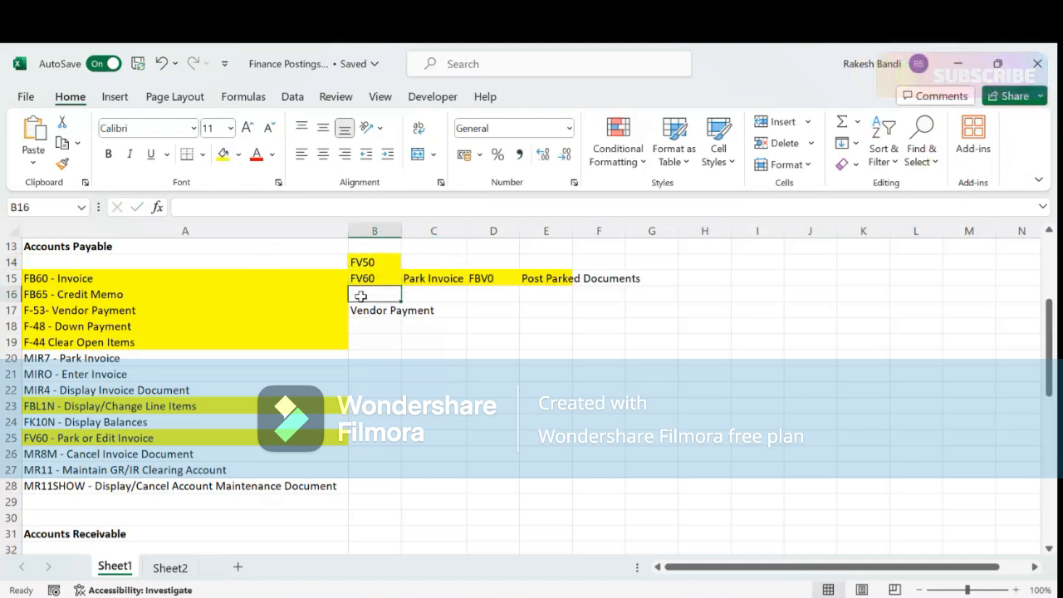
{"action": "type", "text": "FV70"}
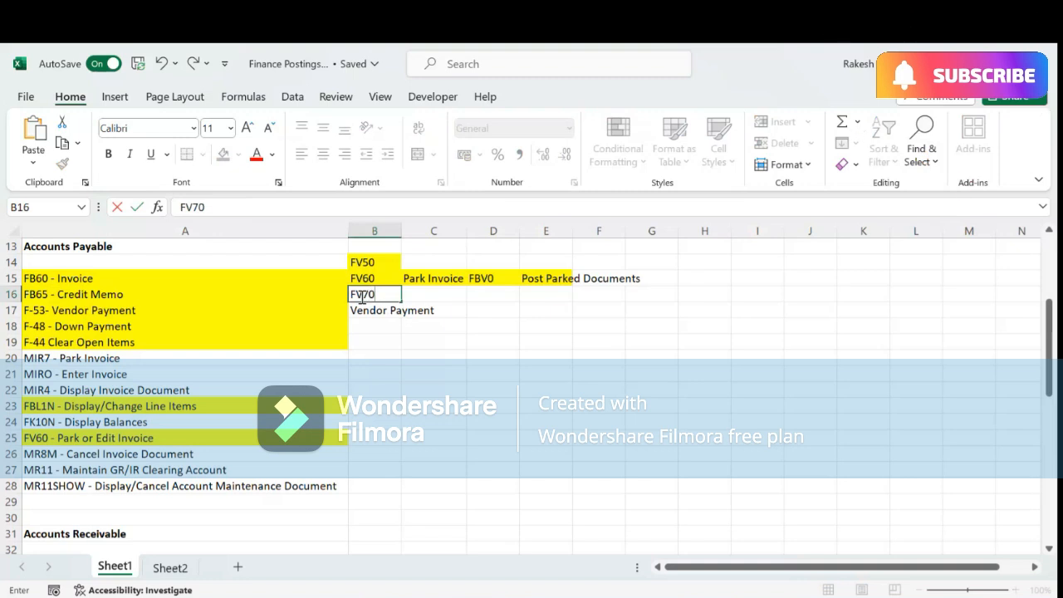
{"action": "left_click", "coordinate": [426, 294]}
{"action": "type", "text": "P"}
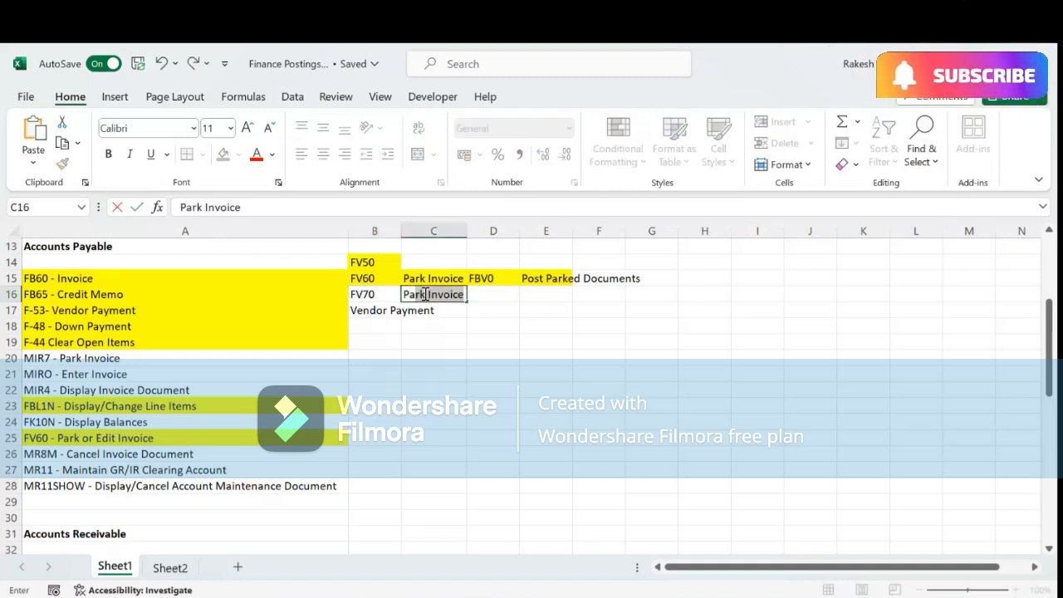
{"action": "type", "text": "ark Cust"}
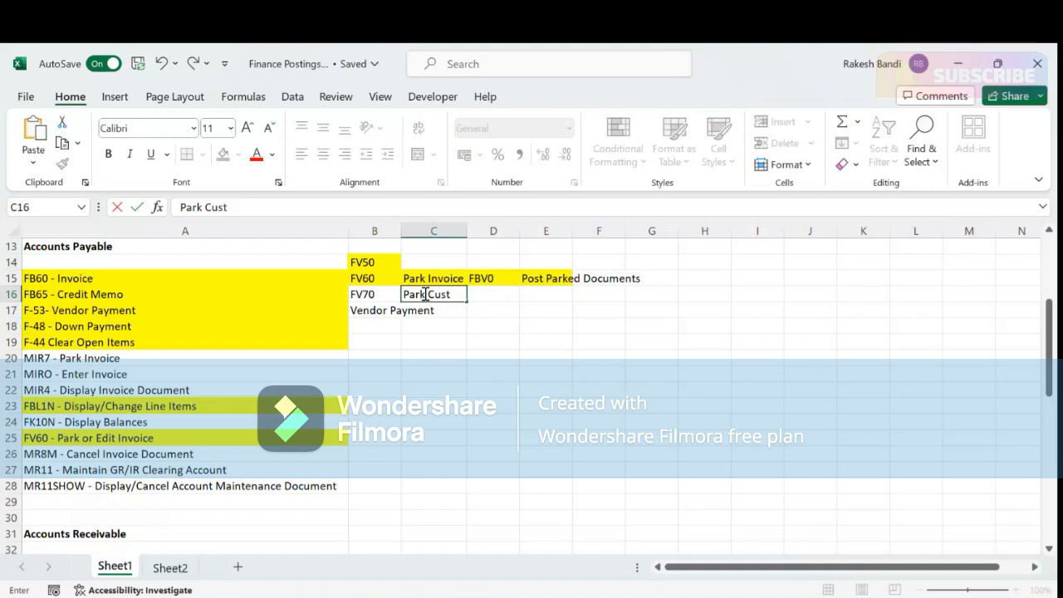
{"action": "type", "text": "omer"}
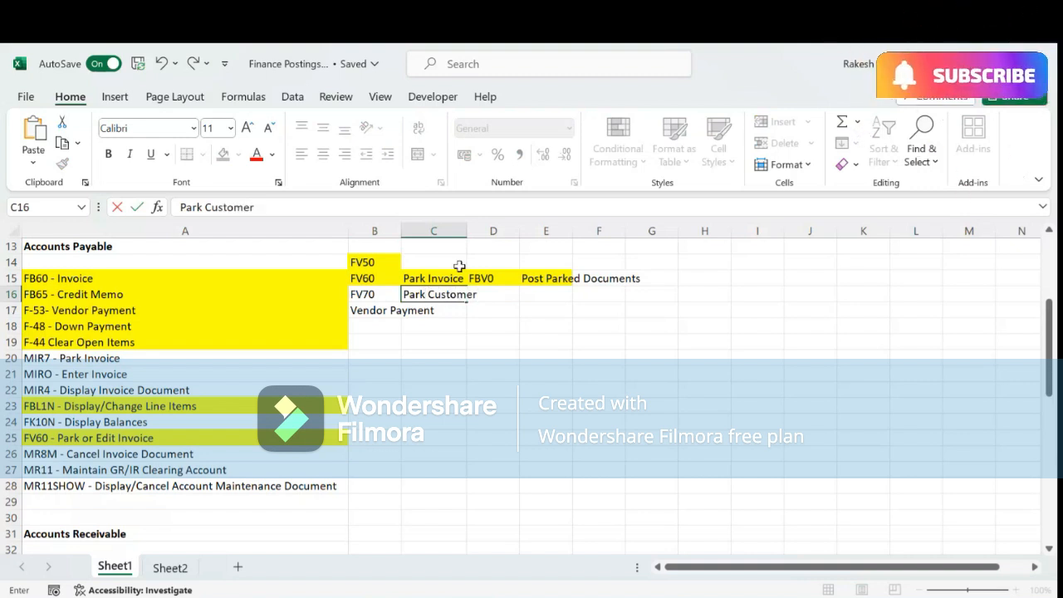
- Enter the description Park GL Entries in cell C14 beside FV50
{"action": "left_click", "coordinate": [425, 262]}
{"action": "type", "text": "P"}
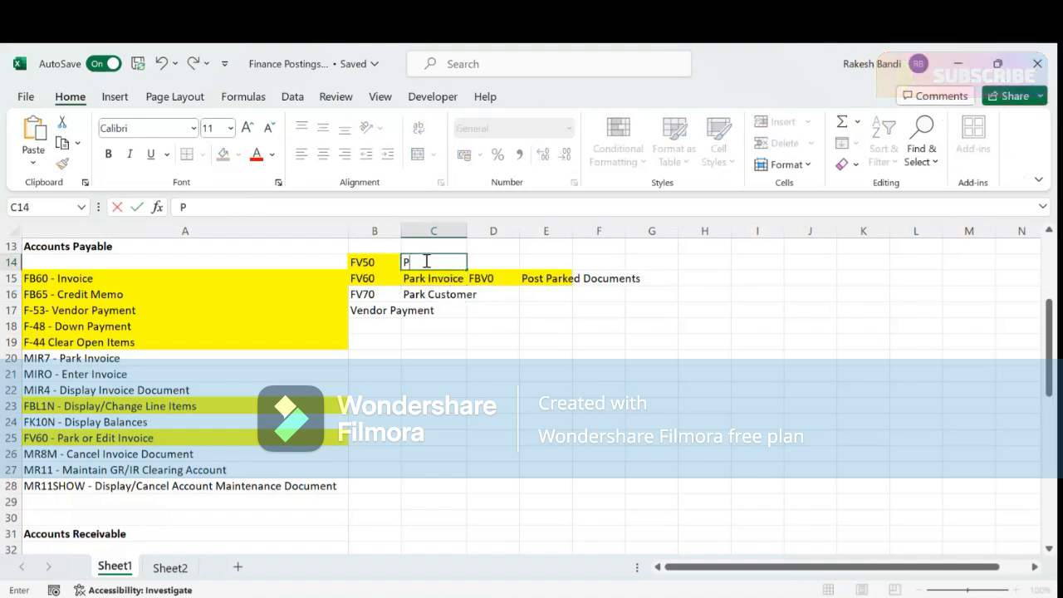
{"action": "type", "text": "ark GL En"}
{"action": "type", "text": "tries"}
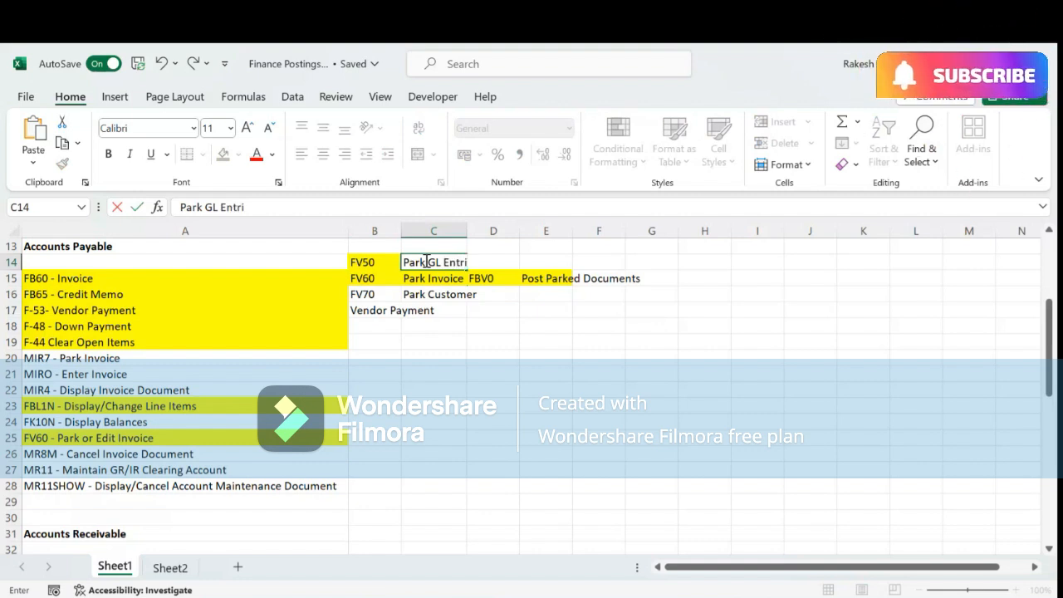
{"action": "left_click", "coordinate": [434, 330]}
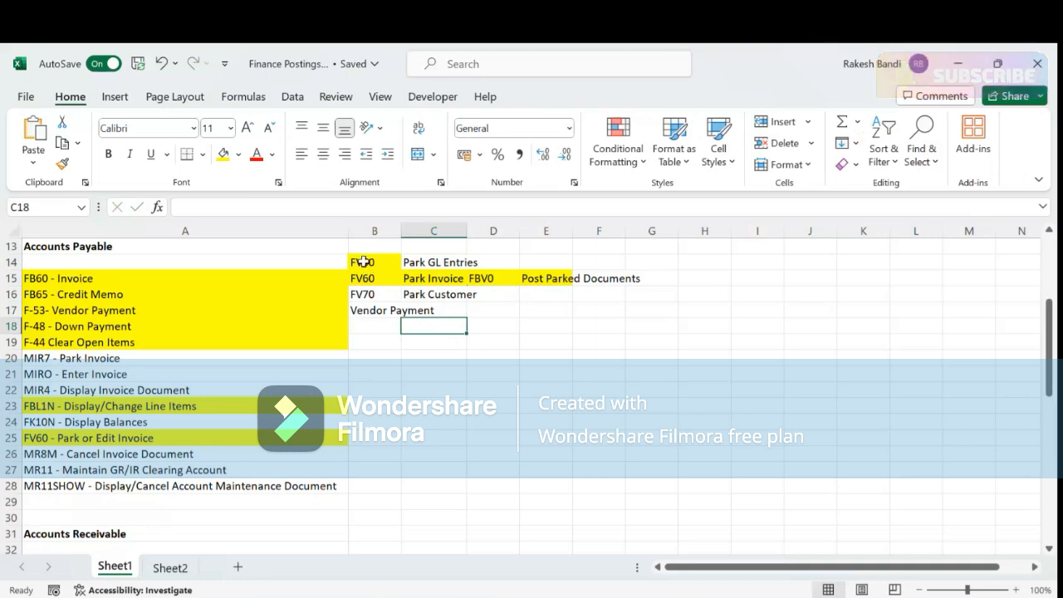
{"action": "left_click", "coordinate": [363, 262]}
{"action": "double_click", "coordinate": [362, 264]}
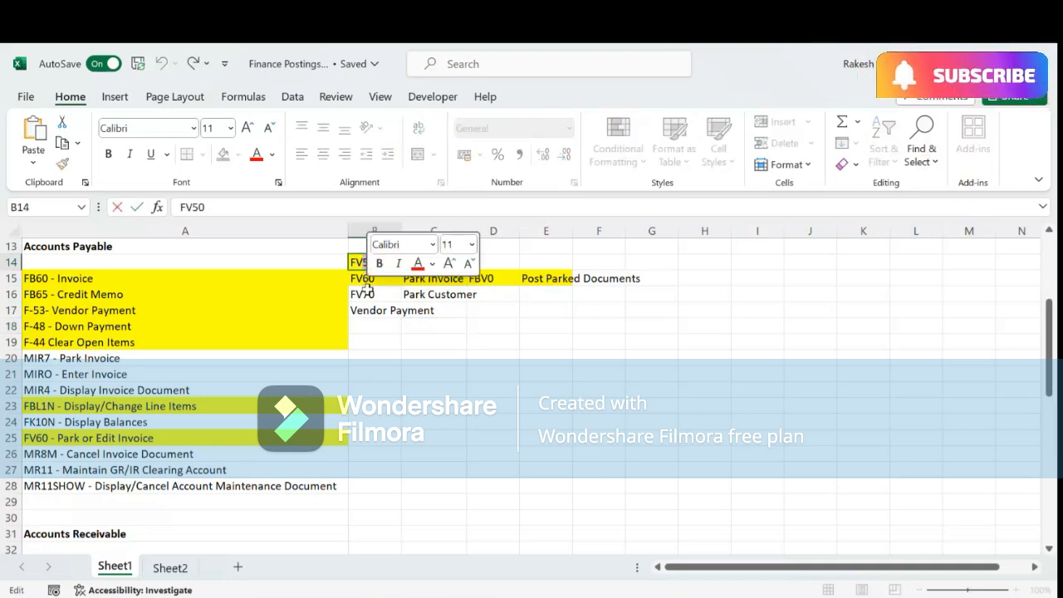
{"action": "left_click", "coordinate": [496, 327]}
{"action": "left_click_drag", "start_coordinate": [363, 262], "coordinate": [367, 293]}
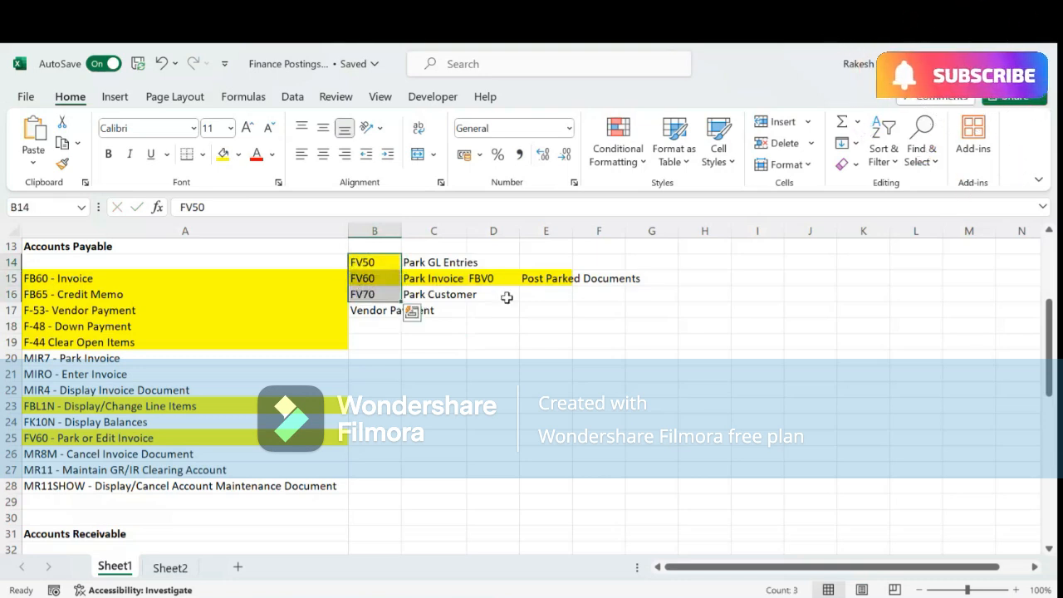
{"action": "left_click", "coordinate": [498, 282]}
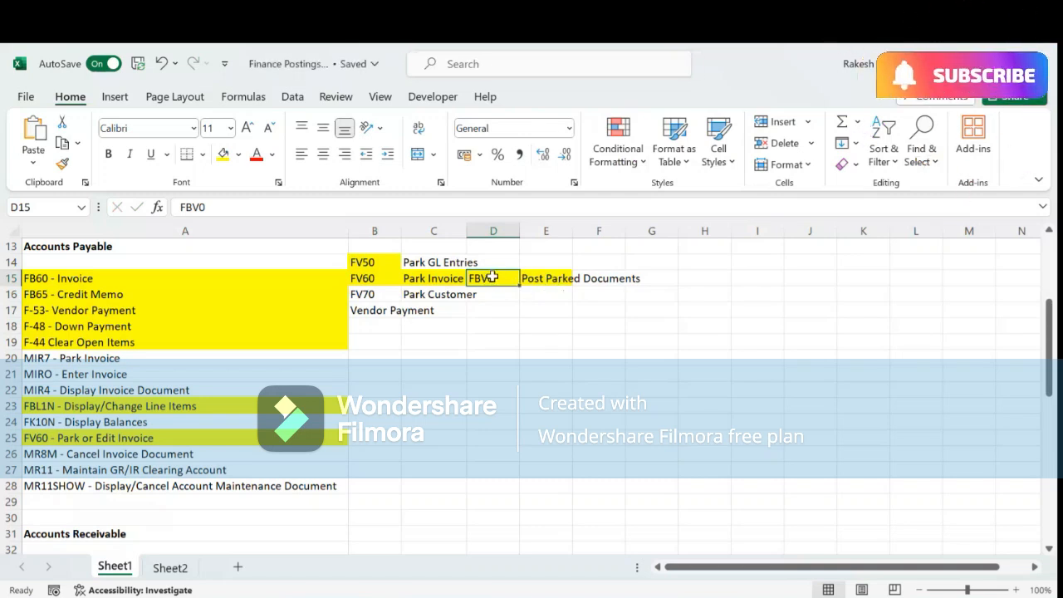
- Clear the Vendor Payment text from cell B17
{"action": "left_click", "coordinate": [373, 308]}
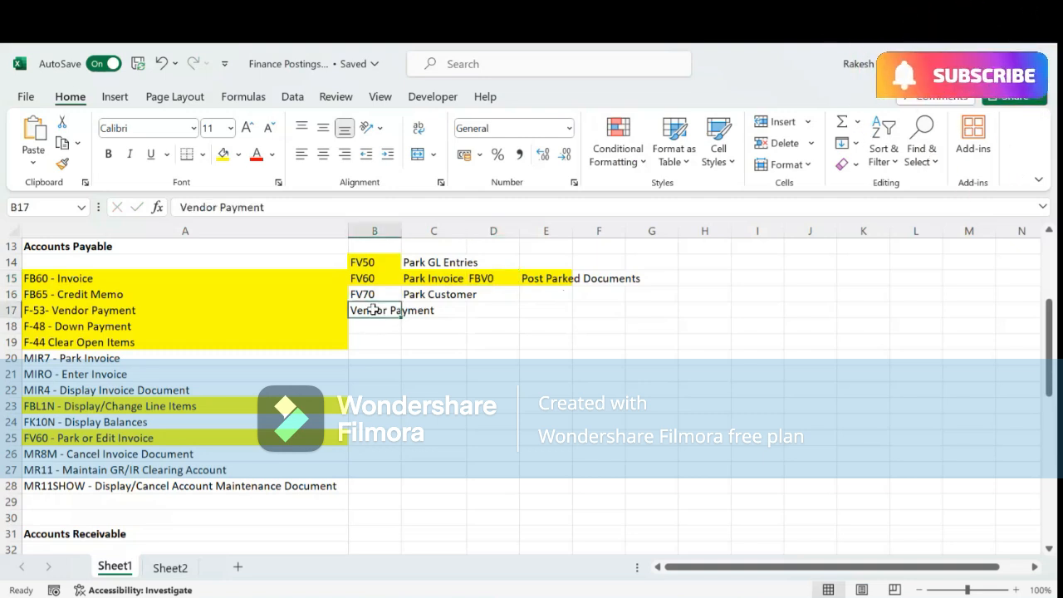
{"action": "key", "text": "Delete"}
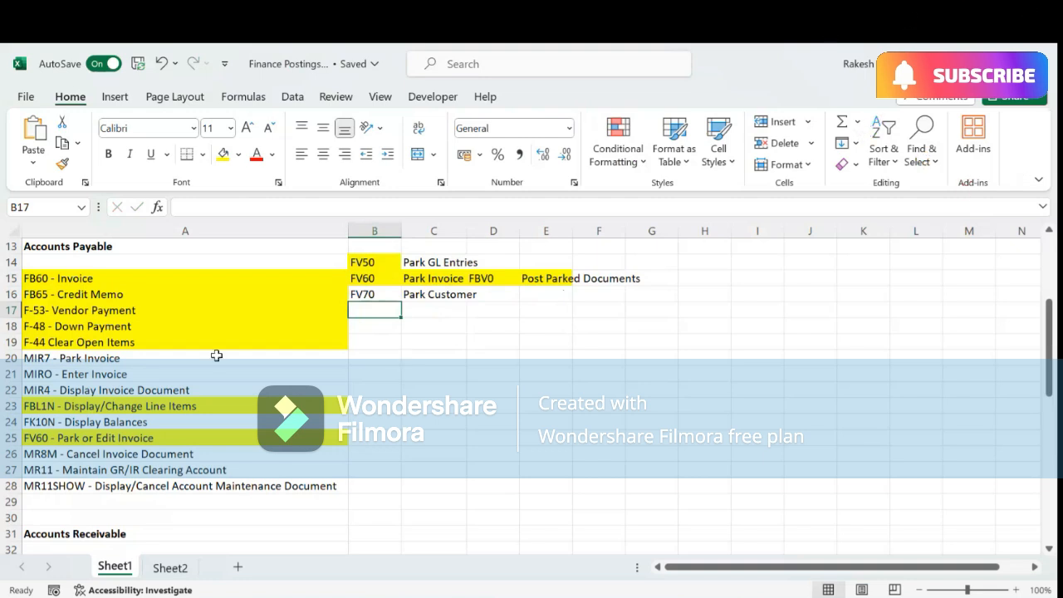
{"action": "left_click", "coordinate": [91, 353]}
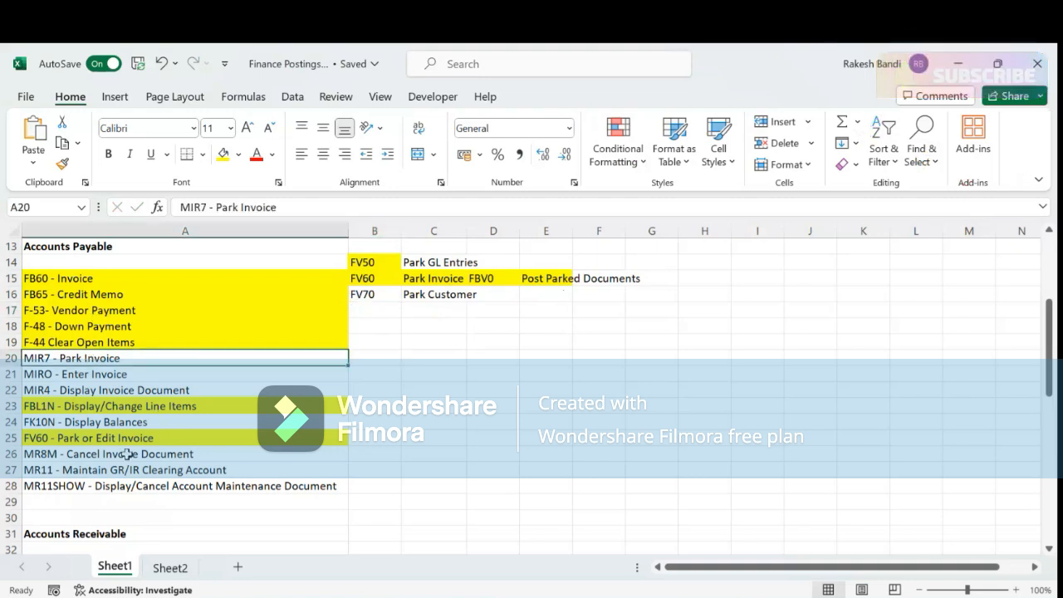
{"action": "left_click", "coordinate": [44, 405]}
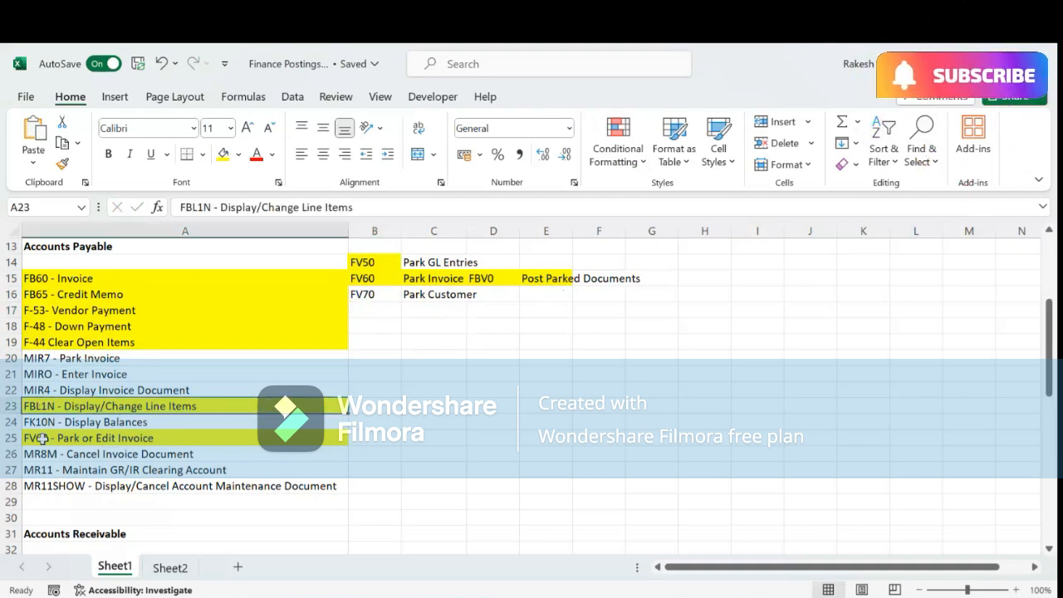
{"action": "left_click", "coordinate": [39, 438]}
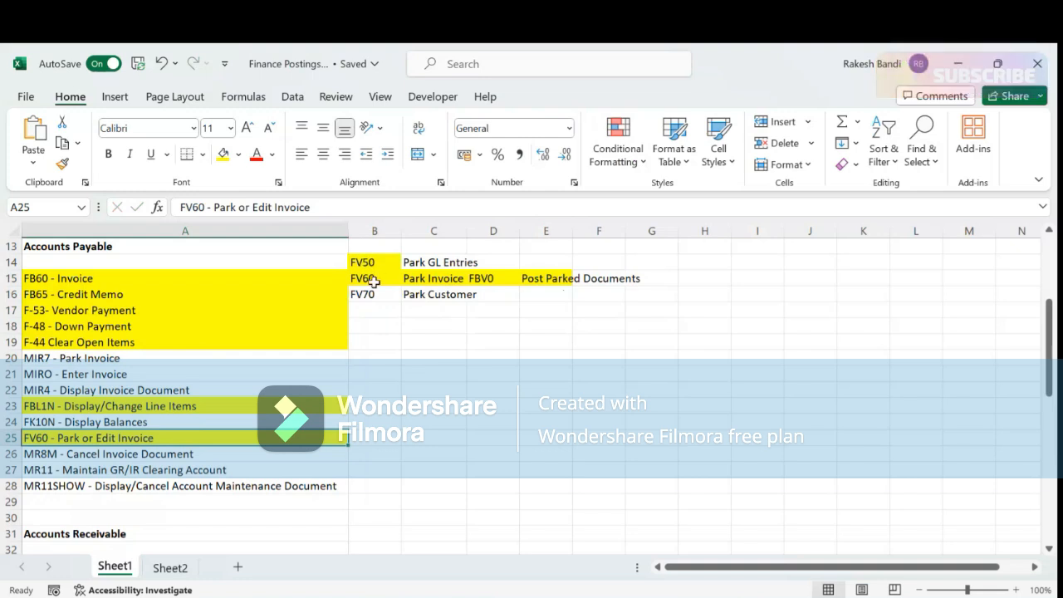
{"action": "left_click", "coordinate": [91, 422]}
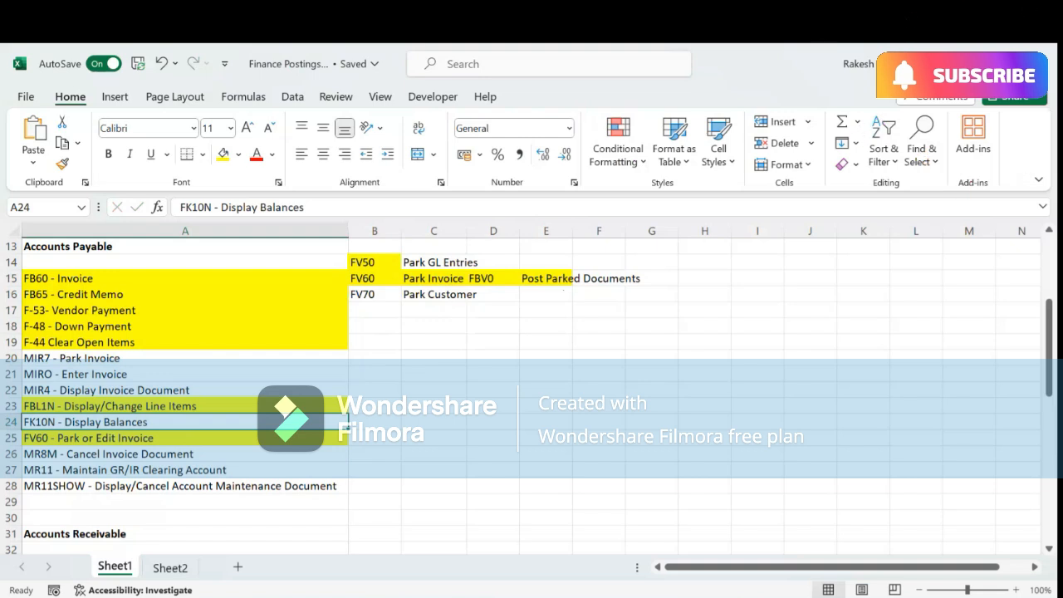
- Switch to the SAP window, start transaction FK10N and display the preset vendor's balances for company code 1000 and fiscal year 2024
{"action": "mouse_move", "coordinate": [673, 596]}
{"action": "left_click", "coordinate": [681, 536]}
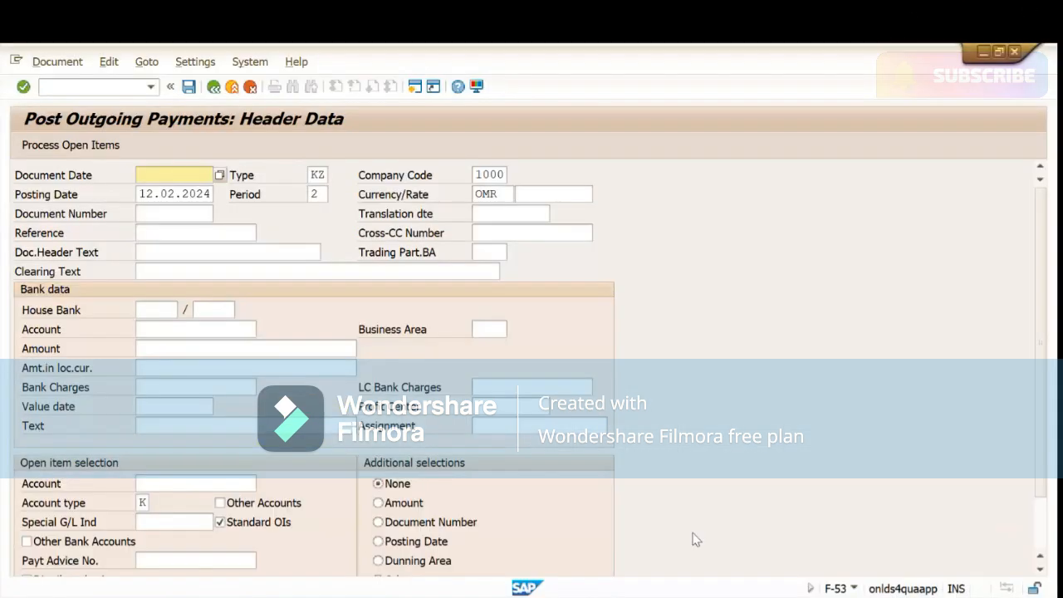
{"action": "left_click", "coordinate": [81, 87]}
{"action": "type", "text": "/nf"}
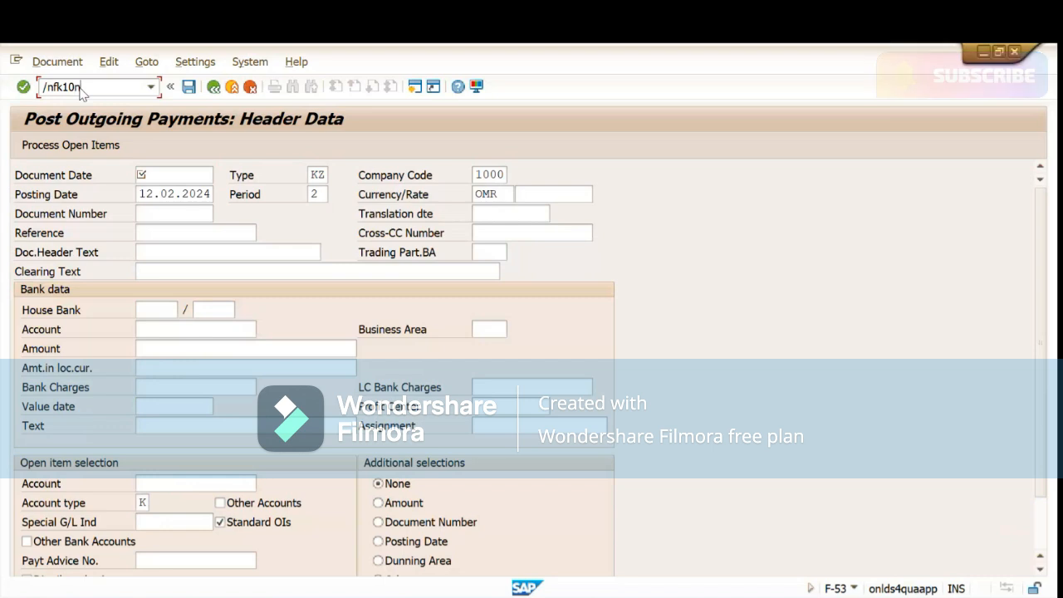
{"action": "type", "text": "k10n"}
{"action": "key", "text": "Return"}
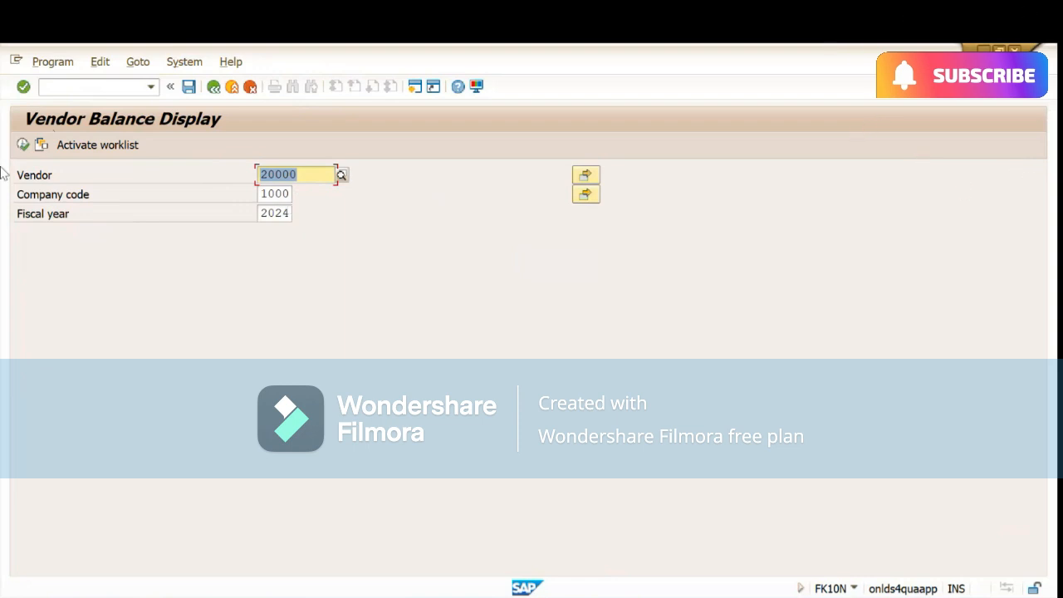
{"action": "left_click", "coordinate": [22, 144]}
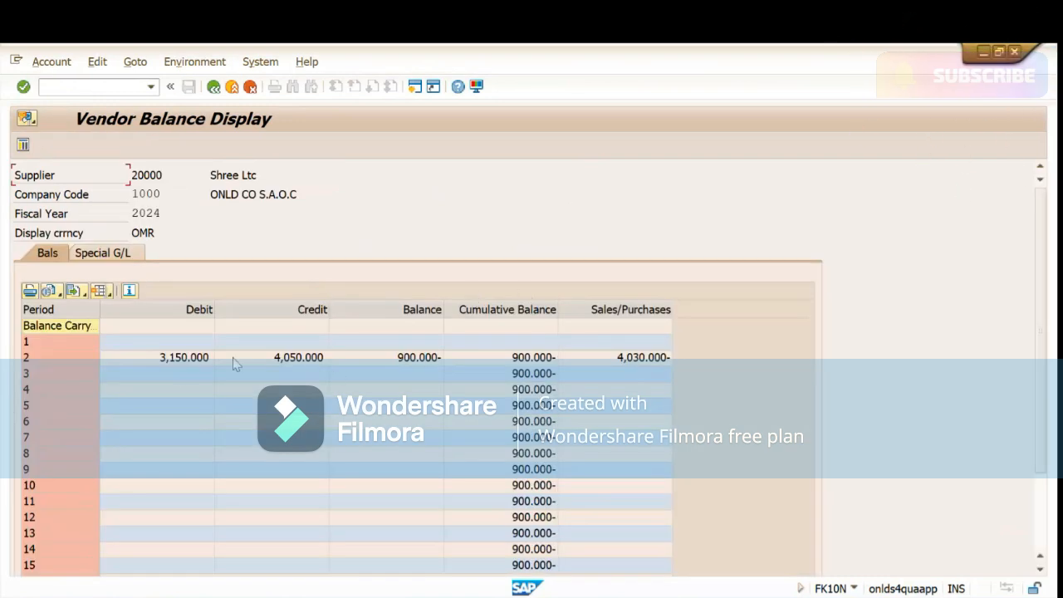
- Examine the vendor's debit, credit, balance and sales/purchases amounts for period 2
{"action": "left_click", "coordinate": [175, 359]}
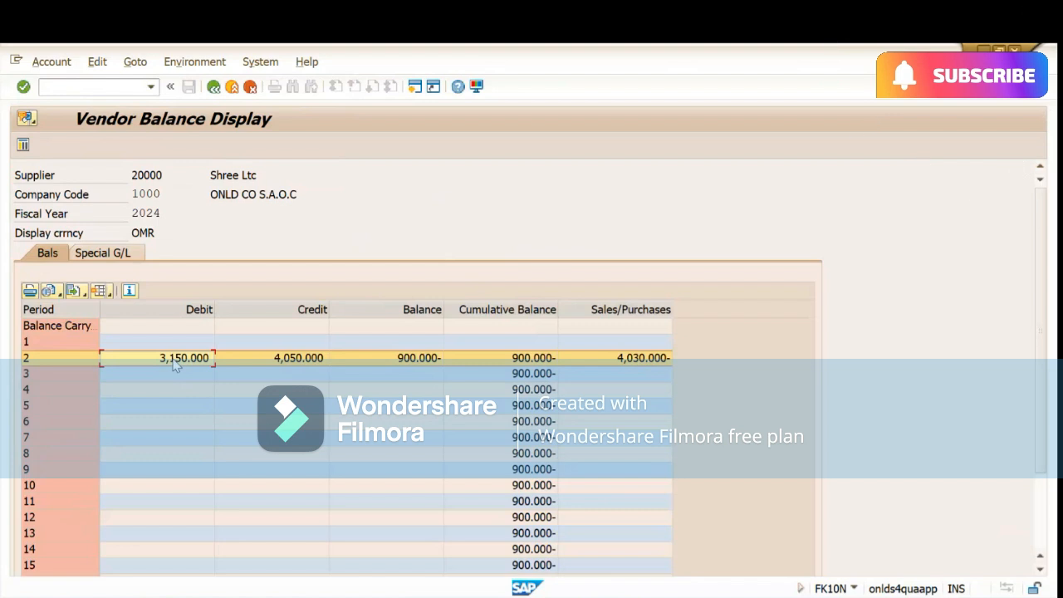
{"action": "left_click", "coordinate": [307, 360]}
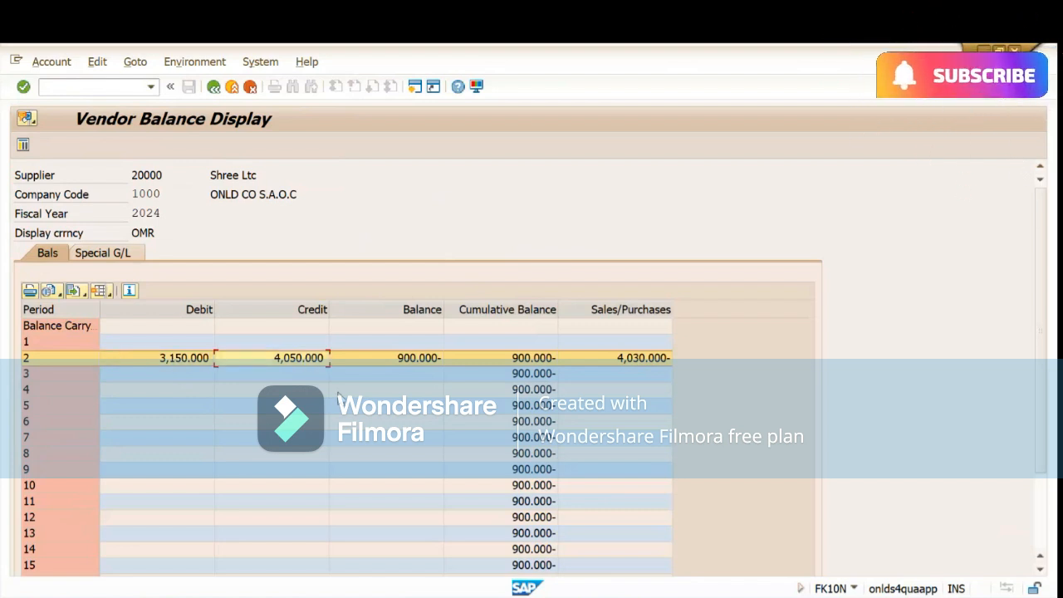
{"action": "left_click", "coordinate": [400, 362]}
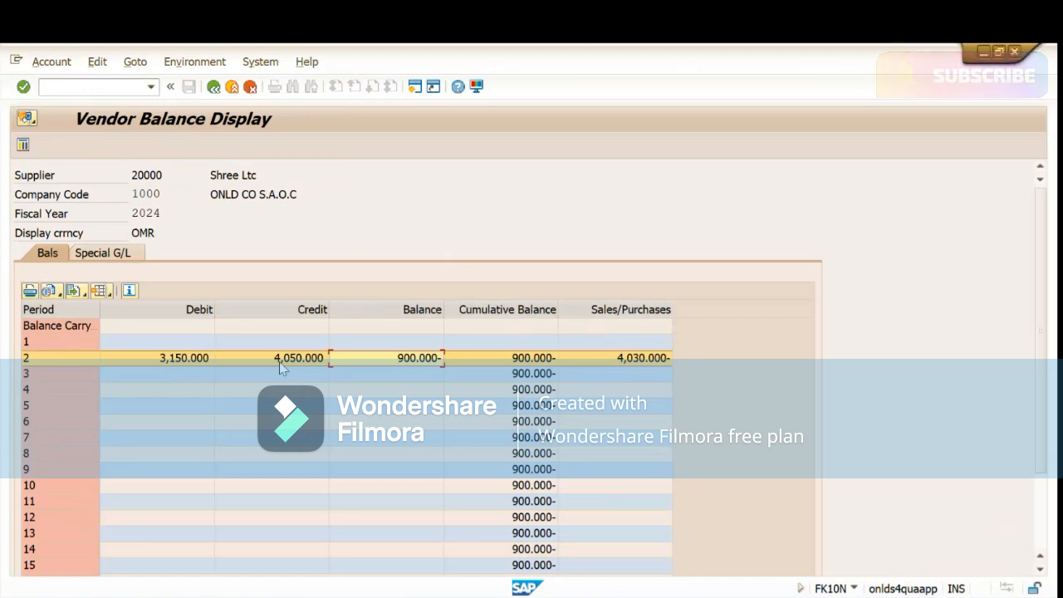
{"action": "left_click", "coordinate": [625, 358]}
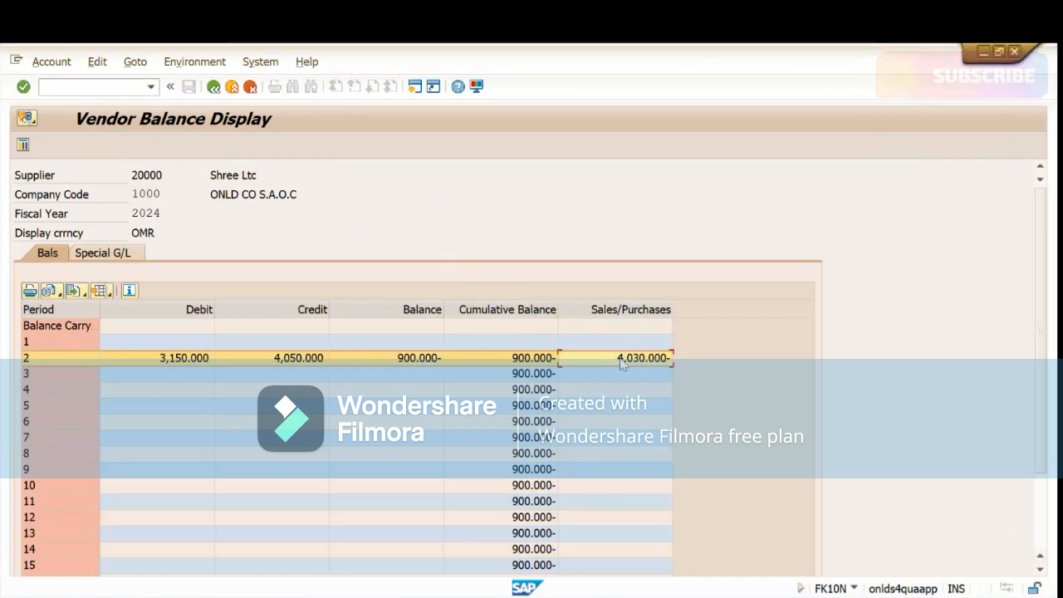
{"action": "left_click", "coordinate": [296, 365]}
{"action": "left_click", "coordinate": [618, 364]}
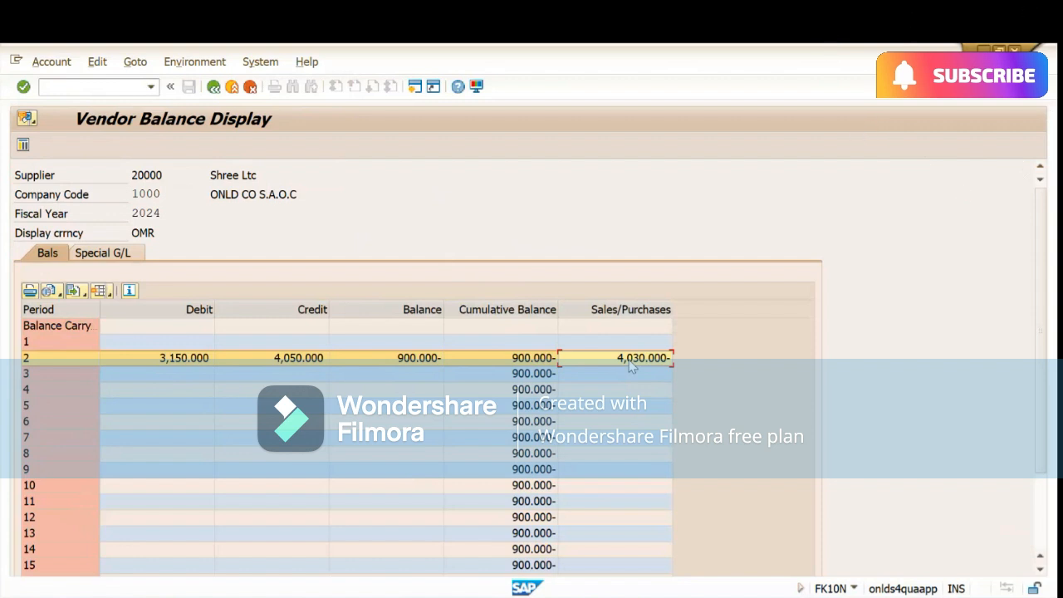
- Show the vendor's Special G/L balances and examine the debit and credit amounts of the down payments row
{"action": "left_click", "coordinate": [93, 256]}
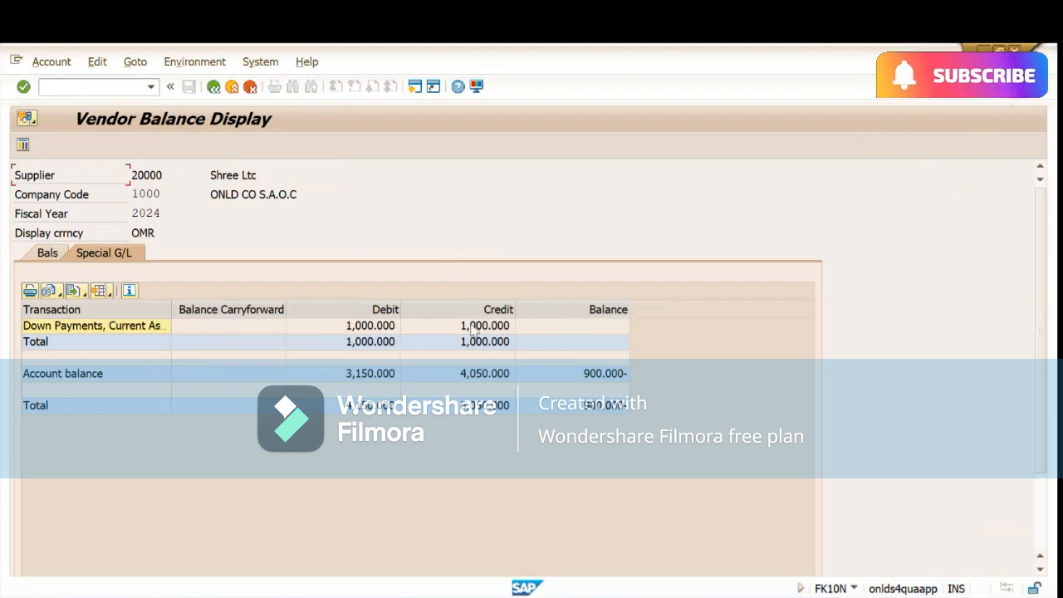
{"action": "left_click", "coordinate": [348, 330]}
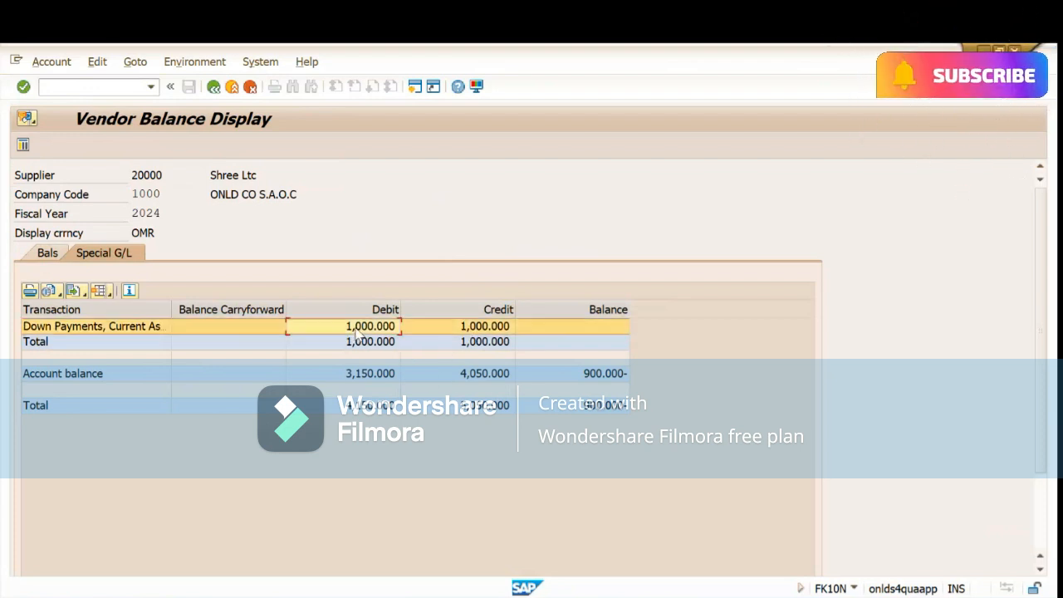
{"action": "left_click", "coordinate": [488, 332]}
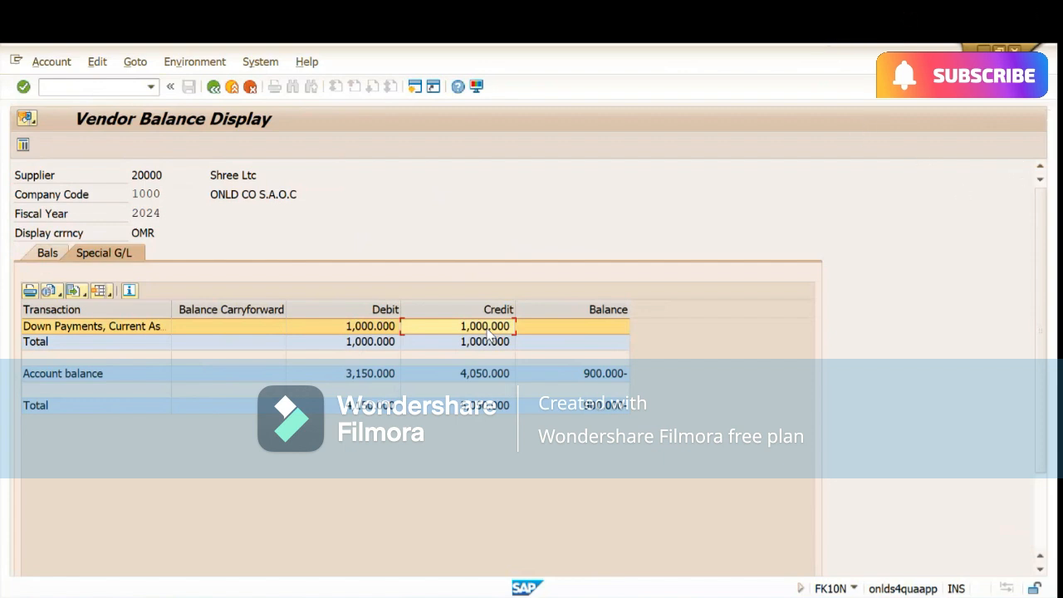
- Examine the vendor's Special G/L down payments, account balance and total rows against the regular period balances
{"action": "left_click", "coordinate": [48, 406]}
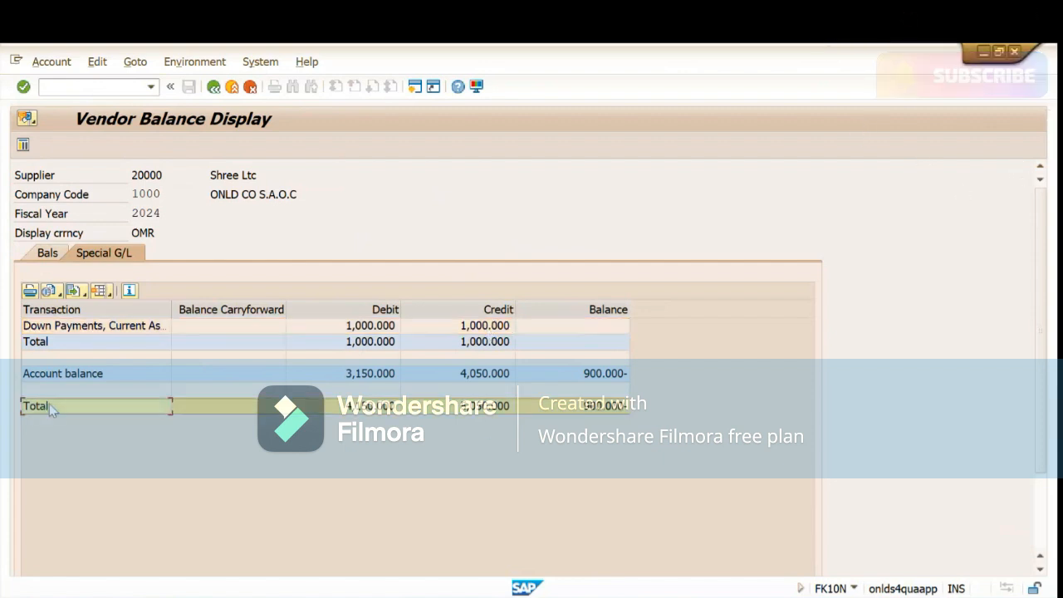
{"action": "left_click", "coordinate": [455, 408]}
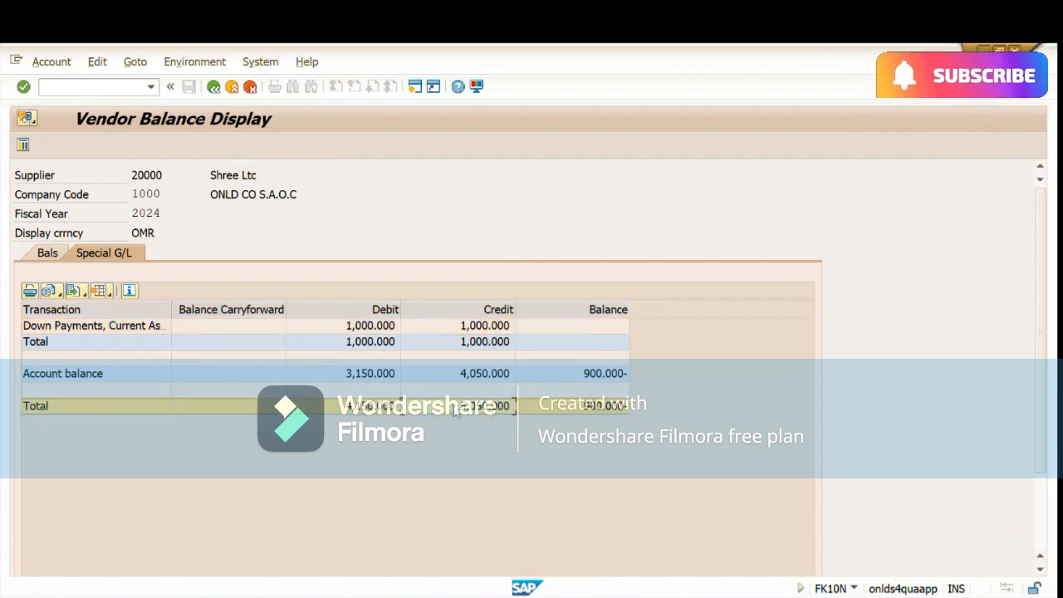
{"action": "left_click", "coordinate": [92, 378]}
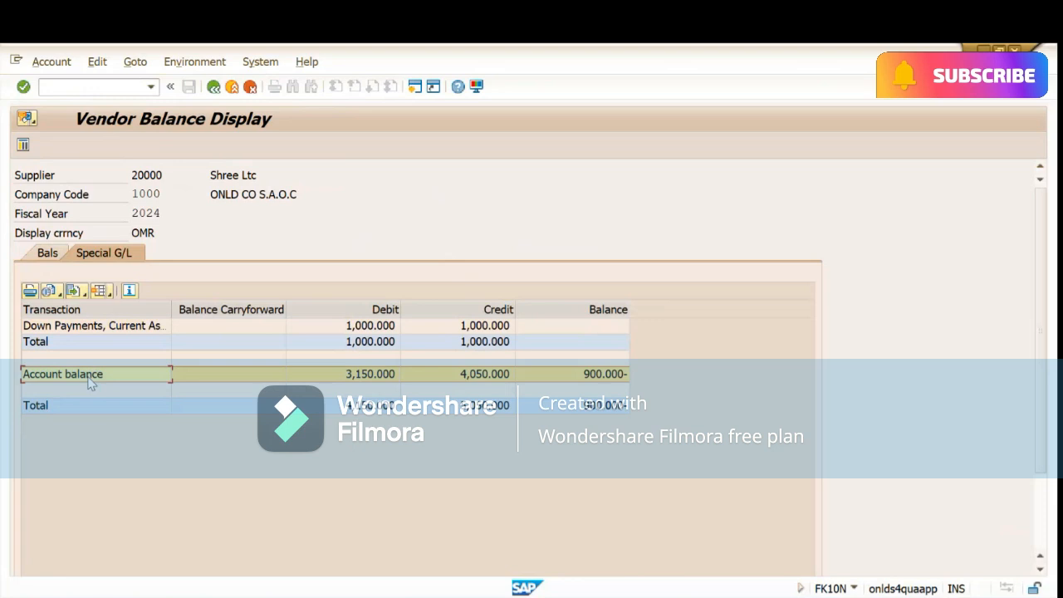
{"action": "left_click", "coordinate": [47, 253]}
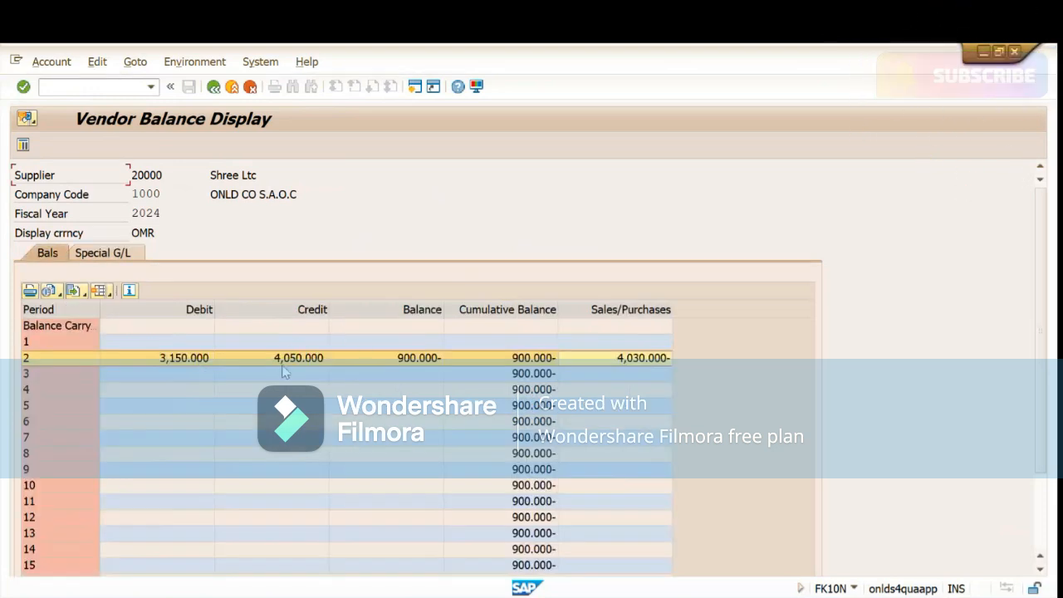
{"action": "left_click", "coordinate": [118, 254]}
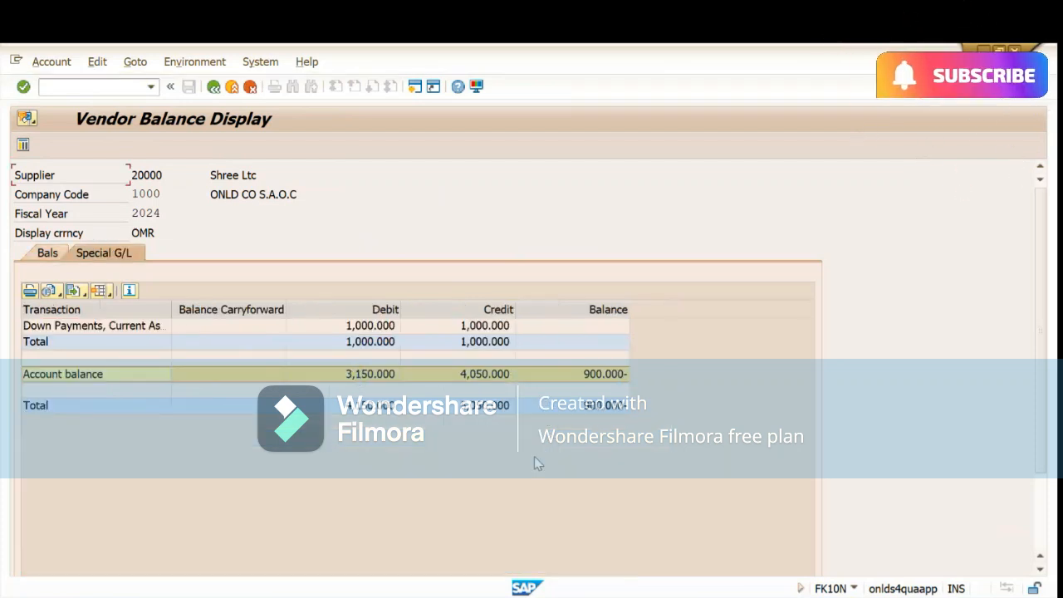
{"action": "left_click", "coordinate": [378, 328]}
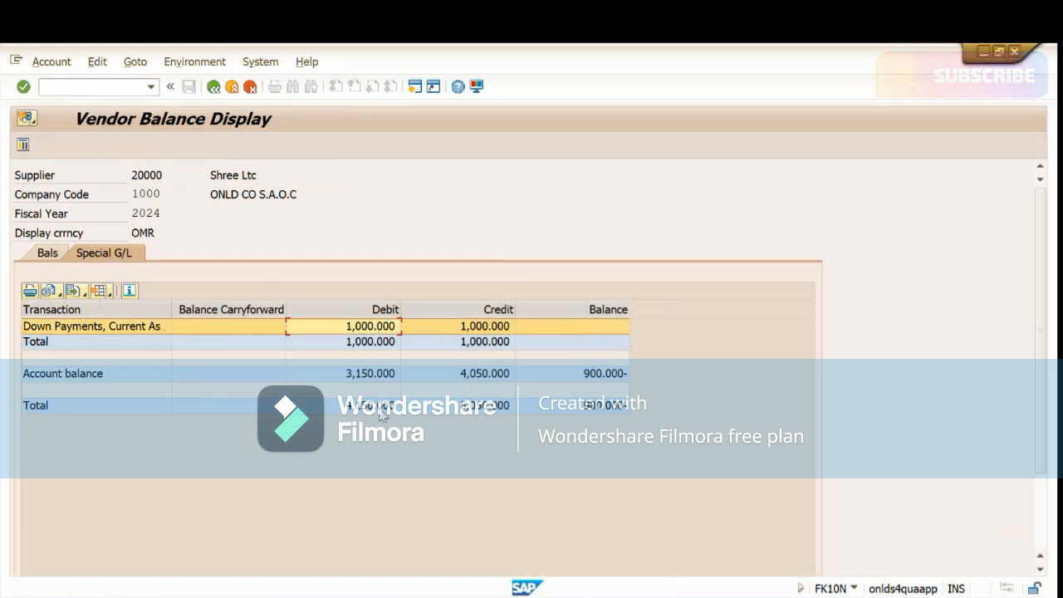
{"action": "left_click", "coordinate": [363, 374]}
{"action": "left_click", "coordinate": [365, 407]}
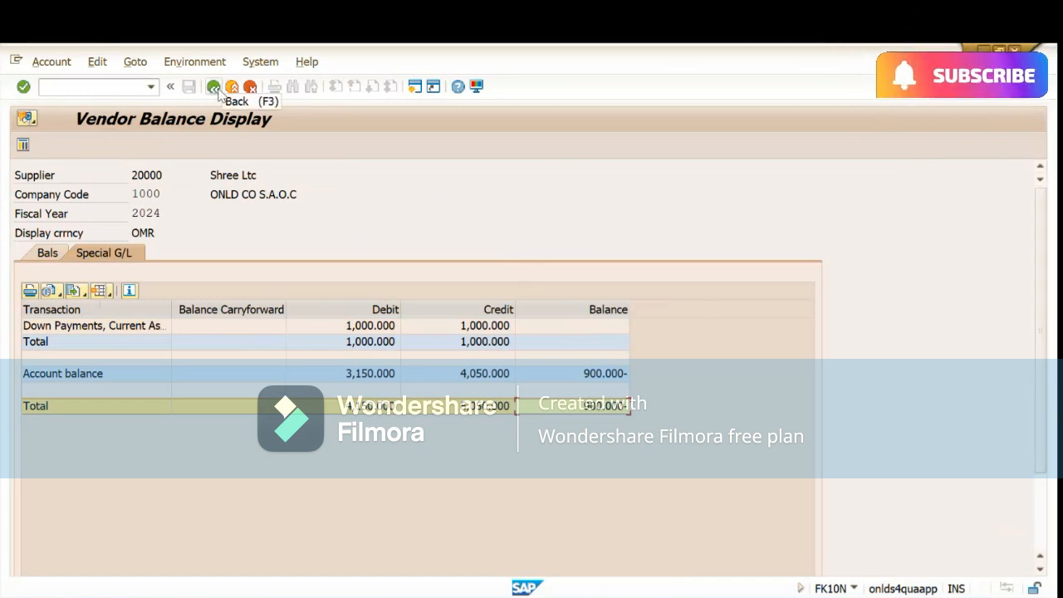
- Switch to the Finance Postings List workbook in Excel and highlight the FK10N - Display Balances cell in yellow
{"action": "mouse_move", "coordinate": [523, 587]}
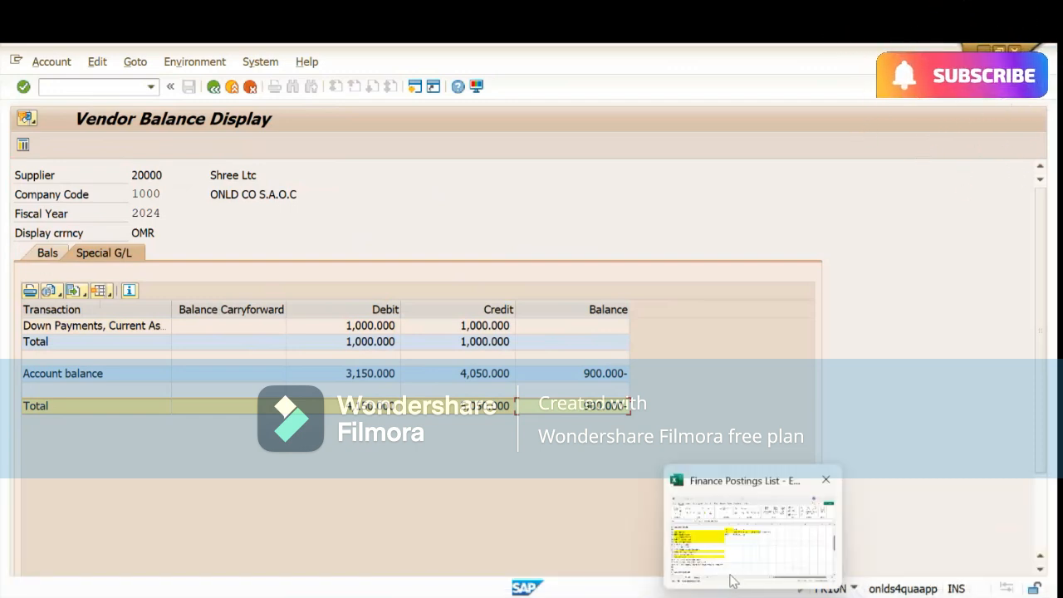
{"action": "left_click", "coordinate": [733, 579]}
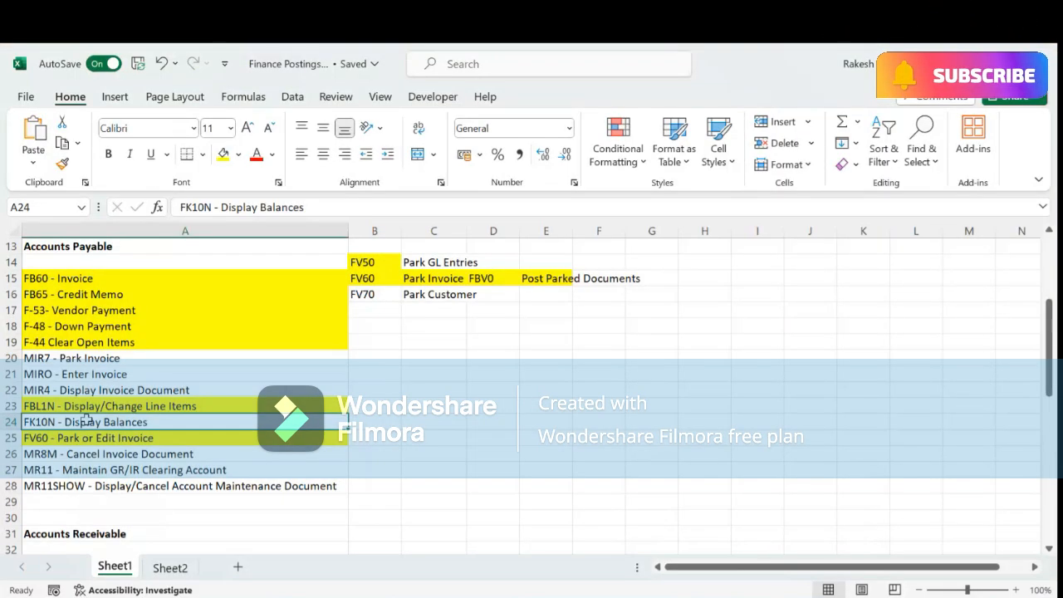
{"action": "left_click", "coordinate": [223, 154]}
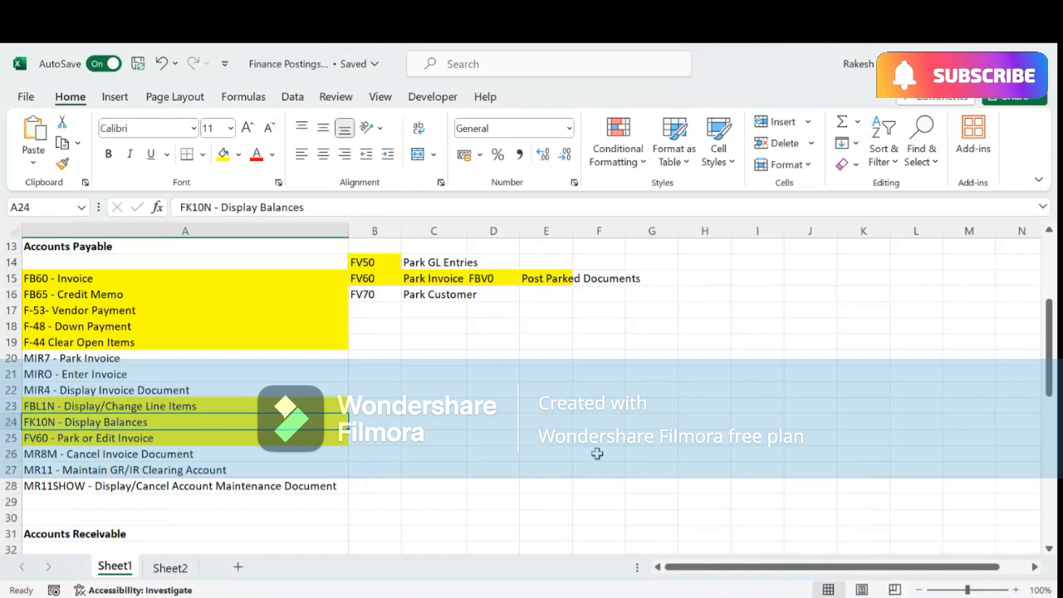
- Examine the MIR7, MIRO and MIR4 invoice entries in the Accounts Payable list
{"action": "left_click_drag", "start_coordinate": [80, 357], "coordinate": [79, 386]}
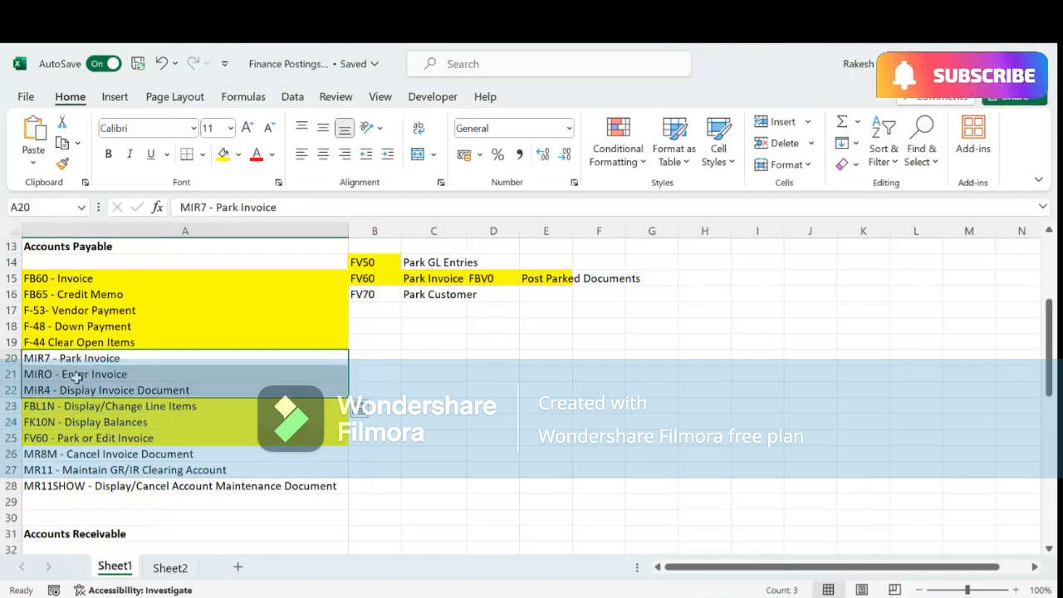
{"action": "left_click", "coordinate": [76, 374]}
{"action": "left_click", "coordinate": [87, 390]}
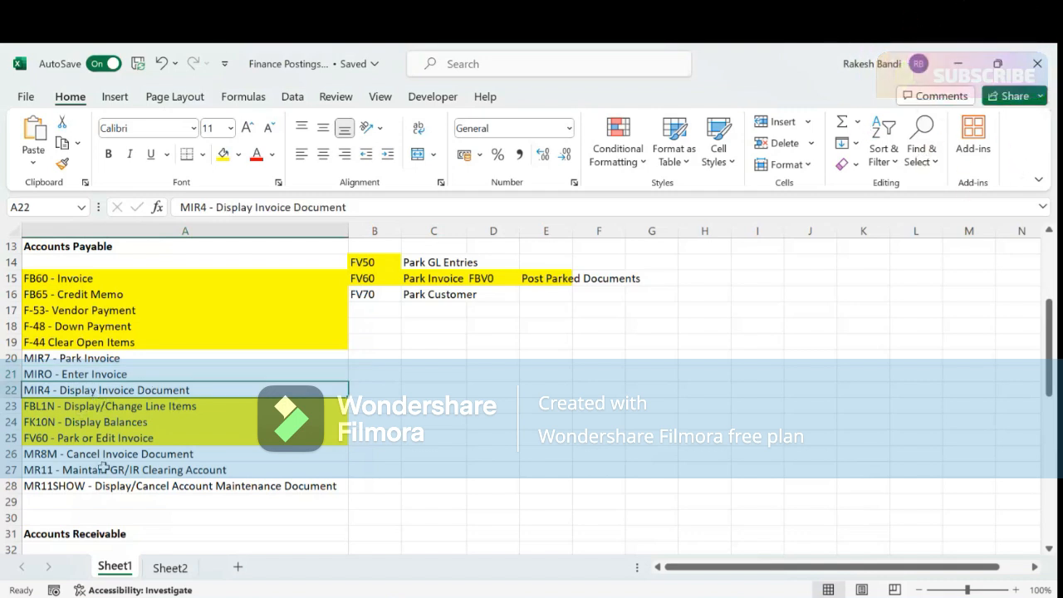
{"action": "left_click", "coordinate": [98, 356]}
{"action": "left_click", "coordinate": [587, 593]}
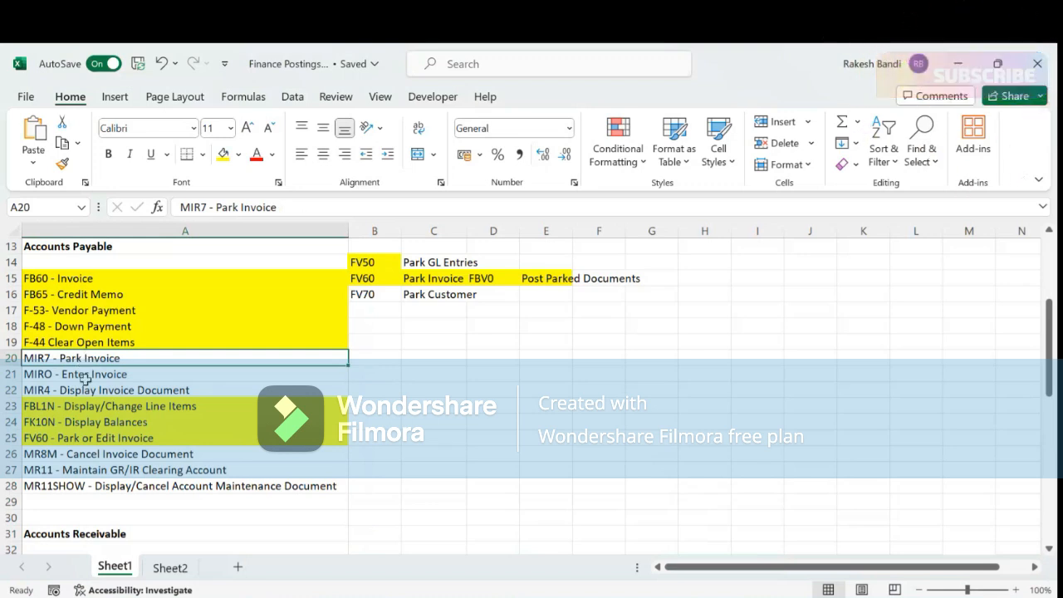
{"action": "left_click", "coordinate": [81, 374]}
{"action": "left_click", "coordinate": [113, 358]}
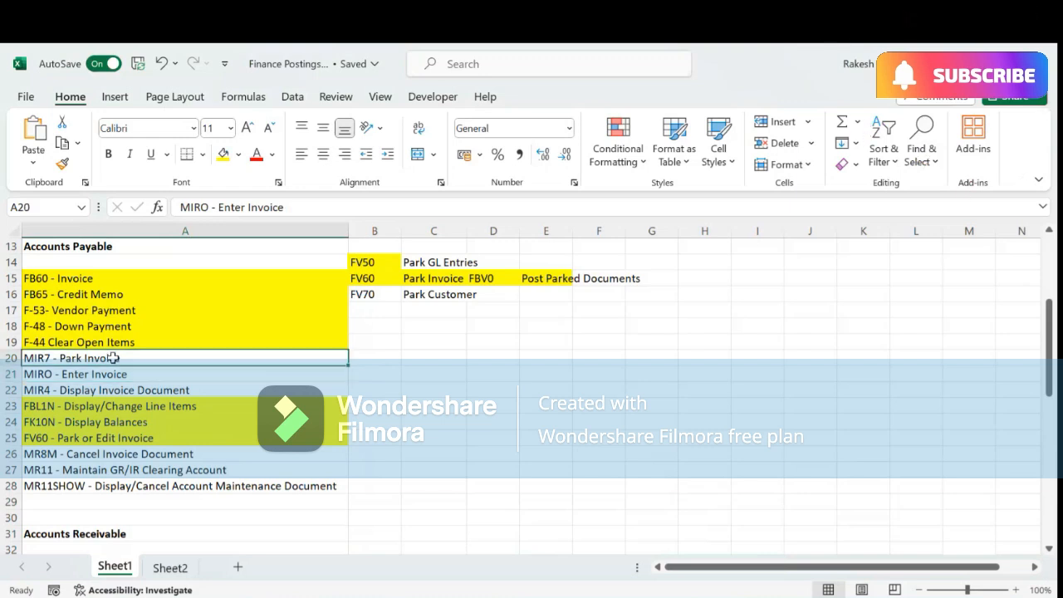
{"action": "left_click", "coordinate": [88, 374]}
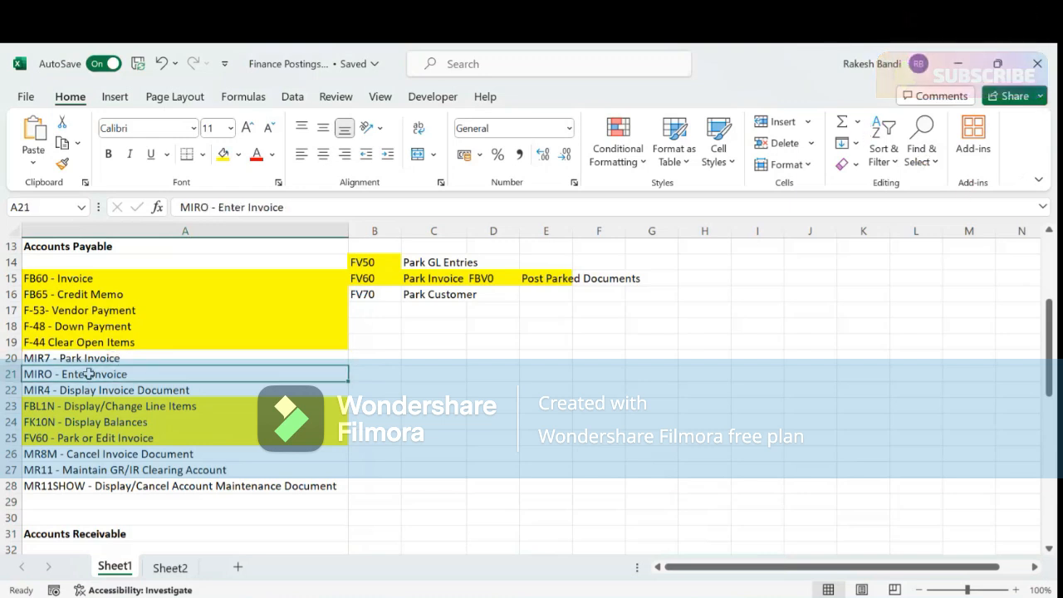
{"action": "left_click", "coordinate": [88, 358]}
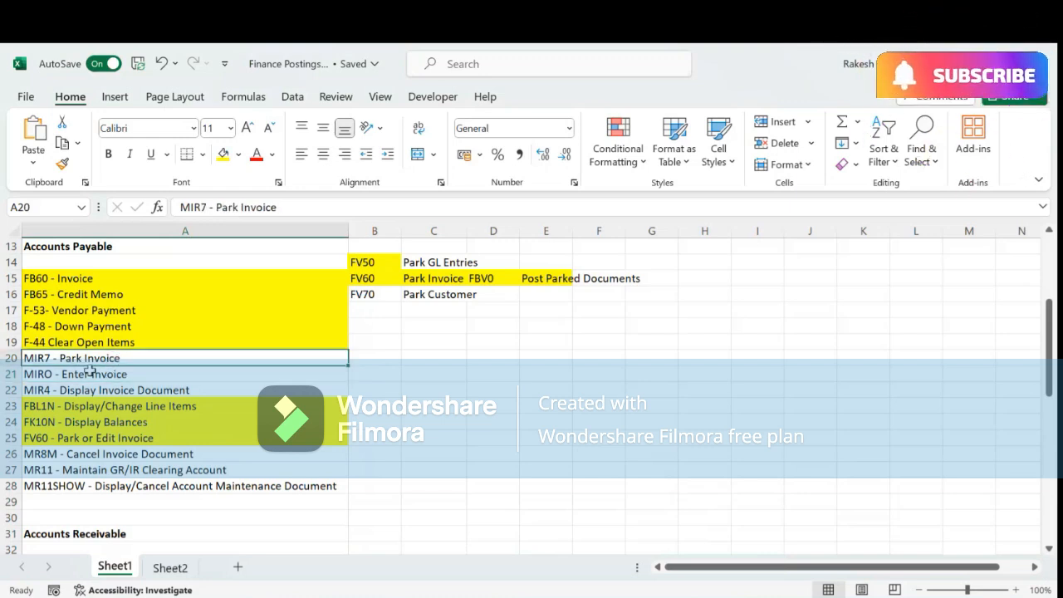
{"action": "left_click", "coordinate": [94, 375]}
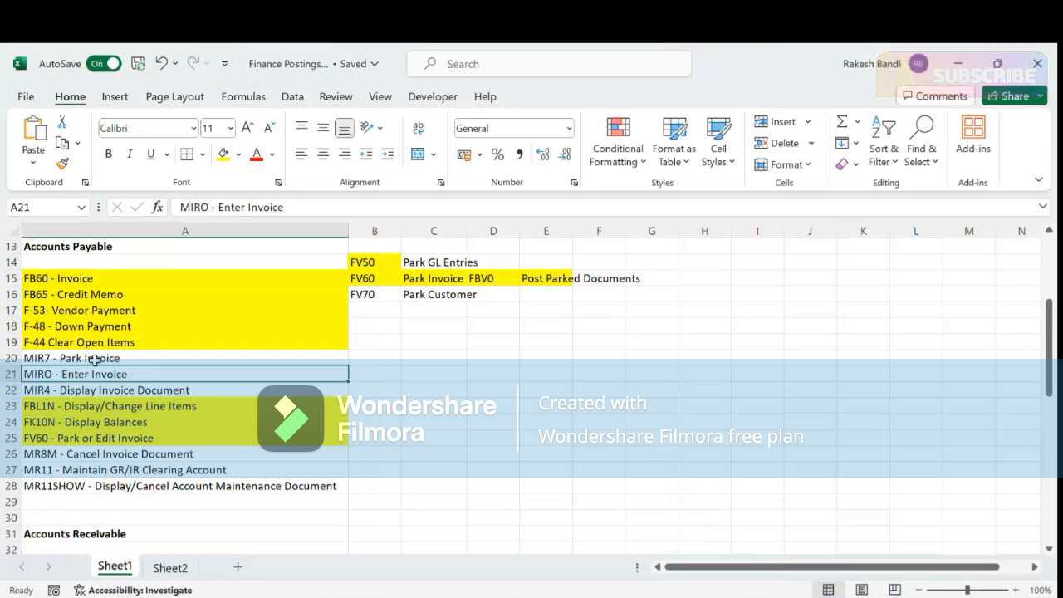
{"action": "left_click", "coordinate": [94, 358]}
{"action": "left_click", "coordinate": [97, 375]}
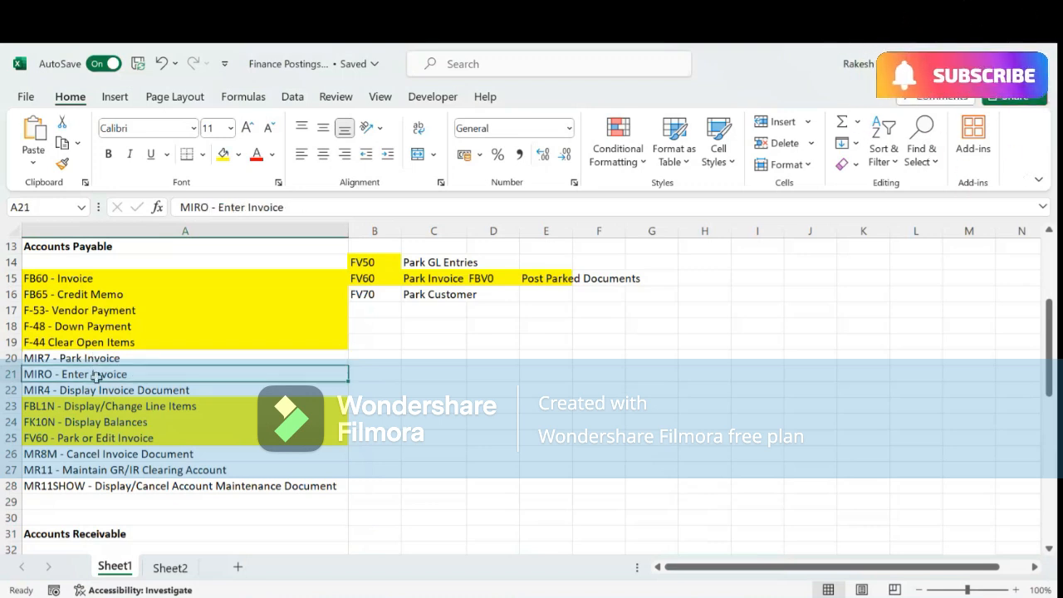
- Switch to SAP's Vendor Balance Display window, leave the balance display and start transaction ME21N to create a purchase order
{"action": "mouse_move", "coordinate": [498, 596]}
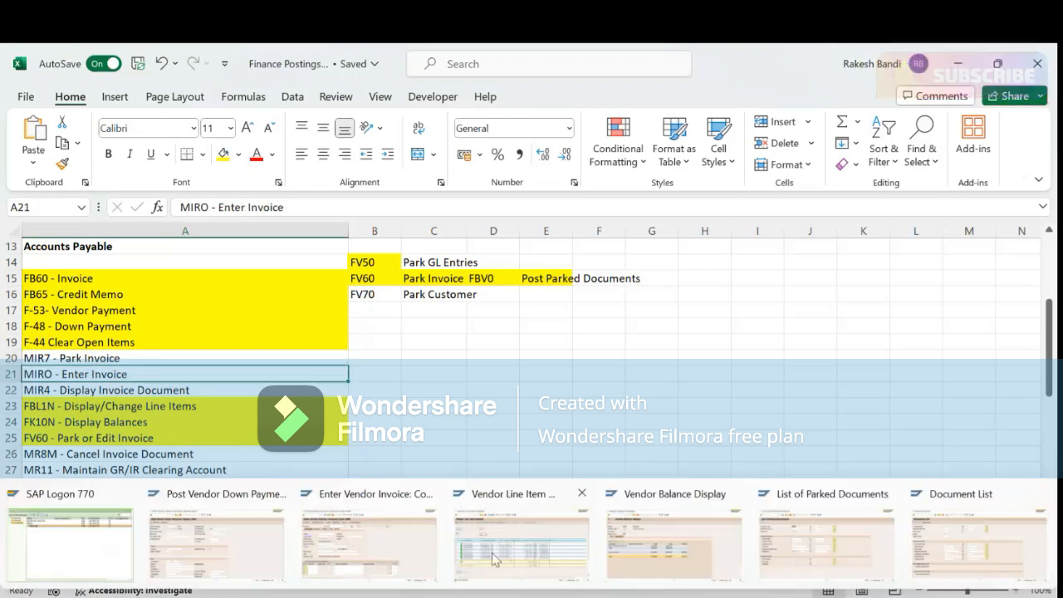
{"action": "left_click", "coordinate": [677, 554]}
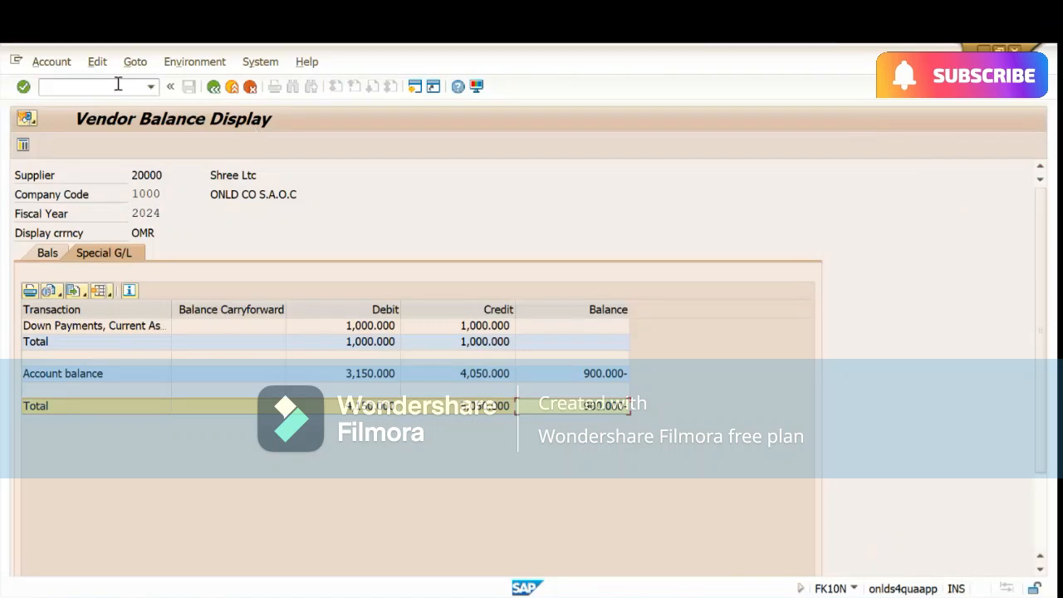
{"action": "type", "text": "/"}
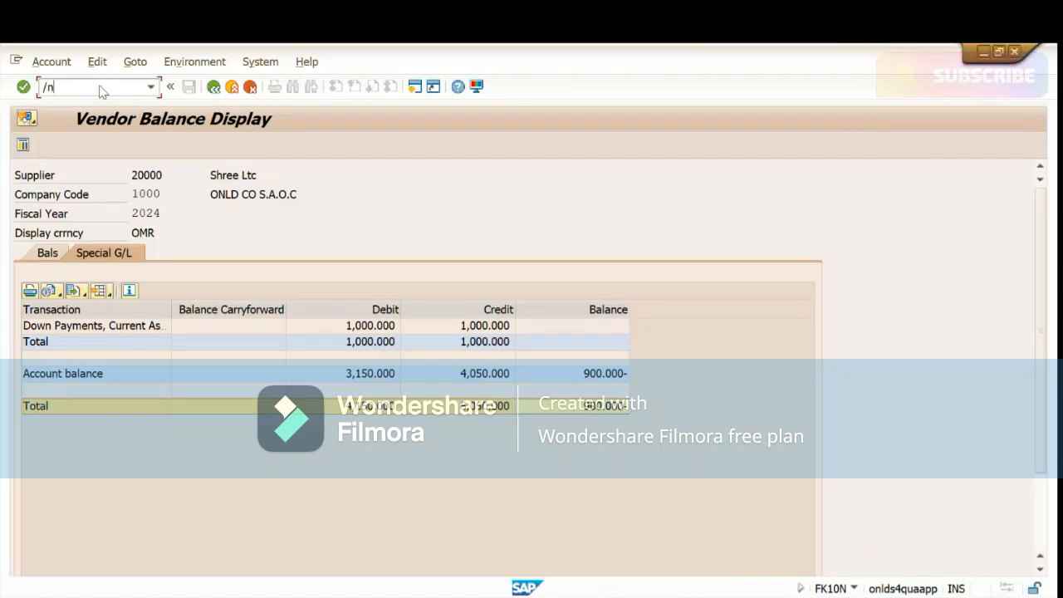
{"action": "type", "text": "n"}
{"action": "key", "text": "Return"}
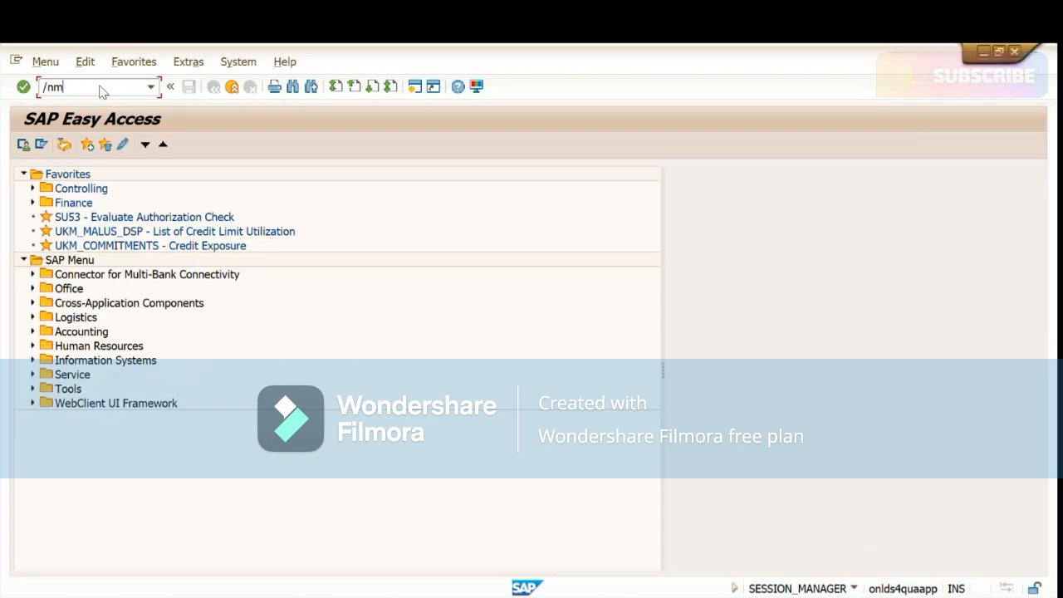
{"action": "type", "text": "21n"}
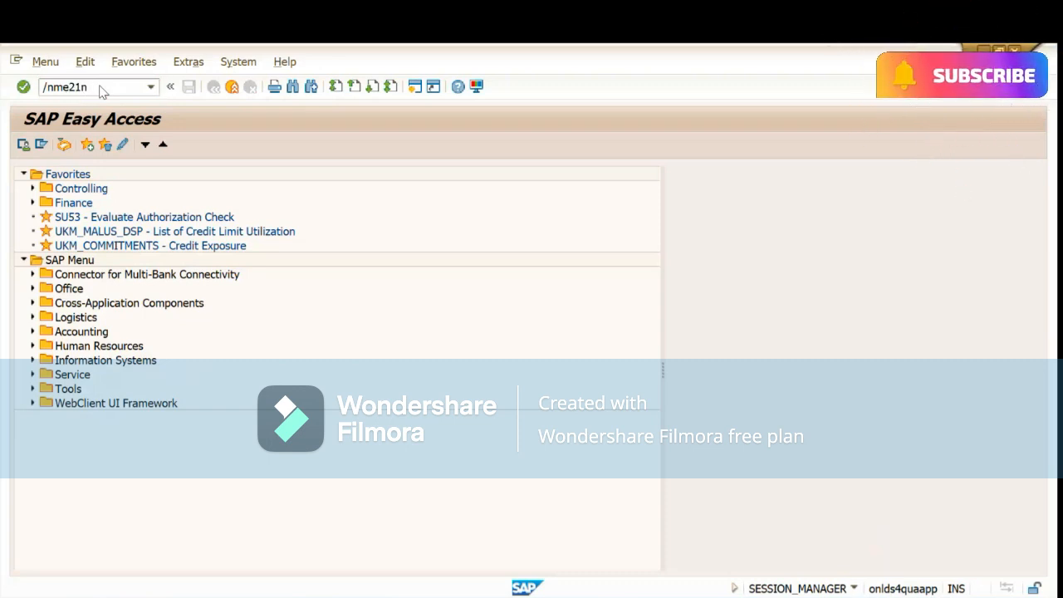
{"action": "key", "text": "Return"}
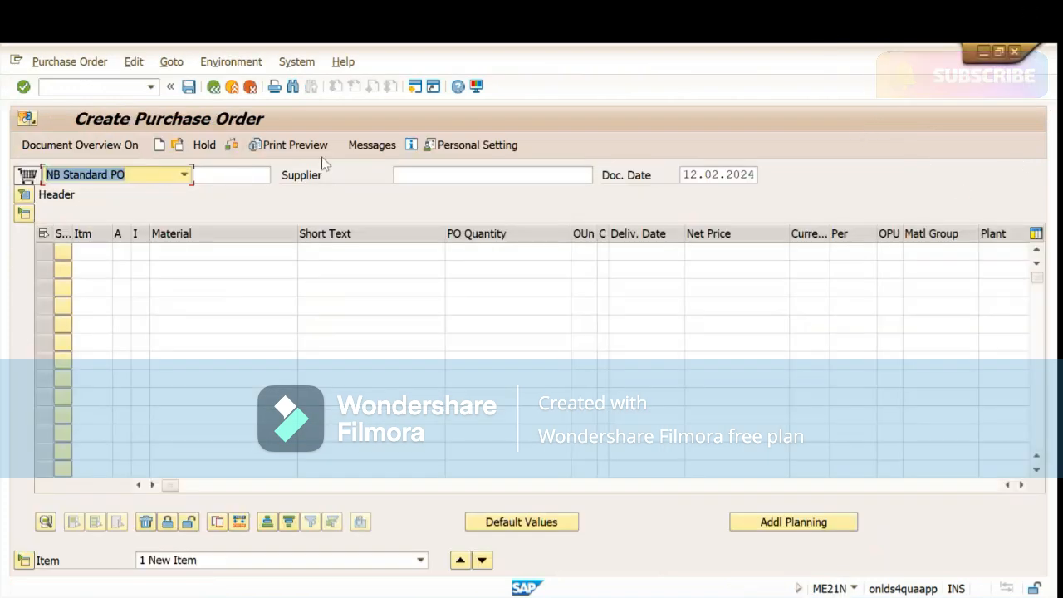
- Enter the supplier's account number in the new standard purchase order
{"action": "left_click", "coordinate": [431, 172]}
{"action": "left_click", "coordinate": [424, 207]}
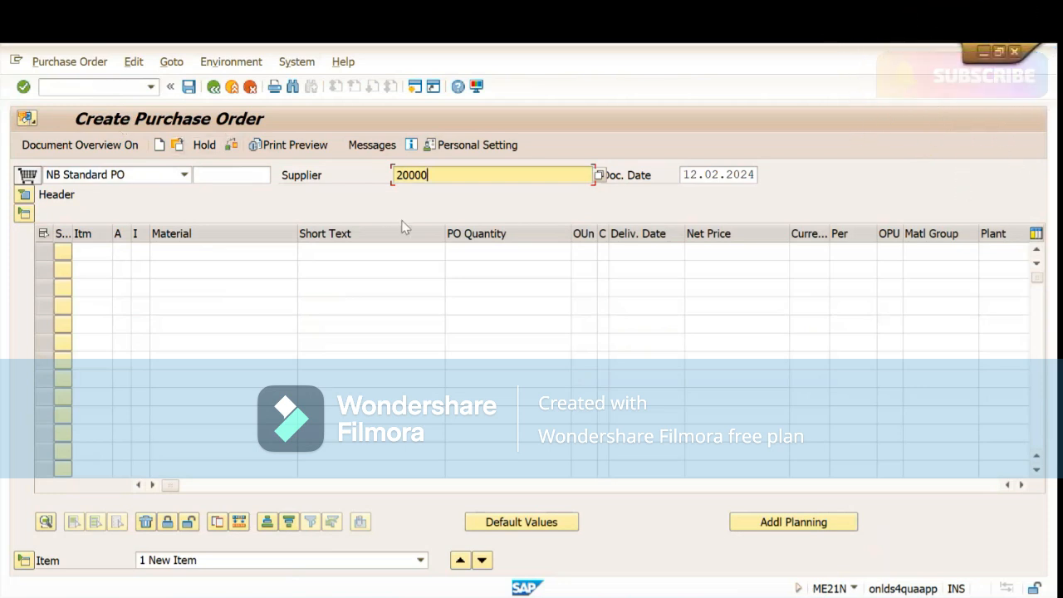
{"action": "key", "text": "Return"}
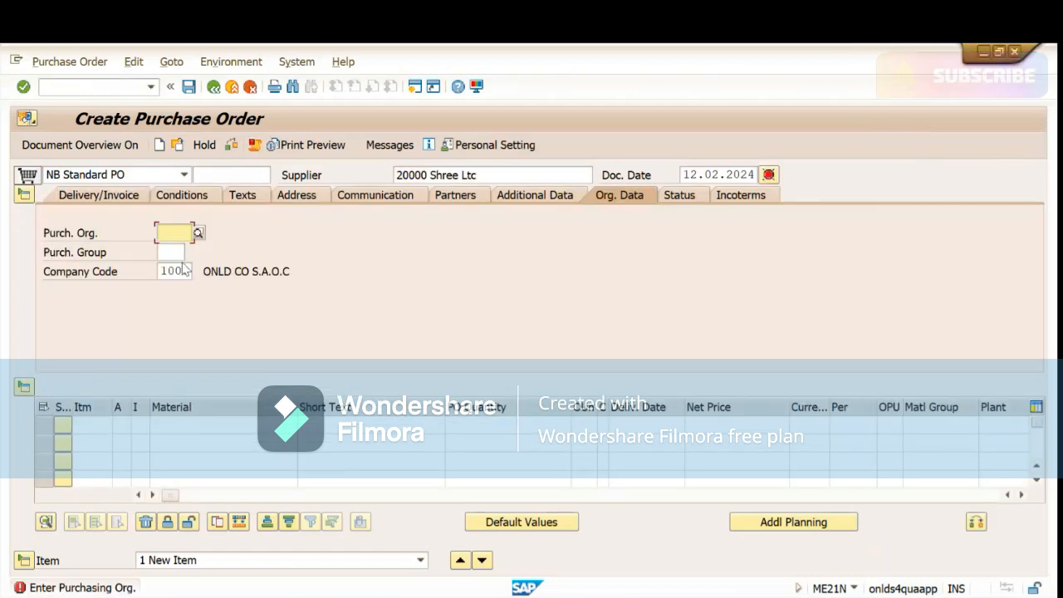
- Set the purchase order's purchasing organization to 1000 and its purchasing group to 100
{"action": "type", "text": "1"}
{"action": "left_click", "coordinate": [176, 247]}
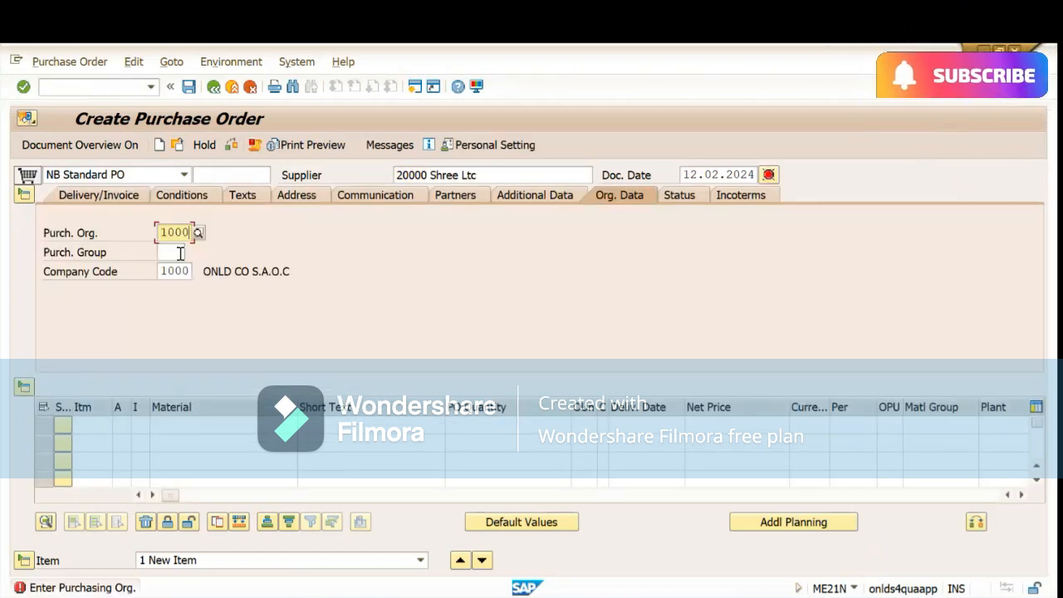
{"action": "left_click", "coordinate": [168, 252]}
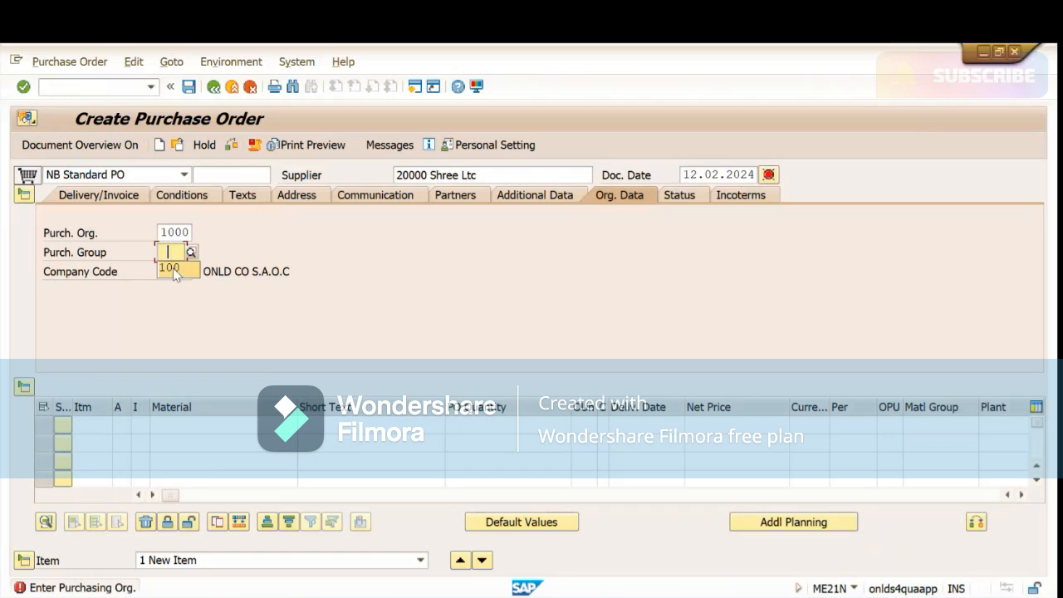
{"action": "left_click", "coordinate": [172, 269]}
- Examine the available purchase order types and the order's company code
{"action": "left_click", "coordinate": [73, 179]}
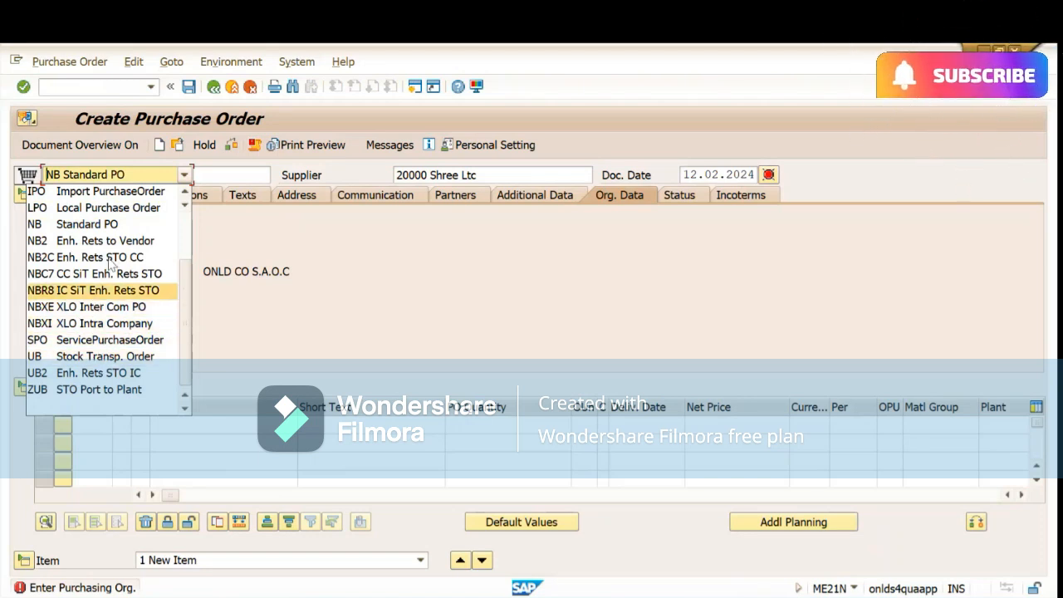
{"action": "left_click", "coordinate": [355, 244]}
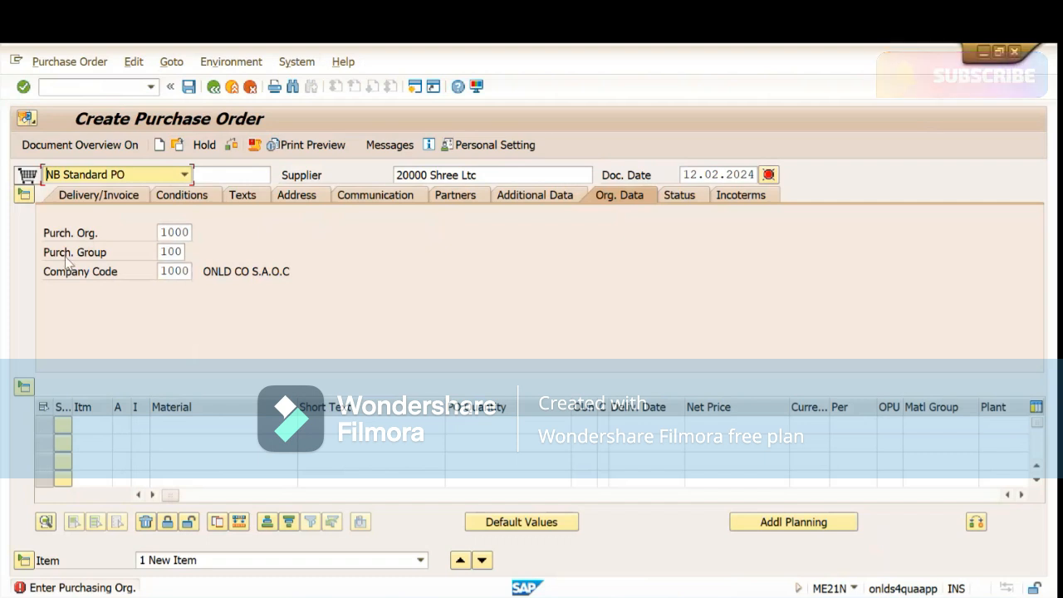
{"action": "left_click", "coordinate": [191, 272]}
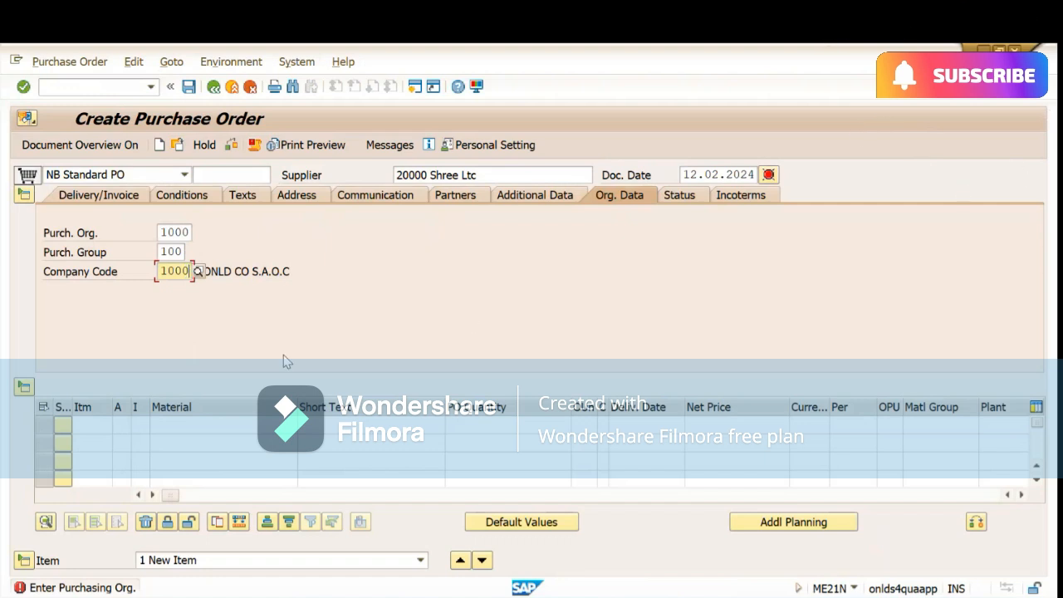
- Enter 10 as the item number of the first purchase order line and go to its material
{"action": "left_click", "coordinate": [84, 425]}
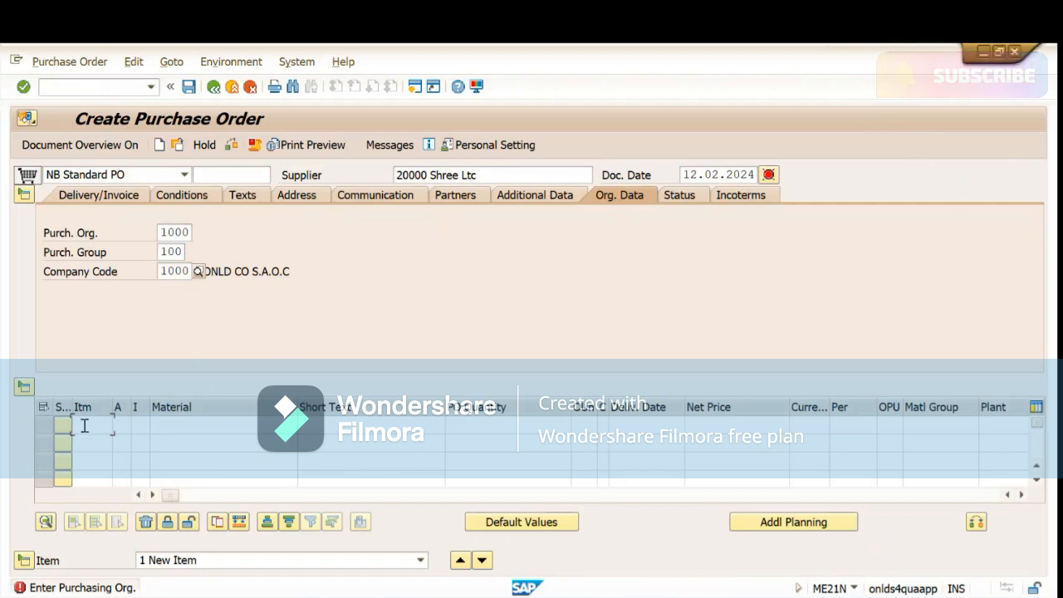
{"action": "left_click", "coordinate": [84, 427]}
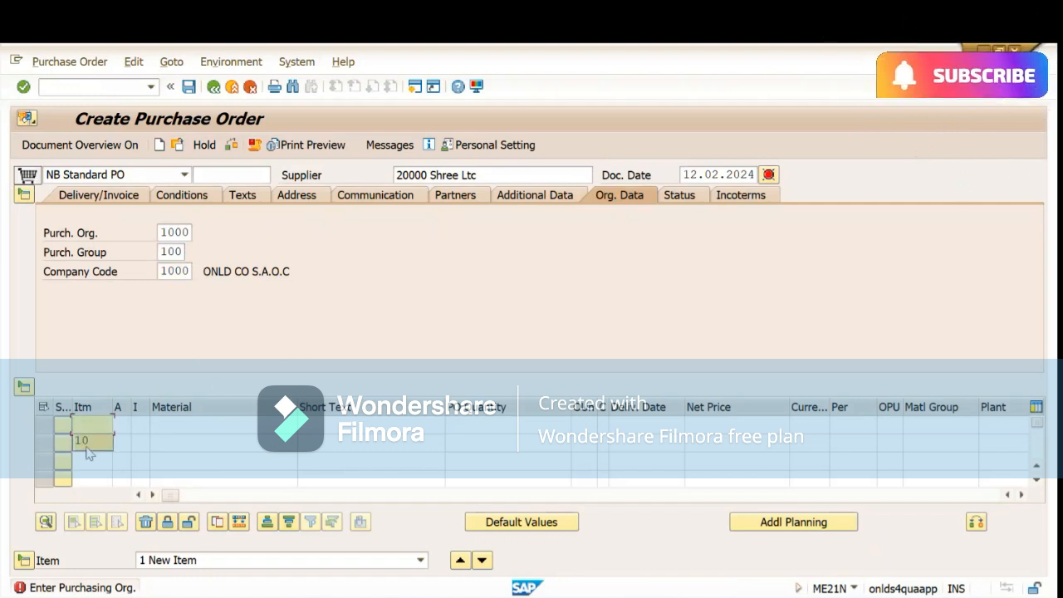
{"action": "left_click", "coordinate": [88, 446]}
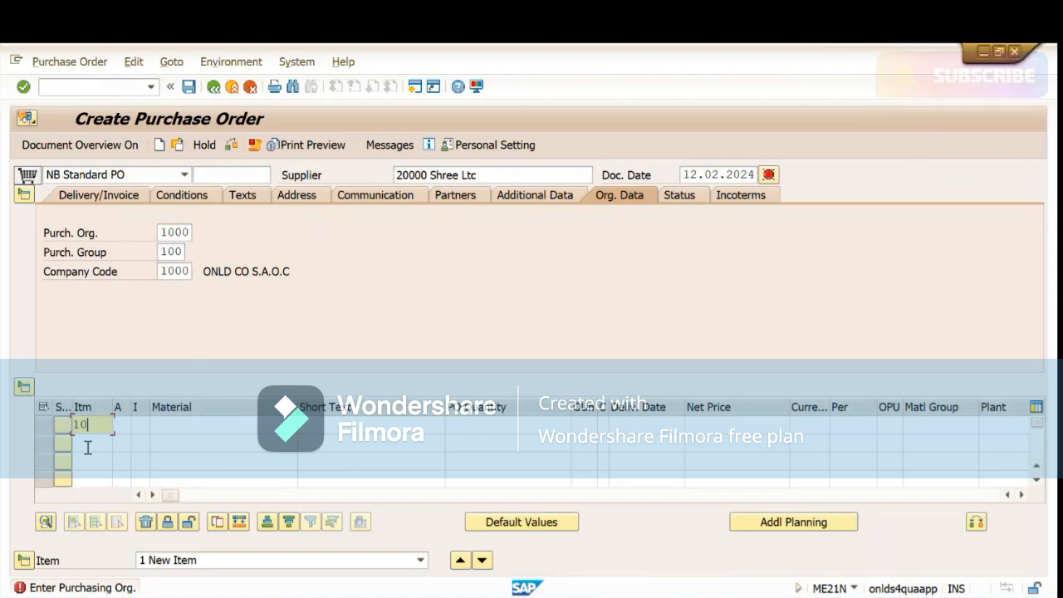
{"action": "key", "text": "Tab"}
{"action": "key", "text": "Tab"}
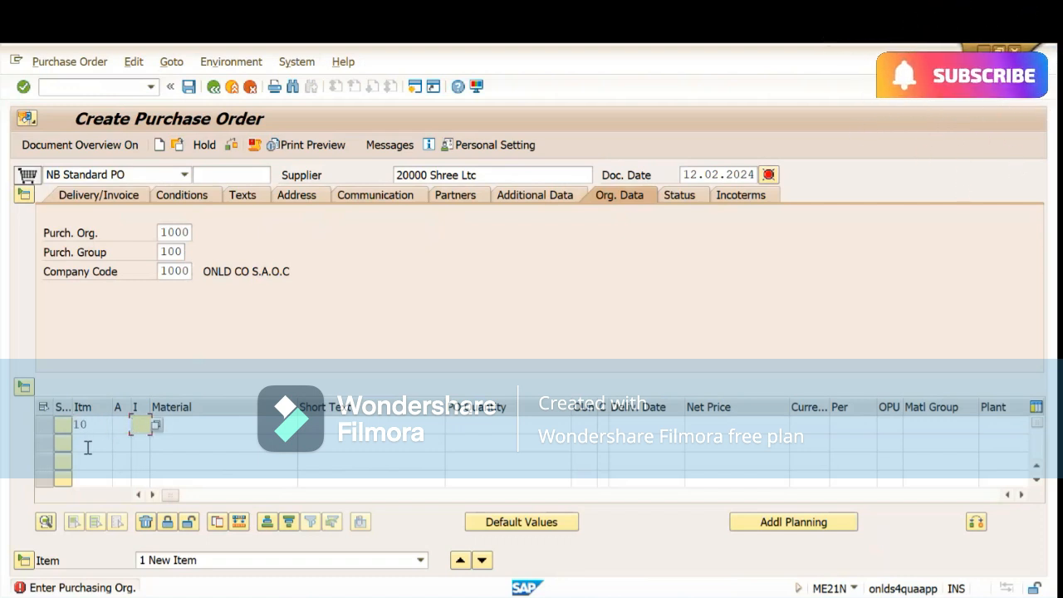
{"action": "key", "text": "Tab"}
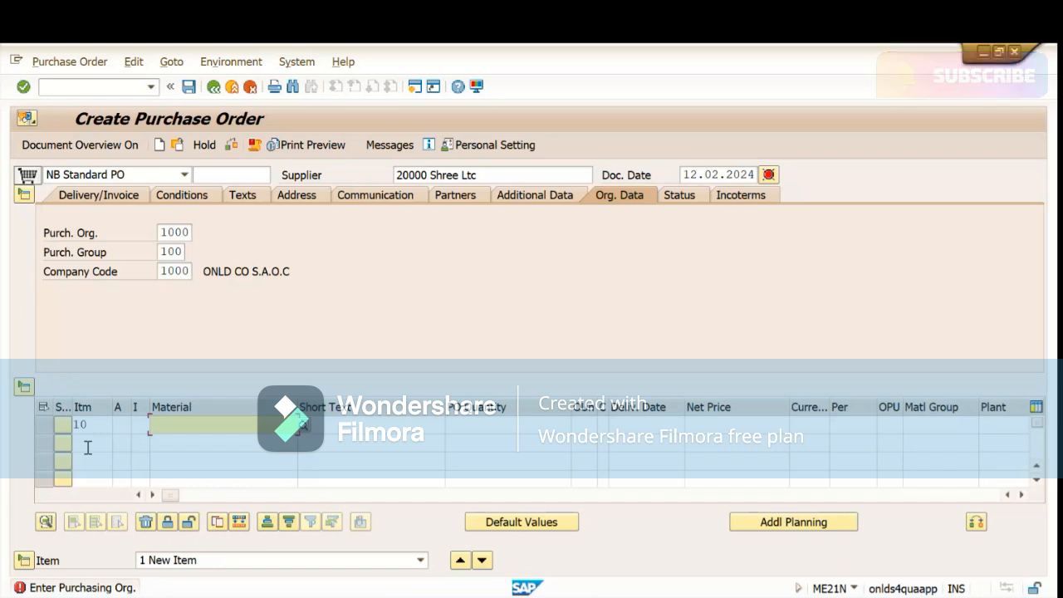
- Number the second and third purchase order lines 20 and 30
{"action": "left_click", "coordinate": [81, 424]}
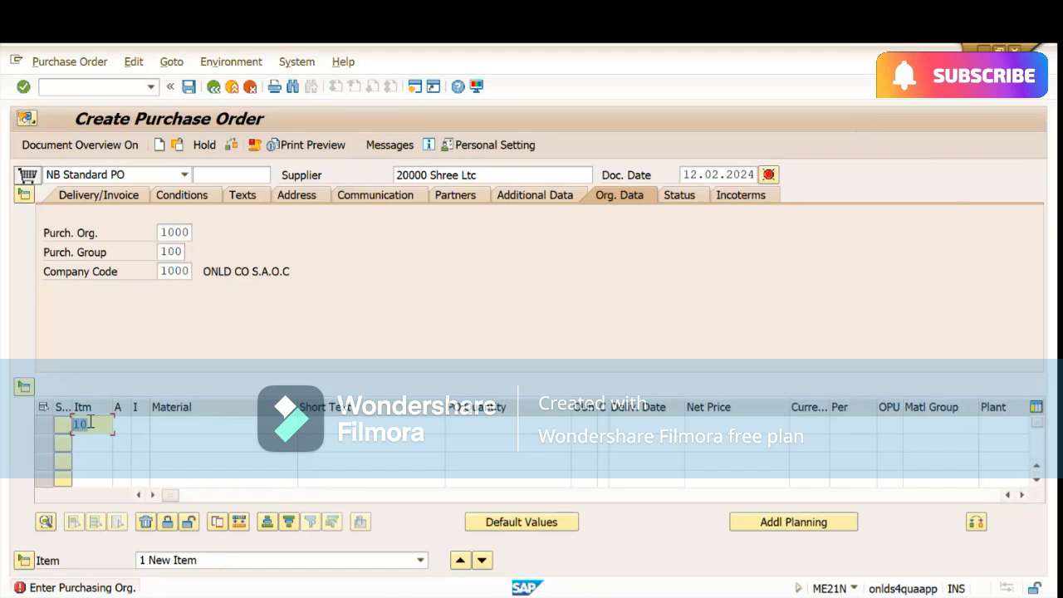
{"action": "left_click", "coordinate": [97, 425]}
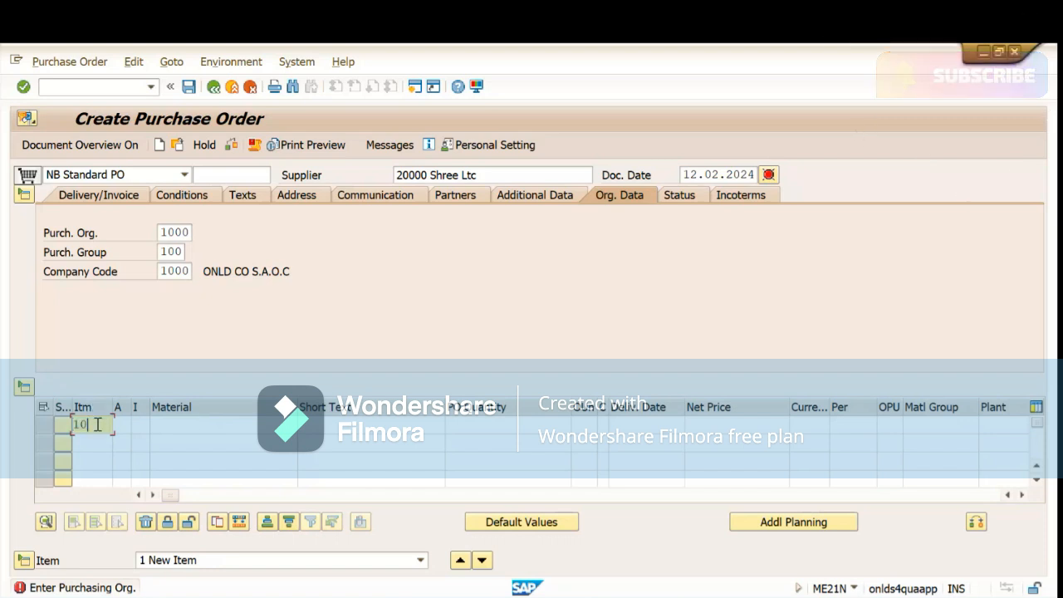
{"action": "left_click", "coordinate": [92, 441]}
{"action": "type", "text": "20"}
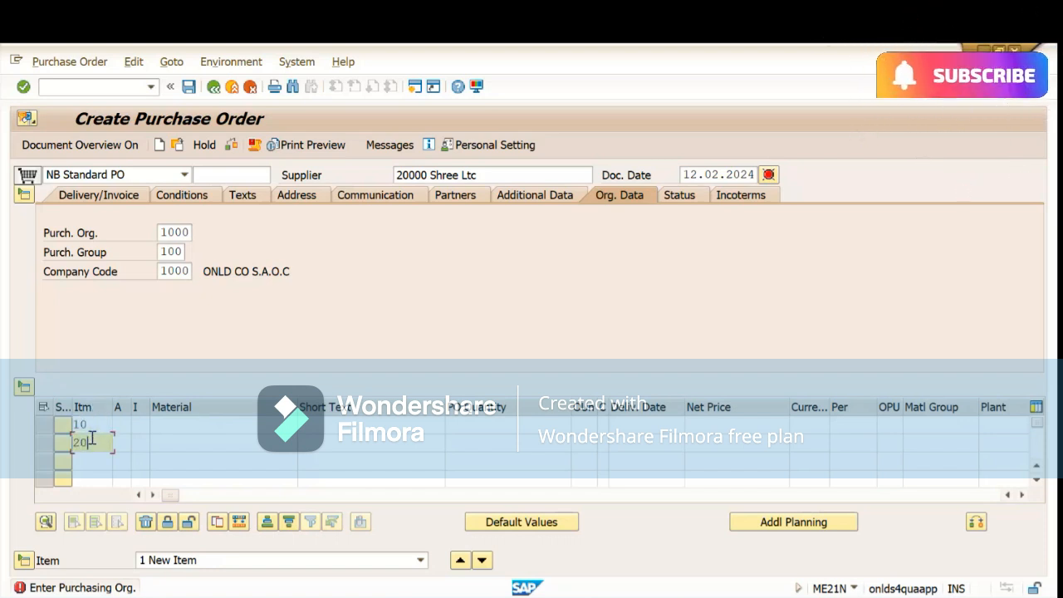
{"action": "left_click", "coordinate": [93, 467]}
{"action": "type", "text": "30"}
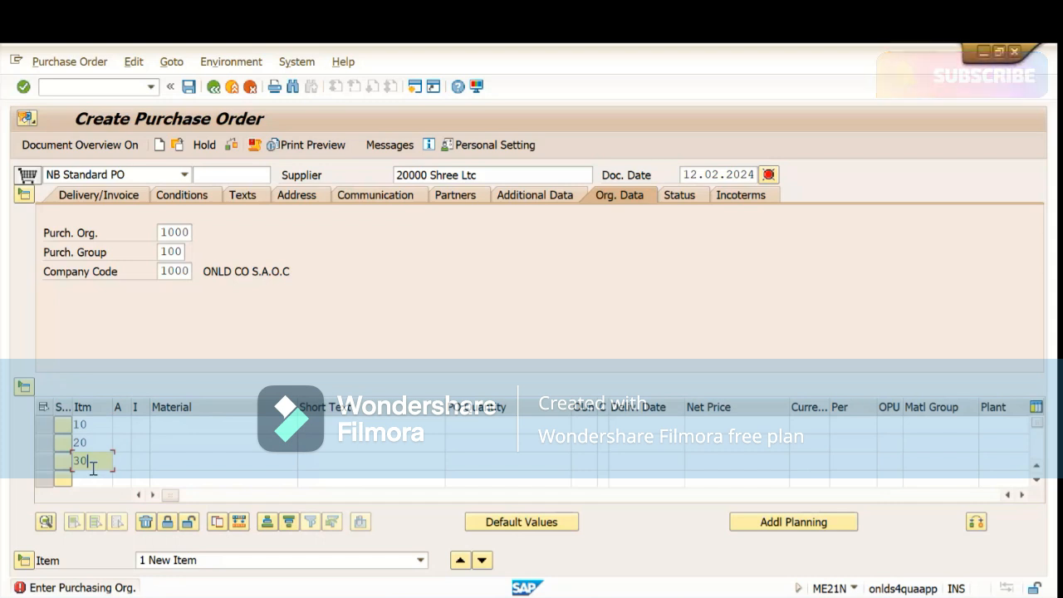
- Set the material of item 10 to RM10000
{"action": "left_click", "coordinate": [181, 425]}
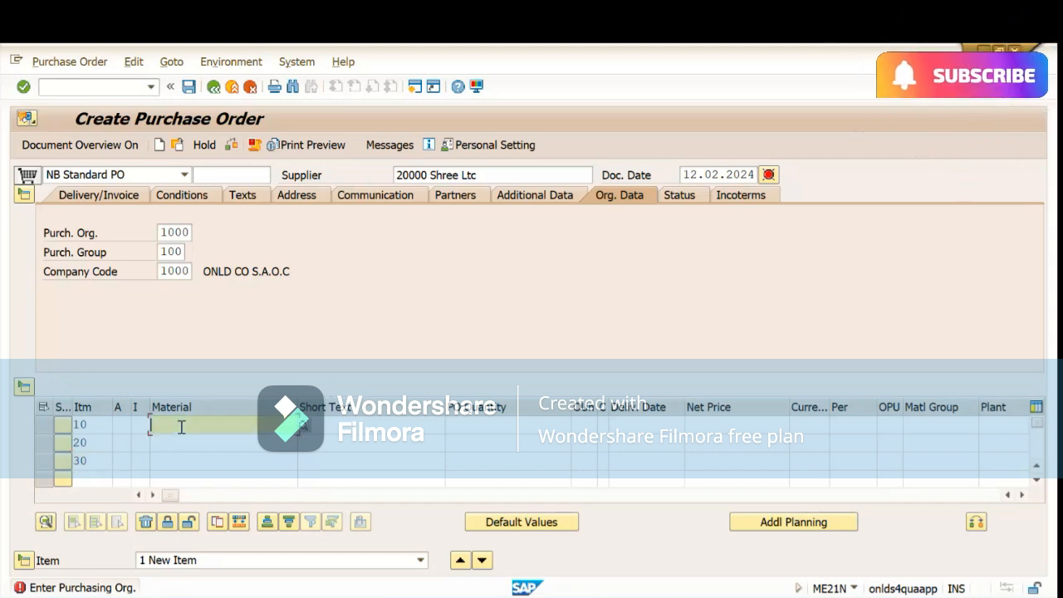
{"action": "left_click", "coordinate": [199, 439]}
- Enter material RM11000 for item 20
{"action": "left_click", "coordinate": [201, 441]}
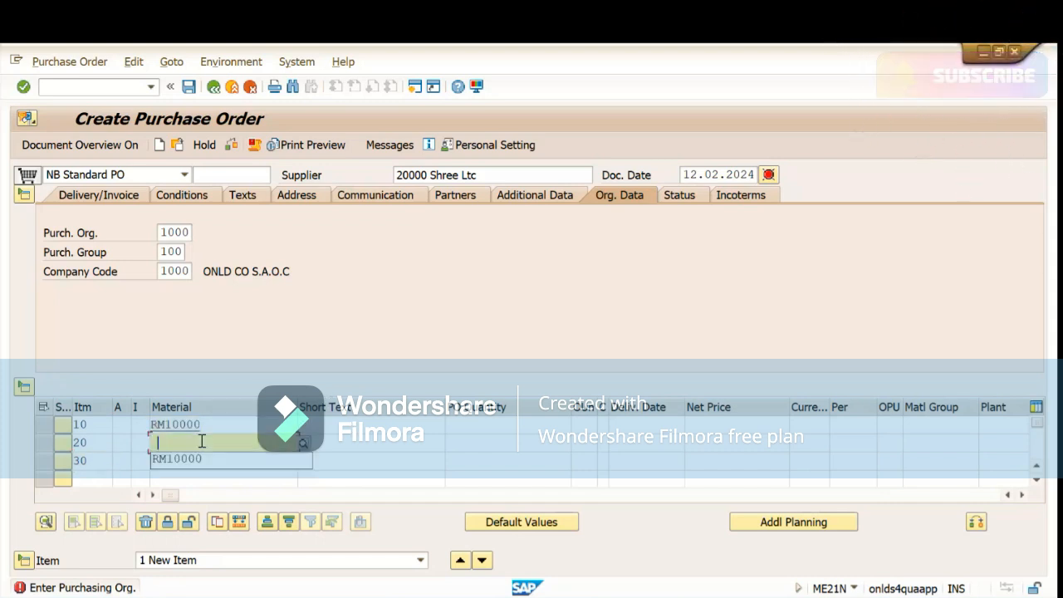
{"action": "left_click", "coordinate": [203, 458]}
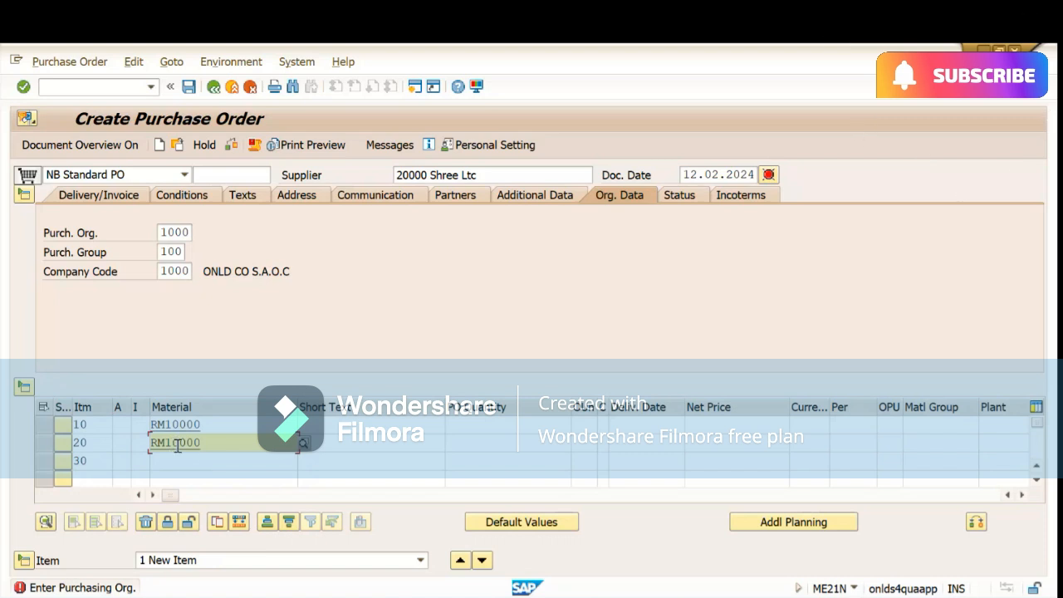
{"action": "left_click", "coordinate": [178, 445]}
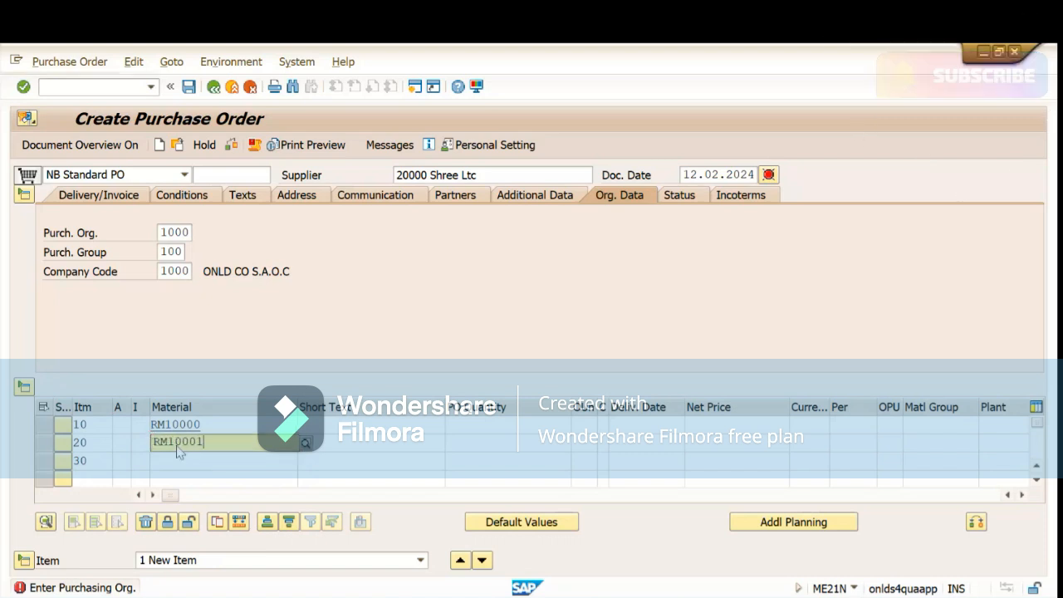
{"action": "key", "text": "BackSpace"}
{"action": "key", "text": "BackSpace"}
{"action": "key", "text": "BackSpace"}
{"action": "key", "text": "BackSpace"}
{"action": "type", "text": "1000"}
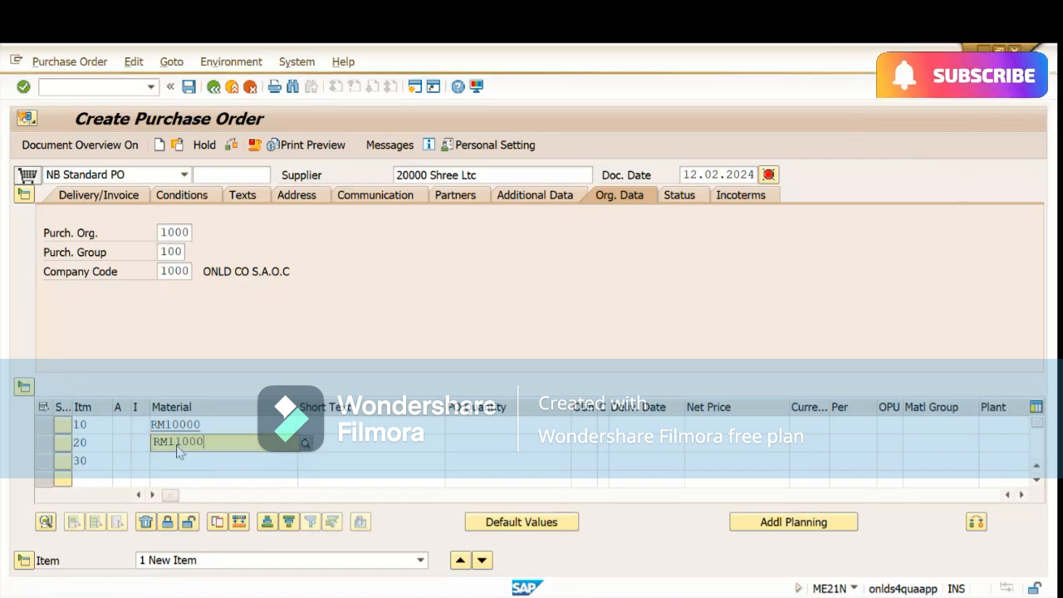
{"action": "left_click", "coordinate": [214, 424]}
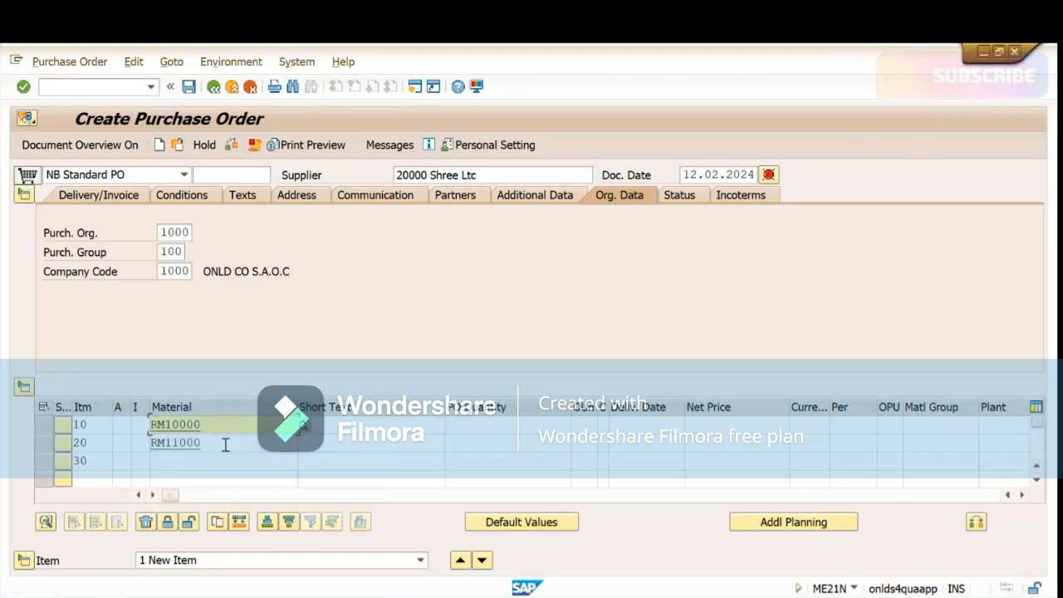
{"action": "left_click", "coordinate": [180, 460]}
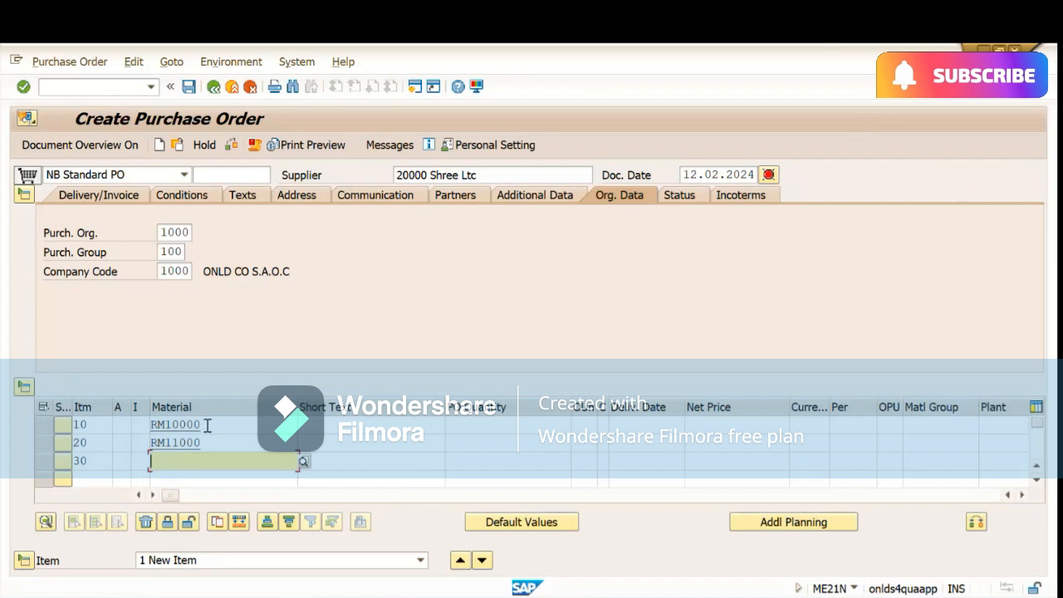
{"action": "left_click_drag", "start_coordinate": [208, 424], "coordinate": [148, 424]}
{"action": "left_click_drag", "start_coordinate": [226, 442], "coordinate": [100, 446]}
{"action": "left_click", "coordinate": [192, 462]}
- Clear the item number and material of the second line and the item number of the third line
{"action": "left_click_drag", "start_coordinate": [85, 442], "coordinate": [3, 477]}
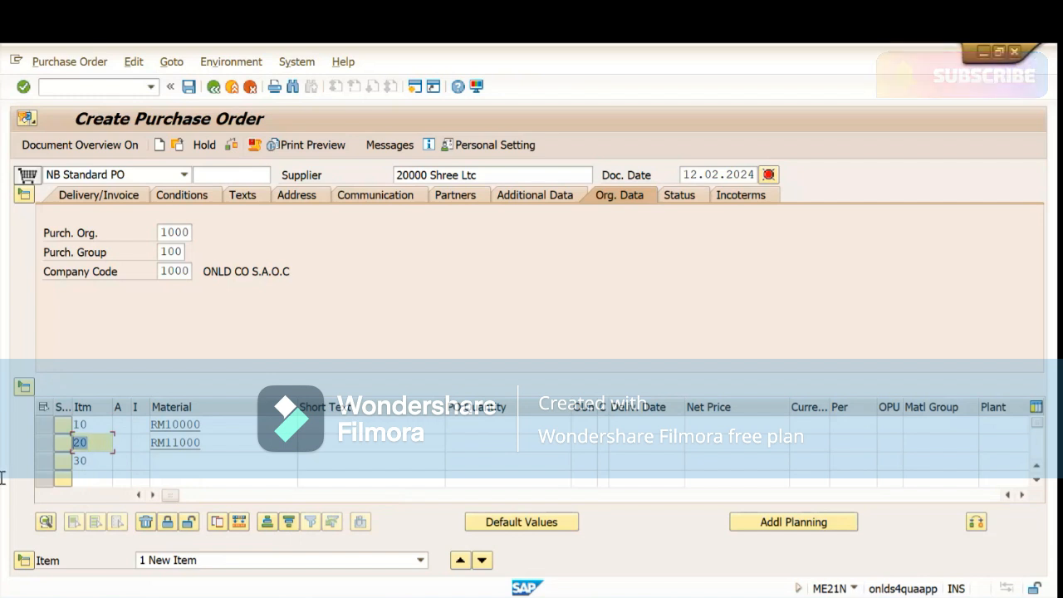
{"action": "key", "text": "BackSpace"}
{"action": "key", "text": "Tab"}
{"action": "key", "text": "Tab"}
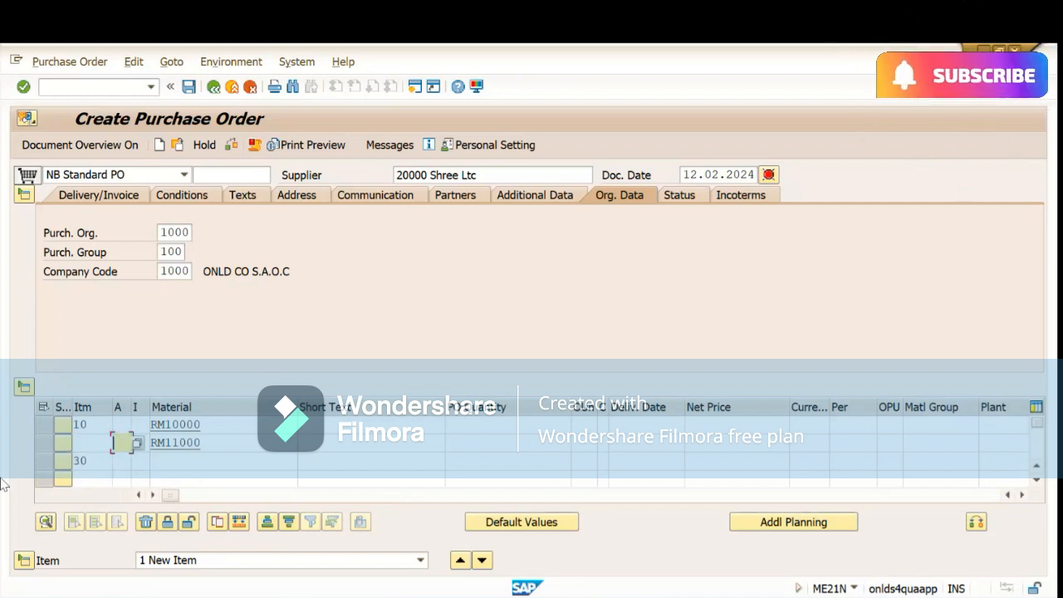
{"action": "key", "text": "Tab"}
{"action": "key", "text": "BackSpace"}
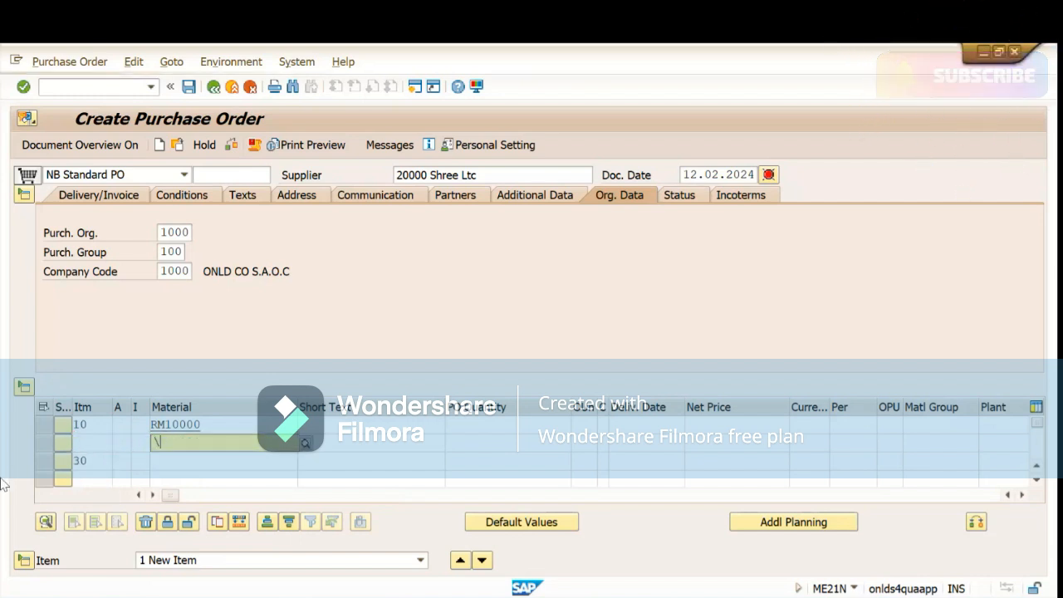
{"action": "left_click", "coordinate": [101, 459]}
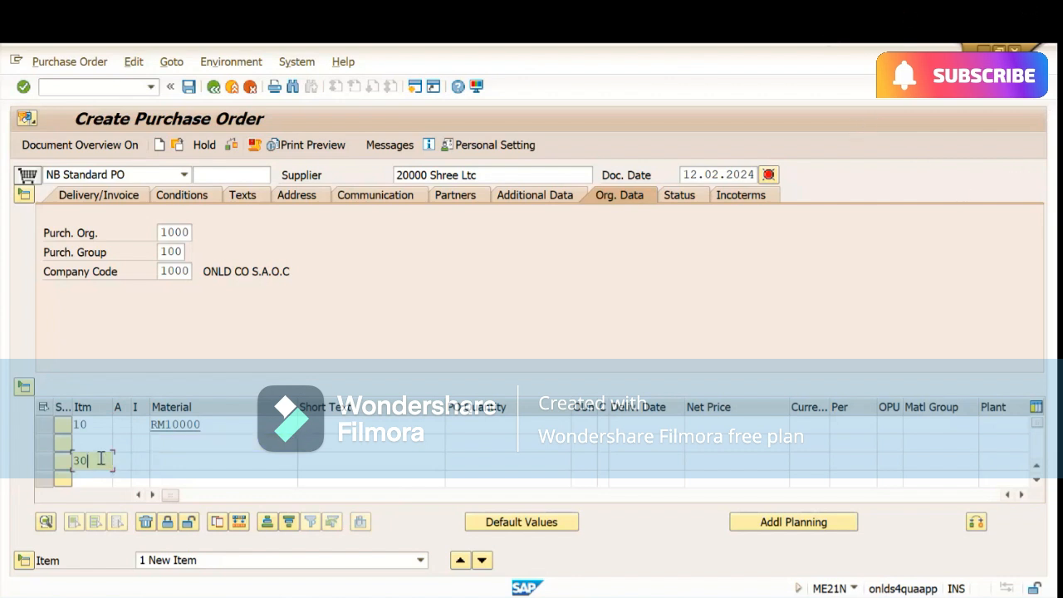
{"action": "key", "text": "BackSpace"}
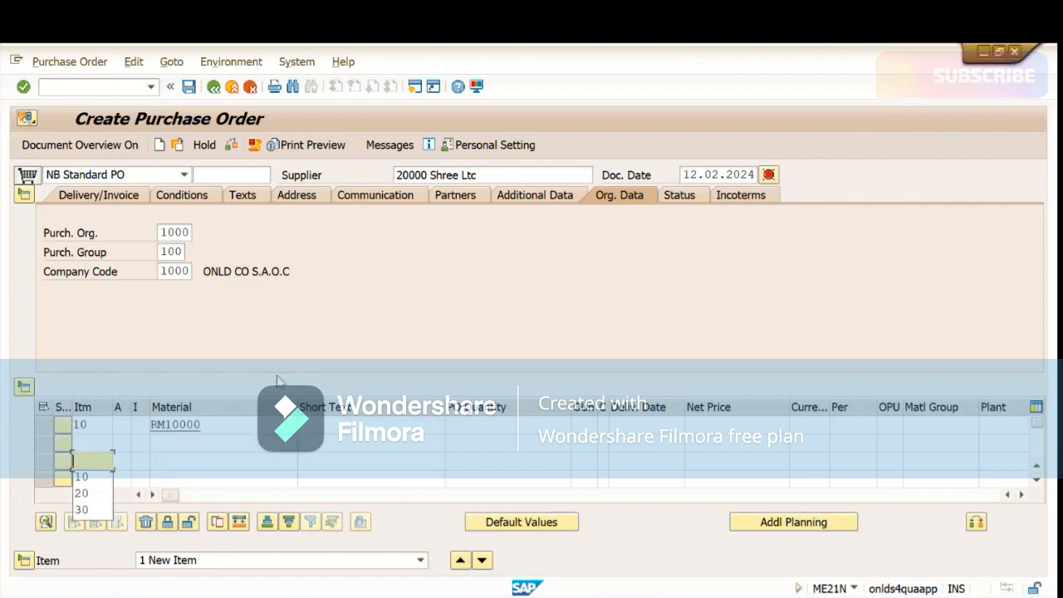
{"action": "key", "text": "Escape"}
{"action": "left_click", "coordinate": [362, 425]}
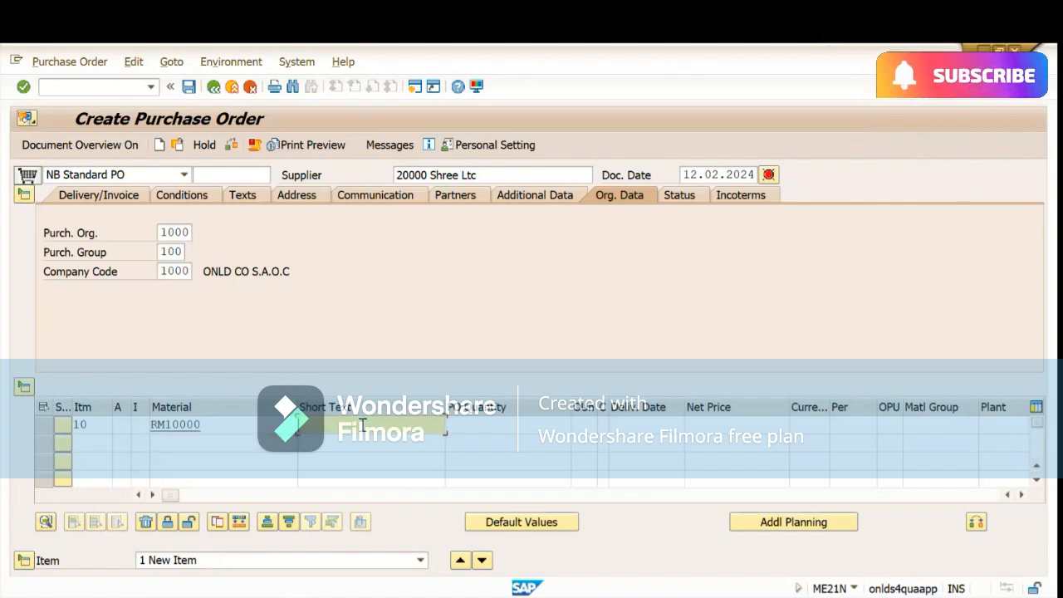
{"action": "key", "text": "space"}
{"action": "left_click", "coordinate": [360, 443]}
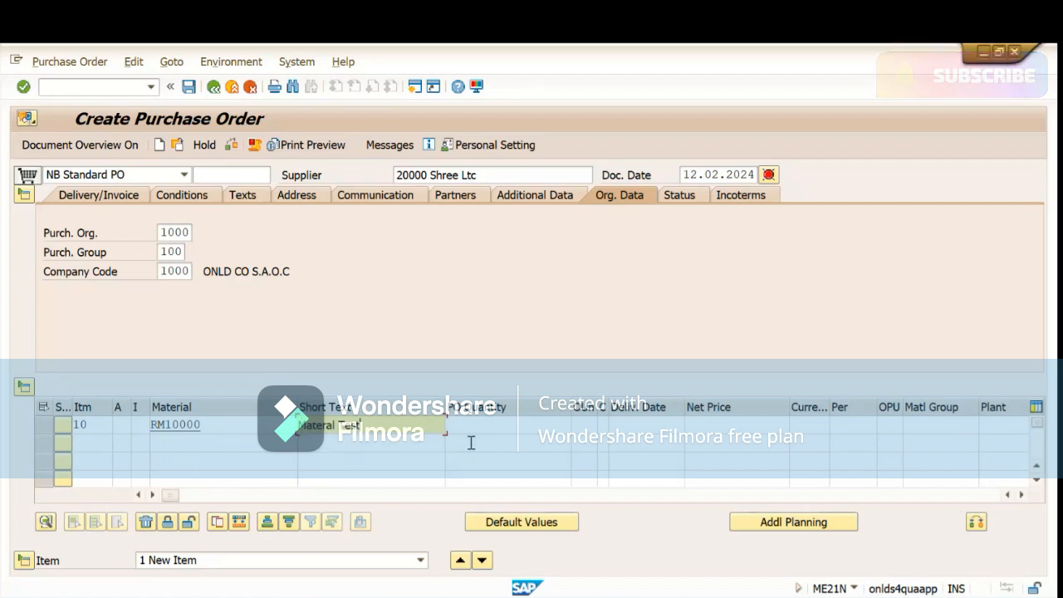
{"action": "key", "text": "BackSpace"}
{"action": "key", "text": "BackSpace"}
{"action": "key", "text": "BackSpace"}
{"action": "key", "text": "BackSpace"}
{"action": "key", "text": "BackSpace"}
{"action": "key", "text": "BackSpace"}
{"action": "key", "text": "BackSpace"}
{"action": "key", "text": "BackSpace"}
{"action": "key", "text": "BackSpace"}
{"action": "key", "text": "BackSpace"}
{"action": "key", "text": "BackSpace"}
{"action": "key", "text": "BackSpace"}
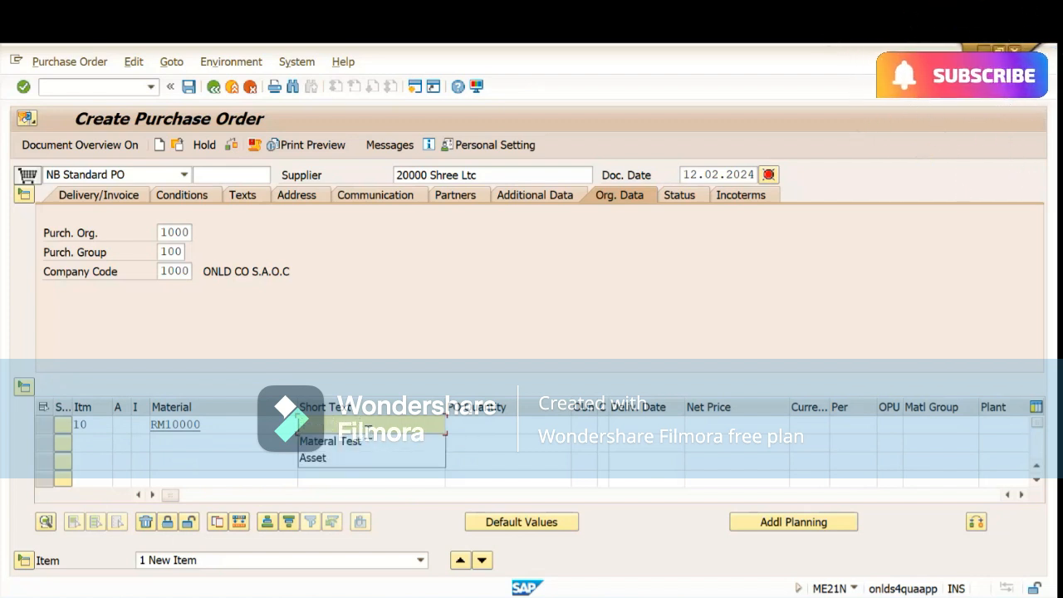
- Enter "Material Teext" as the short text of item 10
{"action": "left_click", "coordinate": [235, 429]}
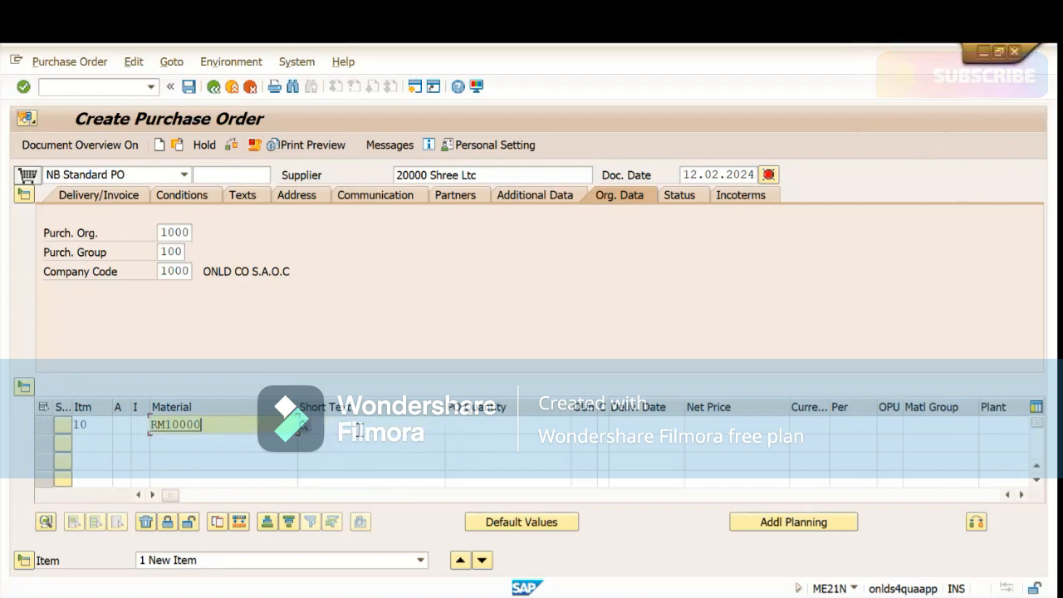
{"action": "left_click", "coordinate": [350, 425]}
{"action": "type", "text": "Ma"}
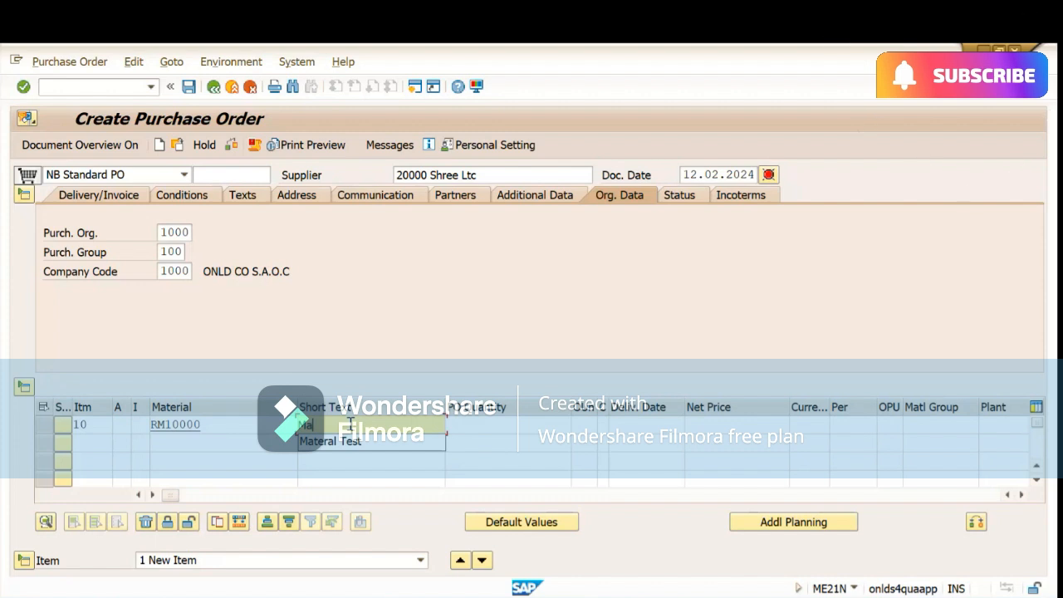
{"action": "type", "text": "terial"}
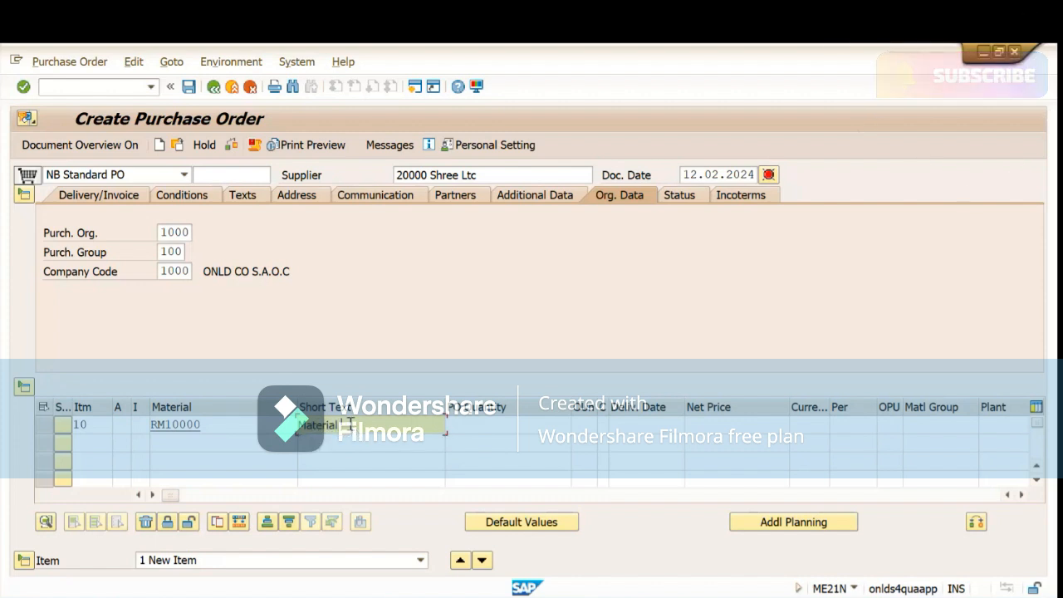
{"action": "type", "text": " Test"}
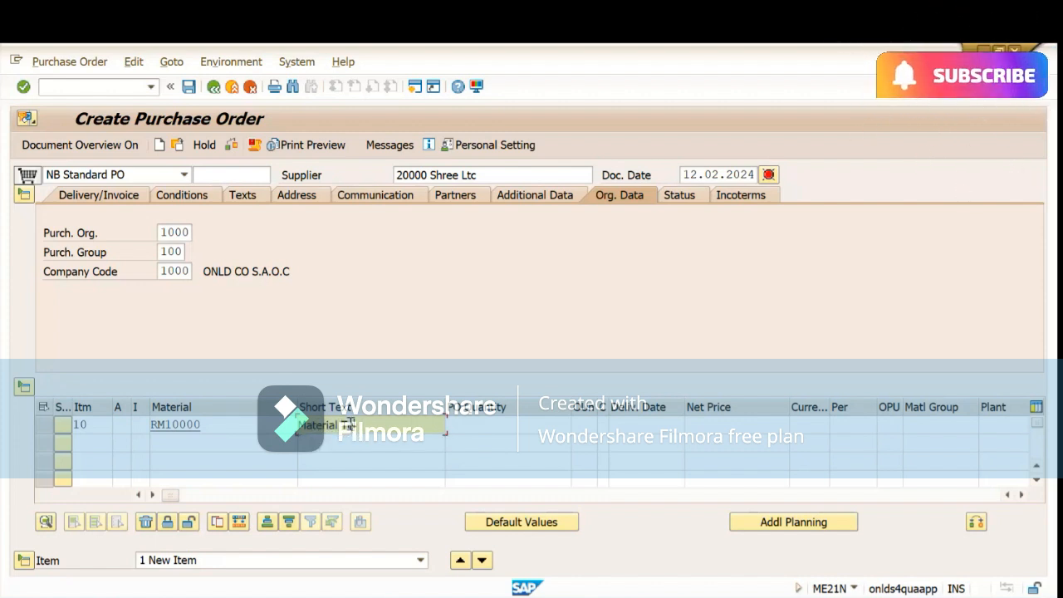
- Set item 10's order quantity to 100 and its unit of measure to mt
{"action": "left_click", "coordinate": [472, 428]}
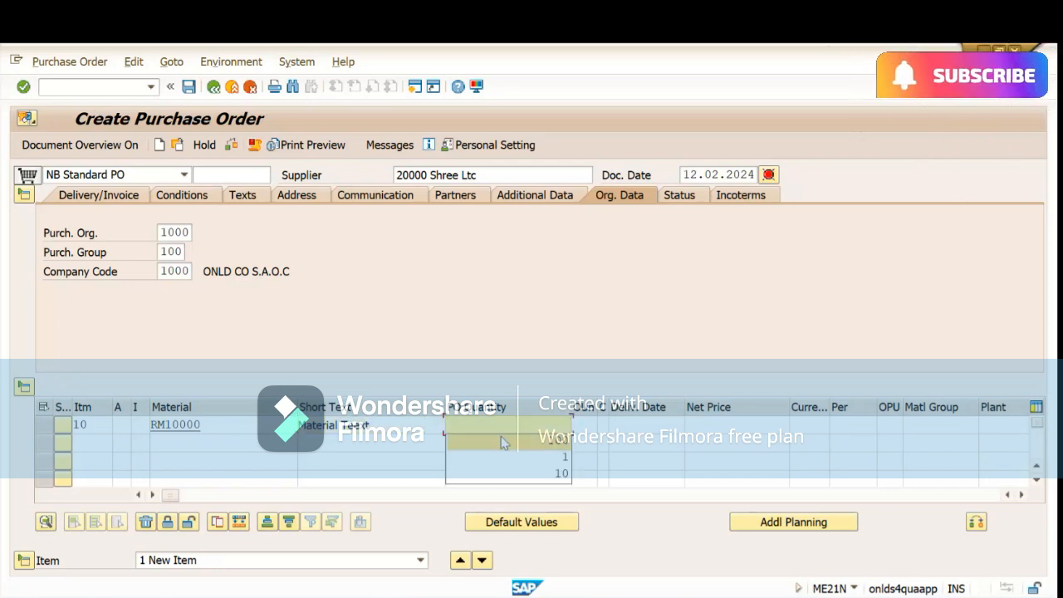
{"action": "left_click", "coordinate": [522, 443]}
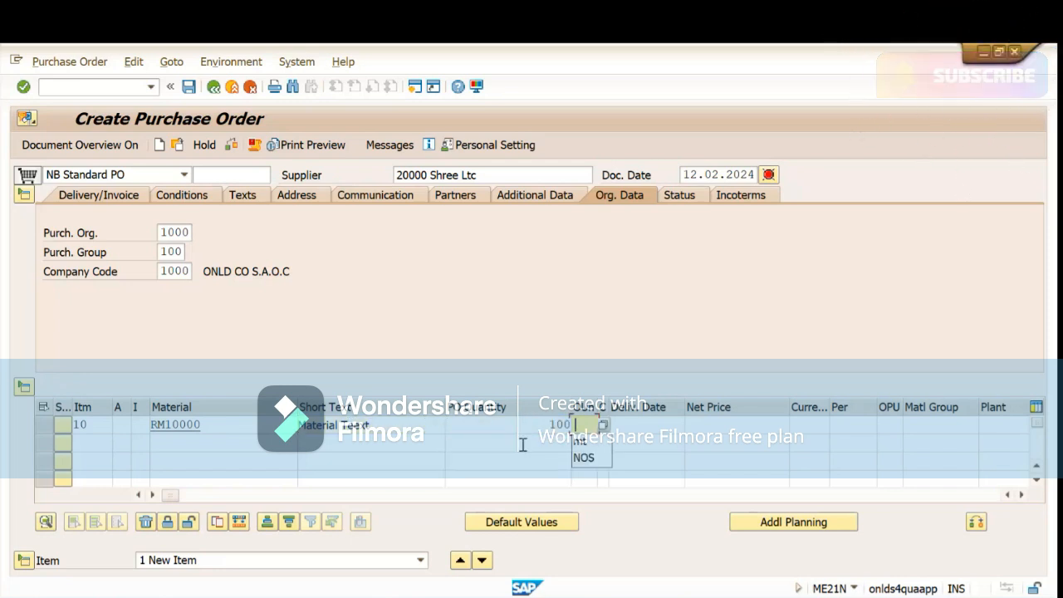
{"action": "type", "text": "mt"}
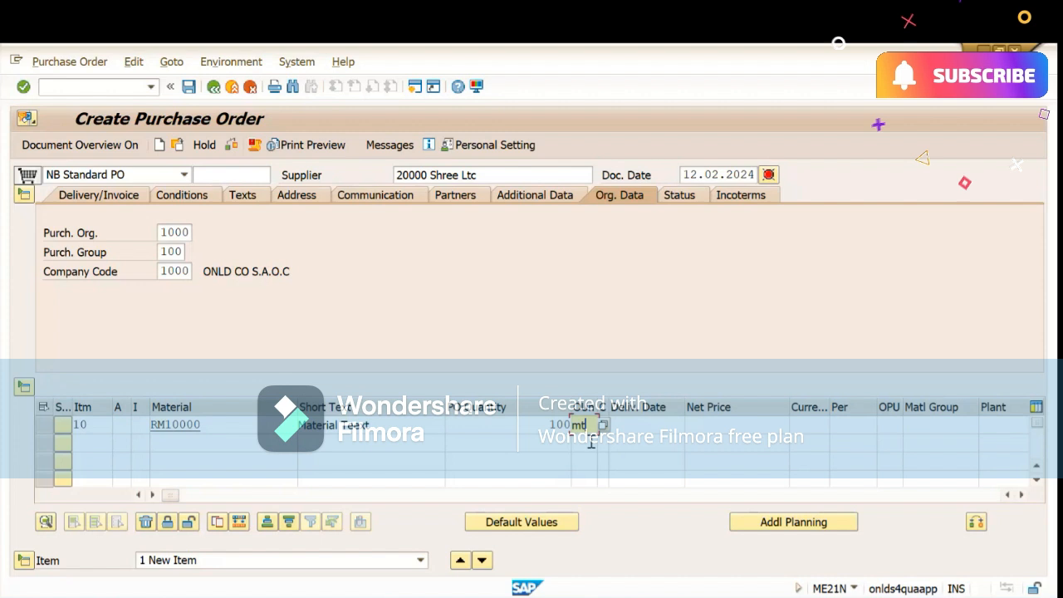
- Set item 10's net price to 100 and go on to its material group
{"action": "left_click", "coordinate": [632, 426]}
{"action": "key", "text": "Tab"}
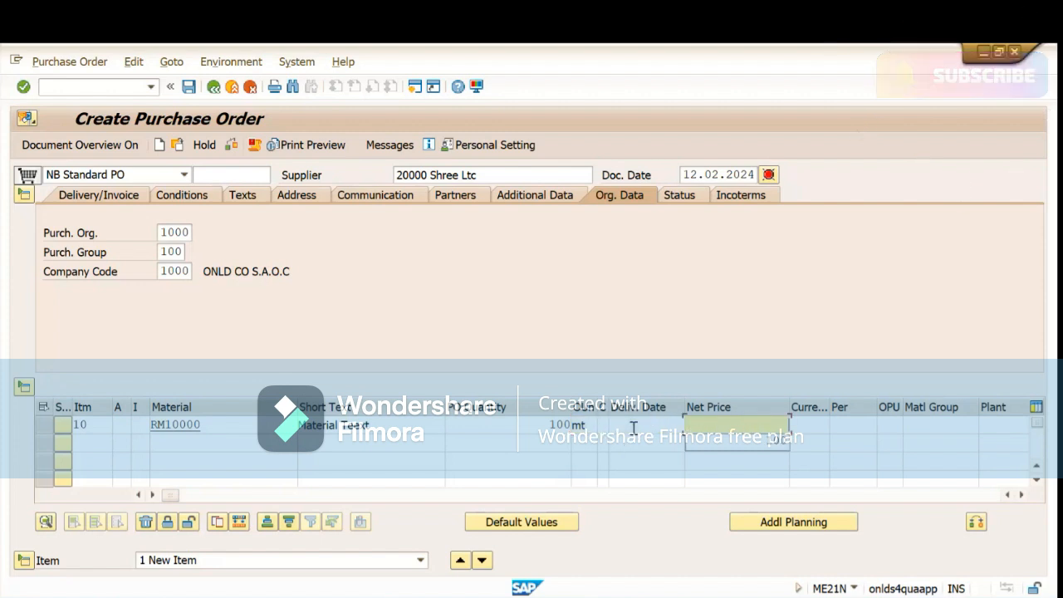
{"action": "type", "text": "100"}
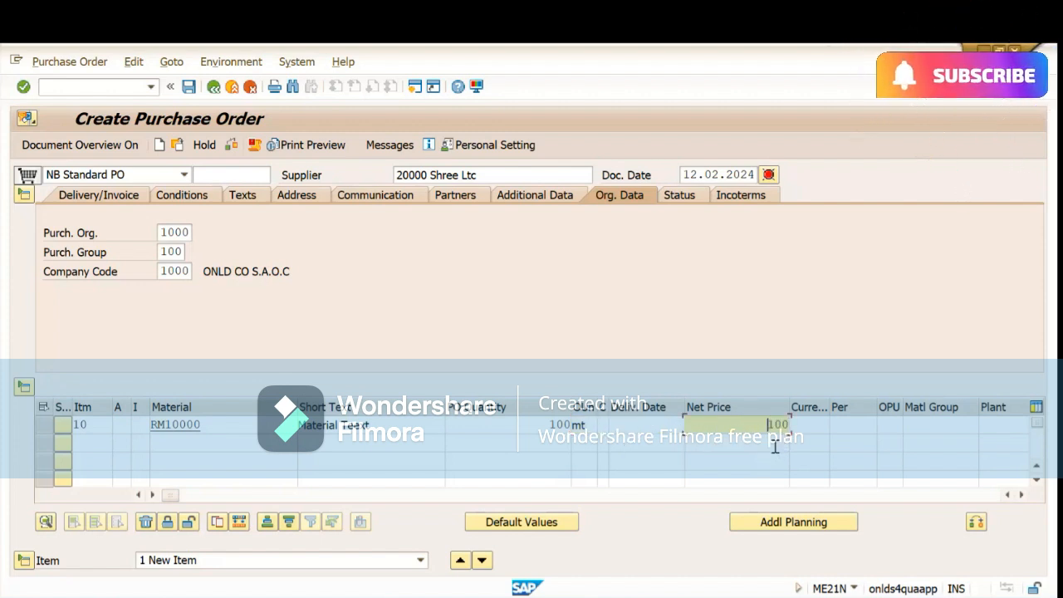
{"action": "left_click", "coordinate": [807, 423]}
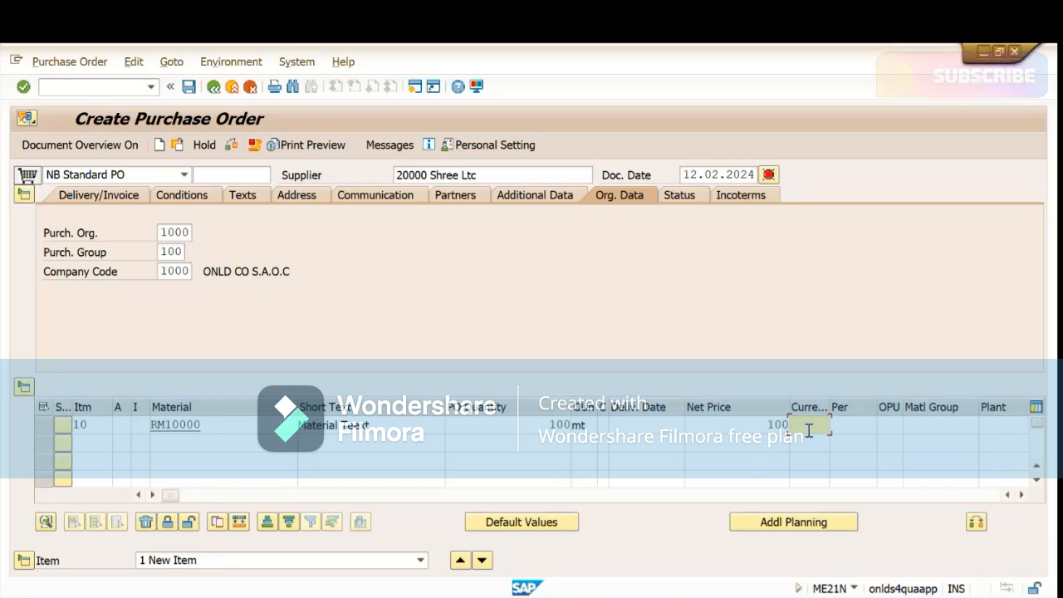
{"action": "key", "text": "Tab"}
{"action": "key", "text": "Tab"}
{"action": "key", "text": "Tab"}
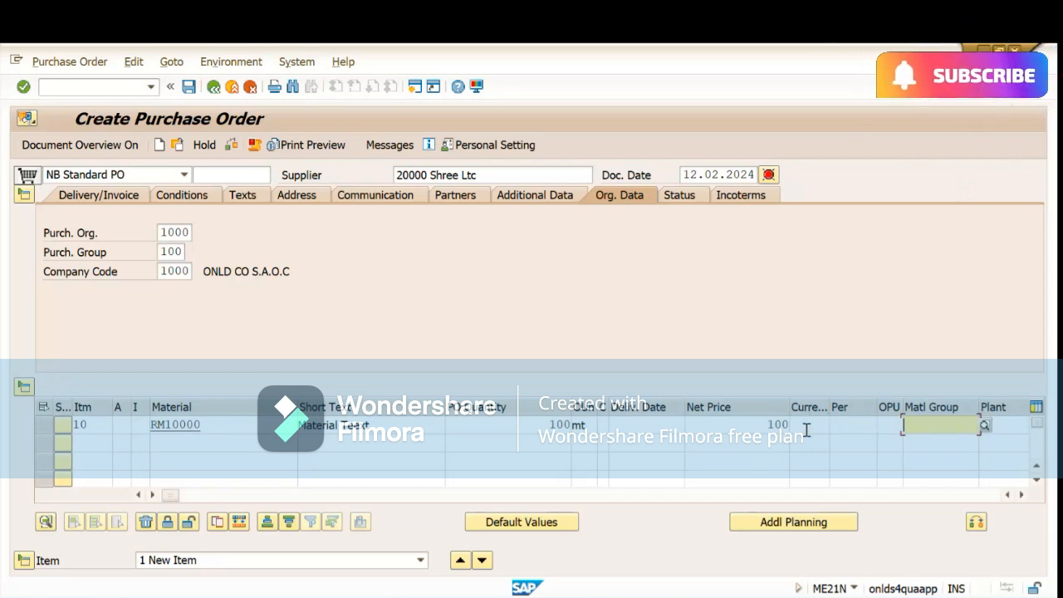
- Set item 10's plant to ONLD, leaving its material group blank, and validate the line
{"action": "key", "text": "shift+Tab"}
{"action": "key", "text": "Tab"}
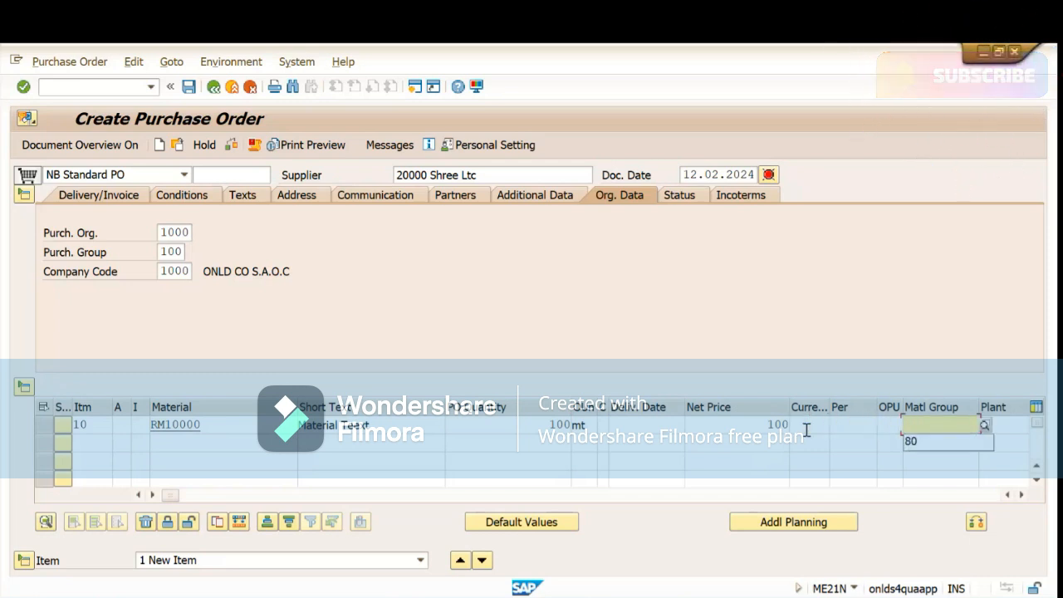
{"action": "key", "text": "Tab"}
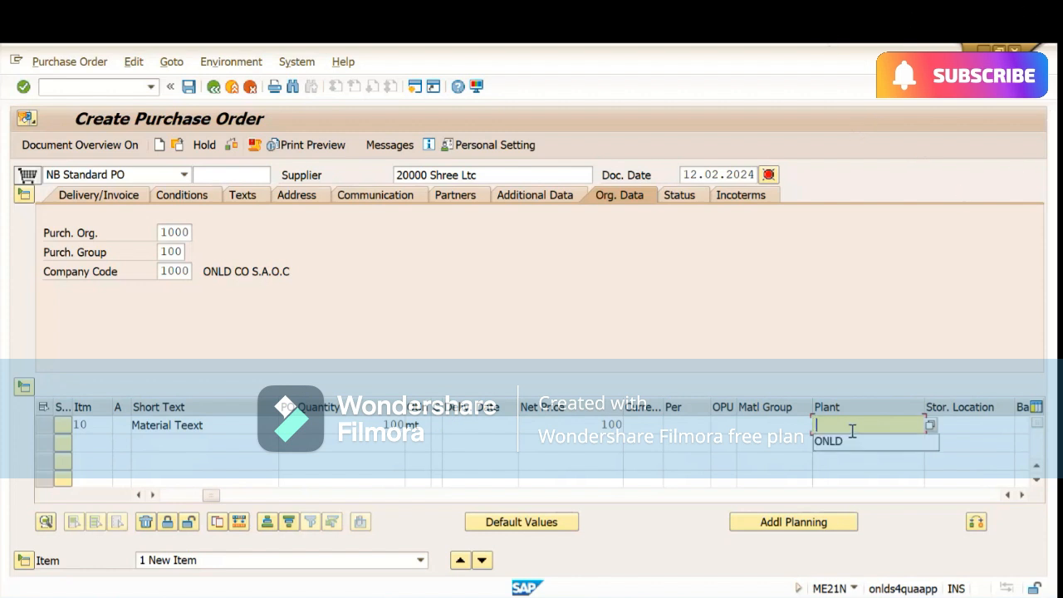
{"action": "left_click", "coordinate": [831, 444]}
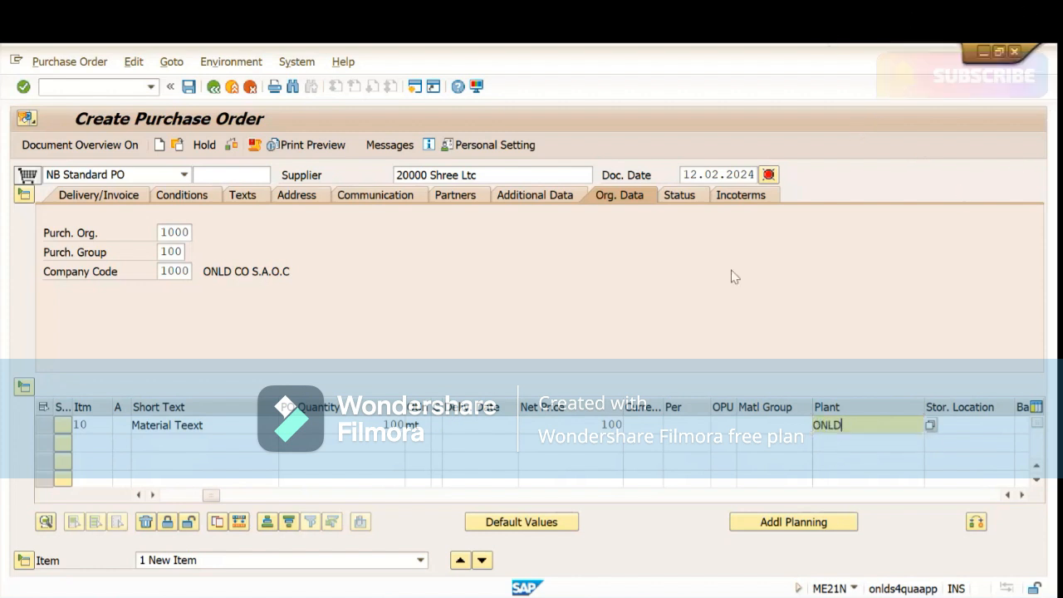
{"action": "key", "text": "Return"}
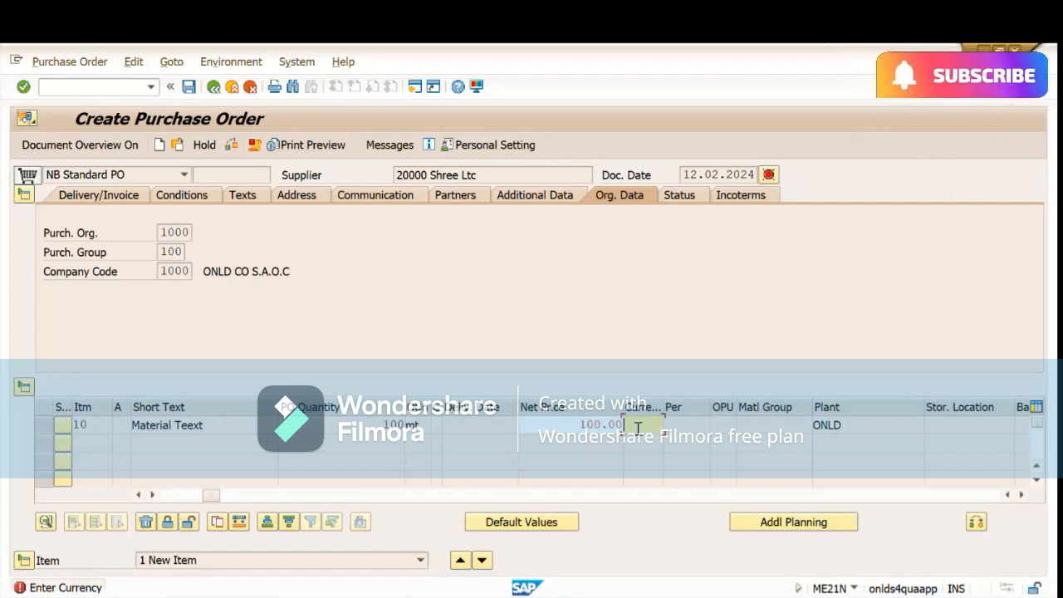
{"action": "key", "text": "Return"}
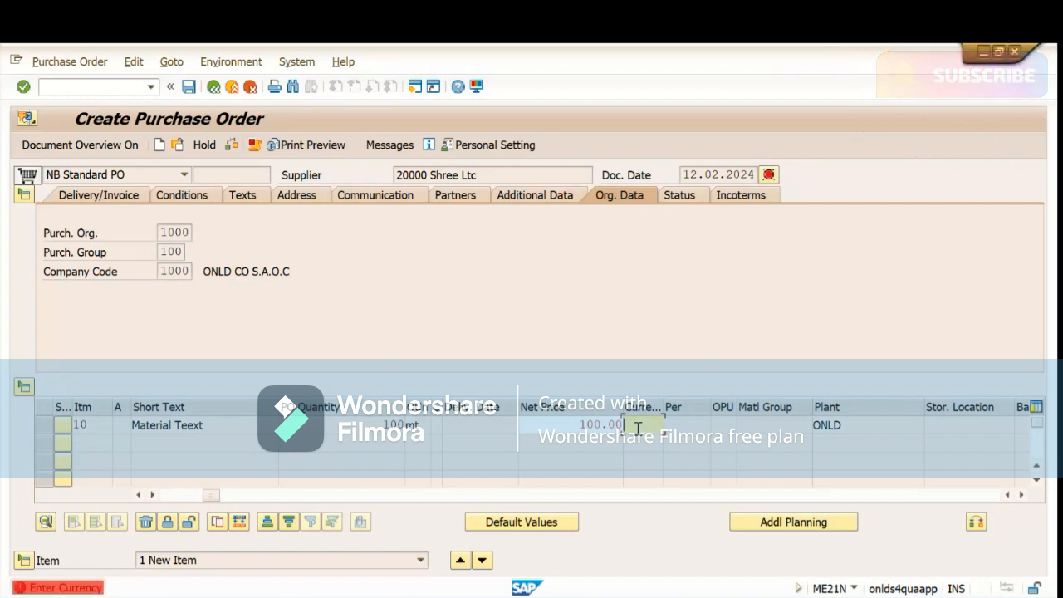
- Set the currency of item 10's net price to USD and validate the item
{"action": "left_click", "coordinate": [601, 424]}
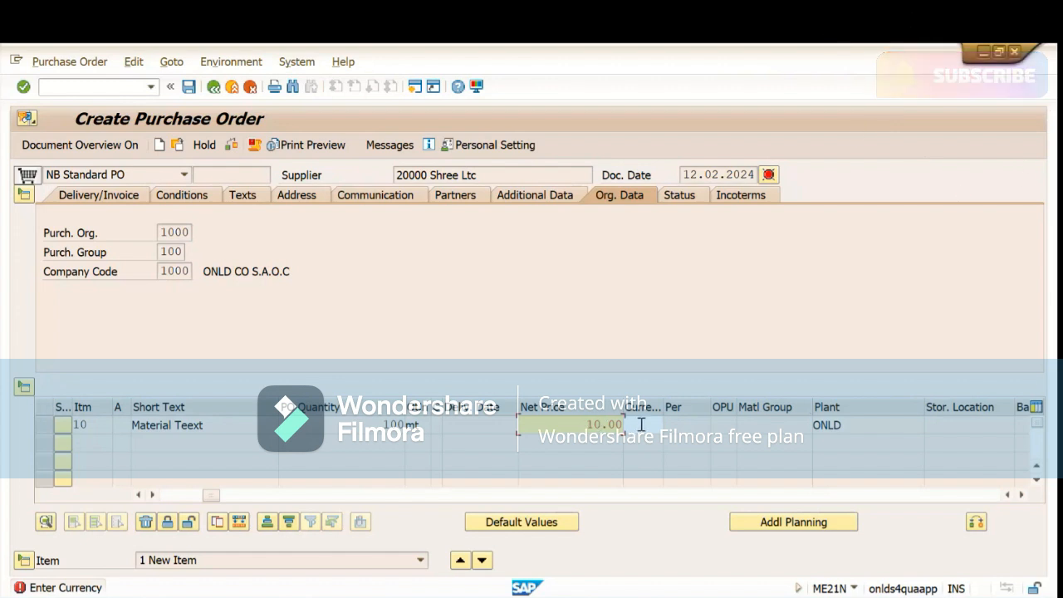
{"action": "left_click", "coordinate": [641, 424]}
{"action": "type", "text": "omr"}
{"action": "key", "text": "Return"}
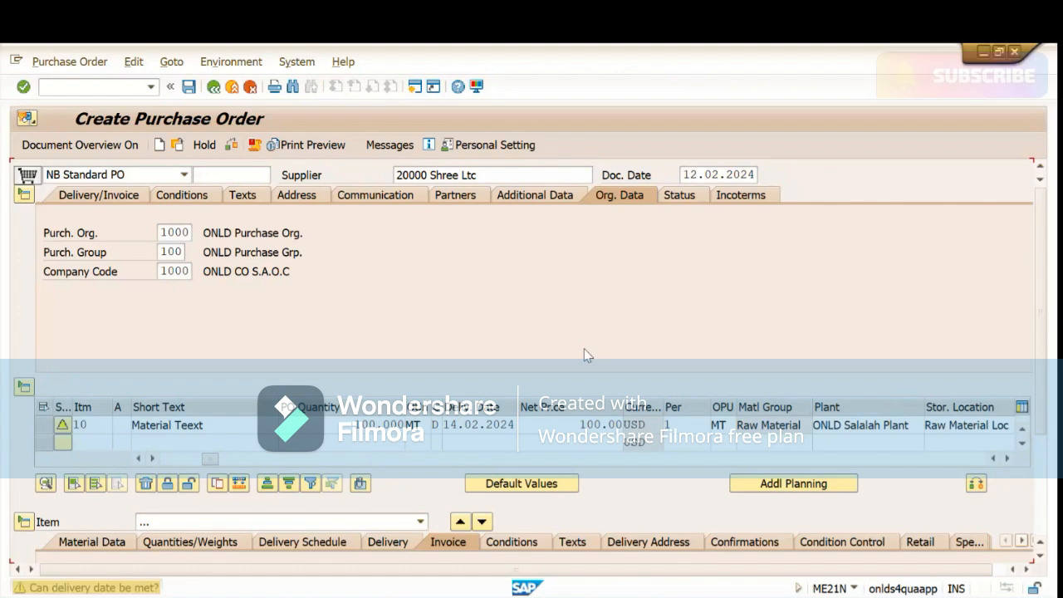
{"action": "left_click", "coordinate": [644, 424]}
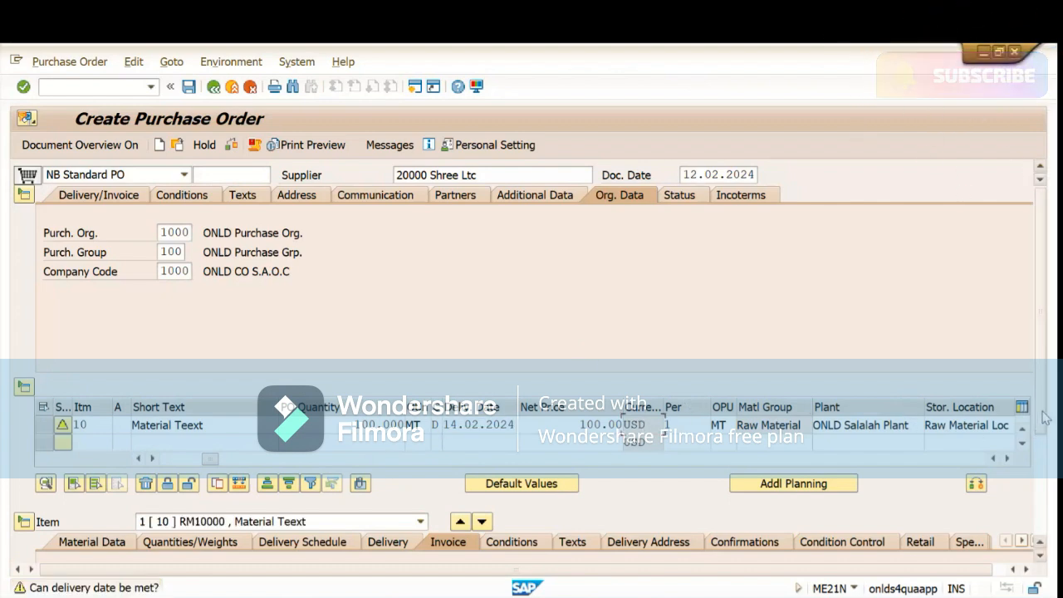
- Display the pricing conditions of item 10 in the item details
{"action": "scroll", "coordinate": [1047, 465], "scroll_direction": "down", "scroll_amount": 3}
{"action": "scroll", "coordinate": [1054, 499], "scroll_direction": "down", "scroll_amount": 1}
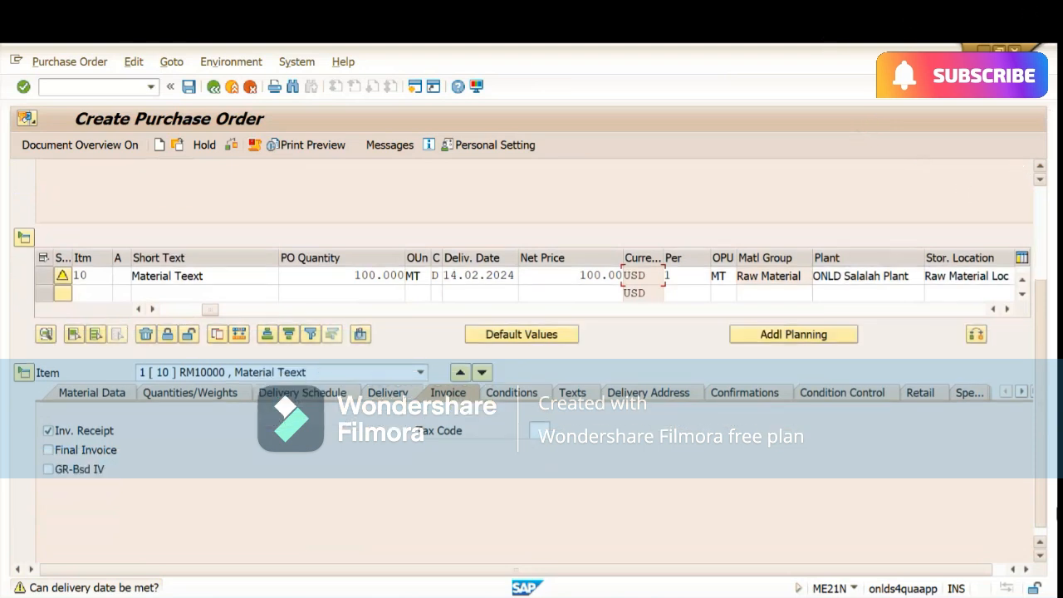
{"action": "scroll", "coordinate": [1056, 511], "scroll_direction": "down", "scroll_amount": 1}
{"action": "scroll", "coordinate": [1054, 514], "scroll_direction": "up", "scroll_amount": 2}
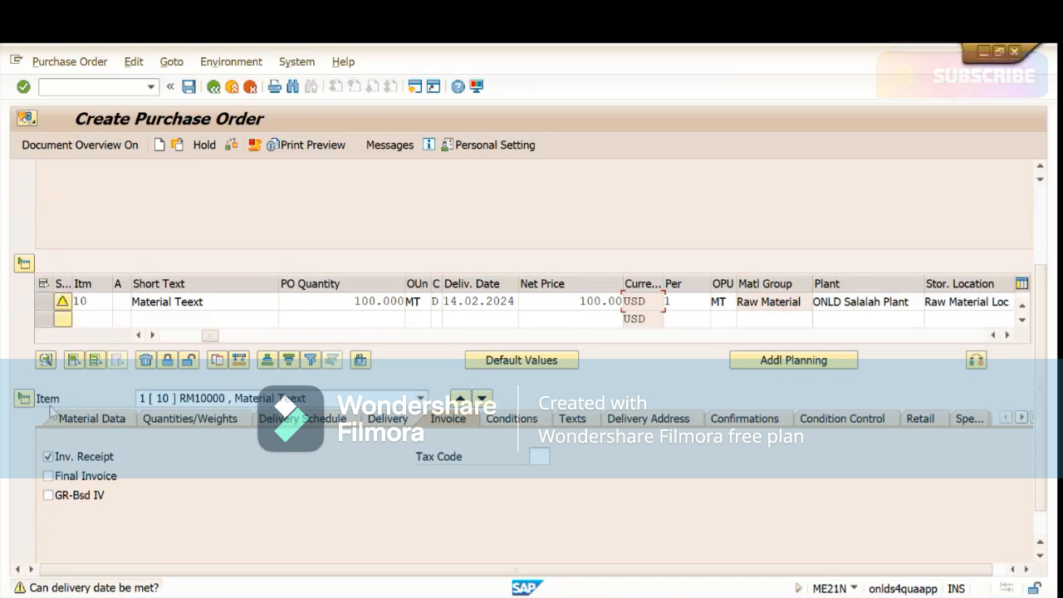
{"action": "left_click", "coordinate": [248, 406]}
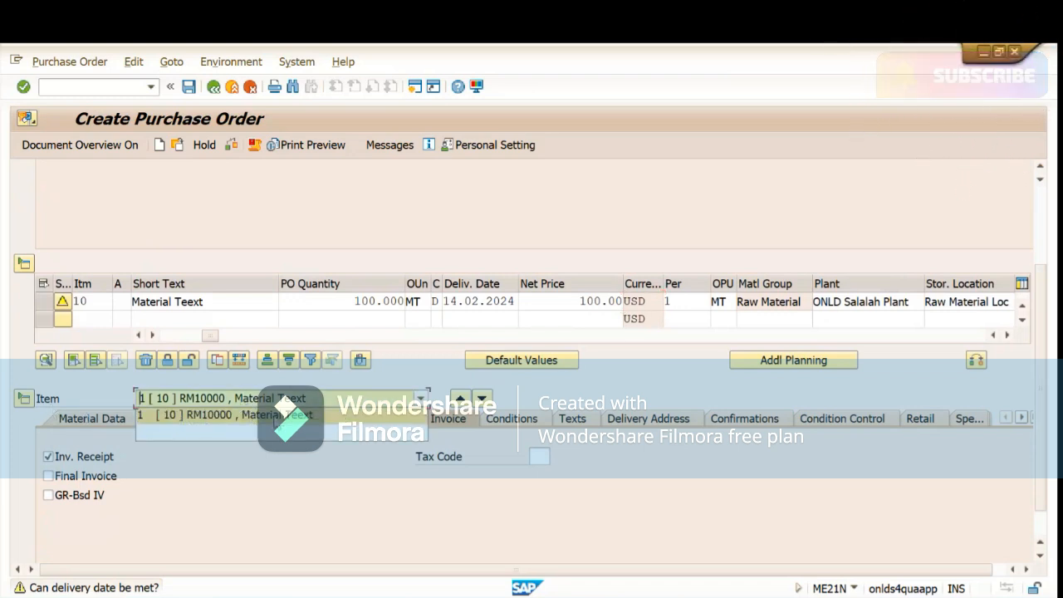
{"action": "left_click", "coordinate": [407, 369]}
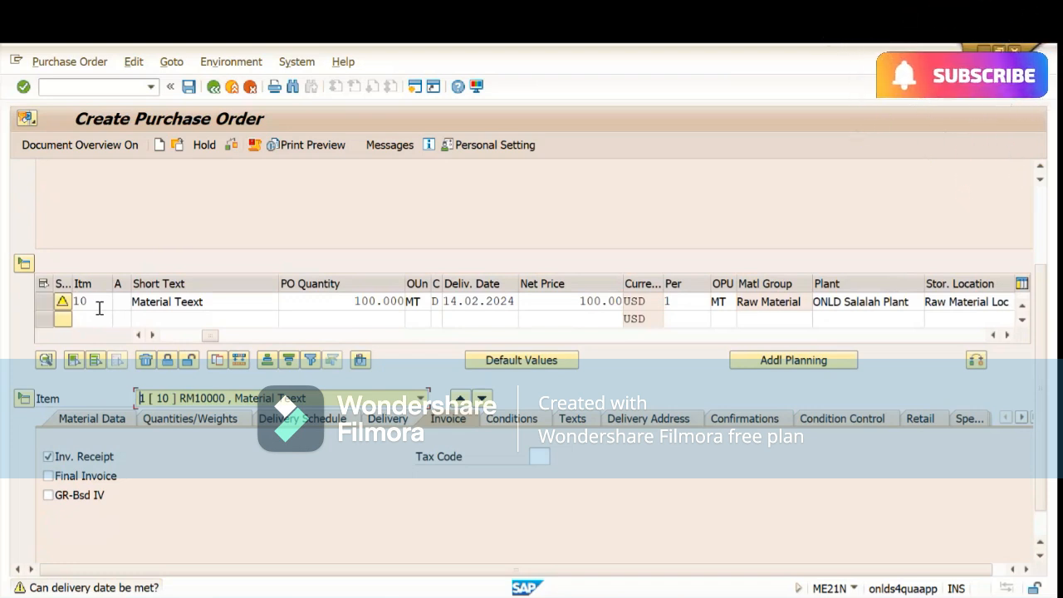
{"action": "left_click", "coordinate": [512, 420]}
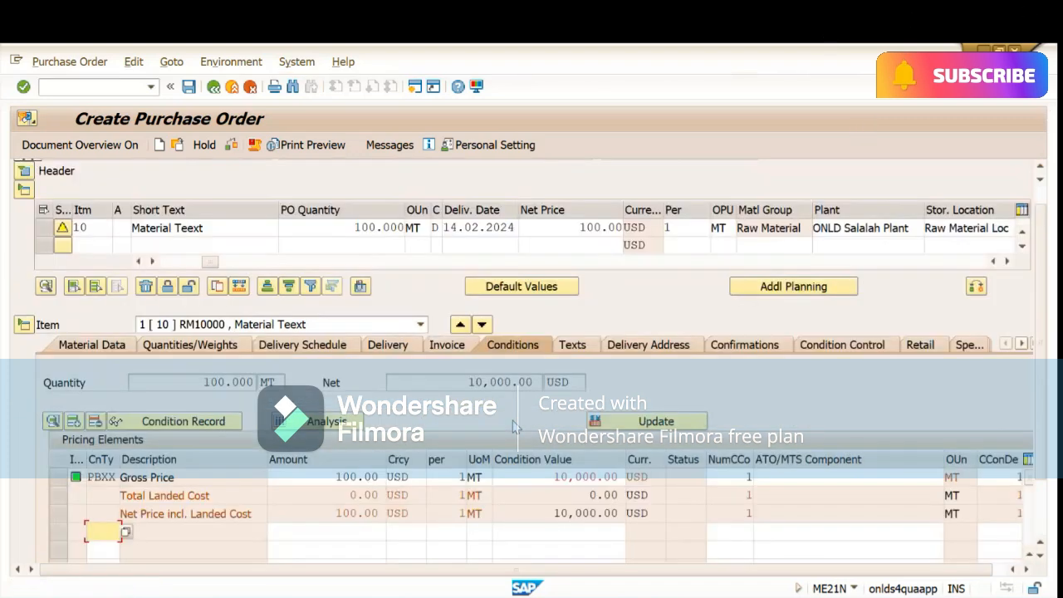
- Choose condition type ZHDC, Handling Charges, for the empty row of the pricing elements
{"action": "left_click", "coordinate": [100, 531]}
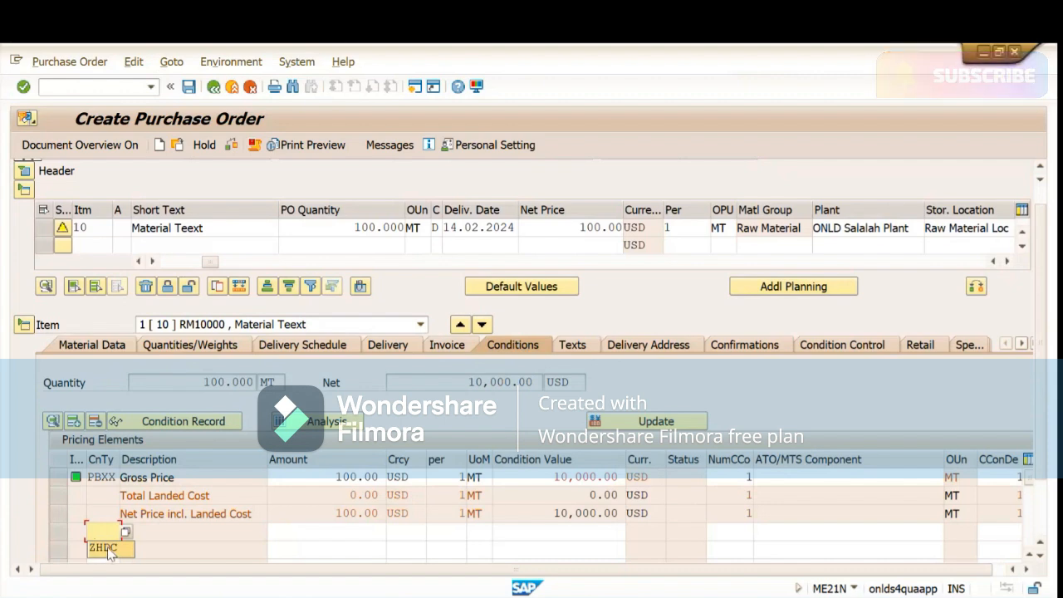
{"action": "key", "text": "Escape"}
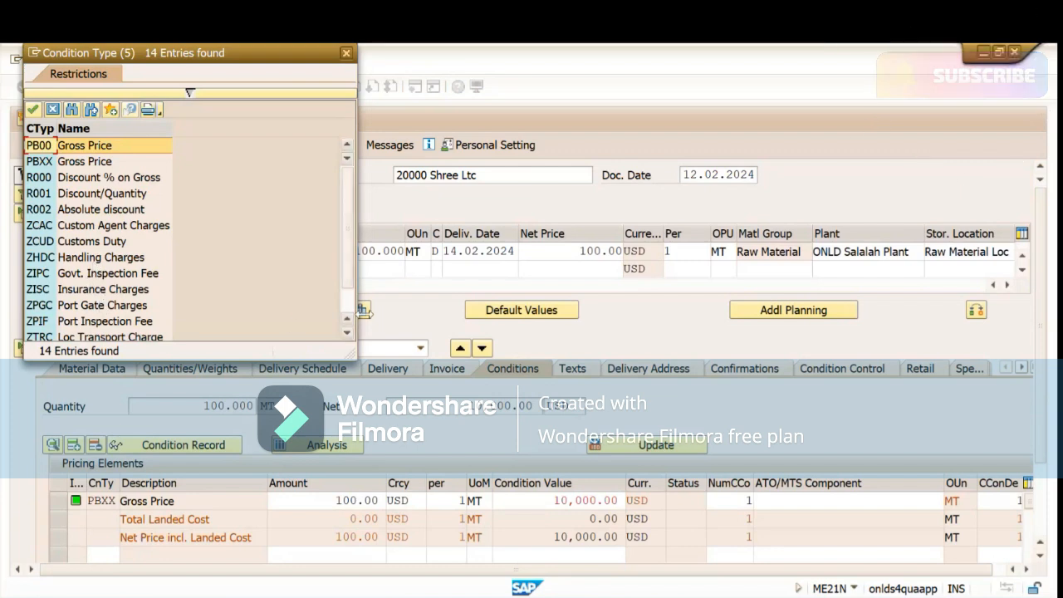
{"action": "scroll", "coordinate": [346, 301], "scroll_direction": "down", "scroll_amount": 1}
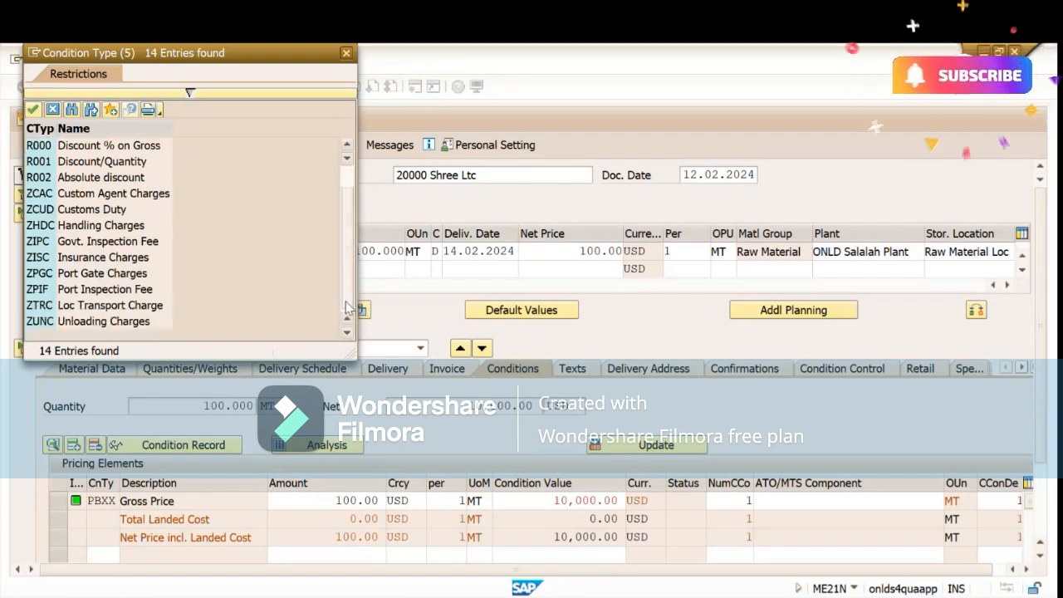
{"action": "double_click", "coordinate": [96, 233]}
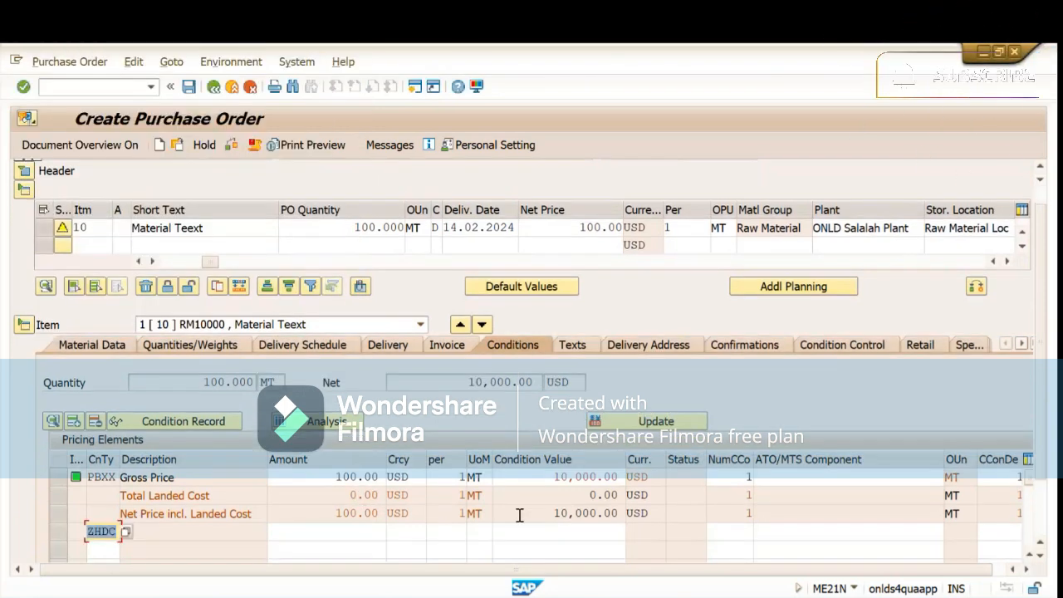
- Set the amount of the ZHDC handling charges condition to 10
{"action": "left_click", "coordinate": [315, 534]}
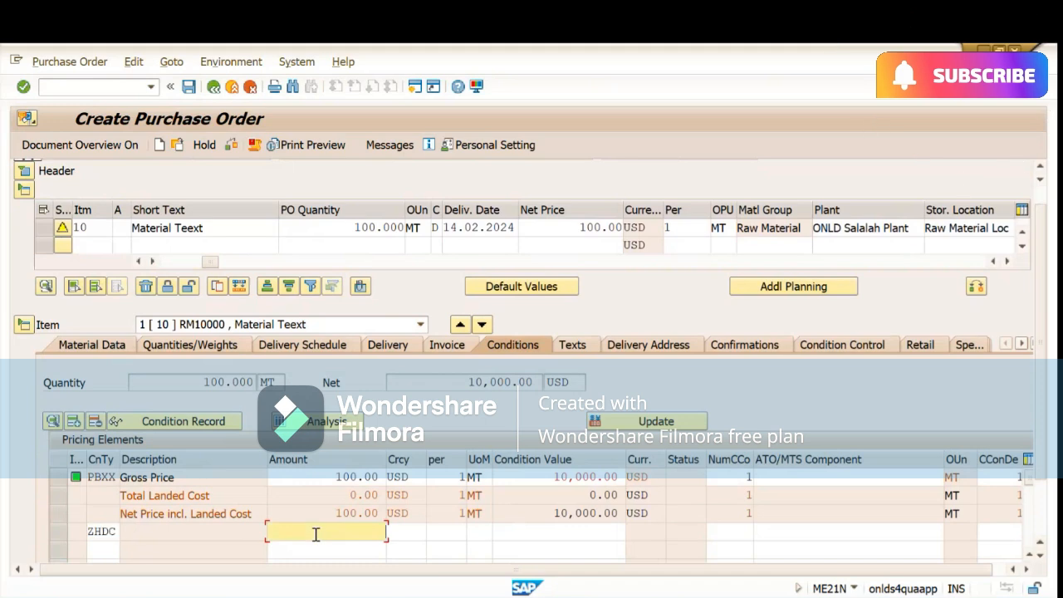
{"action": "type", "text": "100"}
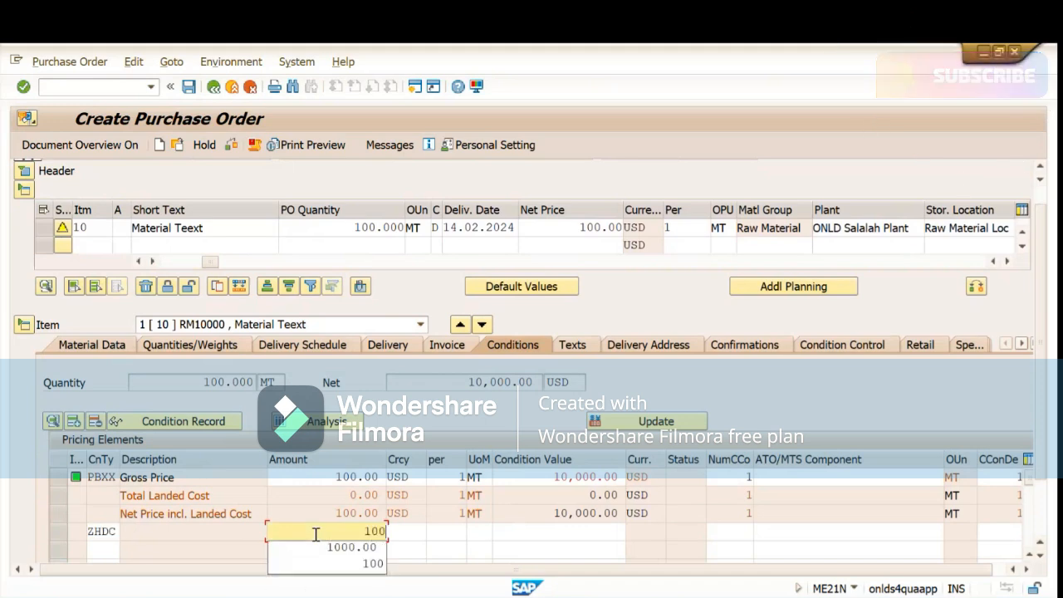
{"action": "key", "text": "BackSpace"}
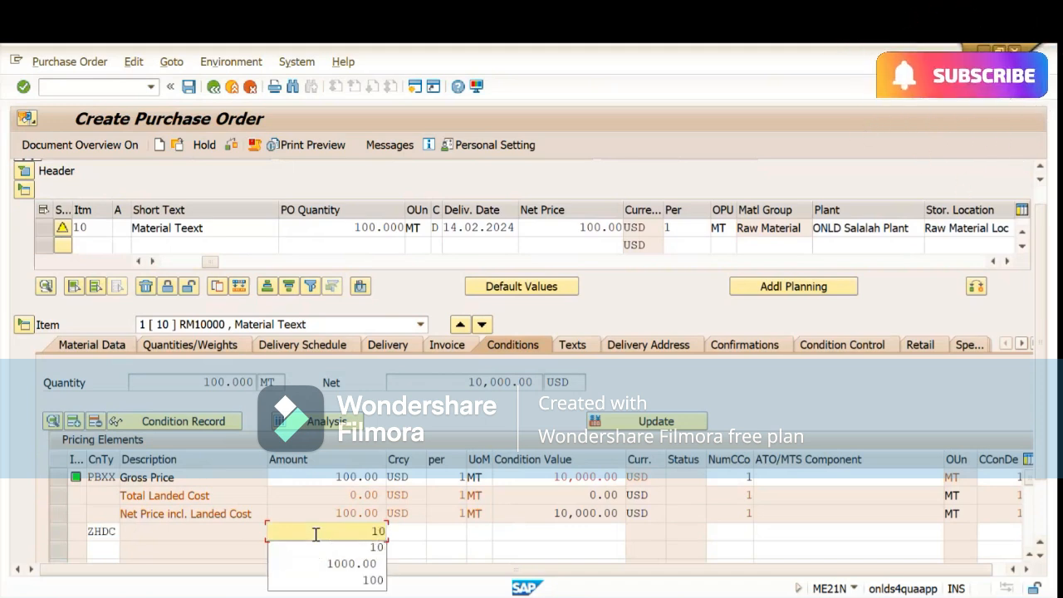
{"action": "key", "text": "Return"}
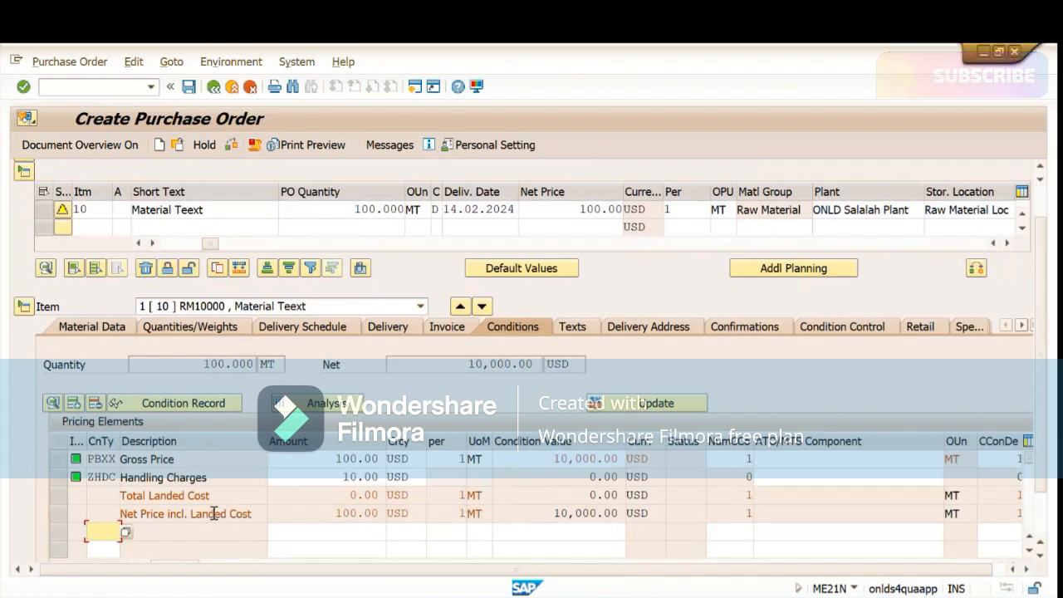
{"action": "left_click", "coordinate": [239, 479]}
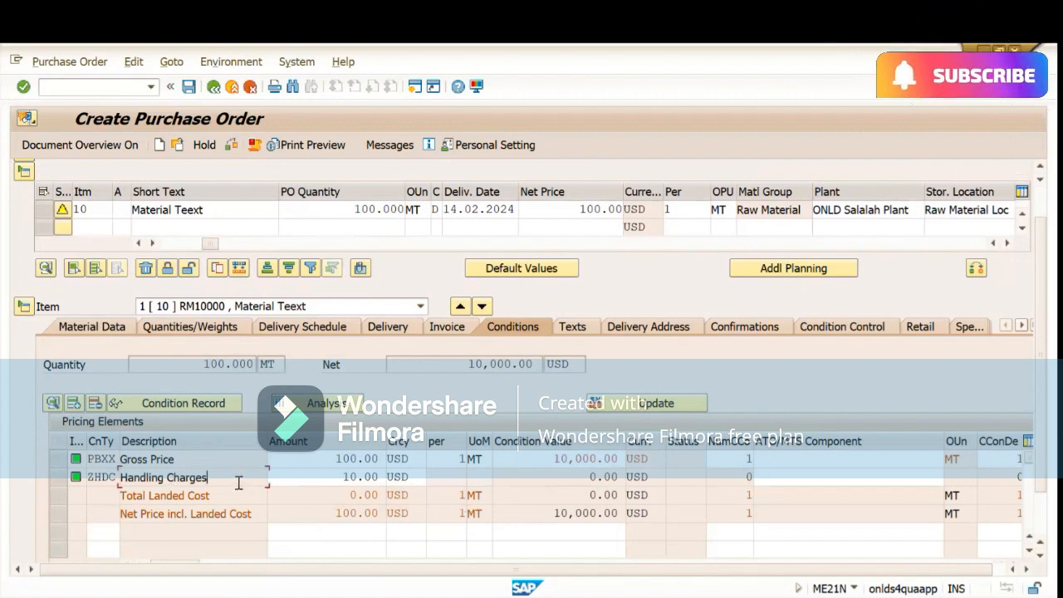
{"action": "left_click", "coordinate": [336, 480]}
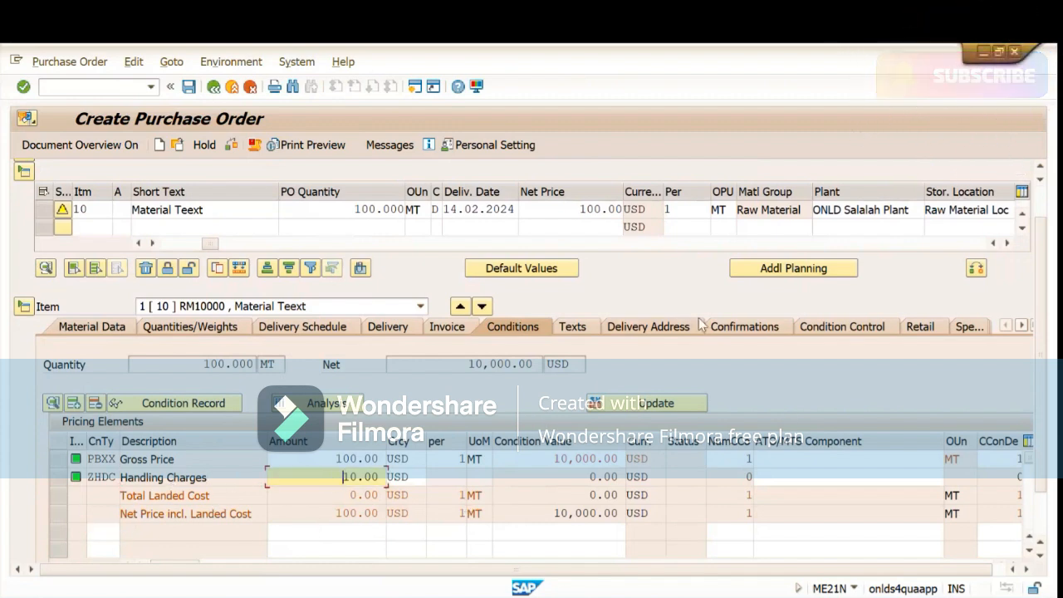
- Clear item 10's confirmation control and return to its pricing conditions
{"action": "left_click", "coordinate": [755, 328]}
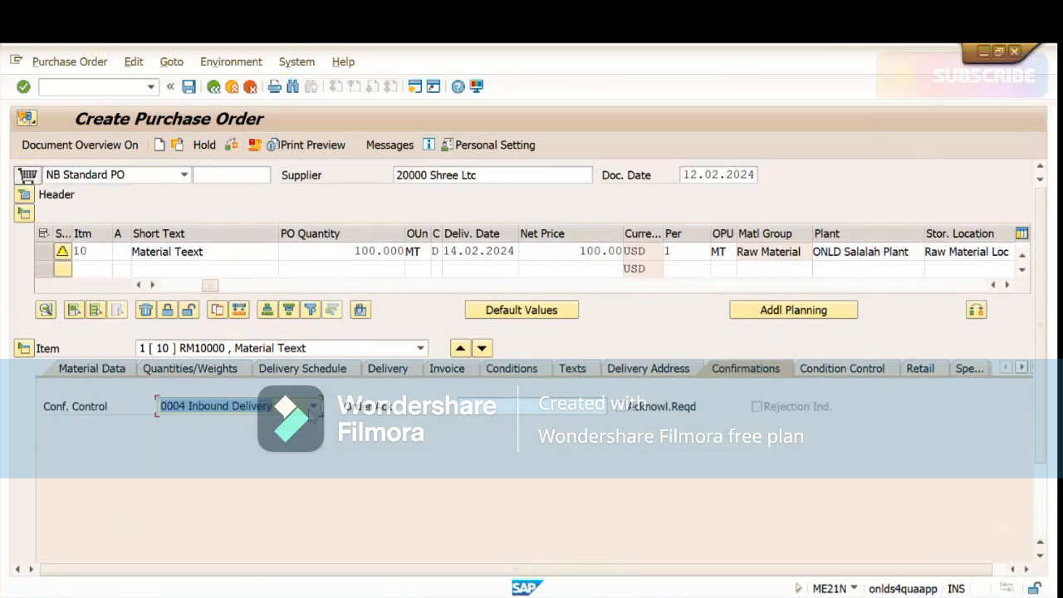
{"action": "left_click", "coordinate": [313, 406]}
{"action": "left_click", "coordinate": [179, 523]}
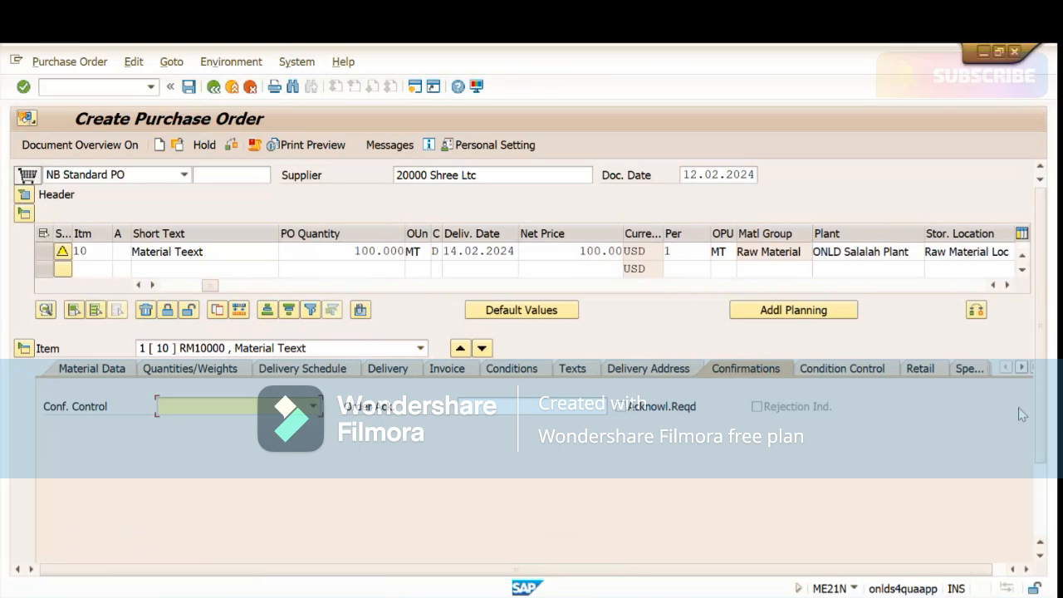
{"action": "left_click", "coordinate": [514, 369]}
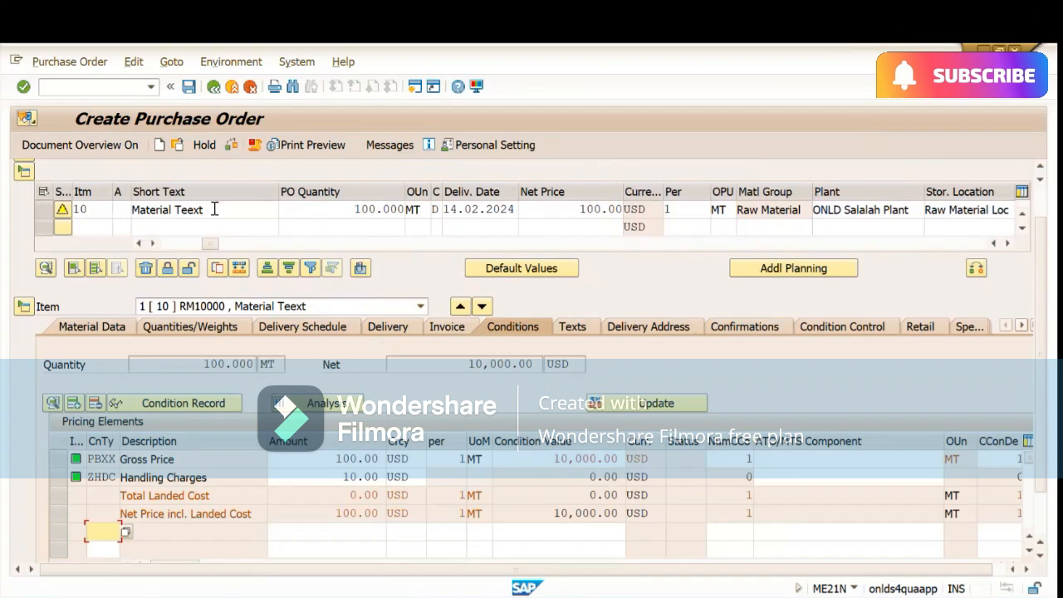
- Check the purchase order, acknowledge its messages, and save the document despite the warnings
{"action": "left_click", "coordinate": [231, 146]}
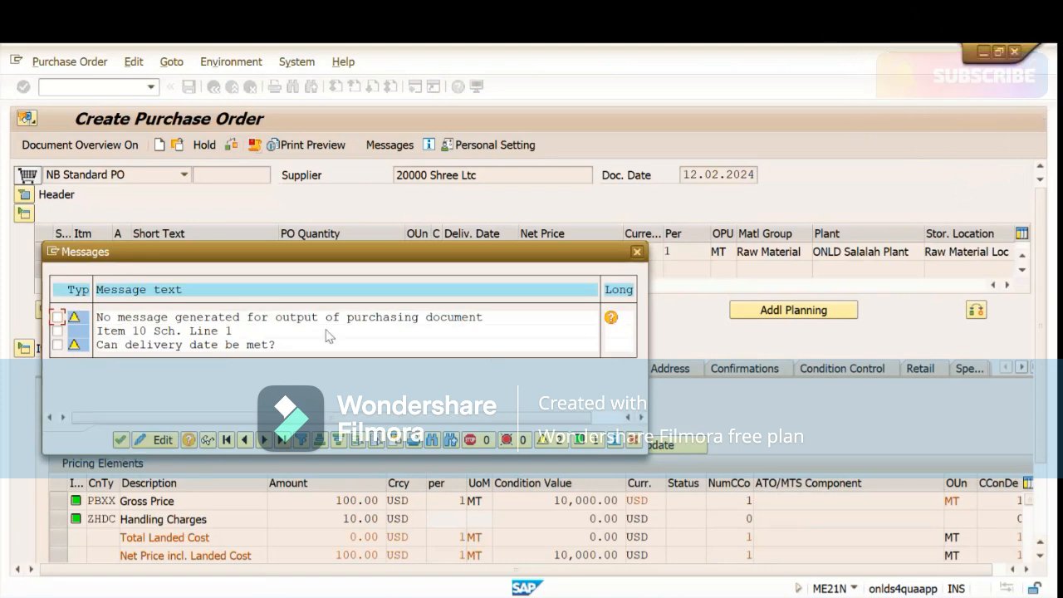
{"action": "left_click", "coordinate": [121, 440]}
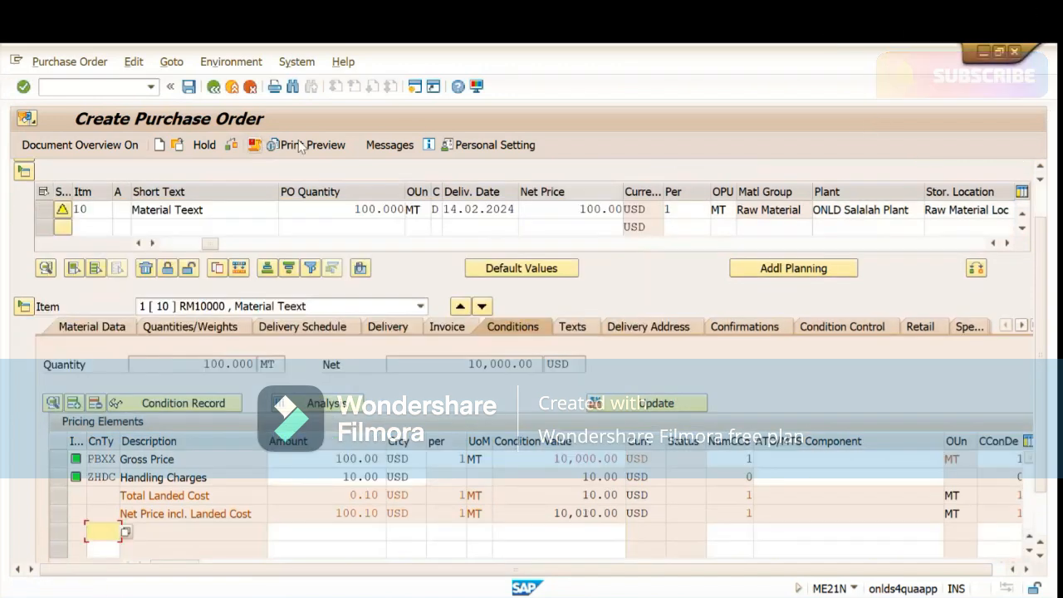
{"action": "left_click", "coordinate": [189, 88]}
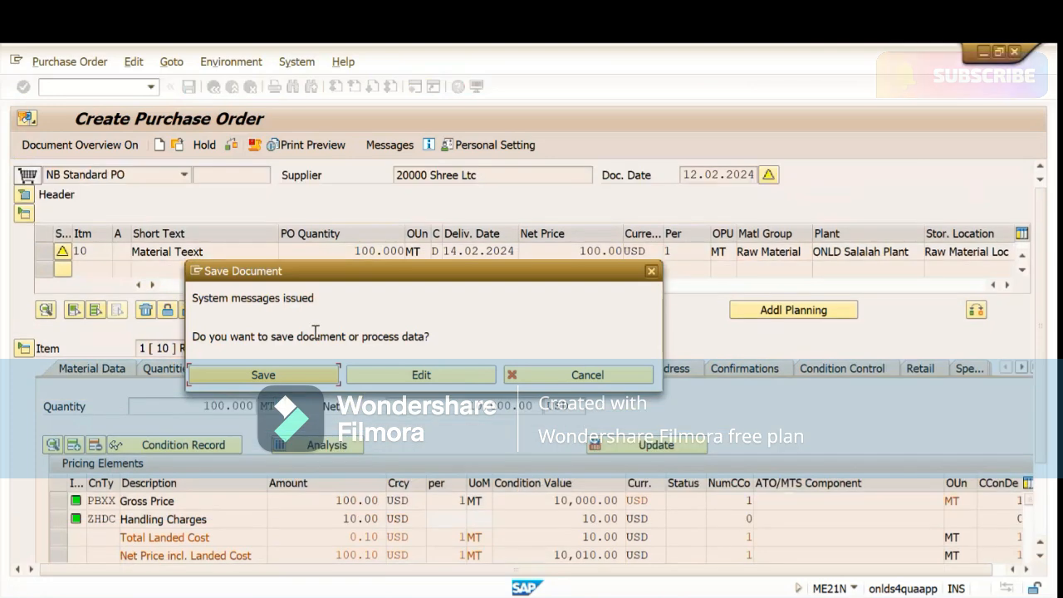
{"action": "left_click", "coordinate": [289, 376]}
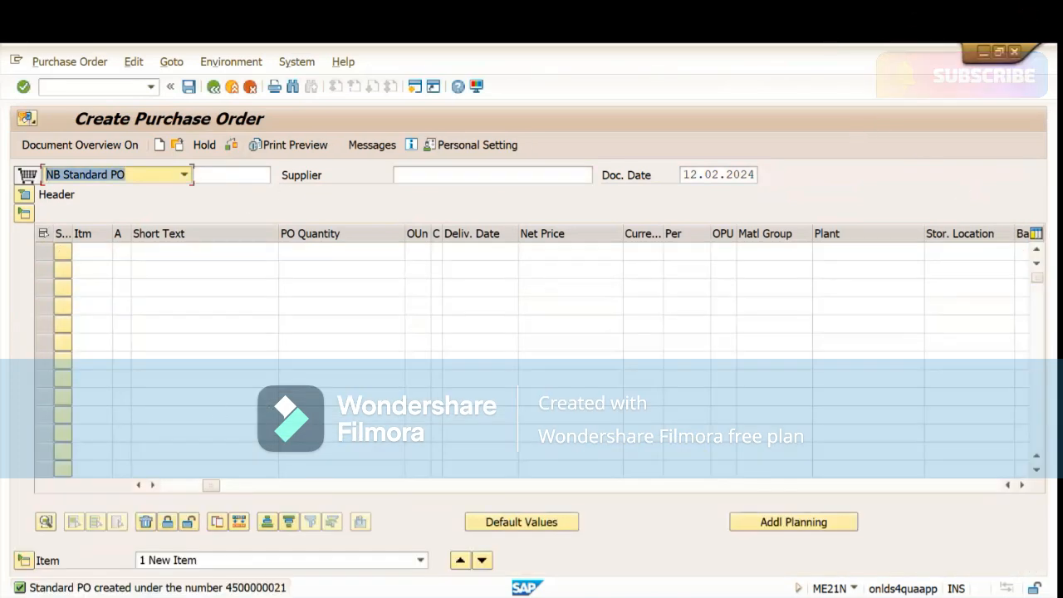
- Open the details of the purchase order creation message and select the document number in it
{"action": "left_click", "coordinate": [110, 90]}
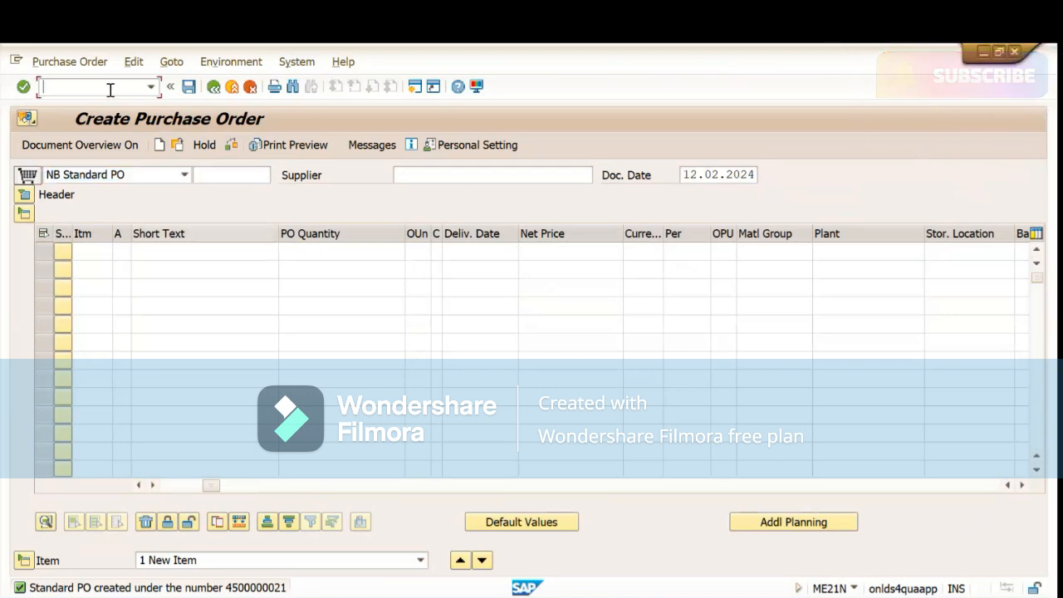
{"action": "double_click", "coordinate": [239, 588]}
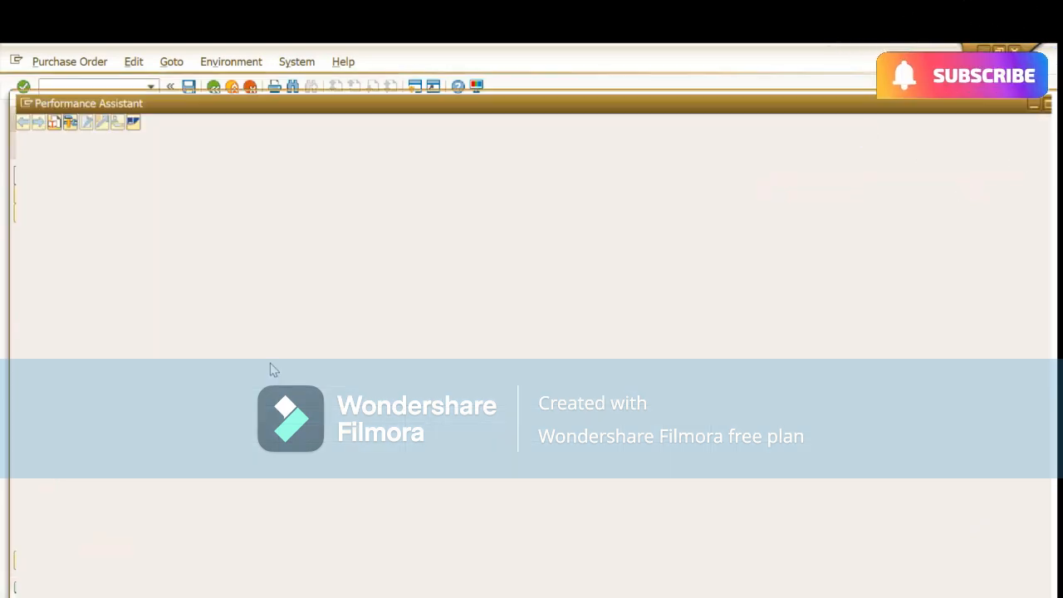
{"action": "left_click_drag", "start_coordinate": [252, 143], "coordinate": [330, 145]}
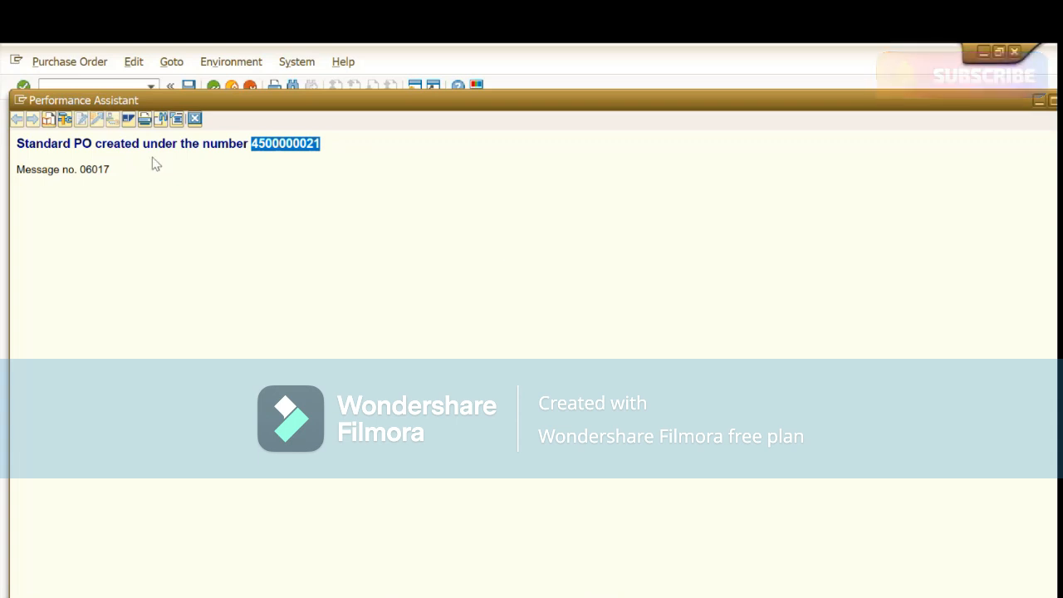
{"action": "left_click", "coordinate": [255, 146]}
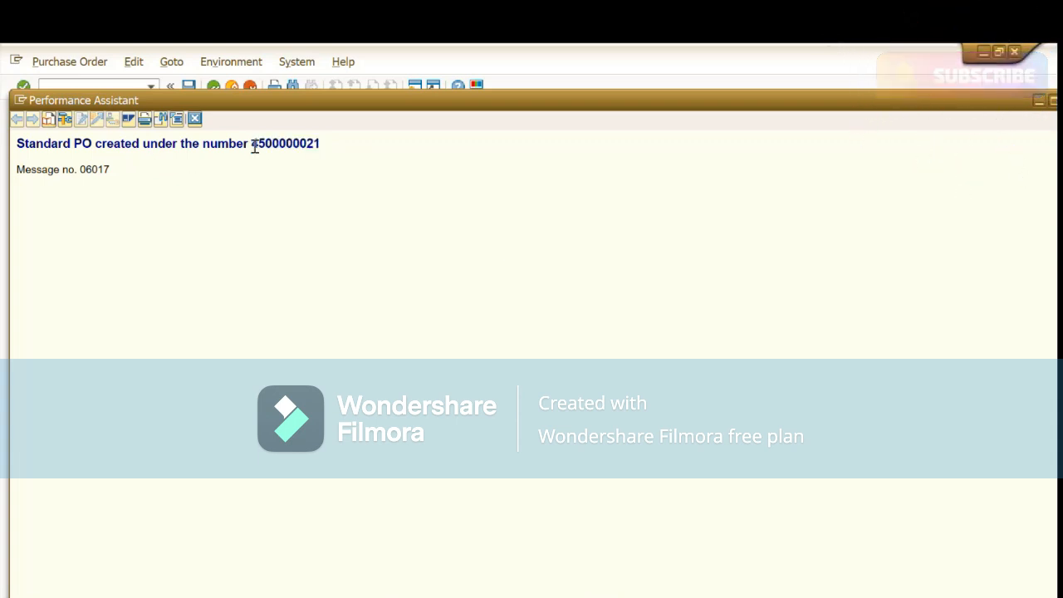
{"action": "double_click", "coordinate": [296, 146]}
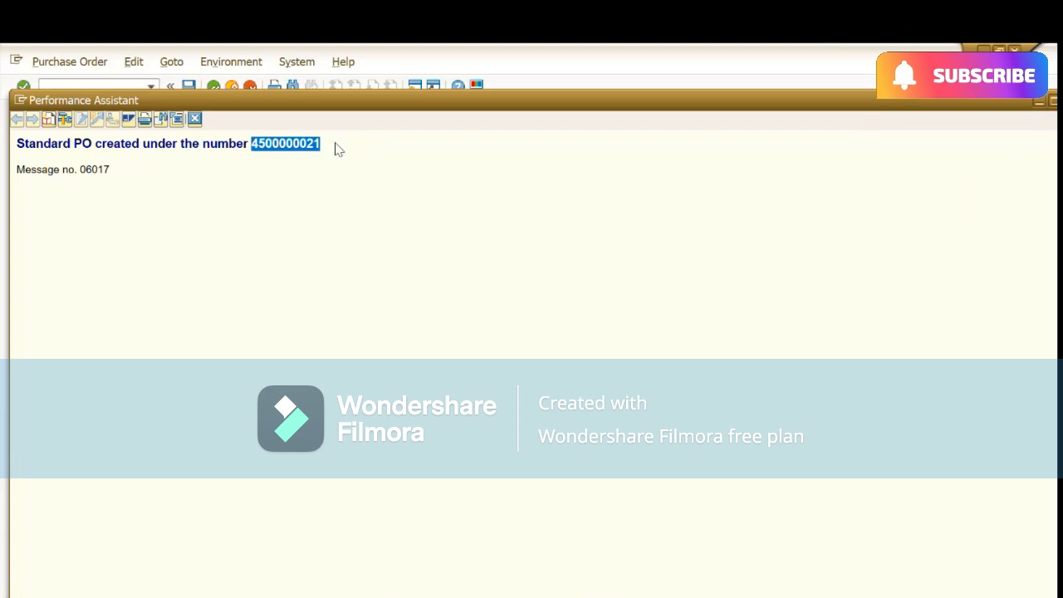
- Close the message details and open transaction MIR7 (Park Incoming Invoice) in a new session
{"action": "left_click", "coordinate": [195, 121]}
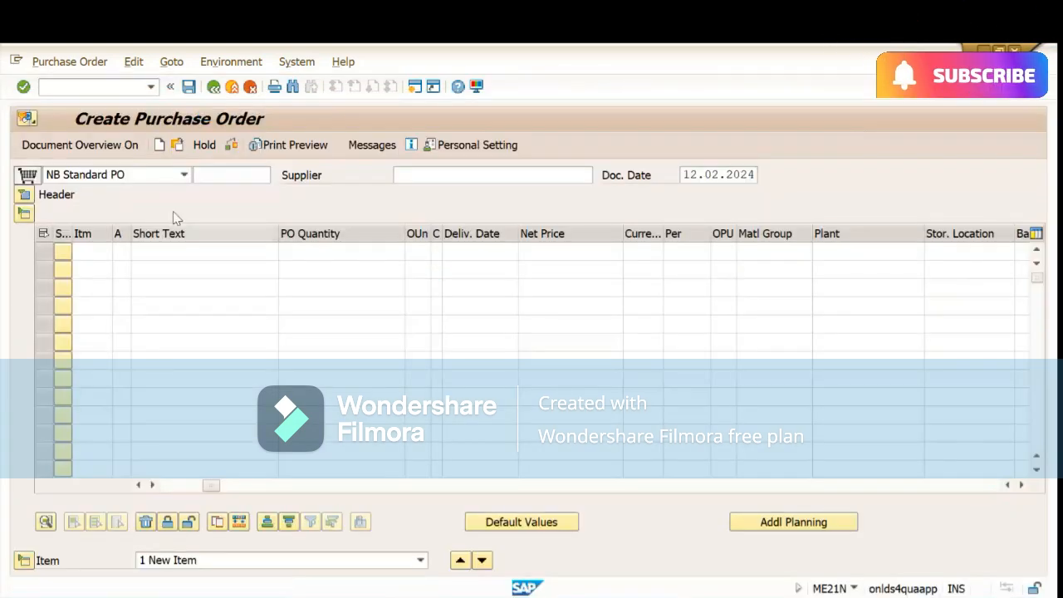
{"action": "left_click", "coordinate": [105, 87]}
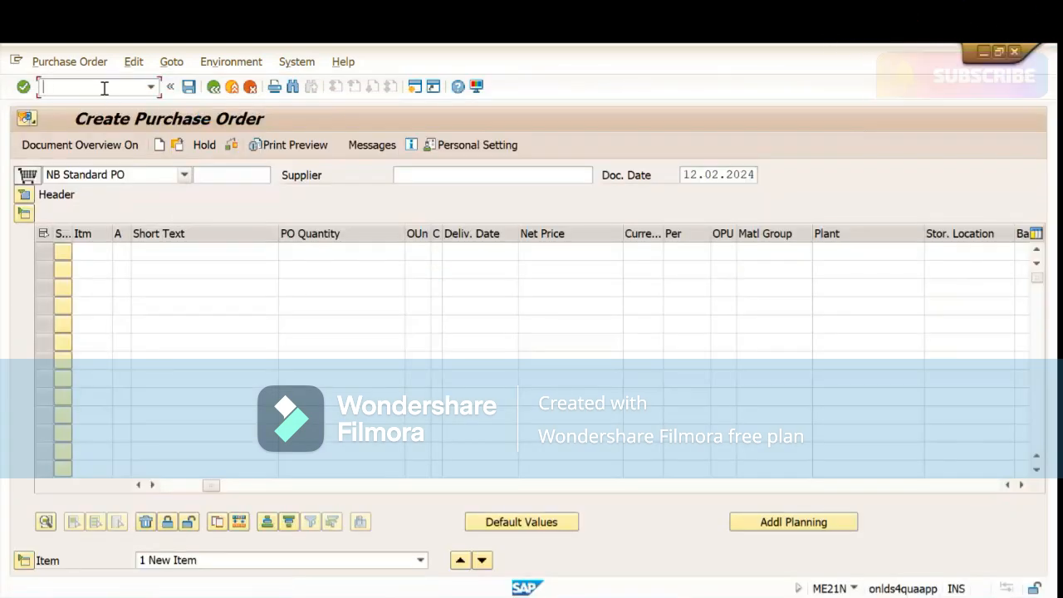
{"action": "type", "text": "/omir"}
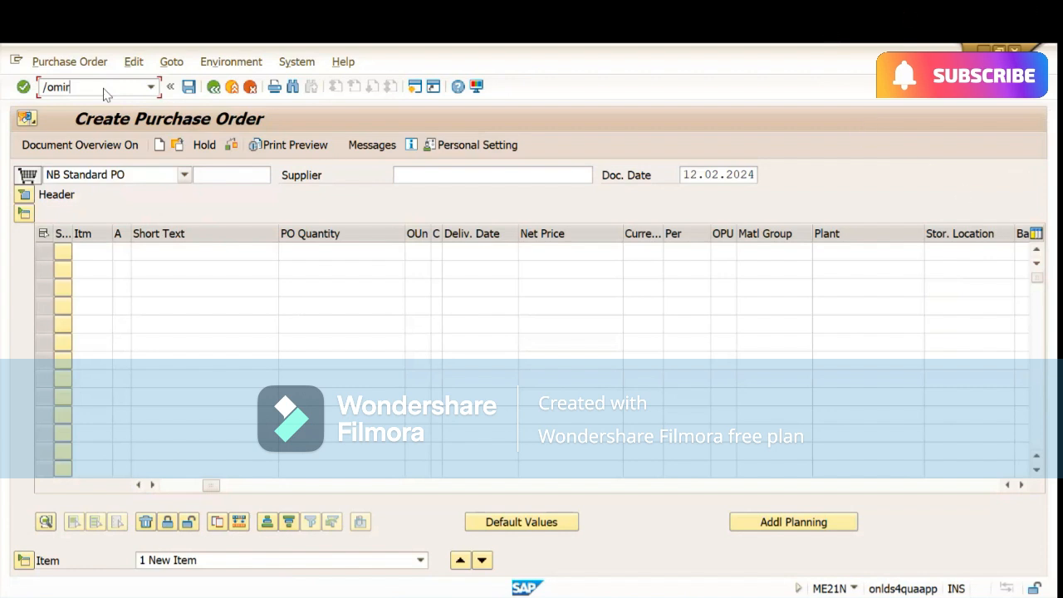
{"action": "key", "text": "BackSpace"}
{"action": "key", "text": "BackSpace"}
{"action": "key", "text": "BackSpace"}
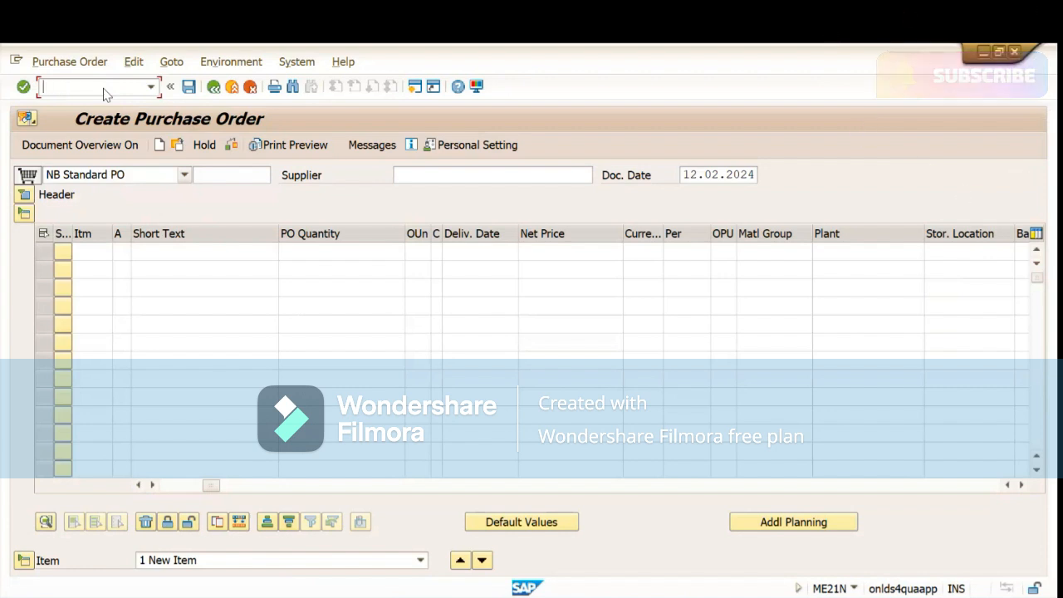
{"action": "type", "text": "/o"}
{"action": "type", "text": "ir7"}
{"action": "key", "text": "Return"}
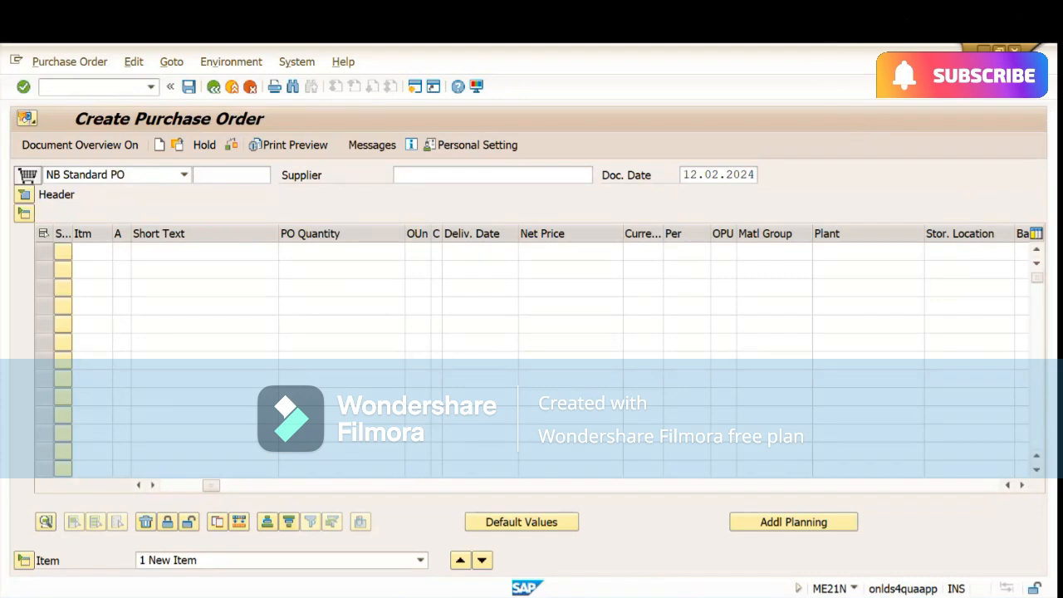
- Switch to the Finance Postings workbook in Excel and highlight the MIR7 - Park Invoice cell A20 in yellow
{"action": "left_click", "coordinate": [750, 538]}
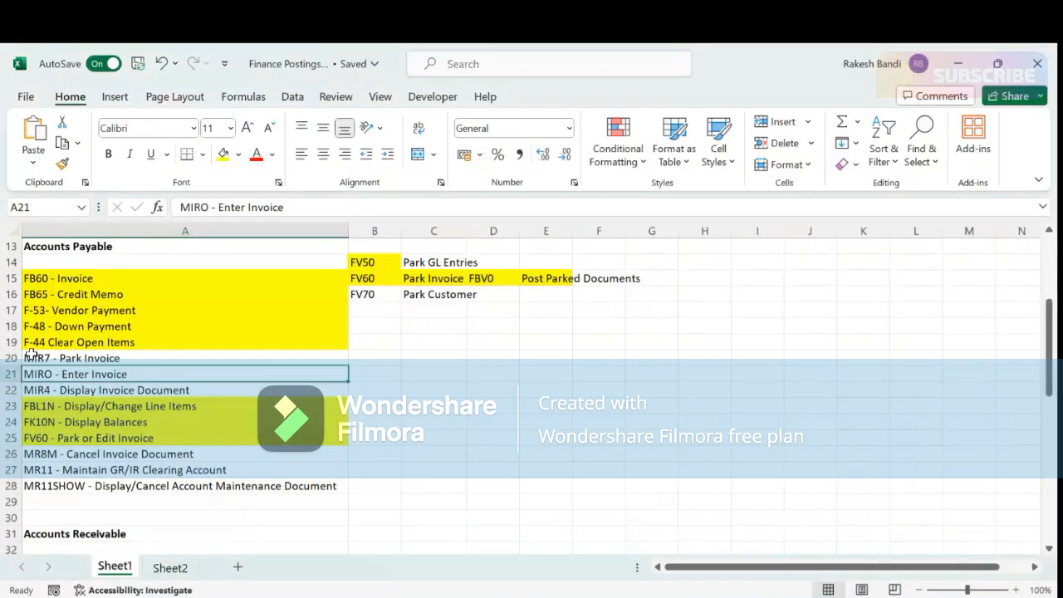
{"action": "left_click", "coordinate": [56, 357]}
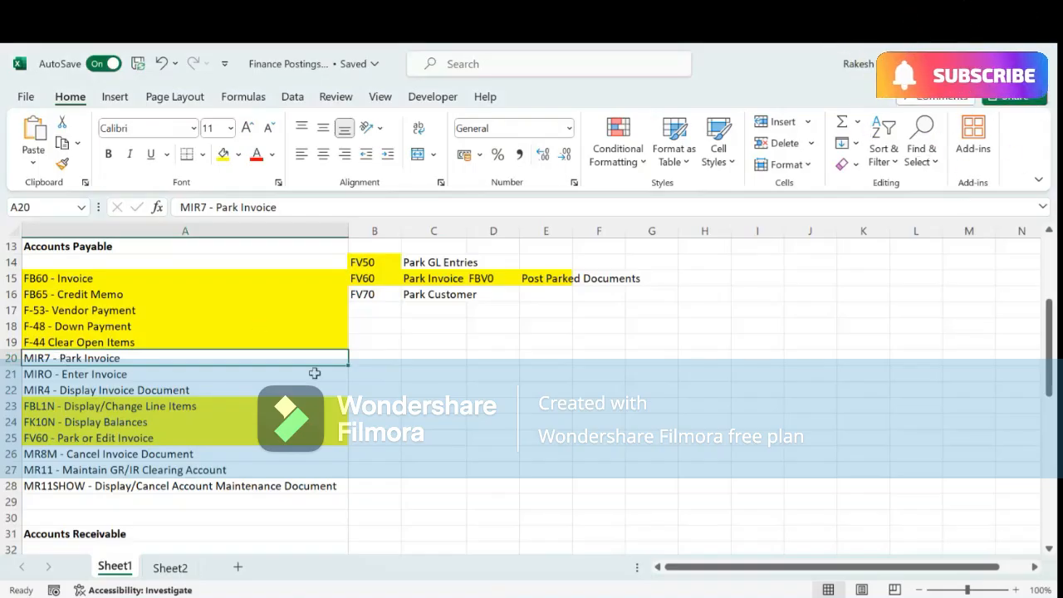
{"action": "left_click", "coordinate": [223, 154]}
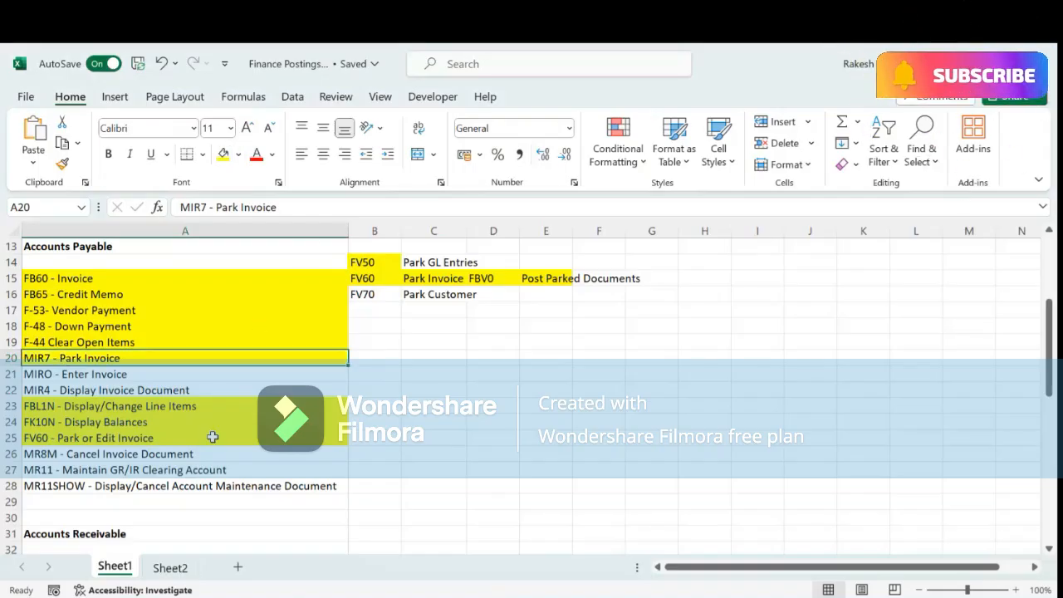
{"action": "left_click", "coordinate": [80, 386]}
{"action": "left_click", "coordinate": [64, 358]}
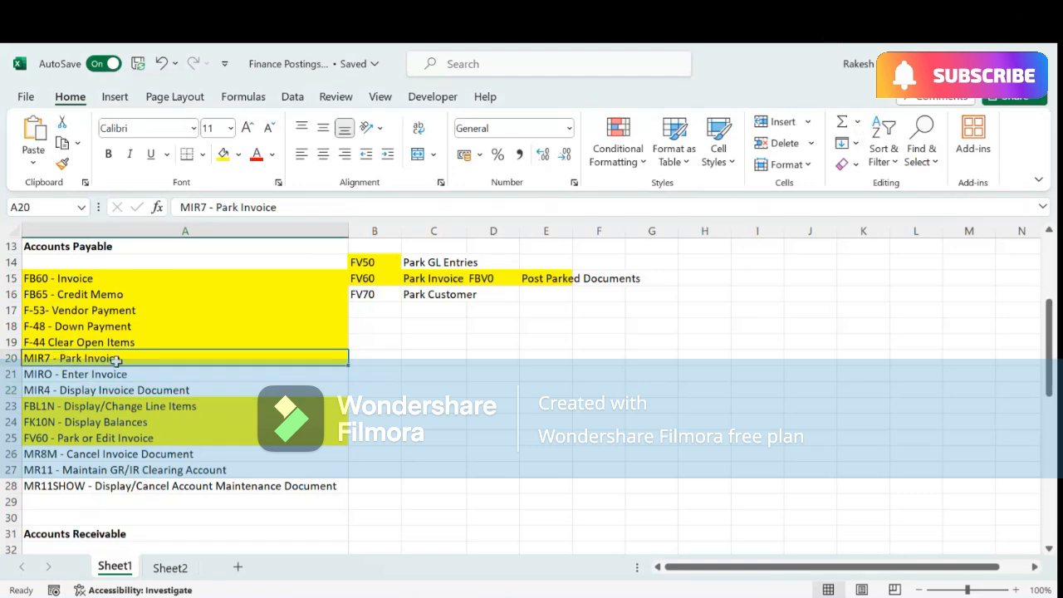
- Switch to SAP's Park Incoming Invoice window and set the invoice date to 12.02.2024
{"action": "key", "text": "alt+Tab"}
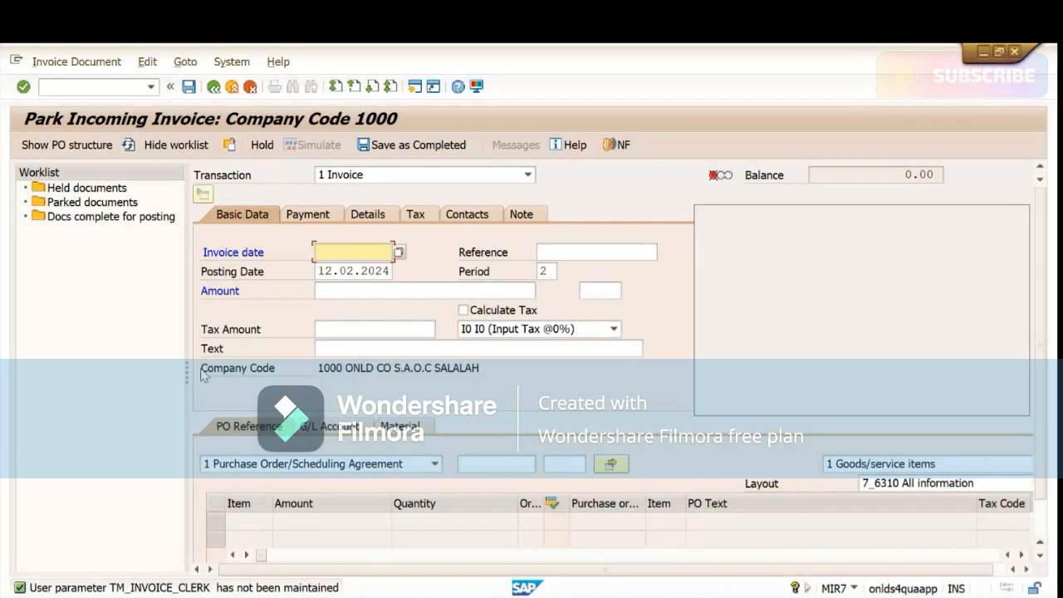
{"action": "left_click", "coordinate": [387, 267]}
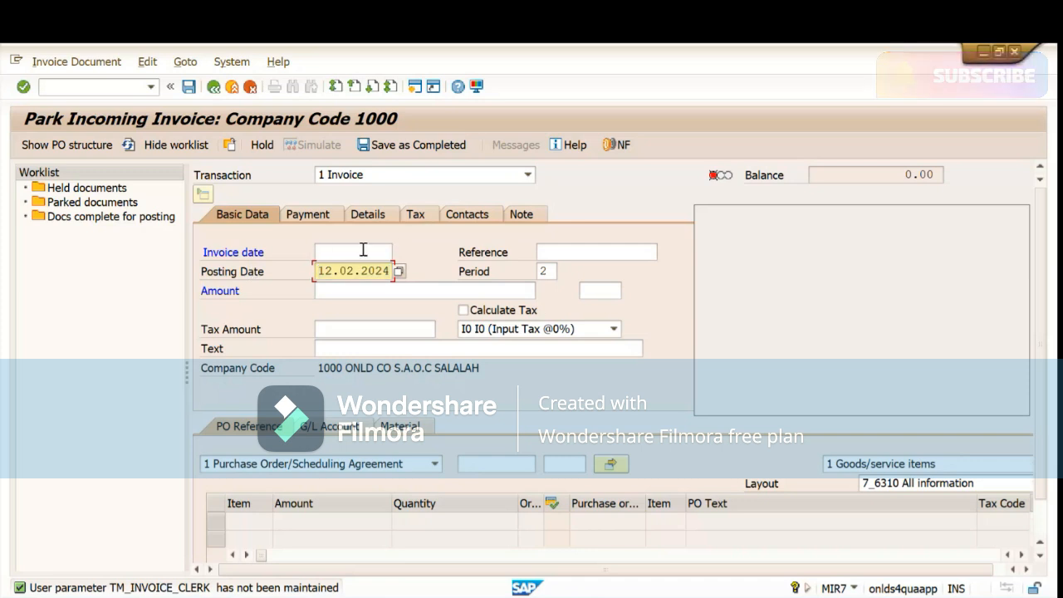
{"action": "left_click", "coordinate": [364, 254]}
{"action": "type", "text": "12.02.2024"}
{"action": "left_click", "coordinate": [339, 291]}
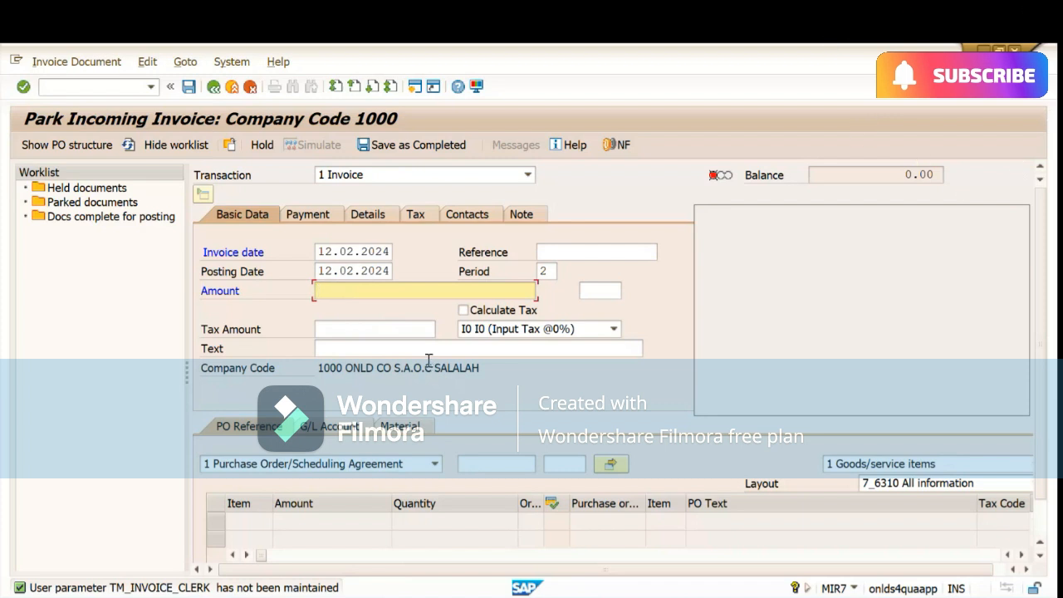
- Review the item categories available for the purchase order reference and choose Goods/service items
{"action": "left_click", "coordinate": [495, 465]}
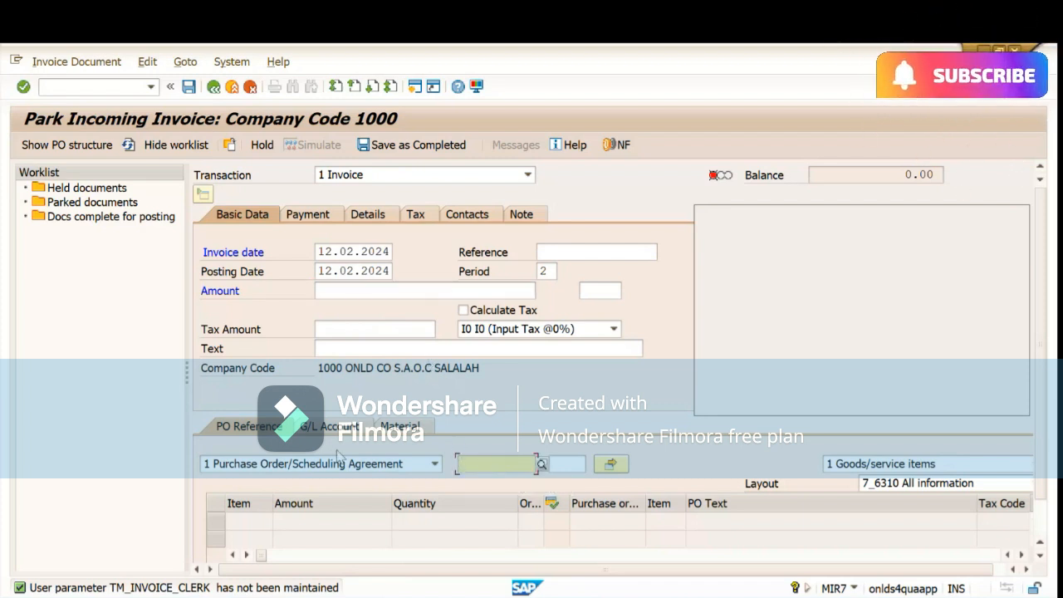
{"action": "left_click", "coordinate": [884, 468]}
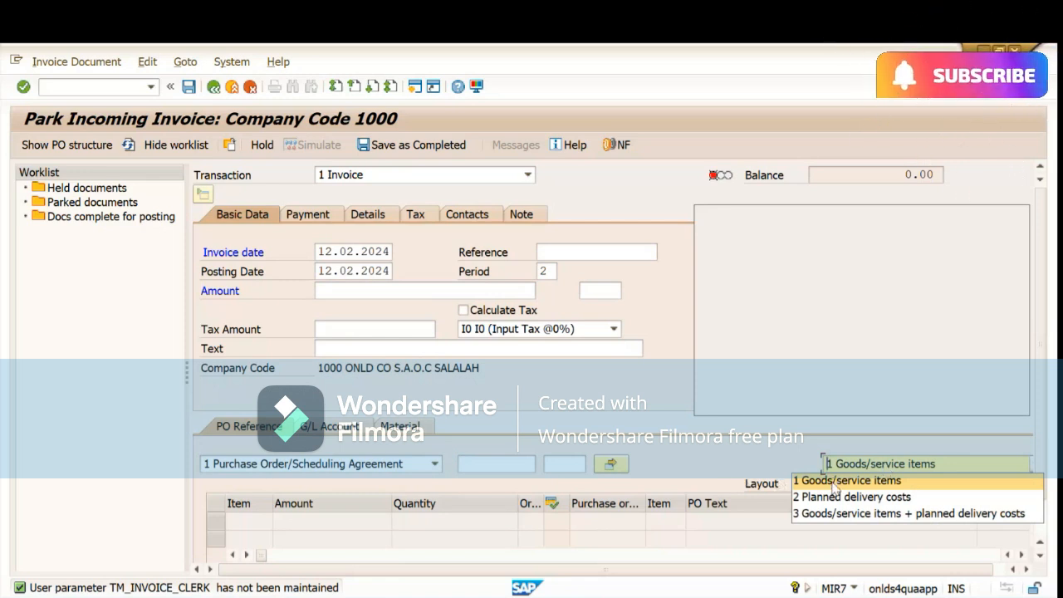
{"action": "left_click", "coordinate": [847, 481]}
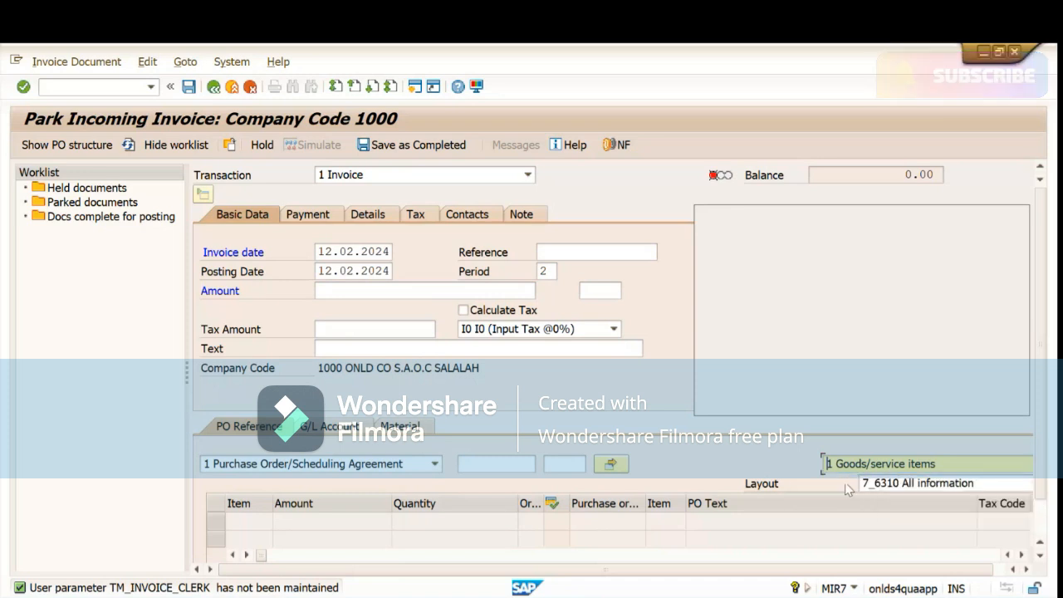
{"action": "left_click", "coordinate": [876, 467]}
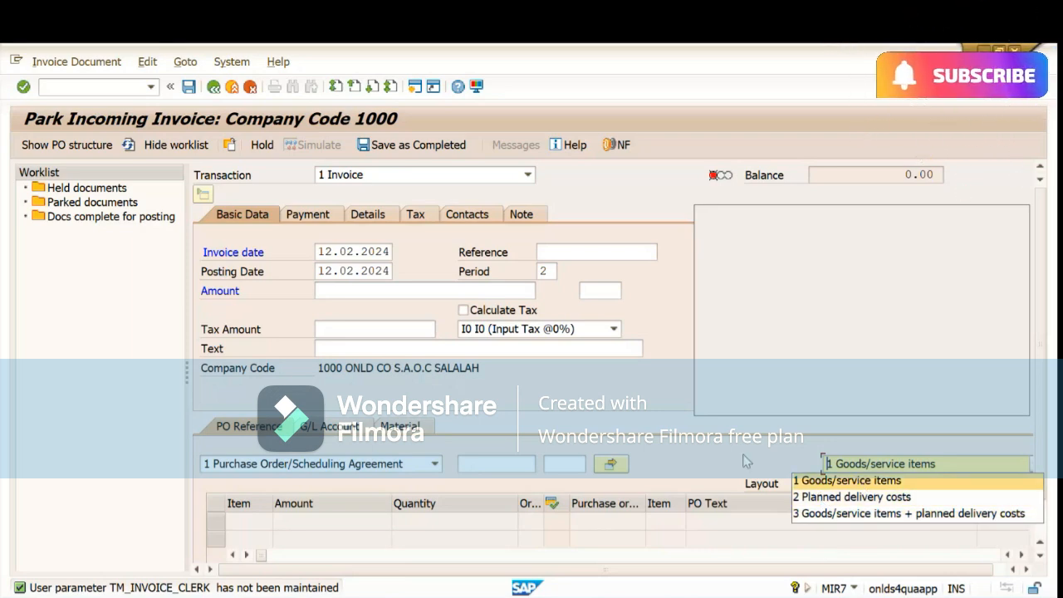
{"action": "left_click", "coordinate": [831, 482]}
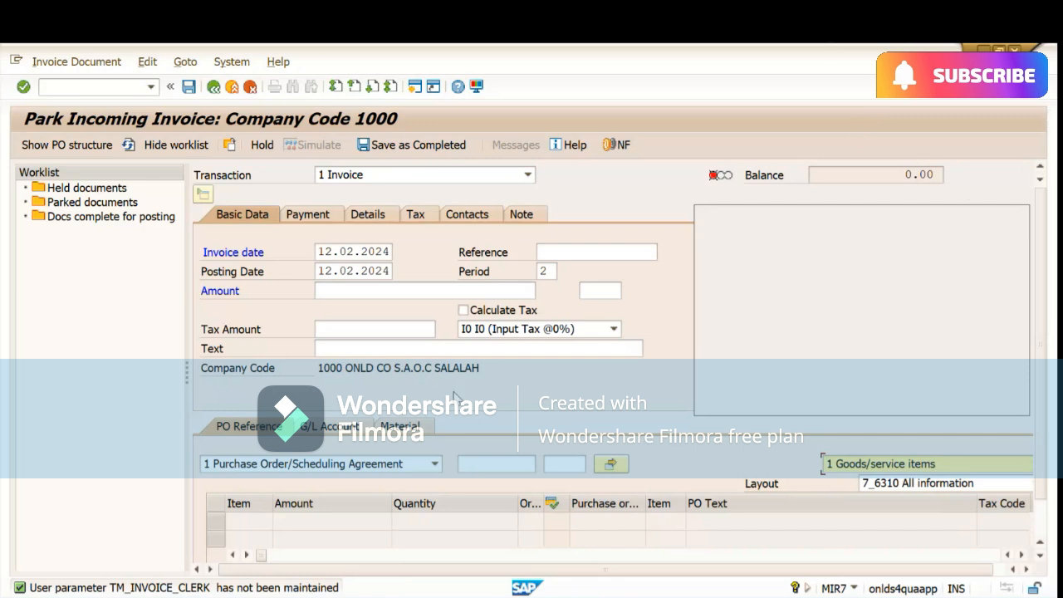
{"action": "left_click", "coordinate": [486, 466]}
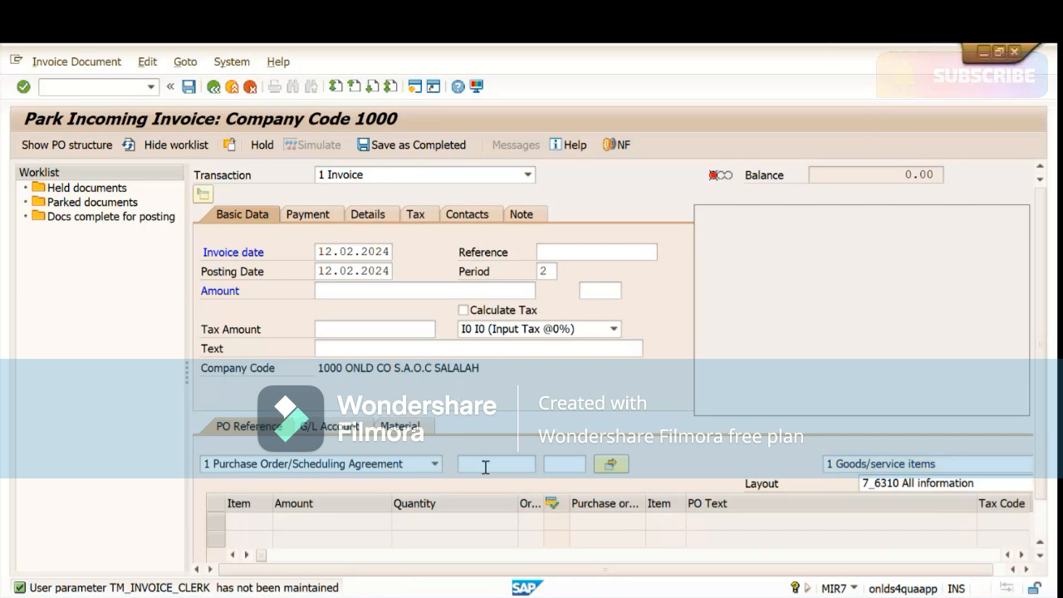
{"action": "left_click", "coordinate": [481, 465]}
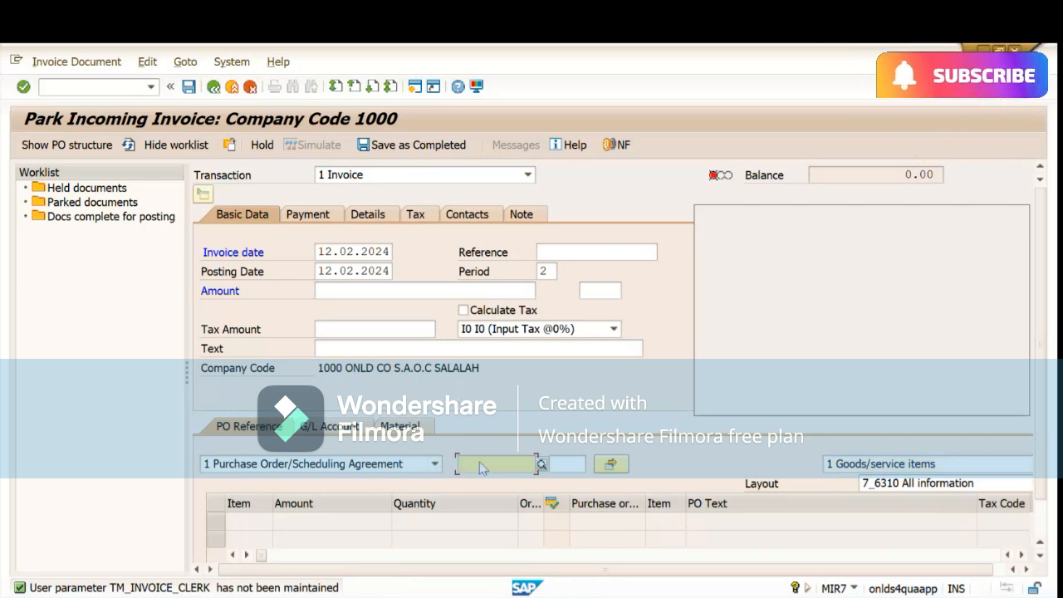
{"action": "type", "text": "12.02.2024"}
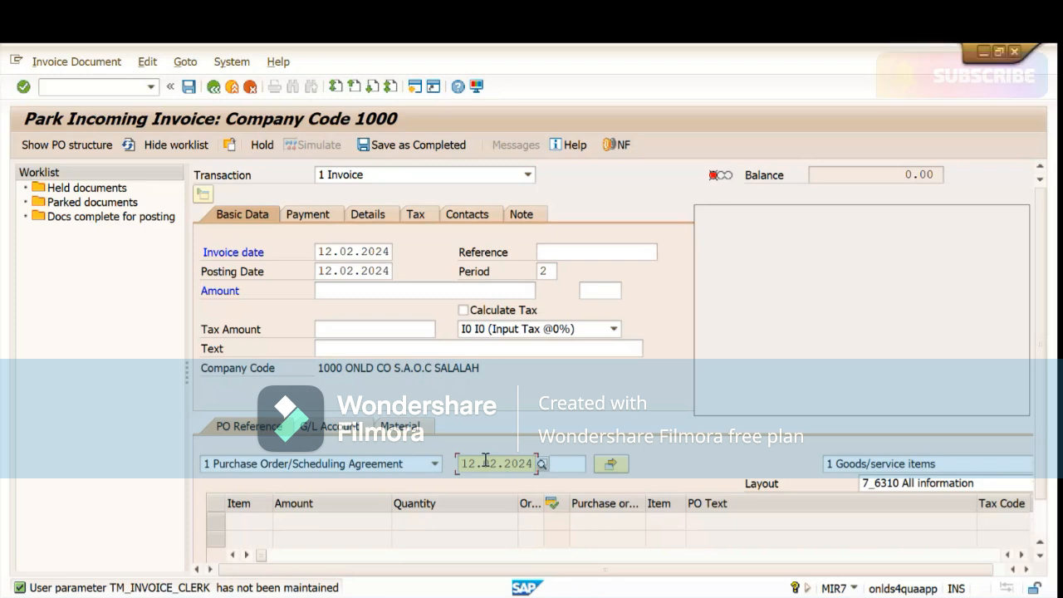
{"action": "key", "text": "BackSpace"}
{"action": "key", "text": "BackSpace"}
{"action": "key", "text": "BackSpace"}
{"action": "key", "text": "BackSpace"}
{"action": "key", "text": "BackSpace"}
{"action": "key", "text": "BackSpace"}
{"action": "key", "text": "BackSpace"}
{"action": "key", "text": "BackSpace"}
{"action": "key", "text": "BackSpace"}
{"action": "key", "text": "BackSpace"}
{"action": "key", "text": "Return"}
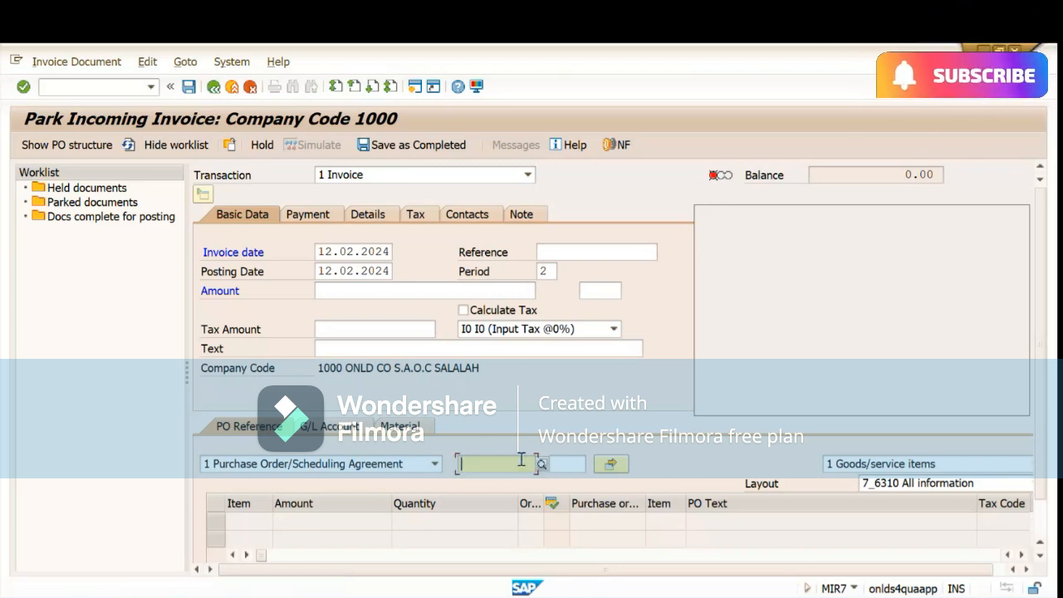
- Switch to the Create Purchase Order session and open transaction ME23N there to look up the purchase order
{"action": "key", "text": "alt+Tab"}
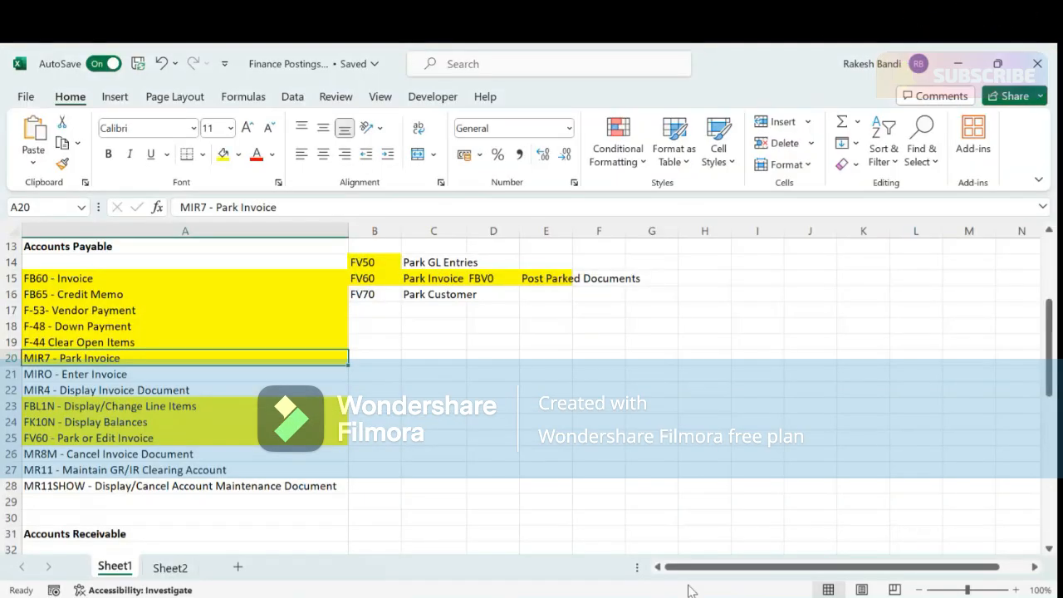
{"action": "key", "text": "alt+Tab"}
{"action": "mouse_move", "coordinate": [623, 595]}
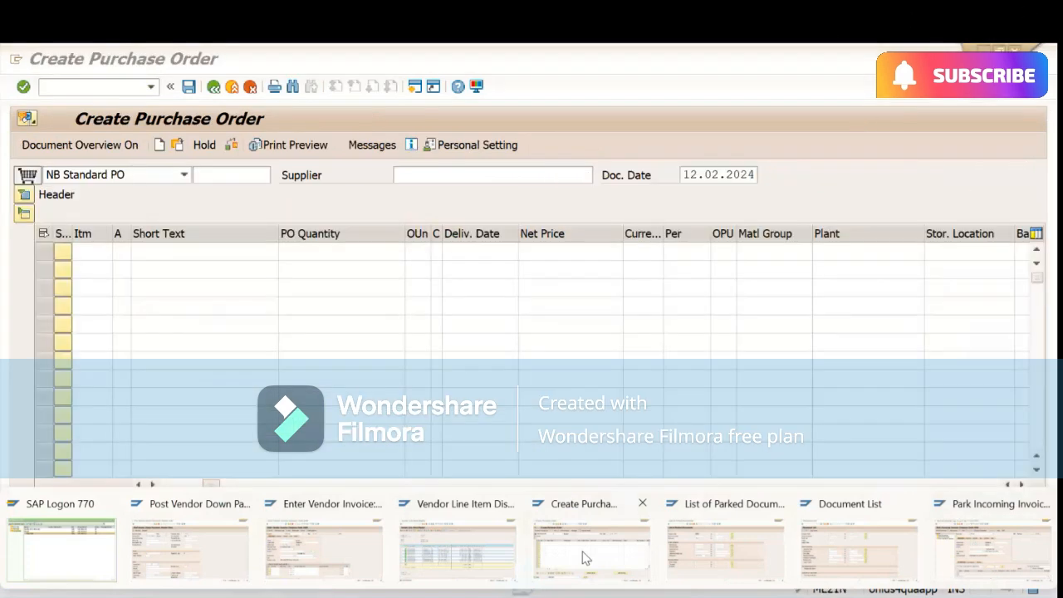
{"action": "left_click", "coordinate": [581, 556]}
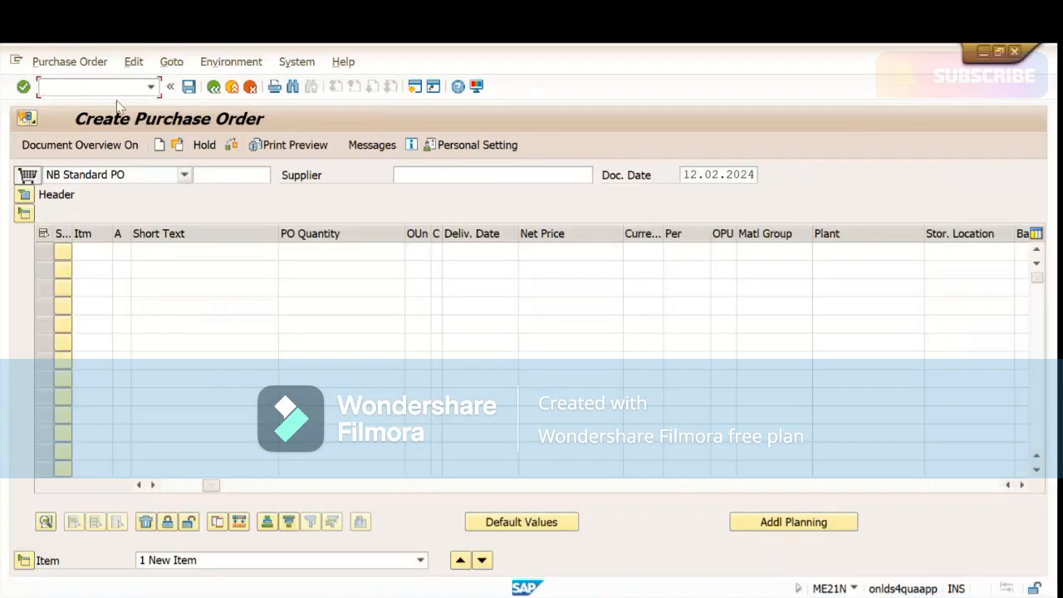
{"action": "type", "text": "/nme23n"}
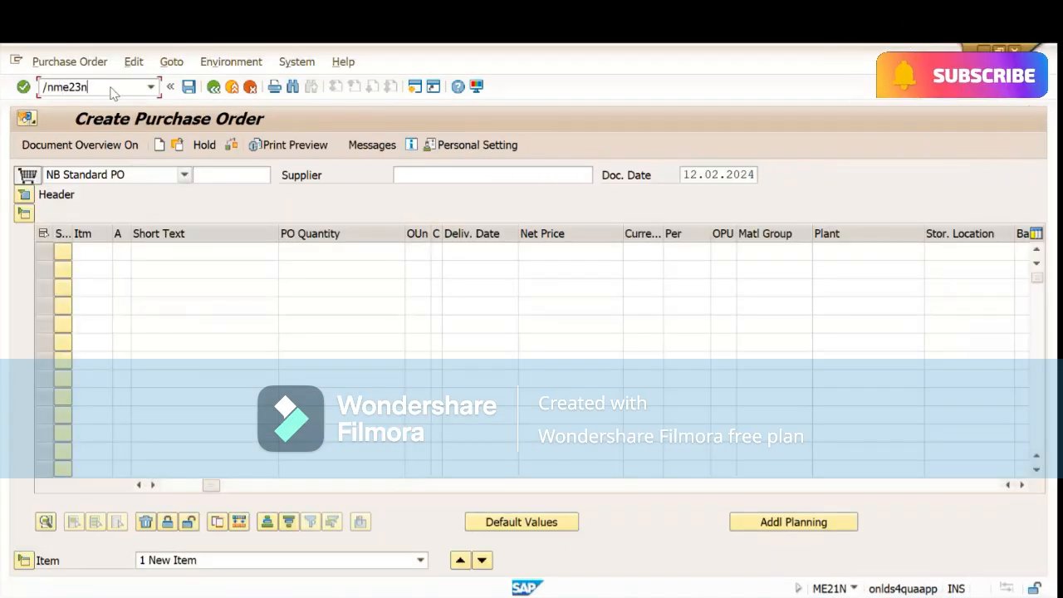
{"action": "key", "text": "Return"}
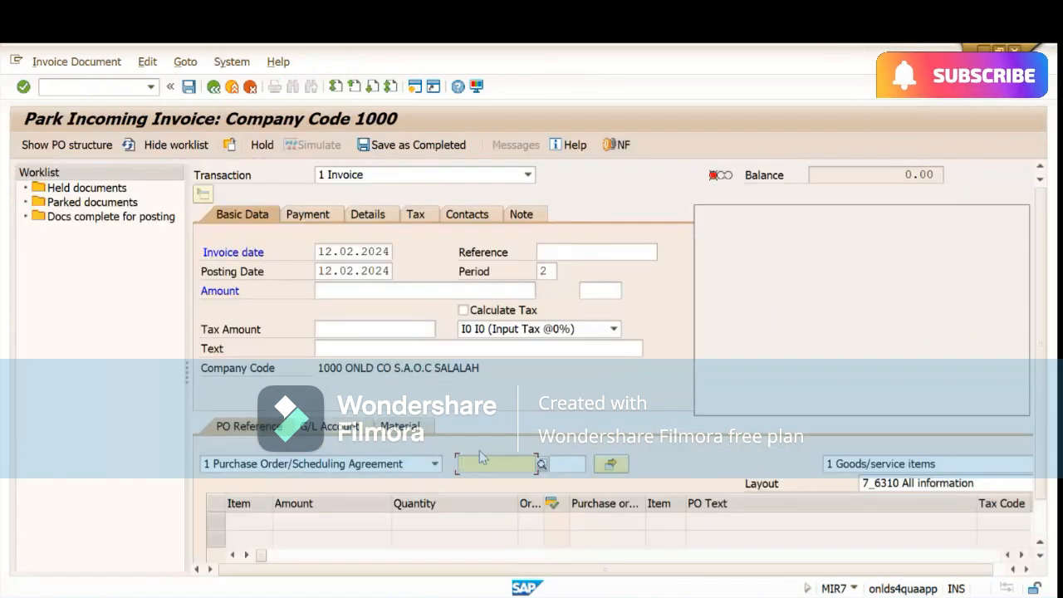
- Enter the new purchase order's number as the reference of the parked invoice, choosing the matching suggestion
{"action": "left_click", "coordinate": [482, 462]}
{"action": "type", "text": "450"}
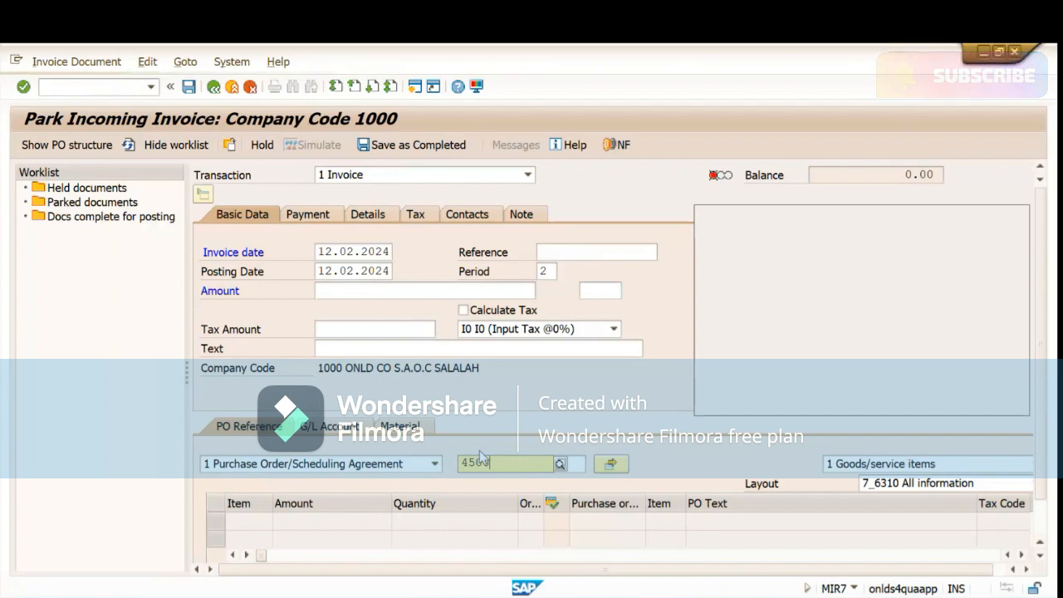
{"action": "type", "text": "0000021"}
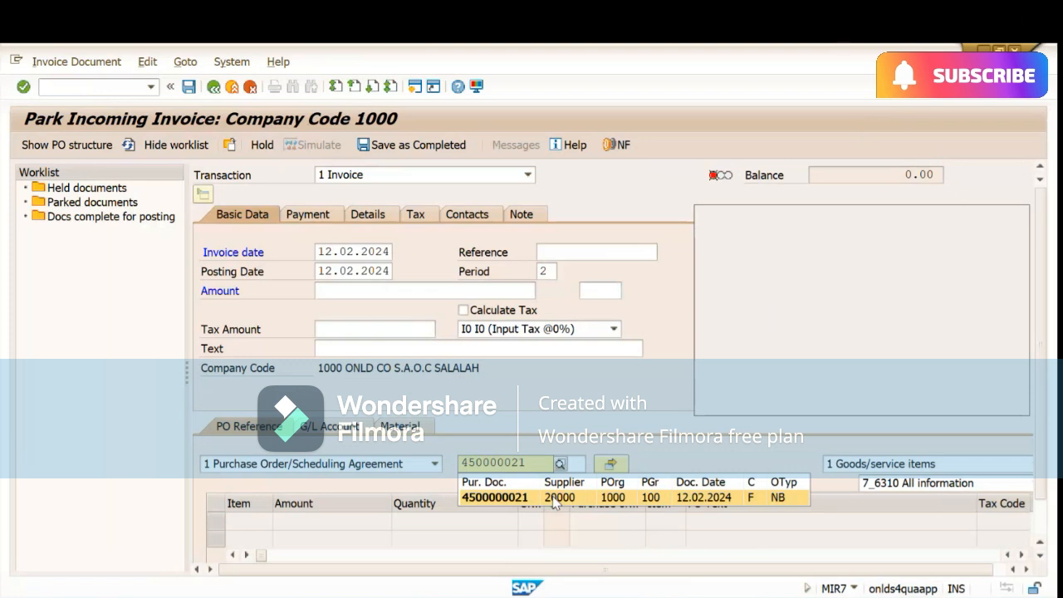
{"action": "left_click", "coordinate": [554, 498]}
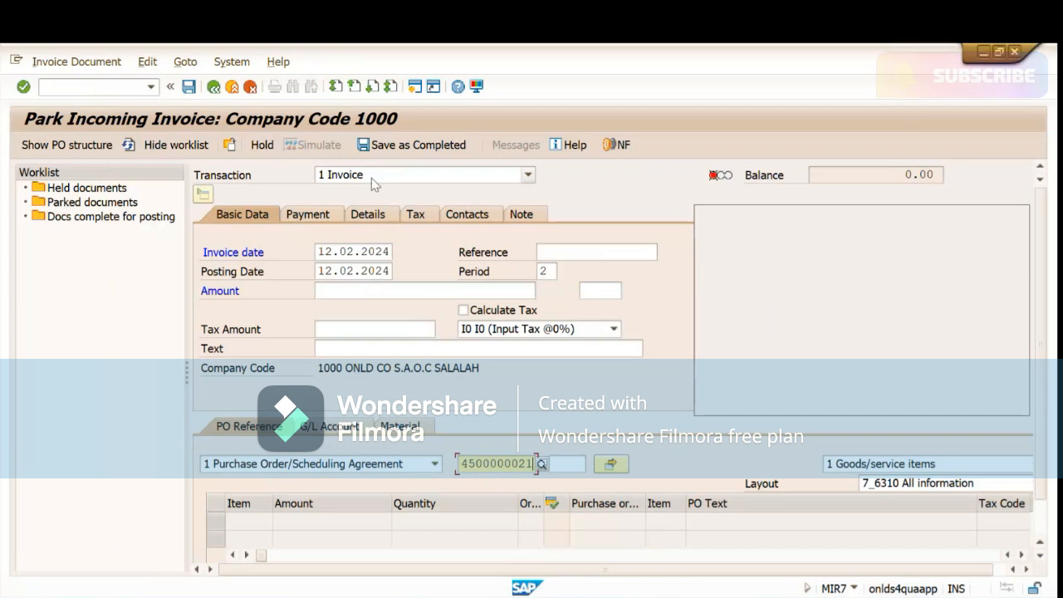
- Keep Invoice as the transaction type and load the referenced purchase order's data into the invoice
{"action": "left_click", "coordinate": [406, 178]}
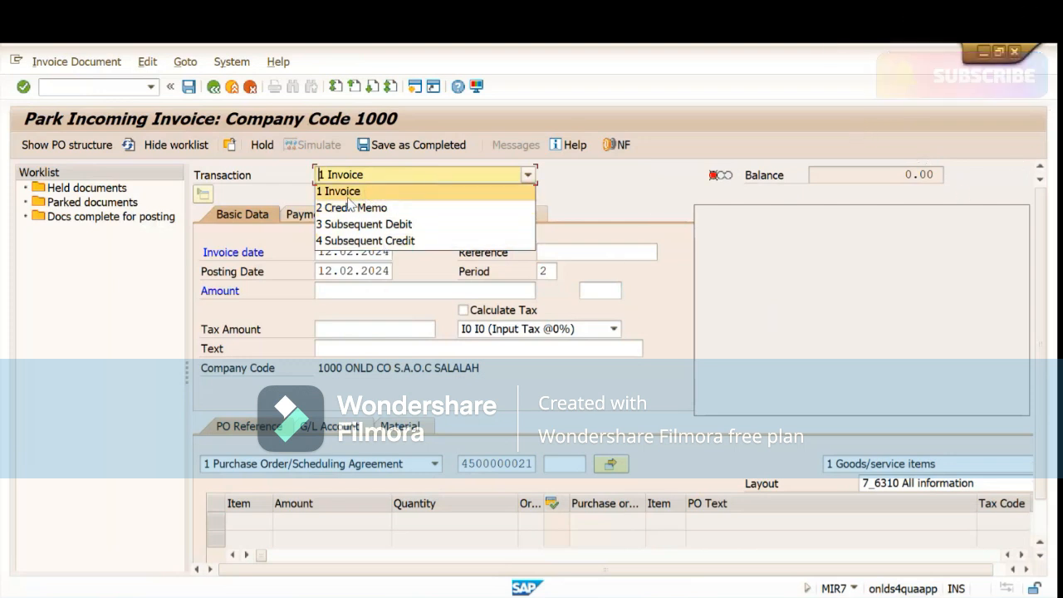
{"action": "left_click", "coordinate": [584, 199]}
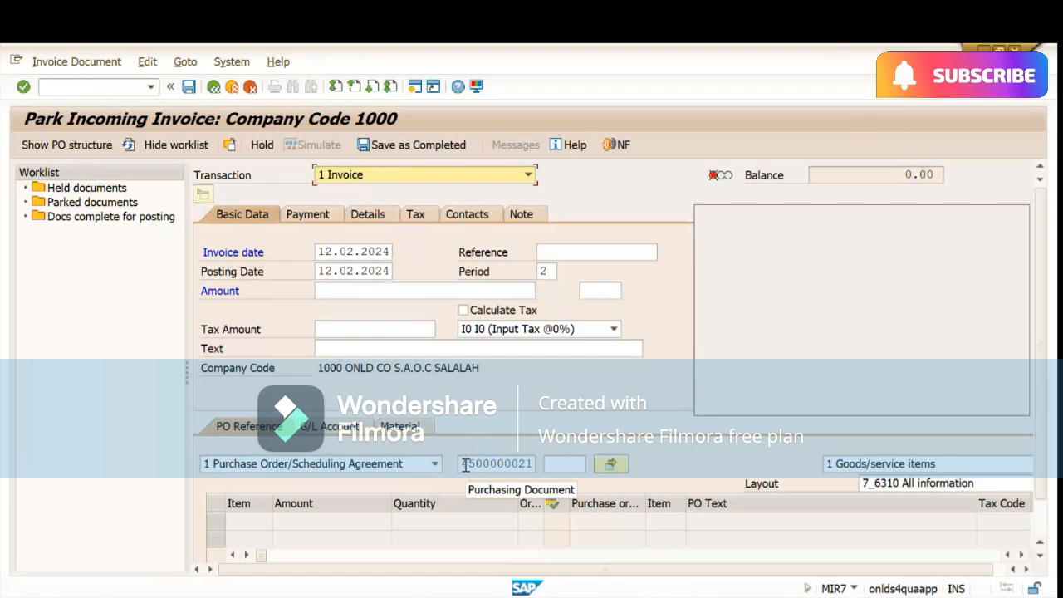
{"action": "left_click_drag", "start_coordinate": [465, 463], "coordinate": [534, 463]}
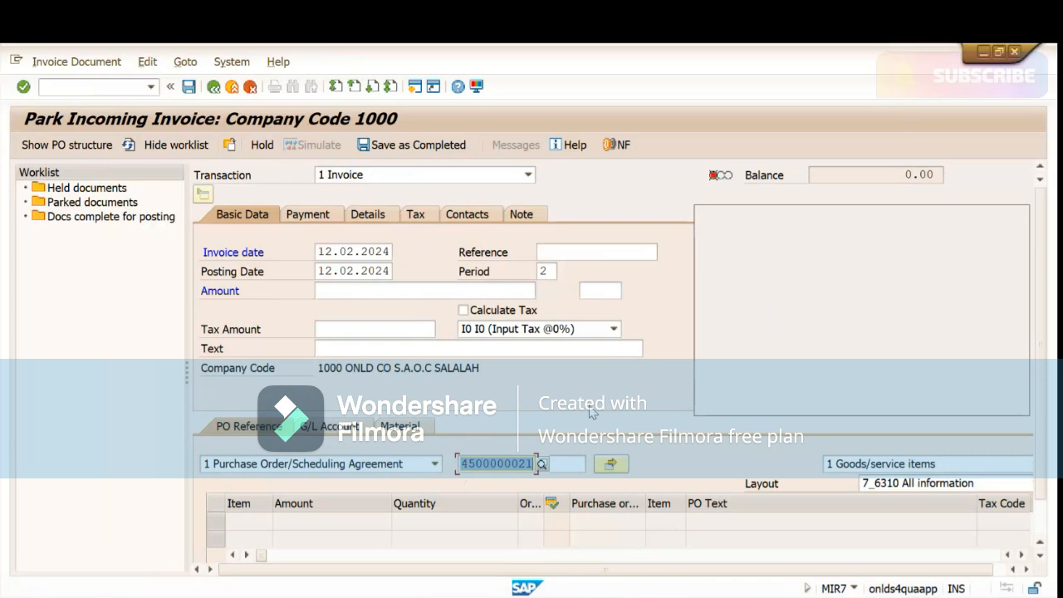
{"action": "key", "text": "Return"}
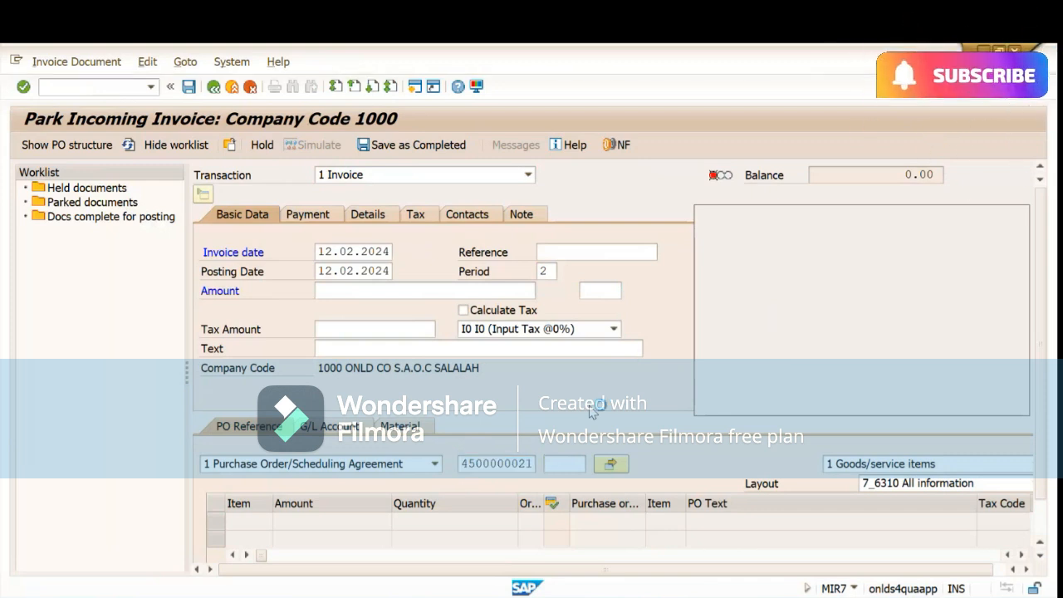
{"action": "left_click", "coordinate": [565, 464]}
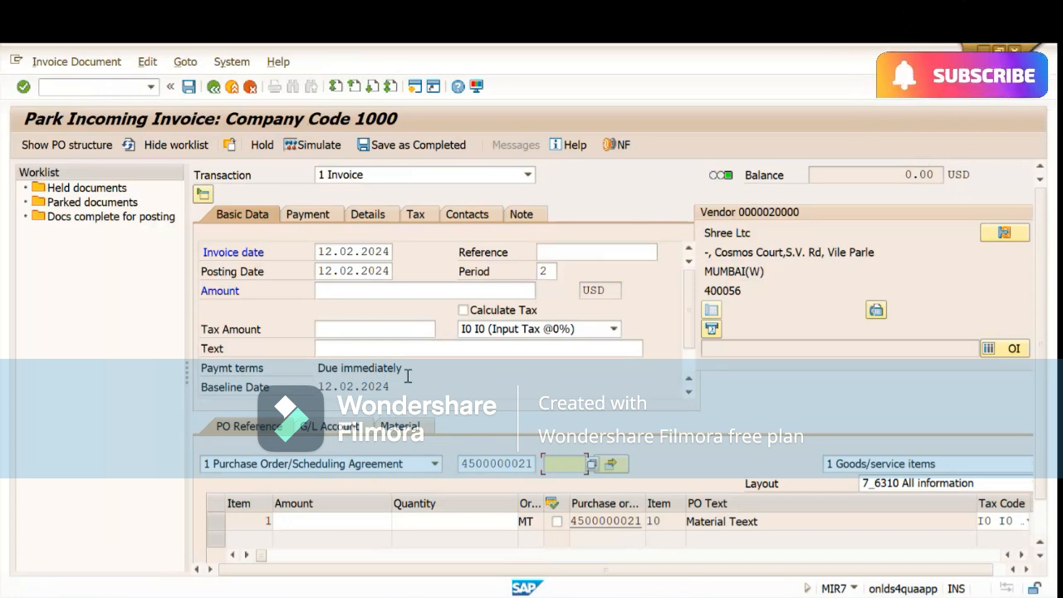
{"action": "left_click", "coordinate": [563, 468]}
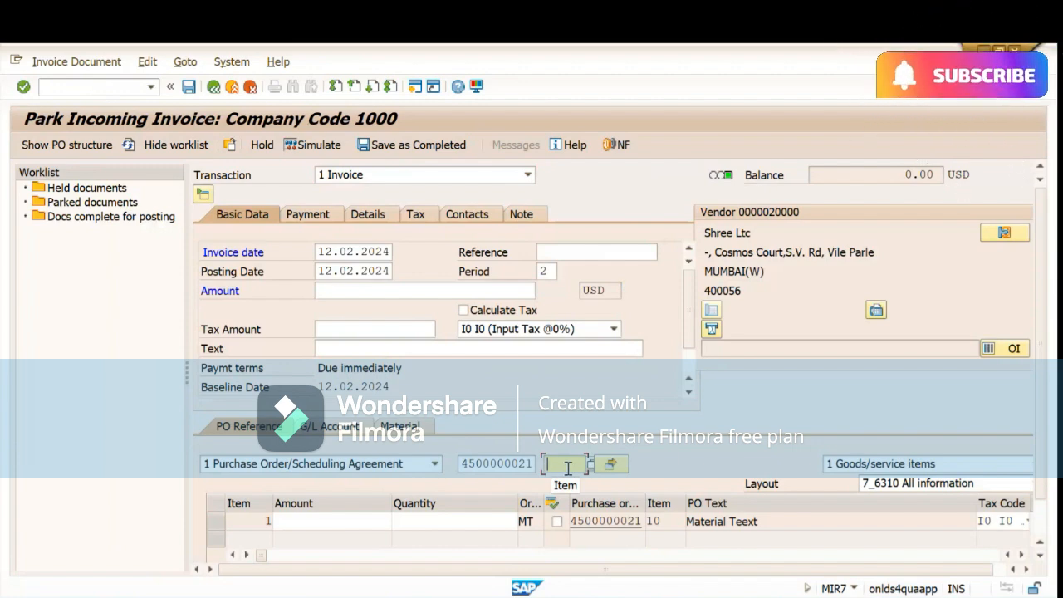
- Enter item 10 for the purchase order reference and confirm it
{"action": "type", "text": "10"}
{"action": "key", "text": "Return"}
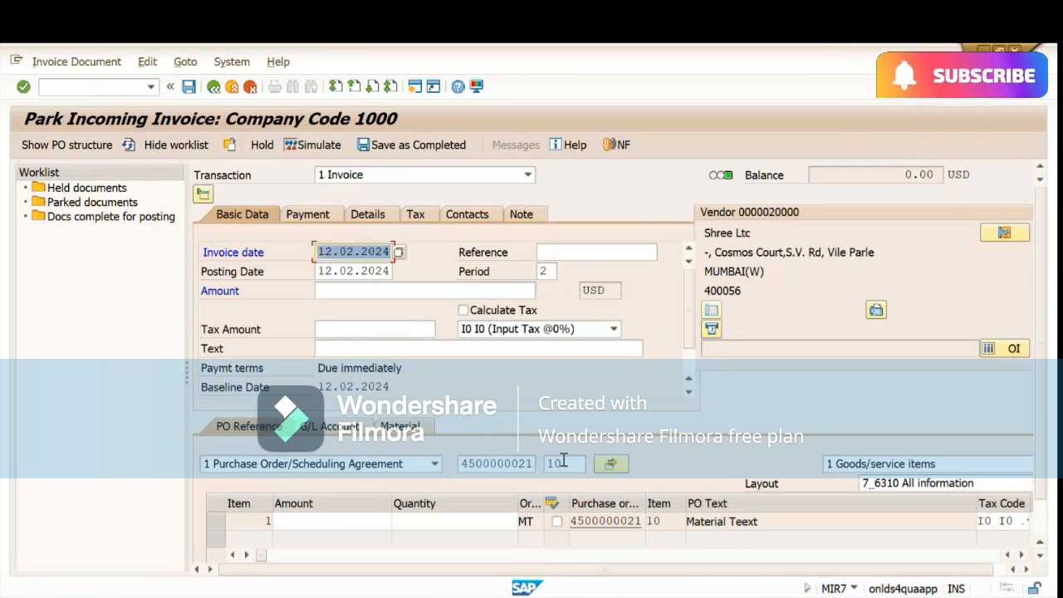
{"action": "left_click", "coordinate": [564, 463]}
{"action": "type", "text": "20"}
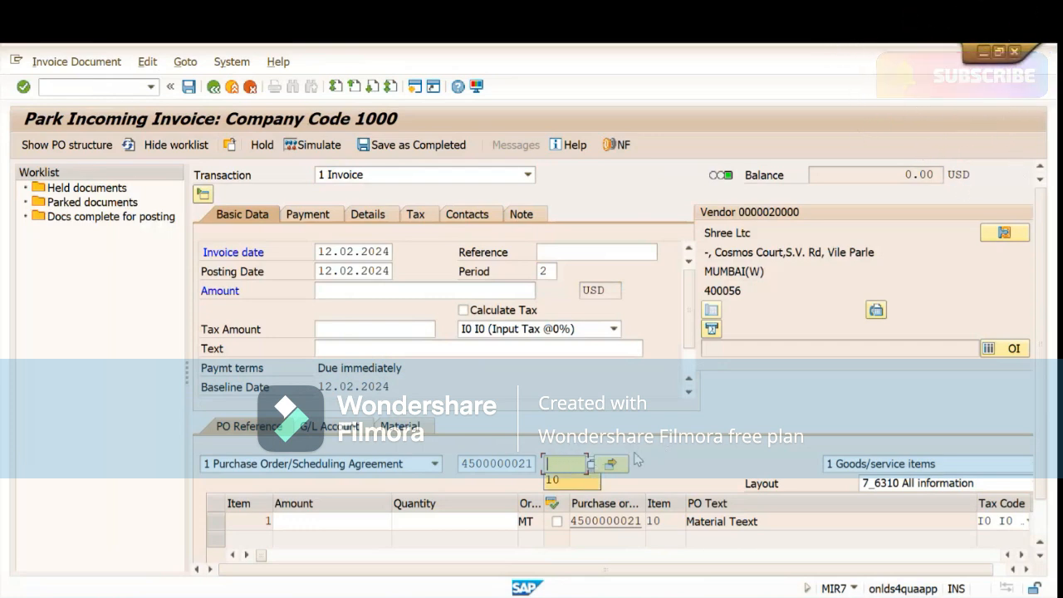
{"action": "key", "text": "Return"}
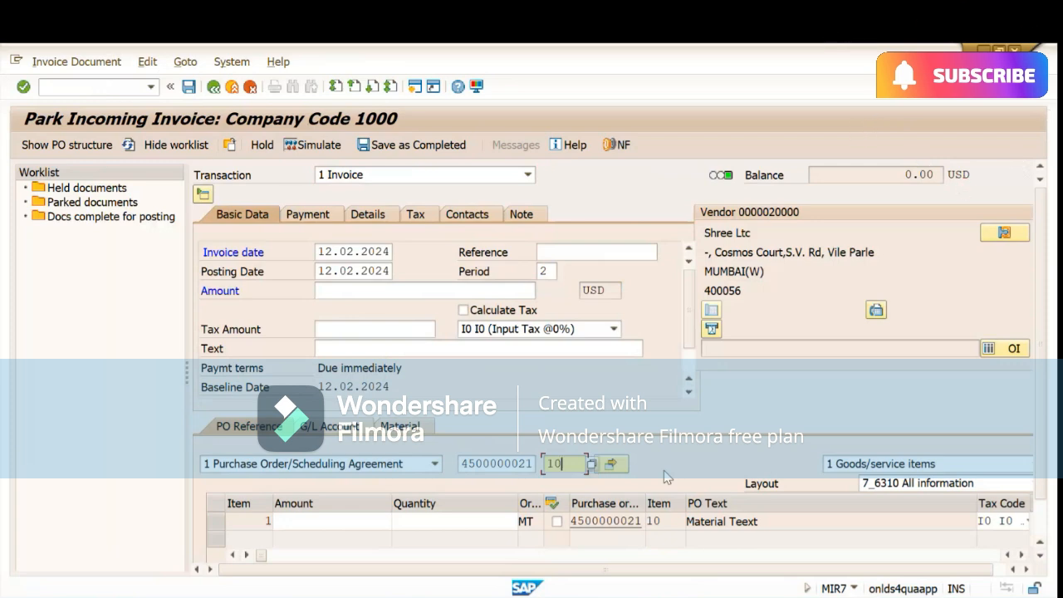
{"action": "key", "text": "BackSpace"}
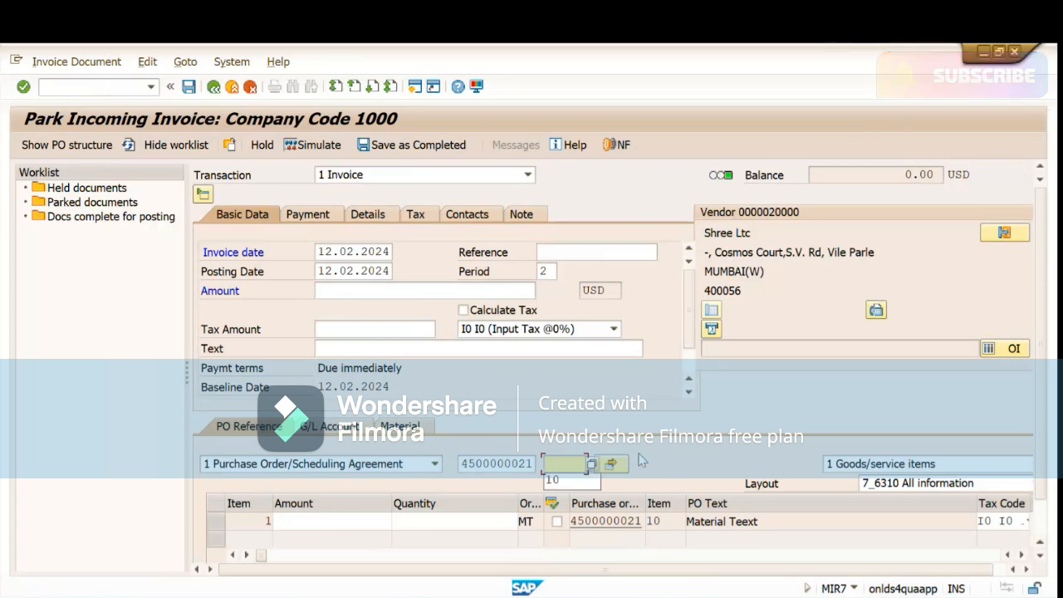
{"action": "left_click", "coordinate": [563, 480]}
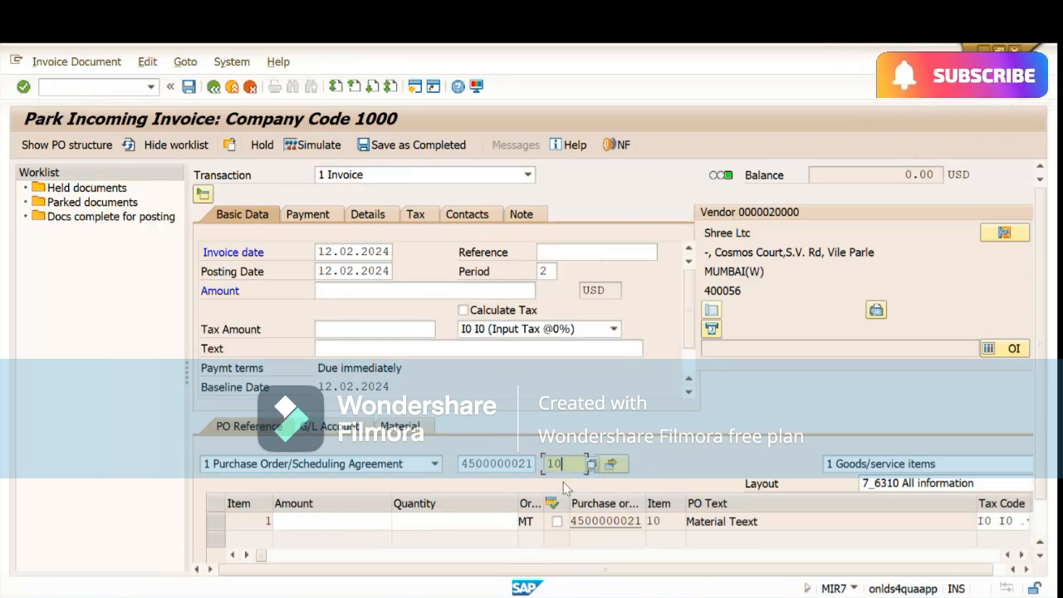
{"action": "key", "text": "Return"}
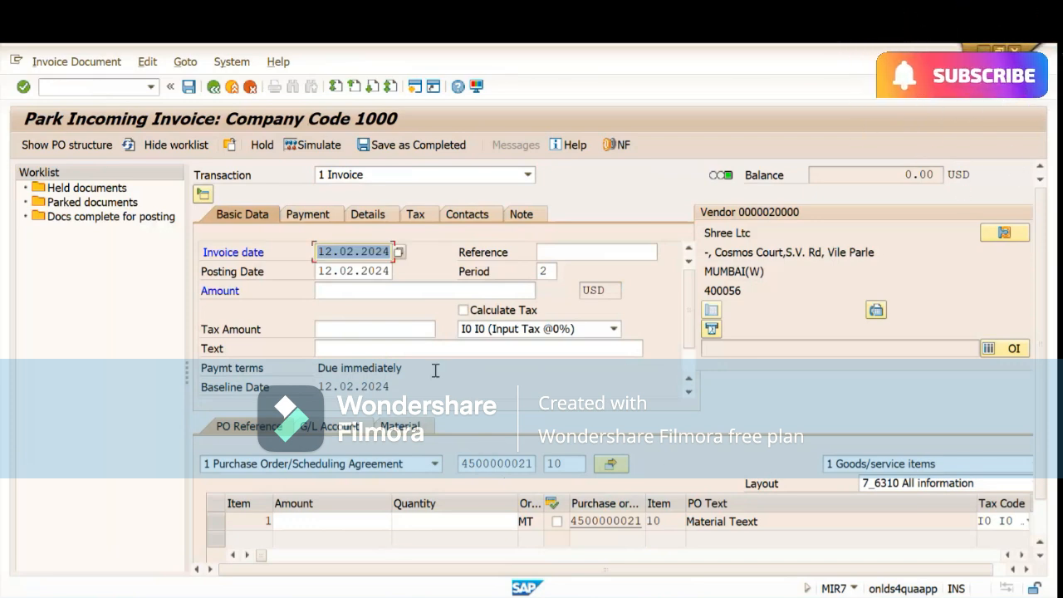
- Switch to the displayed purchase order and copy the net value 10,000 from the item's conditions
{"action": "left_click", "coordinate": [375, 290]}
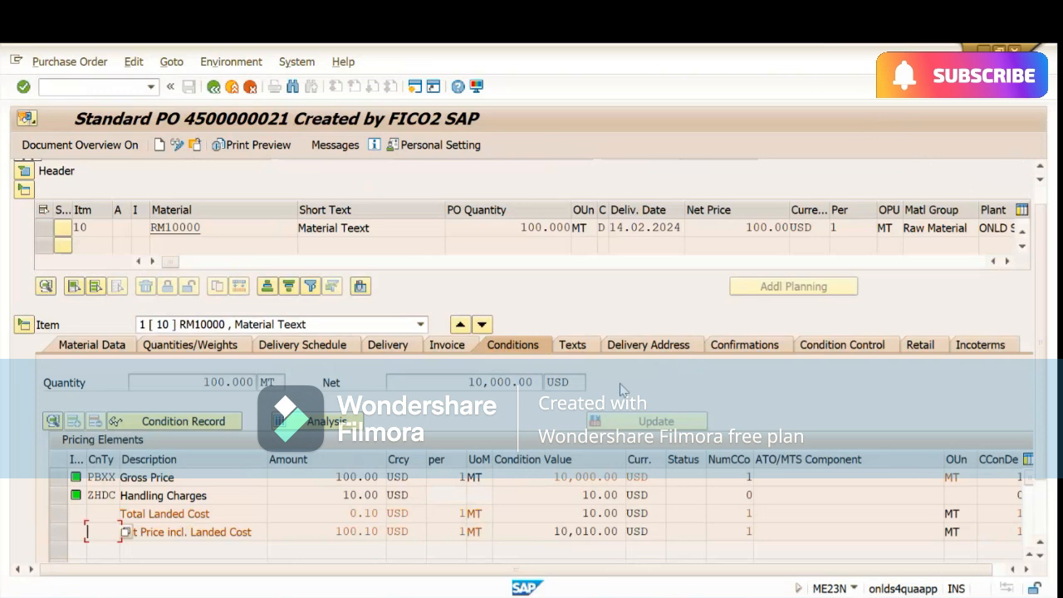
{"action": "left_click", "coordinate": [437, 346]}
{"action": "left_click", "coordinate": [524, 394]}
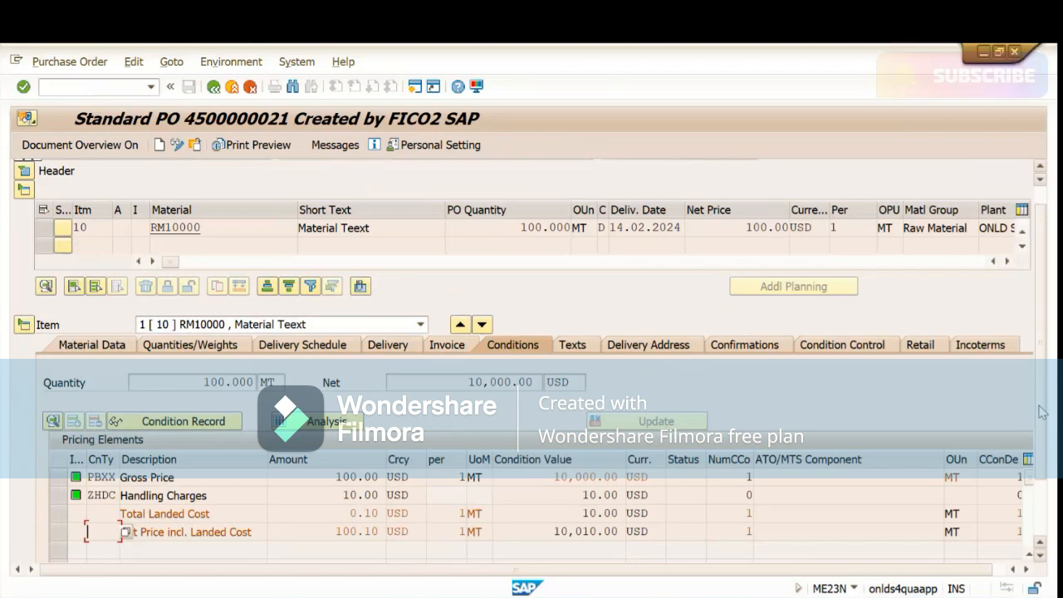
{"action": "left_click_drag", "start_coordinate": [1042, 413], "coordinate": [1045, 464]}
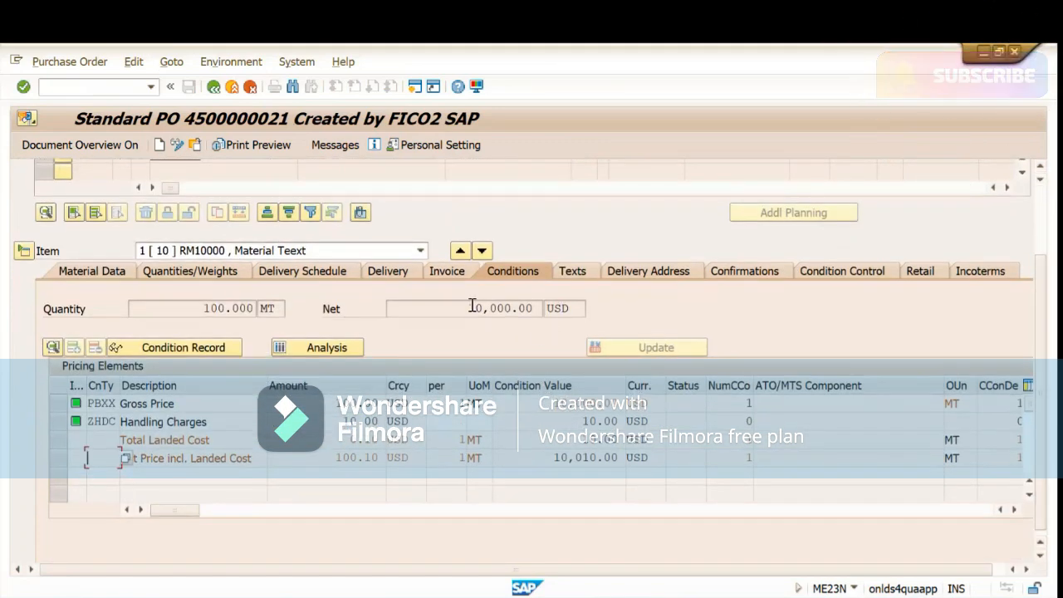
{"action": "left_click_drag", "start_coordinate": [471, 306], "coordinate": [512, 307]}
{"action": "key", "text": "ctrl+c"}
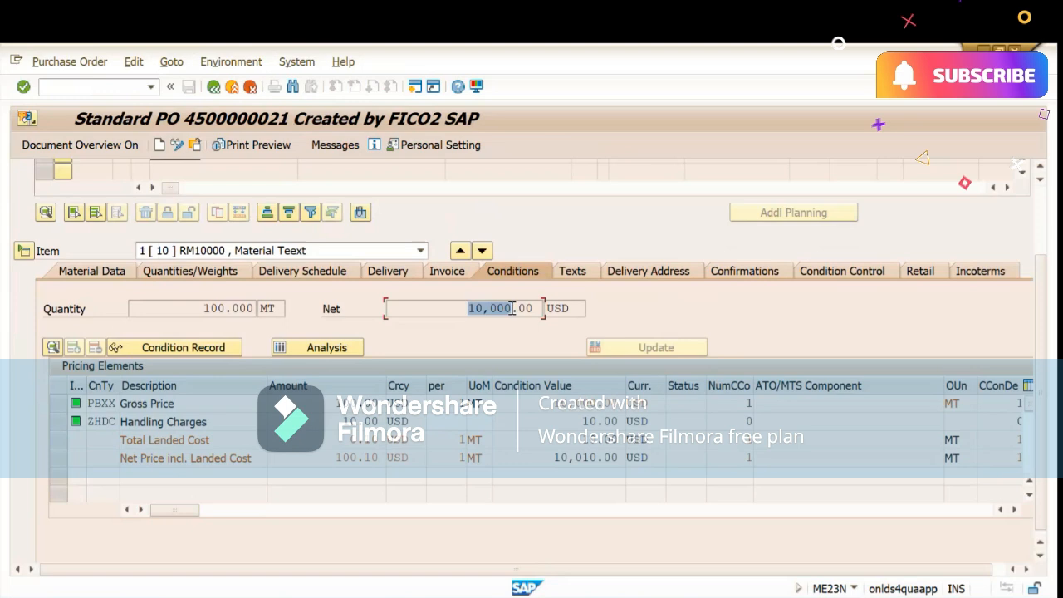
- Return to the parked invoice and enter amount 10,000 and quantity 100 on the first item line
{"action": "left_click", "coordinate": [636, 304]}
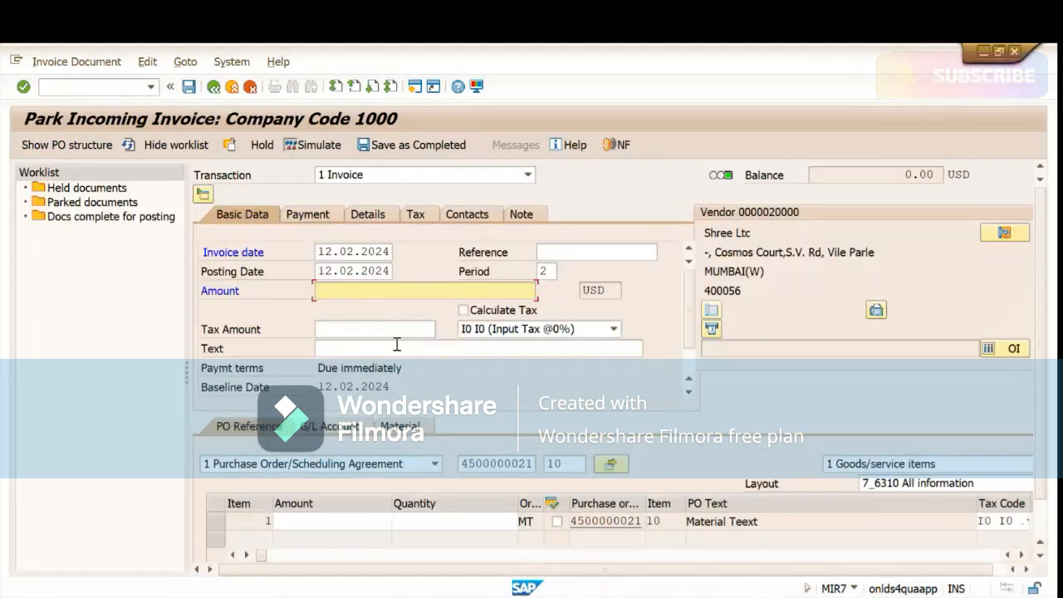
{"action": "left_click", "coordinate": [431, 520]}
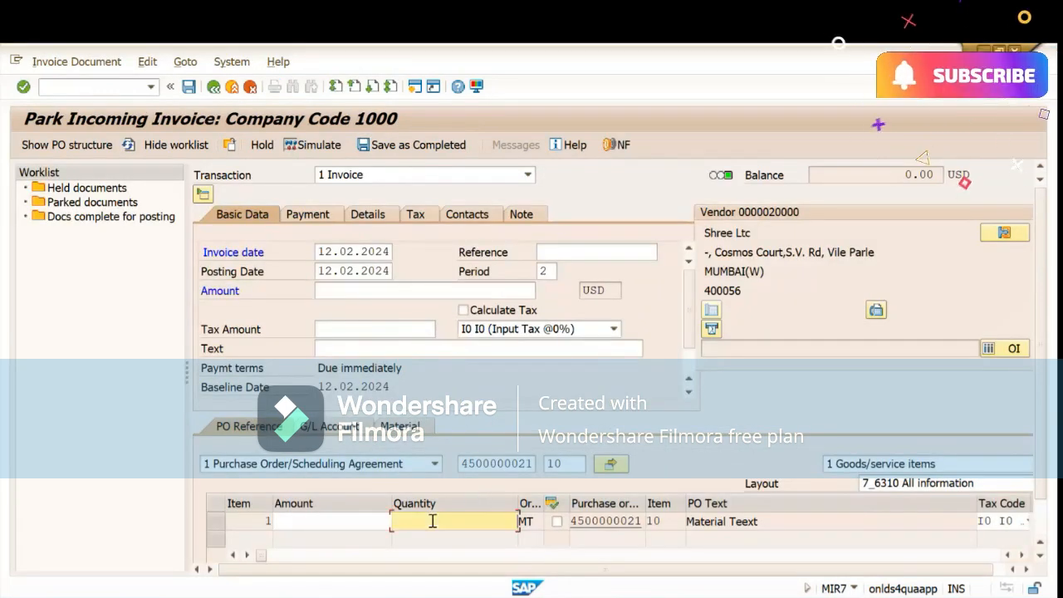
{"action": "left_click", "coordinate": [336, 519]}
{"action": "key", "text": "ctrl+v"}
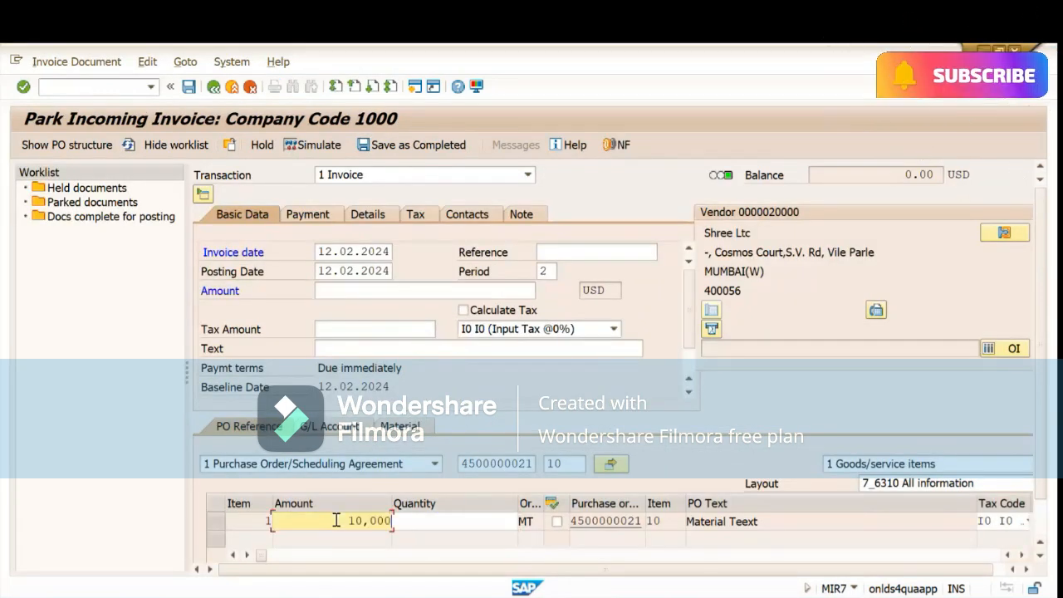
{"action": "left_click", "coordinate": [448, 521]}
{"action": "type", "text": "100"}
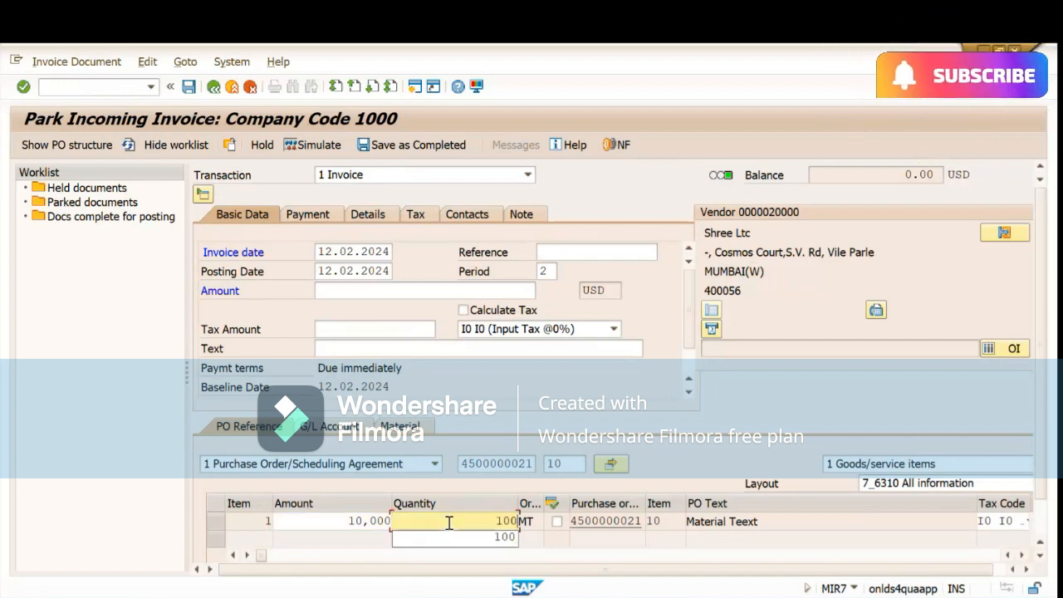
{"action": "key", "text": "Return"}
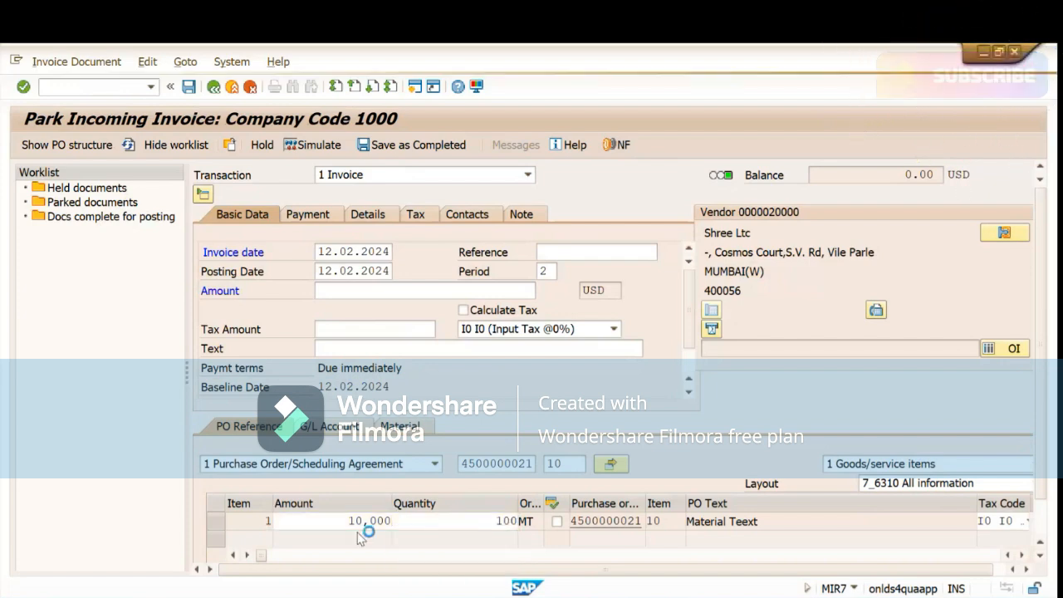
- Set the invoice's header amount to 10,000 in the basic data and confirm it
{"action": "left_click", "coordinate": [346, 288]}
{"action": "type", "text": "10,000"}
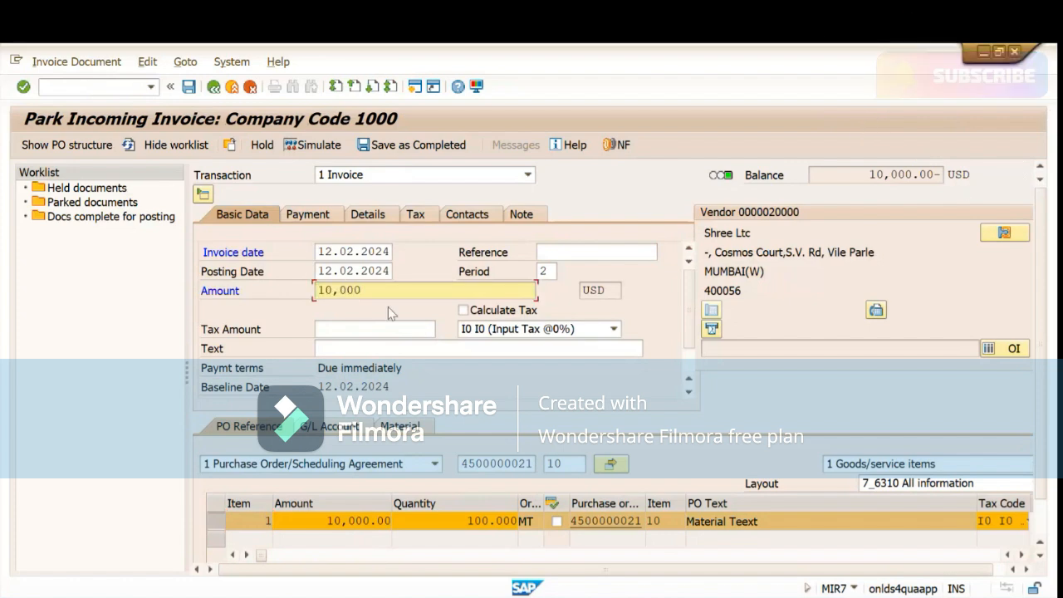
{"action": "key", "text": "Return"}
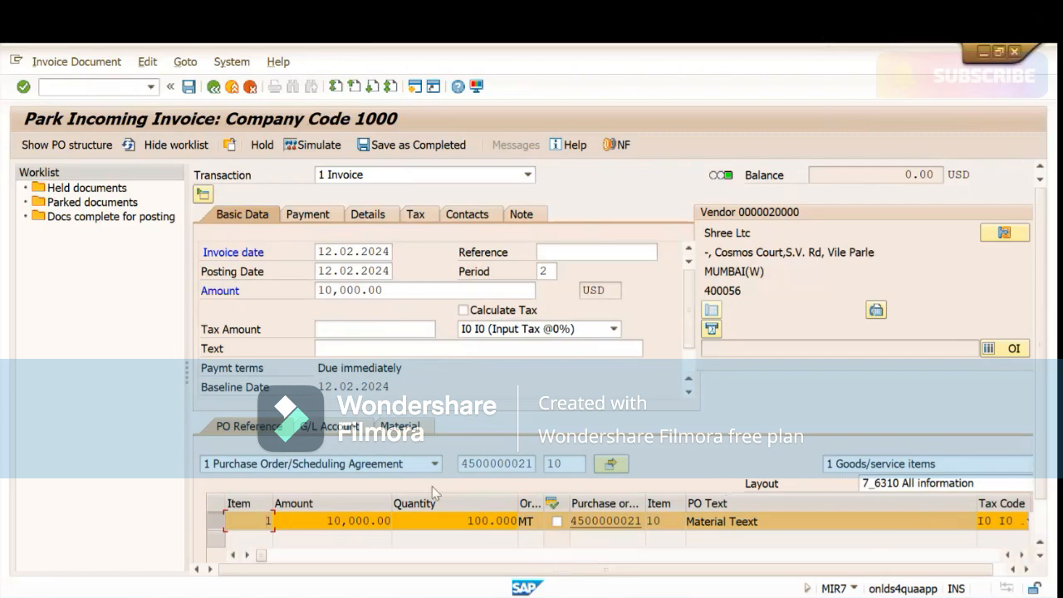
- Review the invoice's purchase order reference, item type, vendor name and available transaction types
{"action": "left_click", "coordinate": [506, 464]}
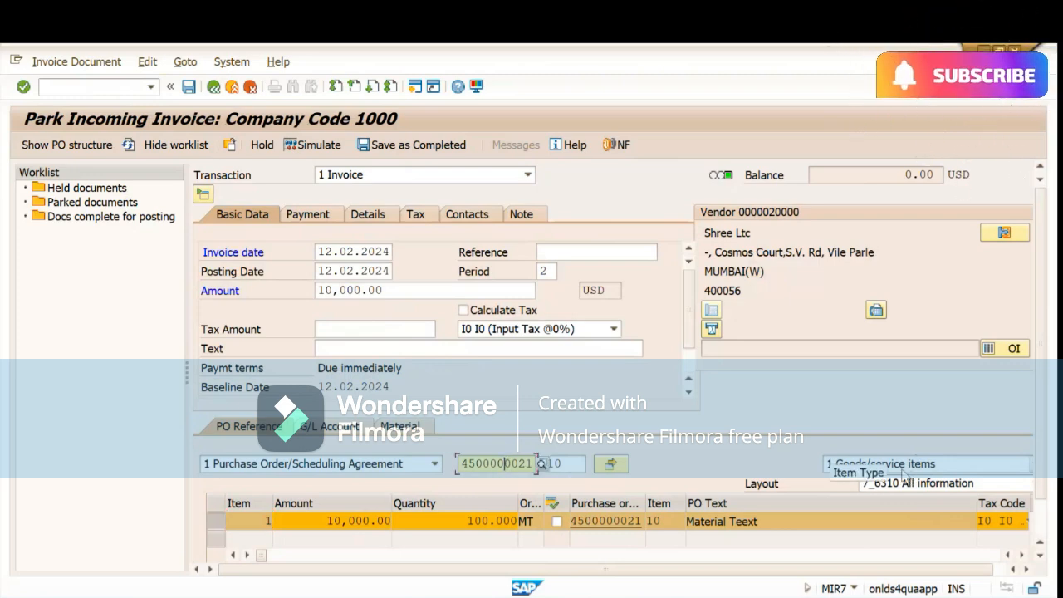
{"action": "left_click", "coordinate": [904, 465]}
{"action": "left_click", "coordinate": [910, 468]}
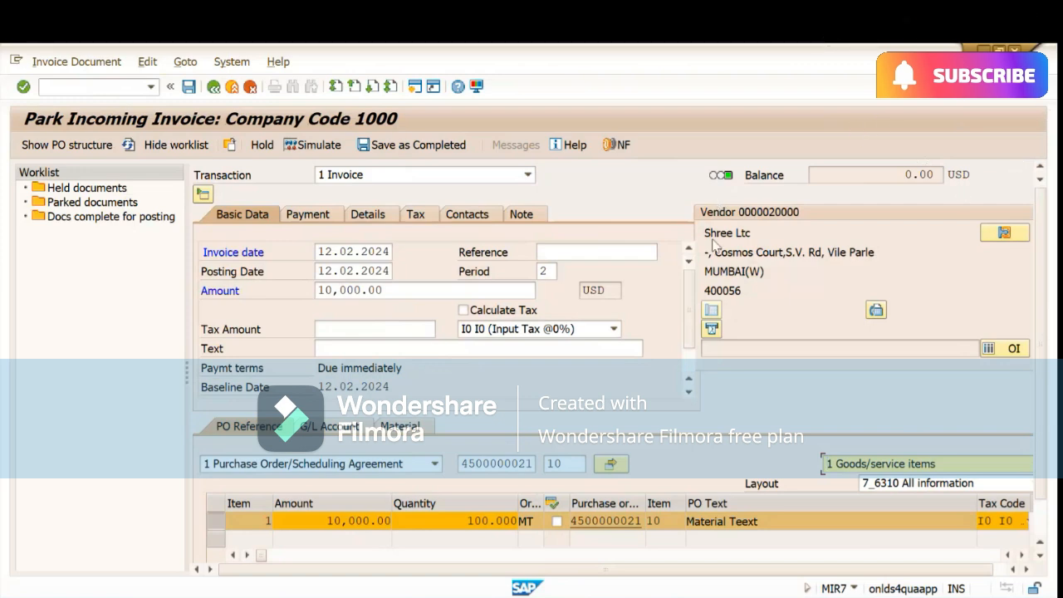
{"action": "left_click_drag", "start_coordinate": [705, 233], "coordinate": [754, 231]}
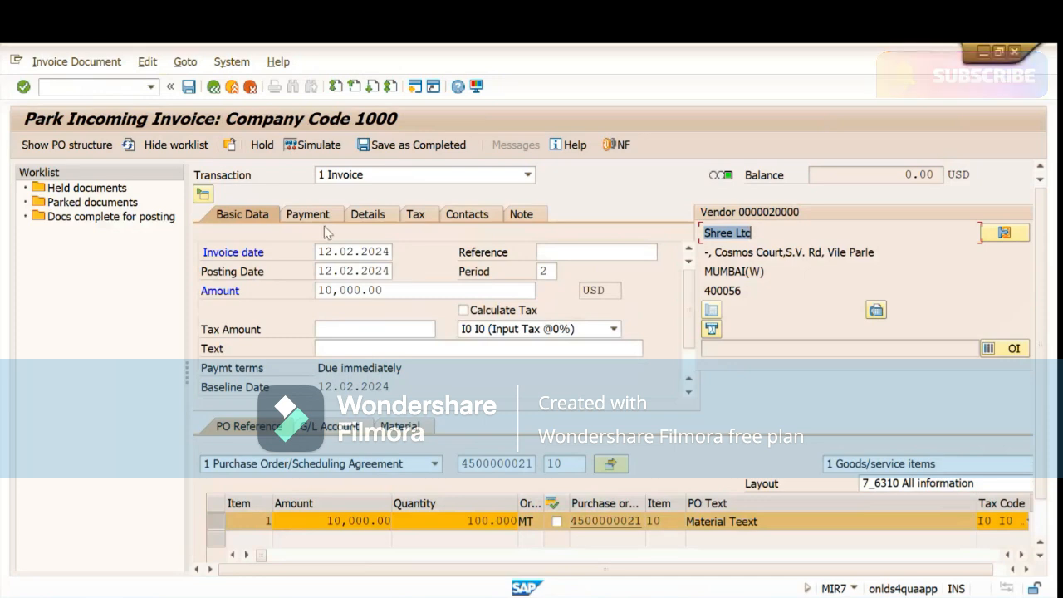
{"action": "left_click", "coordinate": [440, 178]}
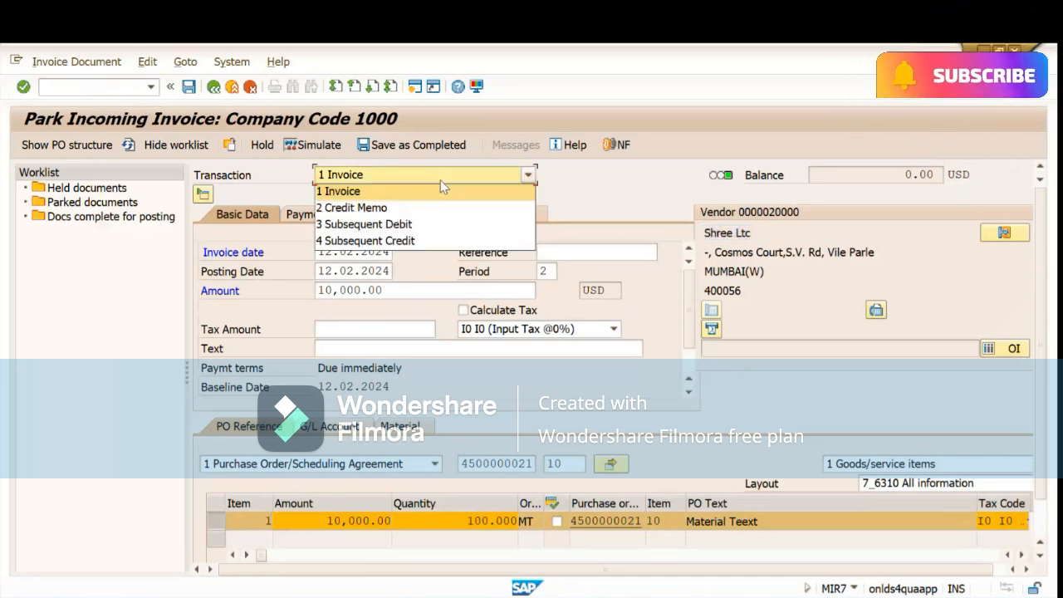
{"action": "left_click", "coordinate": [592, 189]}
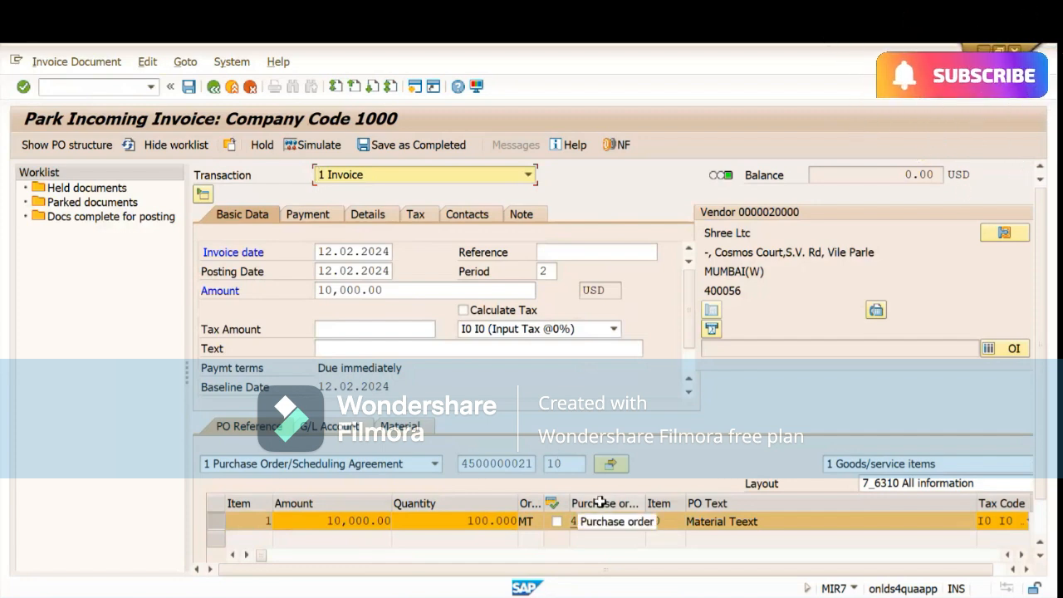
- Change the reference category to Supplier and enter the supplier number of Shree Ltc
{"action": "left_click", "coordinate": [324, 468]}
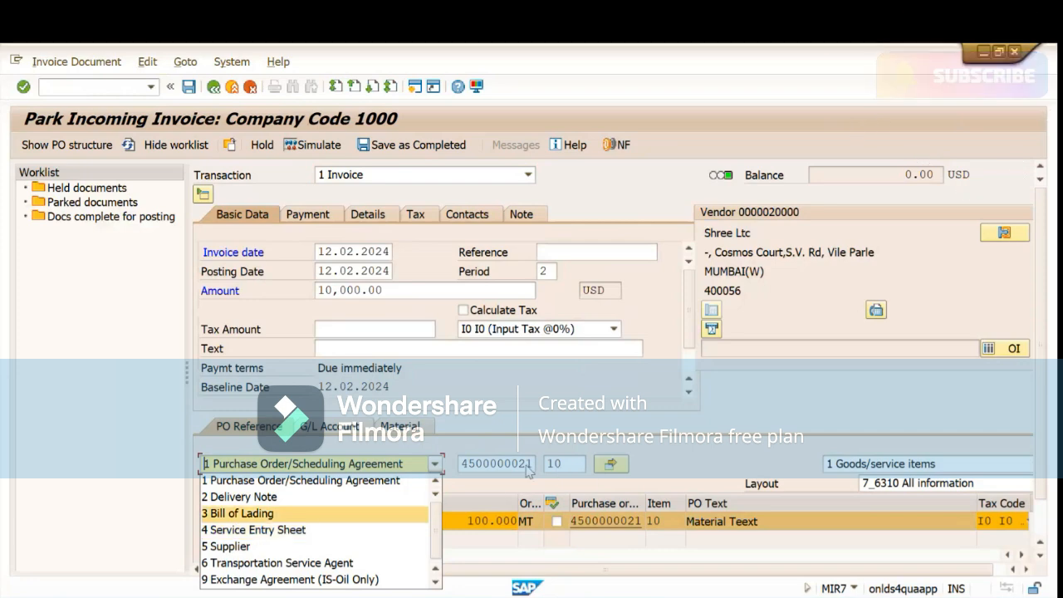
{"action": "left_click", "coordinate": [233, 546]}
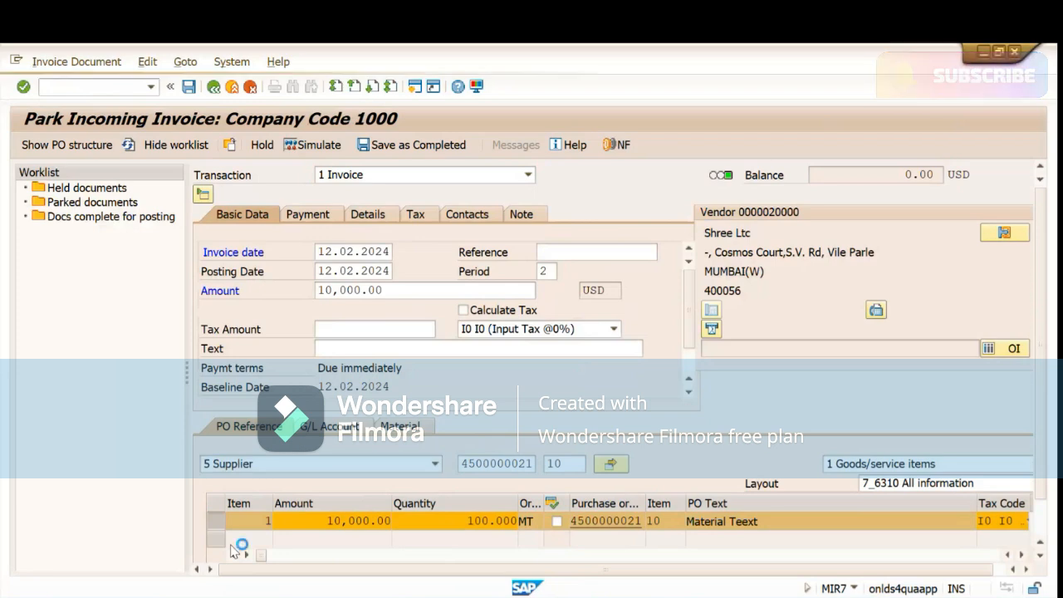
{"action": "left_click", "coordinate": [497, 463]}
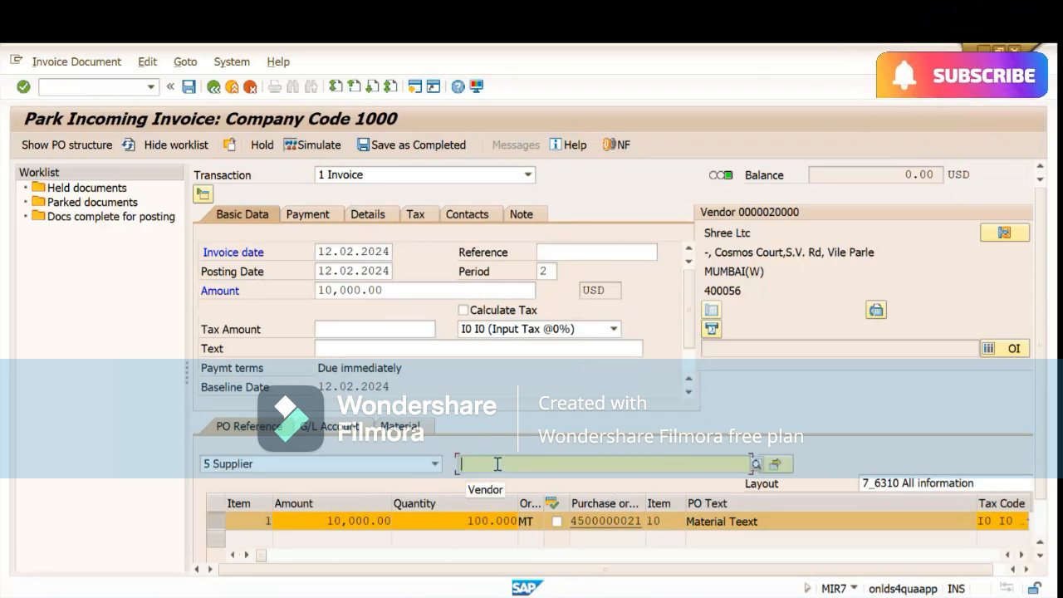
{"action": "type", "text": "2000"}
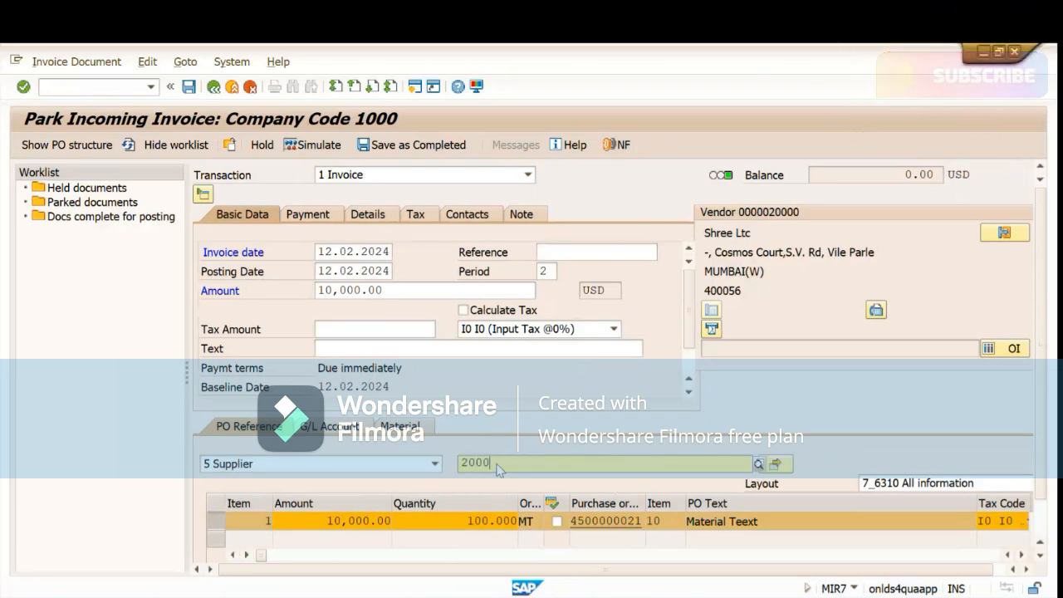
{"action": "type", "text": "0"}
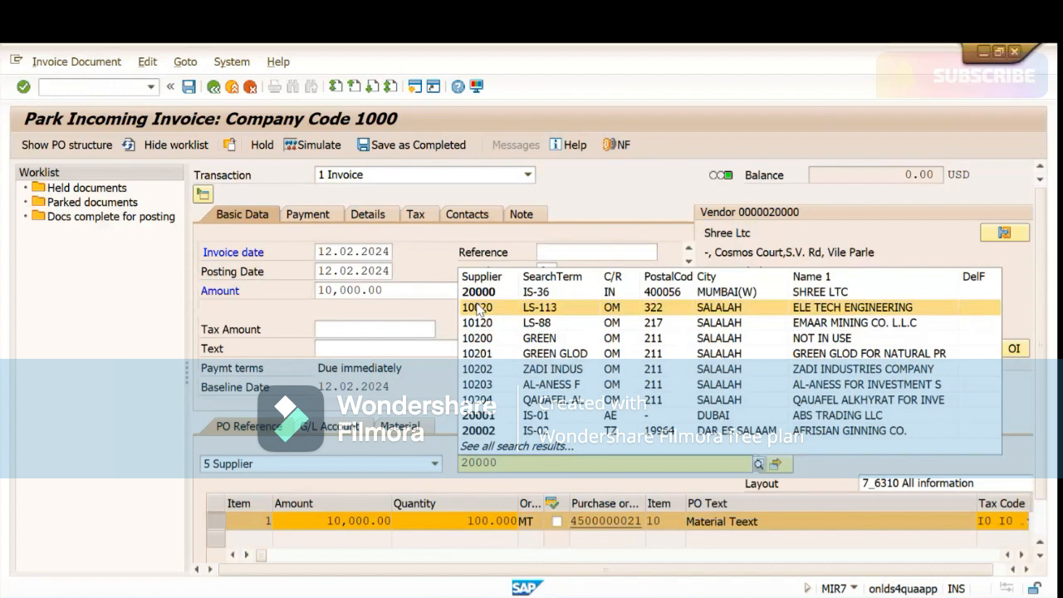
{"action": "key", "text": "Return"}
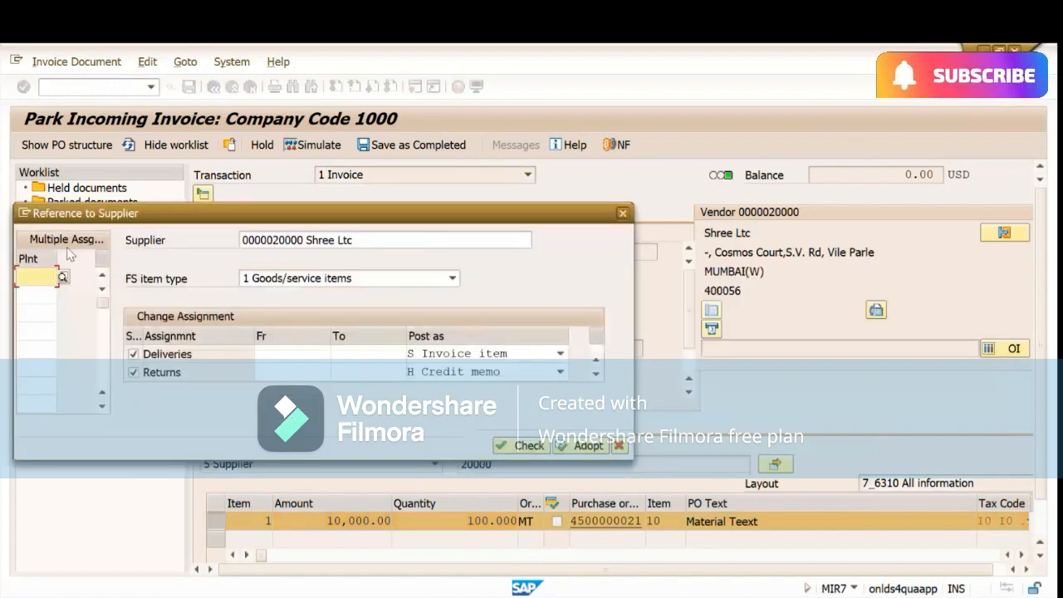
- Enter plant ONLD for the supplier reference and adopt the assignment
{"action": "type", "text": "onld"}
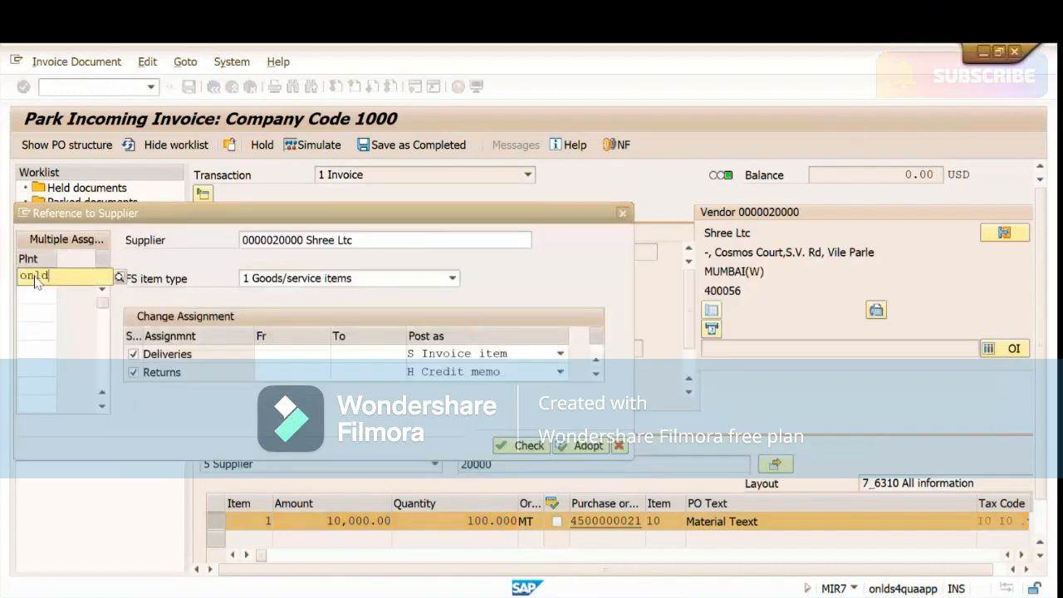
{"action": "key", "text": "Return"}
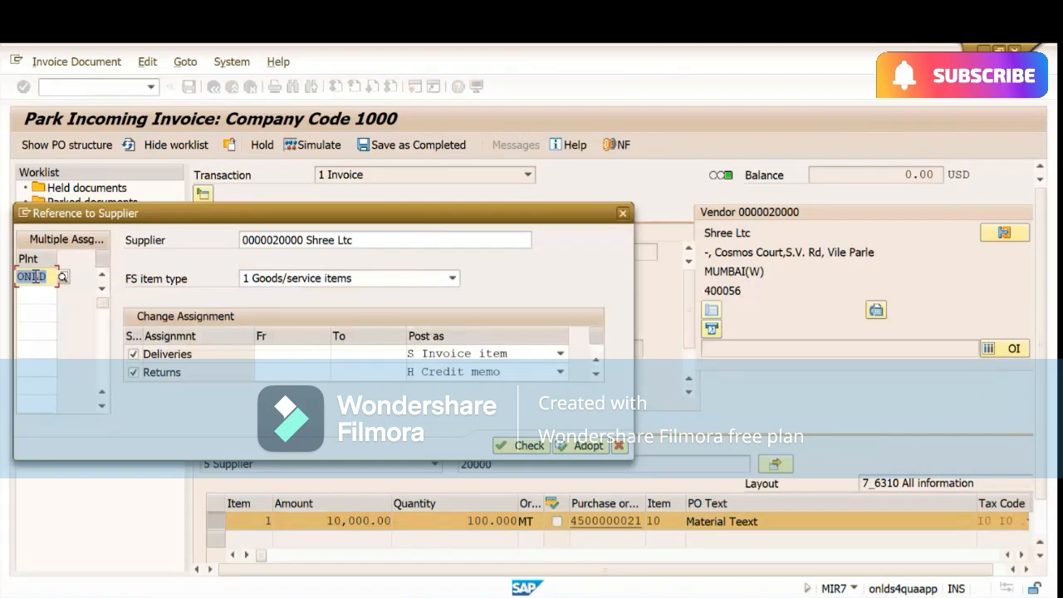
{"action": "left_click", "coordinate": [581, 445]}
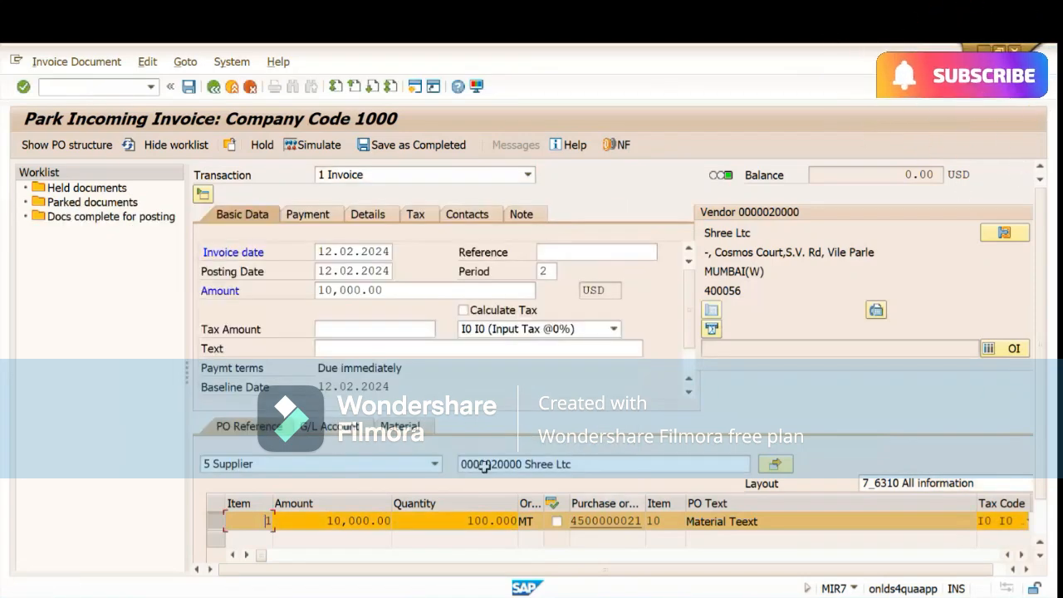
- Check the item amount against the header amount and set the reference category to Purchase Order/Scheduling Agreement
{"action": "left_click", "coordinate": [385, 523]}
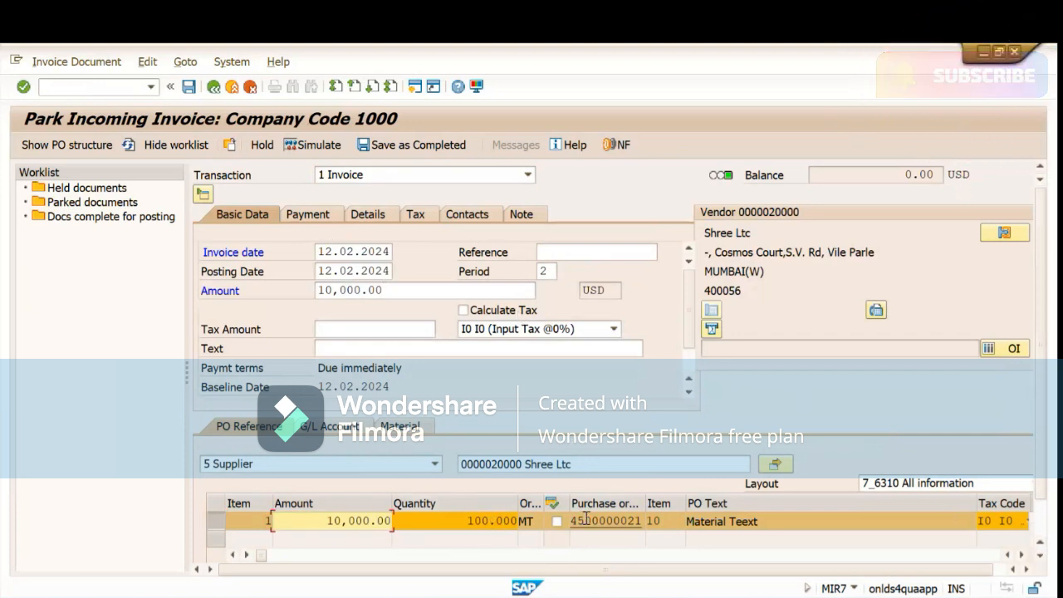
{"action": "left_click", "coordinate": [389, 290]}
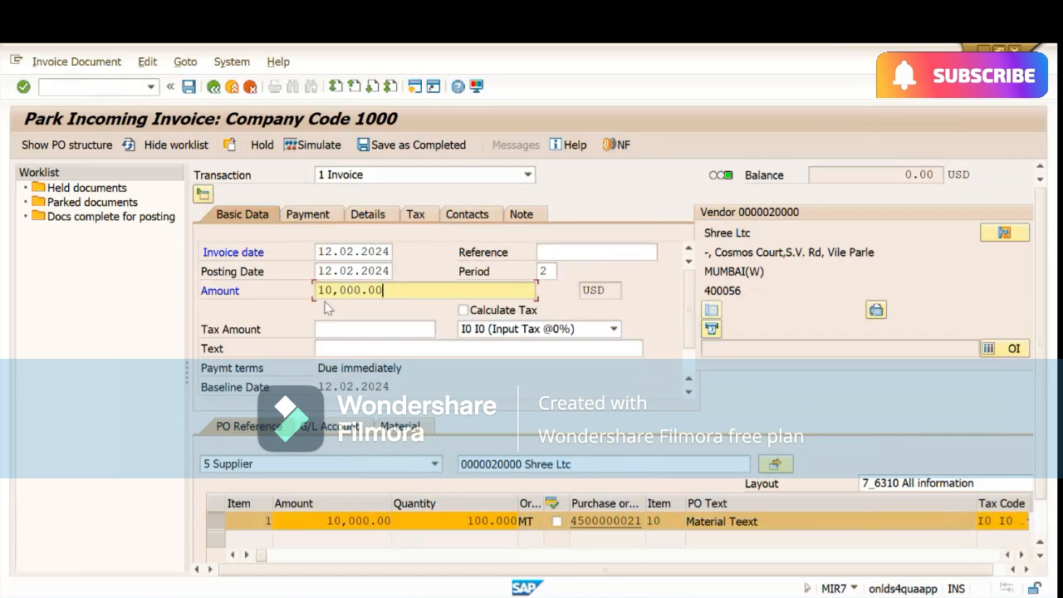
{"action": "left_click", "coordinate": [332, 465]}
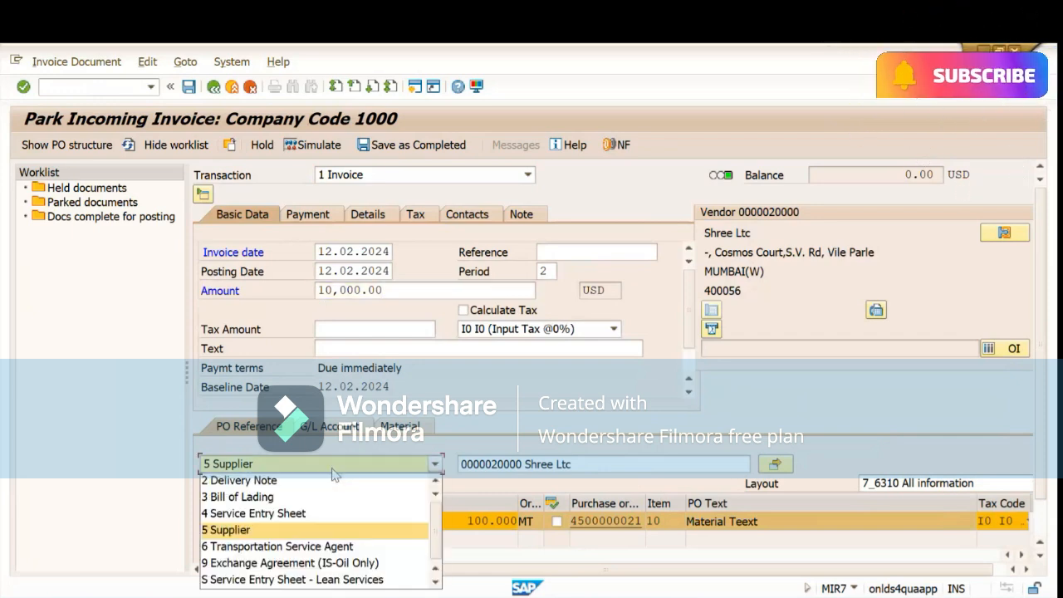
{"action": "left_click", "coordinate": [435, 481]}
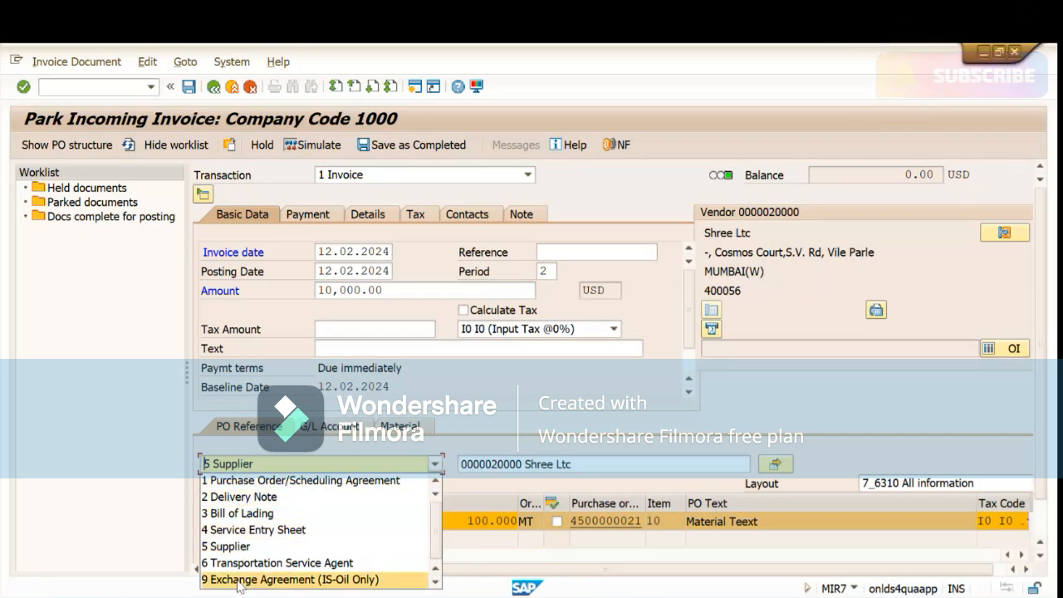
{"action": "left_click", "coordinate": [289, 481]}
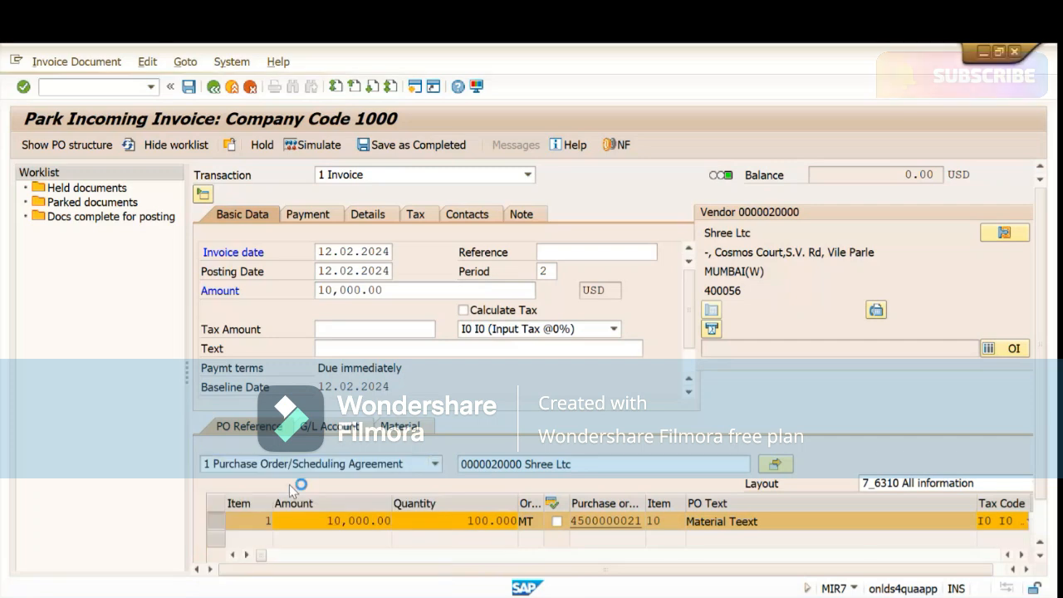
{"action": "left_click", "coordinate": [434, 466]}
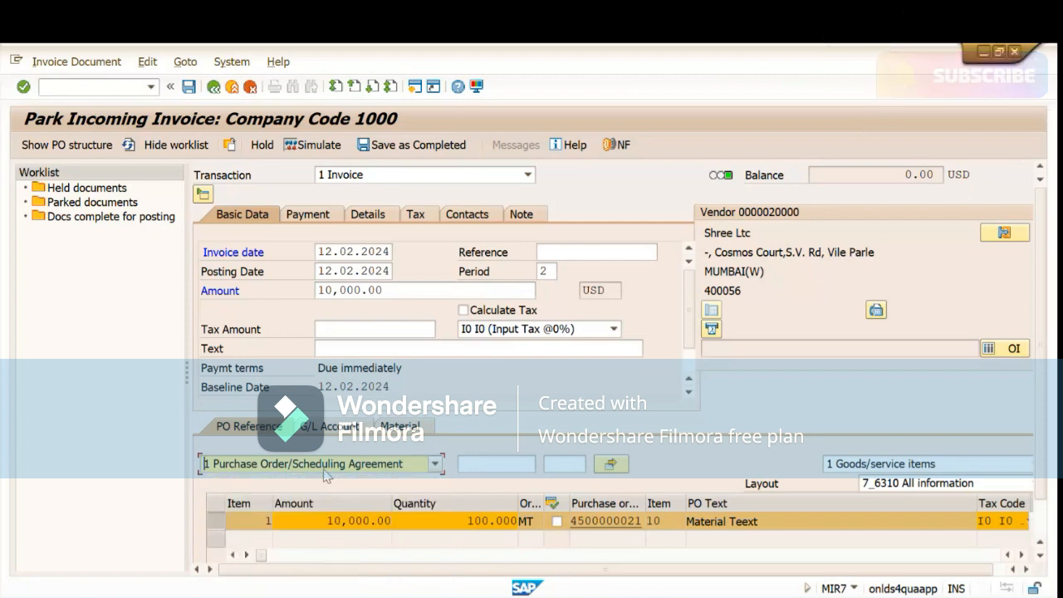
{"action": "left_click", "coordinate": [328, 480]}
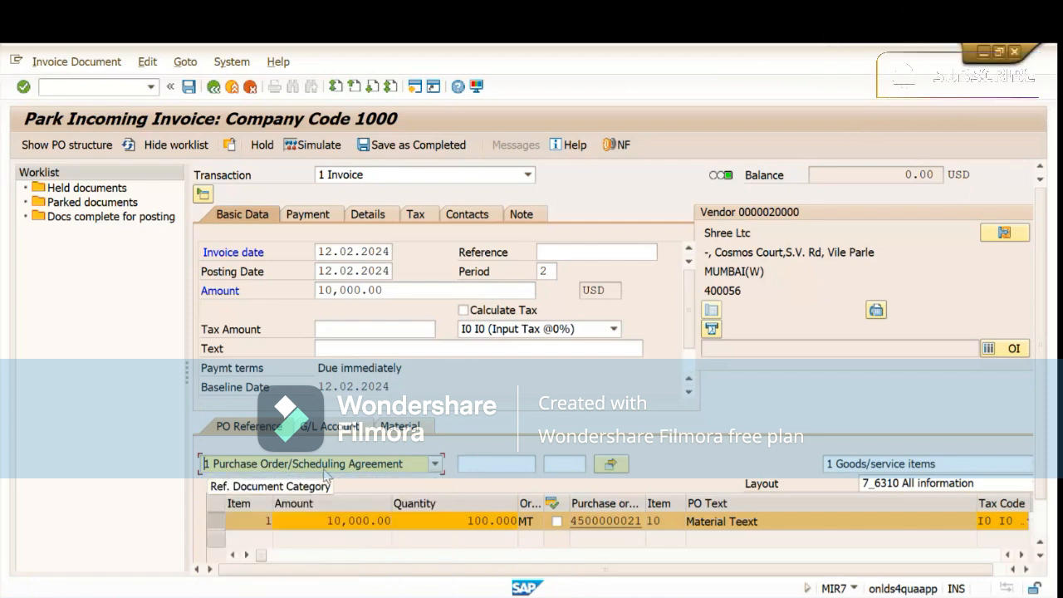
- Enter the purchase order number already used in the item line and item 10 as the invoice reference
{"action": "left_click", "coordinate": [488, 465]}
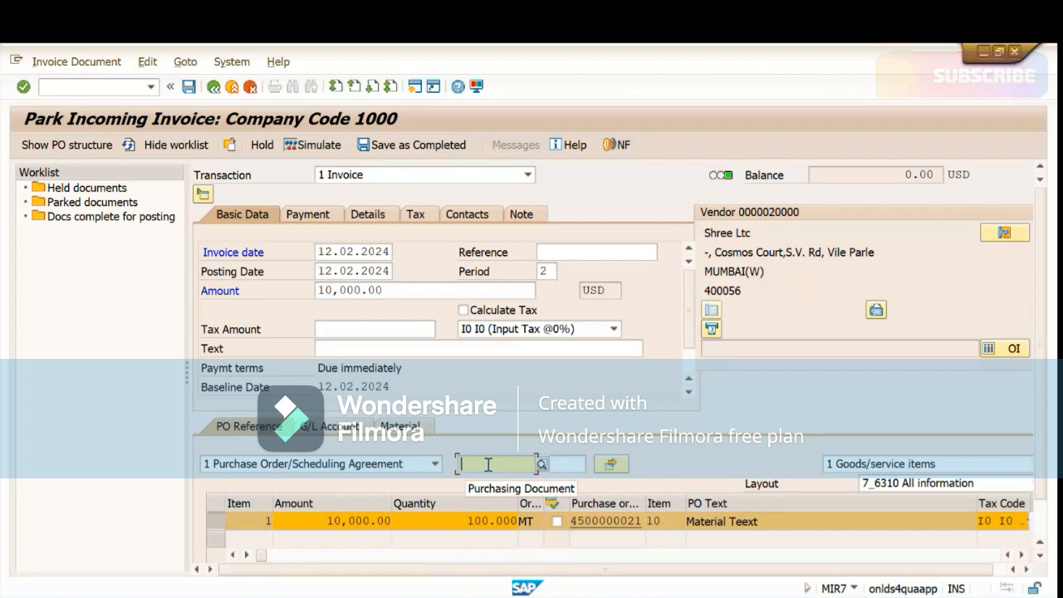
{"action": "left_click", "coordinate": [488, 465]}
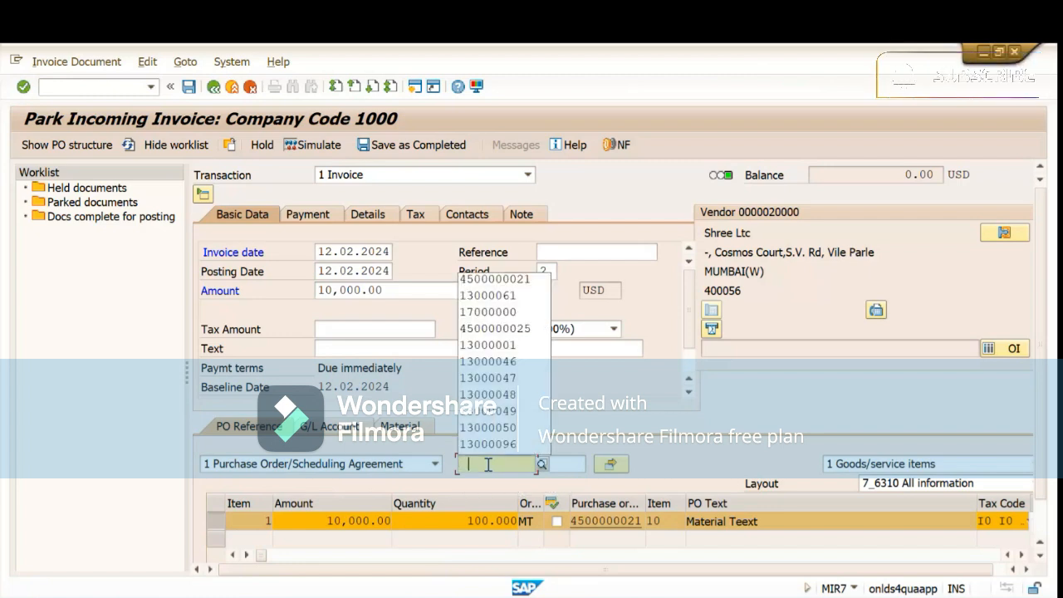
{"action": "left_click", "coordinate": [501, 282]}
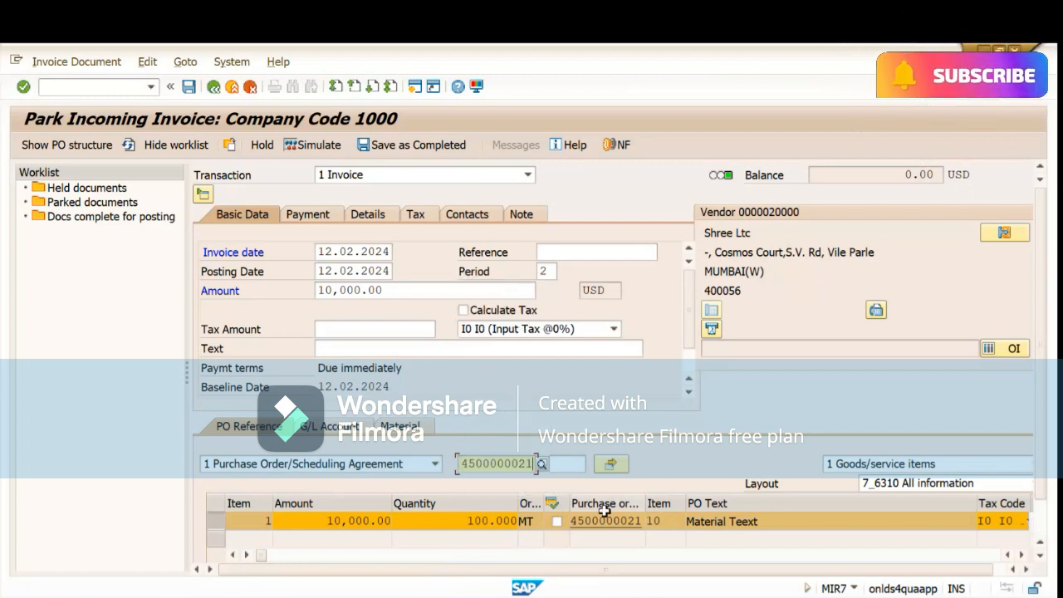
{"action": "left_click", "coordinate": [556, 463]}
{"action": "type", "text": "10"}
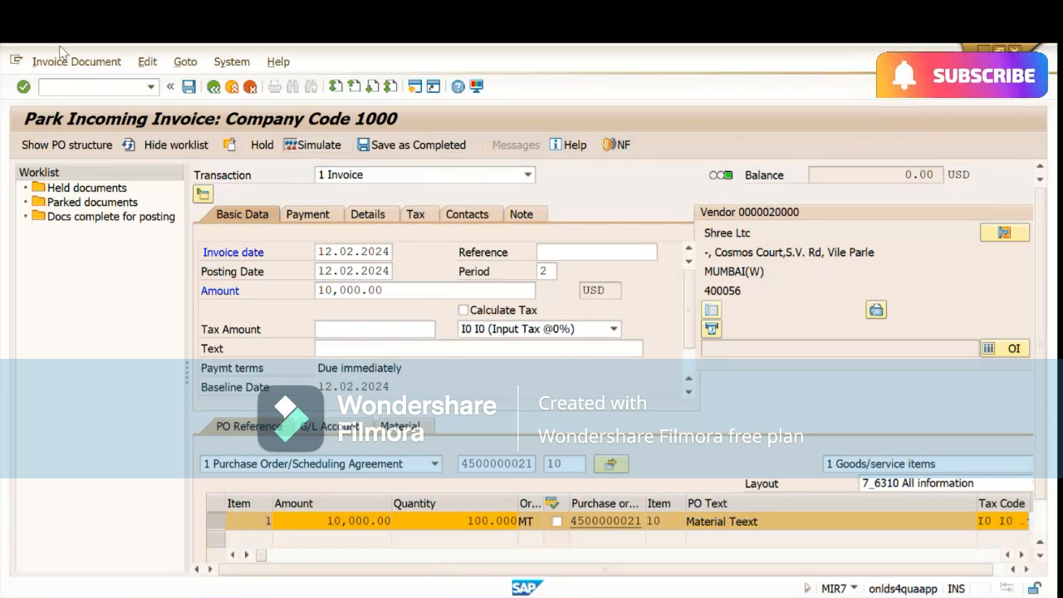
- Simulate the invoice postings and save the invoice as a parked document
{"action": "key", "text": "ctrl+shift+F7"}
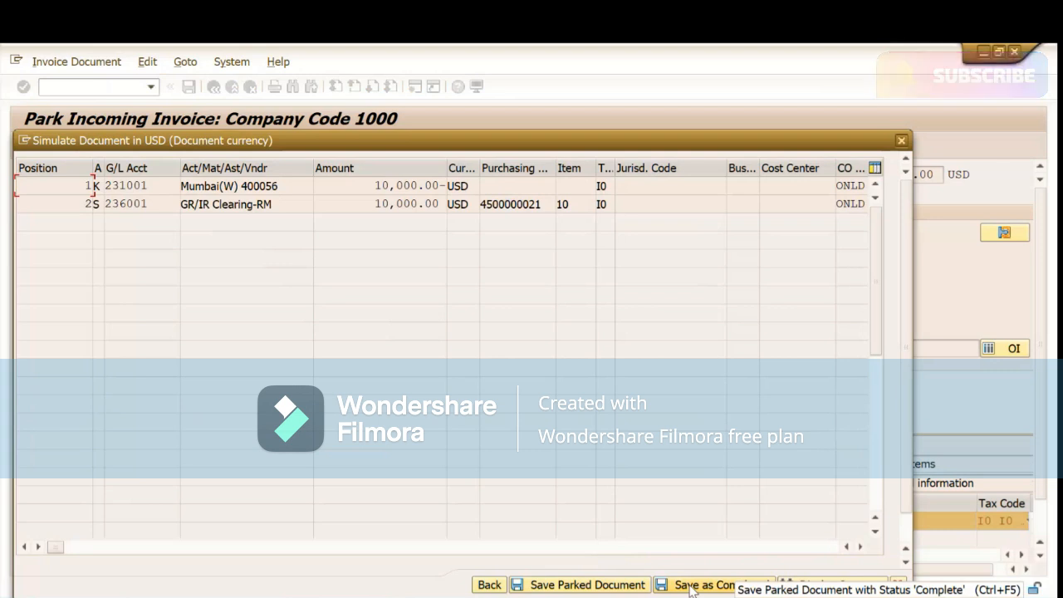
{"action": "left_click", "coordinate": [586, 586]}
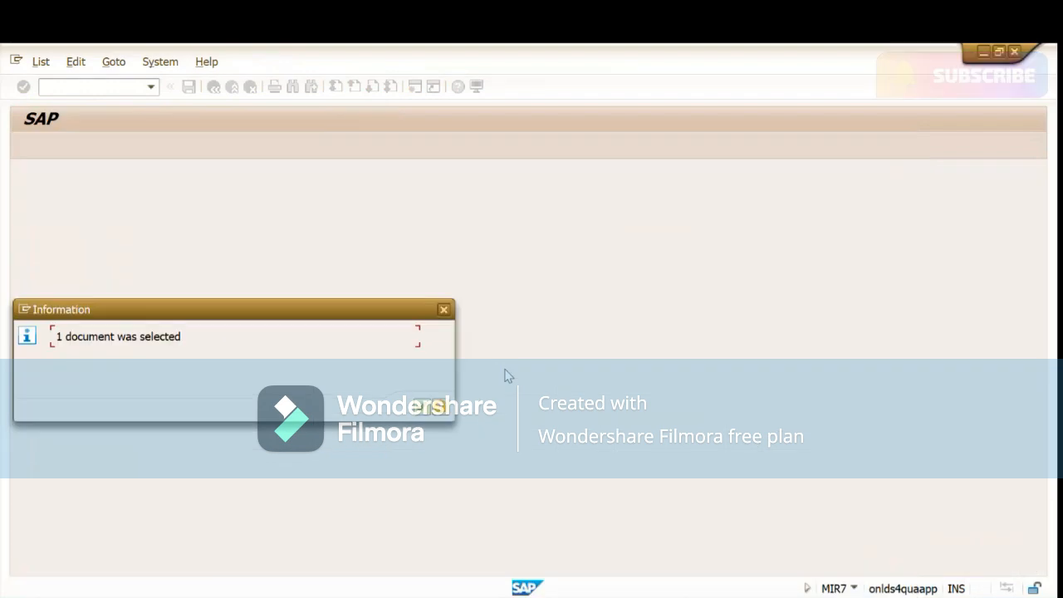
{"action": "left_click", "coordinate": [424, 411]}
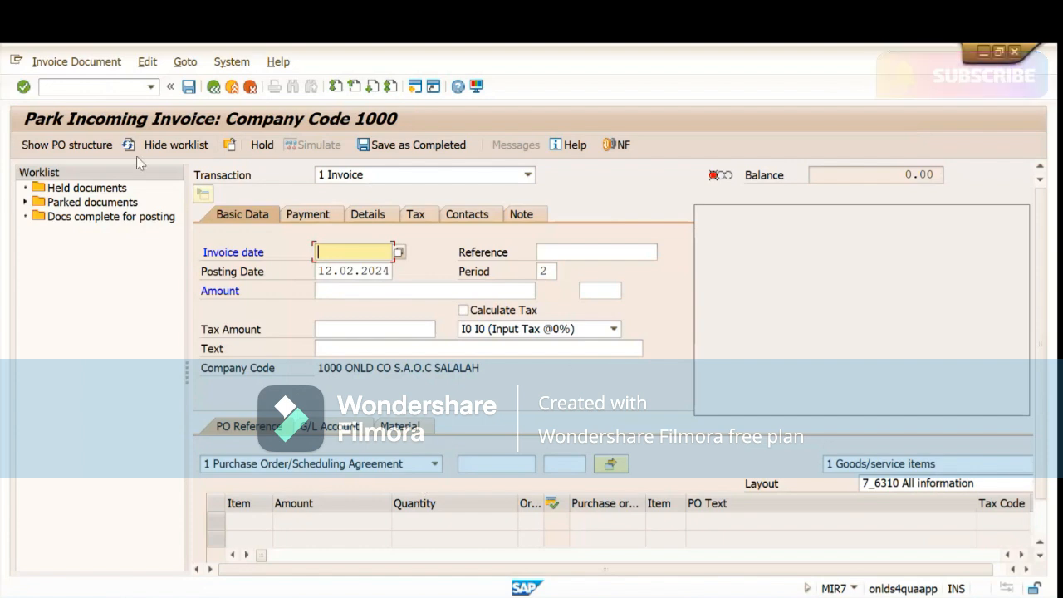
- Switch to the Excel transaction list and highlight the "MIR4 - Display Invoice Document" entry in yellow
{"action": "left_click", "coordinate": [96, 86]}
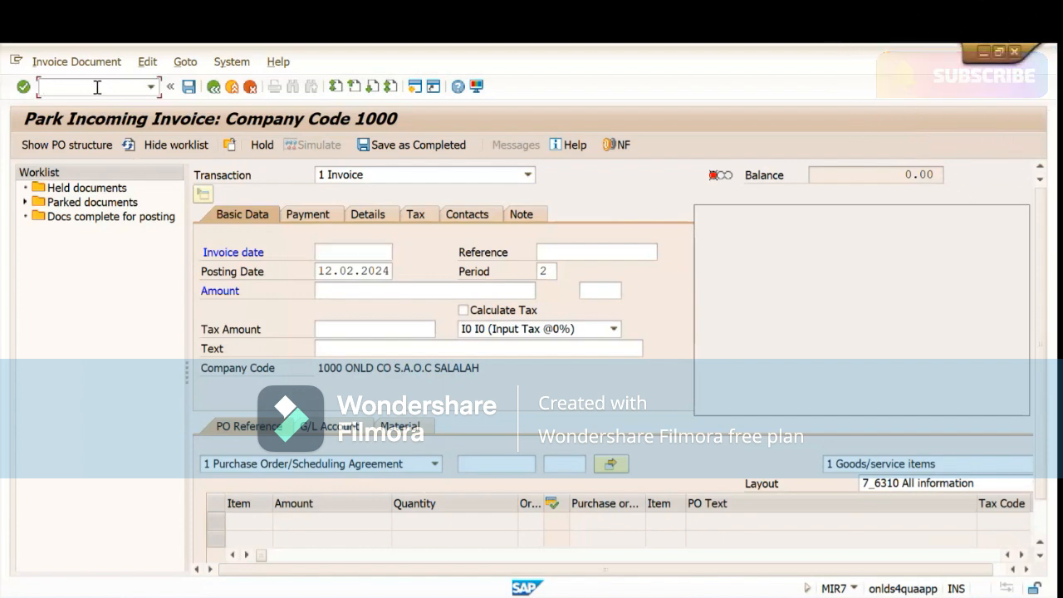
{"action": "type", "text": "/"}
{"action": "left_click", "coordinate": [730, 537]}
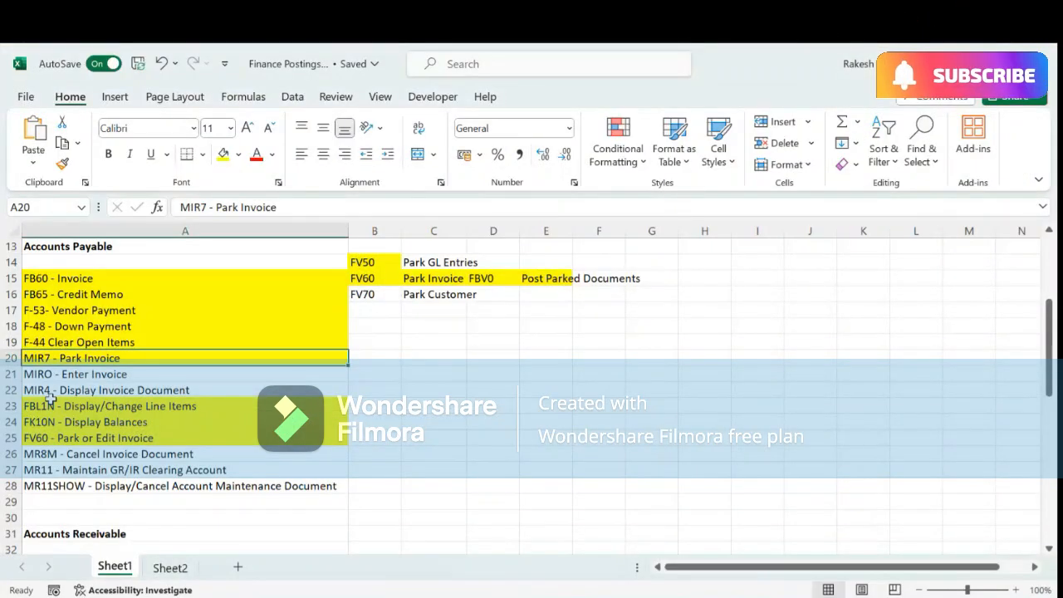
{"action": "left_click", "coordinate": [63, 387]}
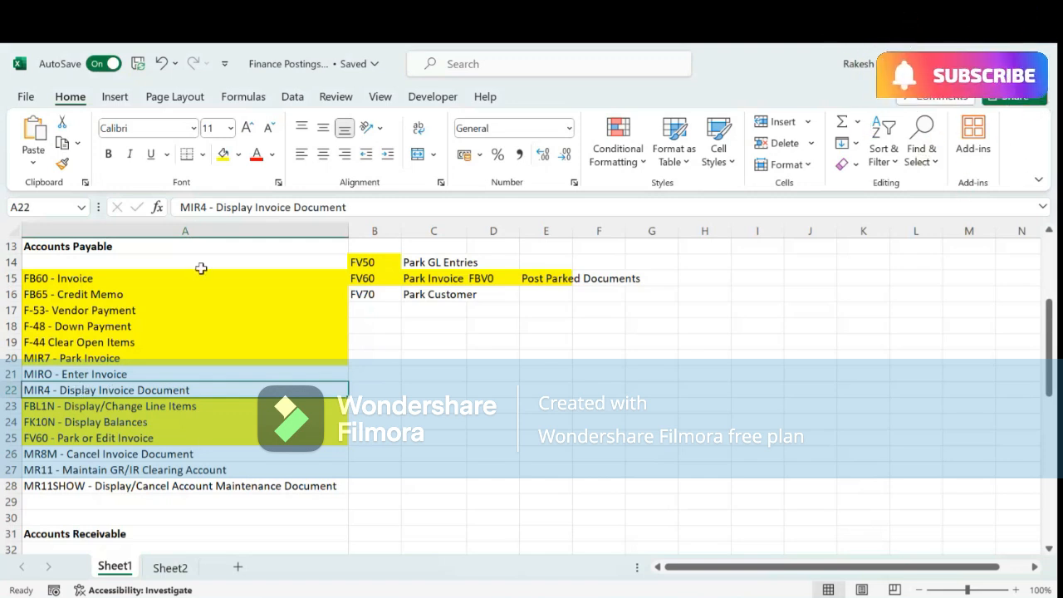
{"action": "left_click", "coordinate": [222, 155]}
- Return to SAP and call transaction MIR4 in place of the current one with /nmir4
{"action": "key", "text": "alt+Tab"}
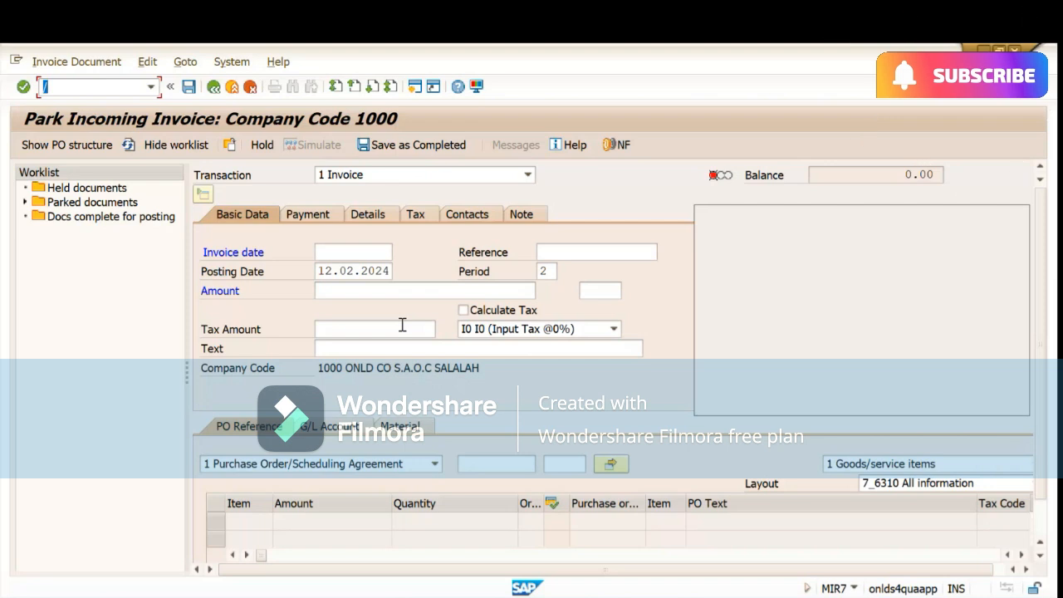
{"action": "left_click", "coordinate": [86, 90]}
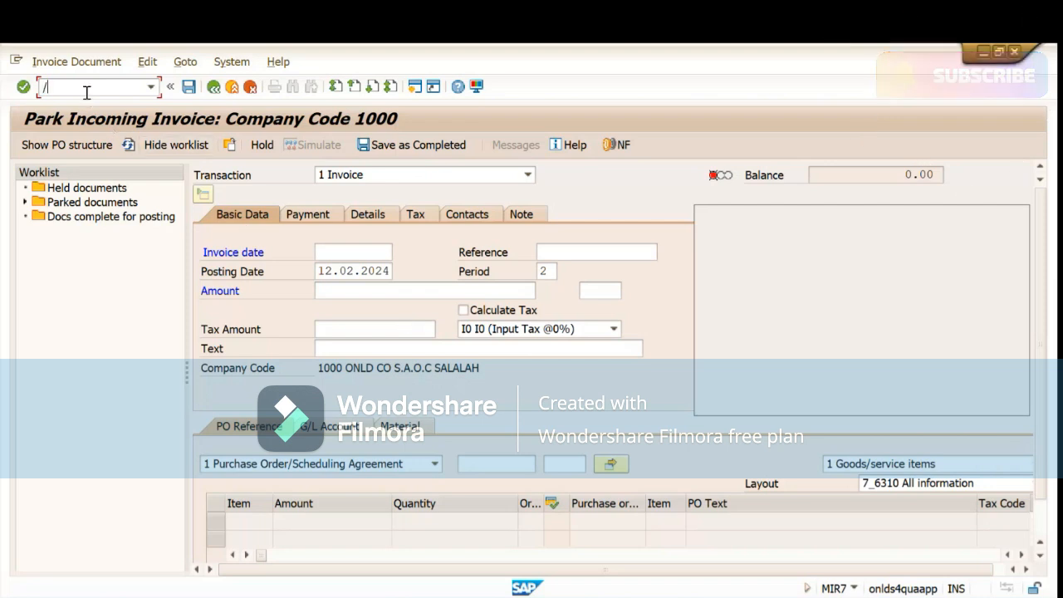
{"action": "type", "text": "n"}
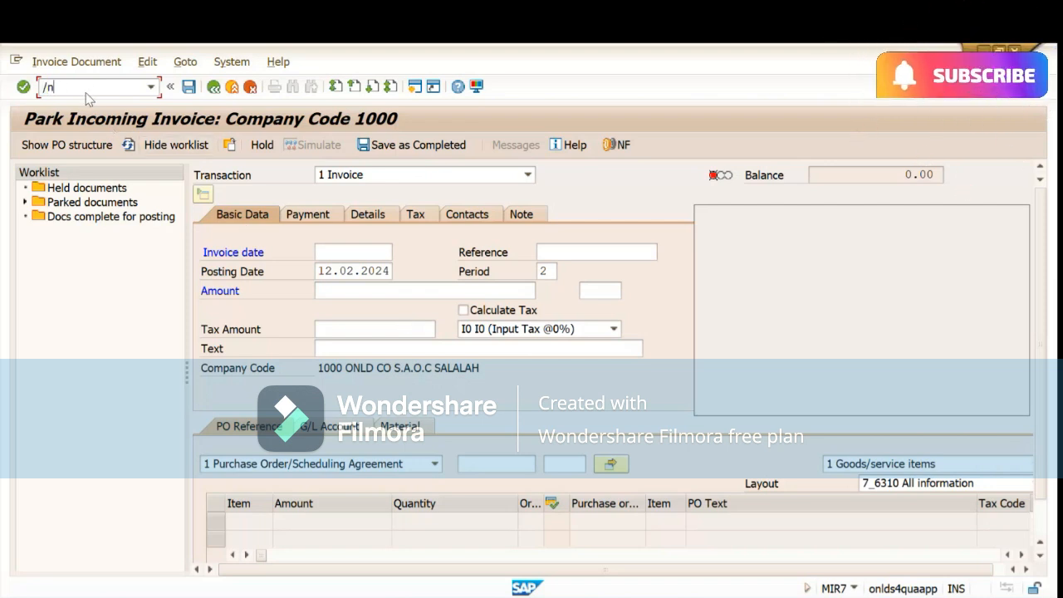
{"action": "type", "text": "mir4"}
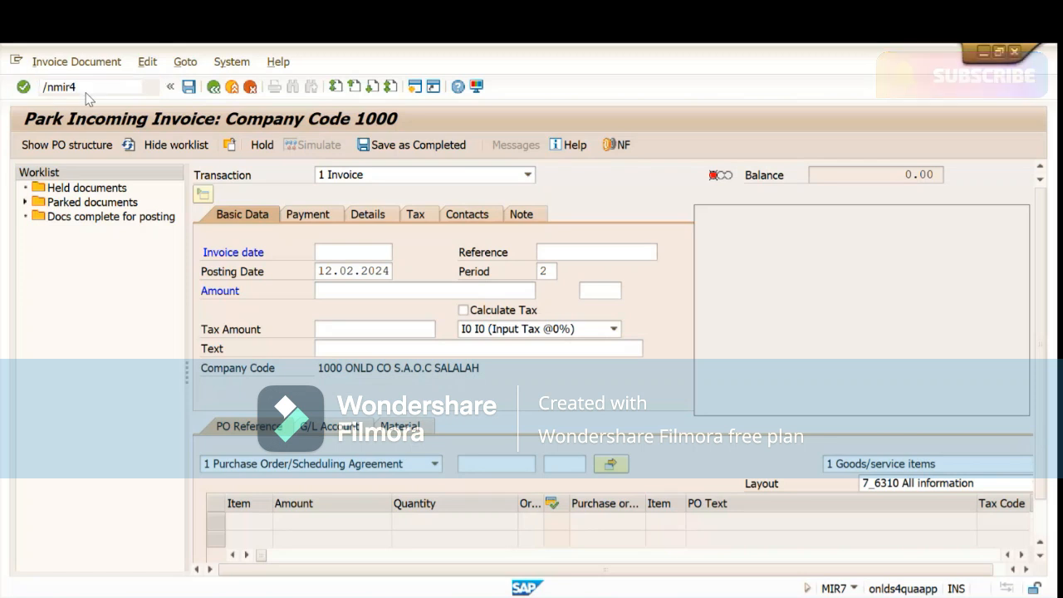
{"action": "key", "text": "Return"}
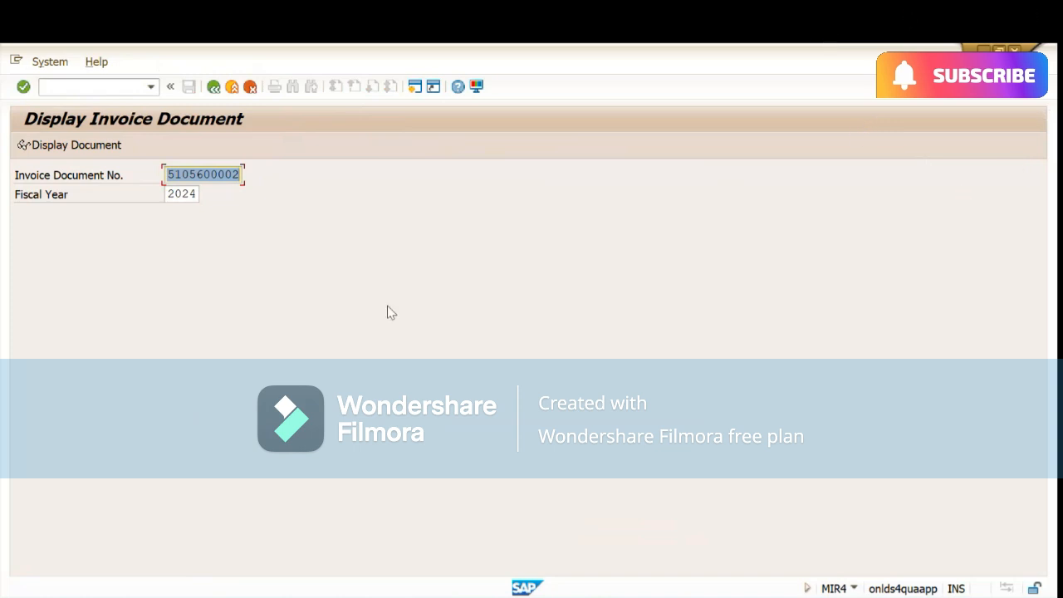
- Start the invoice document list, transaction MIR5, in a new session with /omir5
{"action": "left_click", "coordinate": [103, 89]}
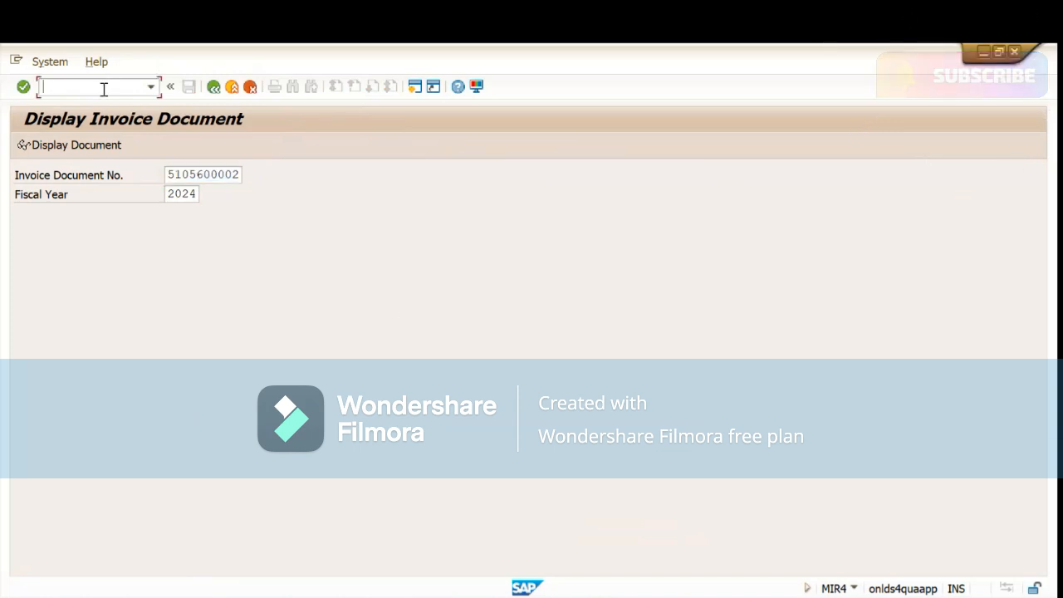
{"action": "type", "text": "/omir5"}
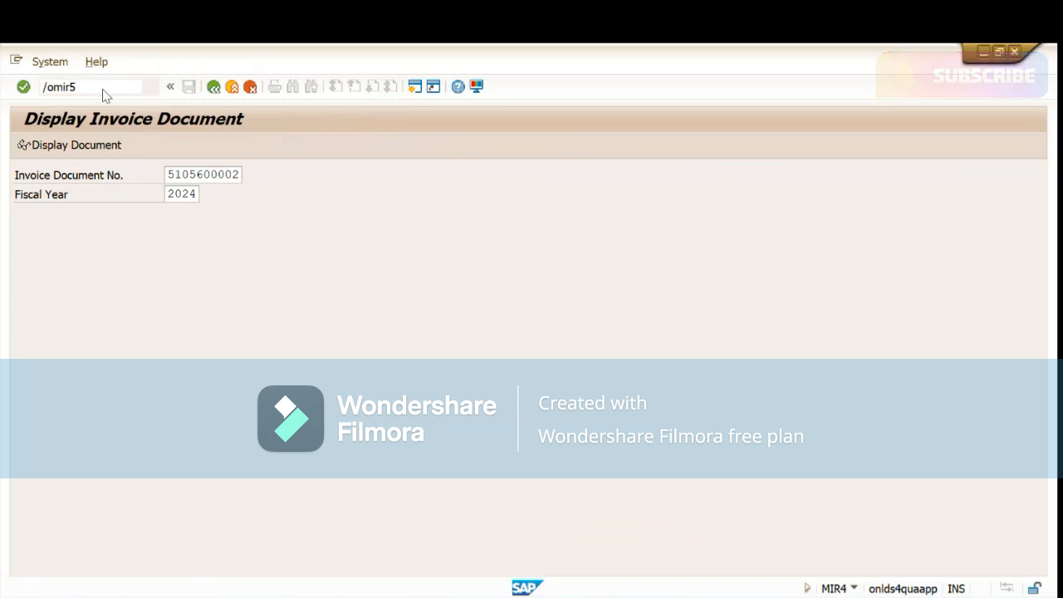
{"action": "key", "text": "Return"}
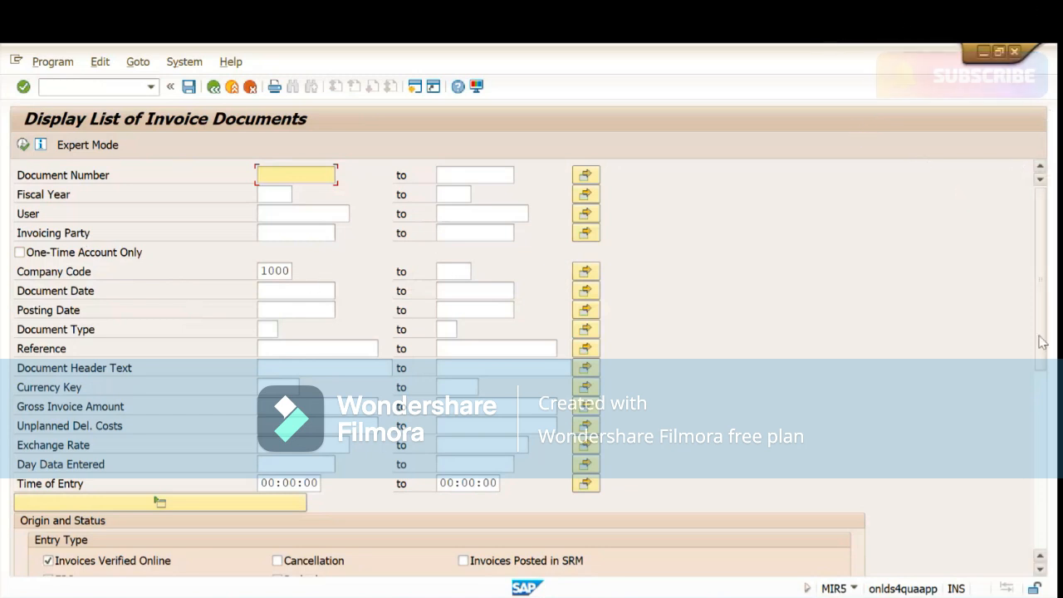
- Restrict the entry type to Parked, excluding Invoices Verified Online, and run the invoice document list
{"action": "left_click_drag", "start_coordinate": [1042, 342], "coordinate": [1047, 426]}
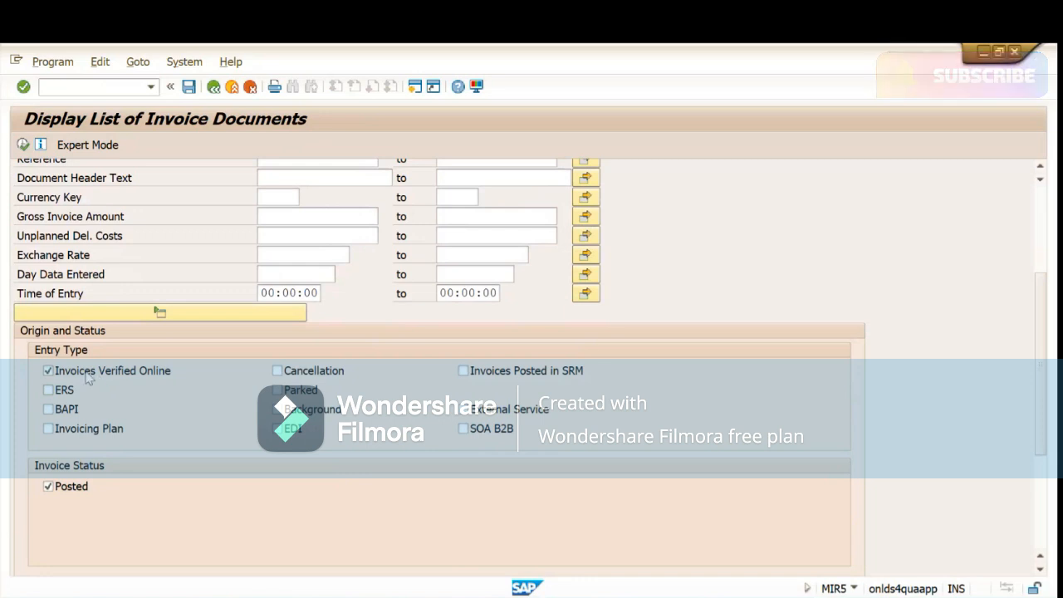
{"action": "left_click", "coordinate": [48, 371]}
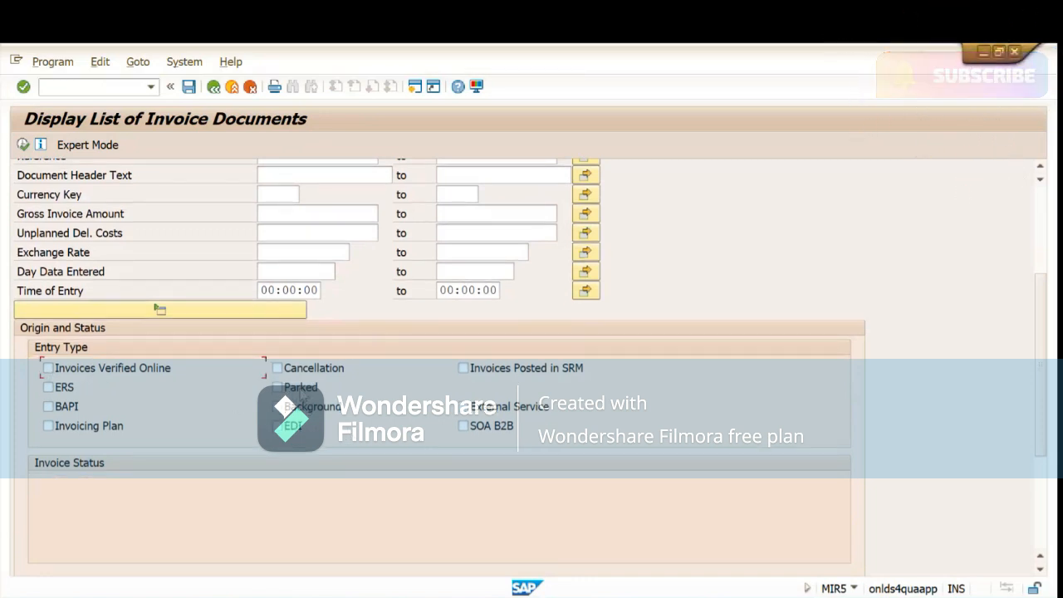
{"action": "left_click", "coordinate": [301, 389]}
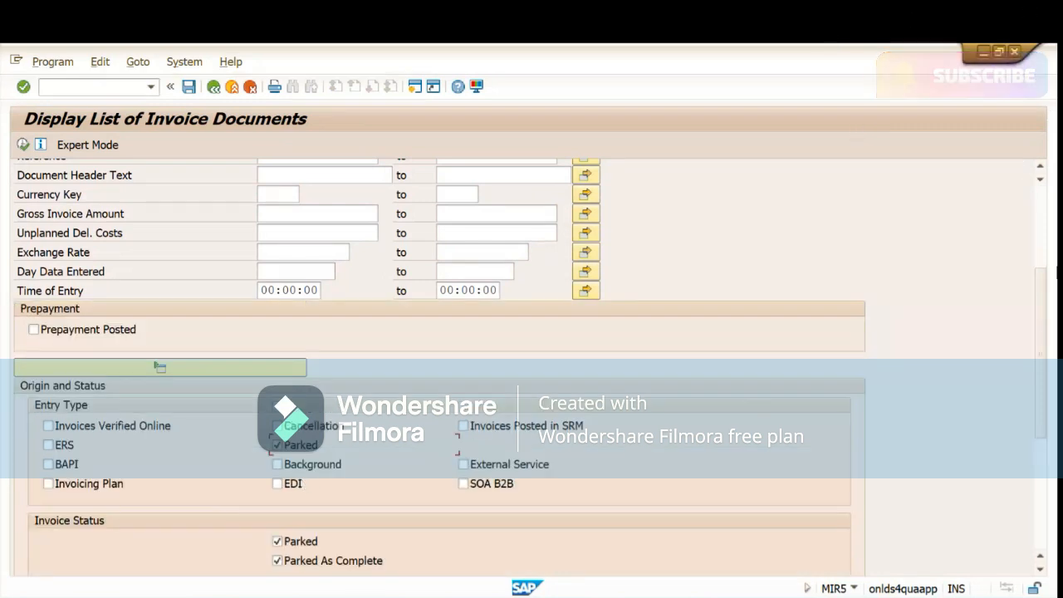
{"action": "left_click", "coordinate": [1040, 523]}
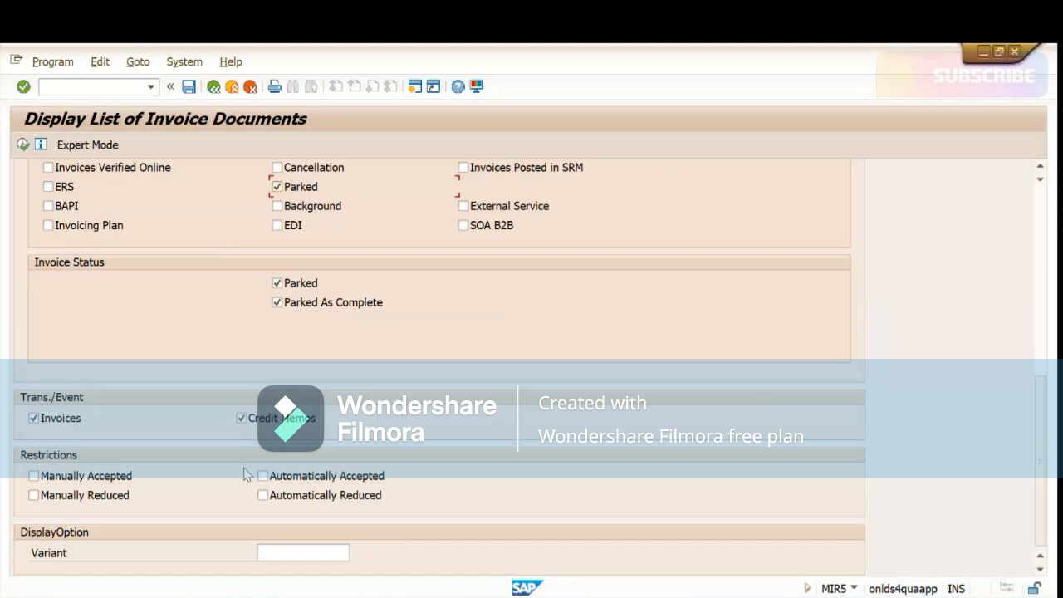
{"action": "left_click", "coordinate": [1040, 214]}
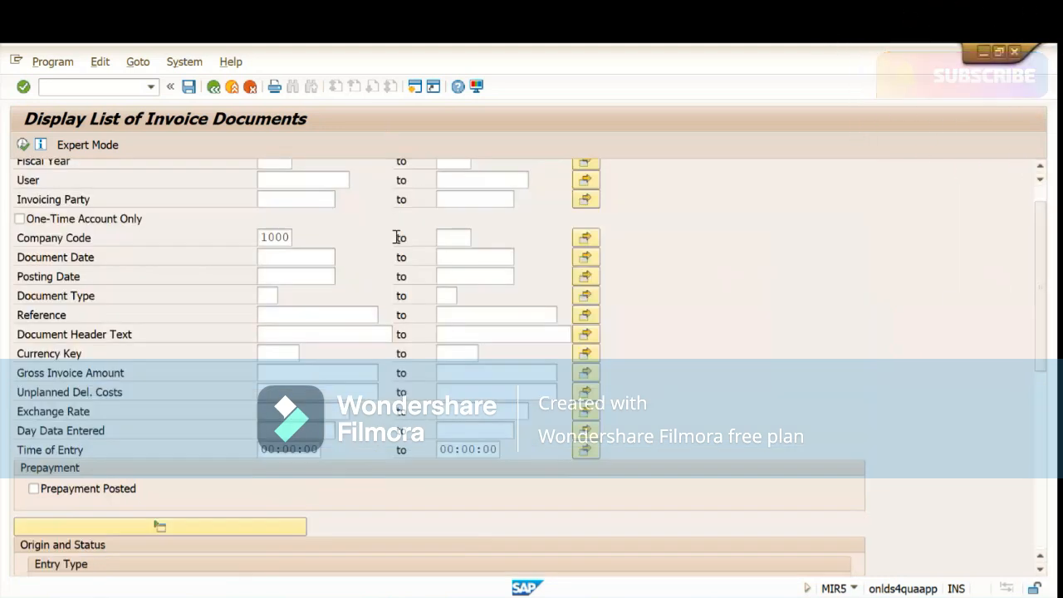
{"action": "scroll", "coordinate": [397, 238], "scroll_direction": "up", "scroll_amount": 1}
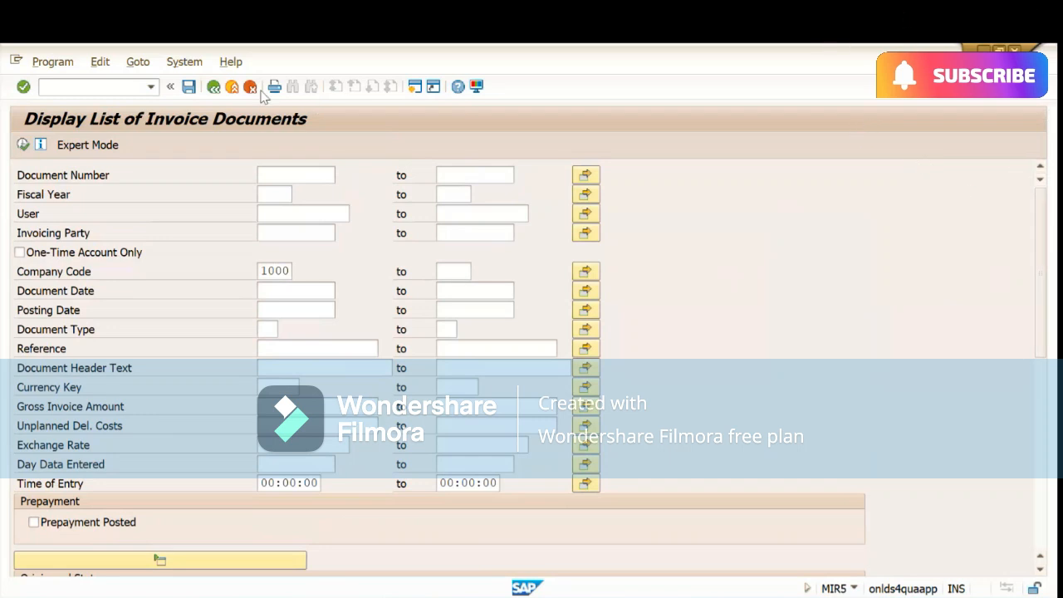
{"action": "left_click", "coordinate": [23, 145]}
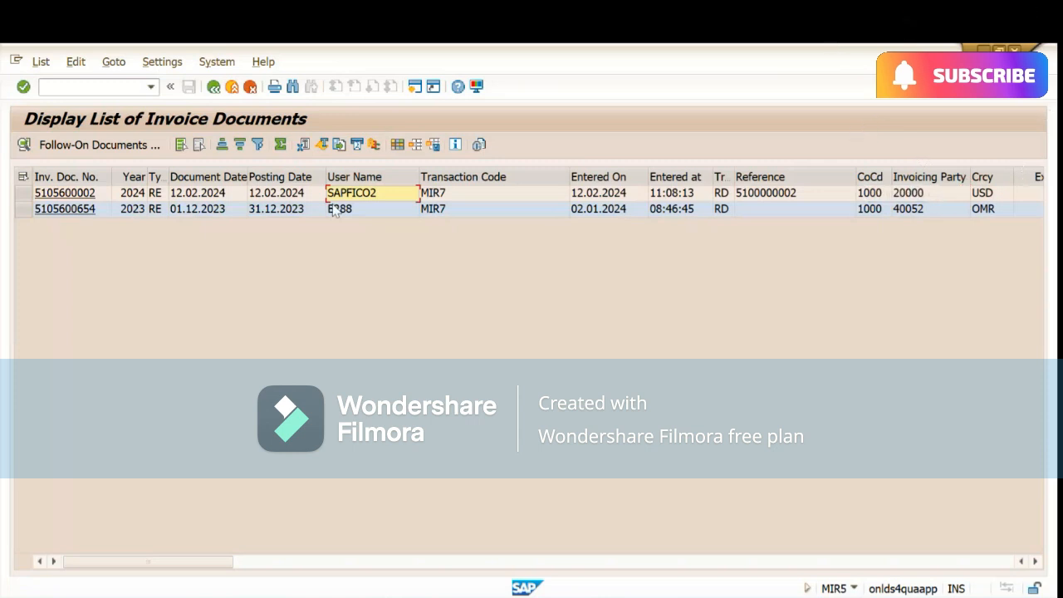
- Compare the user names of the listed parked invoices and open the 2024 invoice document
{"action": "left_click", "coordinate": [358, 210]}
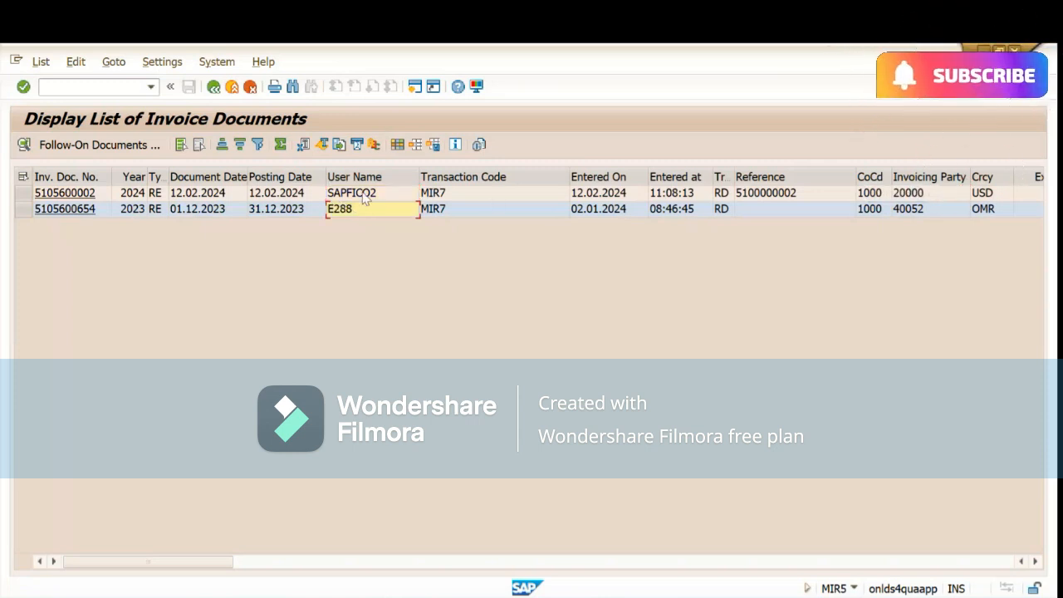
{"action": "left_click", "coordinate": [360, 194]}
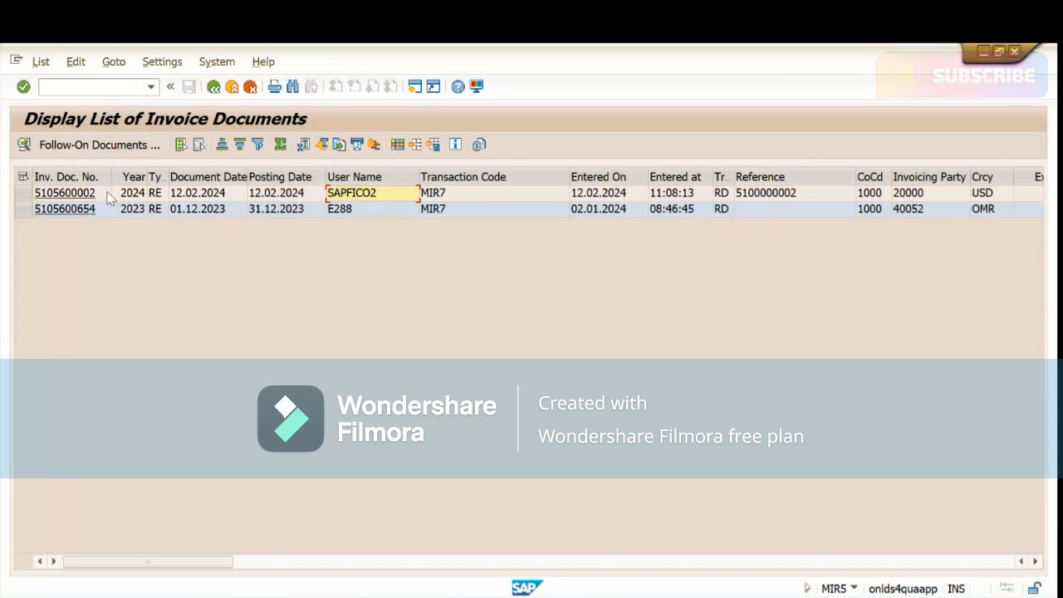
{"action": "left_click", "coordinate": [70, 194]}
{"action": "double_click", "coordinate": [69, 195]}
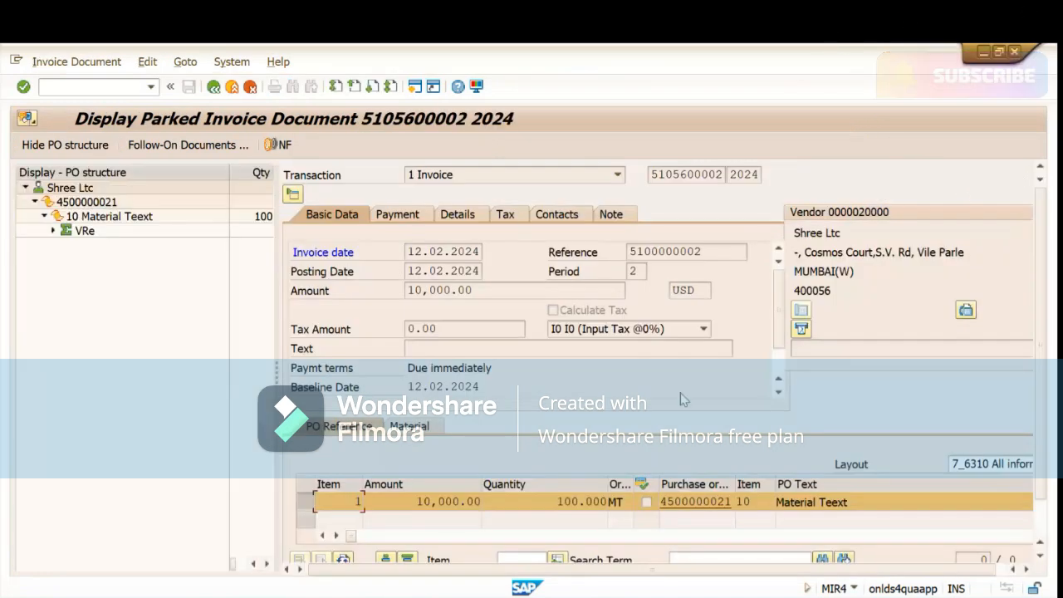
- Look up the follow-on accounting document of the parked invoice and return to the invoice display
{"action": "scroll", "coordinate": [1039, 357], "scroll_direction": "down", "scroll_amount": 2}
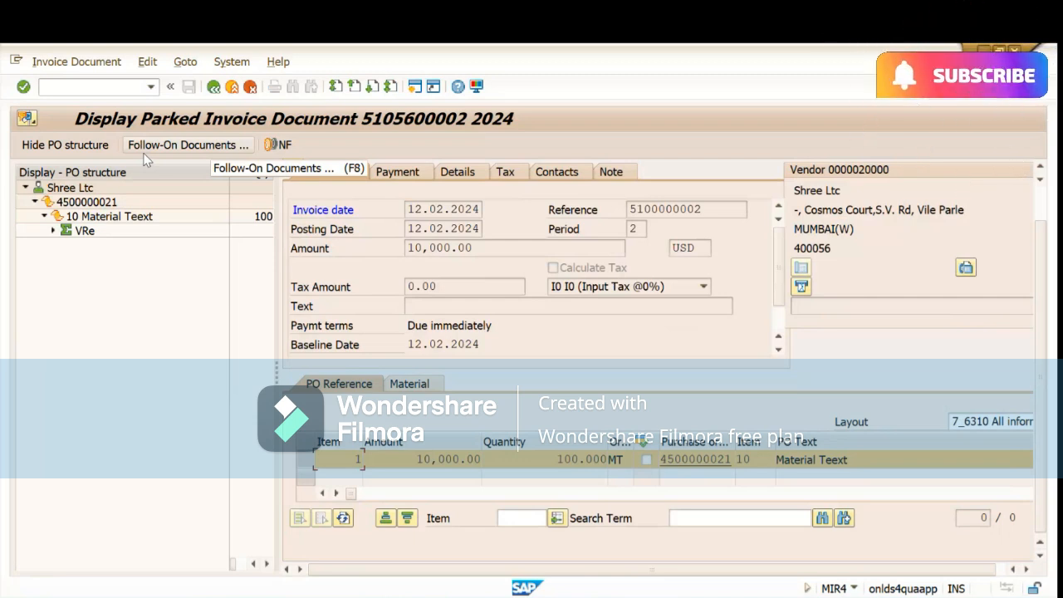
{"action": "left_click", "coordinate": [150, 63]}
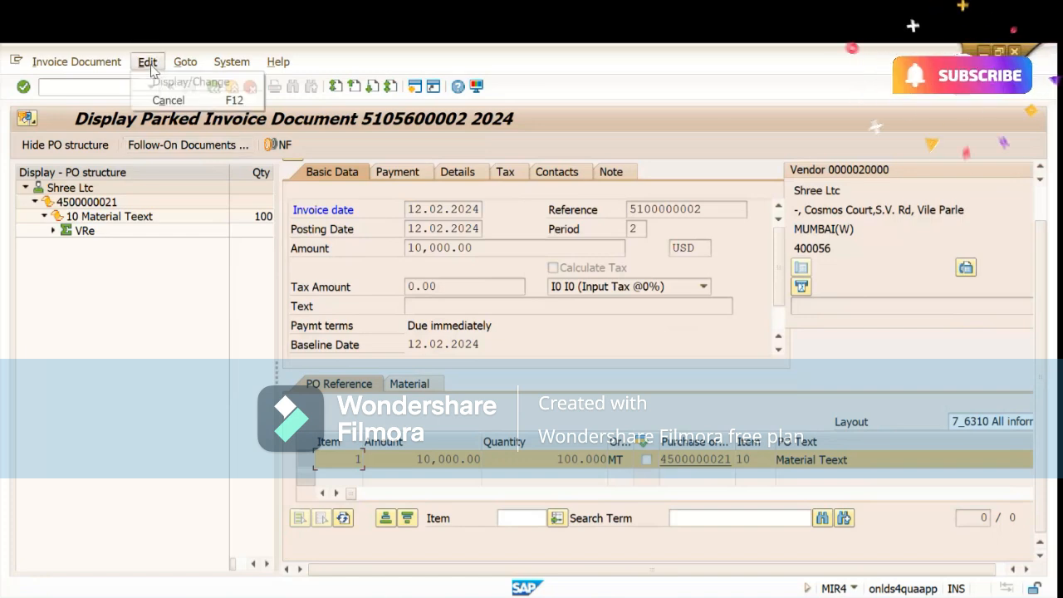
{"action": "left_click", "coordinate": [175, 147]}
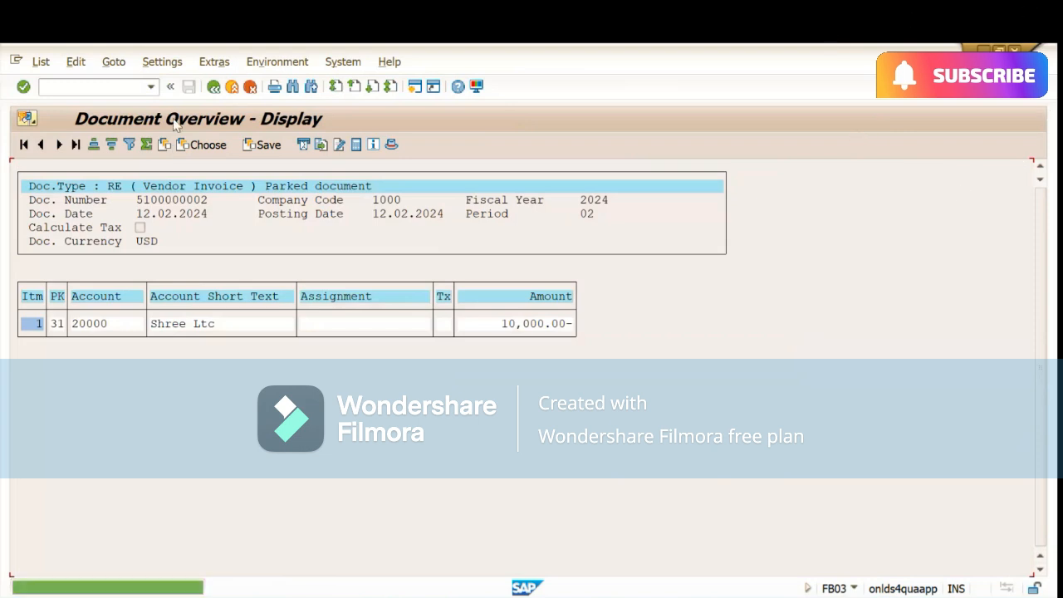
{"action": "left_click", "coordinate": [213, 88]}
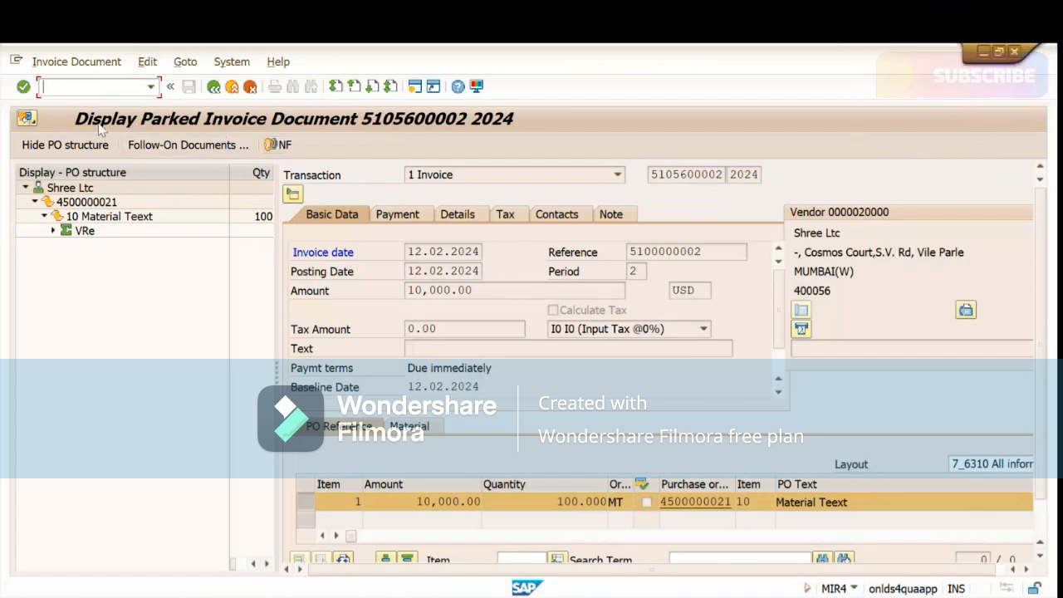
- Call transaction MIR4 with /nmir4, display the 2024 parked invoice and switch it to change mode
{"action": "left_click", "coordinate": [77, 87]}
{"action": "type", "text": "/n"}
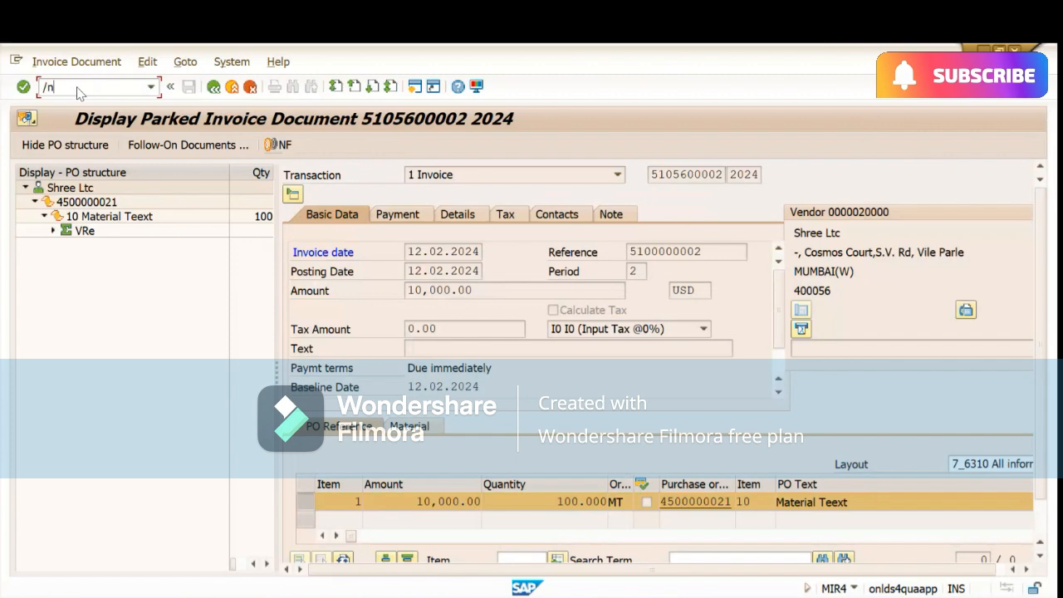
{"action": "type", "text": "mir4"}
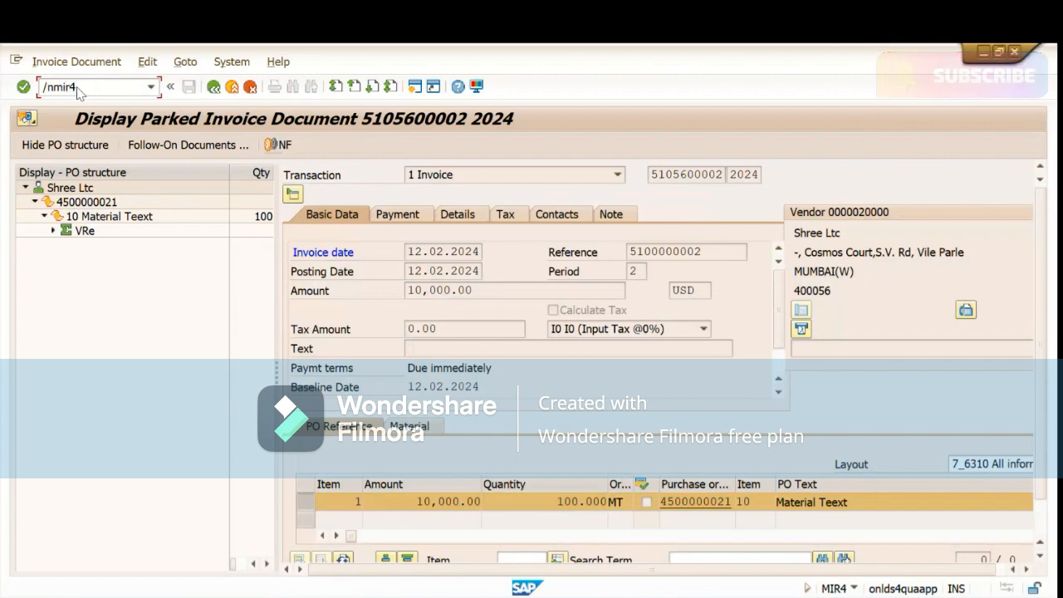
{"action": "key", "text": "Return"}
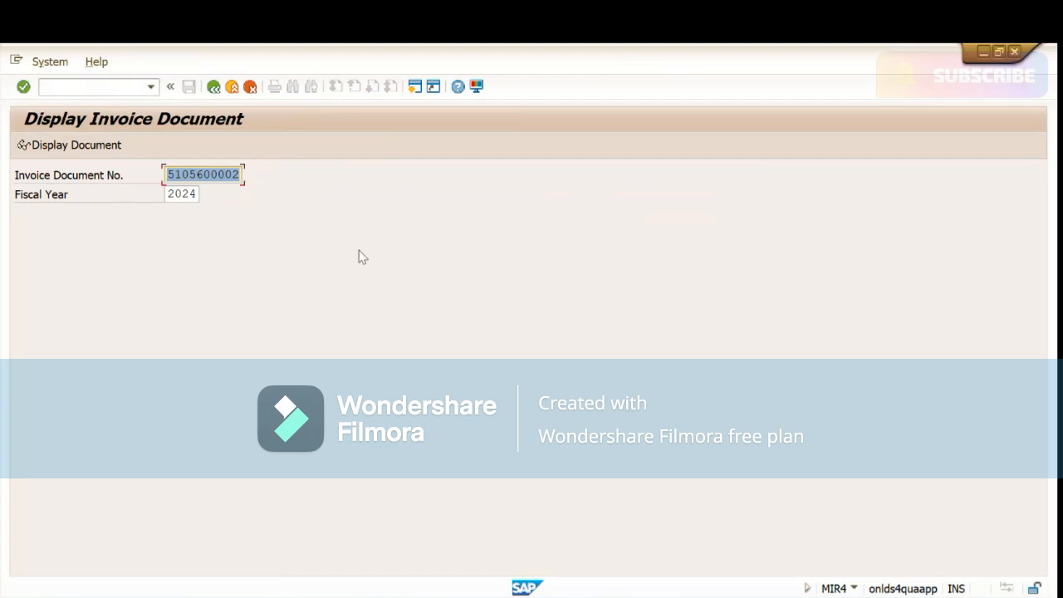
{"action": "key", "text": "Return"}
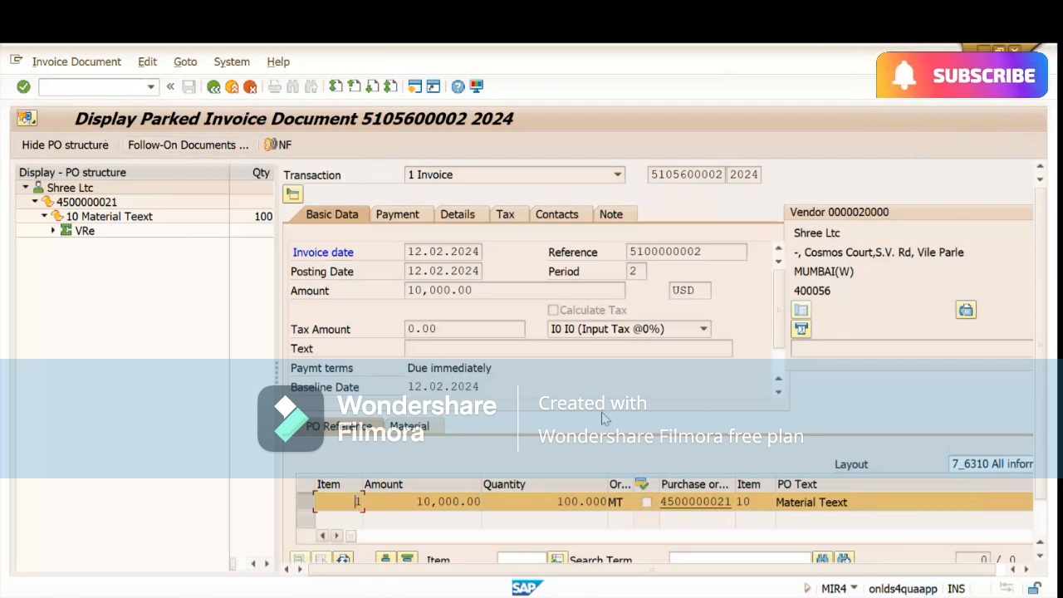
{"action": "left_click", "coordinate": [147, 67]}
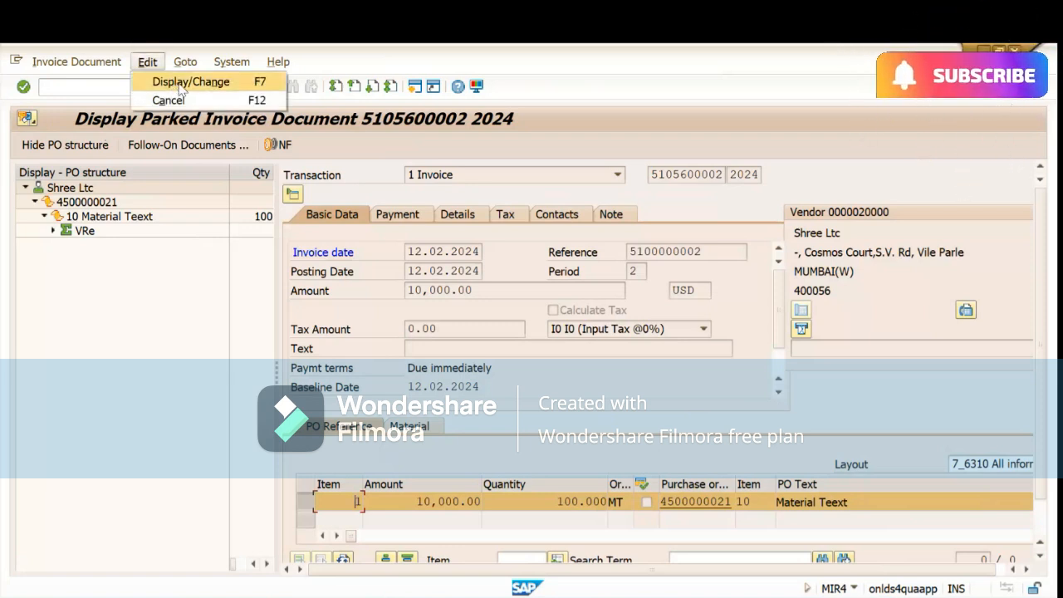
{"action": "left_click", "coordinate": [207, 89]}
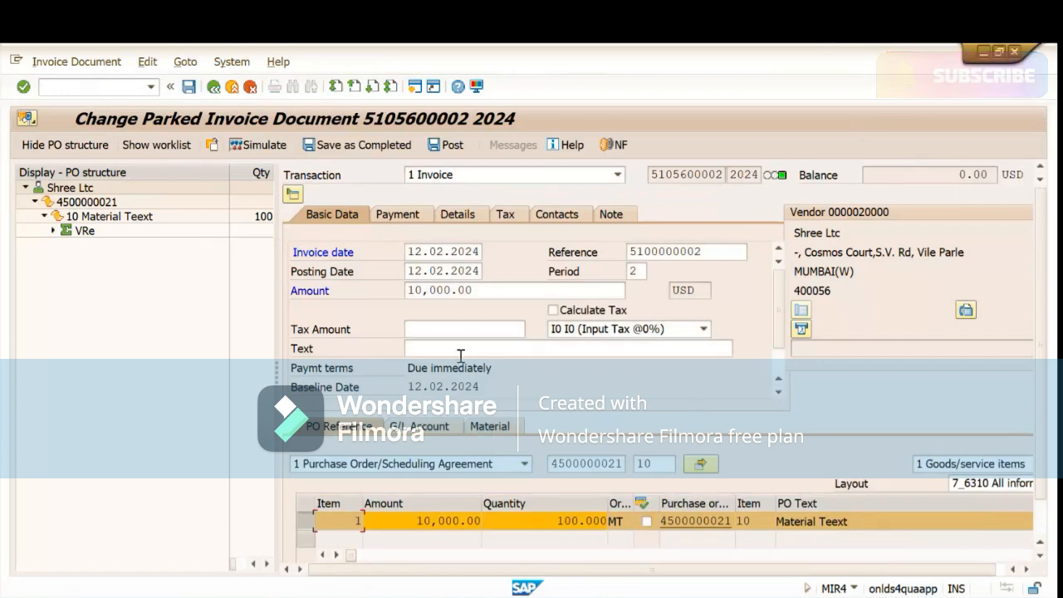
- Enter Material as the invoice's header text and compare it with the item's PO text
{"action": "left_click", "coordinate": [460, 349]}
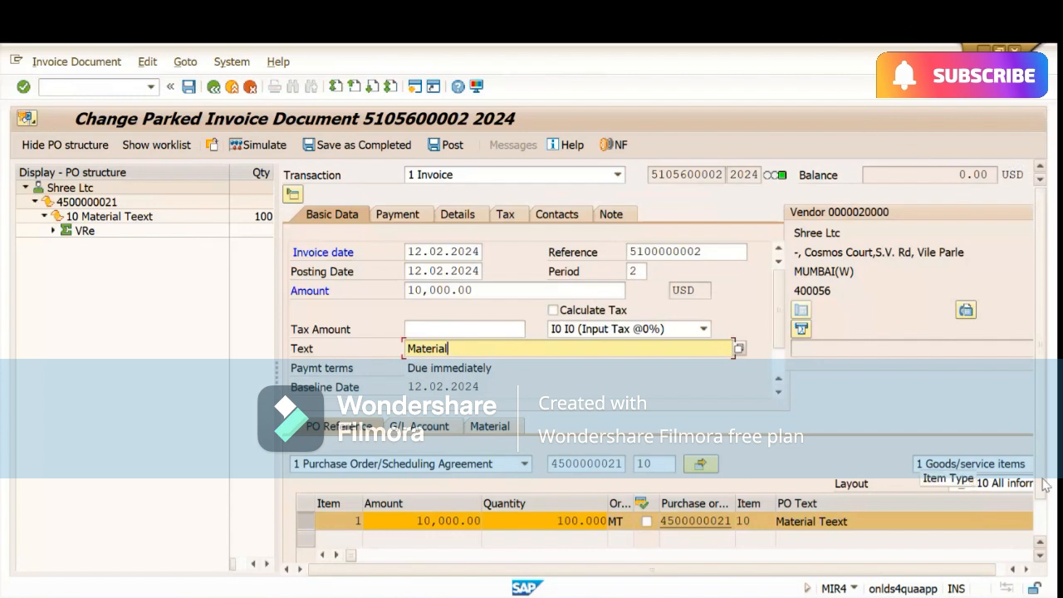
{"action": "scroll", "coordinate": [1050, 530], "scroll_direction": "down", "scroll_amount": 1}
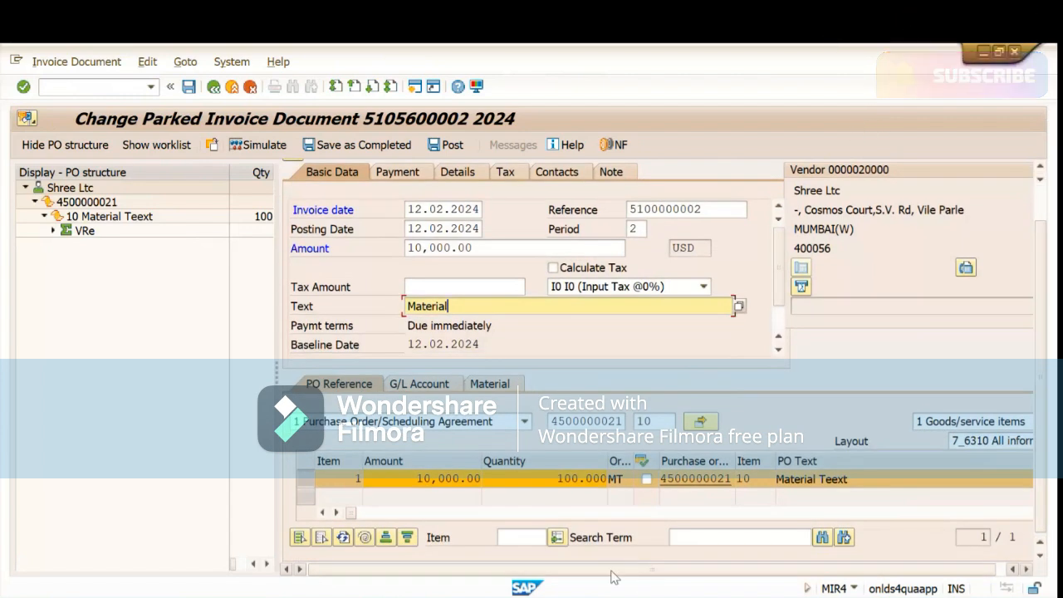
{"action": "left_click_drag", "start_coordinate": [613, 573], "coordinate": [750, 581]}
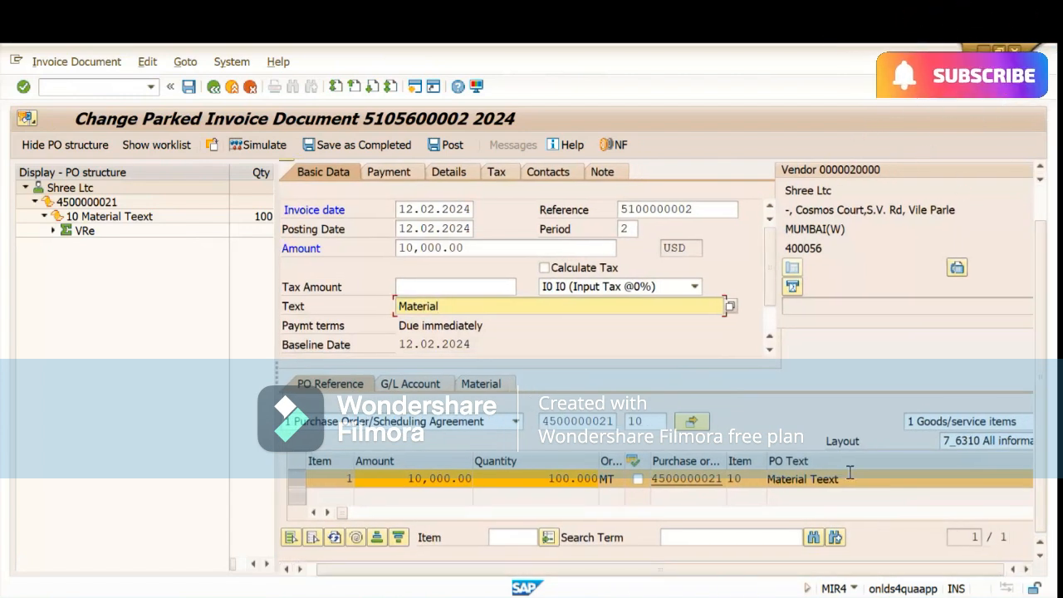
{"action": "left_click_drag", "start_coordinate": [849, 472], "coordinate": [760, 482]}
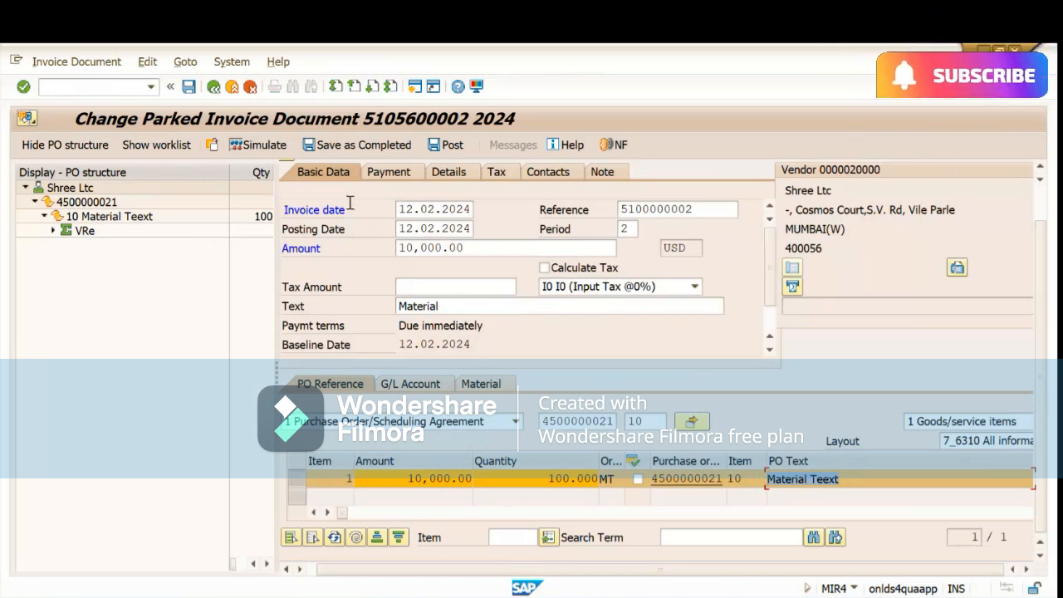
{"action": "left_click_drag", "start_coordinate": [462, 306], "coordinate": [373, 317]}
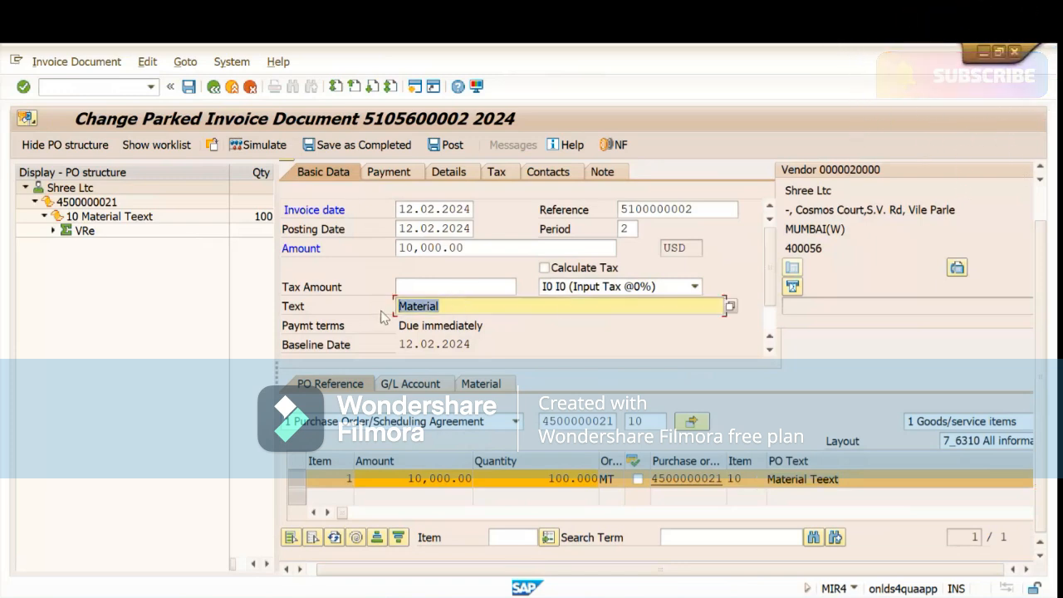
- Review the invoice's payment, tax, contacts and note data, and return to its basic data
{"action": "left_click", "coordinate": [394, 174]}
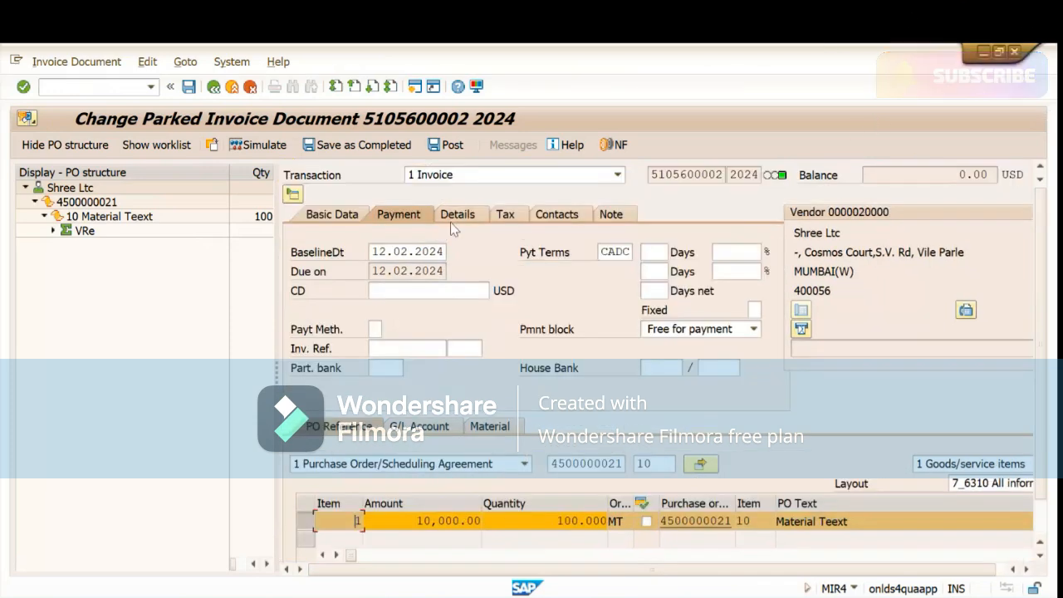
{"action": "left_click", "coordinate": [506, 217]}
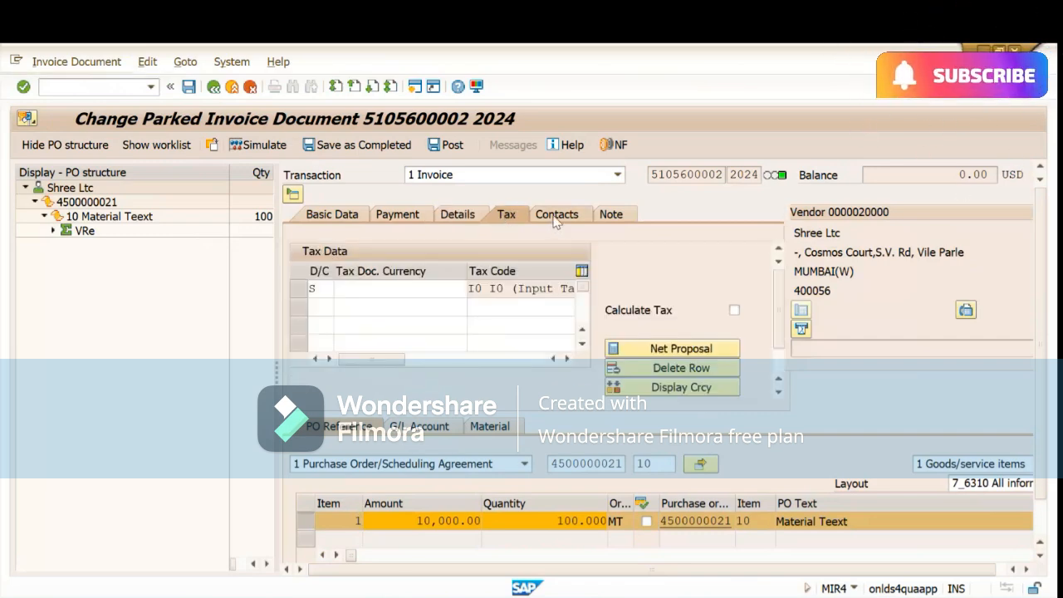
{"action": "left_click", "coordinate": [614, 215]}
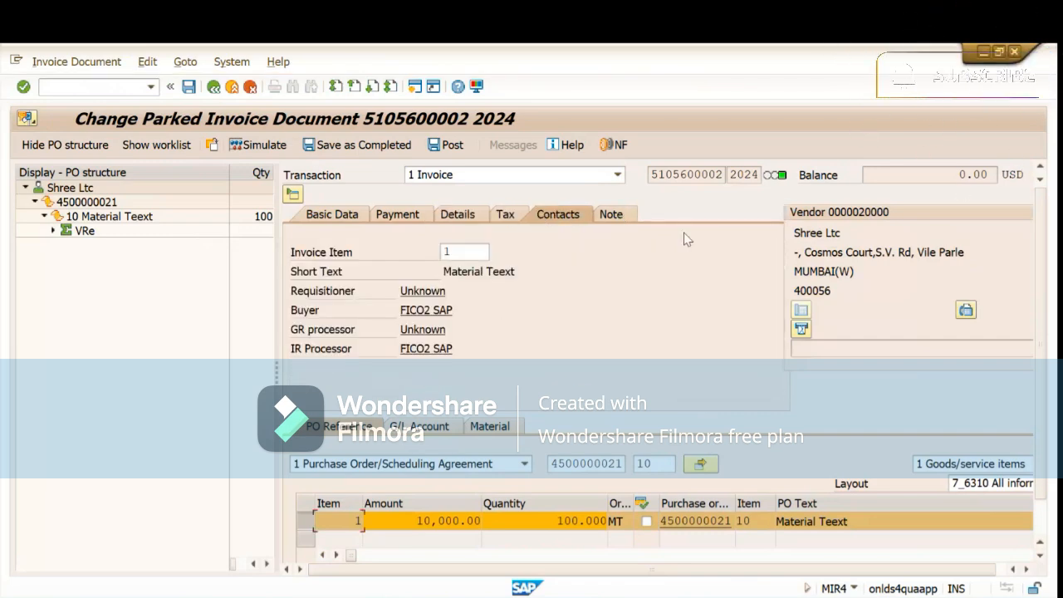
{"action": "left_click", "coordinate": [614, 215]}
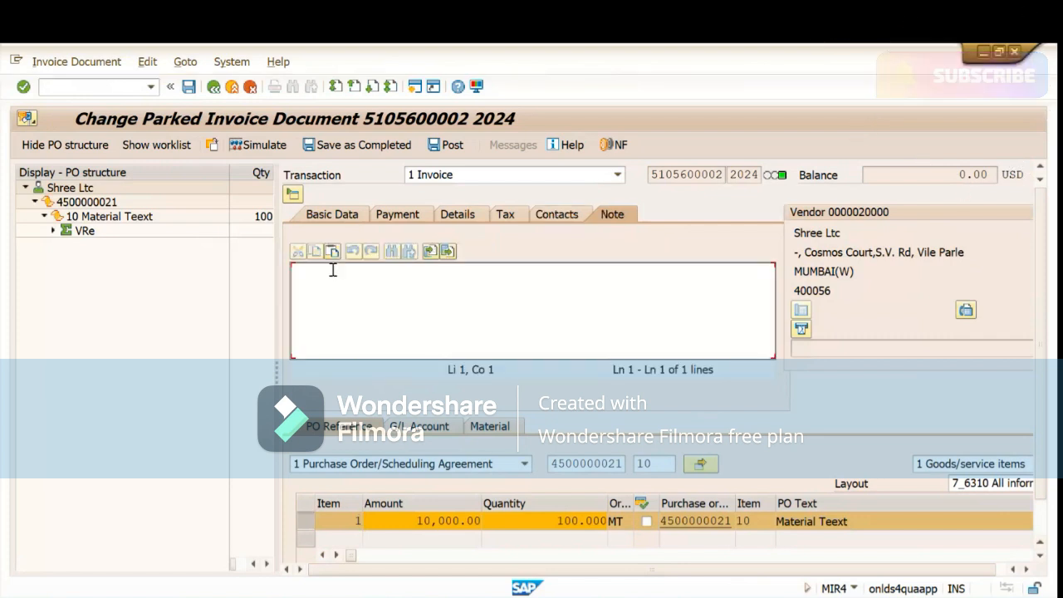
{"action": "left_click", "coordinate": [307, 284]}
{"action": "left_click", "coordinate": [332, 214]}
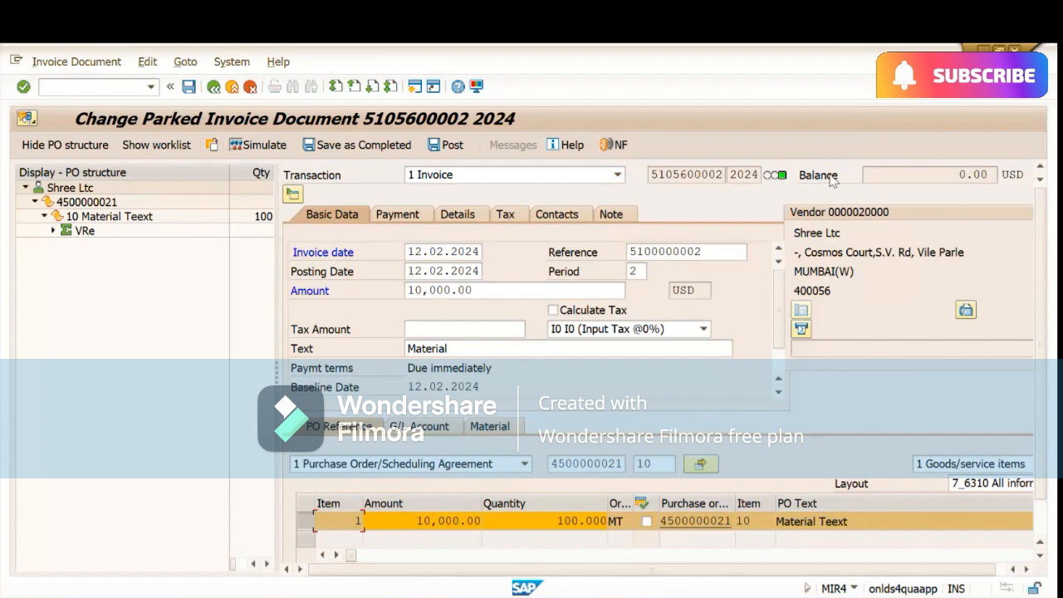
- Simulate the invoice posting and display the simulated document in the company code currency, OMR
{"action": "left_click", "coordinate": [253, 146]}
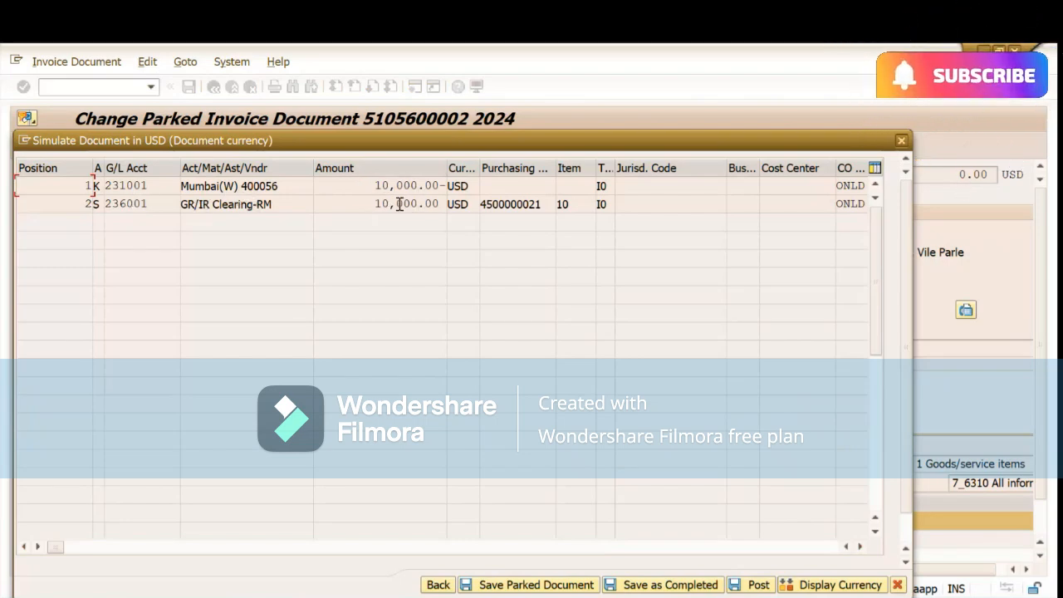
{"action": "mouse_move", "coordinate": [757, 588]}
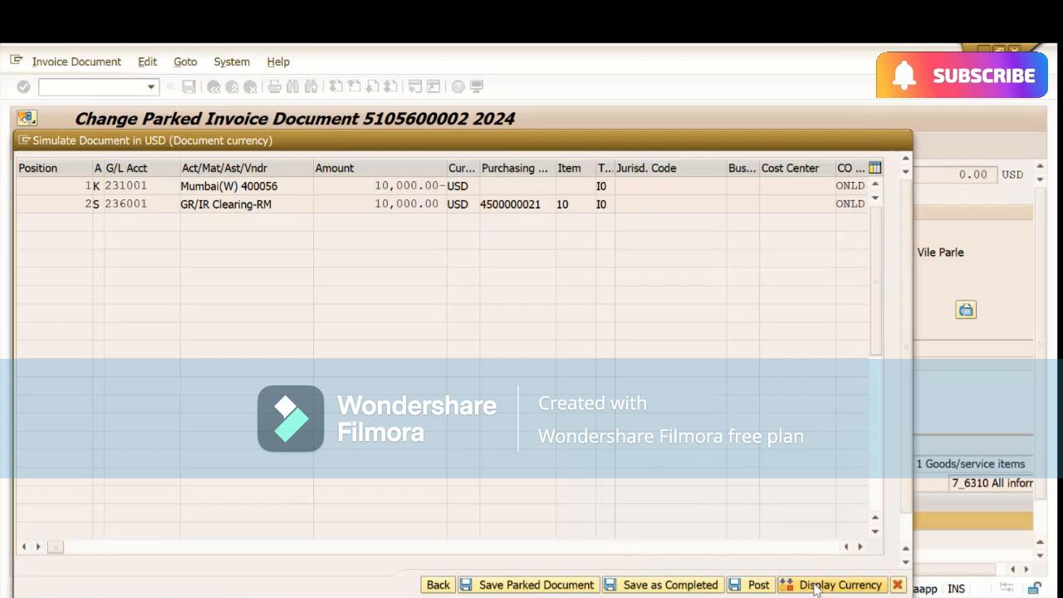
{"action": "left_click", "coordinate": [839, 584]}
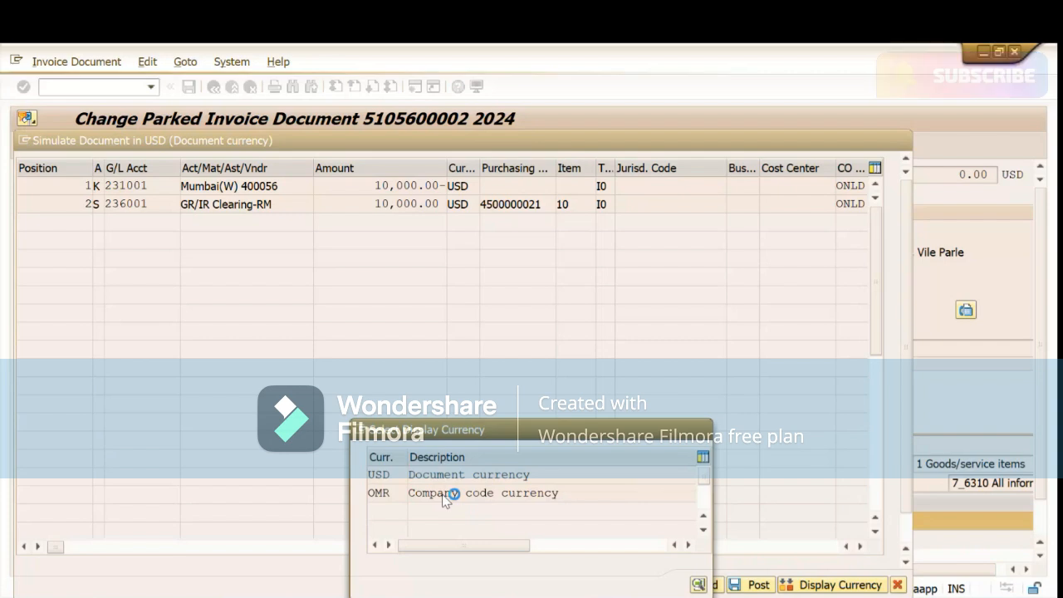
{"action": "double_click", "coordinate": [443, 493]}
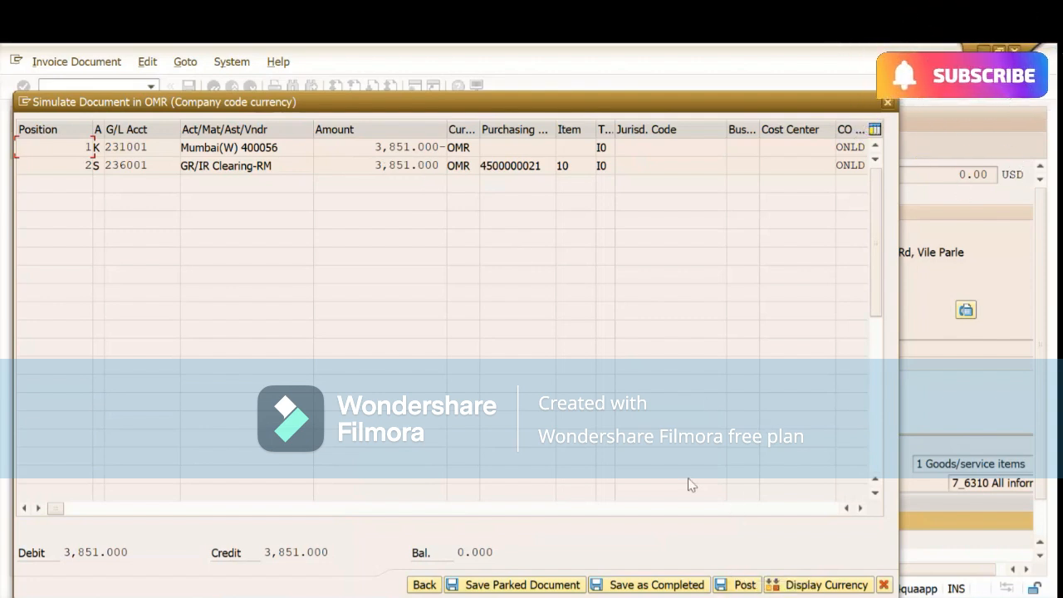
- Post the parked invoice from the simulation and acknowledge the information message
{"action": "left_click", "coordinate": [735, 586]}
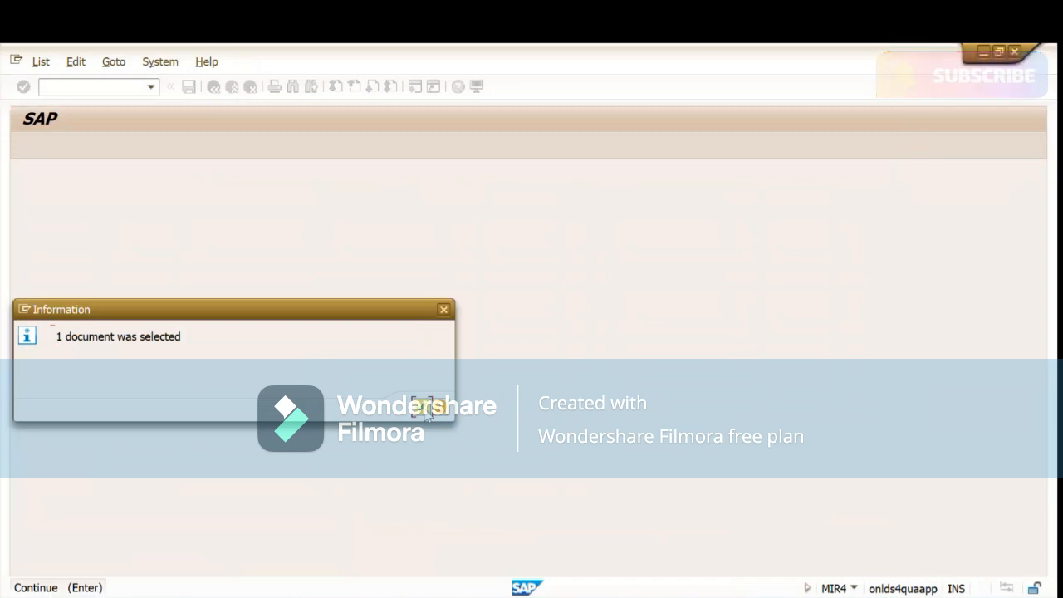
{"action": "left_click", "coordinate": [427, 410]}
{"action": "key", "text": "Return"}
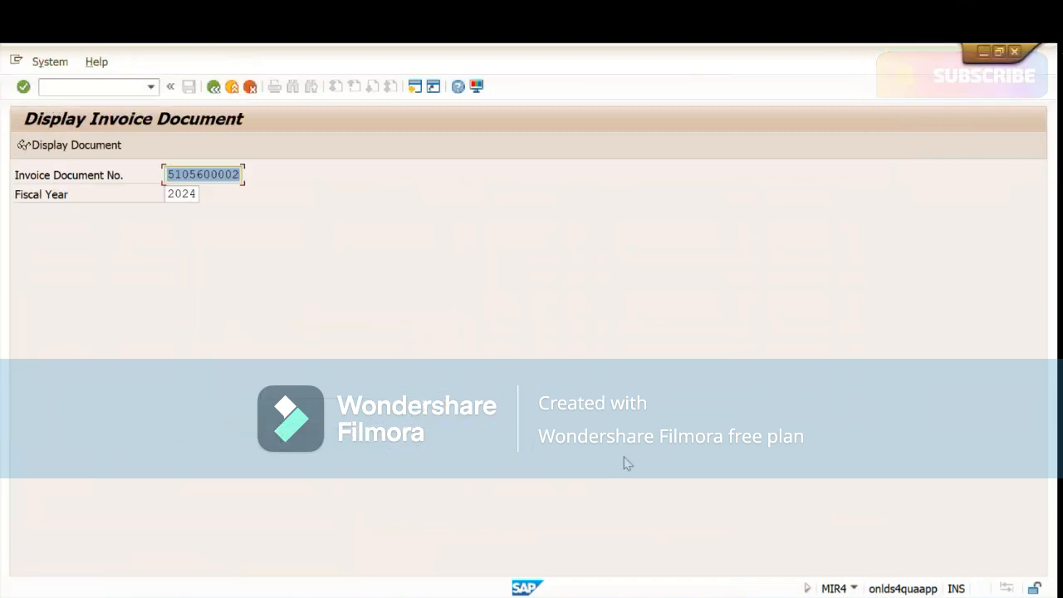
- Close the down payment, vendor invoice, vendor line item, parked documents, document list and spare invoice display sessions, and return to the remaining MIR4 session
{"action": "mouse_move", "coordinate": [525, 587]}
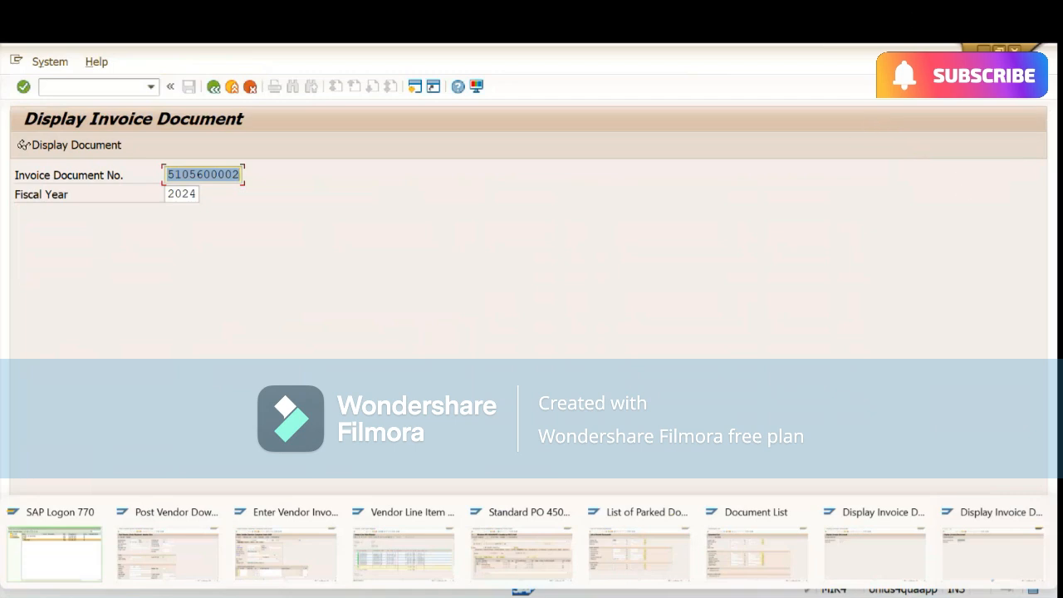
{"action": "mouse_move", "coordinate": [436, 564]}
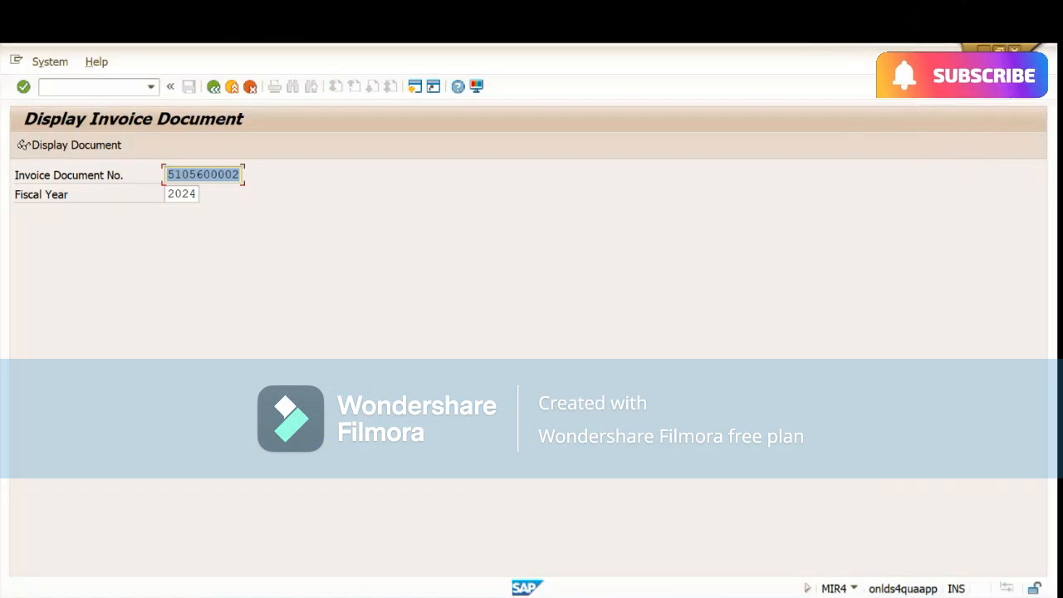
{"action": "mouse_move", "coordinate": [649, 566]}
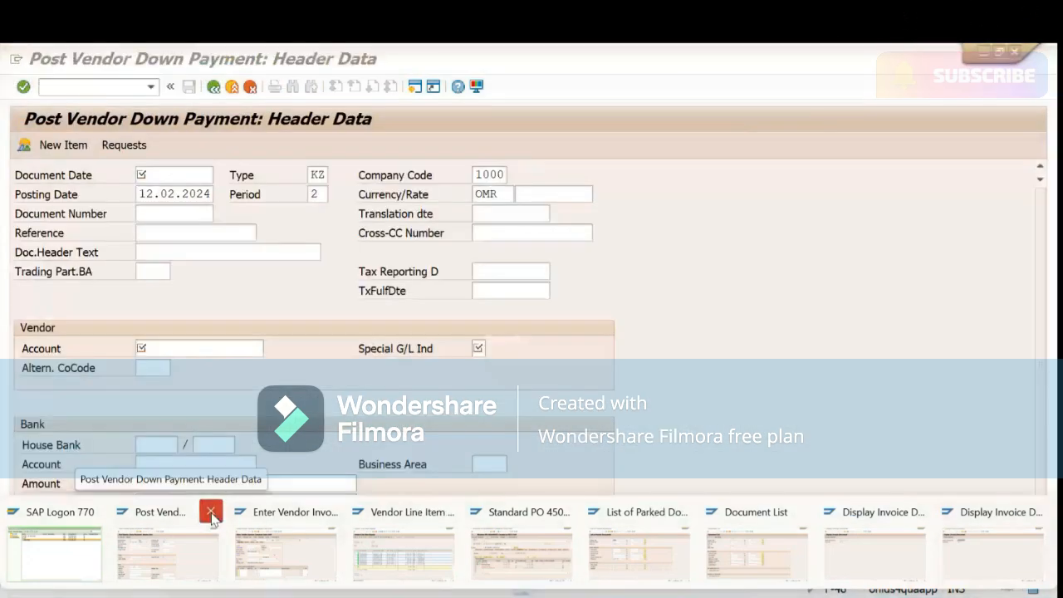
{"action": "left_click", "coordinate": [212, 517]}
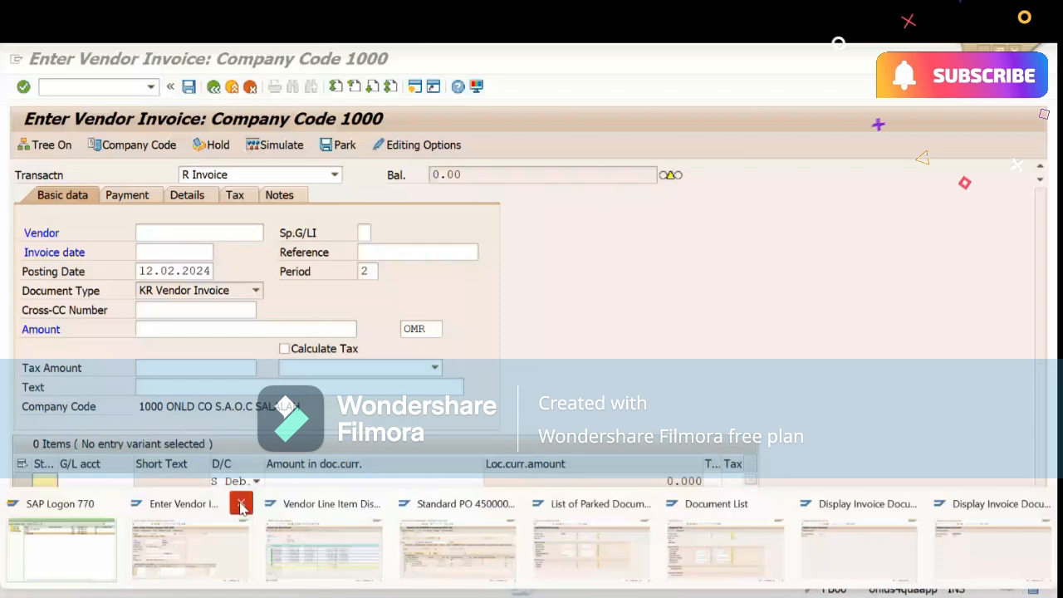
{"action": "left_click", "coordinate": [238, 501]}
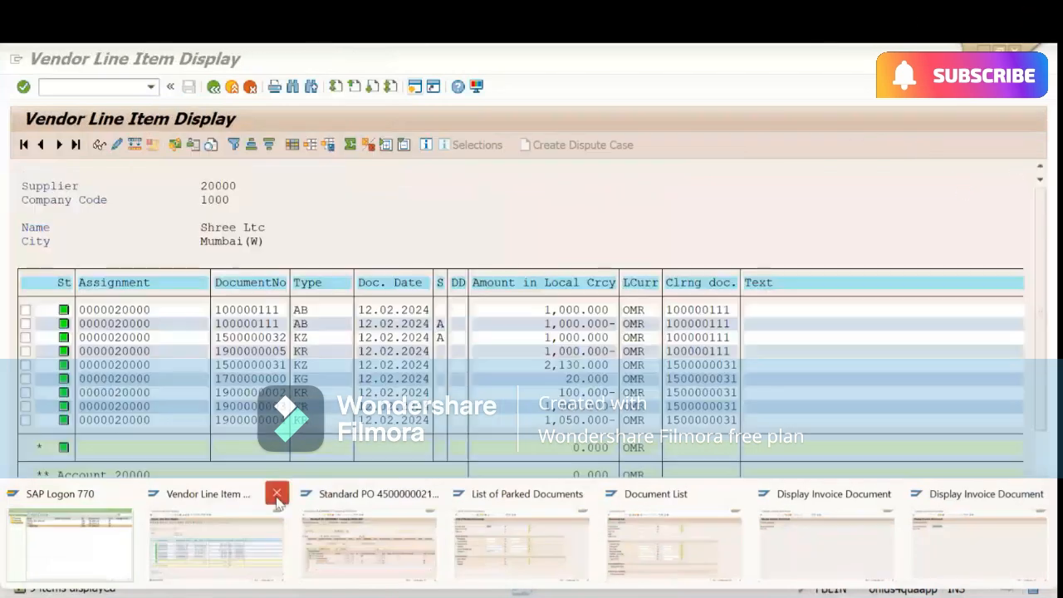
{"action": "left_click", "coordinate": [273, 496]}
{"action": "mouse_move", "coordinate": [363, 499]}
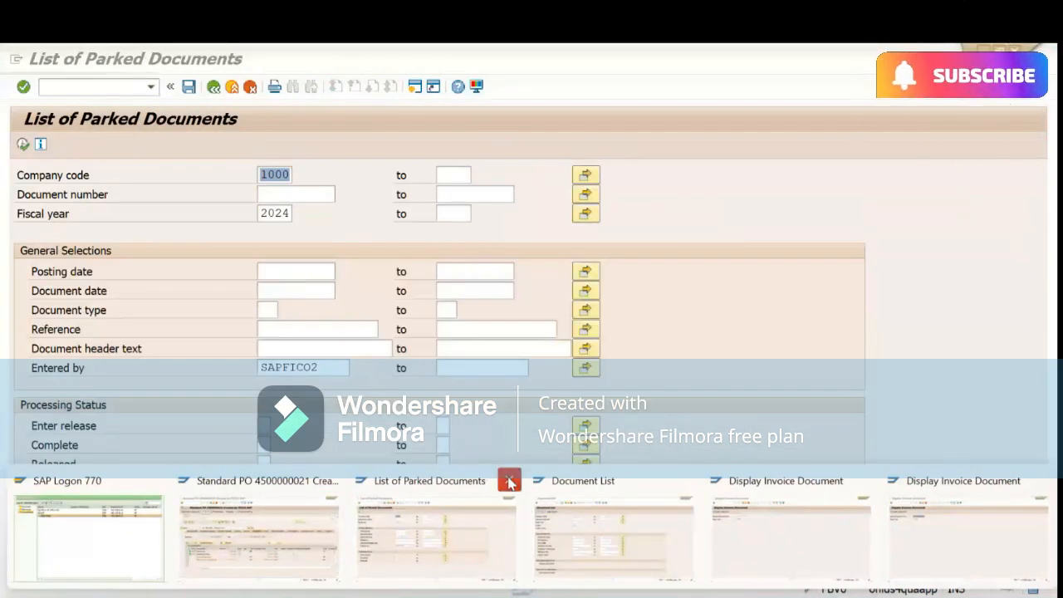
{"action": "left_click", "coordinate": [509, 481]}
{"action": "left_click", "coordinate": [674, 481]}
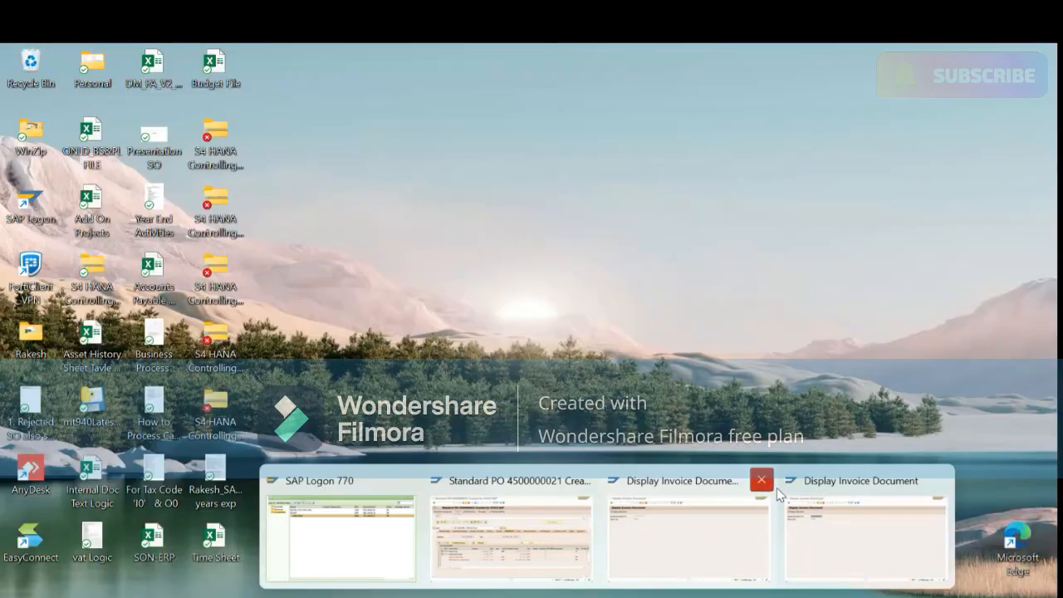
{"action": "left_click", "coordinate": [762, 480]}
{"action": "left_click", "coordinate": [754, 546]}
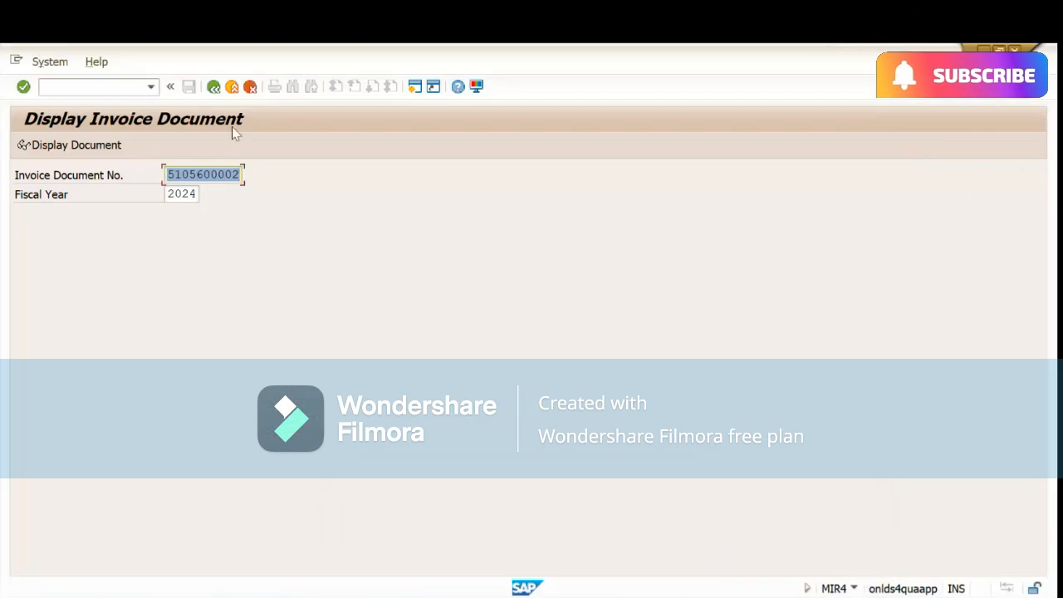
- Run transaction FBL1N to list all line items of supplier 20000 in company code 1000 posted on 12.2.2024
{"action": "left_click", "coordinate": [135, 87]}
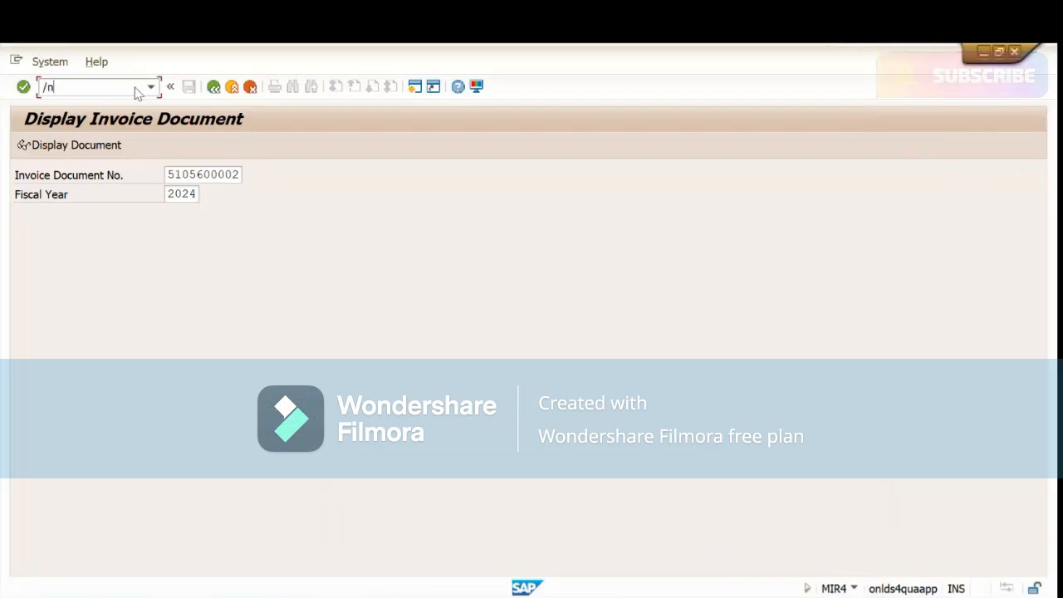
{"action": "type", "text": "/nfbl3n"}
{"action": "key", "text": "Return"}
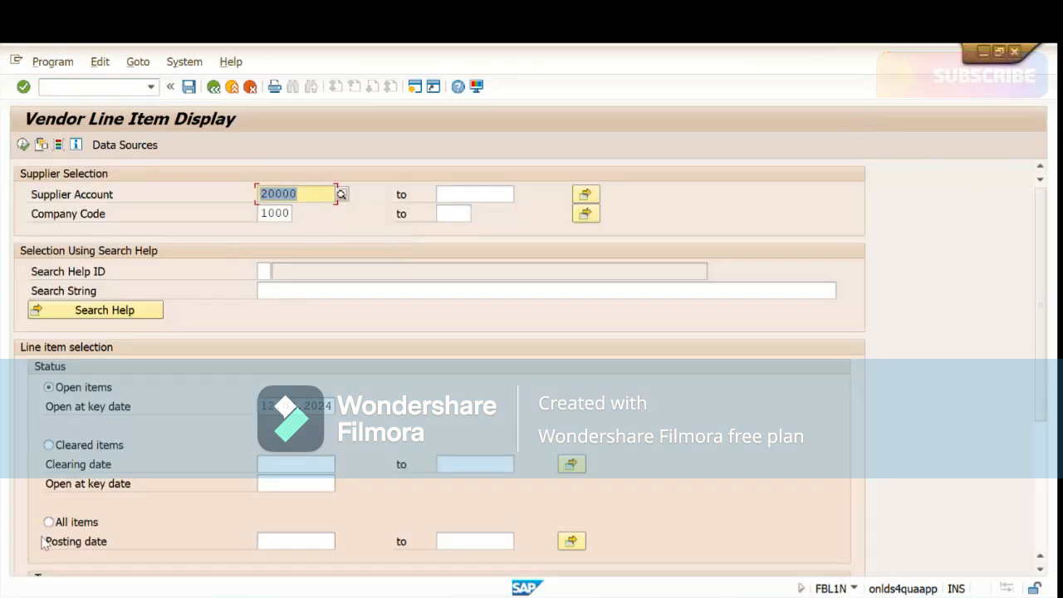
{"action": "left_click", "coordinate": [49, 522]}
{"action": "left_click", "coordinate": [271, 542]}
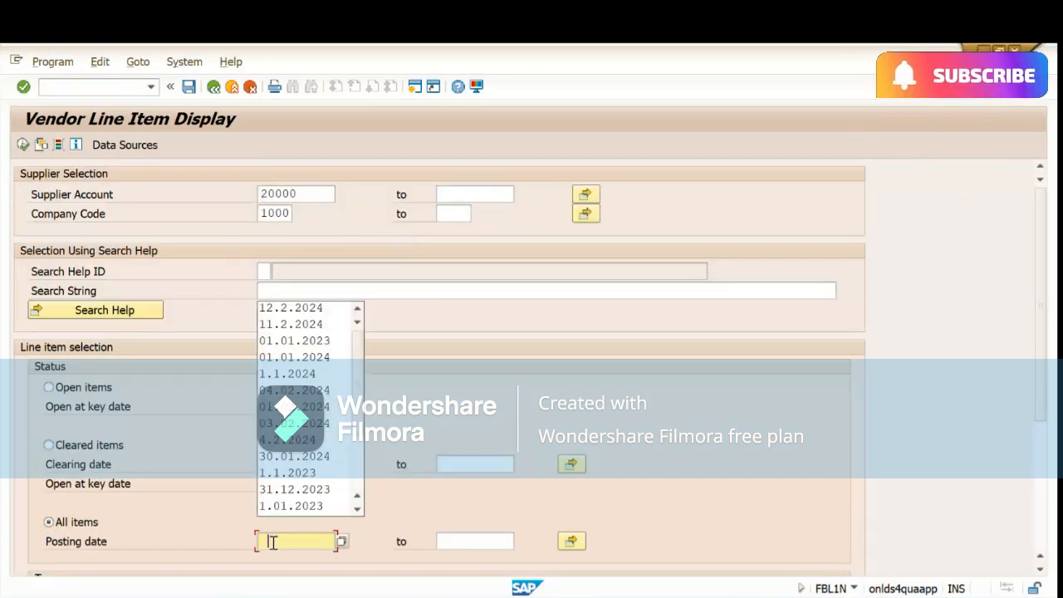
{"action": "left_click", "coordinate": [289, 308]}
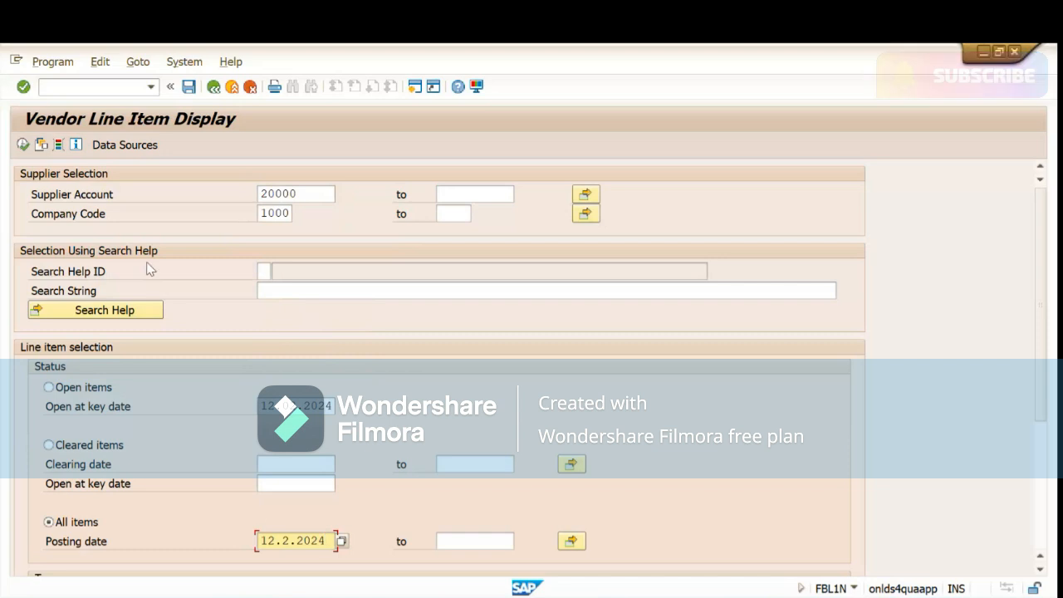
{"action": "left_click", "coordinate": [23, 144]}
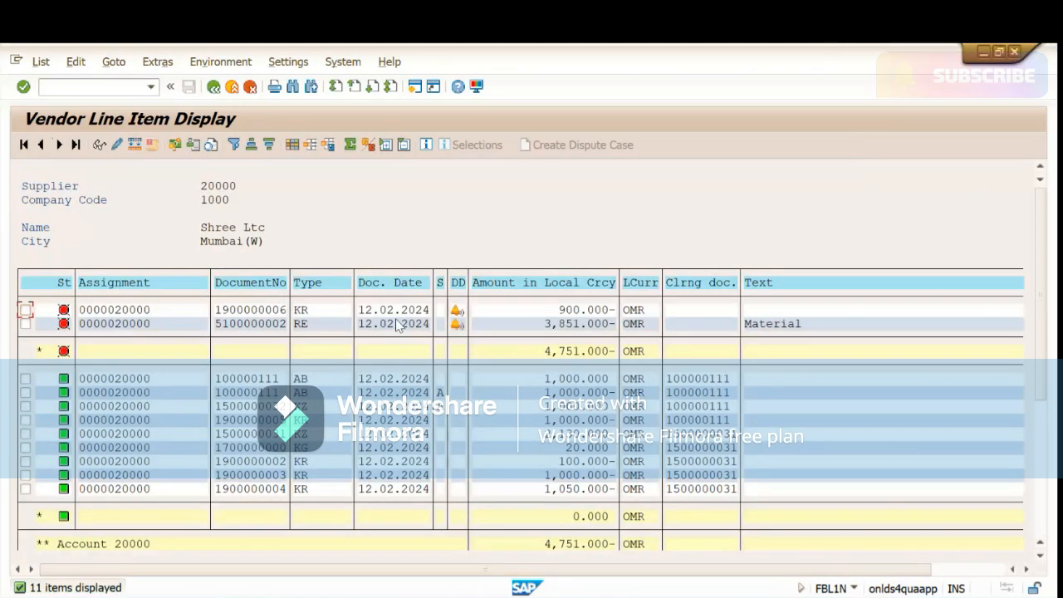
- Examine the open RE invoice line's document number, date and amount, and check them against the purchase order's item conditions before returning to the list
{"action": "left_click", "coordinate": [388, 323]}
{"action": "key", "text": "Left"}
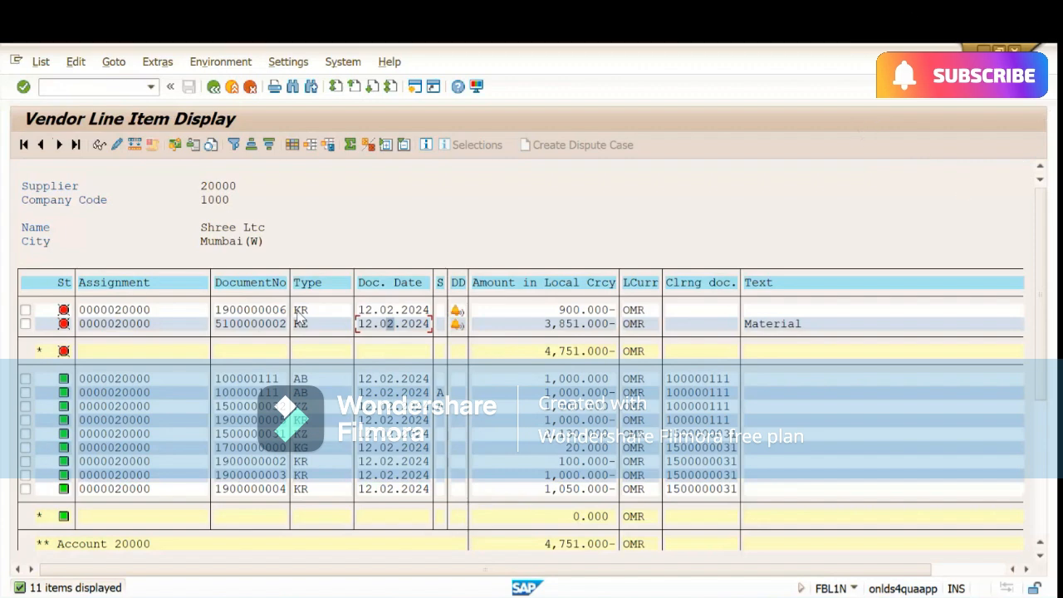
{"action": "key", "text": "Up"}
{"action": "left_click", "coordinate": [570, 312]}
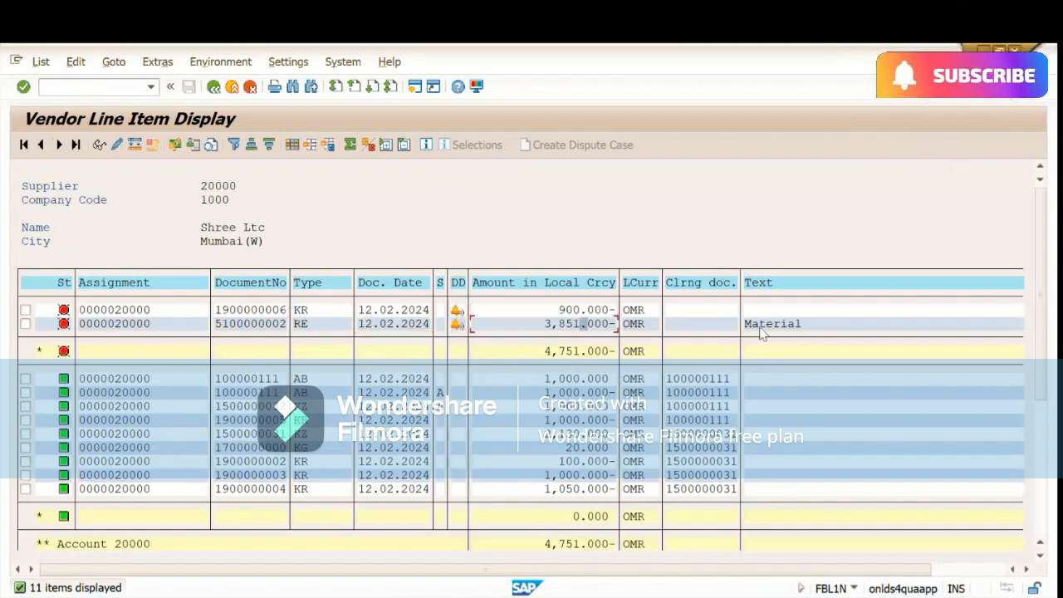
{"action": "left_click", "coordinate": [572, 325]}
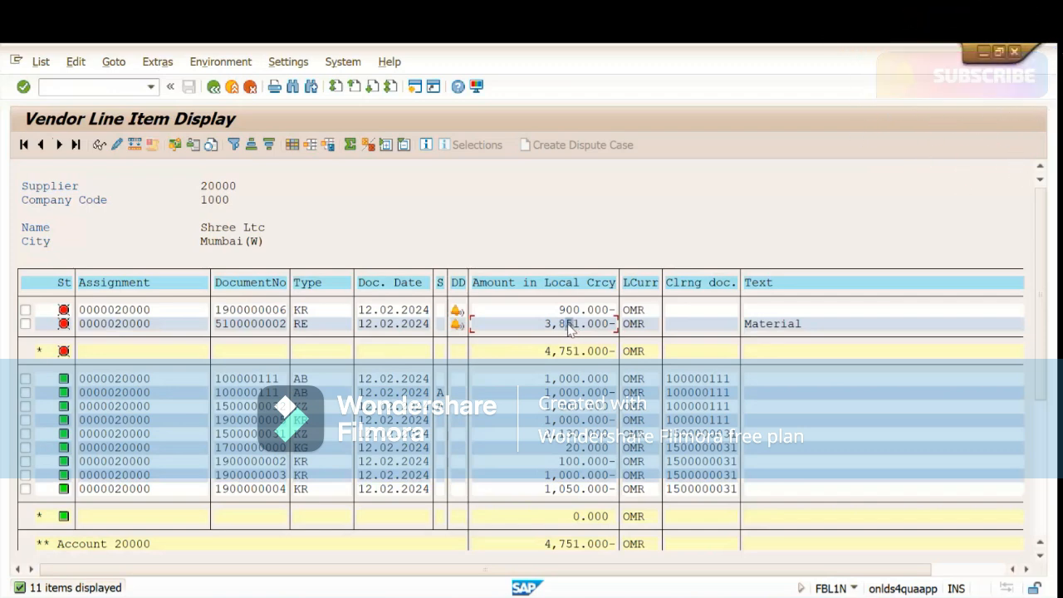
{"action": "left_click", "coordinate": [260, 326]}
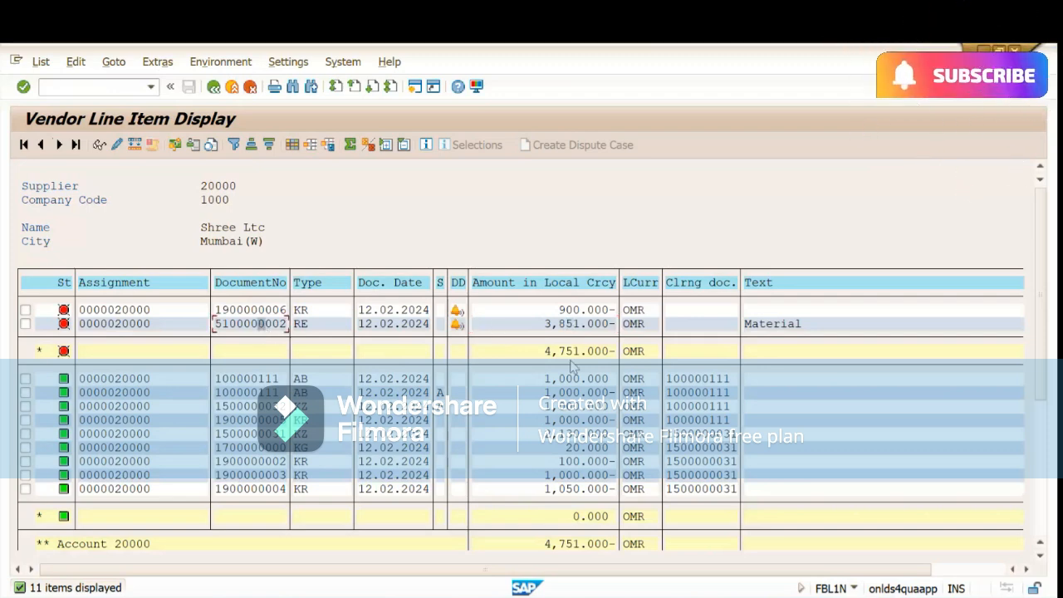
{"action": "left_click", "coordinate": [556, 328]}
{"action": "mouse_move", "coordinate": [523, 588]}
{"action": "left_click", "coordinate": [636, 529]}
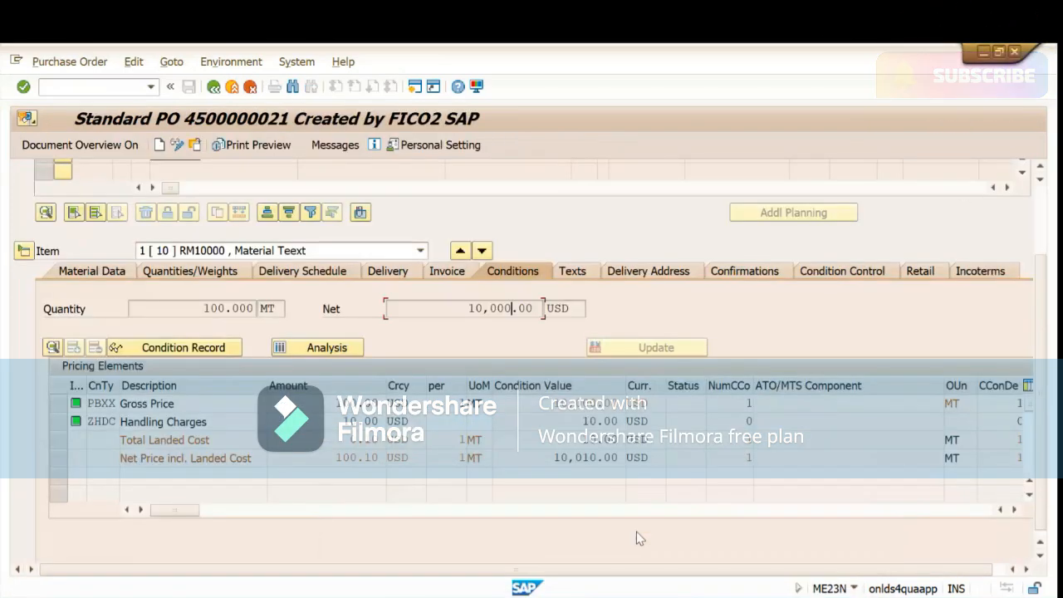
{"action": "key", "text": "alt+Tab"}
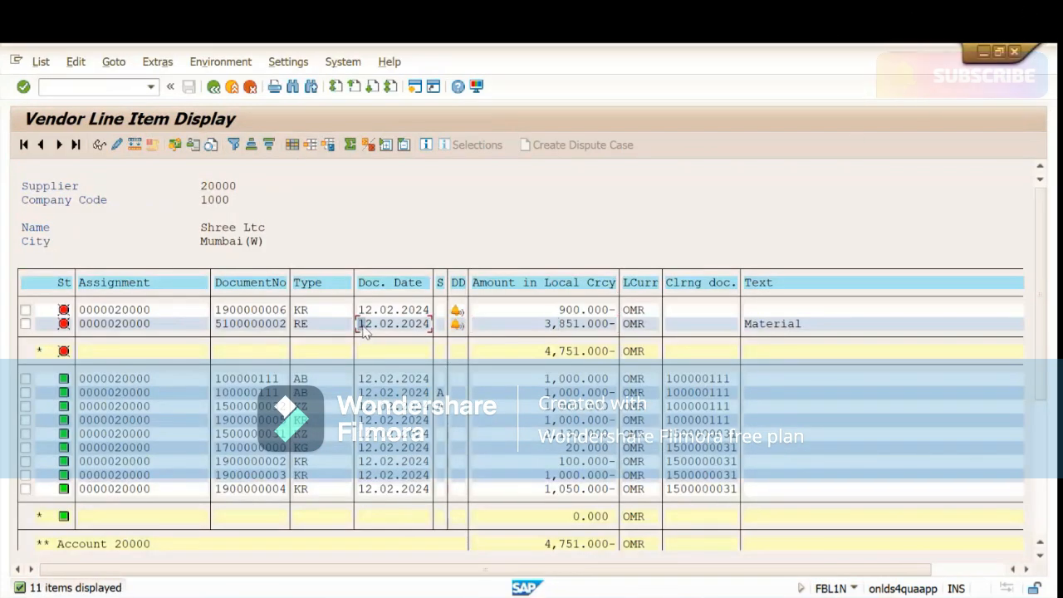
- Display the accounting document of the open RE vendor item and inspect its GR/IR Clearing-RM line
{"action": "left_click", "coordinate": [301, 328]}
{"action": "left_click", "coordinate": [382, 328]}
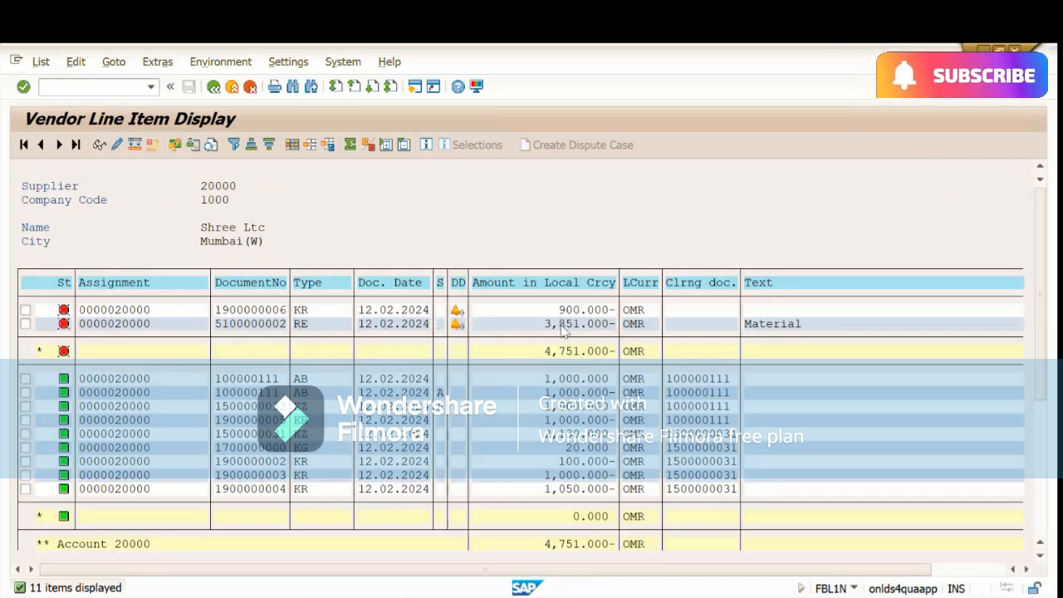
{"action": "double_click", "coordinate": [373, 325]}
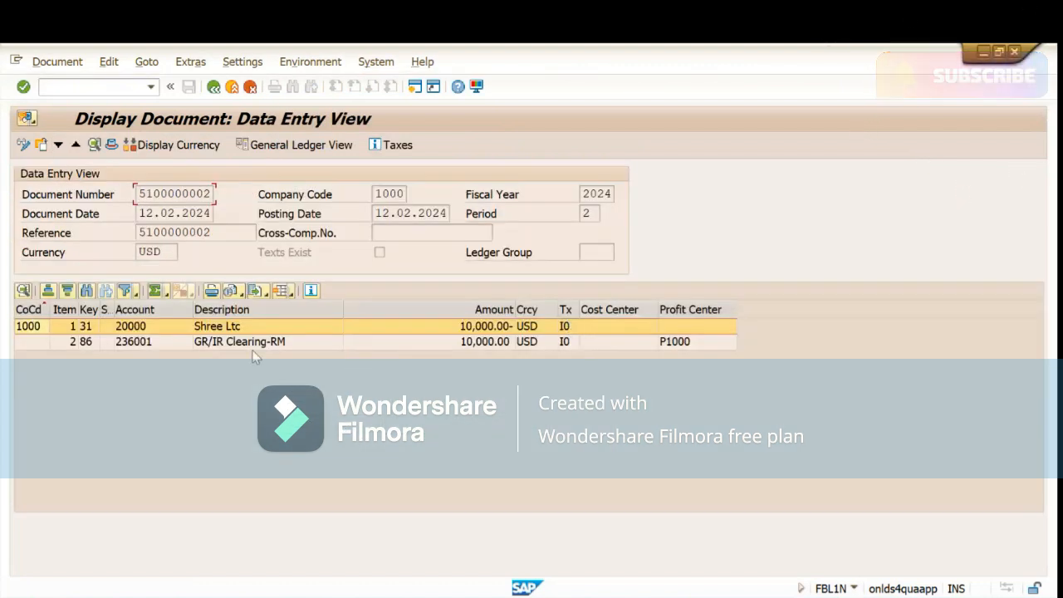
{"action": "left_click", "coordinate": [251, 345]}
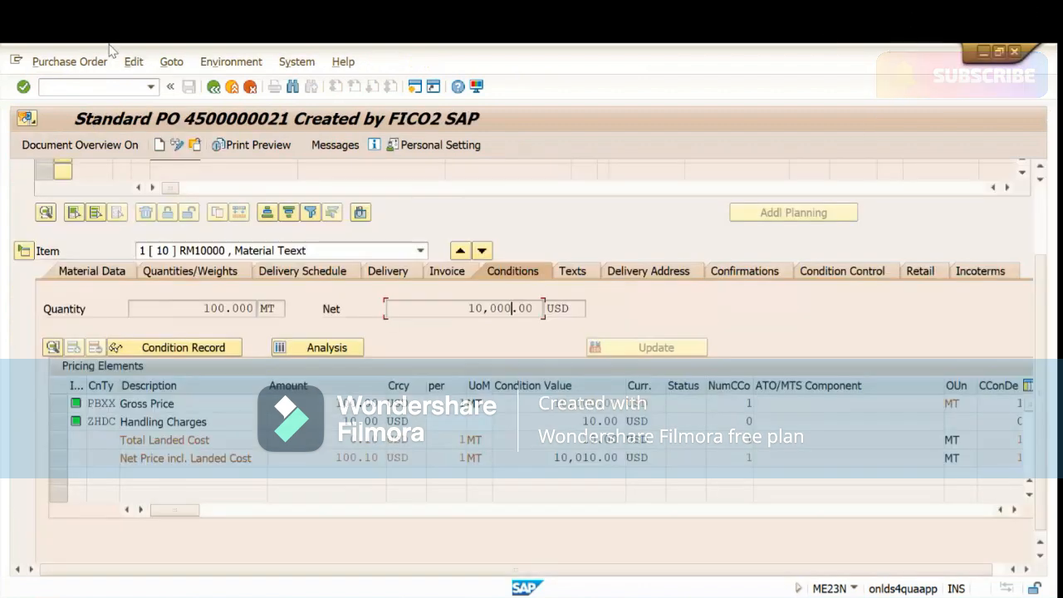
- From the purchase order, run FBL3N in a new session to list all items of G/L account 236001 posted on 12.2.2024
{"action": "type", "text": "/o"}
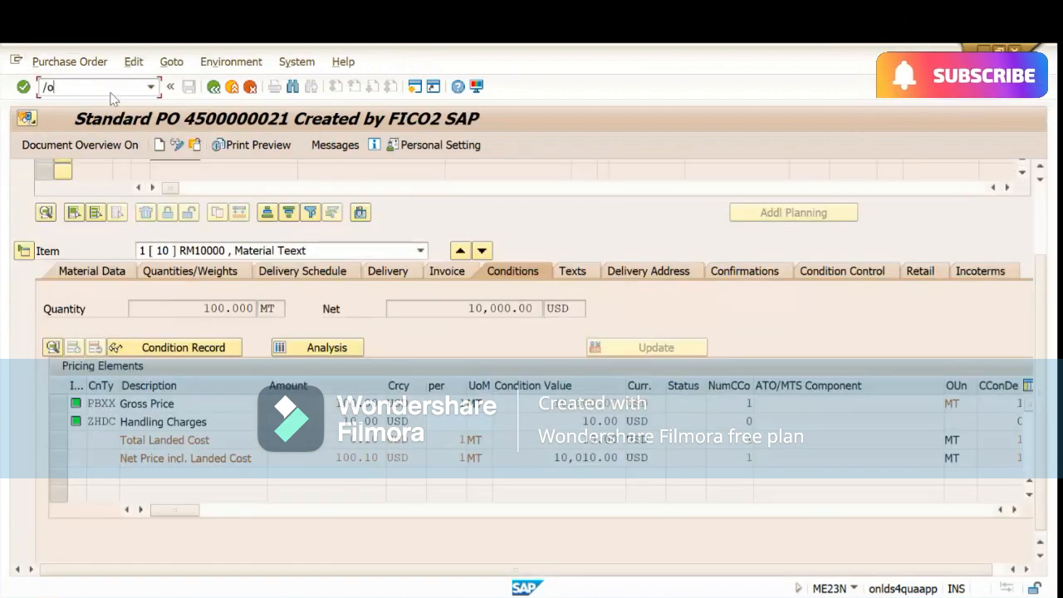
{"action": "type", "text": "fbl"}
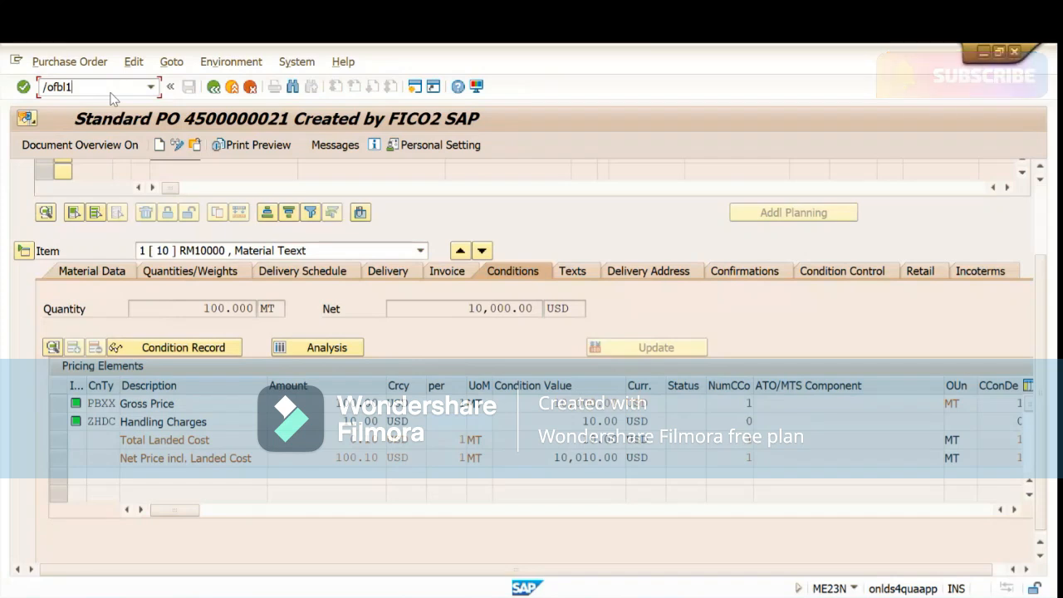
{"action": "type", "text": "3n"}
{"action": "key", "text": "Return"}
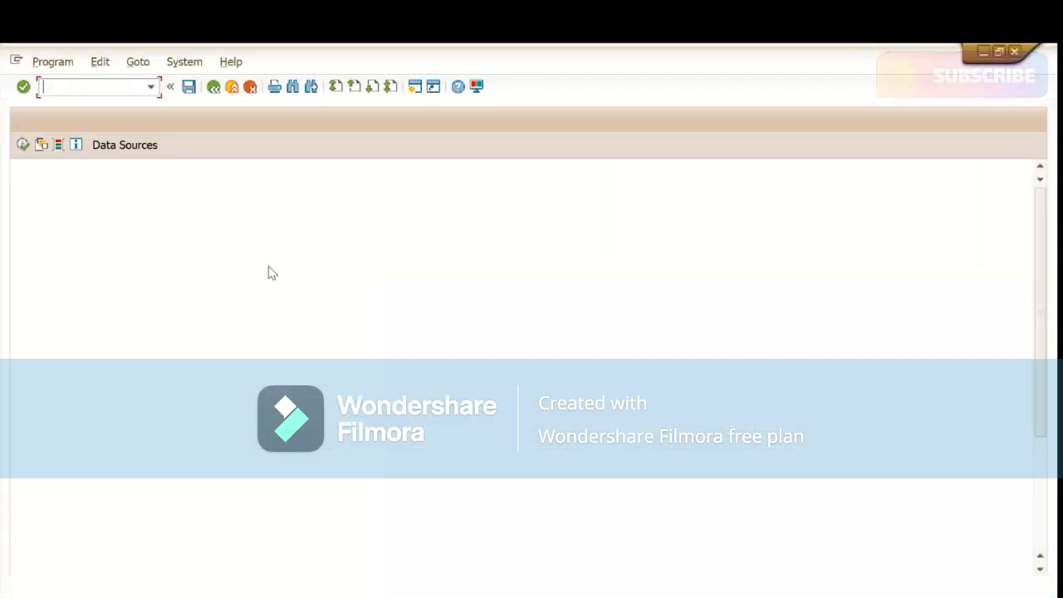
{"action": "type", "text": "236001"}
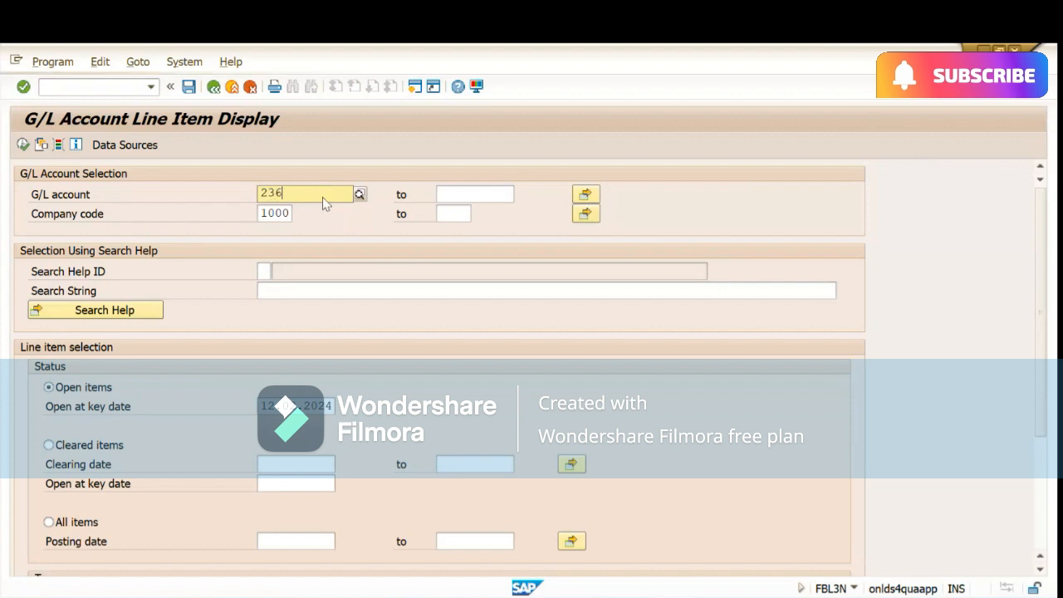
{"action": "left_click", "coordinate": [48, 522]}
{"action": "left_click", "coordinate": [280, 543]}
{"action": "type", "text": "12."}
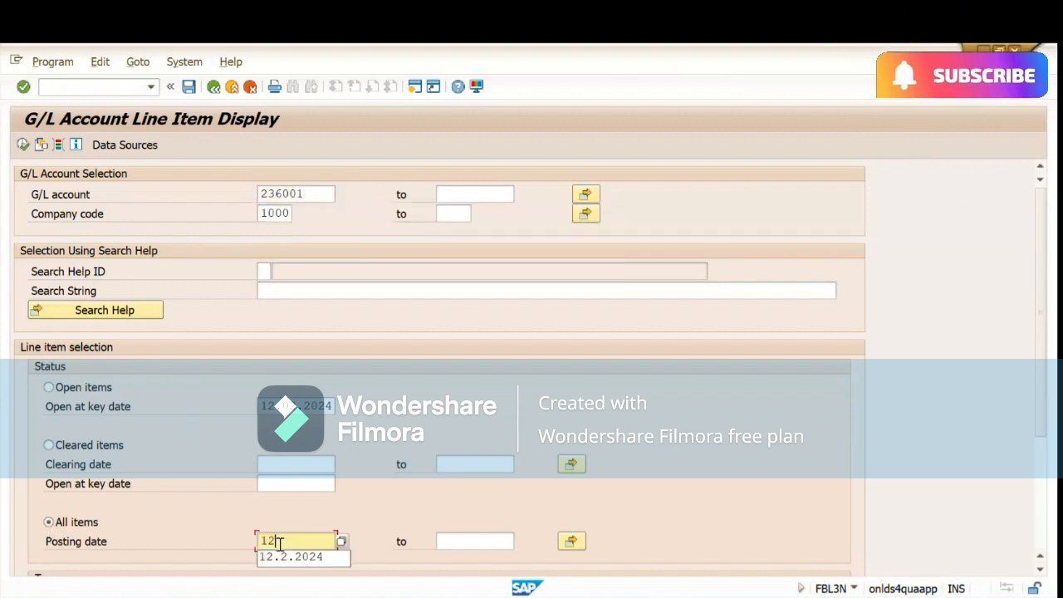
{"action": "type", "text": "2.2024"}
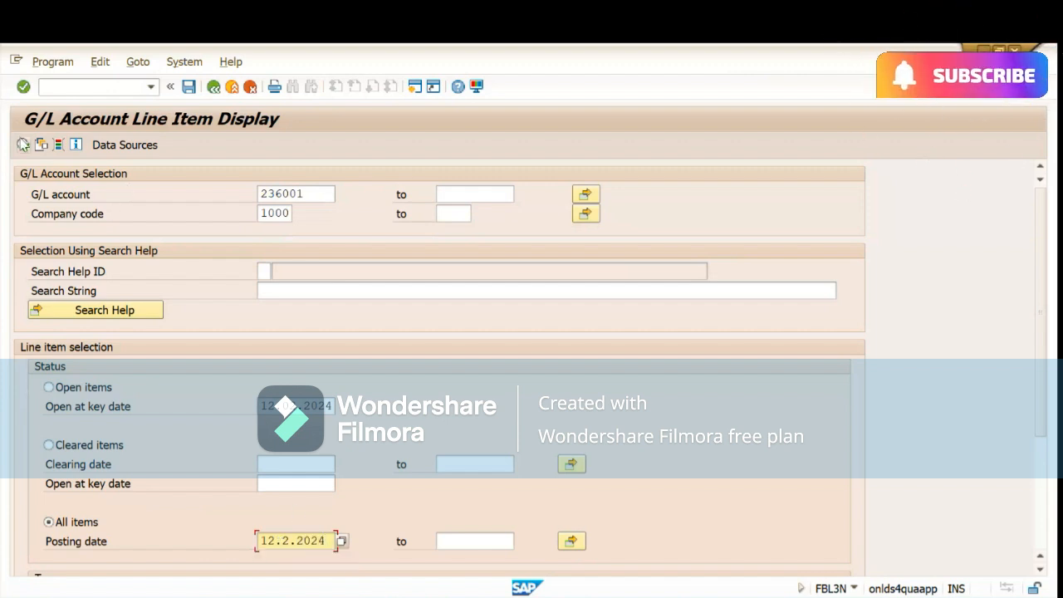
{"action": "left_click", "coordinate": [22, 144]}
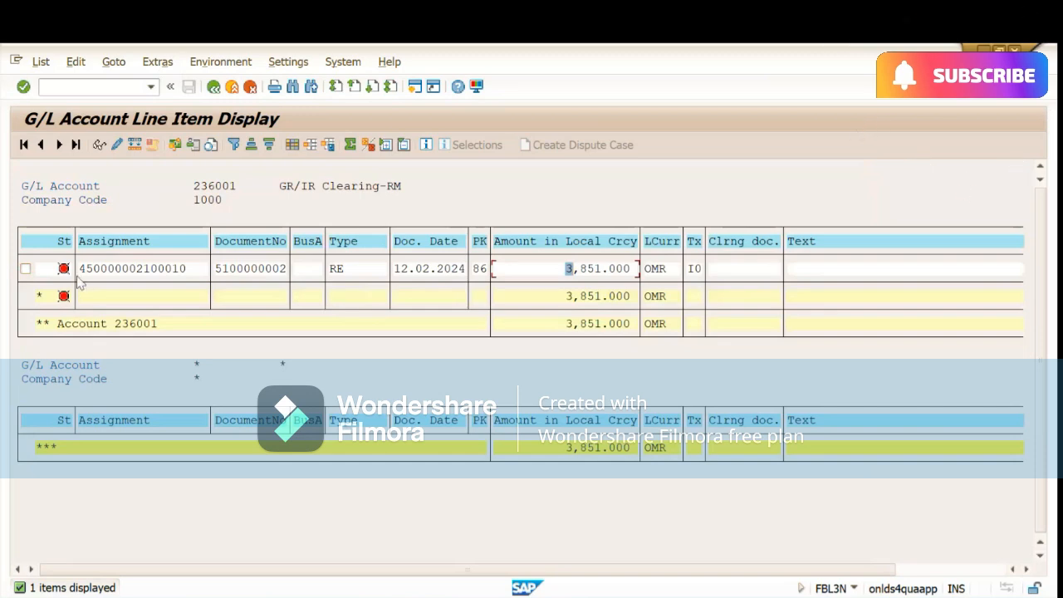
- Examine the document type, document date and local currency amount of the GR/IR clearing account's RE line item
{"action": "left_click", "coordinate": [599, 274]}
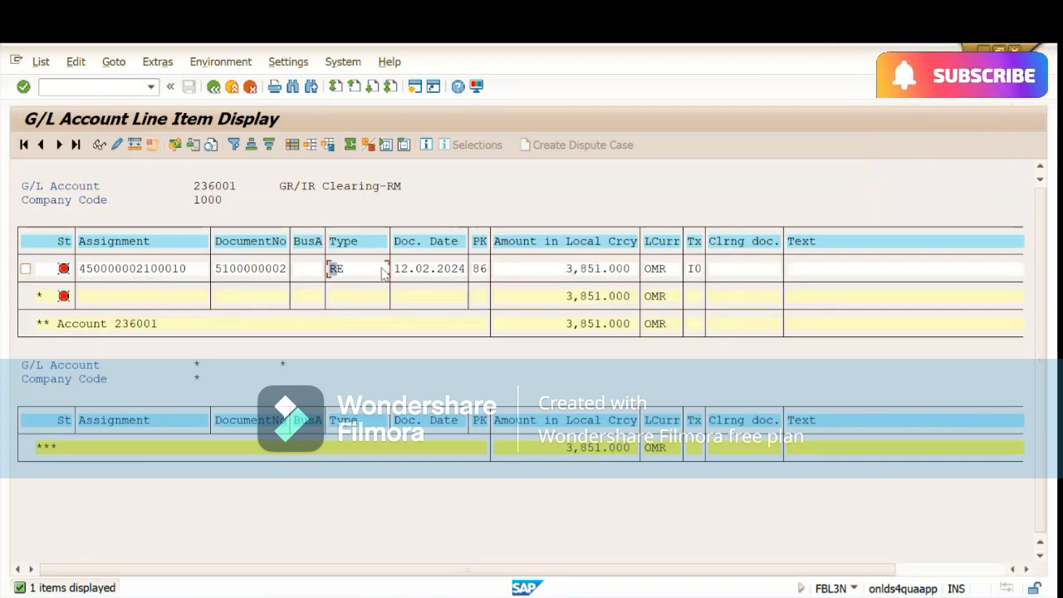
{"action": "left_click", "coordinate": [583, 269]}
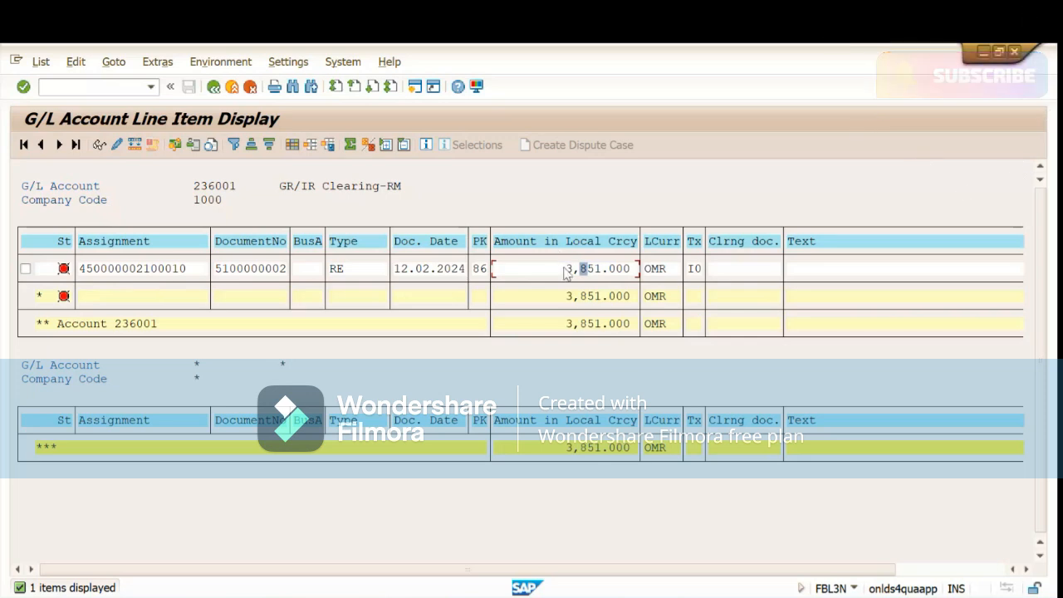
{"action": "left_click", "coordinate": [431, 270]}
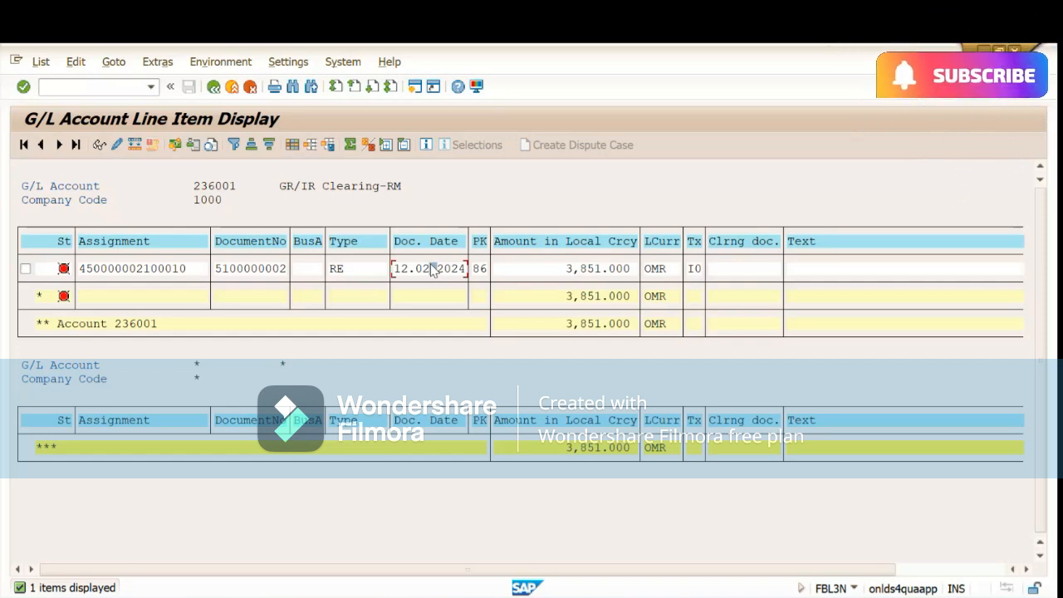
{"action": "left_click", "coordinate": [604, 272]}
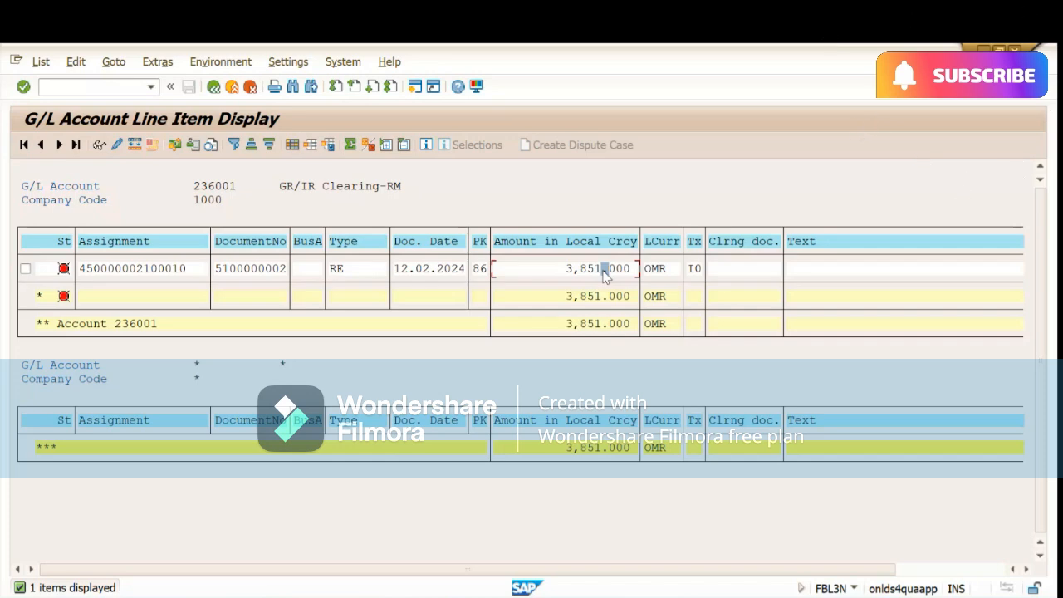
- From the purchase order, open MIGO in a new session and set its action to A01 Goods Receipt
{"action": "mouse_move", "coordinate": [524, 589]}
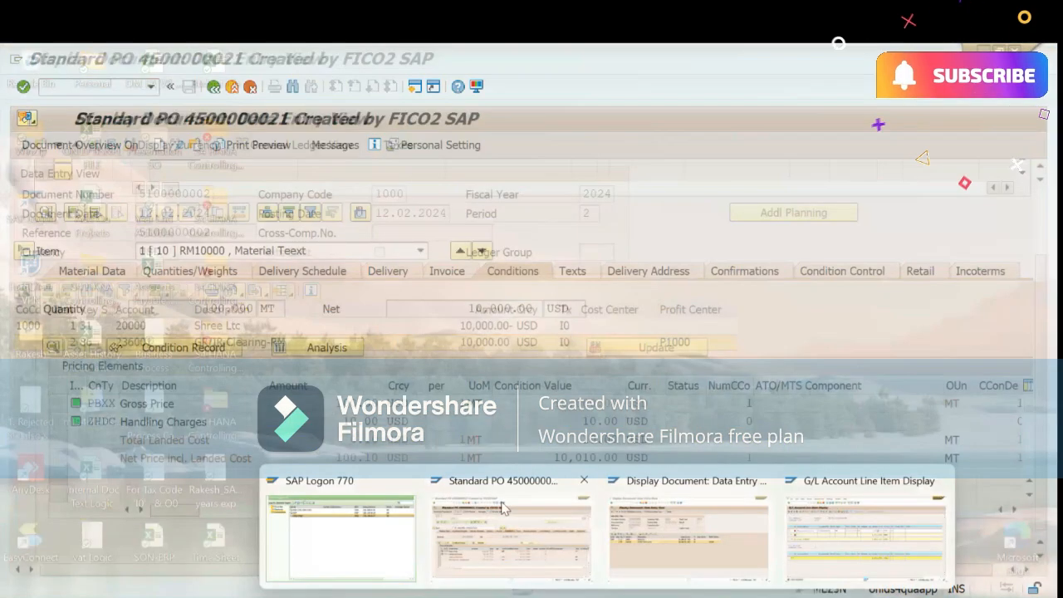
{"action": "left_click", "coordinate": [504, 508]}
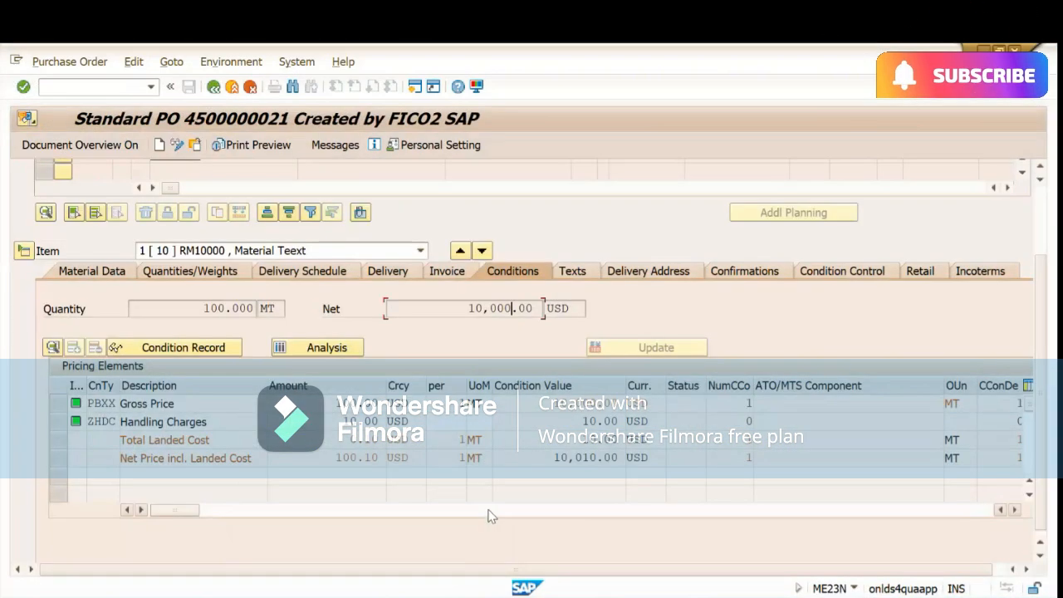
{"action": "type", "text": "/"}
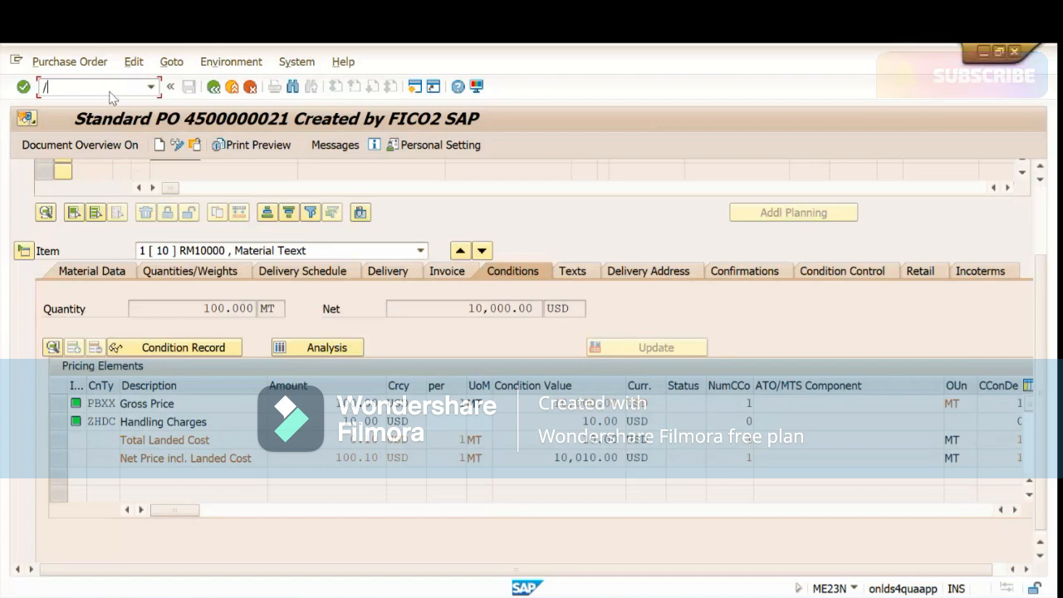
{"action": "type", "text": "omi"}
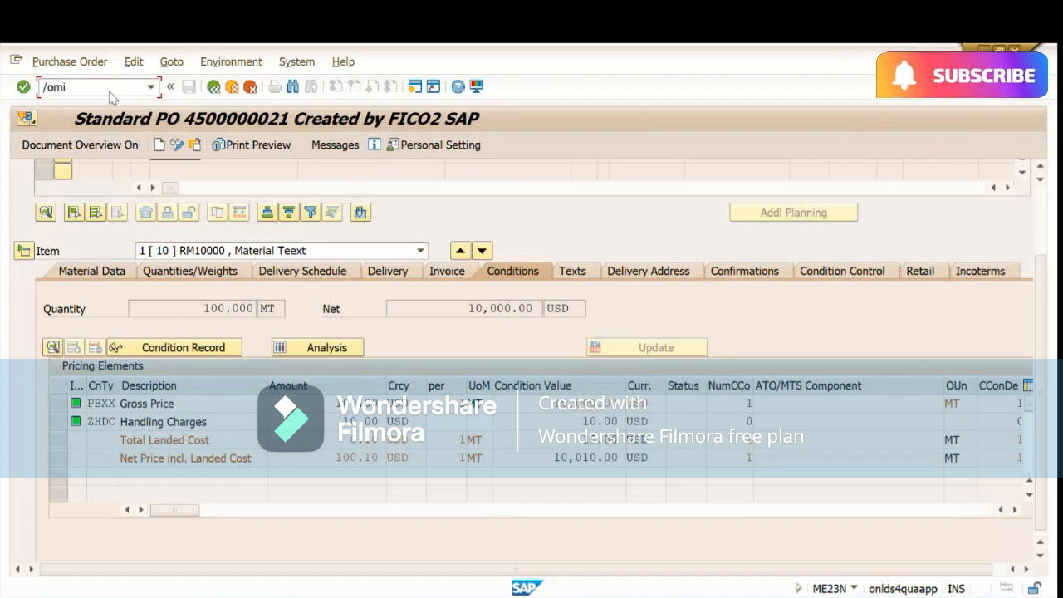
{"action": "type", "text": "go"}
{"action": "key", "text": "Return"}
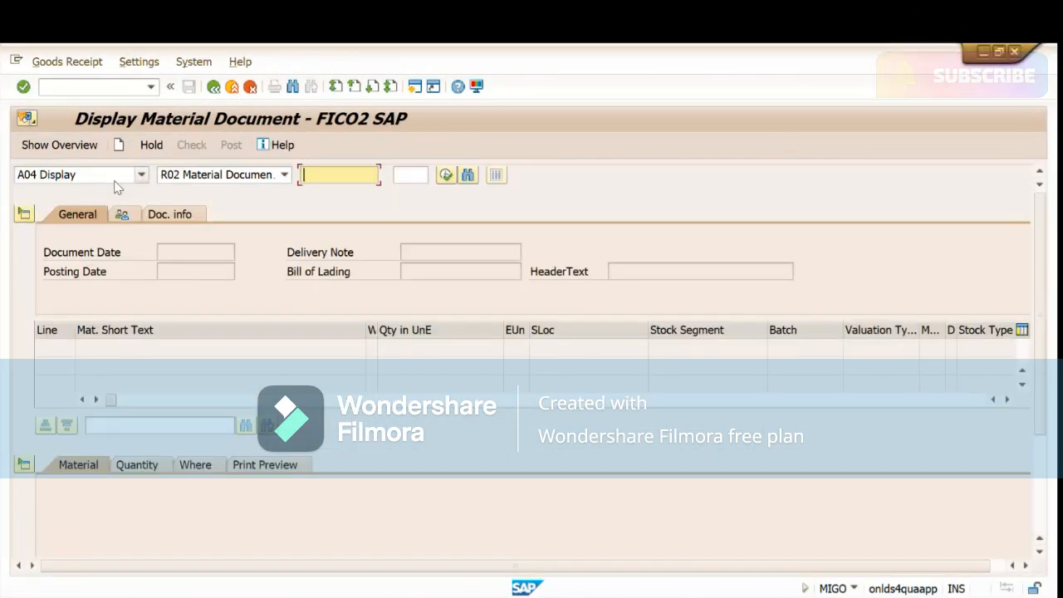
{"action": "left_click", "coordinate": [113, 179]}
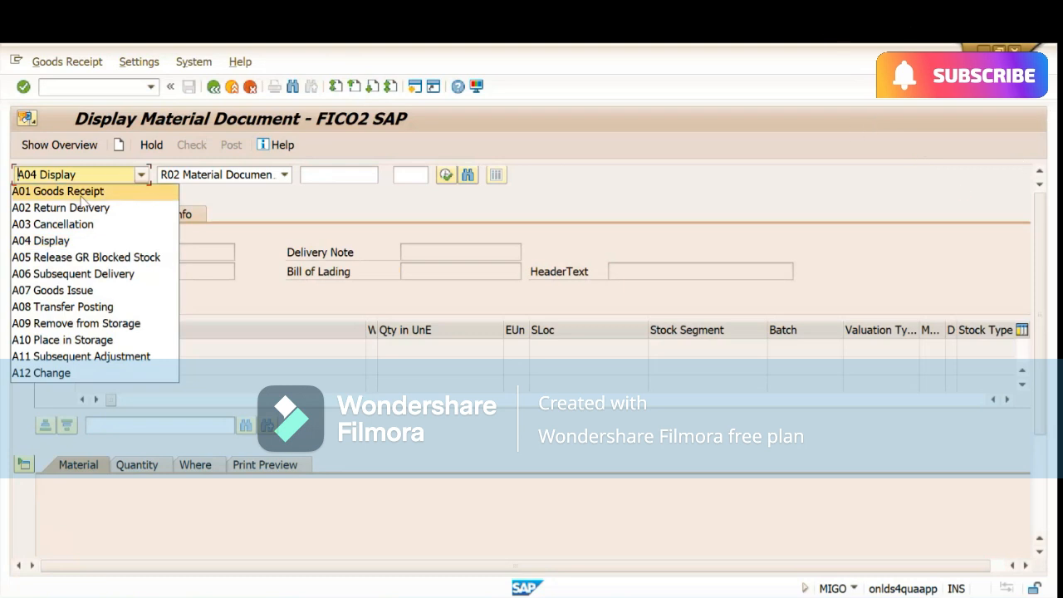
{"action": "left_click", "coordinate": [82, 196]}
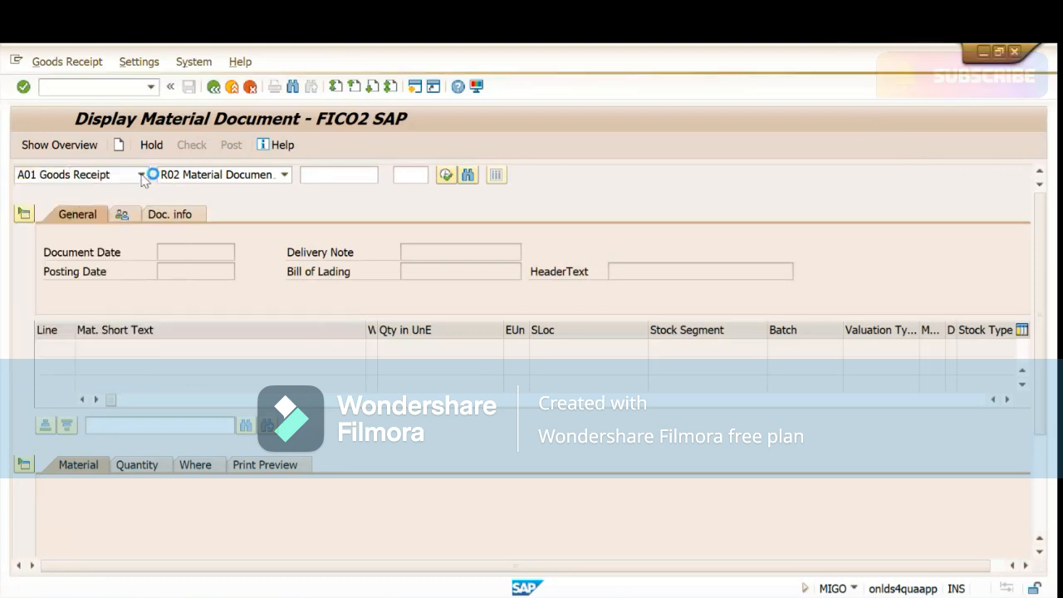
- Review the available MIGO actions and the reference document types offered for a goods receipt
{"action": "left_click", "coordinate": [142, 176]}
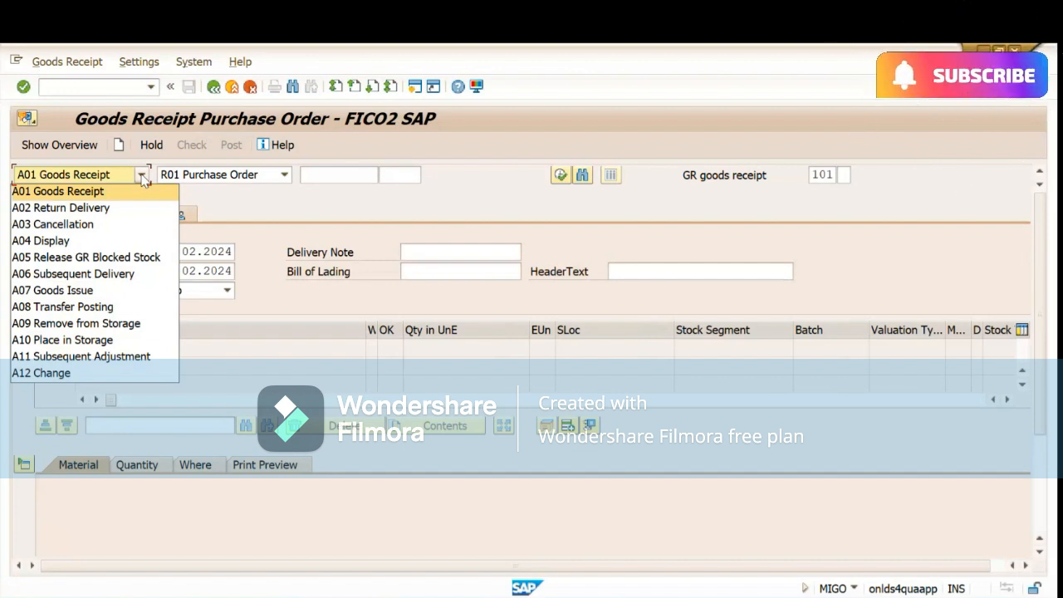
{"action": "left_click", "coordinate": [310, 200]}
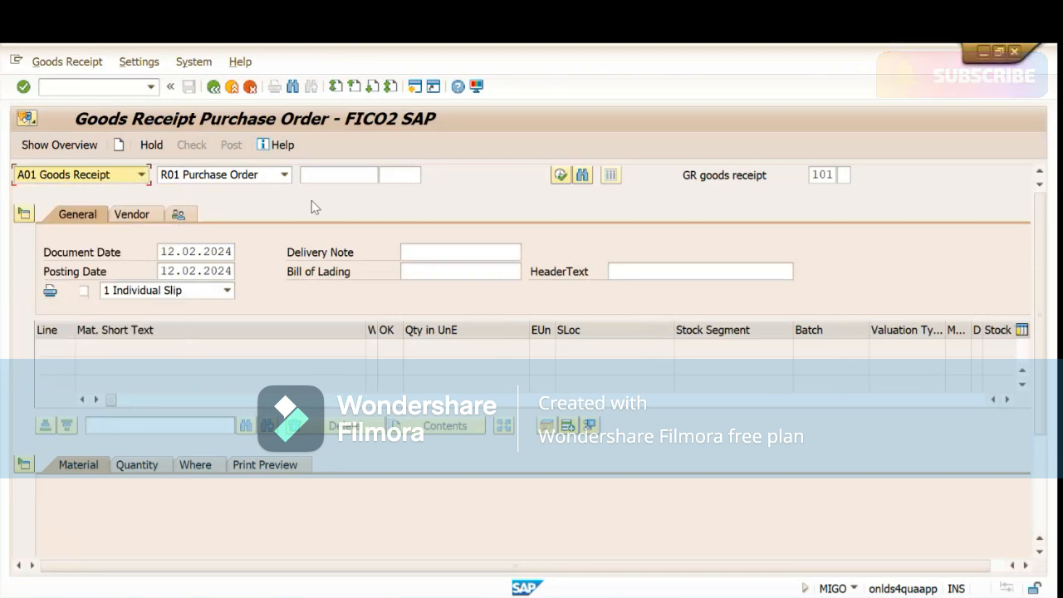
{"action": "left_click", "coordinate": [142, 179]}
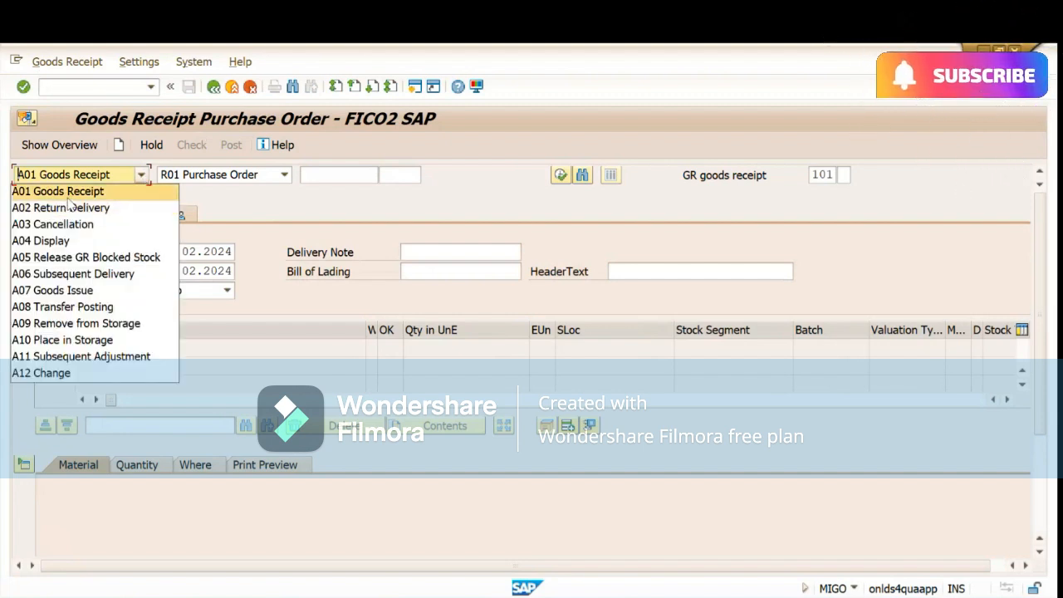
{"action": "left_click", "coordinate": [286, 177]}
{"action": "left_click", "coordinate": [285, 176]}
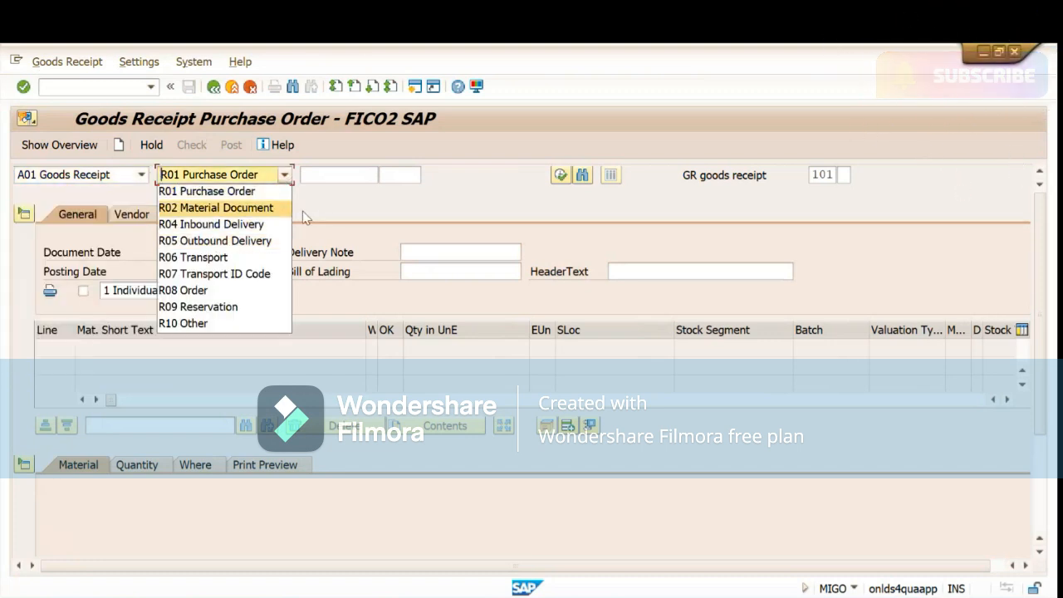
{"action": "left_click", "coordinate": [323, 209]}
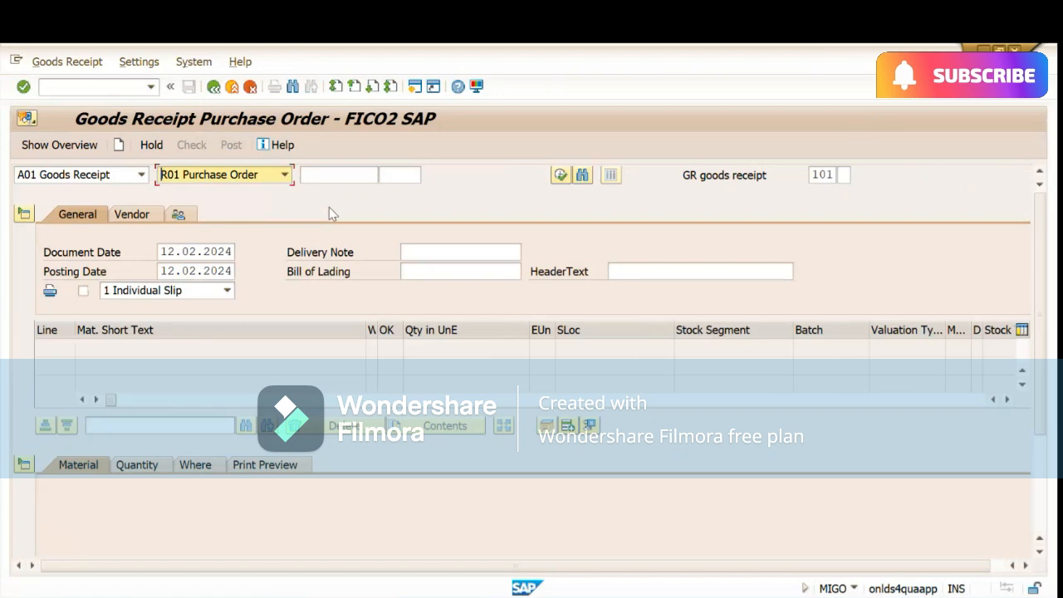
{"action": "left_click", "coordinate": [142, 177]}
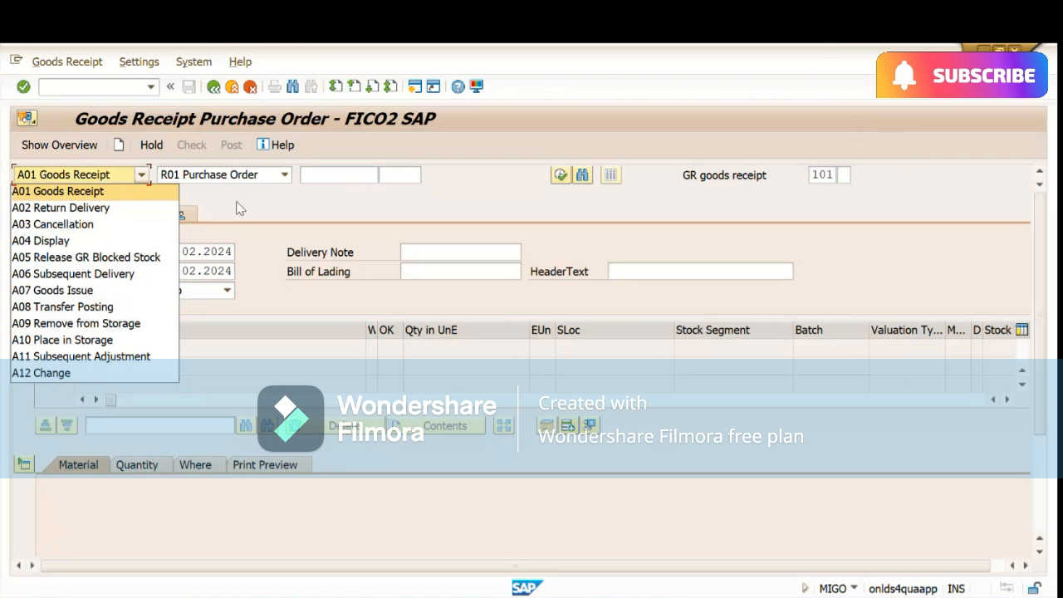
{"action": "left_click", "coordinate": [224, 206]}
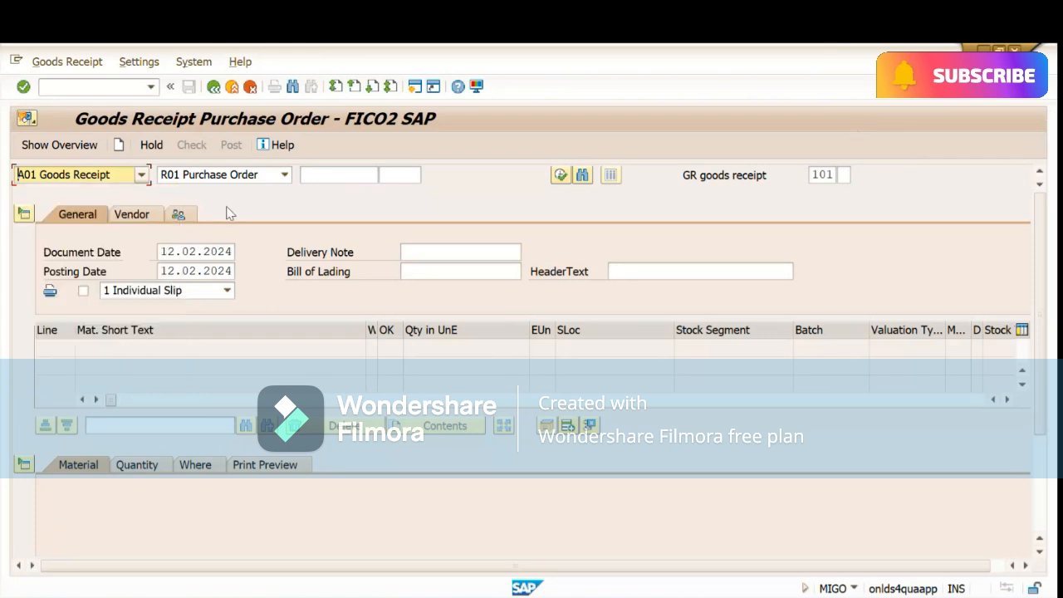
{"action": "left_click", "coordinate": [141, 176]}
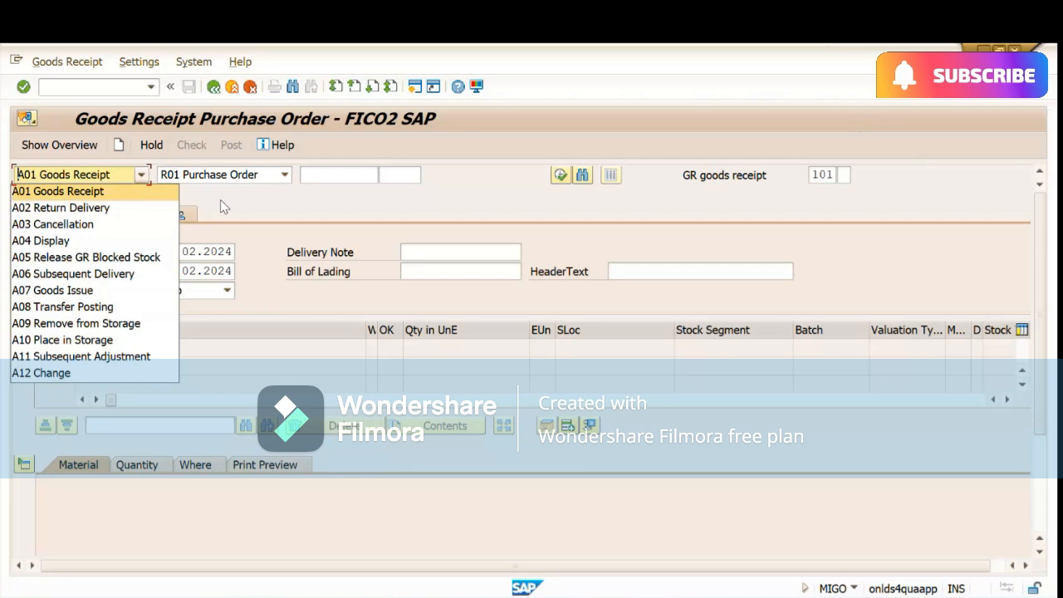
{"action": "left_click", "coordinate": [219, 199]}
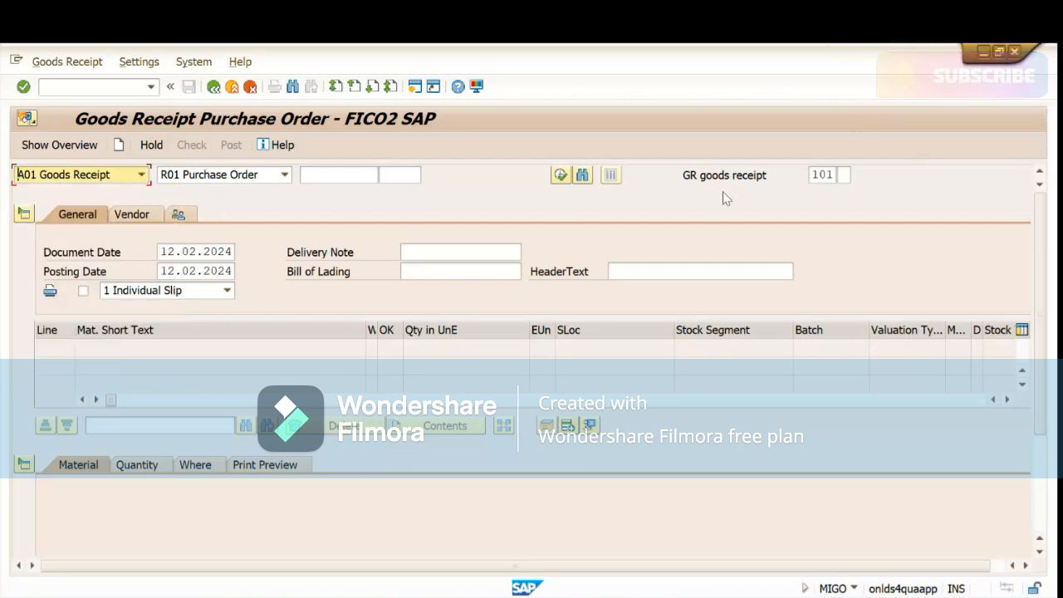
- Browse the list of inventory management movement types for the goods receipt and close it without choosing one
{"action": "left_click", "coordinate": [827, 174]}
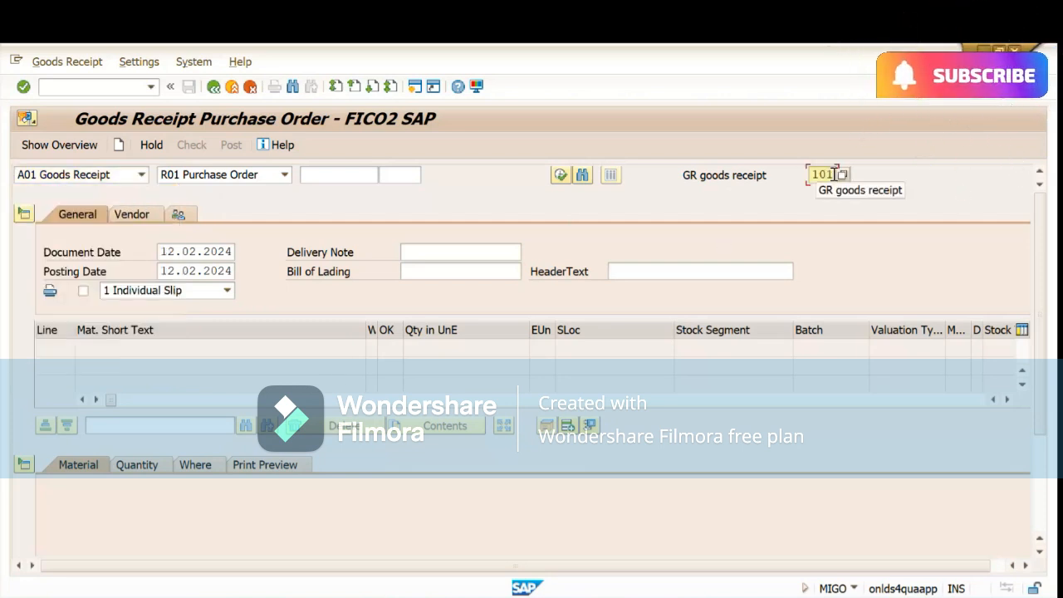
{"action": "left_click", "coordinate": [840, 174]}
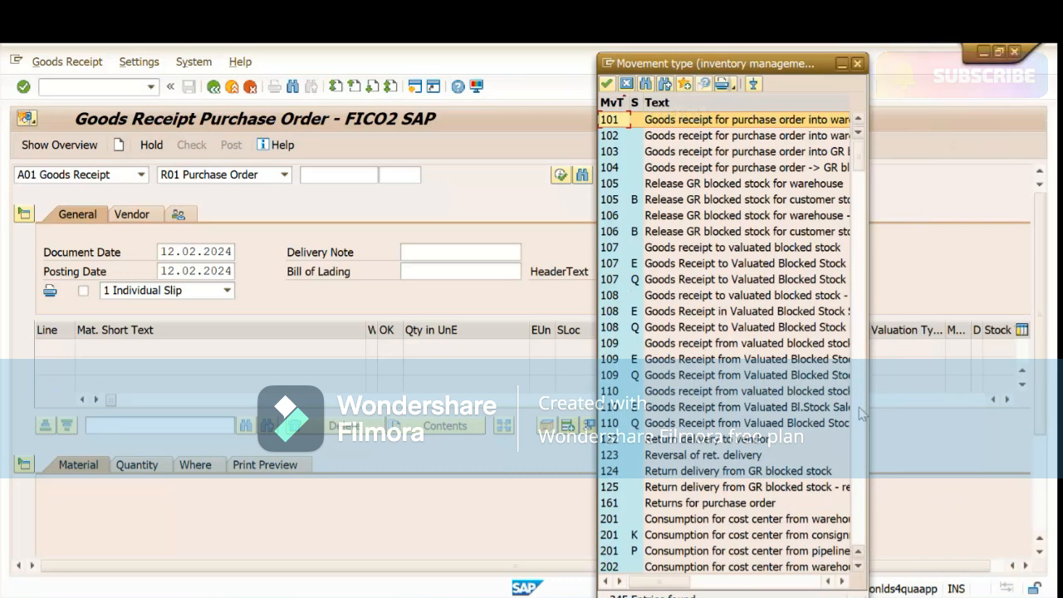
{"action": "left_click", "coordinate": [861, 415]}
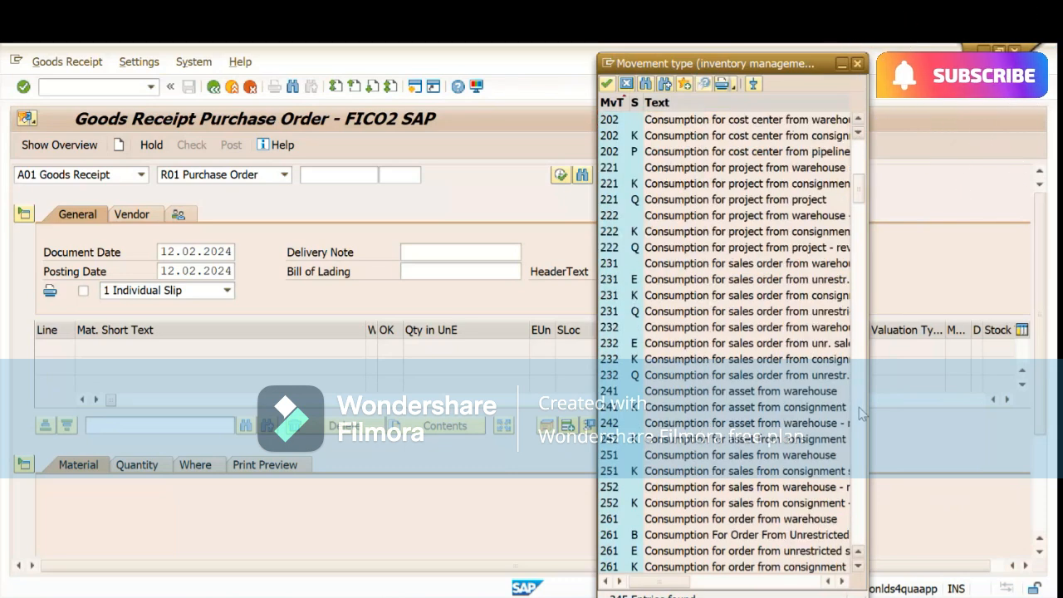
{"action": "left_click", "coordinate": [859, 166]}
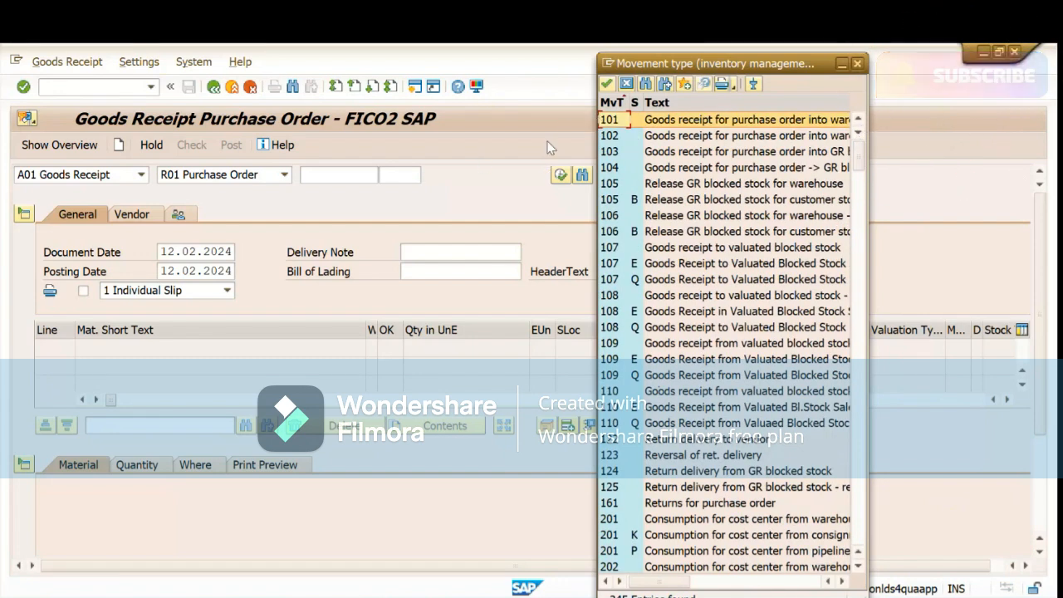
{"action": "left_click", "coordinate": [856, 64]}
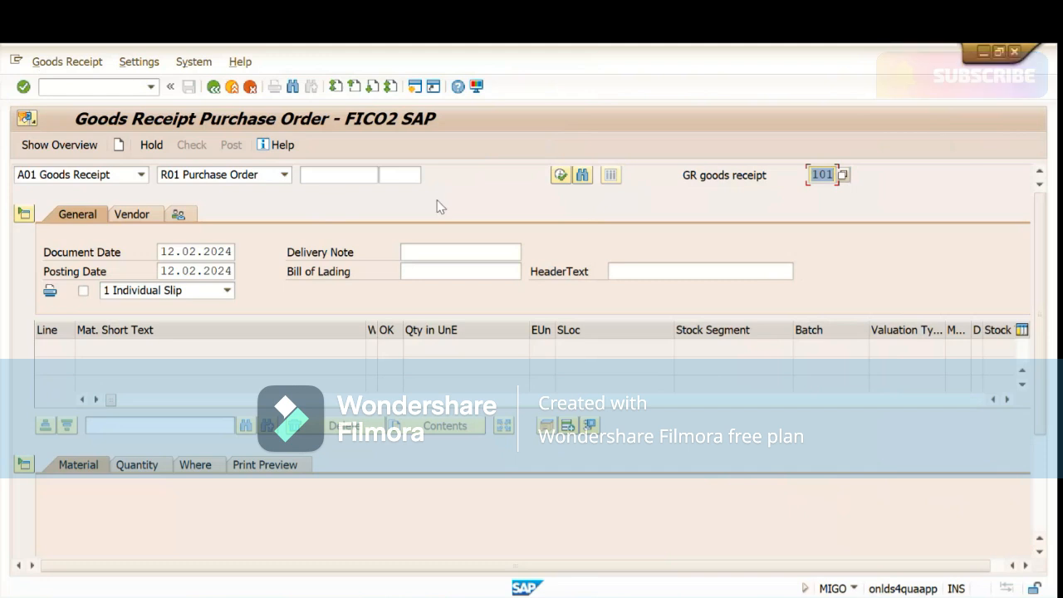
- For A01 Goods Receipt with reference R01 Purchase Order, choose movement type 101, goods receipt for purchase order into warehouse/stores
{"action": "left_click", "coordinate": [141, 175]}
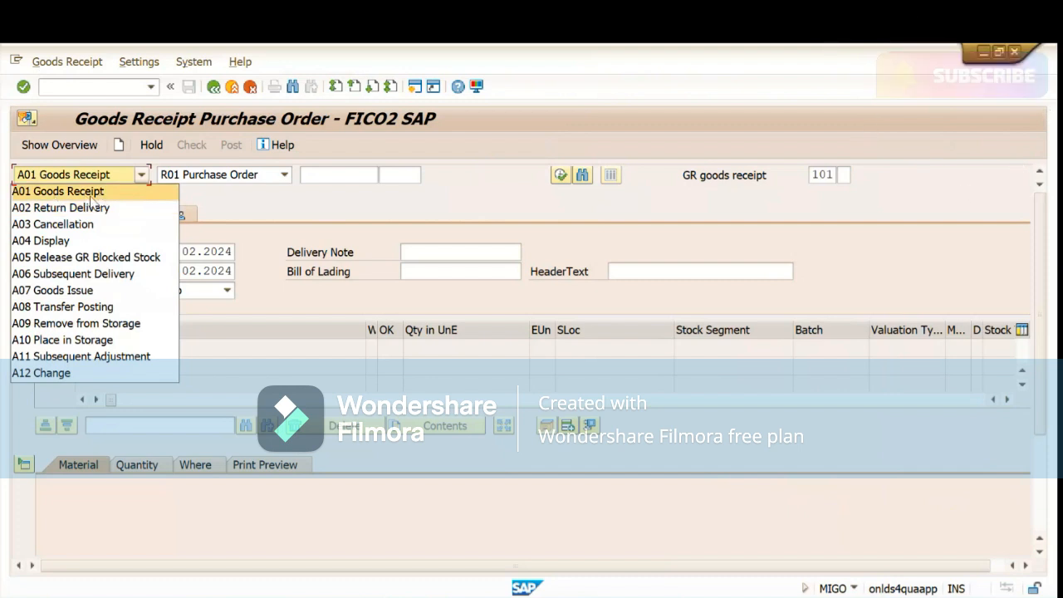
{"action": "left_click", "coordinate": [284, 176]}
{"action": "left_click", "coordinate": [284, 176]}
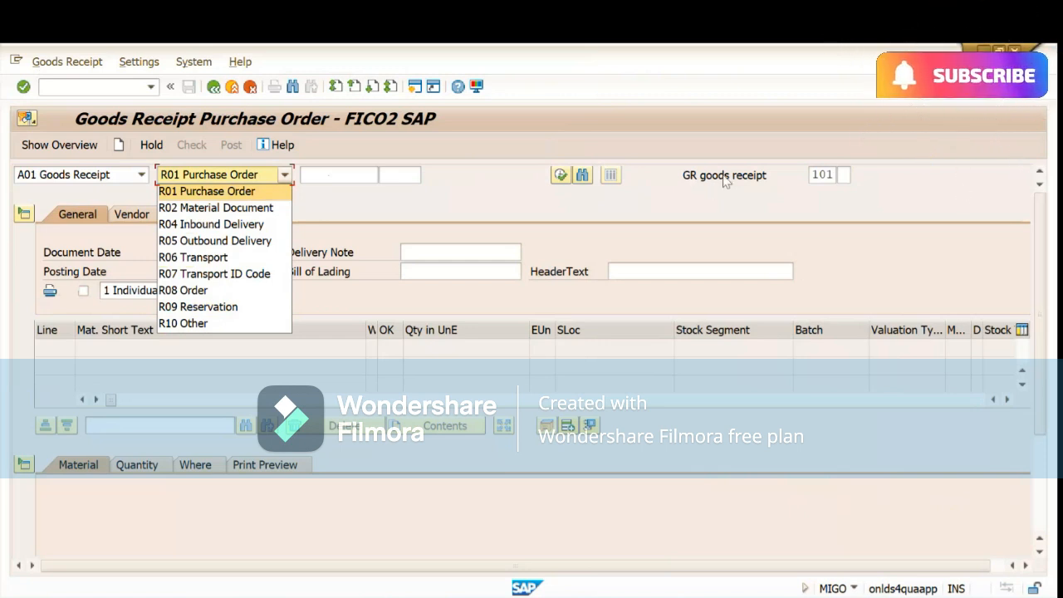
{"action": "left_click", "coordinate": [824, 176]}
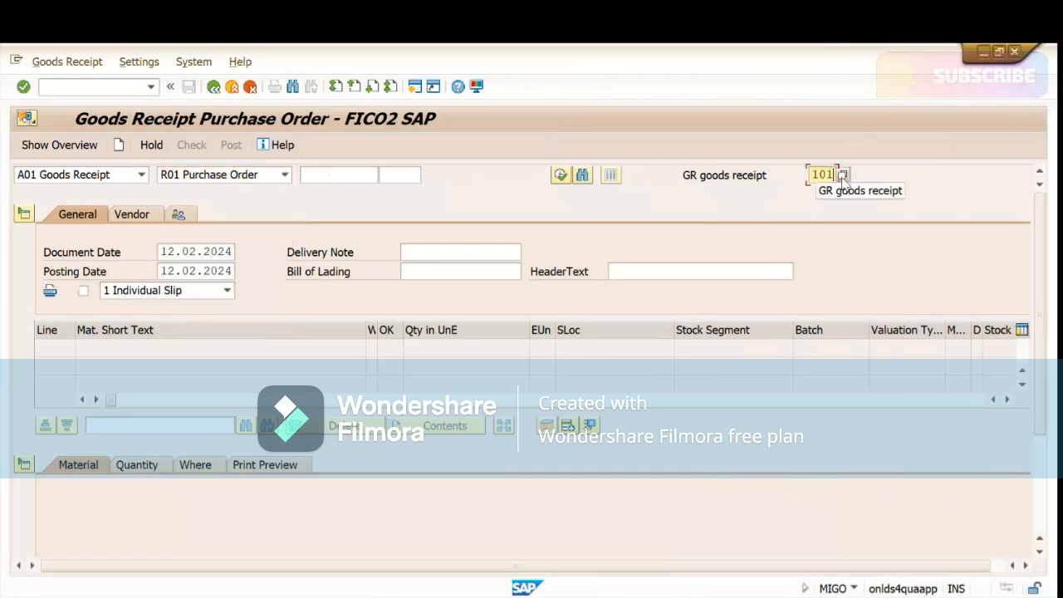
{"action": "left_click", "coordinate": [842, 175]}
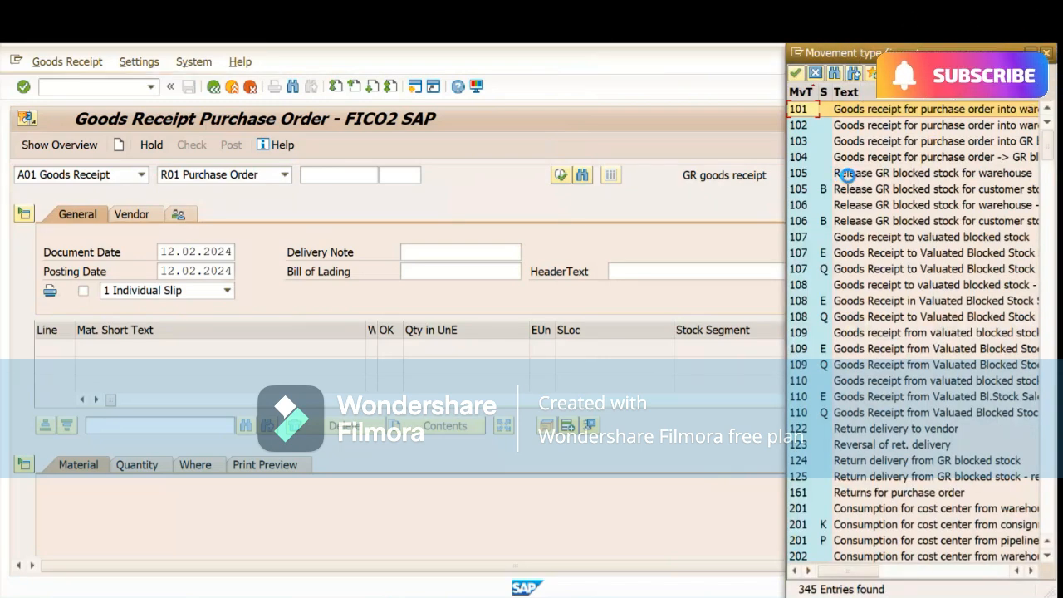
{"action": "left_click_drag", "start_coordinate": [848, 54], "coordinate": [595, 100]}
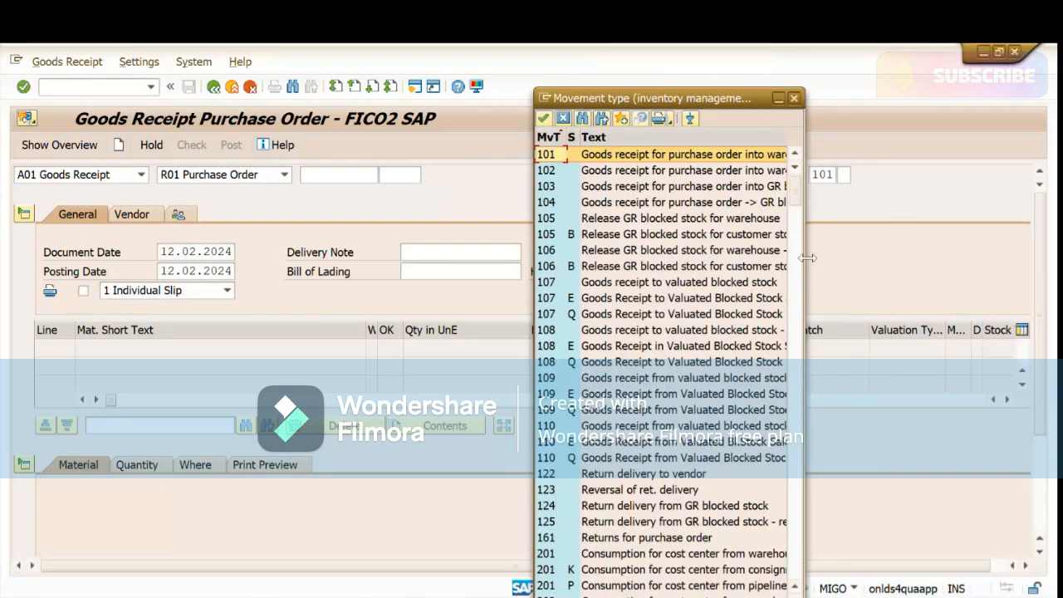
{"action": "left_click_drag", "start_coordinate": [806, 257], "coordinate": [958, 256]}
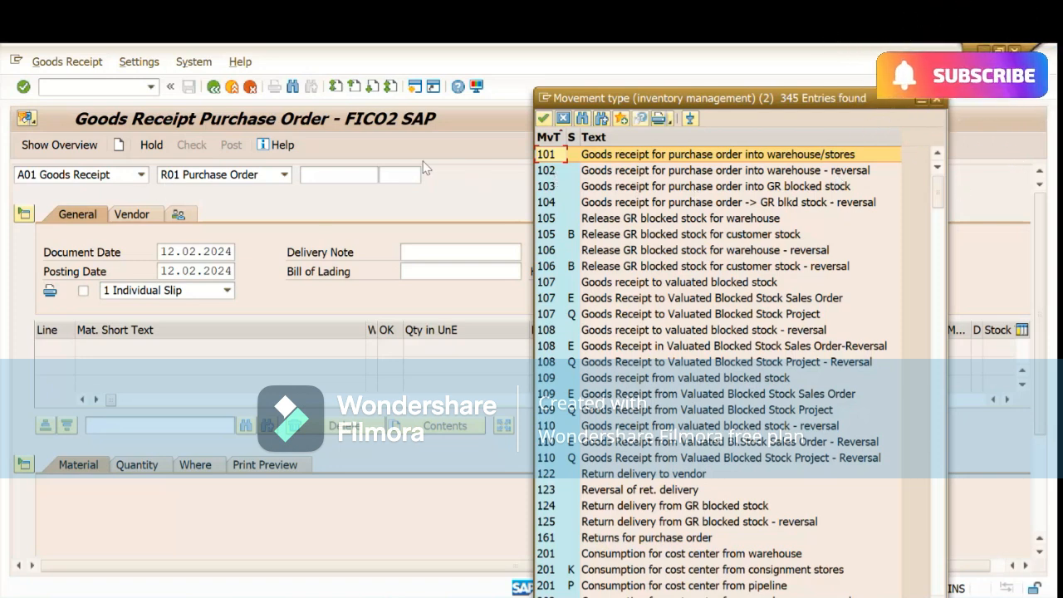
{"action": "double_click", "coordinate": [593, 154]}
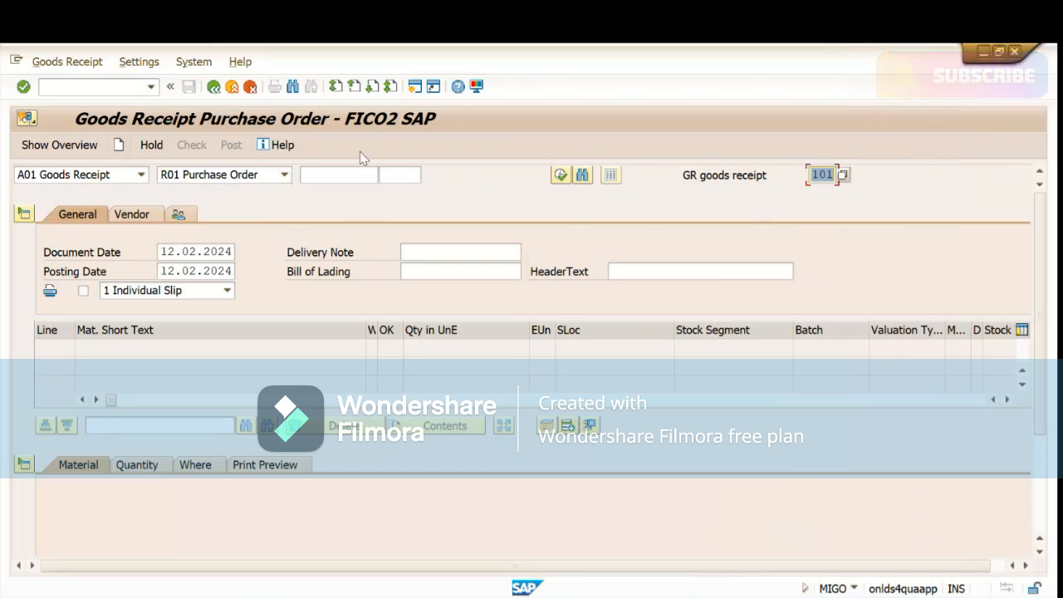
- Enter the purchase order number with item 10 and load that item into the goods receipt
{"action": "left_click", "coordinate": [318, 175]}
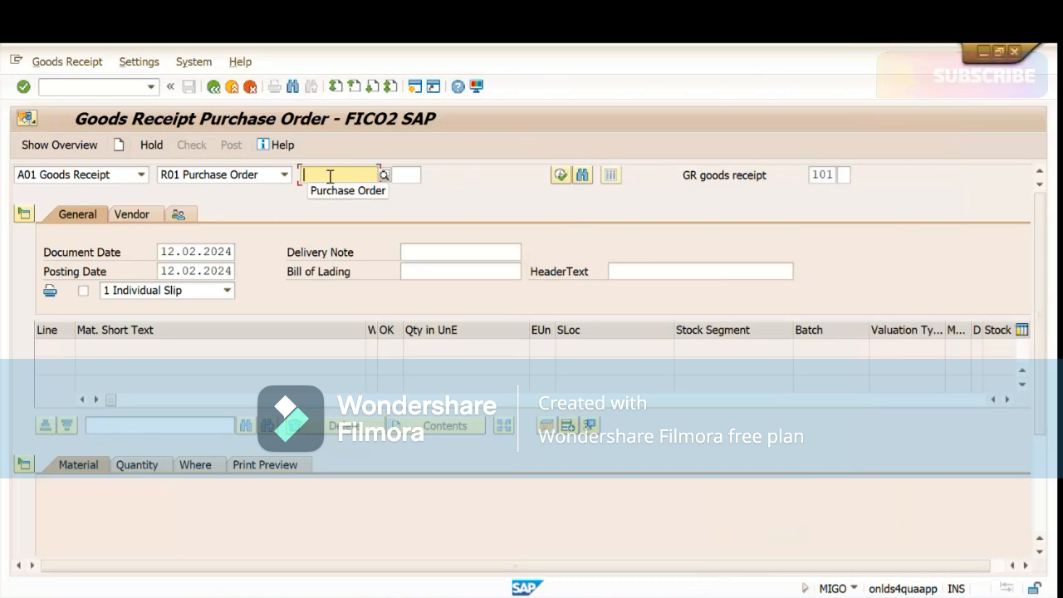
{"action": "type", "text": "45"}
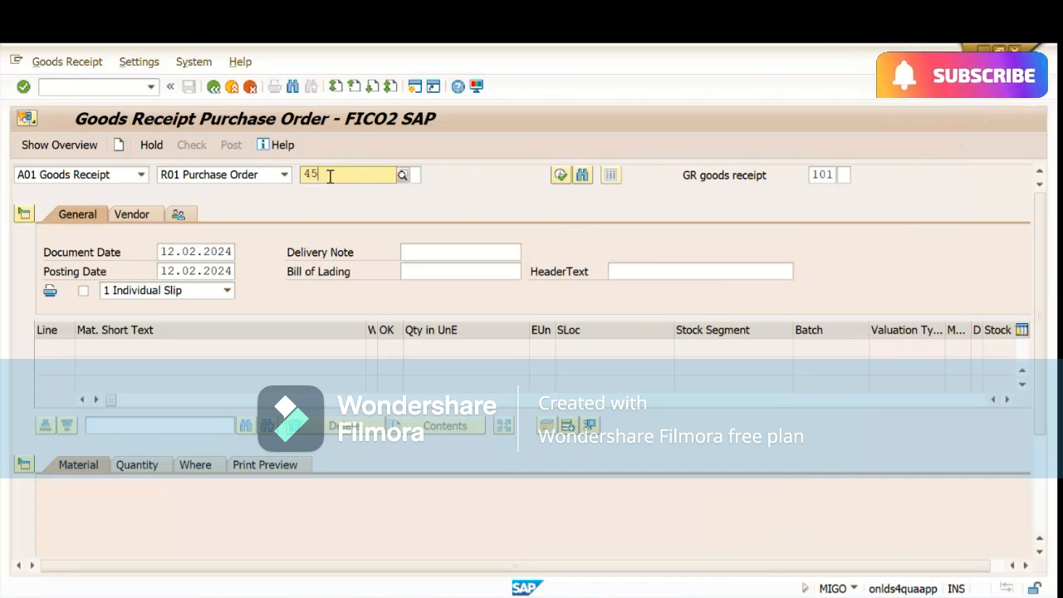
{"action": "type", "text": "00000021"}
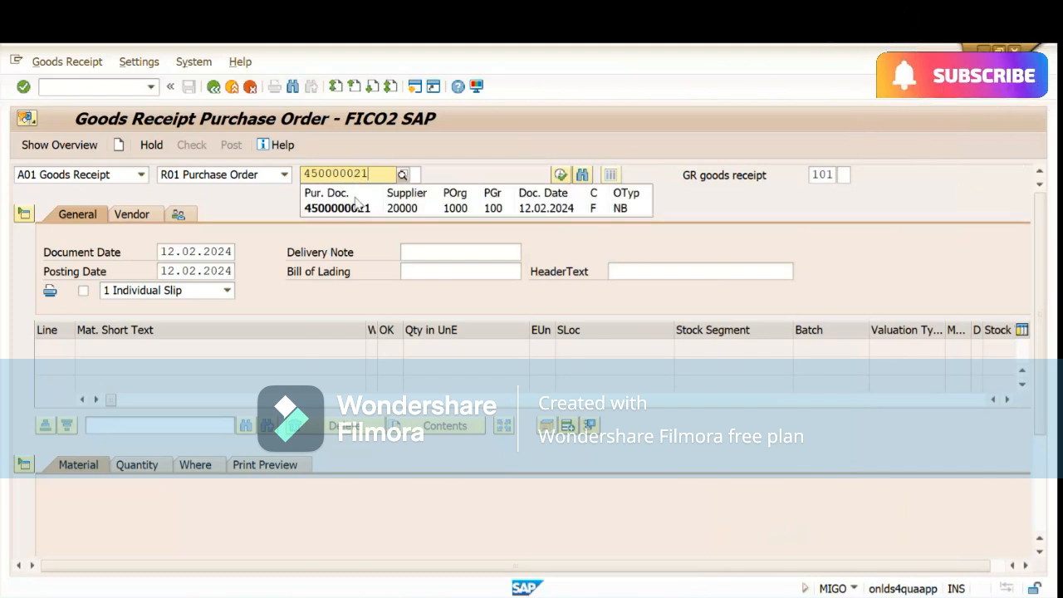
{"action": "left_click", "coordinate": [361, 209]}
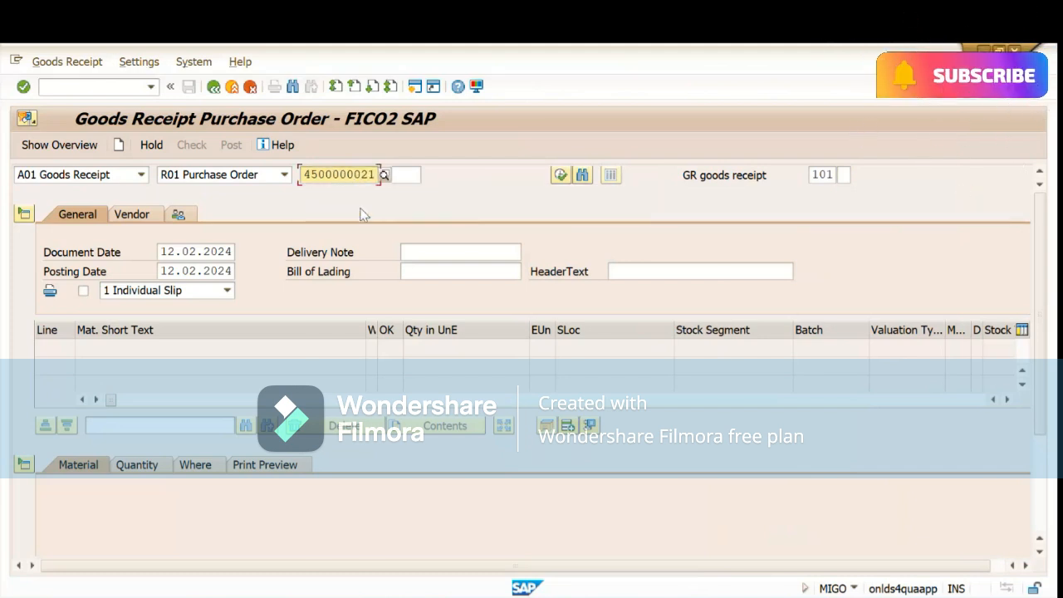
{"action": "left_click", "coordinate": [400, 174]}
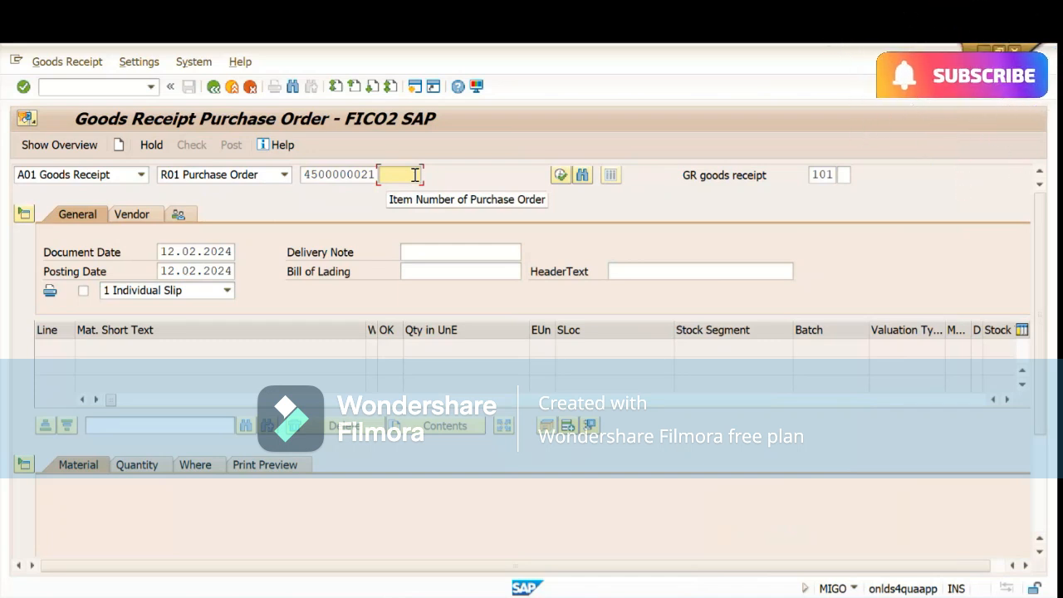
{"action": "type", "text": "10"}
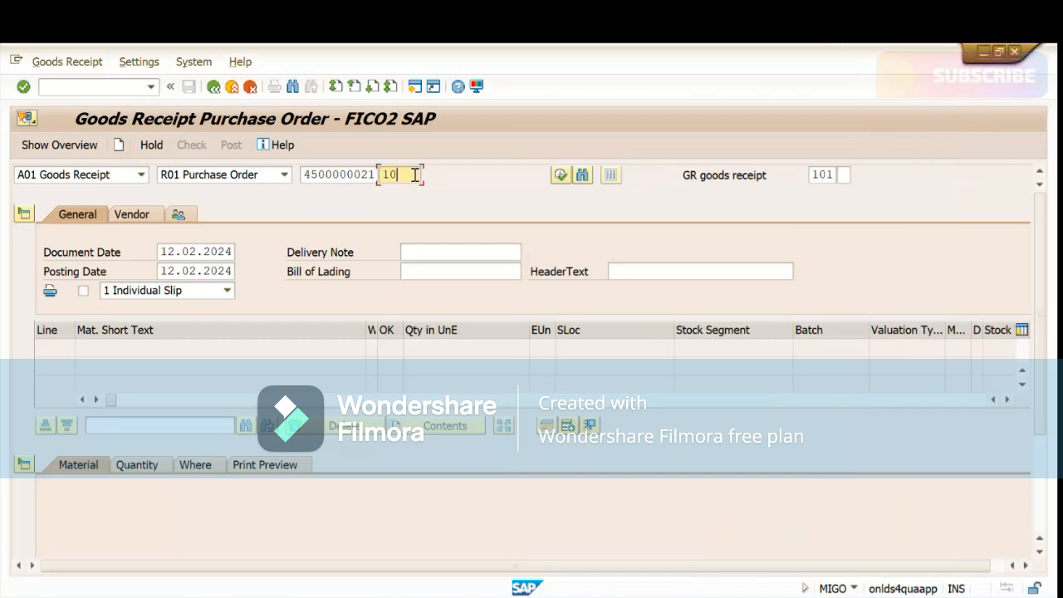
{"action": "type", "text": "20"}
{"action": "type", "text": "1"}
{"action": "type", "text": "0"}
{"action": "key", "text": "Return"}
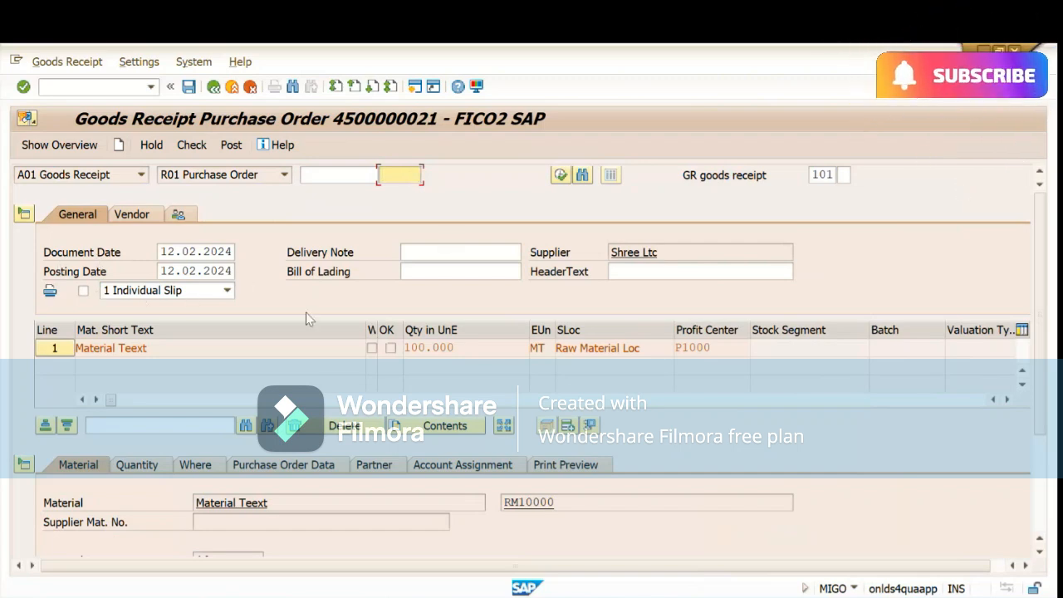
- Check the goods receipt header's posting and document dates, its vendor details, and the purchasing group and ordering contact
{"action": "left_click", "coordinate": [183, 272]}
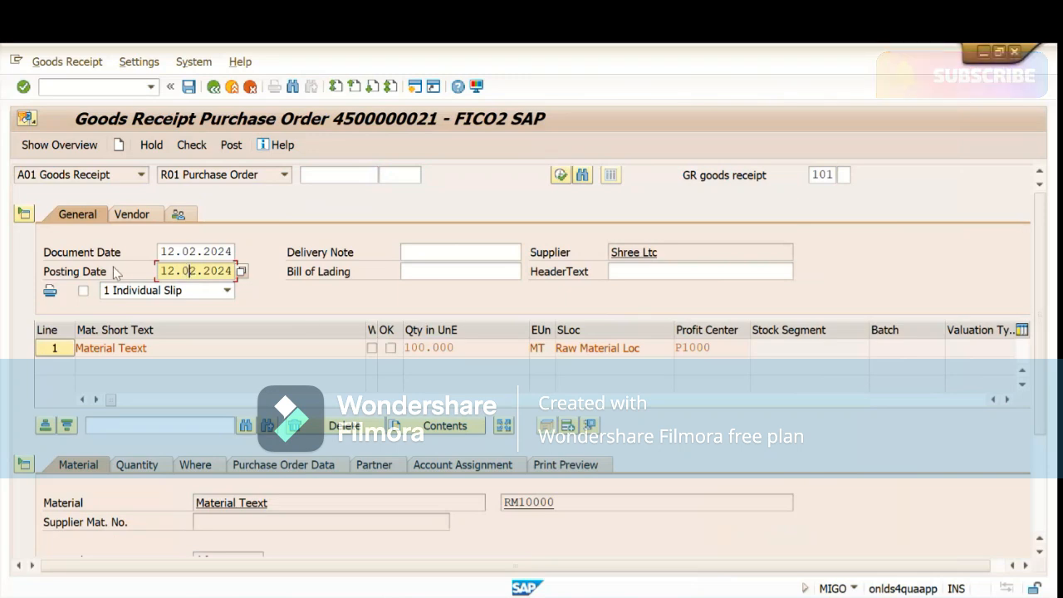
{"action": "left_click", "coordinate": [184, 253]}
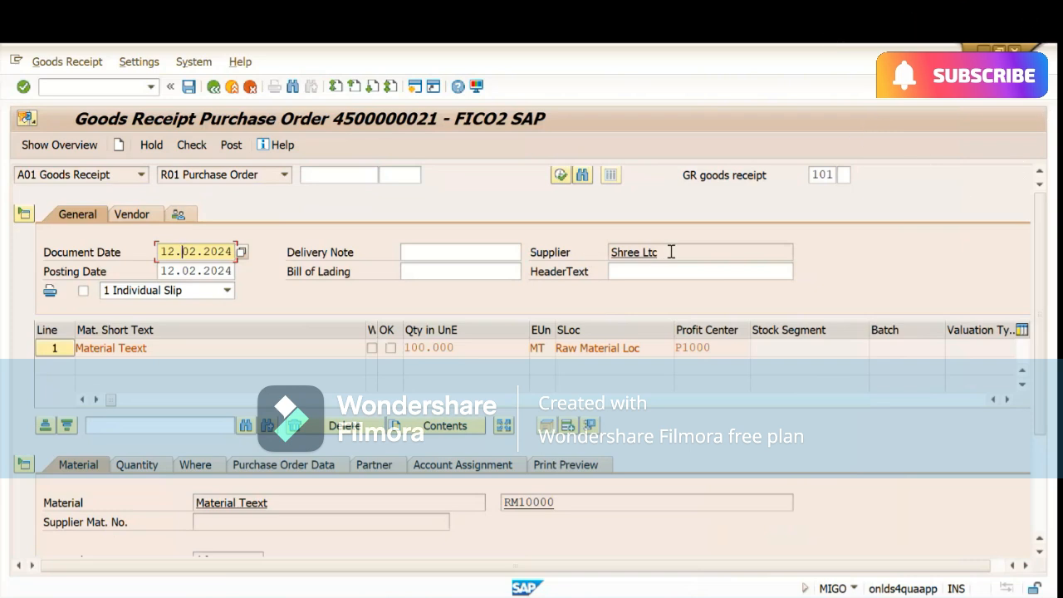
{"action": "left_click", "coordinate": [136, 218]}
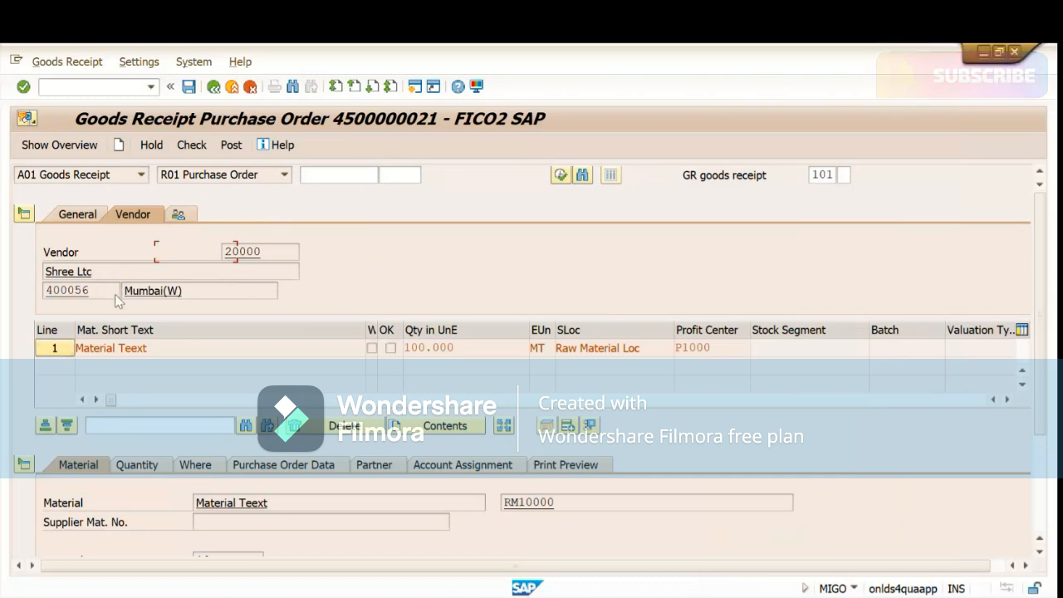
{"action": "left_click", "coordinate": [179, 215]}
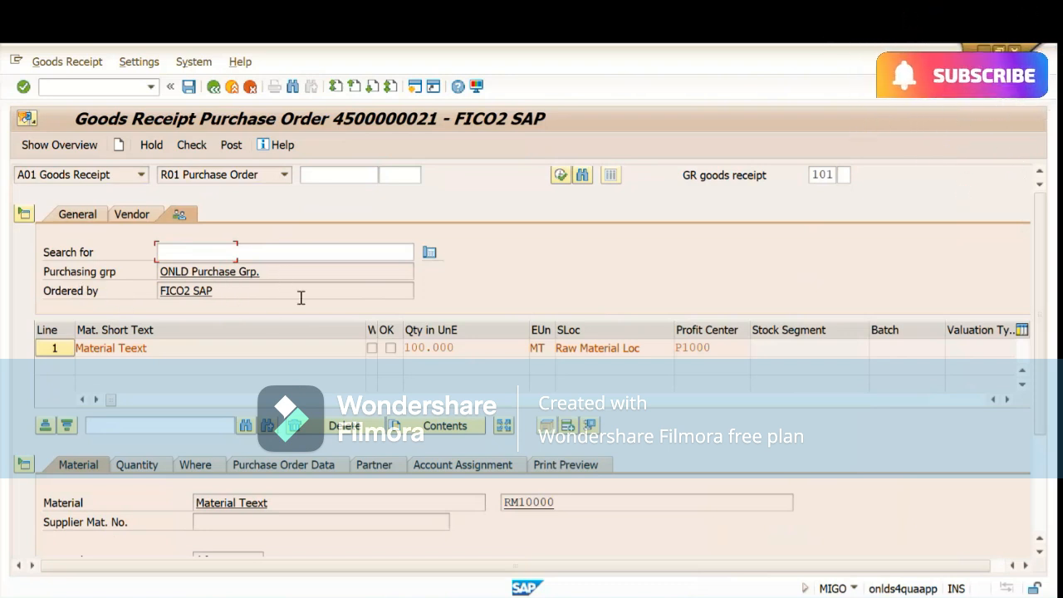
{"action": "left_click", "coordinate": [75, 216]}
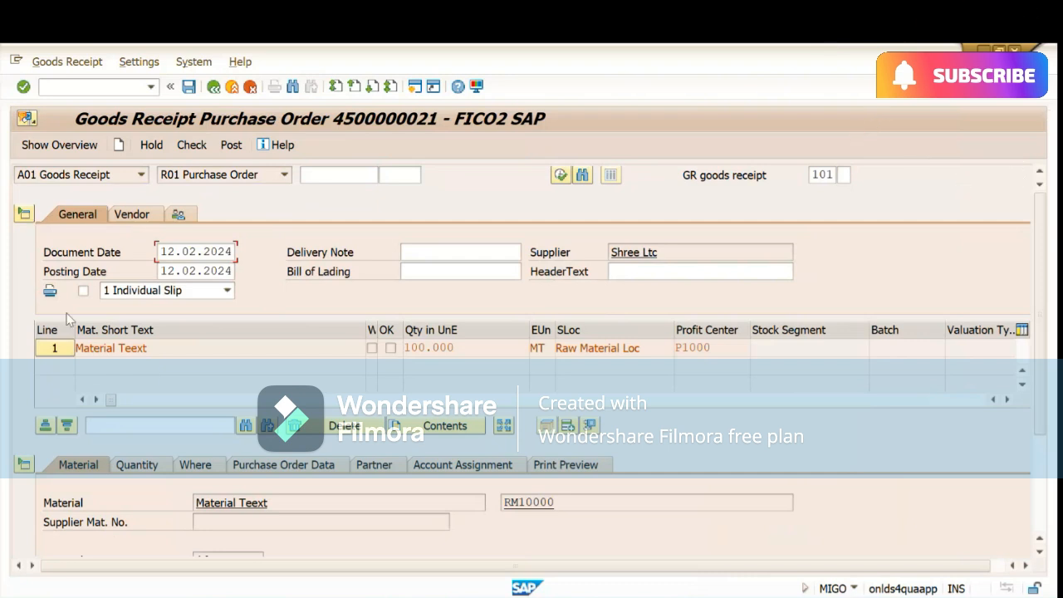
- Inspect the goods receipt item line's material and profit center, plus its movement type, stock type and plant
{"action": "left_click", "coordinate": [153, 347]}
{"action": "left_click", "coordinate": [723, 347]}
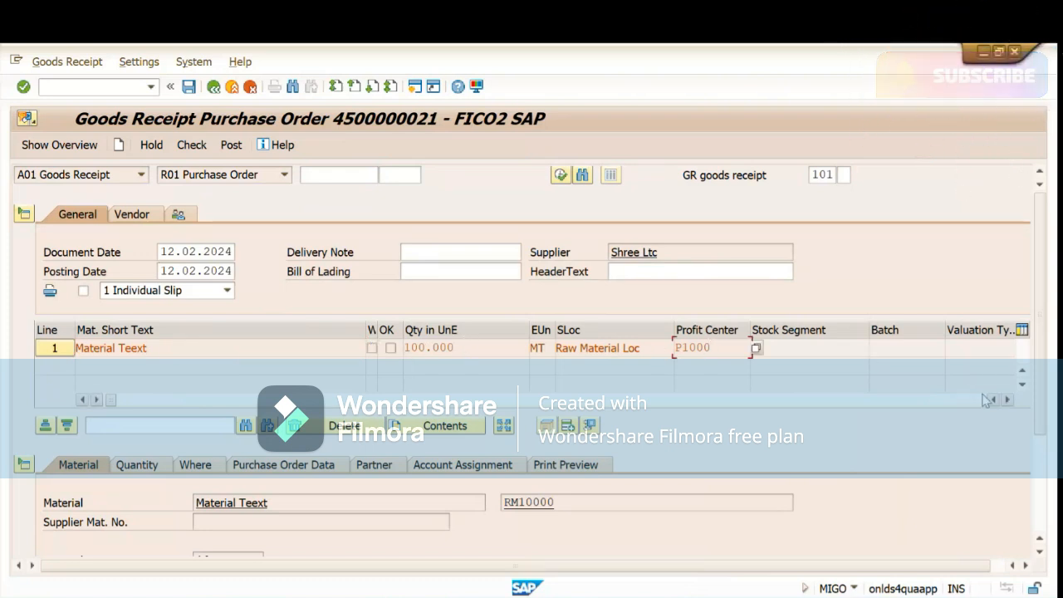
{"action": "left_click", "coordinate": [125, 399]}
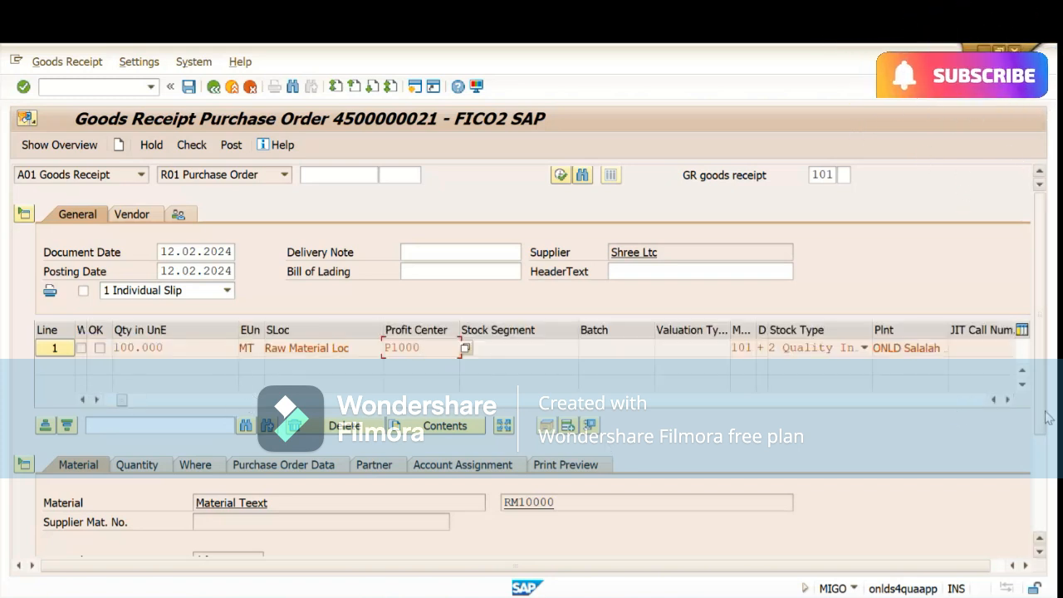
- Enter a delivery note quantity of 99 MT in the goods receipt item's quantity details
{"action": "left_click_drag", "start_coordinate": [1046, 421], "coordinate": [1050, 508]}
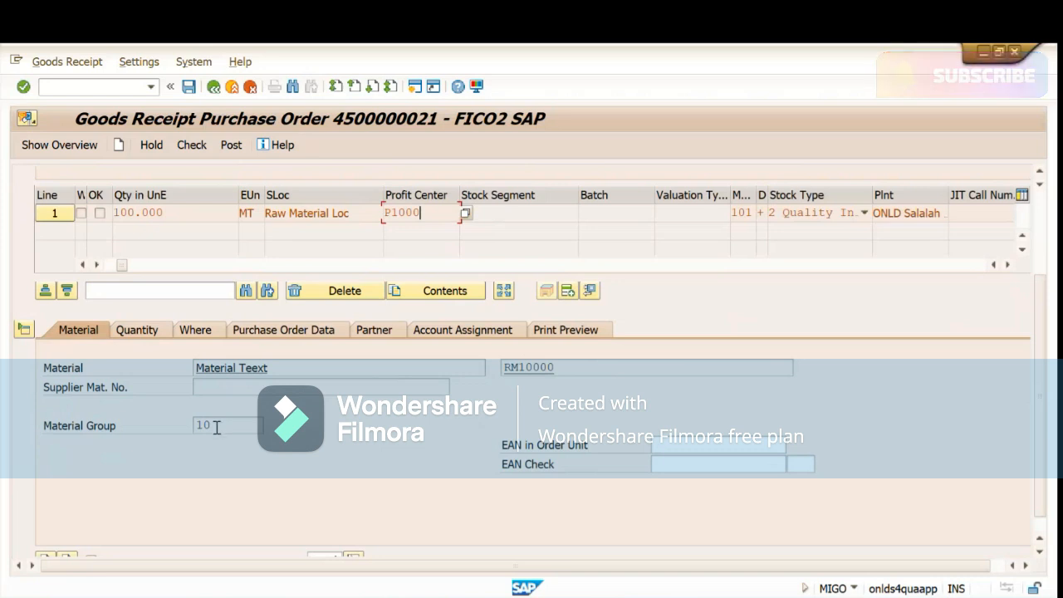
{"action": "left_click", "coordinate": [136, 332]}
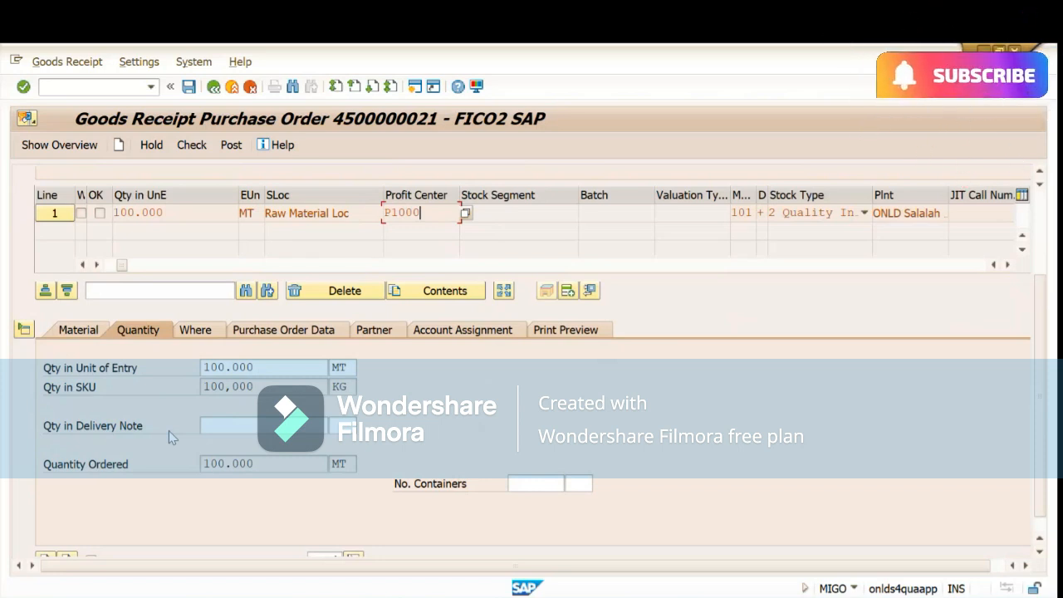
{"action": "left_click", "coordinate": [265, 428]}
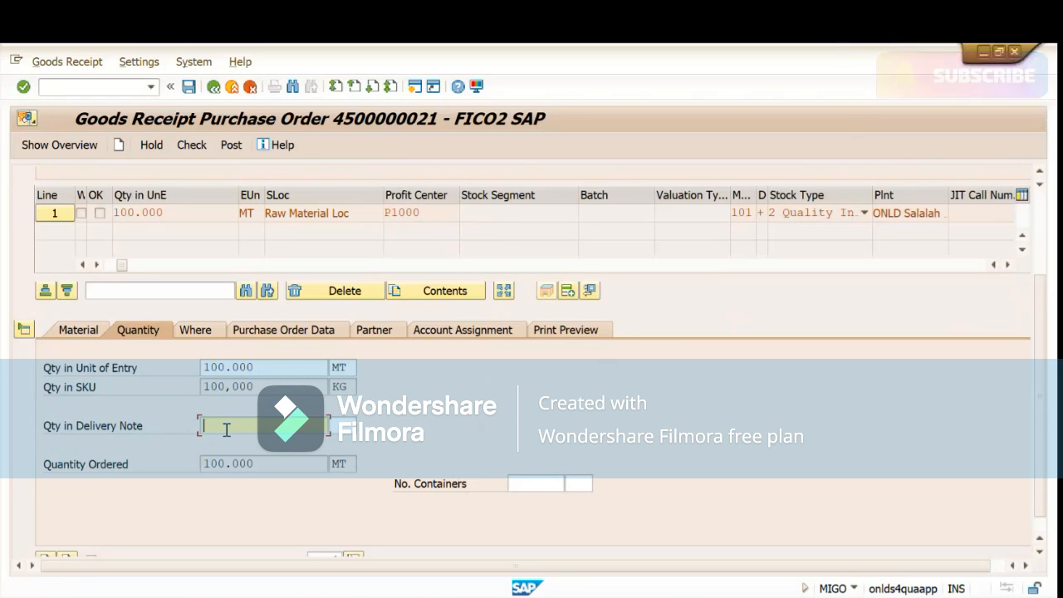
{"action": "left_click_drag", "start_coordinate": [262, 369], "coordinate": [180, 378]}
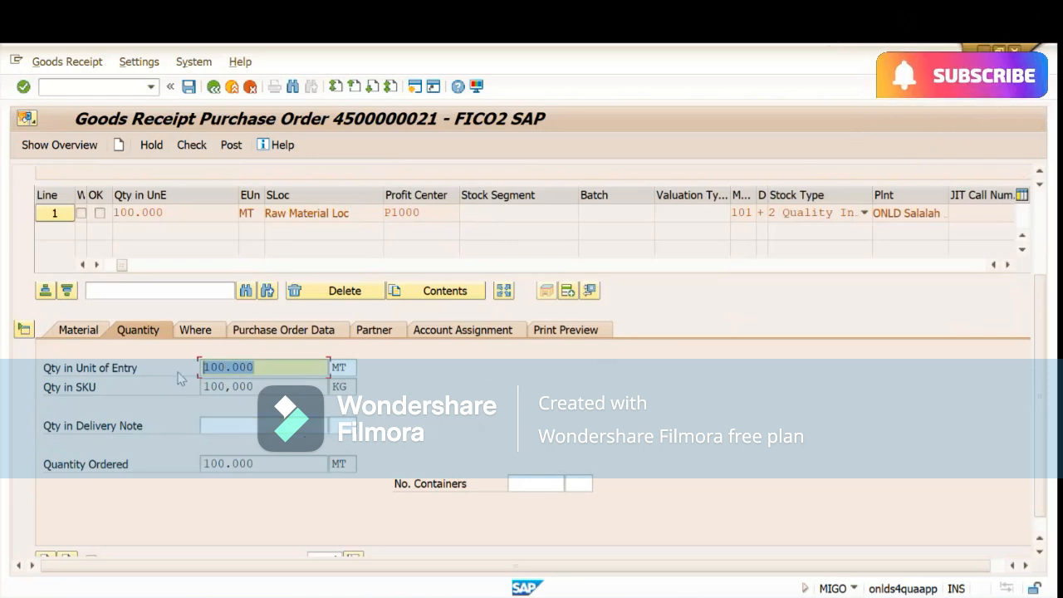
{"action": "left_click", "coordinate": [234, 427]}
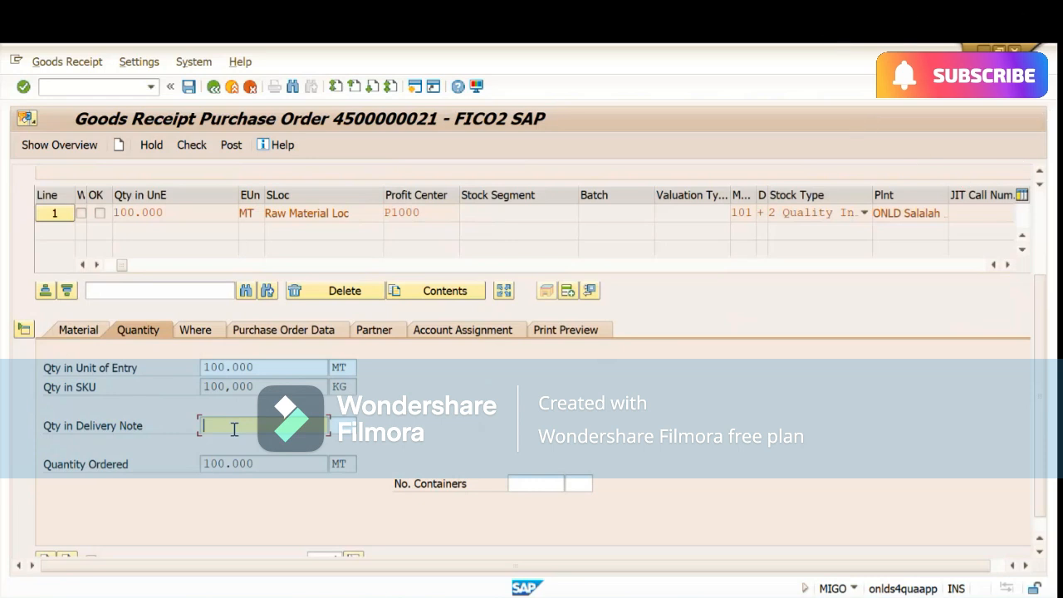
{"action": "type", "text": "99"}
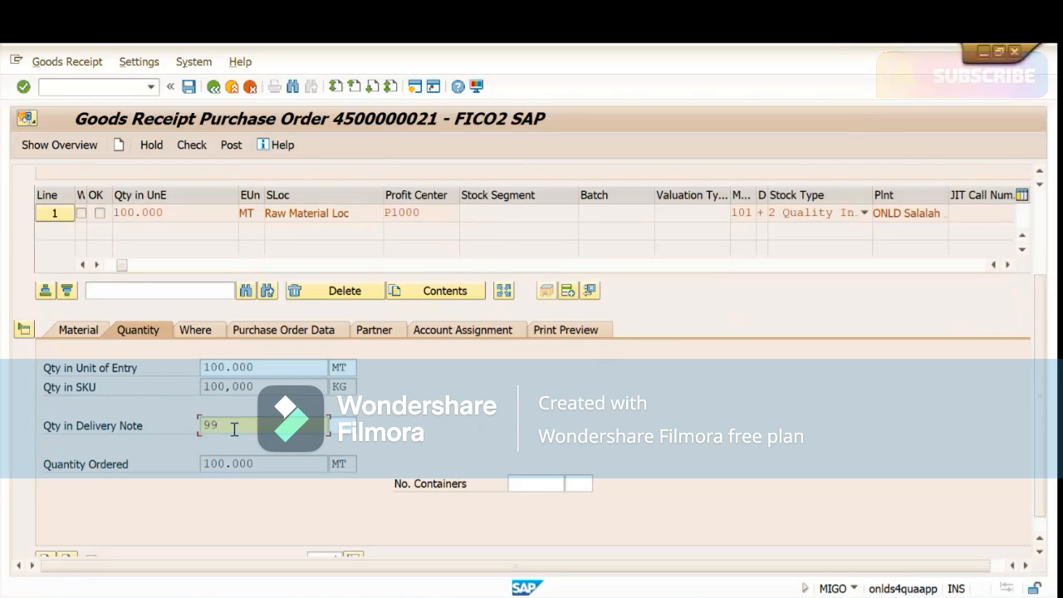
{"action": "left_click", "coordinate": [342, 425]}
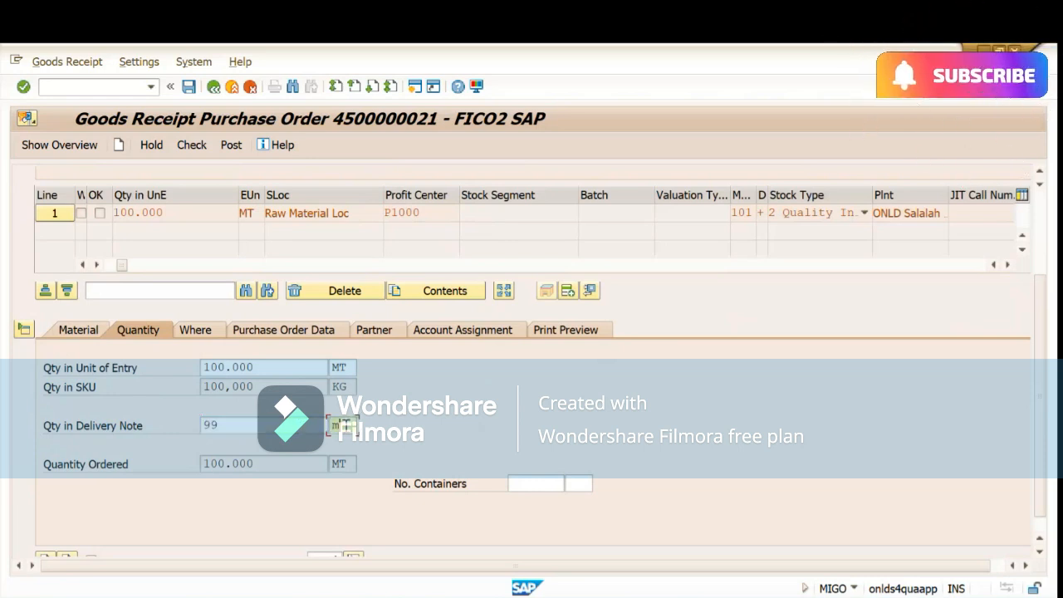
{"action": "key", "text": "Return"}
{"action": "left_click", "coordinate": [304, 429]}
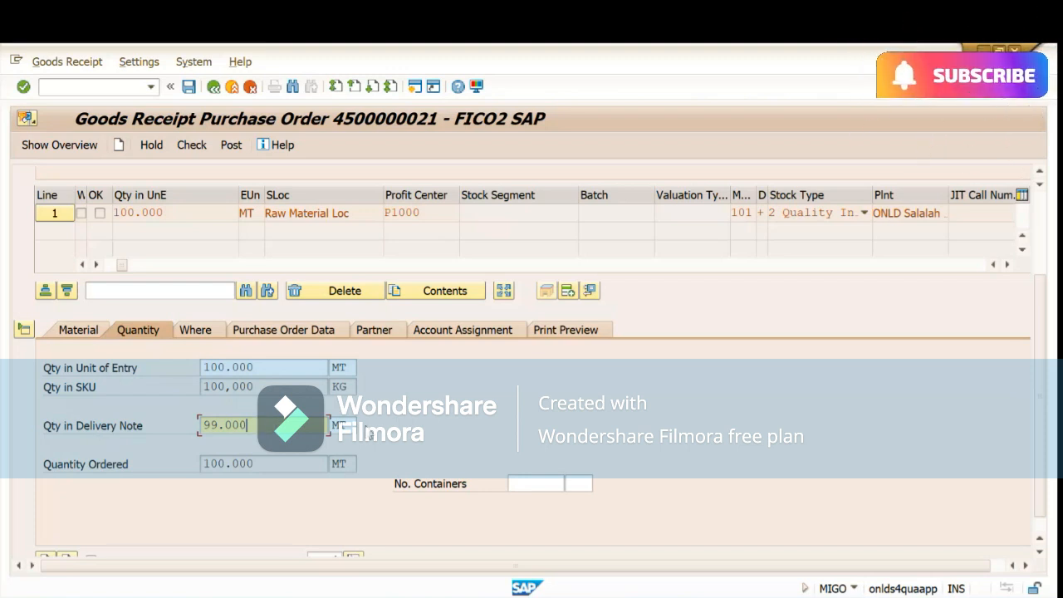
- Review where the item is received: movement type, stock type, plant, storage location and item text
{"action": "left_click", "coordinate": [196, 330]}
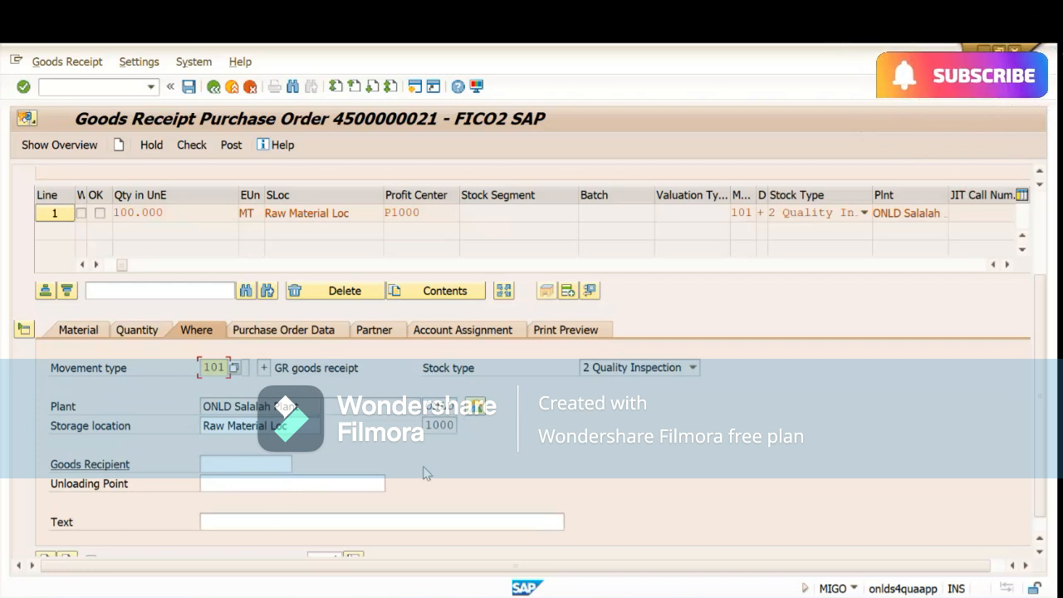
{"action": "left_click", "coordinate": [247, 524]}
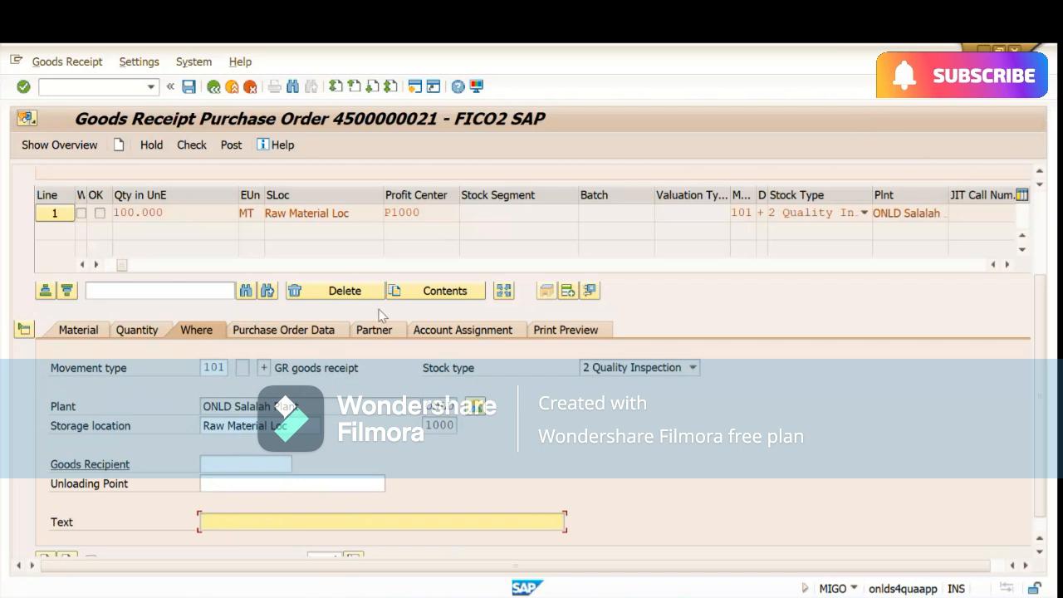
{"action": "left_click", "coordinate": [280, 330]}
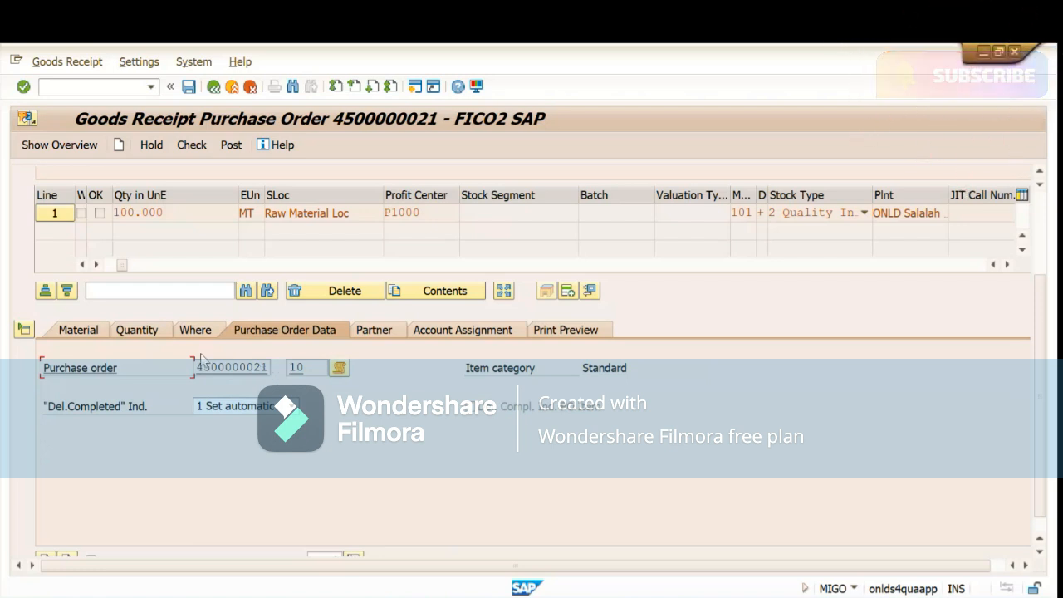
{"action": "left_click", "coordinate": [191, 331]}
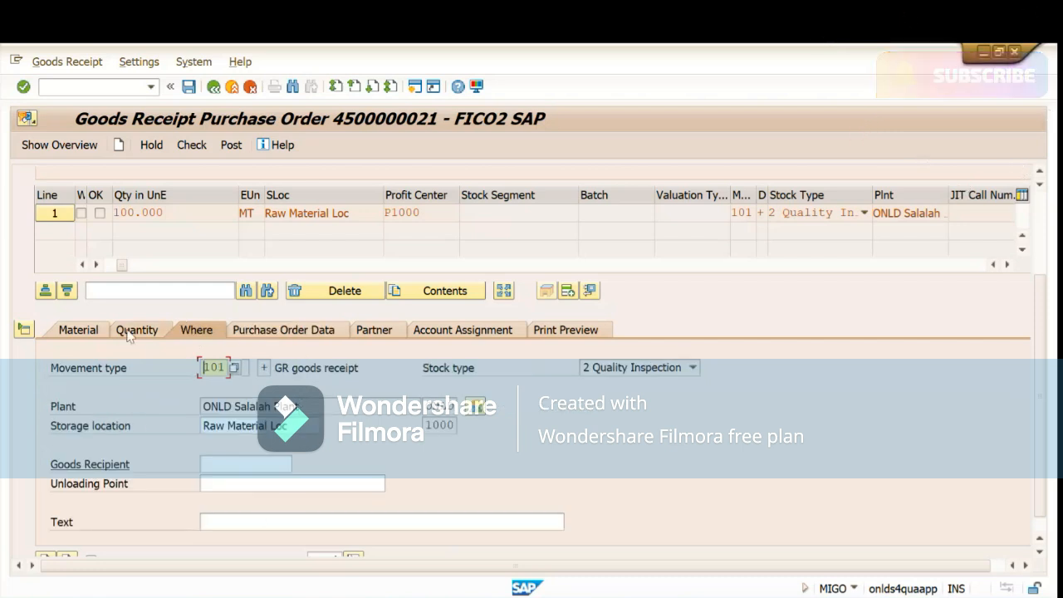
{"action": "left_click", "coordinate": [211, 523]}
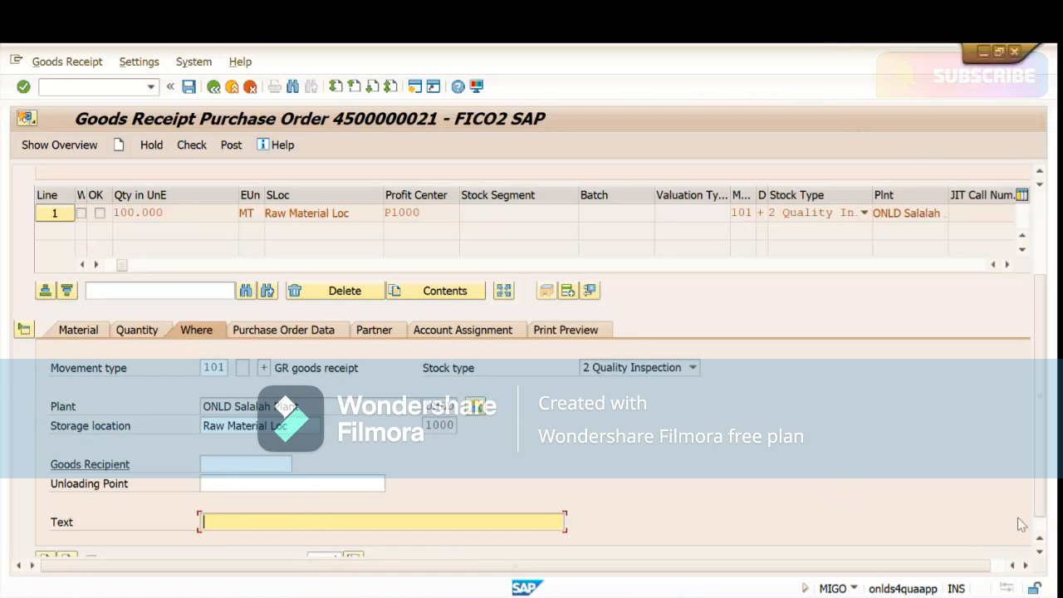
{"action": "scroll", "coordinate": [1030, 526], "scroll_direction": "down", "scroll_amount": 1}
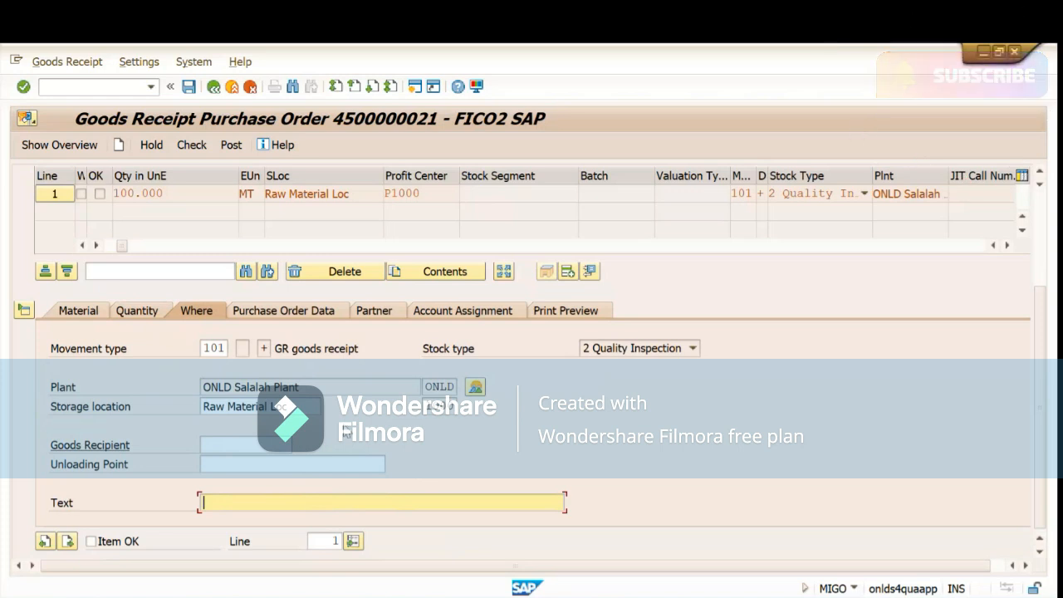
- Review the item's purchase order data and delivery-completed indicator options, plus its vendor partner, profit center assignment and print preview
{"action": "left_click", "coordinate": [284, 310]}
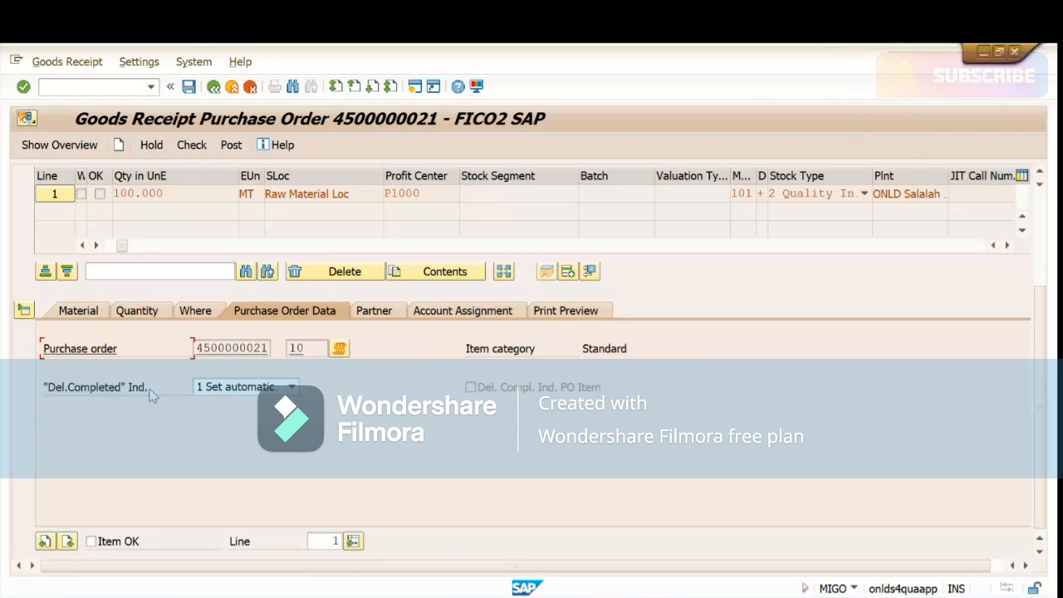
{"action": "left_click", "coordinate": [235, 389]}
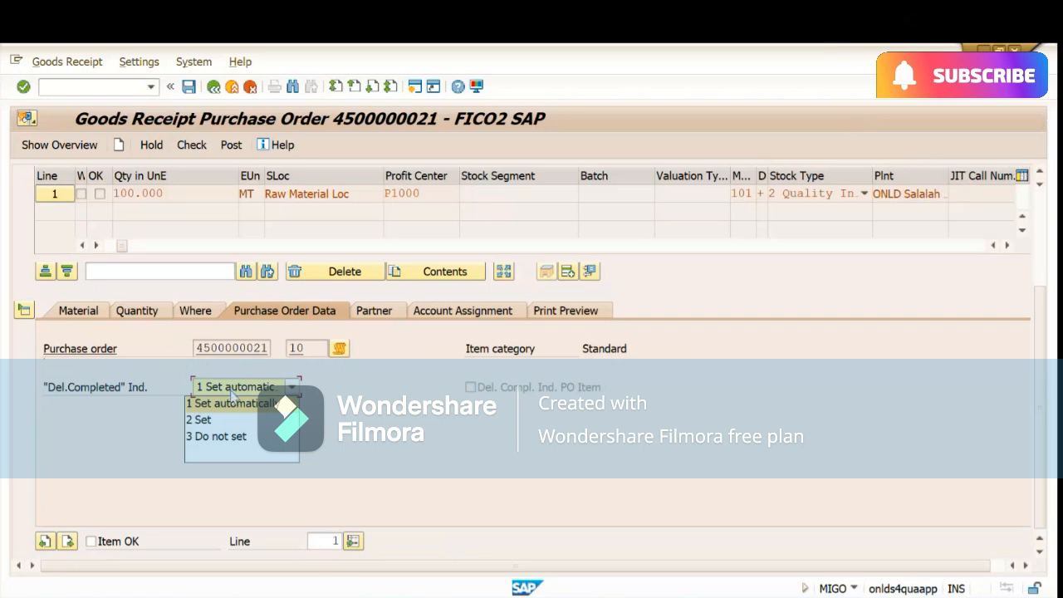
{"action": "left_click", "coordinate": [395, 396]}
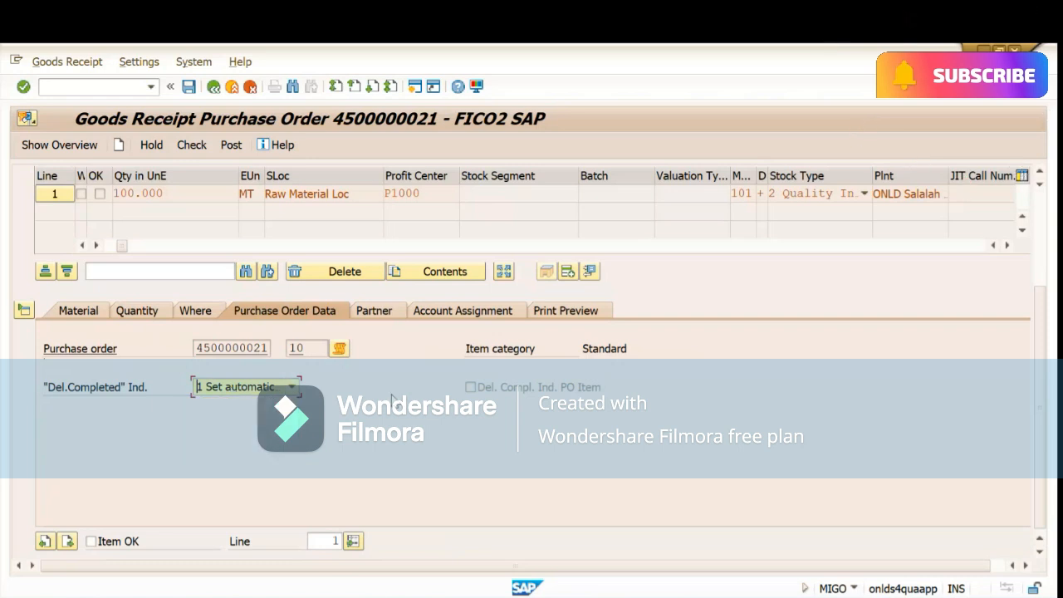
{"action": "left_click", "coordinate": [374, 313]}
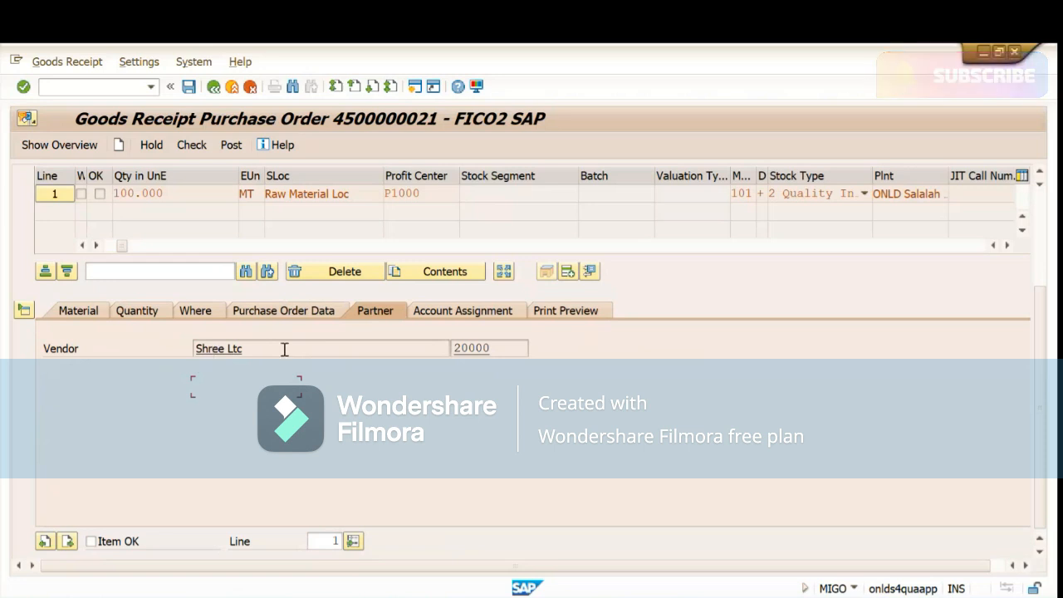
{"action": "left_click", "coordinate": [486, 313]}
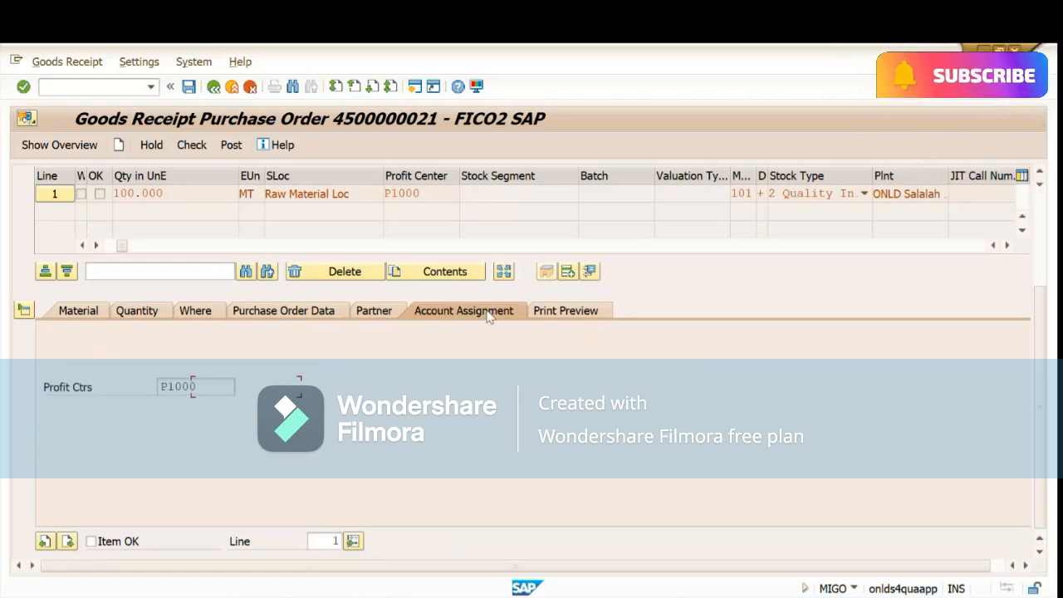
{"action": "left_click", "coordinate": [190, 391]}
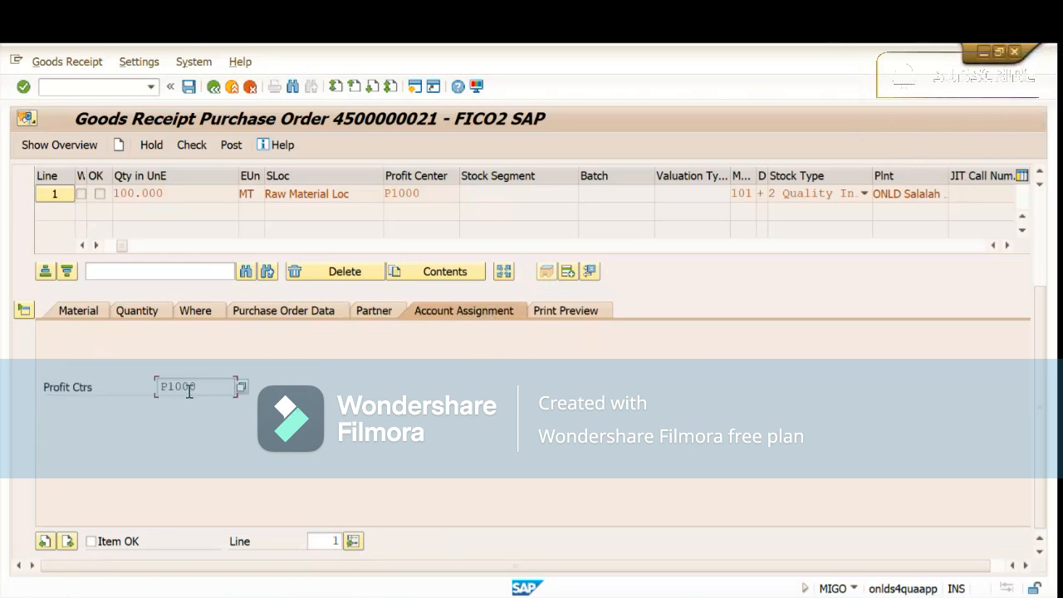
{"action": "left_click", "coordinate": [571, 314]}
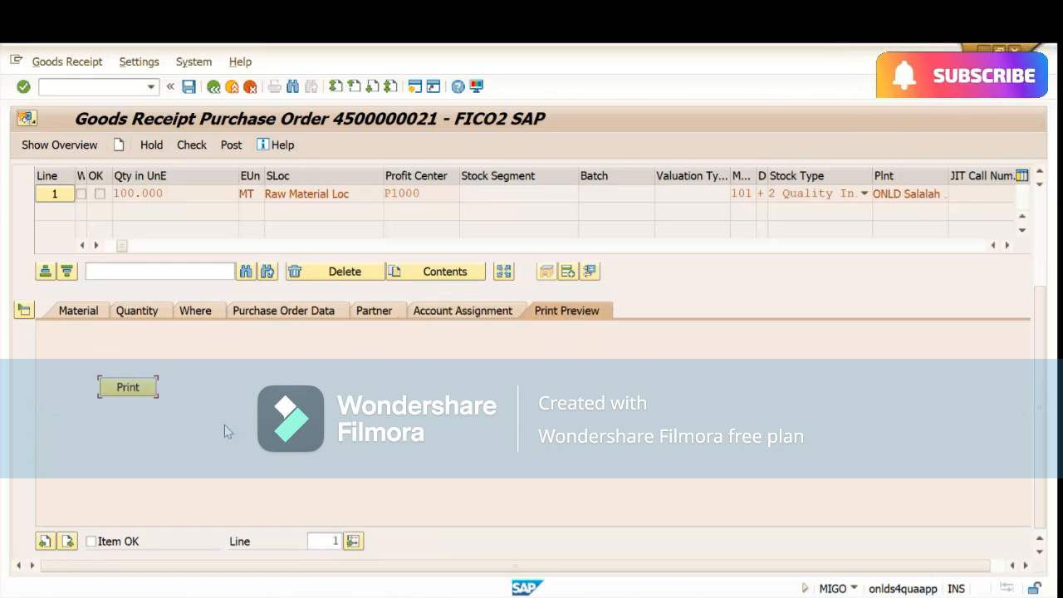
- Mark line 1 of the goods receipt as Item OK
{"action": "left_click", "coordinate": [1040, 235]}
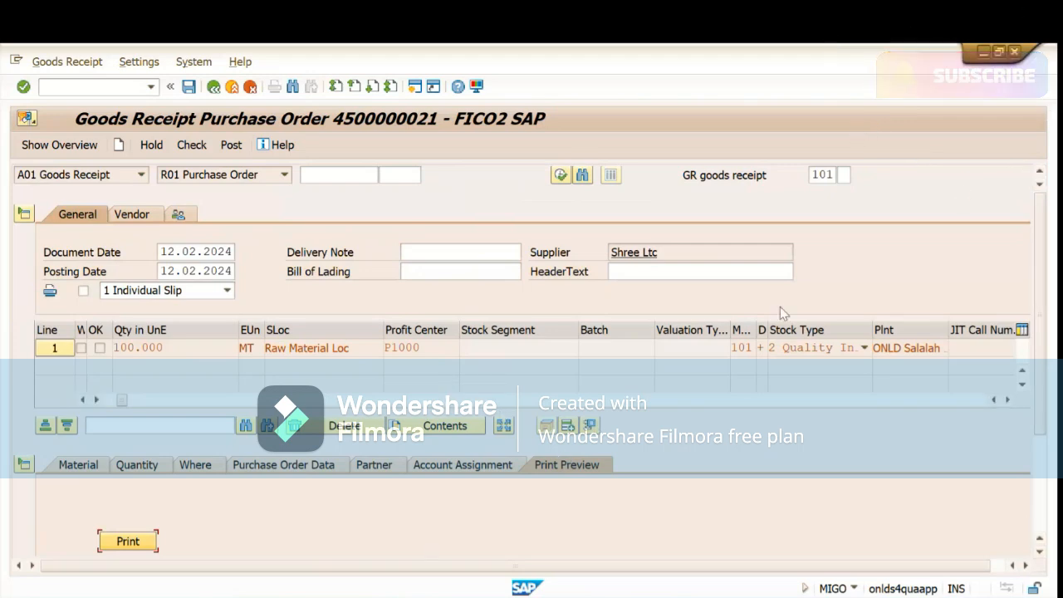
{"action": "left_click", "coordinate": [1046, 501]}
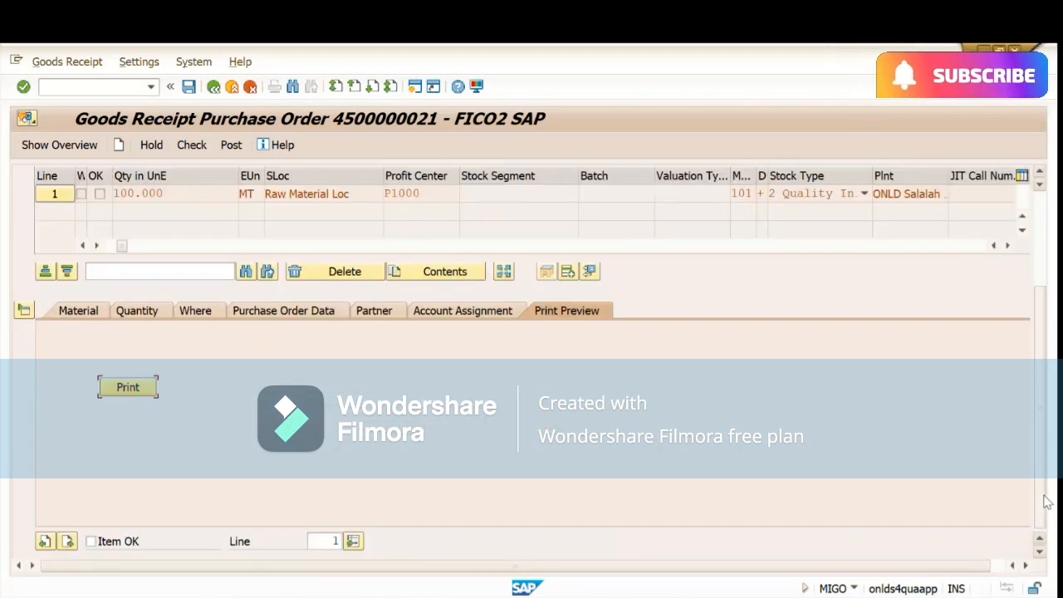
{"action": "left_click", "coordinate": [1041, 218]}
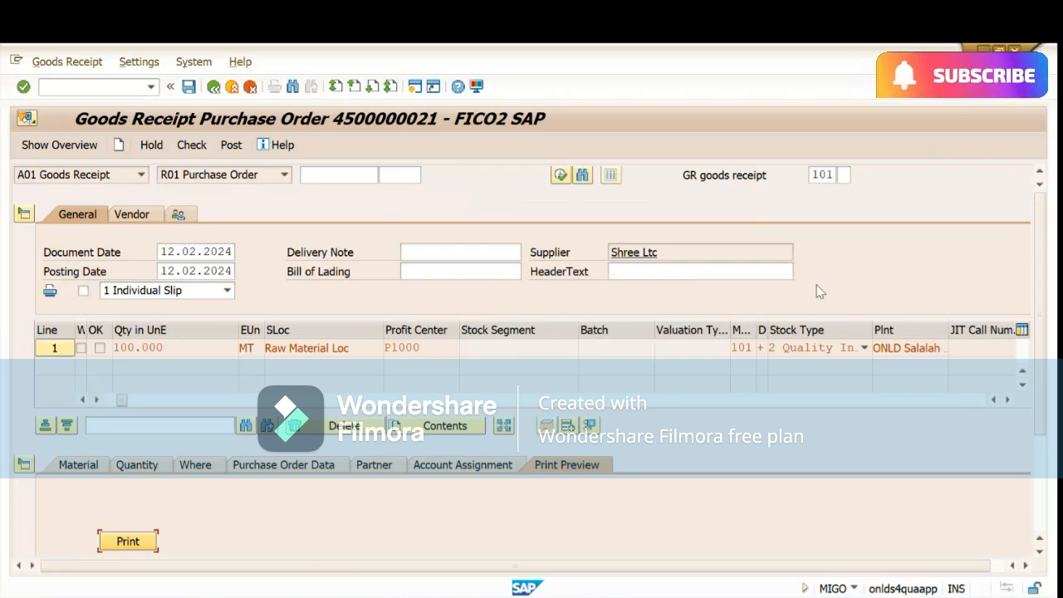
{"action": "left_click_drag", "start_coordinate": [1042, 400], "coordinate": [1046, 506]}
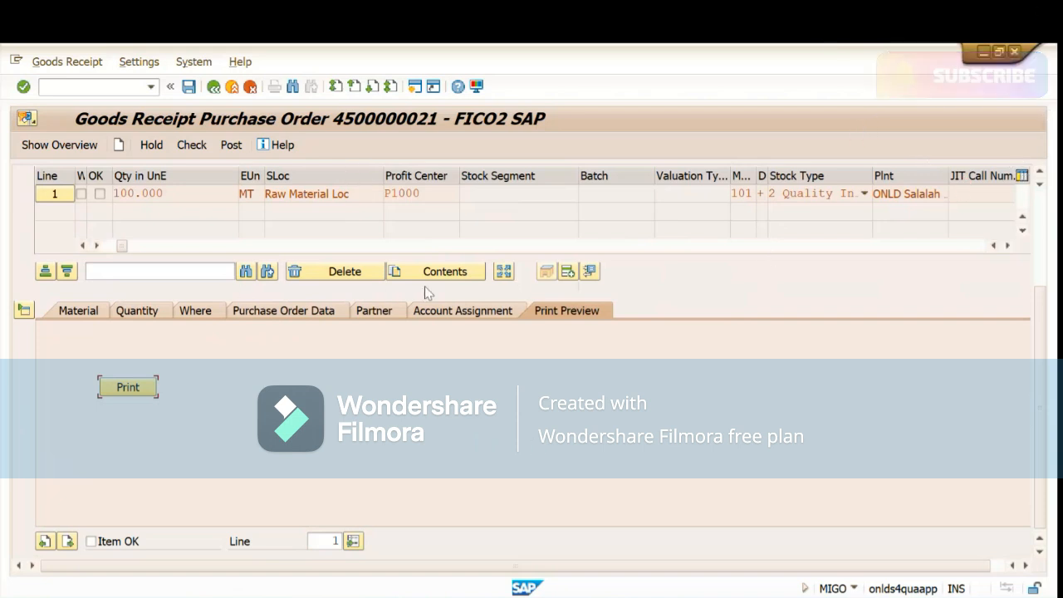
{"action": "left_click", "coordinate": [92, 543]}
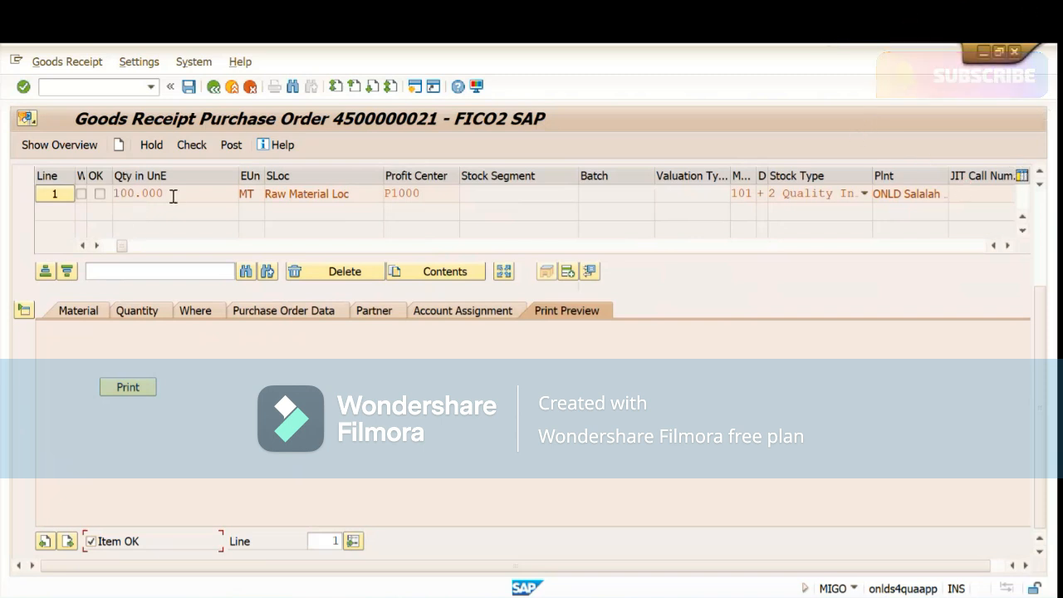
{"action": "left_click", "coordinate": [53, 195]}
{"action": "left_click", "coordinate": [98, 193]}
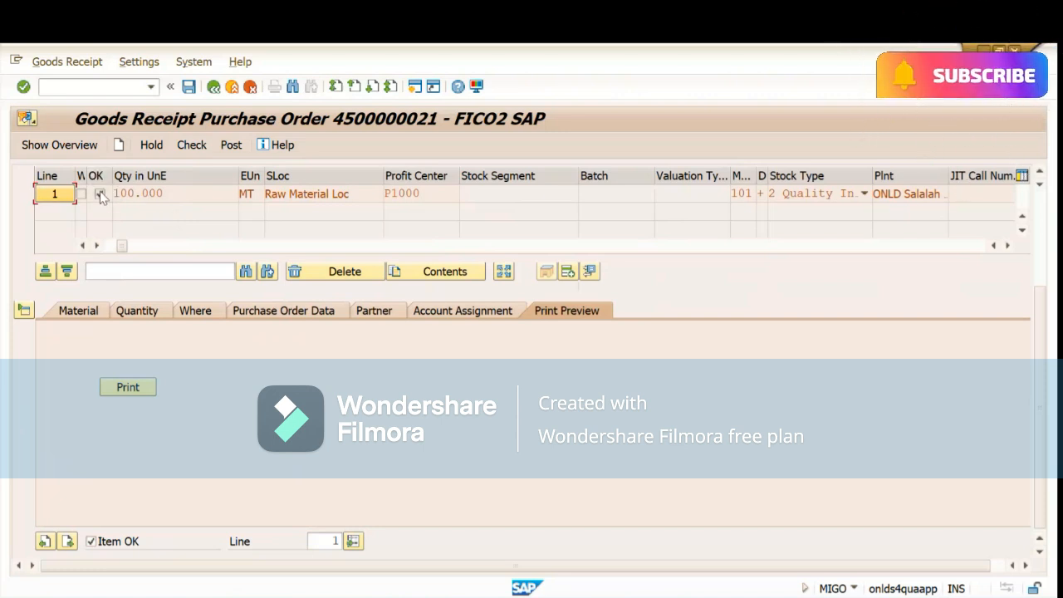
- Check the goods receipt document for errors and post it
{"action": "left_click", "coordinate": [192, 146]}
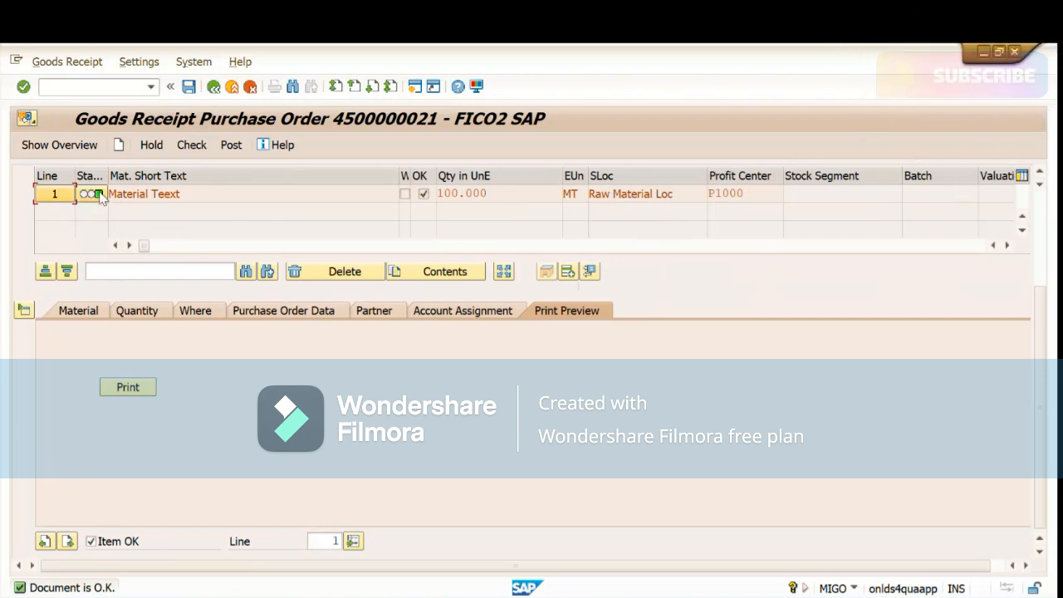
{"action": "left_click", "coordinate": [234, 149]}
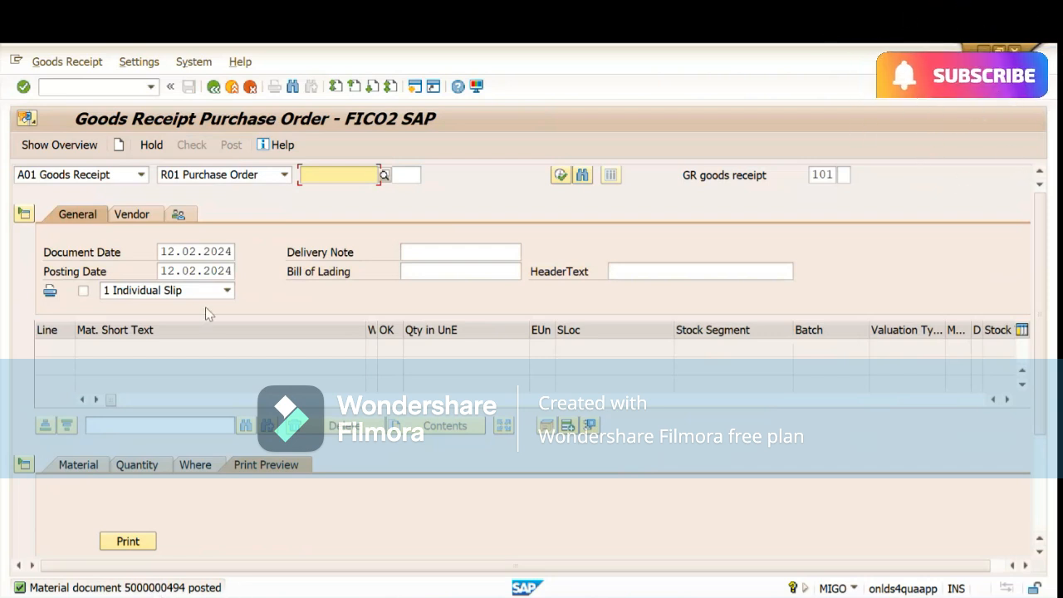
- Switch the transaction to A04 Display with reference R02 Material Document for the posted goods receipt
{"action": "left_click", "coordinate": [142, 177]}
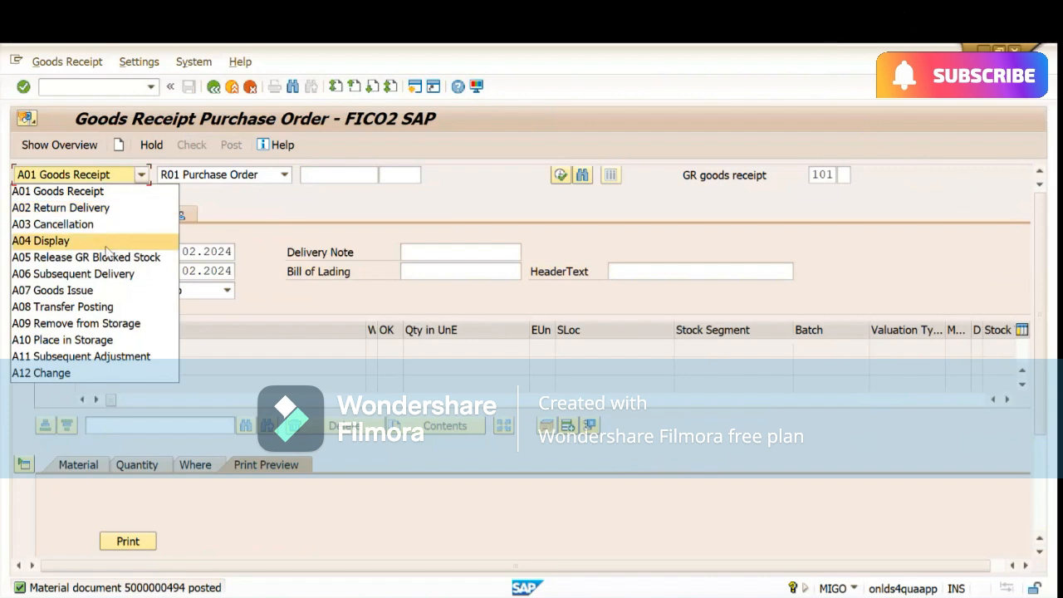
{"action": "left_click", "coordinate": [56, 243]}
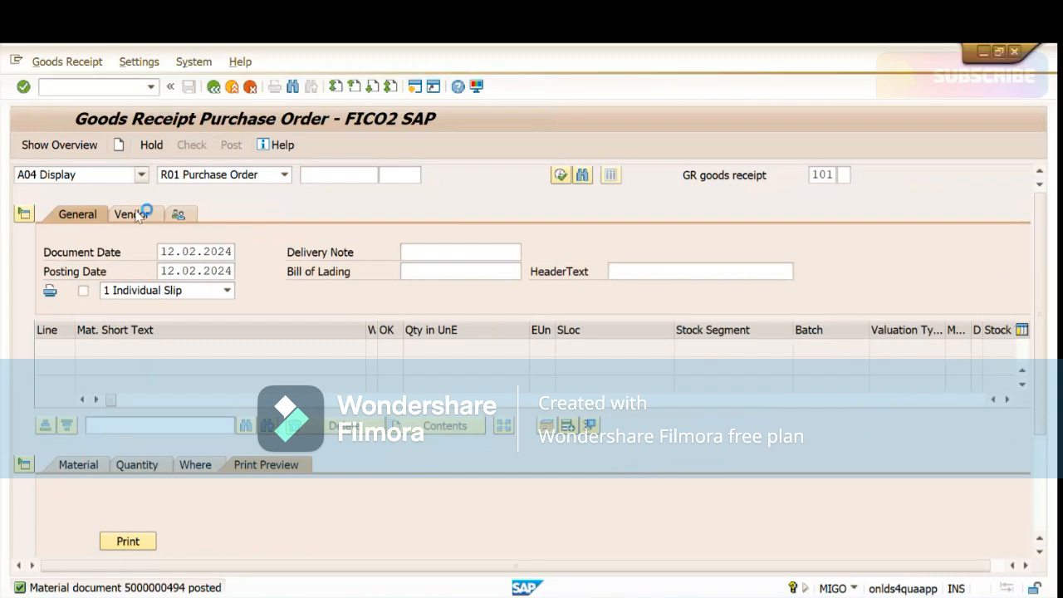
{"action": "left_click", "coordinate": [284, 174]}
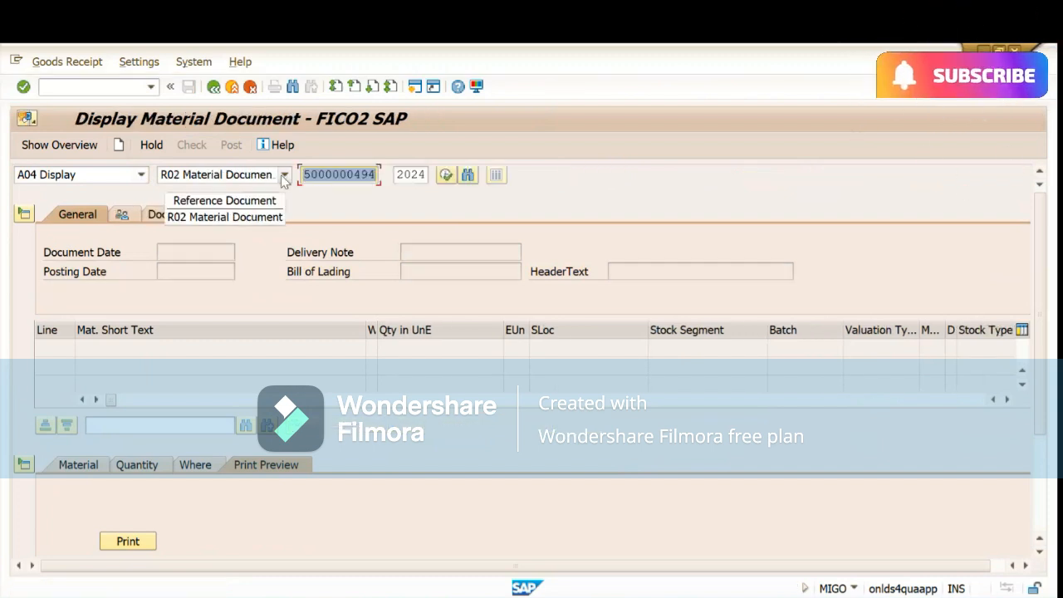
{"action": "left_click", "coordinate": [207, 216]}
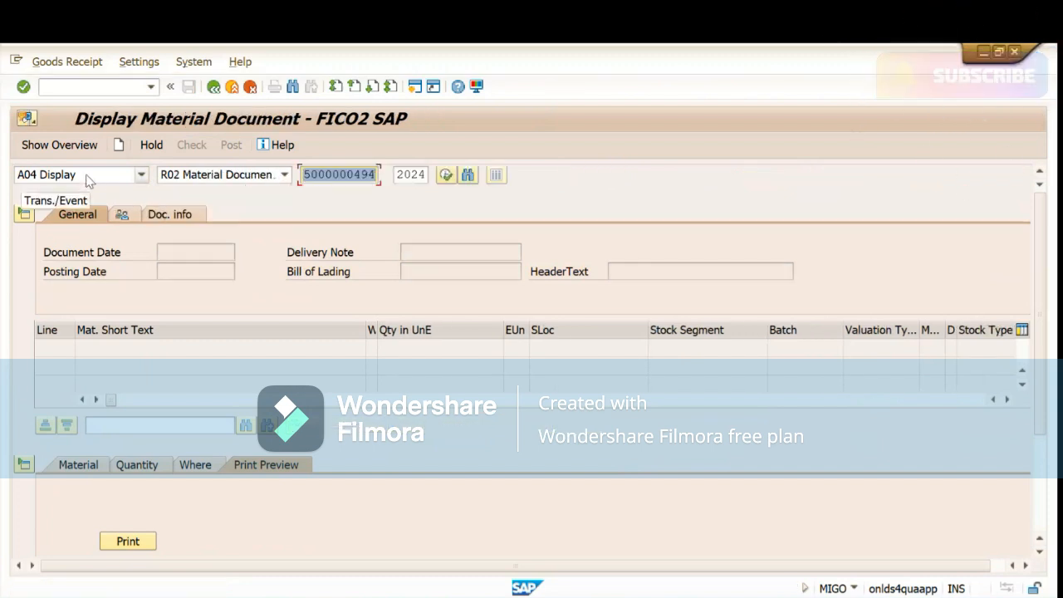
{"action": "left_click", "coordinate": [232, 181]}
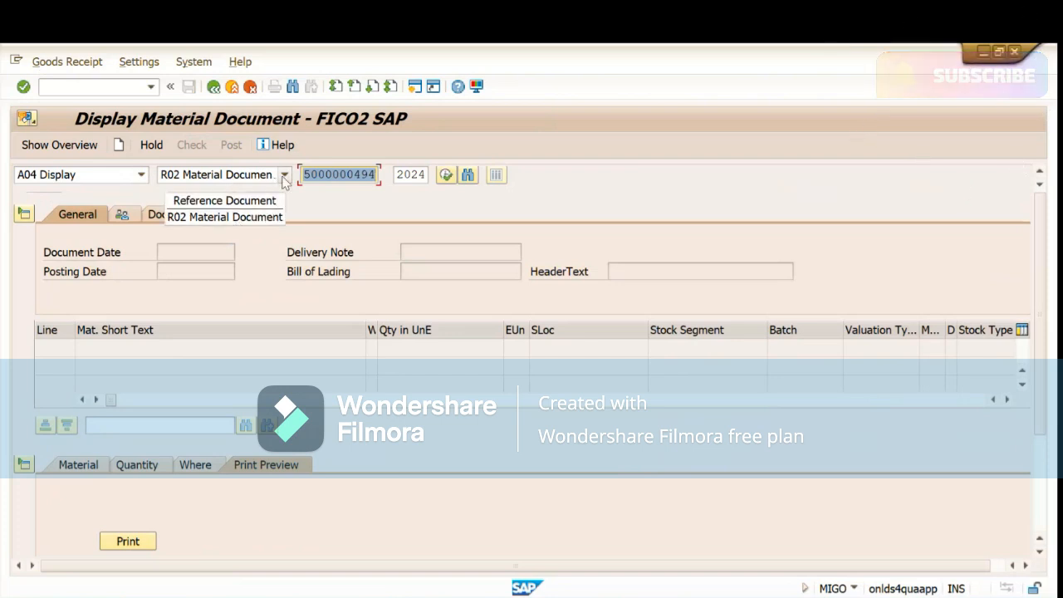
{"action": "left_click", "coordinate": [283, 177]}
{"action": "left_click", "coordinate": [311, 210]}
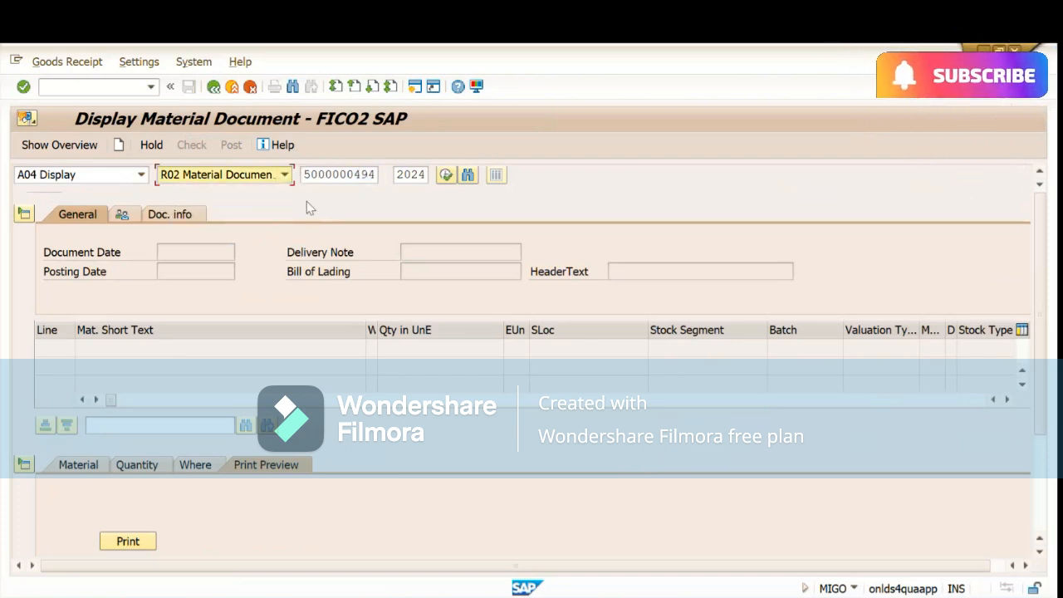
- Display the posted goods receipt's material document for 2024
{"action": "left_click", "coordinate": [306, 175]}
{"action": "left_click_drag", "start_coordinate": [305, 174], "coordinate": [380, 176]}
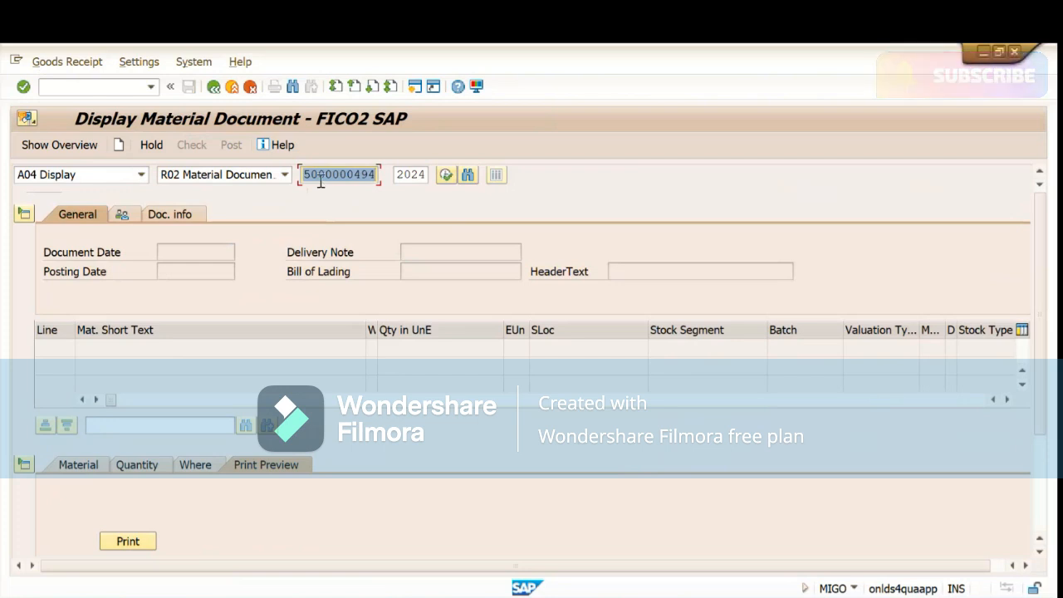
{"action": "left_click", "coordinate": [446, 177]}
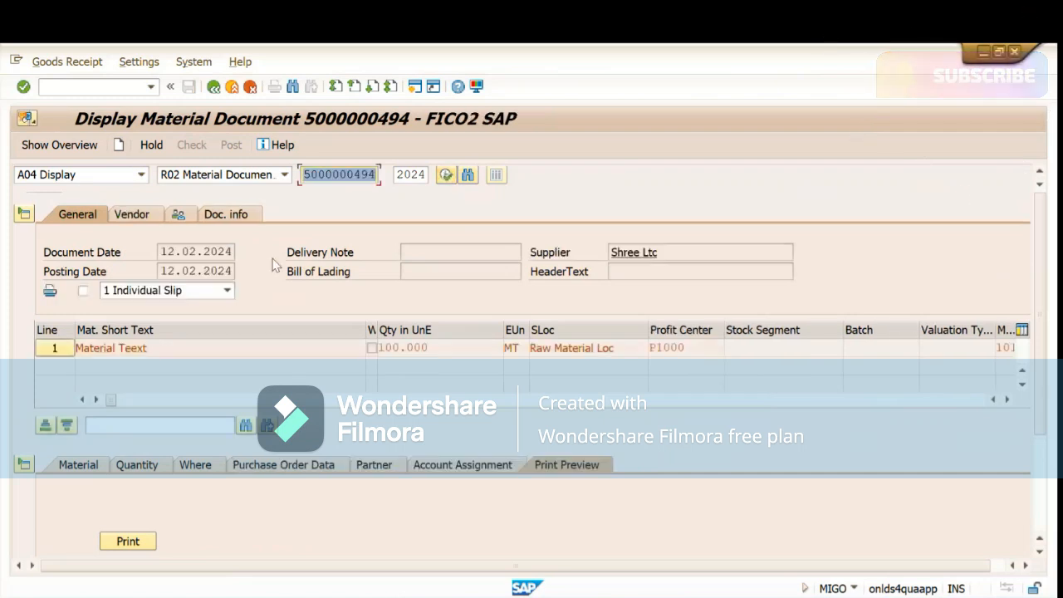
- Open the goods receipt's accounting document from the FI documents listed in the material document's header information
{"action": "left_click", "coordinate": [223, 214]}
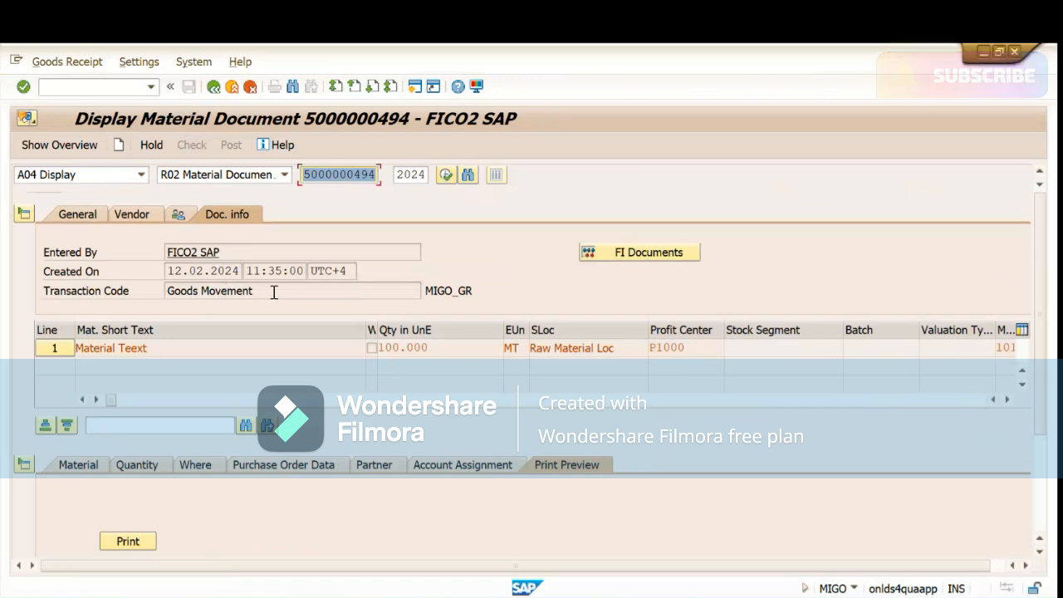
{"action": "left_click", "coordinate": [630, 259]}
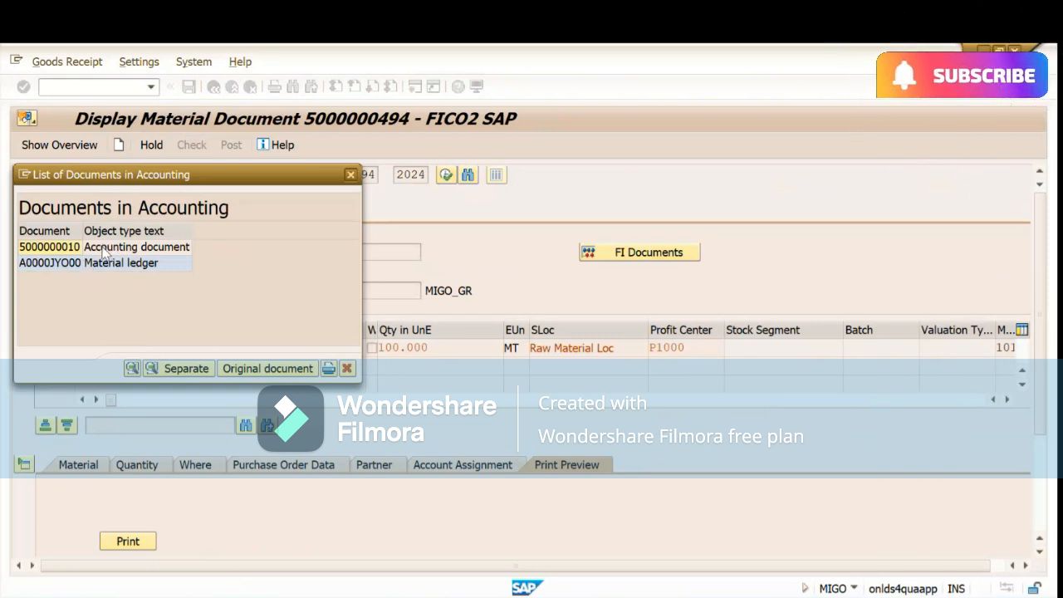
{"action": "left_click", "coordinate": [74, 251]}
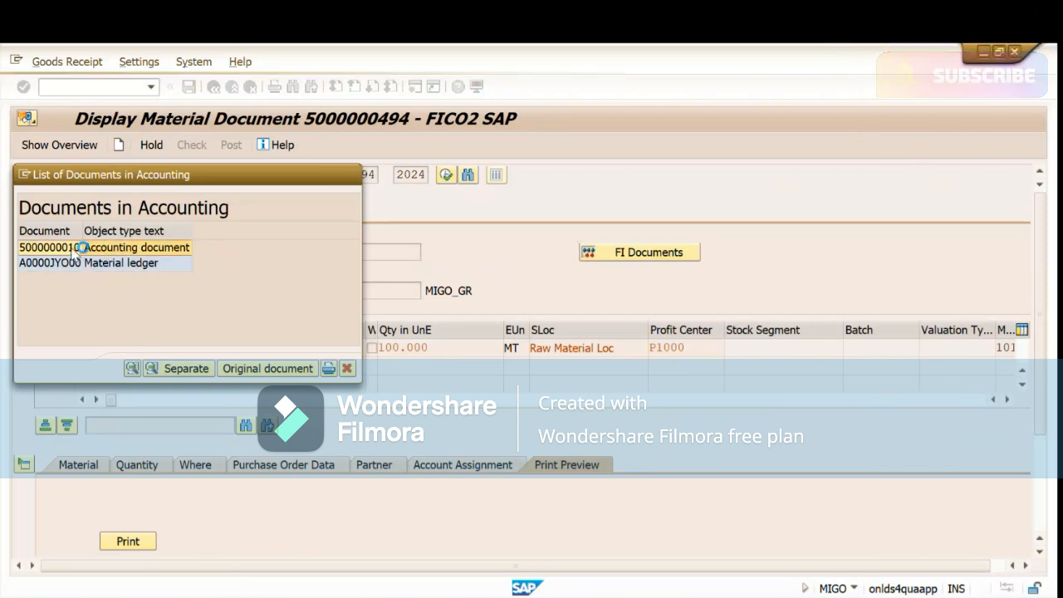
{"action": "double_click", "coordinate": [119, 249]}
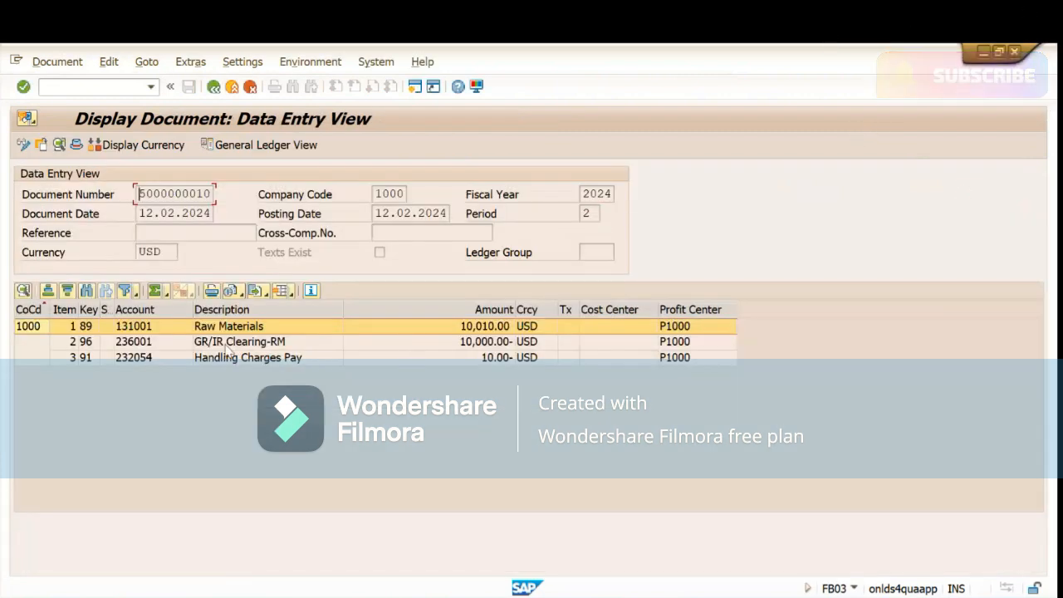
- Review the Raw Materials and Handling Charges Pay lines and their amounts in the accounting document
{"action": "left_click", "coordinate": [333, 325]}
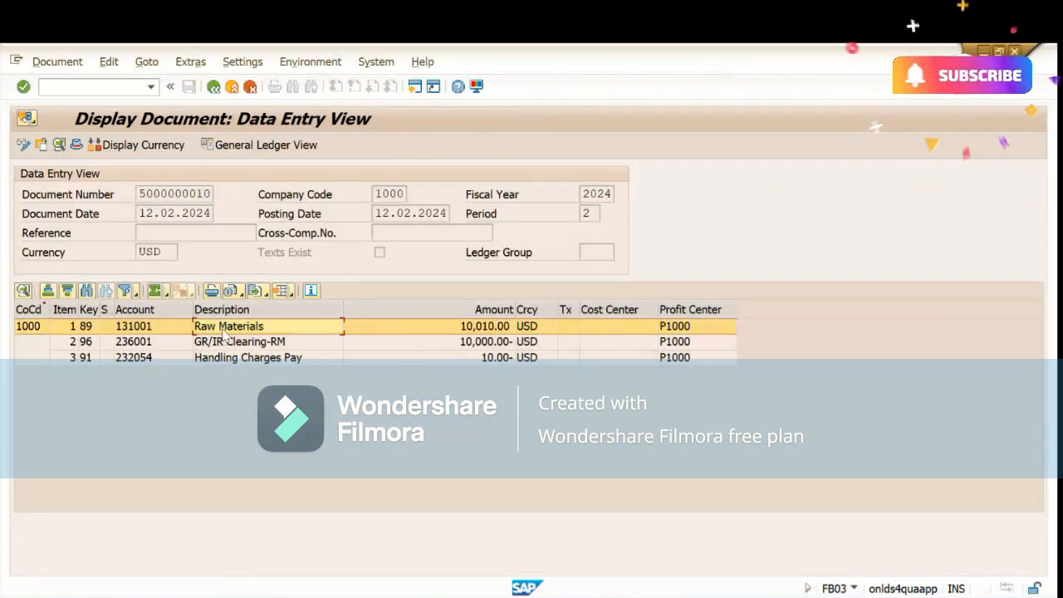
{"action": "left_click", "coordinate": [476, 330]}
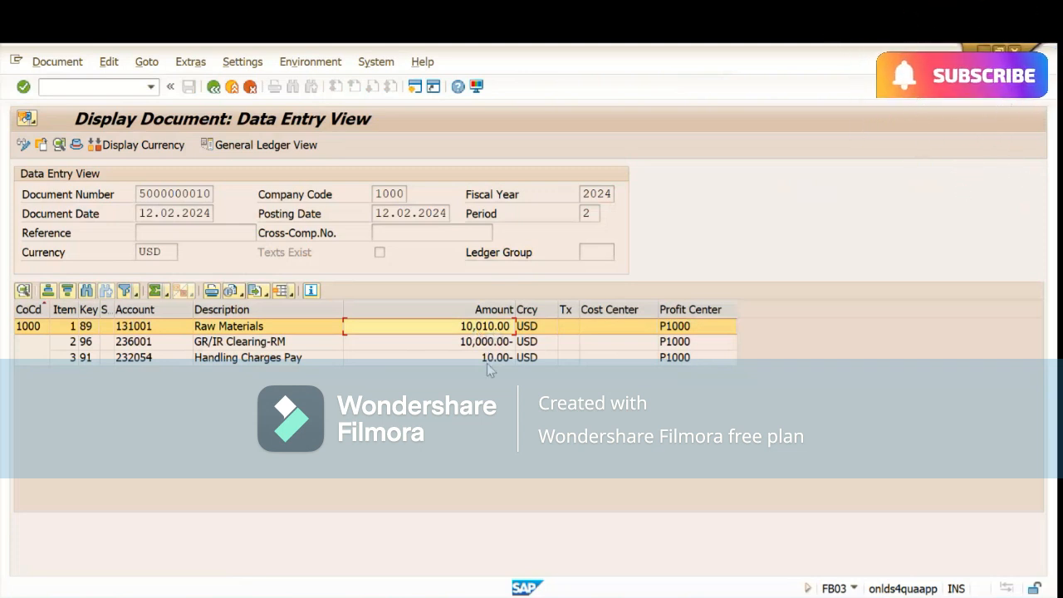
{"action": "left_click", "coordinate": [488, 358]}
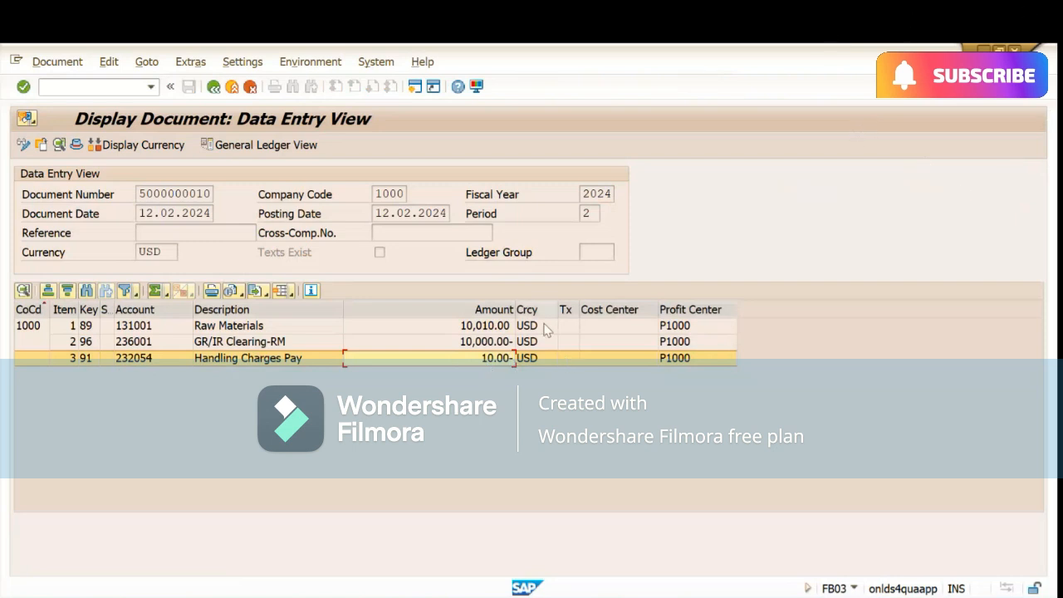
- Switch the accounting document's display currency to Local Currency
{"action": "left_click", "coordinate": [126, 145]}
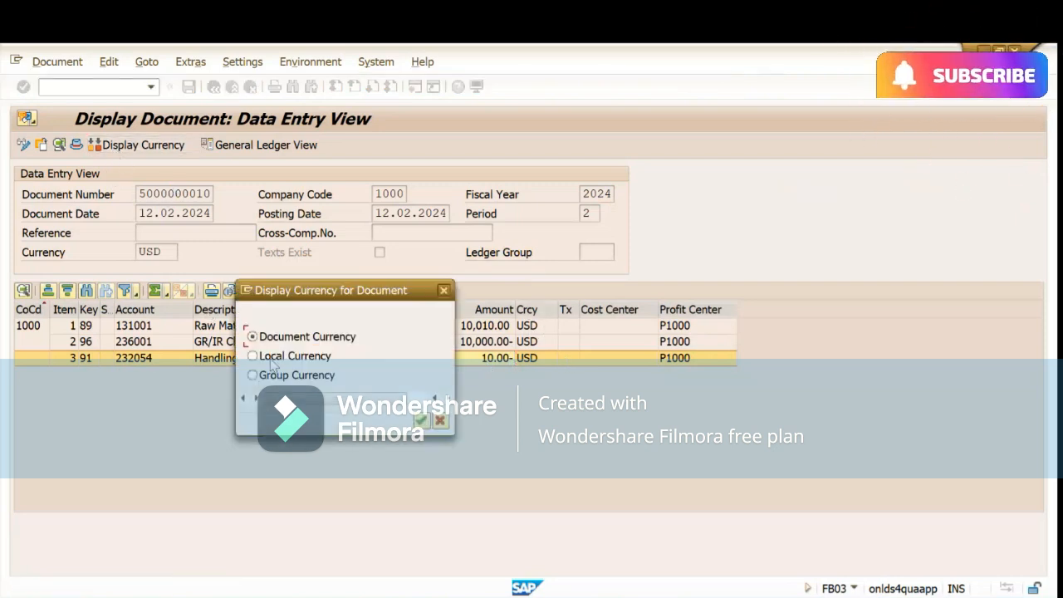
{"action": "left_click", "coordinate": [269, 360]}
{"action": "left_click", "coordinate": [421, 420]}
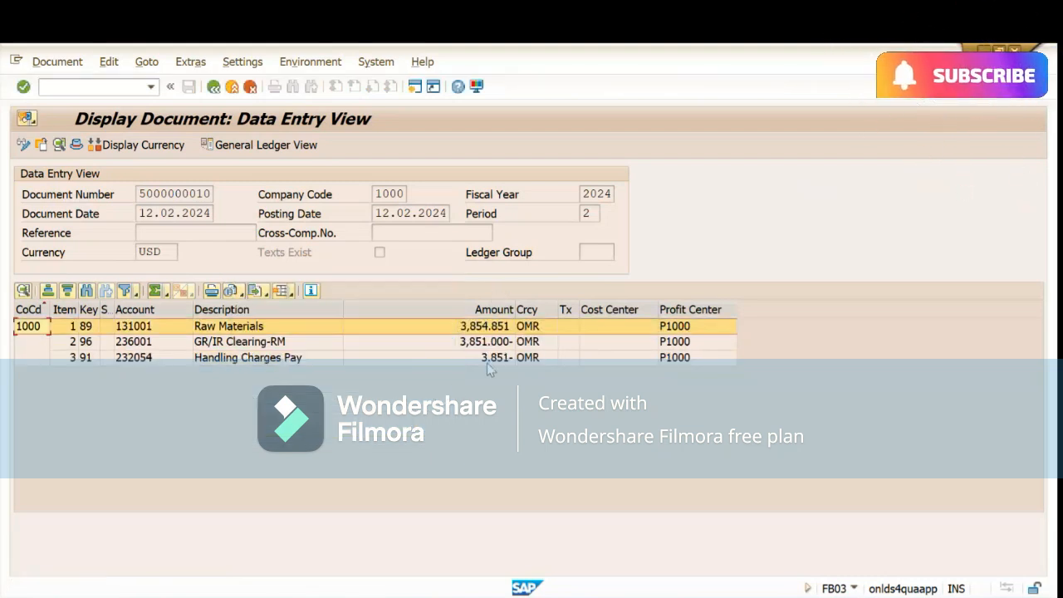
- Review the local-currency amounts of the Handling Charges Pay, Raw Materials and GR/IR Clearing-RM lines
{"action": "left_click", "coordinate": [494, 358]}
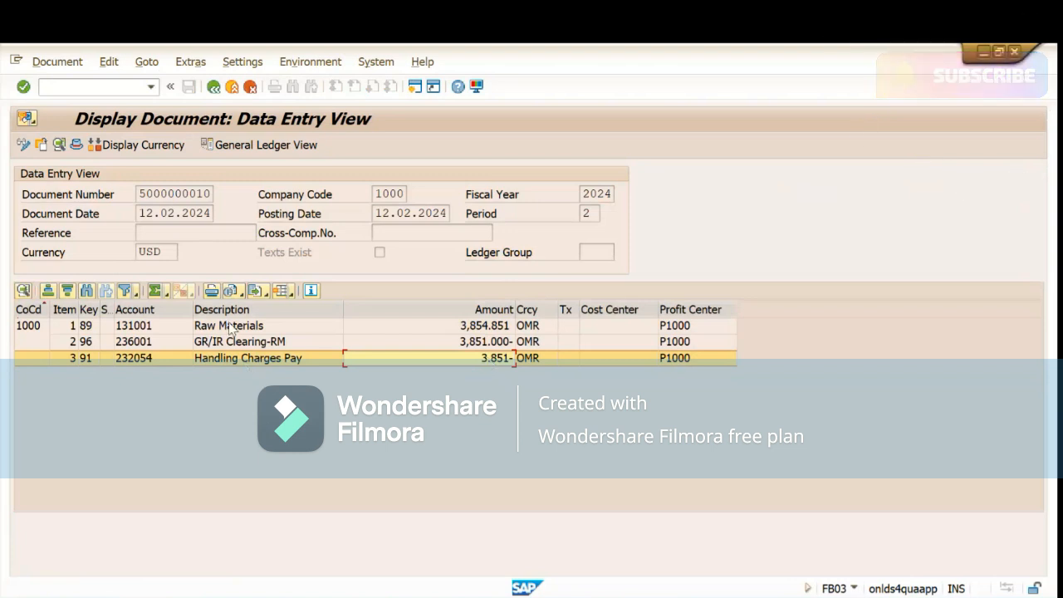
{"action": "left_click", "coordinate": [481, 328]}
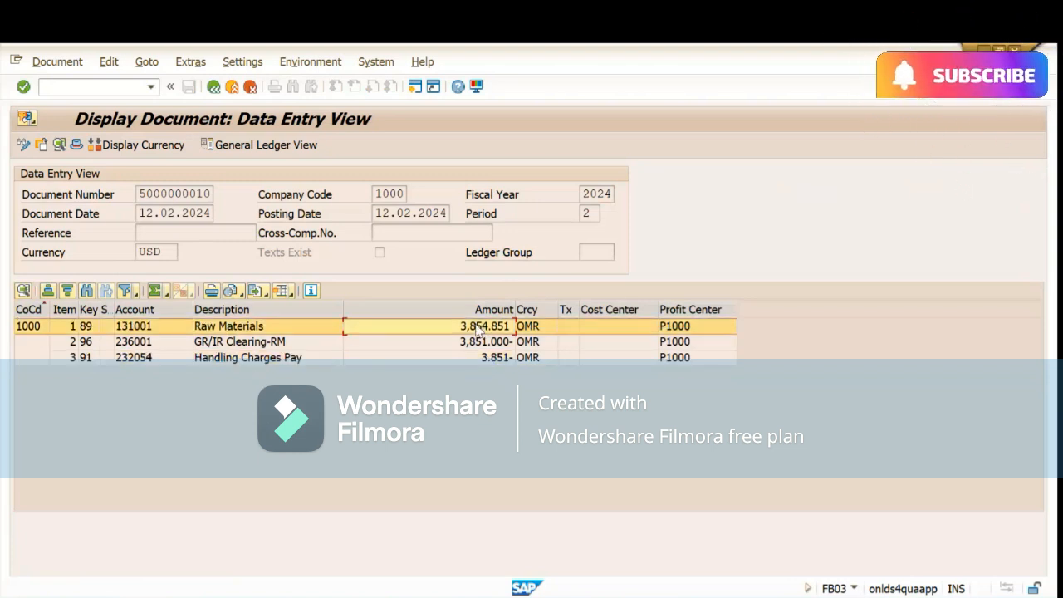
{"action": "left_click", "coordinate": [477, 342]}
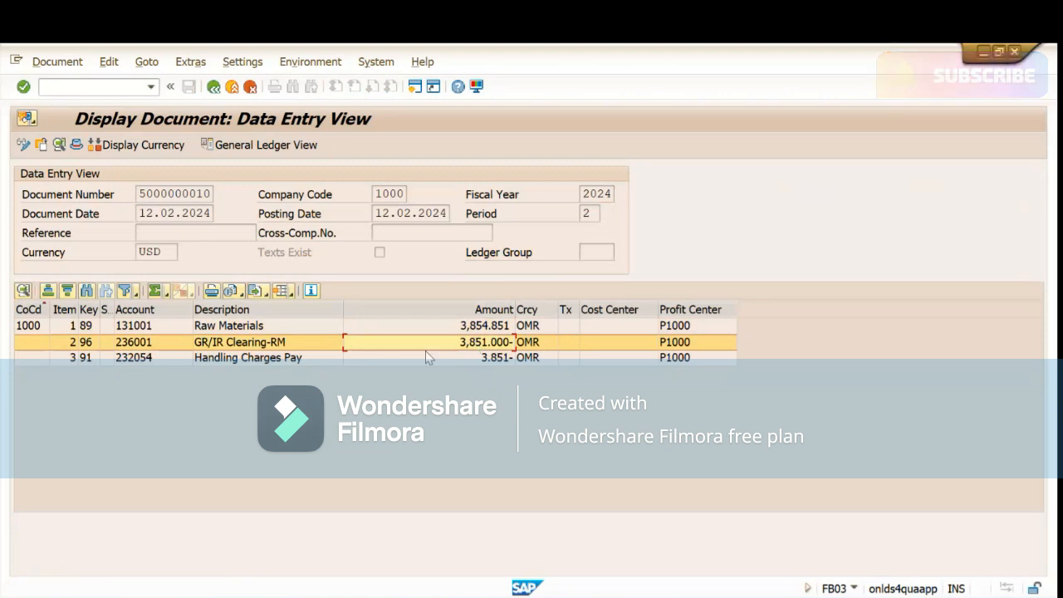
{"action": "left_click", "coordinate": [214, 347]}
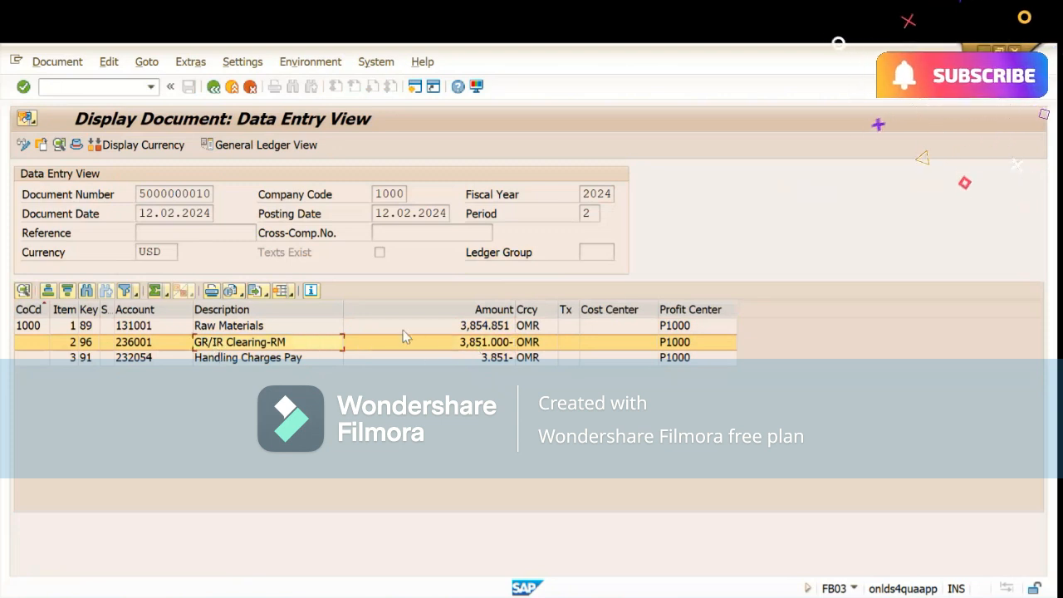
{"action": "left_click", "coordinate": [478, 348]}
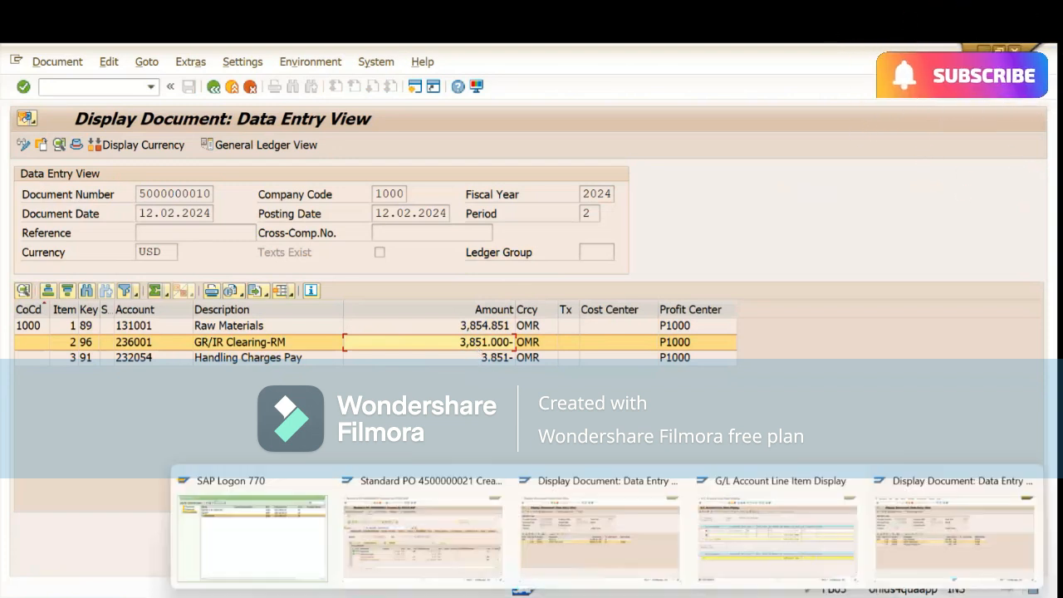
- Compare the invoice amount in the G/L Account Line Item Display session with the GR/IR Clearing-RM amount in the goods receipt's accounting document
{"action": "mouse_move", "coordinate": [606, 594]}
{"action": "left_click", "coordinate": [959, 532]}
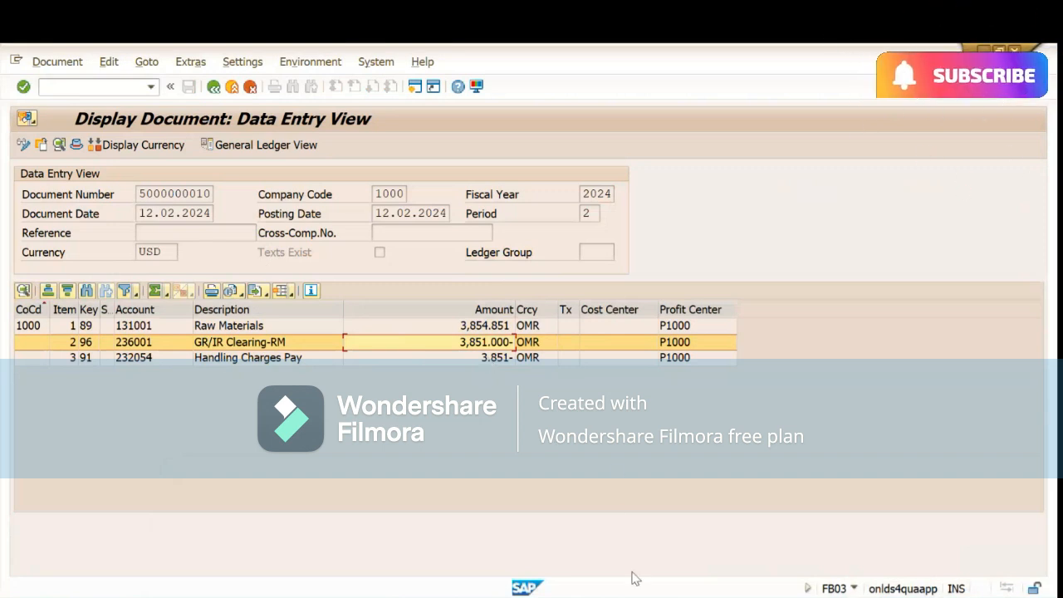
{"action": "mouse_move", "coordinate": [639, 594]}
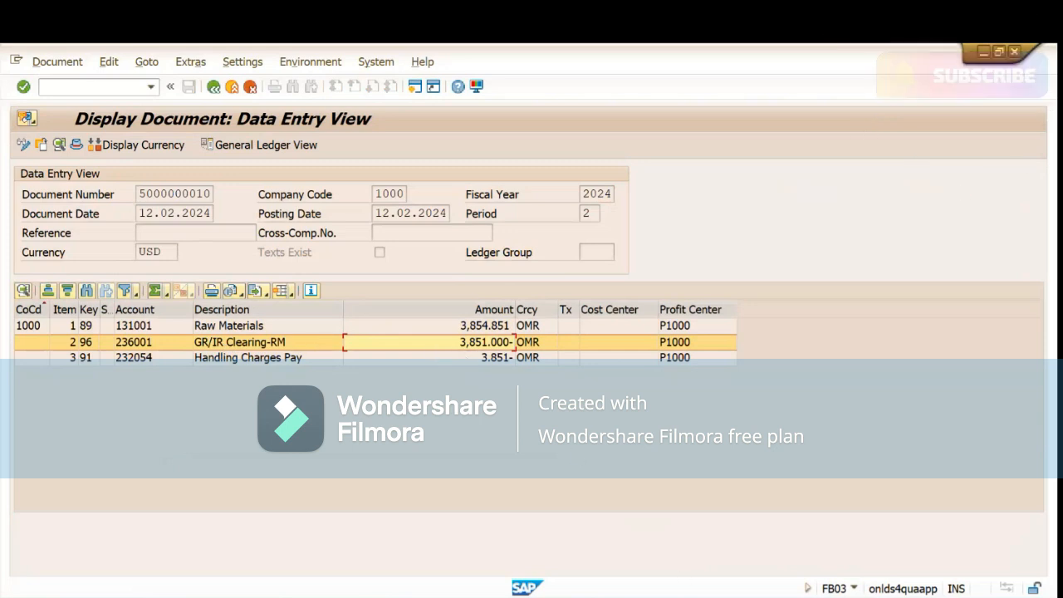
{"action": "mouse_move", "coordinate": [606, 593]}
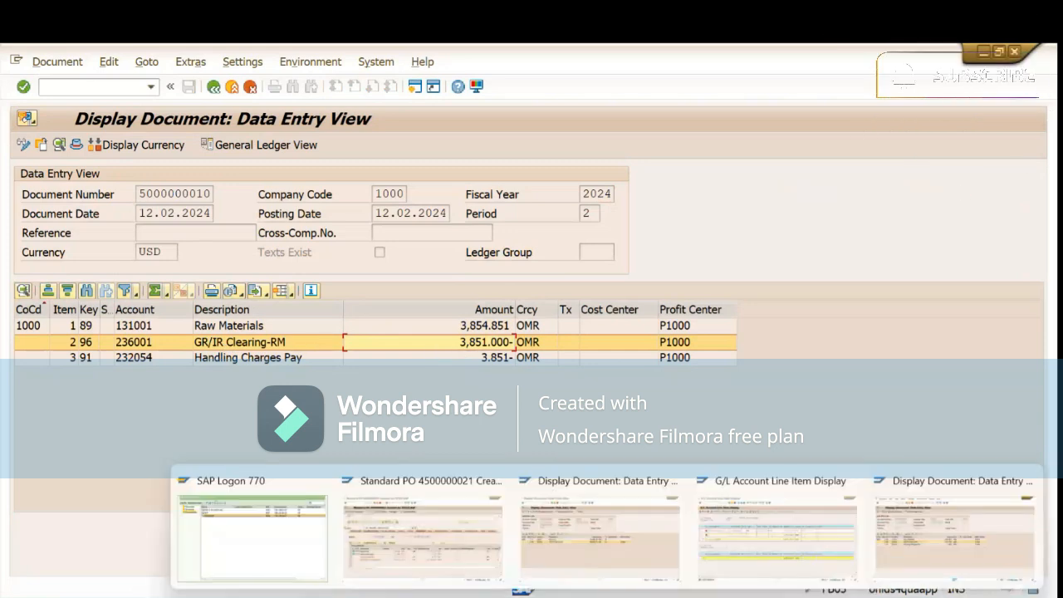
{"action": "left_click", "coordinate": [787, 532]}
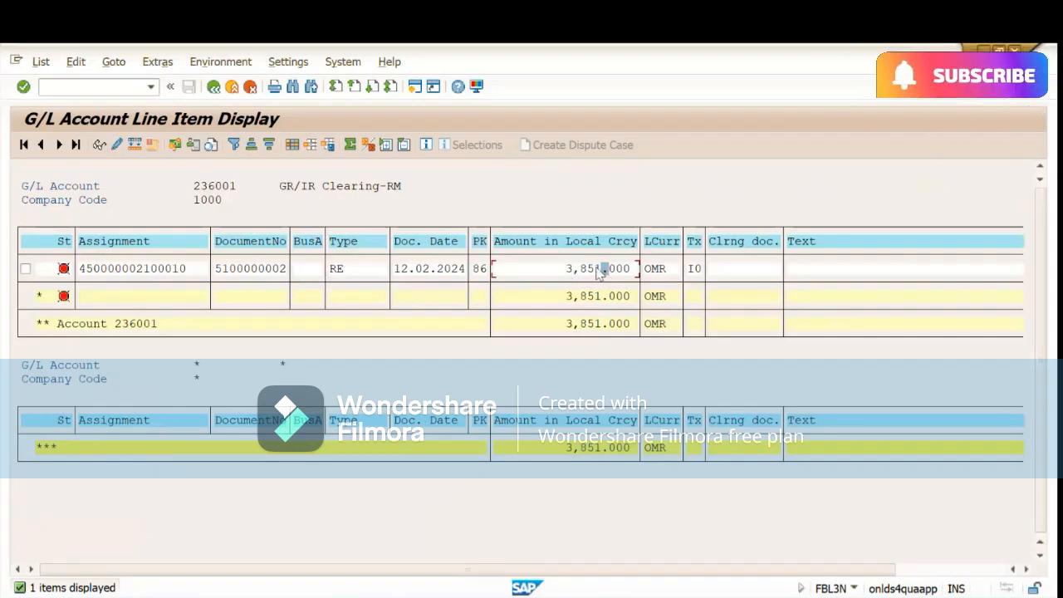
{"action": "double_click", "coordinate": [600, 270]}
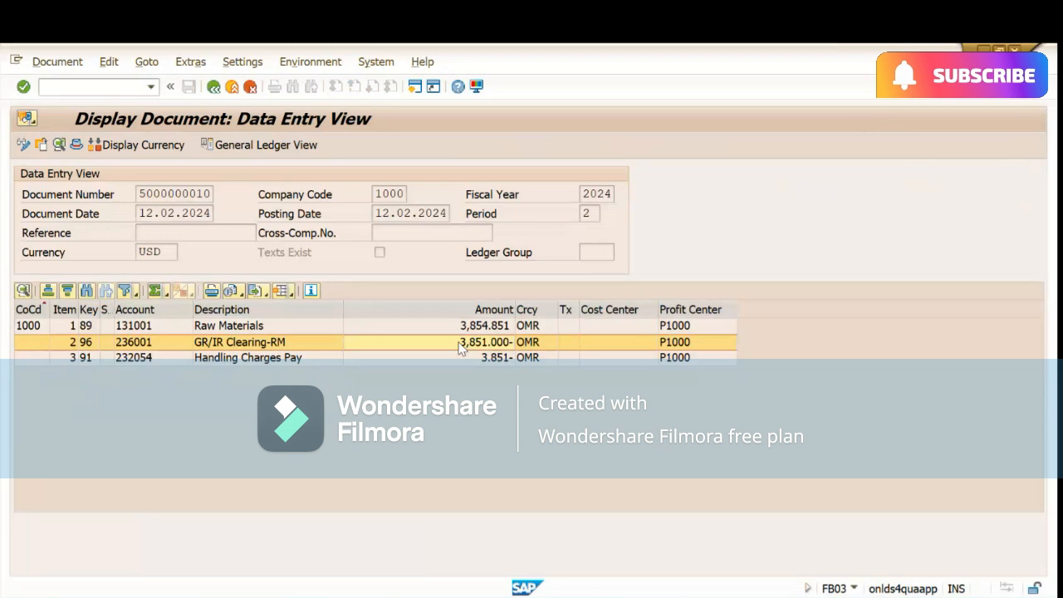
{"action": "key", "text": "F3"}
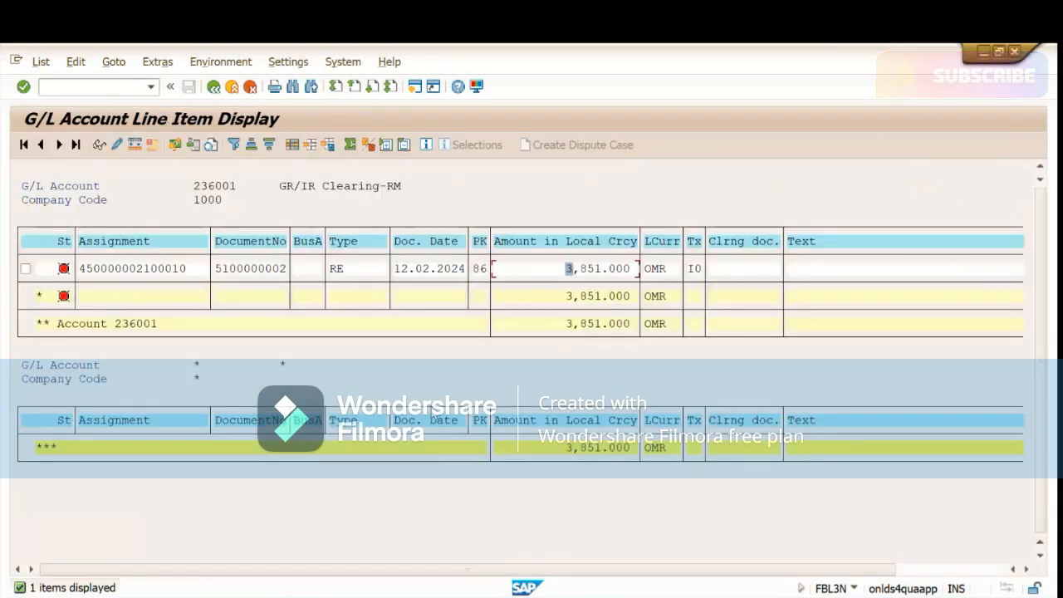
{"action": "key", "text": "F2"}
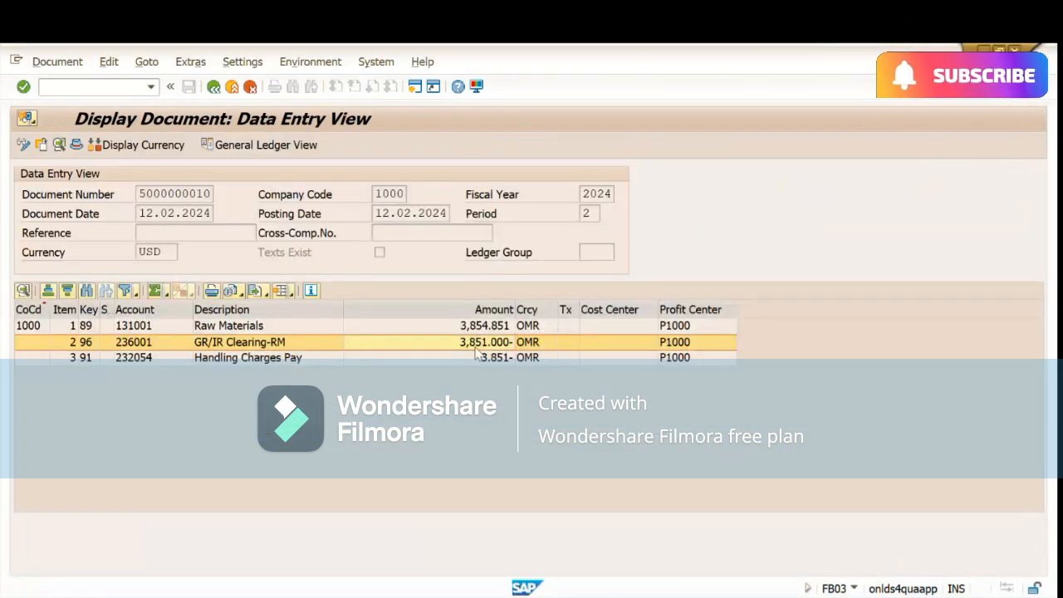
{"action": "key", "text": "F3"}
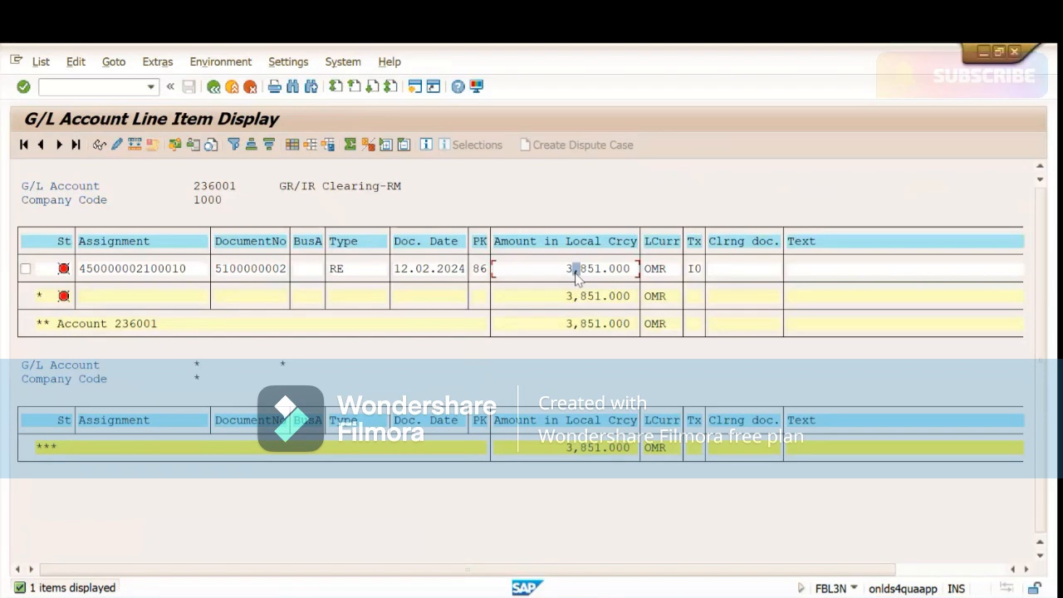
{"action": "double_click", "coordinate": [577, 278]}
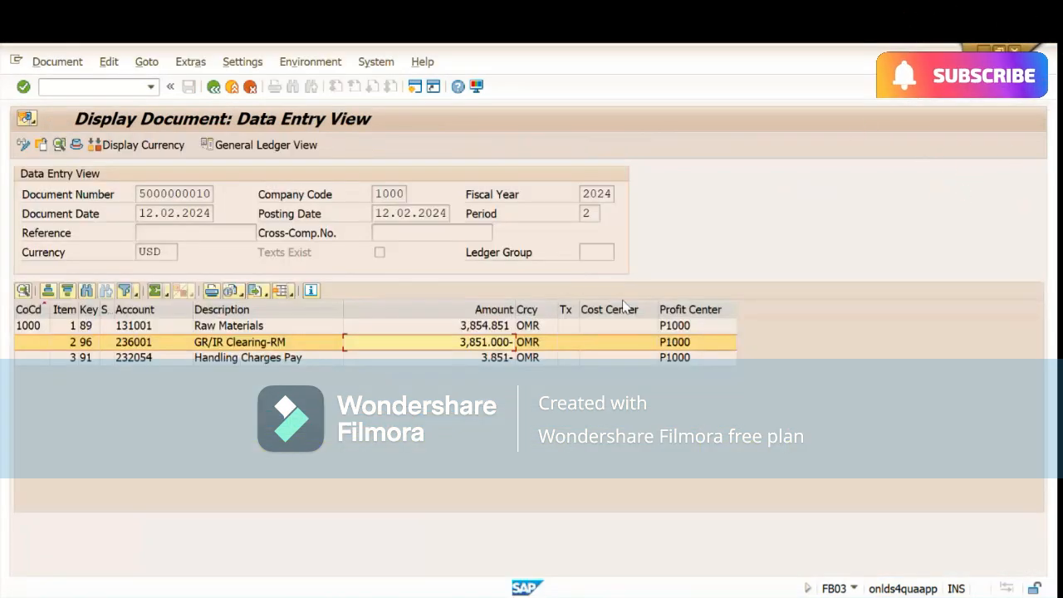
{"action": "key", "text": "F10"}
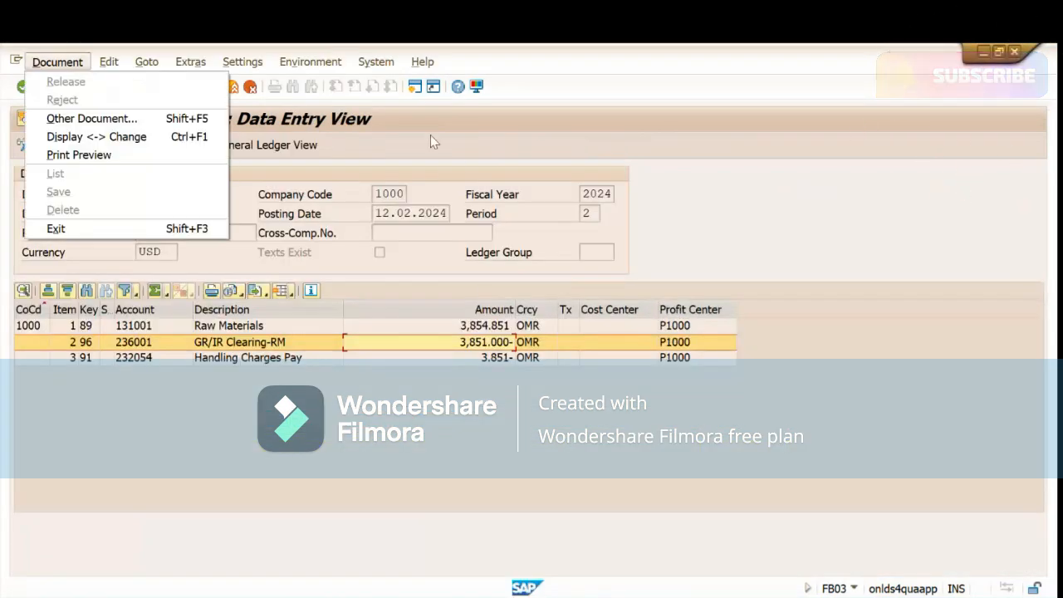
{"action": "key", "text": "Escape"}
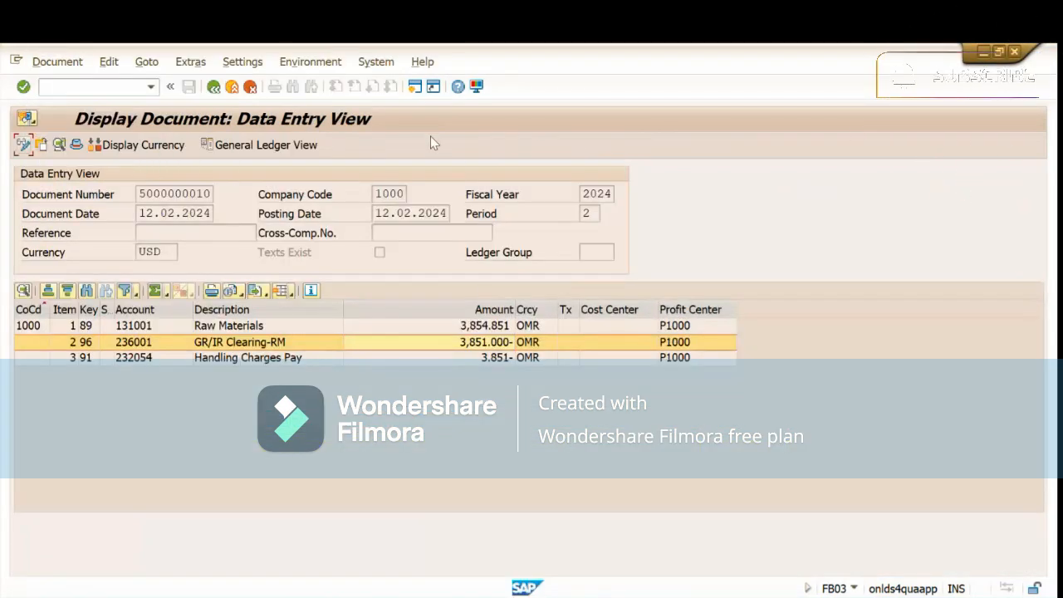
- Rerun the G/L line item report for the GR/IR Clearing-RM account in company code 1000 with all items
{"action": "left_click", "coordinate": [213, 87]}
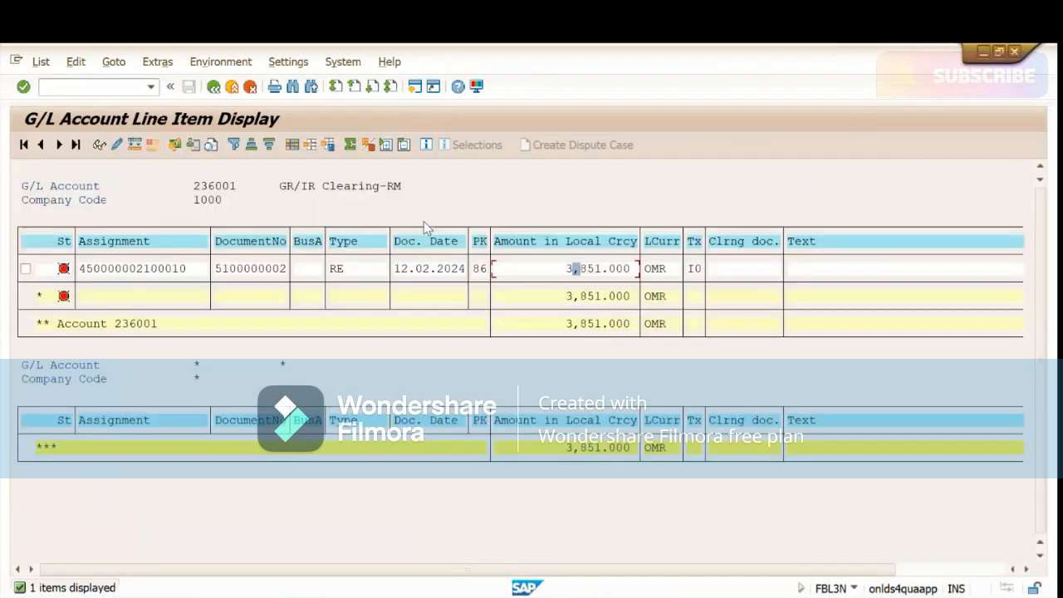
{"action": "left_click", "coordinate": [214, 86]}
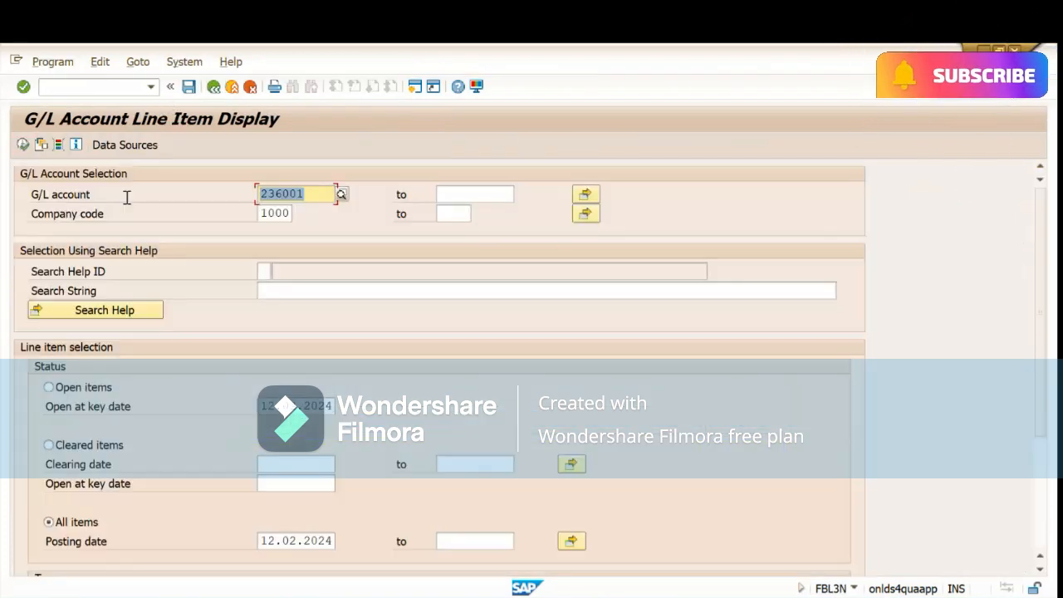
{"action": "left_click", "coordinate": [22, 145]}
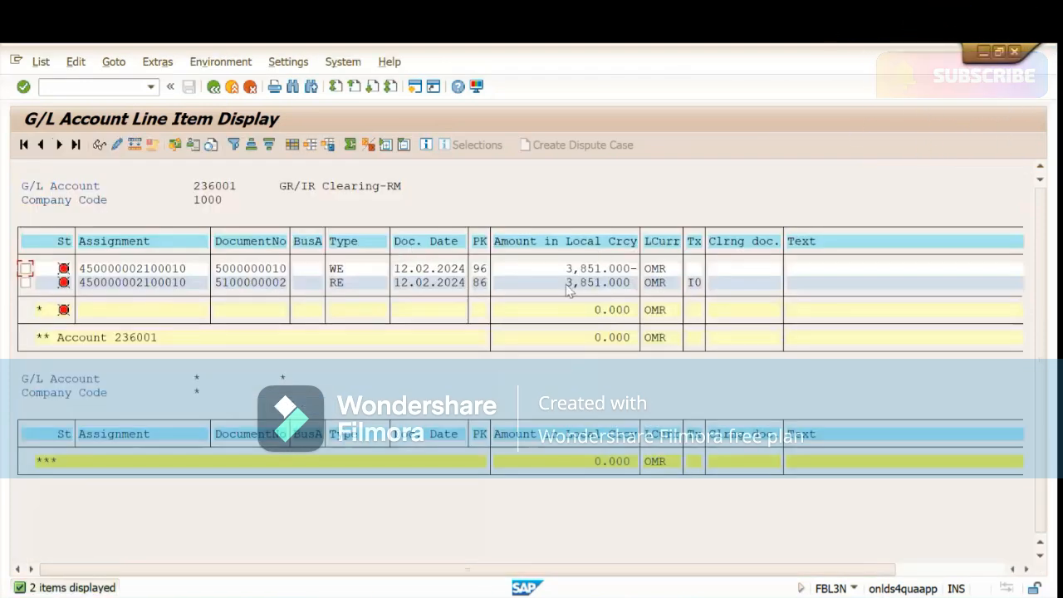
- Compare the types and amounts of the WE and RE line items, and close the goods receipt's list of accounting documents
{"action": "left_click", "coordinate": [340, 272]}
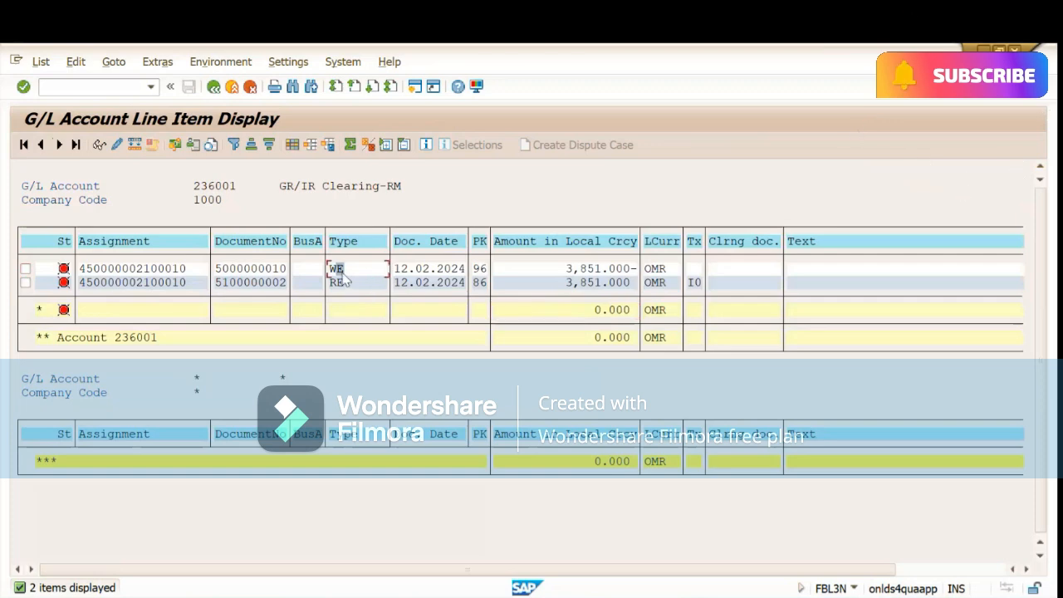
{"action": "left_click", "coordinate": [596, 270]}
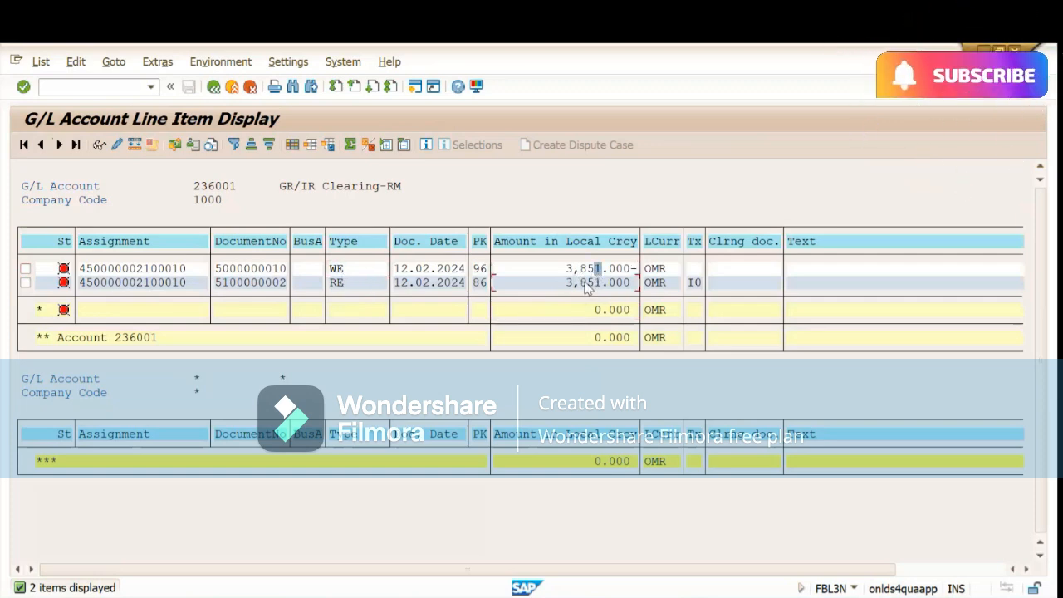
{"action": "left_click", "coordinate": [344, 284]}
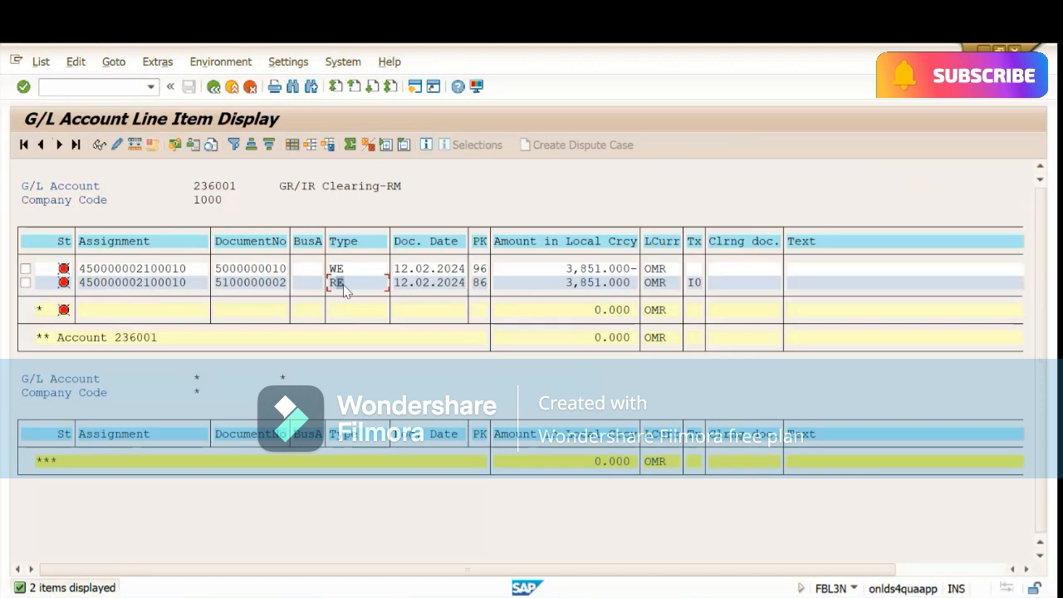
{"action": "left_click", "coordinate": [596, 283]}
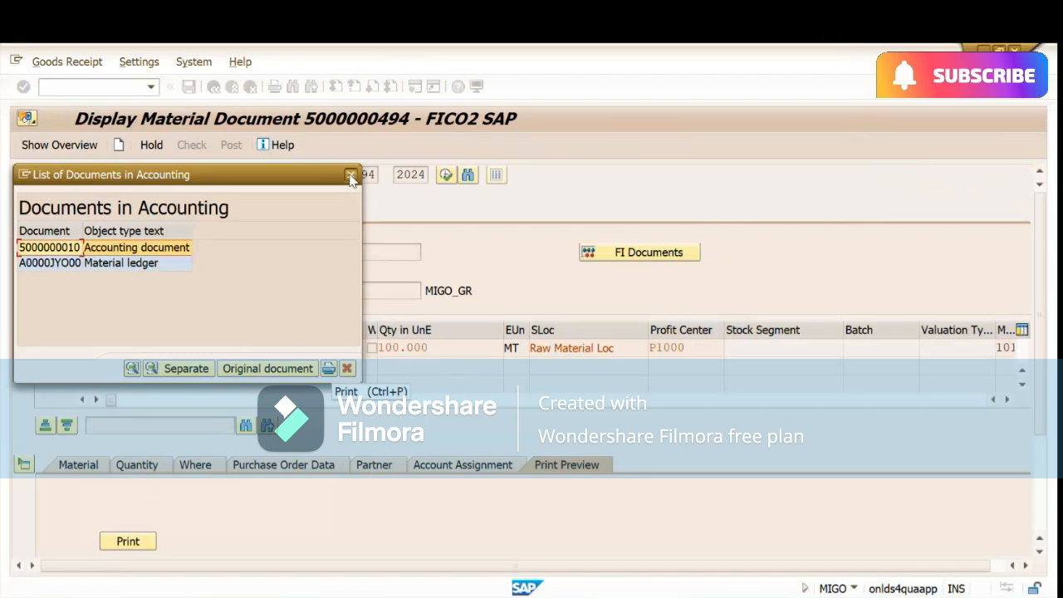
{"action": "left_click", "coordinate": [351, 176]}
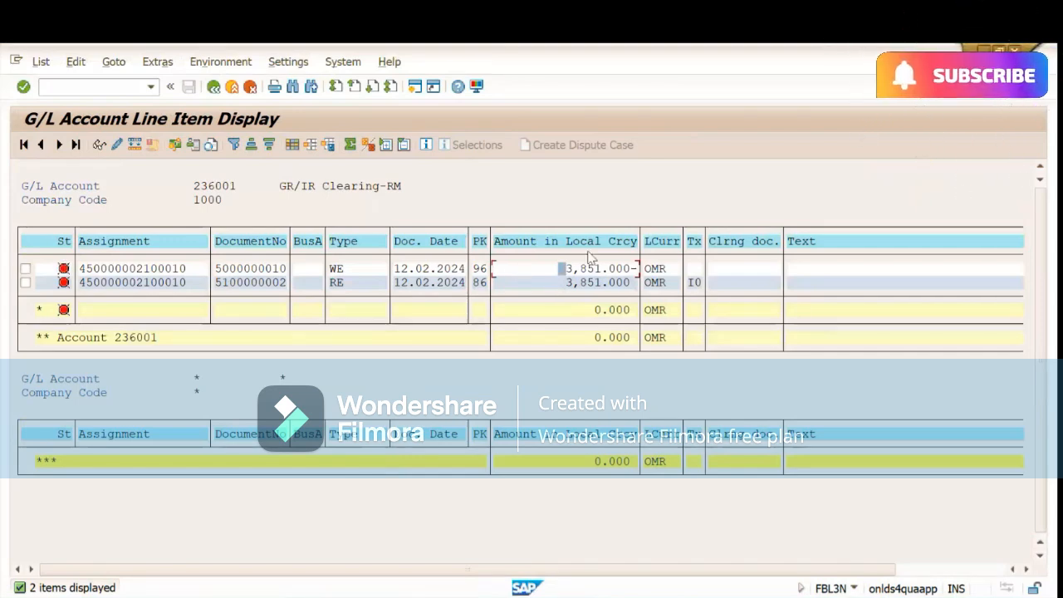
- Open the Automatic Clearing transaction F.13 in a new session alongside the G/L Account Line Item Display
{"action": "left_click", "coordinate": [352, 284]}
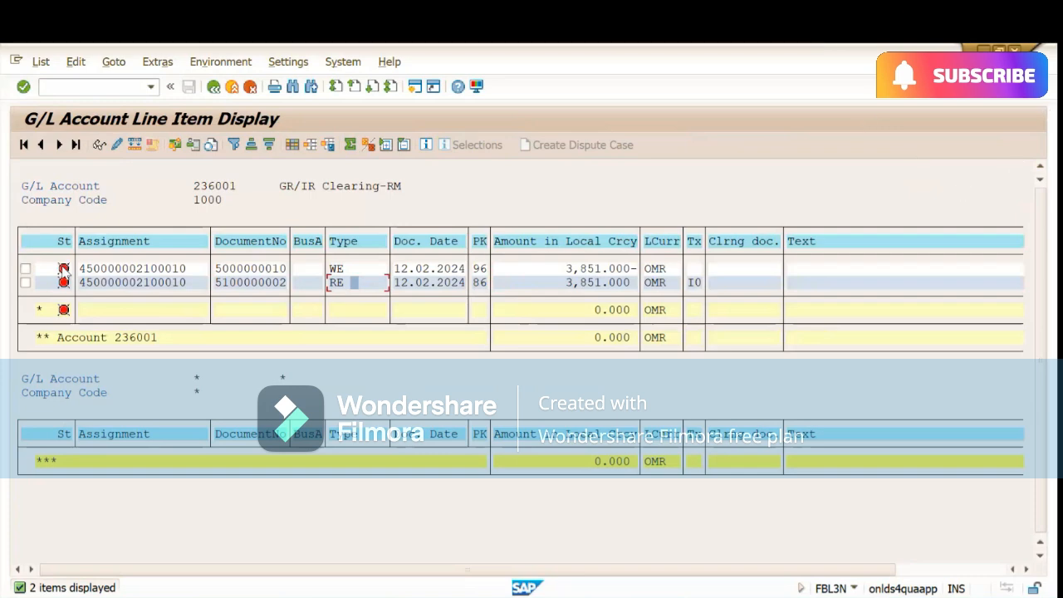
{"action": "left_click", "coordinate": [278, 186]}
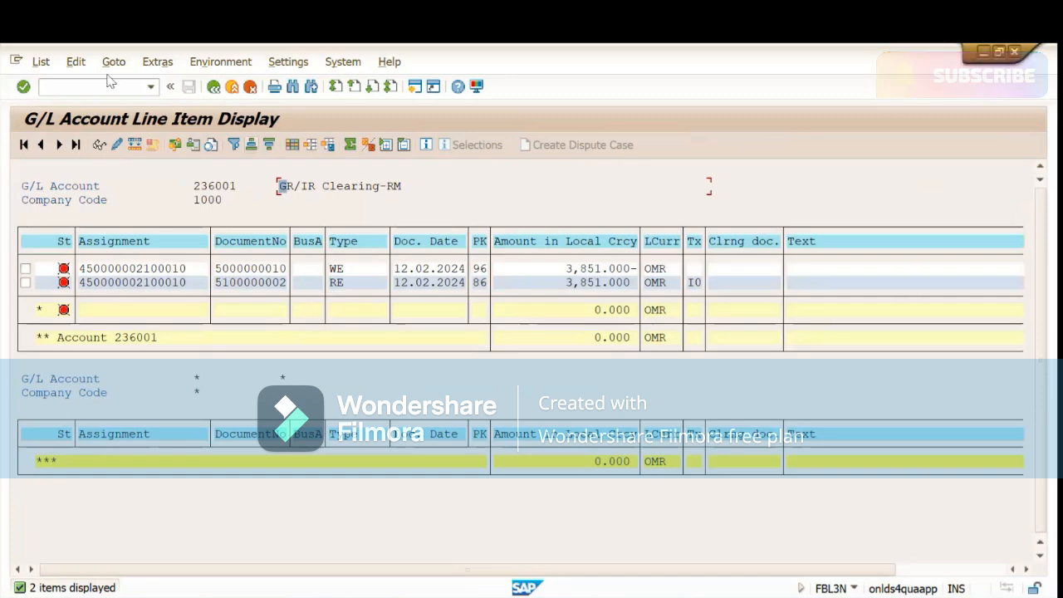
{"action": "left_click", "coordinate": [104, 87]}
{"action": "type", "text": "/of"}
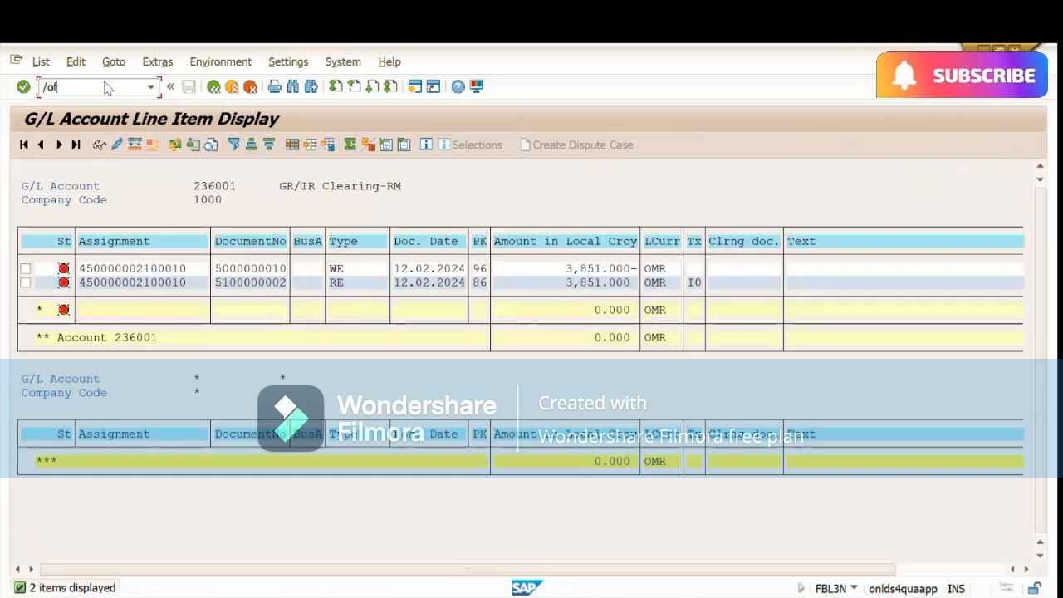
{"action": "type", "text": ".13"}
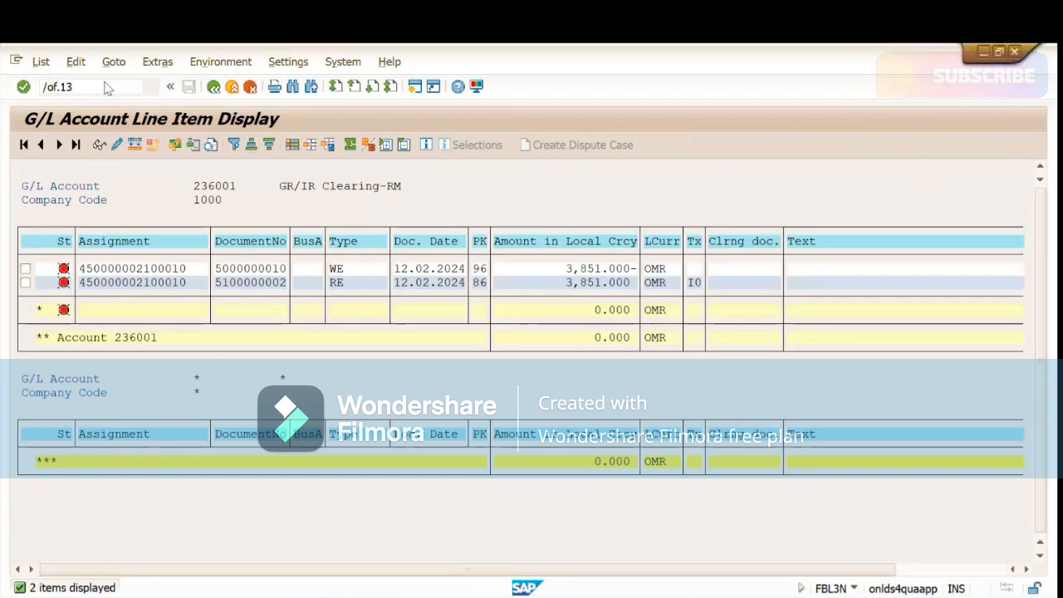
{"action": "key", "text": "Return"}
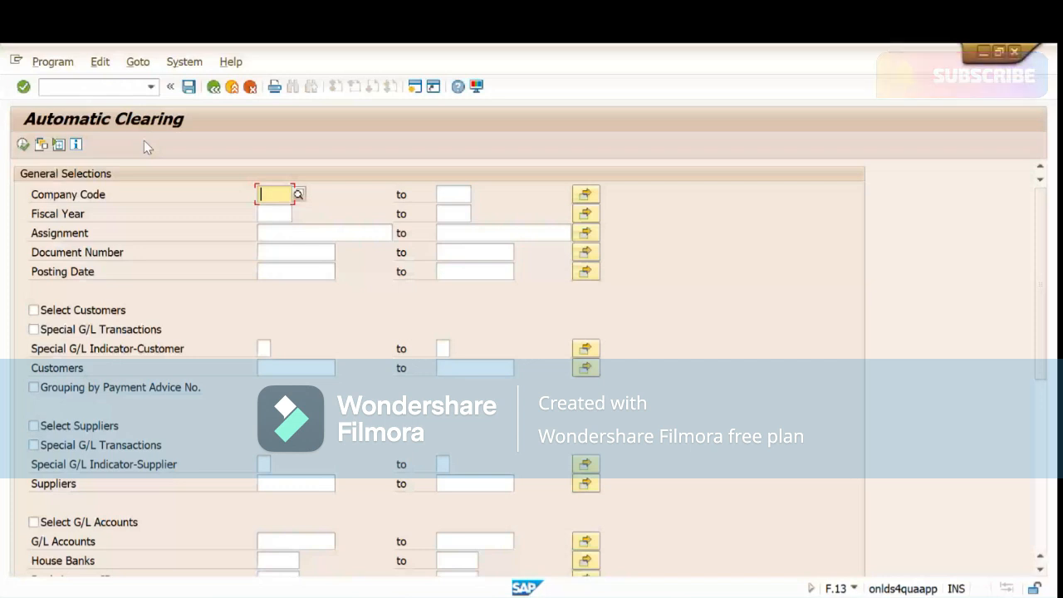
- Set the clearing selection to company code 1000 and fiscal year 2024
{"action": "type", "text": "1000"}
{"action": "left_click", "coordinate": [271, 213]}
{"action": "type", "text": "2"}
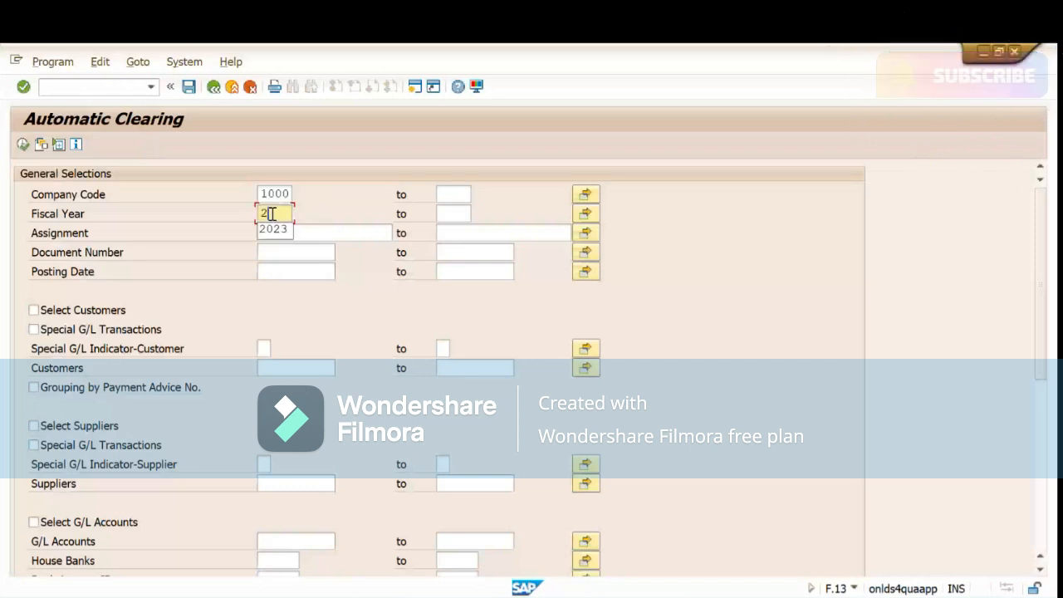
{"action": "type", "text": "024"}
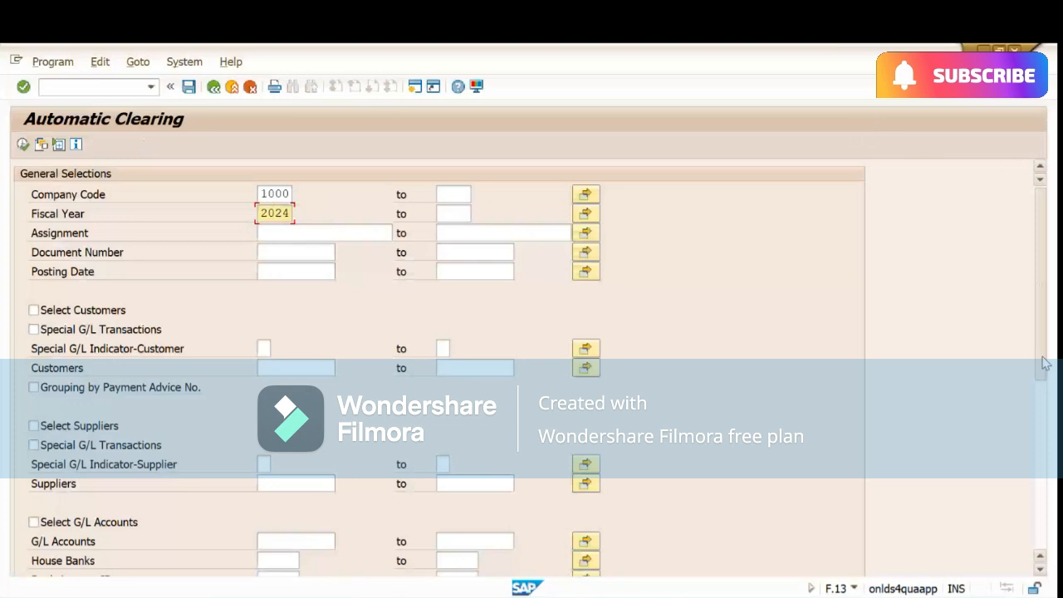
- Select G/L accounts for clearing, enter the GR/IR Clearing-RM account number, and enable GR/IR account special processing
{"action": "left_click_drag", "start_coordinate": [1044, 364], "coordinate": [1047, 420]}
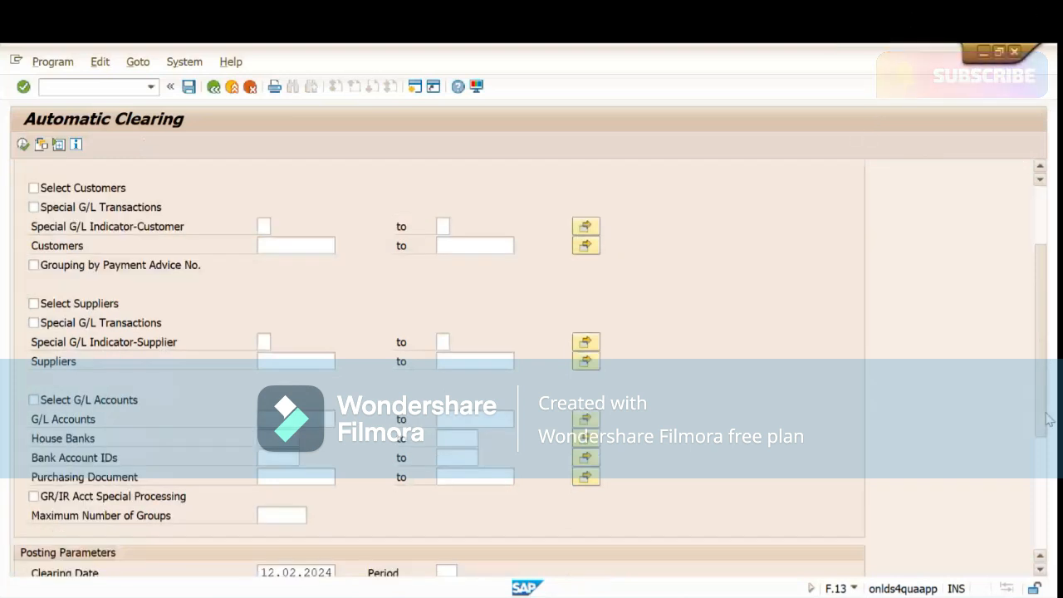
{"action": "scroll", "coordinate": [301, 390], "scroll_direction": "up", "scroll_amount": 3}
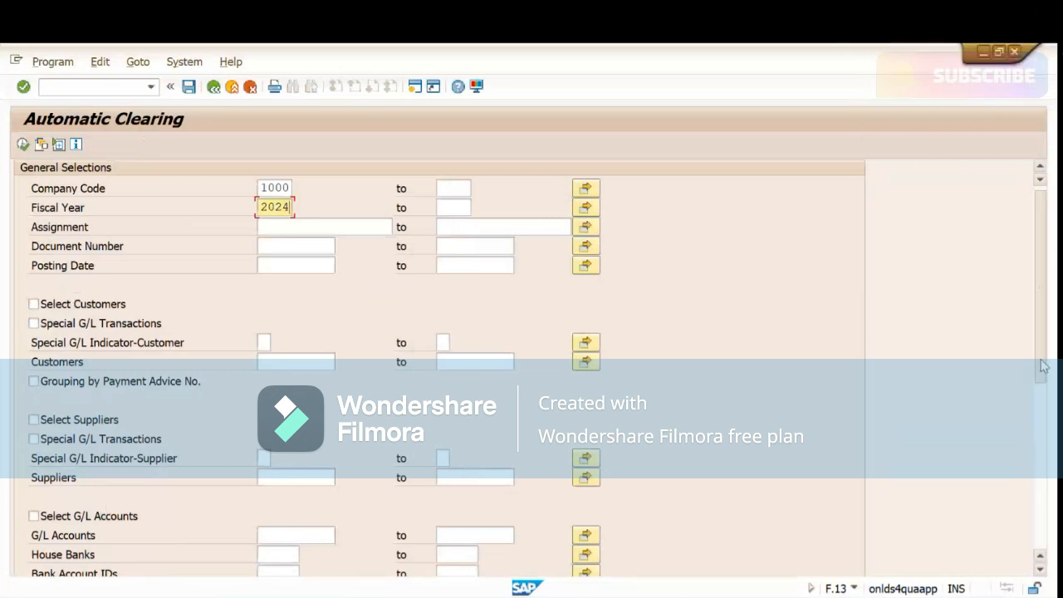
{"action": "scroll", "coordinate": [1044, 366], "scroll_direction": "down", "scroll_amount": 4}
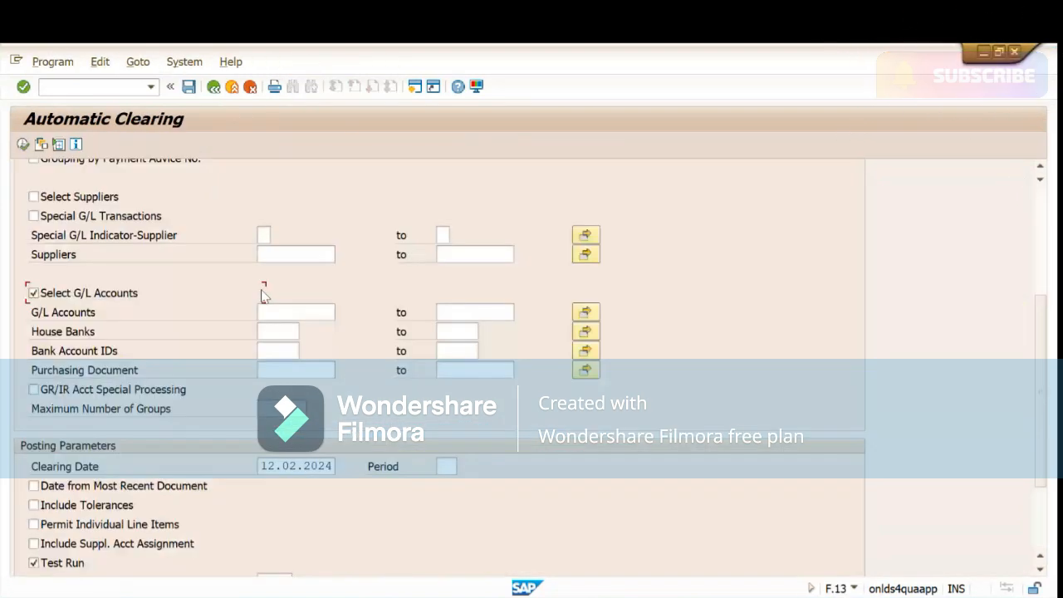
{"action": "left_click", "coordinate": [266, 305]}
{"action": "type", "text": "2360"}
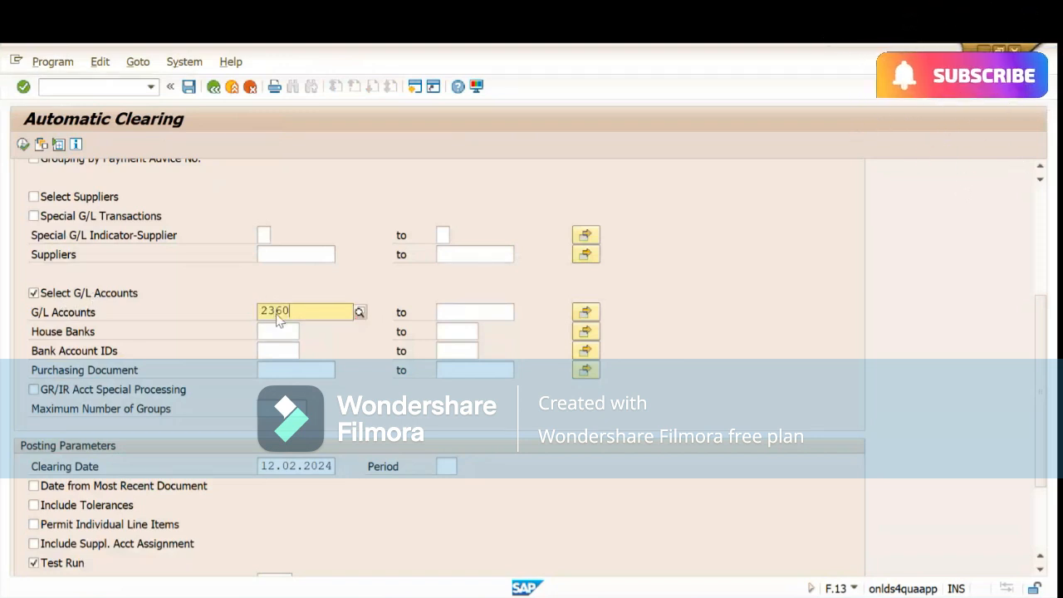
{"action": "type", "text": "01"}
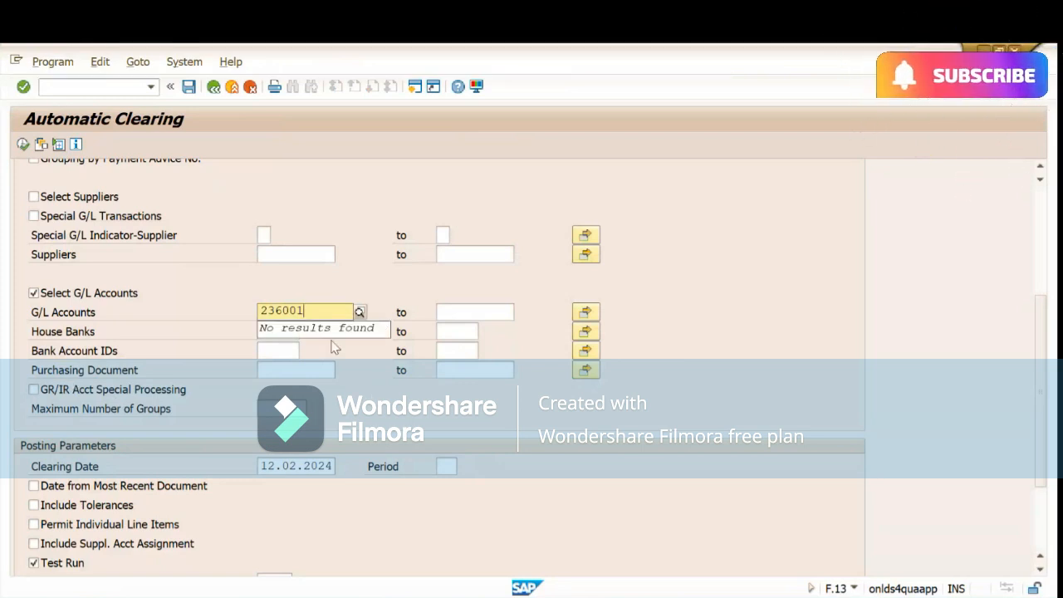
{"action": "left_click", "coordinate": [43, 393]}
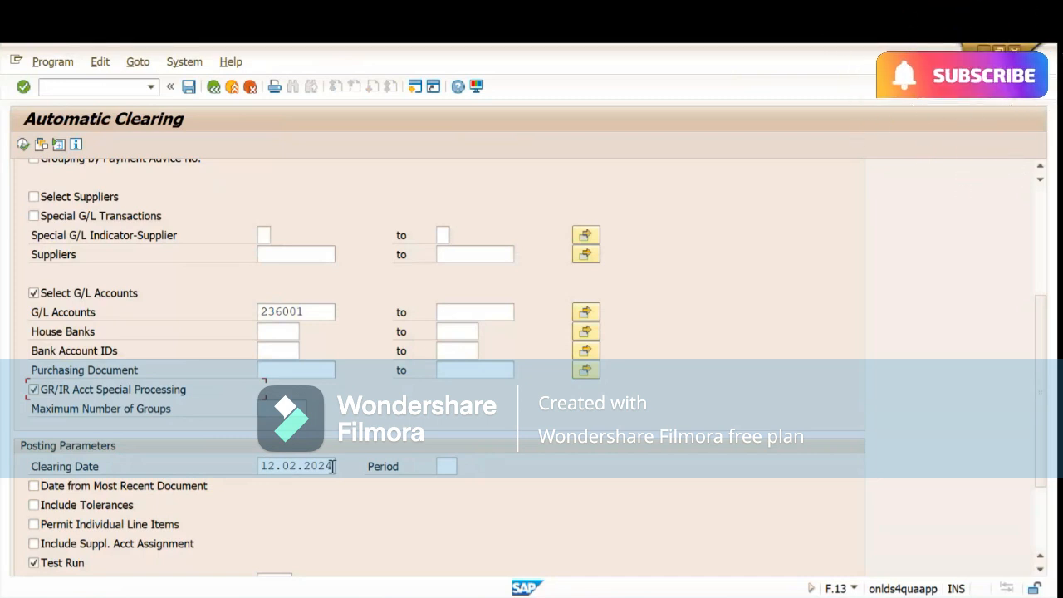
- Replace the clearing date in the posting parameters with 29.2.2024, the last day of February
{"action": "left_click_drag", "start_coordinate": [332, 464], "coordinate": [221, 472]}
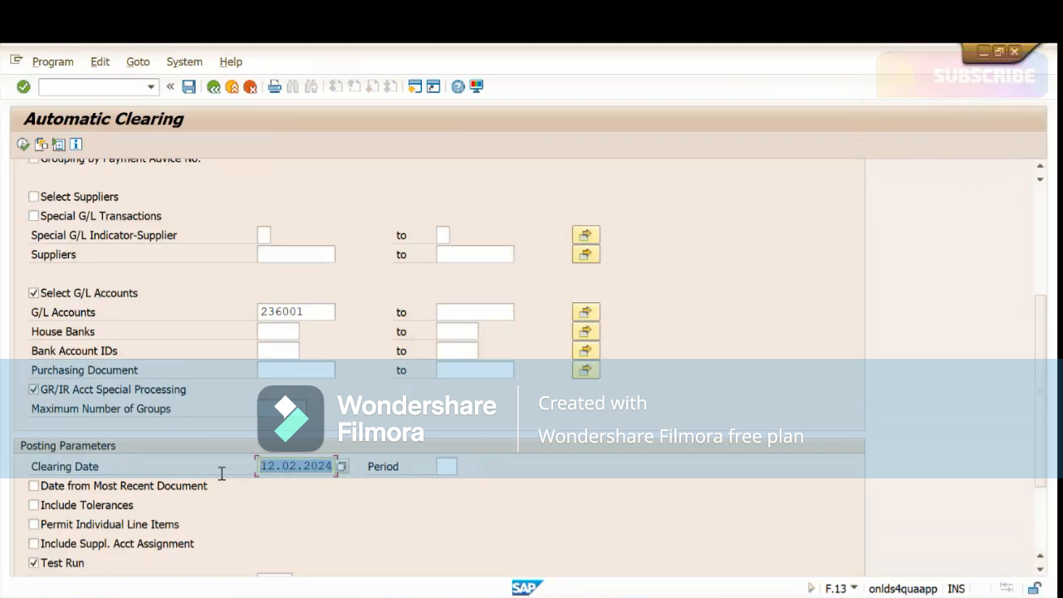
{"action": "key", "text": "BackSpace"}
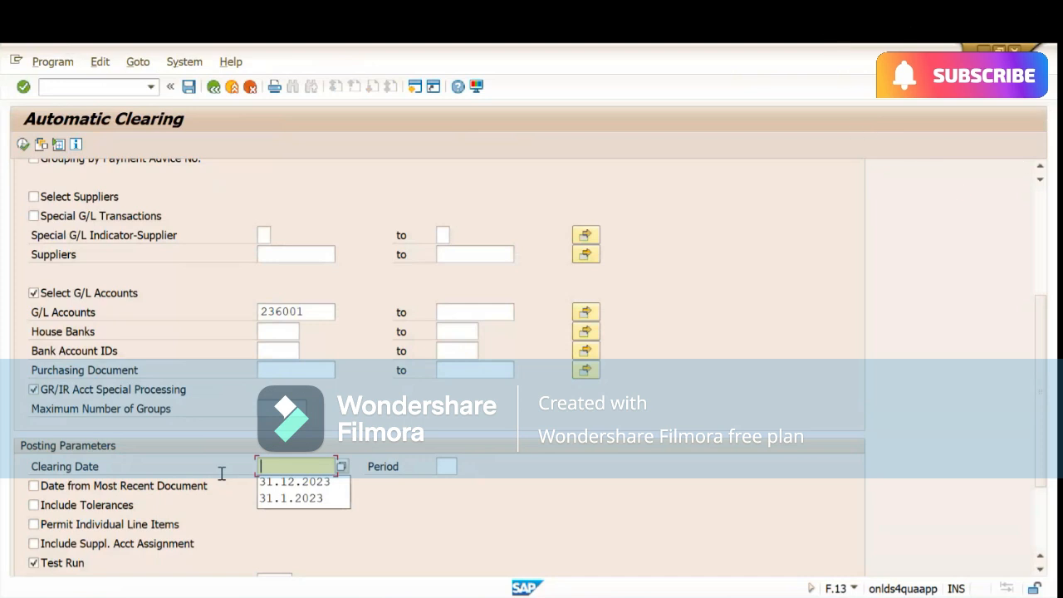
{"action": "key", "text": "Down"}
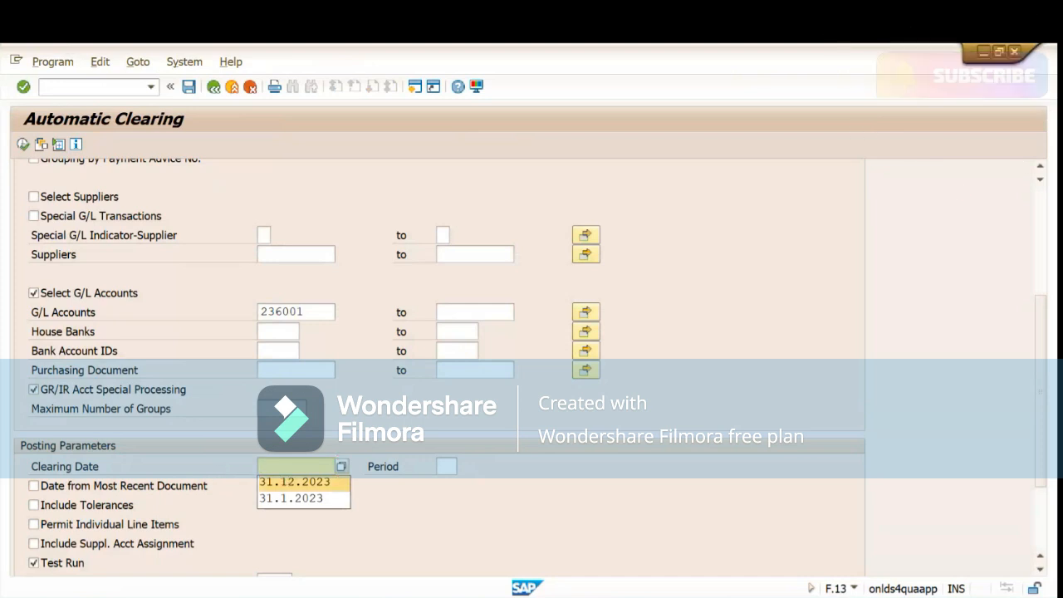
{"action": "key", "text": "super+n"}
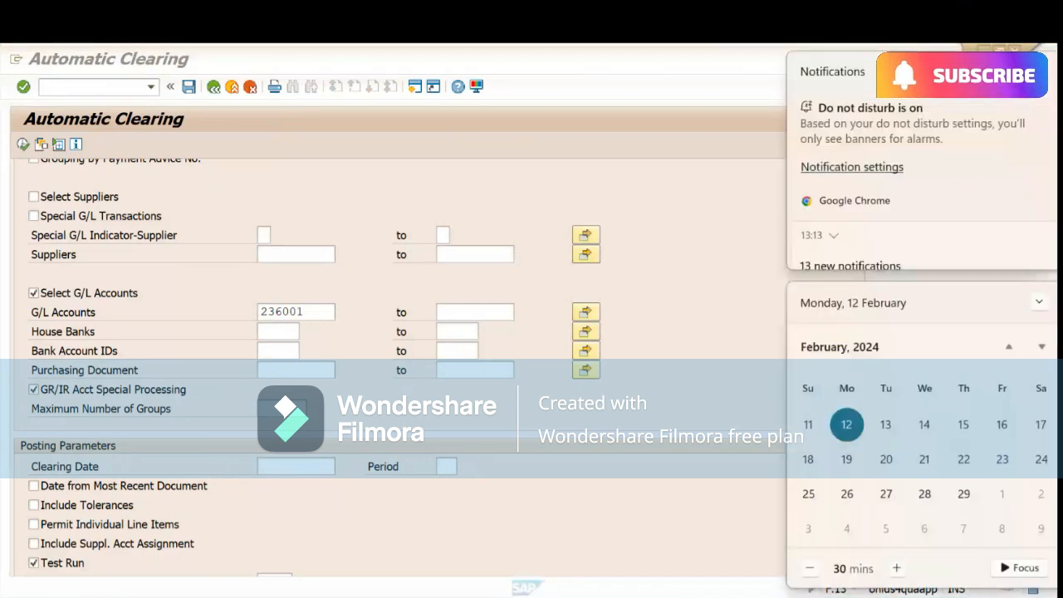
{"action": "left_click", "coordinate": [347, 486]}
{"action": "left_click", "coordinate": [308, 466]}
{"action": "type", "text": "2"}
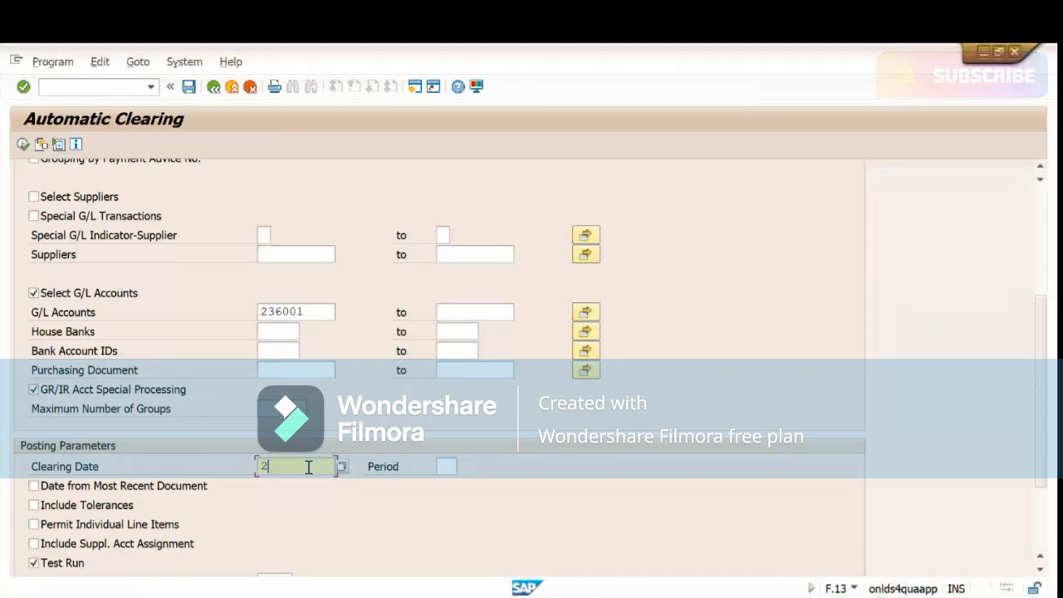
{"action": "type", "text": "9.2.202"}
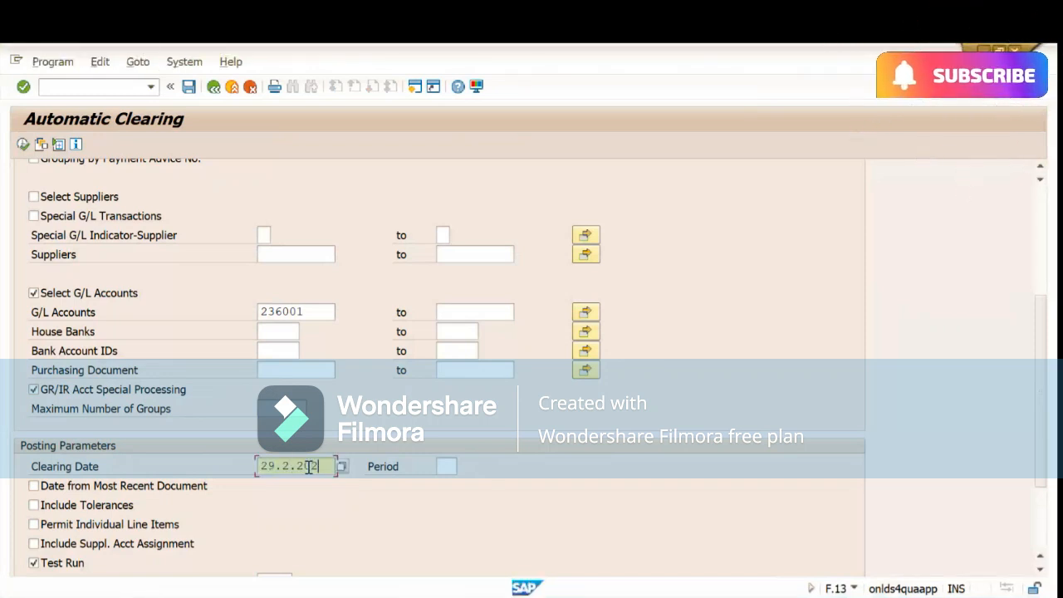
{"action": "type", "text": "4"}
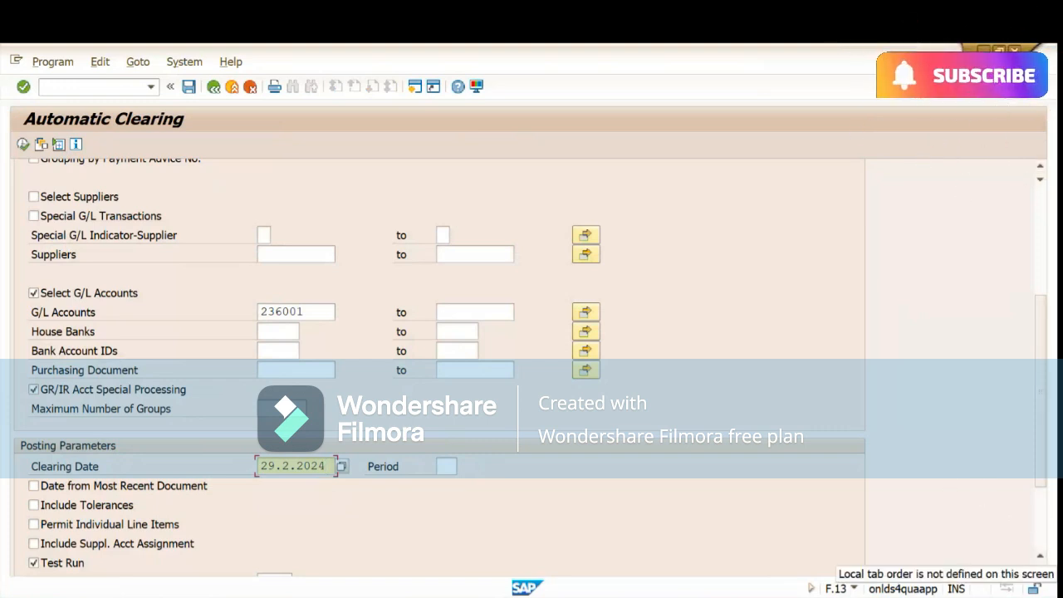
- Check the month-end date in the system calendar and set the posting period to 2
{"action": "left_click", "coordinate": [1006, 596]}
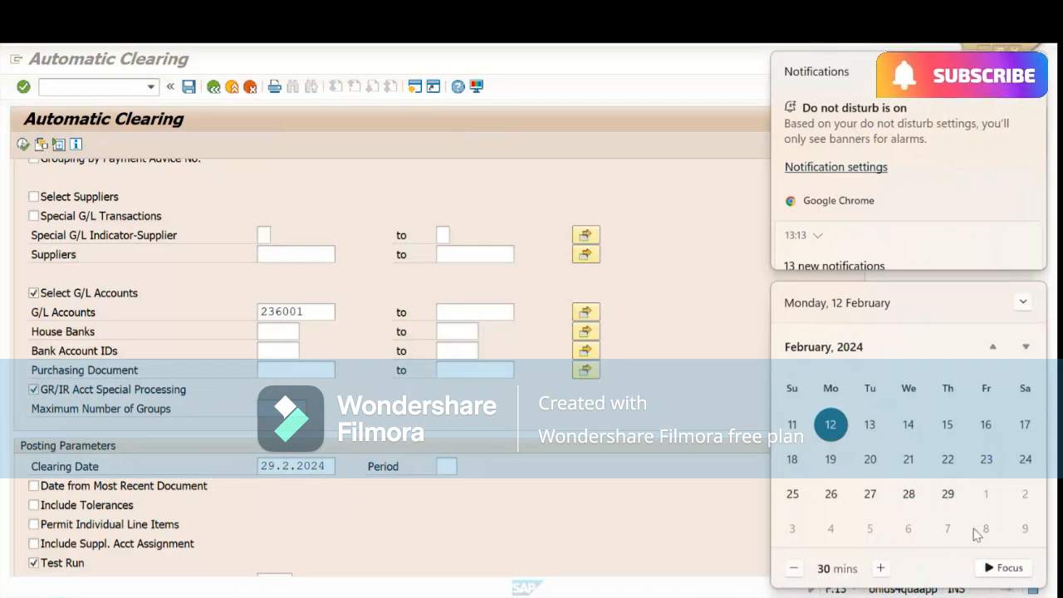
{"action": "left_click", "coordinate": [461, 522]}
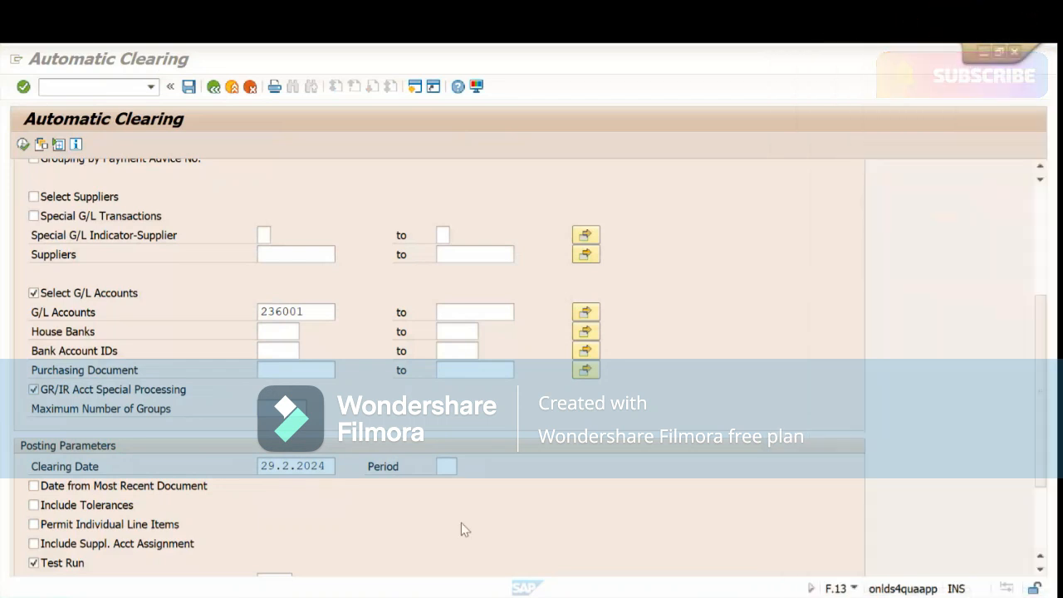
{"action": "left_click", "coordinate": [326, 467]}
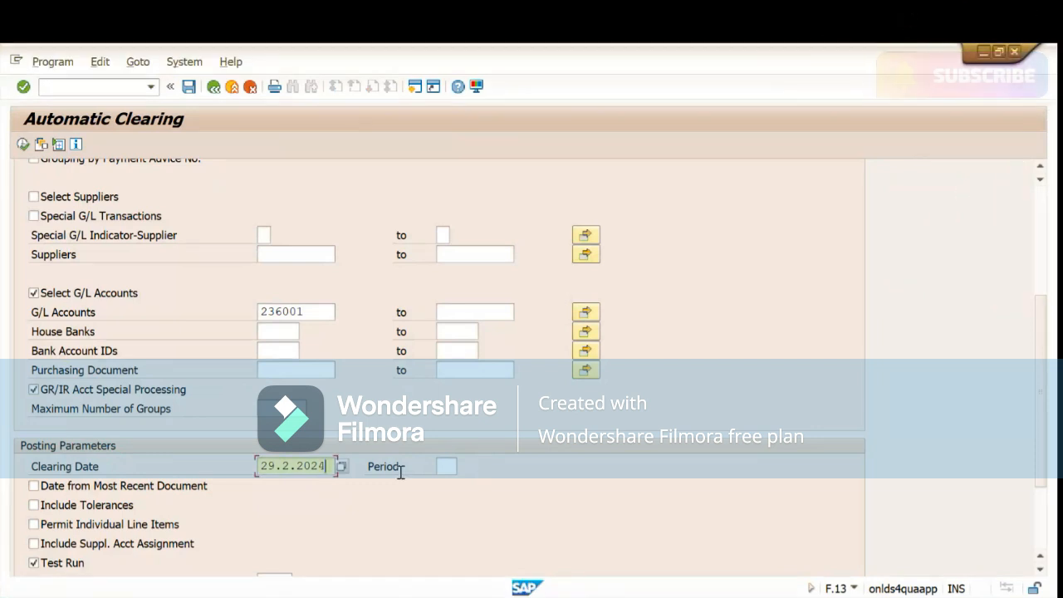
{"action": "left_click", "coordinate": [447, 467]}
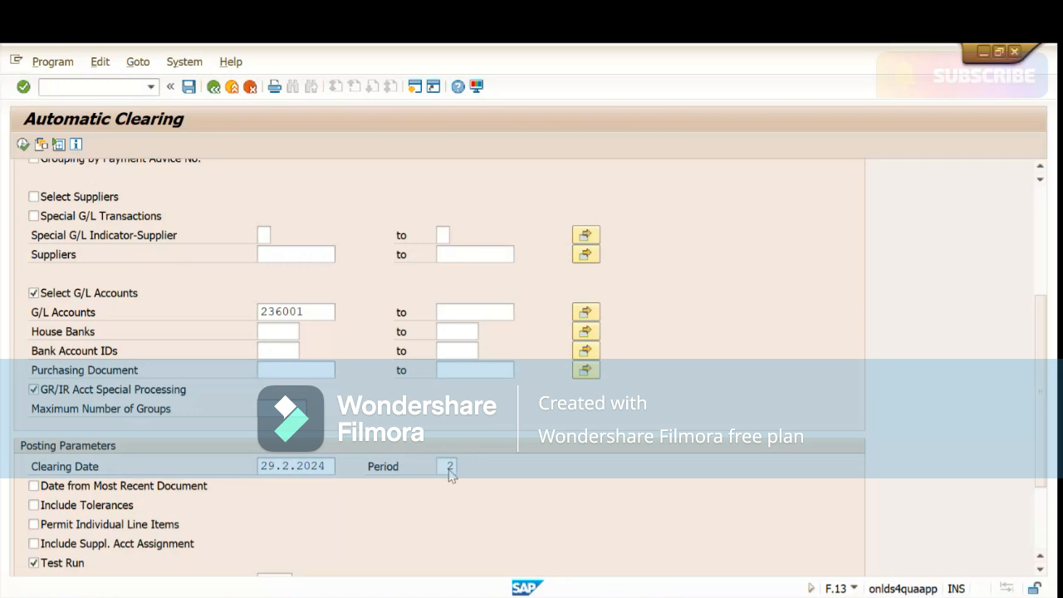
{"action": "key", "text": "Return"}
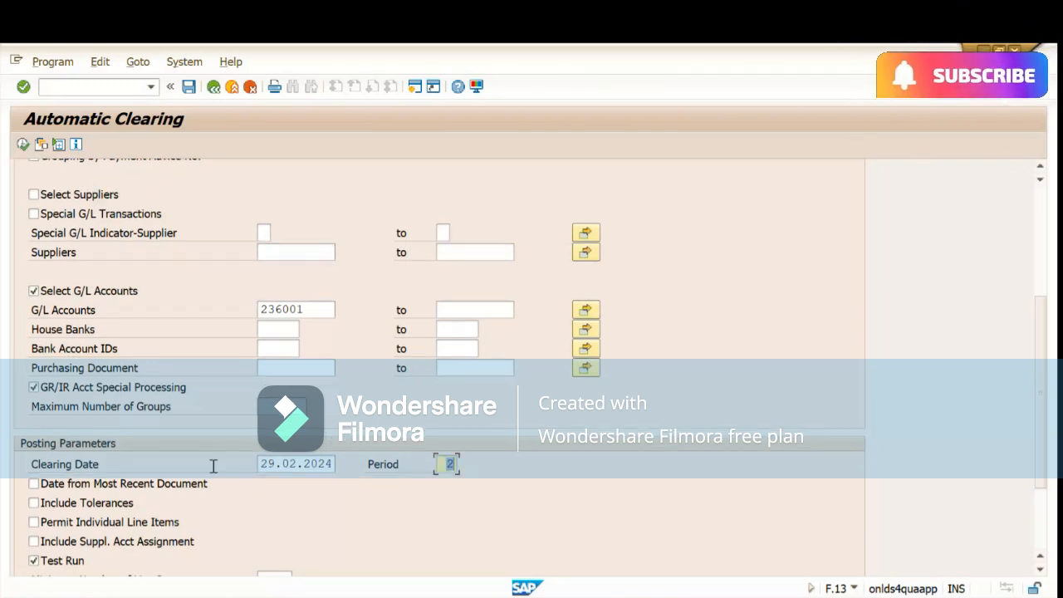
{"action": "left_click_drag", "start_coordinate": [260, 462], "coordinate": [339, 466]}
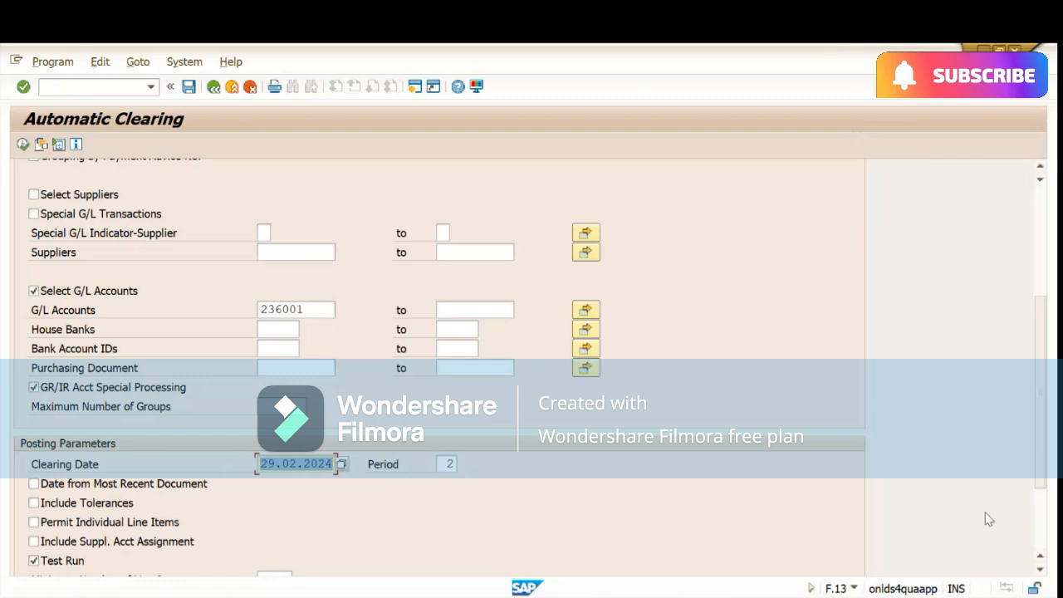
- Restrict the clearing selection to the standard purchase order by entering its number as the purchasing document
{"action": "scroll", "coordinate": [1044, 482], "scroll_direction": "down", "scroll_amount": 3}
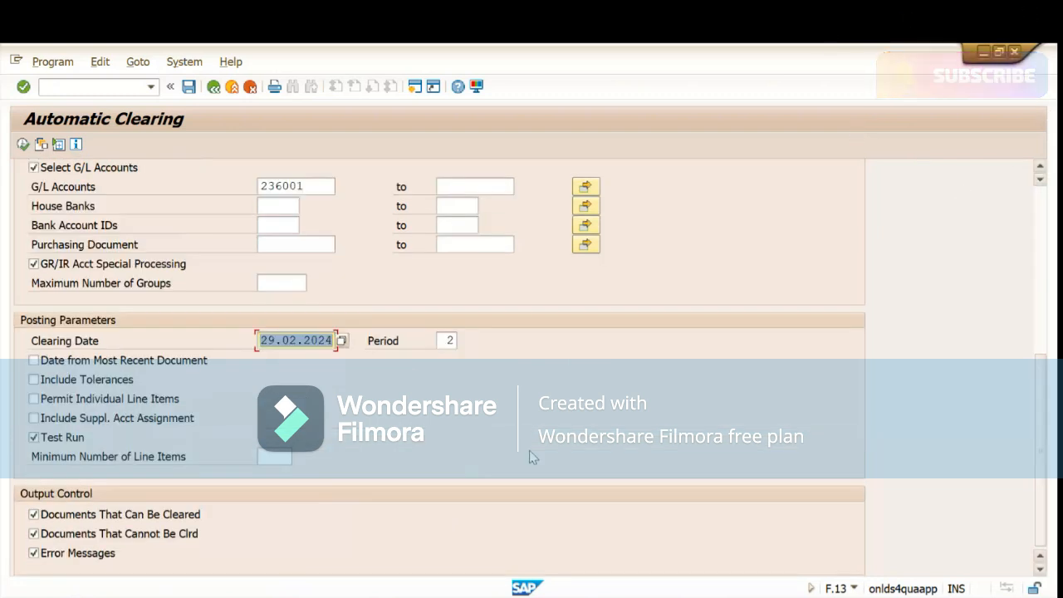
{"action": "left_click", "coordinate": [22, 144]}
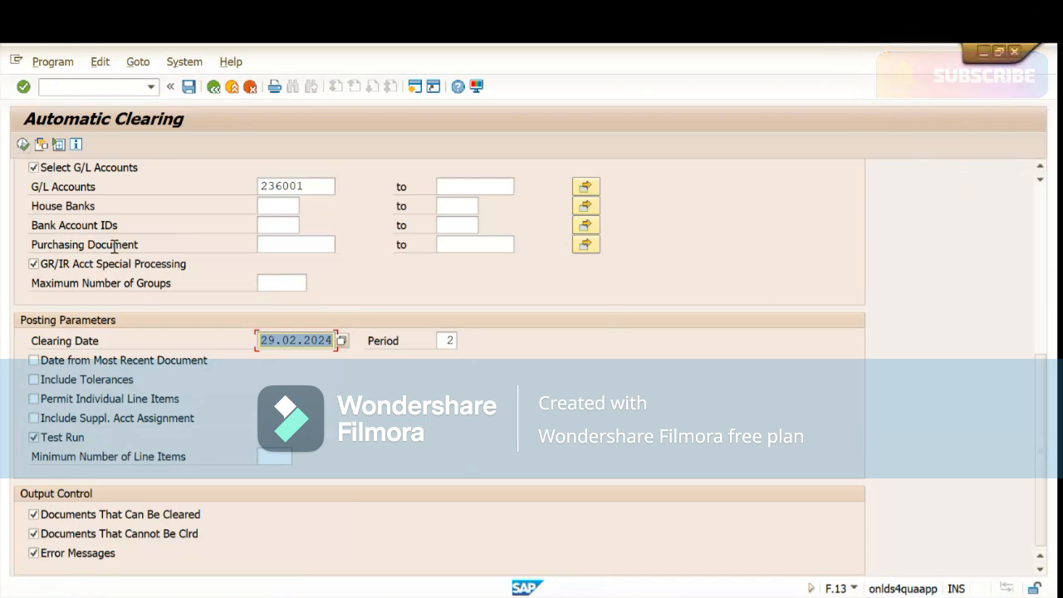
{"action": "left_click", "coordinate": [278, 247]}
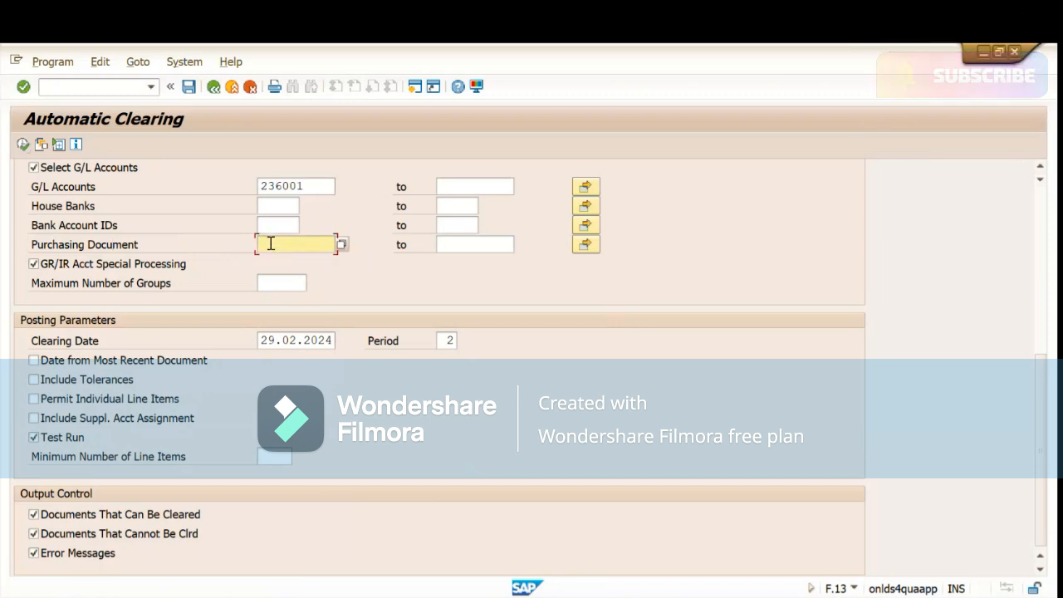
{"action": "left_click", "coordinate": [585, 246]}
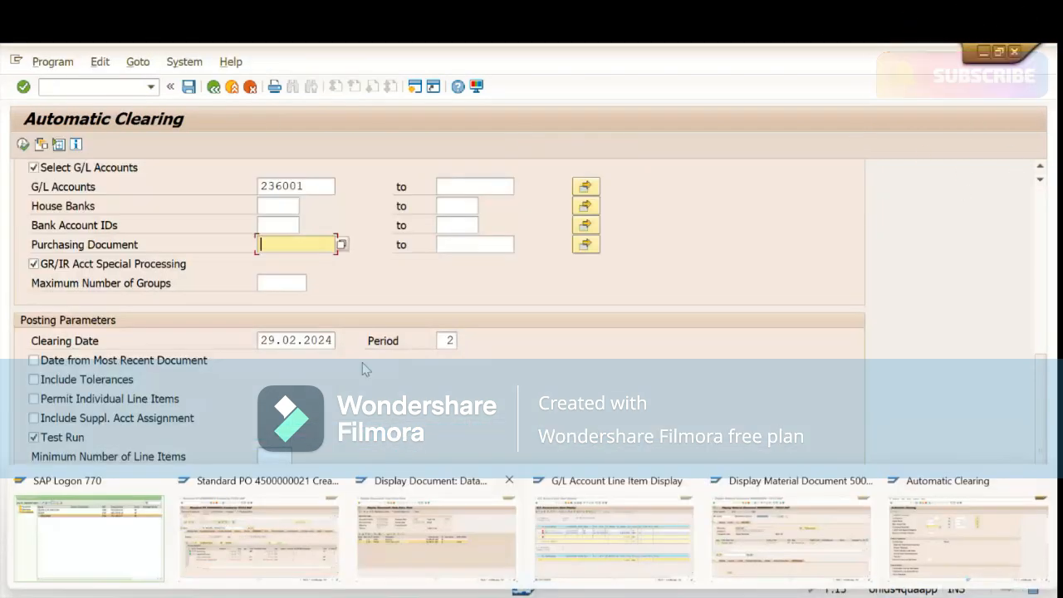
{"action": "type", "text": "4500000021"}
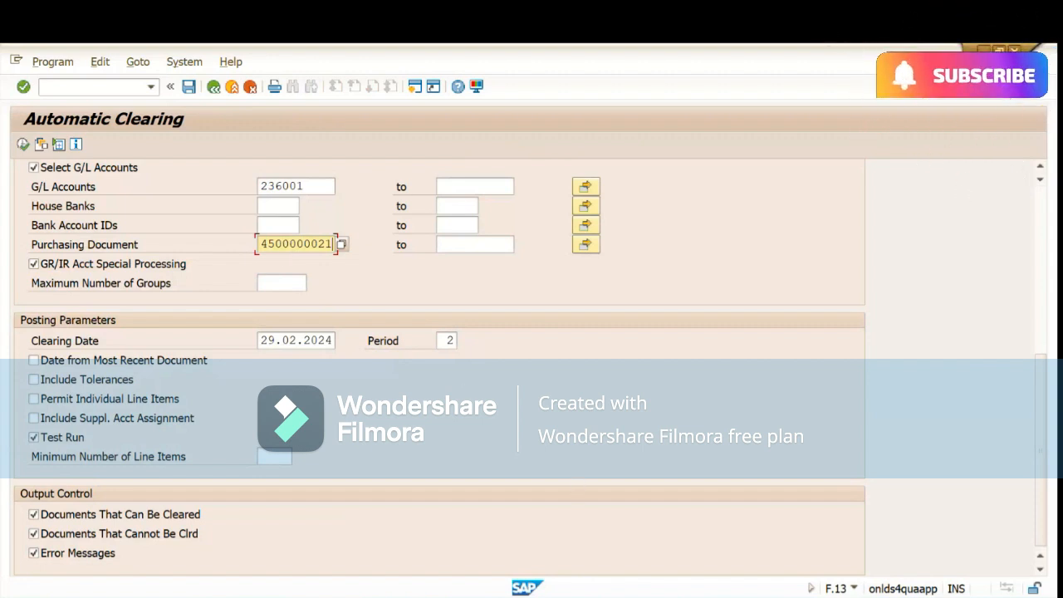
- Recheck the GR/IR Clearing-RM line items in the other session and execute the automatic clearing as a test run
{"action": "mouse_move", "coordinate": [523, 590]}
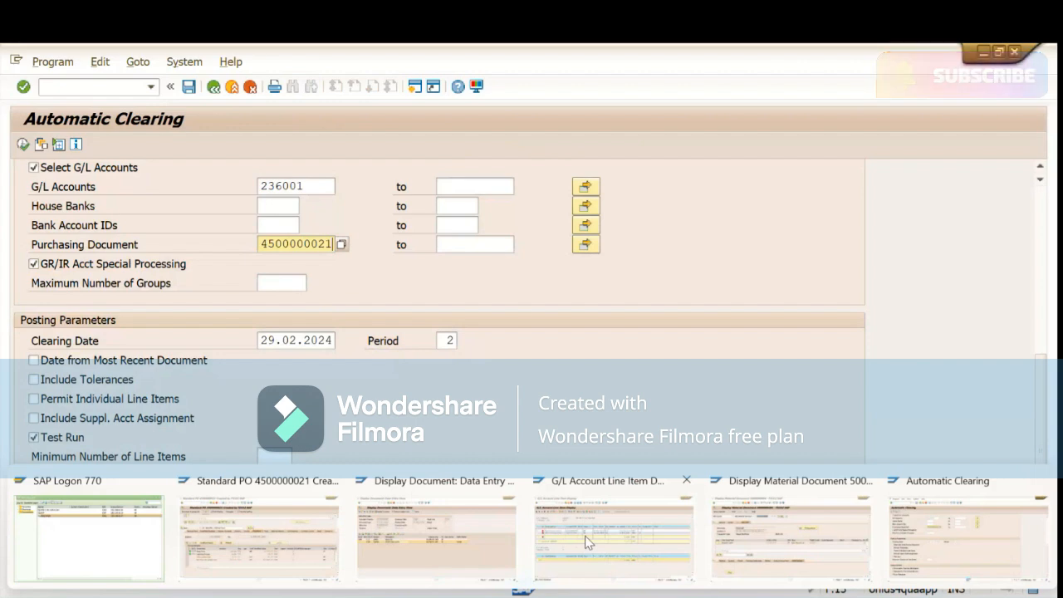
{"action": "left_click", "coordinate": [584, 535]}
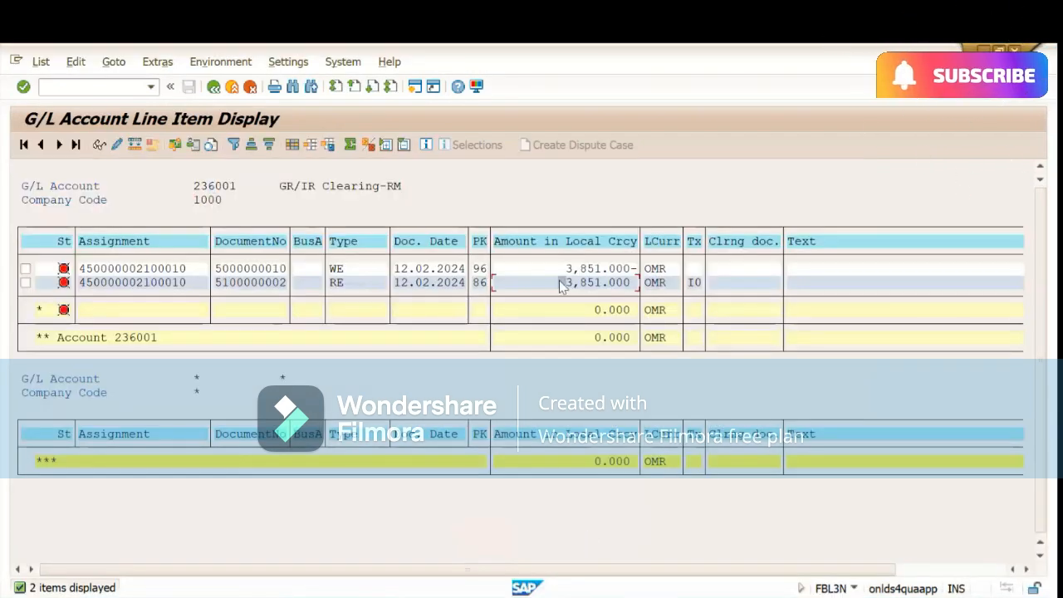
{"action": "key", "text": "alt+Tab"}
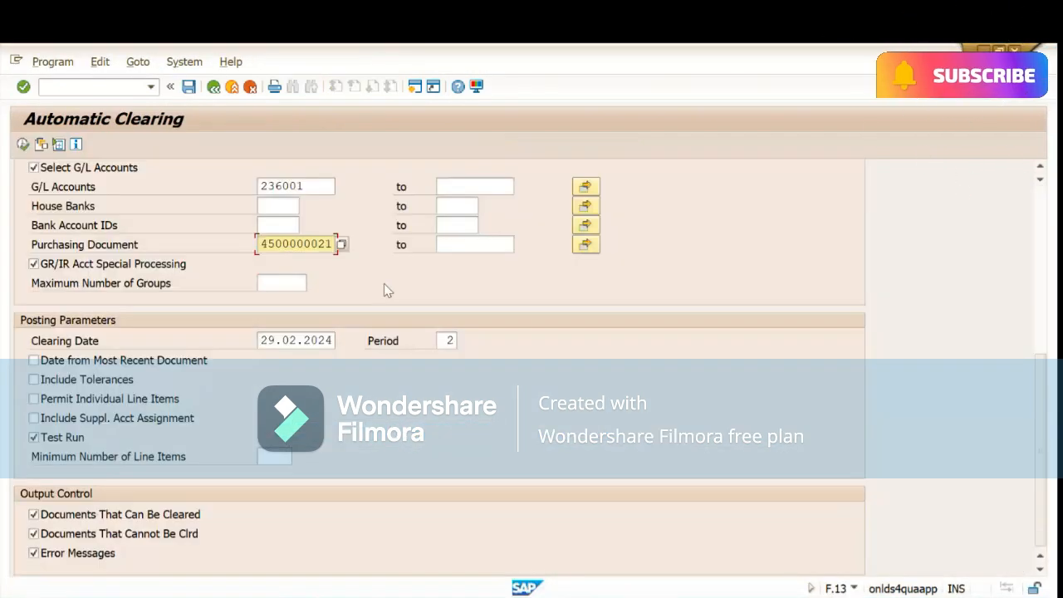
{"action": "left_click", "coordinate": [23, 145]}
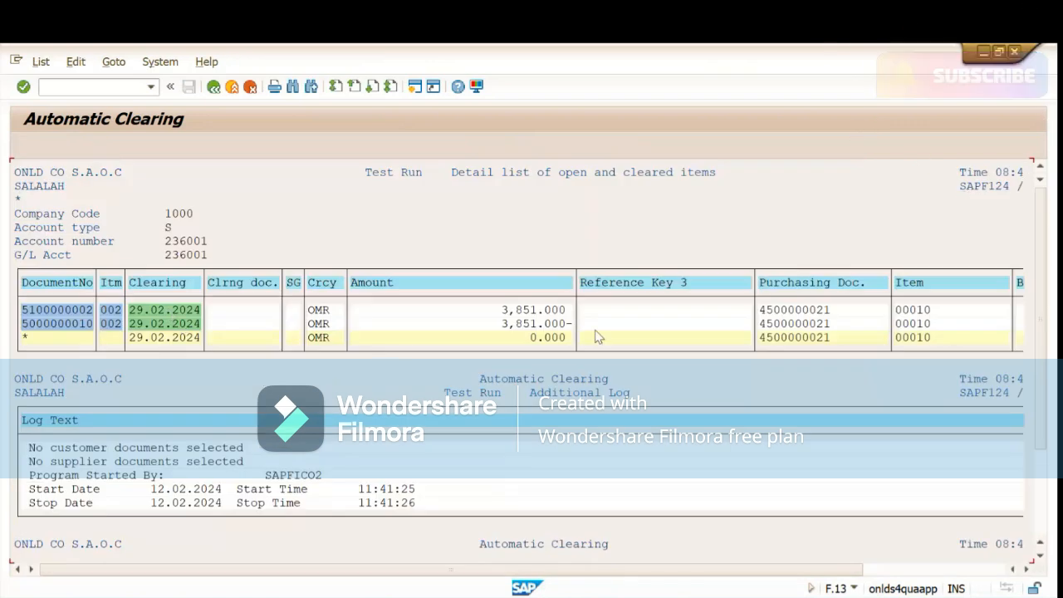
- Compare the invoice and goods receipt amounts and their balance in the test run list
{"action": "left_click", "coordinate": [526, 310]}
{"action": "left_click", "coordinate": [527, 324]}
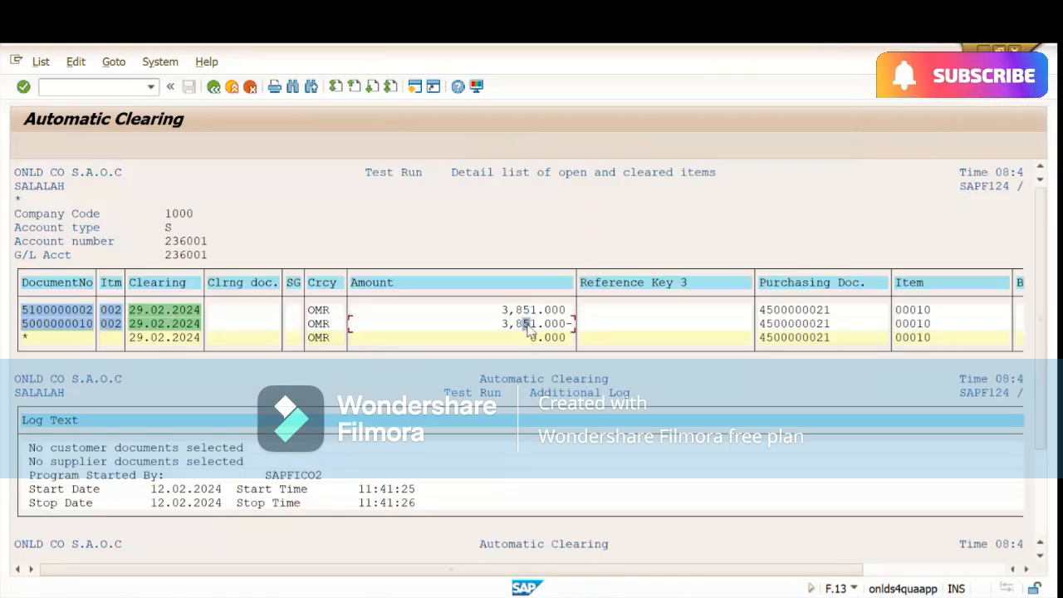
{"action": "left_click", "coordinate": [531, 337]}
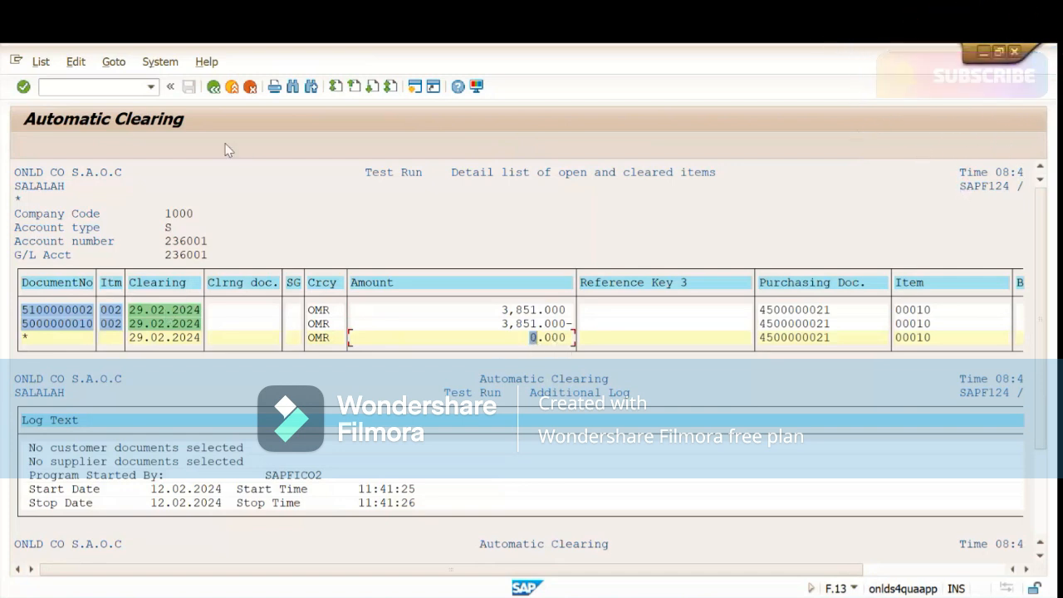
- Turn off the test run option, execute the automatic clearing as a production run and check the clearing document
{"action": "left_click", "coordinate": [213, 87]}
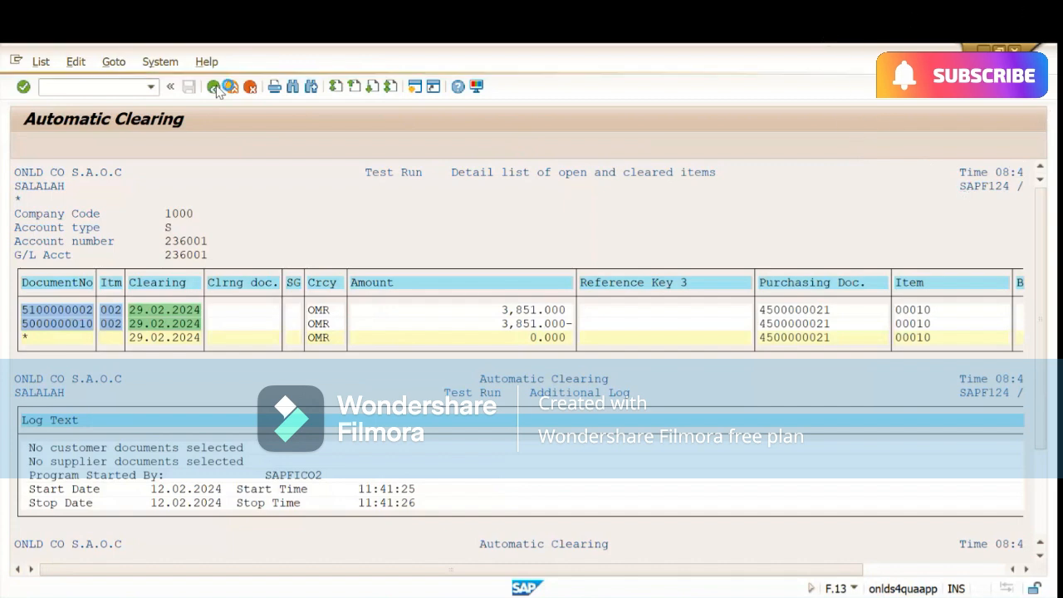
{"action": "left_click", "coordinate": [215, 87]}
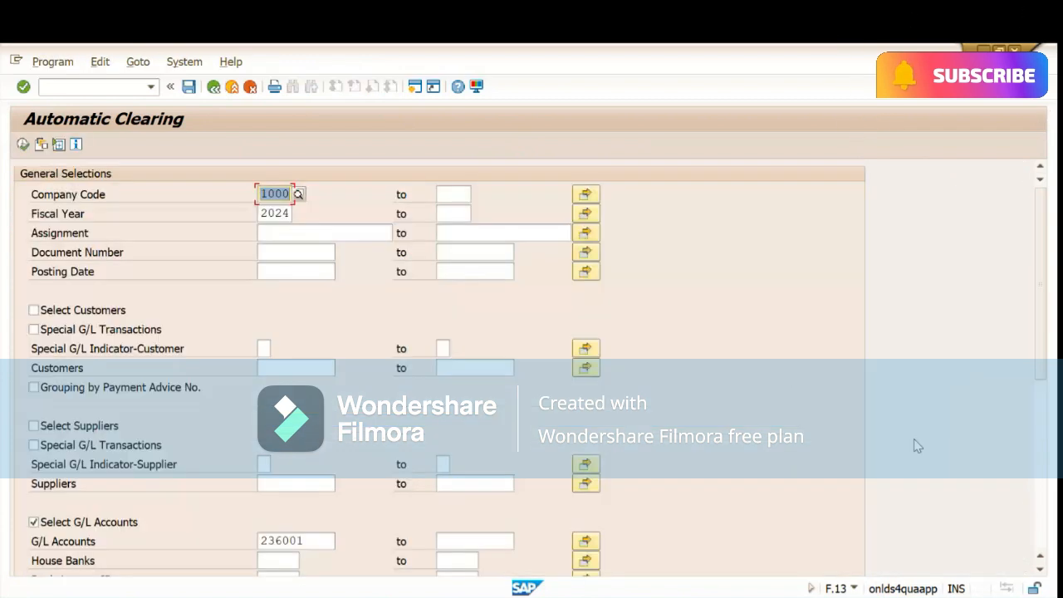
{"action": "left_click", "coordinate": [1039, 541]}
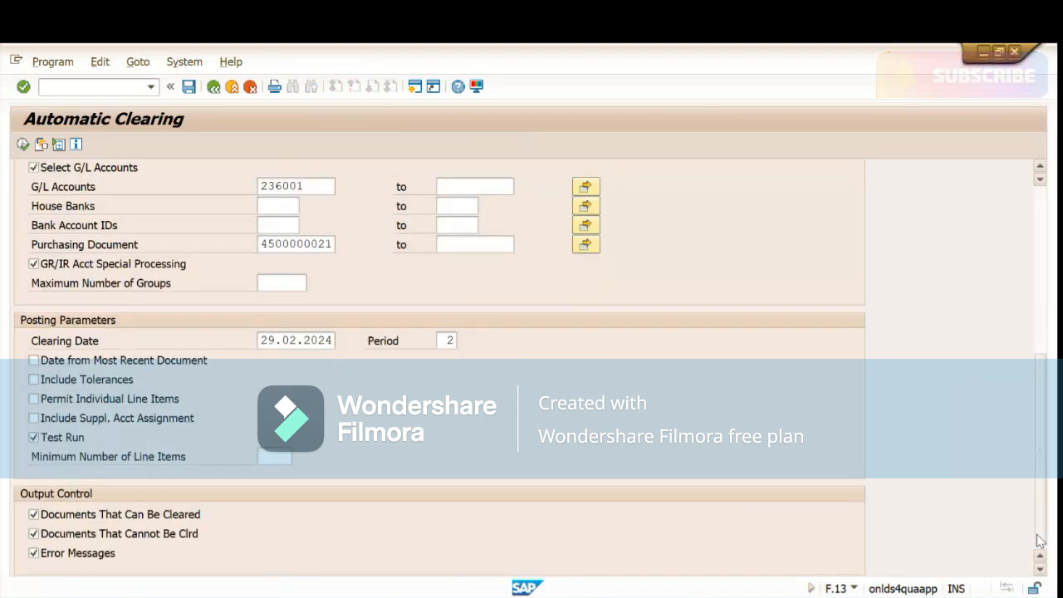
{"action": "left_click", "coordinate": [35, 440]}
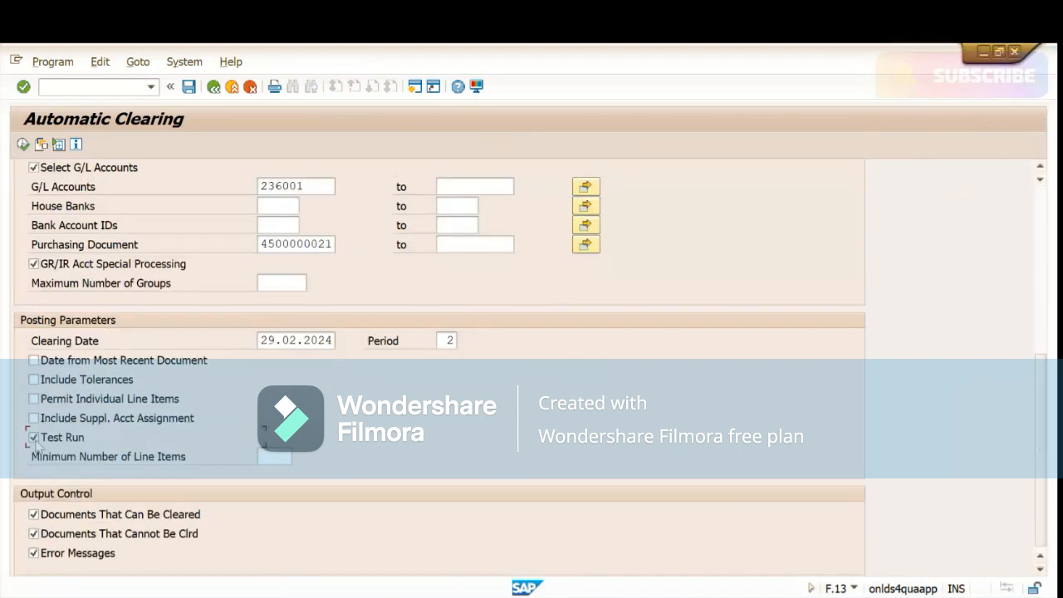
{"action": "key", "text": "F8"}
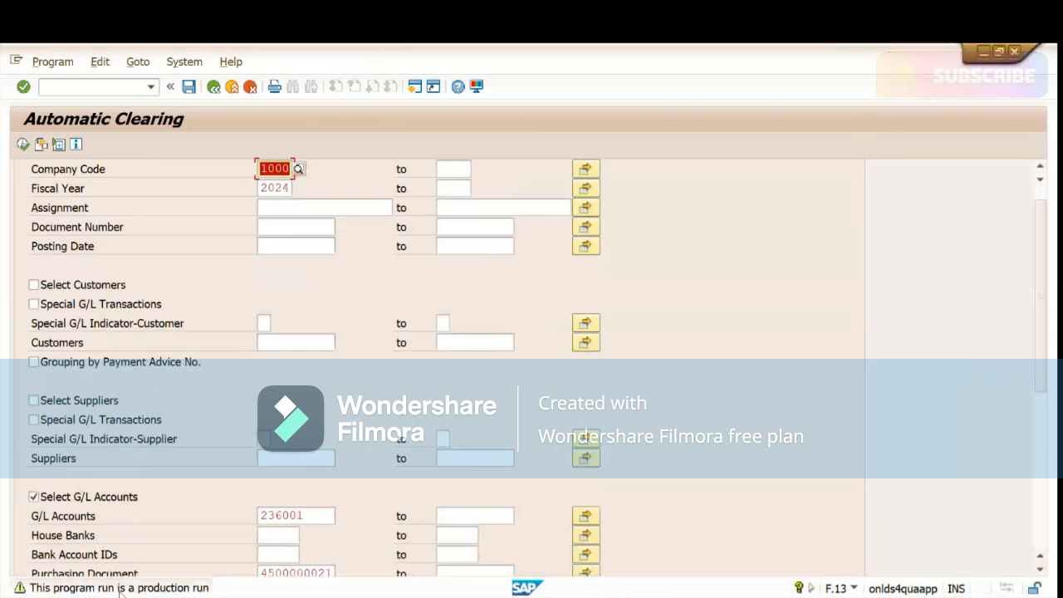
{"action": "left_click", "coordinate": [282, 458]}
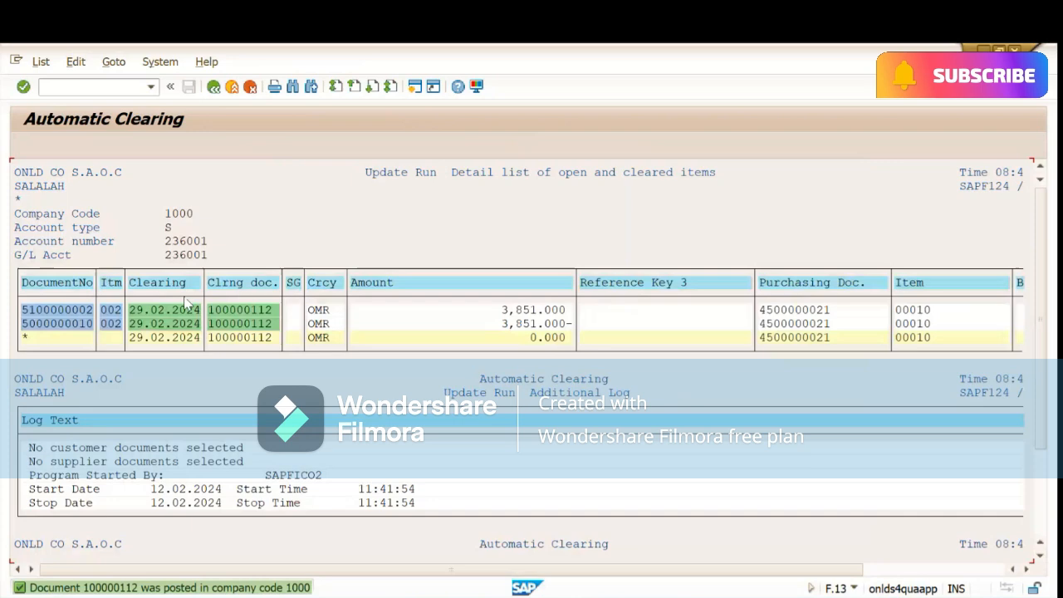
{"action": "left_click", "coordinate": [246, 309]}
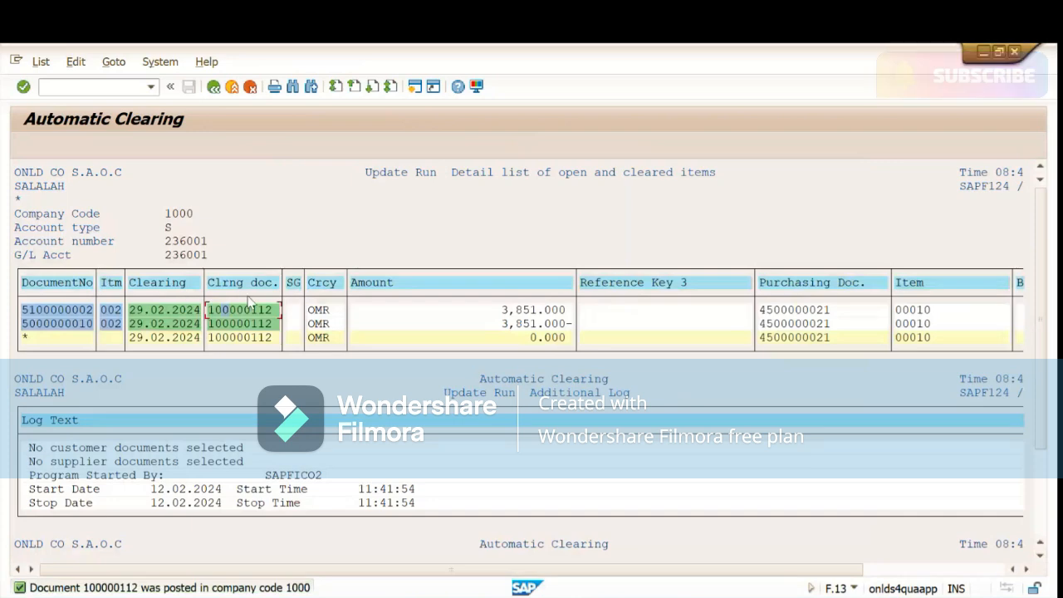
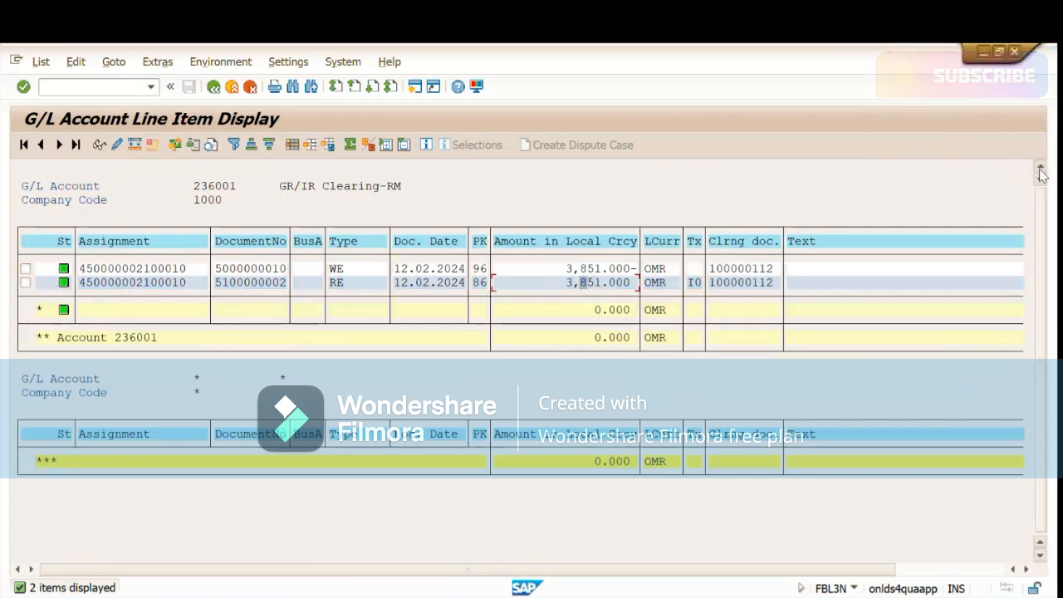
- Check the document dates and amounts of the cleared GR/IR Clearing-RM line items, and return to the line item selection
{"action": "left_click", "coordinate": [424, 270]}
{"action": "left_click", "coordinate": [427, 282]}
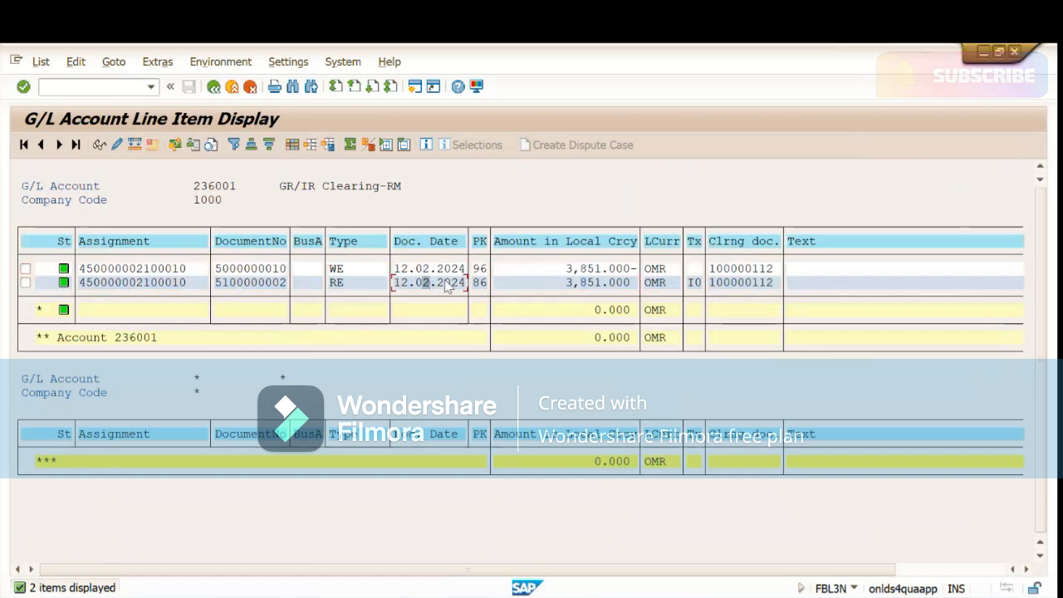
{"action": "left_click", "coordinate": [592, 283]}
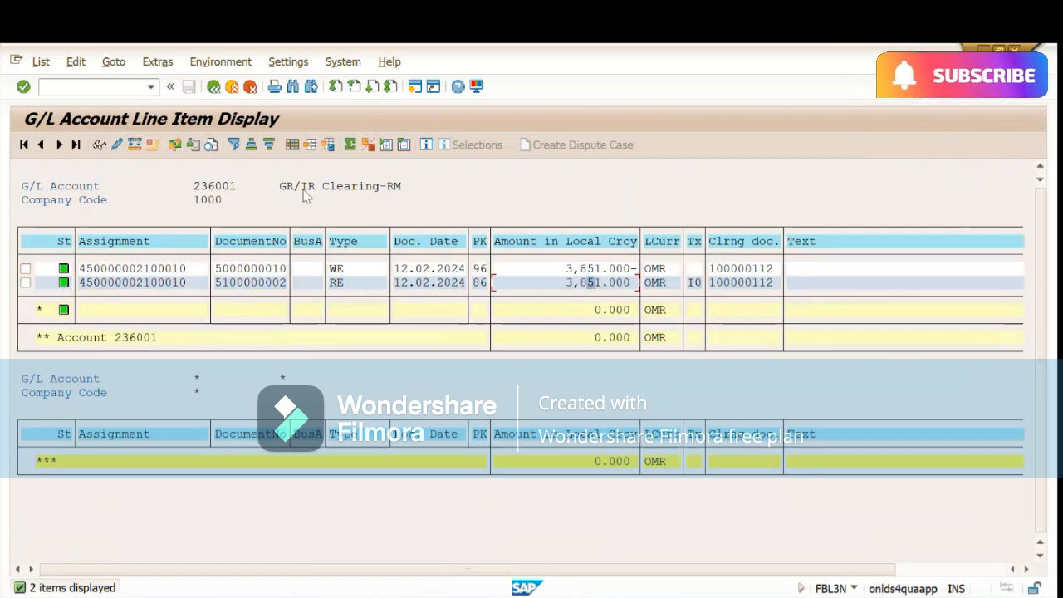
{"action": "left_click", "coordinate": [339, 189]}
{"action": "left_click", "coordinate": [214, 88]}
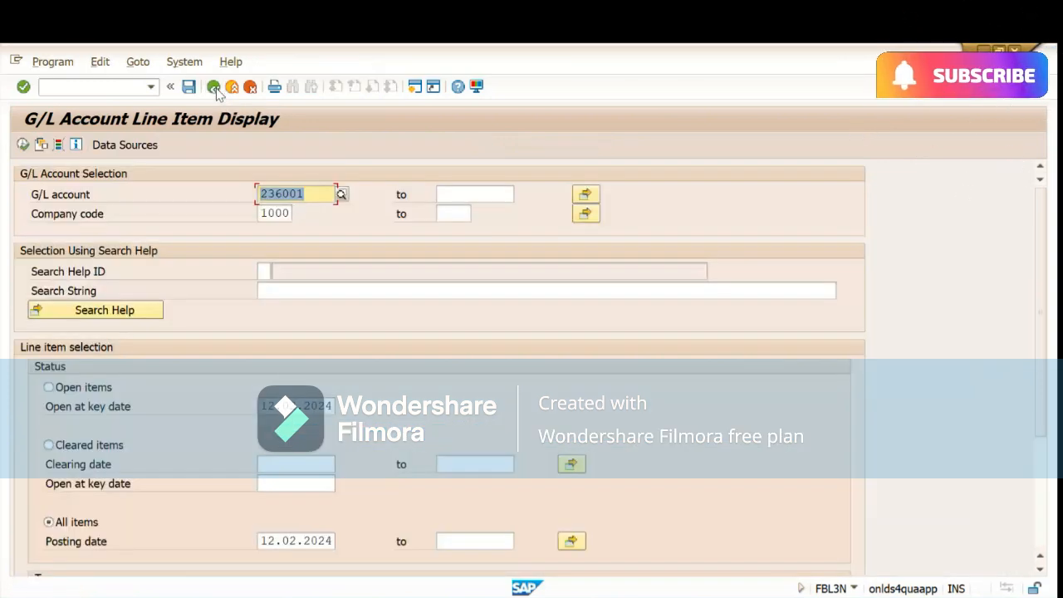
- Review the vendor invoice document and the purchase order's pricing conditions in their open sessions
{"action": "mouse_move", "coordinate": [643, 596]}
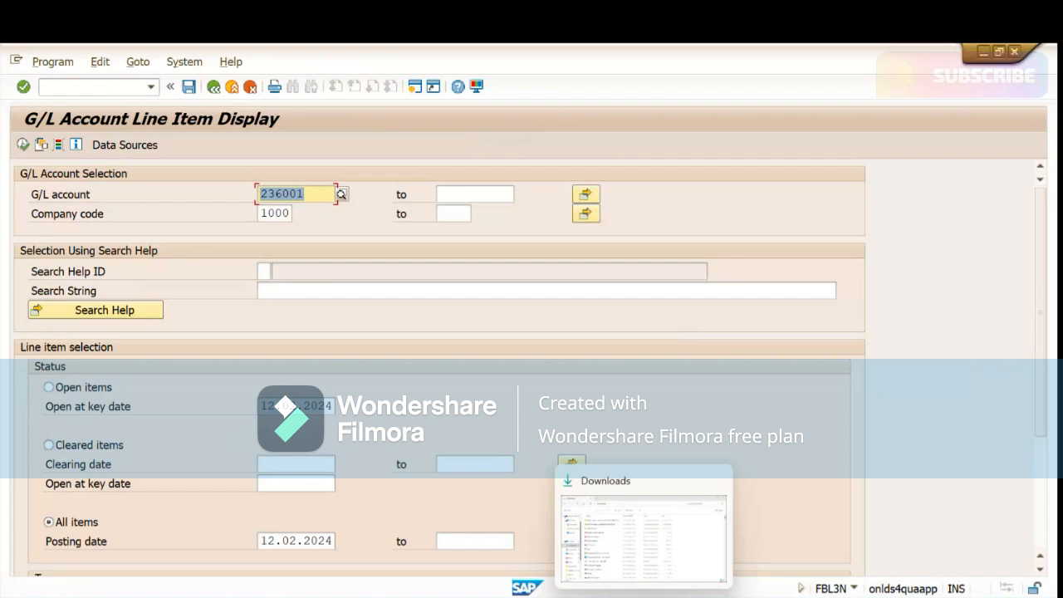
{"action": "mouse_move", "coordinate": [525, 589]}
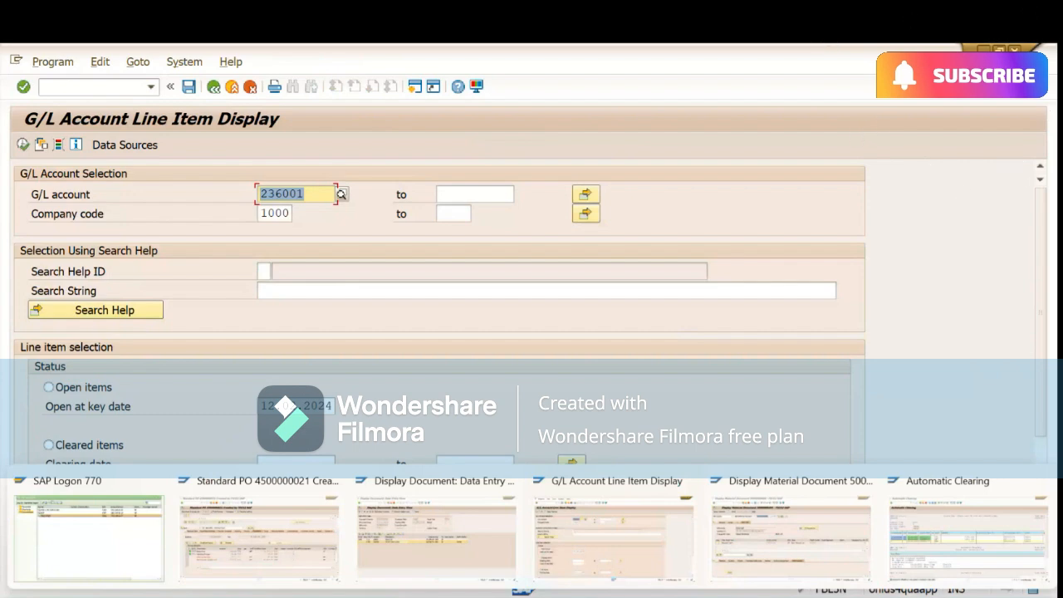
{"action": "mouse_move", "coordinate": [407, 531]}
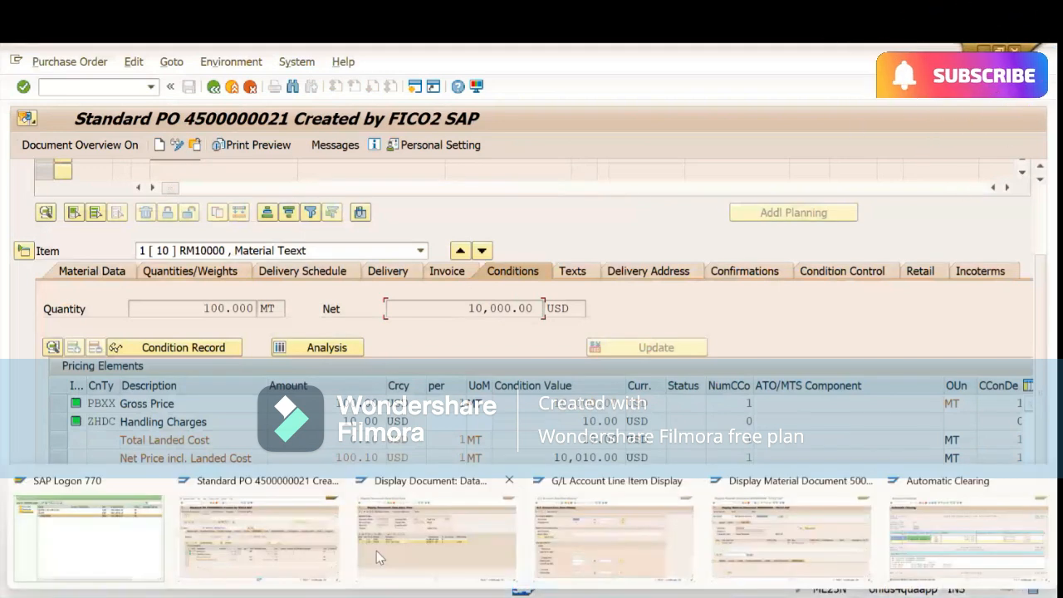
{"action": "left_click", "coordinate": [376, 551]}
{"action": "mouse_move", "coordinate": [533, 597]}
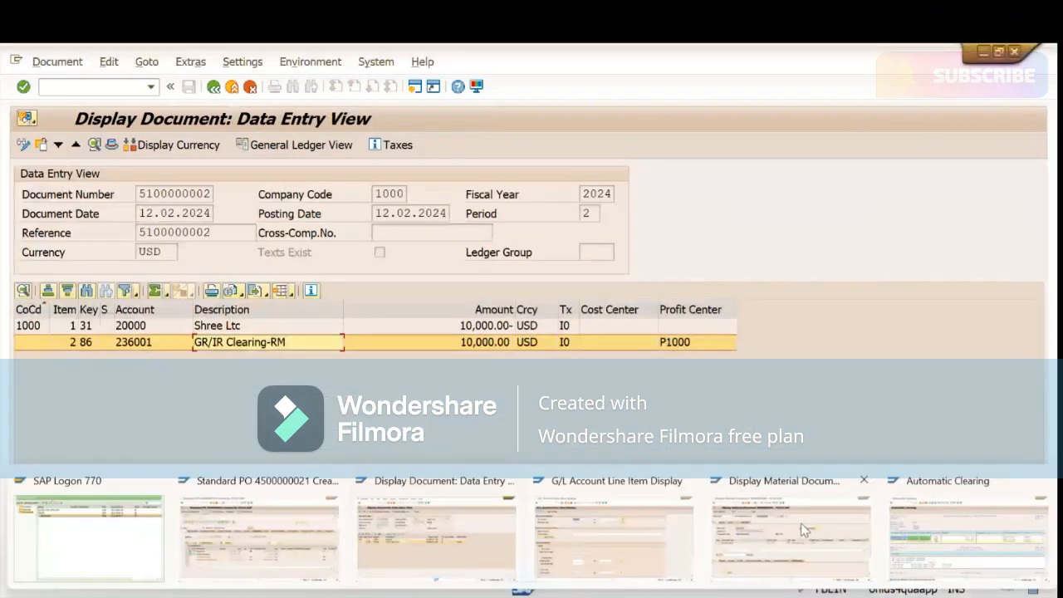
{"action": "left_click", "coordinate": [246, 555]}
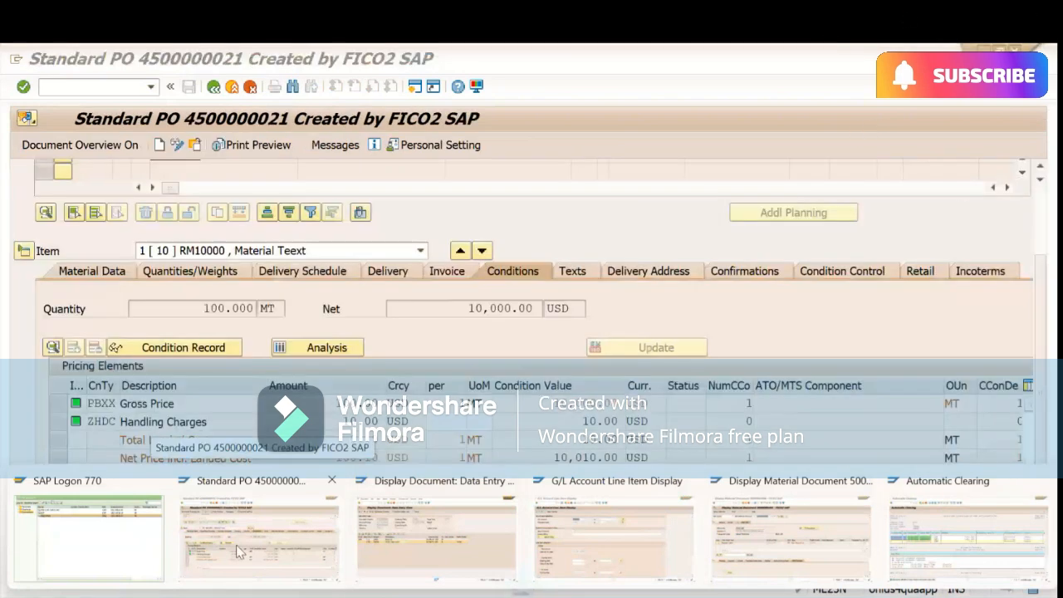
{"action": "mouse_move", "coordinate": [523, 593]}
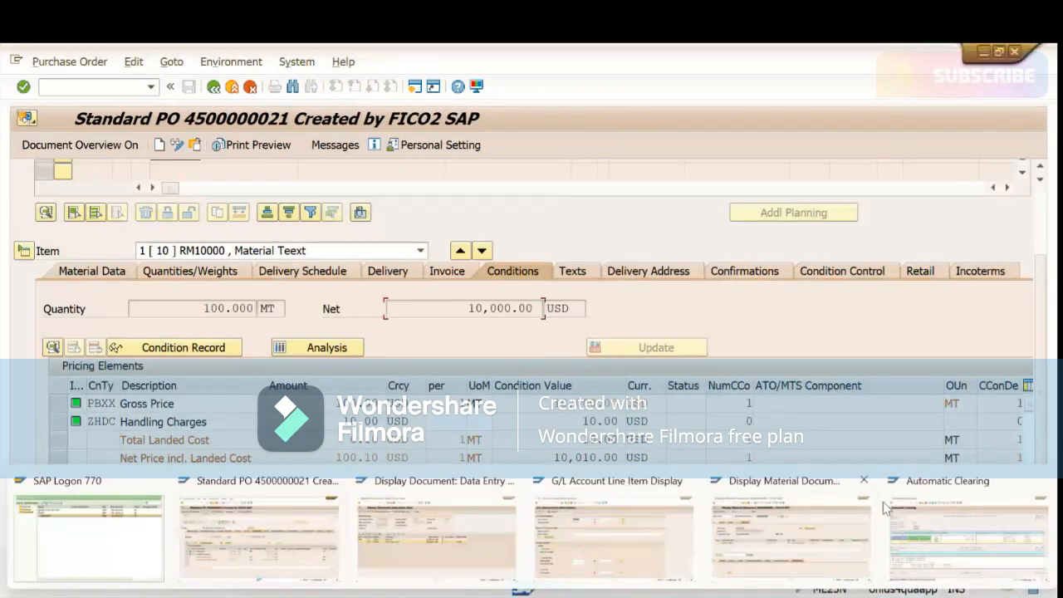
- Examine the delivery note quantity and the GR quantity of the item in the goods receipt material document
{"action": "left_click", "coordinate": [838, 531]}
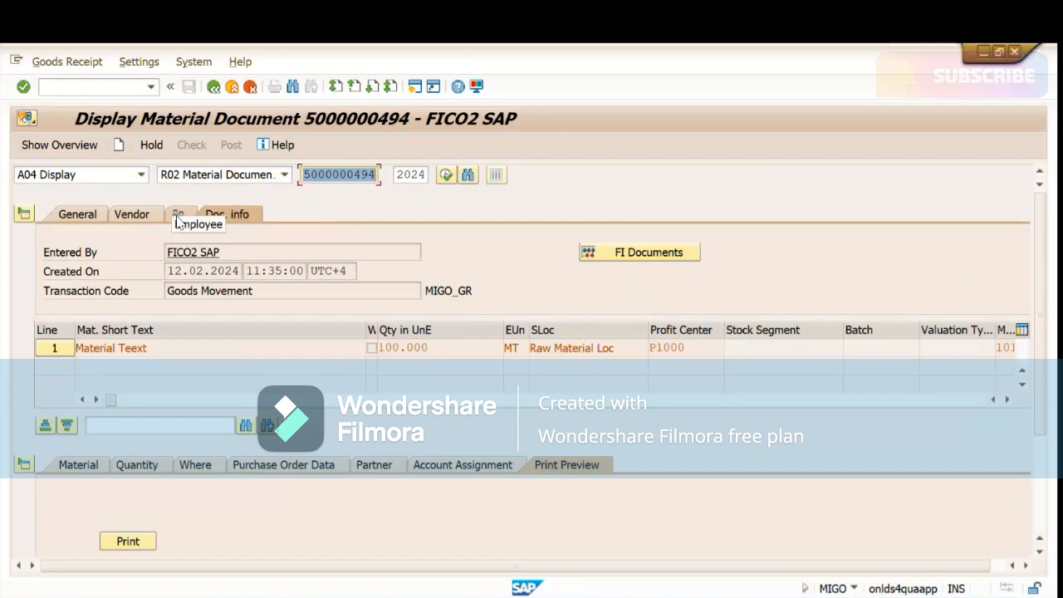
{"action": "left_click", "coordinate": [138, 465]}
{"action": "left_click", "coordinate": [1040, 503]}
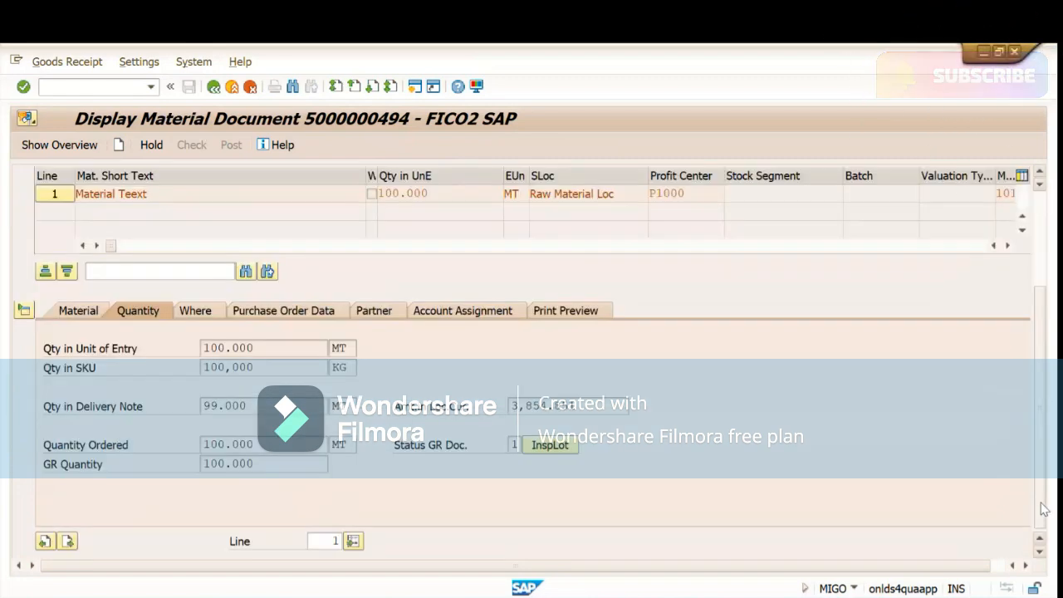
{"action": "left_click", "coordinate": [212, 407]}
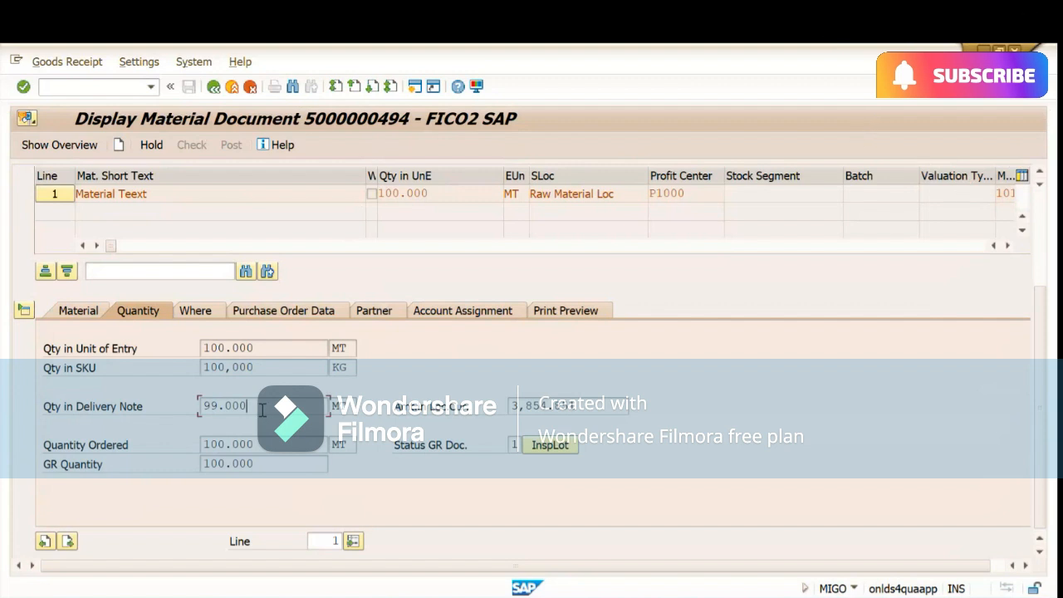
{"action": "left_click", "coordinate": [258, 462]}
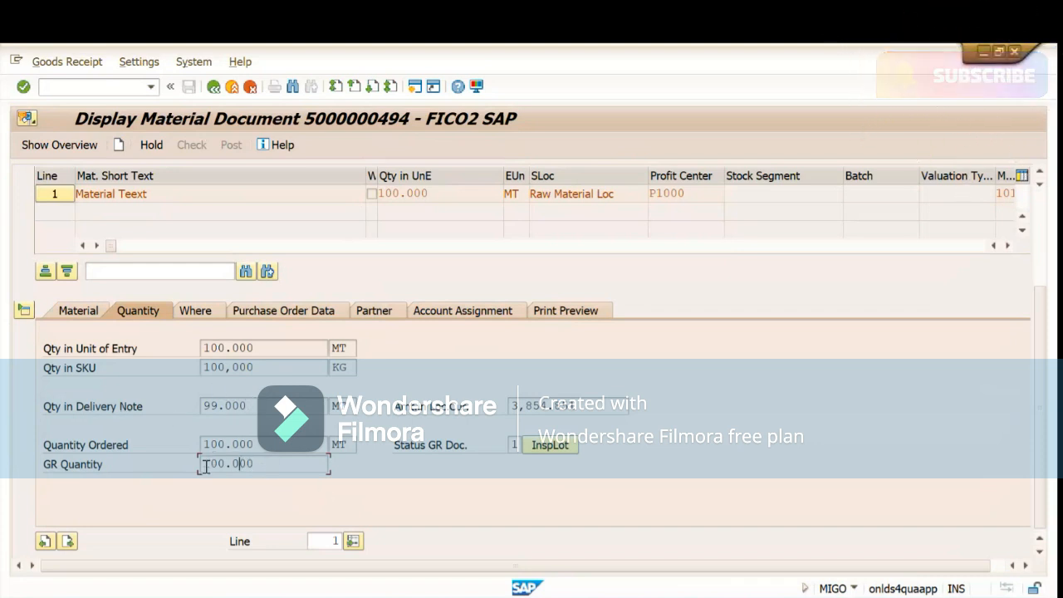
{"action": "left_click", "coordinate": [87, 473]}
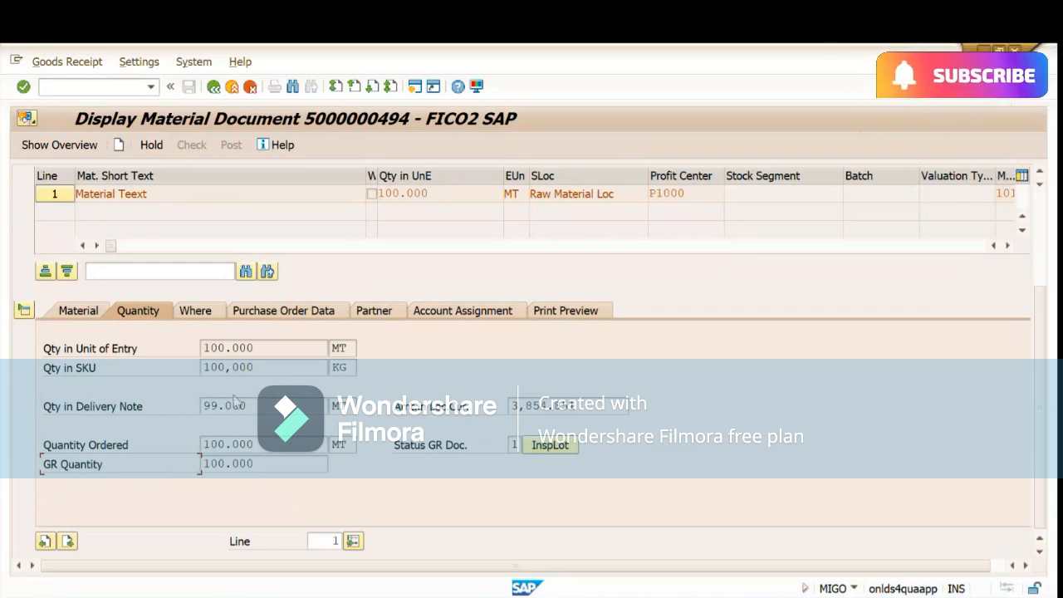
{"action": "left_click", "coordinate": [259, 402]}
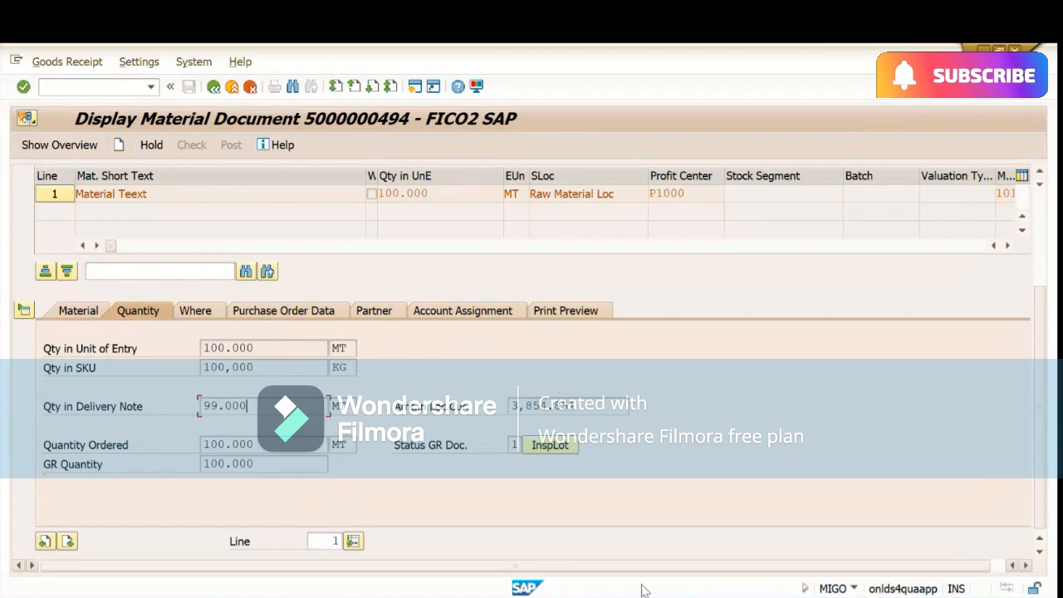
- Compare the automatic clearing result with the material document's quantities and the purchase order conditions
{"action": "mouse_move", "coordinate": [640, 589]}
{"action": "mouse_move", "coordinate": [531, 591]}
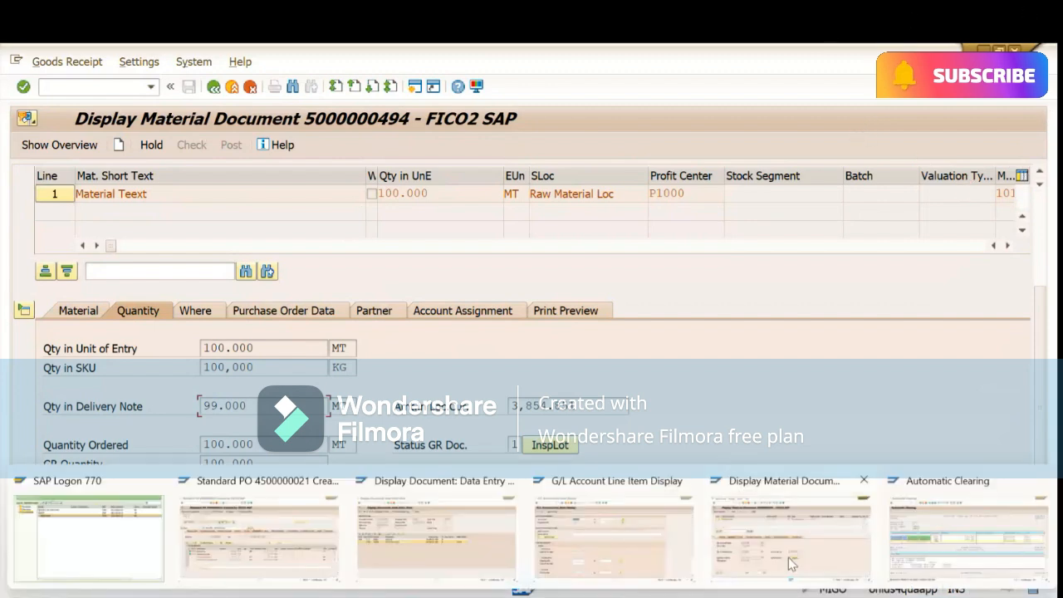
{"action": "left_click", "coordinate": [949, 549]}
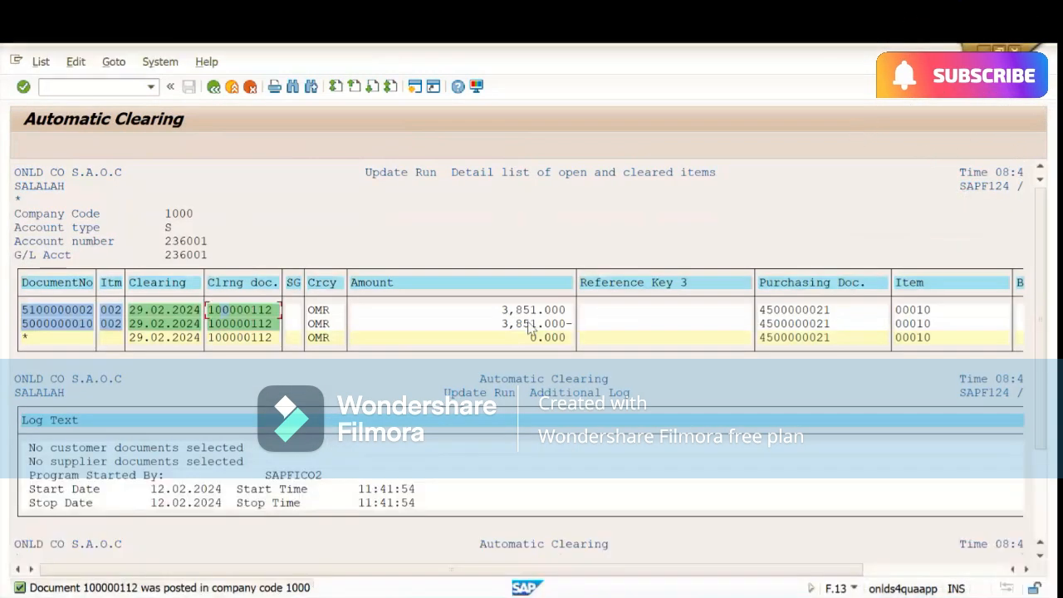
{"action": "key", "text": "alt+Tab"}
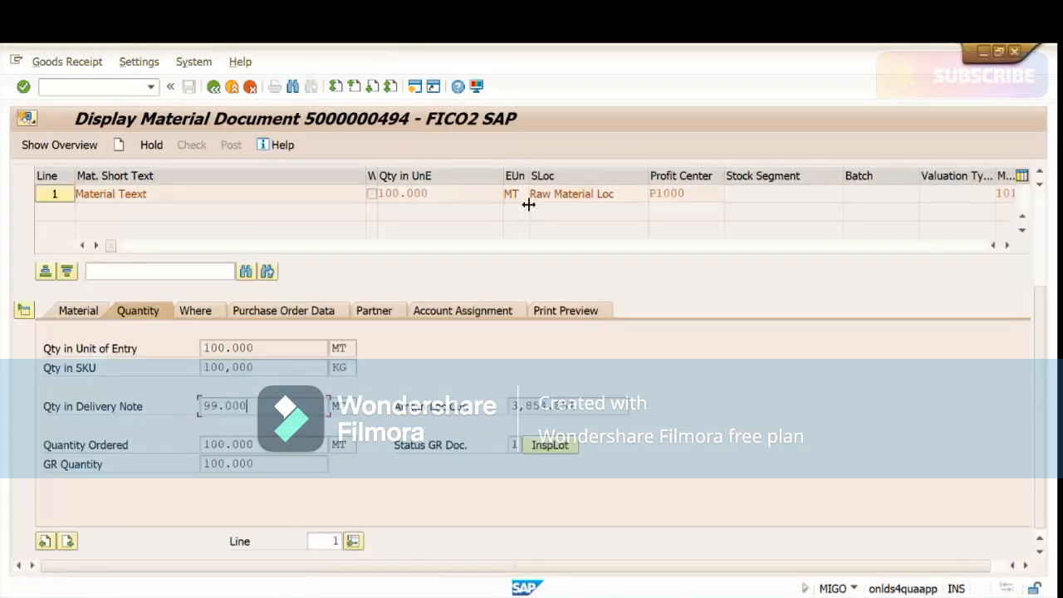
{"action": "mouse_move", "coordinate": [525, 588]}
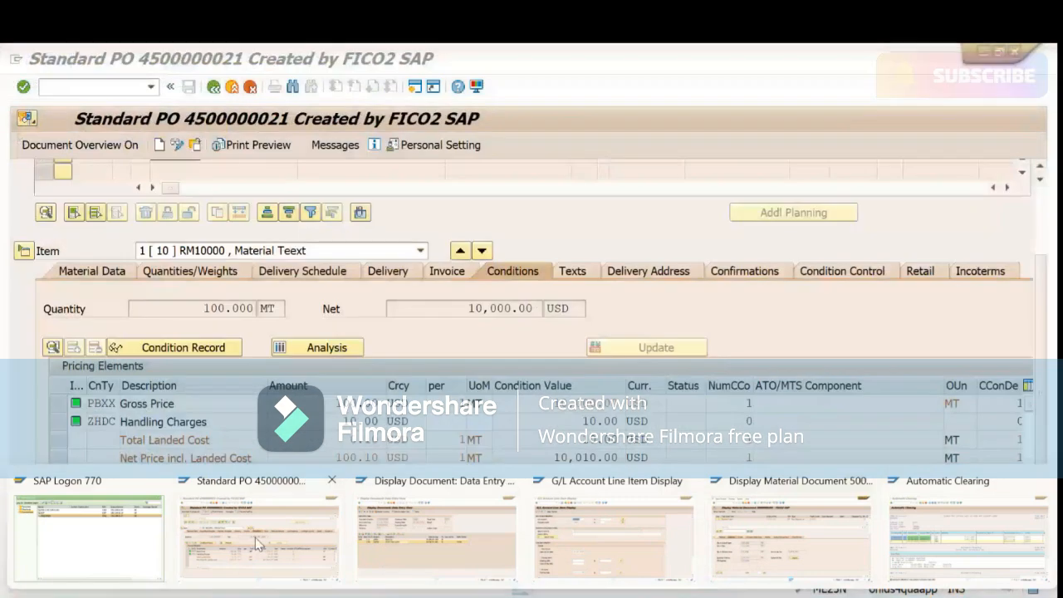
- Recheck the amounts of the cleared invoice and goods receipt items in the automatic clearing update run list
{"action": "left_click", "coordinate": [970, 540]}
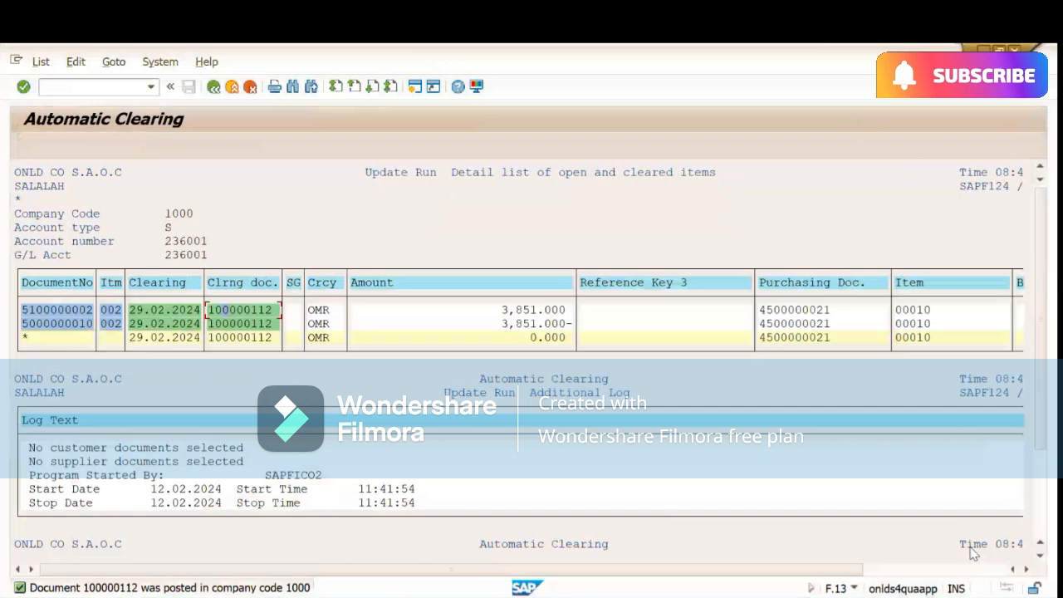
{"action": "left_click", "coordinate": [490, 313]}
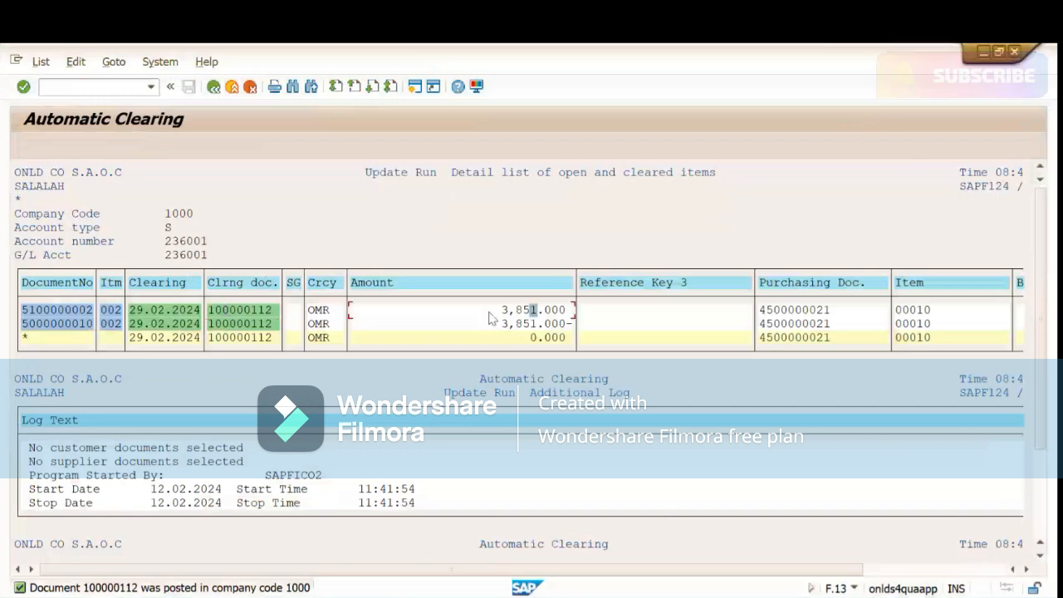
{"action": "left_click", "coordinate": [539, 310]}
{"action": "left_click", "coordinate": [504, 311]}
{"action": "left_click", "coordinate": [524, 310]}
{"action": "left_click", "coordinate": [526, 324]}
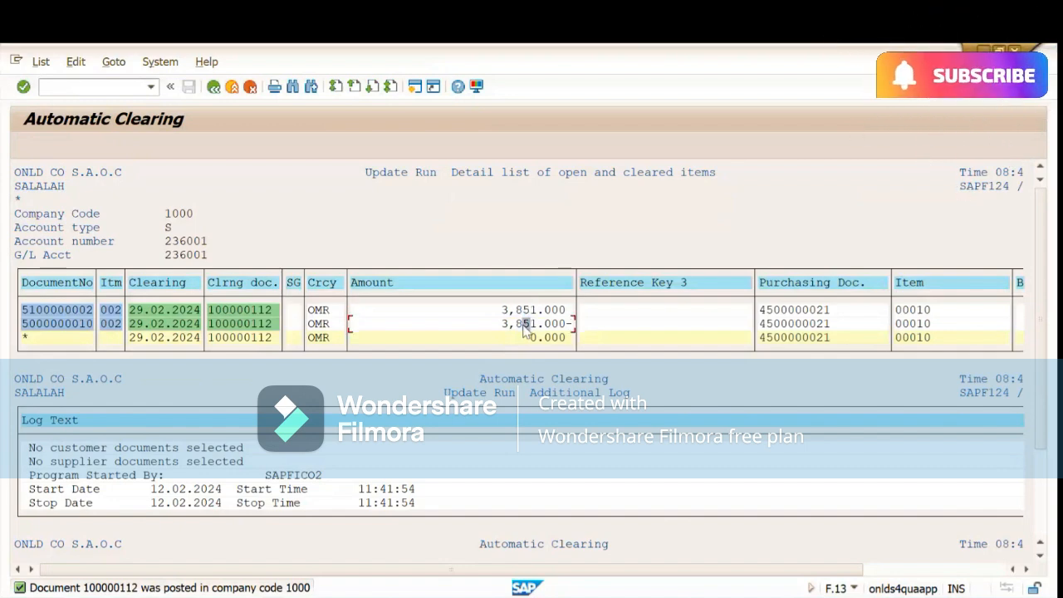
{"action": "key", "text": "alt+Tab"}
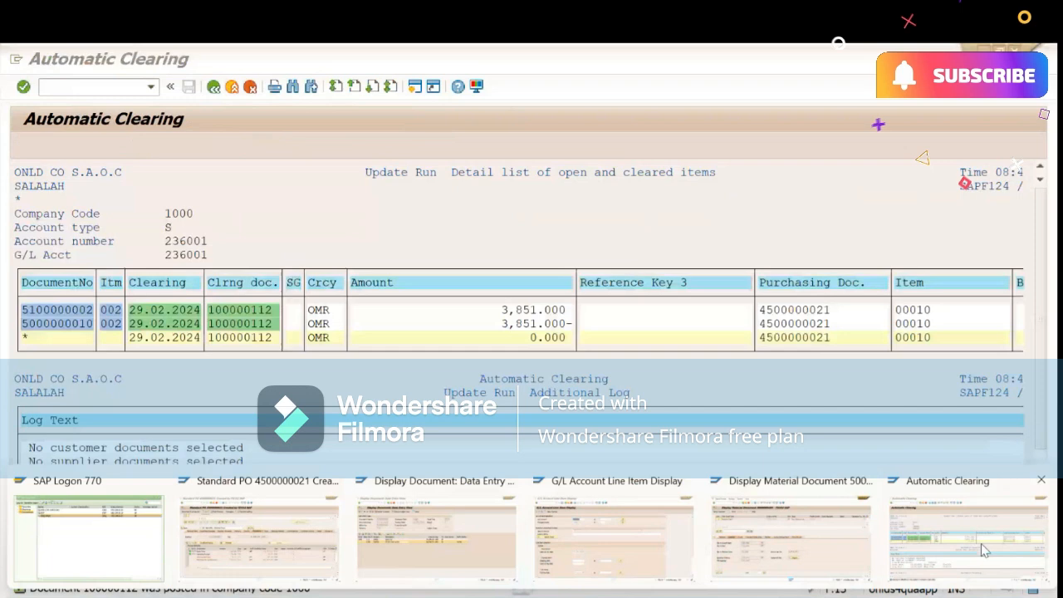
{"action": "left_click", "coordinate": [984, 550]}
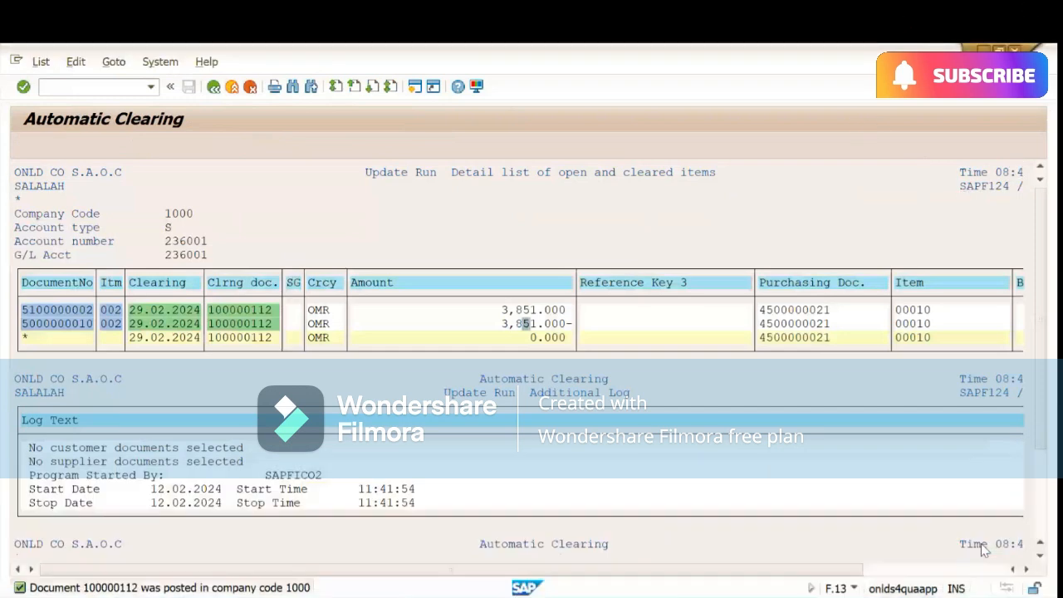
{"action": "mouse_move", "coordinate": [984, 589]}
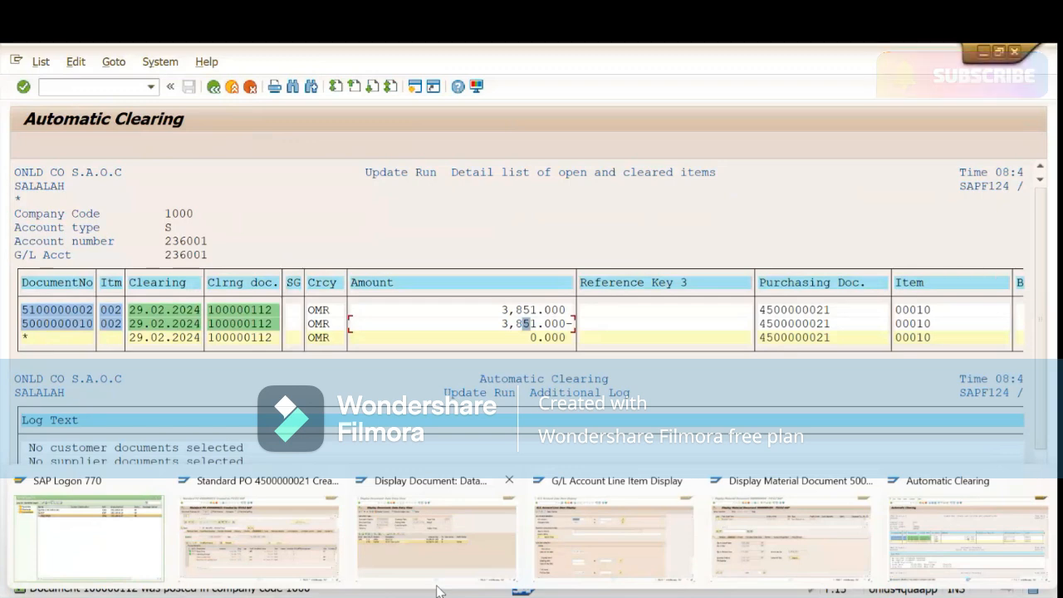
- Run the vendor balance display for company code 1000 and fiscal year 2024, and open the debit line items of period 2
{"action": "left_click", "coordinate": [407, 558]}
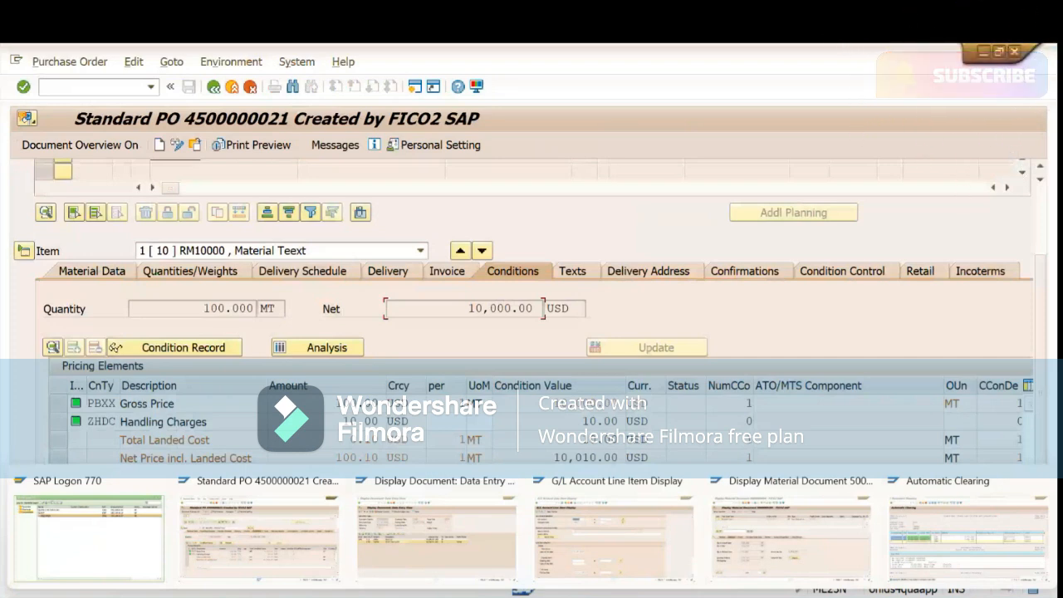
{"action": "key", "text": "alt+Tab"}
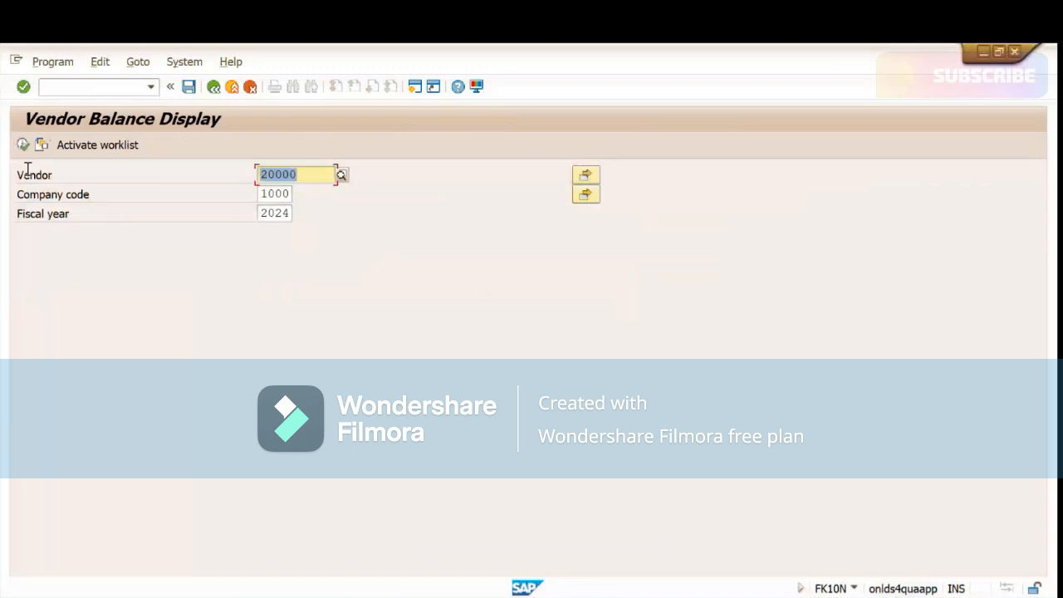
{"action": "key", "text": "F8"}
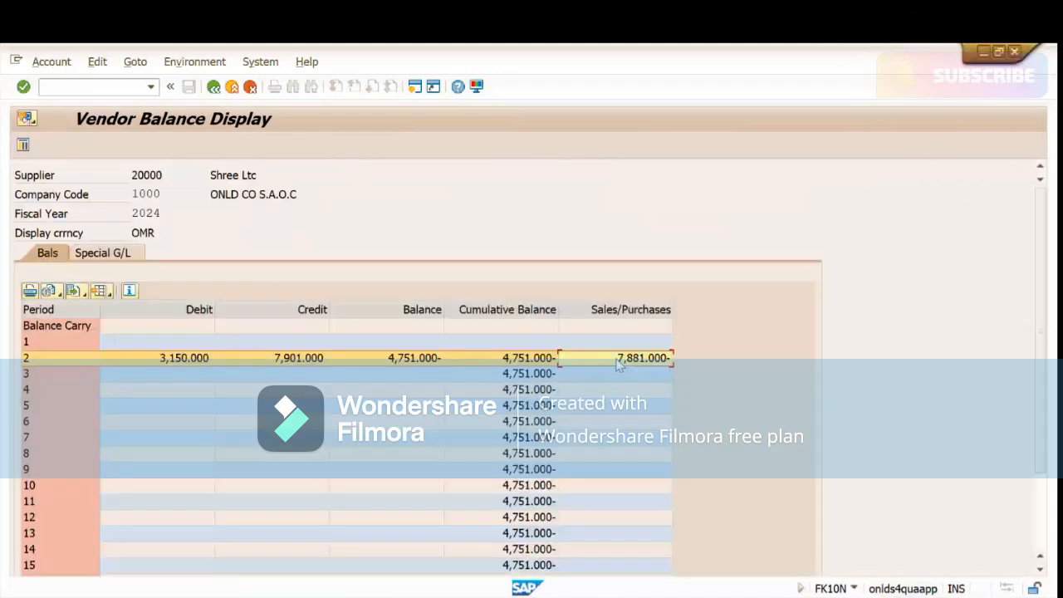
{"action": "left_click", "coordinate": [419, 362]}
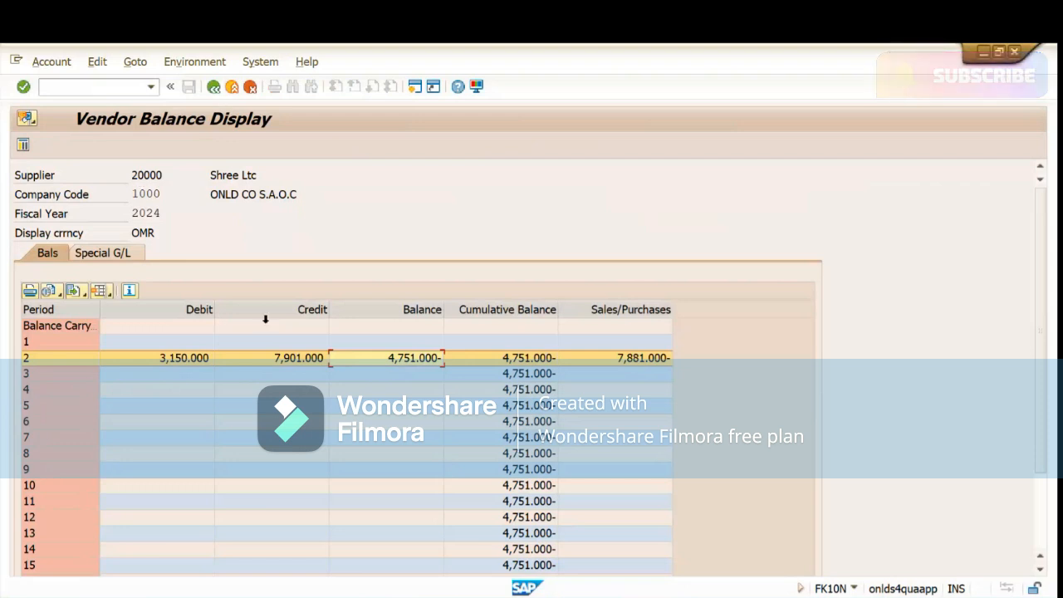
{"action": "double_click", "coordinate": [177, 357]}
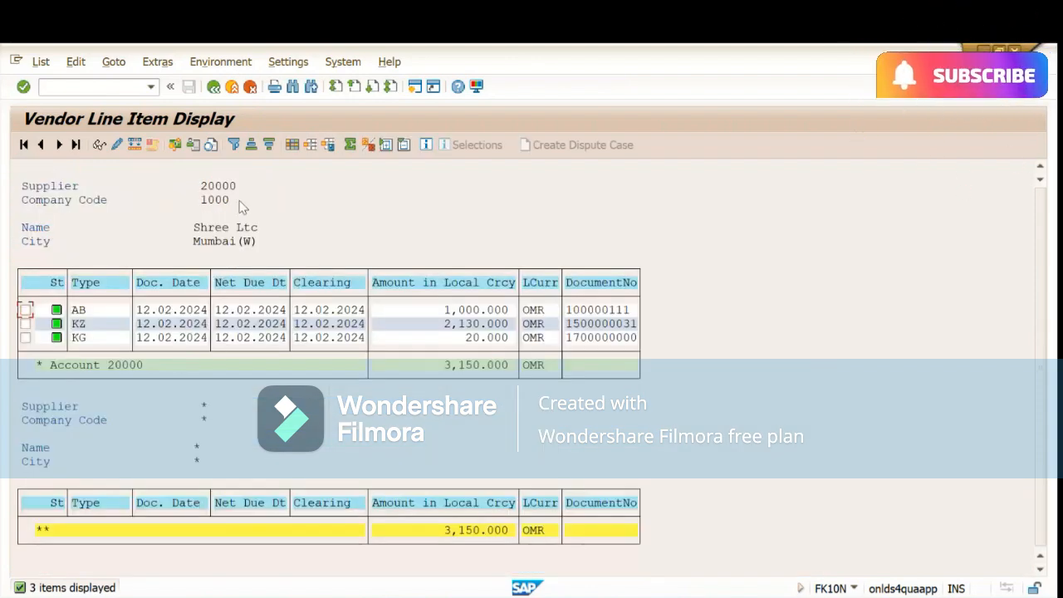
- Display the customer's balances for company code 1000 and fiscal year 2024 with transaction FD10N in a new session
{"action": "left_click", "coordinate": [212, 88]}
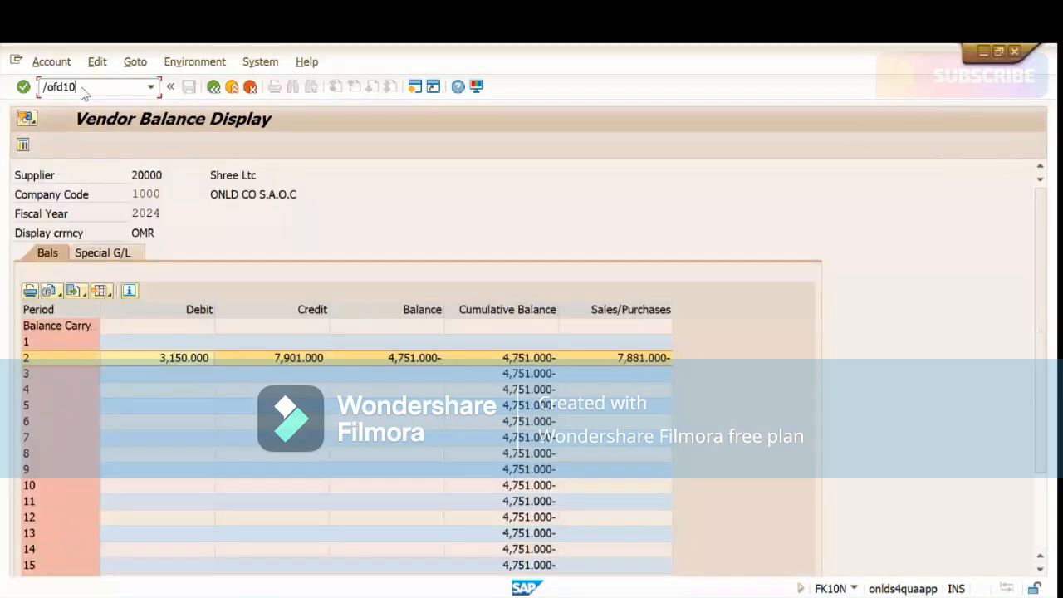
{"action": "key", "text": "Return"}
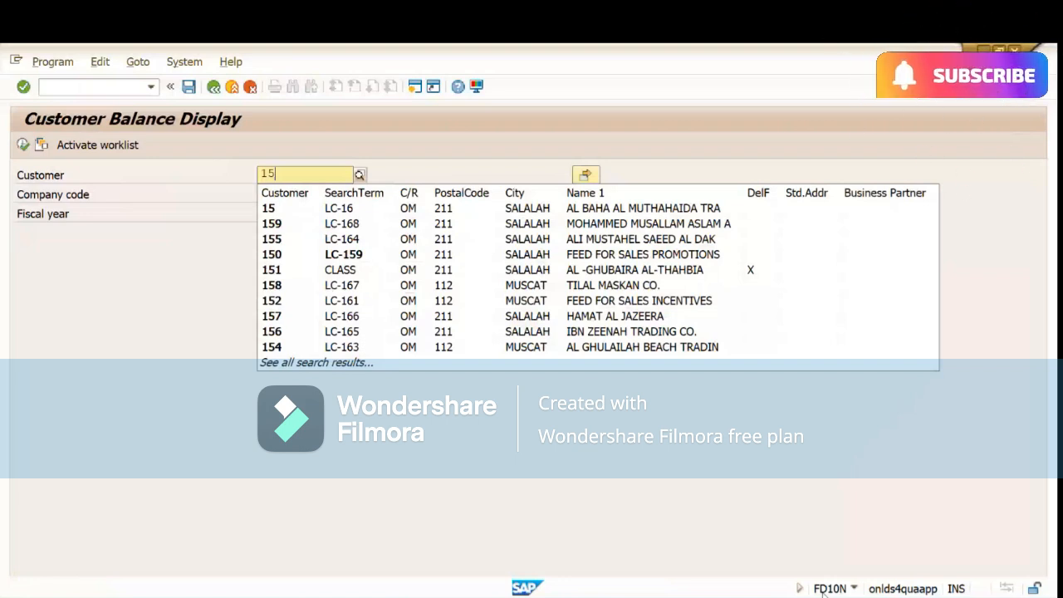
{"action": "key", "text": "Return"}
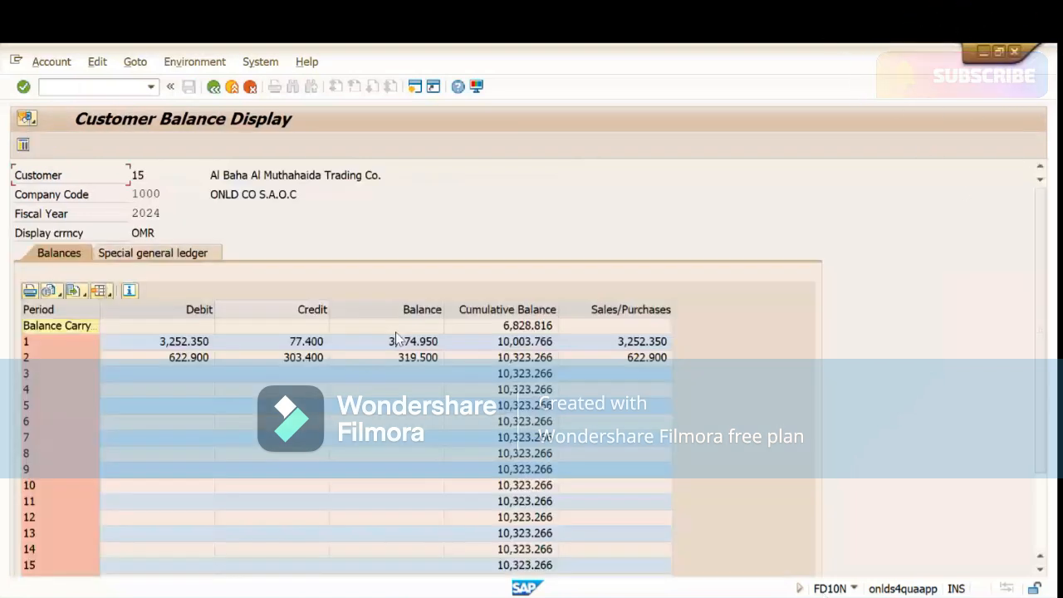
- Open the G/L account balance display with transaction FS10N and enter the code FS10N again in the command field
{"action": "left_click", "coordinate": [113, 86]}
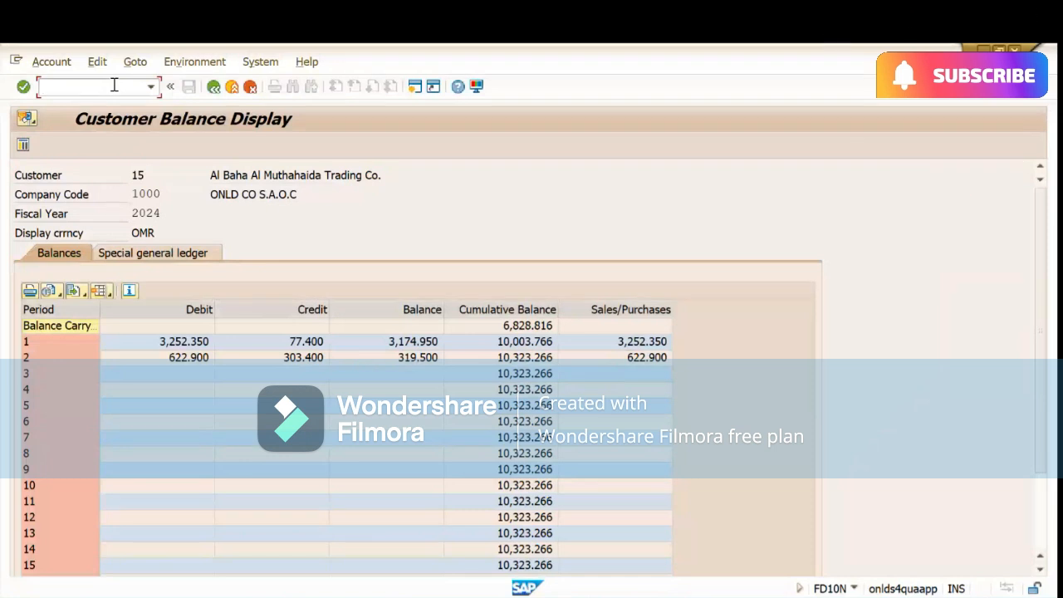
{"action": "type", "text": "/nfs1"}
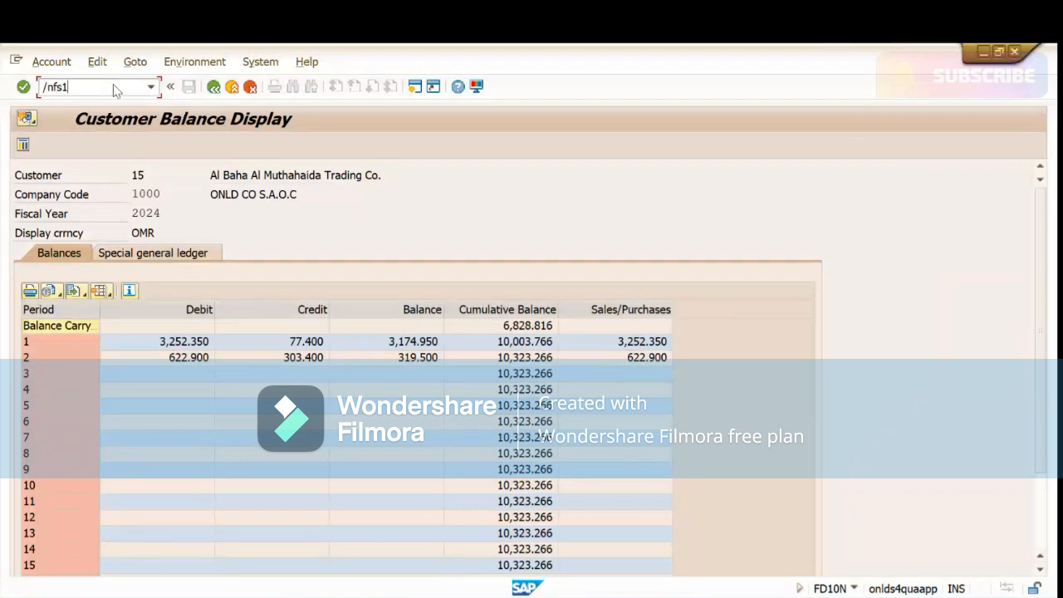
{"action": "type", "text": "0n"}
{"action": "key", "text": "Return"}
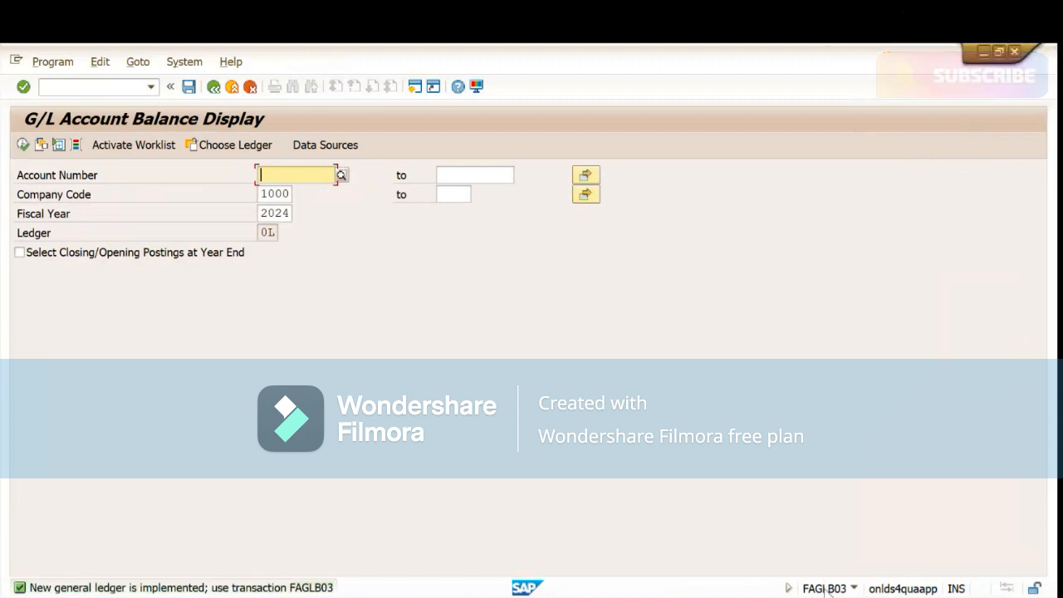
{"action": "left_click", "coordinate": [68, 83]}
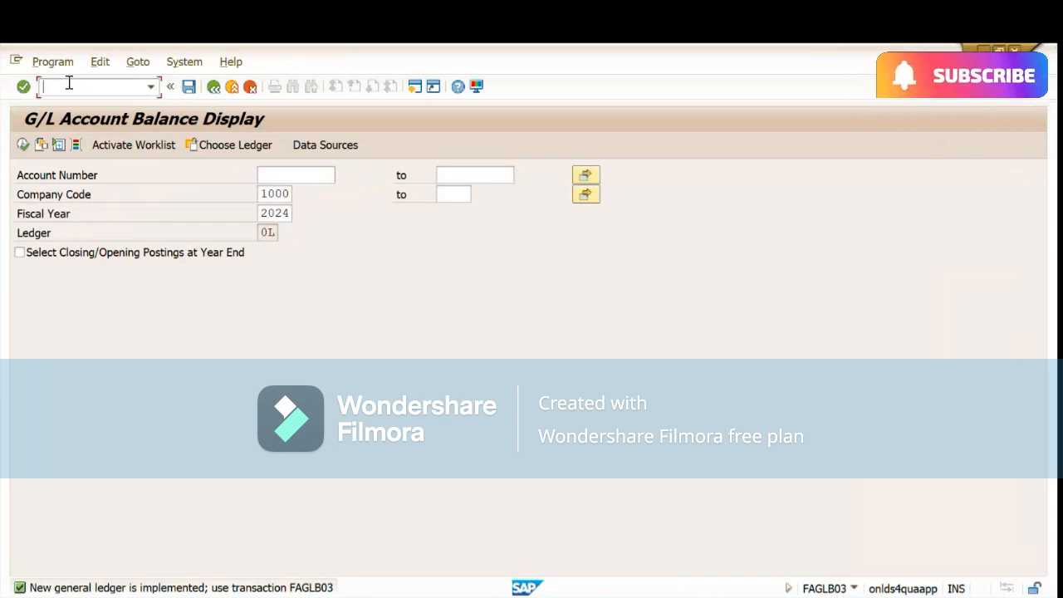
{"action": "type", "text": "FS10"}
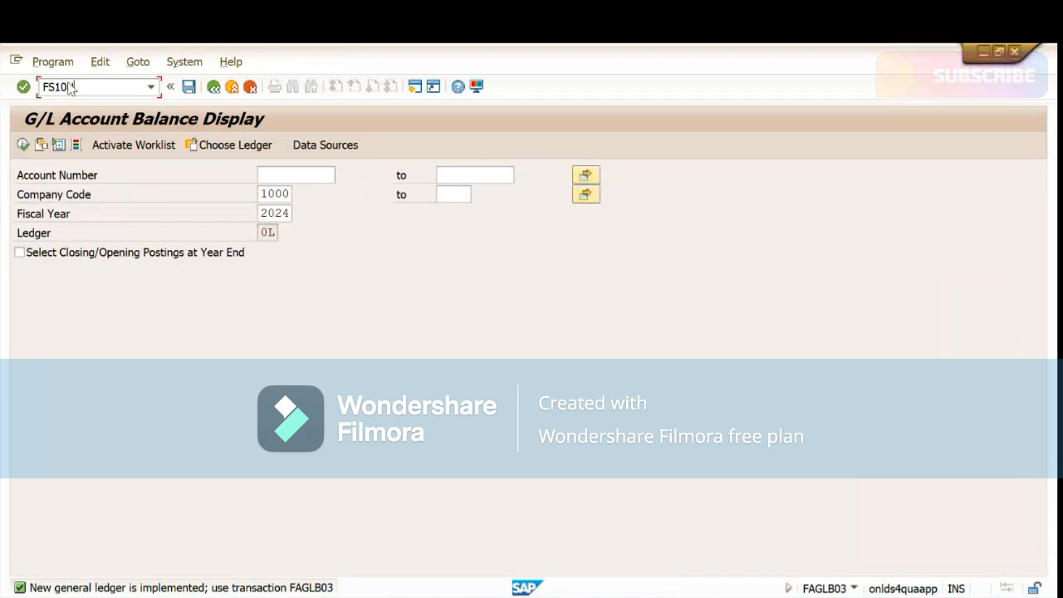
{"action": "type", "text": "N"}
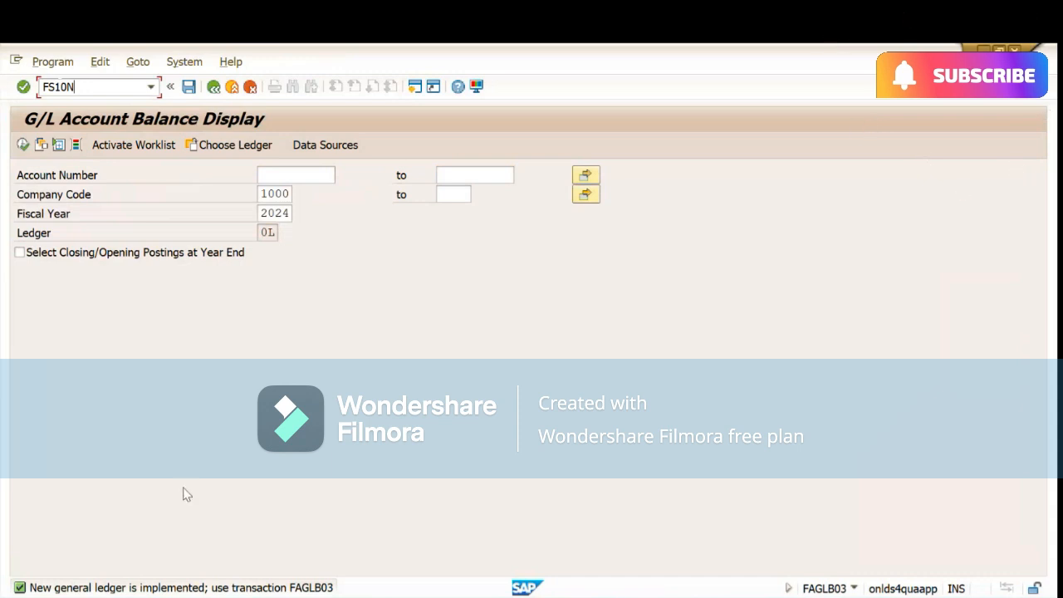
- Choose the Spare Parts Cost account as the G/L account for the balance display of company code 1000
{"action": "left_click", "coordinate": [277, 174]}
{"action": "type", "text": "511002"}
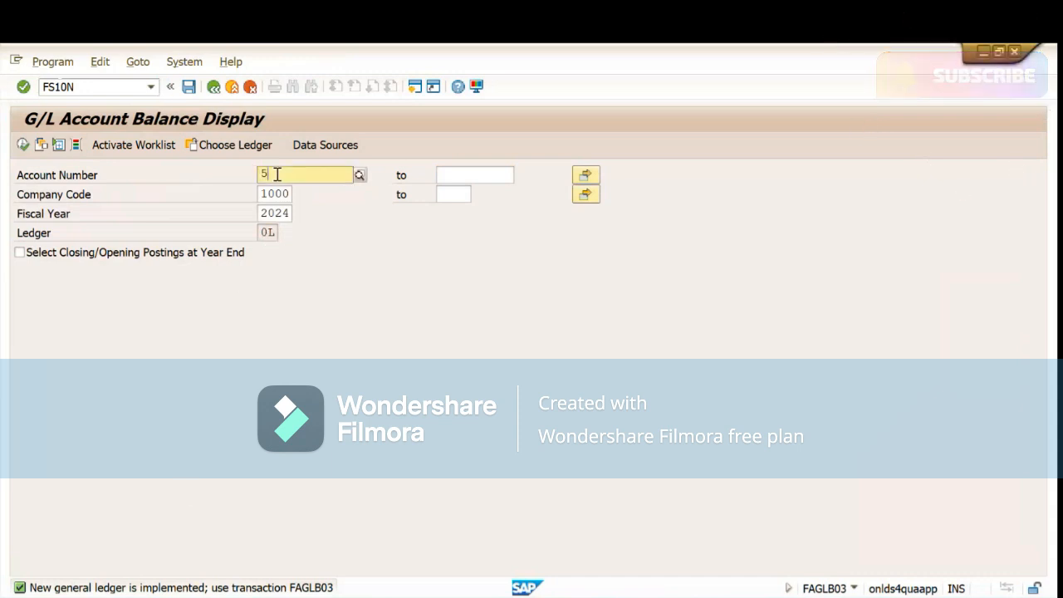
{"action": "key", "text": "Return"}
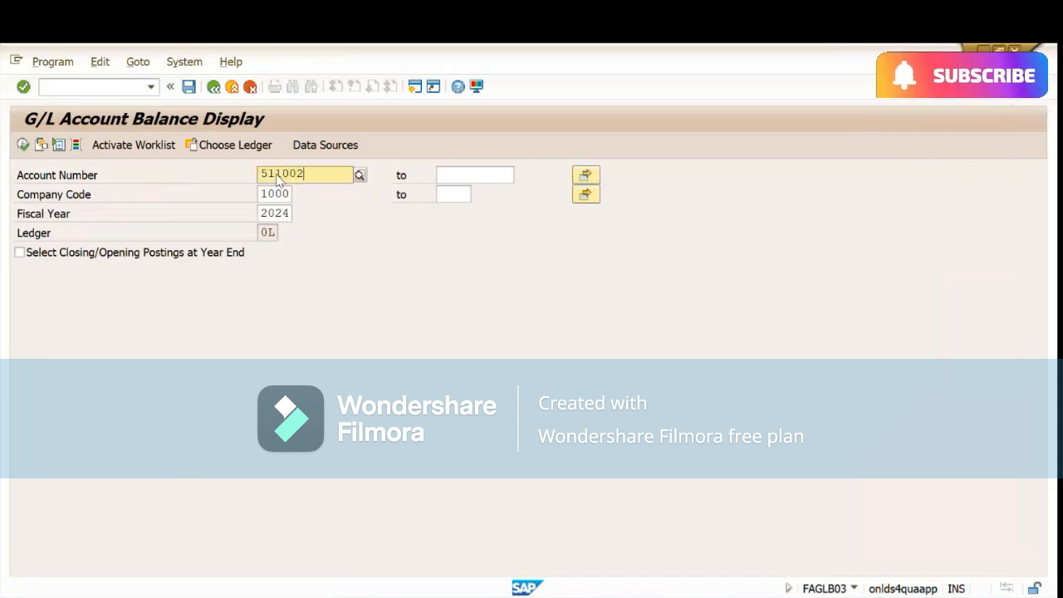
{"action": "key", "text": "F4"}
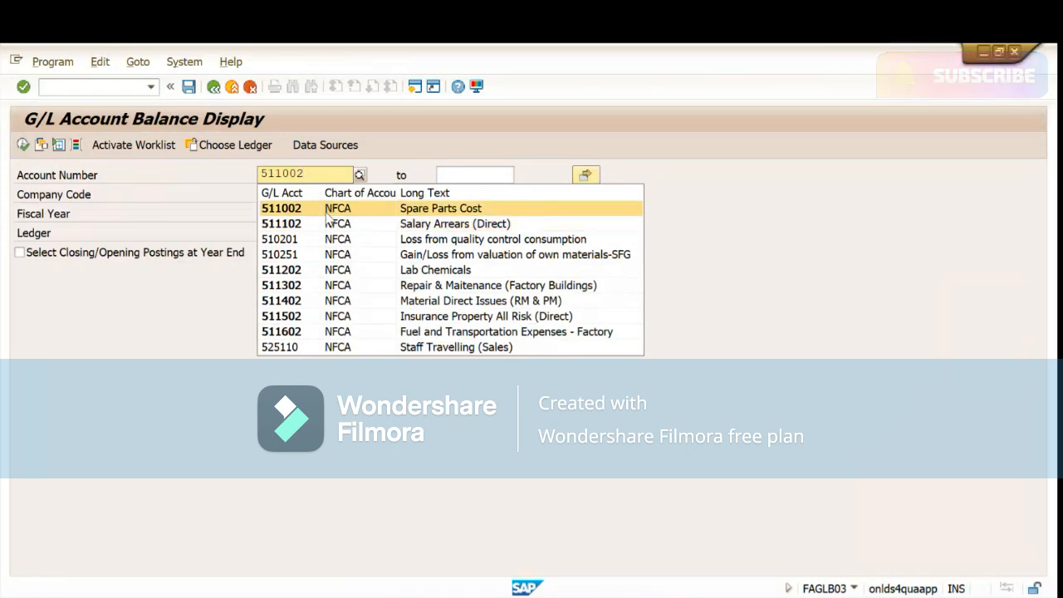
{"action": "left_click", "coordinate": [278, 208]}
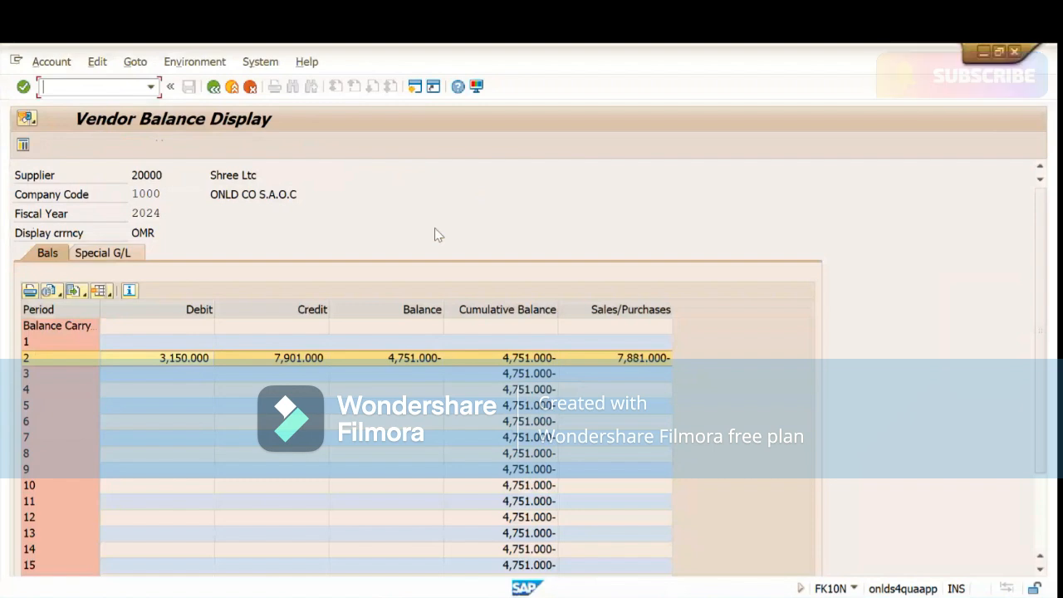
- Check the MIRO - Enter Invoice entry under Accounts Payable in the Finance Postings List workbook in Excel, and return to SAP
{"action": "mouse_move", "coordinate": [751, 596]}
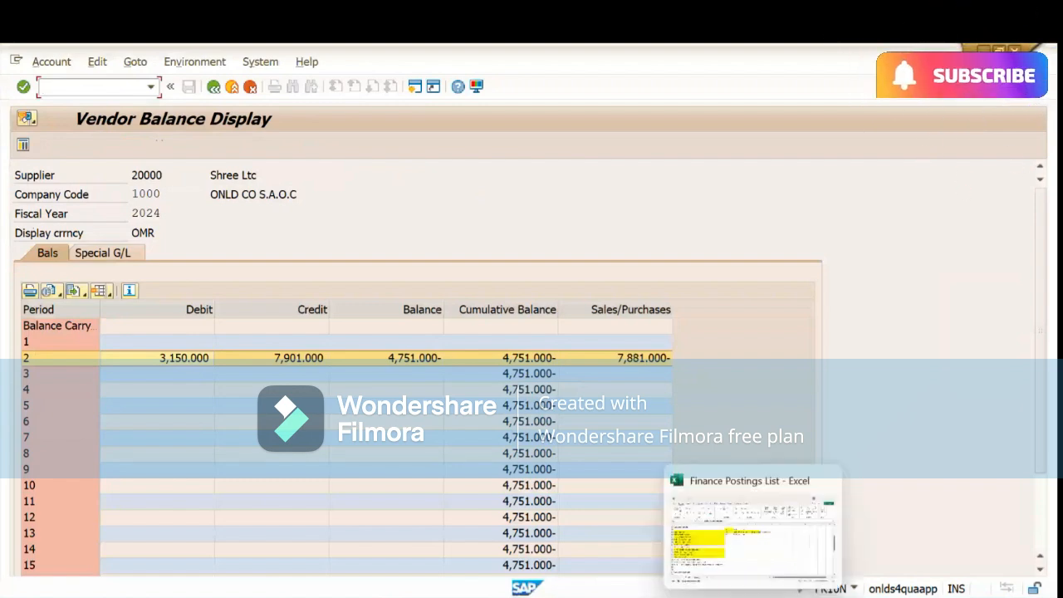
{"action": "left_click", "coordinate": [752, 531]}
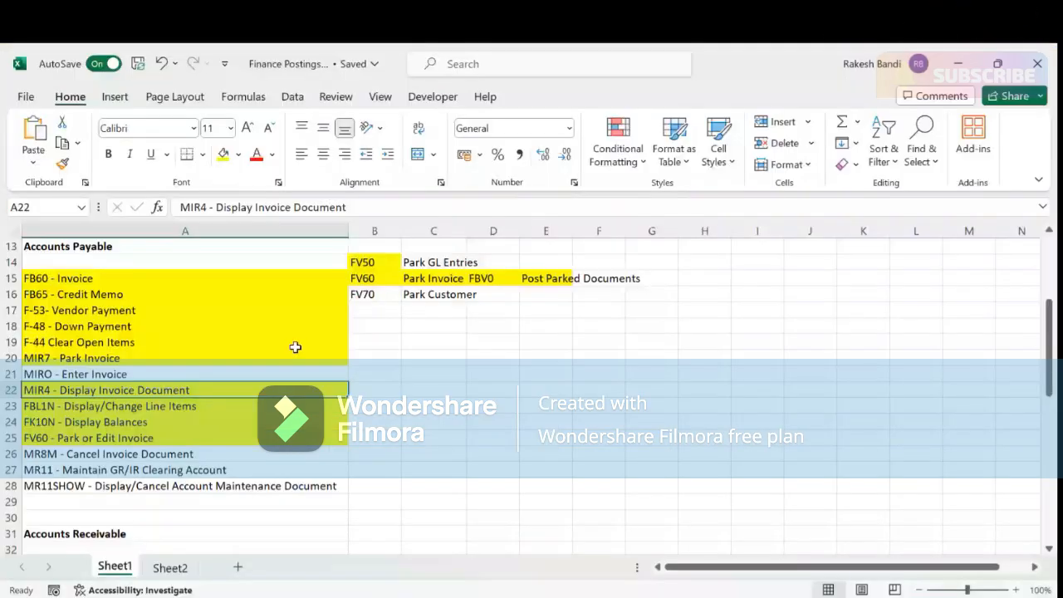
{"action": "key", "text": "Up"}
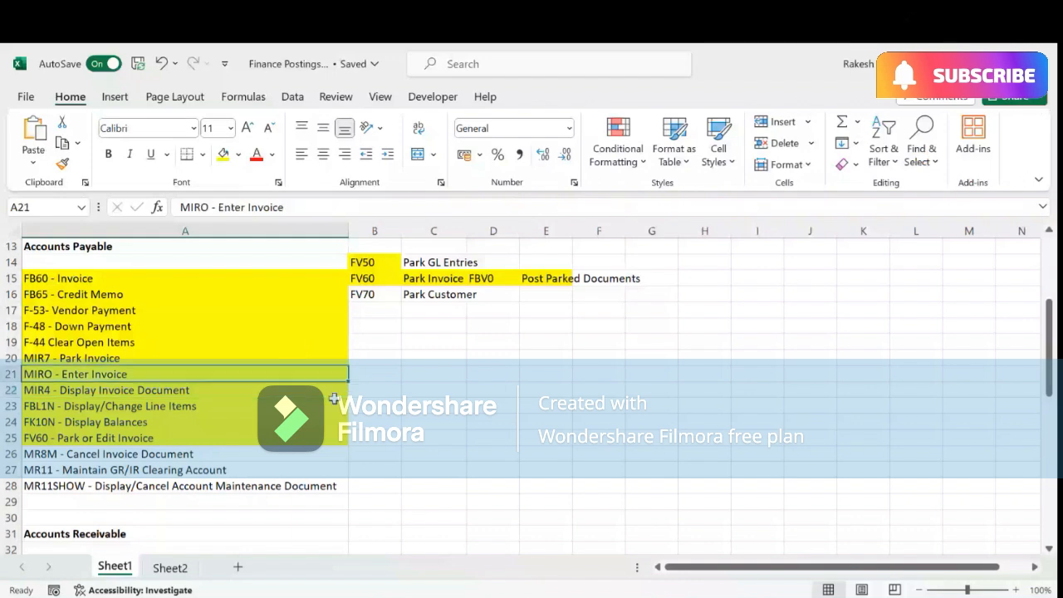
{"action": "key", "text": "alt+Tab"}
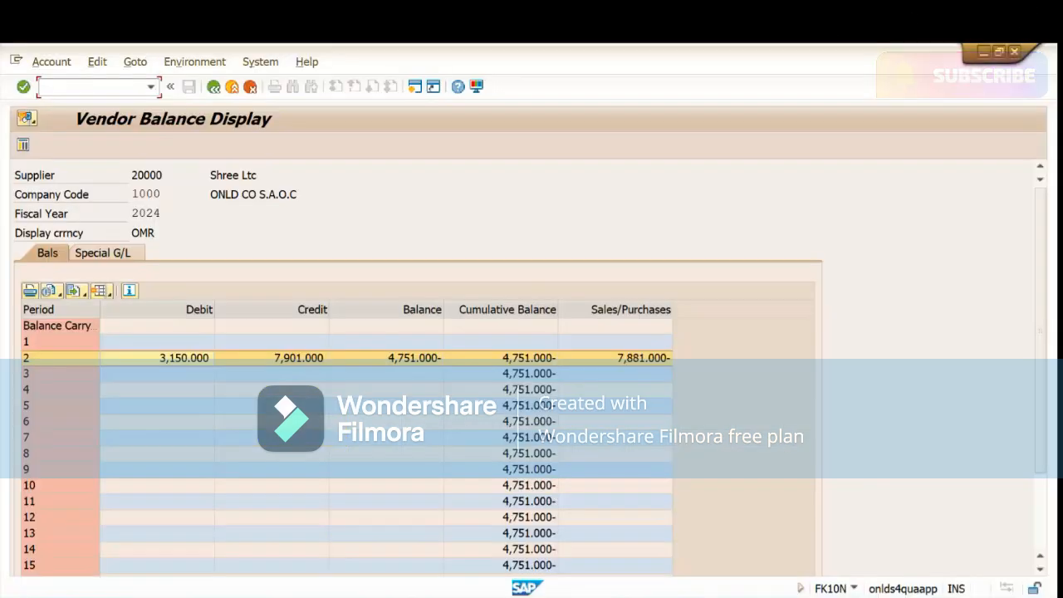
- Start transaction MIR7 for parking an incoming invoice in the G/L Account Line Item Display session
{"action": "mouse_move", "coordinate": [523, 593]}
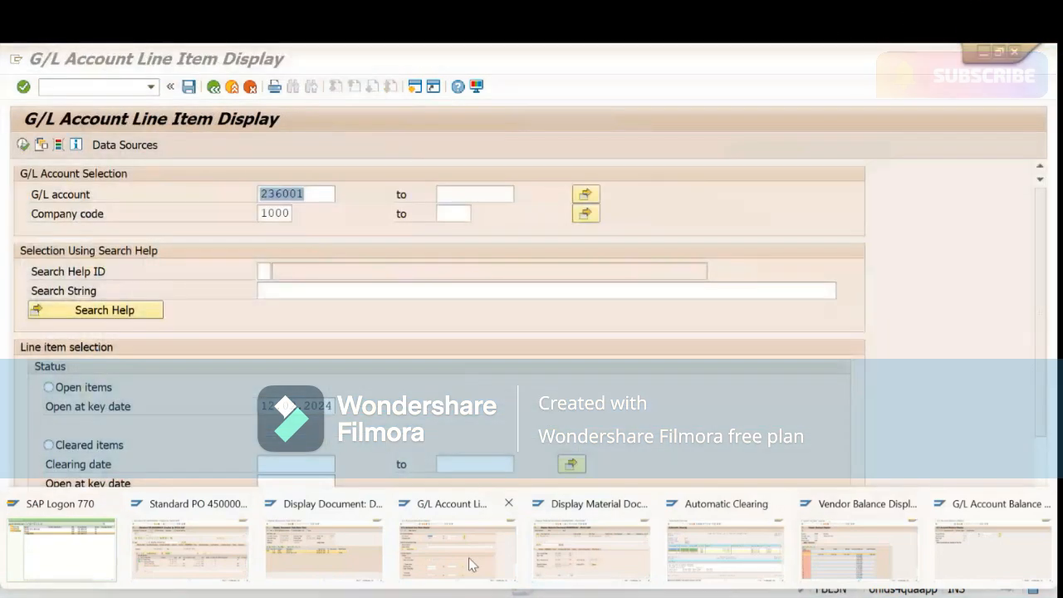
{"action": "left_click", "coordinate": [465, 552]}
{"action": "left_click", "coordinate": [96, 87]}
{"action": "type", "text": "/N"}
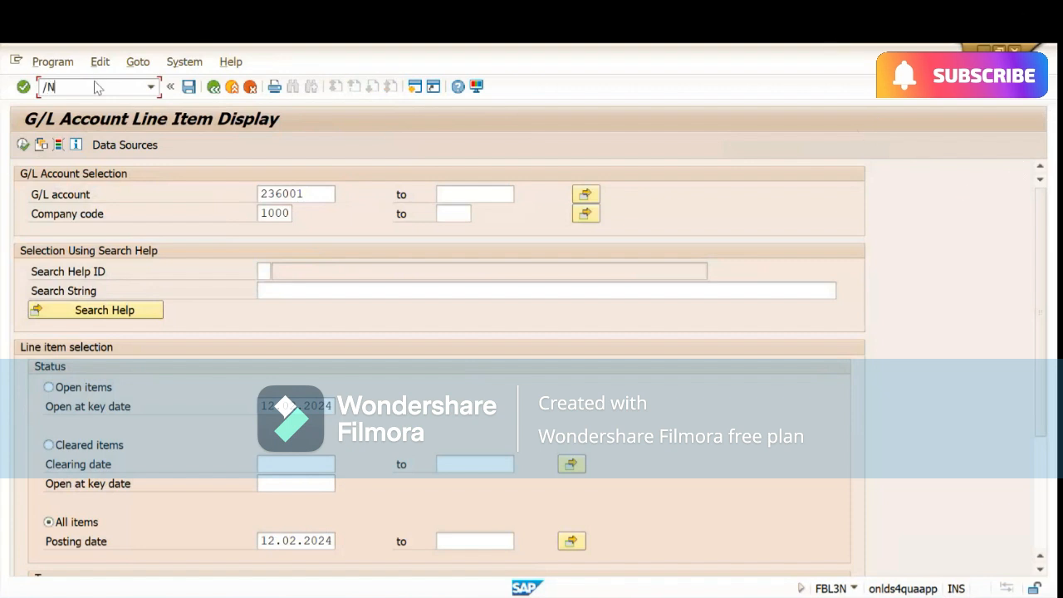
{"action": "type", "text": "MIR7"}
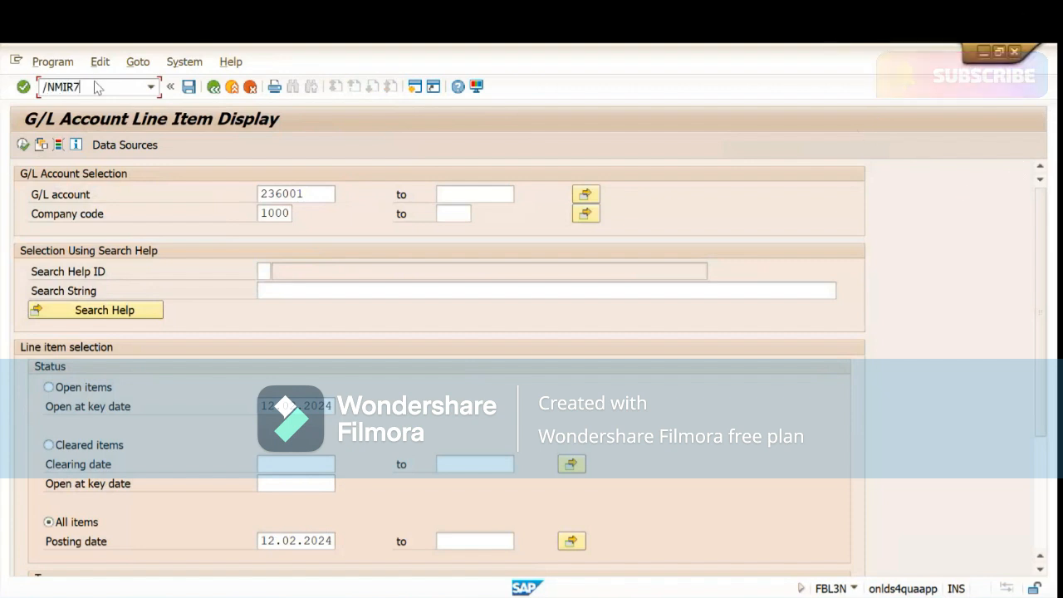
{"action": "key", "text": "Return"}
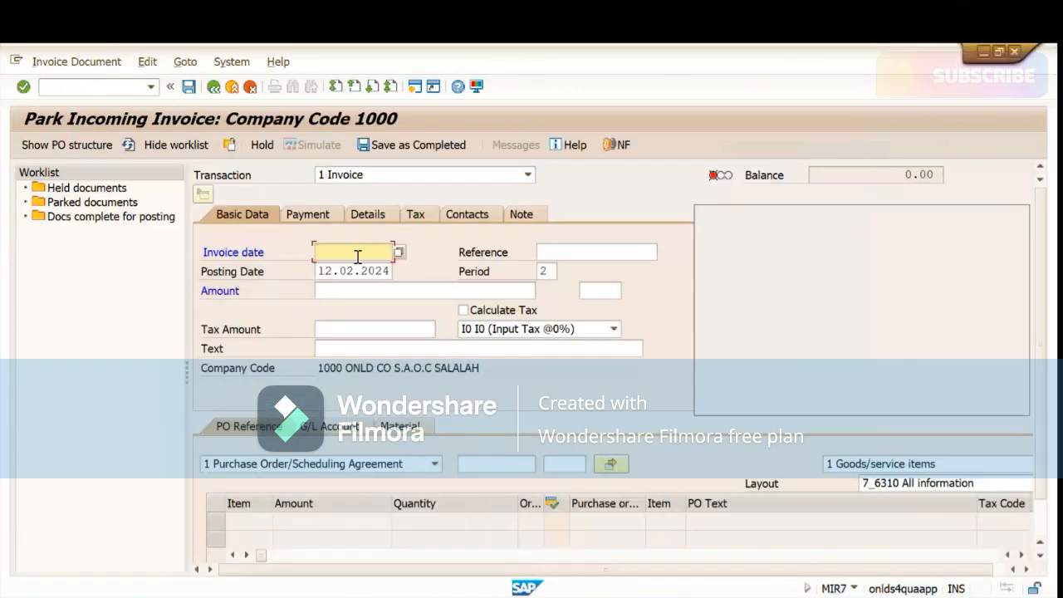
- Set the invoice date to 12.02.2024 by copying the posting date
{"action": "left_click_drag", "start_coordinate": [391, 273], "coordinate": [294, 273]}
{"action": "key", "text": "ctrl+c"}
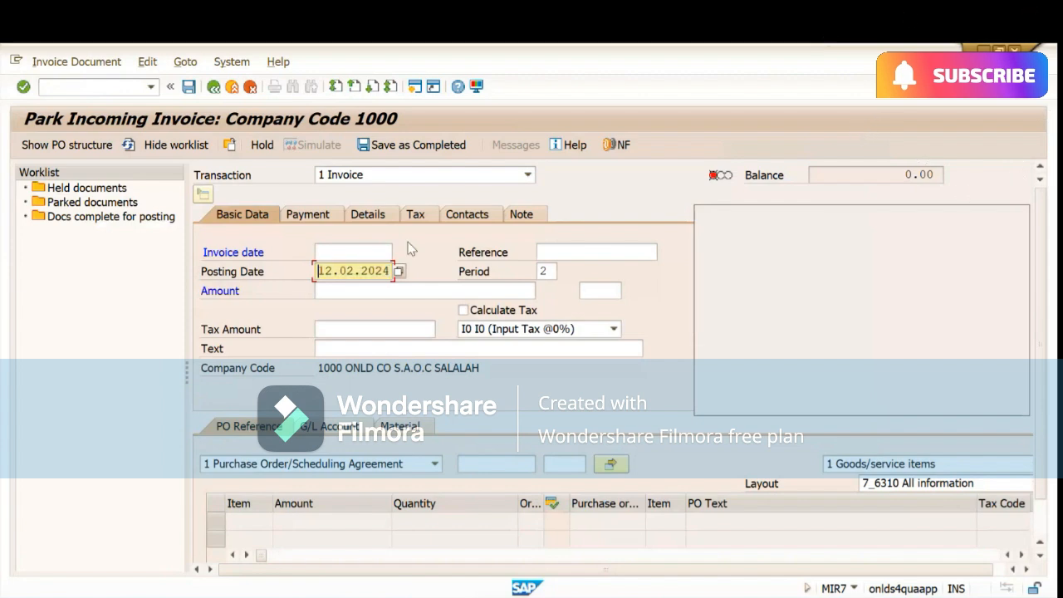
{"action": "left_click", "coordinate": [360, 250]}
{"action": "key", "text": "ctrl+v"}
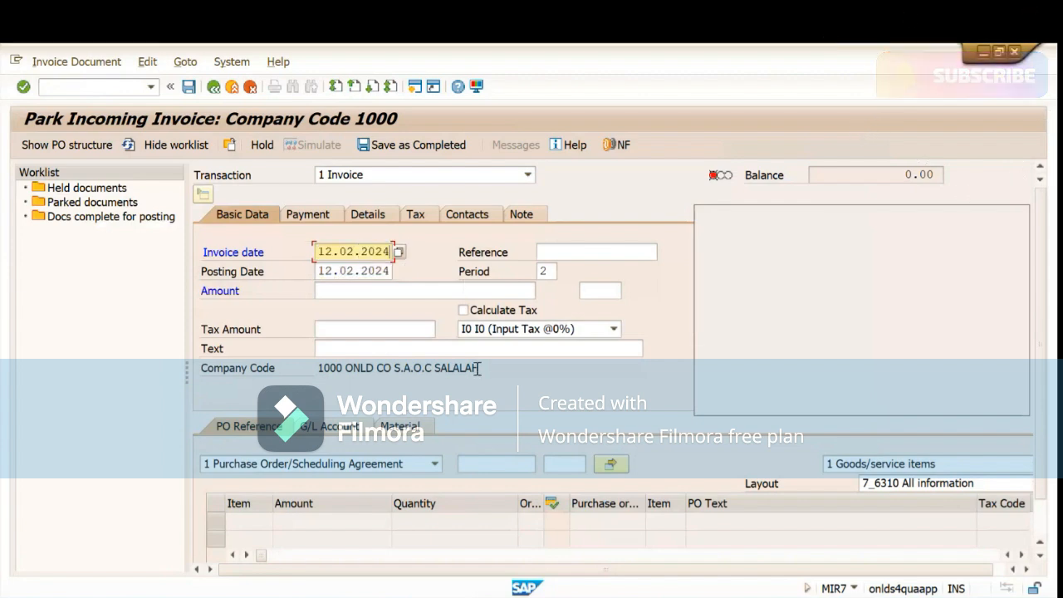
- Reference the purchase order in the invoice and restrict the proposed items to planned delivery costs
{"action": "left_click", "coordinate": [491, 463]}
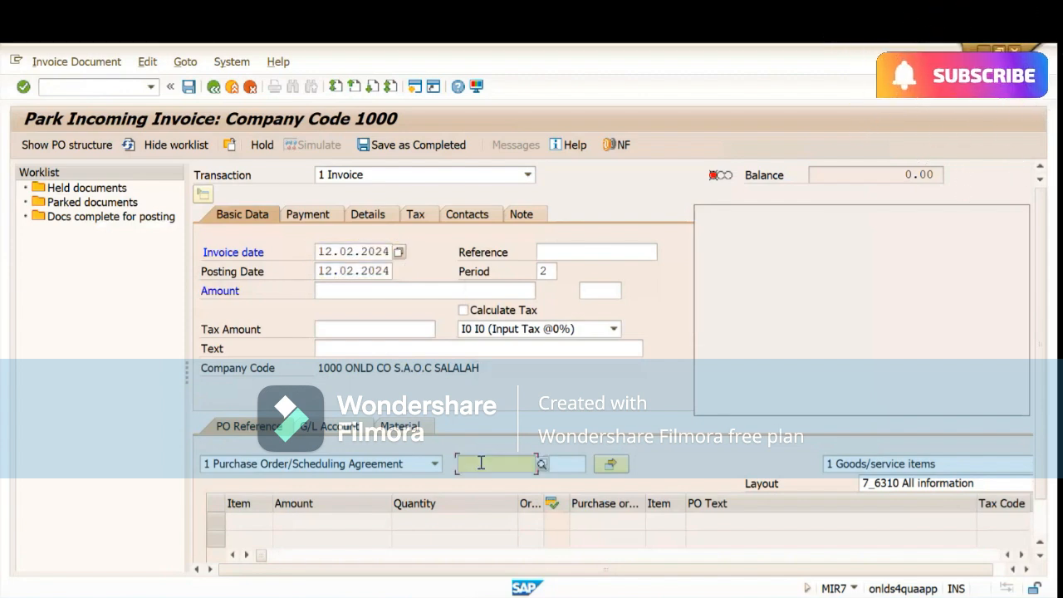
{"action": "left_click", "coordinate": [498, 280]}
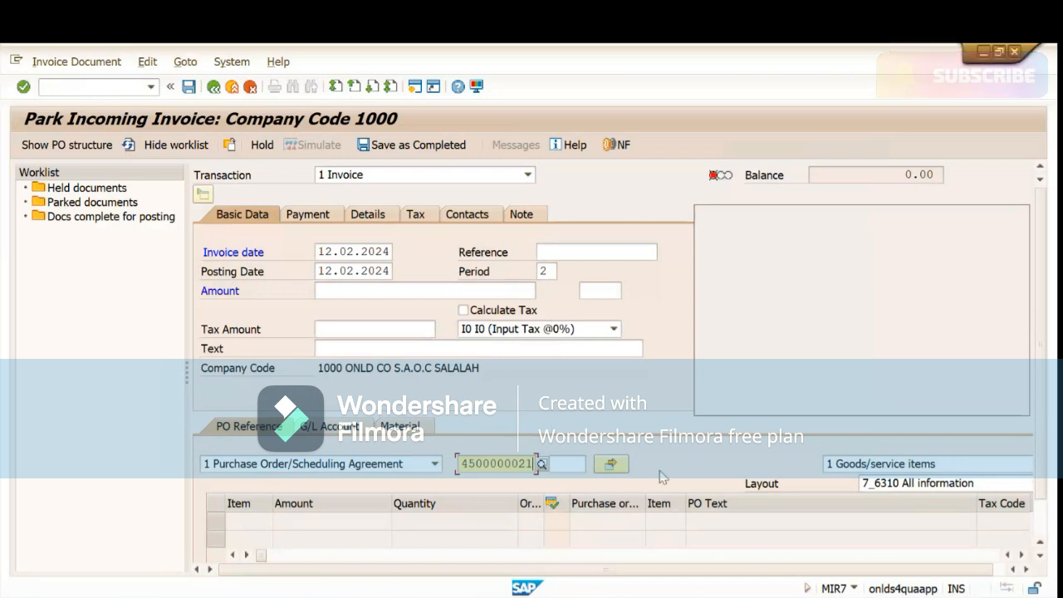
{"action": "left_click", "coordinate": [871, 464]}
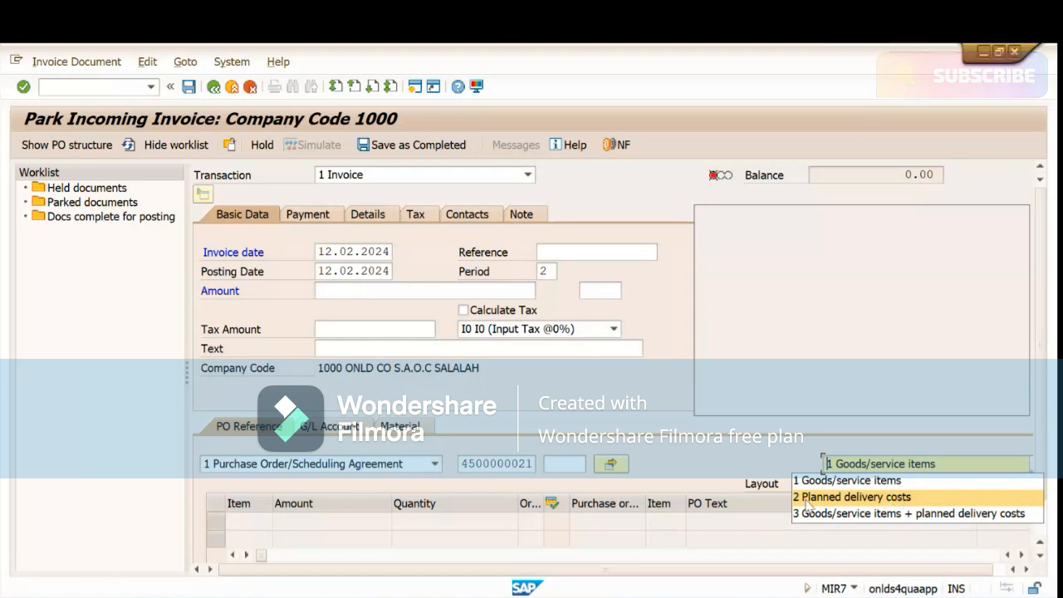
{"action": "left_click", "coordinate": [865, 498]}
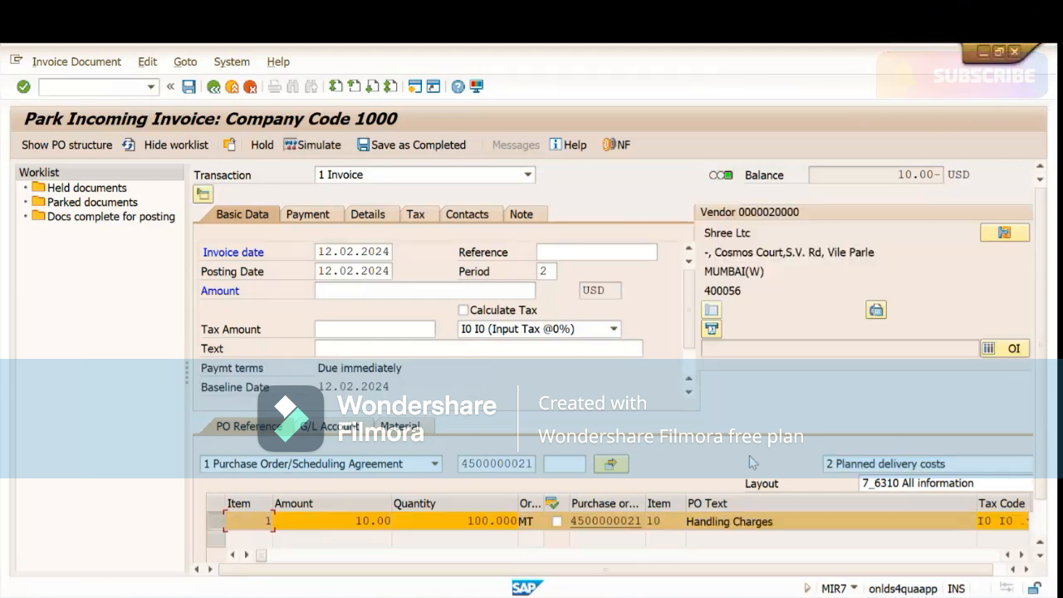
- Examine the PO text, quantity and amount of the proposed Handling Charges item
{"action": "left_click_drag", "start_coordinate": [780, 522], "coordinate": [687, 521]}
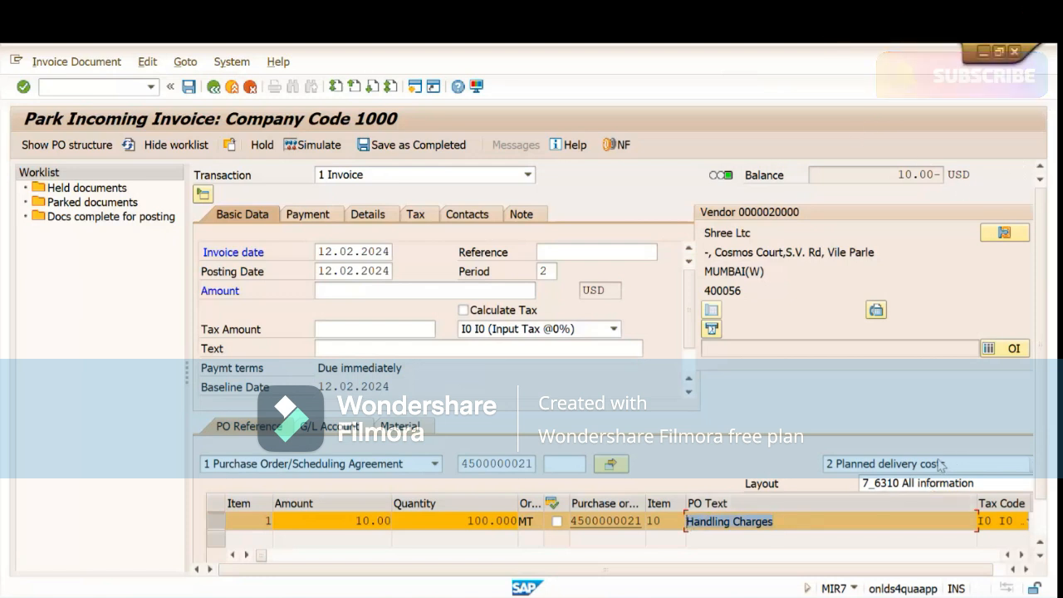
{"action": "left_click", "coordinate": [459, 521]}
{"action": "left_click_drag", "start_coordinate": [459, 520], "coordinate": [518, 520]}
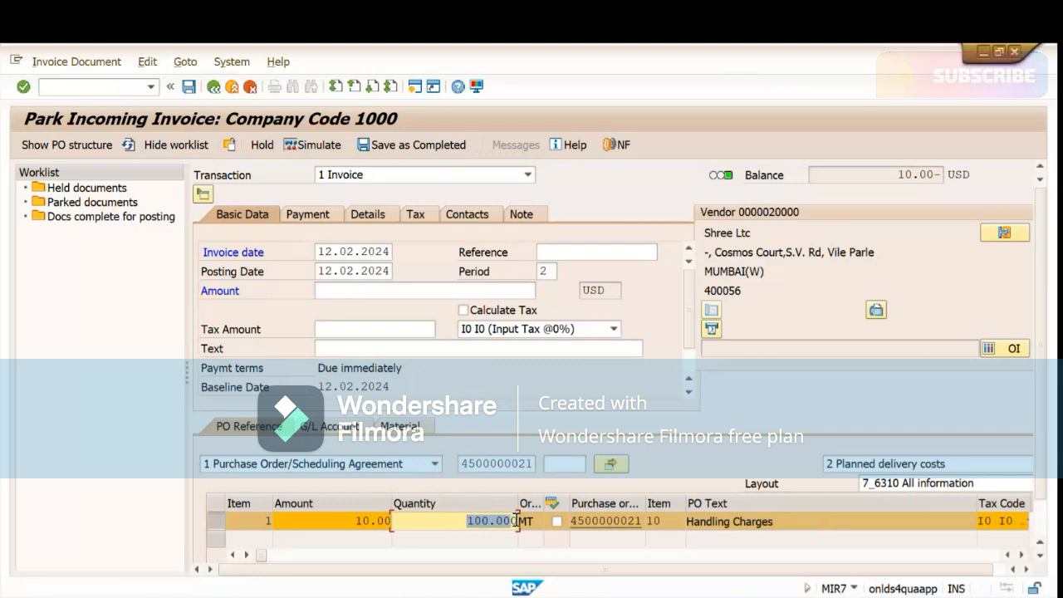
{"action": "left_click", "coordinate": [364, 520]}
{"action": "left_click_drag", "start_coordinate": [355, 521], "coordinate": [392, 521]}
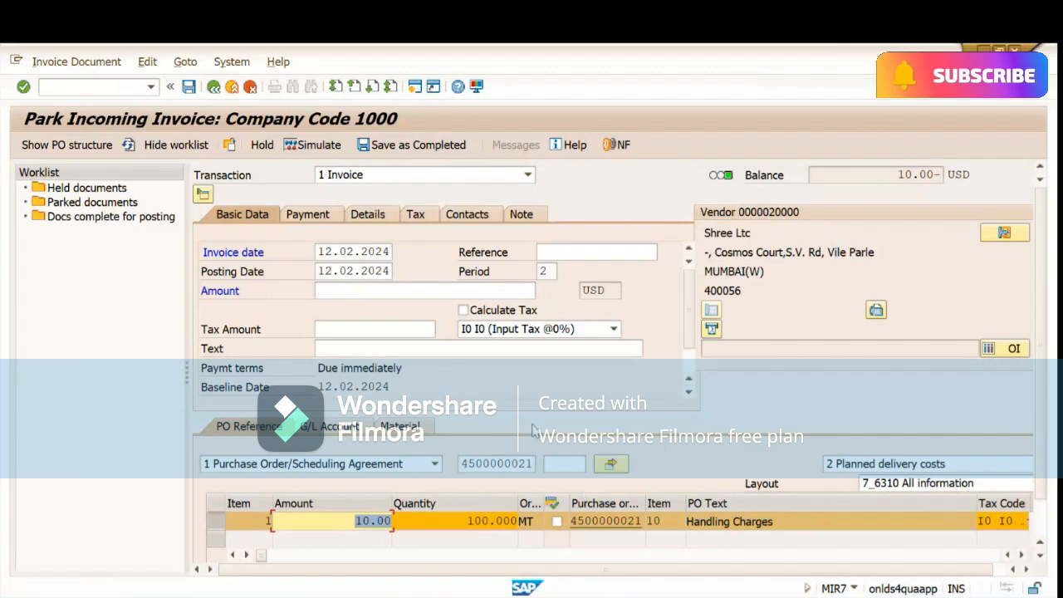
- Set the parked invoice's amount to 10 USD
{"action": "left_click", "coordinate": [338, 290]}
{"action": "type", "text": "10"}
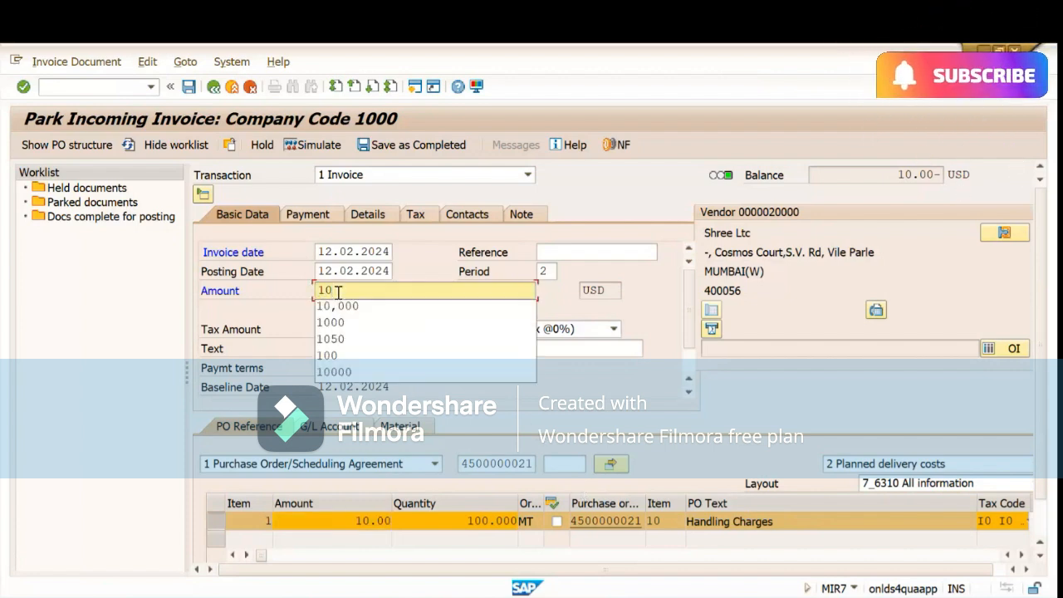
{"action": "key", "text": "Return"}
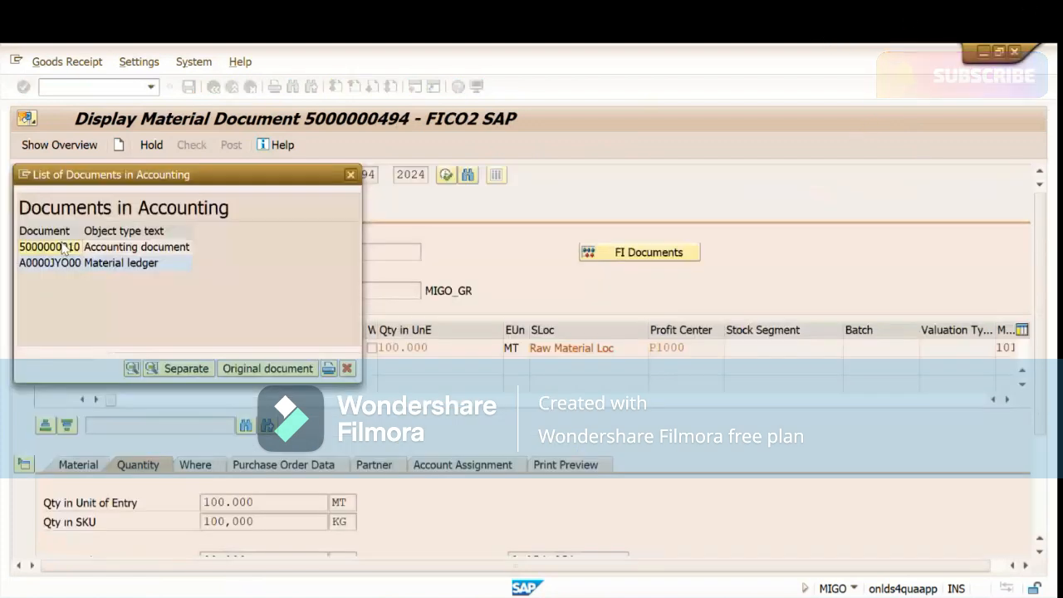
- Open the goods receipt's accounting document and examine its Raw Materials, GR/IR Clearing-RM and Handling Charges Pay lines
{"action": "double_click", "coordinate": [63, 247]}
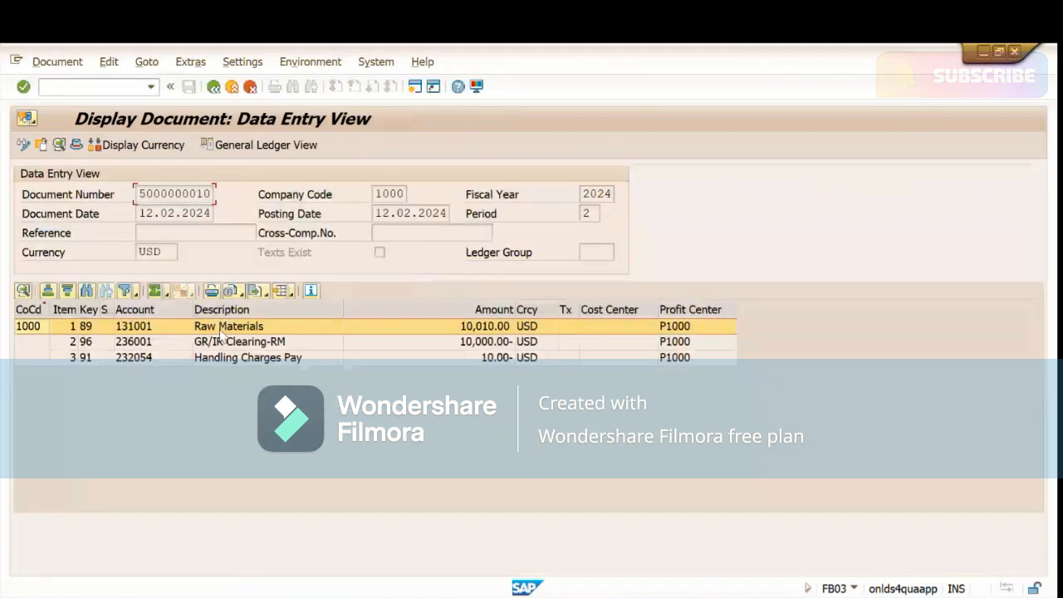
{"action": "left_click", "coordinate": [221, 329]}
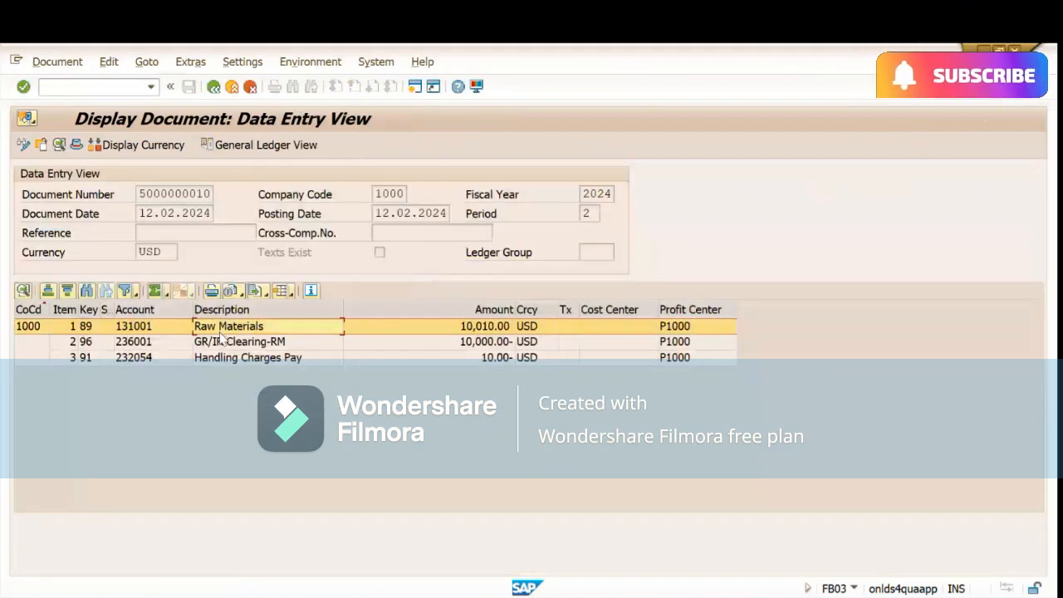
{"action": "left_click", "coordinate": [228, 344]}
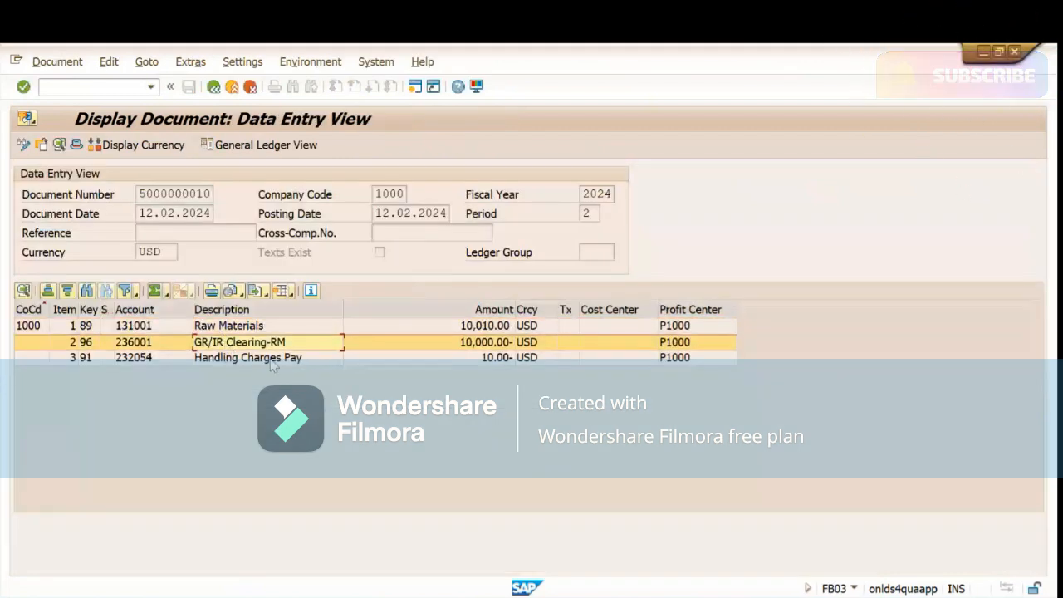
{"action": "left_click", "coordinate": [208, 363]}
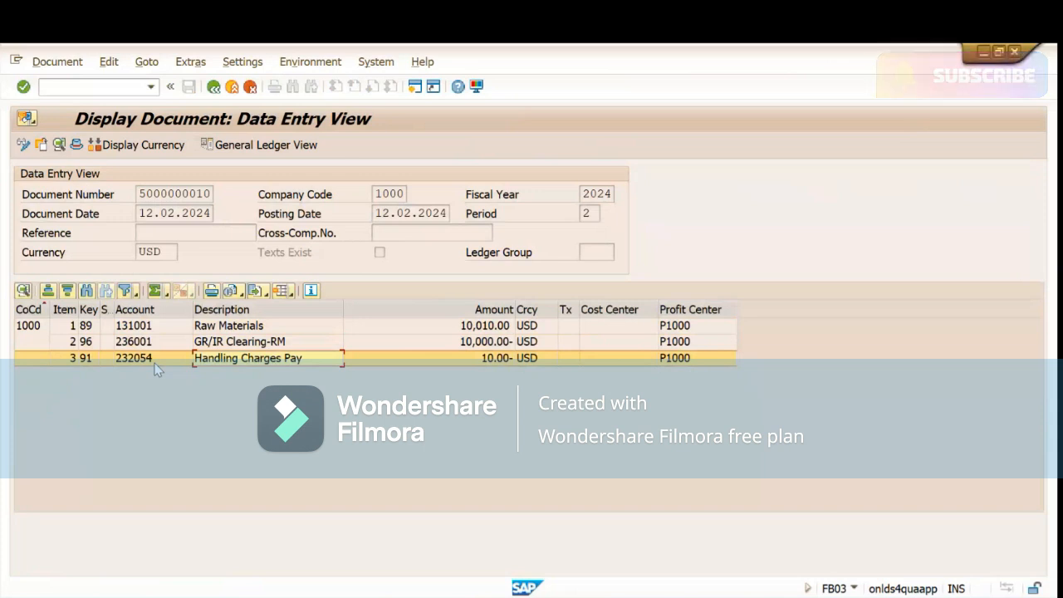
{"action": "left_click", "coordinate": [449, 357]}
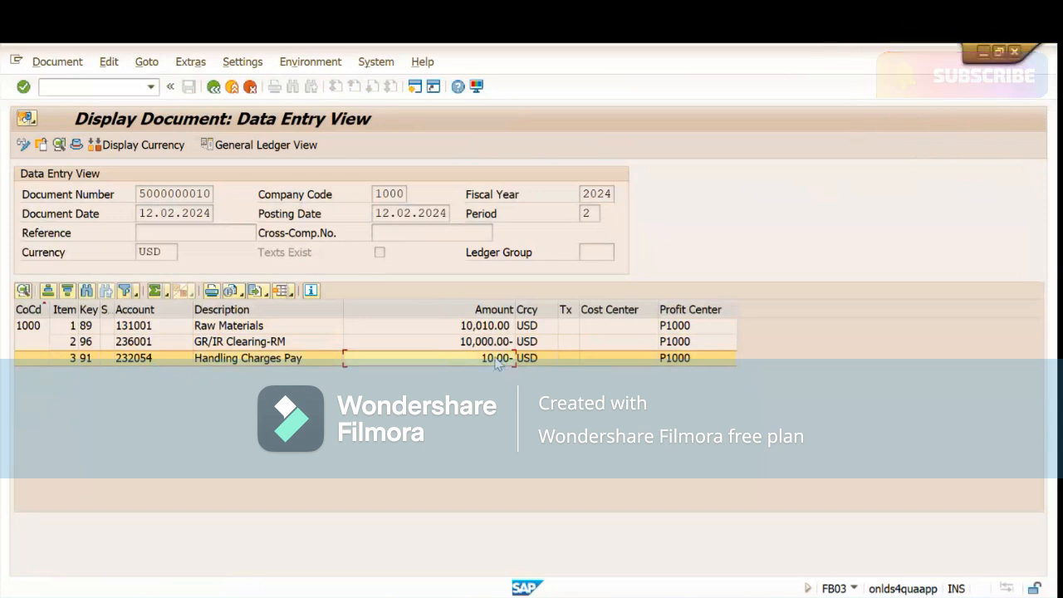
{"action": "left_click", "coordinate": [233, 364]}
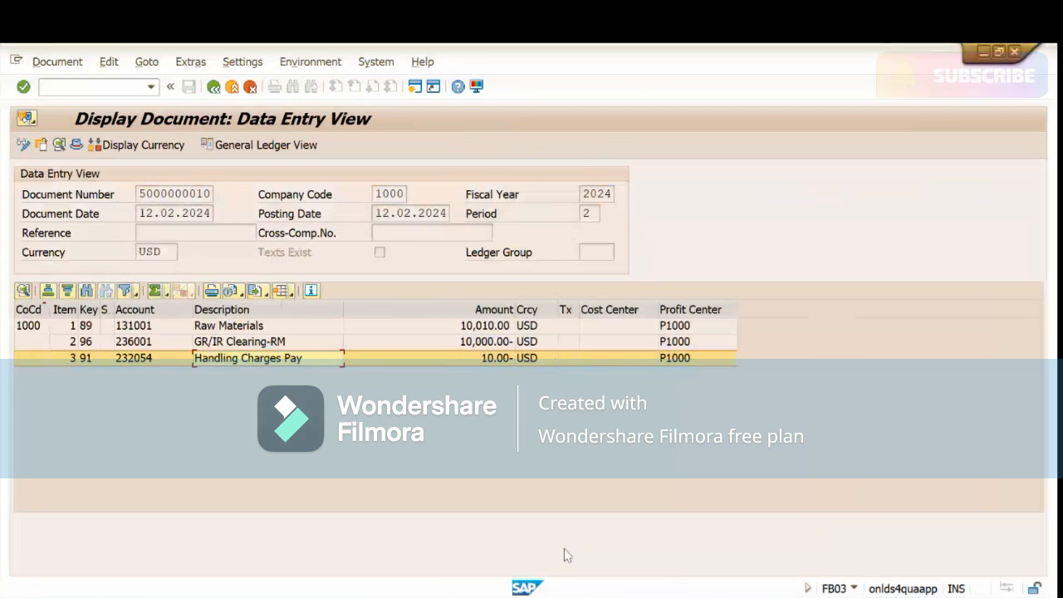
- Examine the account, description and amount of the Handling Charges Pay line in the accounting document
{"action": "mouse_move", "coordinate": [223, 545]}
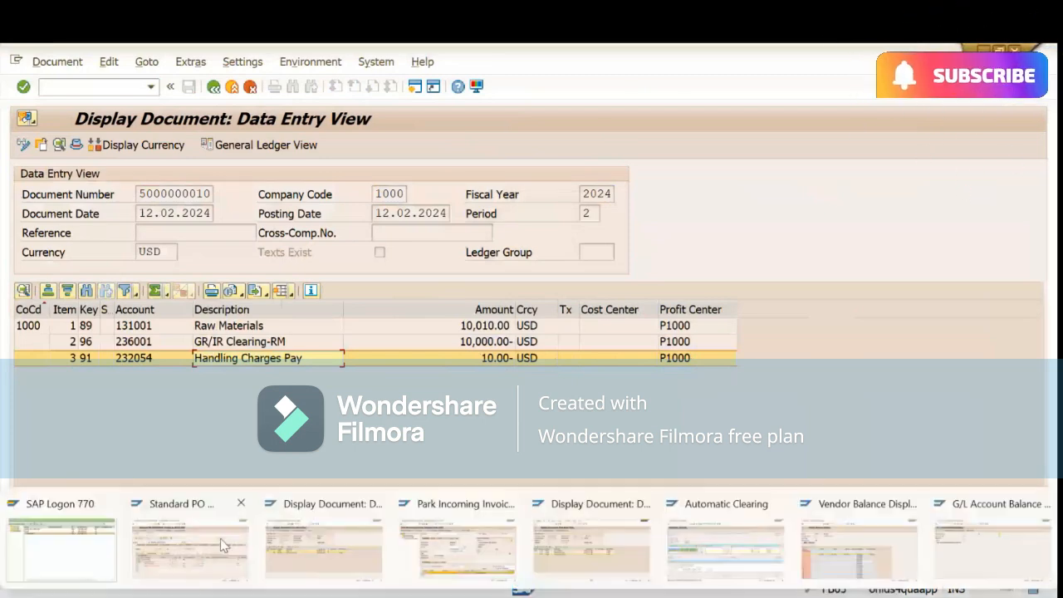
{"action": "mouse_move", "coordinate": [488, 539]}
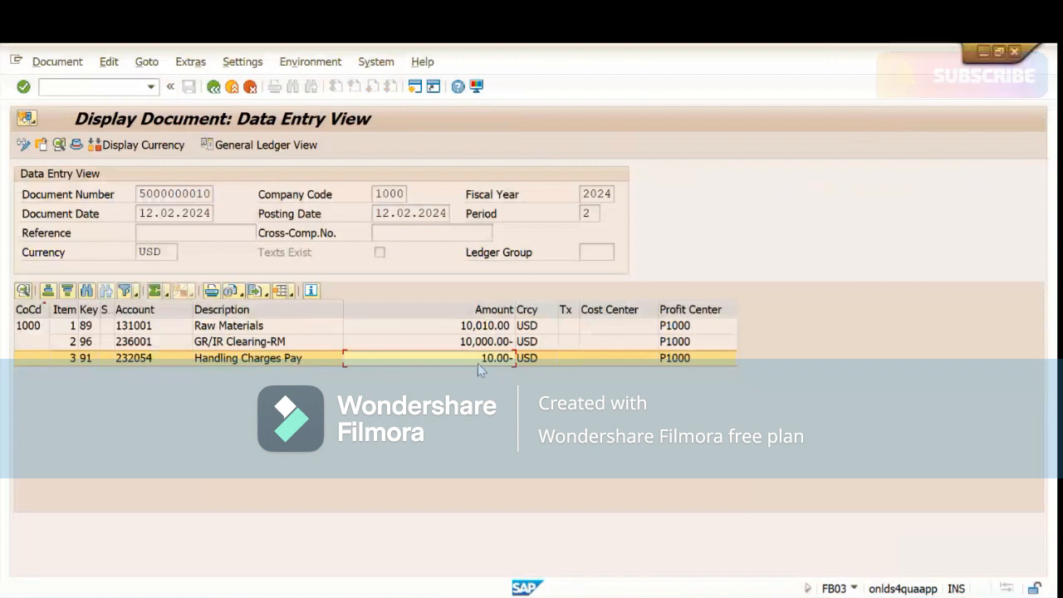
{"action": "left_click", "coordinate": [139, 362]}
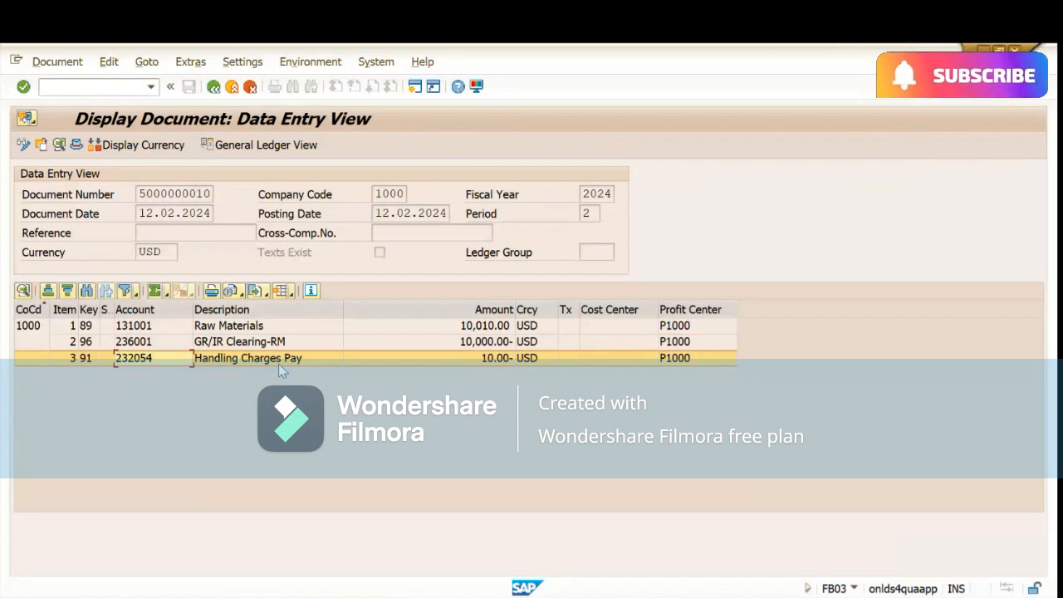
{"action": "left_click", "coordinate": [240, 363]}
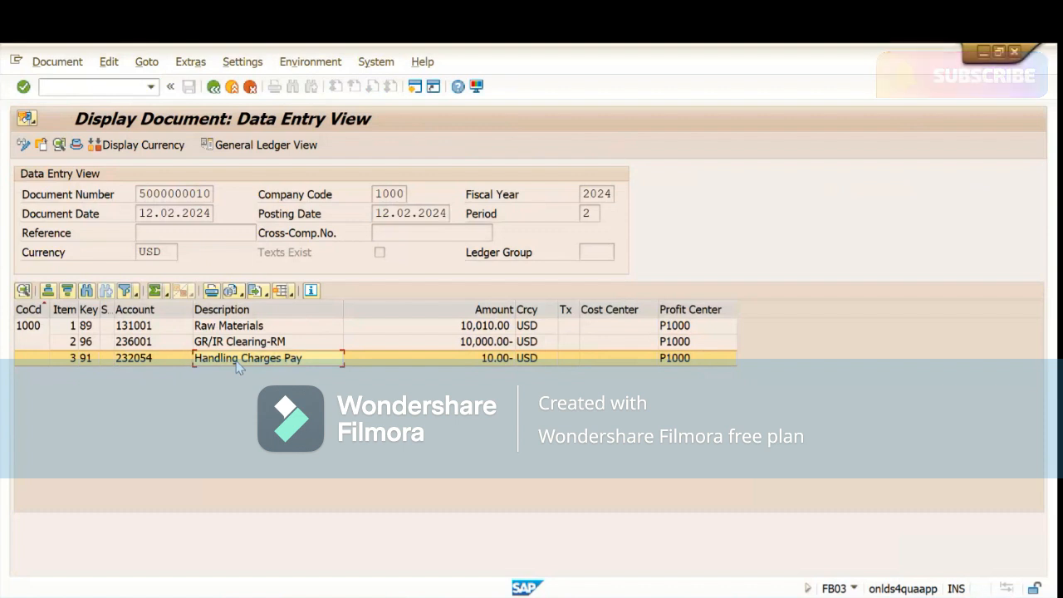
{"action": "left_click", "coordinate": [136, 363]}
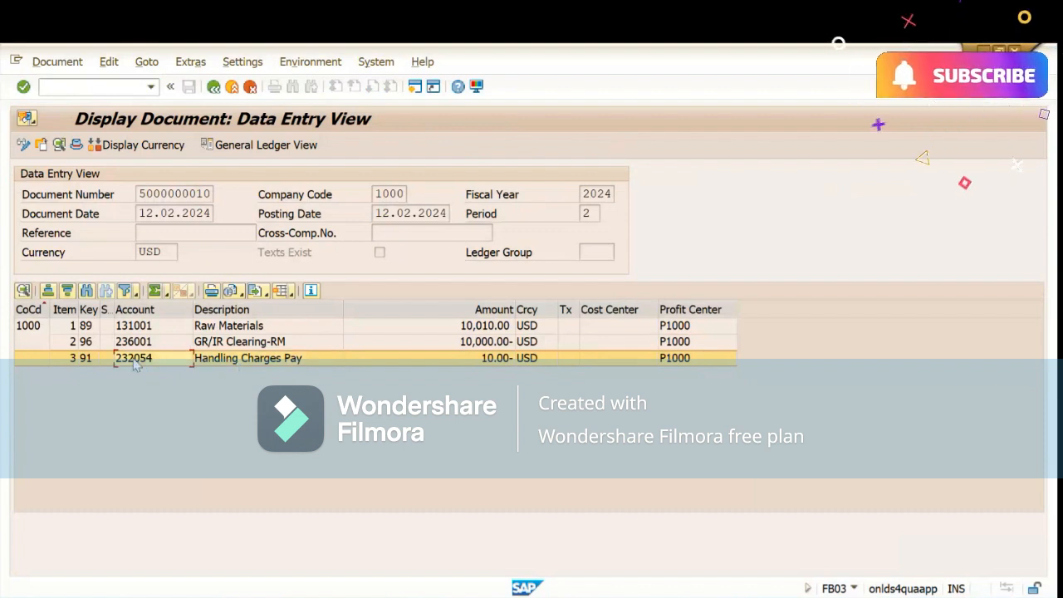
{"action": "left_click", "coordinate": [223, 367]}
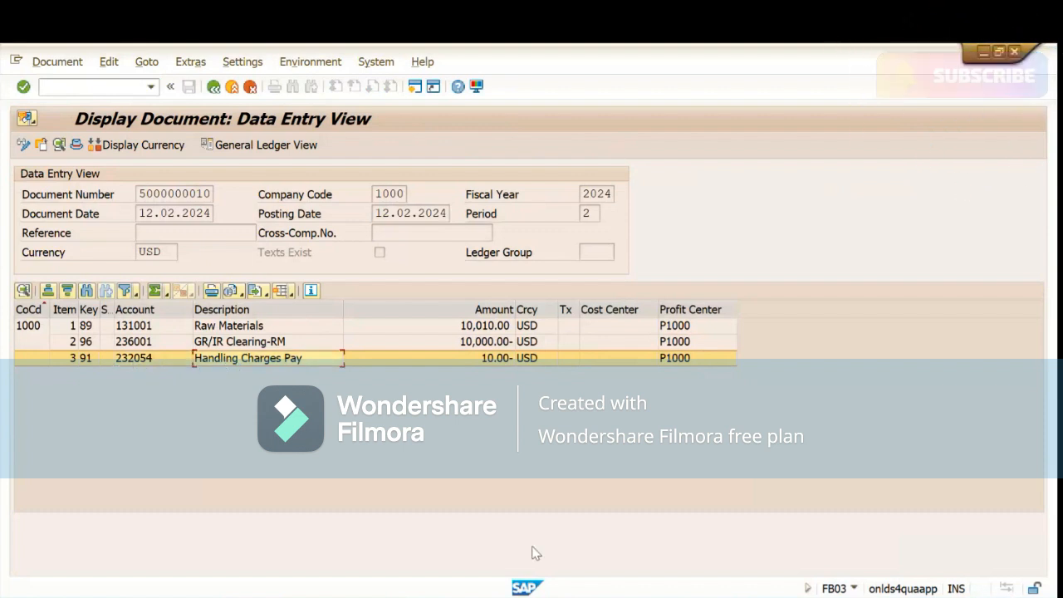
- Return to the Park Incoming Invoice session and review the PO text of its planned delivery cost item
{"action": "mouse_move", "coordinate": [536, 594]}
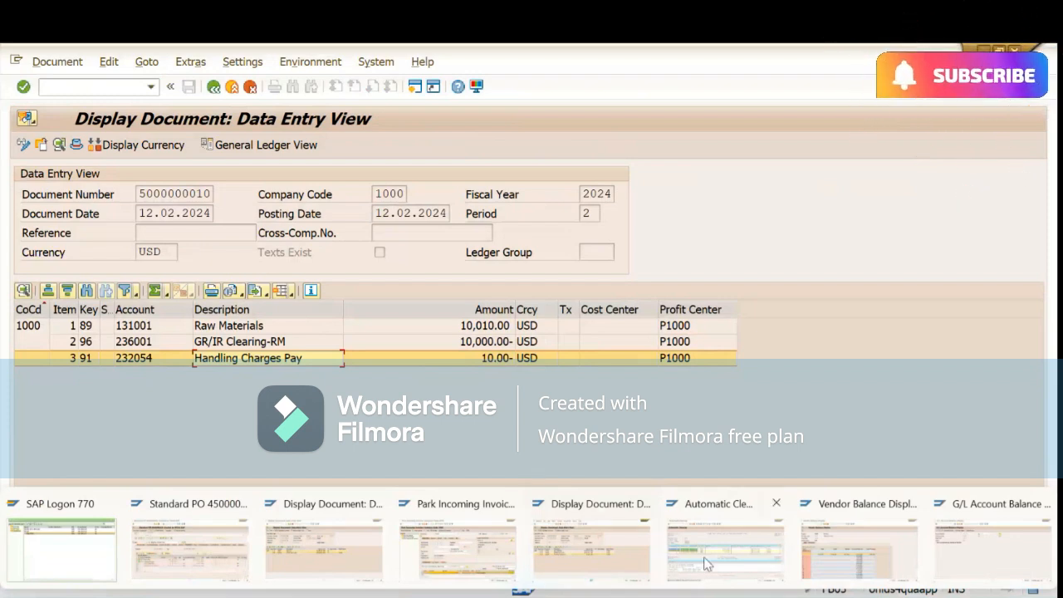
{"action": "mouse_move", "coordinate": [703, 558]}
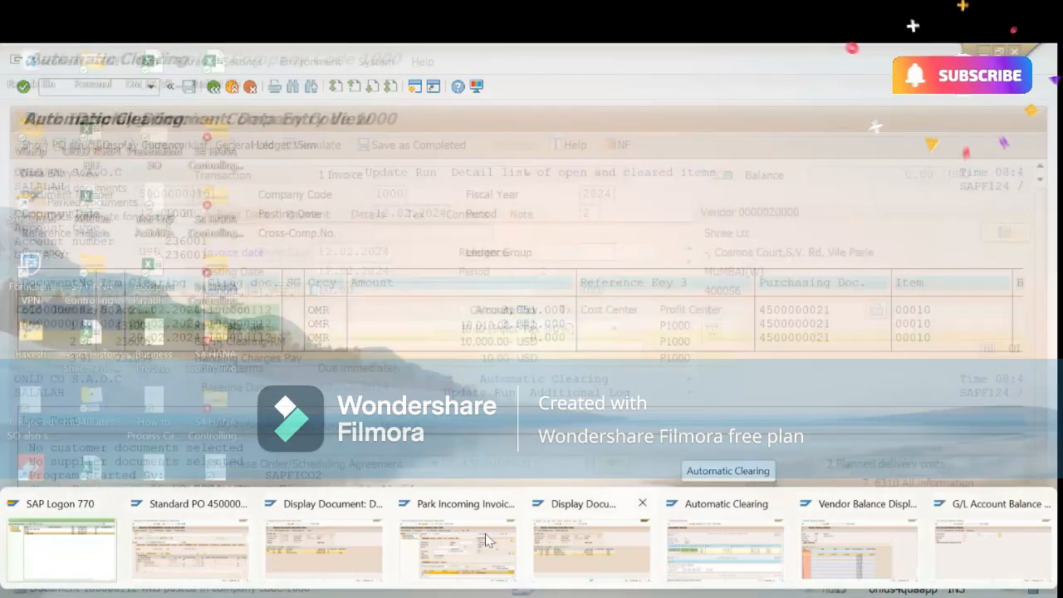
{"action": "mouse_move", "coordinate": [447, 542]}
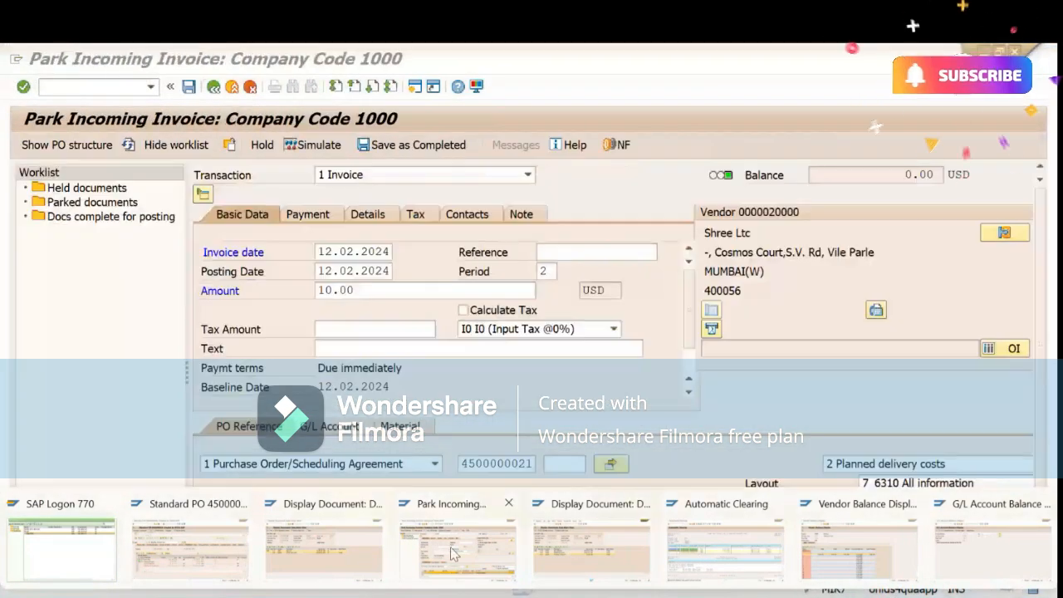
{"action": "left_click", "coordinate": [457, 548]}
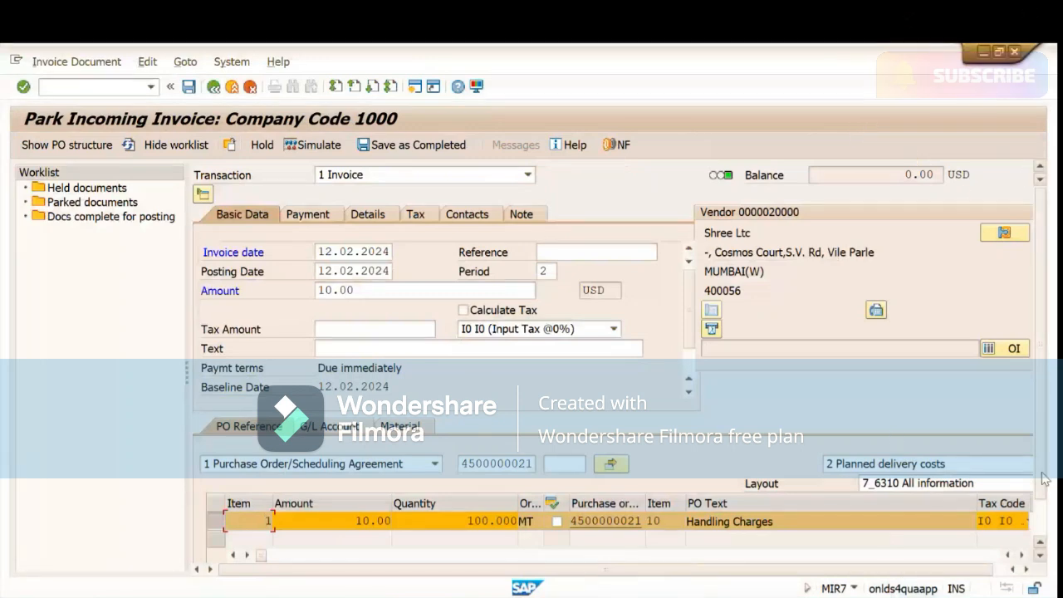
{"action": "scroll", "coordinate": [1044, 479], "scroll_direction": "down", "scroll_amount": 2}
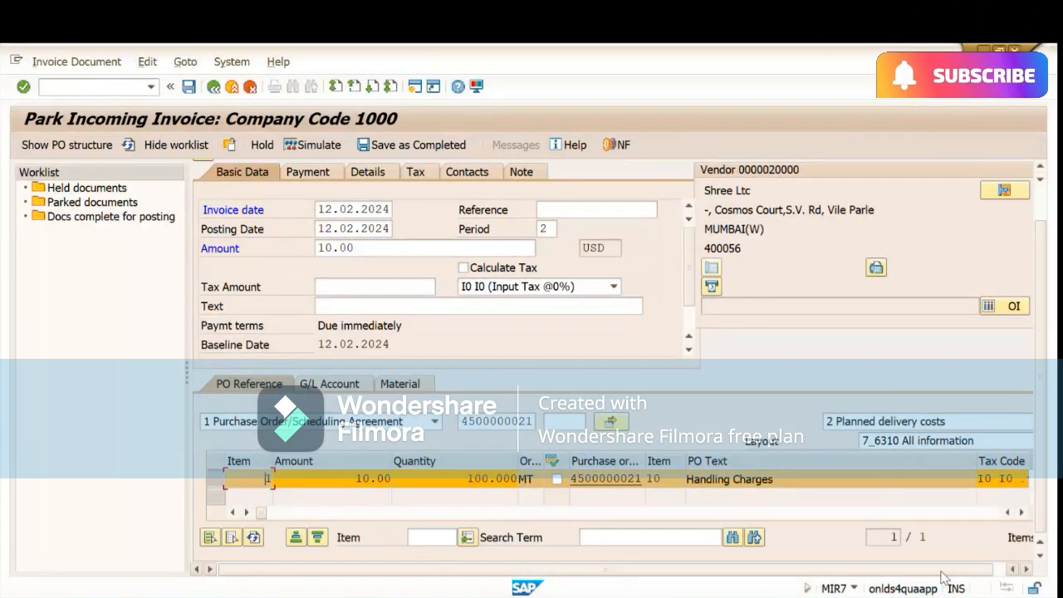
{"action": "left_click_drag", "start_coordinate": [941, 572], "coordinate": [1003, 576]}
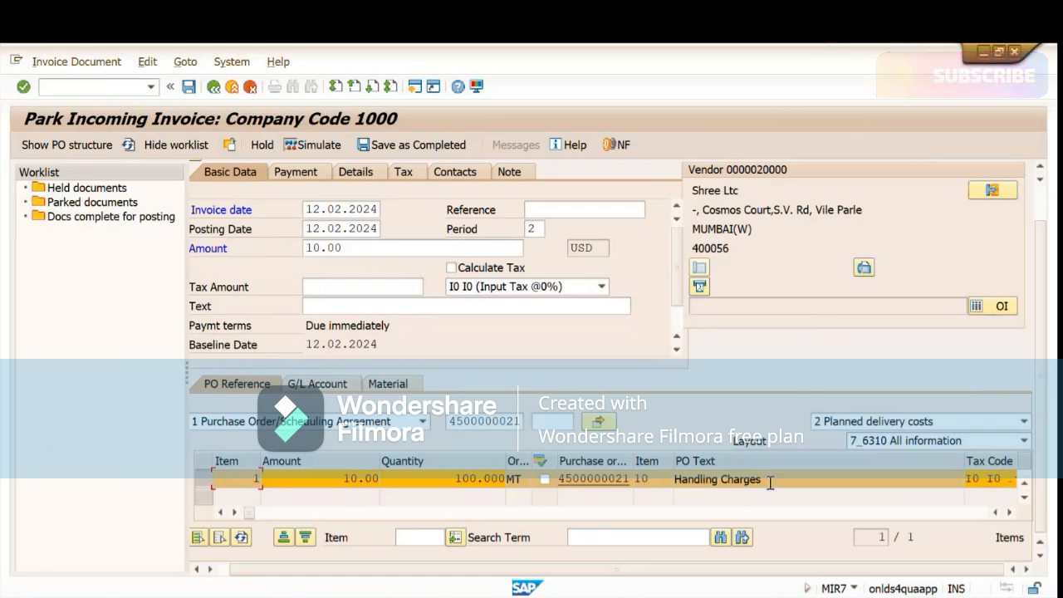
{"action": "left_click_drag", "start_coordinate": [761, 479], "coordinate": [676, 478]}
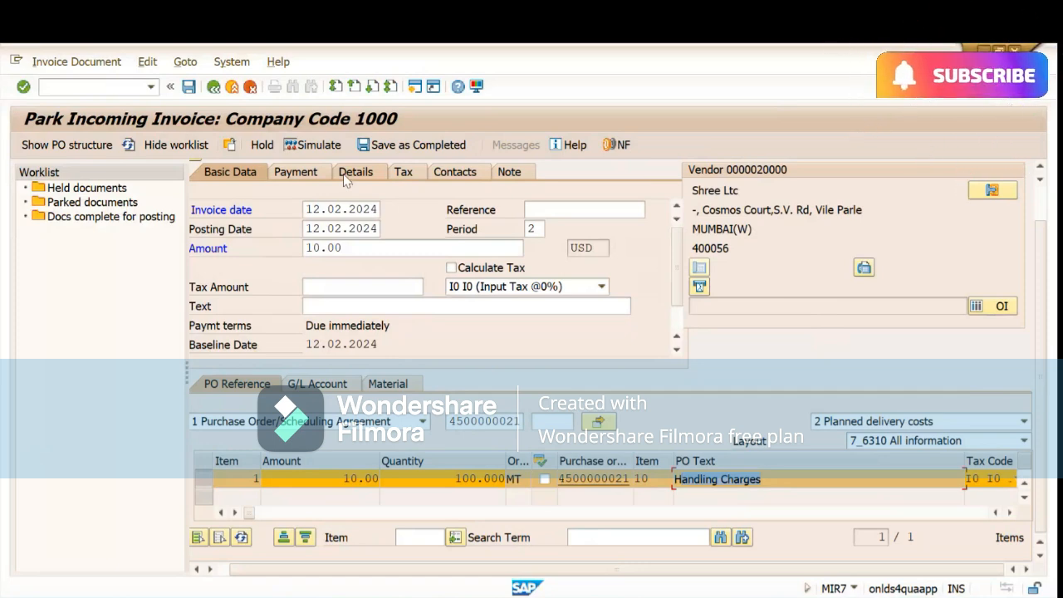
- Clear the invoicing party in the invoice's header details
{"action": "left_click", "coordinate": [456, 179]}
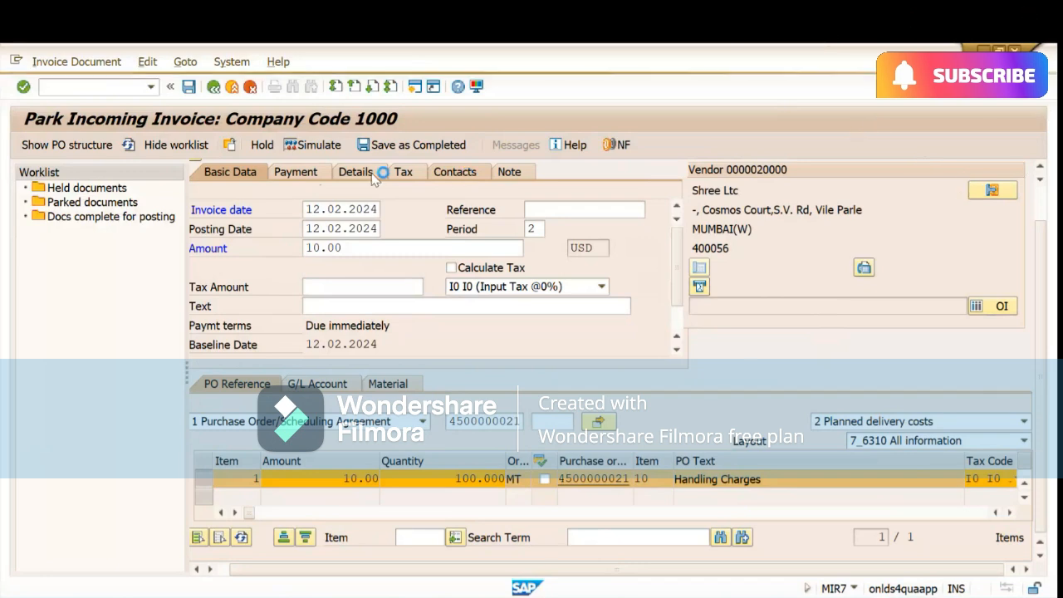
{"action": "left_click", "coordinate": [372, 217]}
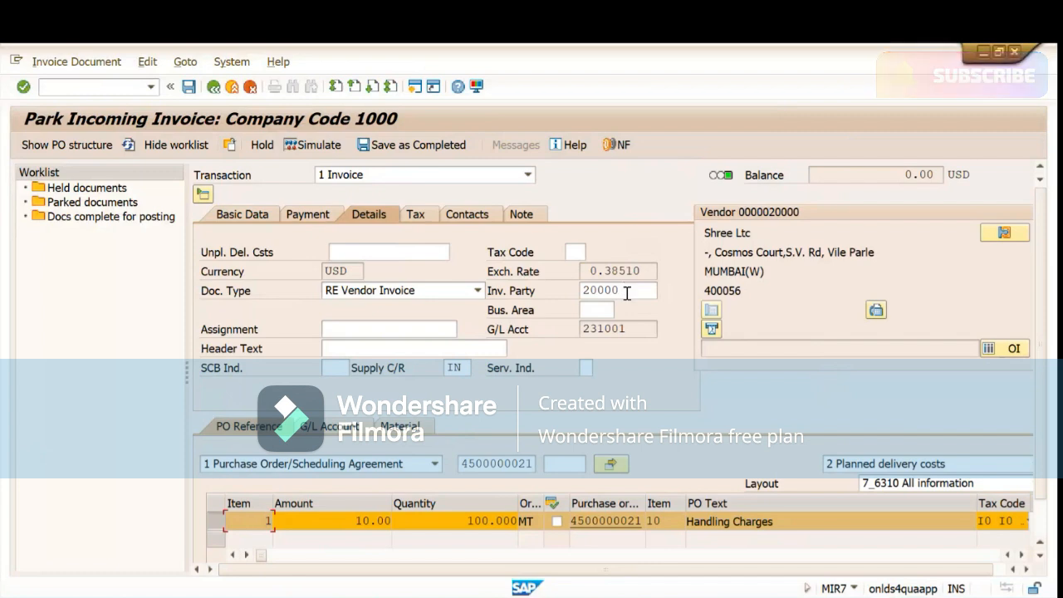
{"action": "left_click_drag", "start_coordinate": [626, 293], "coordinate": [580, 299]}
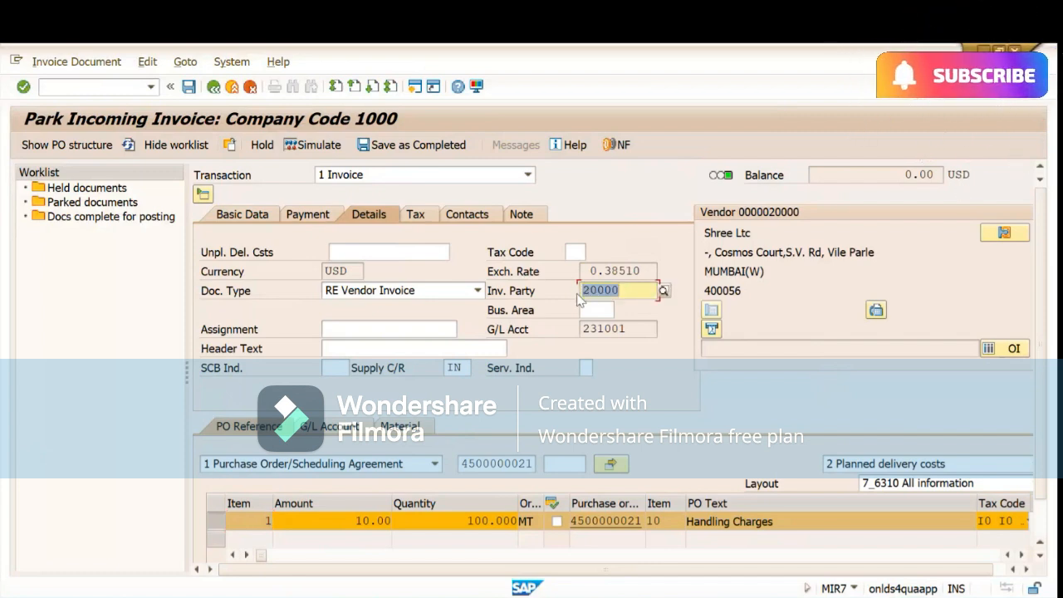
{"action": "key", "text": "Delete"}
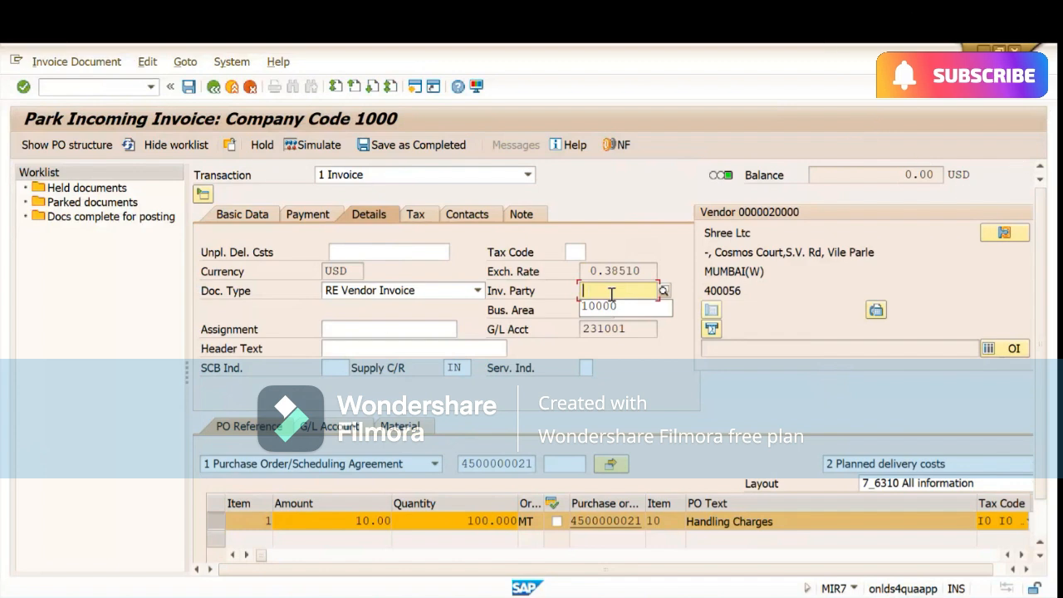
- Search suppliers by country/region and company code for the invoicing party Oman Flour Mills Co., using its supplier number
{"action": "left_click", "coordinate": [663, 292]}
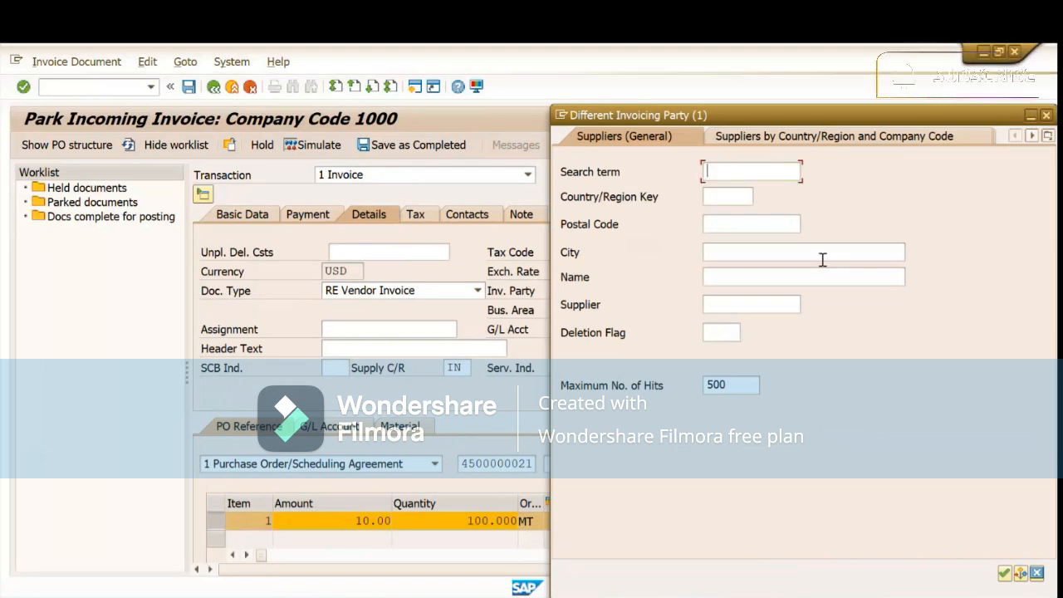
{"action": "left_click", "coordinate": [804, 137]}
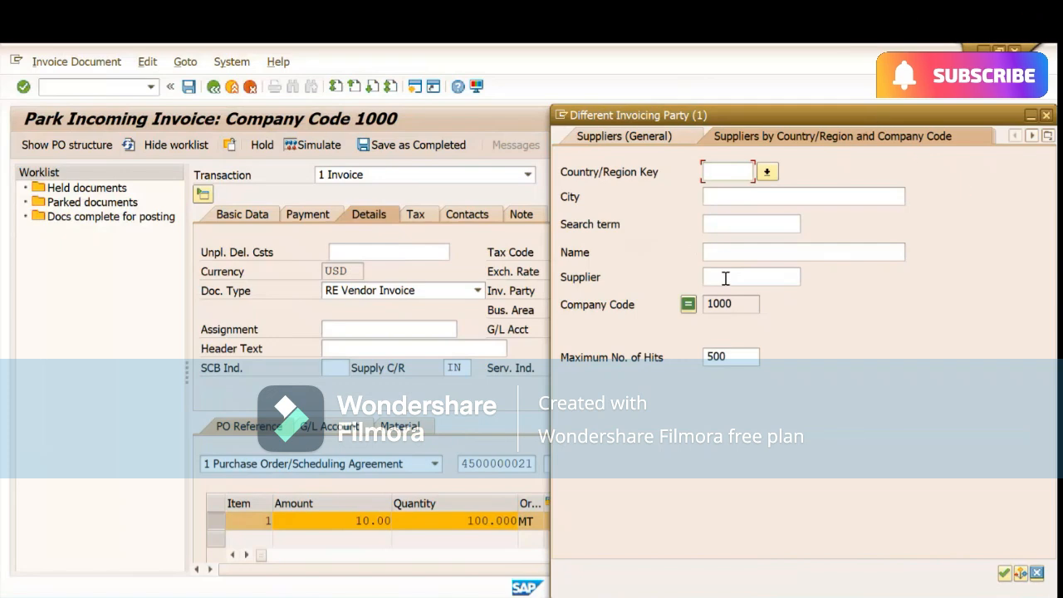
{"action": "left_click", "coordinate": [725, 278]}
{"action": "type", "text": "10004"}
{"action": "left_click", "coordinate": [1003, 573]}
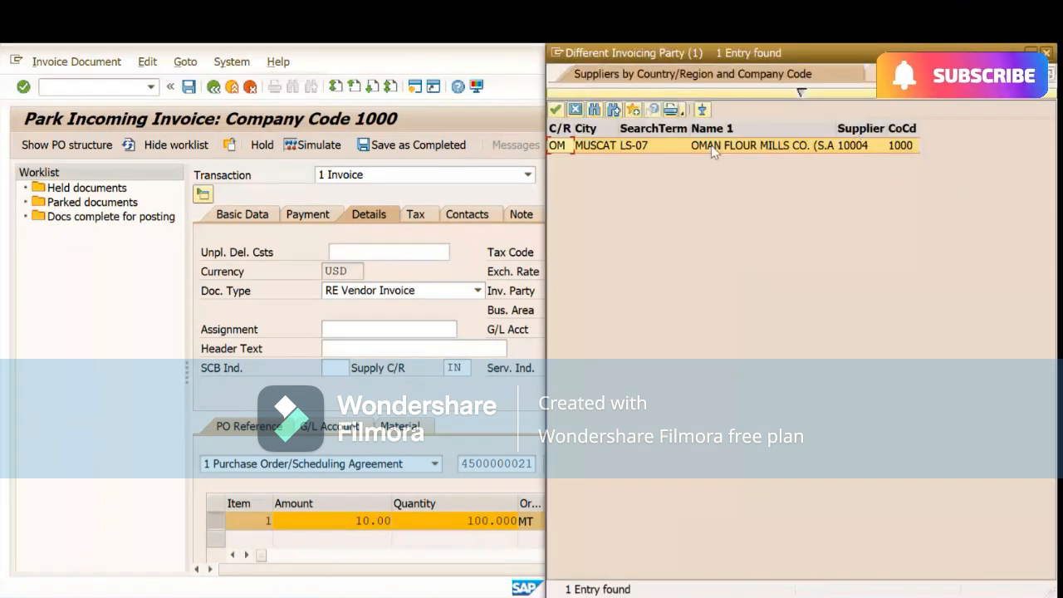
- Set the invoice's different invoicing party to Oman Flour Mills, accept the account change, and enter "Handling Charges" as the invoice text
{"action": "left_click", "coordinate": [728, 145]}
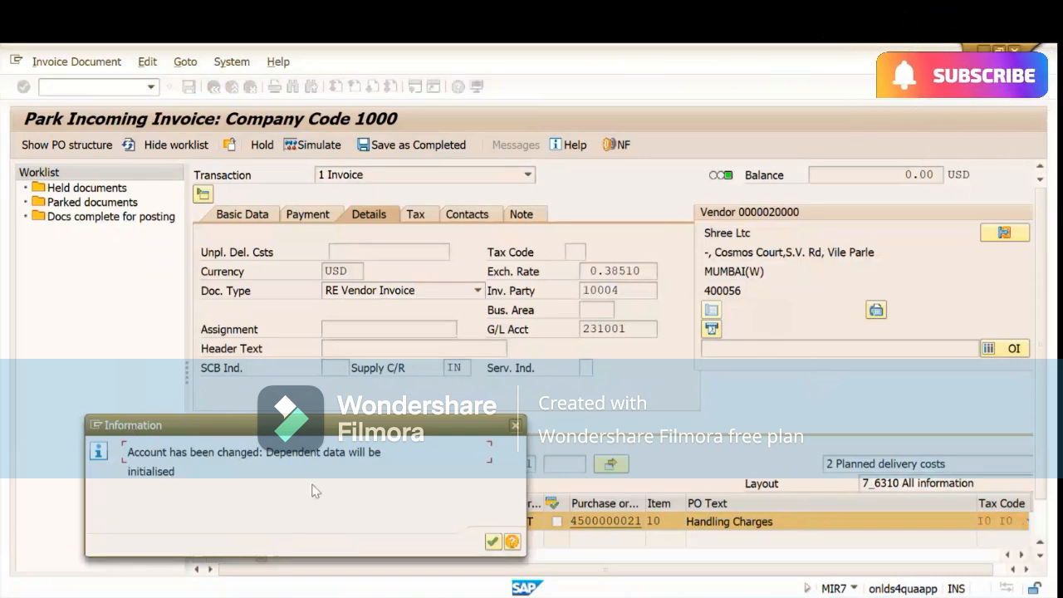
{"action": "left_click", "coordinate": [492, 542]}
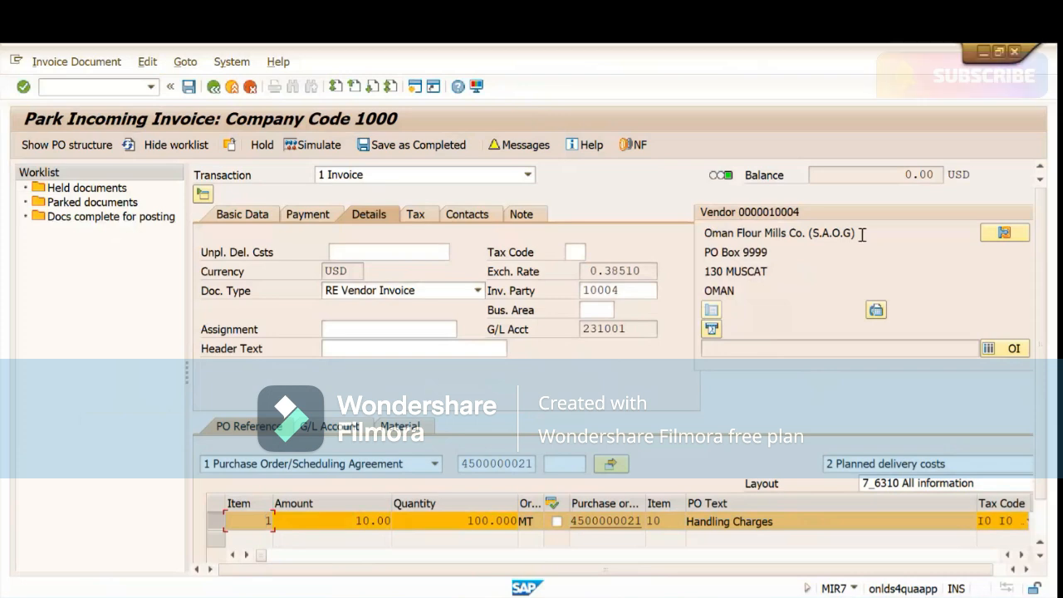
{"action": "left_click", "coordinate": [249, 214]}
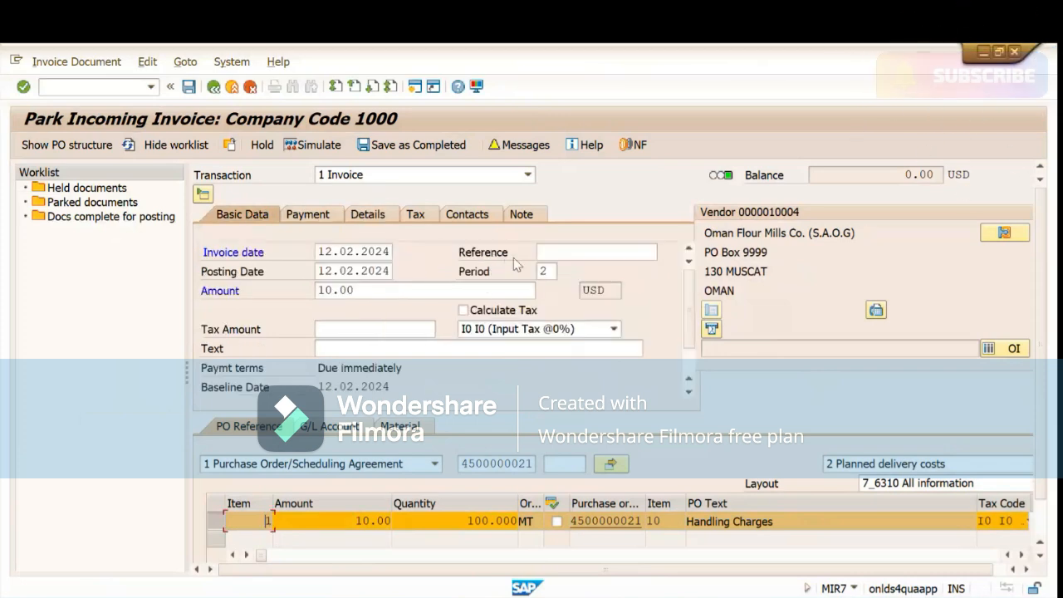
{"action": "left_click", "coordinate": [394, 352]}
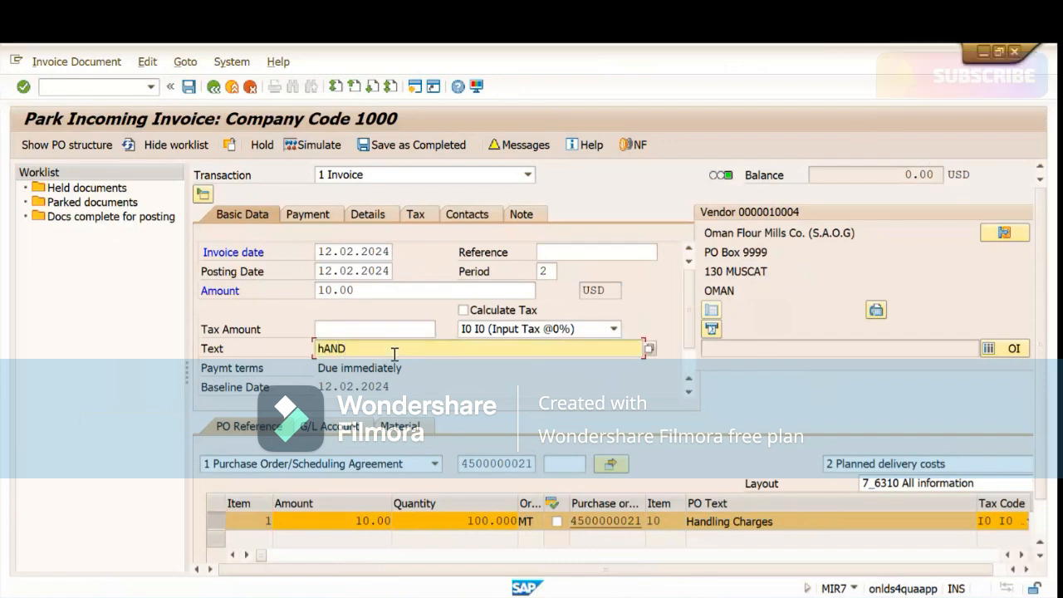
{"action": "key", "text": "BackSpace"}
{"action": "key", "text": "BackSpace"}
{"action": "key", "text": "BackSpace"}
{"action": "key", "text": "BackSpace"}
{"action": "key", "text": "BackSpace"}
{"action": "key", "text": "BackSpace"}
{"action": "key", "text": "BackSpace"}
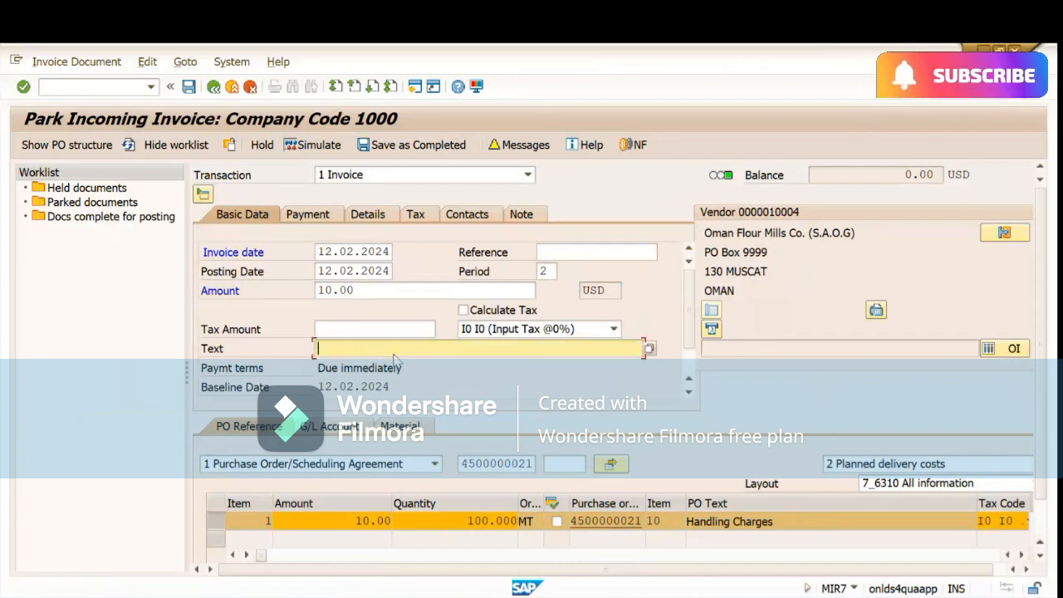
{"action": "type", "text": "h"}
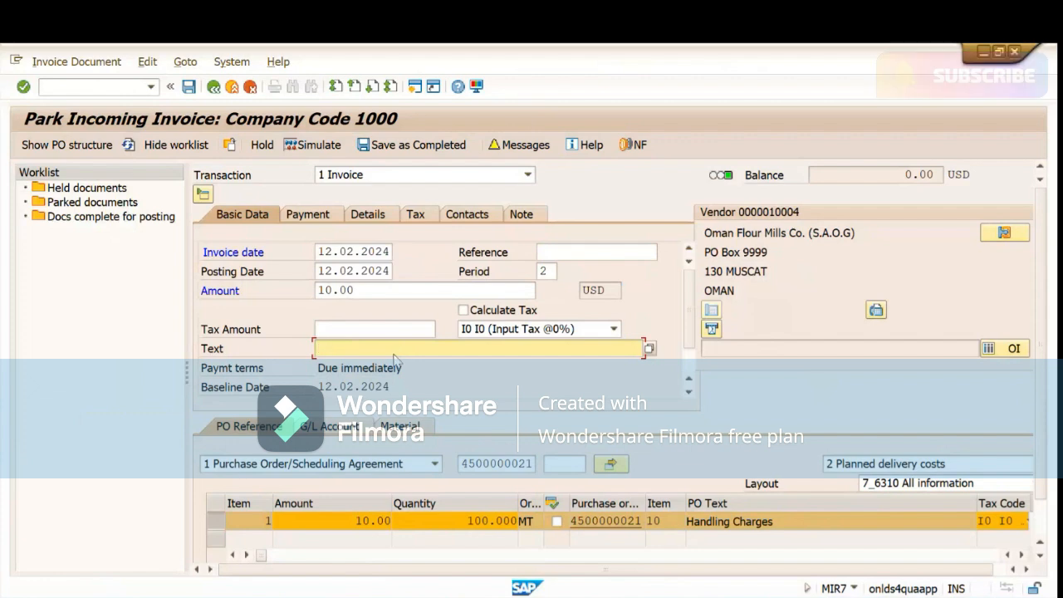
{"action": "type", "text": "Handling Charges"}
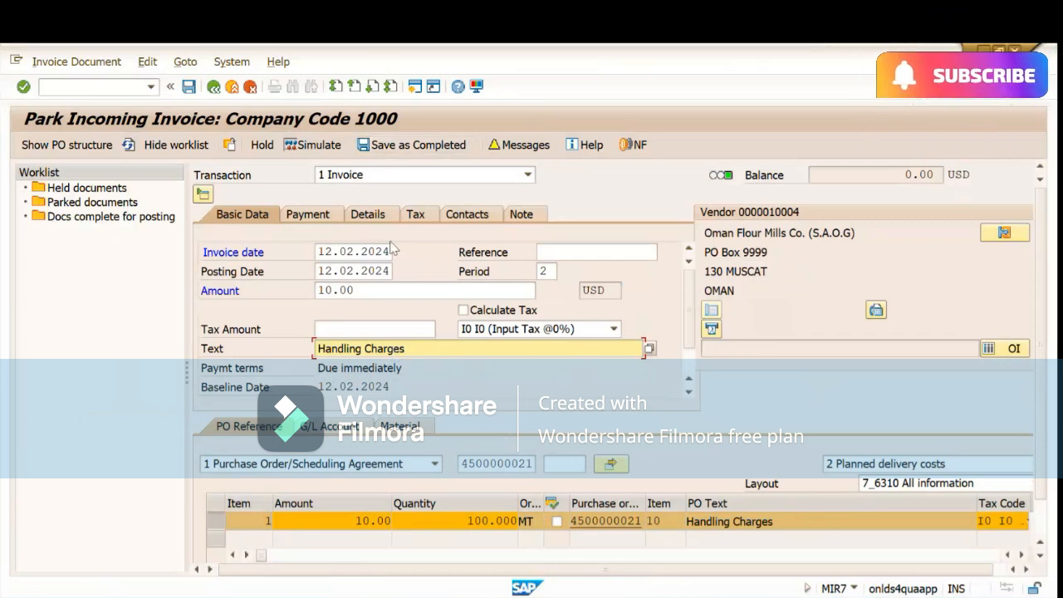
- Simulate the invoice and compare its Handling Charges account and amount with the matching line in the displayed accounting document
{"action": "left_click", "coordinate": [313, 147]}
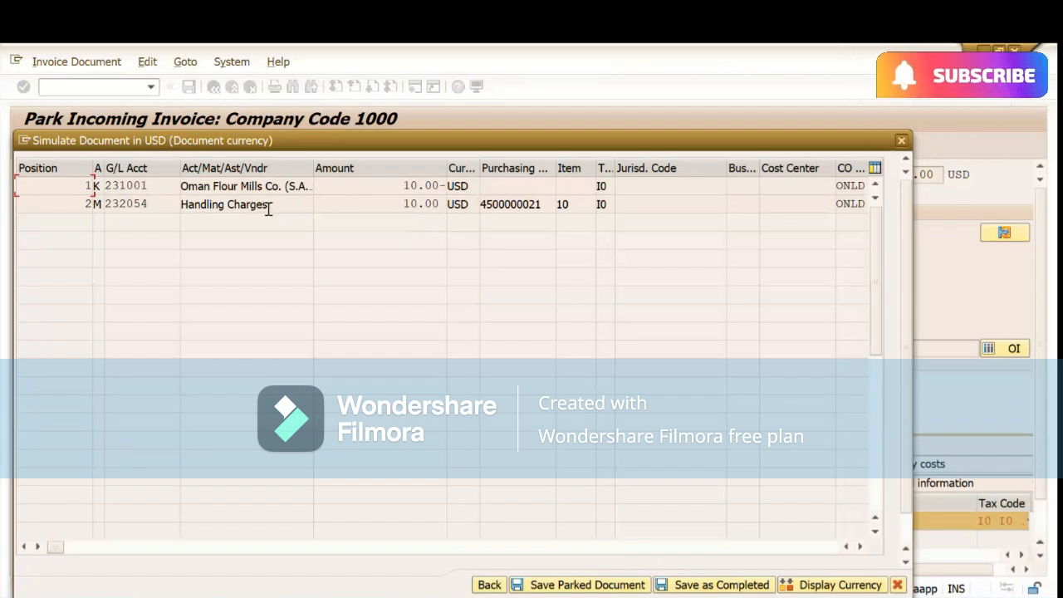
{"action": "left_click_drag", "start_coordinate": [274, 205], "coordinate": [106, 209]}
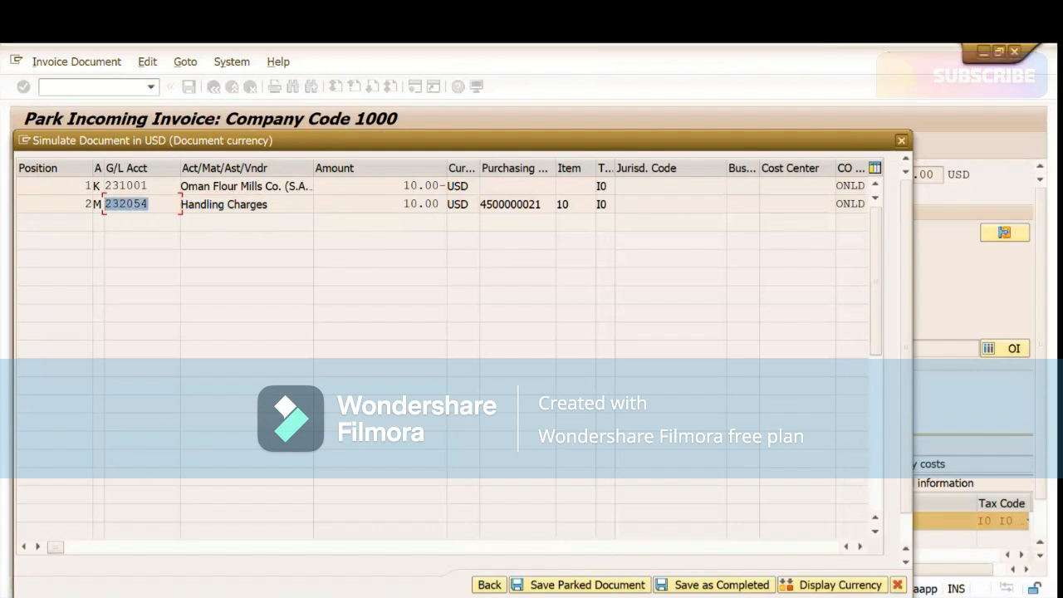
{"action": "mouse_move", "coordinate": [469, 591]}
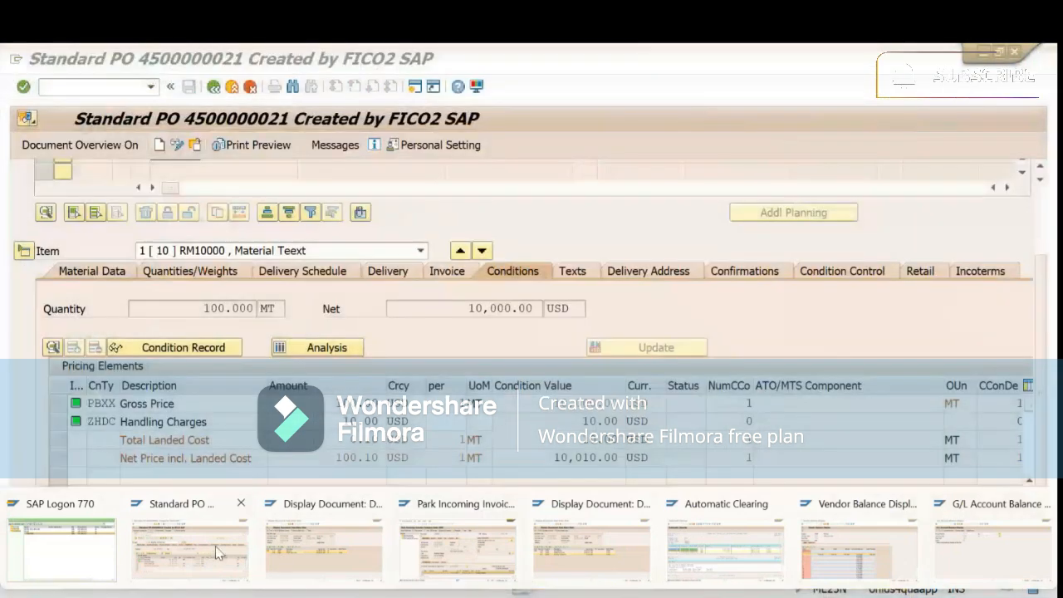
{"action": "mouse_move", "coordinate": [323, 550]}
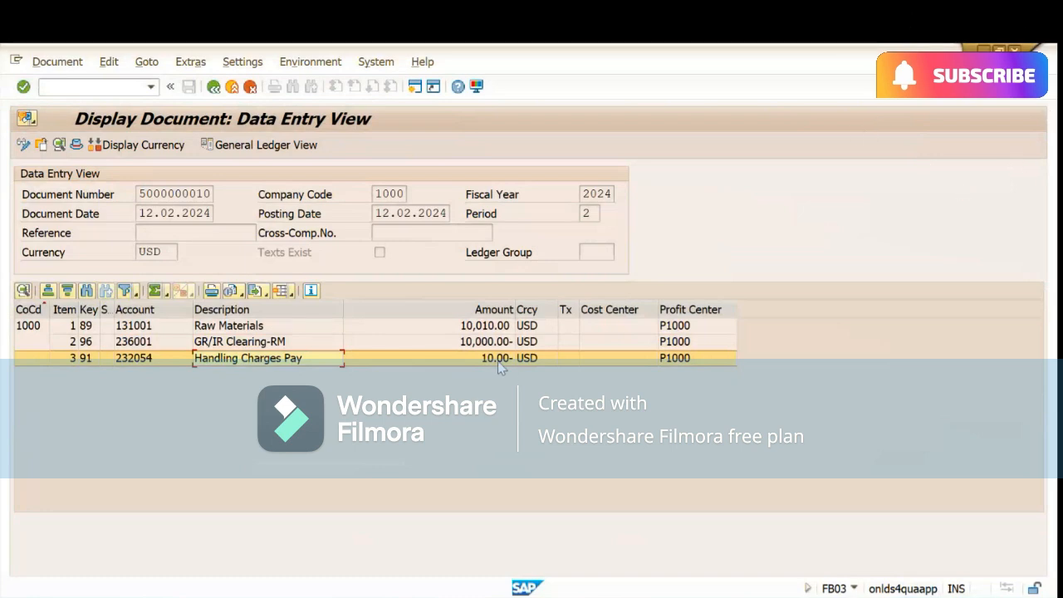
{"action": "left_click", "coordinate": [499, 362]}
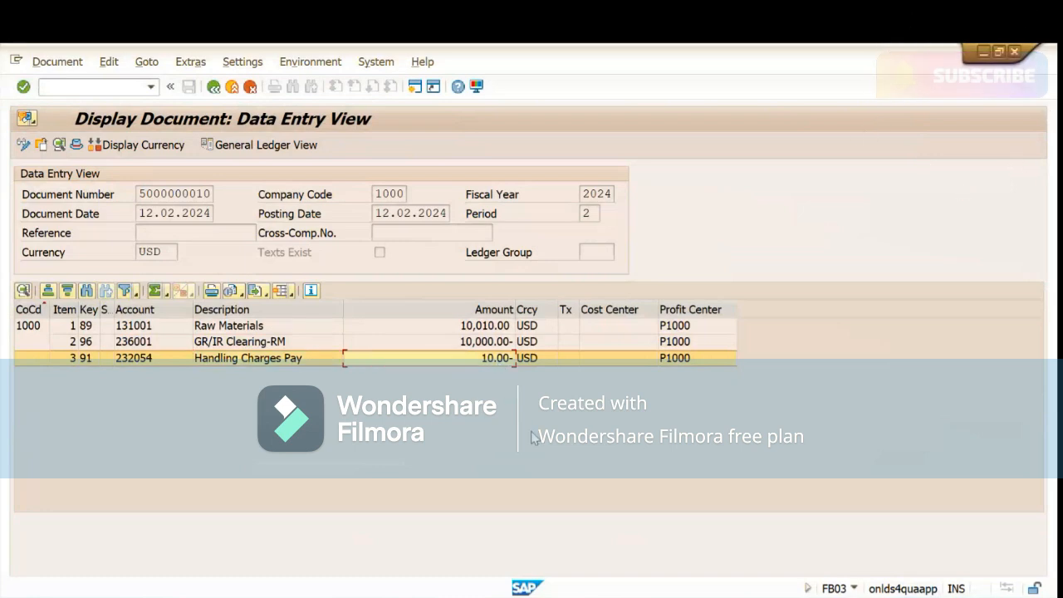
{"action": "key", "text": "alt+Tab"}
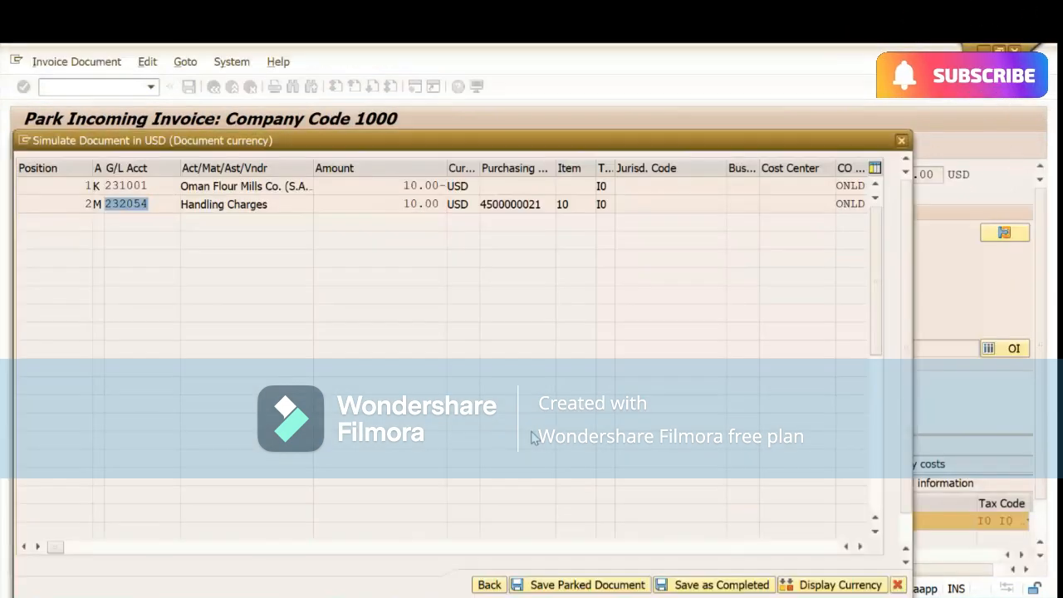
{"action": "left_click_drag", "start_coordinate": [406, 204], "coordinate": [440, 208]}
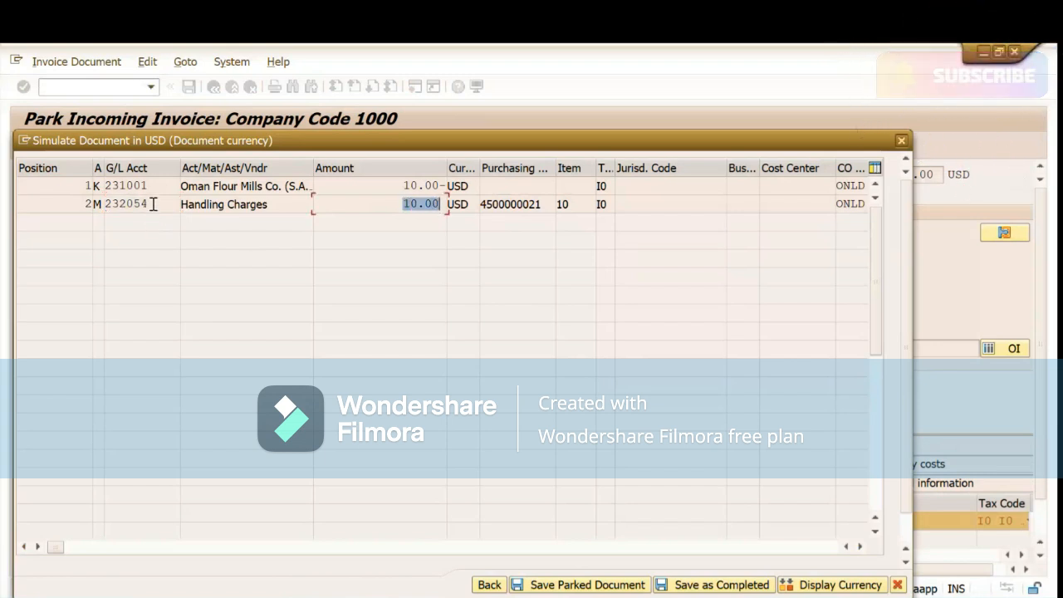
{"action": "left_click", "coordinate": [406, 206]}
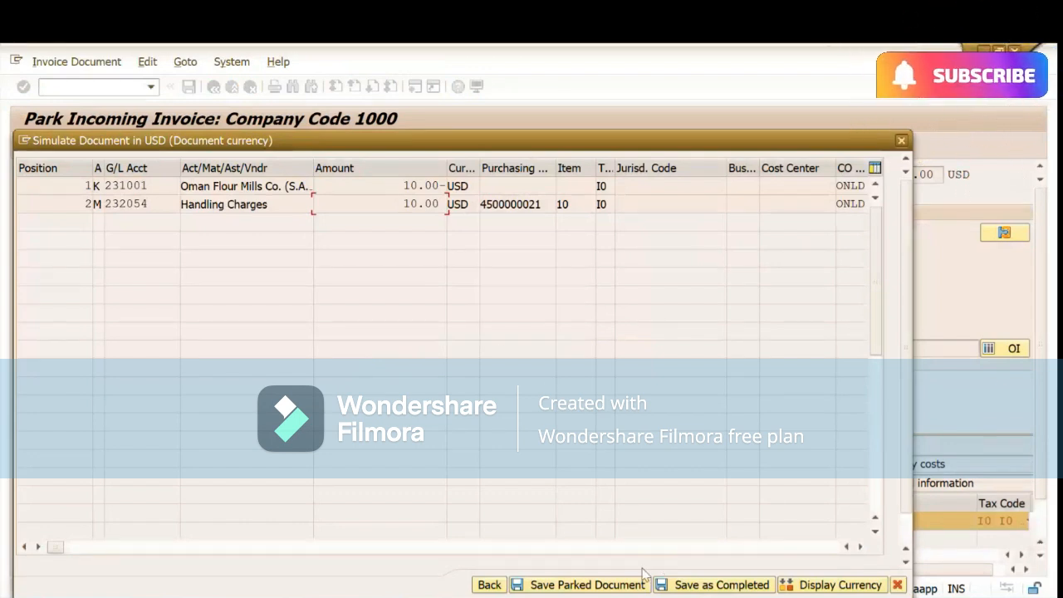
- Save the simulated invoice as a parked document and answer the correspondence request
{"action": "left_click", "coordinate": [572, 586]}
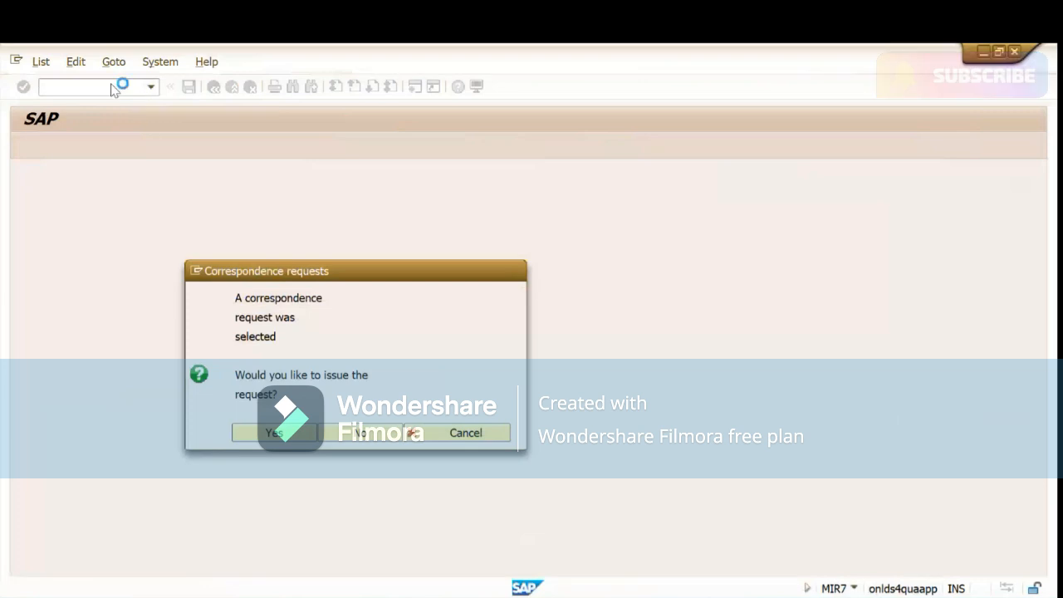
{"action": "key", "text": "Return"}
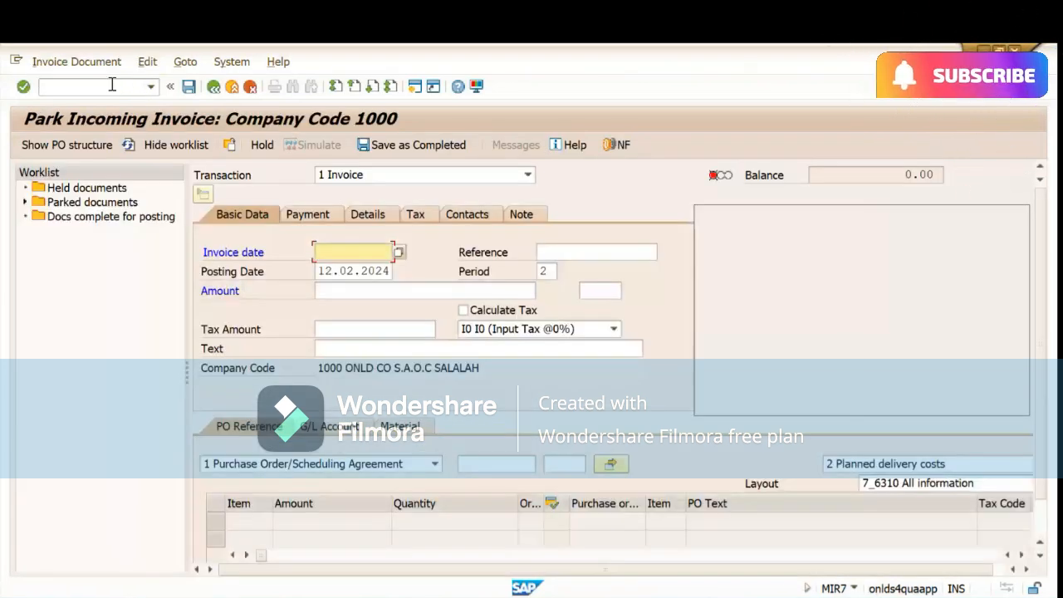
{"action": "left_click", "coordinate": [103, 87]}
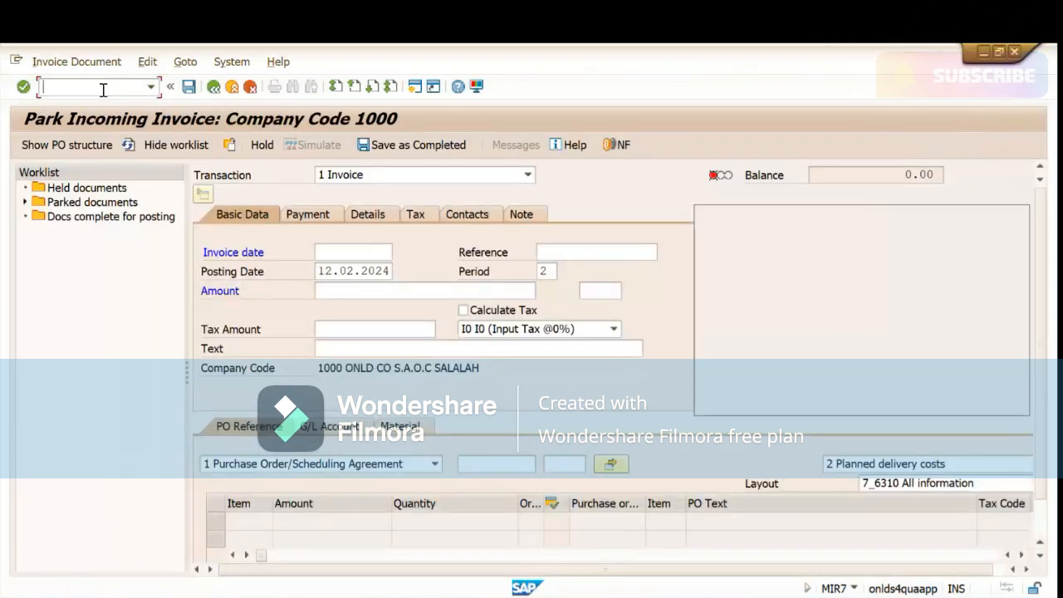
- Open the saved 2024 invoice from the worklist's parked documents and post it
{"action": "left_click", "coordinate": [25, 202]}
{"action": "left_click", "coordinate": [98, 218]}
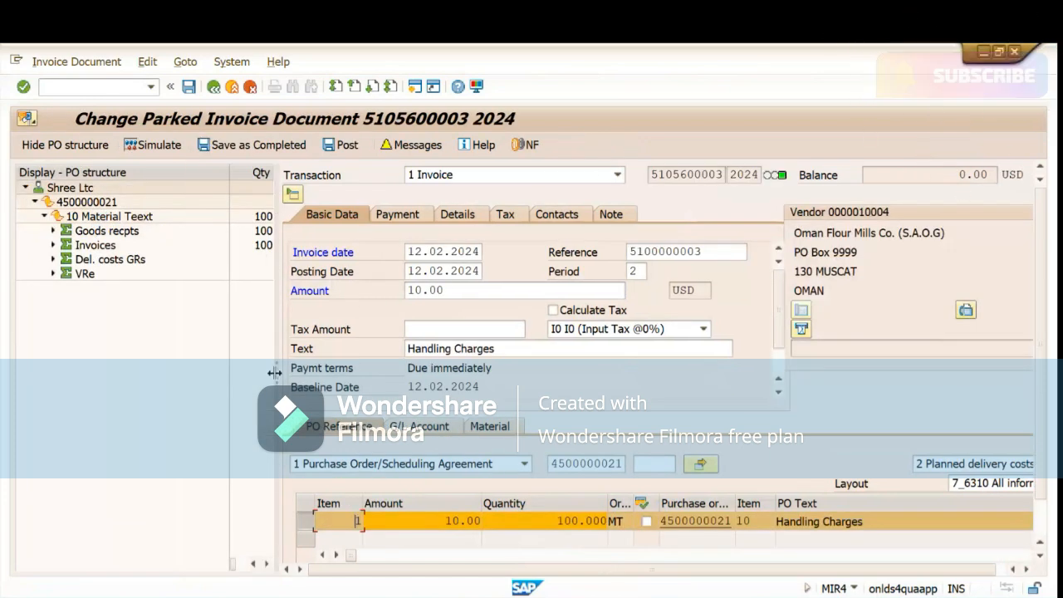
{"action": "left_click_drag", "start_coordinate": [274, 372], "coordinate": [192, 365]}
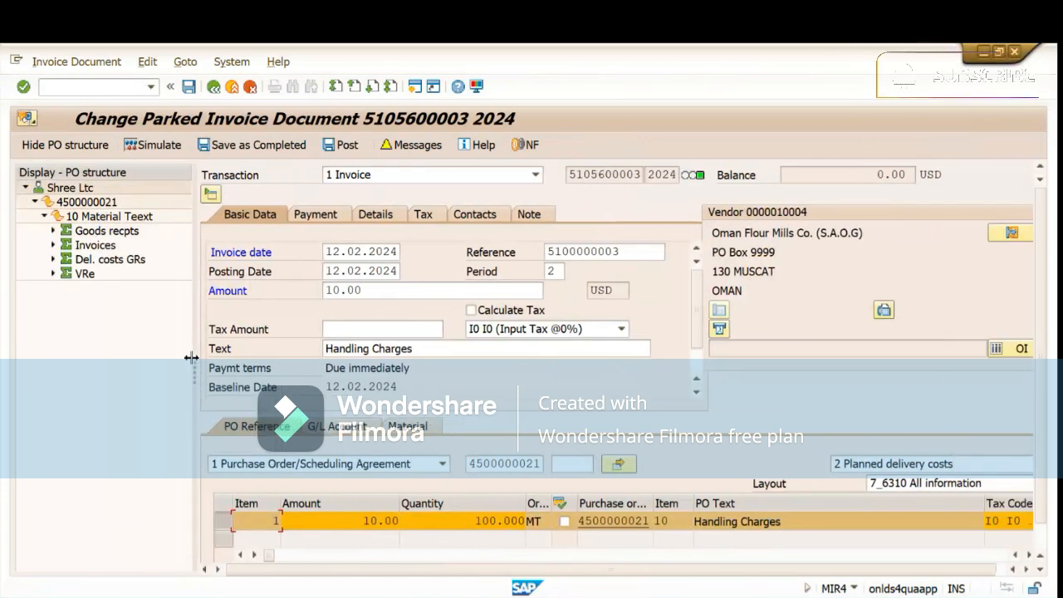
{"action": "left_click", "coordinate": [147, 62]}
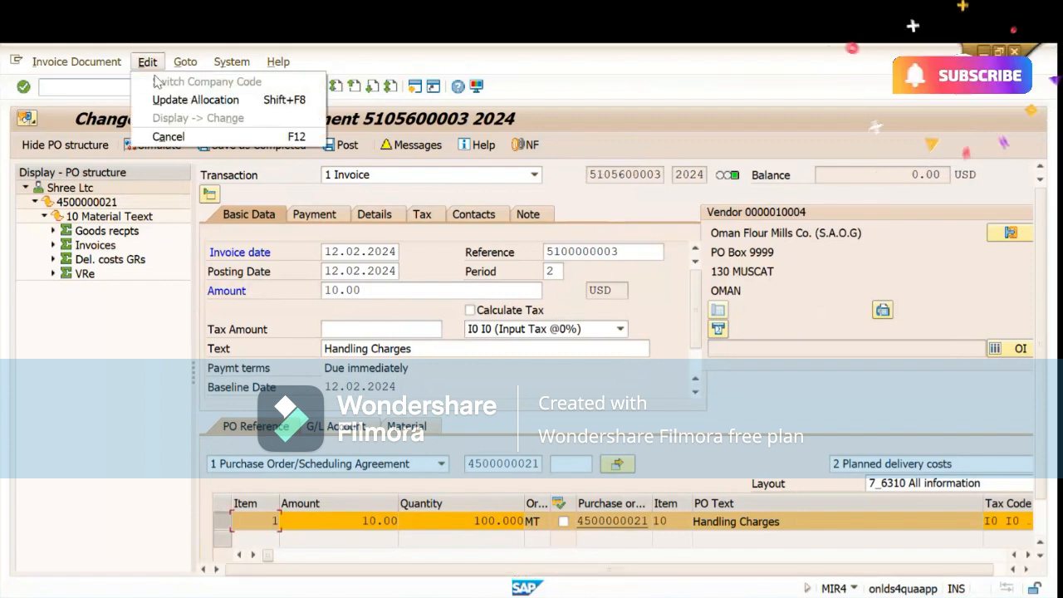
{"action": "left_click", "coordinate": [463, 202]}
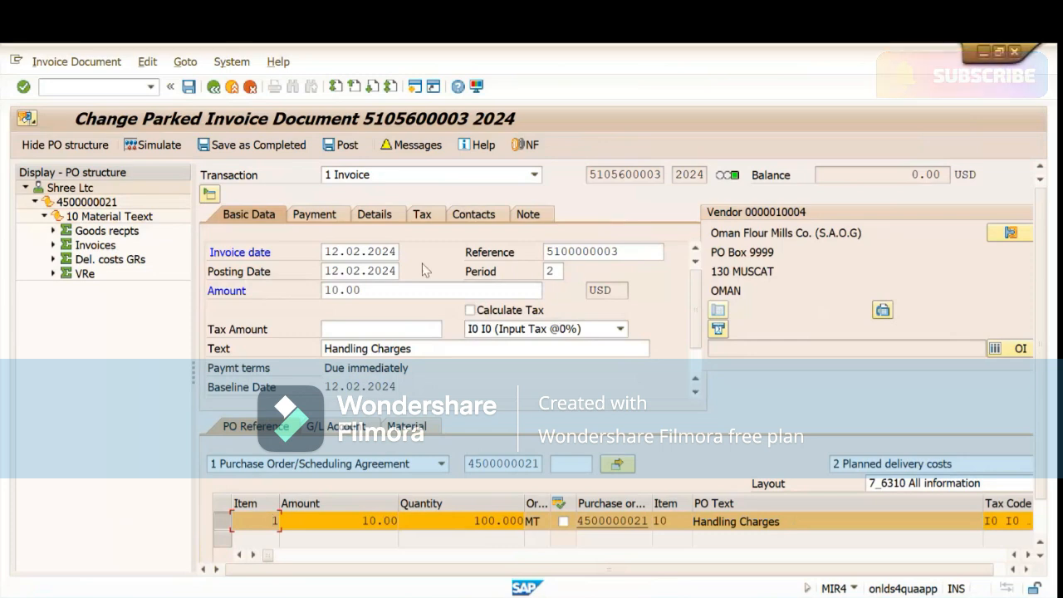
{"action": "left_click", "coordinate": [346, 150]}
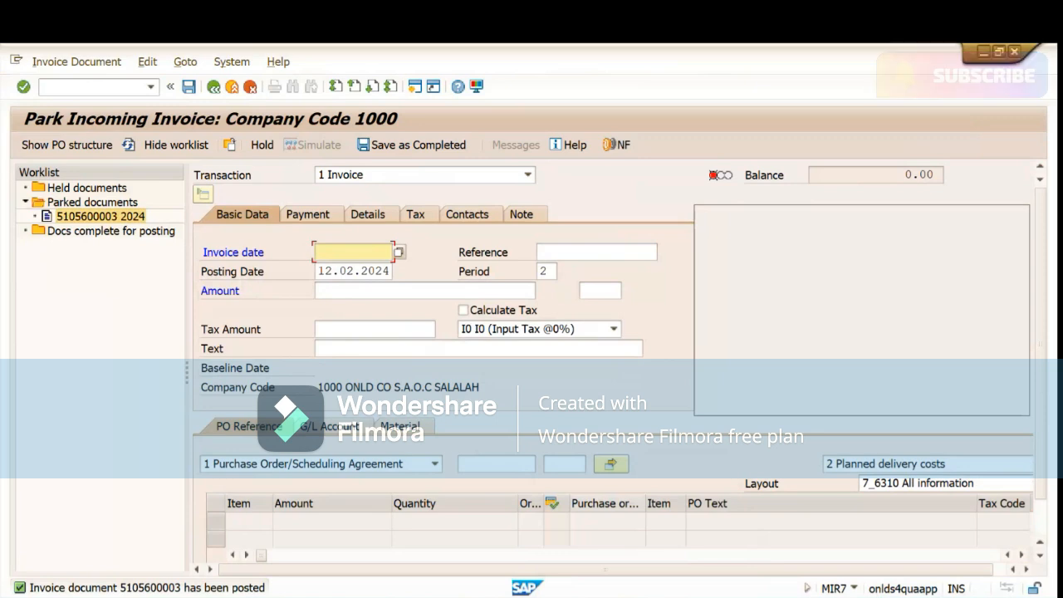
- Switch to the G/L Account Balance Display session and start transaction FBL3N there
{"action": "mouse_move", "coordinate": [822, 566]}
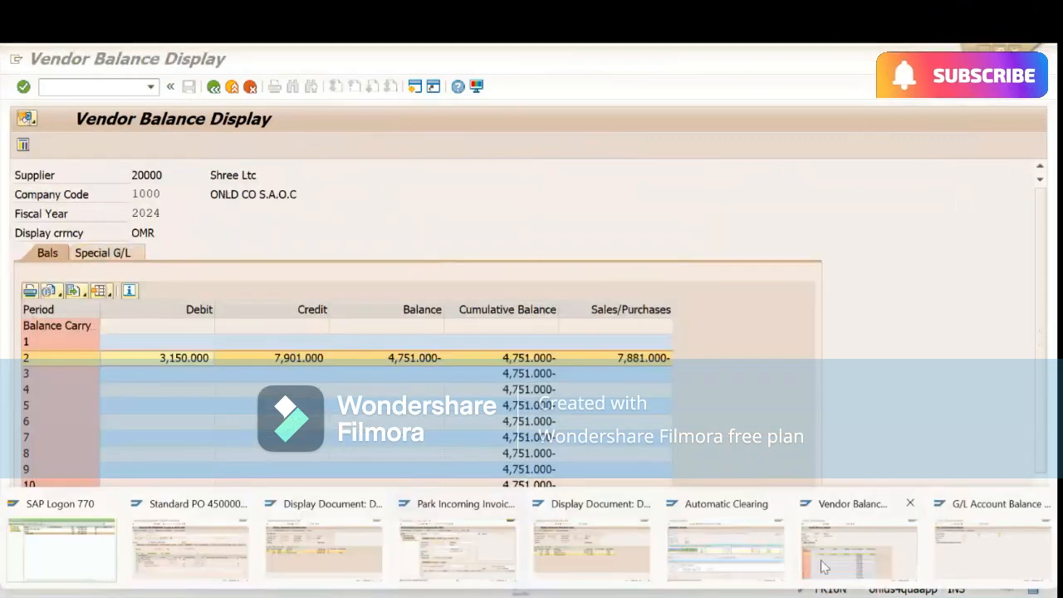
{"action": "left_click", "coordinate": [992, 548]}
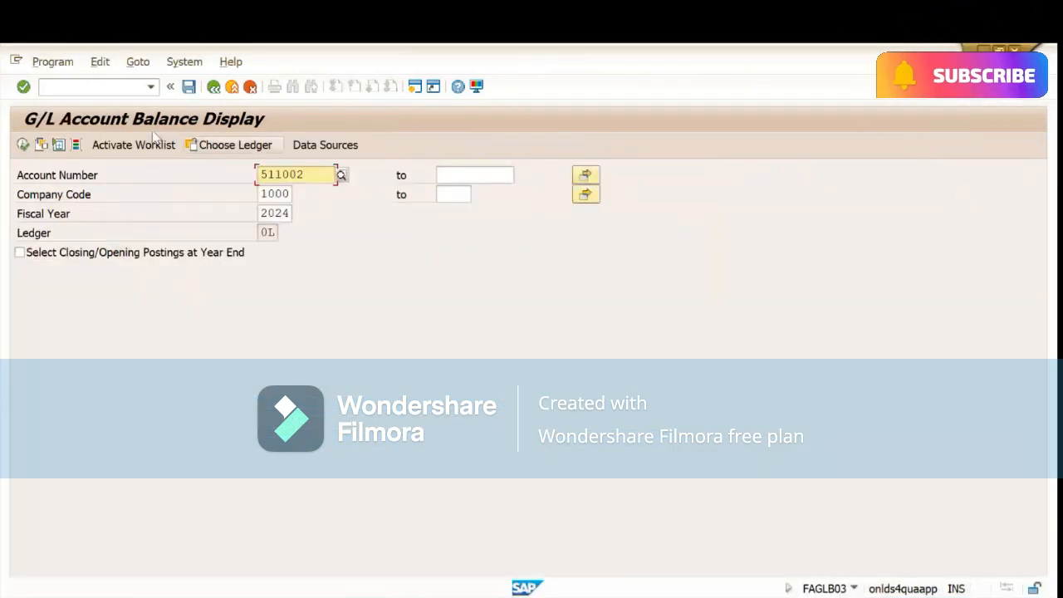
{"action": "left_click", "coordinate": [109, 88]}
{"action": "type", "text": "/nfbl3n"}
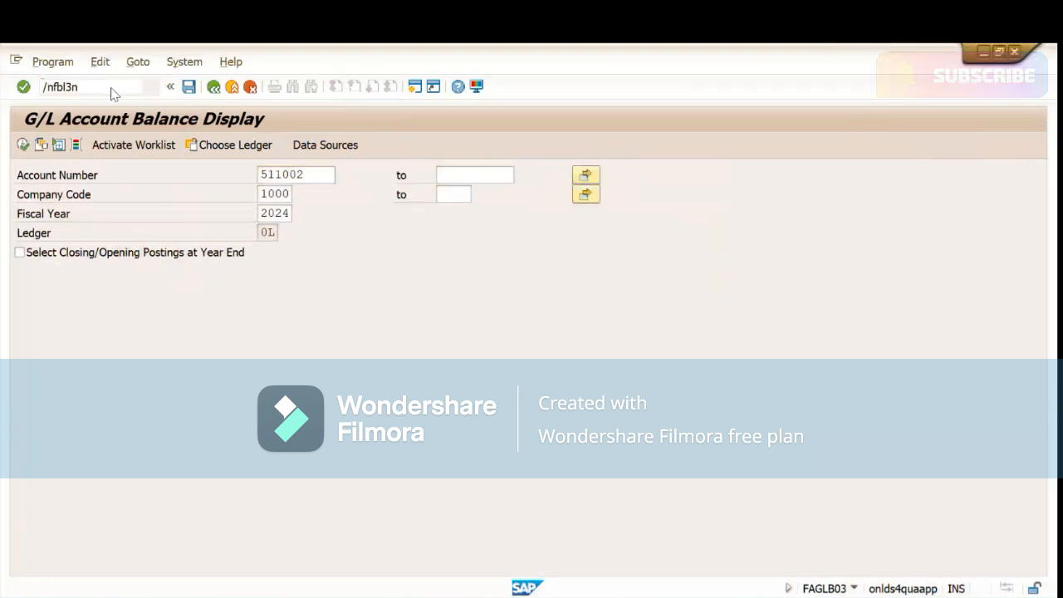
{"action": "key", "text": "Return"}
- Display all line items of G/L account 232054 (Handling Charges Payable) with posting date 12.2.2024
{"action": "type", "text": "23"}
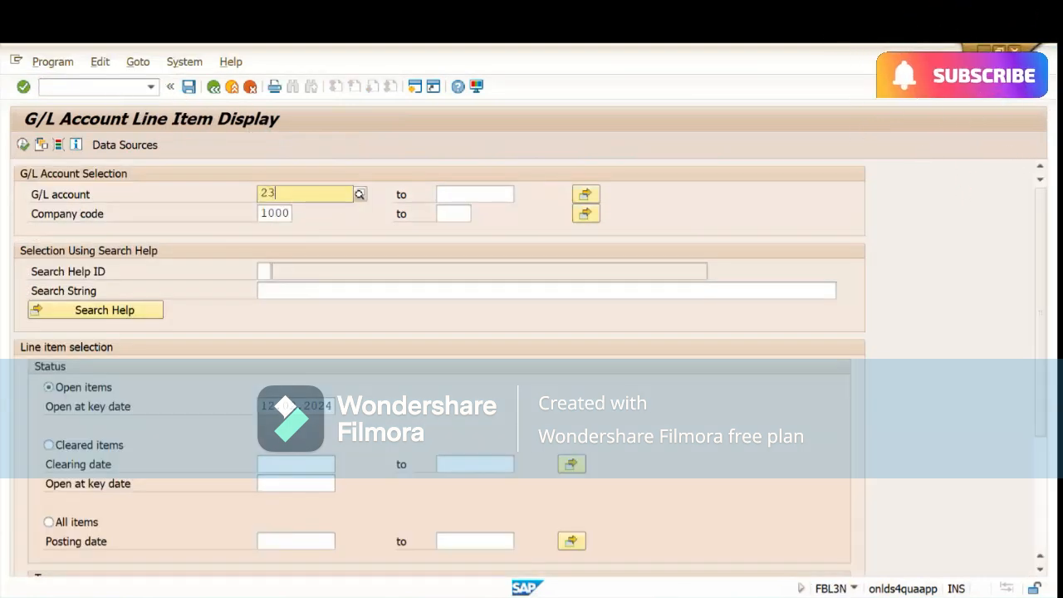
{"action": "type", "text": "2054"}
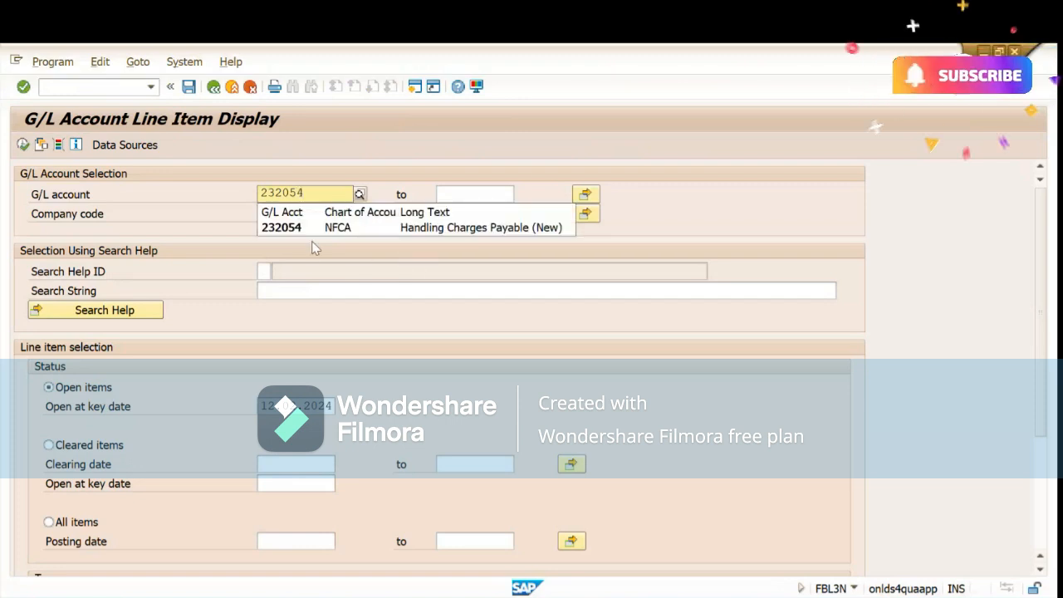
{"action": "left_click", "coordinate": [374, 229]}
{"action": "left_click", "coordinate": [49, 522]}
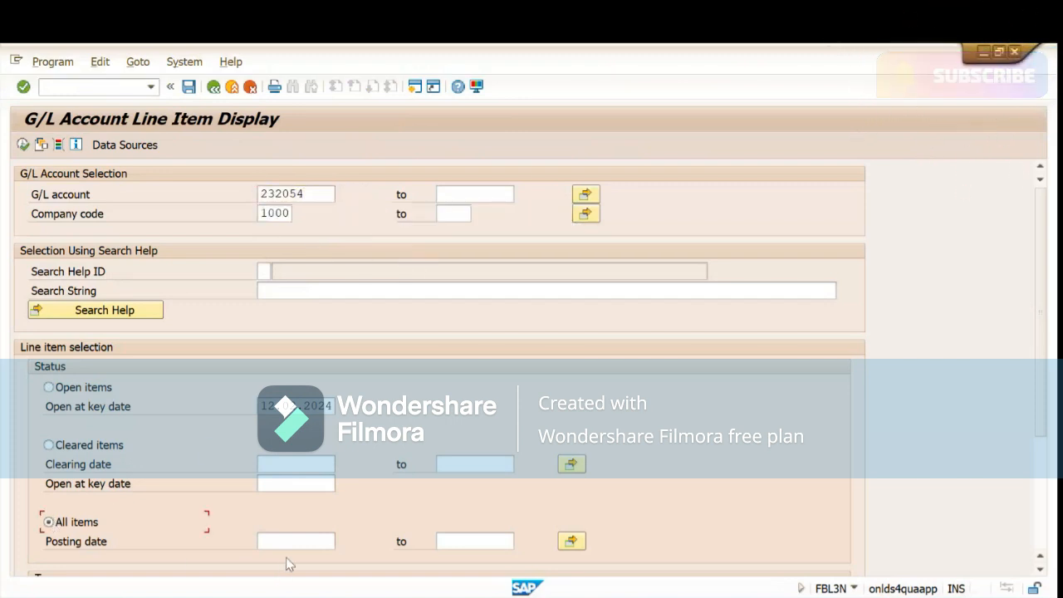
{"action": "left_click", "coordinate": [281, 542]}
{"action": "type", "text": "12.2."}
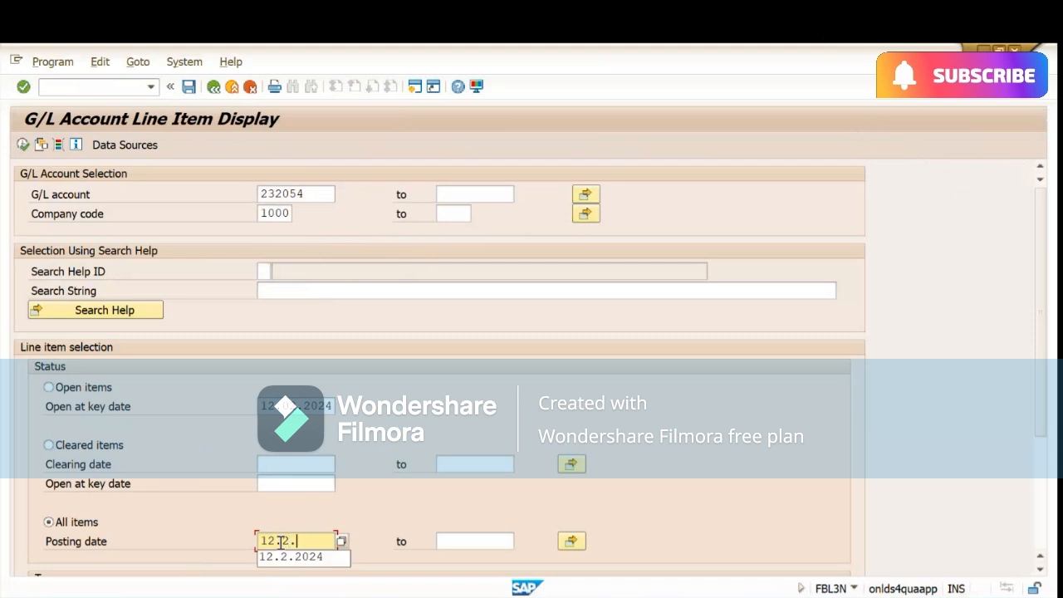
{"action": "type", "text": "2024"}
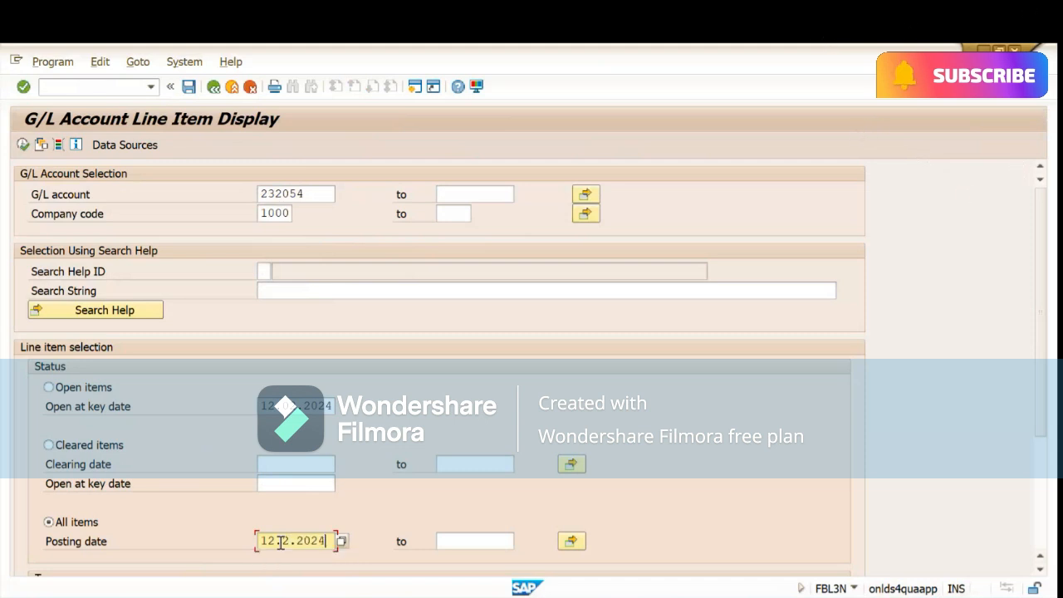
{"action": "left_click", "coordinate": [23, 145]}
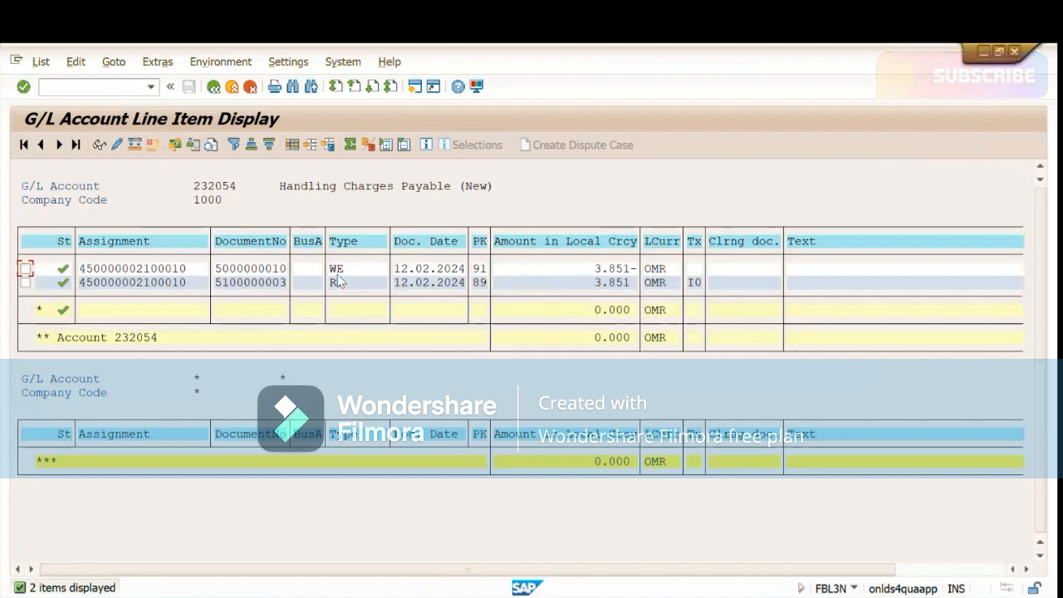
- Check the WE and RE line items, their local currency amounts and the subtotal of the handling charges account
{"action": "left_click", "coordinate": [337, 272]}
{"action": "left_click", "coordinate": [339, 283]}
{"action": "left_click", "coordinate": [606, 270]}
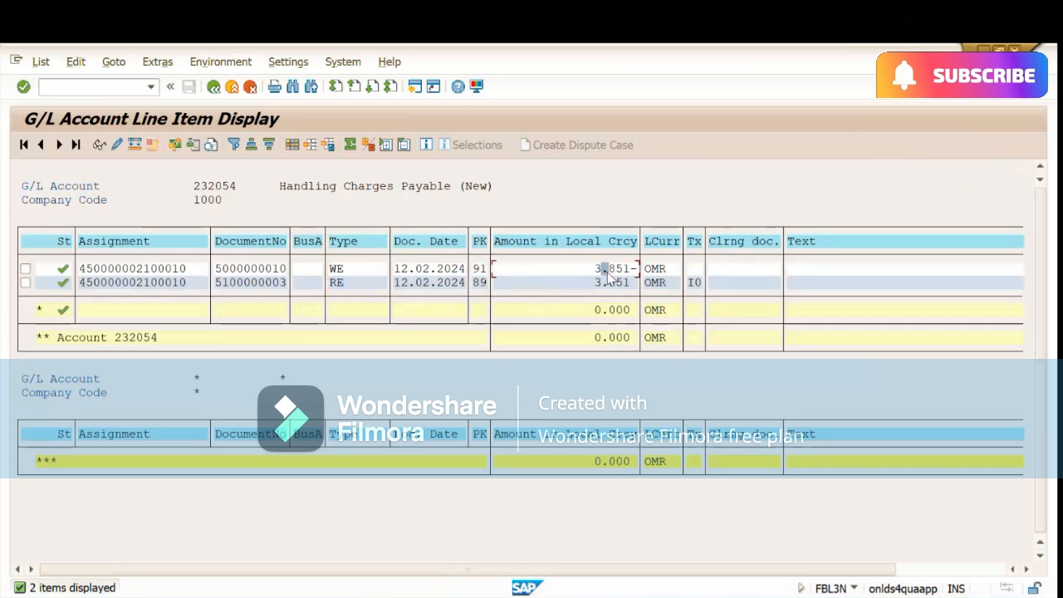
{"action": "left_click", "coordinate": [612, 283]}
{"action": "left_click", "coordinate": [612, 311]}
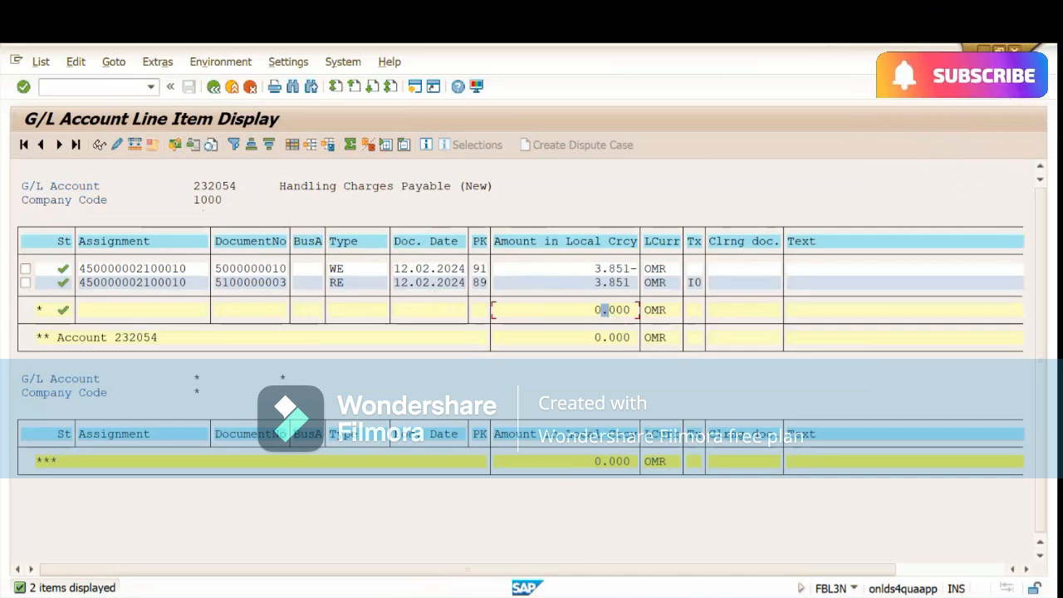
{"action": "mouse_move", "coordinate": [415, 596]}
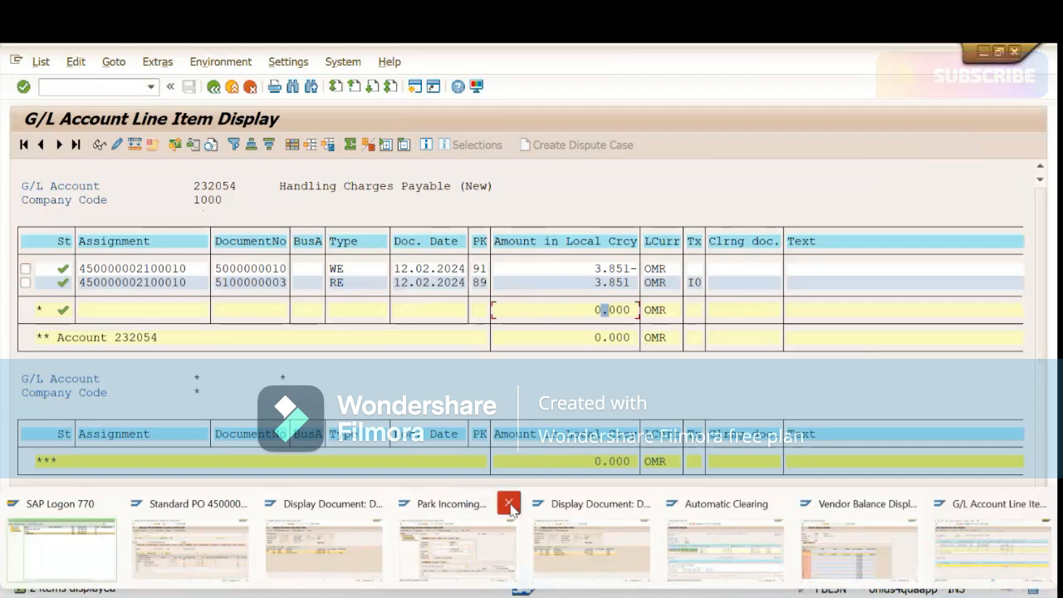
- Close the Park Incoming Invoice and goods receipt document sessions and switch to the standard purchase order session
{"action": "left_click", "coordinate": [509, 504]}
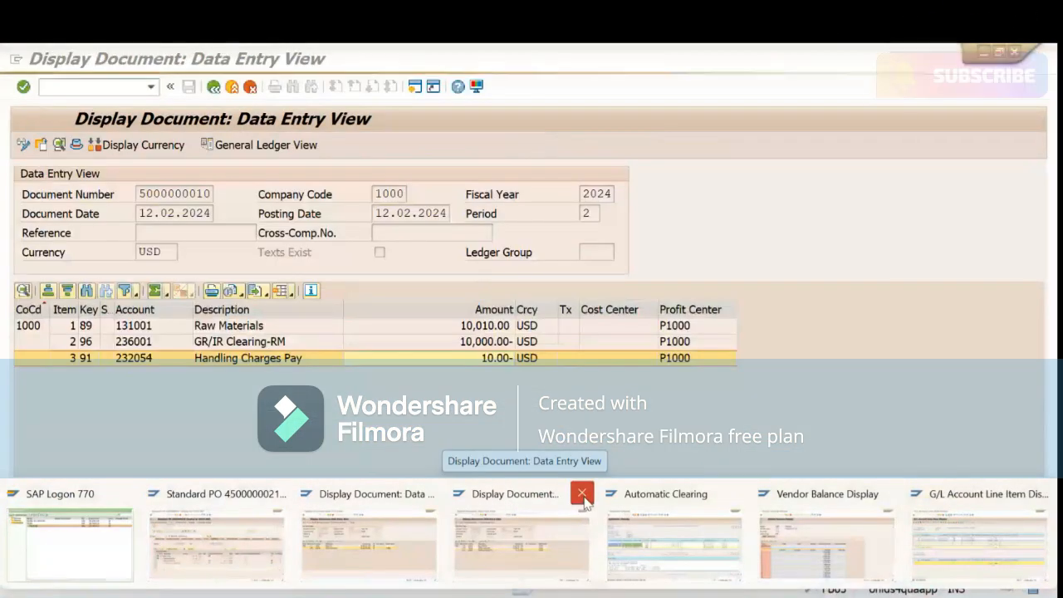
{"action": "left_click", "coordinate": [582, 495]}
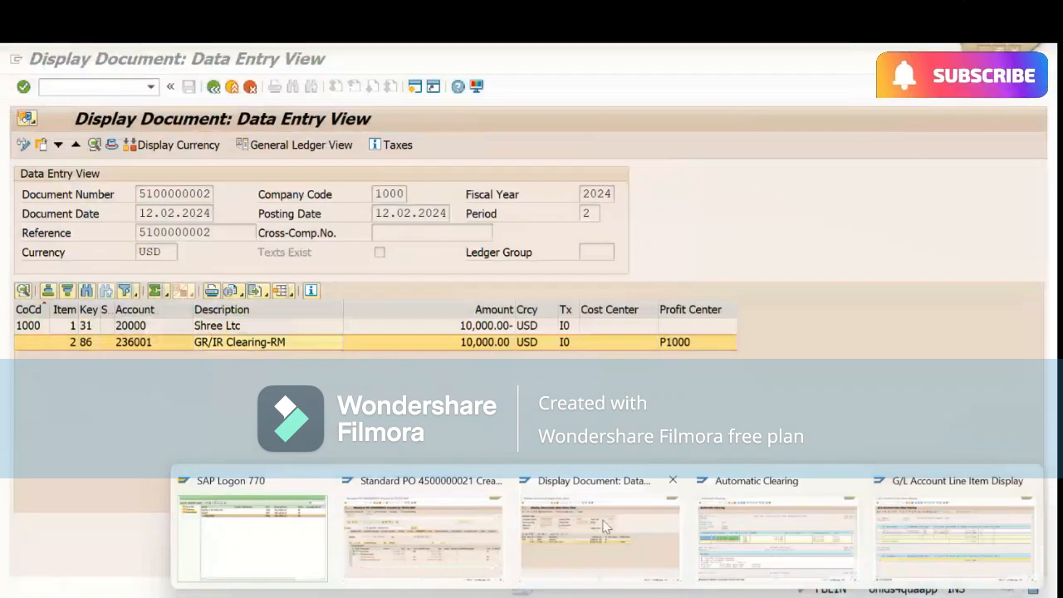
{"action": "left_click", "coordinate": [423, 536]}
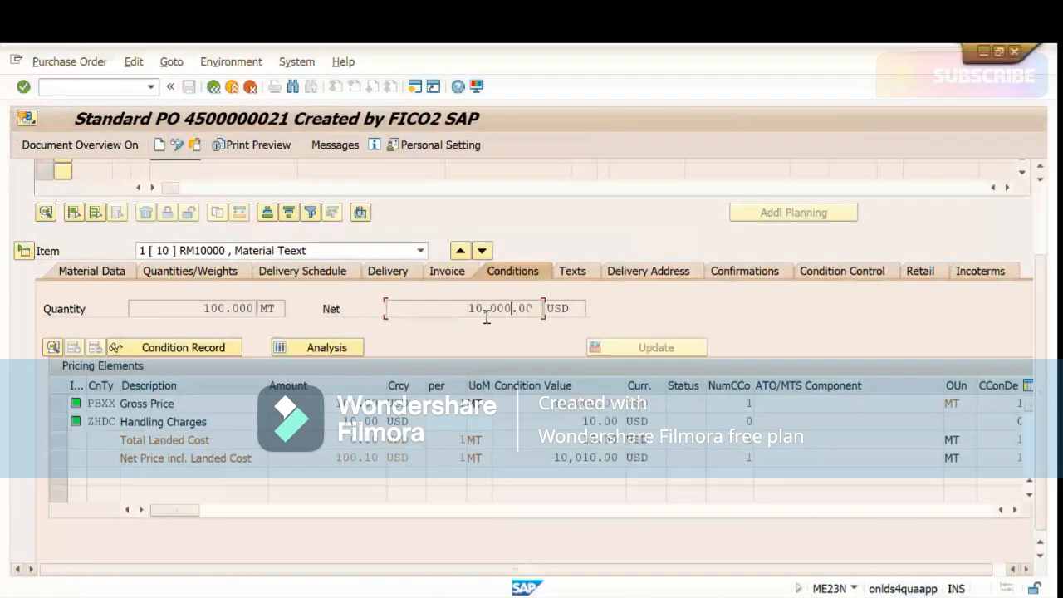
- Review the purchase order's number, item and Handling Charges condition in its pricing elements
{"action": "scroll", "coordinate": [553, 190], "scroll_direction": "up", "scroll_amount": 3}
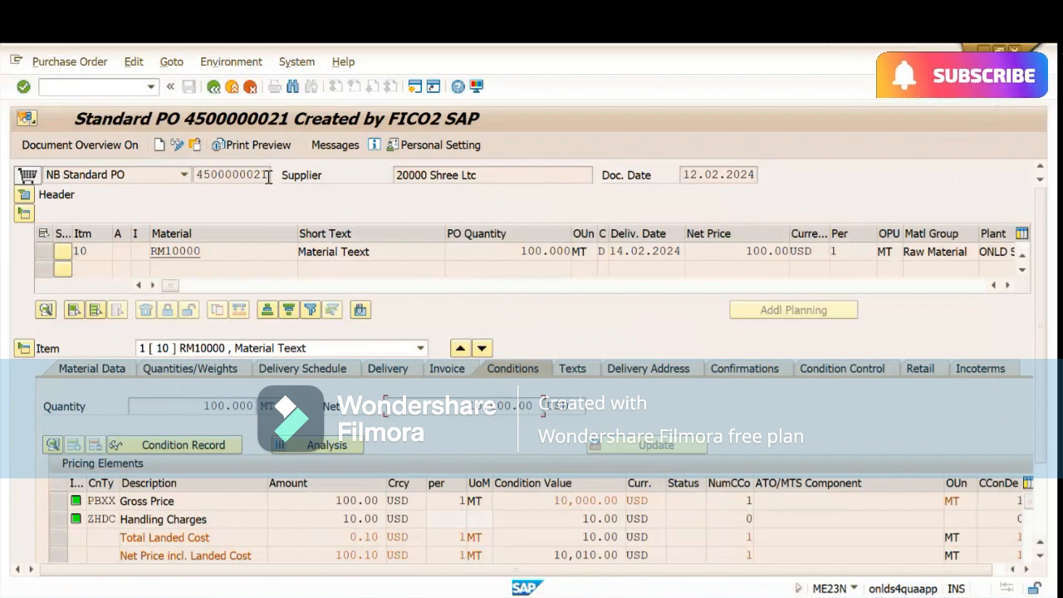
{"action": "left_click_drag", "start_coordinate": [268, 174], "coordinate": [166, 169]}
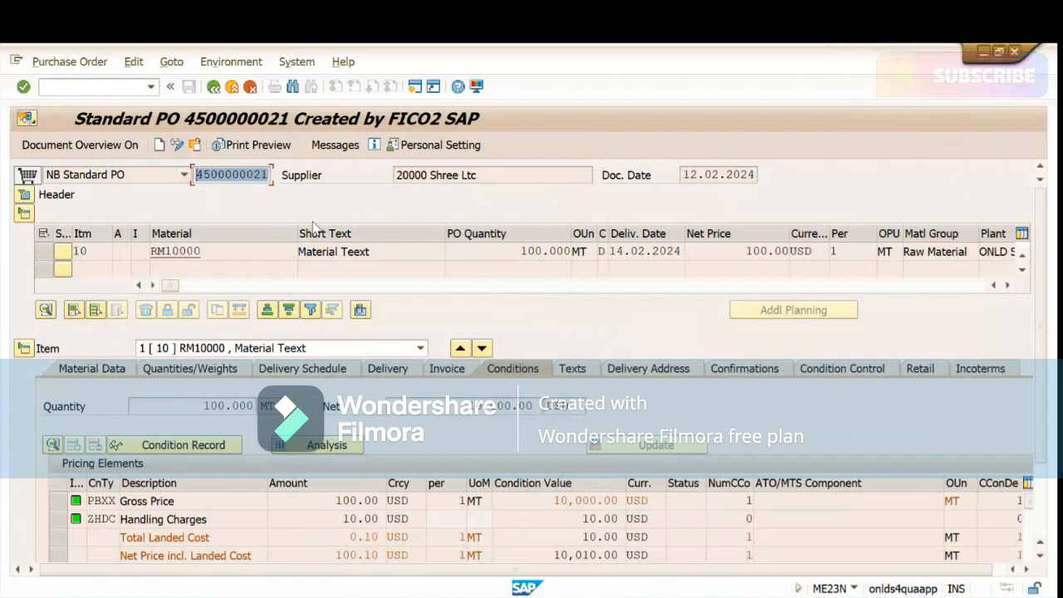
{"action": "left_click", "coordinate": [313, 223]}
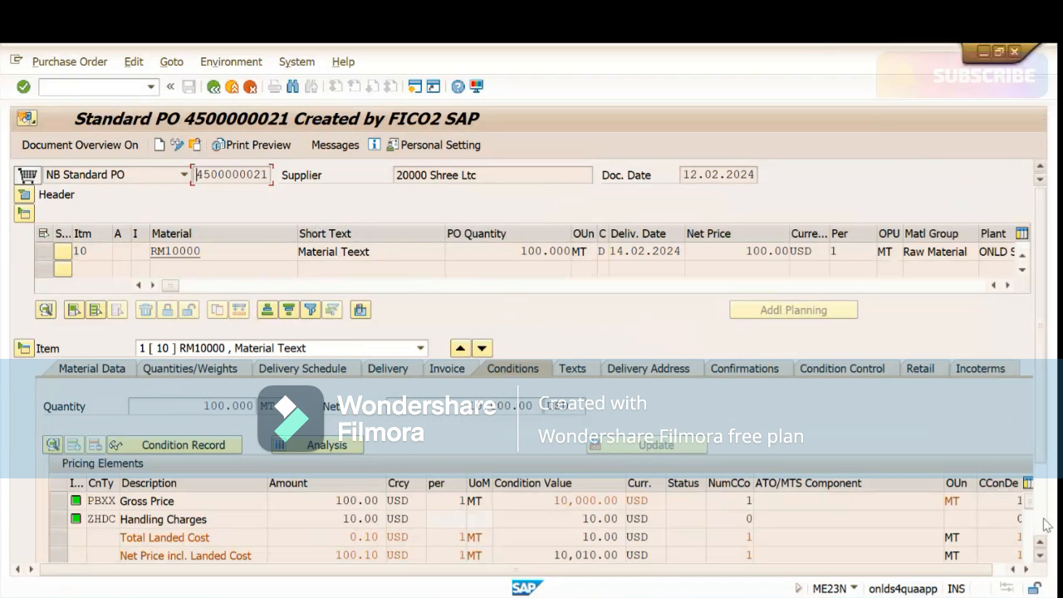
{"action": "scroll", "coordinate": [1041, 519], "scroll_direction": "down", "scroll_amount": 3}
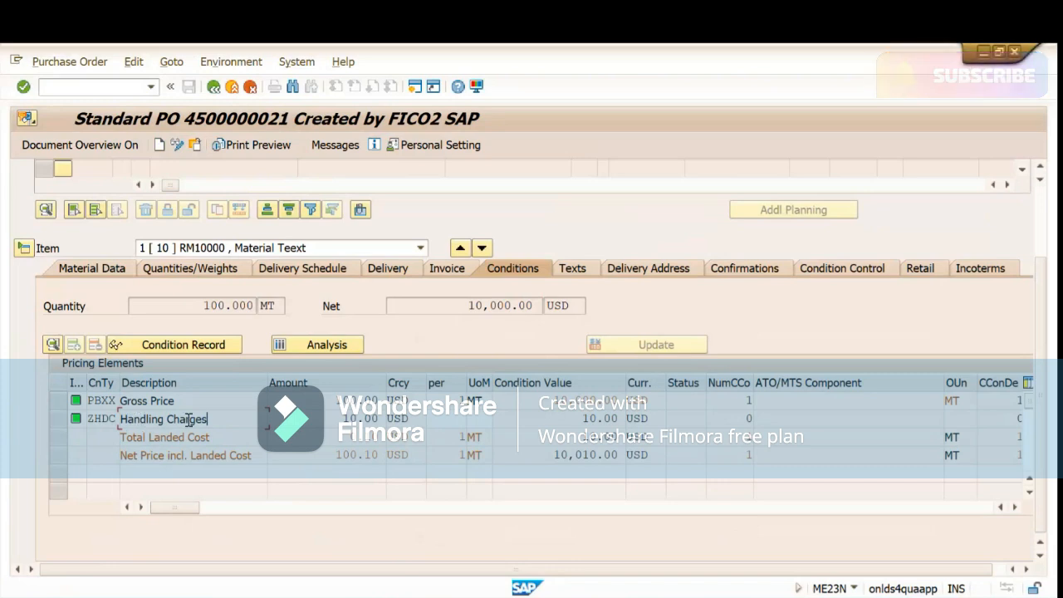
{"action": "left_click_drag", "start_coordinate": [216, 422], "coordinate": [122, 419]}
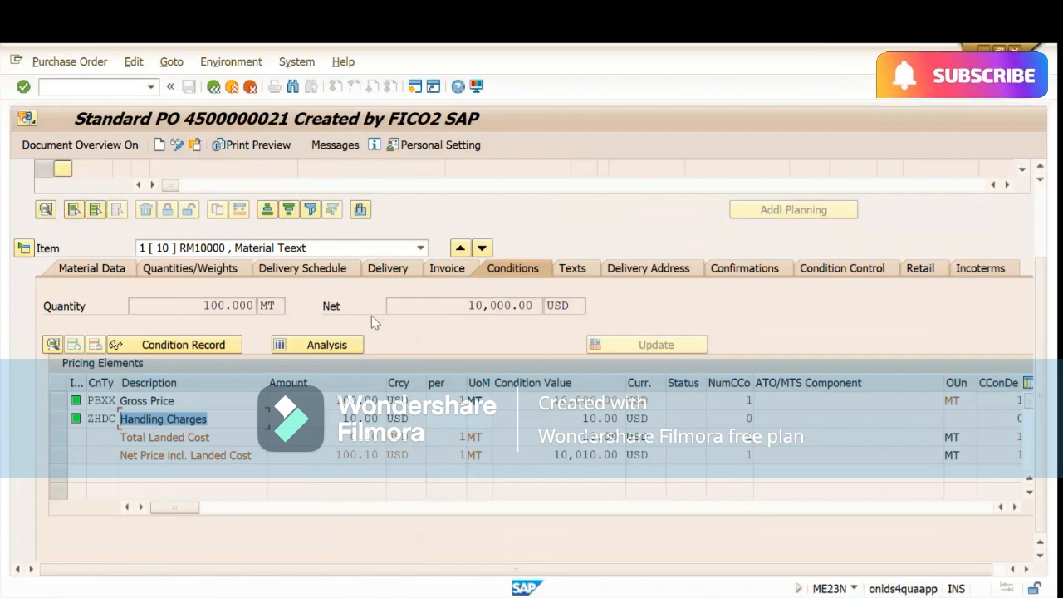
- Switch to the session displaying the vendor invoice document and start transaction MIRO there
{"action": "mouse_move", "coordinate": [650, 573]}
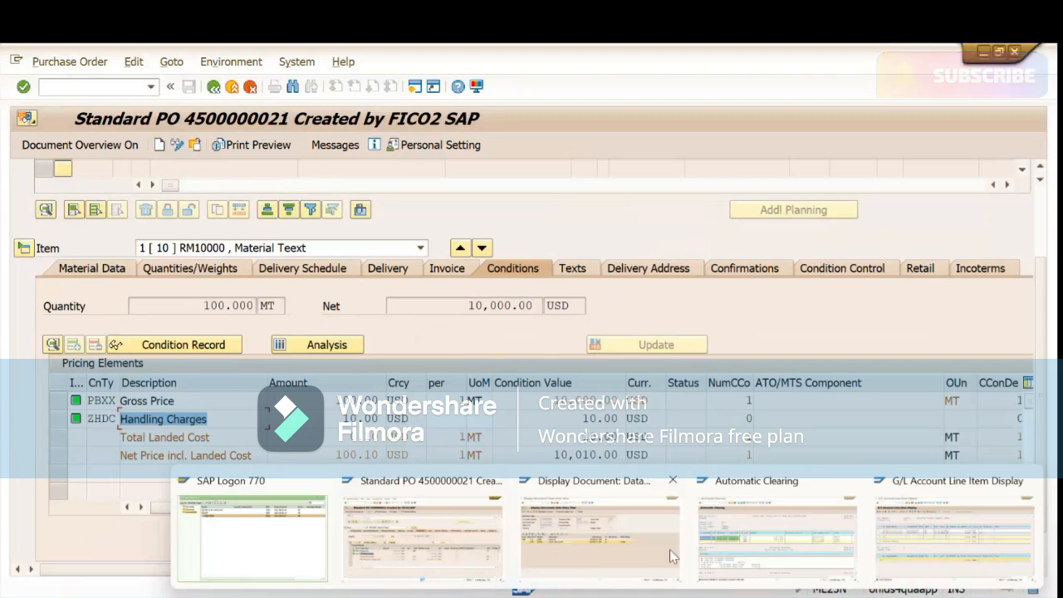
{"action": "left_click", "coordinate": [721, 552]}
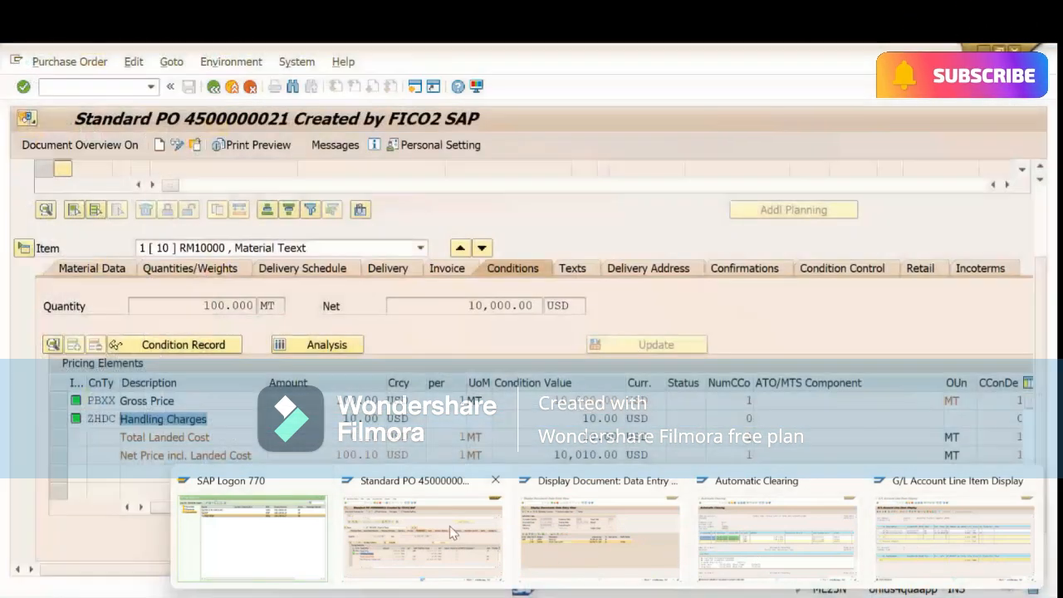
{"action": "left_click", "coordinate": [598, 535]}
{"action": "left_click", "coordinate": [88, 86]}
{"action": "type", "text": "/nmi"}
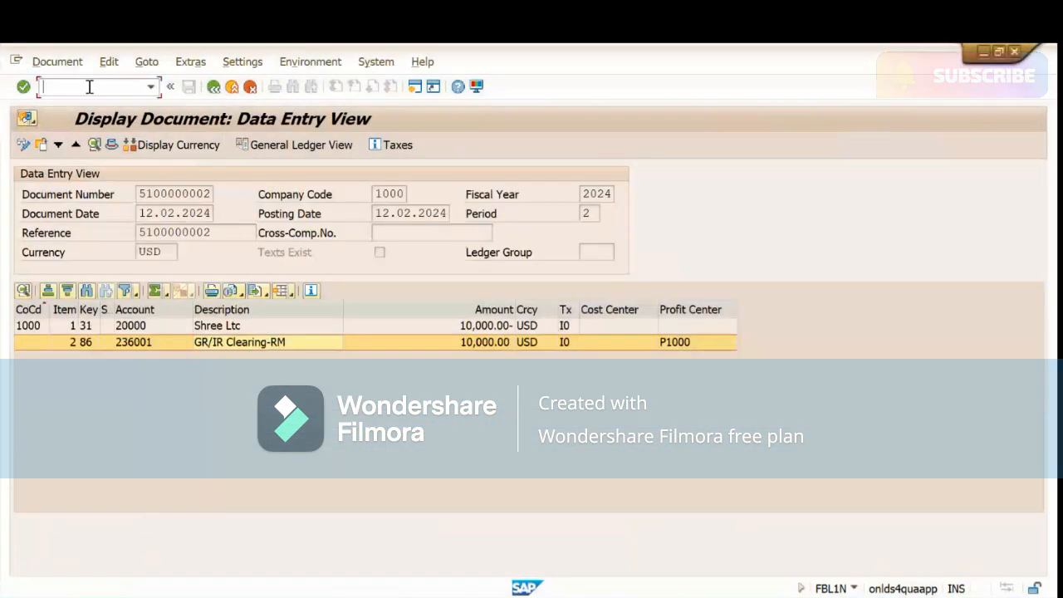
{"action": "type", "text": "ro"}
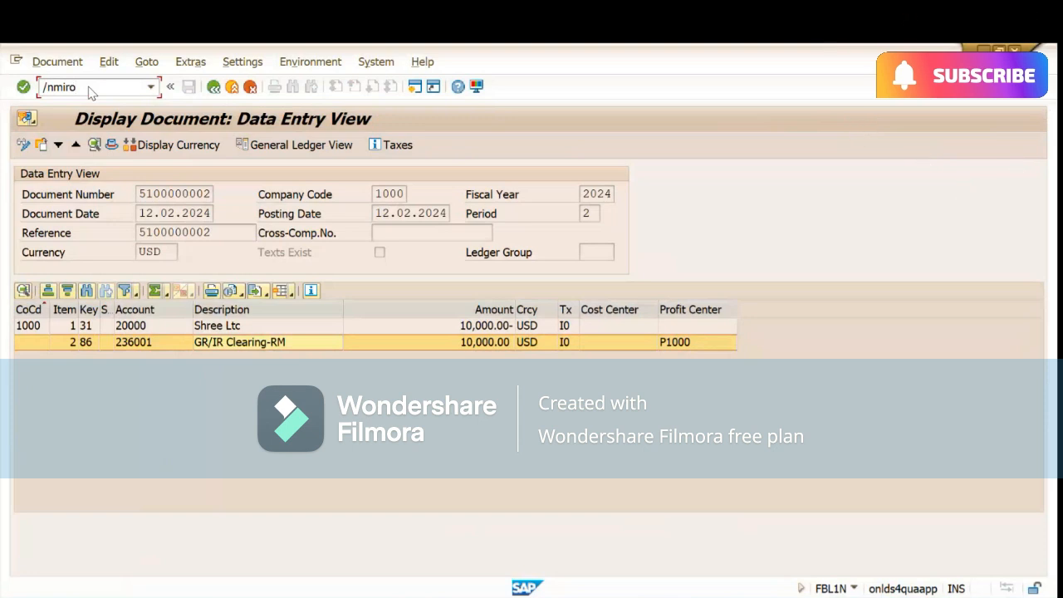
{"action": "key", "text": "Return"}
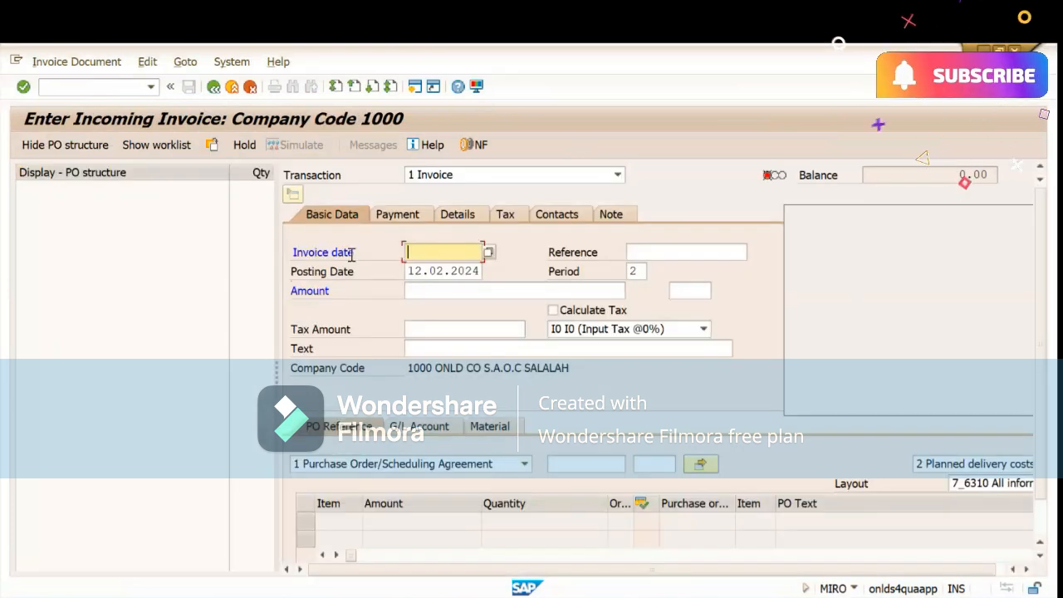
- Set the incoming invoice's transaction to Subsequent Debit and its invoice date to 12.02.2024
{"action": "left_click", "coordinate": [457, 174]}
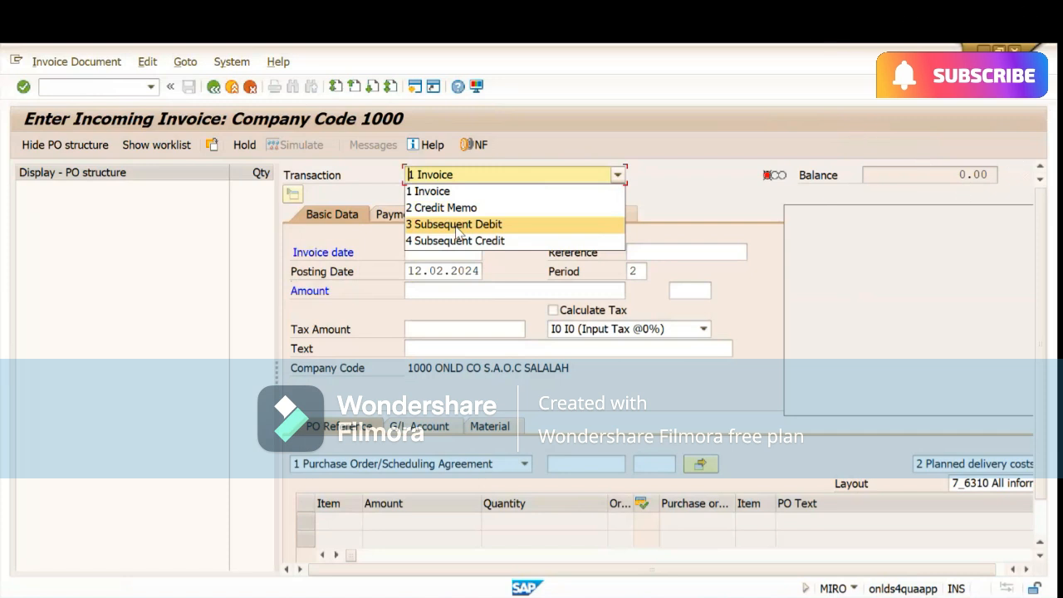
{"action": "left_click", "coordinate": [457, 224]}
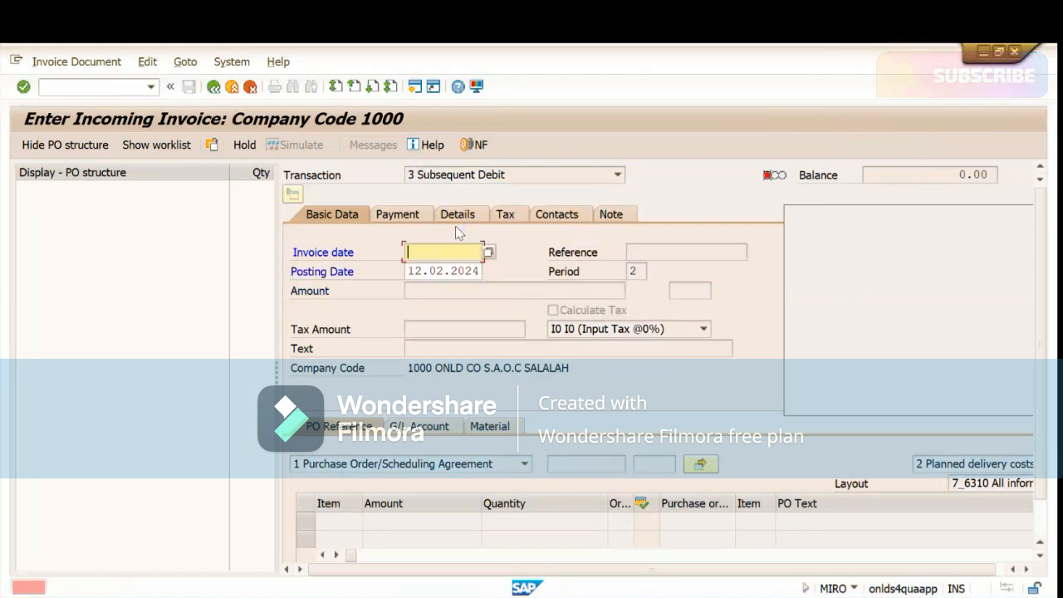
{"action": "left_click", "coordinate": [471, 272]}
{"action": "double_click", "coordinate": [470, 272]}
{"action": "key", "text": "ctrl+c"}
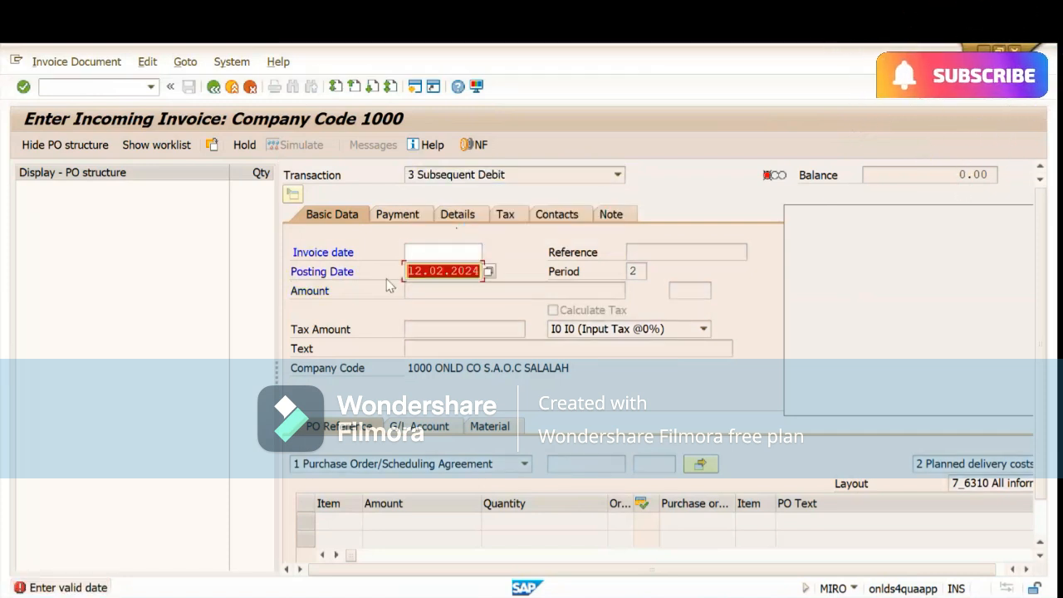
{"action": "left_click", "coordinate": [461, 250]}
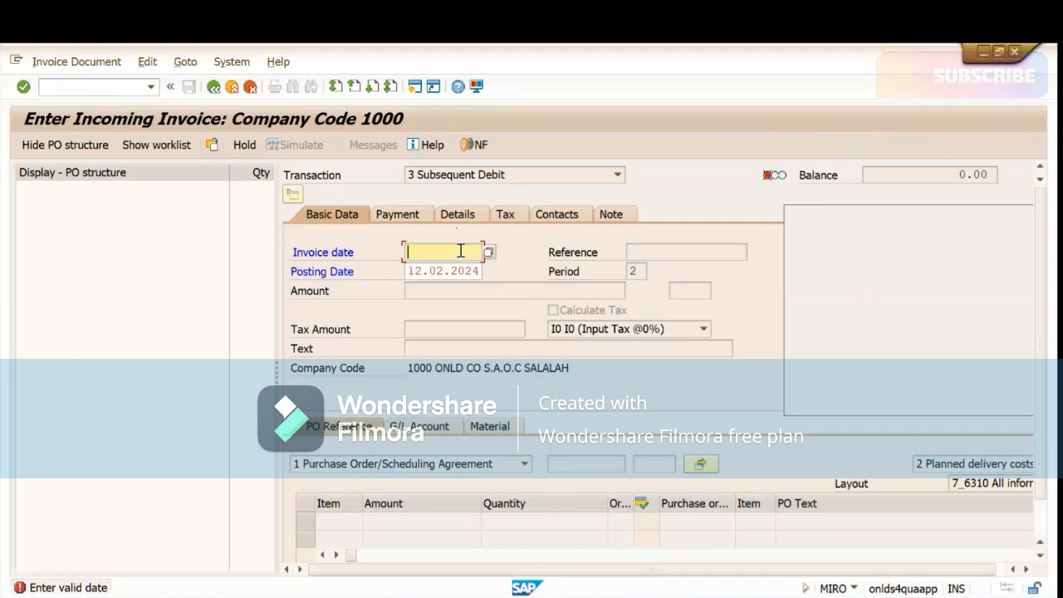
{"action": "key", "text": "ctrl+v"}
{"action": "key", "text": "Return"}
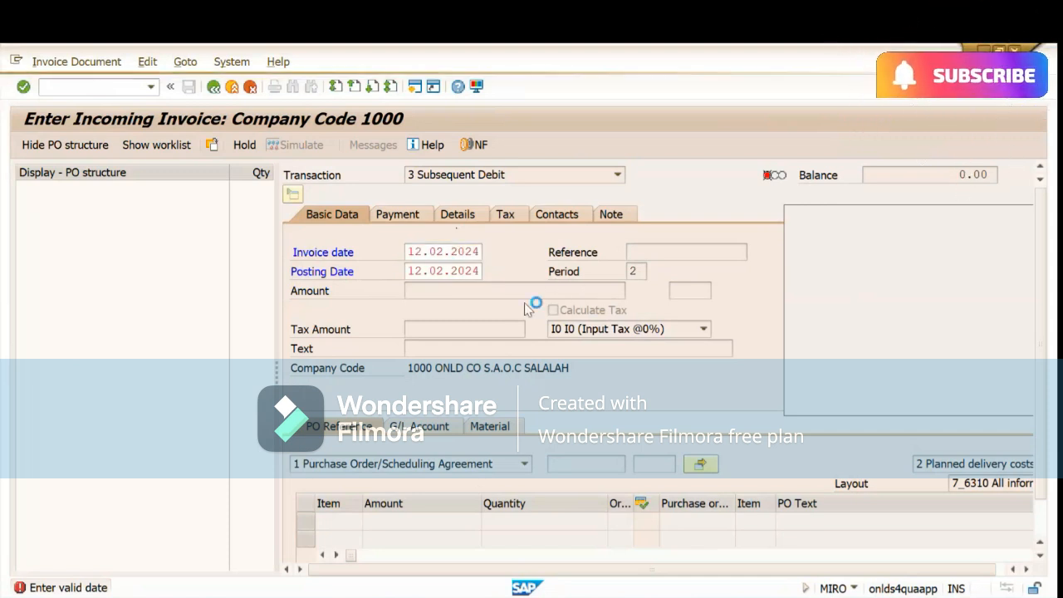
- Enter the purchase order number as the reference for the subsequent debit and load its items
{"action": "left_click", "coordinate": [569, 460]}
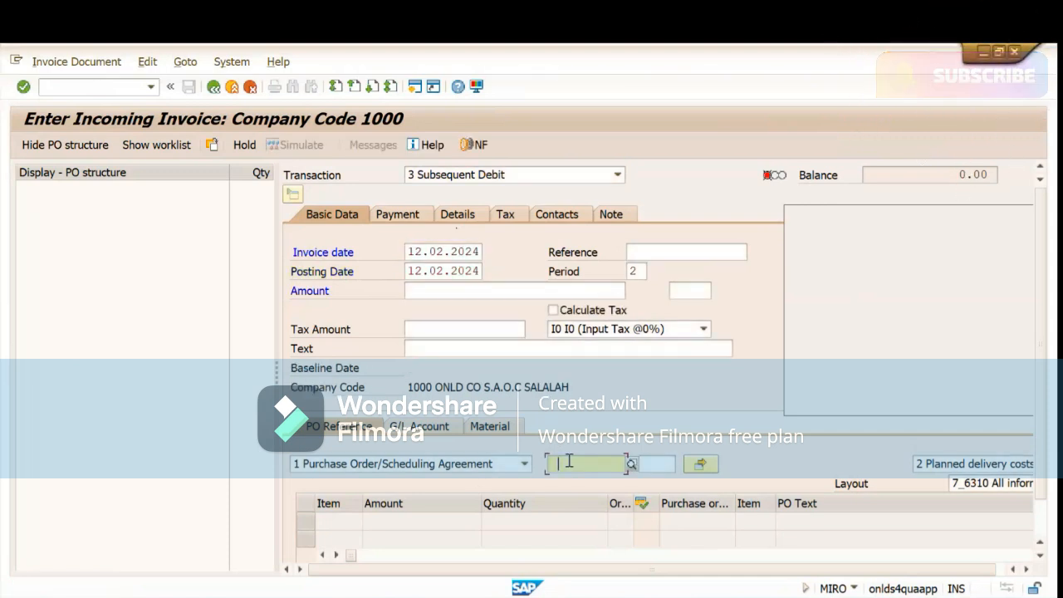
{"action": "left_click", "coordinate": [579, 282]}
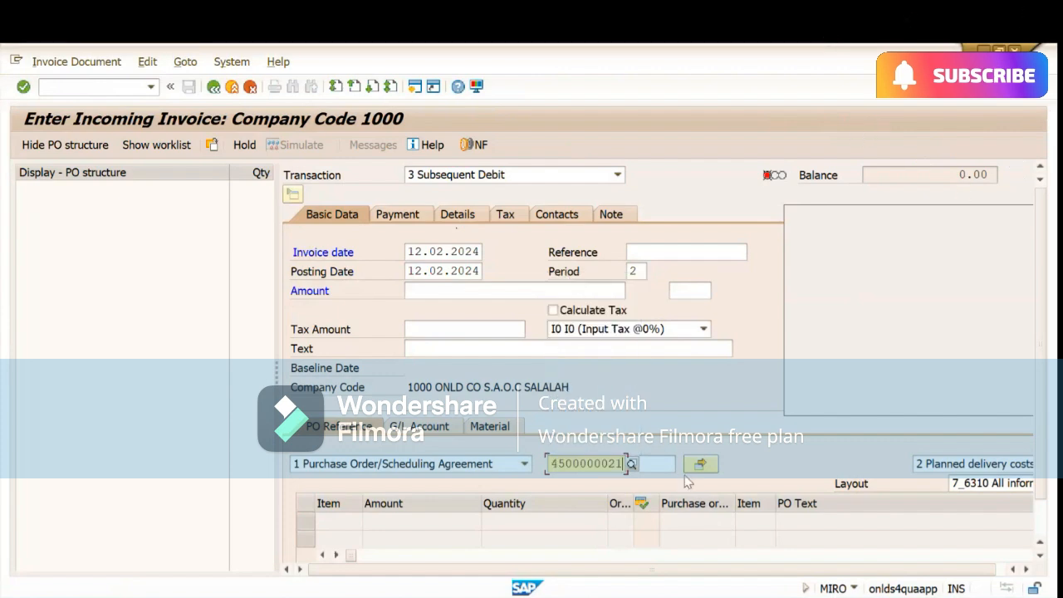
{"action": "key", "text": "Return"}
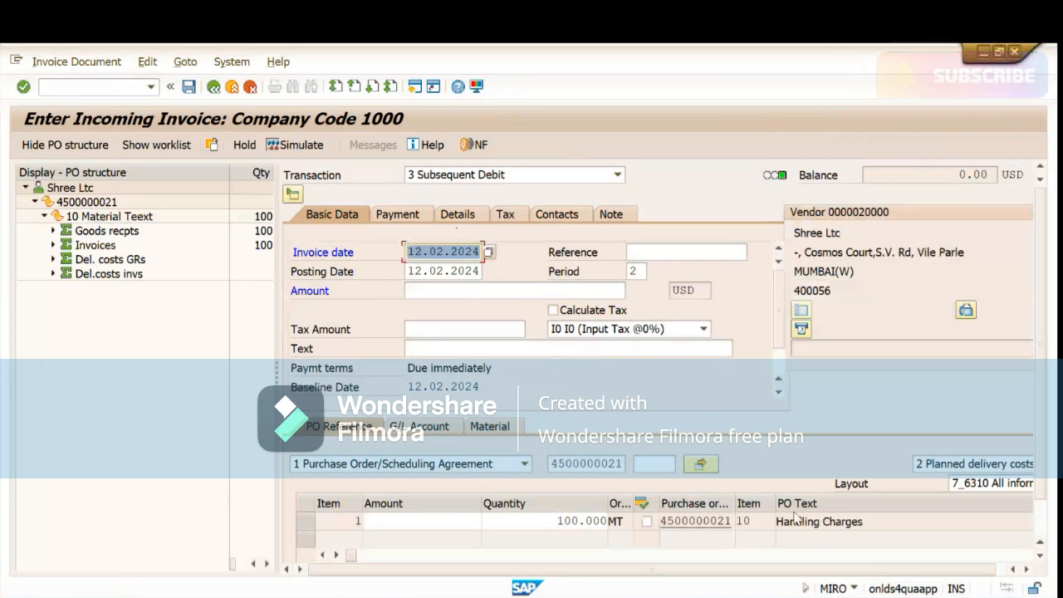
- Change the purchase order reference from planned delivery costs to Goods/service items
{"action": "left_click", "coordinate": [1028, 569]}
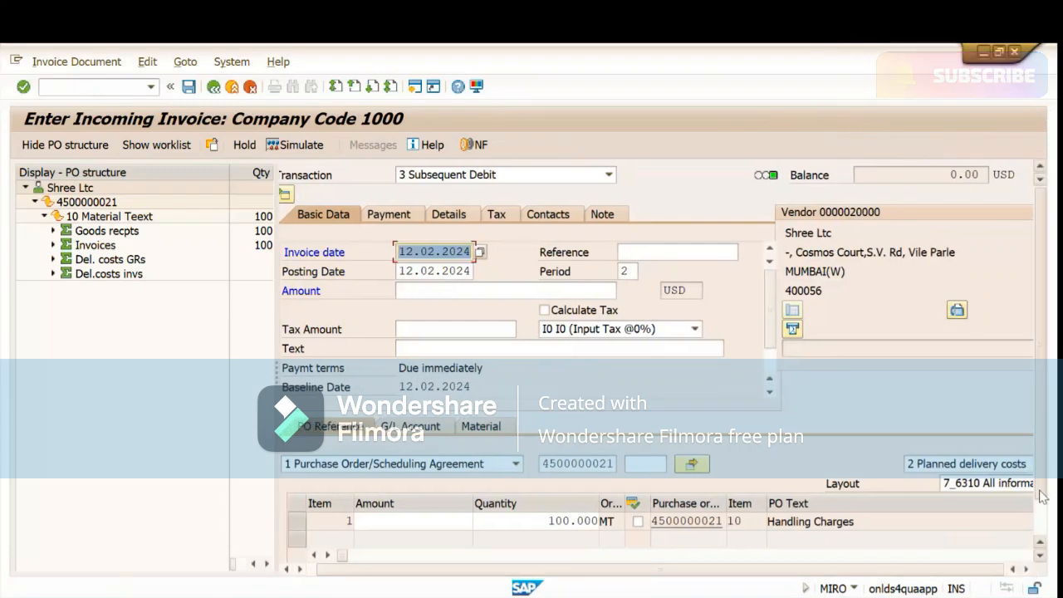
{"action": "scroll", "coordinate": [1044, 536], "scroll_direction": "down", "scroll_amount": 2}
{"action": "left_click", "coordinate": [963, 423]}
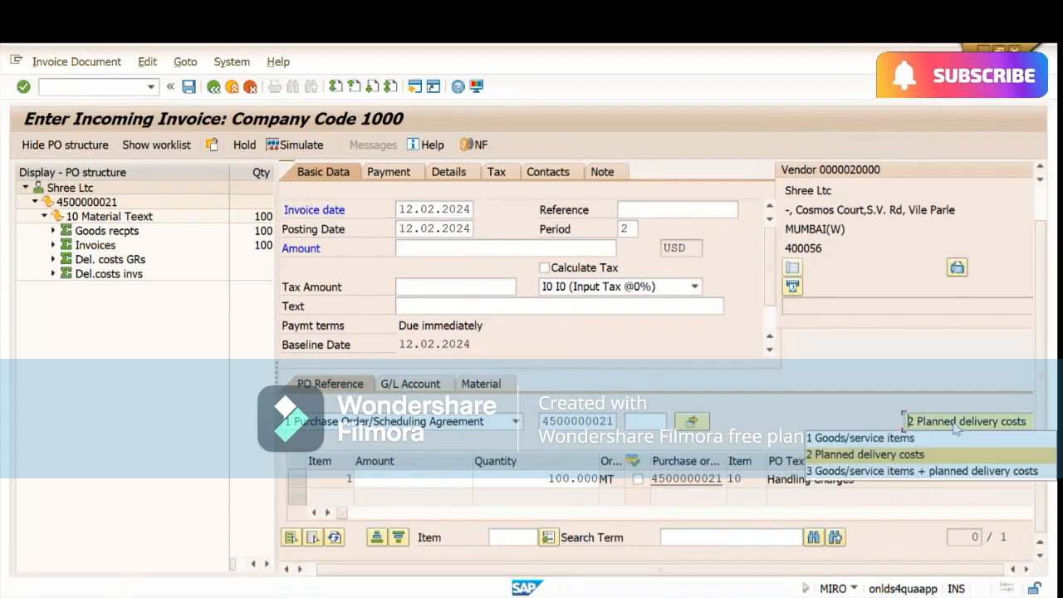
{"action": "left_click", "coordinate": [874, 438]}
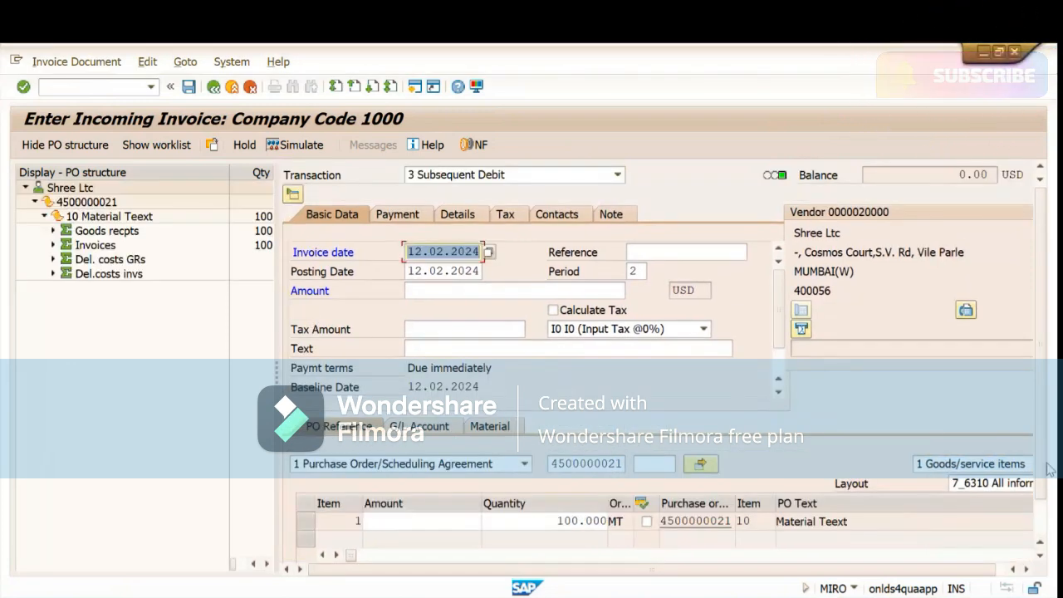
- Enter 15 USD as the invoice amount in the basic data
{"action": "left_click_drag", "start_coordinate": [1041, 469], "coordinate": [1044, 529]}
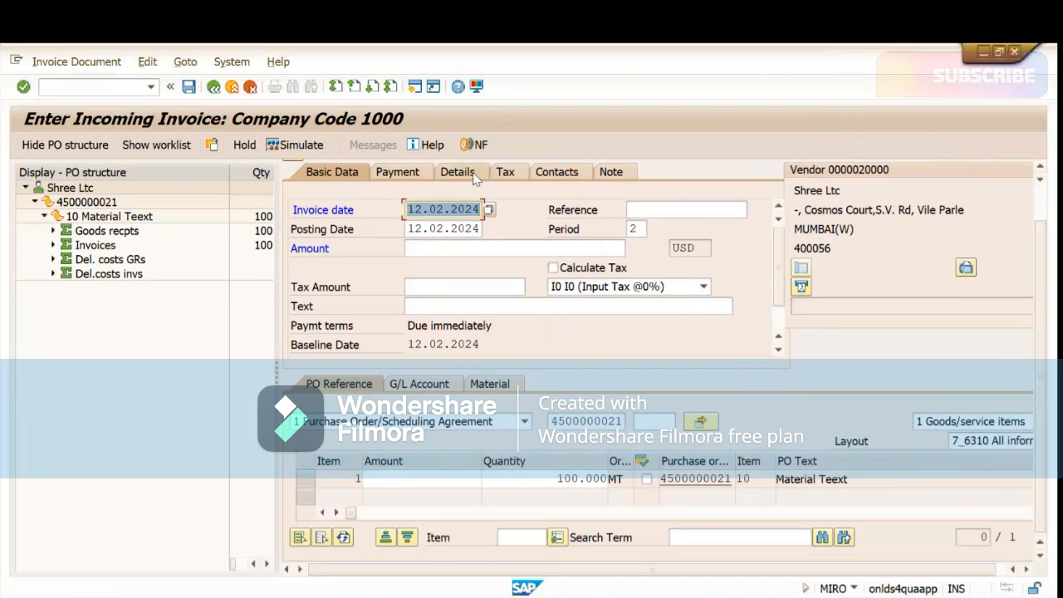
{"action": "left_click", "coordinate": [451, 249]}
{"action": "type", "text": "15"}
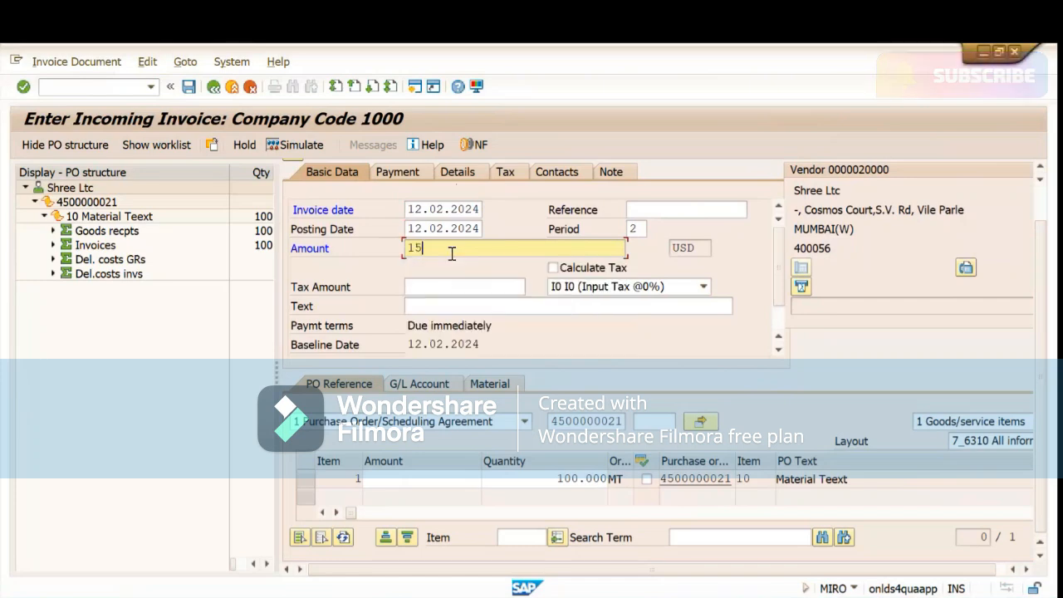
{"action": "key", "text": "Return"}
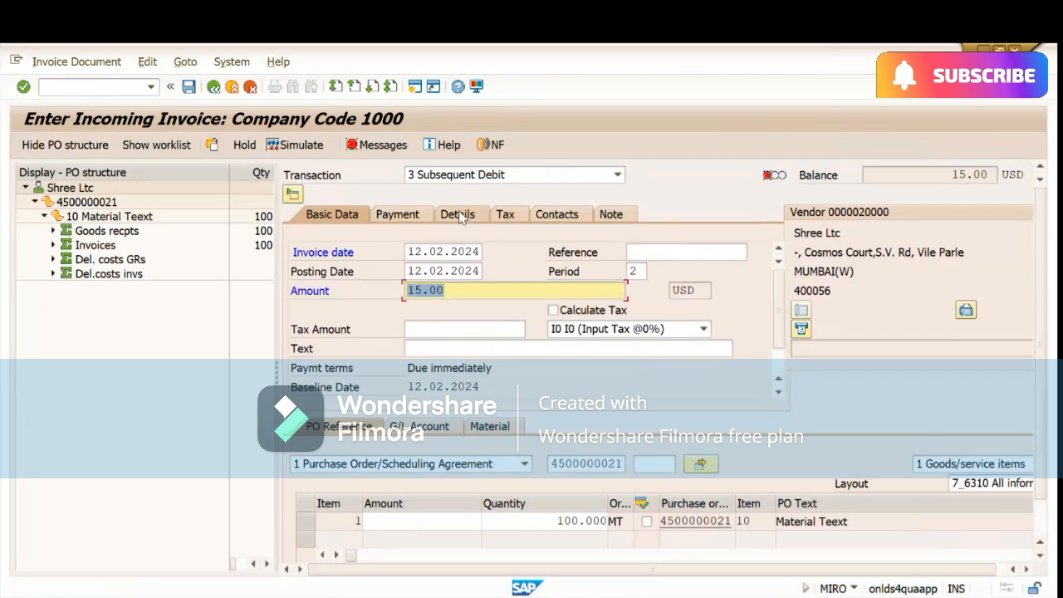
- Change the invoicing party to vendor 10000 in the invoice details and acknowledge the information messages
{"action": "key", "text": "Return"}
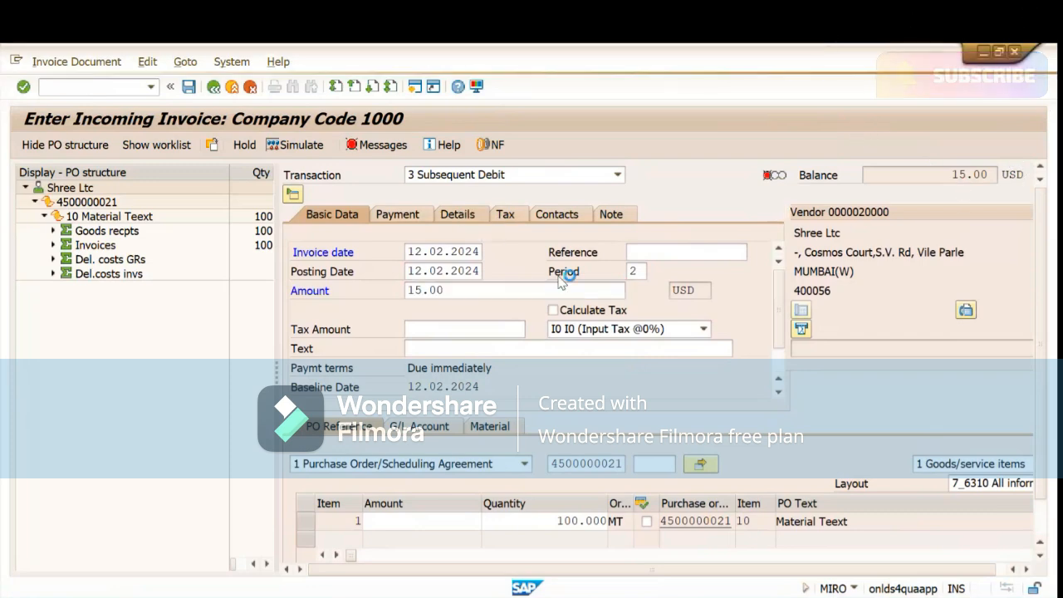
{"action": "double_click", "coordinate": [712, 291]}
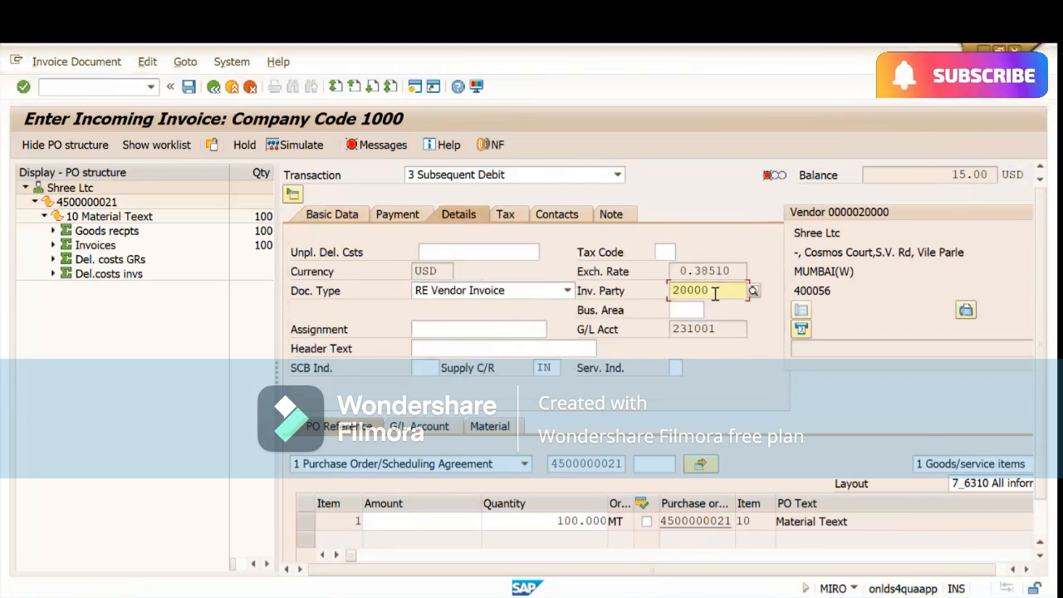
{"action": "key", "text": "BackSpace"}
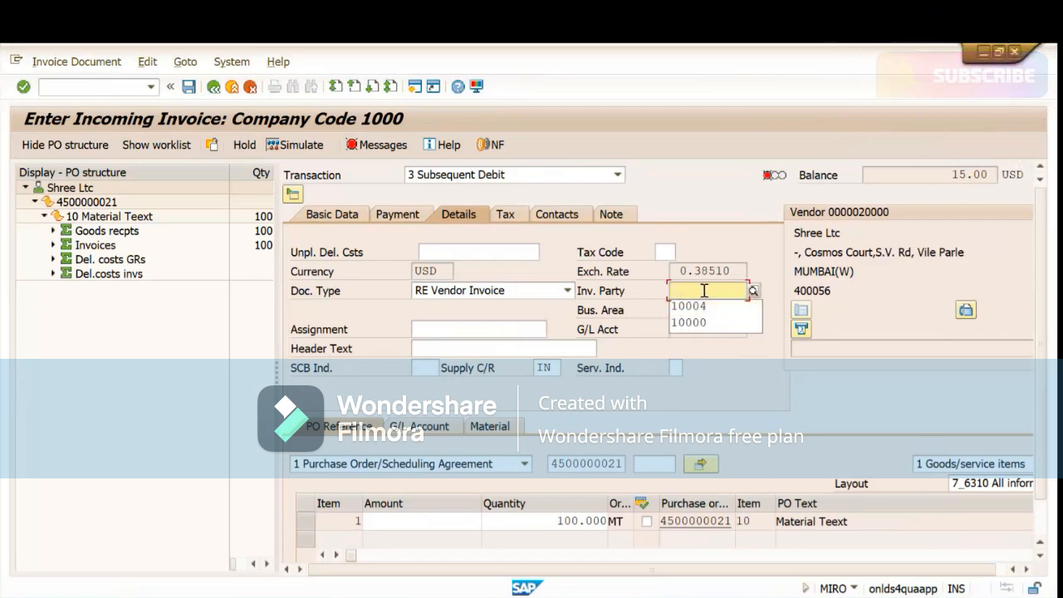
{"action": "type", "text": "1000"}
{"action": "key", "text": "Return"}
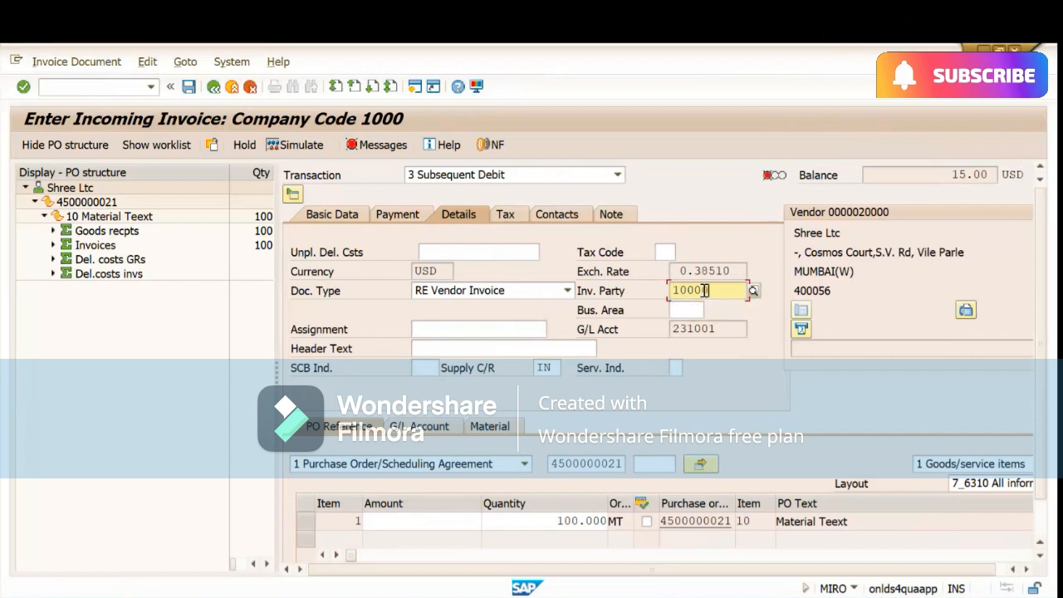
{"action": "key", "text": "Return"}
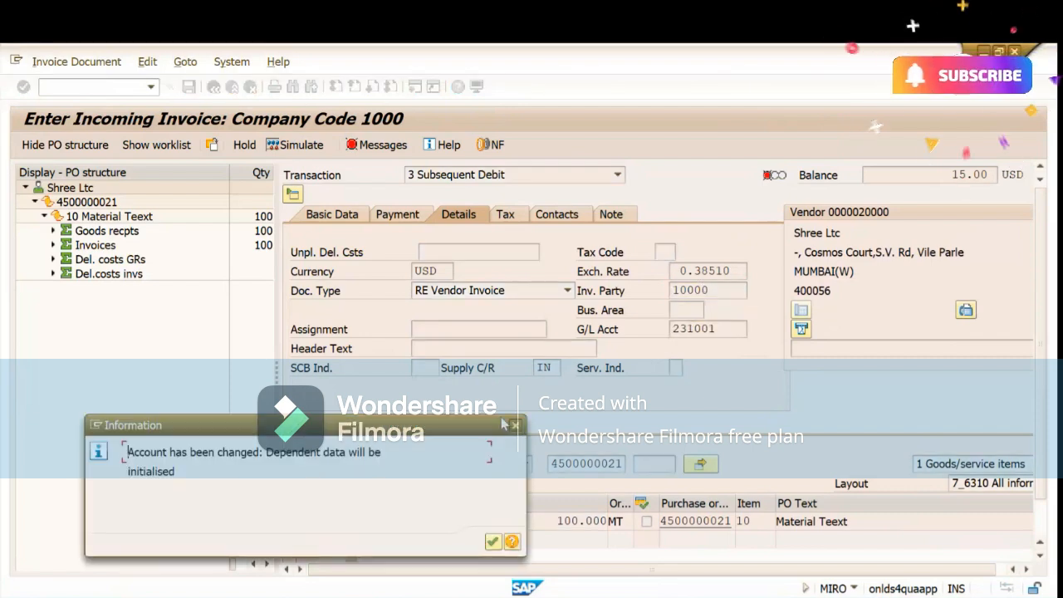
{"action": "left_click", "coordinate": [492, 541]}
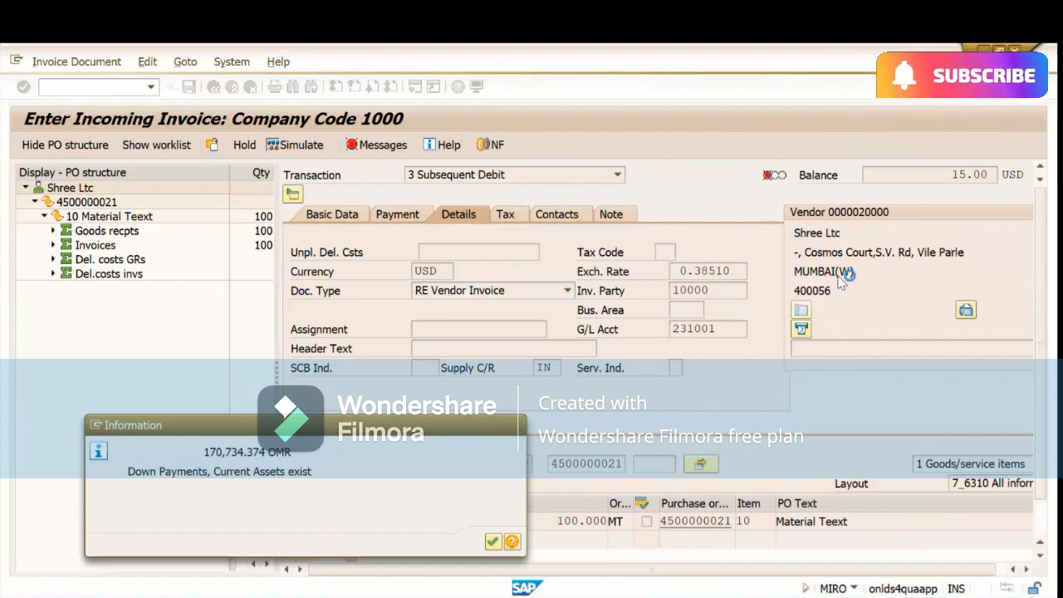
{"action": "key", "text": "Return"}
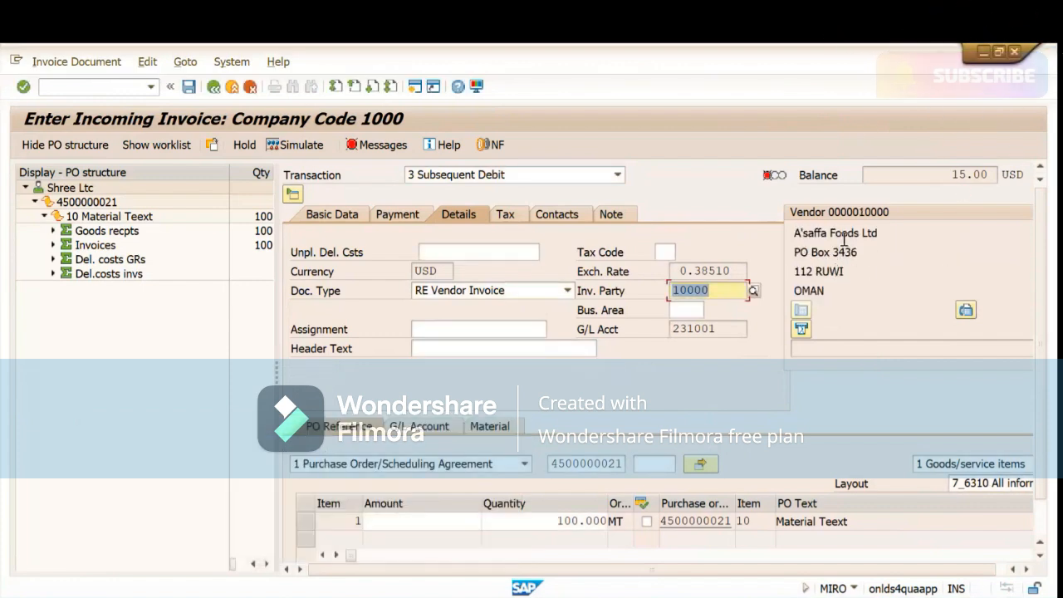
{"action": "left_click", "coordinate": [339, 217]}
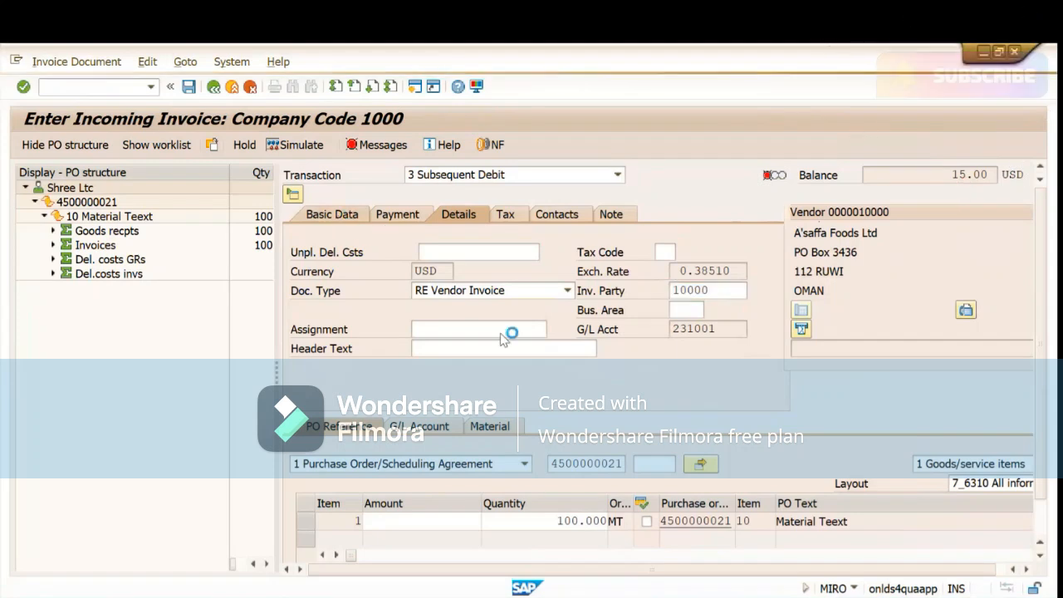
{"action": "left_click", "coordinate": [971, 467]}
{"action": "left_click", "coordinate": [905, 512]}
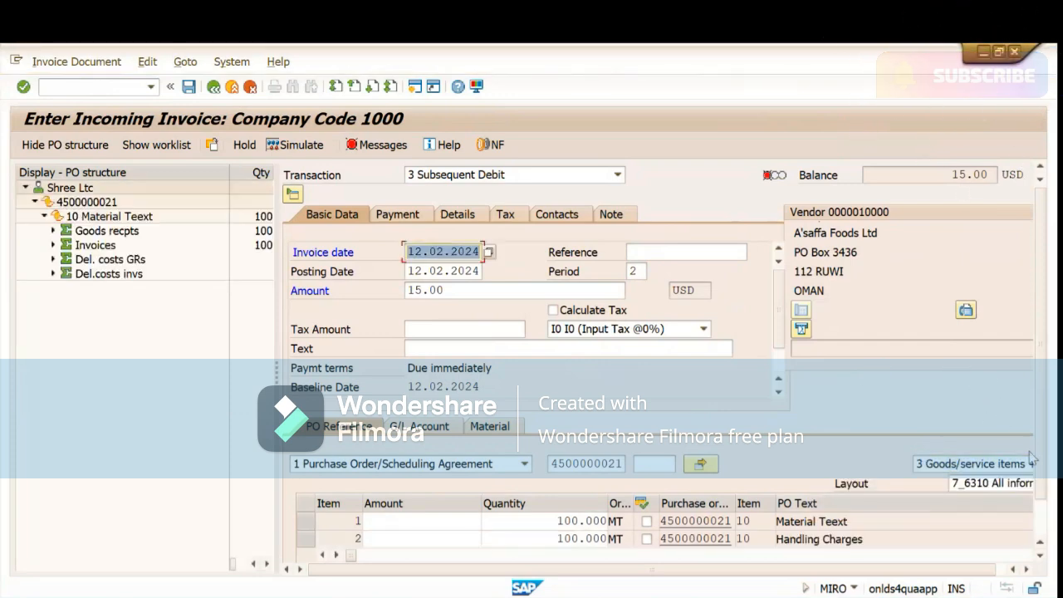
{"action": "left_click", "coordinate": [1039, 541]}
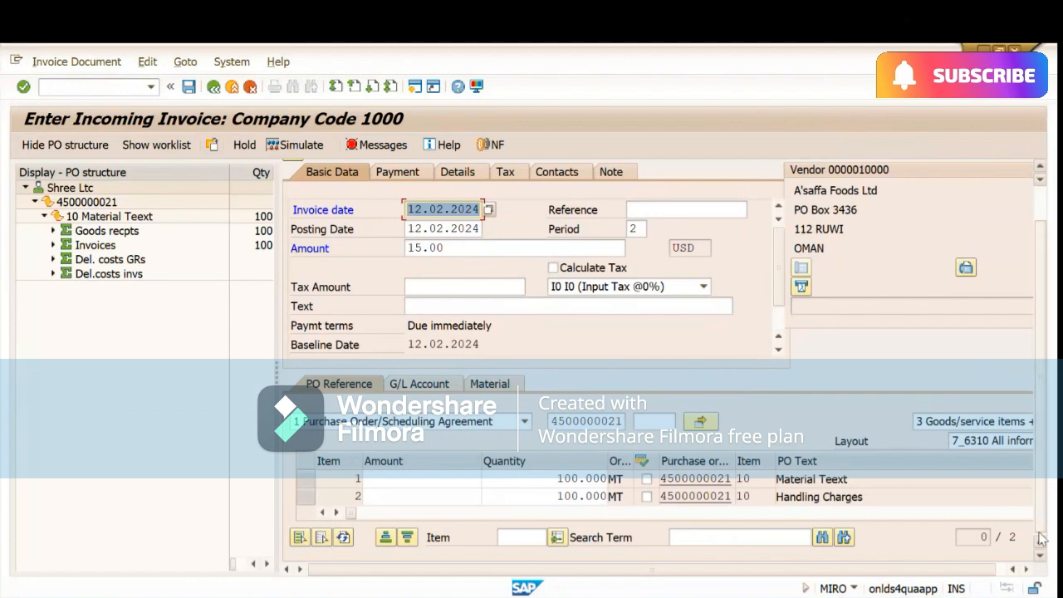
{"action": "left_click", "coordinate": [967, 423]}
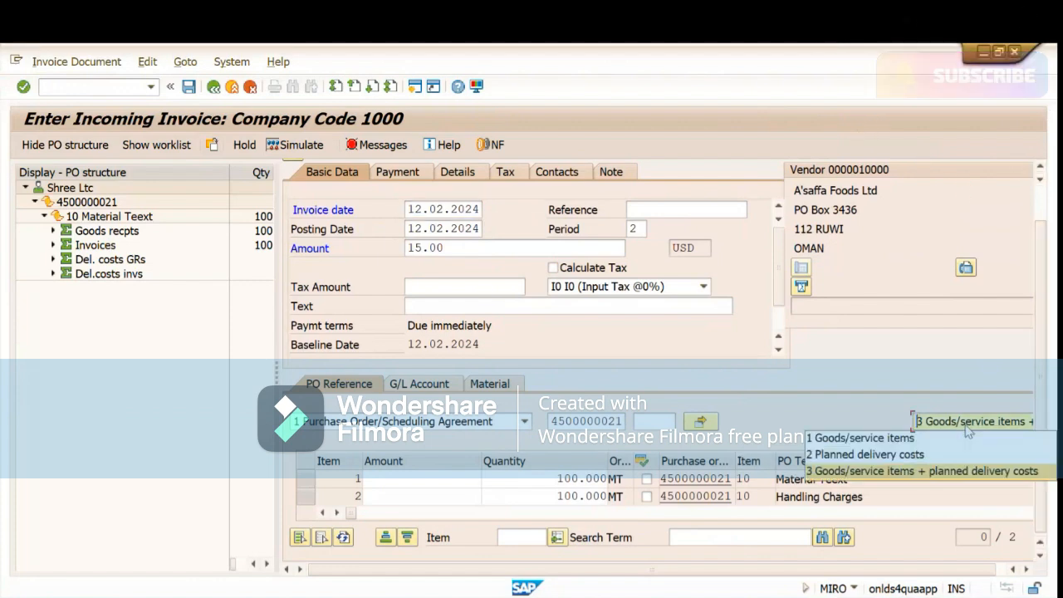
{"action": "left_click", "coordinate": [963, 436]}
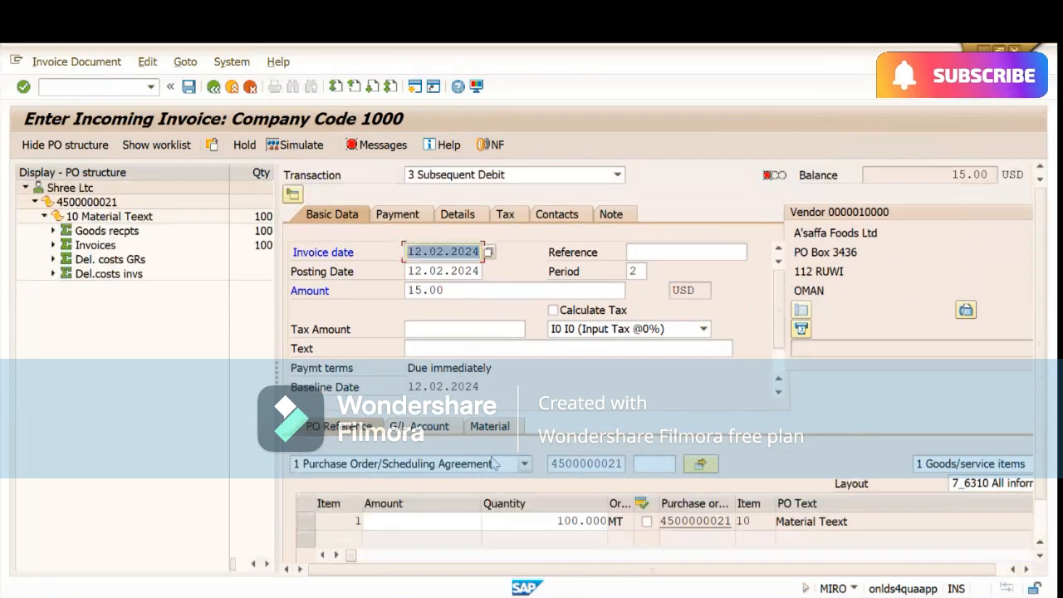
- Set both the invoice amount and the Material Teext item amount to 100 USD for the subsequent debit
{"action": "left_click", "coordinate": [406, 521]}
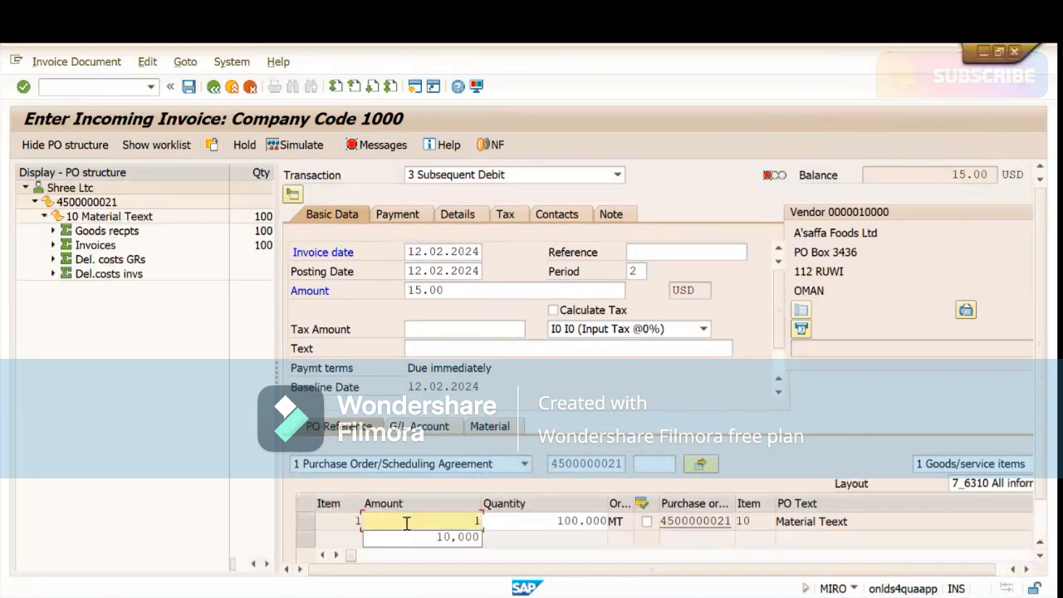
{"action": "type", "text": "15"}
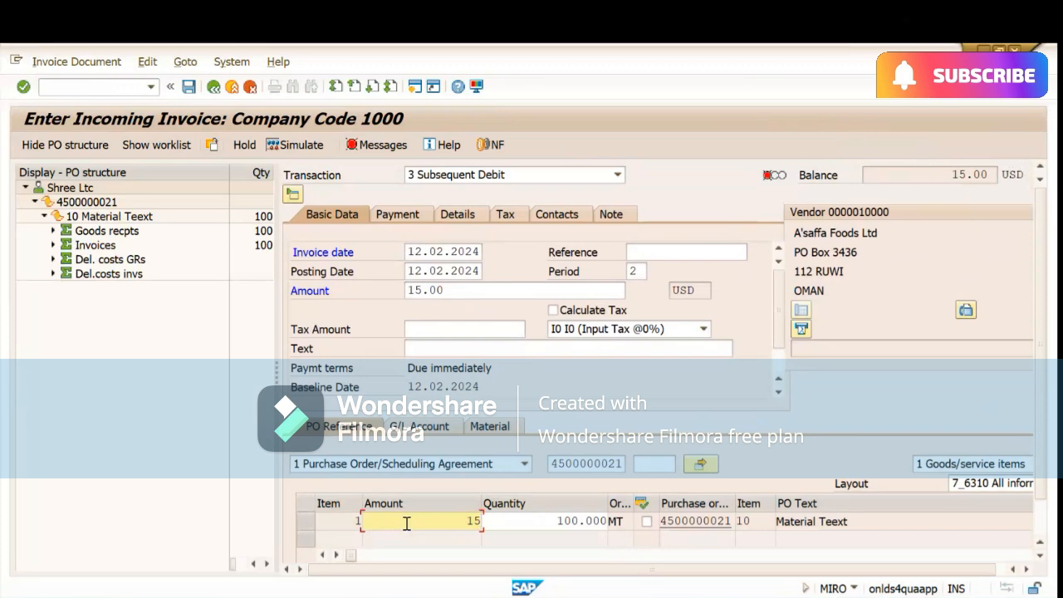
{"action": "left_click", "coordinate": [454, 295]}
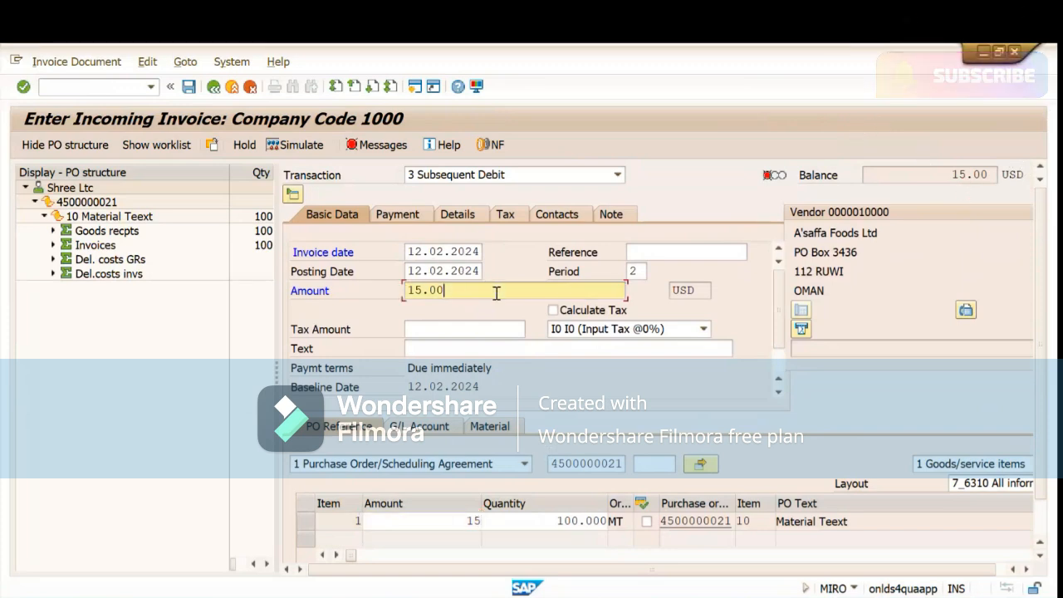
{"action": "key", "text": "BackSpace"}
{"action": "key", "text": "BackSpace"}
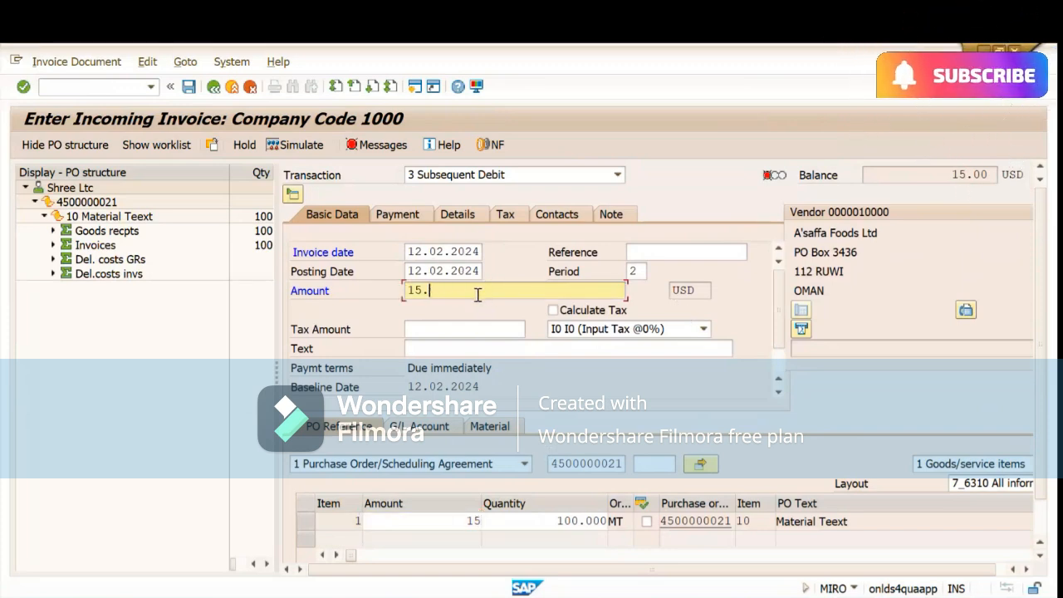
{"action": "key", "text": "BackSpace"}
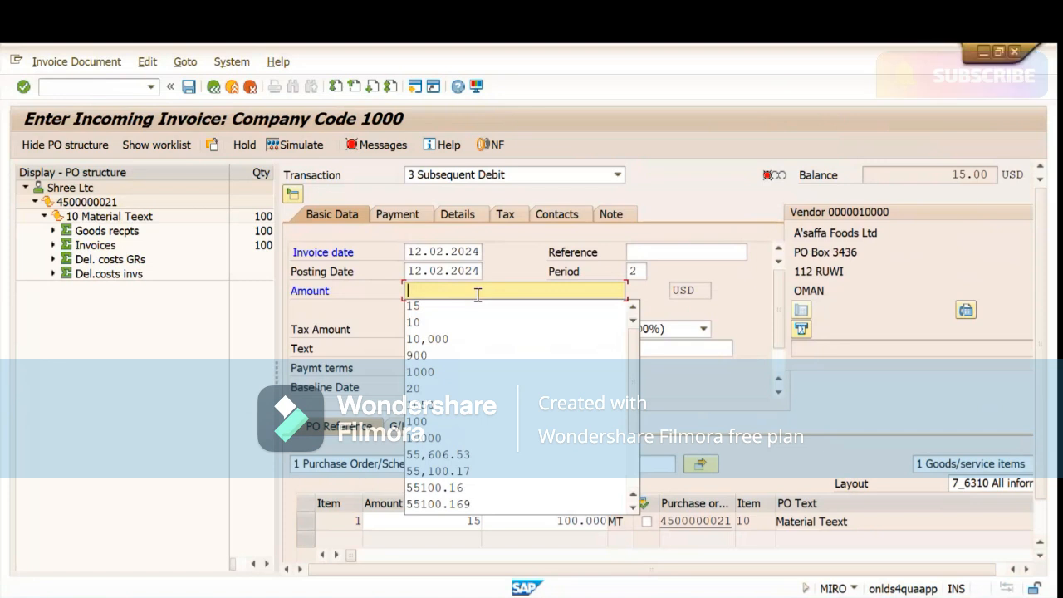
{"action": "type", "text": "100"}
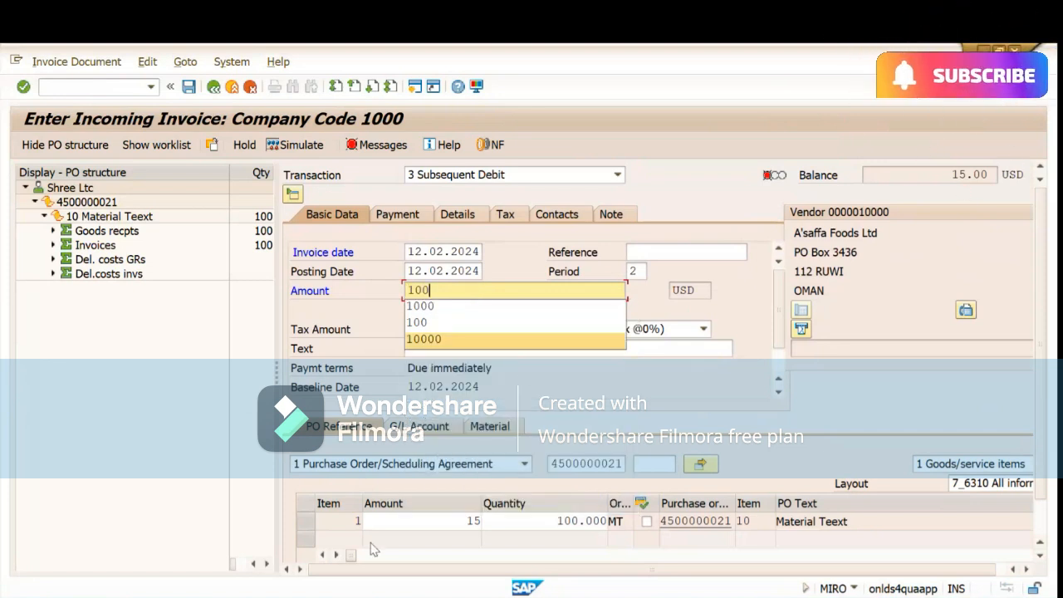
{"action": "left_click", "coordinate": [464, 521]}
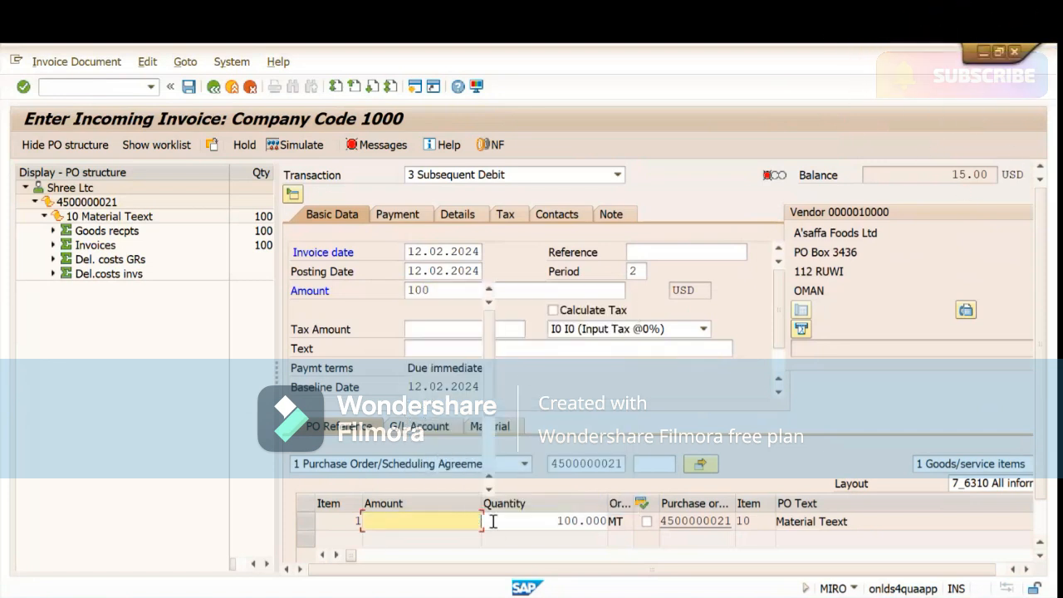
{"action": "type", "text": "100"}
{"action": "key", "text": "Return"}
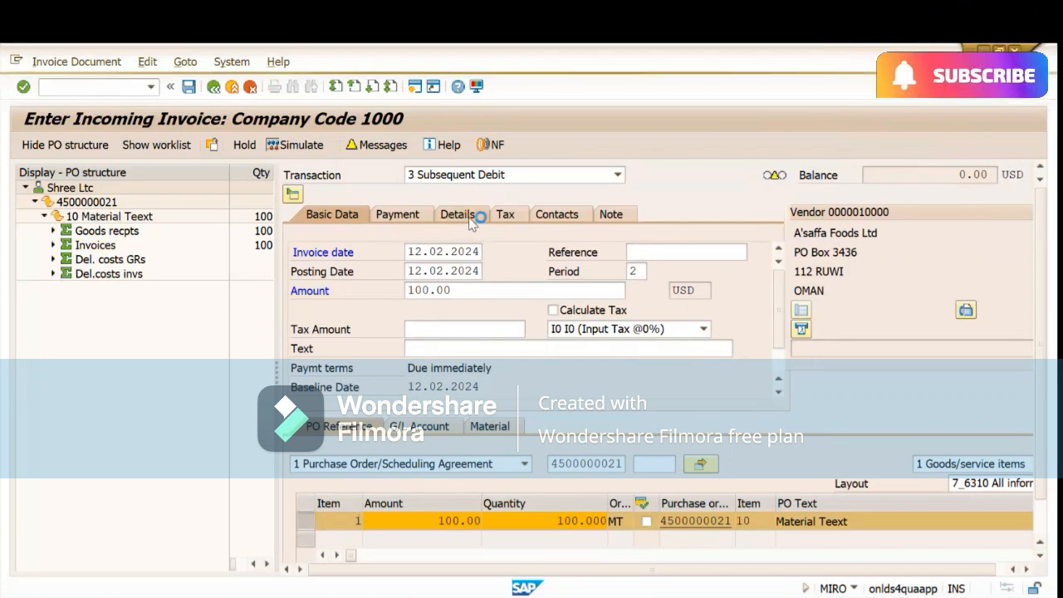
- Simulate the subsequent debit document and examine its G/L accounts, vendor and material lines, amounts and material number
{"action": "left_click", "coordinate": [470, 214]}
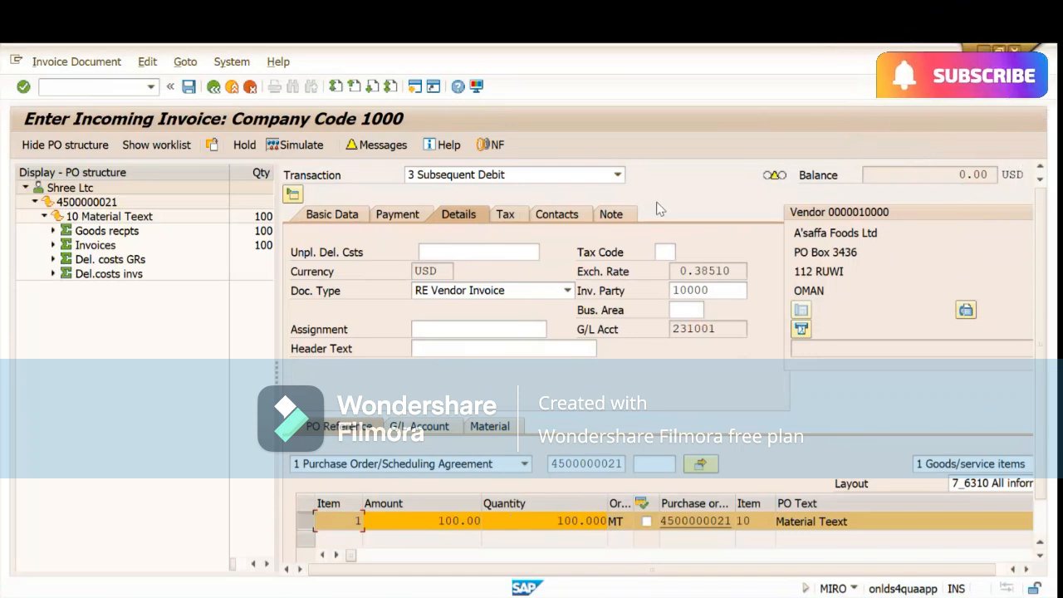
{"action": "left_click", "coordinate": [348, 216]}
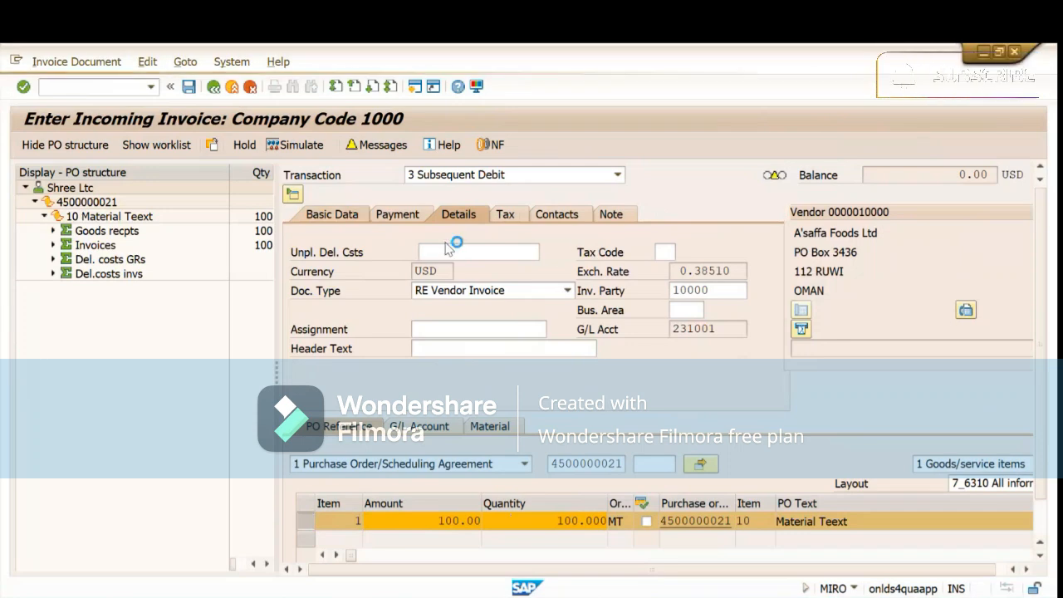
{"action": "left_click", "coordinate": [302, 147]}
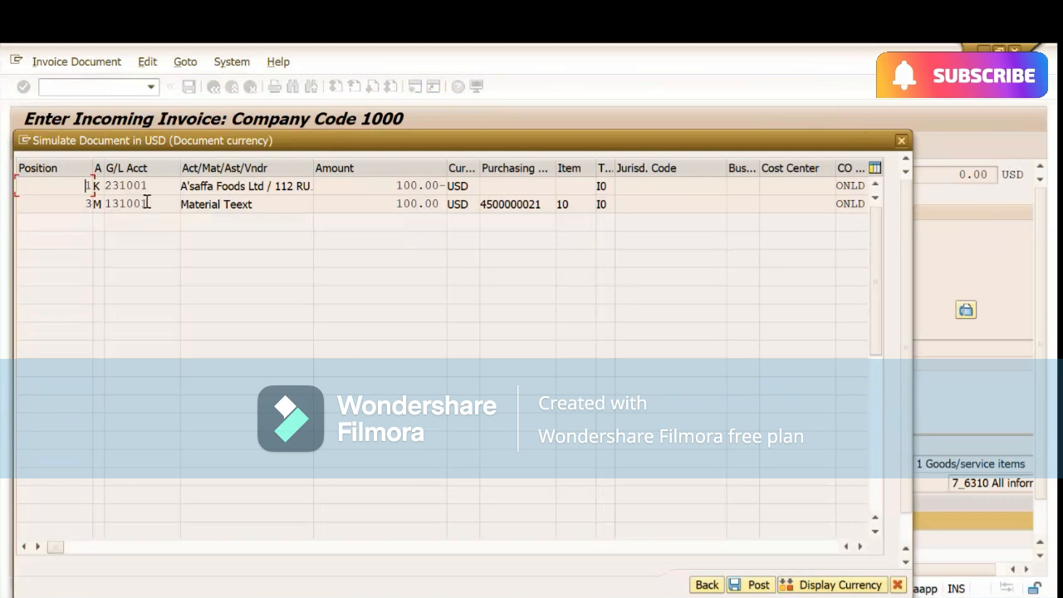
{"action": "left_click_drag", "start_coordinate": [265, 208], "coordinate": [101, 204]}
{"action": "left_click", "coordinate": [861, 546]}
{"action": "left_click", "coordinate": [860, 546]}
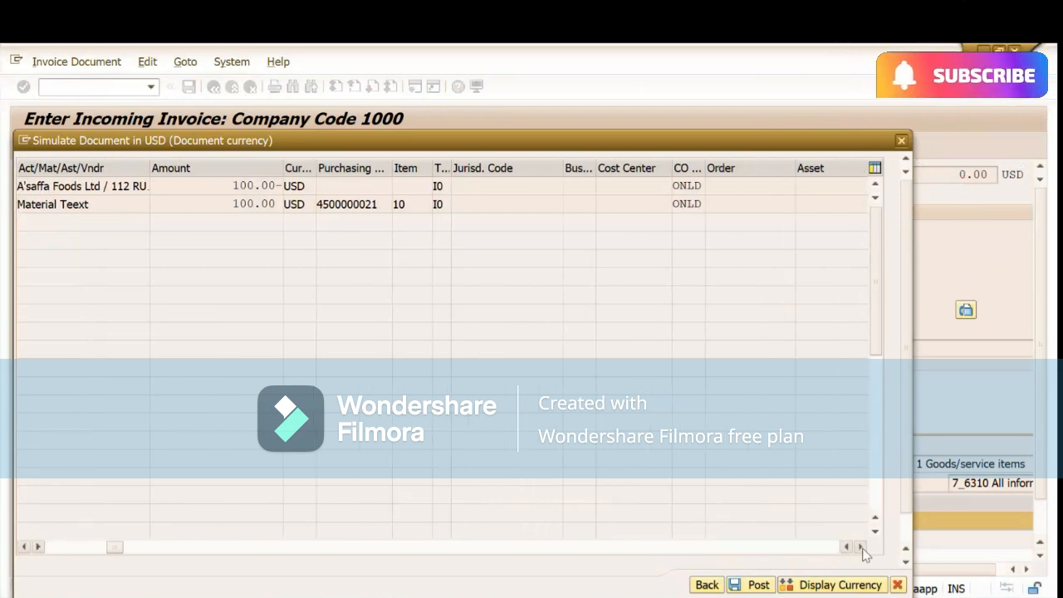
{"action": "left_click", "coordinate": [861, 546]}
{"action": "left_click", "coordinate": [861, 547]}
{"action": "left_click", "coordinate": [860, 546]}
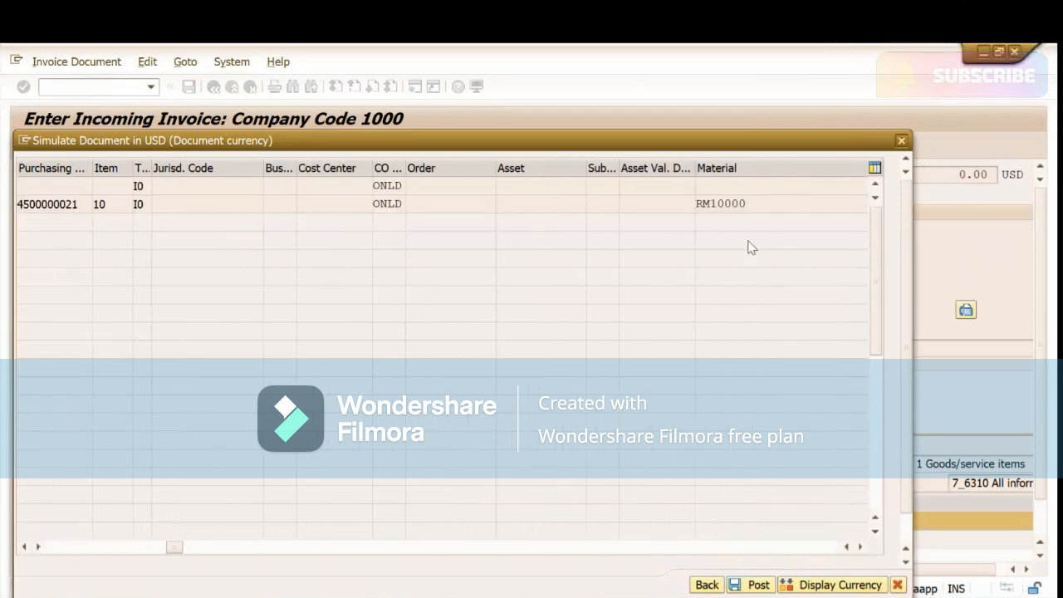
{"action": "left_click_drag", "start_coordinate": [745, 204], "coordinate": [697, 201]}
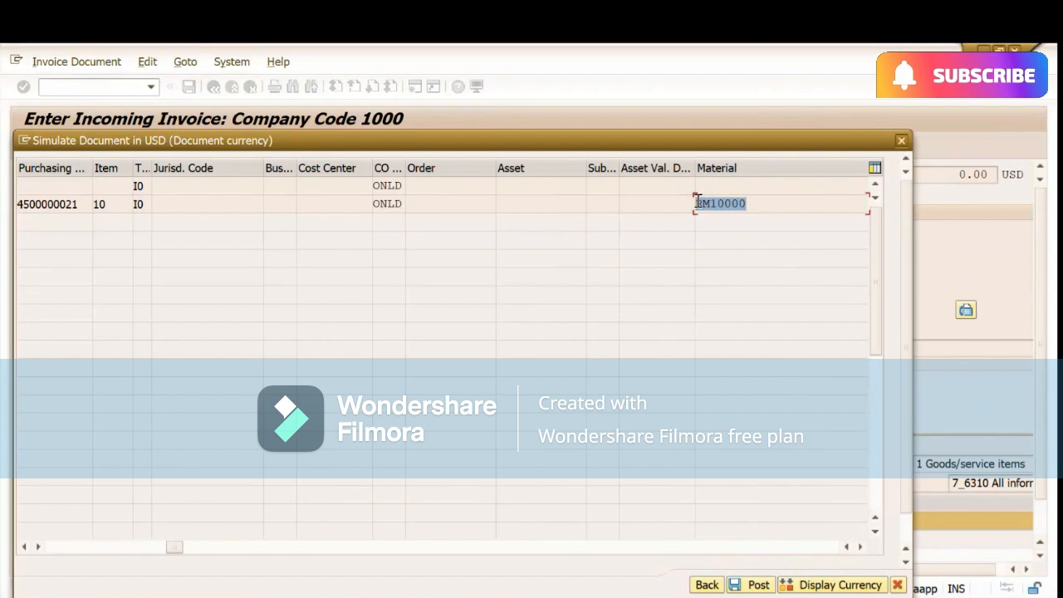
{"action": "left_click", "coordinate": [98, 549]}
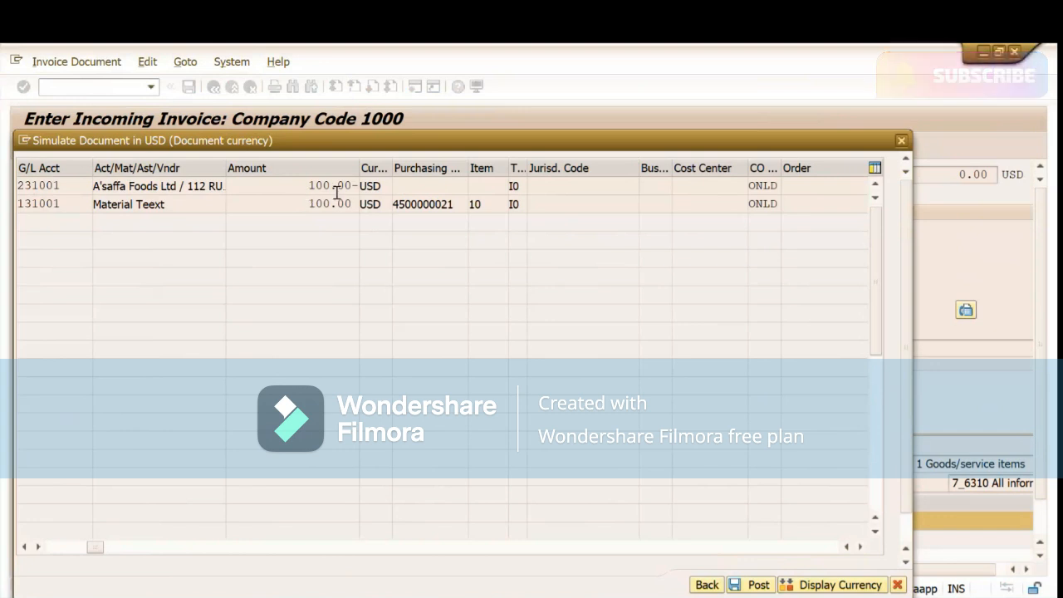
{"action": "left_click_drag", "start_coordinate": [98, 547], "coordinate": [52, 547]}
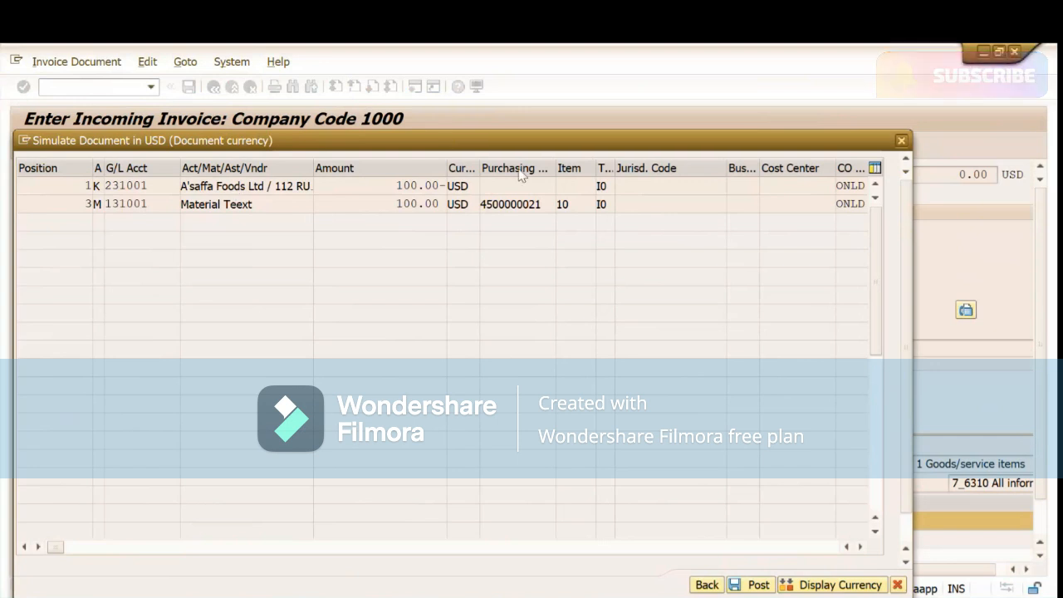
- Post the simulated subsequent debit and accept the follow-up information and correspondence request dialogs
{"action": "left_click", "coordinate": [745, 587]}
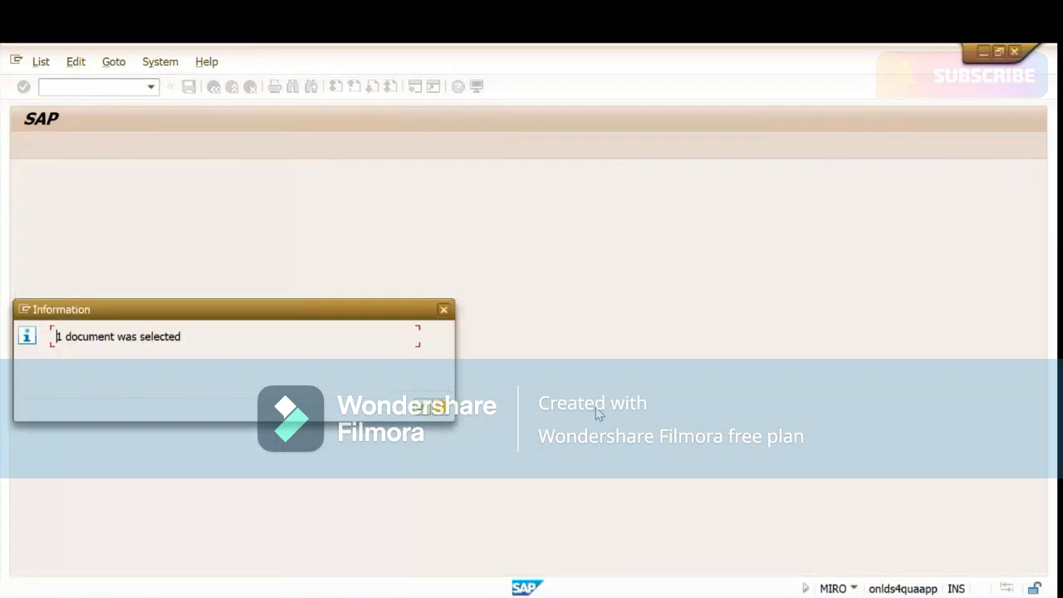
{"action": "key", "text": "Return"}
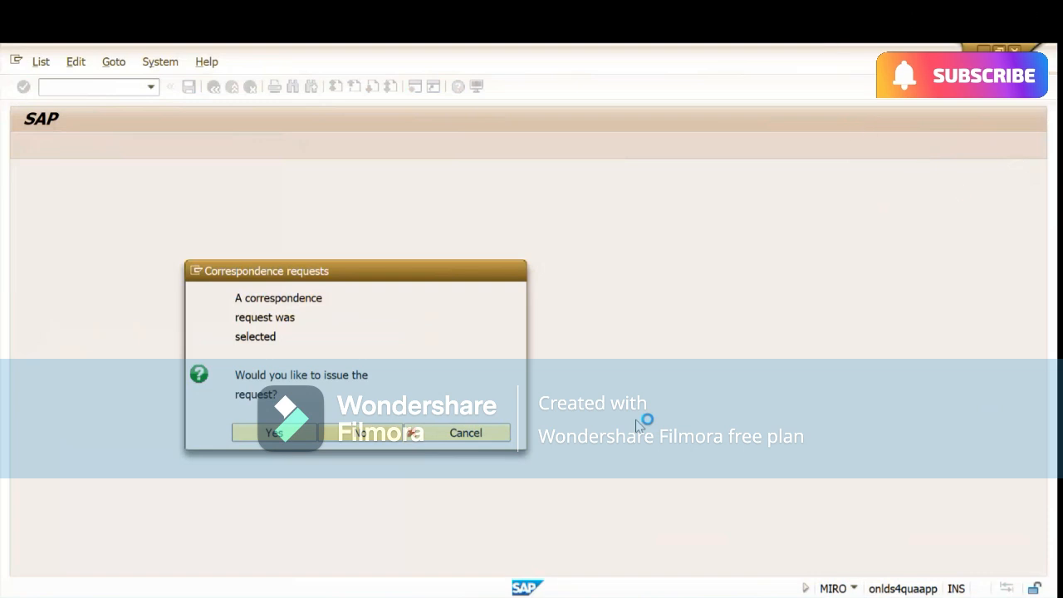
{"action": "key", "text": "Return"}
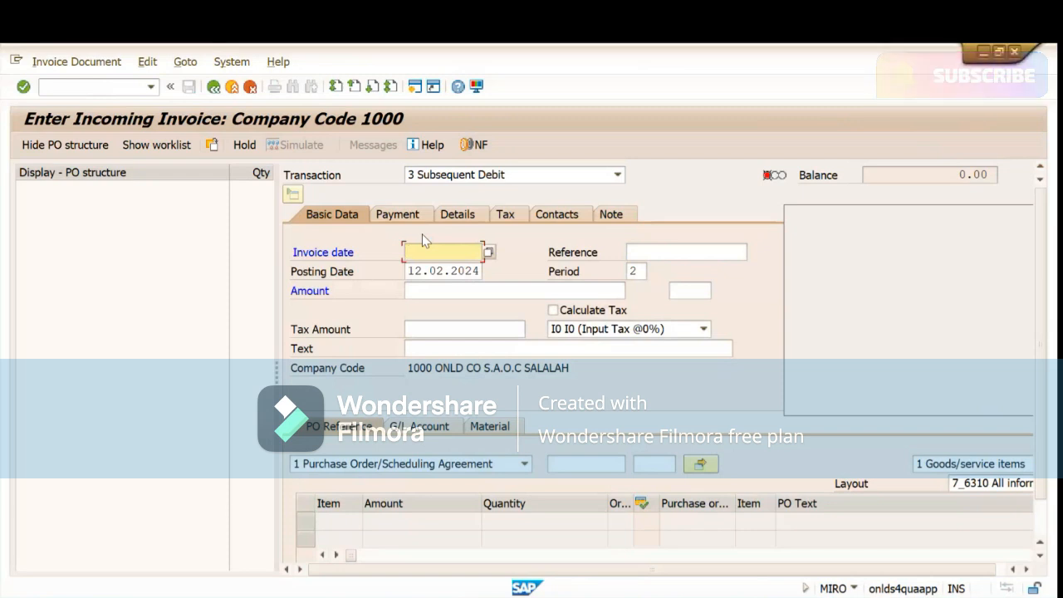
- Change the transaction to Subsequent Credit and copy the posting date 12.02.2024 into the invoice date
{"action": "left_click", "coordinate": [514, 176]}
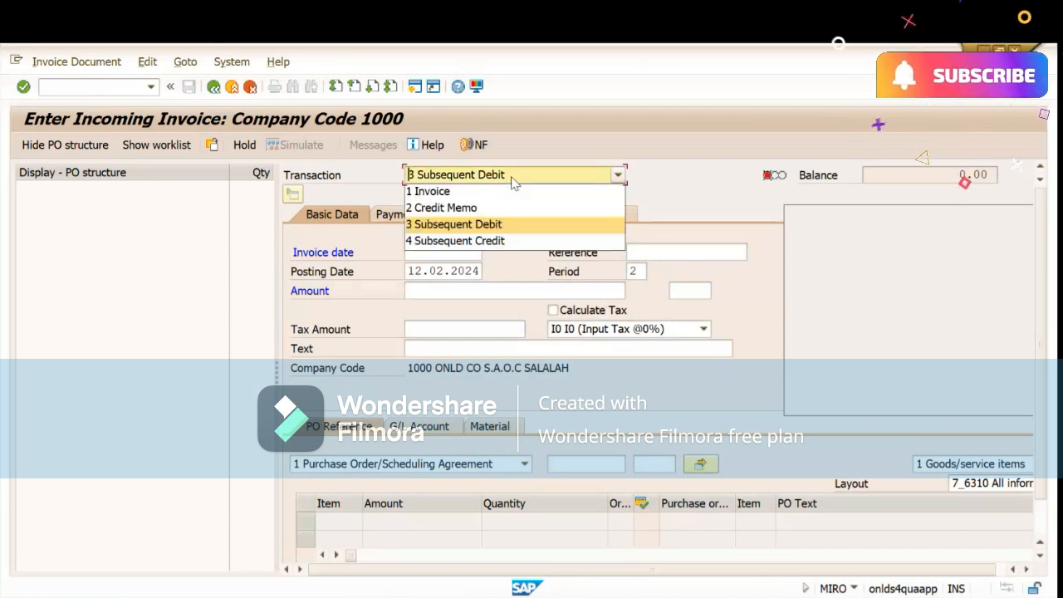
{"action": "left_click", "coordinate": [492, 240]}
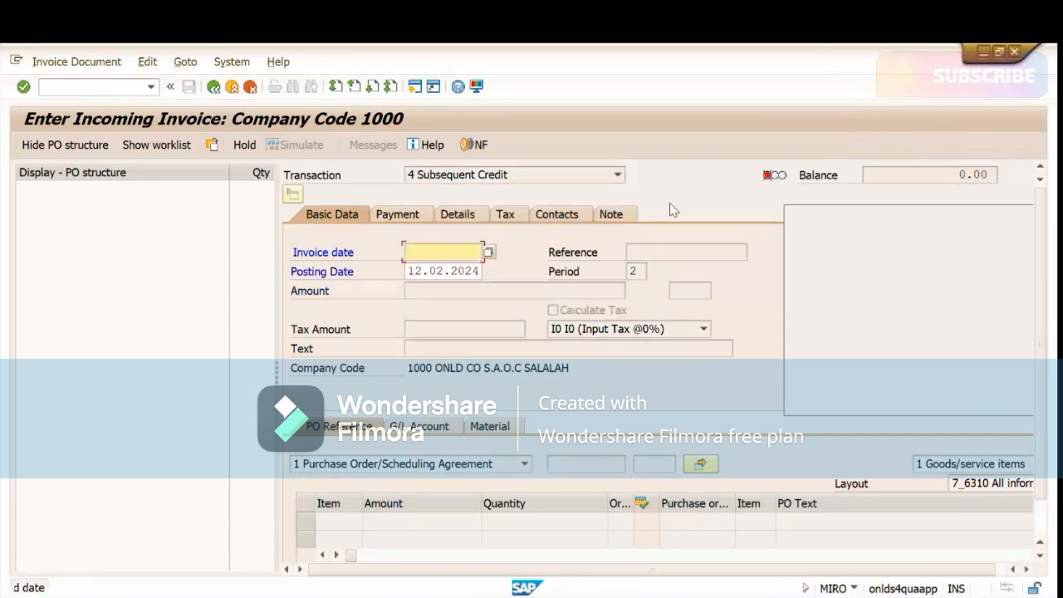
{"action": "left_click_drag", "start_coordinate": [481, 273], "coordinate": [379, 282]}
{"action": "key", "text": "ctrl+c"}
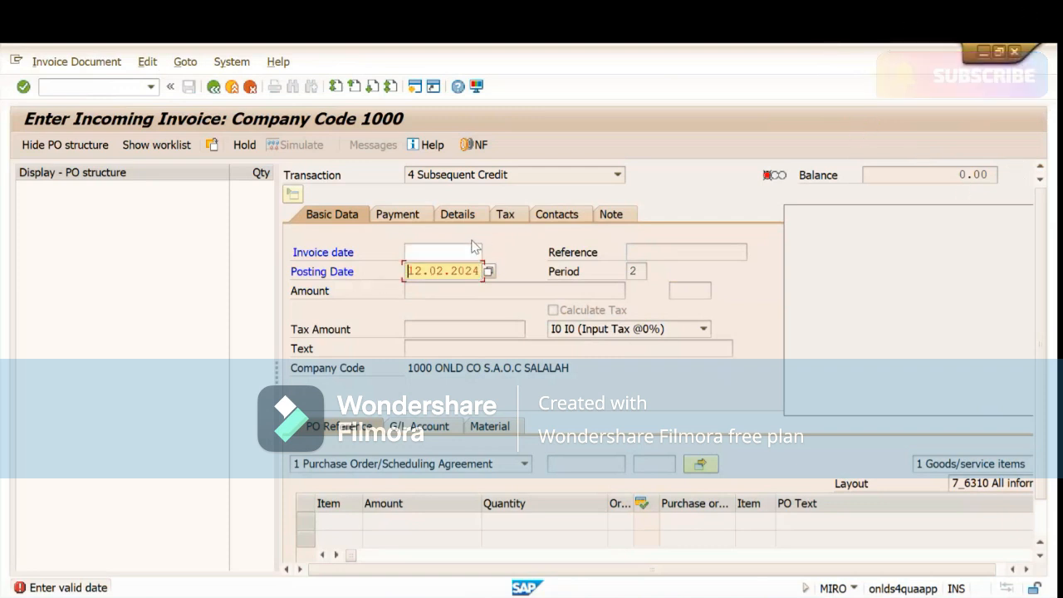
{"action": "left_click", "coordinate": [446, 251]}
{"action": "key", "text": "ctrl+v"}
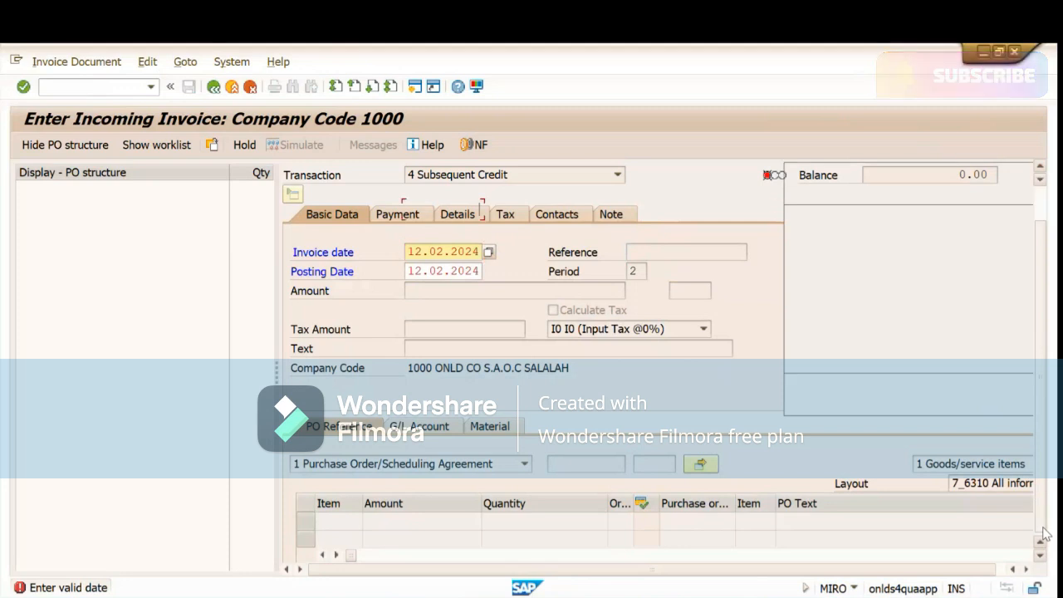
- Enter the purchase order number as the reference for the subsequent credit and load its items
{"action": "scroll", "coordinate": [1044, 534], "scroll_direction": "down", "scroll_amount": 1}
{"action": "left_click", "coordinate": [1026, 571]}
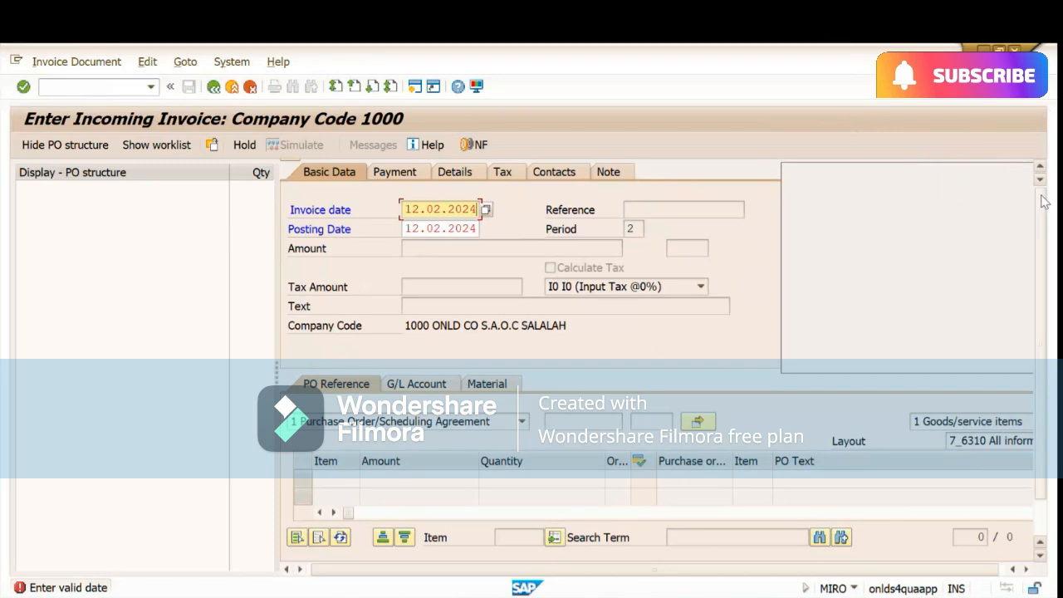
{"action": "scroll", "coordinate": [1045, 202], "scroll_direction": "up", "scroll_amount": 2}
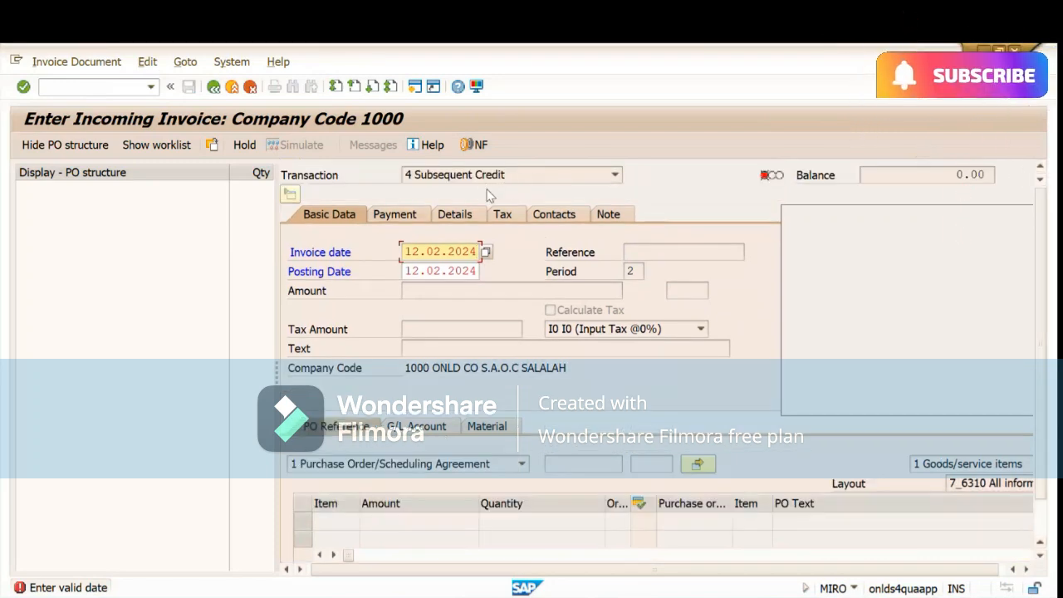
{"action": "left_click", "coordinate": [490, 195]}
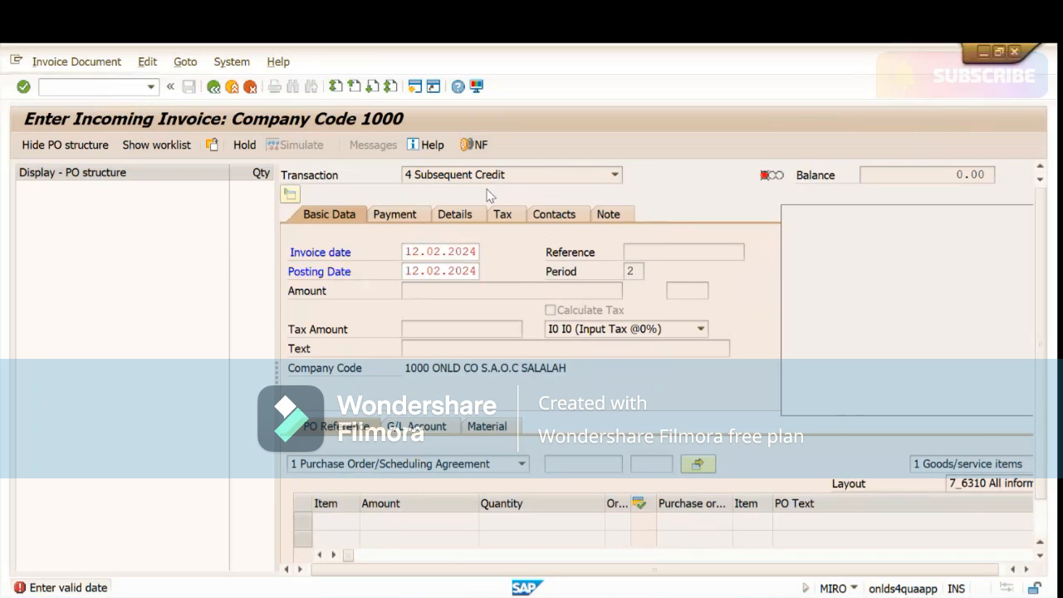
{"action": "left_click", "coordinate": [560, 465]}
{"action": "key", "text": "ctrl+v"}
{"action": "key", "text": "Return"}
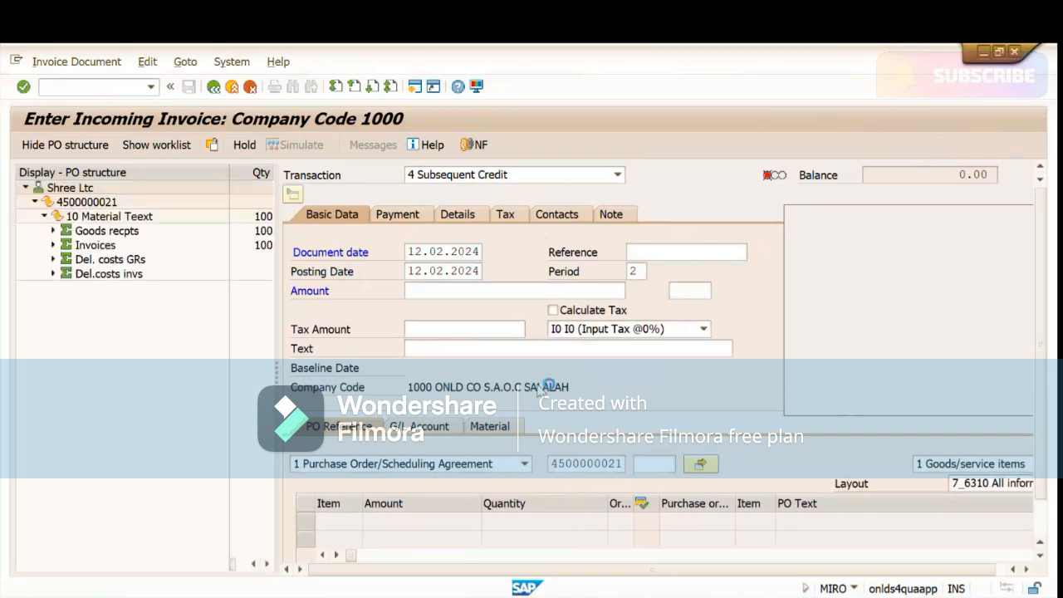
- Change the invoicing party to 10000 in the details of the subsequent credit
{"action": "left_click", "coordinate": [459, 214]}
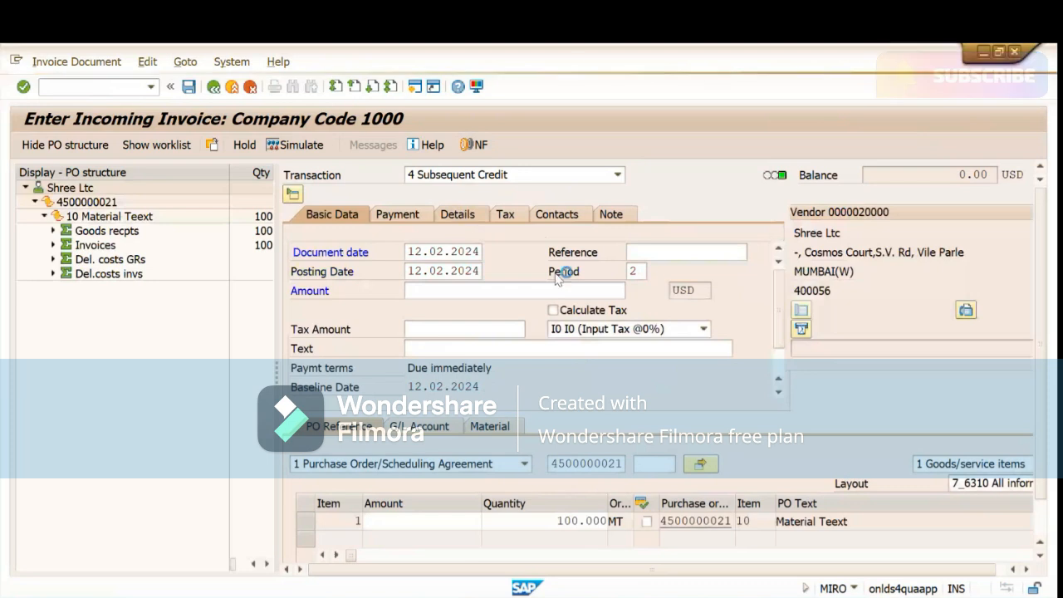
{"action": "left_click", "coordinate": [719, 291]}
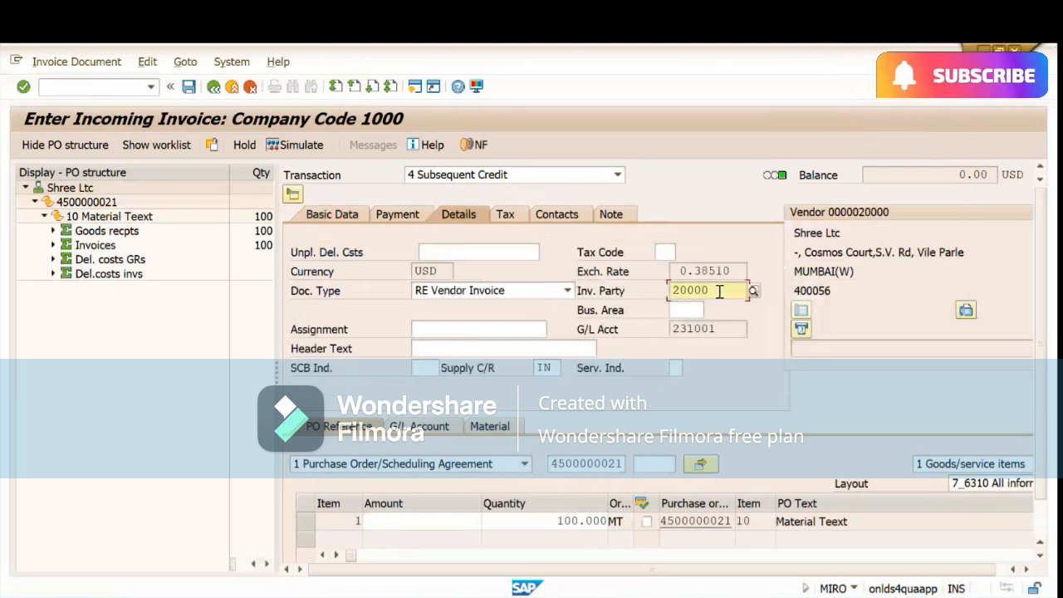
{"action": "left_click_drag", "start_coordinate": [719, 291], "coordinate": [607, 291]}
{"action": "key", "text": "BackSpace"}
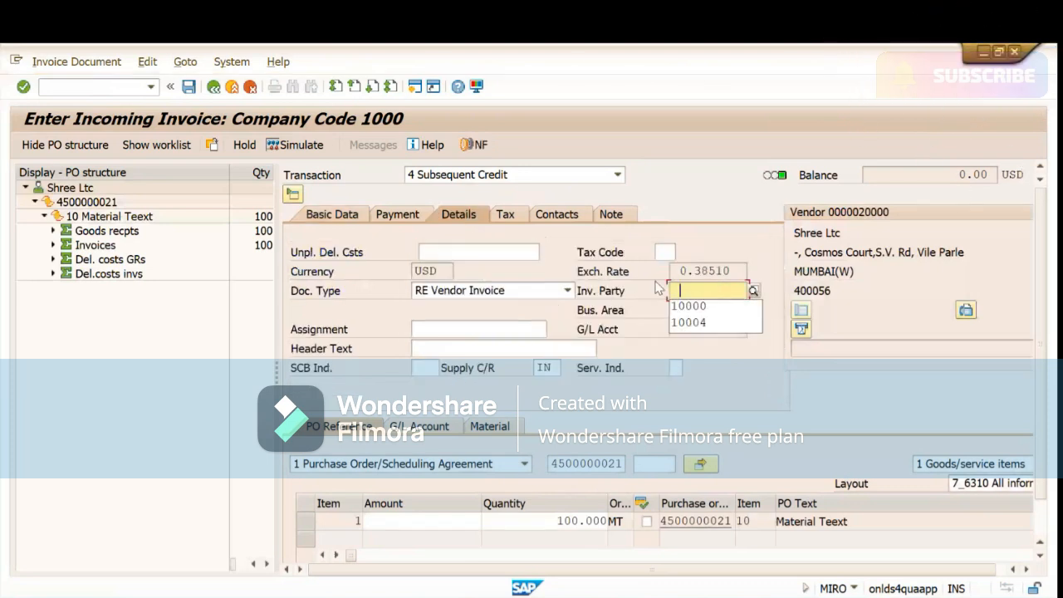
{"action": "left_click", "coordinate": [693, 313]}
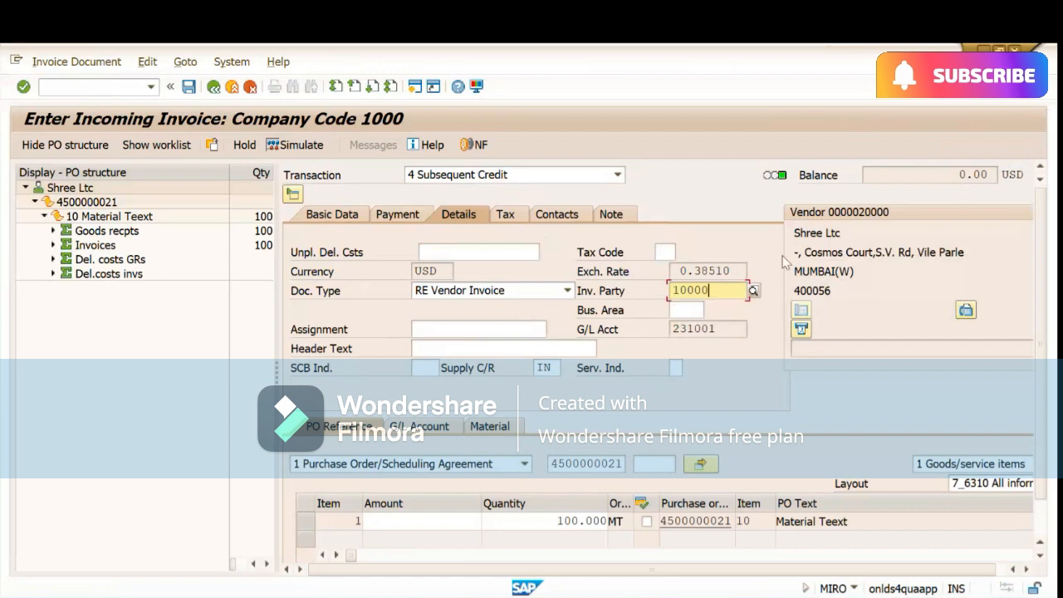
- Confirm the invoicing party change and enter 10 USD as both the invoice amount and the amount of item 1
{"action": "key", "text": "Return"}
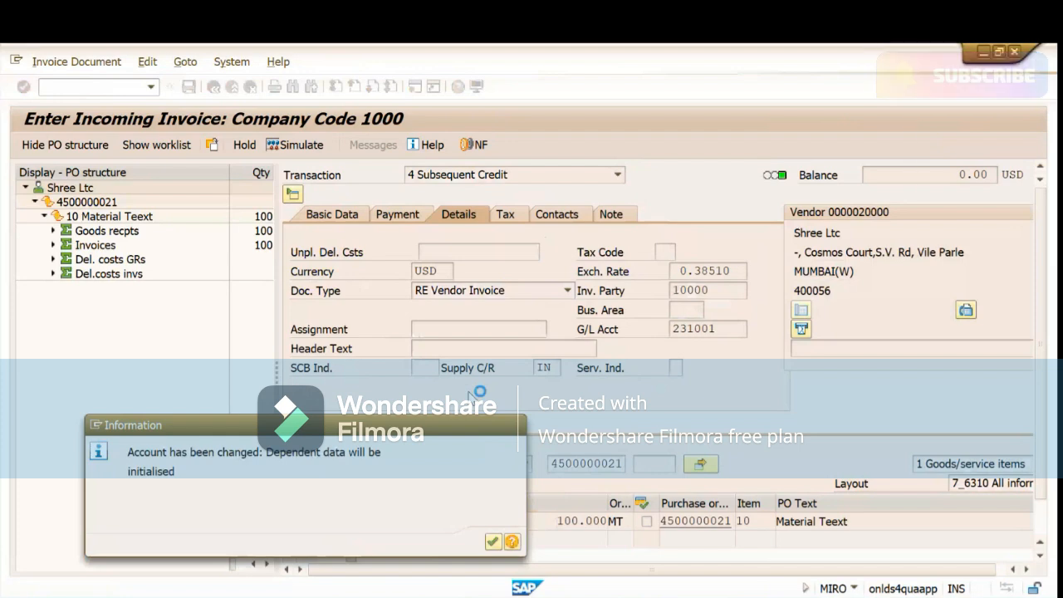
{"action": "key", "text": "Return"}
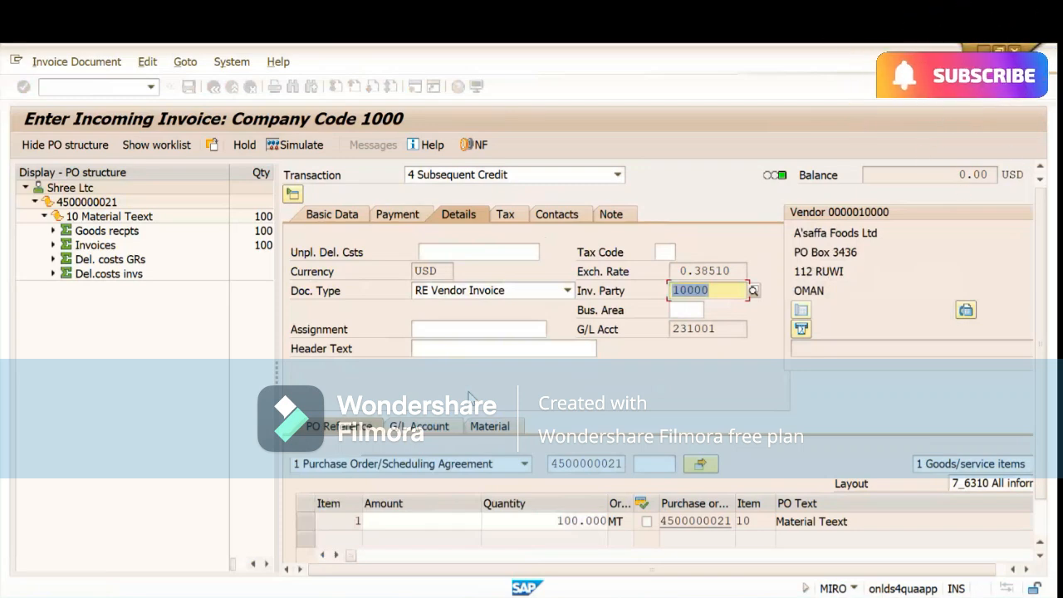
{"action": "key", "text": "Return"}
{"action": "type", "text": "1"}
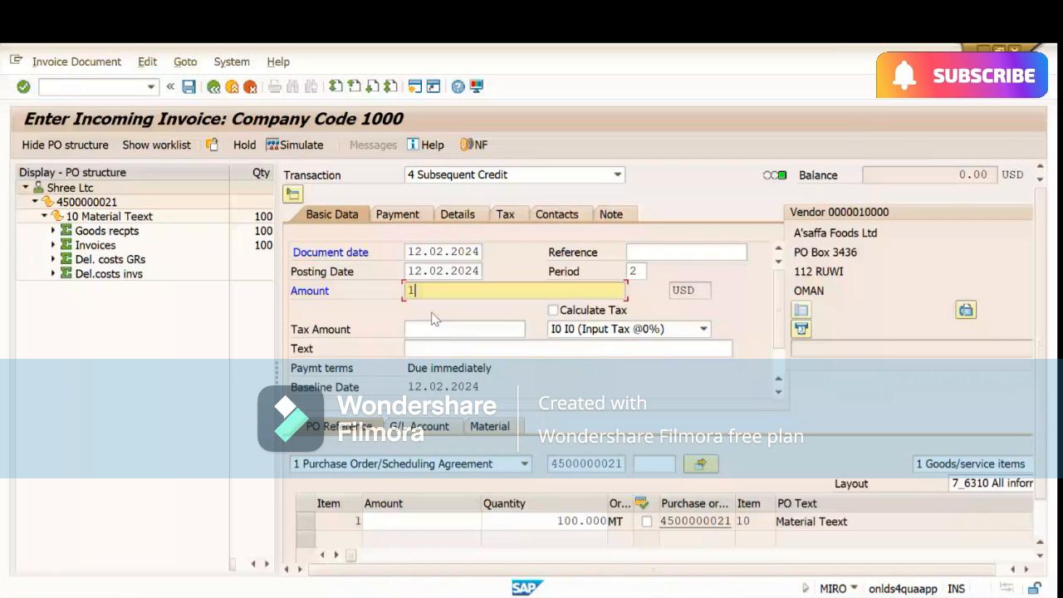
{"action": "type", "text": "0"}
{"action": "left_click", "coordinate": [428, 521]}
{"action": "type", "text": "10"}
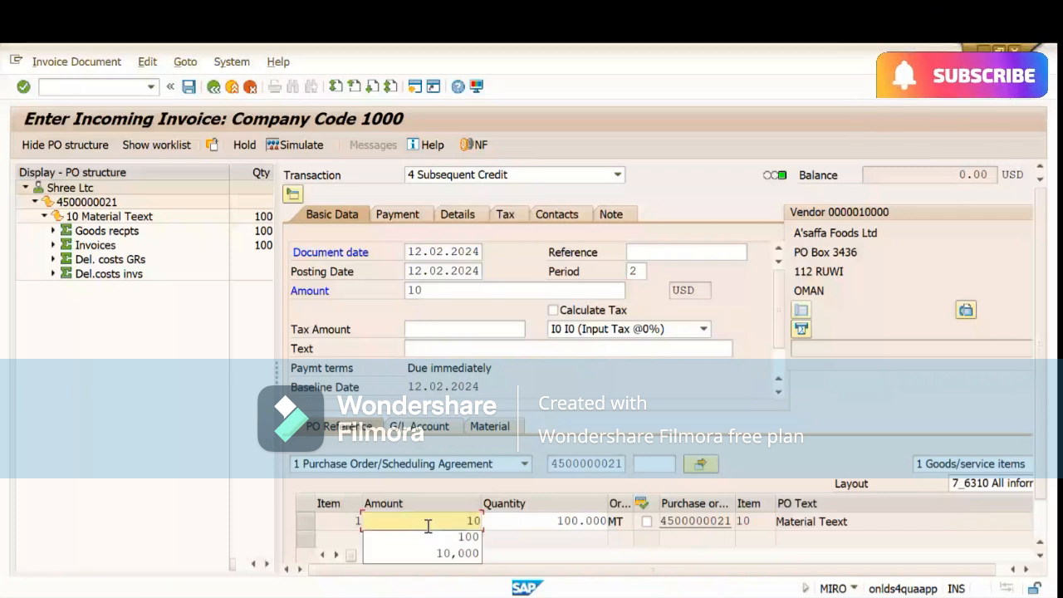
{"action": "key", "text": "Return"}
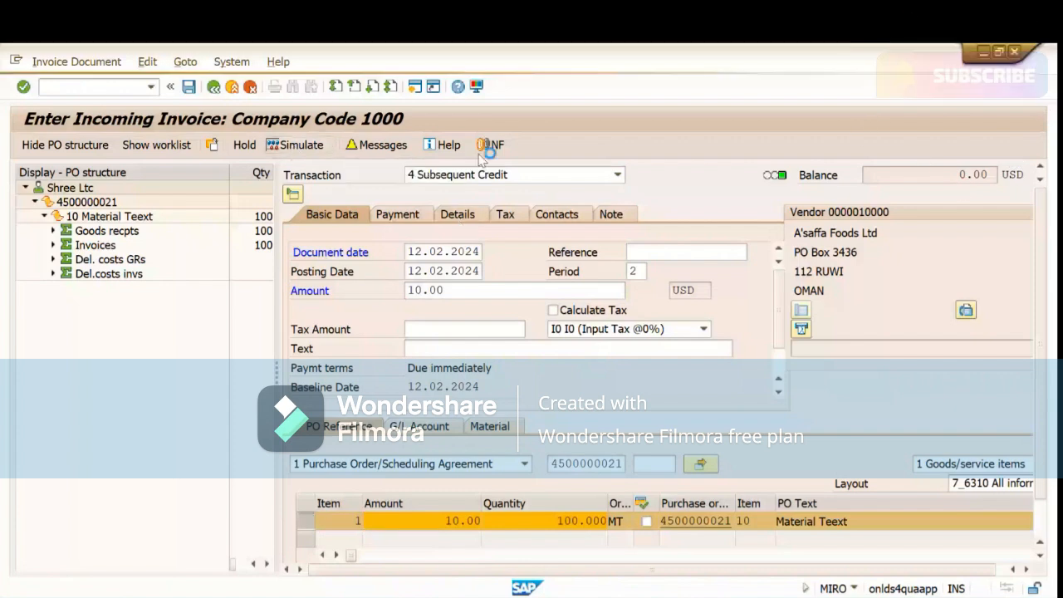
- Simulate and post the subsequent credit, accepting the information dialog about the selected document
{"action": "left_click", "coordinate": [629, 214]}
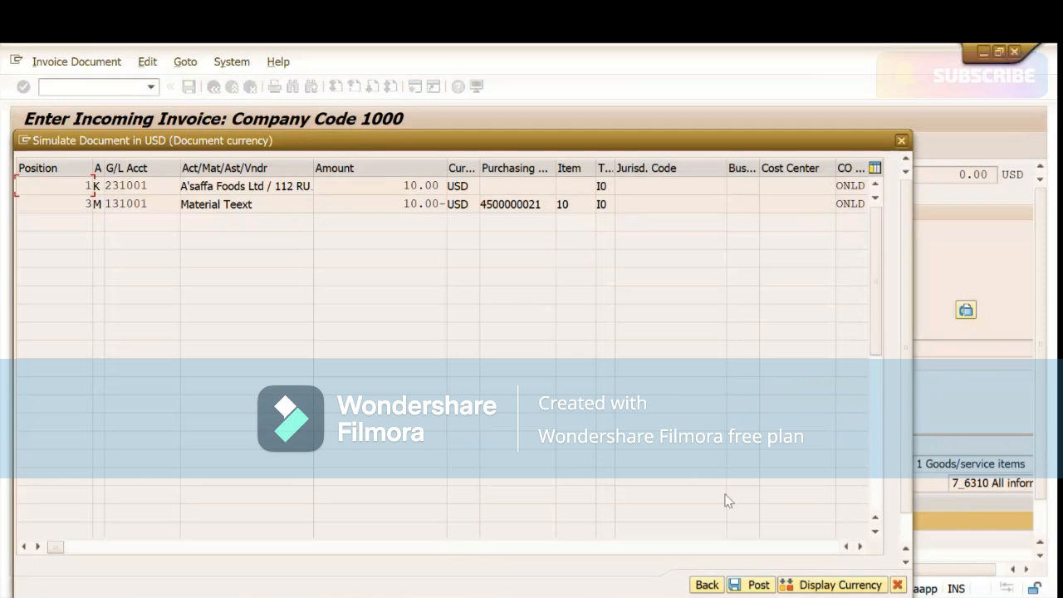
{"action": "left_click", "coordinate": [745, 586]}
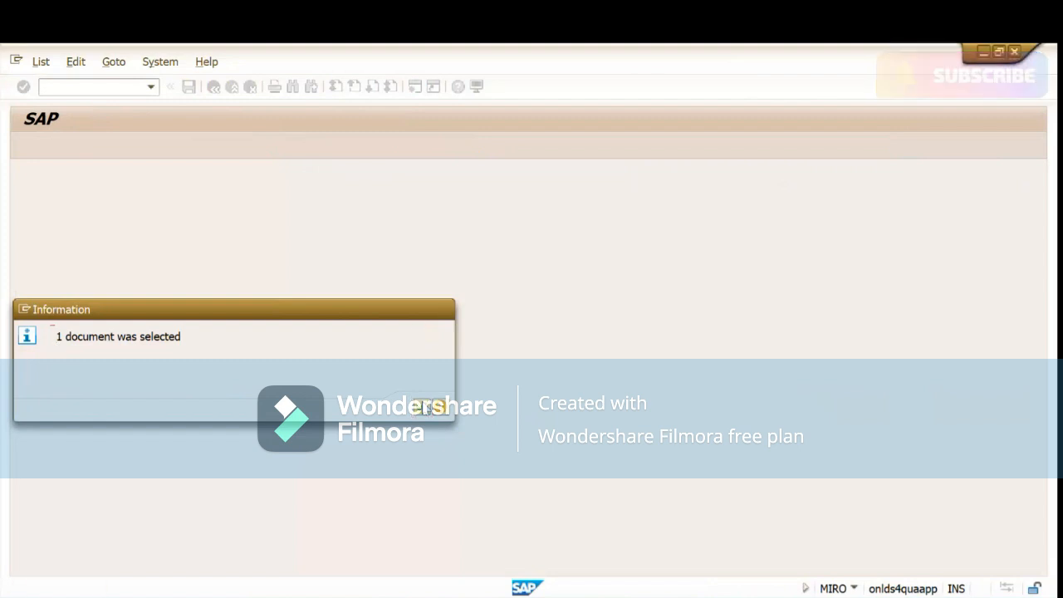
{"action": "left_click", "coordinate": [425, 407]}
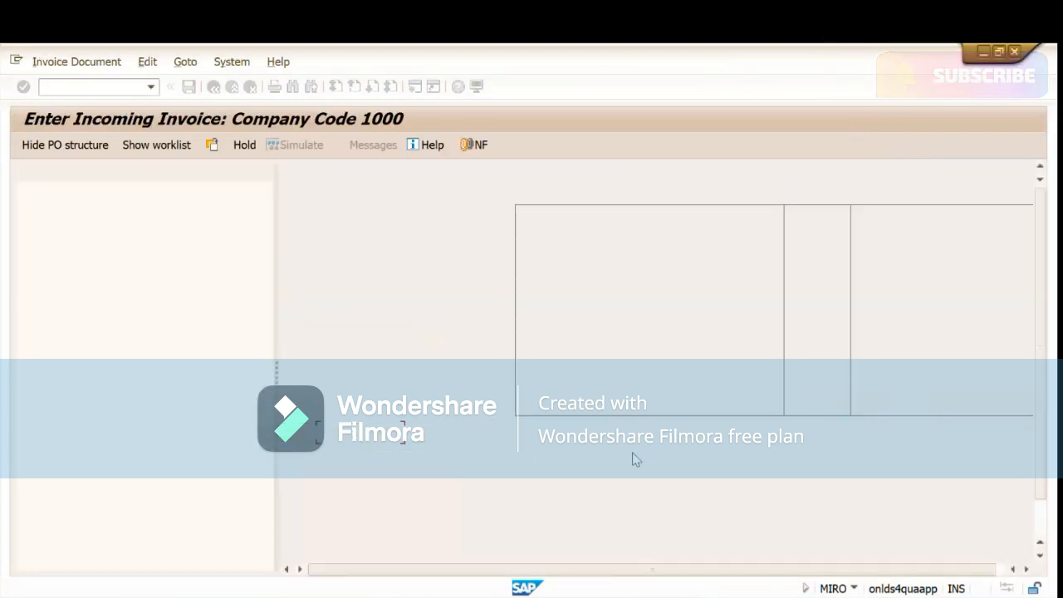
- Change the transaction type of the new incoming invoice from Subsequent Credit to Invoice
{"action": "left_click", "coordinate": [582, 178]}
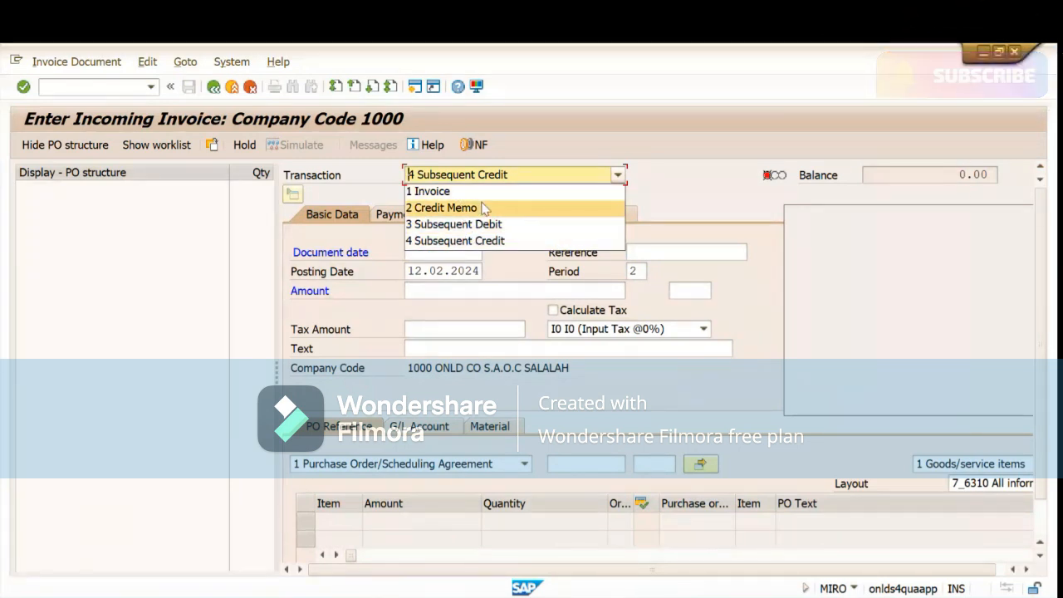
{"action": "left_click", "coordinate": [688, 214]}
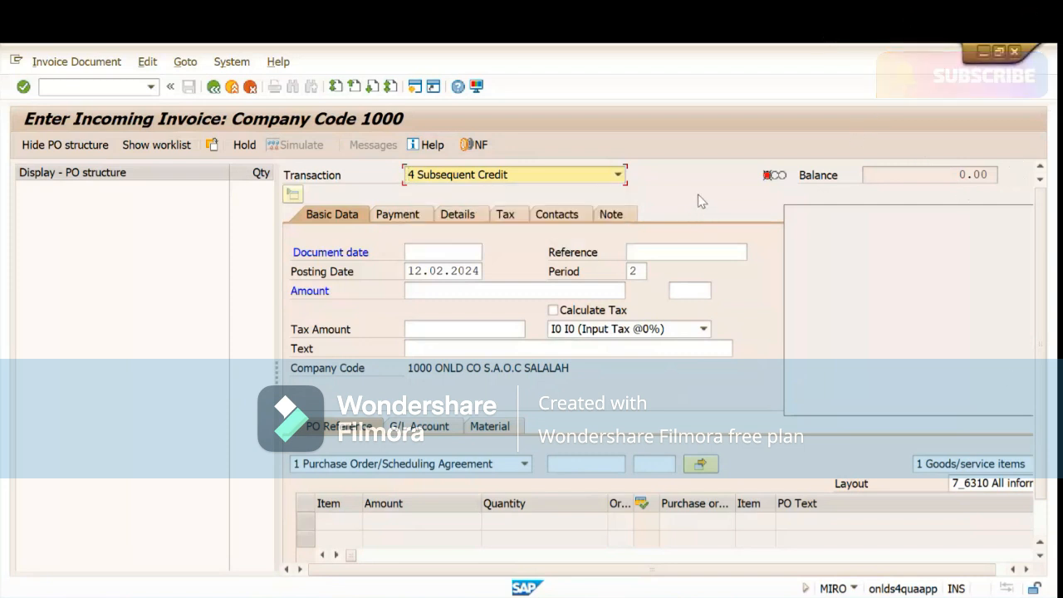
{"action": "left_click", "coordinate": [622, 174]}
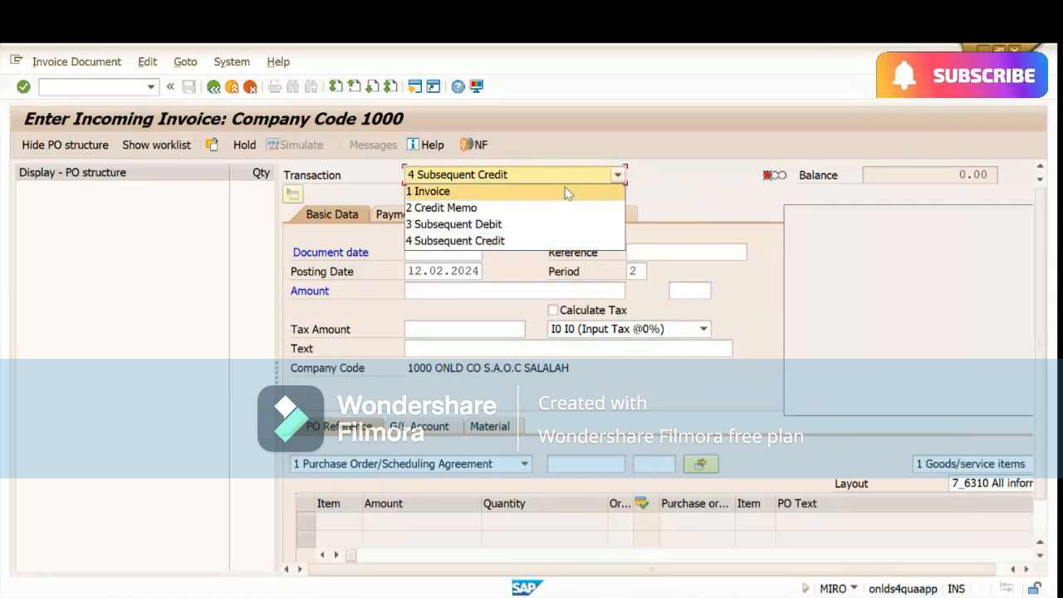
{"action": "left_click", "coordinate": [569, 193]}
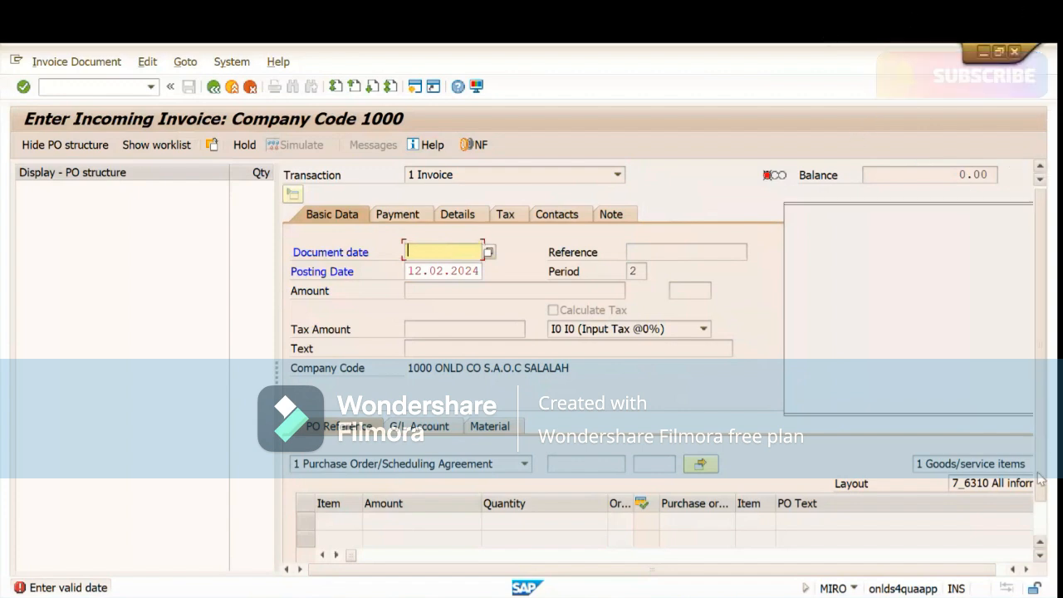
{"action": "scroll", "coordinate": [1040, 521], "scroll_direction": "down", "scroll_amount": 1}
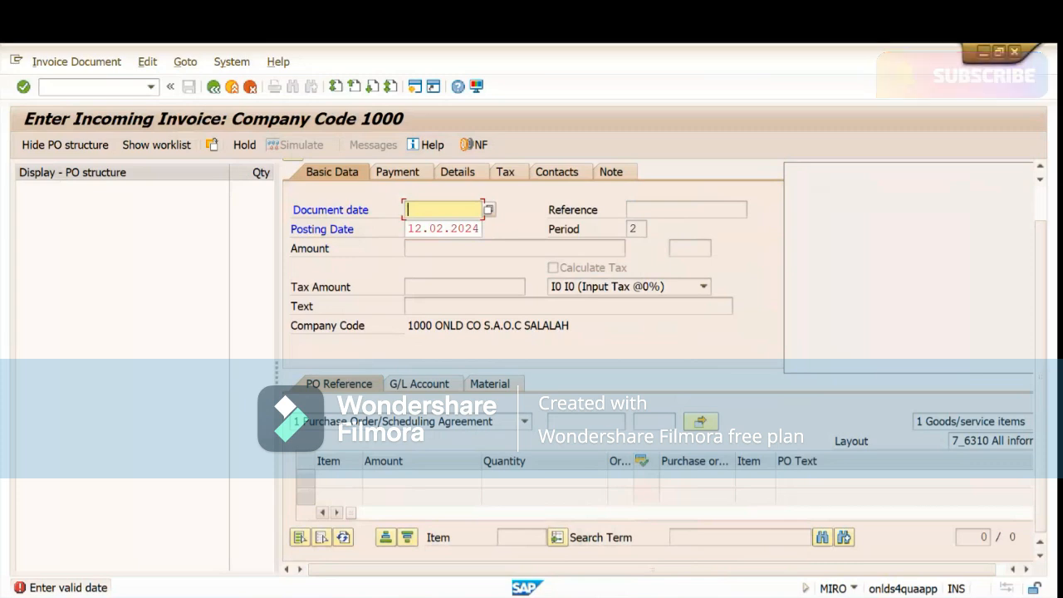
- Switch to the Finance Postings list in Excel, review the MR8M, MR11 and MR11SHOW entries, and return to SAP
{"action": "mouse_move", "coordinate": [606, 596]}
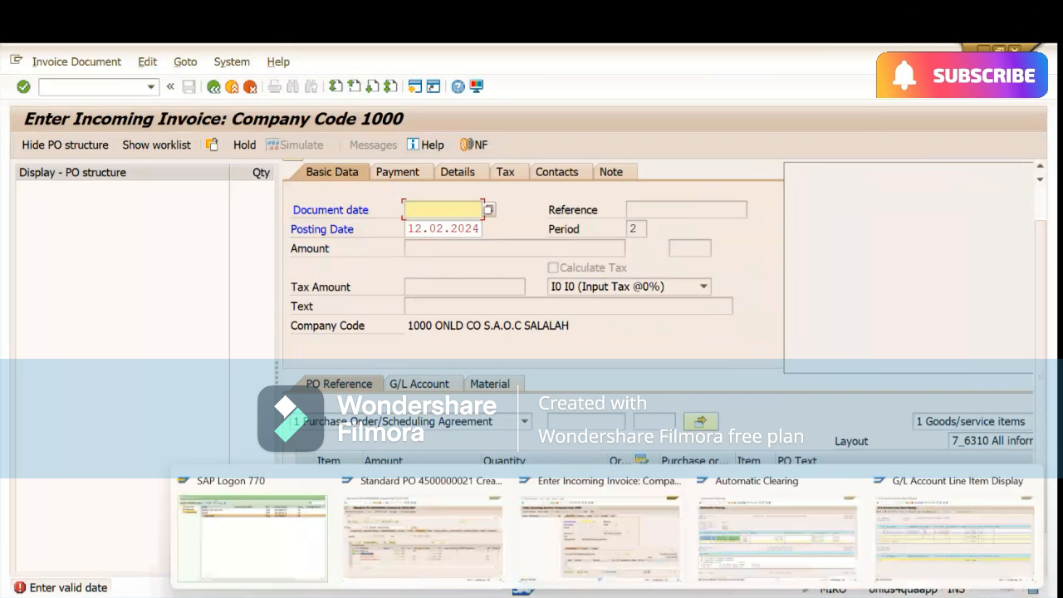
{"action": "mouse_move", "coordinate": [679, 596]}
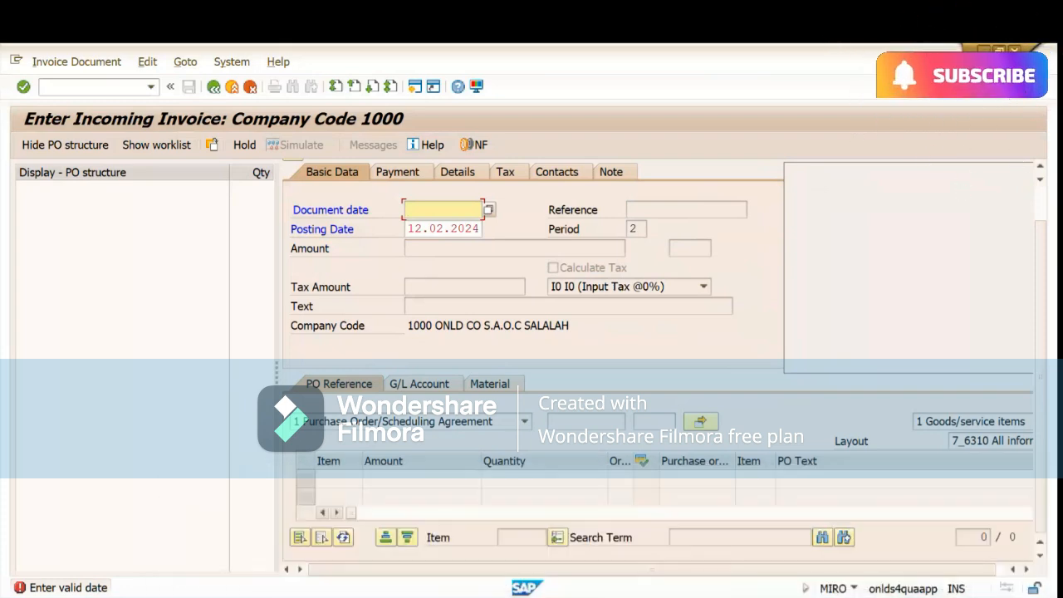
{"action": "mouse_move", "coordinate": [751, 572]}
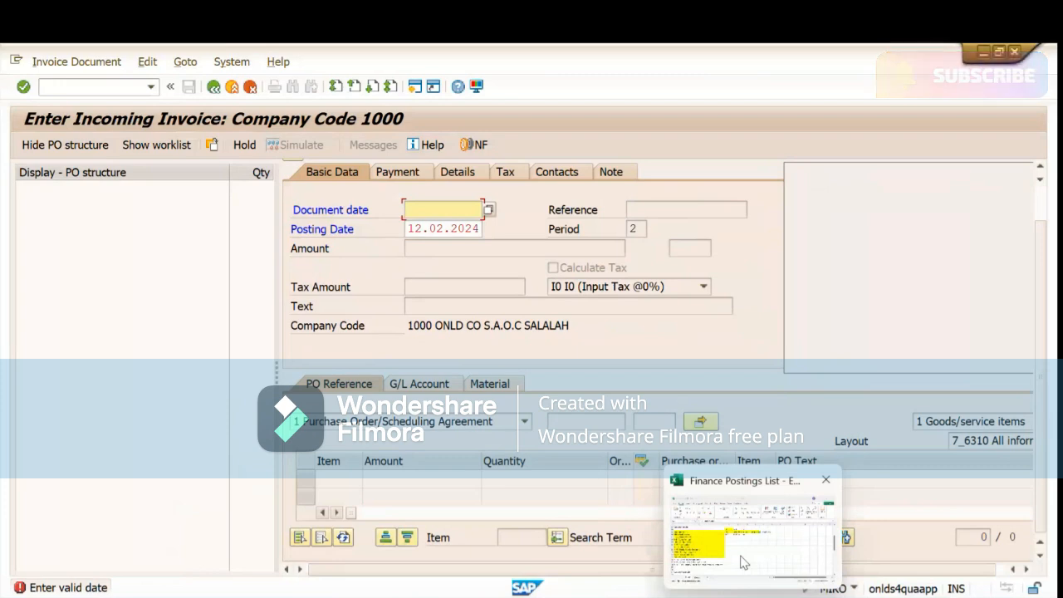
{"action": "left_click", "coordinate": [743, 563]}
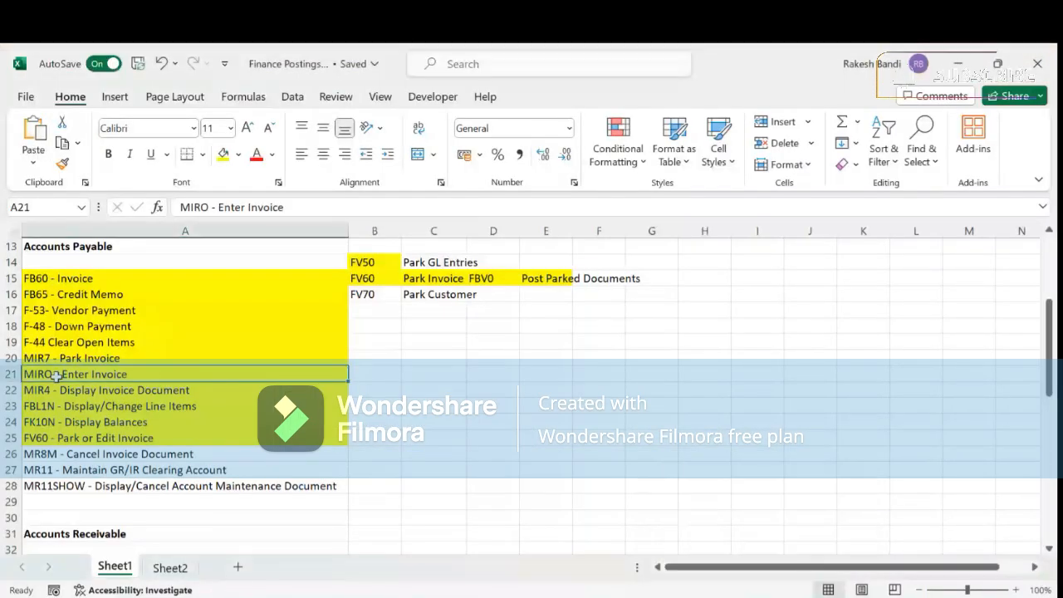
{"action": "left_click", "coordinate": [50, 454]}
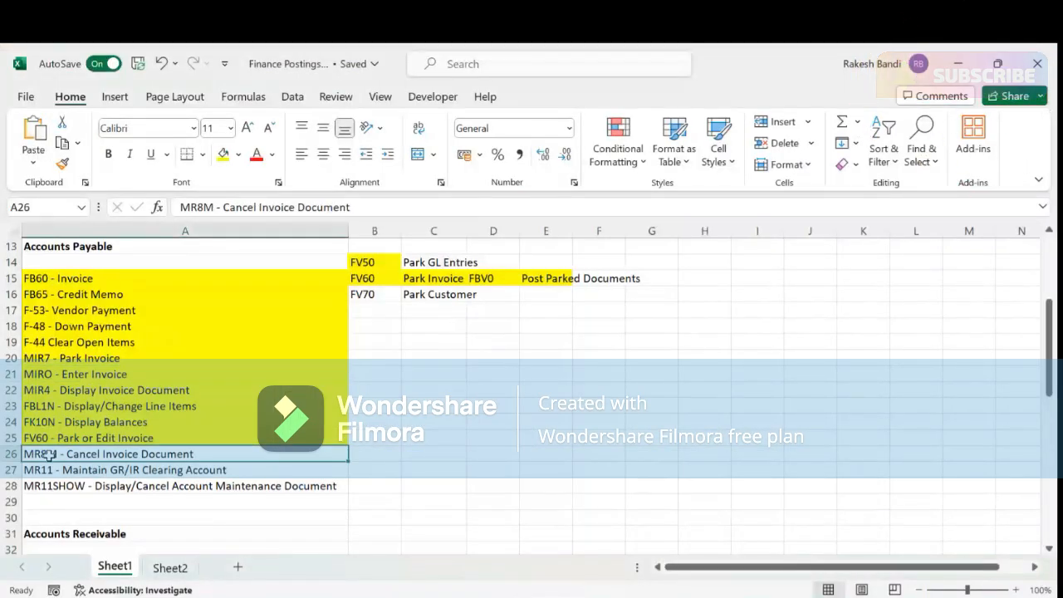
{"action": "left_click", "coordinate": [52, 470]}
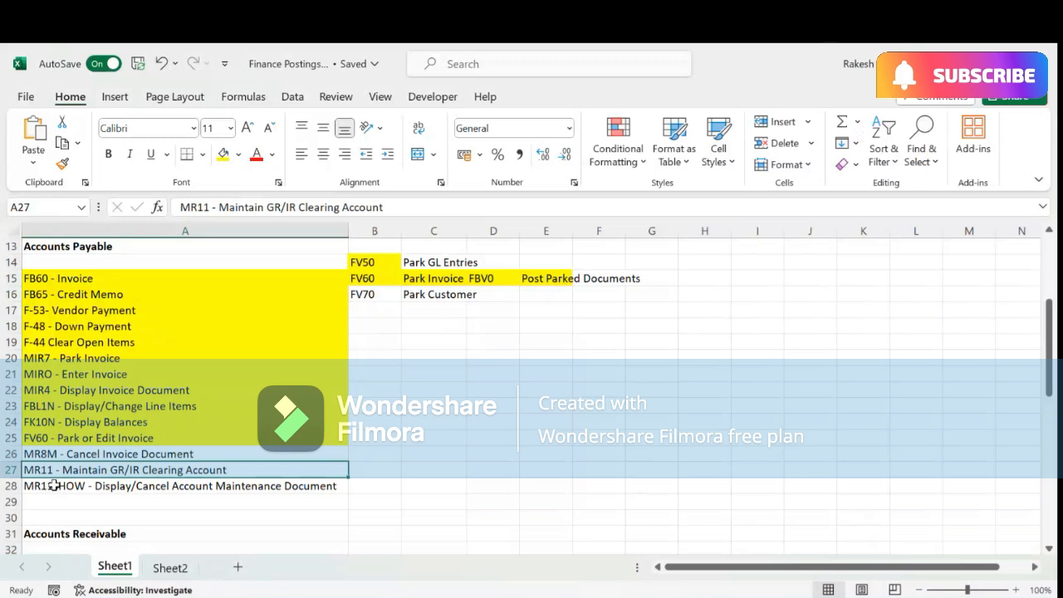
{"action": "left_click", "coordinate": [53, 486]}
{"action": "left_click", "coordinate": [67, 451]}
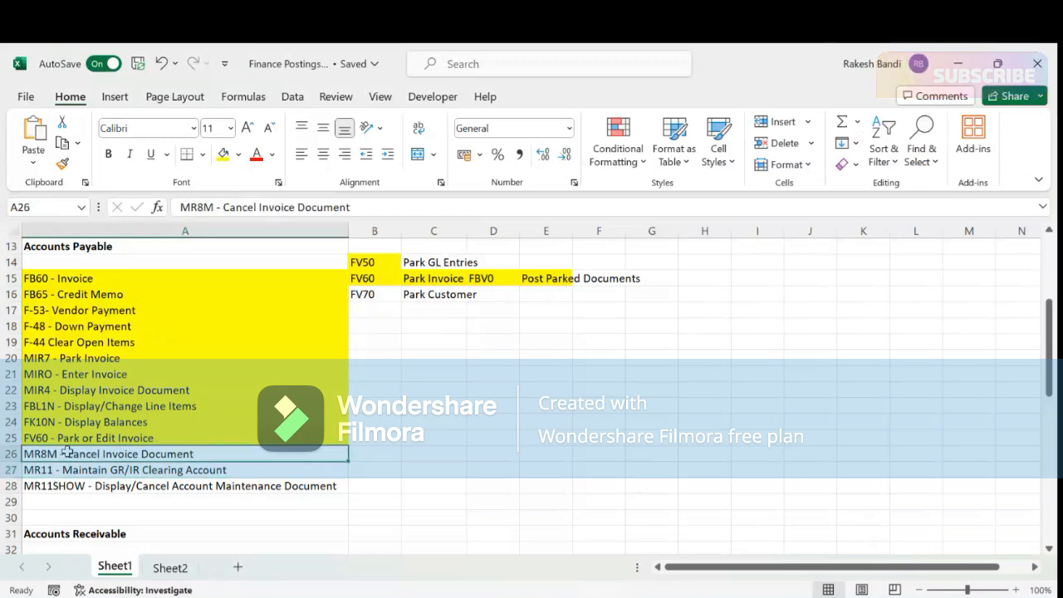
{"action": "left_click", "coordinate": [52, 469]}
{"action": "left_click", "coordinate": [53, 486]}
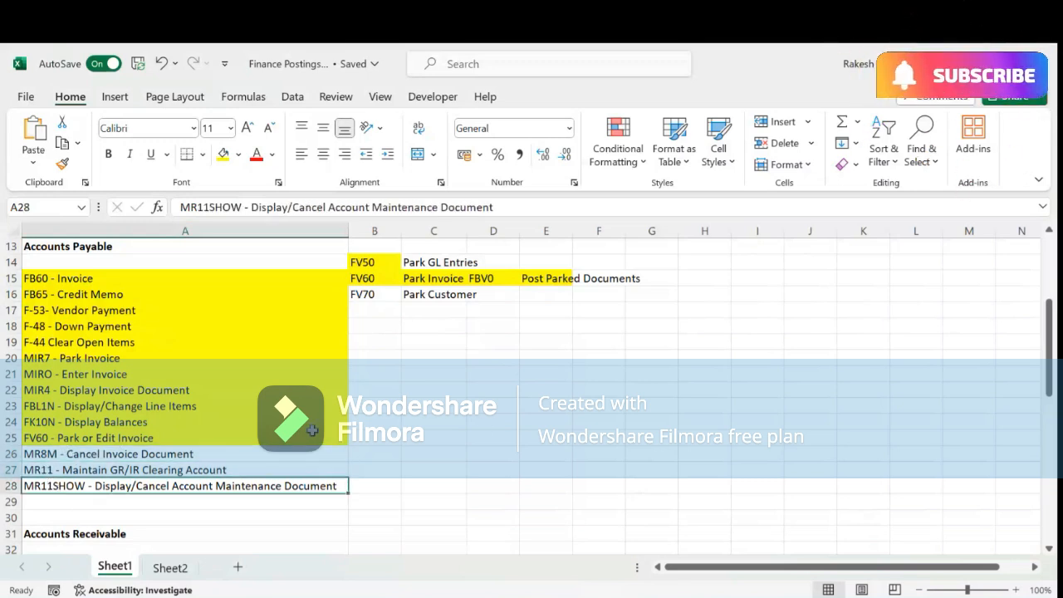
{"action": "key", "text": "alt+Tab"}
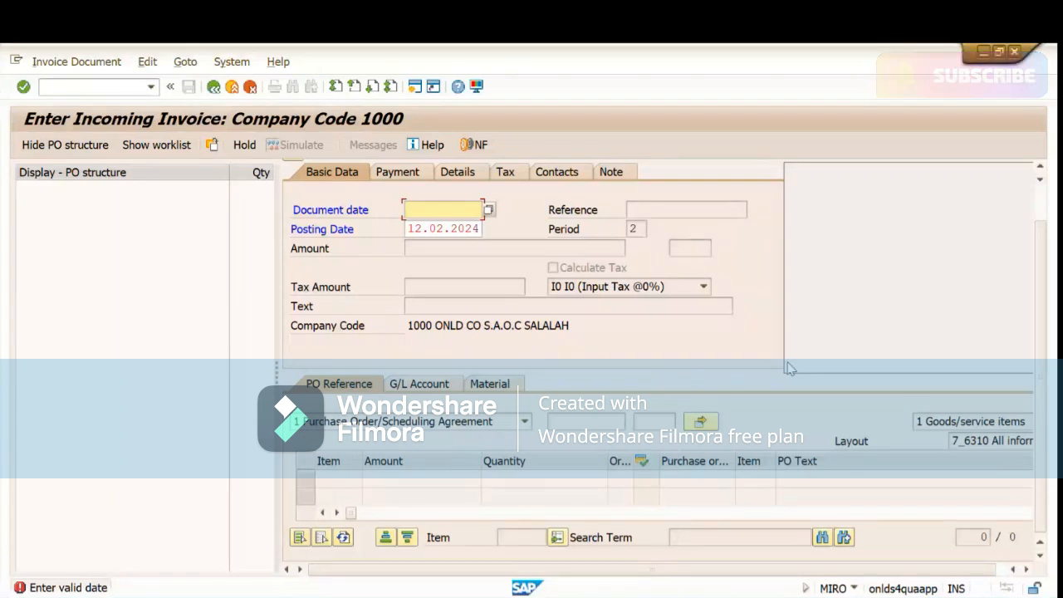
- Leave the invoice entry and open transaction ME21N to create a purchase order
{"action": "left_click", "coordinate": [77, 90]}
{"action": "type", "text": "/nme21"}
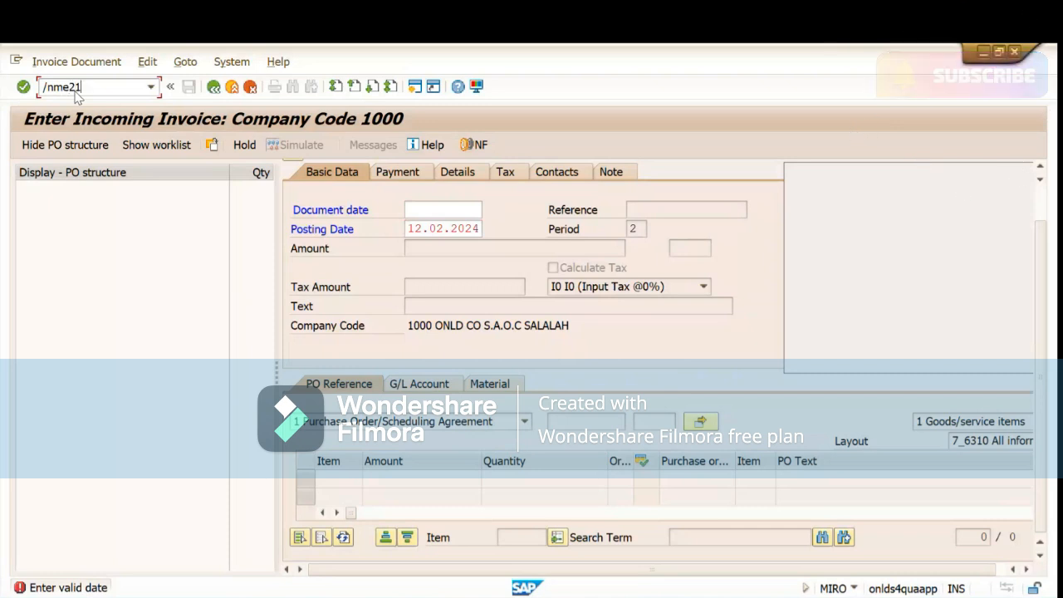
{"action": "type", "text": "n"}
{"action": "key", "text": "Return"}
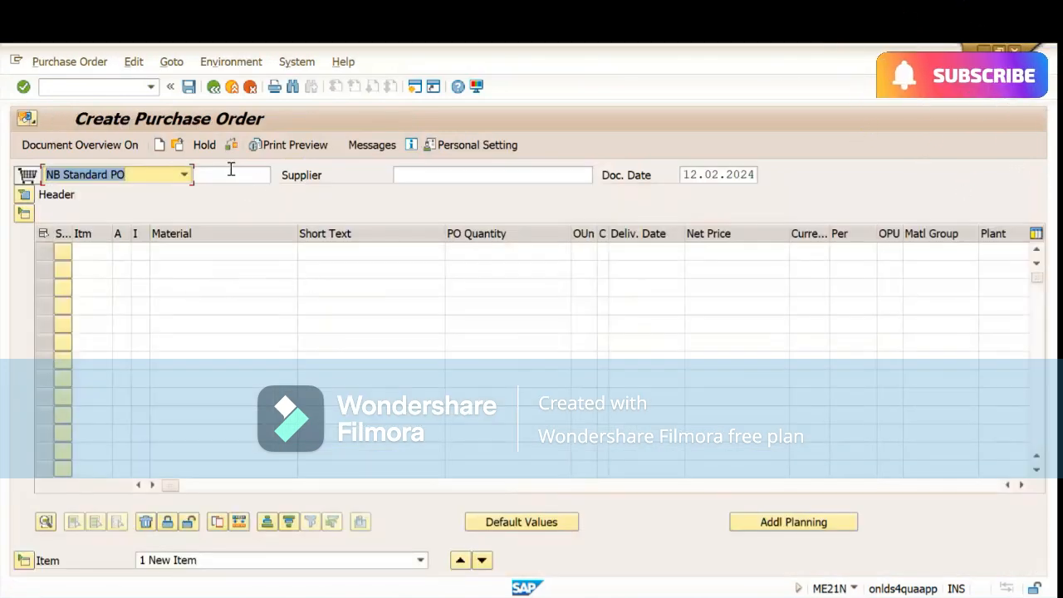
- Enter supplier 20000, purchasing organization 1000 and purchasing group 100 for the standard purchase order
{"action": "left_click", "coordinate": [231, 169]}
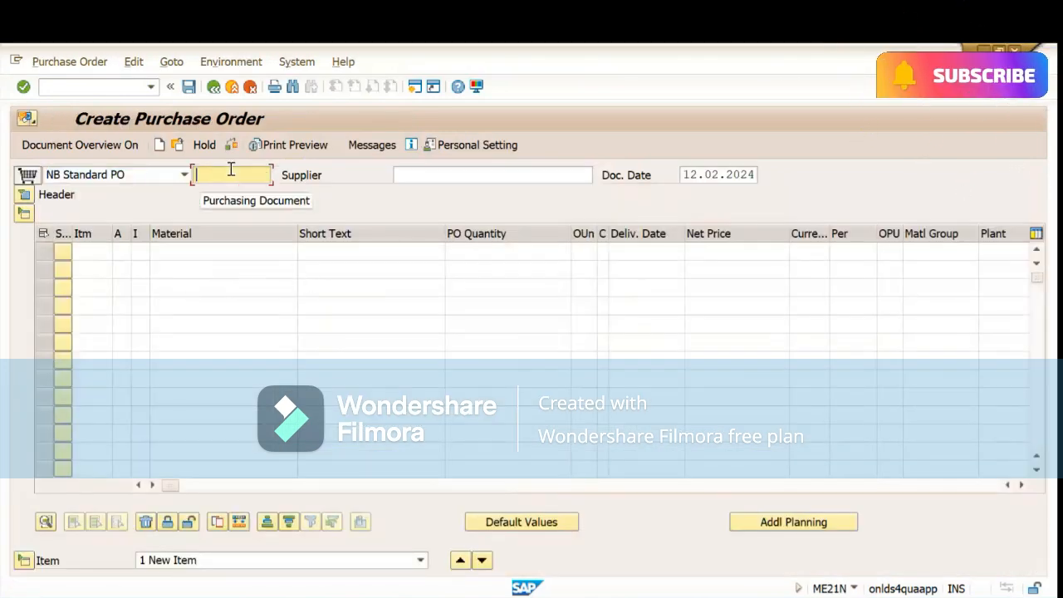
{"action": "left_click", "coordinate": [425, 181]}
{"action": "left_click", "coordinate": [413, 189]}
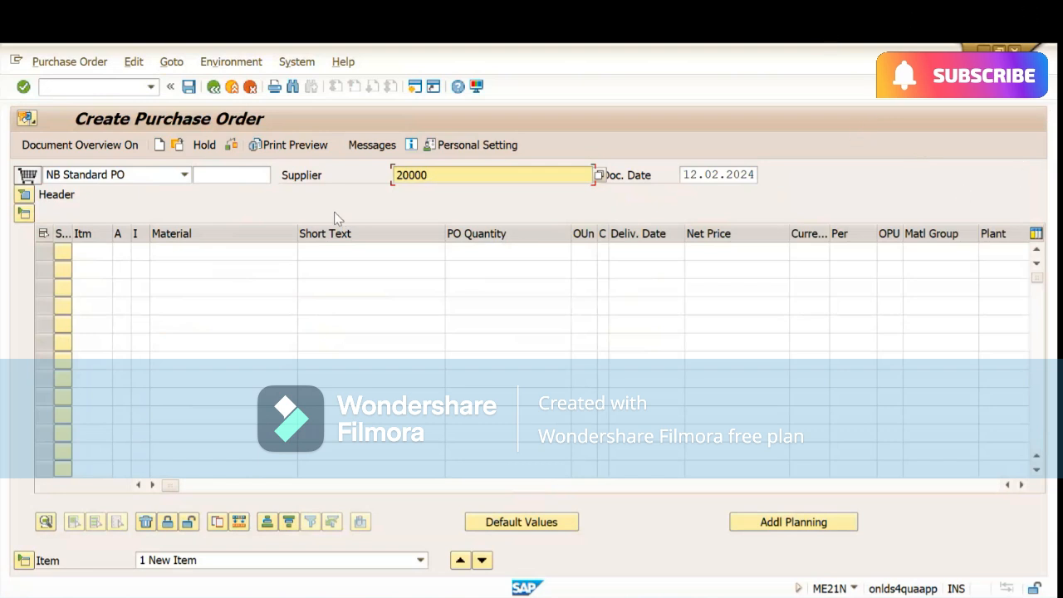
{"action": "key", "text": "Return"}
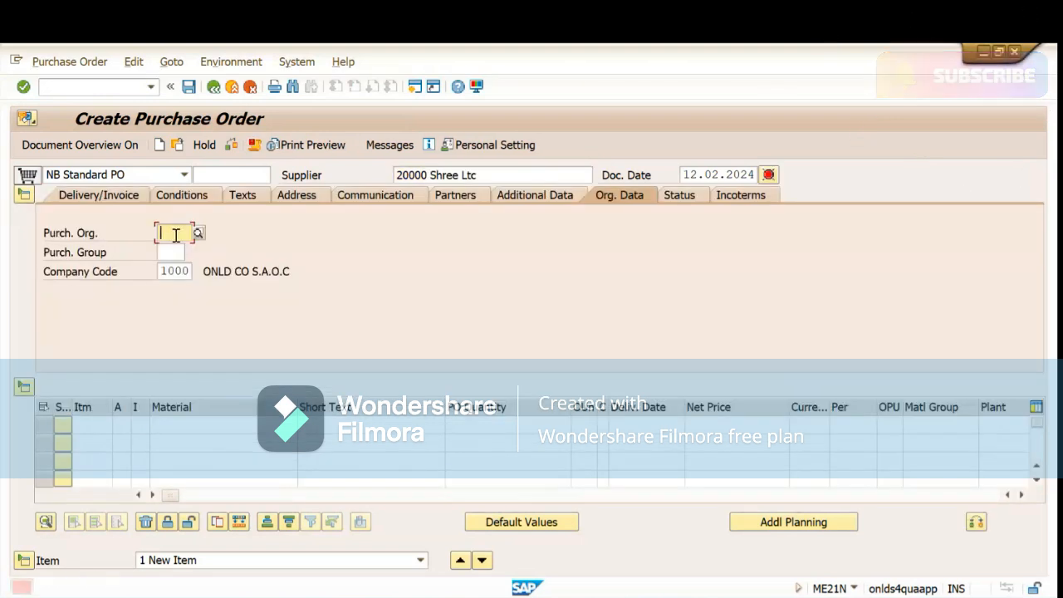
{"action": "left_click", "coordinate": [169, 233]}
{"action": "left_click", "coordinate": [176, 249]}
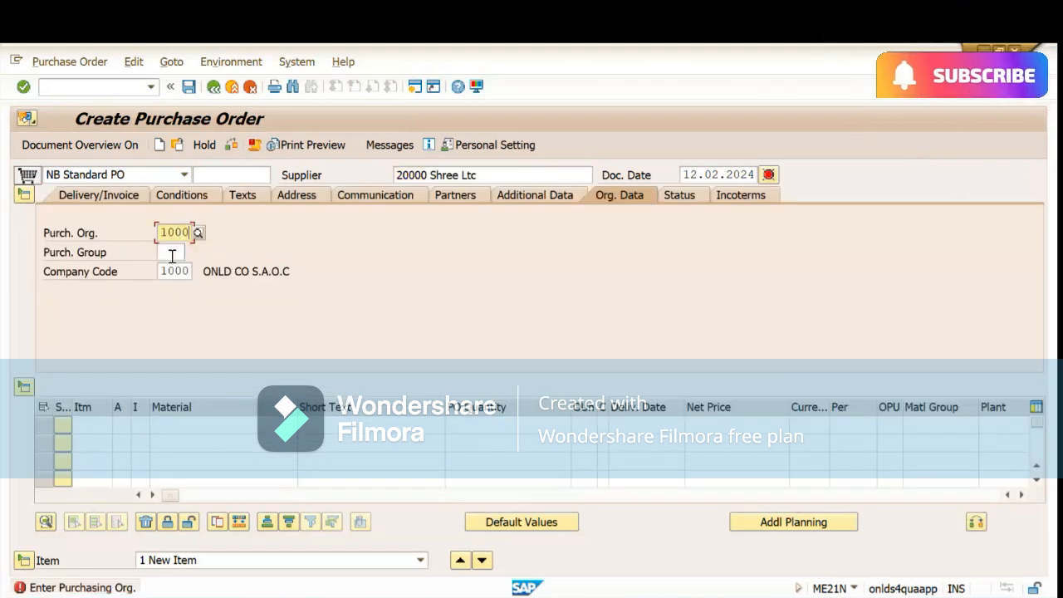
{"action": "left_click", "coordinate": [171, 251]}
{"action": "left_click", "coordinate": [176, 272]}
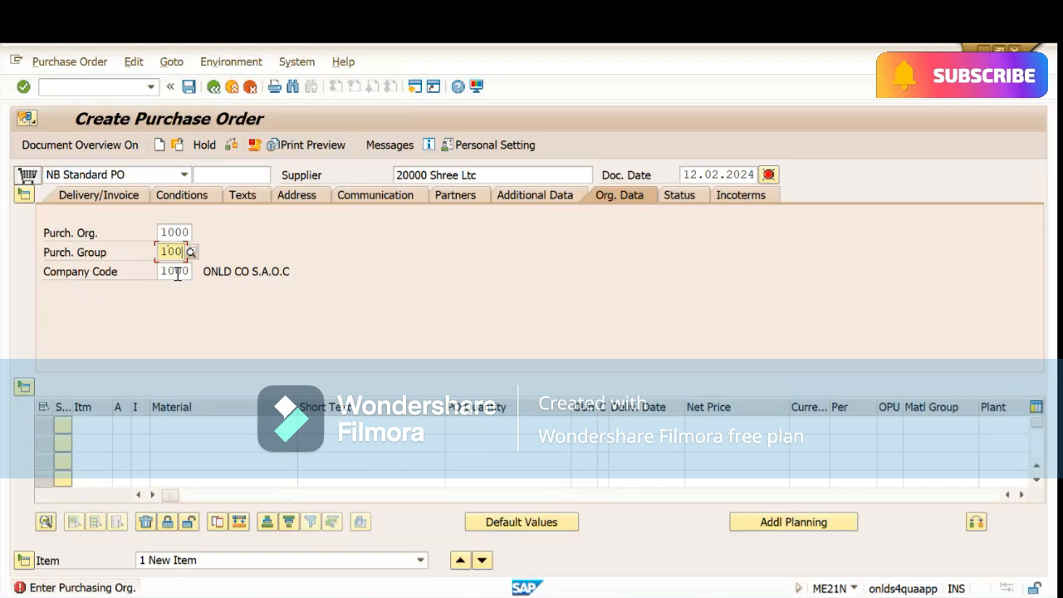
- Add an item with material RM10000, short text Materal Test and a purchase order quantity of 100
{"action": "left_click", "coordinate": [191, 424]}
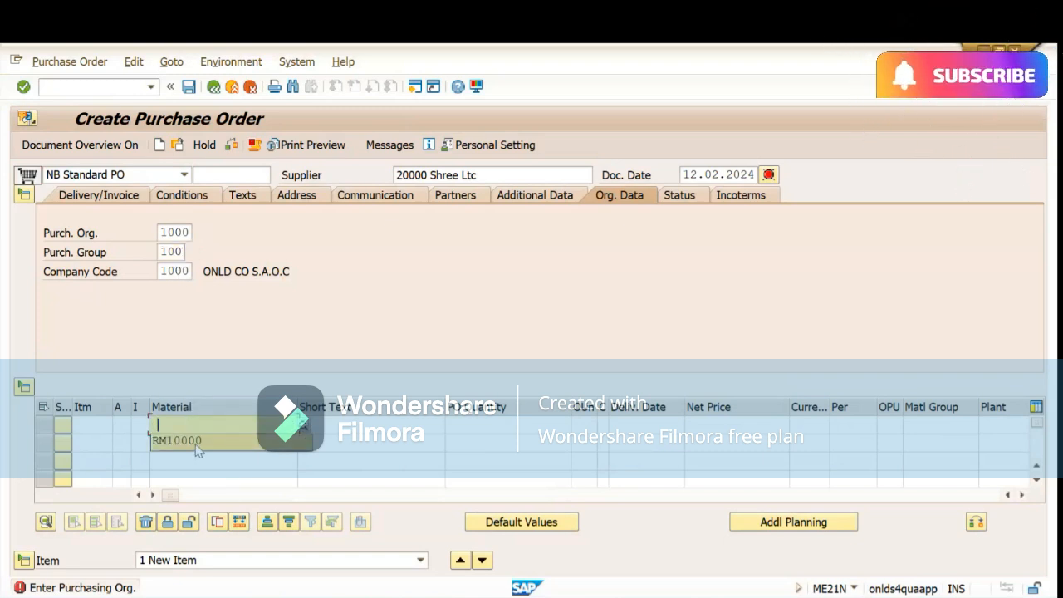
{"action": "left_click", "coordinate": [197, 441]}
{"action": "left_click", "coordinate": [380, 424]}
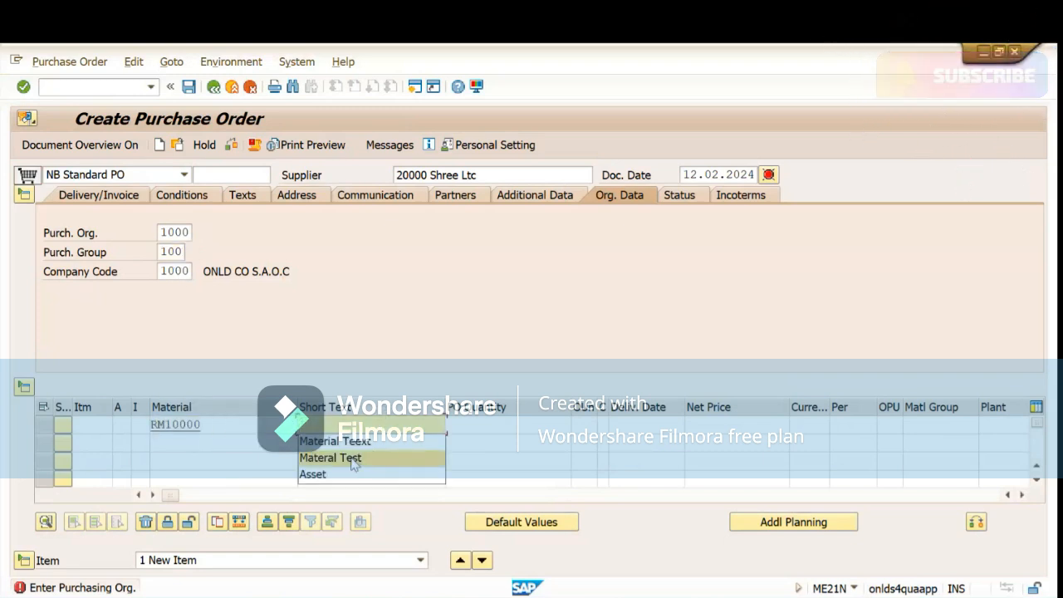
{"action": "left_click", "coordinate": [353, 457]}
{"action": "left_click", "coordinate": [503, 424]}
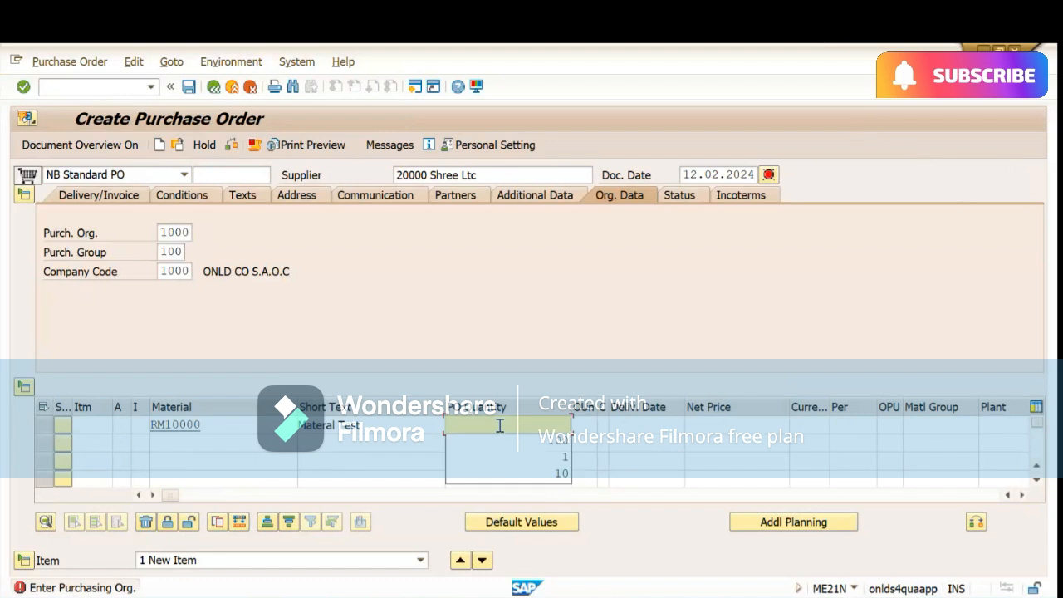
{"action": "left_click", "coordinate": [525, 441]}
- Enter a net price of 10.00 for the Materal Test item
{"action": "key", "text": "Tab"}
{"action": "key", "text": "Tab"}
{"action": "key", "text": "Tab"}
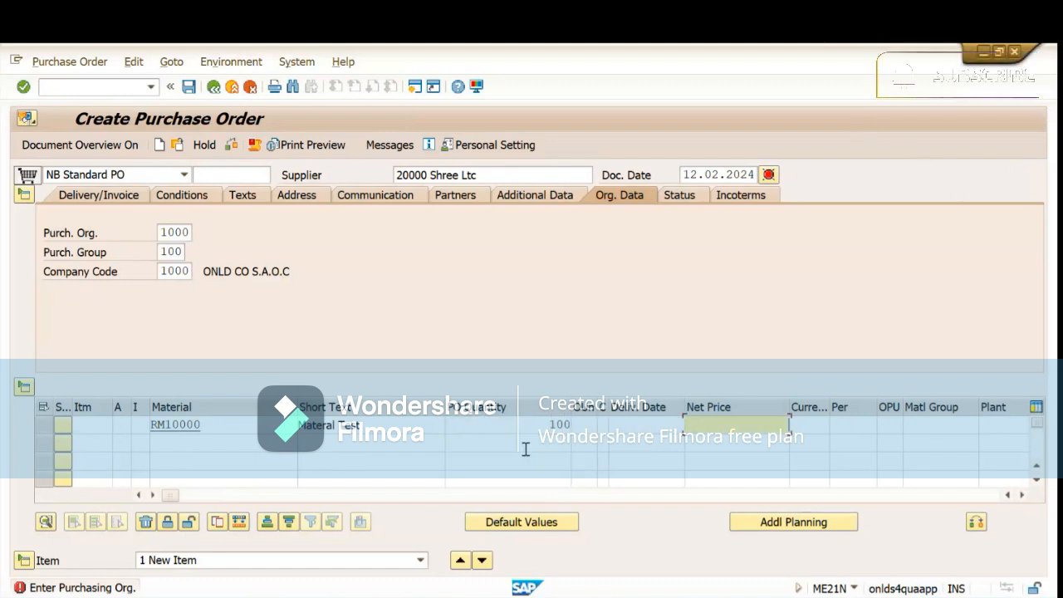
{"action": "left_click", "coordinate": [747, 450]}
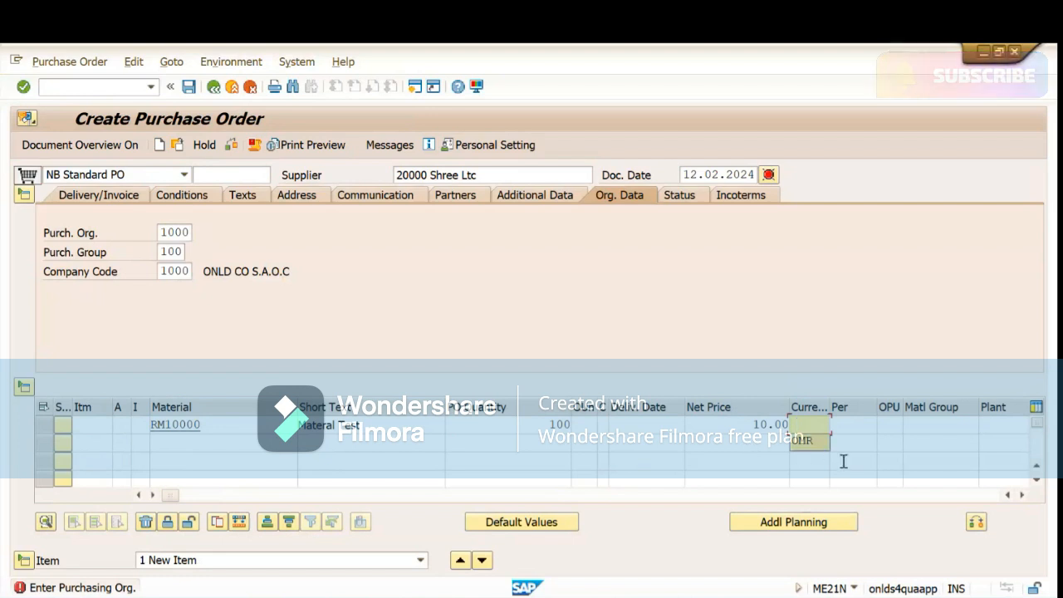
- Assign plant ONLD and currency OMR to the Materal Test item and validate the entry
{"action": "key", "text": "Tab"}
{"action": "key", "text": "Tab"}
{"action": "key", "text": "Tab"}
{"action": "key", "text": "Tab"}
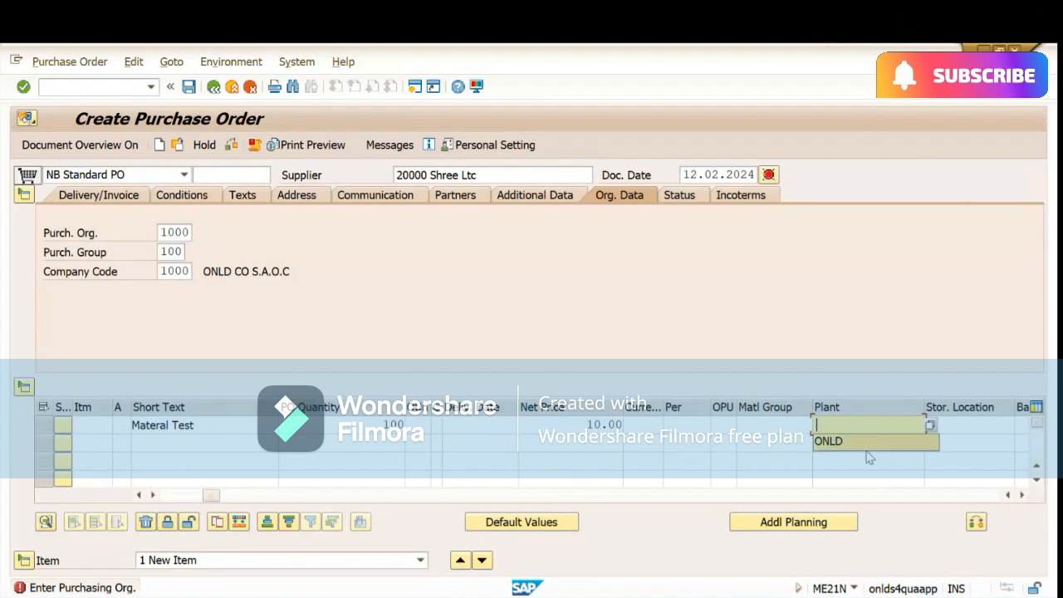
{"action": "left_click", "coordinate": [862, 448]}
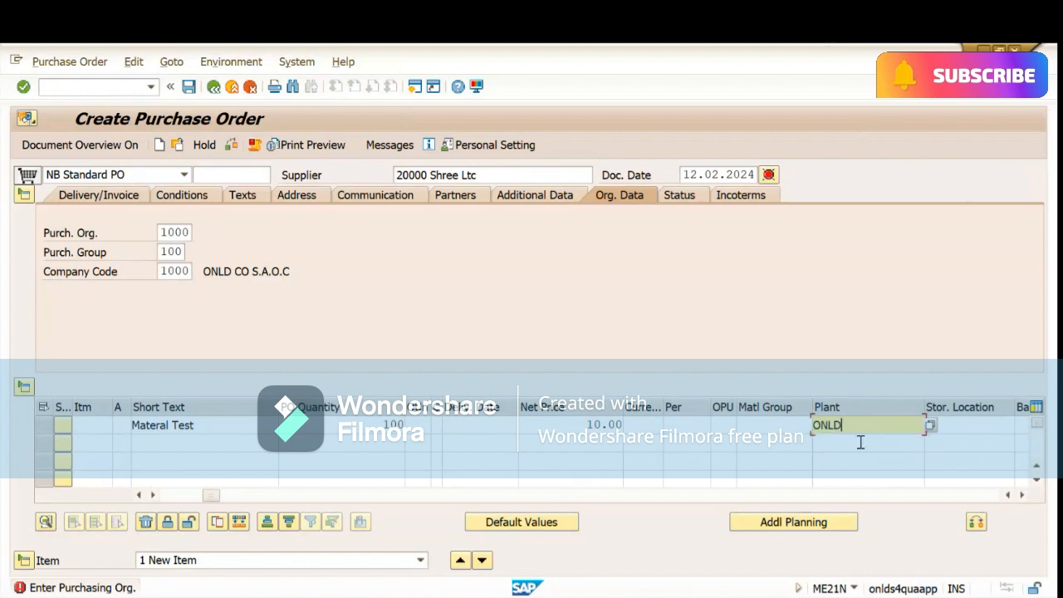
{"action": "left_click", "coordinate": [954, 430]}
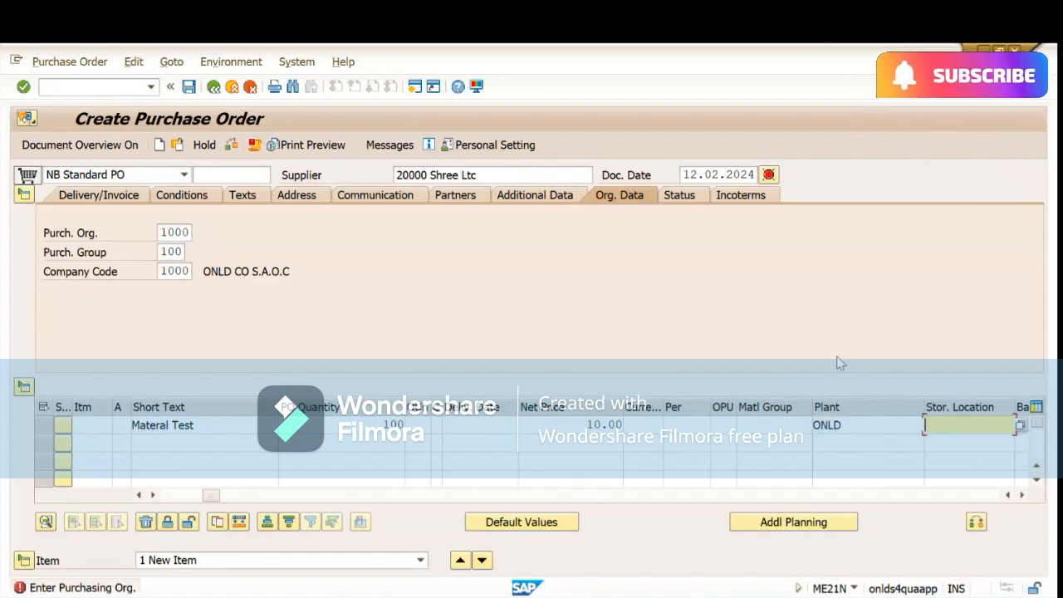
{"action": "key", "text": "Return"}
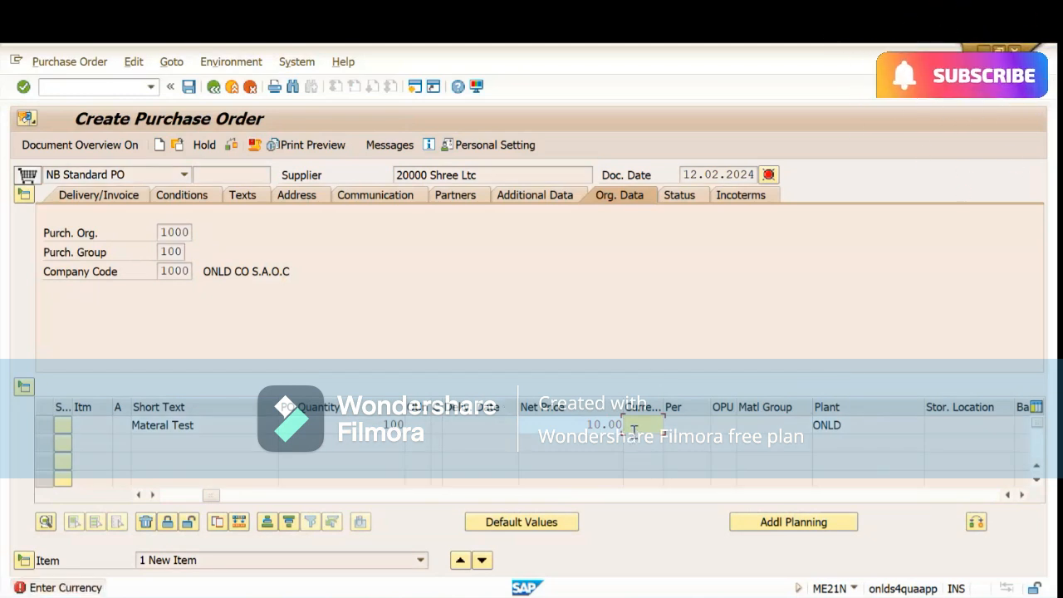
{"action": "type", "text": "omr"}
{"action": "key", "text": "Return"}
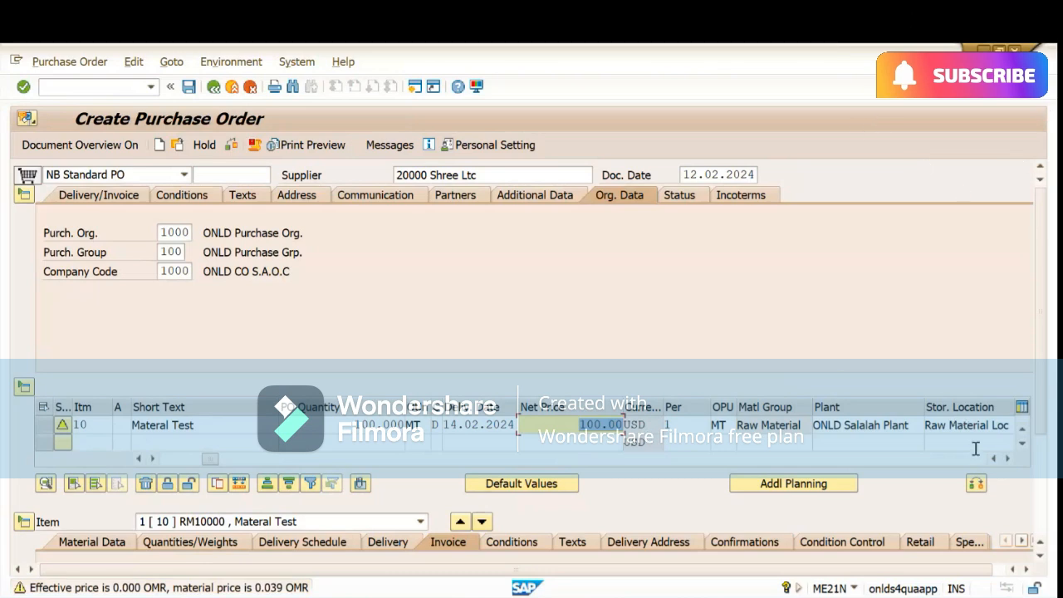
- Accept the item's price warning and open its pricing conditions to review the Handling Charges amount
{"action": "scroll", "coordinate": [975, 465], "scroll_direction": "down", "scroll_amount": 4}
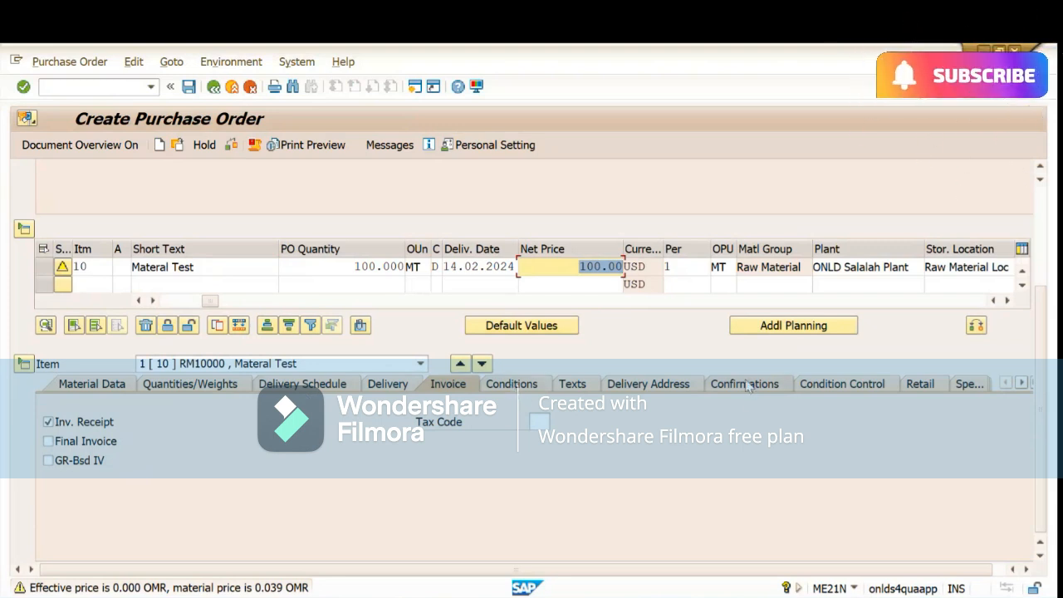
{"action": "key", "text": "Return"}
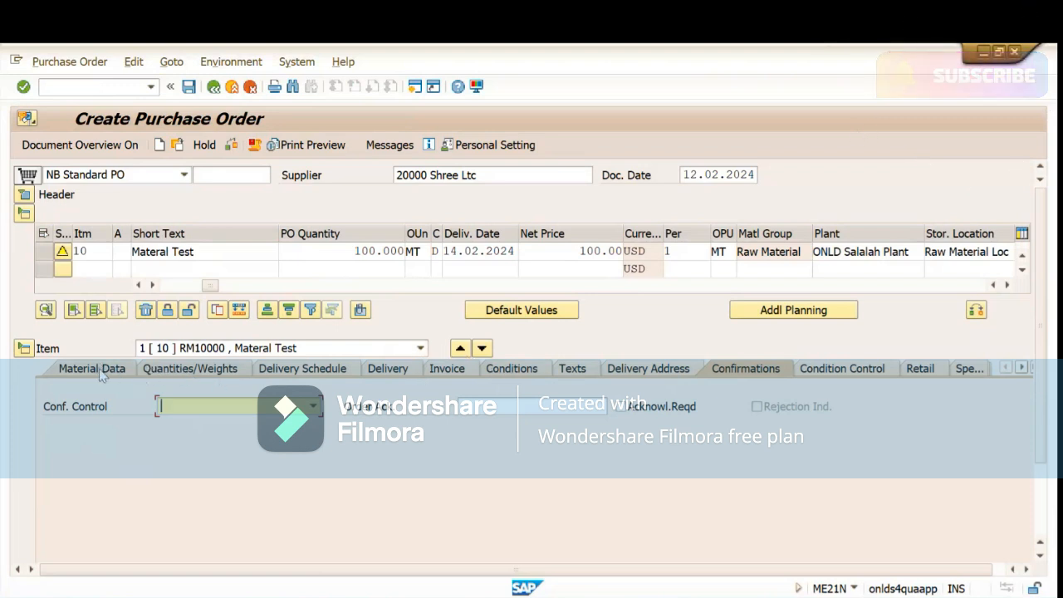
{"action": "left_click", "coordinate": [525, 375]}
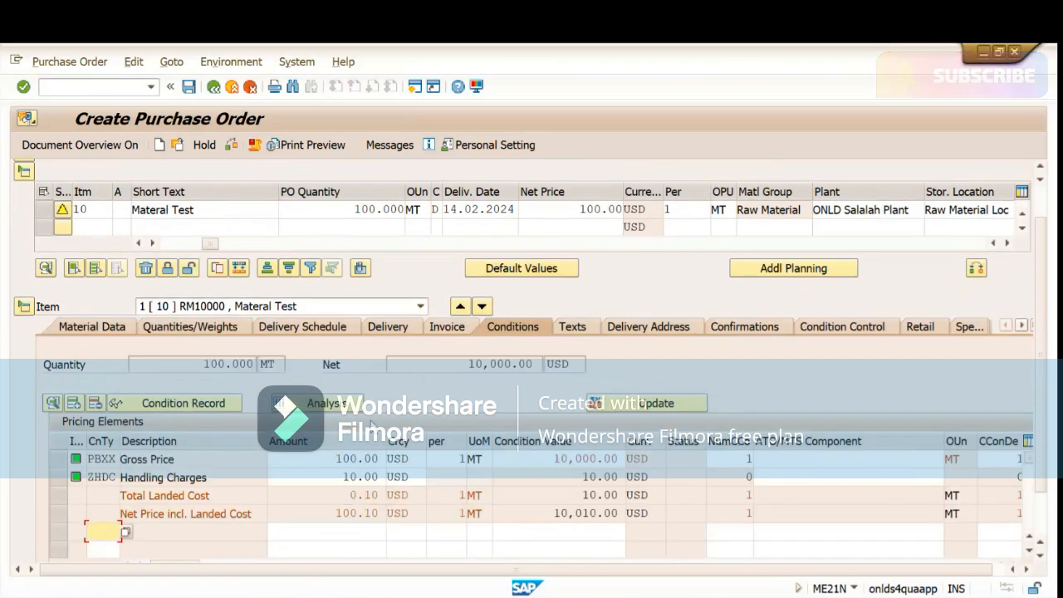
{"action": "left_click", "coordinate": [339, 479]}
{"action": "left_click_drag", "start_coordinate": [338, 479], "coordinate": [393, 477]}
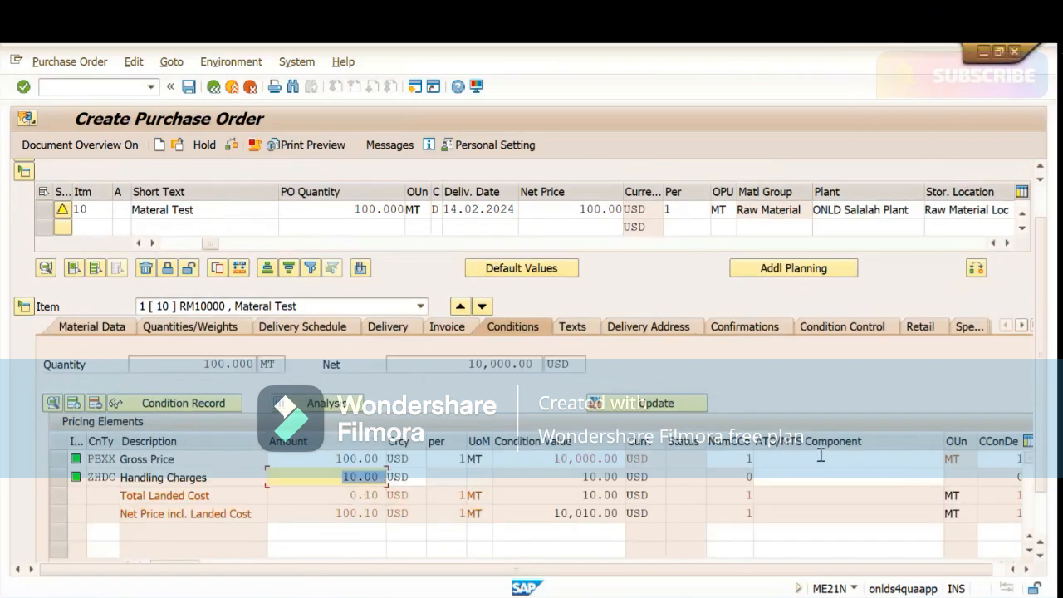
{"action": "scroll", "coordinate": [1043, 208], "scroll_direction": "up", "scroll_amount": 1}
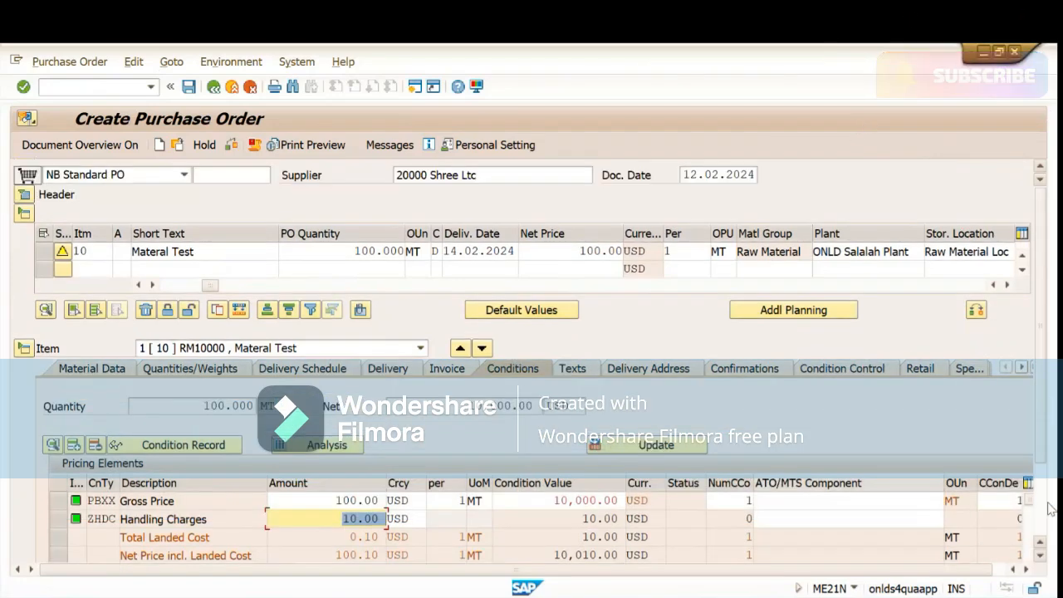
{"action": "scroll", "coordinate": [1049, 525], "scroll_direction": "down", "scroll_amount": 2}
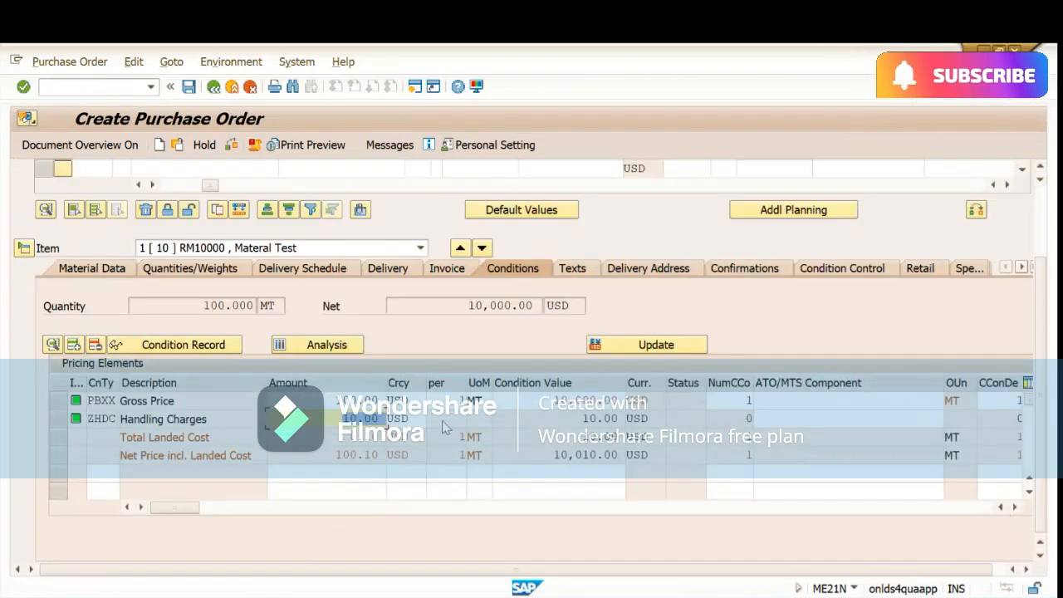
- Add condition type ZIPC for the Govt. Inspection Fee with an amount of 5 to the item's pricing
{"action": "left_click", "coordinate": [103, 473]}
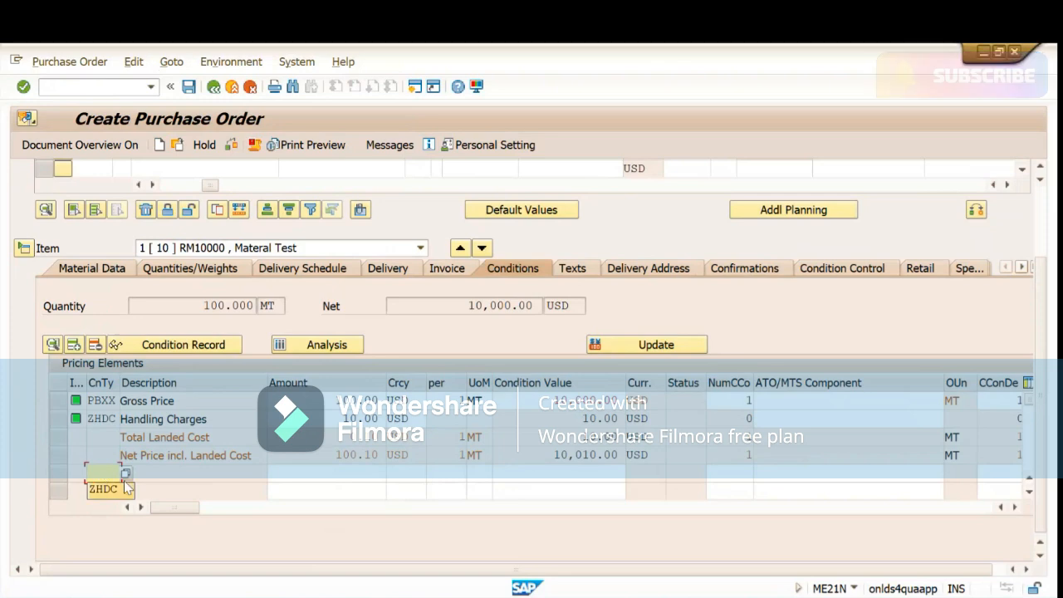
{"action": "left_click", "coordinate": [126, 474]}
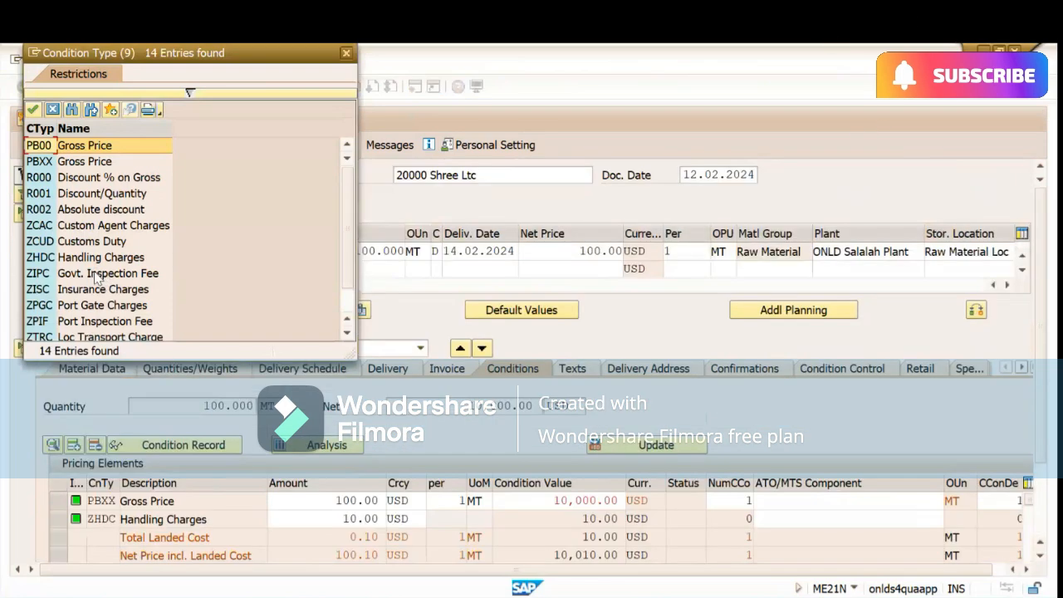
{"action": "double_click", "coordinate": [96, 273]}
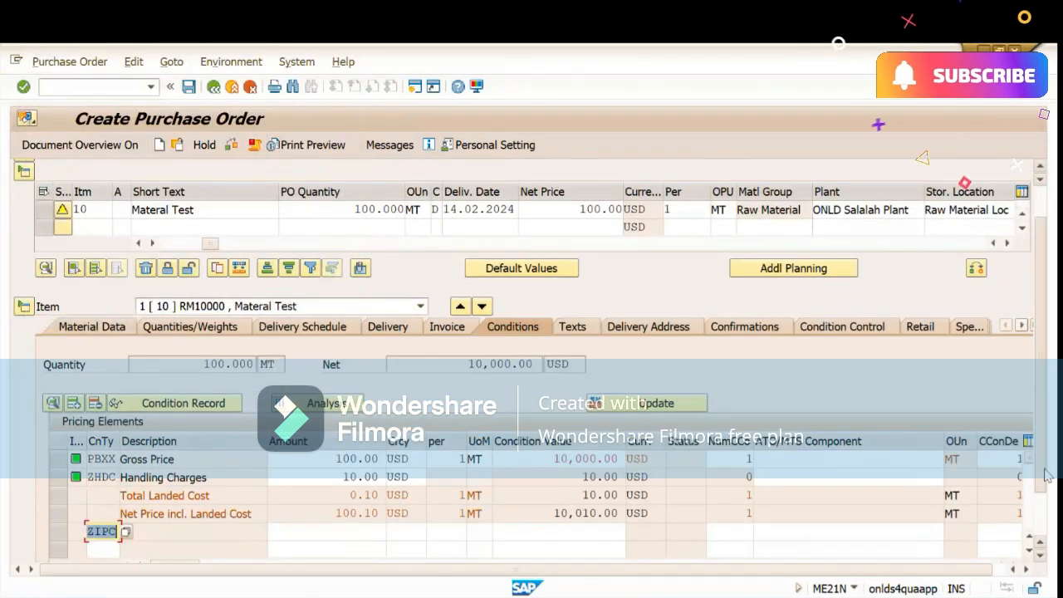
{"action": "left_click_drag", "start_coordinate": [1043, 471], "coordinate": [1043, 523]}
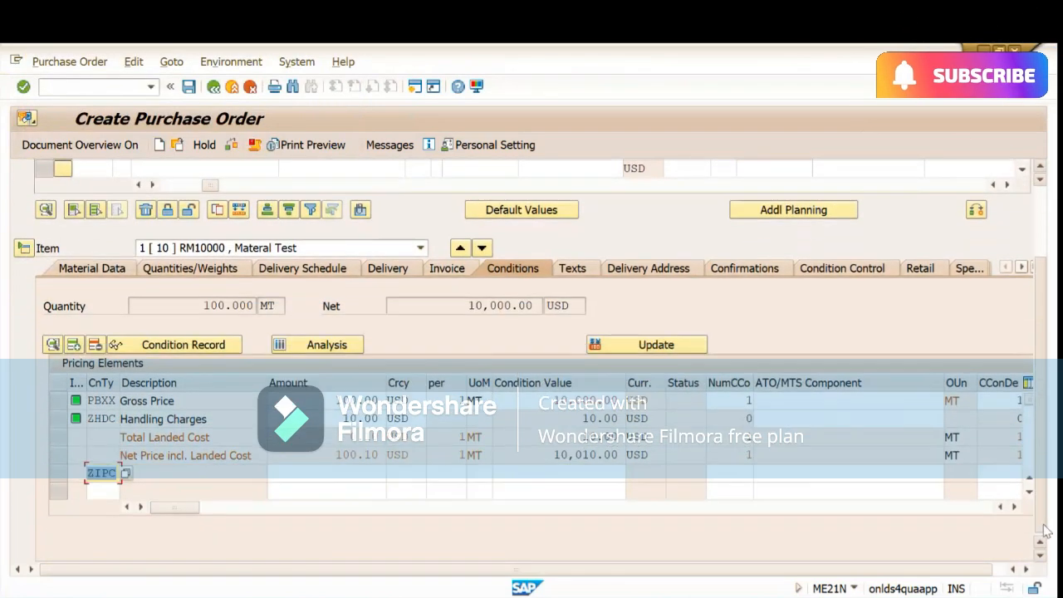
{"action": "left_click", "coordinate": [339, 479]}
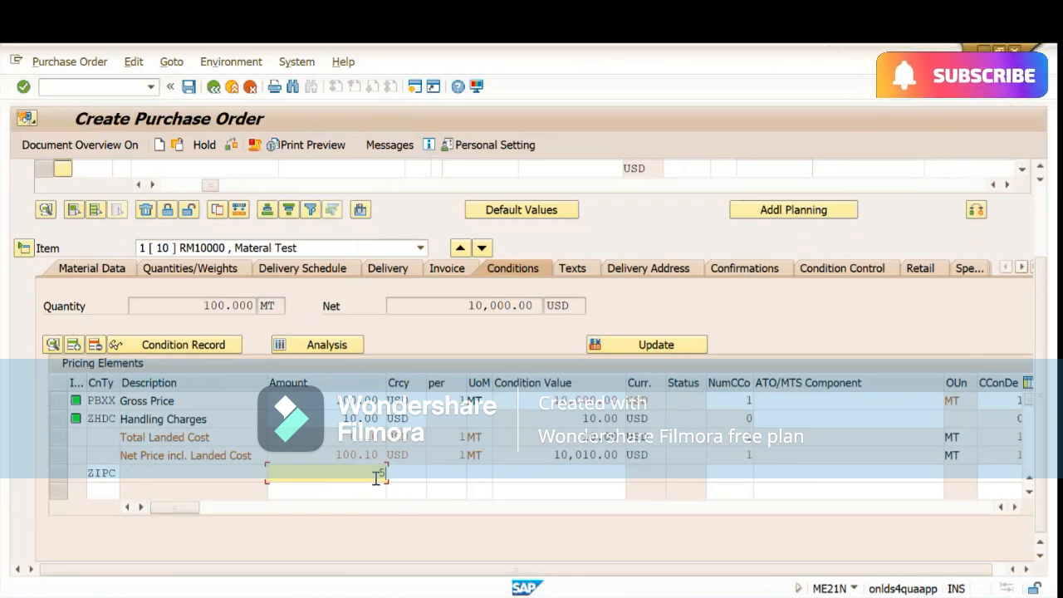
{"action": "key", "text": "Return"}
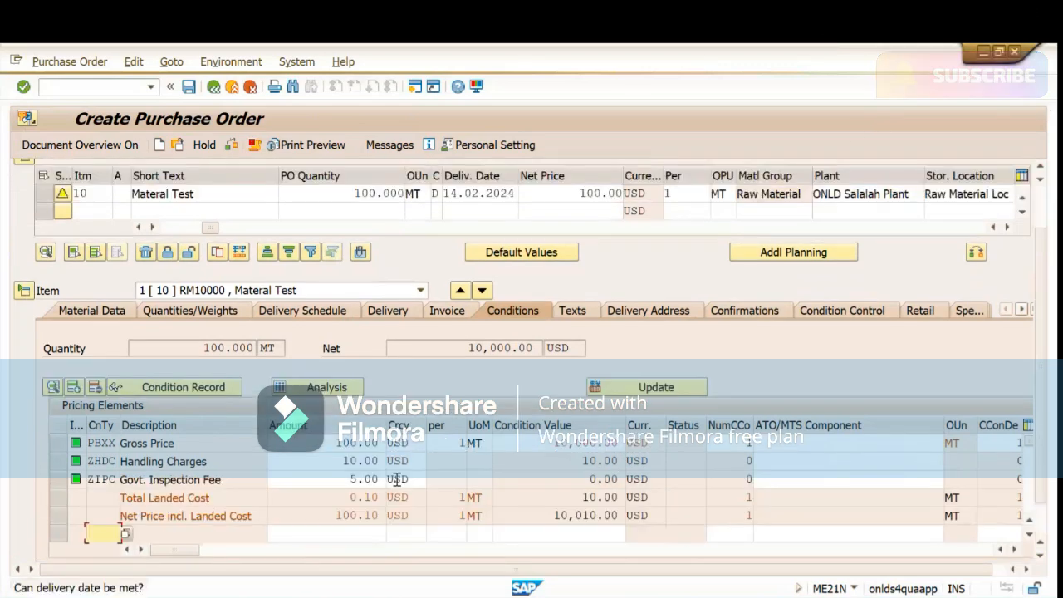
- Check the purchase order, acknowledge the system messages and save the document
{"action": "left_click", "coordinate": [231, 145]}
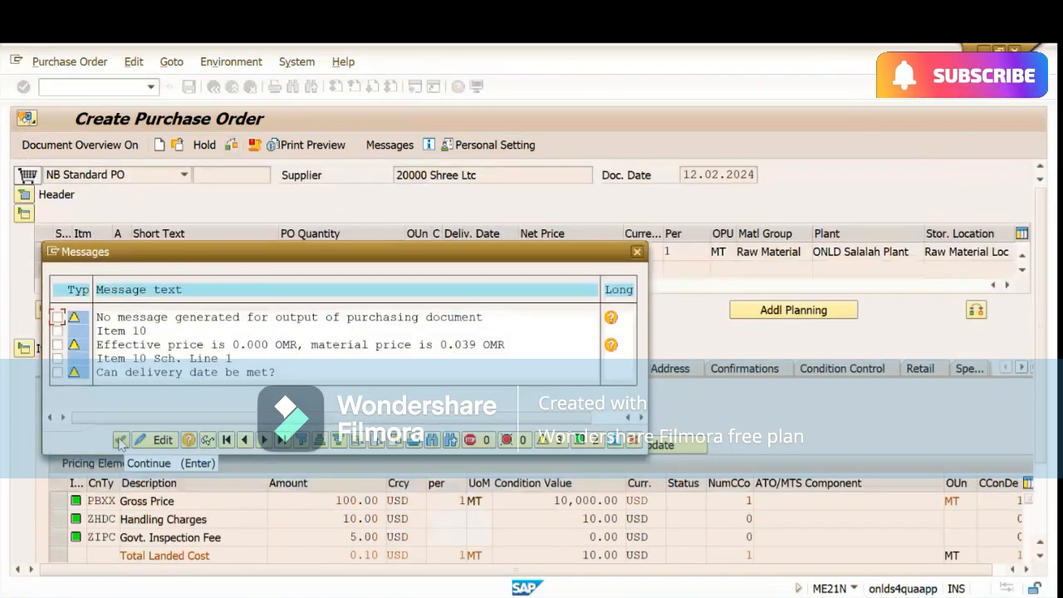
{"action": "left_click", "coordinate": [120, 440]}
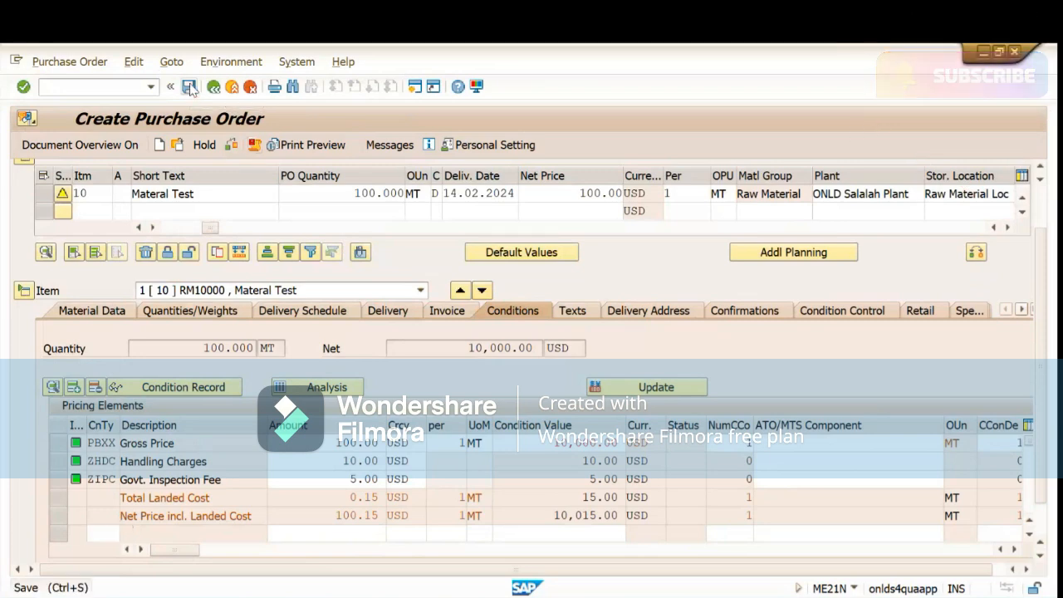
{"action": "left_click", "coordinate": [190, 87]}
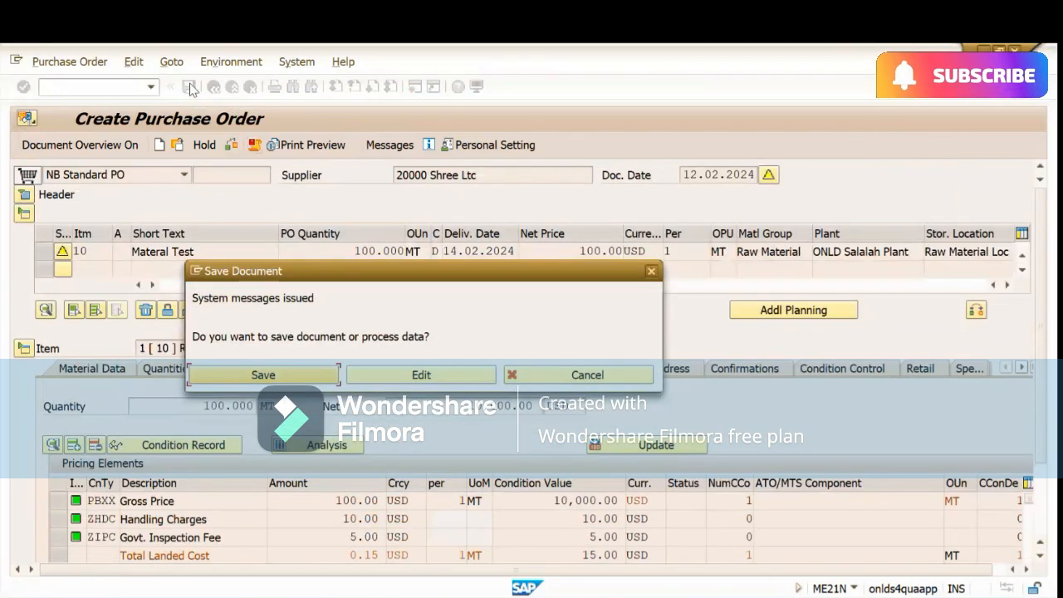
{"action": "left_click", "coordinate": [254, 376]}
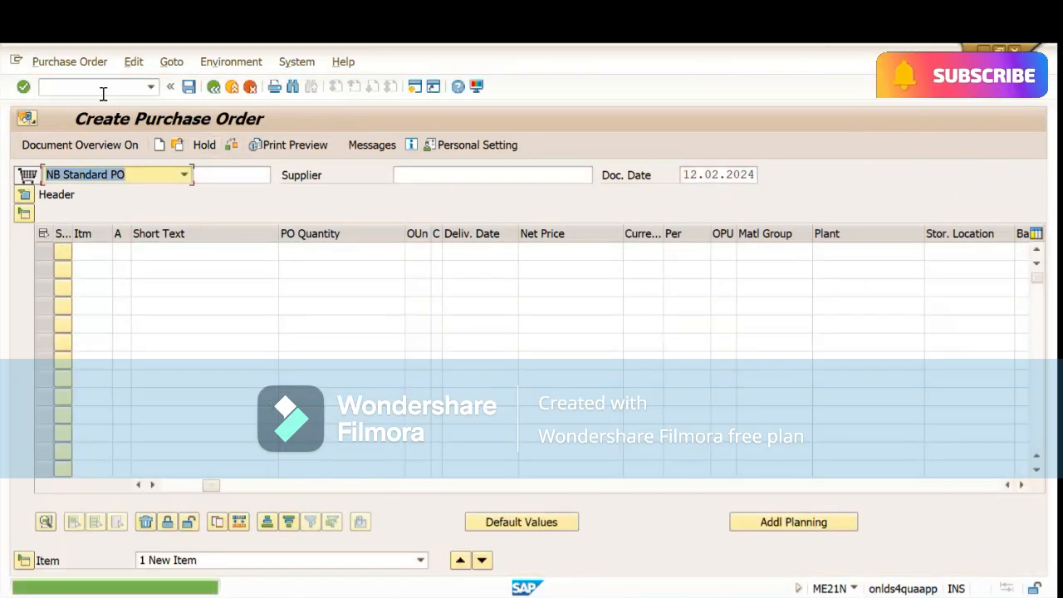
- Open transaction MIGO and set the action to A01 Goods Receipt
{"action": "left_click", "coordinate": [97, 88]}
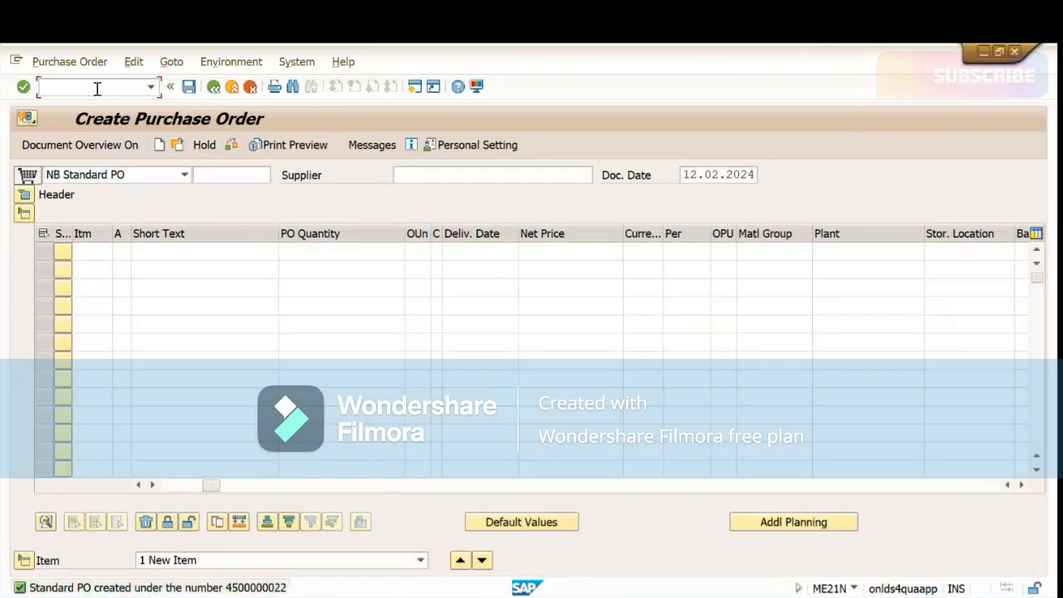
{"action": "type", "text": "/nmigo"}
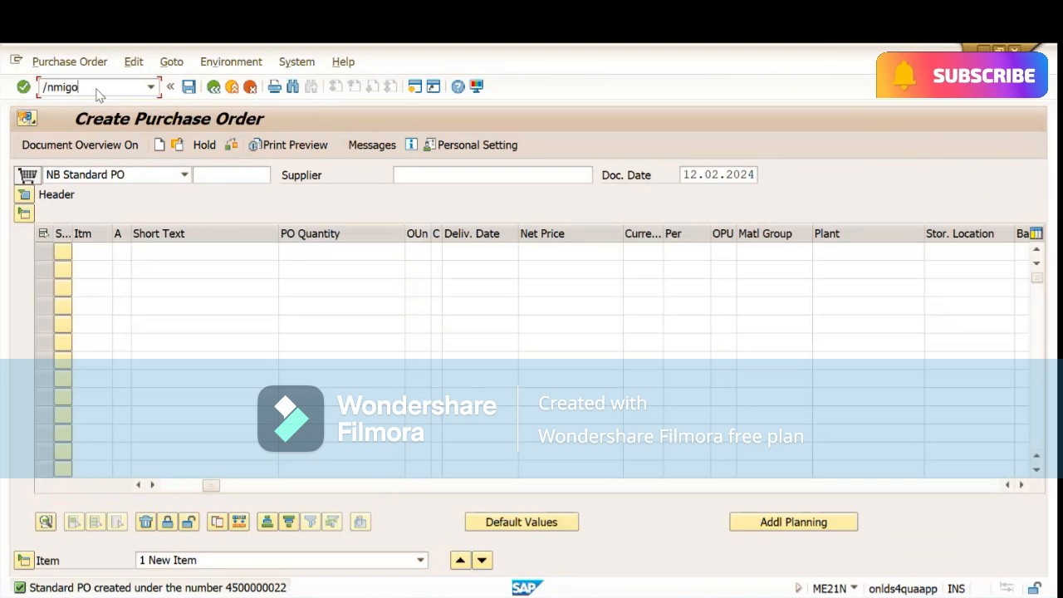
{"action": "key", "text": "Return"}
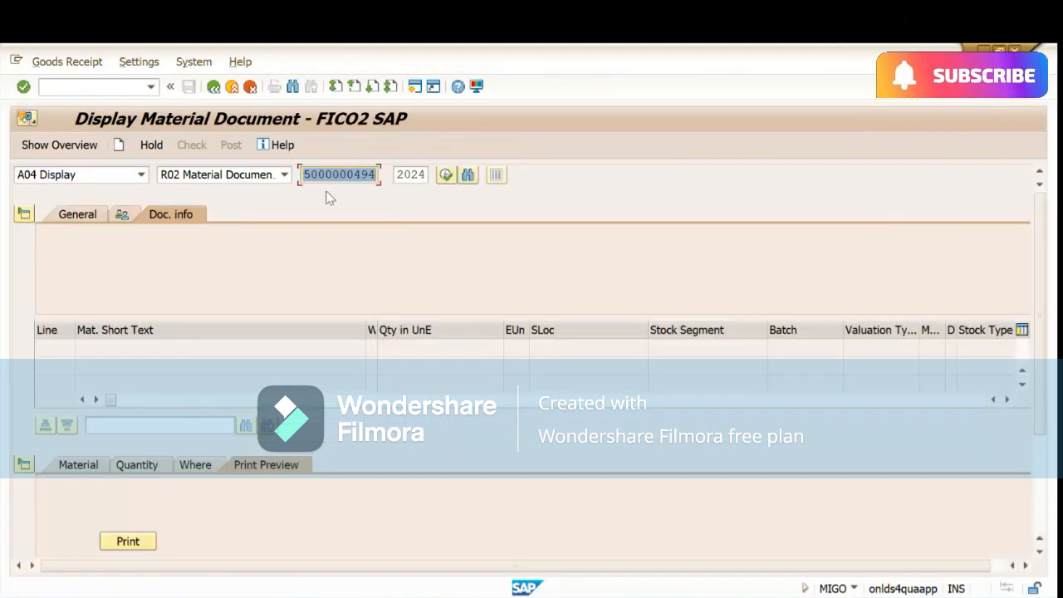
{"action": "left_click", "coordinate": [142, 176]}
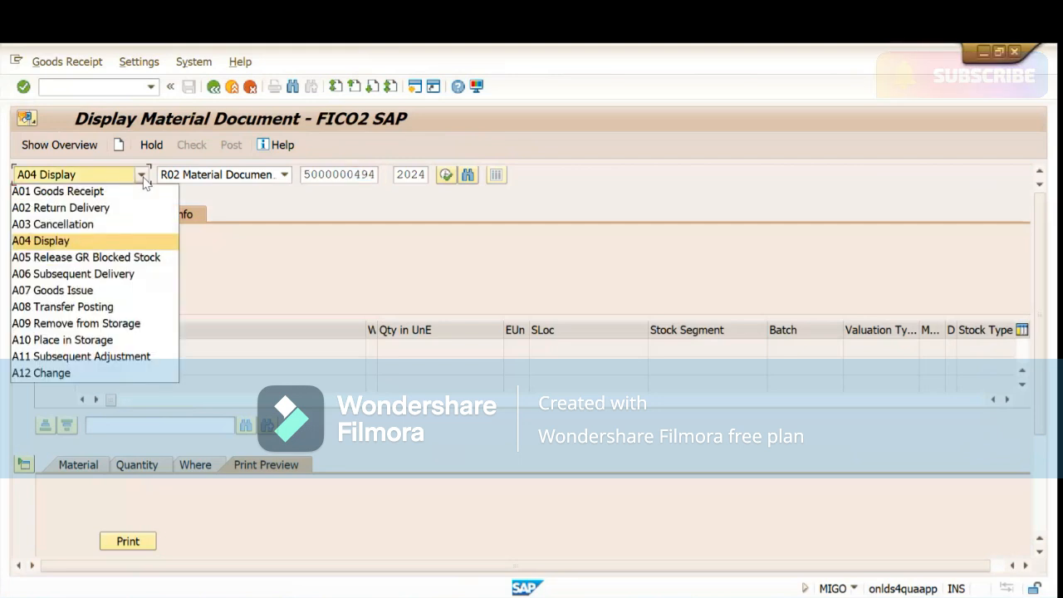
{"action": "left_click", "coordinate": [90, 191]}
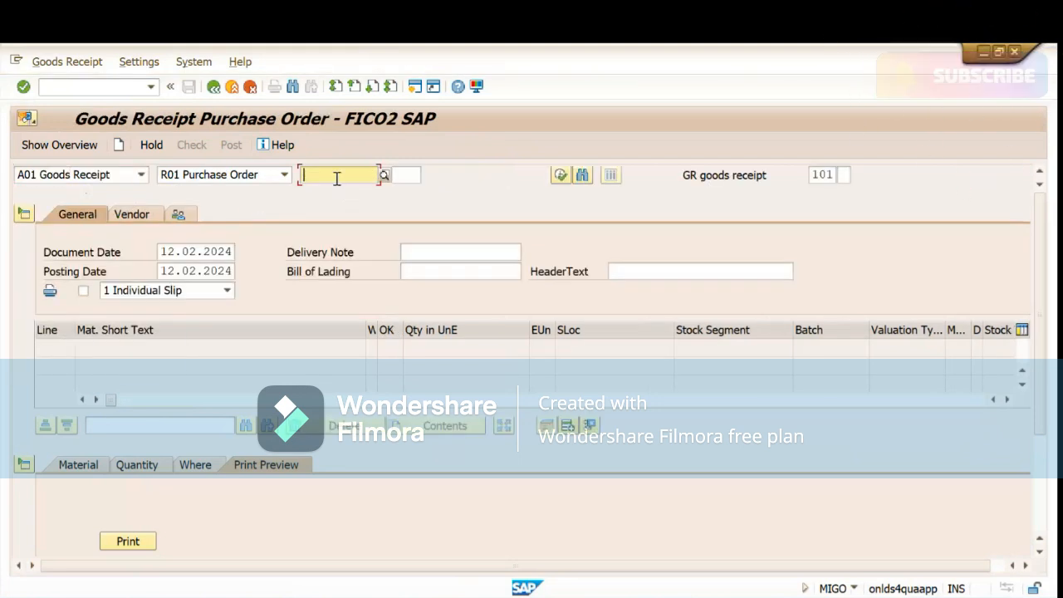
- Enter the number of the newly created purchase order and load its items for goods receipt
{"action": "left_click", "coordinate": [339, 175]}
{"action": "left_click", "coordinate": [343, 193]}
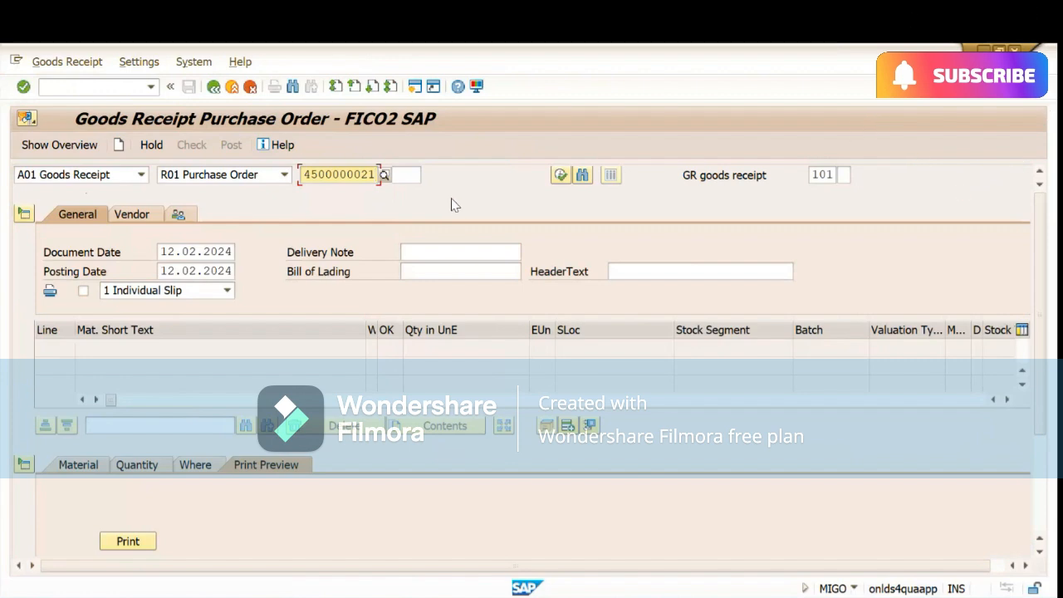
{"action": "key", "text": "BackSpace"}
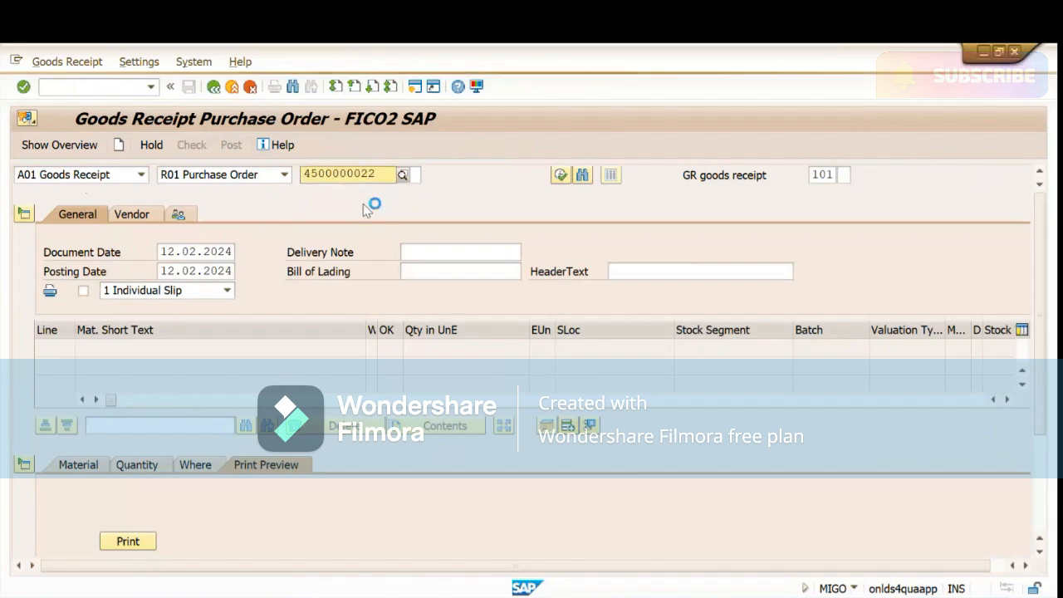
{"action": "left_click", "coordinate": [348, 174]}
{"action": "left_click", "coordinate": [337, 209]}
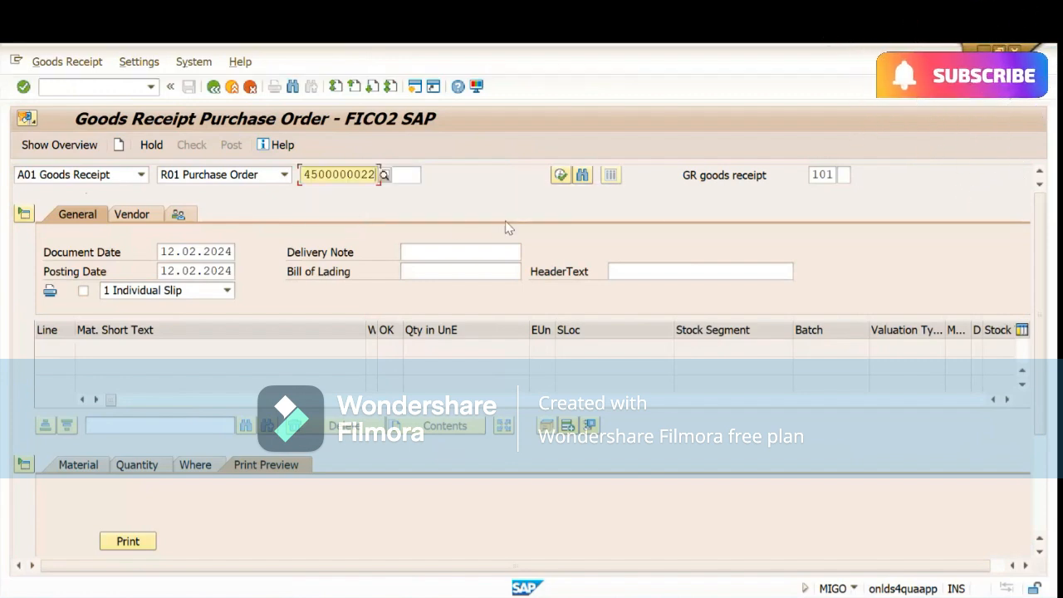
{"action": "key", "text": "Return"}
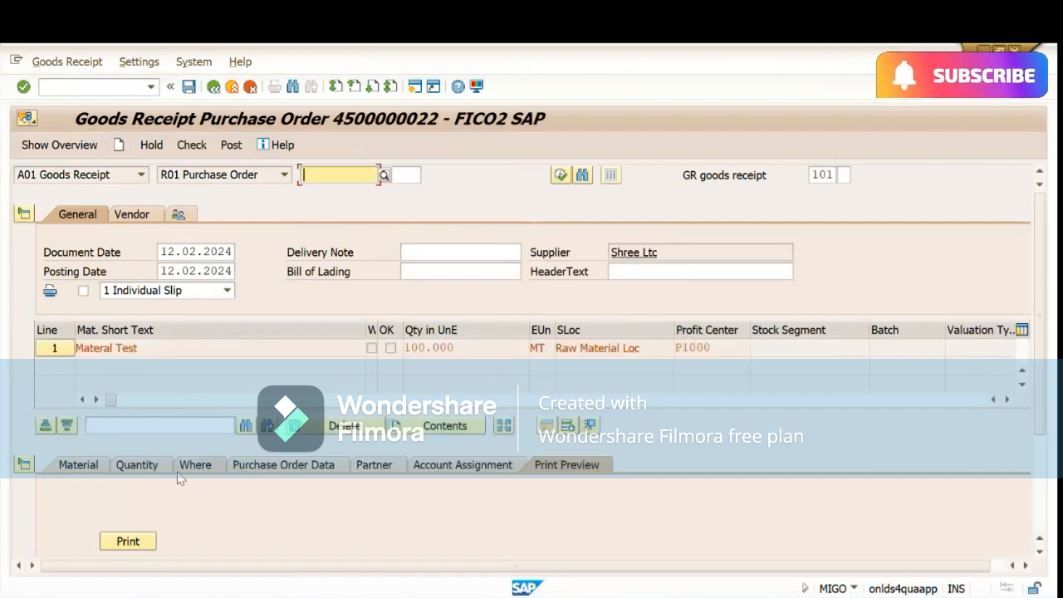
- Set the goods receipt item's quantity in unit of entry to 99 MT and mark the item as OK
{"action": "left_click", "coordinate": [138, 466]}
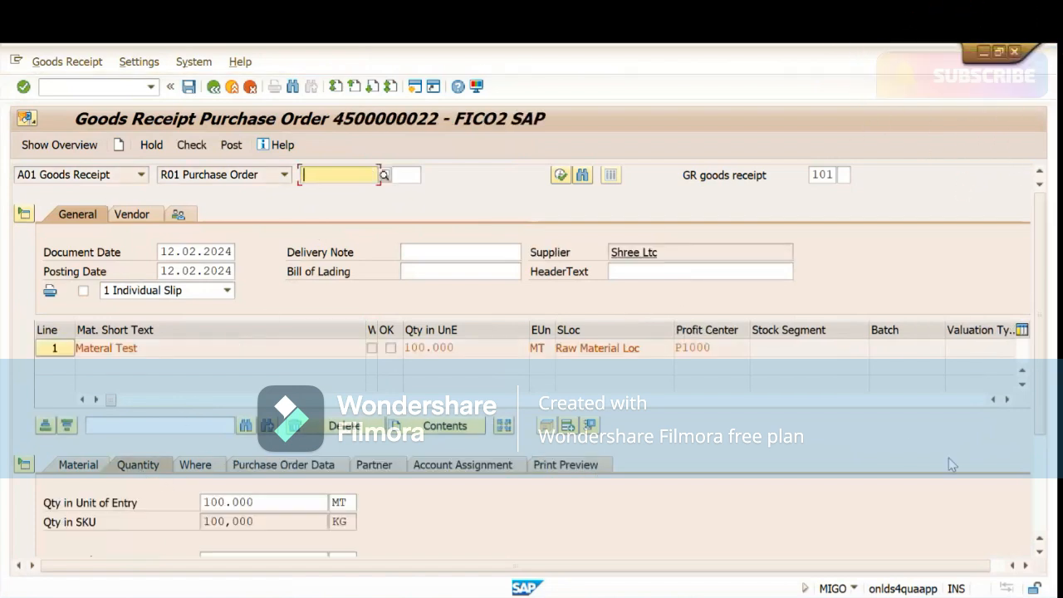
{"action": "left_click_drag", "start_coordinate": [1045, 432], "coordinate": [1049, 502]}
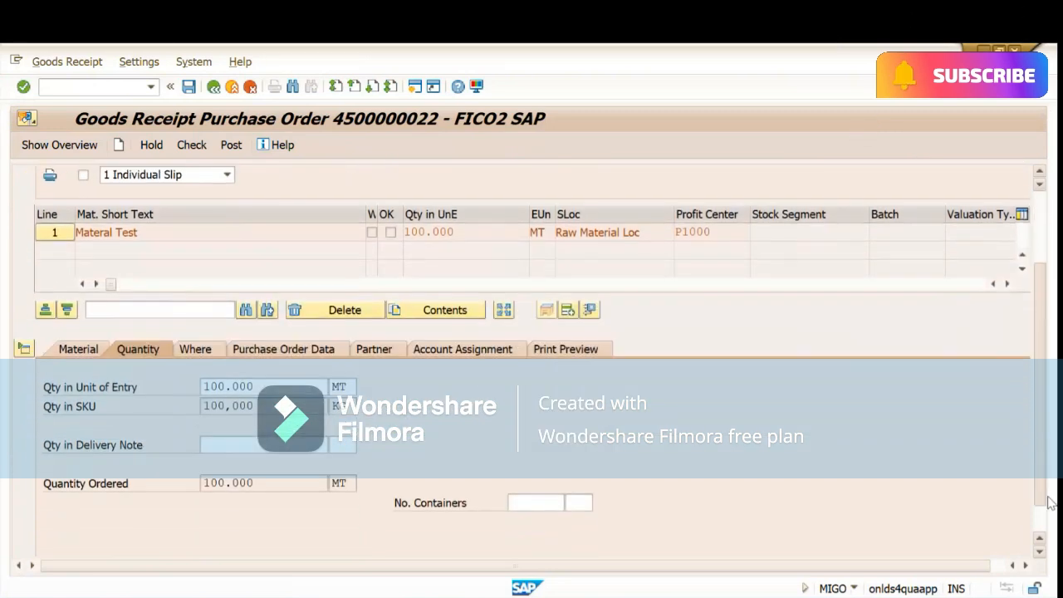
{"action": "left_click", "coordinate": [269, 388]}
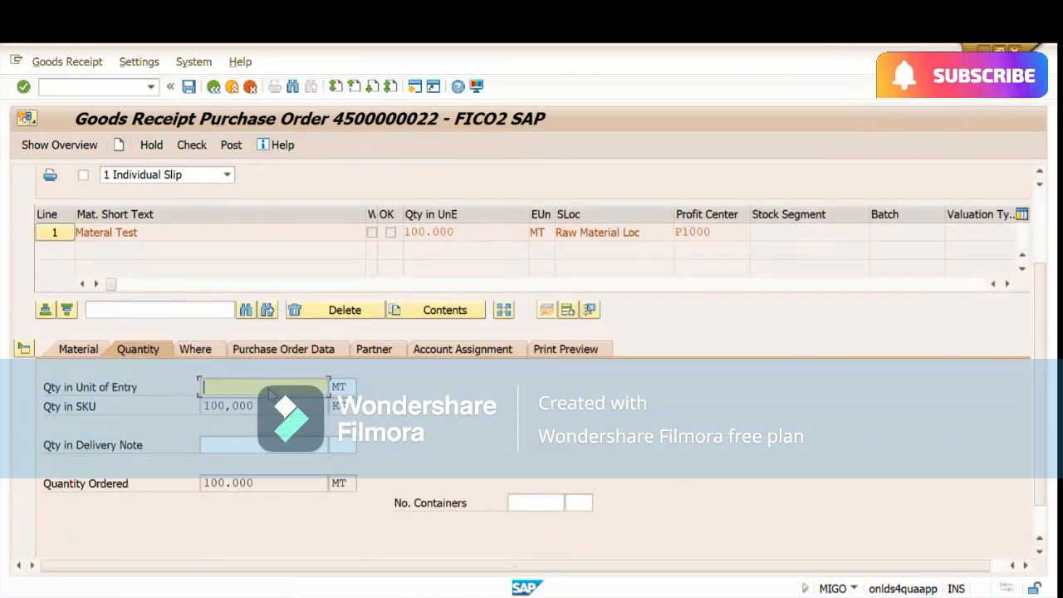
{"action": "type", "text": "99"}
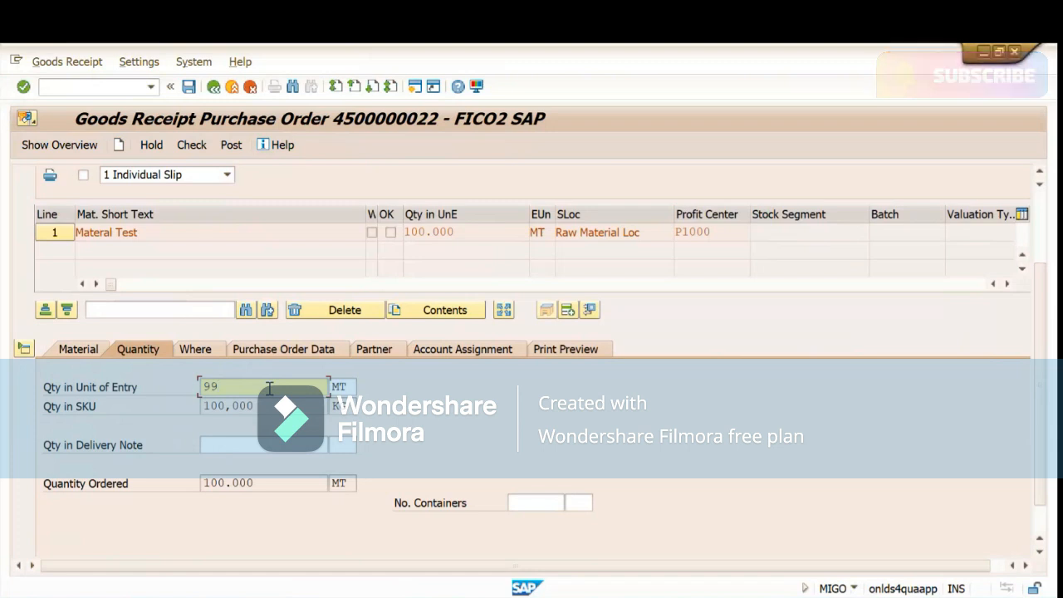
{"action": "key", "text": "Return"}
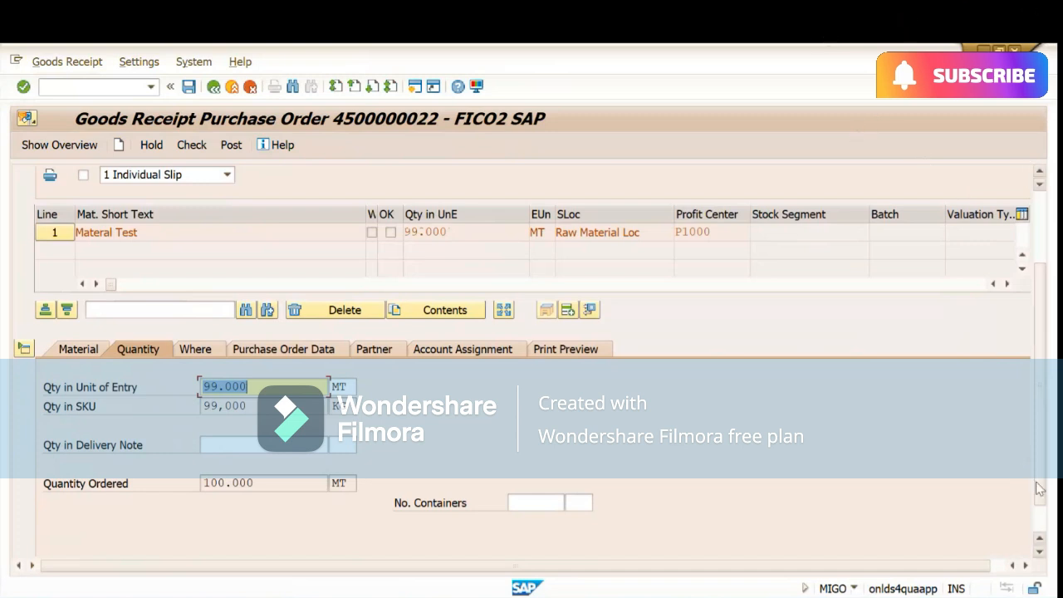
{"action": "scroll", "coordinate": [1039, 488], "scroll_direction": "down", "scroll_amount": 2}
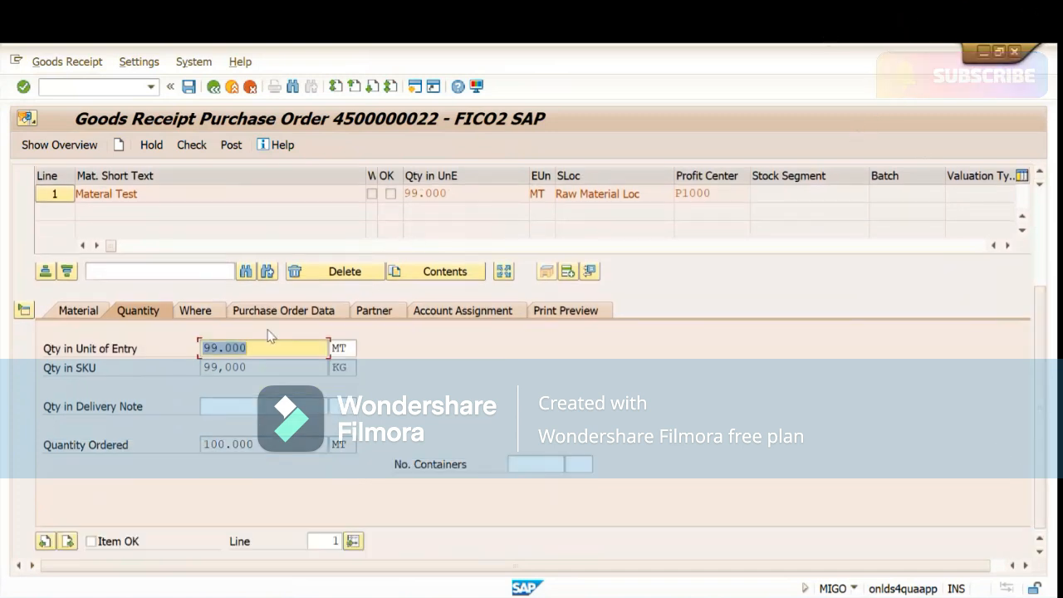
{"action": "left_click", "coordinate": [90, 540]}
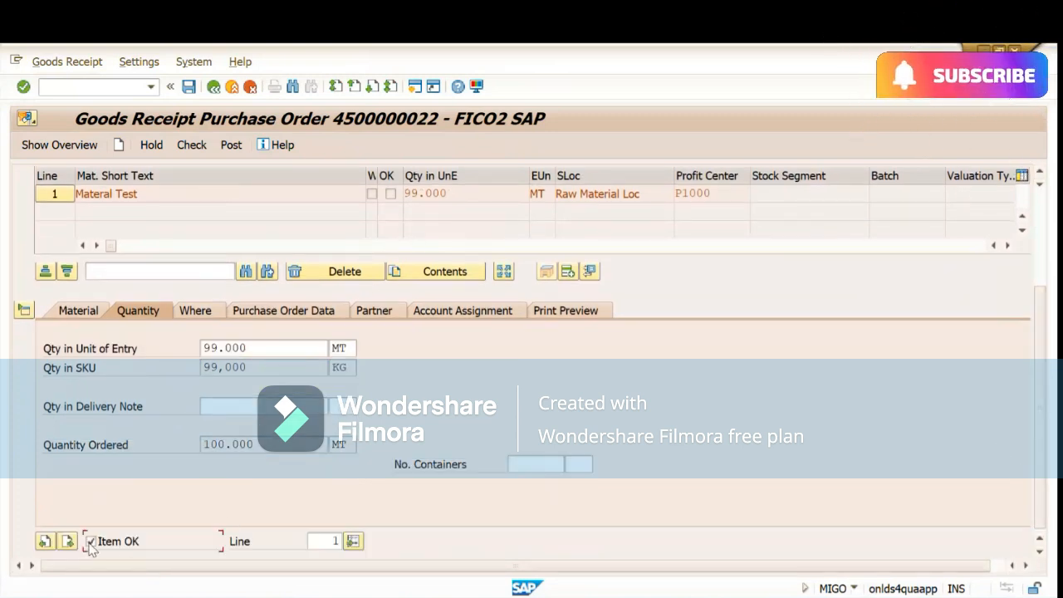
- Check the goods receipt, acknowledge the message log and post the document
{"action": "left_click", "coordinate": [192, 146]}
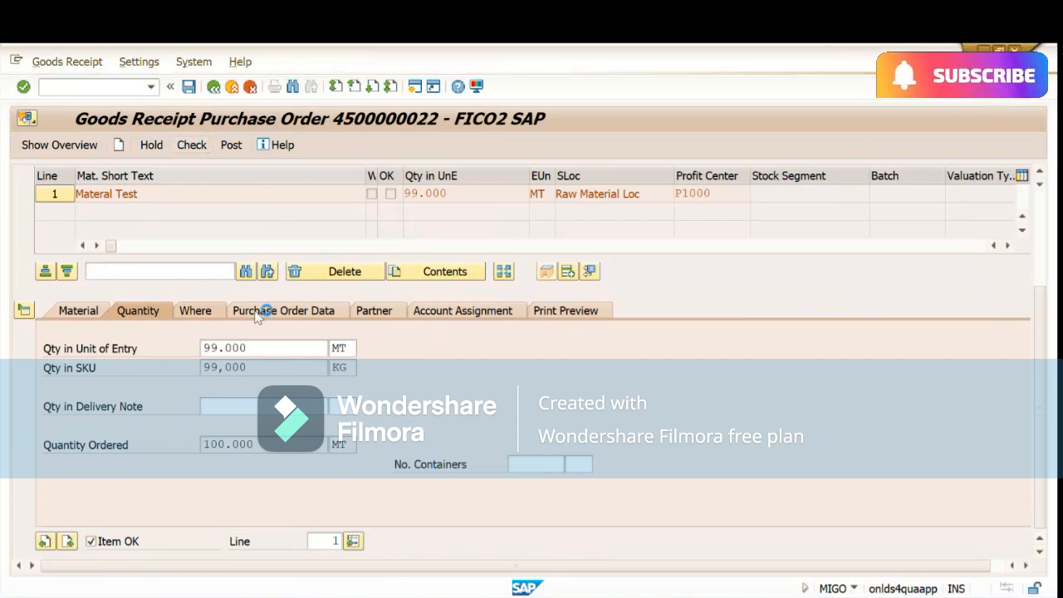
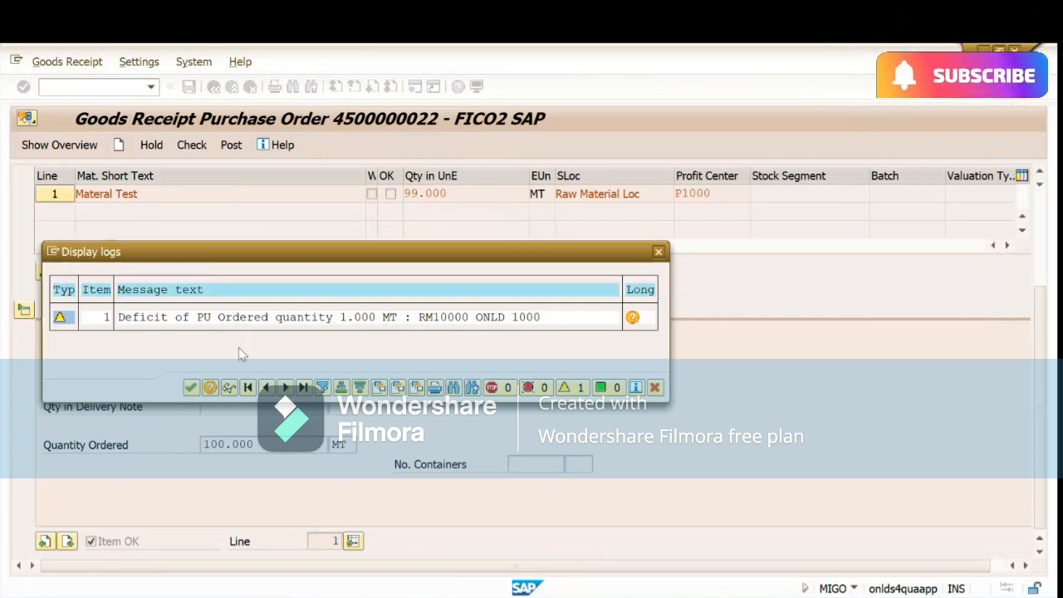
{"action": "left_click", "coordinate": [190, 388]}
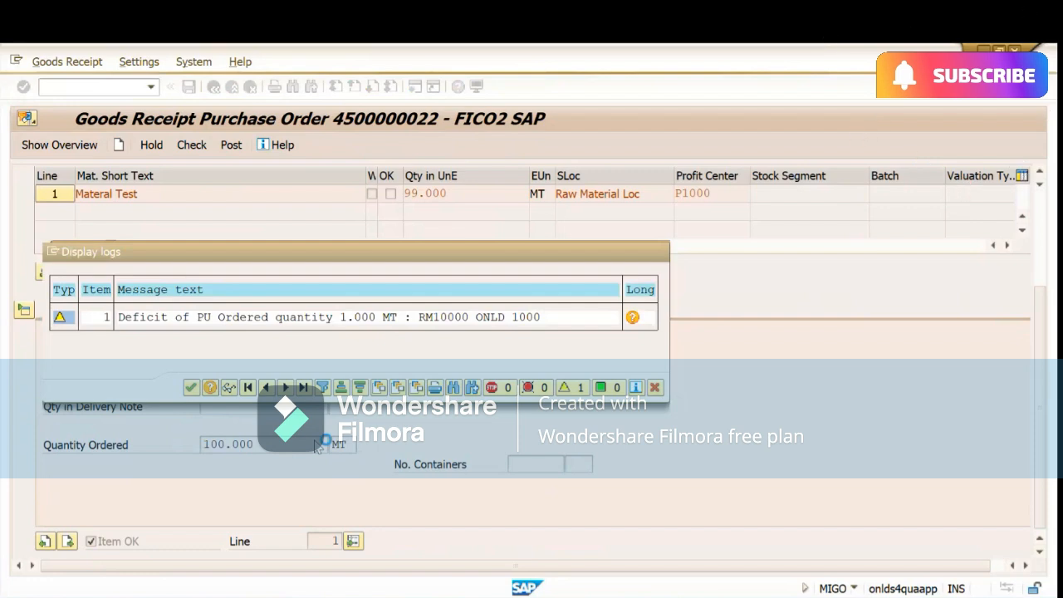
{"action": "left_click", "coordinate": [256, 348]}
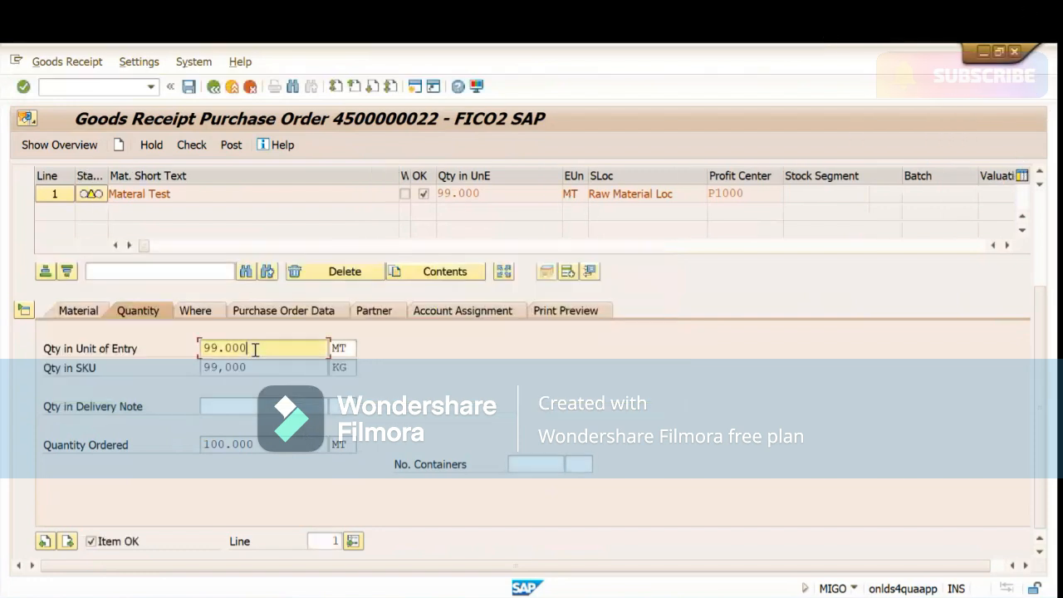
{"action": "double_click", "coordinate": [255, 349]}
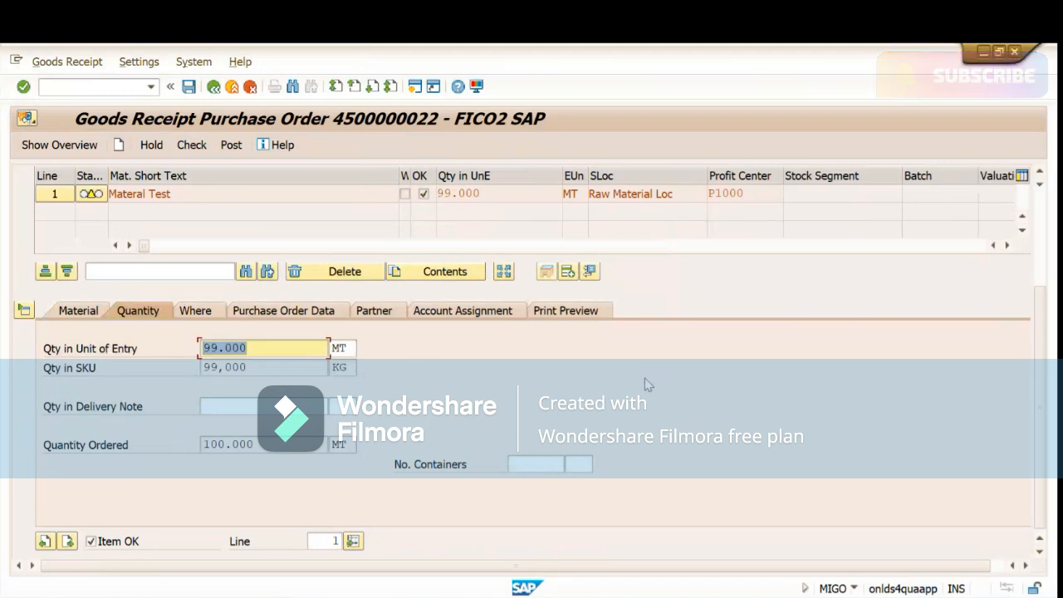
{"action": "left_click", "coordinate": [231, 146]}
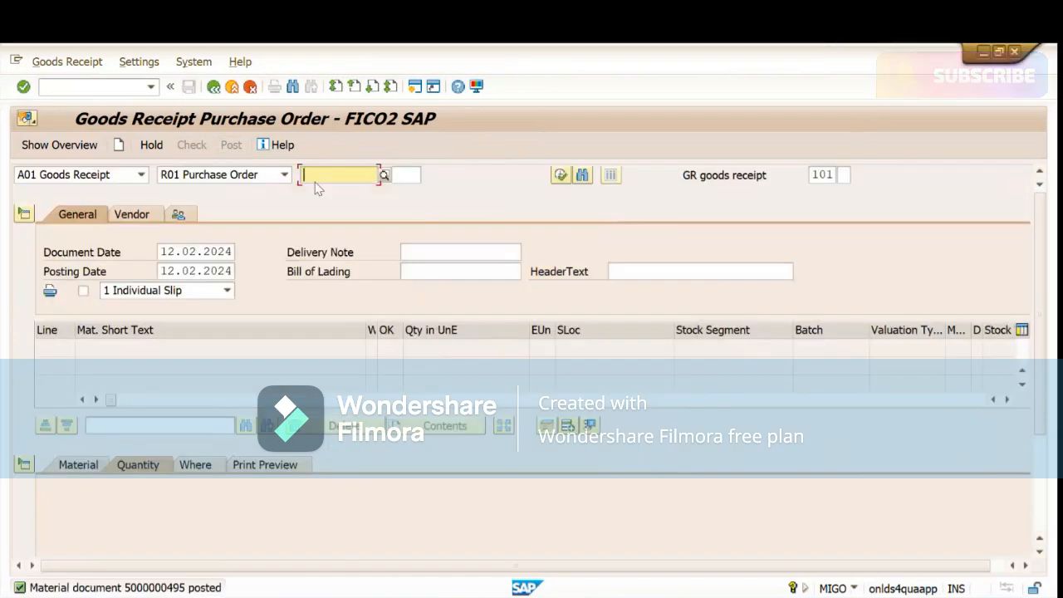
- Switch the MIGO action to A04 Display and load the material document just posted
{"action": "left_click", "coordinate": [142, 176]}
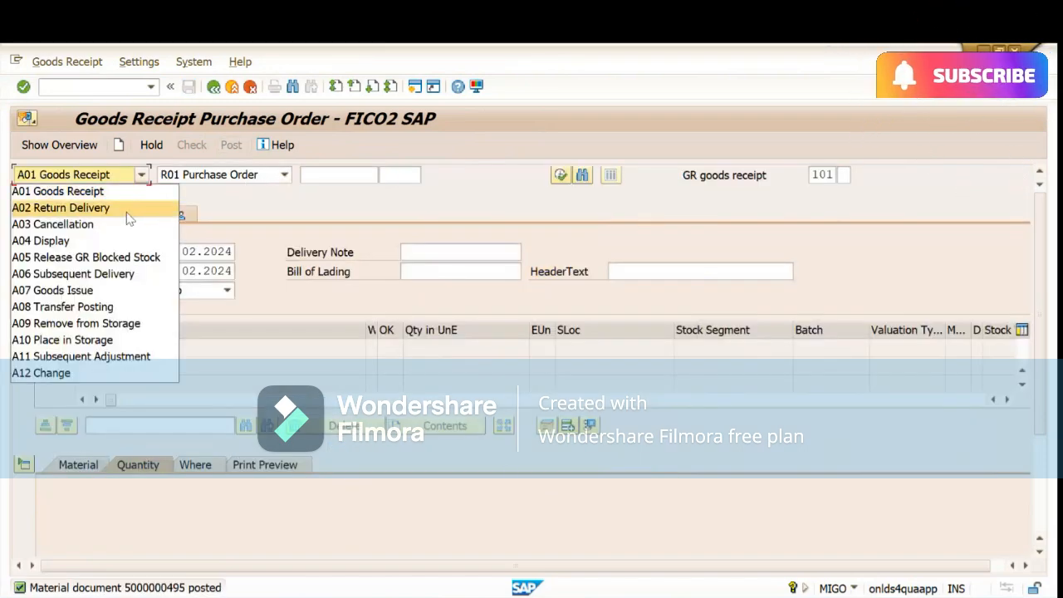
{"action": "left_click", "coordinate": [80, 241]}
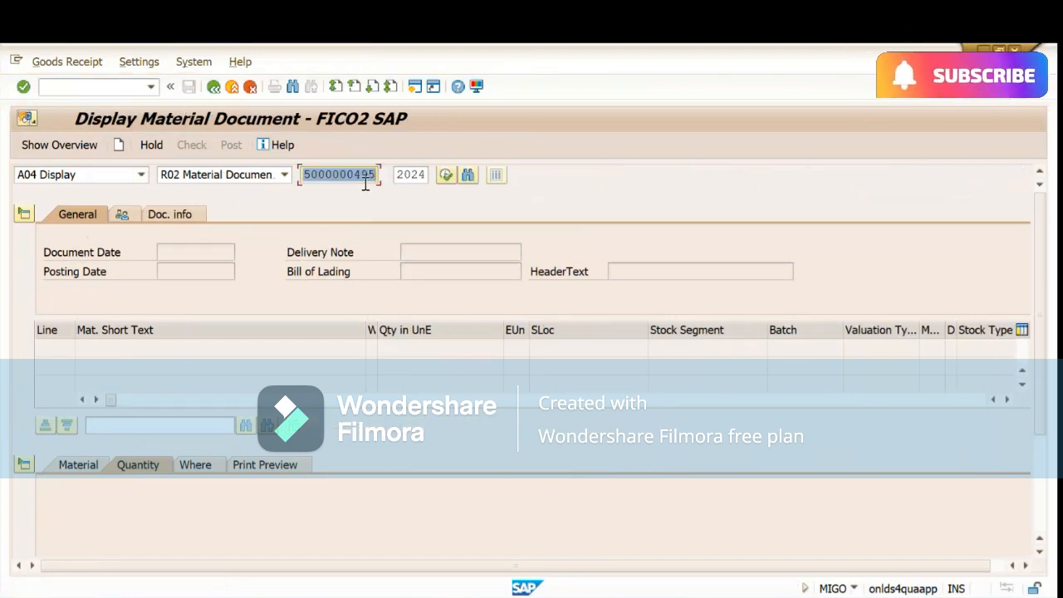
{"action": "left_click", "coordinate": [445, 178]}
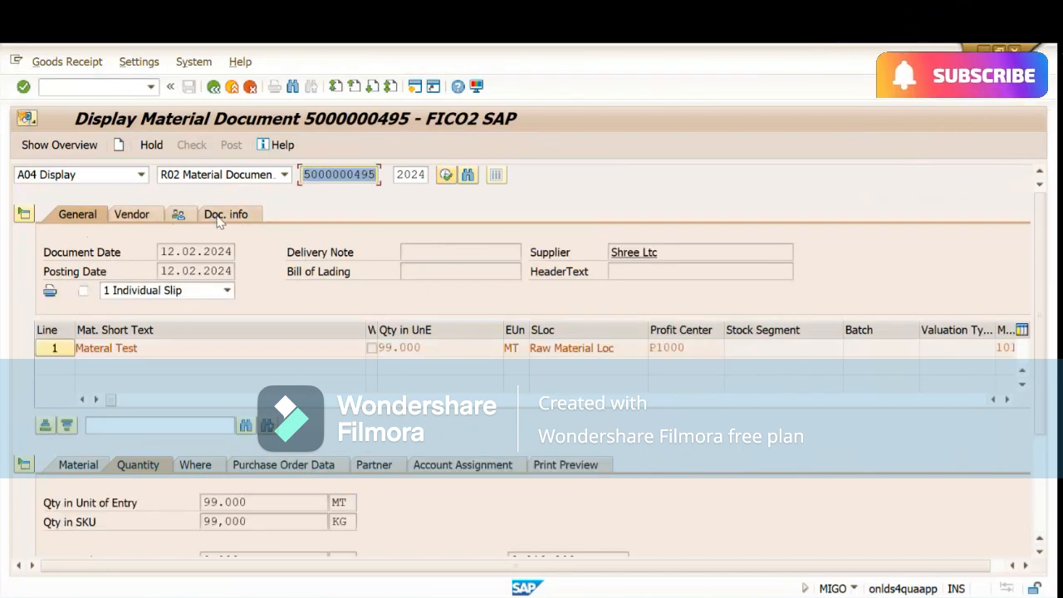
- Open the accounting document behind the goods receipt and examine its raw material, GR/IR clearing, handling charges and inspection fee lines
{"action": "left_click", "coordinate": [219, 218]}
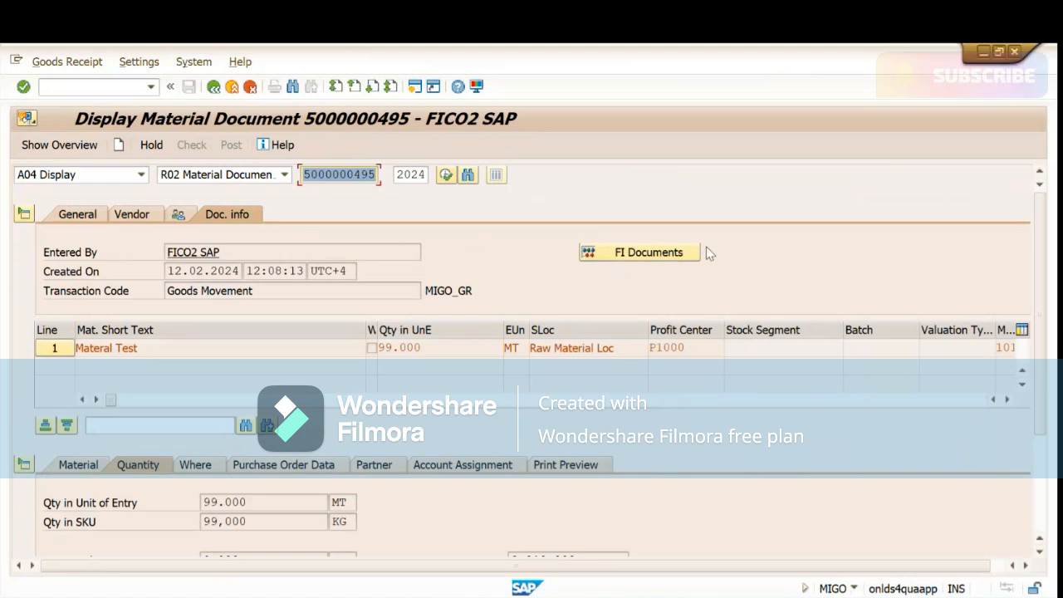
{"action": "left_click", "coordinate": [652, 255]}
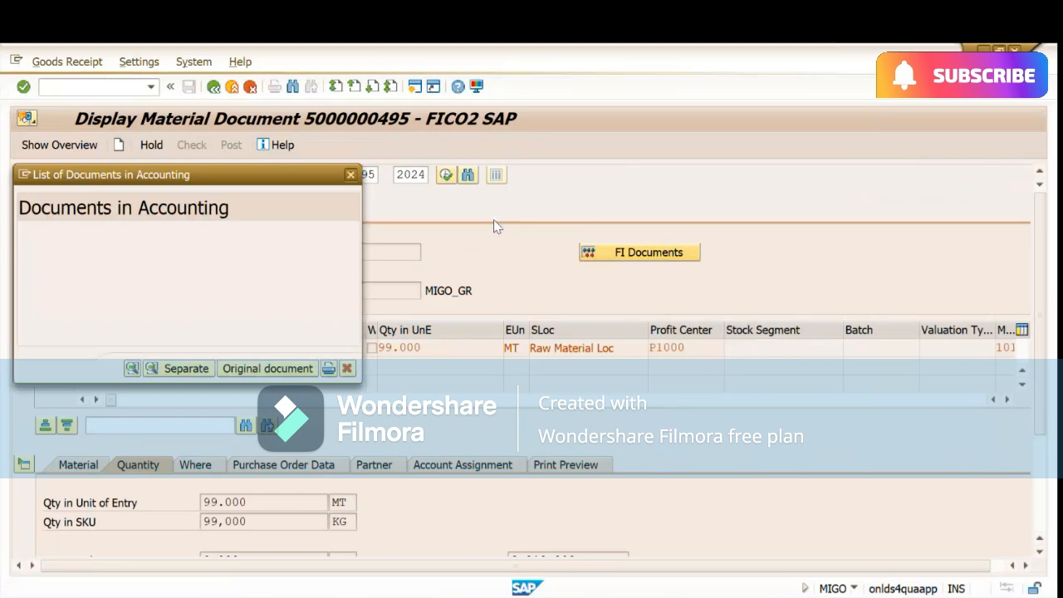
{"action": "double_click", "coordinate": [77, 247]}
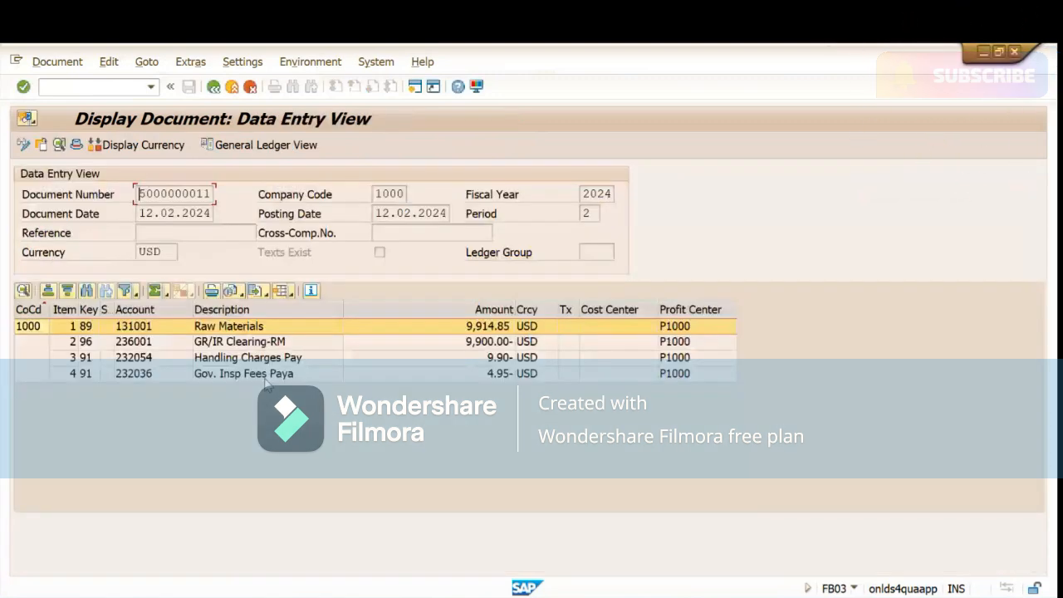
{"action": "left_click", "coordinate": [299, 357]}
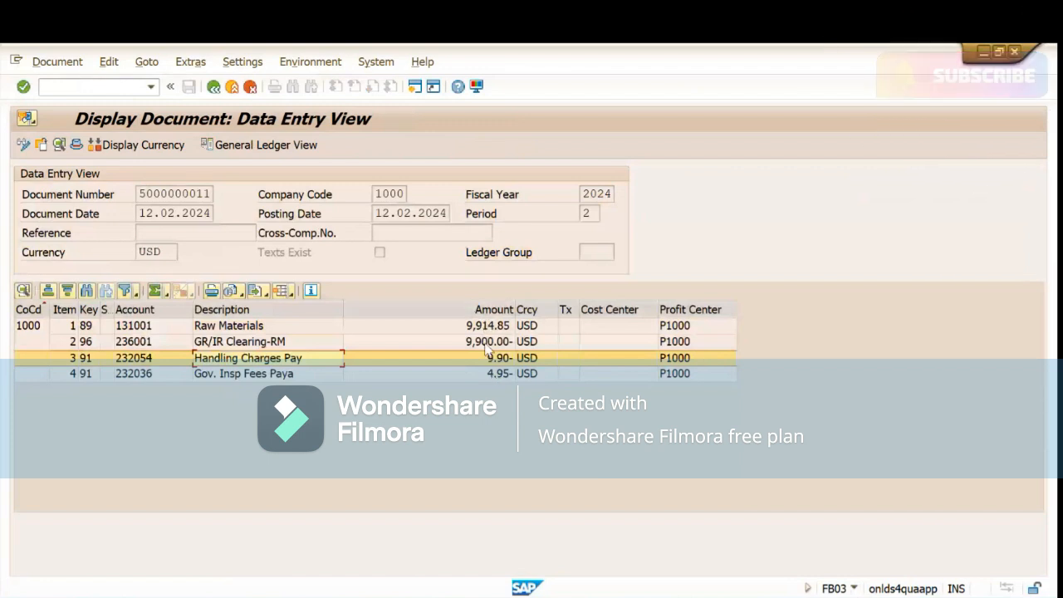
{"action": "left_click", "coordinate": [484, 343]}
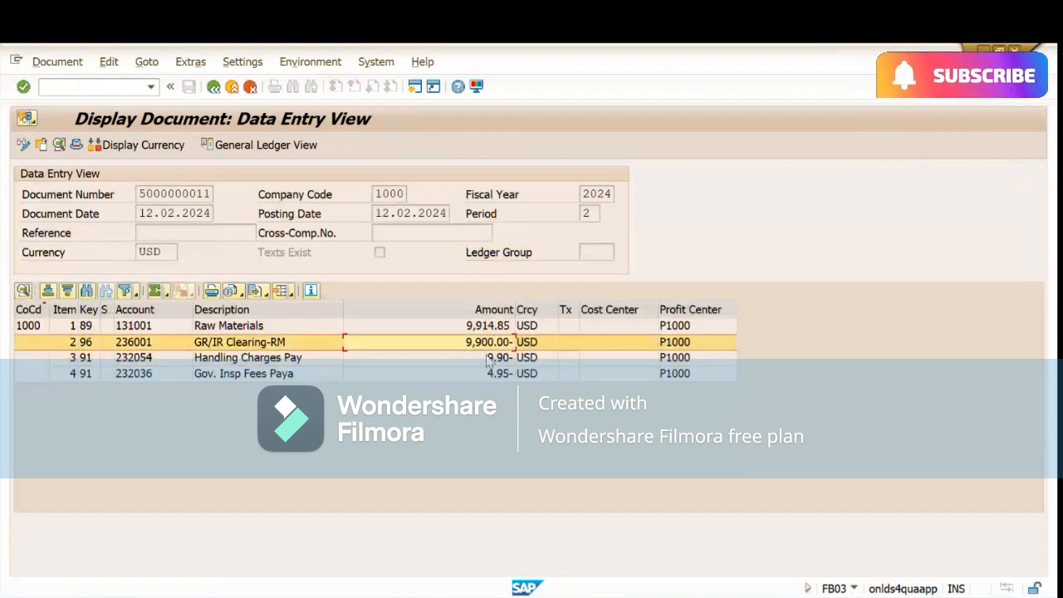
{"action": "left_click", "coordinate": [490, 359]}
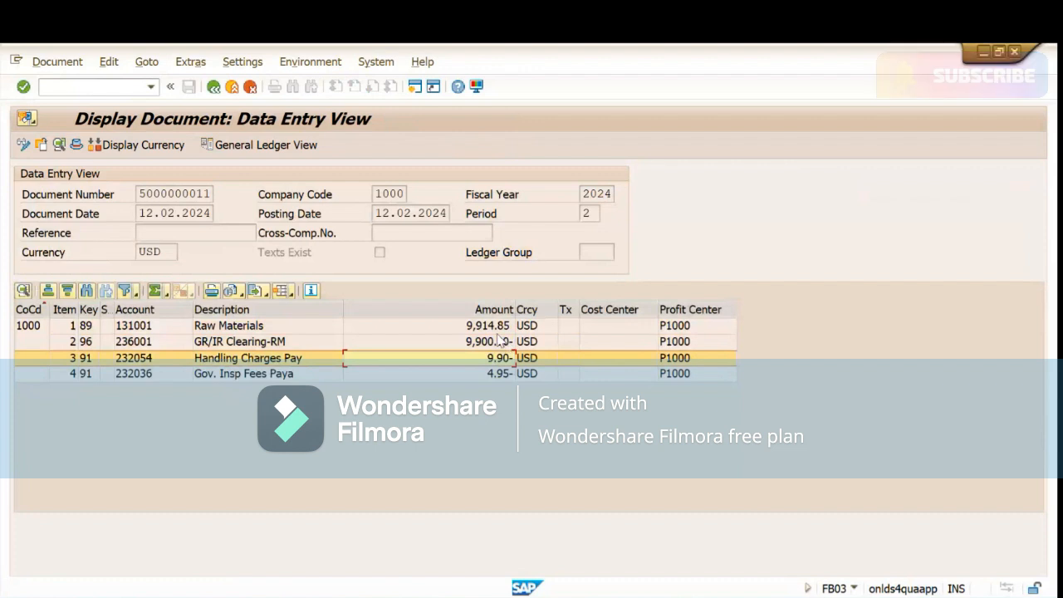
{"action": "left_click", "coordinate": [470, 328]}
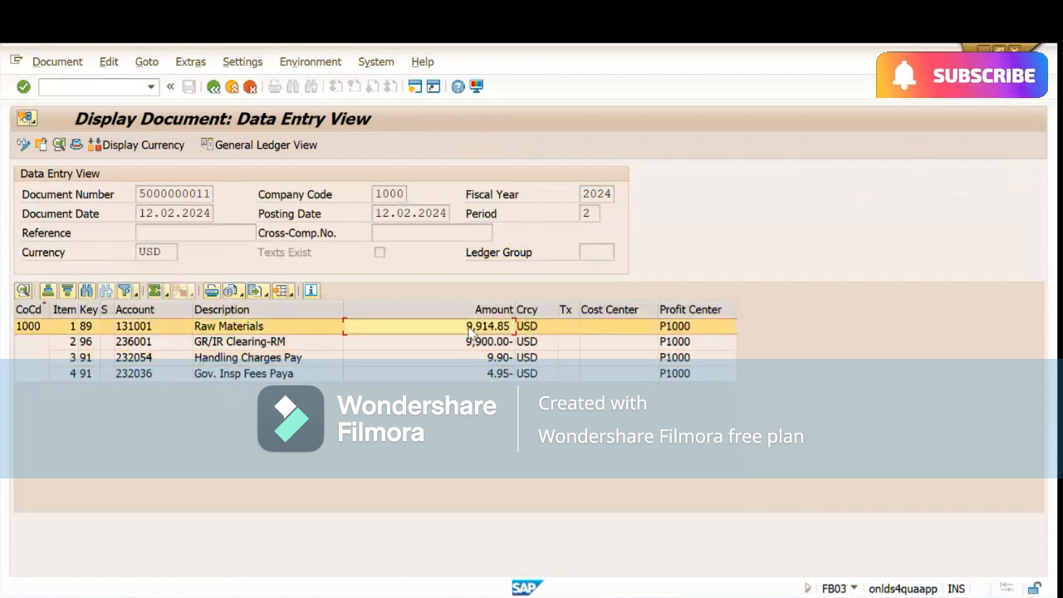
- Open transaction MIRO in a new session and load the received purchase order into an invoice dated 12.02.2024
{"action": "left_click", "coordinate": [86, 86]}
{"action": "type", "text": "/omiro"}
{"action": "key", "text": "Return"}
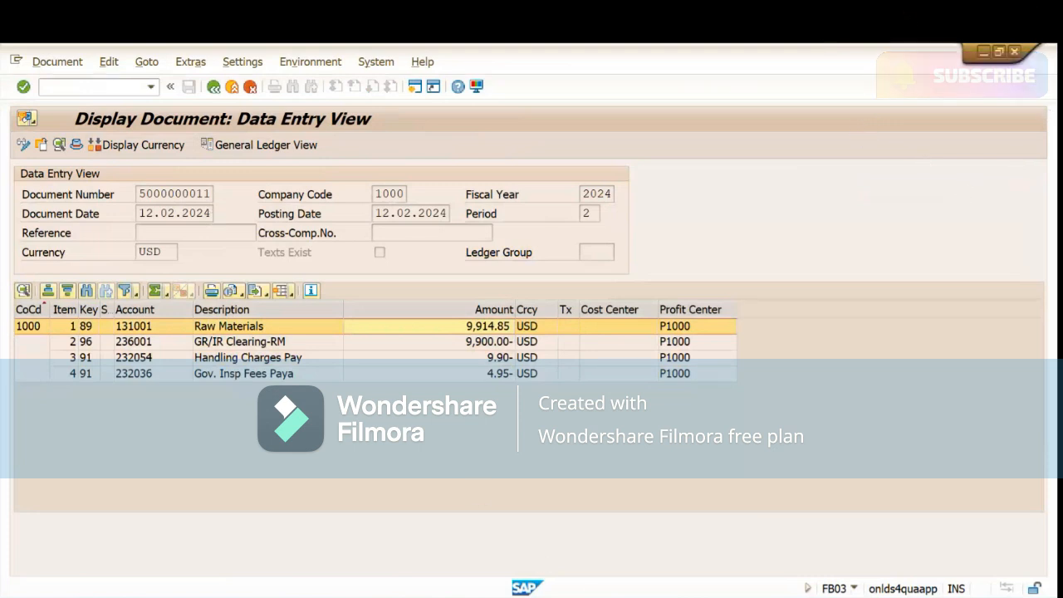
{"action": "mouse_move", "coordinate": [607, 596]}
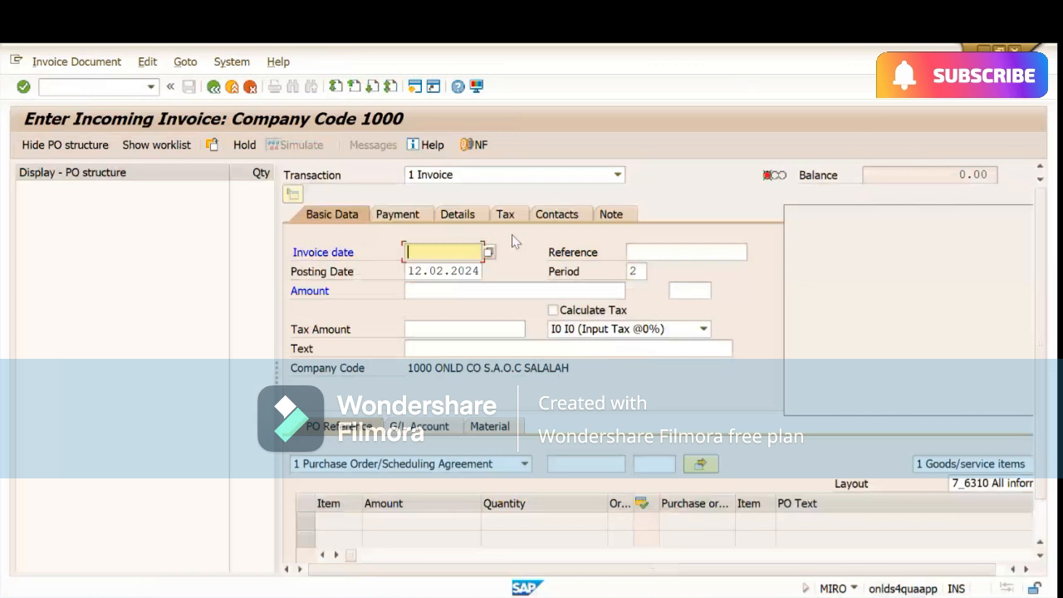
{"action": "left_click", "coordinate": [624, 463]}
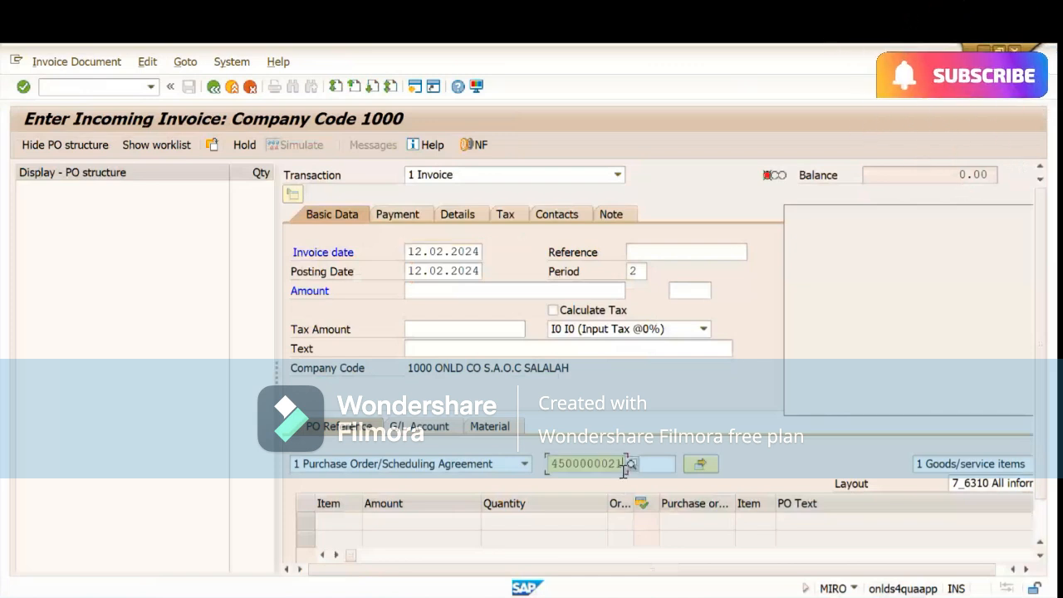
{"action": "key", "text": "BackSpace"}
{"action": "type", "text": "2"}
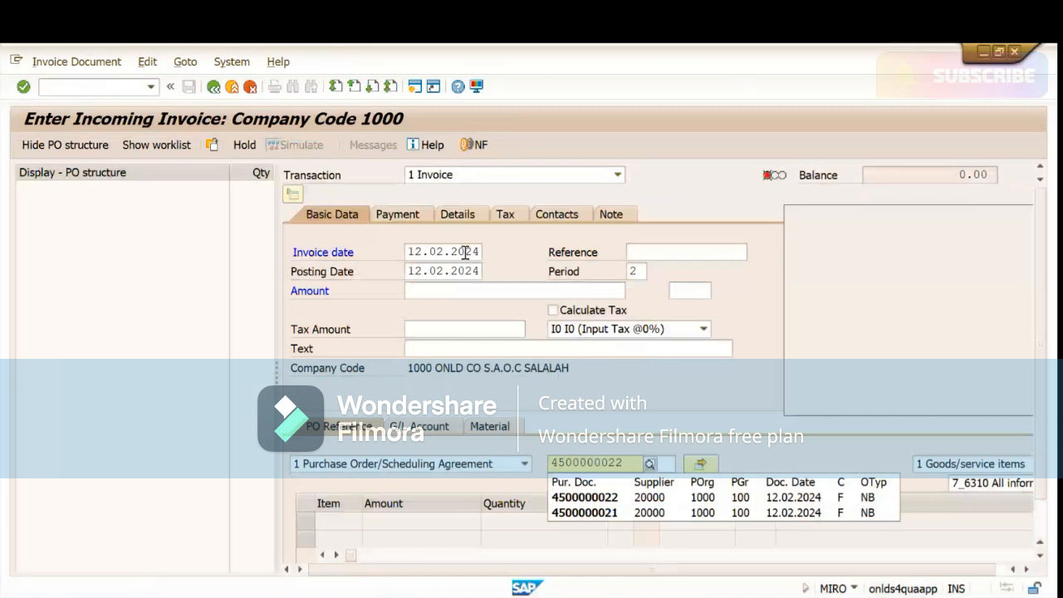
{"action": "key", "text": "Return"}
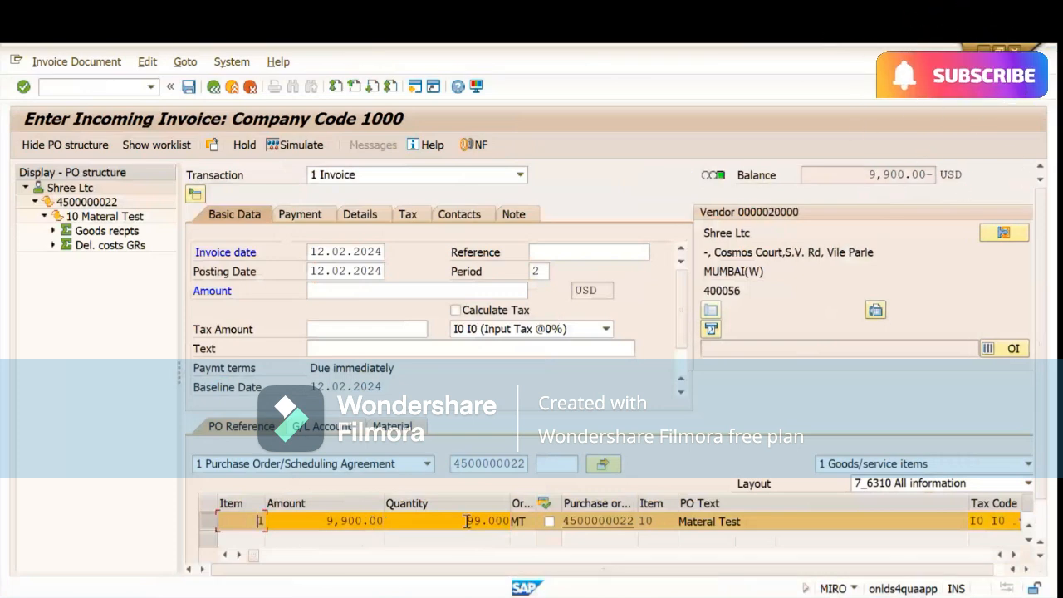
- Set the invoice item's quantity to 100 MT and its amount to 10000
{"action": "double_click", "coordinate": [513, 522]}
{"action": "key", "text": "BackSpace"}
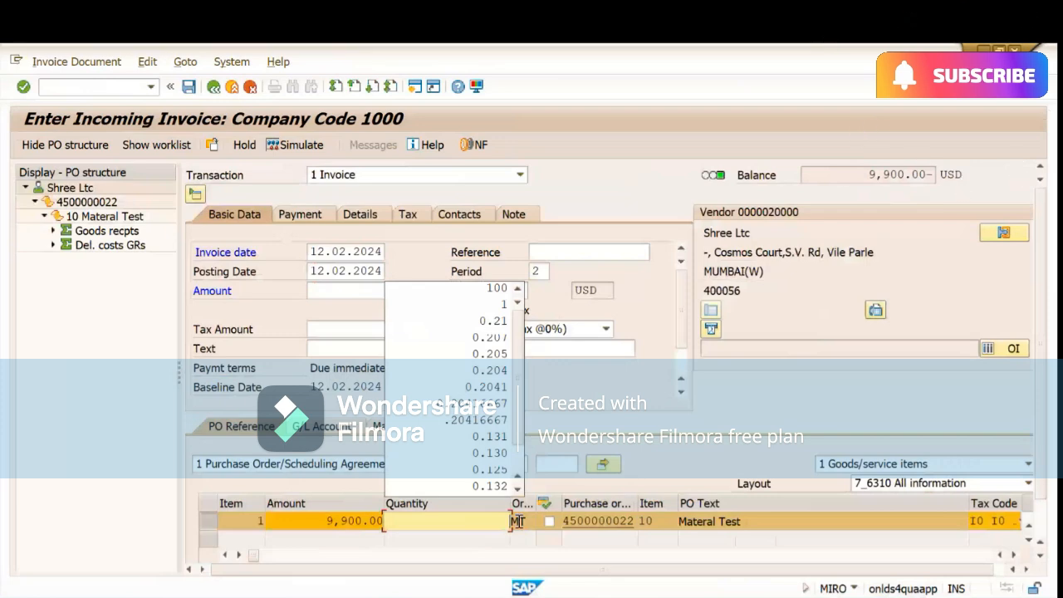
{"action": "type", "text": "100"}
{"action": "left_click_drag", "start_coordinate": [324, 523], "coordinate": [430, 545]}
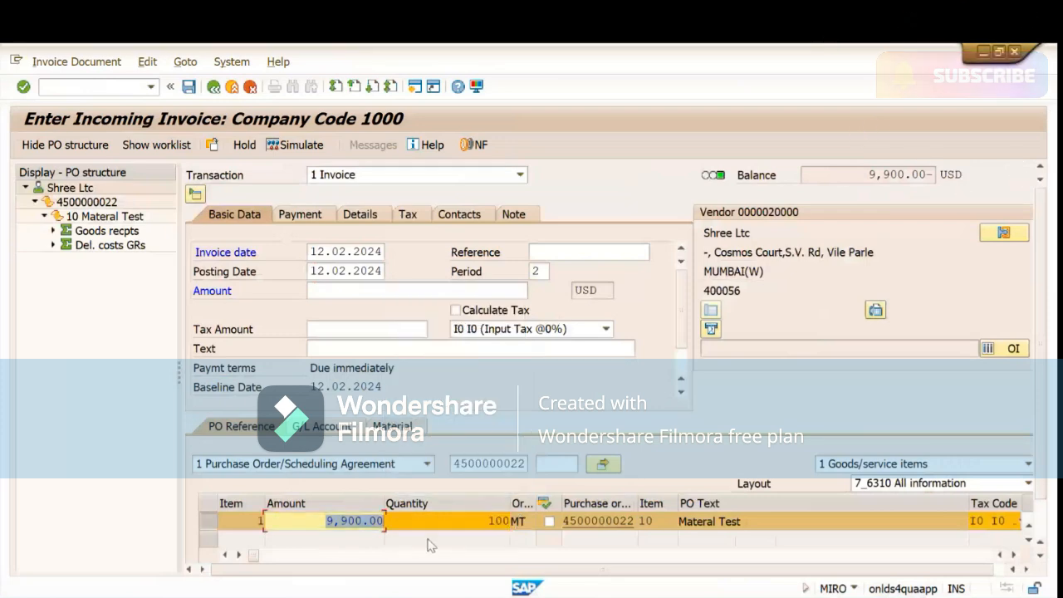
{"action": "type", "text": "10000"}
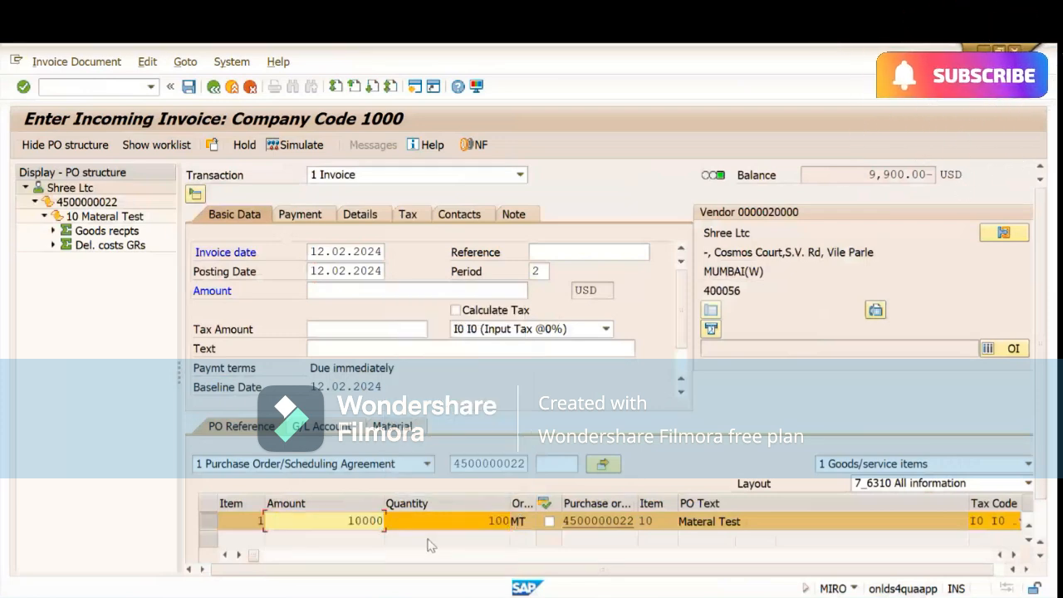
{"action": "key", "text": "Return"}
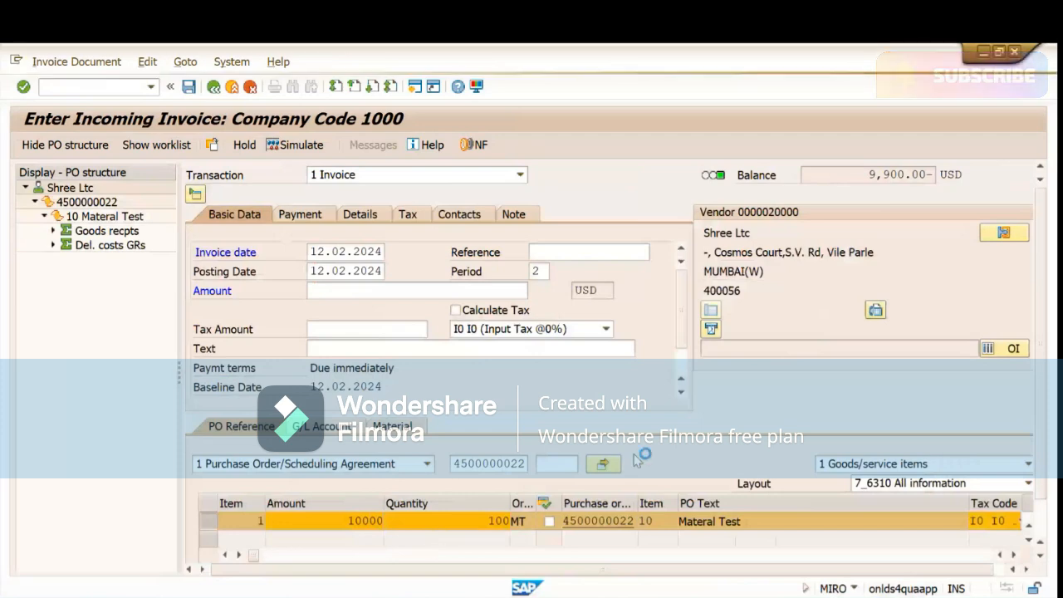
- Enter 10000 USD as the invoice's header amount and simulate the posting
{"action": "left_click", "coordinate": [370, 292]}
{"action": "type", "text": "10000"}
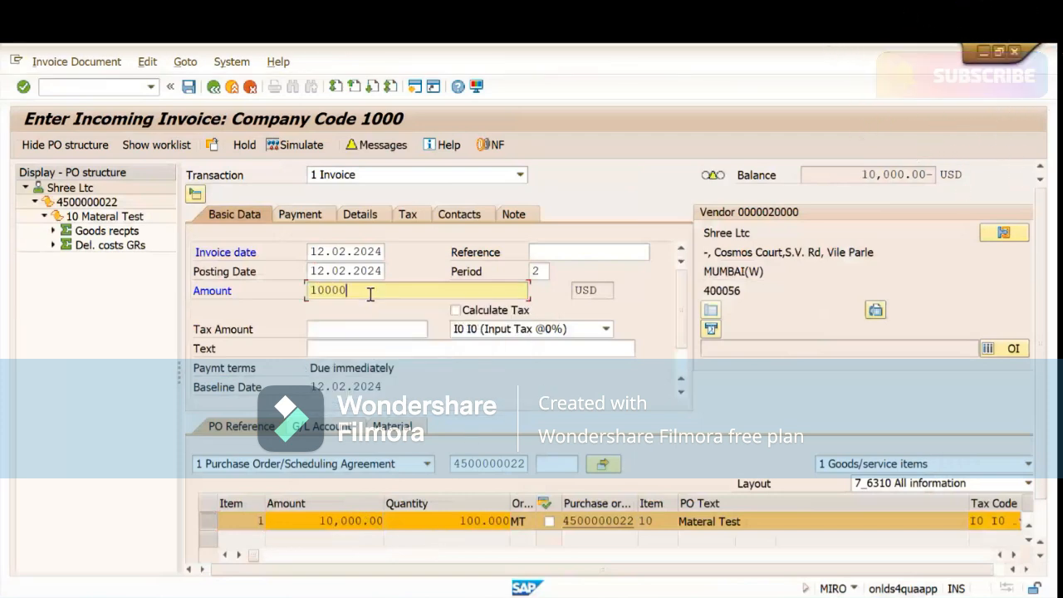
{"action": "key", "text": "Return"}
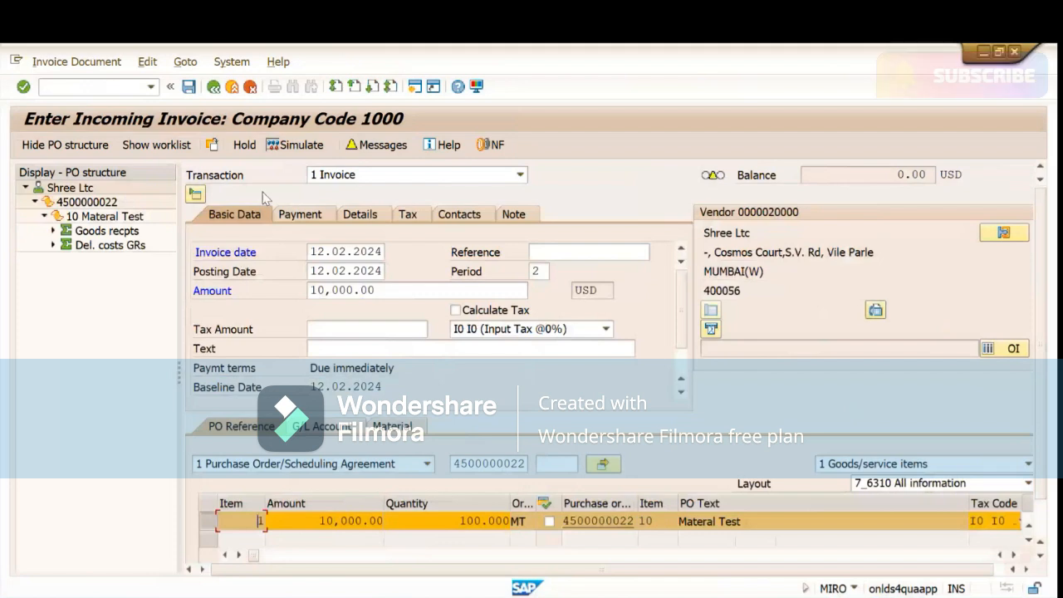
{"action": "left_click", "coordinate": [294, 147]}
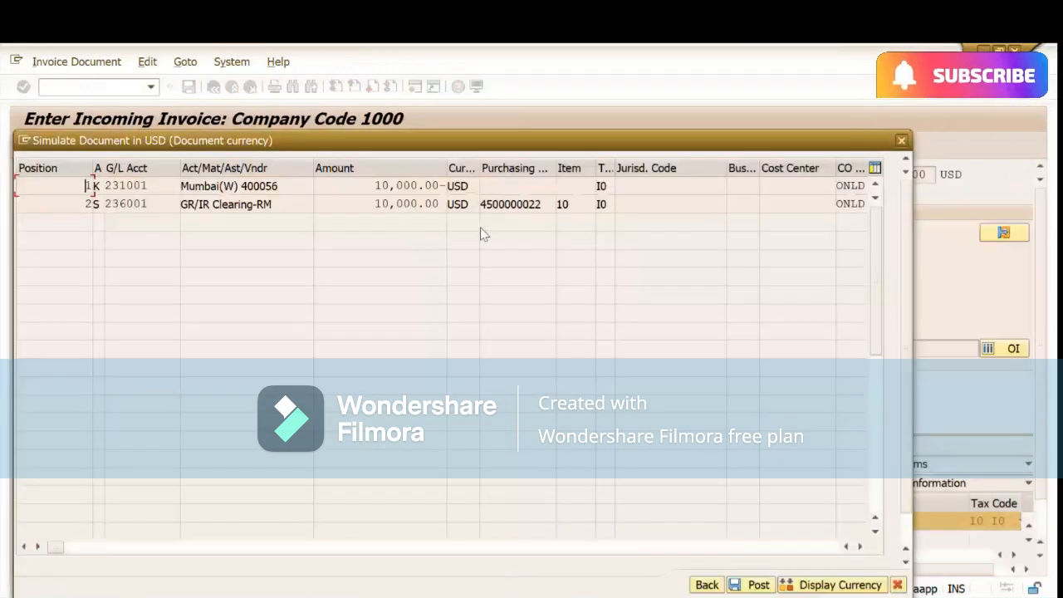
- Post the simulated 10000 USD invoice and acknowledge the document selection notice
{"action": "left_click", "coordinate": [745, 586]}
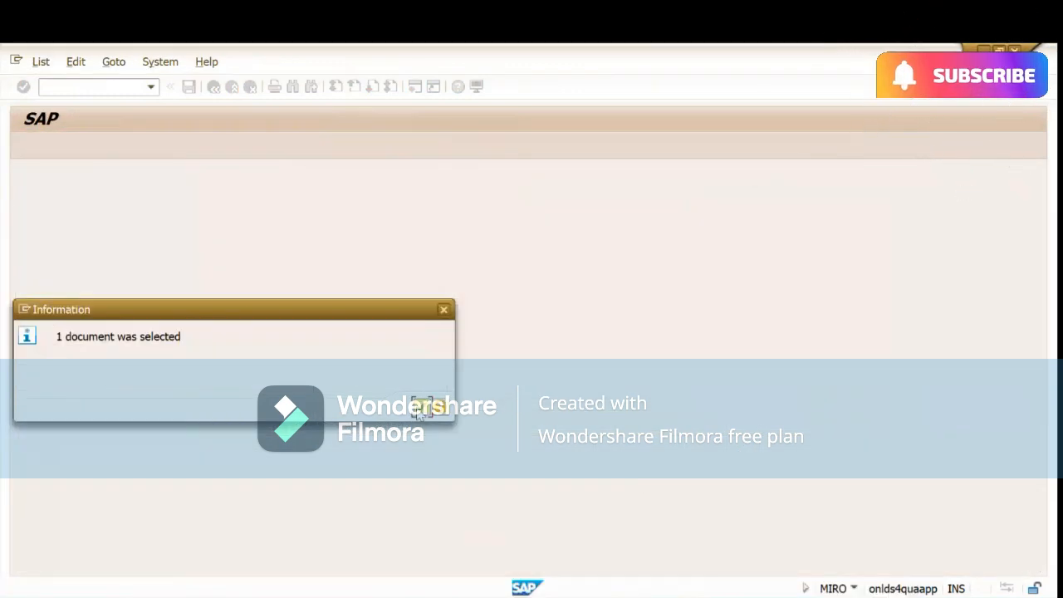
{"action": "left_click", "coordinate": [420, 410]}
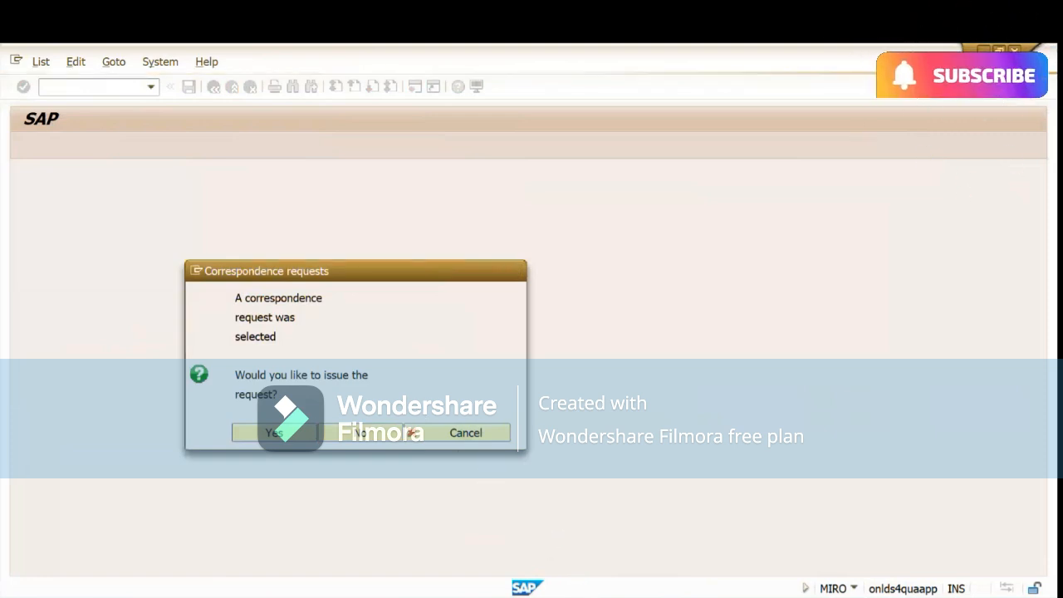
- Display the GR/IR Clearing-RM account's line items for 12.02.2024 and examine the purchase order's uncleared receipt and invoice amounts
{"action": "mouse_move", "coordinate": [524, 587]}
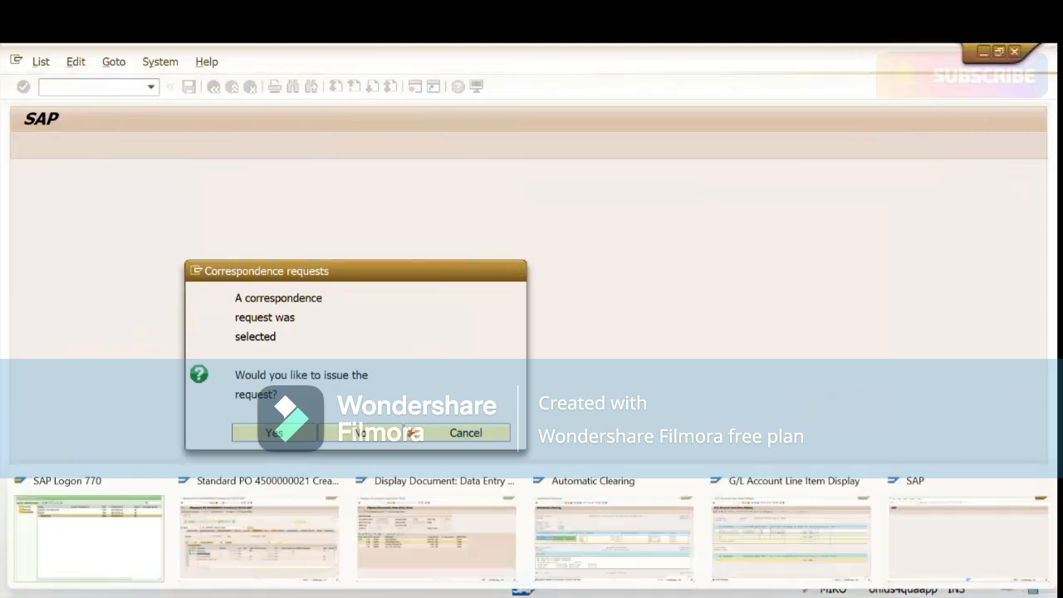
{"action": "mouse_move", "coordinate": [642, 540]}
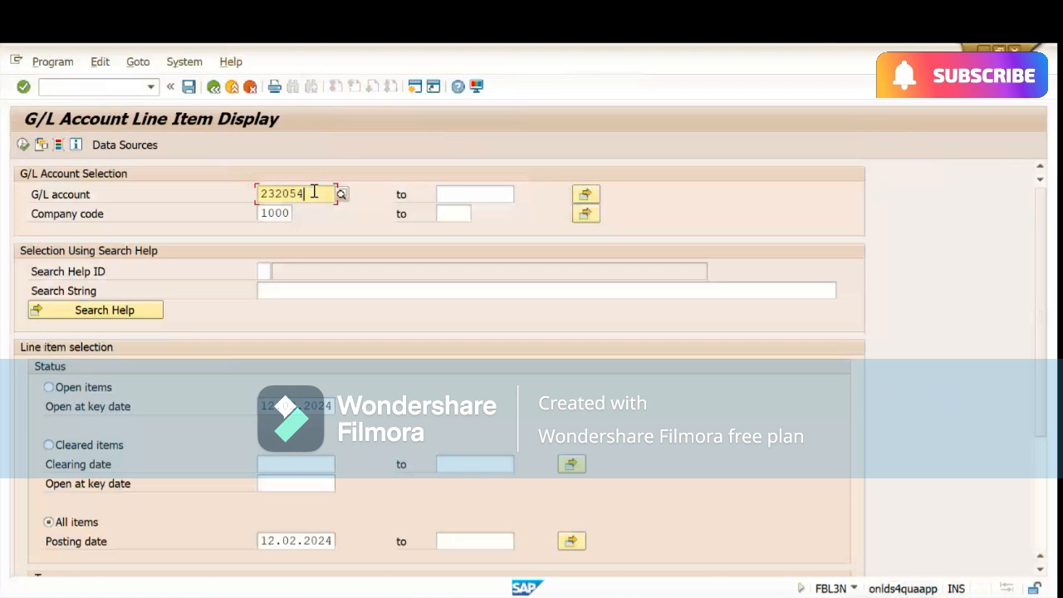
{"action": "key", "text": "F8"}
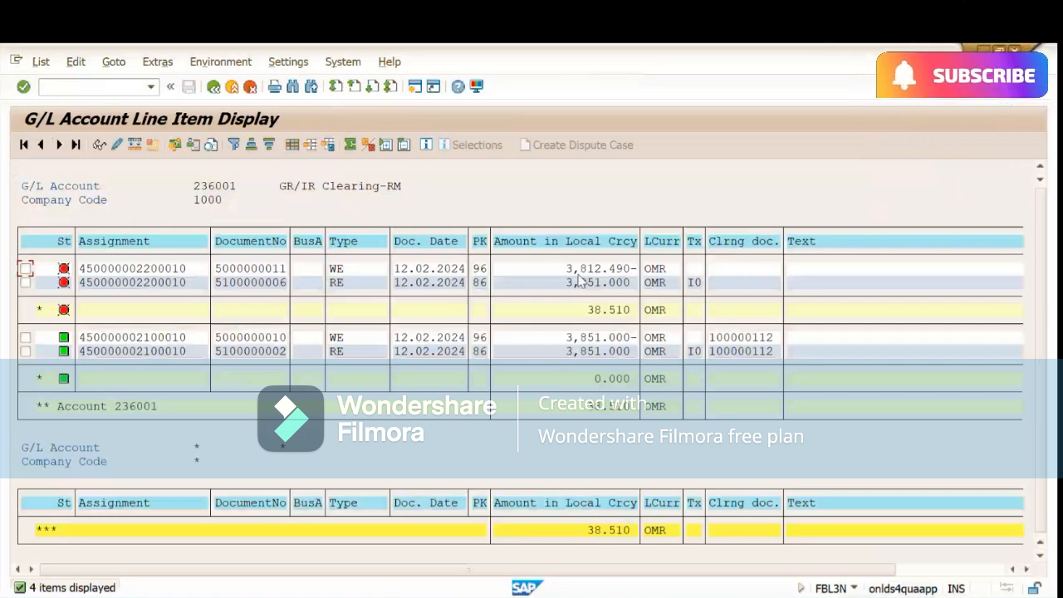
{"action": "left_click", "coordinate": [423, 282]}
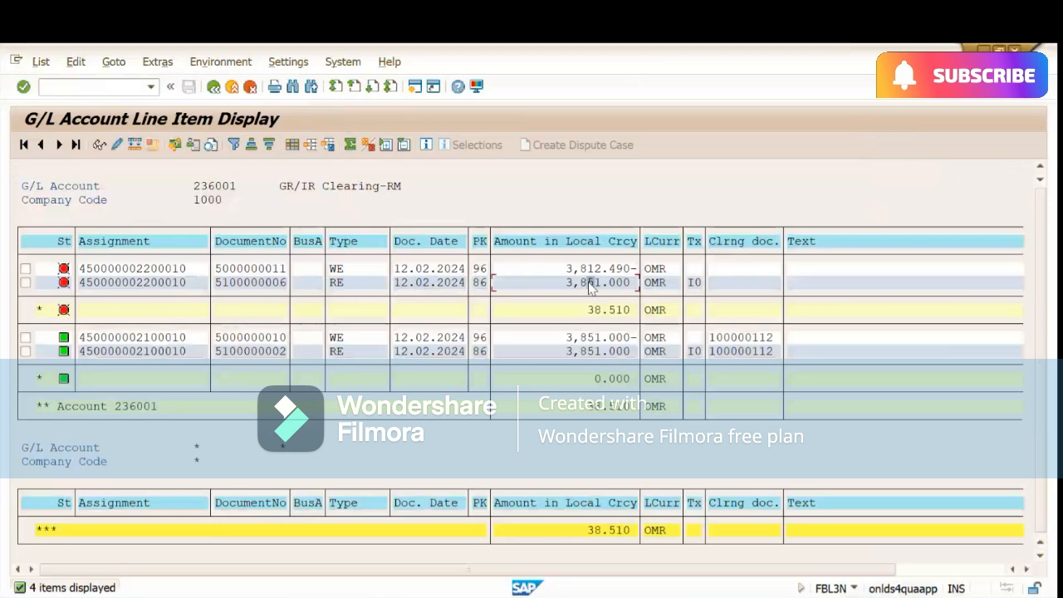
{"action": "left_click", "coordinate": [596, 310]}
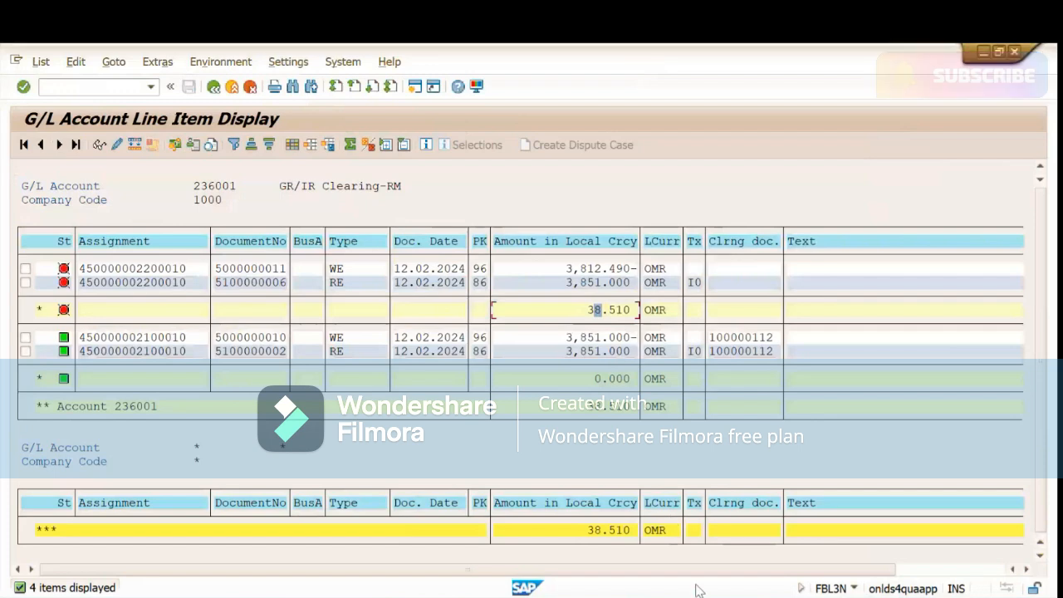
- Open transaction MR11 for company code 1000 and enter the purchase order number as the purchasing document
{"action": "mouse_move", "coordinate": [679, 597]}
{"action": "mouse_move", "coordinate": [753, 597]}
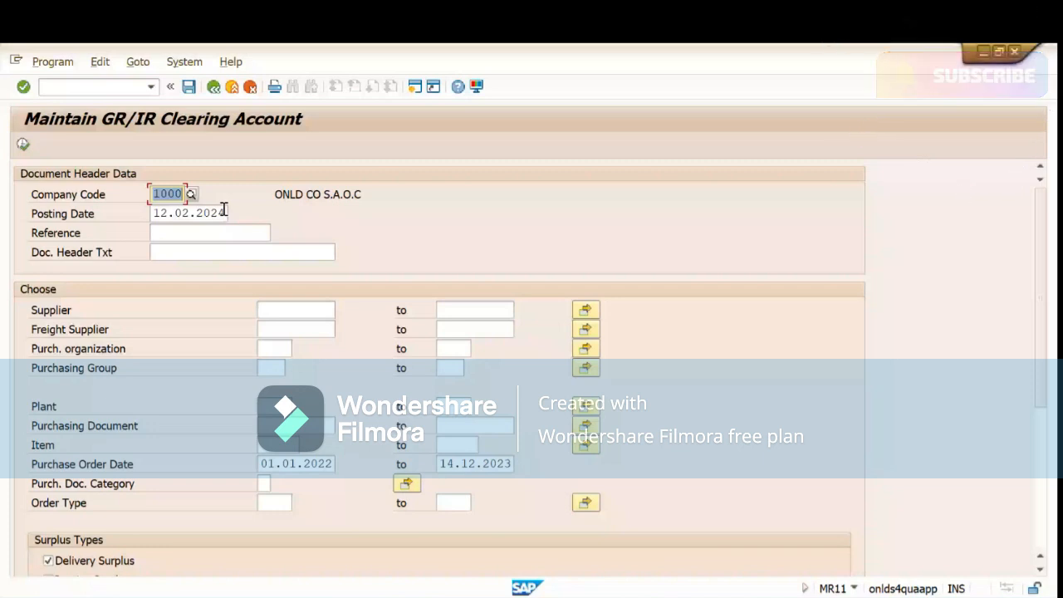
{"action": "scroll", "coordinate": [224, 210], "scroll_direction": "down", "scroll_amount": 3}
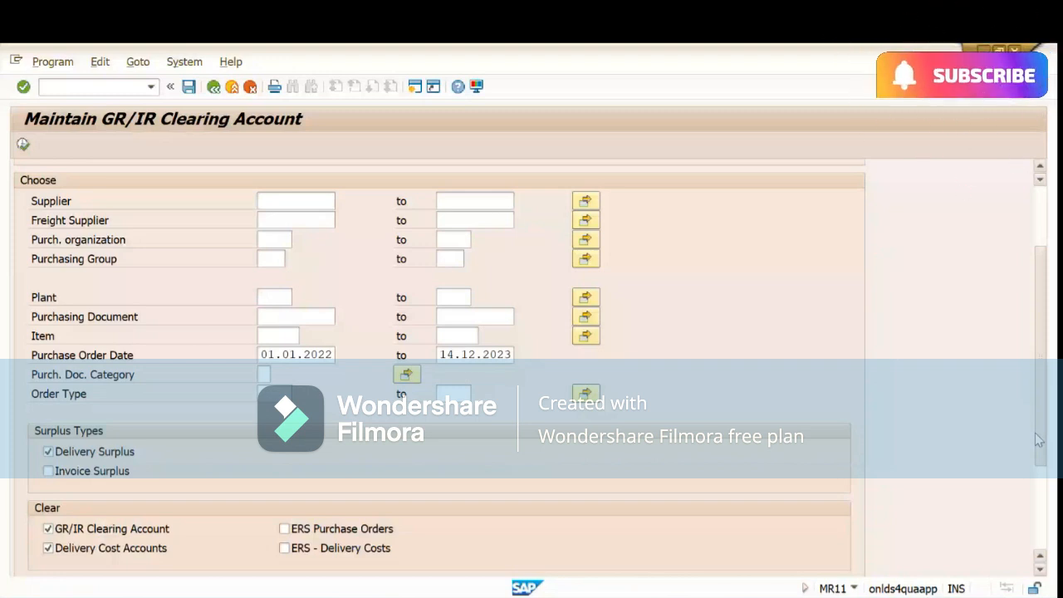
{"action": "scroll", "coordinate": [227, 215], "scroll_direction": "up", "scroll_amount": 3}
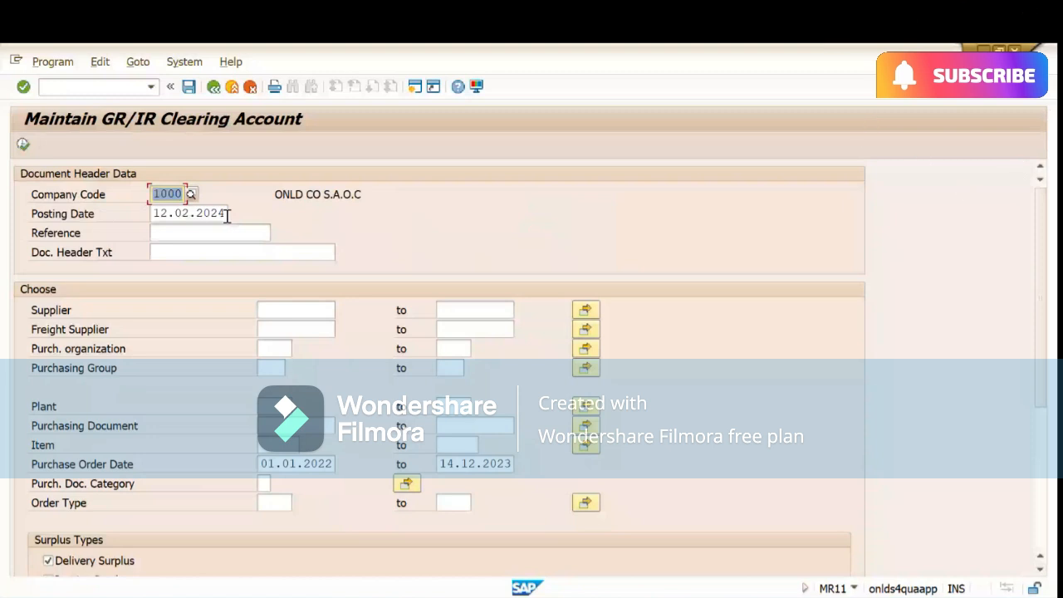
{"action": "key", "text": "Tab"}
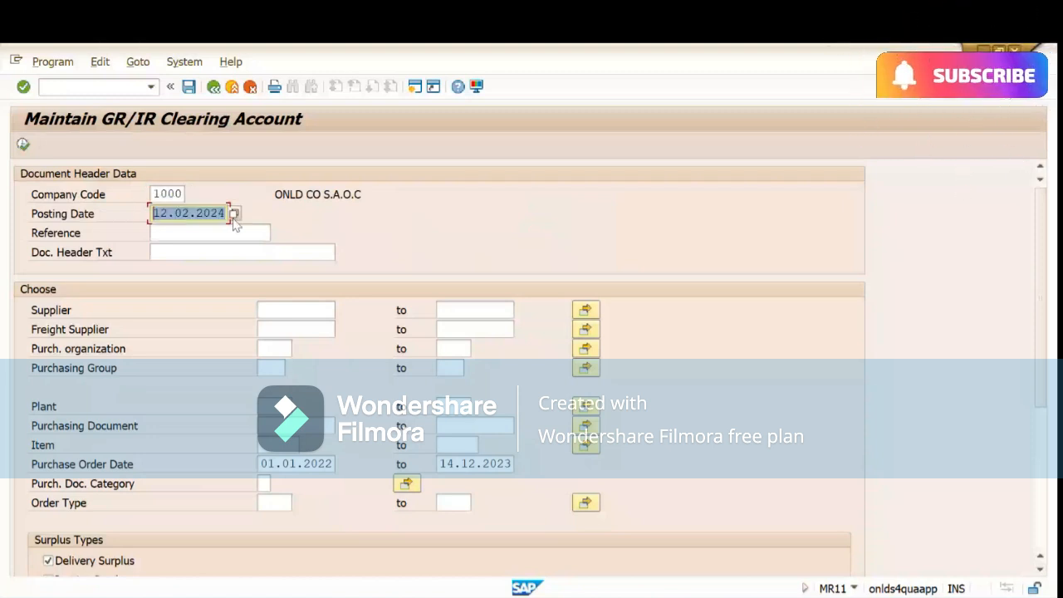
{"action": "left_click", "coordinate": [284, 430]}
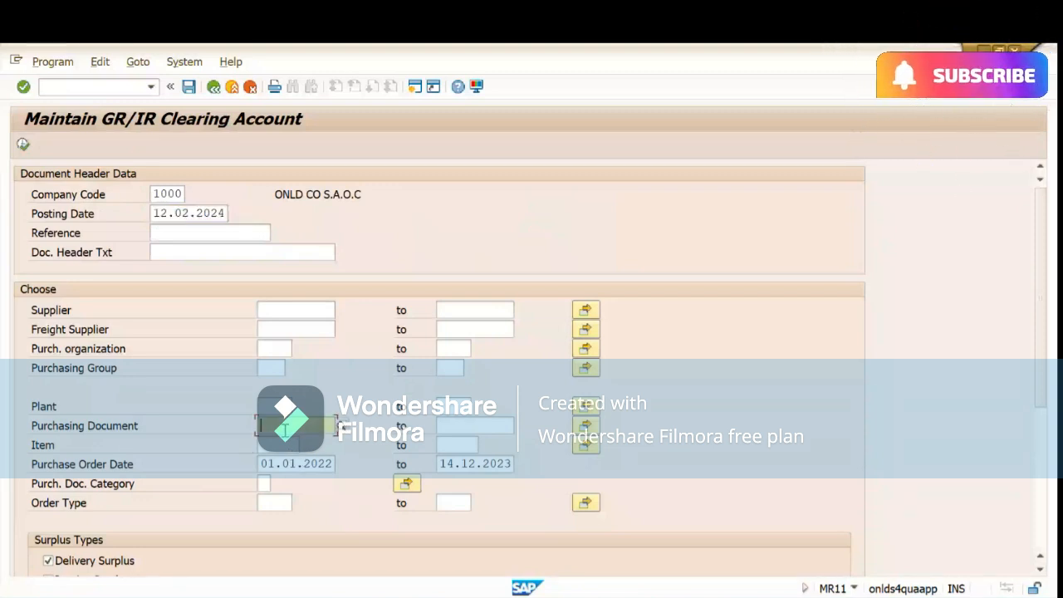
{"action": "type", "text": "4500000"}
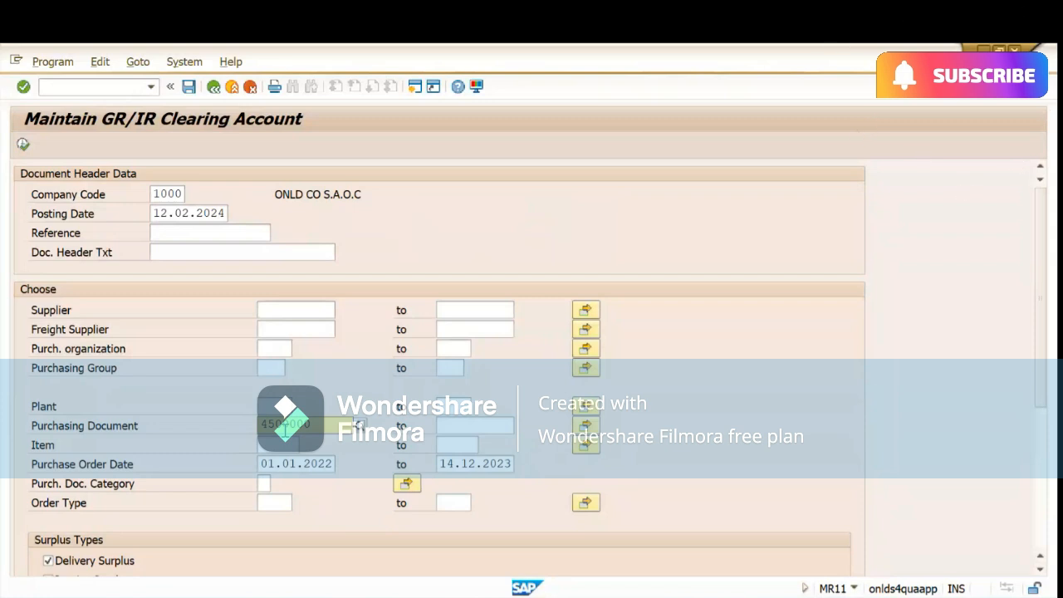
{"action": "type", "text": "022"}
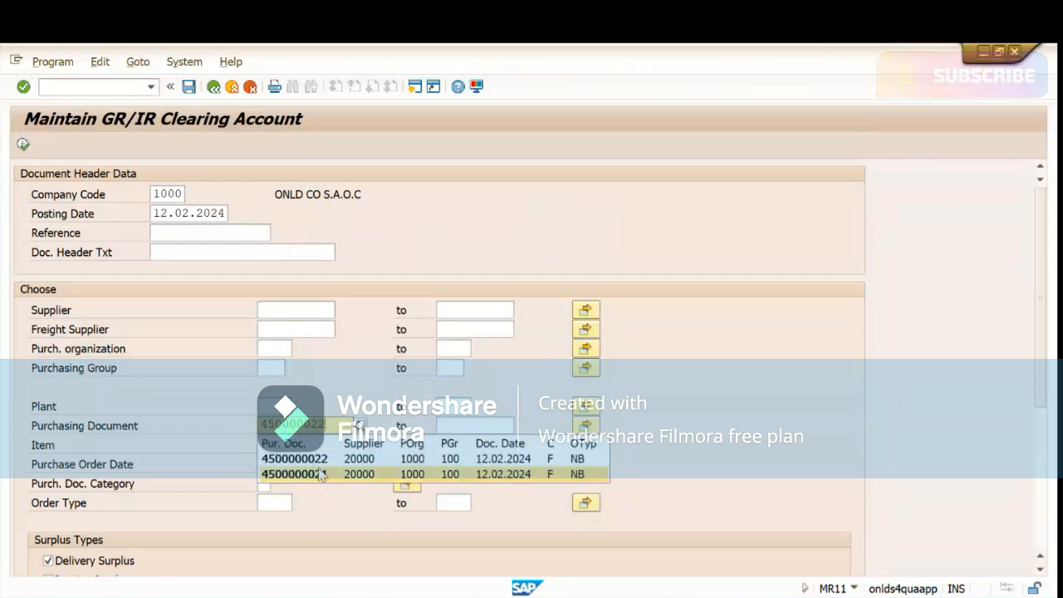
{"action": "left_click", "coordinate": [309, 461]}
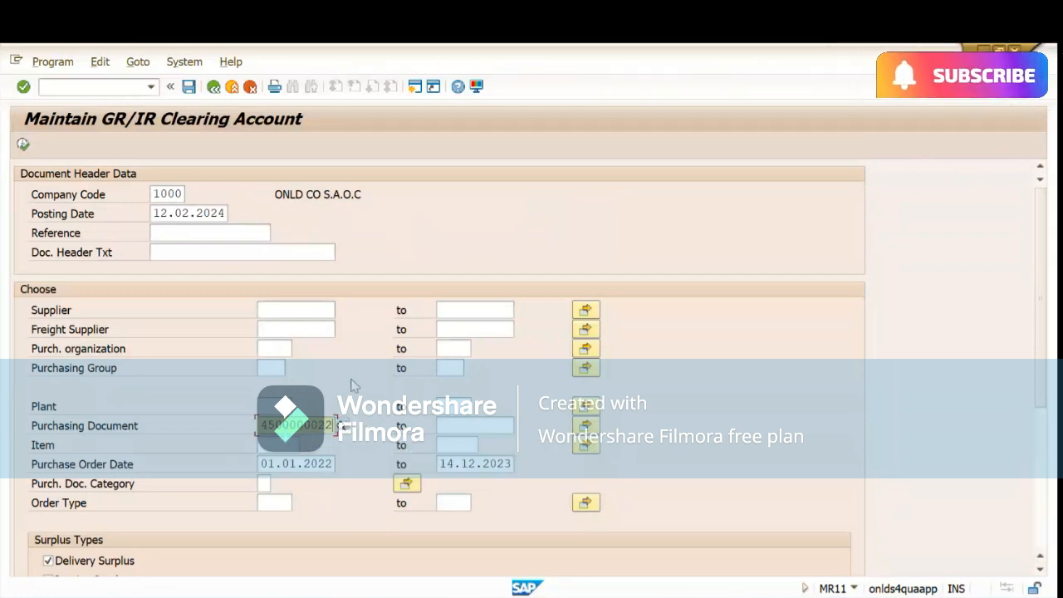
- Set the purchase order date range from 1.1.2024 to 12.2.2024 in the selection criteria
{"action": "left_click_drag", "start_coordinate": [512, 466], "coordinate": [410, 464]}
{"action": "key", "text": "BackSpace"}
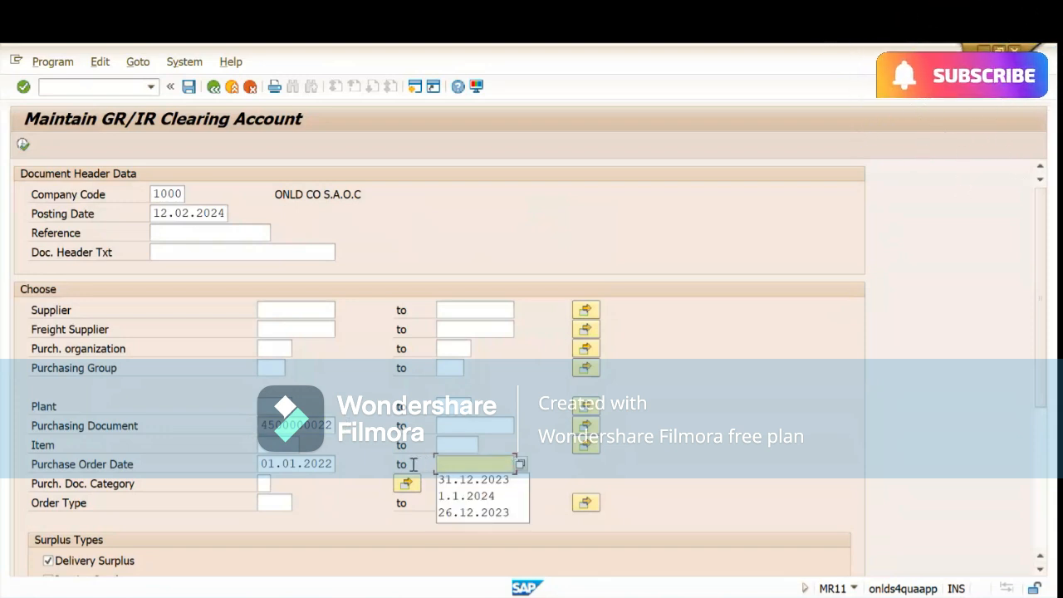
{"action": "type", "text": "12.2."}
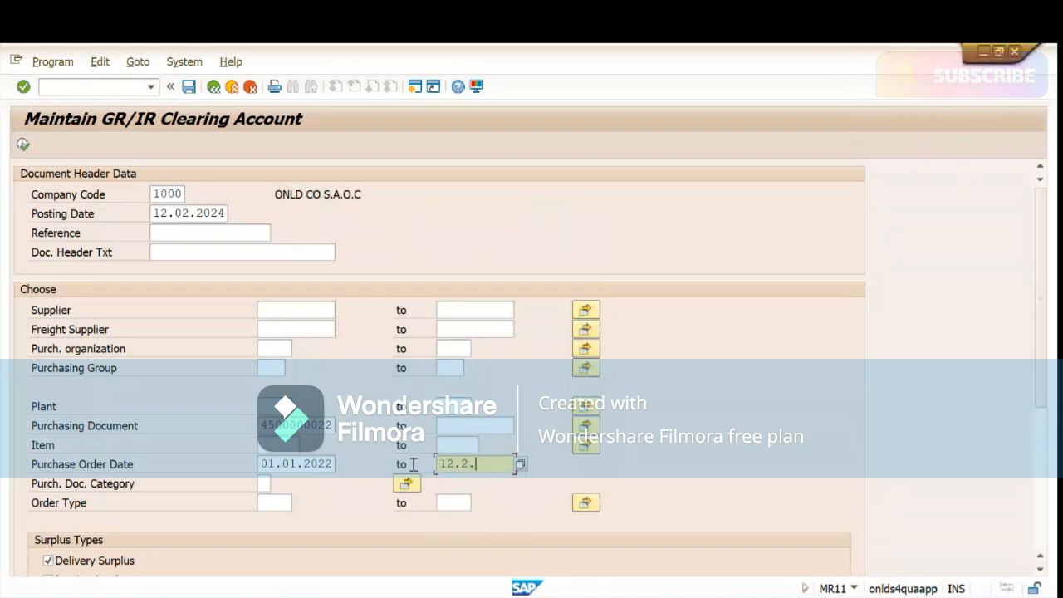
{"action": "type", "text": "2024"}
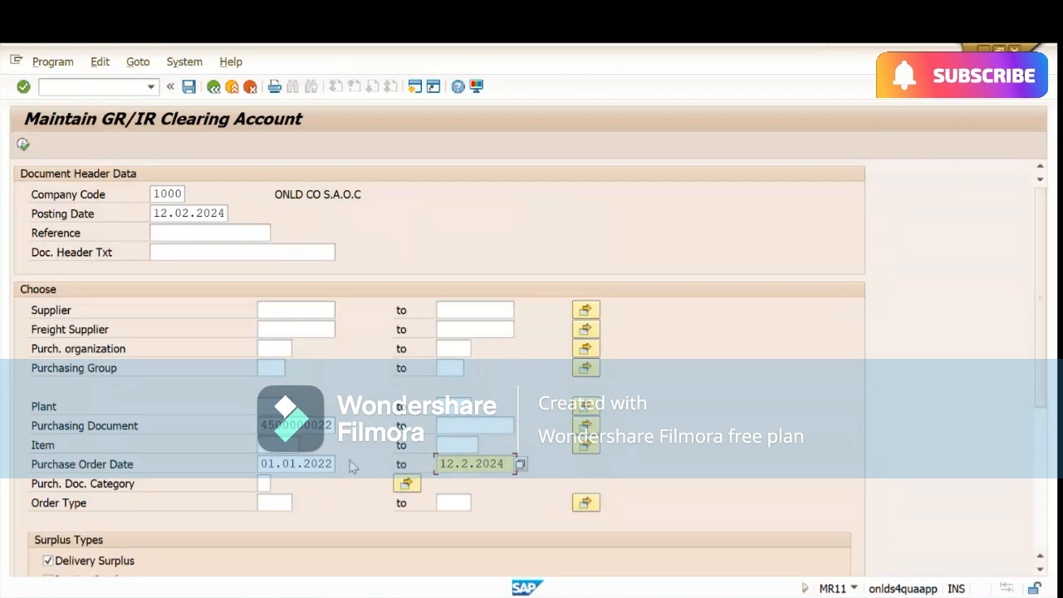
{"action": "left_click_drag", "start_coordinate": [1038, 400], "coordinate": [1039, 504]}
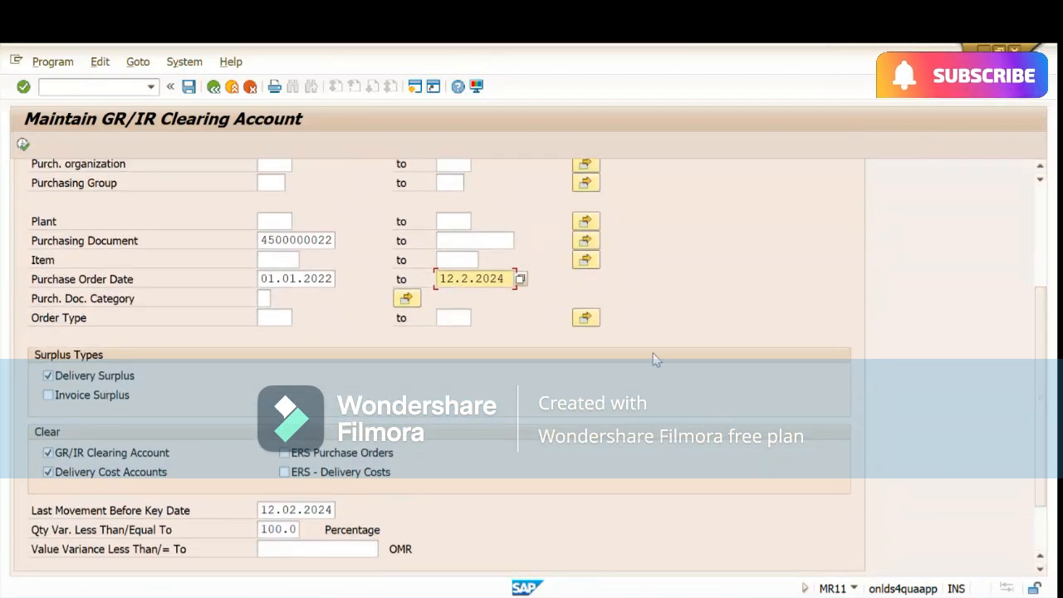
{"action": "left_click_drag", "start_coordinate": [329, 279], "coordinate": [156, 282]}
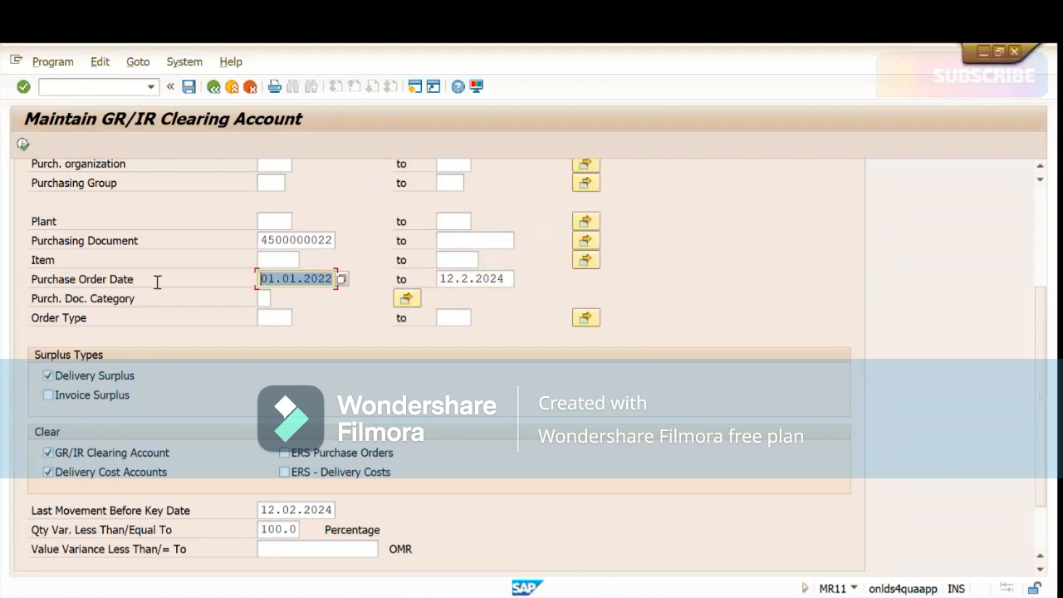
{"action": "key", "text": "BackSpace"}
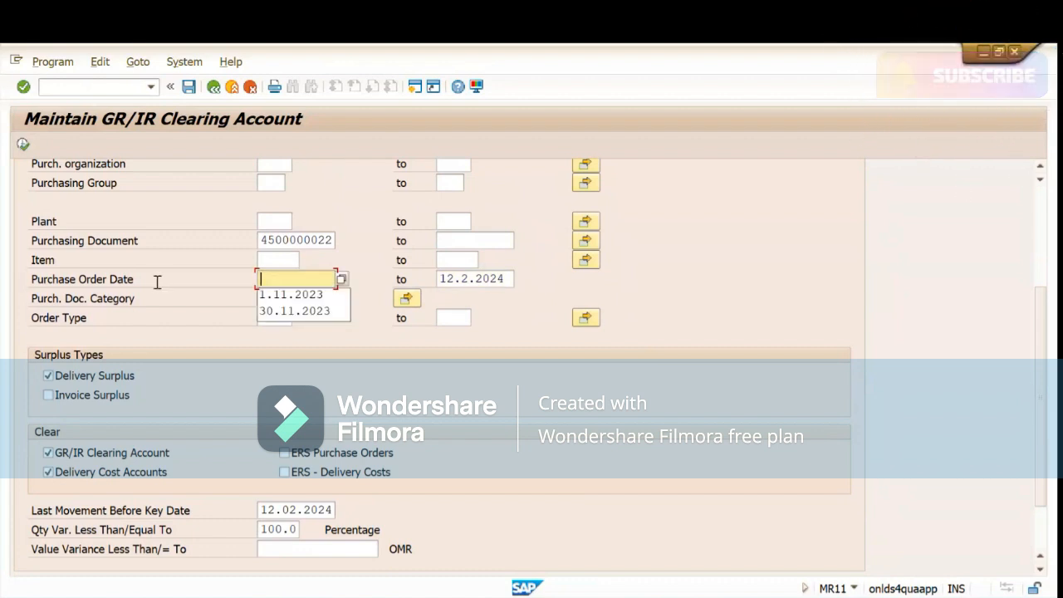
{"action": "type", "text": "1."}
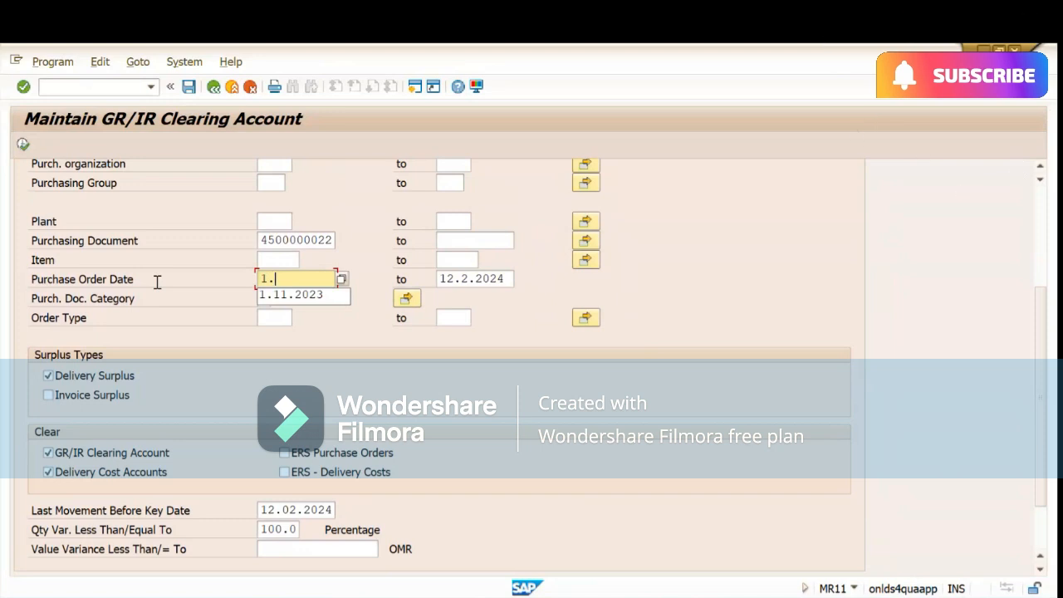
{"action": "type", "text": "1.2024"}
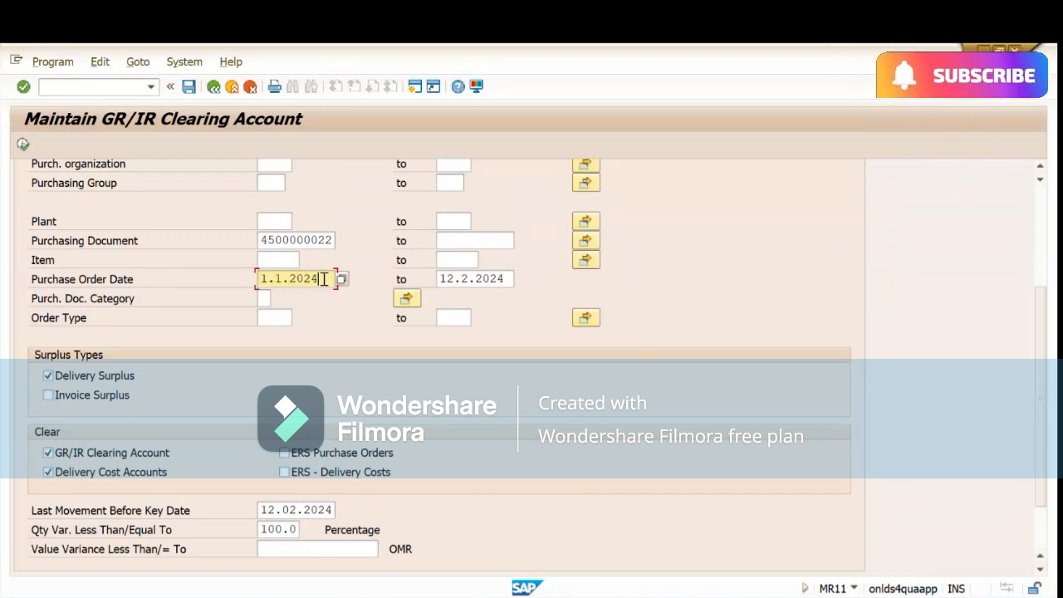
{"action": "left_click_drag", "start_coordinate": [323, 279], "coordinate": [221, 282]}
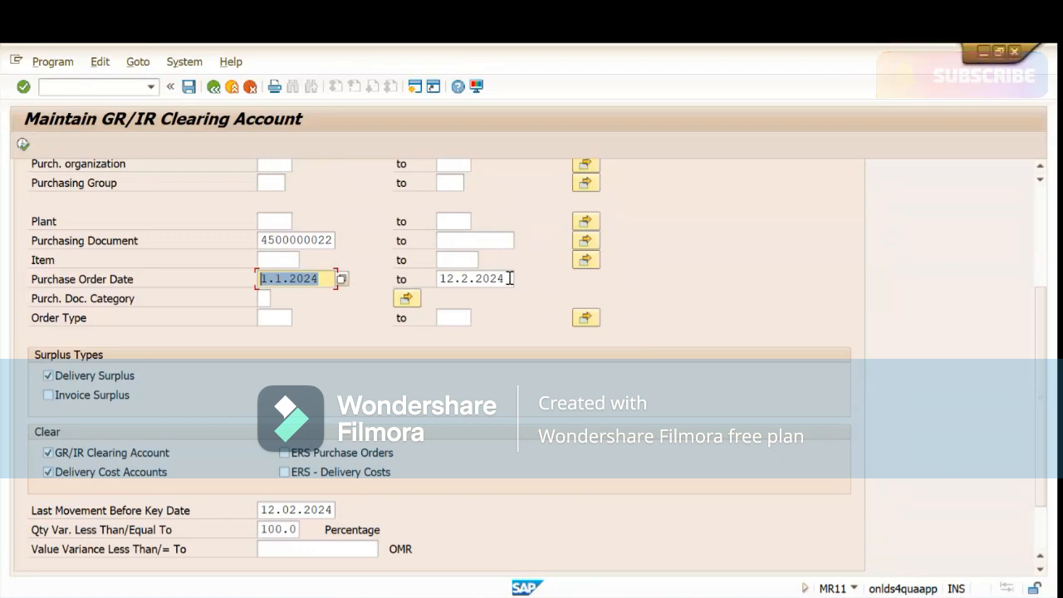
{"action": "left_click_drag", "start_coordinate": [505, 279], "coordinate": [420, 282]}
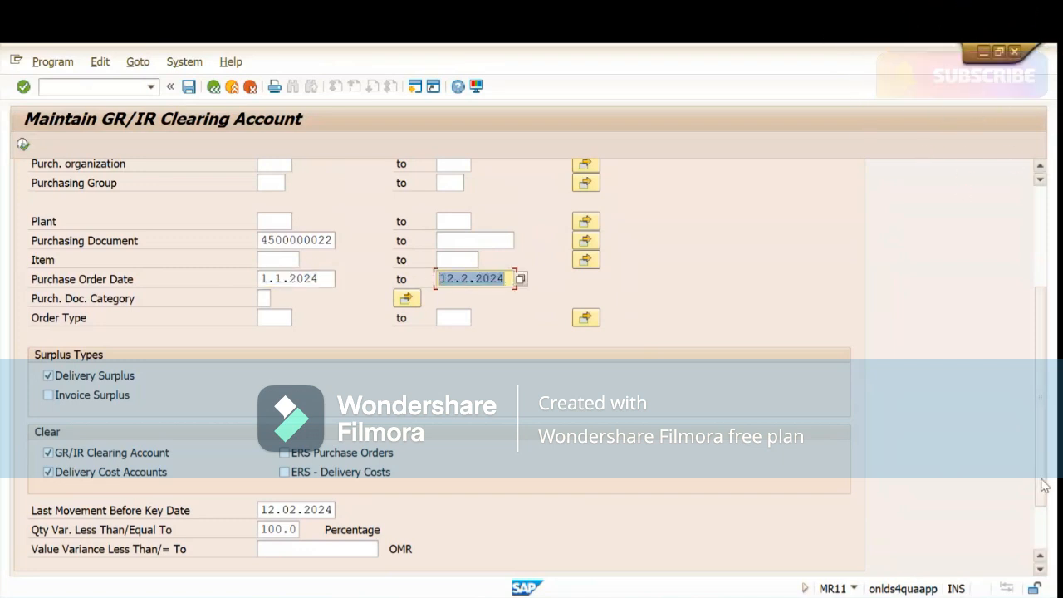
- Include Invoice Surplus, exclude Delivery Cost Accounts and execute the GR/IR clearing selection
{"action": "scroll", "coordinate": [1043, 523], "scroll_direction": "down", "scroll_amount": 1}
{"action": "left_click_drag", "start_coordinate": [1043, 523], "coordinate": [1050, 488]}
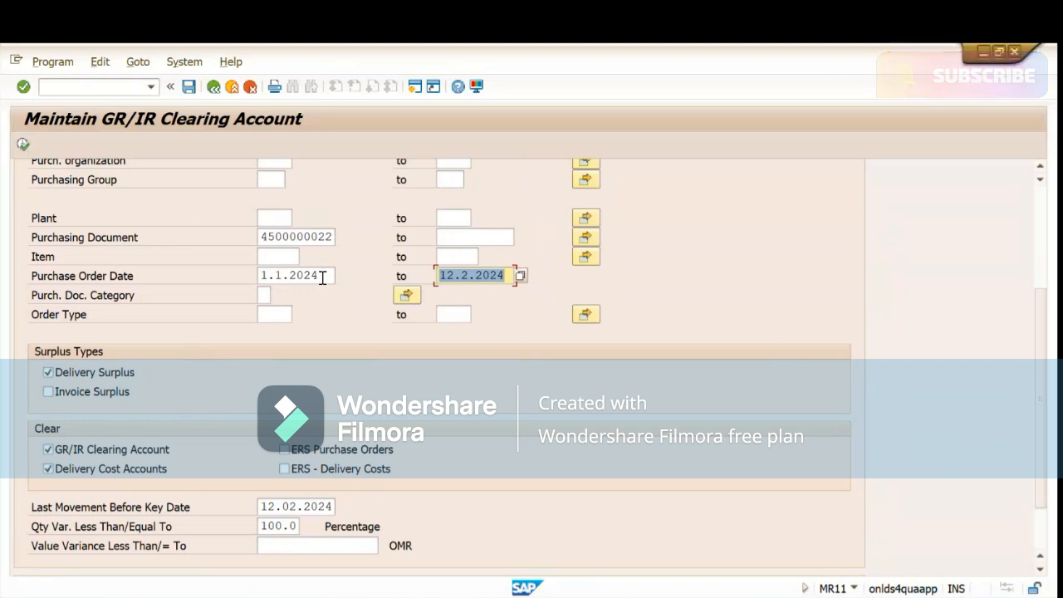
{"action": "left_click", "coordinate": [71, 398]}
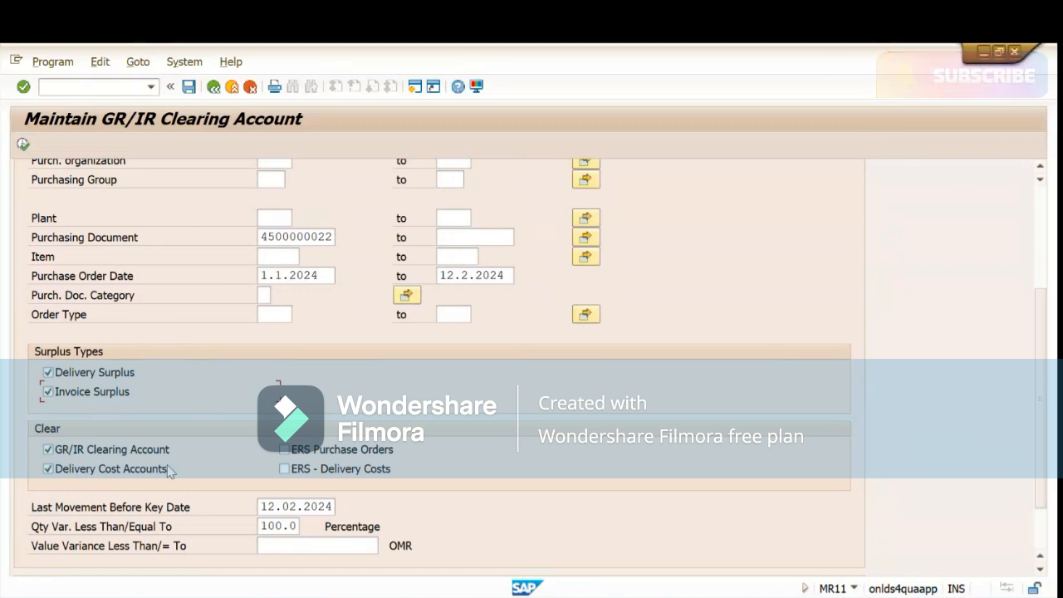
{"action": "left_click", "coordinate": [72, 470]}
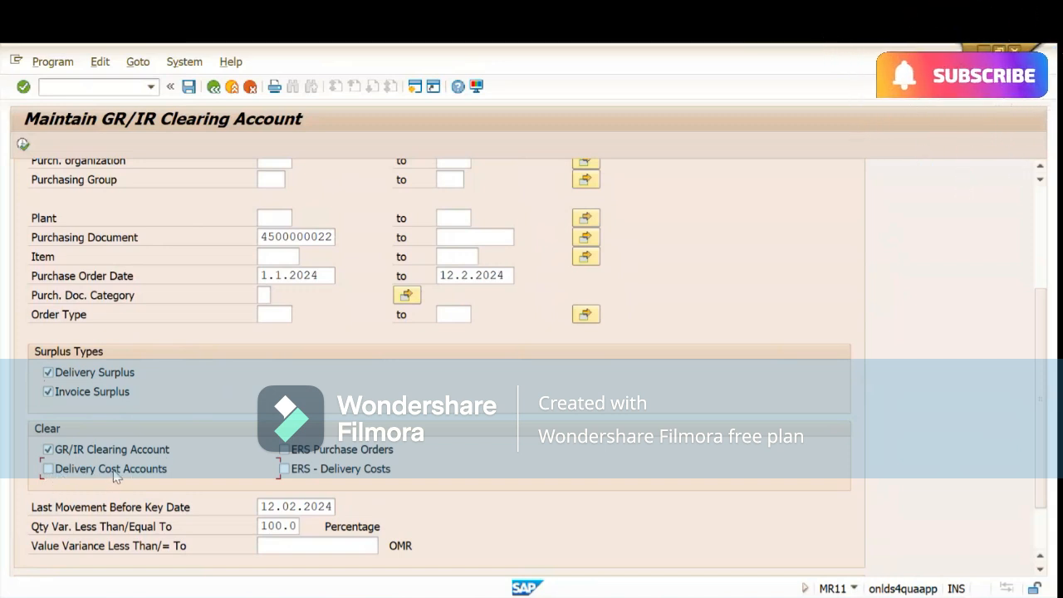
{"action": "left_click", "coordinate": [24, 145]}
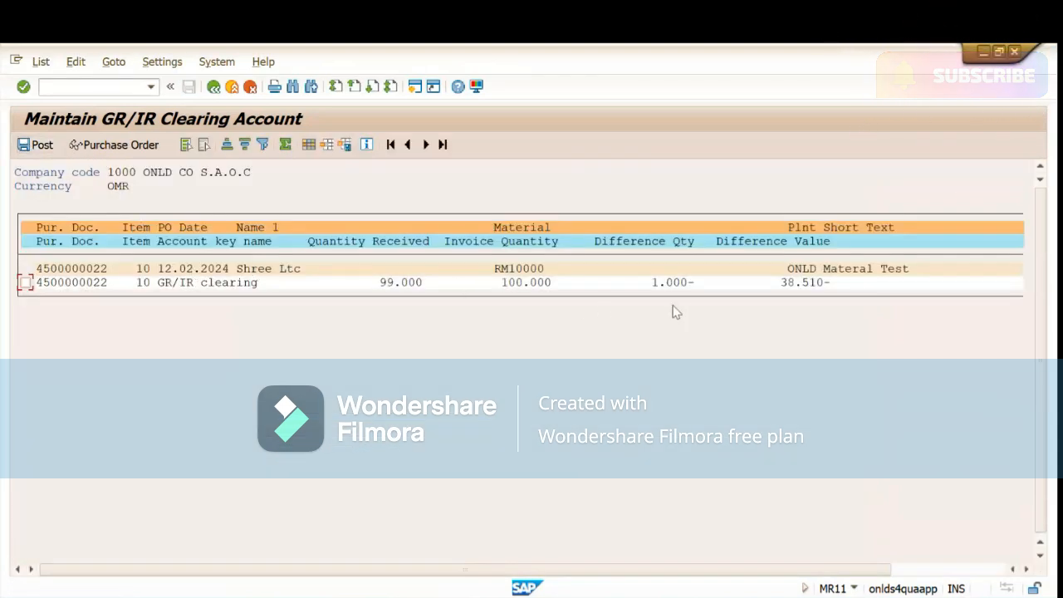
- Review the GR/IR clearing item's quantity and value differences, select the item and post its clearing
{"action": "left_click", "coordinate": [671, 282]}
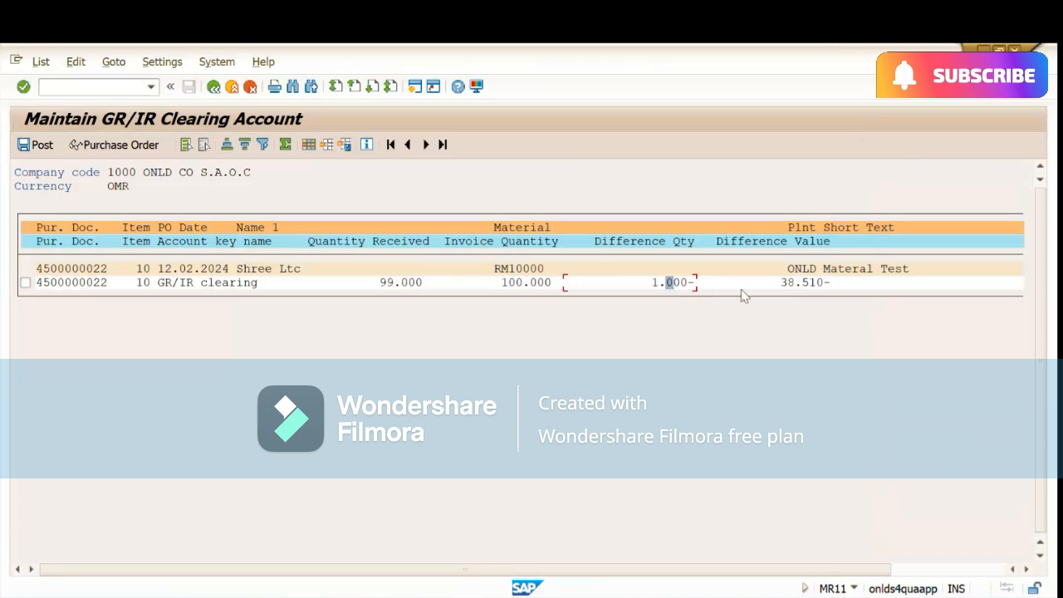
{"action": "left_click", "coordinate": [797, 284]}
{"action": "left_click", "coordinate": [659, 283]}
{"action": "left_click", "coordinate": [25, 283]}
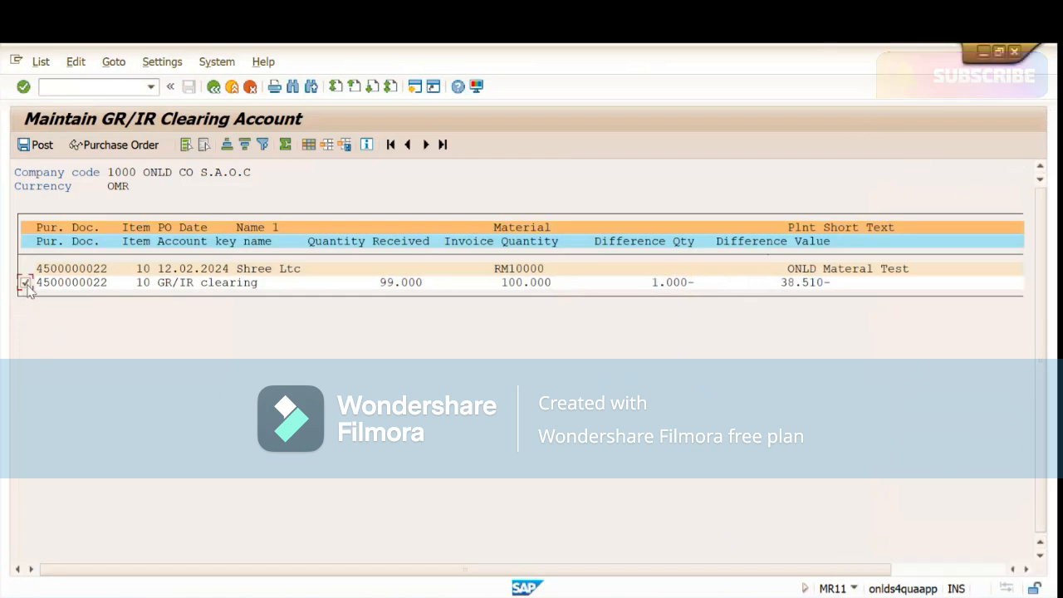
{"action": "left_click", "coordinate": [39, 147]}
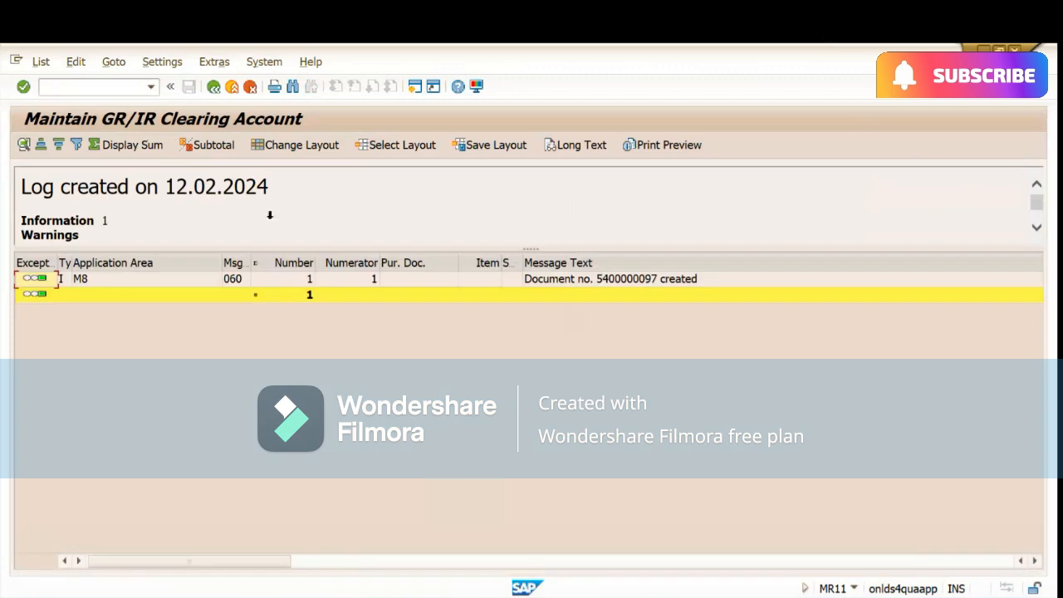
- Switch to the Finance Postings List workbook in Excel and highlight the MR11SHOW entry in cell A28 yellow
{"action": "mouse_move", "coordinate": [753, 594]}
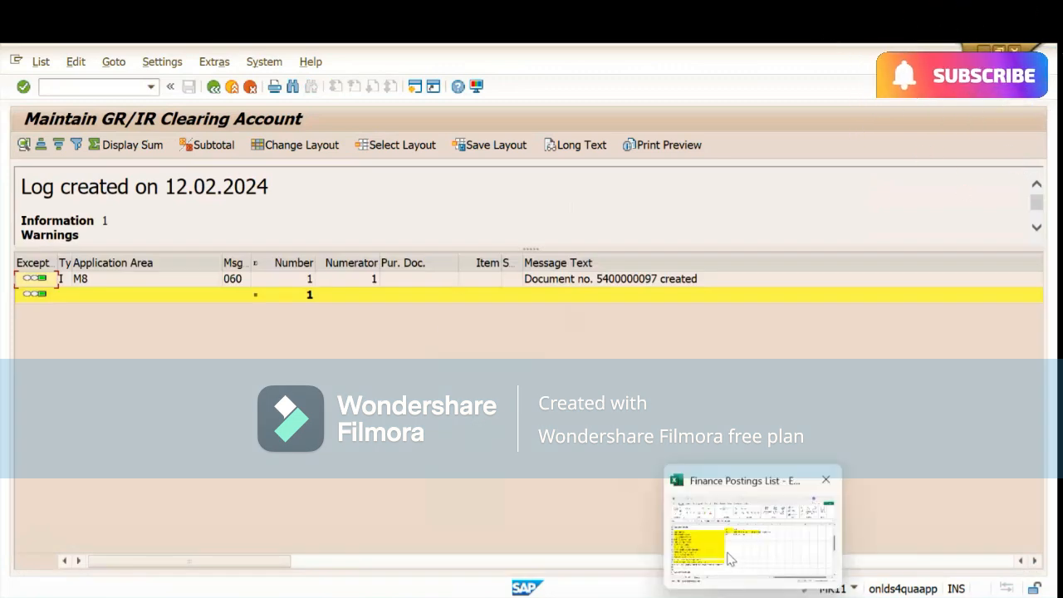
{"action": "left_click", "coordinate": [729, 559]}
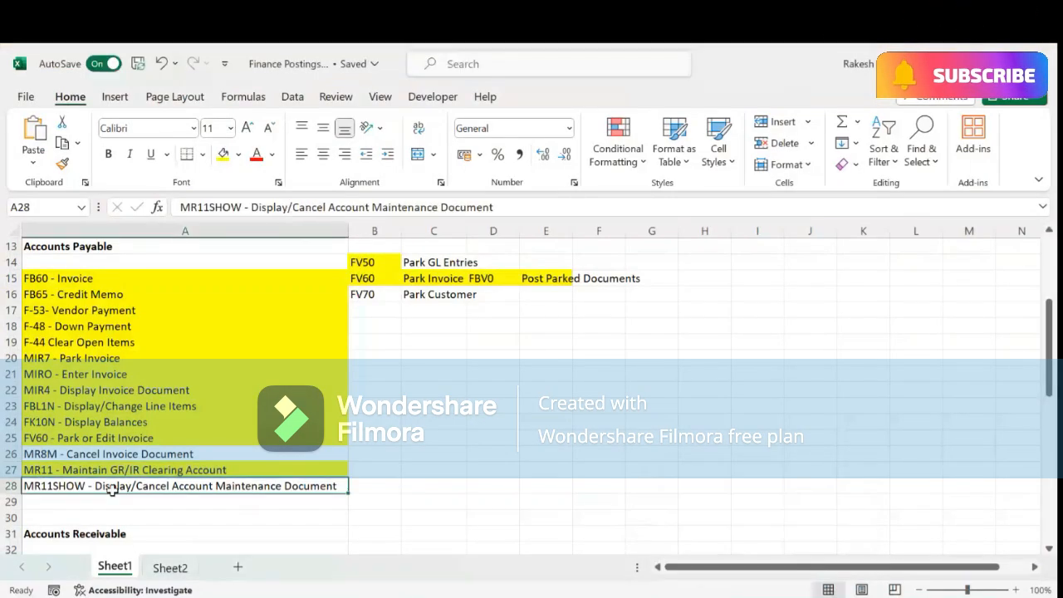
{"action": "left_click", "coordinate": [221, 154]}
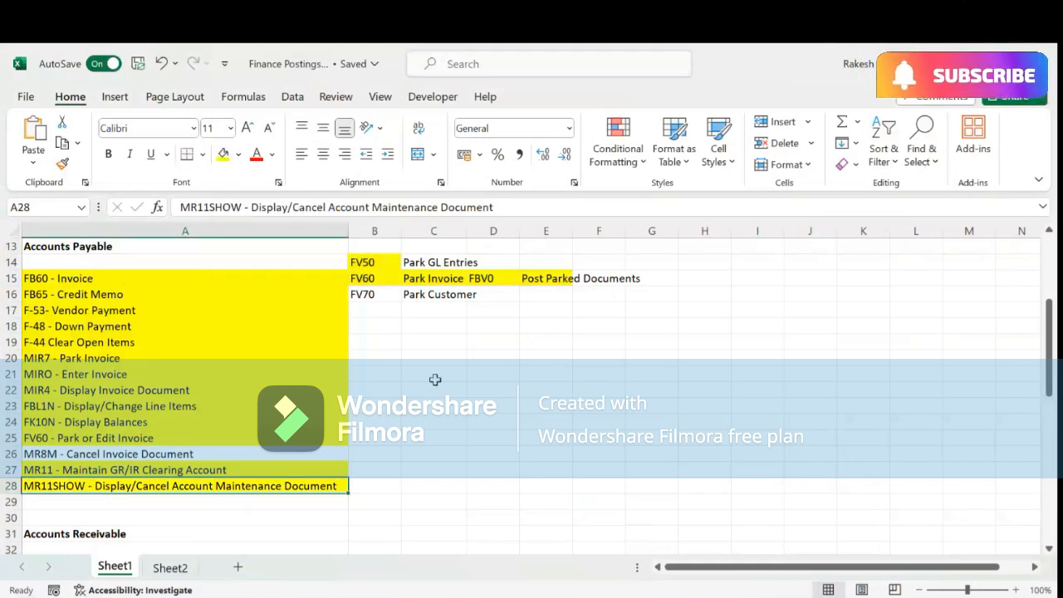
- Switch to SAP, start MR11SHOW in a new session with /omr11show and display the proposed 2024 account maintenance document's GR/IR clearing item
{"action": "key", "text": "alt+Tab"}
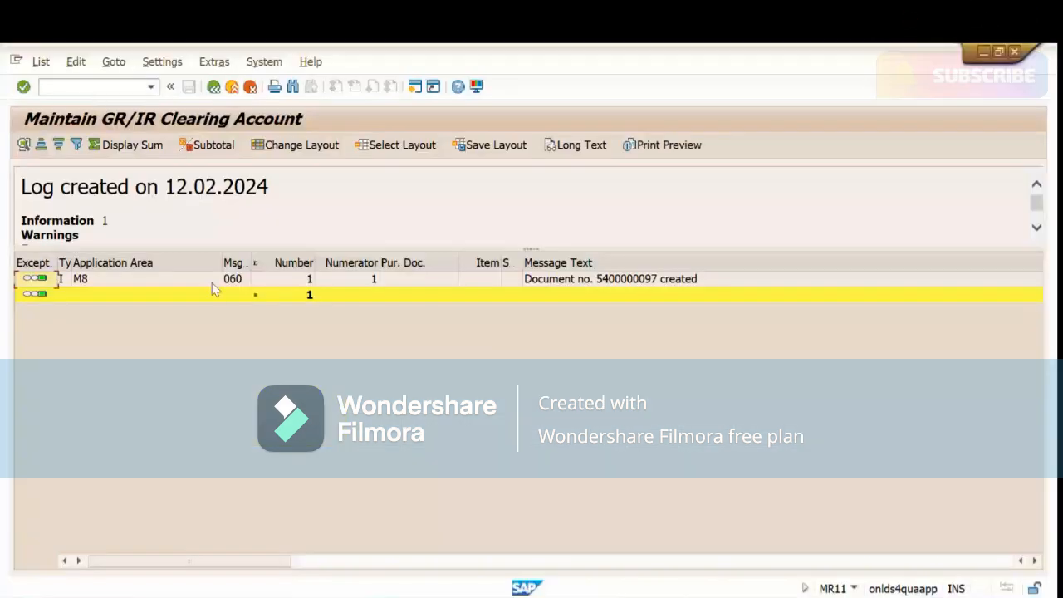
{"action": "left_click", "coordinate": [90, 87]}
{"action": "type", "text": "/nmr"}
{"action": "type", "text": "11show"}
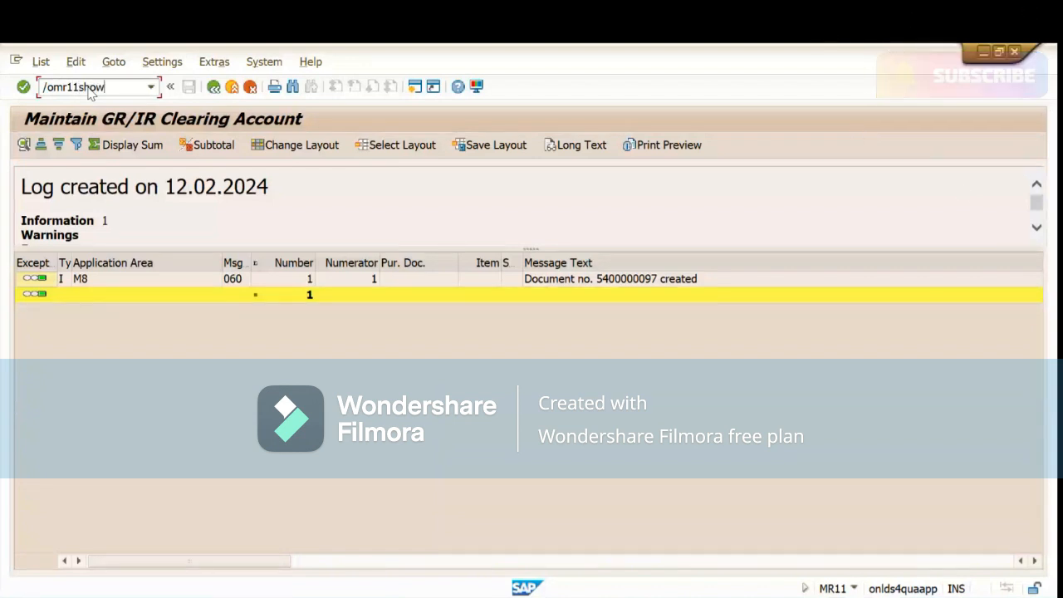
{"action": "key", "text": "Return"}
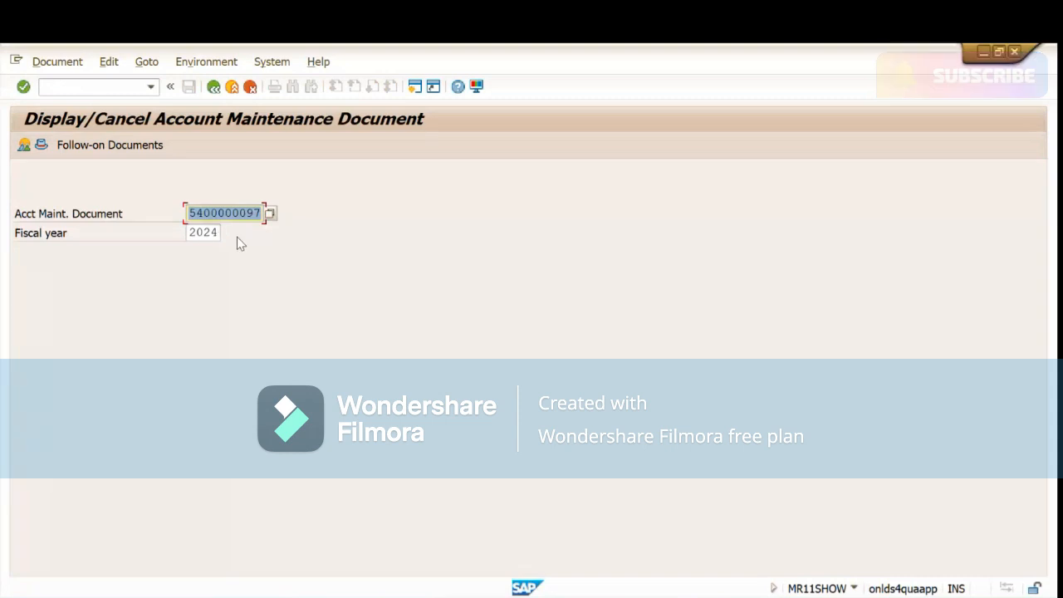
{"action": "key", "text": "Return"}
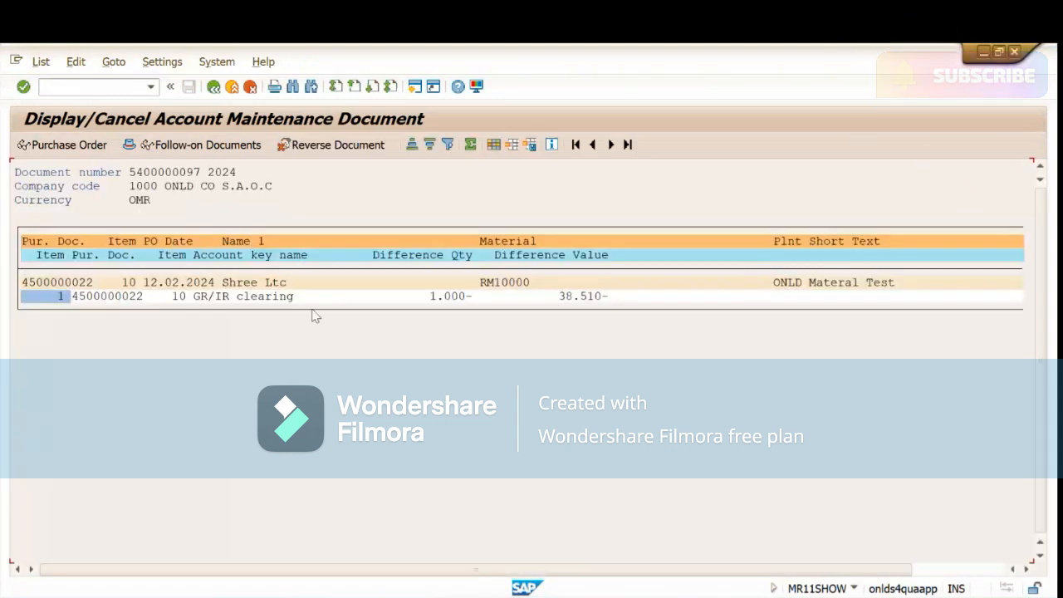
{"action": "left_click", "coordinate": [229, 301]}
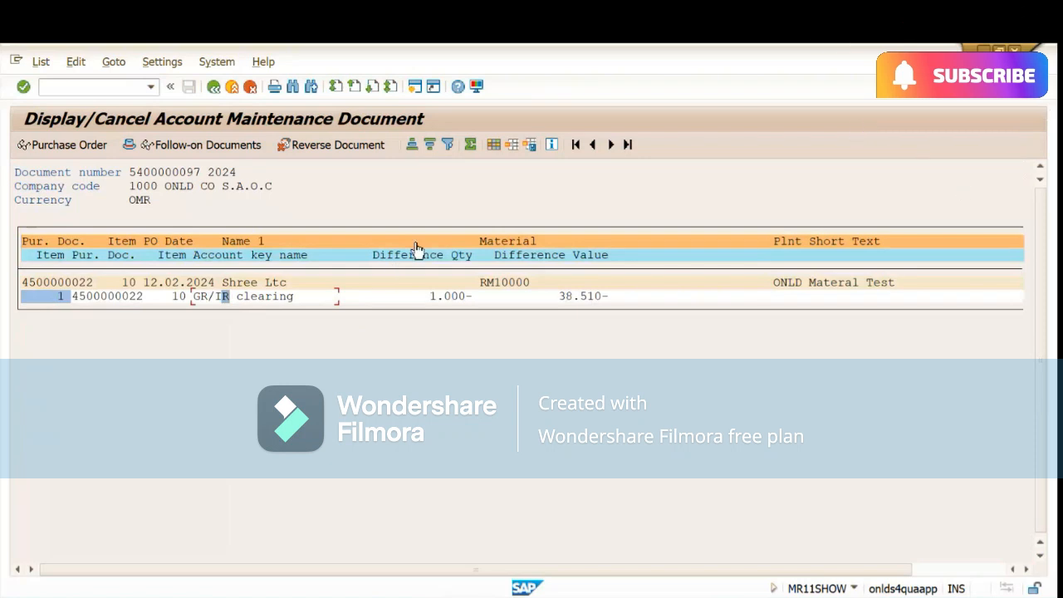
{"action": "left_click", "coordinate": [189, 297]}
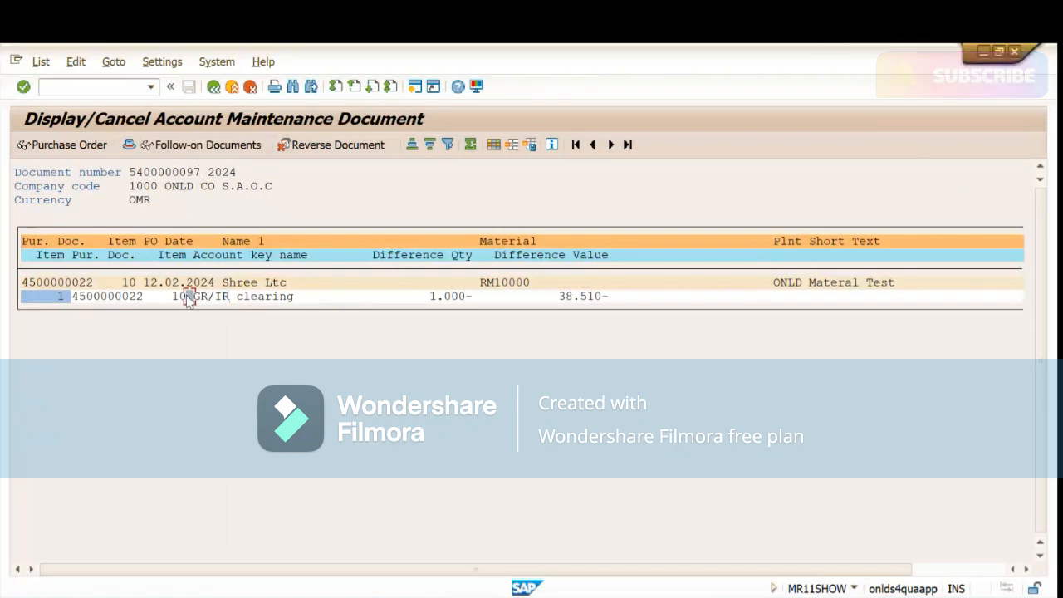
- Display the follow-on accounting document and review its GR/IR Clearing-RM and Raw Materials line items and amounts
{"action": "left_click", "coordinate": [203, 148]}
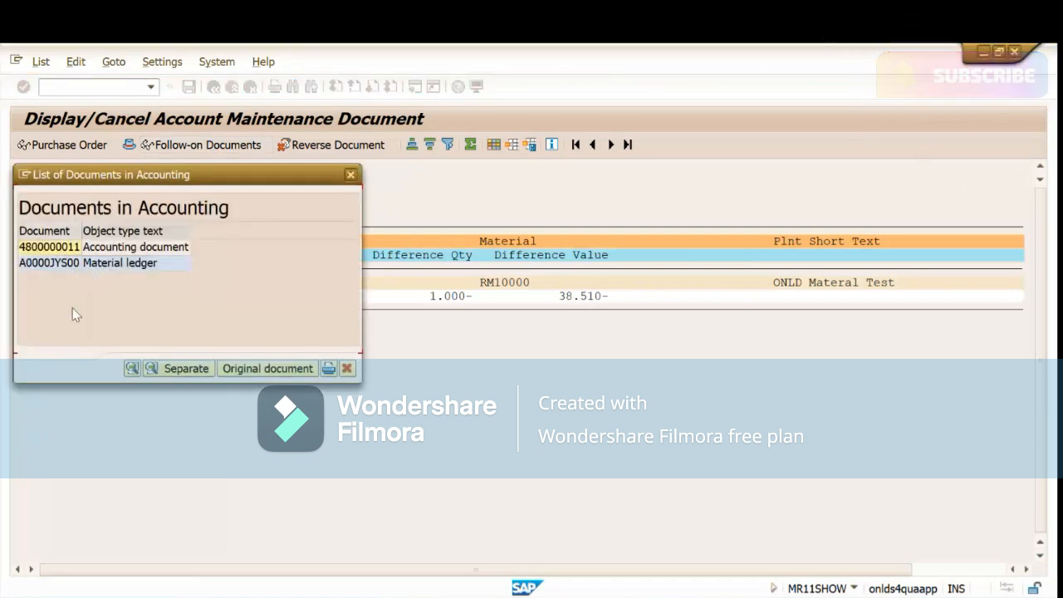
{"action": "double_click", "coordinate": [112, 249]}
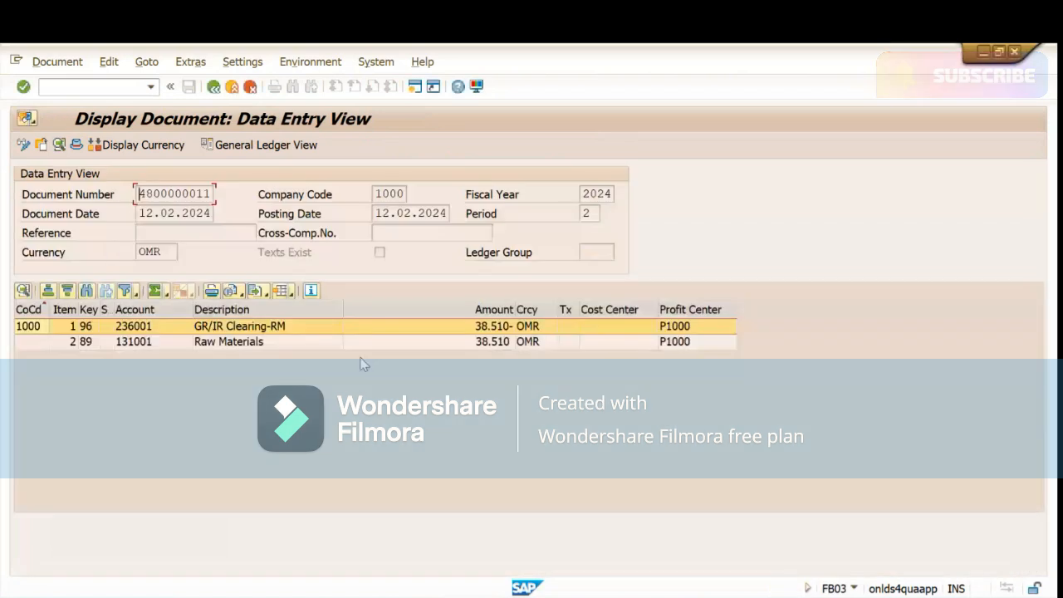
{"action": "left_click", "coordinate": [469, 329]}
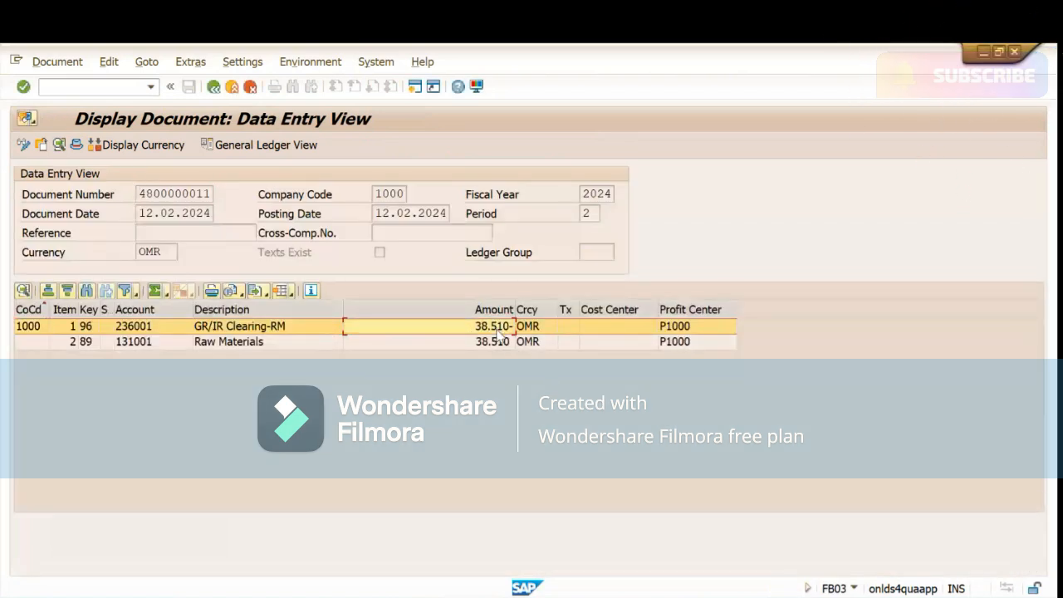
{"action": "left_click", "coordinate": [255, 345]}
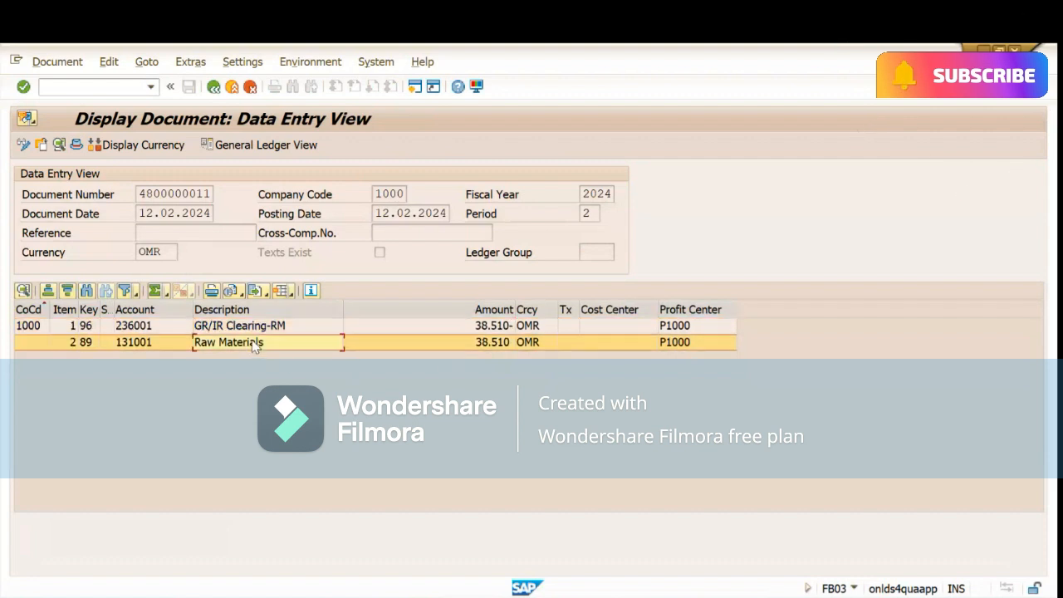
{"action": "left_click", "coordinate": [427, 328]}
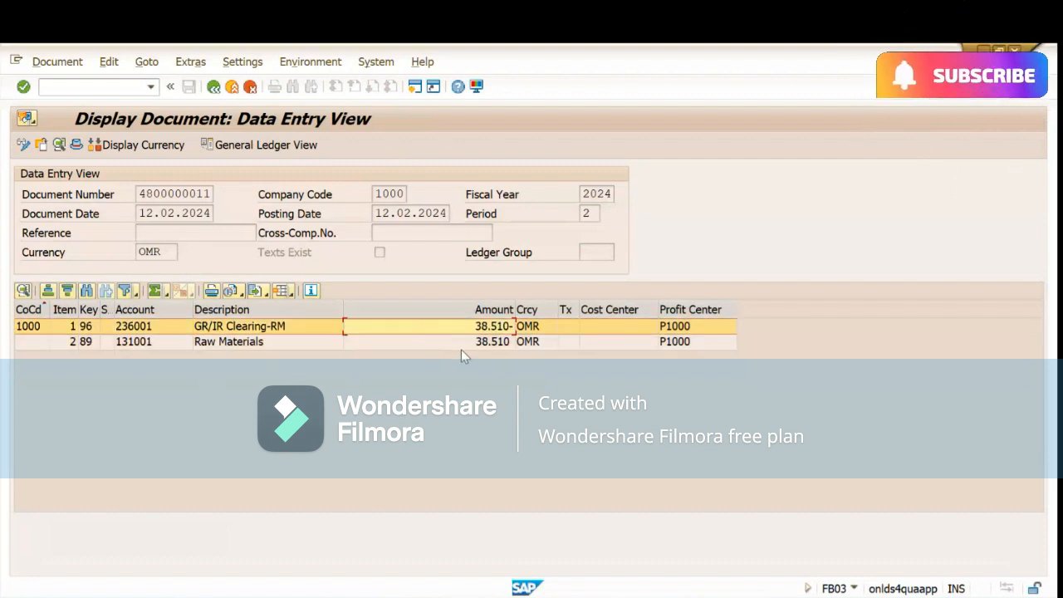
{"action": "left_click", "coordinate": [460, 349]}
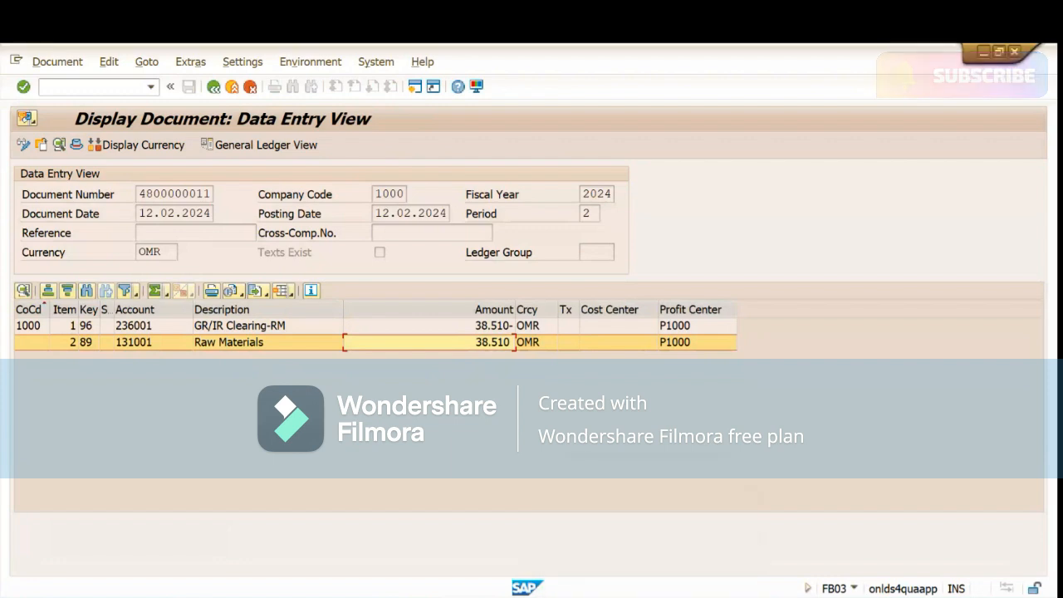
- Switch to the G/L Account Line Item Display session for GR/IR Clearing-RM and refresh the list
{"action": "mouse_move", "coordinate": [523, 589]}
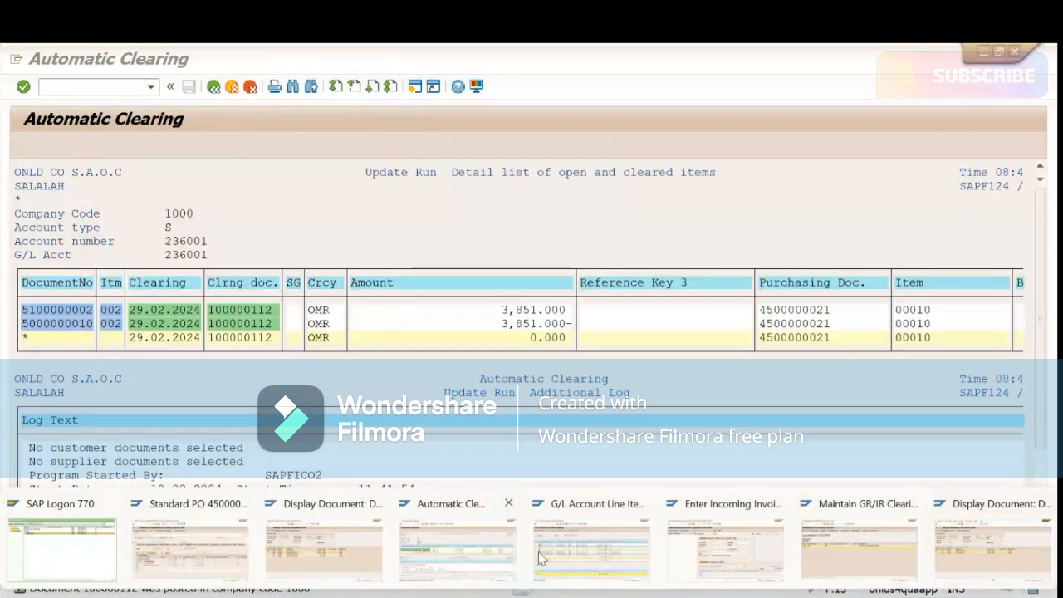
{"action": "left_click", "coordinate": [591, 547]}
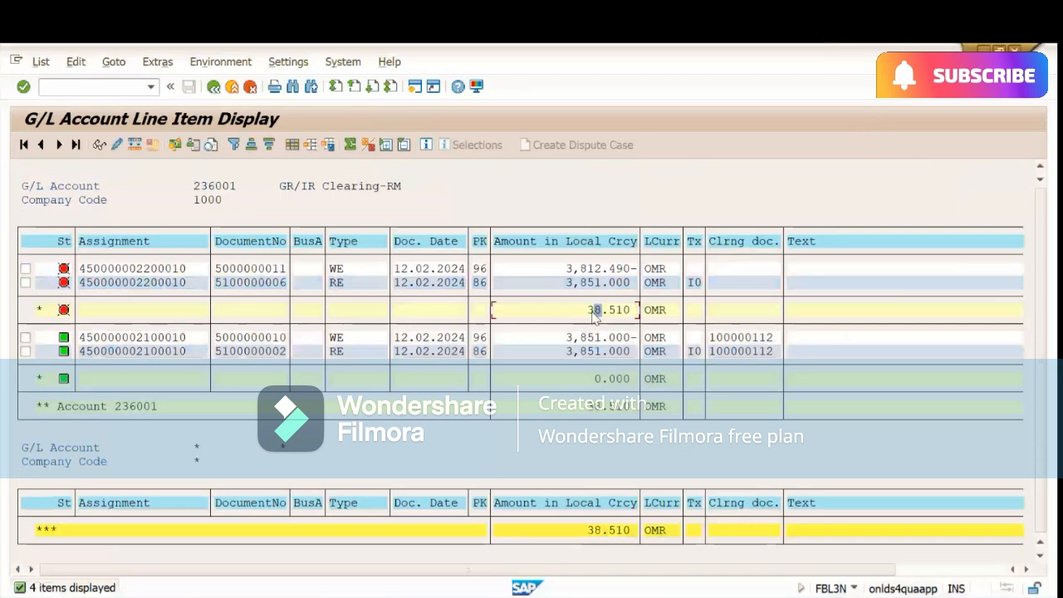
{"action": "left_click", "coordinate": [40, 61]}
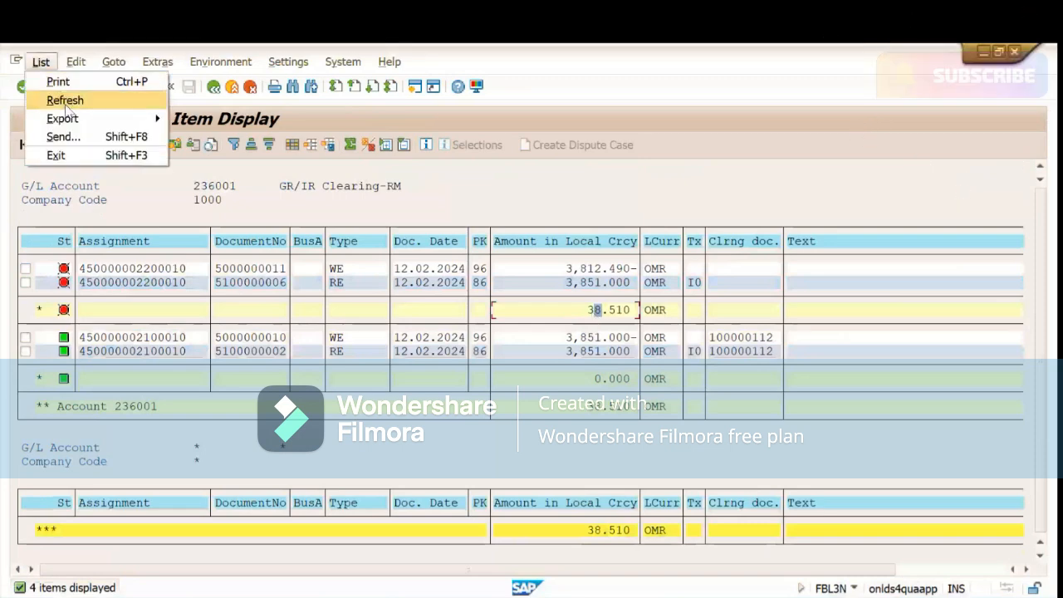
{"action": "left_click", "coordinate": [65, 100]}
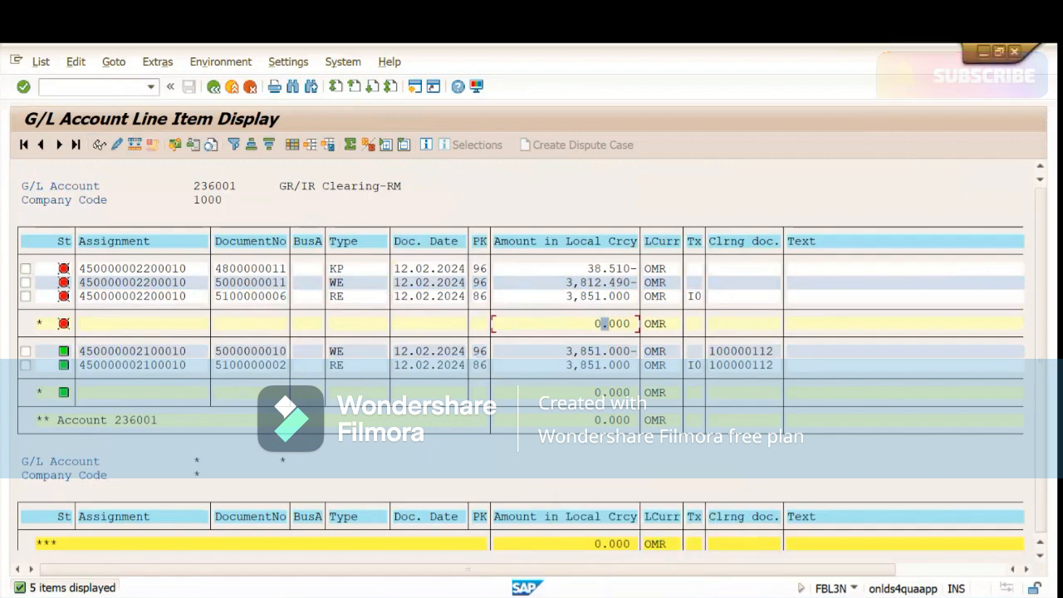
- Examine the document number and document type of the KP entry in the GR/IR Clearing-RM line items
{"action": "mouse_move", "coordinate": [531, 596]}
{"action": "left_click", "coordinate": [336, 268]}
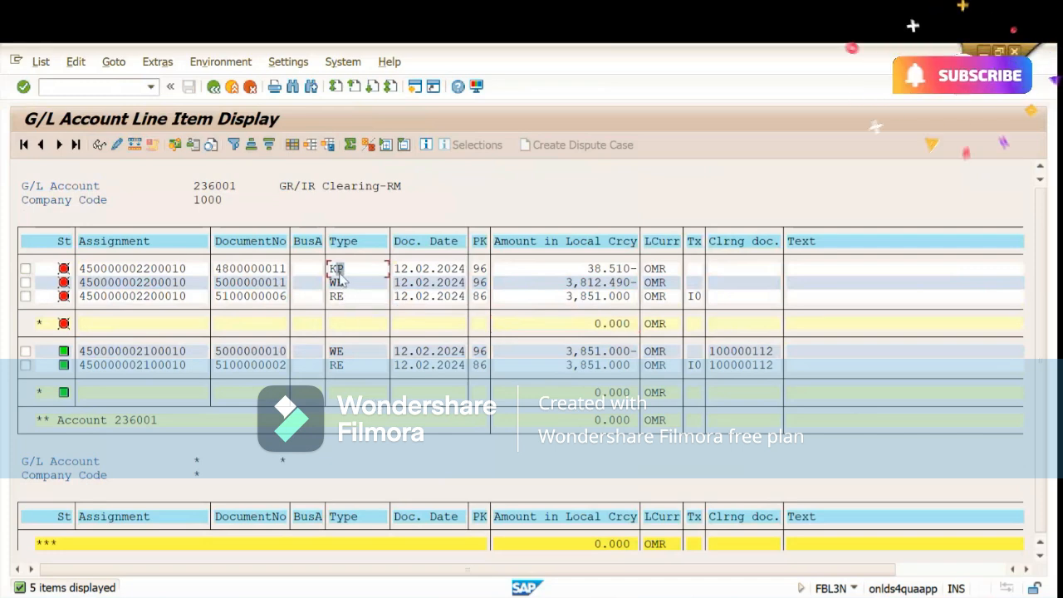
{"action": "left_click", "coordinate": [239, 268]}
{"action": "left_click", "coordinate": [337, 276]}
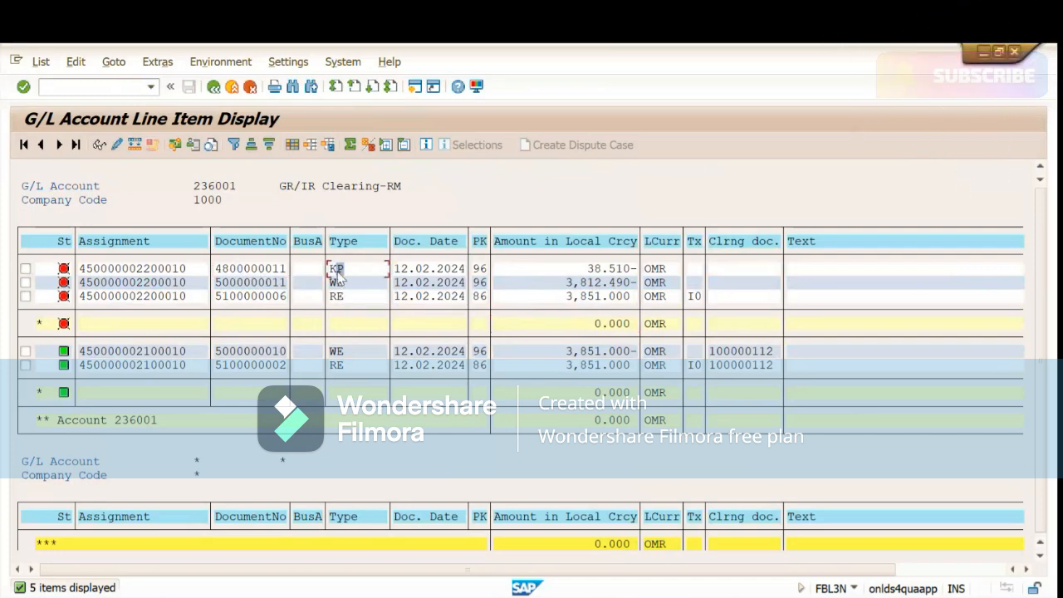
{"action": "left_click", "coordinate": [256, 274]}
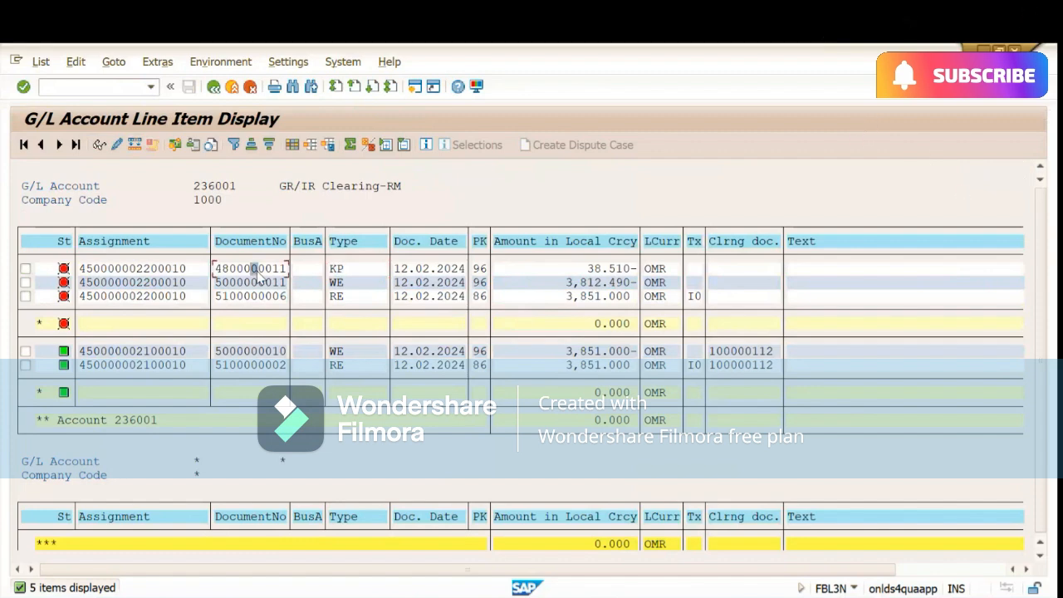
{"action": "left_click", "coordinate": [336, 270]}
- Switch to the standard purchase order session and review its history for account maintenance quantity, invoice receipt quantity and value, and delivery cost amounts
{"action": "mouse_move", "coordinate": [532, 593]}
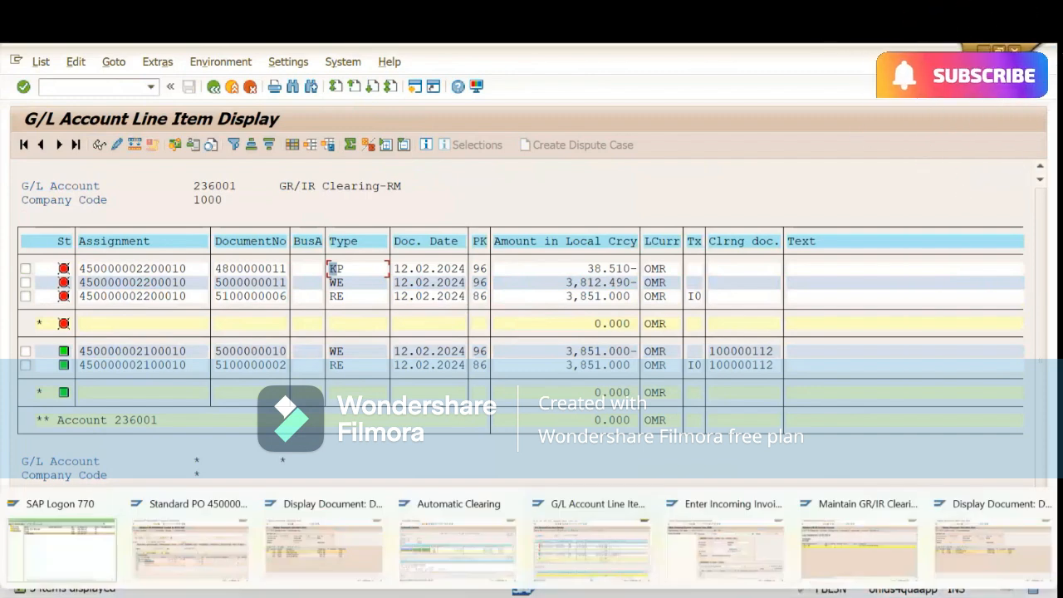
{"action": "left_click", "coordinate": [189, 543]}
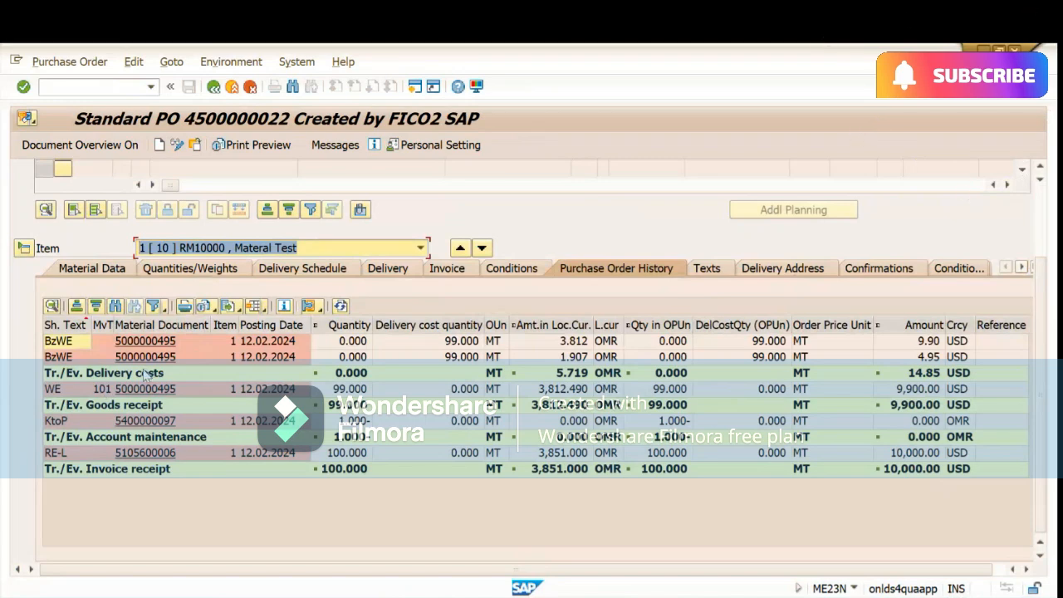
{"action": "left_click", "coordinate": [466, 347]}
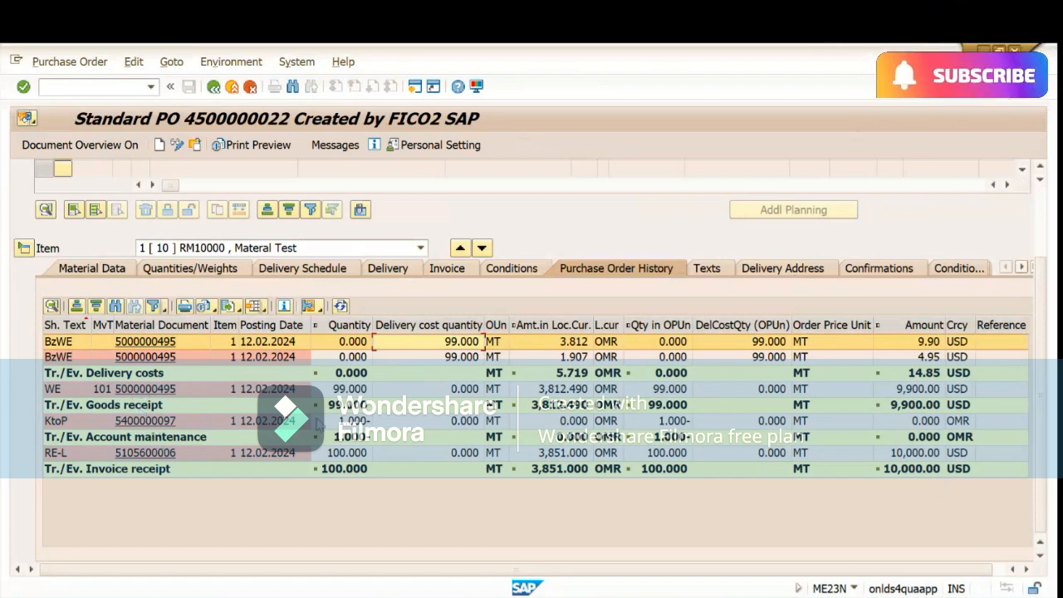
{"action": "left_click", "coordinate": [331, 423]}
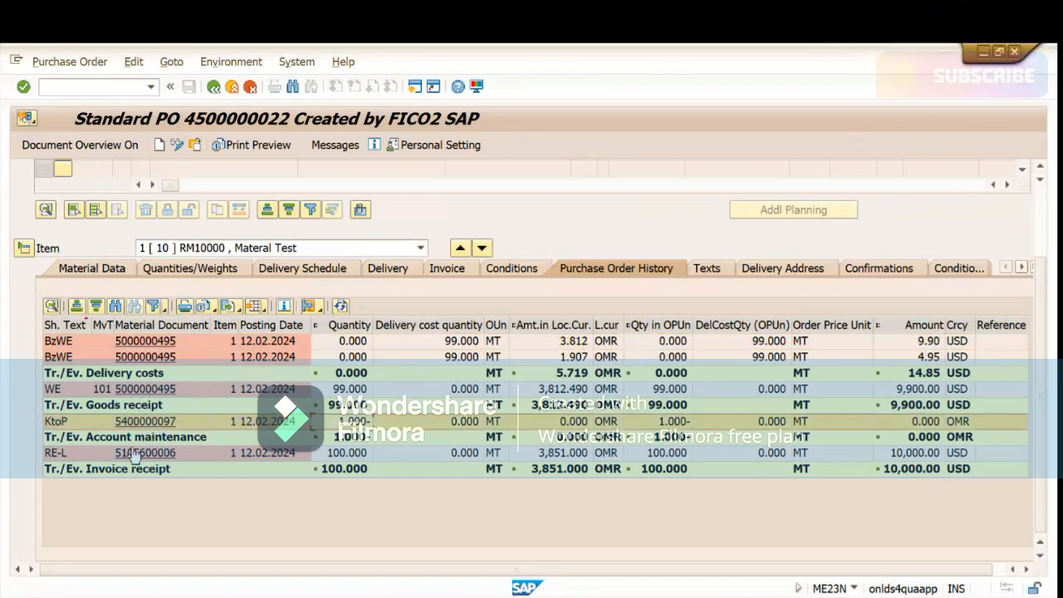
{"action": "left_click", "coordinate": [333, 455]}
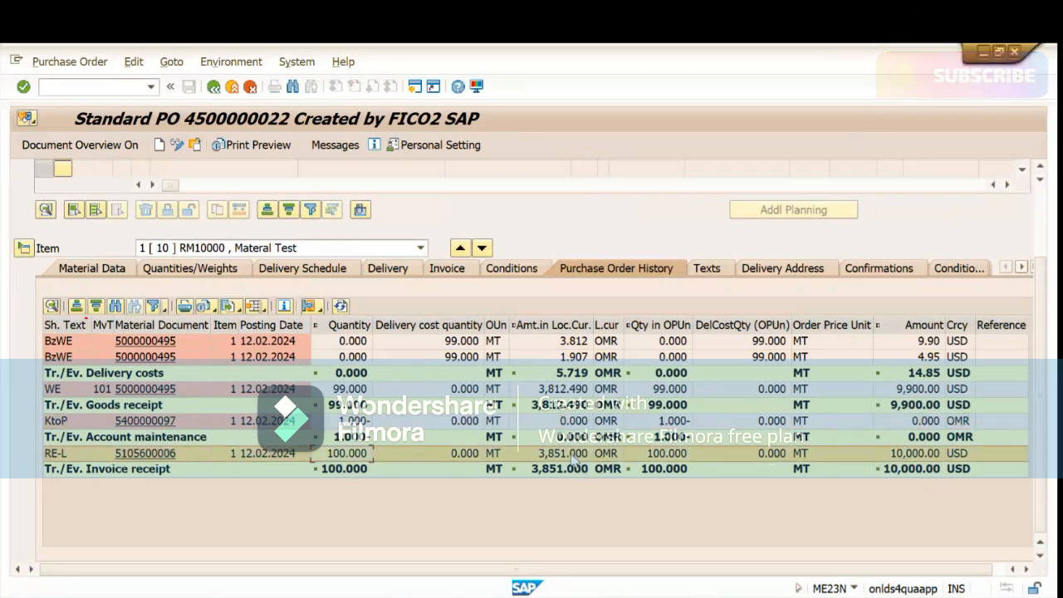
{"action": "left_click", "coordinate": [574, 455]}
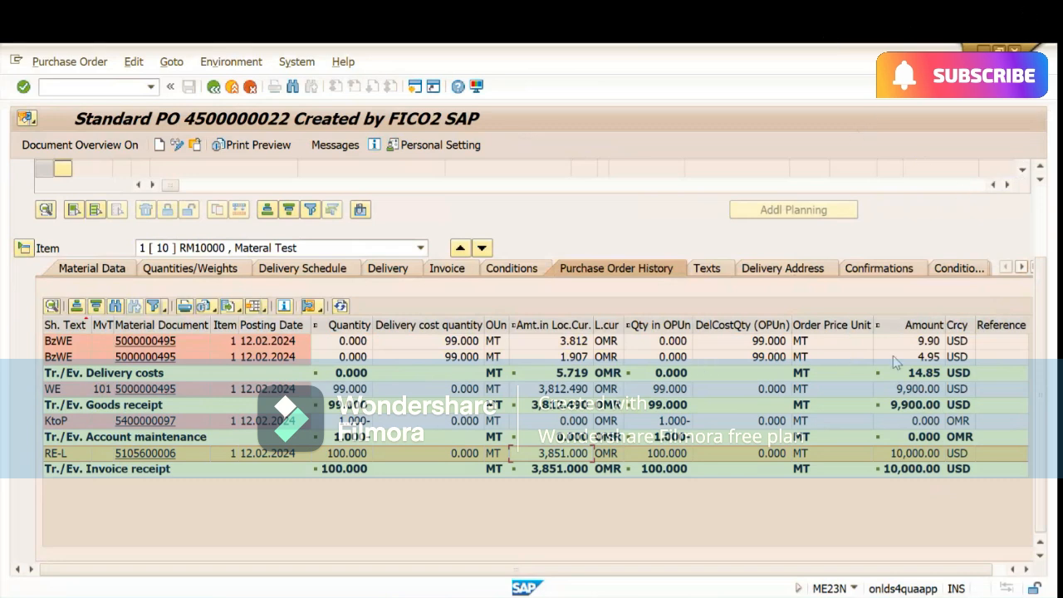
{"action": "left_click", "coordinate": [927, 358]}
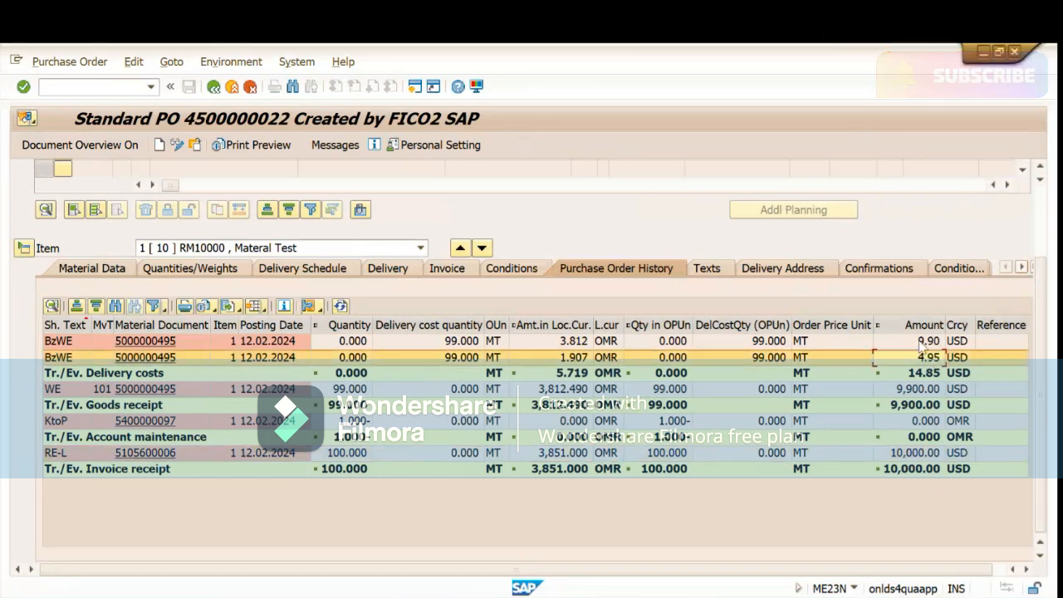
{"action": "left_click", "coordinate": [923, 342]}
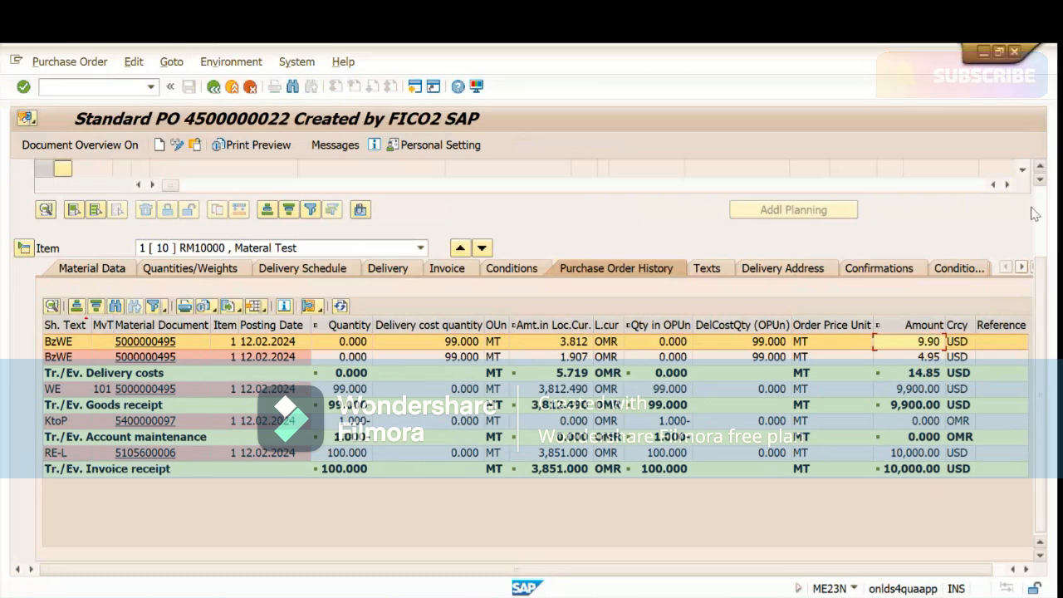
- Compare the RM10000 purchase order item with the local currency amounts of the delivery cost lines in its history
{"action": "left_click", "coordinate": [1026, 571]}
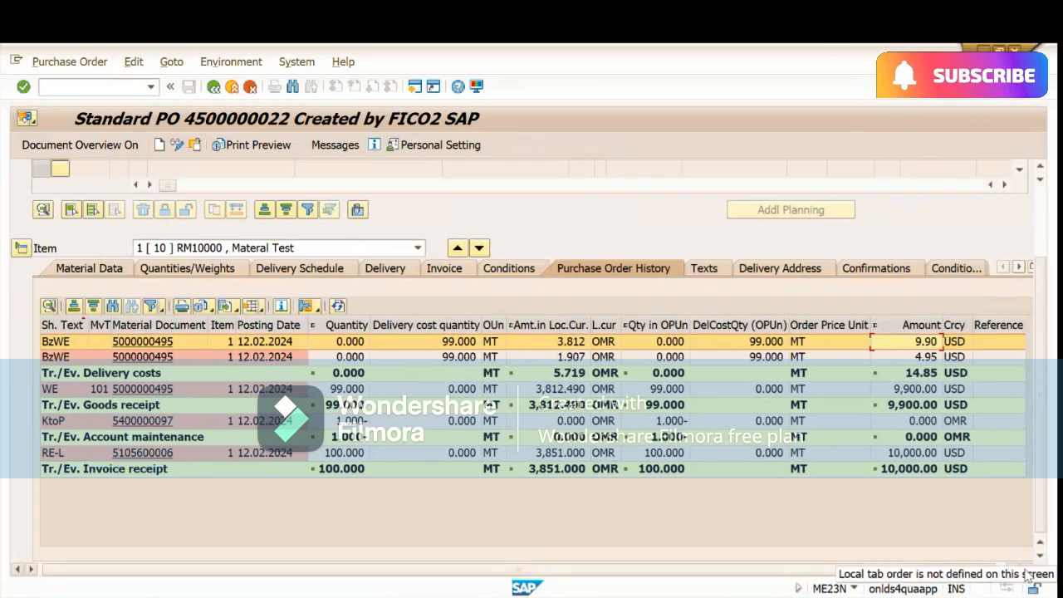
{"action": "left_click", "coordinate": [1041, 172]}
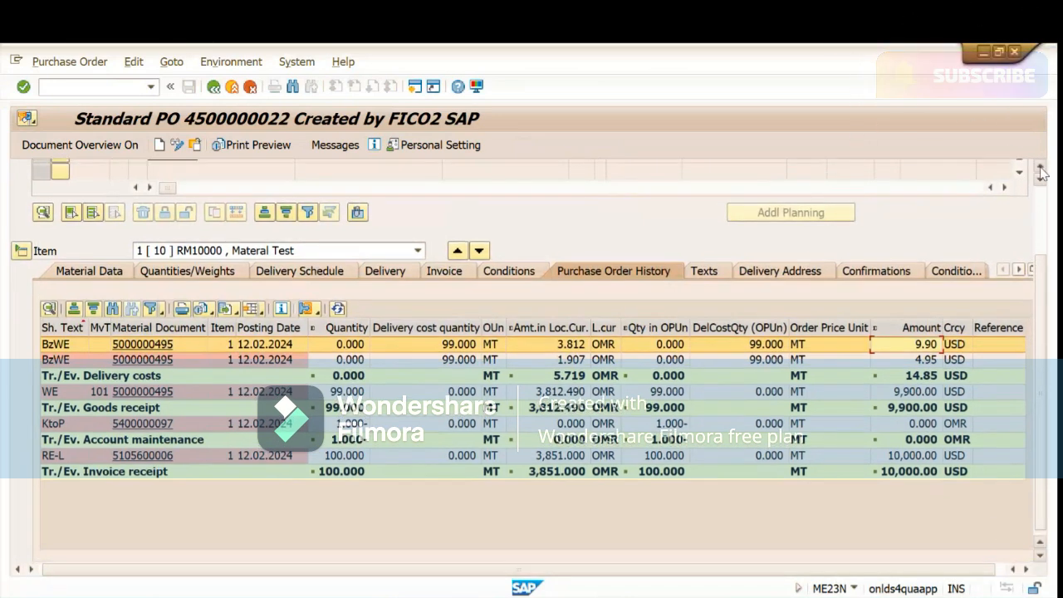
{"action": "left_click", "coordinate": [1041, 171]}
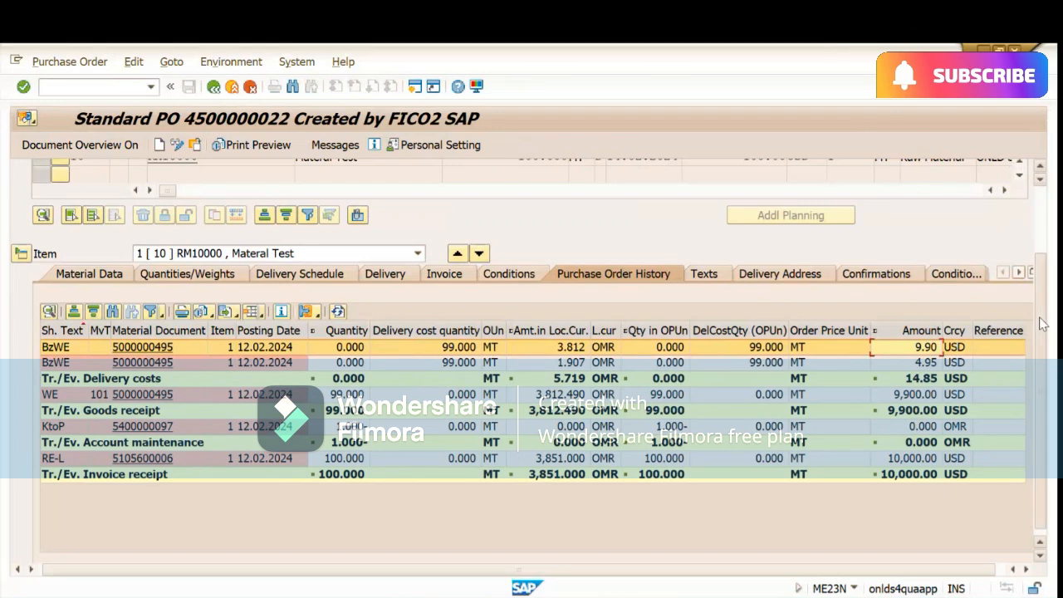
{"action": "scroll", "coordinate": [1042, 326], "scroll_direction": "up", "scroll_amount": 1}
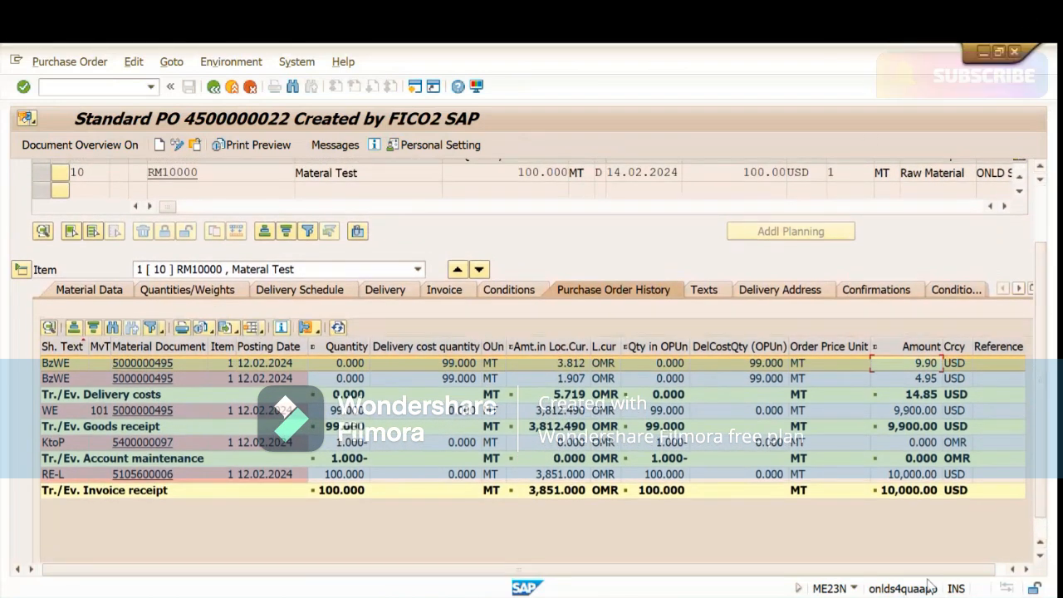
{"action": "left_click", "coordinate": [1021, 568]}
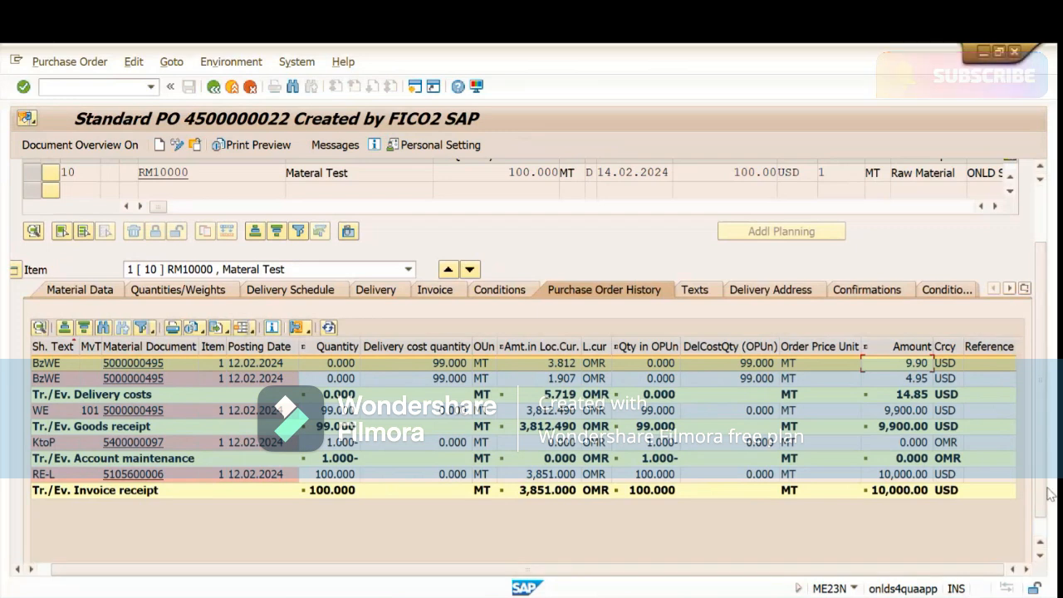
{"action": "scroll", "coordinate": [1046, 225], "scroll_direction": "up", "scroll_amount": 3}
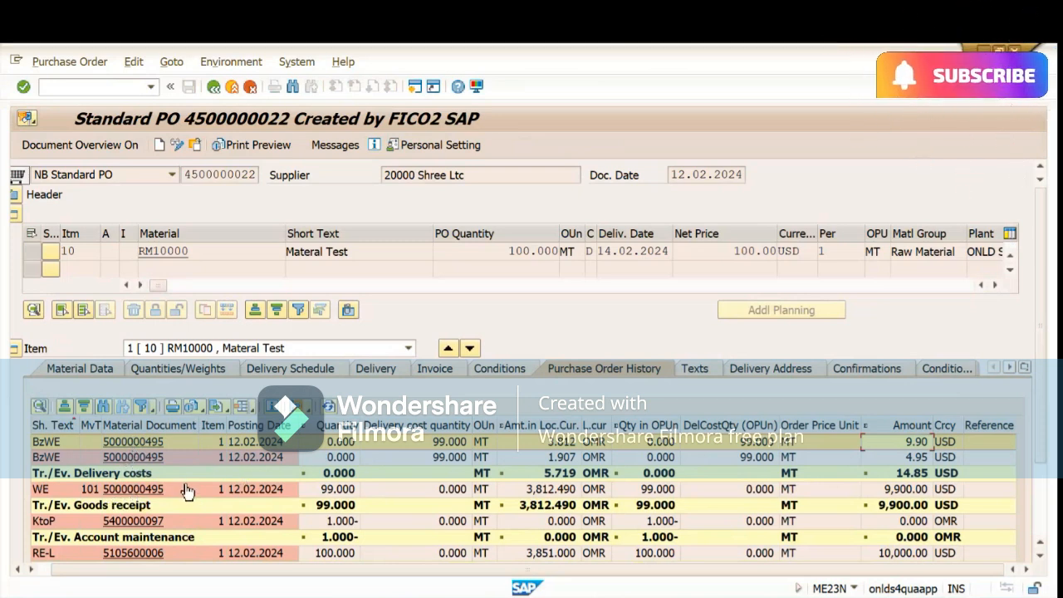
{"action": "left_click", "coordinate": [550, 490]}
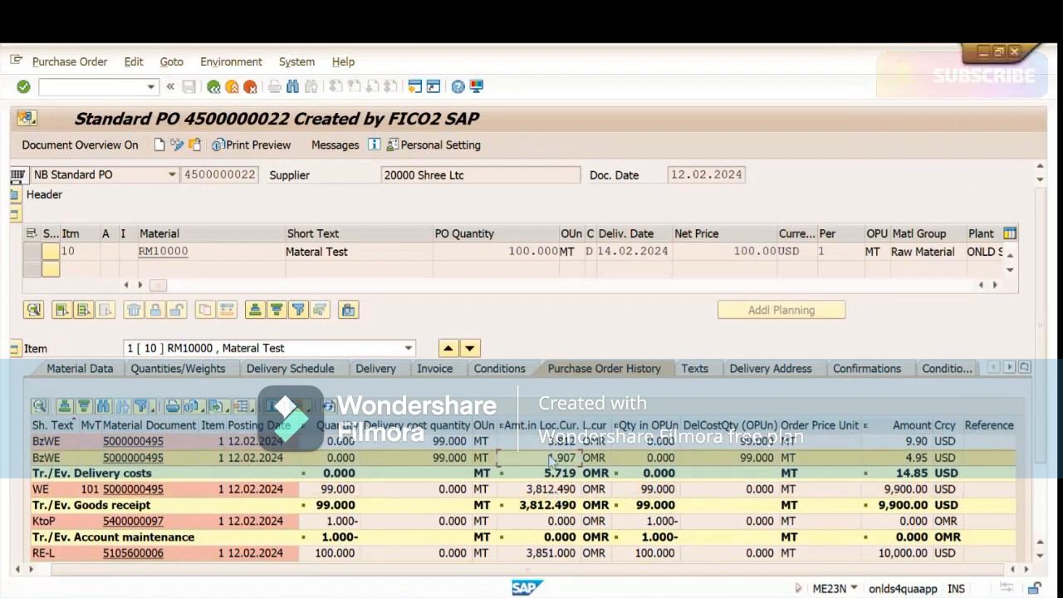
{"action": "left_click", "coordinate": [544, 443]}
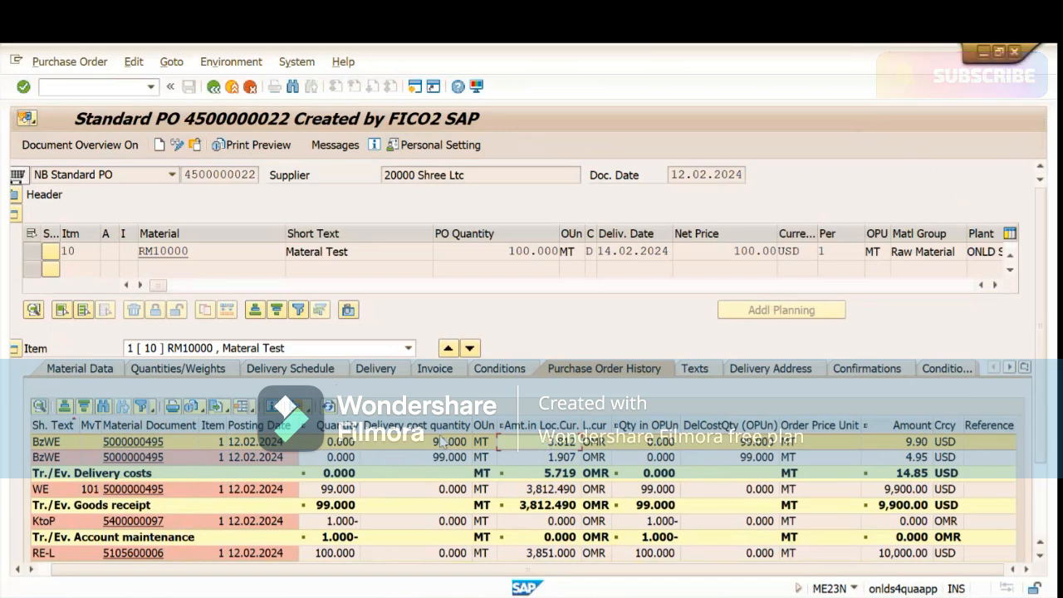
- Compare the USD amounts of the two delivery cost lines in the purchase order history and view the second line's material document
{"action": "left_click", "coordinate": [911, 457]}
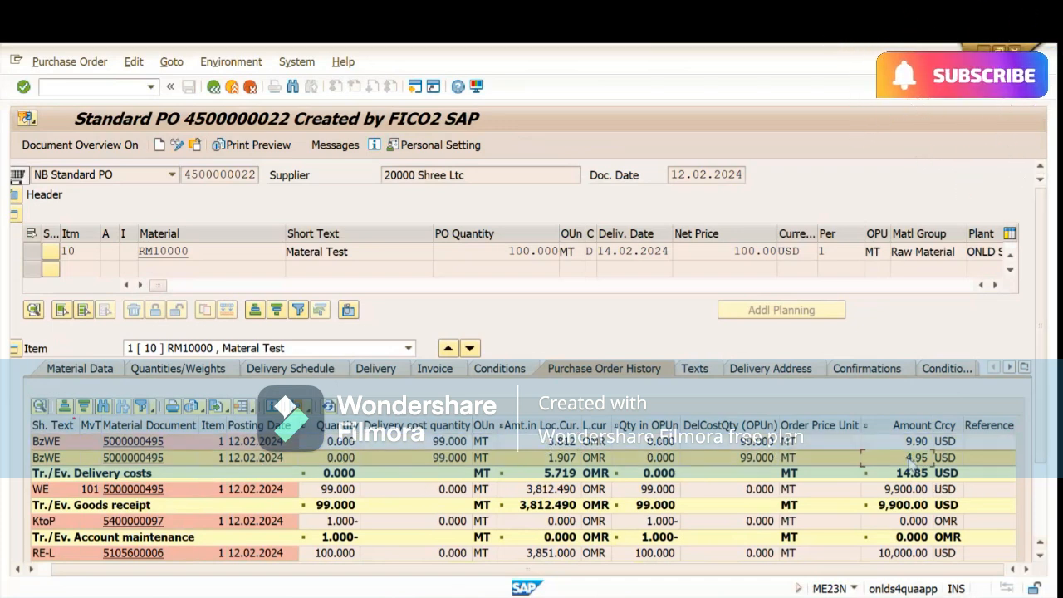
{"action": "left_click", "coordinate": [909, 444]}
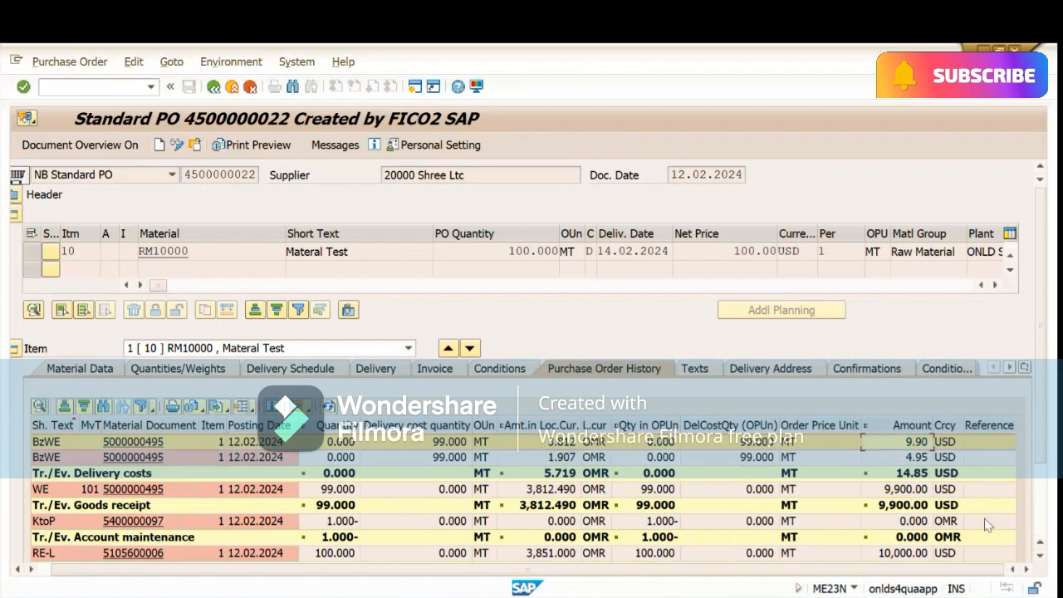
{"action": "left_click", "coordinate": [1037, 519]}
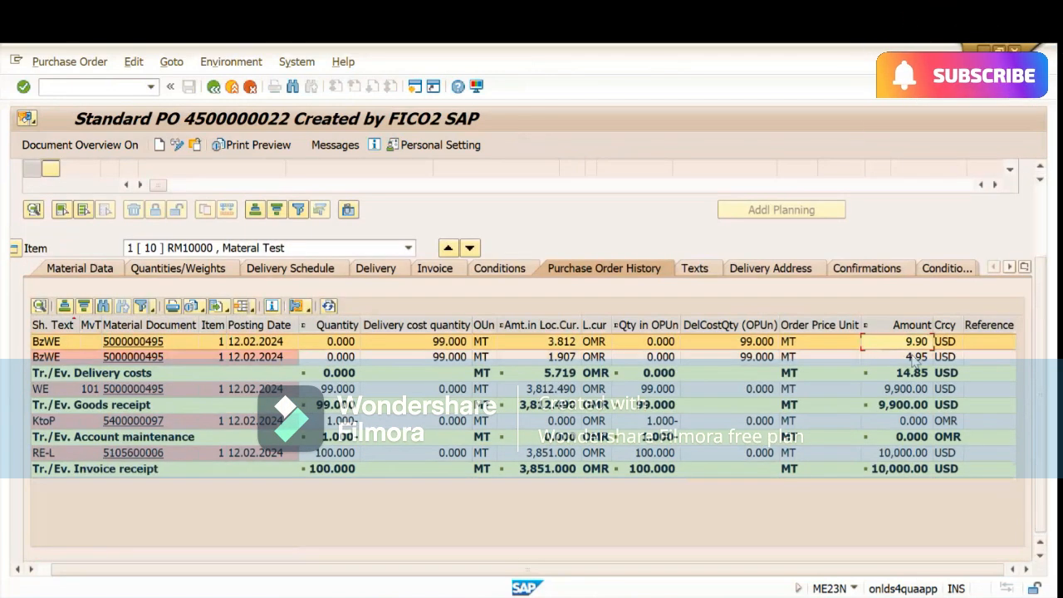
{"action": "left_click", "coordinate": [913, 357]}
{"action": "left_click", "coordinate": [915, 343]}
{"action": "left_click", "coordinate": [913, 357]}
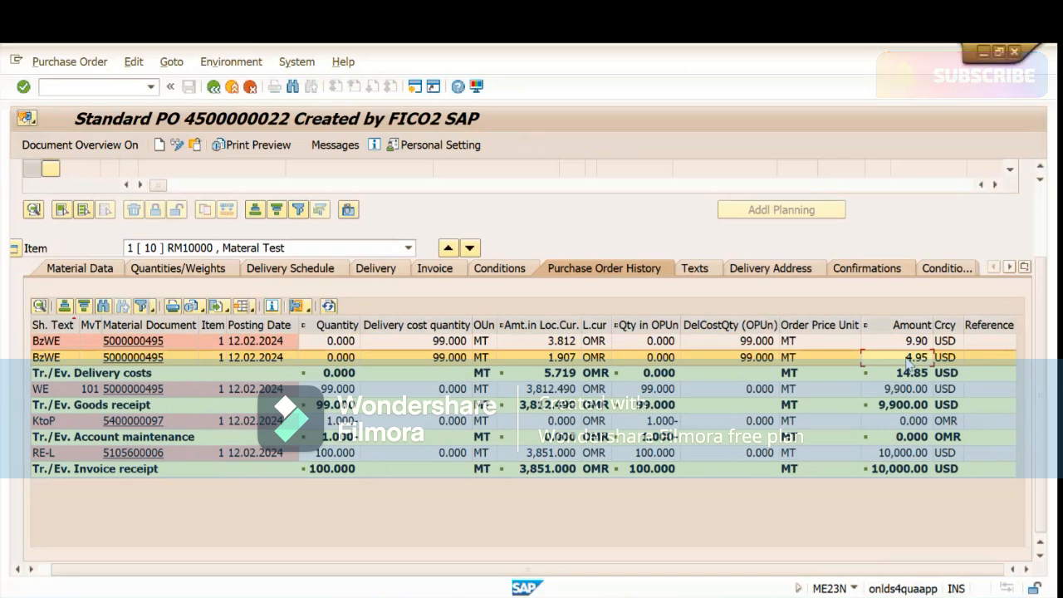
{"action": "left_click", "coordinate": [154, 358]}
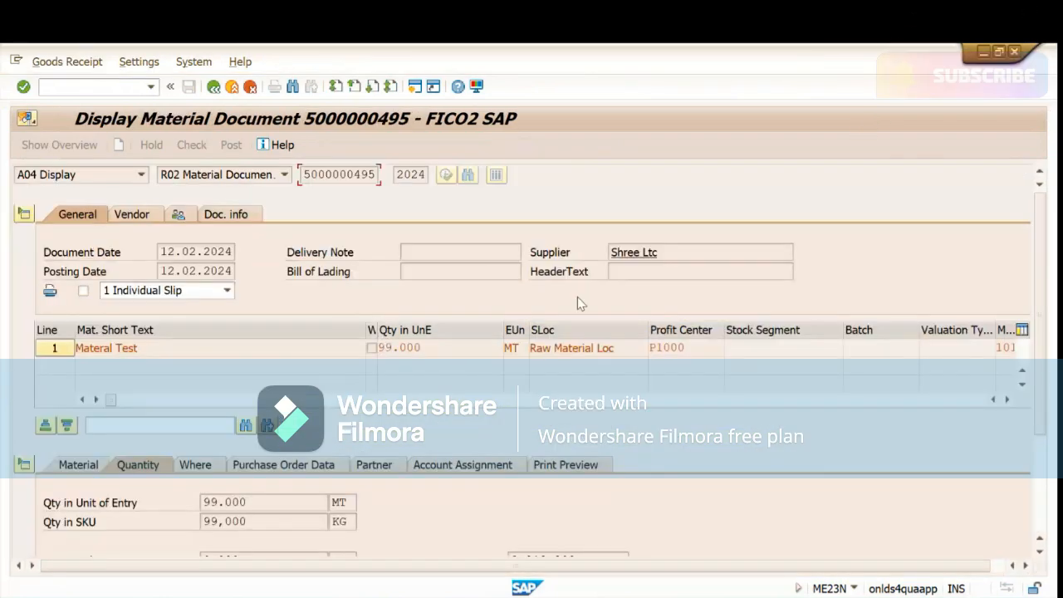
{"action": "left_click", "coordinate": [213, 86]}
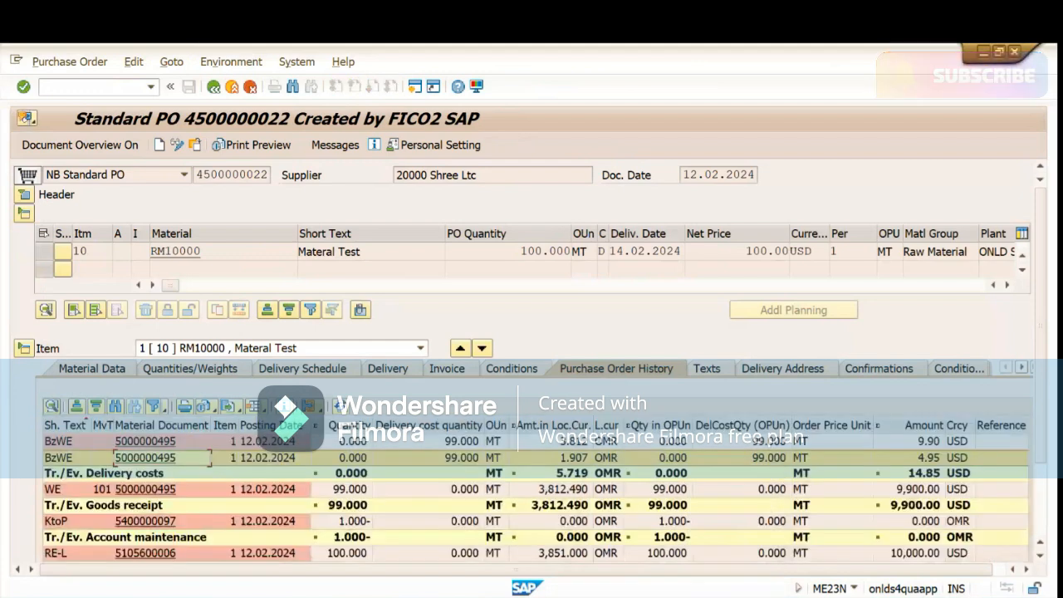
- Switch to the Display Document session and start the incoming invoice transaction MIRO in it
{"action": "mouse_move", "coordinate": [452, 563]}
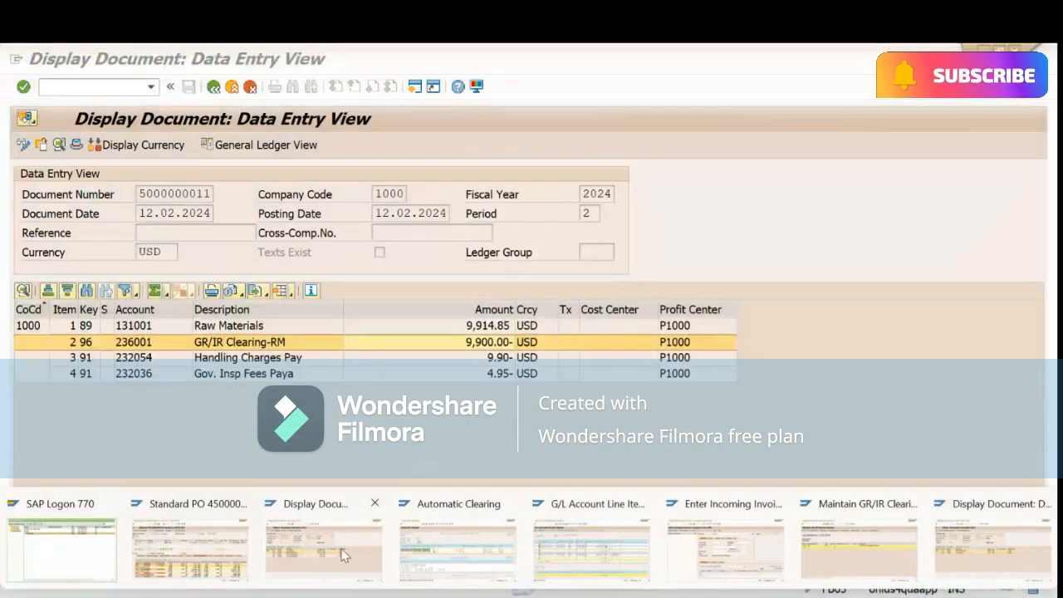
{"action": "left_click", "coordinate": [344, 555]}
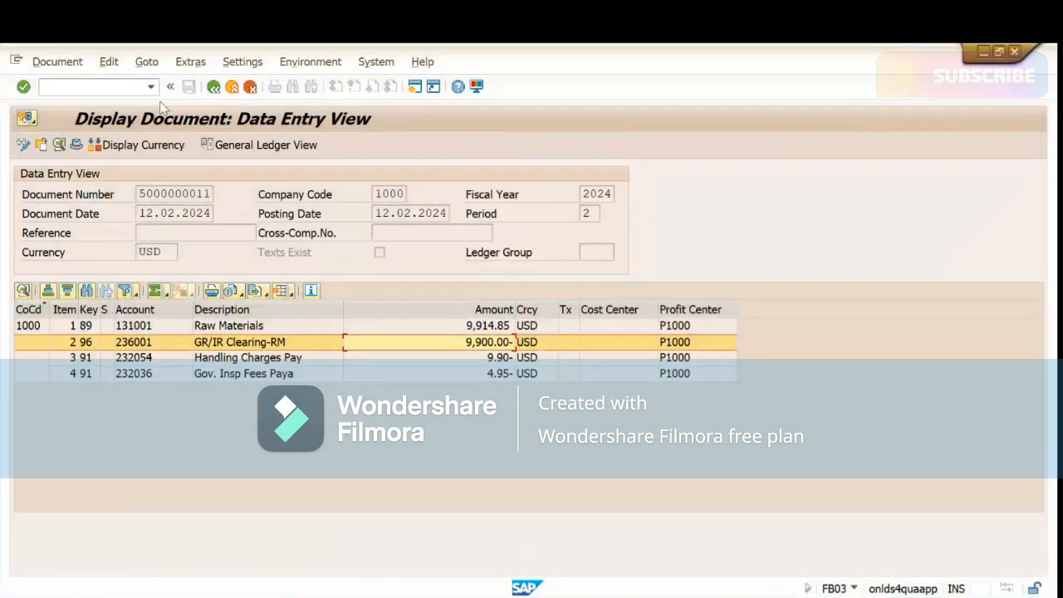
{"action": "left_click", "coordinate": [118, 86]}
{"action": "type", "text": "/nmi"}
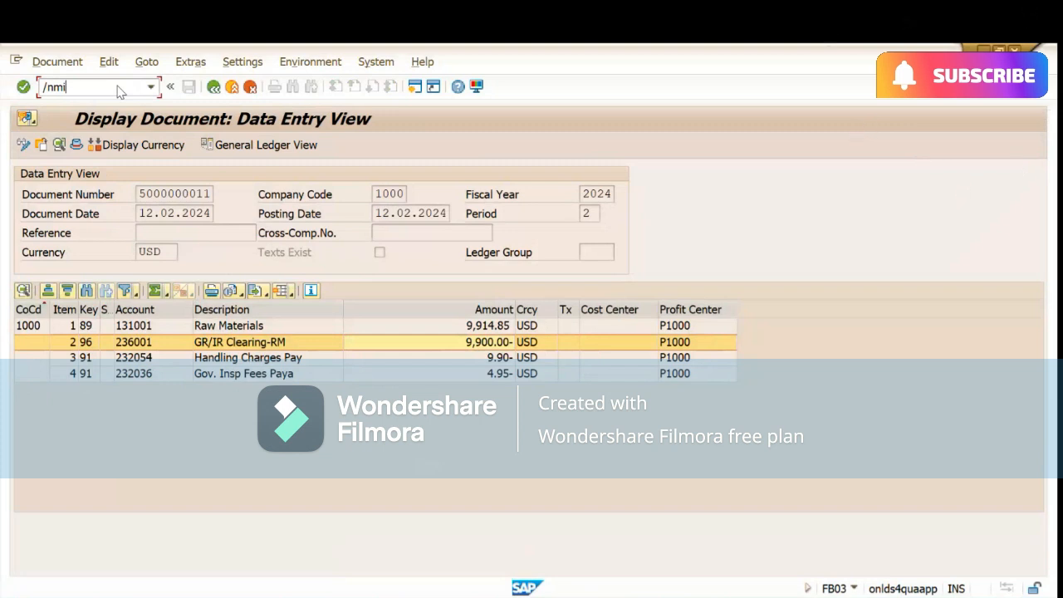
{"action": "type", "text": "ro"}
{"action": "key", "text": "Return"}
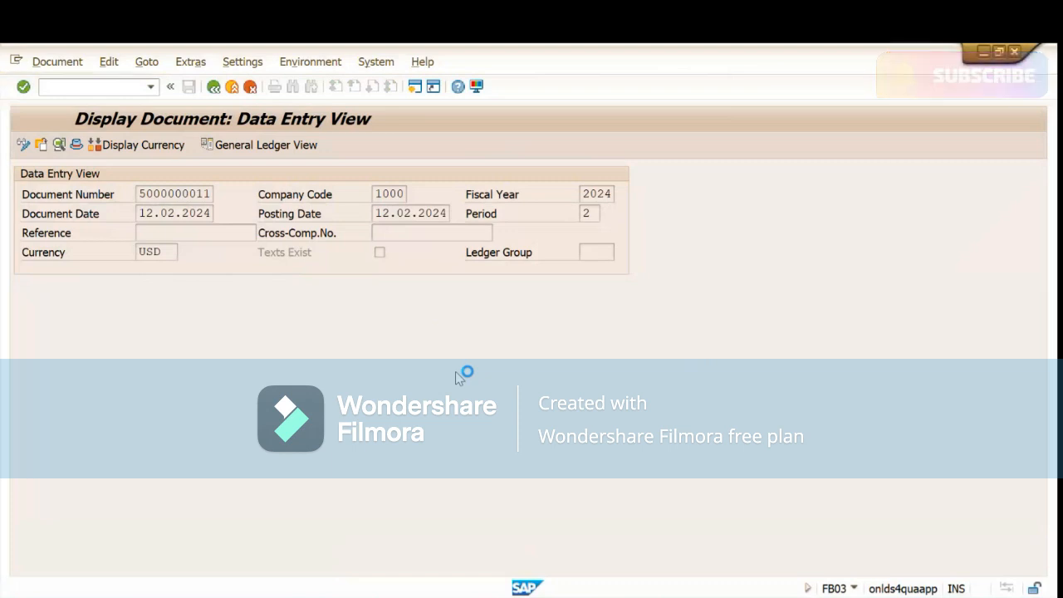
- Set the invoice date to 12.02.2024 and load the purchase order's planned delivery costs by its order number
{"action": "left_click", "coordinate": [479, 271]}
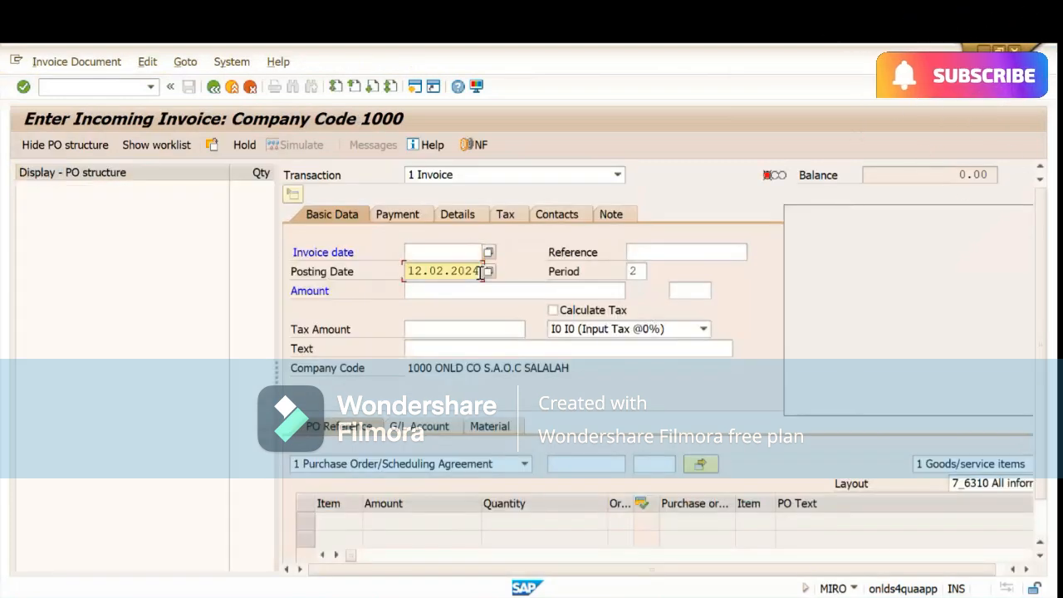
{"action": "left_click", "coordinate": [427, 247]}
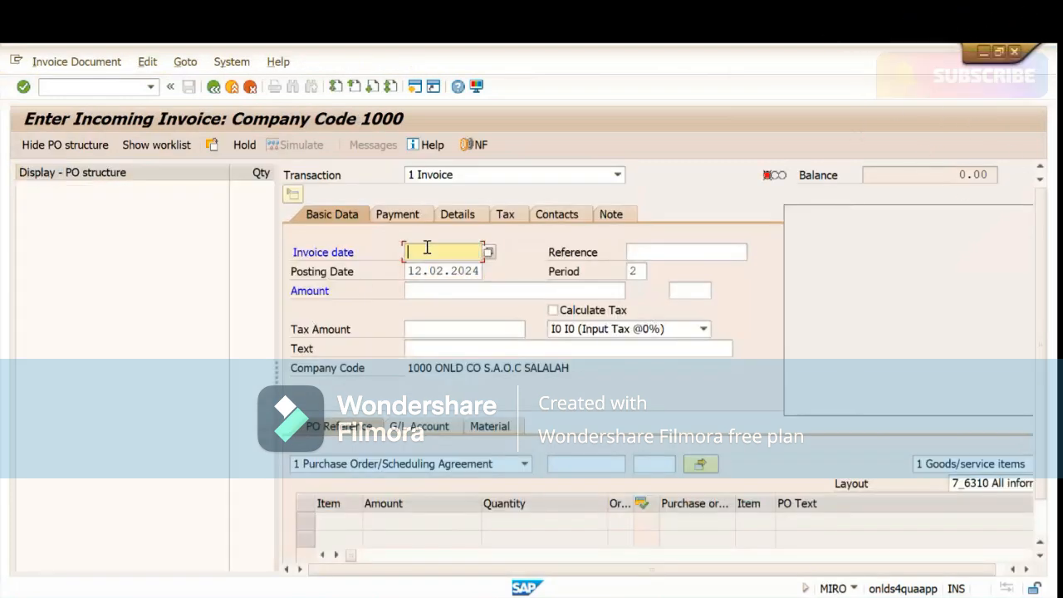
{"action": "type", "text": "12.02.2024"}
{"action": "left_click", "coordinate": [578, 462]}
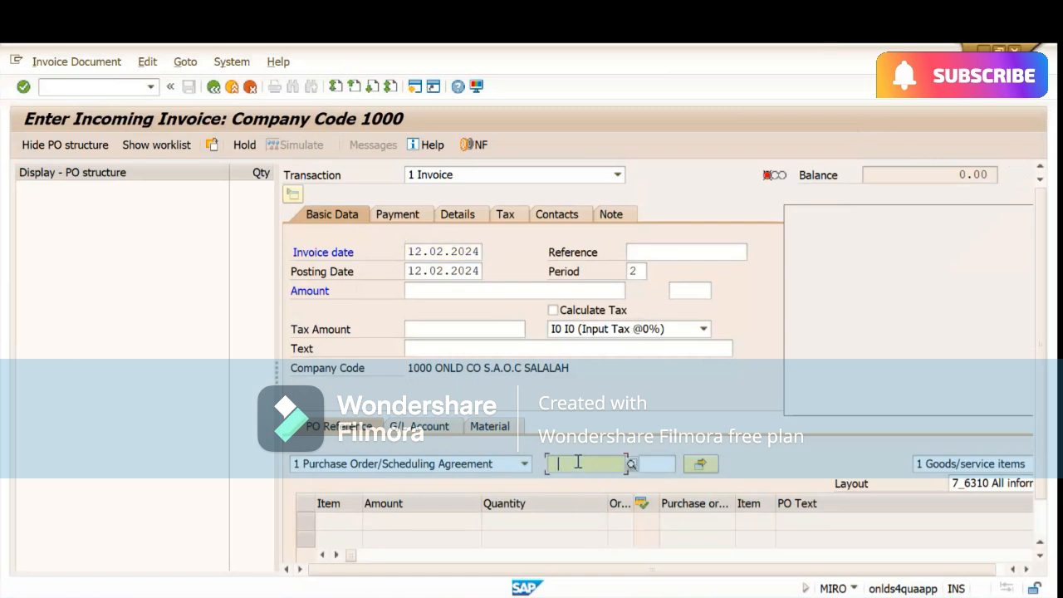
{"action": "left_click", "coordinate": [591, 264]}
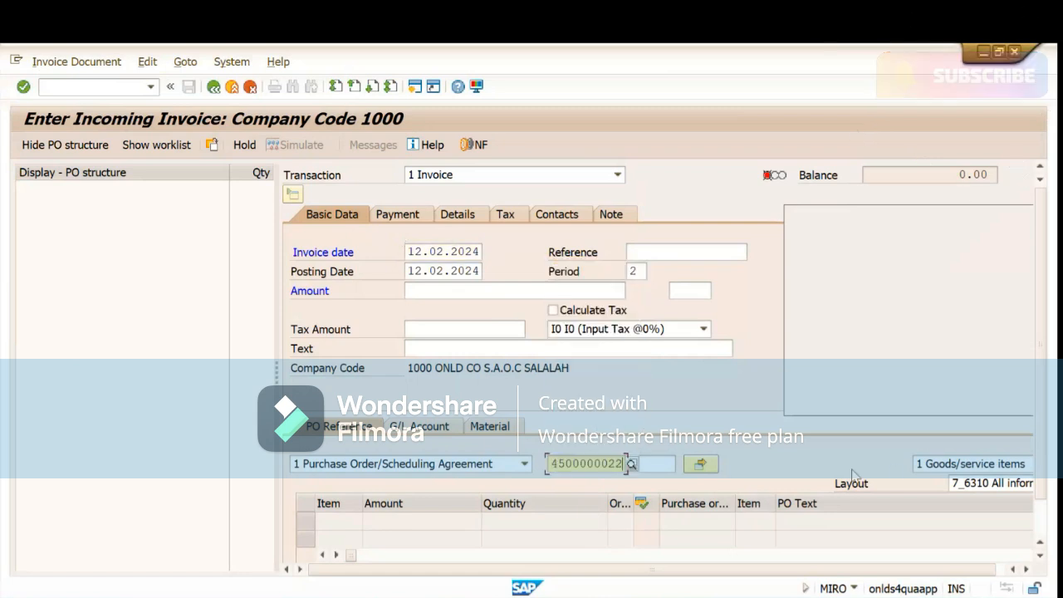
{"action": "left_click", "coordinate": [945, 471]}
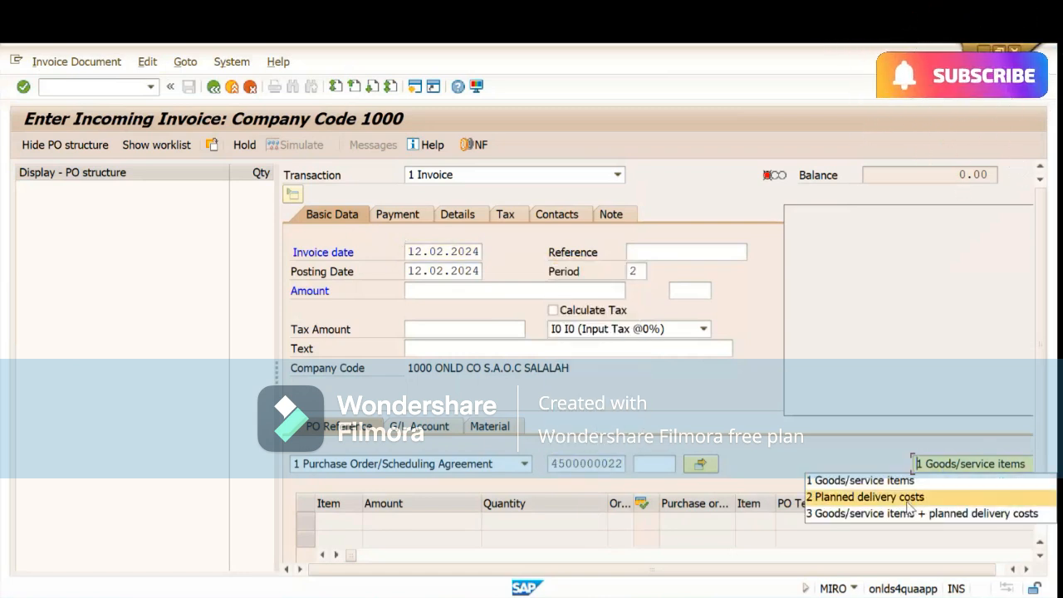
{"action": "left_click", "coordinate": [913, 493]}
{"action": "key", "text": "Return"}
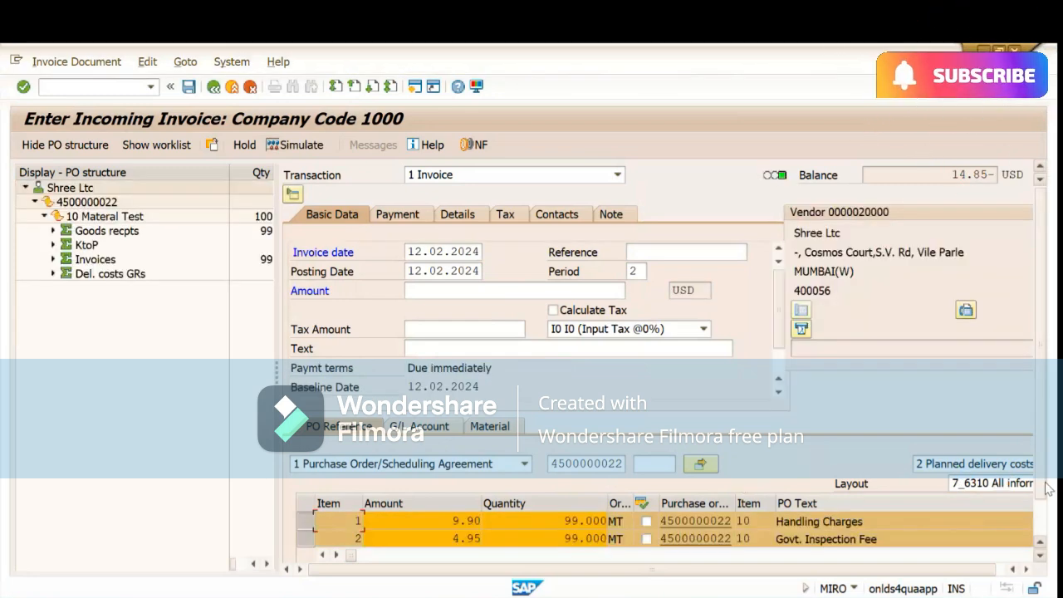
- Deselect the Govt. Inspection Fee item and set the Handling Charges item amount to 10
{"action": "scroll", "coordinate": [1048, 515], "scroll_direction": "down", "scroll_amount": 1}
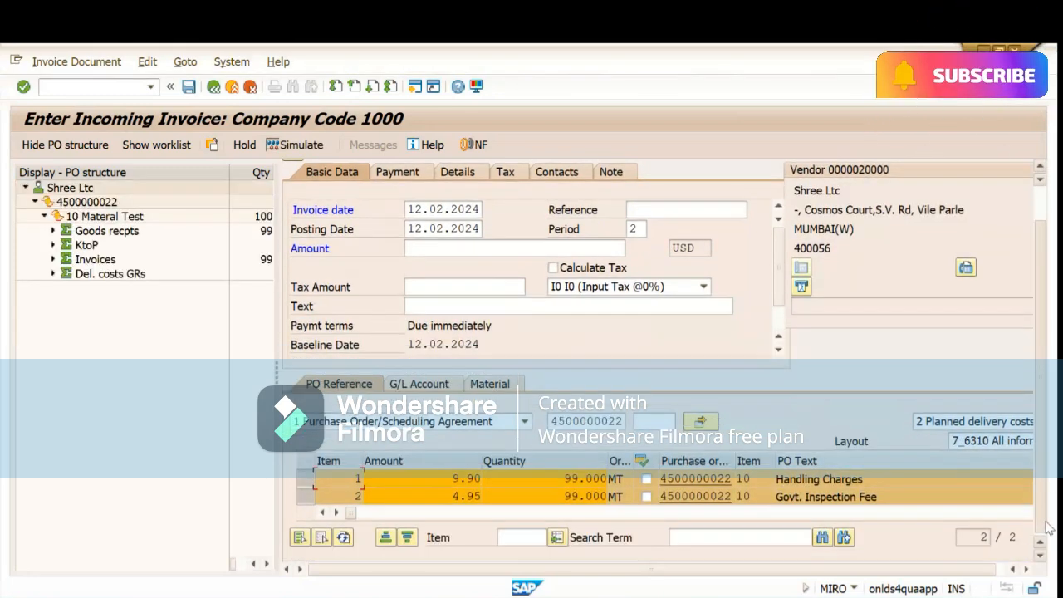
{"action": "left_click", "coordinate": [957, 567]}
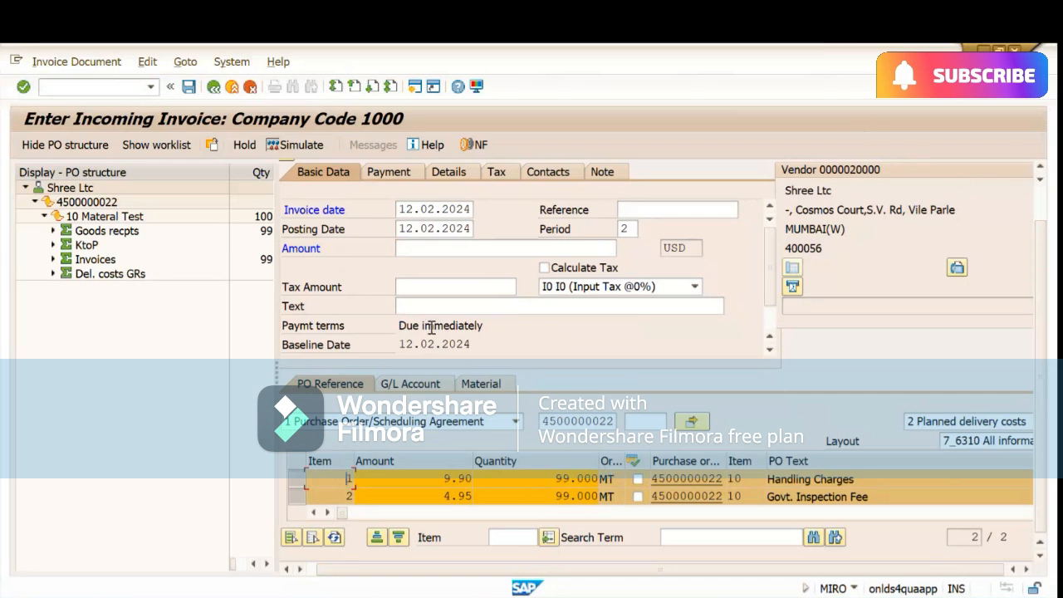
{"action": "left_click", "coordinate": [427, 249]}
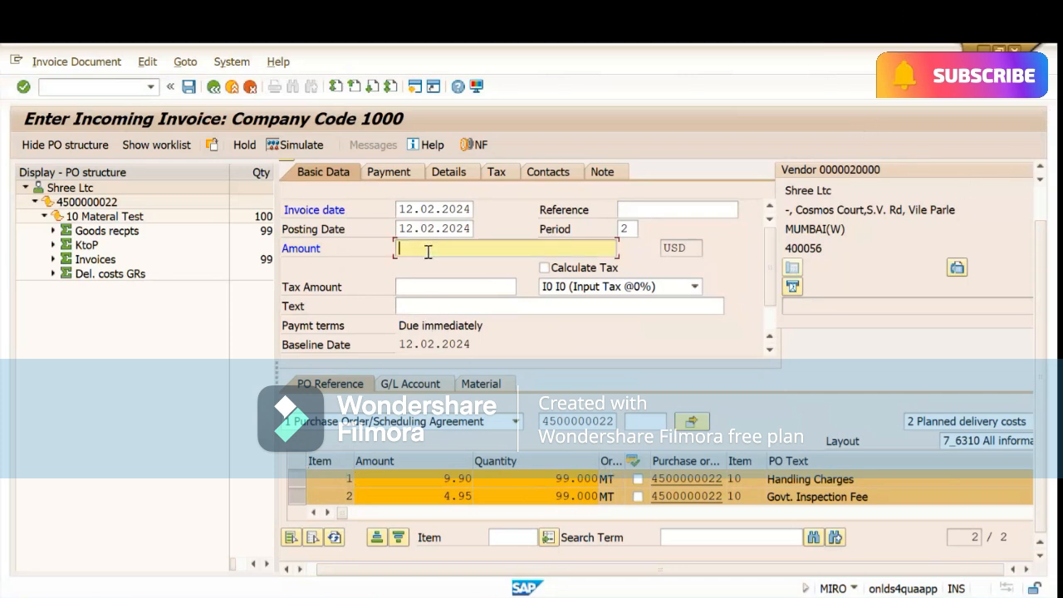
{"action": "left_click", "coordinate": [297, 498]}
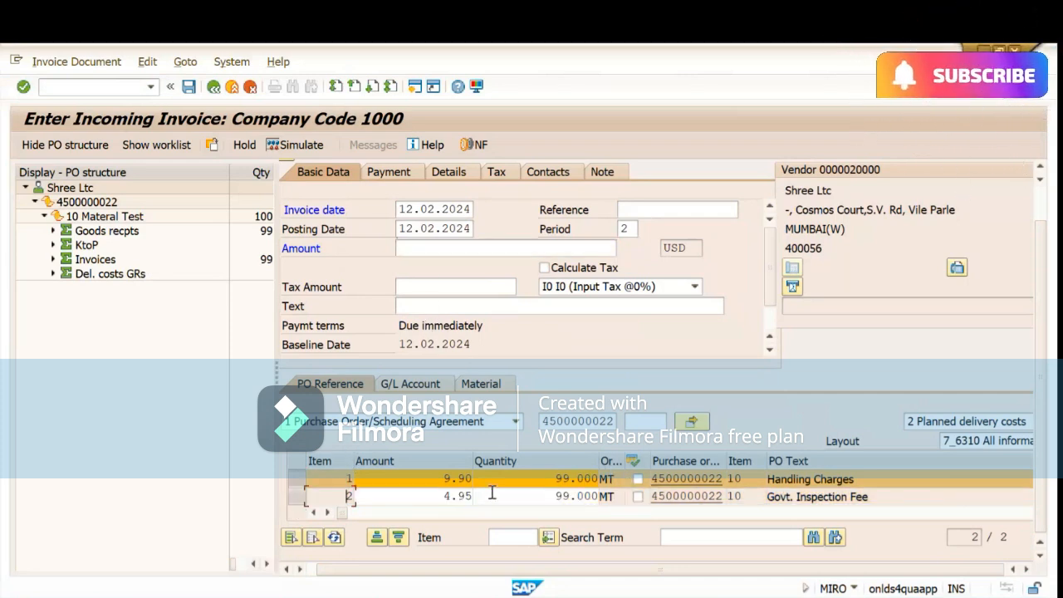
{"action": "left_click", "coordinate": [435, 478]}
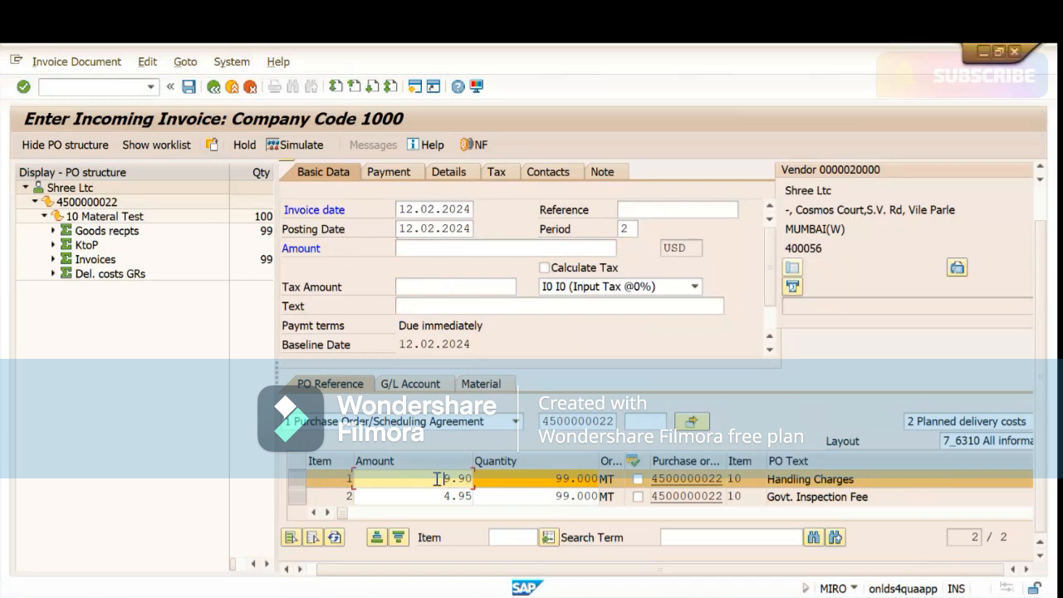
{"action": "left_click_drag", "start_coordinate": [438, 478], "coordinate": [478, 478]}
{"action": "type", "text": "10"}
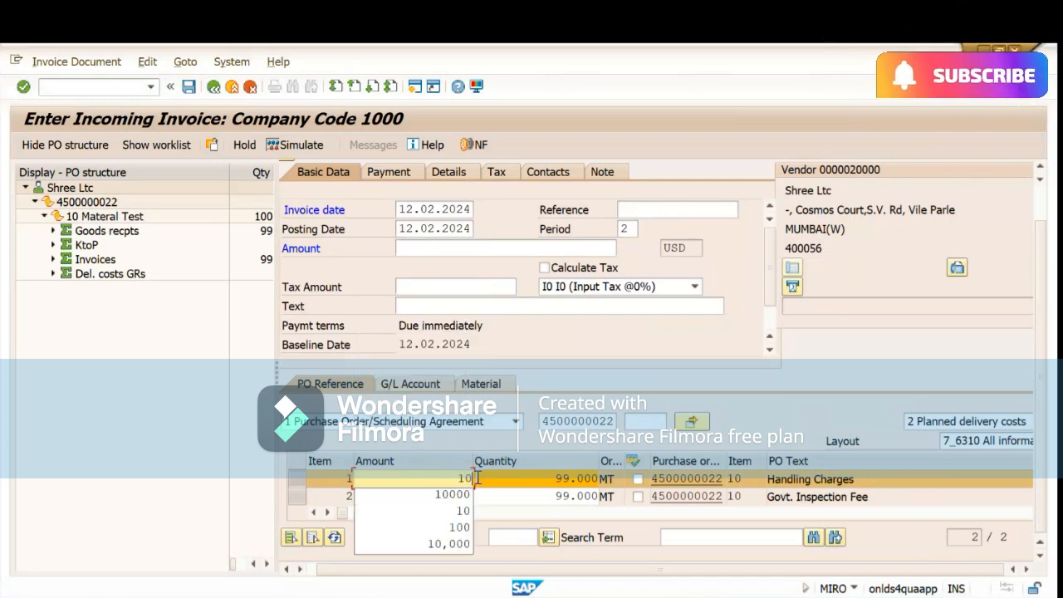
- Set the invoice header amount to 10 and update the balance
{"action": "left_click", "coordinate": [445, 286]}
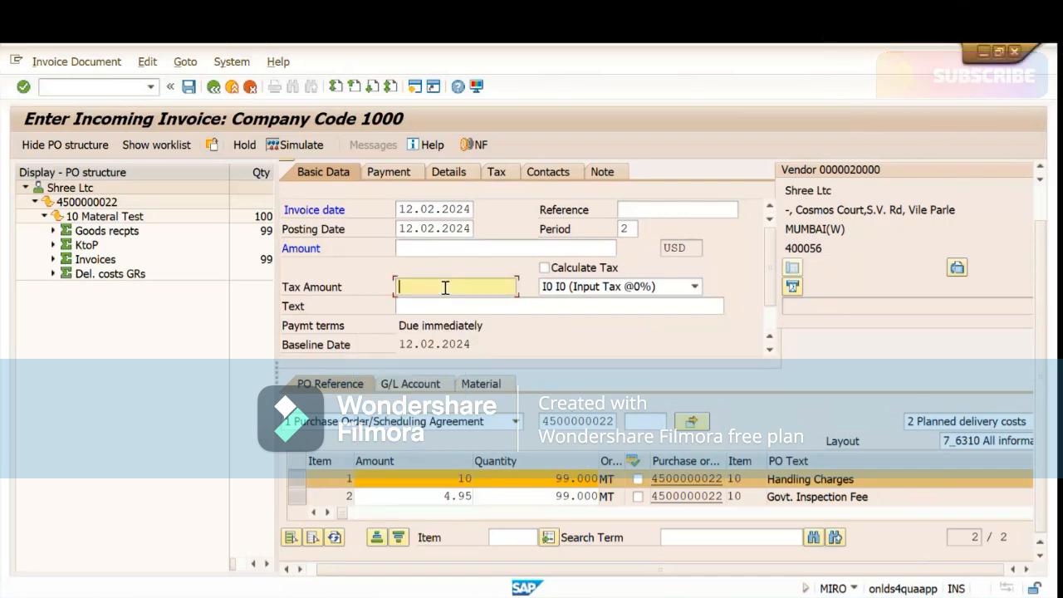
{"action": "left_click", "coordinate": [439, 246]}
{"action": "type", "text": "10"}
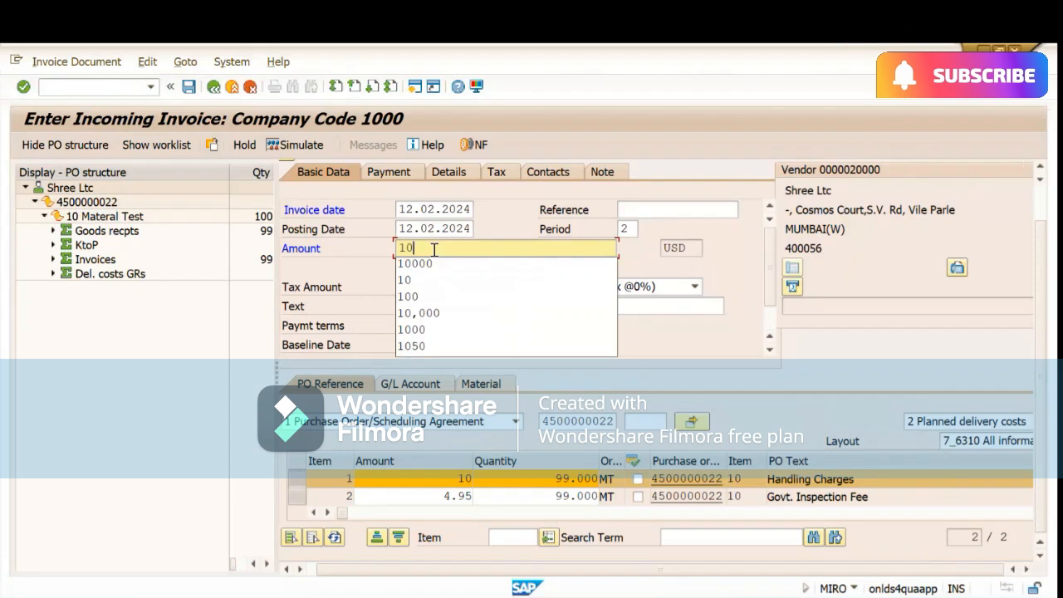
{"action": "key", "text": "Return"}
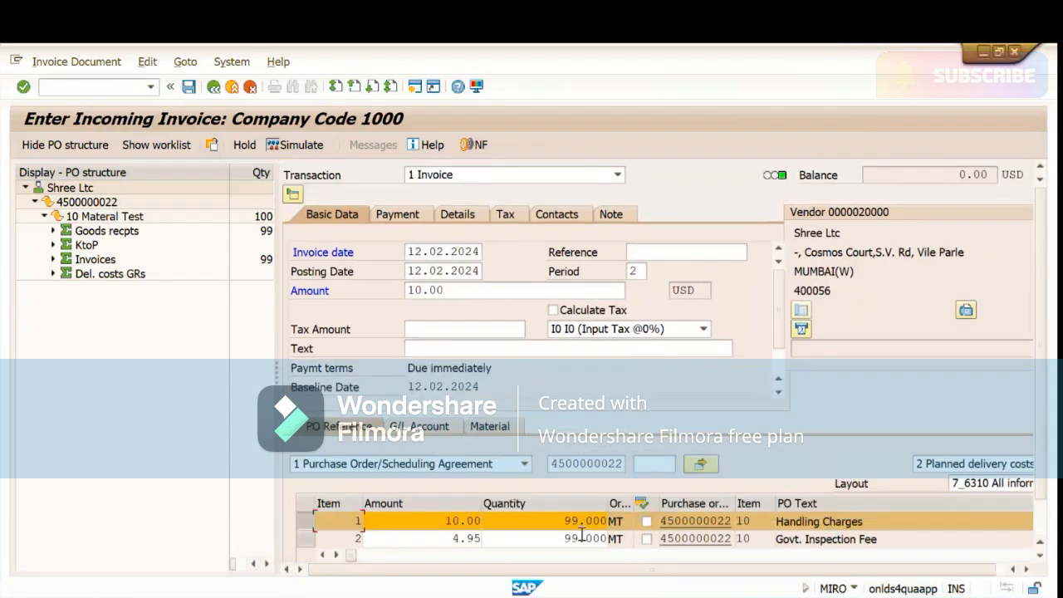
- Simulate the invoice with the Handling Charges quantity of 99 MT and examine the posting lines for vendor, handling charges and raw materials
{"action": "left_click_drag", "start_coordinate": [564, 523], "coordinate": [602, 525]}
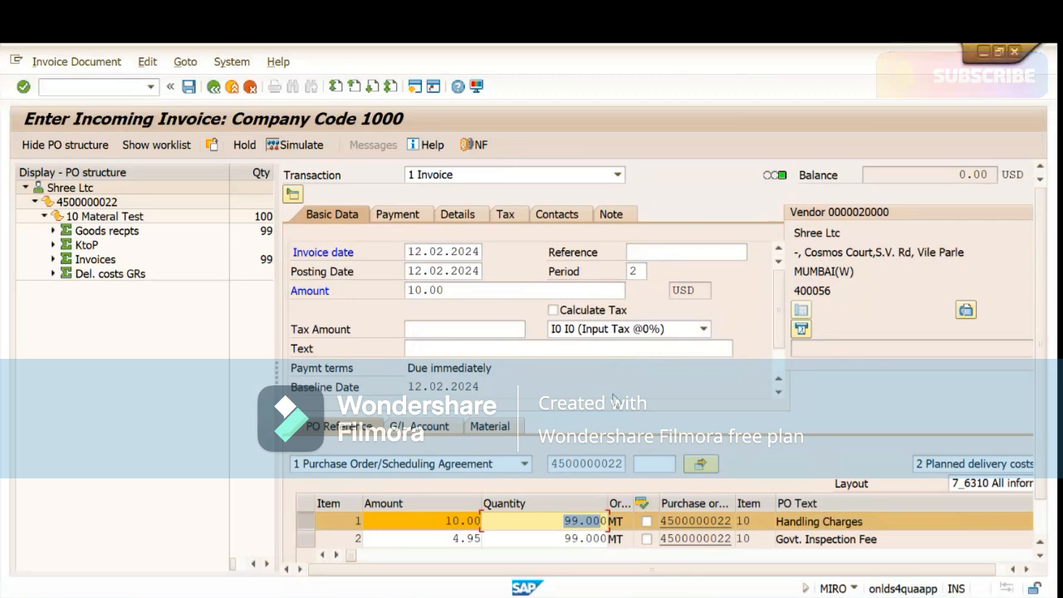
{"action": "left_click", "coordinate": [283, 144]}
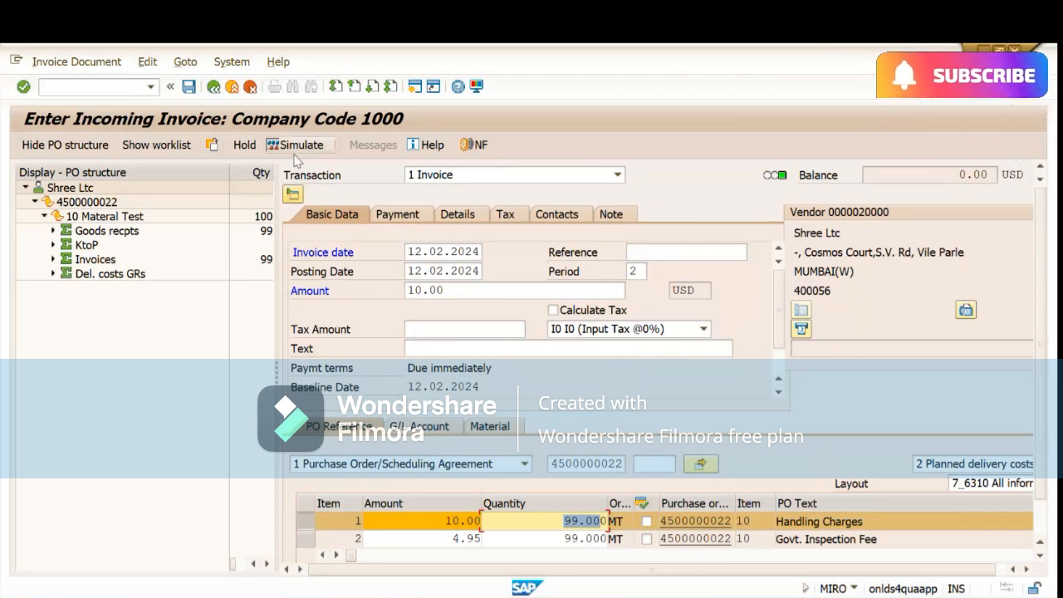
{"action": "left_click", "coordinate": [296, 150]}
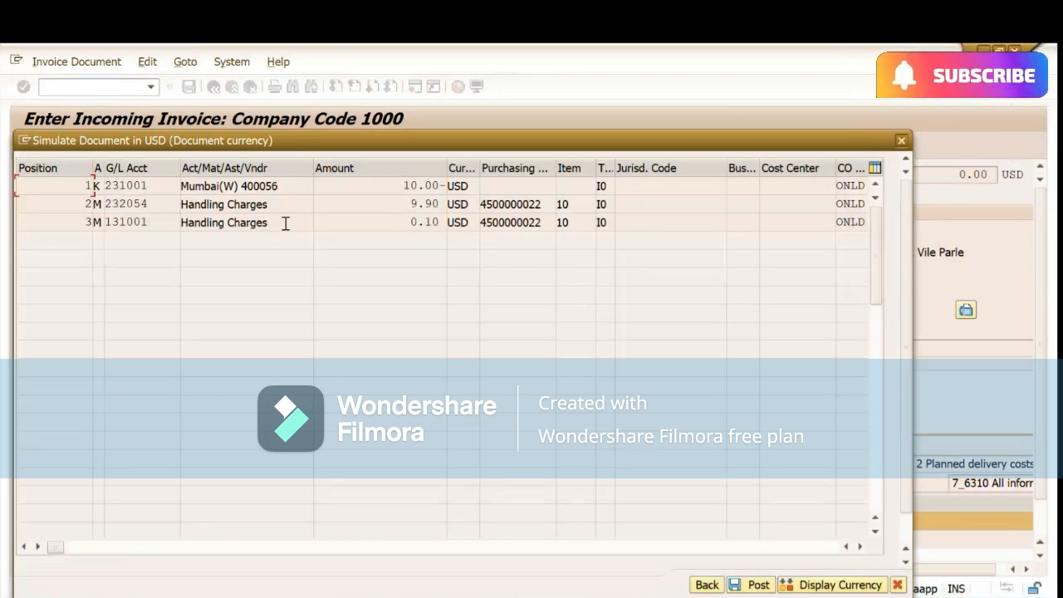
{"action": "left_click", "coordinate": [900, 144]}
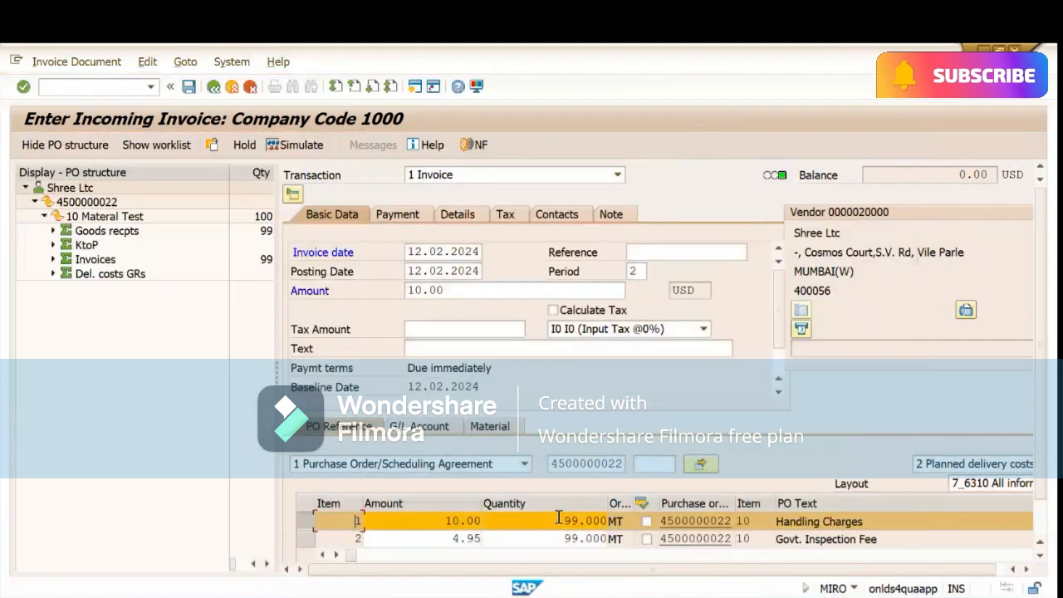
{"action": "left_click", "coordinate": [559, 521]}
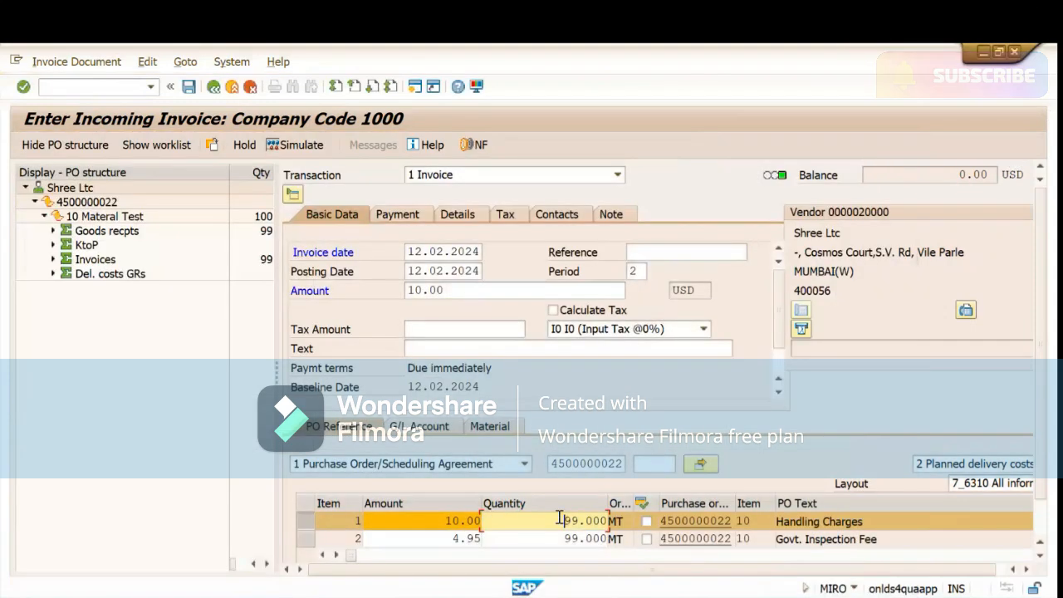
{"action": "left_click_drag", "start_coordinate": [564, 520], "coordinate": [602, 519]}
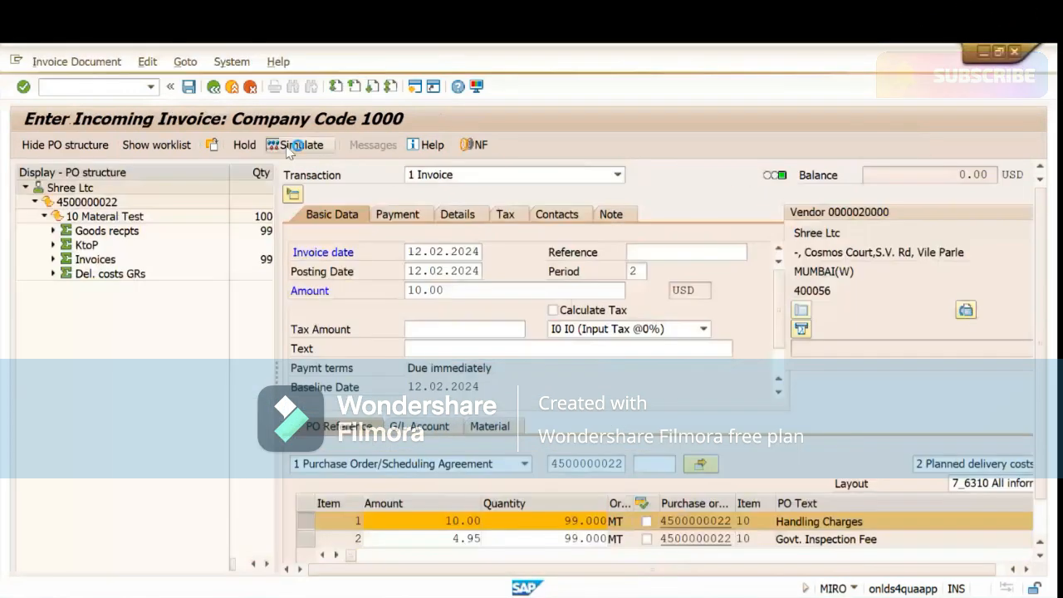
{"action": "left_click", "coordinate": [299, 144]}
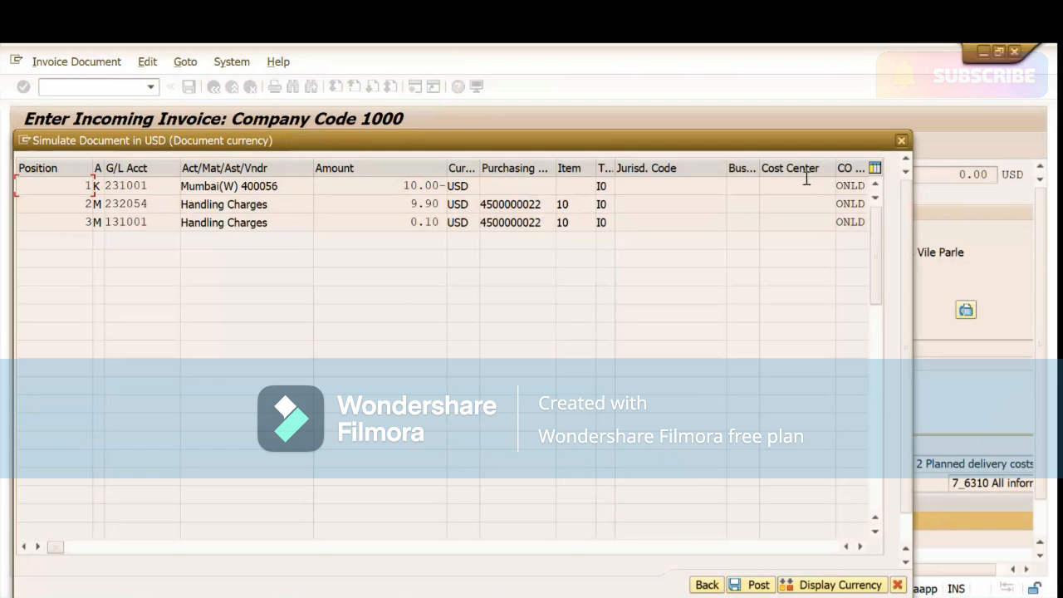
{"action": "left_click", "coordinate": [900, 141]}
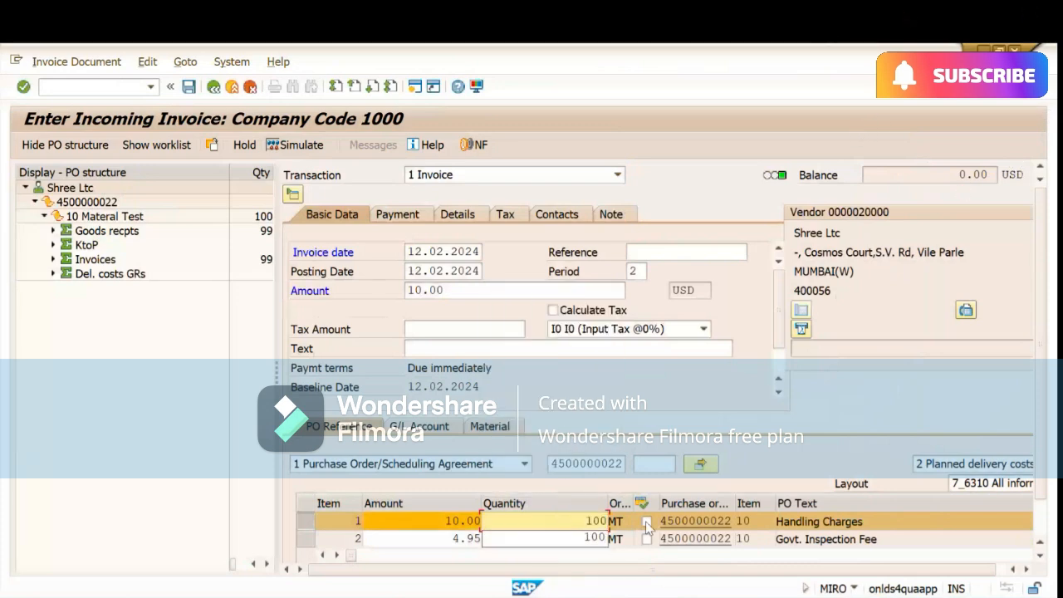
- Set the Handling Charges quantity to 100 MT and simulate the invoice posting
{"action": "left_click", "coordinate": [571, 523]}
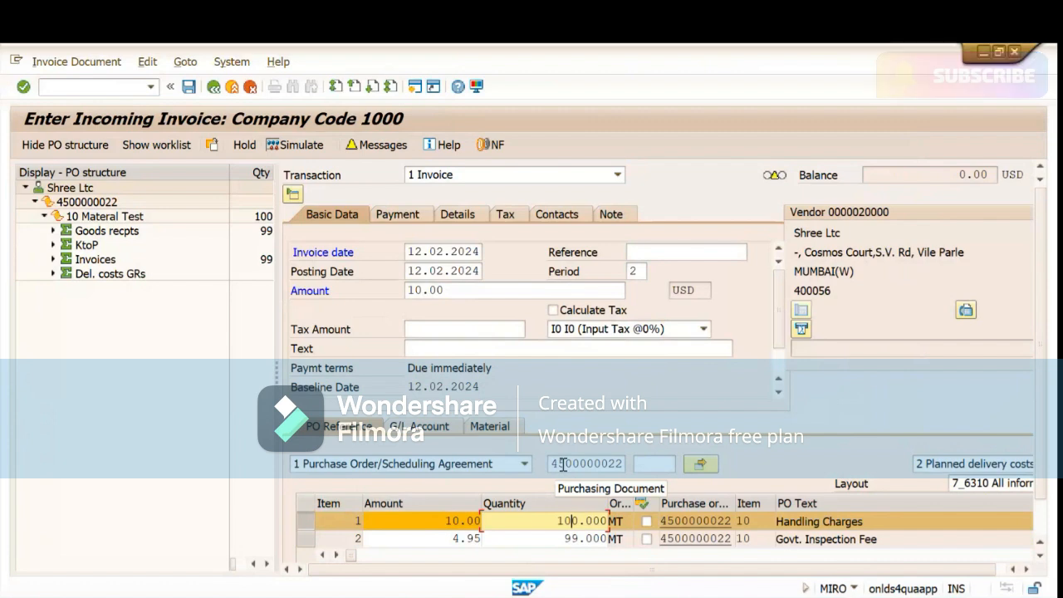
{"action": "left_click", "coordinate": [273, 145]}
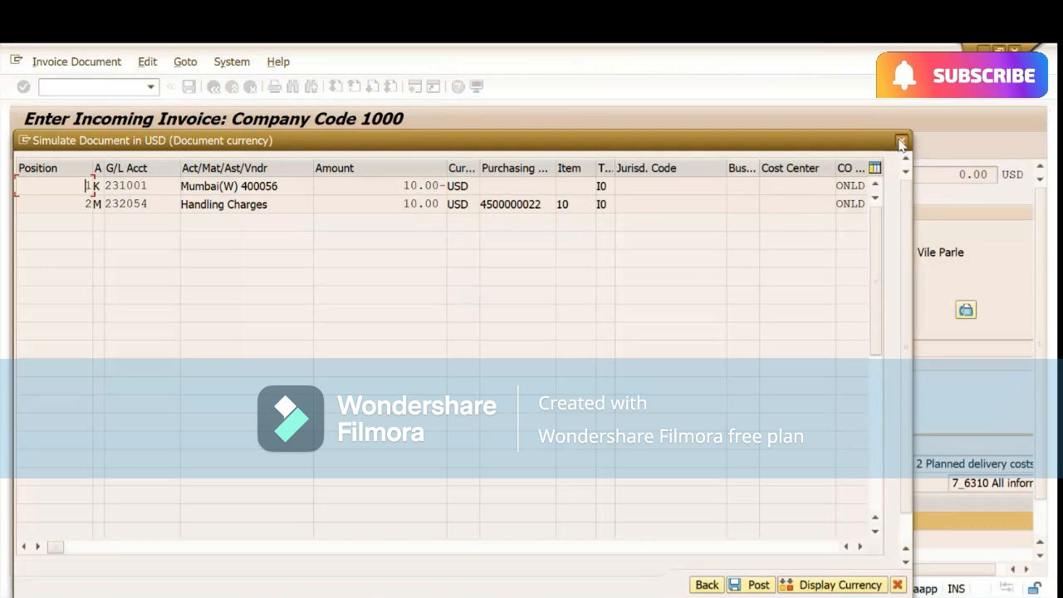
- Close the simulation, set the Handling Charges quantity back to 99 MT and simulate the invoice again
{"action": "left_click", "coordinate": [901, 141]}
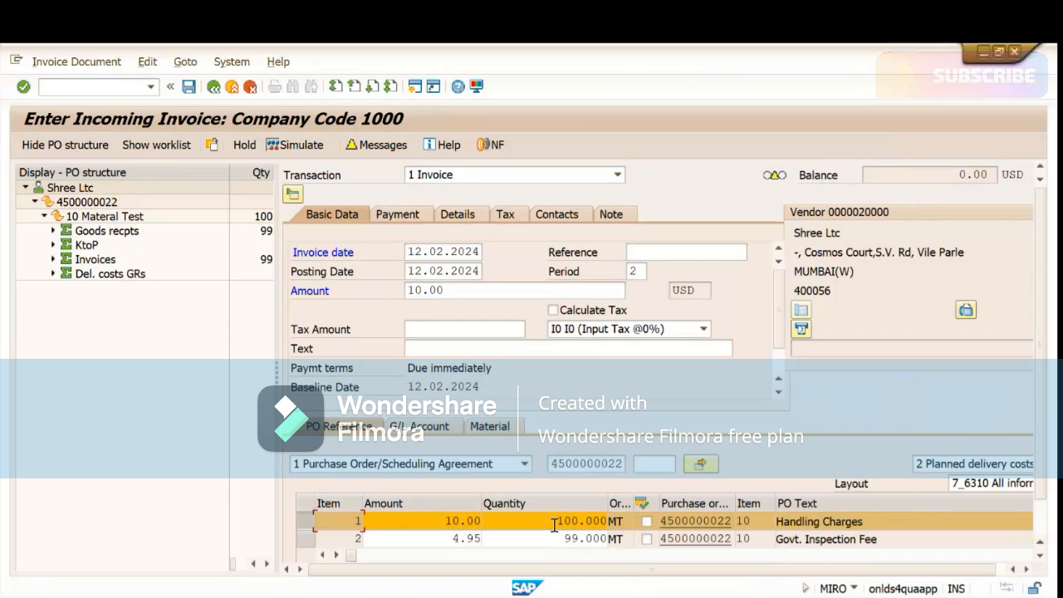
{"action": "left_click_drag", "start_coordinate": [554, 522], "coordinate": [620, 519]}
{"action": "key", "text": "BackSpace"}
{"action": "type", "text": "99"}
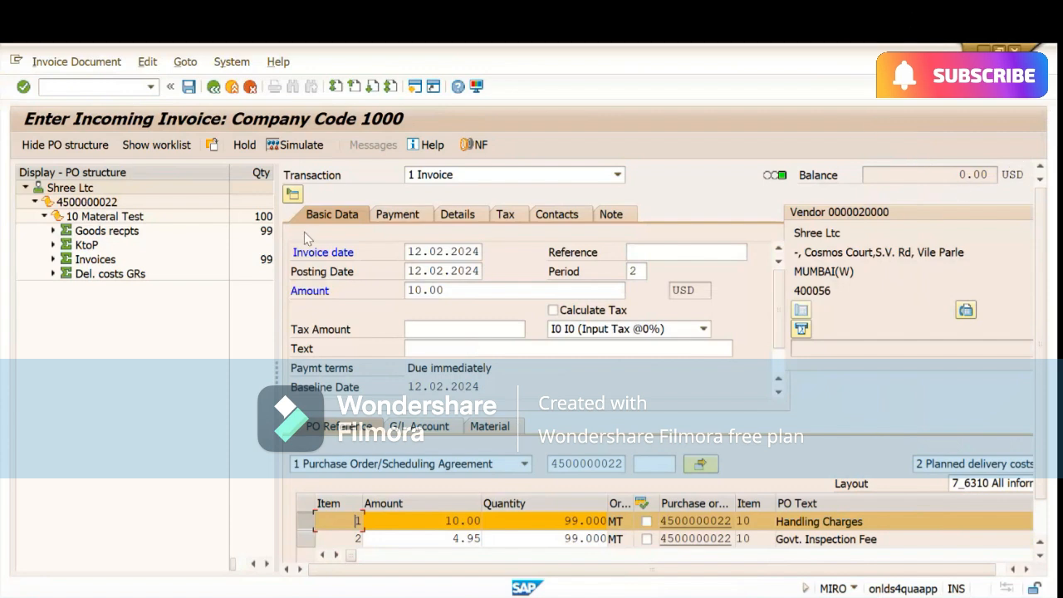
{"action": "left_click", "coordinate": [281, 149]}
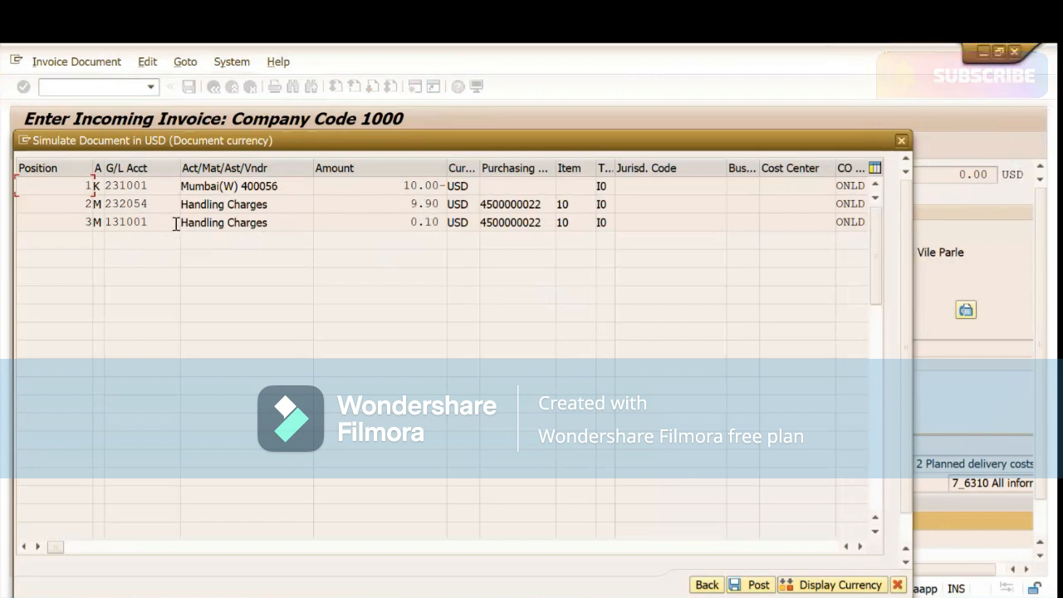
- Post the simulated Handling Charges invoice and dismiss the document information and correspondence request dialogs
{"action": "left_click", "coordinate": [753, 586]}
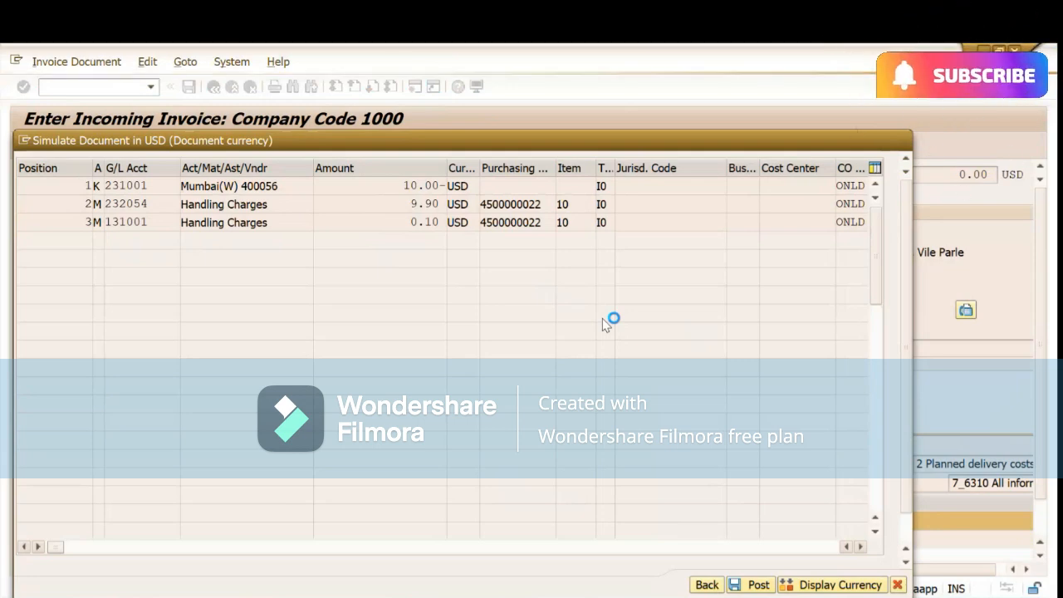
{"action": "left_click", "coordinate": [423, 408]}
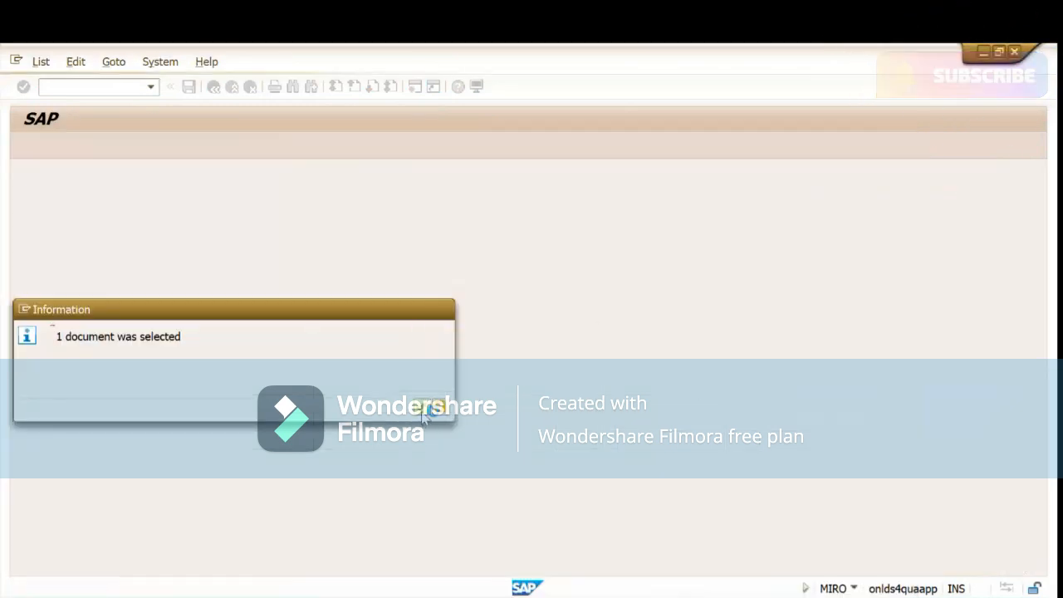
{"action": "left_click", "coordinate": [448, 427]}
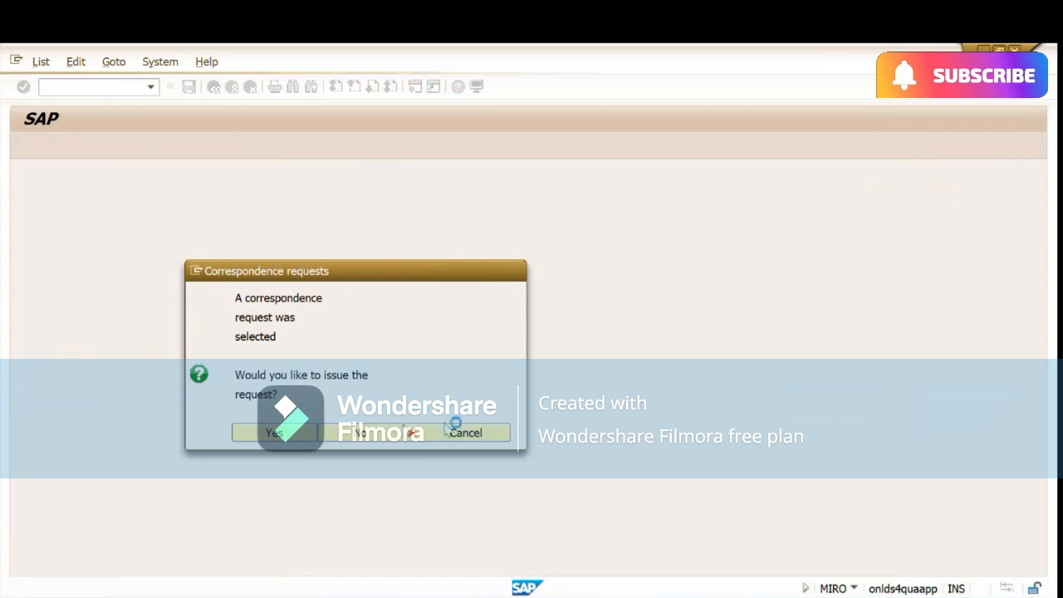
{"action": "mouse_move", "coordinate": [581, 596]}
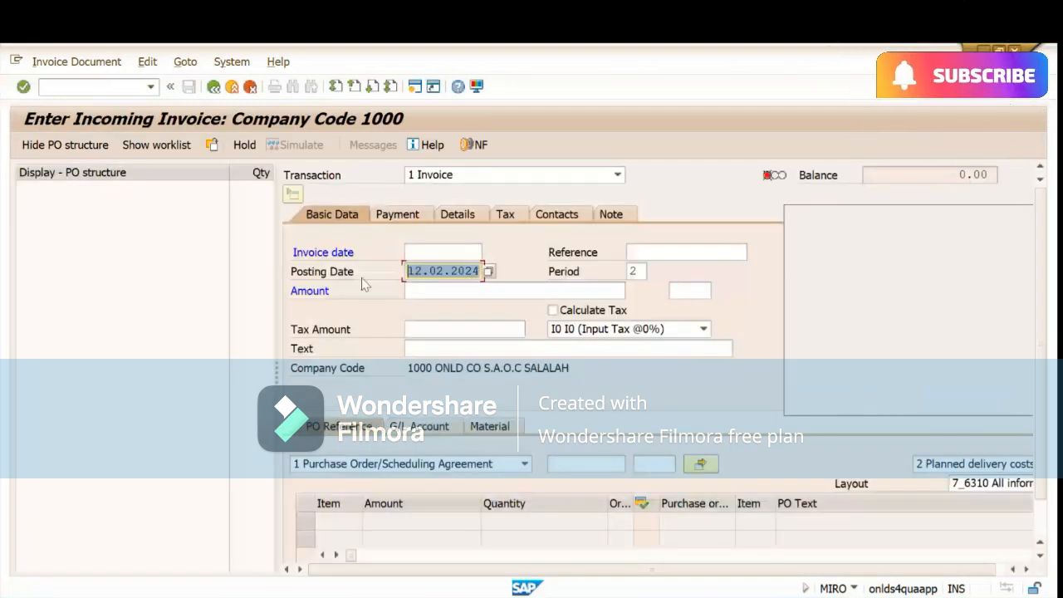
- Start a new invoice dated 12.02.2024 with header amount 5 and load the same purchase order's planned delivery costs
{"action": "left_click", "coordinate": [440, 255]}
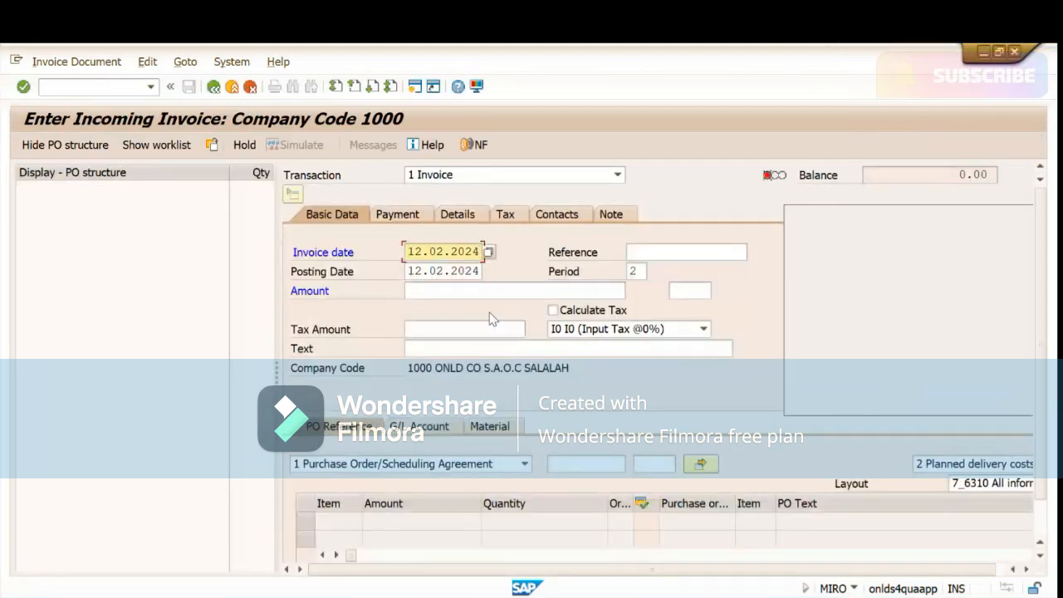
{"action": "left_click", "coordinate": [432, 292]}
{"action": "type", "text": "5"}
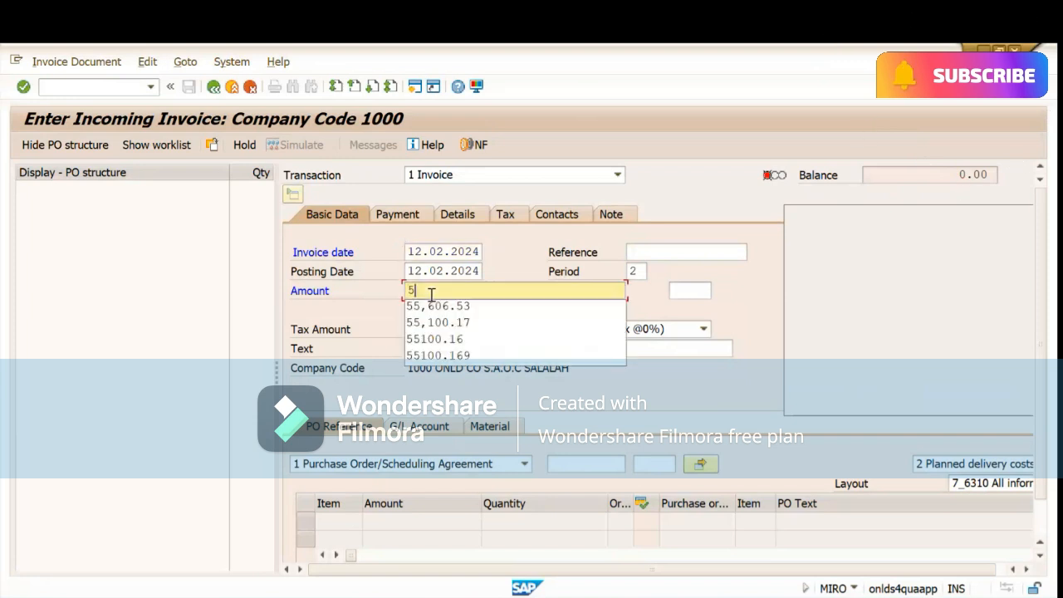
{"action": "left_click", "coordinate": [571, 464]}
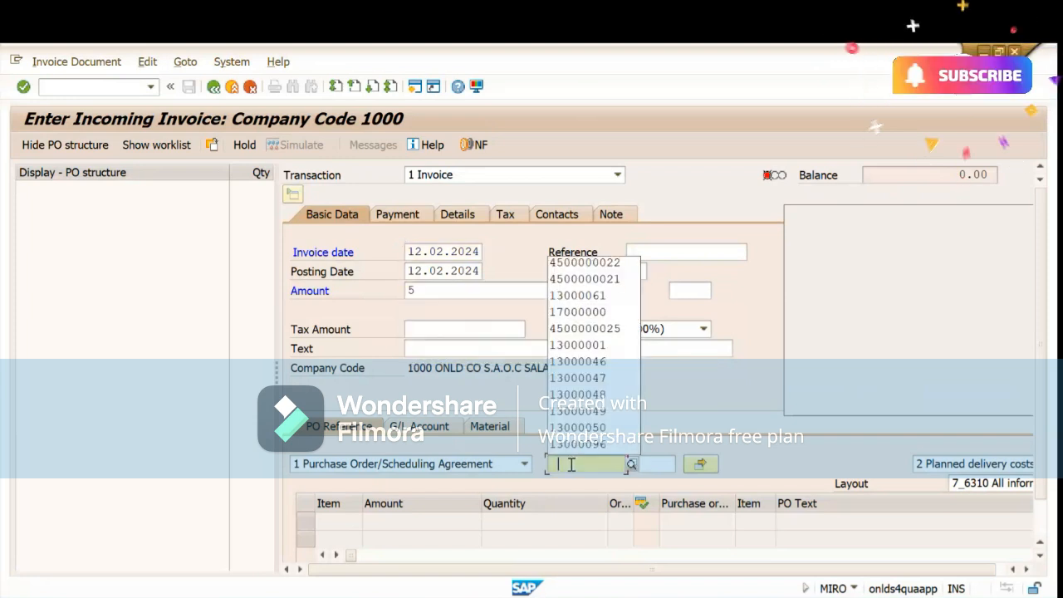
{"action": "left_click", "coordinate": [576, 265]}
{"action": "key", "text": "Return"}
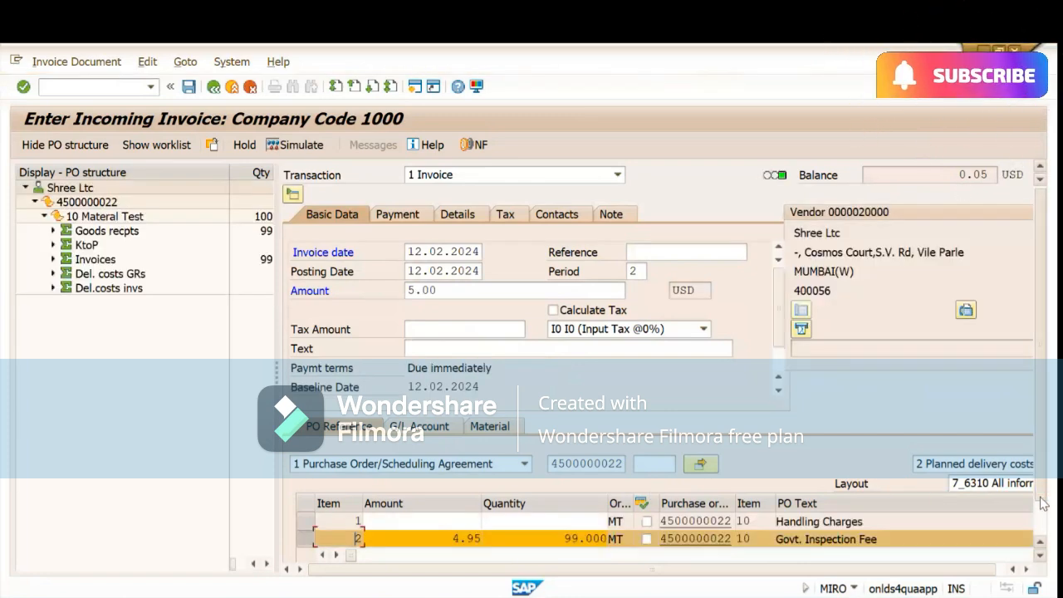
- Set the Govt. Inspection Fee item amount to 5 and update the balance
{"action": "scroll", "coordinate": [1045, 561], "scroll_direction": "down", "scroll_amount": 2}
{"action": "left_click", "coordinate": [453, 497]}
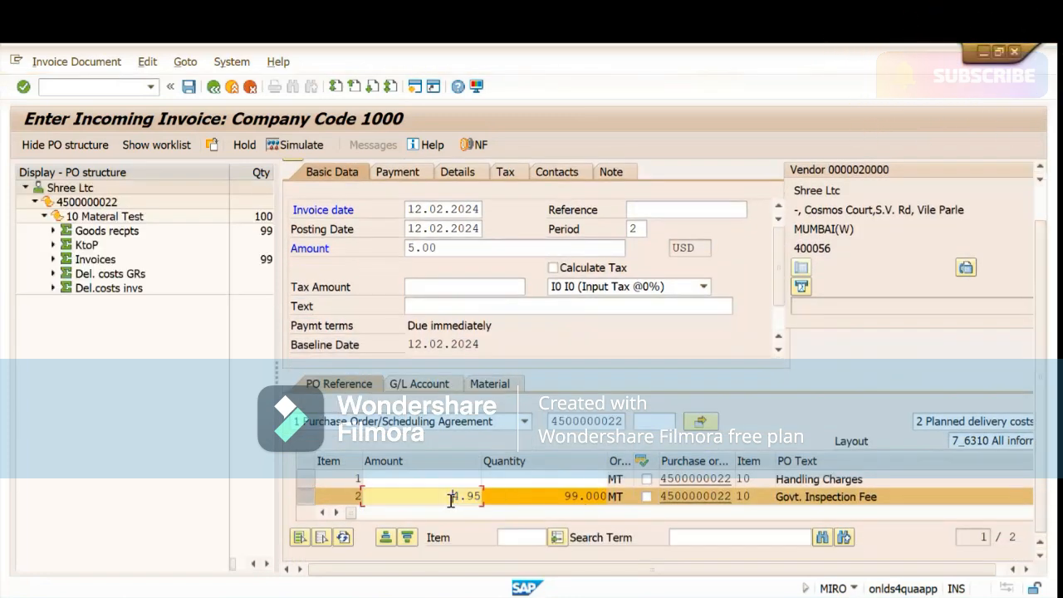
{"action": "left_click_drag", "start_coordinate": [451, 498], "coordinate": [500, 494]}
{"action": "type", "text": "5"}
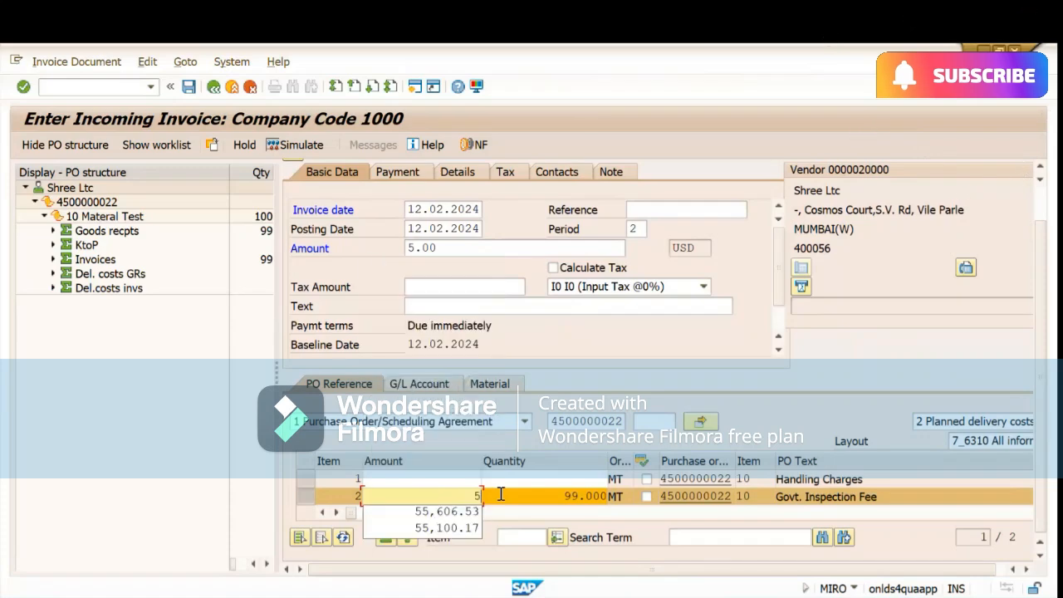
{"action": "key", "text": "Return"}
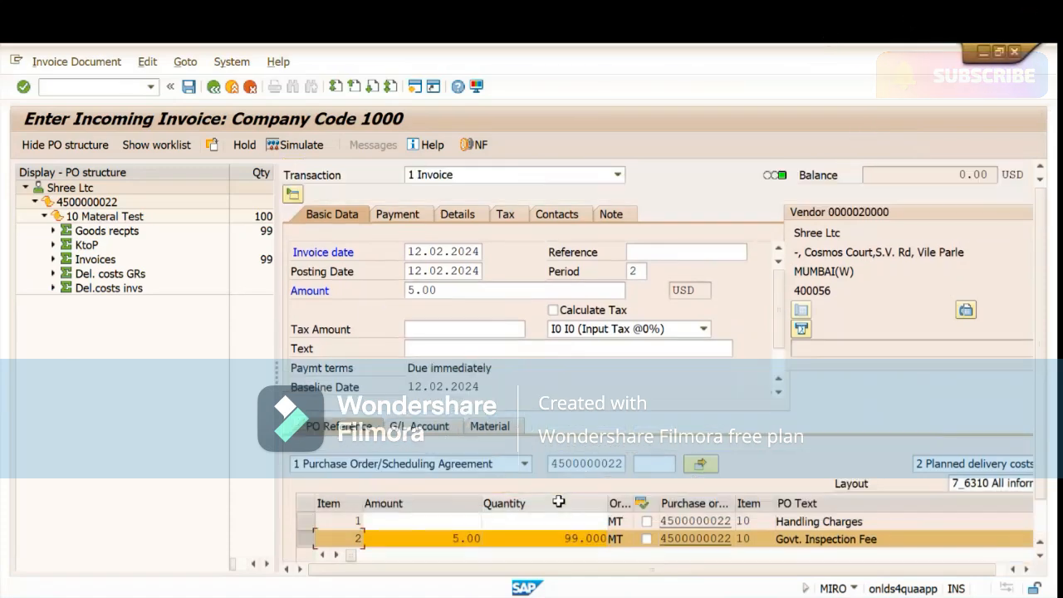
- Set the Govt. Inspection Fee quantity to 100 MT, simulate the invoice and examine its G/L account line
{"action": "left_click", "coordinate": [562, 539]}
{"action": "left_click_drag", "start_coordinate": [561, 540], "coordinate": [607, 540]}
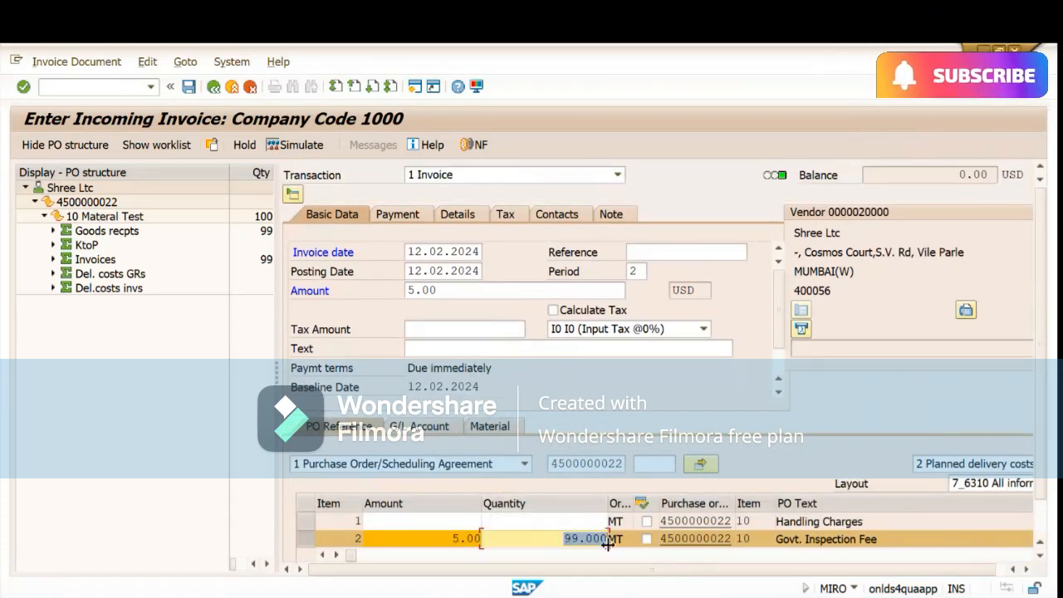
{"action": "type", "text": "100"}
{"action": "key", "text": "Return"}
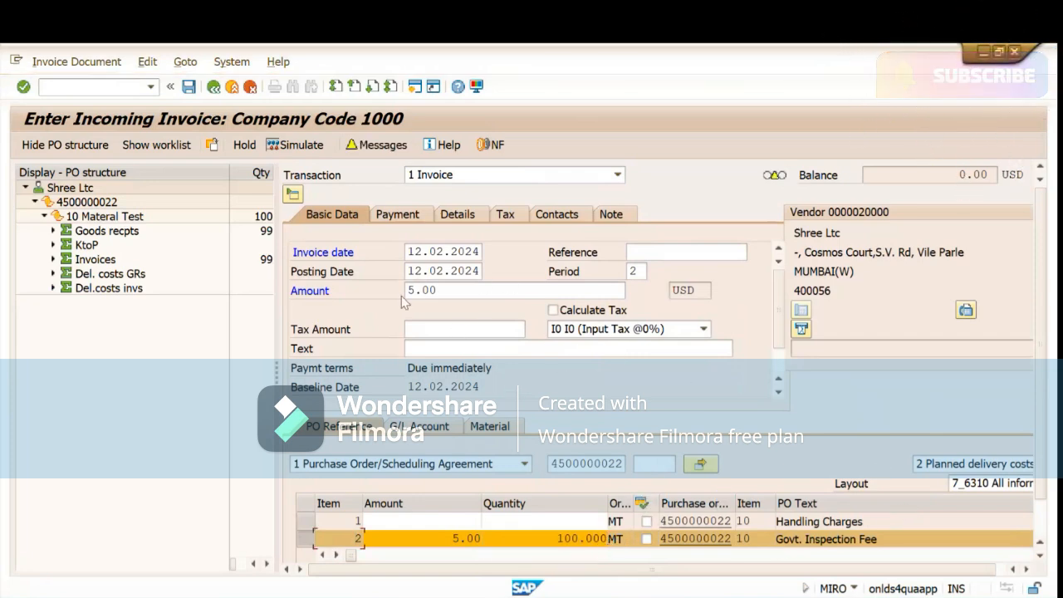
{"action": "left_click", "coordinate": [286, 145]}
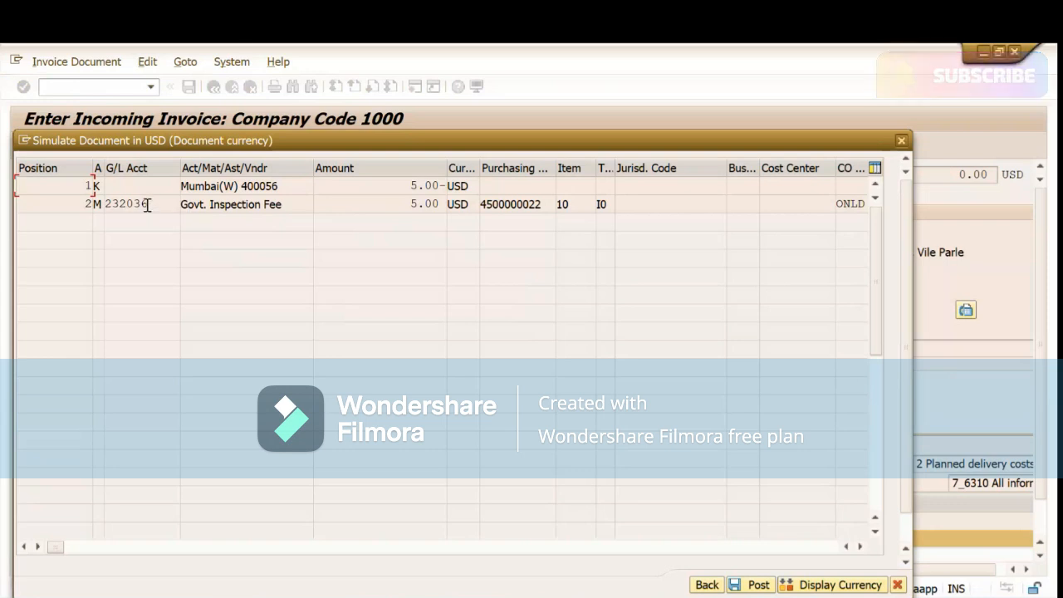
{"action": "left_click_drag", "start_coordinate": [147, 205], "coordinate": [98, 204]}
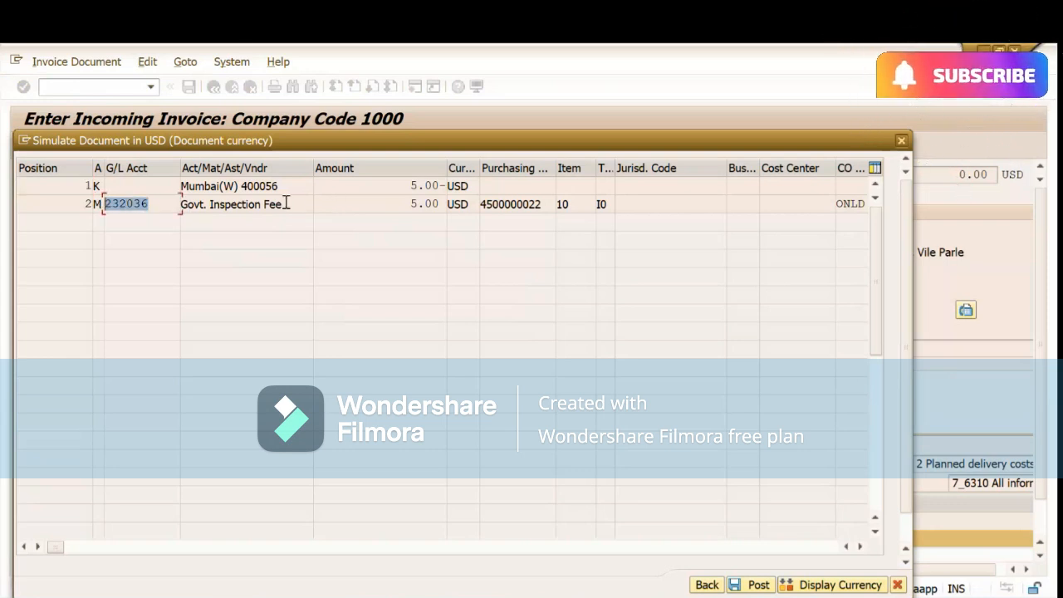
{"action": "left_click_drag", "start_coordinate": [284, 205], "coordinate": [186, 222]}
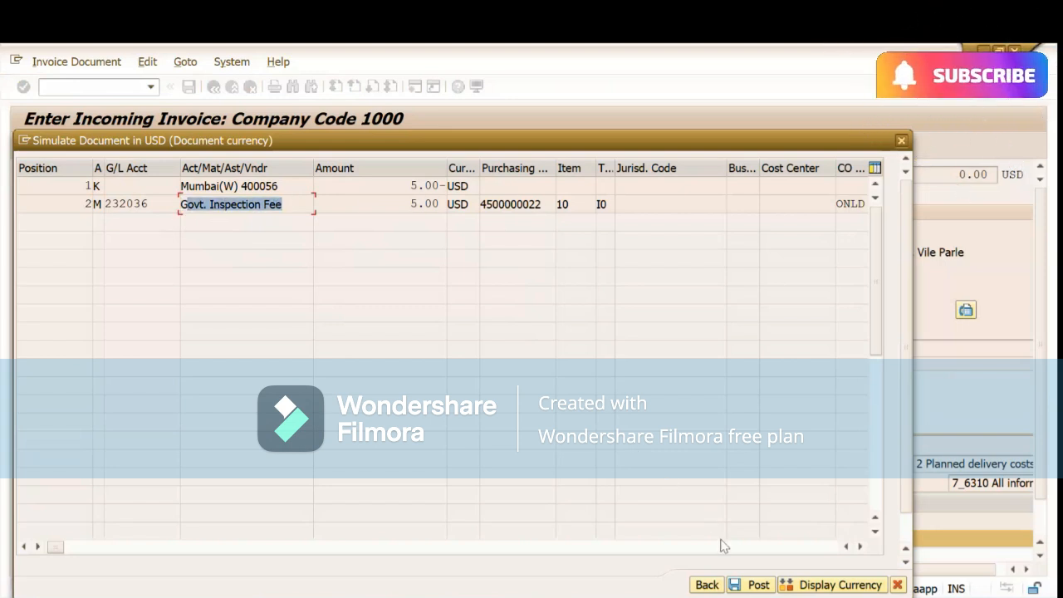
- Try to post the Govt. Inspection Fee invoice from the simulation, close the simulation and check the messages
{"action": "left_click", "coordinate": [752, 586]}
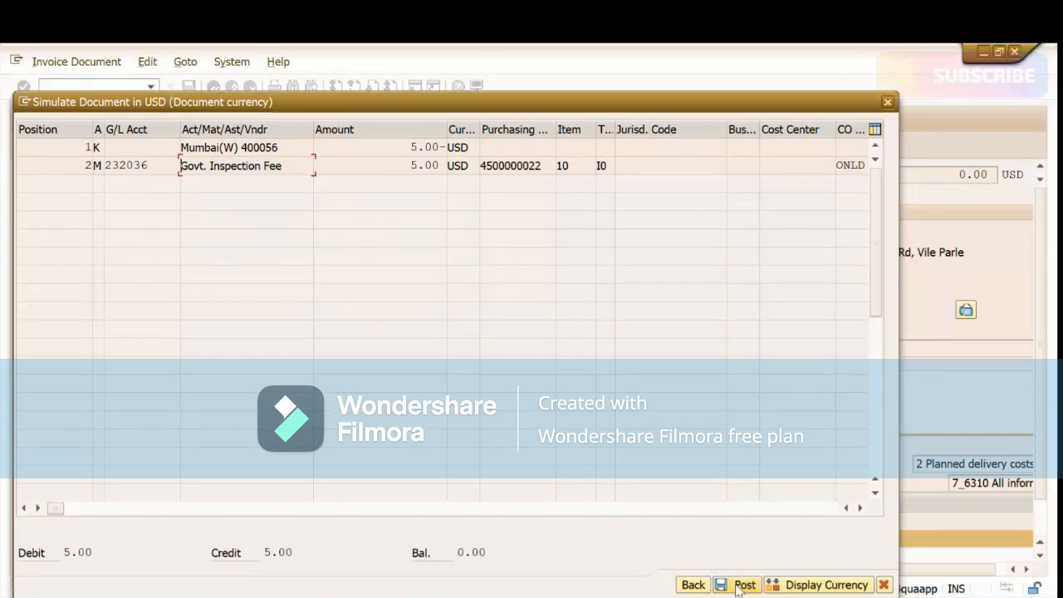
{"action": "left_click", "coordinate": [739, 588]}
{"action": "left_click", "coordinate": [886, 103]}
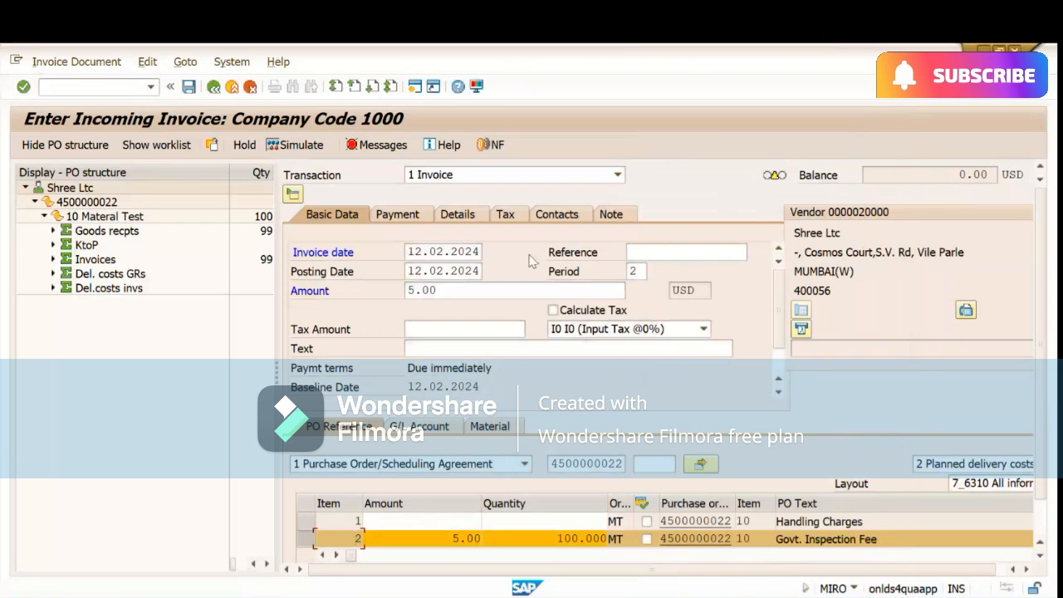
{"action": "left_click", "coordinate": [375, 146]}
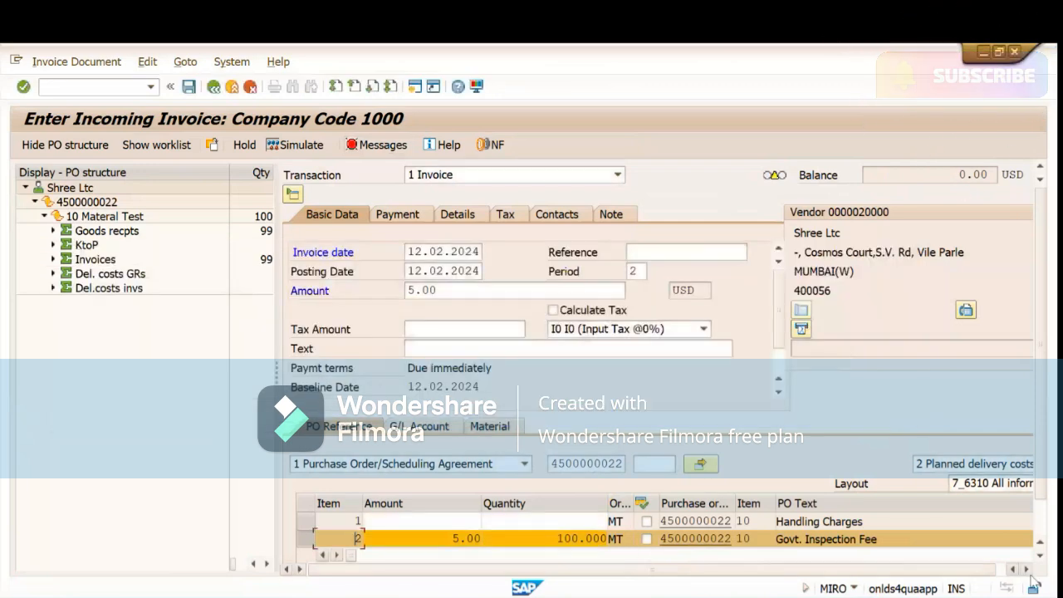
- Check the Govt. Inspection Fee item's tax code and clear the tax code in the invoice header
{"action": "left_click", "coordinate": [749, 537]}
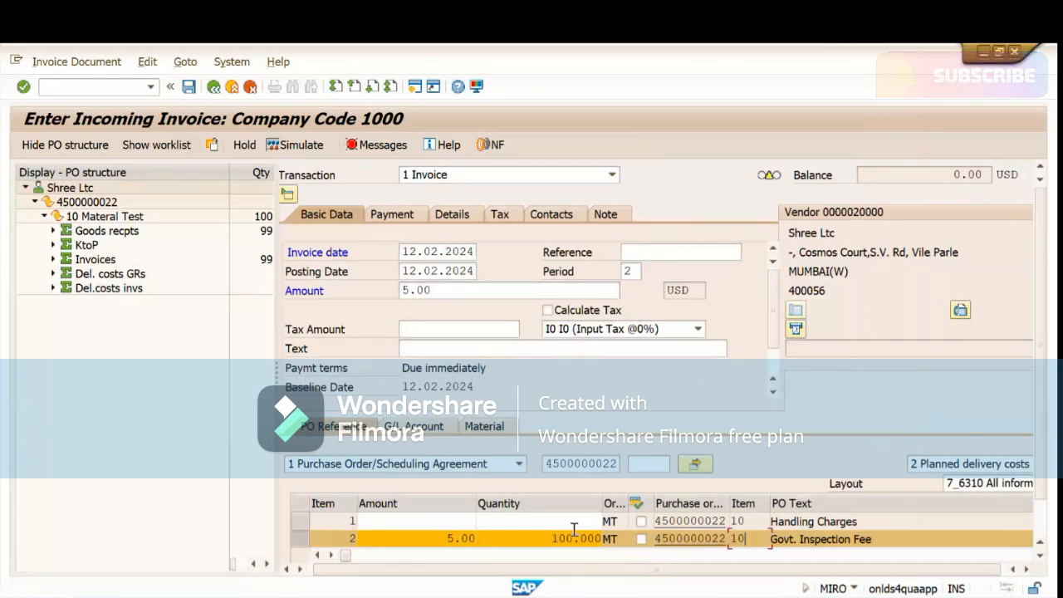
{"action": "key", "text": "Tab"}
{"action": "key", "text": "Tab"}
{"action": "key", "text": "Tab"}
{"action": "key", "text": "Tab"}
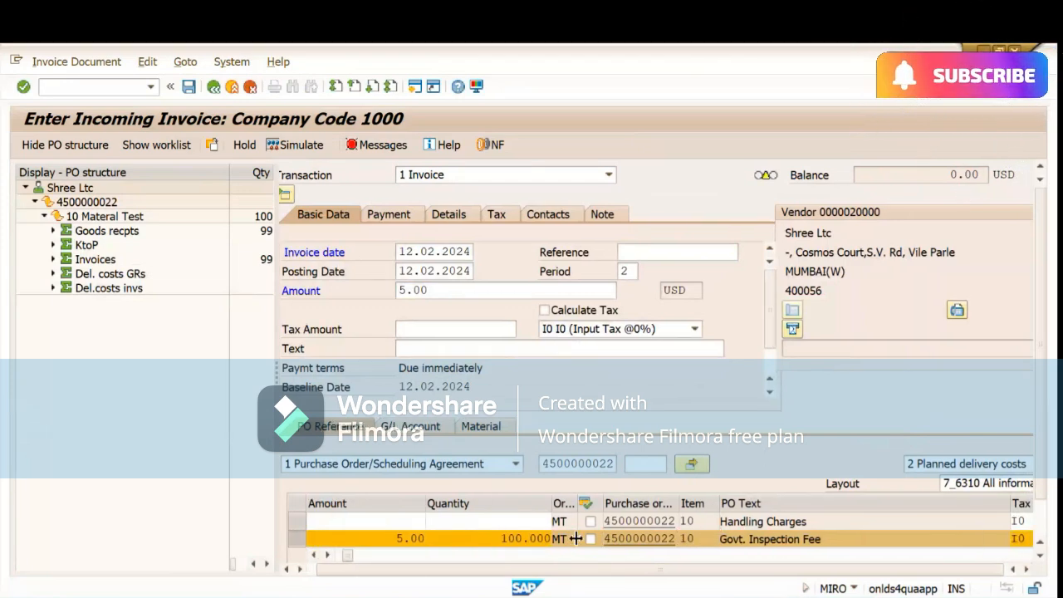
{"action": "left_click", "coordinate": [569, 330]}
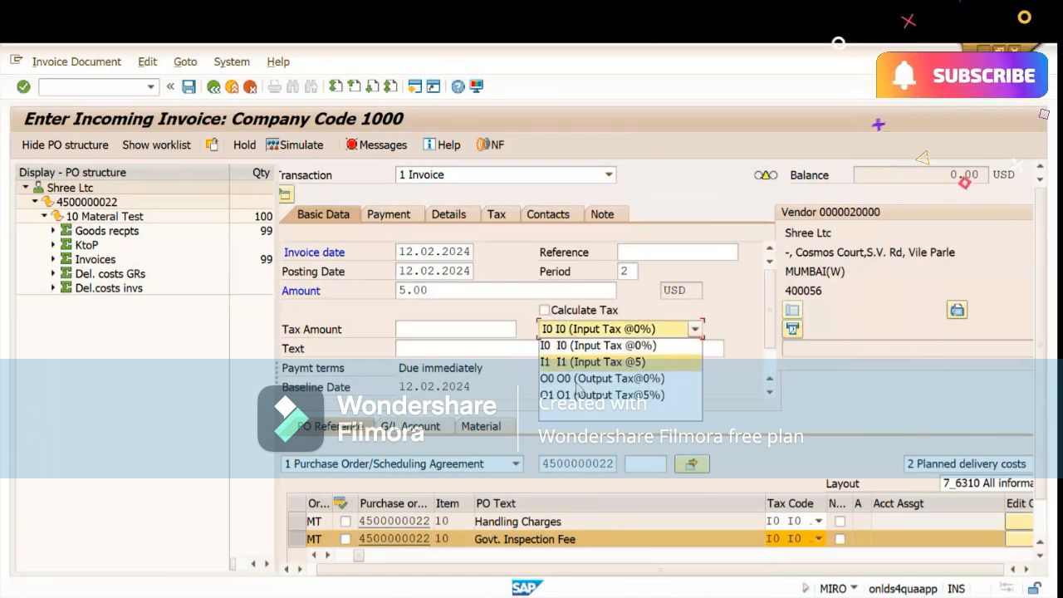
{"action": "left_click", "coordinate": [585, 413]}
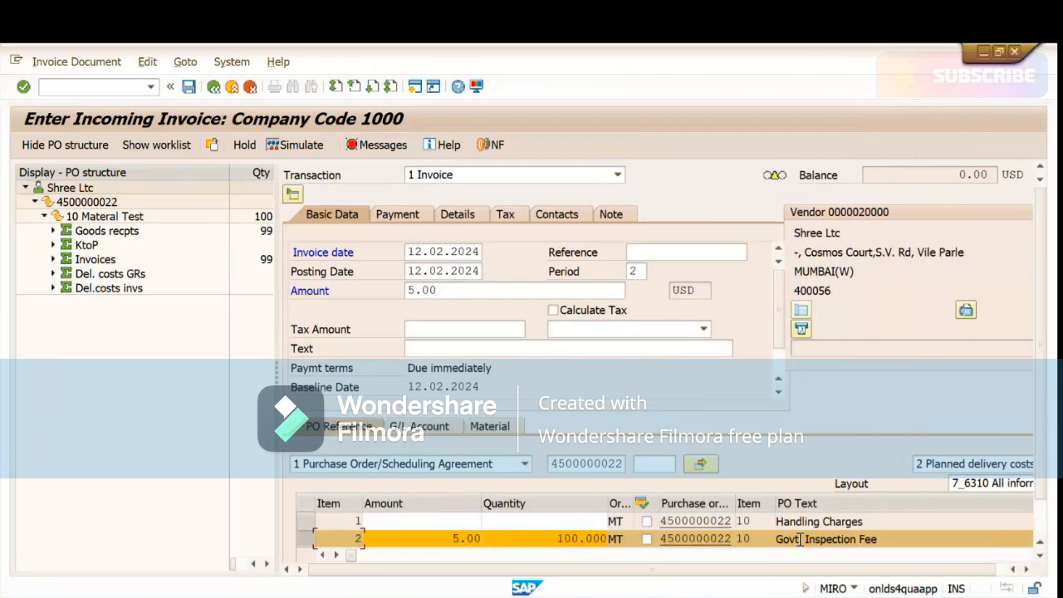
{"action": "key", "text": "Return"}
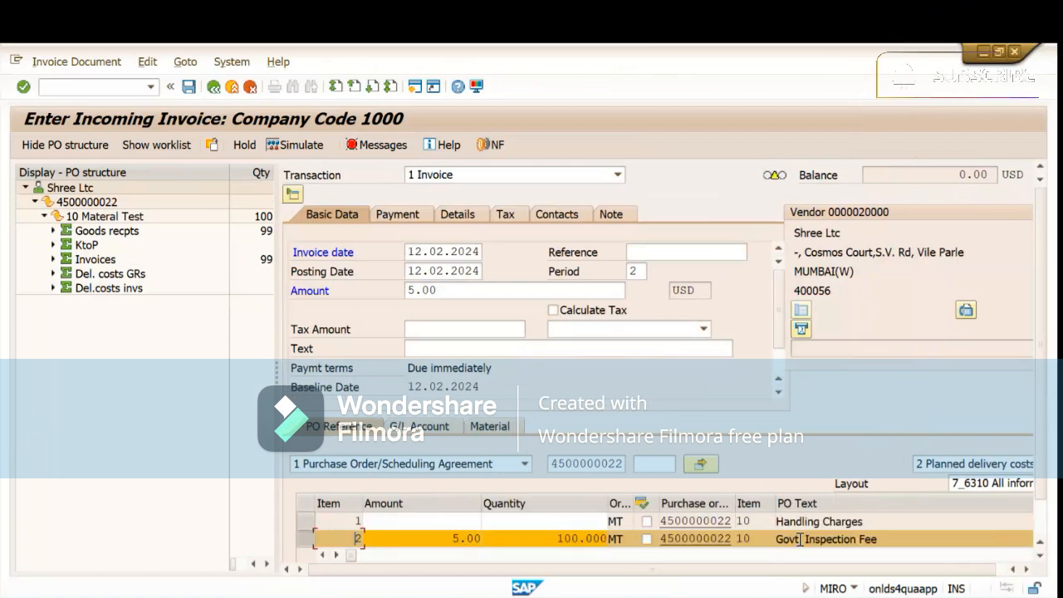
- Try to clear the tax code of the Govt. Inspection Fee item
{"action": "left_click", "coordinate": [710, 539]}
{"action": "key", "text": "Tab"}
{"action": "key", "text": "shift+Tab"}
{"action": "key", "text": "shift+Tab"}
{"action": "key", "text": "shift+Tab"}
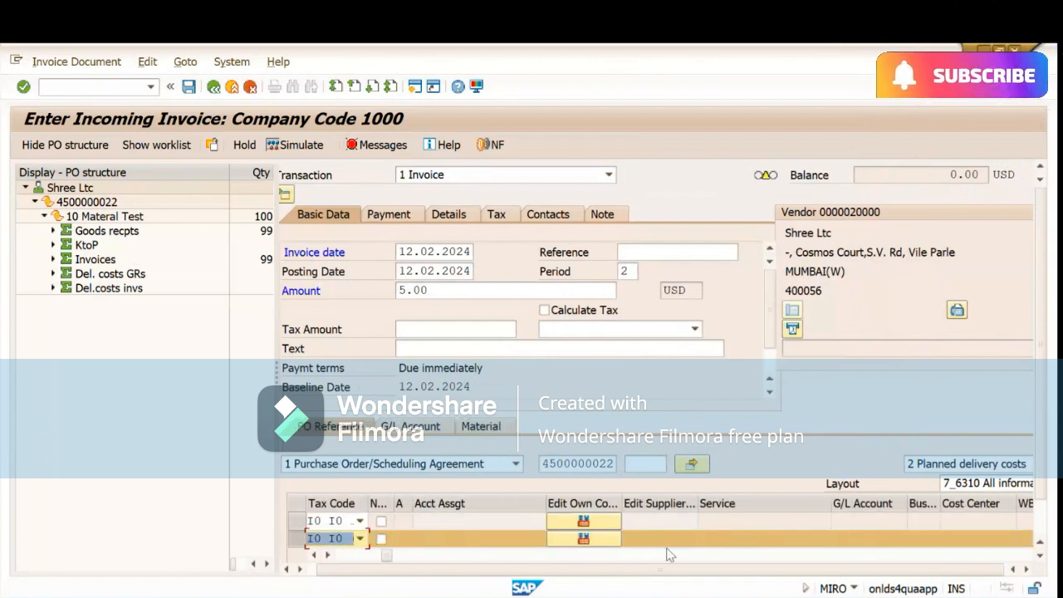
{"action": "key", "text": "shift+Tab"}
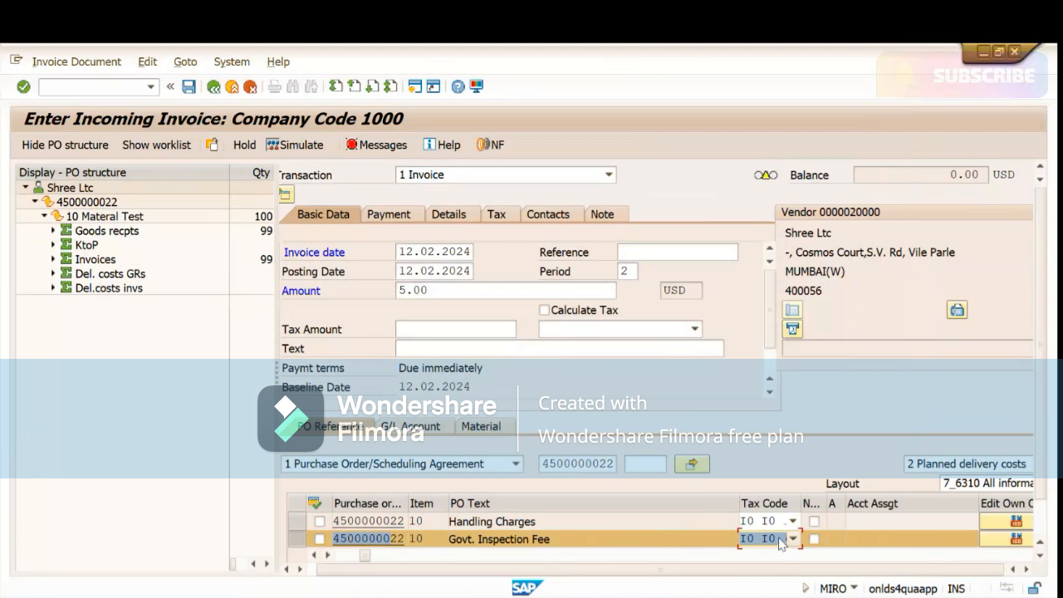
{"action": "key", "text": "F4"}
{"action": "left_click", "coordinate": [698, 522]}
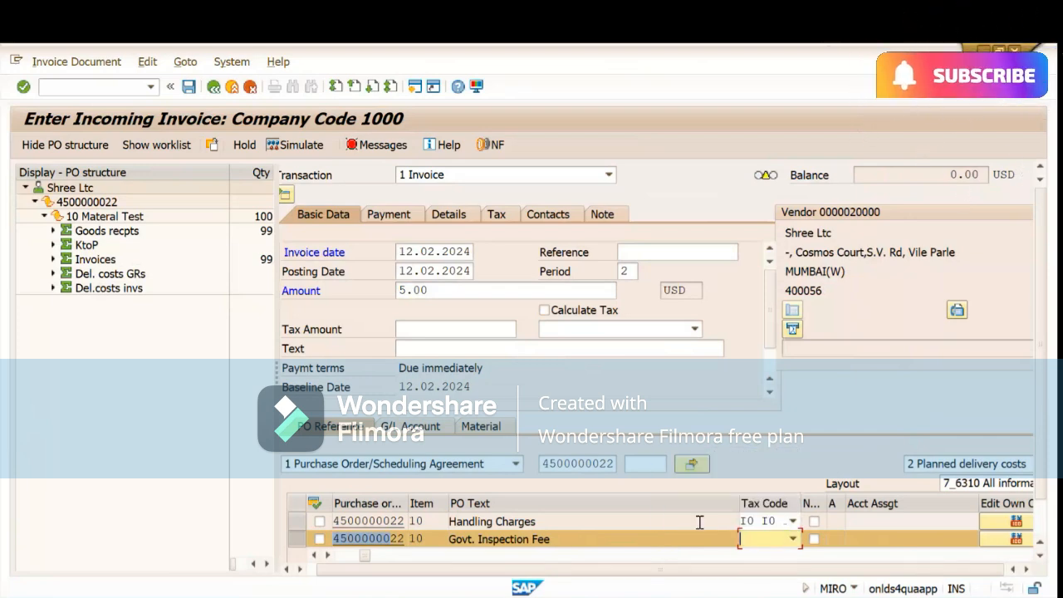
{"action": "key", "text": "Return"}
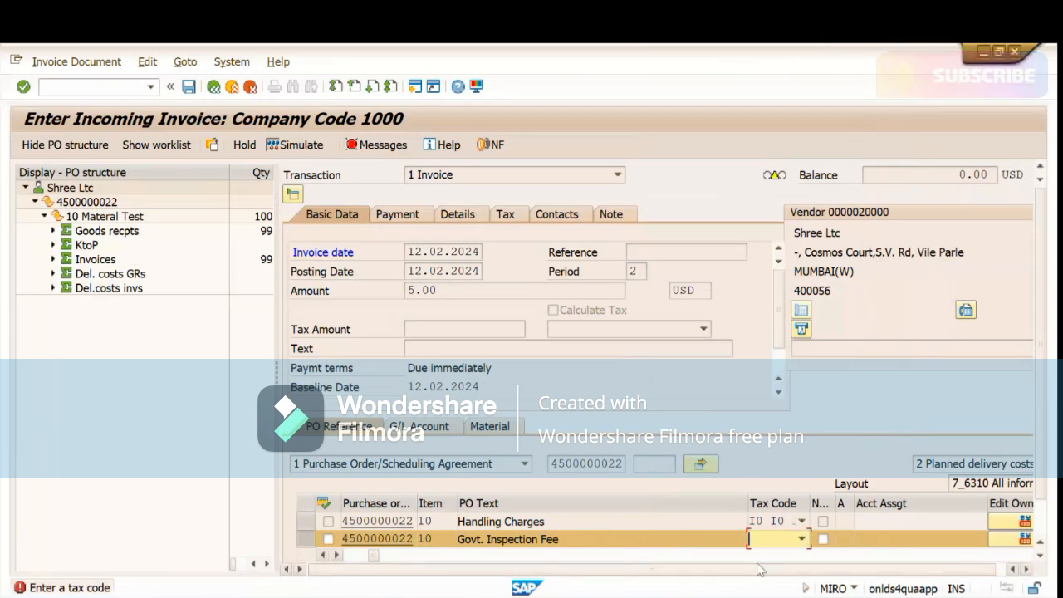
- Set the Govt. Inspection Fee item and header tax codes to I0 (Input Tax @0%) and enable Calculate Tax
{"action": "left_click", "coordinate": [780, 541]}
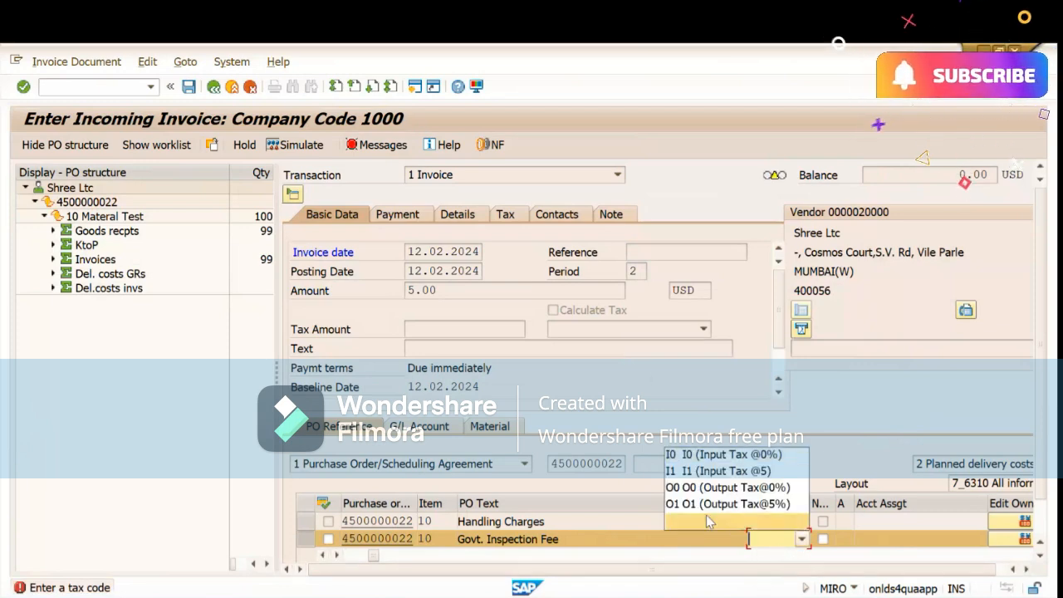
{"action": "left_click", "coordinate": [686, 455]}
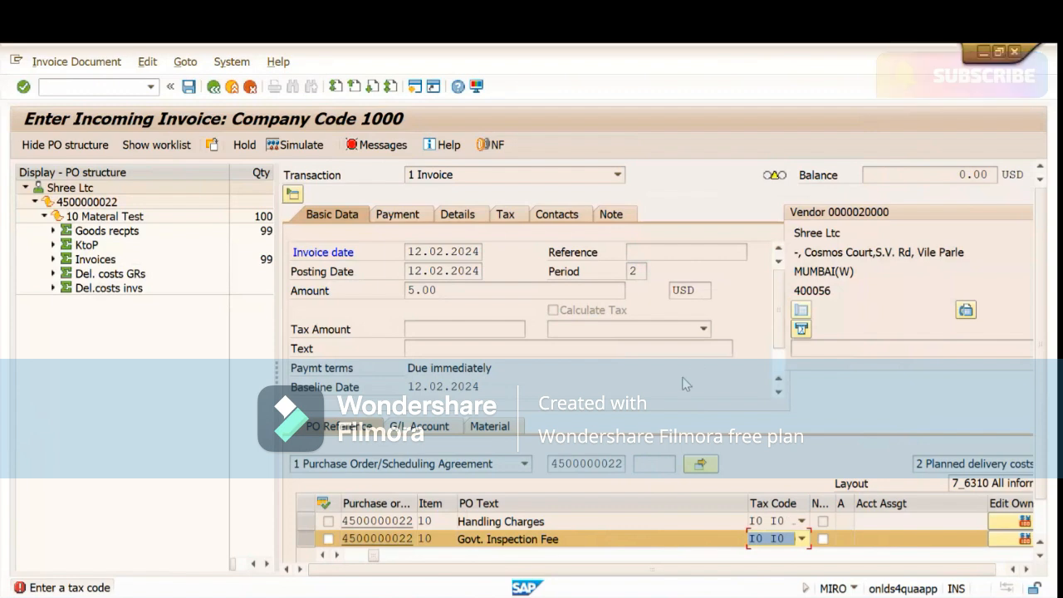
{"action": "left_click", "coordinate": [569, 332]}
{"action": "left_click", "coordinate": [564, 347]}
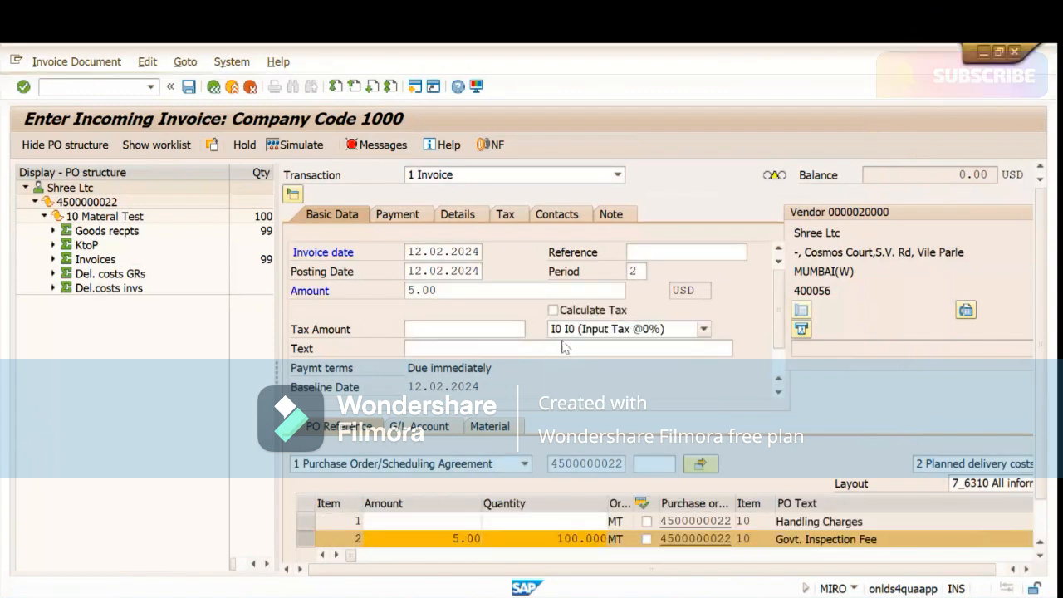
{"action": "left_click", "coordinate": [553, 310]}
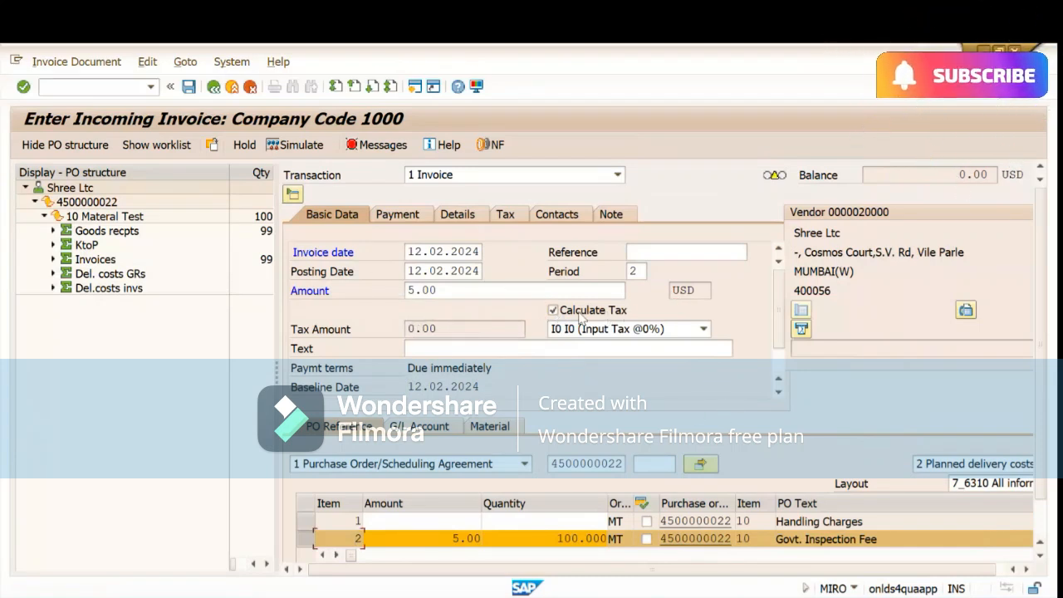
- Simulate the Govt. Inspection Fee invoice with tax code I0, try to post it, and check the verification log
{"action": "left_click", "coordinate": [293, 146]}
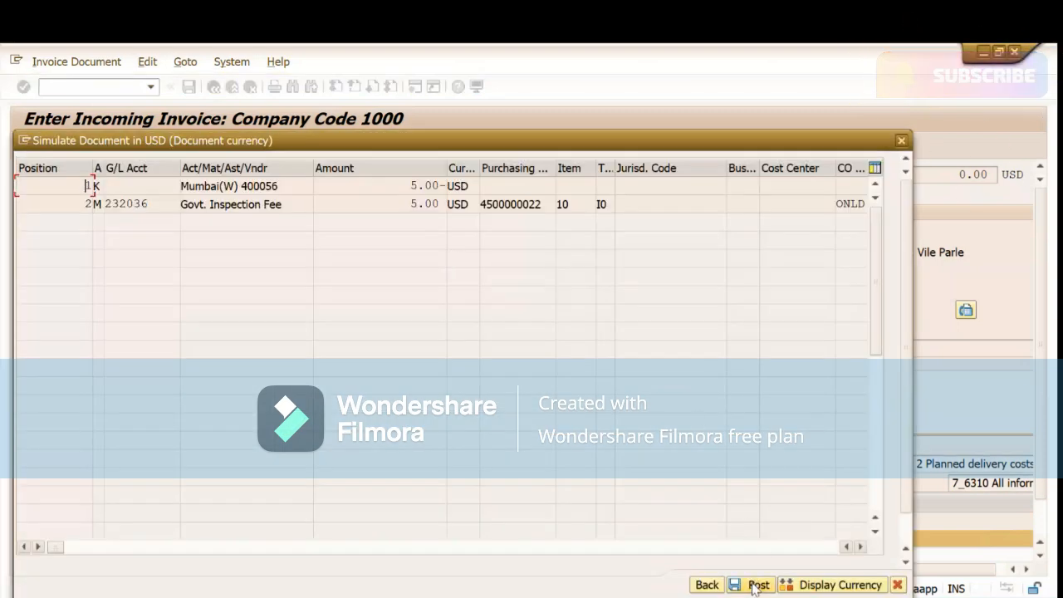
{"action": "left_click", "coordinate": [755, 585]}
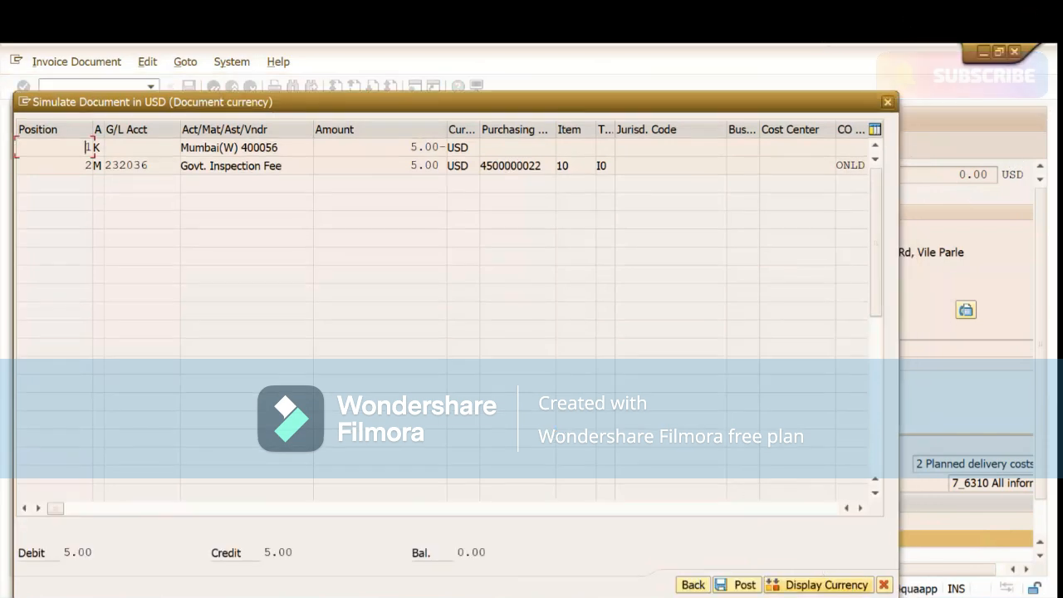
{"action": "left_click", "coordinate": [889, 109]}
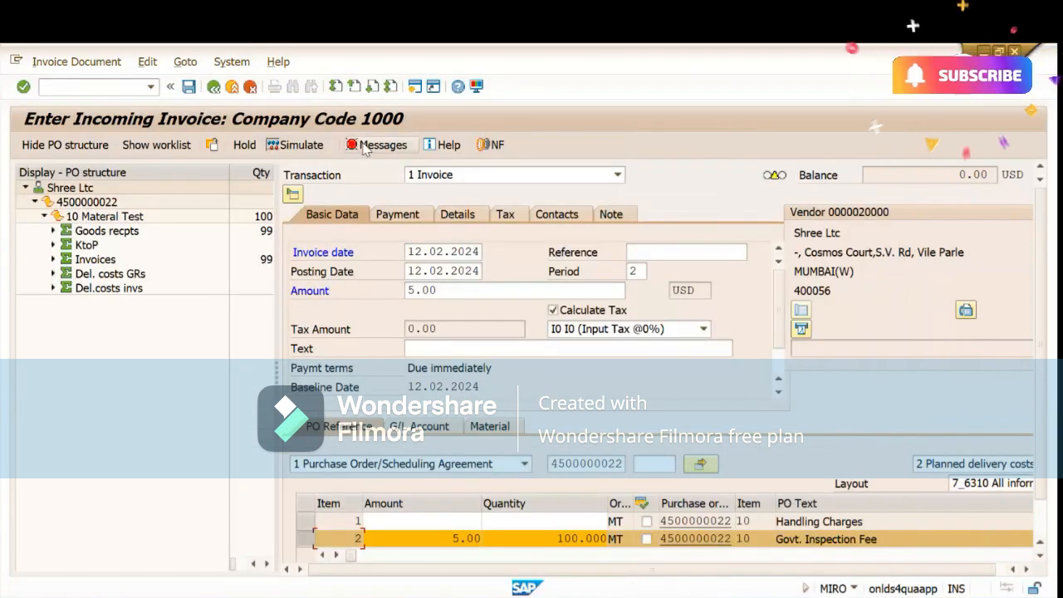
{"action": "left_click", "coordinate": [366, 145]}
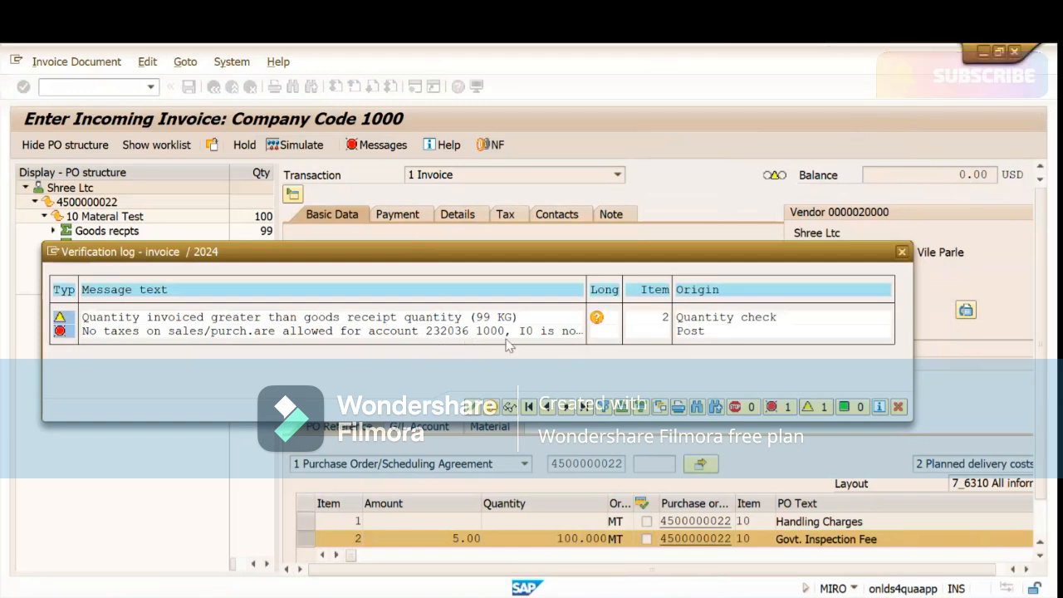
{"action": "left_click", "coordinate": [897, 407]}
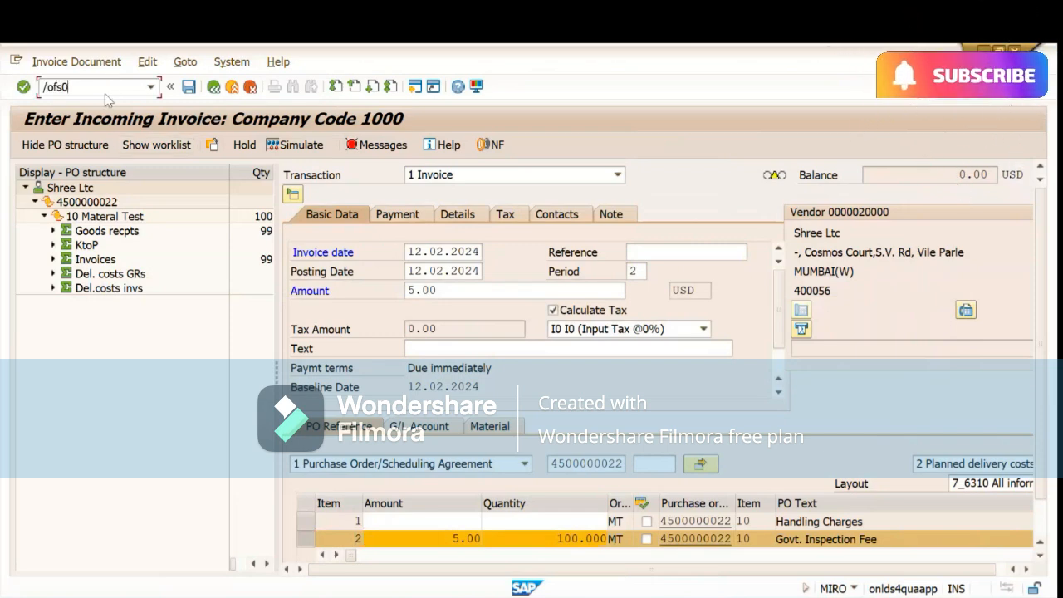
- Open G/L account maintenance (FS00) in a new session and search the account list for 236036
{"action": "key", "text": "Return"}
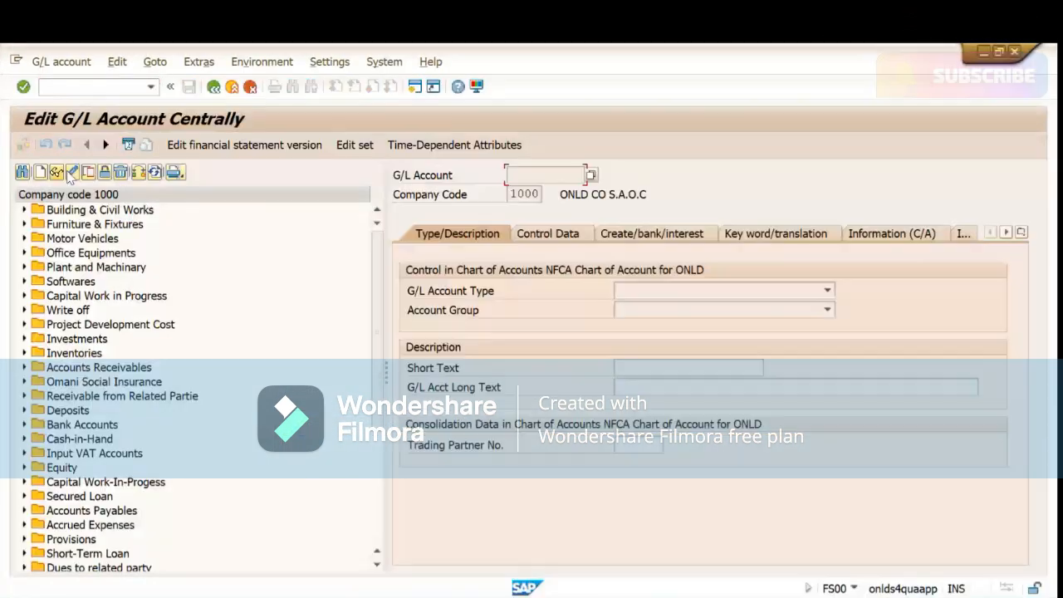
{"action": "left_click", "coordinate": [21, 172]}
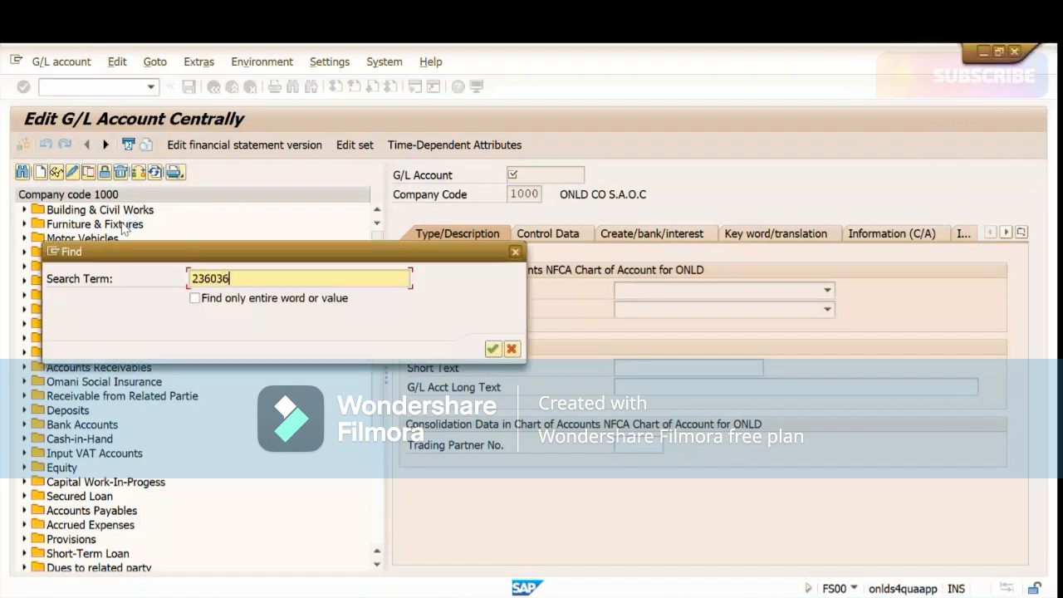
{"action": "key", "text": "Return"}
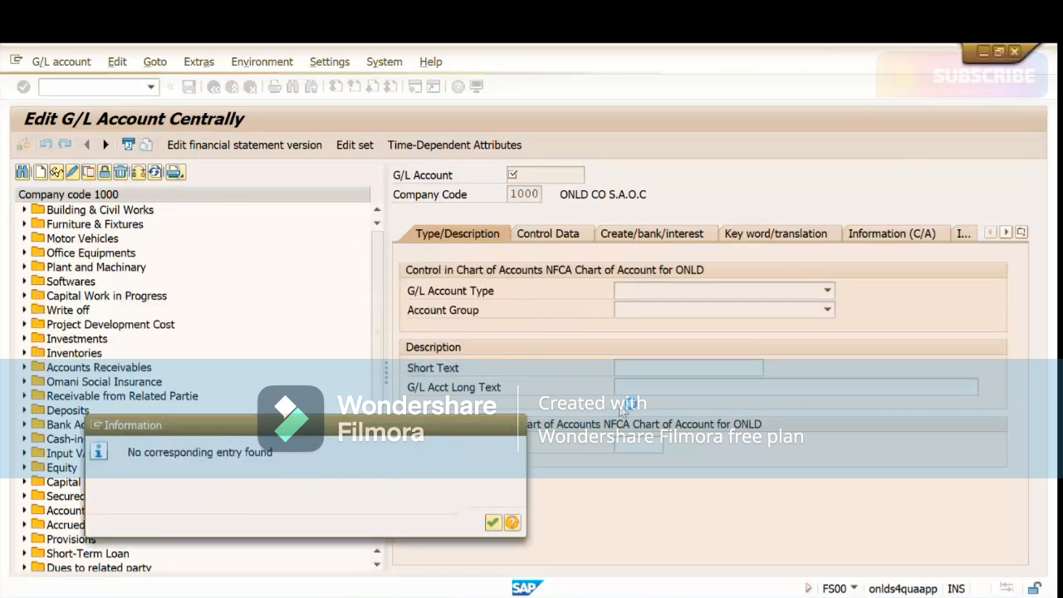
{"action": "left_click", "coordinate": [492, 522]}
- Return to the incoming invoice and recheck the G/L account number in its verification log
{"action": "key", "text": "super+Tab"}
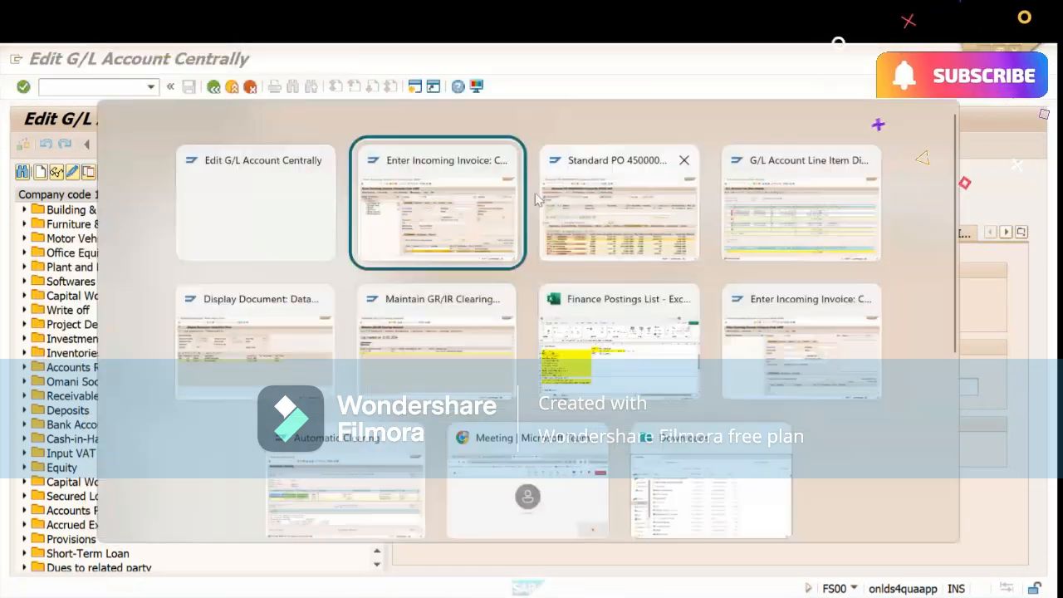
{"action": "left_click", "coordinate": [604, 223]}
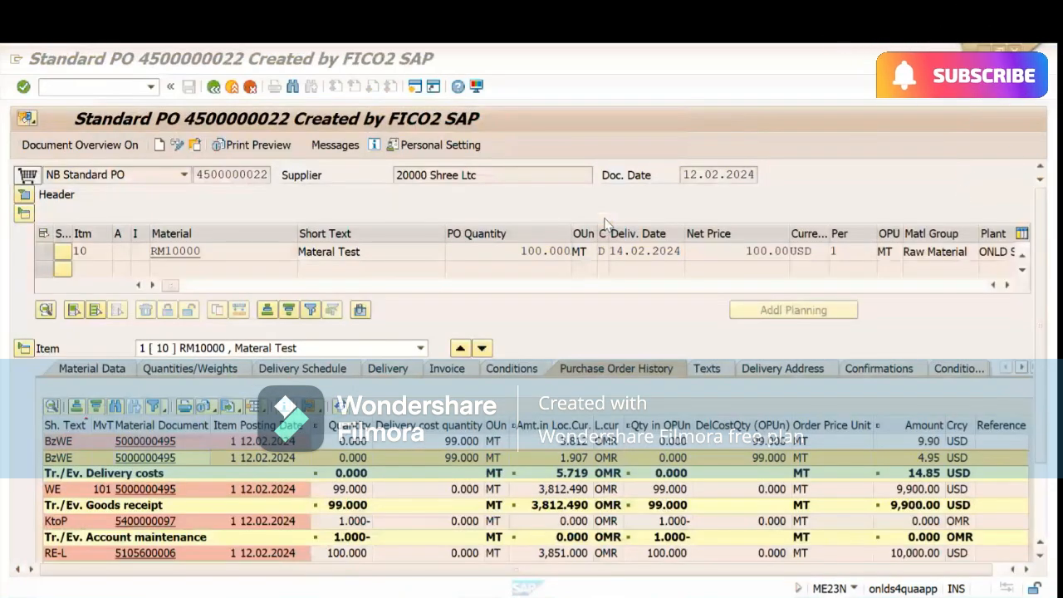
{"action": "mouse_move", "coordinate": [432, 558]}
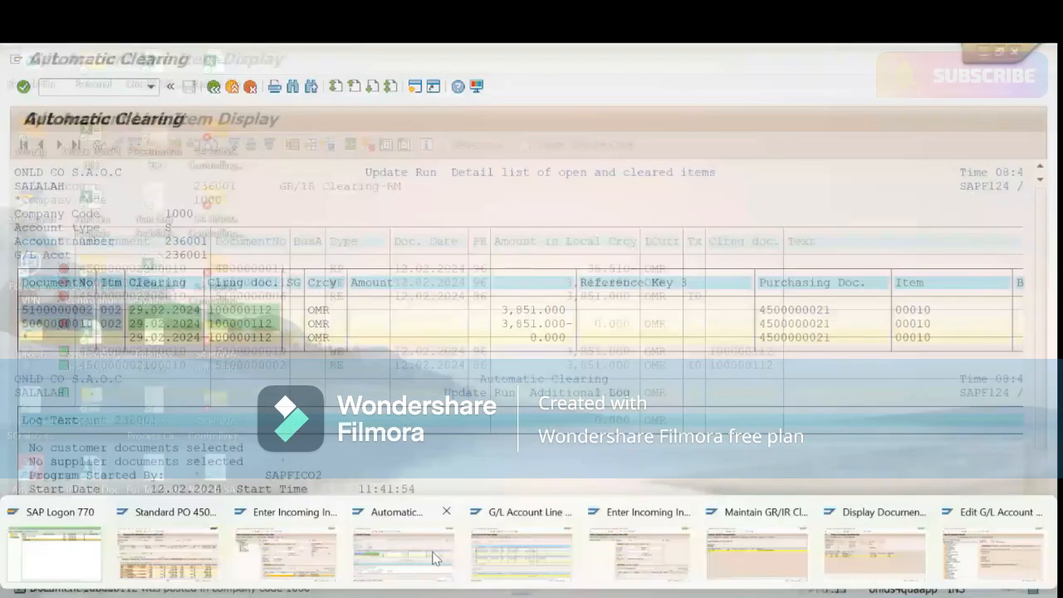
{"action": "left_click", "coordinate": [287, 554]}
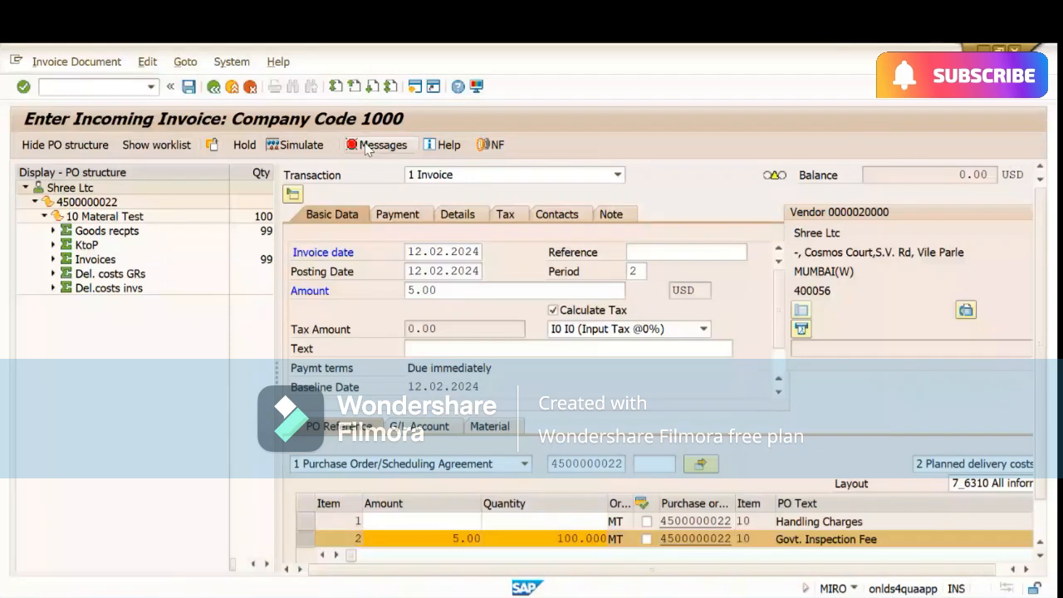
{"action": "left_click", "coordinate": [375, 144]}
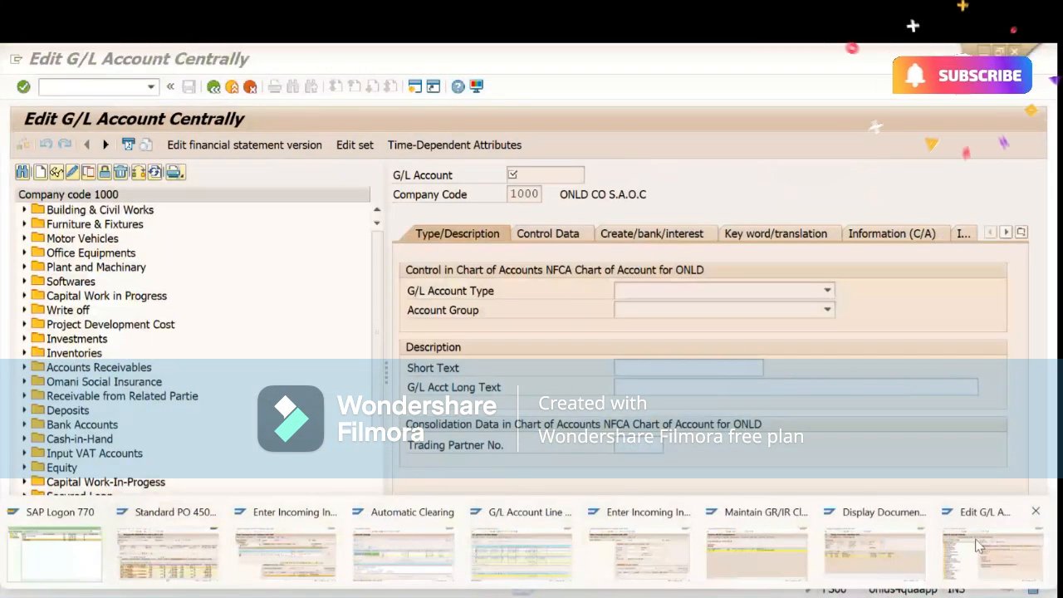
- Switch back to the G/L account maintenance session and search the account list for 232036
{"action": "left_click", "coordinate": [977, 544]}
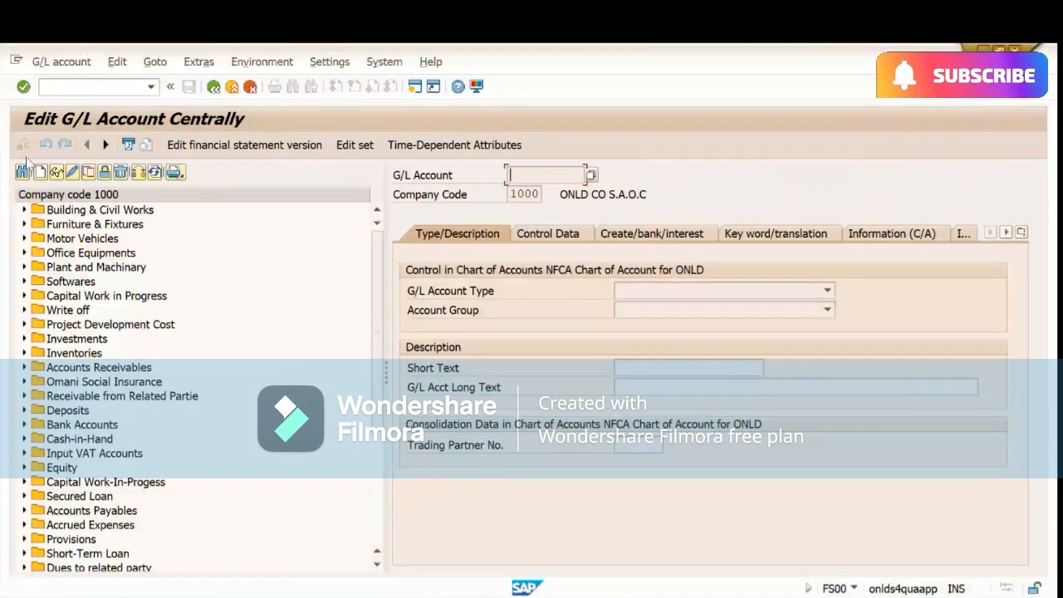
{"action": "left_click", "coordinate": [25, 174]}
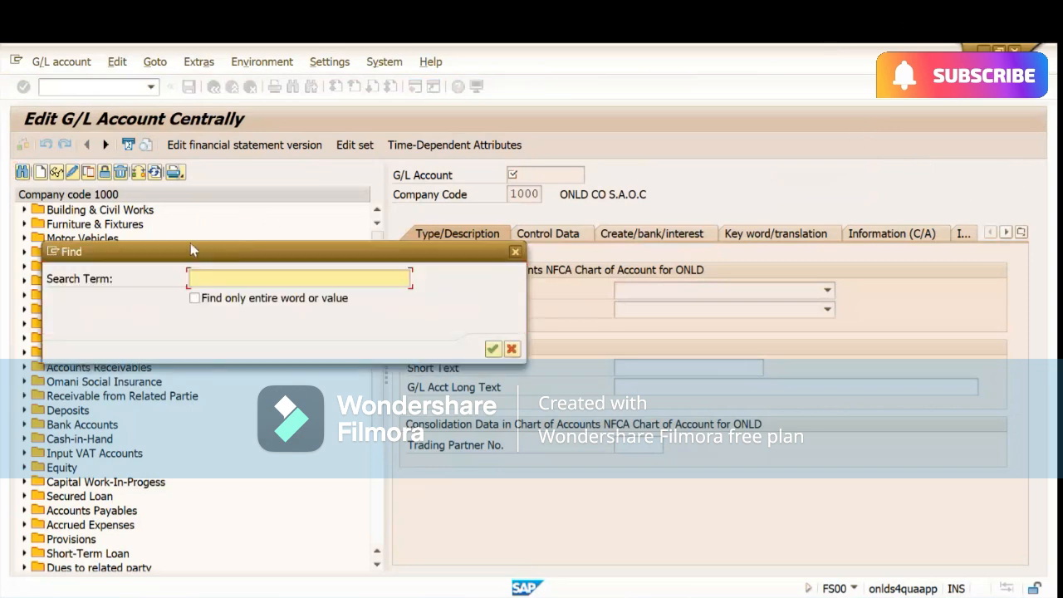
{"action": "type", "text": "2320"}
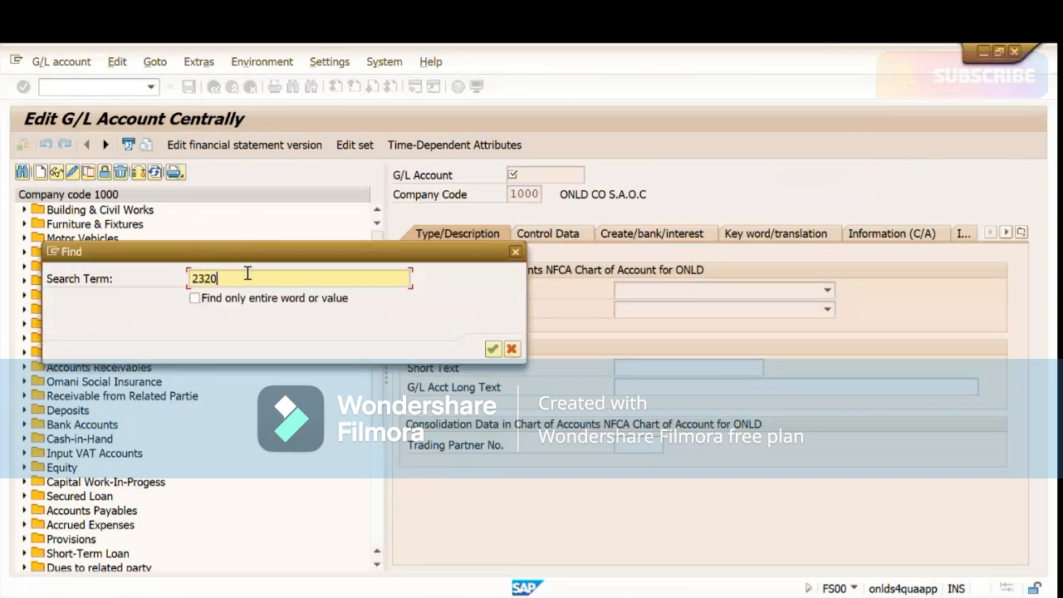
{"action": "type", "text": "36"}
{"action": "key", "text": "Return"}
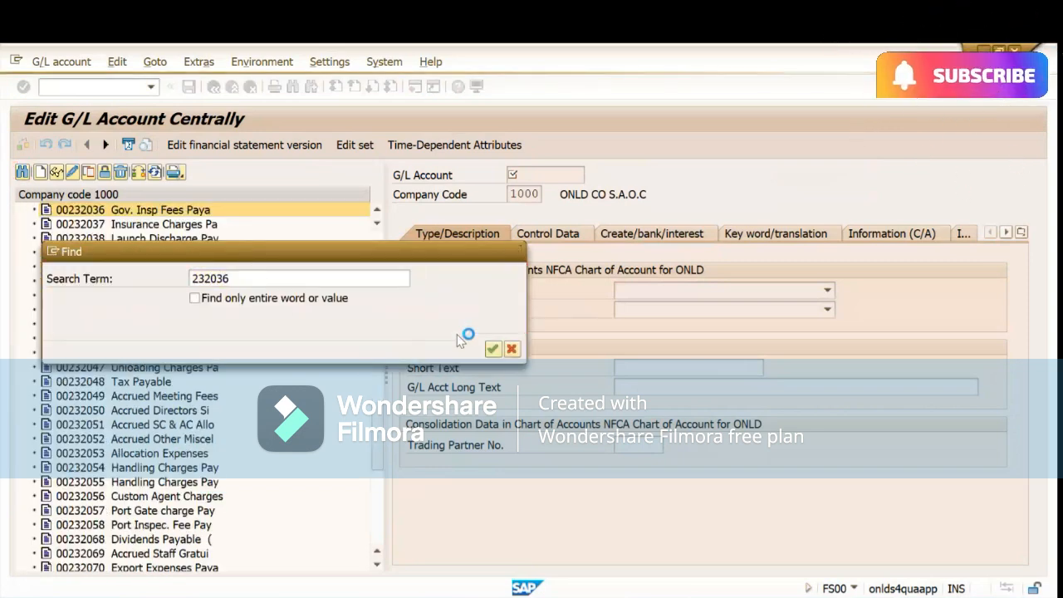
{"action": "left_click", "coordinate": [514, 253]}
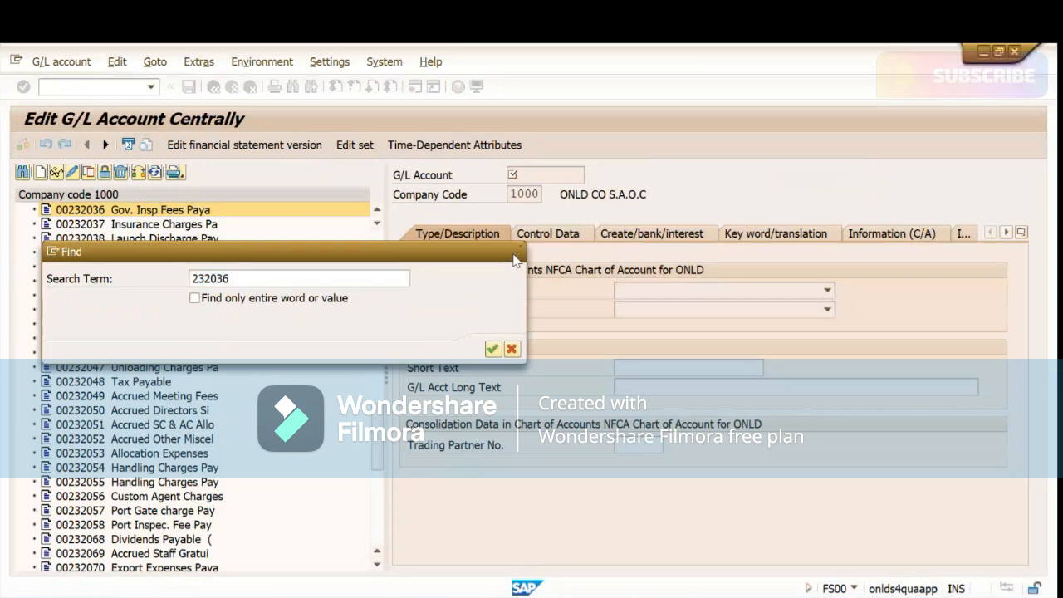
- Open G/L account 232036 for changes, allow posting without tax in its control data, and save despite the warnings
{"action": "double_click", "coordinate": [106, 212]}
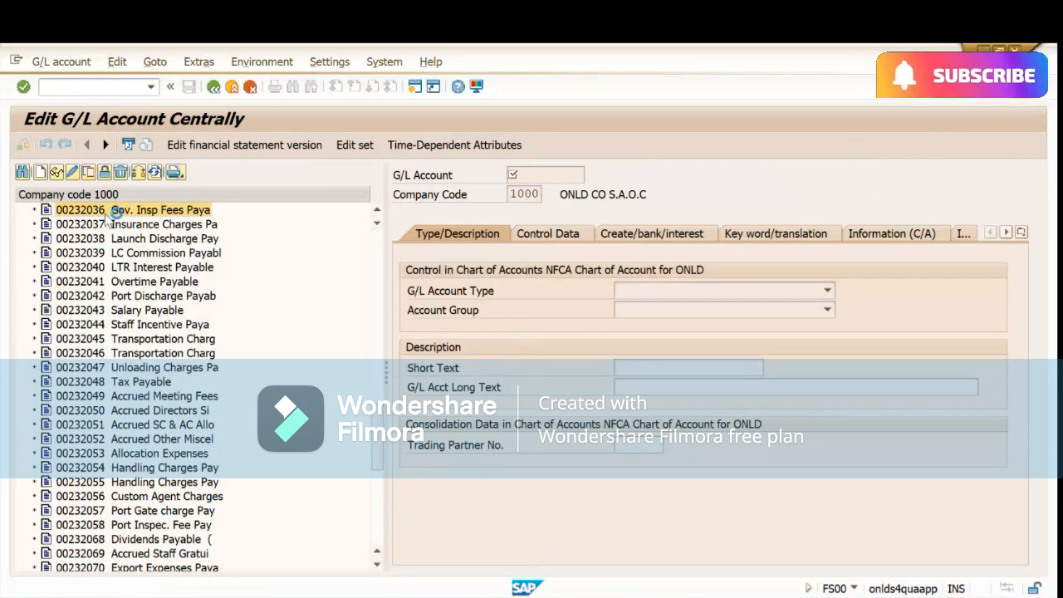
{"action": "left_click", "coordinate": [72, 172]}
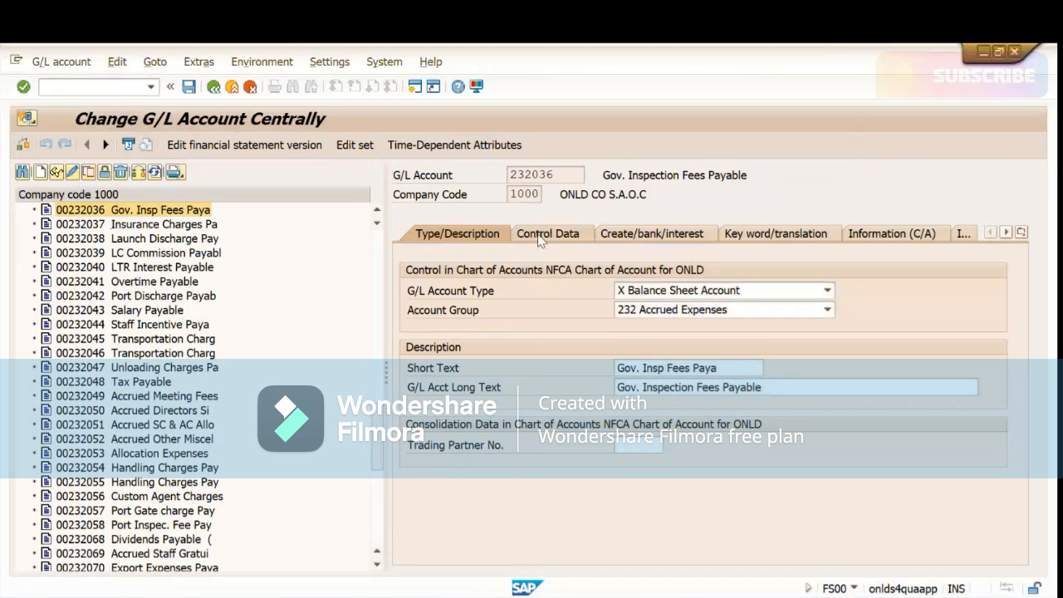
{"action": "left_click", "coordinate": [539, 238]}
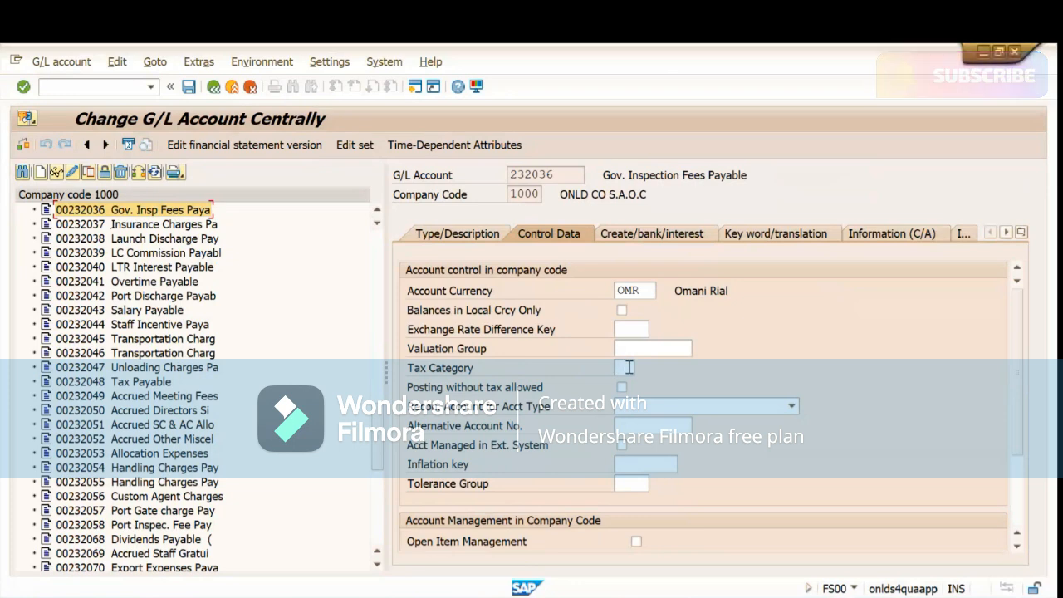
{"action": "left_click", "coordinate": [623, 388]}
{"action": "left_click", "coordinate": [190, 87]}
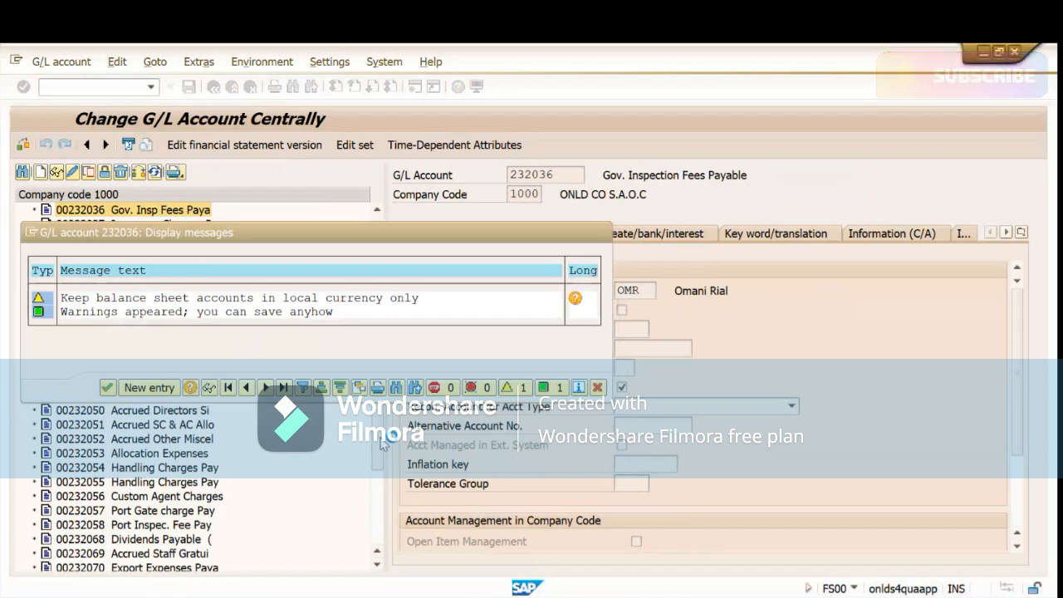
{"action": "key", "text": "Return"}
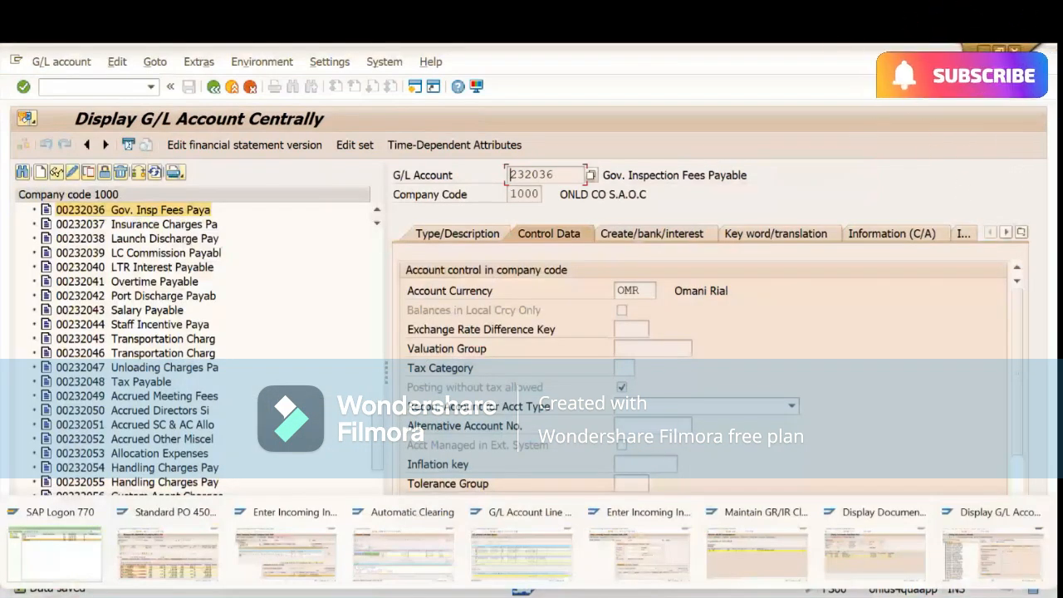
- Return to the incoming invoice, close its verification log, simulate the Govt. Inspection Fee invoice again and close the simulation
{"action": "mouse_move", "coordinate": [430, 572]}
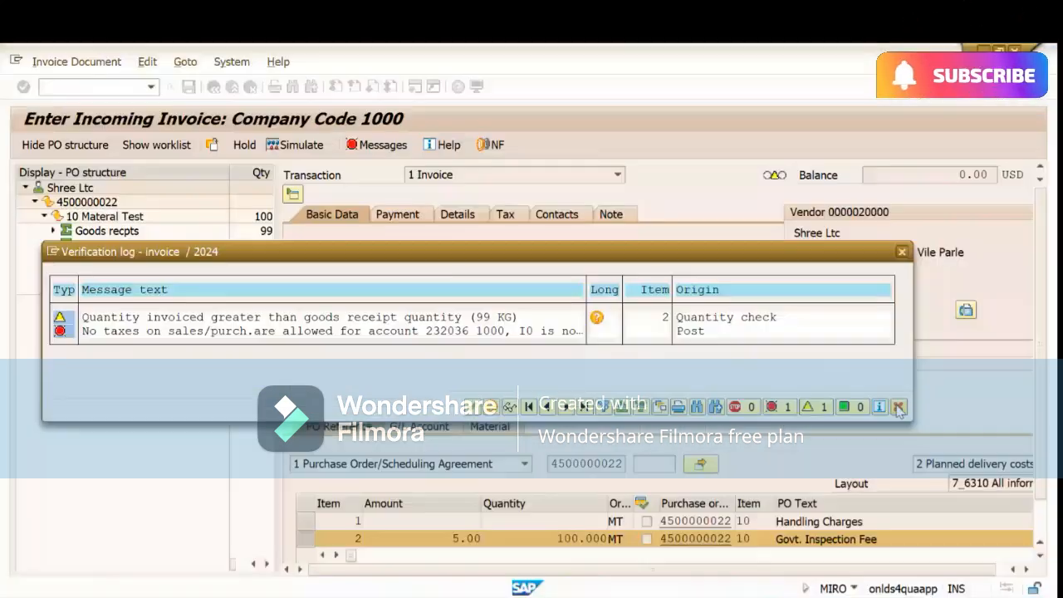
{"action": "left_click", "coordinate": [897, 407]}
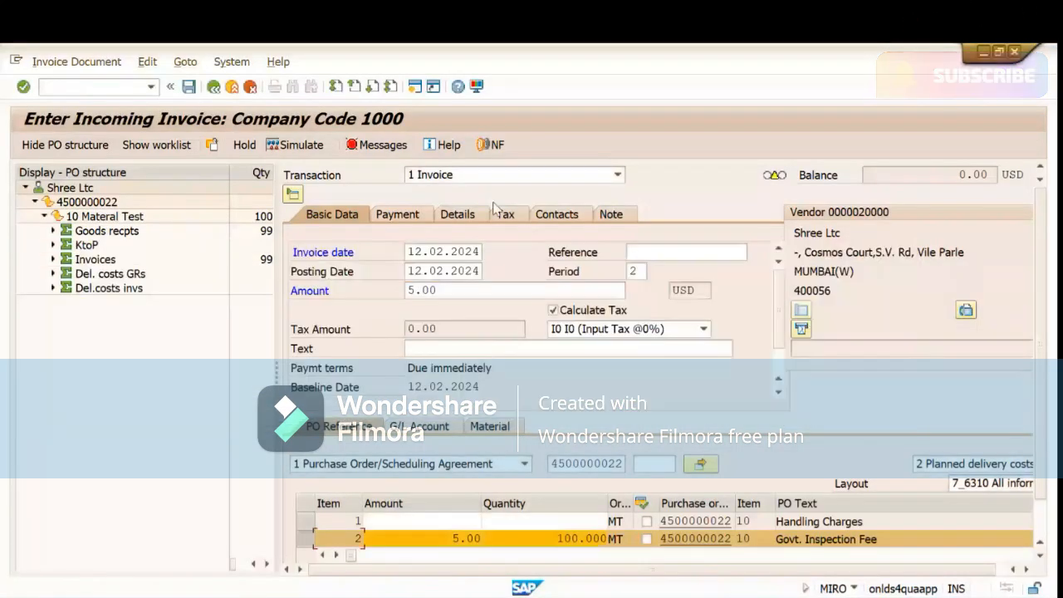
{"action": "left_click", "coordinate": [291, 146]}
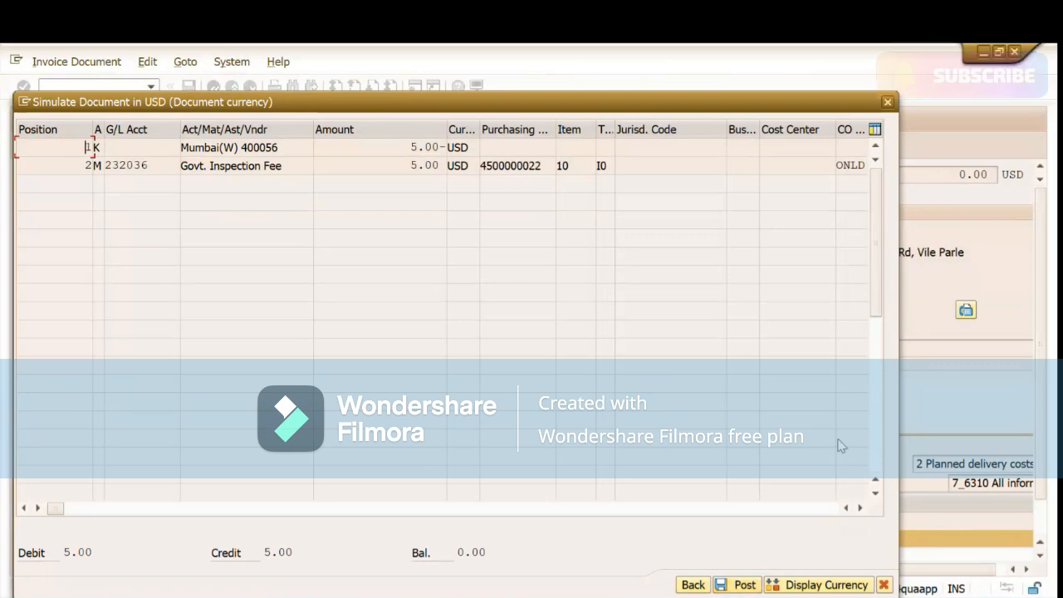
{"action": "left_click", "coordinate": [889, 104]}
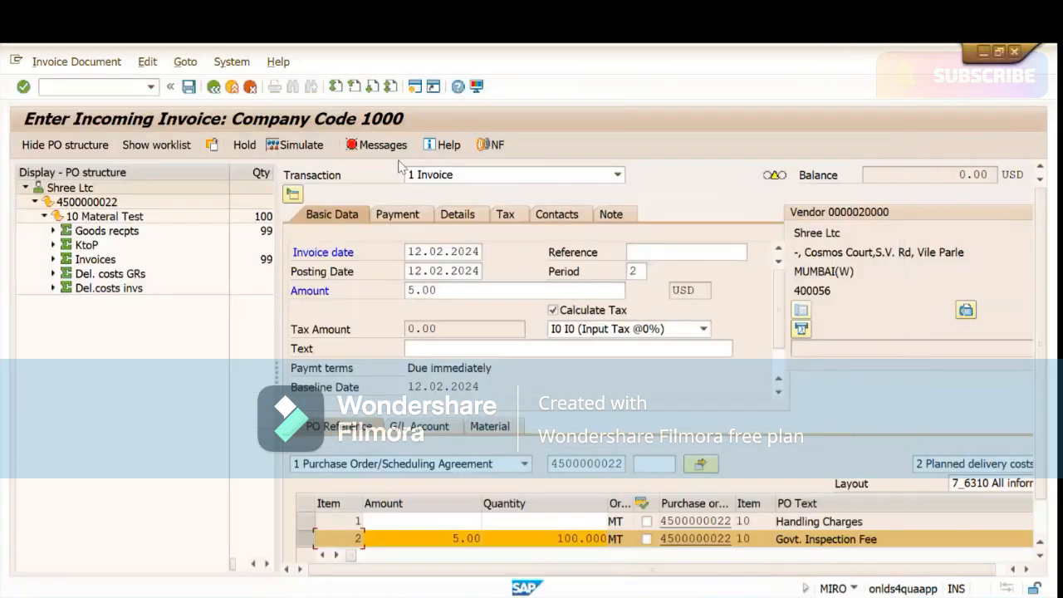
- Check the invoice's verification log and restart the incoming invoice entry with /nmiro
{"action": "left_click", "coordinate": [370, 144]}
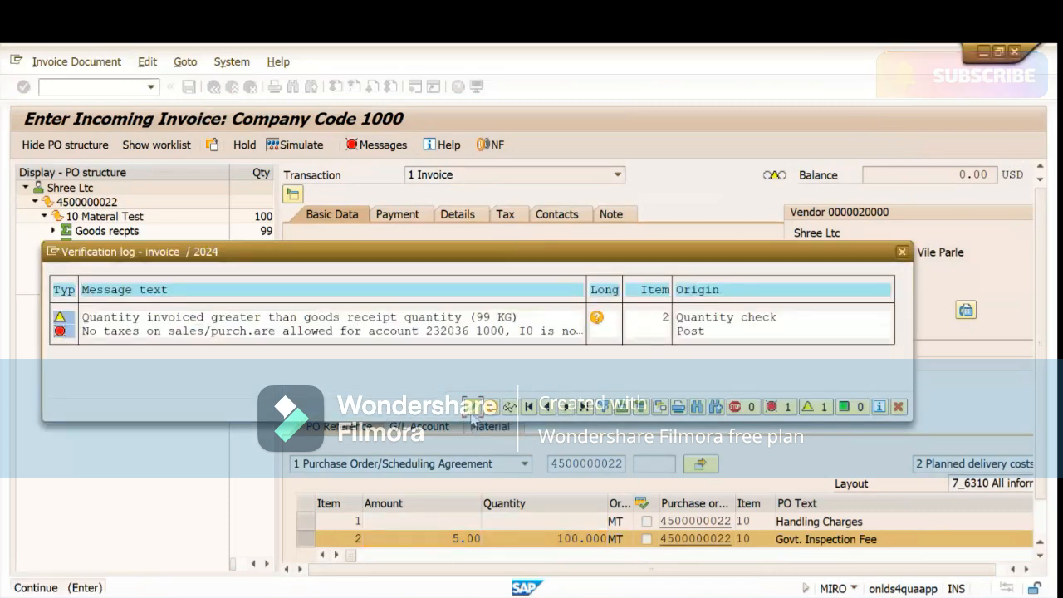
{"action": "key", "text": "Escape"}
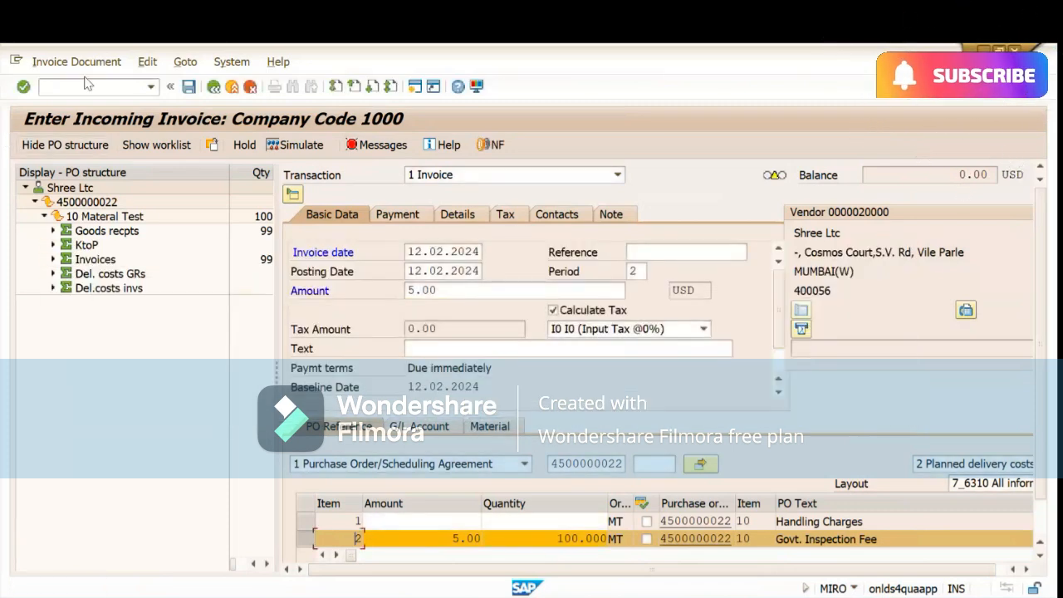
{"action": "left_click", "coordinate": [83, 89]}
{"action": "type", "text": "/nmiro"}
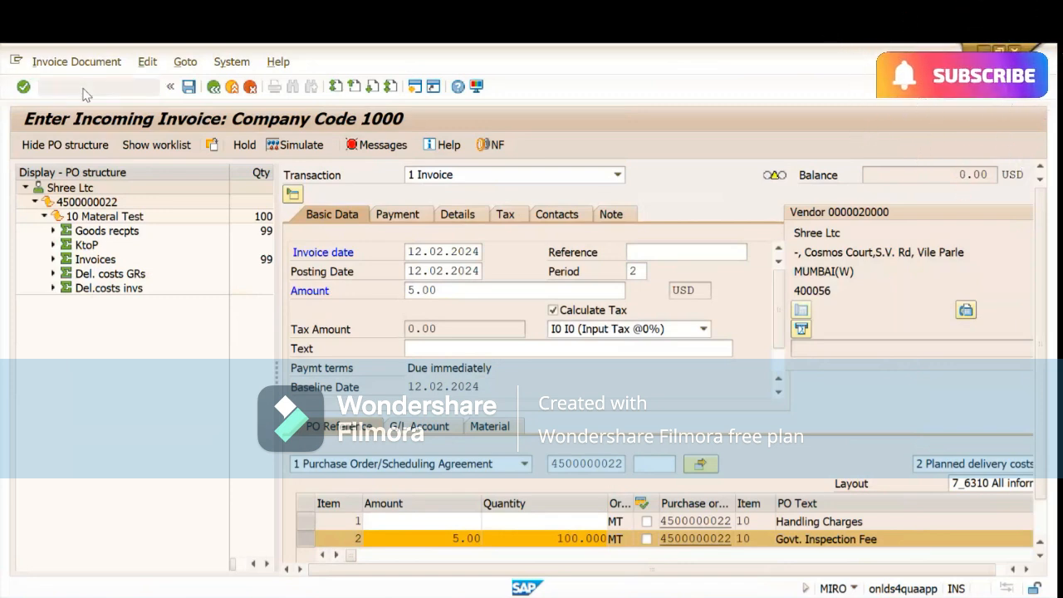
{"action": "key", "text": "Return"}
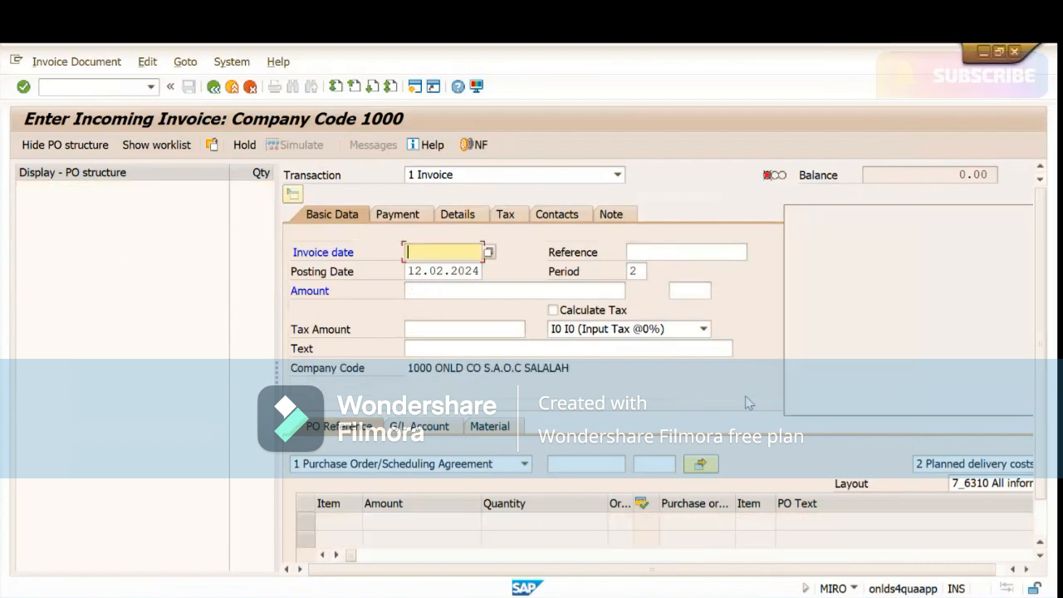
- Enter invoice date 12.02.2024 and amount 5, and load the planned delivery cost items from the purchase order
{"action": "left_click", "coordinate": [472, 272]}
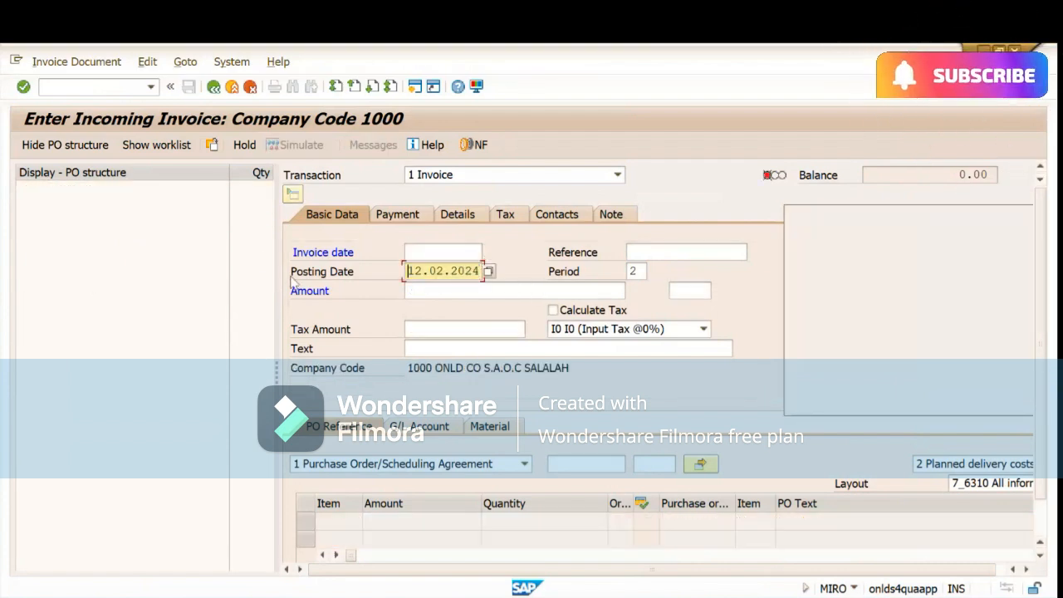
{"action": "left_click", "coordinate": [421, 248]}
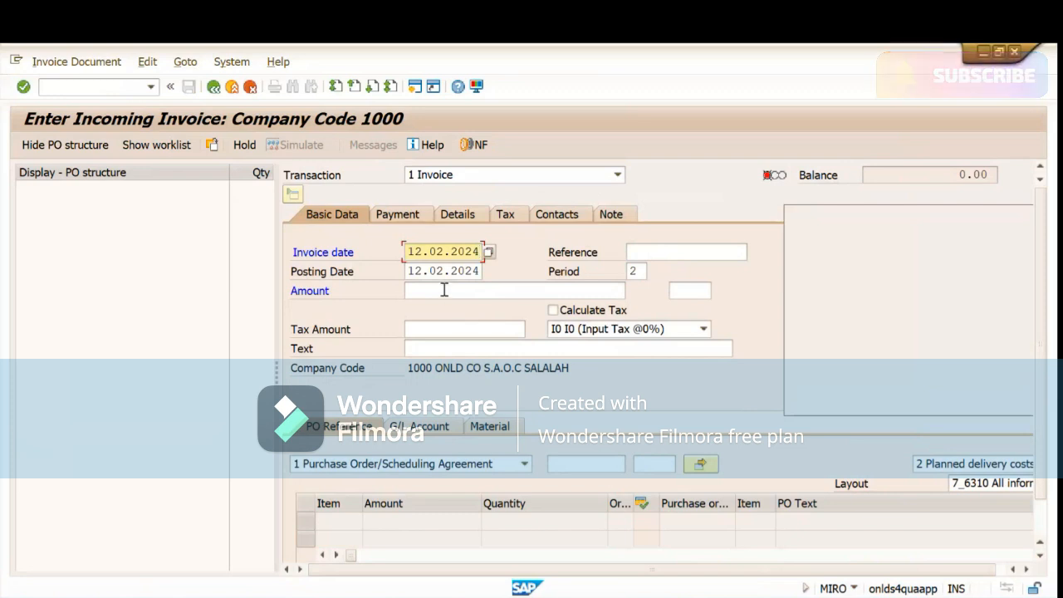
{"action": "left_click", "coordinate": [444, 289]}
{"action": "type", "text": "5"}
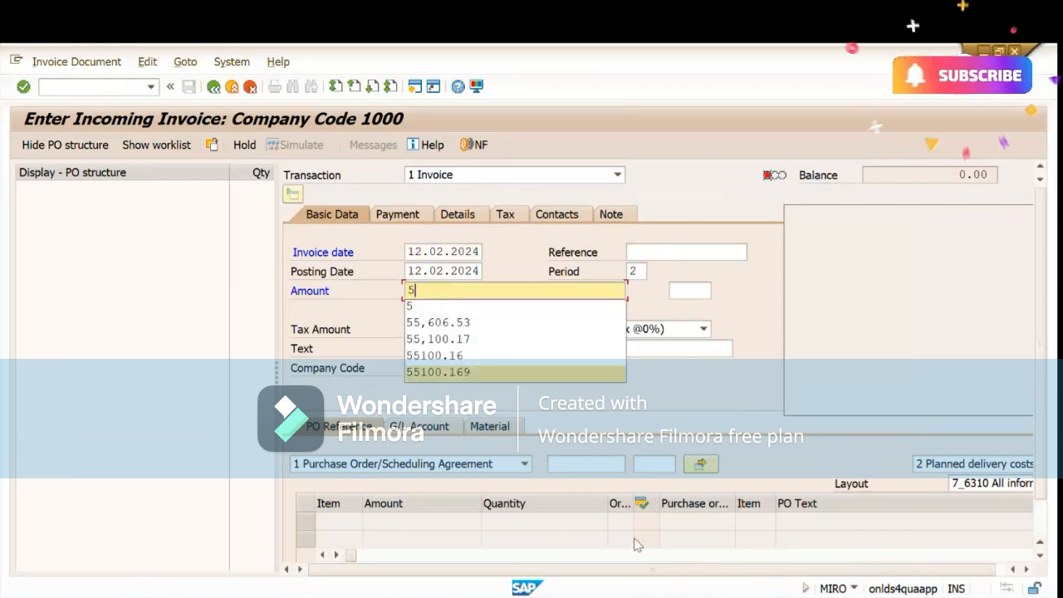
{"action": "left_click", "coordinate": [569, 461]}
{"action": "left_click", "coordinate": [585, 264]}
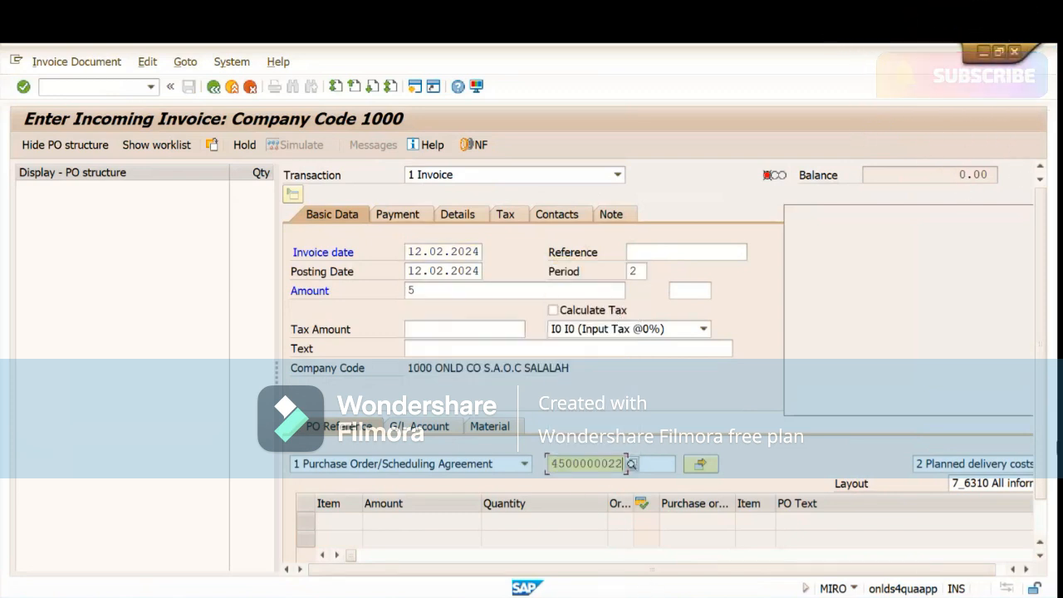
{"action": "key", "text": "Return"}
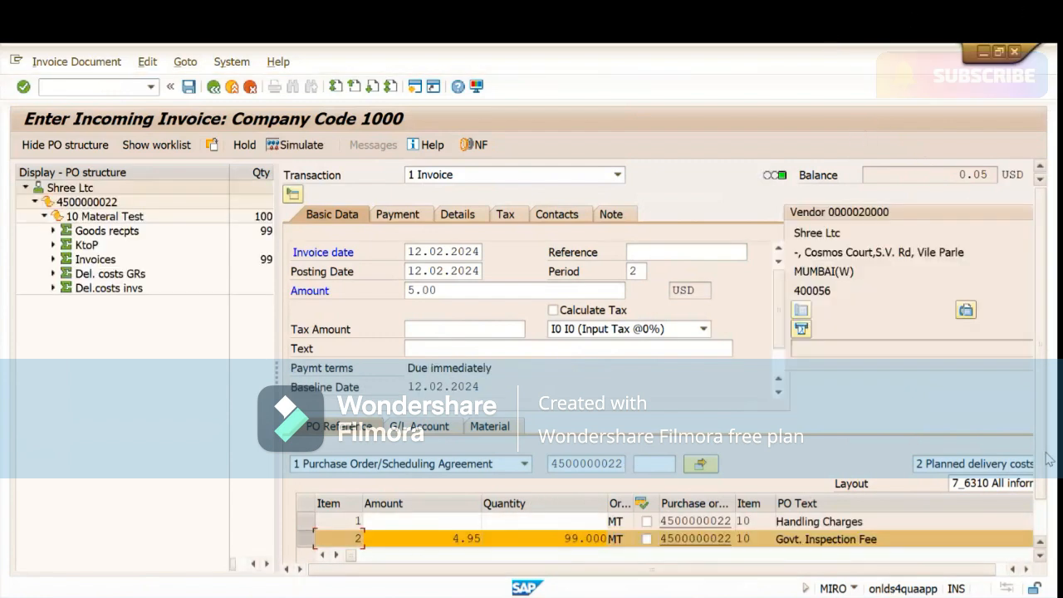
- Set the Govt. Inspection Fee item to amount 5 and quantity 100
{"action": "scroll", "coordinate": [1045, 508], "scroll_direction": "down", "scroll_amount": 2}
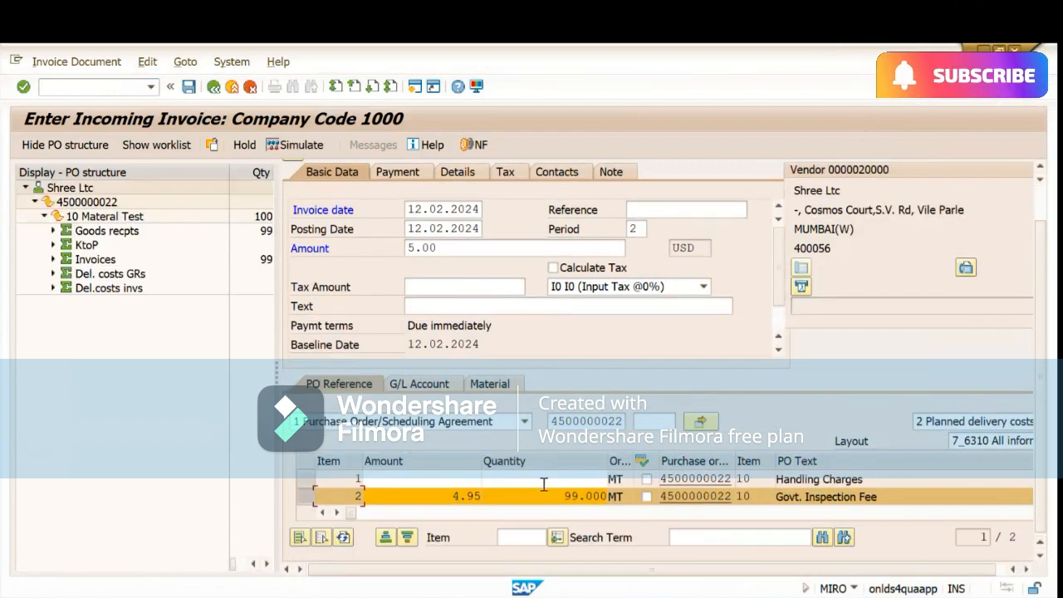
{"action": "left_click", "coordinate": [437, 494]}
{"action": "key", "text": "BackSpace"}
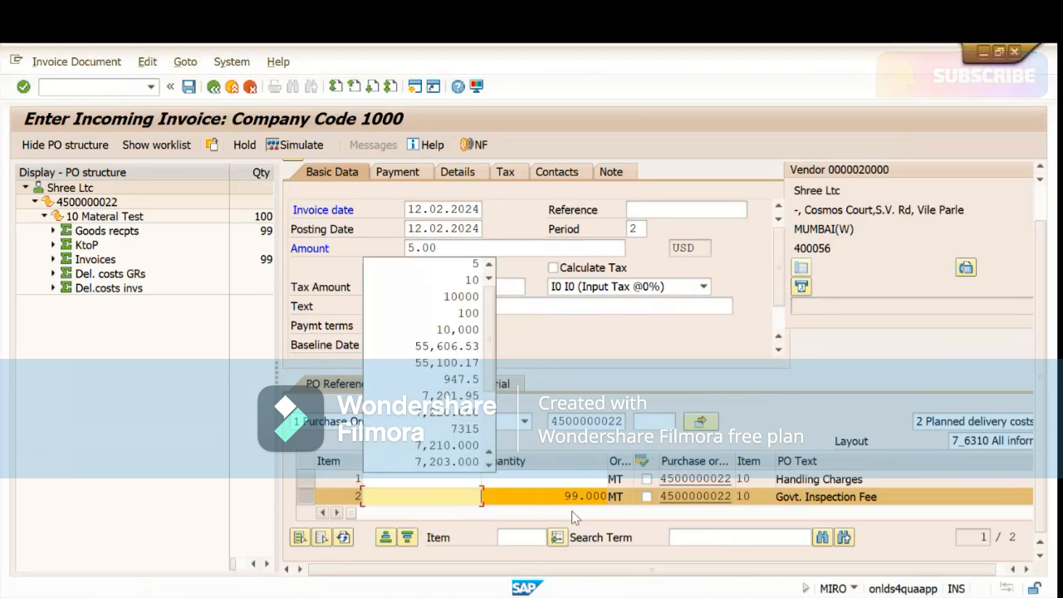
{"action": "type", "text": "5"}
{"action": "key", "text": "Tab"}
{"action": "type", "text": "100"}
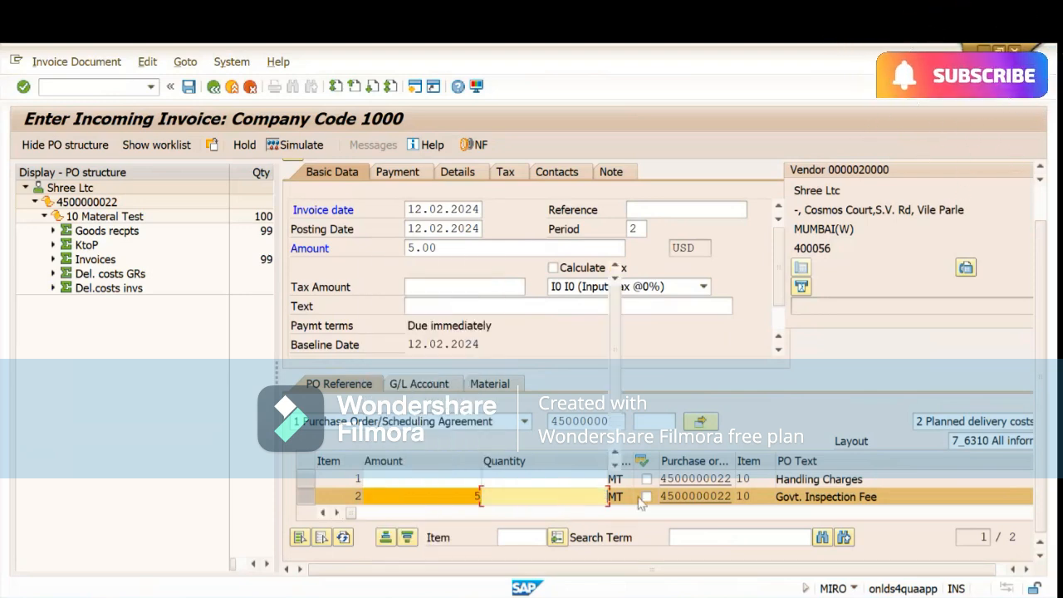
{"action": "key", "text": "Tab"}
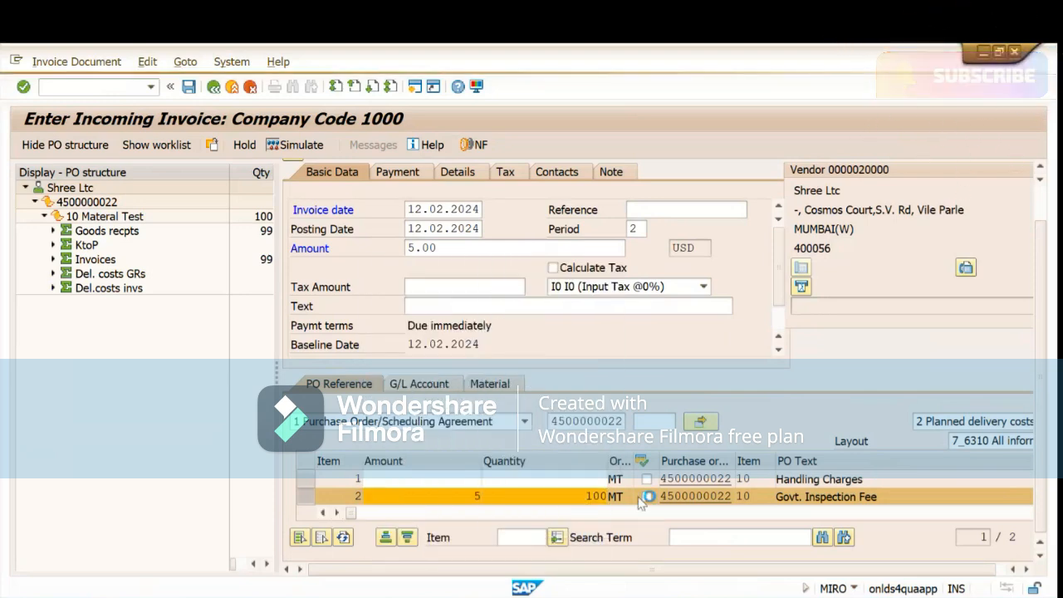
{"action": "key", "text": "Return"}
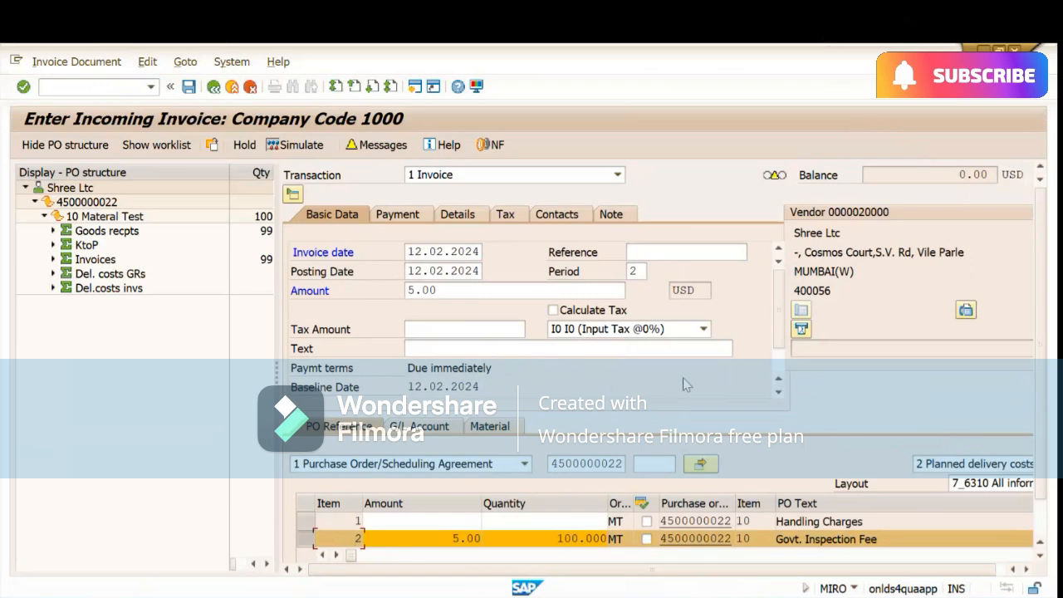
- Try to clear the tax code in the invoice header and on the Govt. Inspection Fee item
{"action": "left_click", "coordinate": [1026, 569]}
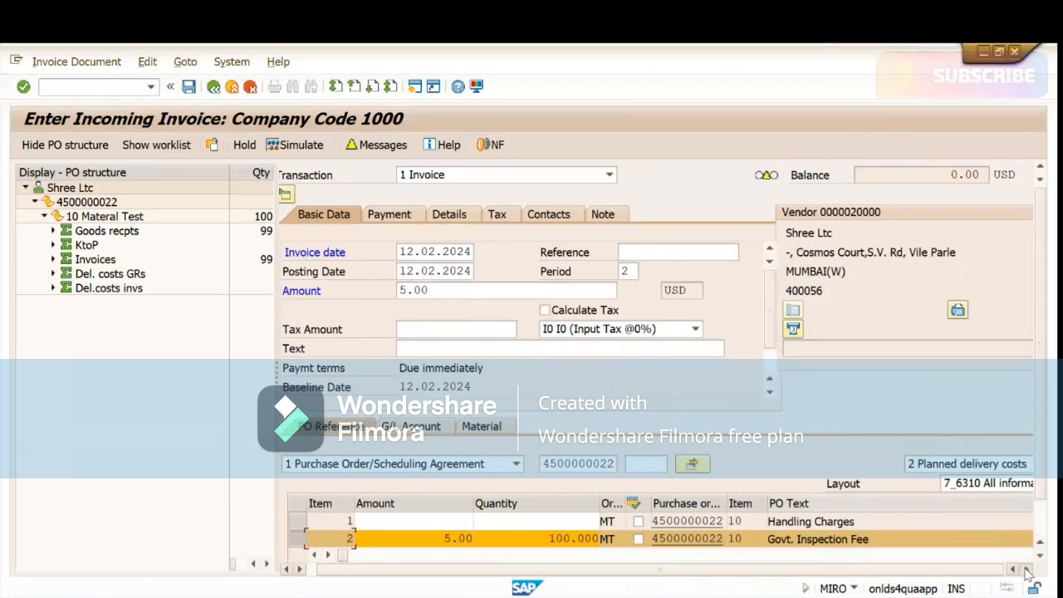
{"action": "left_click", "coordinate": [568, 331]}
{"action": "left_click", "coordinate": [581, 343]}
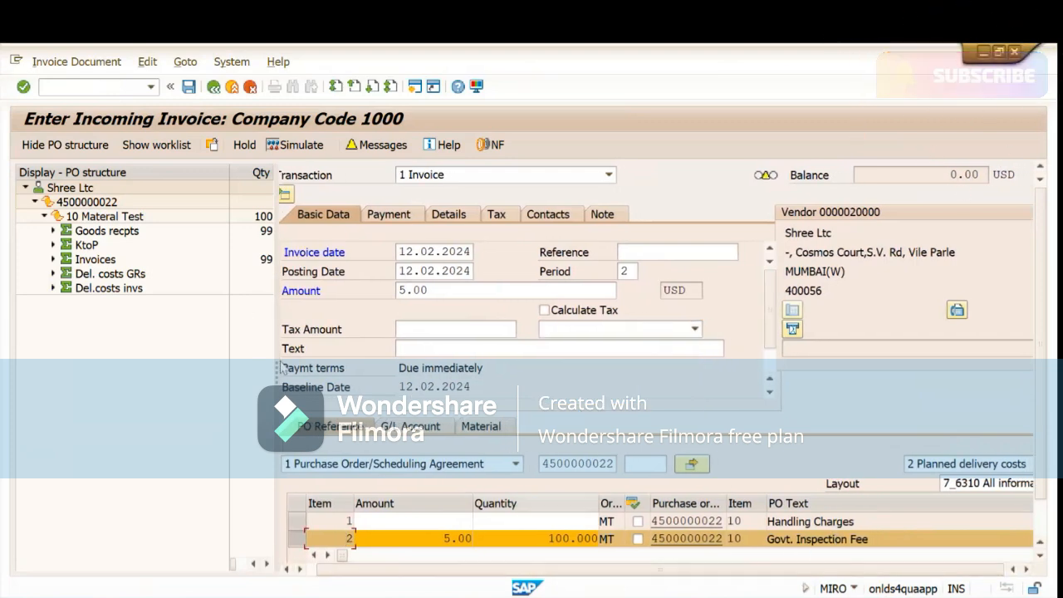
{"action": "left_click_drag", "start_coordinate": [230, 338], "coordinate": [68, 339]}
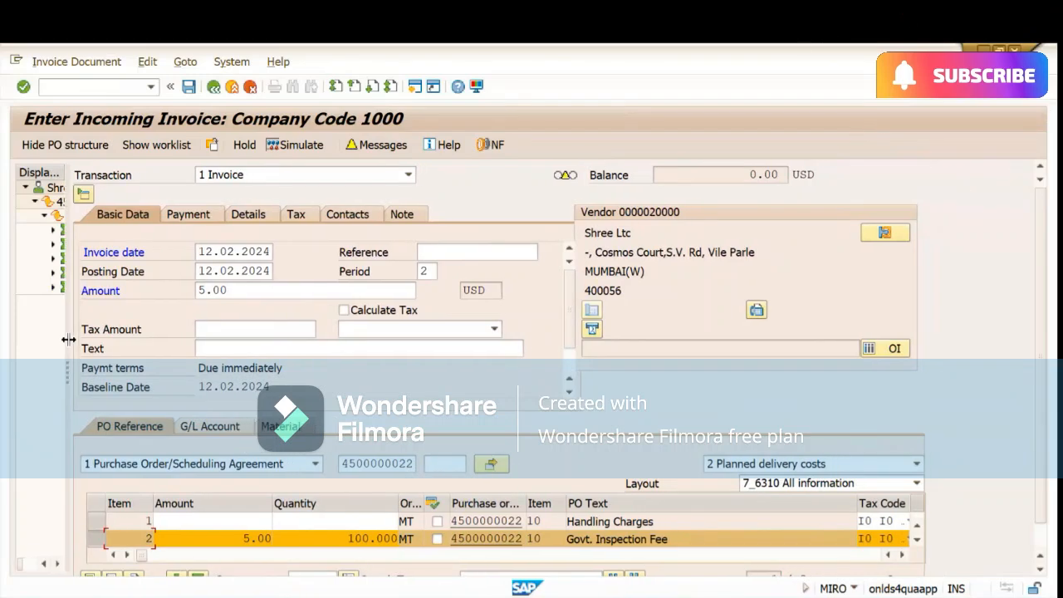
{"action": "left_click", "coordinate": [871, 543]}
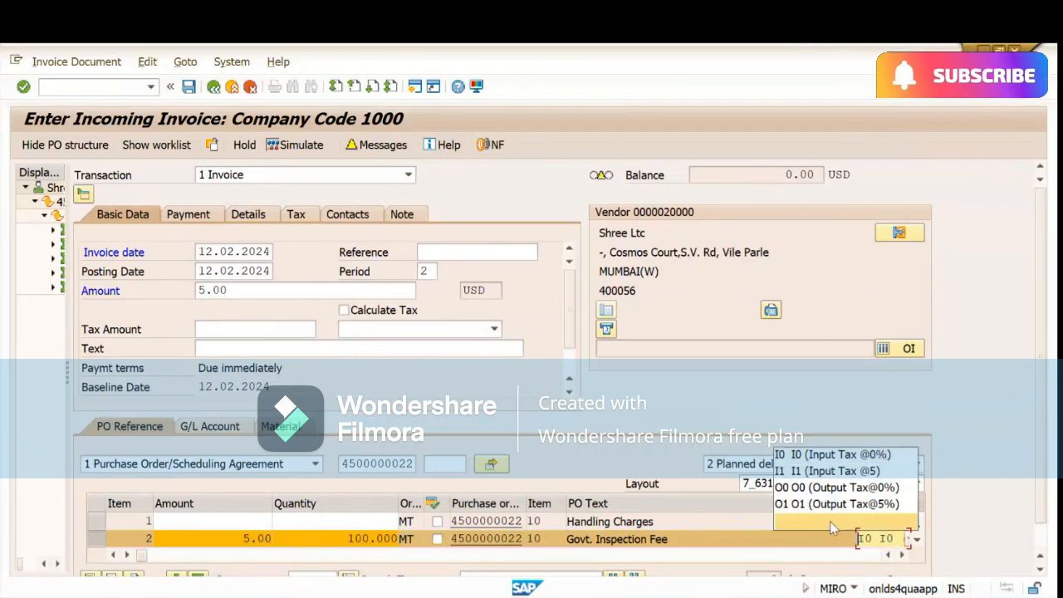
{"action": "left_click", "coordinate": [930, 546]}
{"action": "key", "text": "Return"}
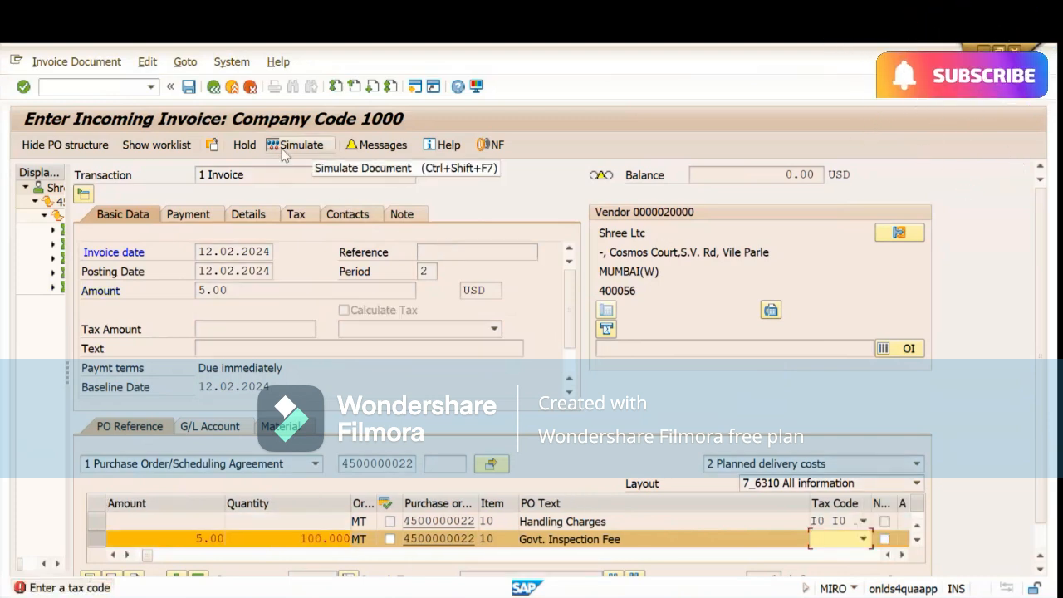
- Set the tax code to I0 (Input Tax @0%) on the Govt. Inspection Fee item and in the invoice header
{"action": "left_click", "coordinate": [827, 541]}
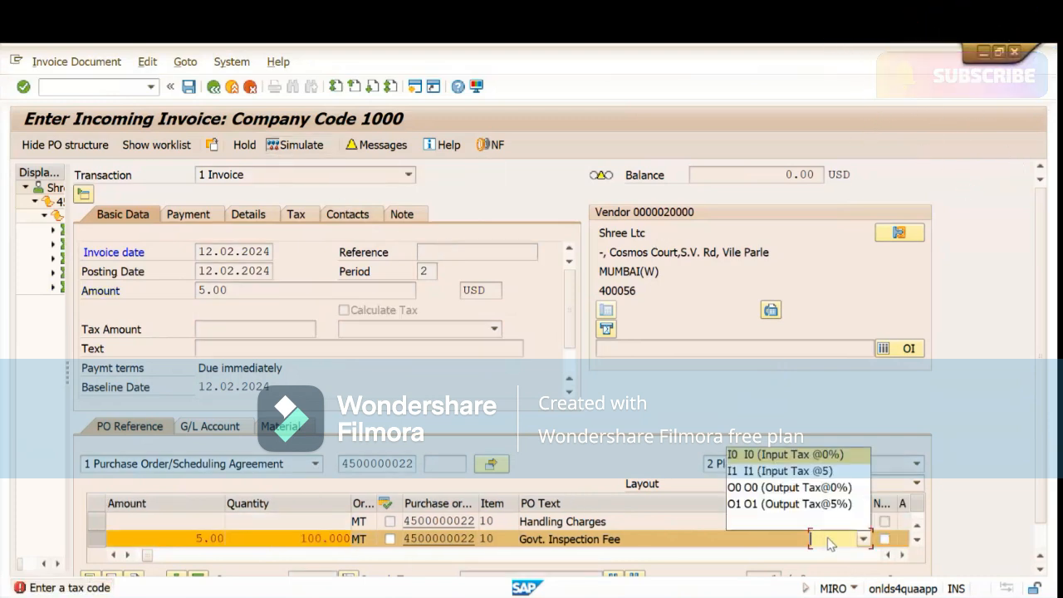
{"action": "left_click", "coordinate": [751, 459]}
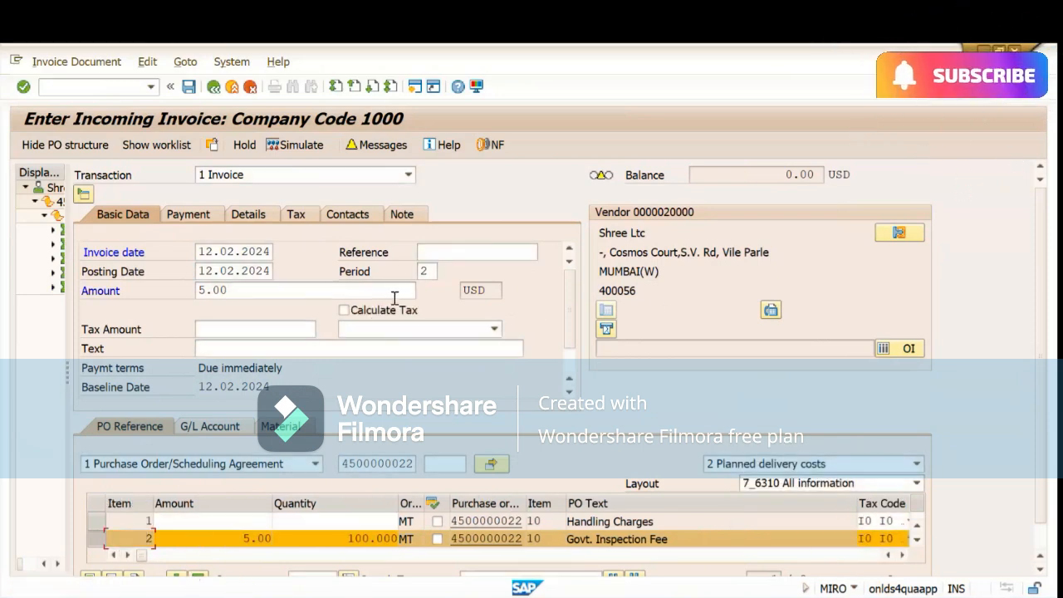
{"action": "left_click", "coordinate": [402, 334]}
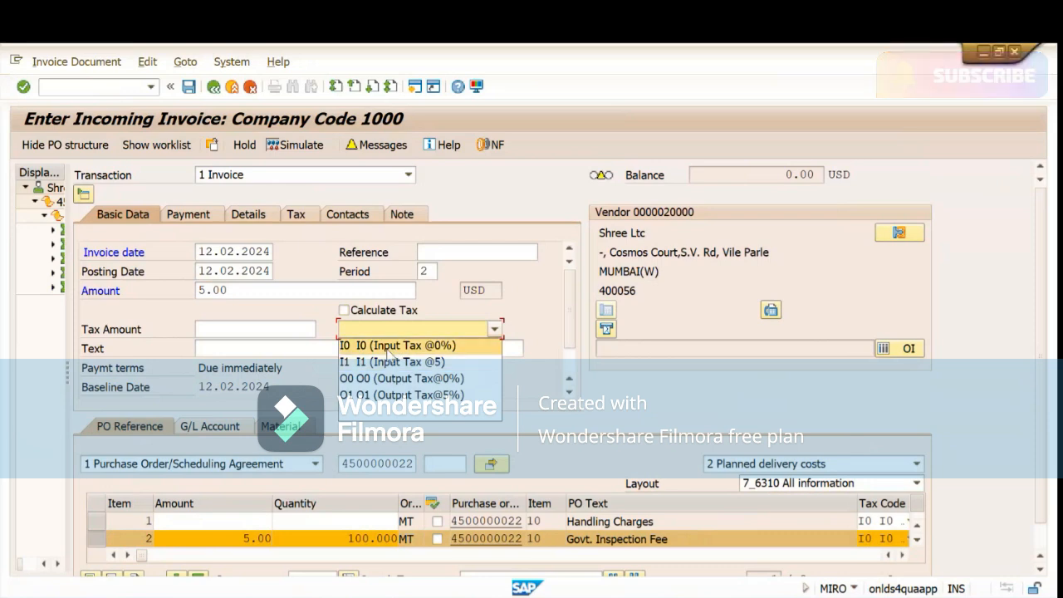
{"action": "key", "text": "Escape"}
{"action": "key", "text": "Down"}
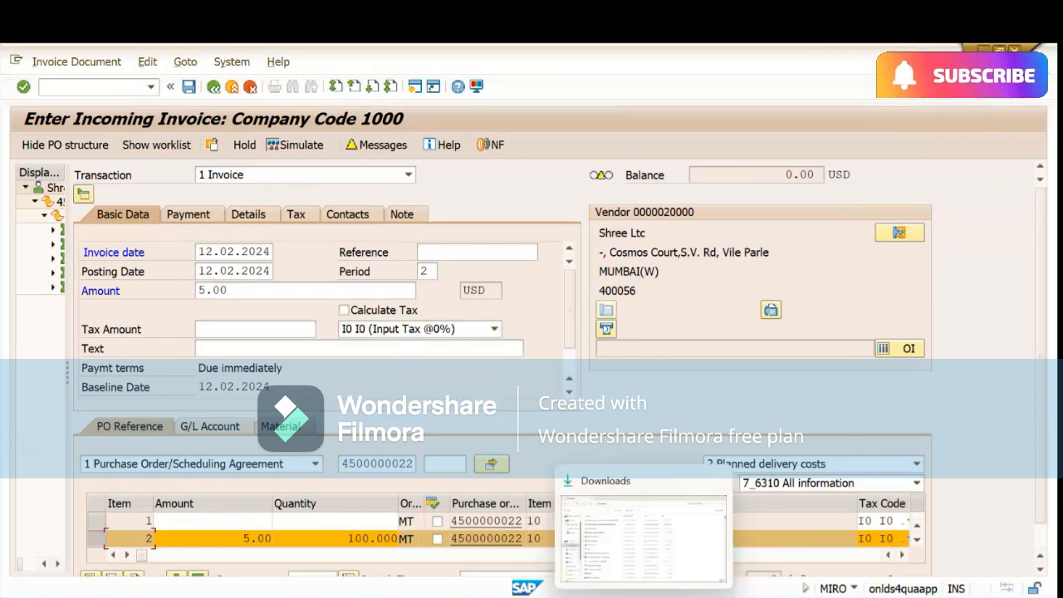
- In the G/L account session, set the tax category of Gov. Inspection Fees Payable to * and save the account
{"action": "mouse_move", "coordinate": [524, 588]}
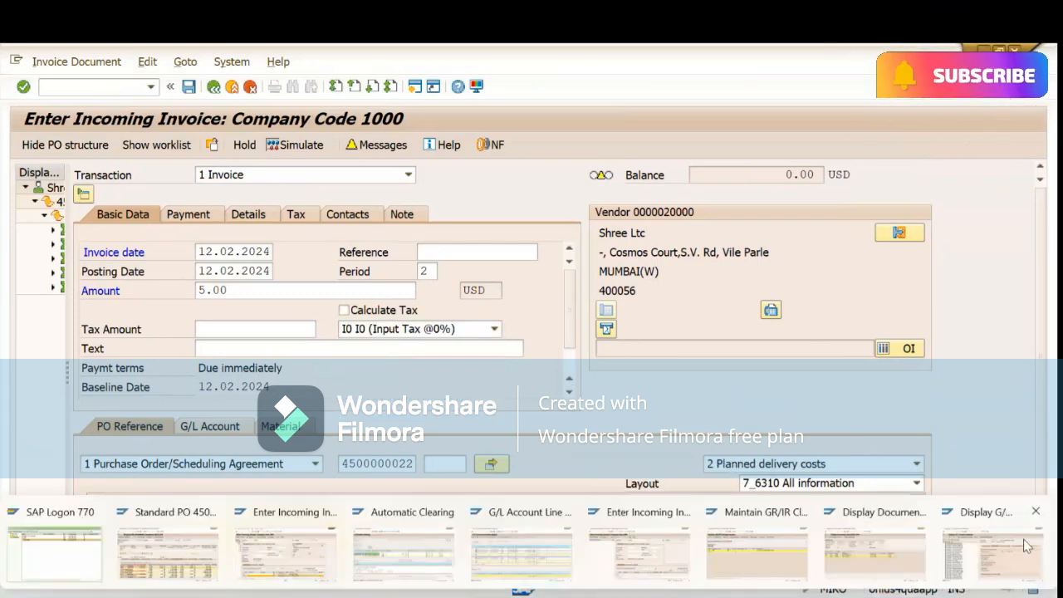
{"action": "left_click", "coordinate": [973, 550]}
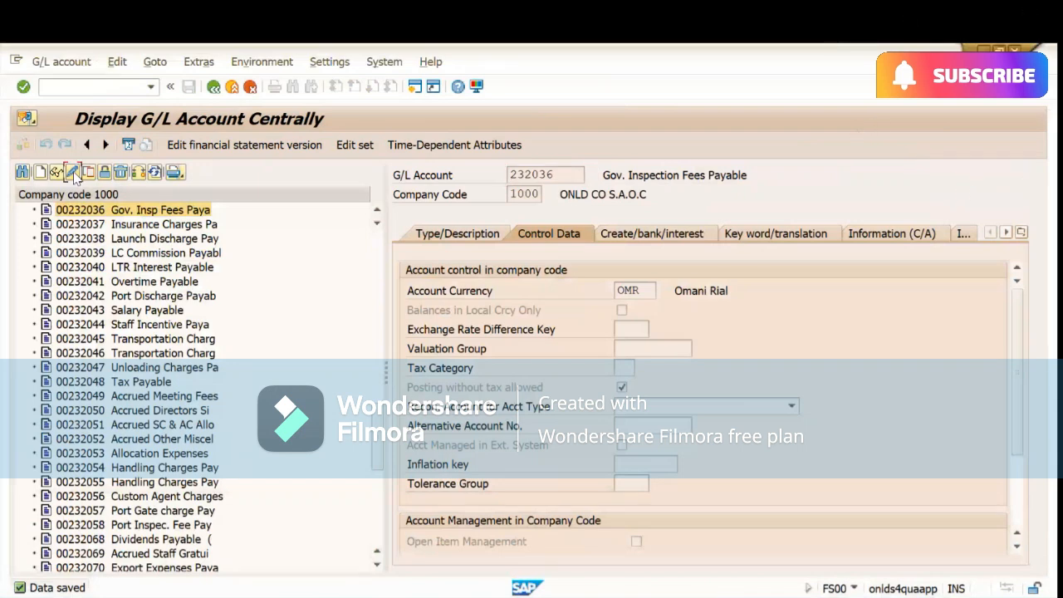
{"action": "left_click", "coordinate": [625, 368]}
{"action": "type", "text": "*"}
{"action": "key", "text": "Return"}
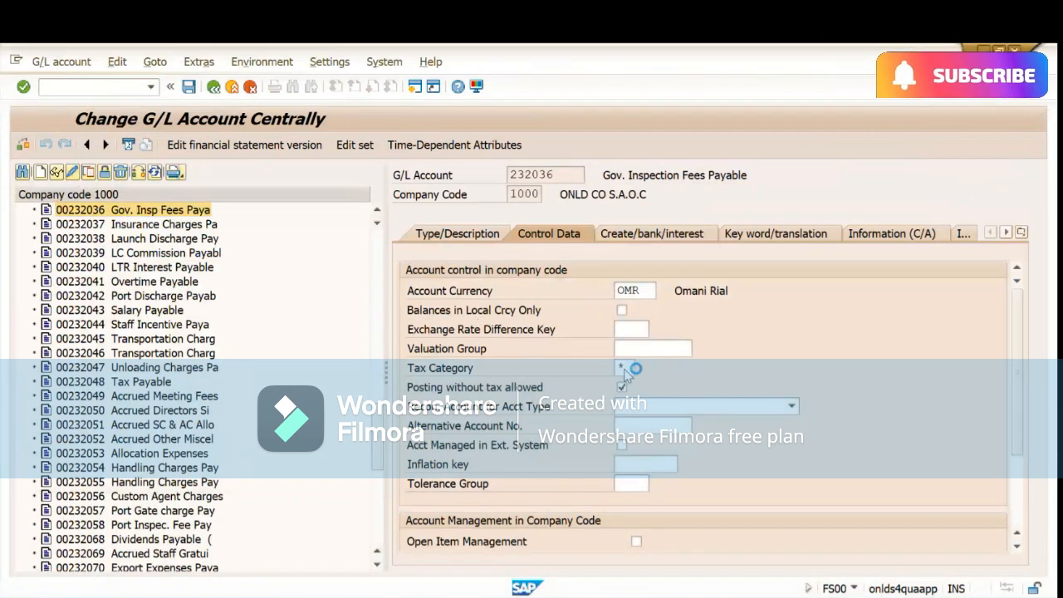
{"action": "left_click", "coordinate": [189, 87]}
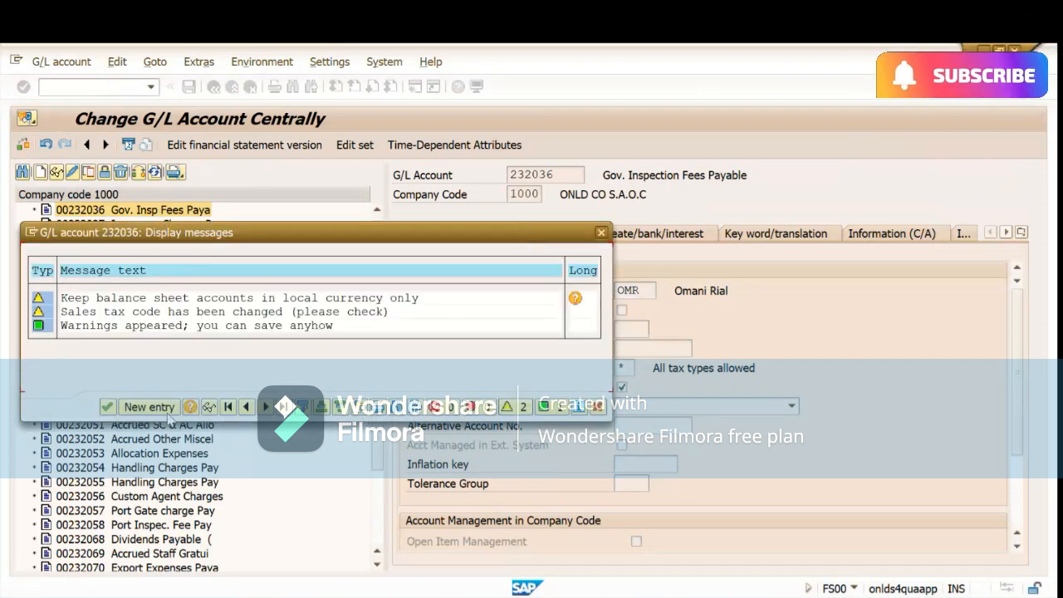
{"action": "left_click", "coordinate": [108, 407]}
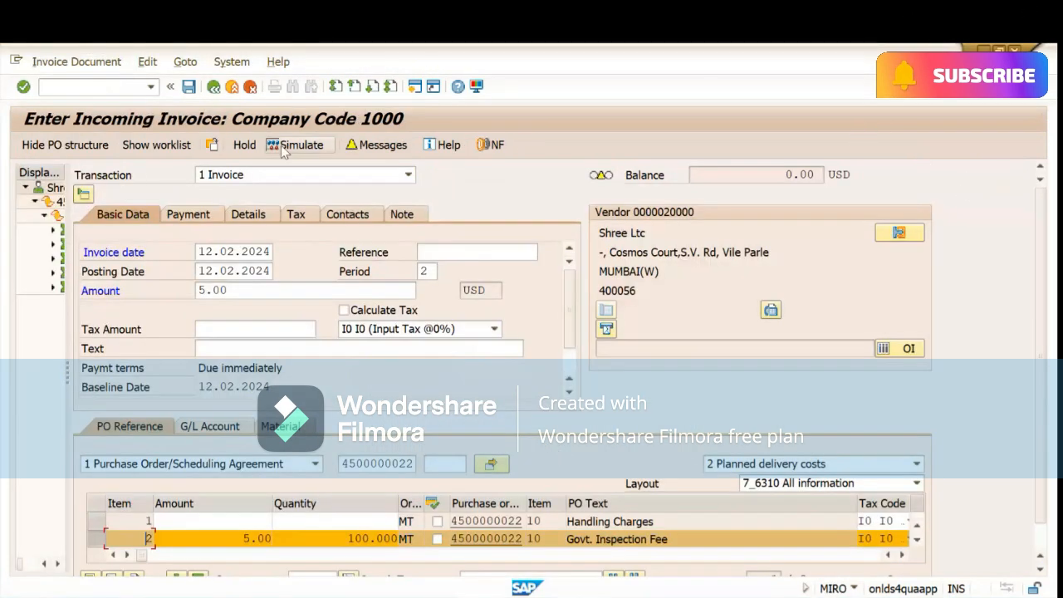
- Simulate the incoming invoice for the inspection fee and post it
{"action": "left_click", "coordinate": [282, 146]}
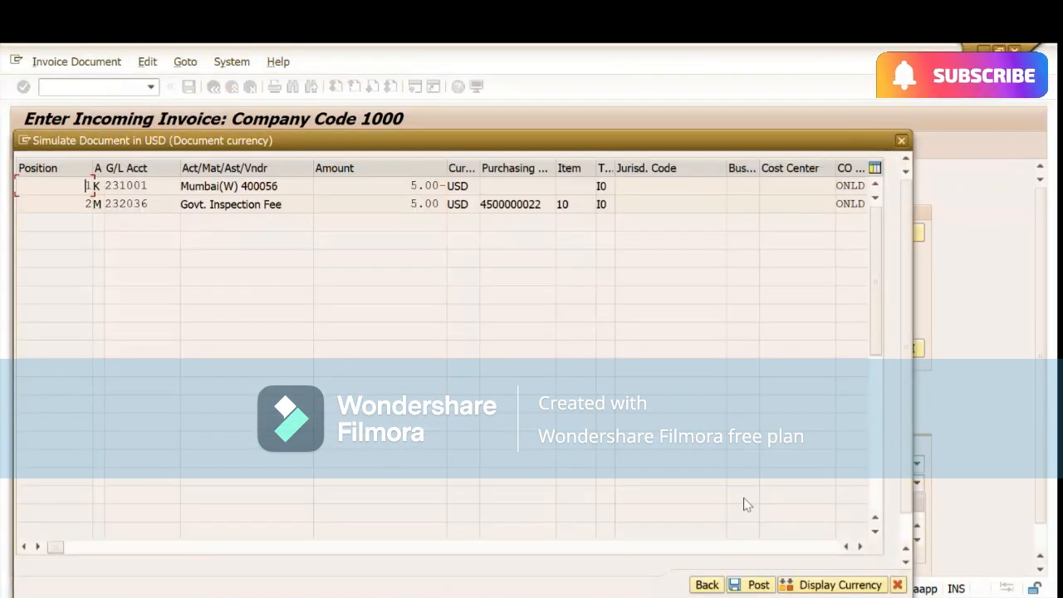
{"action": "left_click", "coordinate": [755, 586]}
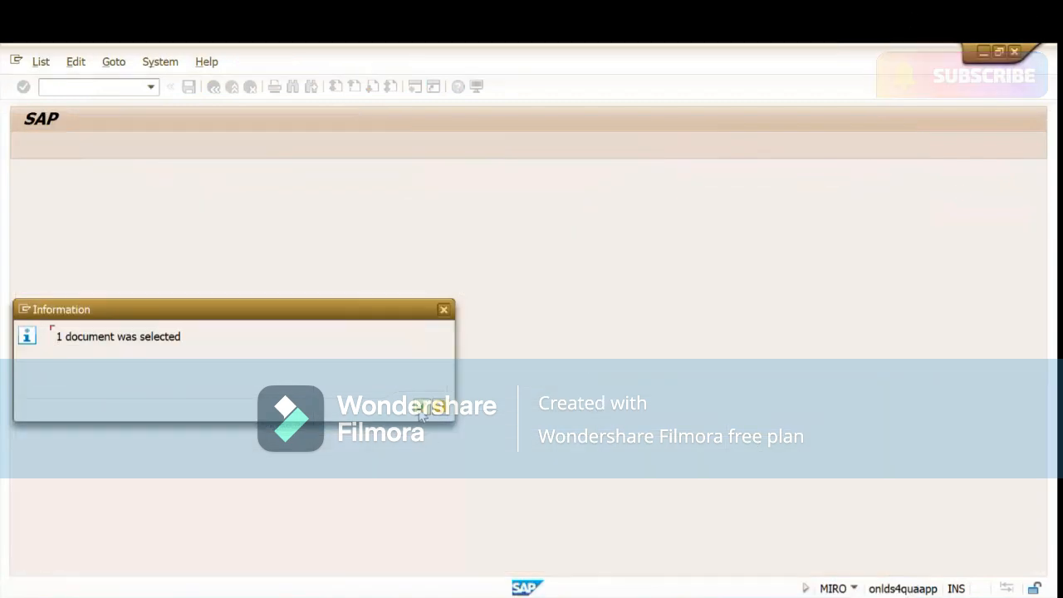
{"action": "left_click", "coordinate": [422, 410]}
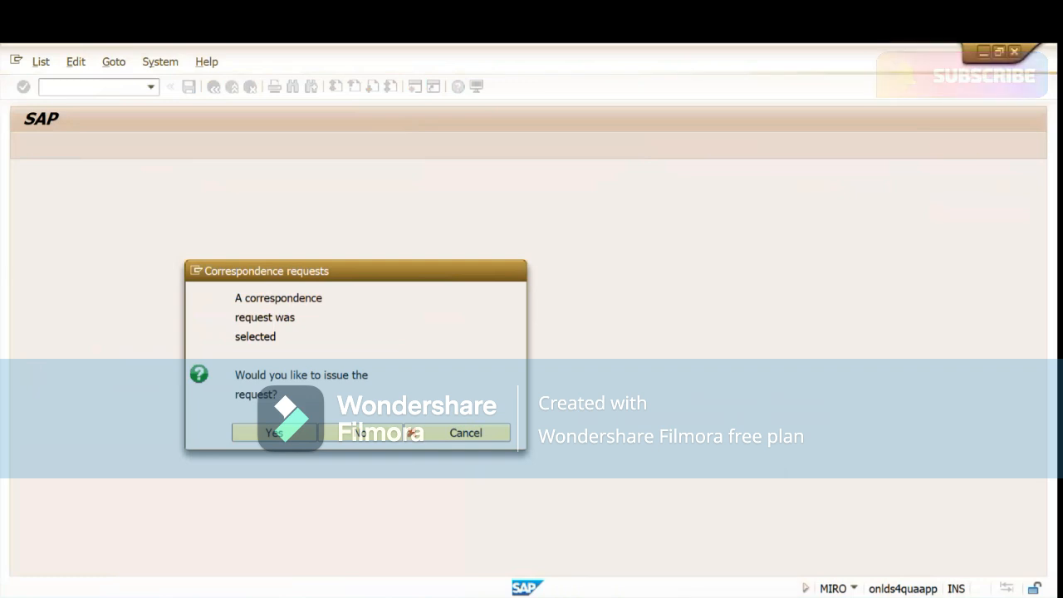
- In the GR/IR maintenance session, set the selection to clear Delivery Cost Accounts instead of the GR/IR Clearing Account and run it for the same purchasing document
{"action": "mouse_move", "coordinate": [531, 596]}
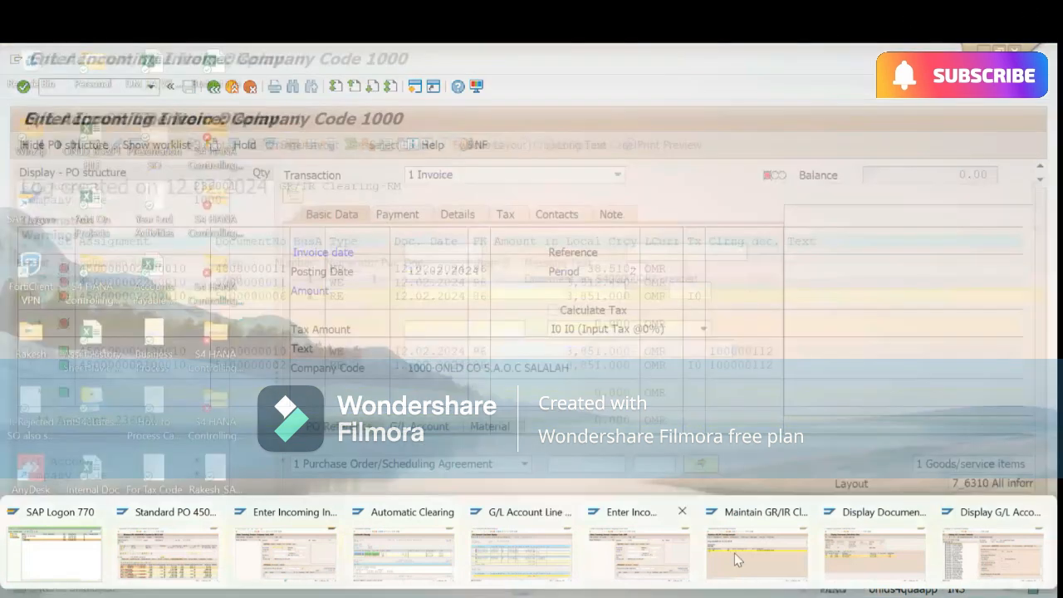
{"action": "left_click", "coordinate": [734, 552]}
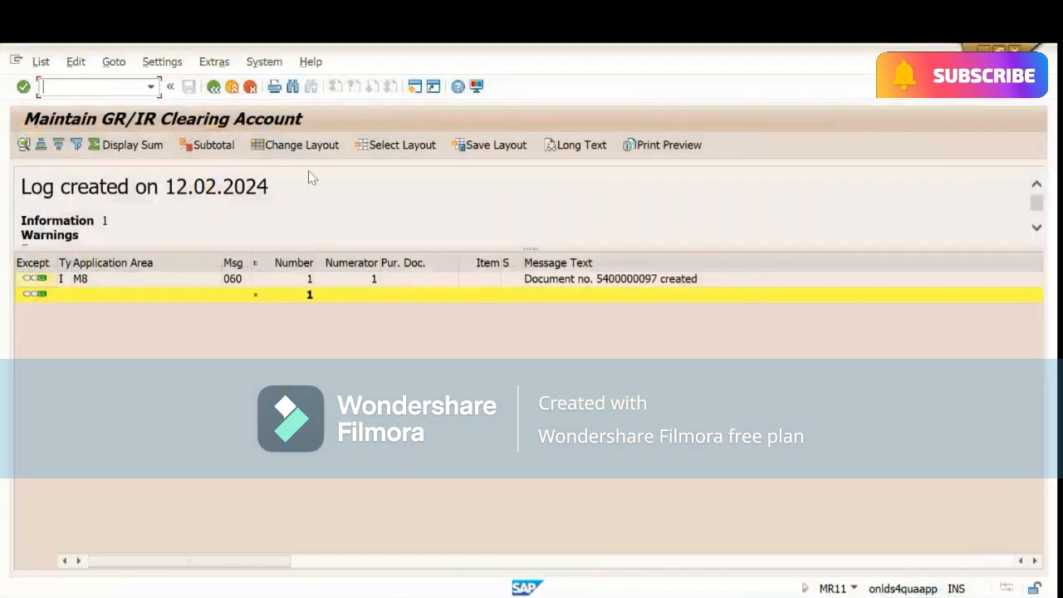
{"action": "left_click", "coordinate": [213, 87]}
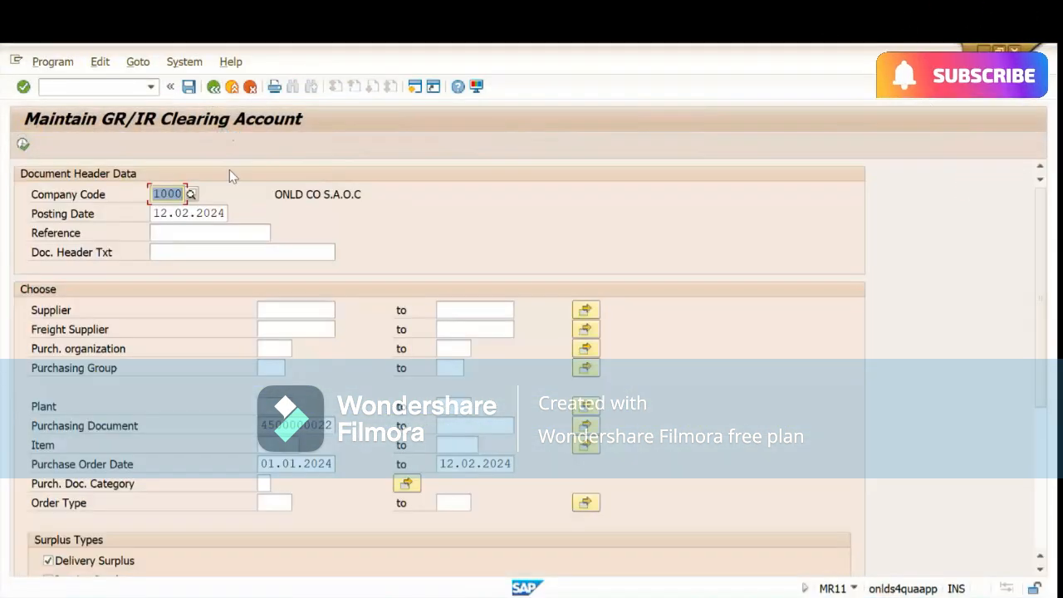
{"action": "left_click", "coordinate": [334, 425]}
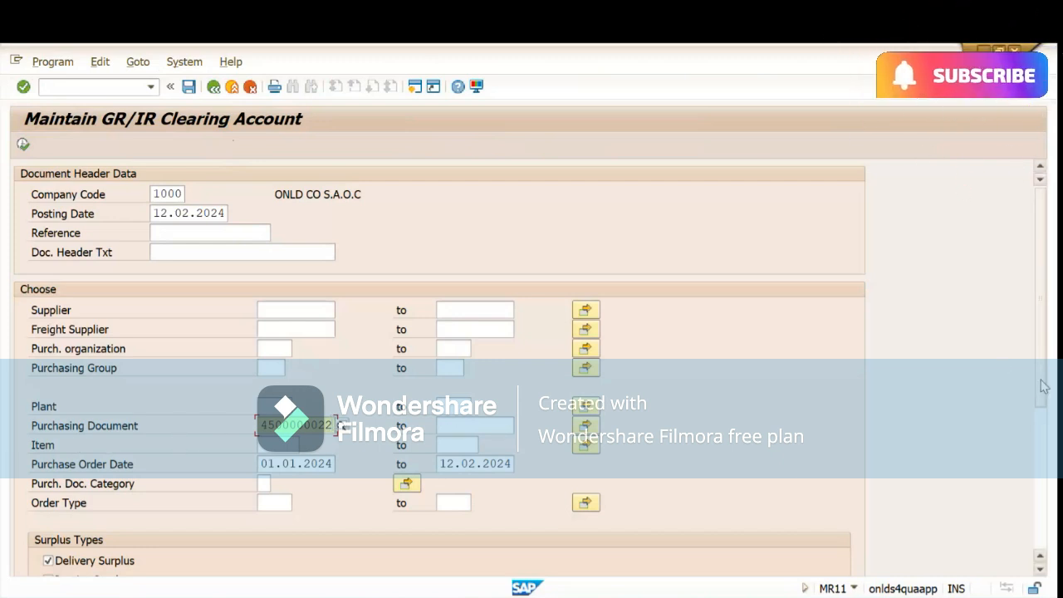
{"action": "left_click_drag", "start_coordinate": [1045, 403], "coordinate": [1046, 508]}
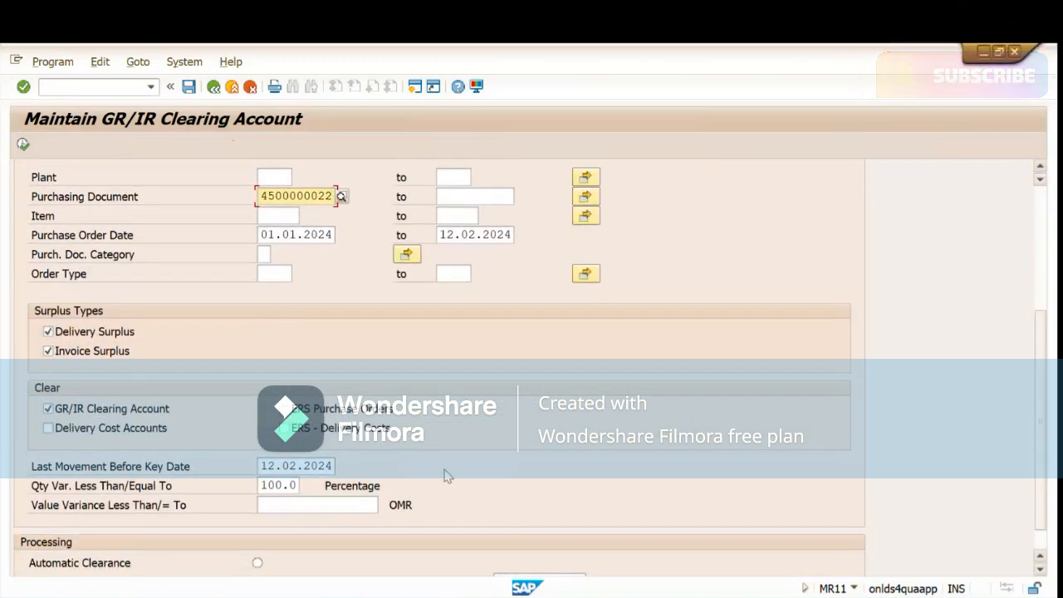
{"action": "left_click", "coordinate": [48, 409]}
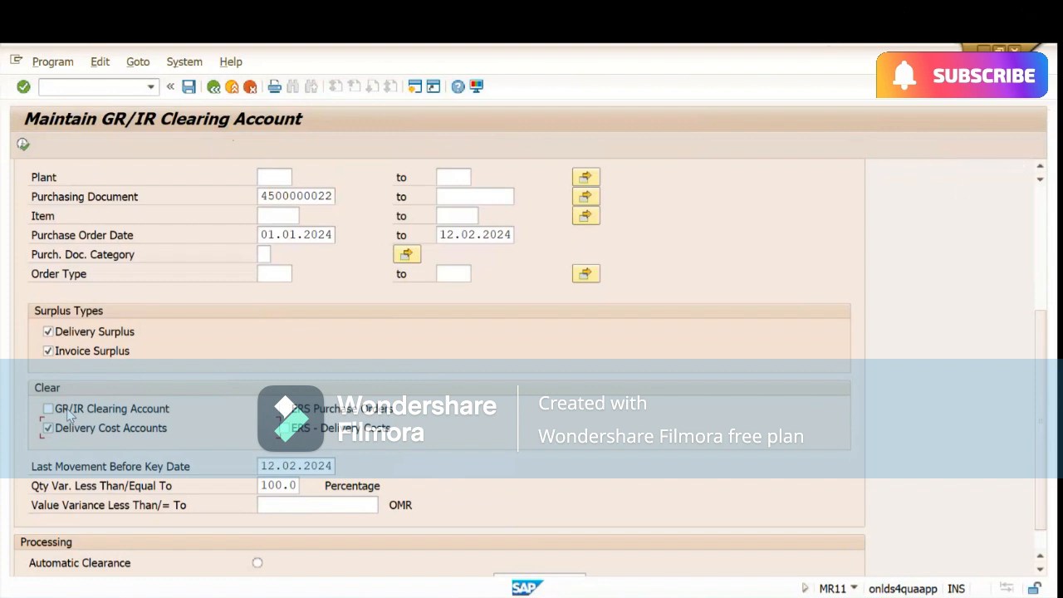
{"action": "left_click", "coordinate": [1044, 257]}
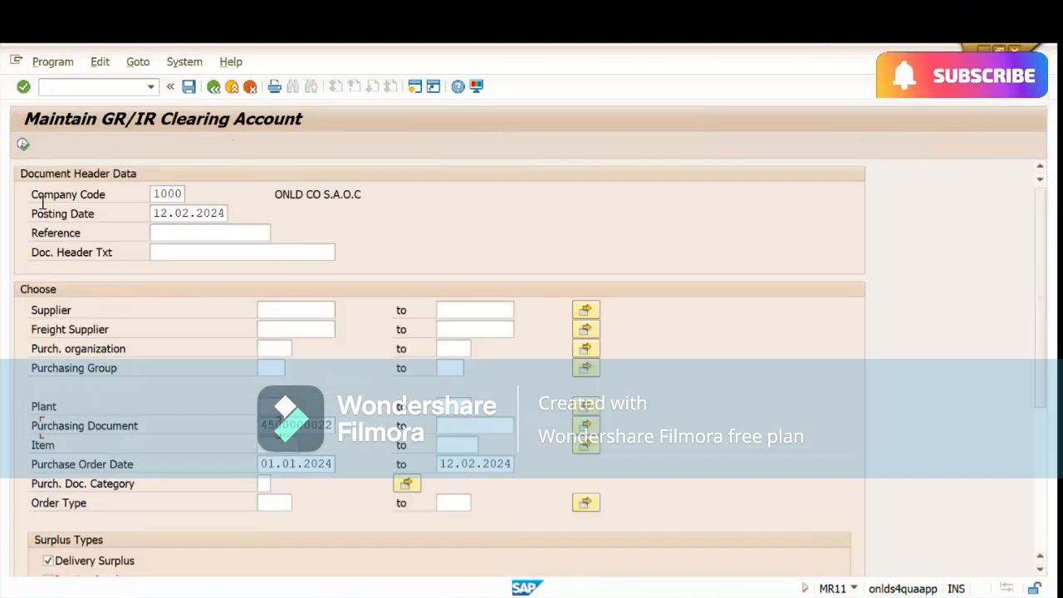
{"action": "left_click", "coordinate": [23, 144]}
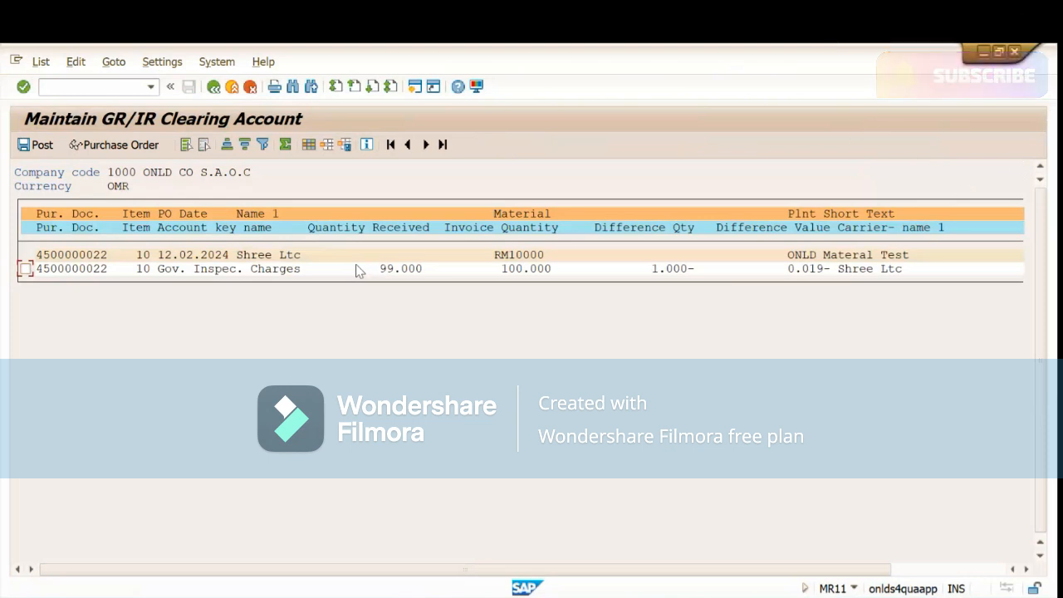
- Select the Gov. Inspec. Charges line of the purchase order and post its clearing
{"action": "left_click", "coordinate": [655, 271]}
{"action": "left_click", "coordinate": [26, 270]}
{"action": "left_click", "coordinate": [39, 147]}
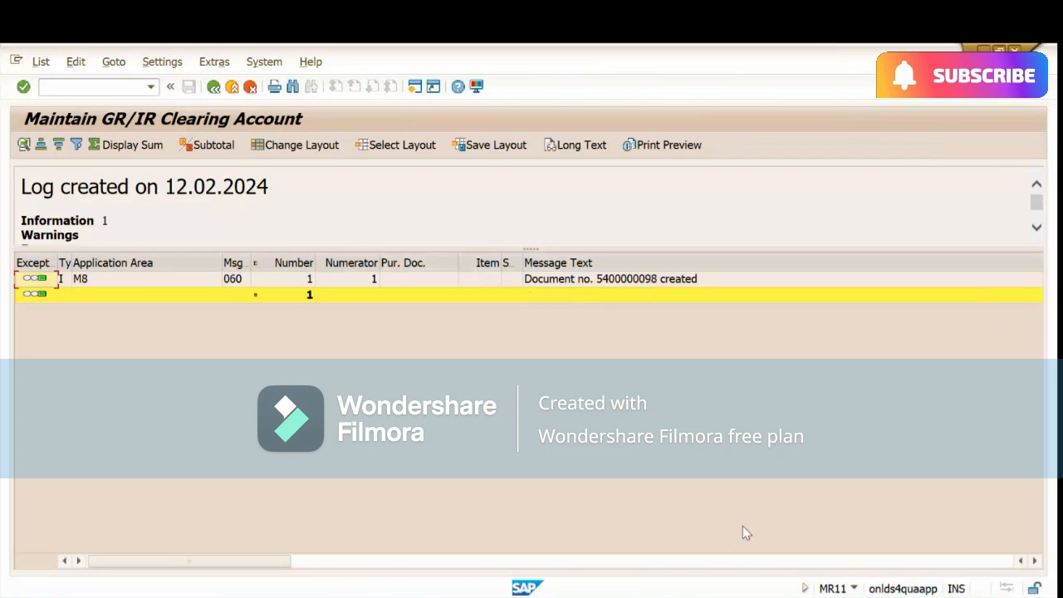
- In the G/L line item session, list the items of G/L account 232054 and compare the amounts of its first two items
{"action": "mouse_move", "coordinate": [532, 597]}
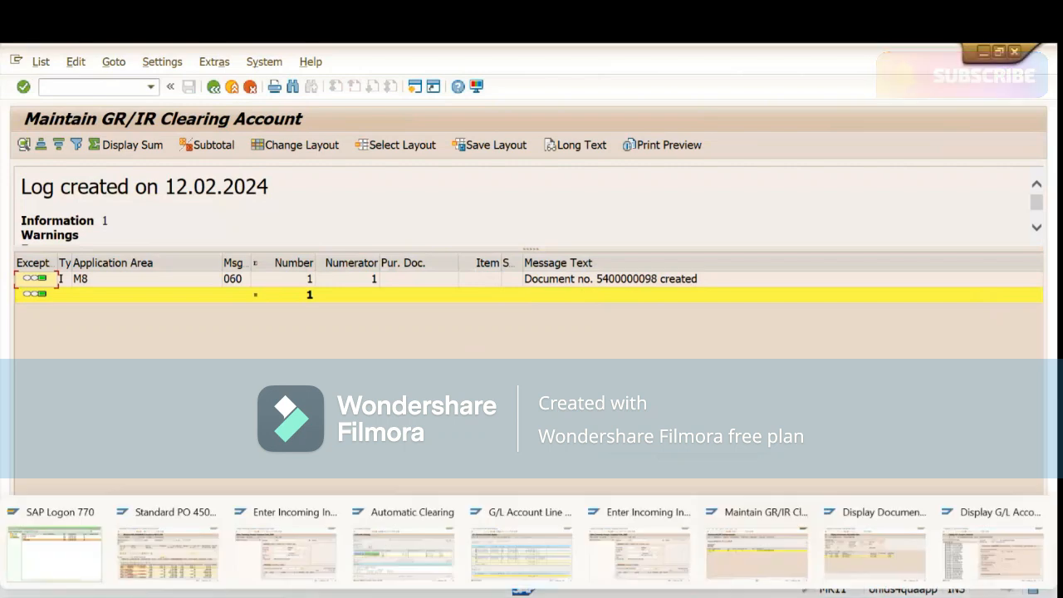
{"action": "left_click", "coordinate": [510, 564]}
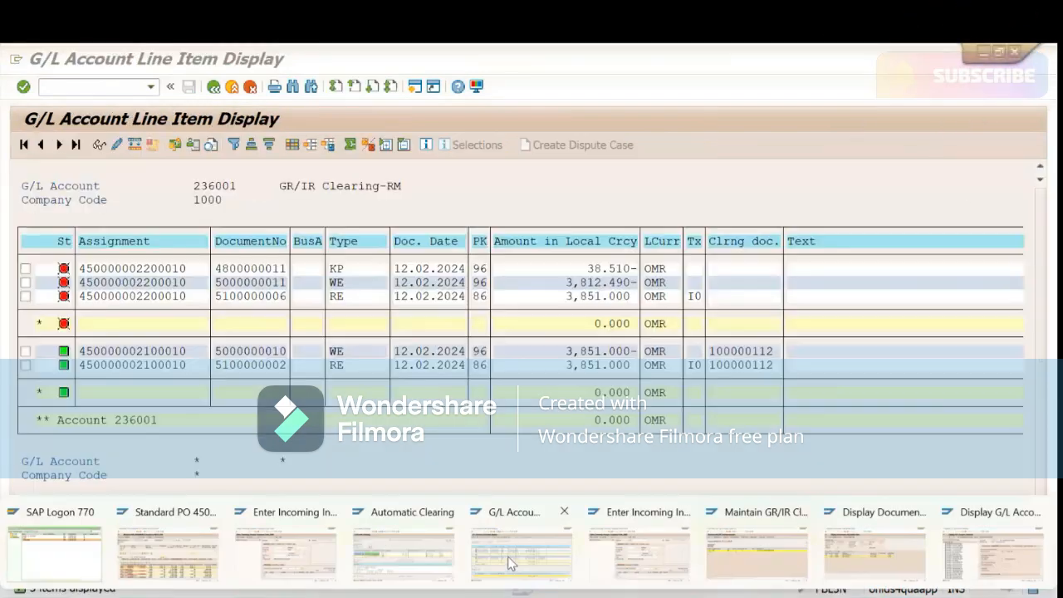
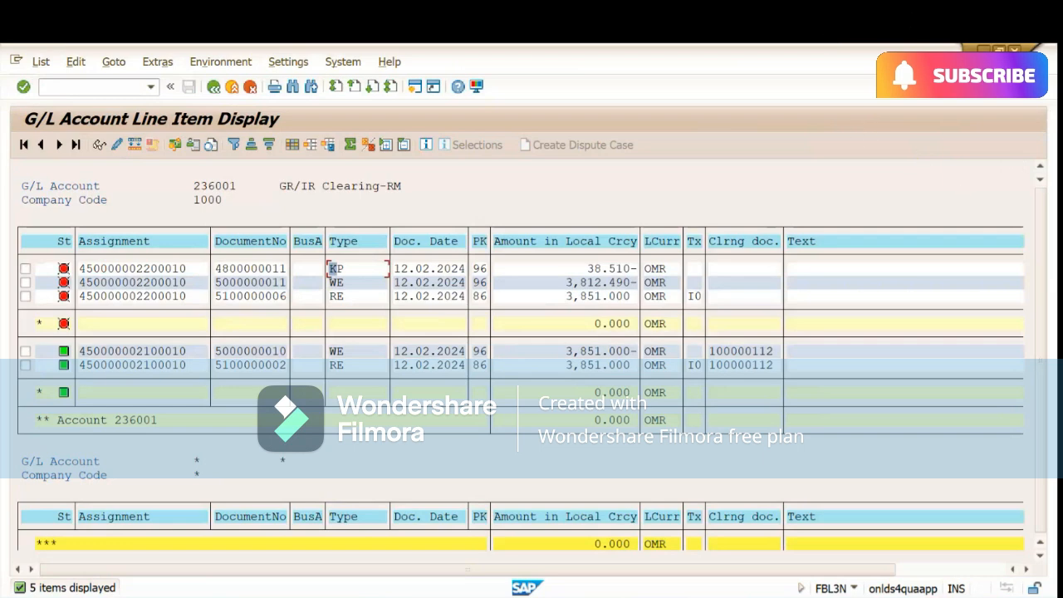
{"action": "mouse_move", "coordinate": [461, 588]}
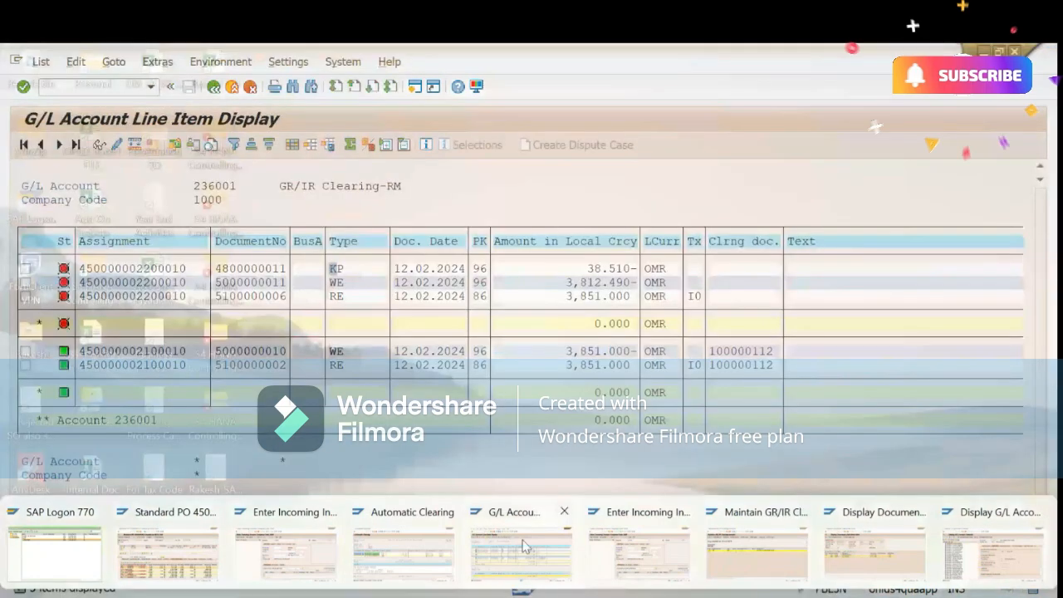
{"action": "left_click", "coordinate": [520, 548]}
{"action": "left_click", "coordinate": [214, 86]}
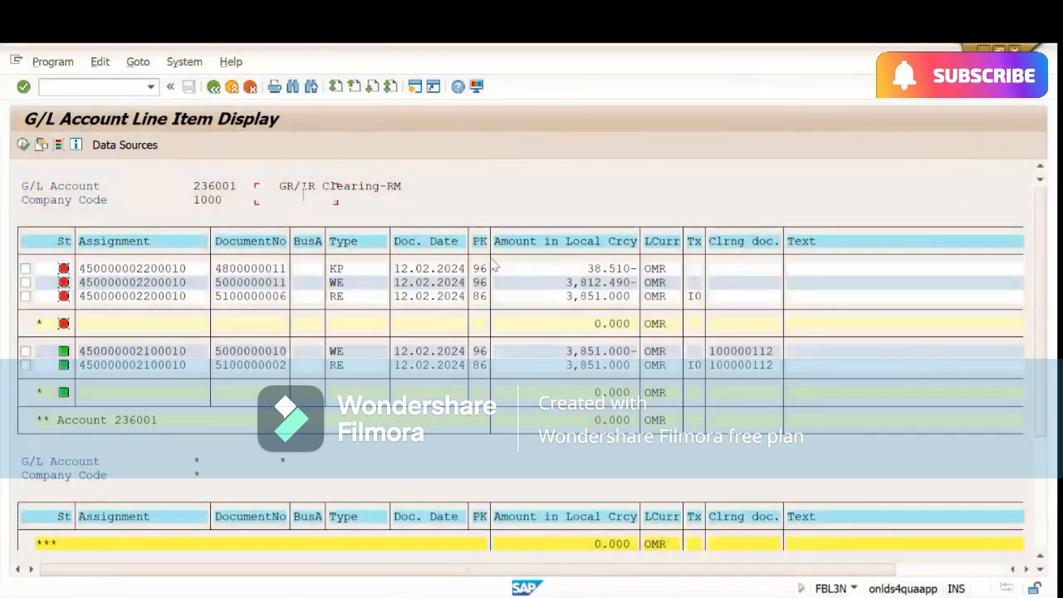
{"action": "key", "text": "BackSpace"}
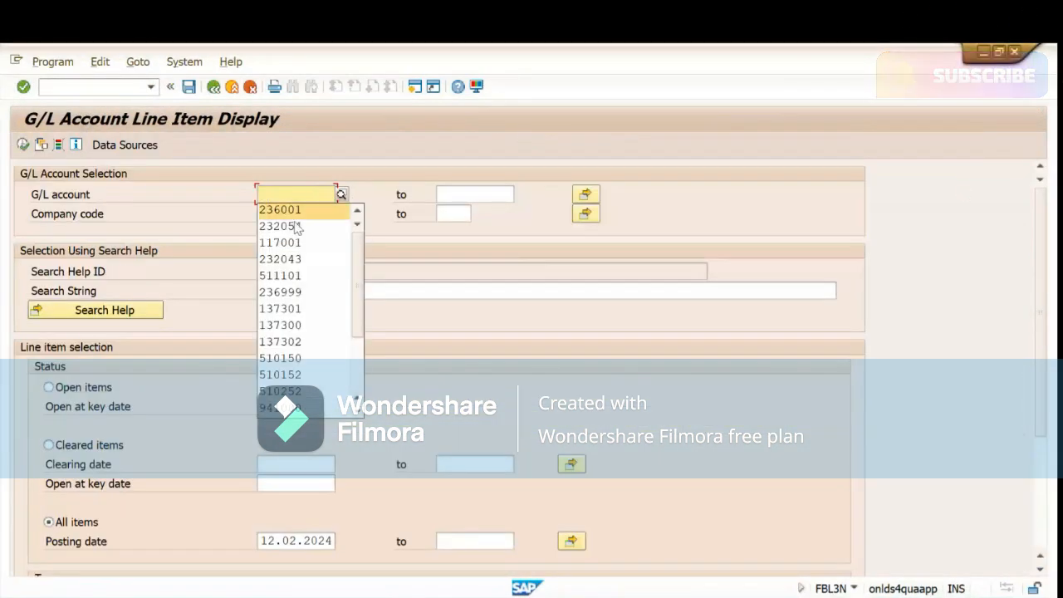
{"action": "left_click", "coordinate": [294, 227]}
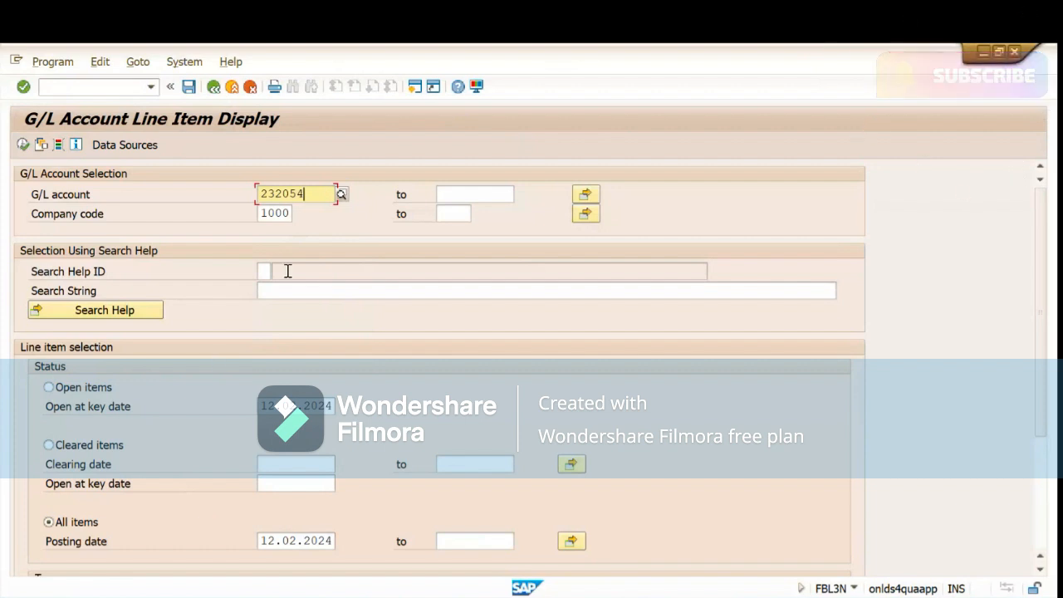
{"action": "left_click", "coordinate": [23, 144]}
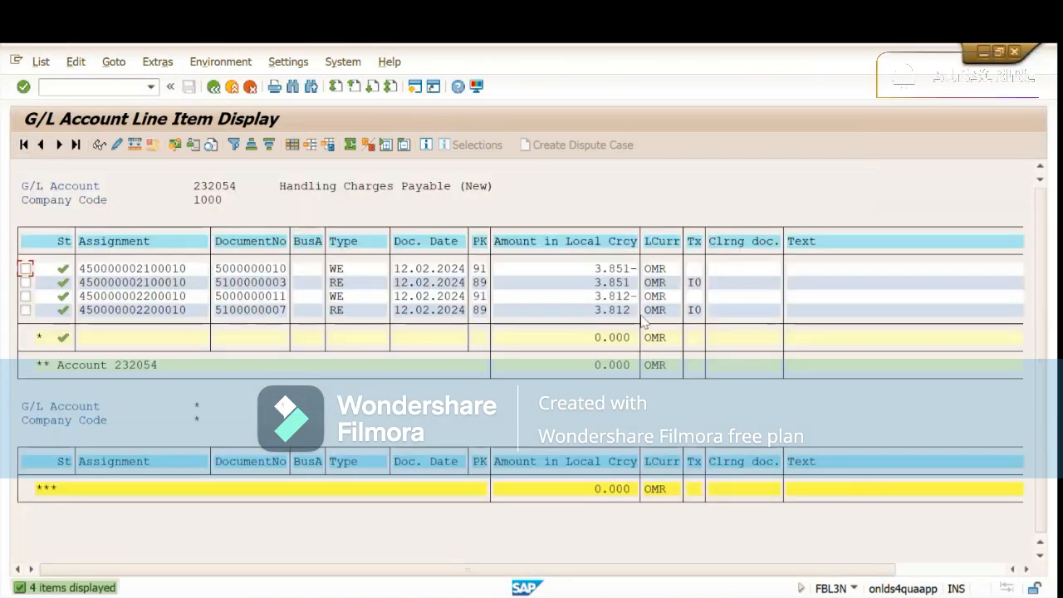
{"action": "left_click", "coordinate": [615, 282]}
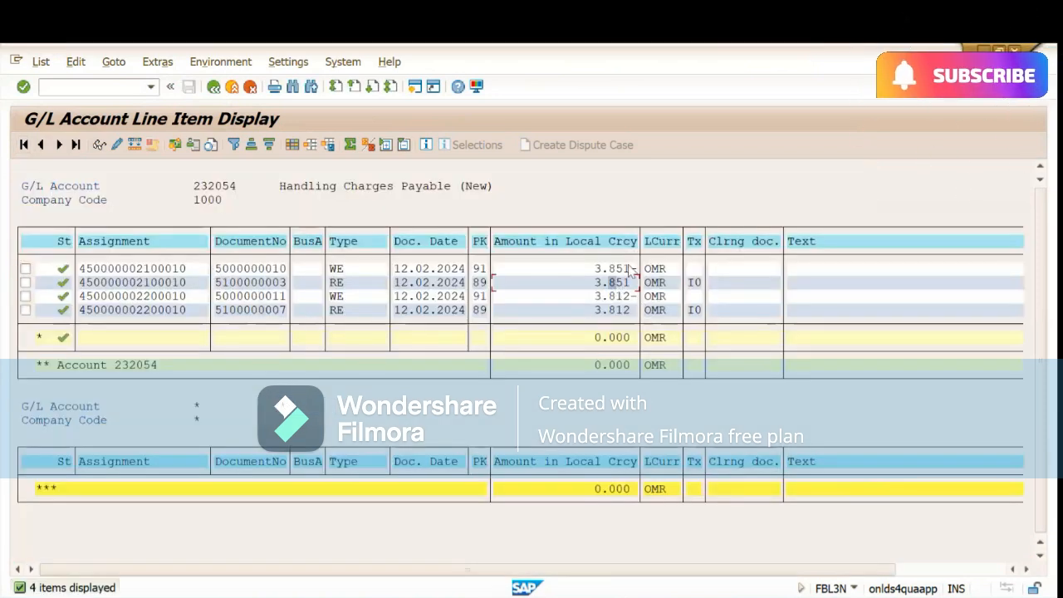
{"action": "left_click", "coordinate": [618, 269]}
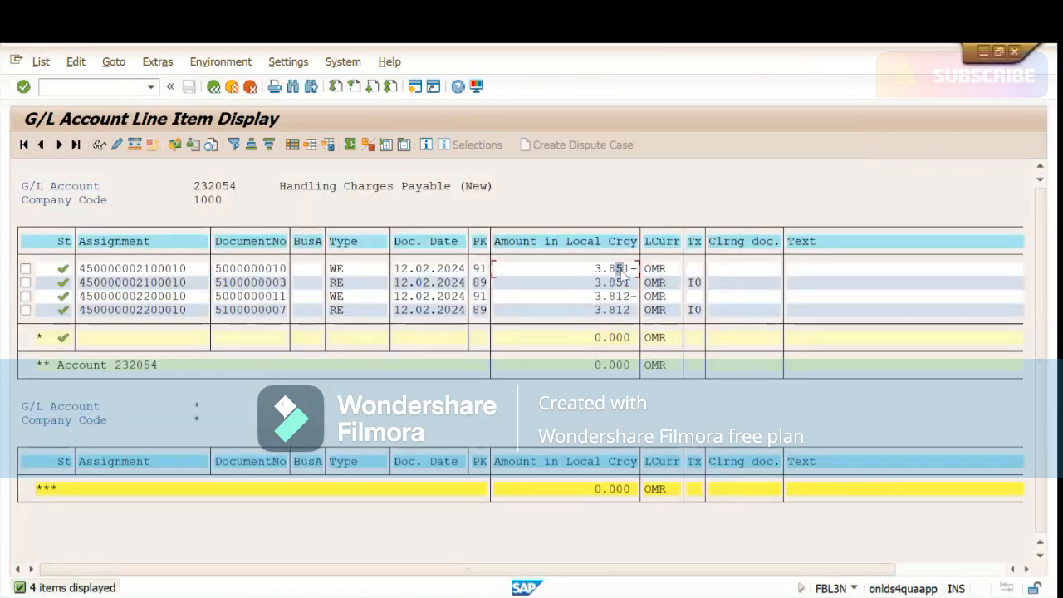
{"action": "left_click", "coordinate": [618, 283]}
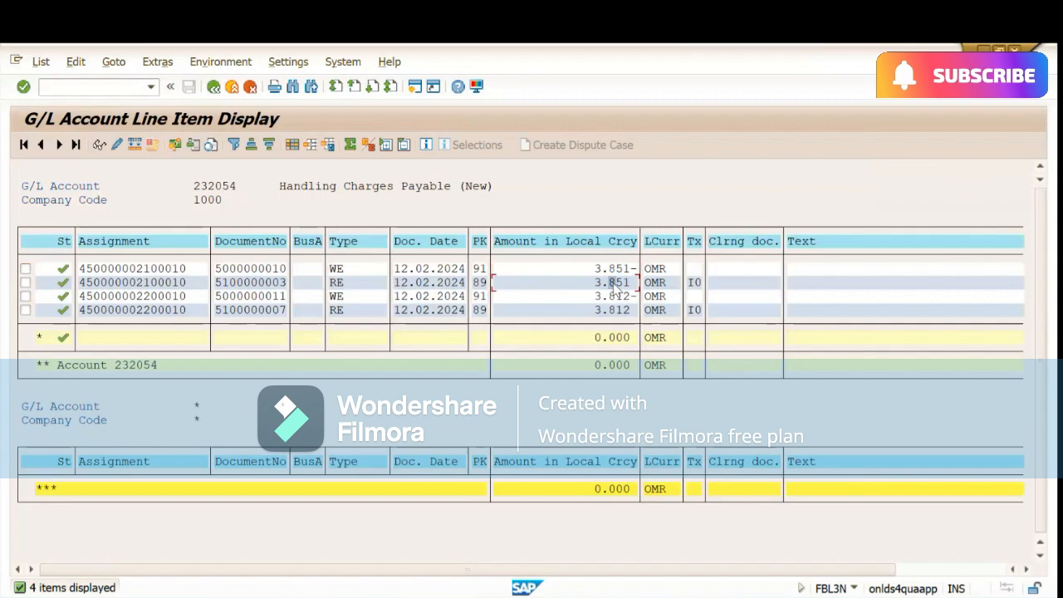
- Return to the selection and list all line items of G/L account 232036
{"action": "left_click", "coordinate": [213, 87]}
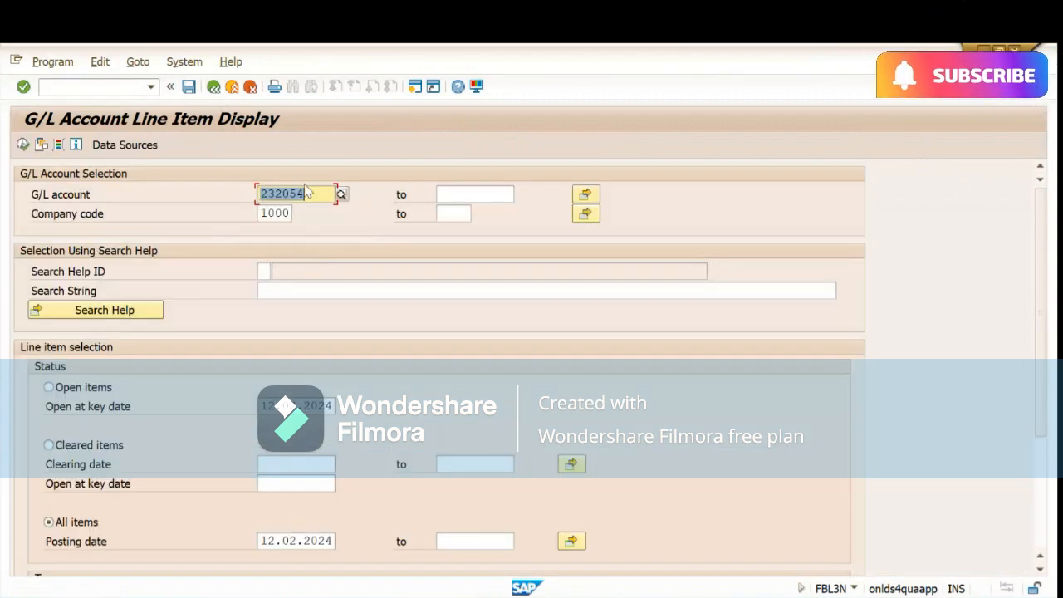
{"action": "left_click", "coordinate": [312, 193]}
{"action": "key", "text": "BackSpace"}
{"action": "key", "text": "BackSpace"}
{"action": "type", "text": "36"}
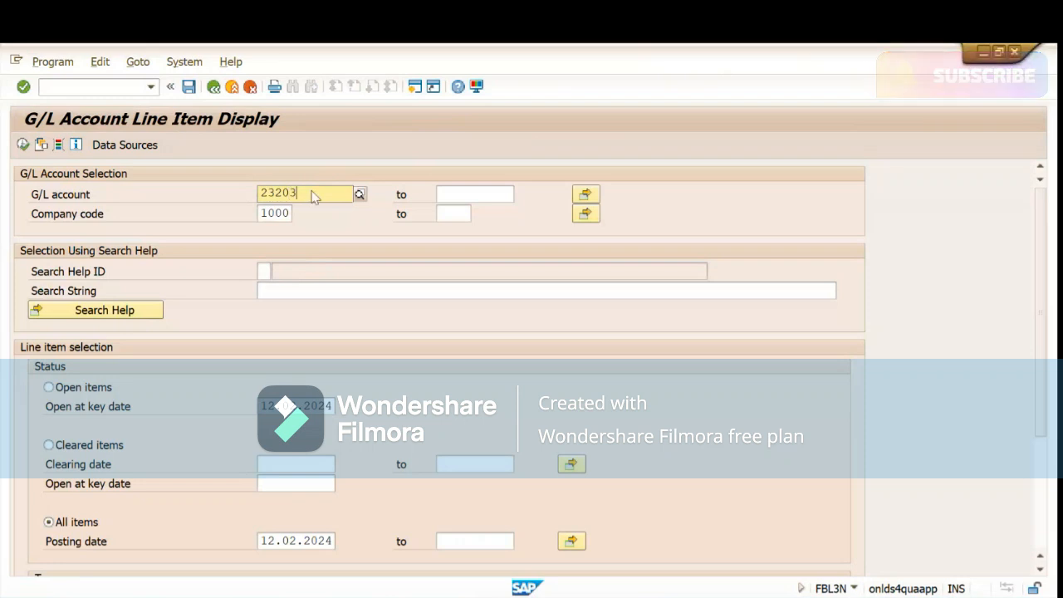
{"action": "left_click", "coordinate": [331, 228]}
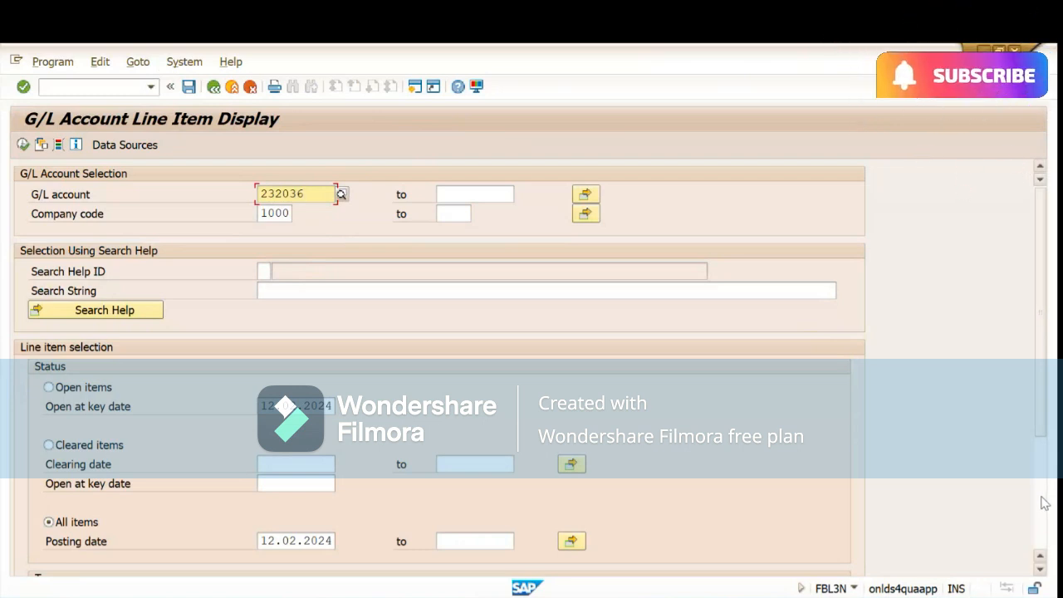
{"action": "scroll", "coordinate": [305, 356], "scroll_direction": "down", "scroll_amount": 5}
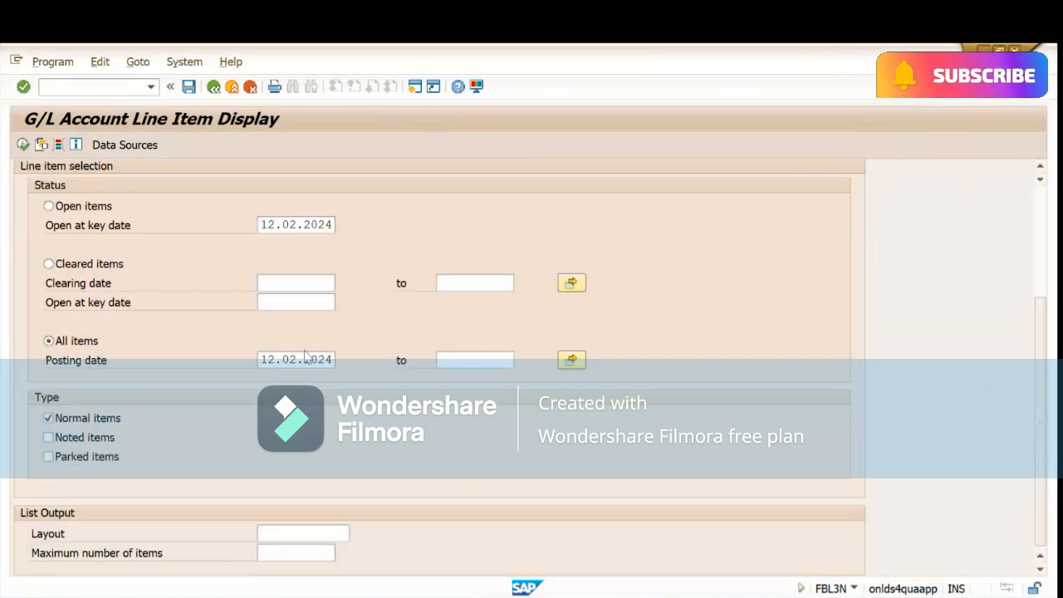
{"action": "left_click", "coordinate": [22, 144]}
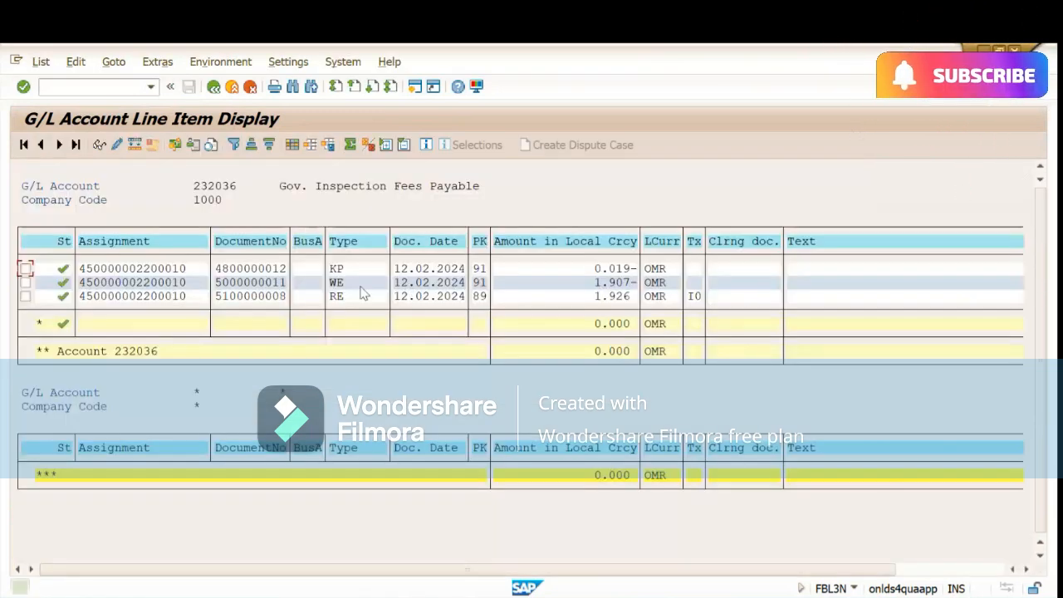
- Examine the KP clearing entry, the goods receipt amount, the account balance and the remaining columns for Gov. Inspection Fees Payable
{"action": "left_click", "coordinate": [336, 270]}
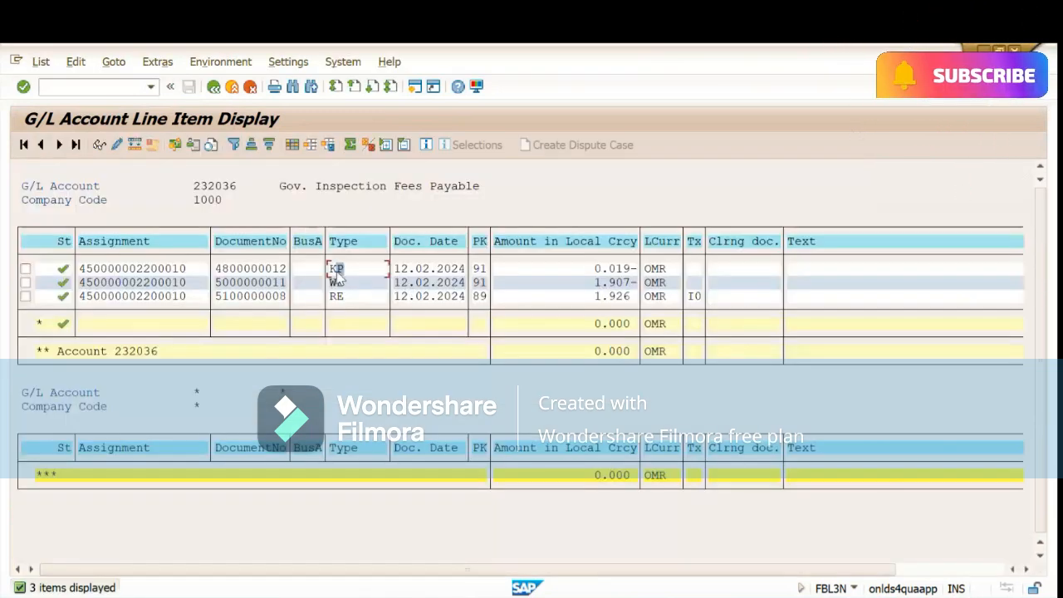
{"action": "left_click", "coordinate": [619, 270]}
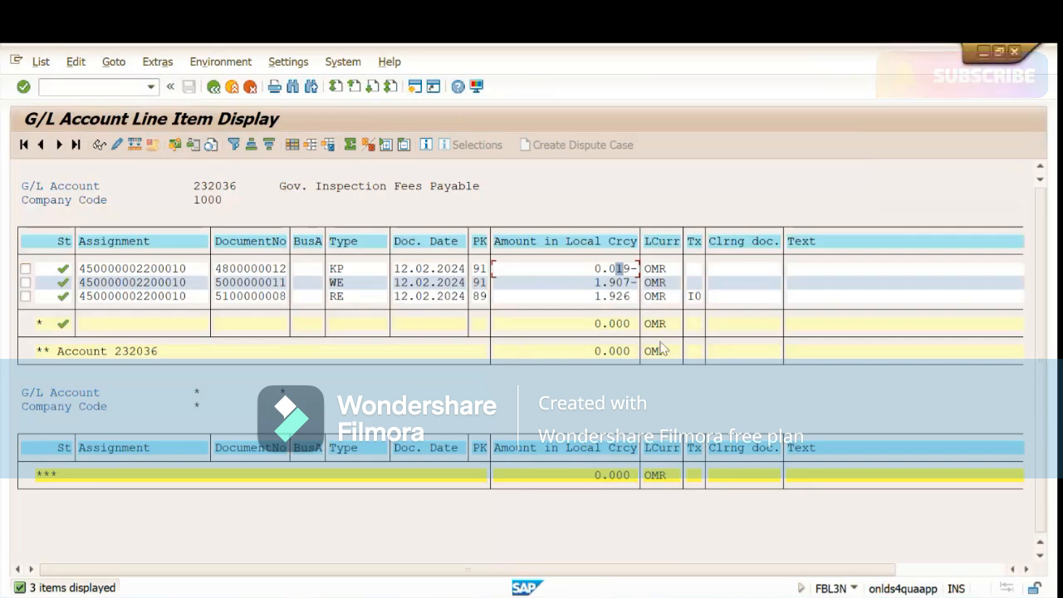
{"action": "left_click", "coordinate": [626, 323]}
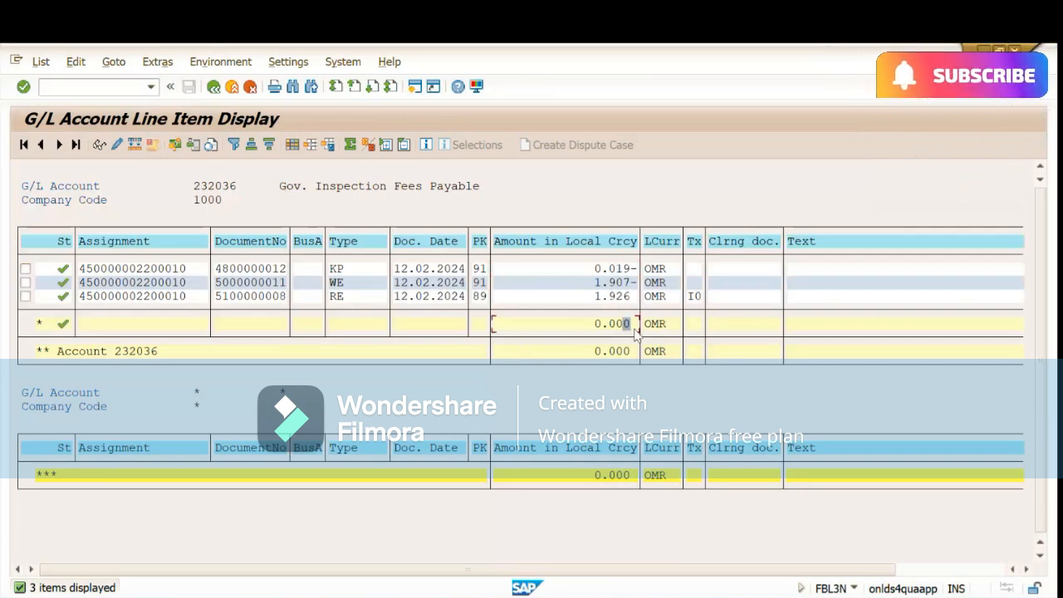
{"action": "left_click", "coordinate": [616, 283]}
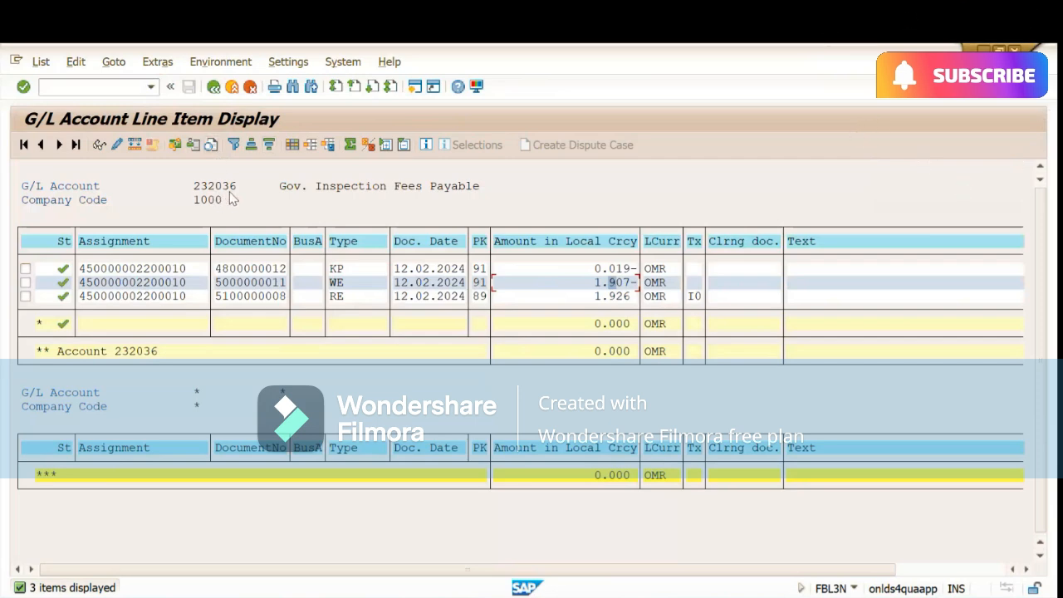
{"action": "left_click", "coordinate": [601, 269]}
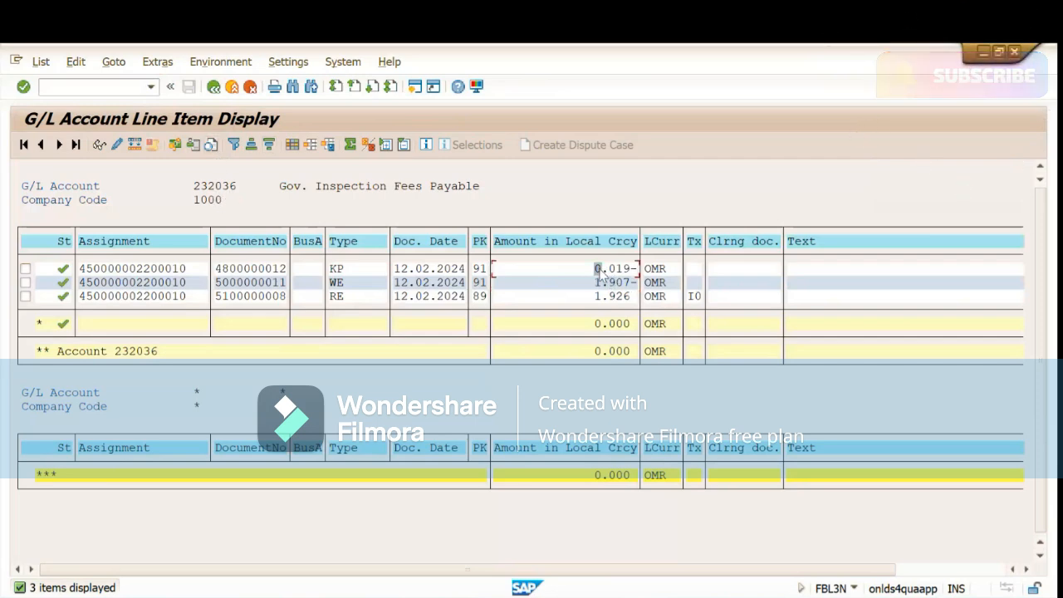
{"action": "left_click", "coordinate": [610, 325]}
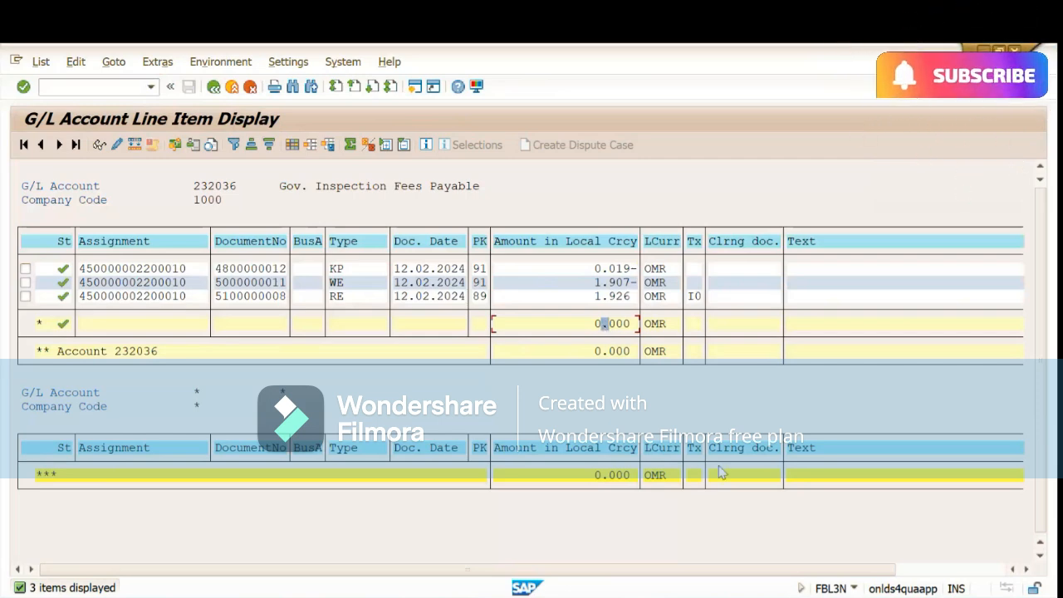
{"action": "left_click", "coordinate": [960, 571]}
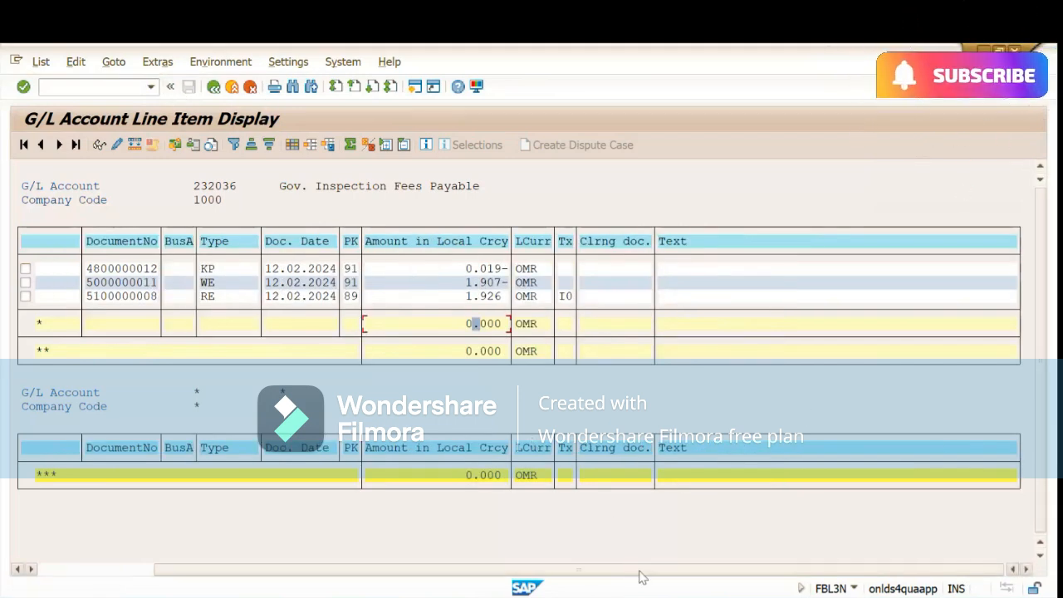
- Switch to the Finance Postings List workbook in Excel and select the MR8M - Cancel Invoice Document entry
{"action": "mouse_move", "coordinate": [752, 596]}
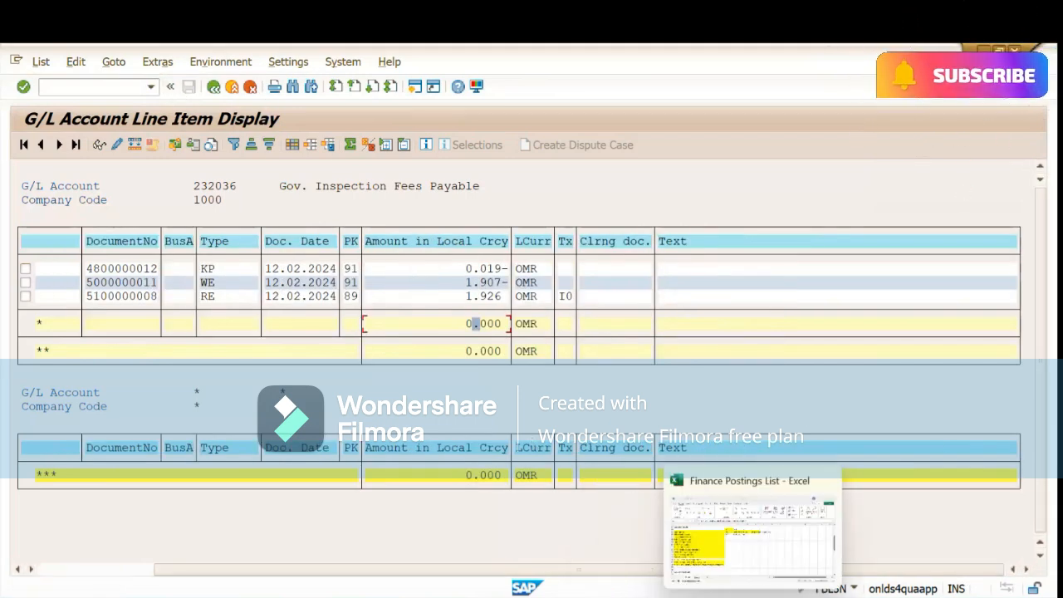
{"action": "left_click", "coordinate": [728, 532]}
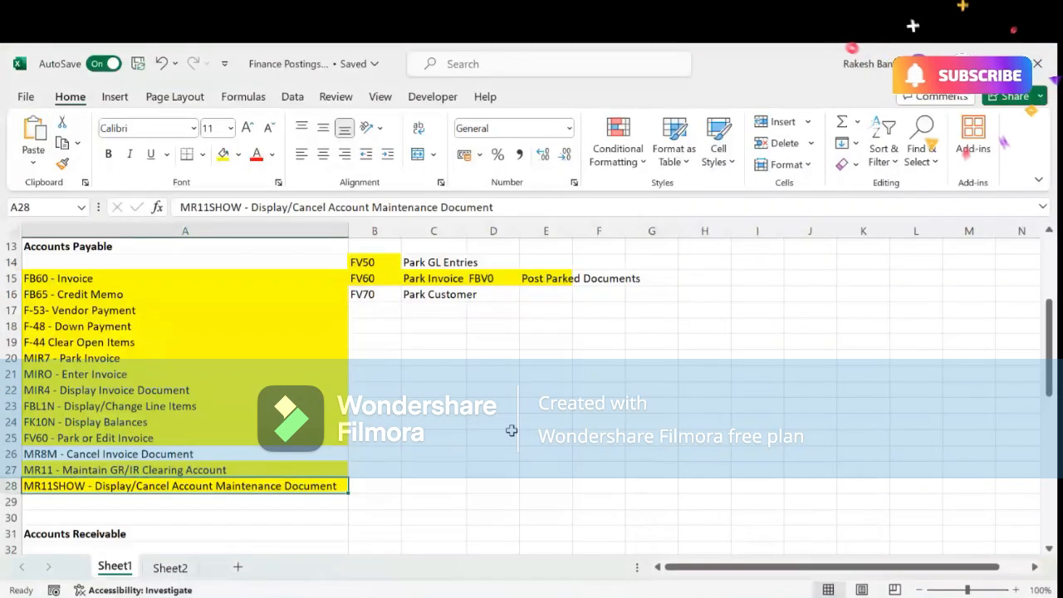
{"action": "left_click", "coordinate": [101, 454]}
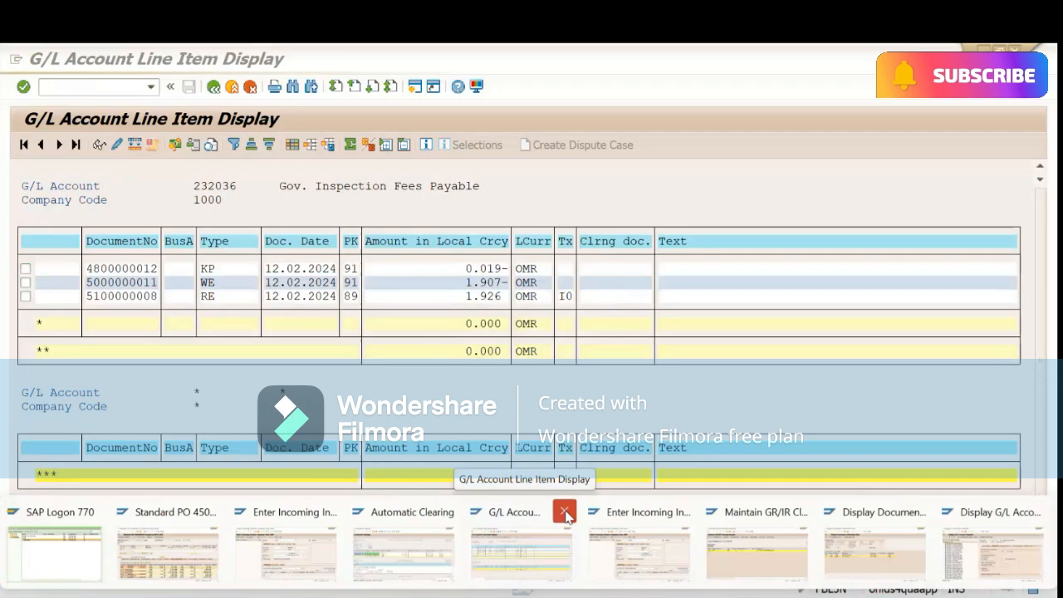
- Close the open line item, invoice, GR/IR clearing, document, G/L account and automatic clearing windows, keeping SAP Logon and the purchase order
{"action": "left_click", "coordinate": [564, 512]}
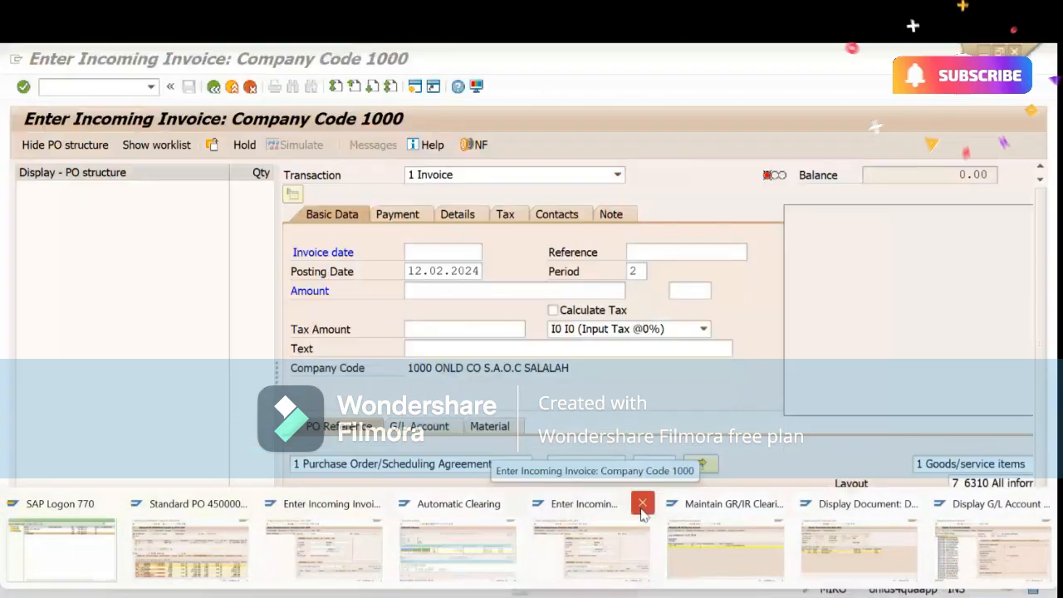
{"action": "left_click", "coordinate": [643, 512]}
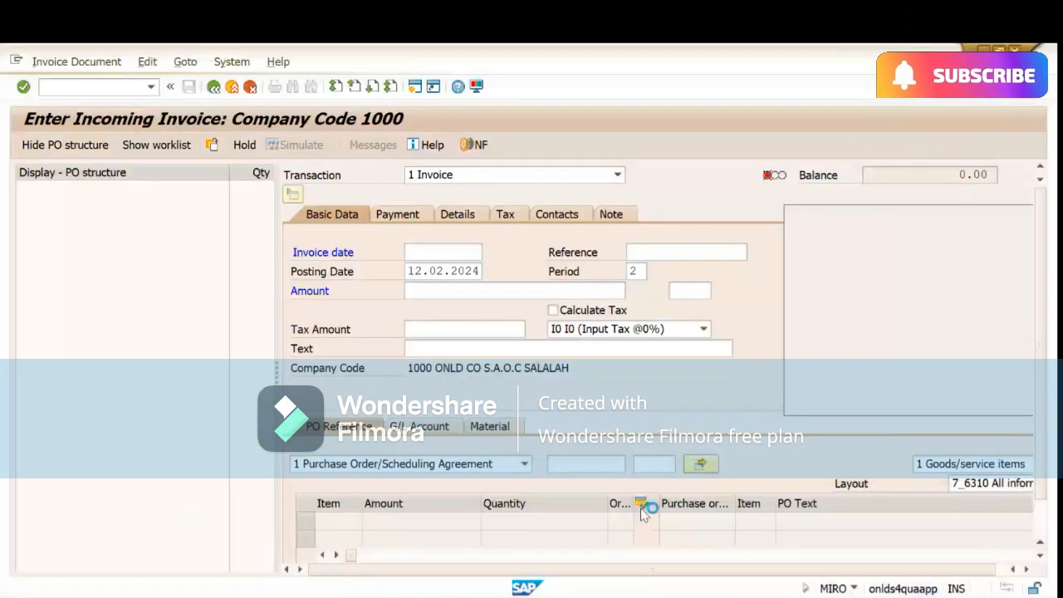
{"action": "mouse_move", "coordinate": [730, 520]}
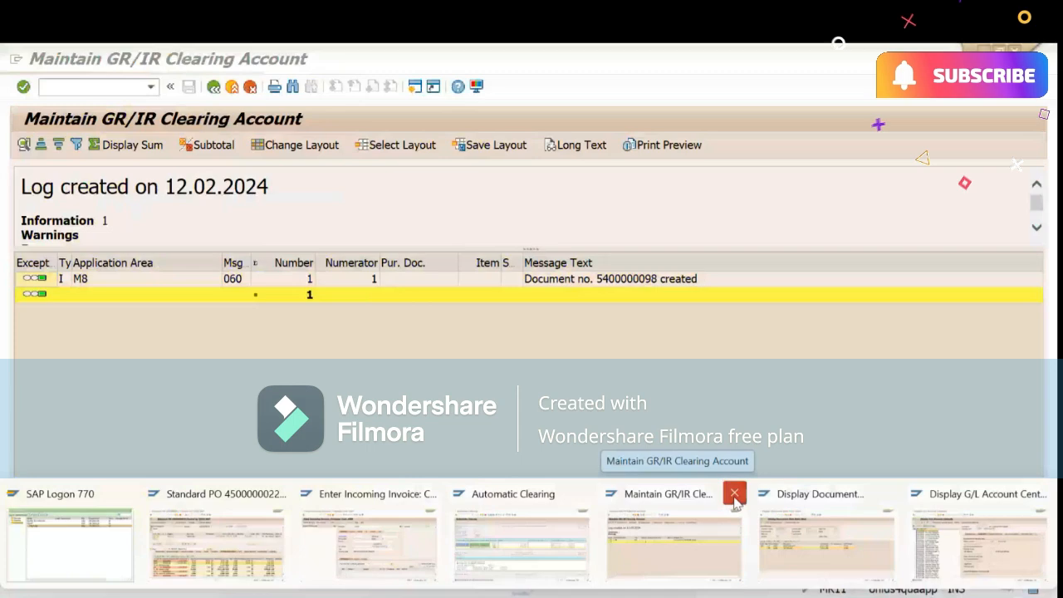
{"action": "left_click", "coordinate": [734, 493]}
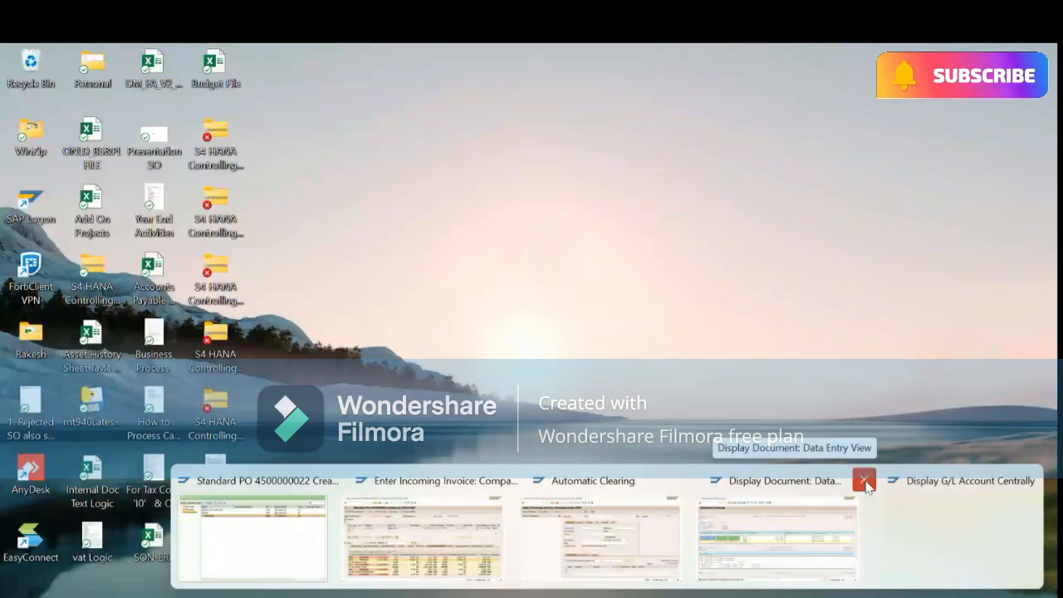
{"action": "left_click", "coordinate": [864, 480]}
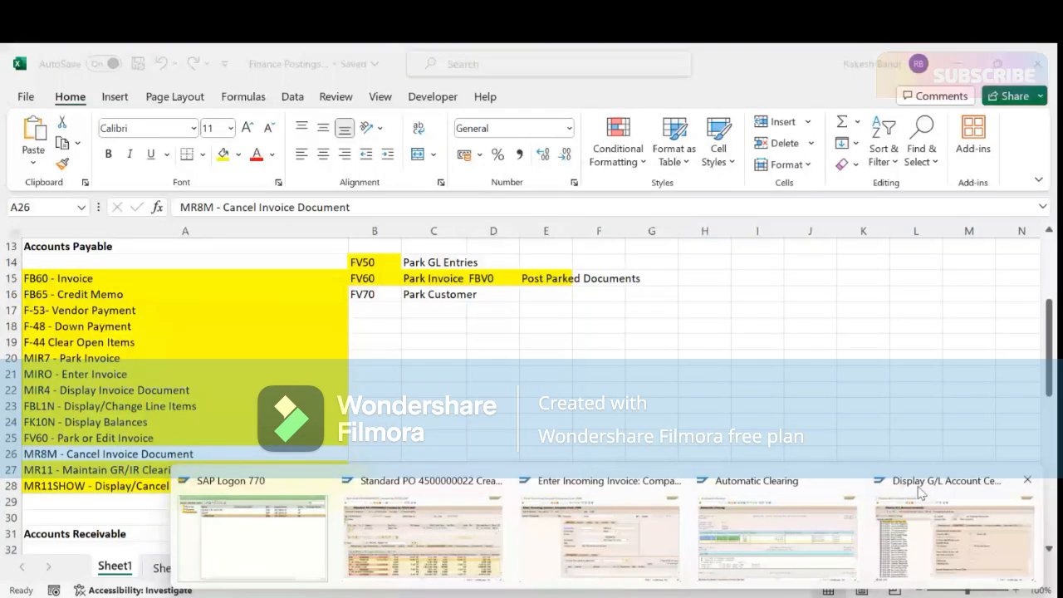
{"action": "left_click", "coordinate": [1027, 479]}
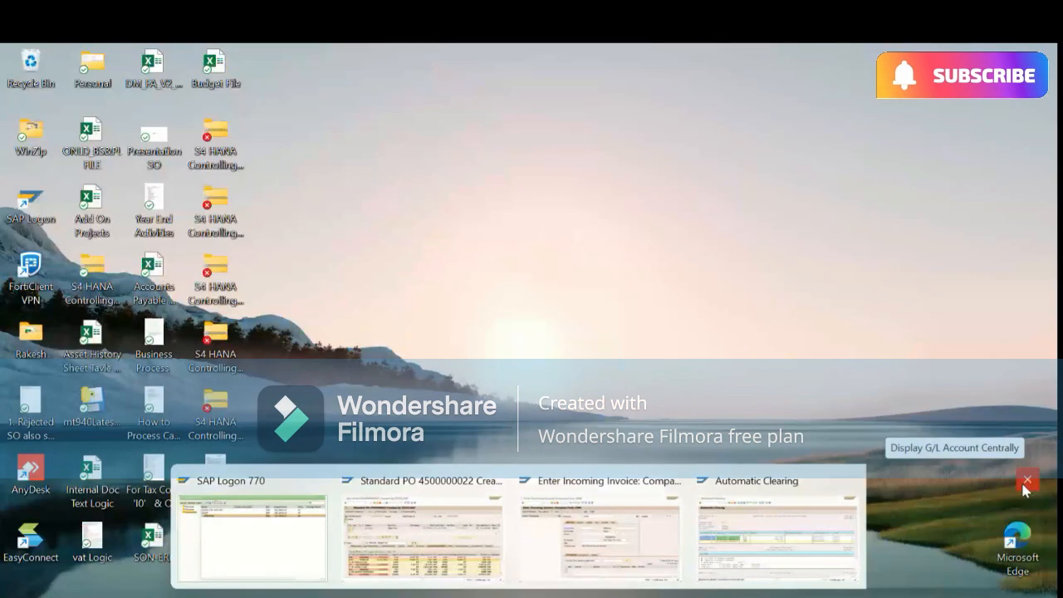
{"action": "left_click", "coordinate": [938, 483]}
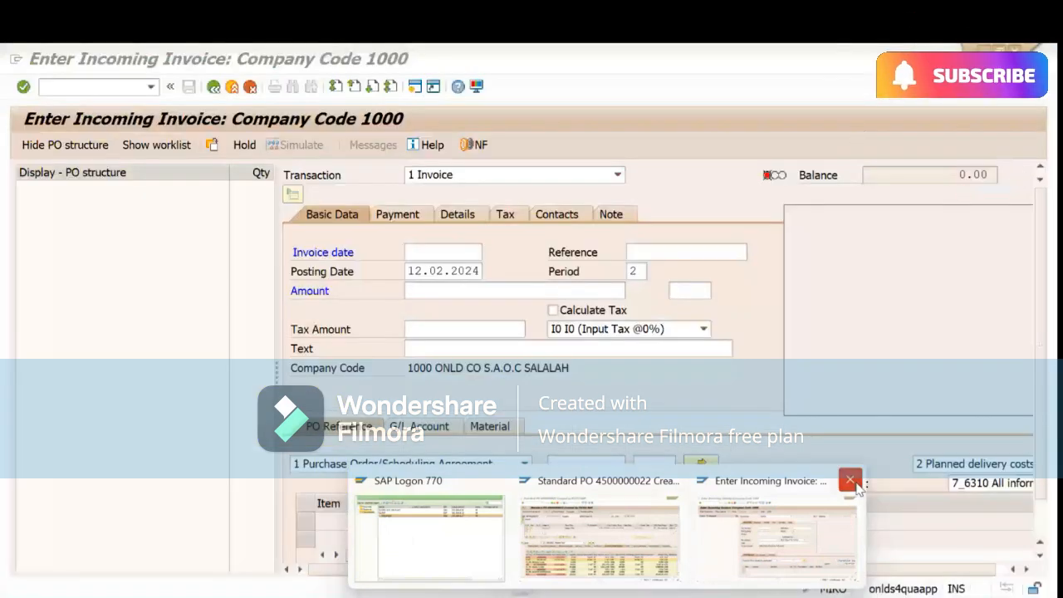
{"action": "left_click", "coordinate": [858, 488]}
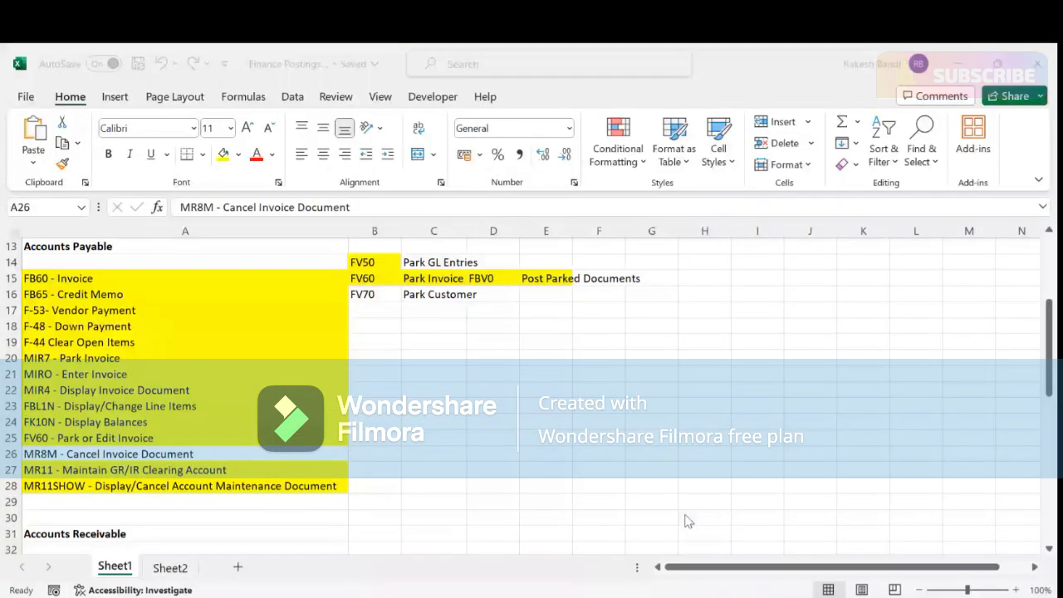
- Return to the standard purchase order session and try to open transaction CKM3N
{"action": "mouse_move", "coordinate": [607, 594]}
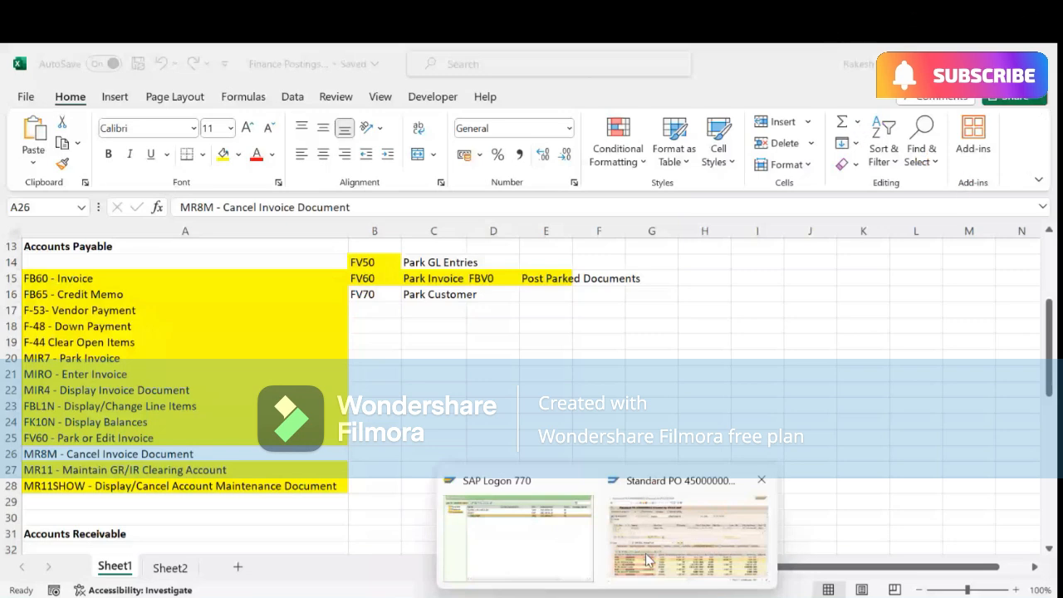
{"action": "left_click", "coordinate": [648, 560]}
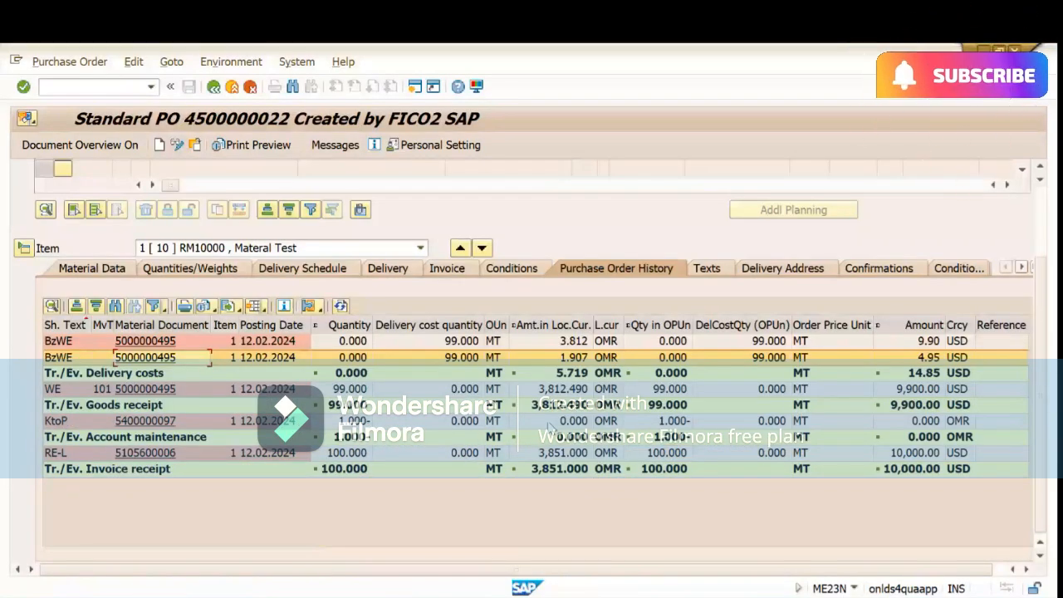
{"action": "left_click", "coordinate": [107, 88]}
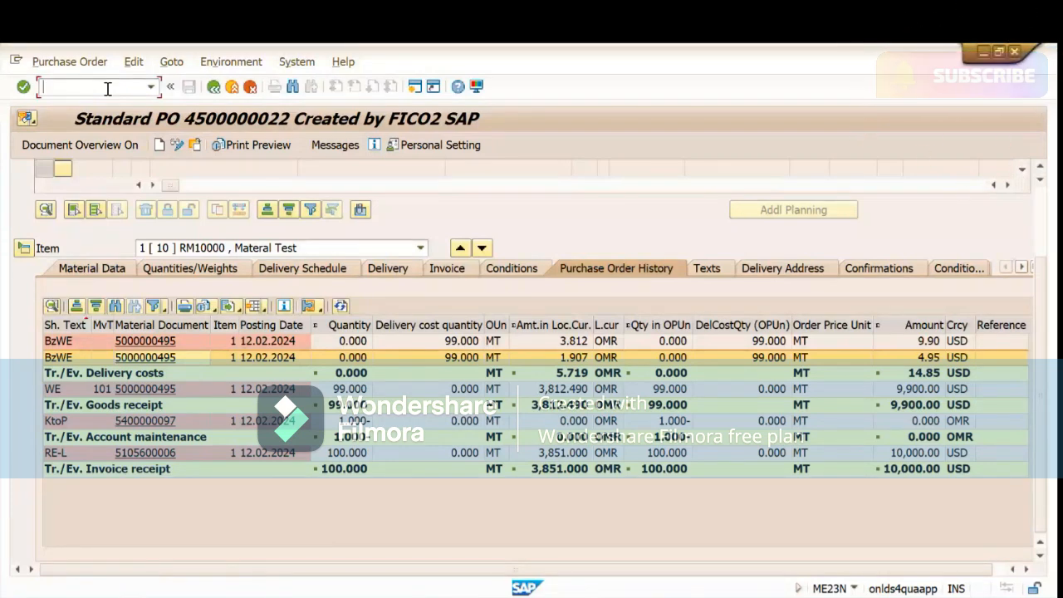
{"action": "type", "text": "/nd"}
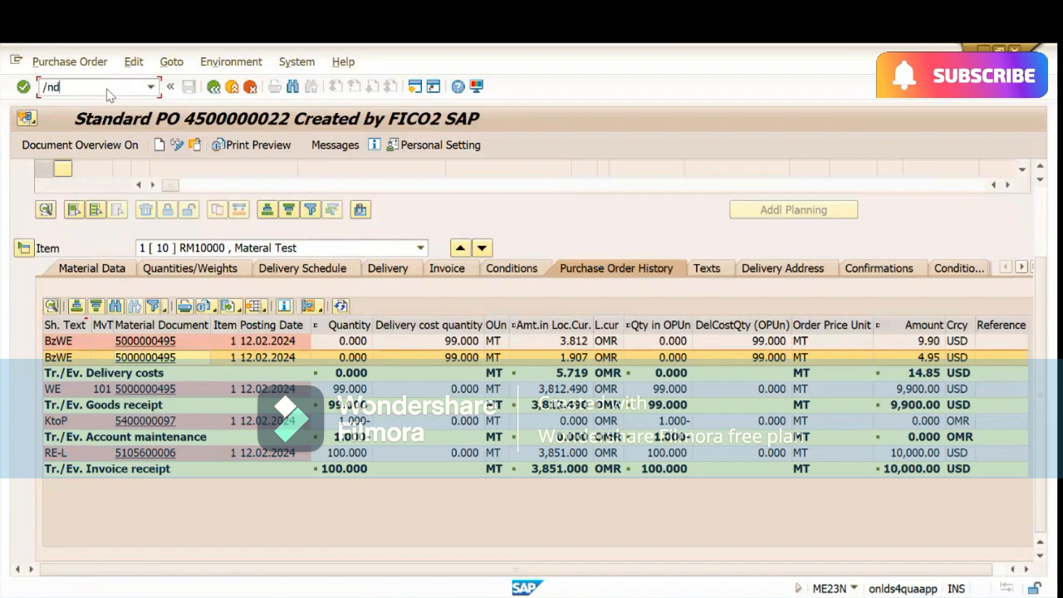
{"action": "type", "text": "km"}
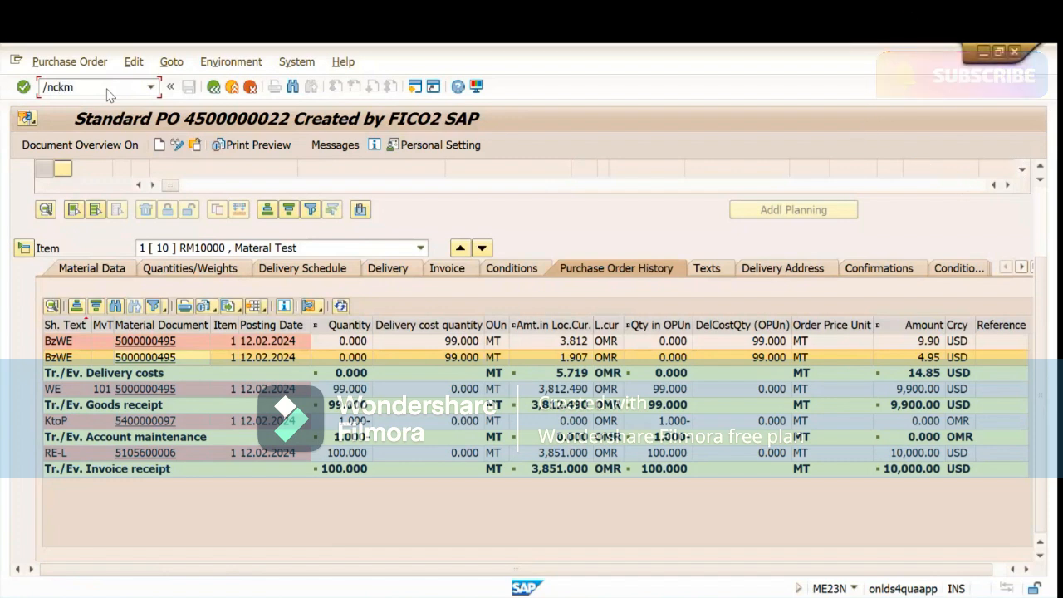
{"action": "type", "text": "3n"}
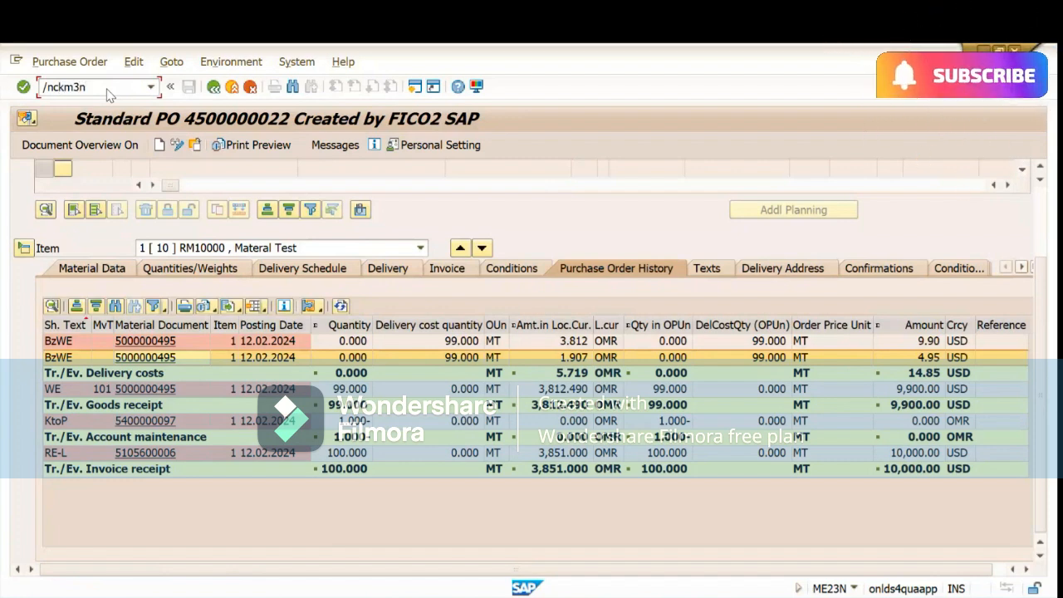
{"action": "key", "text": "Return"}
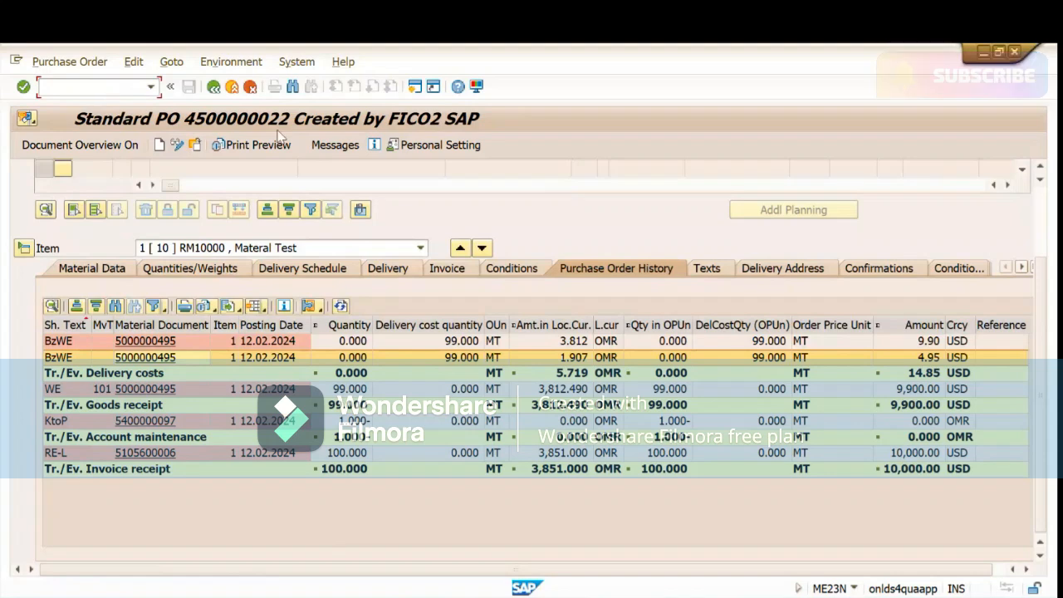
{"action": "mouse_move", "coordinate": [525, 588]}
{"action": "mouse_move", "coordinate": [717, 591]}
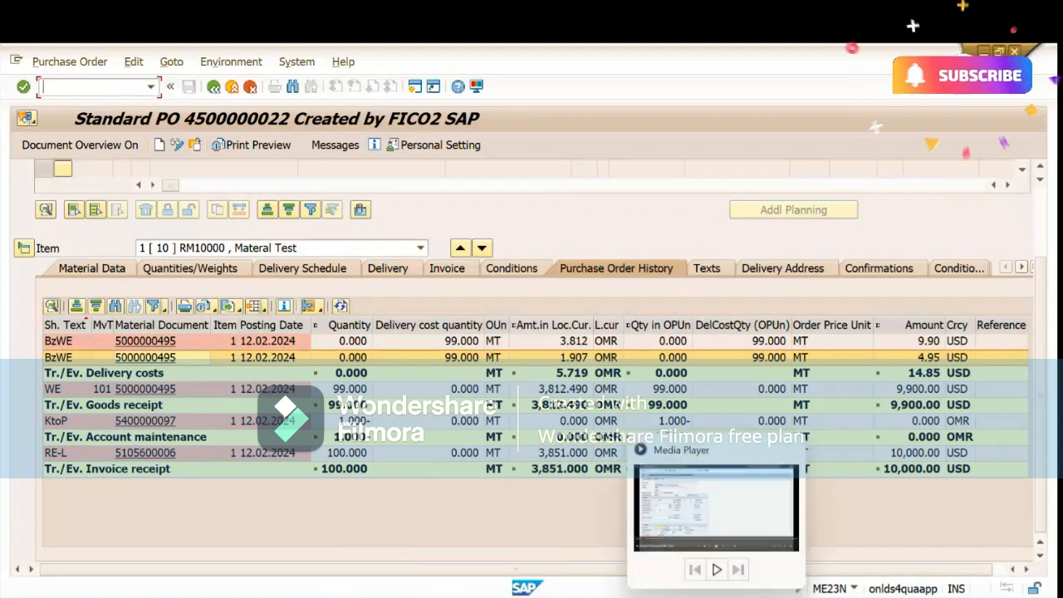
{"action": "left_click", "coordinate": [685, 512]}
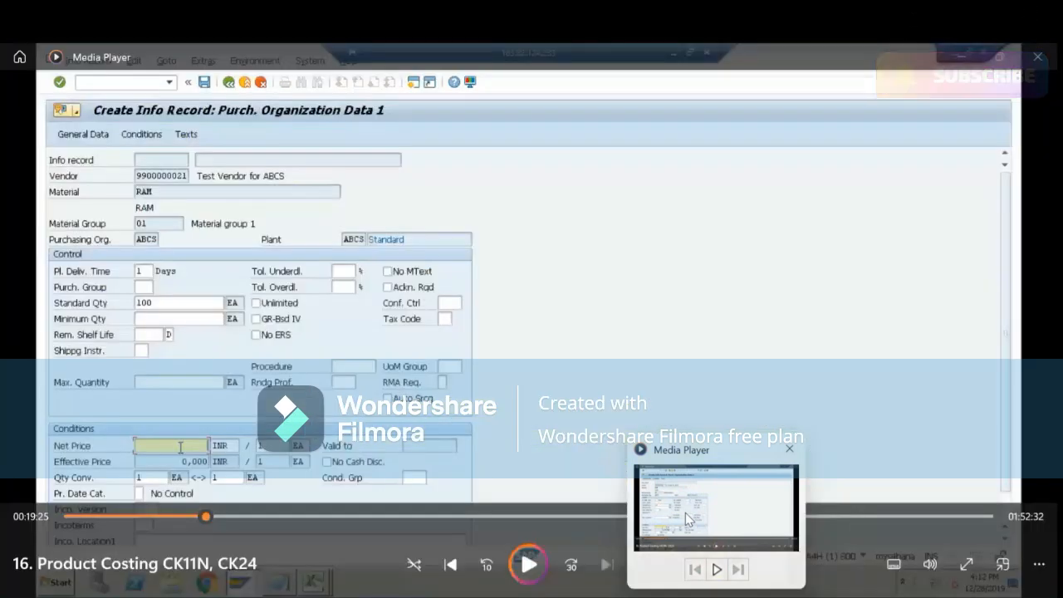
{"action": "mouse_move", "coordinate": [671, 544]}
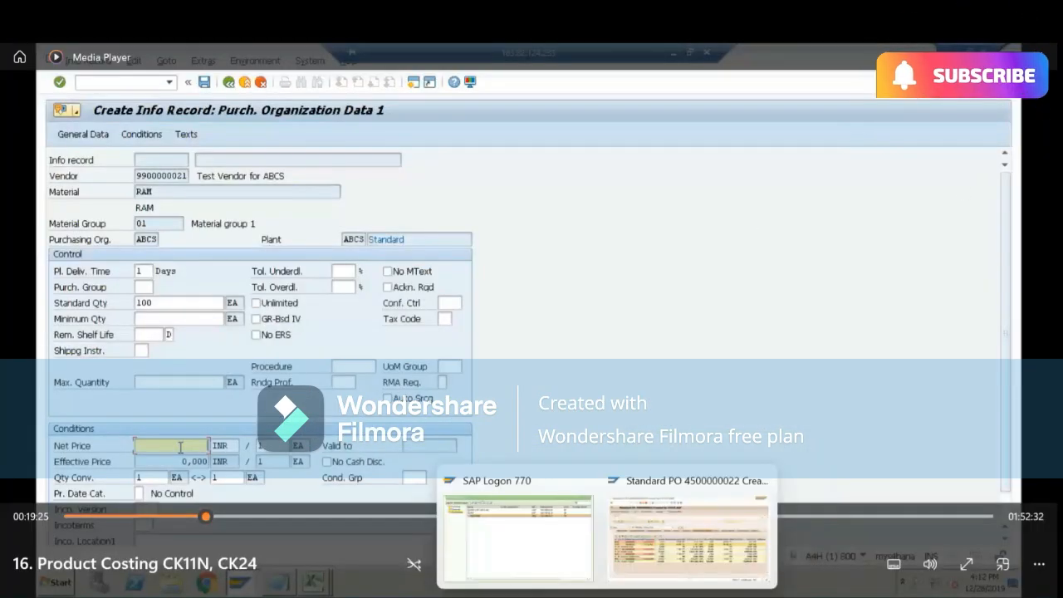
{"action": "left_click", "coordinate": [671, 544]}
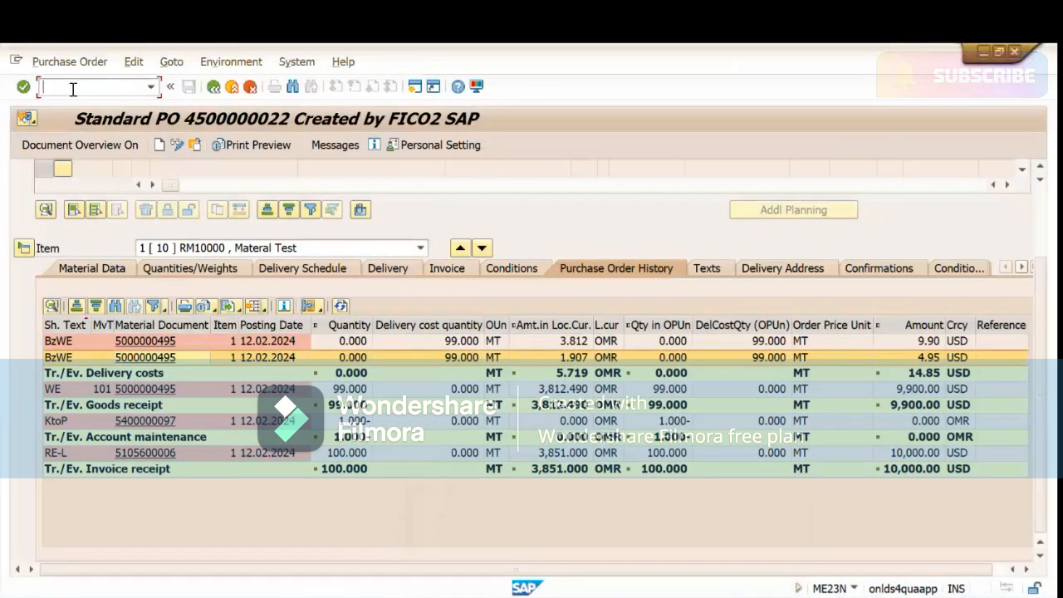
- End the purchase order session with /nex and log on from SAP Logon to client 200 with the account password
{"action": "type", "text": "/nex"}
{"action": "key", "text": "Return"}
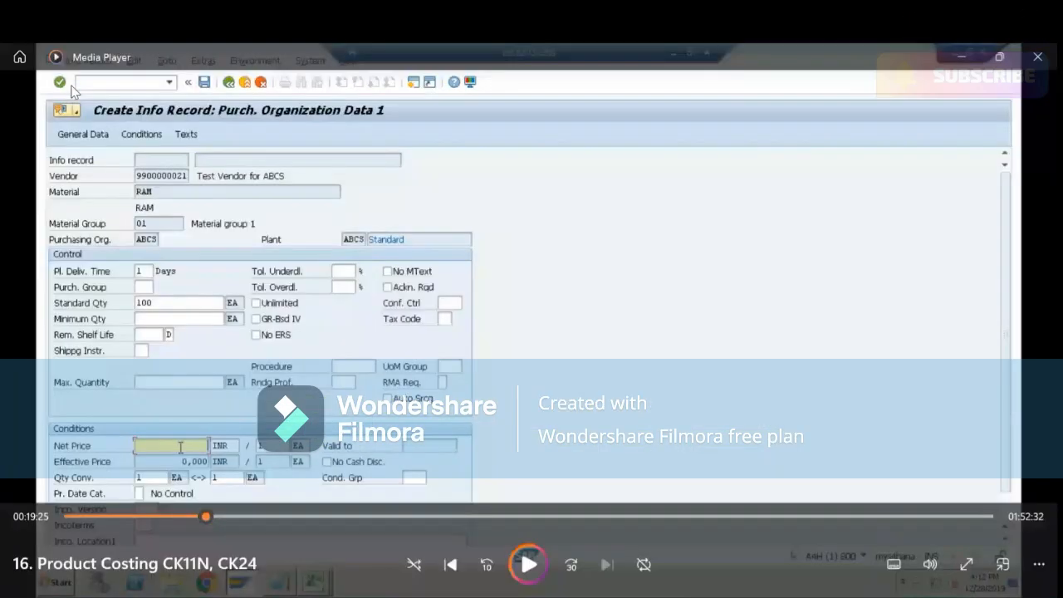
{"action": "mouse_move", "coordinate": [587, 581]}
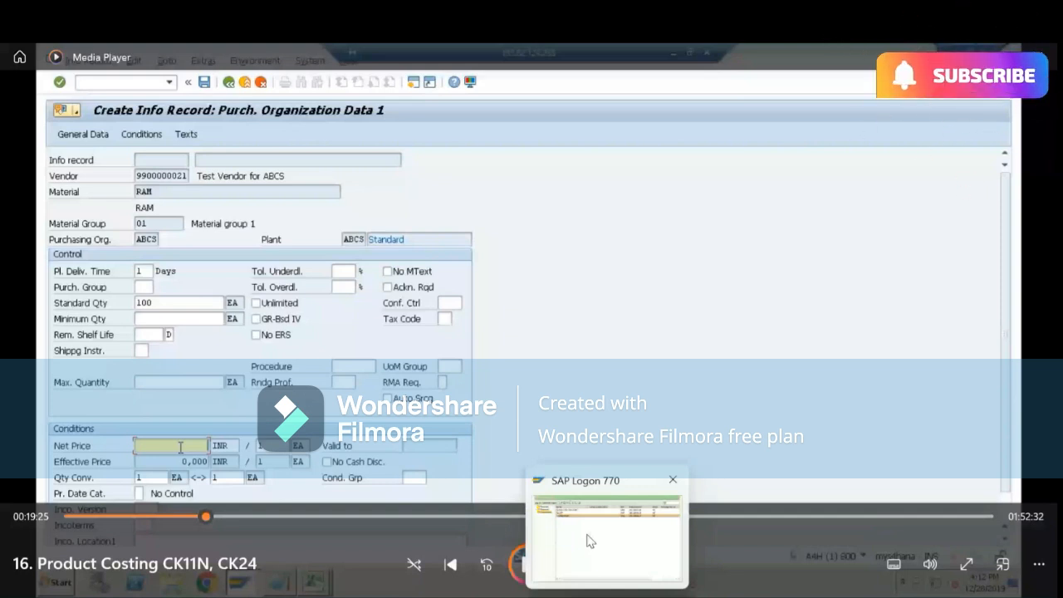
{"action": "left_click", "coordinate": [589, 541]}
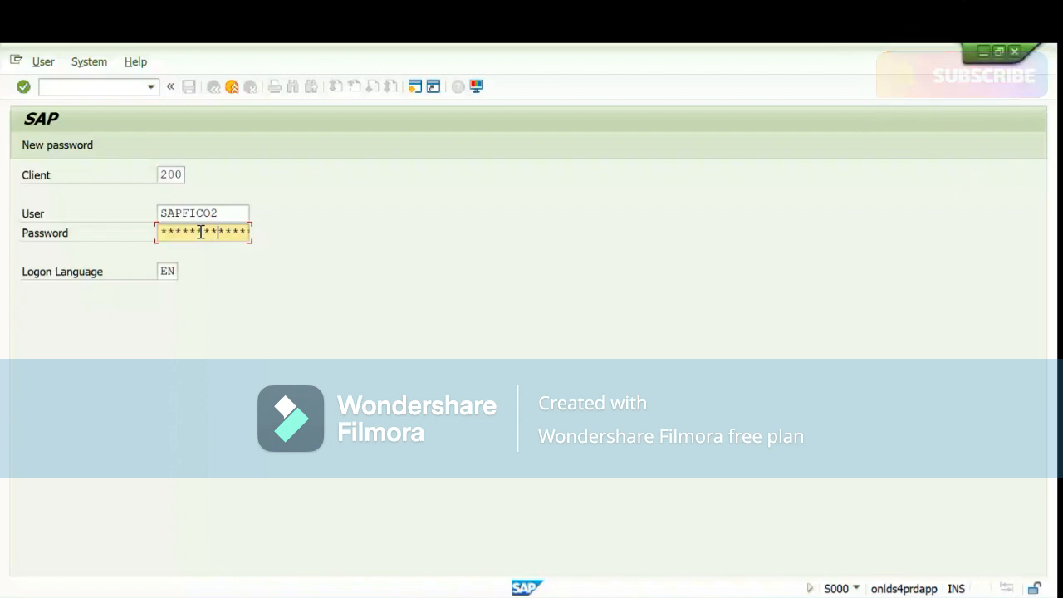
{"action": "key", "text": "Return"}
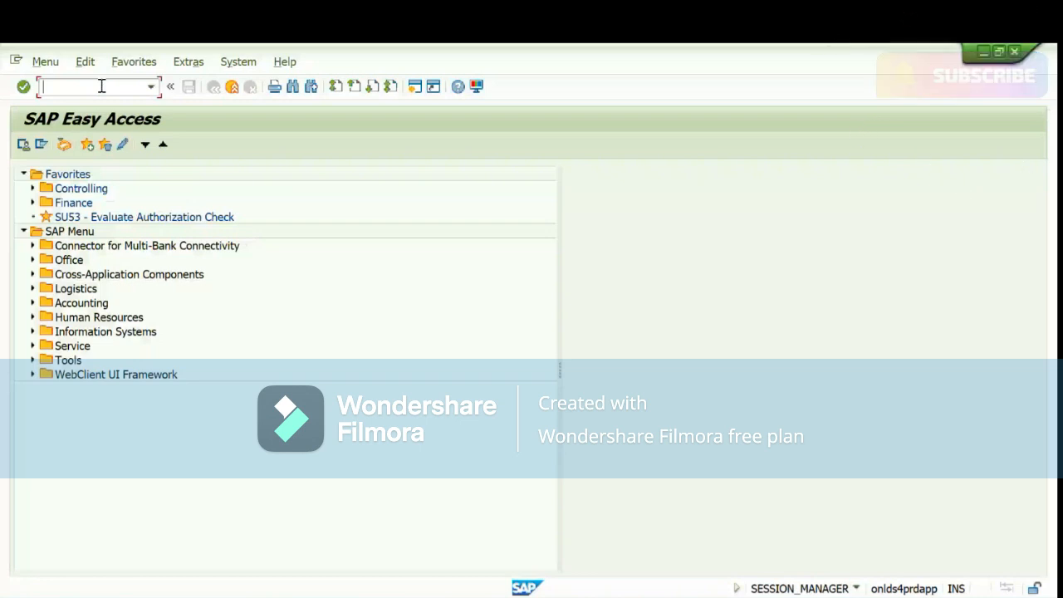
- Run MIR5 for parked invoice documents, selecting the Parked entry type and deselecting Invoices Verified Online
{"action": "type", "text": "/nm"}
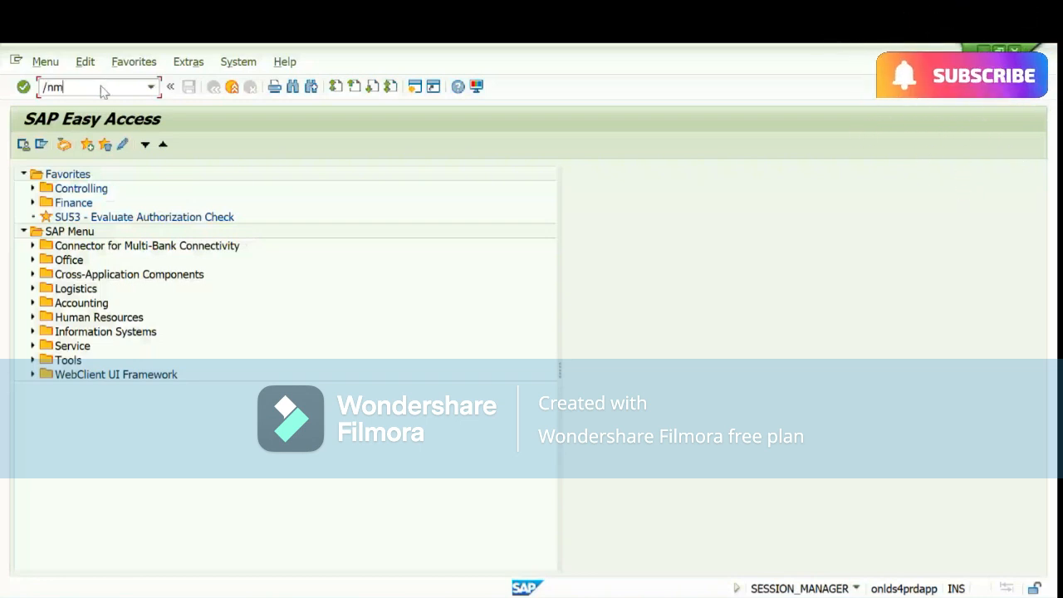
{"action": "type", "text": "ir5"}
{"action": "key", "text": "Return"}
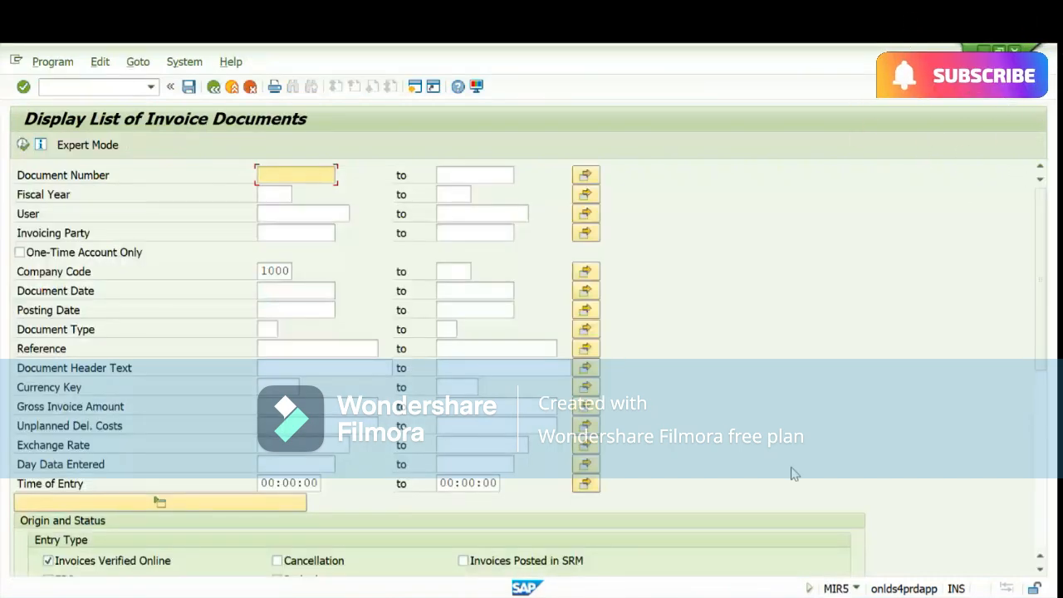
{"action": "scroll", "coordinate": [1042, 374], "scroll_direction": "down", "scroll_amount": 6}
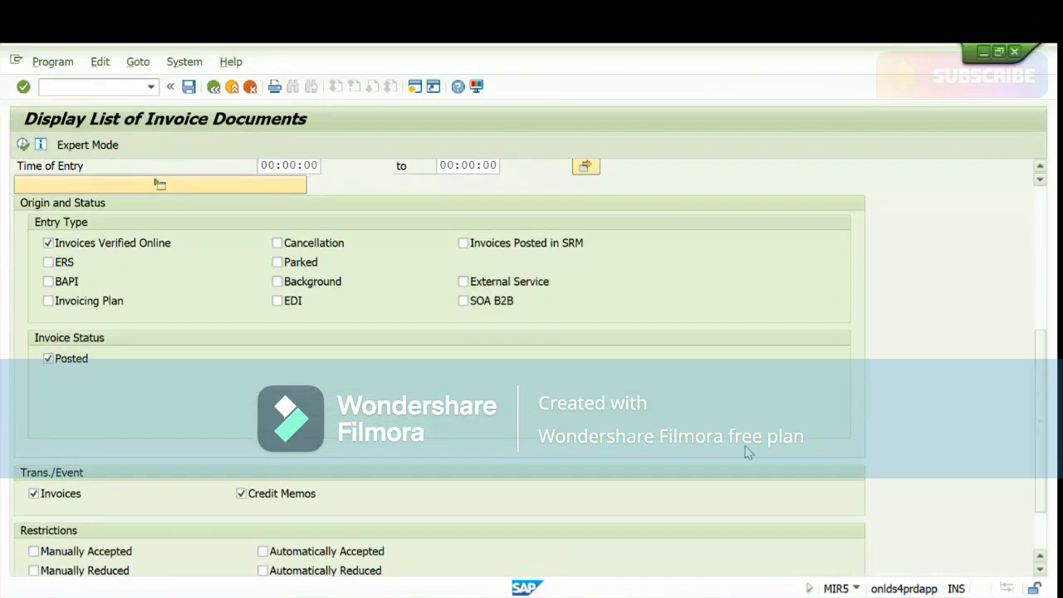
{"action": "left_click", "coordinate": [278, 262]}
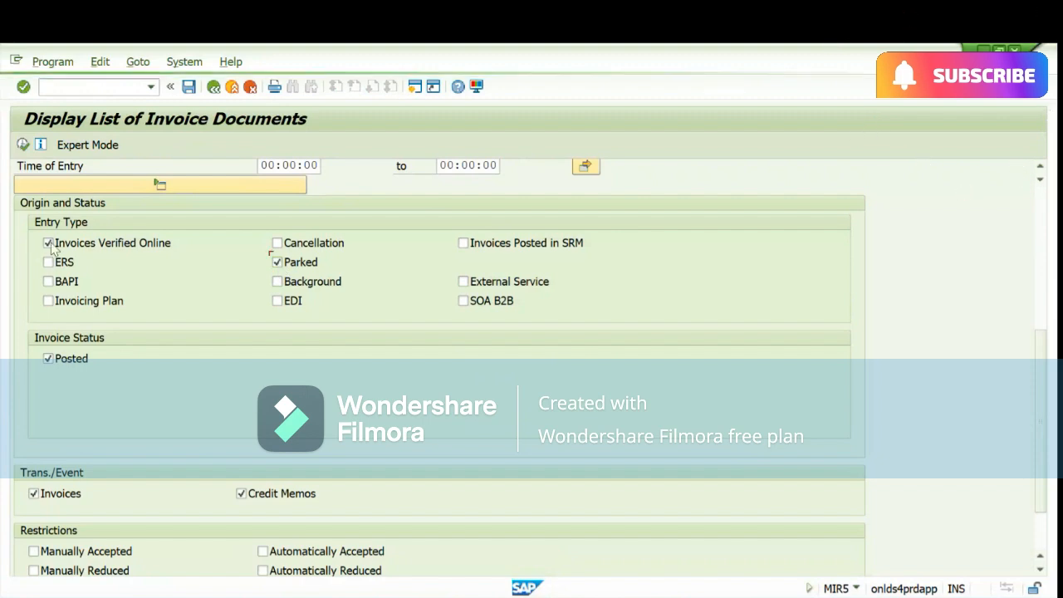
{"action": "left_click", "coordinate": [49, 311]}
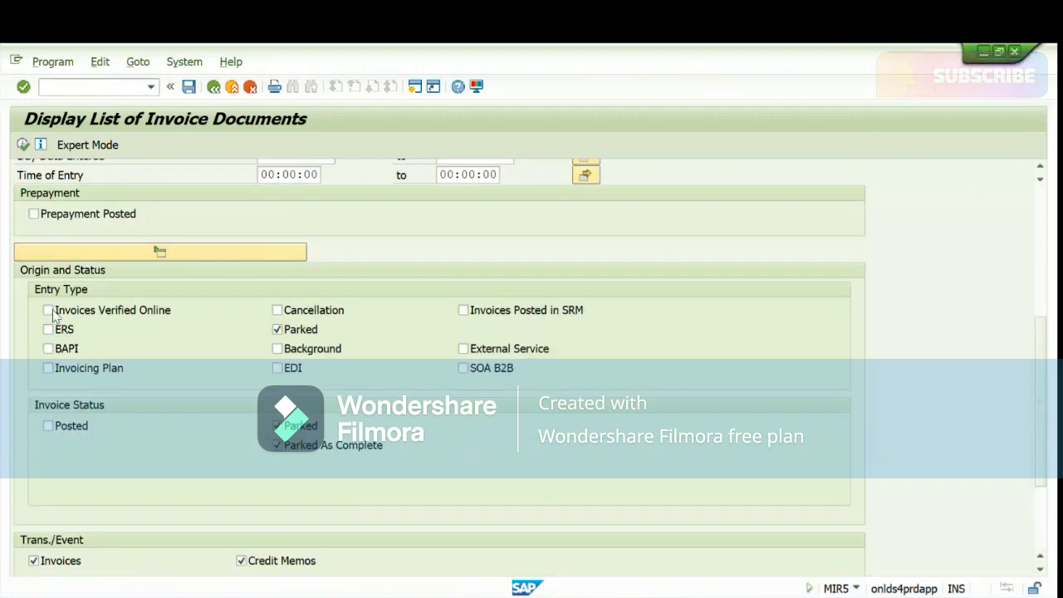
{"action": "left_click", "coordinate": [23, 144]}
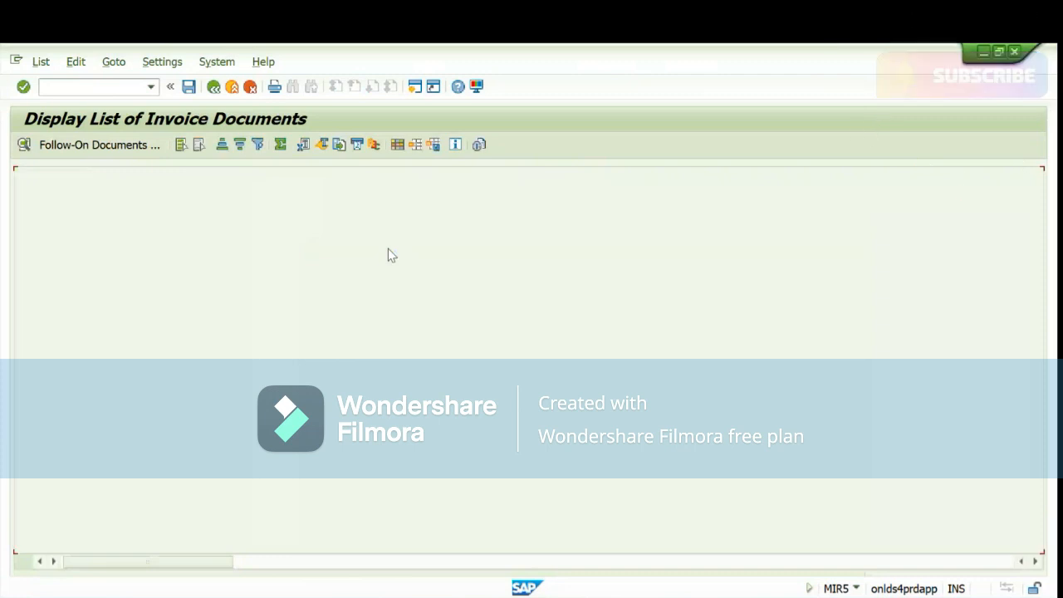
- Examine the dates of the listed parked invoices, the layout's column selection, and the amount and tax columns further along the list
{"action": "left_click", "coordinate": [206, 210]}
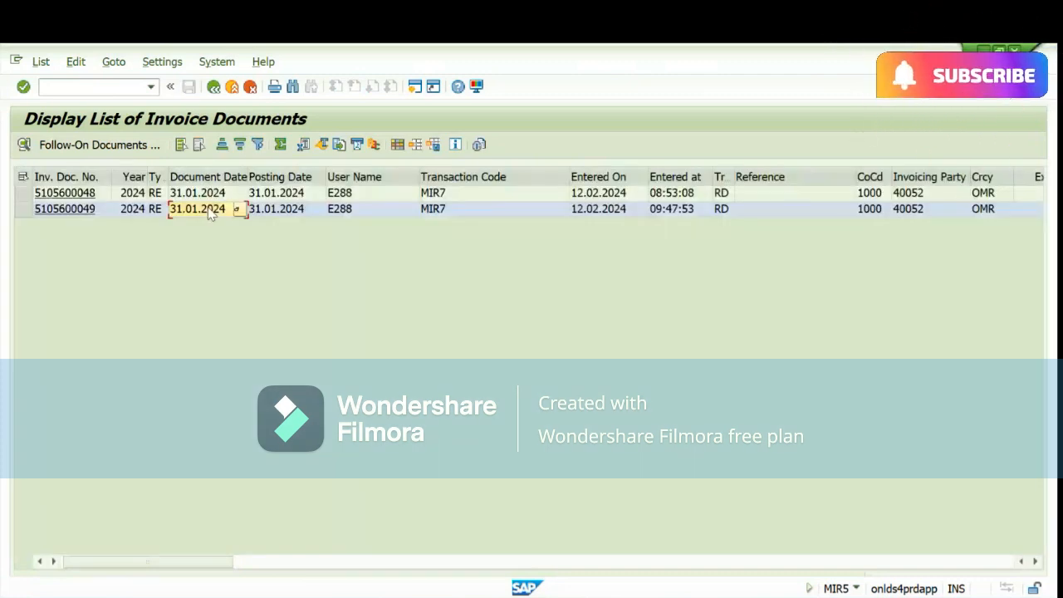
{"action": "mouse_move", "coordinate": [523, 589]}
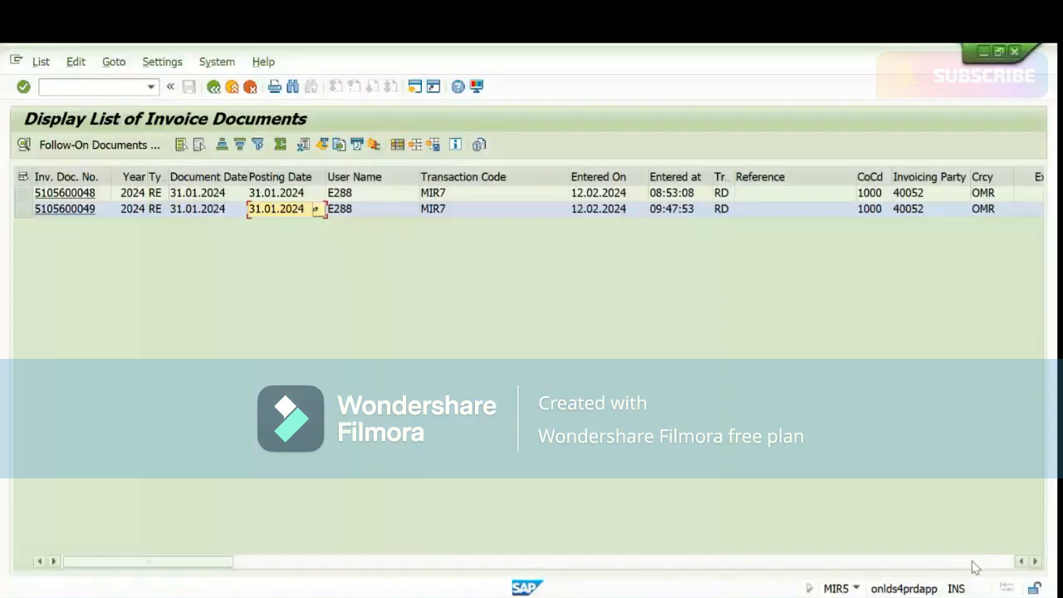
{"action": "left_click", "coordinate": [401, 146]}
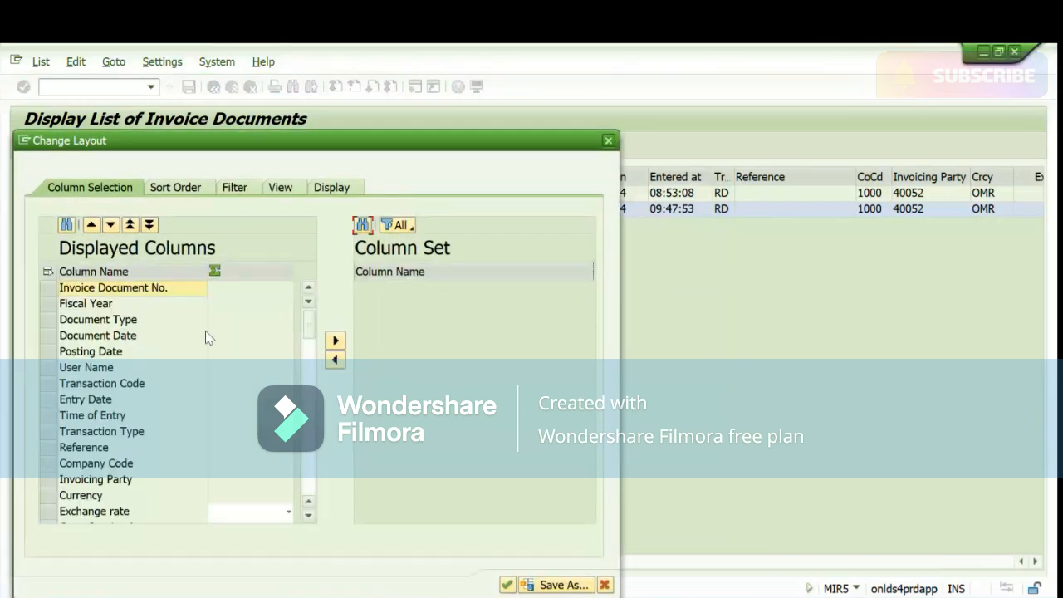
{"action": "left_click", "coordinate": [506, 584]}
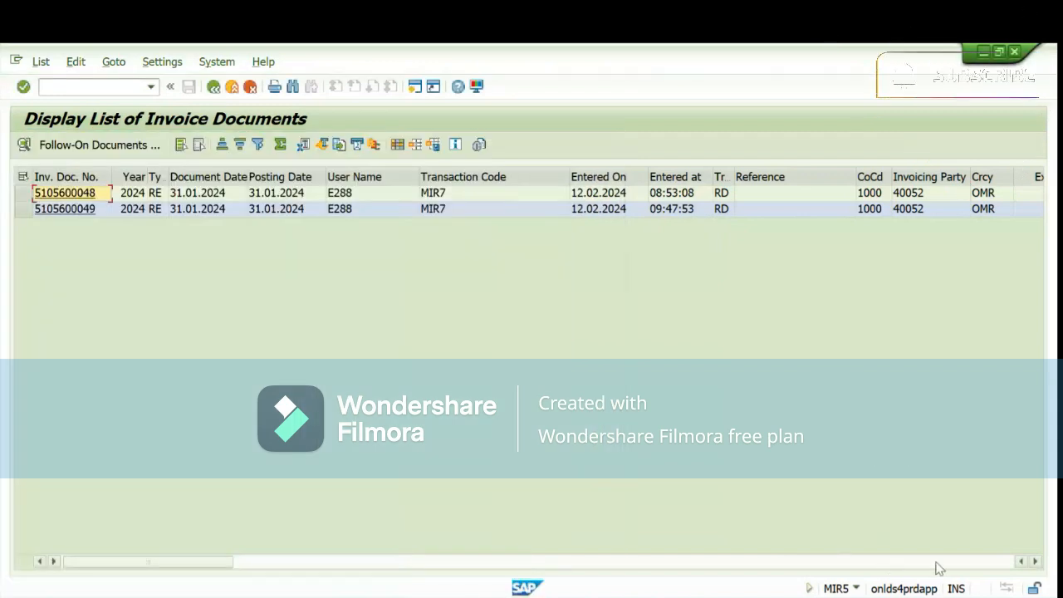
{"action": "left_click", "coordinate": [938, 568]}
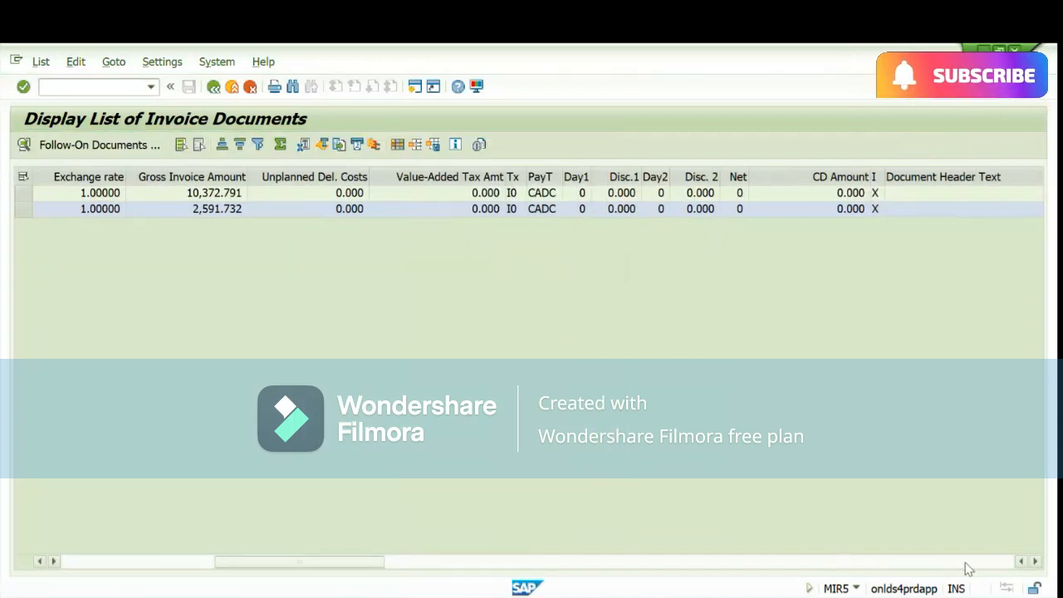
{"action": "left_click", "coordinate": [965, 567]}
{"action": "left_click", "coordinate": [966, 568]}
{"action": "left_click", "coordinate": [966, 568]}
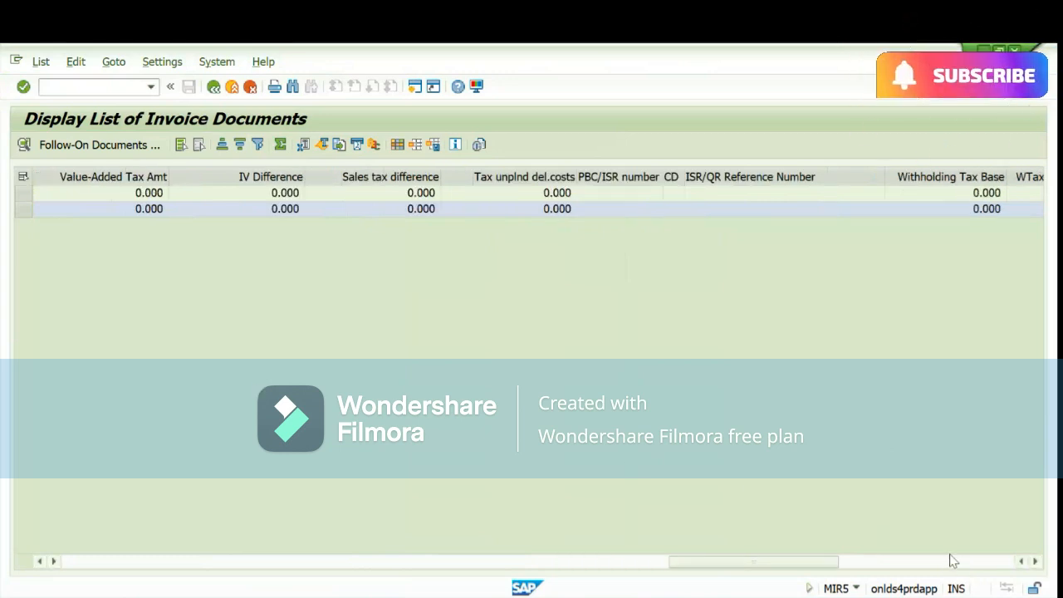
- Examine the remaining tax and payment columns of the parked invoices, including the net invoice total and text of the unloading charges entry
{"action": "left_click", "coordinate": [949, 564]}
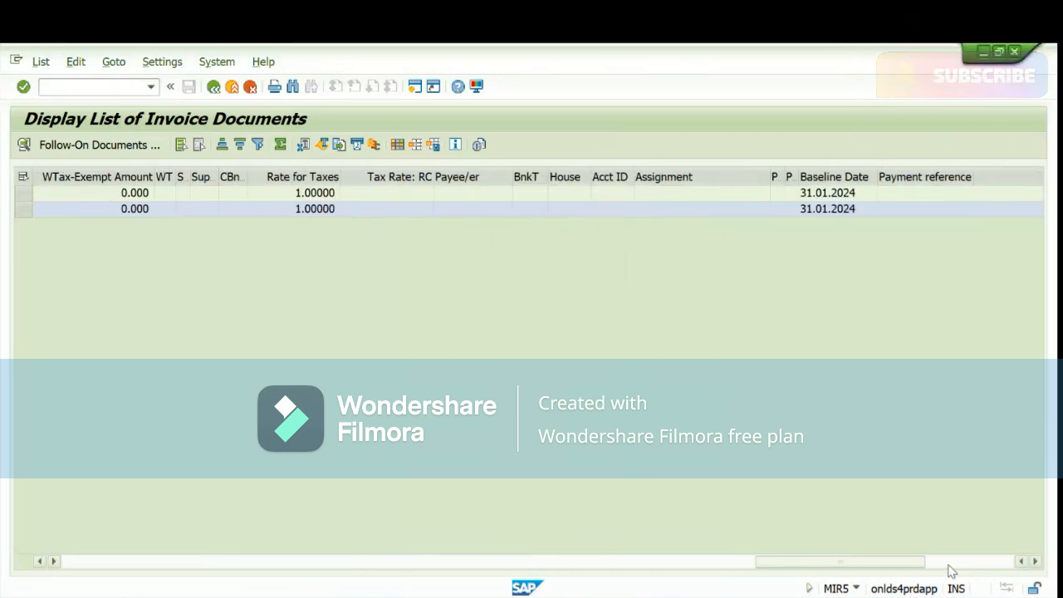
{"action": "left_click", "coordinate": [978, 562]}
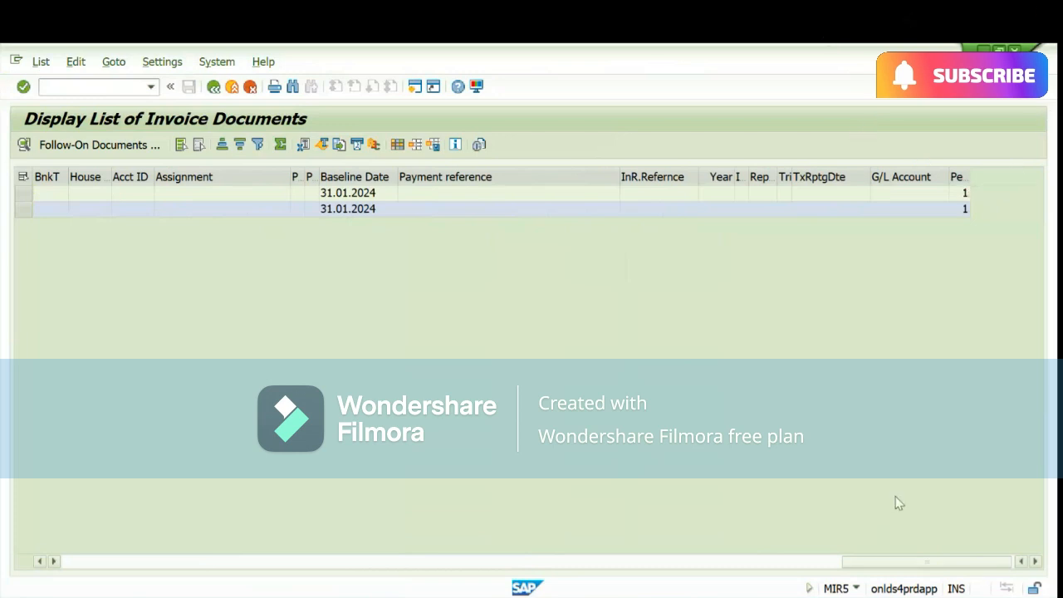
{"action": "left_click", "coordinate": [40, 562]}
{"action": "left_click", "coordinate": [40, 562]}
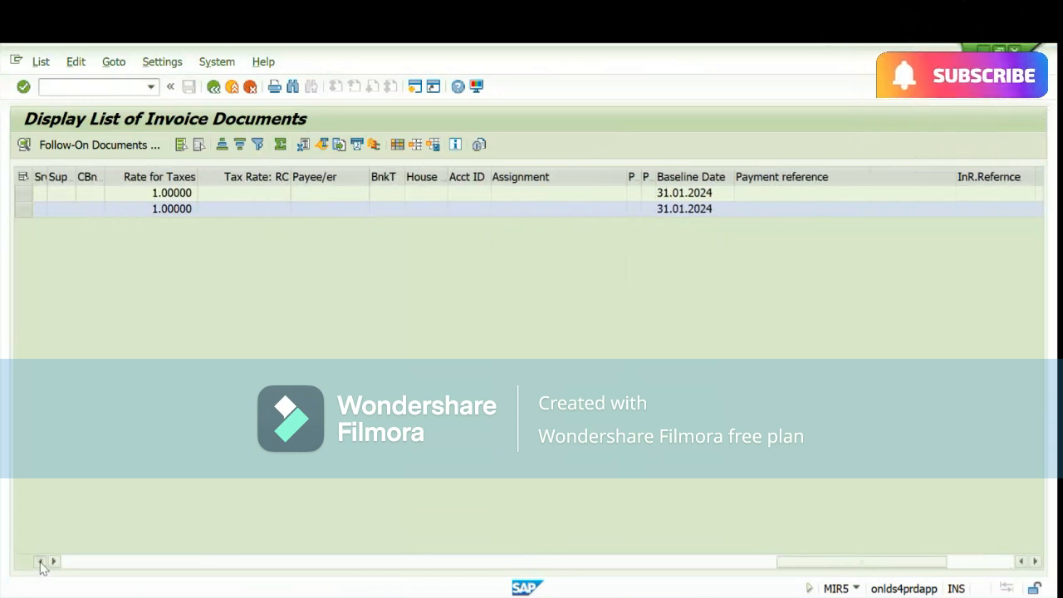
{"action": "left_click", "coordinate": [40, 562]}
{"action": "left_click", "coordinate": [40, 562]}
{"action": "left_click", "coordinate": [40, 562]}
{"action": "left_click", "coordinate": [40, 562]}
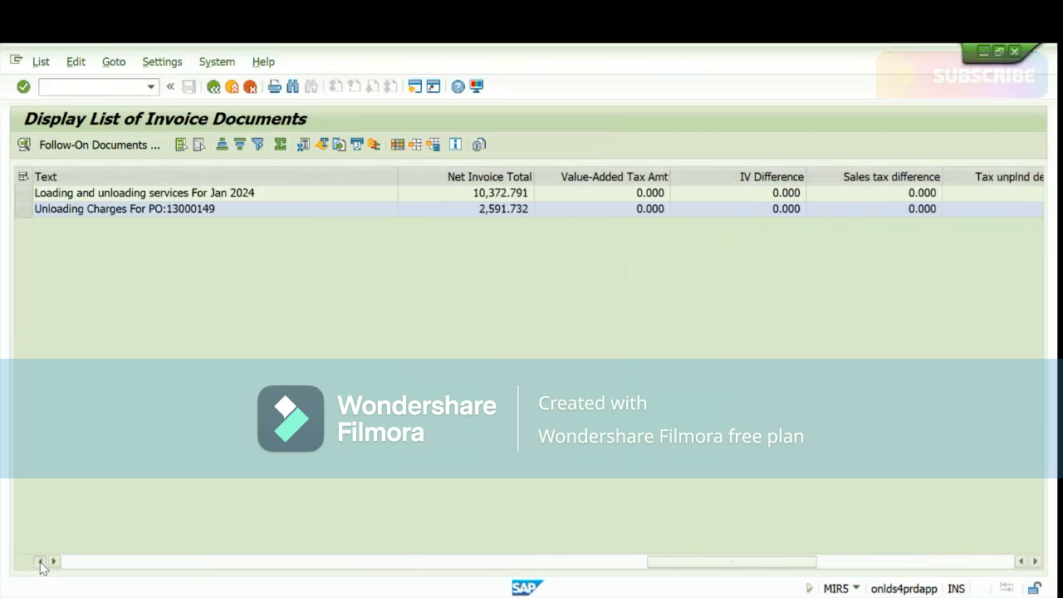
{"action": "left_click", "coordinate": [39, 562]}
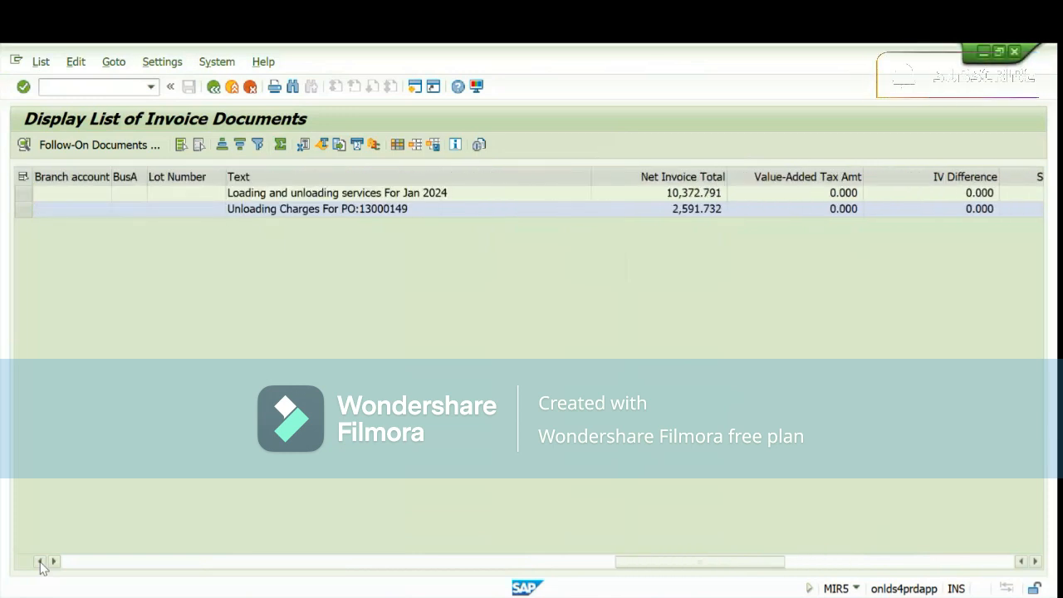
{"action": "left_click", "coordinate": [697, 208]}
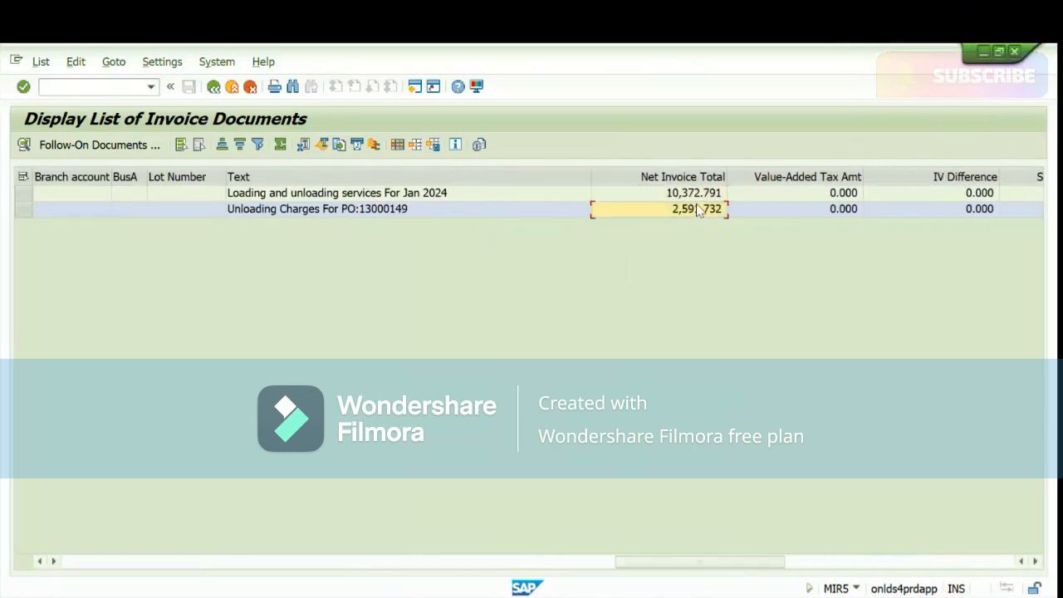
{"action": "left_click", "coordinate": [343, 213]}
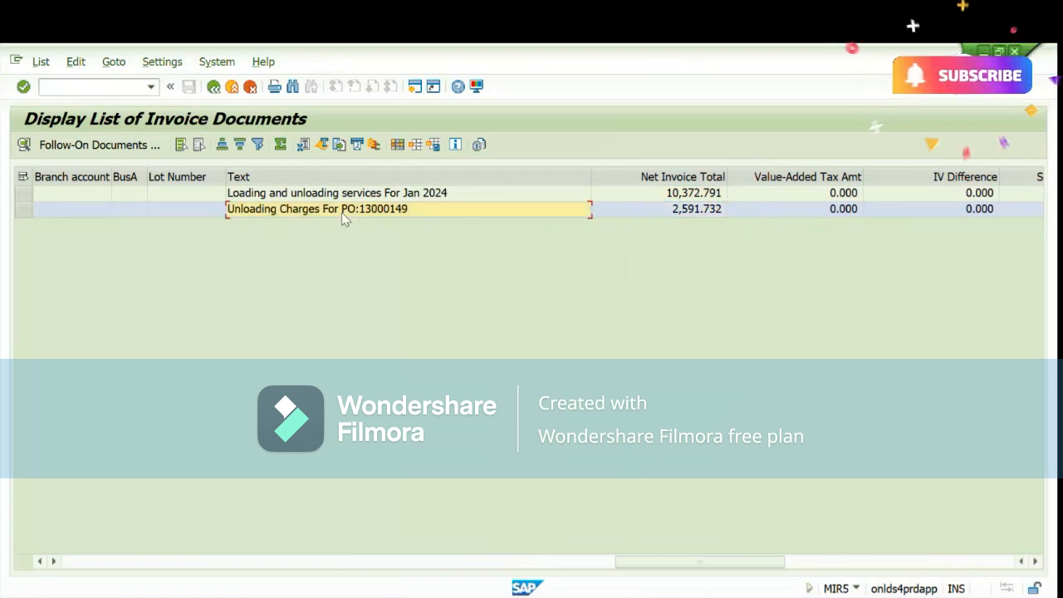
- Review the entered-by, status and gross amount columns back to the invoice document numbers, and check the first invoice's user name
{"action": "left_click", "coordinate": [39, 561]}
{"action": "left_click", "coordinate": [39, 562]}
{"action": "left_click", "coordinate": [39, 561]}
{"action": "left_click", "coordinate": [40, 561]}
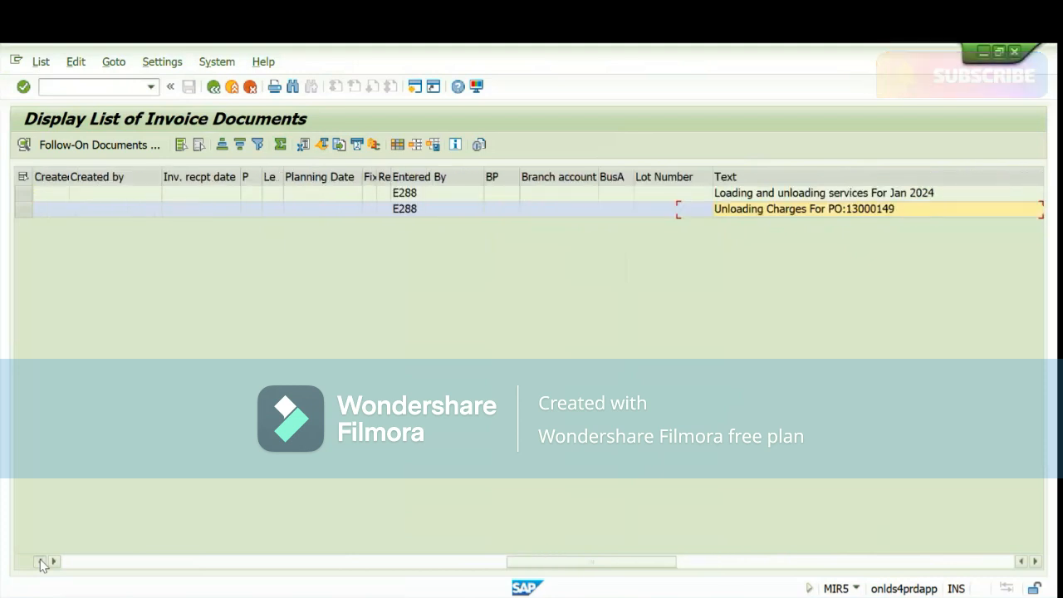
{"action": "left_click", "coordinate": [39, 562]}
{"action": "left_click", "coordinate": [40, 561]}
{"action": "left_click", "coordinate": [40, 561]}
{"action": "left_click", "coordinate": [39, 561]}
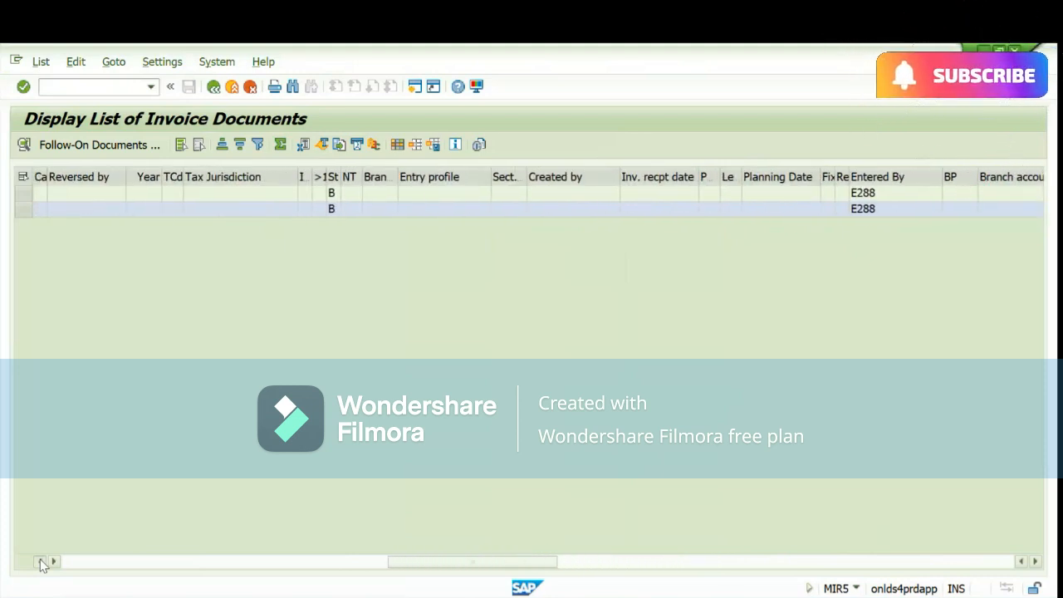
{"action": "left_click", "coordinate": [39, 561]}
{"action": "left_click", "coordinate": [40, 561]}
{"action": "left_click", "coordinate": [40, 561]}
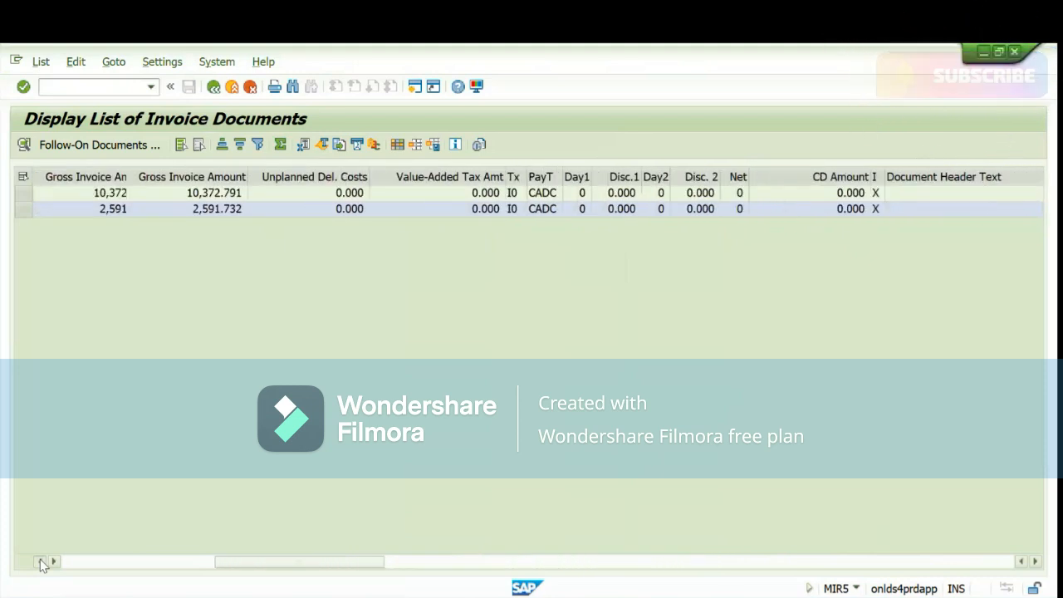
{"action": "left_click", "coordinate": [40, 561]}
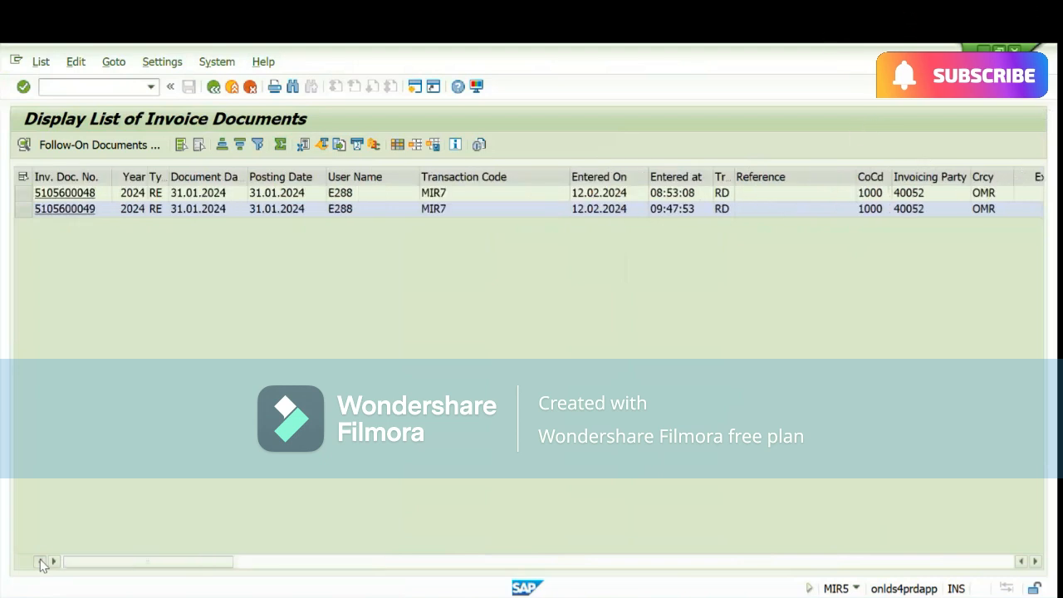
{"action": "left_click", "coordinate": [350, 197]}
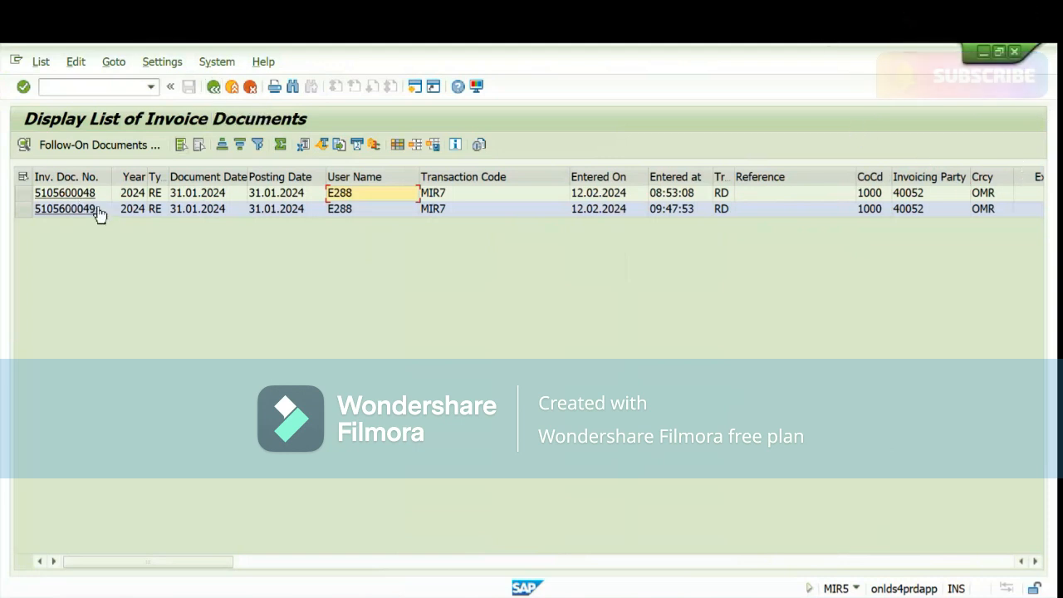
{"action": "left_click", "coordinate": [52, 87]}
{"action": "type", "text": "/omir4"}
{"action": "key", "text": "Return"}
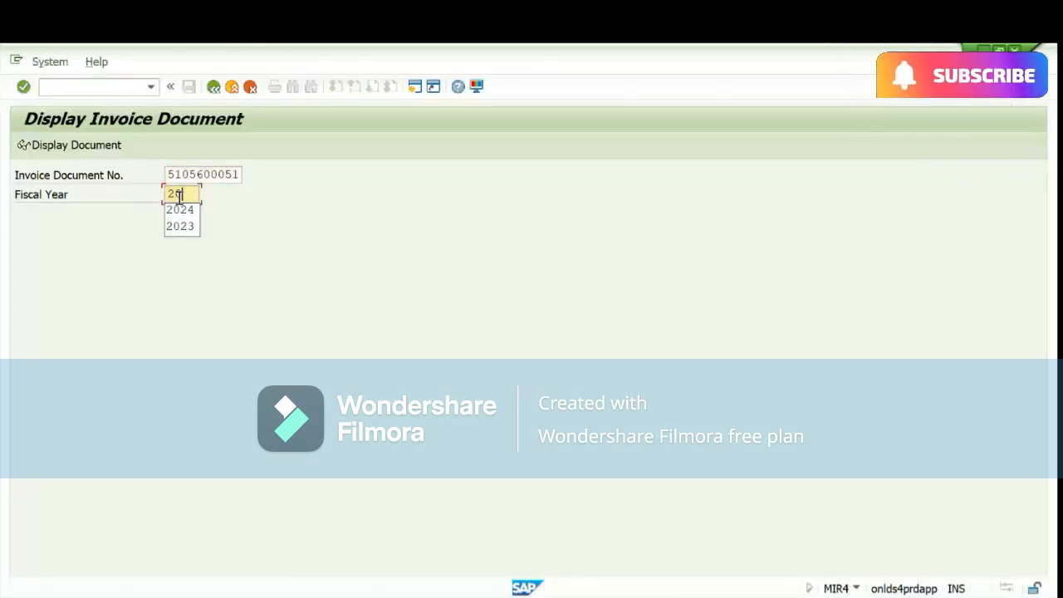
{"action": "left_click", "coordinate": [180, 205]}
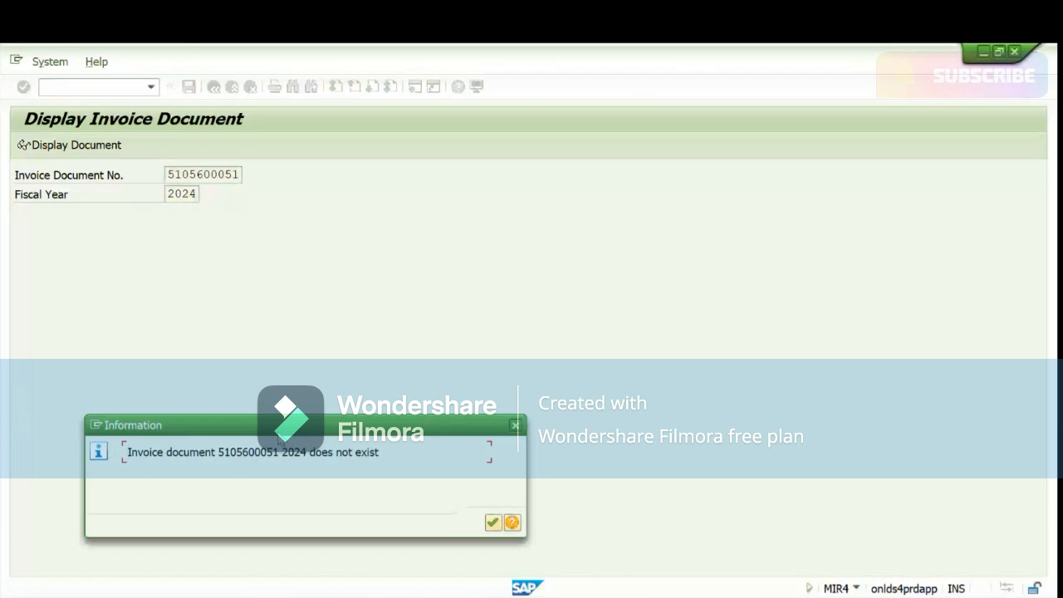
{"action": "left_click", "coordinate": [515, 425]}
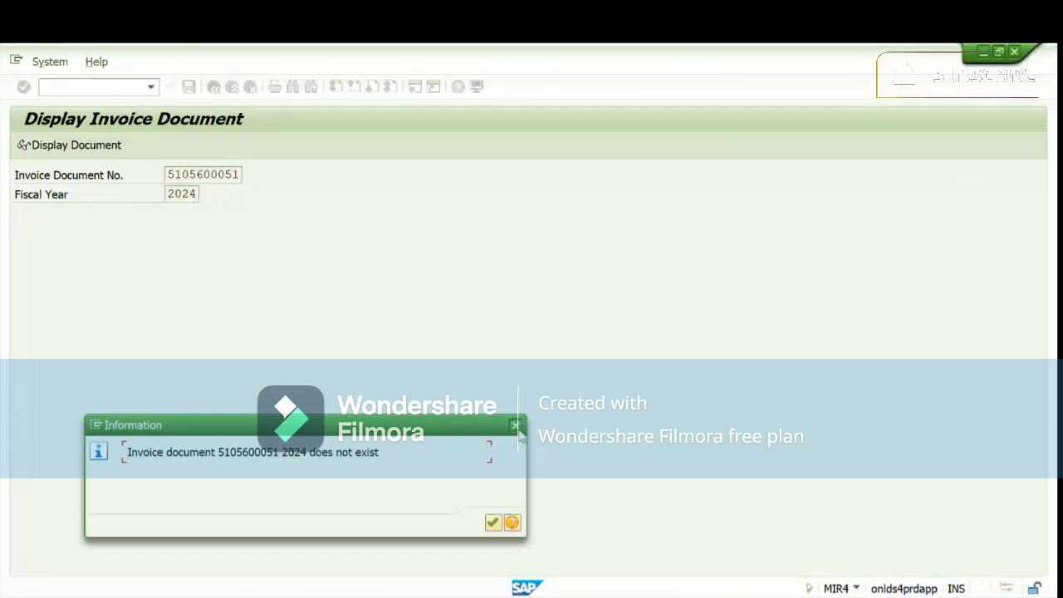
{"action": "left_click", "coordinate": [239, 175]}
{"action": "key", "text": "BackSpace"}
{"action": "key", "text": "BackSpace"}
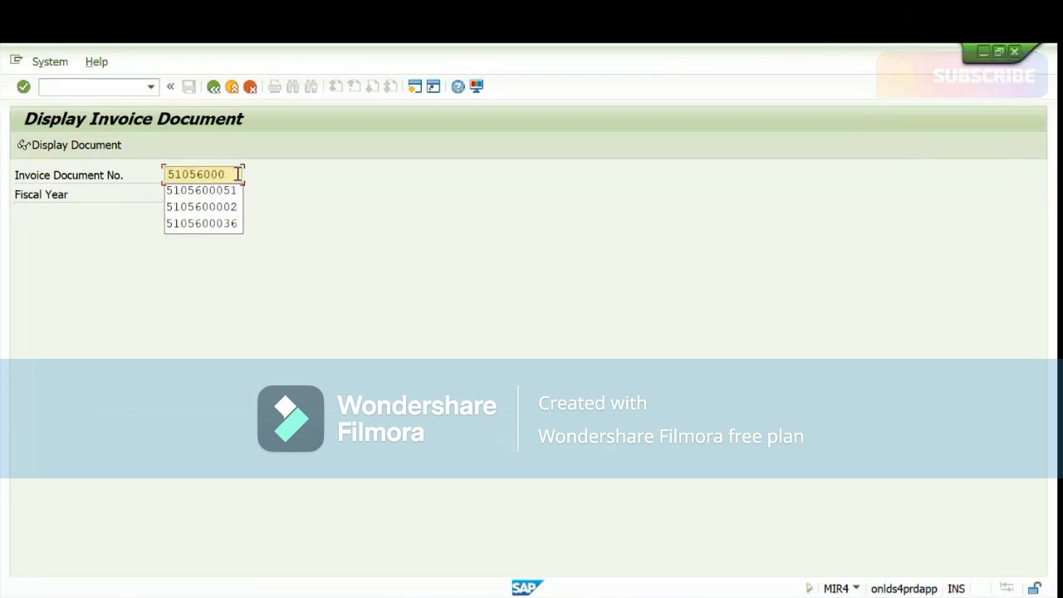
{"action": "type", "text": "31"}
{"action": "key", "text": "Return"}
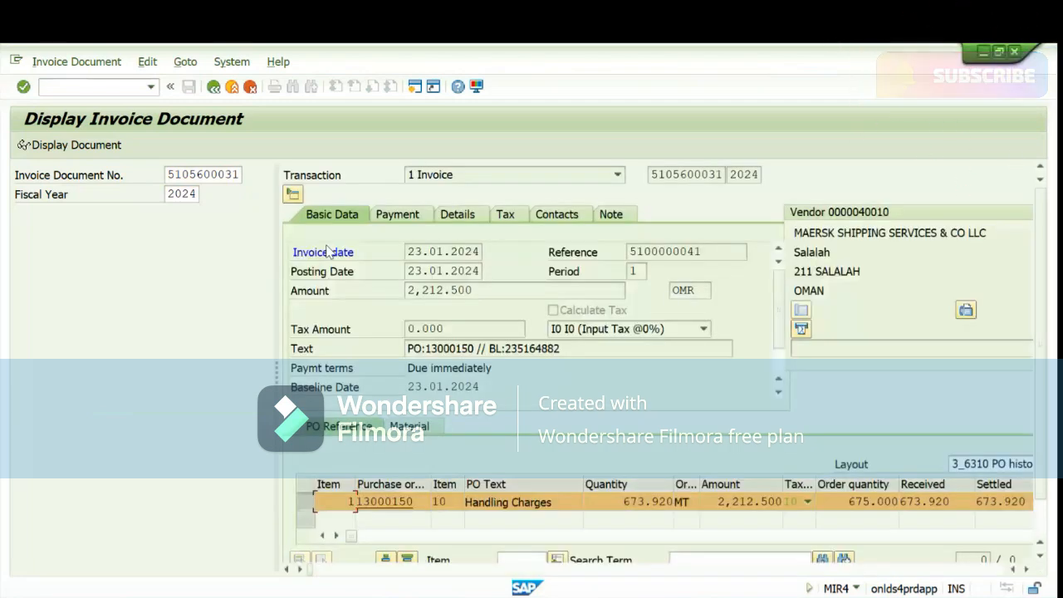
{"action": "left_click", "coordinate": [148, 62]}
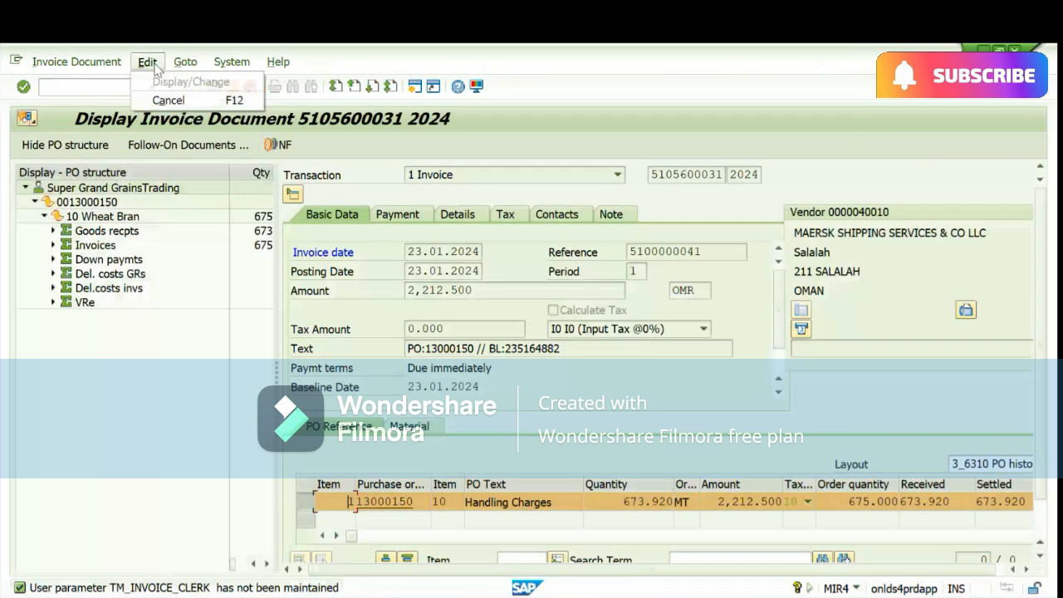
{"action": "key", "text": "Escape"}
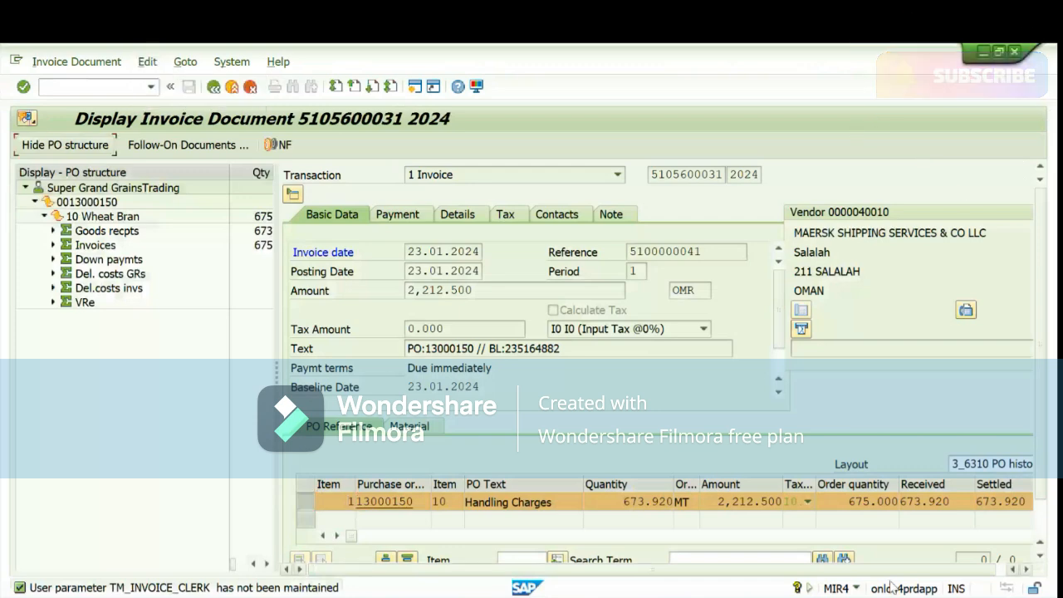
{"action": "left_click", "coordinate": [253, 117]}
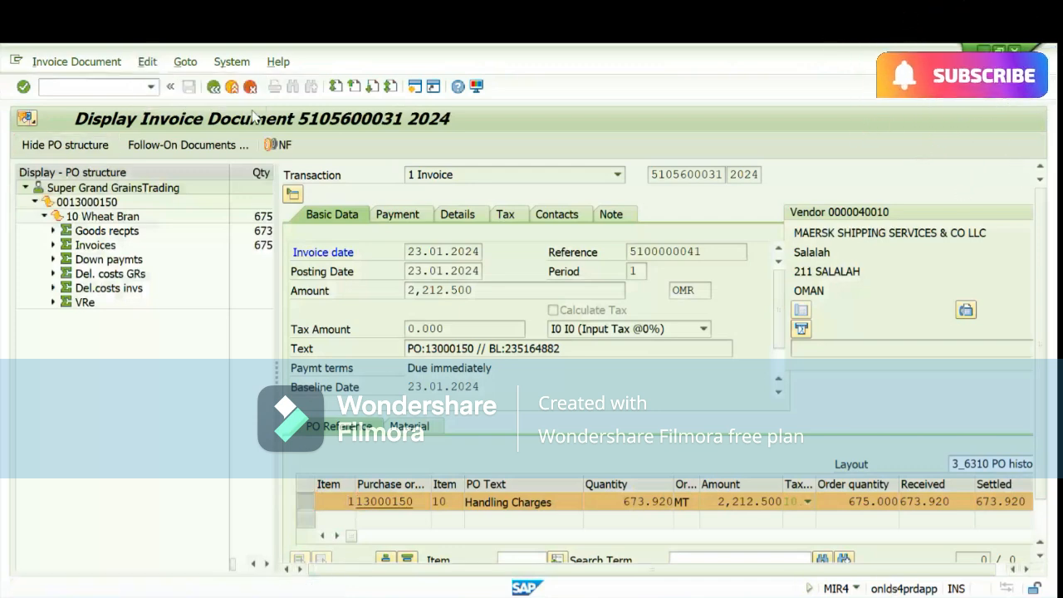
{"action": "left_click", "coordinate": [297, 215]}
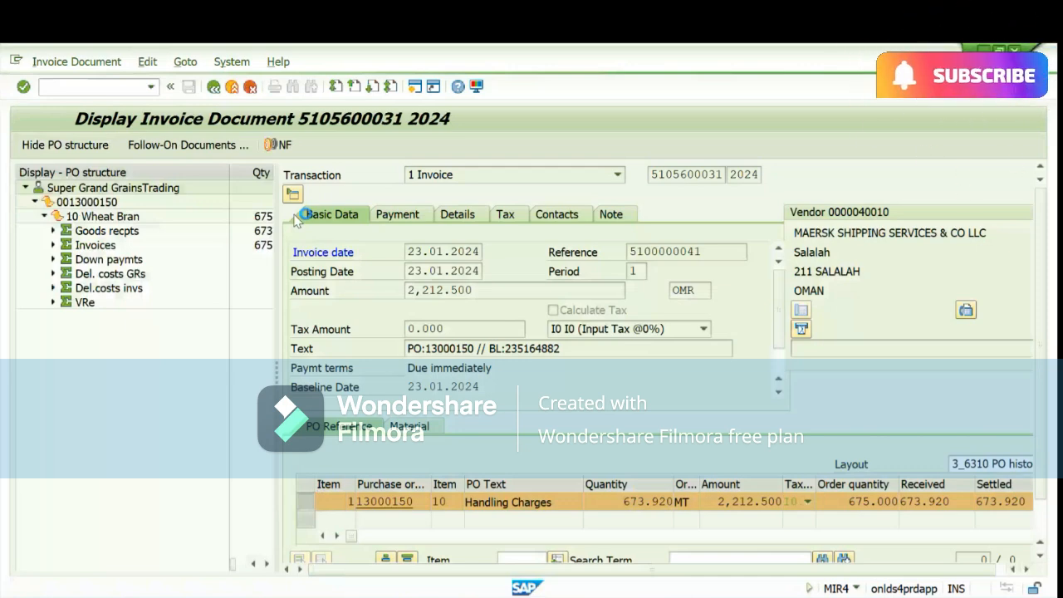
{"action": "key", "text": "F3"}
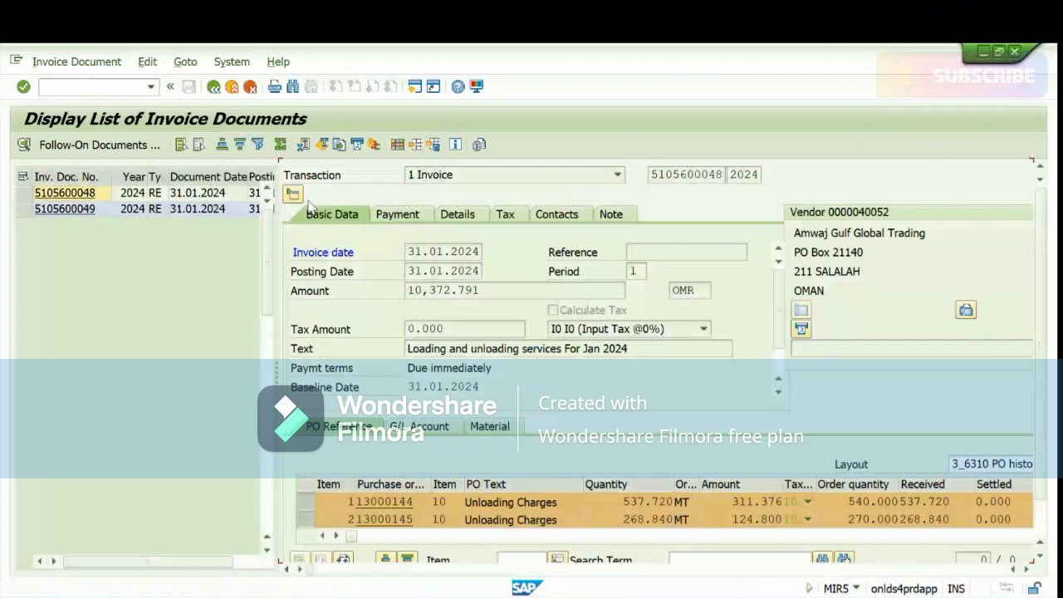
{"action": "left_click", "coordinate": [292, 193]}
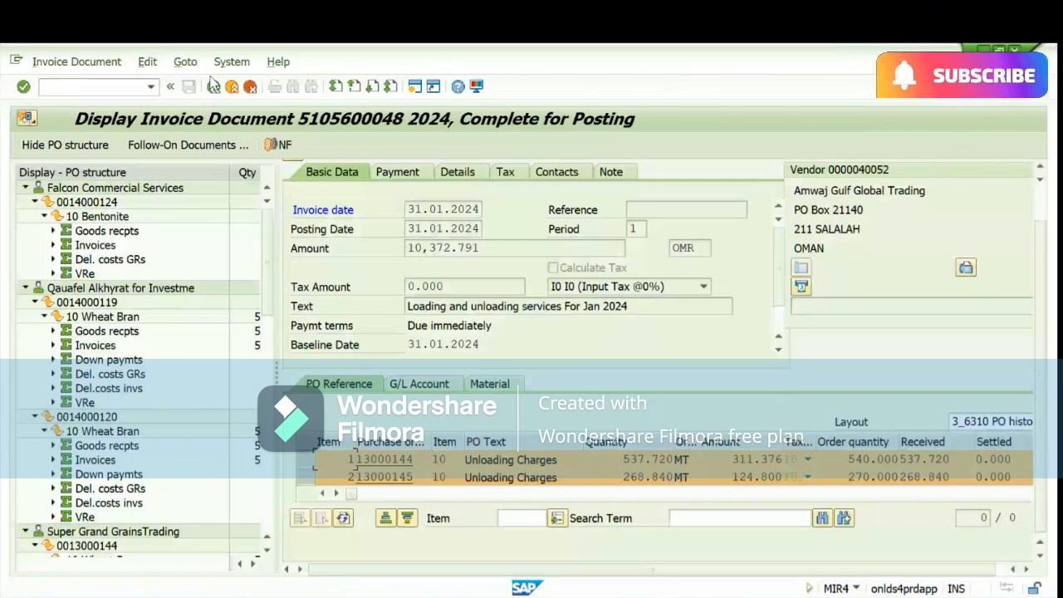
{"action": "left_click", "coordinate": [214, 86]}
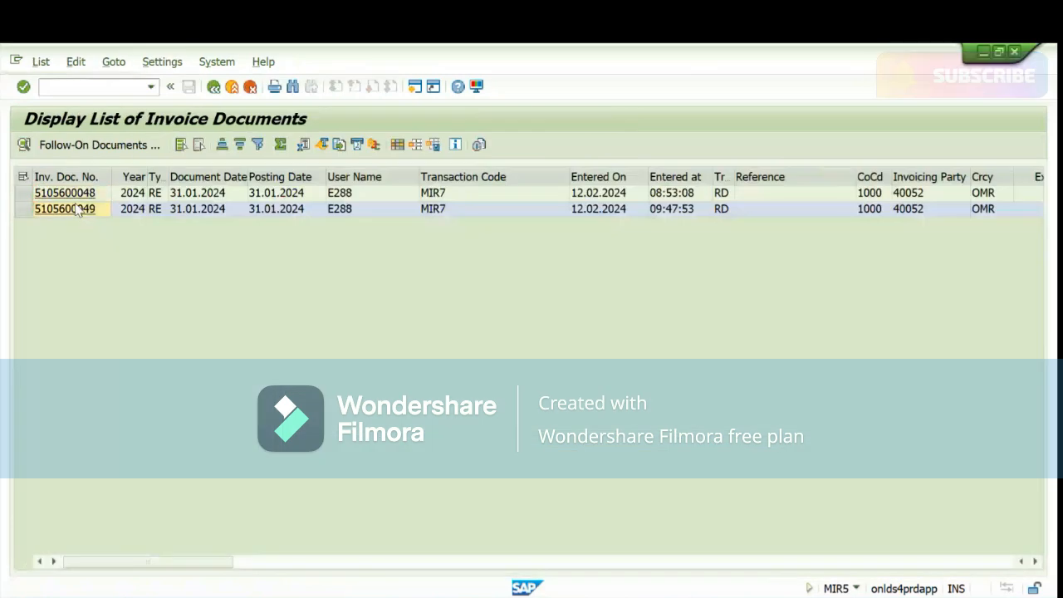
{"action": "left_click", "coordinate": [77, 209]}
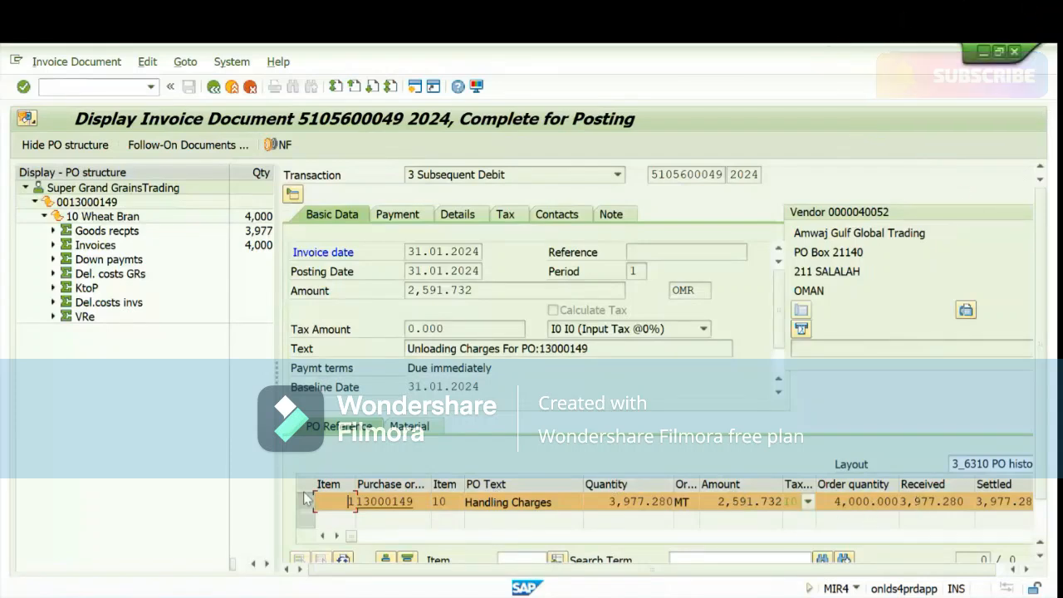
{"action": "left_click", "coordinate": [365, 502]}
{"action": "left_click", "coordinate": [148, 63]}
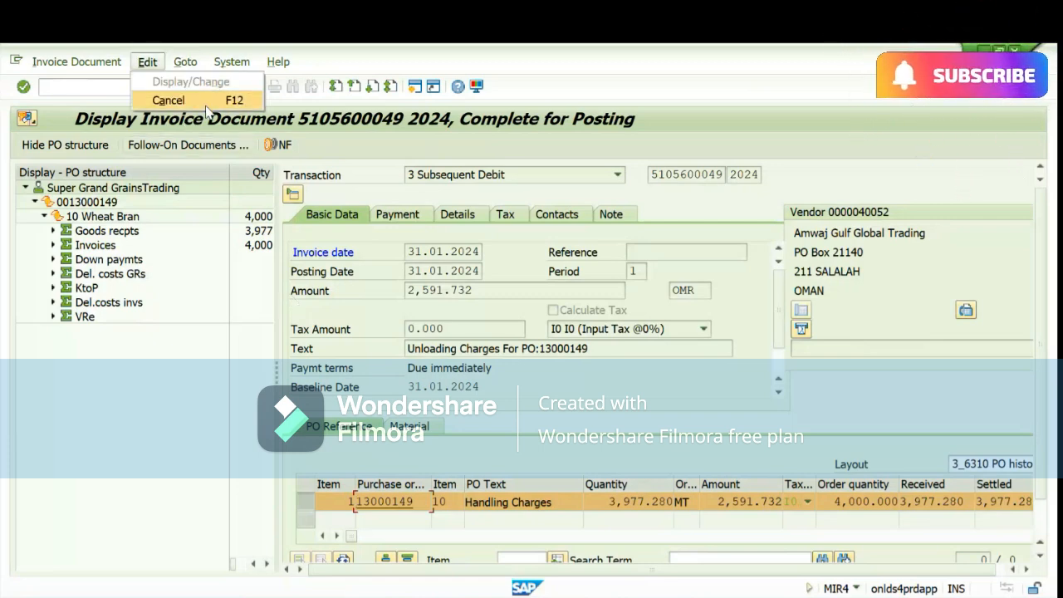
{"action": "left_click", "coordinate": [382, 154]}
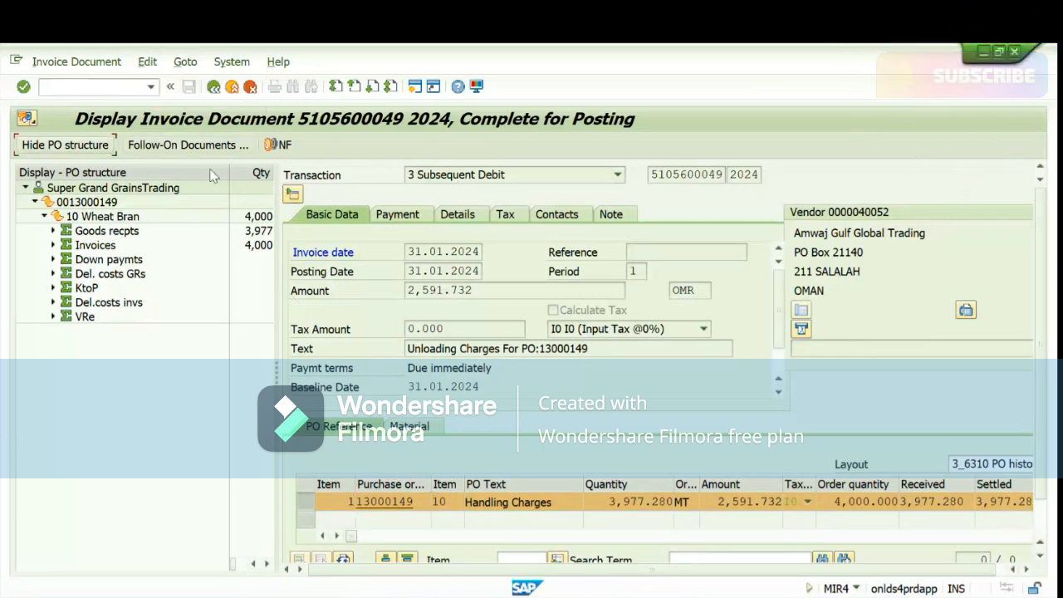
{"action": "left_click", "coordinate": [147, 63]}
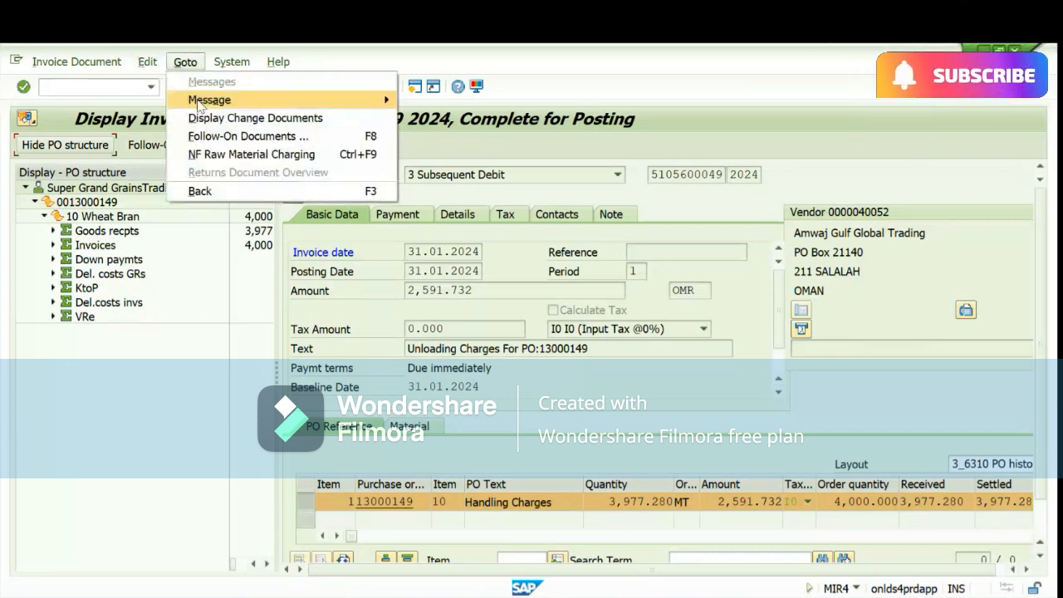
{"action": "left_click", "coordinate": [650, 174]}
{"action": "double_click", "coordinate": [650, 174]}
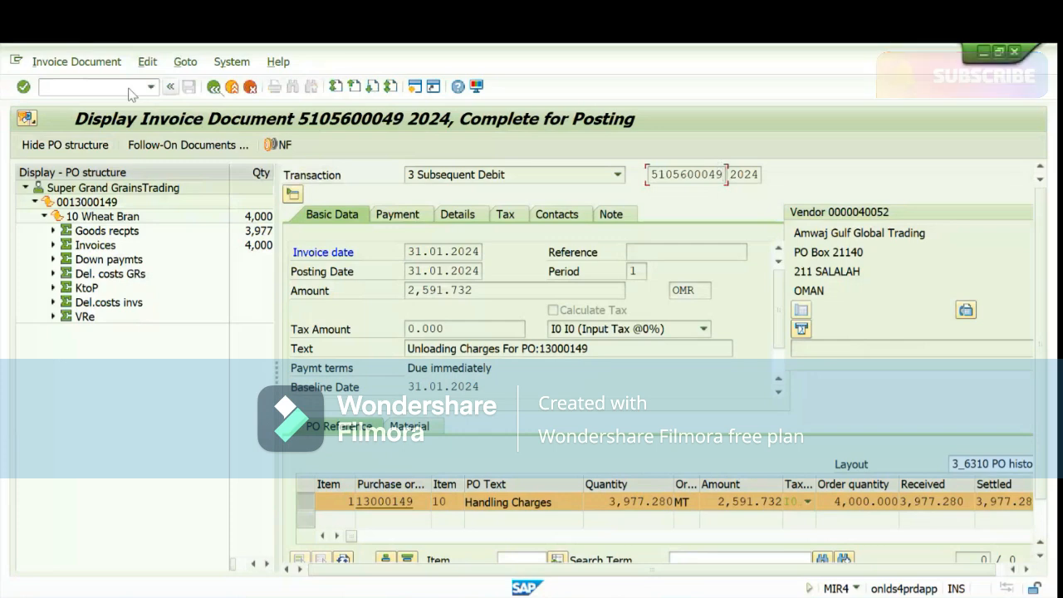
{"action": "mouse_move", "coordinate": [525, 587]}
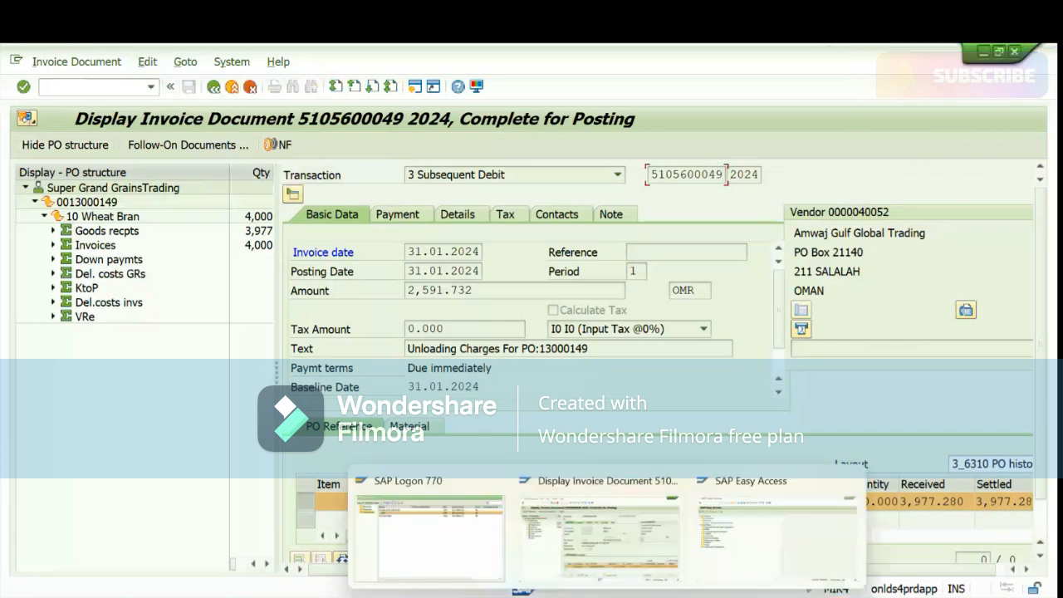
{"action": "left_click", "coordinate": [776, 532]}
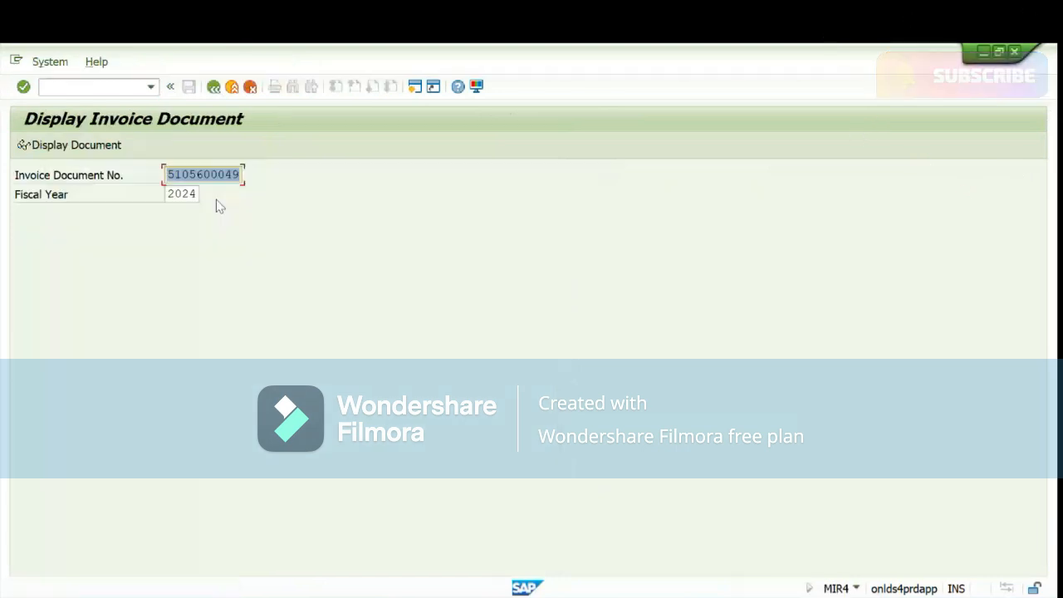
{"action": "key", "text": "Return"}
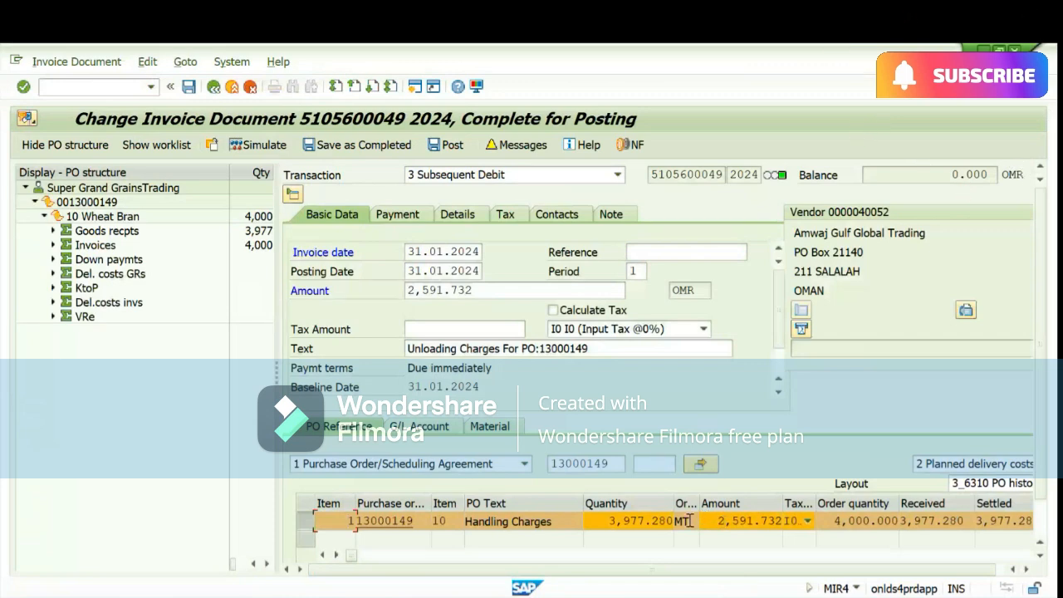
{"action": "left_click_drag", "start_coordinate": [607, 520], "coordinate": [712, 528]}
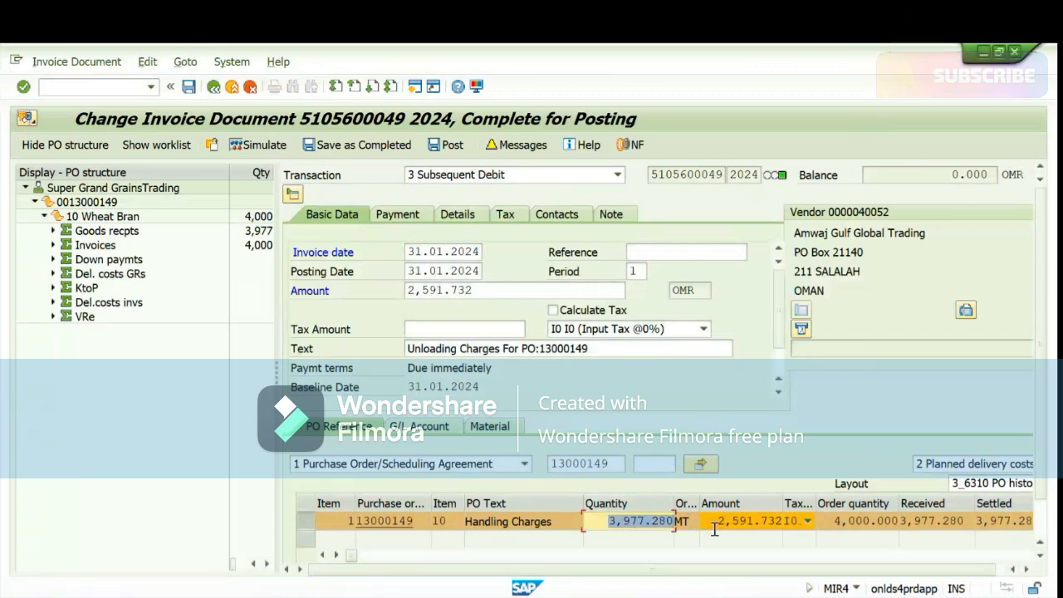
{"action": "type", "text": "4000"}
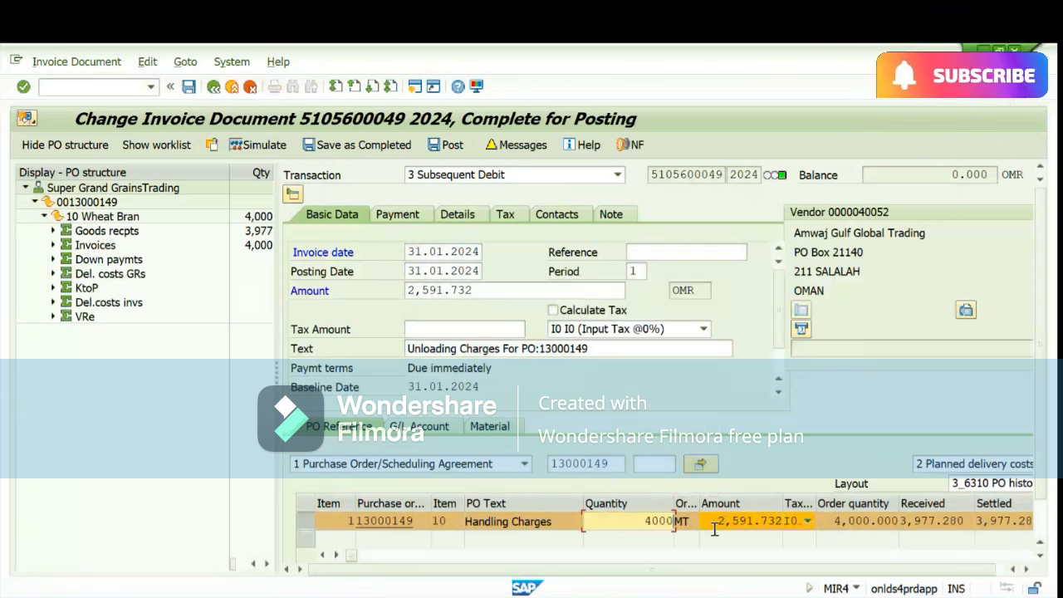
{"action": "key", "text": "Return"}
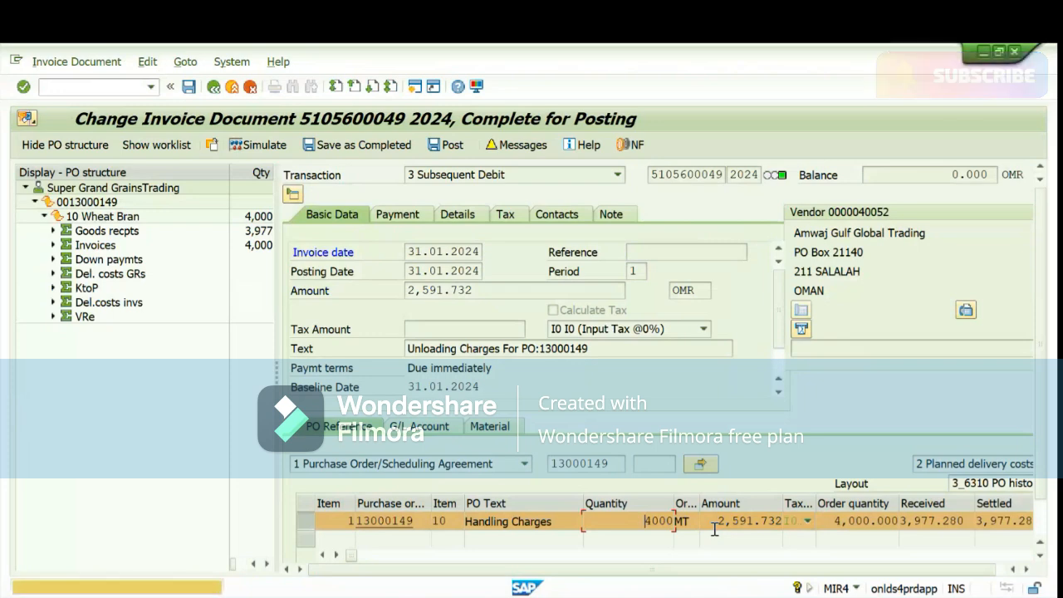
- Apply the changed quantity on the Handling Charges item and review the invoice's verification log messages
{"action": "key", "text": "Return"}
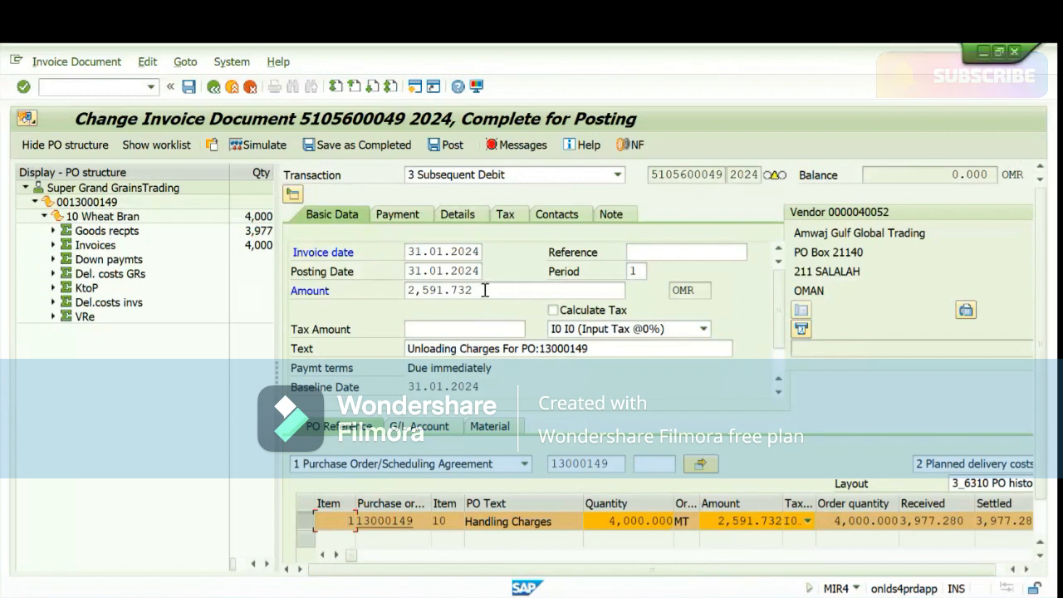
{"action": "left_click", "coordinate": [525, 148]}
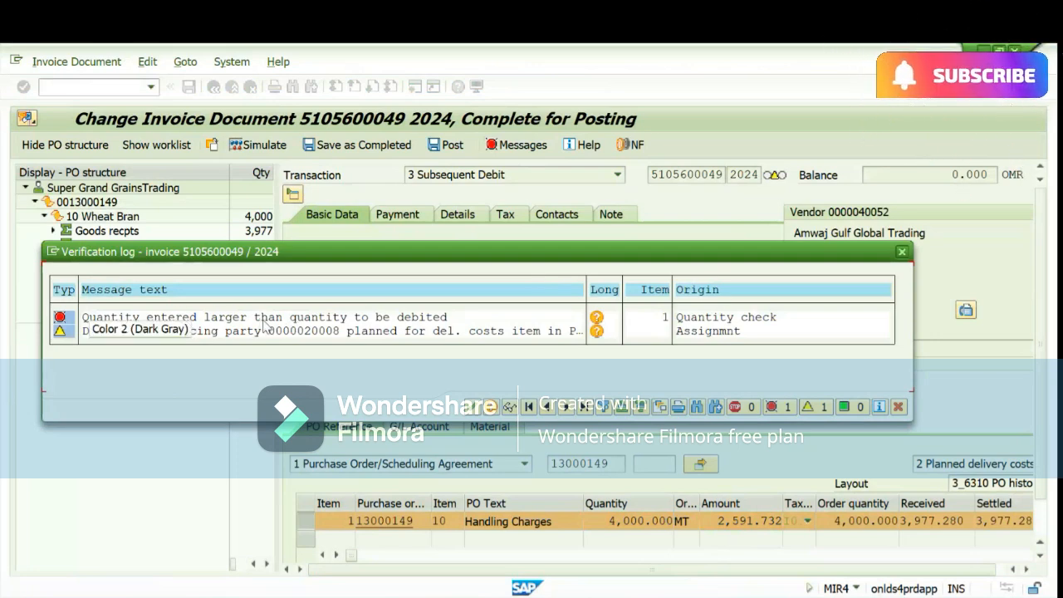
{"action": "left_click", "coordinate": [471, 405]}
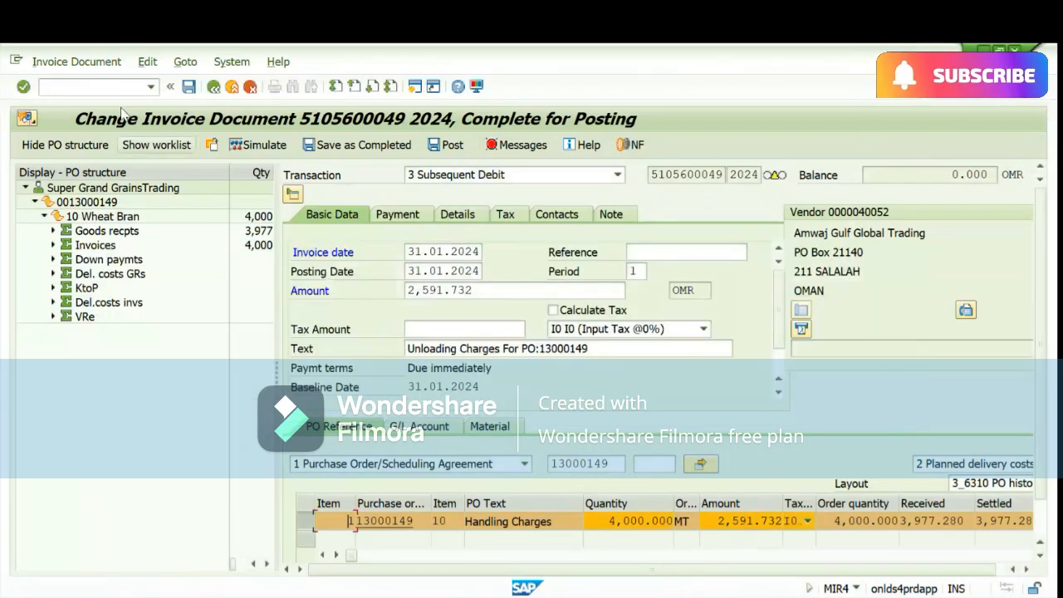
- Display the import purchase order referenced by the invoice with ME23N in a new session
{"action": "left_click", "coordinate": [117, 89]}
{"action": "type", "text": "/om"}
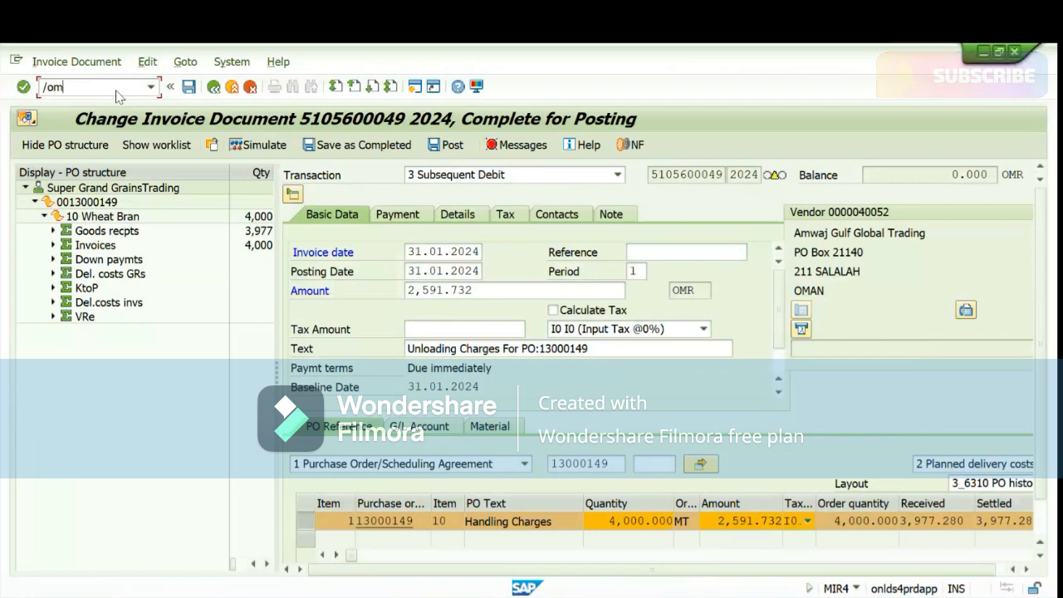
{"action": "type", "text": "e23n"}
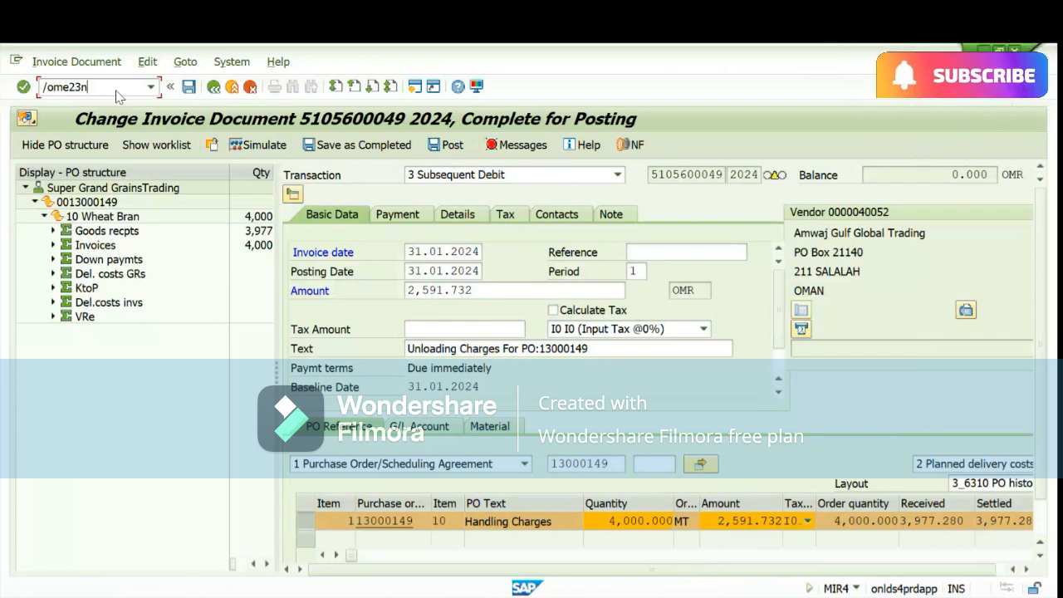
{"action": "key", "text": "Return"}
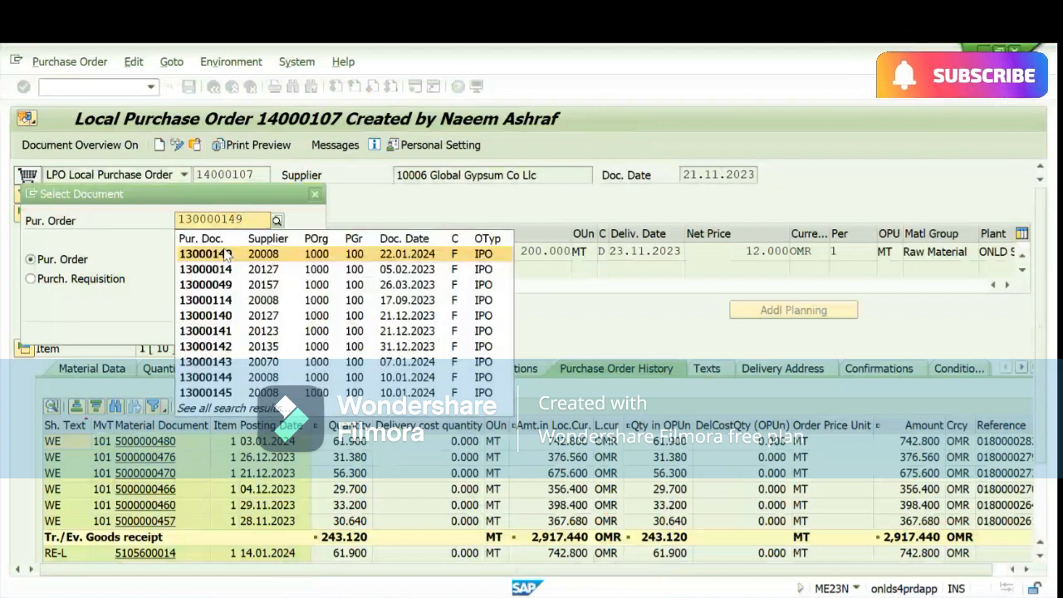
{"action": "left_click", "coordinate": [226, 254]}
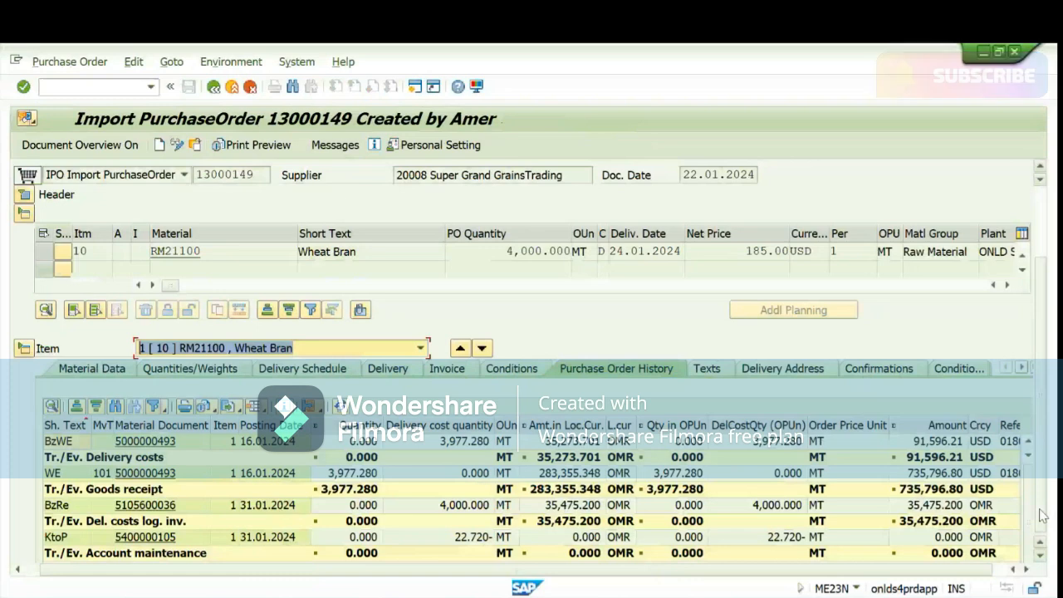
- Check the Handling Charges amount and condition value in the pricing conditions of the Wheat Bran item
{"action": "left_click", "coordinate": [512, 367]}
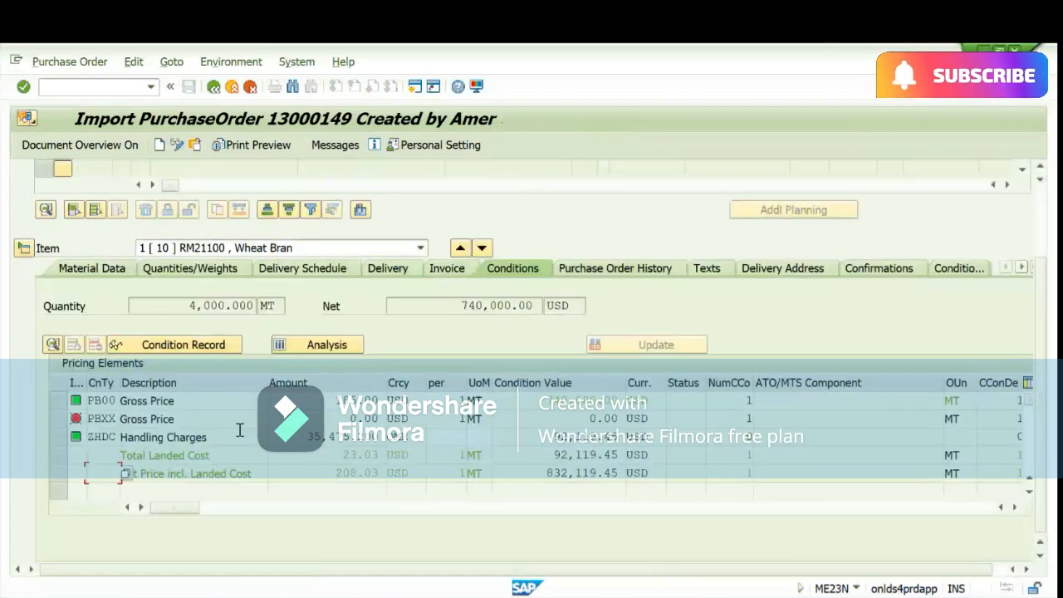
{"action": "left_click", "coordinate": [239, 430]}
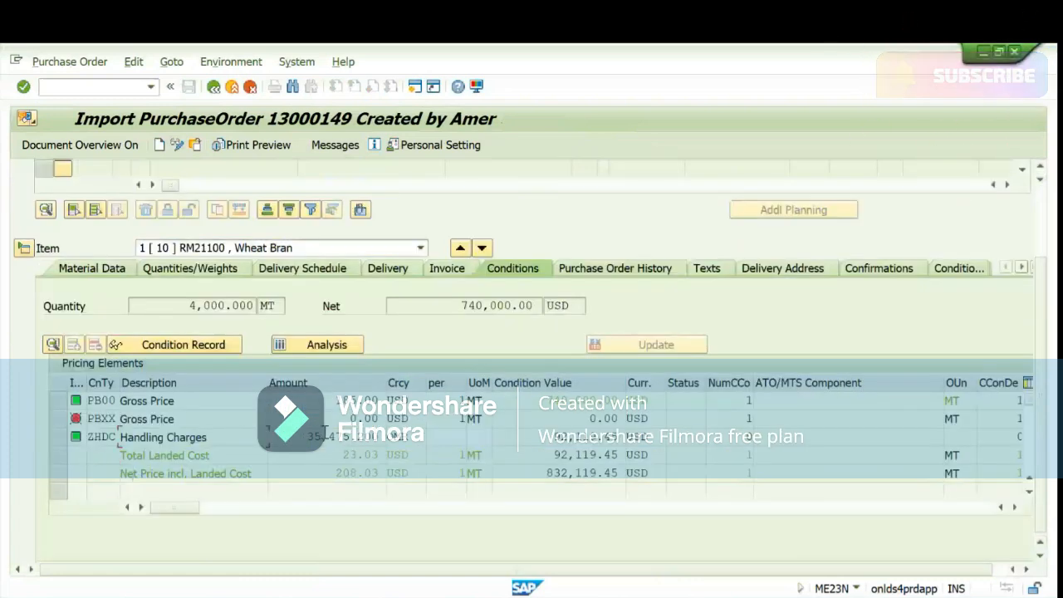
{"action": "left_click_drag", "start_coordinate": [306, 436], "coordinate": [371, 436]}
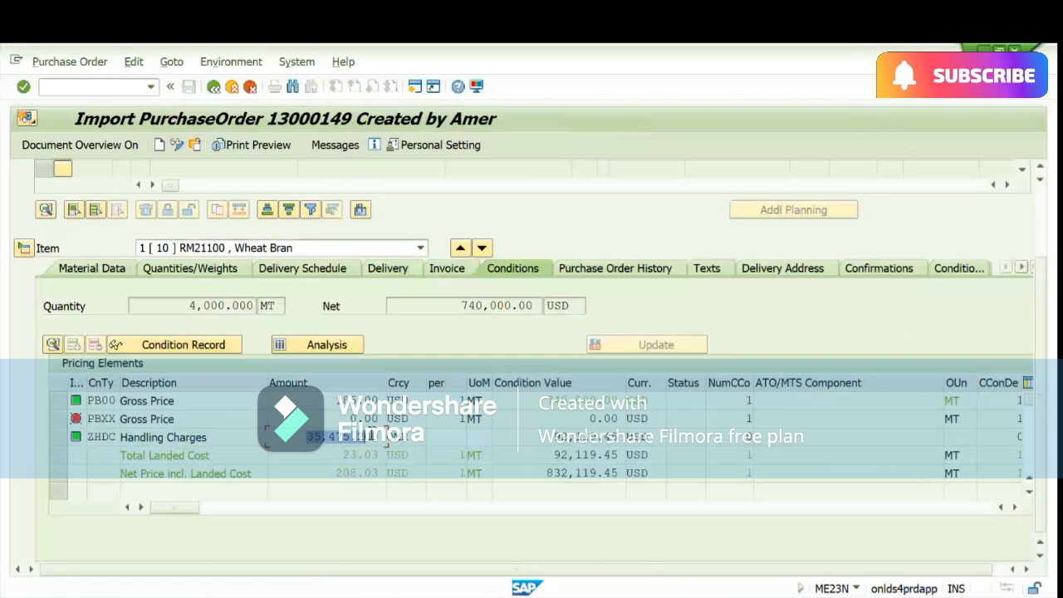
{"action": "left_click", "coordinate": [550, 438]}
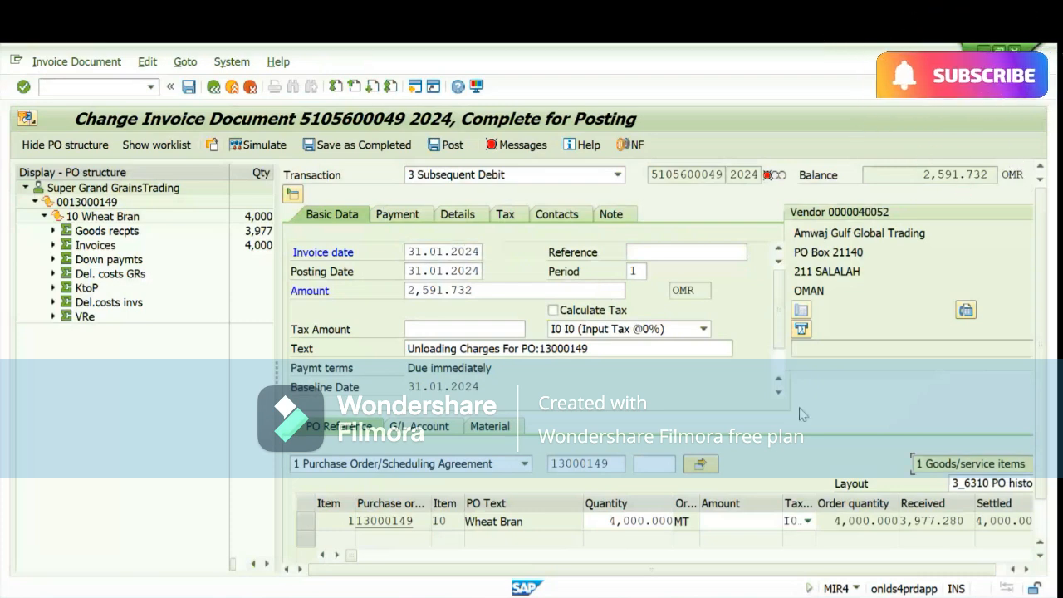
- Check the invoice's header details, enter 2,591.732 as the Wheat Bran item's amount in MIR4, and run a simulation
{"action": "left_click_drag", "start_coordinate": [686, 569], "coordinate": [795, 579]}
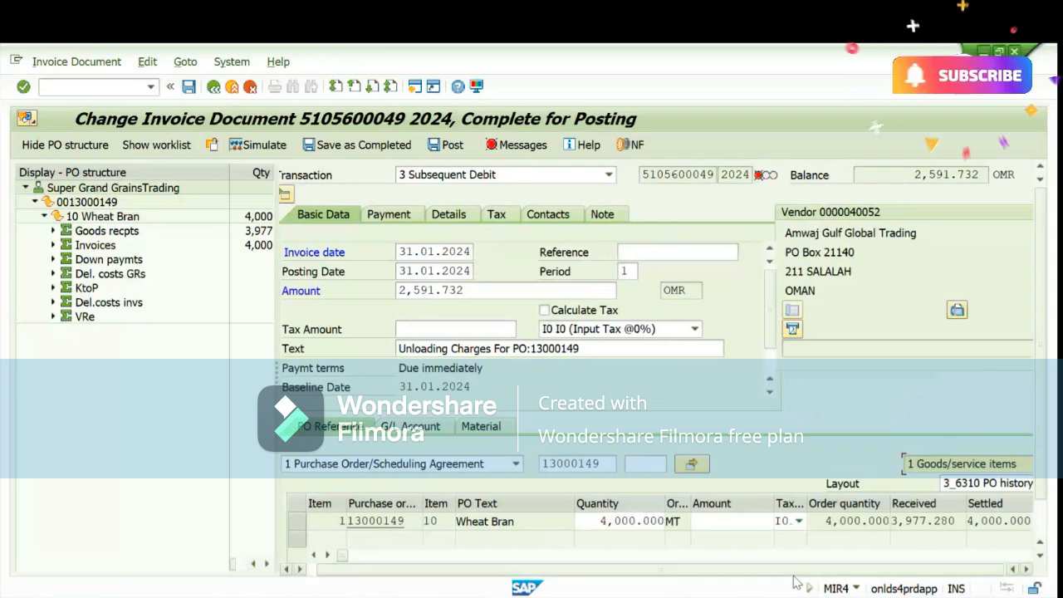
{"action": "left_click", "coordinate": [458, 215]}
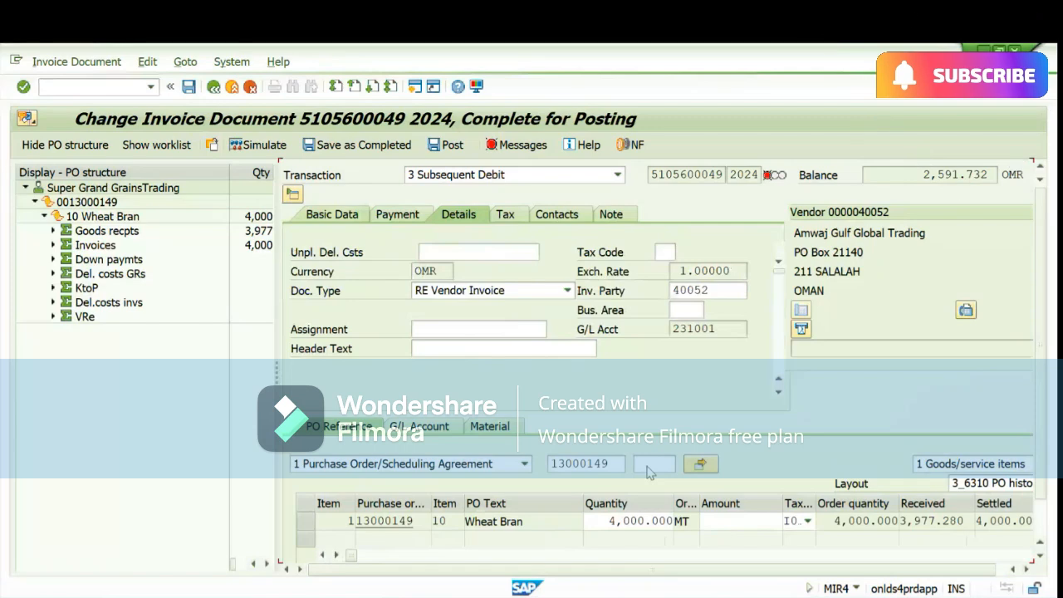
{"action": "left_click", "coordinate": [741, 520]}
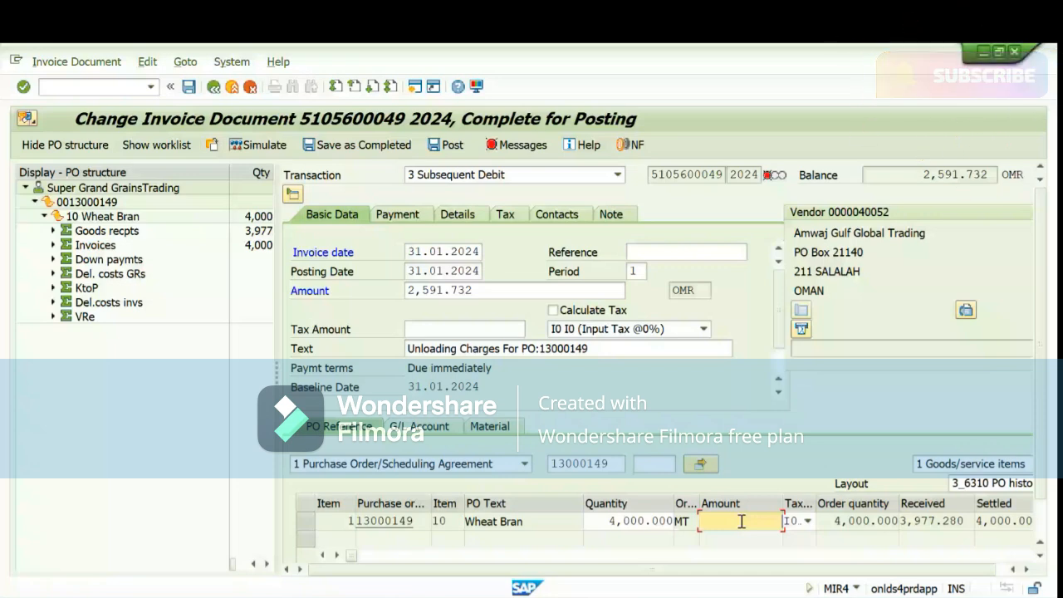
{"action": "left_click", "coordinate": [264, 145]}
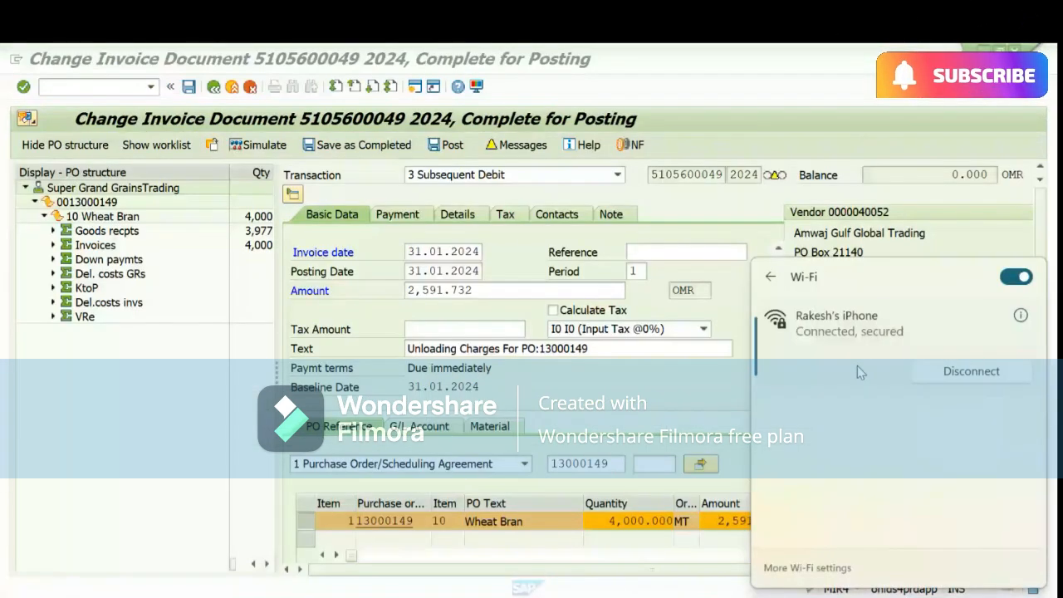
- Open the Windows Wi-Fi settings and select another network from the available networks
{"action": "left_click", "coordinate": [813, 573]}
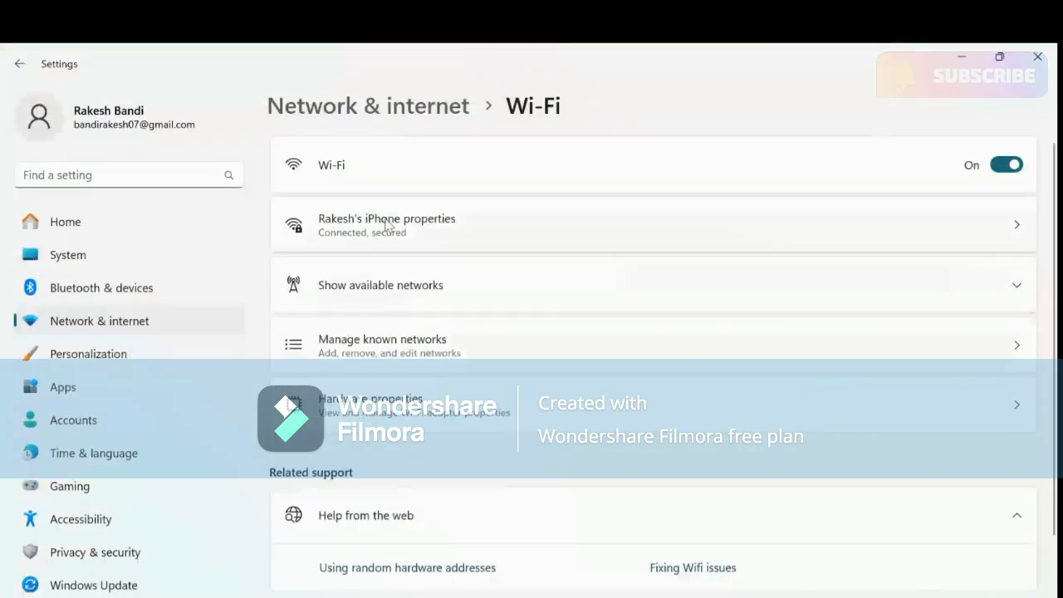
{"action": "left_click", "coordinate": [380, 287]}
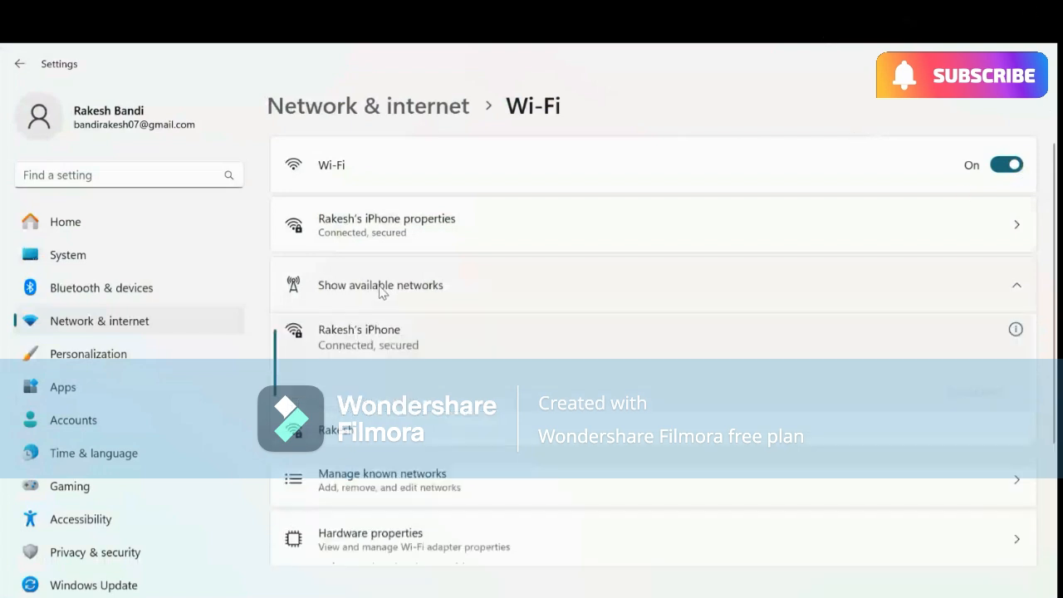
{"action": "left_click", "coordinate": [355, 462]}
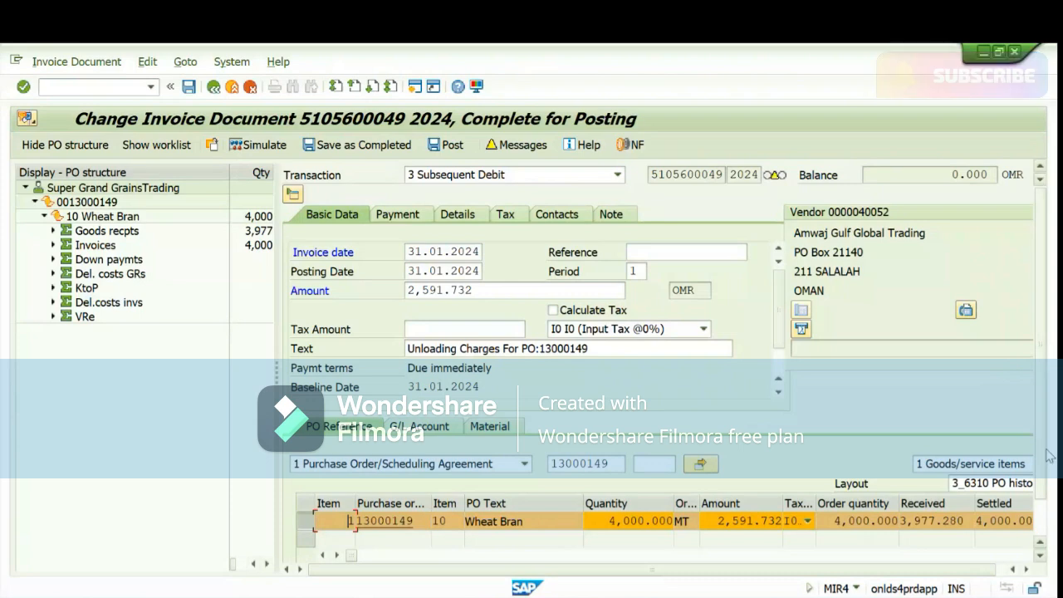
{"action": "scroll", "coordinate": [1038, 454], "scroll_direction": "down", "scroll_amount": 1}
{"action": "scroll", "coordinate": [1038, 455], "scroll_direction": "up", "scroll_amount": 1}
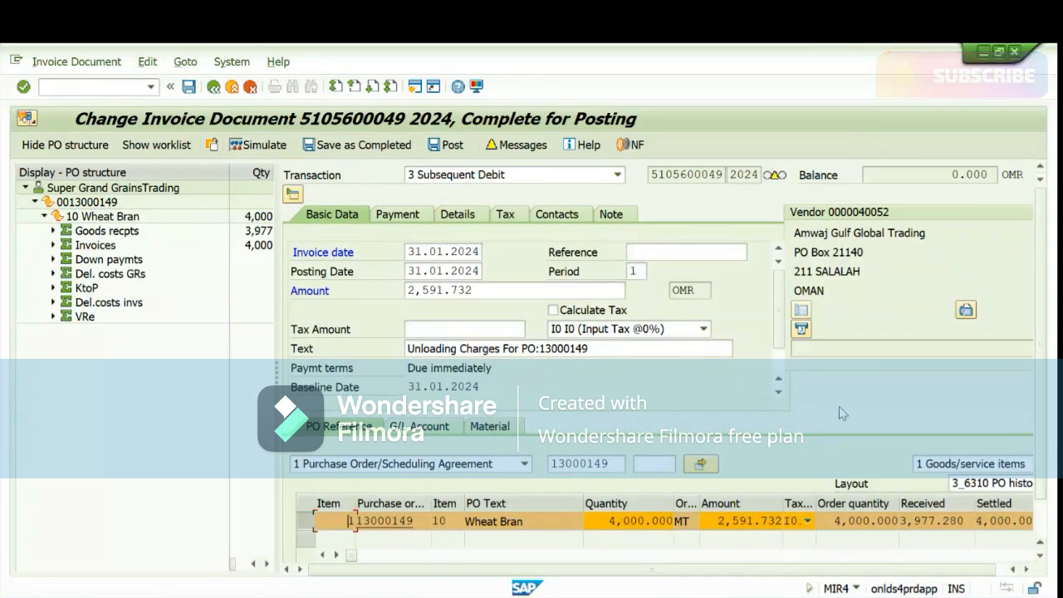
{"action": "left_click", "coordinate": [602, 518]}
{"action": "left_click_drag", "start_coordinate": [604, 518], "coordinate": [675, 518]}
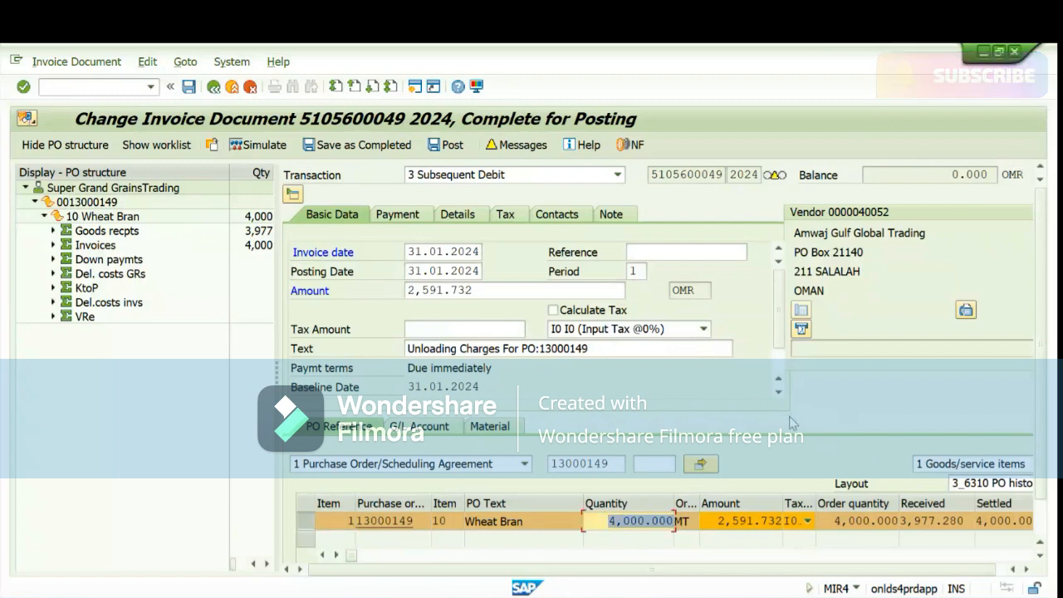
{"action": "left_click", "coordinate": [257, 146]}
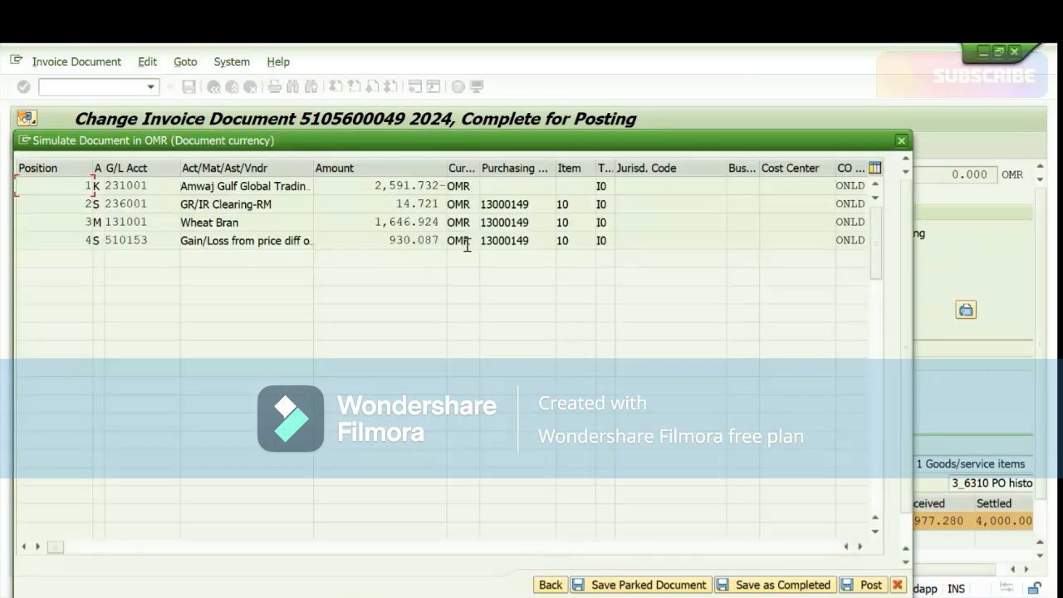
- Examine the price difference gain/loss and GR/IR Clearing-RM lines, including their amounts, in the simulated document
{"action": "left_click_drag", "start_coordinate": [389, 240], "coordinate": [440, 240]}
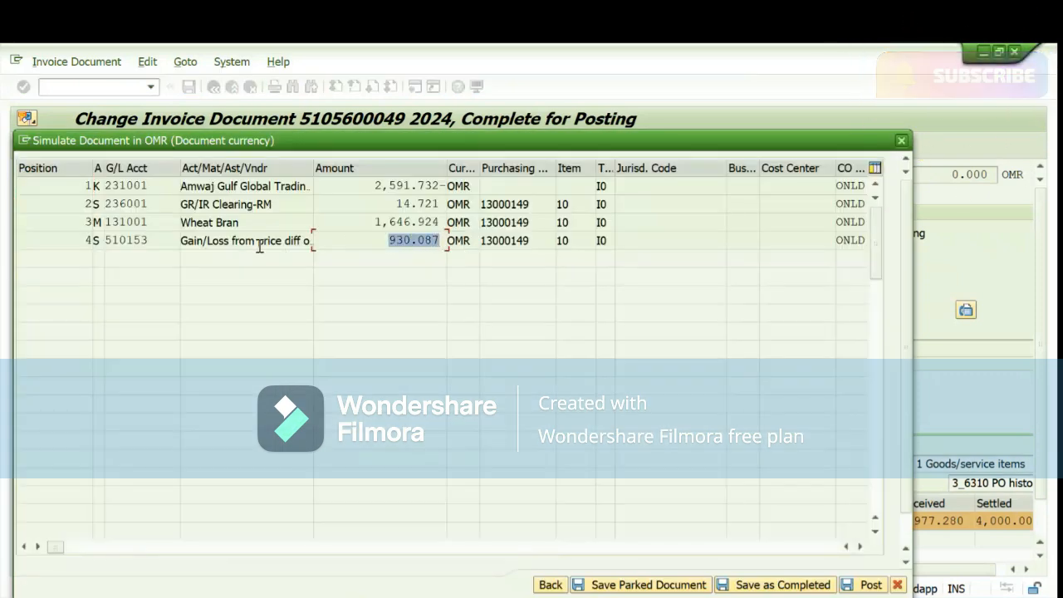
{"action": "left_click", "coordinate": [183, 241]}
{"action": "left_click_drag", "start_coordinate": [183, 241], "coordinate": [313, 241]}
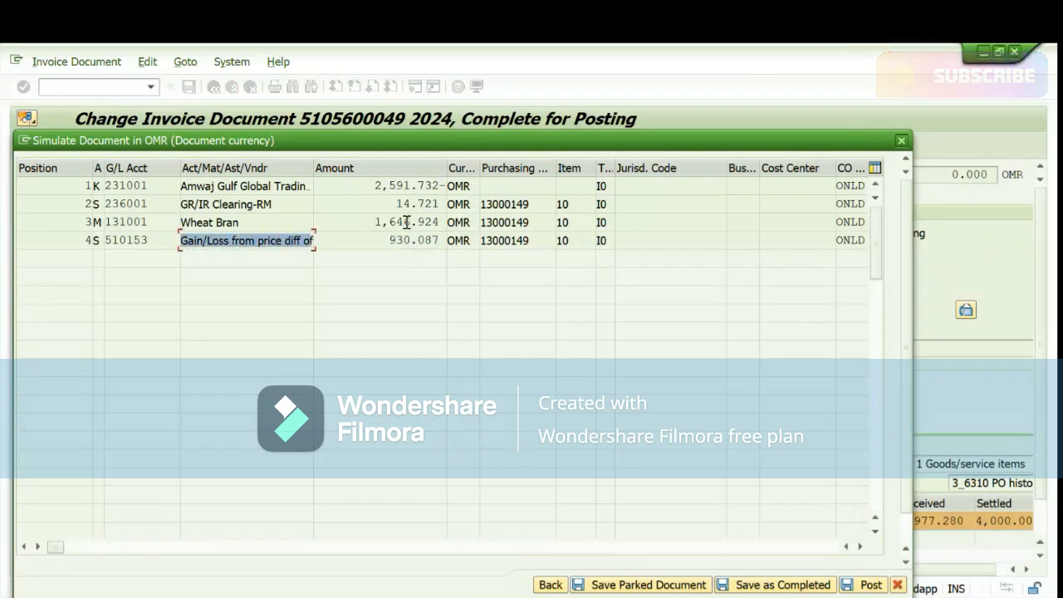
{"action": "left_click_drag", "start_coordinate": [395, 205], "coordinate": [431, 205]}
{"action": "left_click_drag", "start_coordinate": [274, 205], "coordinate": [178, 208]}
{"action": "left_click_drag", "start_coordinate": [395, 205], "coordinate": [442, 209]}
{"action": "left_click_drag", "start_coordinate": [274, 205], "coordinate": [182, 220]}
{"action": "left_click_drag", "start_coordinate": [395, 205], "coordinate": [433, 207]}
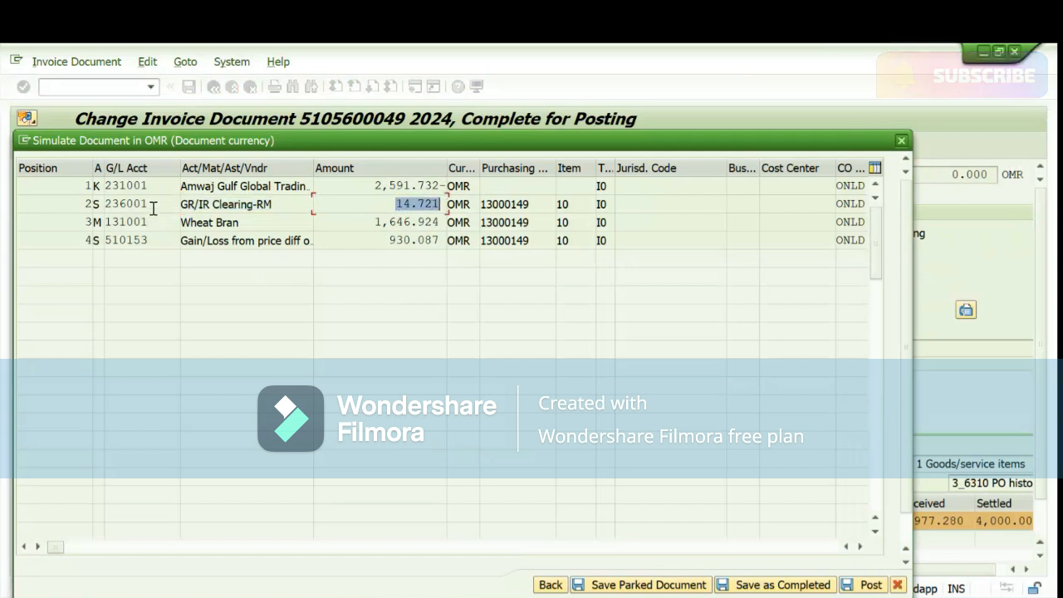
{"action": "left_click_drag", "start_coordinate": [151, 206], "coordinate": [81, 208]}
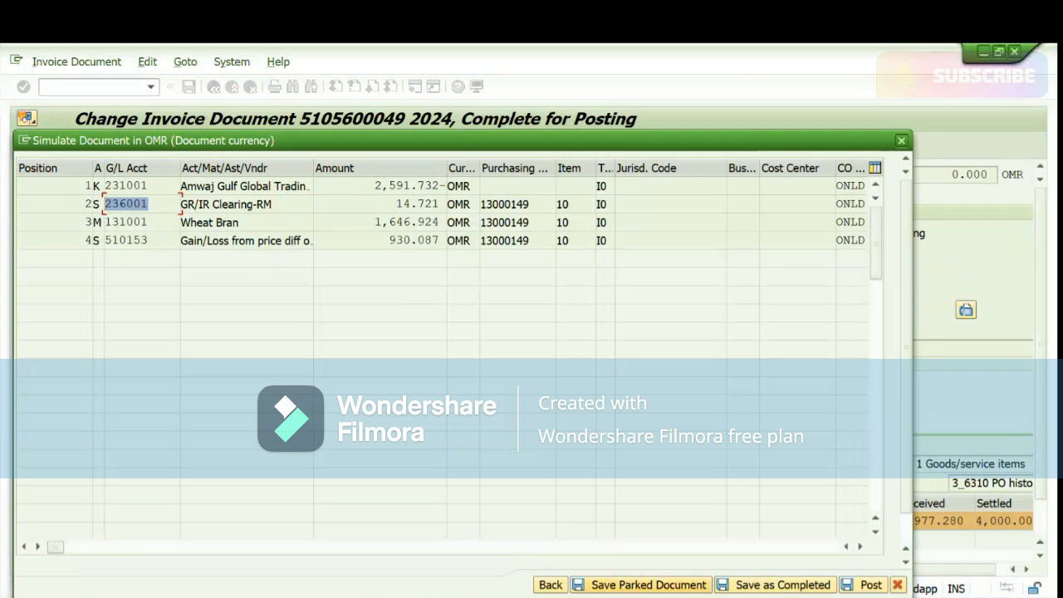
{"action": "mouse_move", "coordinate": [607, 594]}
{"action": "mouse_move", "coordinate": [569, 594]}
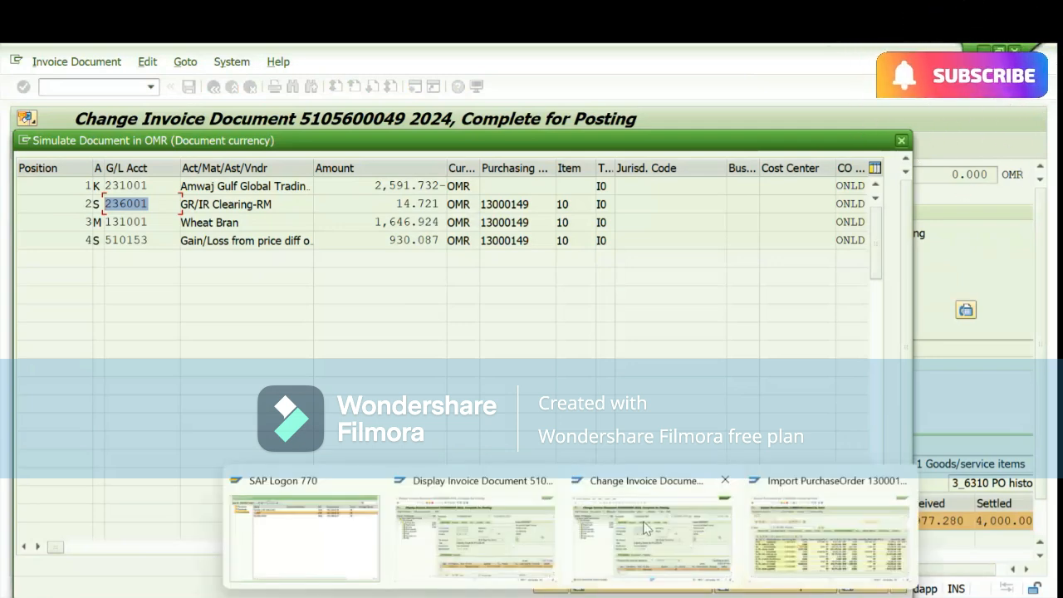
{"action": "left_click", "coordinate": [482, 543]}
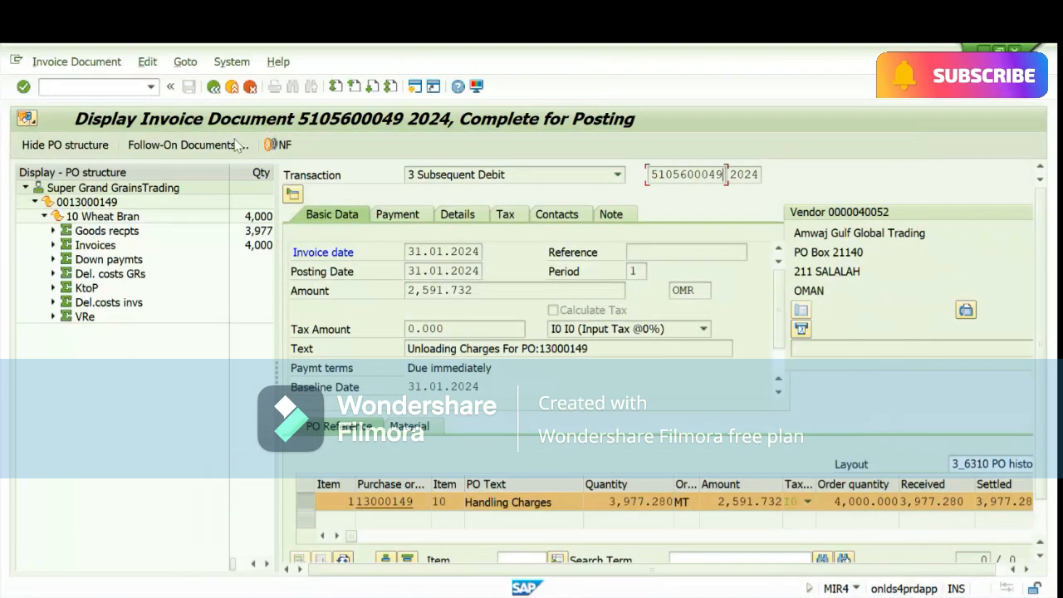
{"action": "left_click", "coordinate": [101, 89]}
{"action": "type", "text": "/omr"}
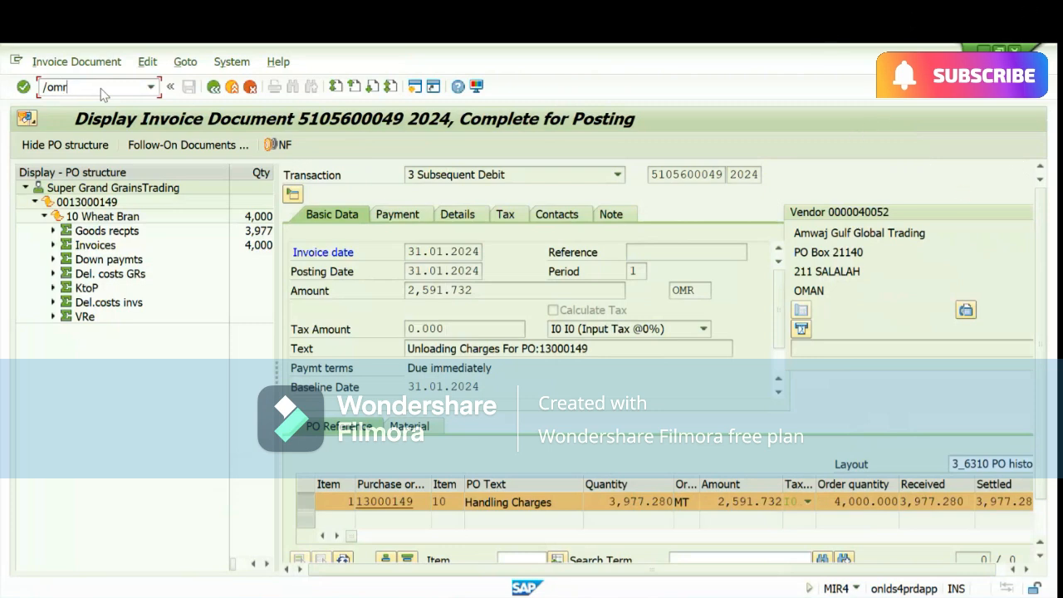
{"action": "type", "text": "11"}
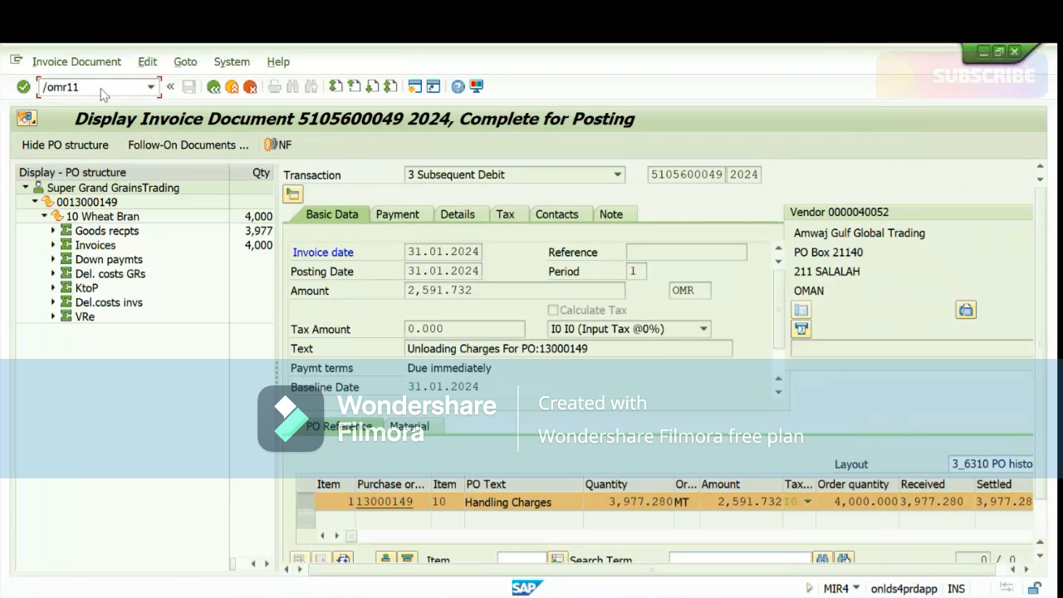
{"action": "key", "text": "Return"}
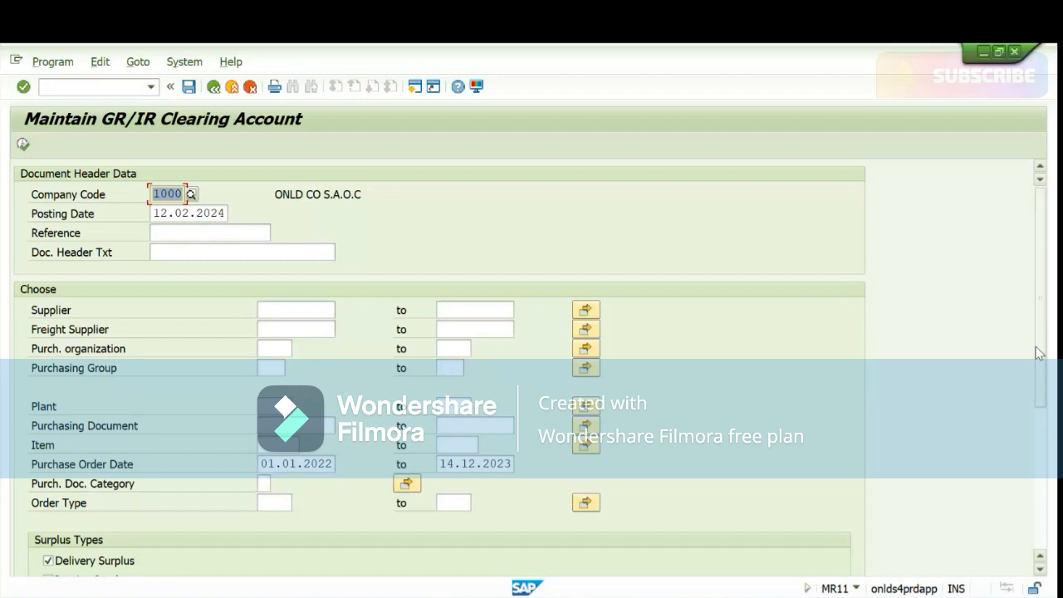
- Enter the invoice's purchase order number as the purchasing document in the GR/IR clearing account selection
{"action": "left_click_drag", "start_coordinate": [1037, 353], "coordinate": [1038, 387]}
{"action": "left_click", "coordinate": [307, 386]}
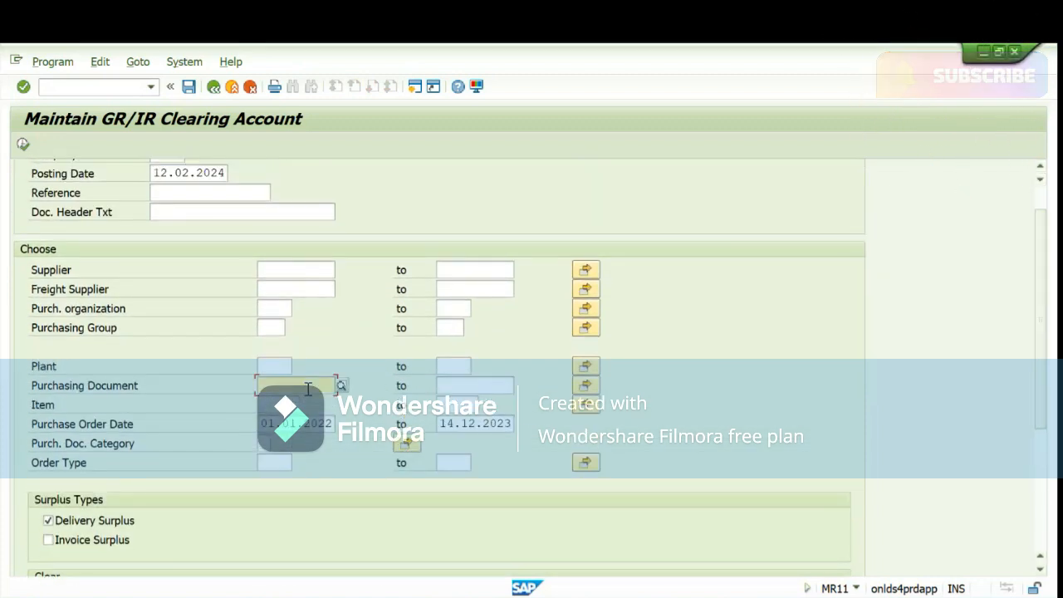
{"action": "type", "text": "1300000"}
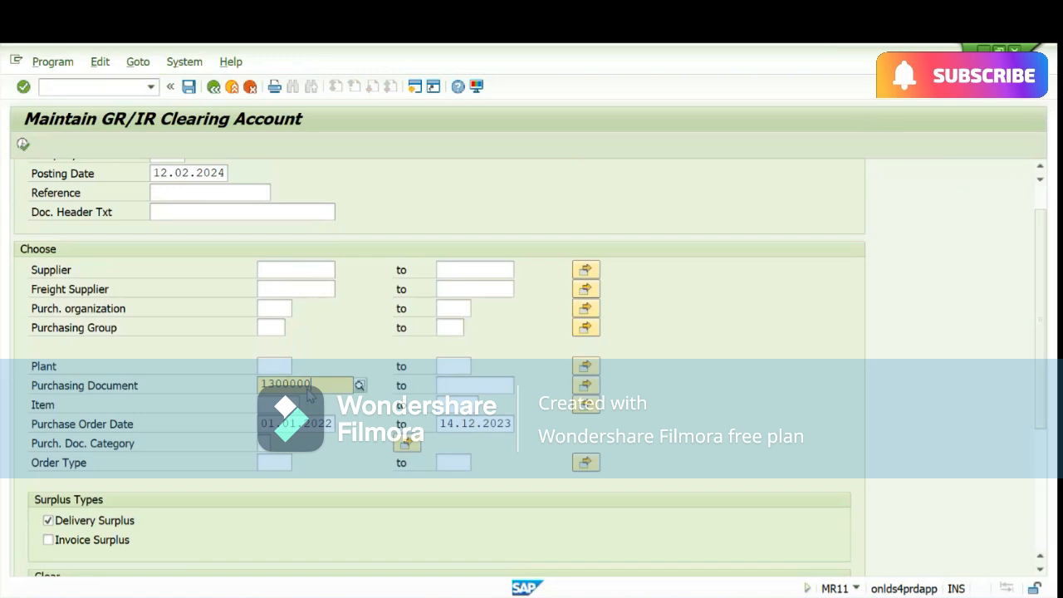
{"action": "type", "text": "149"}
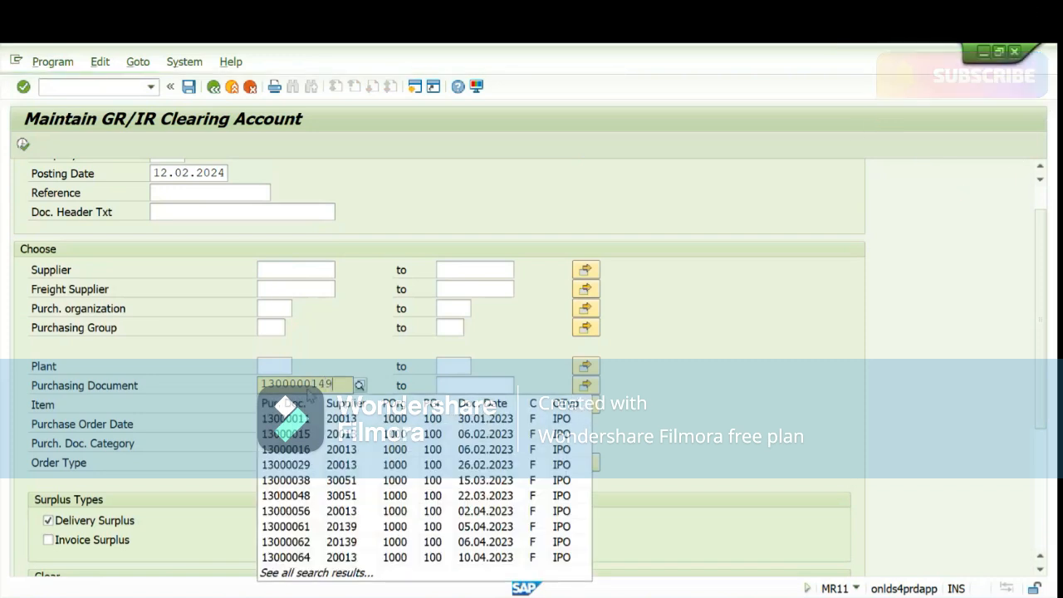
{"action": "key", "text": "Left"}
{"action": "key", "text": "Left"}
{"action": "key", "text": "Left"}
{"action": "key", "text": "BackSpace"}
{"action": "key", "text": "BackSpace"}
{"action": "key", "text": "Escape"}
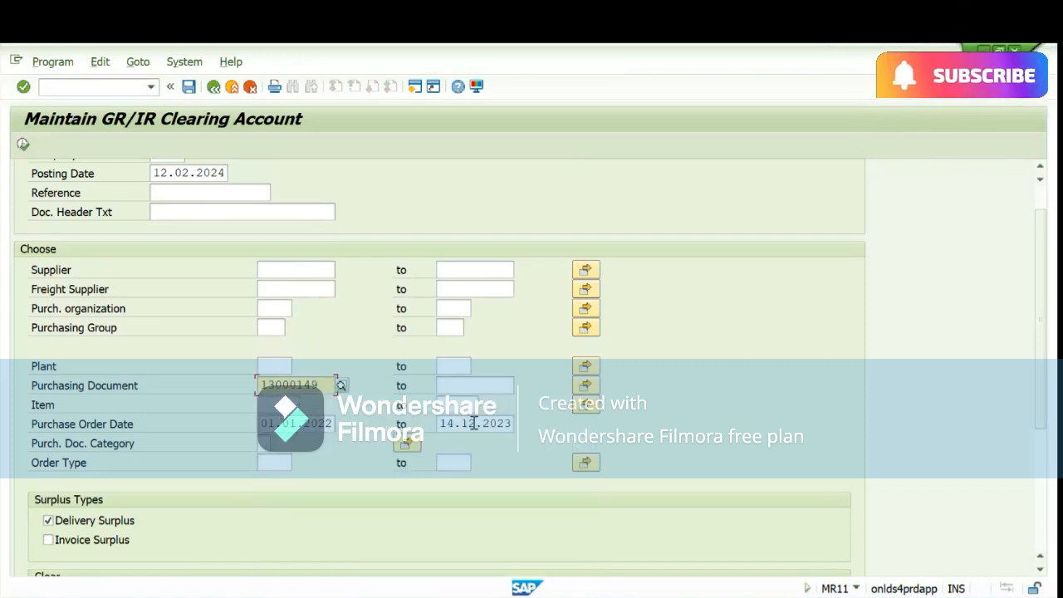
{"action": "left_click_drag", "start_coordinate": [1048, 403], "coordinate": [1045, 442]}
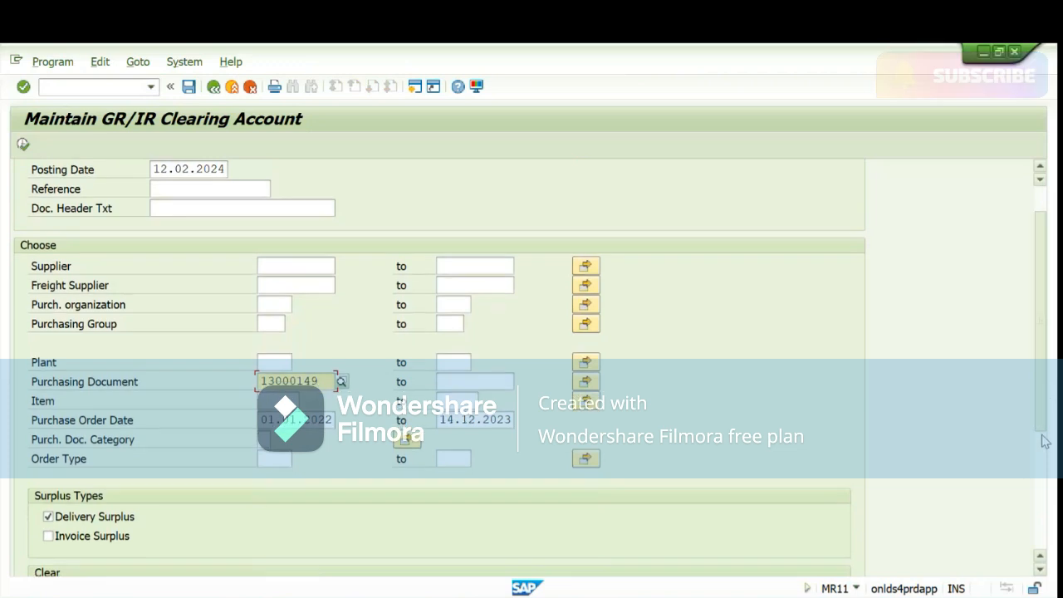
- Set the end of the purchase order date range to 14.12.2024 and run the GR/IR clearing selection
{"action": "scroll", "coordinate": [1044, 442], "scroll_direction": "down", "scroll_amount": 5}
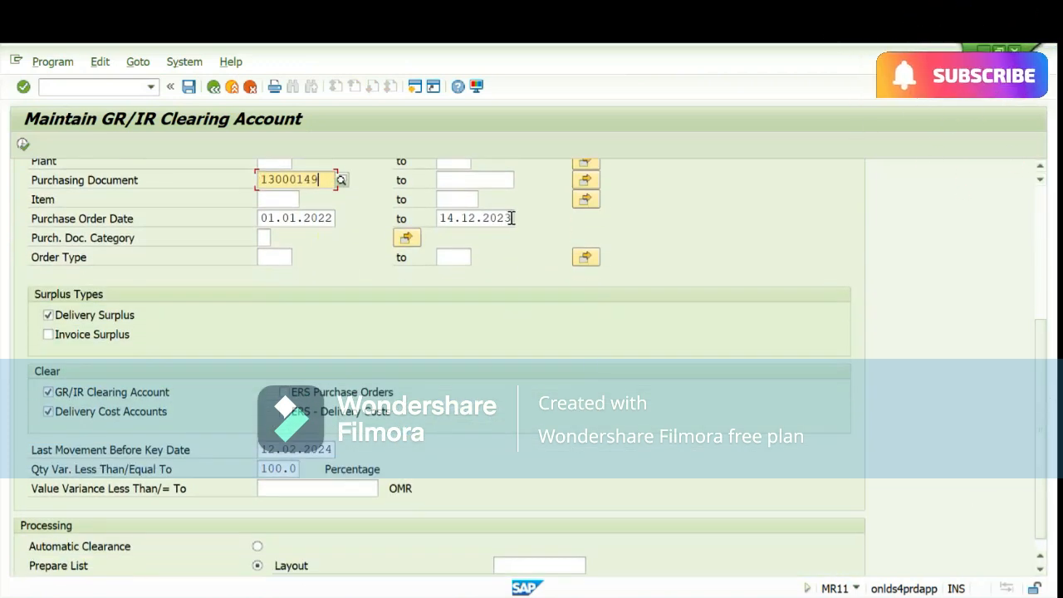
{"action": "left_click", "coordinate": [512, 217]}
{"action": "key", "text": "BackSpace"}
{"action": "type", "text": "4"}
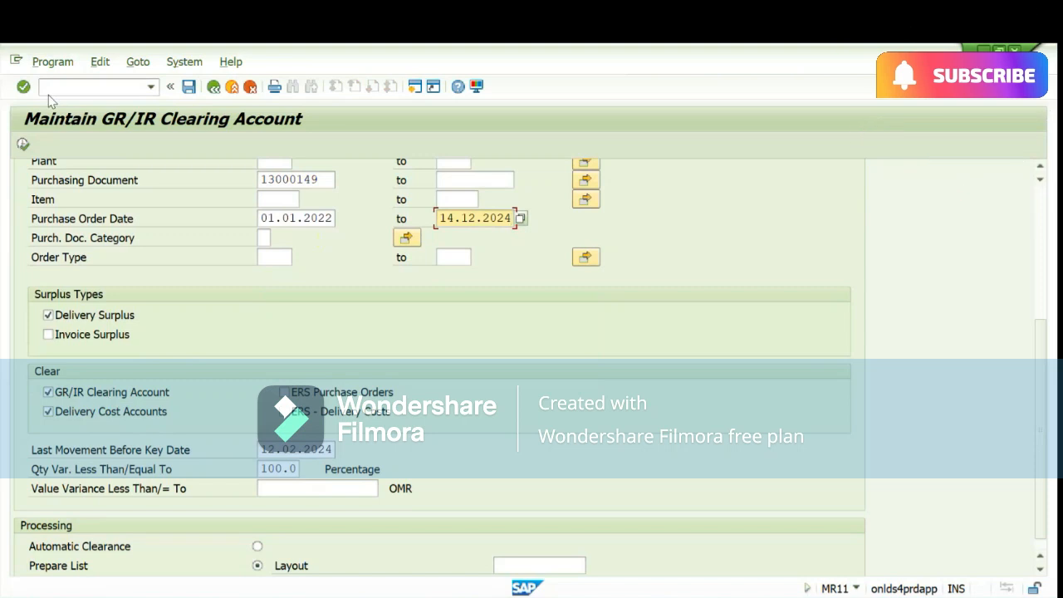
{"action": "left_click", "coordinate": [24, 145]}
{"action": "left_click", "coordinate": [22, 144]}
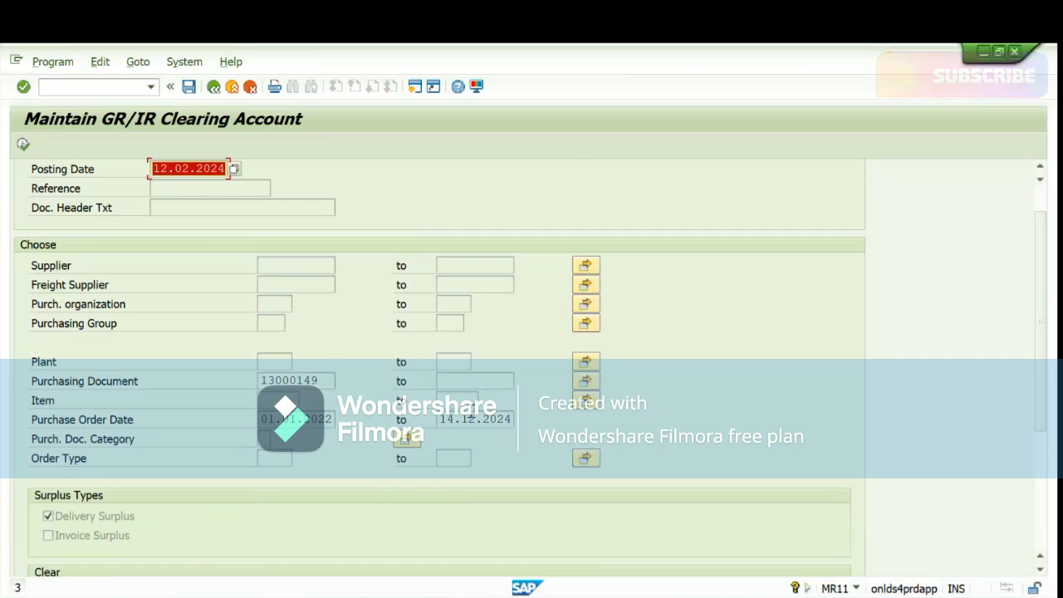
- Set the posting date to 12.01.2024 and rerun the GR/IR clearing selection
{"action": "left_click", "coordinate": [190, 171]}
{"action": "key", "text": "F8"}
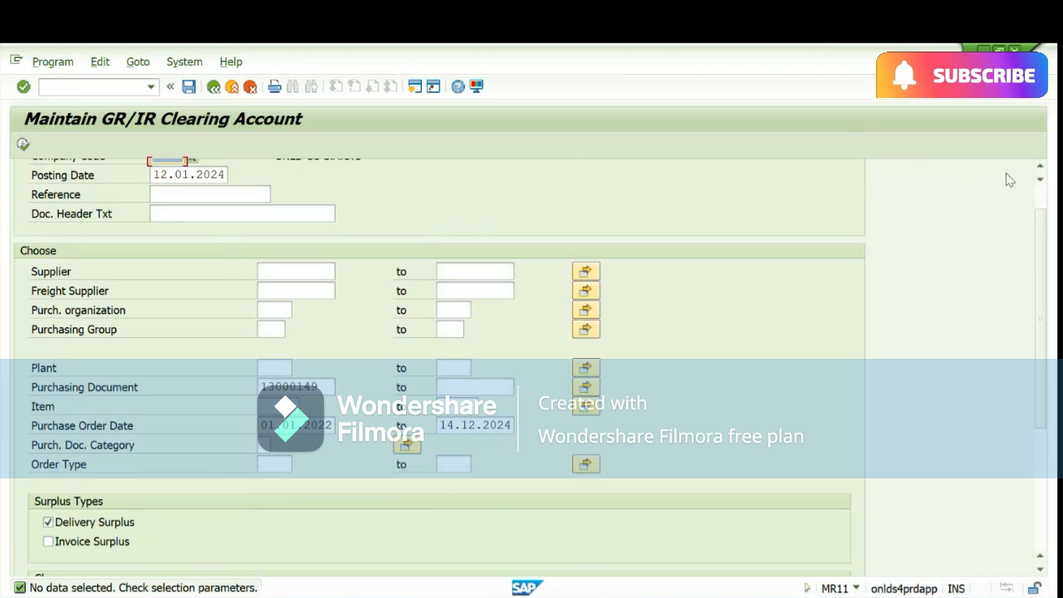
{"action": "scroll", "coordinate": [1044, 206], "scroll_direction": "up", "scroll_amount": 2}
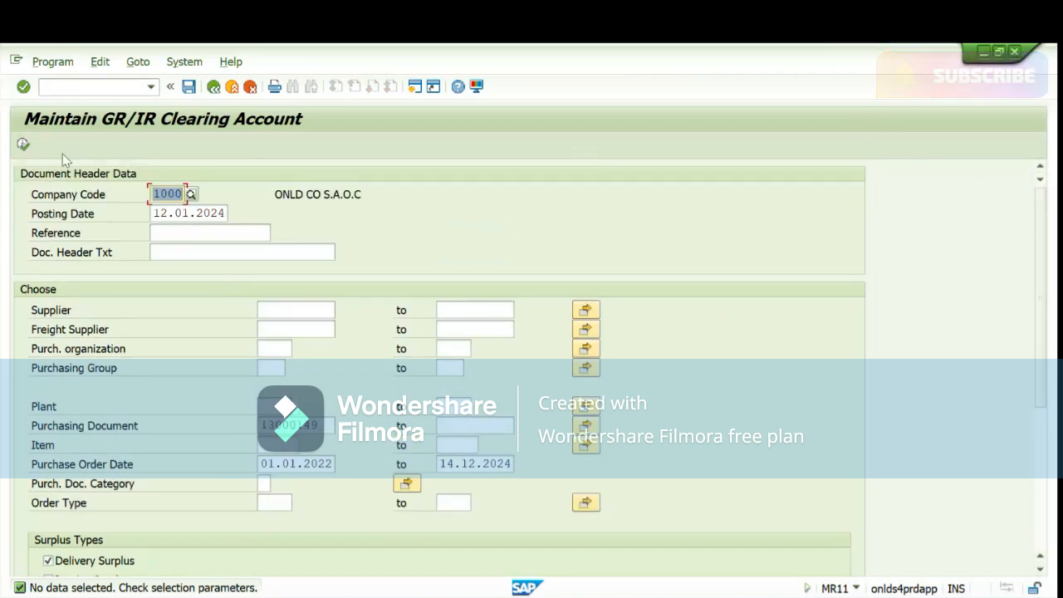
{"action": "left_click", "coordinate": [22, 145]}
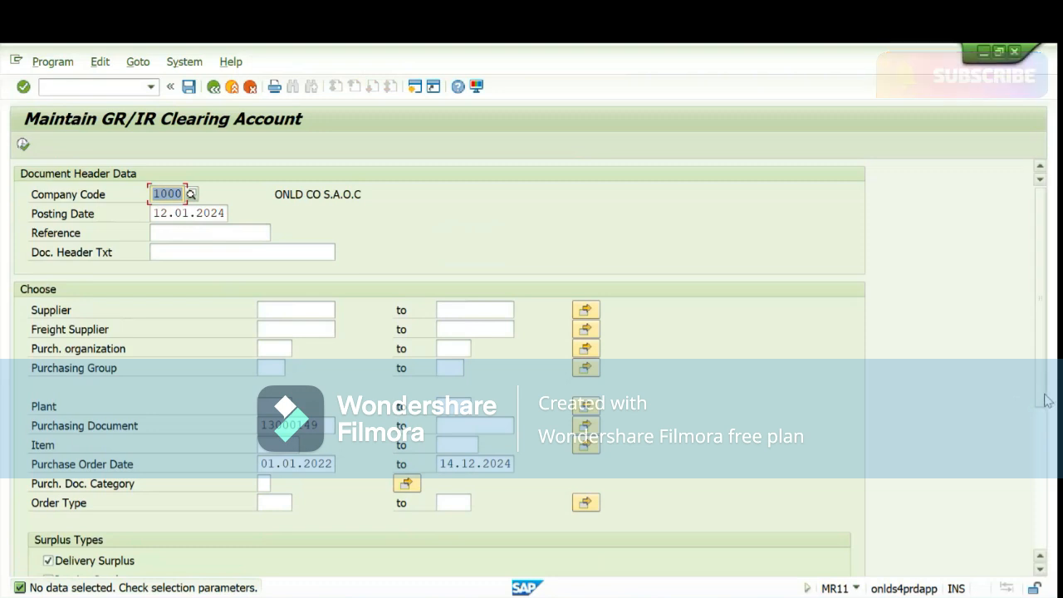
- Set the purchase order date range to end on 14.01.2024, include invoice surpluses, and rerun the selection
{"action": "left_click_drag", "start_coordinate": [1041, 396], "coordinate": [1044, 488]}
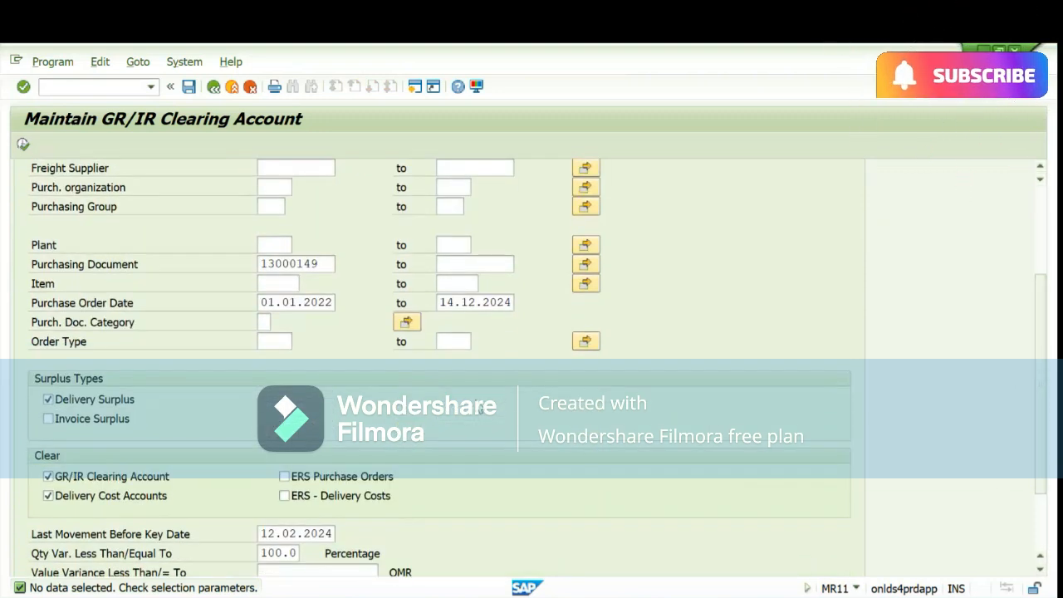
{"action": "left_click", "coordinate": [474, 302]}
{"action": "key", "text": "BackSpace"}
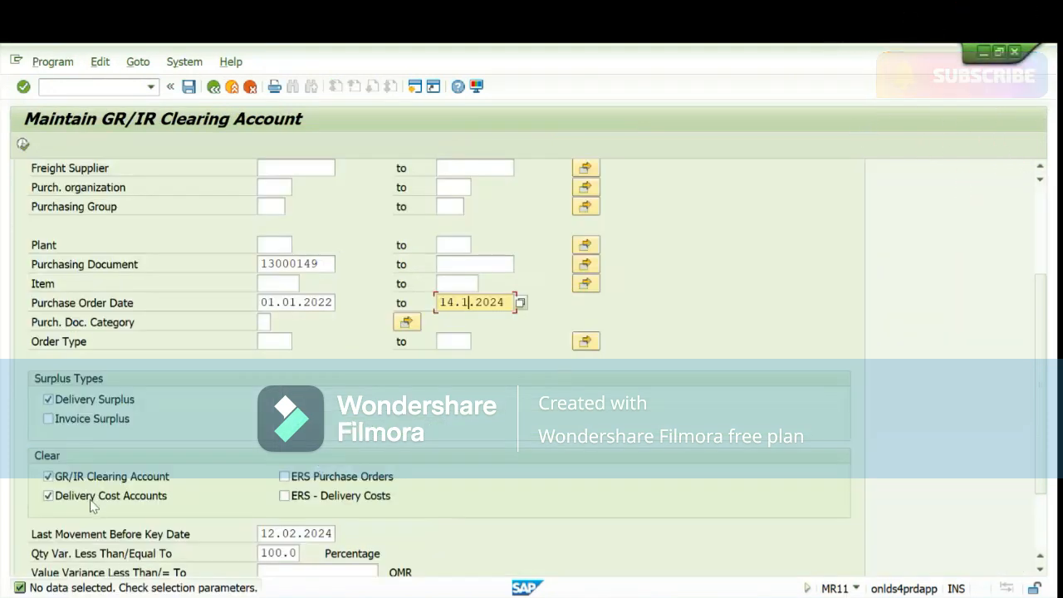
{"action": "left_click", "coordinate": [62, 420]}
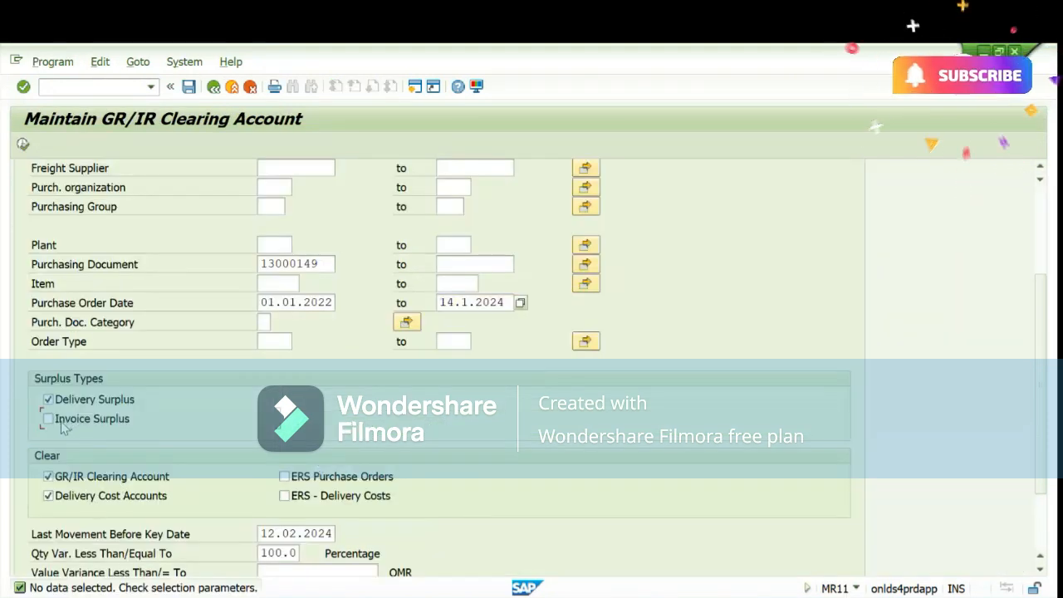
{"action": "left_click", "coordinate": [23, 143]}
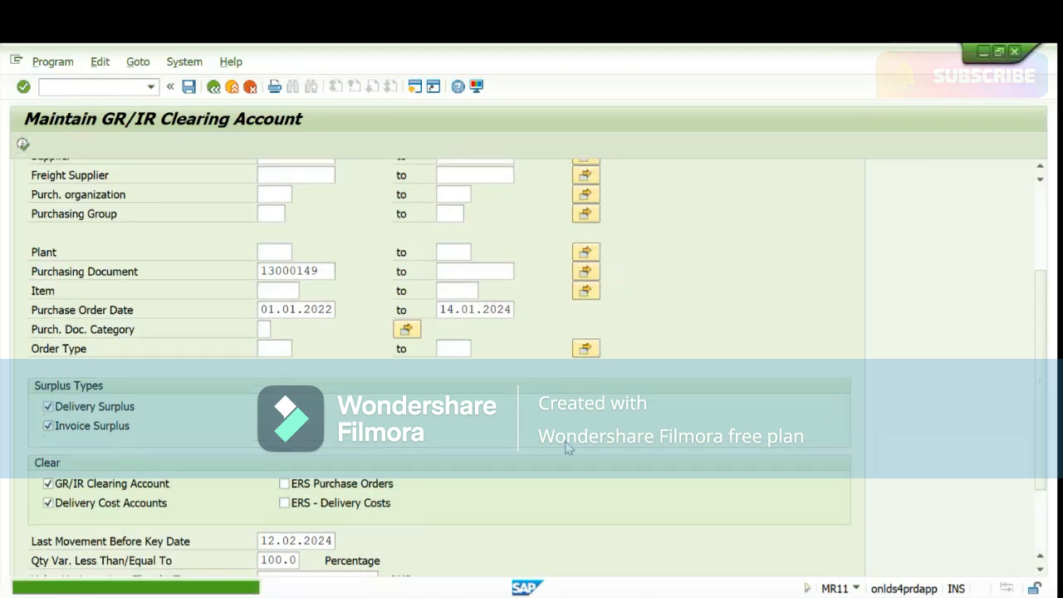
- Set the last movement key date to 12.01.2024 and the purchase order date end to 31.01.2024, rerunning the selection after each change
{"action": "scroll", "coordinate": [1043, 475], "scroll_direction": "down", "scroll_amount": 2}
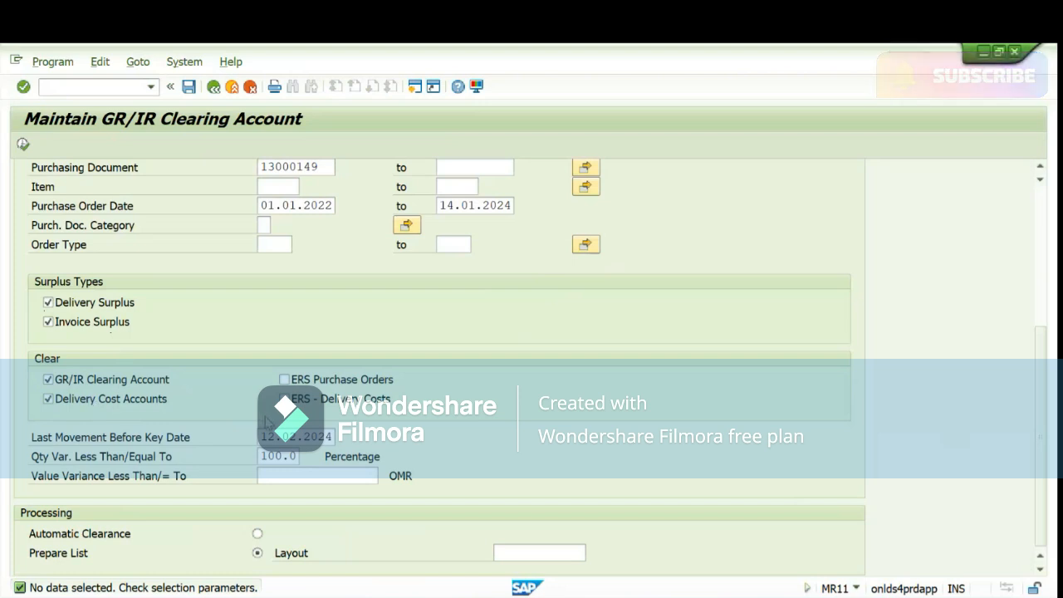
{"action": "left_click", "coordinate": [298, 436]}
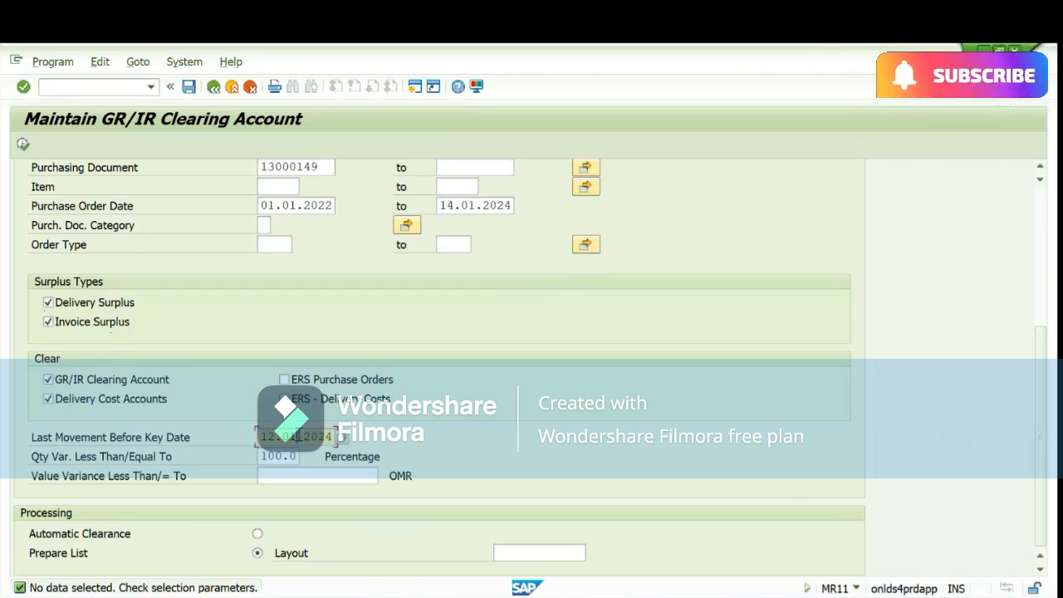
{"action": "left_click", "coordinate": [23, 147]}
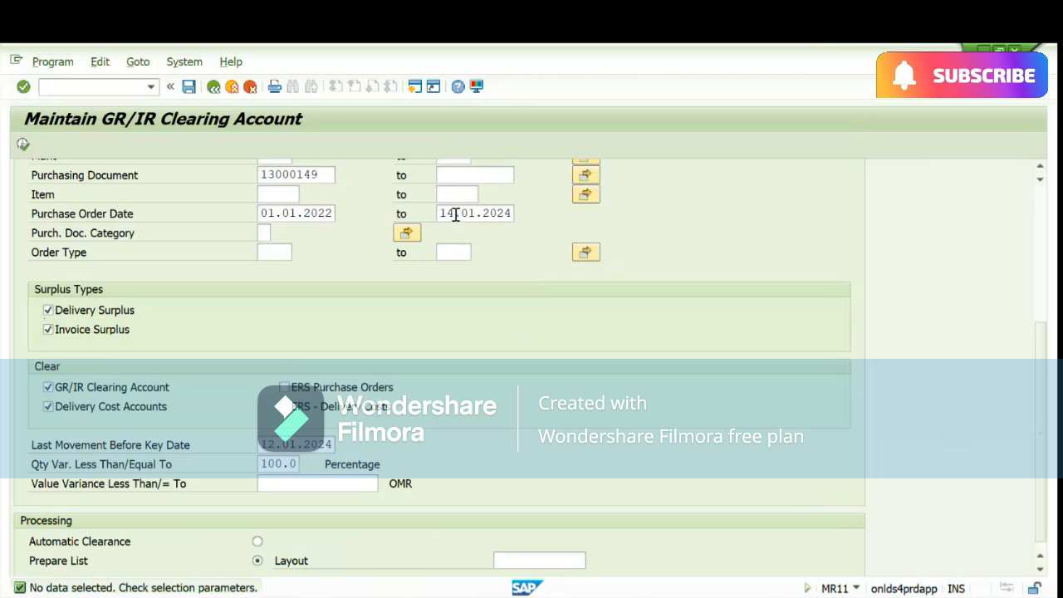
{"action": "left_click", "coordinate": [455, 214]}
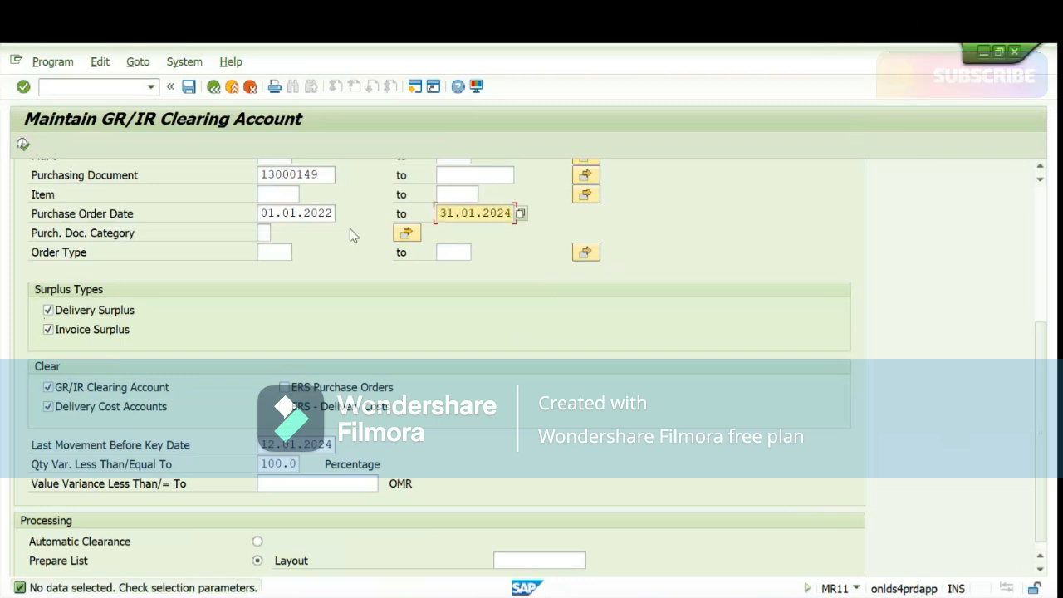
{"action": "left_click", "coordinate": [22, 144]}
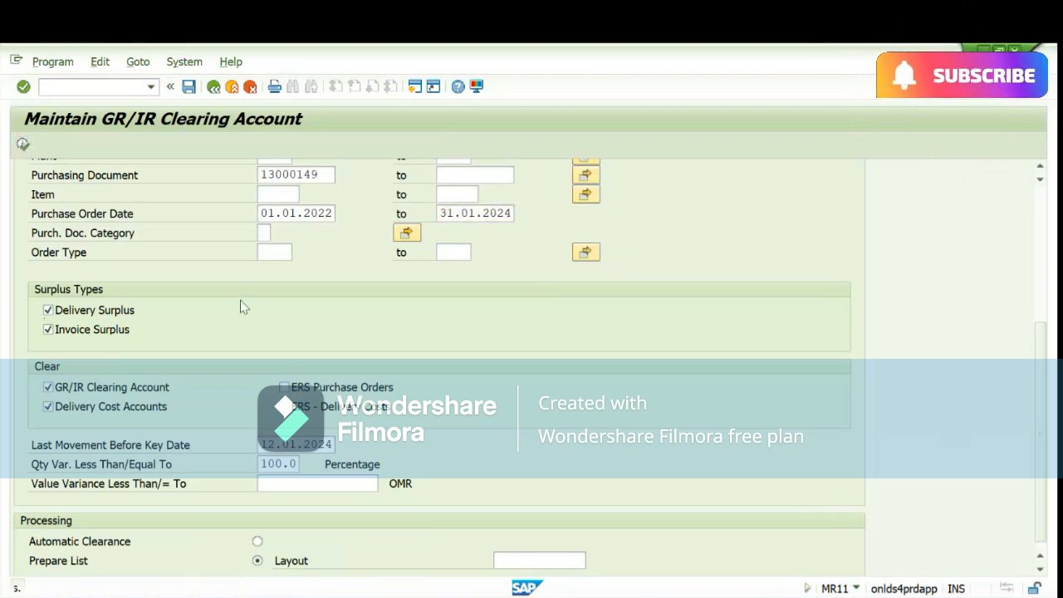
- Switch to the purchase order session and examine the invoice receipt and account maintenance lines in the Wheat Bran item's history
{"action": "left_click", "coordinate": [570, 597]}
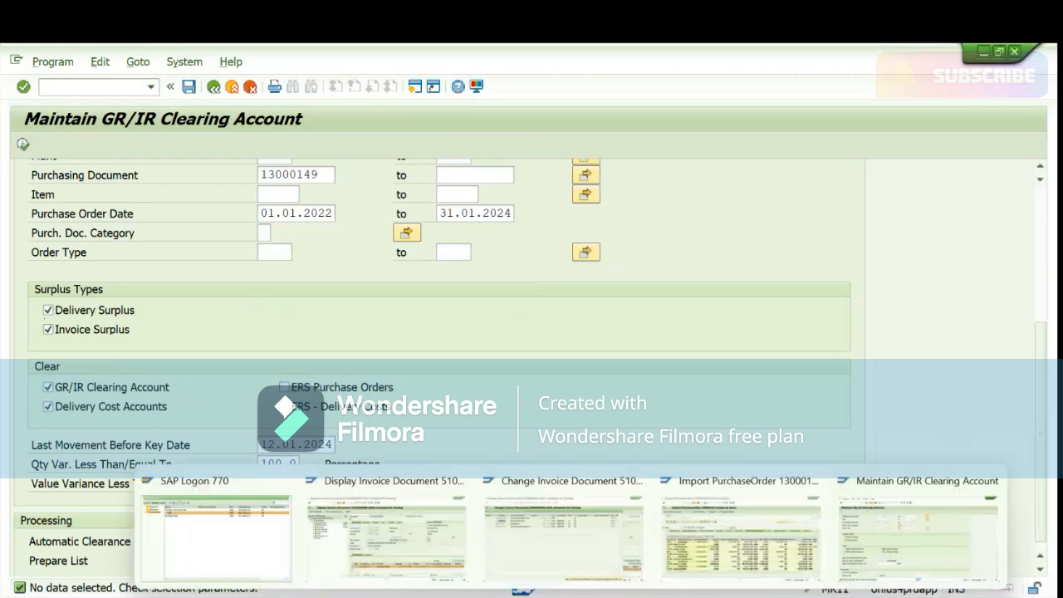
{"action": "left_click", "coordinate": [743, 527]}
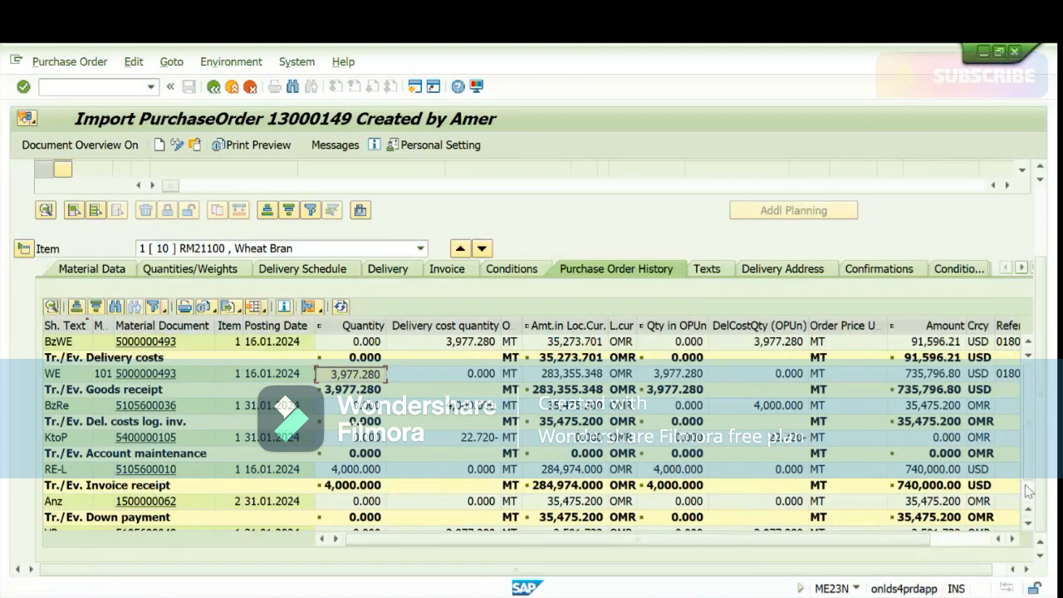
{"action": "left_click", "coordinate": [1029, 496]}
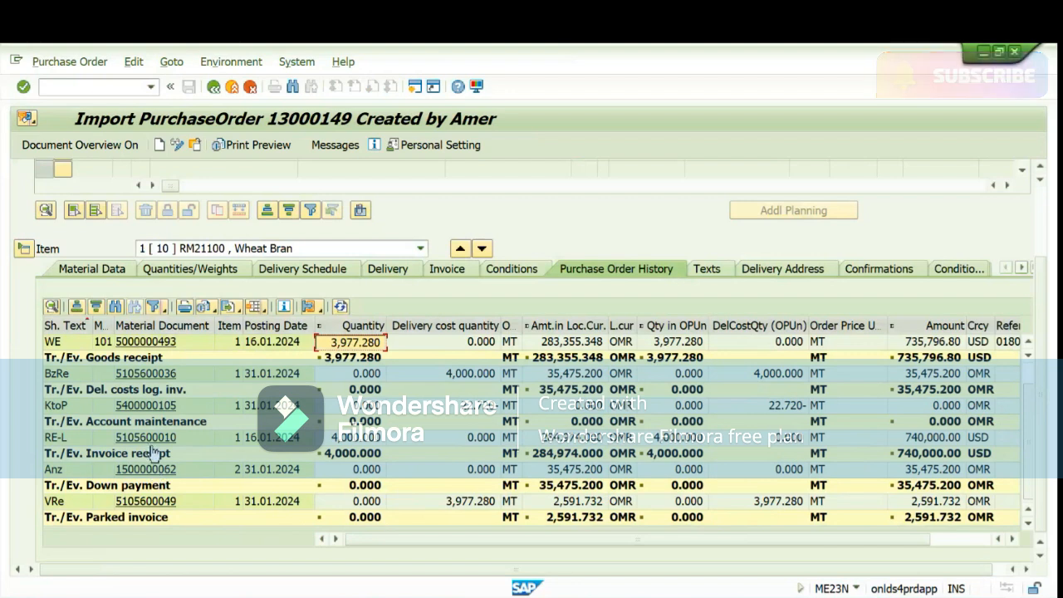
{"action": "left_click", "coordinate": [457, 452]}
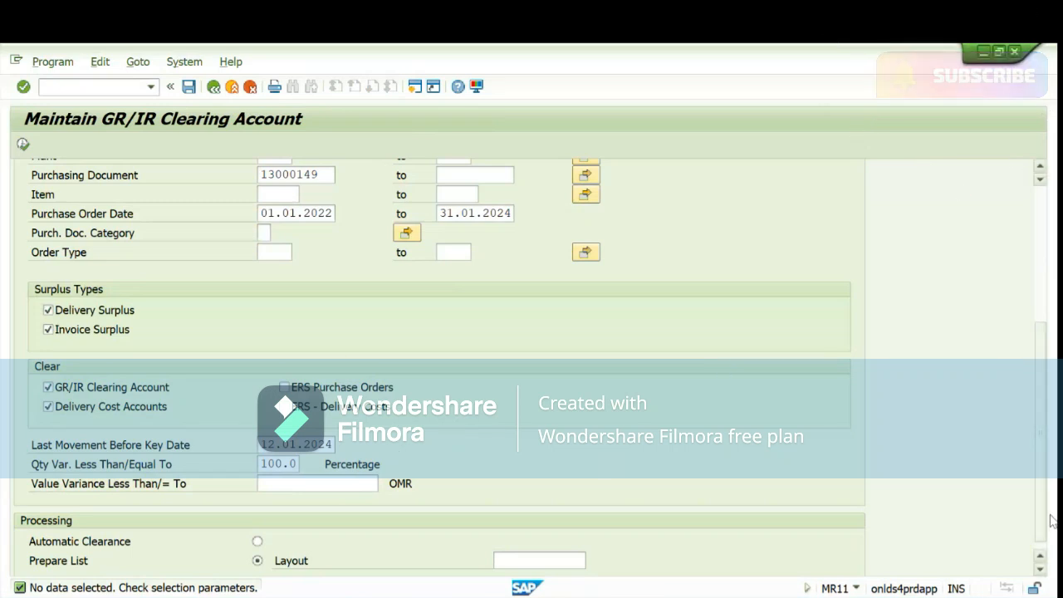
{"action": "left_click_drag", "start_coordinate": [1041, 503], "coordinate": [1056, 531]}
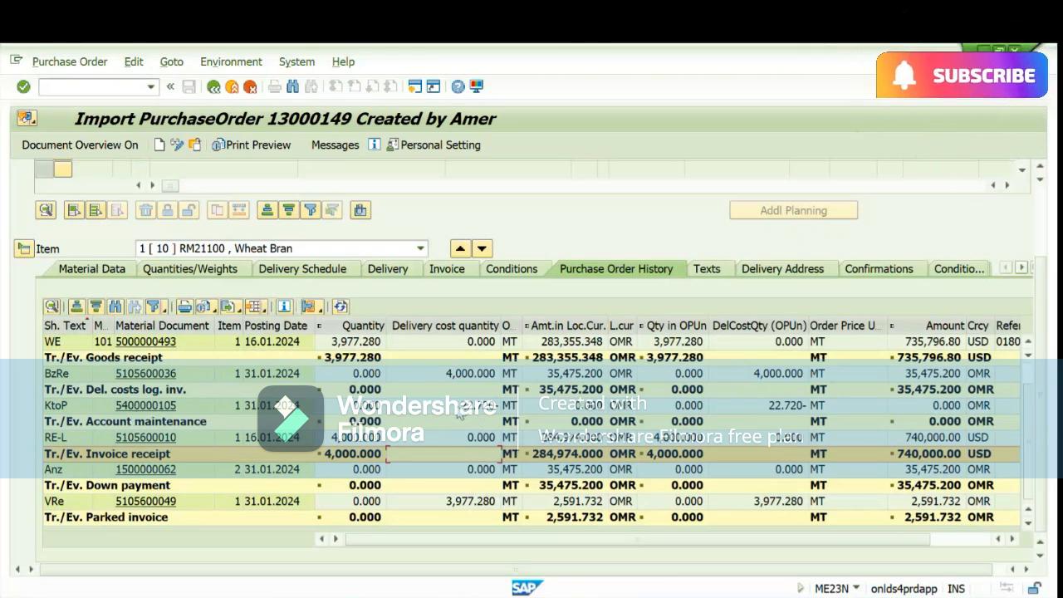
{"action": "left_click", "coordinate": [457, 407]}
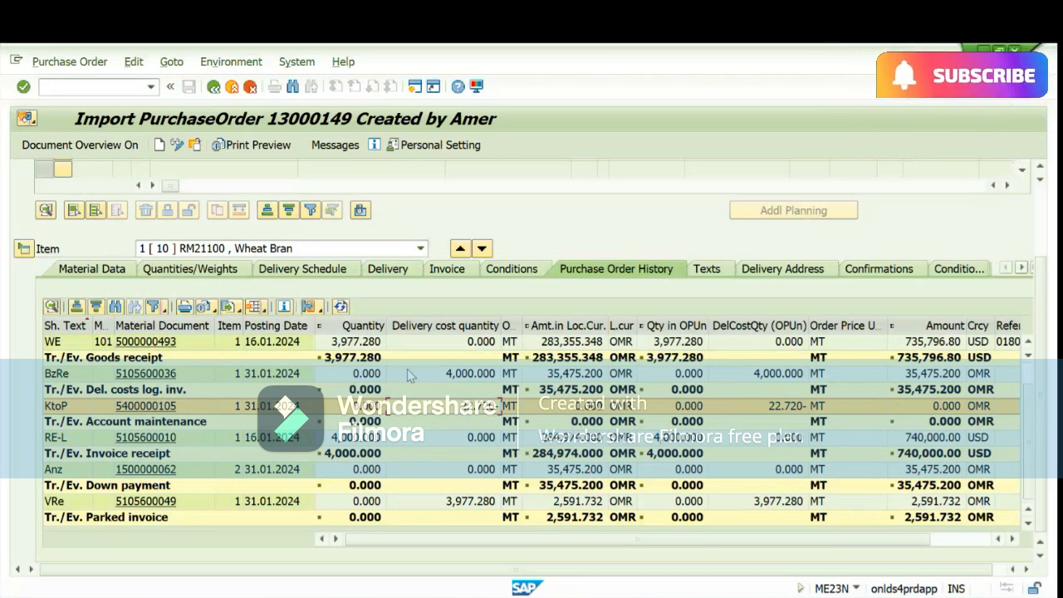
{"action": "left_click", "coordinate": [146, 406]}
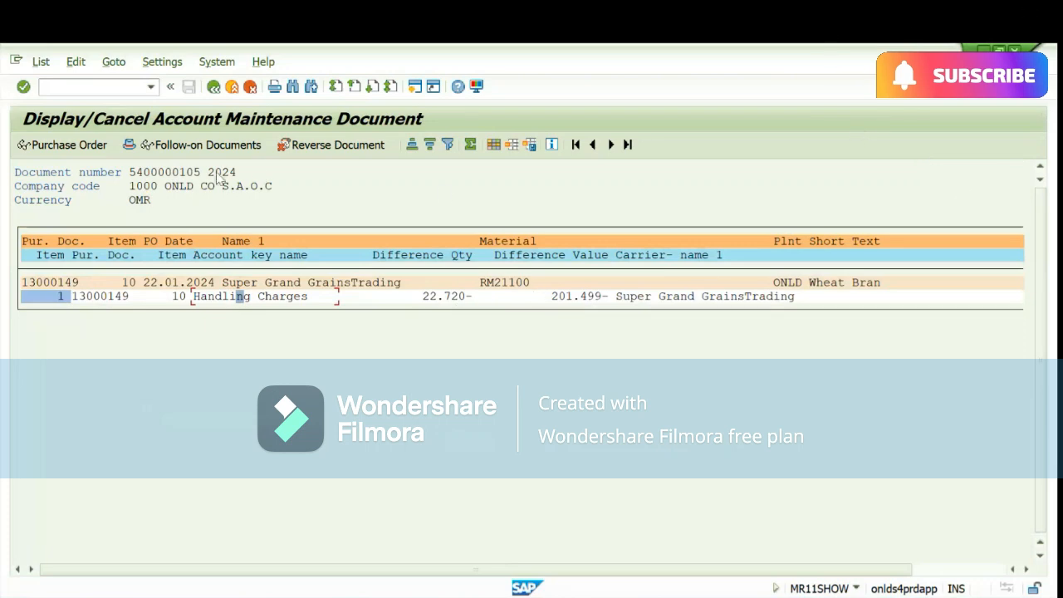
{"action": "left_click", "coordinate": [201, 147]}
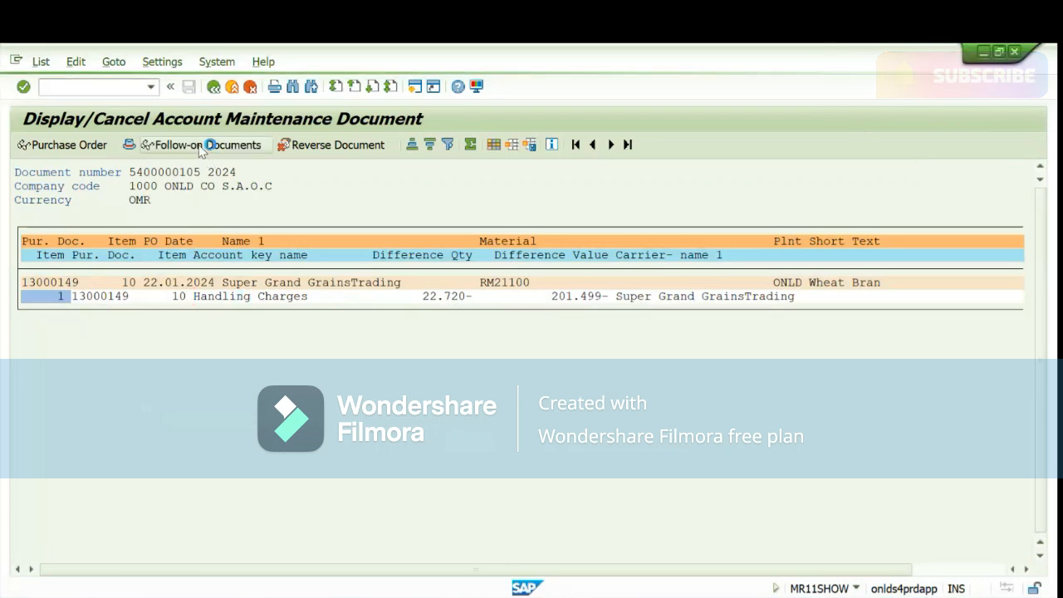
{"action": "double_click", "coordinate": [64, 247]}
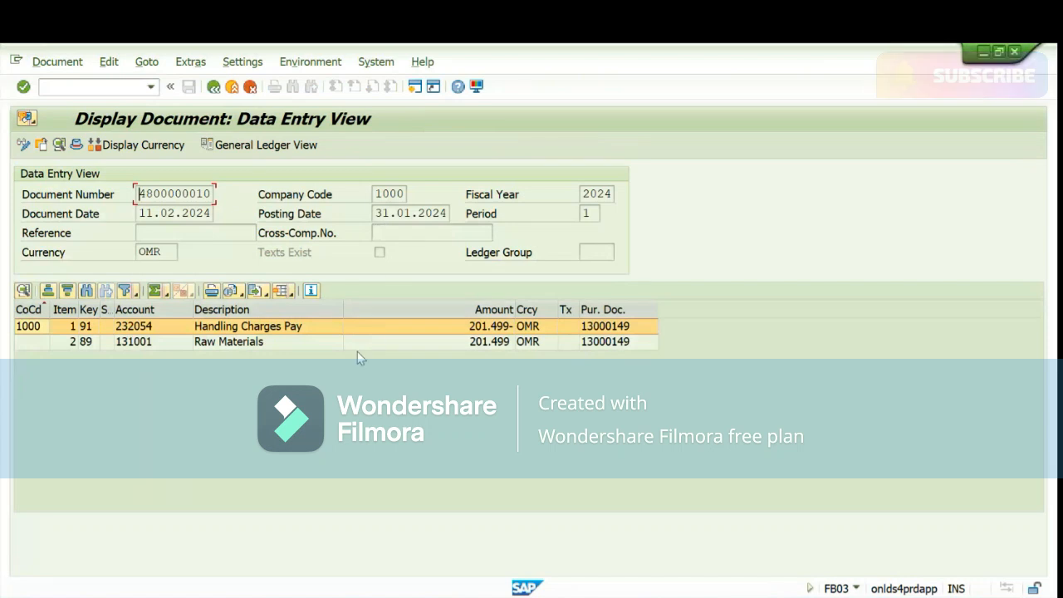
{"action": "left_click", "coordinate": [243, 344]}
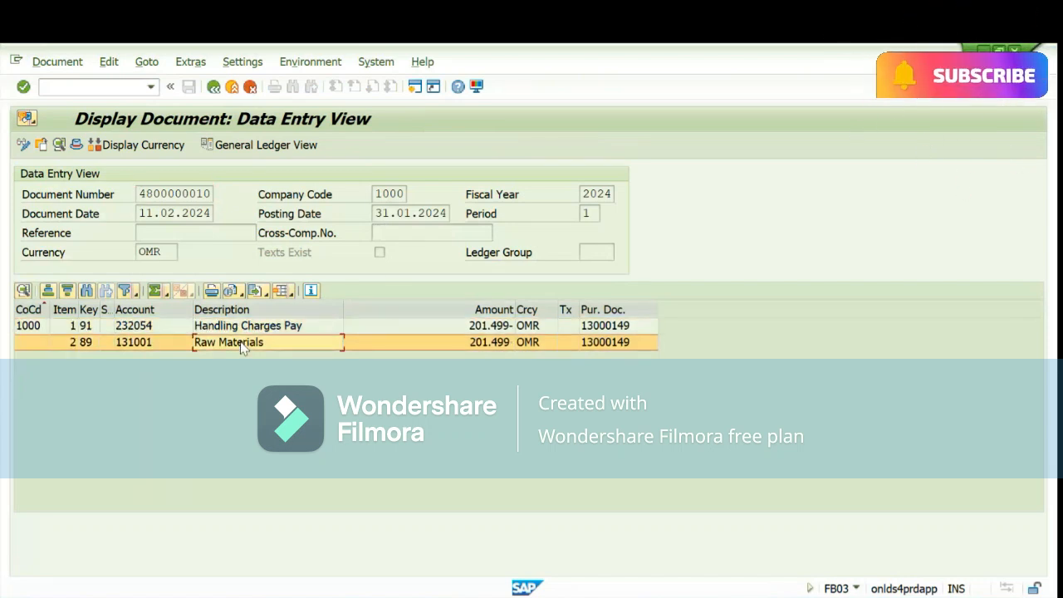
{"action": "left_click", "coordinate": [214, 86]}
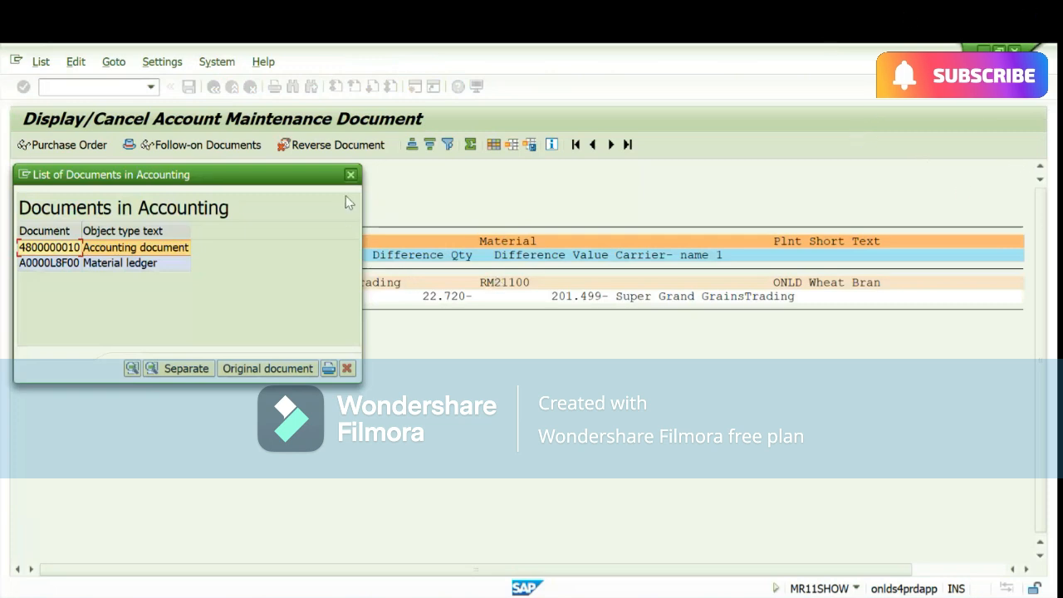
{"action": "left_click", "coordinate": [351, 175]}
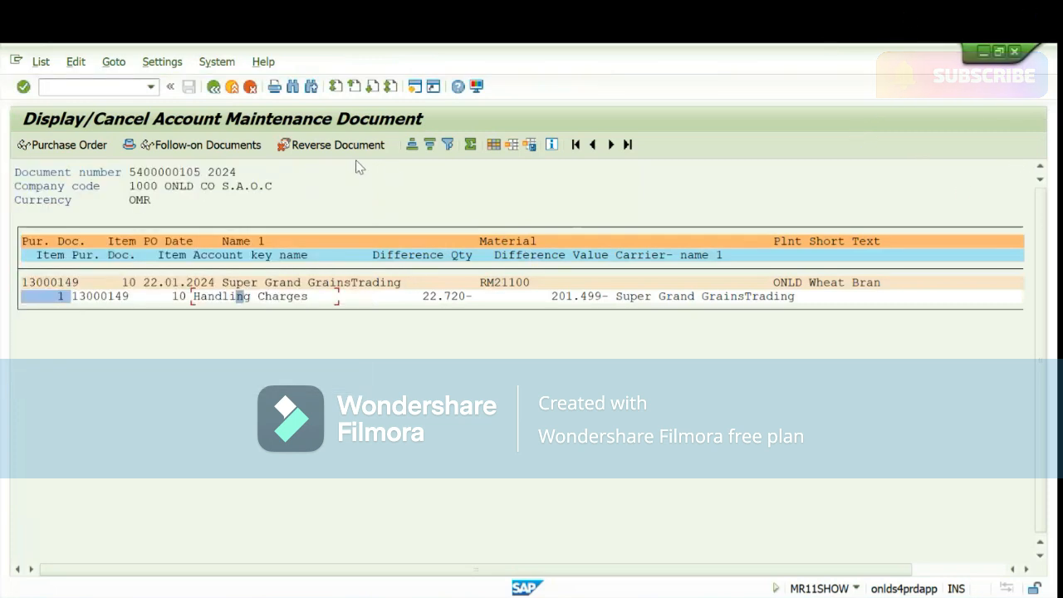
{"action": "left_click", "coordinate": [213, 86]}
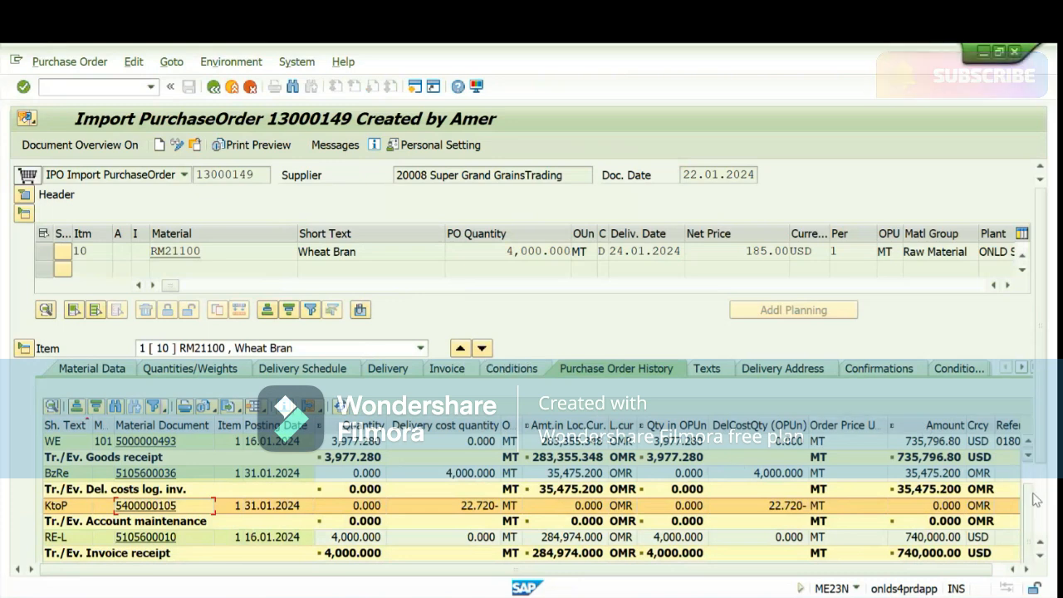
- Check the Wheat Bran item's pricing conditions, including the handling charges, and return to its purchase order history
{"action": "scroll", "coordinate": [1044, 521], "scroll_direction": "down", "scroll_amount": 3}
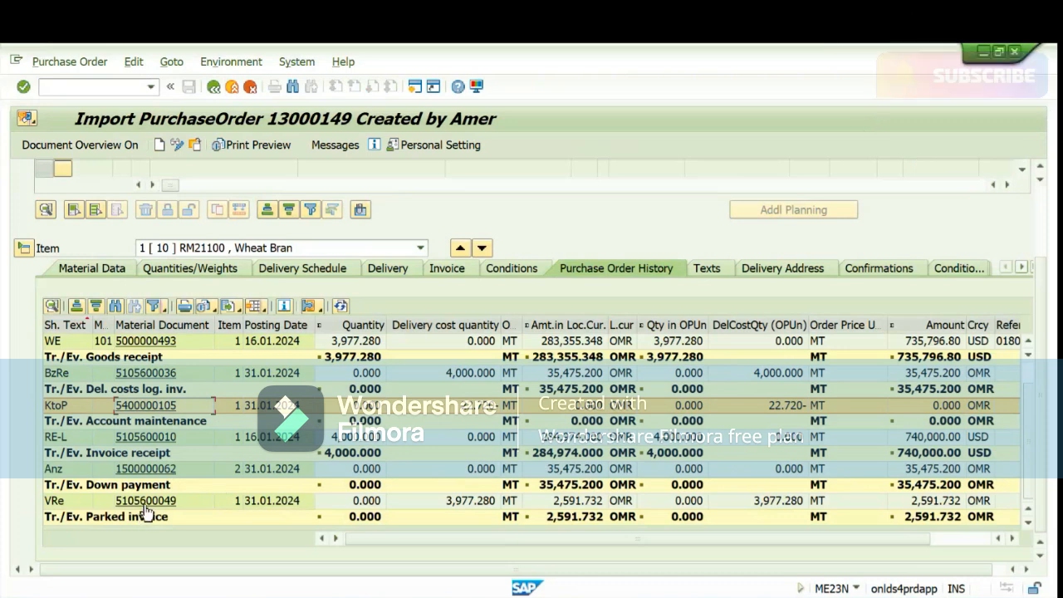
{"action": "left_click", "coordinate": [523, 269]}
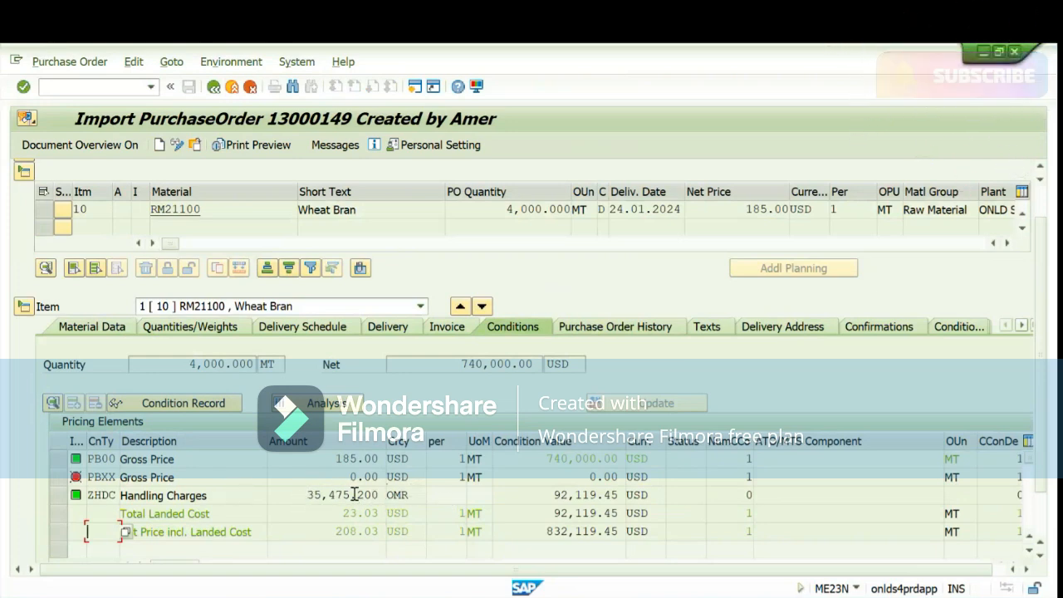
{"action": "left_click", "coordinate": [604, 328]}
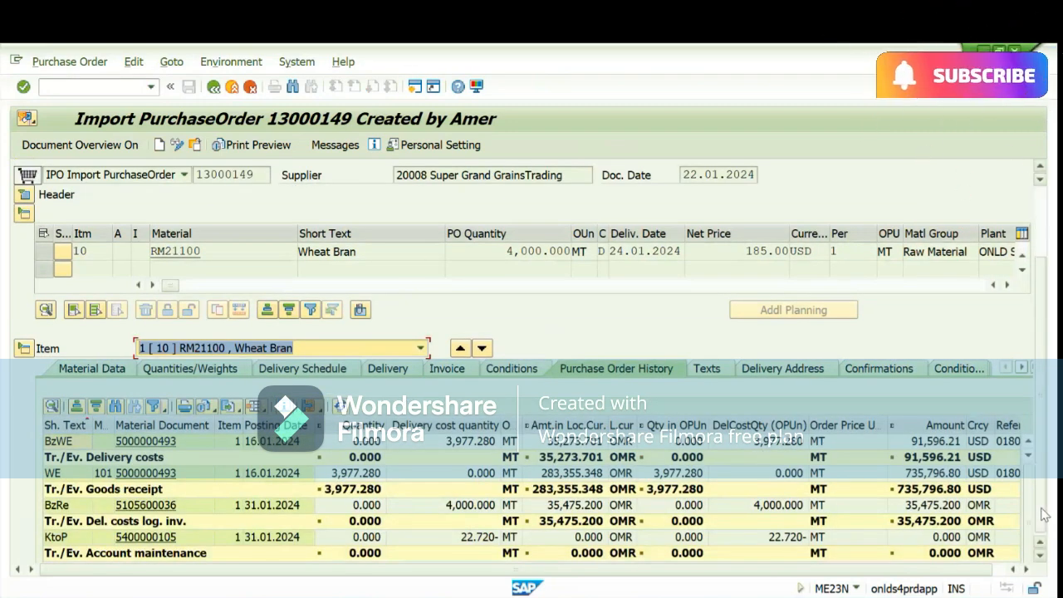
{"action": "scroll", "coordinate": [762, 450], "scroll_direction": "down", "scroll_amount": 2}
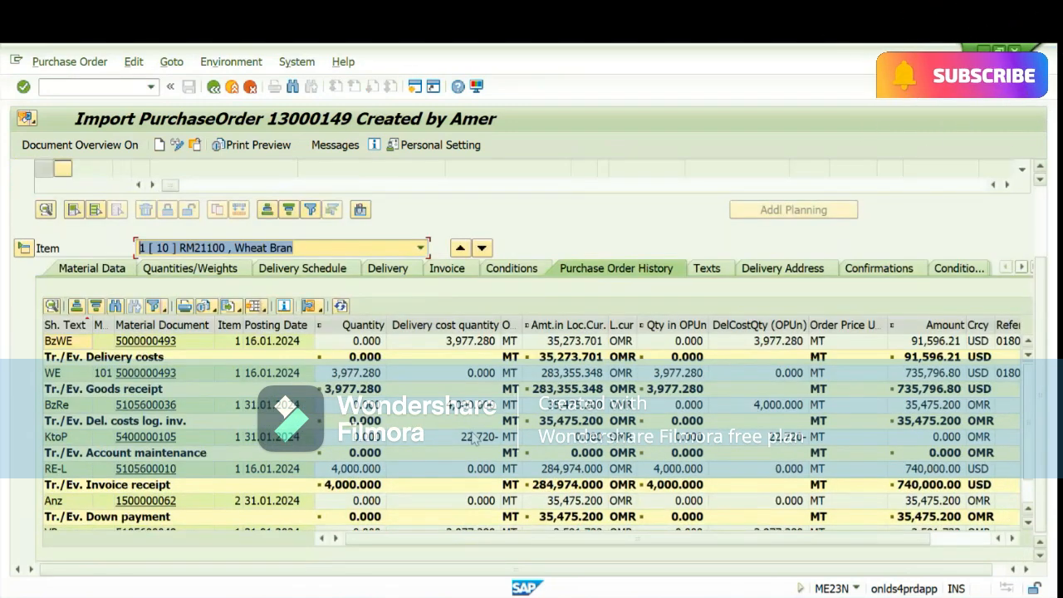
{"action": "left_click", "coordinate": [137, 469]}
{"action": "left_click", "coordinate": [135, 471]}
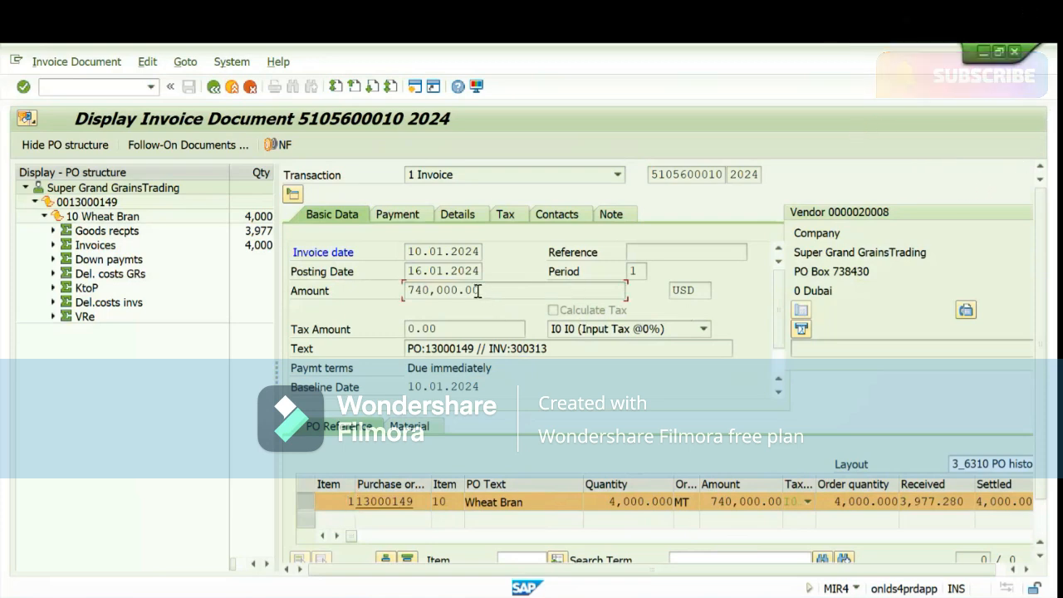
{"action": "left_click", "coordinate": [214, 86]}
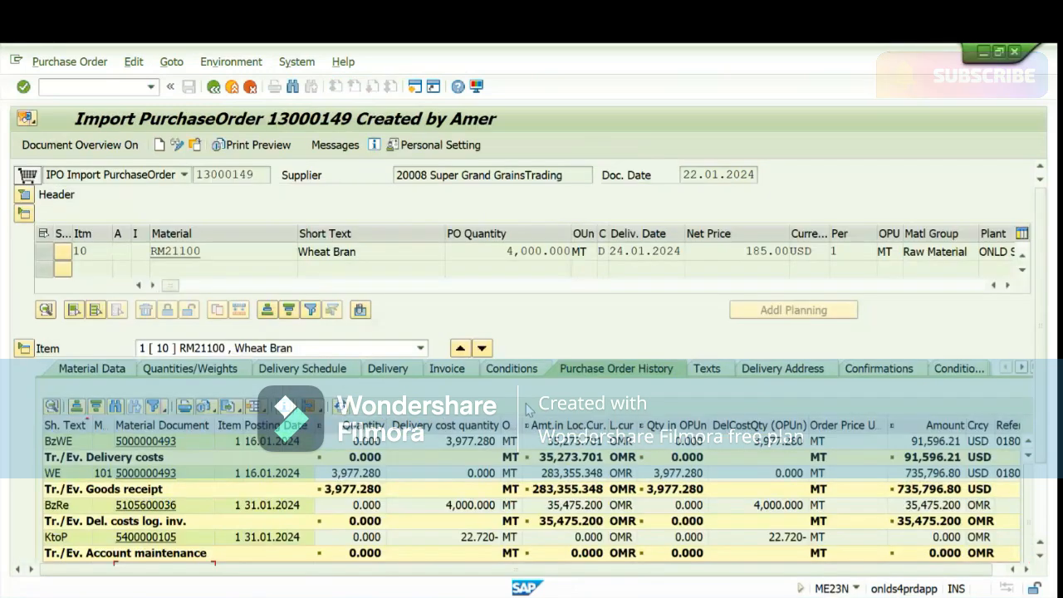
{"action": "scroll", "coordinate": [1040, 519], "scroll_direction": "down", "scroll_amount": 3}
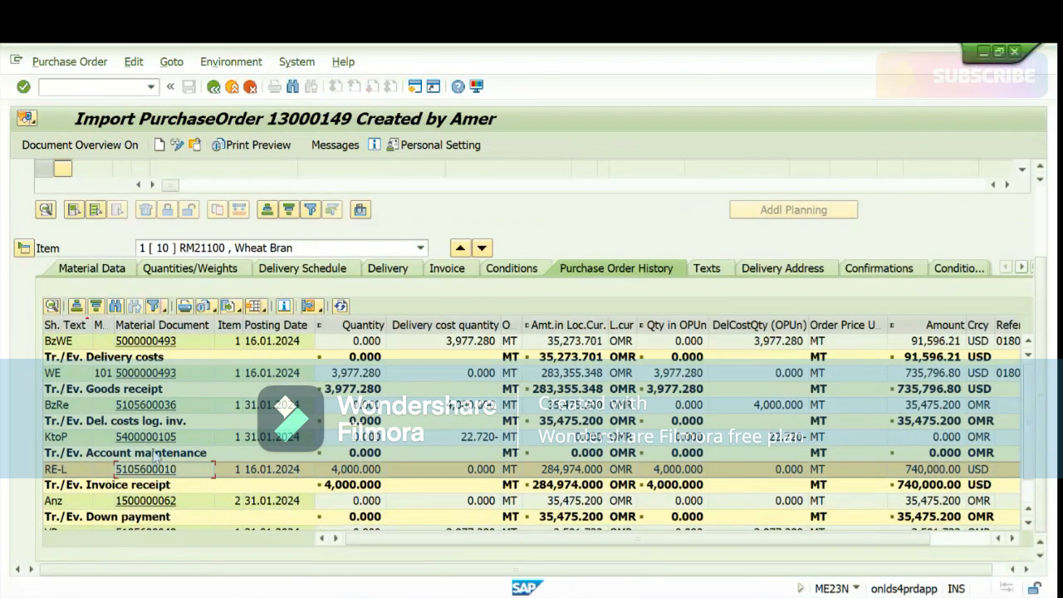
{"action": "left_click", "coordinate": [147, 406]}
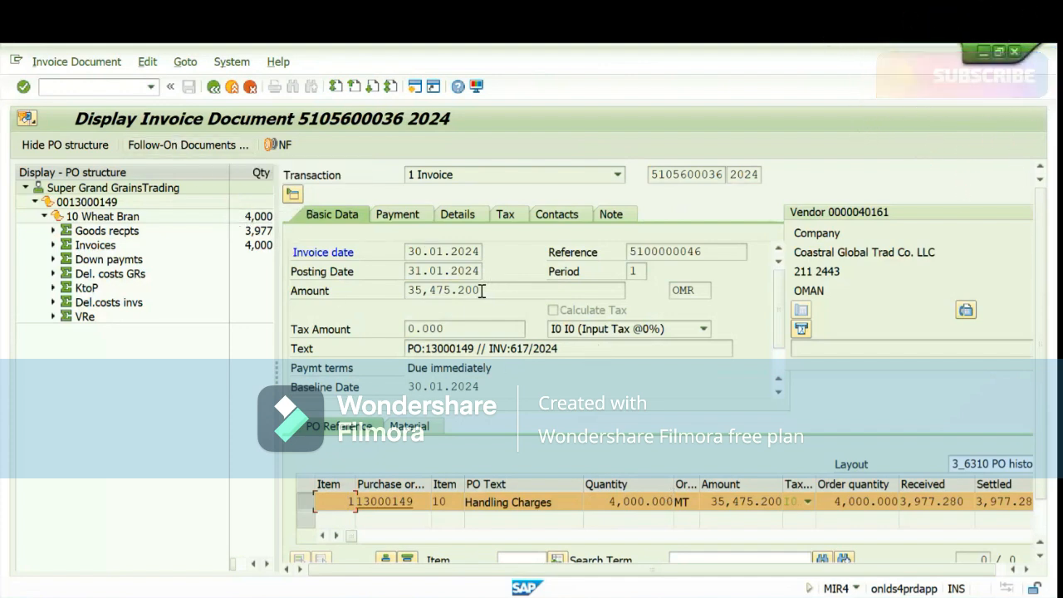
{"action": "left_click", "coordinate": [188, 144]}
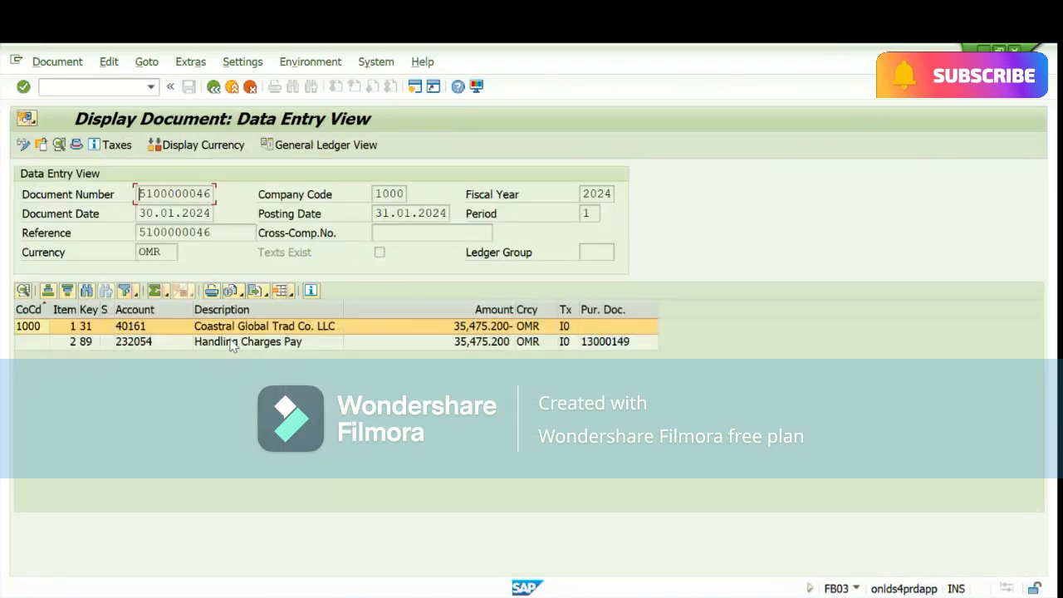
{"action": "left_click", "coordinate": [233, 343]}
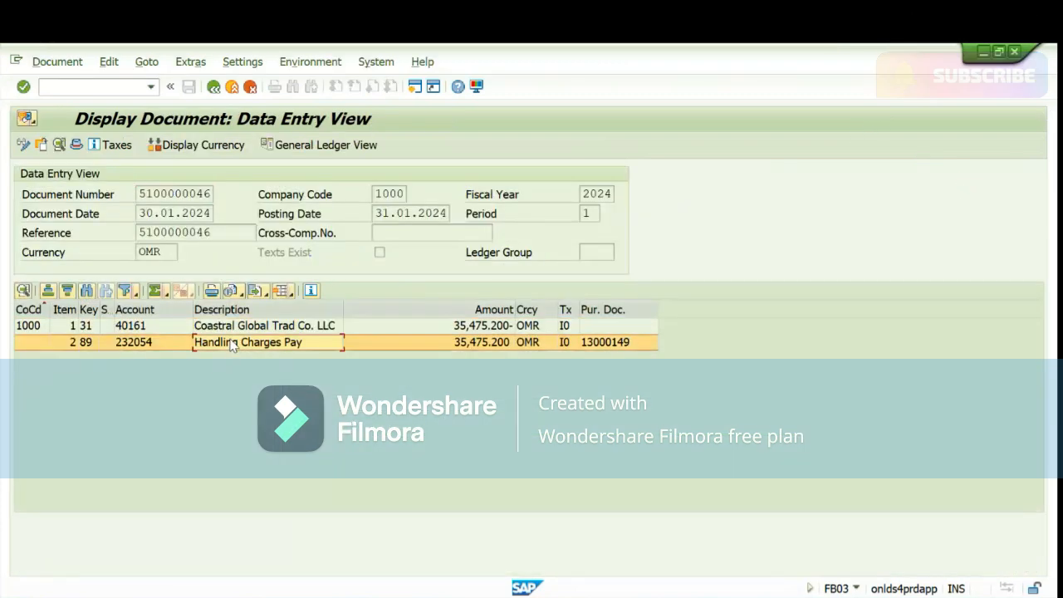
{"action": "key", "text": "Up"}
{"action": "left_click", "coordinate": [245, 344]}
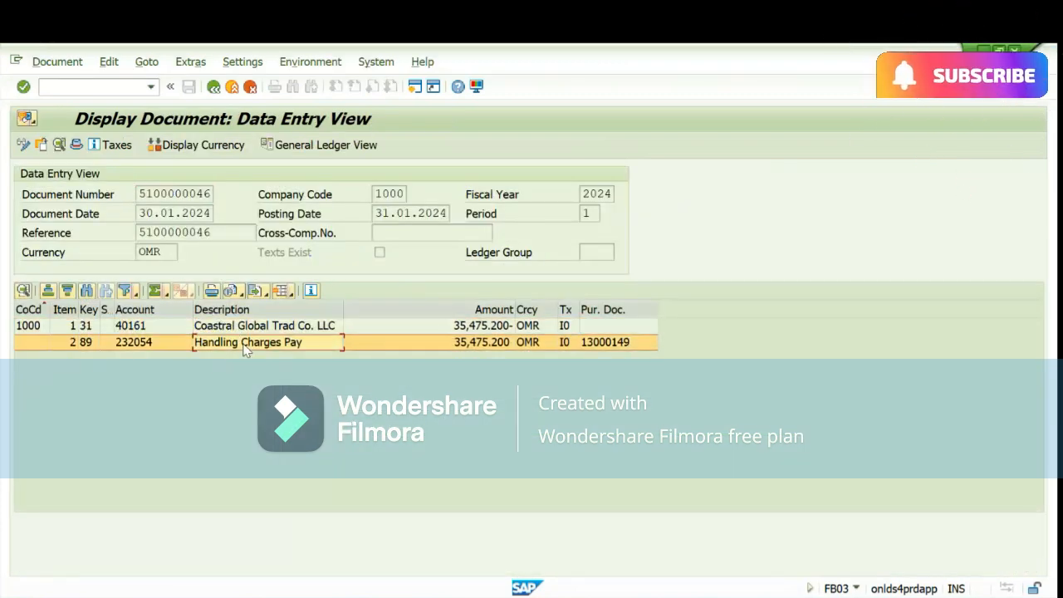
{"action": "left_click", "coordinate": [213, 88]}
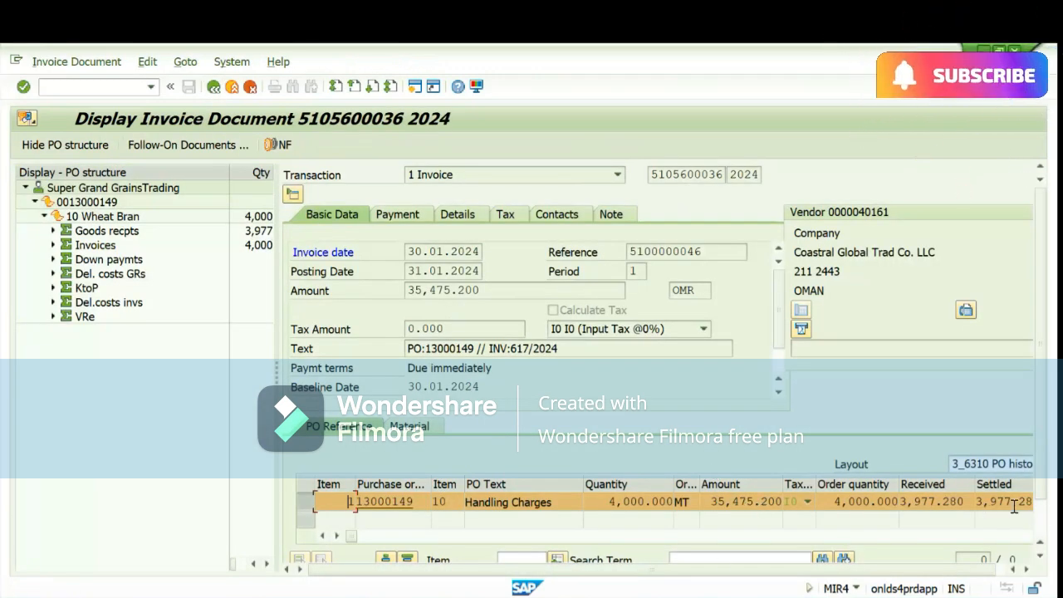
{"action": "scroll", "coordinate": [1044, 526], "scroll_direction": "down", "scroll_amount": 1}
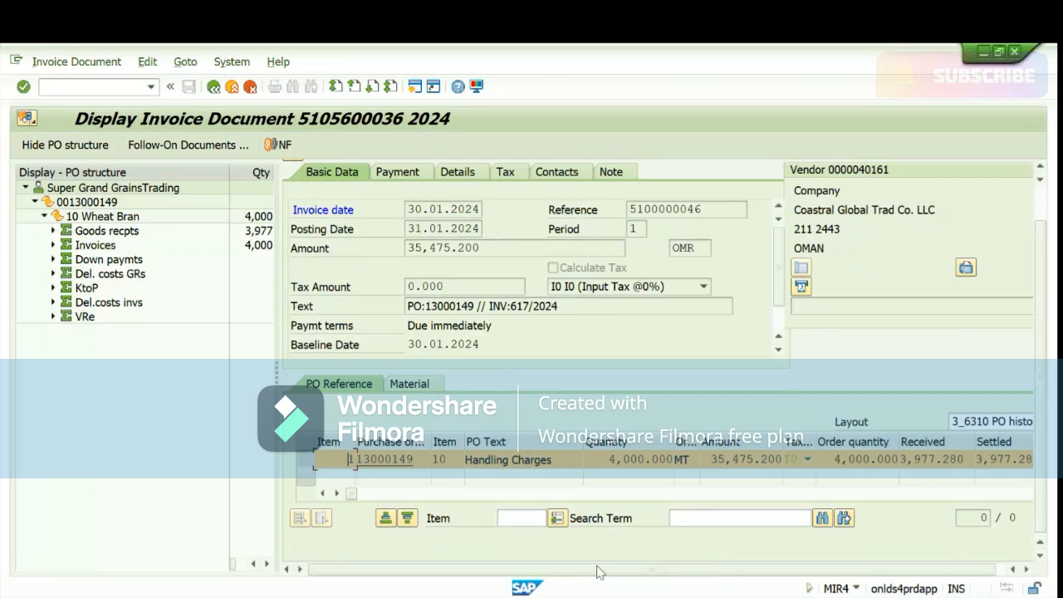
{"action": "mouse_move", "coordinate": [644, 597]}
{"action": "mouse_move", "coordinate": [569, 597]}
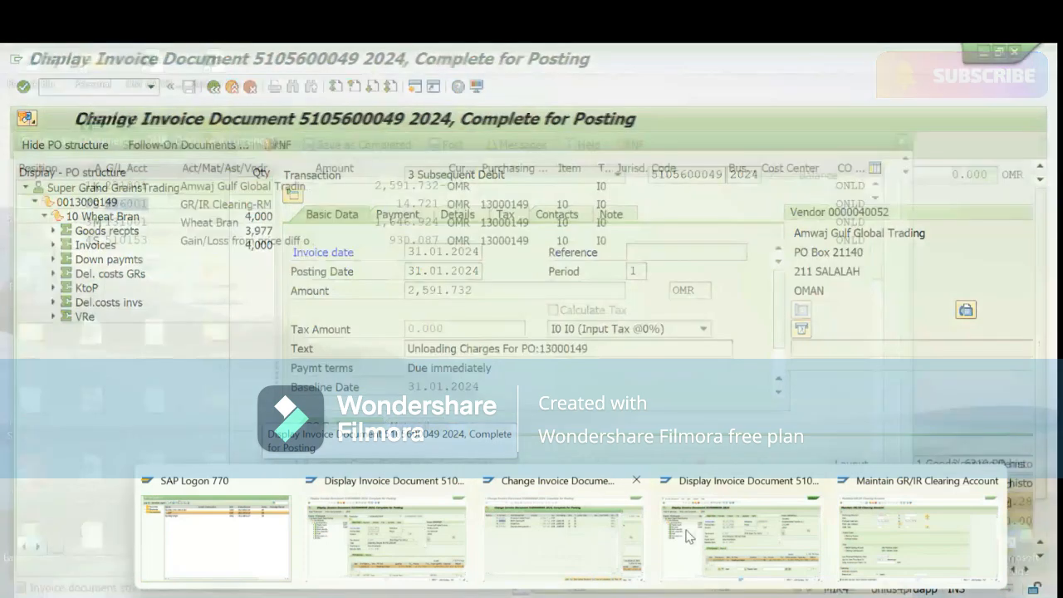
{"action": "left_click", "coordinate": [740, 532]}
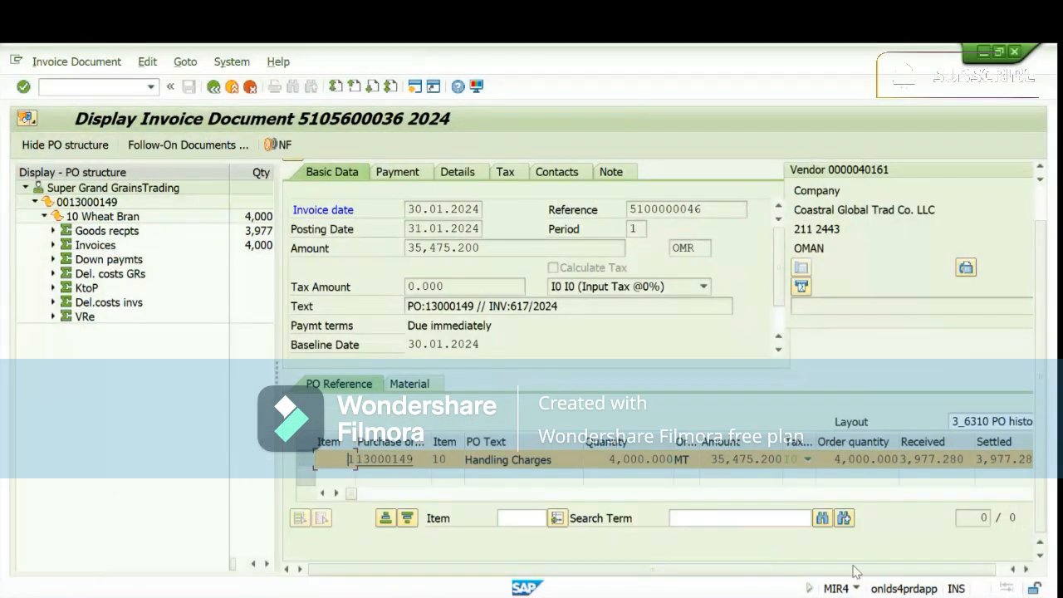
{"action": "left_click", "coordinate": [173, 145]}
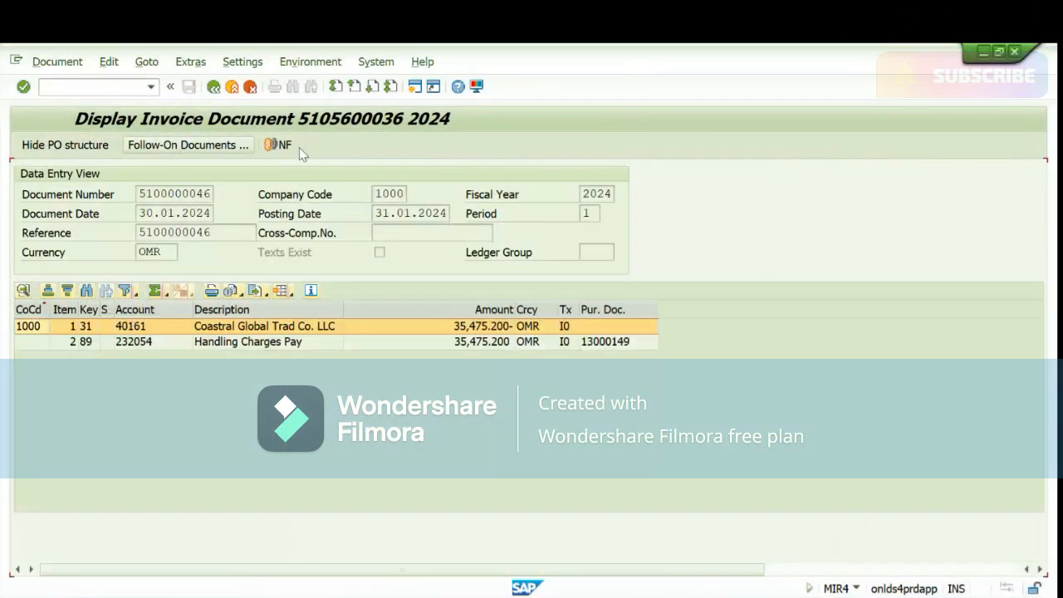
{"action": "left_click", "coordinate": [213, 88]}
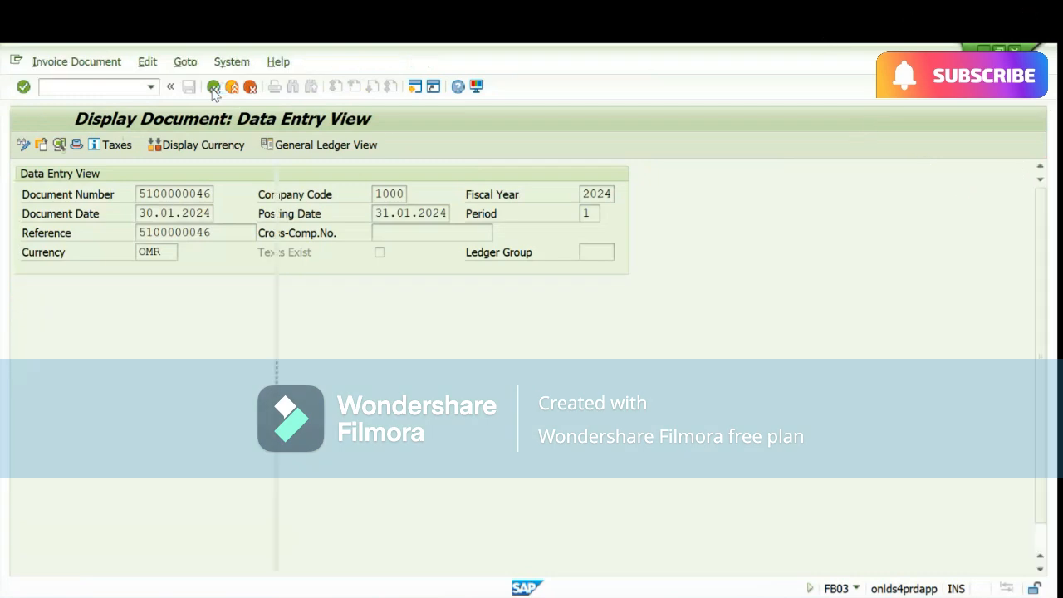
{"action": "left_click", "coordinate": [384, 501]}
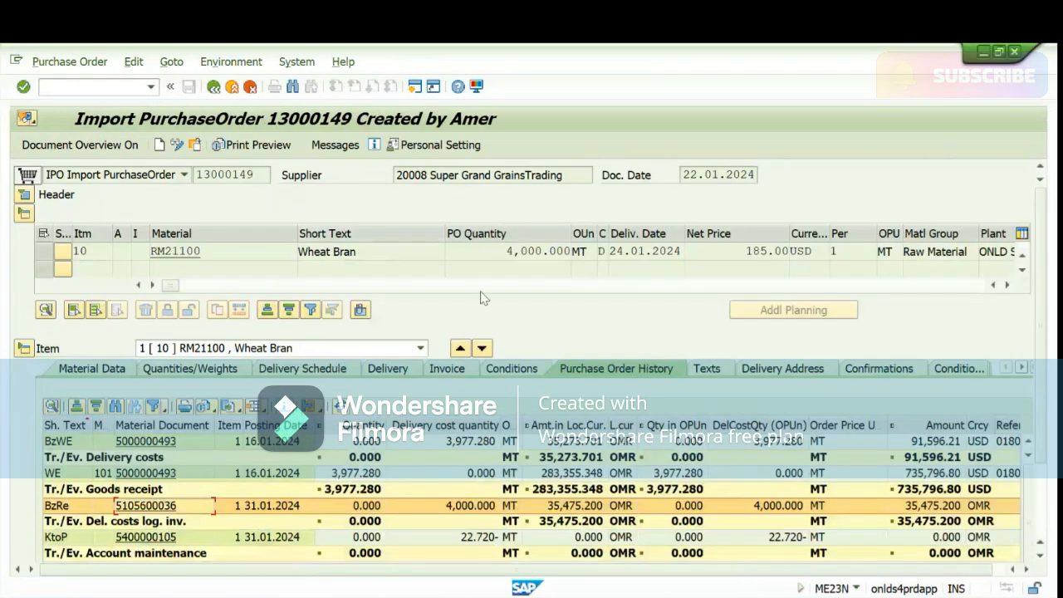
- Compare the goods receipt, account maintenance and invoice receipt quantities in the Wheat Bran item's purchase order history
{"action": "scroll", "coordinate": [1010, 504], "scroll_direction": "down", "scroll_amount": 3}
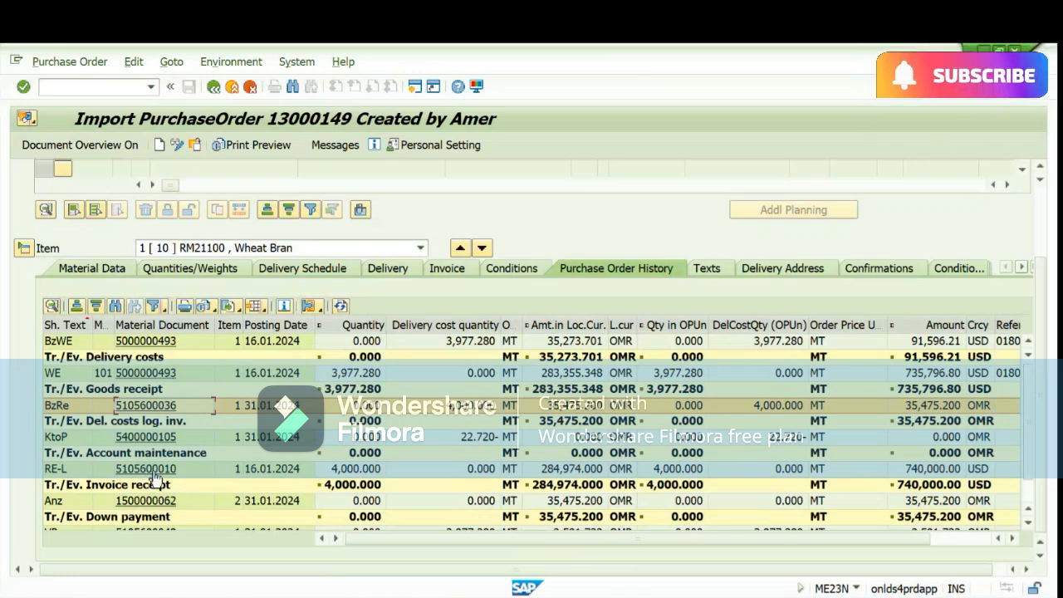
{"action": "left_click", "coordinate": [572, 474]}
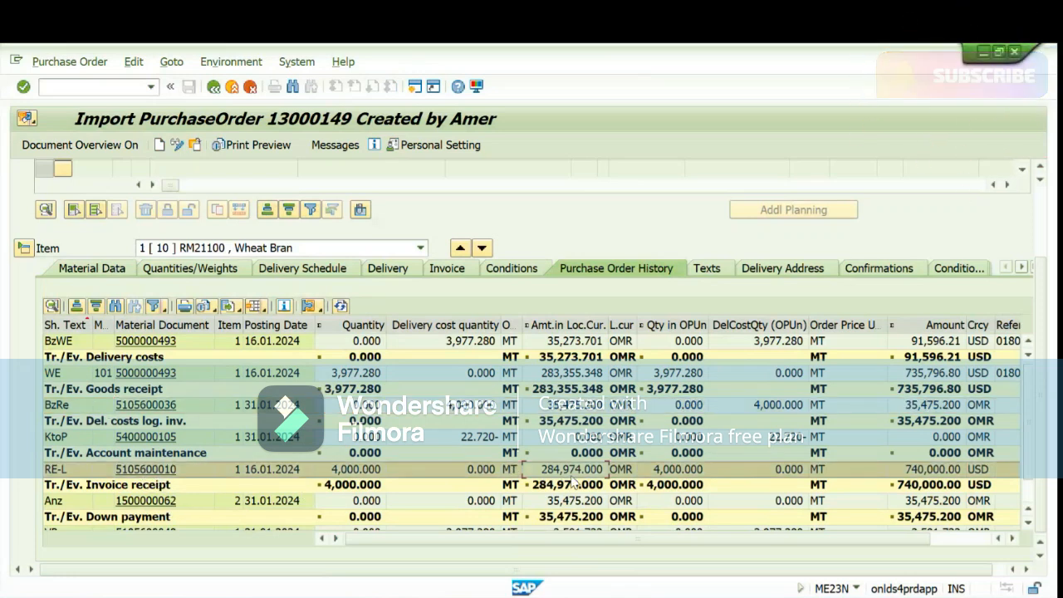
{"action": "left_click", "coordinate": [346, 472]}
{"action": "left_click", "coordinate": [373, 390]}
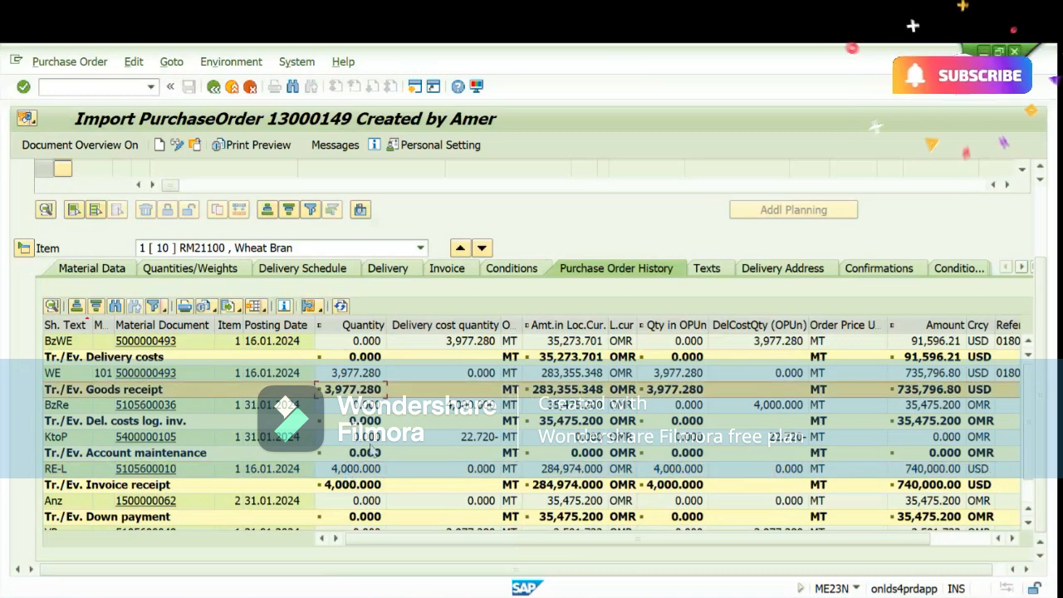
{"action": "left_click", "coordinate": [489, 438]}
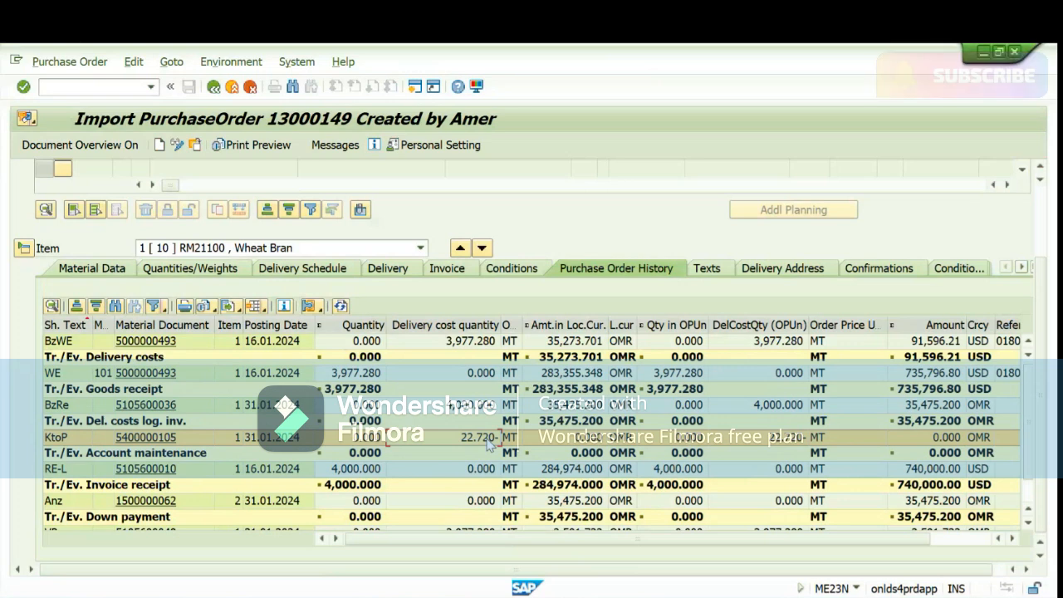
{"action": "left_click", "coordinate": [358, 473]}
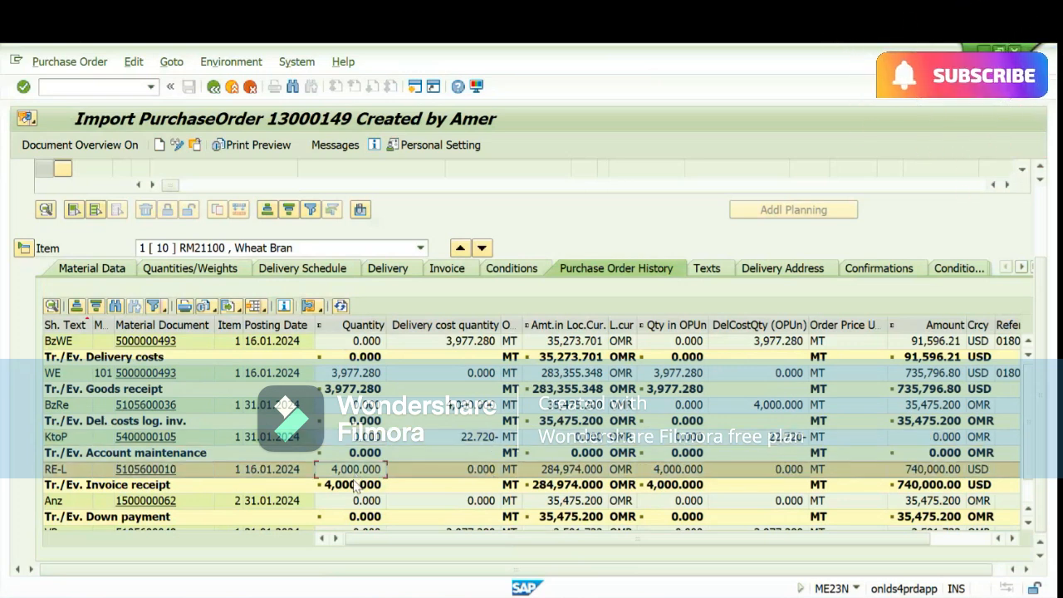
{"action": "left_click", "coordinate": [355, 488]}
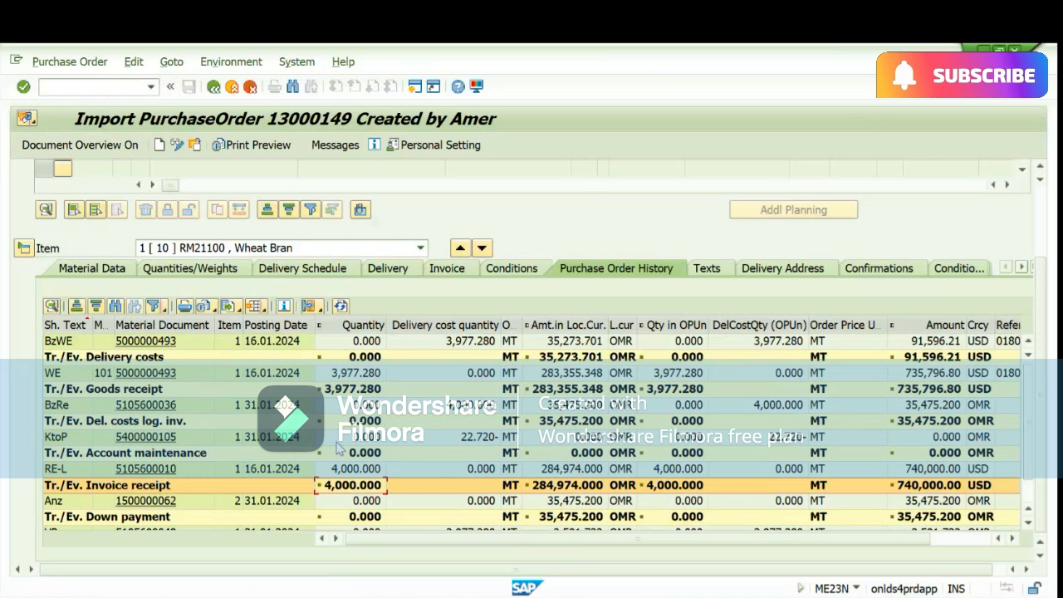
{"action": "left_click", "coordinate": [362, 389]}
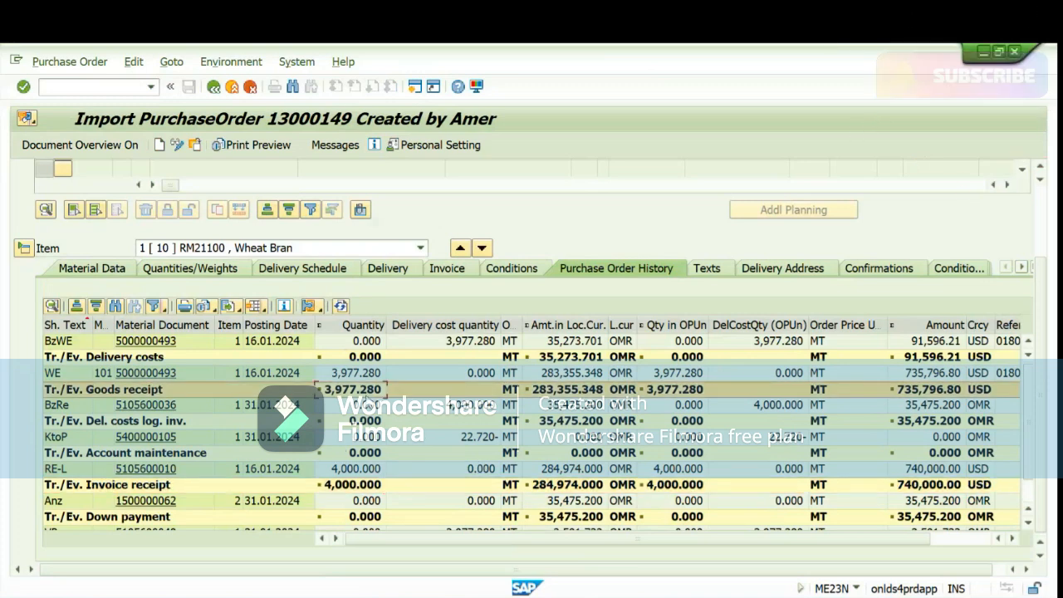
{"action": "left_click", "coordinate": [1028, 493]}
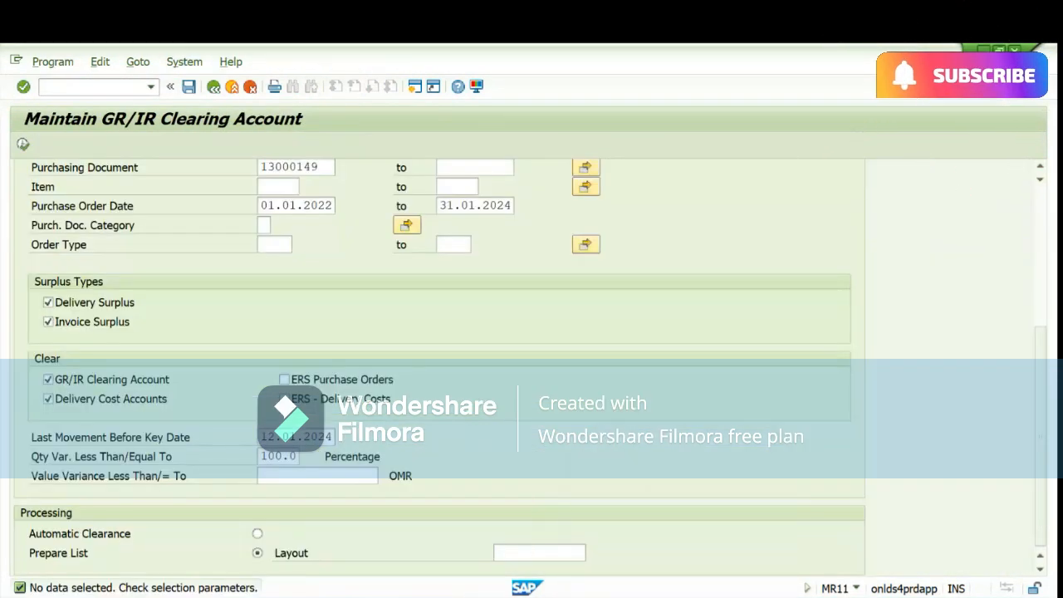
{"action": "mouse_move", "coordinate": [571, 594]}
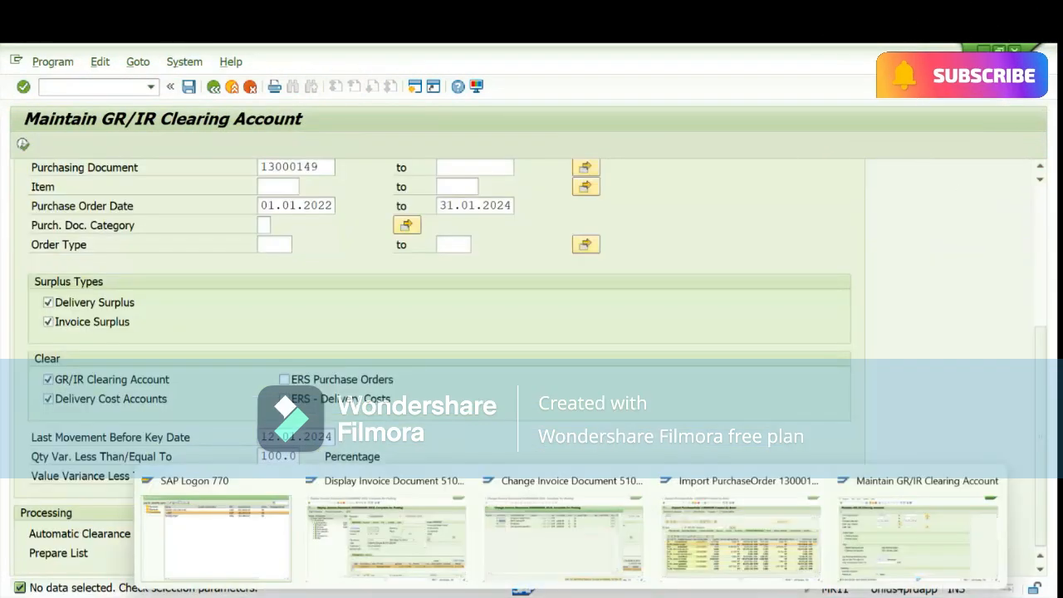
{"action": "left_click", "coordinate": [395, 553]}
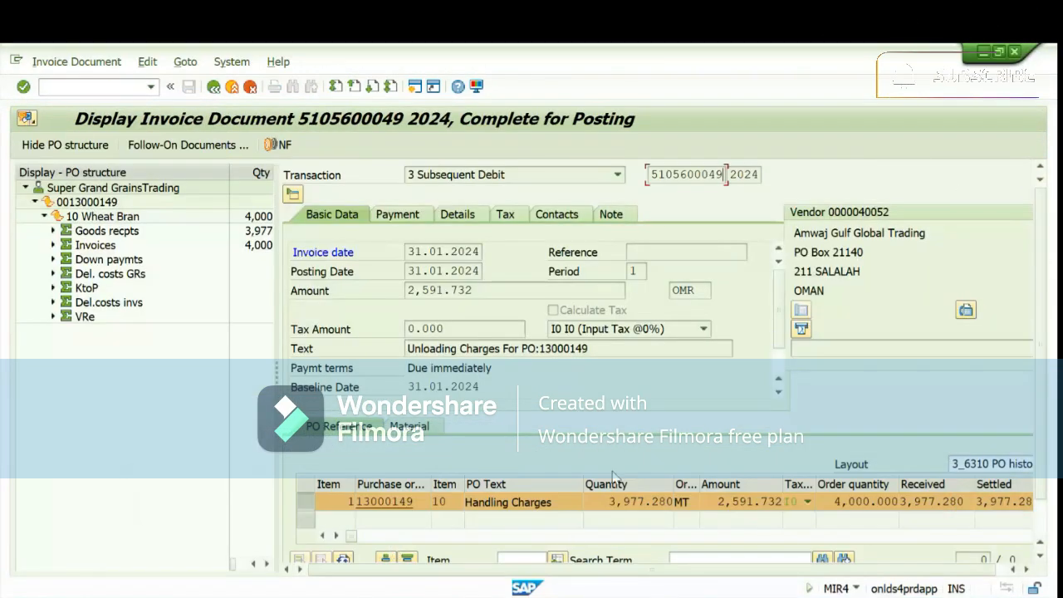
{"action": "left_click", "coordinate": [163, 145]}
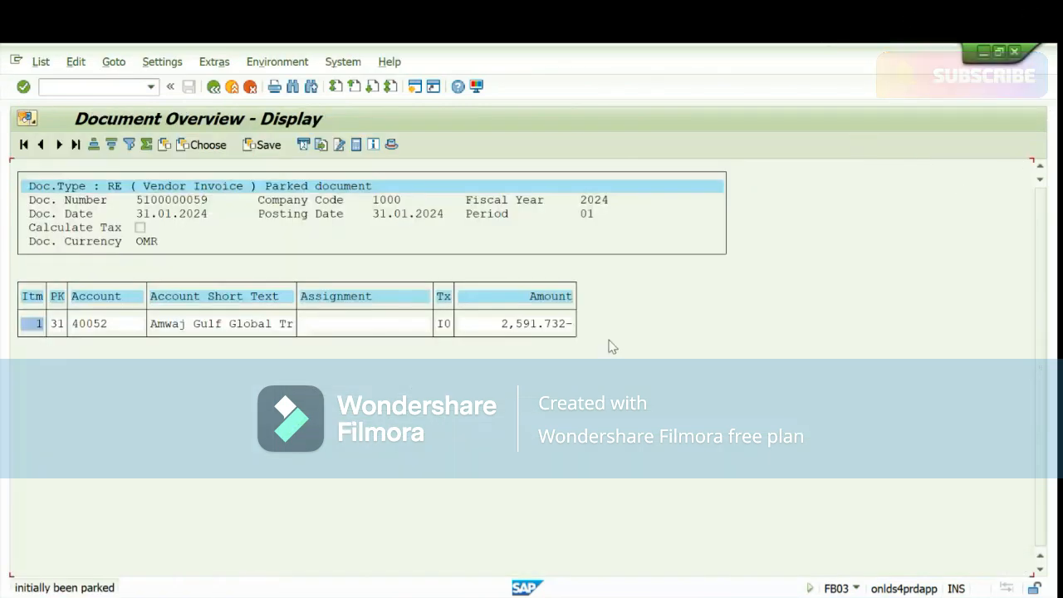
{"action": "left_click", "coordinate": [213, 86]}
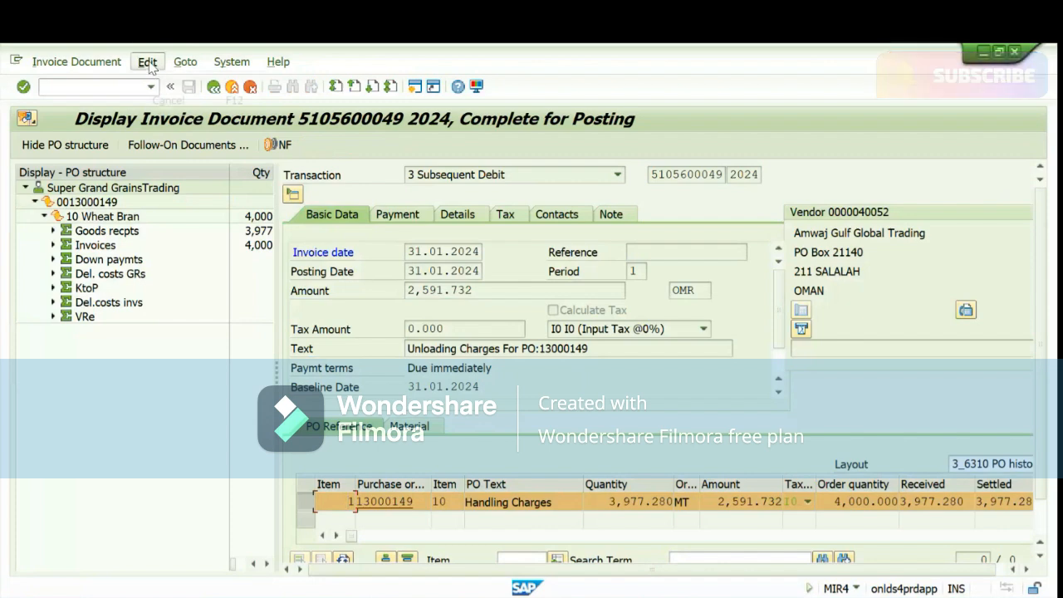
{"action": "left_click", "coordinate": [147, 62]}
{"action": "left_click", "coordinate": [586, 406]}
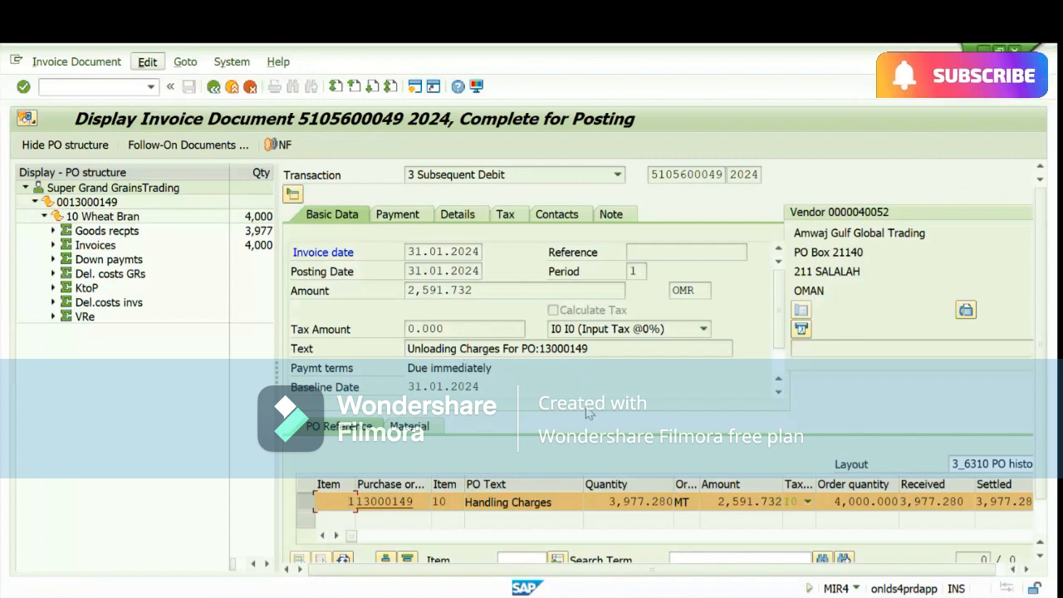
{"action": "mouse_move", "coordinate": [571, 595]}
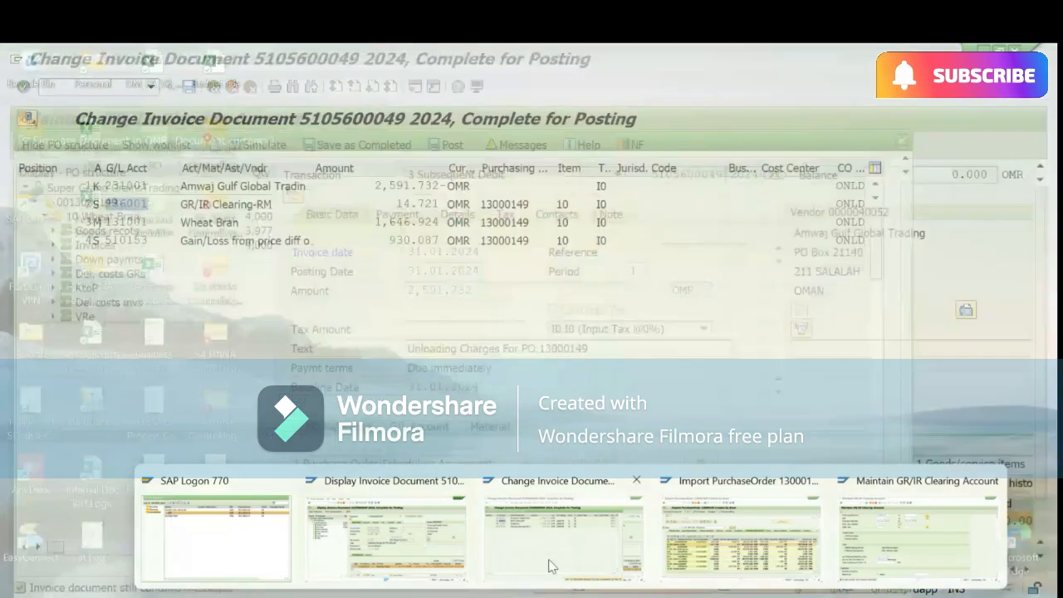
{"action": "left_click", "coordinate": [618, 528]}
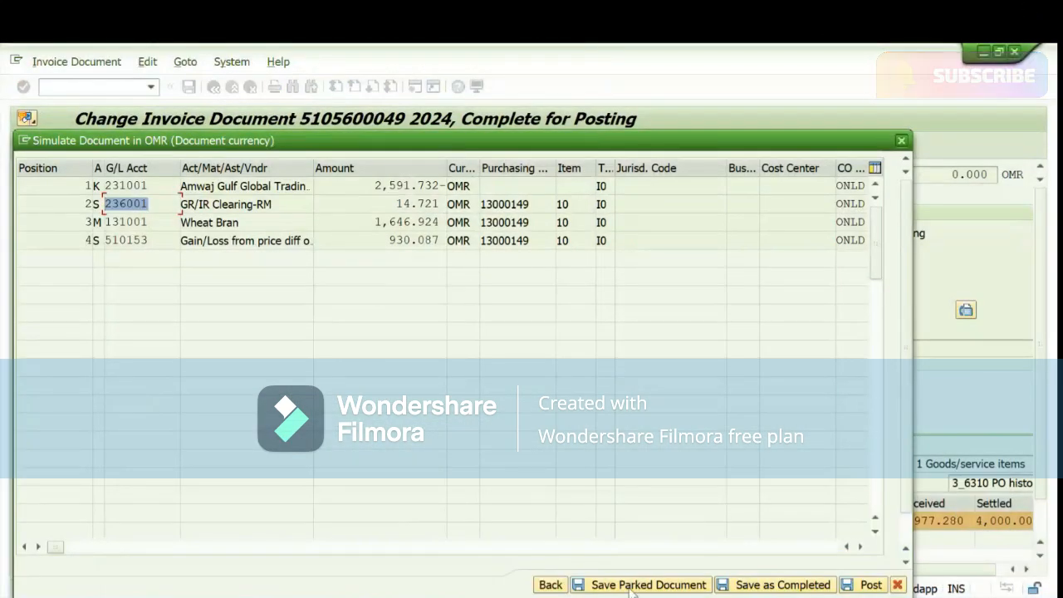
{"action": "left_click", "coordinate": [898, 586]}
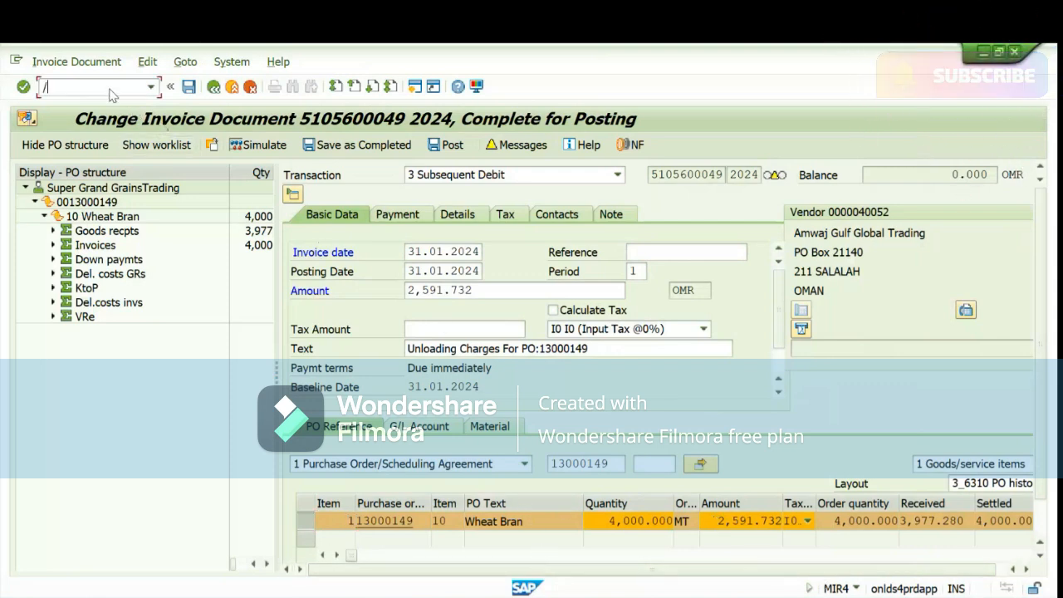
- Start transaction MB5L in a new session and run the stock values list for material RM21100 in company code 1000
{"action": "type", "text": "mbs"}
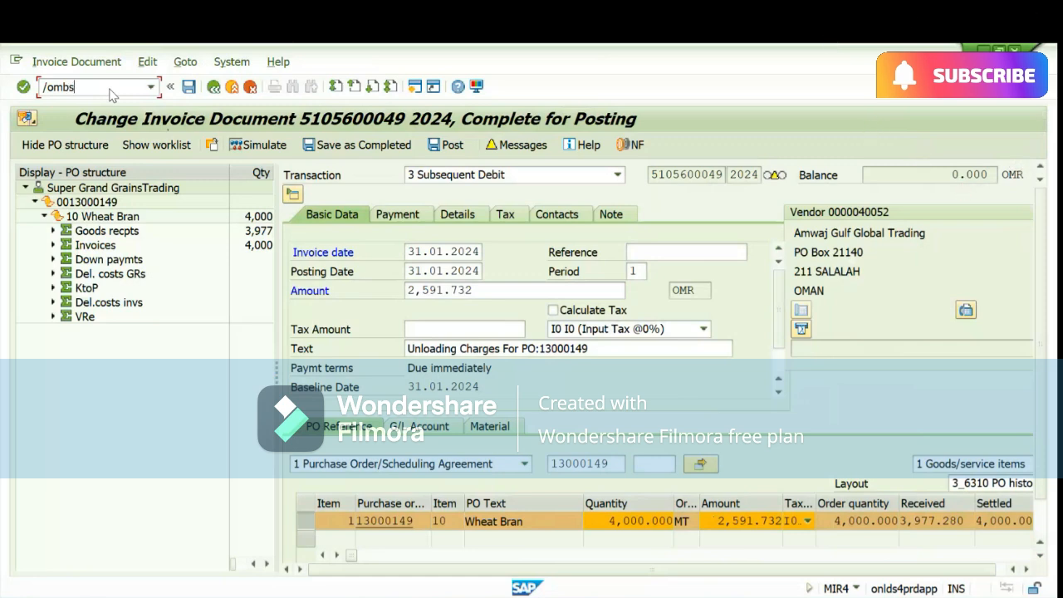
{"action": "type", "text": "l"}
{"action": "key", "text": "Return"}
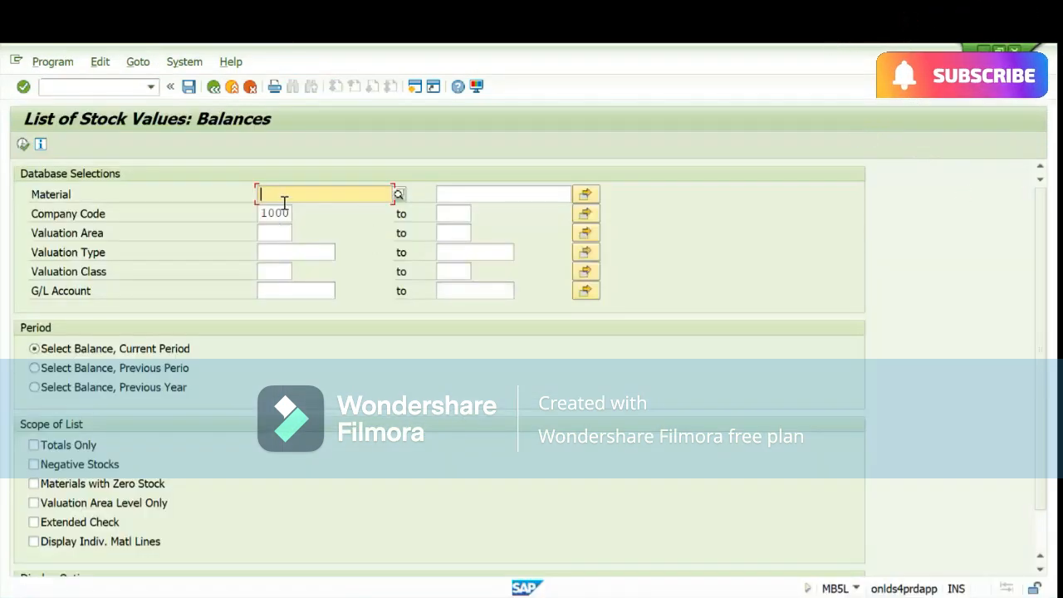
{"action": "left_click", "coordinate": [284, 199]}
{"action": "left_click", "coordinate": [283, 209]}
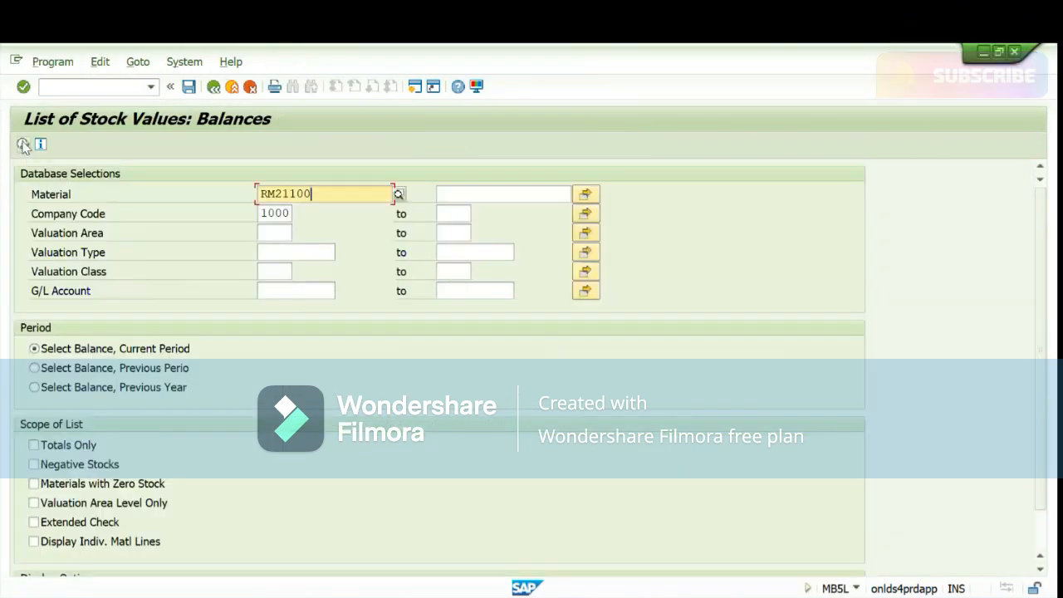
{"action": "key", "text": "Return"}
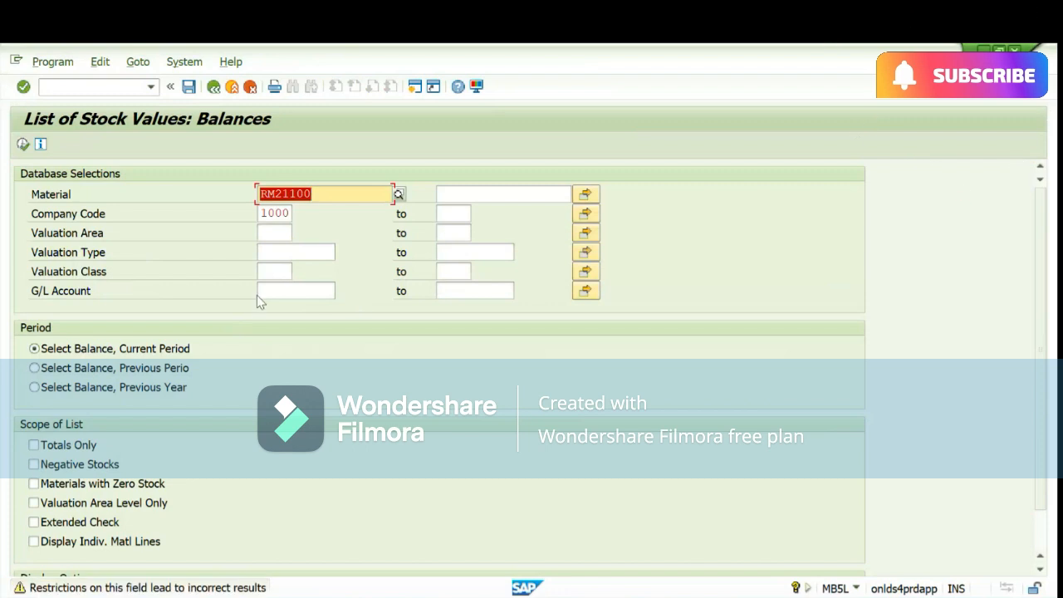
{"action": "key", "text": "F8"}
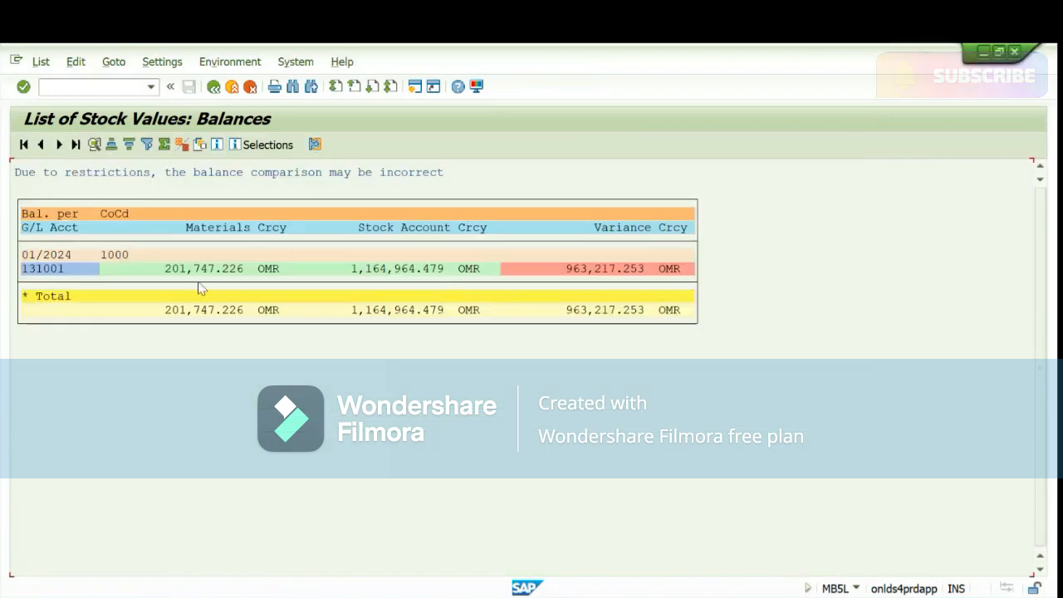
- Drill into the materials balance of G/L account 131001 and copy the total stock quantity of RM21100
{"action": "double_click", "coordinate": [196, 272]}
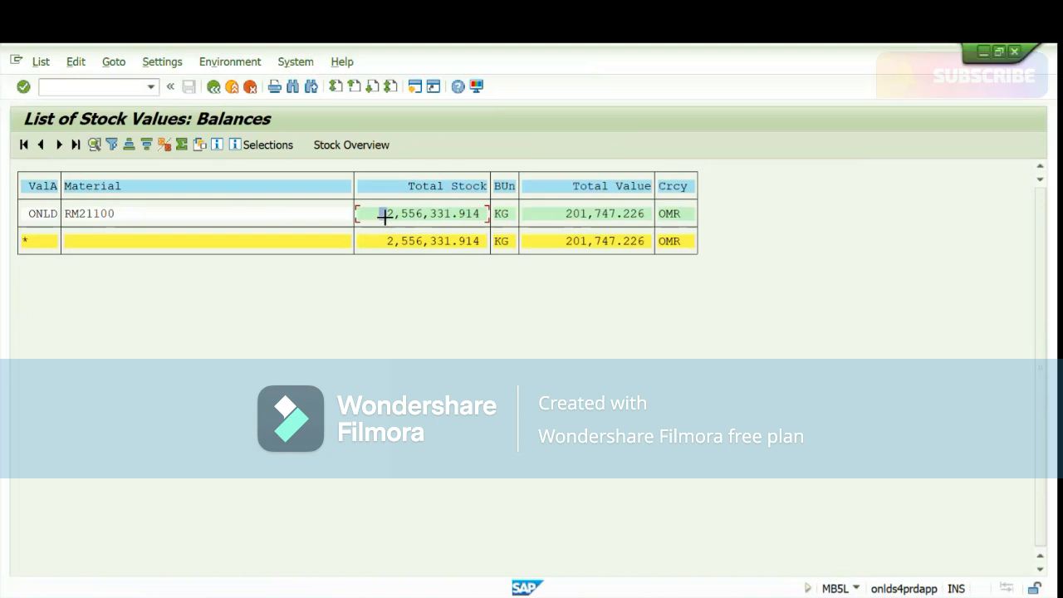
{"action": "left_click_drag", "start_coordinate": [381, 214], "coordinate": [486, 216]}
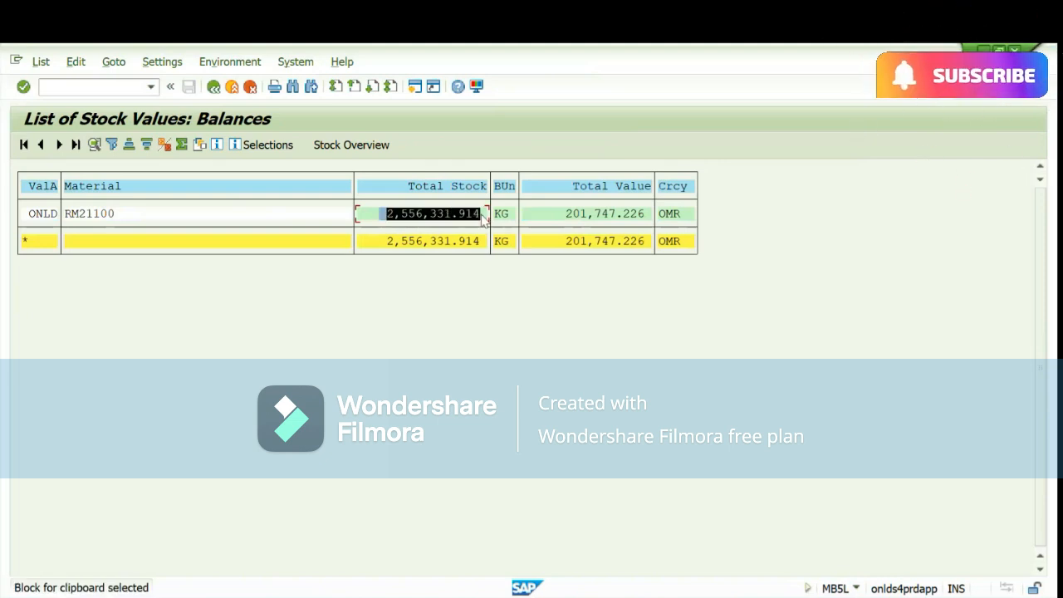
{"action": "key", "text": "ctrl+c"}
{"action": "mouse_move", "coordinate": [716, 594]}
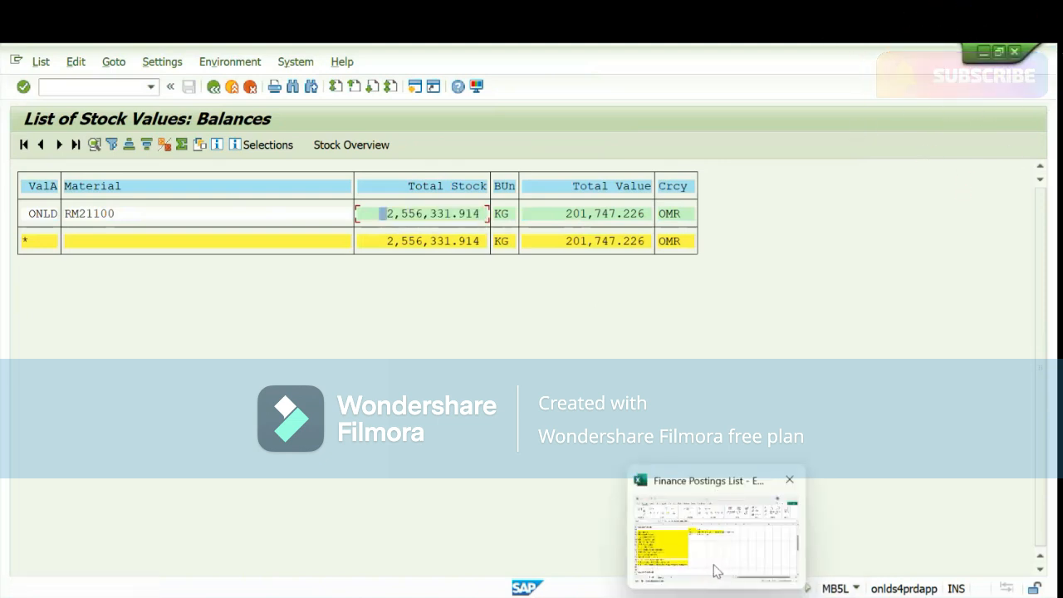
- Switch to the Finance Postings workbook, paste the copied stock quantity into H7 of Sheet2, and fit column H to its contents
{"action": "left_click", "coordinate": [745, 565]}
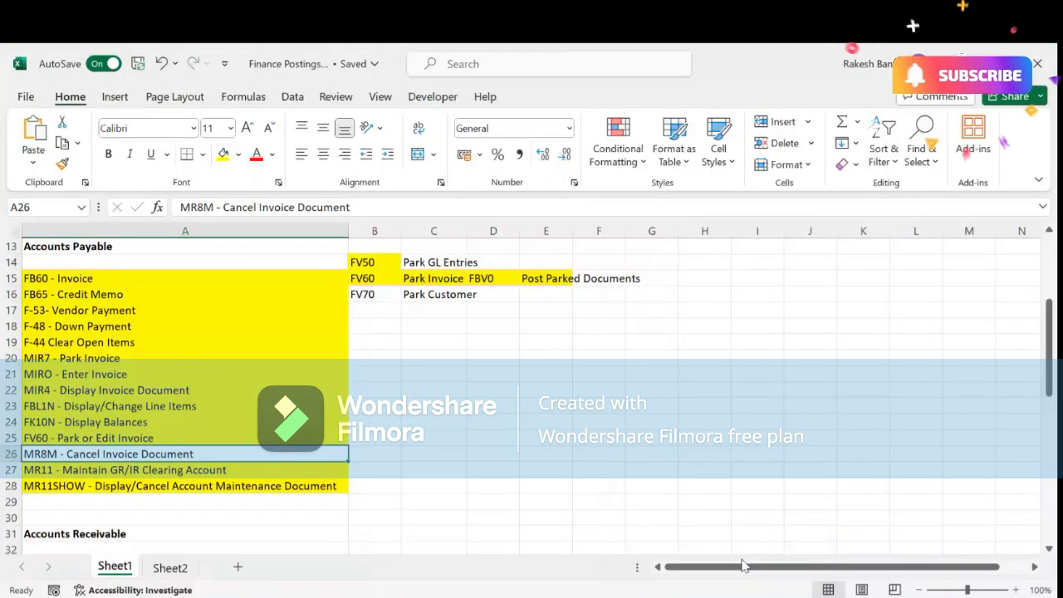
{"action": "left_click", "coordinate": [170, 566]}
{"action": "left_click", "coordinate": [436, 345]}
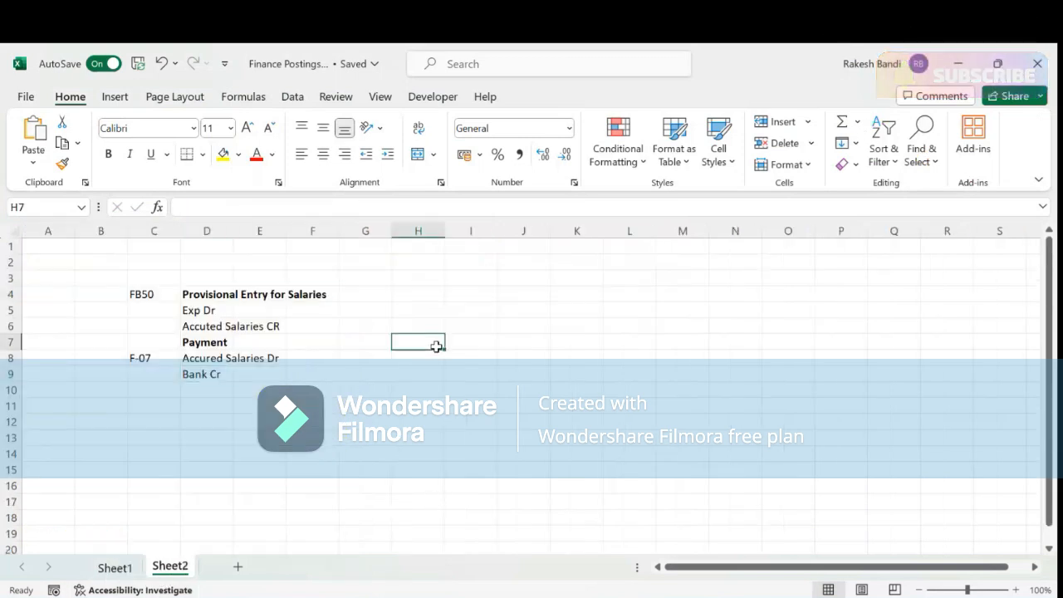
{"action": "key", "text": "ctrl+v"}
{"action": "double_click", "coordinate": [447, 233]}
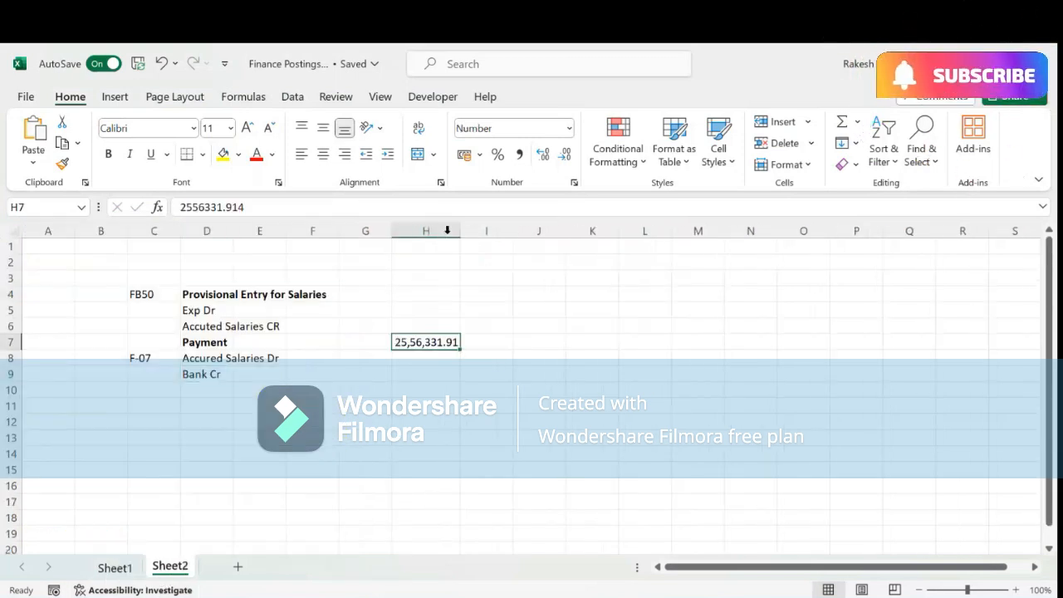
- Turn the stock quantity in H7 into the formula =2556331.914/1000 to convert it from kilograms to tonnes
{"action": "double_click", "coordinate": [412, 342]}
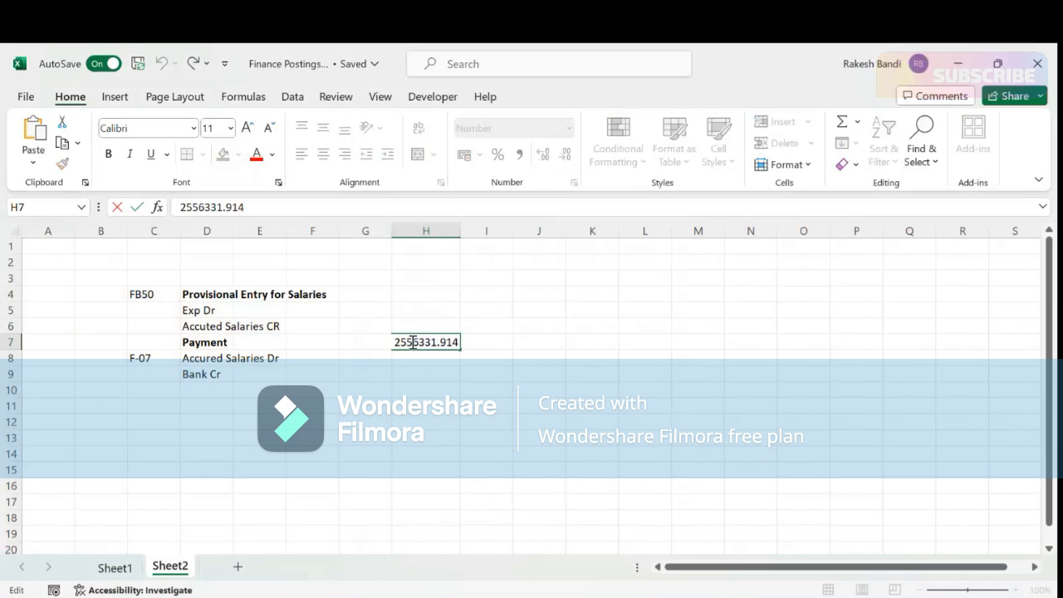
{"action": "key", "text": "Home"}
{"action": "type", "text": "="}
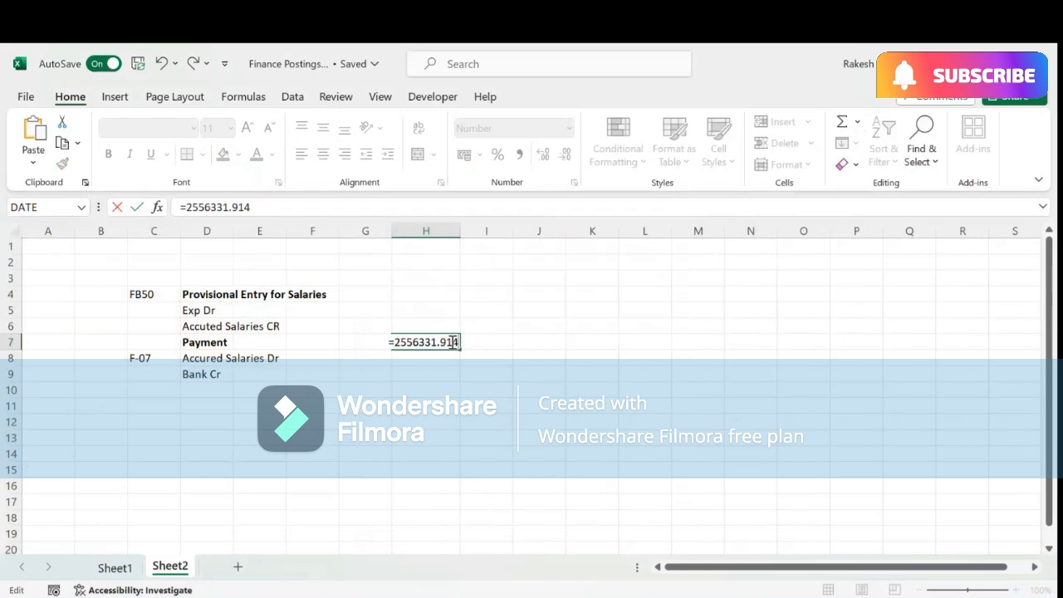
{"action": "type", "text": "/1000"}
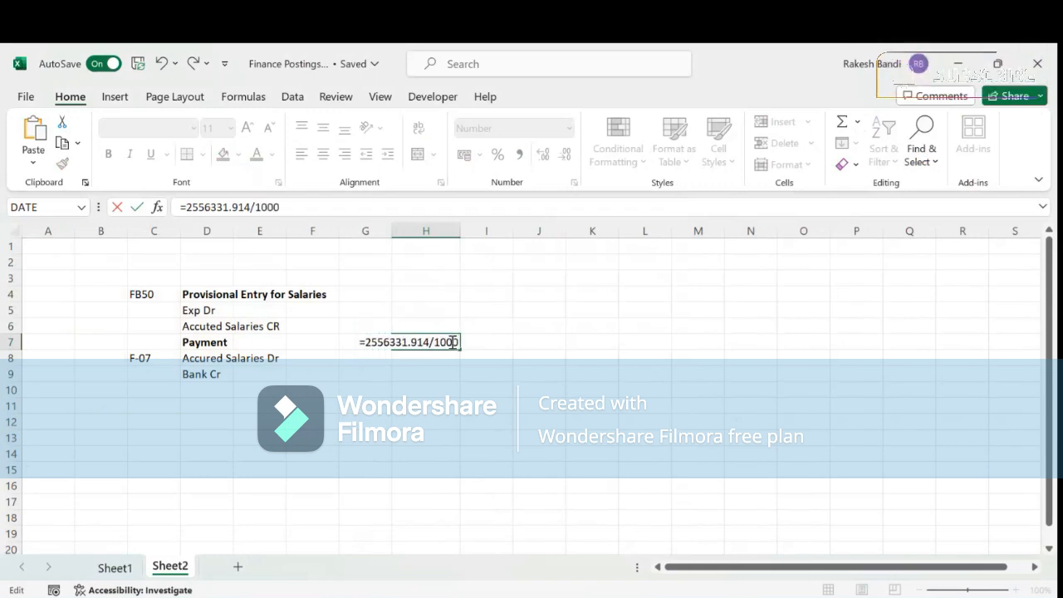
{"action": "key", "text": "Return"}
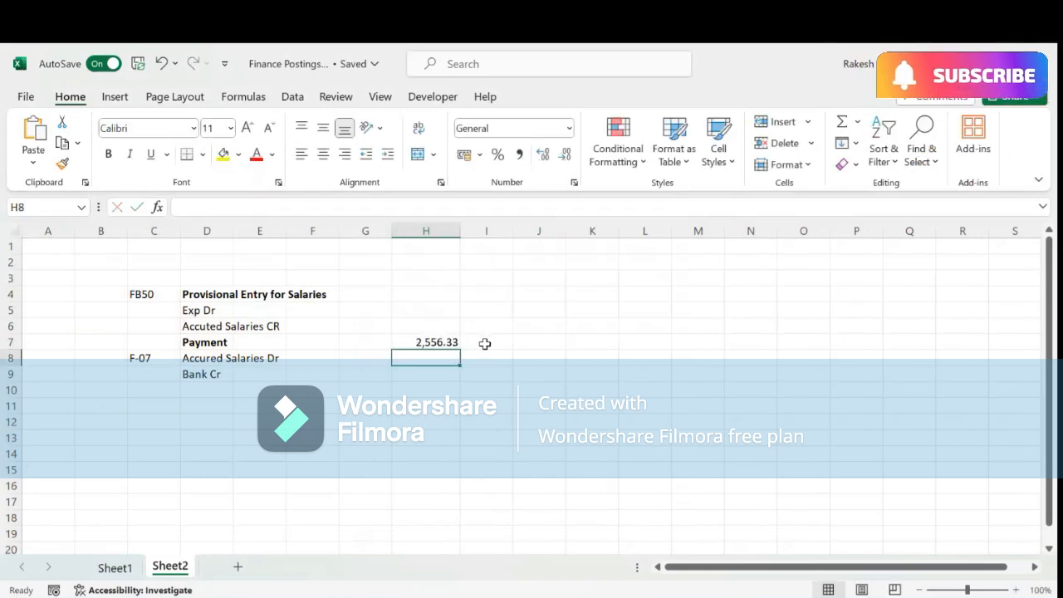
- Enter the purchase order quantity 4000 in cell J7
{"action": "left_click", "coordinate": [502, 342]}
{"action": "left_click", "coordinate": [528, 342]}
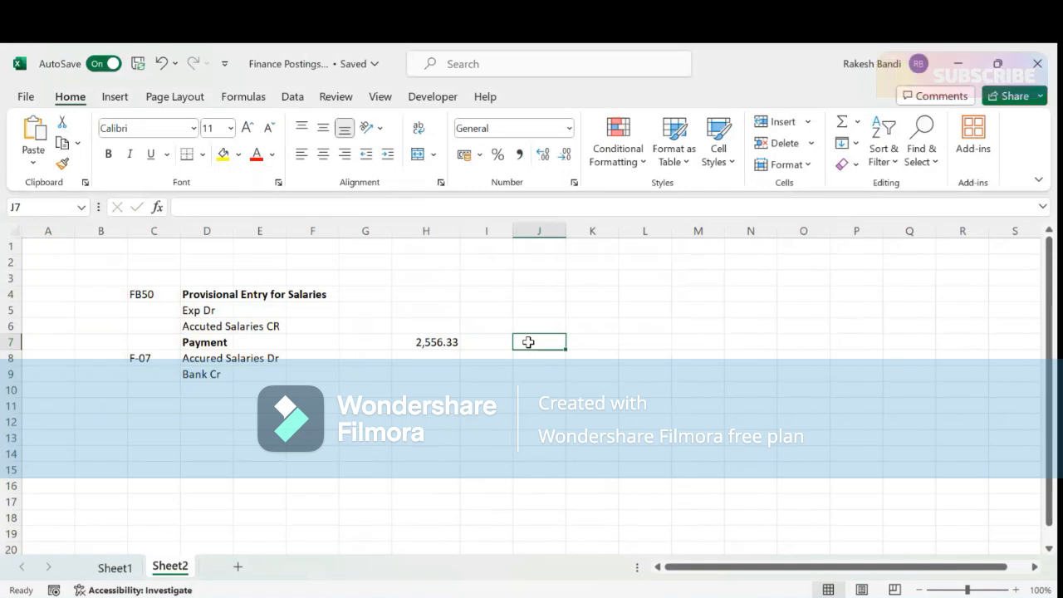
{"action": "key", "text": "alt+Tab"}
{"action": "key", "text": "alt+Tab"}
{"action": "type", "text": "4"}
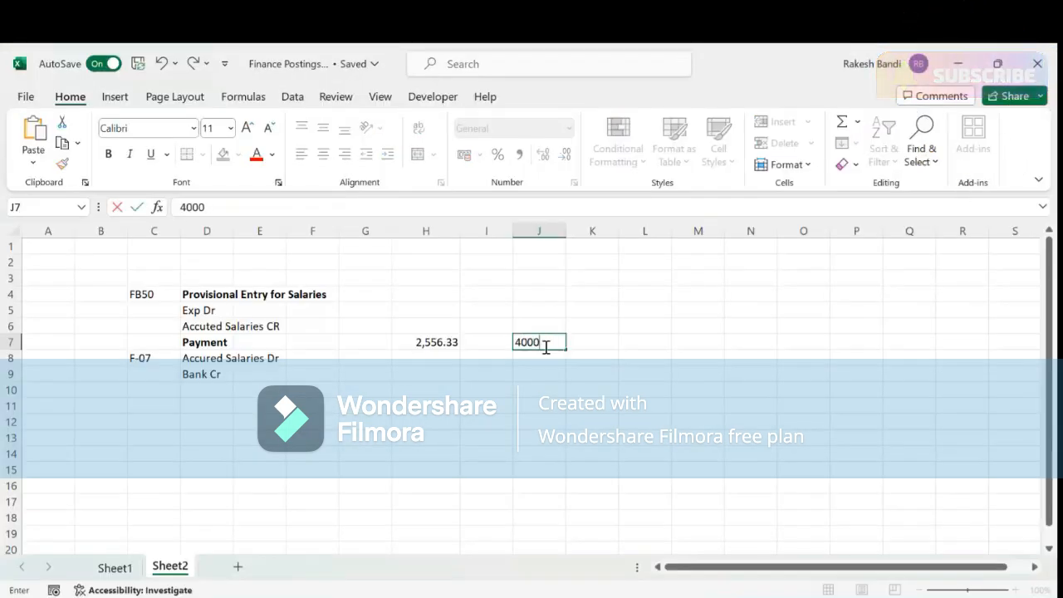
{"action": "left_click", "coordinate": [604, 345]}
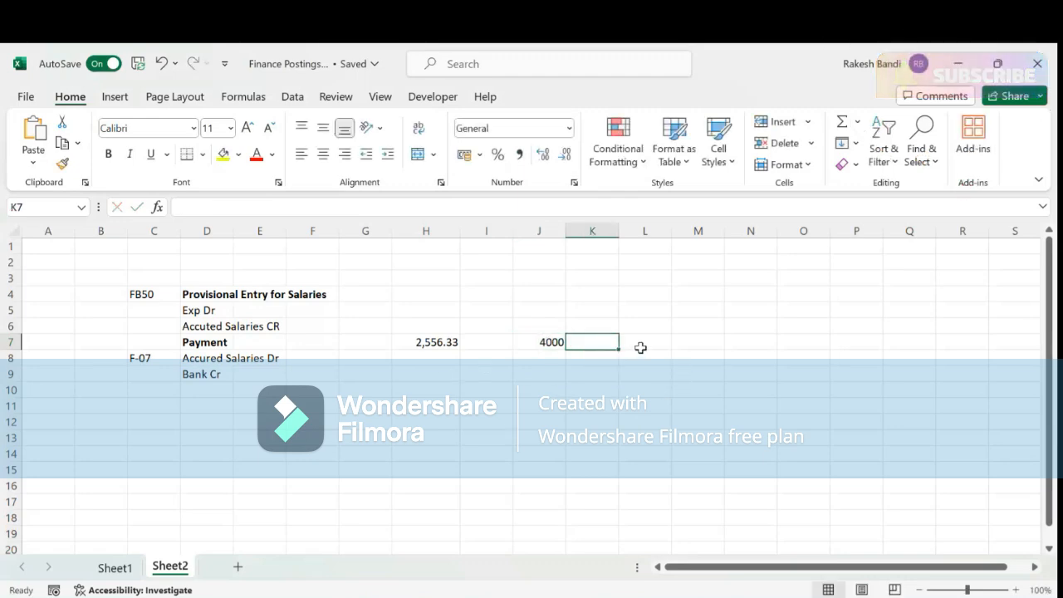
{"action": "key", "text": "alt+Tab"}
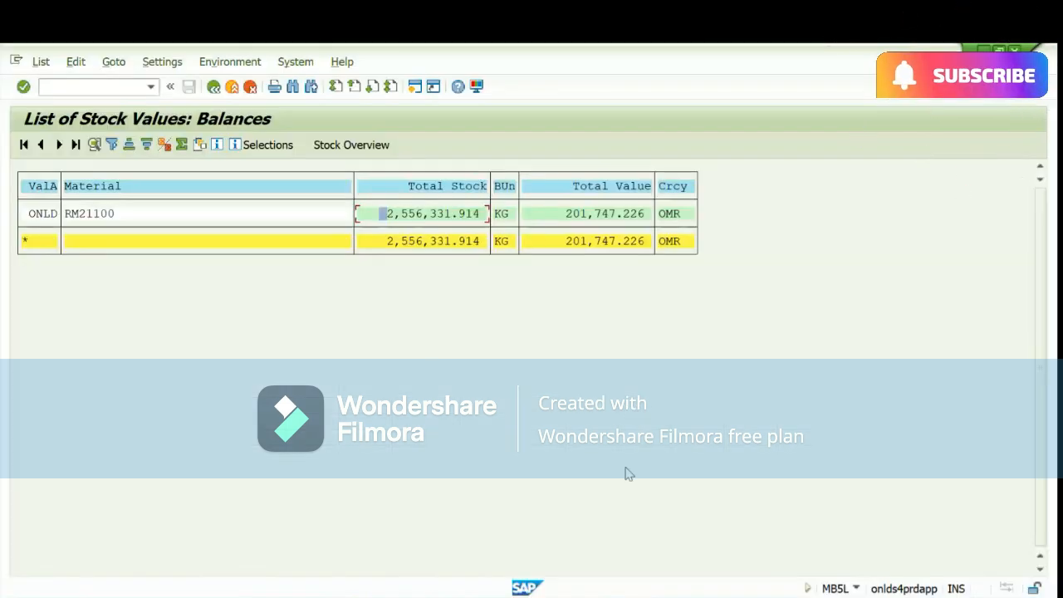
{"action": "key", "text": "alt+Tab"}
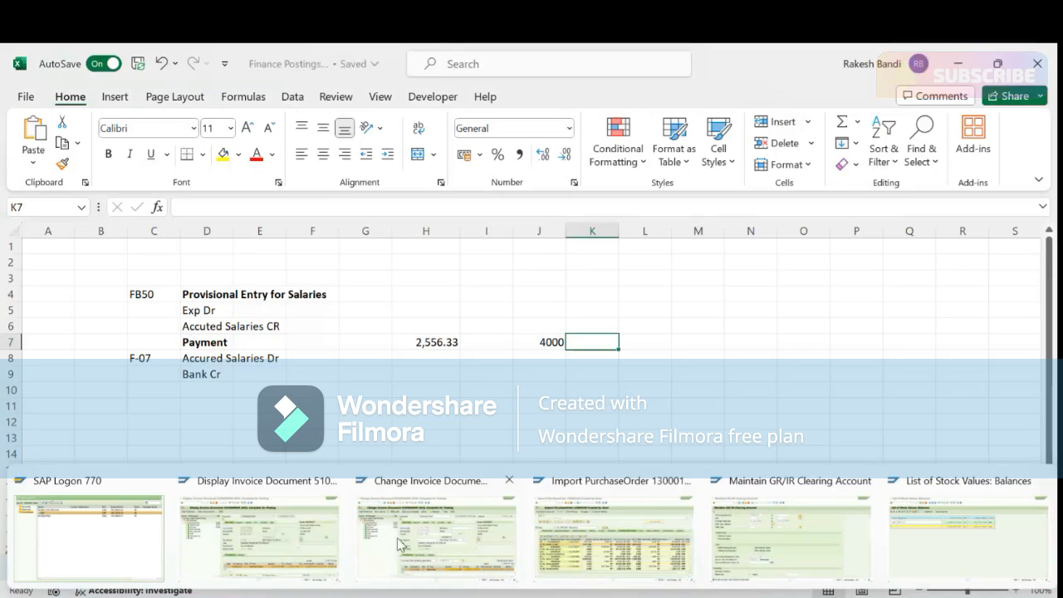
{"action": "mouse_move", "coordinate": [398, 544]}
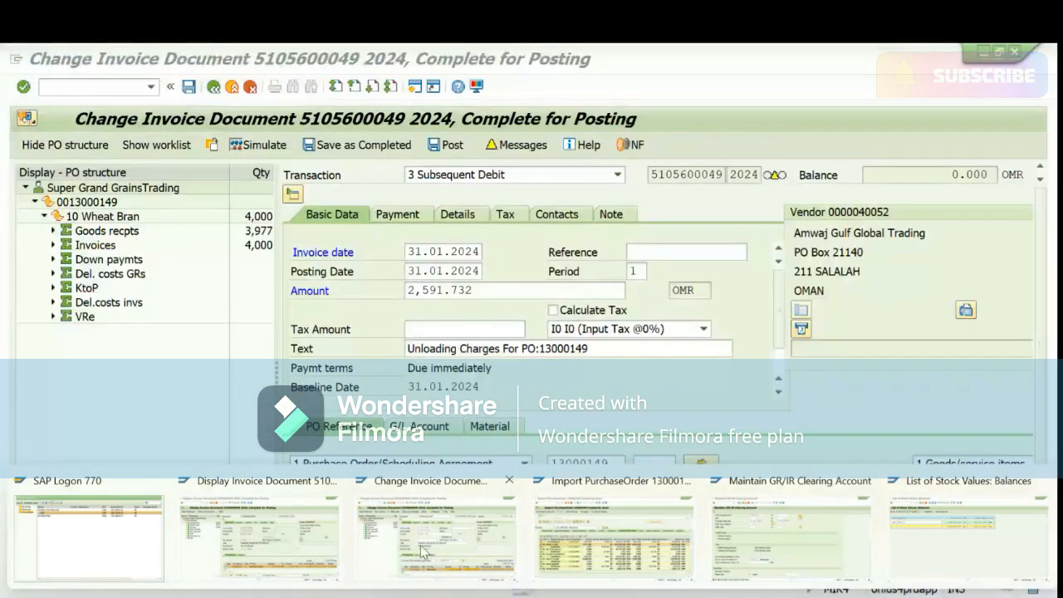
{"action": "left_click", "coordinate": [425, 551]}
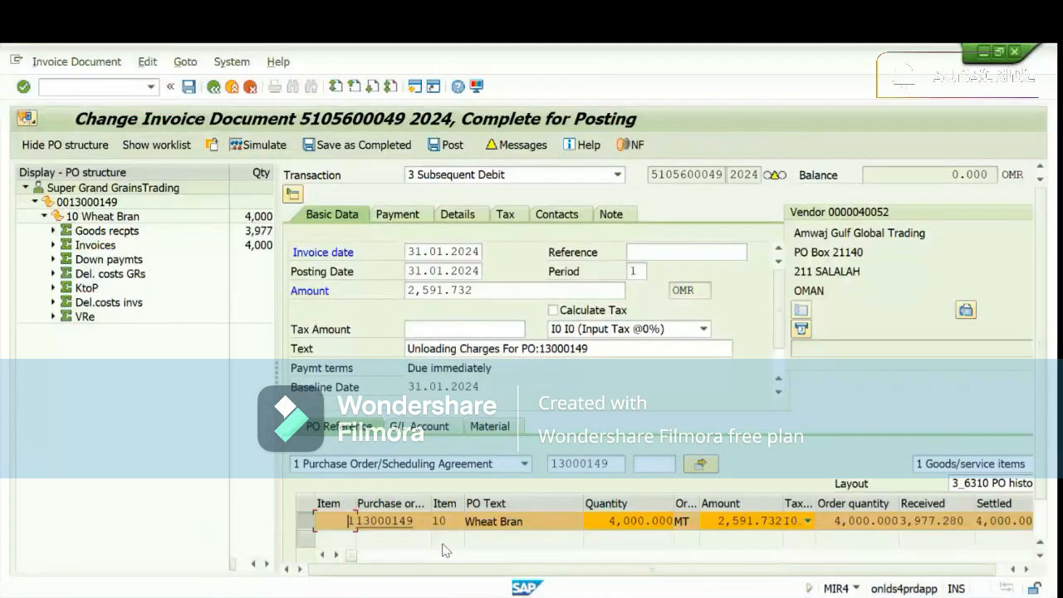
{"action": "left_click", "coordinate": [249, 144]}
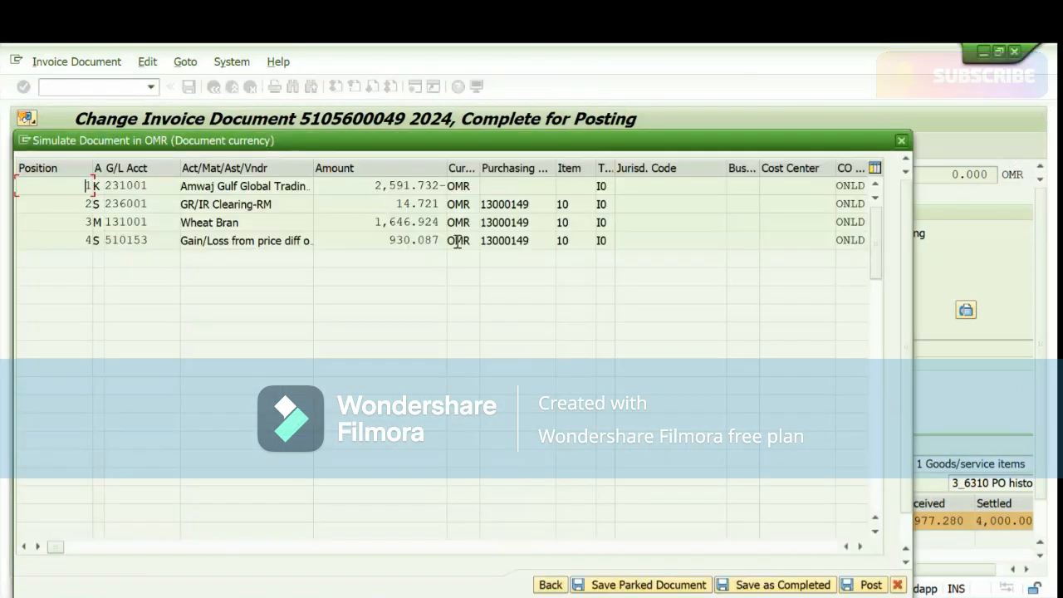
- Copy the GR/IR Clearing-RM amount 14.721 from the simulation into cell M7 of the Excel sheet
{"action": "left_click_drag", "start_coordinate": [389, 239], "coordinate": [430, 241]}
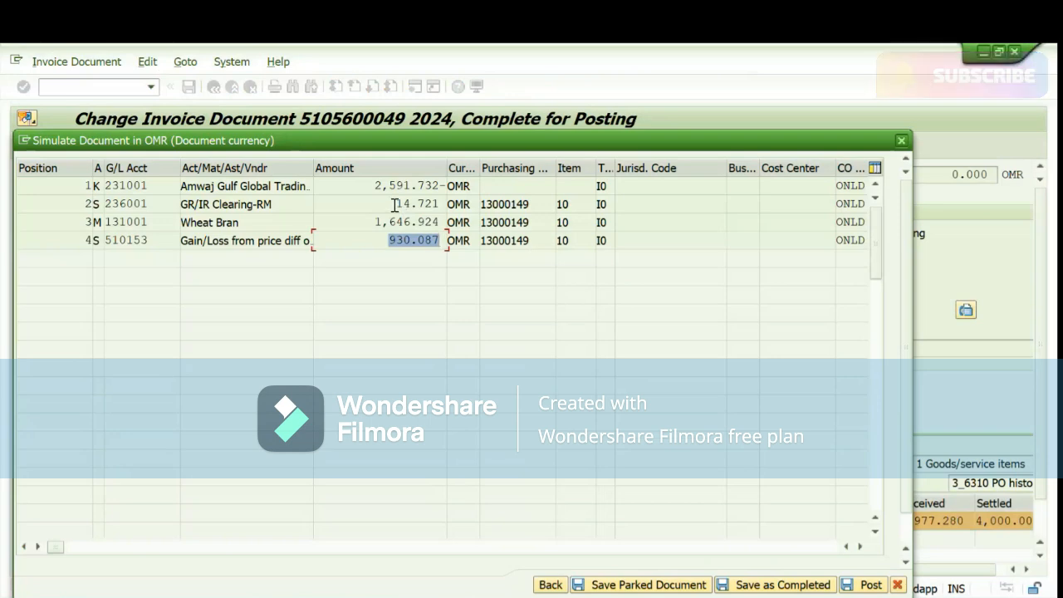
{"action": "left_click", "coordinate": [366, 205]}
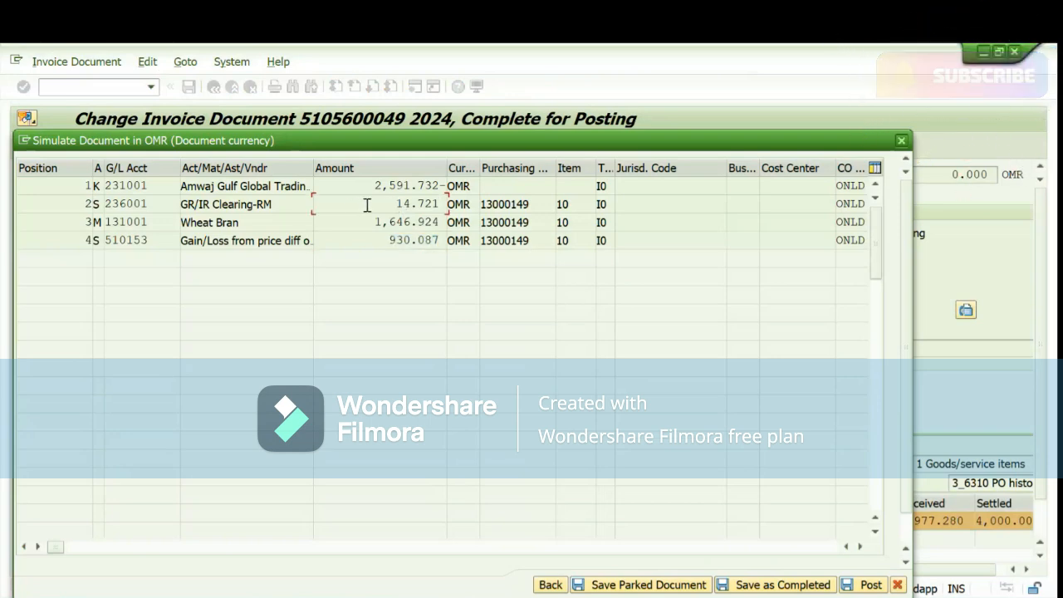
{"action": "left_click_drag", "start_coordinate": [394, 206], "coordinate": [440, 210]}
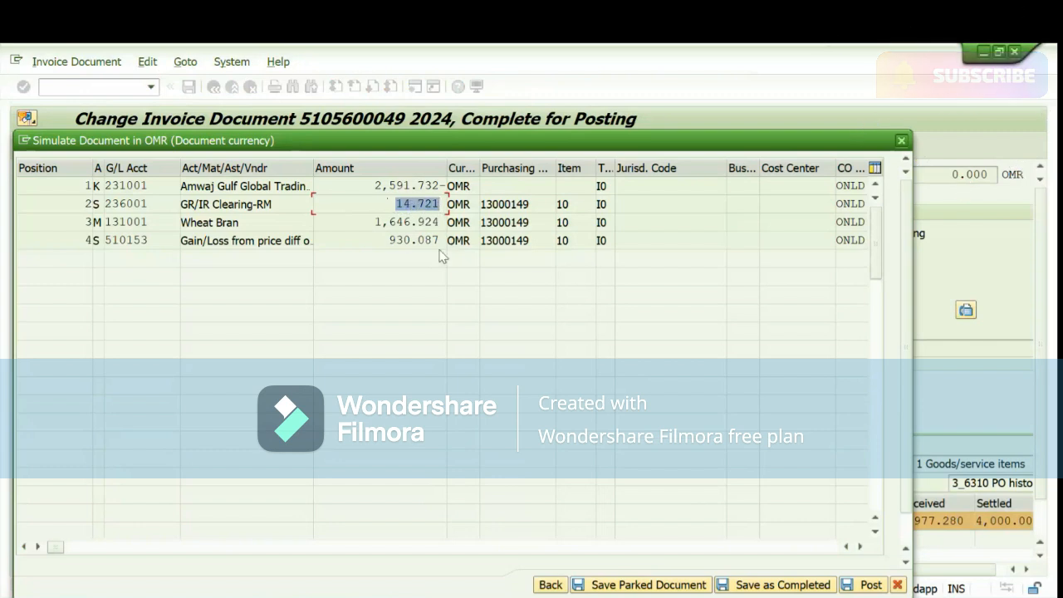
{"action": "left_click", "coordinate": [611, 438]}
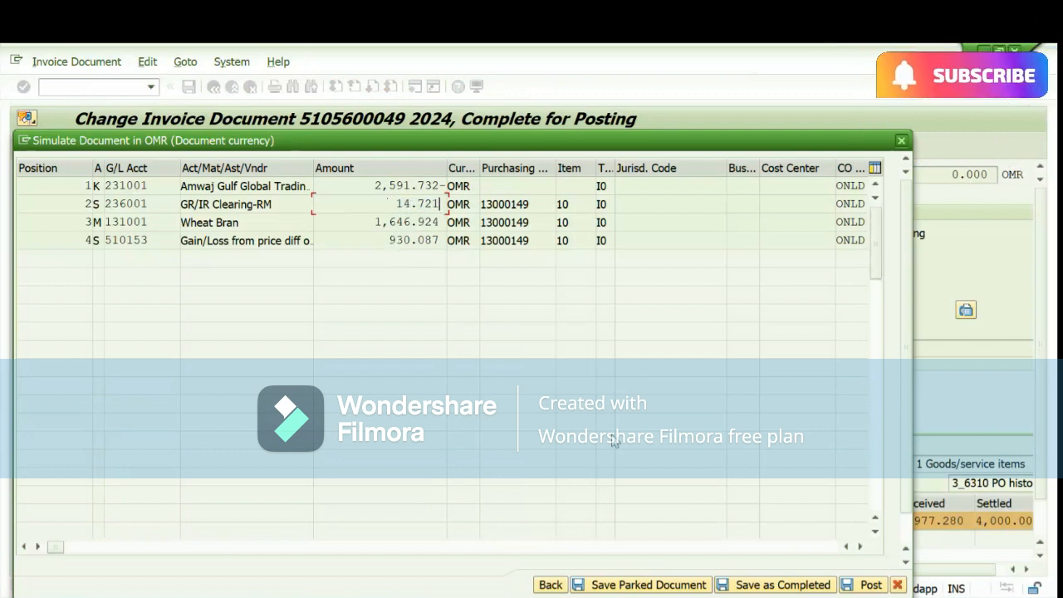
{"action": "key", "text": "alt+Tab"}
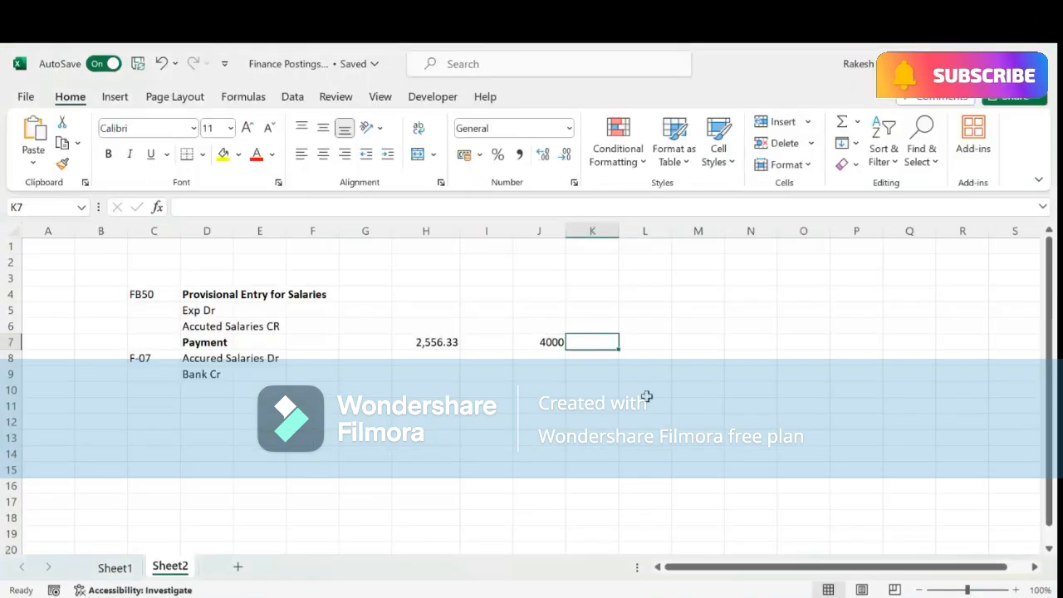
{"action": "left_click", "coordinate": [706, 344]}
{"action": "key", "text": "ctrl+v"}
{"action": "left_click", "coordinate": [703, 356]}
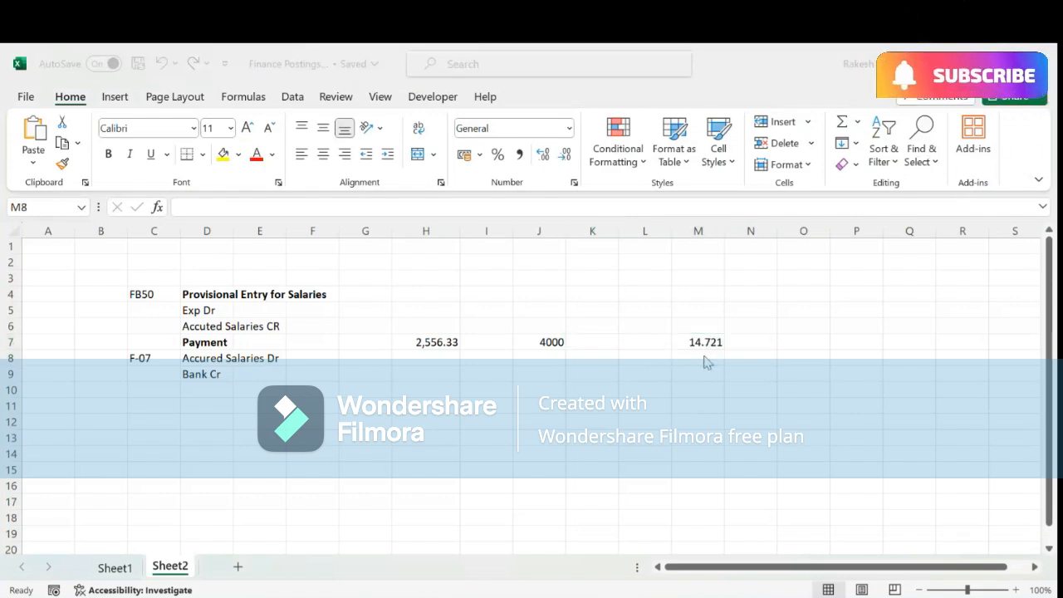
- Copy the price-difference gain/loss amount 930.087 from the SAP simulation into cell M8 of the Excel sheet
{"action": "key", "text": "alt+Tab"}
{"action": "left_click_drag", "start_coordinate": [387, 240], "coordinate": [444, 259]}
{"action": "key", "text": "ctrl+c"}
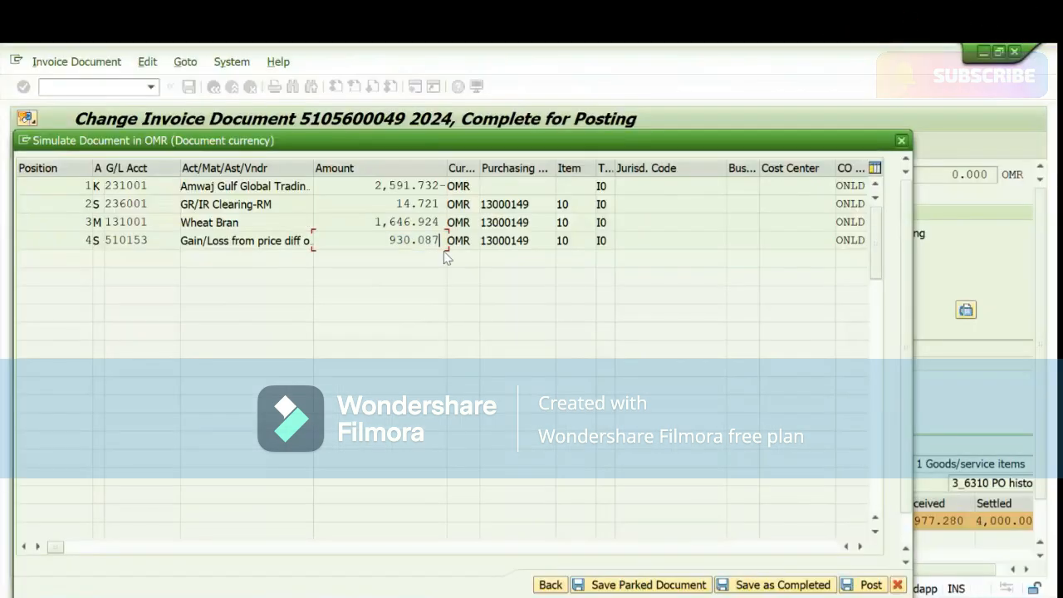
{"action": "key", "text": "alt+Tab"}
{"action": "key", "text": "ctrl+v"}
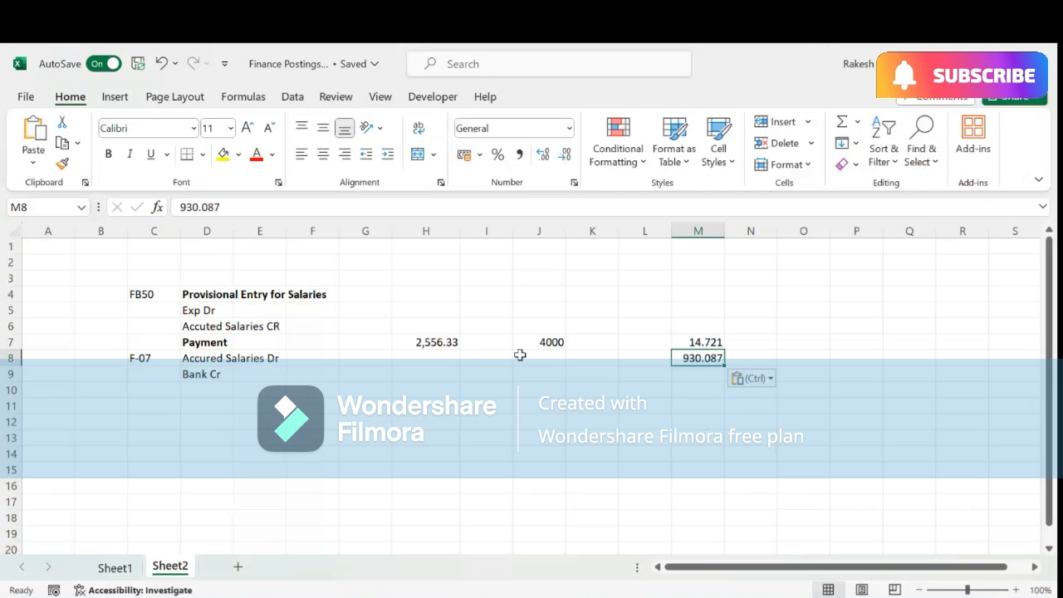
- Total the two amounts in M7 and M8 in cell M9 with AutoSum
{"action": "left_click", "coordinate": [539, 374]}
{"action": "left_click", "coordinate": [476, 373]}
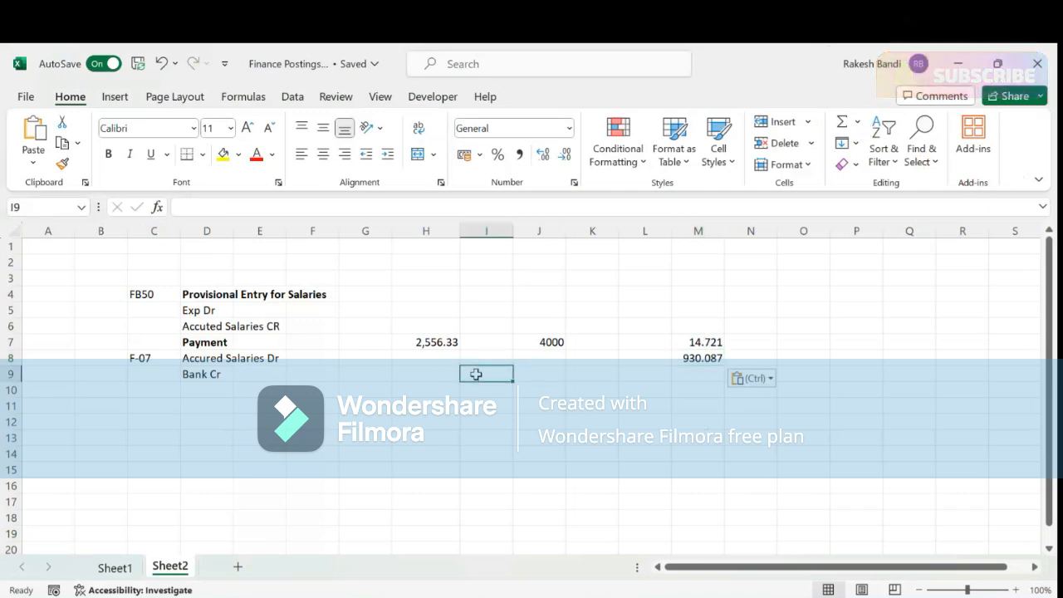
{"action": "left_click_drag", "start_coordinate": [701, 341], "coordinate": [706, 373]}
{"action": "left_click", "coordinate": [841, 122]}
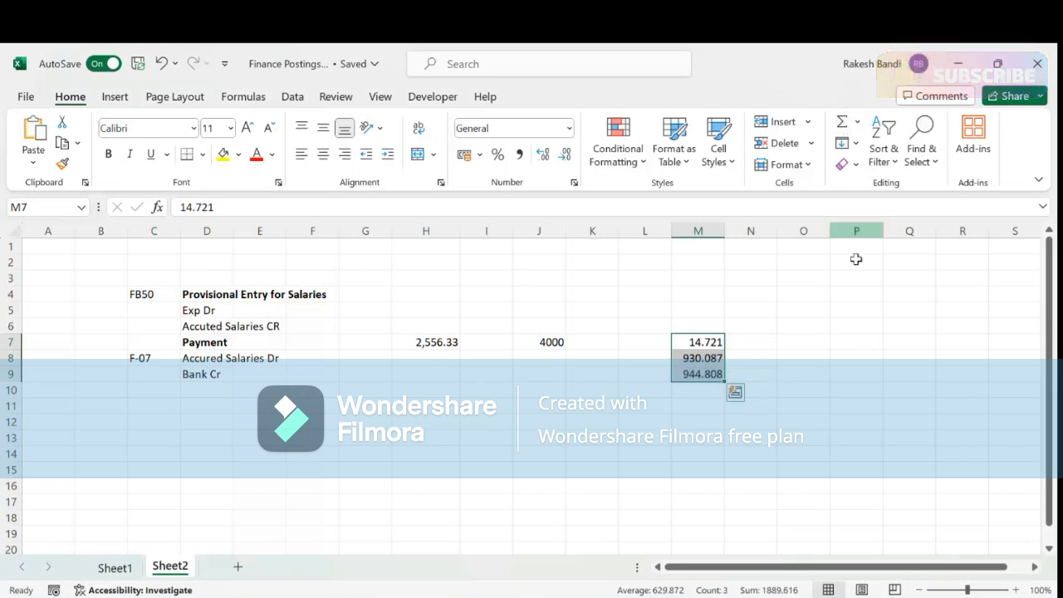
- Calculate the ratio of stock quantity to purchase order quantity in J10 with the formula =H7/J7
{"action": "left_click", "coordinate": [529, 388]}
{"action": "type", "text": "="}
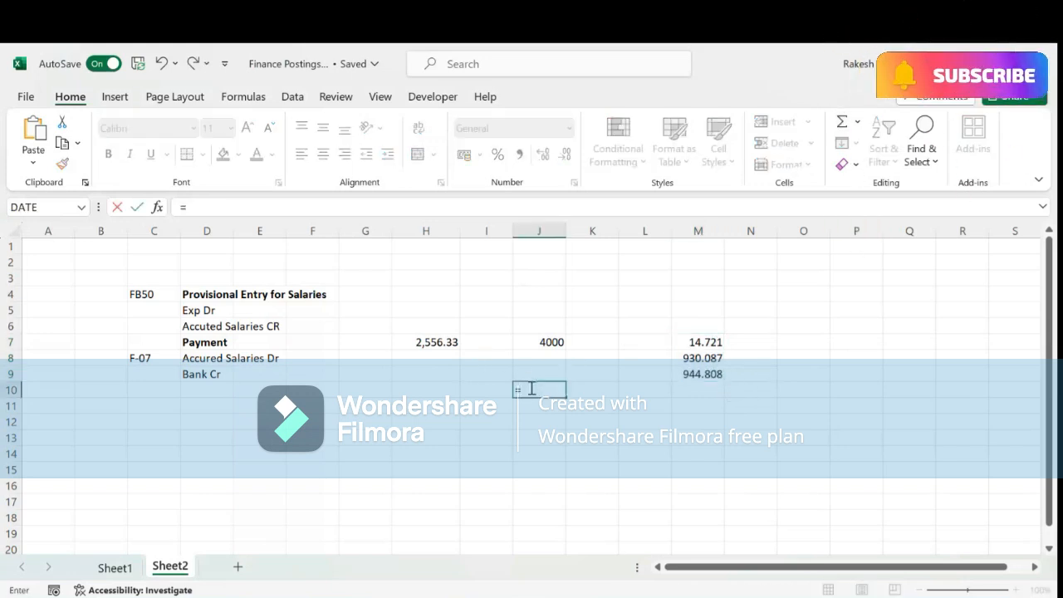
{"action": "left_click", "coordinate": [436, 341]}
{"action": "type", "text": "/"}
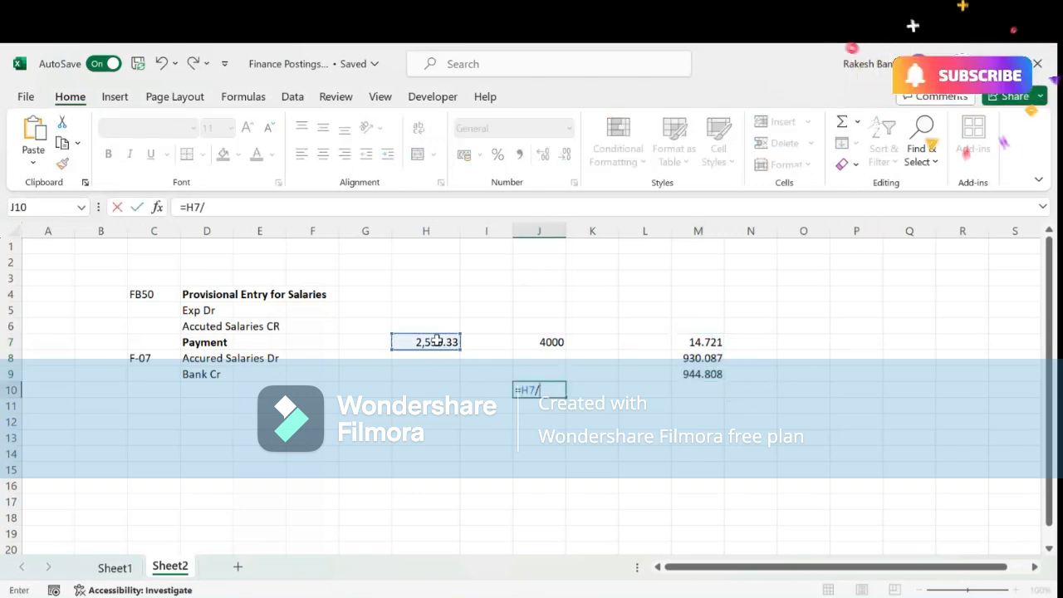
{"action": "left_click", "coordinate": [545, 346]}
{"action": "key", "text": "Return"}
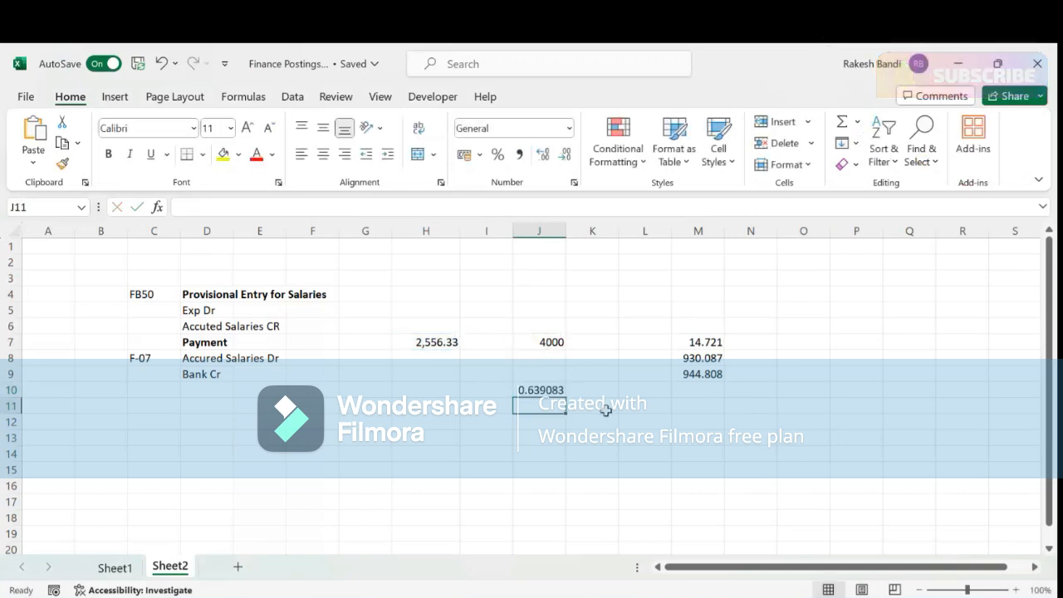
- Multiply the stock ratio by the summed amount in L11 with the formula =J10*M9
{"action": "left_click", "coordinate": [643, 407]}
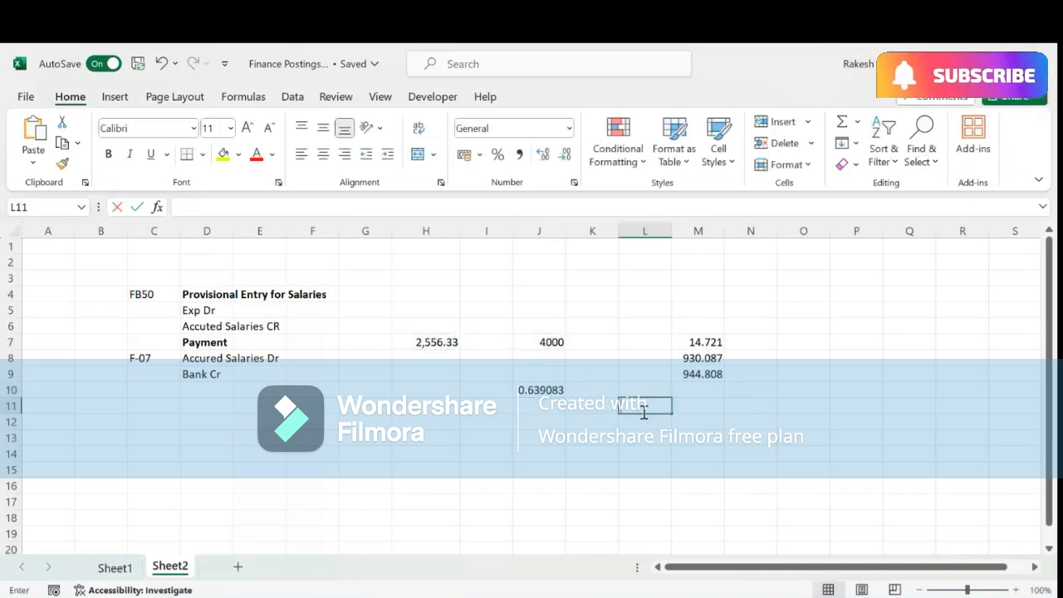
{"action": "type", "text": "="}
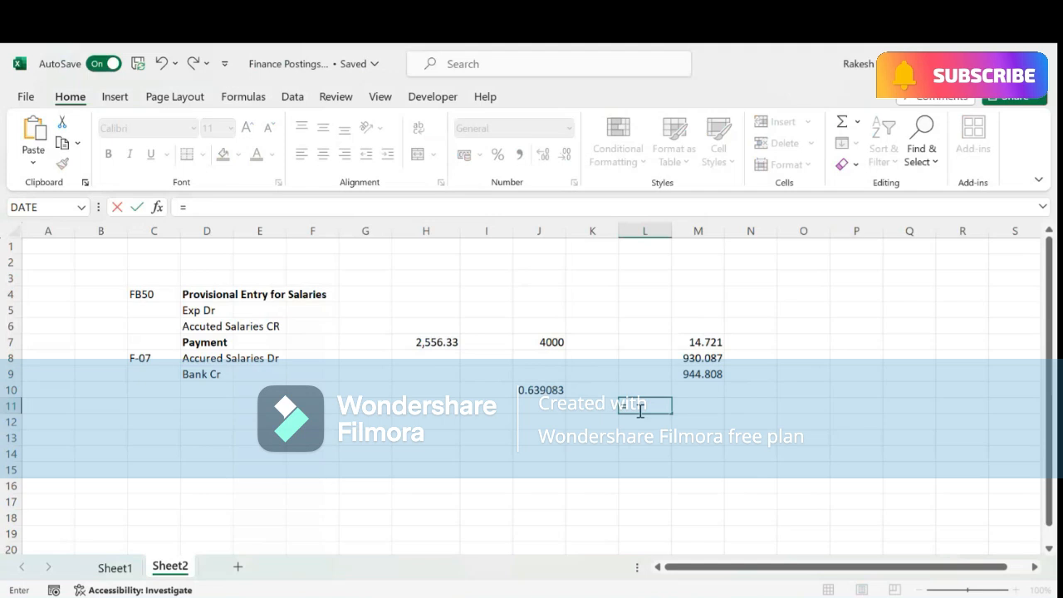
{"action": "left_click", "coordinate": [540, 390]}
{"action": "type", "text": "*"}
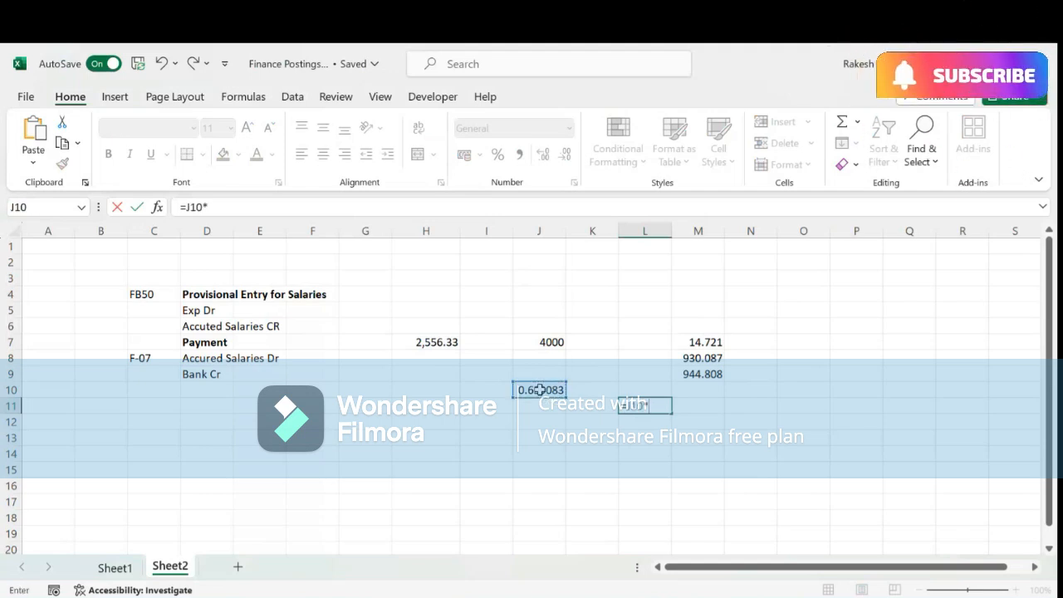
{"action": "left_click", "coordinate": [703, 374]}
{"action": "key", "text": "Return"}
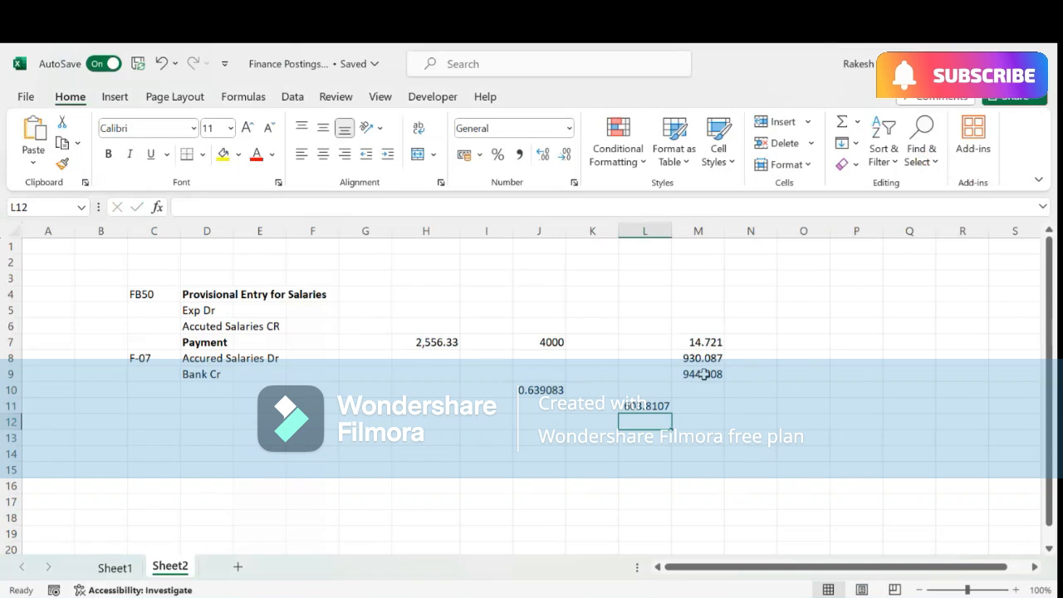
- Change the formula in L11 to =J10*M8 so that it uses only the price-difference amount
{"action": "left_click", "coordinate": [645, 405]}
{"action": "double_click", "coordinate": [646, 405]}
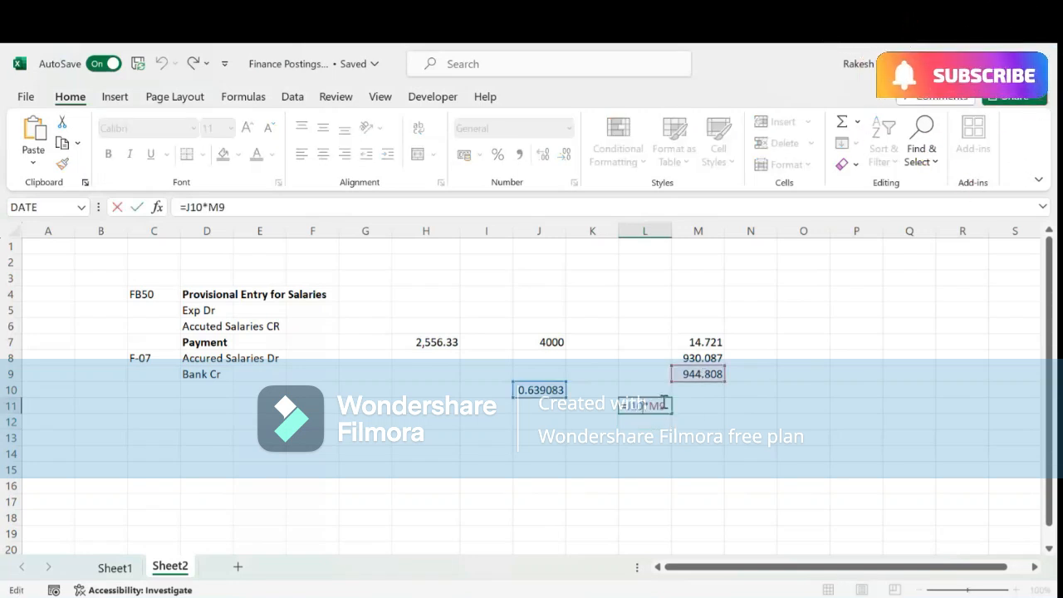
{"action": "key", "text": "BackSpace"}
{"action": "key", "text": "BackSpace"}
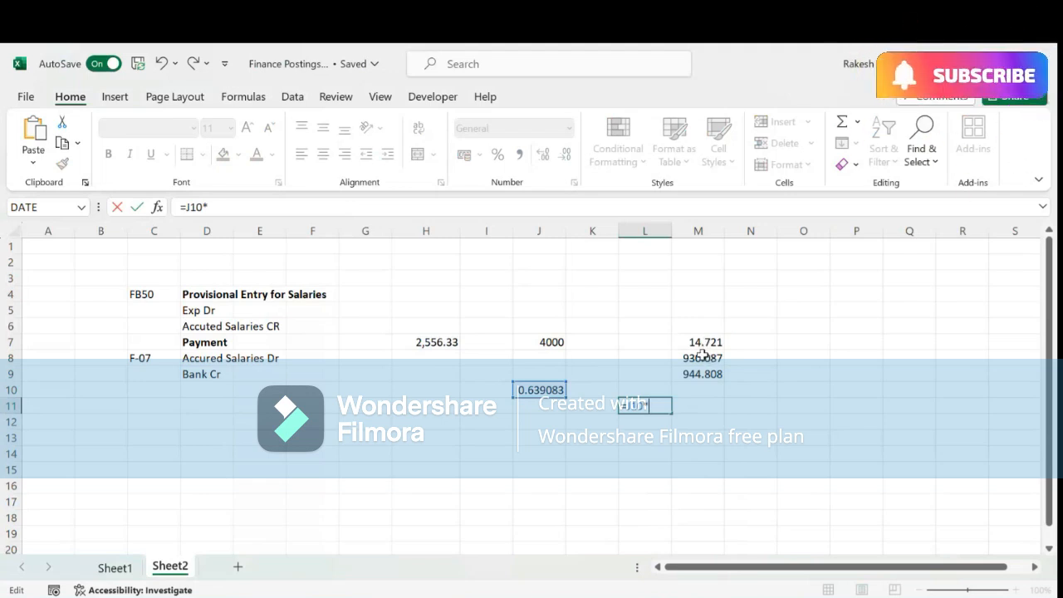
{"action": "left_click", "coordinate": [702, 356]}
{"action": "key", "text": "Return"}
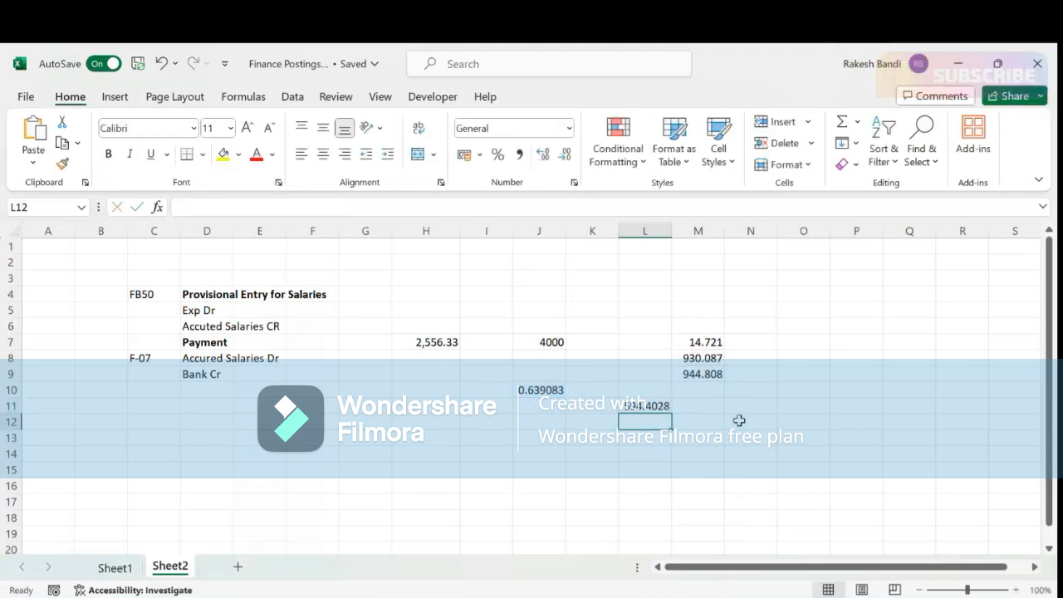
- Change the formula in L11 to =J10*M7 so that it applies the stock ratio to the GR/IR clearing amount
{"action": "key", "text": "Up"}
{"action": "key", "text": "F2"}
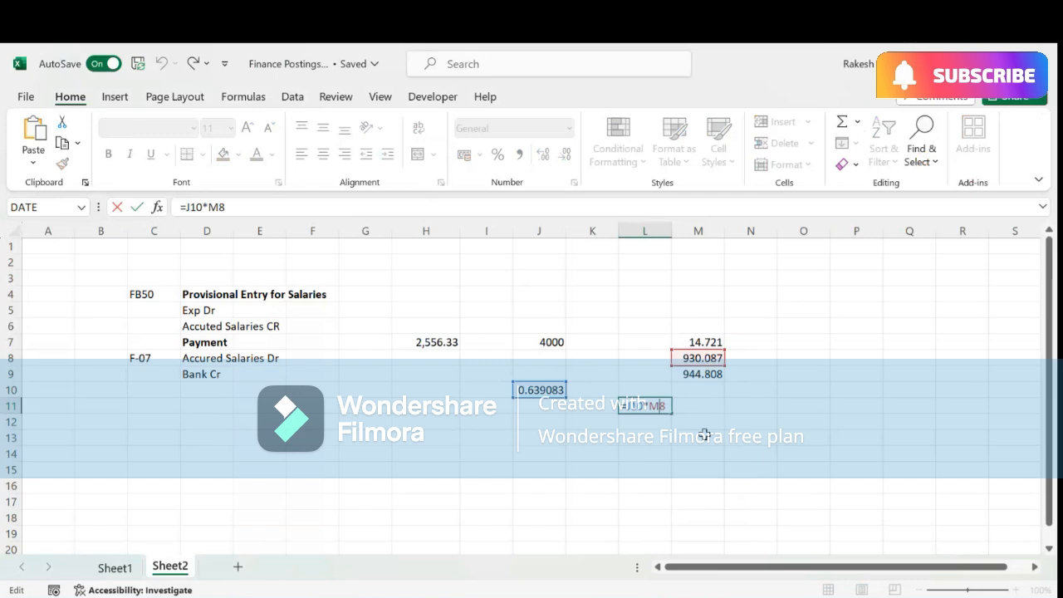
{"action": "key", "text": "BackSpace"}
{"action": "key", "text": "BackSpace"}
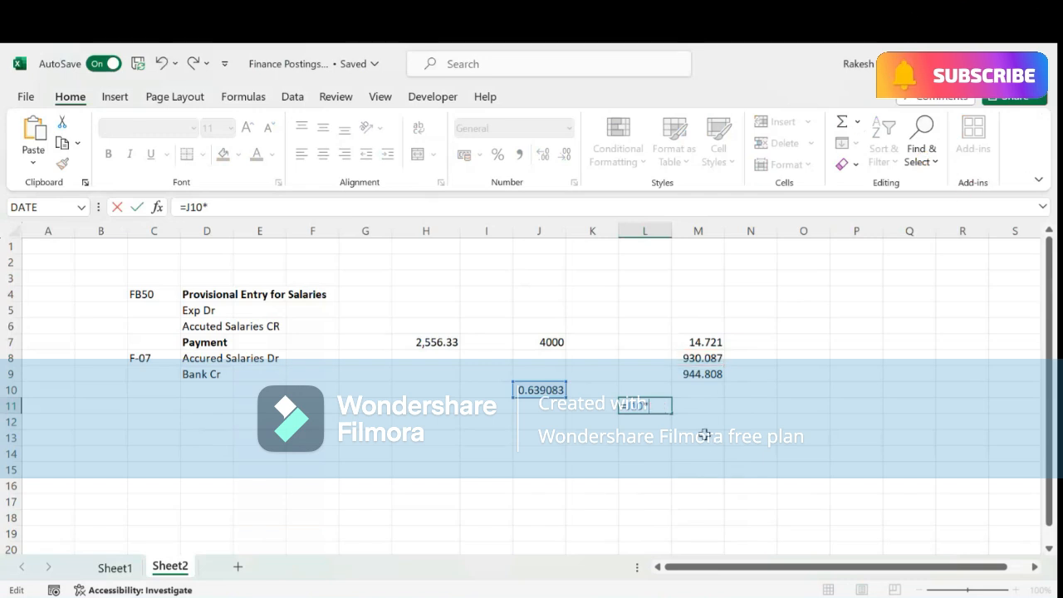
{"action": "left_click", "coordinate": [704, 340]}
{"action": "key", "text": "Return"}
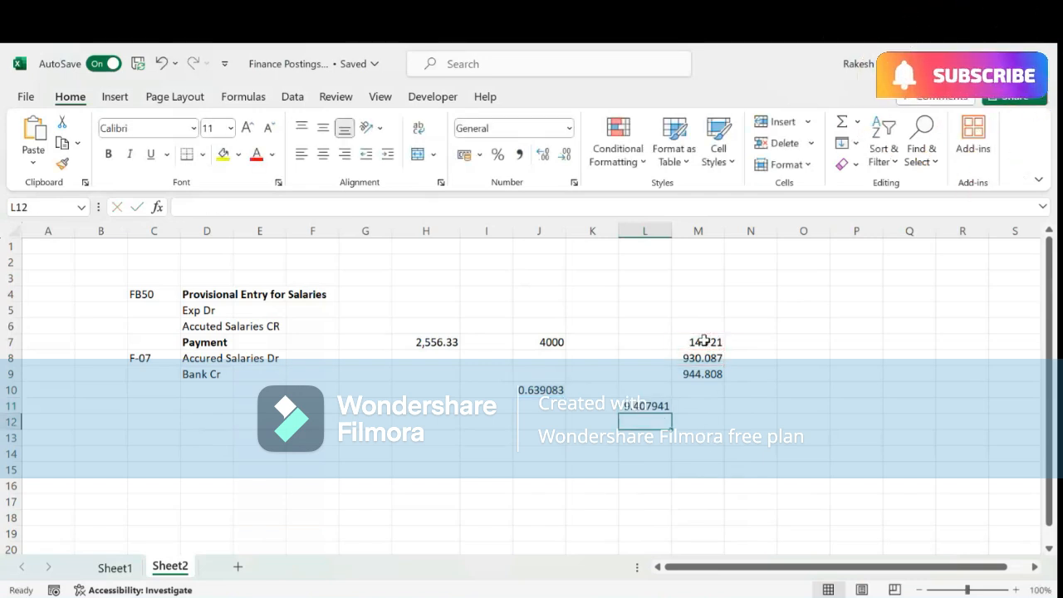
- Change the formula in L11 to =J10*M9 so that it applies the stock ratio to the summed amount
{"action": "double_click", "coordinate": [662, 405]}
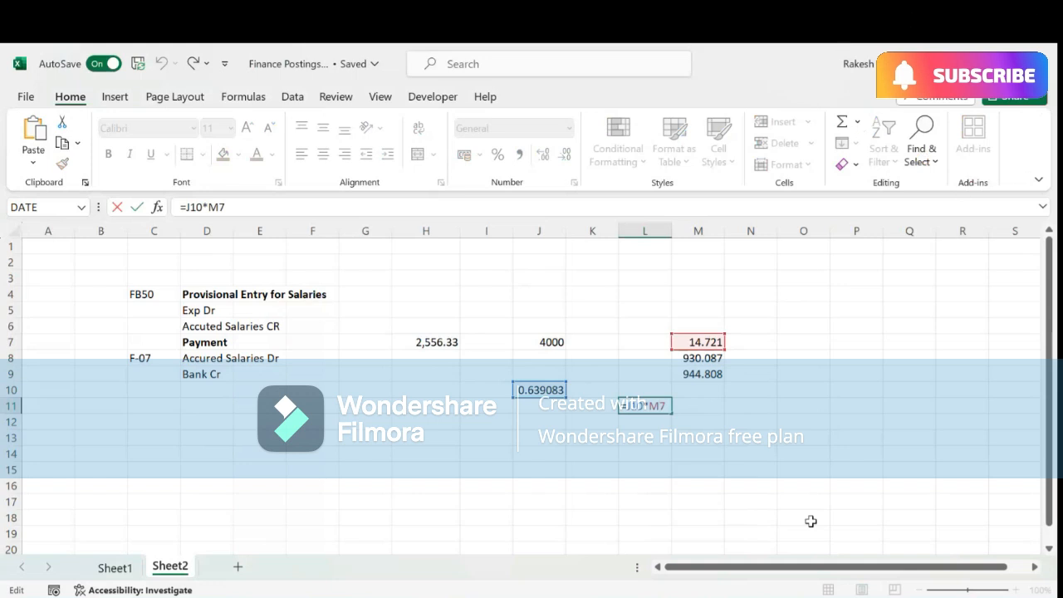
{"action": "key", "text": "BackSpace"}
{"action": "key", "text": "BackSpace"}
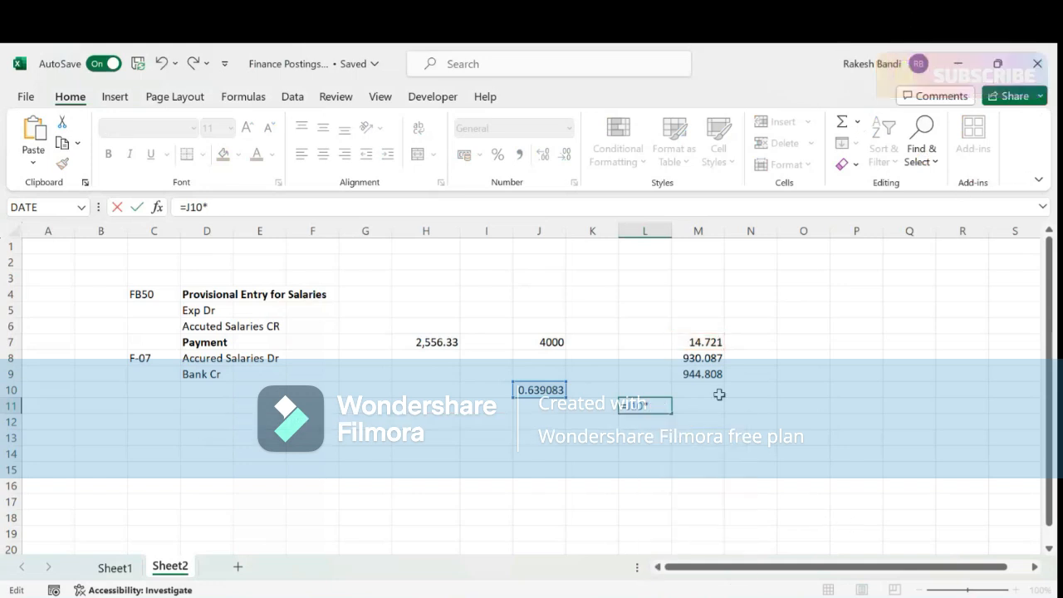
{"action": "left_click", "coordinate": [702, 374]}
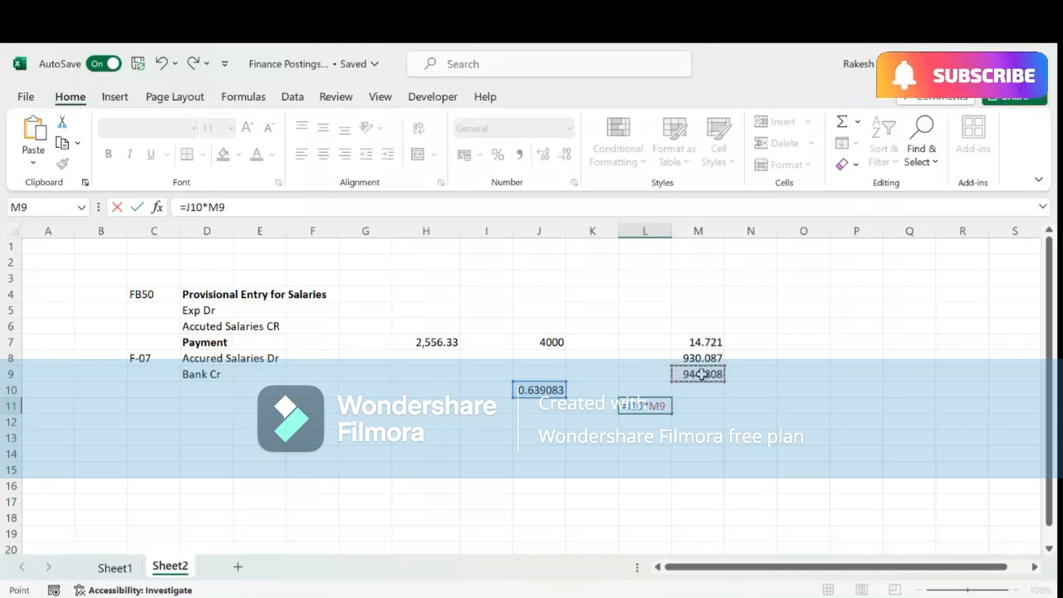
{"action": "key", "text": "Return"}
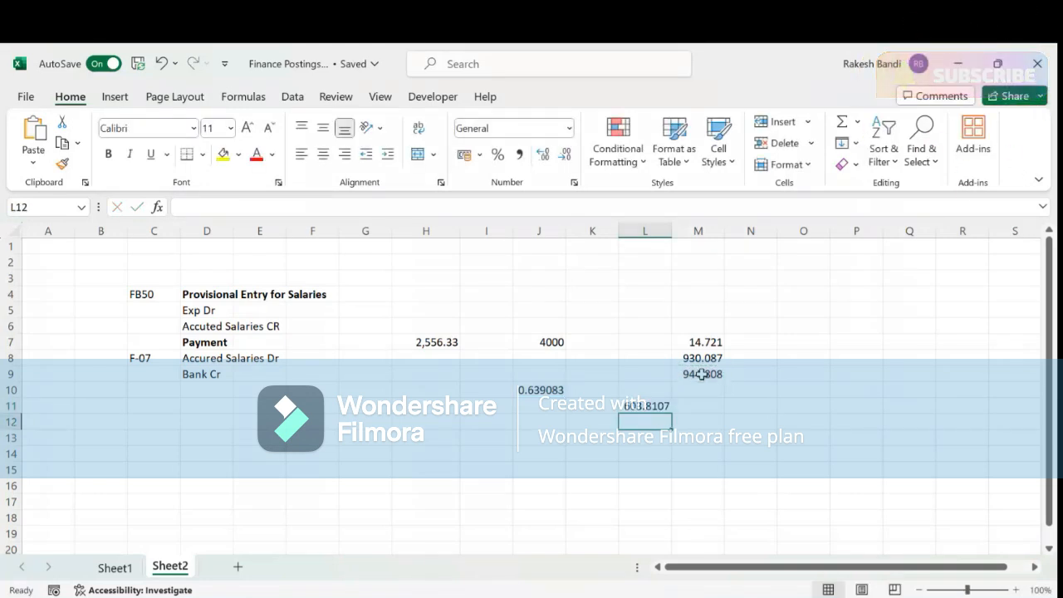
{"action": "left_click", "coordinate": [636, 407]}
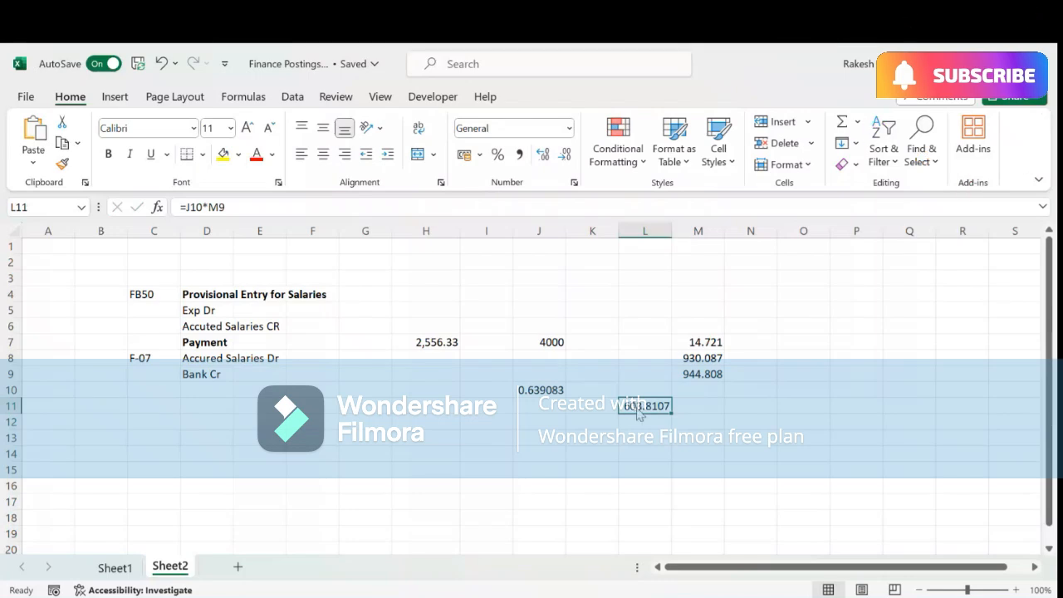
- Recheck the simulated SAP postings and the Excel quantities and ratio, and clear the trial calculation in L11
{"action": "key", "text": "alt+Tab"}
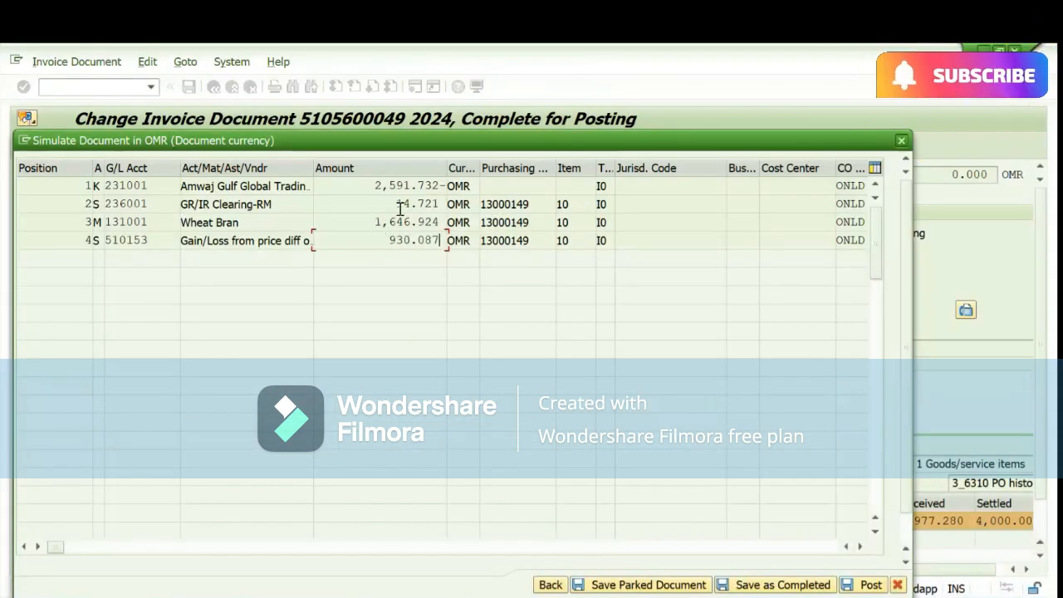
{"action": "key", "text": "alt+Tab"}
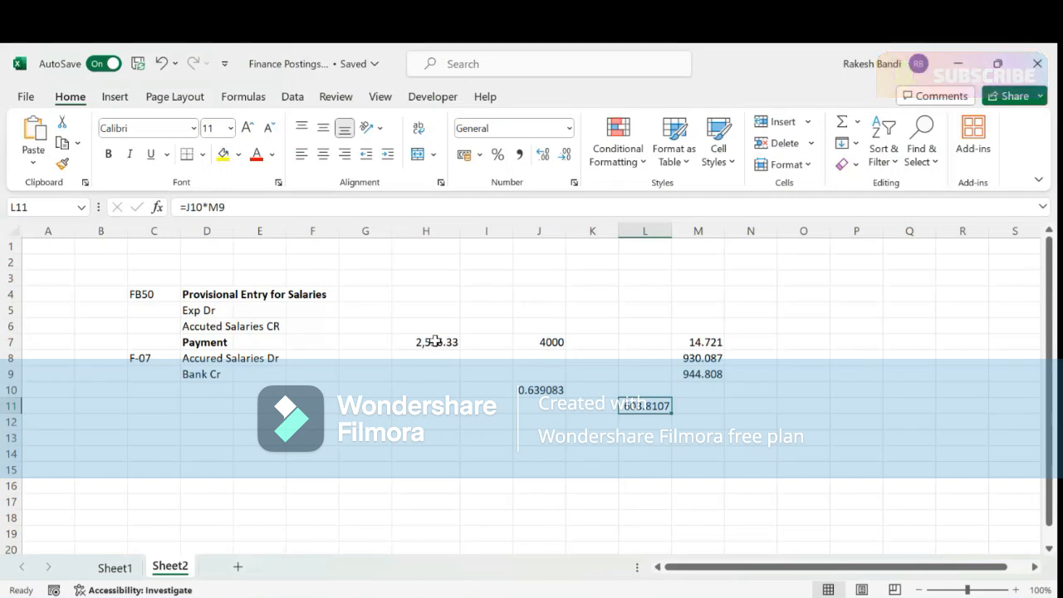
{"action": "left_click", "coordinate": [434, 342]}
{"action": "left_click", "coordinate": [549, 344]}
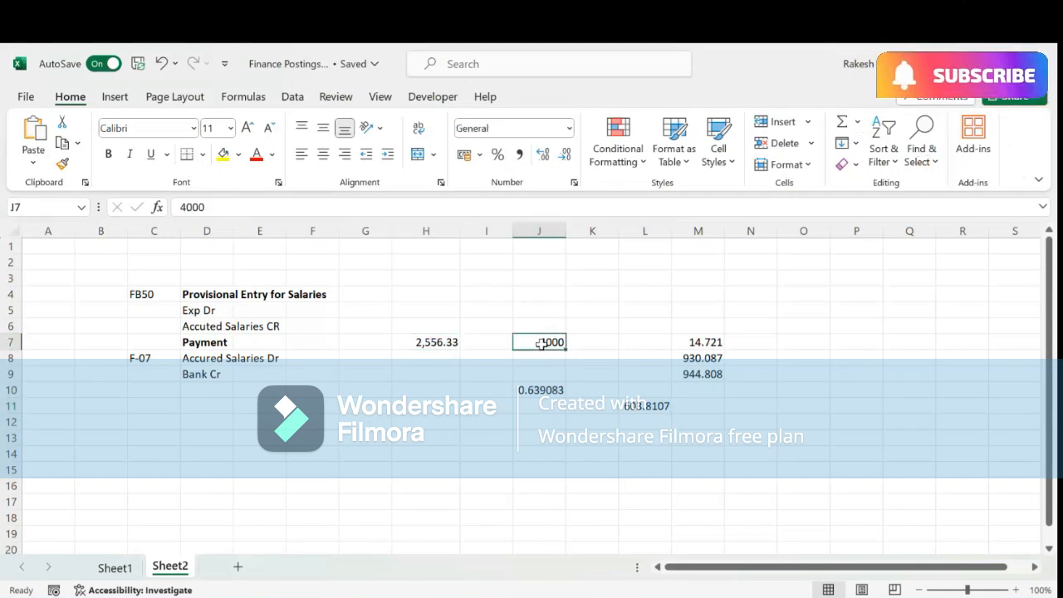
{"action": "left_click", "coordinate": [540, 391]}
{"action": "left_click", "coordinate": [652, 405]}
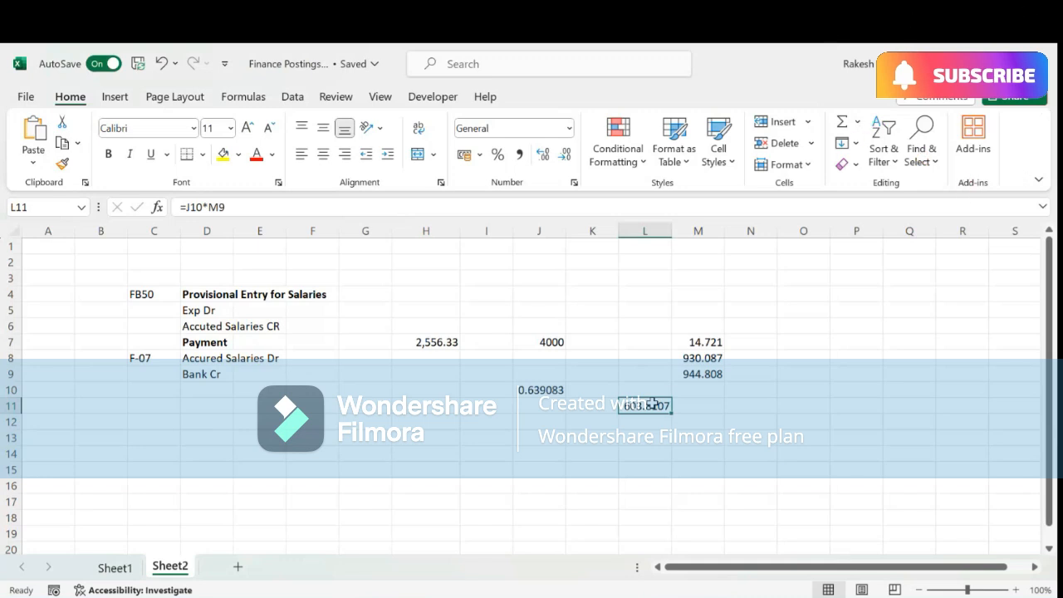
{"action": "key", "text": "Delete"}
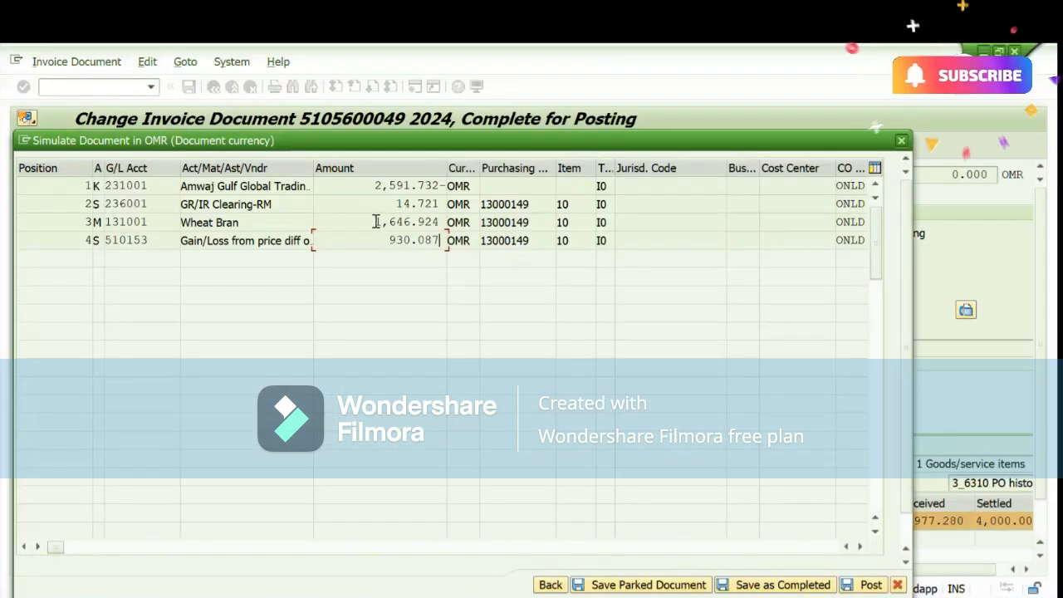
- Replace the GR/IR clearing amount in Excel cell M7 with the Wheat Bran amount 1646.924 from the SAP simulation
{"action": "left_click_drag", "start_coordinate": [374, 223], "coordinate": [441, 224]}
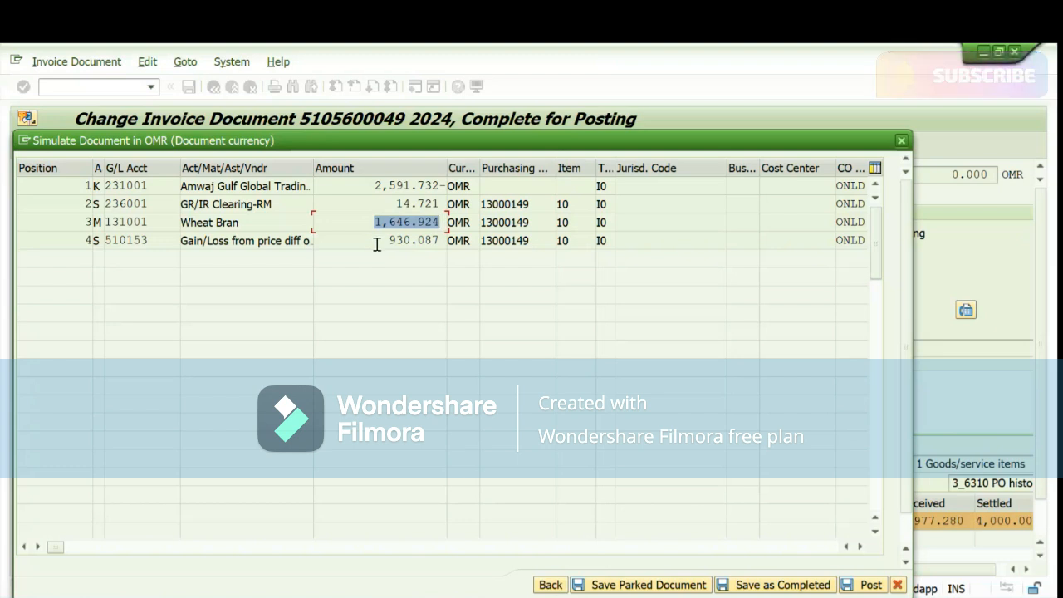
{"action": "left_click_drag", "start_coordinate": [239, 223], "coordinate": [205, 223]}
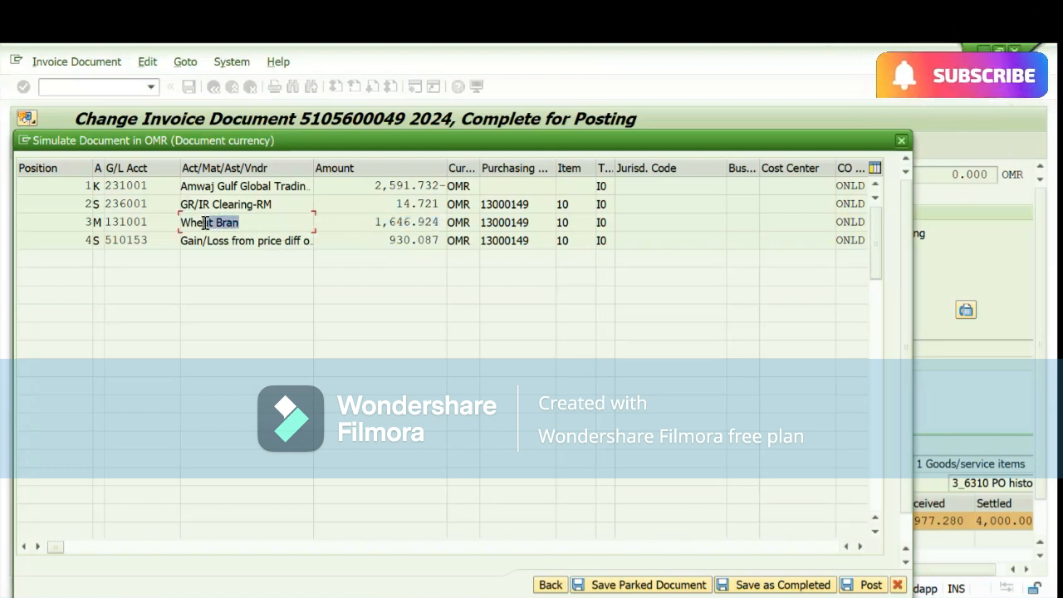
{"action": "left_click", "coordinate": [369, 225]}
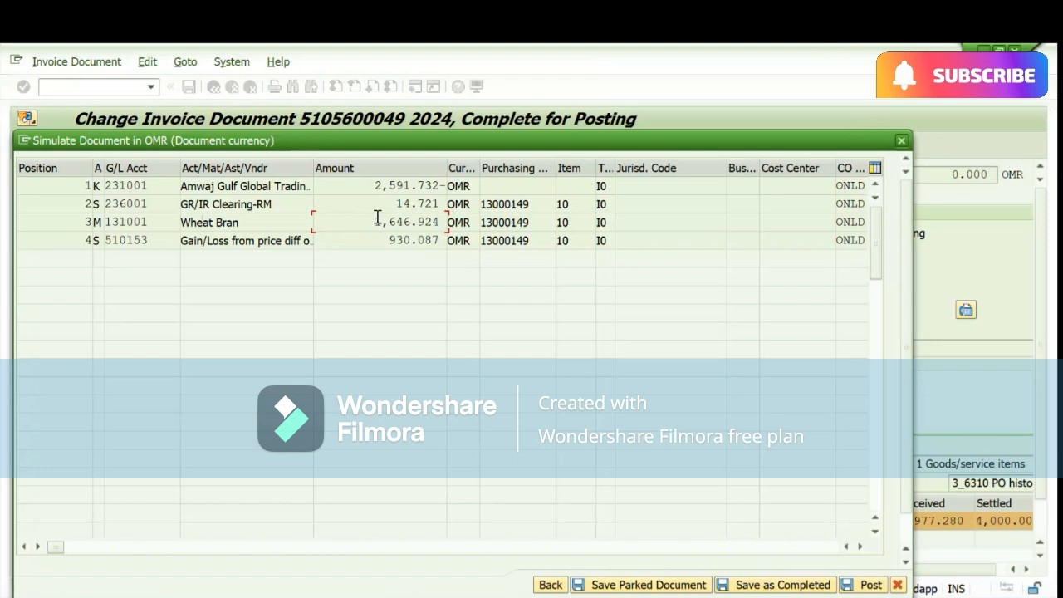
{"action": "left_click_drag", "start_coordinate": [391, 204], "coordinate": [450, 207]}
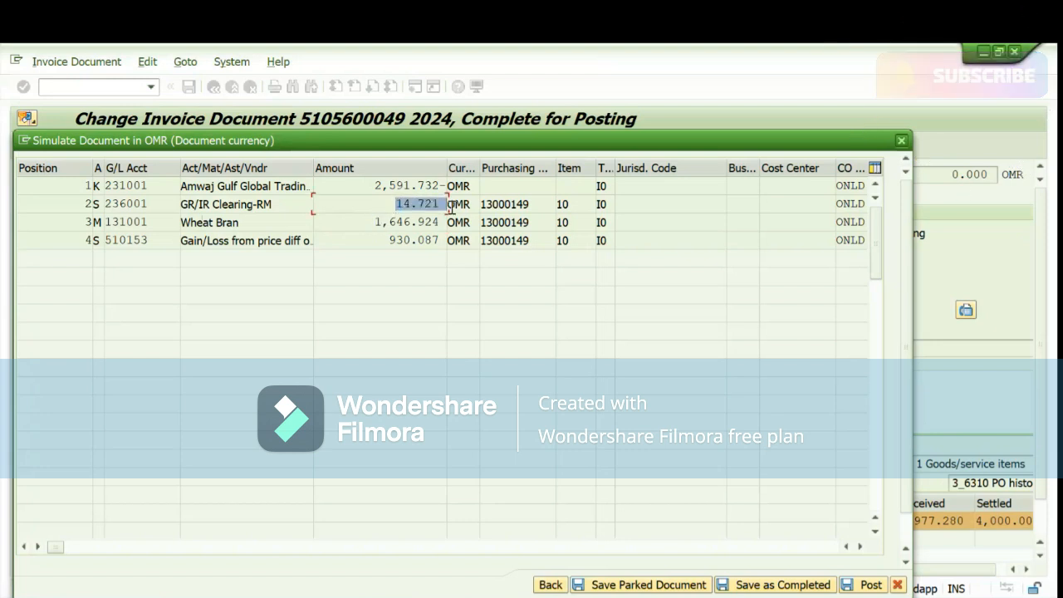
{"action": "left_click_drag", "start_coordinate": [369, 226], "coordinate": [440, 222]}
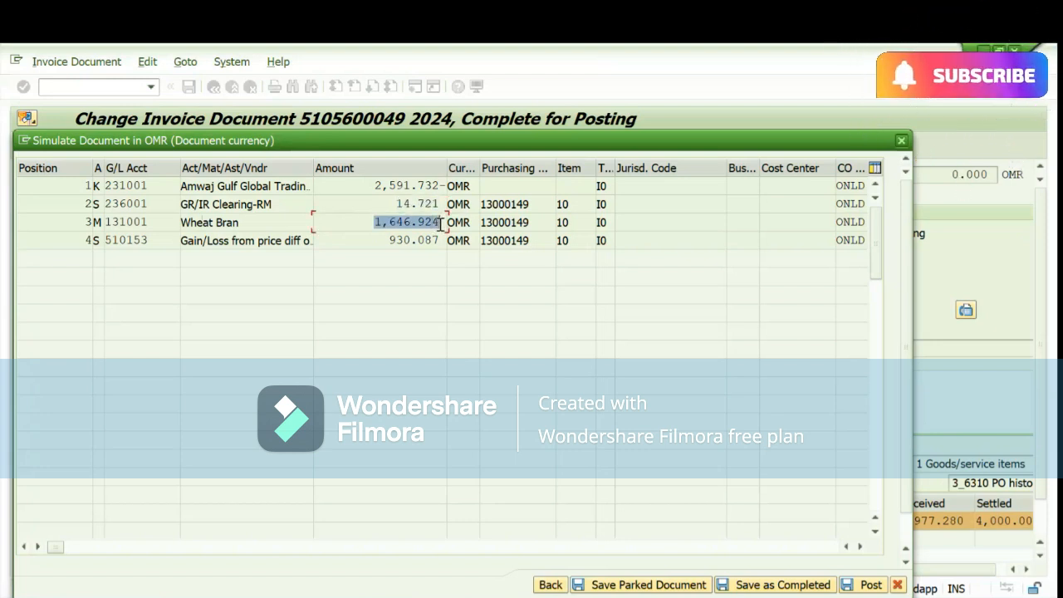
{"action": "left_click", "coordinate": [440, 222]}
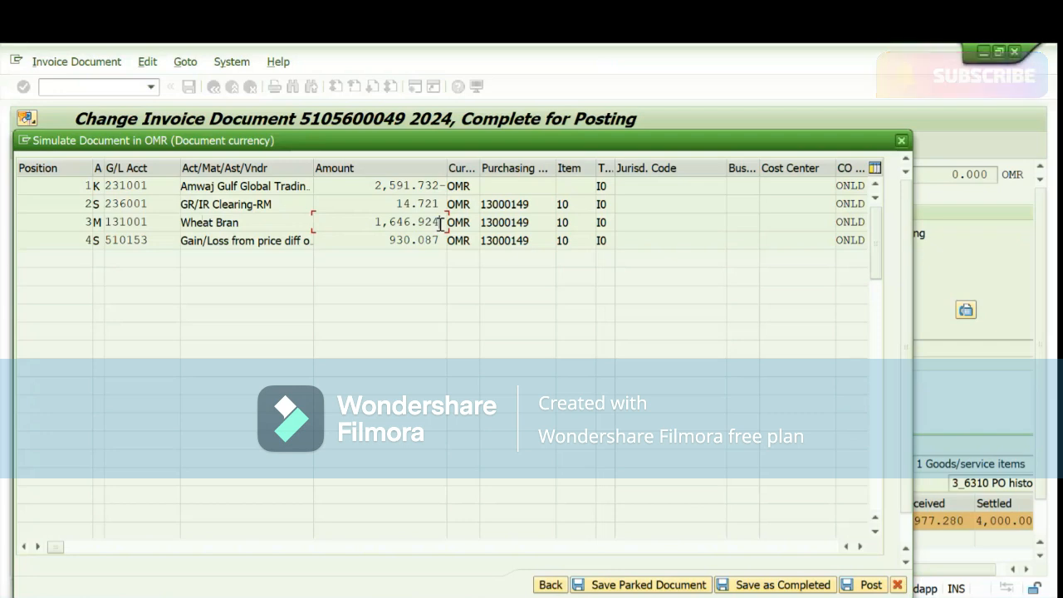
{"action": "key", "text": "alt+Tab"}
{"action": "left_click", "coordinate": [702, 340]}
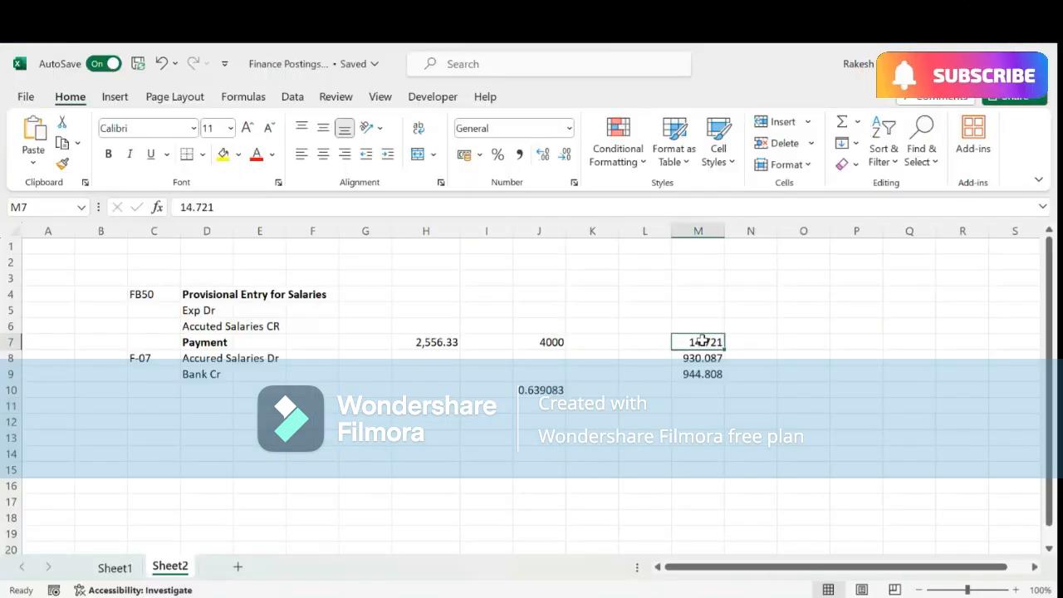
{"action": "type", "text": "1646.924"}
{"action": "left_click", "coordinate": [684, 418]}
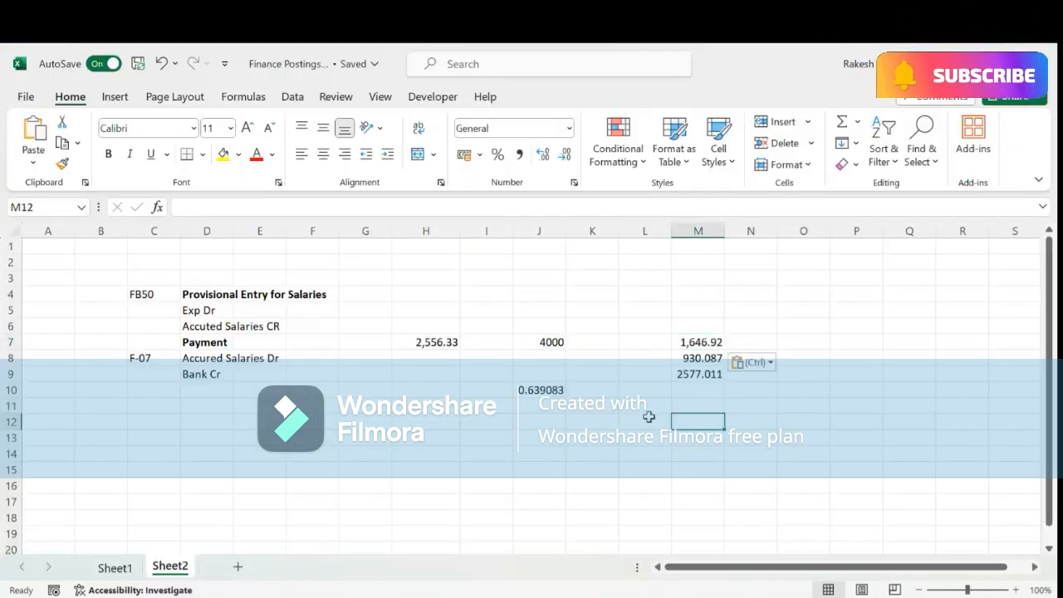
- Calculate the stock share of the total amount in K12 with the formula =J10*M9
{"action": "left_click", "coordinate": [594, 424]}
{"action": "type", "text": "="}
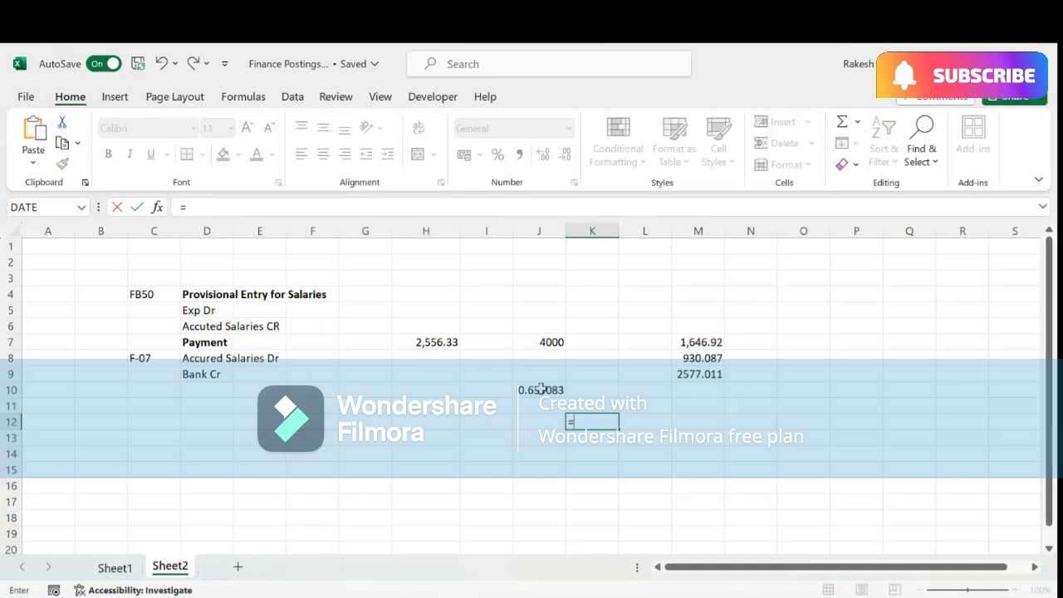
{"action": "left_click", "coordinate": [540, 388]}
{"action": "type", "text": "*"}
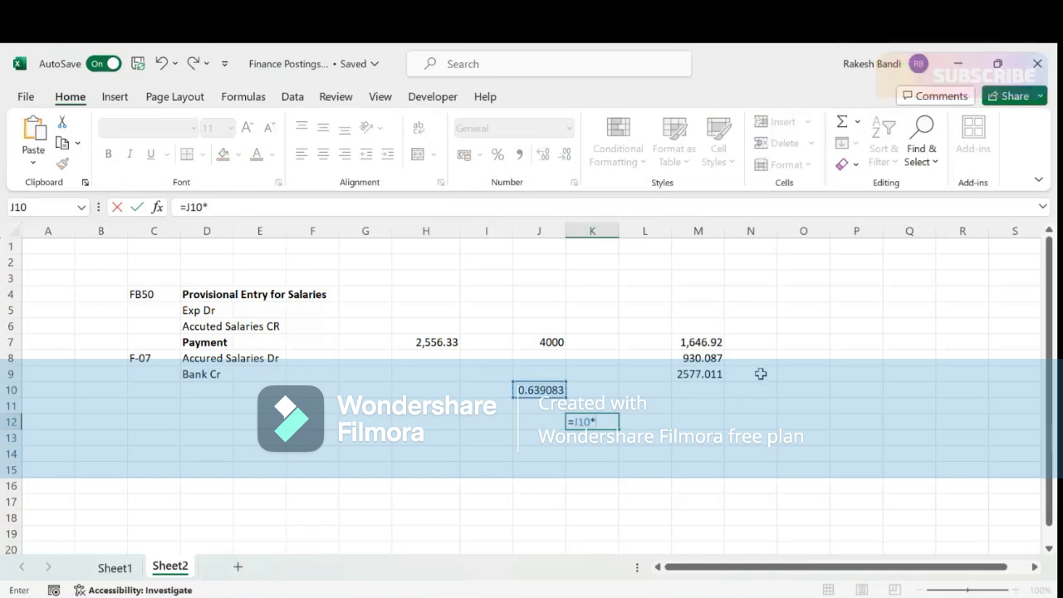
{"action": "left_click", "coordinate": [694, 374]}
{"action": "key", "text": "Return"}
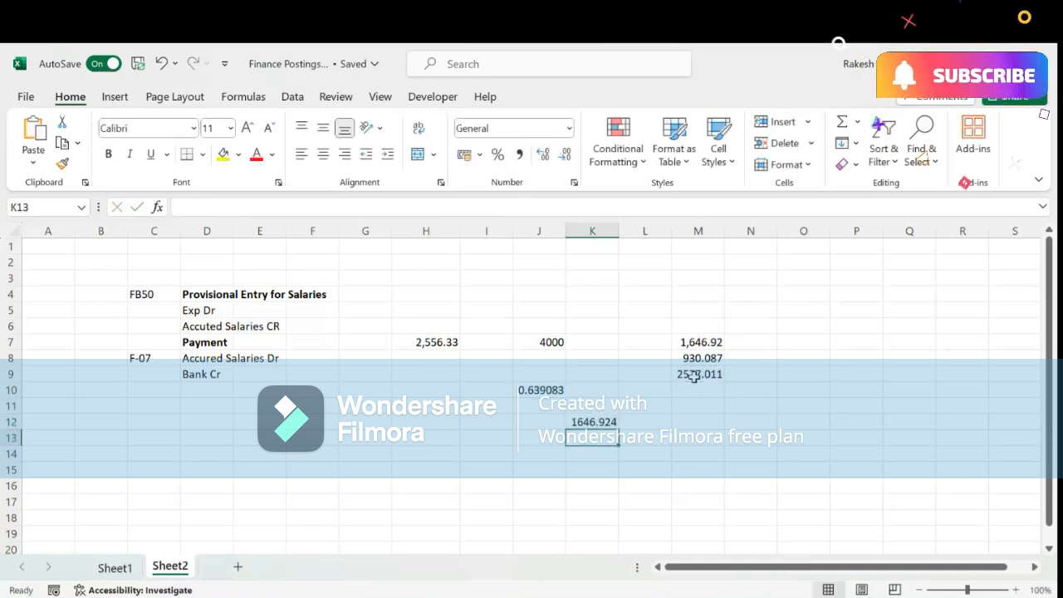
- Compare K12 with the Wheat Bran amount in M7, and calculate the price-difference share in L12 with the formula =K12-M9
{"action": "left_click", "coordinate": [637, 422]}
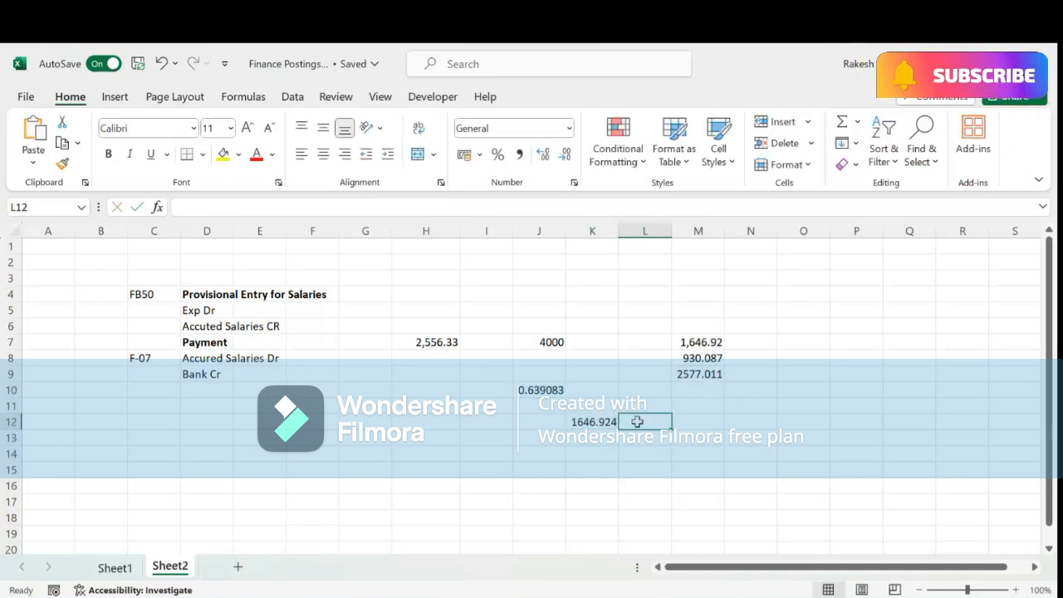
{"action": "left_click", "coordinate": [595, 421]}
{"action": "left_click", "coordinate": [696, 342]}
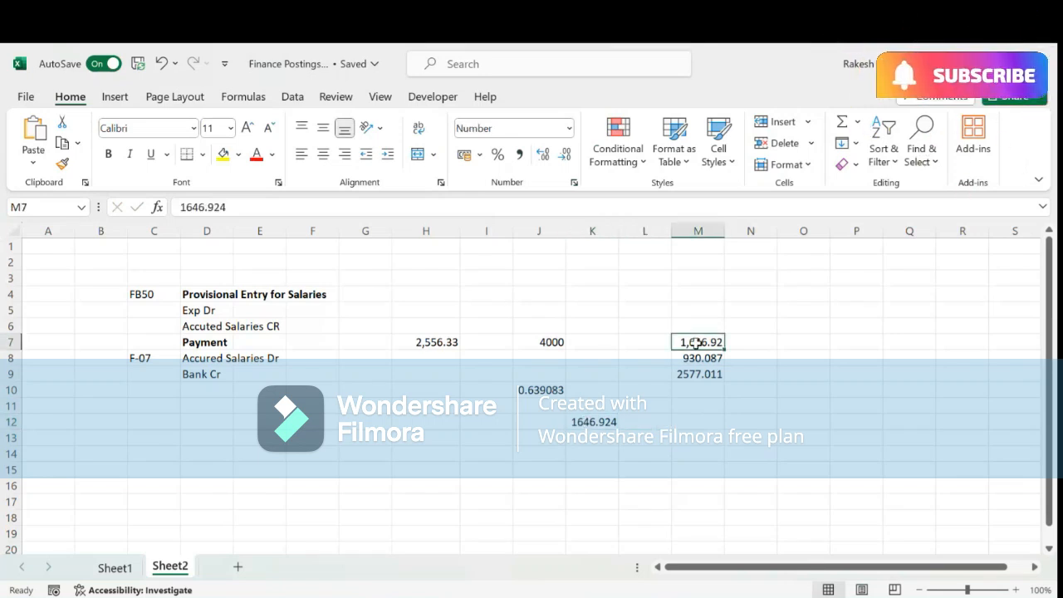
{"action": "left_click", "coordinate": [581, 422]}
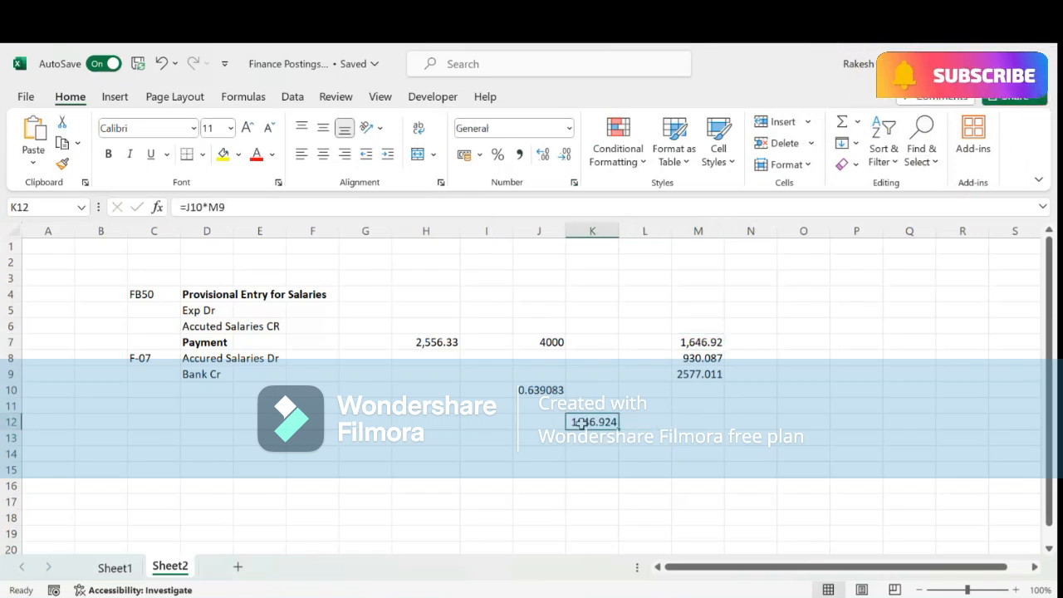
{"action": "left_click", "coordinate": [636, 422]}
{"action": "type", "text": "="}
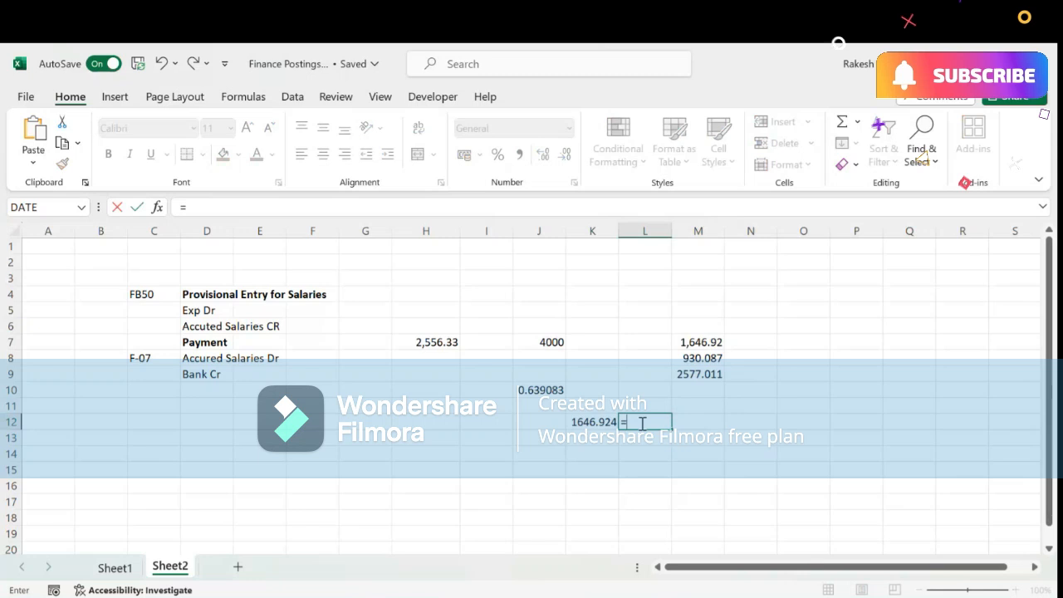
{"action": "left_click", "coordinate": [591, 421]}
{"action": "type", "text": "-"}
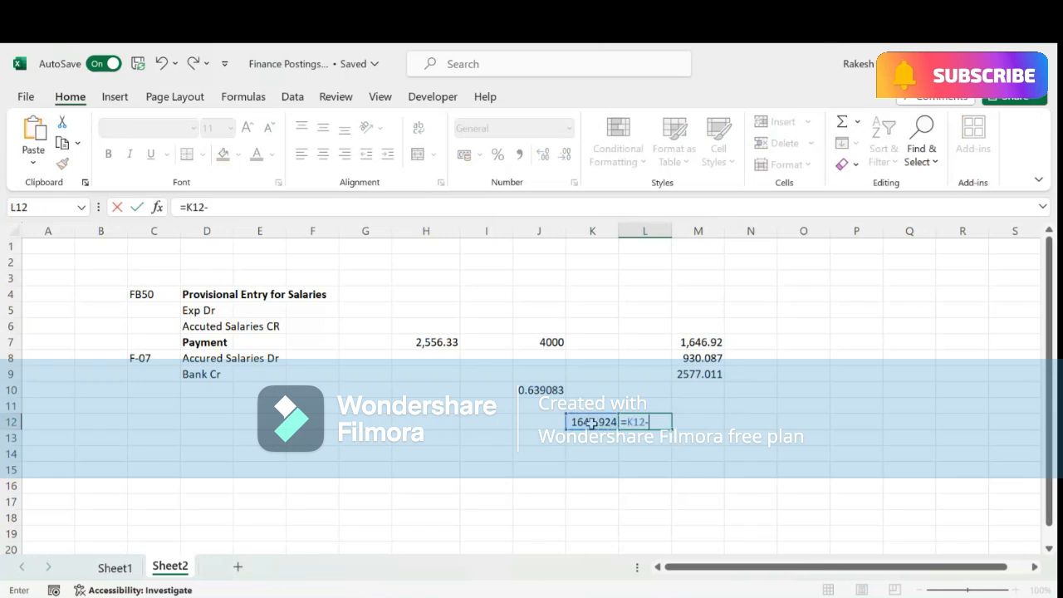
{"action": "left_click", "coordinate": [702, 374]}
{"action": "key", "text": "ctrl+Return"}
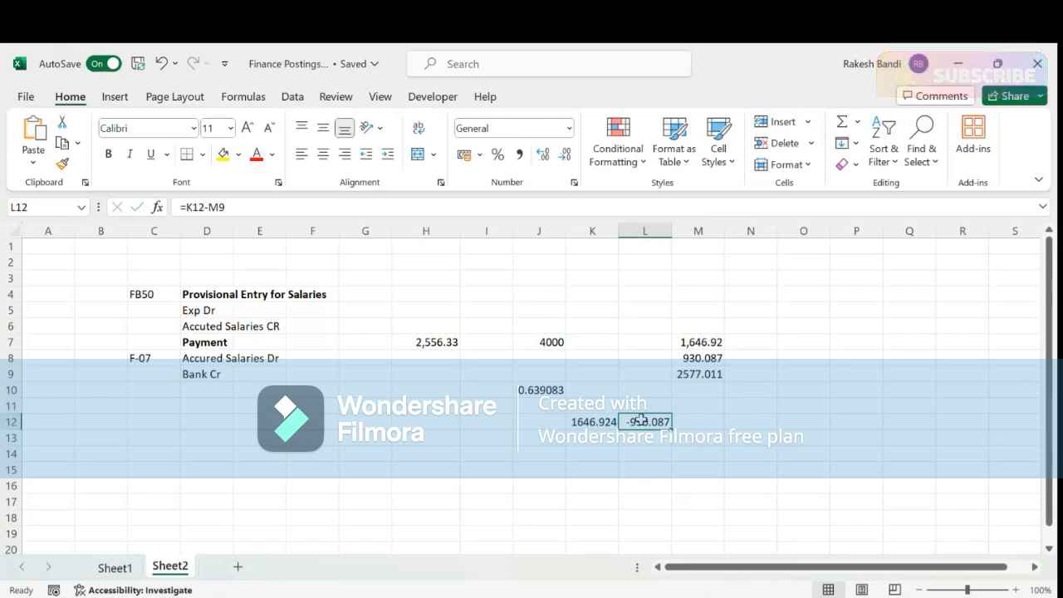
- Compare the result in L12 with the price-difference line of the SAP simulation, and review the stock quantity in H7
{"action": "key", "text": "alt+Tab"}
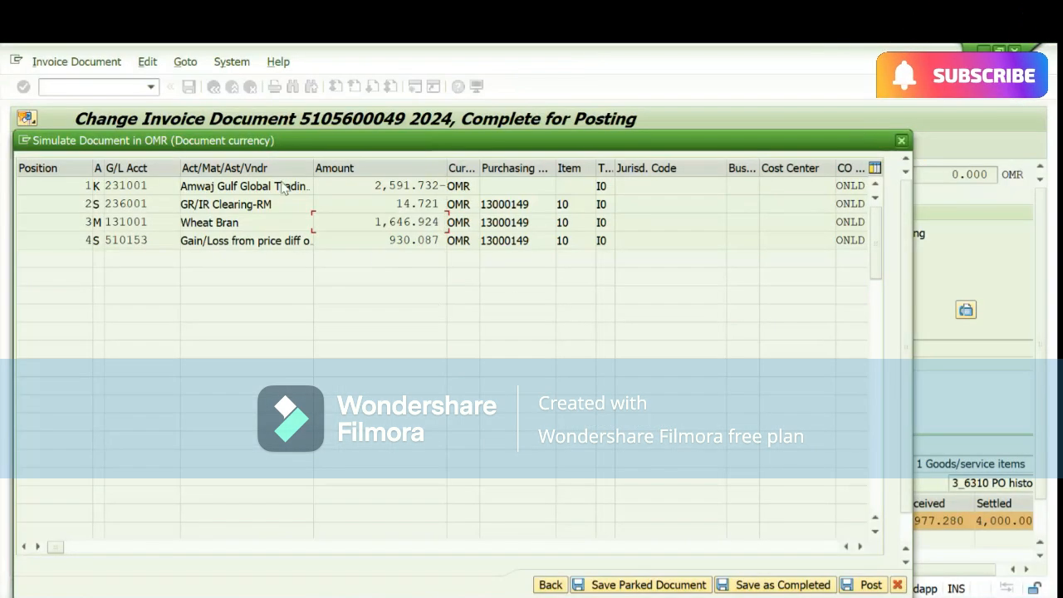
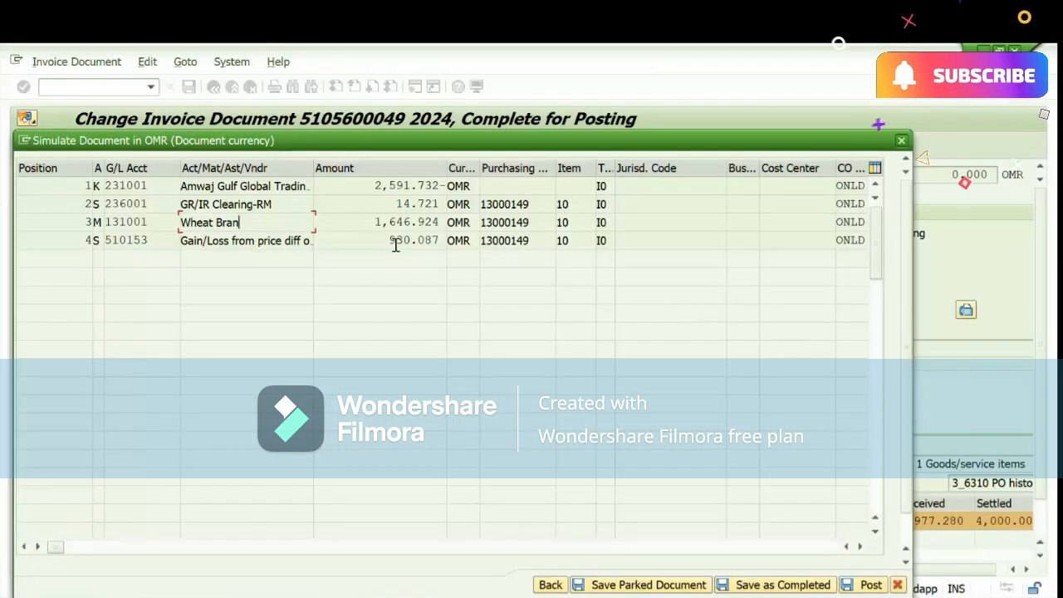
{"action": "left_click", "coordinate": [389, 240]}
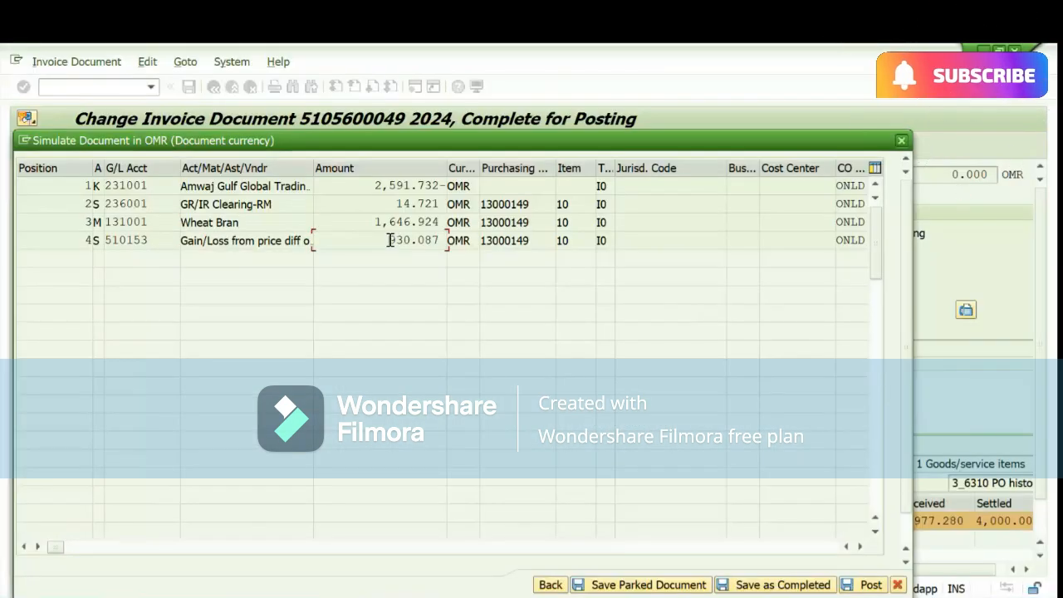
{"action": "left_click_drag", "start_coordinate": [390, 240], "coordinate": [440, 240]}
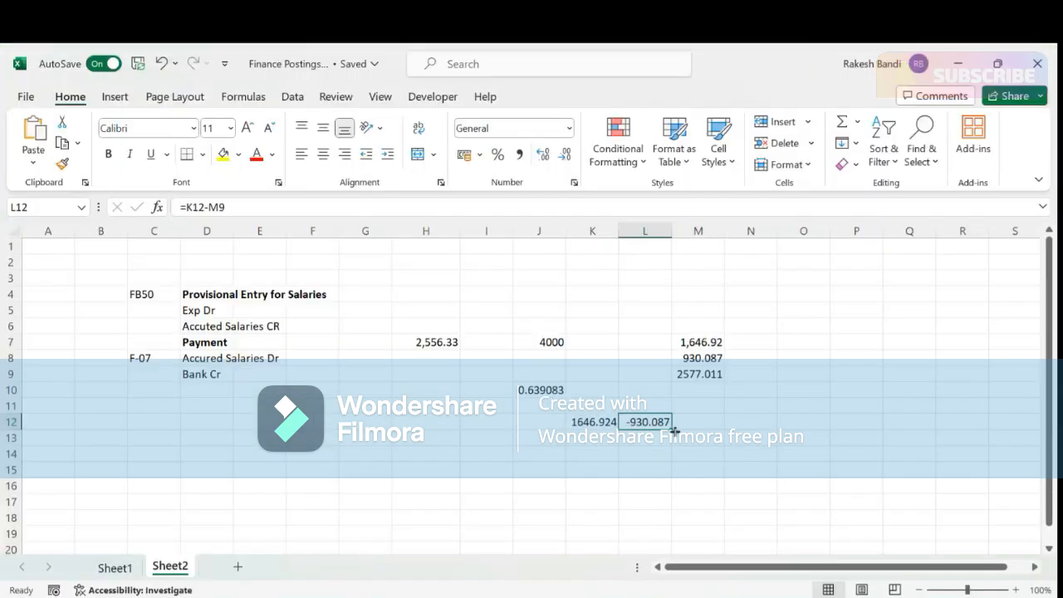
{"action": "left_click", "coordinate": [439, 341]}
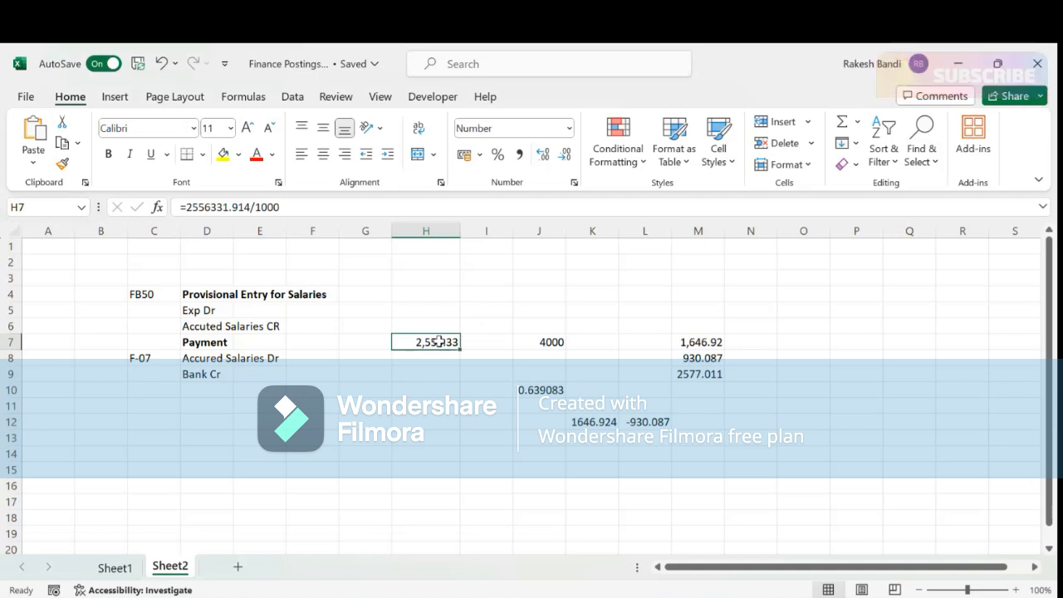
- Label the stock quantity column in H6 as Stock and the order quantity column in J6 as PO
{"action": "left_click", "coordinate": [426, 324]}
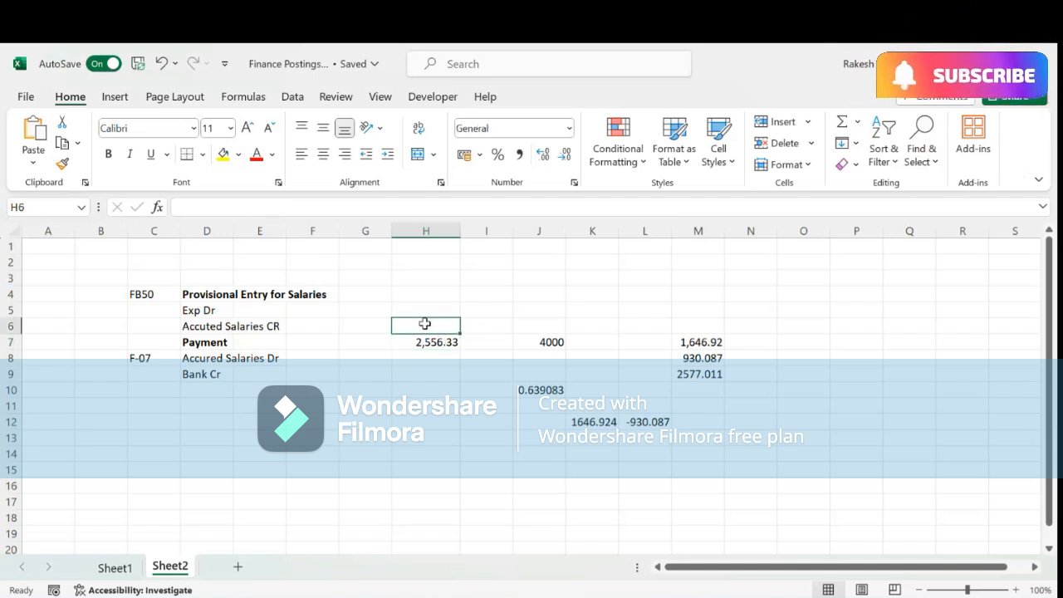
{"action": "double_click", "coordinate": [426, 324]}
{"action": "type", "text": "Stock"}
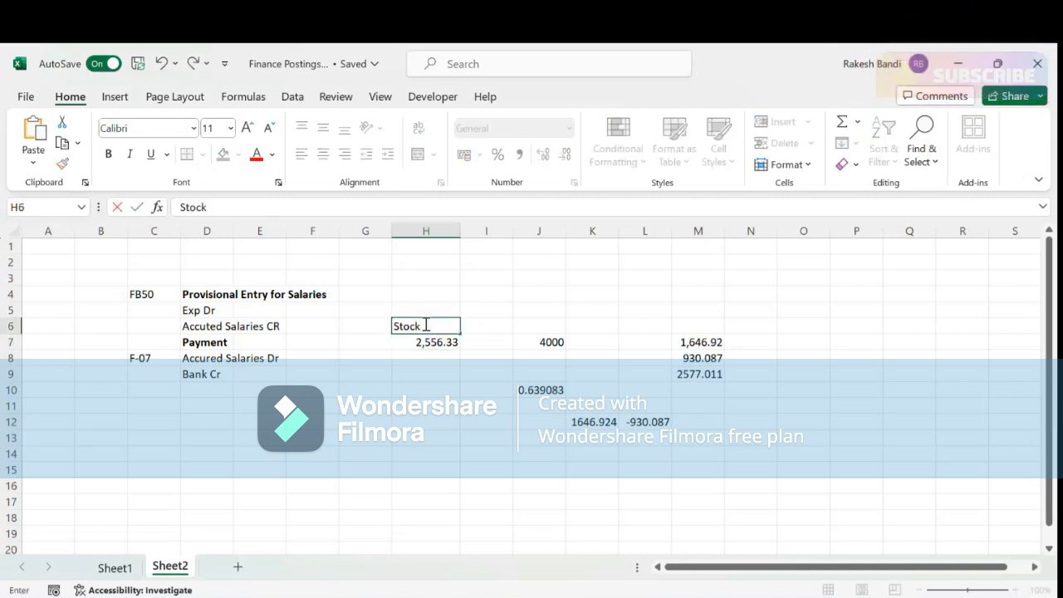
{"action": "left_click", "coordinate": [548, 327]}
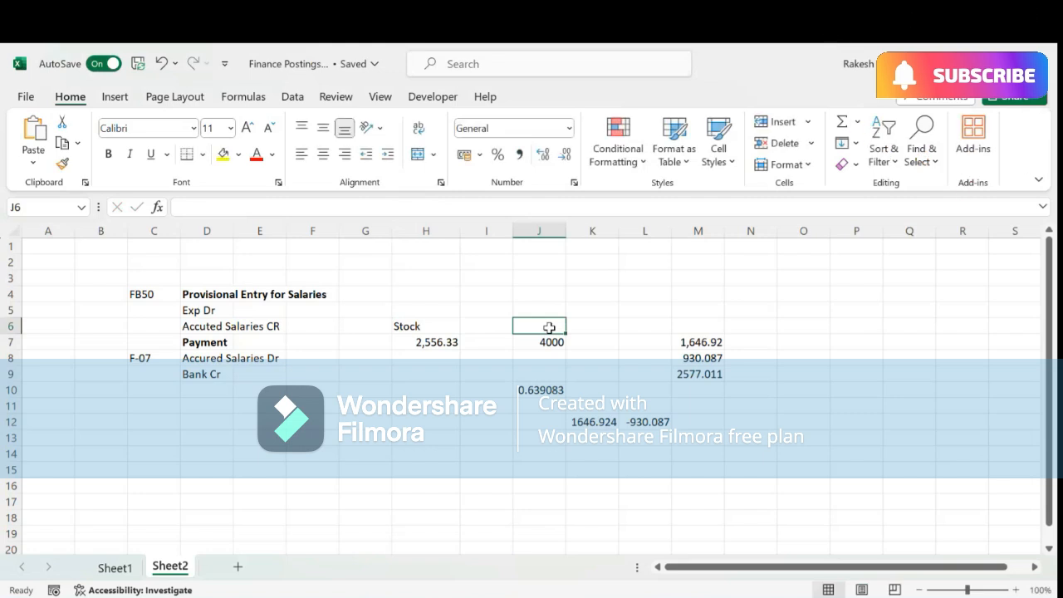
{"action": "double_click", "coordinate": [549, 328]}
{"action": "type", "text": "PO"}
{"action": "left_click", "coordinate": [604, 329]}
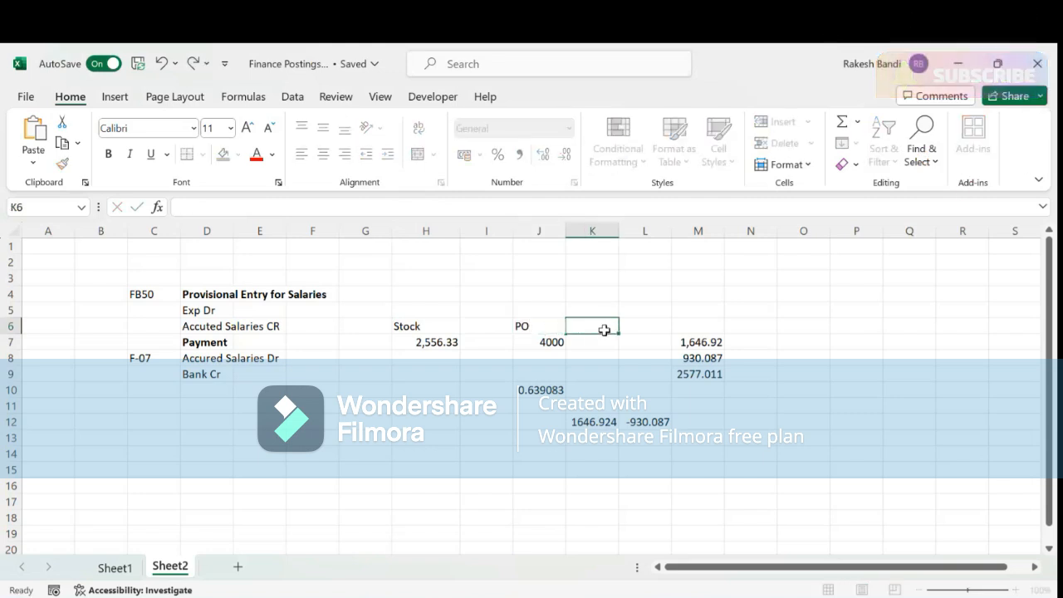
{"action": "left_click", "coordinate": [521, 325]}
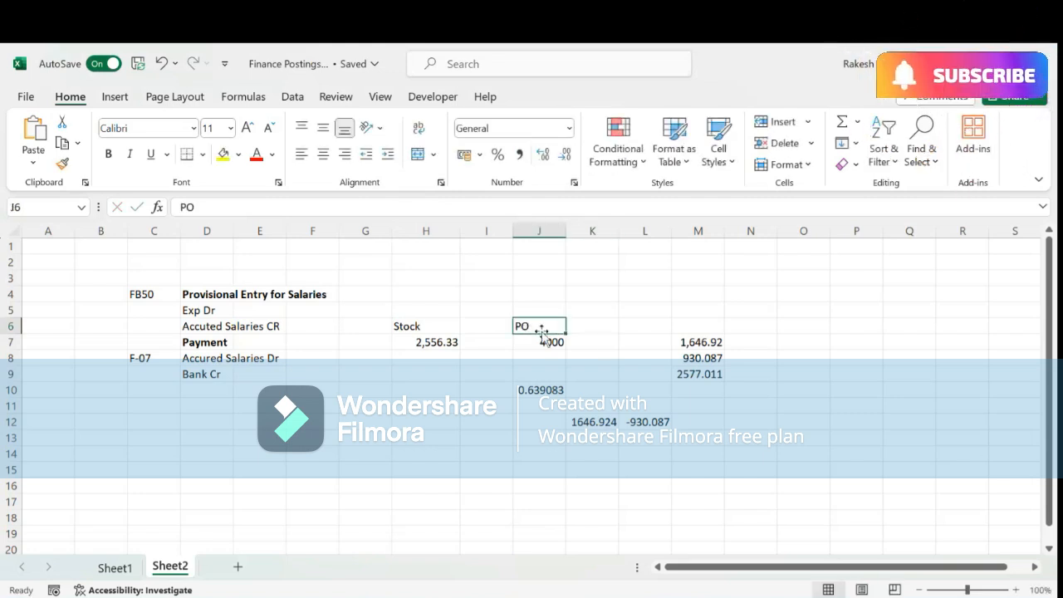
- Review the stock quantity in H7, the PO quantity in J7 and their ratio in J10
{"action": "left_click", "coordinate": [425, 341]}
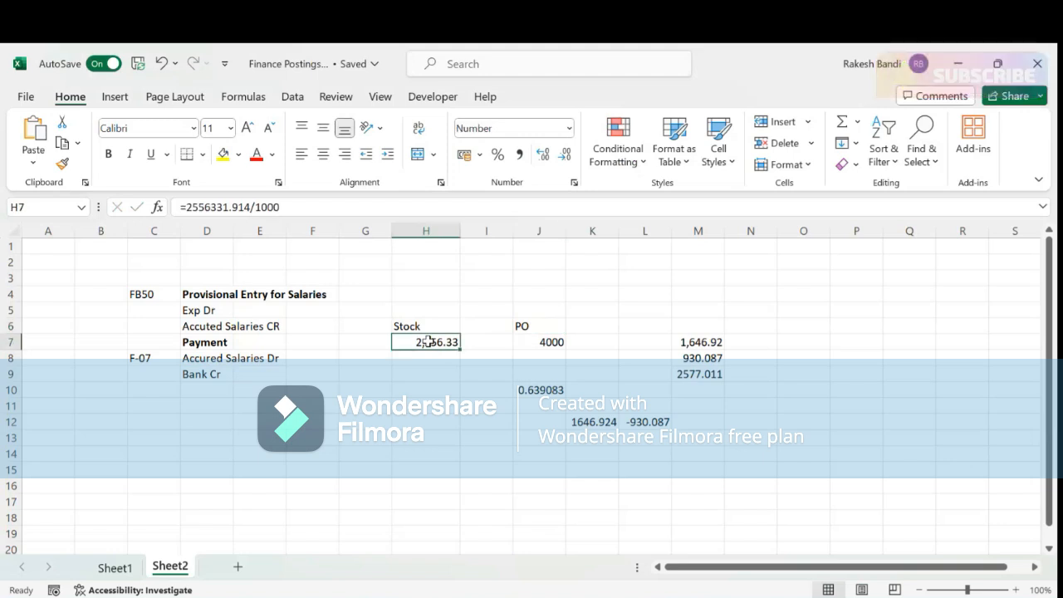
{"action": "left_click", "coordinate": [540, 340]}
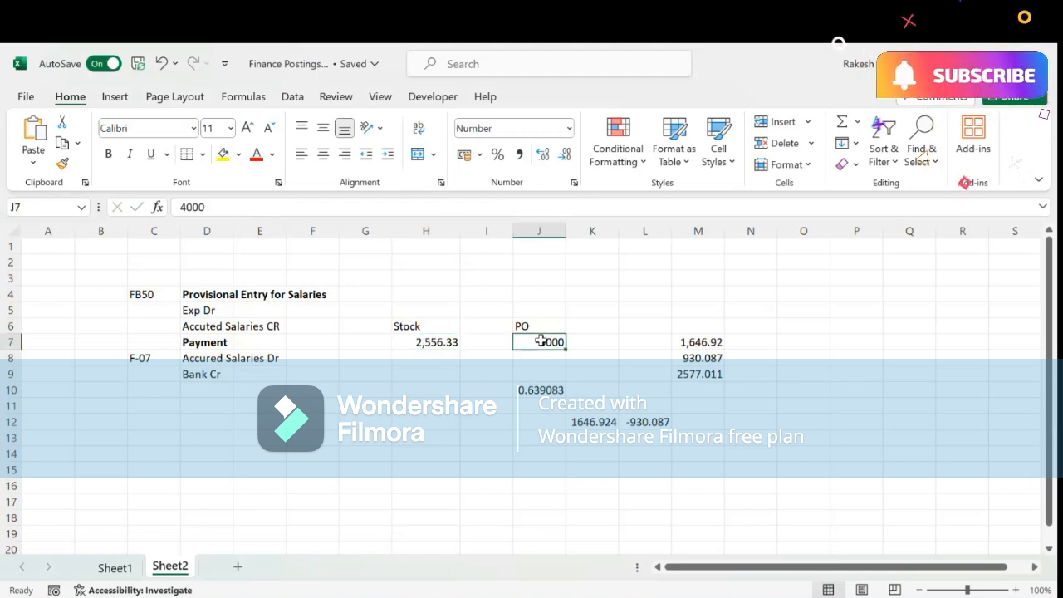
{"action": "left_click", "coordinate": [538, 390]}
{"action": "left_click", "coordinate": [470, 392]}
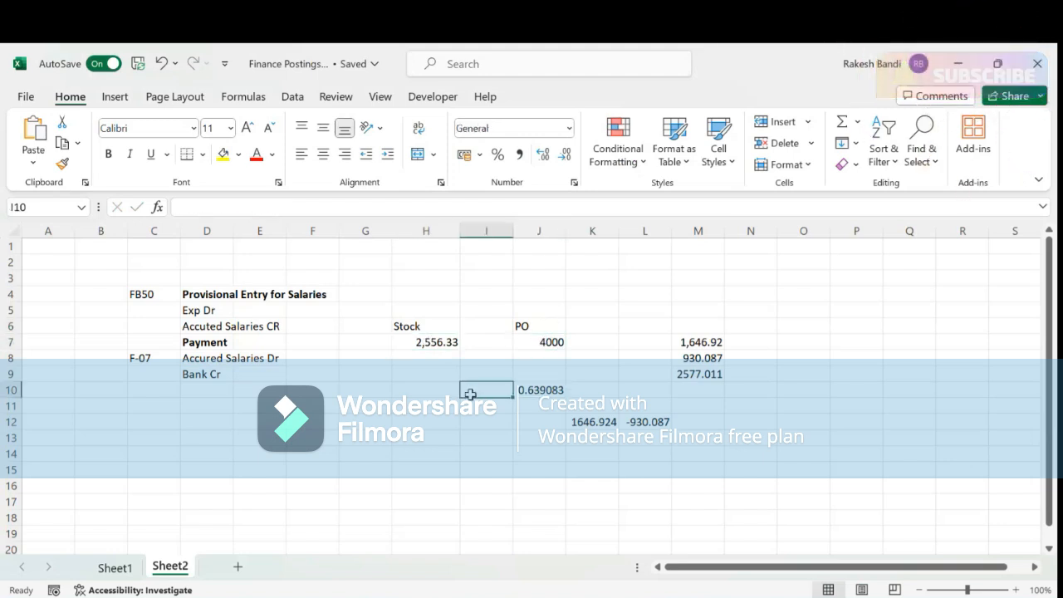
- Check the two amounts in M7:M8 and make their total in M9 bold
{"action": "left_click", "coordinate": [698, 343]}
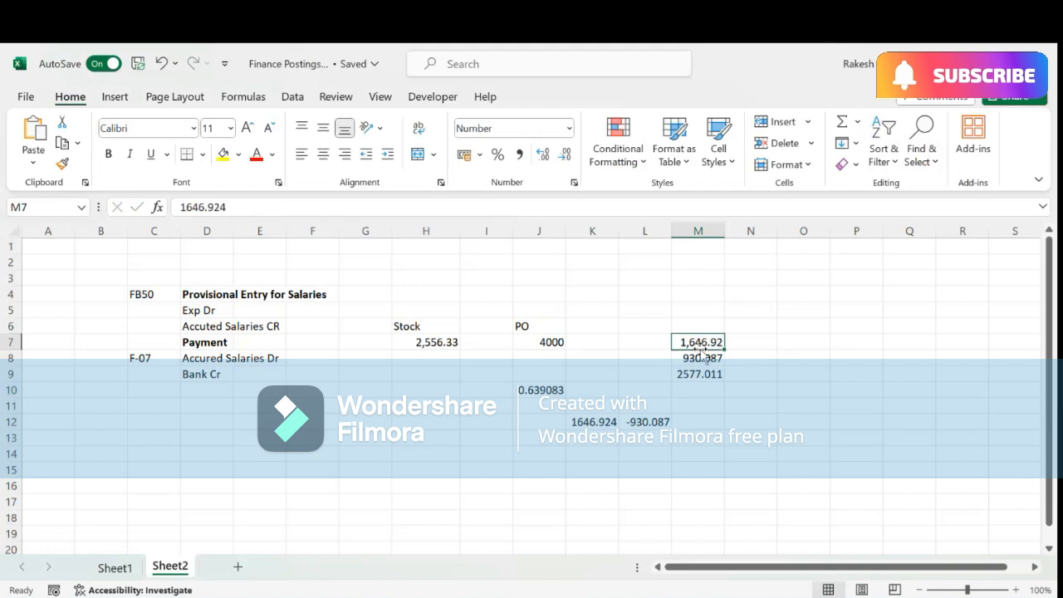
{"action": "left_click_drag", "start_coordinate": [696, 343], "coordinate": [696, 359]}
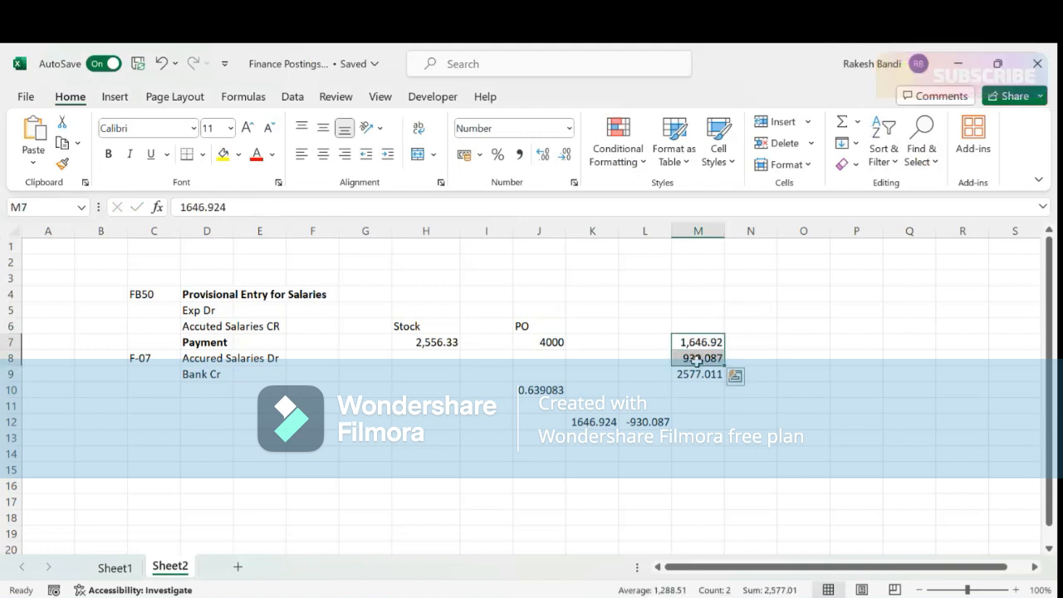
{"action": "left_click", "coordinate": [695, 374]}
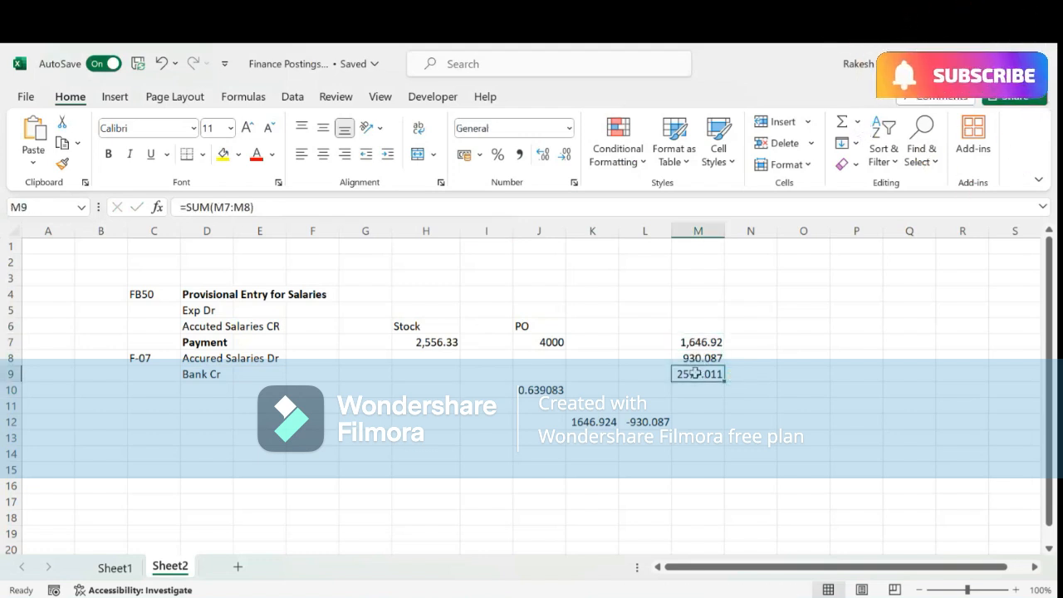
{"action": "left_click", "coordinate": [106, 157]}
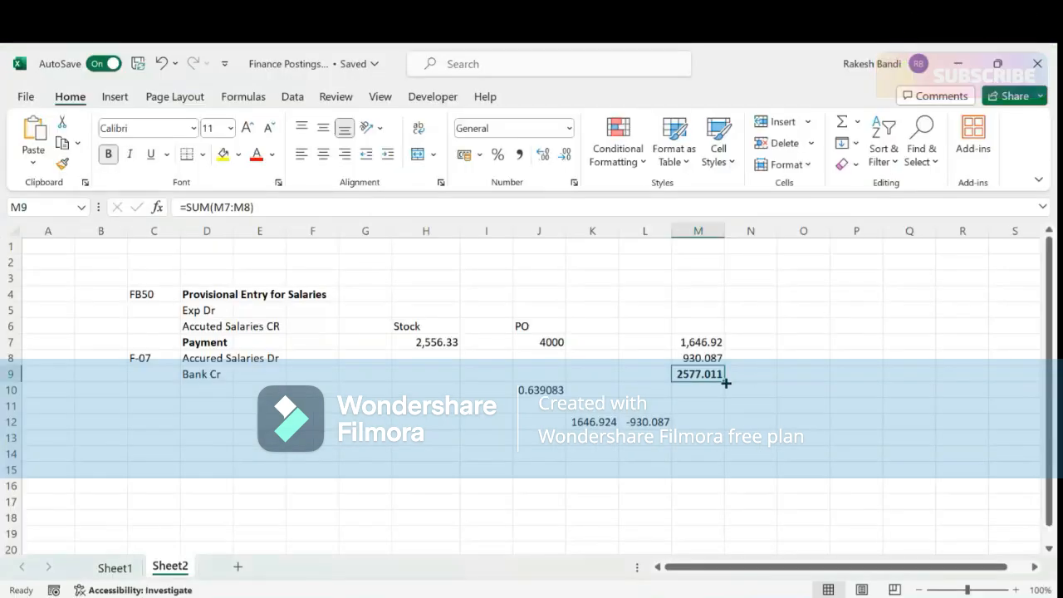
{"action": "key", "text": "alt+Tab"}
{"action": "key", "text": "alt+Tab"}
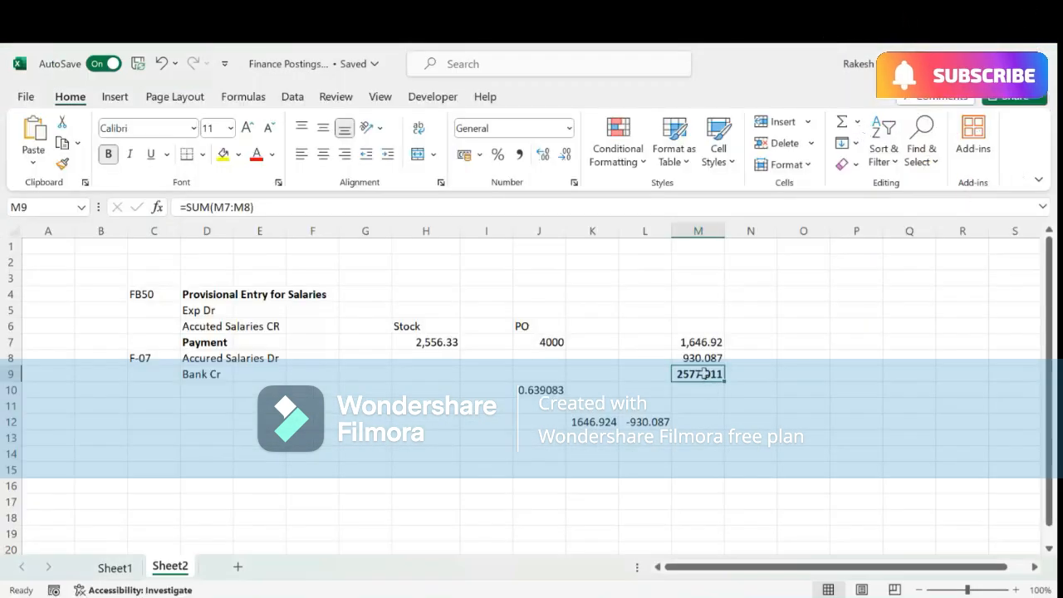
- Trace how the ratio in J10 and the total in M9 produce K12, and compare it with the stock amount in M7
{"action": "left_click", "coordinate": [550, 393]}
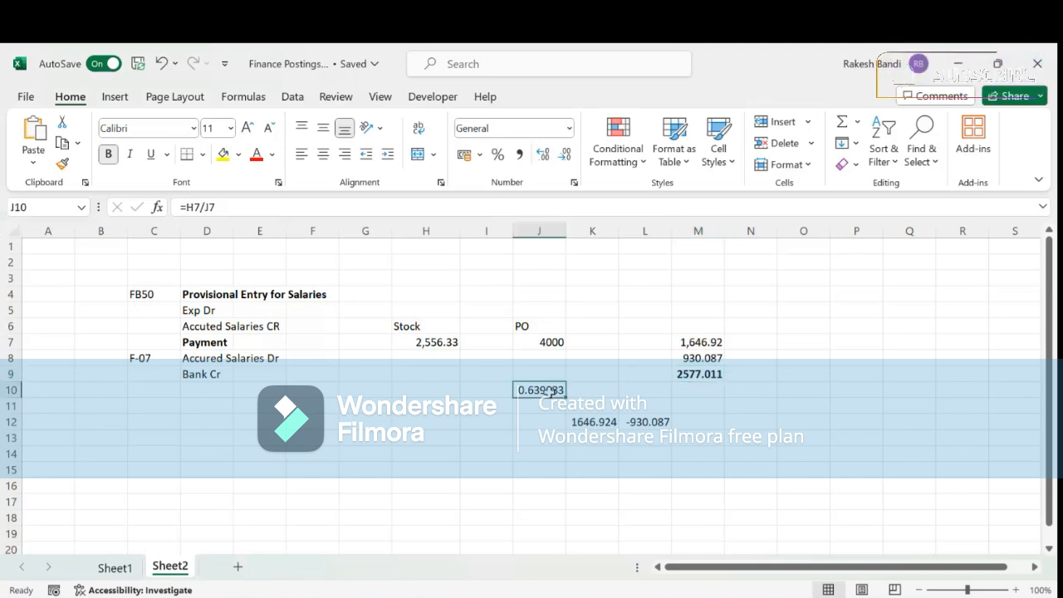
{"action": "left_click", "coordinate": [691, 375]}
{"action": "left_click", "coordinate": [584, 422]}
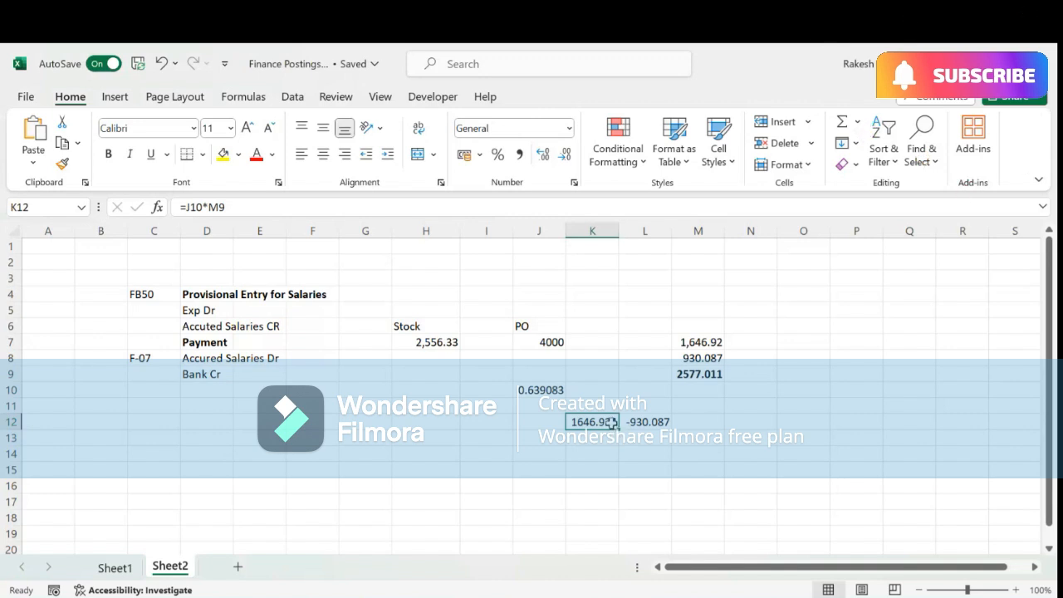
{"action": "left_click", "coordinate": [708, 342]}
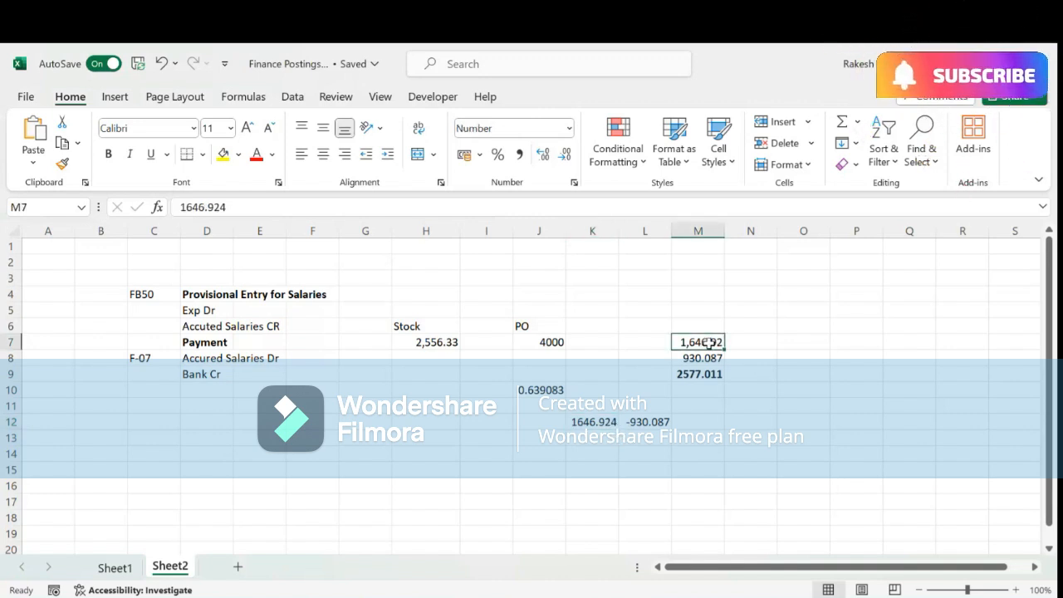
{"action": "left_click", "coordinate": [531, 391]}
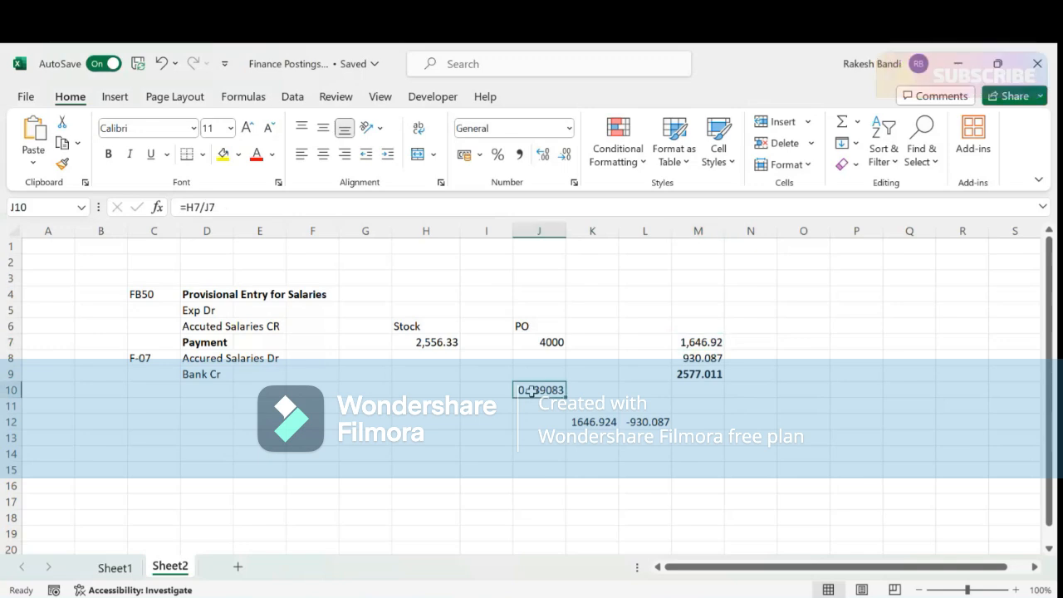
{"action": "left_click", "coordinate": [689, 345]}
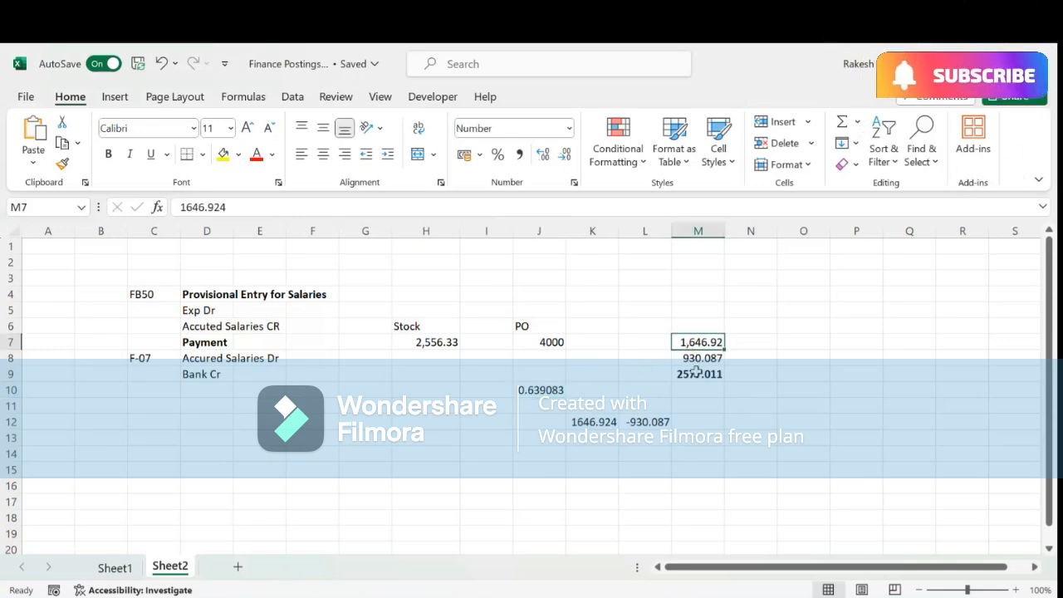
{"action": "left_click", "coordinate": [696, 372]}
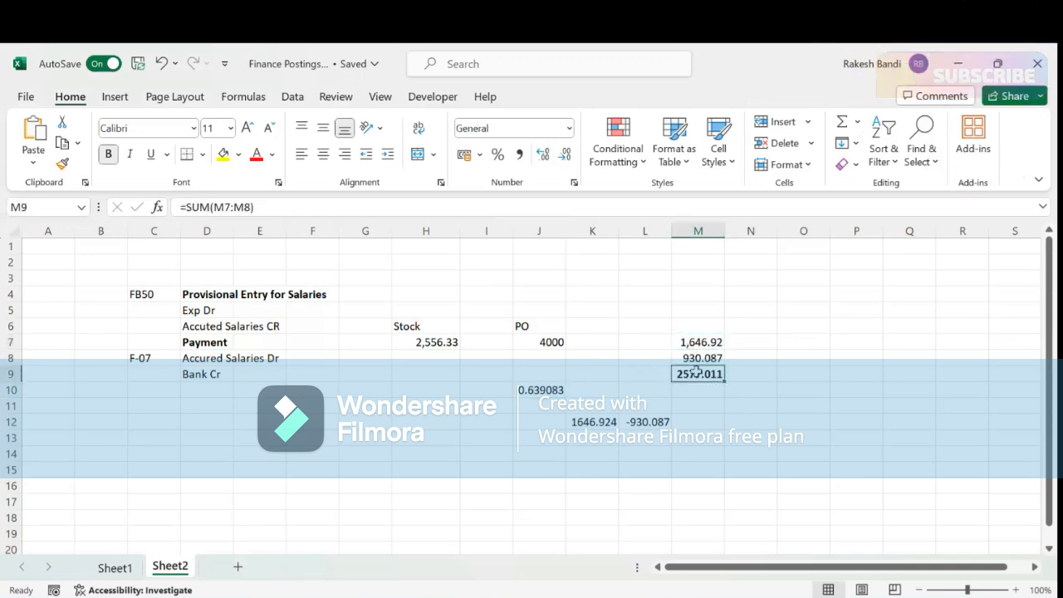
- Switch to the SAP simulation and compare its Wheat Bran and price-difference amounts with the Excel figures
{"action": "key", "text": "alt+Tab"}
{"action": "left_click_drag", "start_coordinate": [375, 221], "coordinate": [449, 225]}
{"action": "left_click_drag", "start_coordinate": [391, 241], "coordinate": [443, 241]}
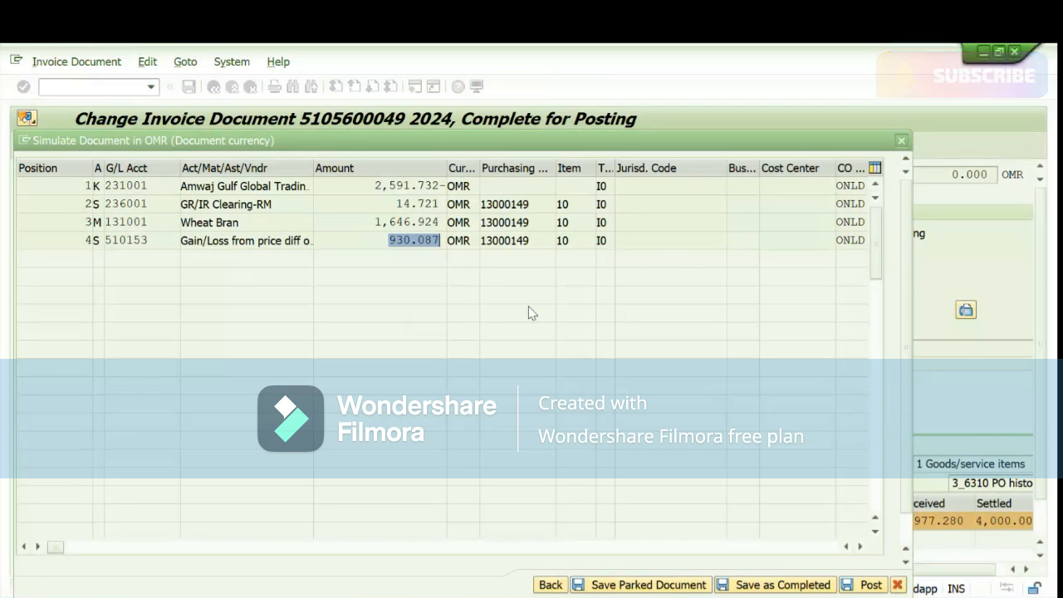
{"action": "key", "text": "alt+Tab"}
{"action": "key", "text": "alt+Tab"}
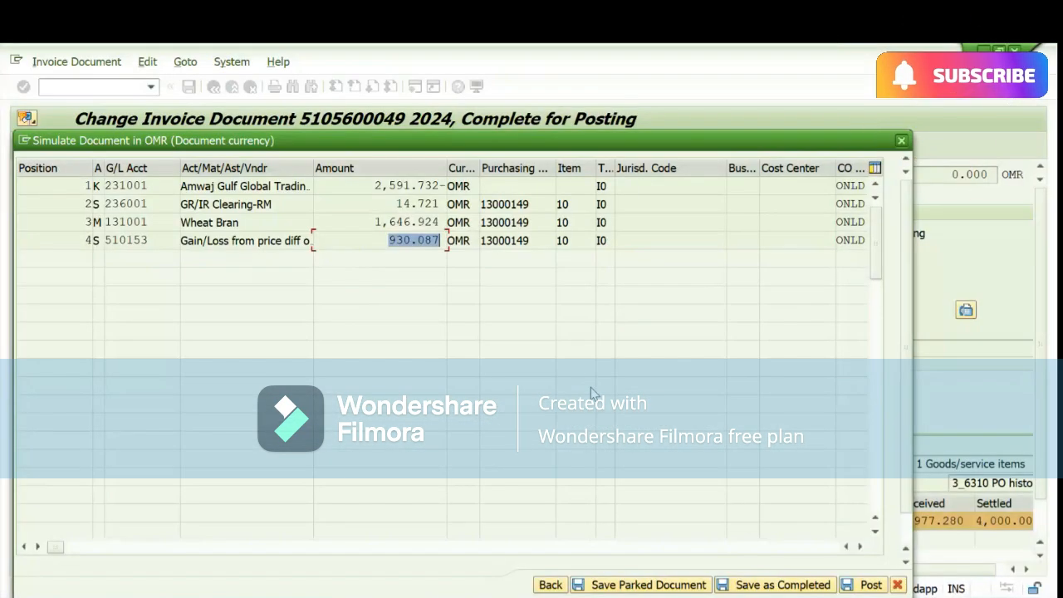
{"action": "key", "text": "alt+Tab"}
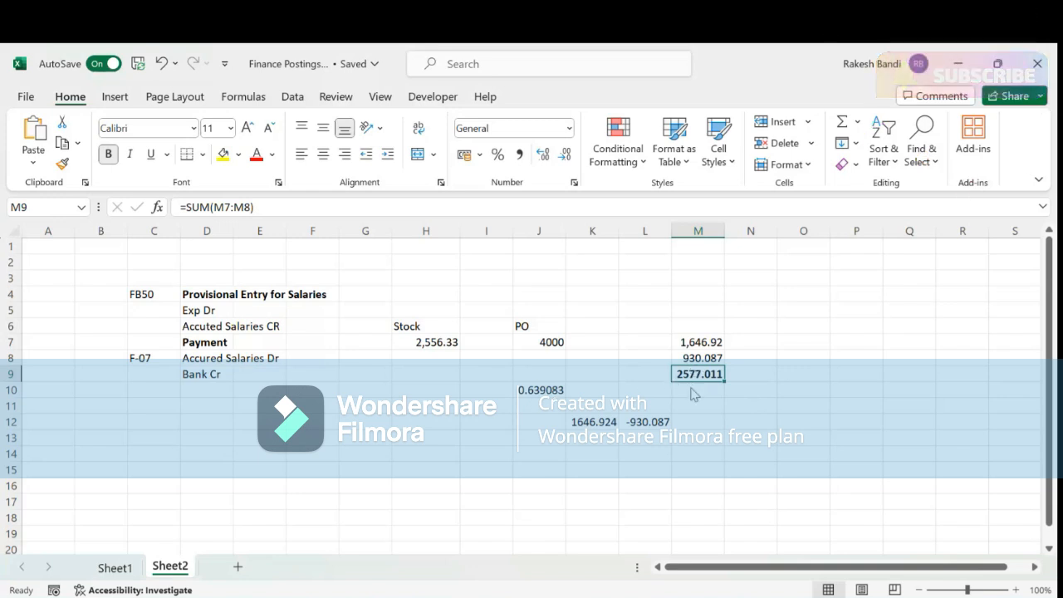
{"action": "key", "text": "alt+Tab"}
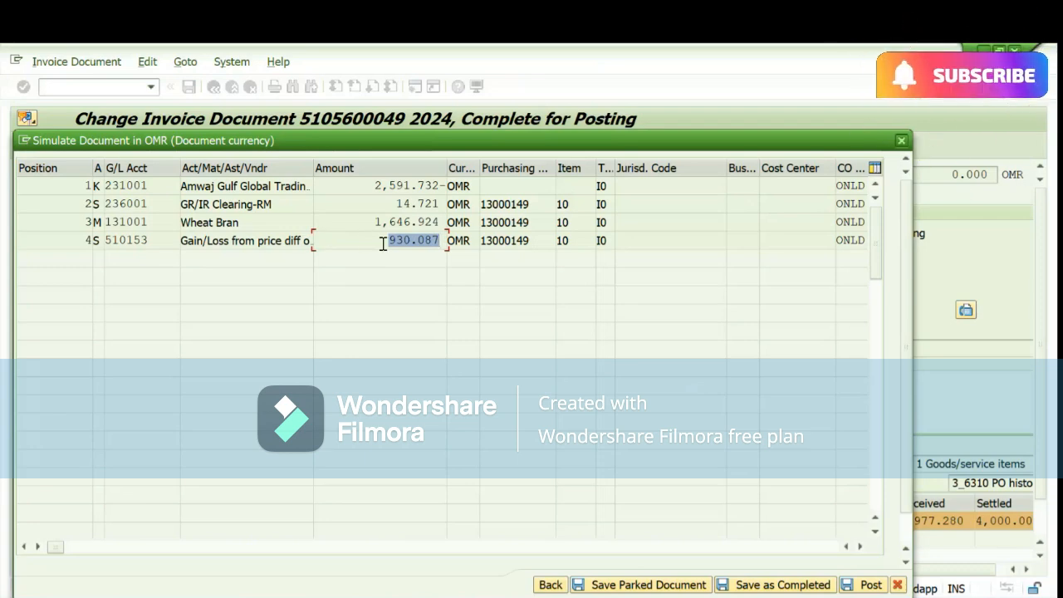
{"action": "key", "text": "alt+Tab"}
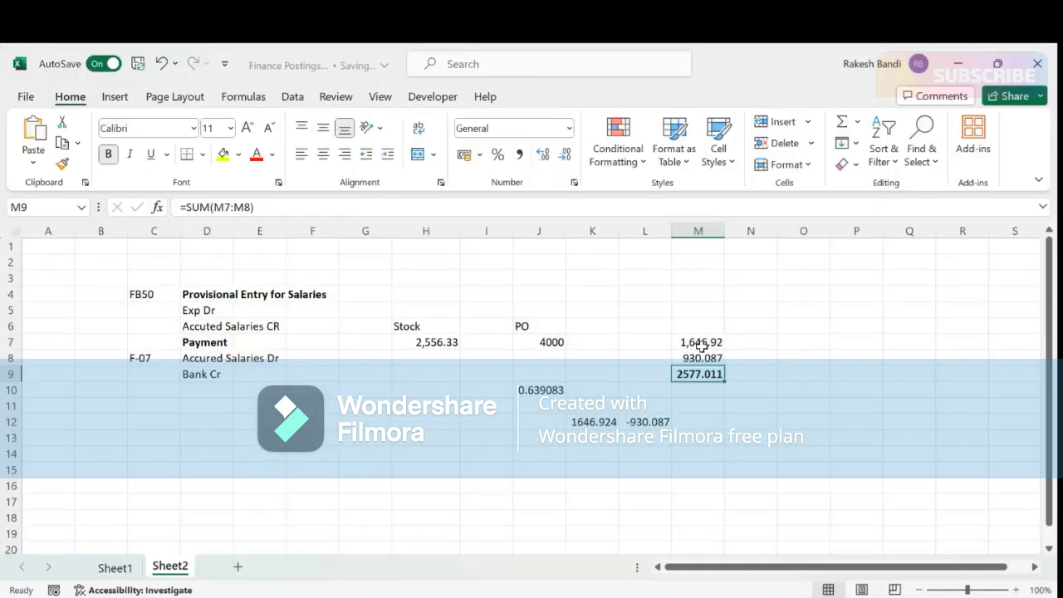
- Recheck the Excel split by reviewing J10, M9 and K12 against the stock amount in M7 and the price difference in M8
{"action": "left_click", "coordinate": [701, 346]}
{"action": "left_click", "coordinate": [538, 389]}
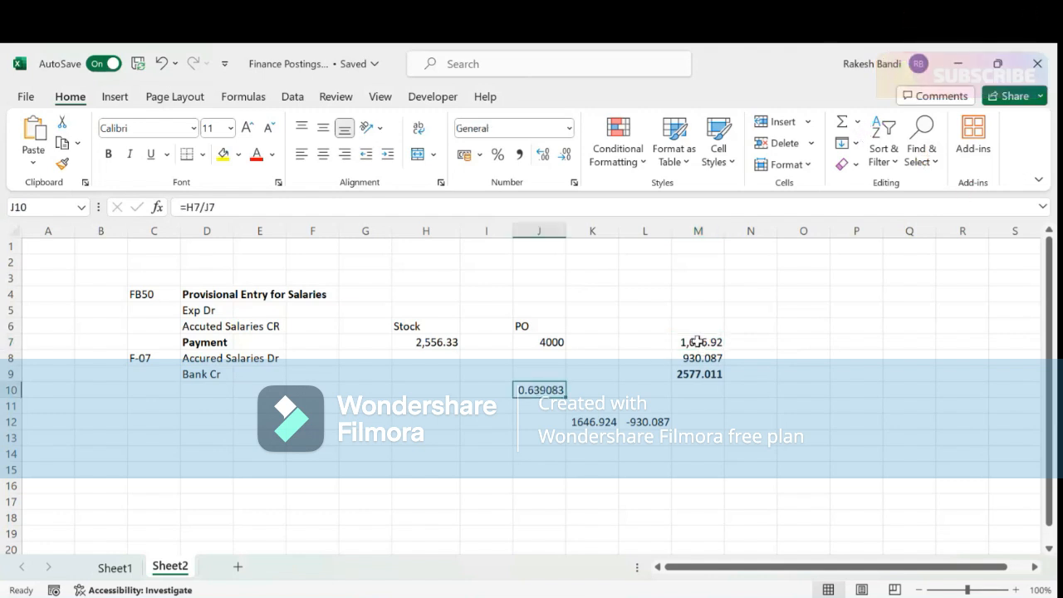
{"action": "left_click", "coordinate": [695, 374]}
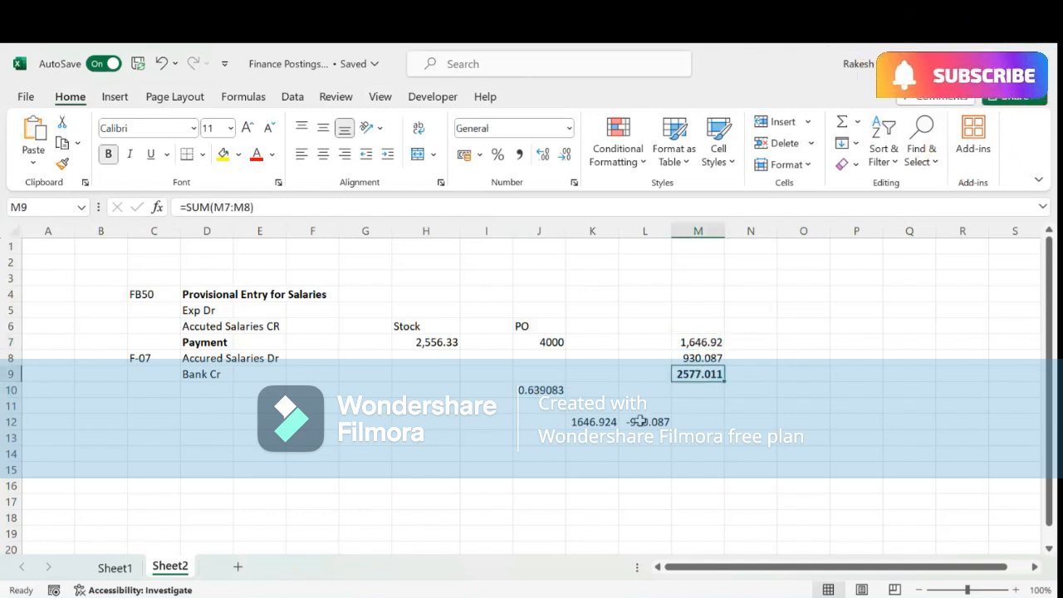
{"action": "left_click", "coordinate": [592, 422]}
{"action": "left_click", "coordinate": [715, 343]}
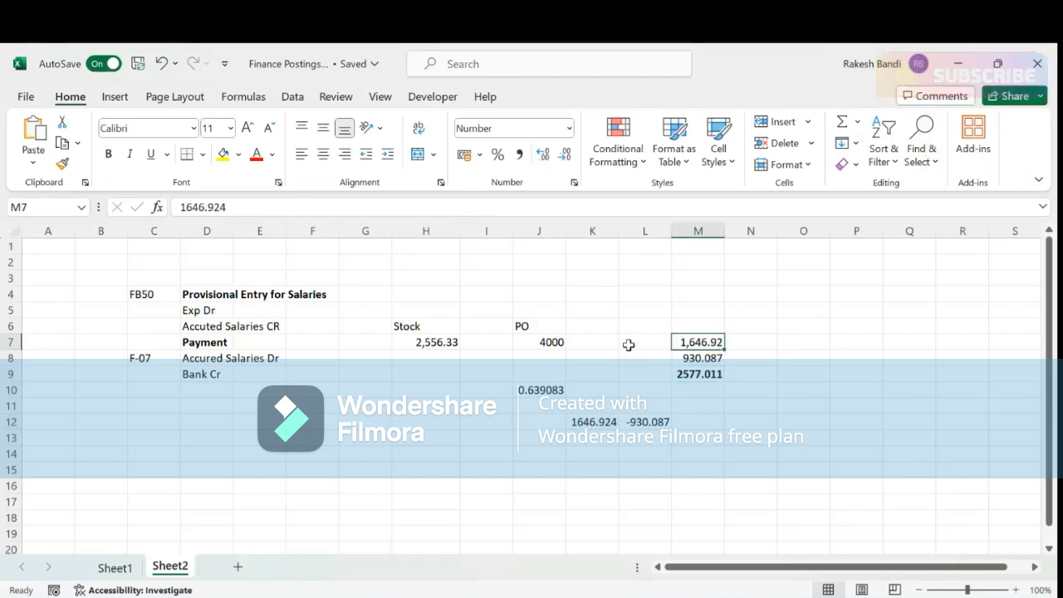
{"action": "left_click", "coordinate": [439, 346]}
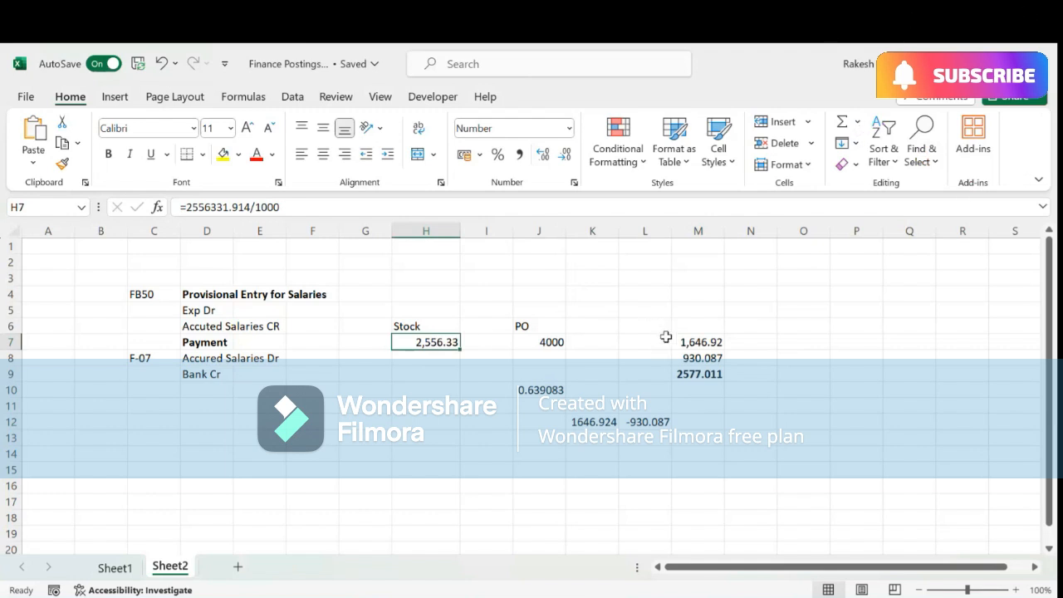
{"action": "left_click", "coordinate": [700, 358]}
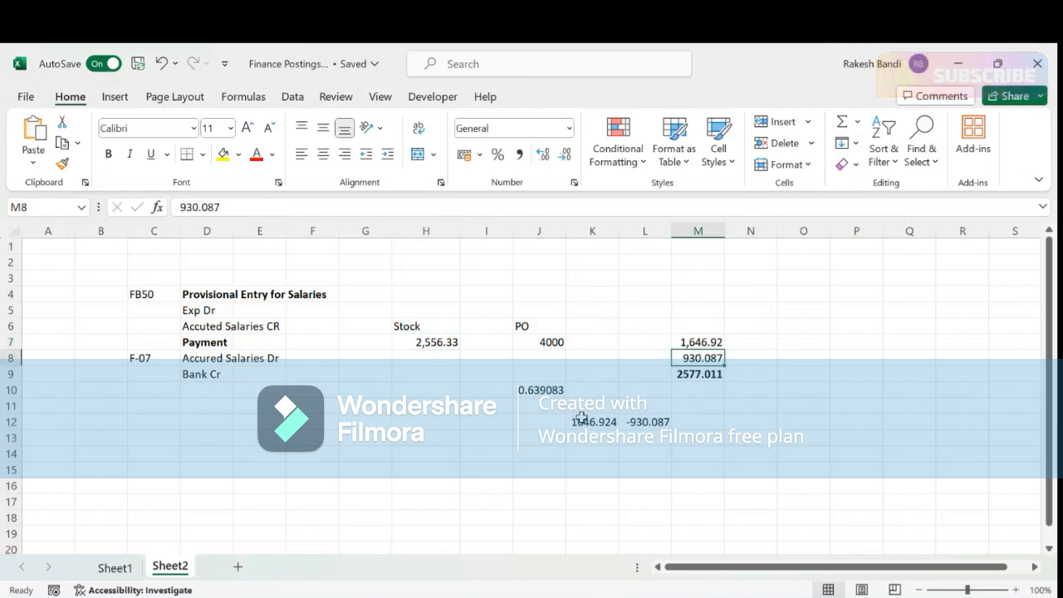
- Read the full account description of the SAP price-difference line, and review H7, M9, K12 and M8 in Excel
{"action": "key", "text": "alt+Tab"}
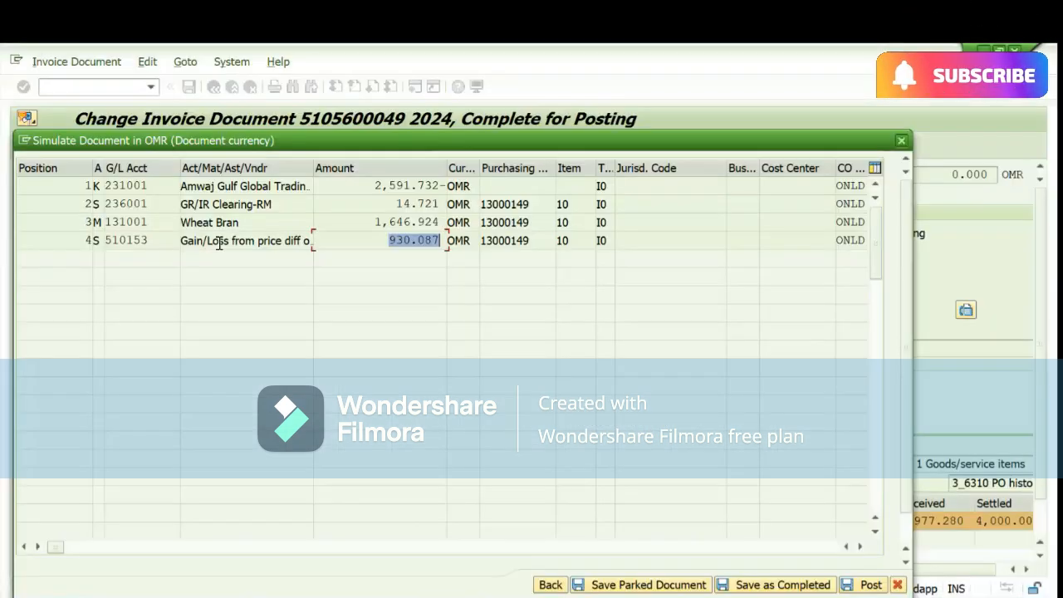
{"action": "left_click_drag", "start_coordinate": [183, 240], "coordinate": [329, 240]}
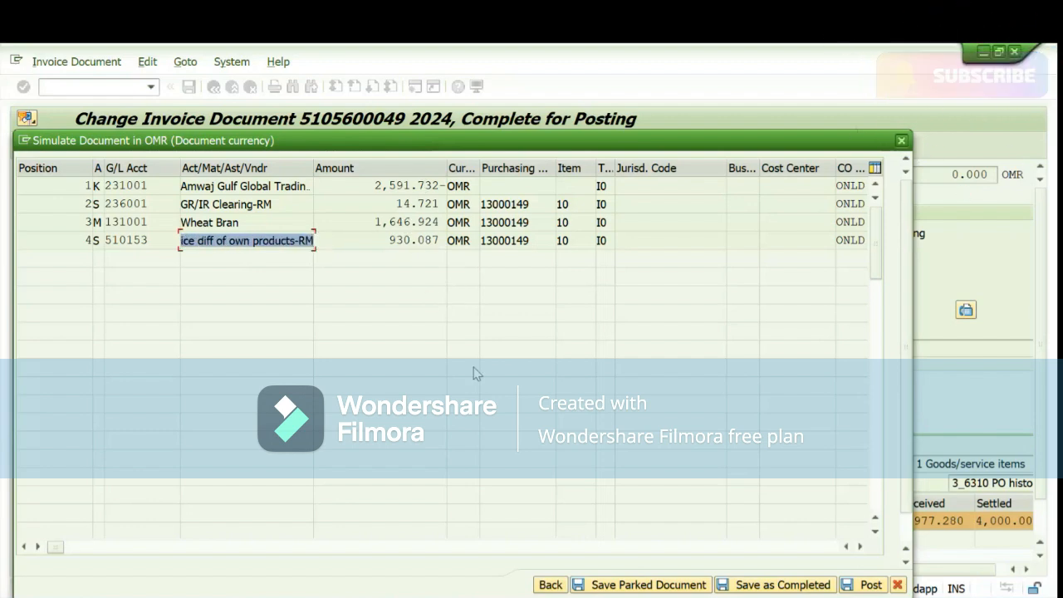
{"action": "key", "text": "alt+Tab"}
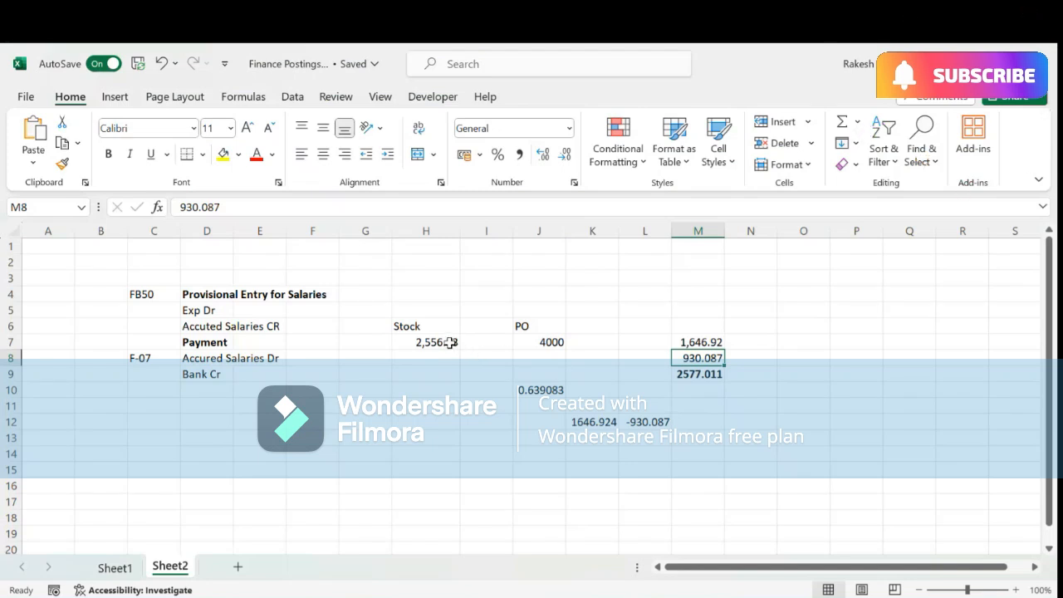
{"action": "left_click", "coordinate": [449, 342]}
{"action": "left_click", "coordinate": [693, 372]}
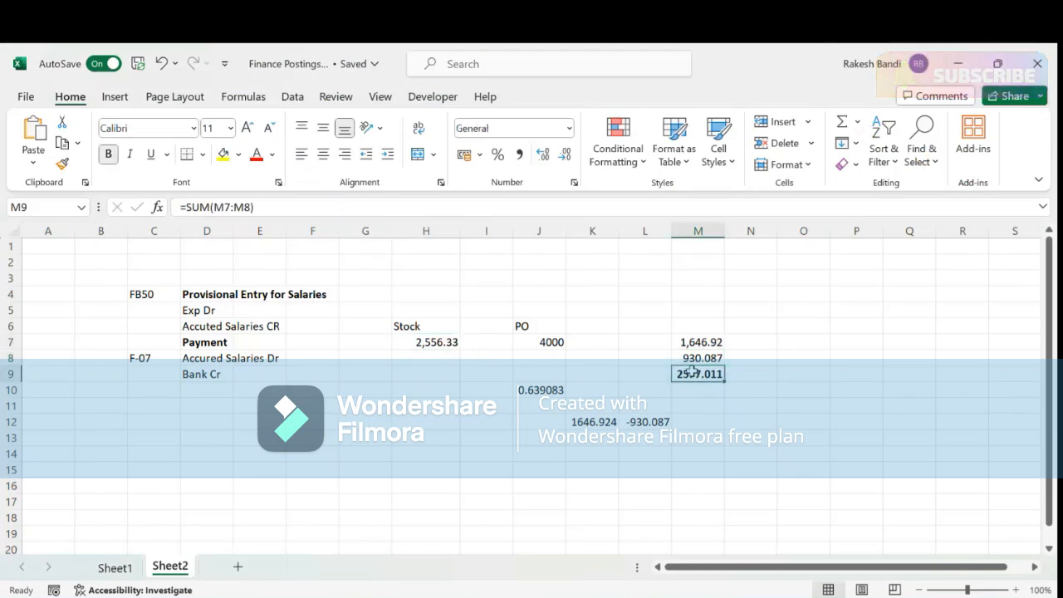
{"action": "left_click", "coordinate": [586, 424]}
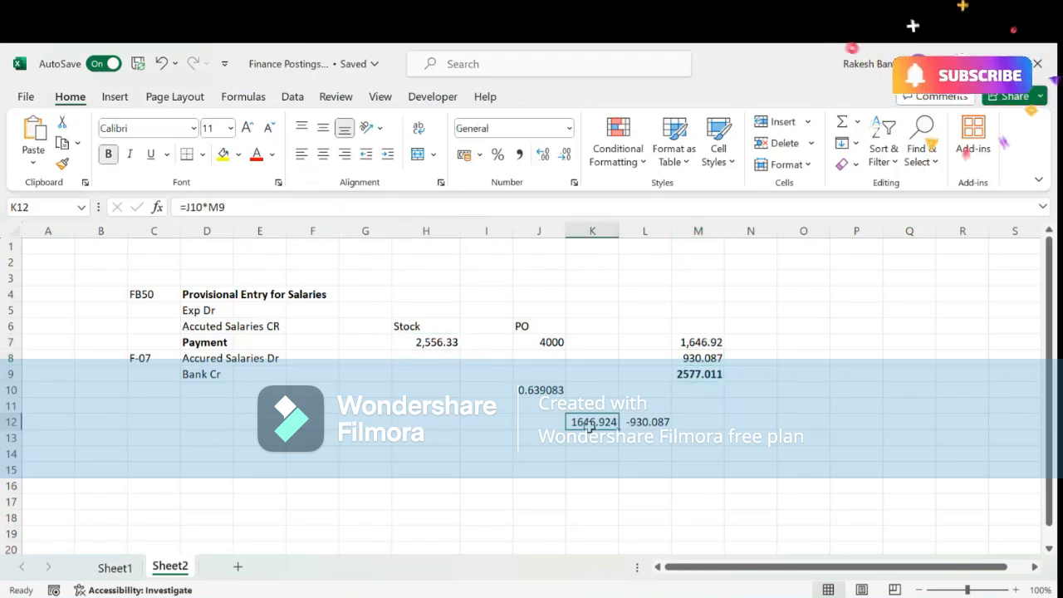
{"action": "left_click", "coordinate": [700, 359]}
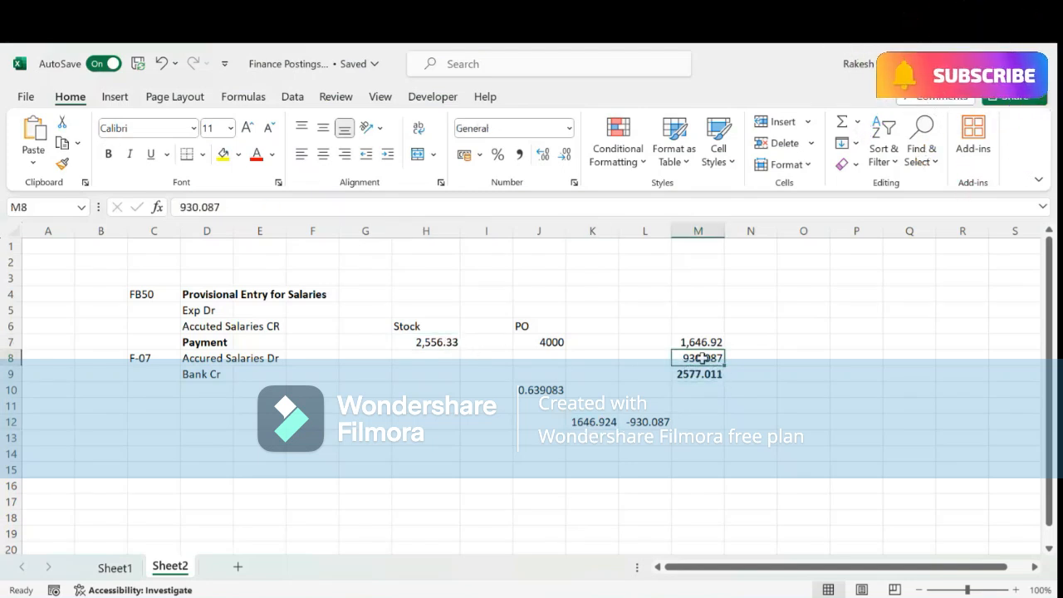
- Switch to the SAP simulation, review the price-difference line's account description and amount, and close the simulation
{"action": "left_click", "coordinate": [256, 154]}
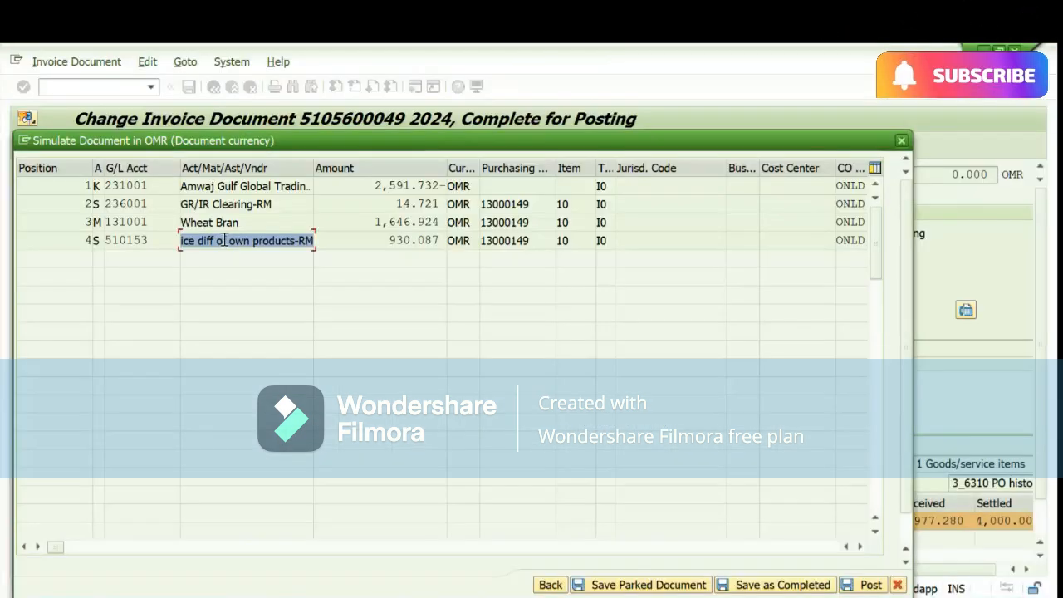
{"action": "left_click", "coordinate": [224, 241]}
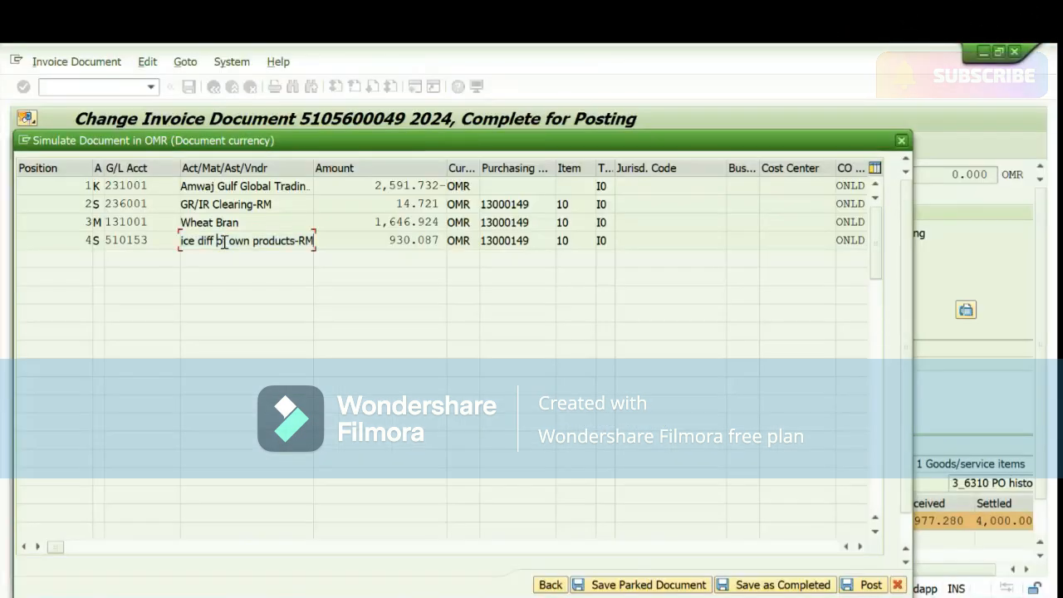
{"action": "left_click", "coordinate": [393, 240]}
{"action": "left_click_drag", "start_coordinate": [392, 240], "coordinate": [444, 241]}
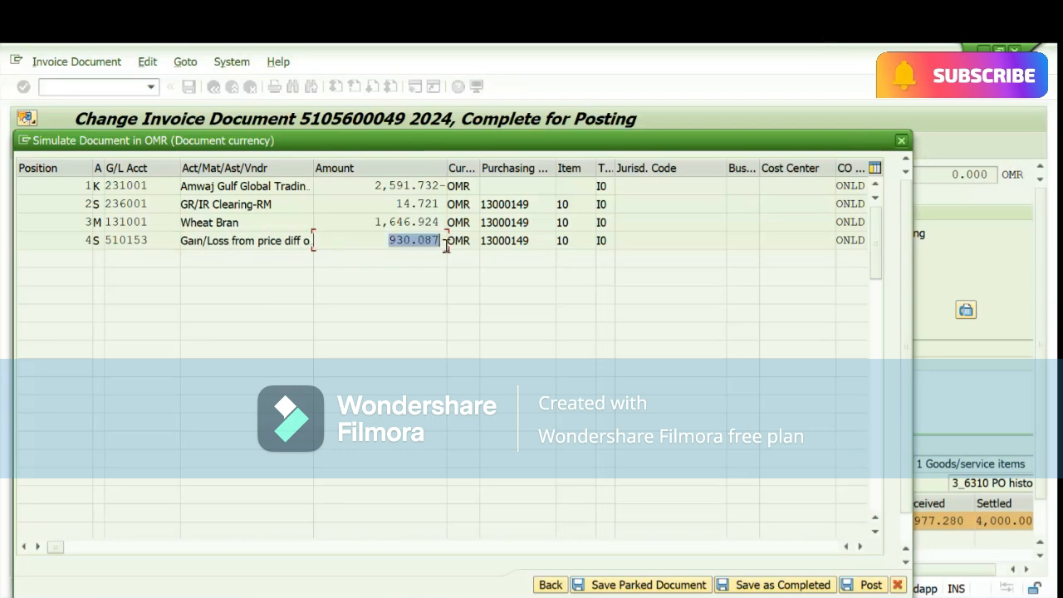
{"action": "left_click", "coordinate": [900, 140]}
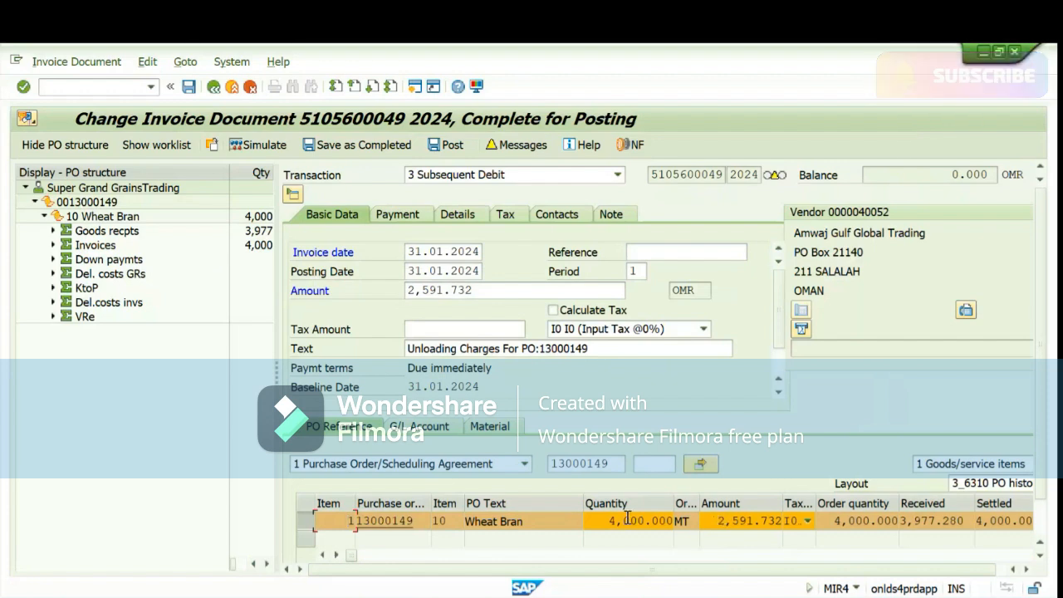
- Set the Wheat Bran invoice item's quantity to 3,977.280, matching the received quantity
{"action": "left_click_drag", "start_coordinate": [604, 520], "coordinate": [684, 520]}
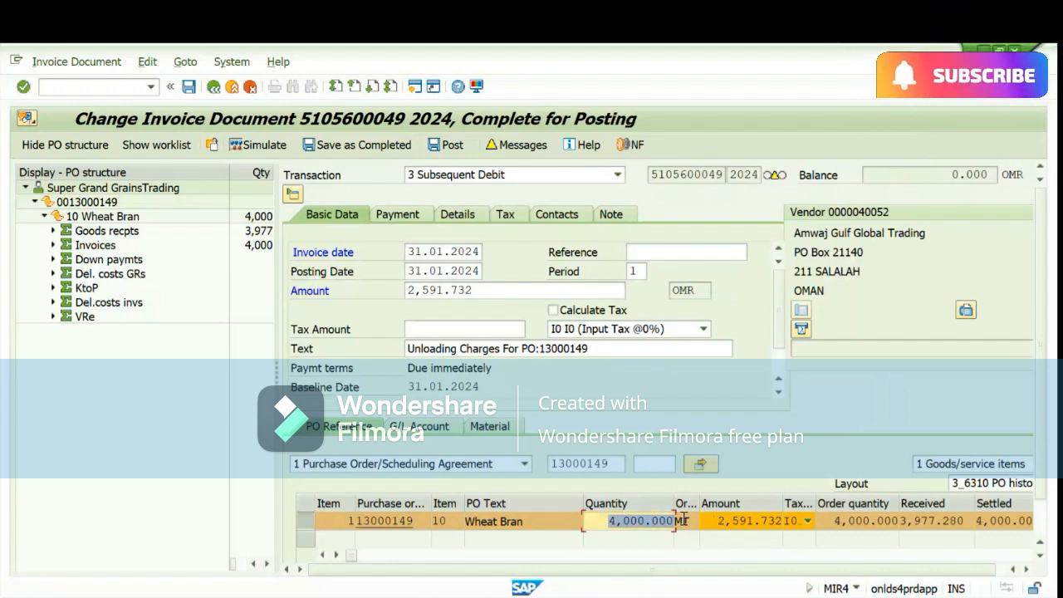
{"action": "key", "text": "BackSpace"}
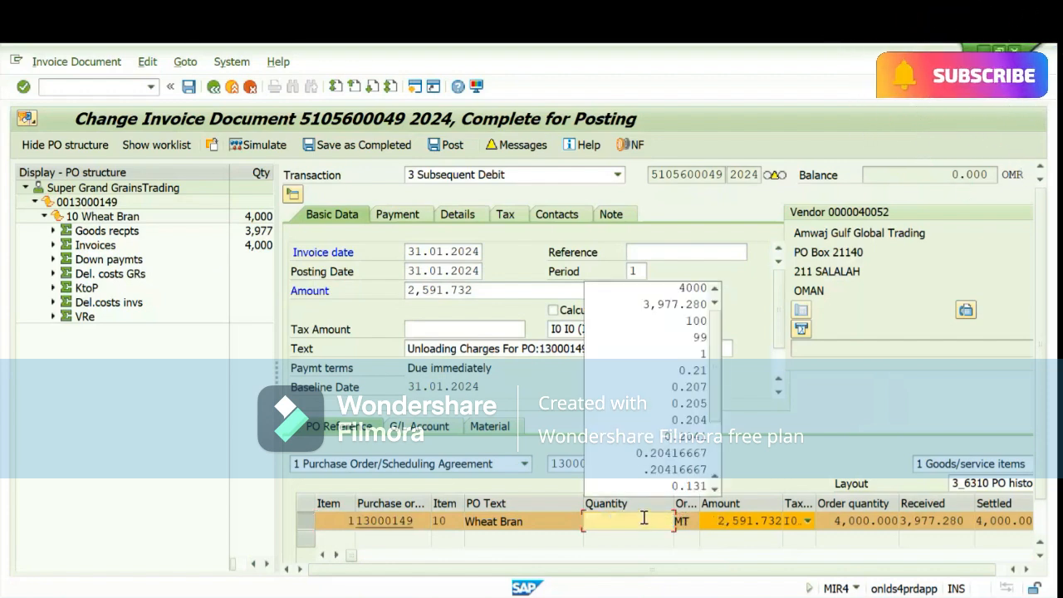
{"action": "left_click", "coordinate": [673, 303]}
{"action": "key", "text": "Return"}
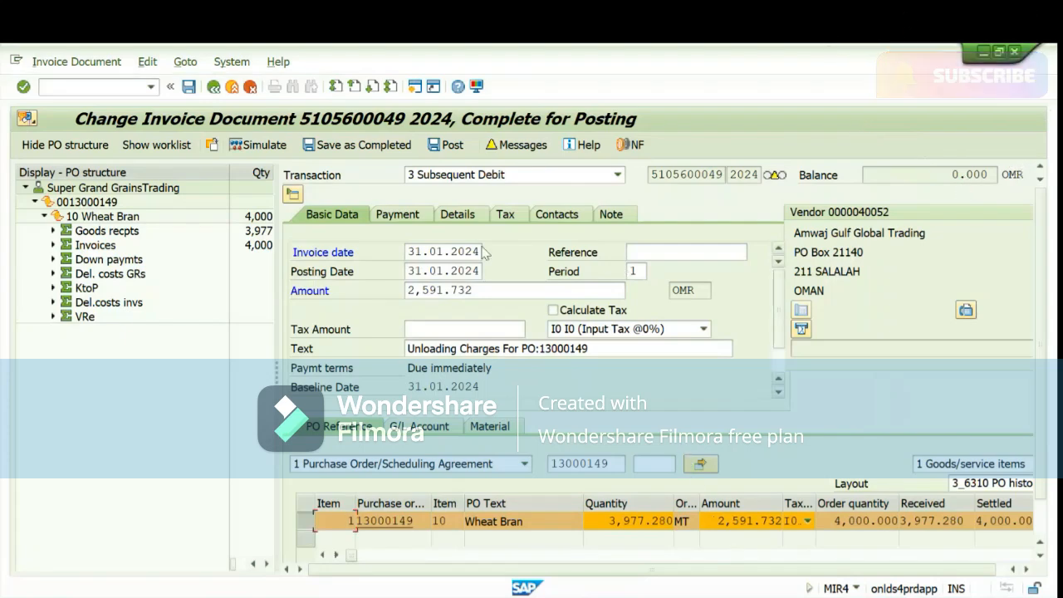
- Simulate the invoice with the received quantity, compare its price-difference amount with the Excel figures, and close the simulation
{"action": "left_click", "coordinate": [258, 149]}
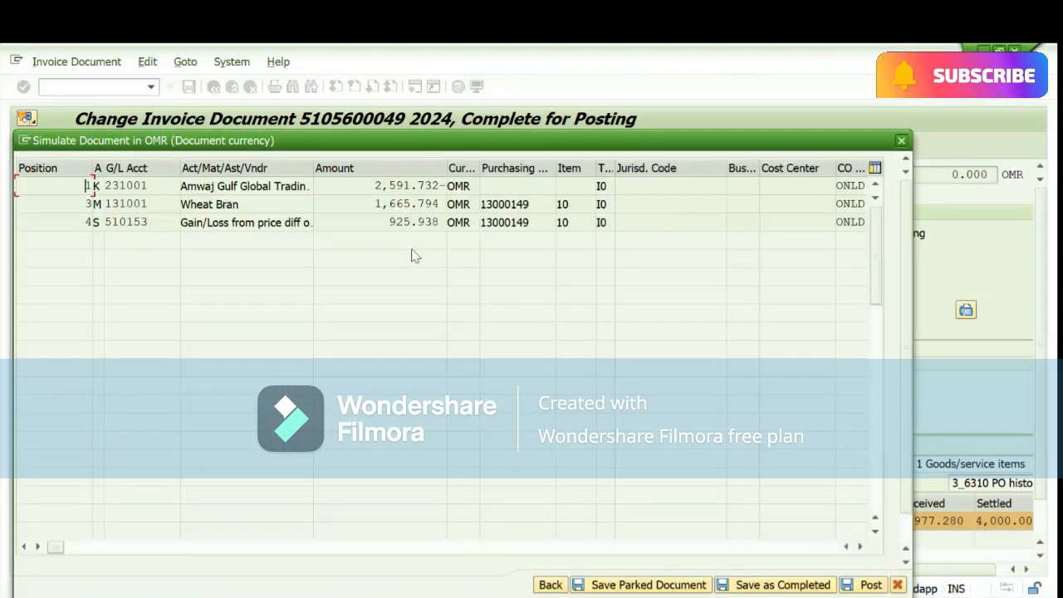
{"action": "left_click_drag", "start_coordinate": [388, 222], "coordinate": [440, 222]}
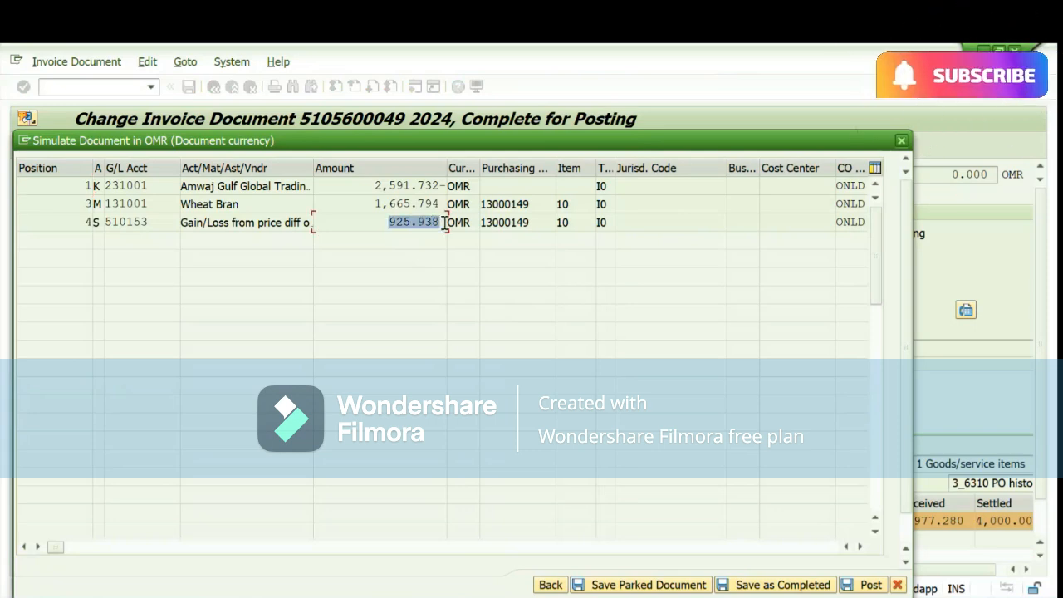
{"action": "key", "text": "alt+Tab"}
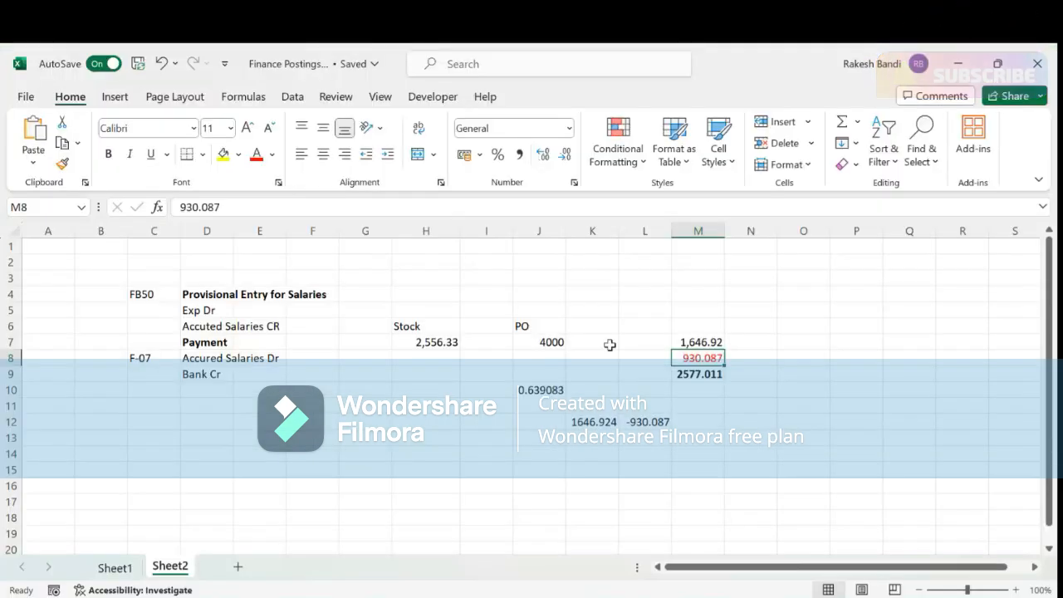
{"action": "key", "text": "super+Tab"}
{"action": "key", "text": "alt+Tab"}
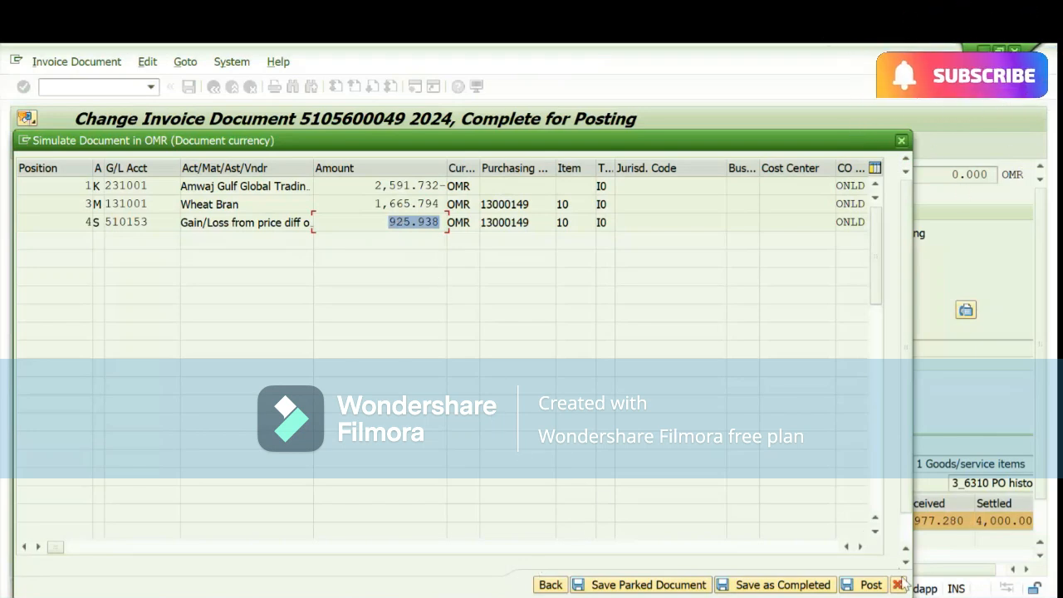
{"action": "left_click", "coordinate": [897, 585]}
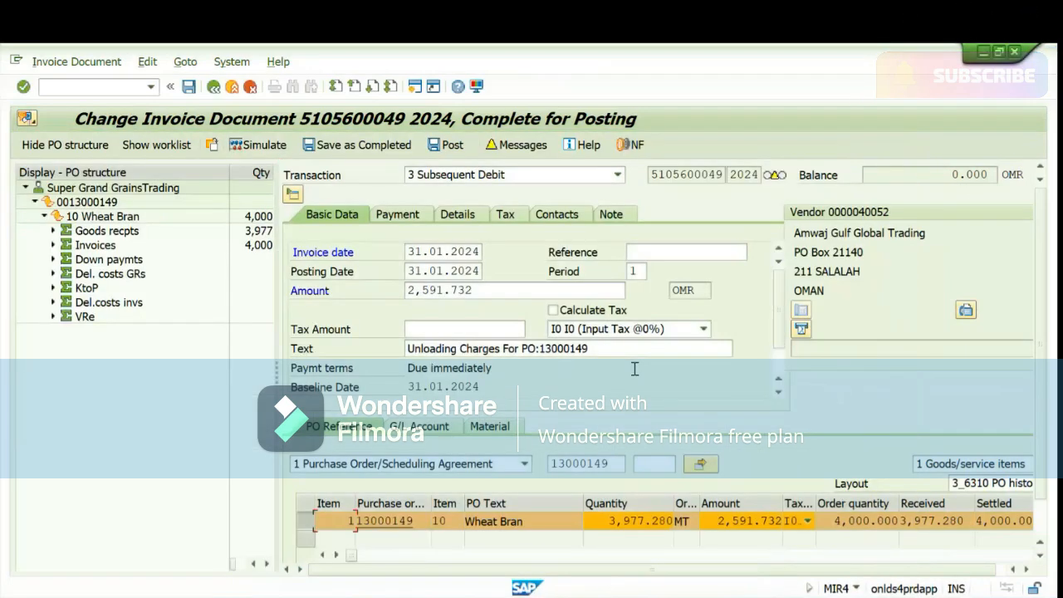
- Set the Wheat Bran item's quantity to 4000 and simulate the invoice again to review its GR/IR Clearing amount
{"action": "left_click_drag", "start_coordinate": [610, 520], "coordinate": [684, 521]}
{"action": "key", "text": "BackSpace"}
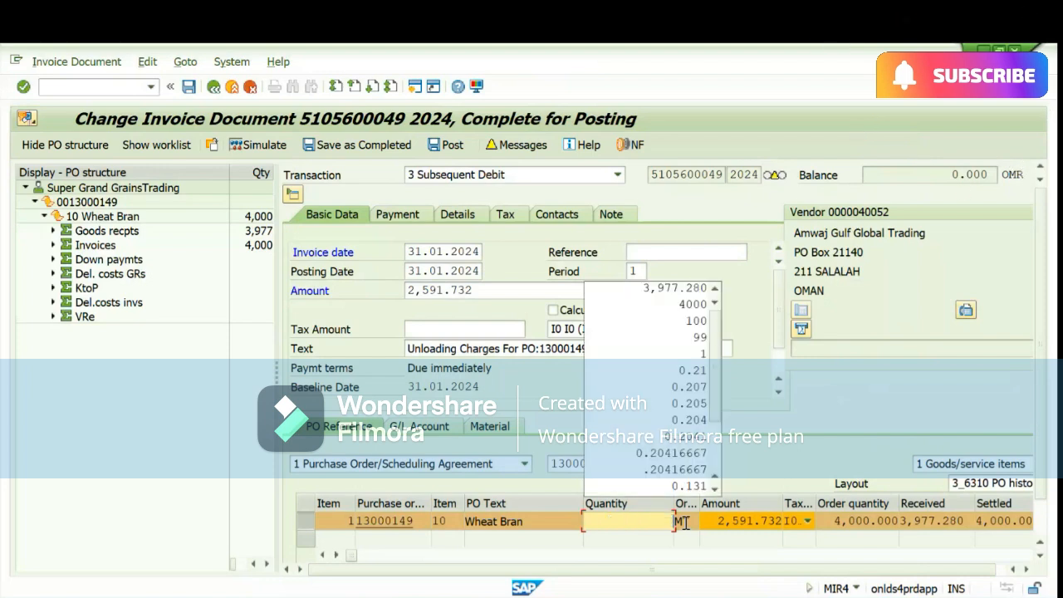
{"action": "left_click", "coordinate": [679, 305]}
{"action": "key", "text": "Return"}
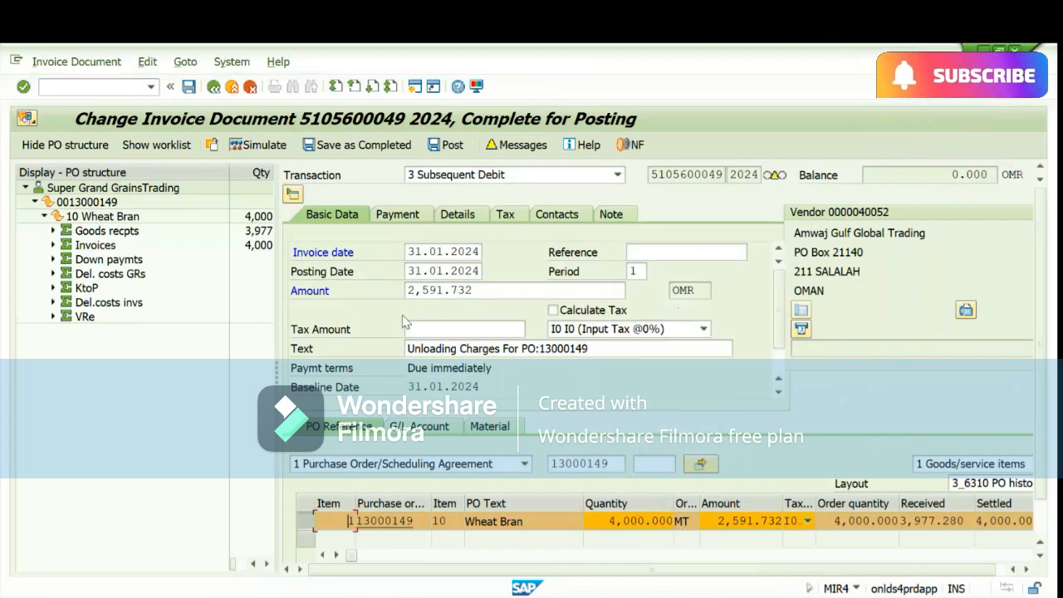
{"action": "left_click", "coordinate": [253, 144]}
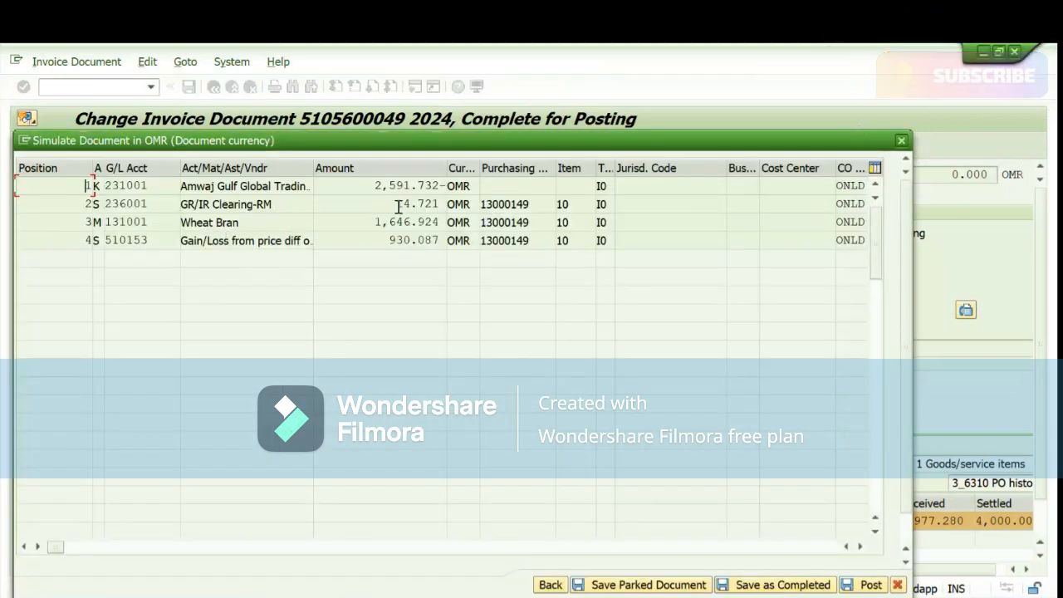
{"action": "left_click_drag", "start_coordinate": [398, 206], "coordinate": [436, 204]}
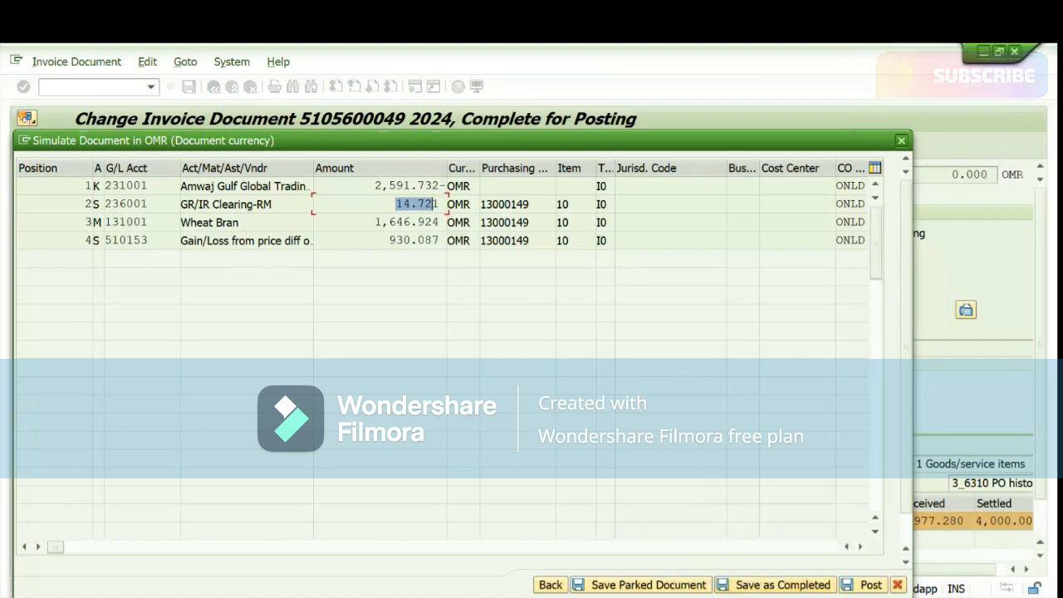
- Switch to Excel and review the stock in H7, the PO quantity in J7, the ratio in J10 and the total in M9
{"action": "mouse_move", "coordinate": [722, 581]}
{"action": "left_click", "coordinate": [719, 561]}
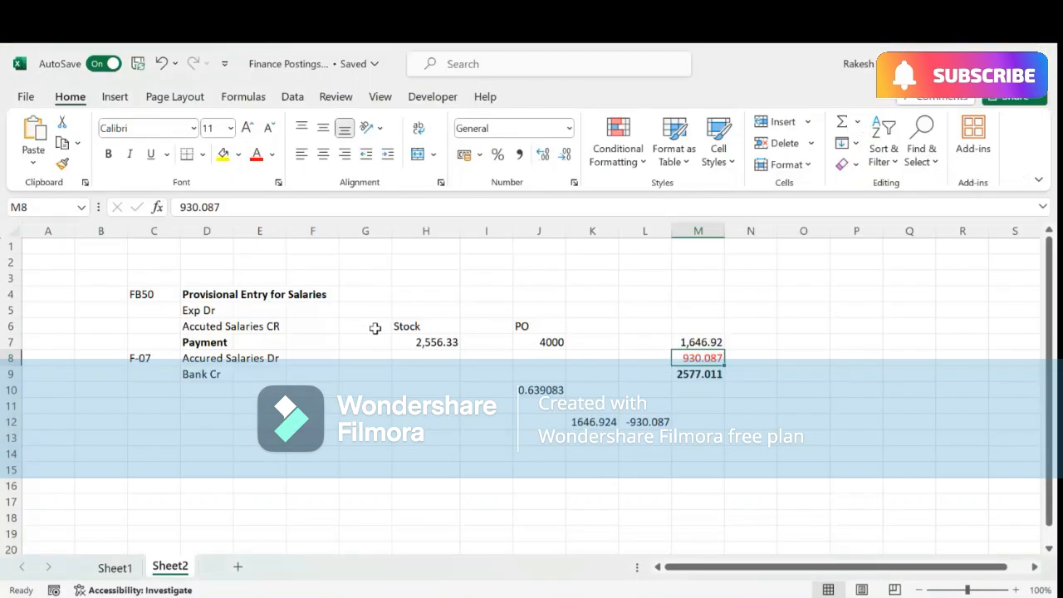
{"action": "left_click", "coordinate": [441, 342]}
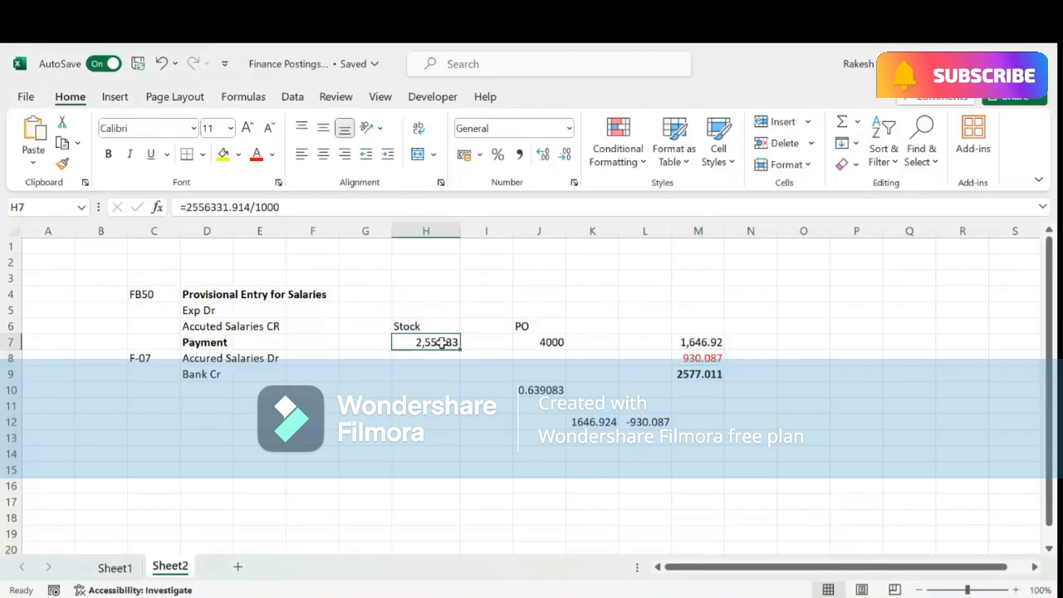
{"action": "left_click", "coordinate": [551, 341]}
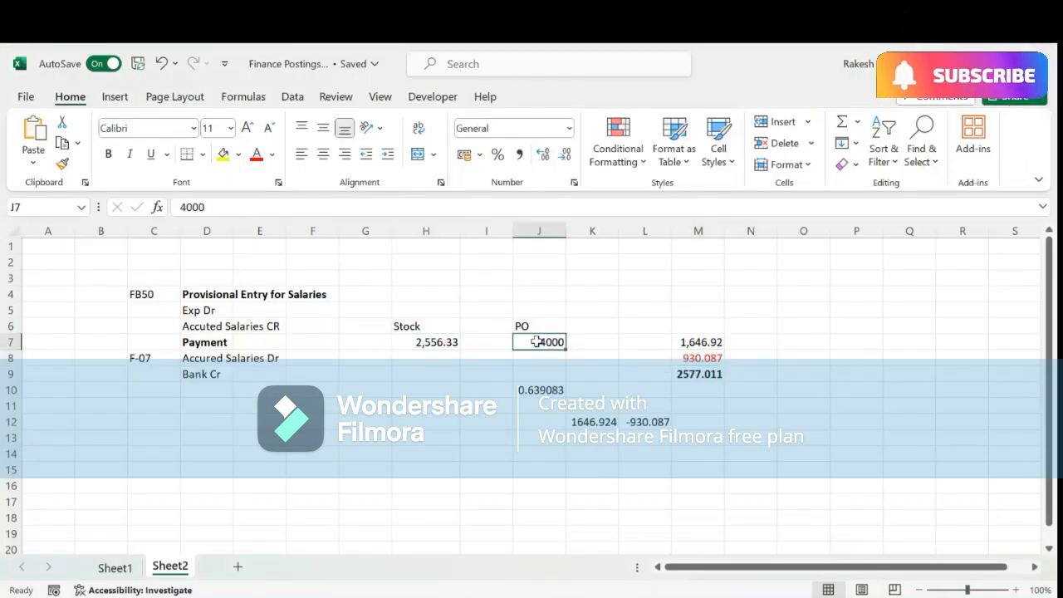
{"action": "left_click", "coordinate": [435, 343]}
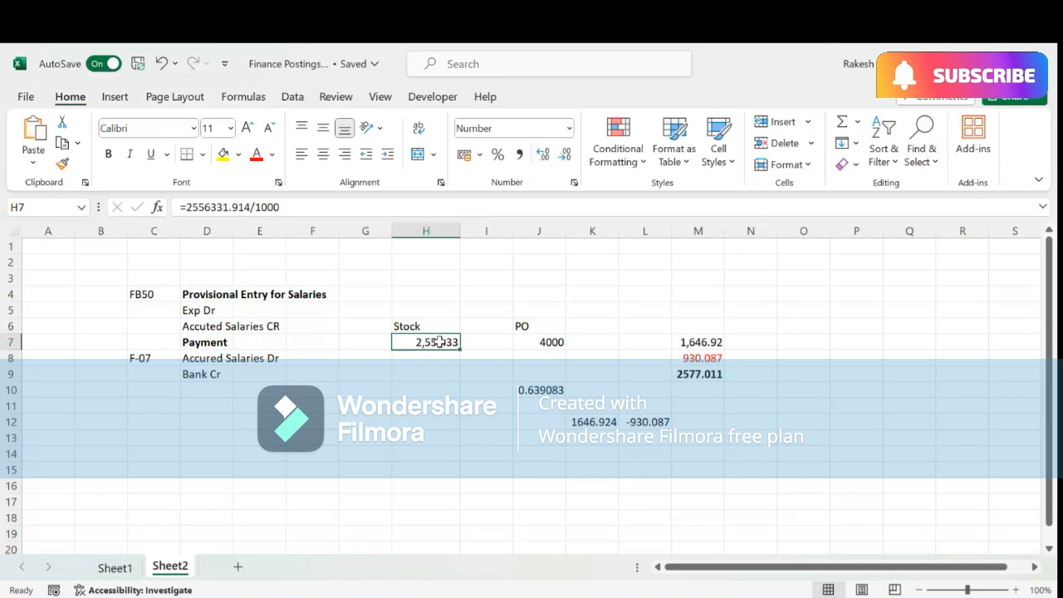
{"action": "left_click", "coordinate": [542, 391]}
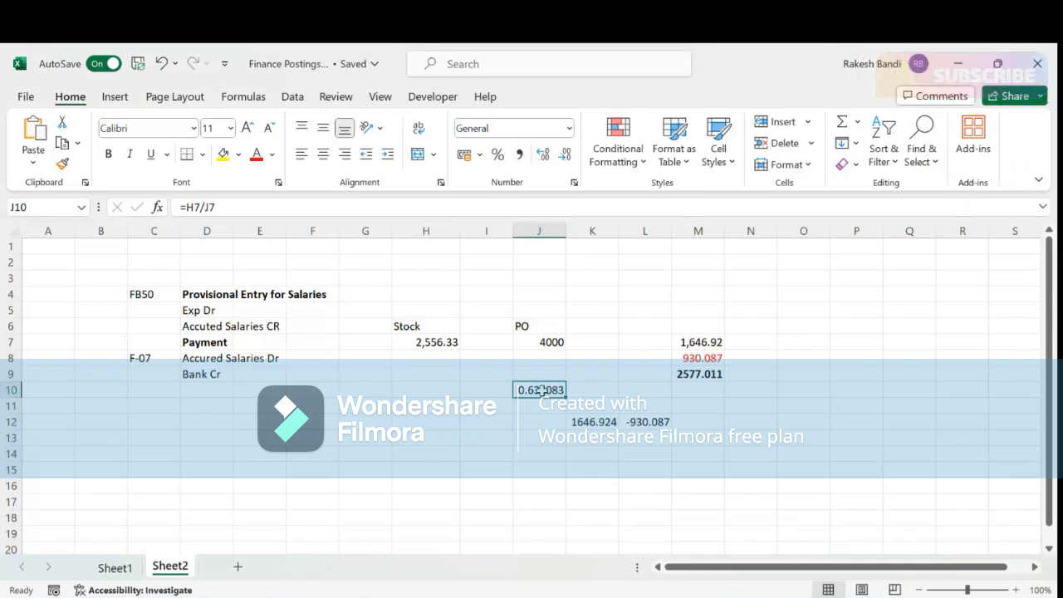
{"action": "left_click", "coordinate": [702, 377]}
{"action": "key", "text": "alt+Tab"}
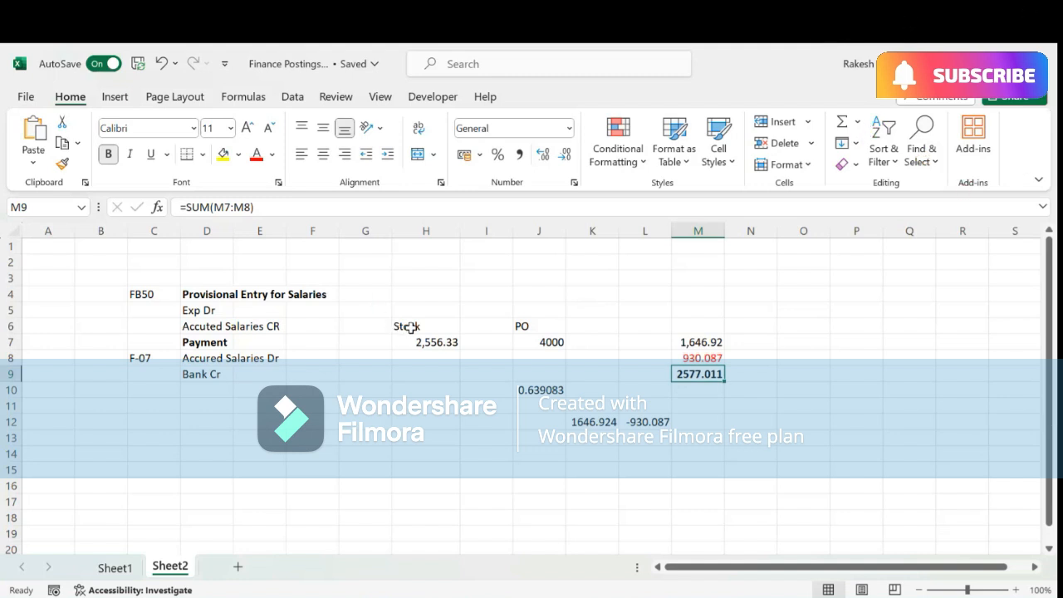
- Clear the whole stock and price-difference calculation in H6:M12 on Sheet2
{"action": "left_click_drag", "start_coordinate": [410, 328], "coordinate": [719, 424]}
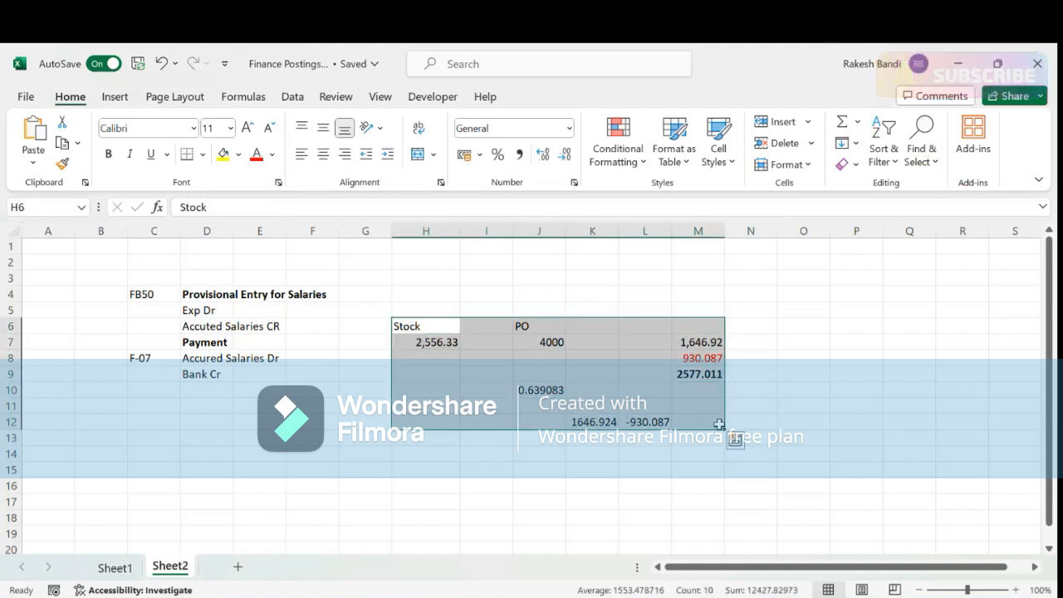
{"action": "key", "text": "Delete"}
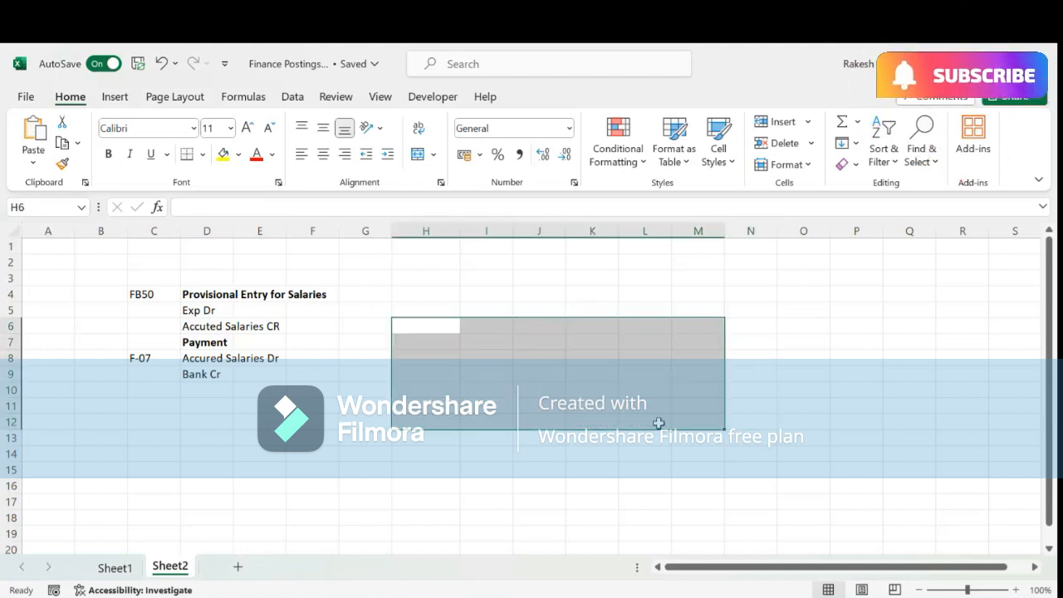
{"action": "left_click", "coordinate": [426, 334]}
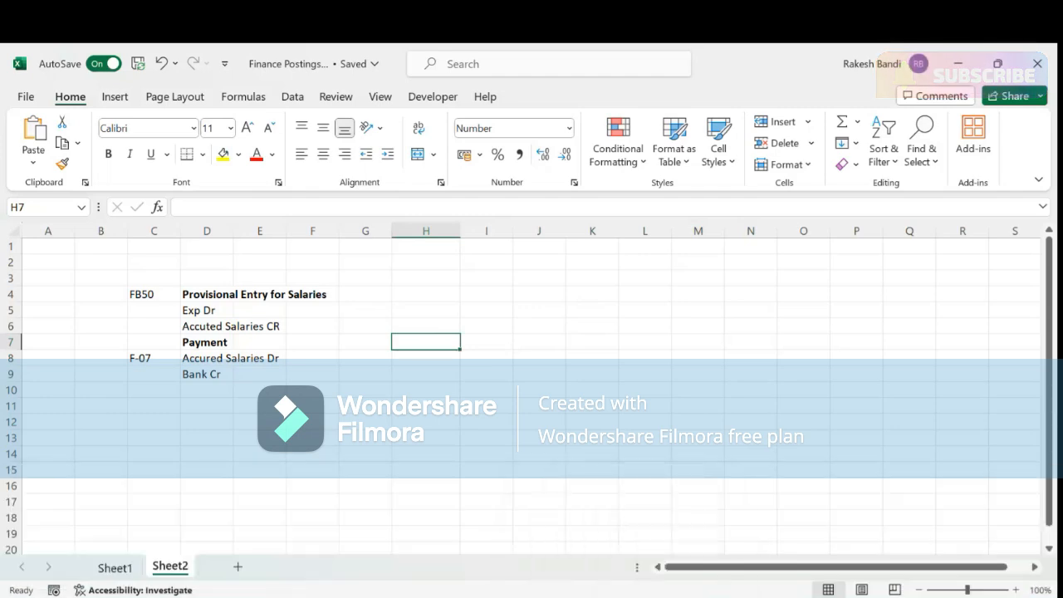